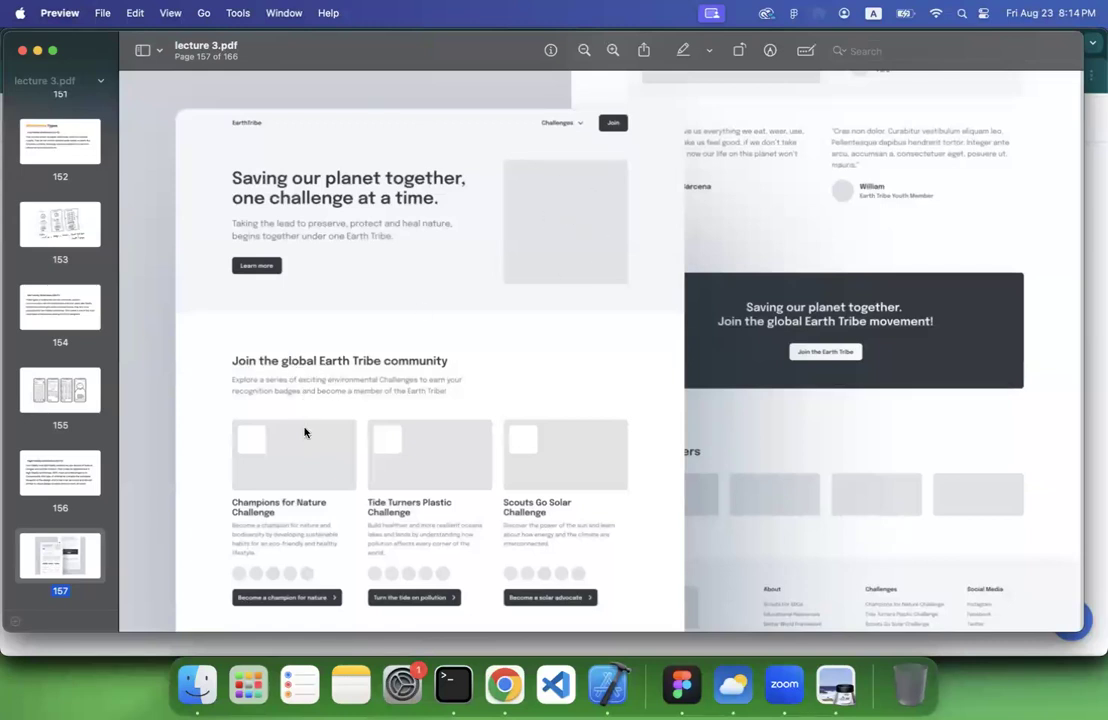
Review the high fidelity wireframe explanation and its website example on pages 156 and 157 of lecture 3.pdf
{"action": "scroll", "coordinate": [305, 483], "scroll_direction": "down", "scroll_amount": 5}
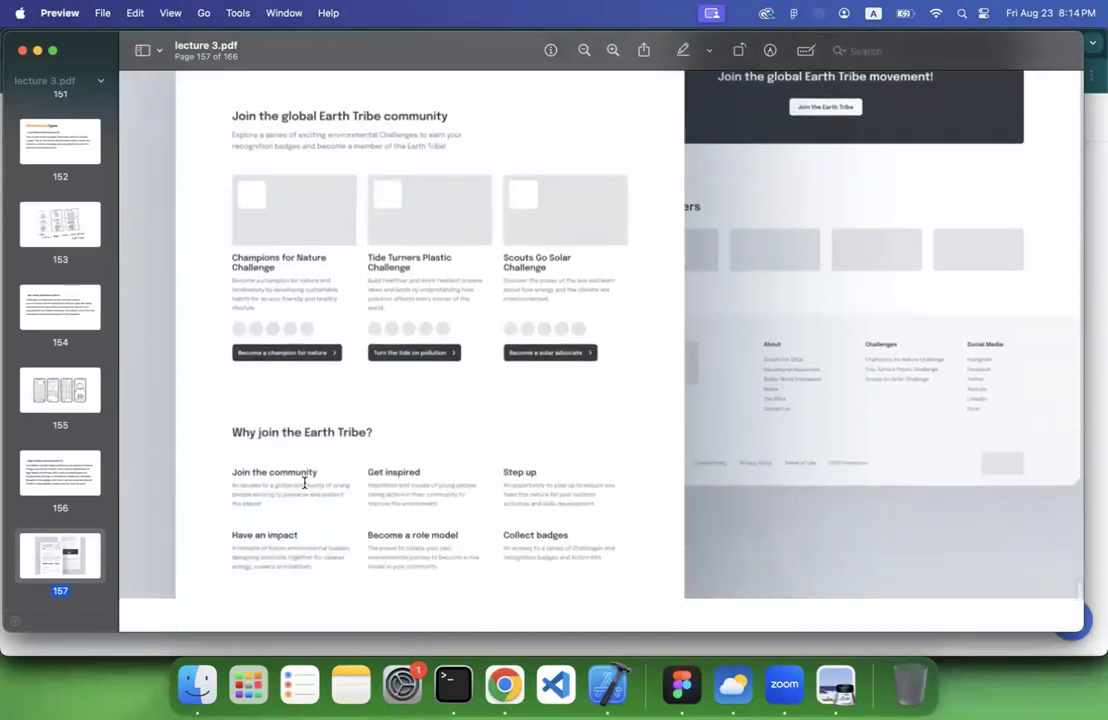
{"action": "scroll", "coordinate": [305, 483], "scroll_direction": "up", "scroll_amount": 10}
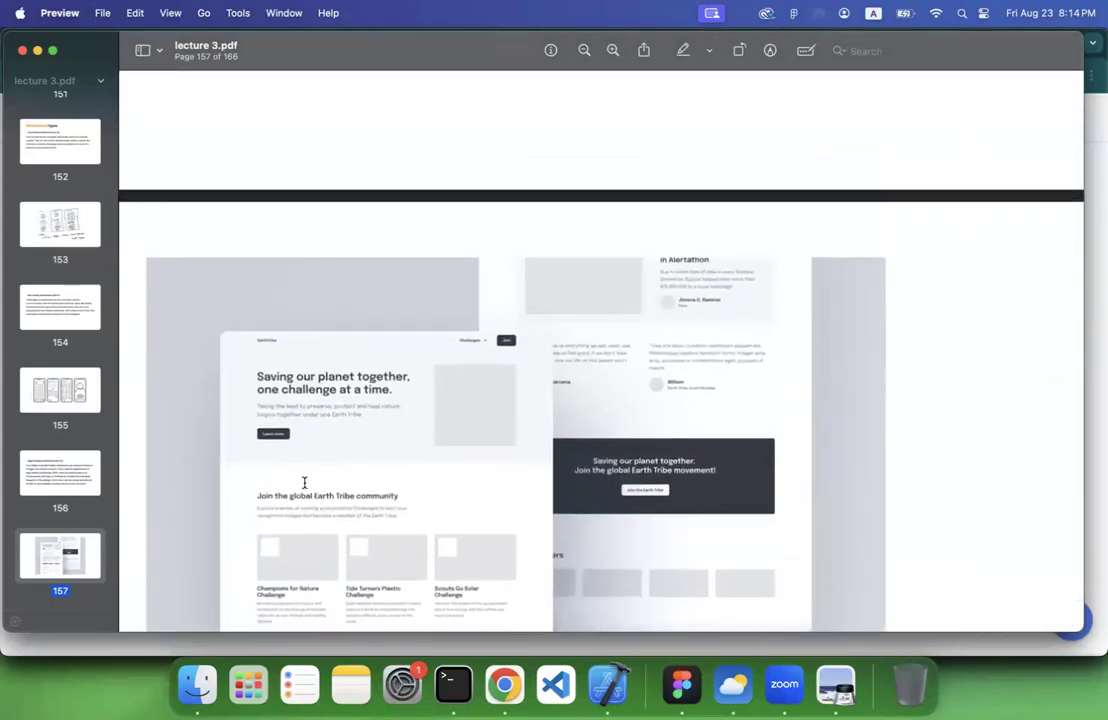
{"action": "scroll", "coordinate": [305, 483], "scroll_direction": "up", "scroll_amount": 8}
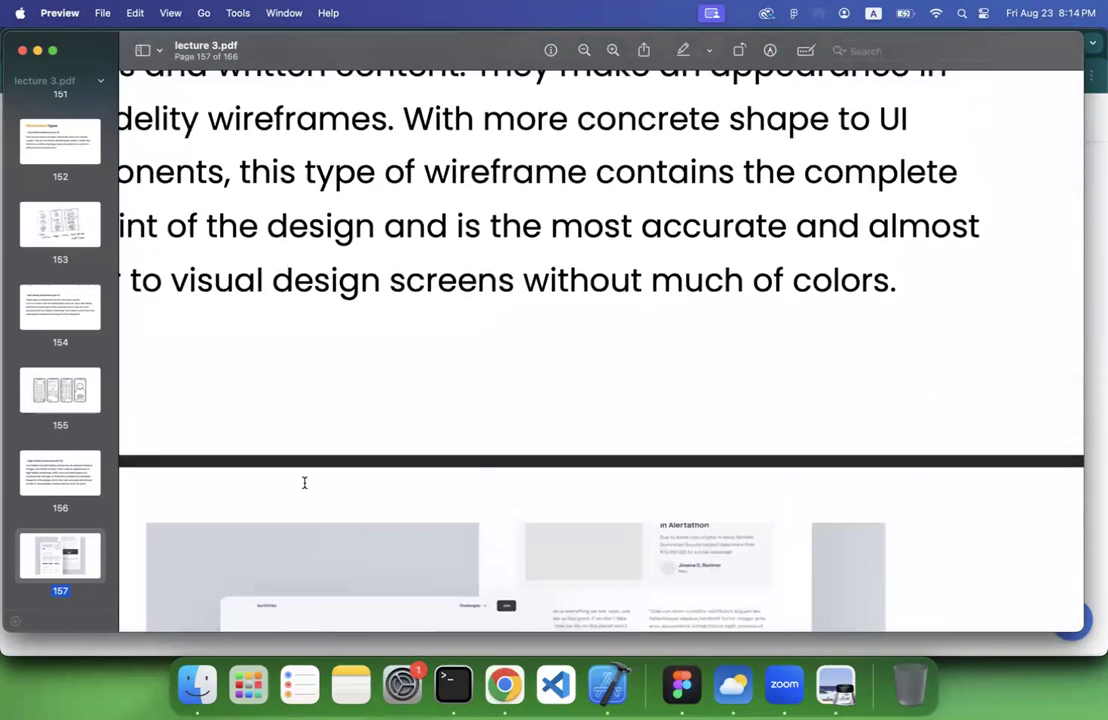
{"action": "scroll", "coordinate": [305, 483], "scroll_direction": "down", "scroll_amount": 4}
{"action": "scroll", "coordinate": [305, 483], "scroll_direction": "up", "scroll_amount": 5}
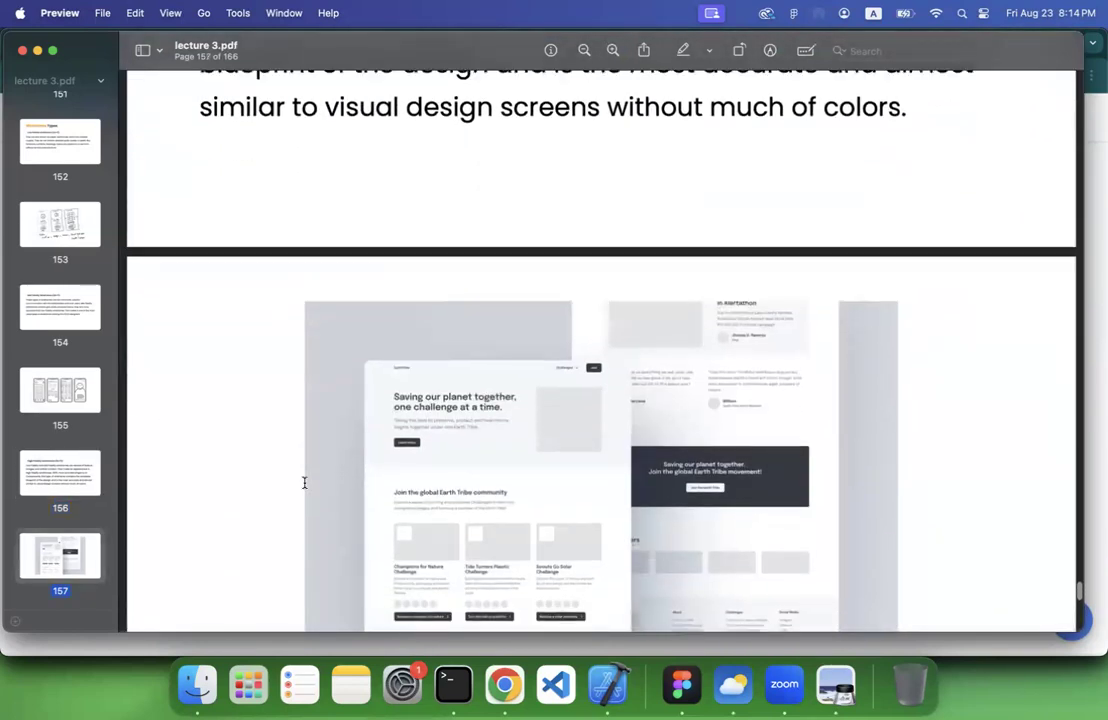
{"action": "scroll", "coordinate": [305, 483], "scroll_direction": "up", "scroll_amount": 10}
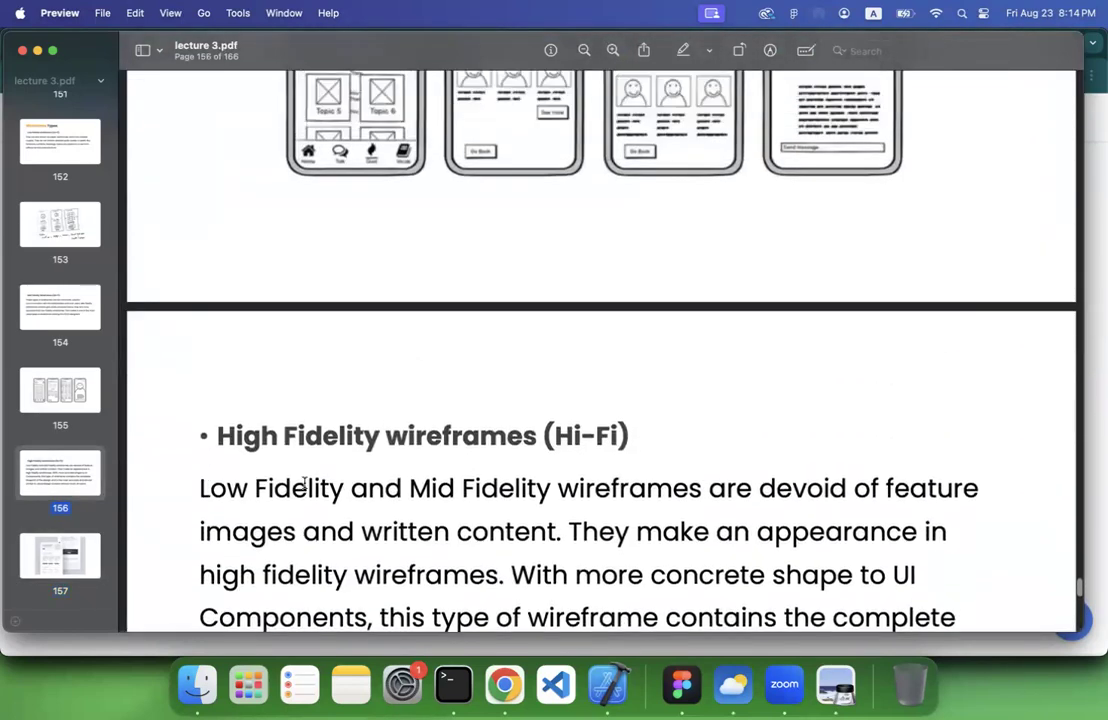
{"action": "scroll", "coordinate": [305, 483], "scroll_direction": "down", "scroll_amount": 15}
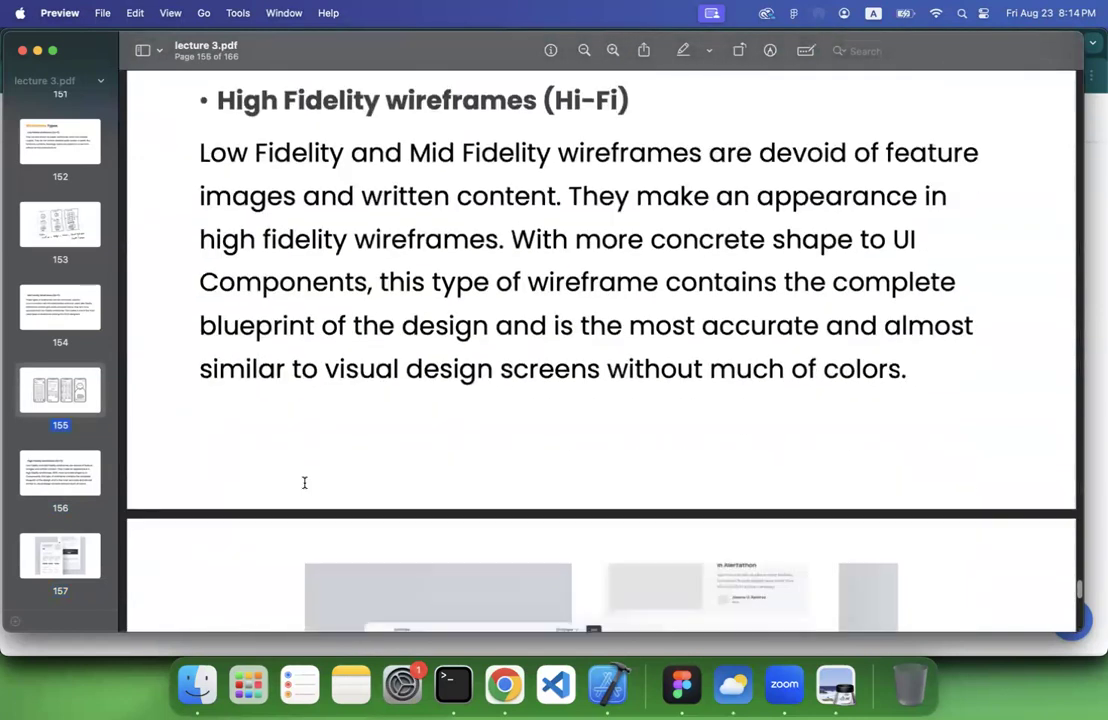
{"action": "scroll", "coordinate": [305, 483], "scroll_direction": "up", "scroll_amount": 4}
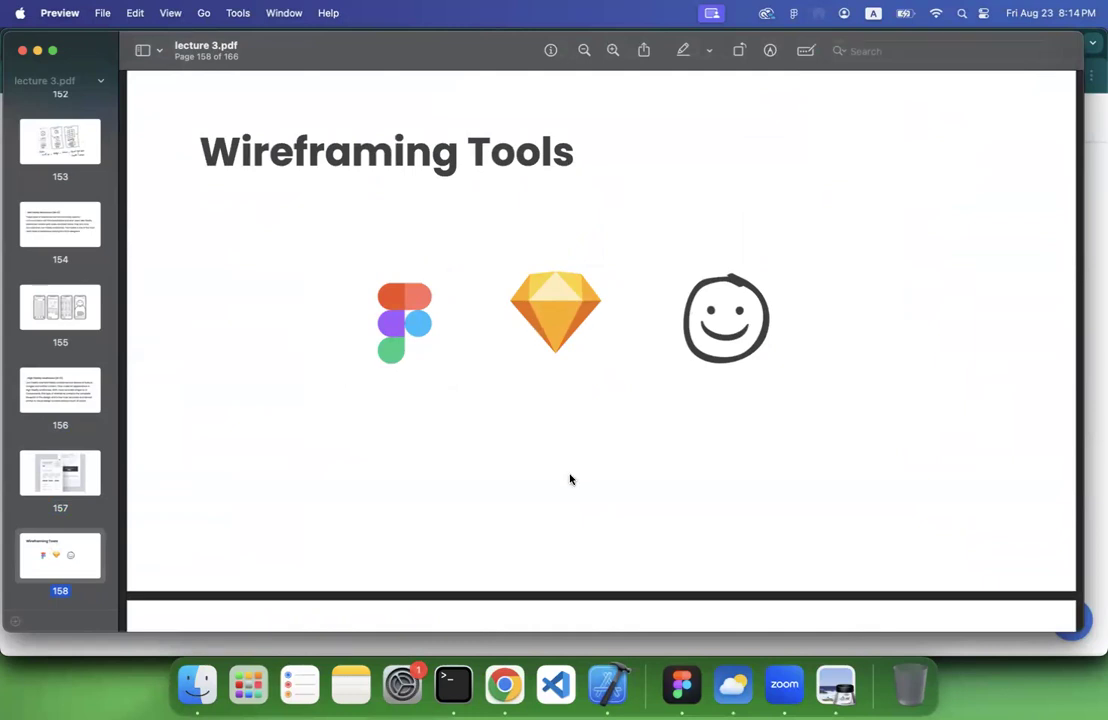
Switch to Chrome, search for "balasmiq cloud" and open the Balsamiq Cloud website
{"action": "left_click", "coordinate": [507, 684]}
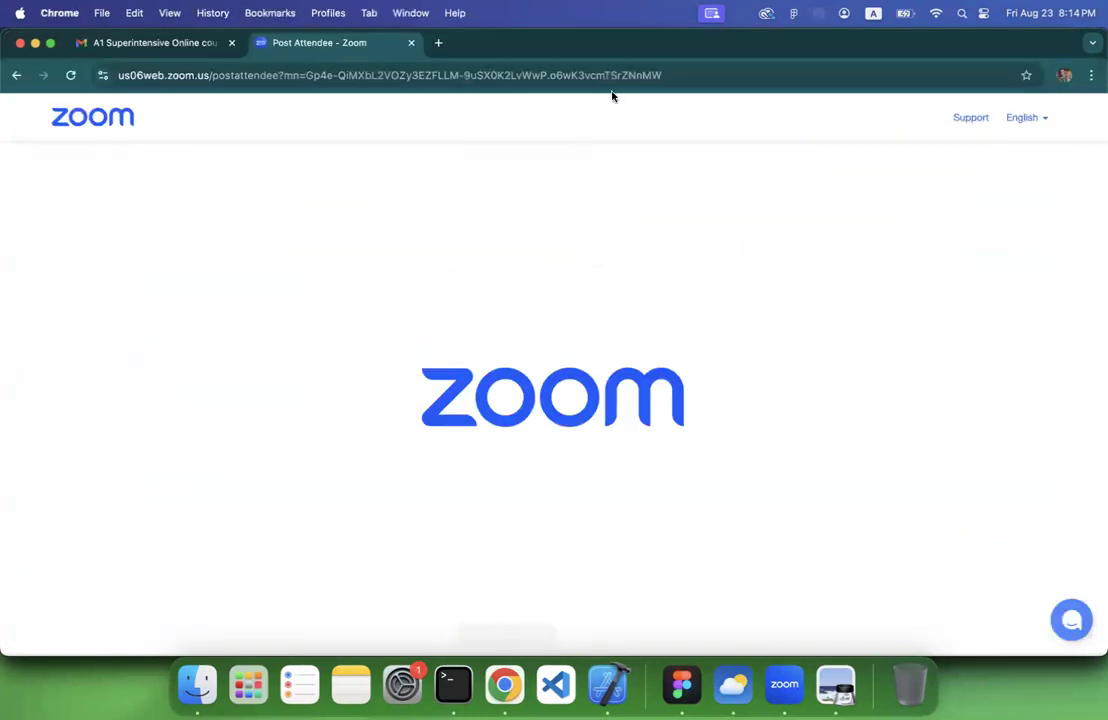
{"action": "left_click", "coordinate": [441, 75]}
{"action": "type", "text": "balas"}
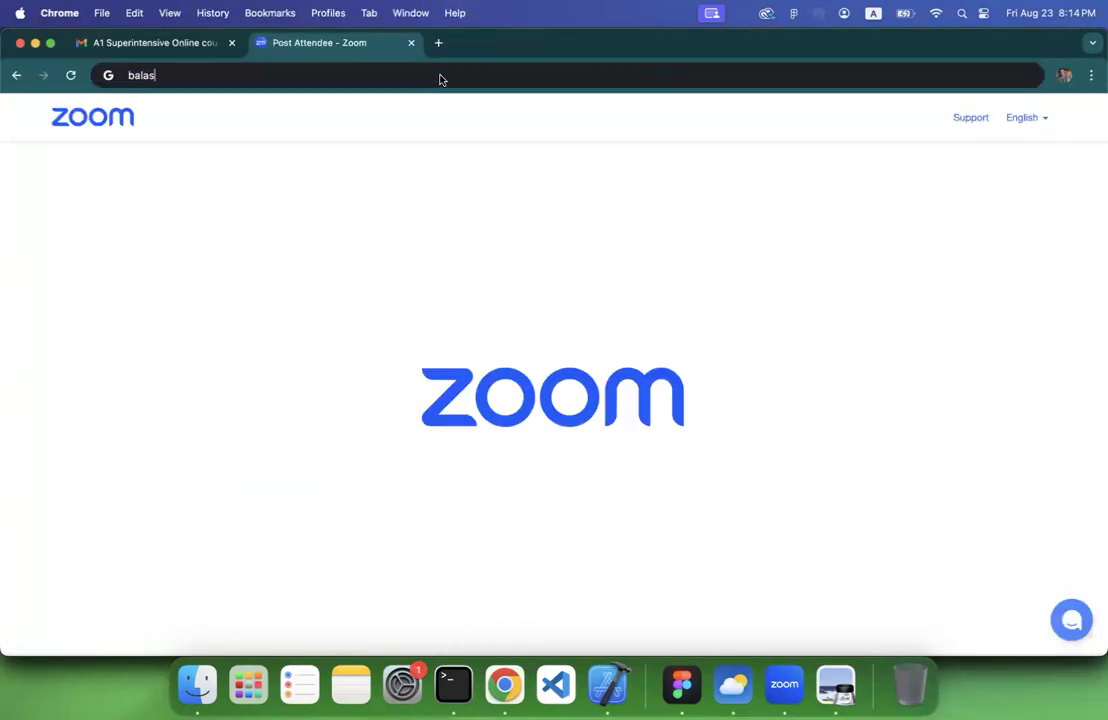
{"action": "type", "text": "miq cloud"}
{"action": "key", "text": "Return"}
{"action": "left_click", "coordinate": [200, 307]}
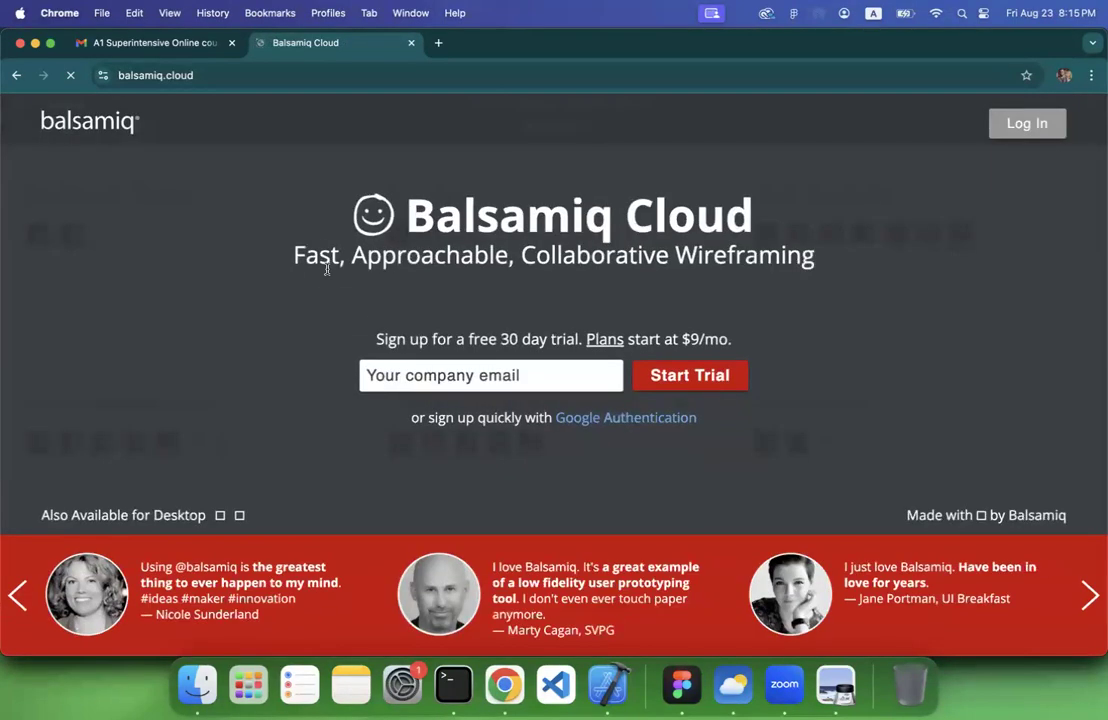
Log in to Balsamiq Cloud with the Google account and approve the sign-in
{"action": "left_click", "coordinate": [1022, 123]}
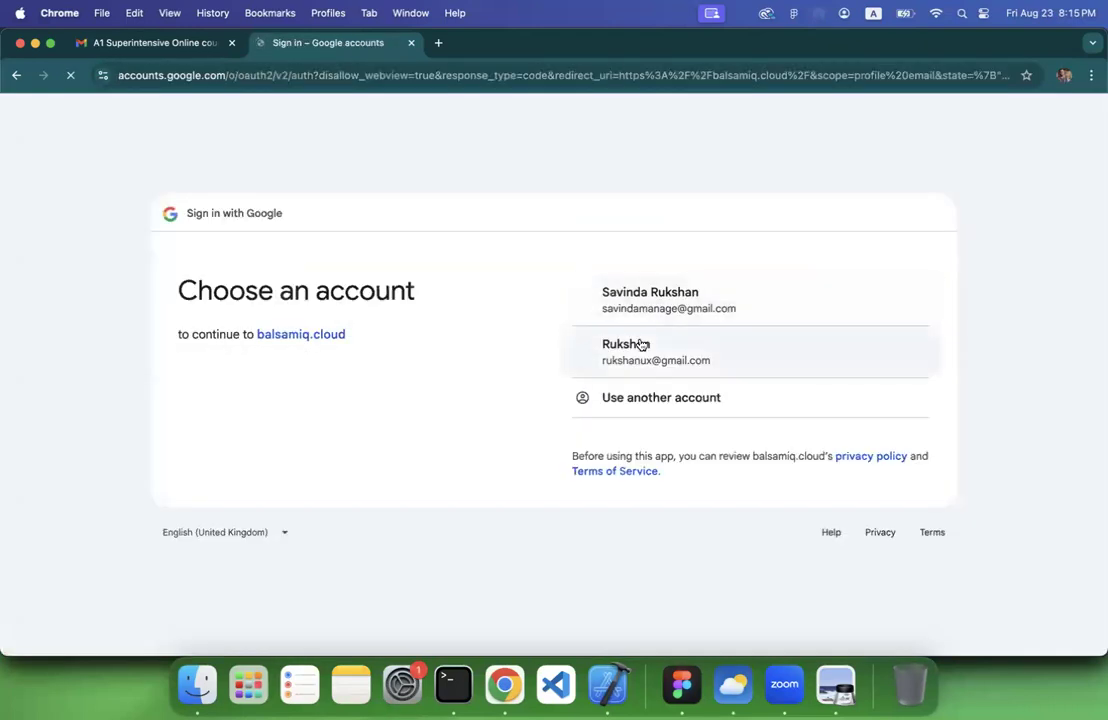
{"action": "left_click", "coordinate": [636, 348]}
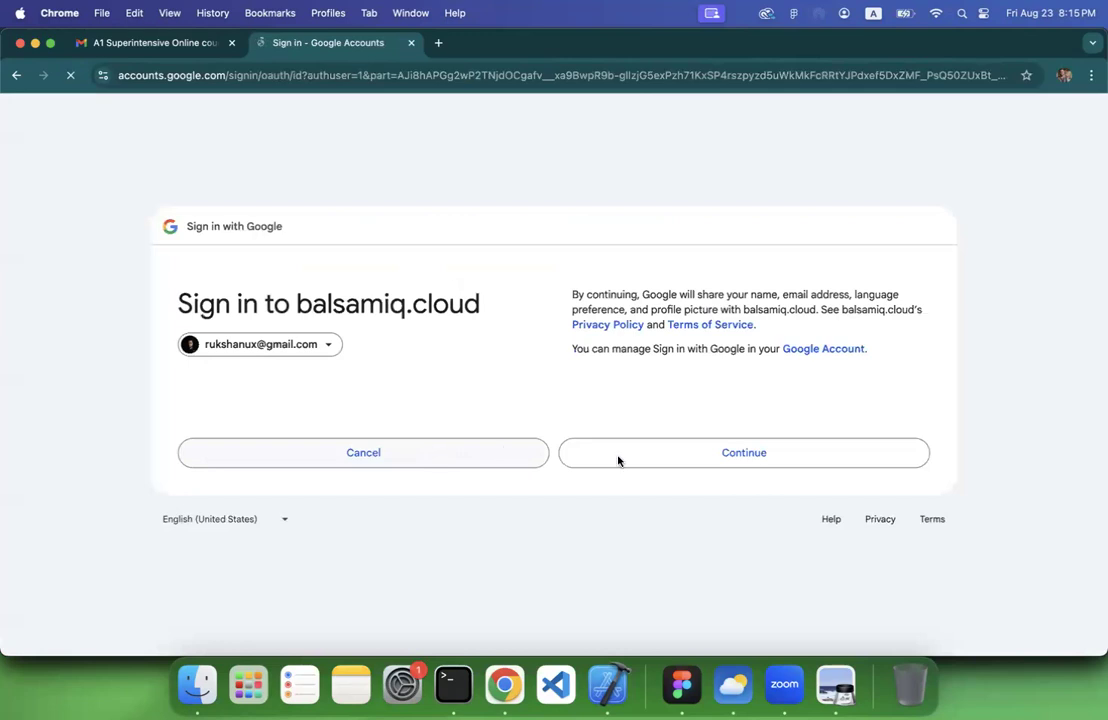
{"action": "left_click", "coordinate": [650, 462]}
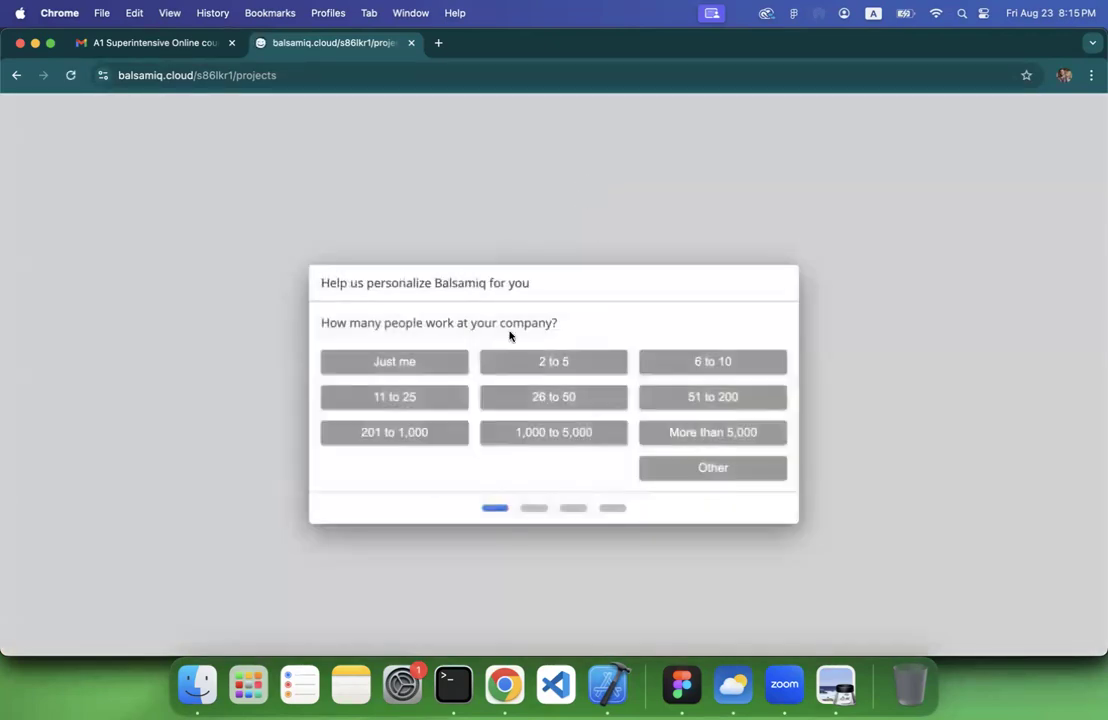
Answer the personalization questions, choosing Just me for company size, Technology & Software for industry and Owner for role
{"action": "left_click", "coordinate": [425, 368]}
{"action": "left_click", "coordinate": [421, 367]}
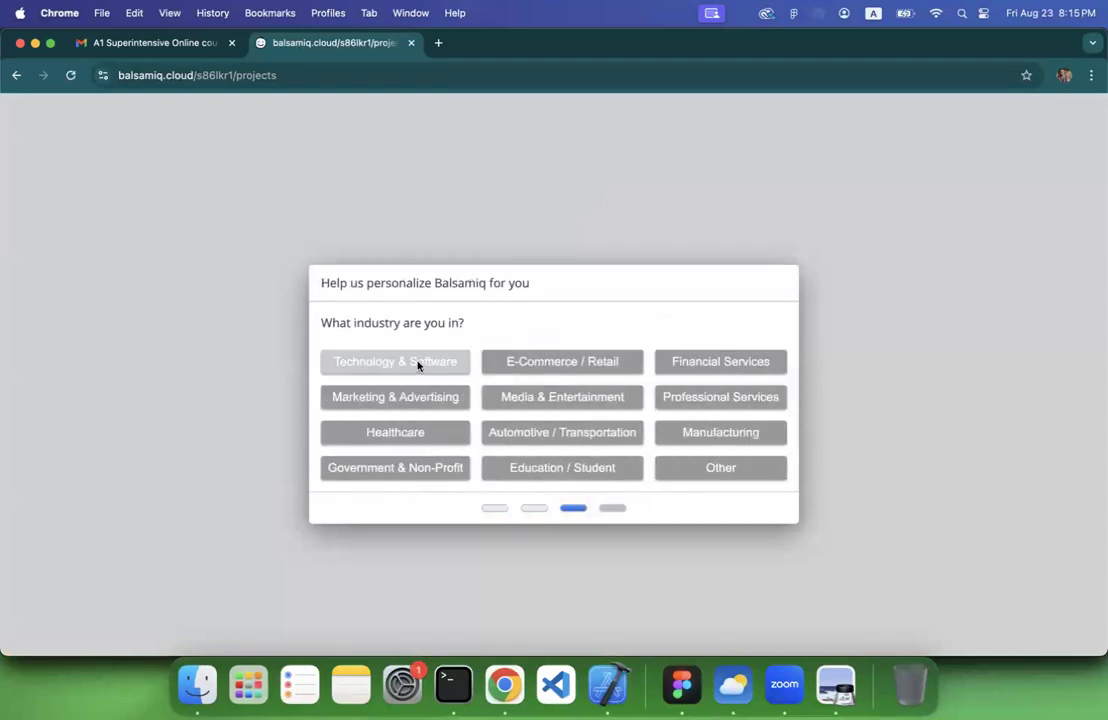
{"action": "left_click", "coordinate": [423, 368]}
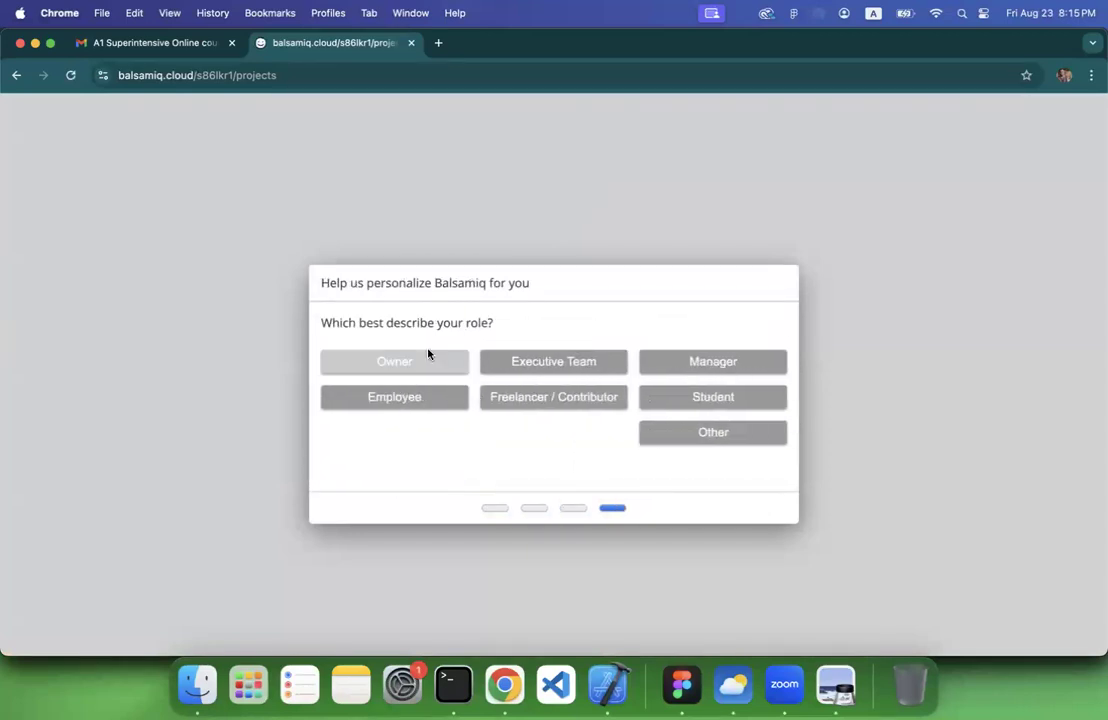
{"action": "left_click", "coordinate": [430, 370]}
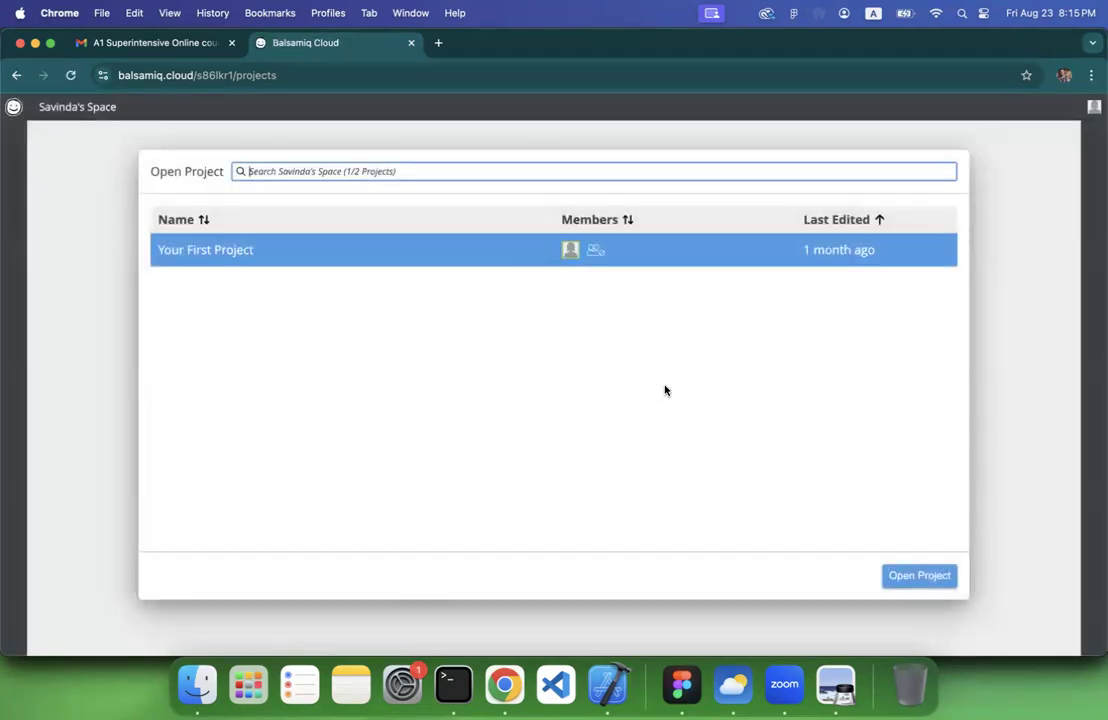
Open Your First Project and look over the sample phone screens in its Welcome! wireframe
{"action": "left_click", "coordinate": [909, 577]}
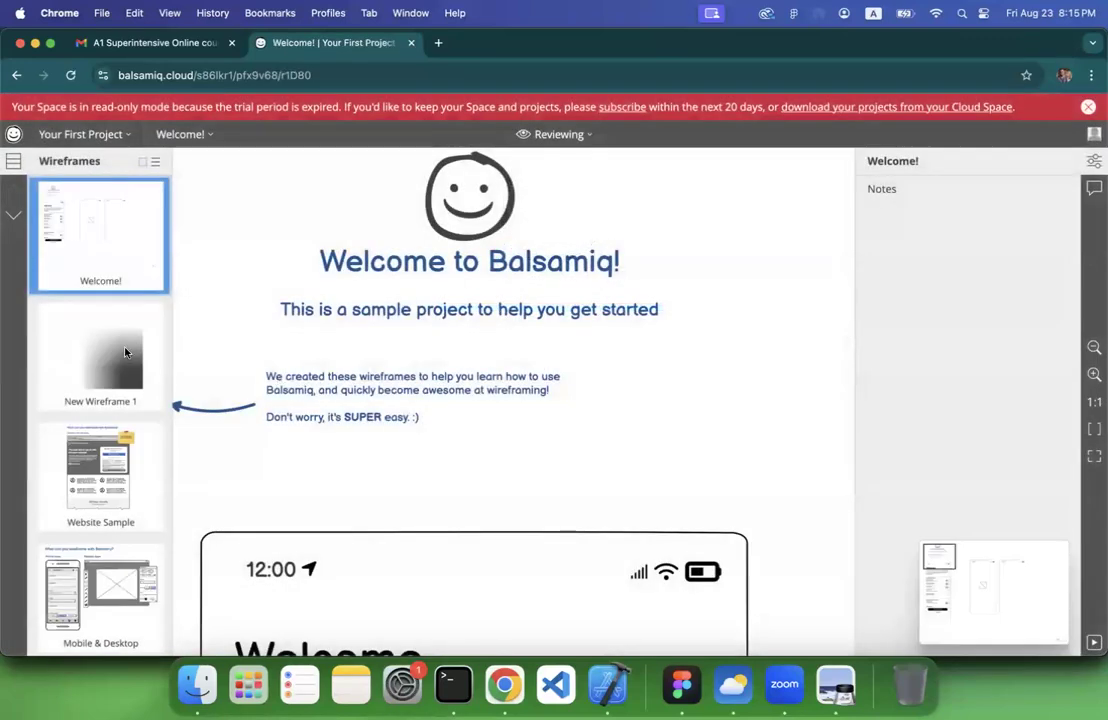
{"action": "scroll", "coordinate": [390, 400], "scroll_direction": "down", "scroll_amount": 10}
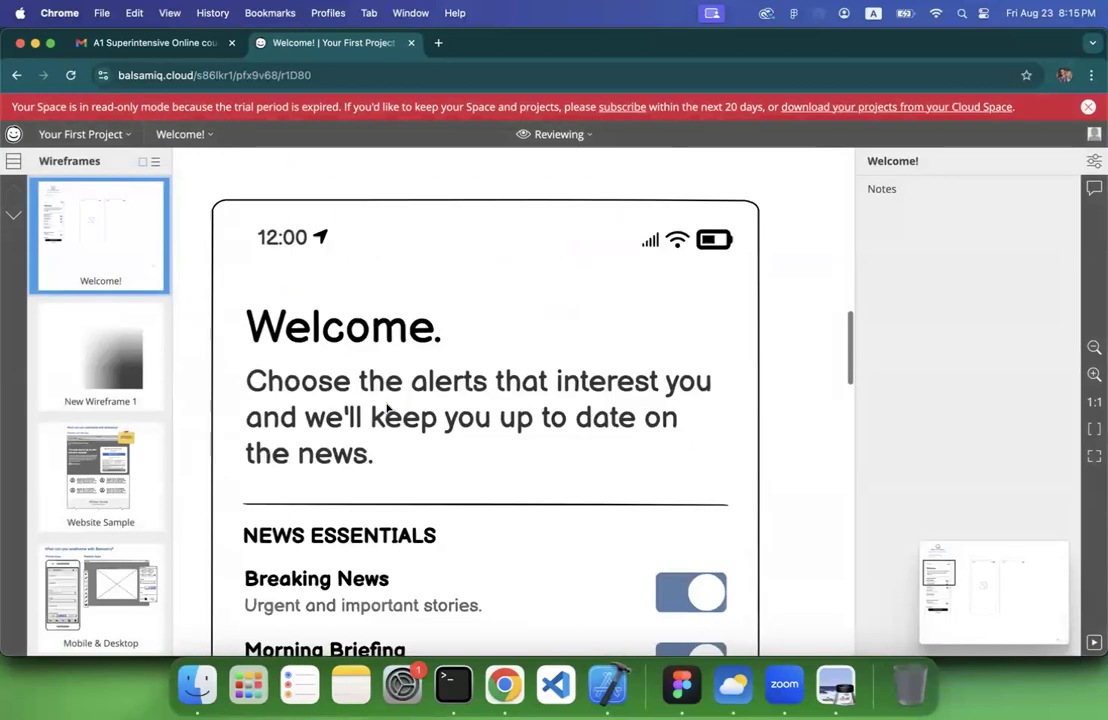
{"action": "scroll", "coordinate": [423, 368], "scroll_direction": "down", "scroll_amount": 5}
{"action": "scroll", "coordinate": [424, 368], "scroll_direction": "down", "scroll_amount": 3}
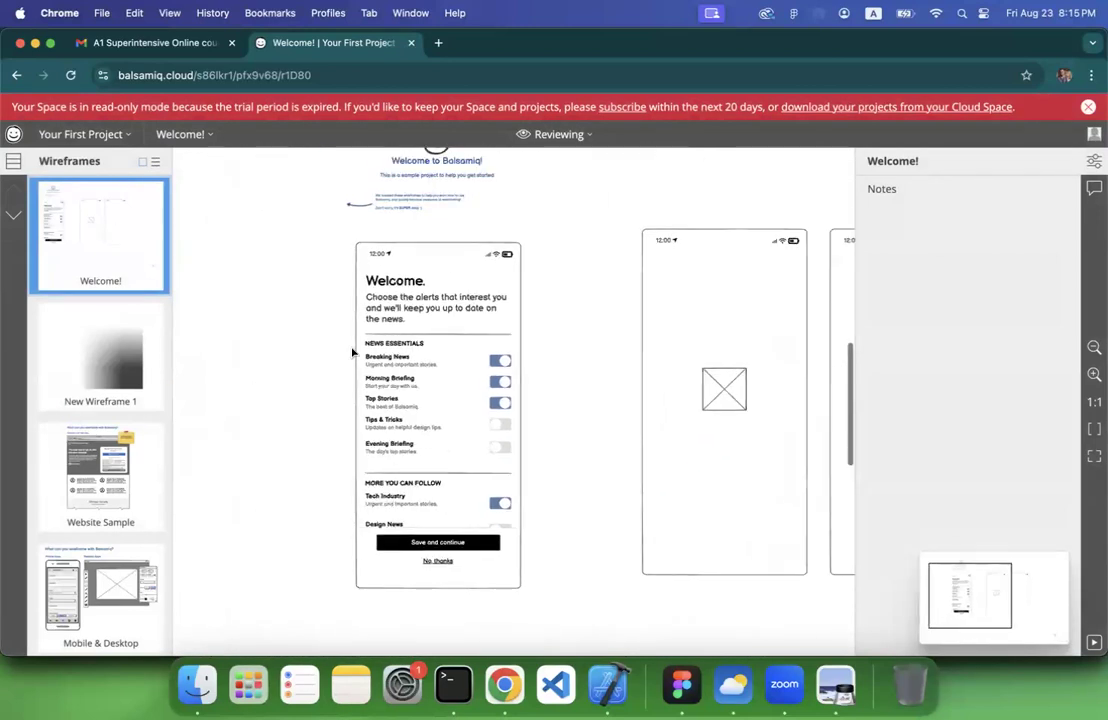
{"action": "scroll", "coordinate": [287, 309], "scroll_direction": "down", "scroll_amount": 5}
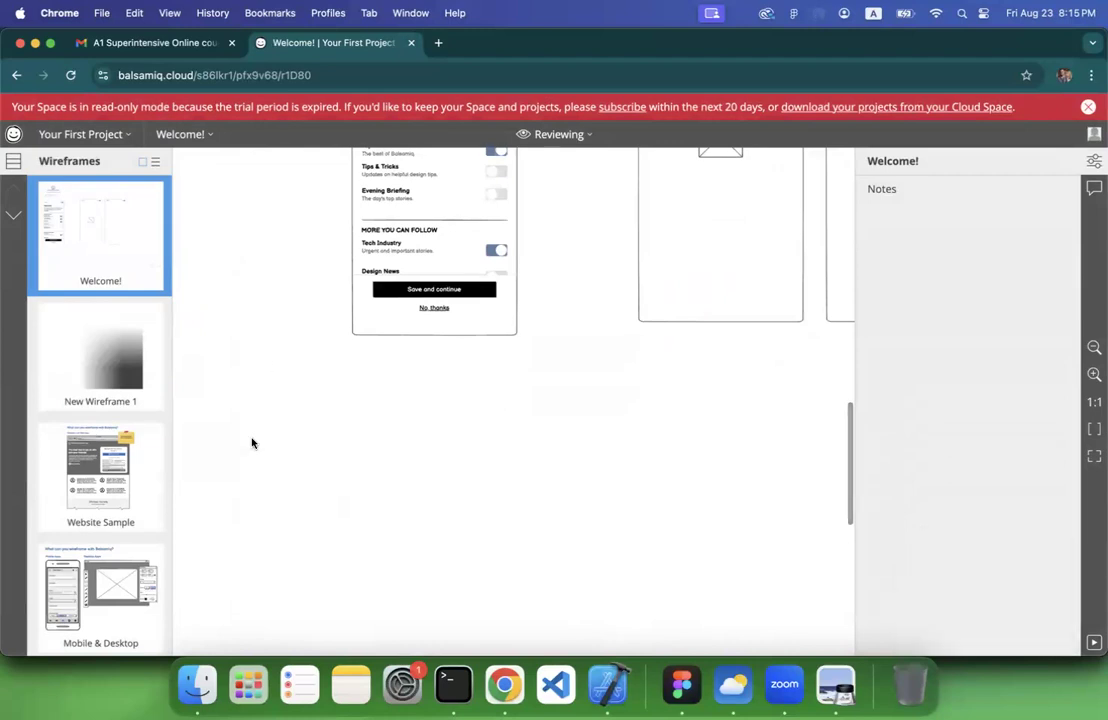
Open the Website Sample wireframe and dismiss the expired-trial notice
{"action": "scroll", "coordinate": [245, 425], "scroll_direction": "down", "scroll_amount": 2}
{"action": "scroll", "coordinate": [103, 425], "scroll_direction": "down", "scroll_amount": 5}
{"action": "scroll", "coordinate": [103, 425], "scroll_direction": "down", "scroll_amount": 1}
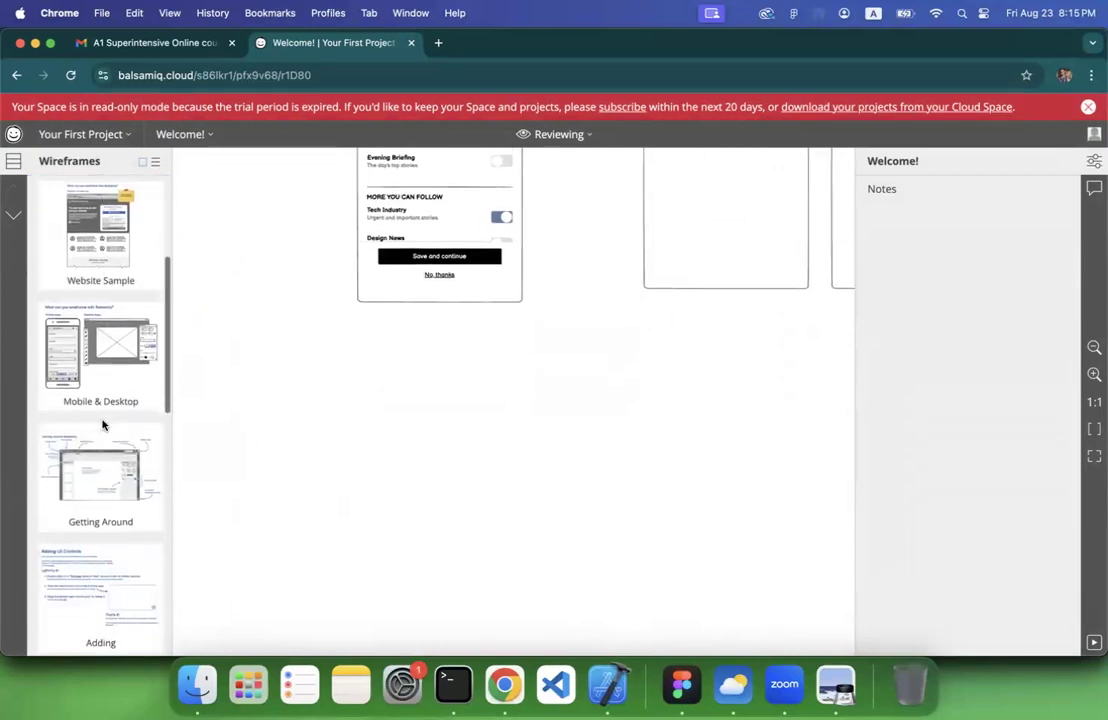
{"action": "scroll", "coordinate": [104, 425], "scroll_direction": "up", "scroll_amount": 2}
{"action": "left_click", "coordinate": [92, 296]}
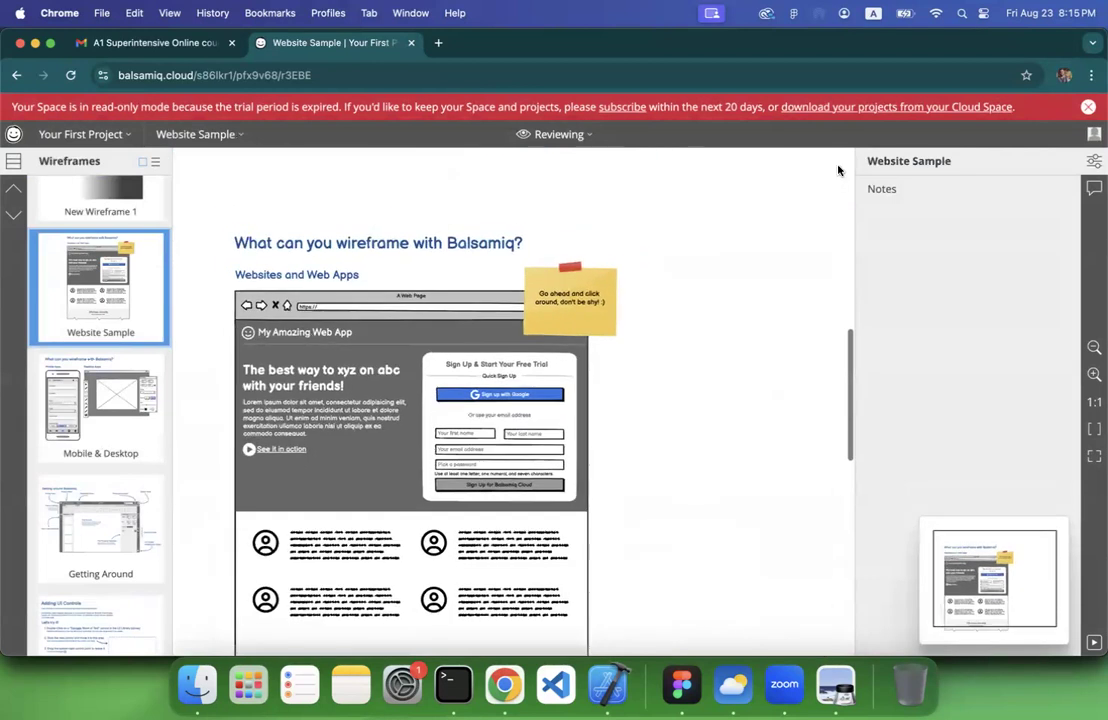
{"action": "left_click", "coordinate": [1088, 106]}
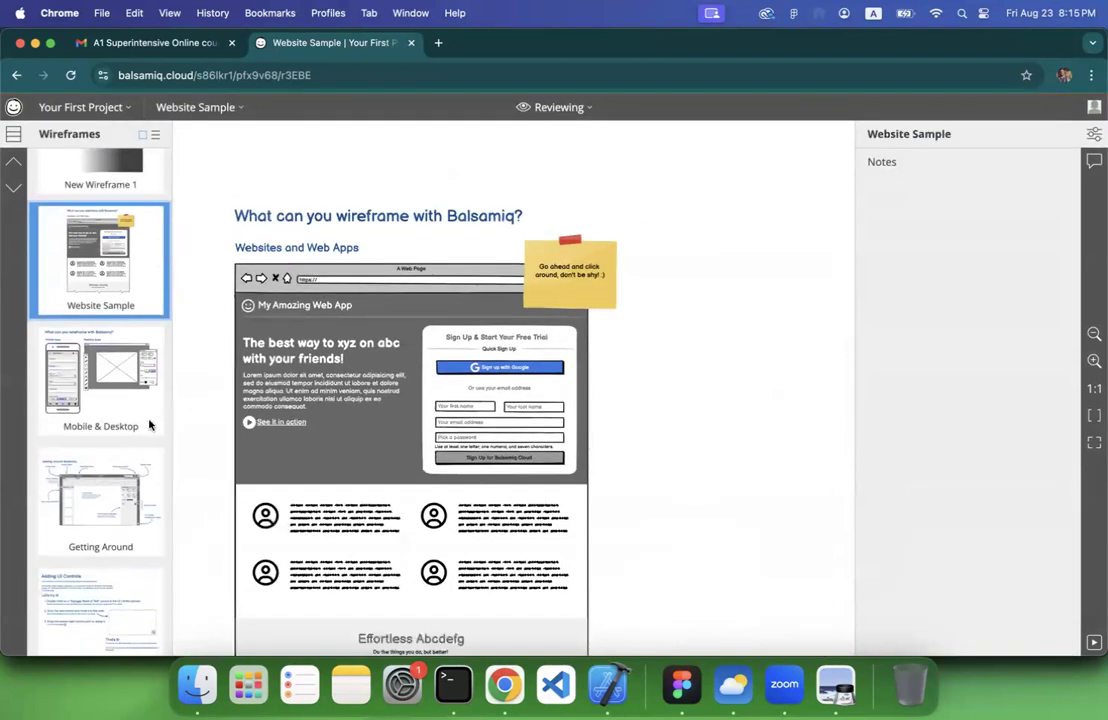
Open the Mobile & Desktop wireframe and browse the project's list of wireframes
{"action": "left_click", "coordinate": [92, 384]}
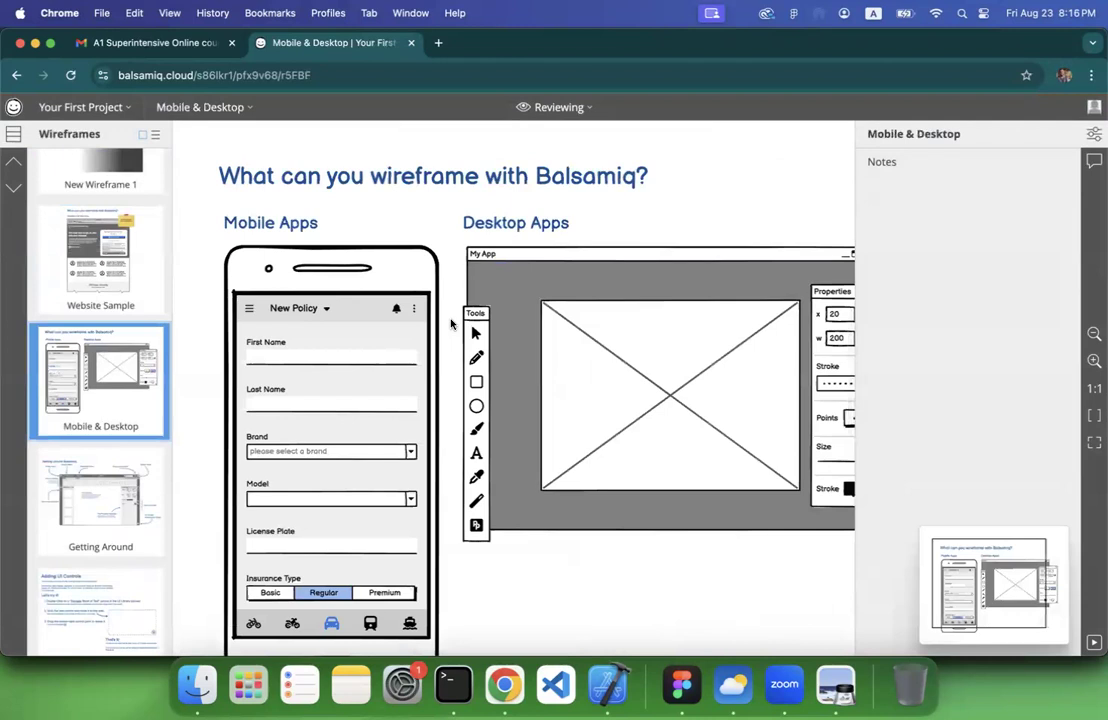
{"action": "scroll", "coordinate": [92, 418], "scroll_direction": "down", "scroll_amount": 10}
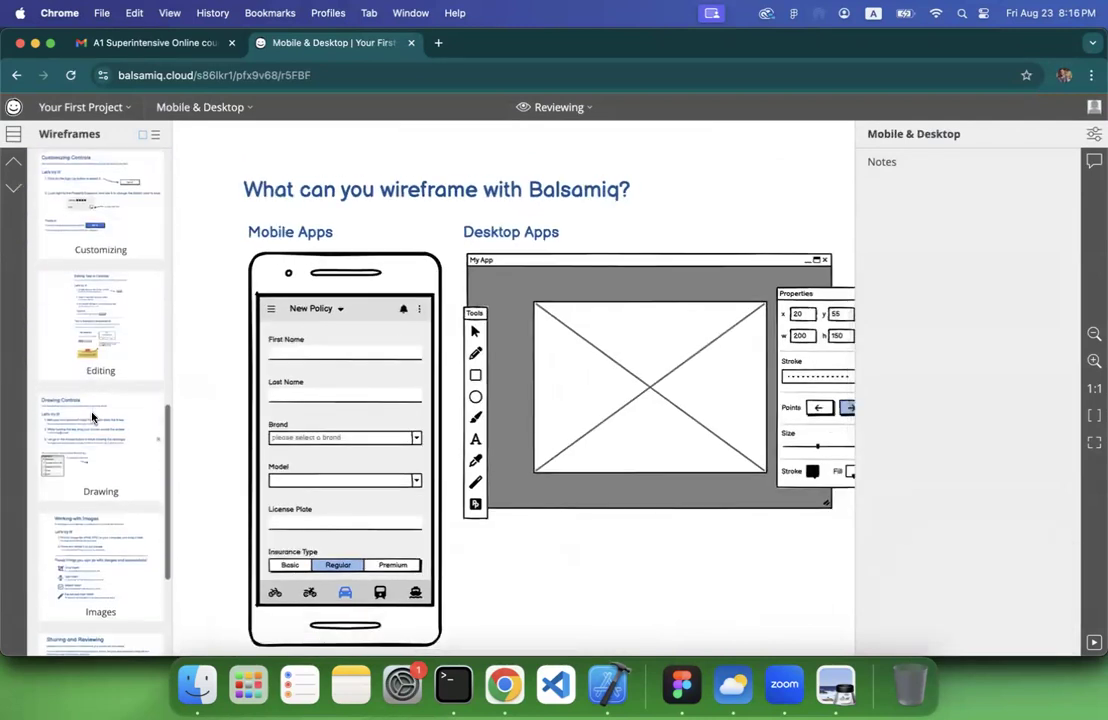
{"action": "scroll", "coordinate": [92, 418], "scroll_direction": "up", "scroll_amount": 8}
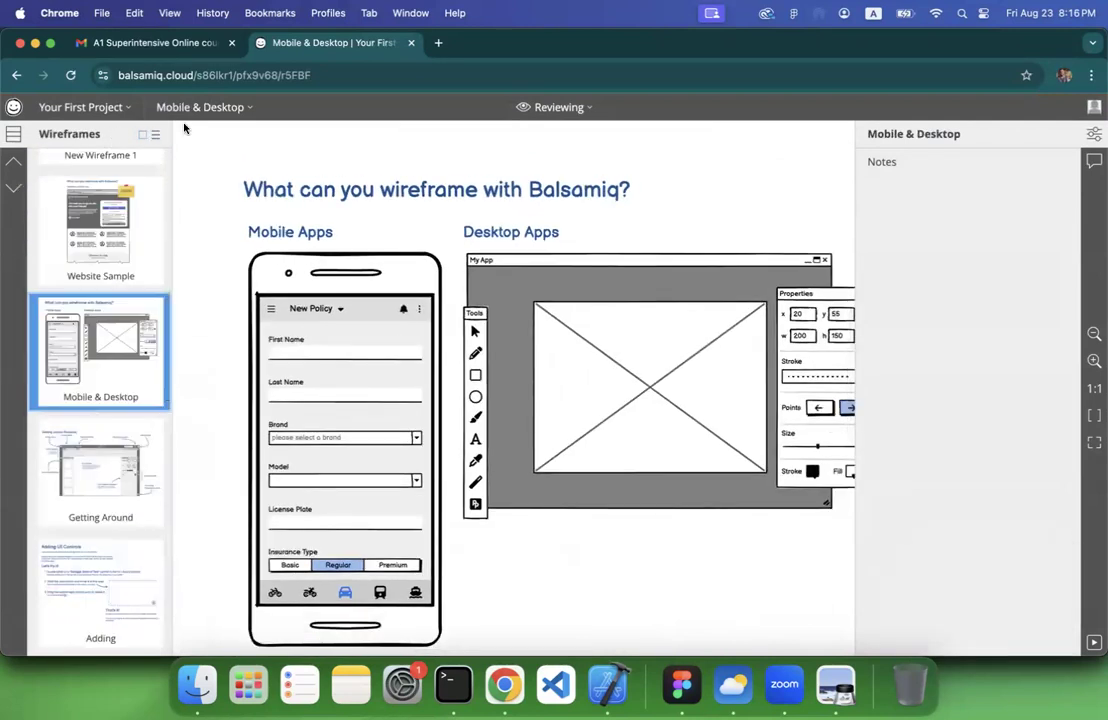
{"action": "left_click", "coordinate": [222, 108]}
{"action": "left_click", "coordinate": [401, 167]}
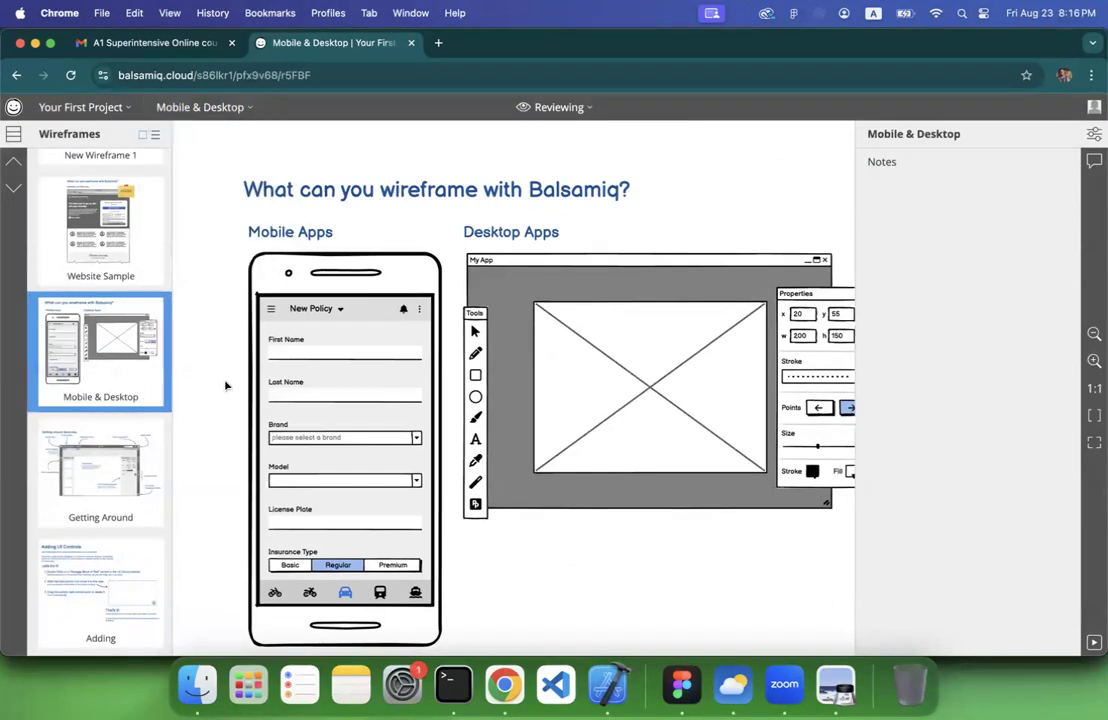
{"action": "double_click", "coordinate": [299, 357]}
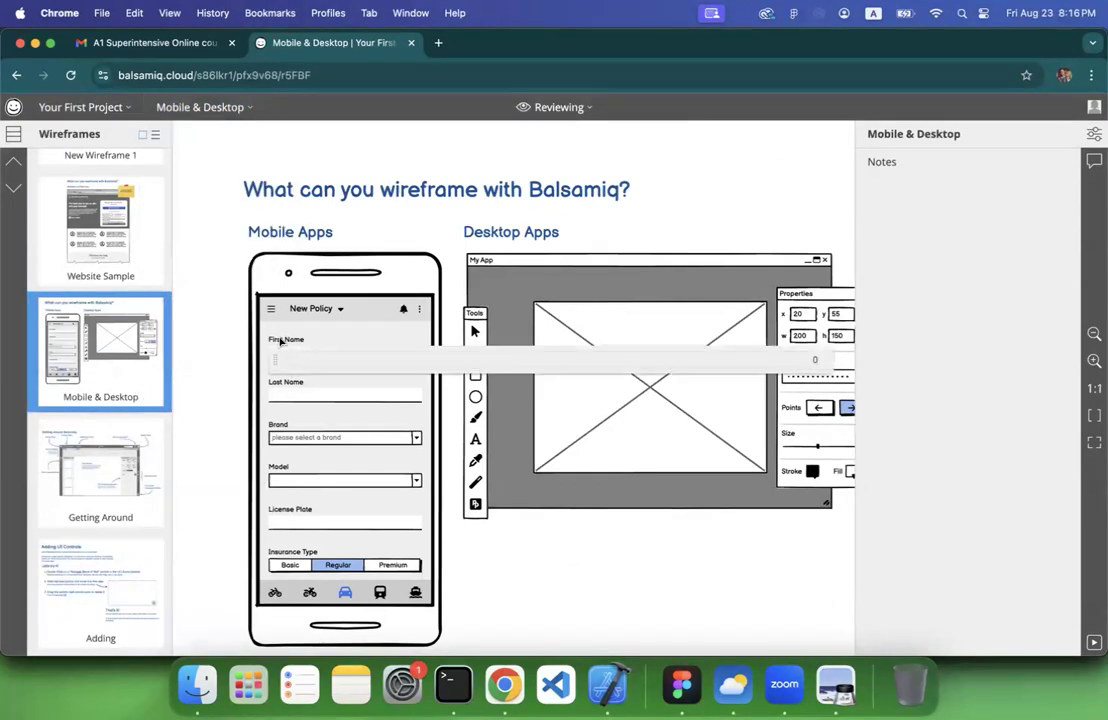
{"action": "key", "text": "Escape"}
{"action": "scroll", "coordinate": [281, 342], "scroll_direction": "up", "scroll_amount": 5}
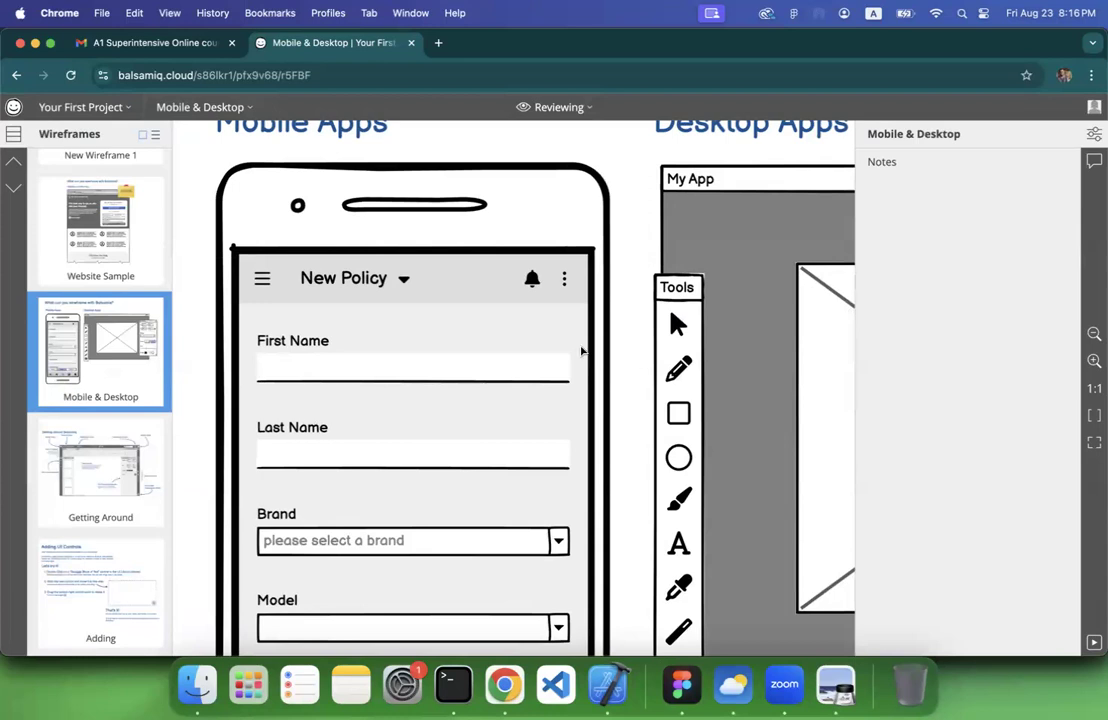
{"action": "scroll", "coordinate": [598, 363], "scroll_direction": "down", "scroll_amount": 3}
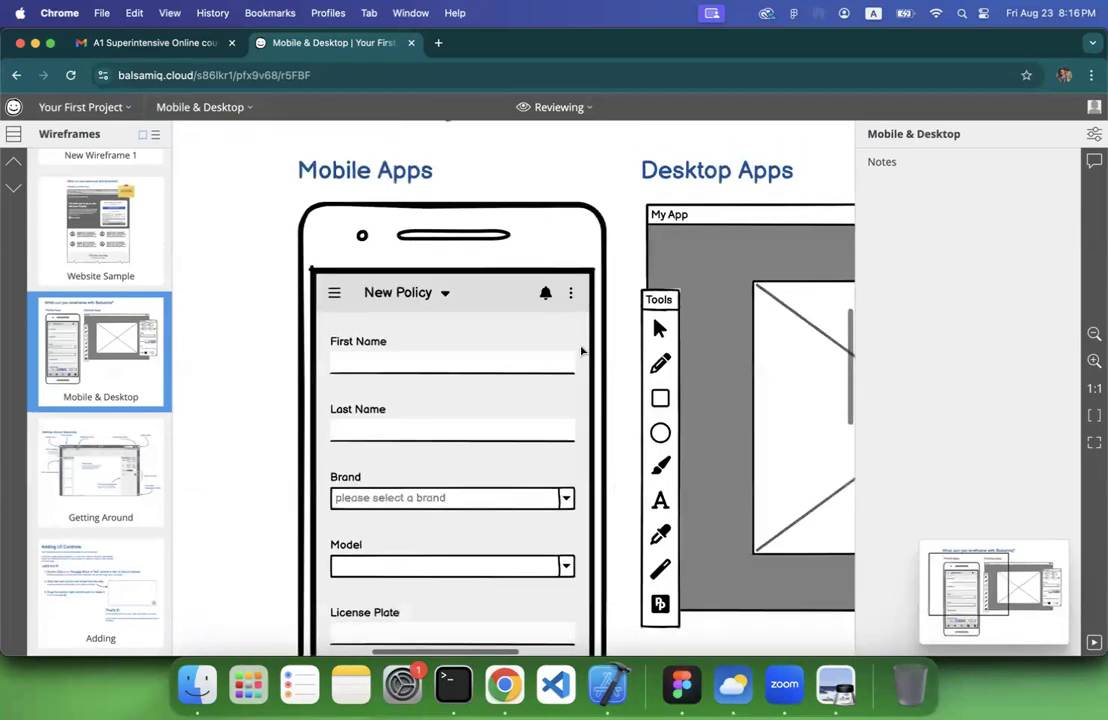
Switch to Figma, create a new design file and add an Android Large frame of 360 × 800
{"action": "left_click", "coordinate": [686, 688]}
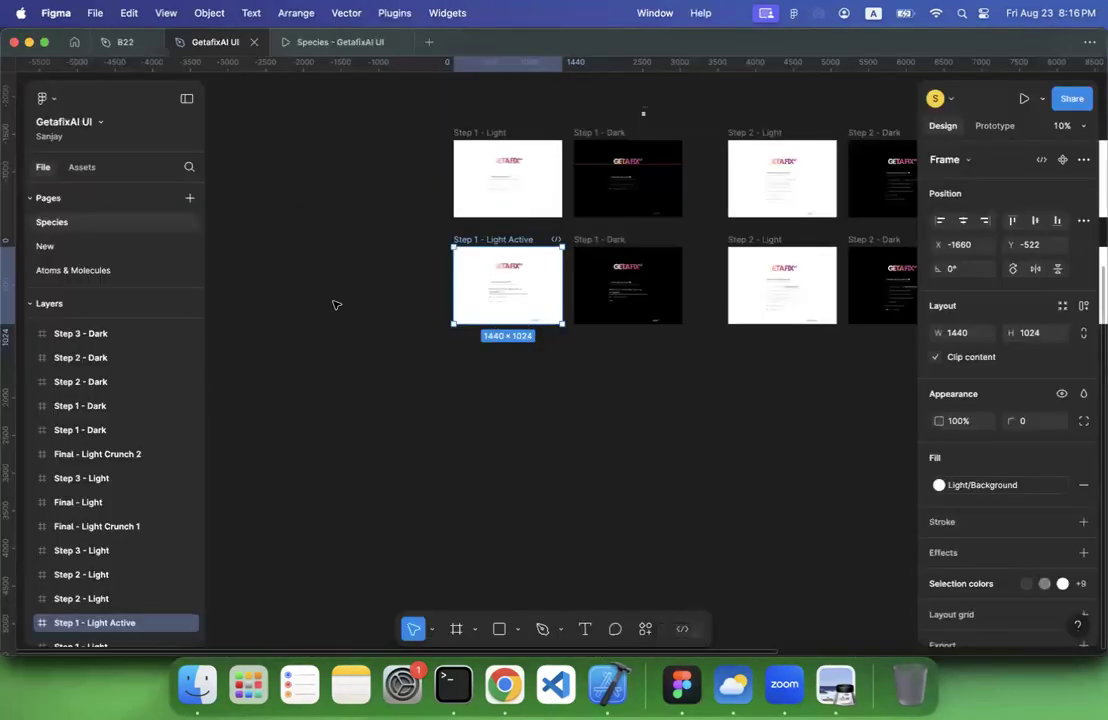
{"action": "left_click", "coordinate": [334, 304]}
{"action": "left_click", "coordinate": [429, 46]}
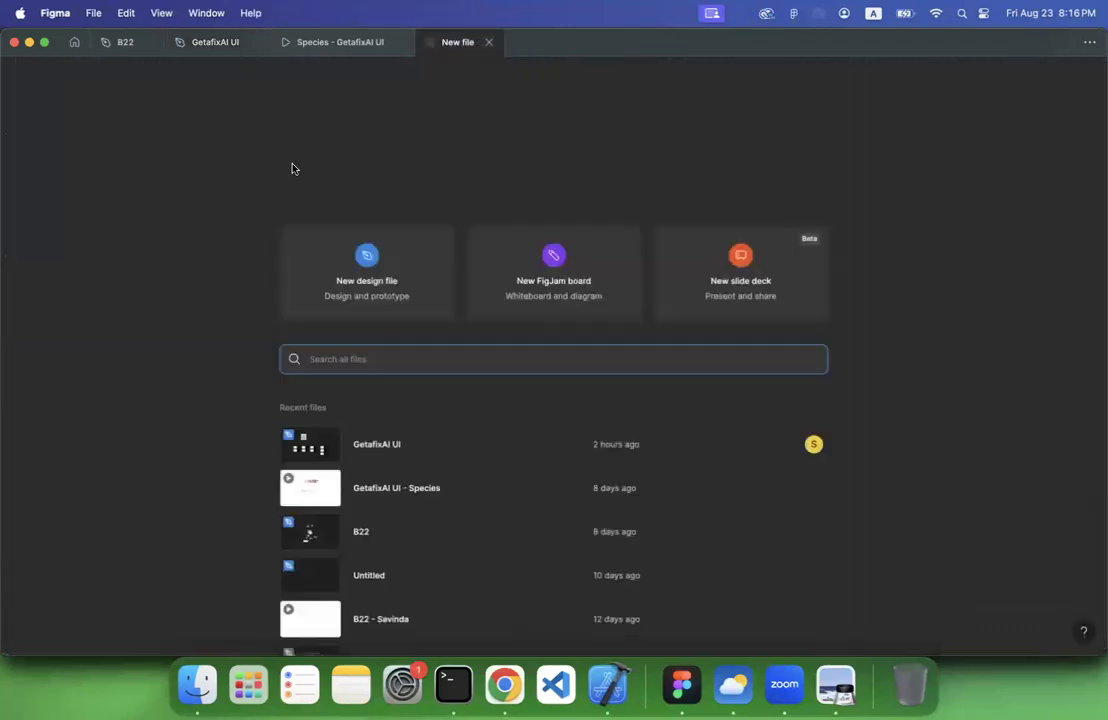
{"action": "left_click", "coordinate": [377, 282]}
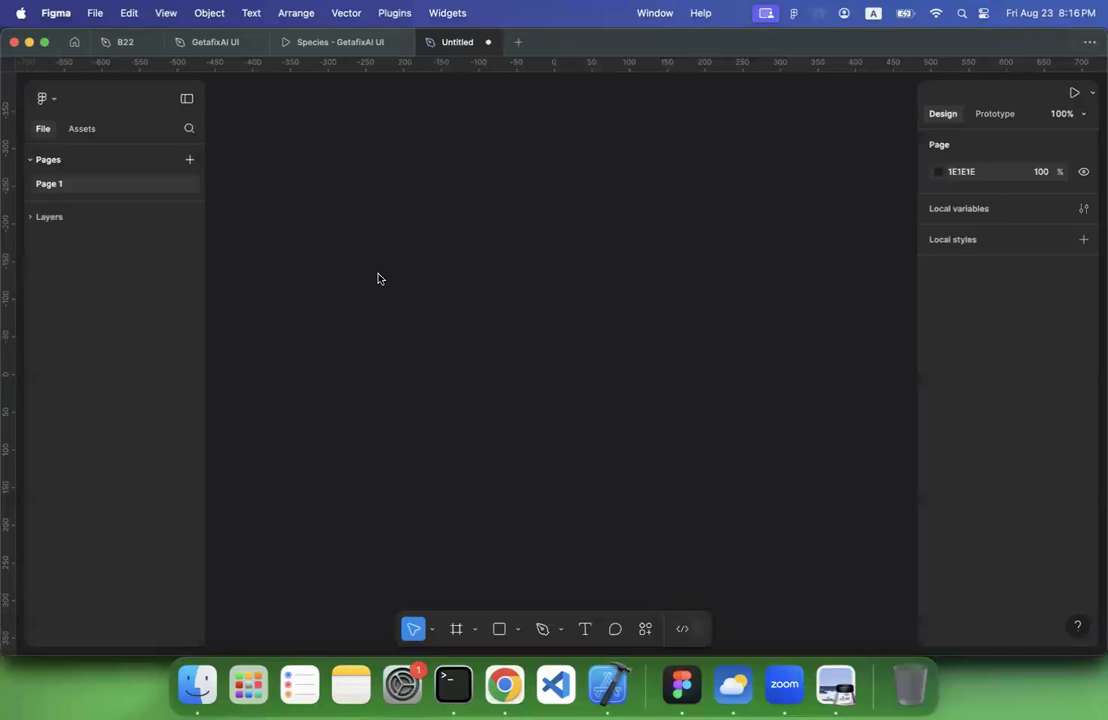
{"action": "left_click", "coordinate": [455, 628]}
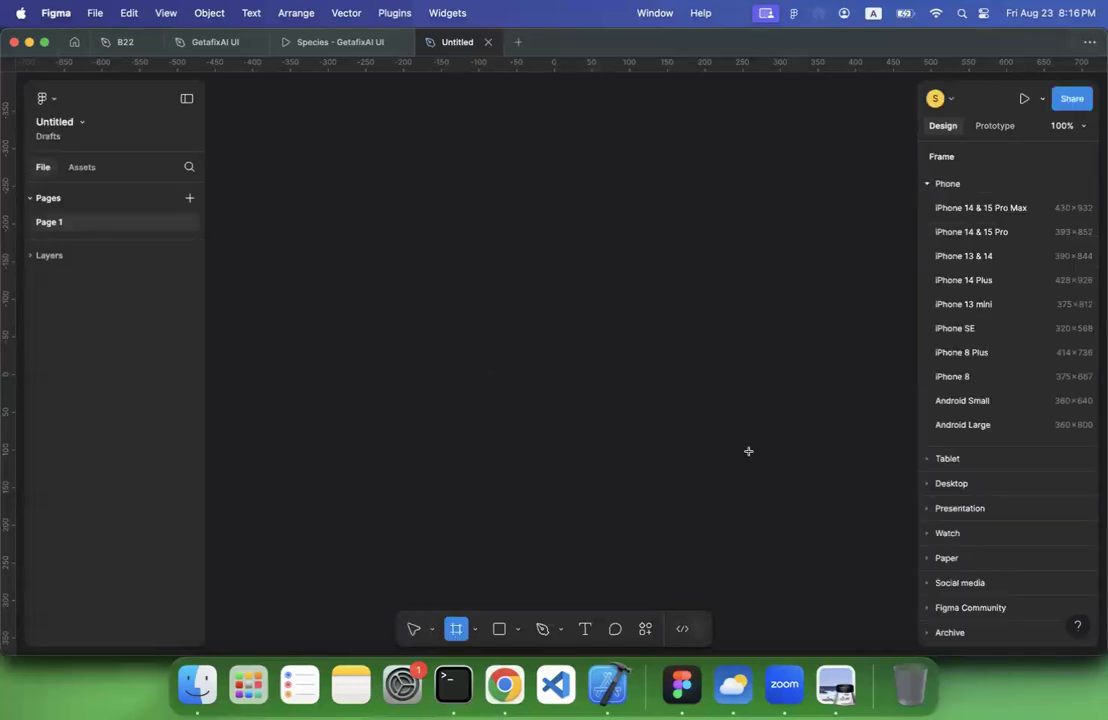
{"action": "left_click", "coordinate": [966, 426]}
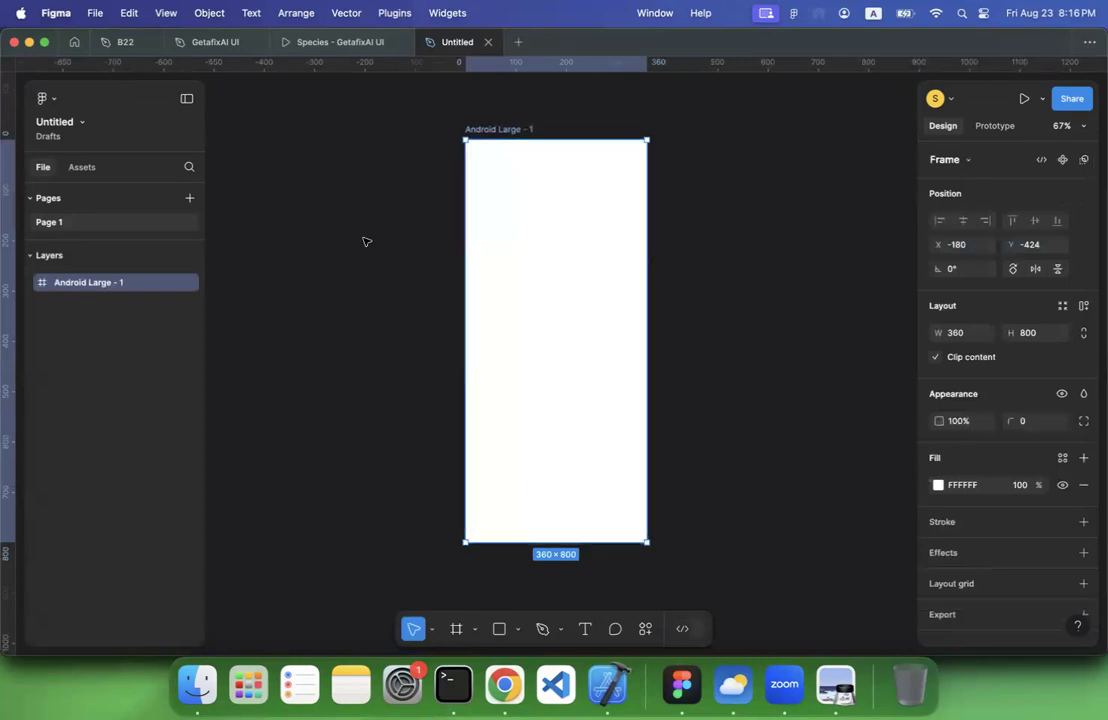
Draw a grey 220 × 194 rectangle in the Android Large frame and place it horizontally centred at Y 170
{"action": "left_click", "coordinate": [520, 630]}
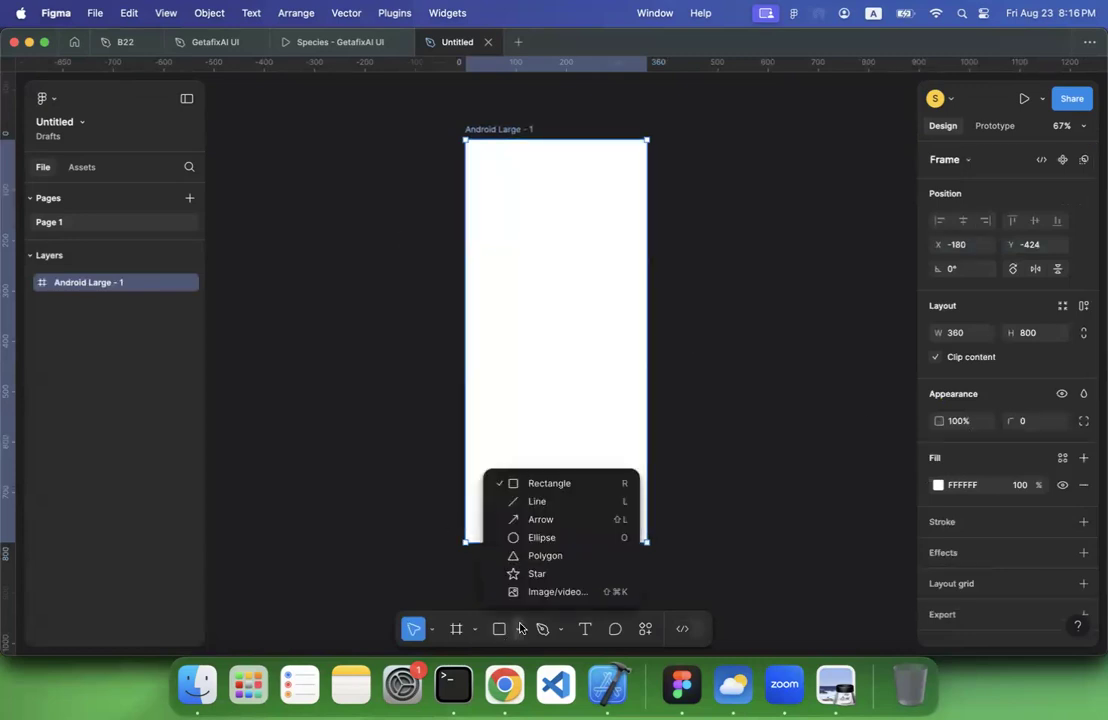
{"action": "left_click", "coordinate": [539, 485]}
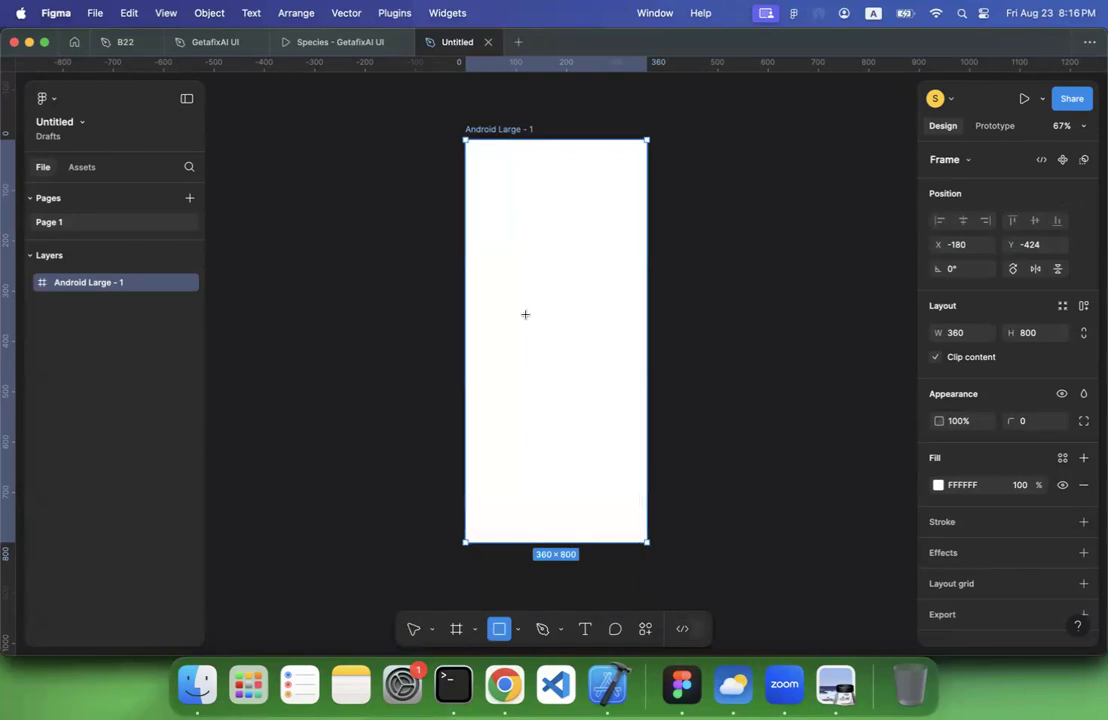
{"action": "mouse_move", "coordinate": [507, 197]}
{"action": "left_mouse_down"}
{"action": "mouse_move", "coordinate": [609, 304]}
{"action": "mouse_move", "coordinate": [548, 256]}
{"action": "mouse_move", "coordinate": [616, 292]}
{"action": "left_mouse_up"}
{"action": "left_click_drag", "start_coordinate": [564, 245], "coordinate": [556, 277]}
Add the text "Heading" at font size 24 and centre it just below the grey rectangle
{"action": "left_click", "coordinate": [586, 629]}
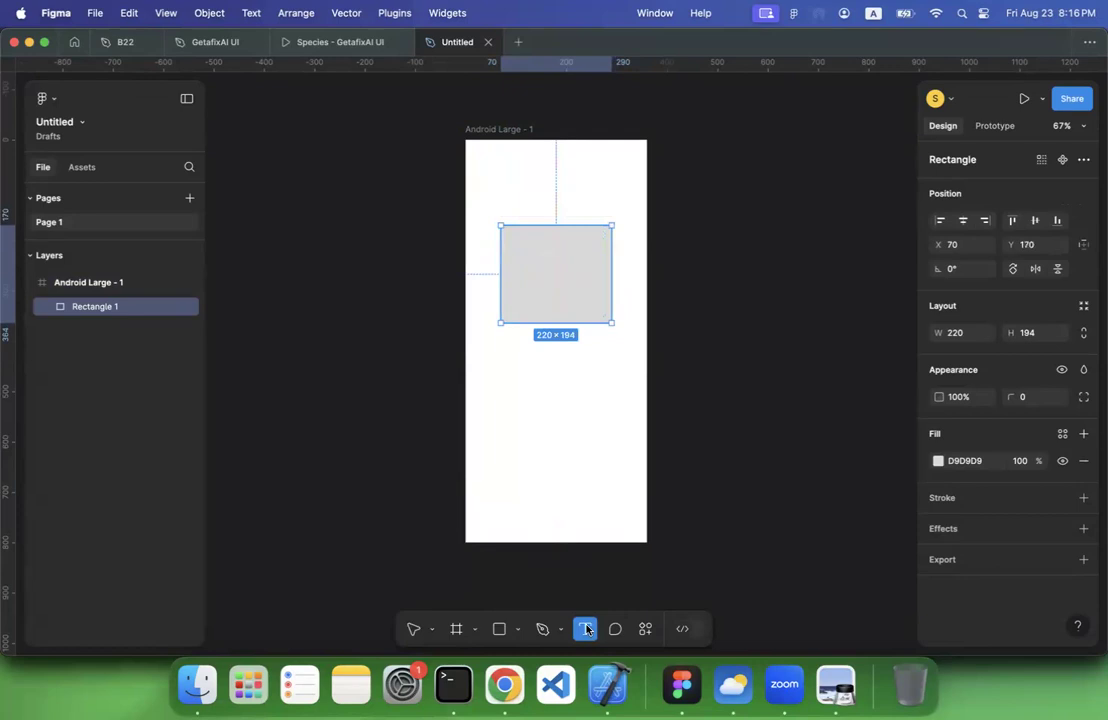
{"action": "left_click", "coordinate": [522, 372]}
{"action": "type", "text": "Heading"}
{"action": "key", "text": "super+a"}
{"action": "left_click", "coordinate": [1055, 515]}
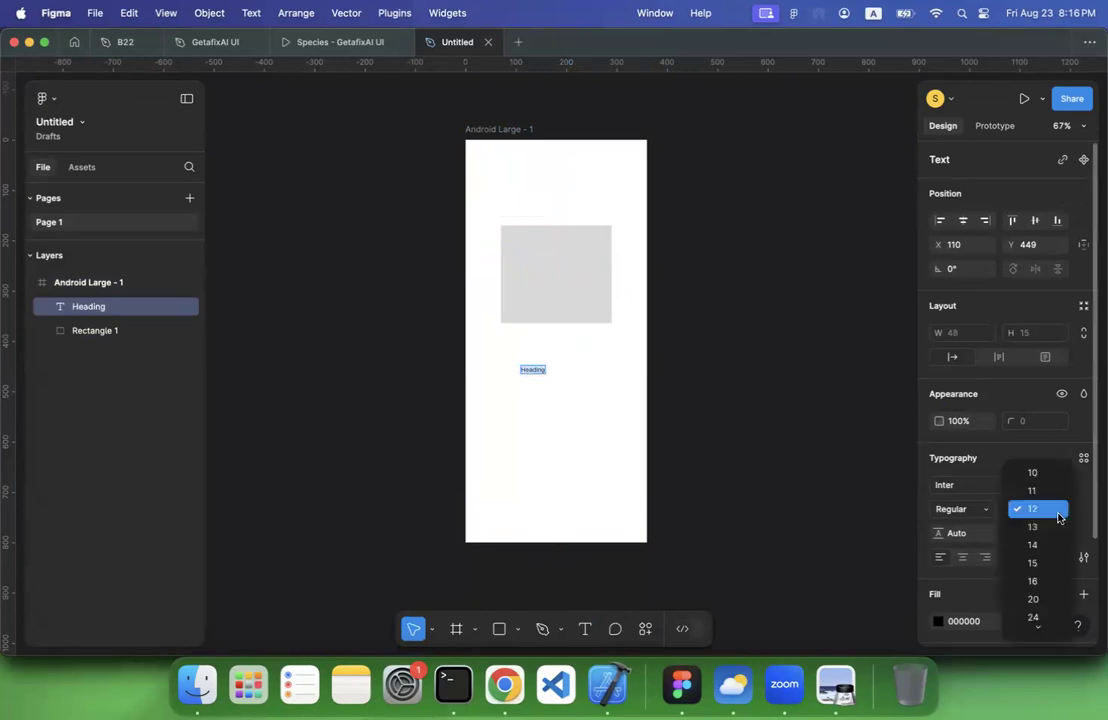
{"action": "left_click", "coordinate": [1048, 622]}
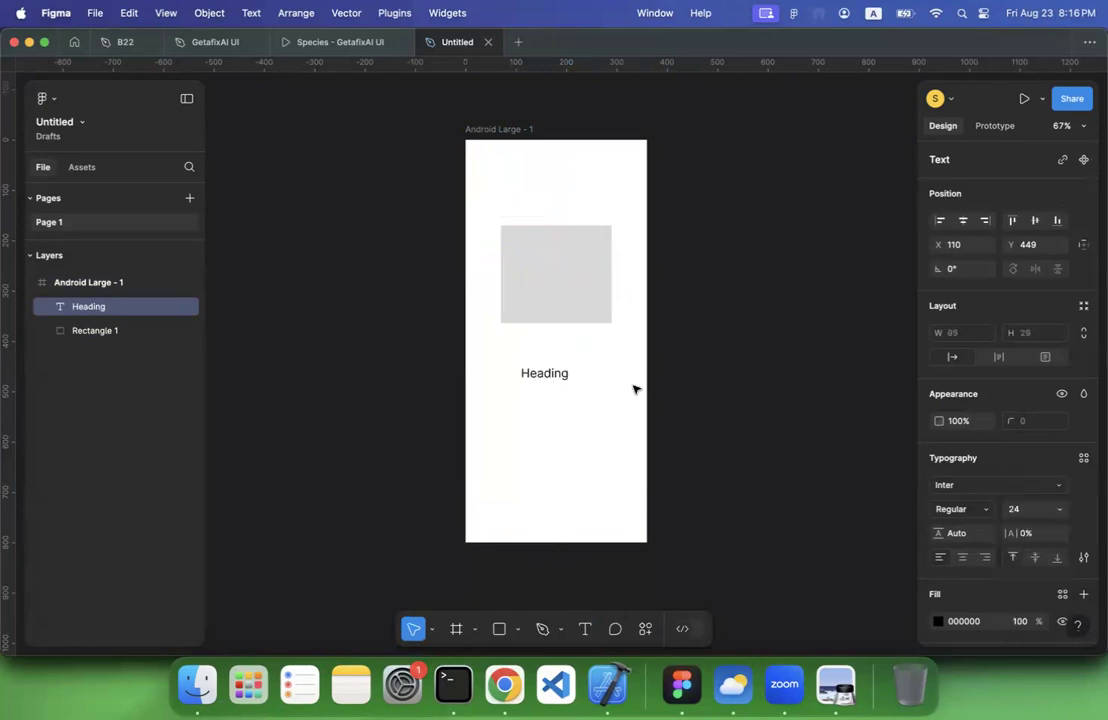
{"action": "left_click_drag", "start_coordinate": [549, 376], "coordinate": [557, 357]}
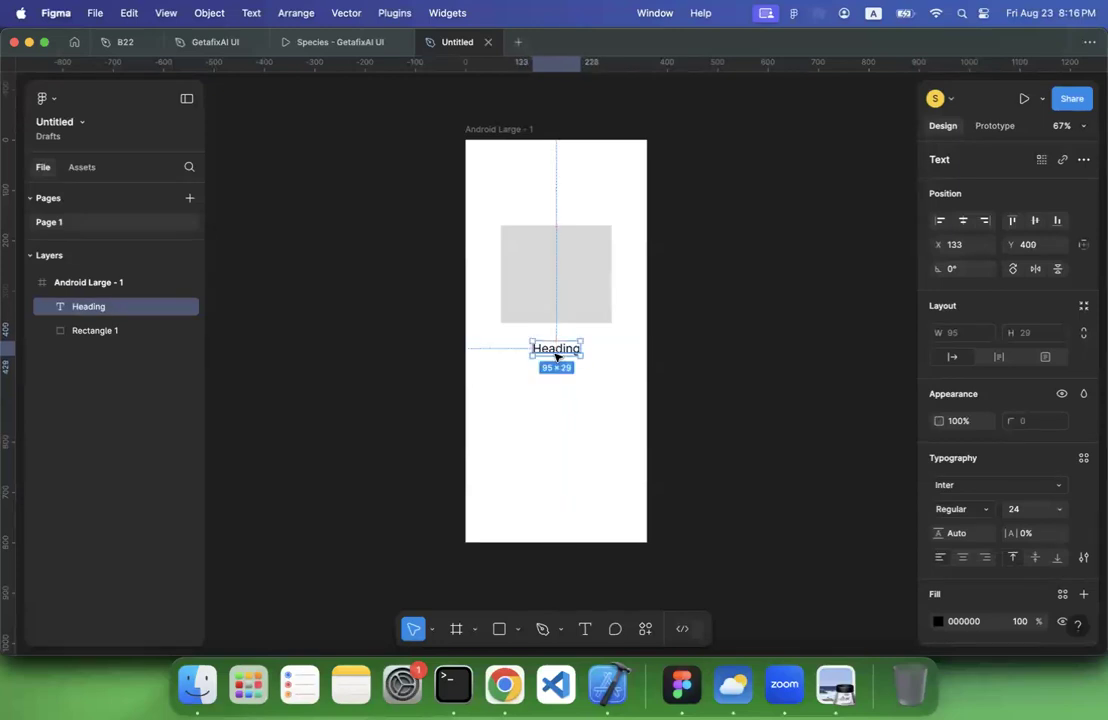
Switch to Preview and look through lecture 3.pdf for the hand-drawn phone sketches on page 153
{"action": "left_click", "coordinate": [505, 684]}
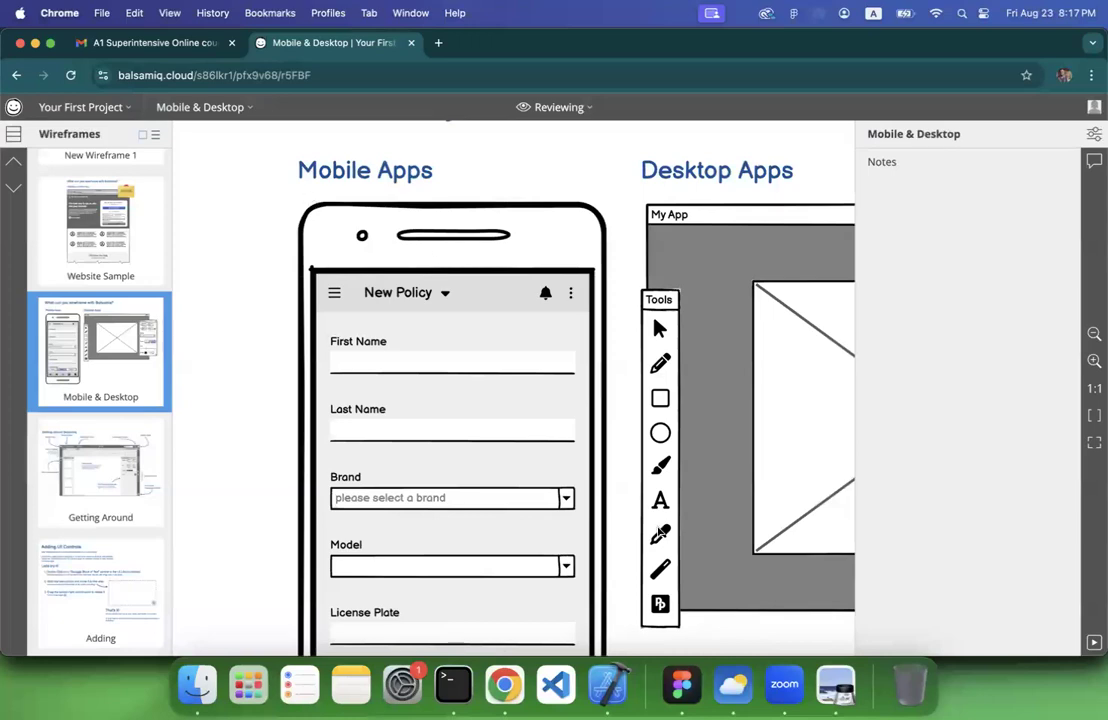
{"action": "left_click", "coordinate": [836, 684]}
{"action": "scroll", "coordinate": [606, 411], "scroll_direction": "up", "scroll_amount": 10}
{"action": "scroll", "coordinate": [606, 411], "scroll_direction": "up", "scroll_amount": 15}
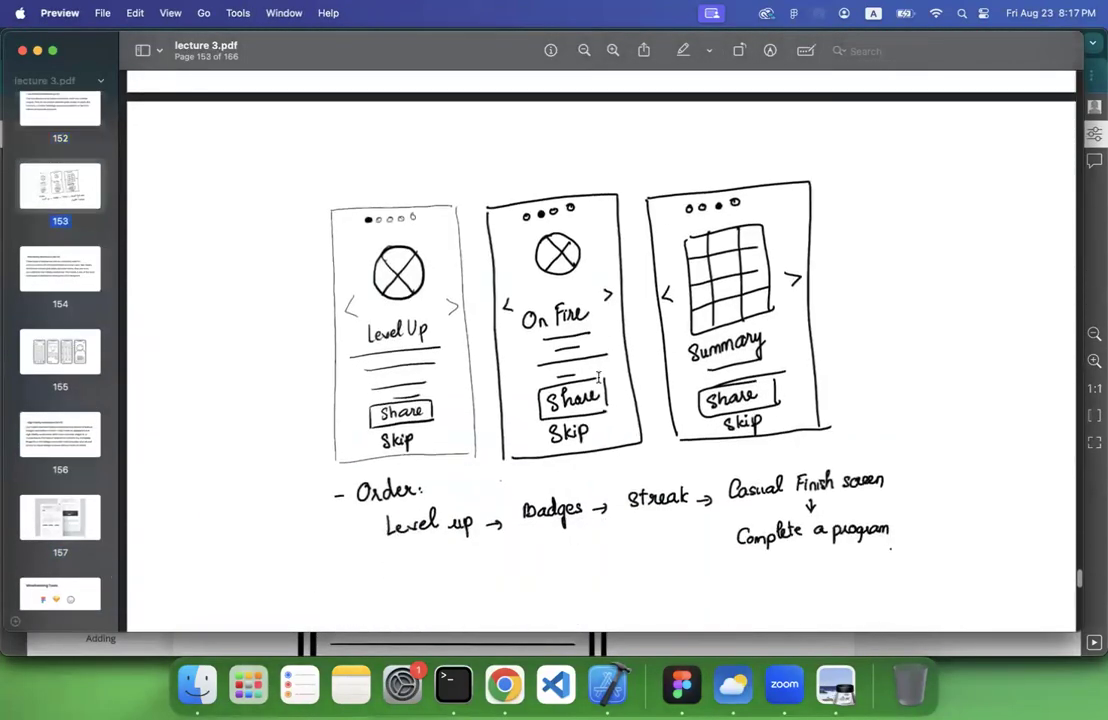
{"action": "scroll", "coordinate": [514, 368], "scroll_direction": "down", "scroll_amount": 15}
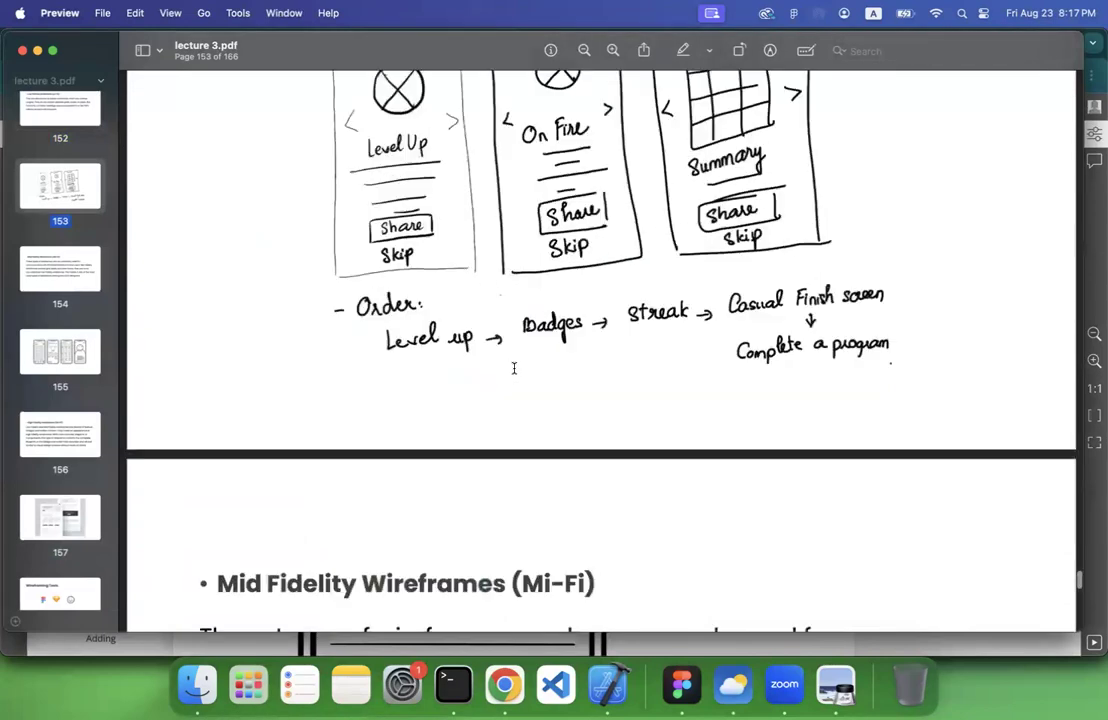
{"action": "scroll", "coordinate": [514, 368], "scroll_direction": "down", "scroll_amount": 15}
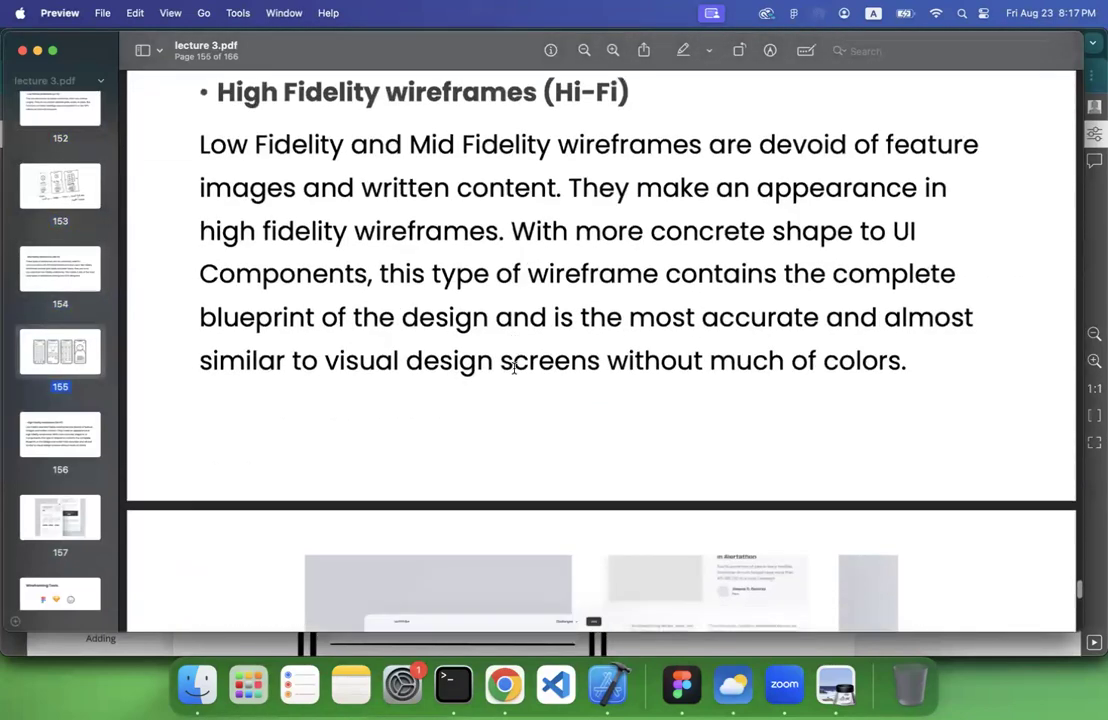
{"action": "scroll", "coordinate": [514, 368], "scroll_direction": "up", "scroll_amount": 15}
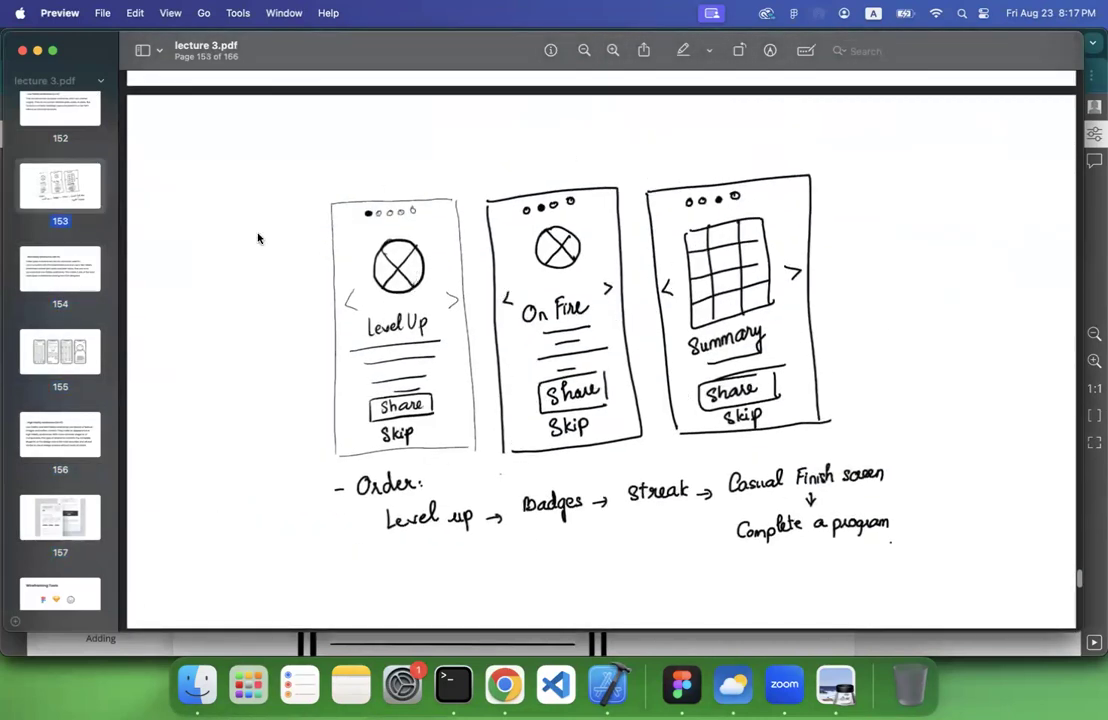
Capture a screenshot of the three hand-drawn phone sketches and place it on the Figma canvas above the Android Large frame
{"action": "key", "text": "super+shift+4"}
{"action": "left_click_drag", "start_coordinate": [263, 154], "coordinate": [952, 563]}
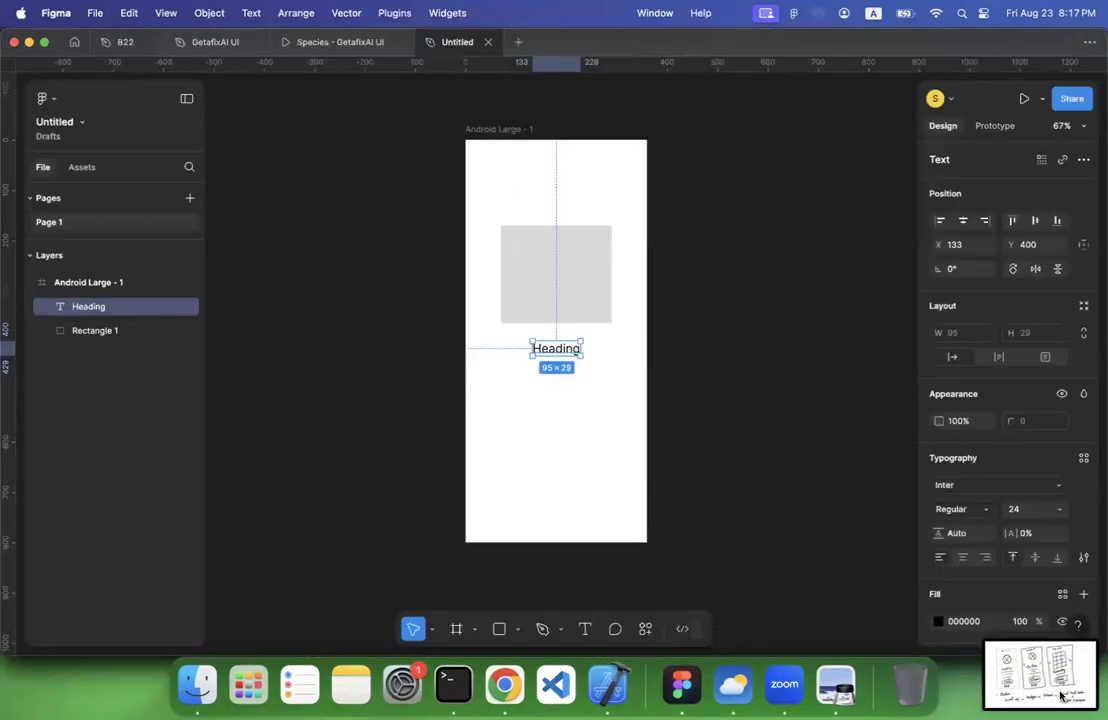
{"action": "left_click_drag", "start_coordinate": [1064, 676], "coordinate": [295, 188]}
{"action": "scroll", "coordinate": [308, 232], "scroll_direction": "up", "scroll_amount": 5}
{"action": "left_click_drag", "start_coordinate": [349, 480], "coordinate": [476, 199]}
{"action": "scroll", "coordinate": [487, 425], "scroll_direction": "down", "scroll_amount": 3}
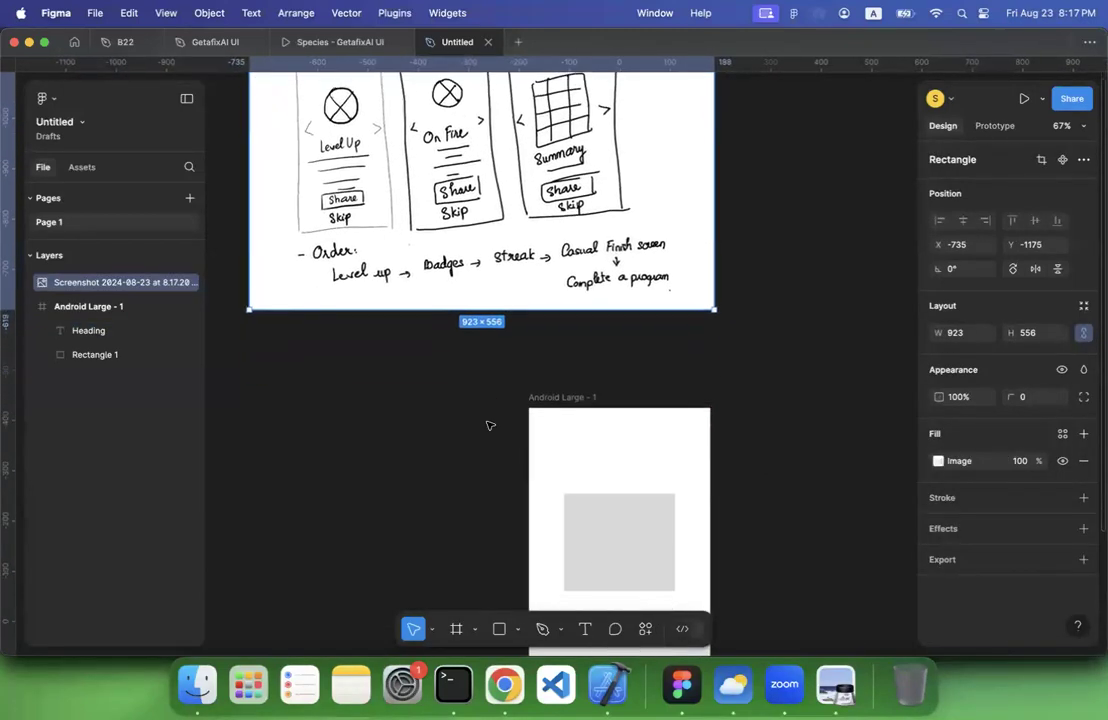
Delete the Android Large frame and add an Android Small frame of 360 × 640 beside the screenshot, aligned with its top edge
{"action": "left_click", "coordinate": [562, 390]}
{"action": "key", "text": "Delete"}
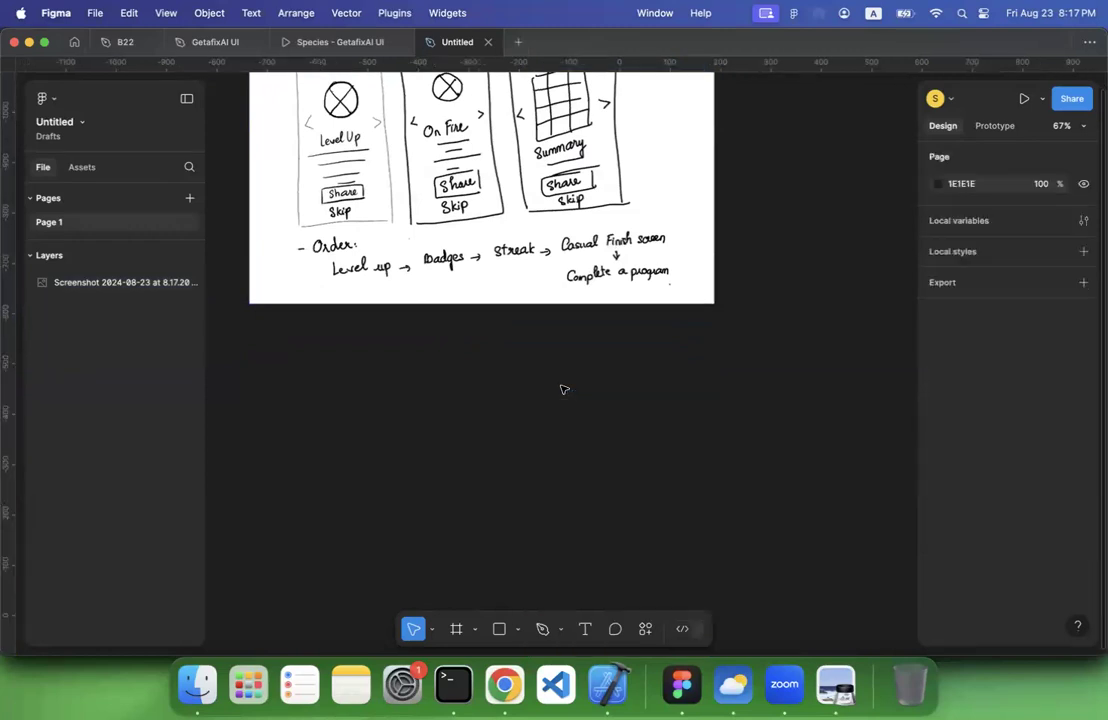
{"action": "scroll", "coordinate": [463, 342], "scroll_direction": "up", "scroll_amount": 3}
{"action": "scroll", "coordinate": [463, 342], "scroll_direction": "left", "scroll_amount": 2}
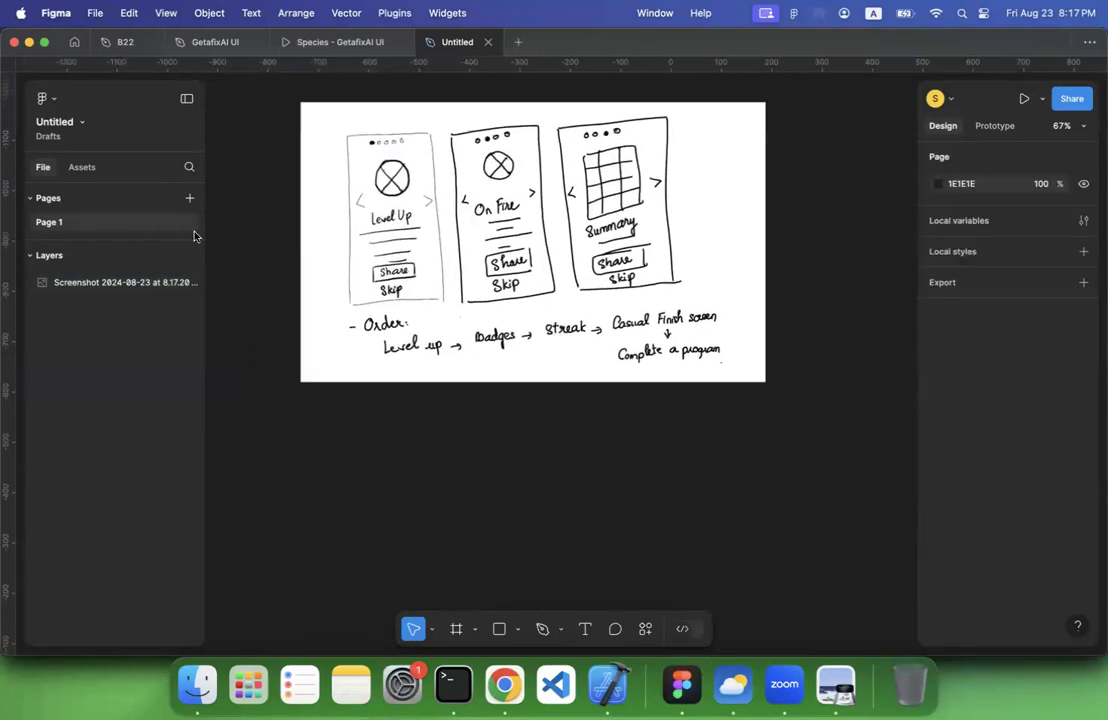
{"action": "left_click", "coordinate": [456, 630]}
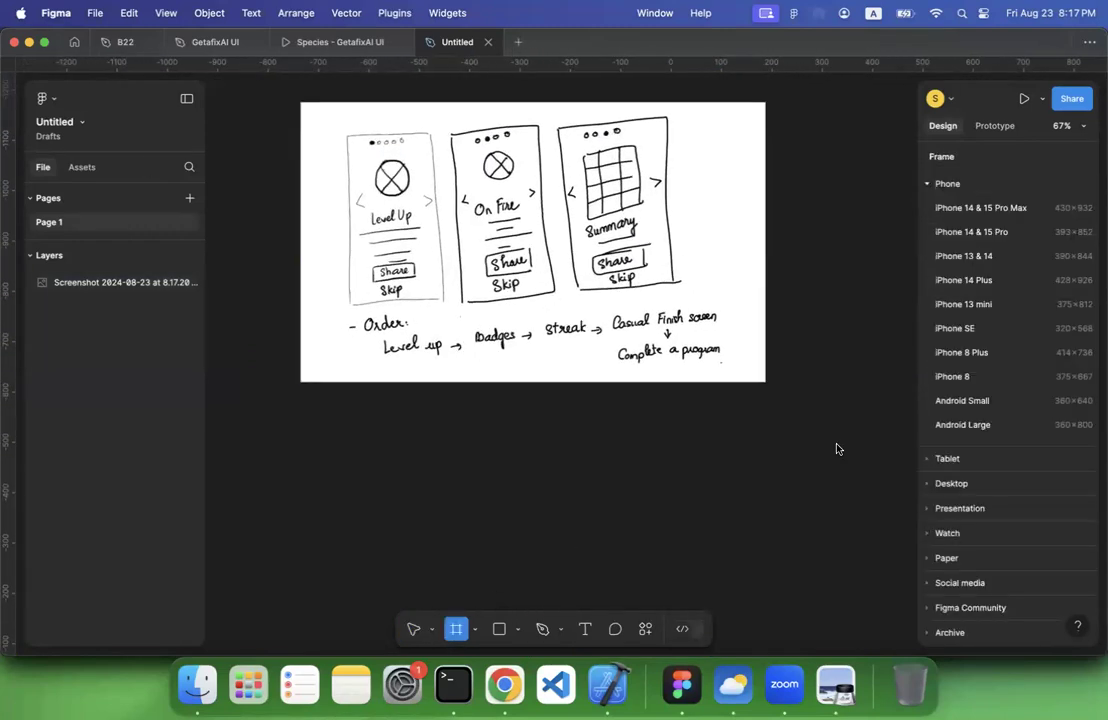
{"action": "left_click", "coordinate": [980, 404]}
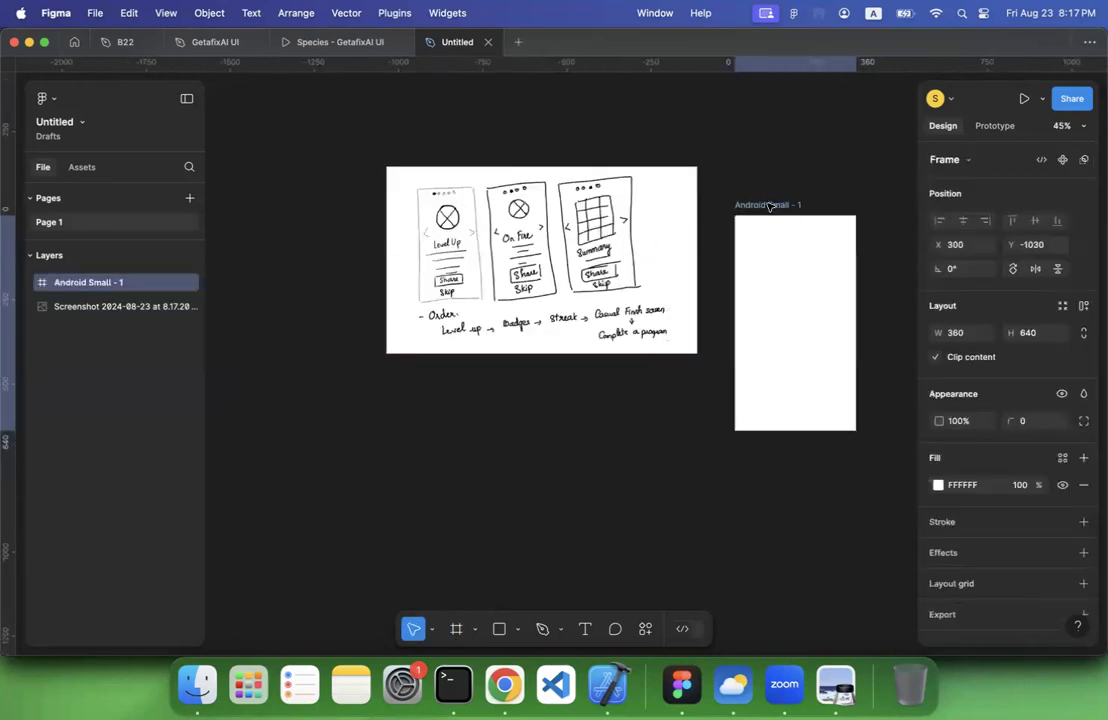
{"action": "left_click_drag", "start_coordinate": [768, 205], "coordinate": [760, 157]}
Try to trim the screenshot from both sides to about 404 × 556
{"action": "scroll", "coordinate": [482, 231], "scroll_direction": "up", "scroll_amount": 10}
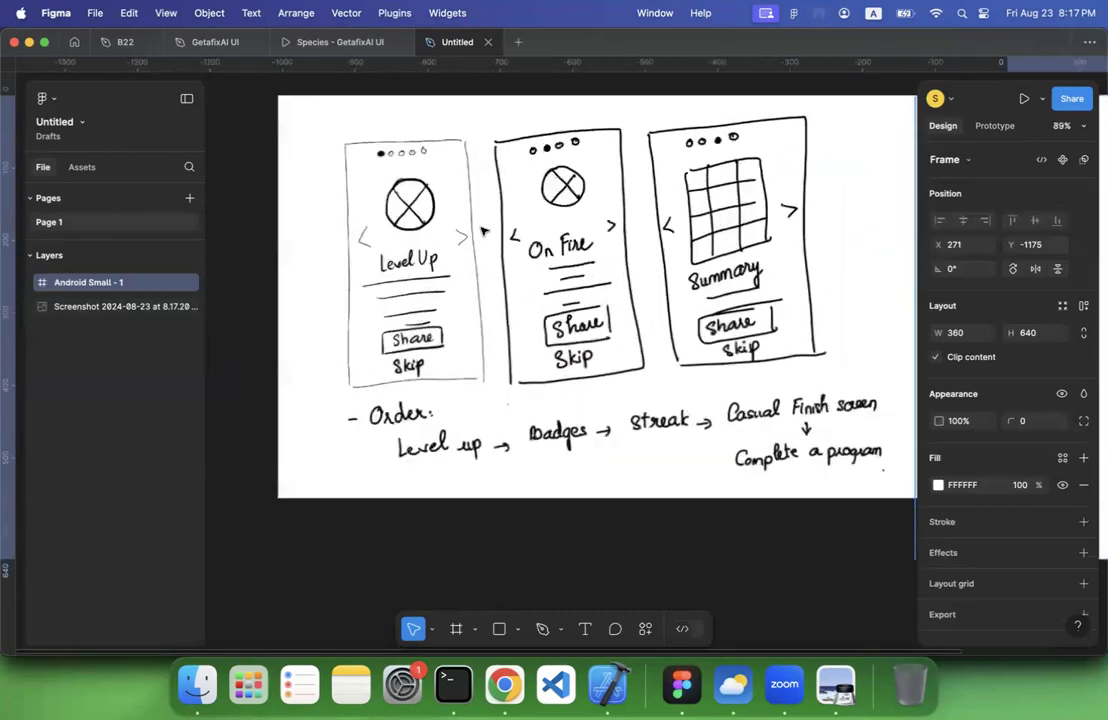
{"action": "scroll", "coordinate": [419, 235], "scroll_direction": "down", "scroll_amount": 10}
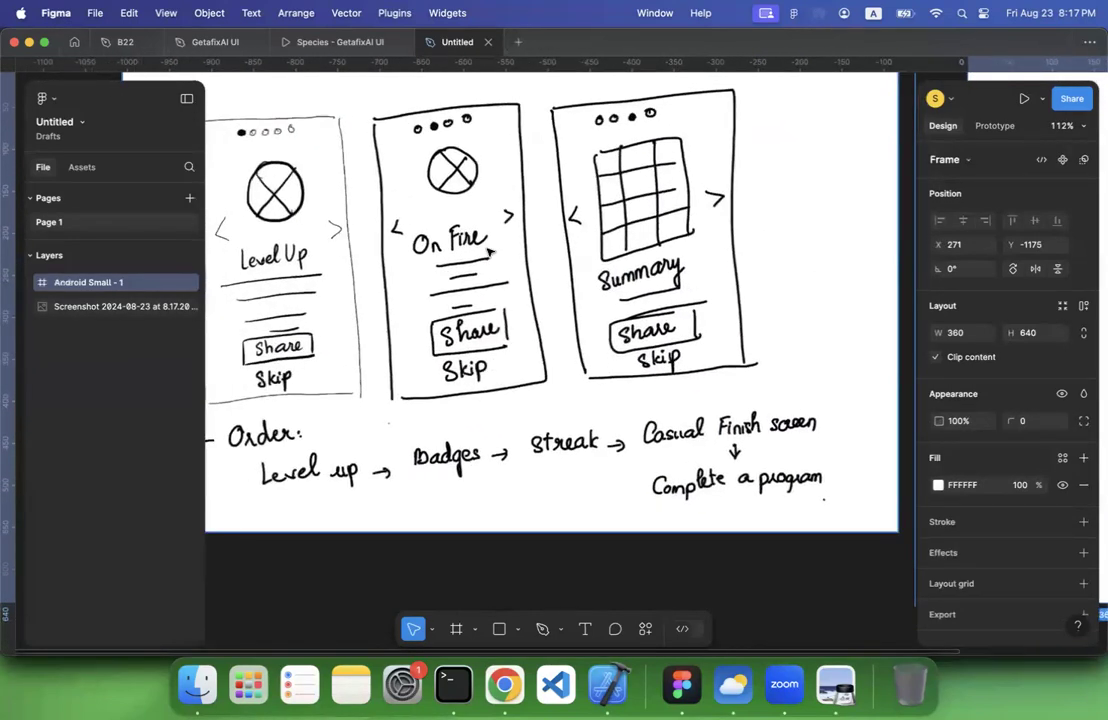
{"action": "left_click", "coordinate": [517, 257]}
{"action": "left_click_drag", "start_coordinate": [627, 272], "coordinate": [403, 260]}
{"action": "left_click_drag", "start_coordinate": [295, 258], "coordinate": [403, 258]}
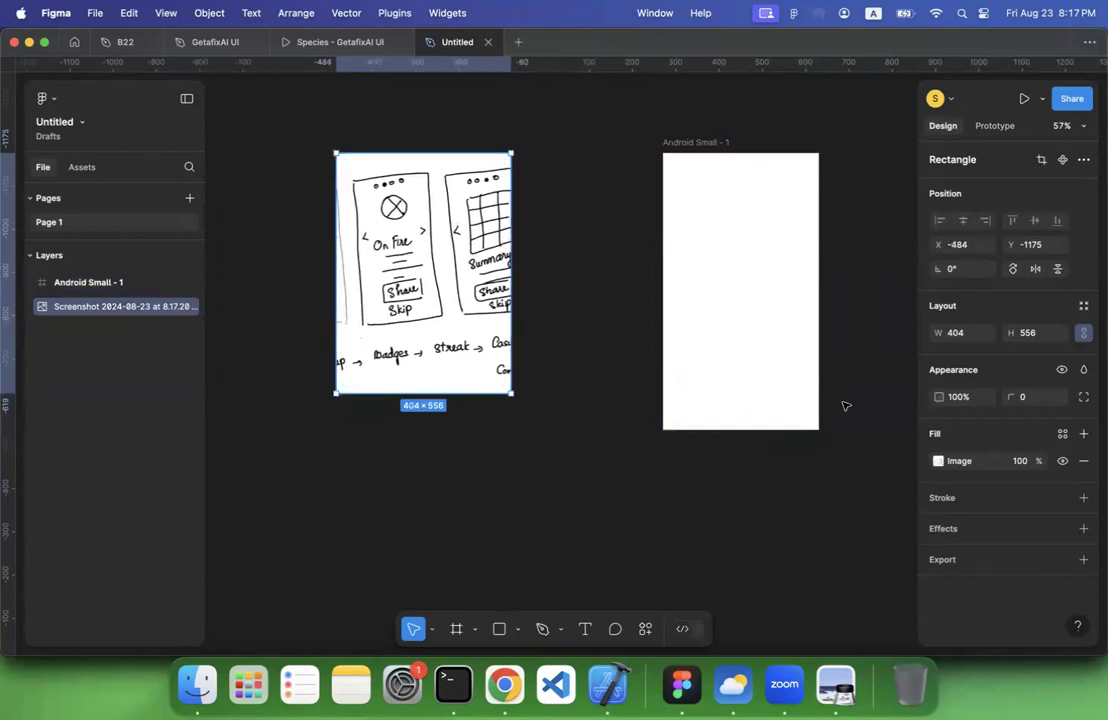
Crop the screenshot's image fill to about 240 × 556 so that it holds only the Level Up sketch
{"action": "left_click", "coordinate": [938, 461]}
{"action": "left_click", "coordinate": [775, 331]}
{"action": "left_click", "coordinate": [780, 363]}
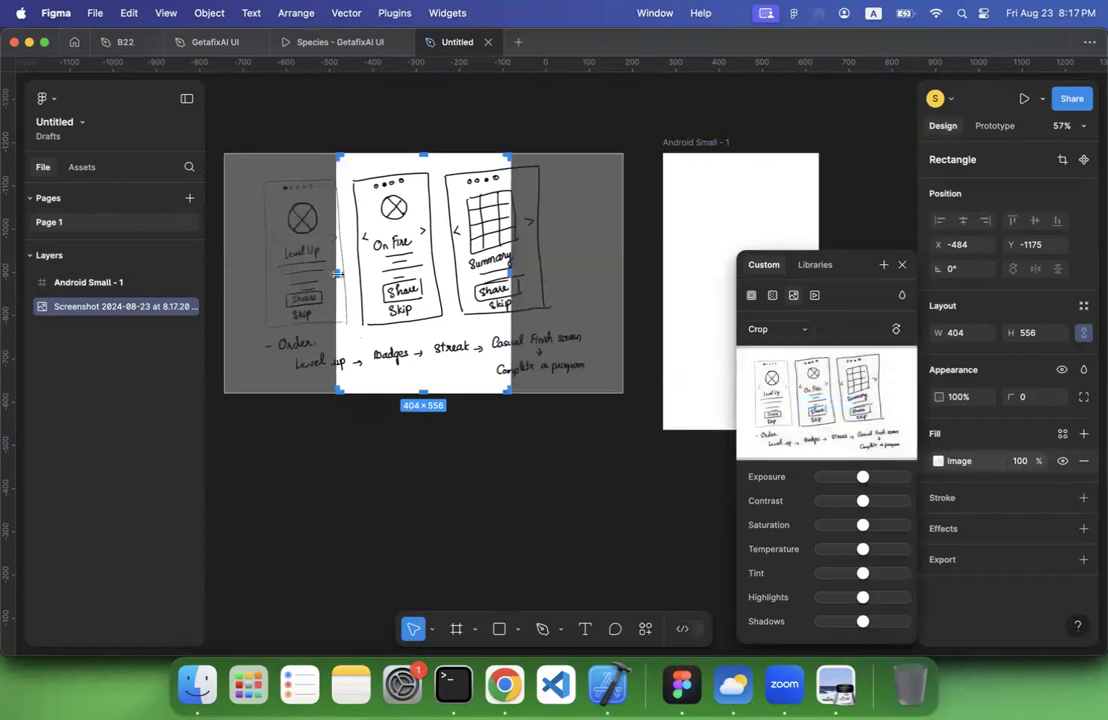
{"action": "left_click_drag", "start_coordinate": [337, 273], "coordinate": [255, 275]}
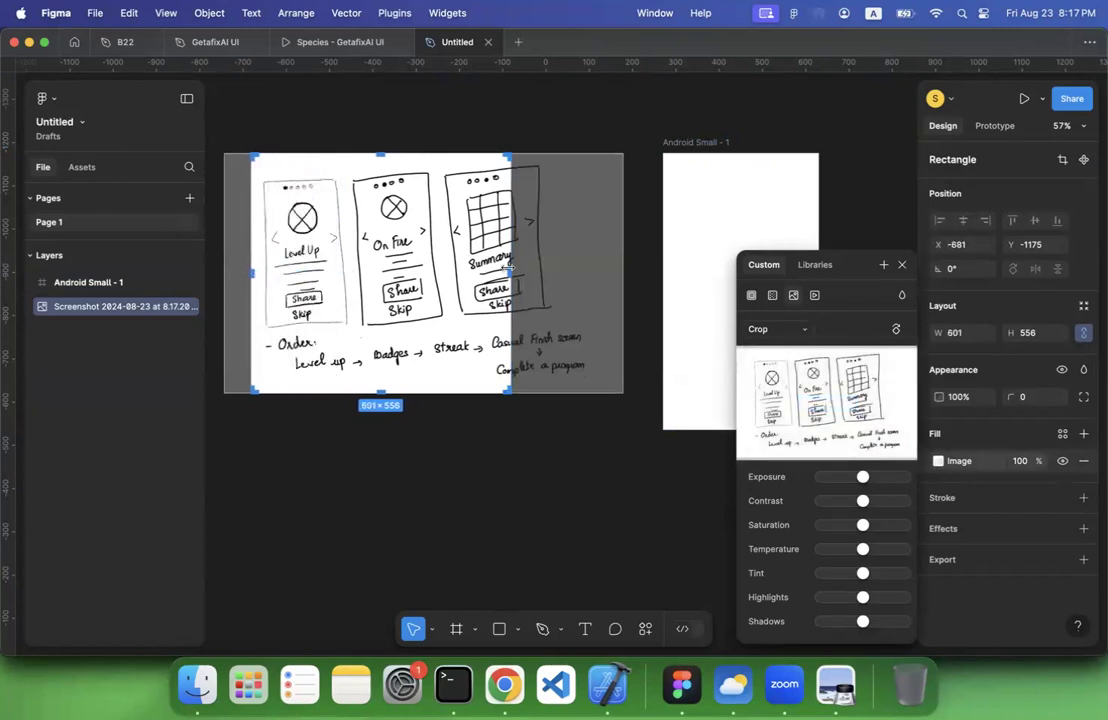
{"action": "left_click_drag", "start_coordinate": [428, 272], "coordinate": [628, 275]}
{"action": "key", "text": "Return"}
Move the cropped Level Up sketch next to the Android Small frame, at about X -21, Y -1147, and deselect it
{"action": "left_click", "coordinate": [472, 332]}
{"action": "scroll", "coordinate": [628, 275], "scroll_direction": "up", "scroll_amount": 5}
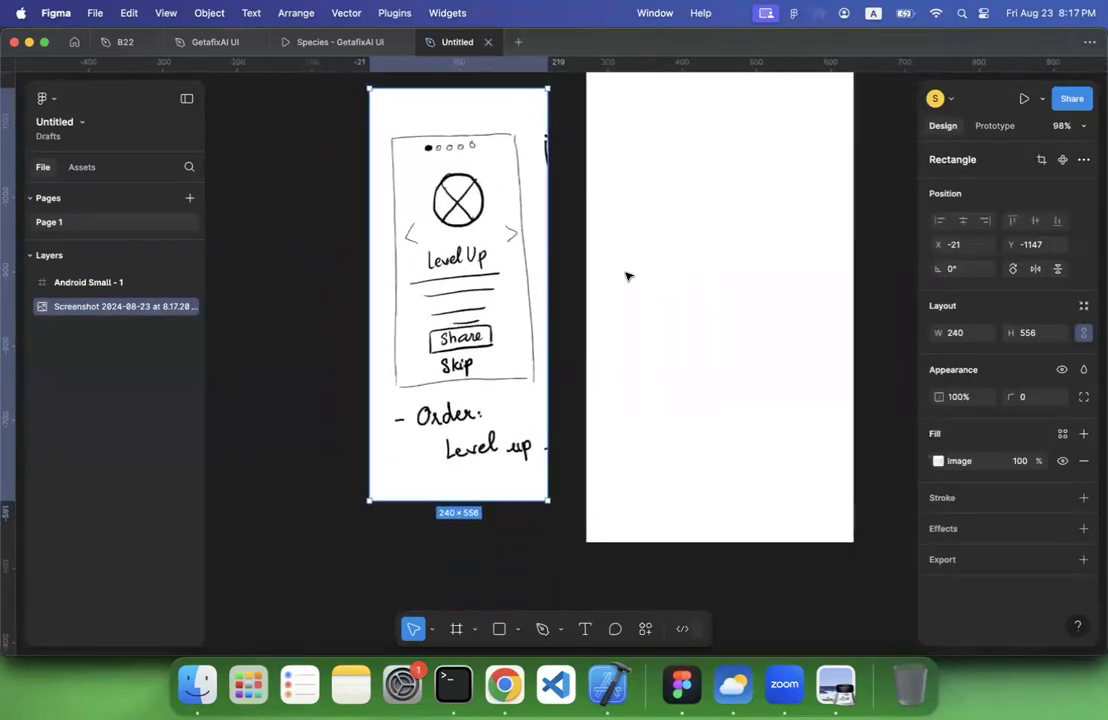
{"action": "scroll", "coordinate": [627, 276], "scroll_direction": "right", "scroll_amount": 3}
{"action": "scroll", "coordinate": [627, 276], "scroll_direction": "up", "scroll_amount": 2}
{"action": "left_click", "coordinate": [794, 245]}
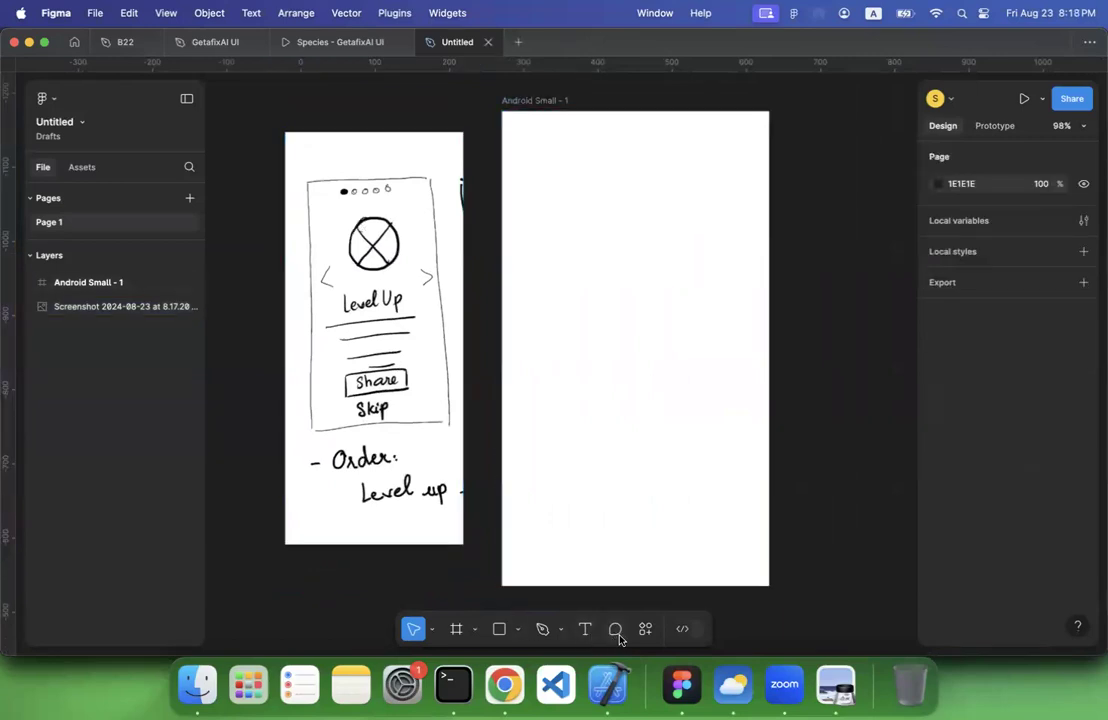
Draw a 15 × 15 ellipse near the top of the Android Small frame, positioned at about X 86, Y 19
{"action": "left_click", "coordinate": [518, 630]}
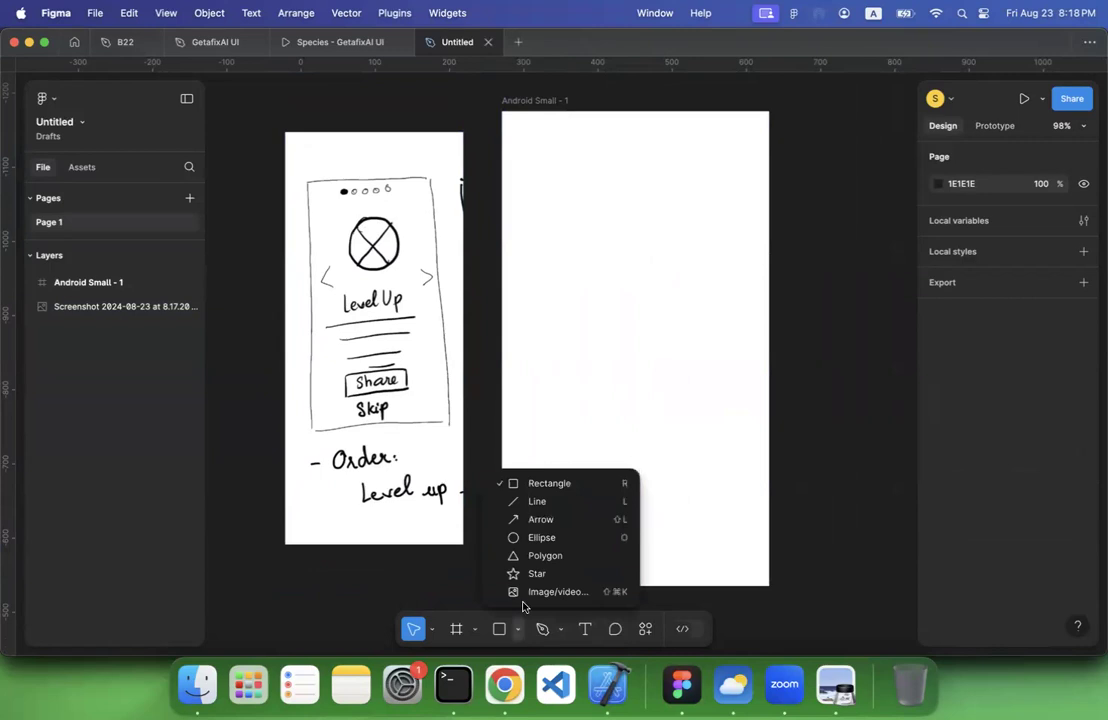
{"action": "left_click", "coordinate": [540, 540]}
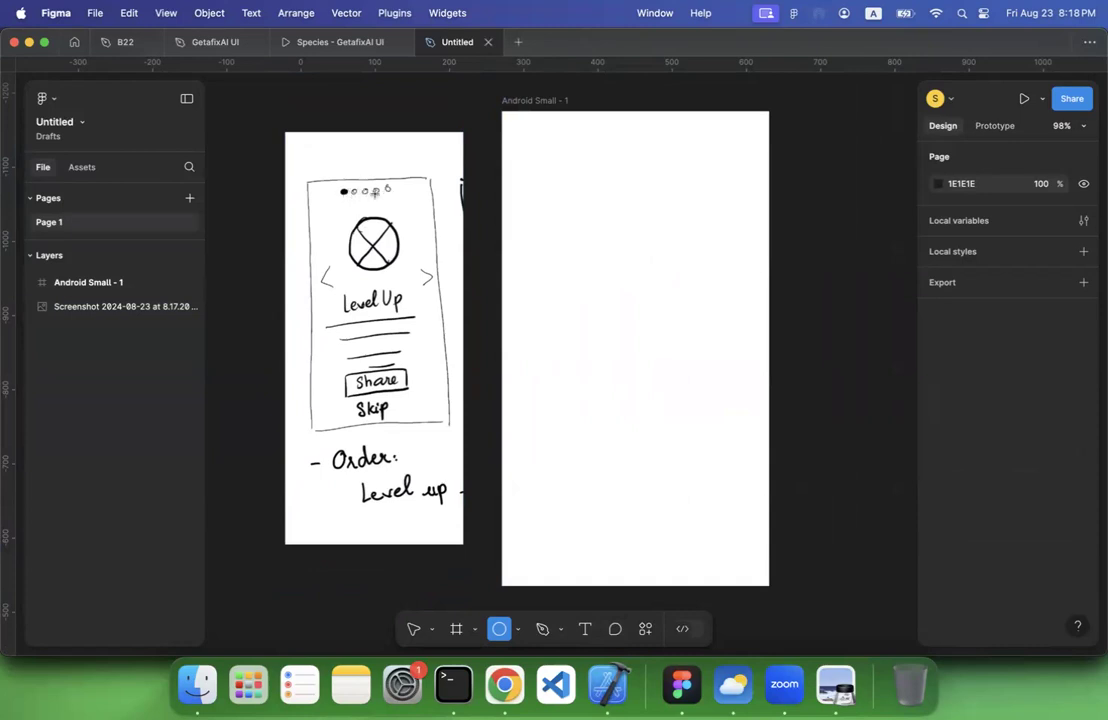
{"action": "left_click_drag", "start_coordinate": [565, 131], "coordinate": [577, 143]}
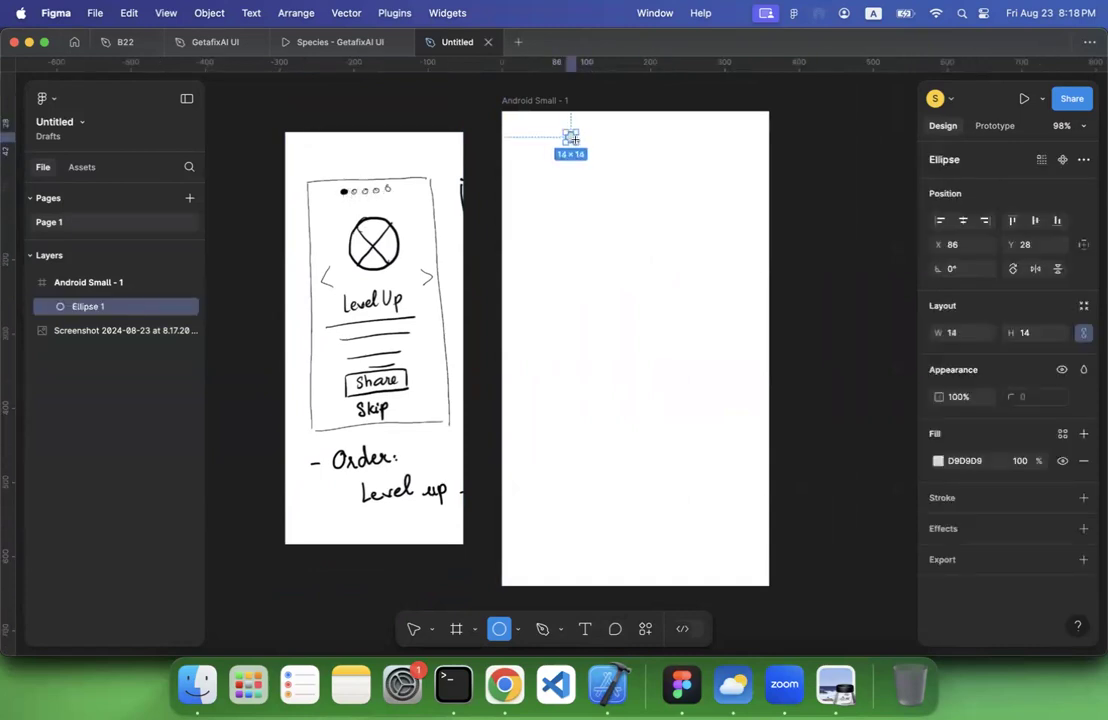
{"action": "left_click", "coordinate": [630, 151]}
{"action": "left_click", "coordinate": [577, 134]}
{"action": "left_click_drag", "start_coordinate": [577, 134], "coordinate": [575, 128]}
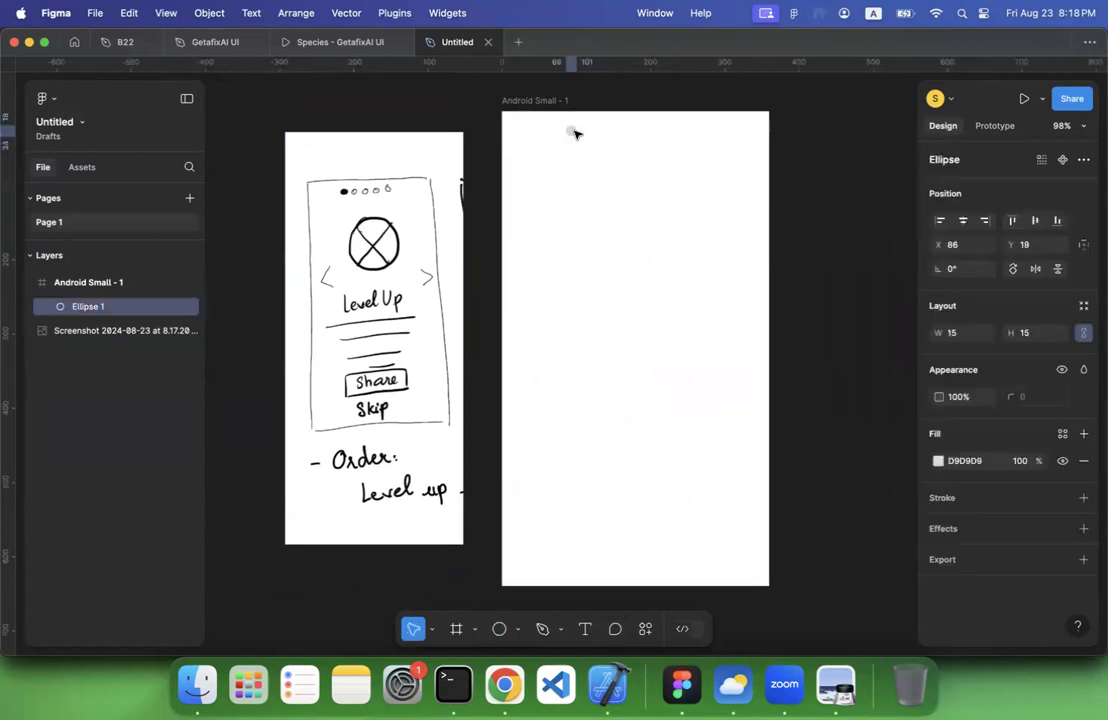
Fill the small ellipse with black (000000) and add a 1-px black inside stroke
{"action": "left_click", "coordinate": [938, 461]}
{"action": "left_click_drag", "start_coordinate": [861, 425], "coordinate": [917, 456]}
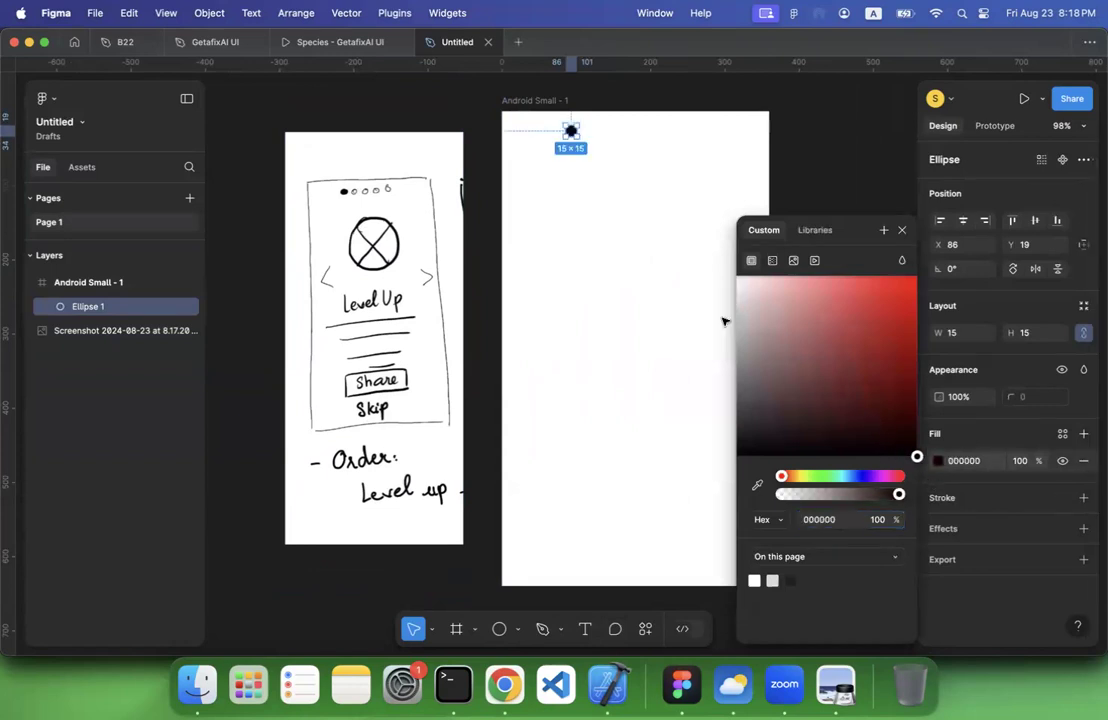
{"action": "left_click", "coordinate": [1083, 498]}
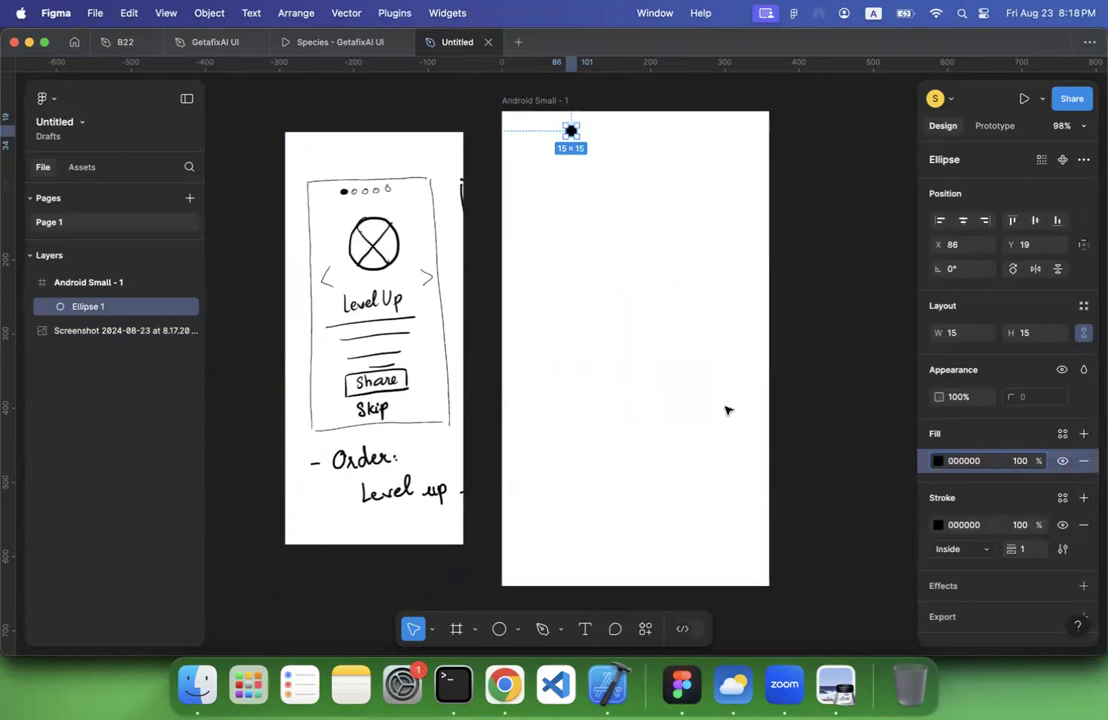
{"action": "left_click", "coordinate": [759, 401]}
Shift the black dot to about X 99 and duplicate it in place four times
{"action": "left_click_drag", "start_coordinate": [571, 131], "coordinate": [581, 131]}
{"action": "key", "text": "super+d"}
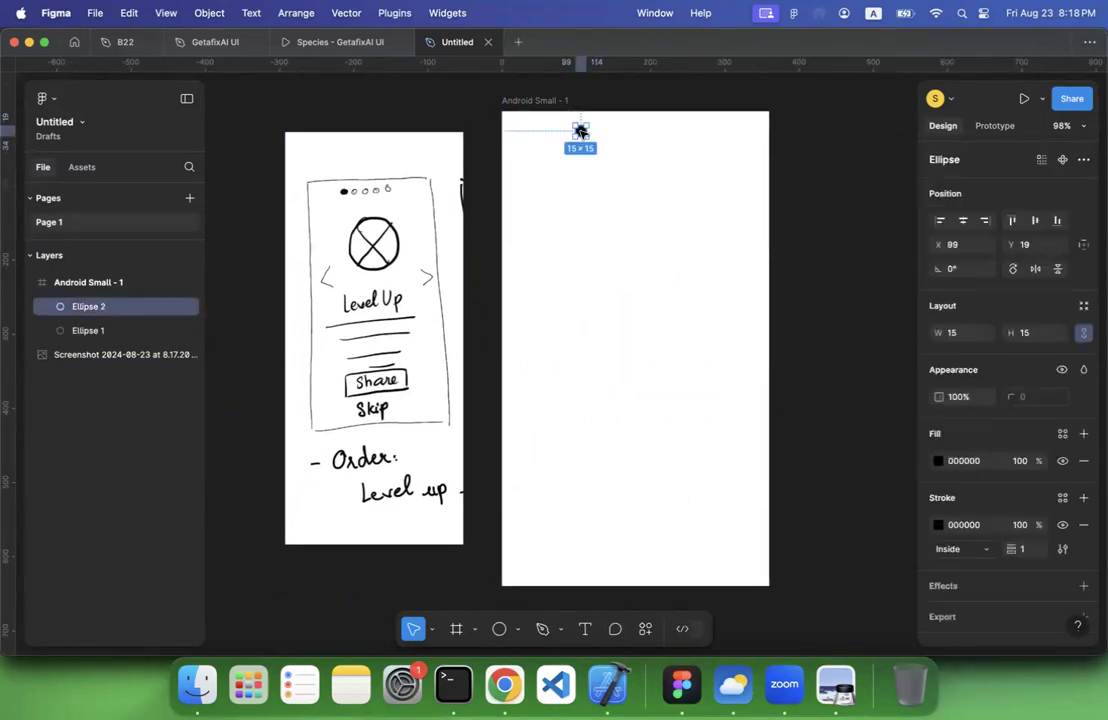
{"action": "key", "text": "super+d"}
{"action": "key", "text": "super+d"}
{"action": "key", "text": "super+d"}
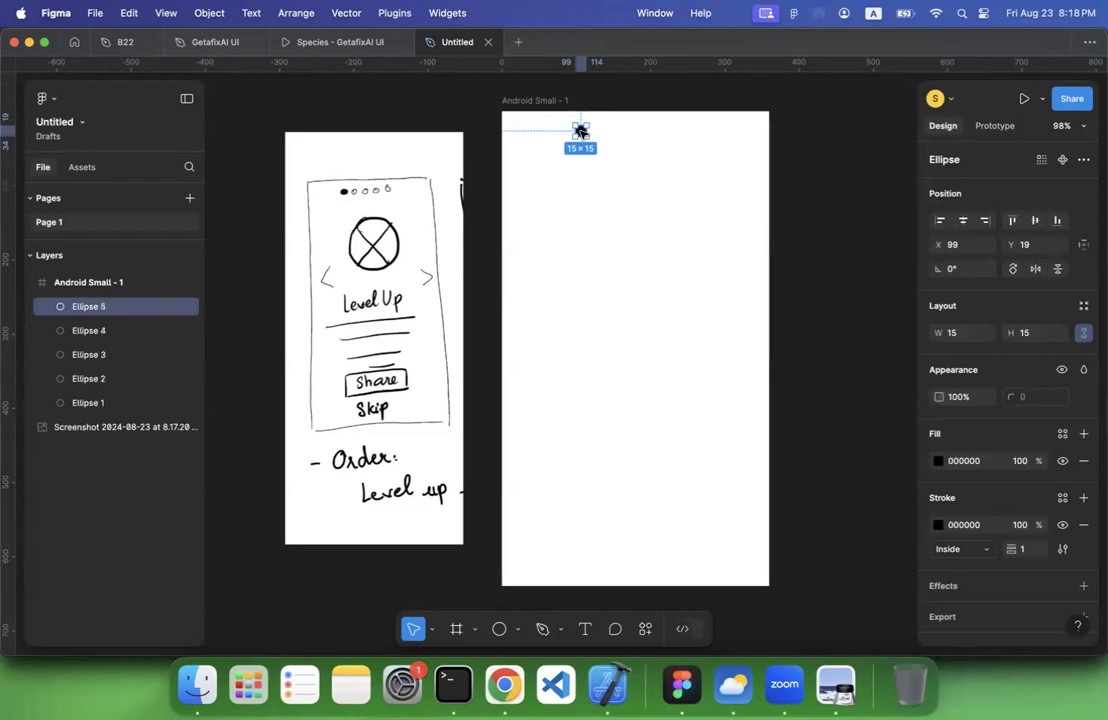
Wrap the five stacked black dots in a frame and name it navigation_dots
{"action": "left_click", "coordinate": [120, 401], "text": "shift"}
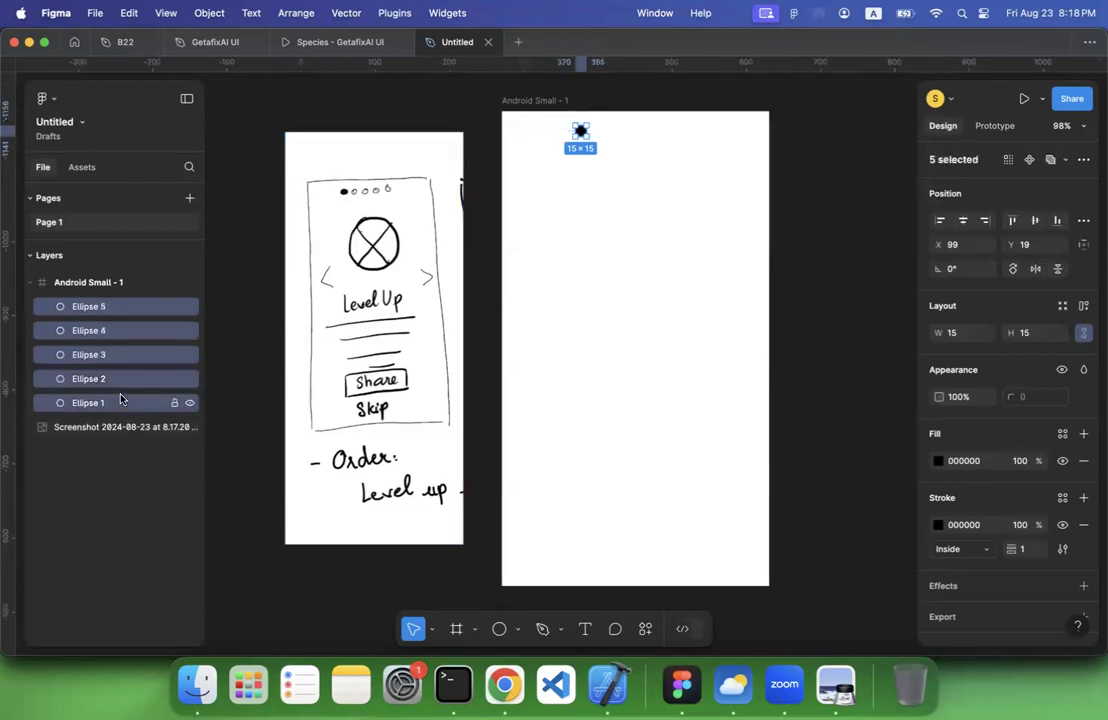
{"action": "right_click", "coordinate": [120, 400]}
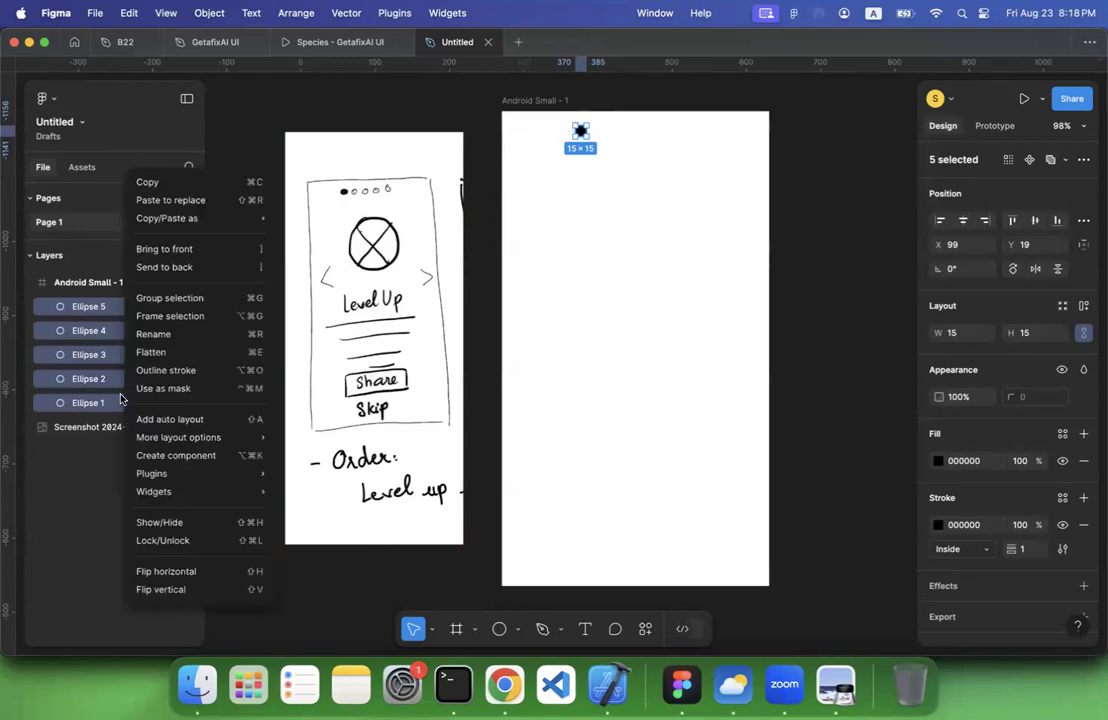
{"action": "left_click", "coordinate": [161, 317]}
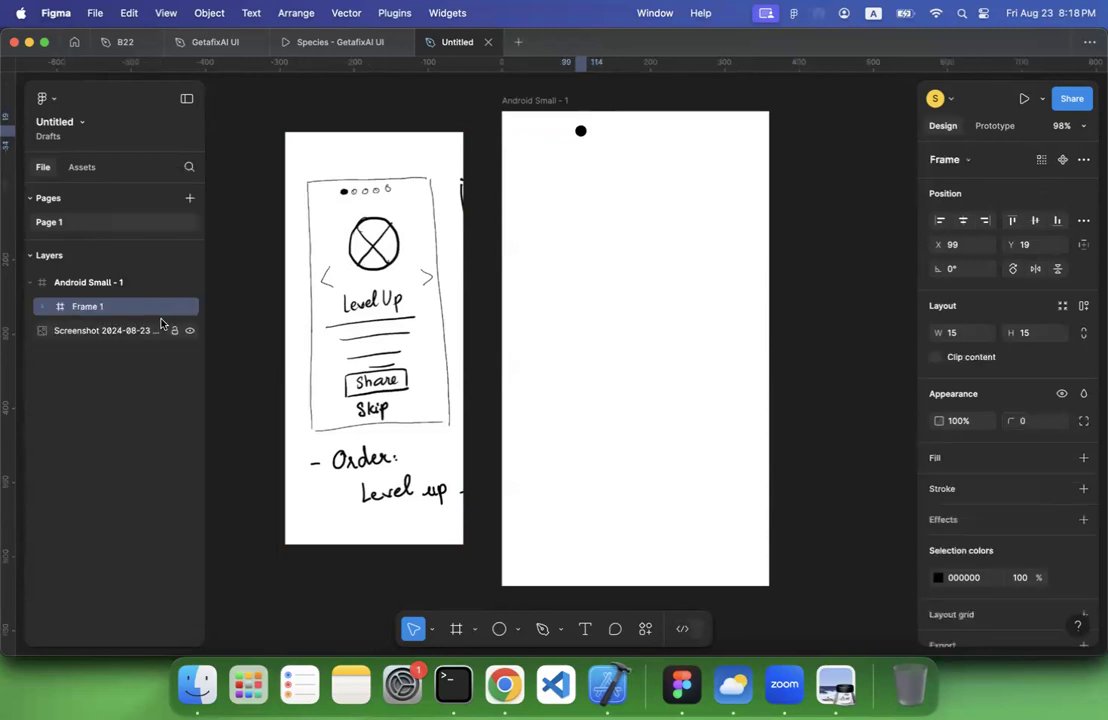
{"action": "double_click", "coordinate": [107, 309]}
{"action": "type", "text": "navigation_"}
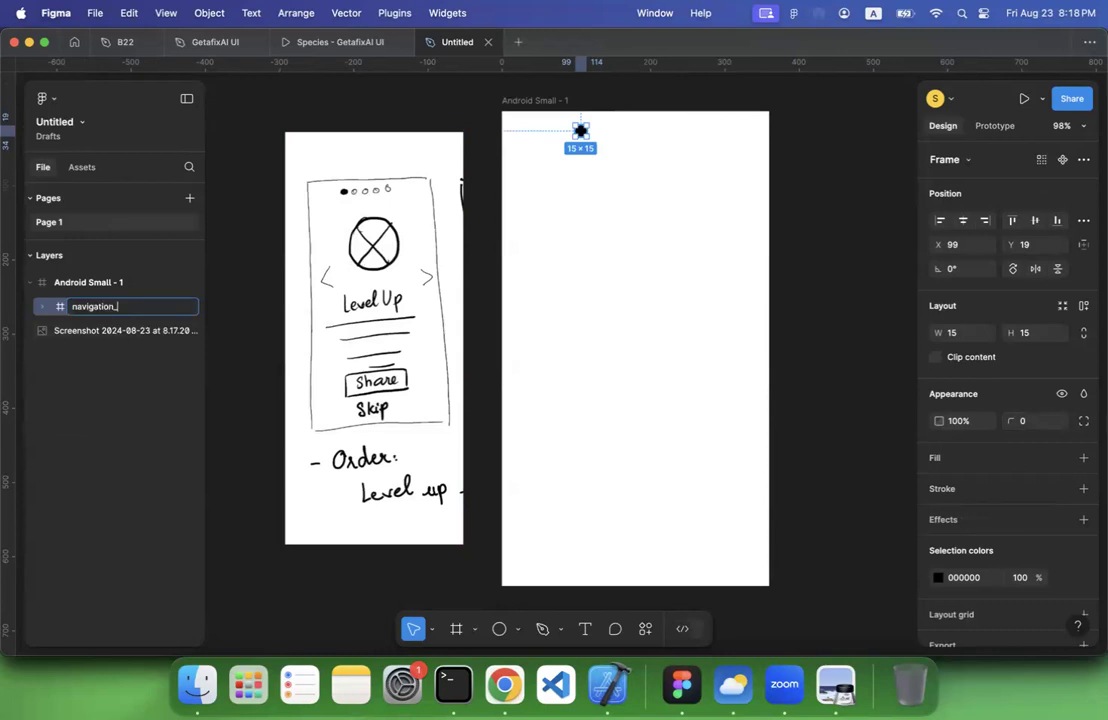
{"action": "type", "text": "dots"}
{"action": "key", "text": "Return"}
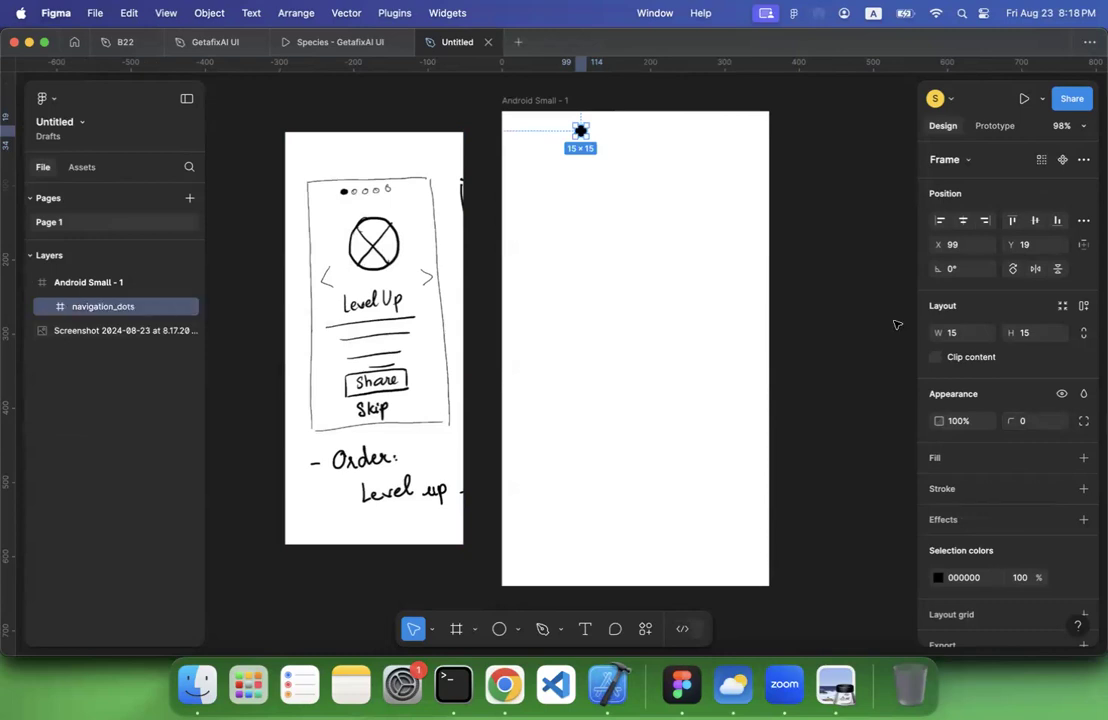
Try horizontal auto layout on the navigation_dots frame and widening it to about 114 px, then undo the widening
{"action": "left_click", "coordinate": [1083, 306]}
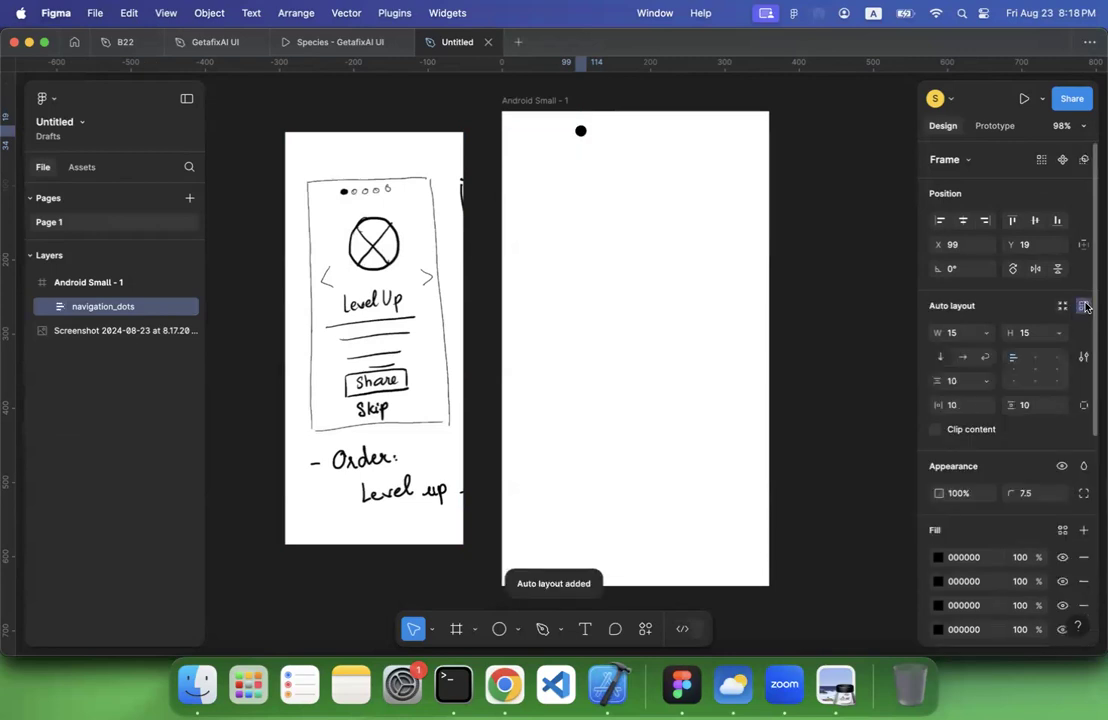
{"action": "left_click", "coordinate": [961, 360]}
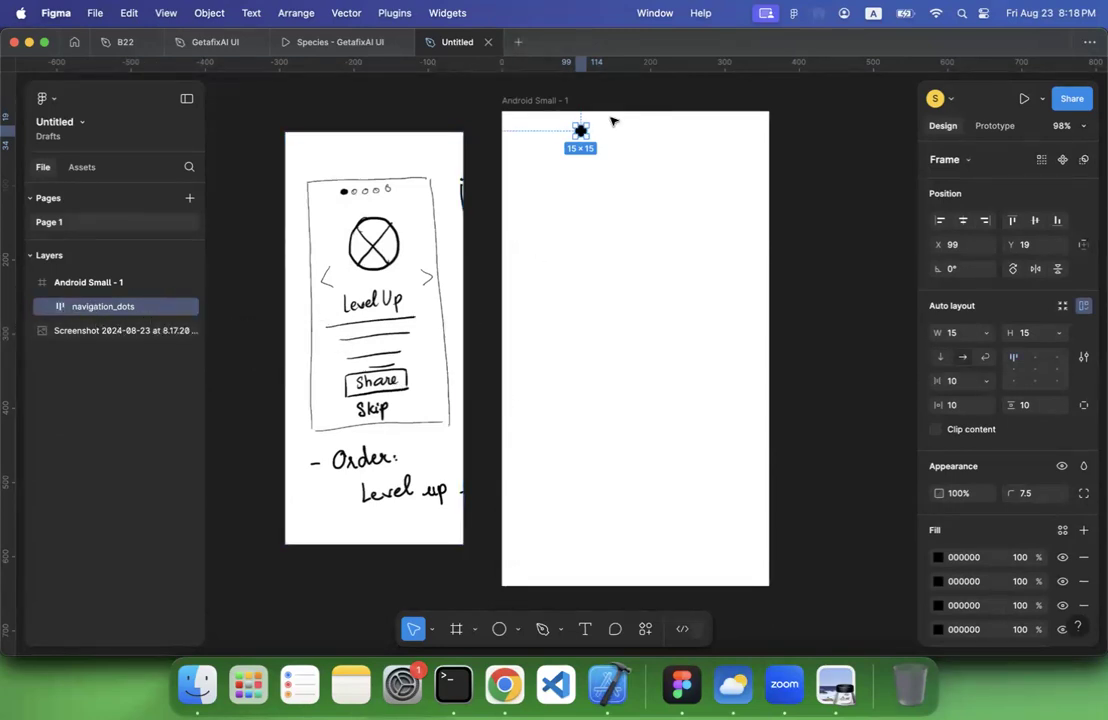
{"action": "left_click_drag", "start_coordinate": [585, 129], "coordinate": [660, 129]}
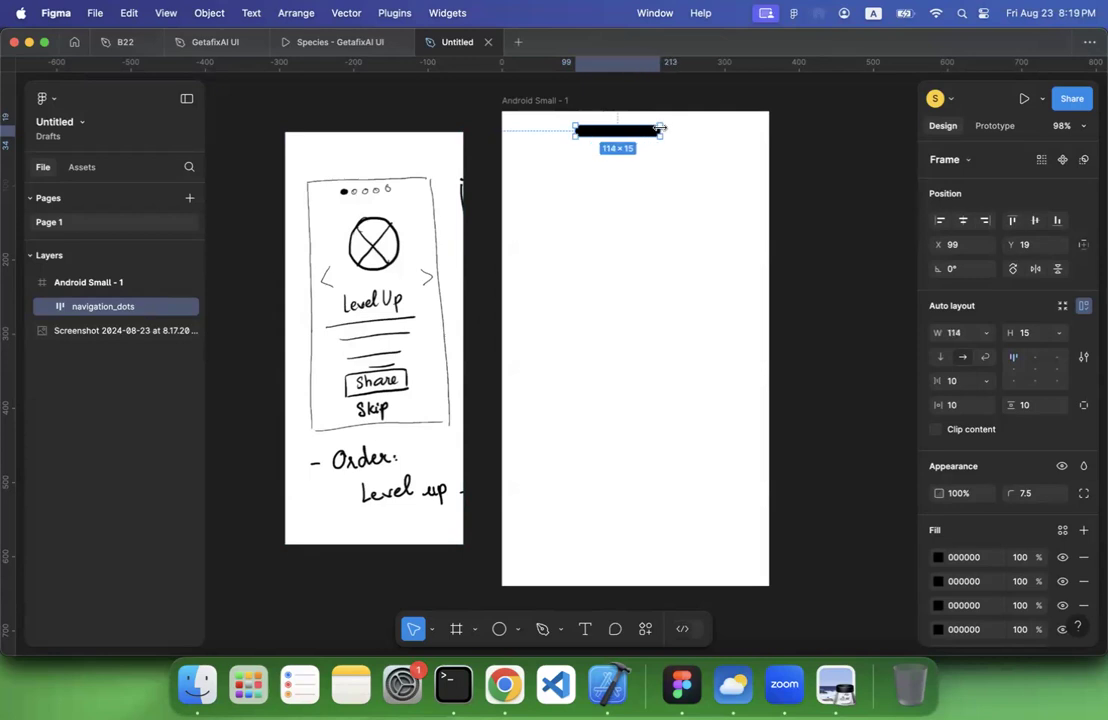
{"action": "key", "text": "cmd+z"}
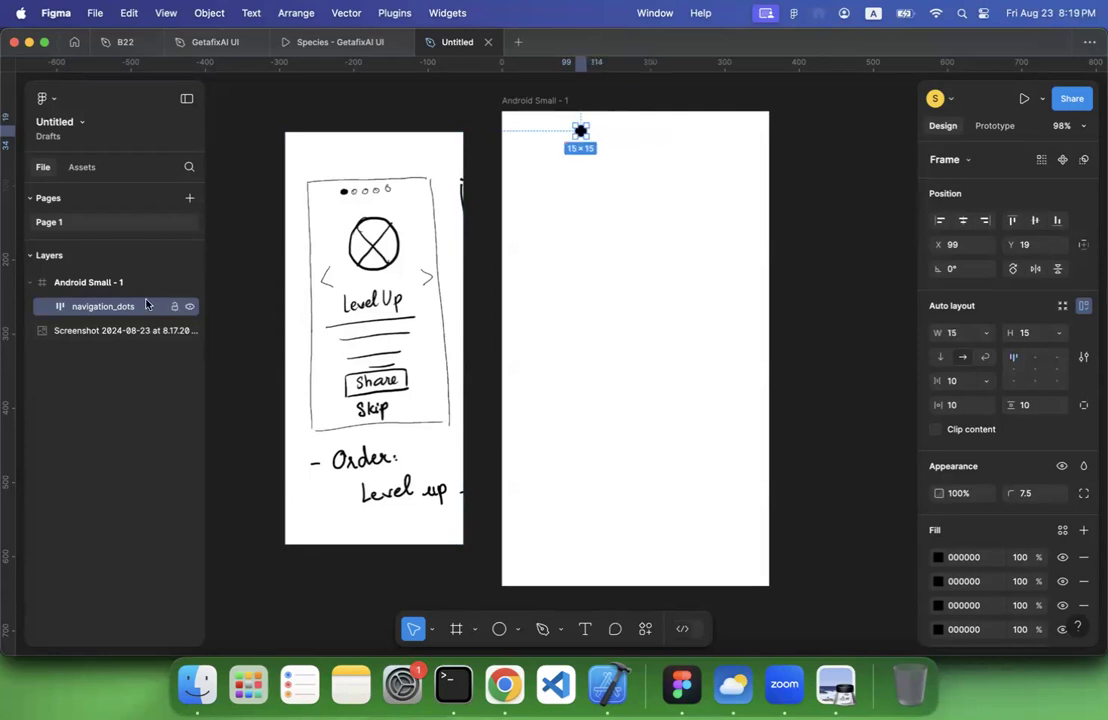
Undo the auto layout, the renaming and the framing of the five dots
{"action": "left_click", "coordinate": [70, 282]}
{"action": "left_click", "coordinate": [67, 311]}
{"action": "key", "text": "super+z"}
{"action": "key", "text": "super+z"}
{"action": "key", "text": "super+z"}
{"action": "key", "text": "super+z"}
{"action": "key", "text": "super+z"}
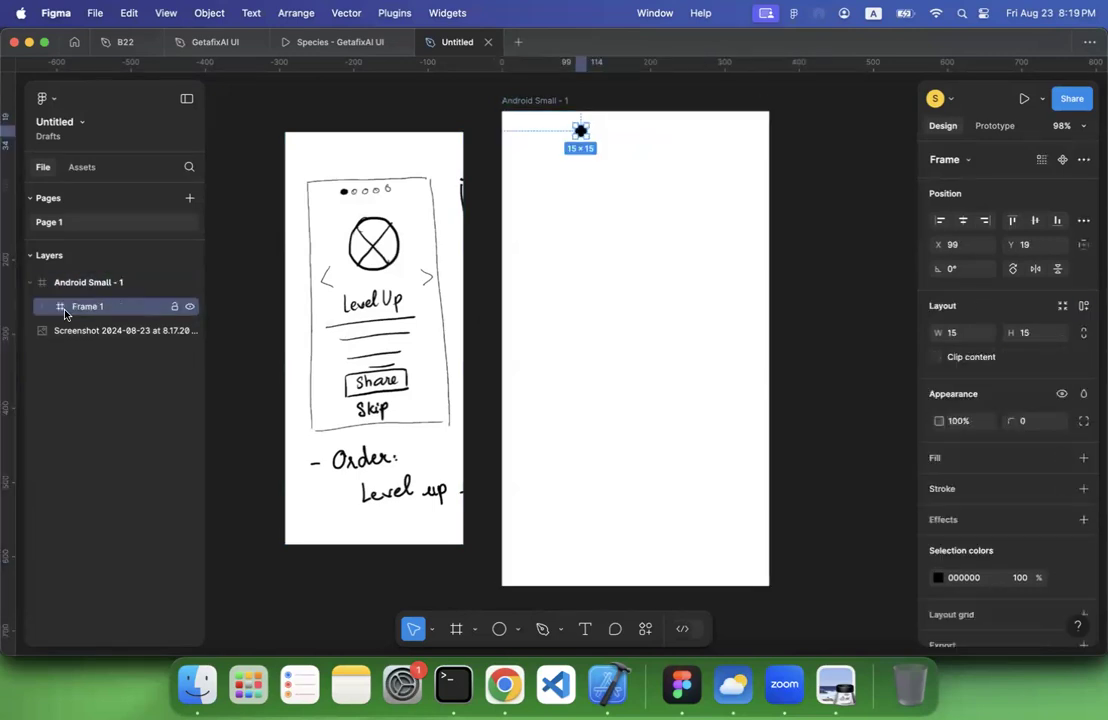
{"action": "key", "text": "super+z"}
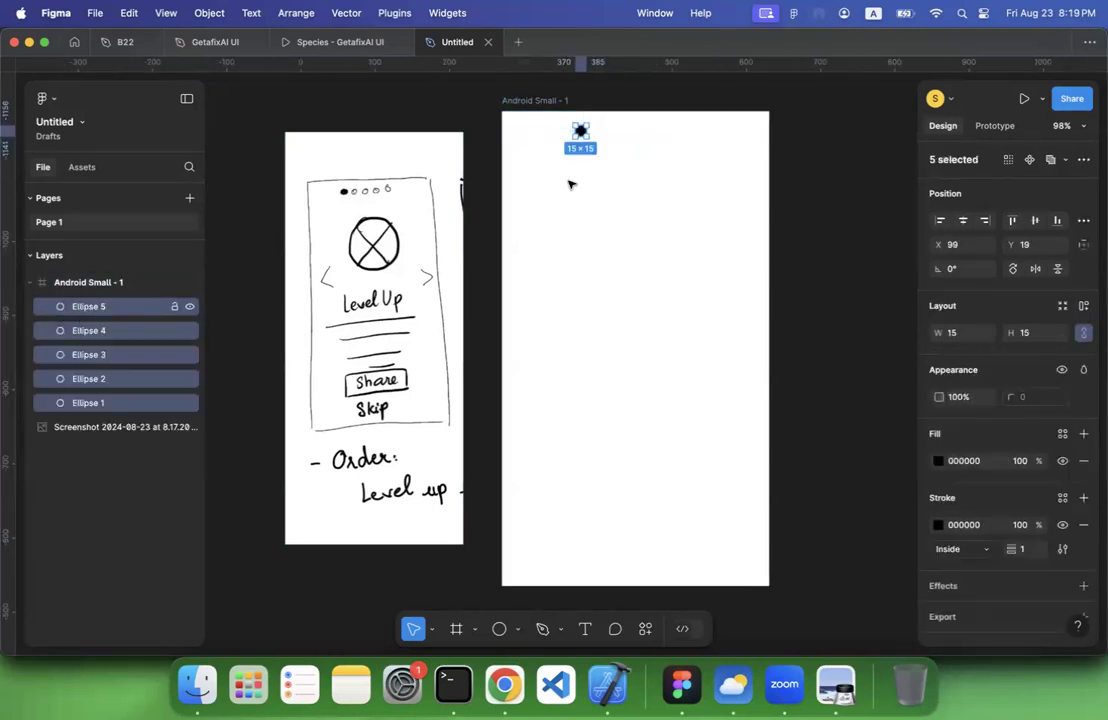
{"action": "left_click", "coordinate": [576, 189]}
{"action": "left_click", "coordinate": [115, 402]}
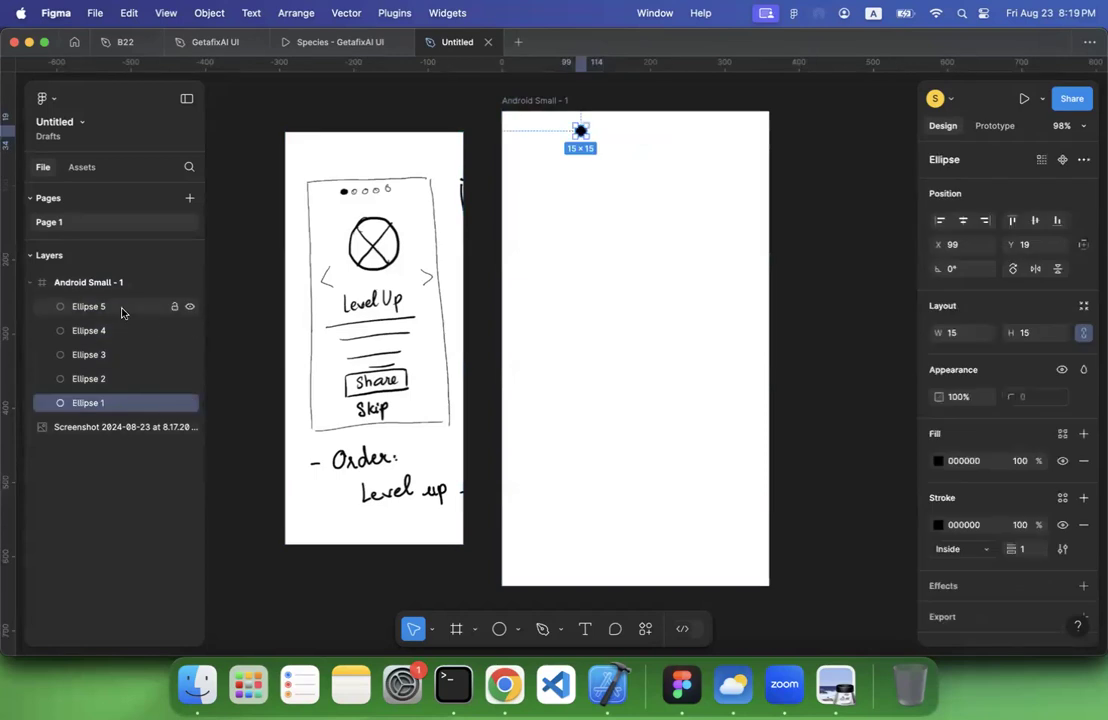
{"action": "left_click", "coordinate": [121, 313], "text": "shift"}
{"action": "left_click", "coordinate": [611, 146]}
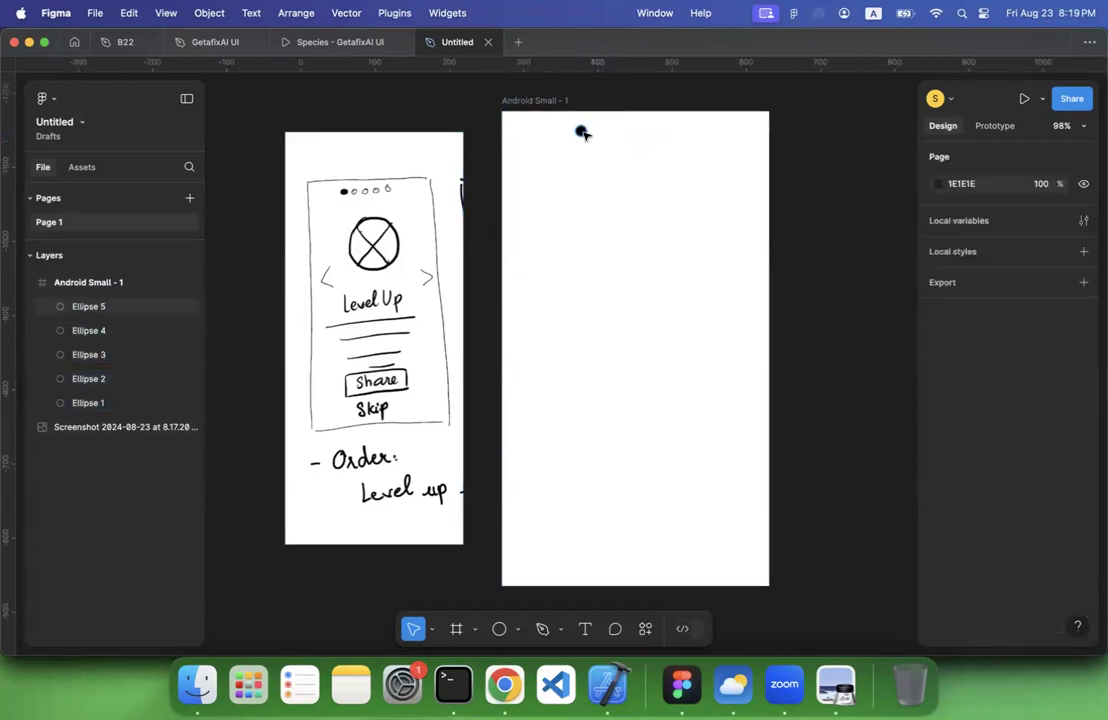
{"action": "left_click", "coordinate": [581, 132]}
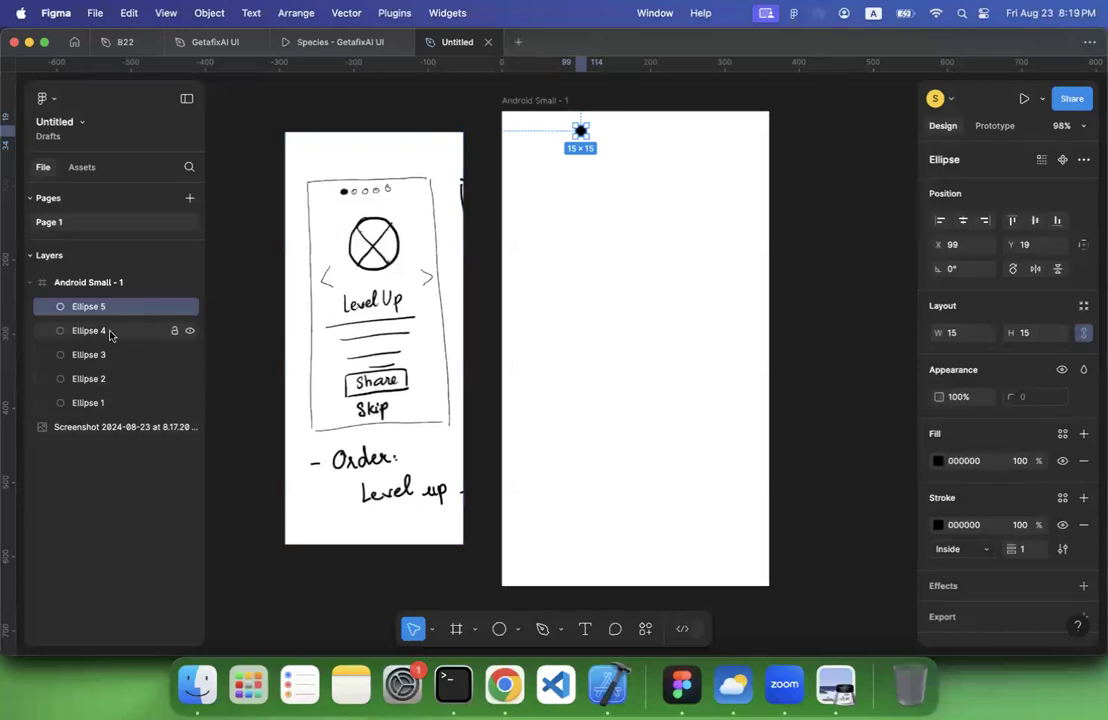
{"action": "left_click", "coordinate": [109, 403], "text": "shift"}
{"action": "left_click", "coordinate": [537, 213]}
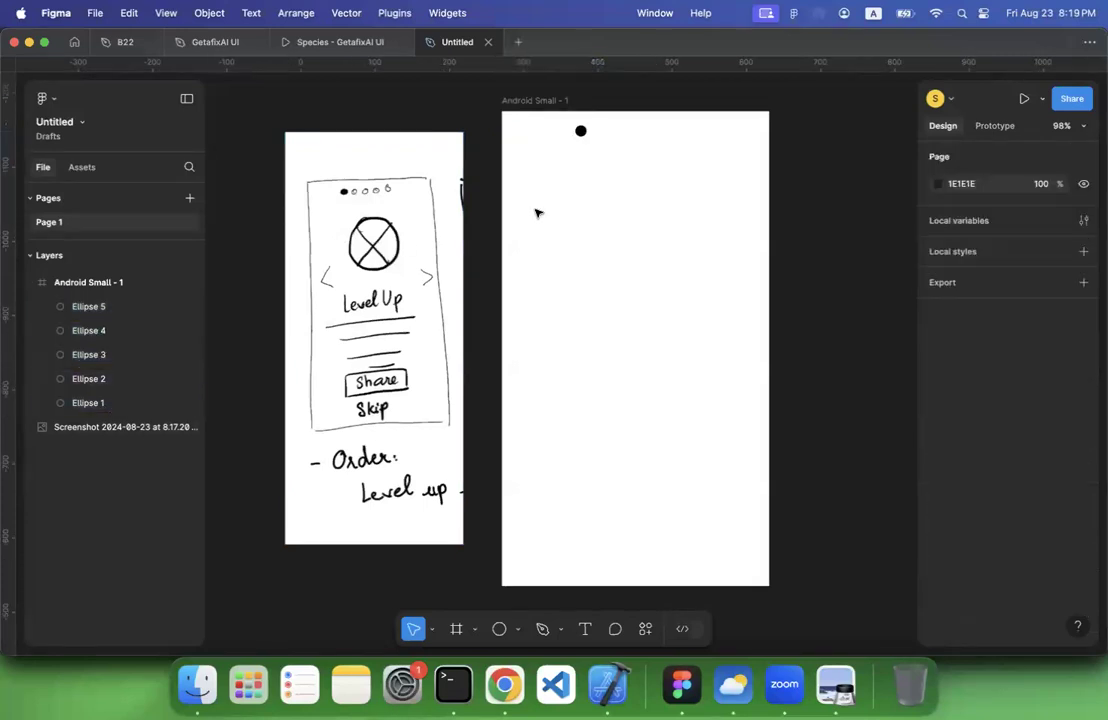
Shift Ellipse 2 to 5 right to X 119, and shift Ellipse 3 to 5 on to X 139
{"action": "left_click", "coordinate": [106, 379]}
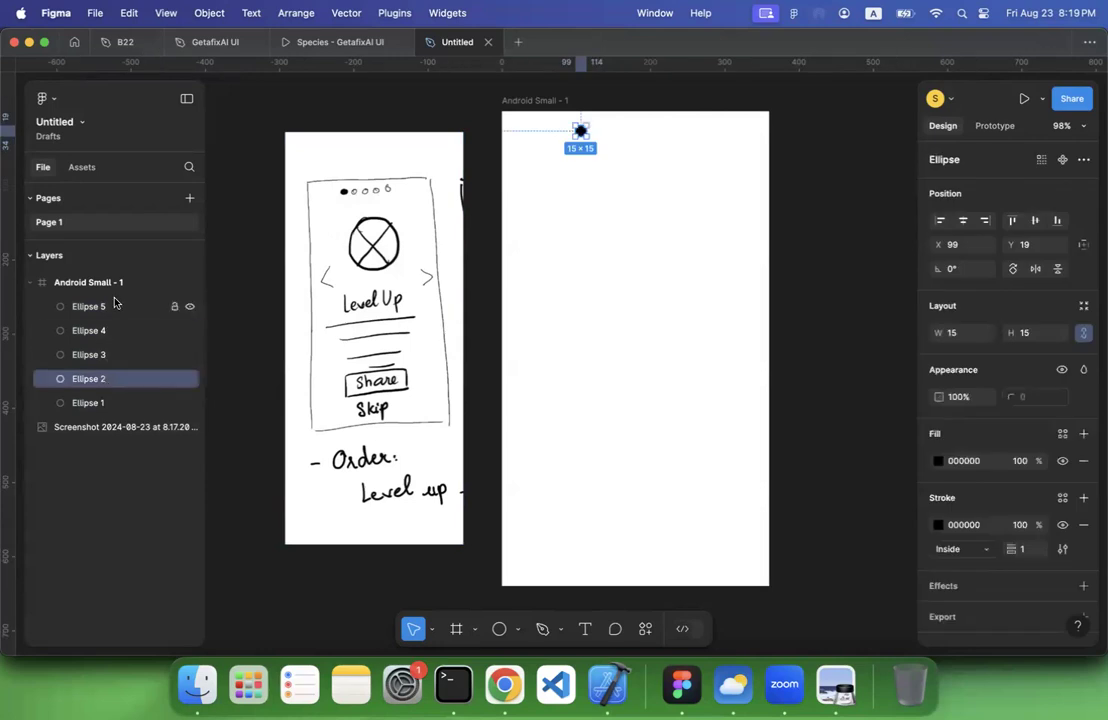
{"action": "left_click", "coordinate": [115, 307], "text": "shift"}
{"action": "key", "text": "shift+Right"}
{"action": "key", "text": "shift+Right"}
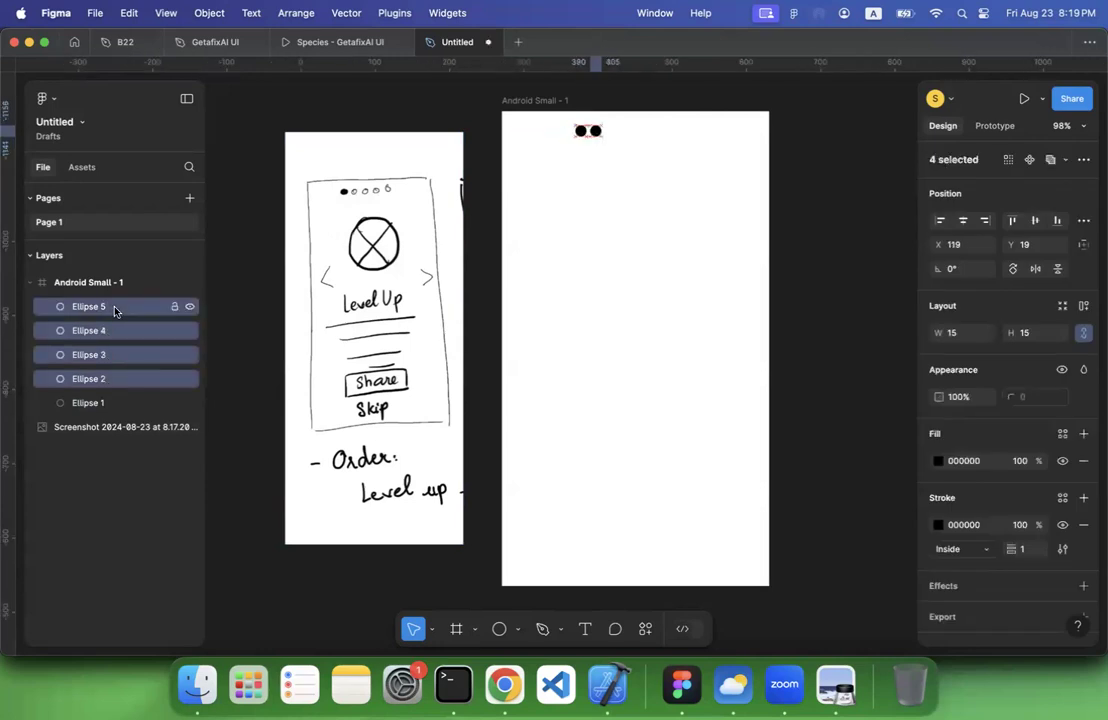
{"action": "left_click", "coordinate": [106, 354]}
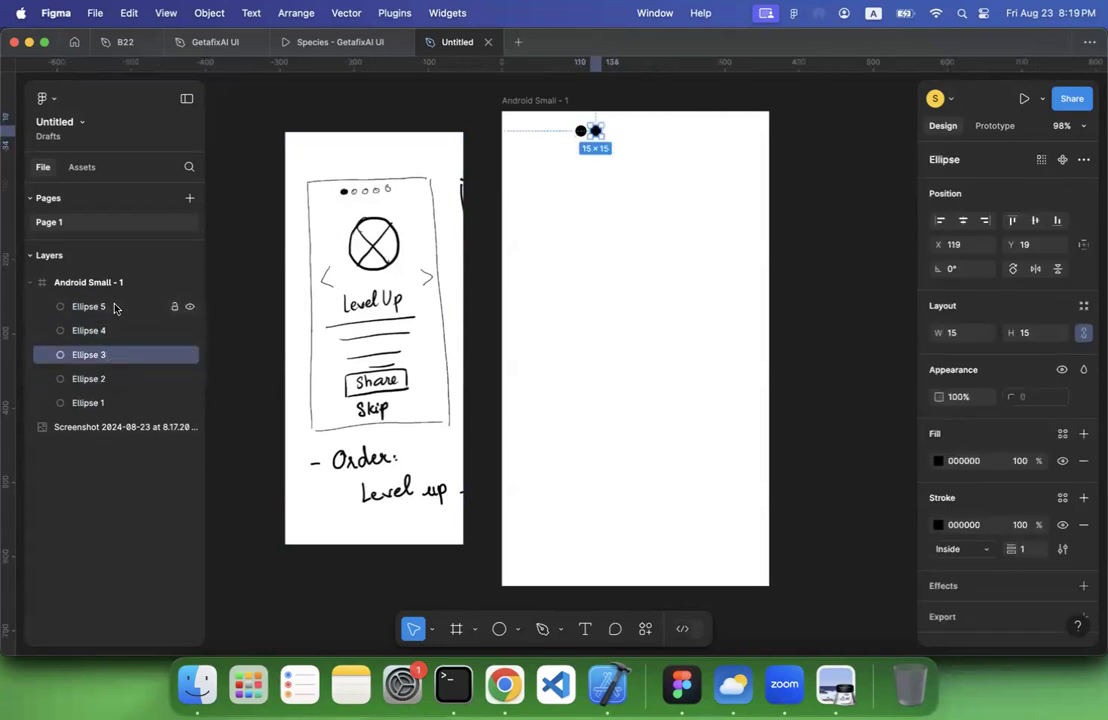
{"action": "left_click", "coordinate": [115, 308], "text": "shift"}
{"action": "key", "text": "shift+Right"}
{"action": "key", "text": "shift+Right"}
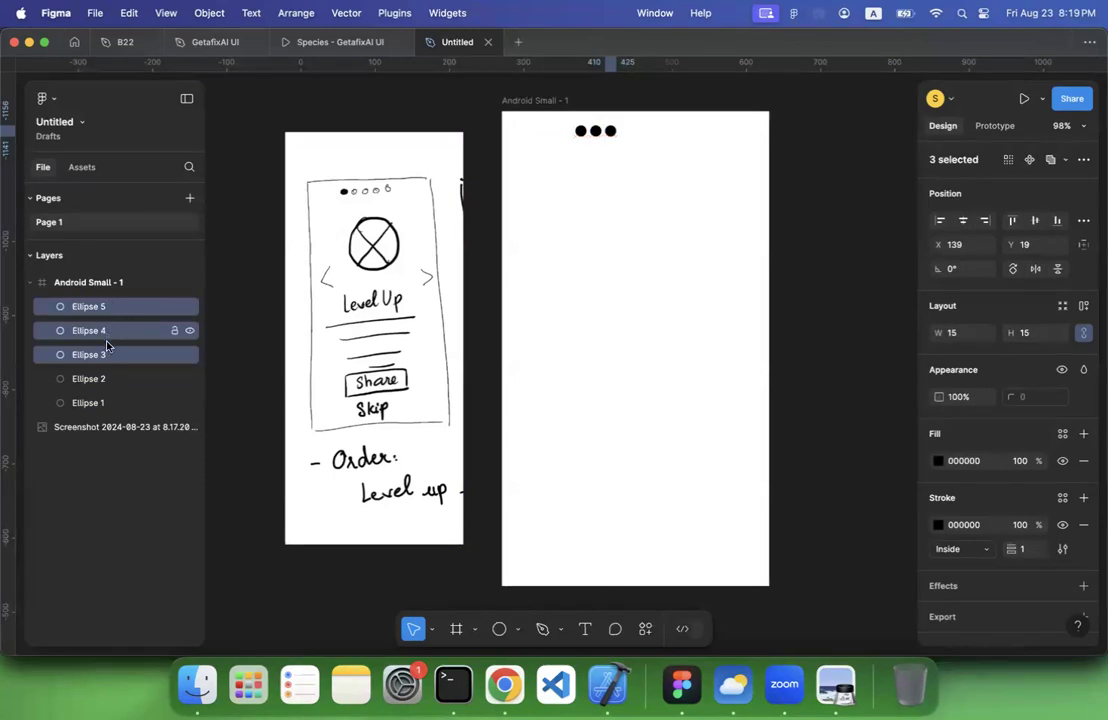
Shift Ellipse 4 and 5 another 20 px right, and move Ellipse 5 on to X 179
{"action": "left_click", "coordinate": [118, 334]}
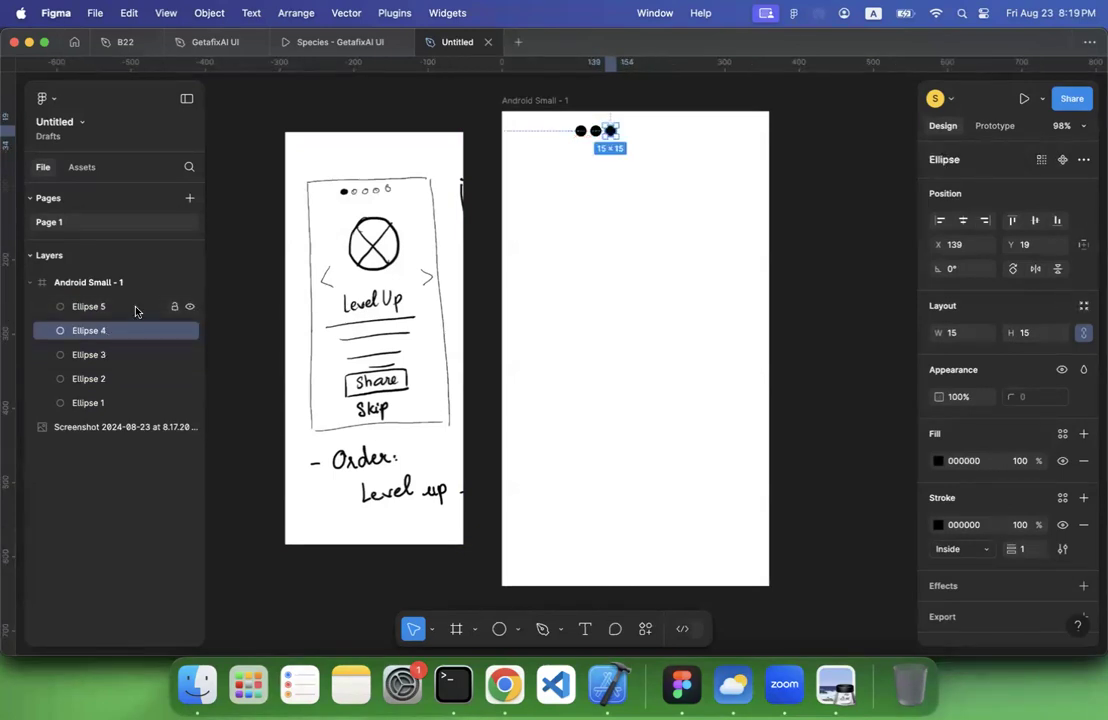
{"action": "left_click", "coordinate": [136, 311], "text": "shift"}
{"action": "key", "text": "shift+Right"}
{"action": "key", "text": "shift+Right"}
{"action": "left_click", "coordinate": [136, 311]}
{"action": "key", "text": "shift+Right"}
{"action": "key", "text": "shift+Right"}
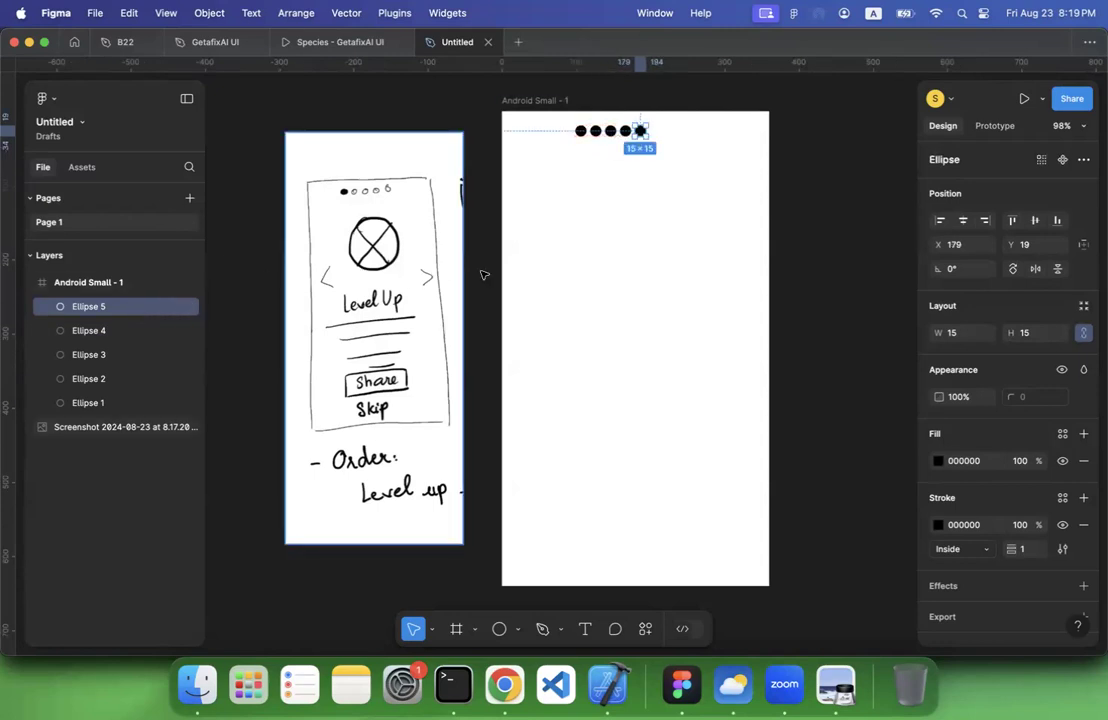
Group the five dots and move the group about 33 px right to the horizontal centre of the Android Small frame
{"action": "left_click", "coordinate": [519, 200]}
{"action": "left_click_drag", "start_coordinate": [547, 129], "coordinate": [673, 175]}
{"action": "right_click", "coordinate": [621, 133]}
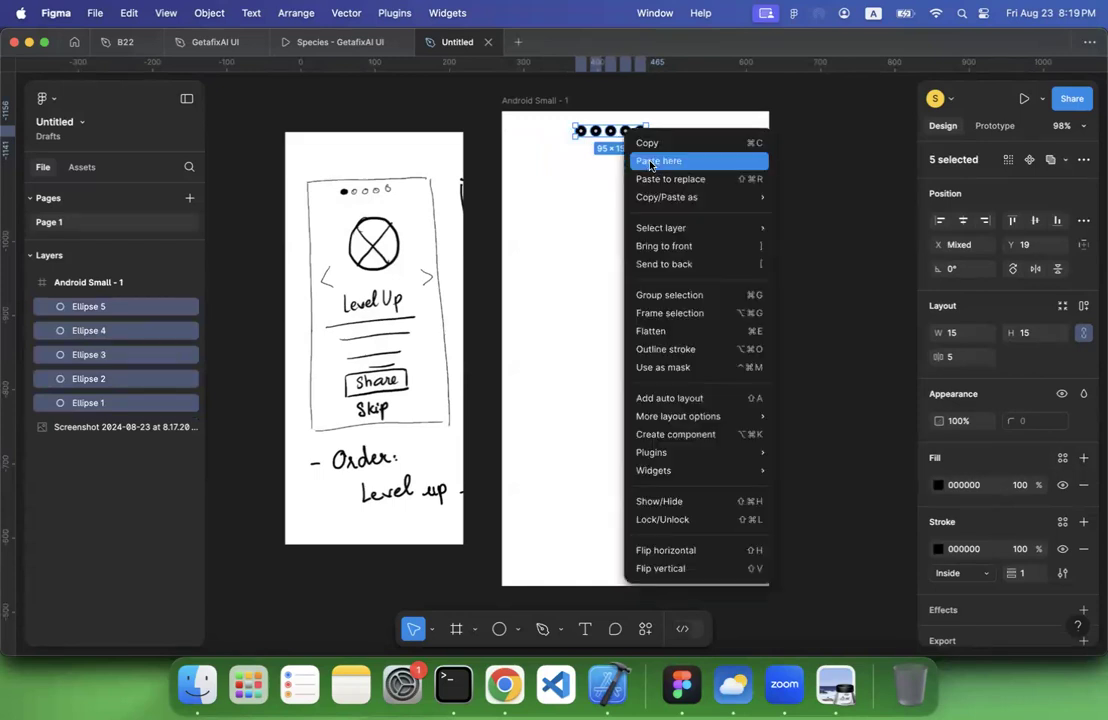
{"action": "left_click", "coordinate": [662, 295]}
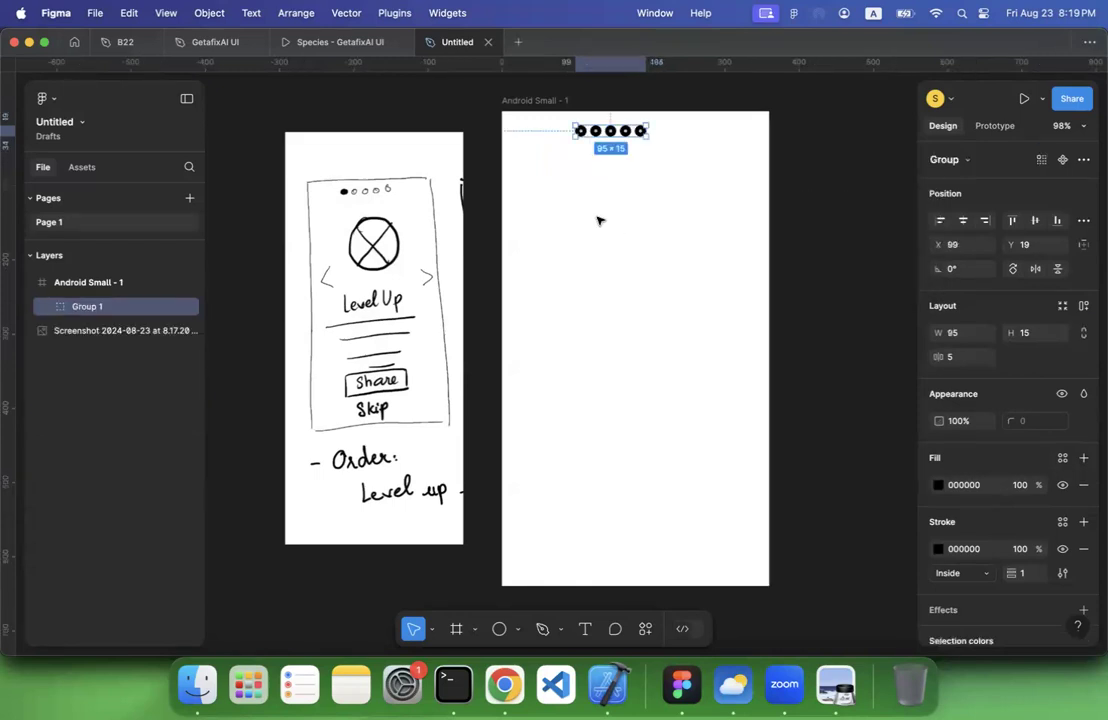
{"action": "left_click", "coordinate": [616, 141]}
{"action": "left_click_drag", "start_coordinate": [620, 132], "coordinate": [645, 132]}
{"action": "left_click", "coordinate": [619, 158]}
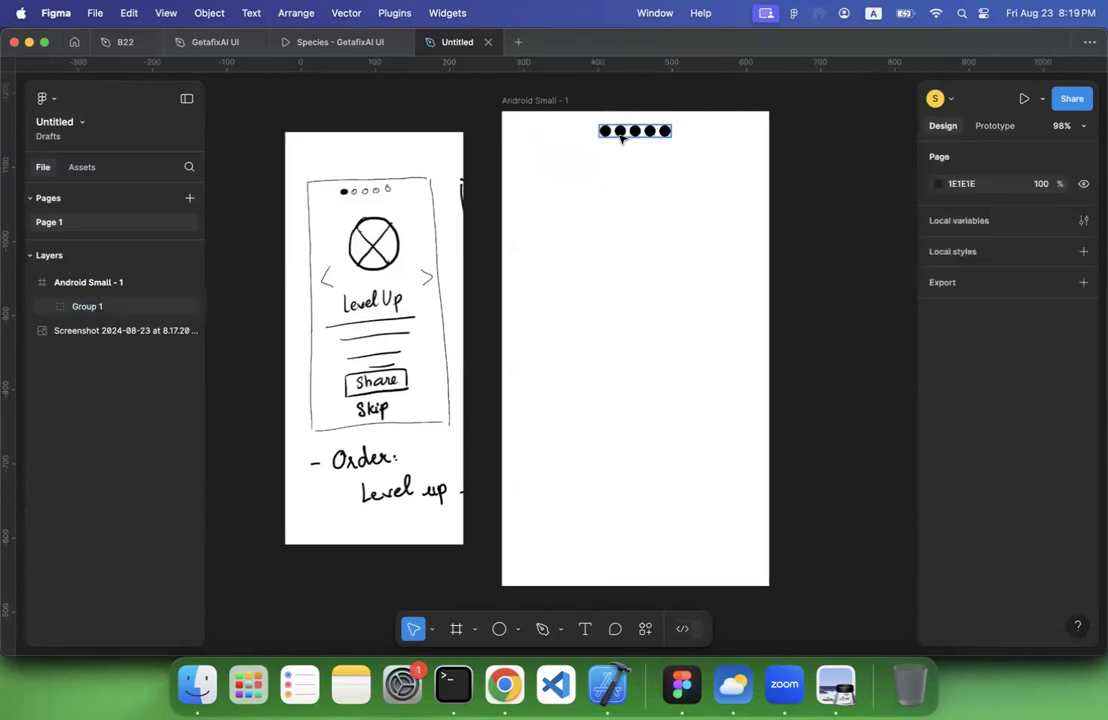
Remove the fill from Ellipse 2 to 5 in the dot group so only the first dot stays solid
{"action": "left_click", "coordinate": [44, 310]}
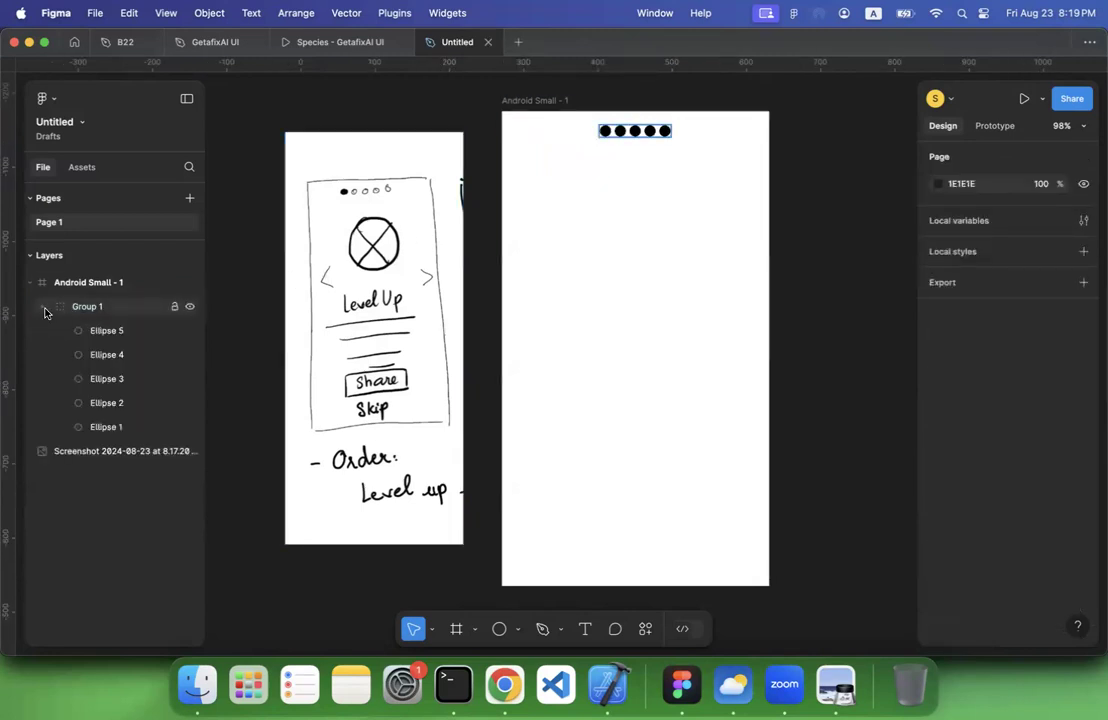
{"action": "left_click", "coordinate": [108, 331]}
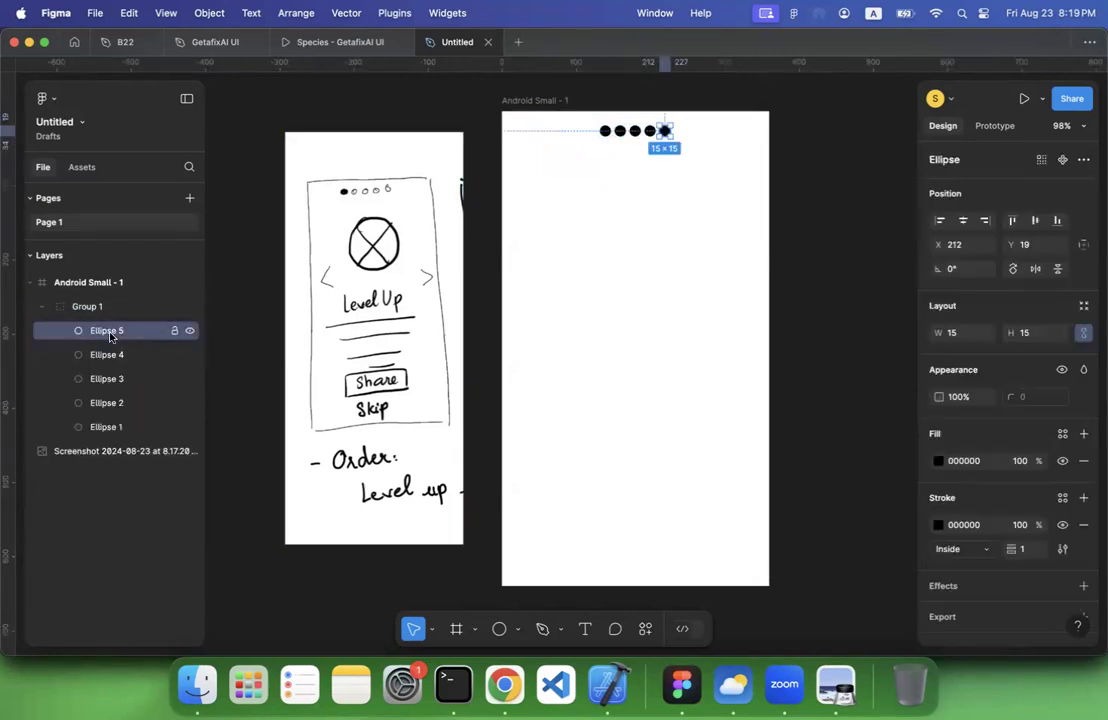
{"action": "left_click", "coordinate": [112, 404], "text": "shift"}
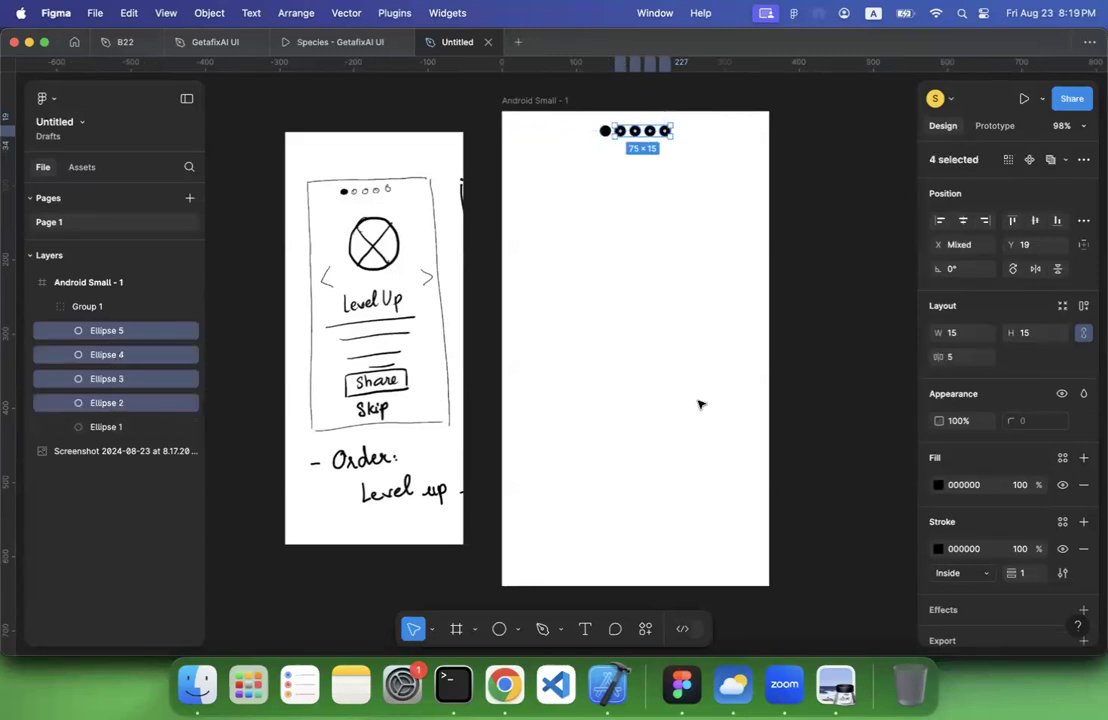
{"action": "left_click", "coordinate": [1083, 489]}
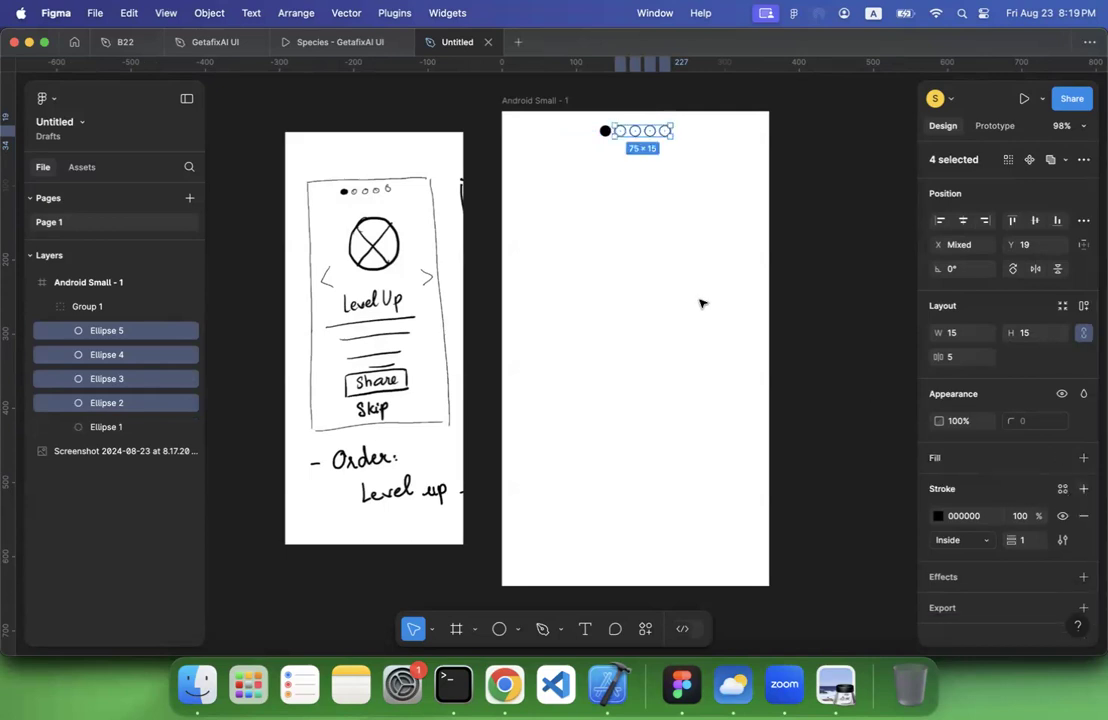
{"action": "left_click", "coordinate": [630, 226]}
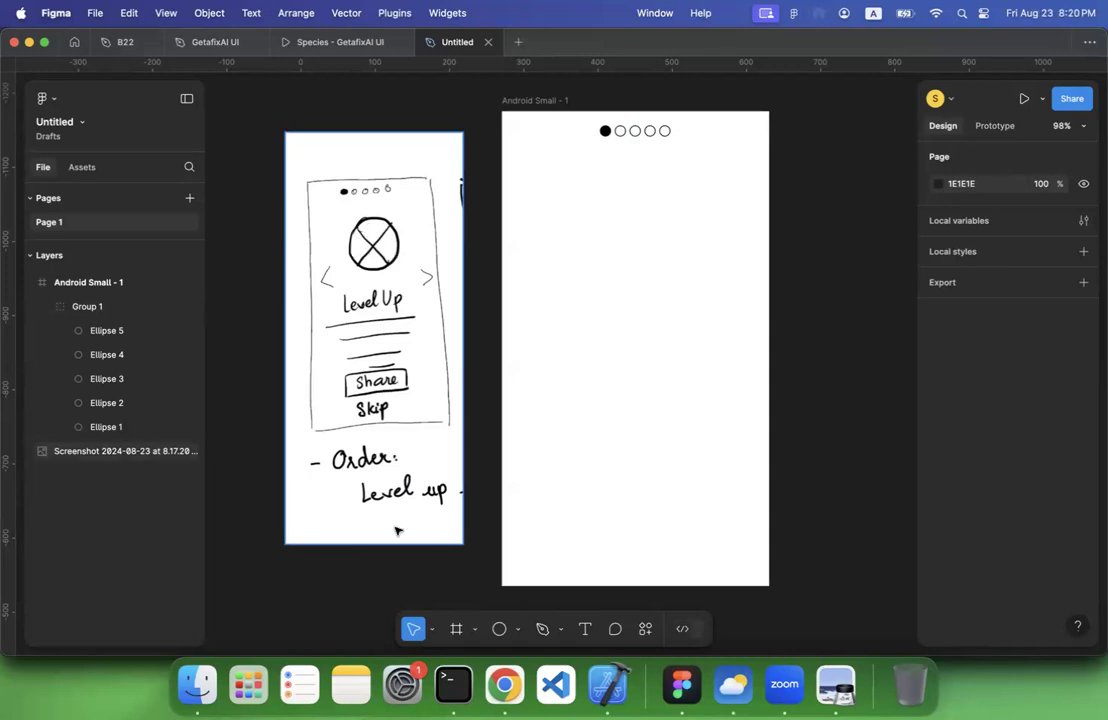
Draw a 26 × 26 ellipse at about X 107, Y 177 in the Android Small frame and duplicate it in place
{"action": "left_click", "coordinate": [518, 629]}
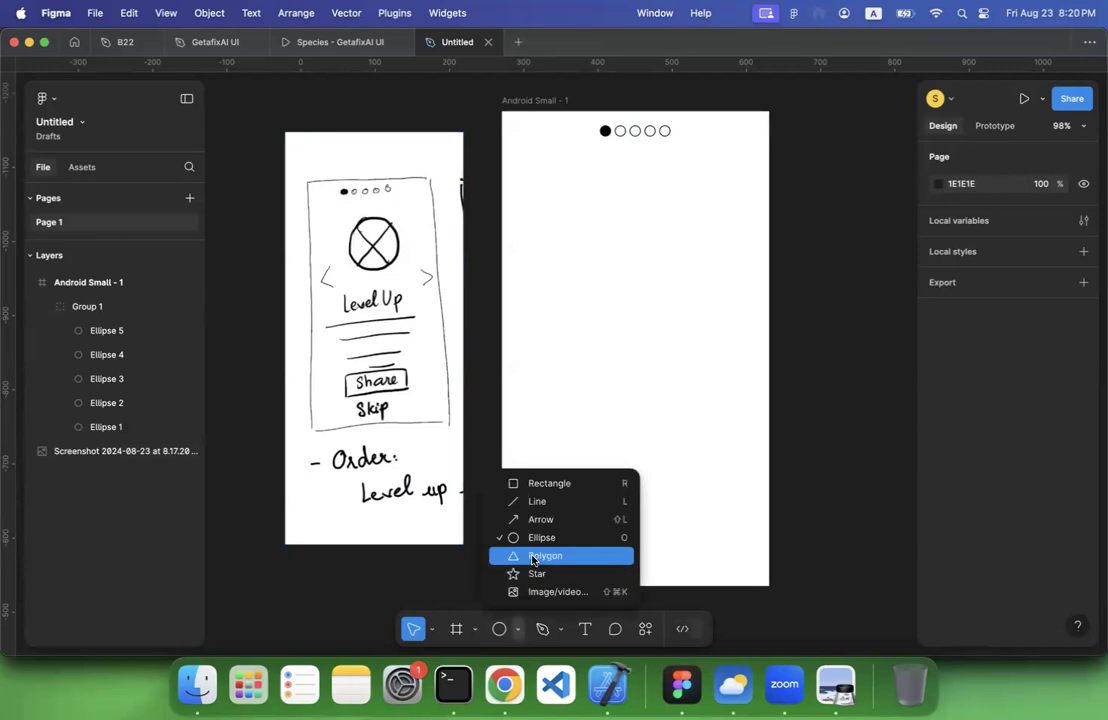
{"action": "left_click", "coordinate": [660, 336]}
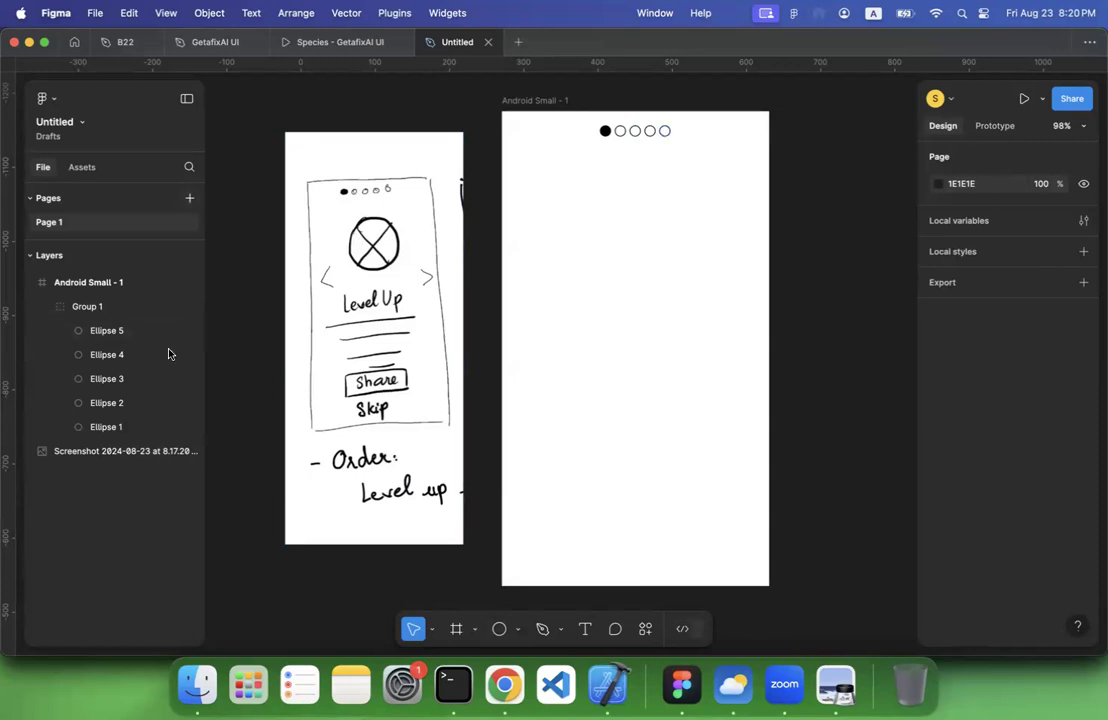
{"action": "left_click", "coordinate": [500, 629]}
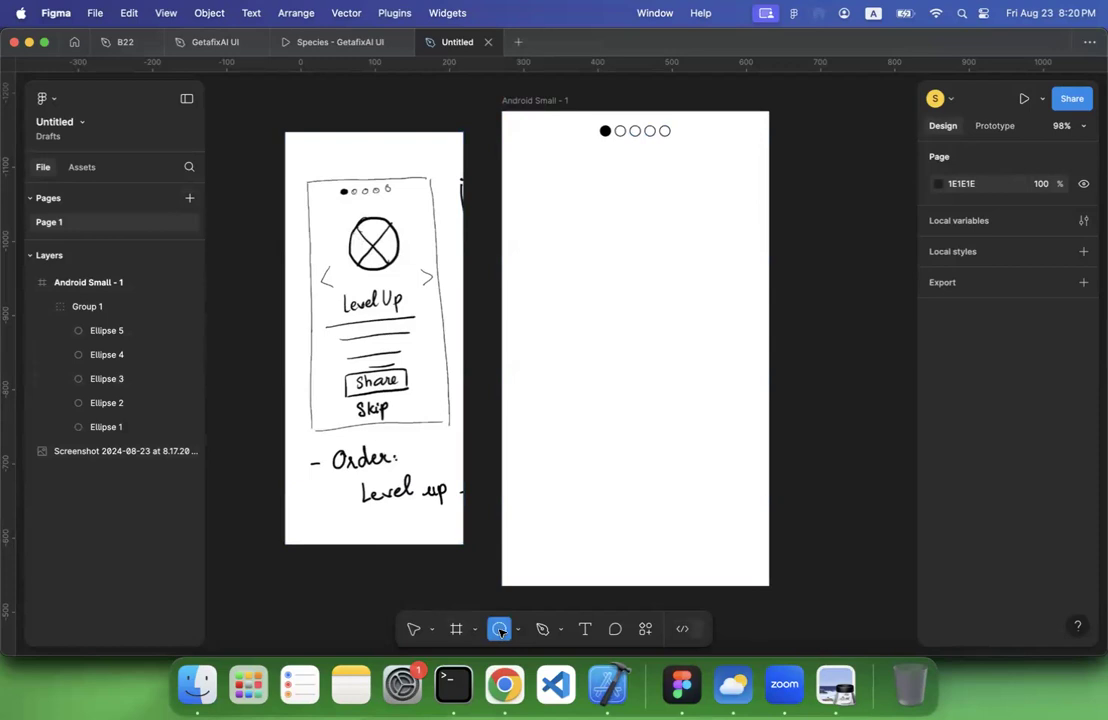
{"action": "left_click_drag", "start_coordinate": [579, 242], "coordinate": [604, 265]}
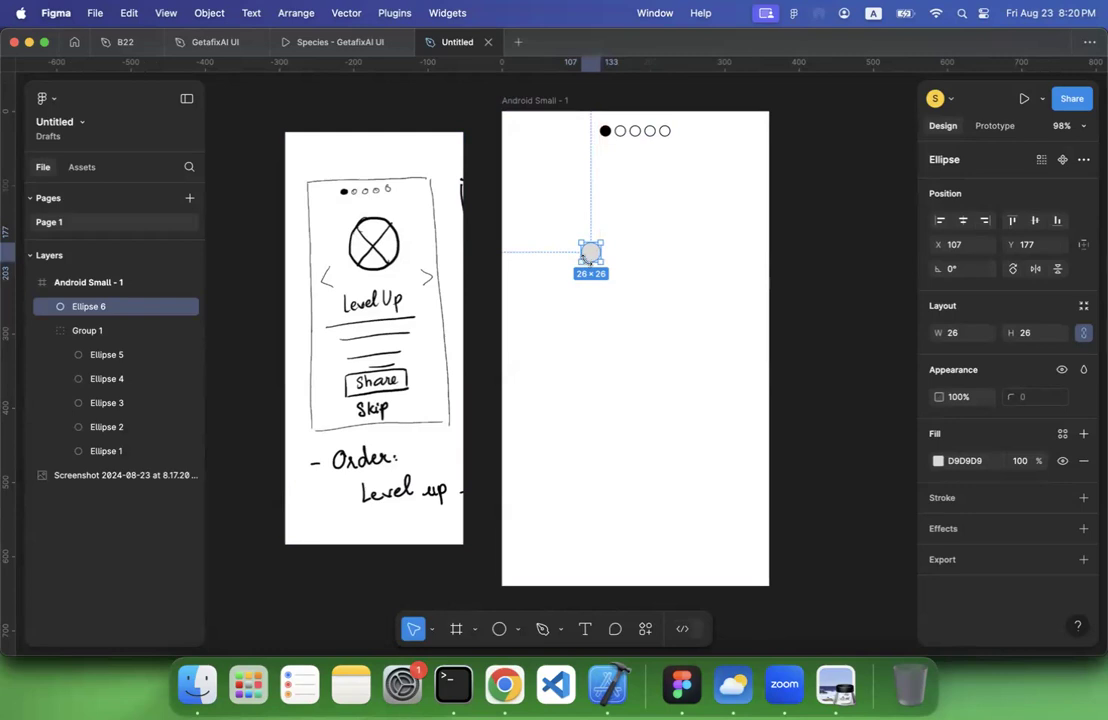
{"action": "key", "text": "super+d"}
{"action": "left_click", "coordinate": [606, 329]}
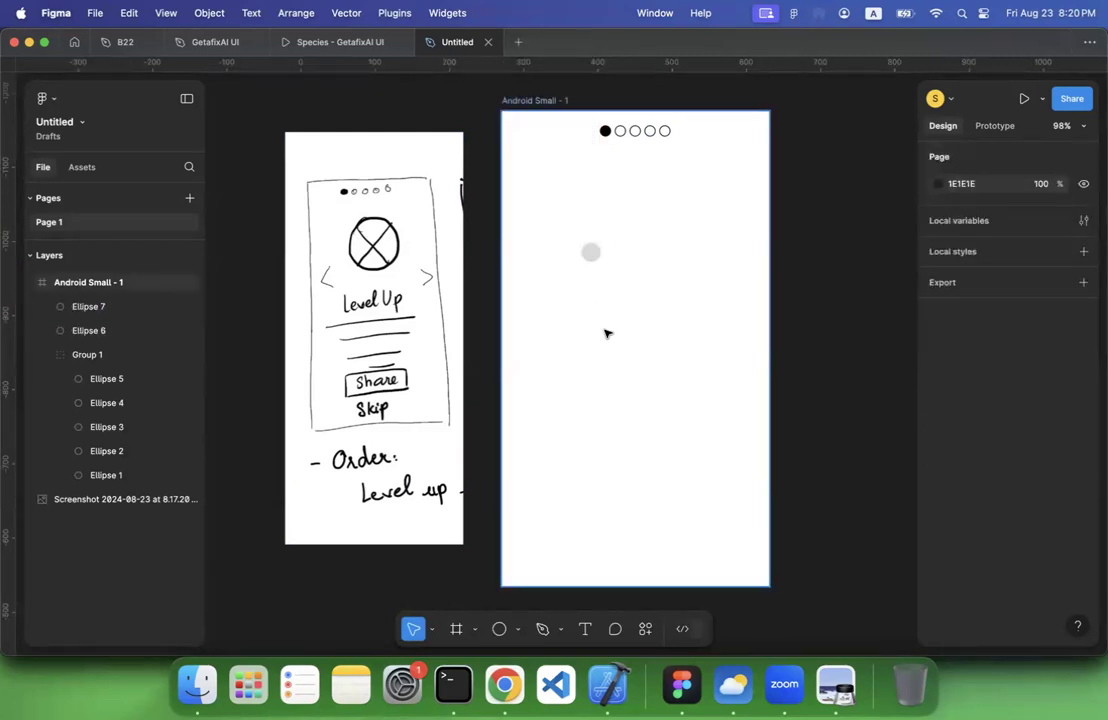
{"action": "left_click", "coordinate": [591, 251]}
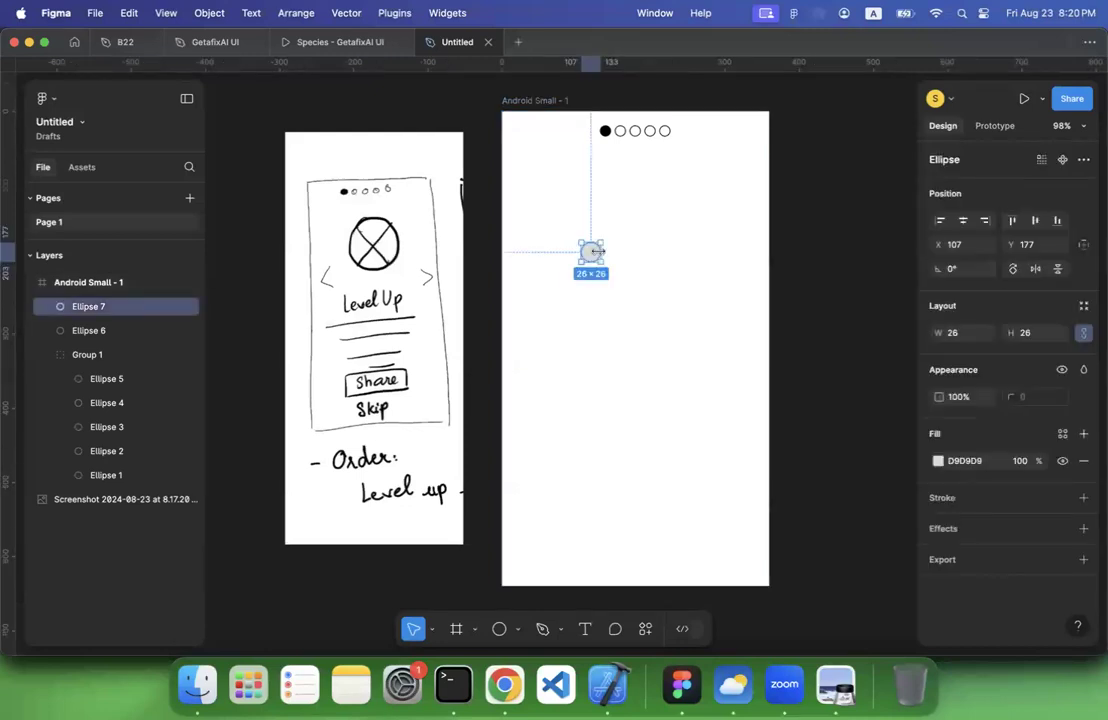
Delete the 26 × 26 ellipse and its duplicate from the Android Small frame
{"action": "key", "text": "Delete"}
{"action": "left_click", "coordinate": [591, 251]}
{"action": "key", "text": "Delete"}
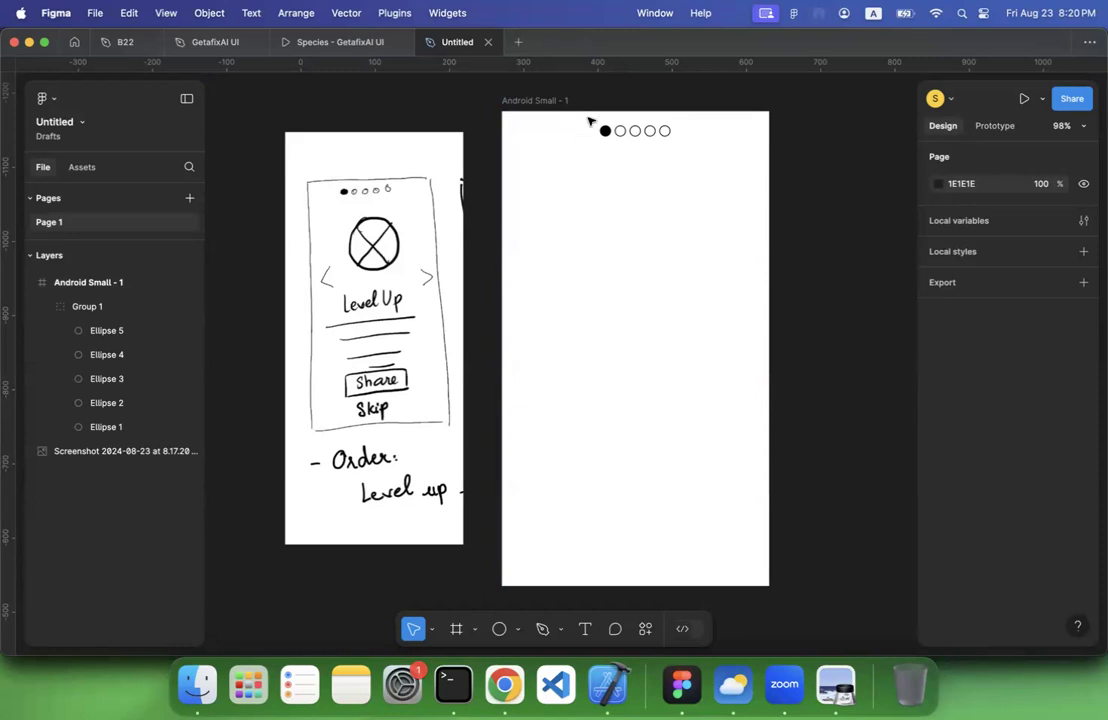
{"action": "left_click_drag", "start_coordinate": [590, 121], "coordinate": [695, 148]}
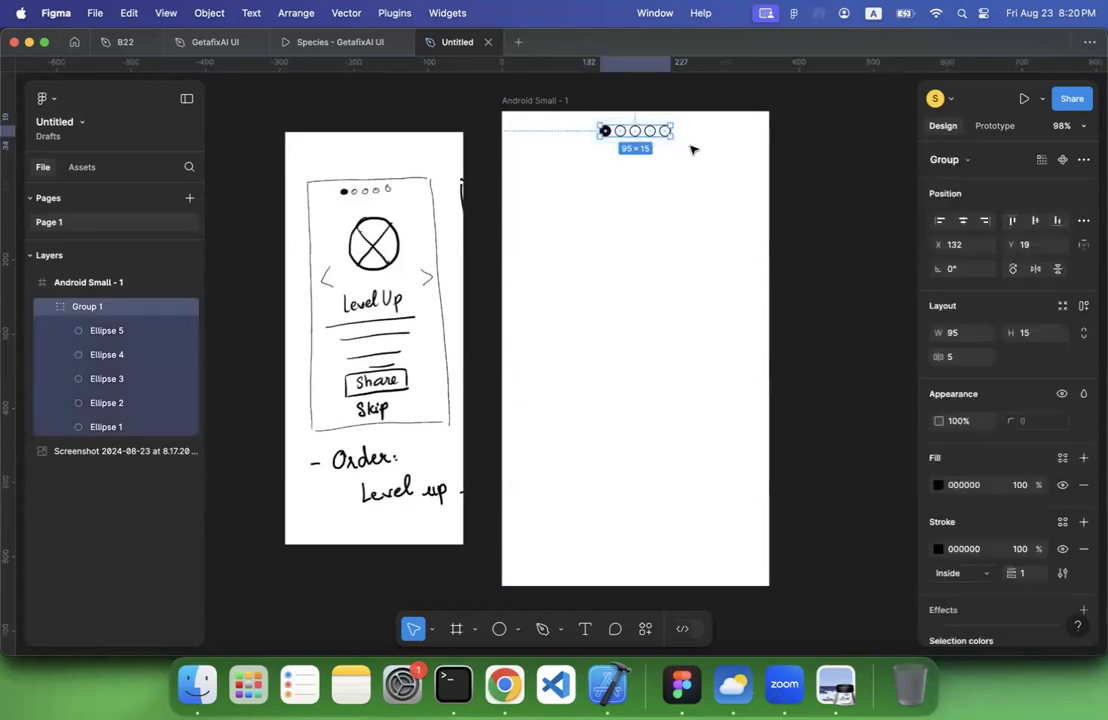
{"action": "left_click", "coordinate": [174, 16]}
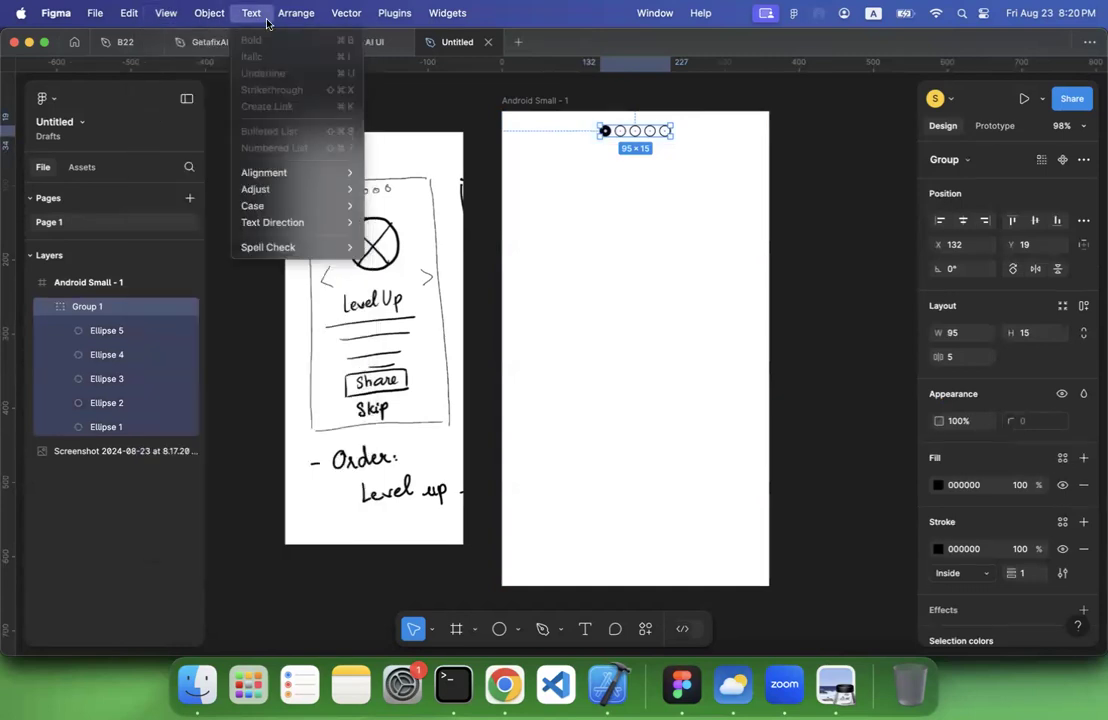
{"action": "mouse_move", "coordinate": [283, 12]}
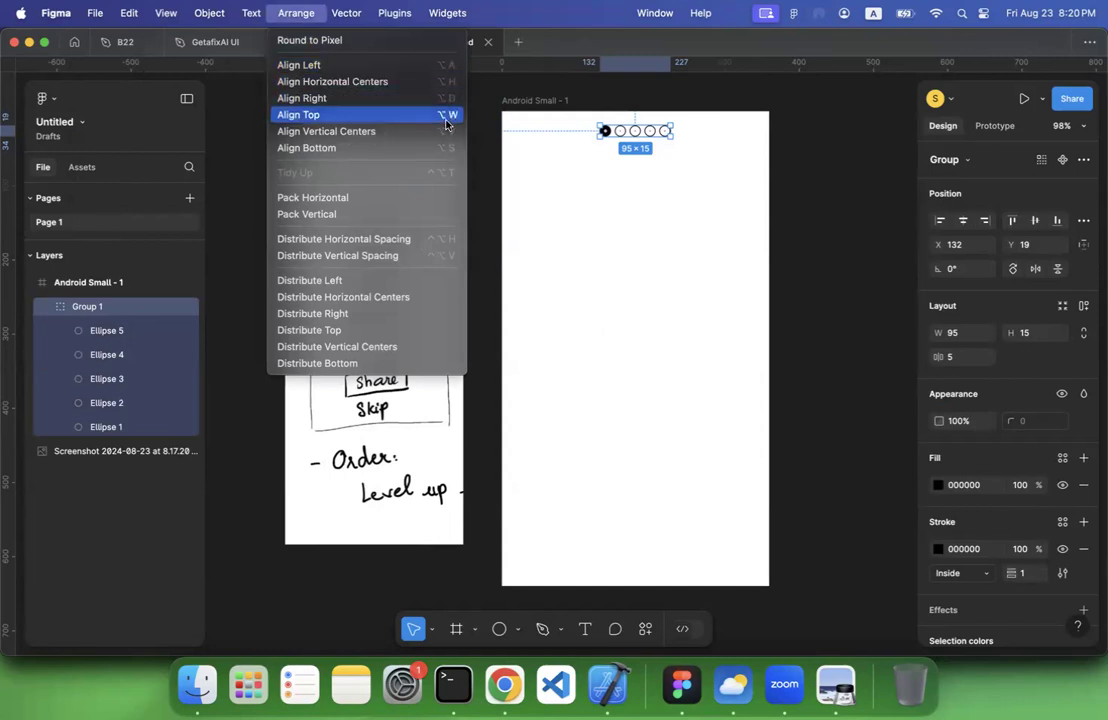
{"action": "mouse_move", "coordinate": [203, 14]}
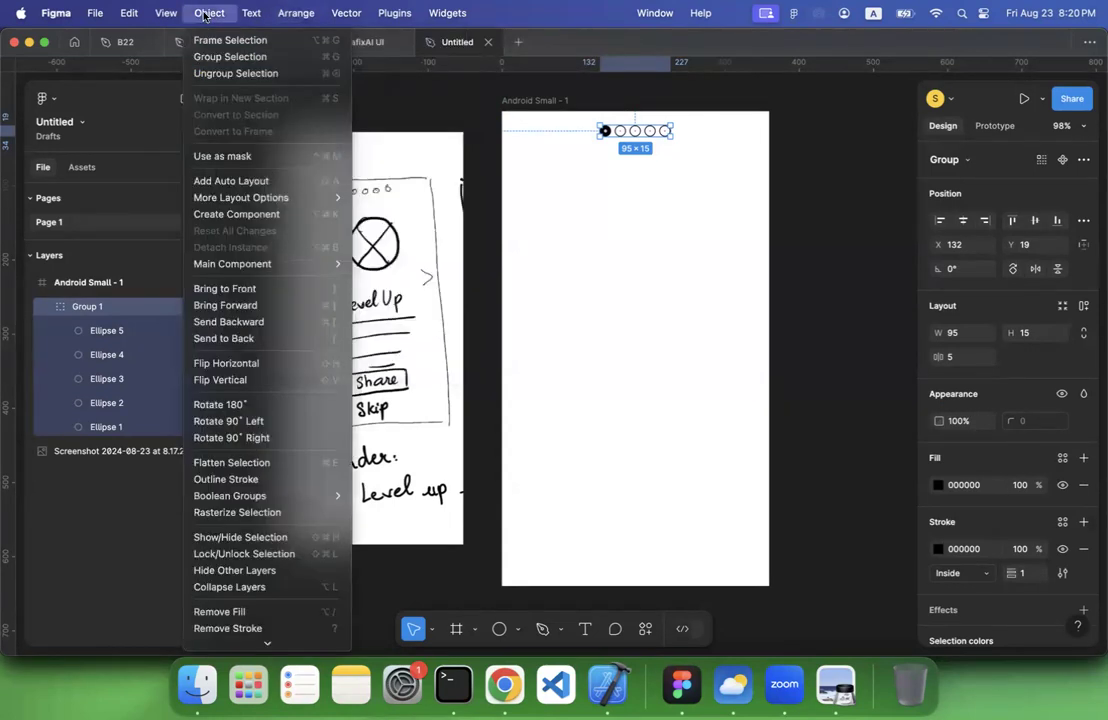
{"action": "left_click", "coordinate": [589, 227]}
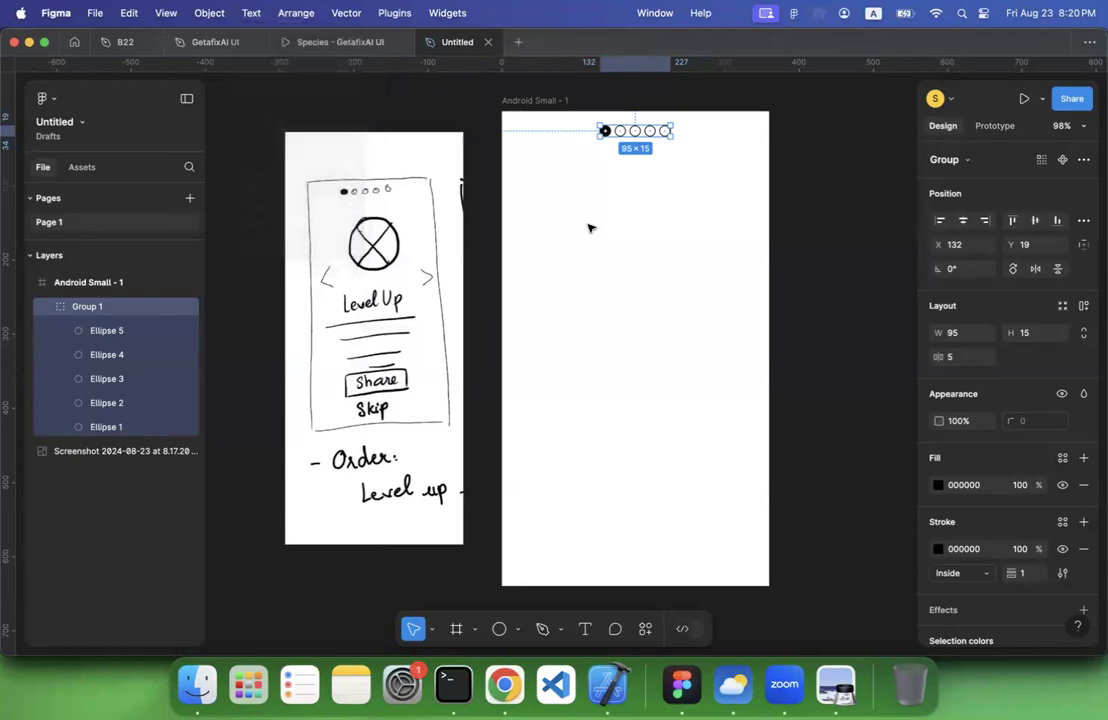
{"action": "left_click", "coordinate": [591, 226]}
{"action": "left_click_drag", "start_coordinate": [574, 124], "coordinate": [686, 155]}
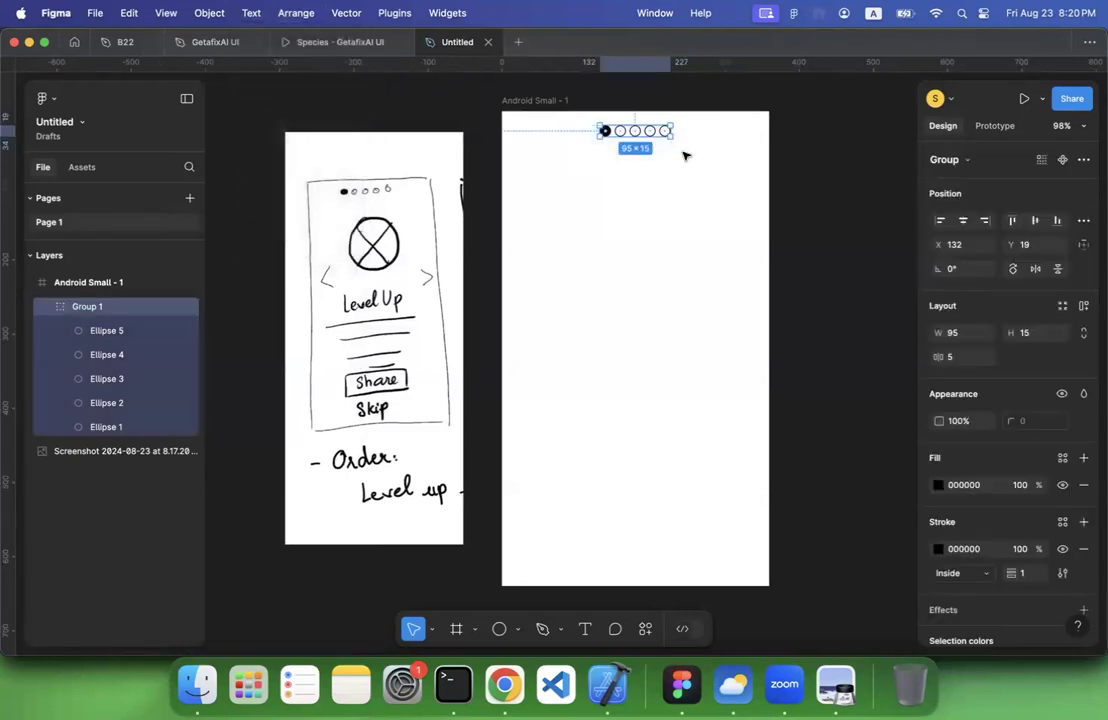
{"action": "left_click", "coordinate": [647, 195]}
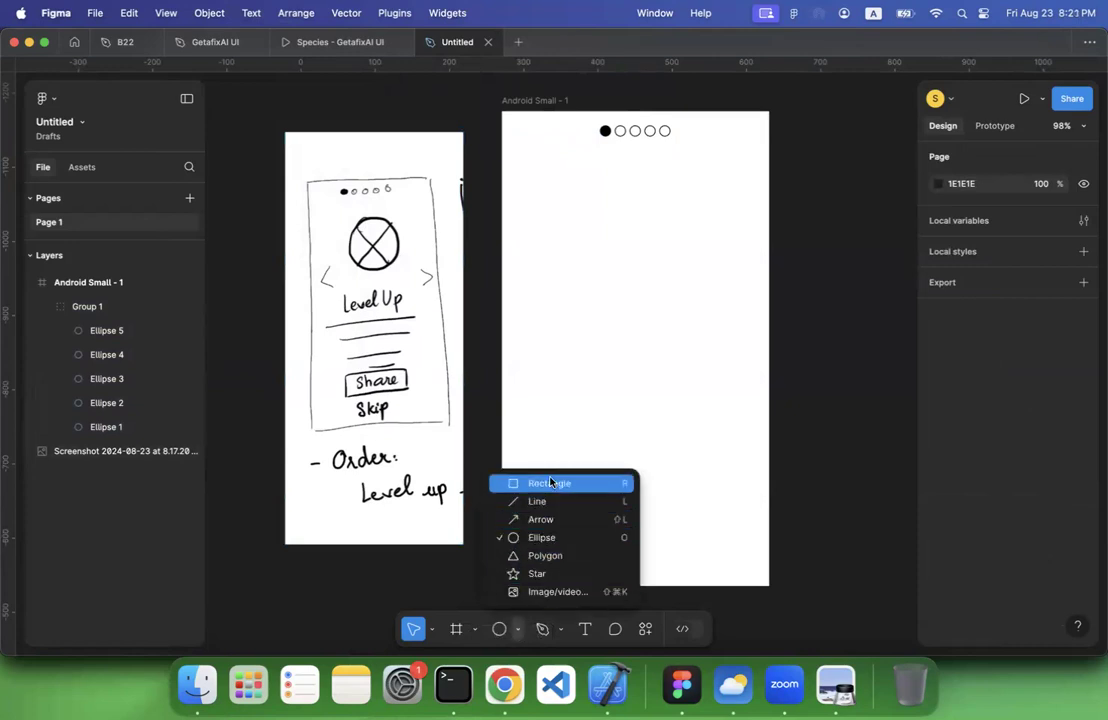
Draw a rectangle about 185 × 182, centre it below the dots at X 87, Y 98, and add a 1 px black inside stroke
{"action": "left_click", "coordinate": [546, 483]}
{"action": "mouse_move", "coordinate": [583, 168]}
{"action": "left_mouse_down"}
{"action": "mouse_move", "coordinate": [668, 272]}
{"action": "mouse_move", "coordinate": [703, 306]}
{"action": "mouse_move", "coordinate": [722, 304]}
{"action": "left_mouse_up"}
{"action": "left_click_drag", "start_coordinate": [669, 228], "coordinate": [649, 243]}
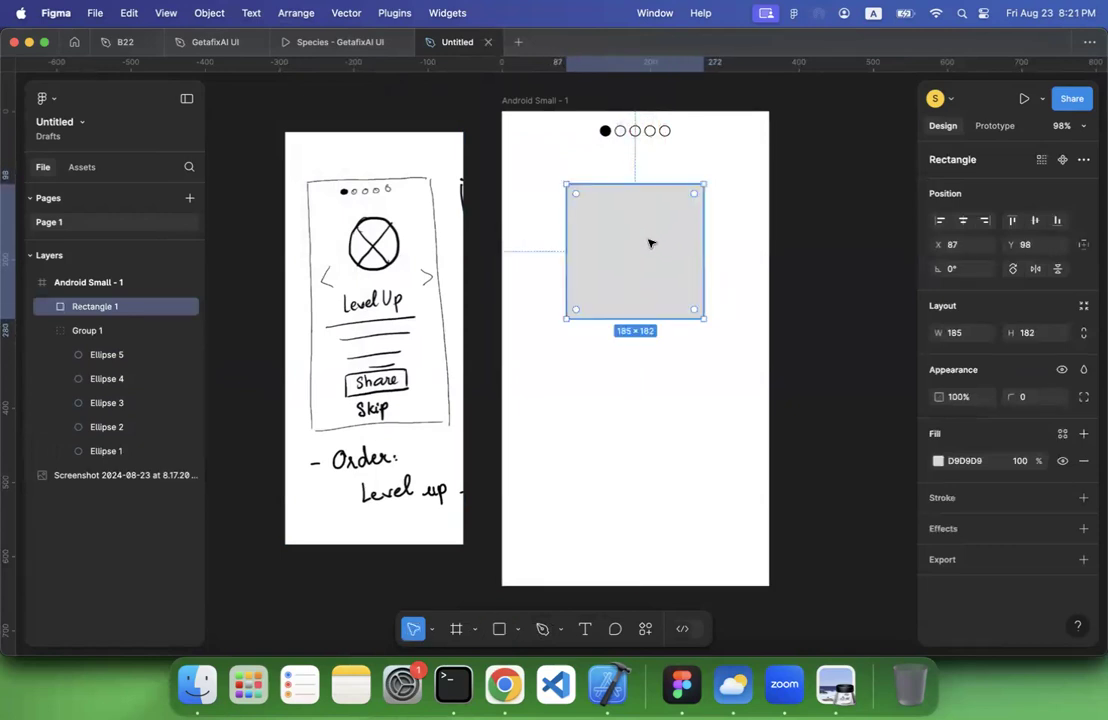
{"action": "left_click", "coordinate": [658, 383]}
{"action": "left_click", "coordinate": [650, 287]}
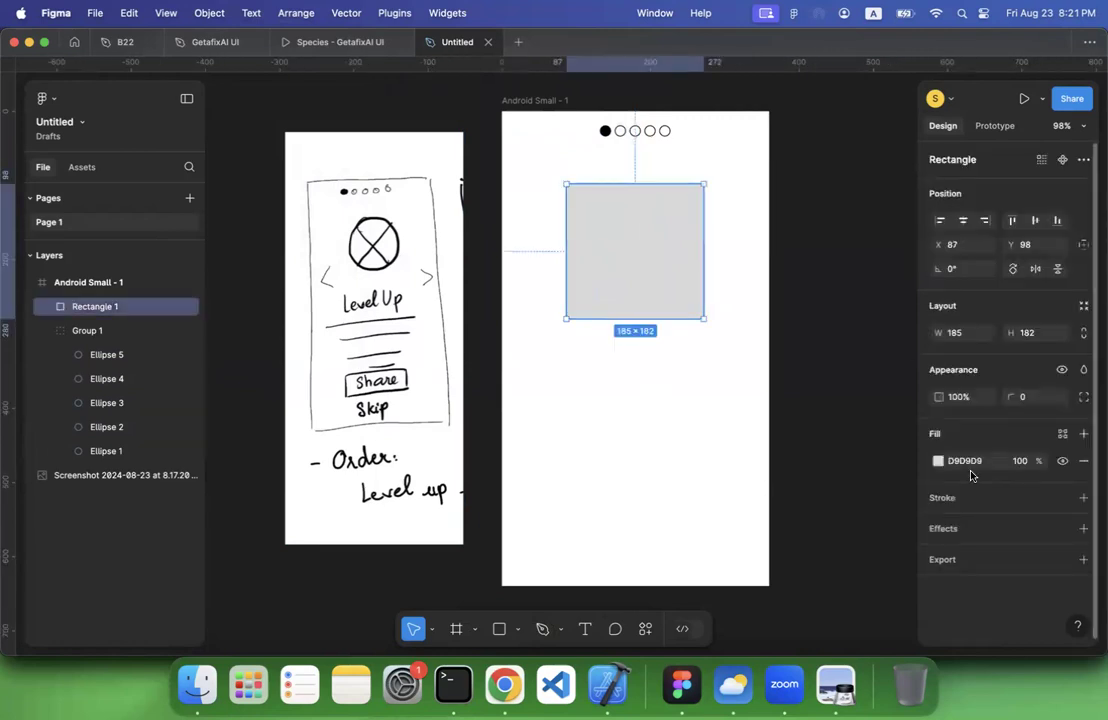
{"action": "left_click", "coordinate": [1083, 497]}
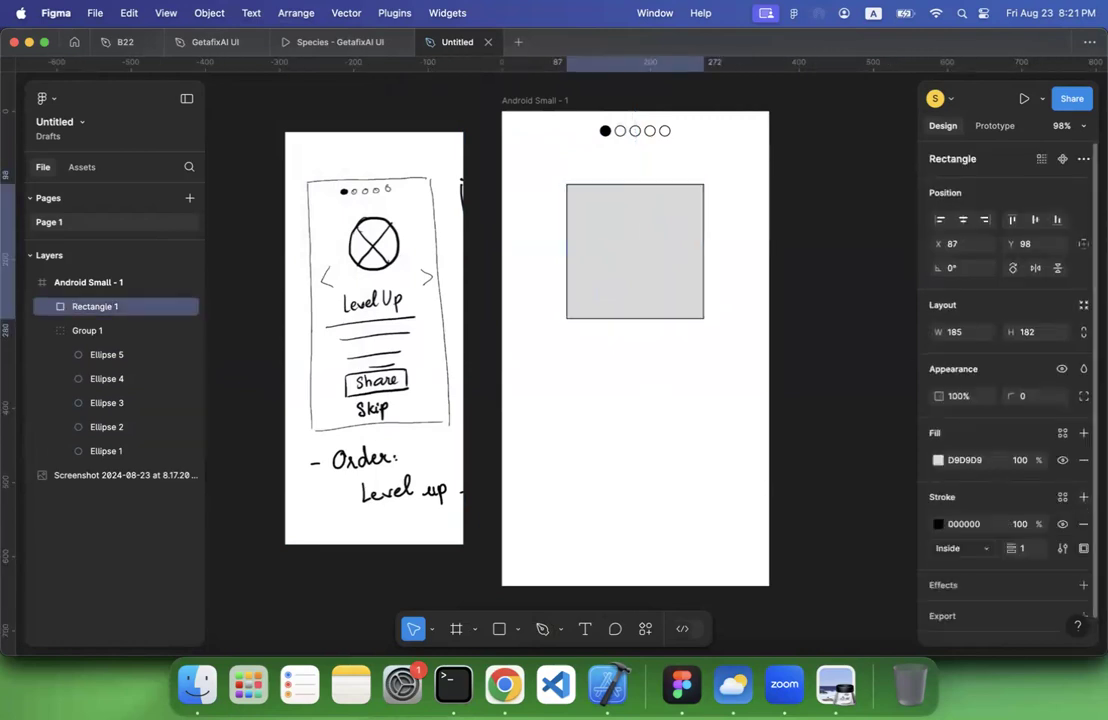
{"action": "left_click", "coordinate": [1084, 460]}
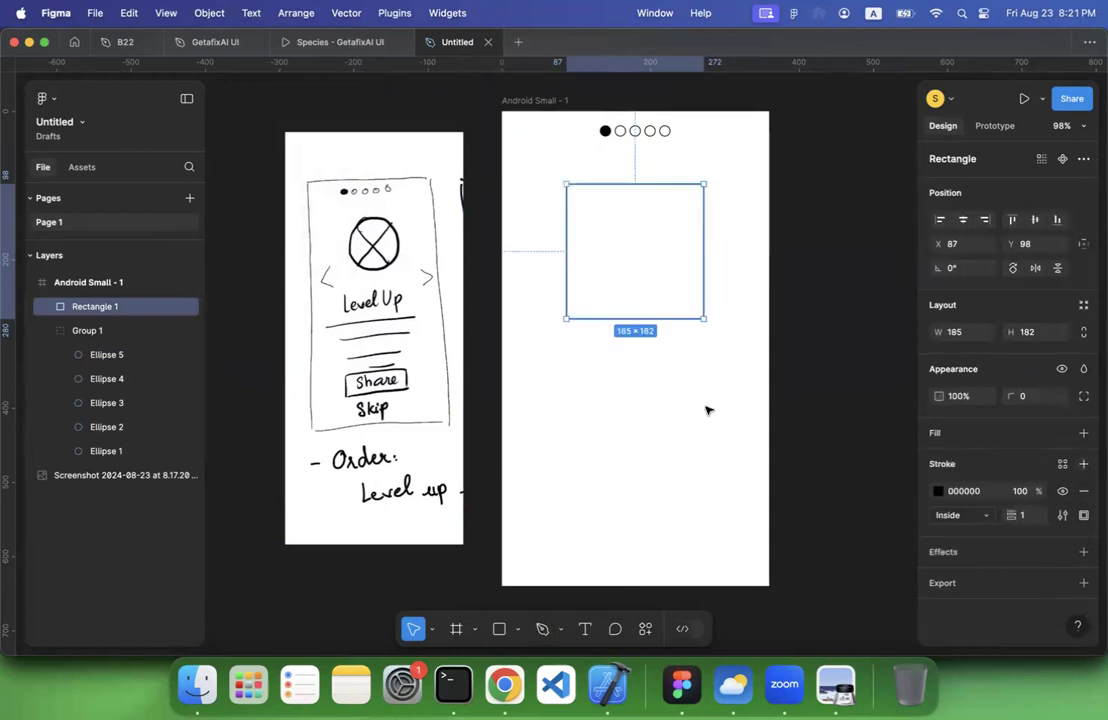
{"action": "left_click", "coordinate": [682, 363]}
{"action": "left_click", "coordinate": [635, 319]}
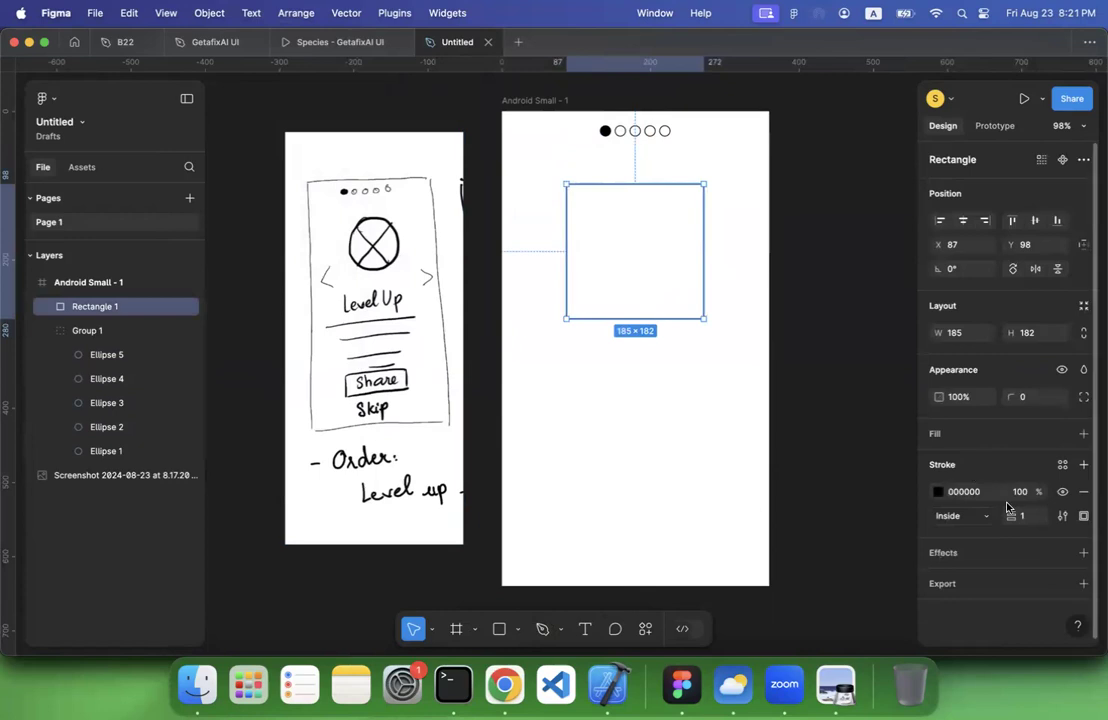
{"action": "key", "text": "ctrl+z"}
{"action": "key", "text": "ctrl+z"}
{"action": "key", "text": "ctrl+z"}
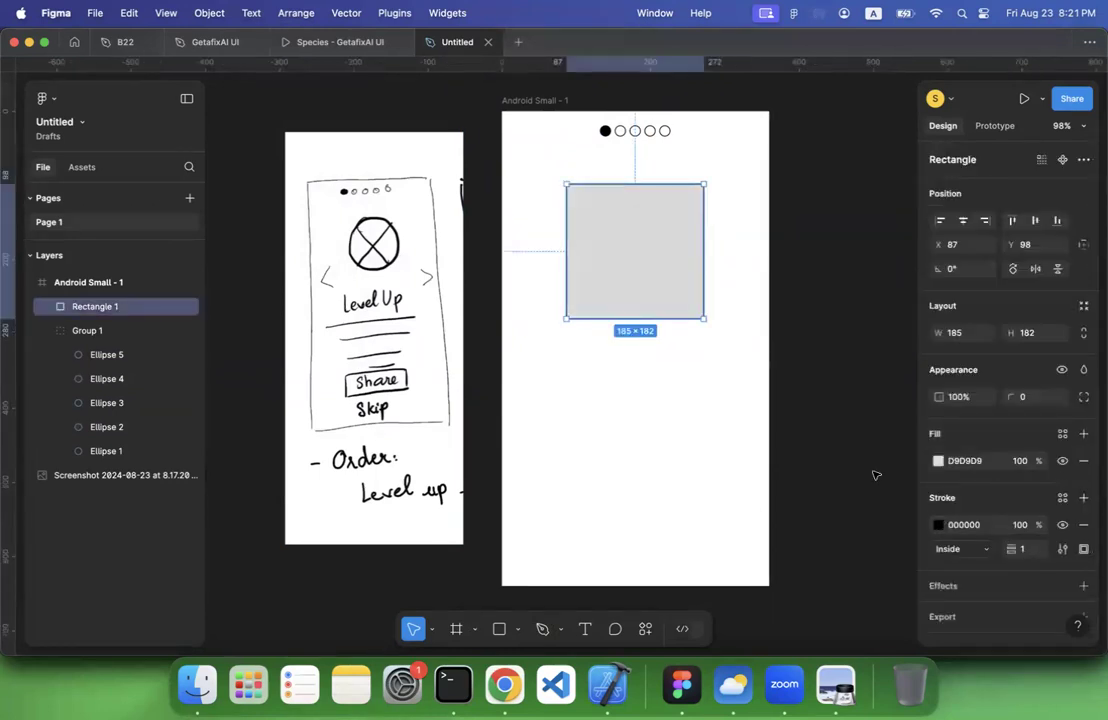
{"action": "left_click", "coordinate": [690, 468]}
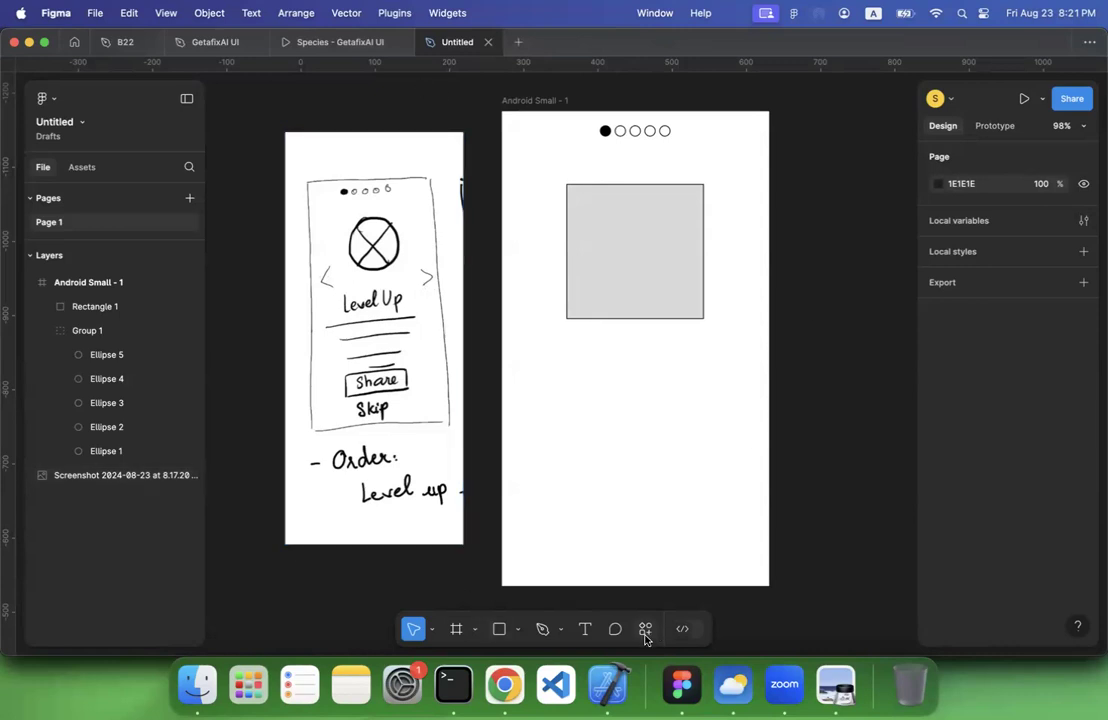
Draw a diagonal line about 52 px long left of the rectangle as the upper half of a left-pointing chevron
{"action": "left_click", "coordinate": [517, 630]}
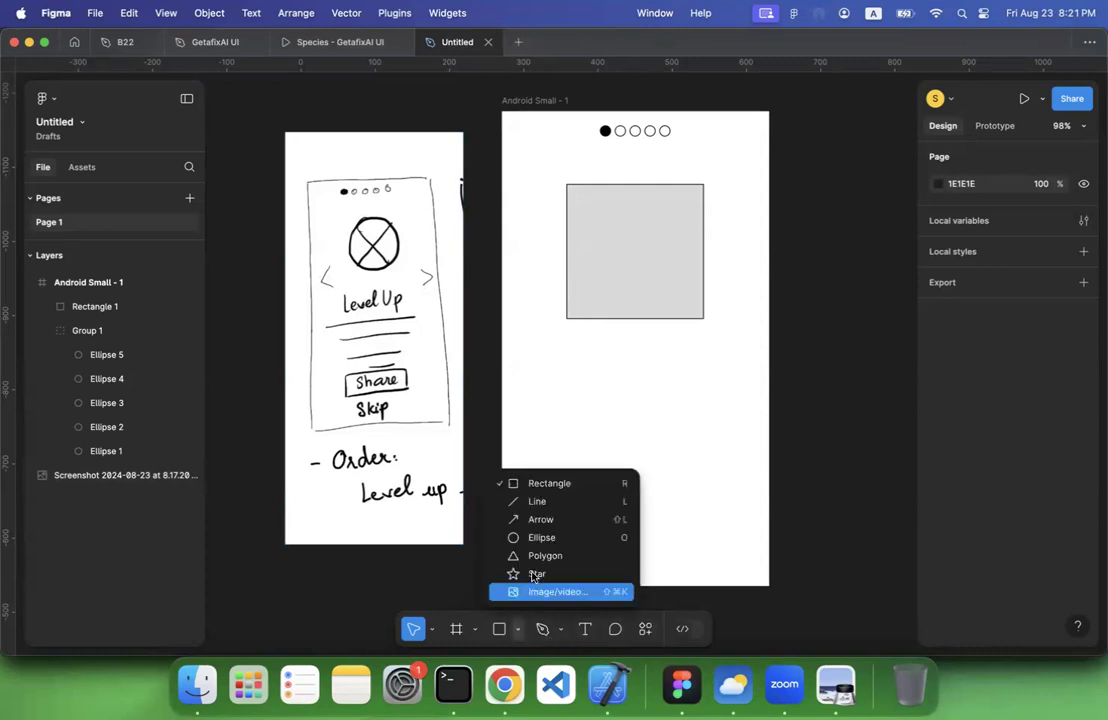
{"action": "left_click", "coordinate": [532, 500]}
{"action": "left_click_drag", "start_coordinate": [548, 205], "coordinate": [524, 234]}
{"action": "left_click", "coordinate": [534, 272]}
{"action": "left_click", "coordinate": [539, 218]}
Duplicate the diagonal line, turn the copy to 135° as the chevron's lower half and extend it to about 57 px
{"action": "key", "text": "super+d"}
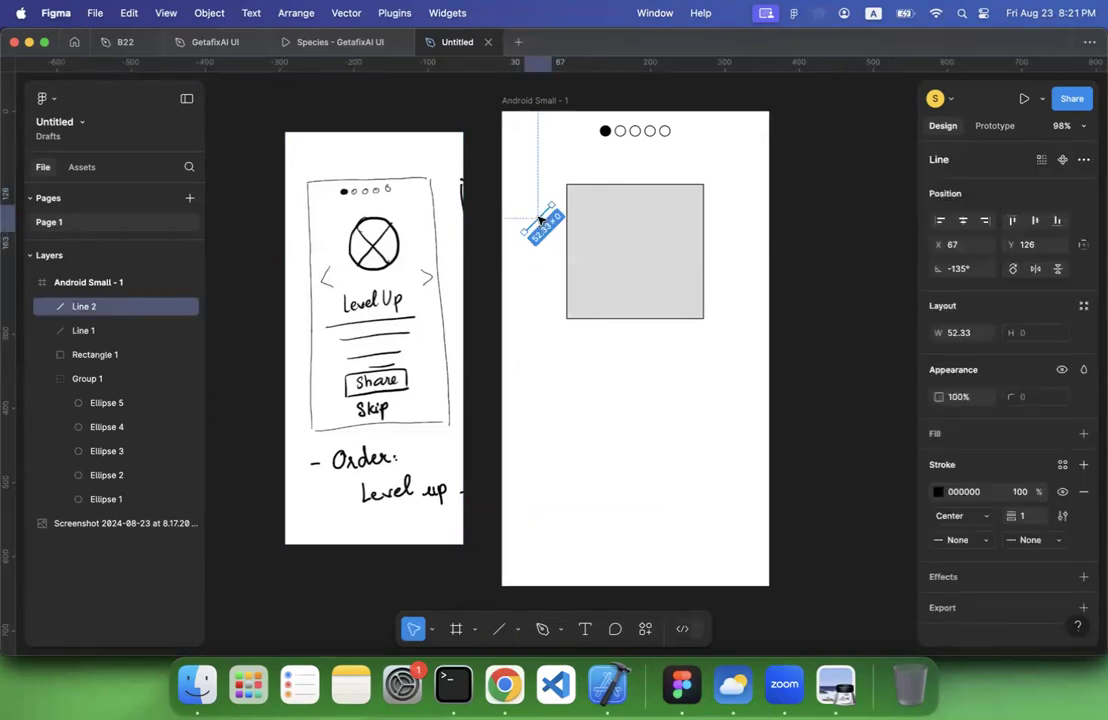
{"action": "left_click_drag", "start_coordinate": [540, 218], "coordinate": [540, 262]}
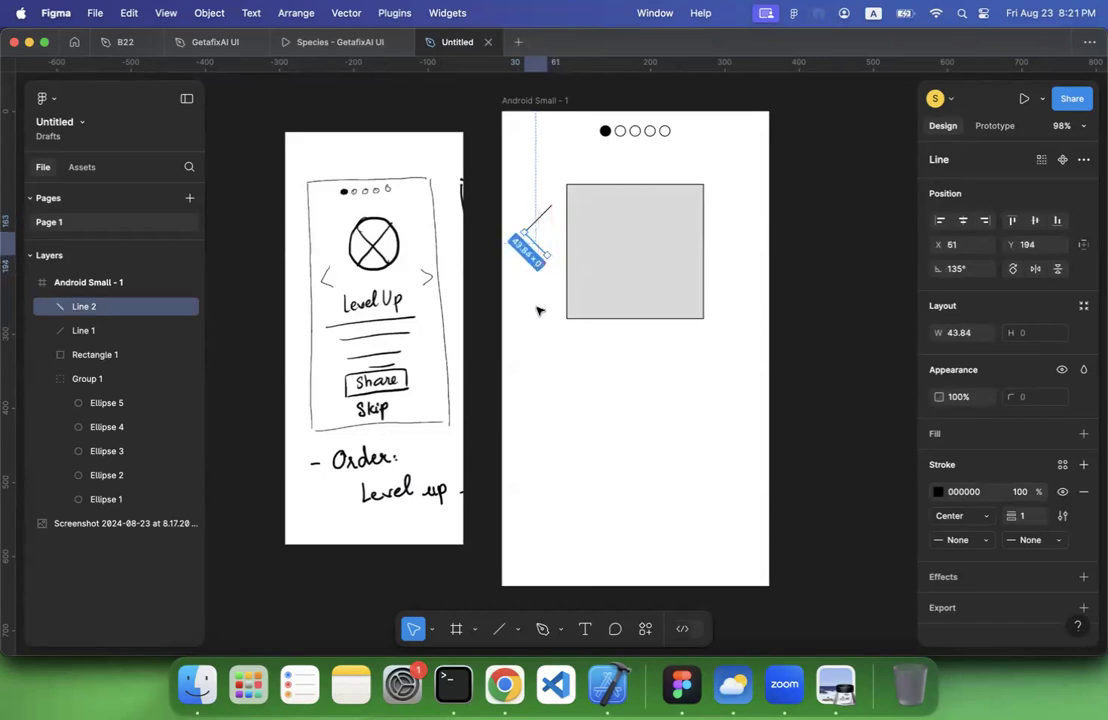
{"action": "left_click", "coordinate": [539, 309]}
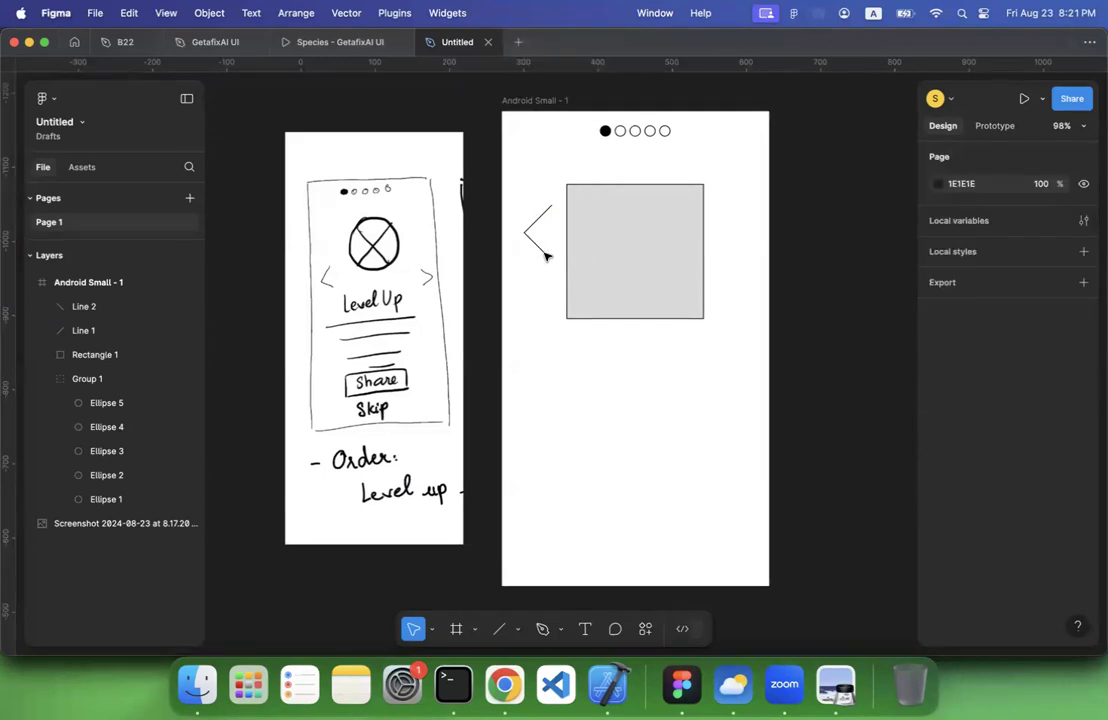
{"action": "mouse_move", "coordinate": [542, 250]}
{"action": "left_mouse_down"}
{"action": "mouse_move", "coordinate": [535, 256]}
{"action": "mouse_move", "coordinate": [551, 263]}
{"action": "left_mouse_up"}
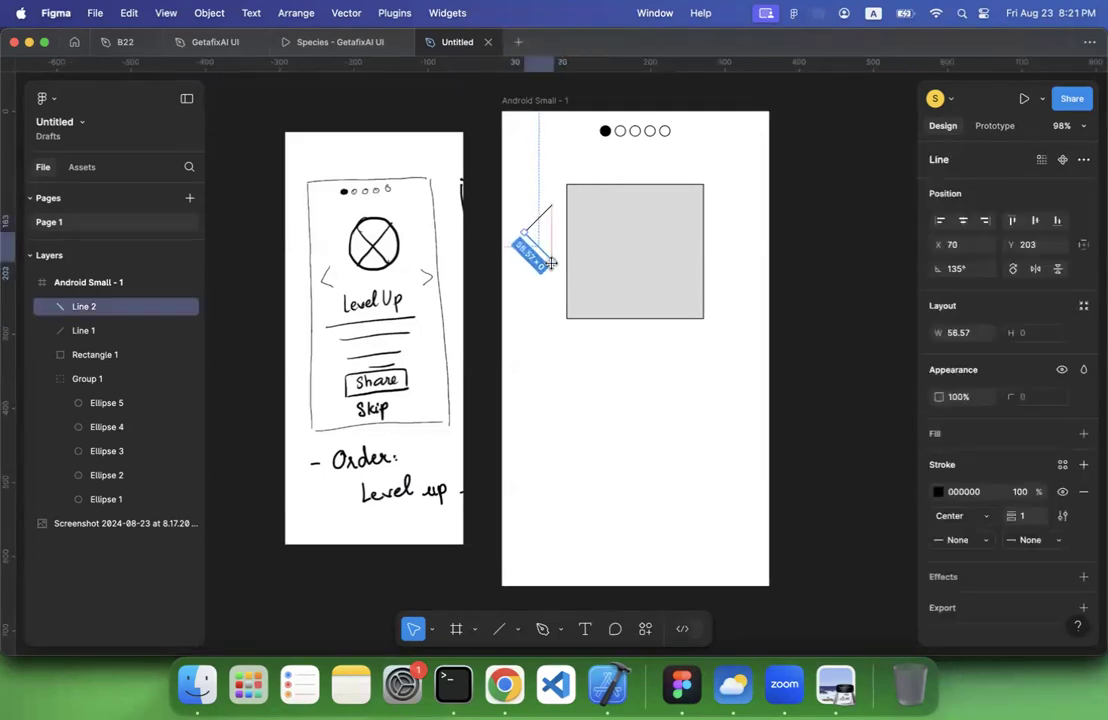
{"action": "left_click", "coordinate": [519, 327]}
Move the left chevron's two lines level with the rectangle's centre and place a duplicate of them below the rectangle
{"action": "left_click_drag", "start_coordinate": [519, 190], "coordinate": [545, 293]}
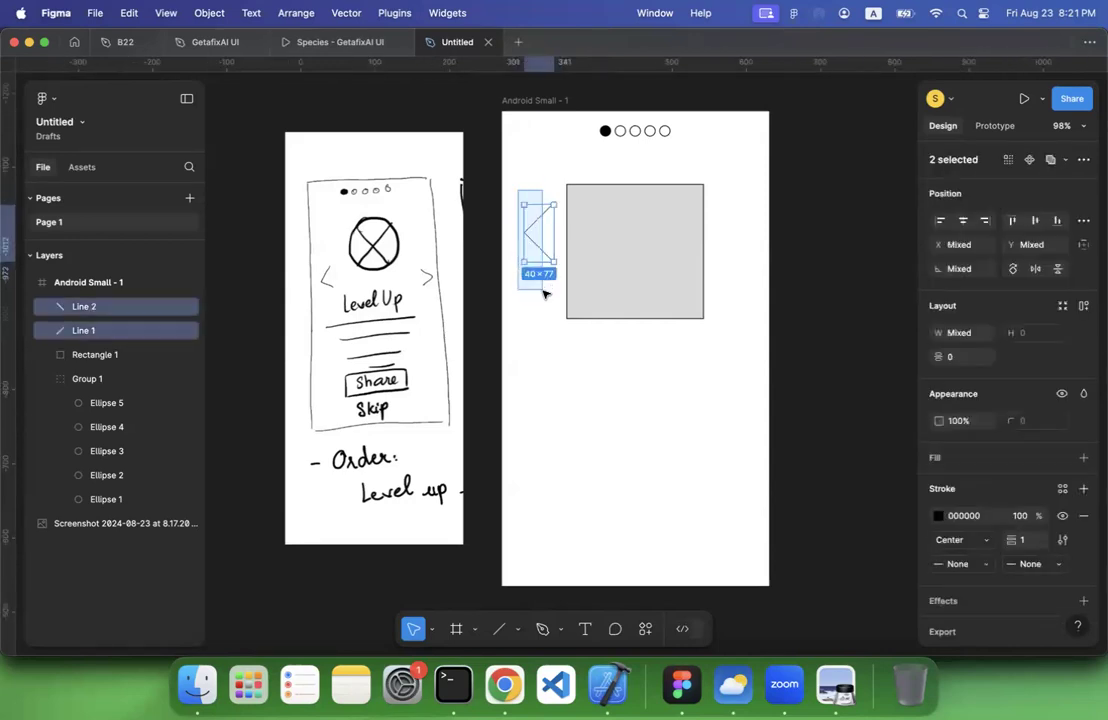
{"action": "left_click_drag", "start_coordinate": [541, 247], "coordinate": [619, 438]}
{"action": "key", "text": "super+d"}
Flip the duplicated chevron horizontally and move it right of the rectangle, level with the left chevron
{"action": "right_click", "coordinate": [618, 438]}
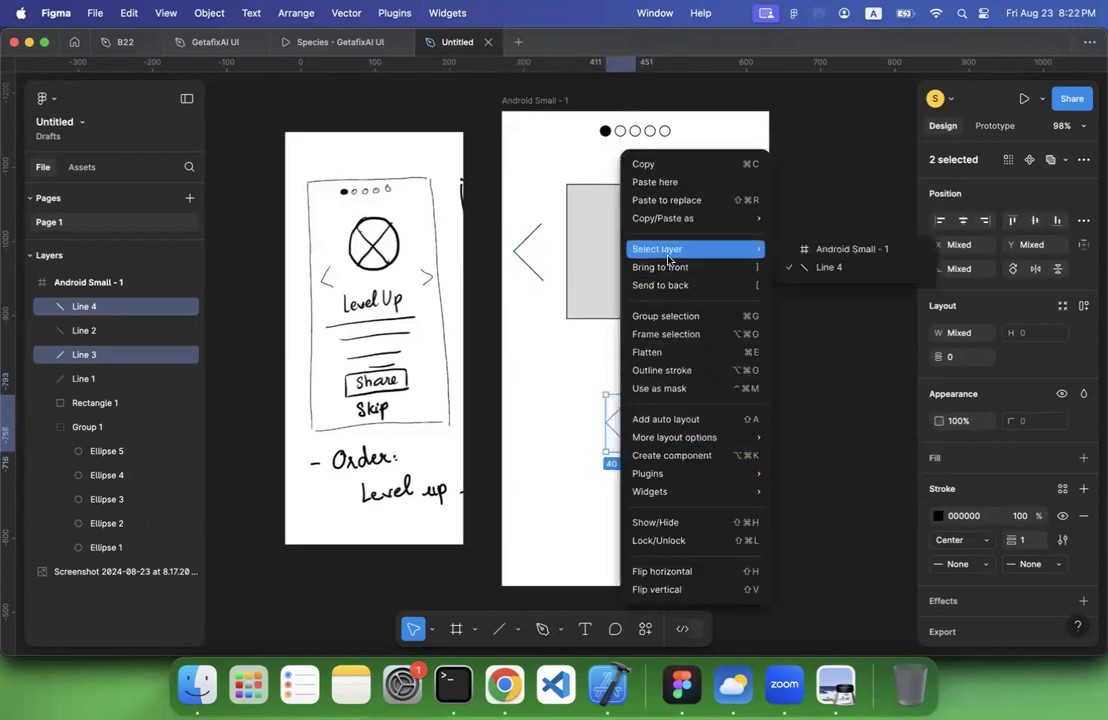
{"action": "left_click", "coordinate": [655, 568]}
{"action": "left_click_drag", "start_coordinate": [626, 435], "coordinate": [742, 255]}
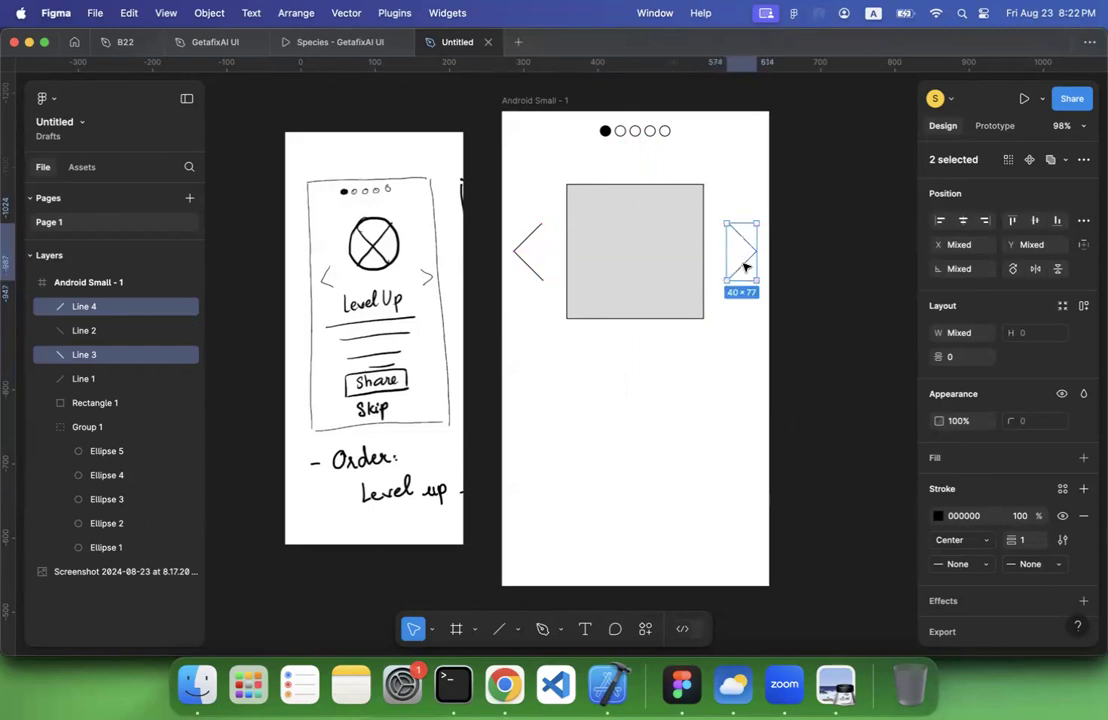
{"action": "left_click", "coordinate": [664, 426]}
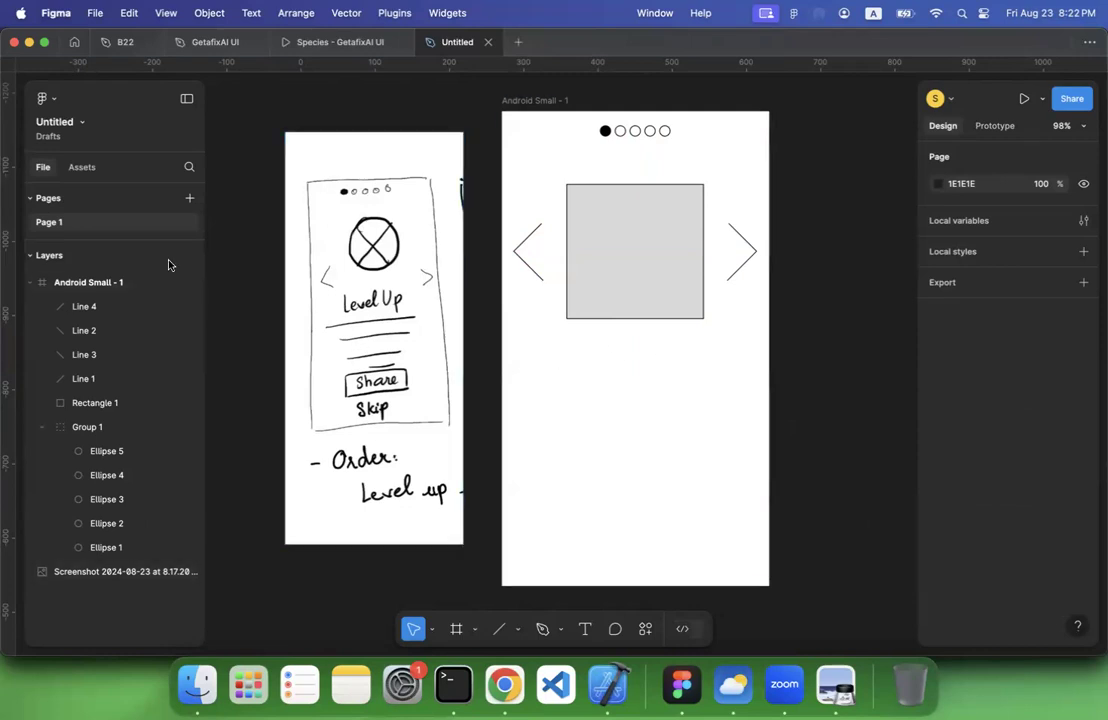
Add the text "Level Up" in Inter Regular 24 and centre it just below the rectangle
{"action": "left_click", "coordinate": [587, 629]}
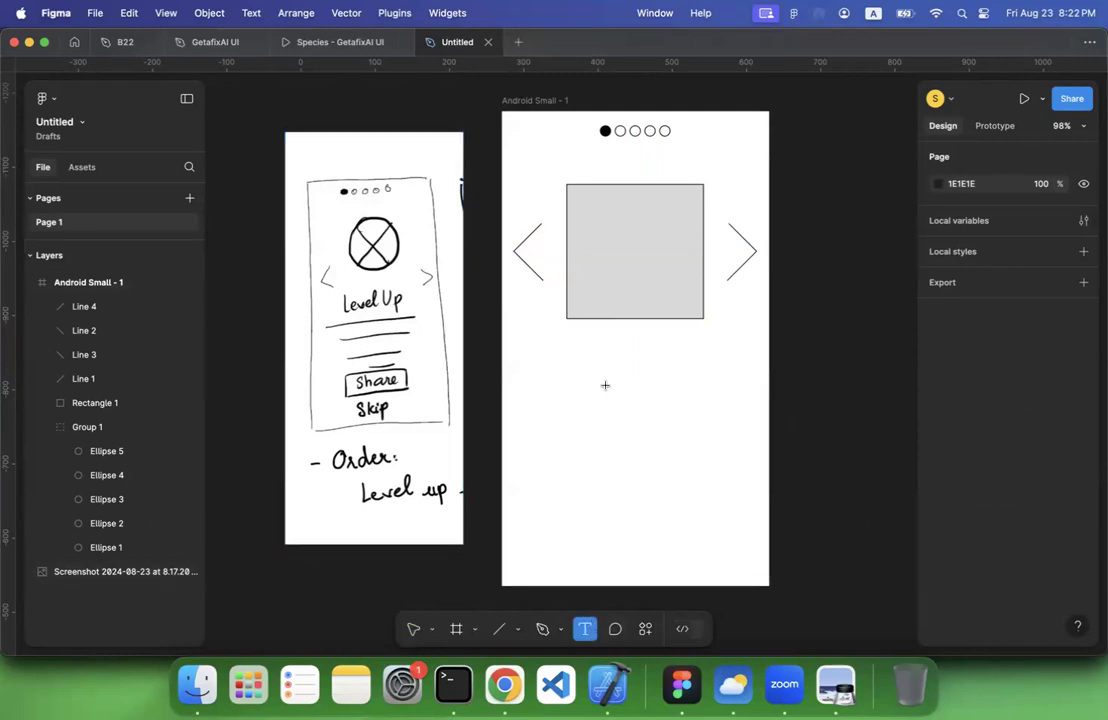
{"action": "left_click", "coordinate": [596, 358]}
{"action": "type", "text": "Lev"}
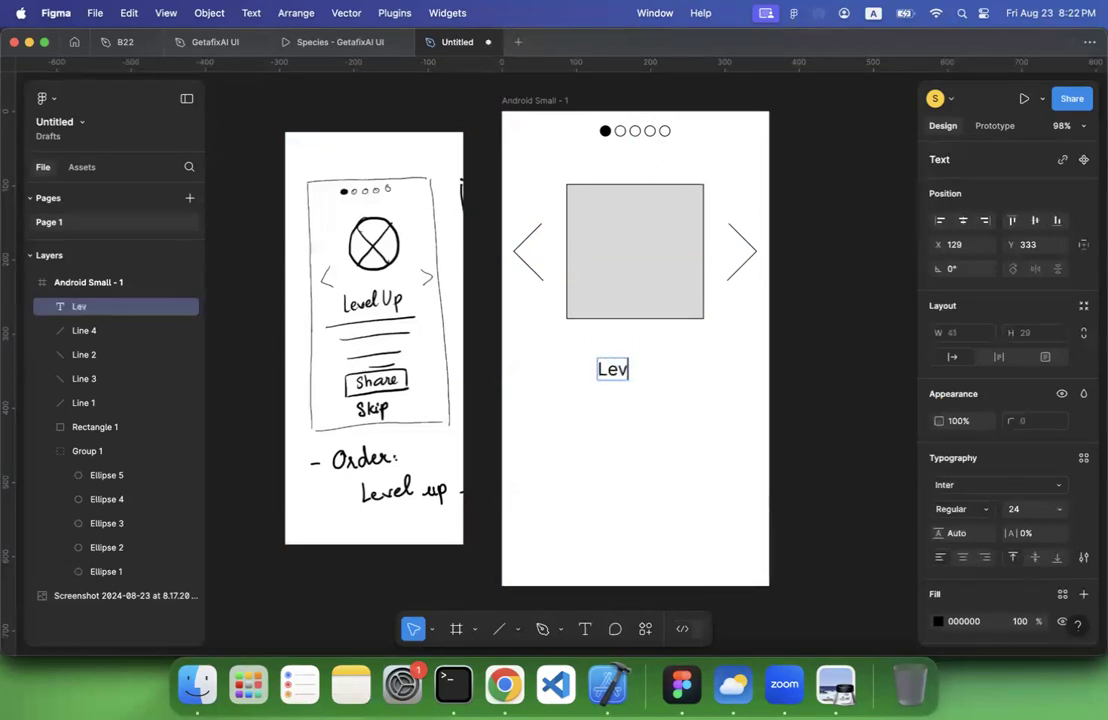
{"action": "type", "text": "el Up"}
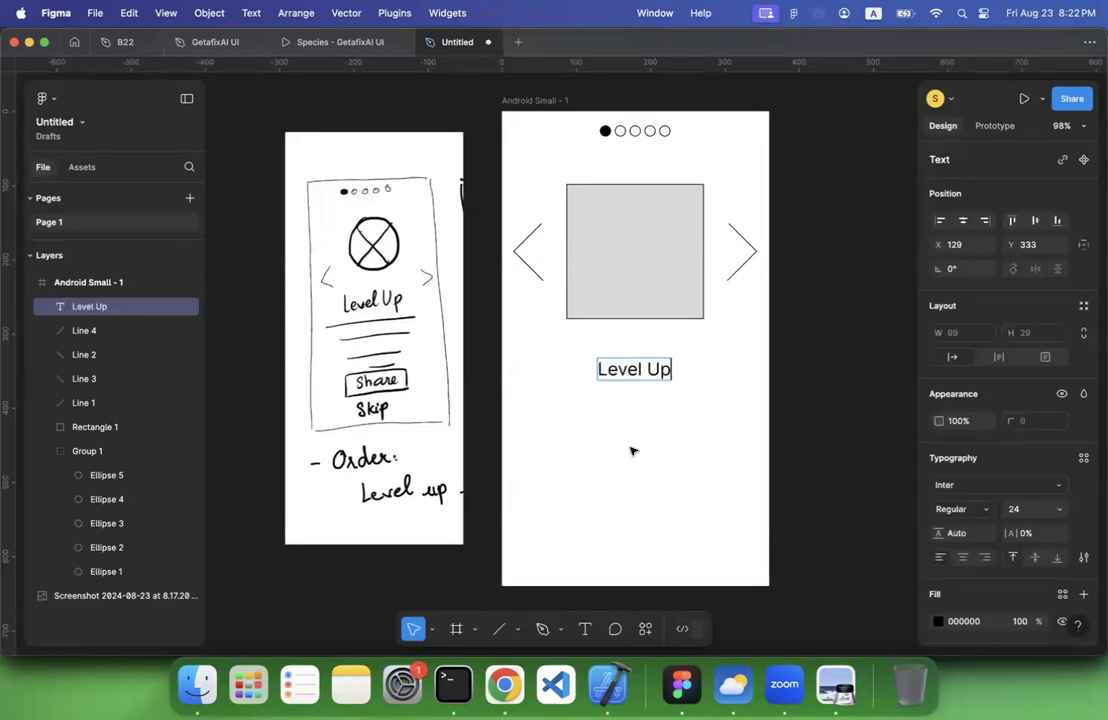
{"action": "key", "text": "Escape"}
{"action": "left_click_drag", "start_coordinate": [635, 380], "coordinate": [636, 360]}
{"action": "left_click", "coordinate": [588, 439]}
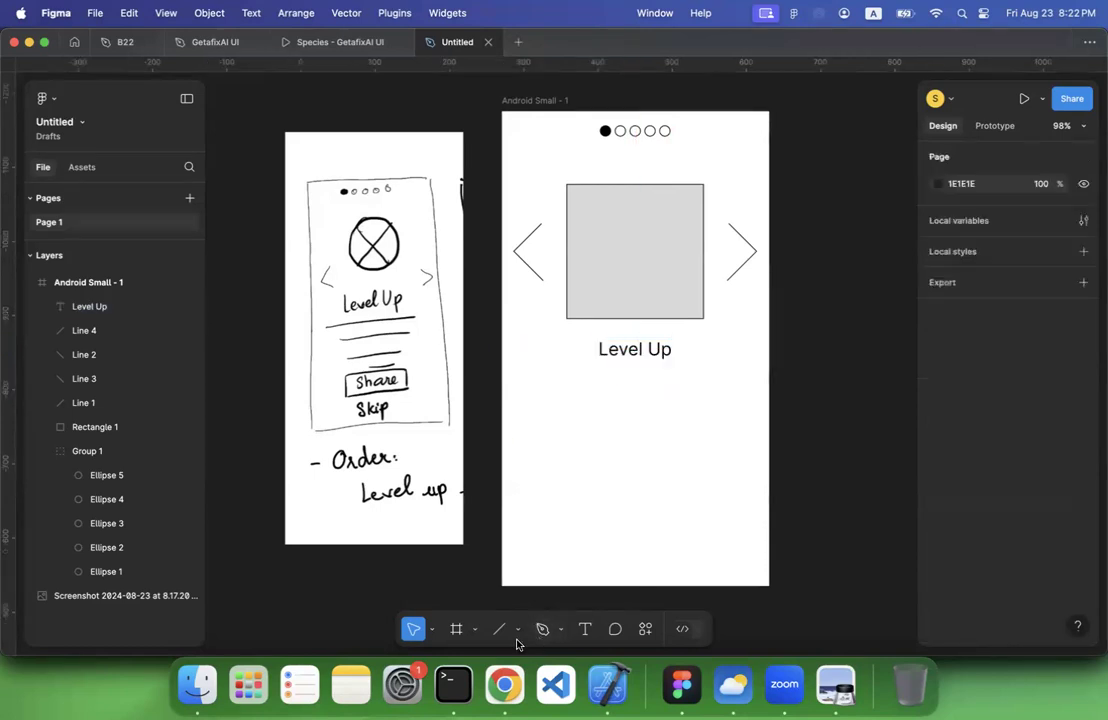
Draw an empty text box about 194 × 120 below the Level Up title, at about X 85, Y 355
{"action": "left_click", "coordinate": [585, 629]}
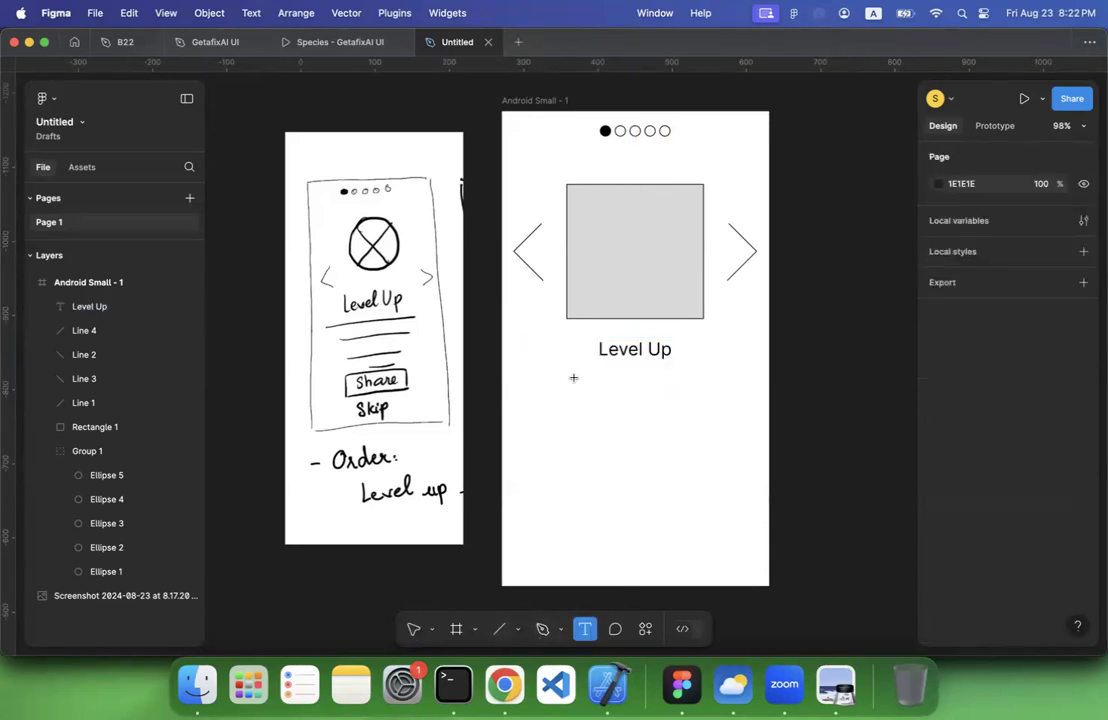
{"action": "left_click_drag", "start_coordinate": [564, 373], "coordinate": [708, 463]}
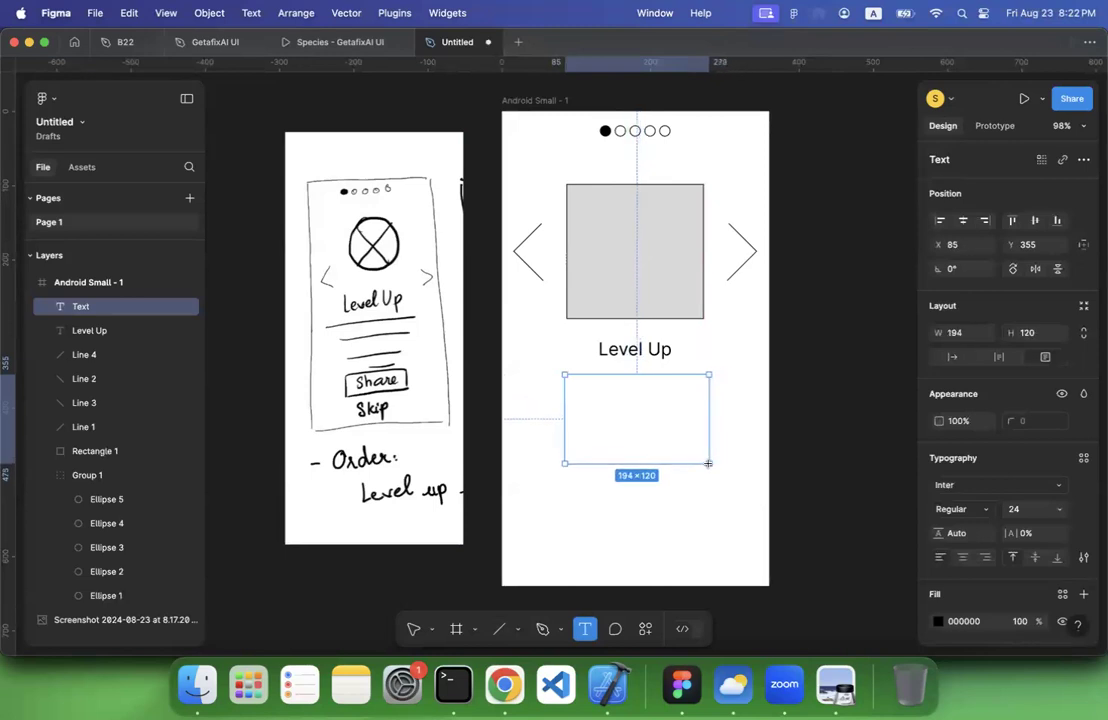
Switch to Chrome, search for lorem ipsum and open lipsum.com
{"action": "left_click", "coordinate": [504, 684]}
{"action": "left_click", "coordinate": [434, 39]}
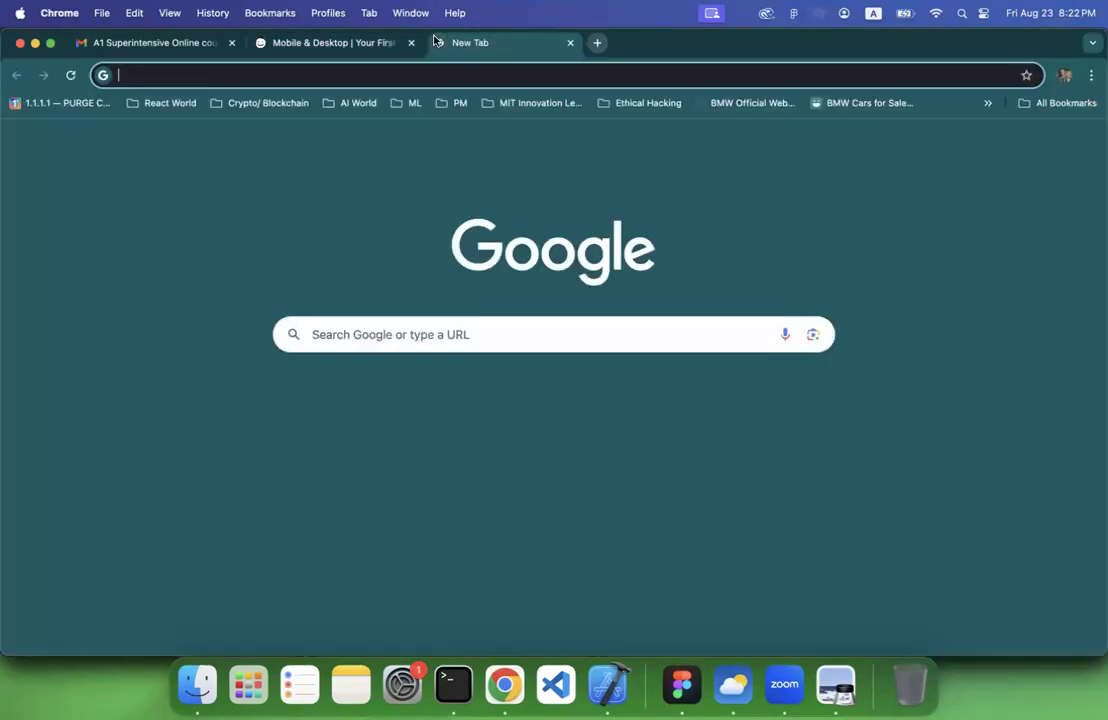
{"action": "type", "text": "lorum"}
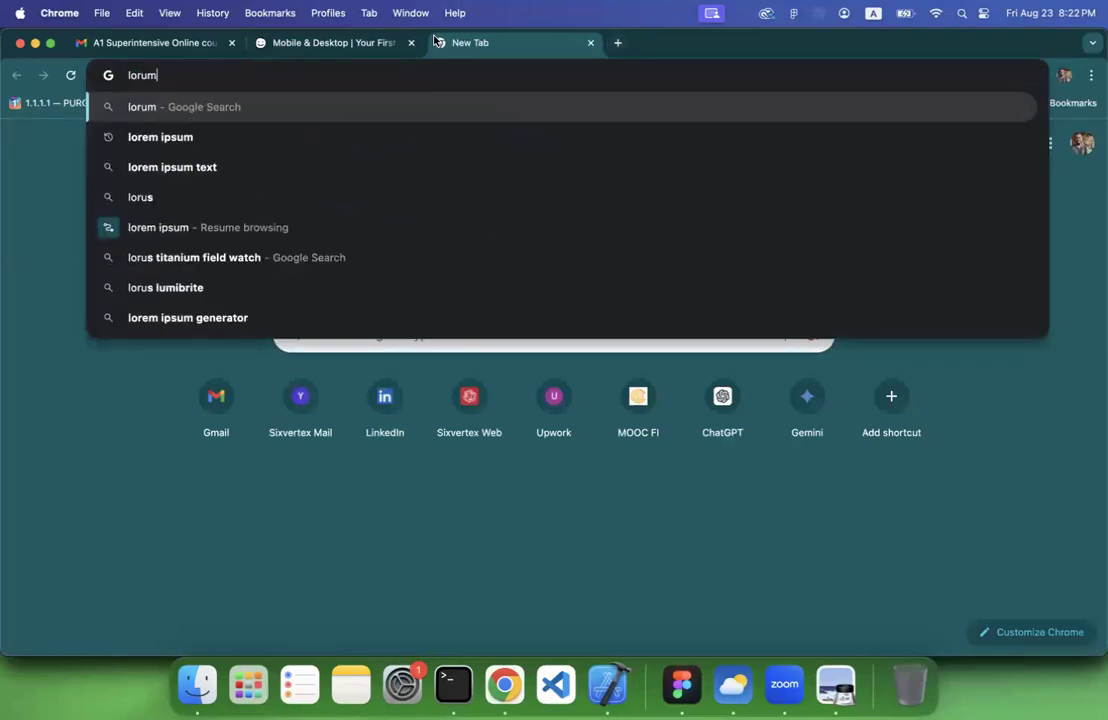
{"action": "left_click", "coordinate": [420, 133]}
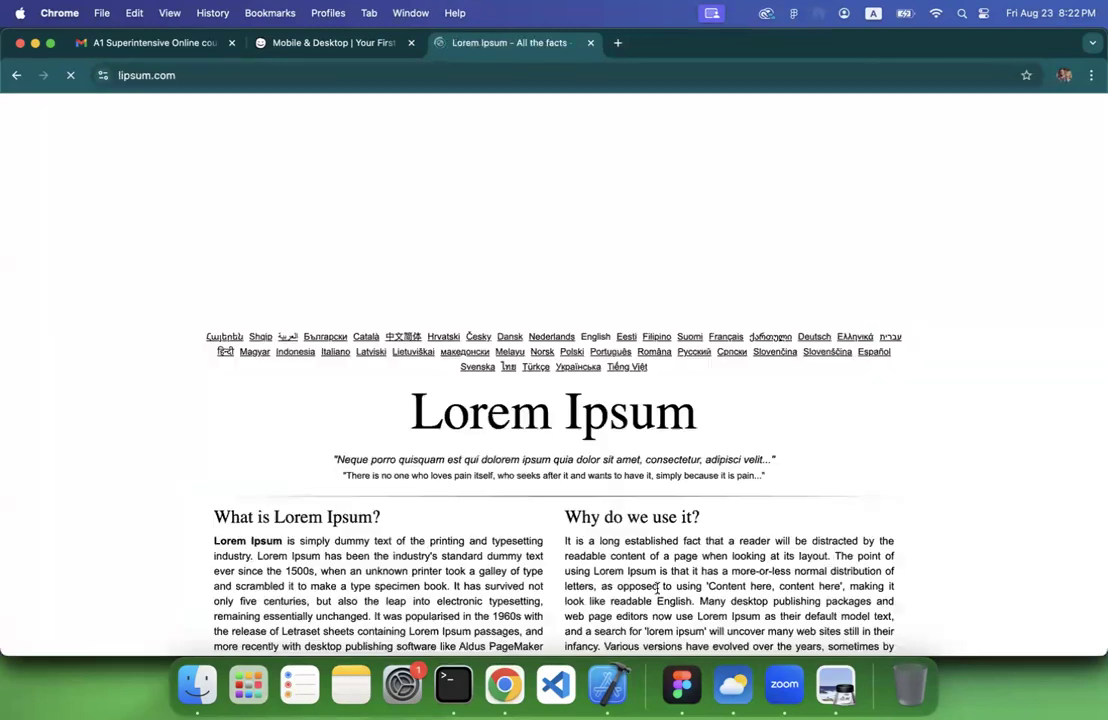
Generate 5 paragraphs of placeholder text starting with 'Lorem ipsum dolor sit amet...'
{"action": "scroll", "coordinate": [790, 537], "scroll_direction": "down", "scroll_amount": 5}
{"action": "scroll", "coordinate": [790, 537], "scroll_direction": "down", "scroll_amount": 10}
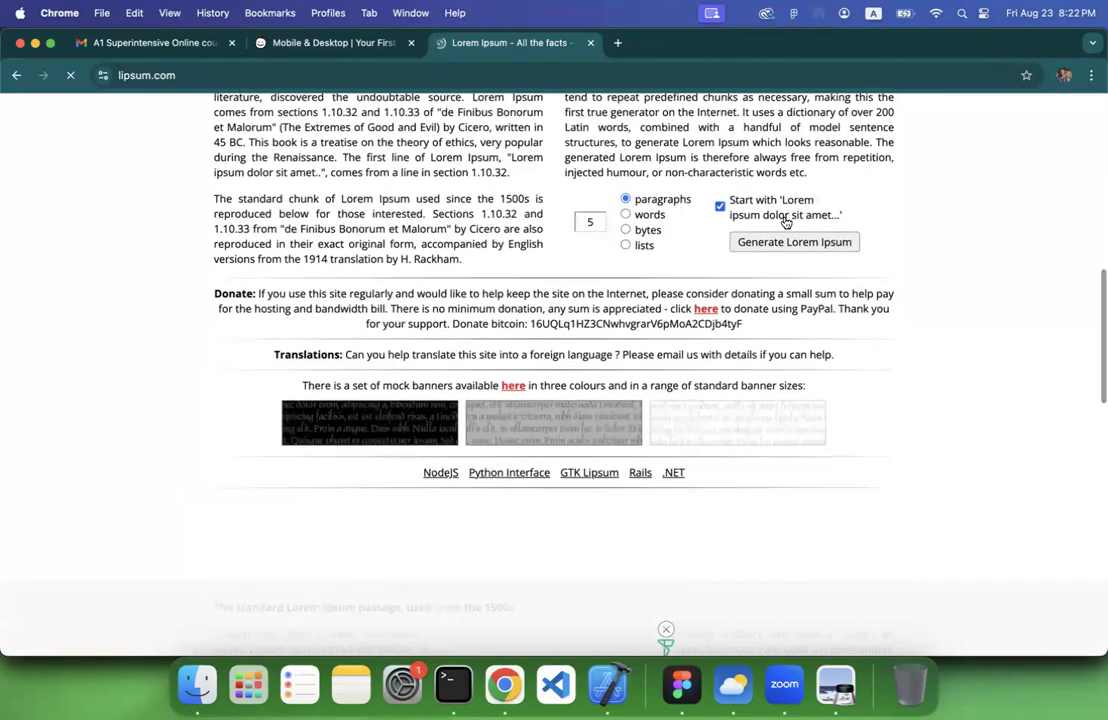
{"action": "left_click", "coordinate": [779, 241]}
{"action": "scroll", "coordinate": [302, 223], "scroll_direction": "down", "scroll_amount": 5}
{"action": "scroll", "coordinate": [205, 228], "scroll_direction": "down", "scroll_amount": 1}
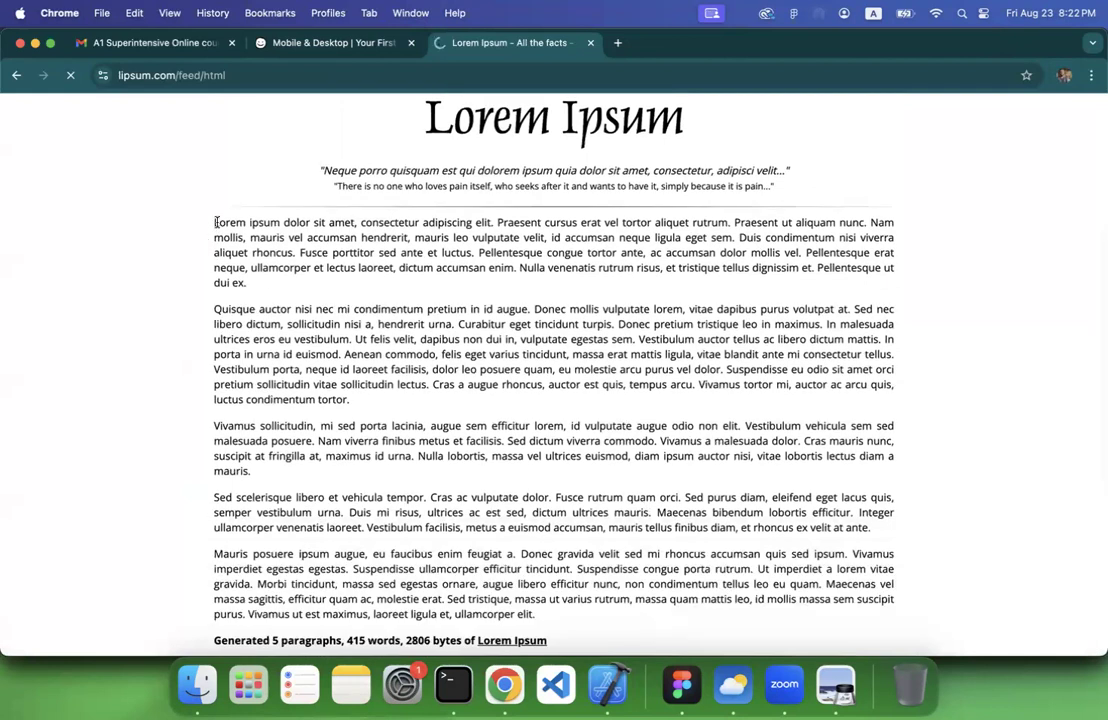
Copy the placeholder text from "Lorem ipsum dolor sit amet" through "aliquet rhoncus." and switch back to Figma
{"action": "left_click_drag", "start_coordinate": [213, 226], "coordinate": [296, 255]}
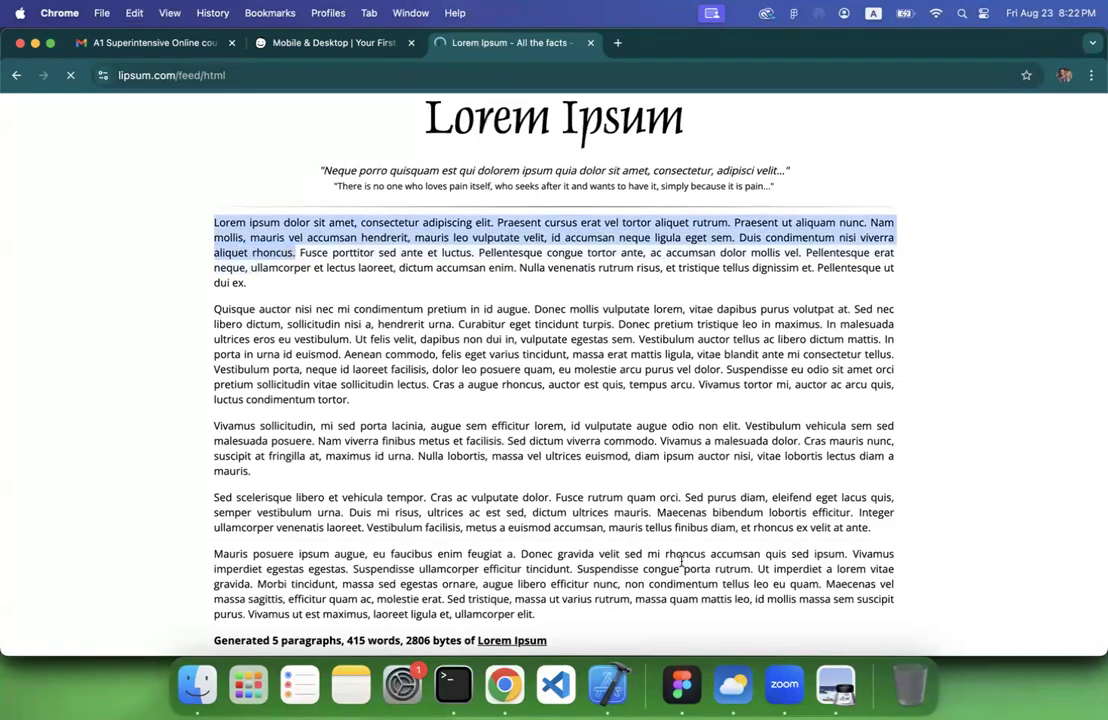
{"action": "left_click", "coordinate": [681, 684]}
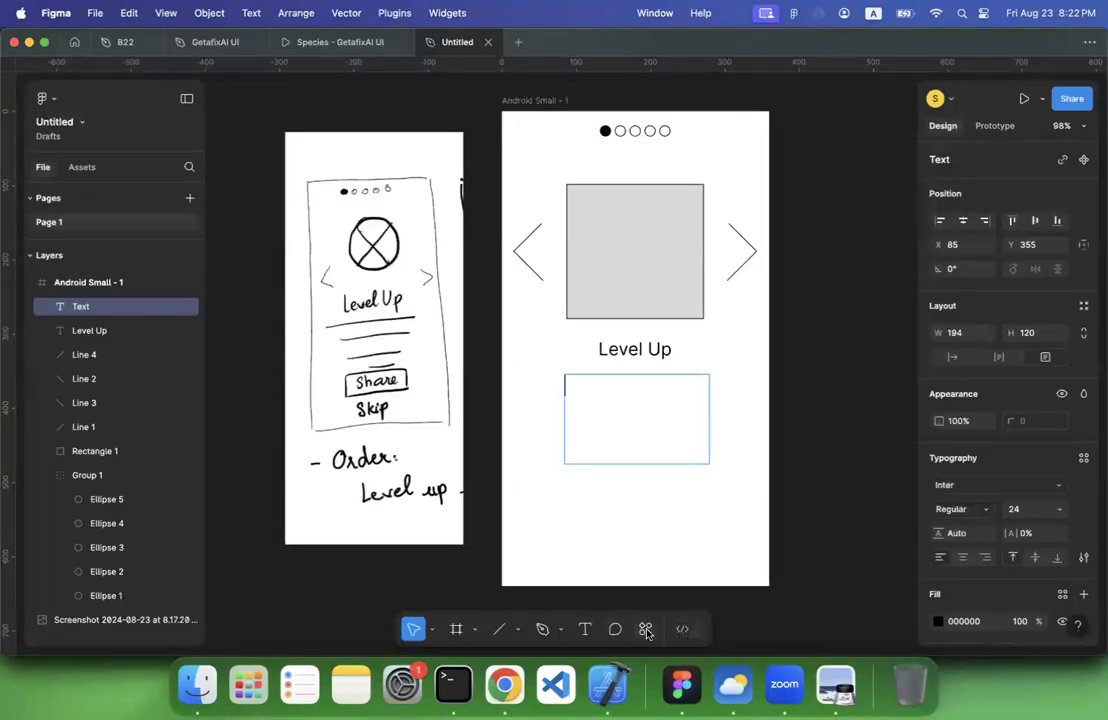
Search the plugins and widgets for "lorum ip", look through the matches and dismiss the search
{"action": "left_click", "coordinate": [645, 628]}
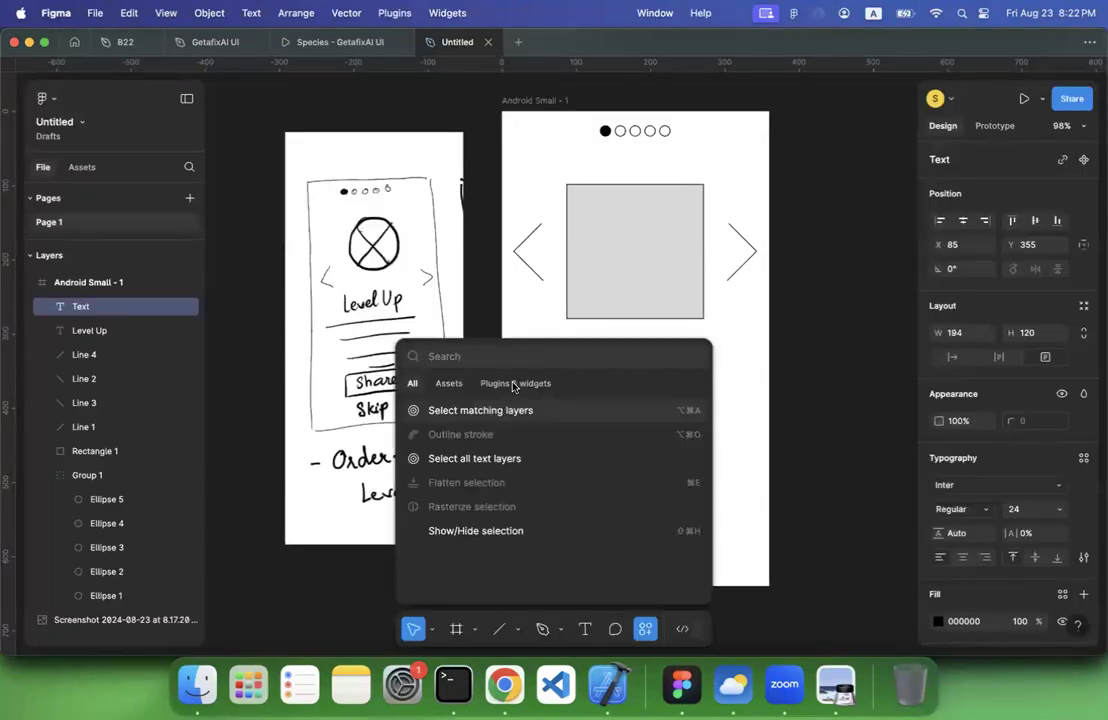
{"action": "left_click", "coordinate": [513, 385]}
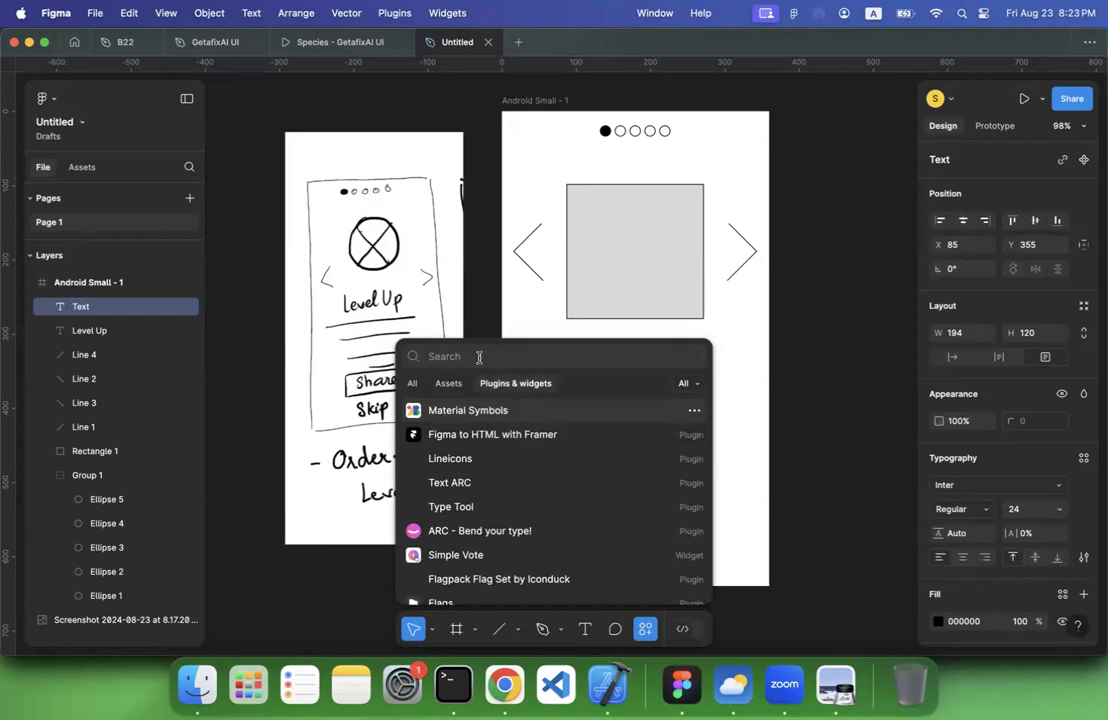
{"action": "left_click", "coordinate": [479, 357]}
{"action": "type", "text": "lo"}
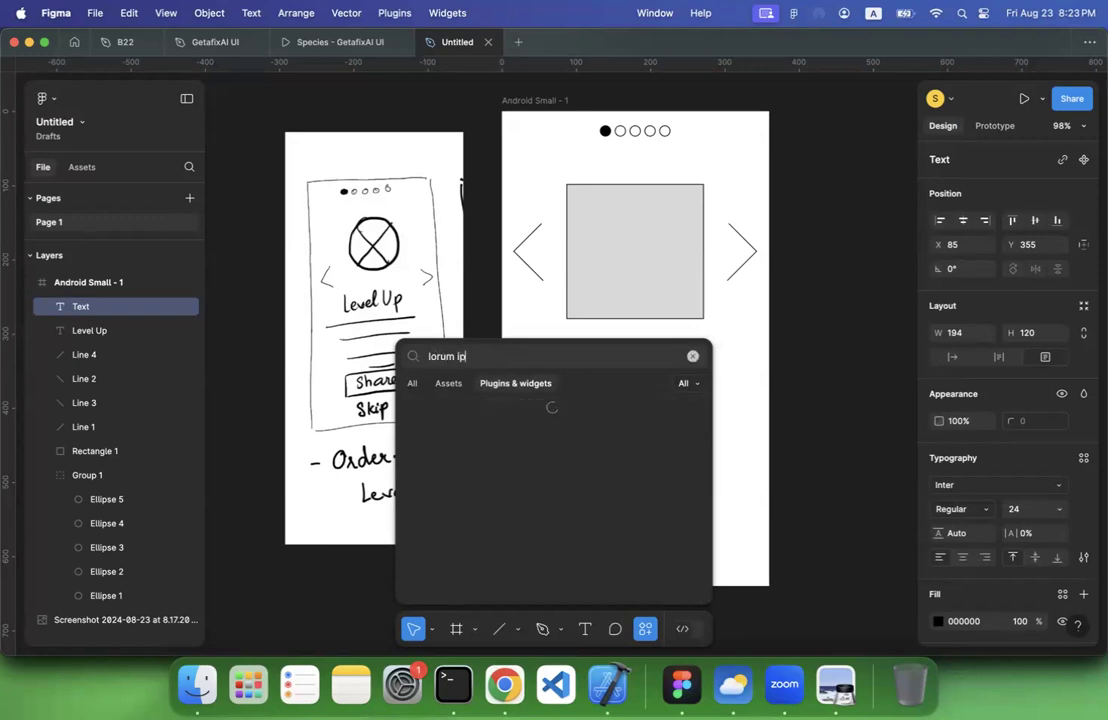
{"action": "type", "text": "rum ip"}
{"action": "scroll", "coordinate": [483, 562], "scroll_direction": "down", "scroll_amount": 1}
{"action": "scroll", "coordinate": [483, 562], "scroll_direction": "up", "scroll_amount": 1}
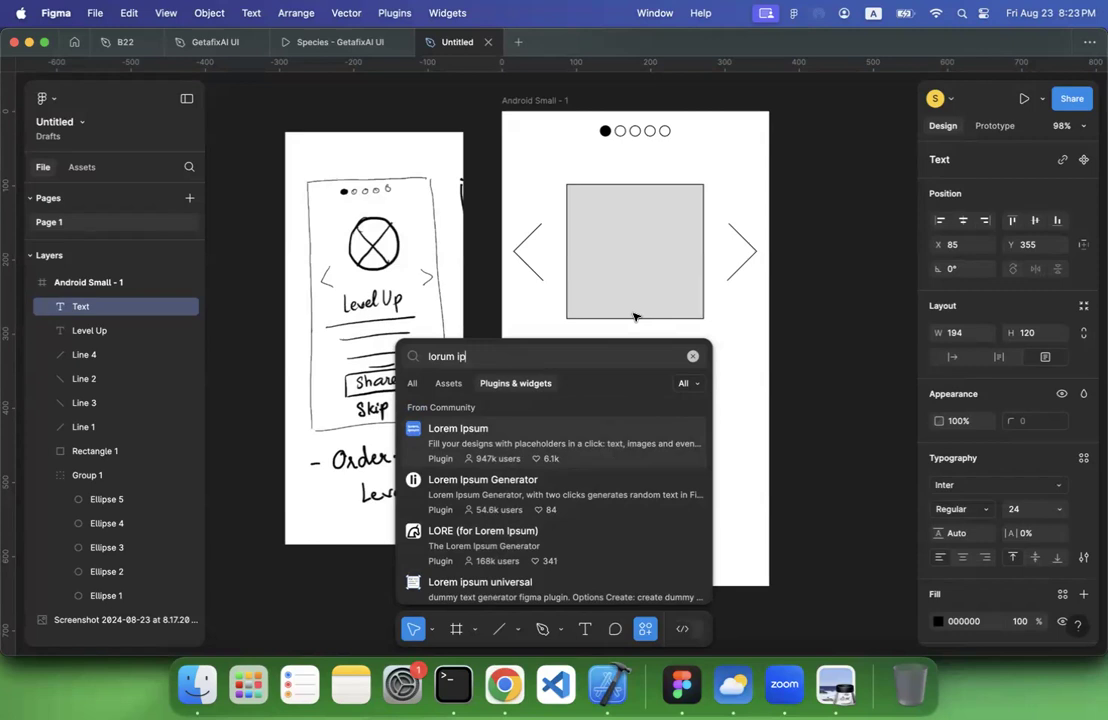
{"action": "key", "text": "Escape"}
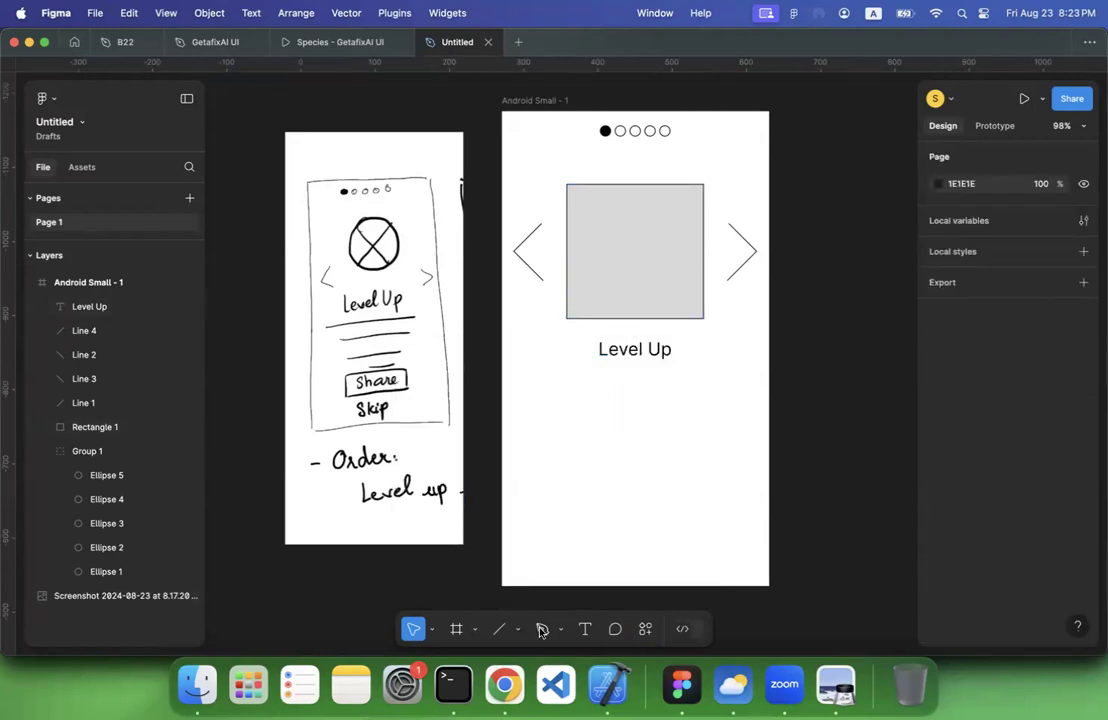
Draw a text box about 254 × 126 below the Level Up title and paste the copied lorem ipsum into it
{"action": "left_click", "coordinate": [585, 630]}
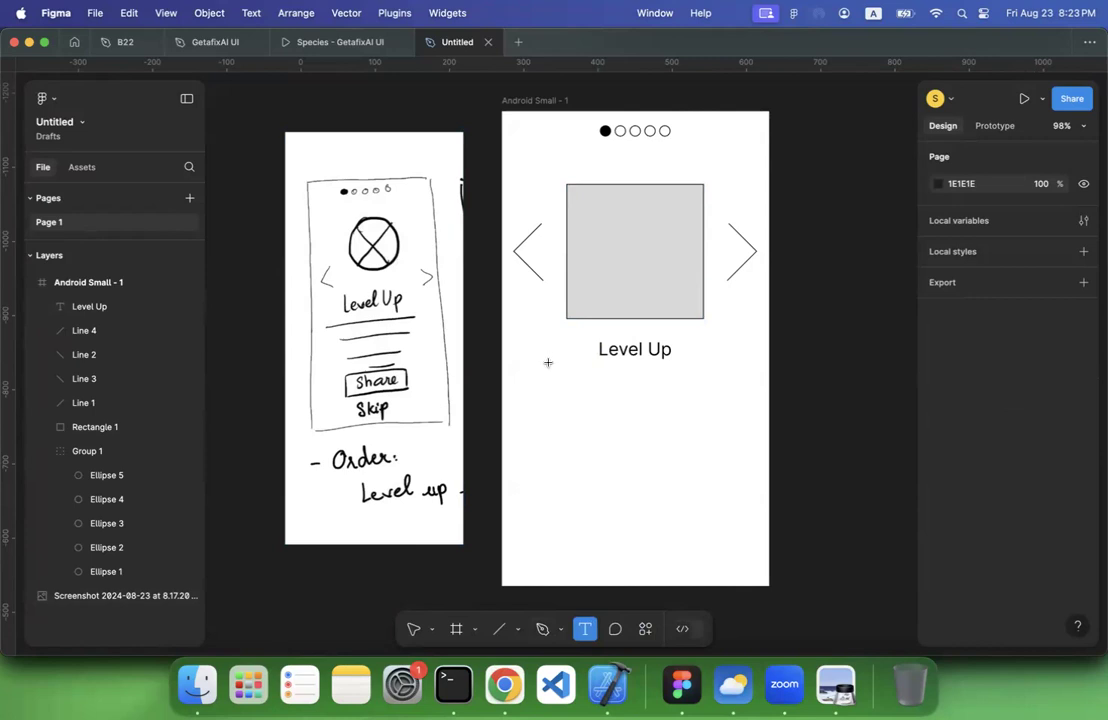
{"action": "left_click_drag", "start_coordinate": [539, 367], "coordinate": [734, 463]}
{"action": "key", "text": "super+v"}
Set the lorem ipsum paragraph to size 14, extend its box to about 254 × 162 and move it down to about Y 361
{"action": "key", "text": "super+a"}
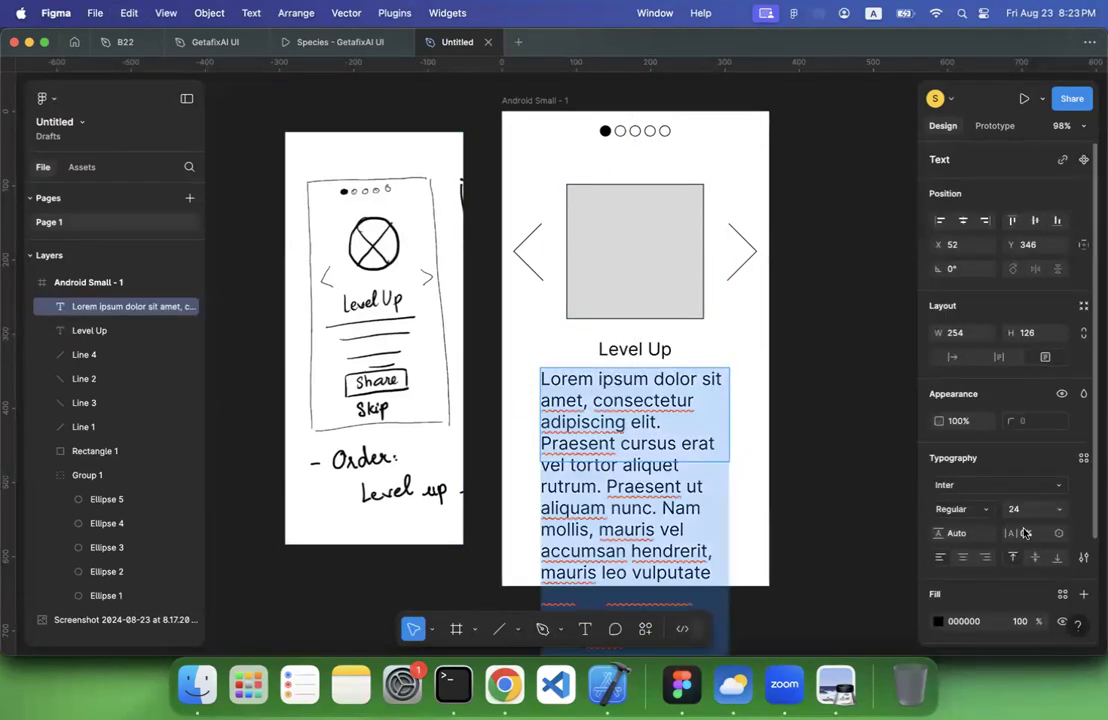
{"action": "left_click", "coordinate": [1062, 511]}
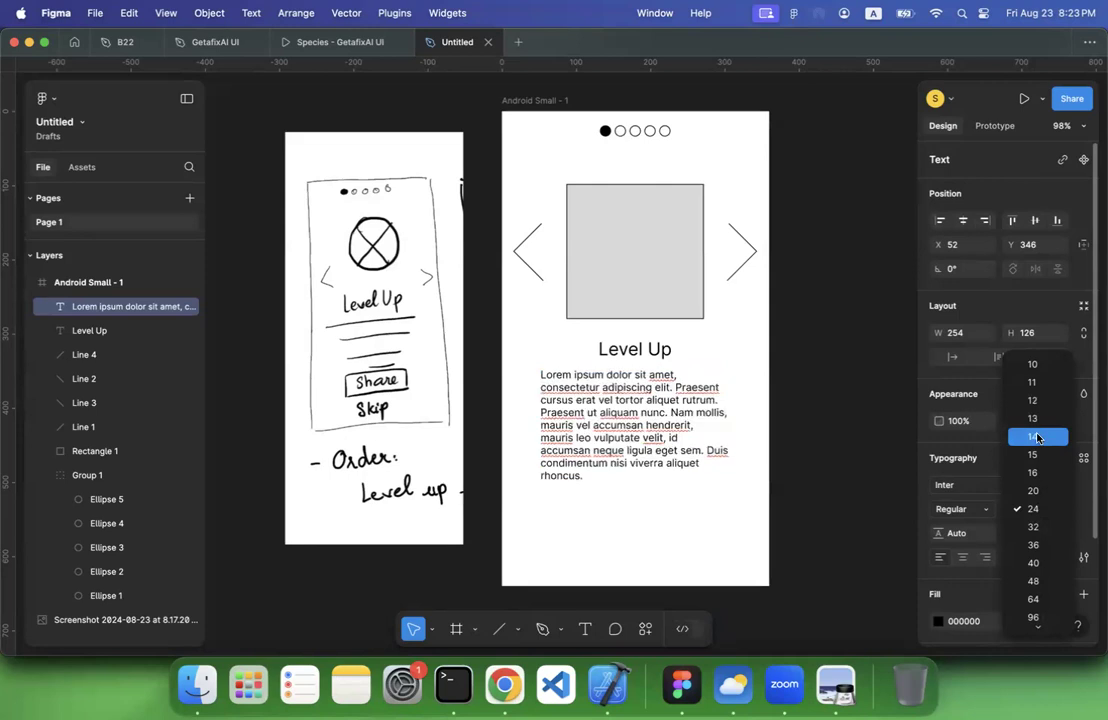
{"action": "left_click", "coordinate": [1037, 438]}
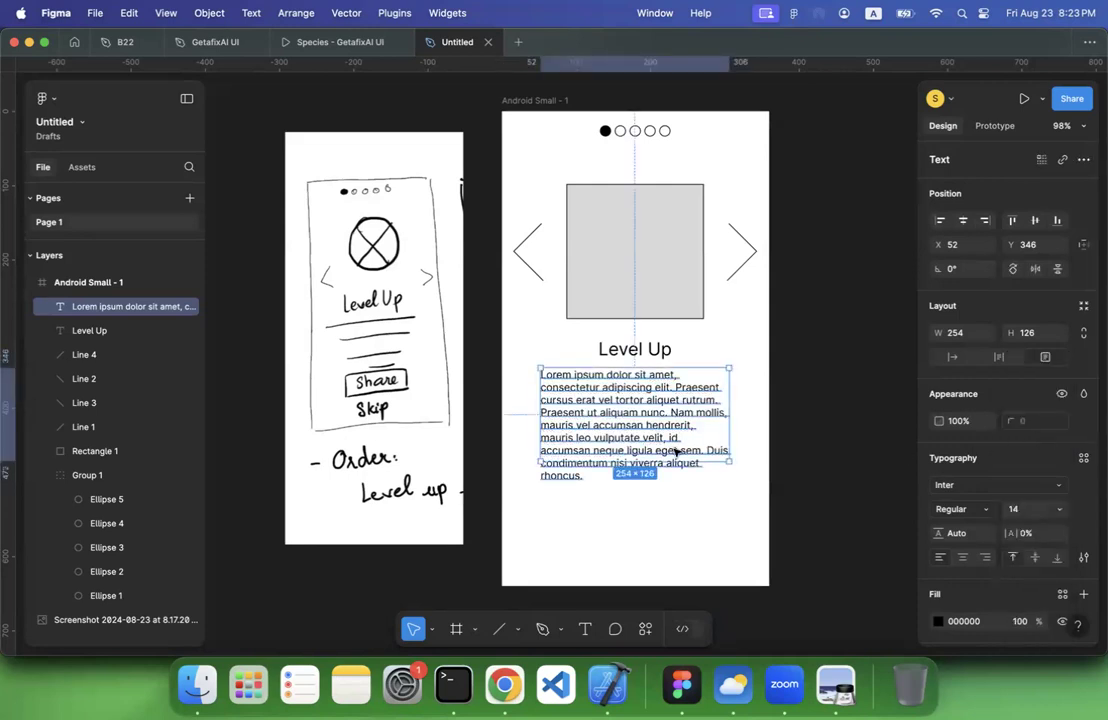
{"action": "left_click_drag", "start_coordinate": [668, 461], "coordinate": [668, 488]}
{"action": "left_click_drag", "start_coordinate": [648, 425], "coordinate": [648, 437]}
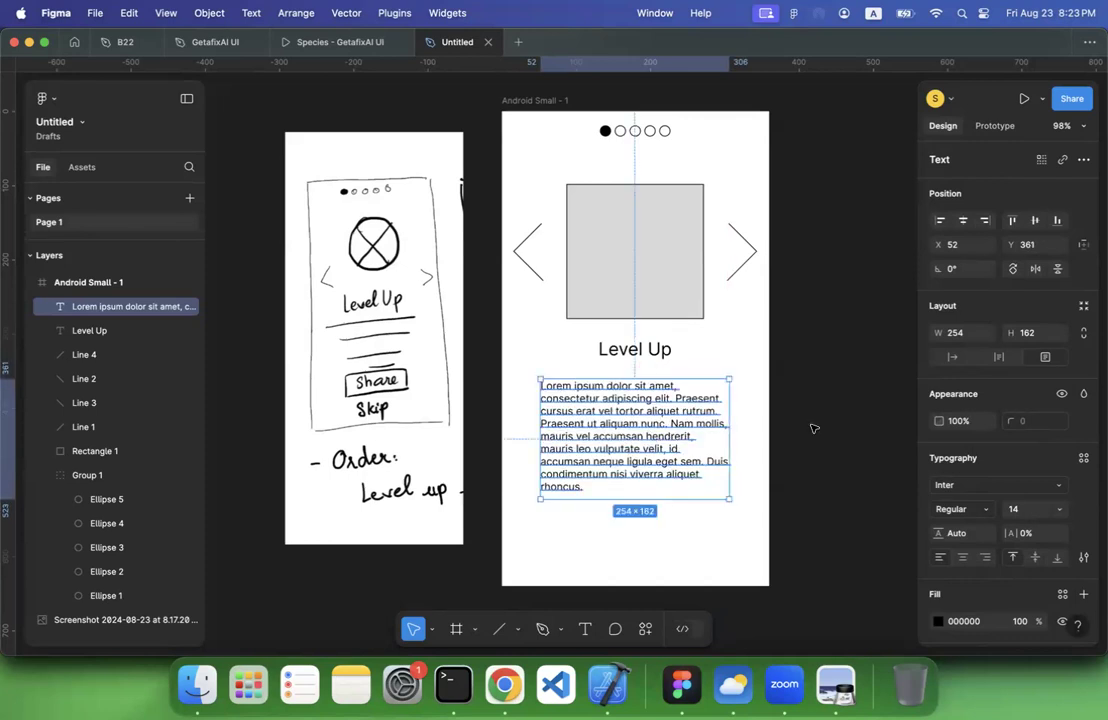
{"action": "left_click", "coordinate": [766, 447]}
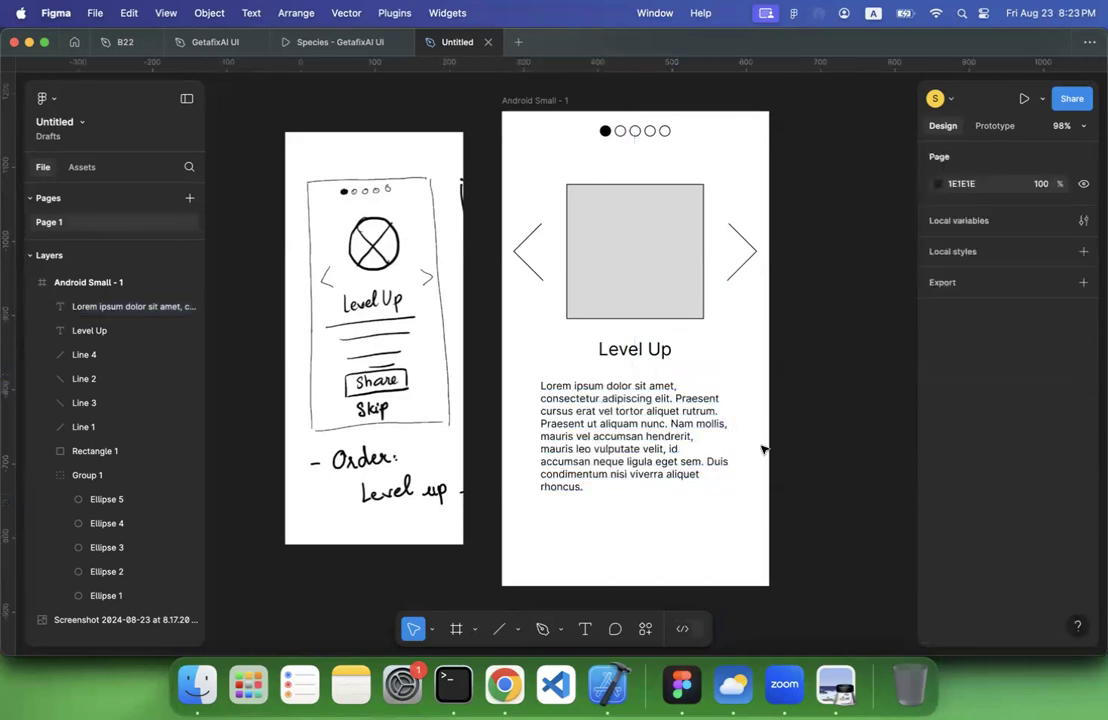
Add the text "Share" in size 20 below the paragraph and centre it at about X 152, Y 549
{"action": "left_click", "coordinate": [585, 630]}
{"action": "left_click", "coordinate": [605, 514]}
{"action": "type", "text": "Share"}
{"action": "key", "text": "Escape"}
{"action": "key", "text": "super+a"}
{"action": "left_click", "coordinate": [1066, 514]}
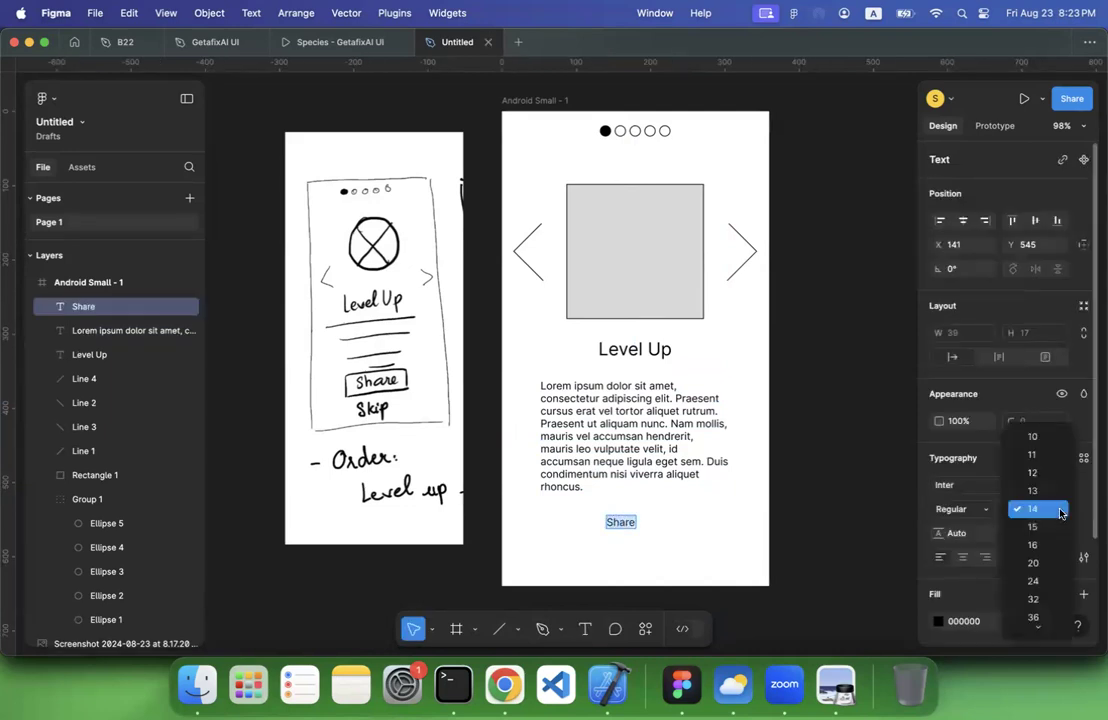
{"action": "left_click", "coordinate": [1030, 564]}
{"action": "left_click_drag", "start_coordinate": [628, 526], "coordinate": [637, 532]}
Wrap the Share text in a frame with a 1 px black inside stroke and the large rectangle's D9D9D9 grey as fill
{"action": "right_click", "coordinate": [637, 532]}
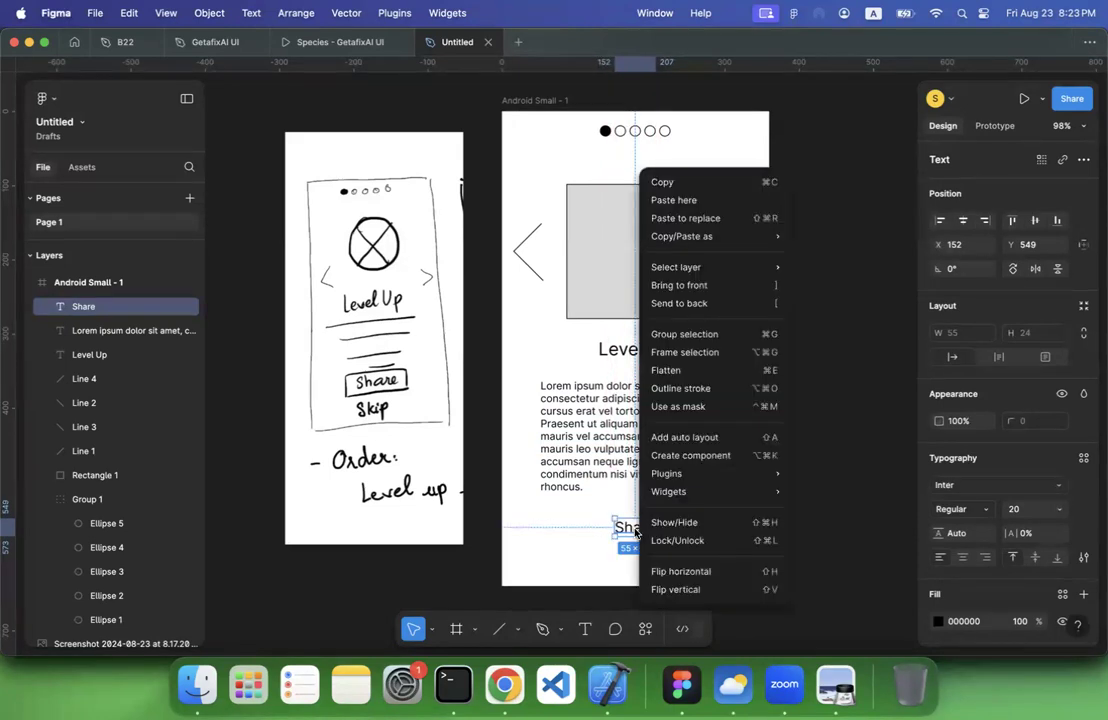
{"action": "left_click", "coordinate": [673, 353]}
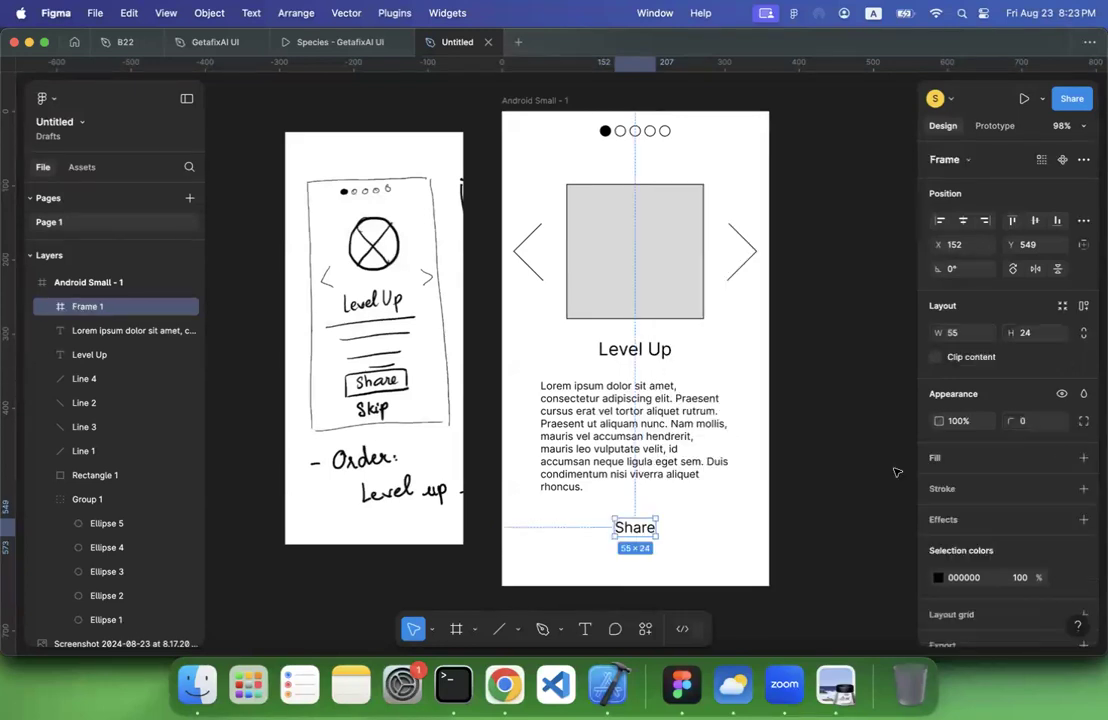
{"action": "left_click", "coordinate": [1084, 458]}
{"action": "left_click", "coordinate": [1083, 521]}
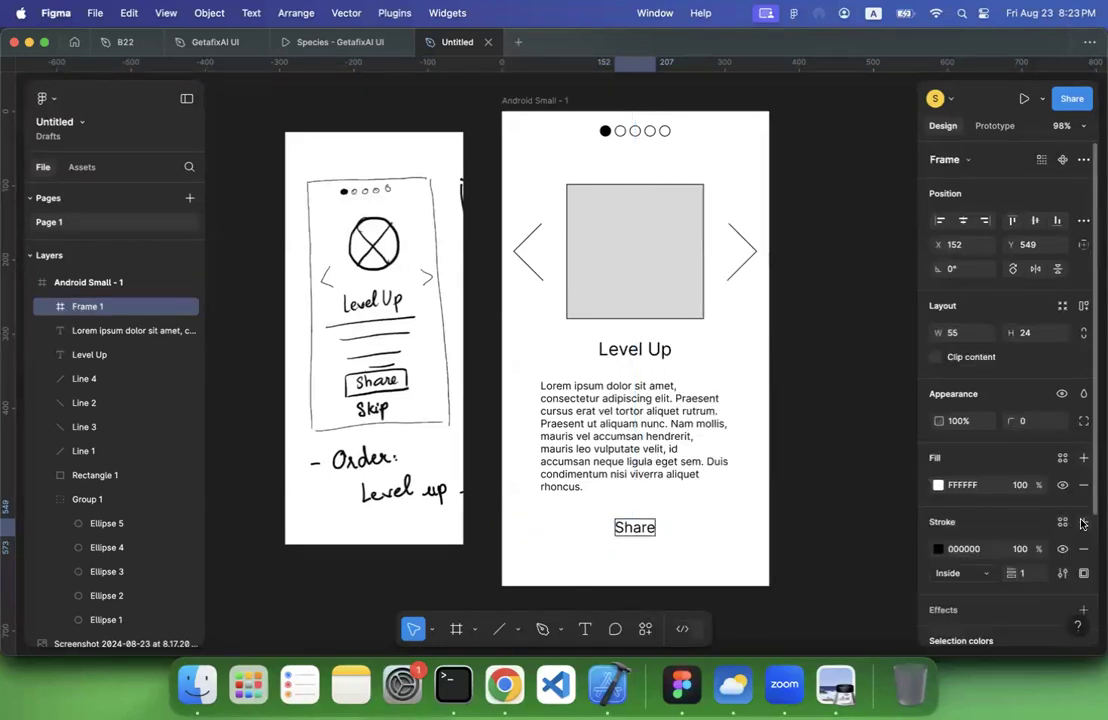
{"action": "left_click", "coordinate": [937, 486]}
{"action": "left_click", "coordinate": [760, 488]}
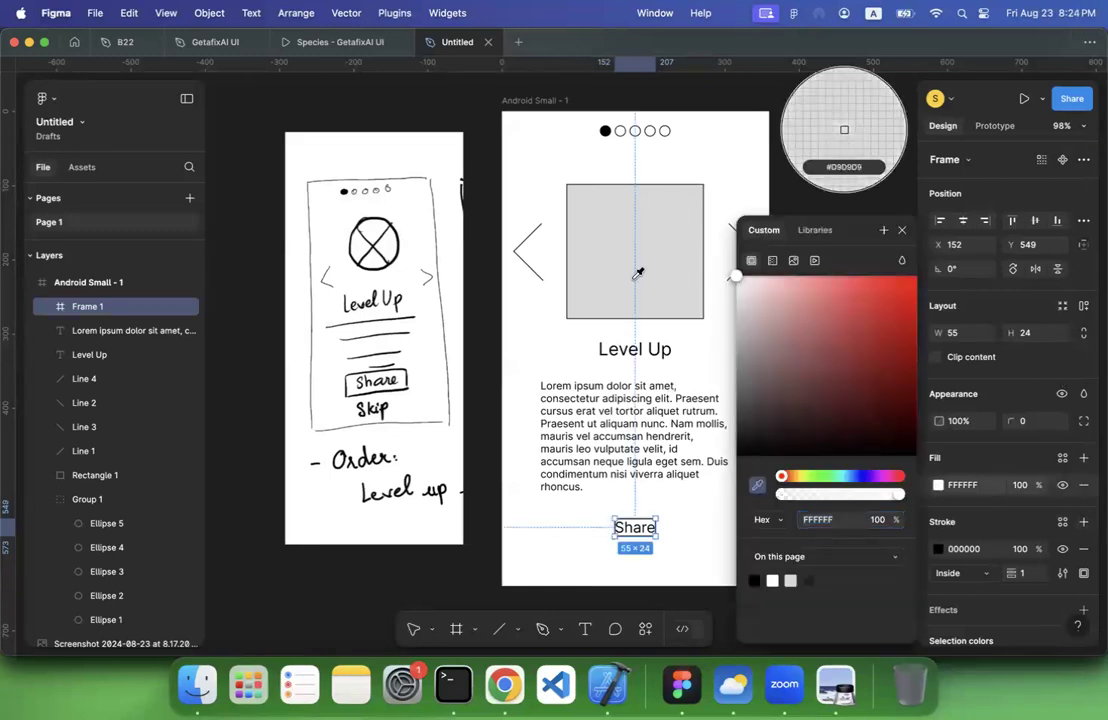
{"action": "left_click", "coordinate": [637, 274]}
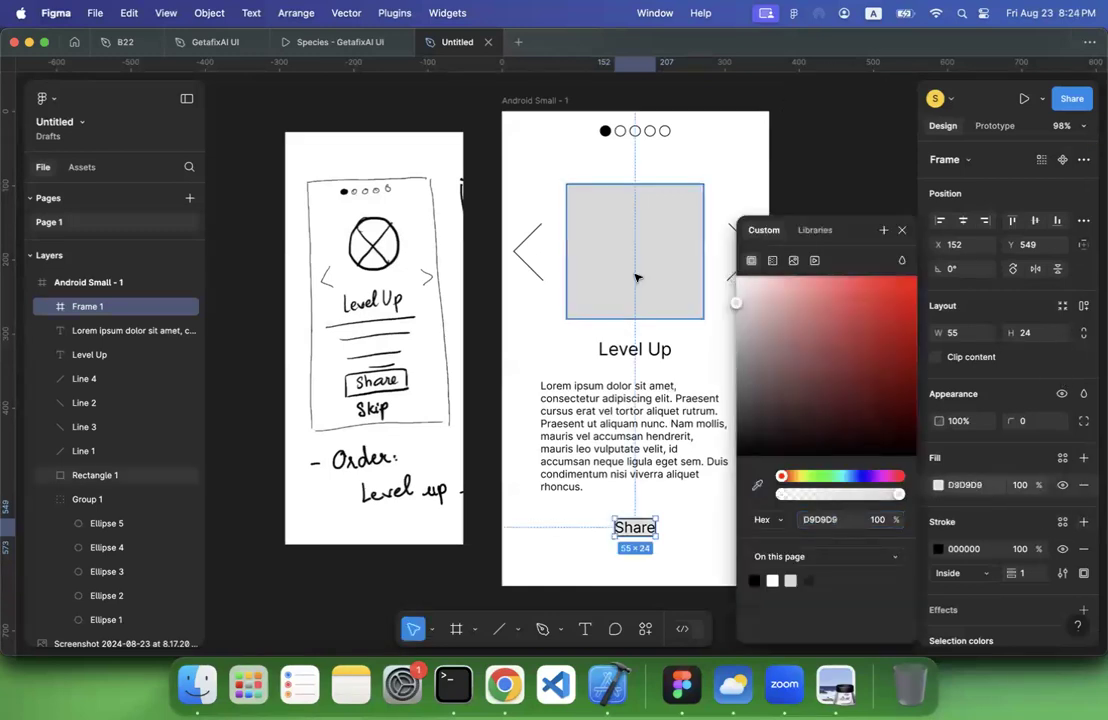
Add auto layout to the Share frame with horizontal padding 30 and vertical padding 10
{"action": "left_click", "coordinate": [1081, 306]}
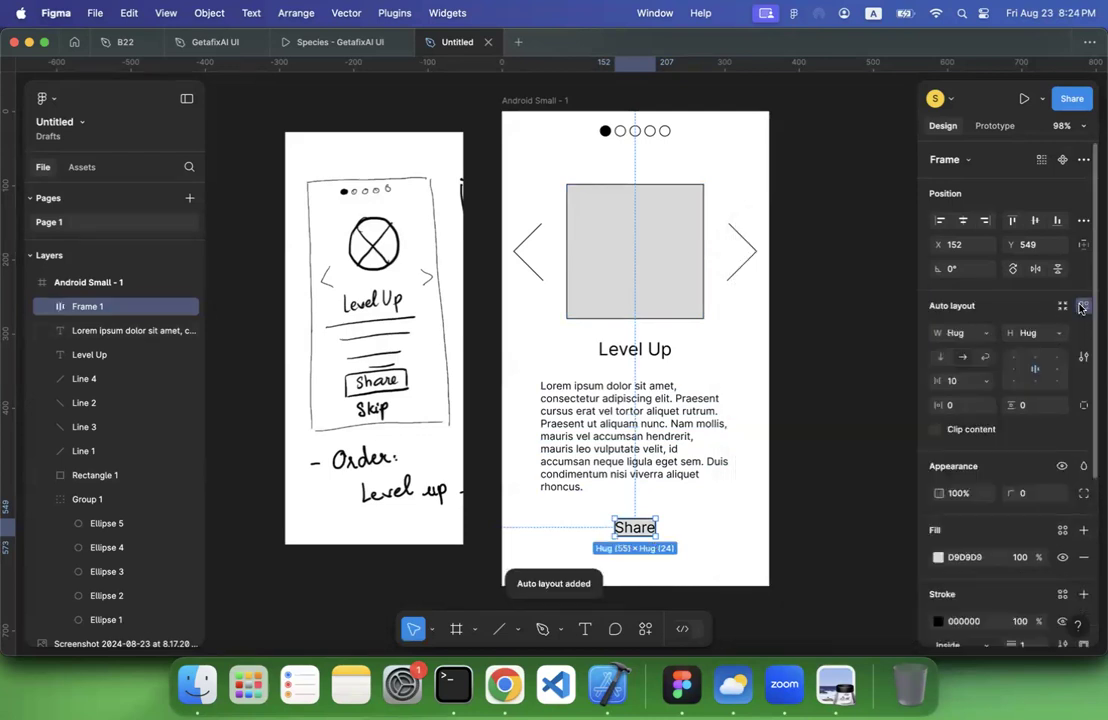
{"action": "left_click", "coordinate": [953, 405]}
{"action": "key", "text": "Tab"}
{"action": "type", "text": "3"}
{"action": "key", "text": "Return"}
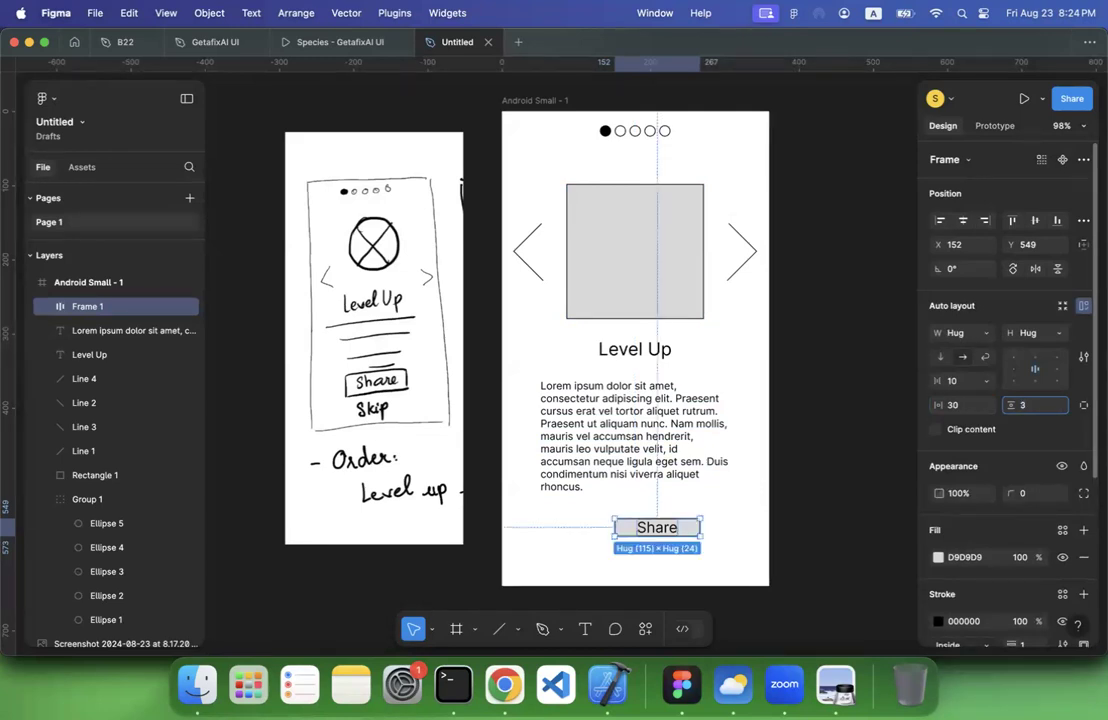
{"action": "type", "text": "20"}
{"action": "key", "text": "Return"}
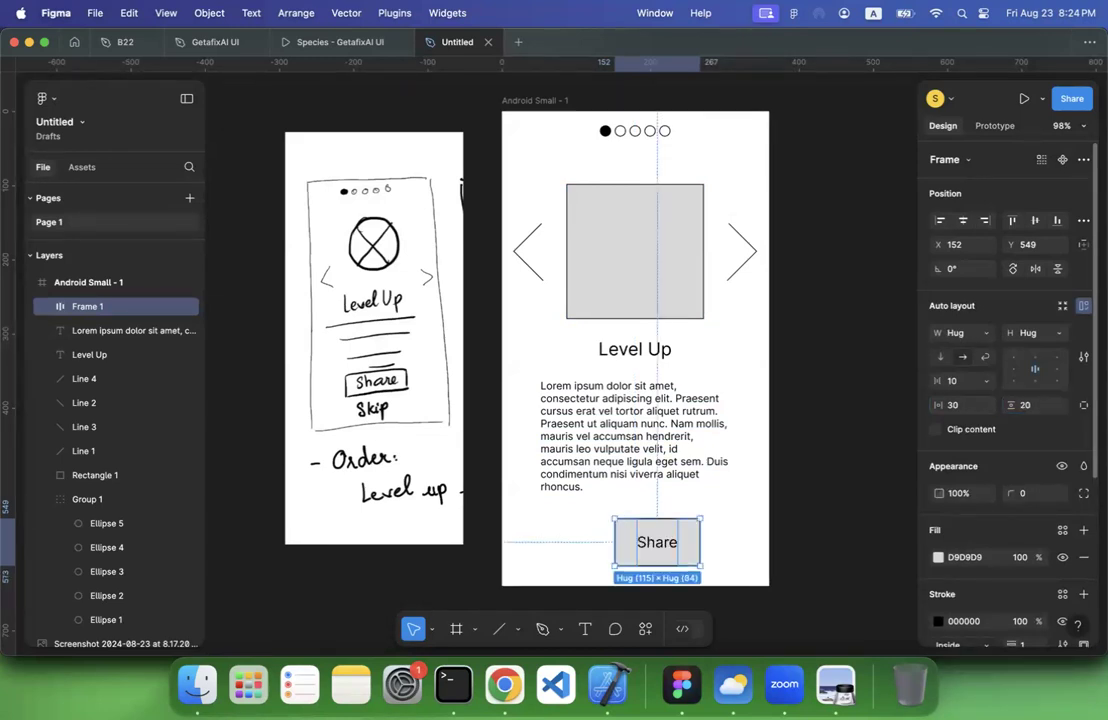
{"action": "left_click", "coordinate": [1030, 405]}
{"action": "type", "text": "1"}
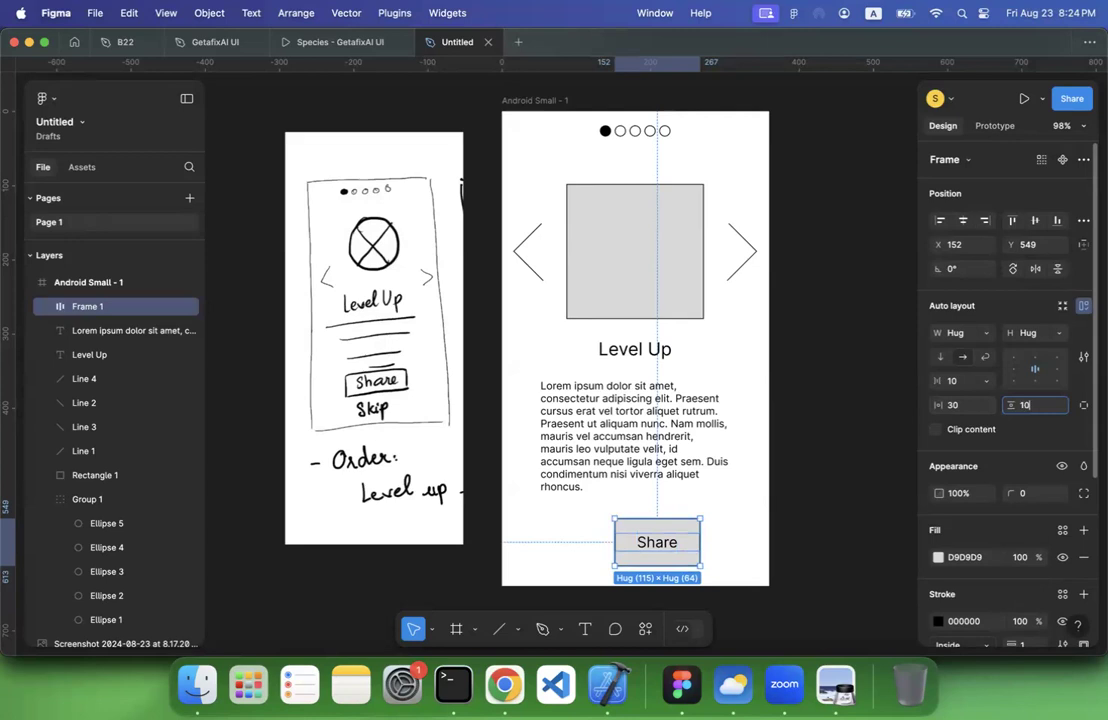
{"action": "key", "text": "Return"}
Move the Share button up to about Y 540 and align it to the phone frame's horizontal centre
{"action": "left_click_drag", "start_coordinate": [663, 537], "coordinate": [638, 530]}
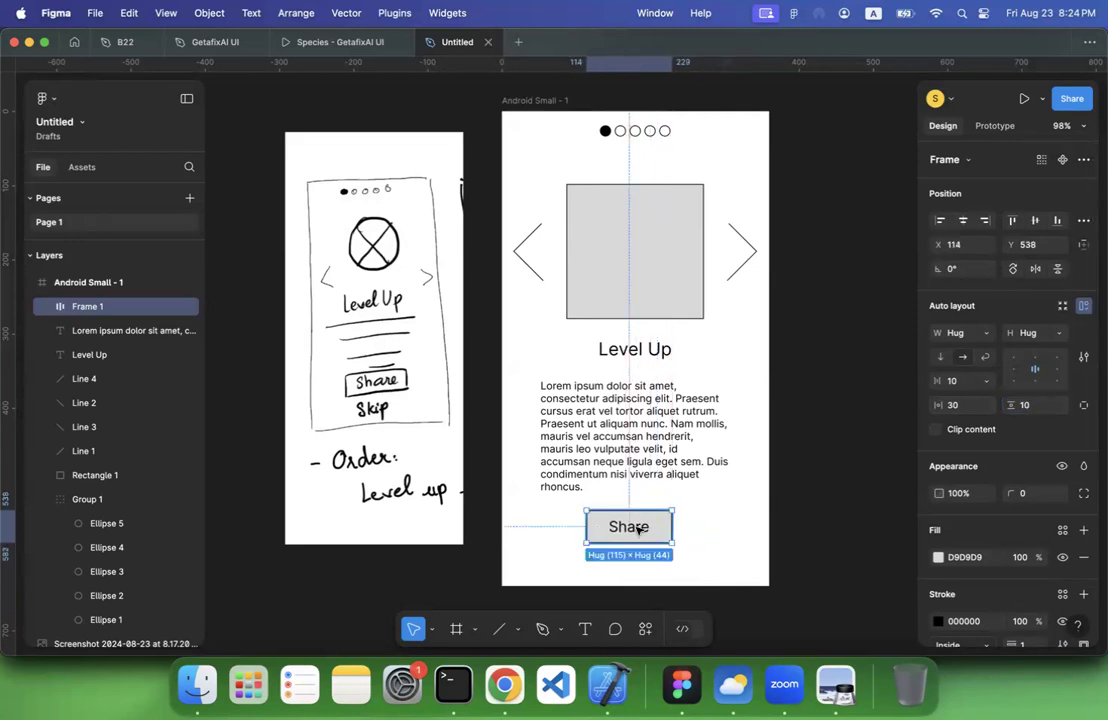
{"action": "left_click_drag", "start_coordinate": [602, 535], "coordinate": [635, 528]}
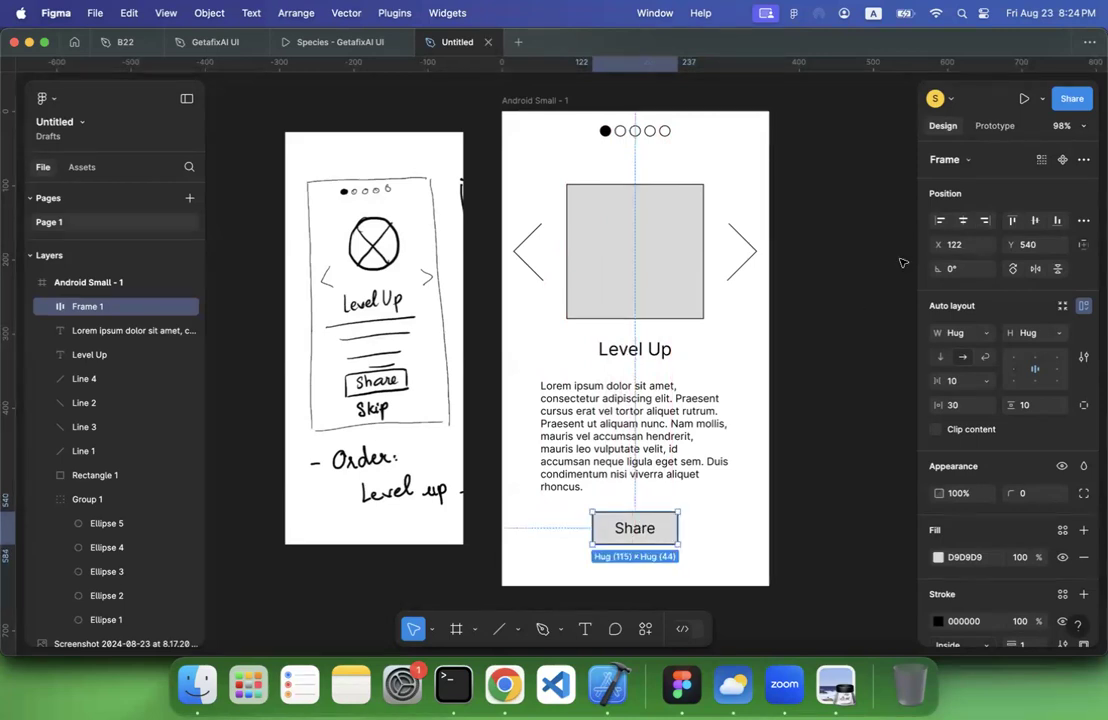
{"action": "left_click", "coordinate": [962, 222]}
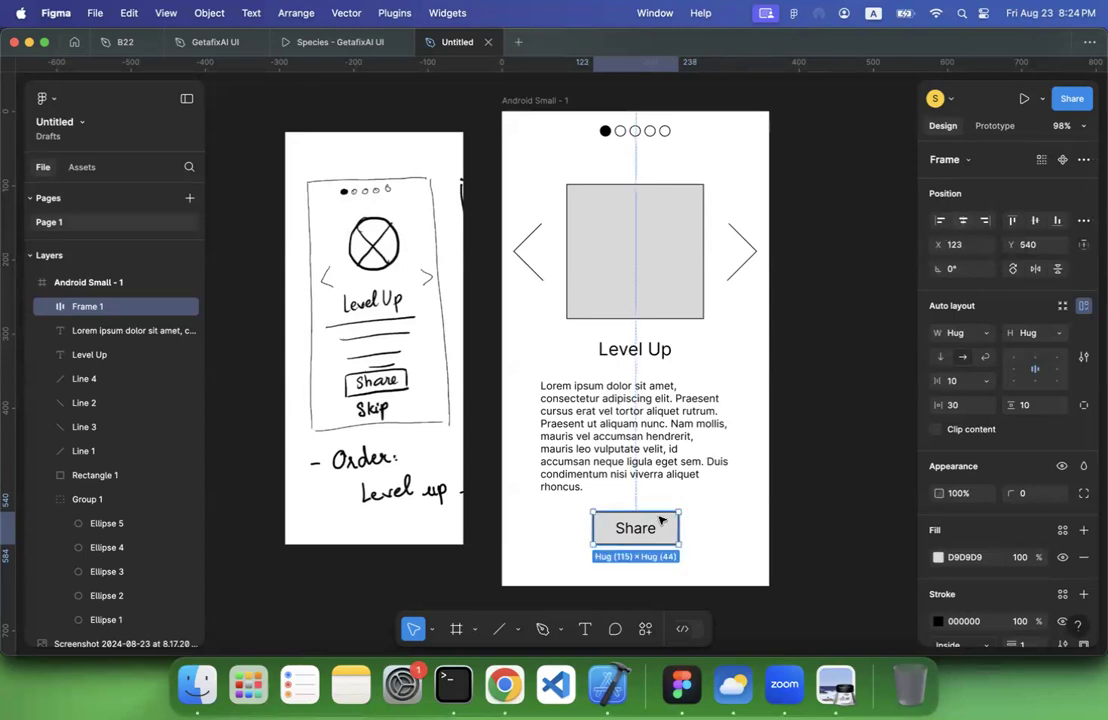
Duplicate the Share button directly below itself and change the copy's label to "Skip"
{"action": "left_click_drag", "start_coordinate": [648, 528], "coordinate": [645, 566]}
{"action": "key", "text": "super+d"}
{"action": "double_click", "coordinate": [645, 566]}
{"action": "double_click", "coordinate": [645, 566]}
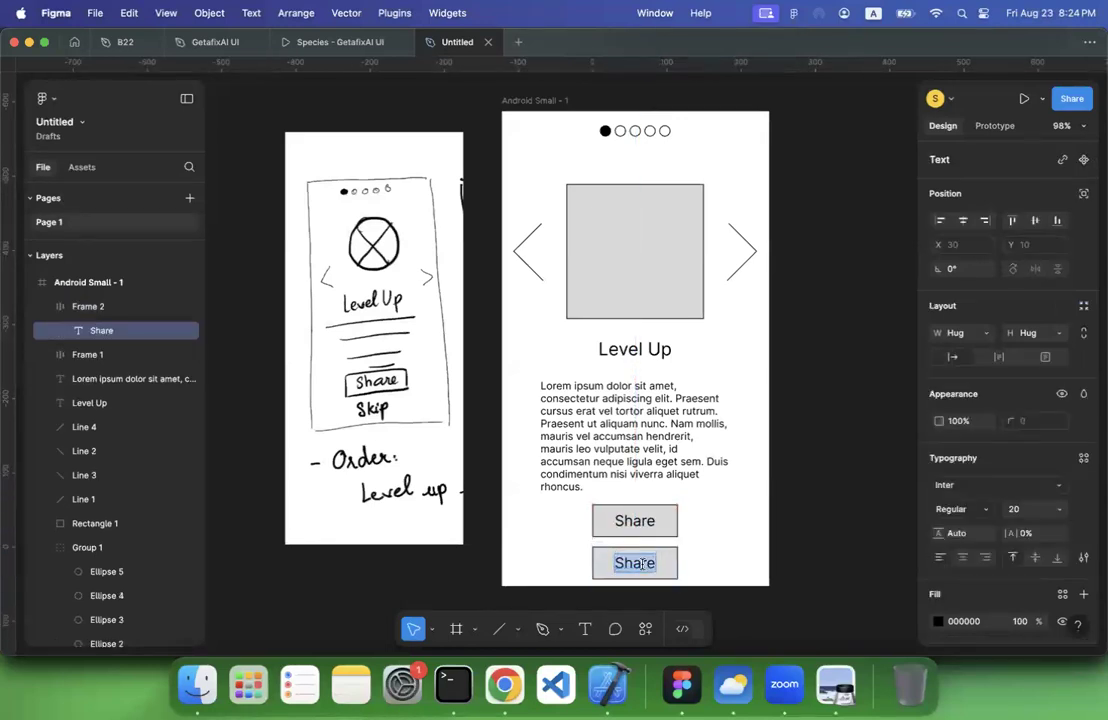
{"action": "left_click", "coordinate": [641, 565]}
{"action": "type", "text": "S"}
{"action": "key", "text": "super+a"}
{"action": "type", "text": "Skip"}
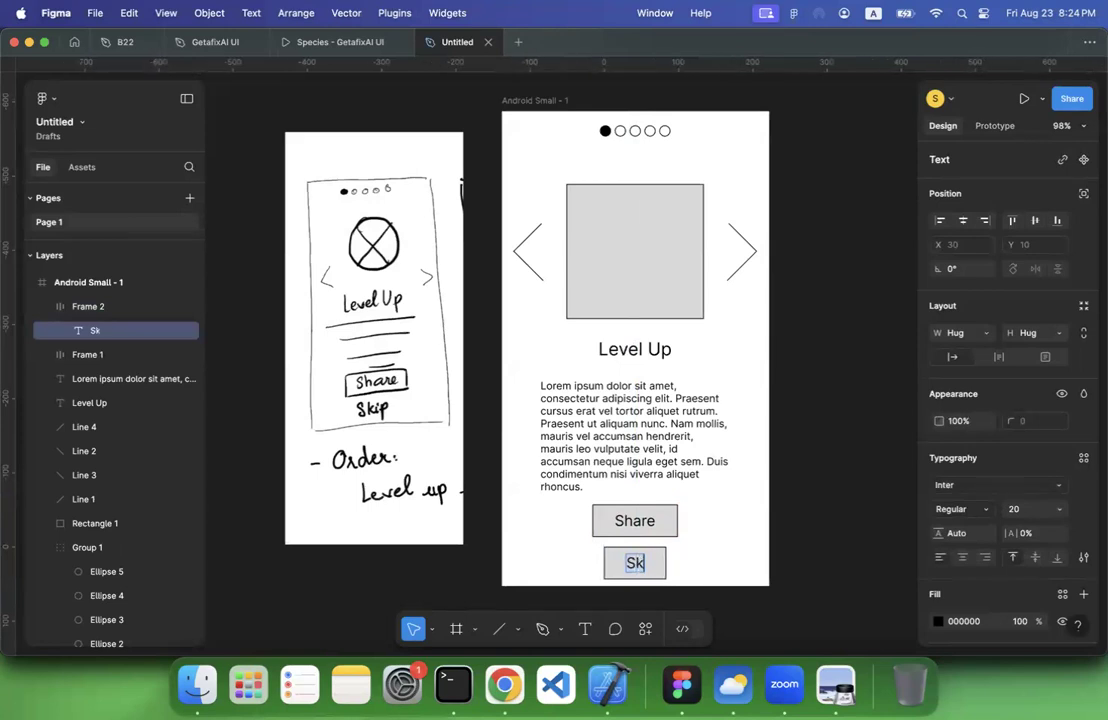
{"action": "key", "text": "Escape"}
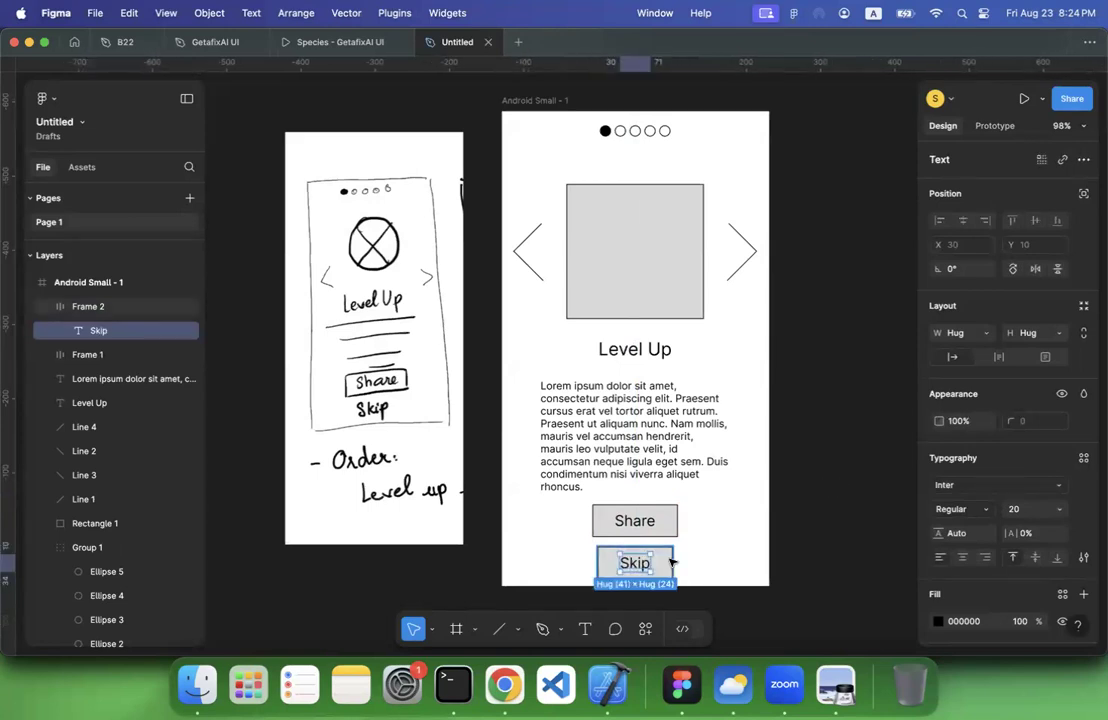
Remove the grey fill from the Skip button's frame, keeping its black stroke
{"action": "key", "text": "Escape"}
{"action": "scroll", "coordinate": [989, 502], "scroll_direction": "down", "scroll_amount": 4}
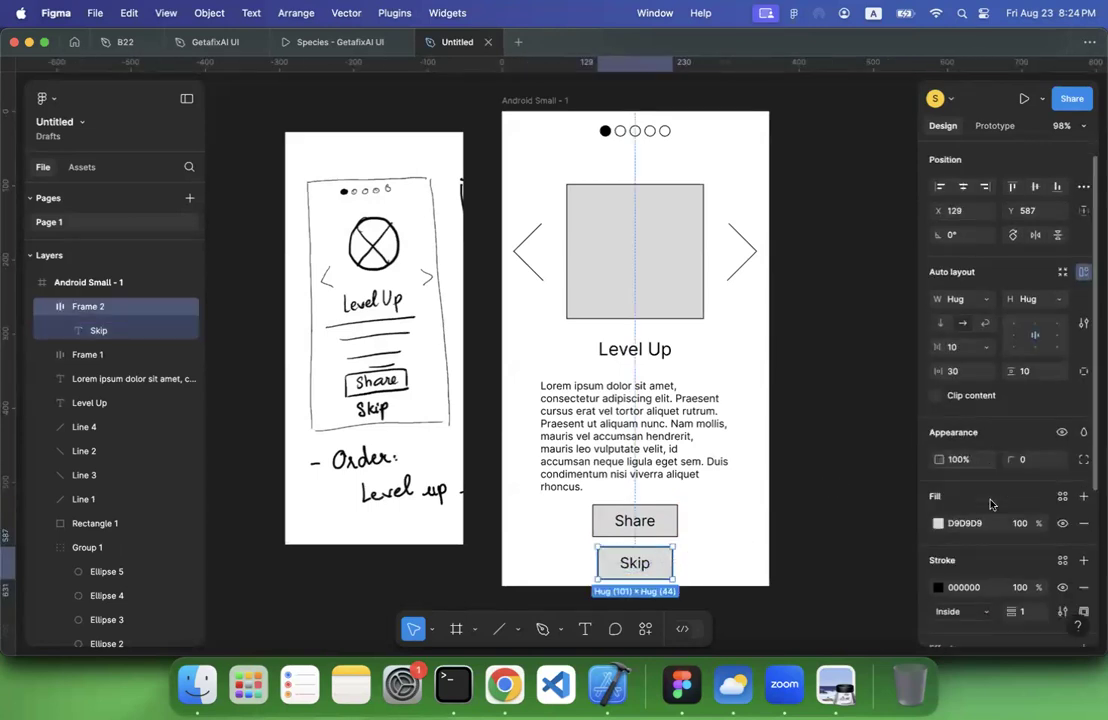
{"action": "left_click", "coordinate": [1083, 461]}
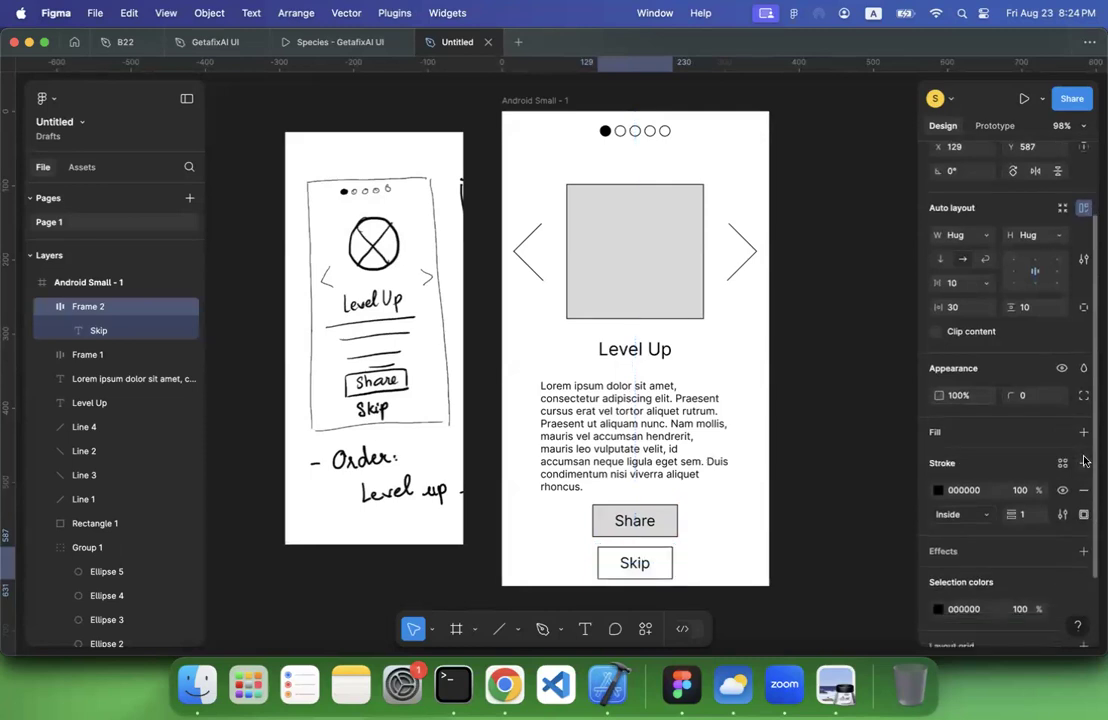
{"action": "left_click", "coordinate": [878, 494]}
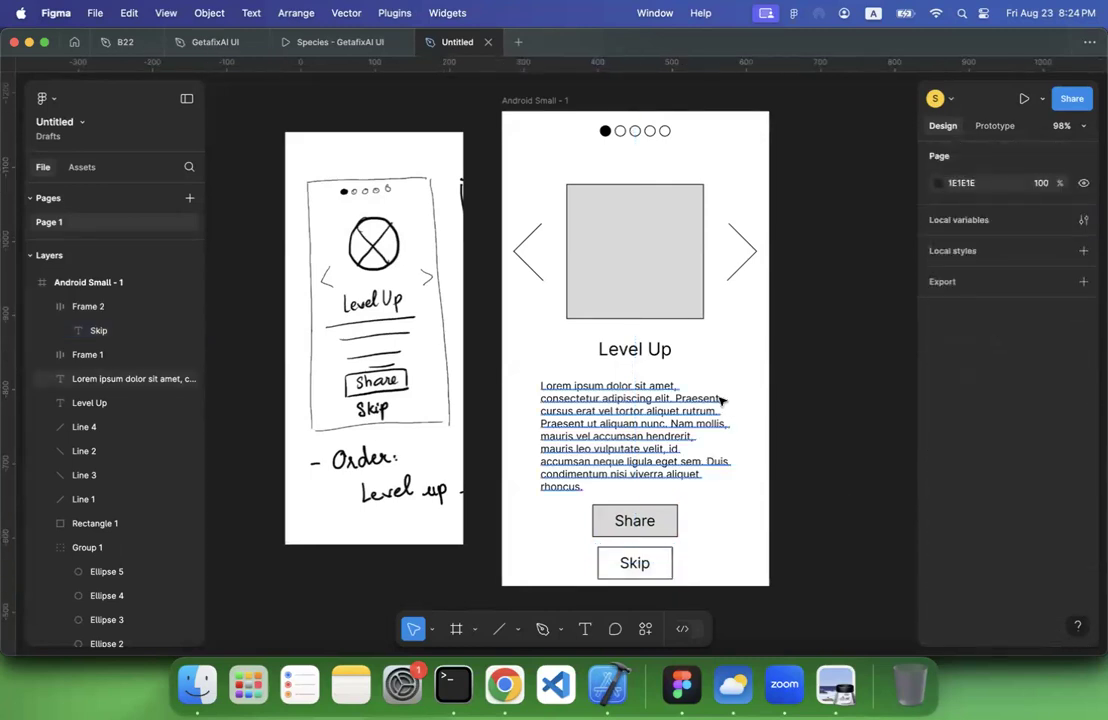
{"action": "left_click", "coordinate": [391, 276]}
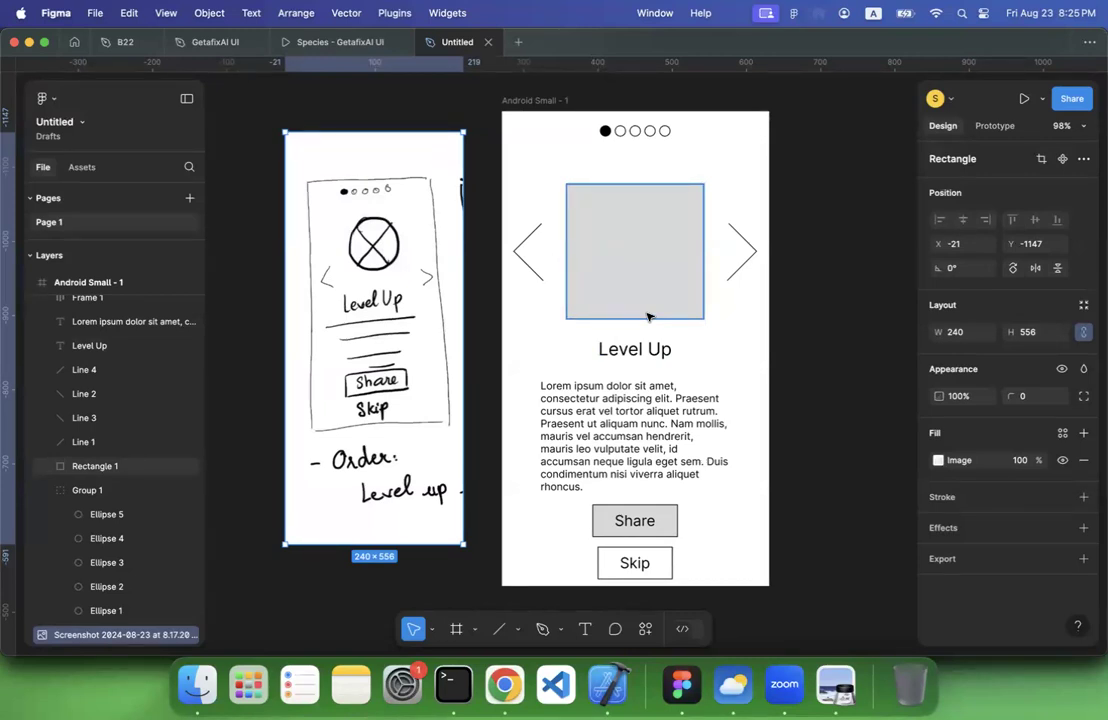
{"action": "scroll", "coordinate": [647, 317], "scroll_direction": "down", "scroll_amount": 5}
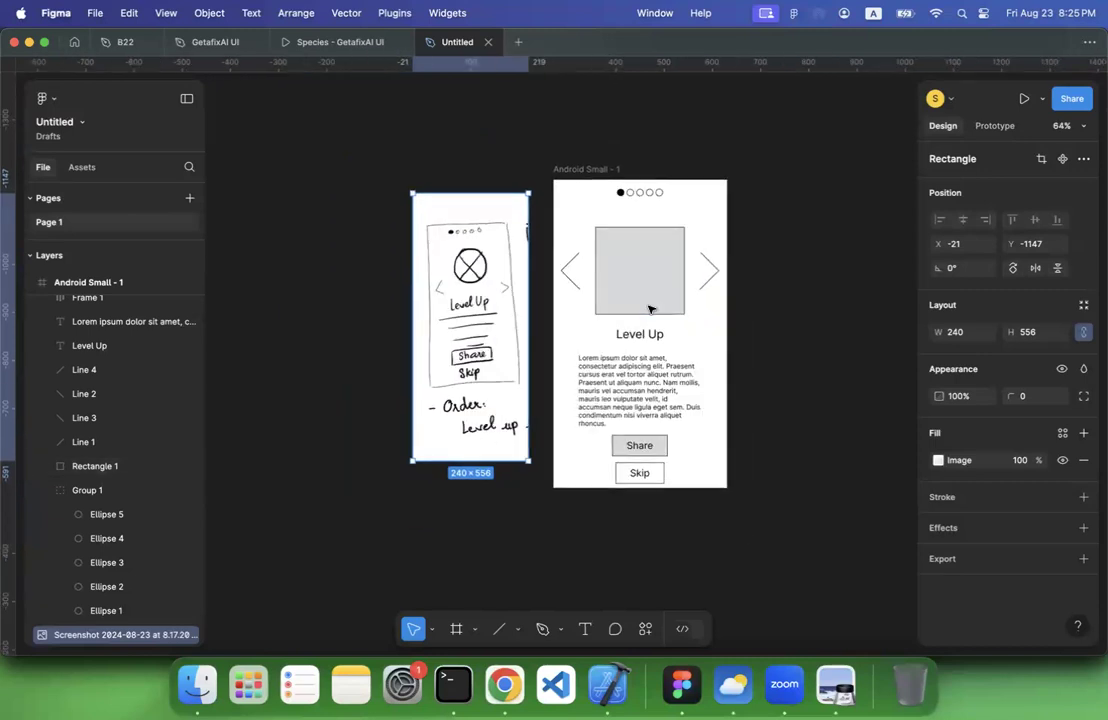
{"action": "left_click", "coordinate": [655, 275]}
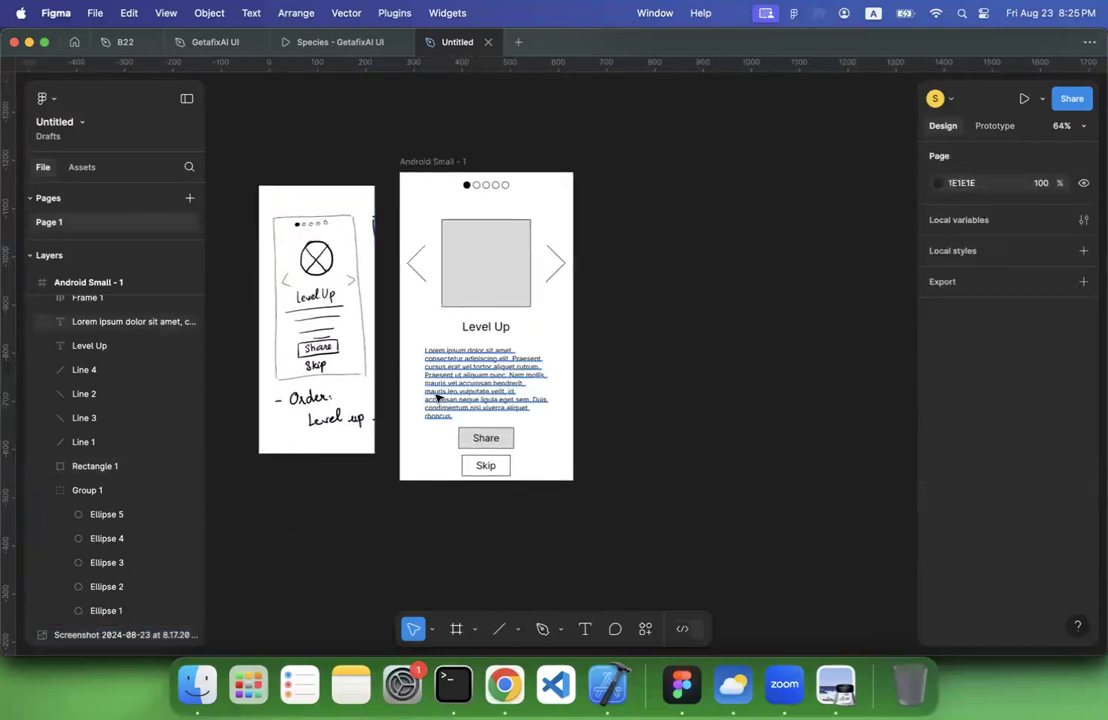
Rearrange the two buttons below the lorem ipsum text side by side, with Skip on the left and Share on the right
{"action": "scroll", "coordinate": [431, 388], "scroll_direction": "up", "scroll_amount": 5}
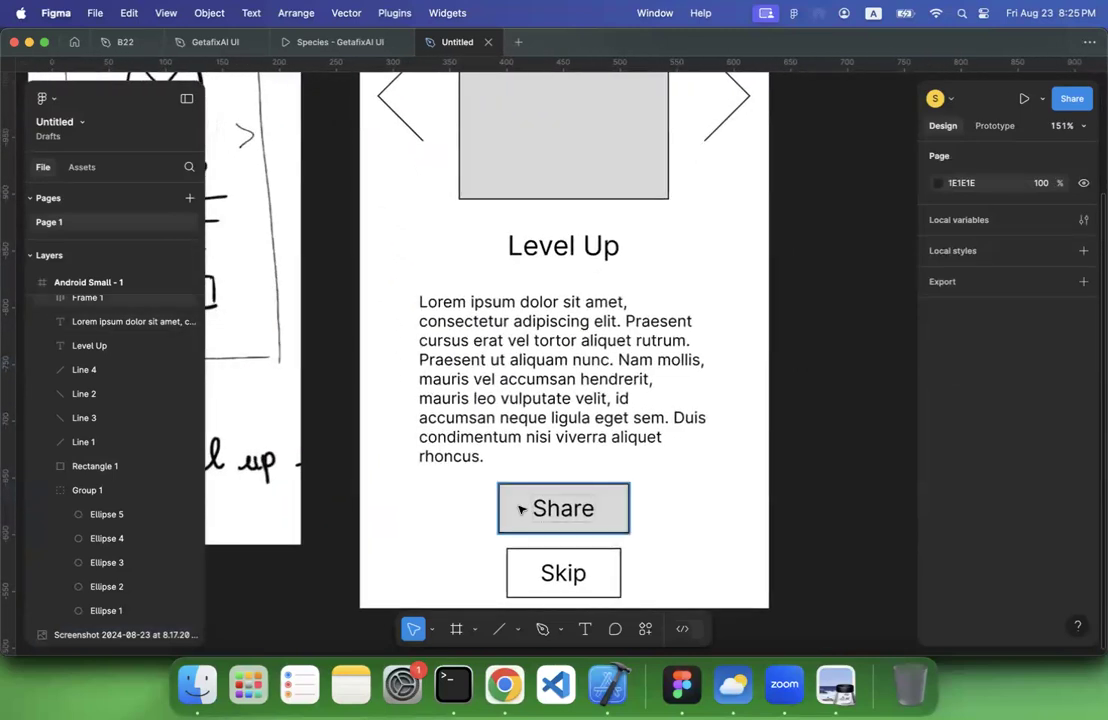
{"action": "scroll", "coordinate": [520, 507], "scroll_direction": "down", "scroll_amount": 5}
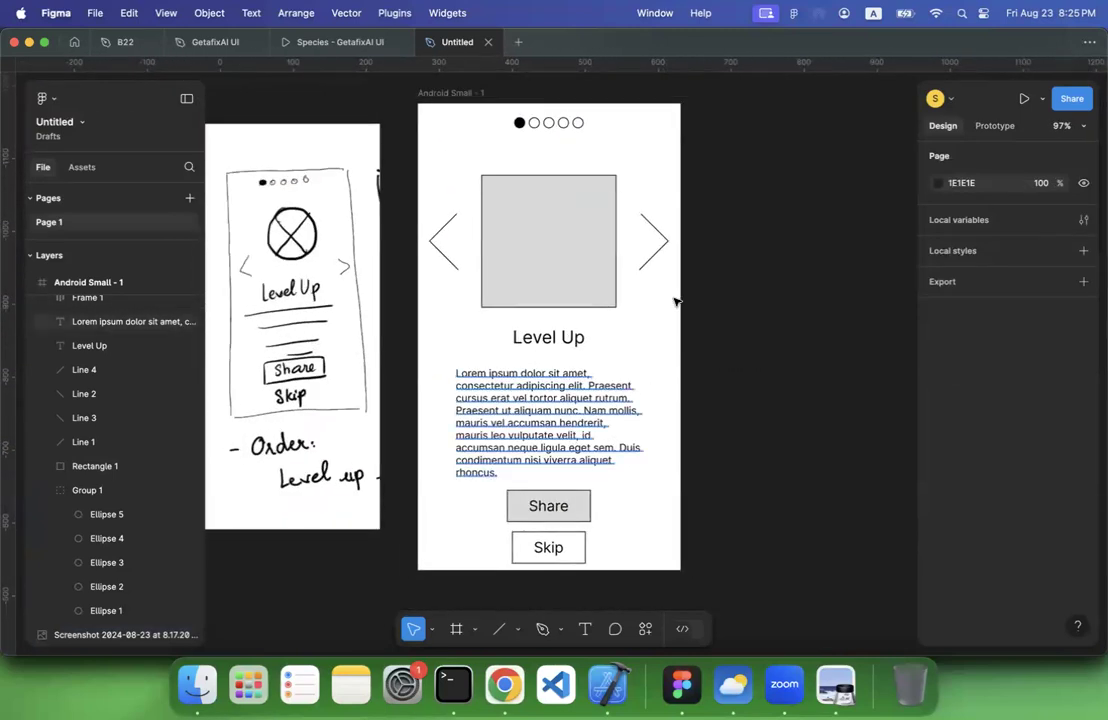
{"action": "scroll", "coordinate": [706, 302], "scroll_direction": "down", "scroll_amount": 2}
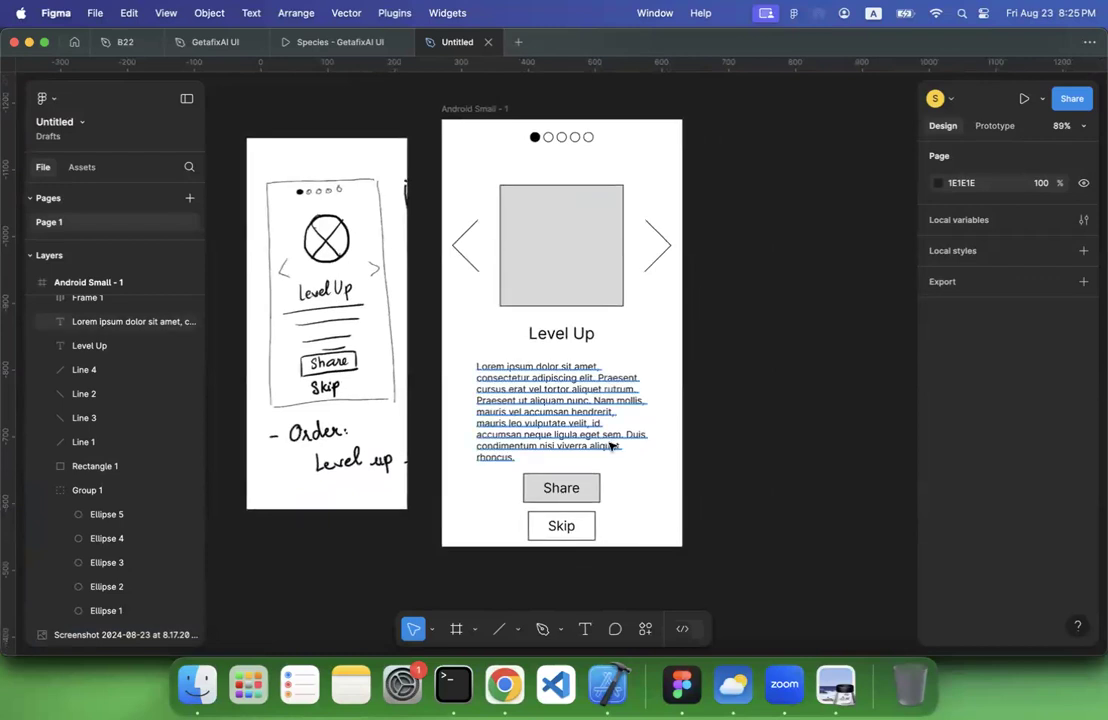
{"action": "scroll", "coordinate": [605, 440], "scroll_direction": "down", "scroll_amount": 3}
{"action": "left_click_drag", "start_coordinate": [595, 437], "coordinate": [526, 455]}
{"action": "left_click_drag", "start_coordinate": [632, 462], "coordinate": [657, 443]}
{"action": "left_click_drag", "start_coordinate": [559, 470], "coordinate": [579, 450]}
{"action": "left_click", "coordinate": [655, 445]}
{"action": "left_click_drag", "start_coordinate": [648, 446], "coordinate": [635, 444]}
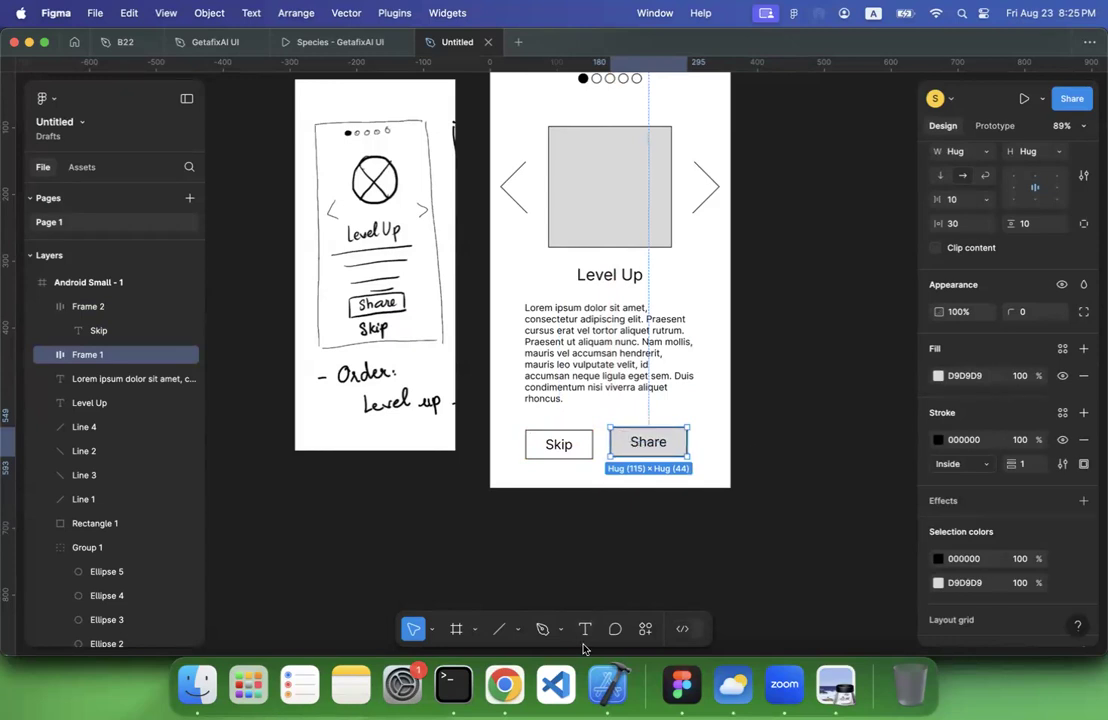
Switch to Preview and look back through lecture 3.pdf to the slide on phone thumb-reach zones
{"action": "left_click", "coordinate": [834, 688]}
{"action": "scroll", "coordinate": [467, 349], "scroll_direction": "up", "scroll_amount": 15}
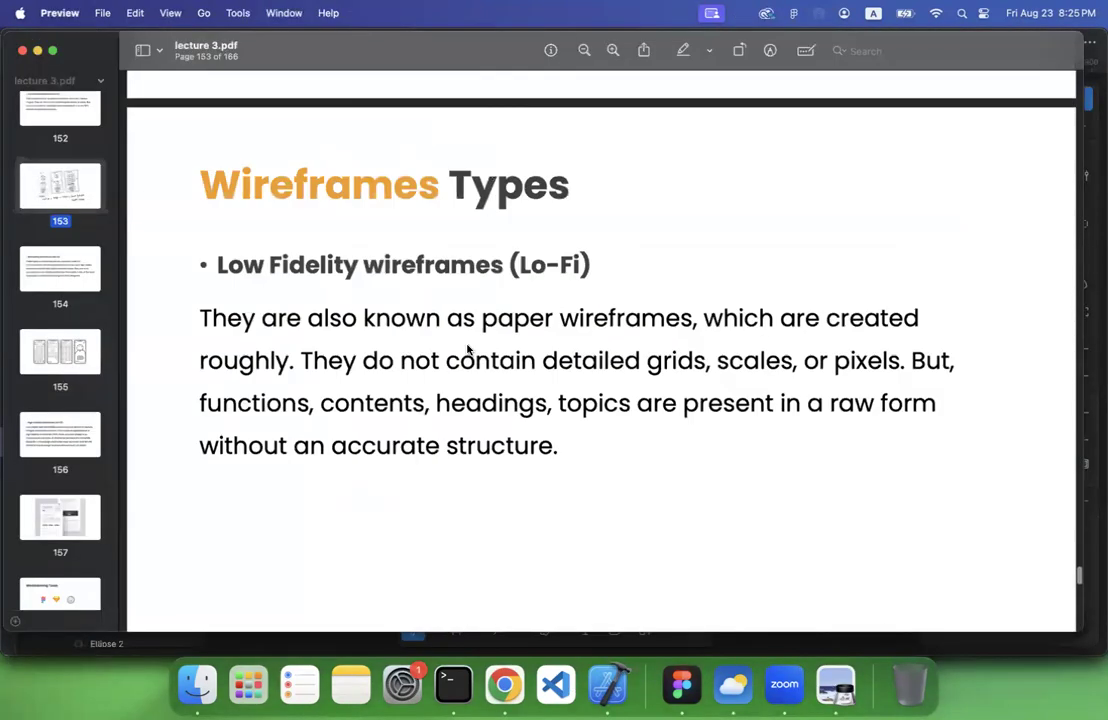
{"action": "scroll", "coordinate": [467, 349], "scroll_direction": "up", "scroll_amount": 20}
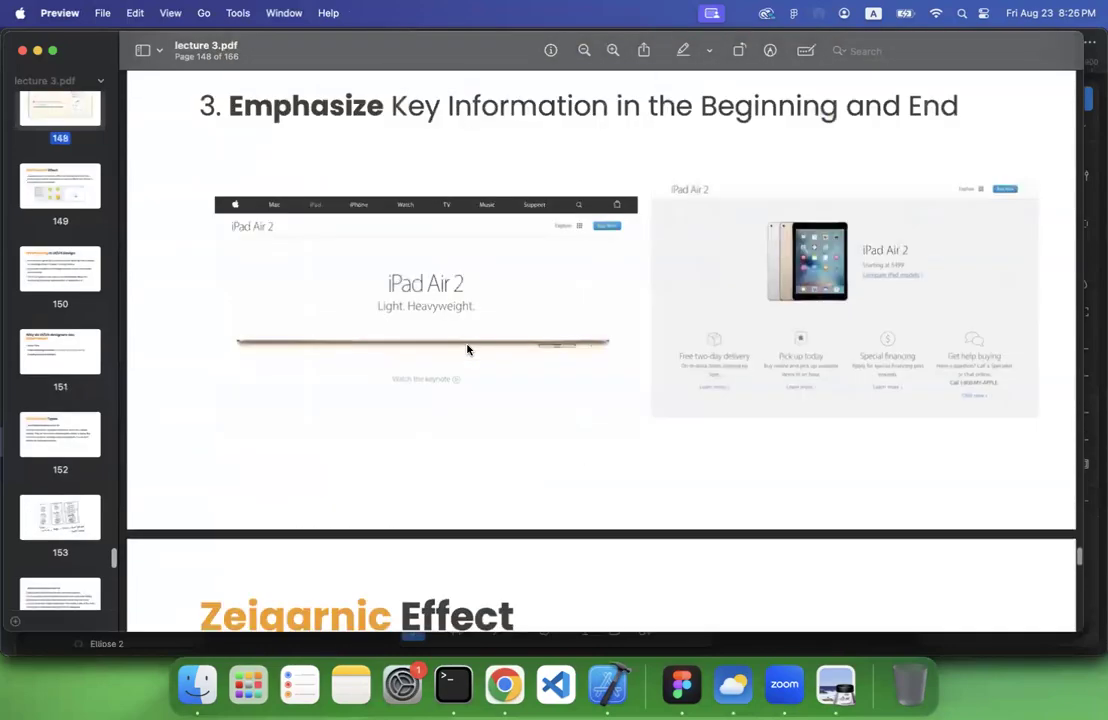
{"action": "scroll", "coordinate": [467, 355], "scroll_direction": "up", "scroll_amount": 20}
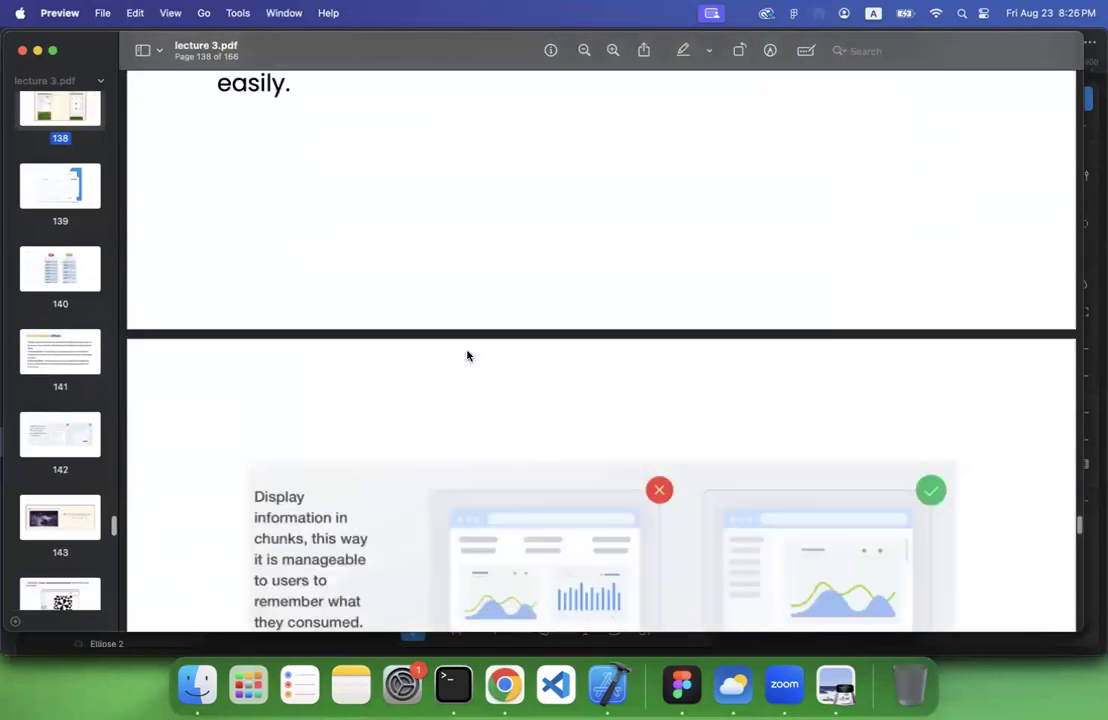
{"action": "scroll", "coordinate": [467, 355], "scroll_direction": "up", "scroll_amount": 20}
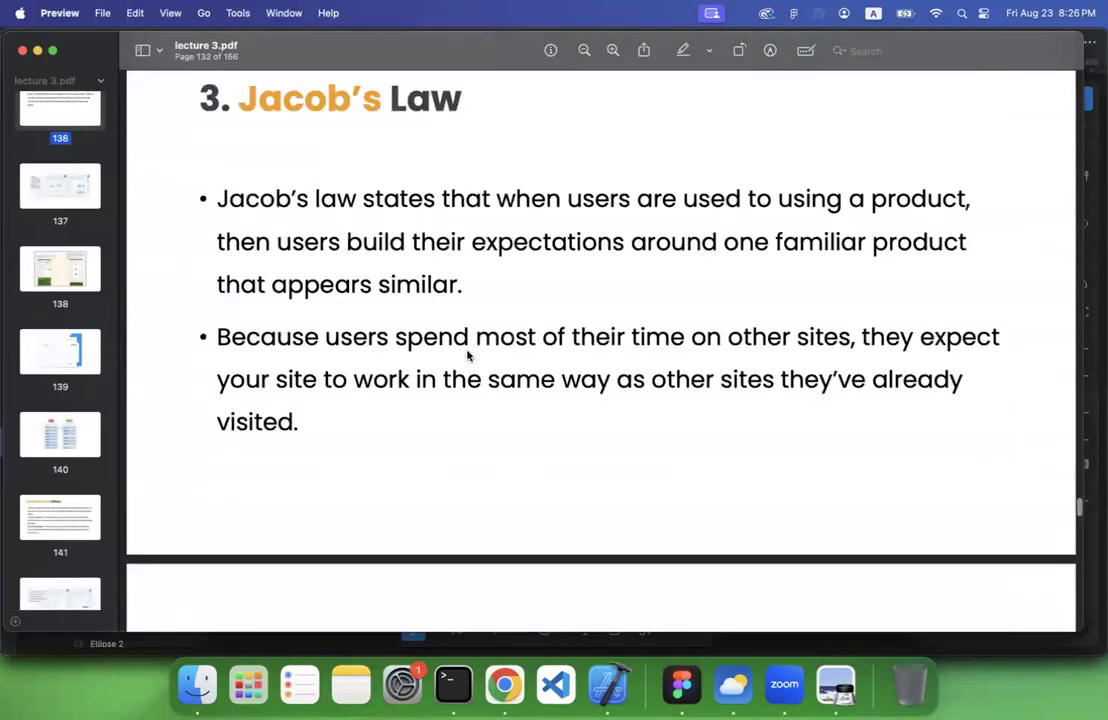
{"action": "scroll", "coordinate": [398, 258], "scroll_direction": "up", "scroll_amount": 1}
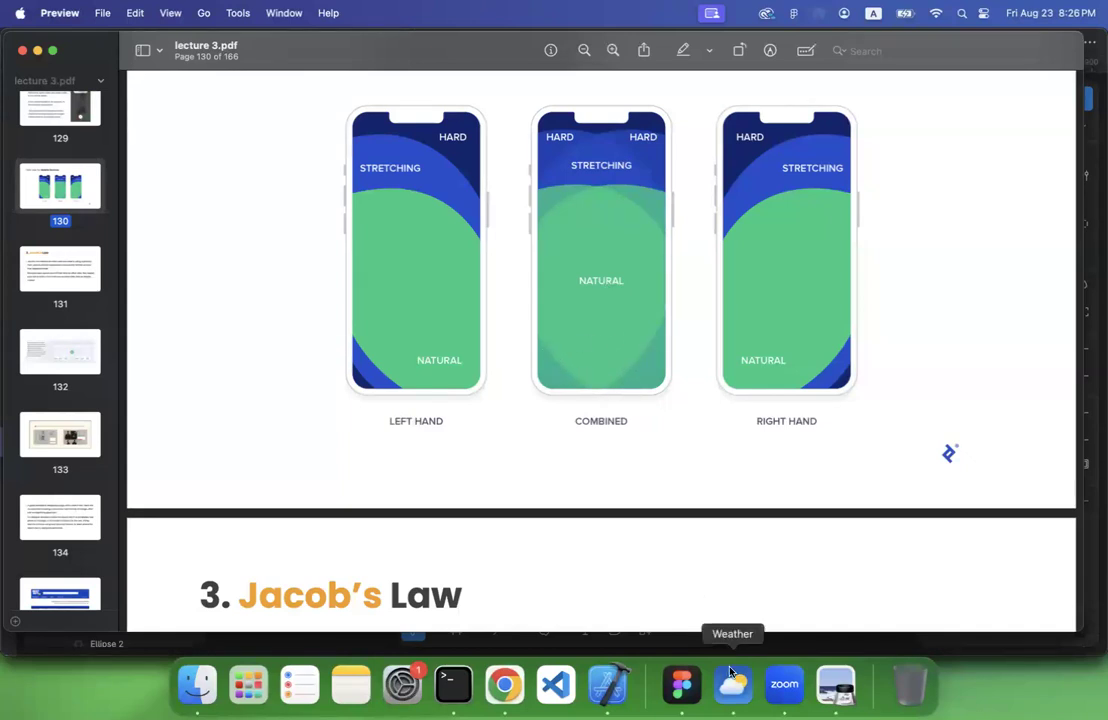
Switch back to Figma and move the Share button down slightly to line up with the Skip button
{"action": "left_click", "coordinate": [682, 686]}
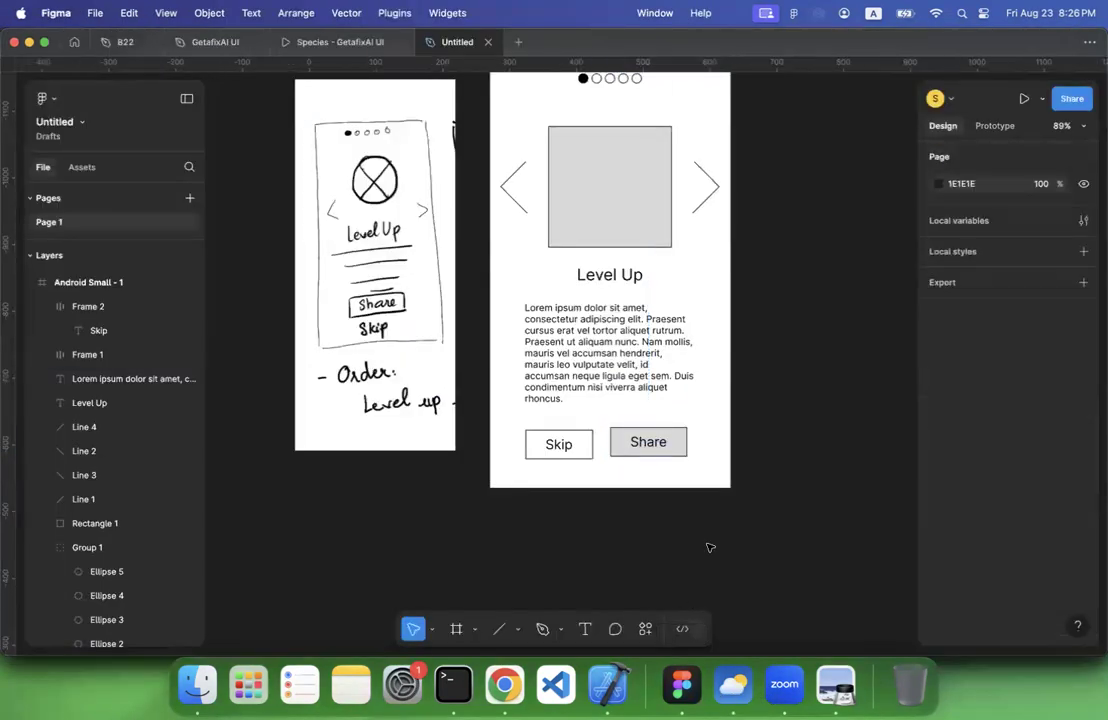
{"action": "left_click", "coordinate": [667, 445]}
{"action": "left_click_drag", "start_coordinate": [669, 447], "coordinate": [669, 450]}
{"action": "left_click", "coordinate": [797, 429]}
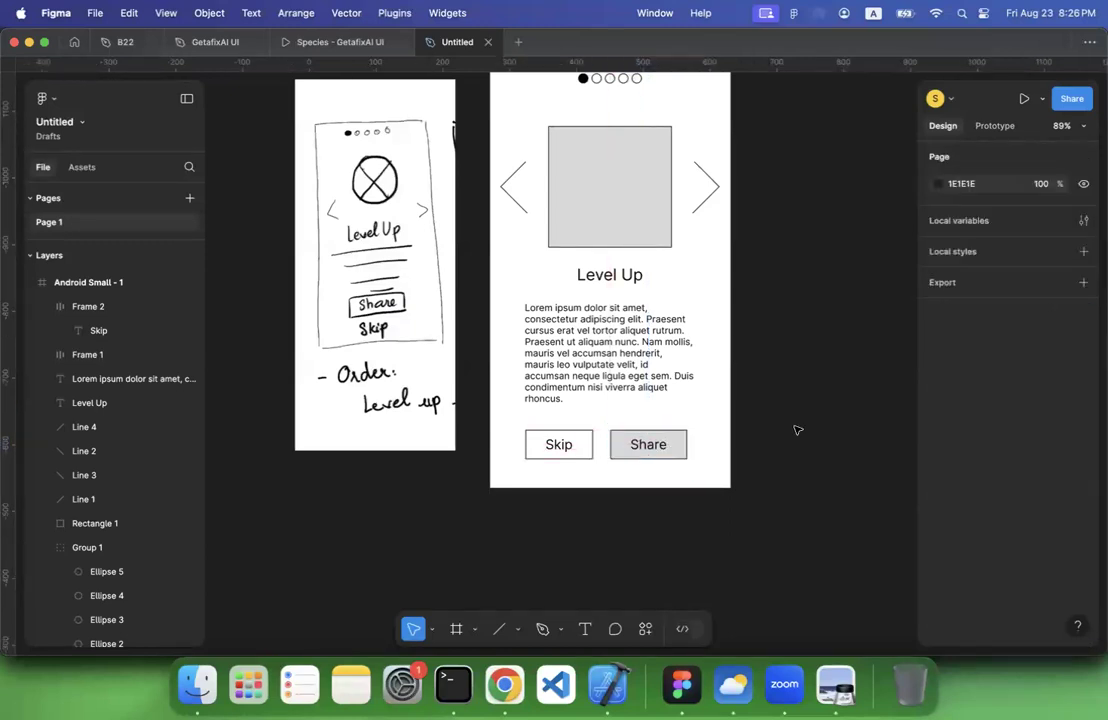
{"action": "scroll", "coordinate": [797, 429], "scroll_direction": "down", "scroll_amount": 3}
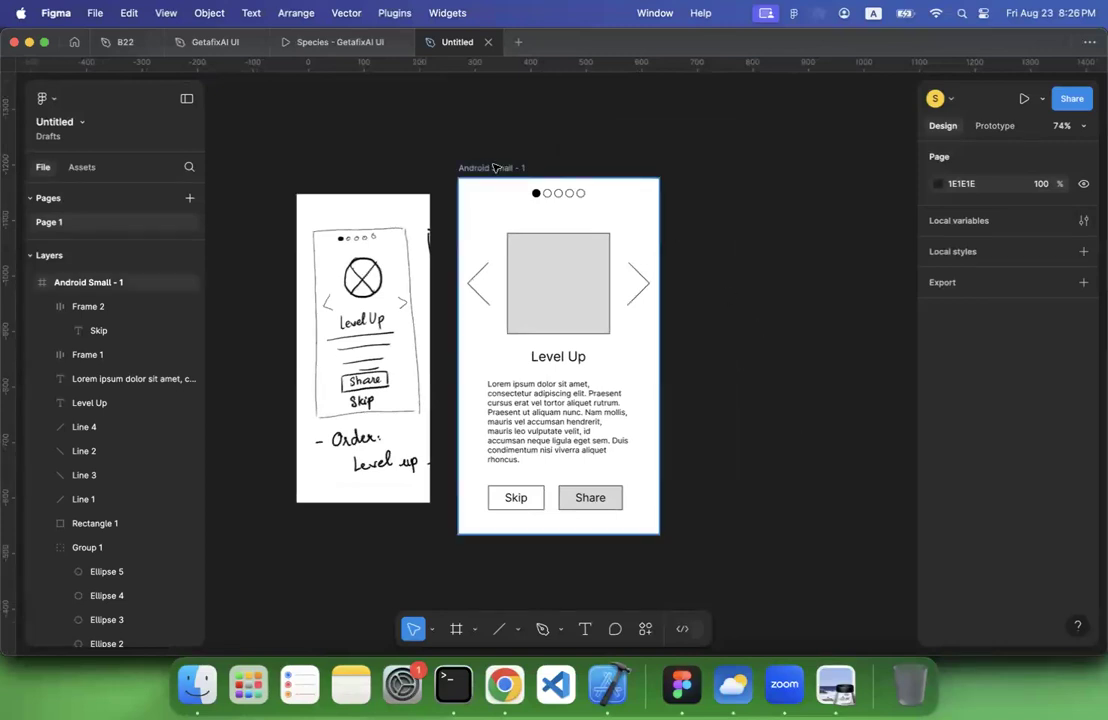
{"action": "left_click", "coordinate": [494, 168]}
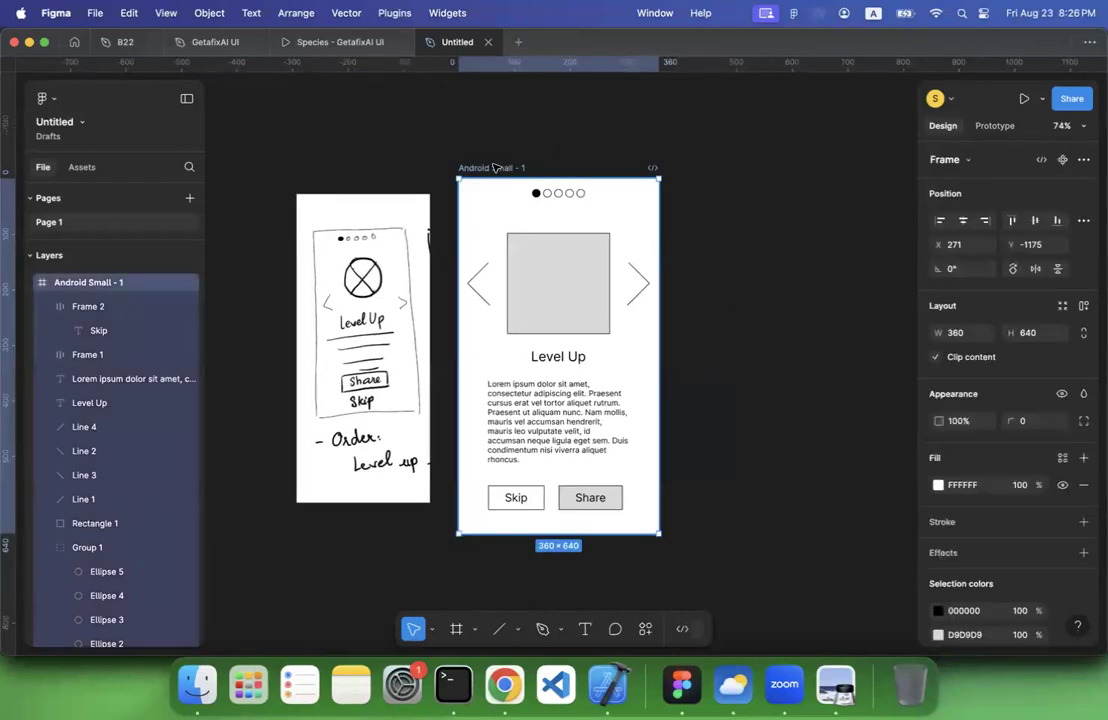
{"action": "key", "text": "super+d"}
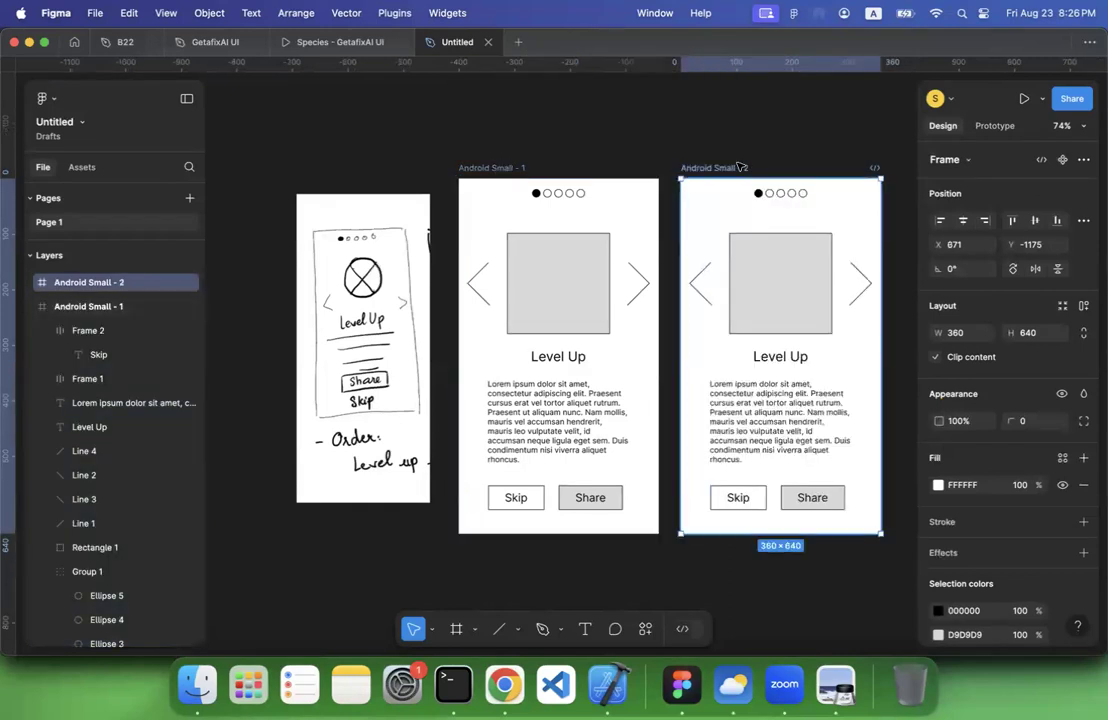
{"action": "scroll", "coordinate": [720, 170], "scroll_direction": "right", "scroll_amount": 2}
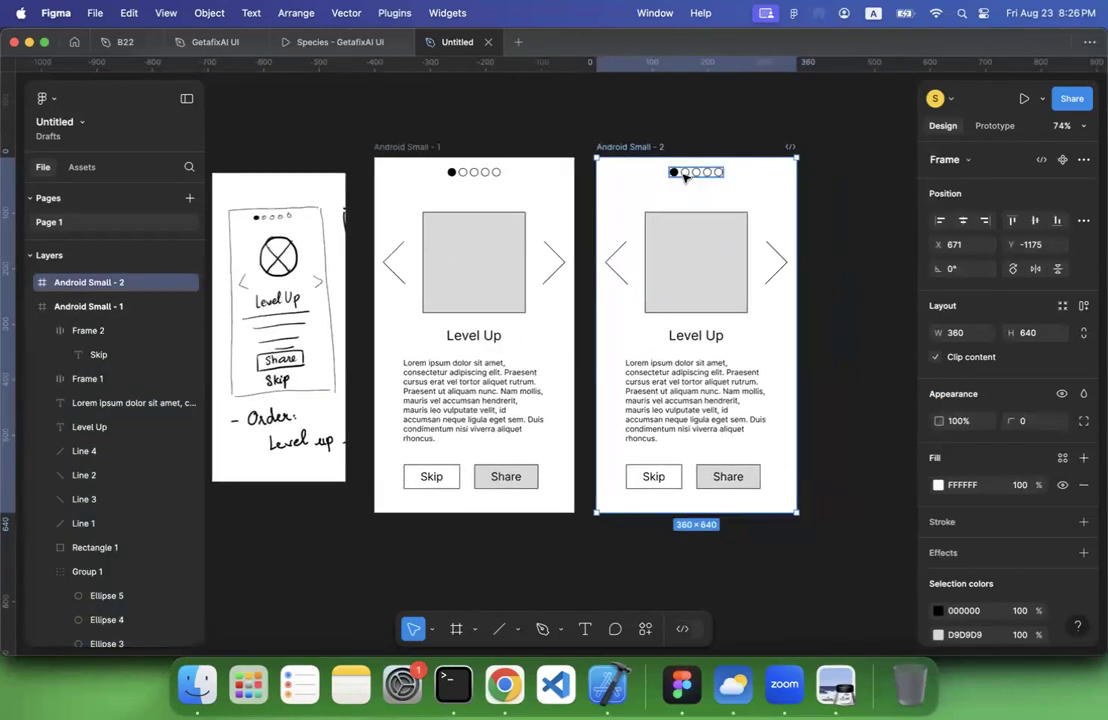
{"action": "left_click", "coordinate": [721, 171]}
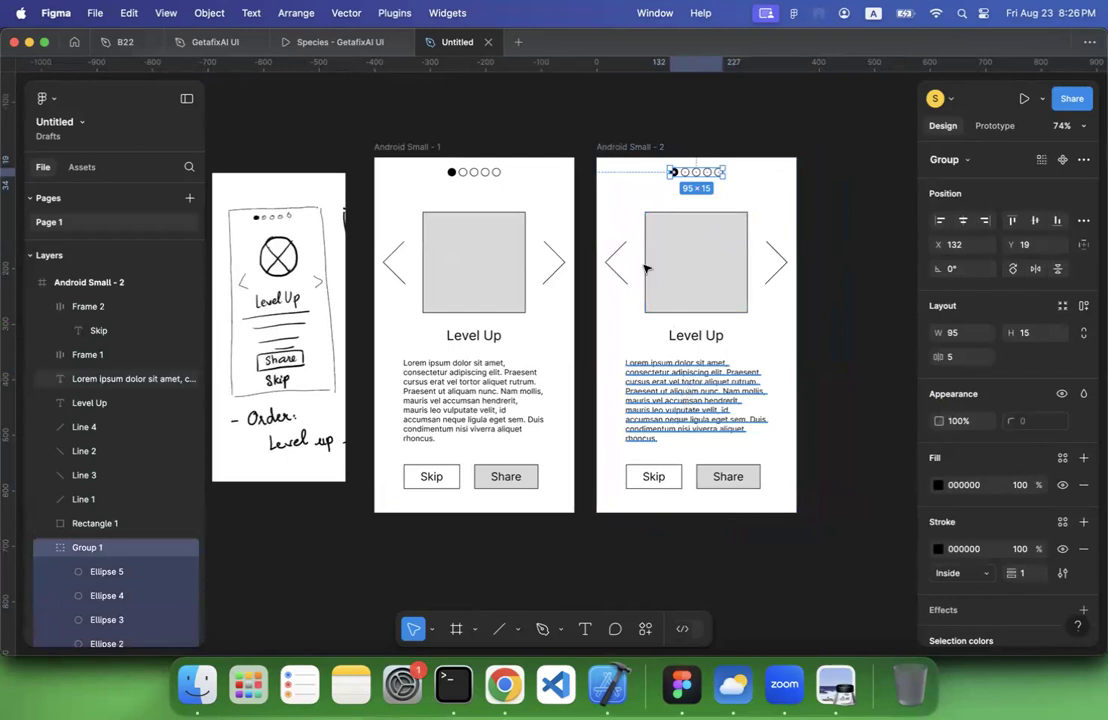
{"action": "left_click", "coordinate": [628, 148]}
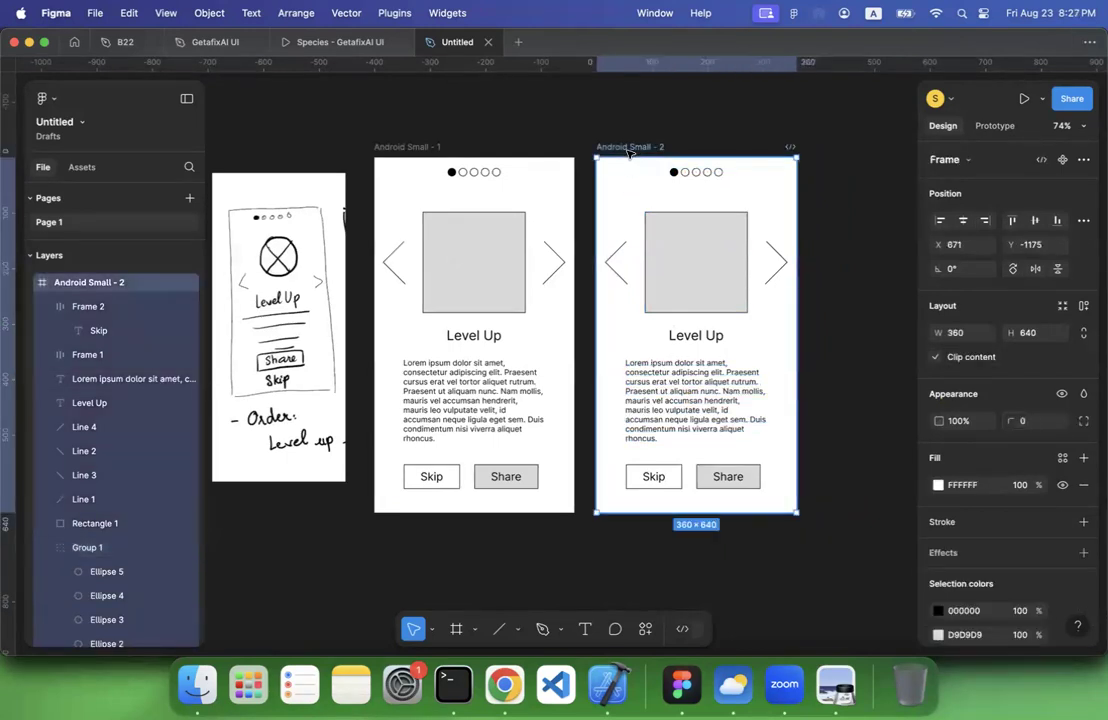
{"action": "key", "text": "Delete"}
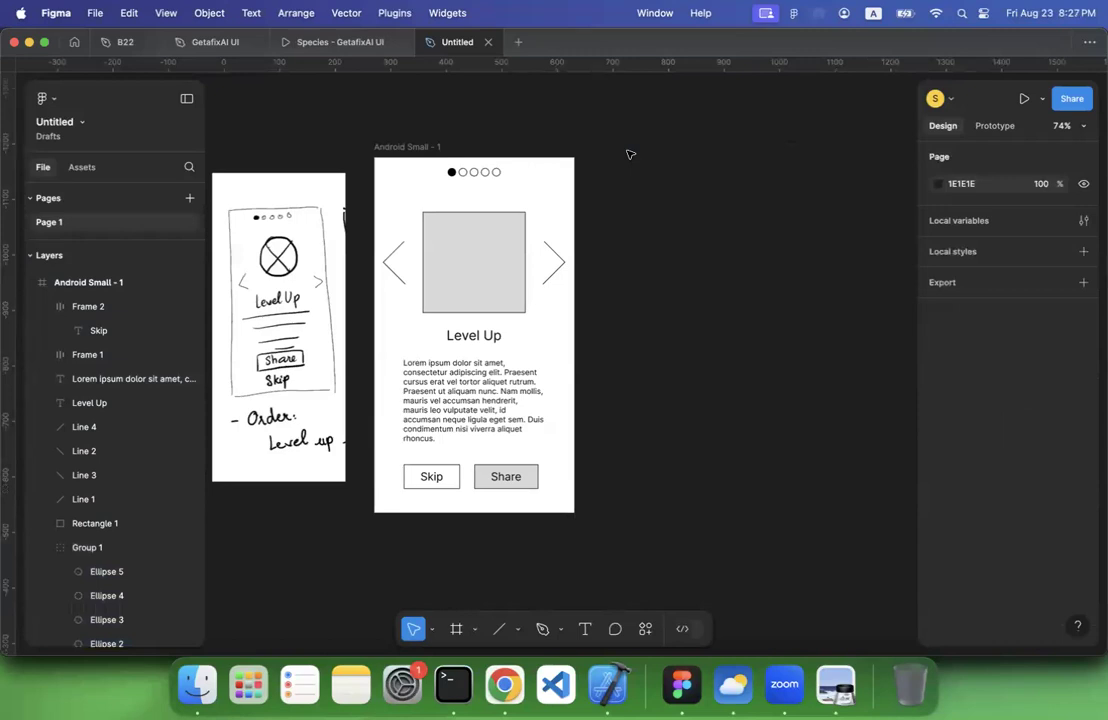
Add an Android Large frame beside the Android Small frame and move it to X 690, Y -1175, aligning their top edges
{"action": "scroll", "coordinate": [628, 152], "scroll_direction": "down", "scroll_amount": 3}
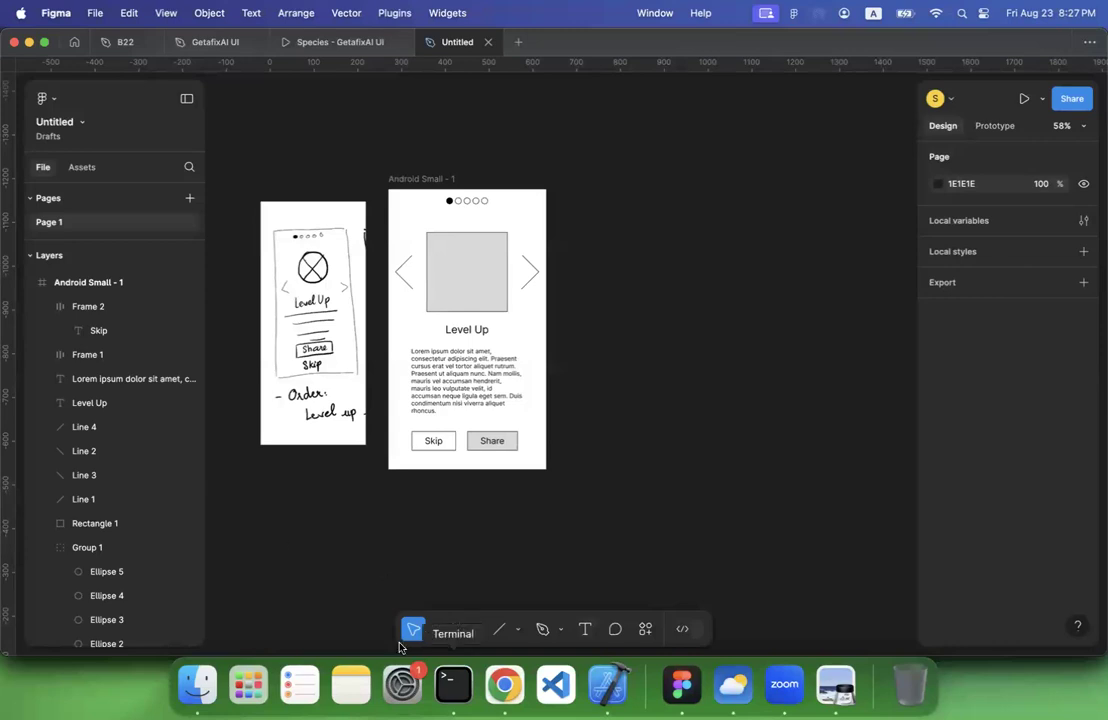
{"action": "left_click", "coordinate": [456, 628]}
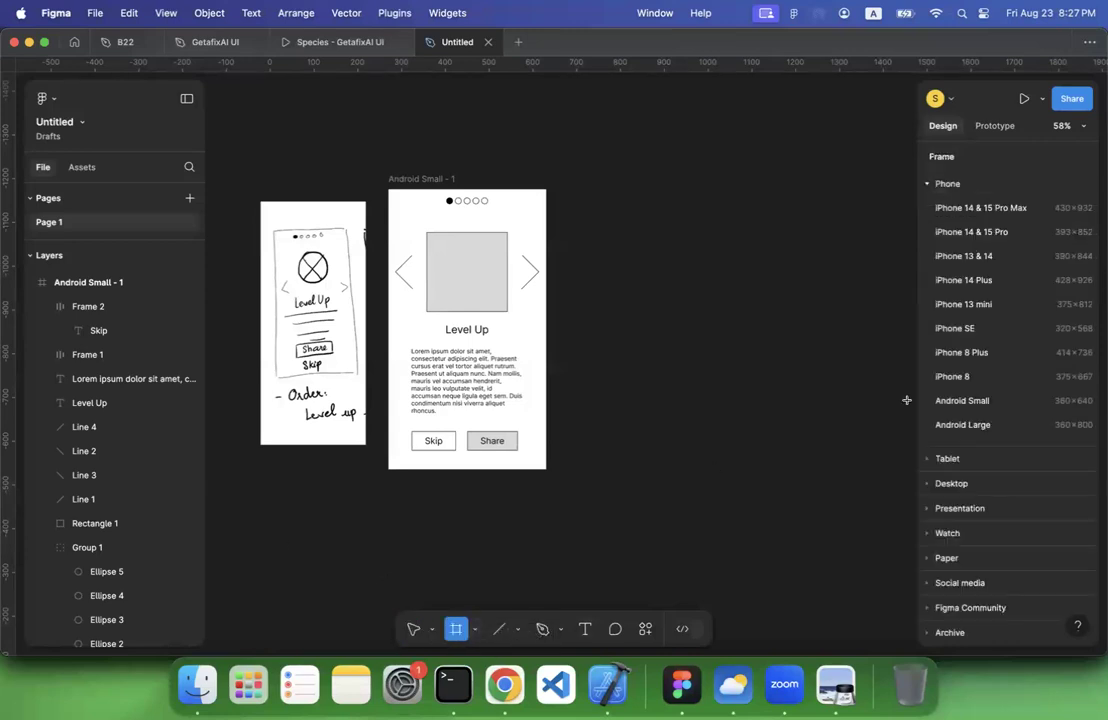
{"action": "left_click", "coordinate": [962, 425]}
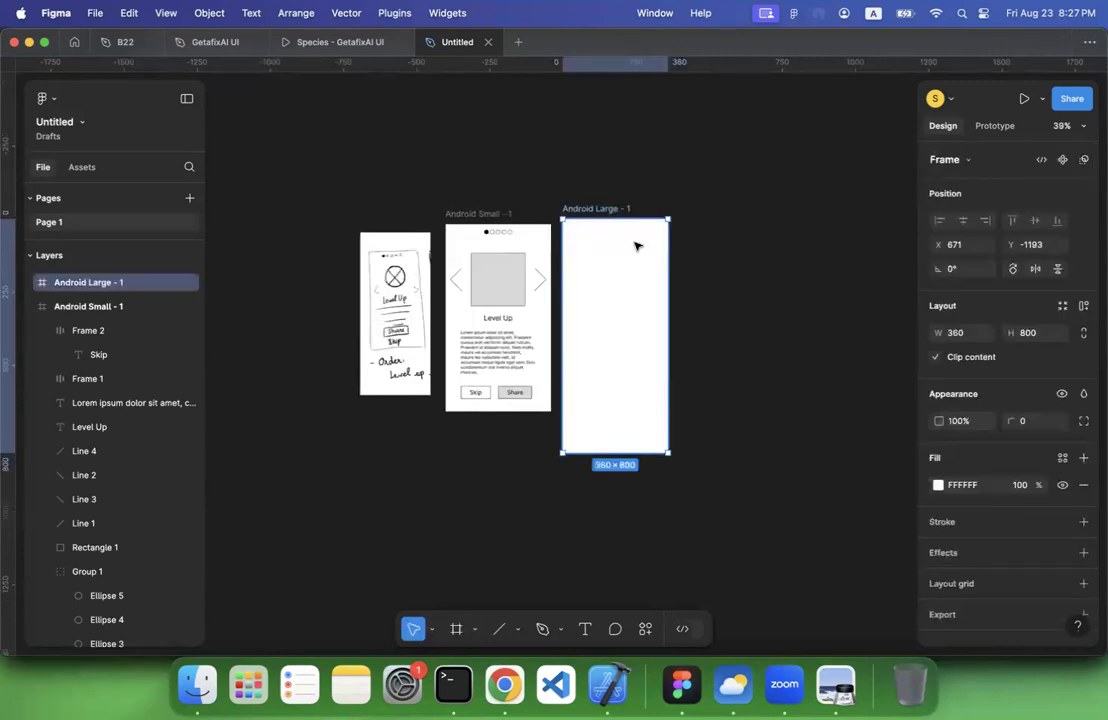
{"action": "scroll", "coordinate": [636, 245], "scroll_direction": "up", "scroll_amount": 5}
{"action": "scroll", "coordinate": [636, 245], "scroll_direction": "left", "scroll_amount": 1}
{"action": "left_click_drag", "start_coordinate": [556, 165], "coordinate": [571, 174]}
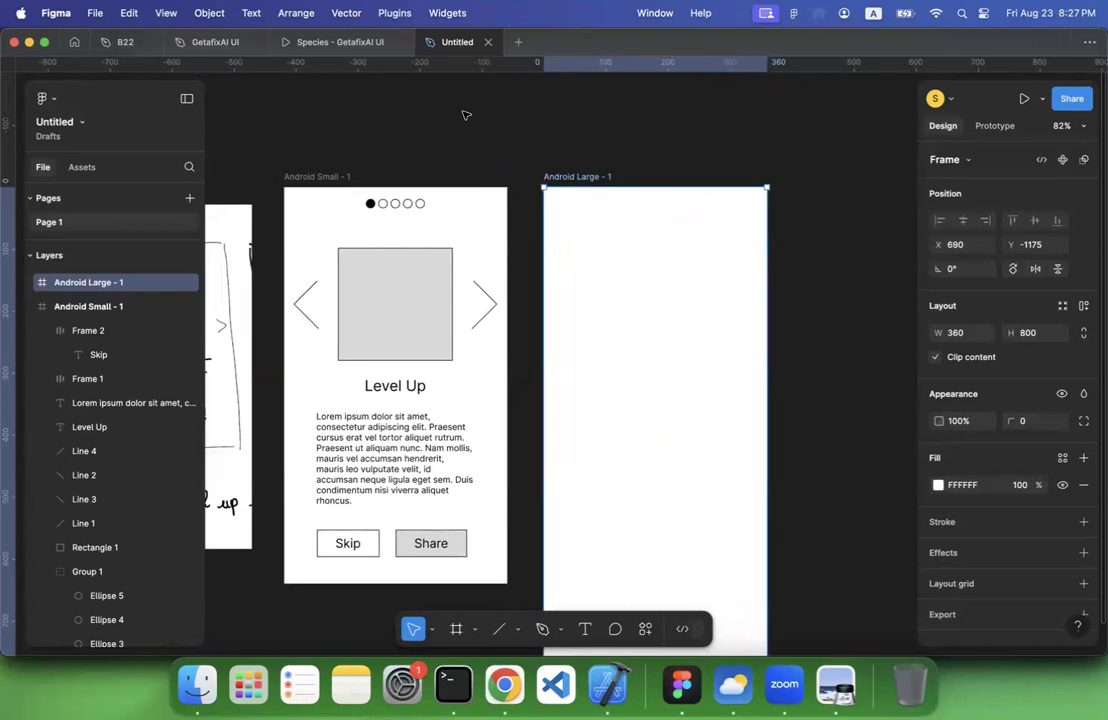
{"action": "left_click", "coordinate": [465, 114]}
Add the text "Low fidelity wireframes" above the hand-drawn sketch and align it with the sketch's left edge
{"action": "scroll", "coordinate": [465, 115], "scroll_direction": "left", "scroll_amount": 3}
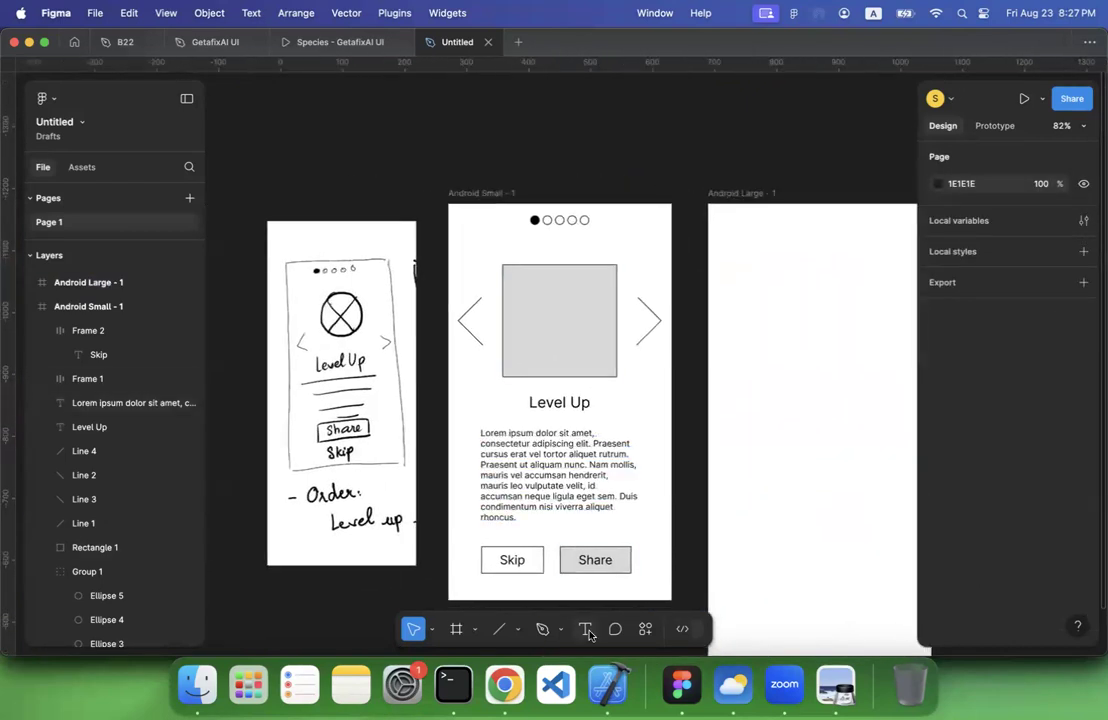
{"action": "key", "text": "t"}
{"action": "left_click", "coordinate": [281, 178]}
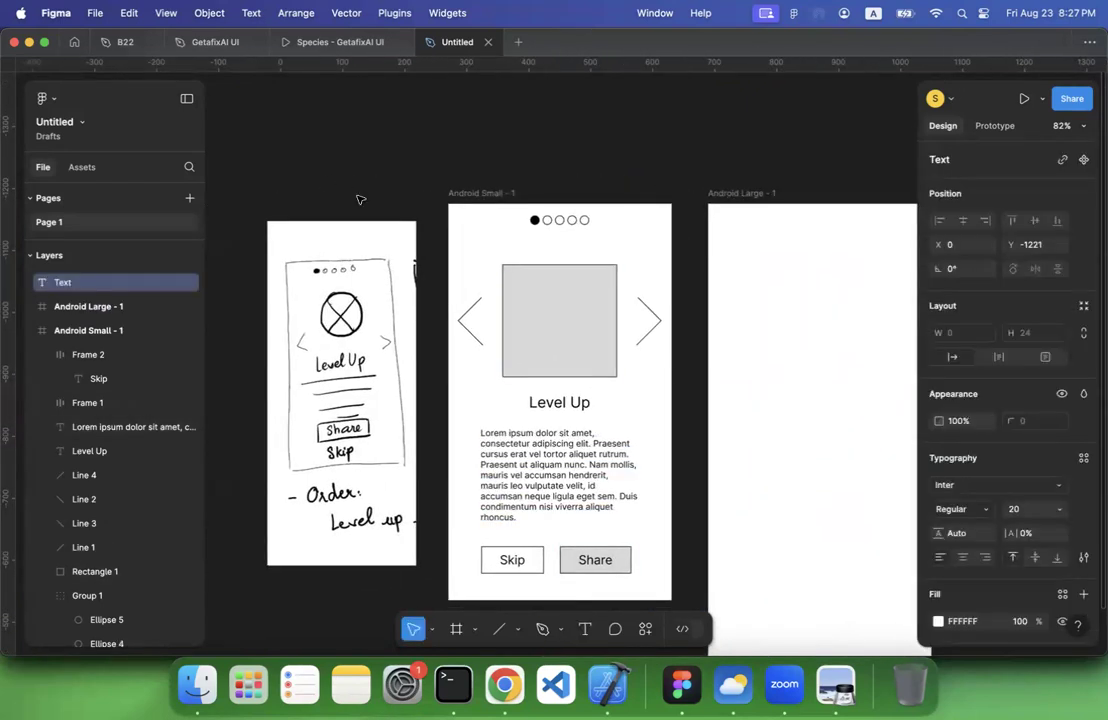
{"action": "type", "text": "Low fidelity w"}
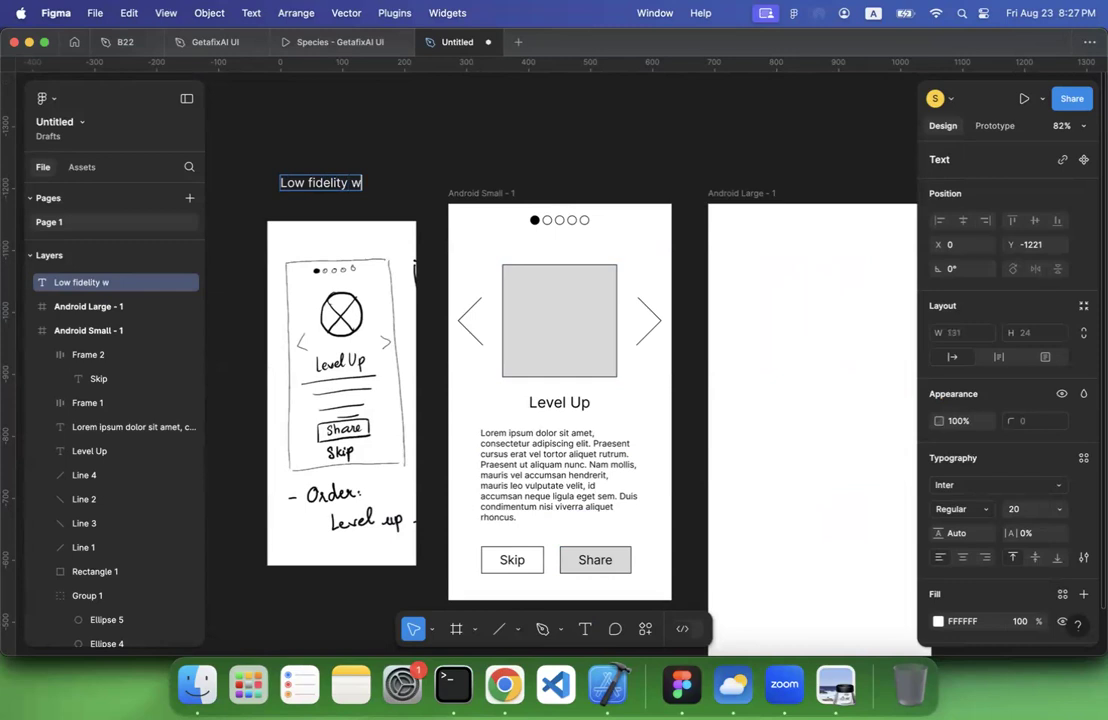
{"action": "type", "text": "ireframes"}
{"action": "key", "text": "Escape"}
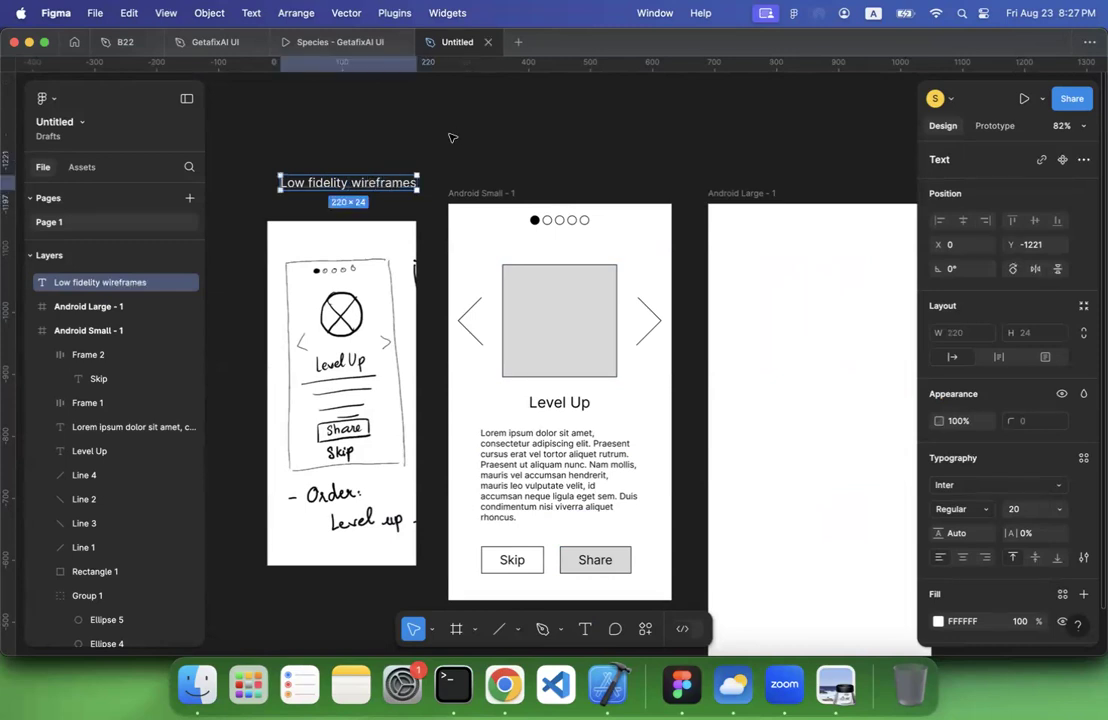
{"action": "left_click_drag", "start_coordinate": [339, 186], "coordinate": [326, 188]}
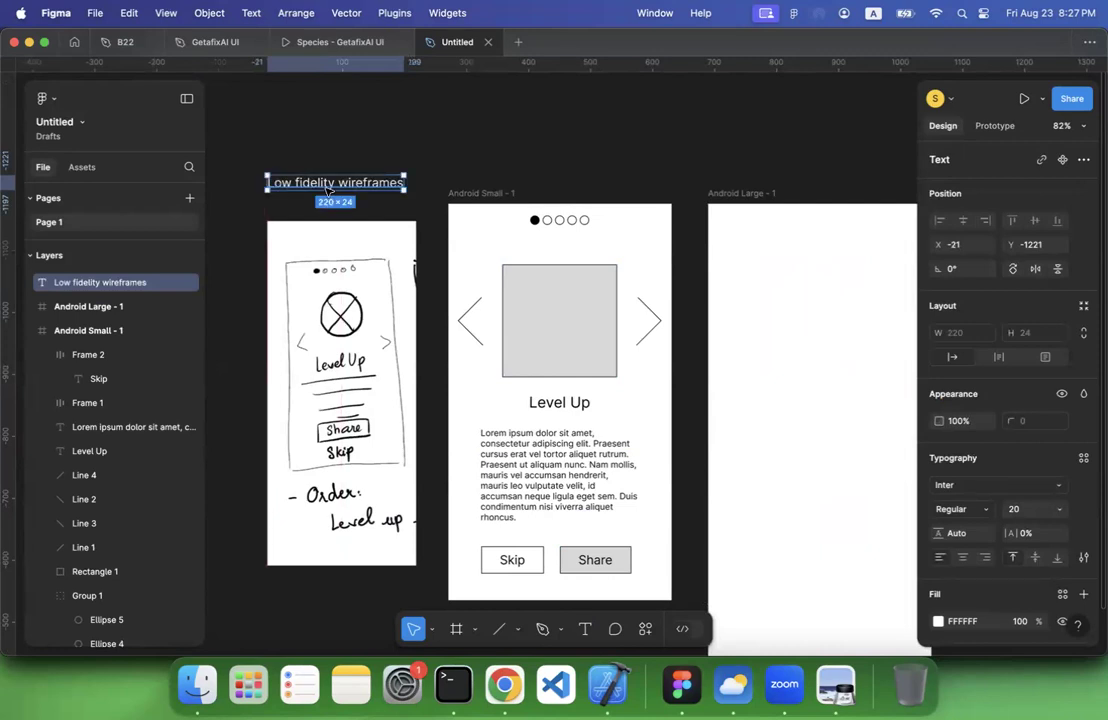
Duplicate the heading, place the copy above the Android Small frame and change it to "Mid fidelity wireframes"
{"action": "key", "text": "super+d"}
{"action": "left_click_drag", "start_coordinate": [333, 186], "coordinate": [515, 163]}
{"action": "double_click", "coordinate": [513, 163]}
{"action": "double_click", "coordinate": [460, 161]}
{"action": "type", "text": "M"}
{"action": "type", "text": "d"}
{"action": "key", "text": "Escape"}
{"action": "left_click", "coordinate": [639, 136]}
Duplicate the "Mid fidelity wireframes" heading, place the copy above the Android Large frame and change it to "Visual Design"
{"action": "left_click", "coordinate": [546, 162]}
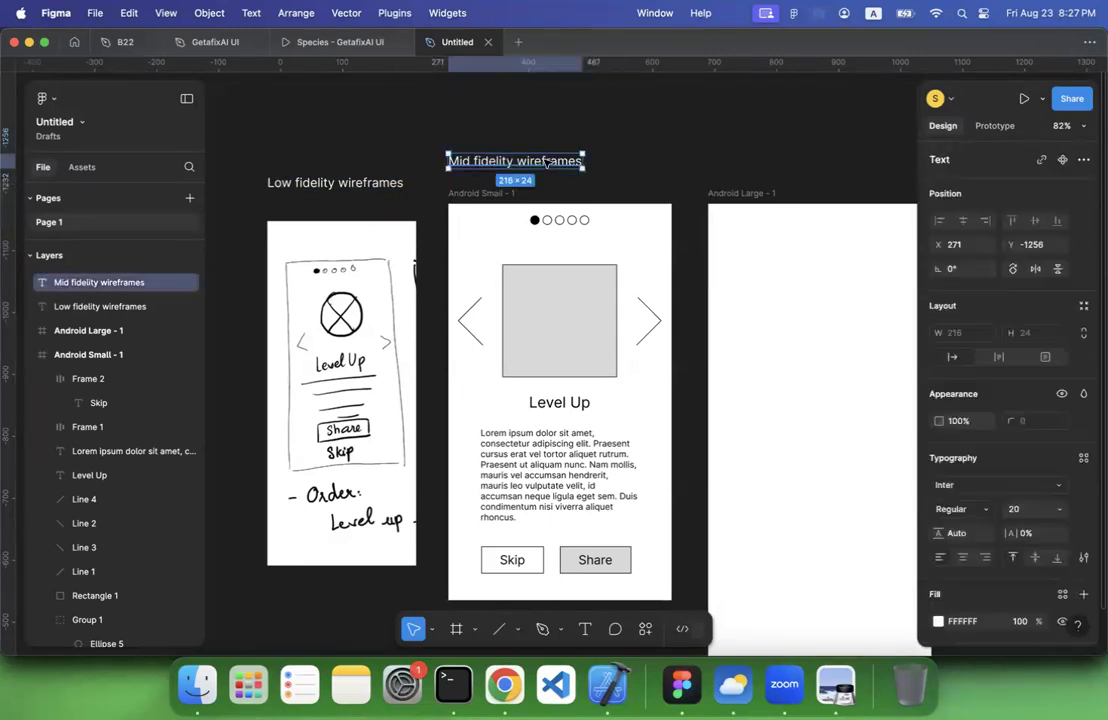
{"action": "key", "text": "super+d"}
{"action": "left_click_drag", "start_coordinate": [546, 162], "coordinate": [808, 160]}
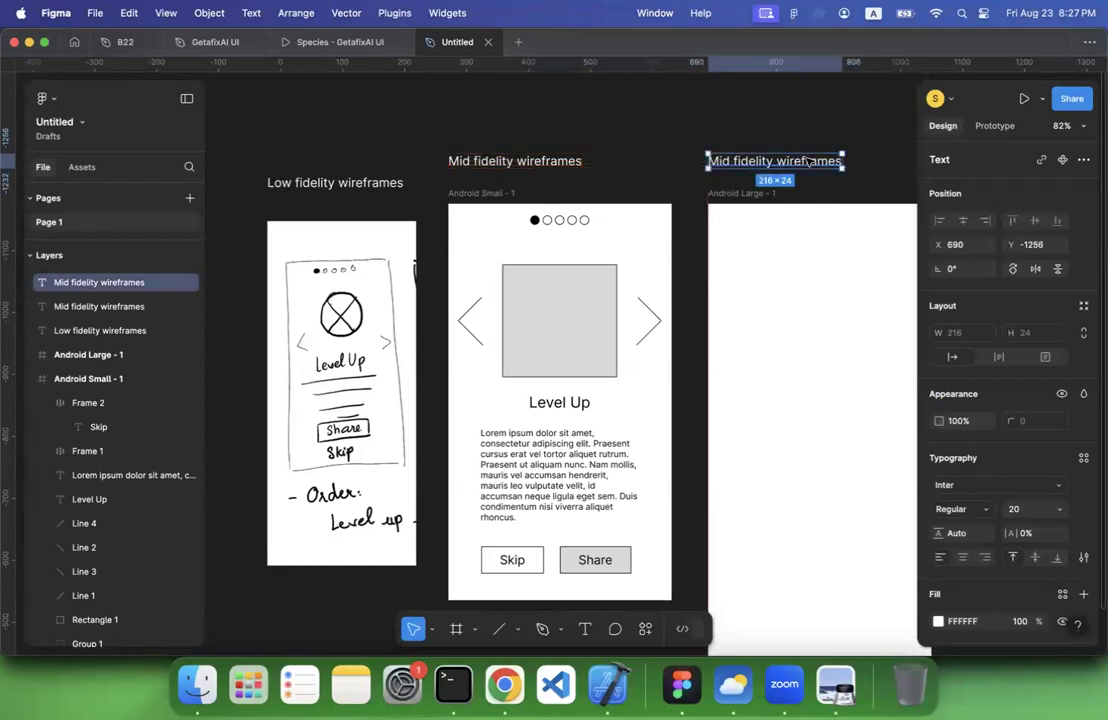
{"action": "double_click", "coordinate": [807, 160]}
{"action": "type", "text": "Visual Design"}
{"action": "left_click", "coordinate": [628, 146]}
Draw a small frame of about 24 × 24 near the upper-left corner of the Android Large frame, at about X 47, Y 75
{"action": "scroll", "coordinate": [628, 146], "scroll_direction": "right", "scroll_amount": 2}
{"action": "scroll", "coordinate": [628, 146], "scroll_direction": "down", "scroll_amount": 1}
{"action": "scroll", "coordinate": [628, 146], "scroll_direction": "right", "scroll_amount": 1}
{"action": "scroll", "coordinate": [628, 146], "scroll_direction": "down", "scroll_amount": 1}
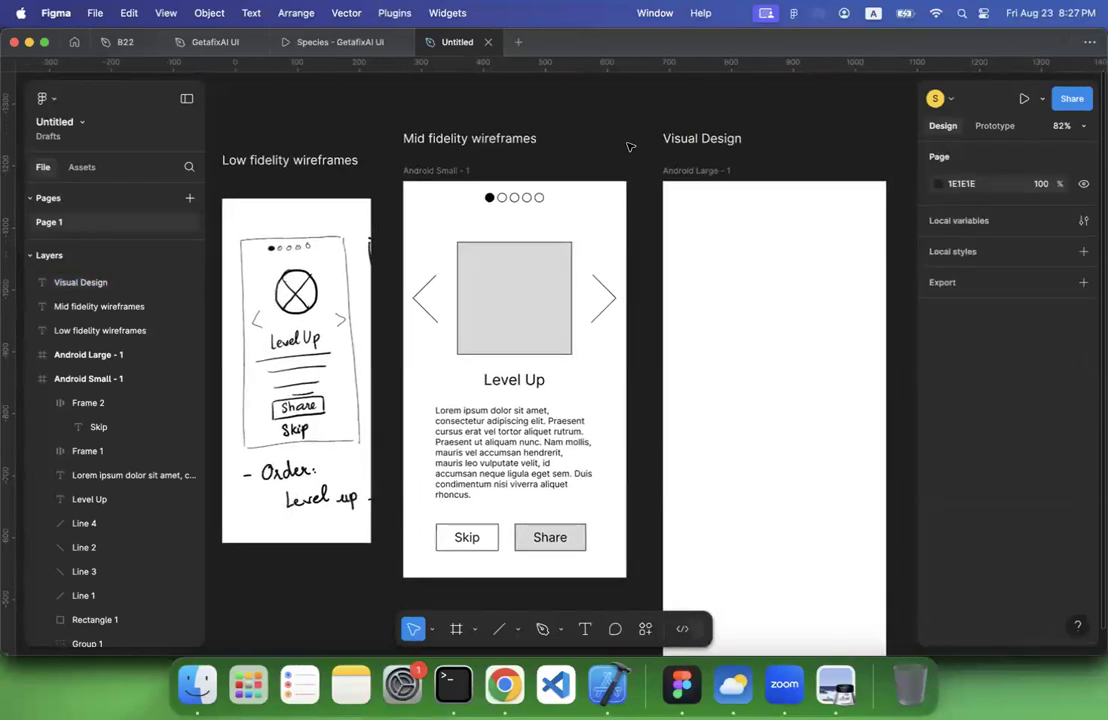
{"action": "scroll", "coordinate": [628, 146], "scroll_direction": "right", "scroll_amount": 8}
{"action": "scroll", "coordinate": [628, 146], "scroll_direction": "down", "scroll_amount": 2}
{"action": "scroll", "coordinate": [572, 219], "scroll_direction": "left", "scroll_amount": 3}
{"action": "scroll", "coordinate": [572, 219], "scroll_direction": "down", "scroll_amount": 1}
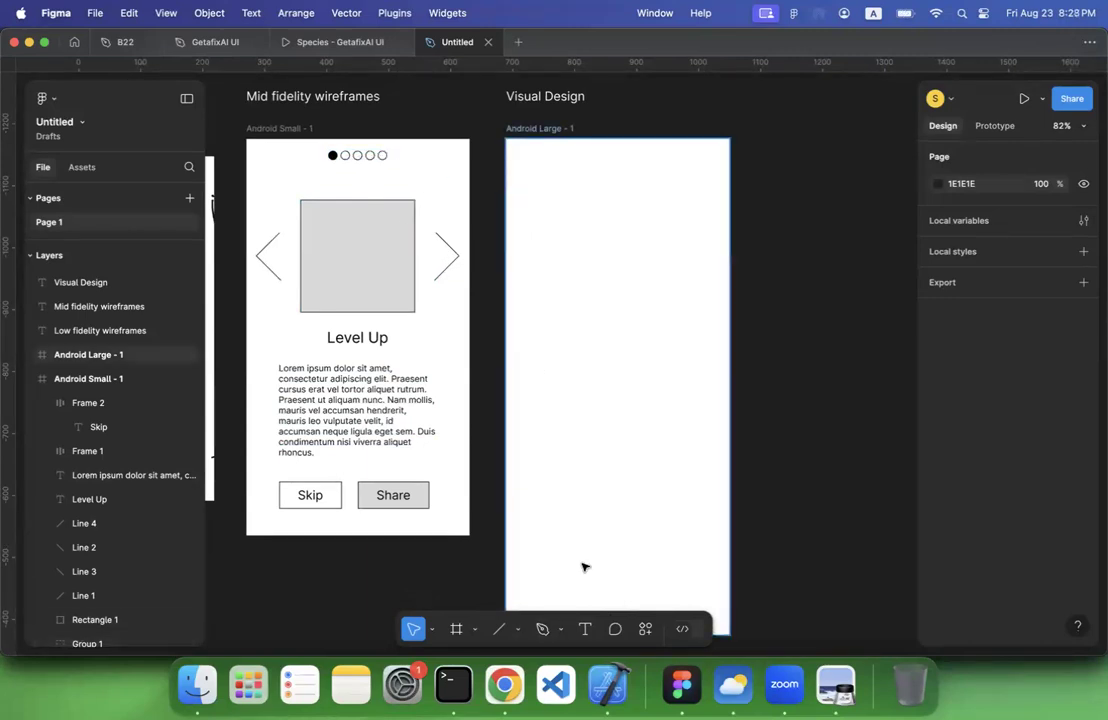
{"action": "left_click", "coordinate": [458, 630]}
{"action": "left_click_drag", "start_coordinate": [534, 185], "coordinate": [549, 196]}
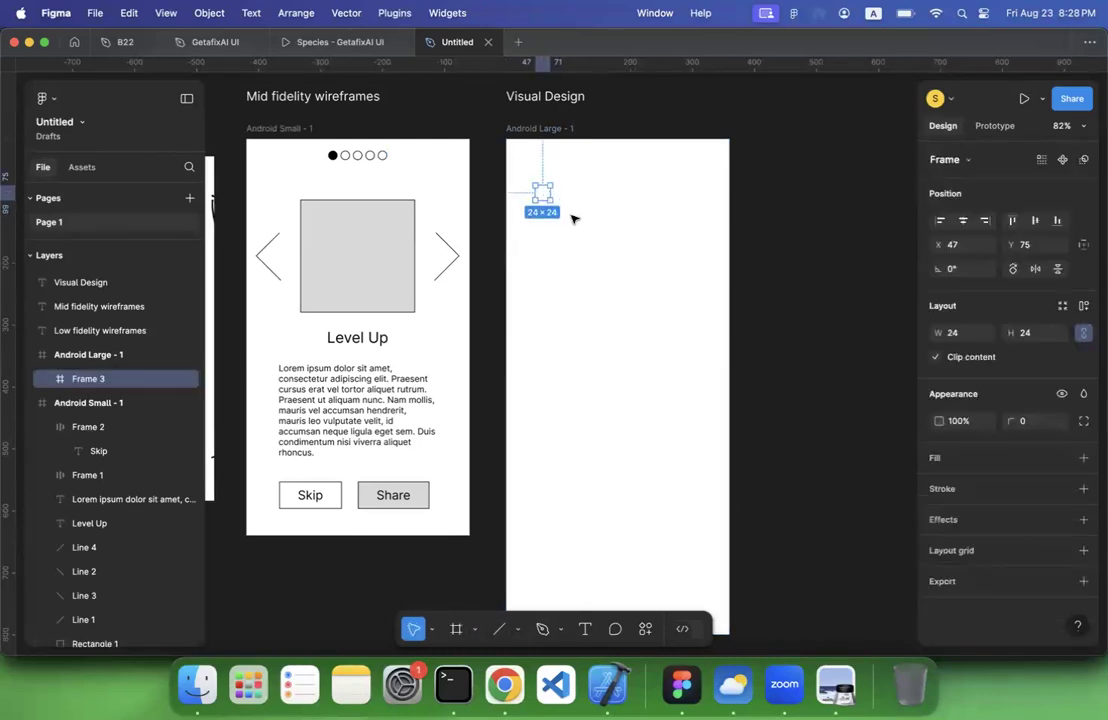
{"action": "double_click", "coordinate": [333, 155]}
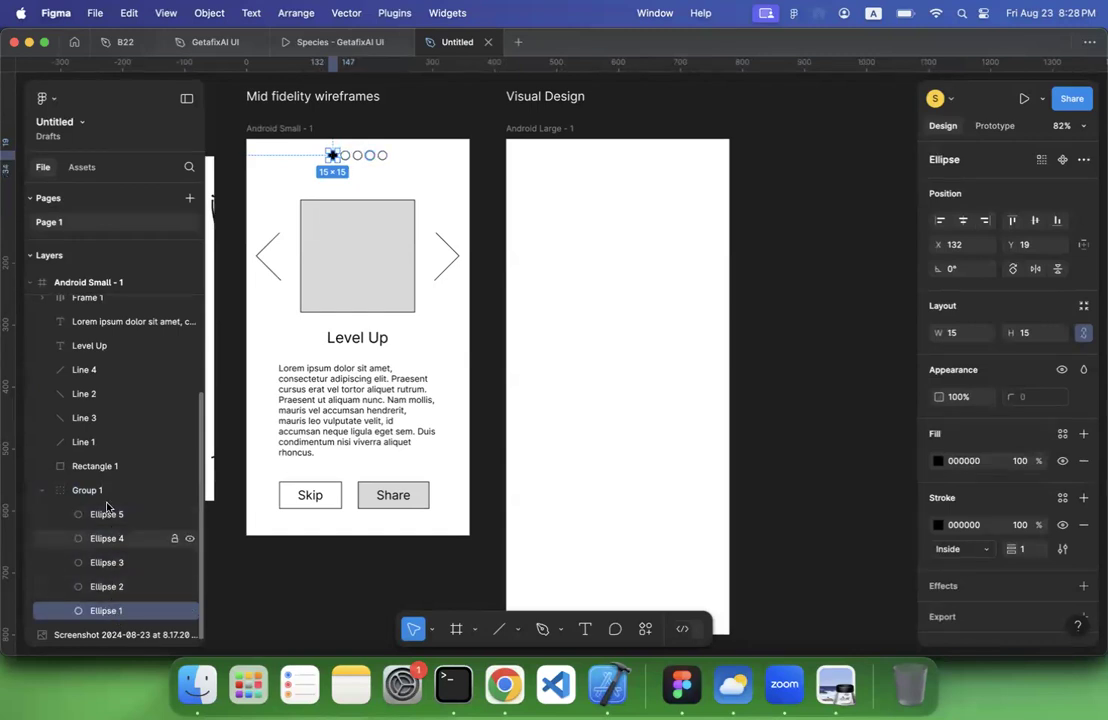
{"action": "key", "text": "Escape"}
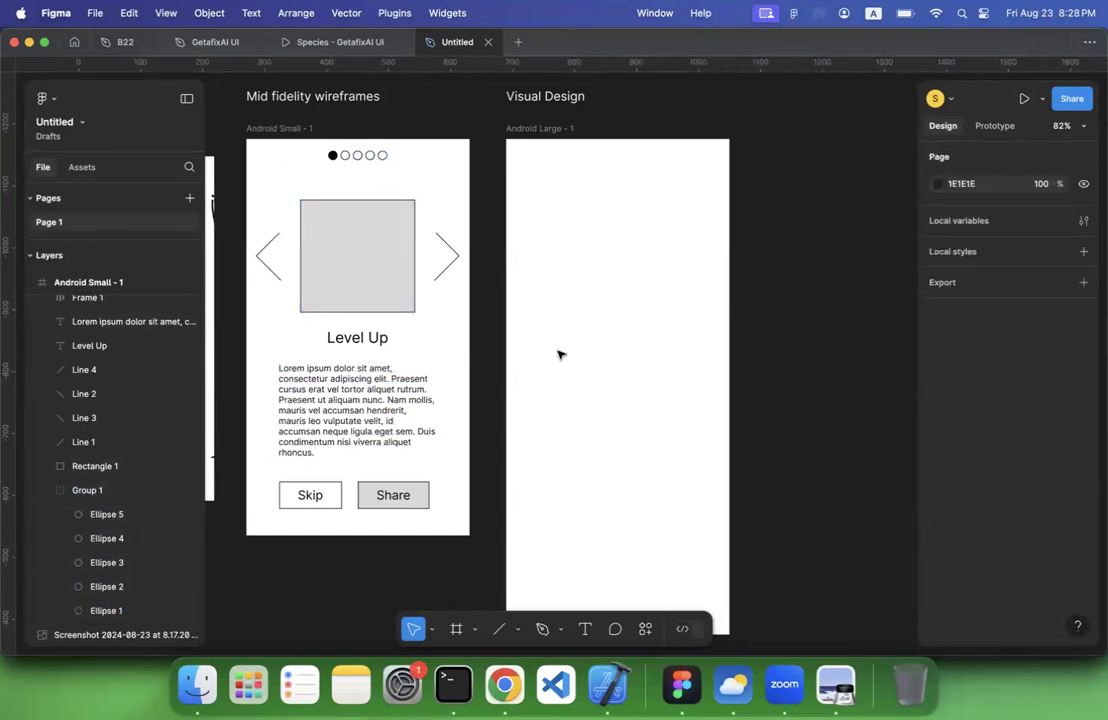
{"action": "left_click_drag", "start_coordinate": [531, 316], "coordinate": [652, 514]}
{"action": "key", "text": "f"}
{"action": "left_click_drag", "start_coordinate": [534, 185], "coordinate": [549, 200]}
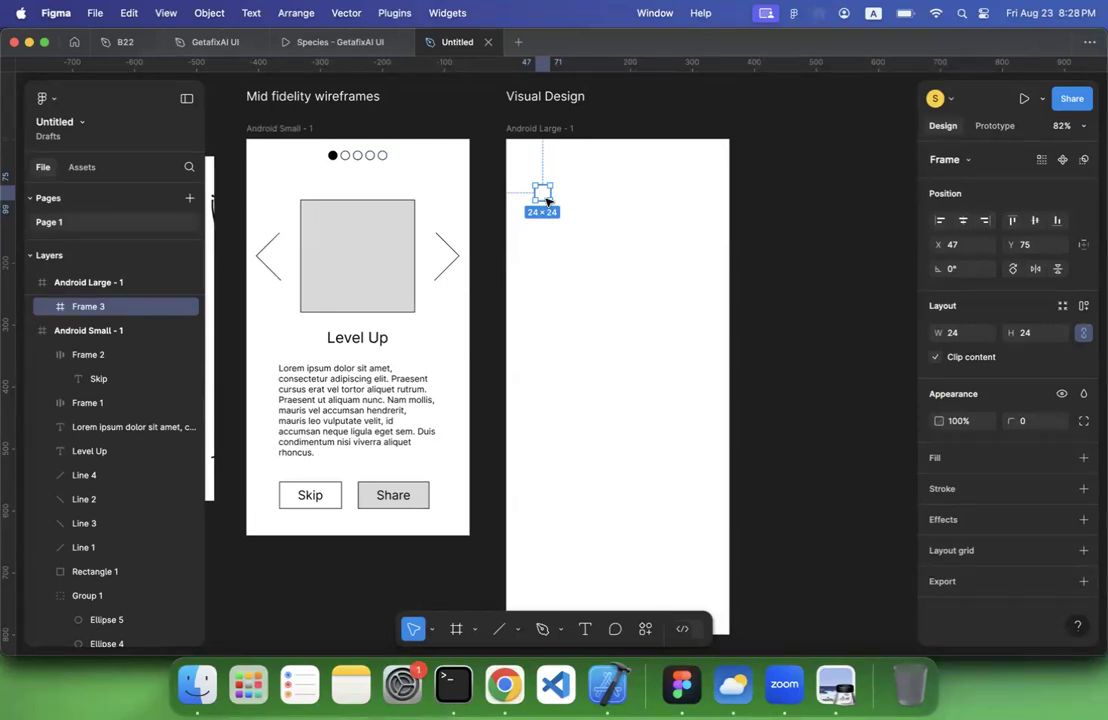
Rename the small 24 × 24 frame inside the Android Large frame as "dot"
{"action": "double_click", "coordinate": [88, 307]}
{"action": "type", "text": "dot"}
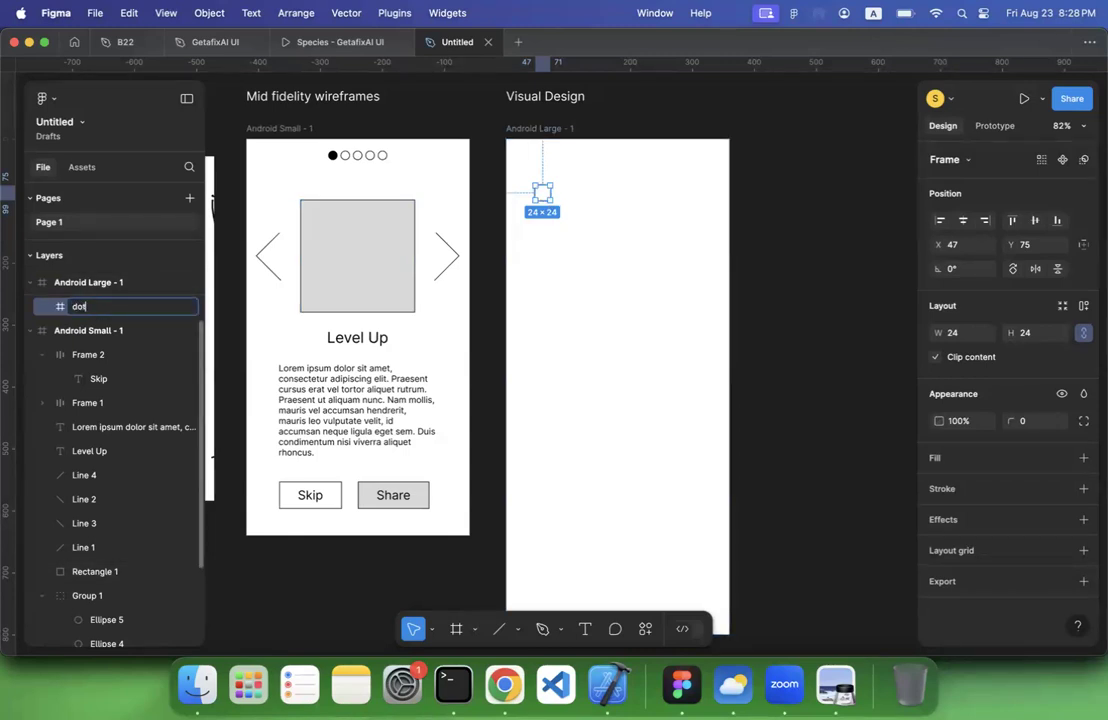
{"action": "key", "text": "Return"}
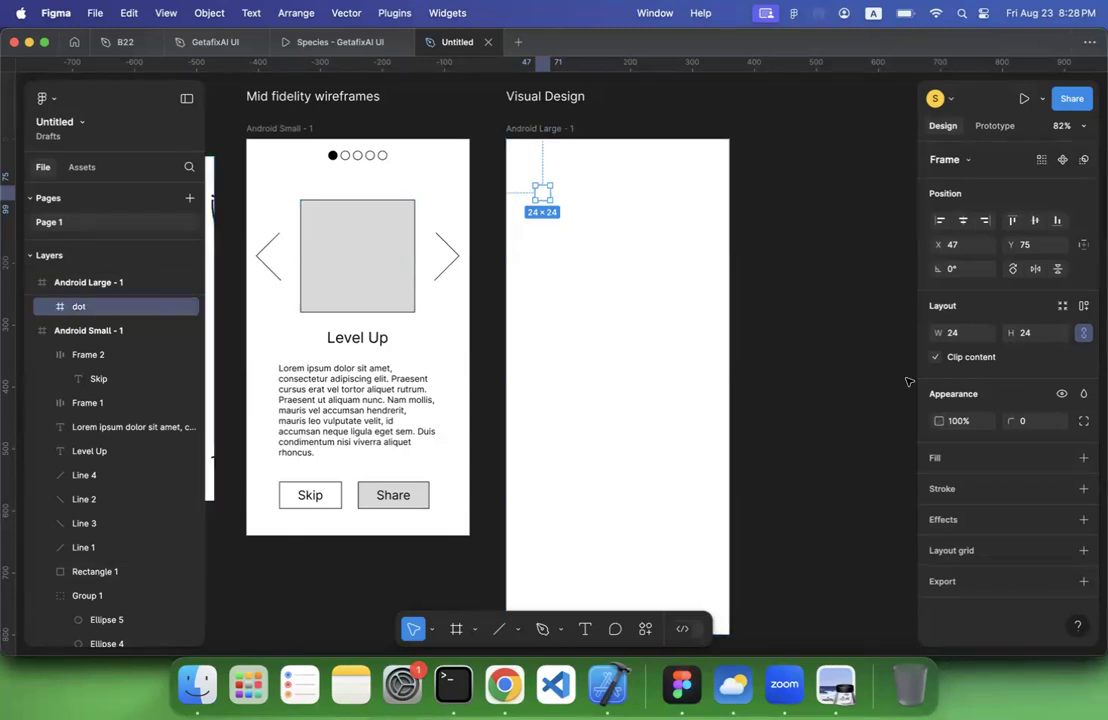
Give the dot frame a light grey D9D9D9 fill and set its corner radius to 100
{"action": "left_click", "coordinate": [1084, 459]}
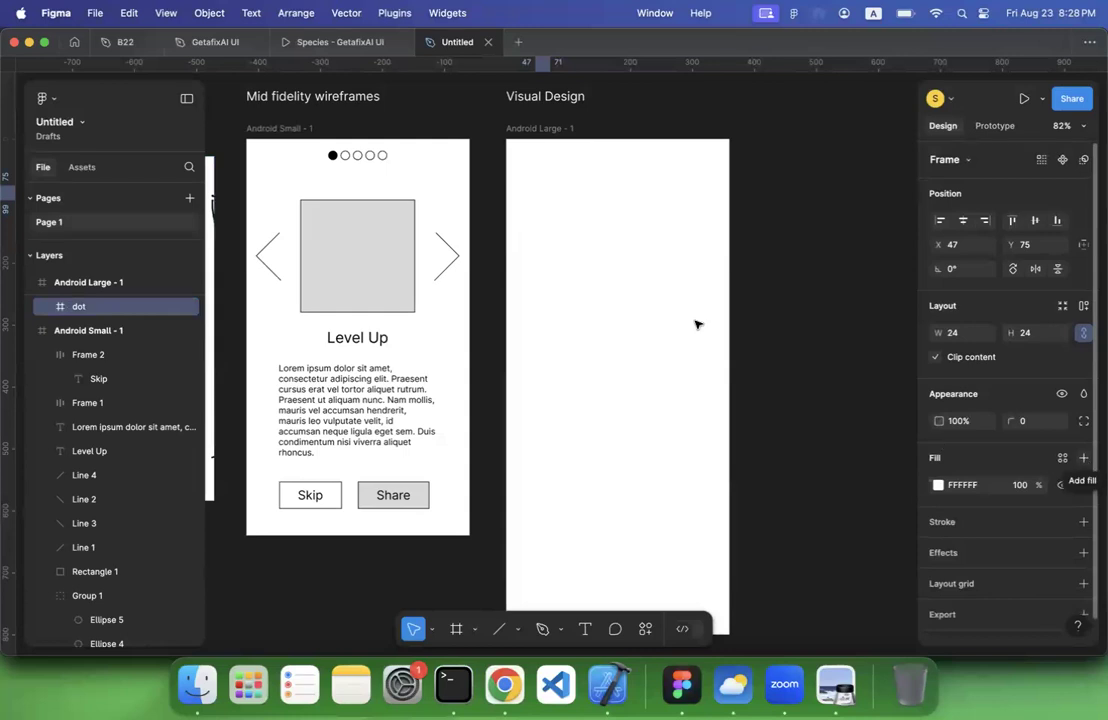
{"action": "left_click", "coordinate": [938, 485]}
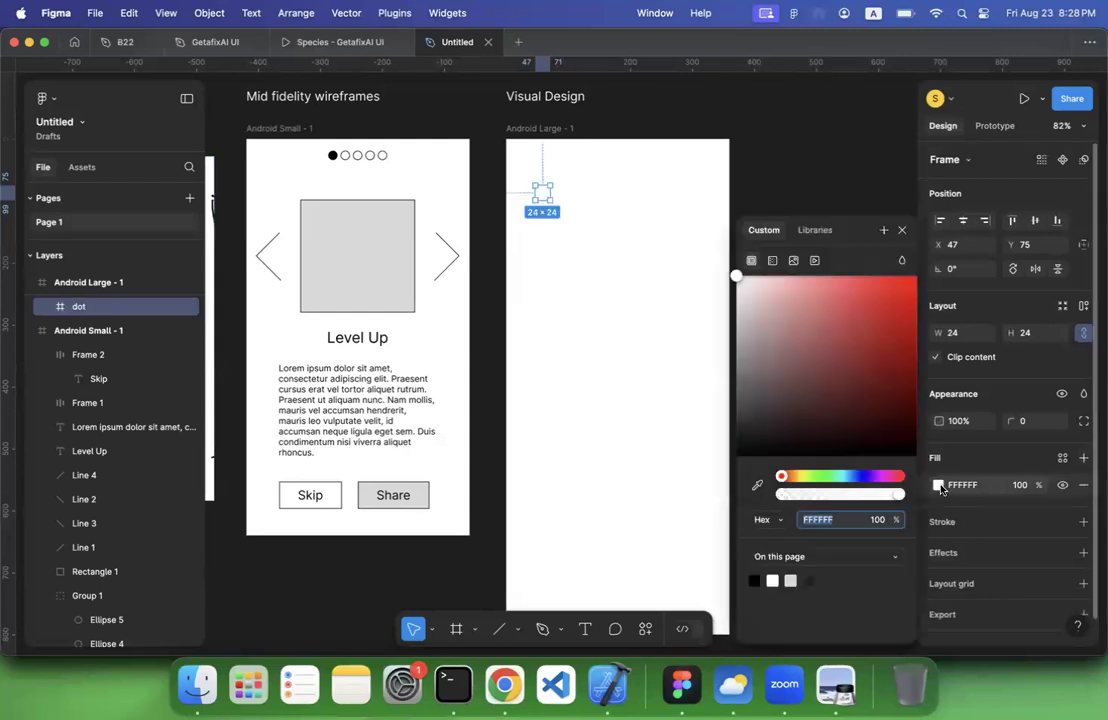
{"action": "left_click", "coordinate": [792, 579]}
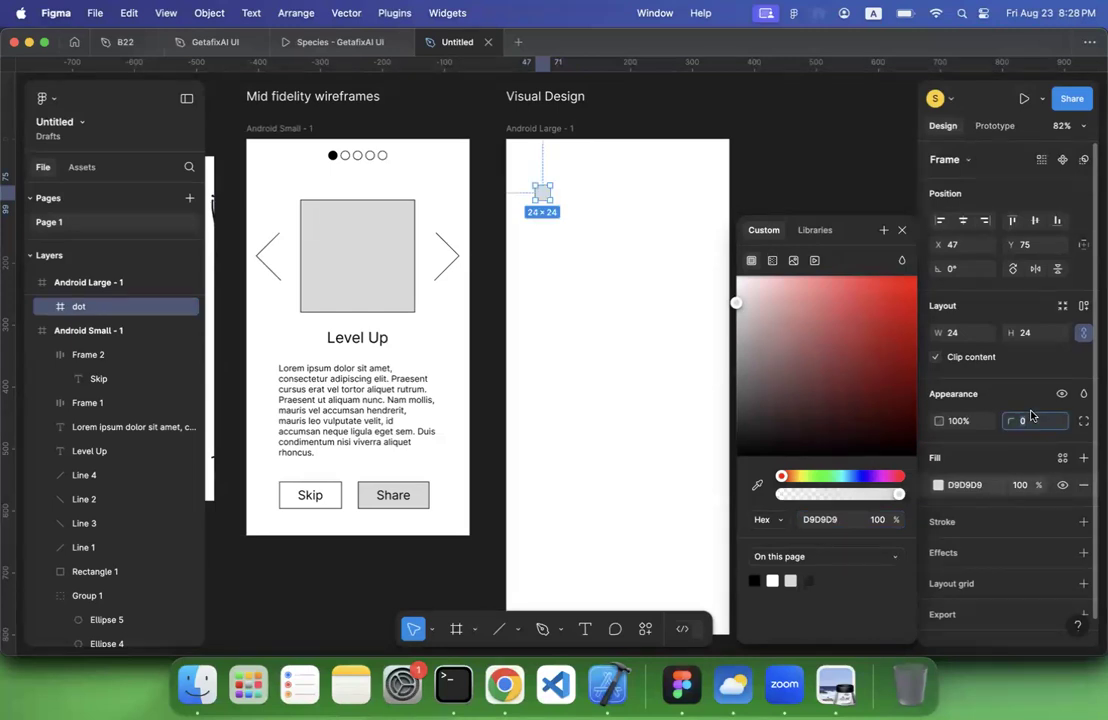
{"action": "type", "text": "100"}
{"action": "left_click", "coordinate": [662, 344]}
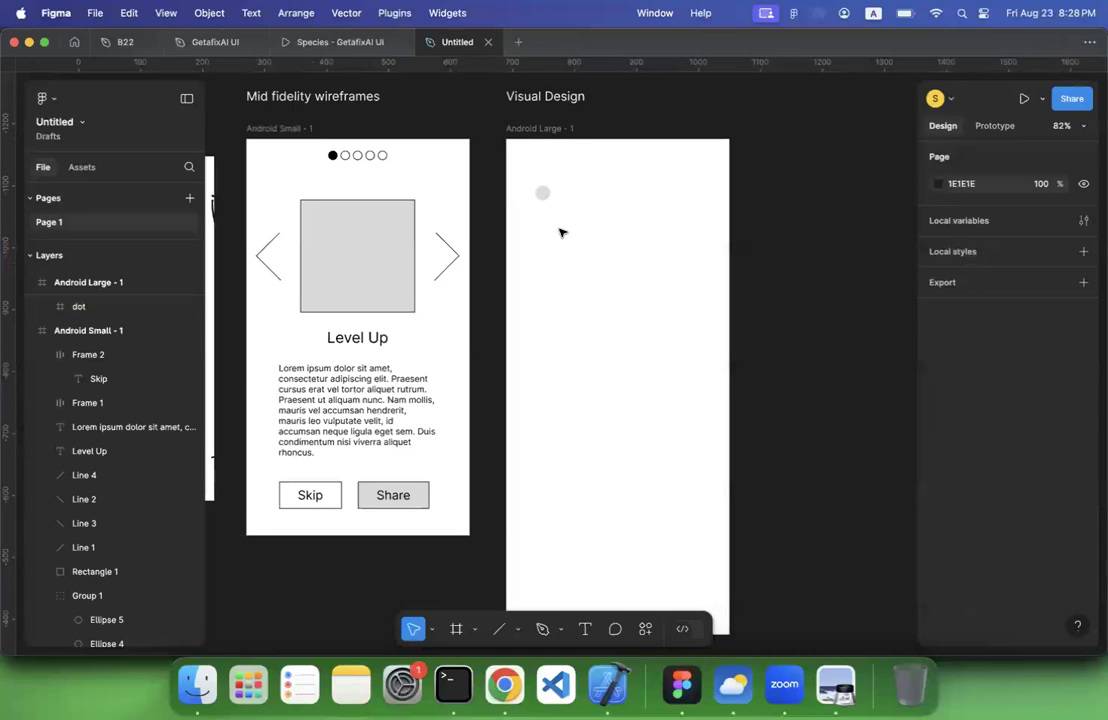
Move the grey dot closer to the top of the Android Large frame, to about X 90, Y 30
{"action": "left_click", "coordinate": [545, 198]}
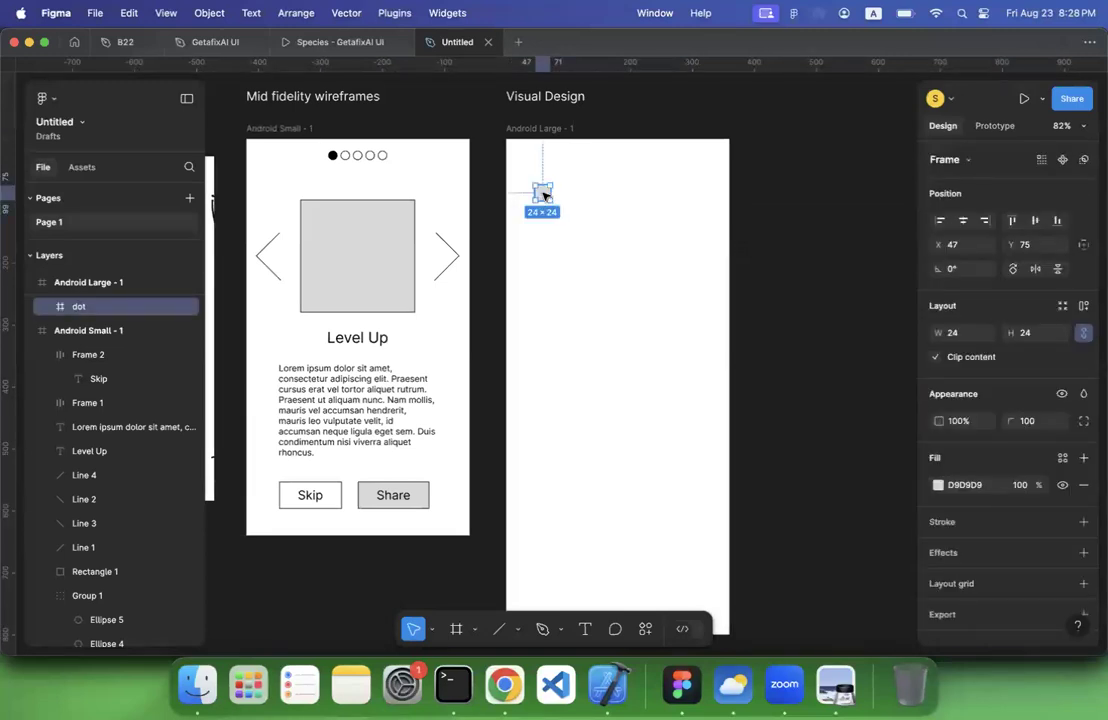
{"action": "left_click_drag", "start_coordinate": [546, 197], "coordinate": [573, 169]}
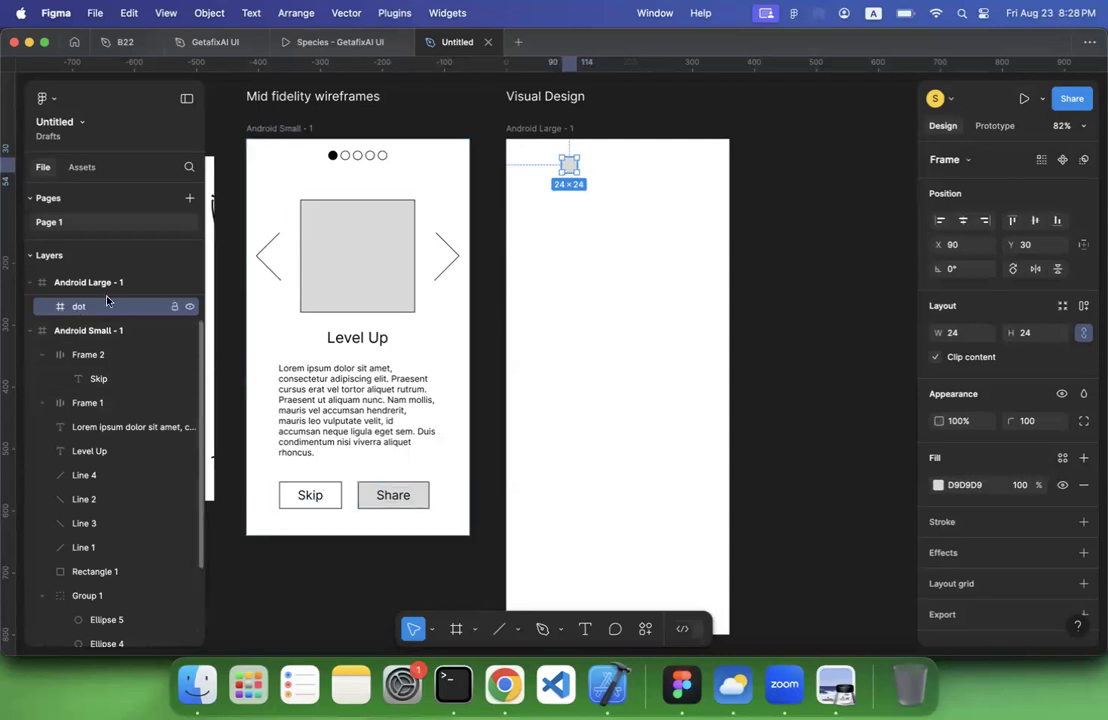
{"action": "right_click", "coordinate": [574, 165]}
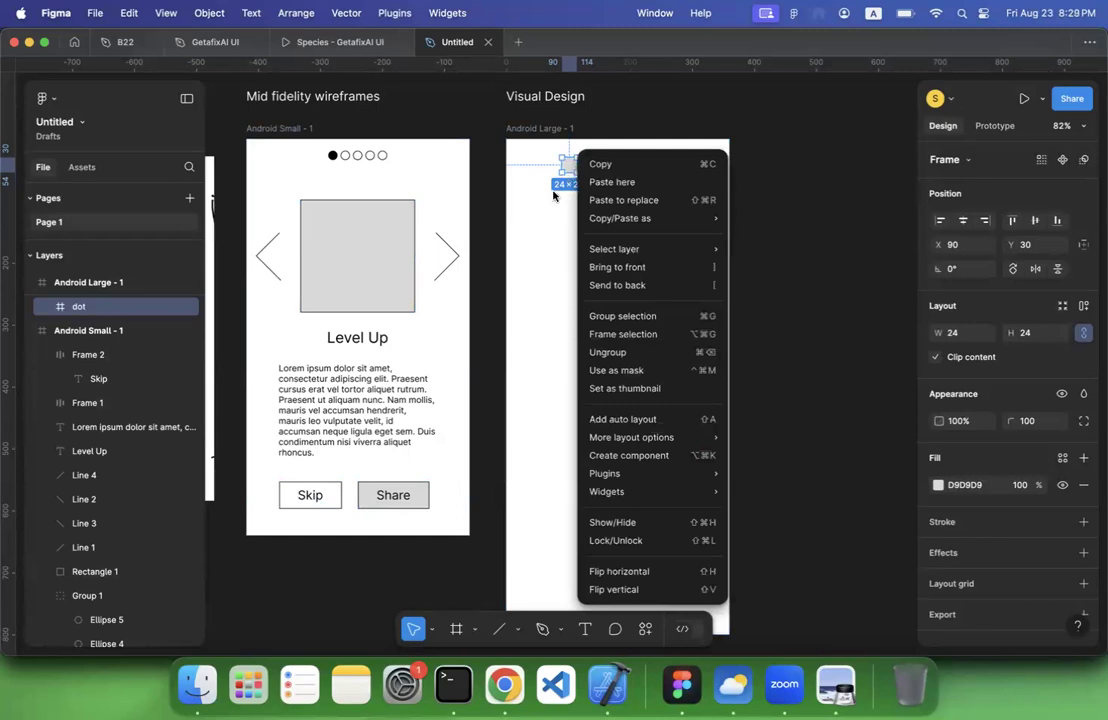
{"action": "left_click", "coordinate": [539, 221]}
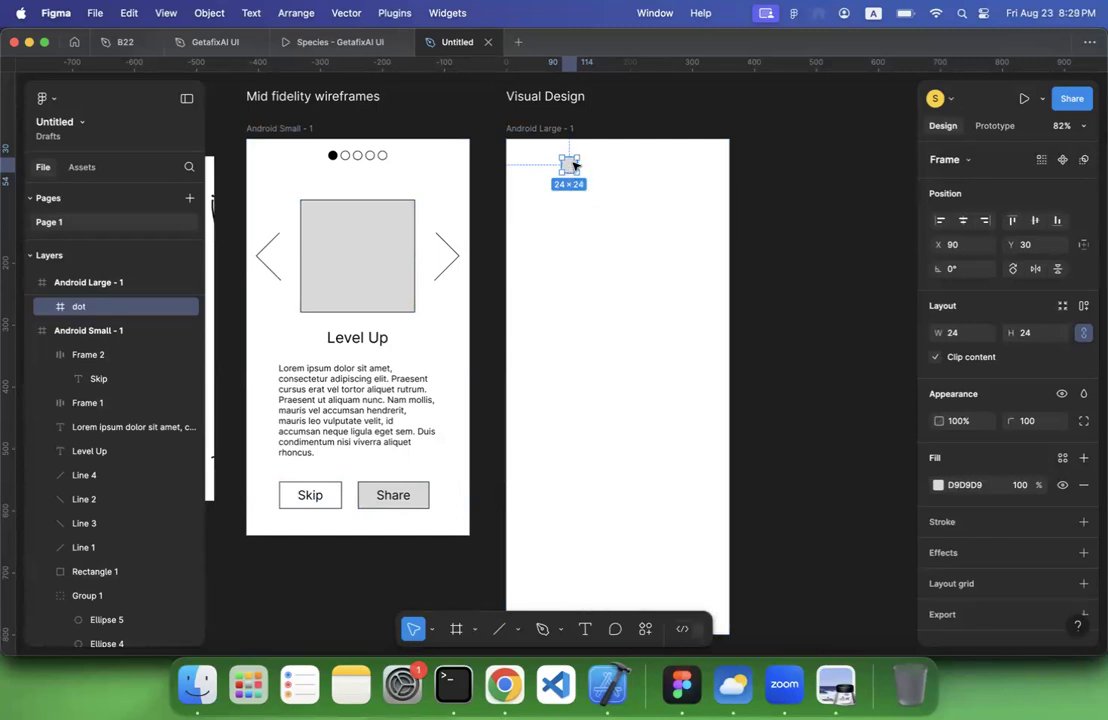
Duplicate the dot four times in place to get five stacked dots
{"action": "right_click", "coordinate": [574, 165]}
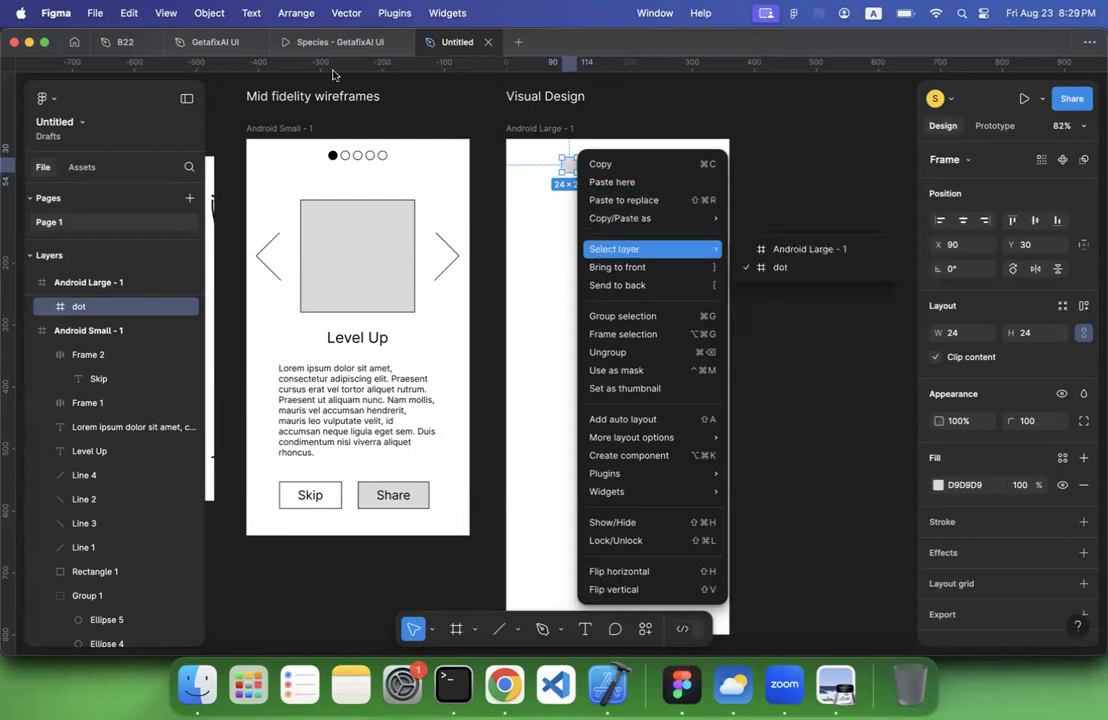
{"action": "left_click", "coordinate": [124, 13]}
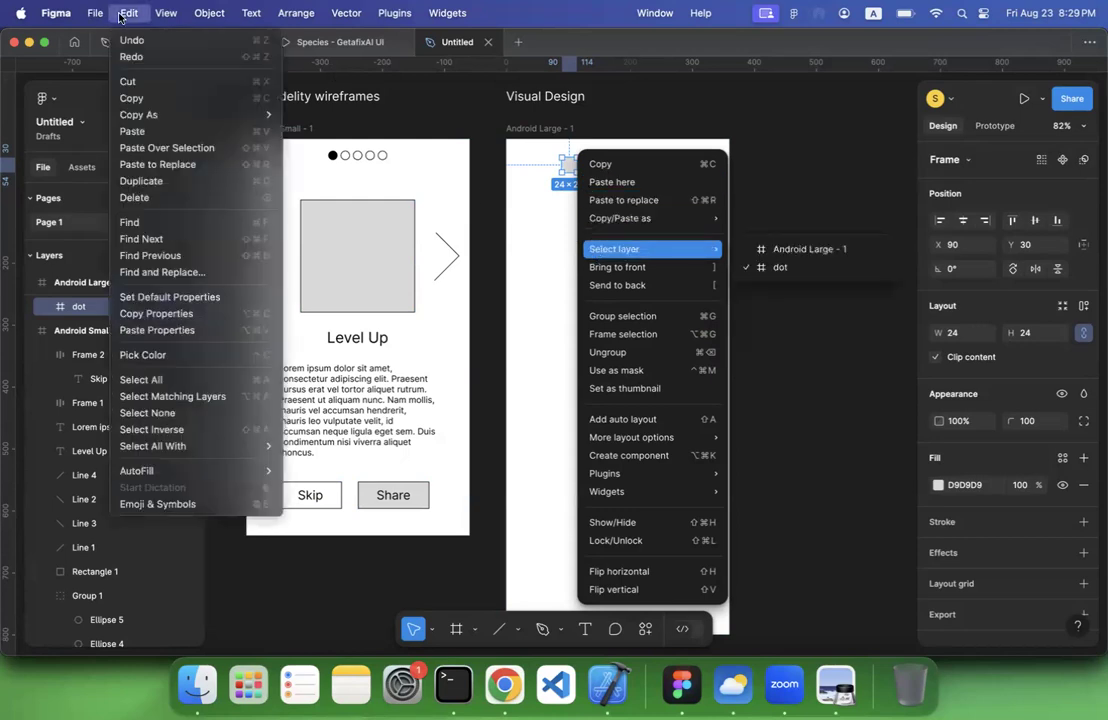
{"action": "left_click", "coordinate": [150, 185]}
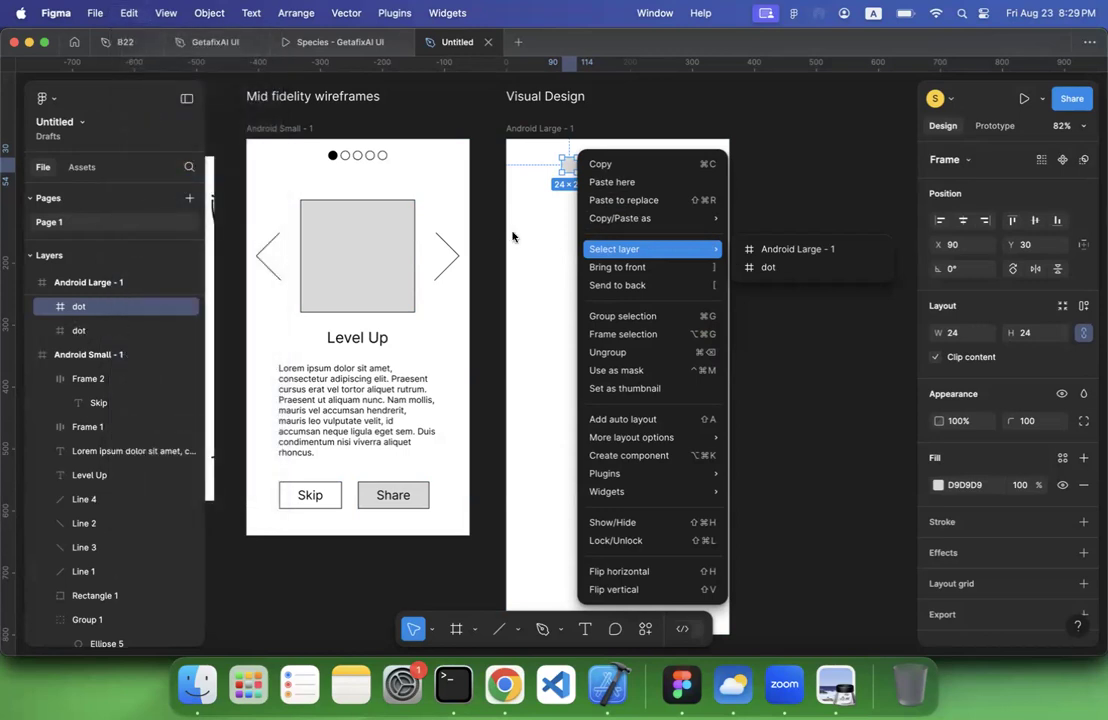
{"action": "left_click", "coordinate": [567, 172]}
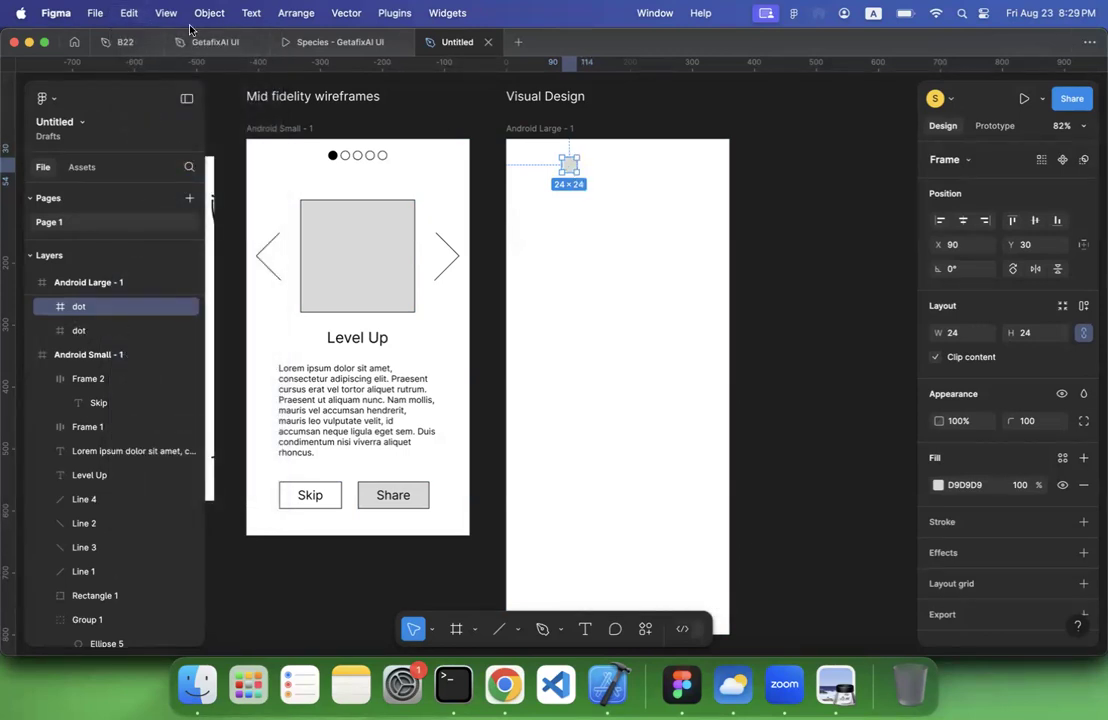
{"action": "left_click", "coordinate": [129, 13]}
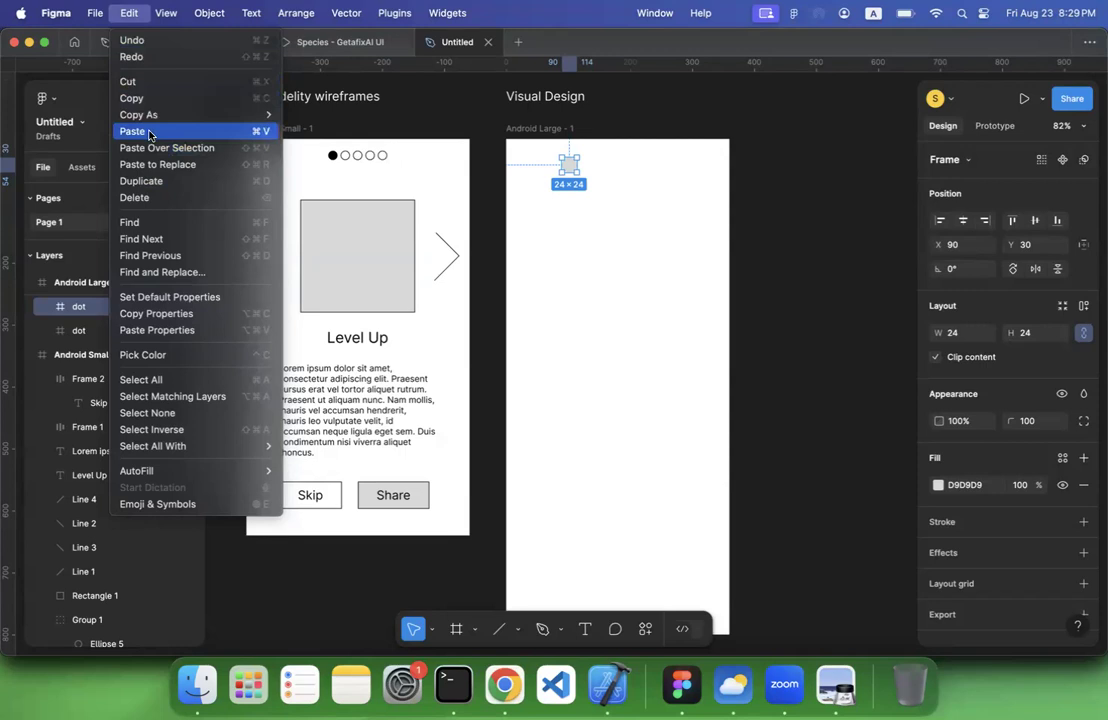
{"action": "left_click", "coordinate": [151, 183]}
{"action": "left_click", "coordinate": [126, 13]}
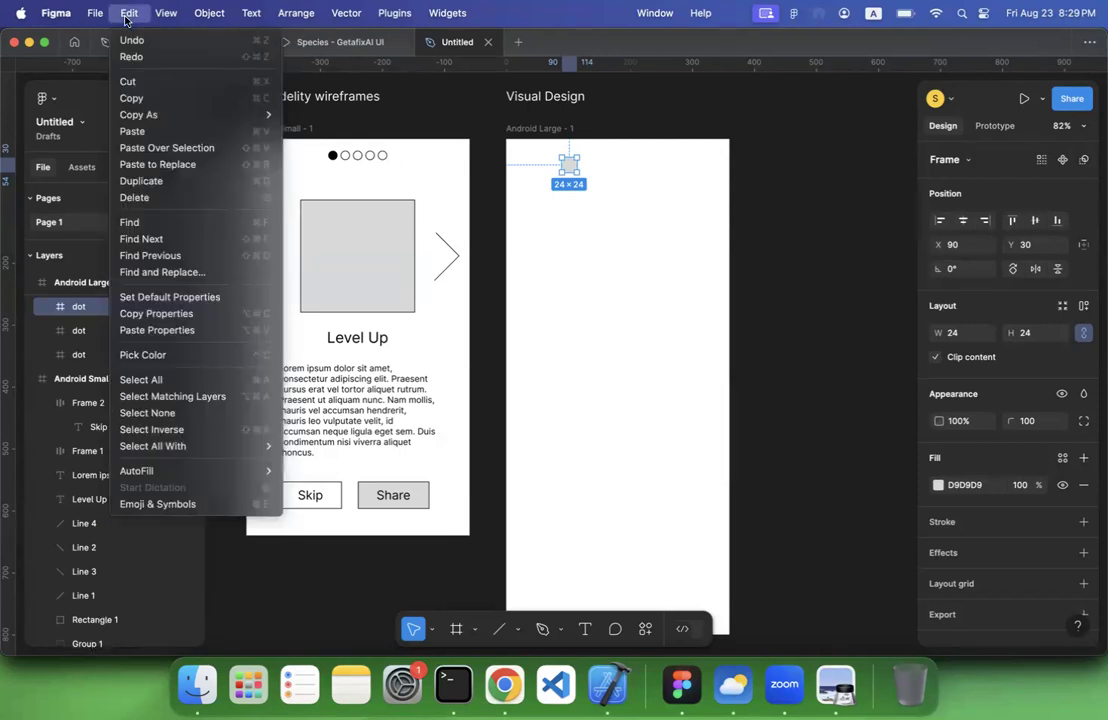
{"action": "left_click", "coordinate": [141, 181]}
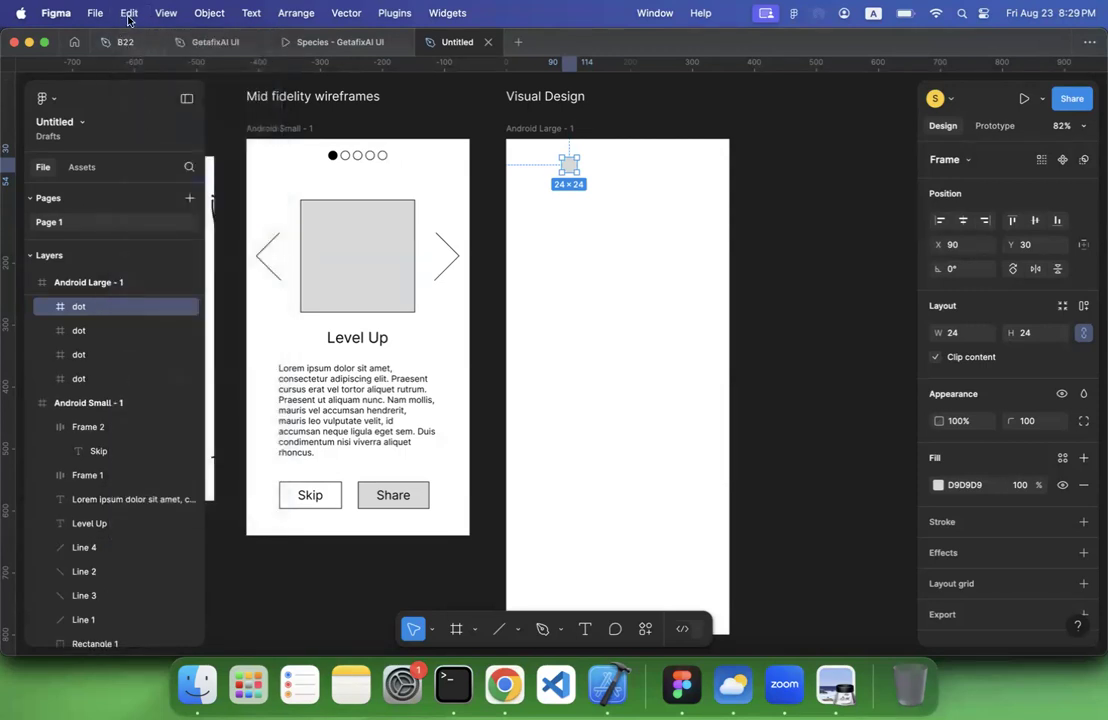
{"action": "left_click", "coordinate": [127, 13]}
{"action": "left_click", "coordinate": [145, 180]}
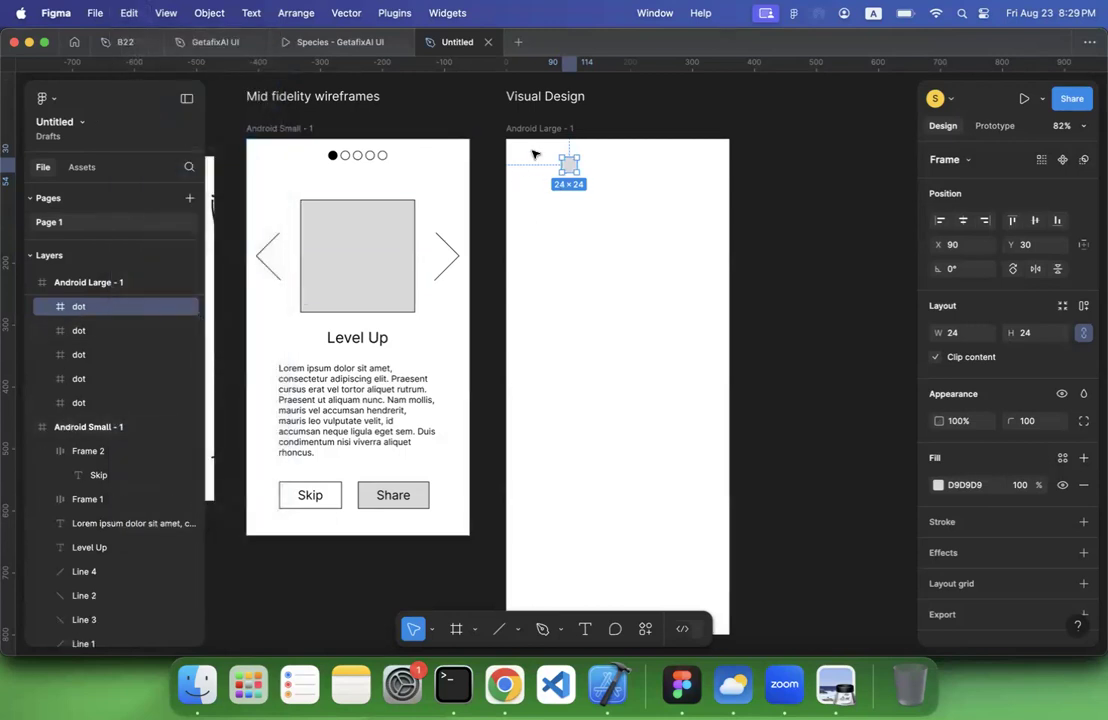
Wrap the five stacked dots in a new frame named "dot_navigation" and expand it in the layer list
{"action": "left_click", "coordinate": [546, 153]}
{"action": "left_click_drag", "start_coordinate": [584, 181], "coordinate": [599, 199]}
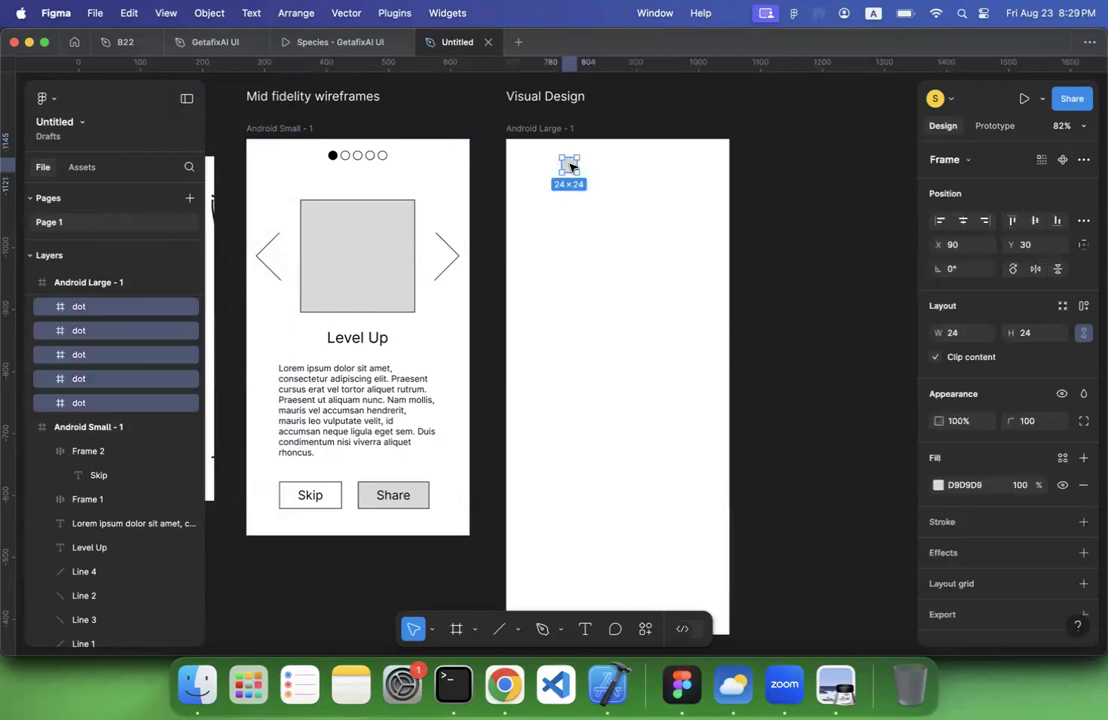
{"action": "right_click", "coordinate": [571, 166]}
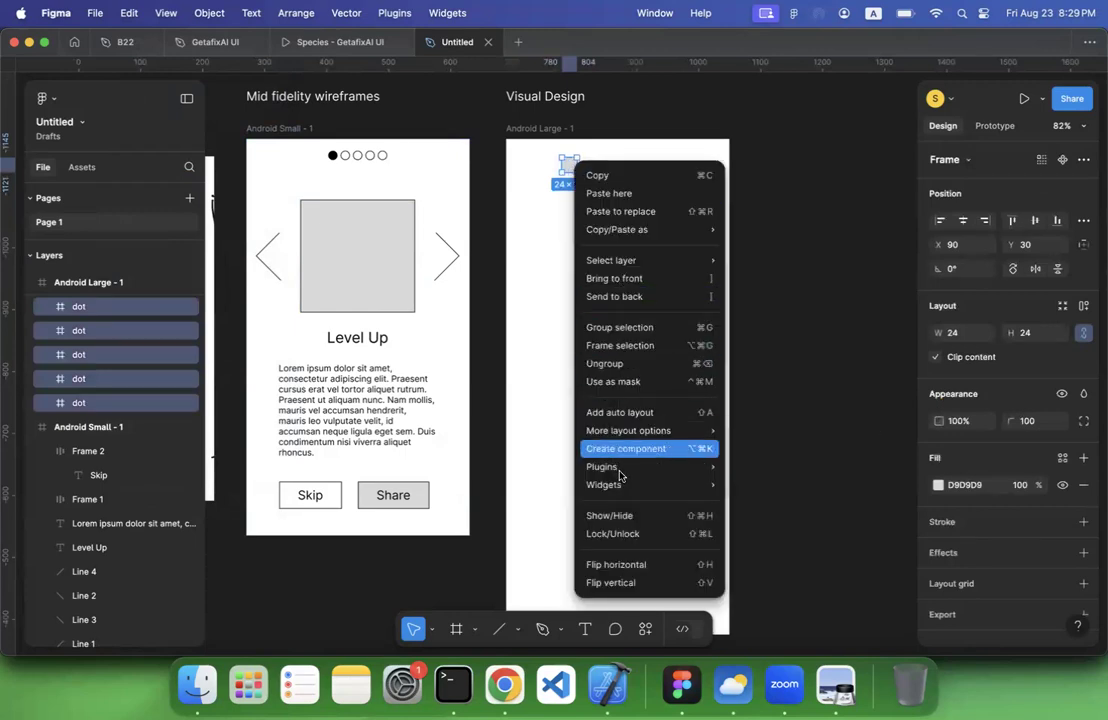
{"action": "left_click", "coordinate": [620, 345]}
{"action": "double_click", "coordinate": [82, 306]}
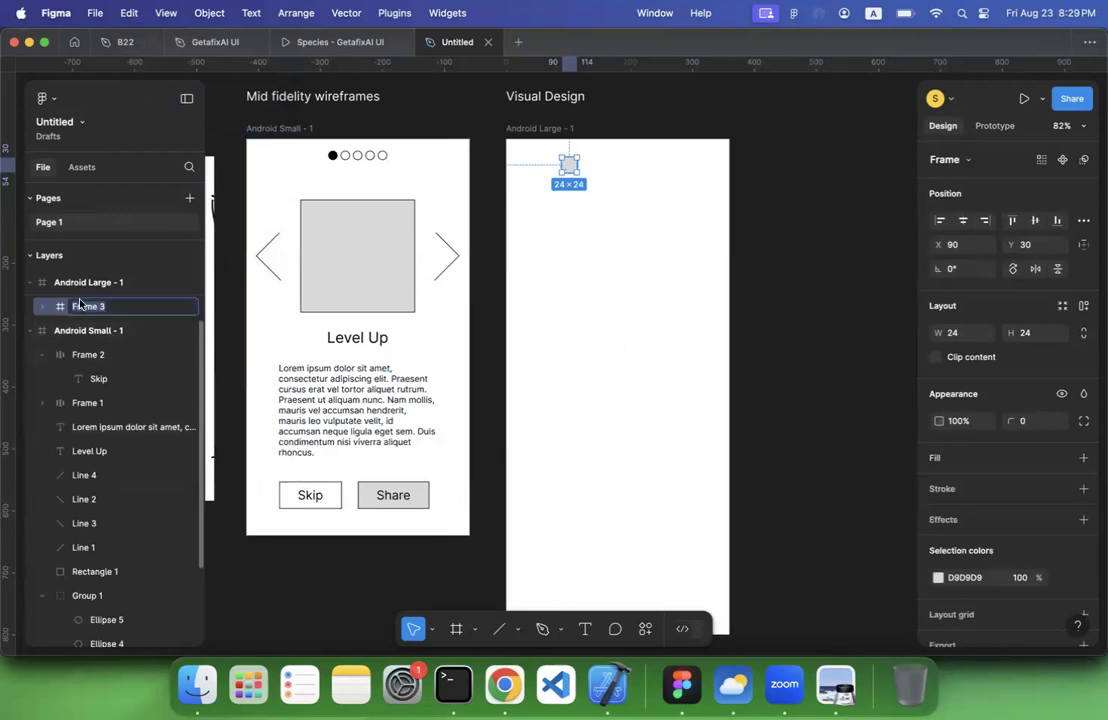
{"action": "type", "text": "dd"}
{"action": "key", "text": "Return"}
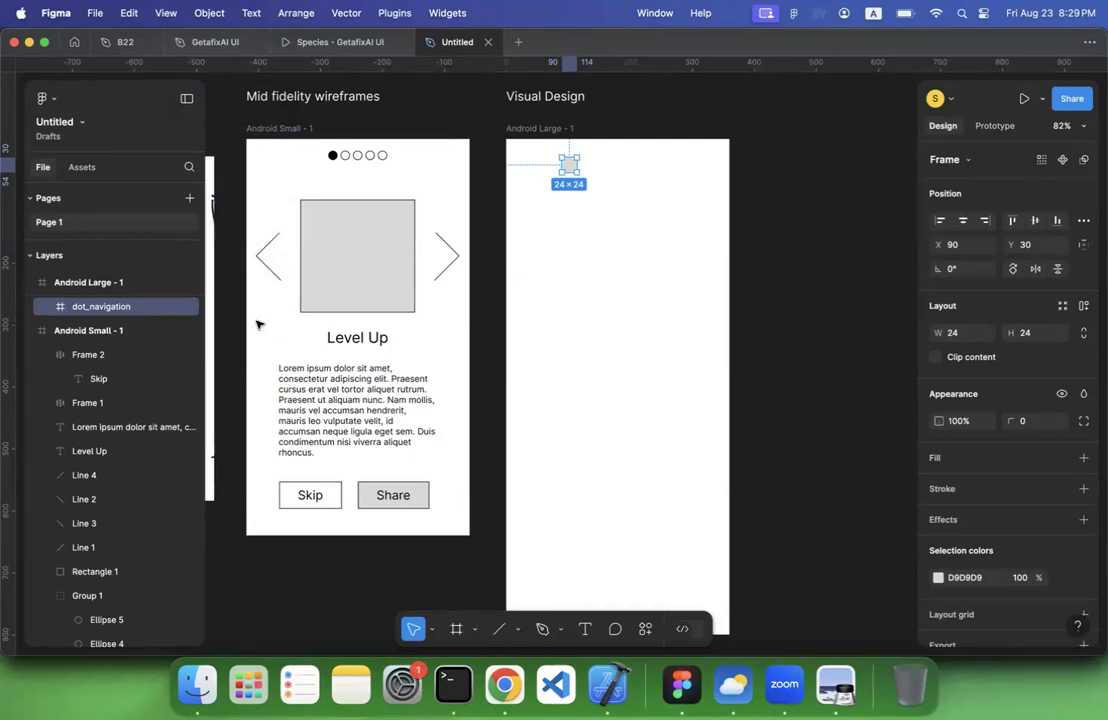
{"action": "left_click", "coordinate": [42, 306]}
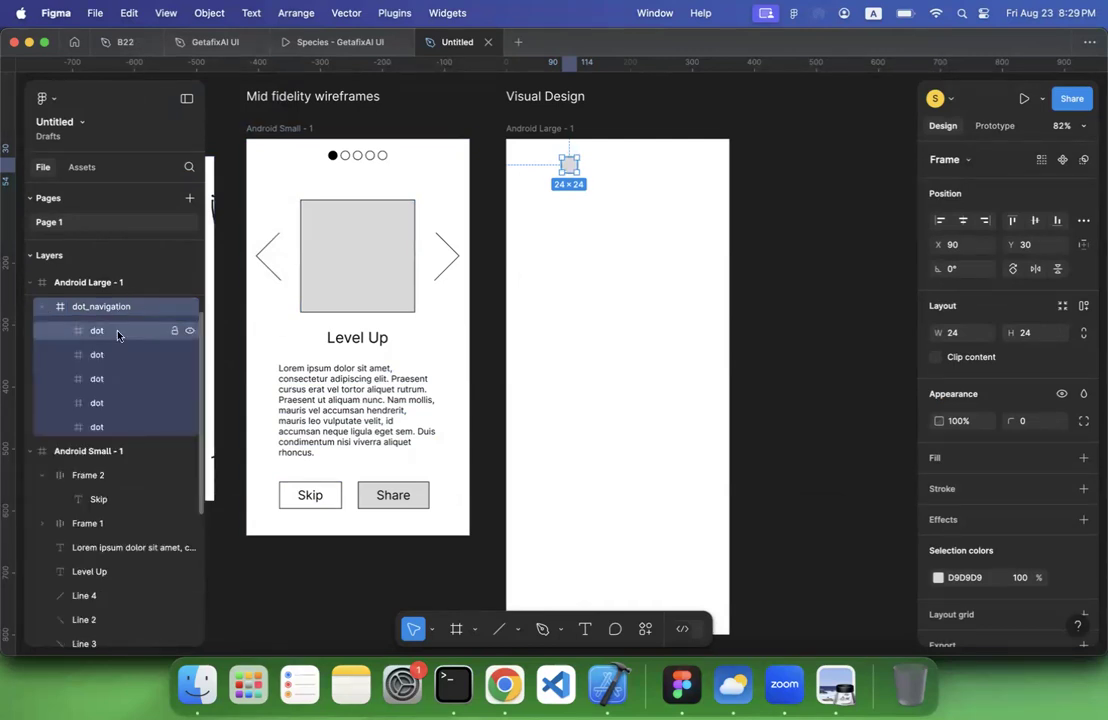
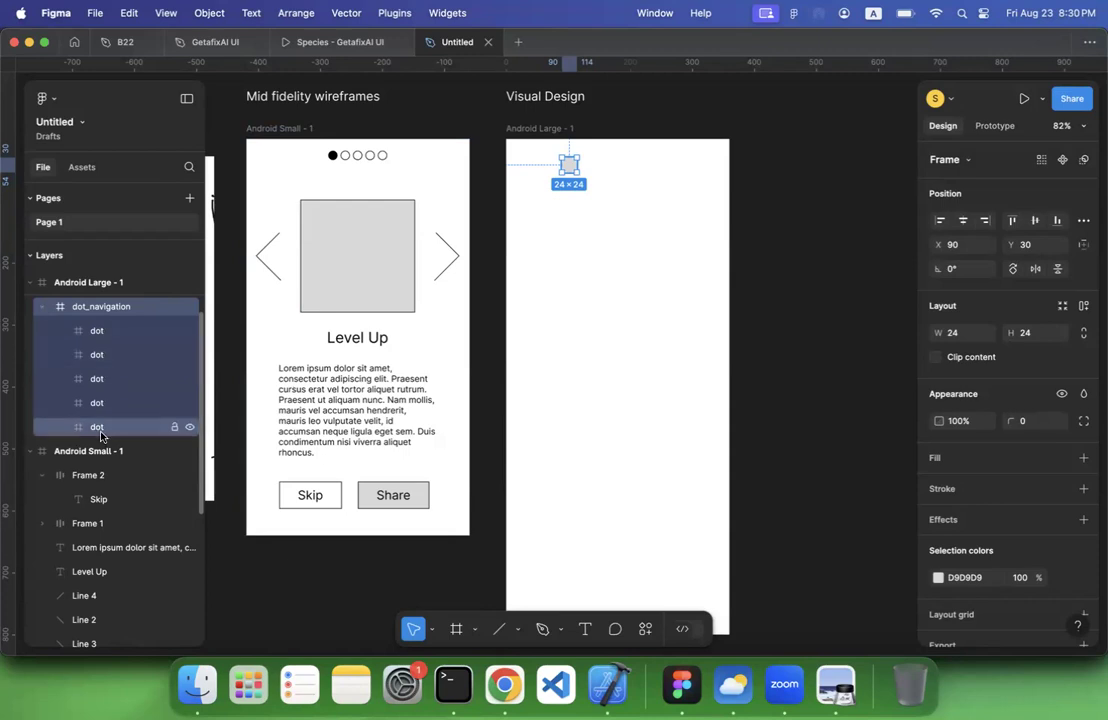
{"action": "scroll", "coordinate": [97, 420], "scroll_direction": "down", "scroll_amount": 5}
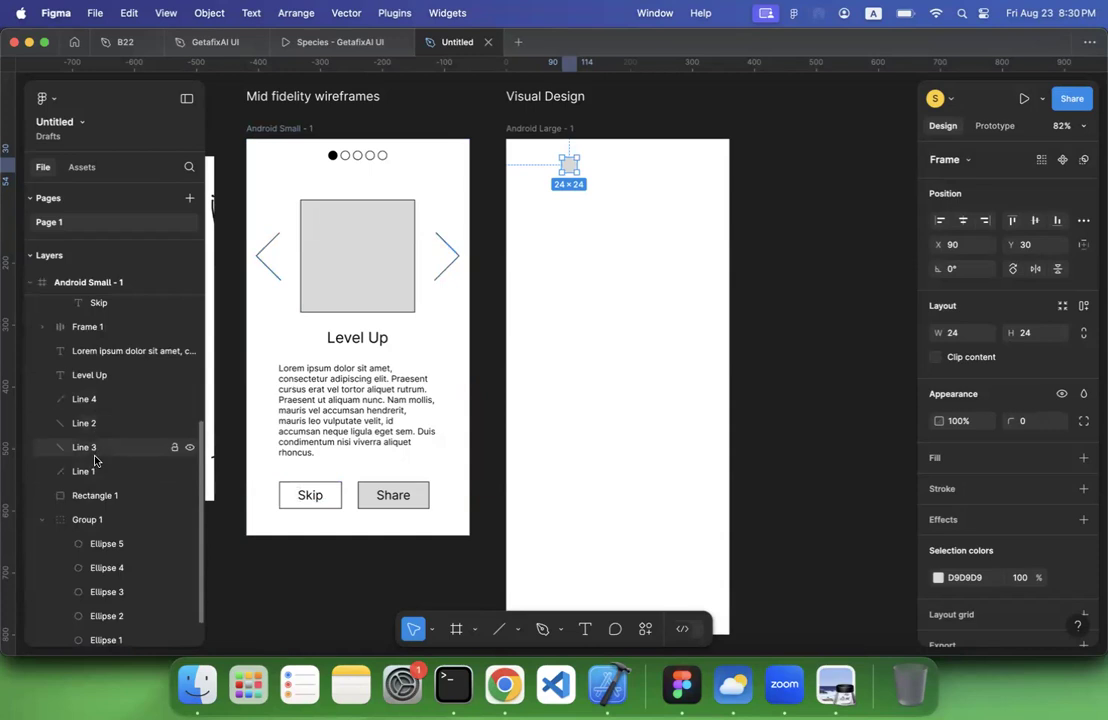
{"action": "scroll", "coordinate": [97, 490], "scroll_direction": "down", "scroll_amount": 2}
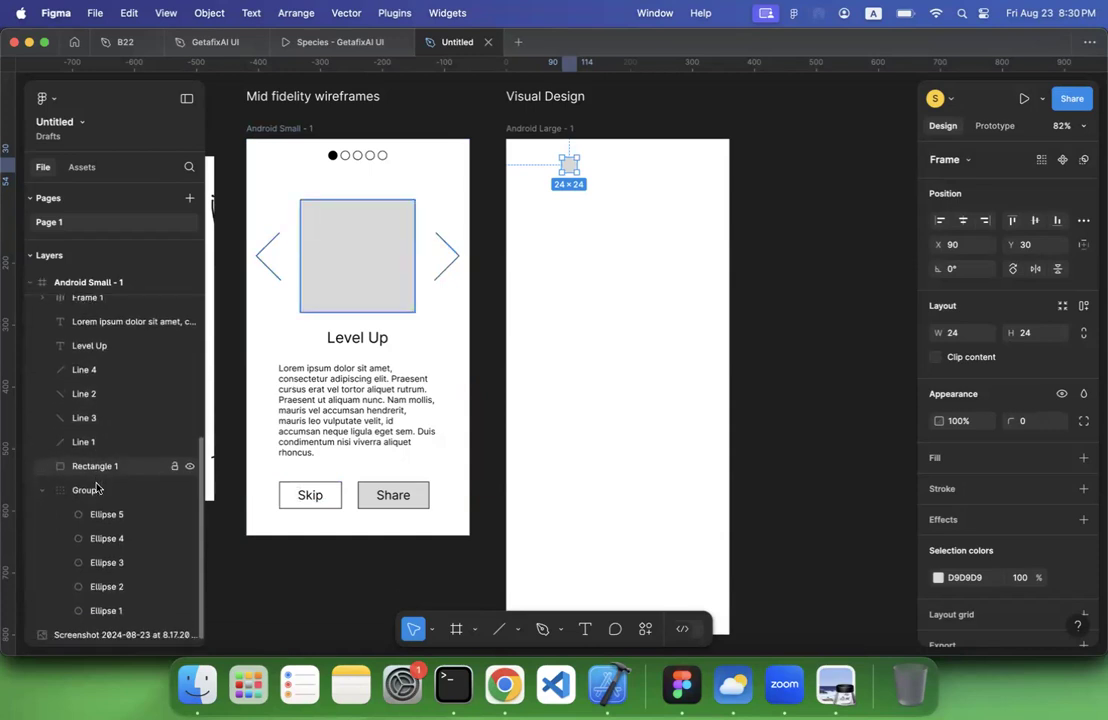
{"action": "scroll", "coordinate": [97, 488], "scroll_direction": "up", "scroll_amount": 10}
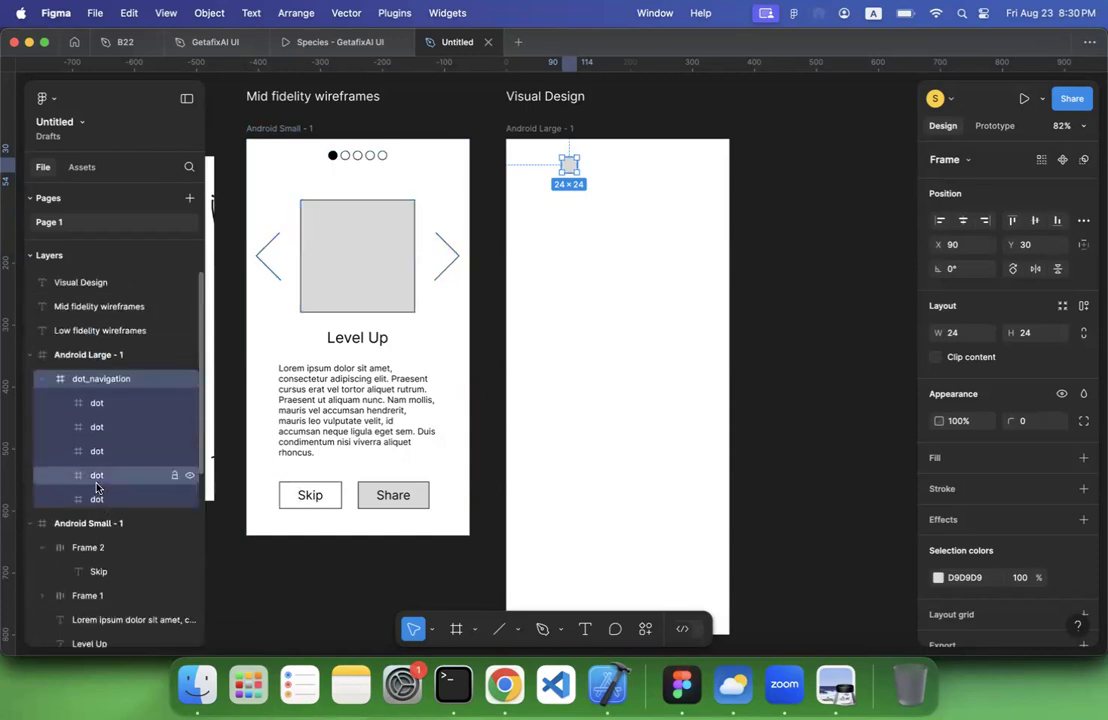
{"action": "left_click", "coordinate": [524, 215]}
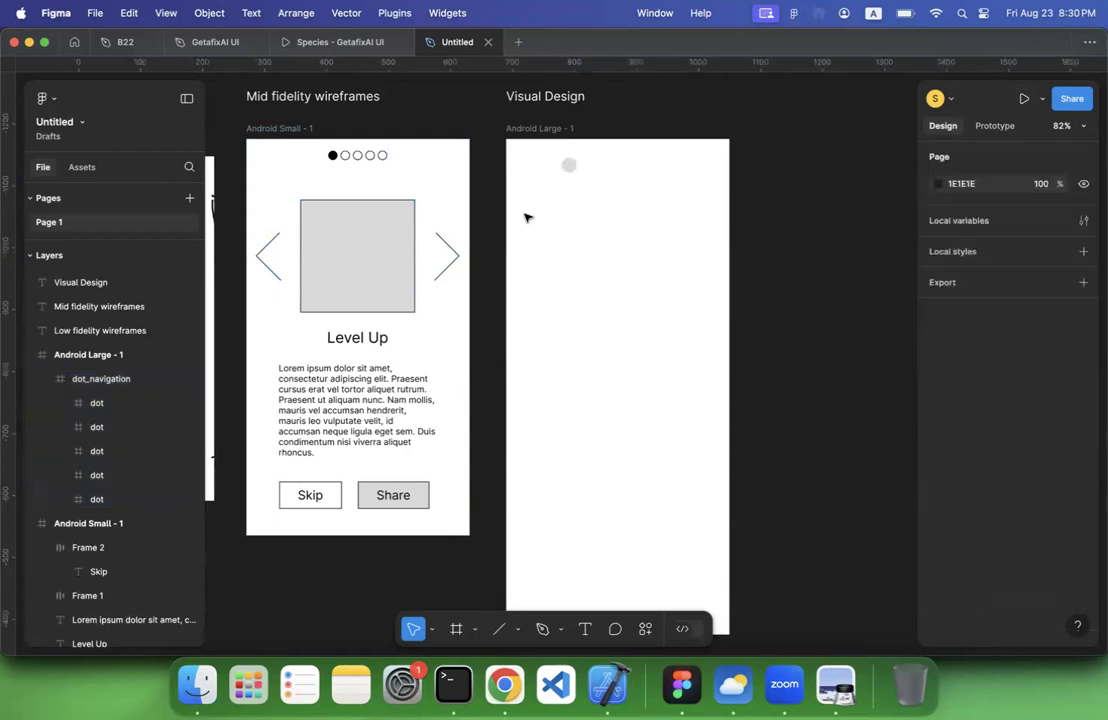
Try to give the dot_navigation frame a horizontal auto layout and widen it to about 221 px, and undo both changes
{"action": "left_click", "coordinate": [141, 378]}
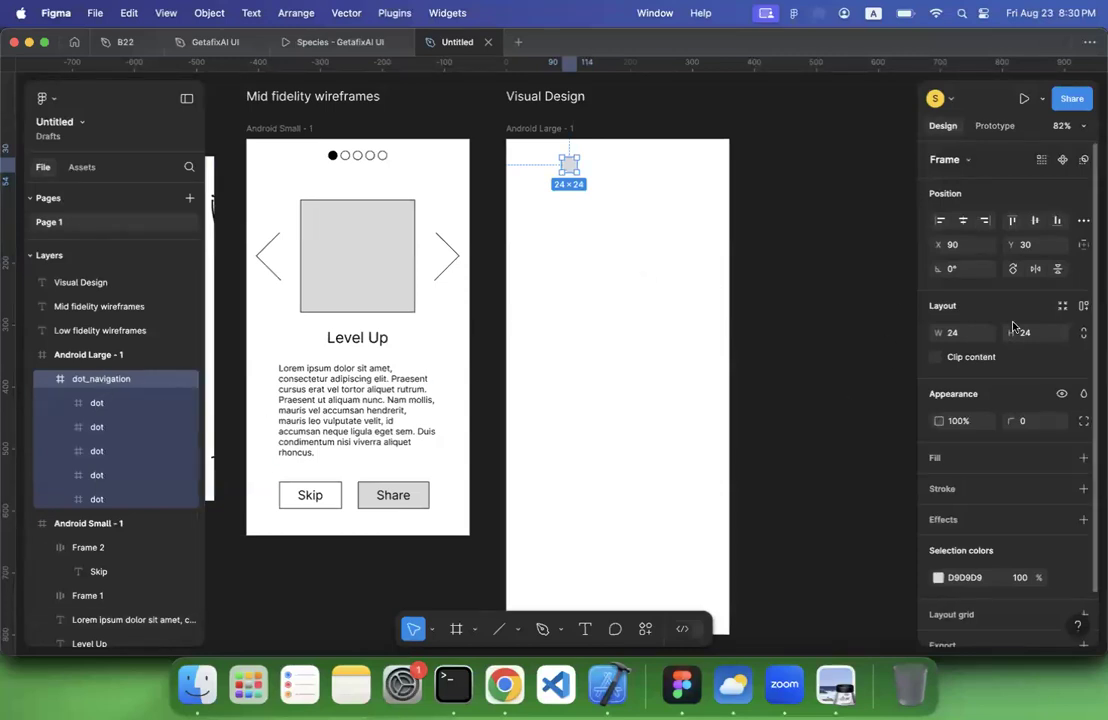
{"action": "left_click", "coordinate": [1083, 308]}
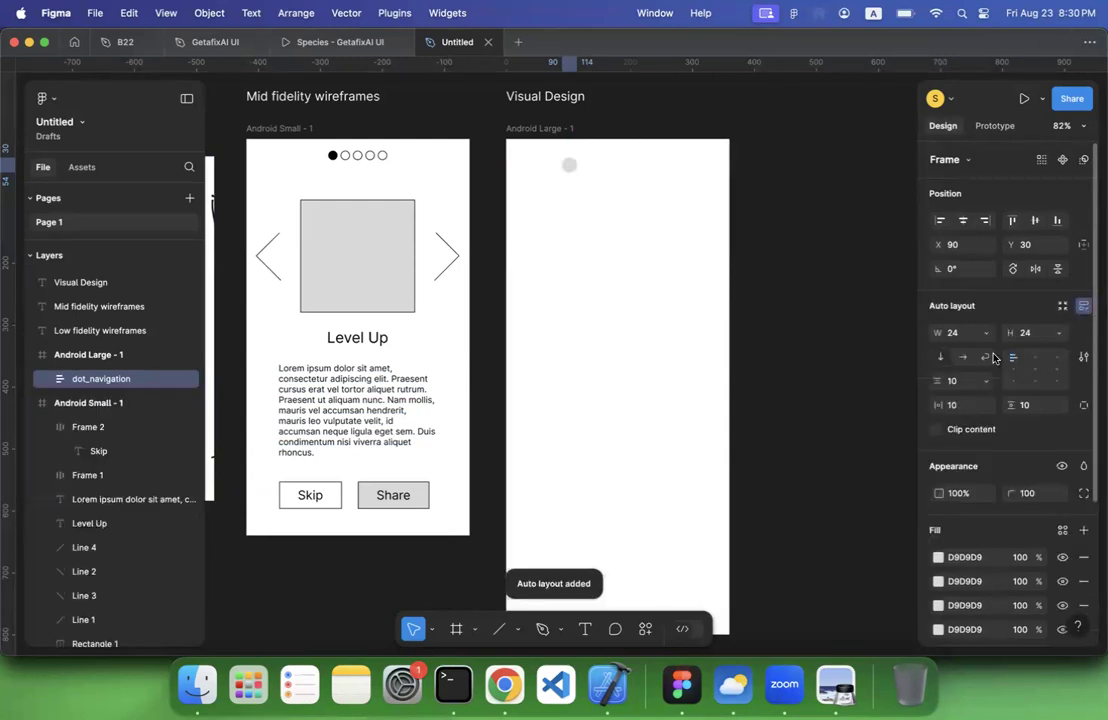
{"action": "left_click", "coordinate": [962, 358]}
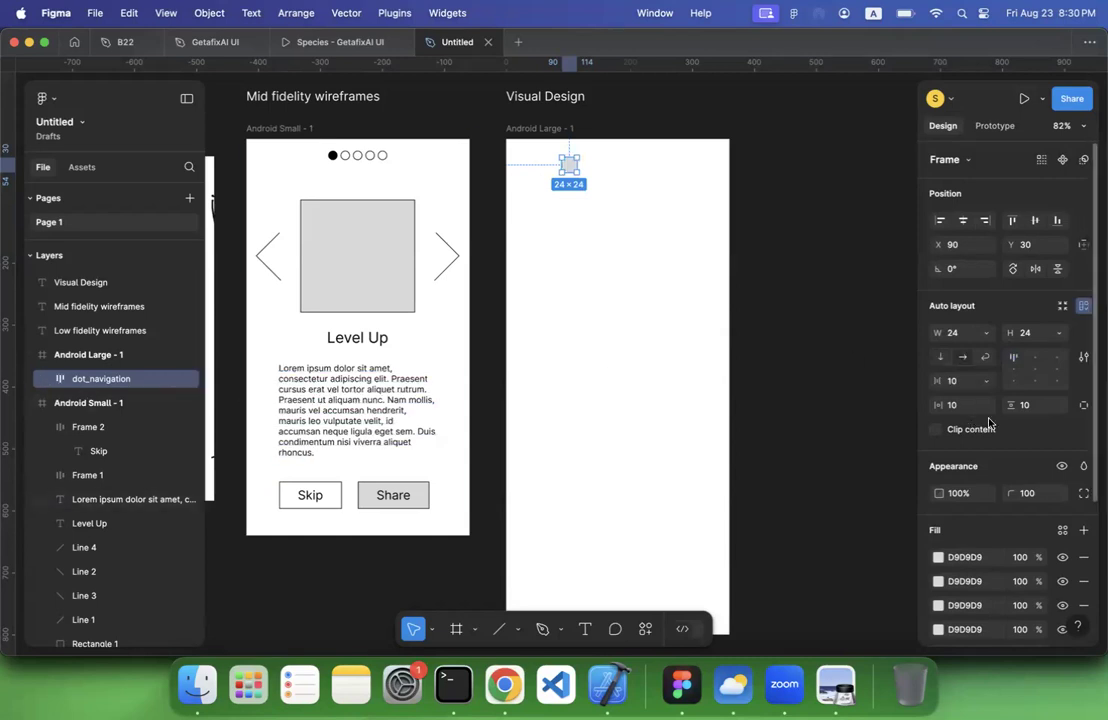
{"action": "left_click_drag", "start_coordinate": [578, 165], "coordinate": [700, 172]}
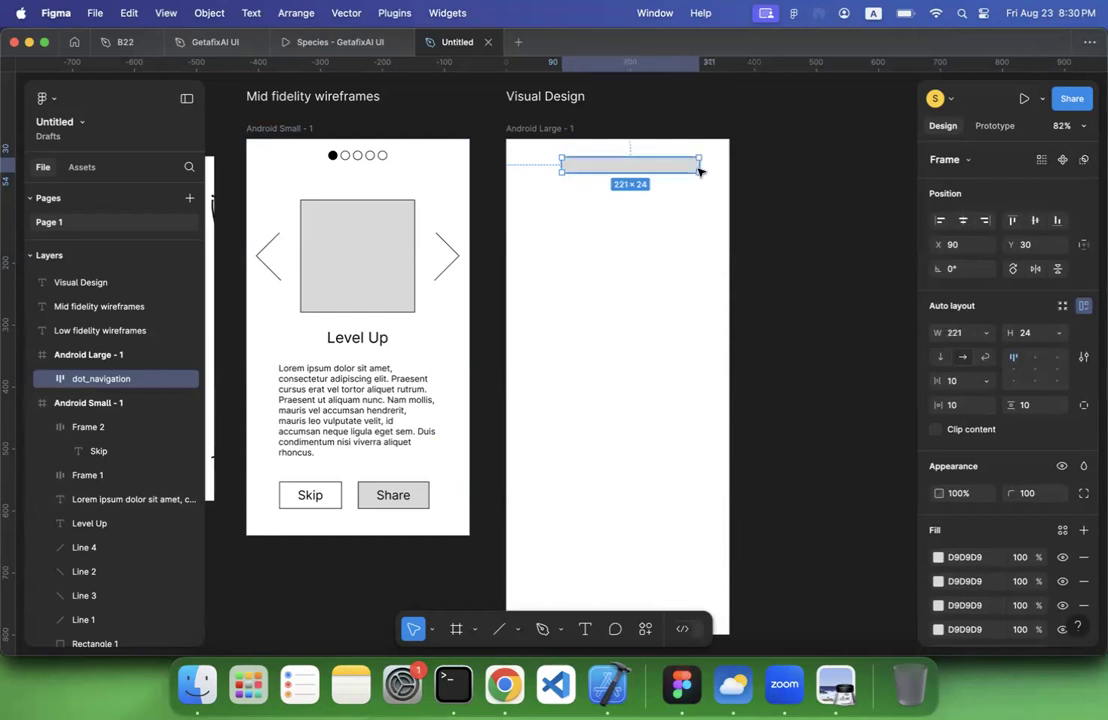
{"action": "key", "text": "super+z"}
{"action": "key", "text": "super+z"}
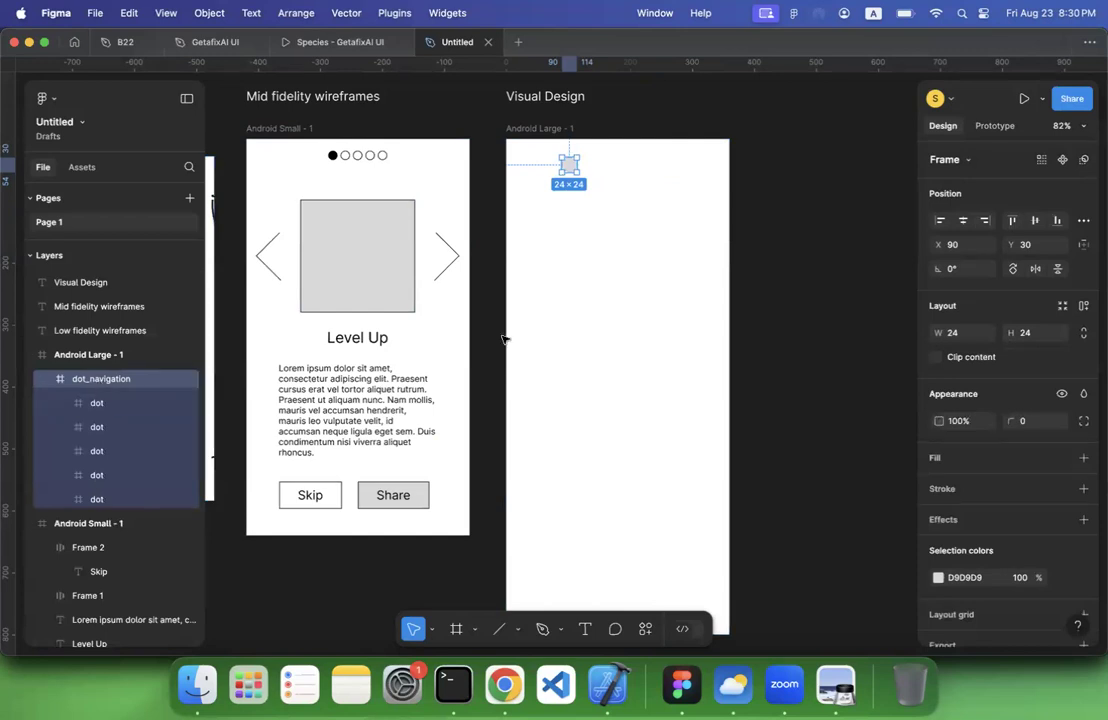
Try to distribute the horizontal spacing of the stacked dots with the dot_navigation frame selected
{"action": "left_click", "coordinate": [96, 405]}
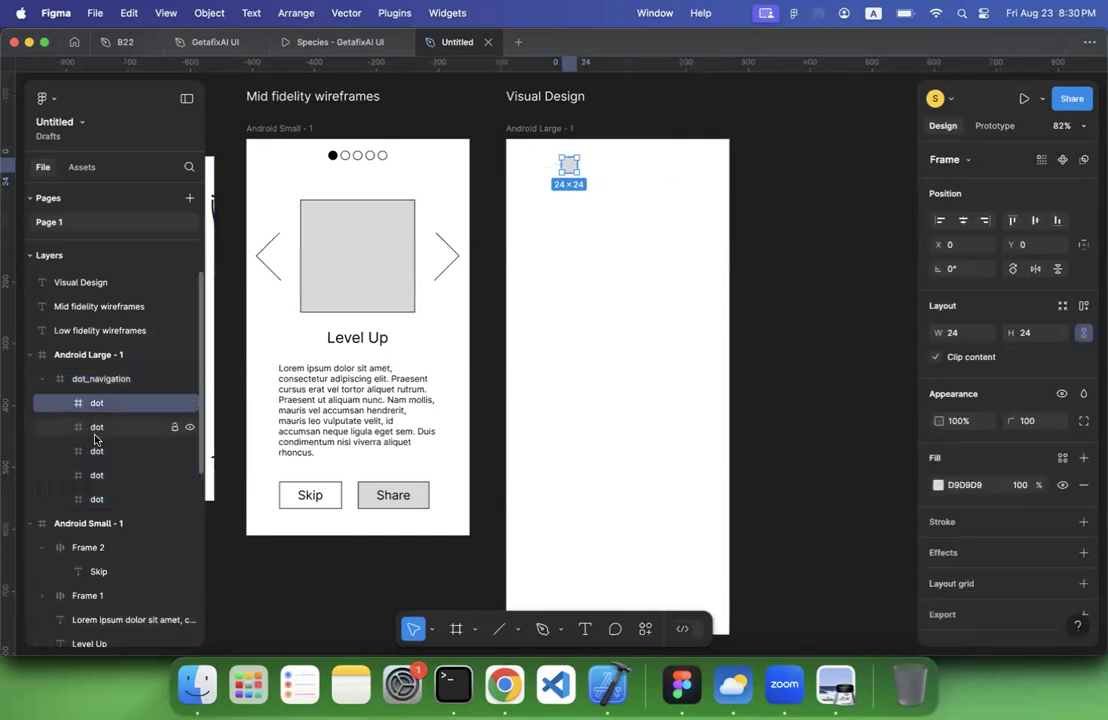
{"action": "left_click", "coordinate": [99, 497]}
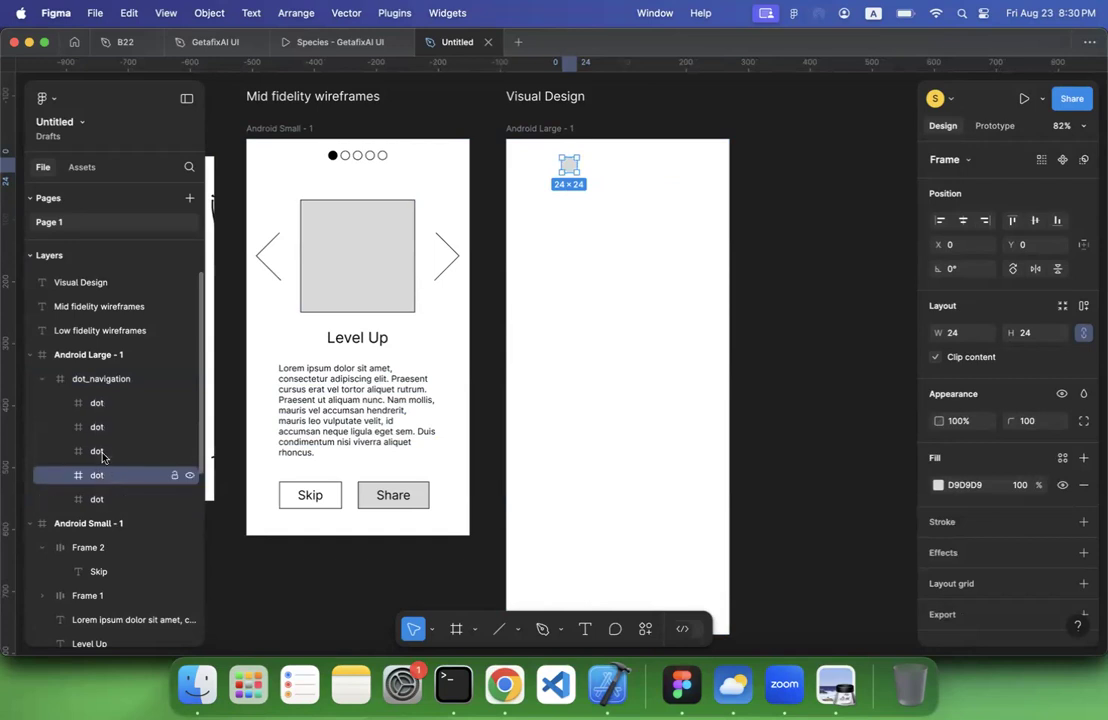
{"action": "left_click", "coordinate": [102, 452]}
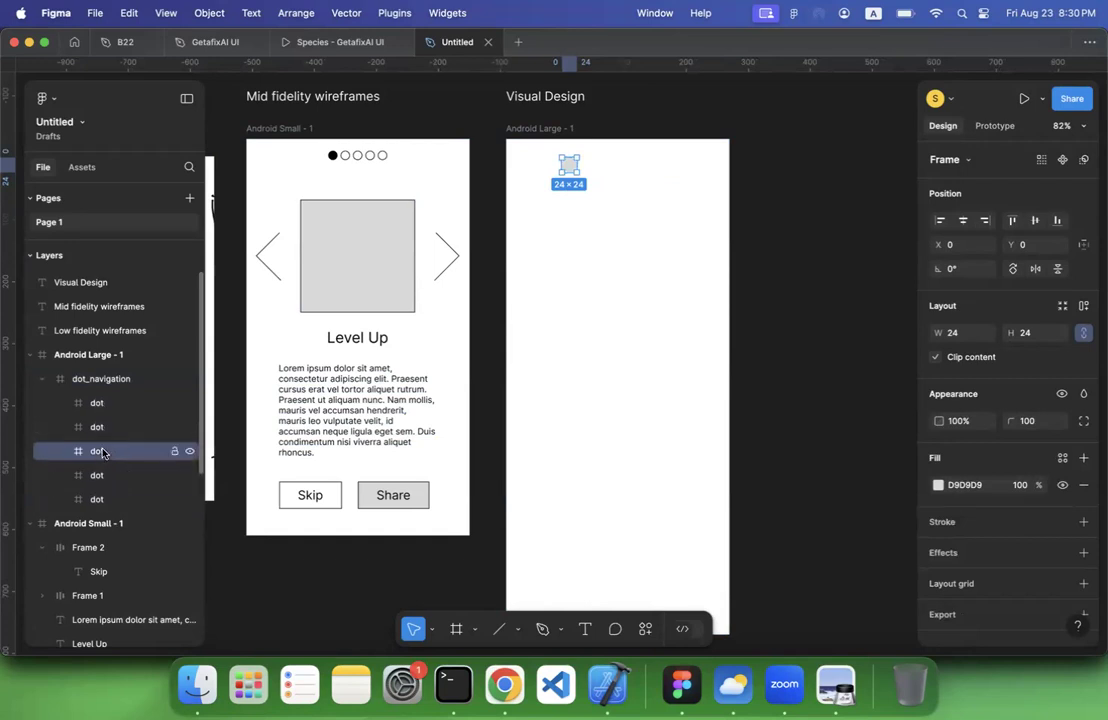
{"action": "left_click", "coordinate": [116, 378]}
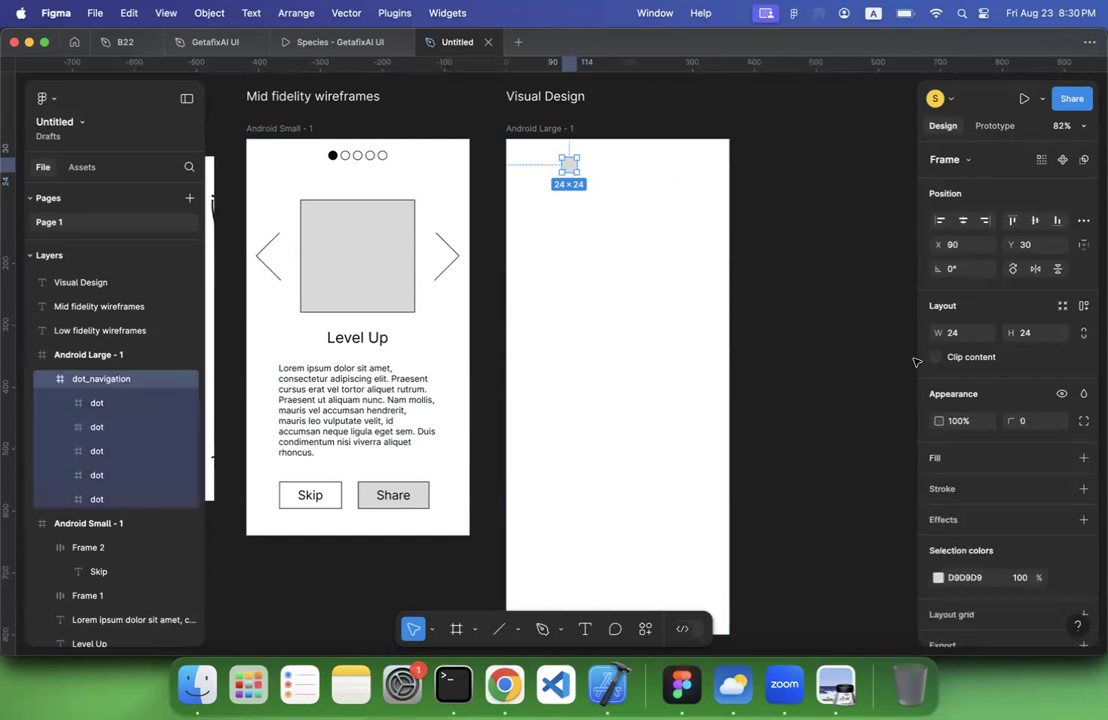
{"action": "scroll", "coordinate": [915, 361], "scroll_direction": "up", "scroll_amount": 5}
{"action": "scroll", "coordinate": [915, 361], "scroll_direction": "down", "scroll_amount": 8}
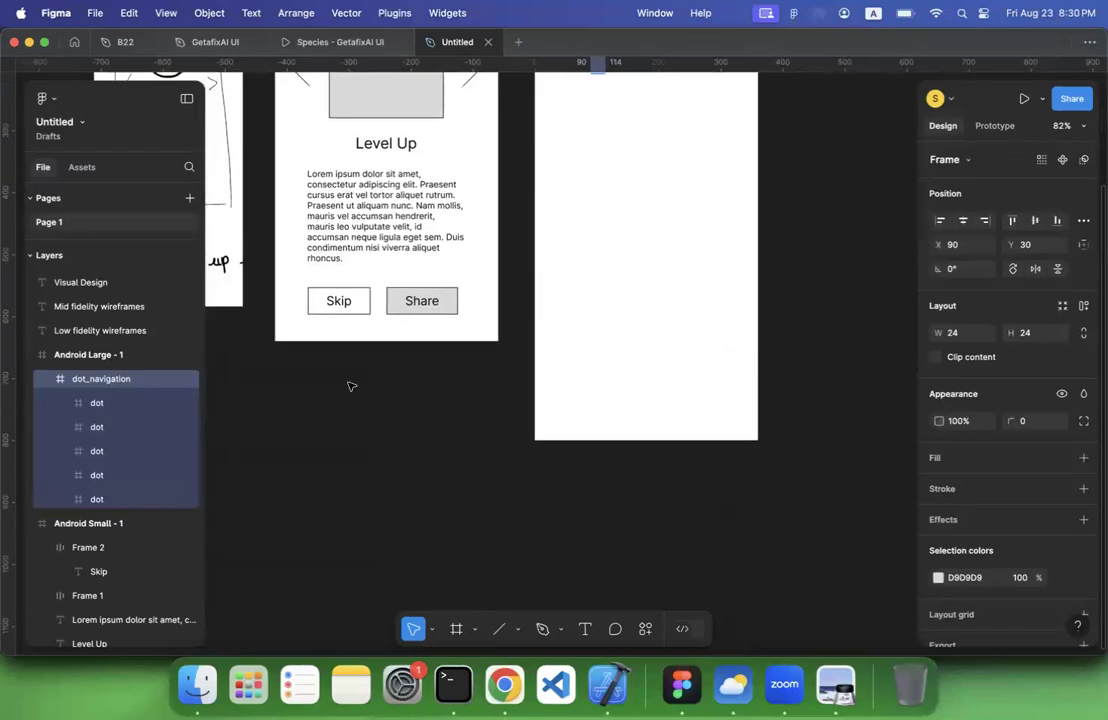
{"action": "scroll", "coordinate": [688, 340], "scroll_direction": "up", "scroll_amount": 4}
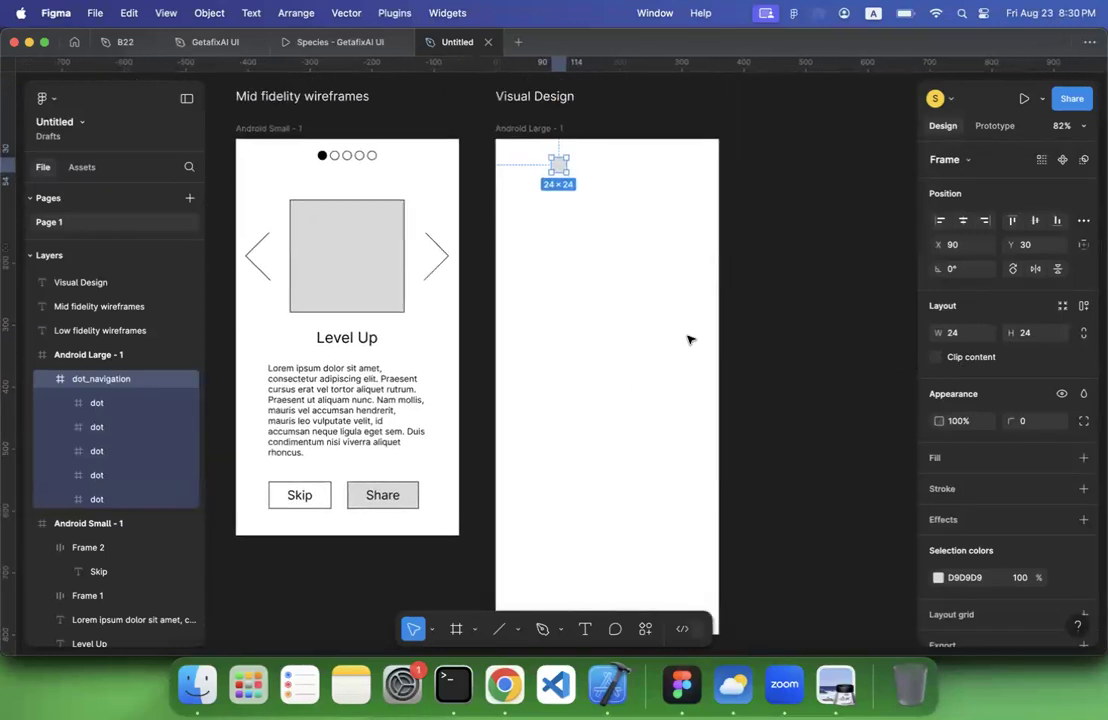
{"action": "scroll", "coordinate": [688, 340], "scroll_direction": "up", "scroll_amount": 1}
{"action": "scroll", "coordinate": [530, 268], "scroll_direction": "up", "scroll_amount": 5}
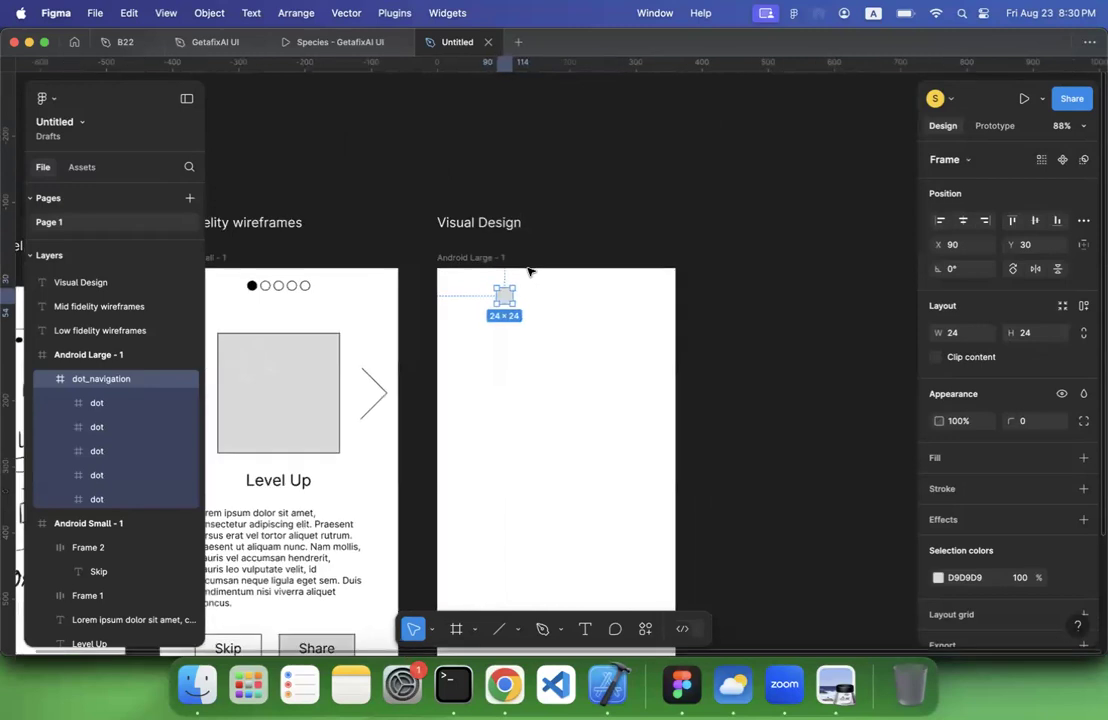
{"action": "left_click", "coordinate": [1084, 224]}
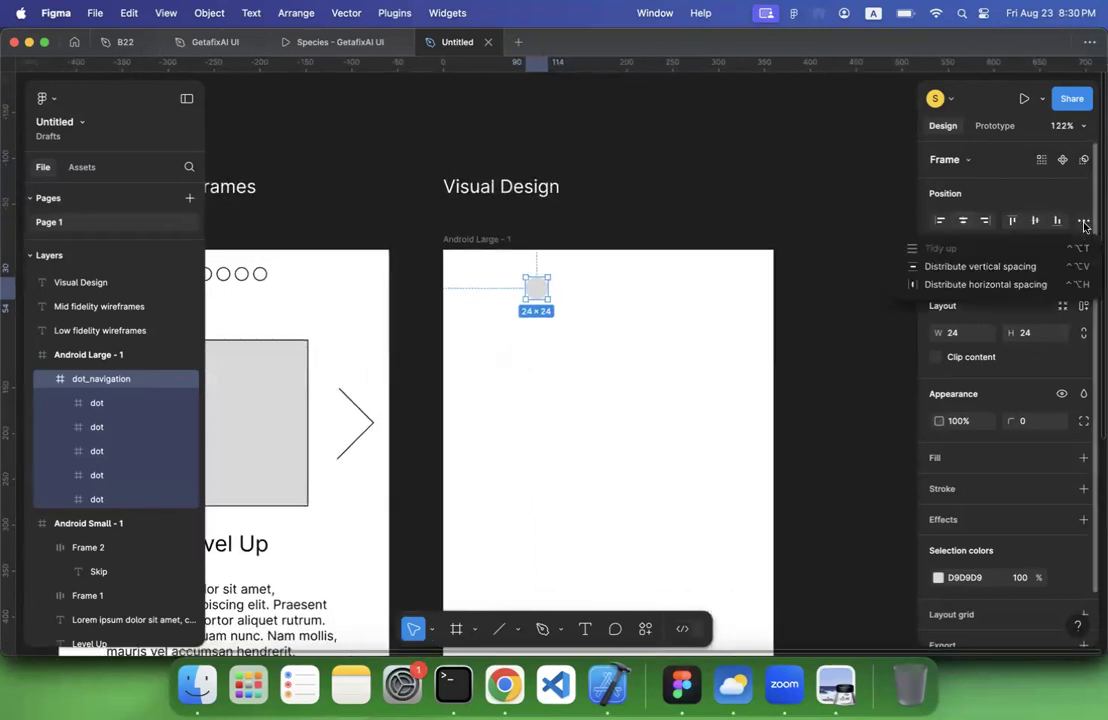
{"action": "left_click", "coordinate": [990, 284]}
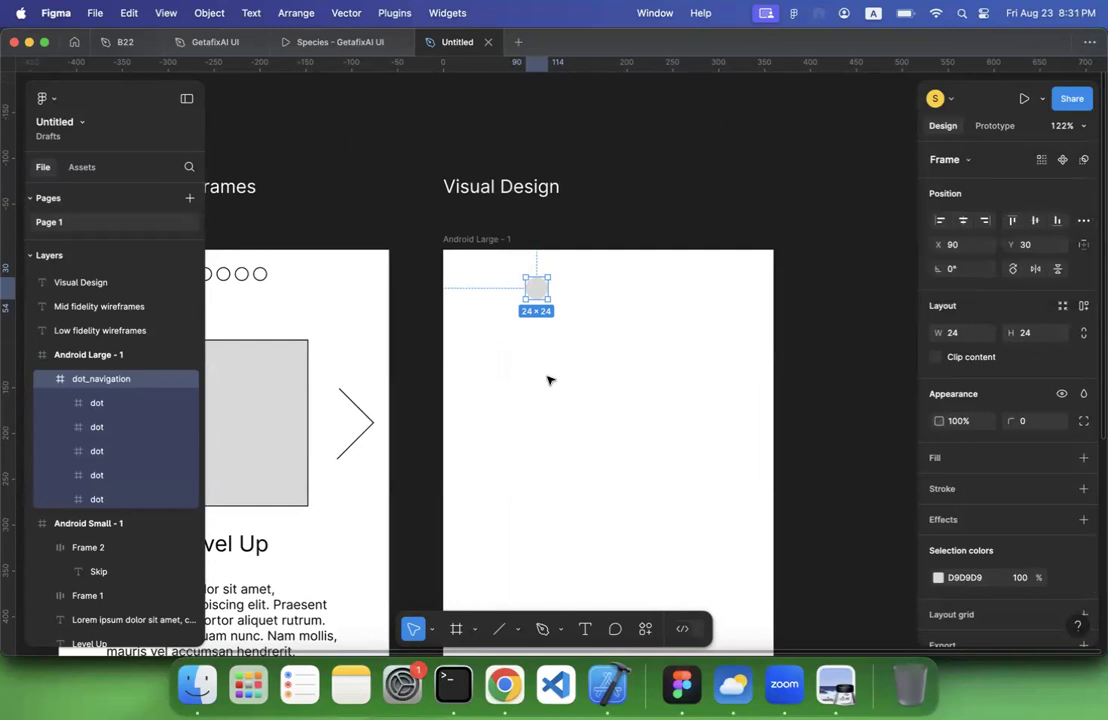
Select all the dots except the last one in dot_navigation and shift them right to X 30
{"action": "left_click", "coordinate": [108, 402]}
{"action": "left_click", "coordinate": [107, 497], "text": "shift"}
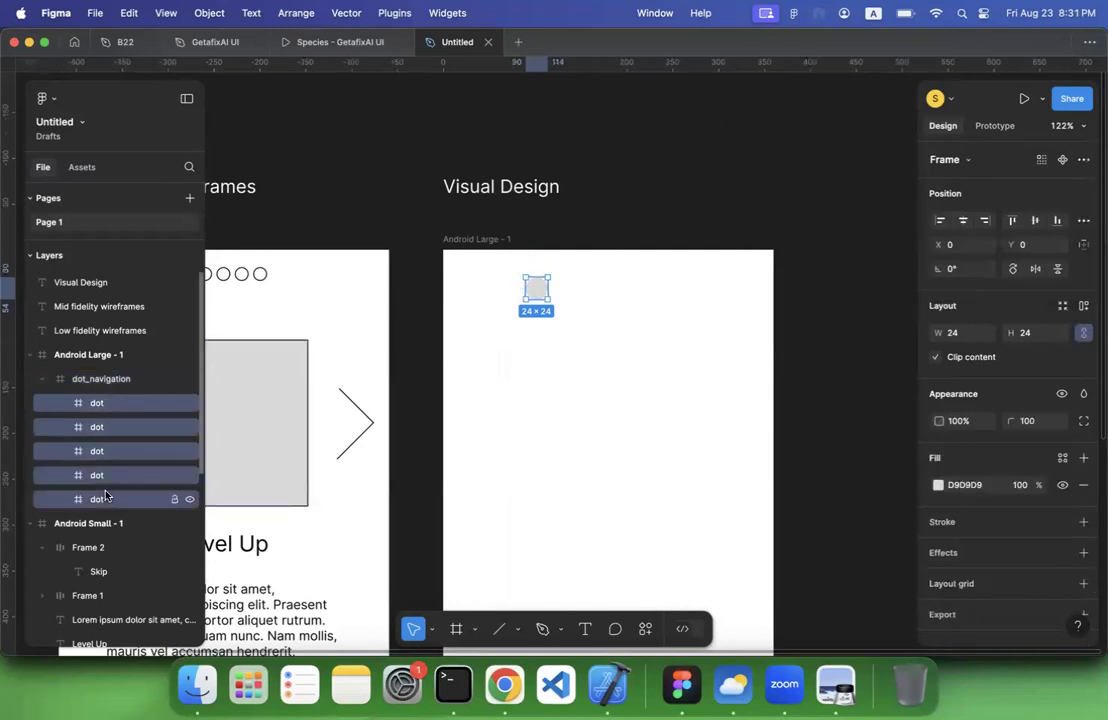
{"action": "left_click", "coordinate": [123, 428]}
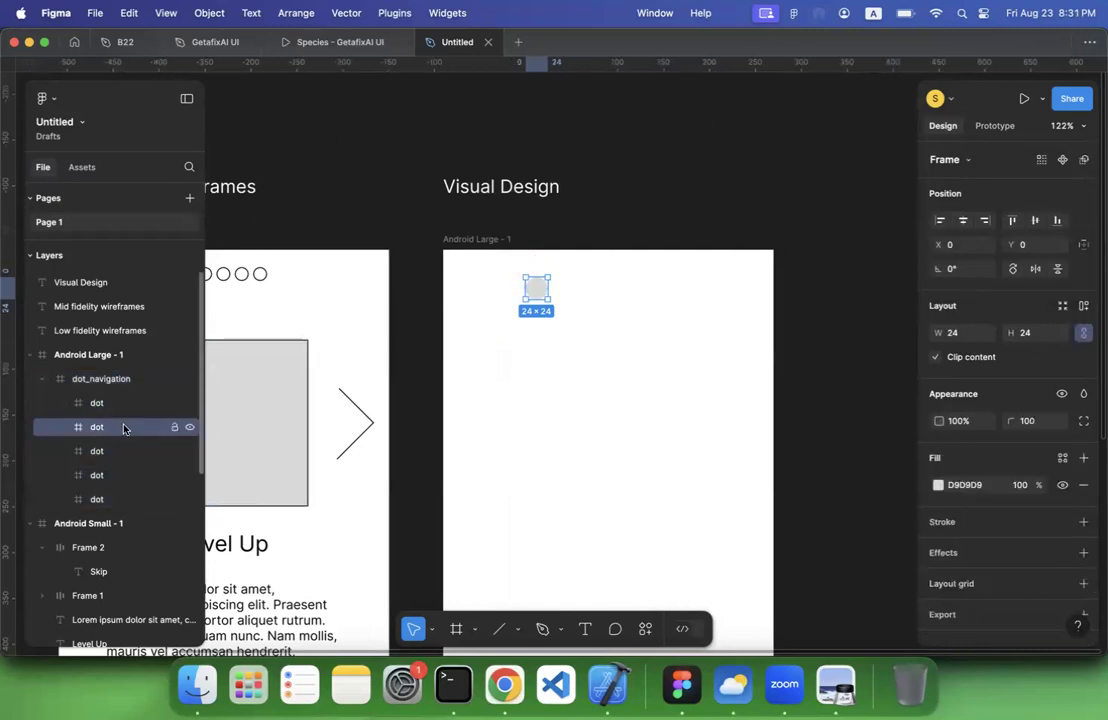
{"action": "left_click", "coordinate": [111, 482], "text": "shift"}
{"action": "left_click", "coordinate": [113, 500]}
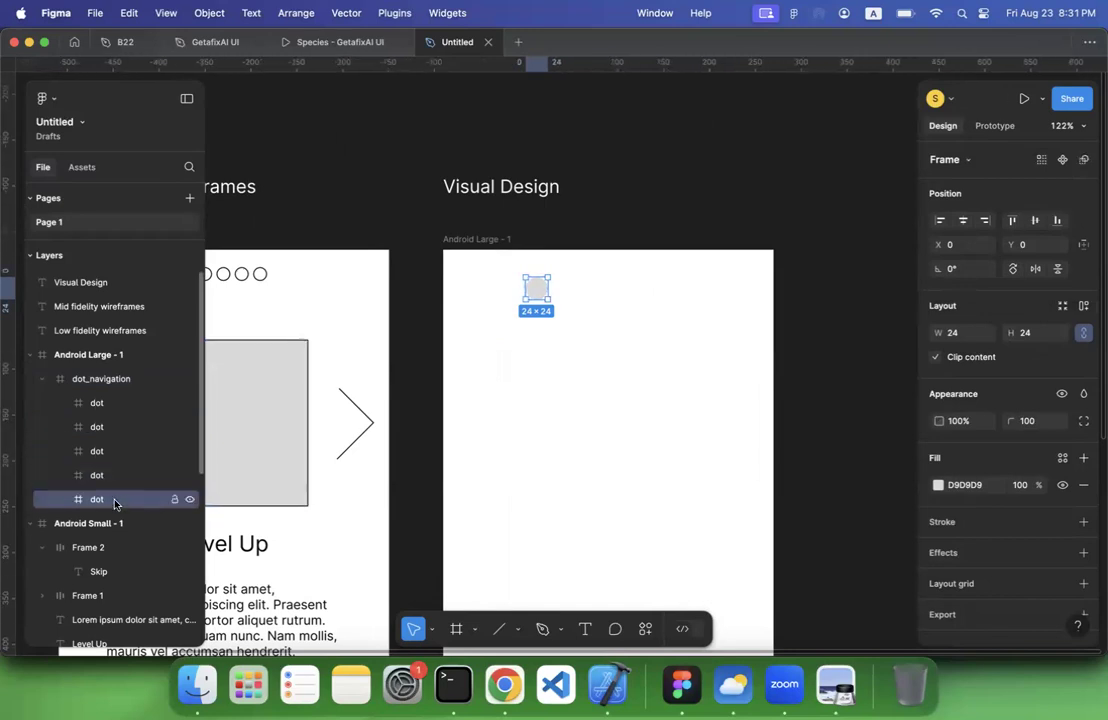
{"action": "left_click", "coordinate": [103, 480]}
{"action": "left_click", "coordinate": [101, 404], "text": "shift"}
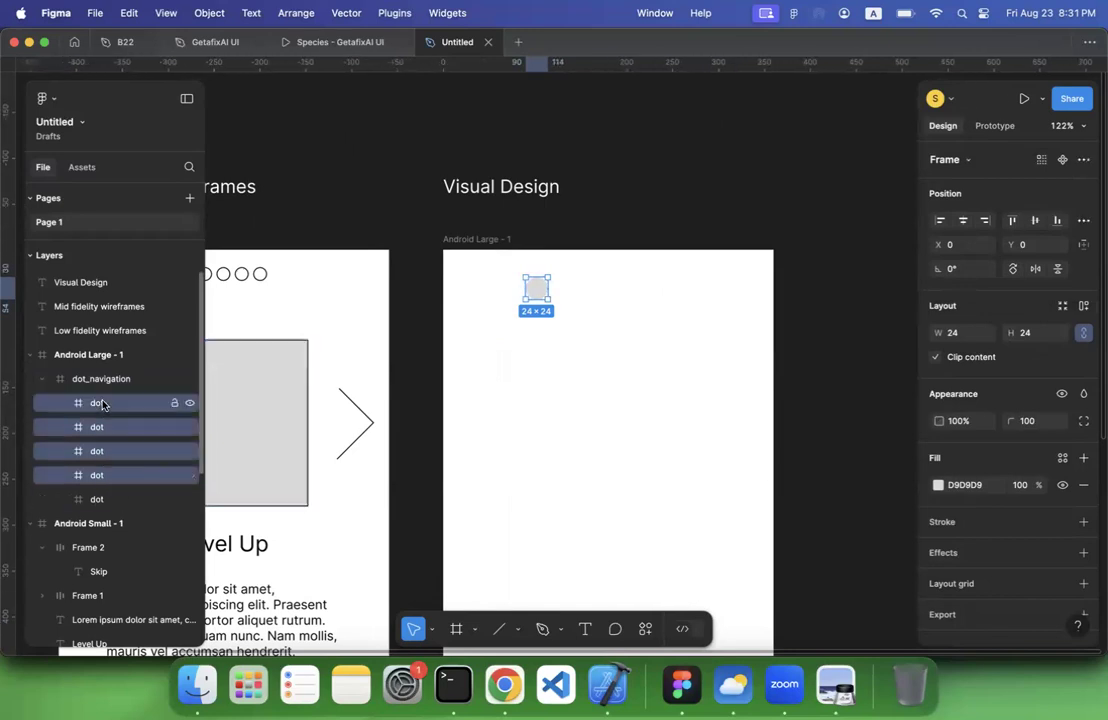
{"action": "key", "text": "shift+Right"}
{"action": "key", "text": "shift+Right"}
{"action": "key", "text": "shift+Right"}
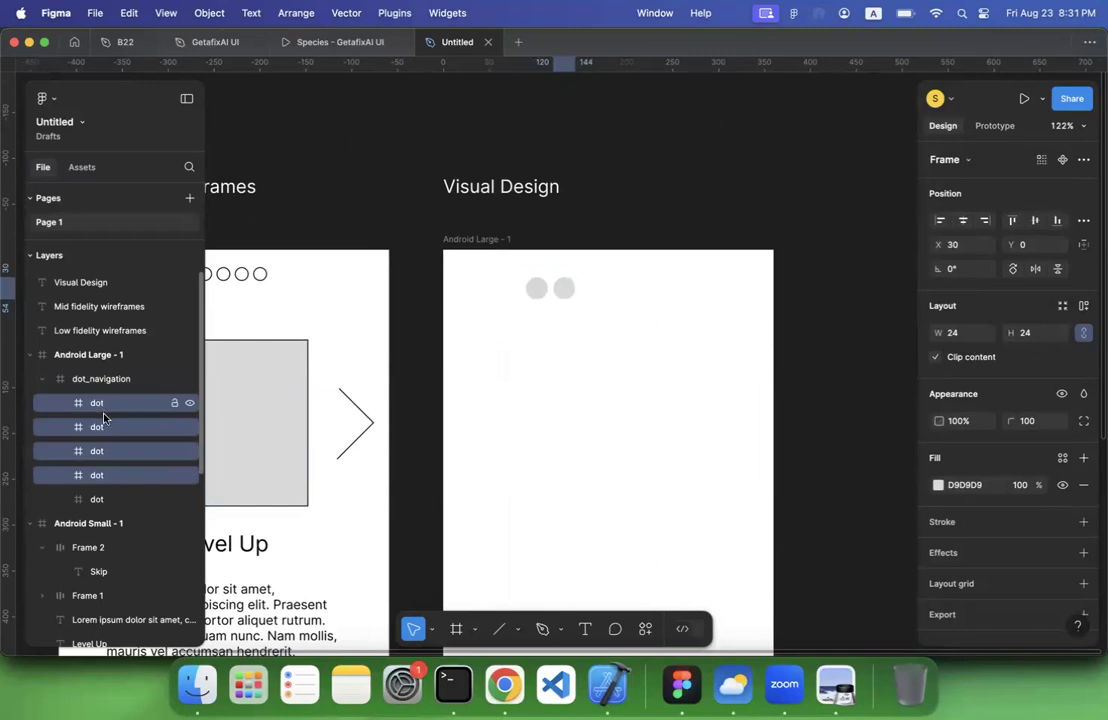
Select the first three dots in the dot_navigation layer list and shift them right to X 70
{"action": "left_click", "coordinate": [101, 451]}
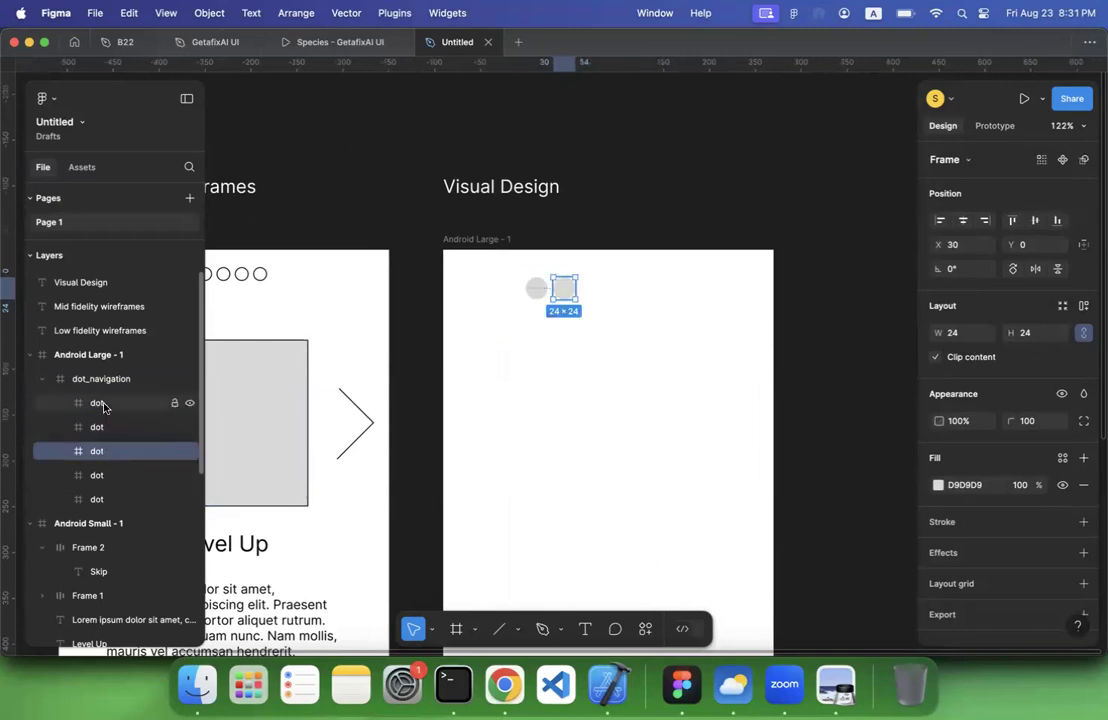
{"action": "left_click", "coordinate": [103, 404], "text": "shift"}
{"action": "key", "text": "shift+Right"}
{"action": "key", "text": "shift+Right"}
{"action": "key", "text": "shift+Right"}
{"action": "key", "text": "shift+Right"}
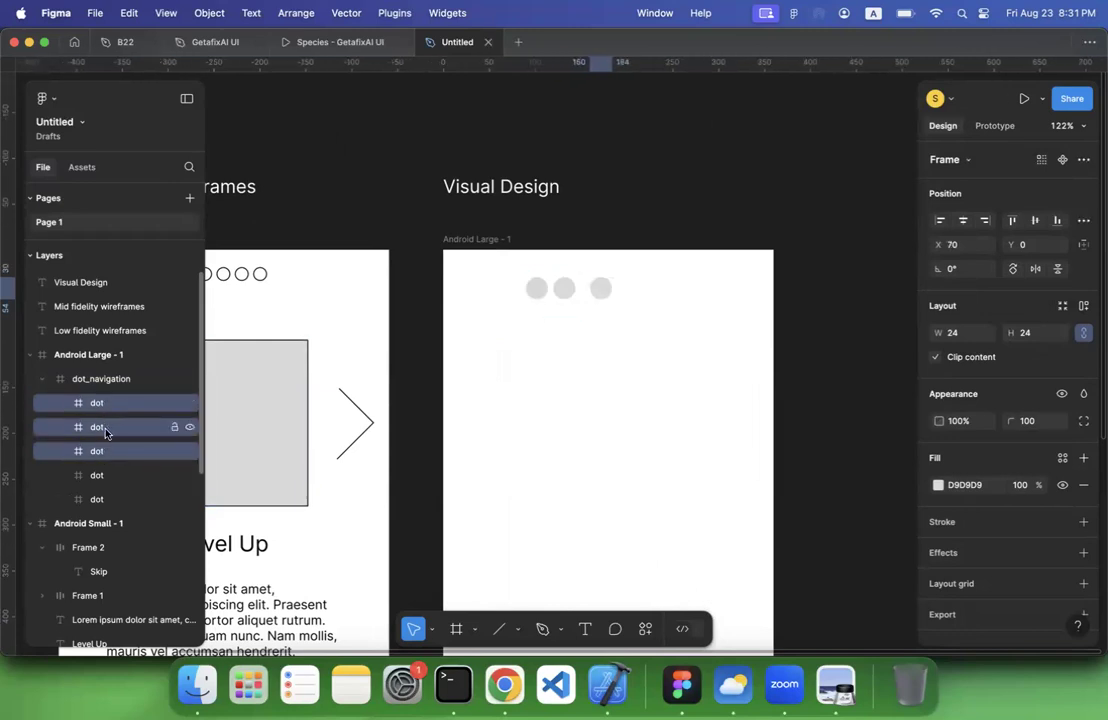
Select the first two dots in the dot_navigation layer list and shift them right to X 100
{"action": "left_click", "coordinate": [103, 428]}
{"action": "left_click", "coordinate": [112, 404], "text": "shift"}
{"action": "key", "text": "shift+Right"}
{"action": "key", "text": "shift+Right"}
{"action": "key", "text": "shift+Right"}
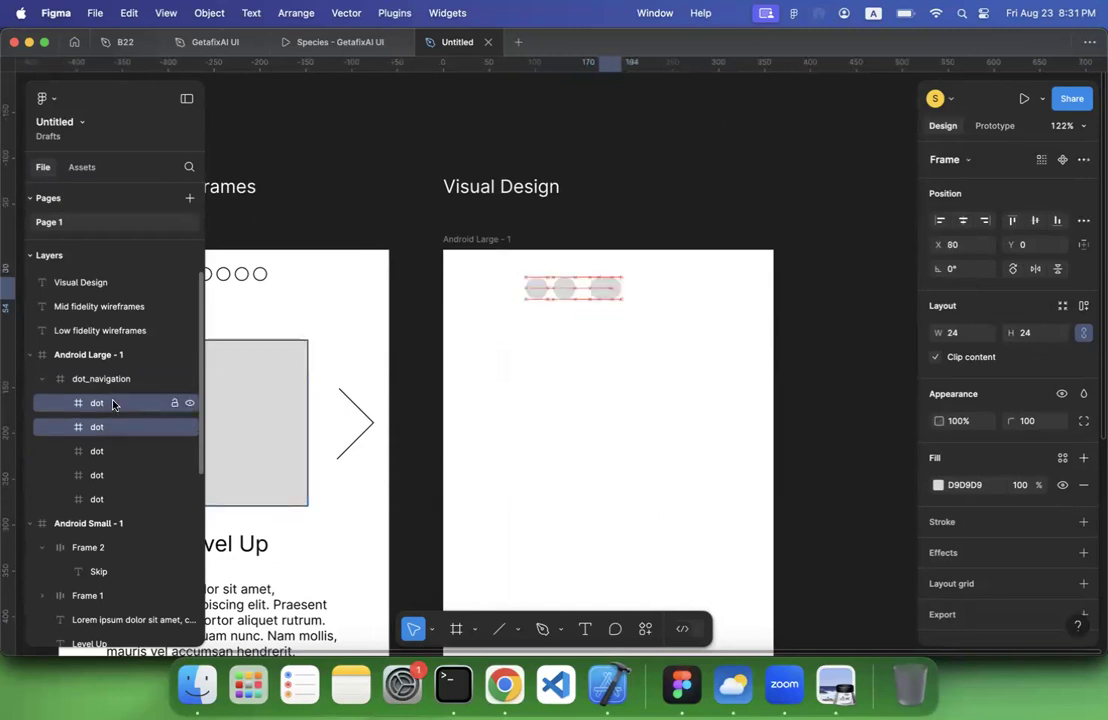
Shift the first dot in the dot_navigation layer list right to X 140
{"action": "left_click", "coordinate": [110, 405]}
{"action": "key", "text": "shift+Right"}
{"action": "key", "text": "shift+Right"}
{"action": "key", "text": "shift+Right"}
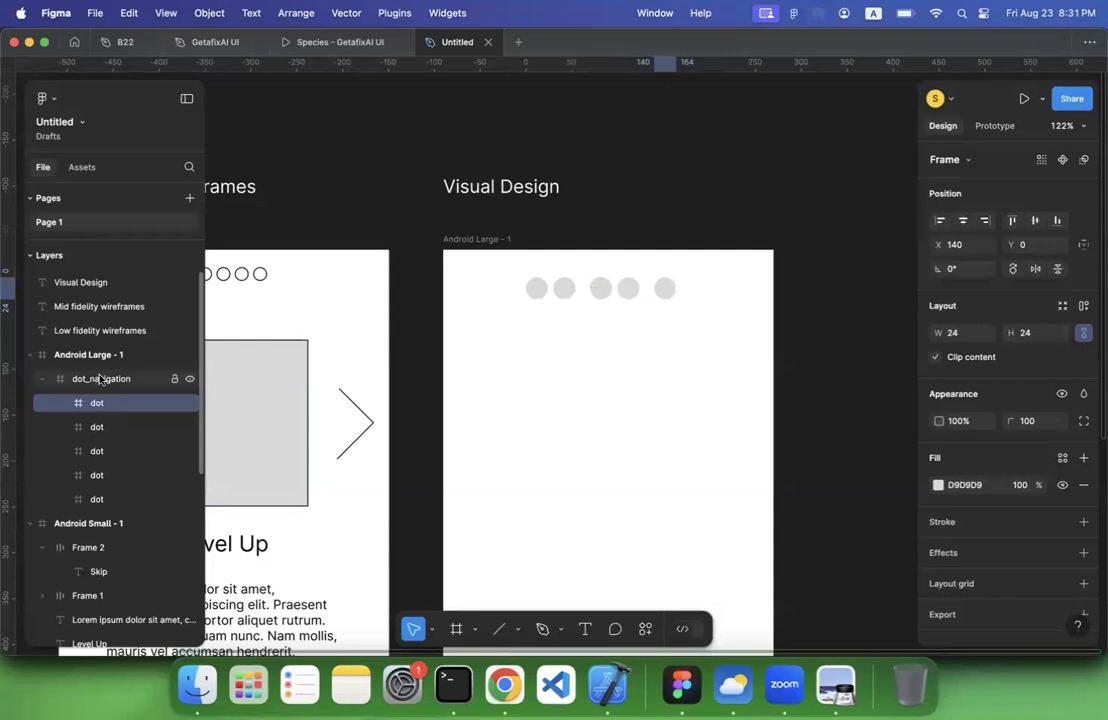
Try applying auto layout to the 24 px wide dot_navigation frame and undo it
{"action": "left_click", "coordinate": [91, 378]}
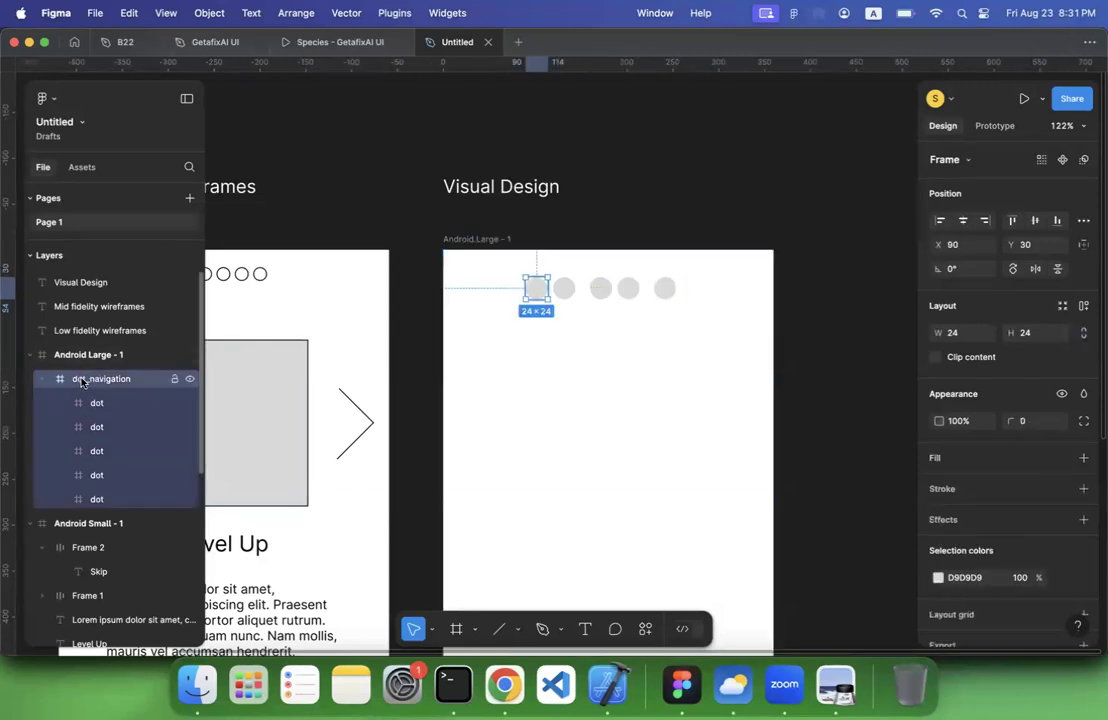
{"action": "left_click", "coordinate": [1084, 306]}
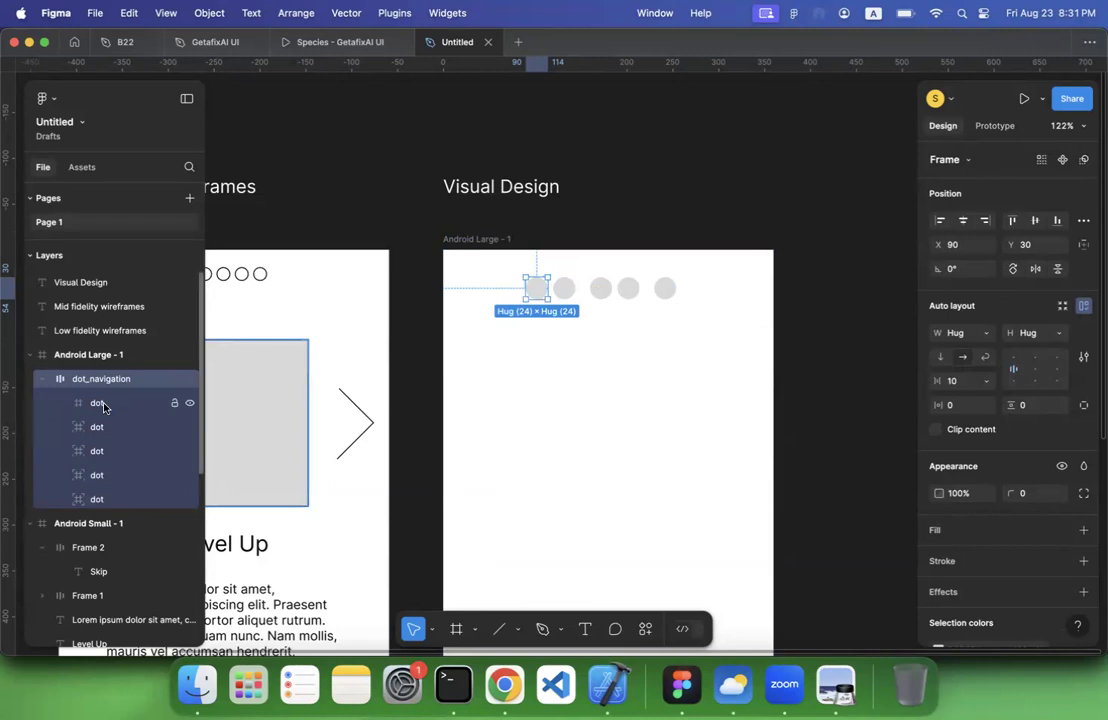
{"action": "key", "text": "super+z"}
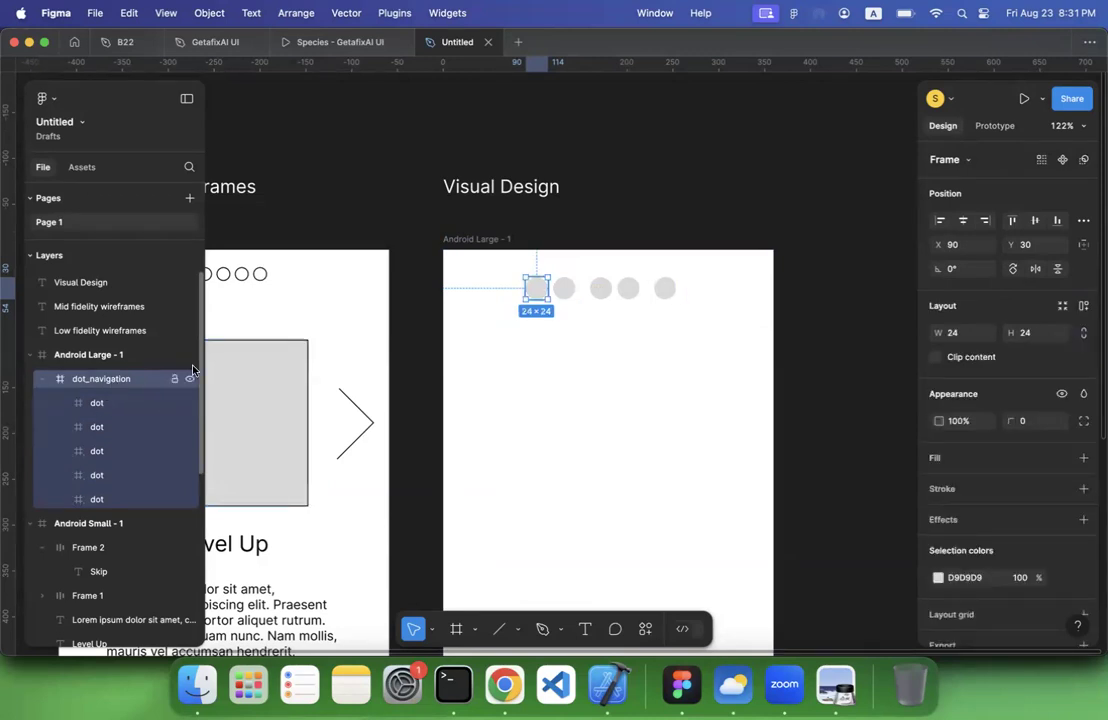
Widen the dot_navigation frame to about 170 px so that it encloses all five dots
{"action": "left_click", "coordinate": [507, 383]}
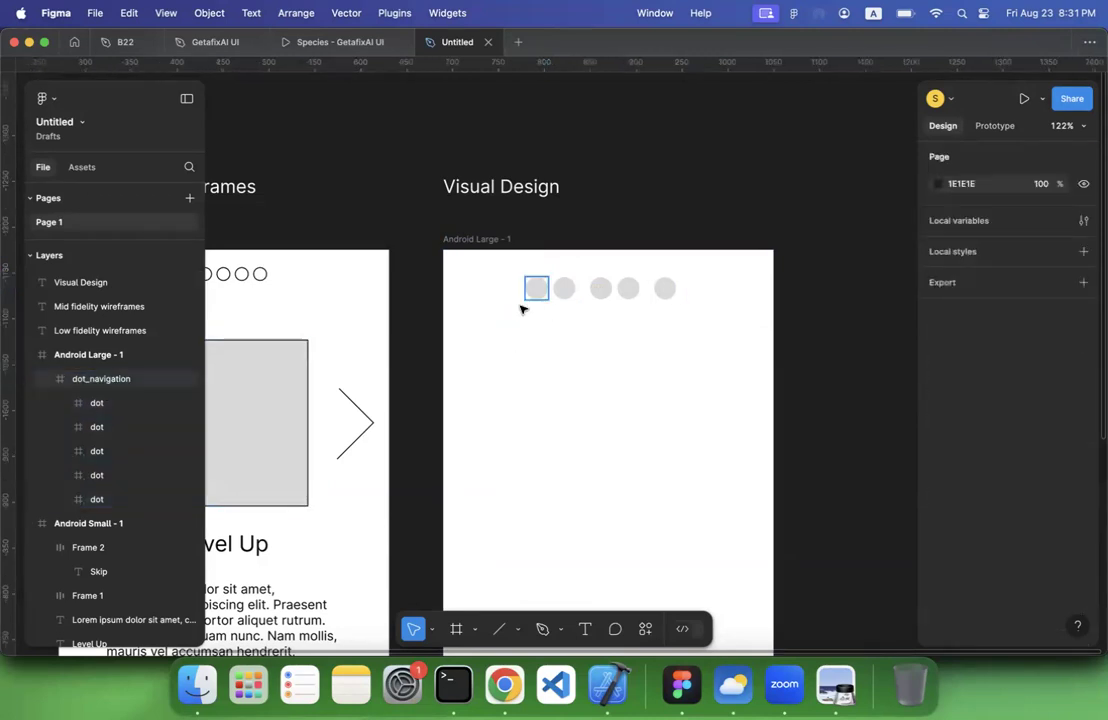
{"action": "left_click", "coordinate": [129, 385]}
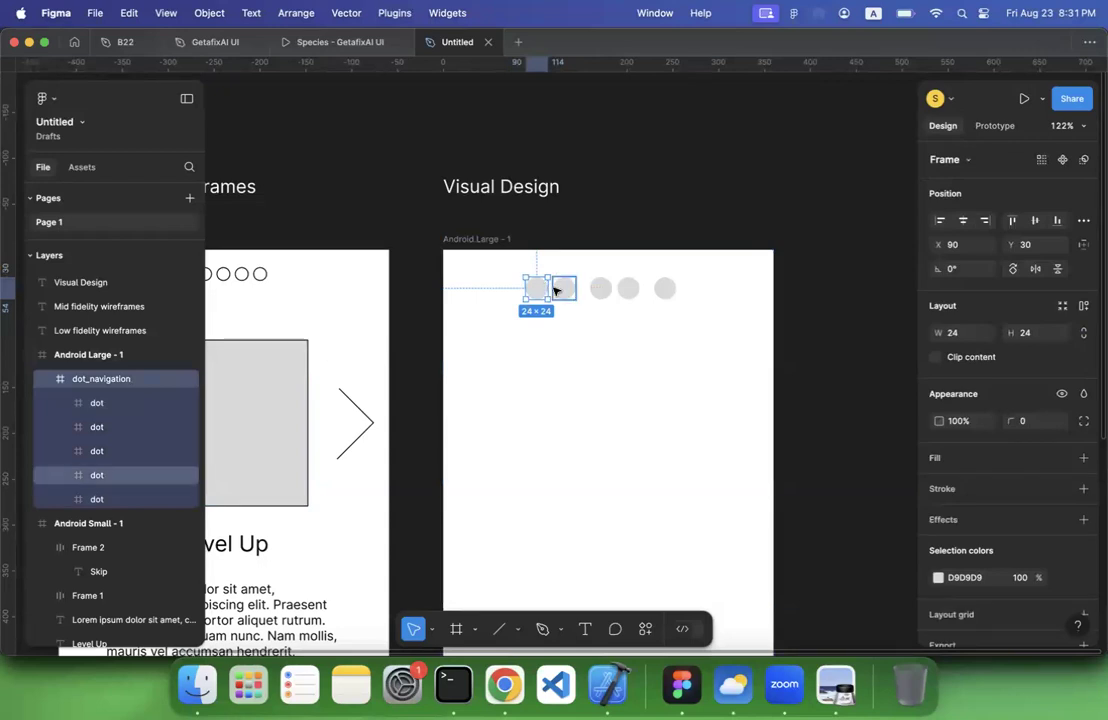
{"action": "left_click_drag", "start_coordinate": [559, 287], "coordinate": [683, 288]}
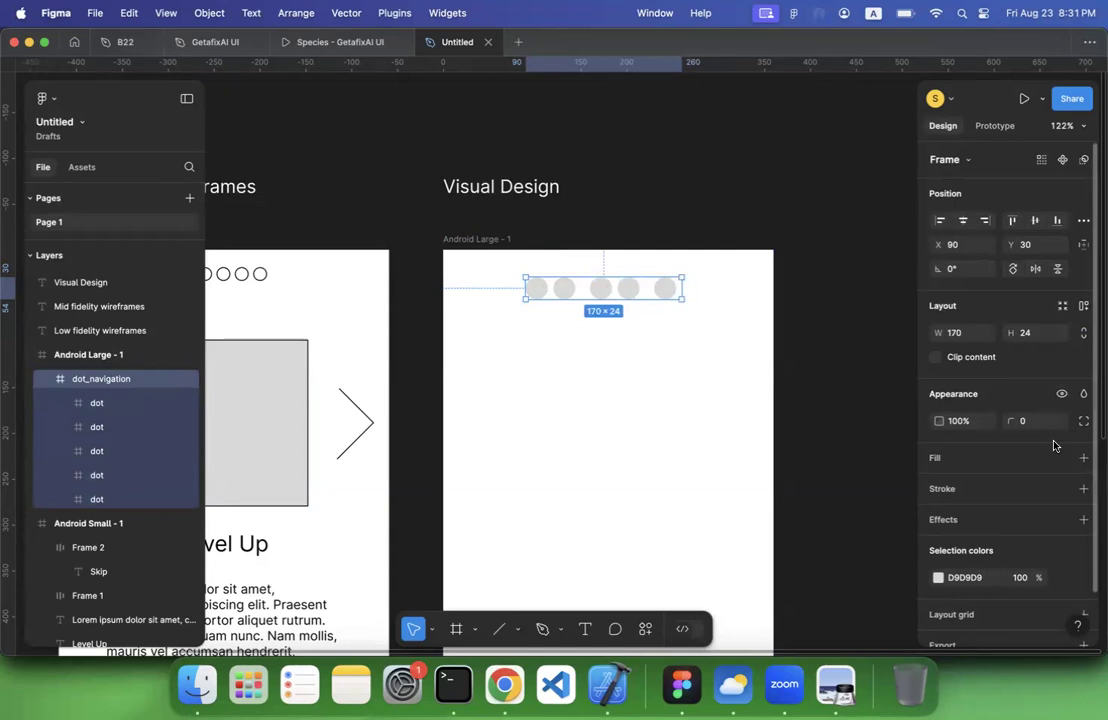
Apply horizontal auto layout to the dot_navigation frame with an item spacing of 8
{"action": "left_click", "coordinate": [1084, 307]}
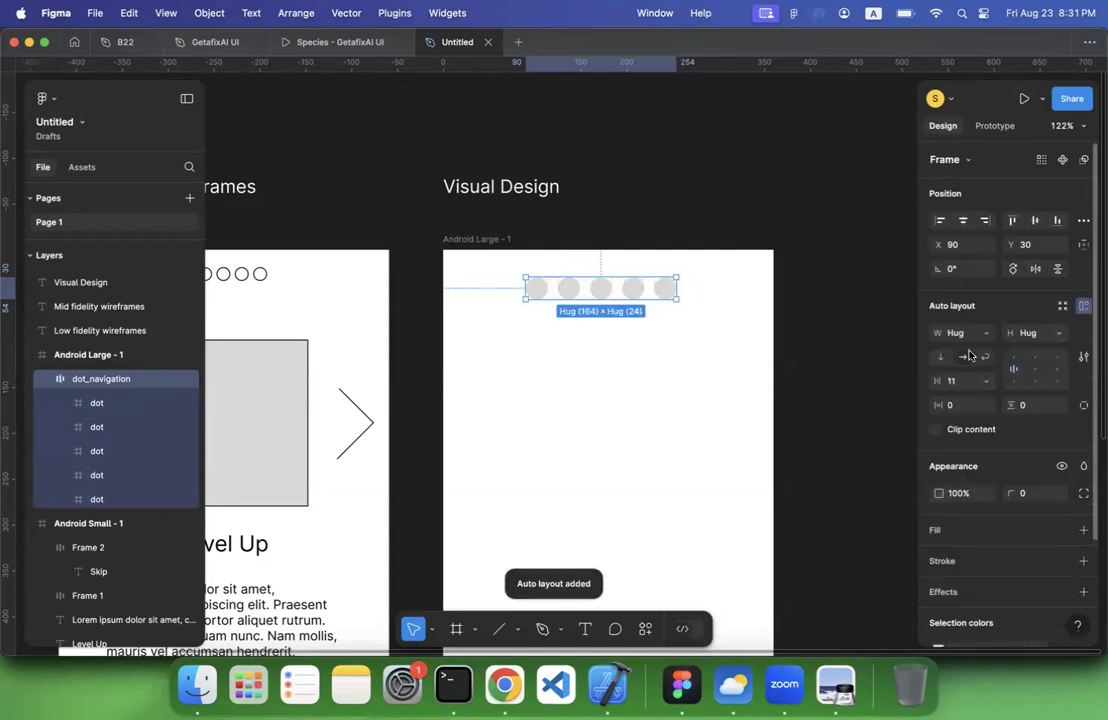
{"action": "left_click", "coordinate": [950, 384]}
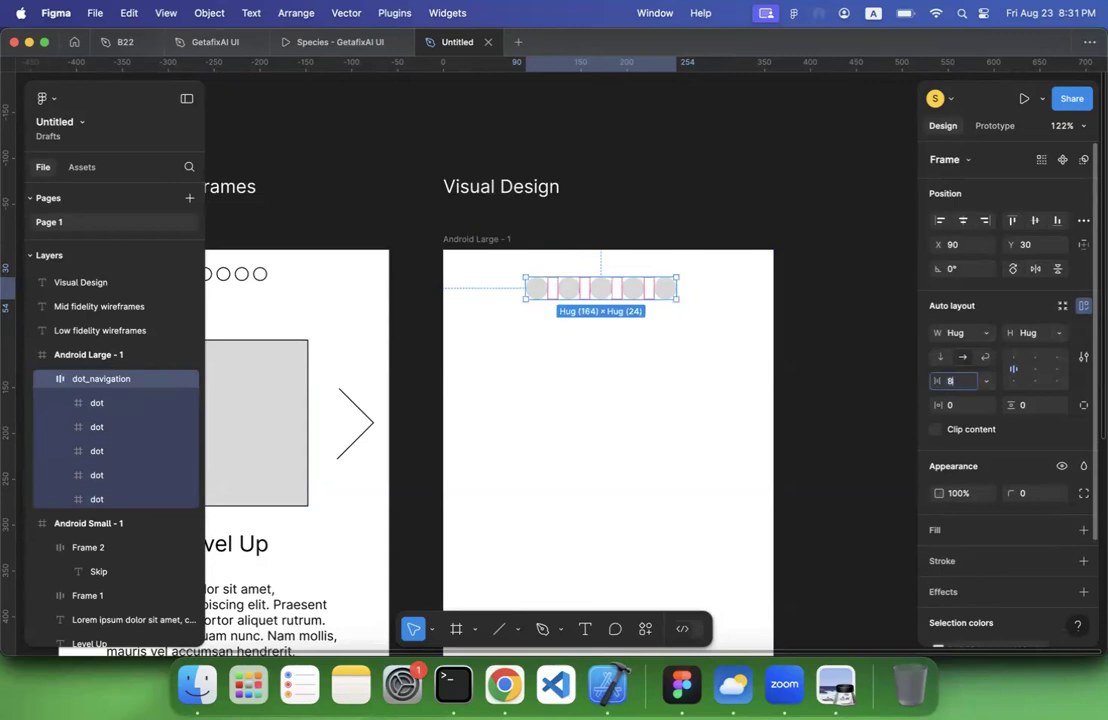
{"action": "key", "text": "Return"}
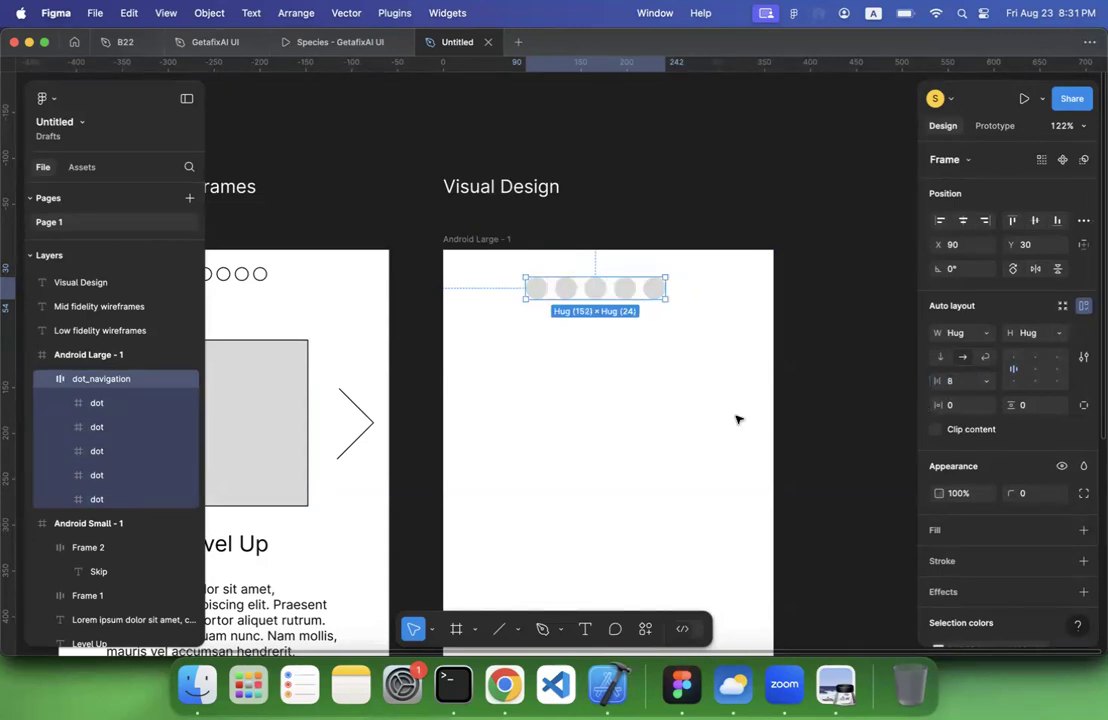
{"action": "left_click", "coordinate": [631, 415]}
Move dot_navigation to the horizontal centre of the Android Large - 1 frame, at X 104 and Y 28
{"action": "scroll", "coordinate": [631, 416], "scroll_direction": "down", "scroll_amount": 3}
{"action": "scroll", "coordinate": [631, 416], "scroll_direction": "left", "scroll_amount": 2}
{"action": "scroll", "coordinate": [631, 416], "scroll_direction": "down", "scroll_amount": 5}
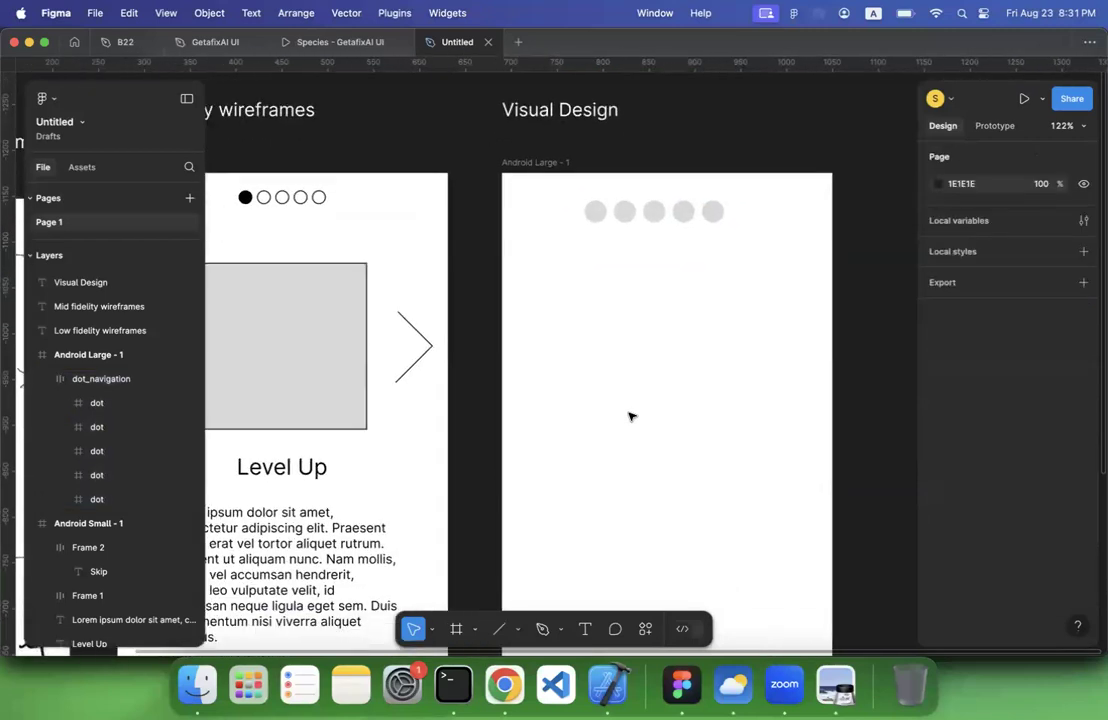
{"action": "left_click", "coordinate": [621, 209]}
{"action": "left_click_drag", "start_coordinate": [621, 210], "coordinate": [621, 206]}
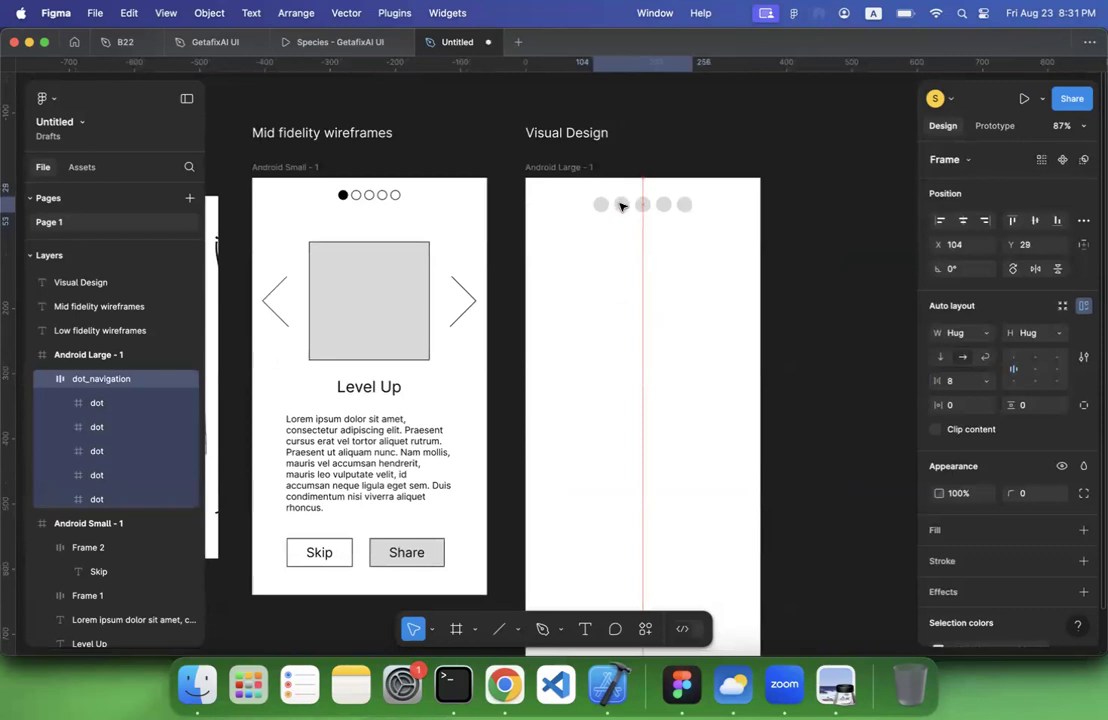
{"action": "left_click", "coordinate": [618, 261]}
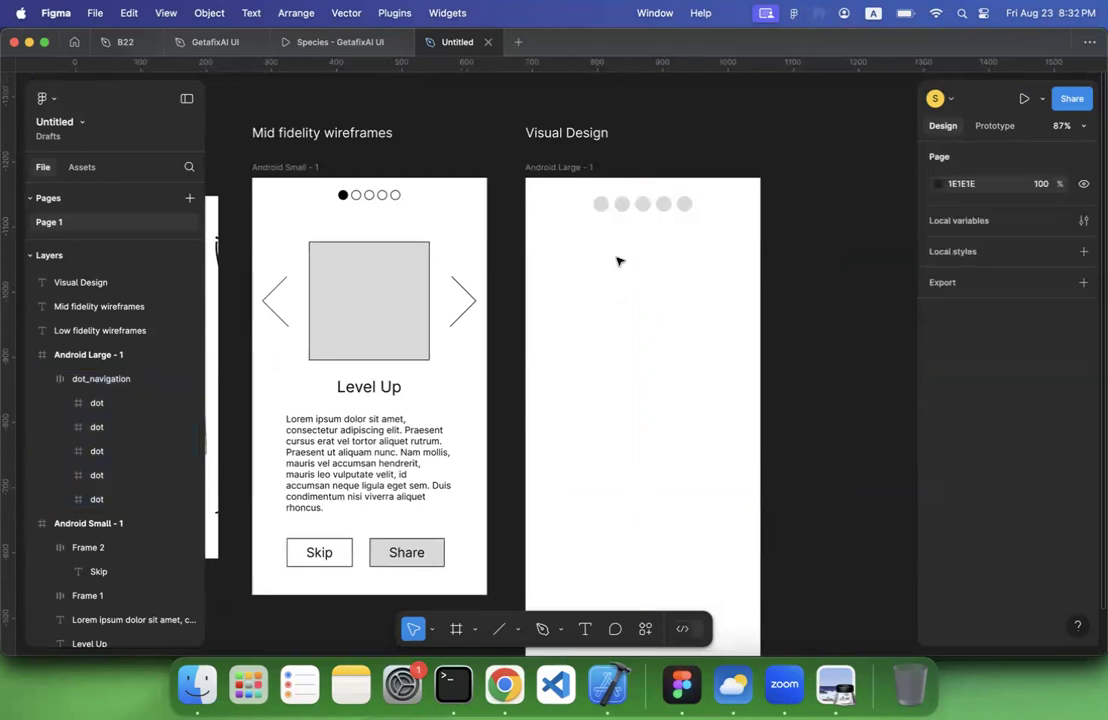
{"action": "scroll", "coordinate": [328, 208], "scroll_direction": "up", "scroll_amount": 5}
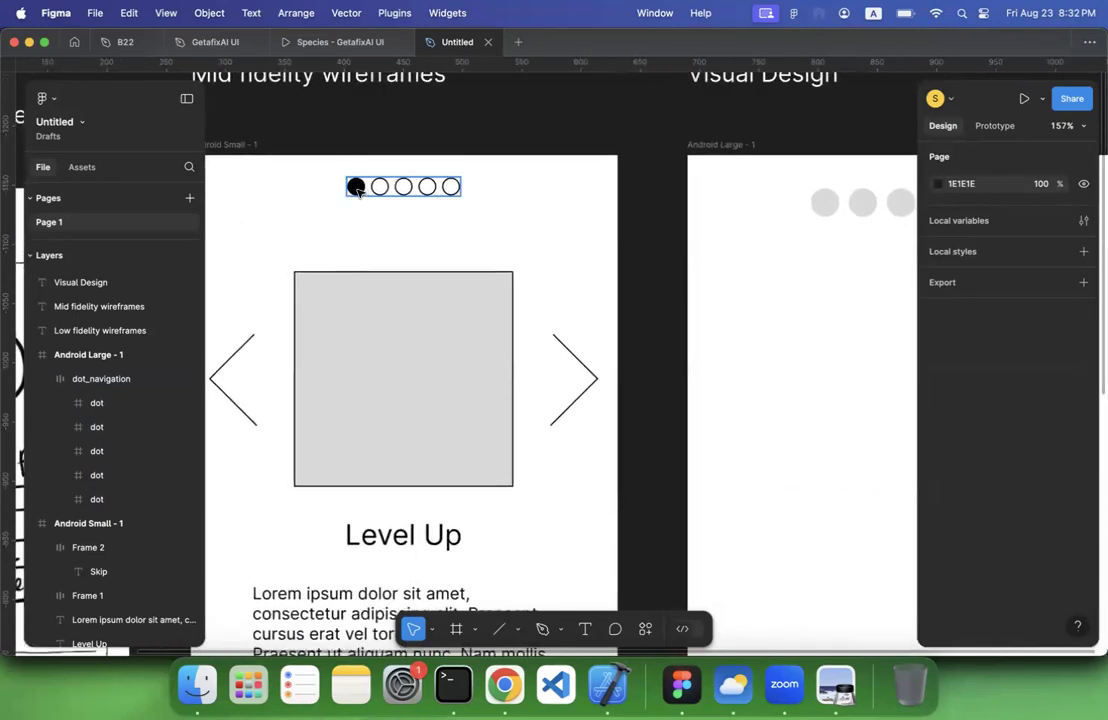
{"action": "double_click", "coordinate": [356, 189]}
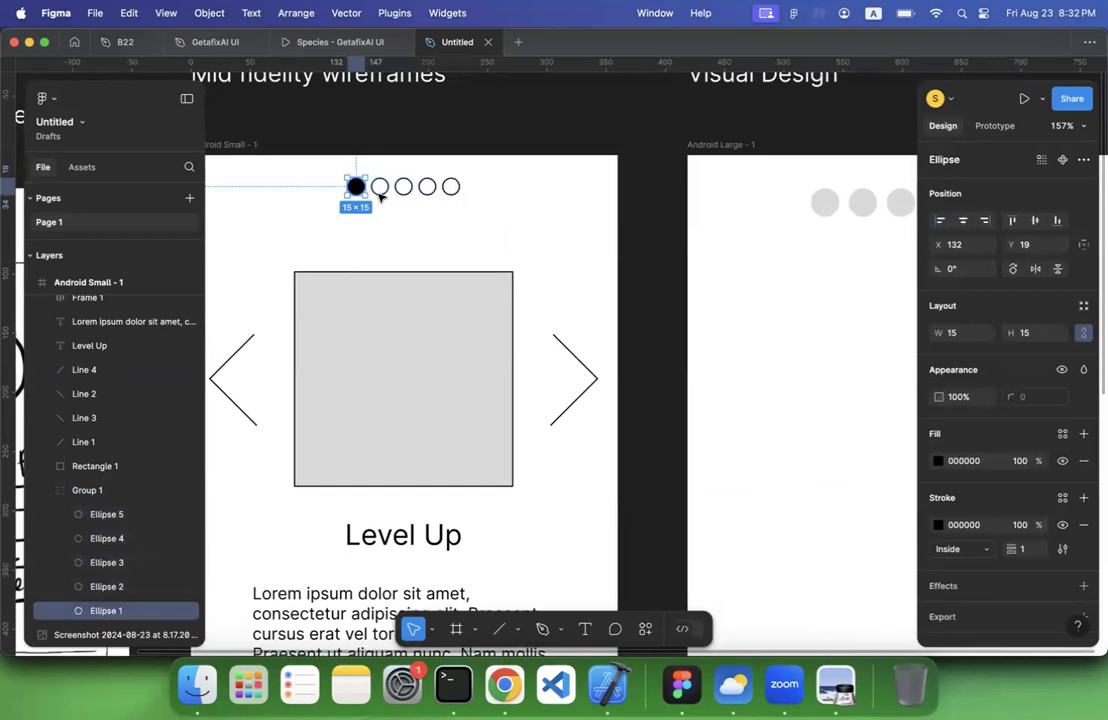
{"action": "scroll", "coordinate": [470, 203], "scroll_direction": "right", "scroll_amount": 6}
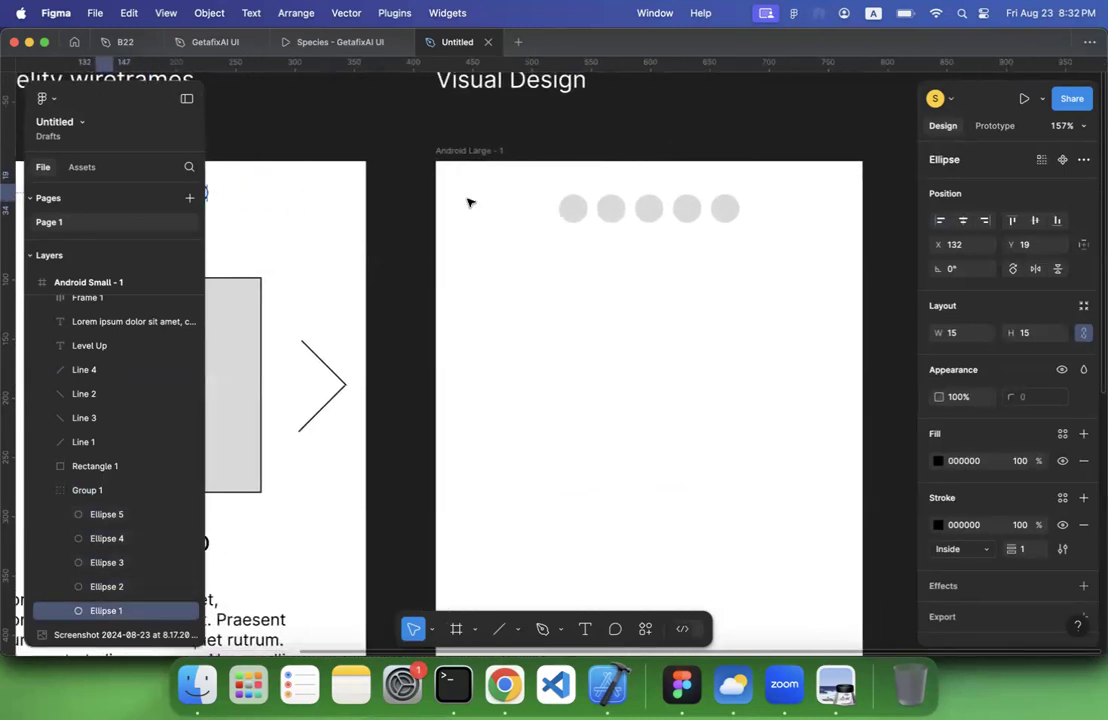
Duplicate the first dot of dot_navigation, place the copy on the canvas above the Android Large - 1 frame, and duplicate it once more
{"action": "left_click", "coordinate": [522, 209]}
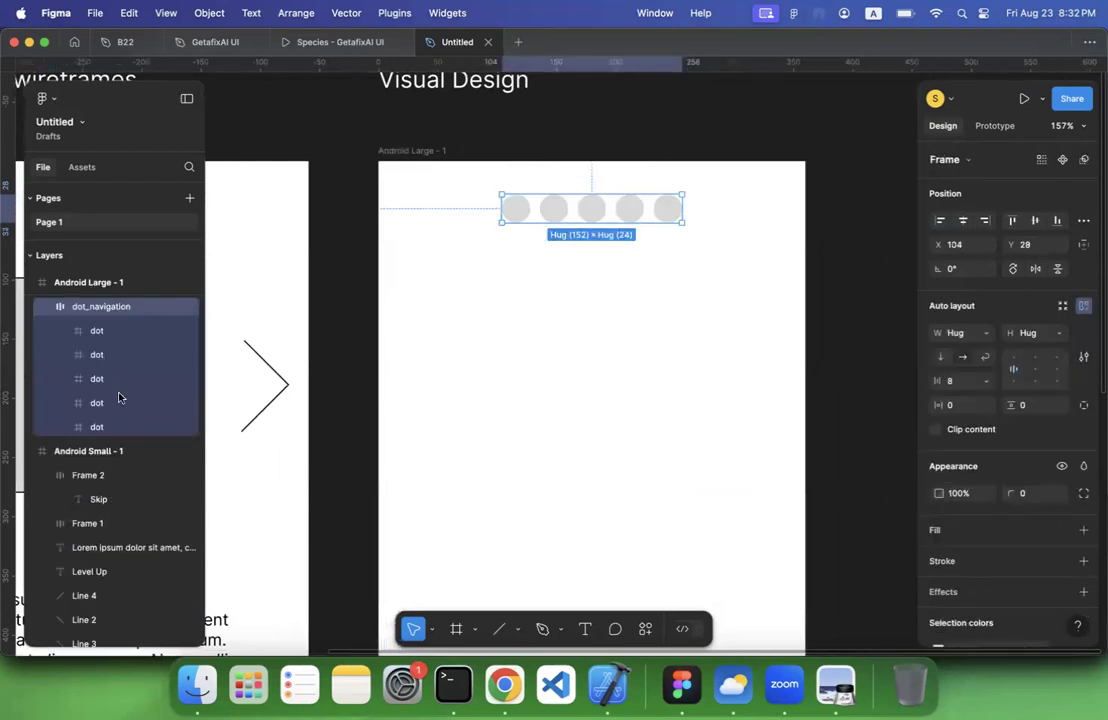
{"action": "left_click", "coordinate": [97, 330]}
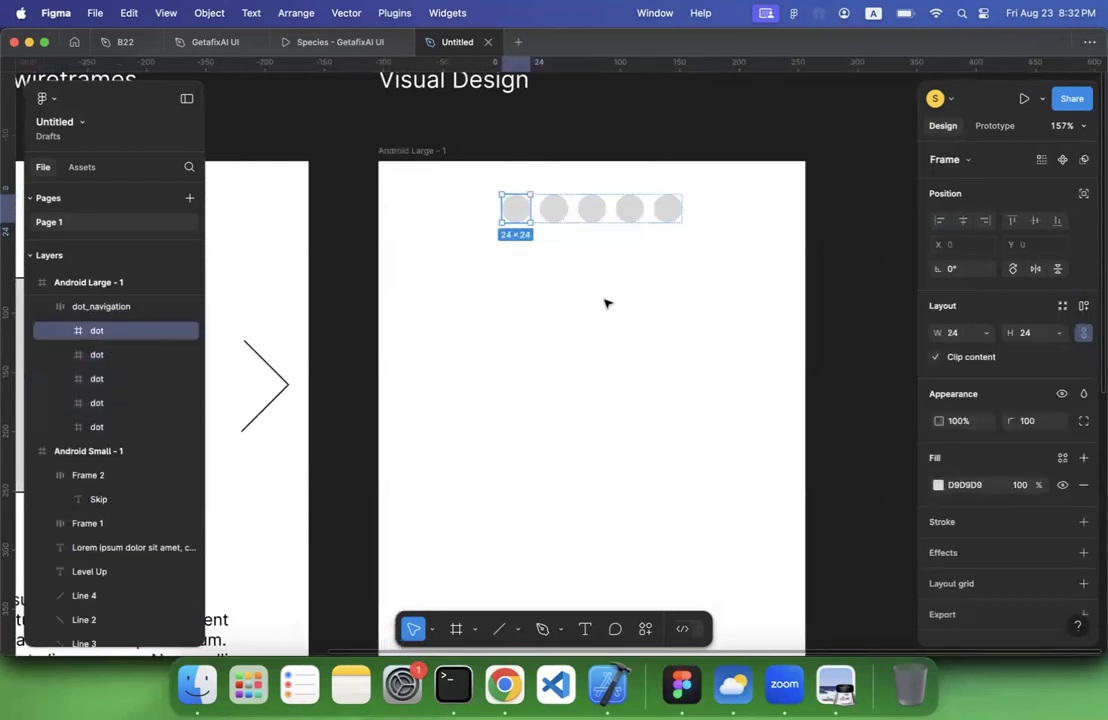
{"action": "scroll", "coordinate": [605, 303], "scroll_direction": "up", "scroll_amount": 3}
{"action": "key", "text": "super+d"}
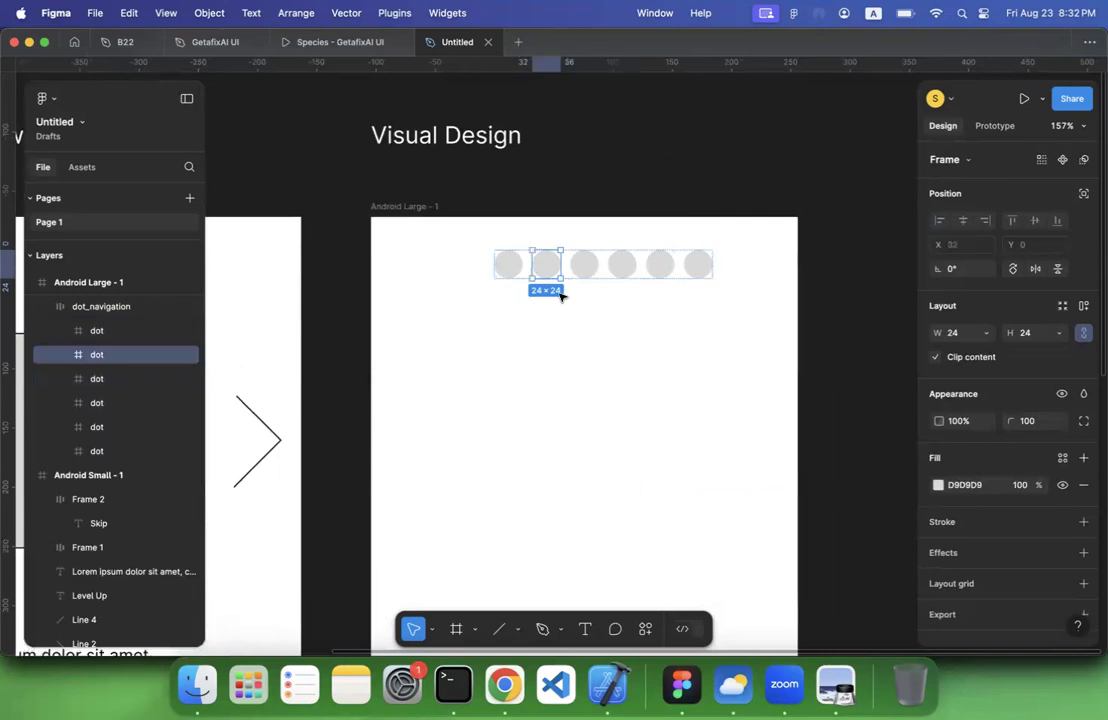
{"action": "left_click_drag", "start_coordinate": [683, 263], "coordinate": [708, 138]}
{"action": "scroll", "coordinate": [690, 160], "scroll_direction": "up", "scroll_amount": 3}
{"action": "scroll", "coordinate": [690, 160], "scroll_direction": "right", "scroll_amount": 3}
{"action": "key", "text": "super+d"}
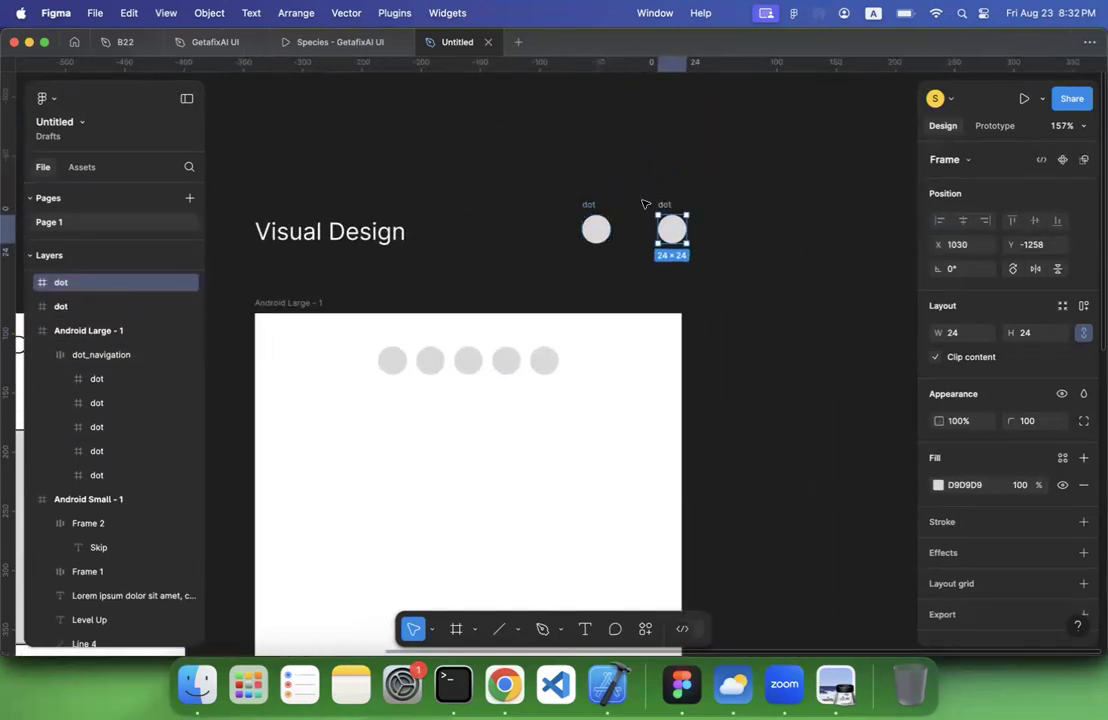
Rename the two loose dots active and default, and move them closer together to X 947 and X 992
{"action": "left_click", "coordinate": [589, 205]}
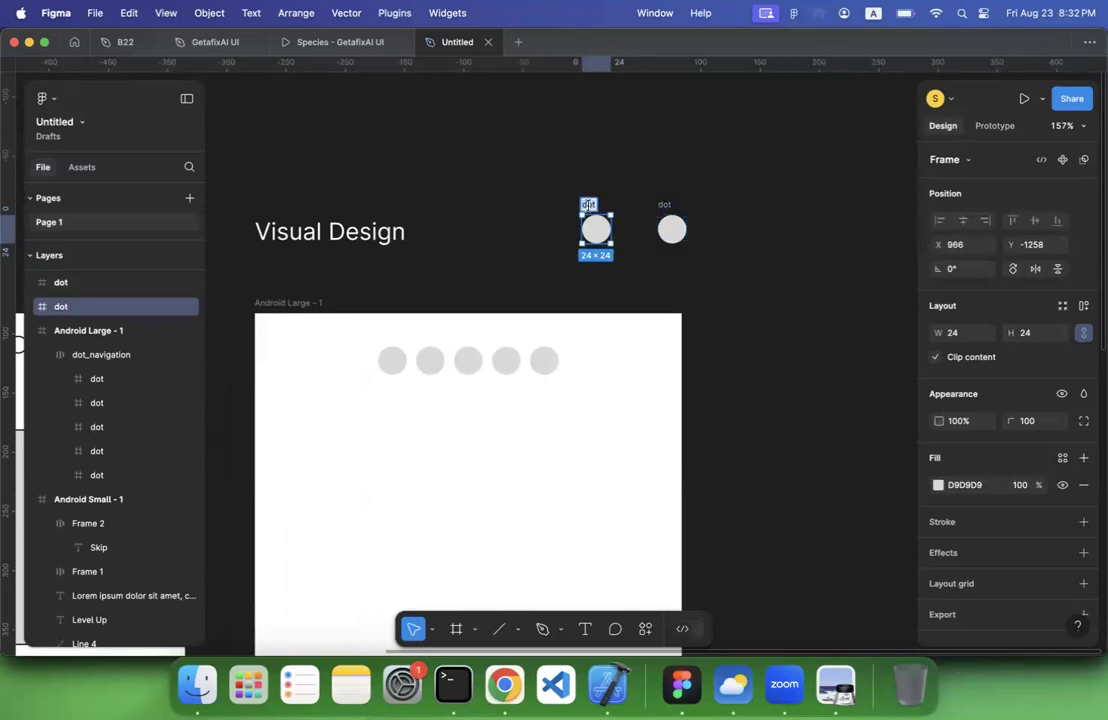
{"action": "type", "text": "active"}
{"action": "key", "text": "Return"}
{"action": "left_click", "coordinate": [664, 205]}
{"action": "double_click", "coordinate": [664, 205]}
{"action": "type", "text": "d"}
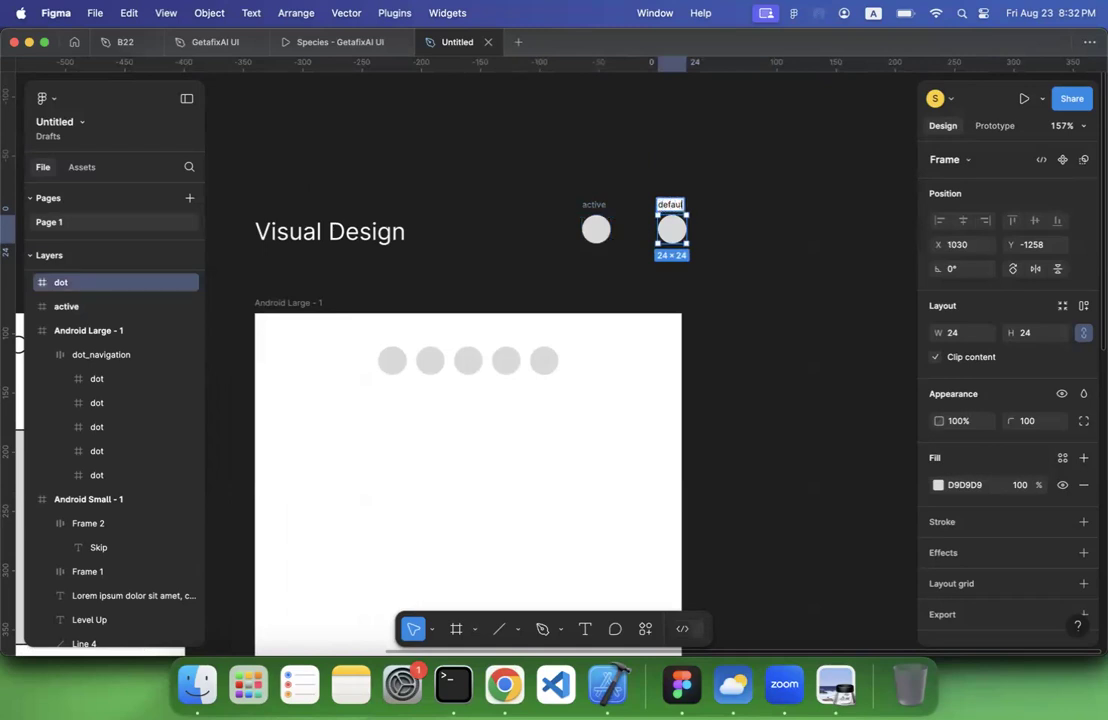
{"action": "key", "text": "Return"}
{"action": "left_click", "coordinate": [620, 188]}
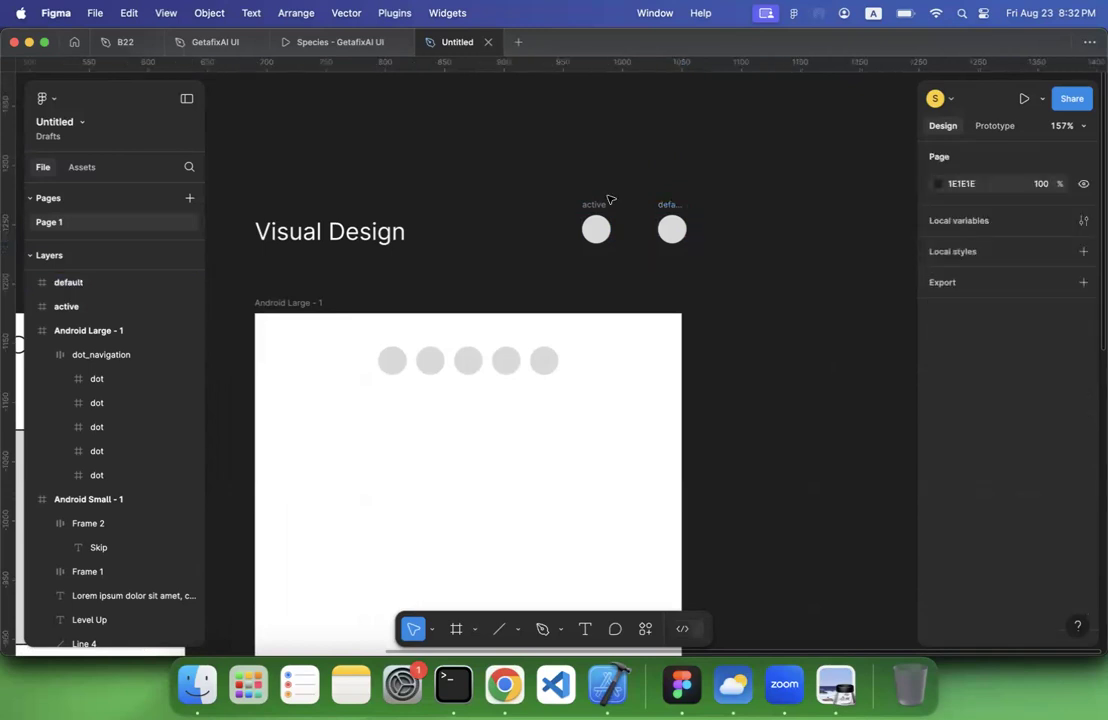
{"action": "left_click_drag", "start_coordinate": [592, 207], "coordinate": [569, 205]}
{"action": "left_click_drag", "start_coordinate": [661, 205], "coordinate": [615, 203]}
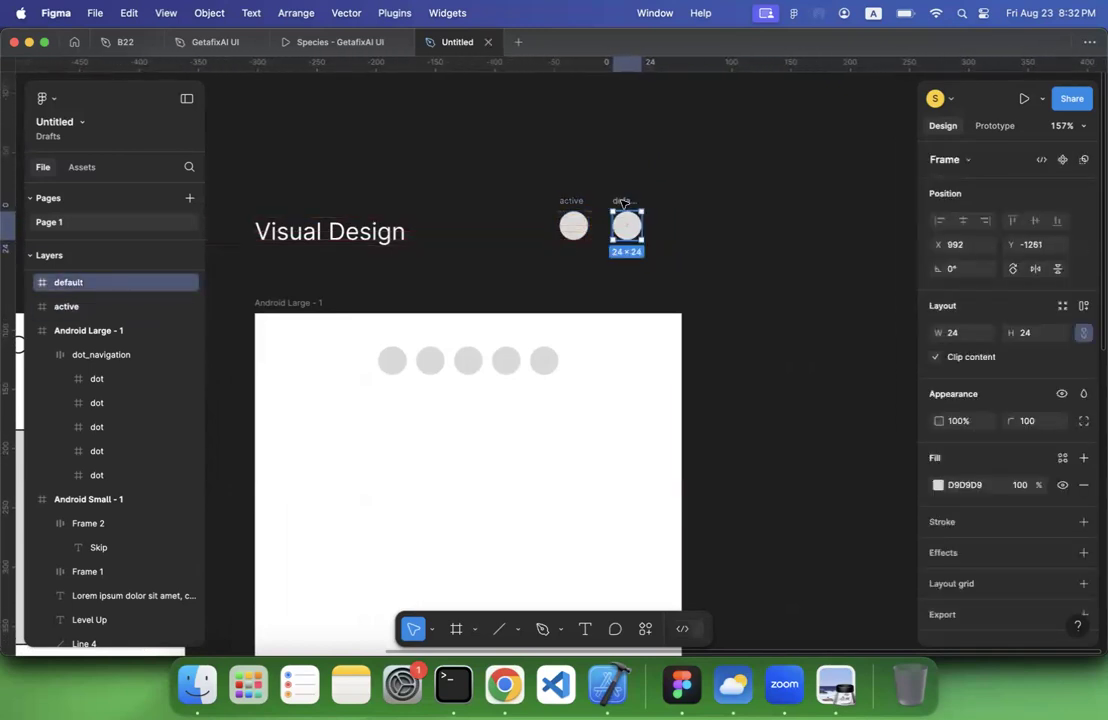
Change the active dot's fill to the blue 3B66FF
{"action": "left_click", "coordinate": [570, 205]}
{"action": "scroll", "coordinate": [1036, 500], "scroll_direction": "down", "scroll_amount": 1}
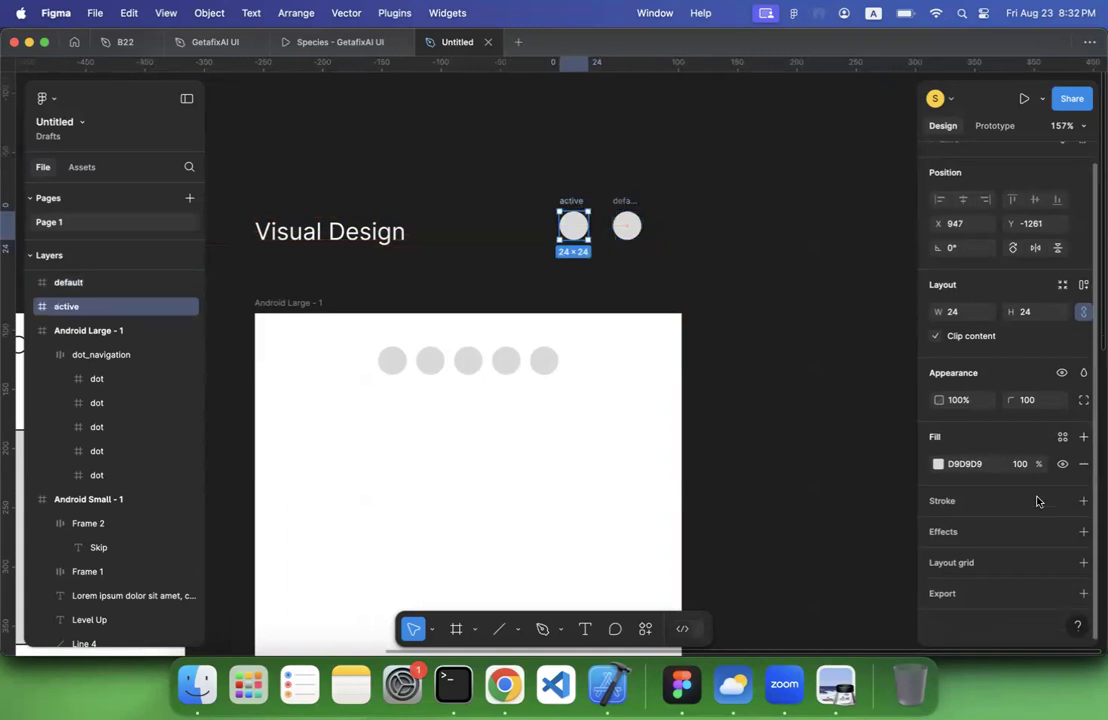
{"action": "left_click", "coordinate": [939, 465]}
{"action": "left_click", "coordinate": [853, 477]}
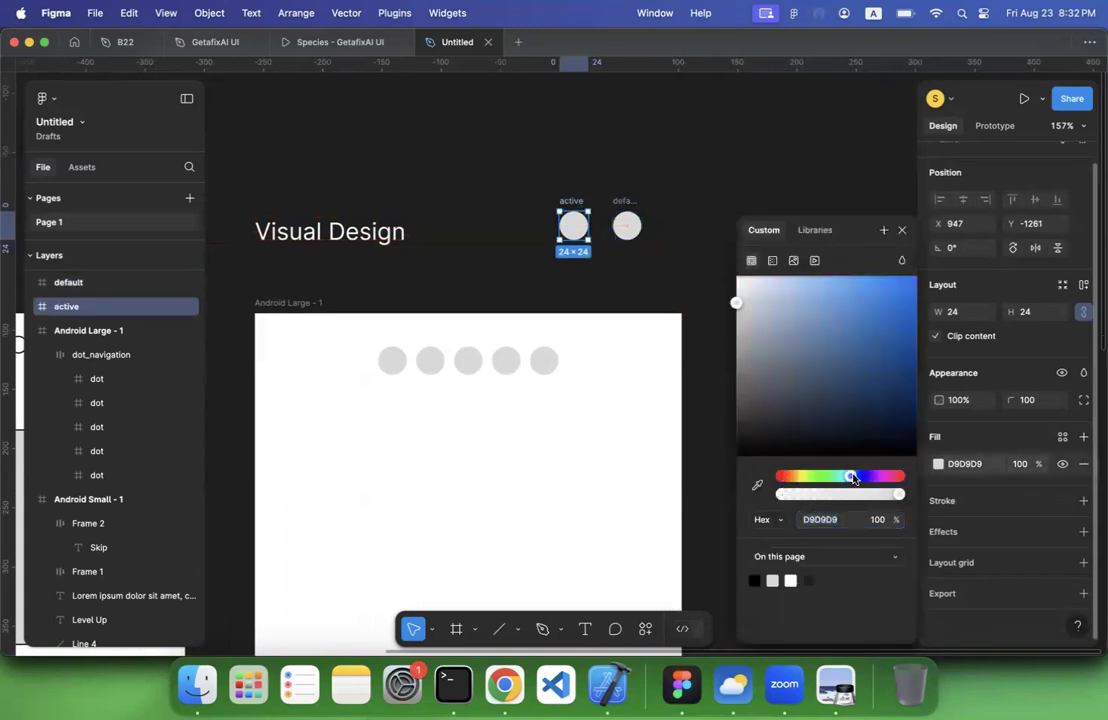
{"action": "left_click", "coordinate": [875, 278]}
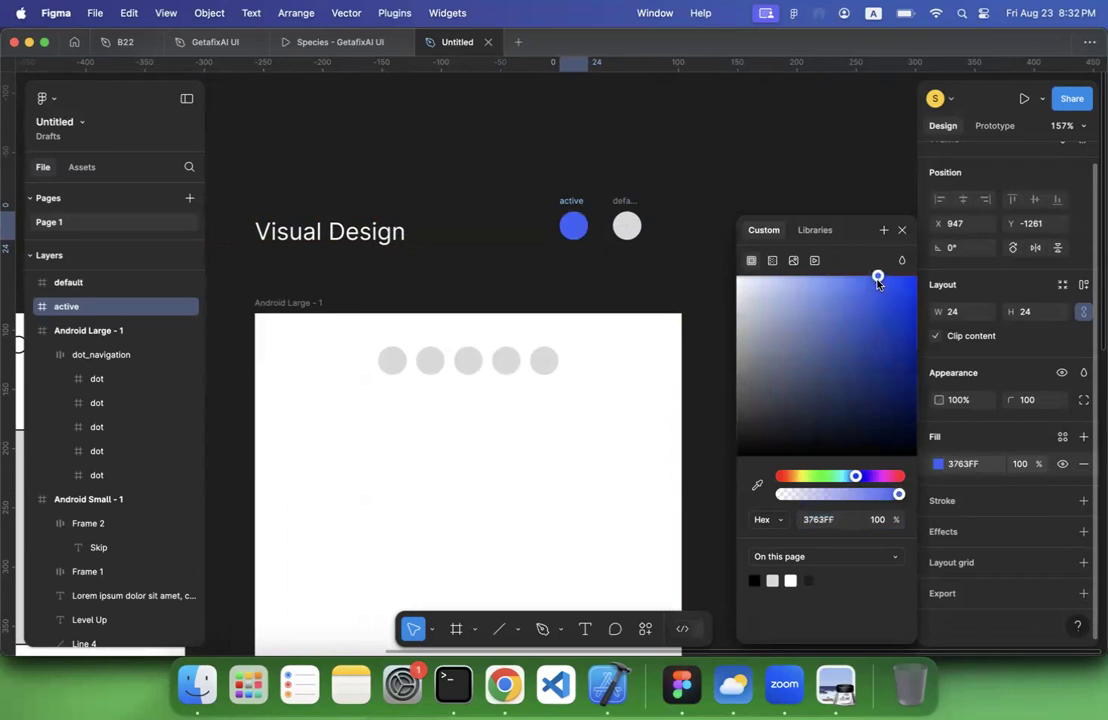
{"action": "left_click", "coordinate": [711, 165]}
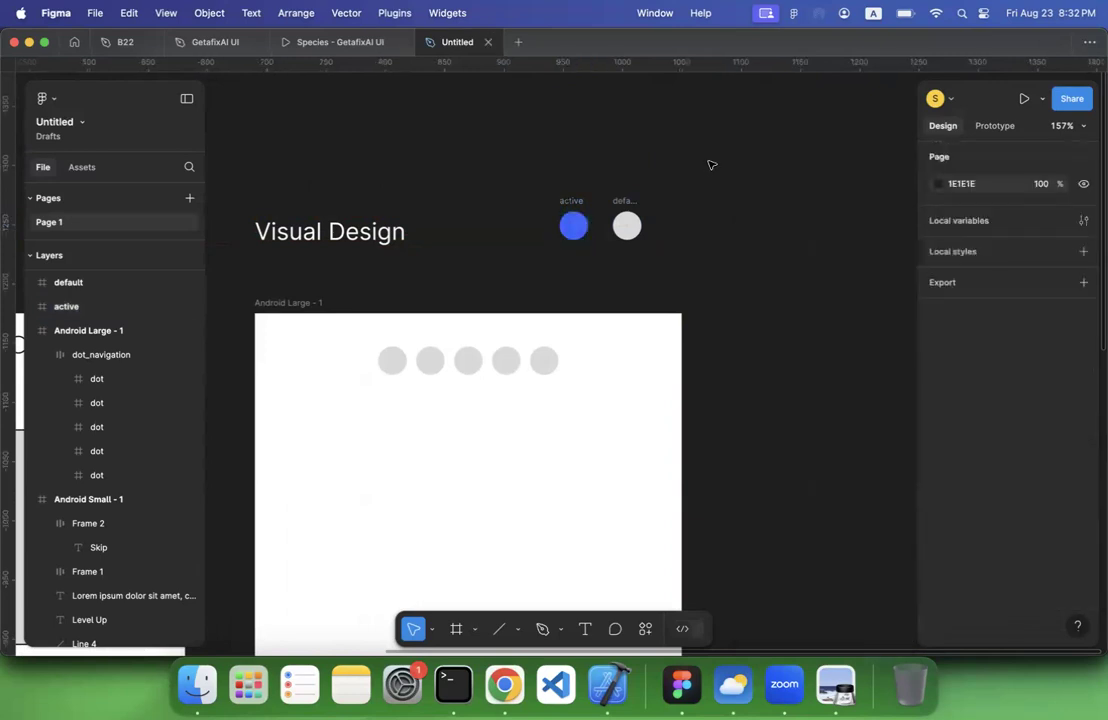
Copy the active dot's fill colour and add a stroke to the dot in the same 3B66FF blue
{"action": "left_click", "coordinate": [624, 205]}
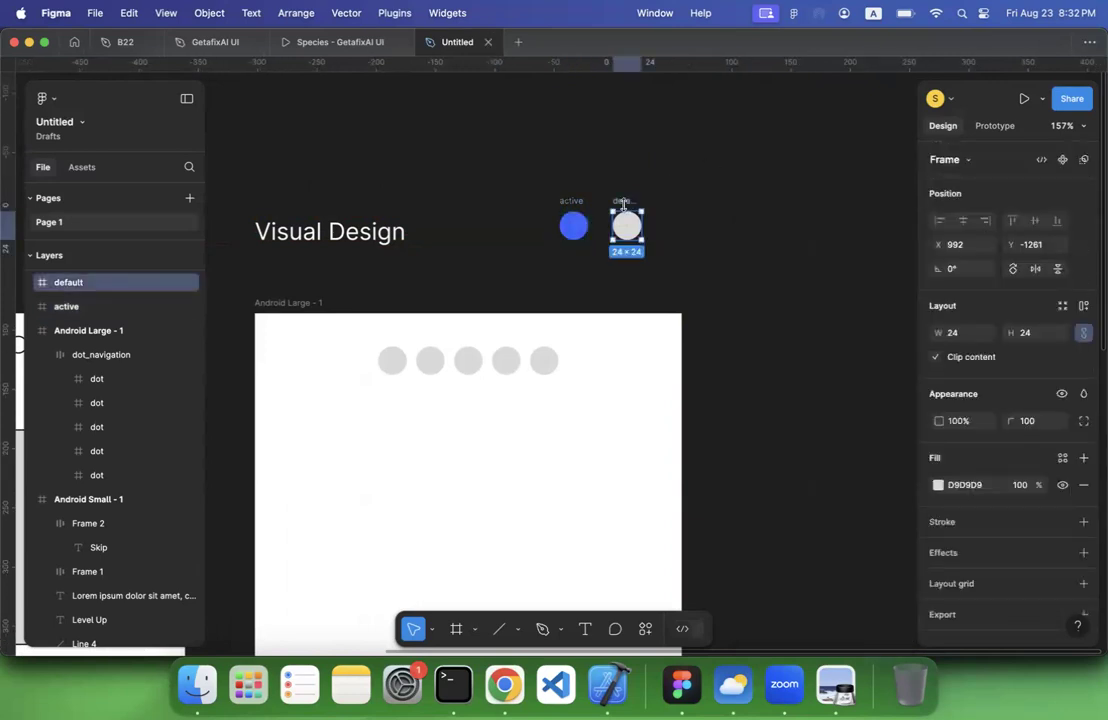
{"action": "left_click", "coordinate": [573, 226]}
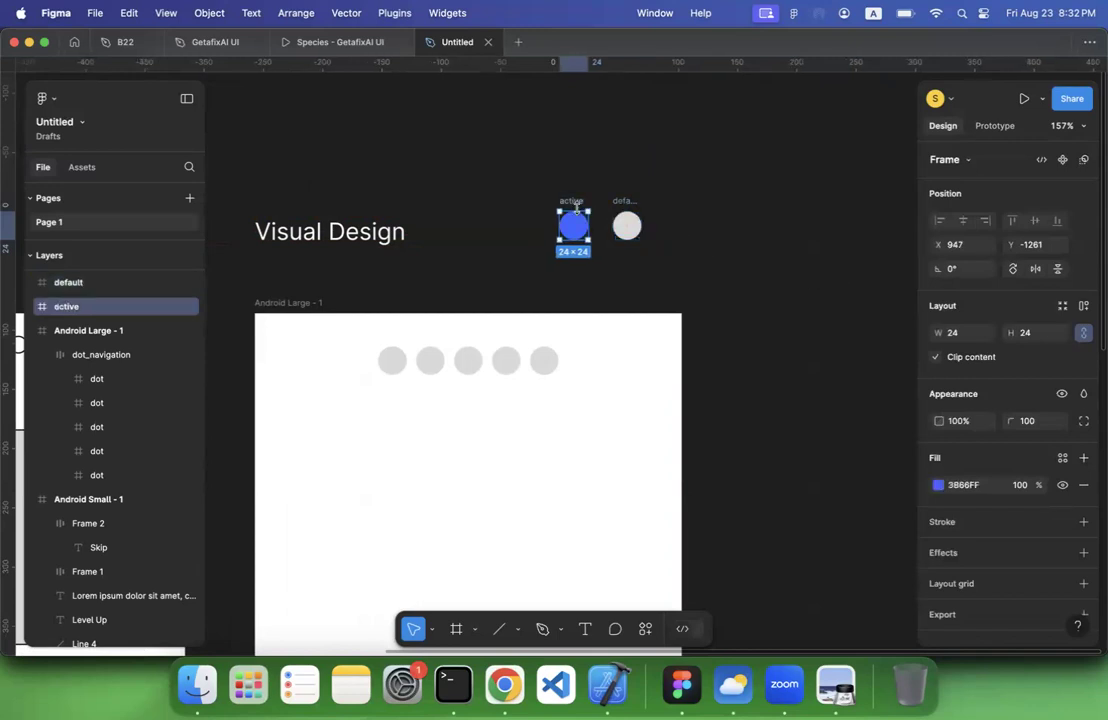
{"action": "left_click", "coordinate": [969, 486]}
{"action": "key", "text": "super+c"}
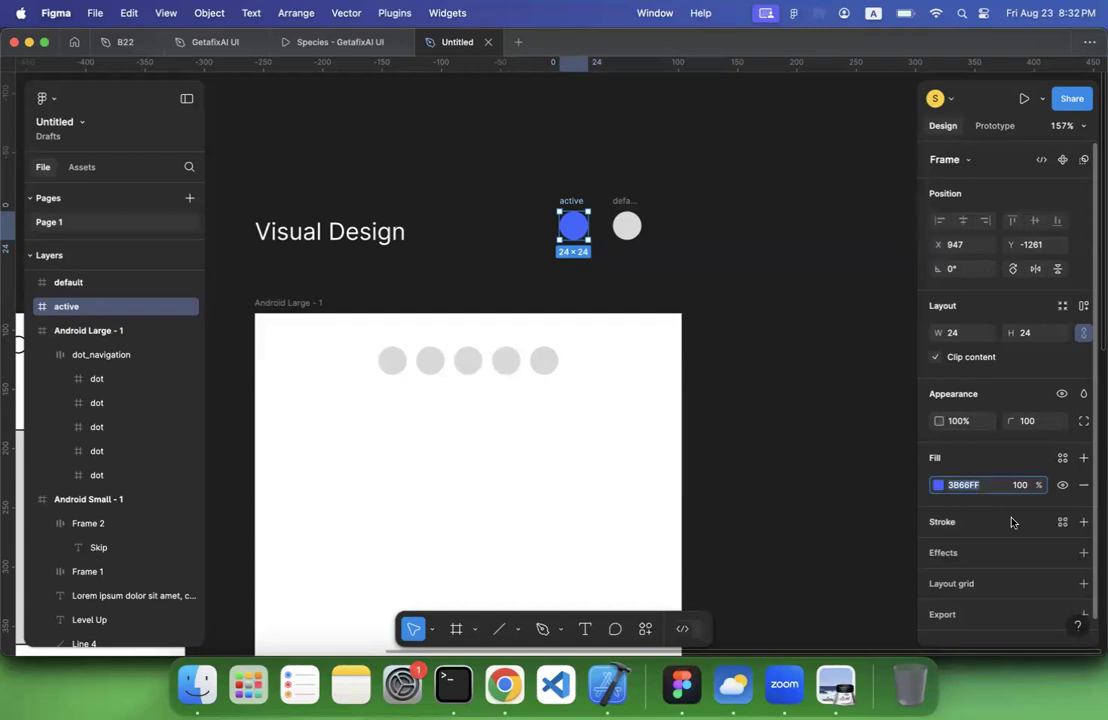
{"action": "left_click", "coordinate": [1083, 521]}
{"action": "left_click", "coordinate": [968, 549]}
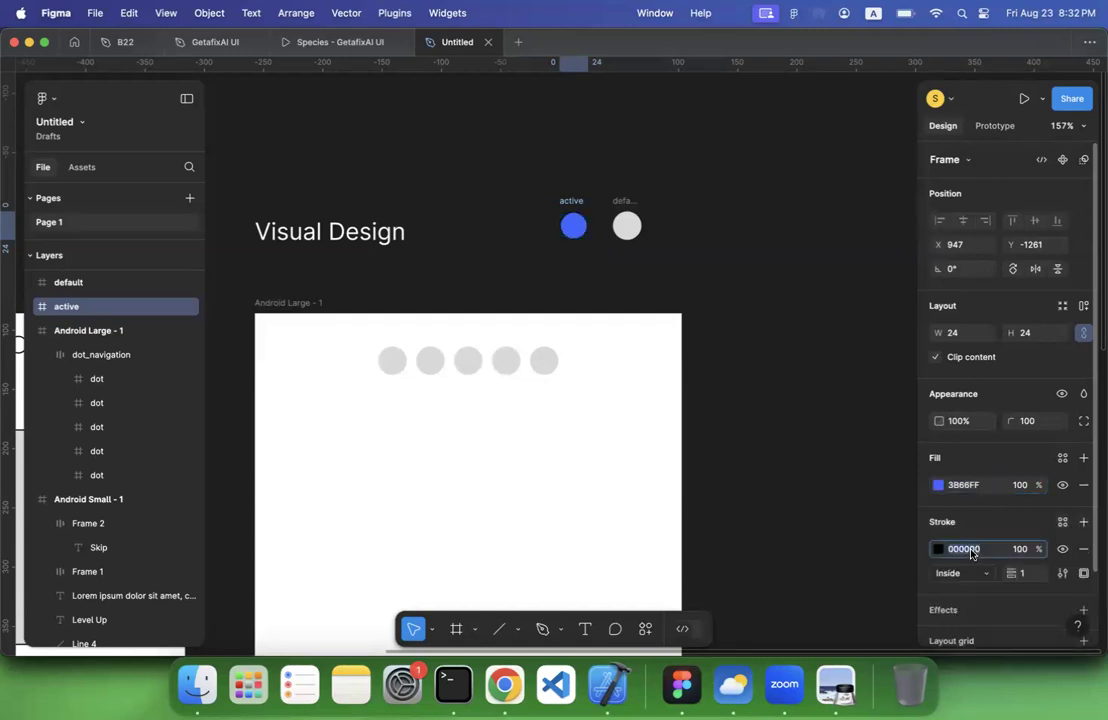
{"action": "key", "text": "super+v"}
{"action": "key", "text": "Return"}
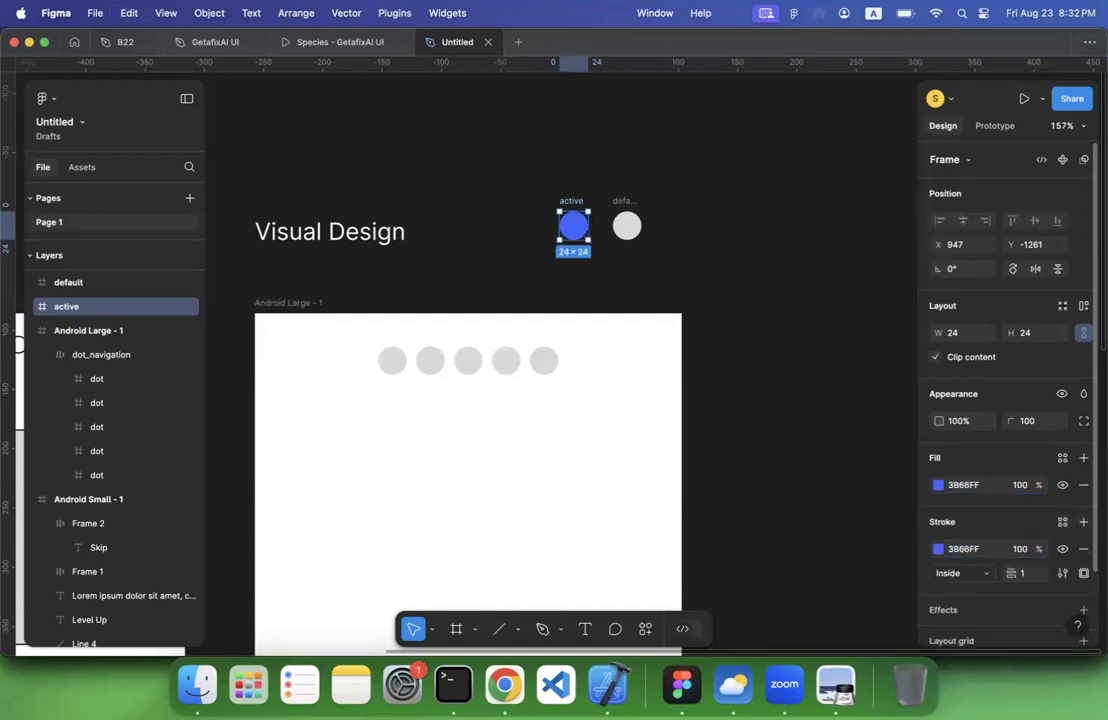
Remove the default dot's fill and give it a 3B66FF stroke
{"action": "left_click", "coordinate": [627, 226]}
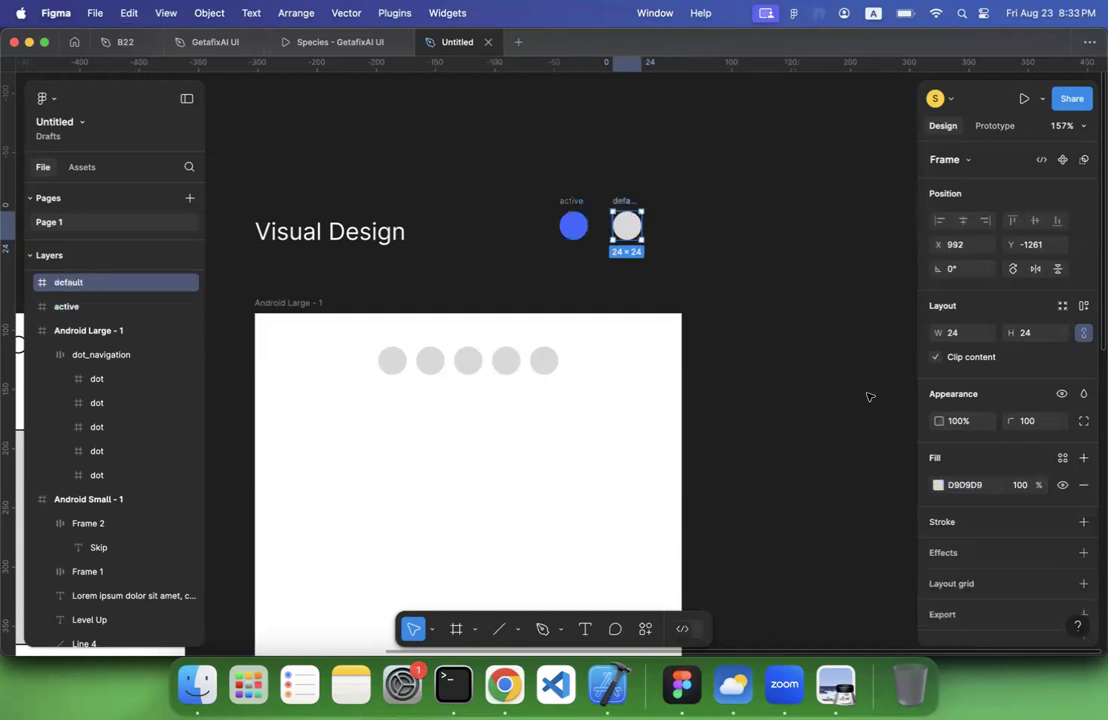
{"action": "left_click", "coordinate": [968, 488]}
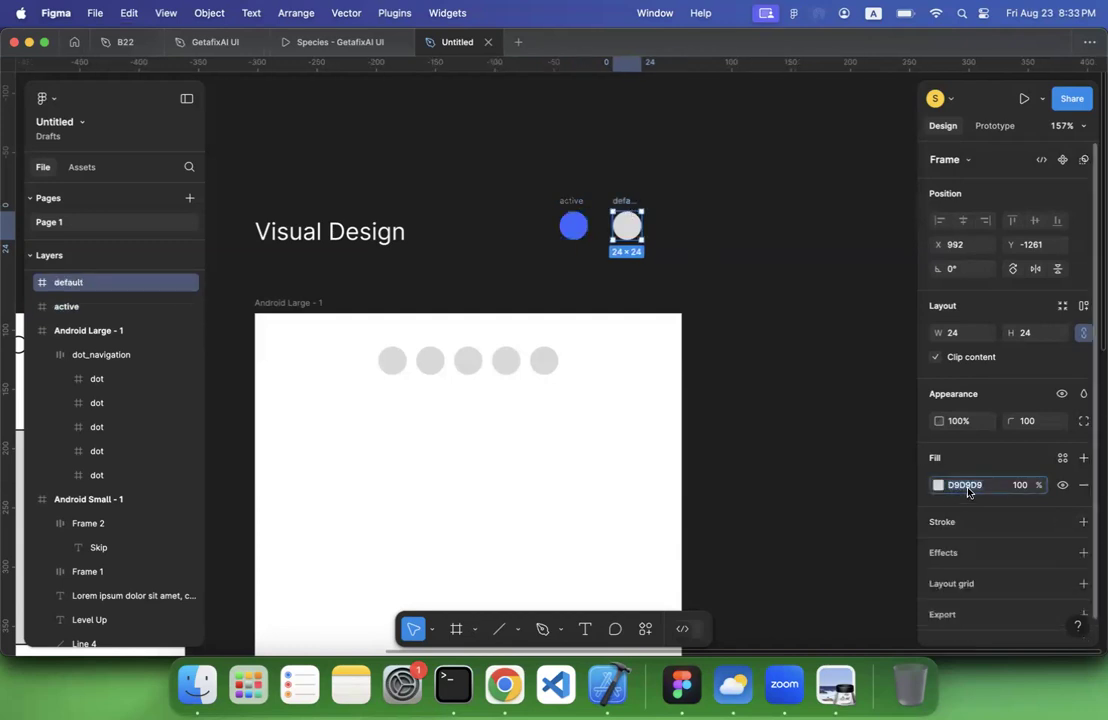
{"action": "left_click", "coordinate": [1082, 488]}
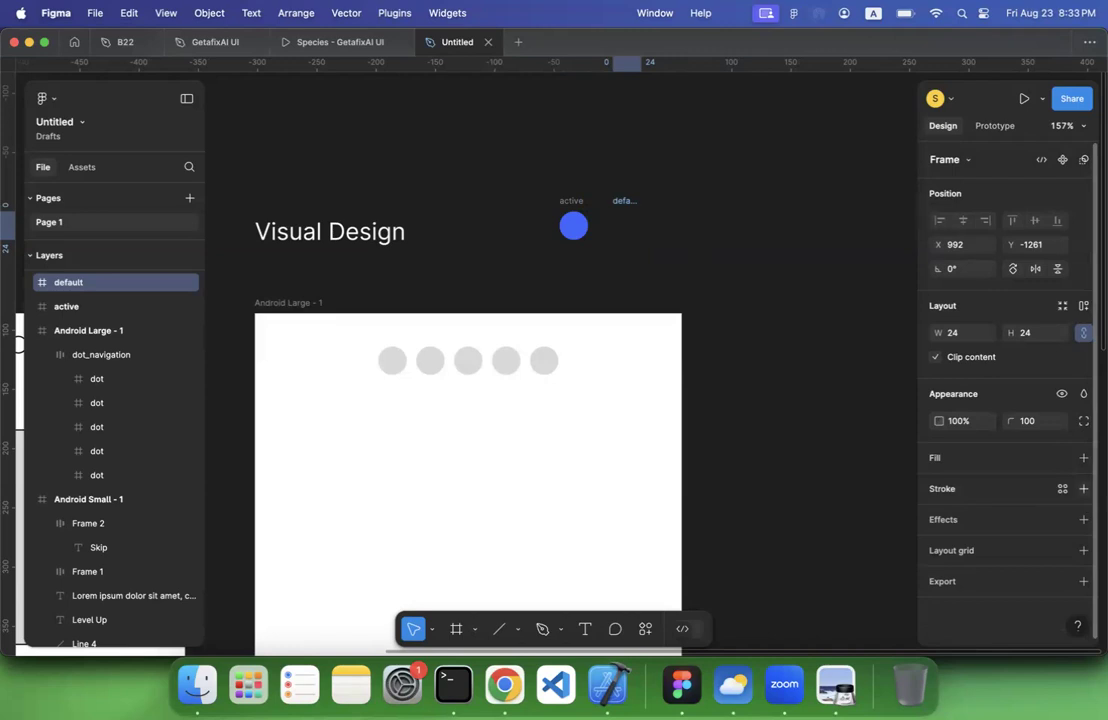
{"action": "left_click", "coordinate": [1083, 488]}
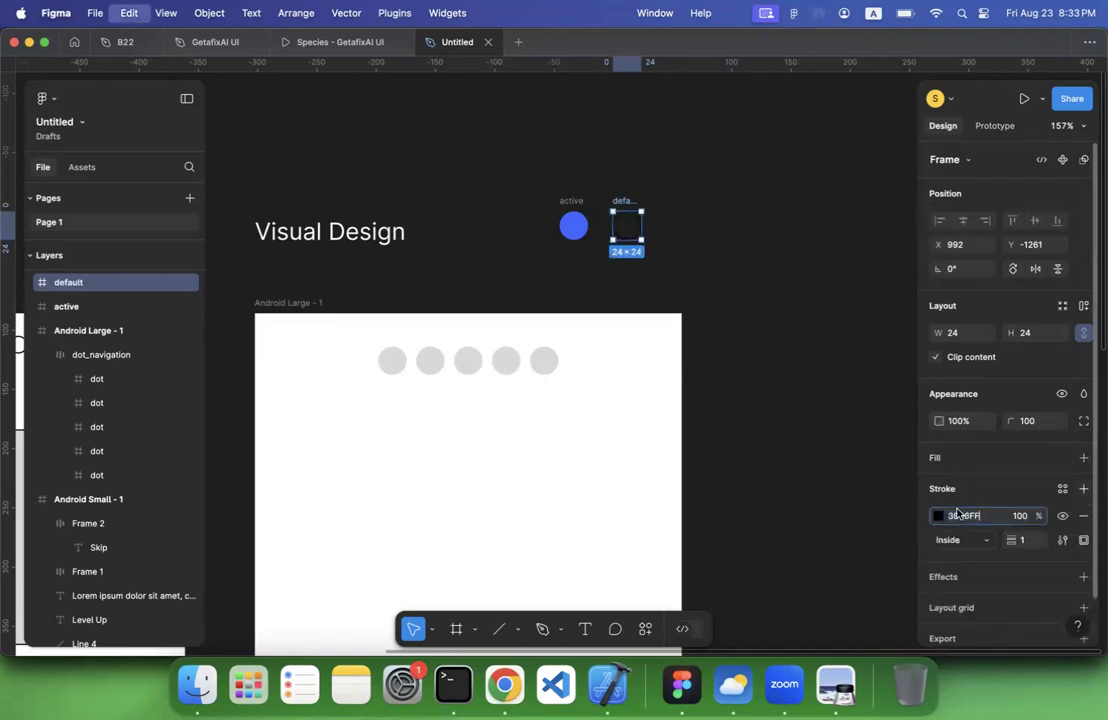
{"action": "left_click", "coordinate": [722, 291]}
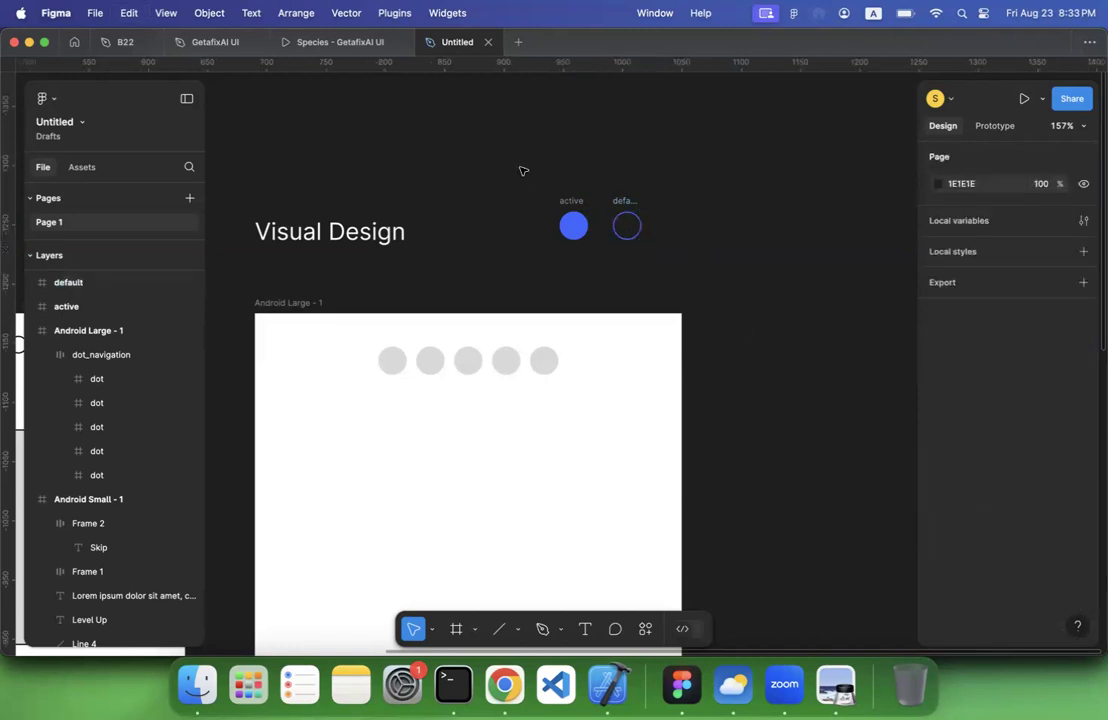
Select the active and default dots together and create a component set from them
{"action": "left_click_drag", "start_coordinate": [519, 185], "coordinate": [731, 272]}
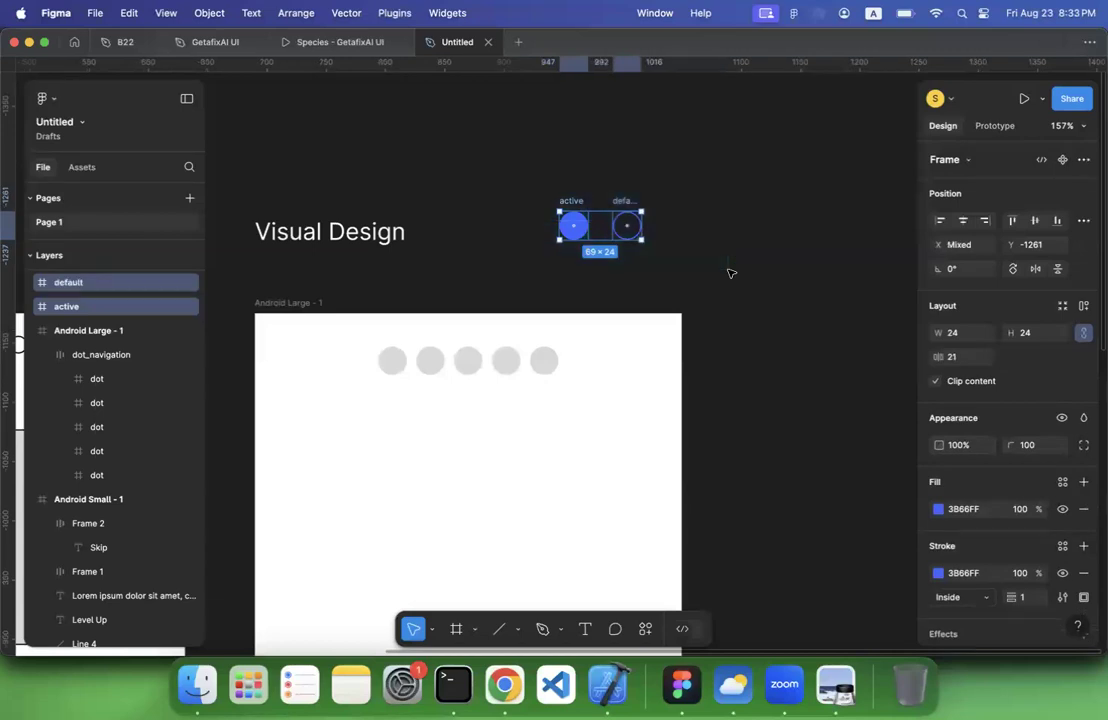
{"action": "left_click", "coordinate": [644, 629]}
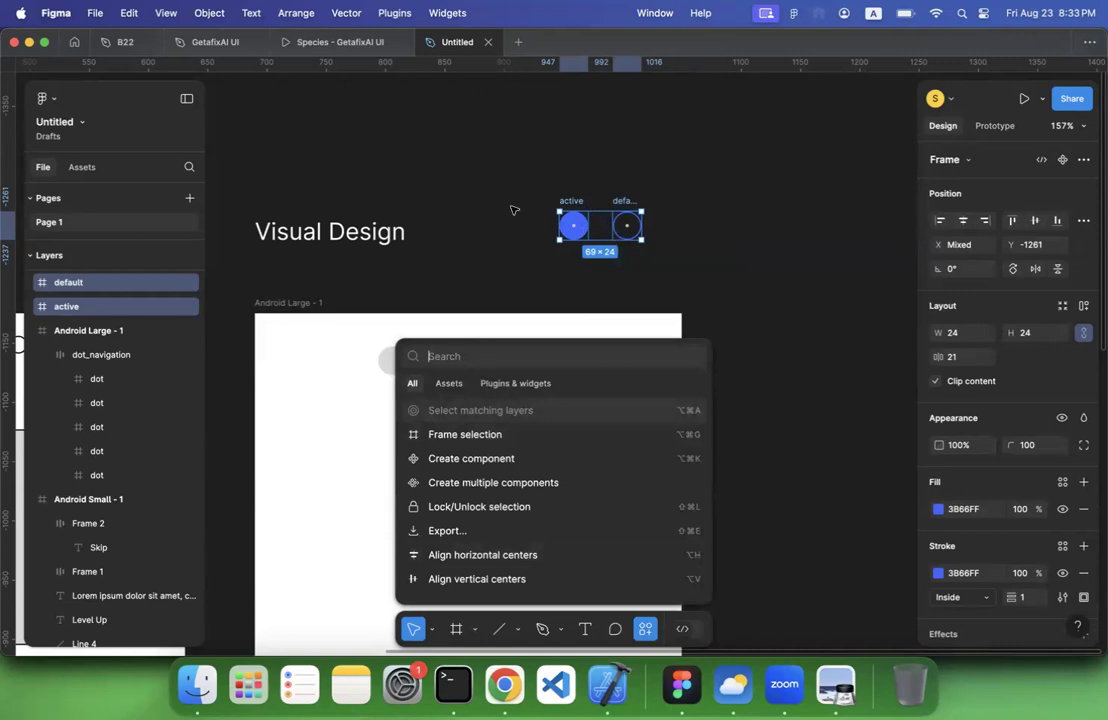
{"action": "type", "text": "cre"}
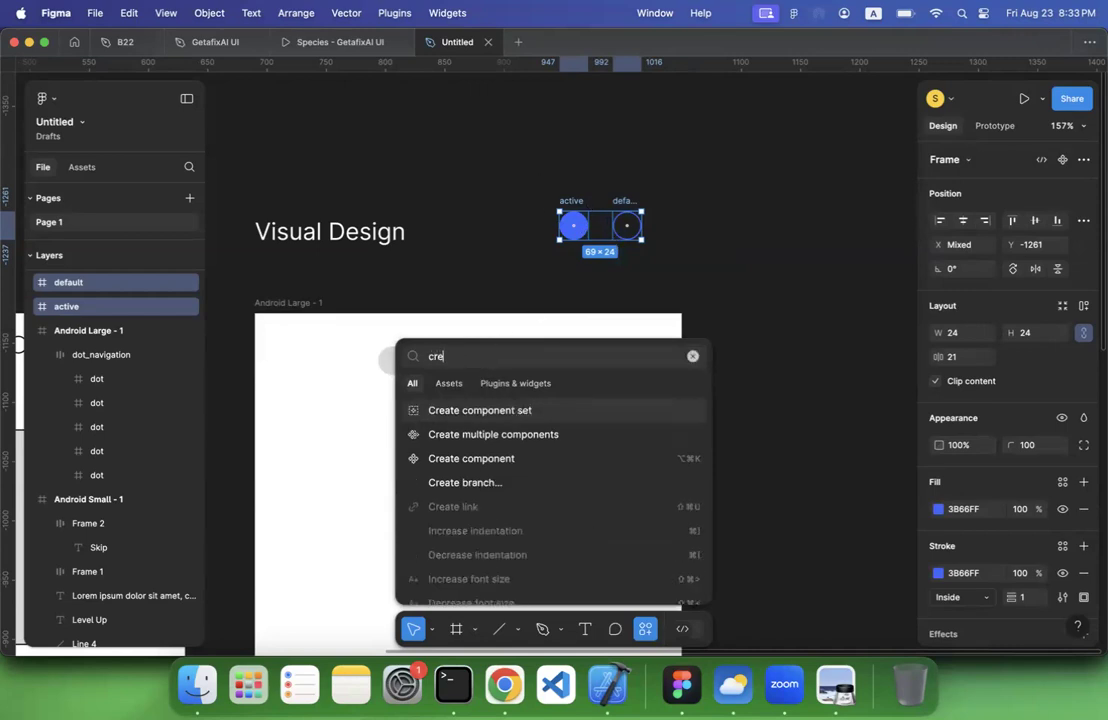
{"action": "type", "text": "a"}
{"action": "left_click", "coordinate": [466, 411]}
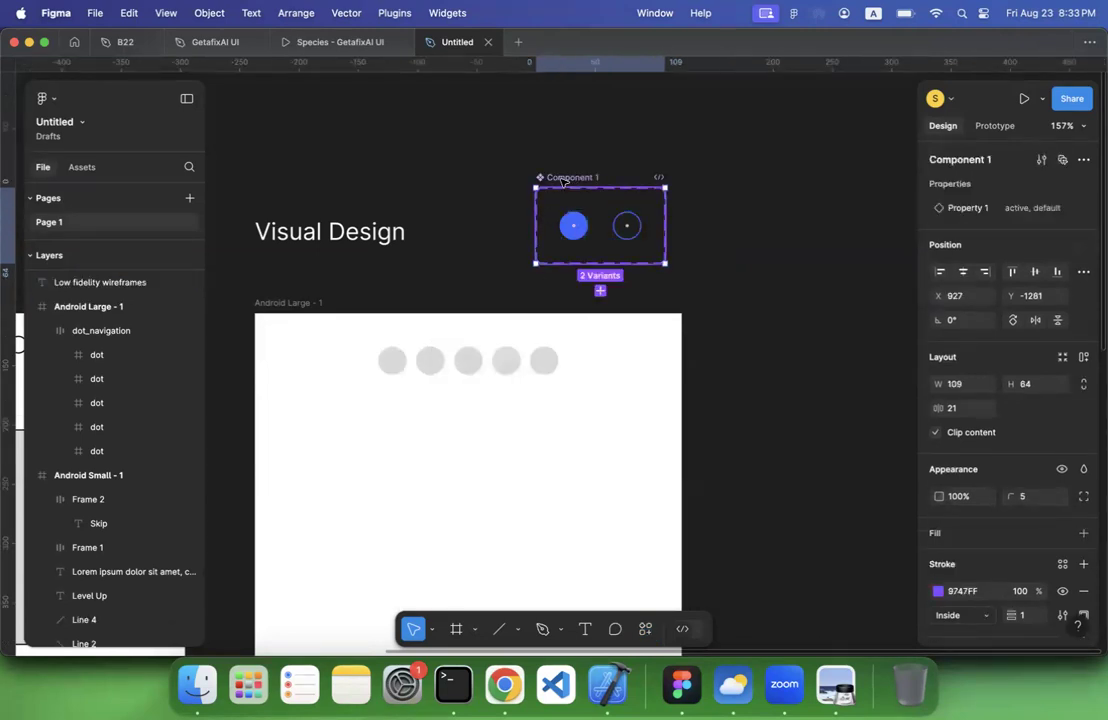
Rename the two-variant component set to "dot"
{"action": "double_click", "coordinate": [565, 177]}
{"action": "type", "text": "dd"}
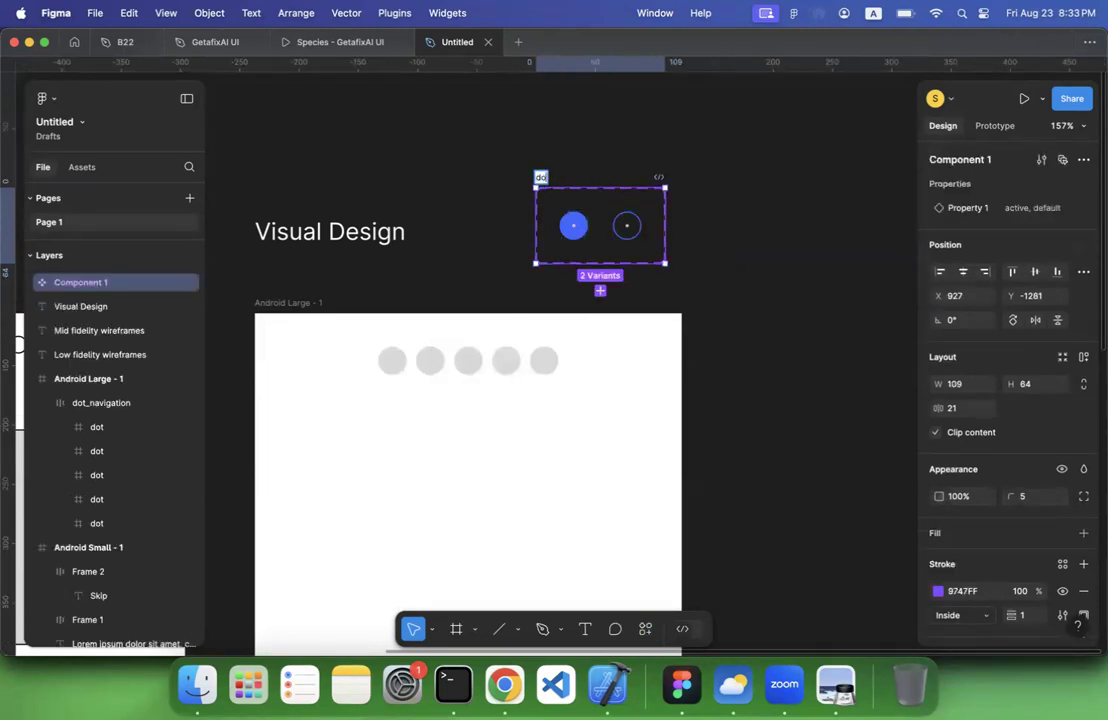
{"action": "key", "text": "Return"}
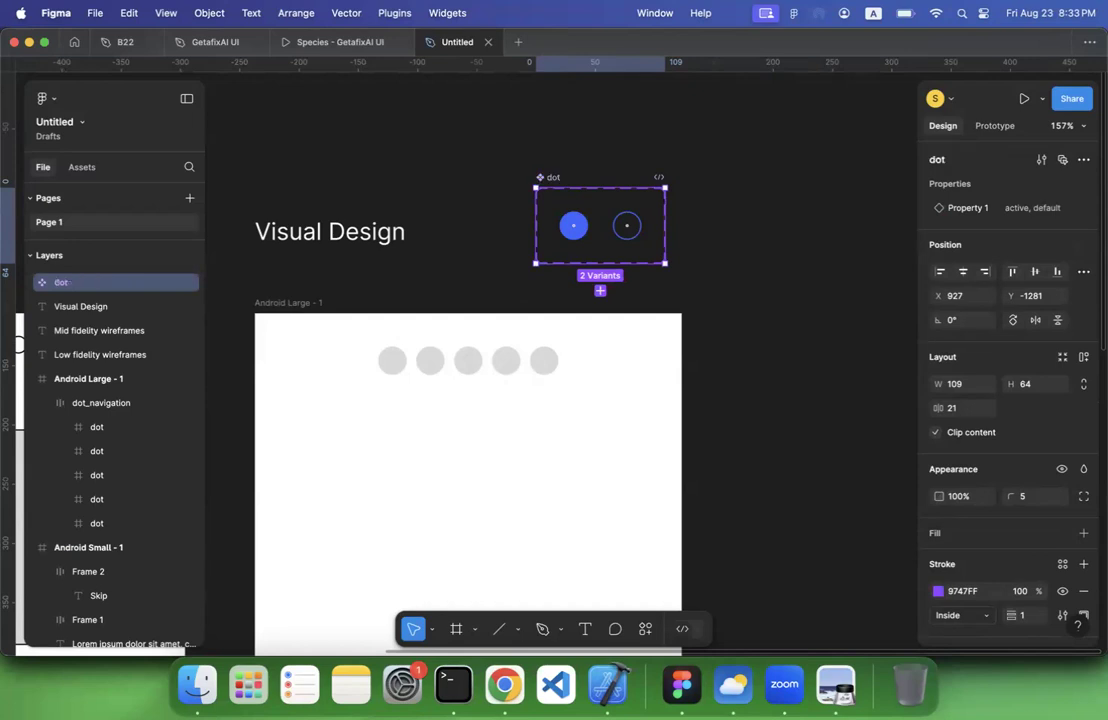
{"action": "left_click", "coordinate": [645, 142]}
Rename the dot component set's variant property to "state"
{"action": "left_click", "coordinate": [573, 225]}
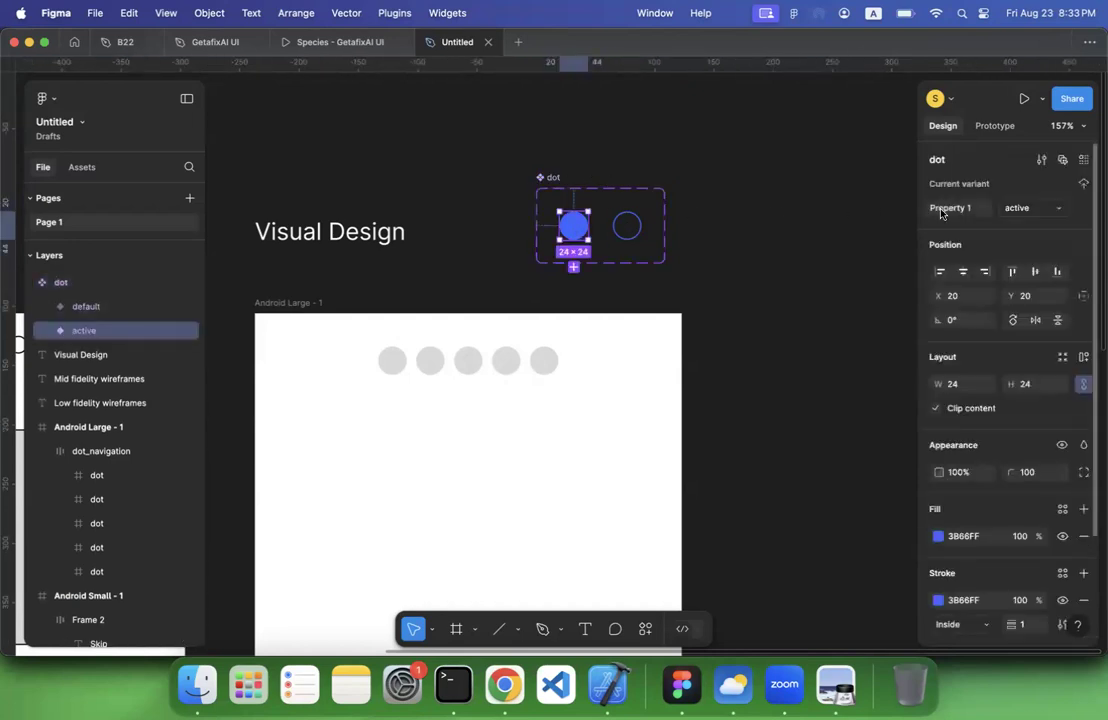
{"action": "left_click", "coordinate": [635, 225]}
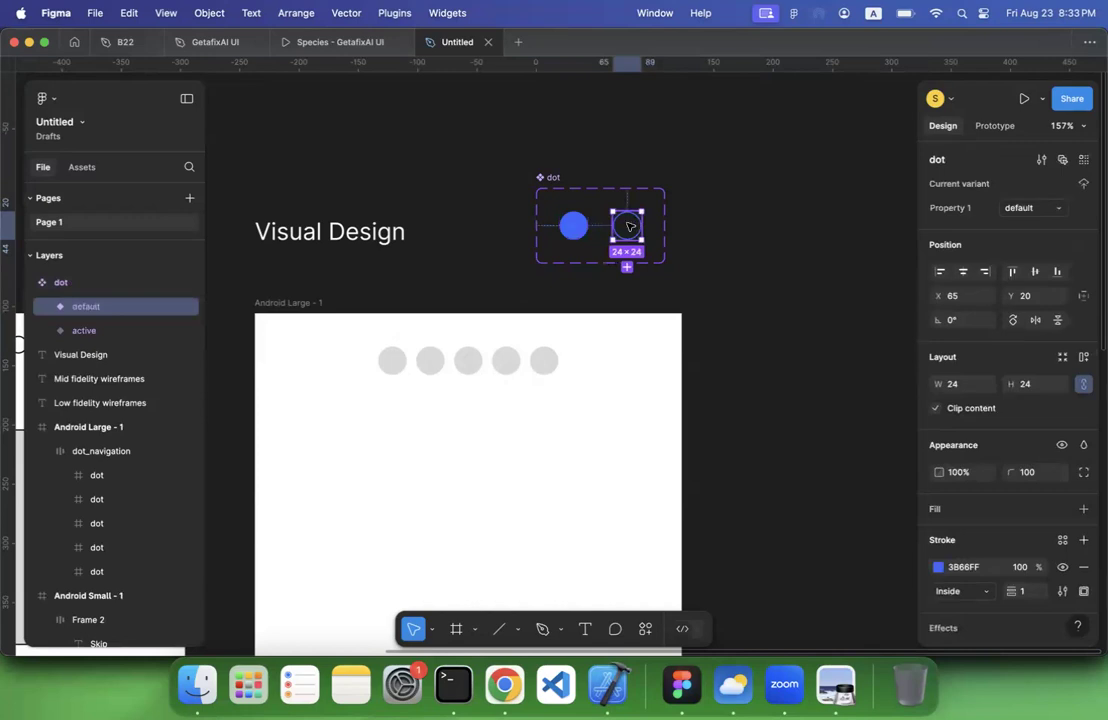
{"action": "left_click", "coordinate": [553, 200]}
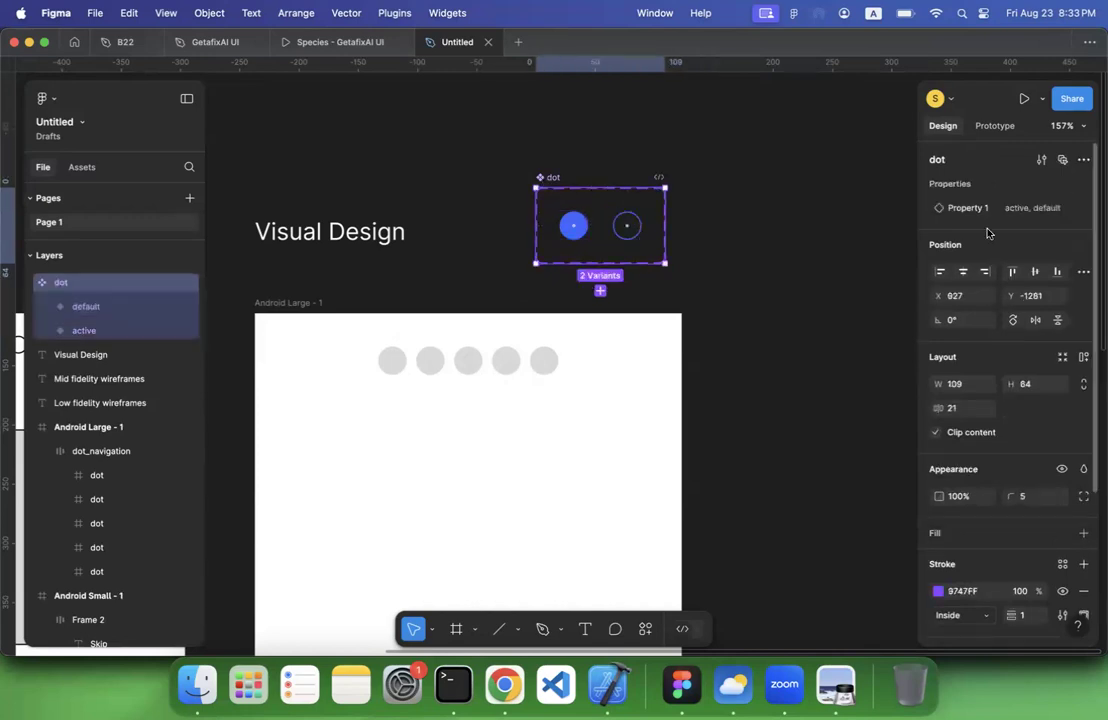
{"action": "type", "text": "stat"}
{"action": "key", "text": "Return"}
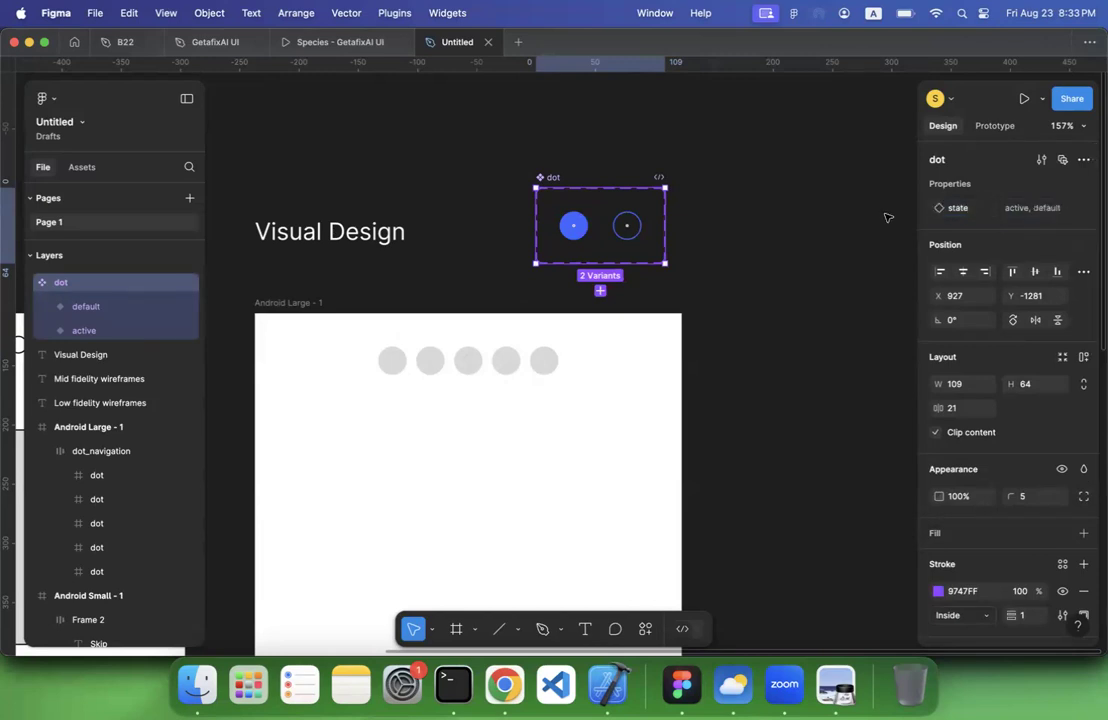
{"action": "left_click", "coordinate": [888, 217]}
Place an instance of the local dot component in the Android Large - 1 frame, below the grey dots
{"action": "scroll", "coordinate": [484, 328], "scroll_direction": "down", "scroll_amount": 1}
{"action": "scroll", "coordinate": [484, 328], "scroll_direction": "left", "scroll_amount": 1}
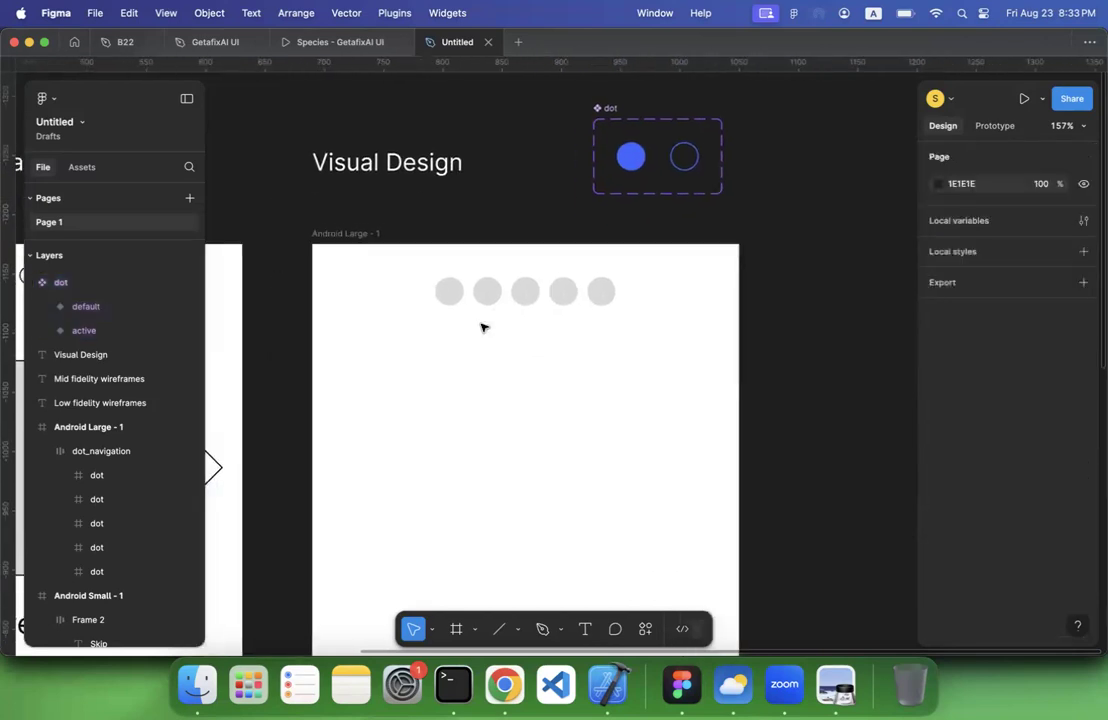
{"action": "left_click", "coordinate": [82, 167]}
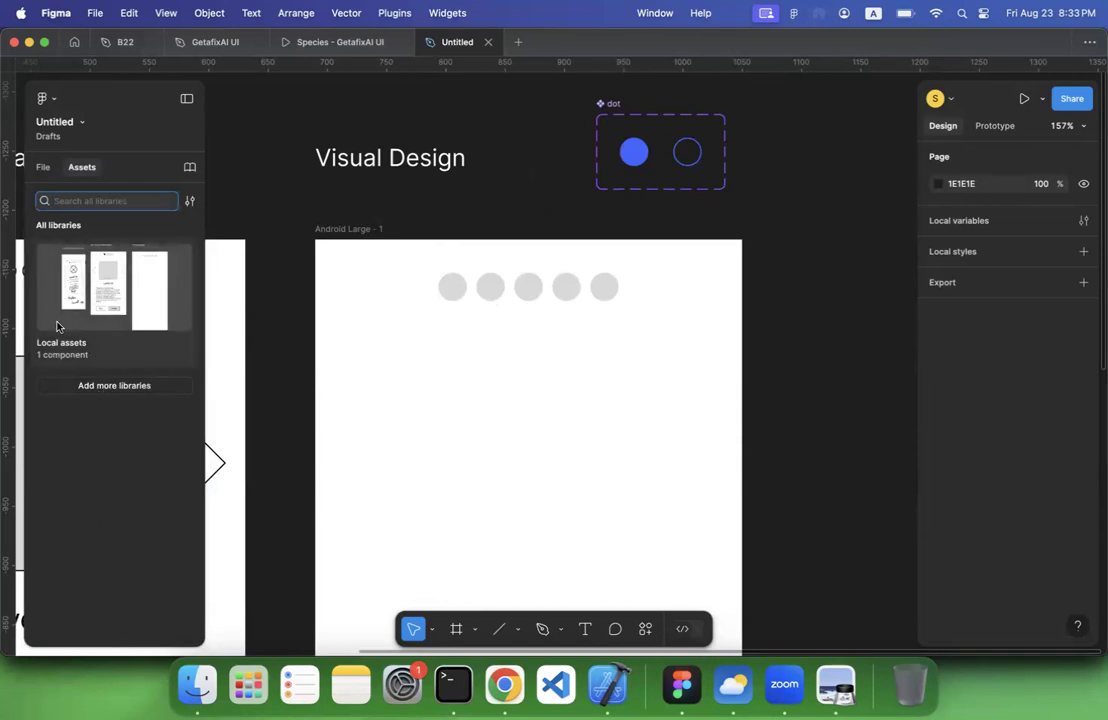
{"action": "left_click", "coordinate": [49, 278]}
{"action": "left_click_drag", "start_coordinate": [68, 281], "coordinate": [465, 382]}
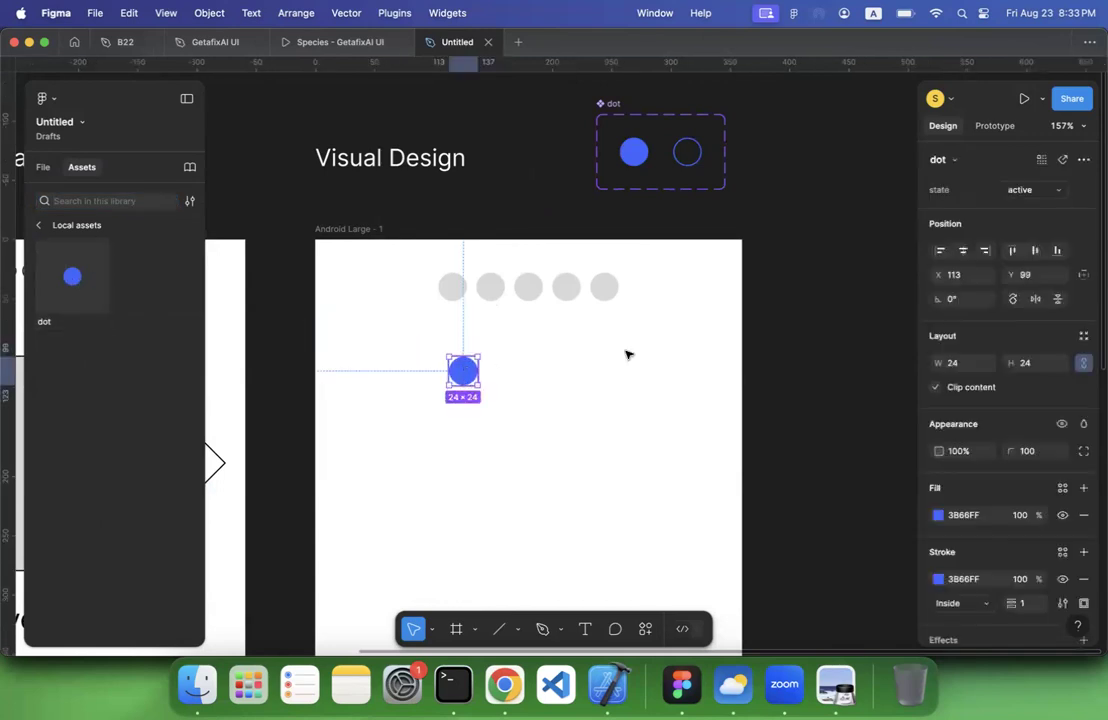
Try the placed dot instance's state options, switching it to default, back to active, and to default again
{"action": "left_click", "coordinate": [1020, 189]}
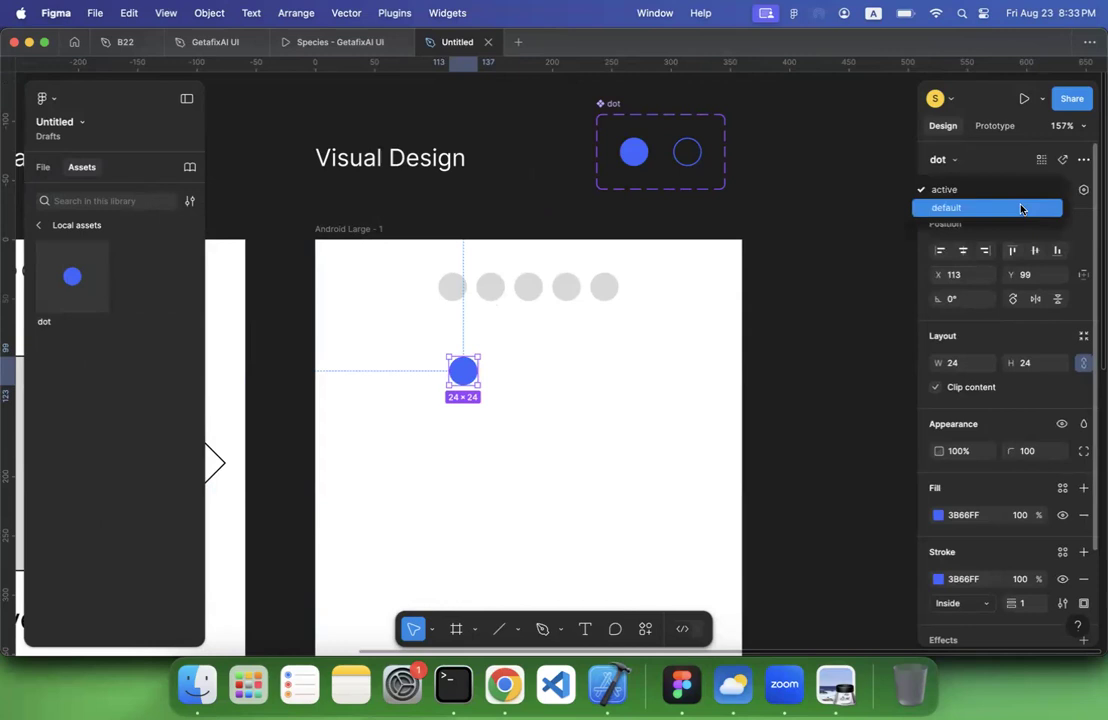
{"action": "left_click", "coordinate": [1020, 208]}
{"action": "left_click", "coordinate": [1024, 188]}
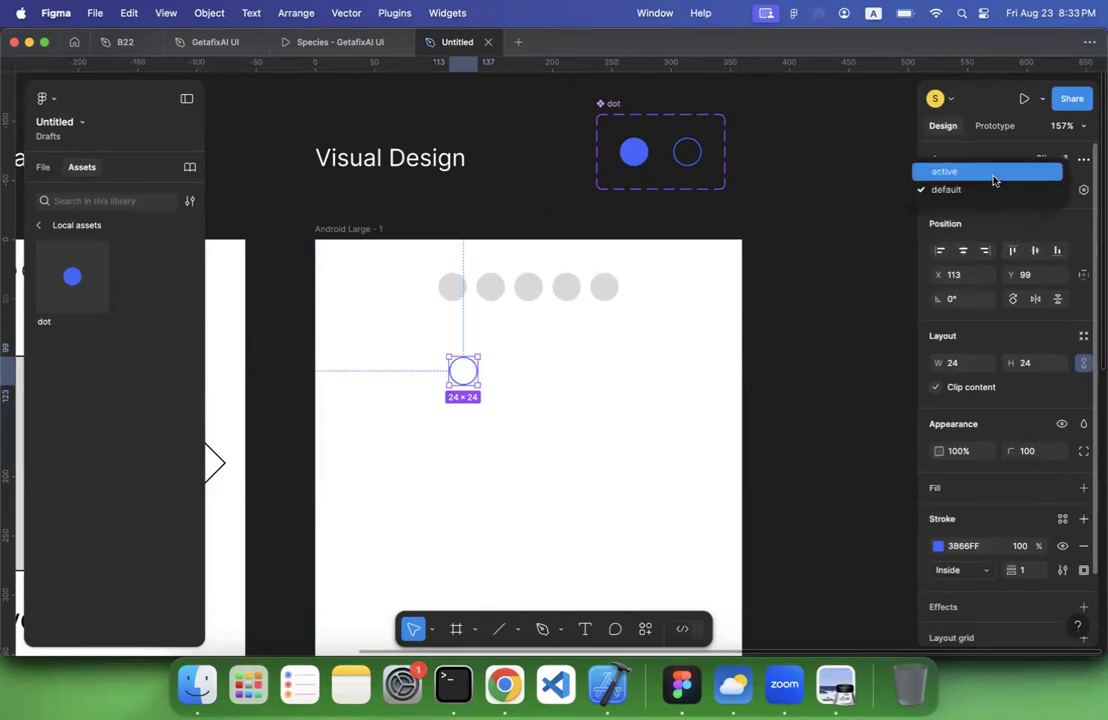
{"action": "left_click", "coordinate": [993, 175]}
{"action": "left_click", "coordinate": [1014, 189]}
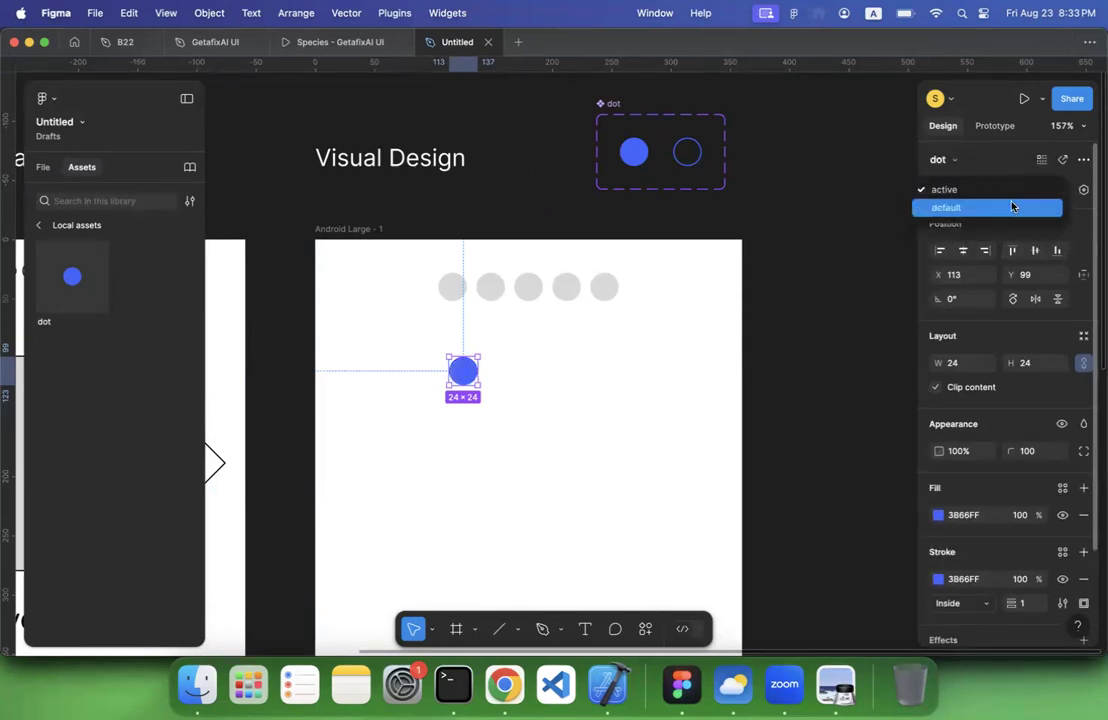
{"action": "left_click", "coordinate": [1012, 207]}
Delete the test dot instance below the grey dots
{"action": "left_click", "coordinate": [584, 356]}
{"action": "left_click", "coordinate": [462, 368]}
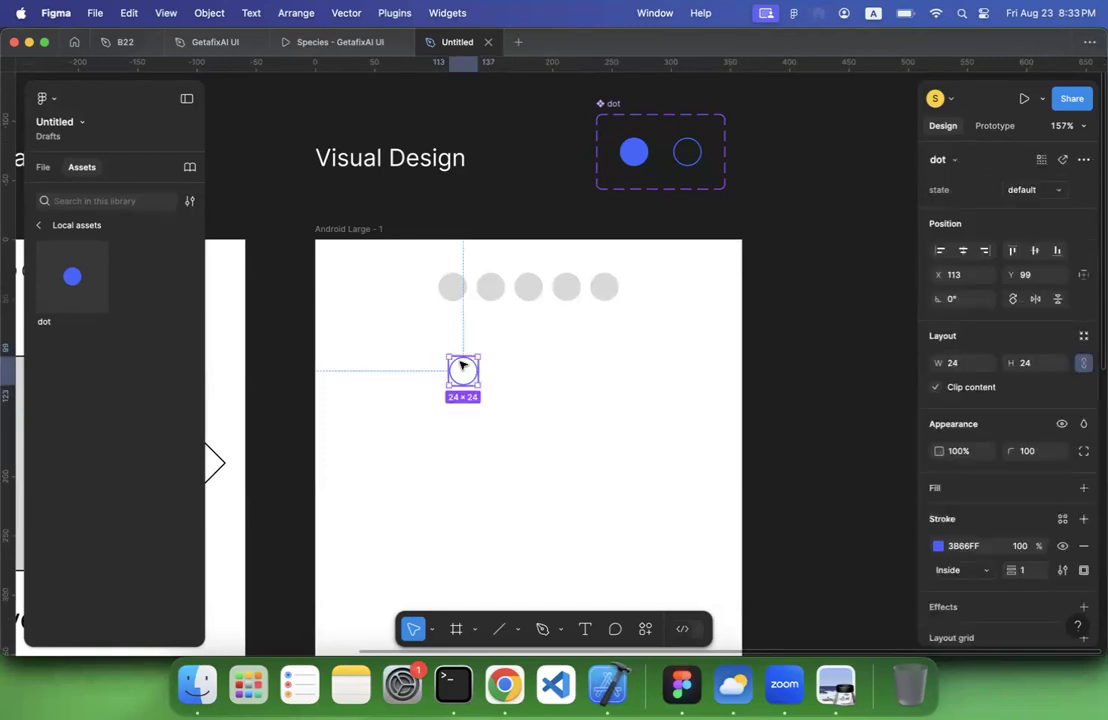
{"action": "key", "text": "Delete"}
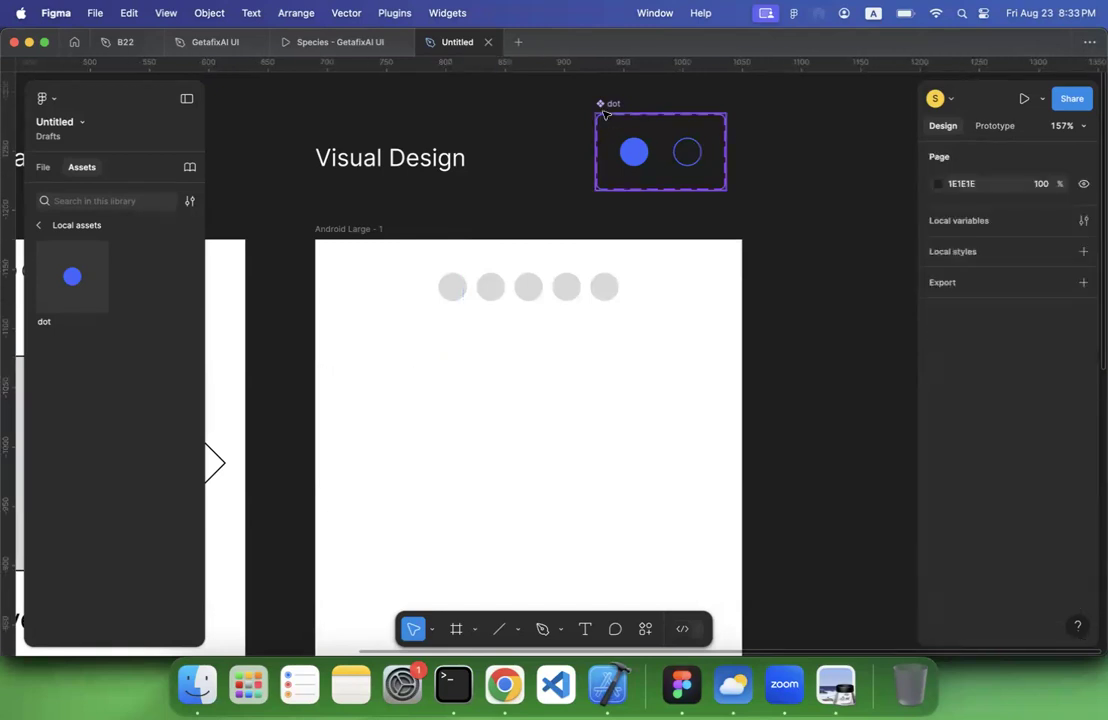
Add a prototype interaction from the default dot variant to the active one, using On tap, Change to active and Instant animation
{"action": "scroll", "coordinate": [640, 130], "scroll_direction": "up", "scroll_amount": 2}
{"action": "left_click", "coordinate": [573, 136]}
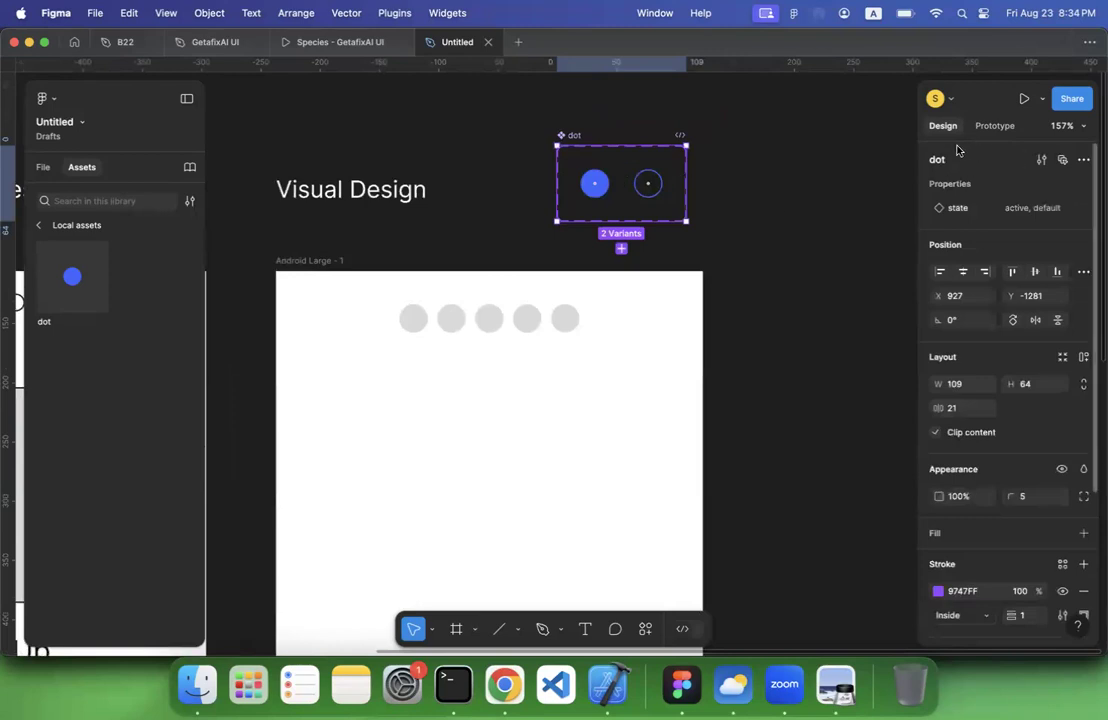
{"action": "left_click", "coordinate": [594, 183]}
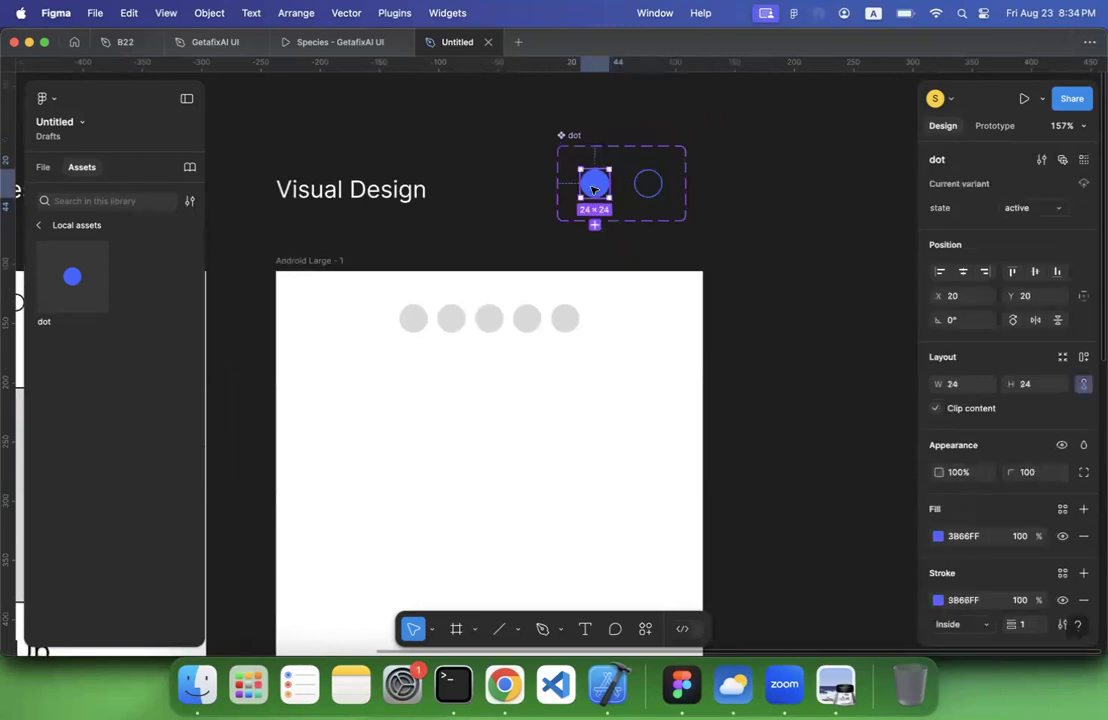
{"action": "left_click", "coordinate": [990, 125]}
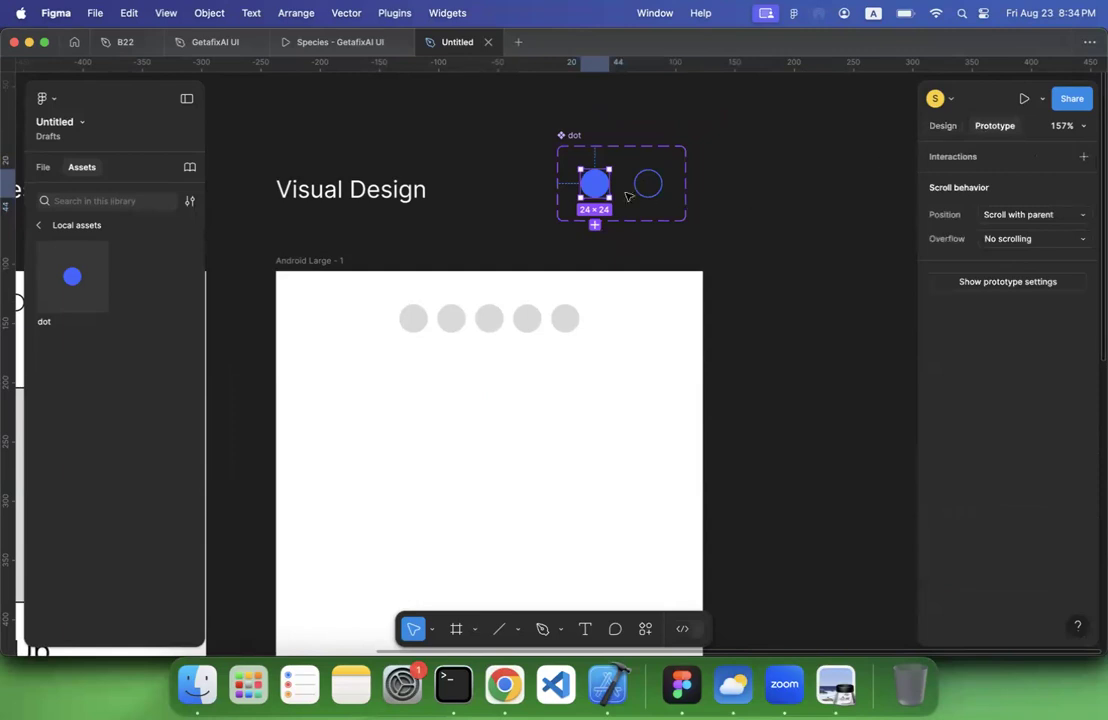
{"action": "mouse_move", "coordinate": [613, 188]}
{"action": "left_click", "coordinate": [647, 196]}
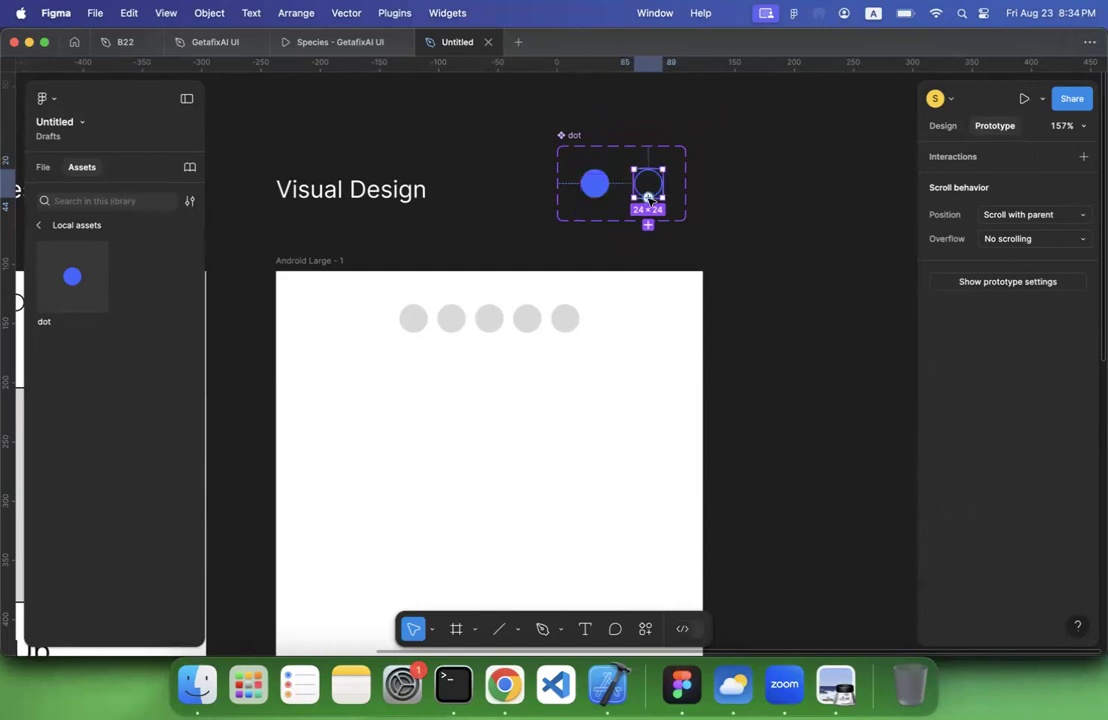
{"action": "left_click_drag", "start_coordinate": [649, 199], "coordinate": [601, 197]}
{"action": "left_click_drag", "start_coordinate": [600, 197], "coordinate": [597, 190]}
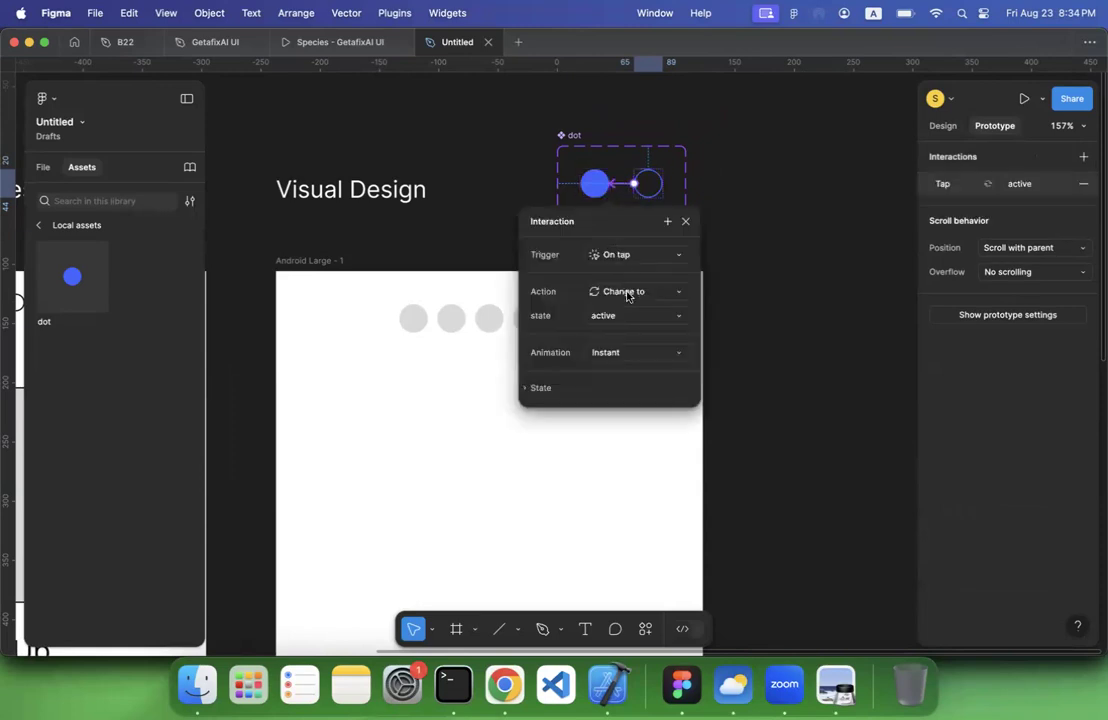
{"action": "left_click", "coordinate": [811, 224]}
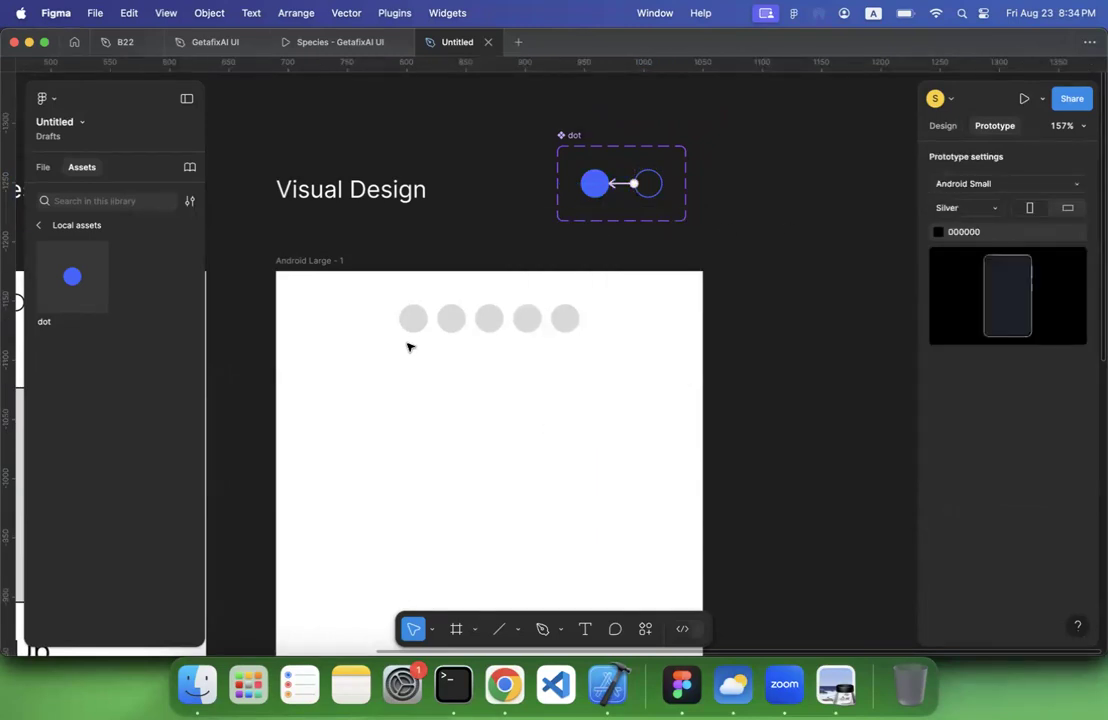
Insert a dot component instance directly inside dot_navigation as its first item, ahead of the grey dots
{"action": "scroll", "coordinate": [408, 347], "scroll_direction": "down", "scroll_amount": 5}
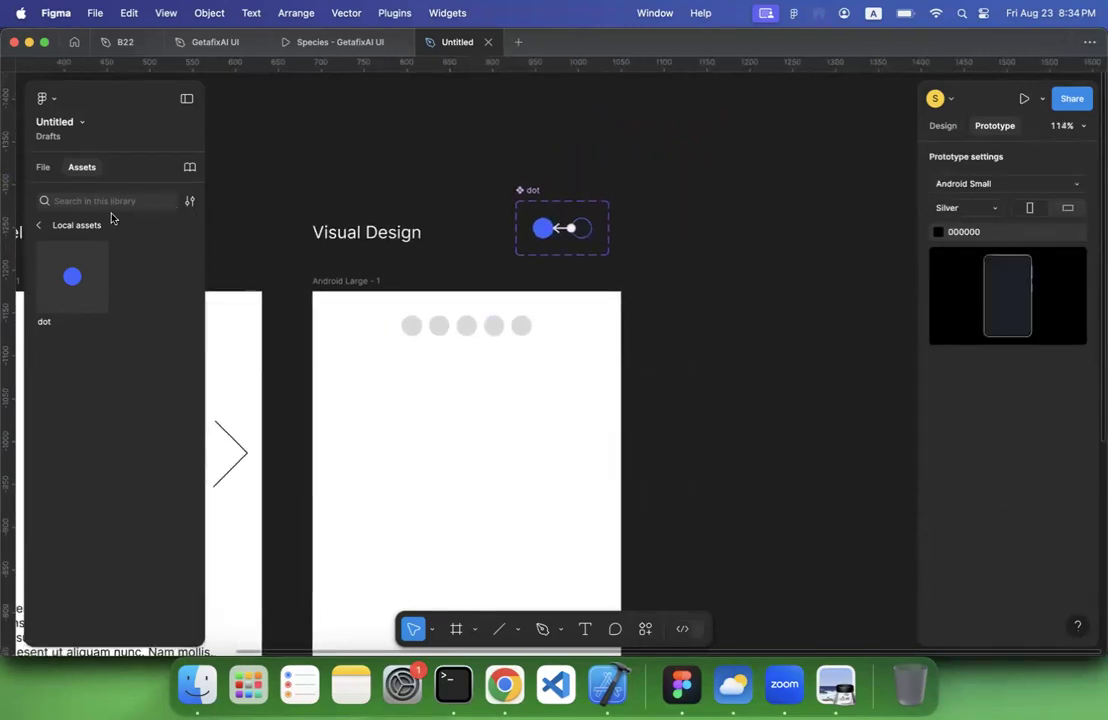
{"action": "left_click", "coordinate": [43, 167]}
{"action": "left_click", "coordinate": [415, 333]}
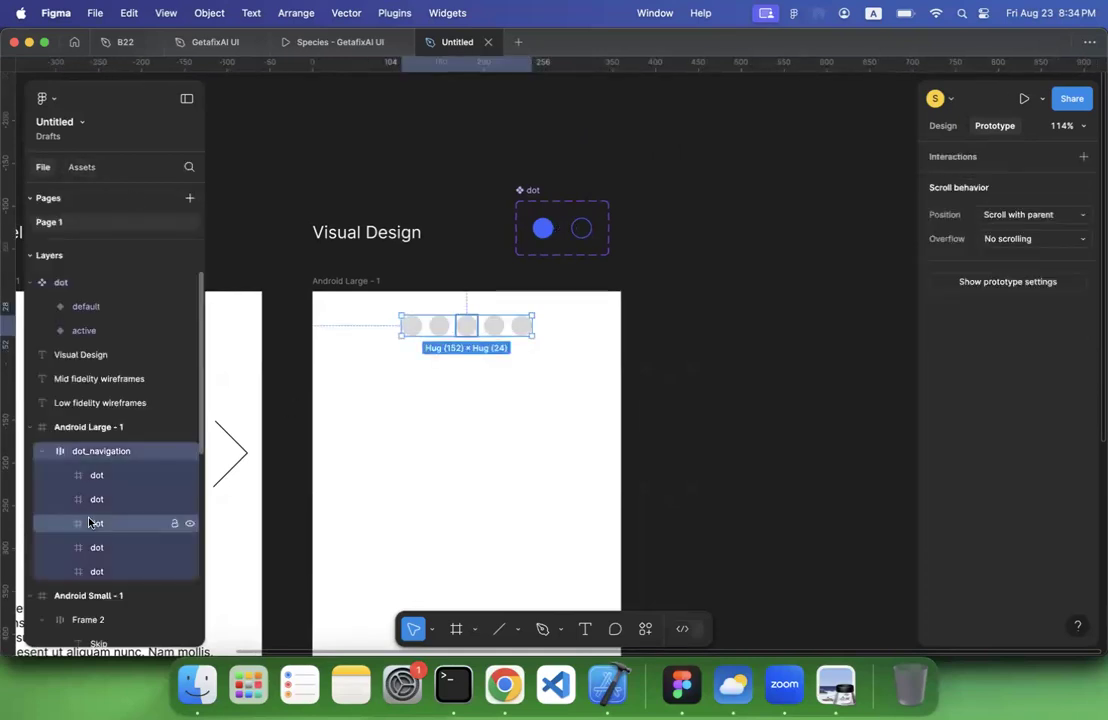
{"action": "left_click", "coordinate": [94, 476]}
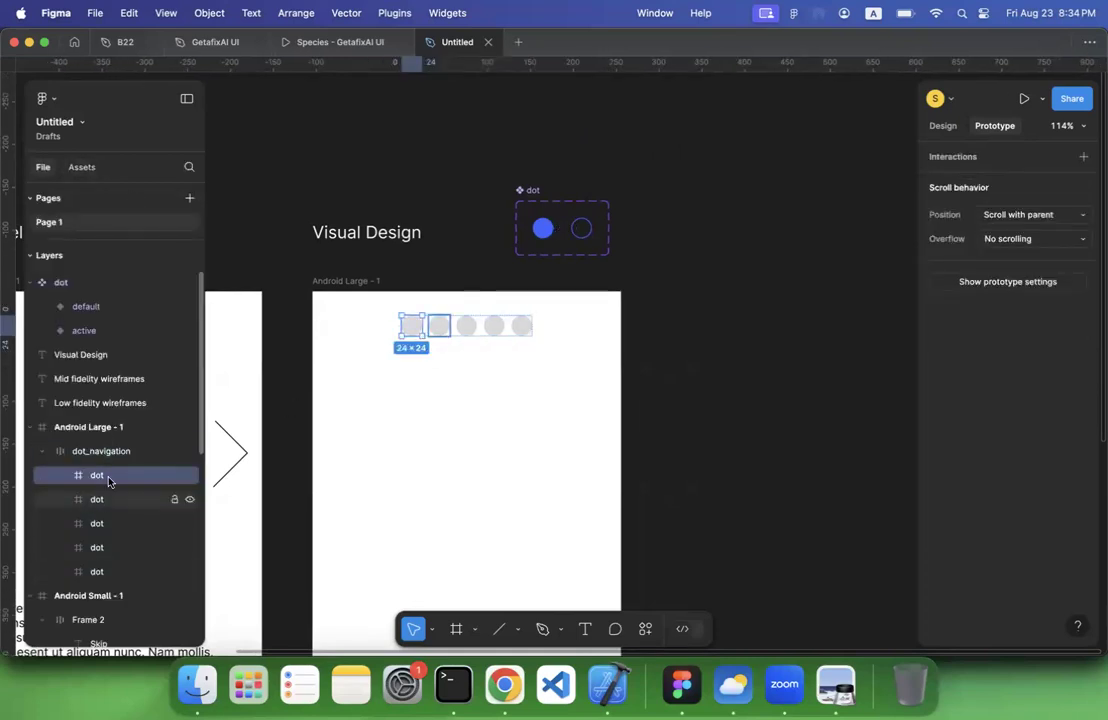
{"action": "left_click", "coordinate": [82, 168]}
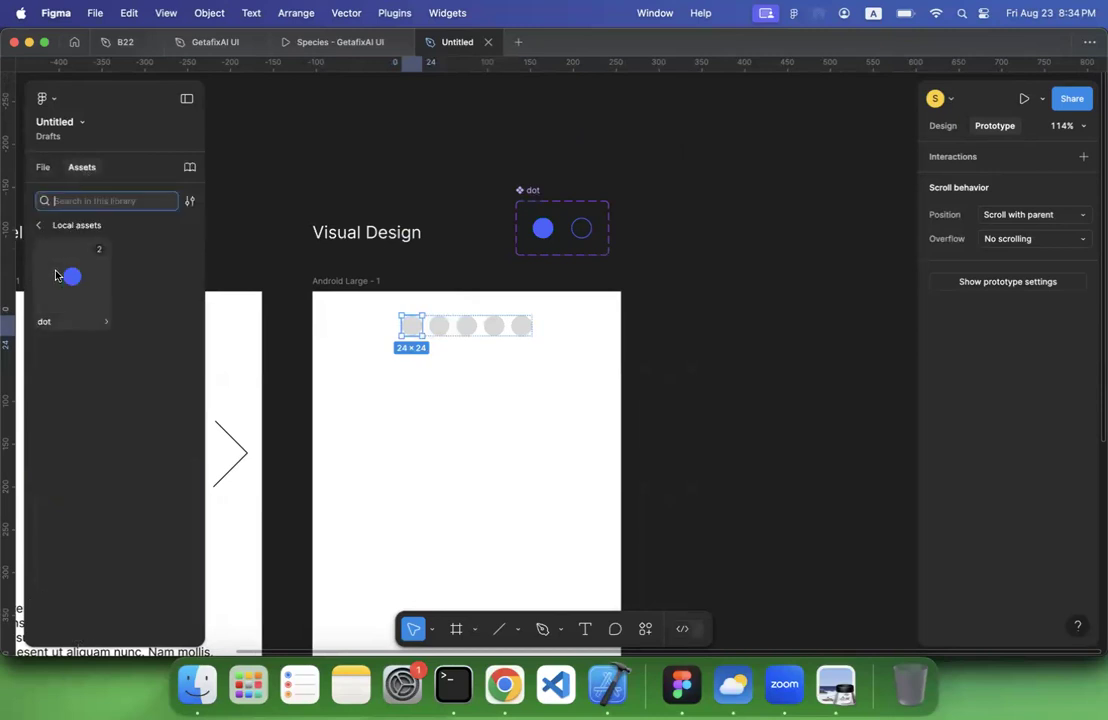
{"action": "left_click_drag", "start_coordinate": [64, 281], "coordinate": [412, 328]}
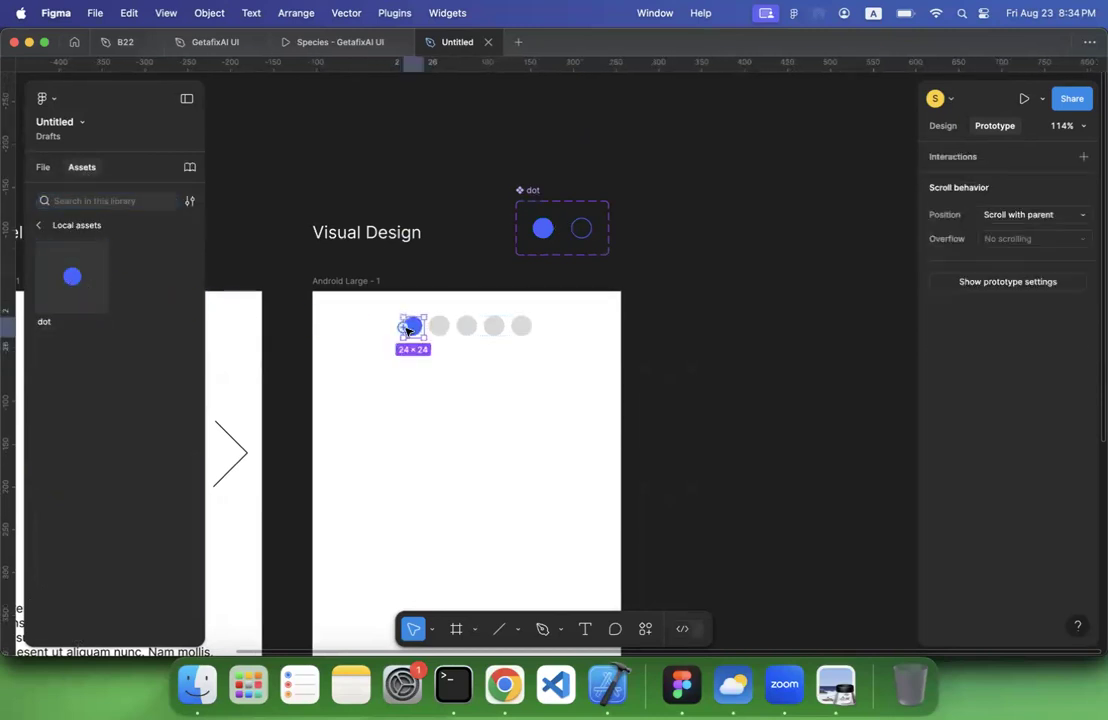
{"action": "left_click", "coordinate": [45, 166]}
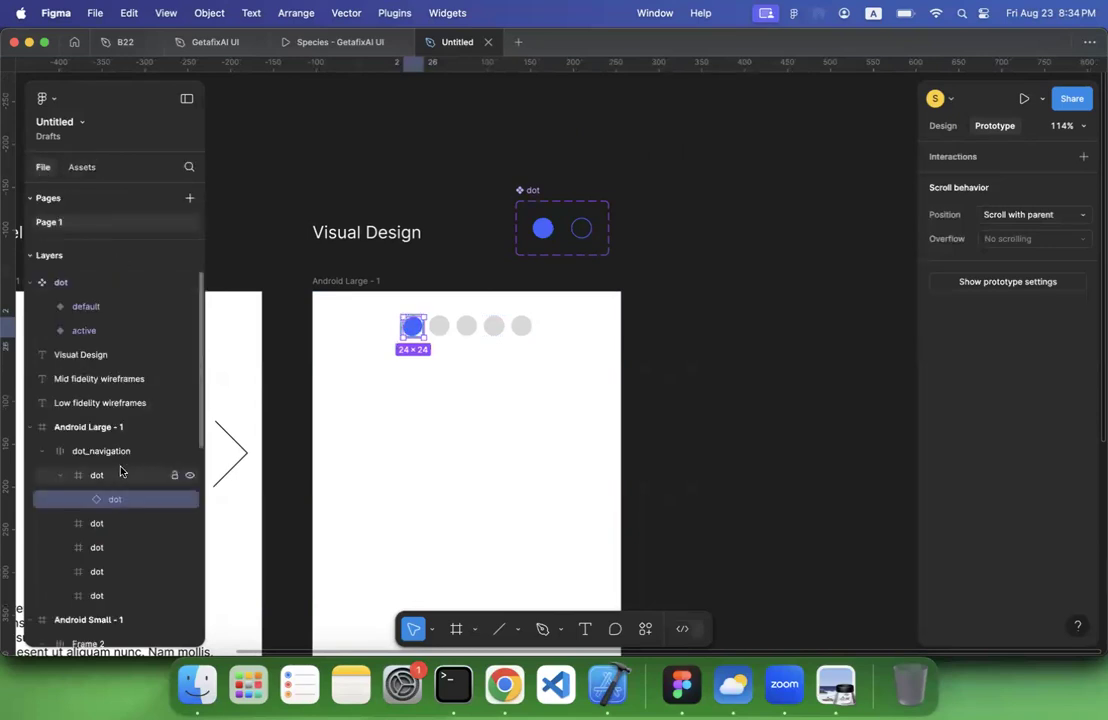
{"action": "left_click_drag", "start_coordinate": [99, 503], "coordinate": [94, 475]}
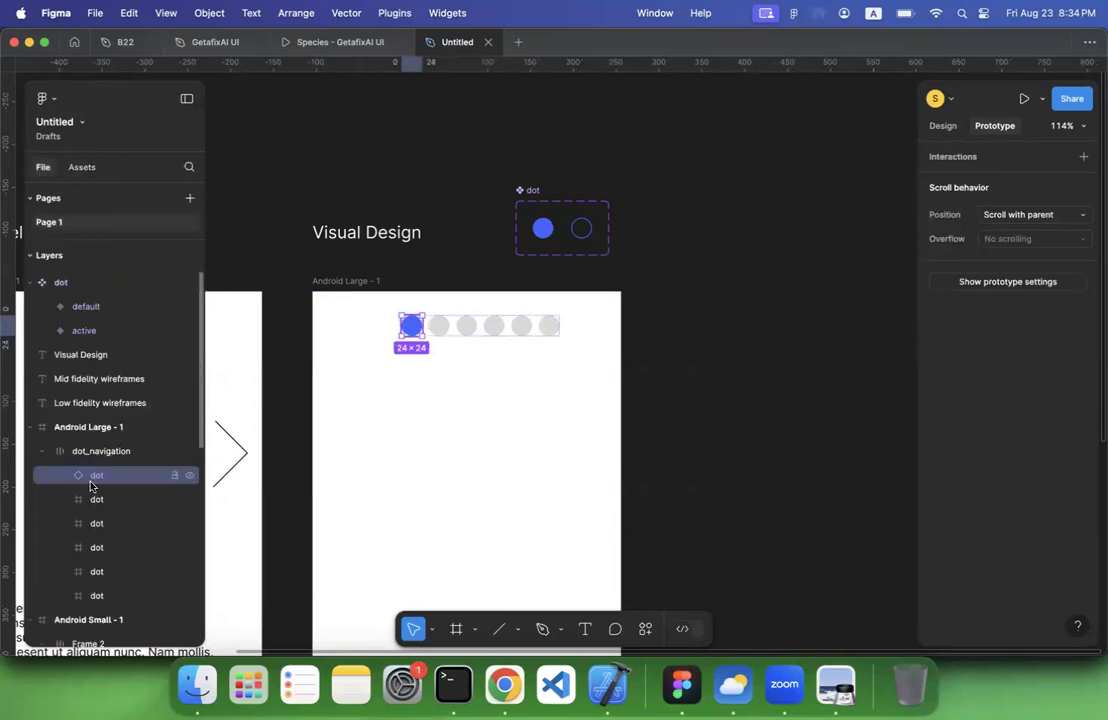
Duplicate the blue dot instance in dot_navigation four times to make five instances
{"action": "left_click", "coordinate": [94, 500]}
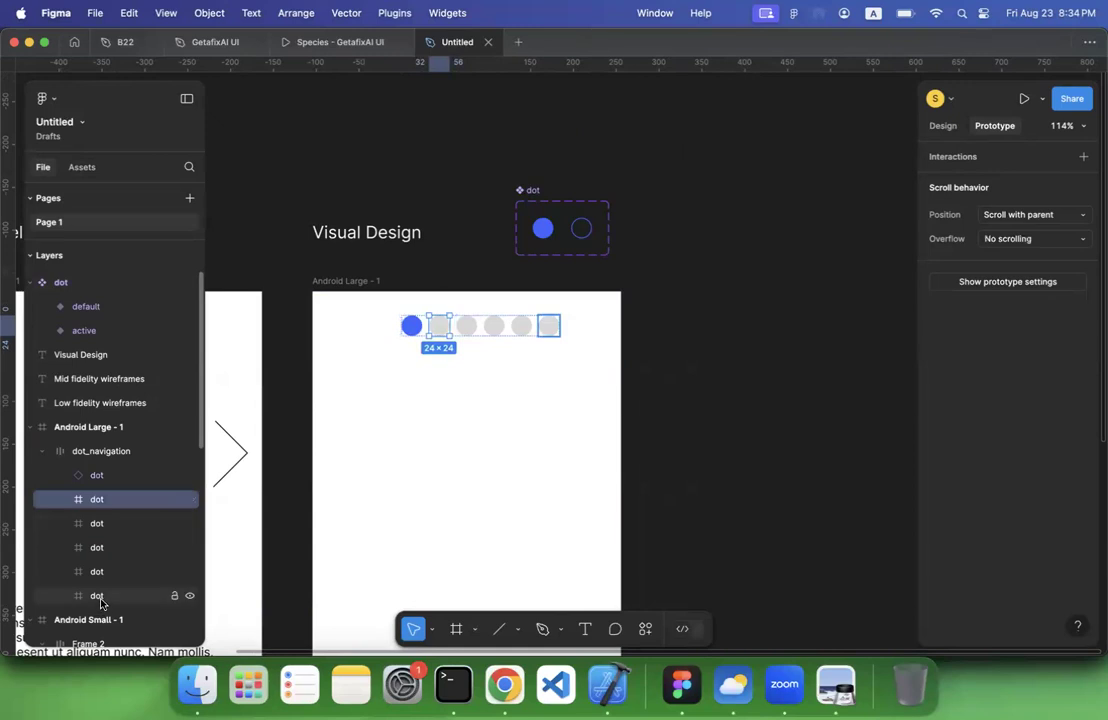
{"action": "left_click", "coordinate": [104, 477]}
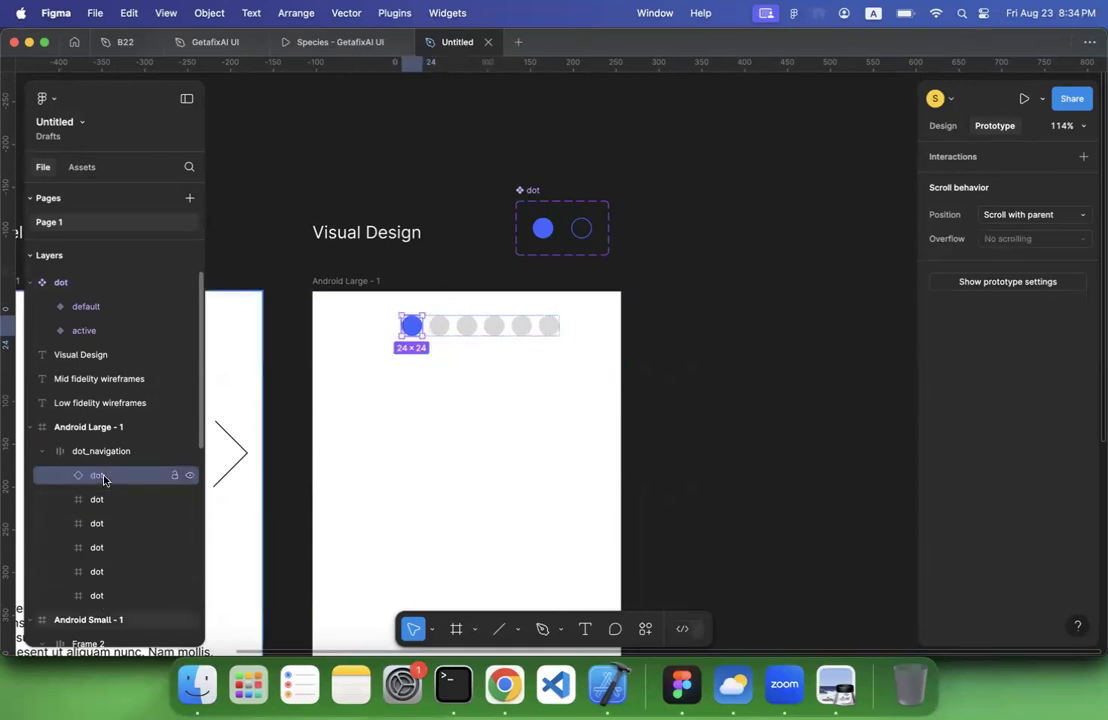
{"action": "key", "text": "super+d"}
{"action": "key", "text": "super+d"}
{"action": "key", "text": "super+d"}
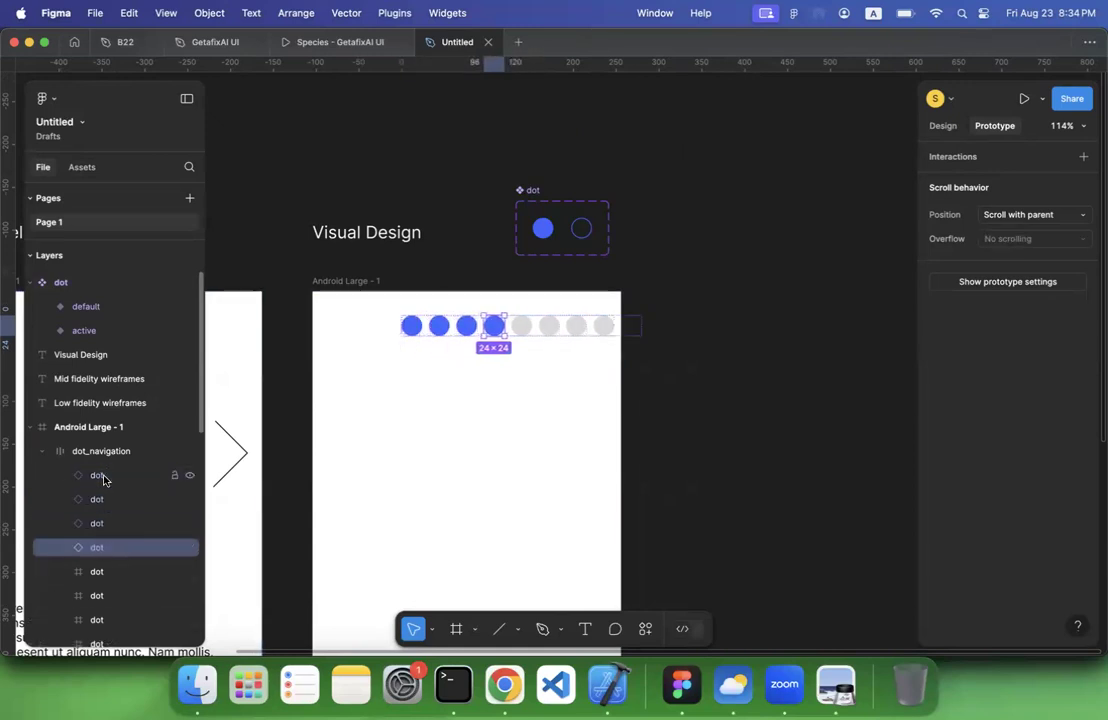
{"action": "key", "text": "super+d"}
Delete the five original grey dot frames from dot_navigation
{"action": "scroll", "coordinate": [100, 490], "scroll_direction": "down", "scroll_amount": 2}
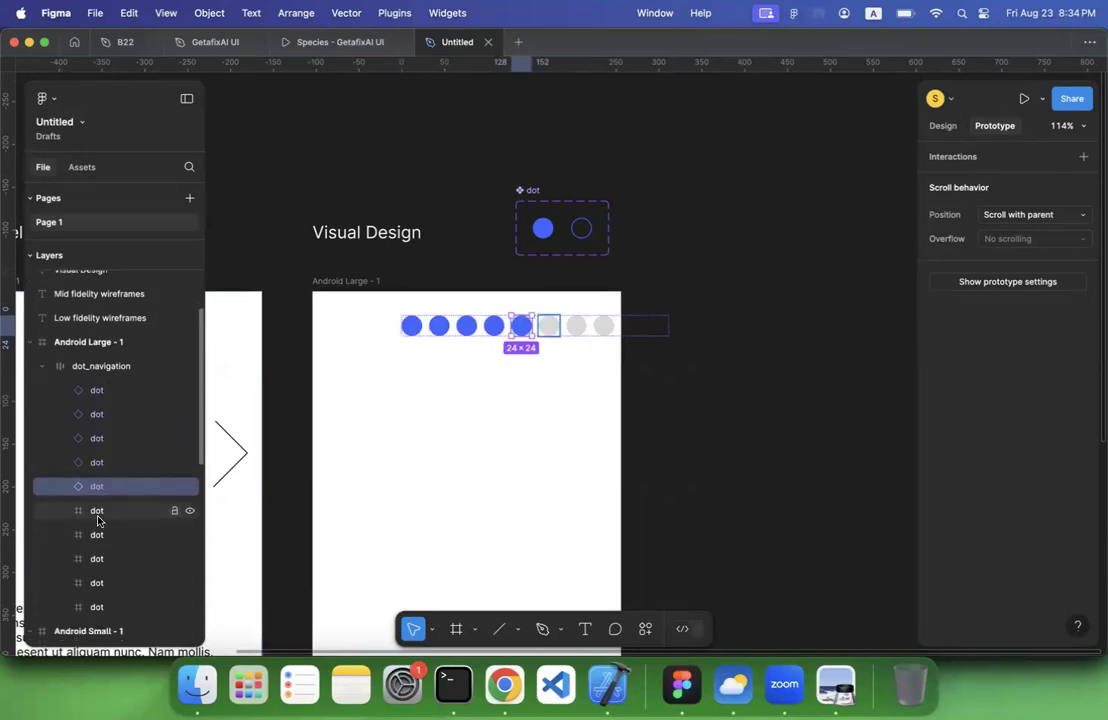
{"action": "left_click", "coordinate": [99, 512]}
{"action": "left_click", "coordinate": [102, 607], "text": "shift"}
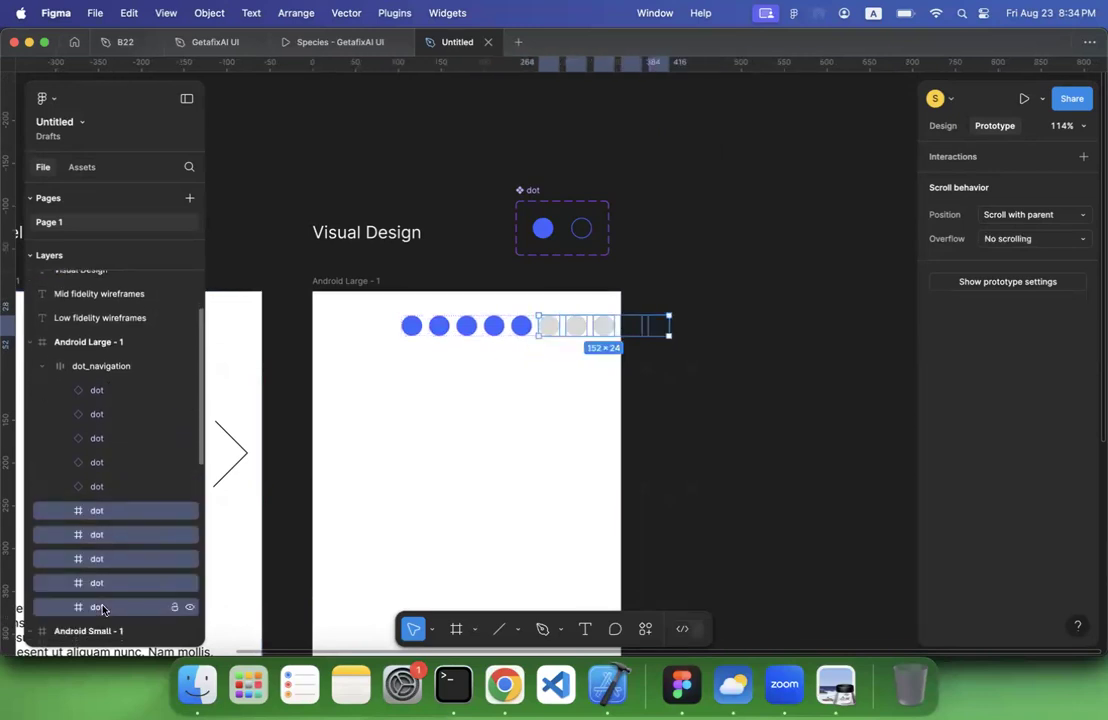
{"action": "key", "text": "Delete"}
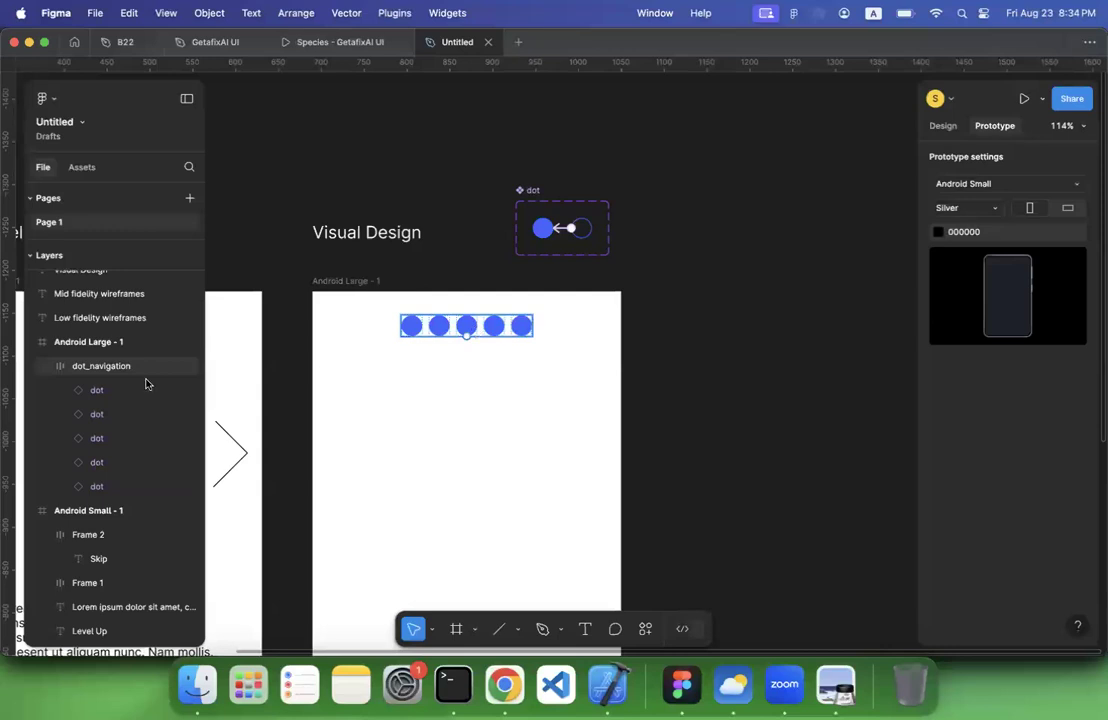
Set the state of the last four dot instances in dot_navigation to default, leaving the first one active
{"action": "left_click", "coordinate": [100, 365]}
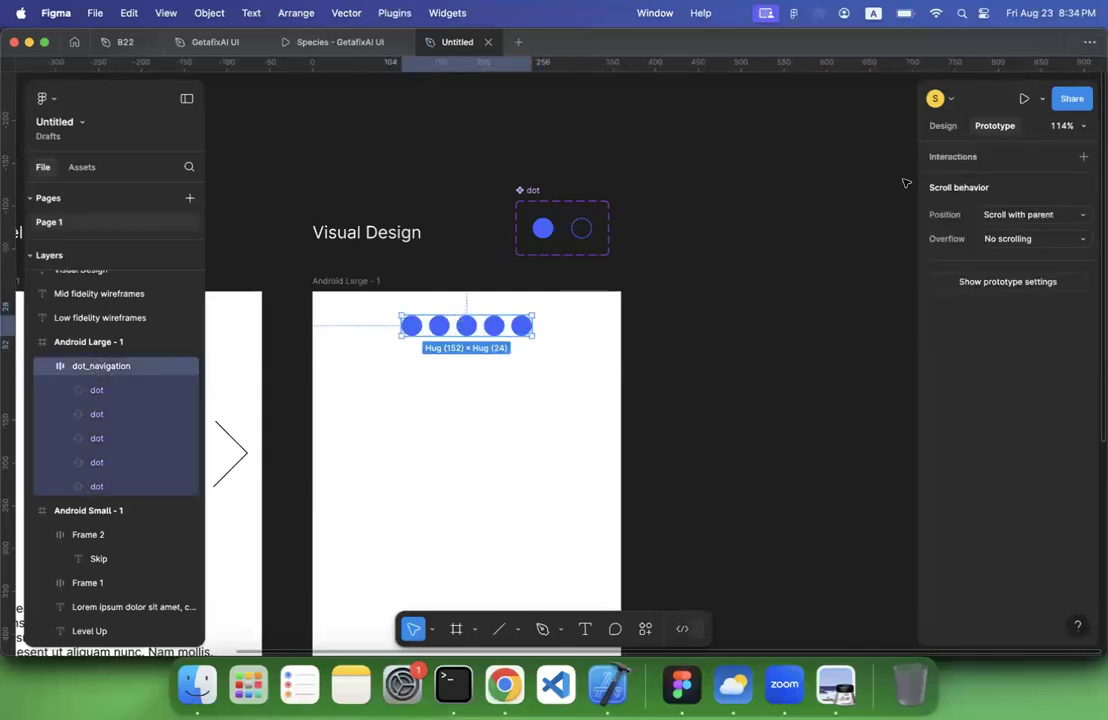
{"action": "left_click", "coordinate": [940, 125]}
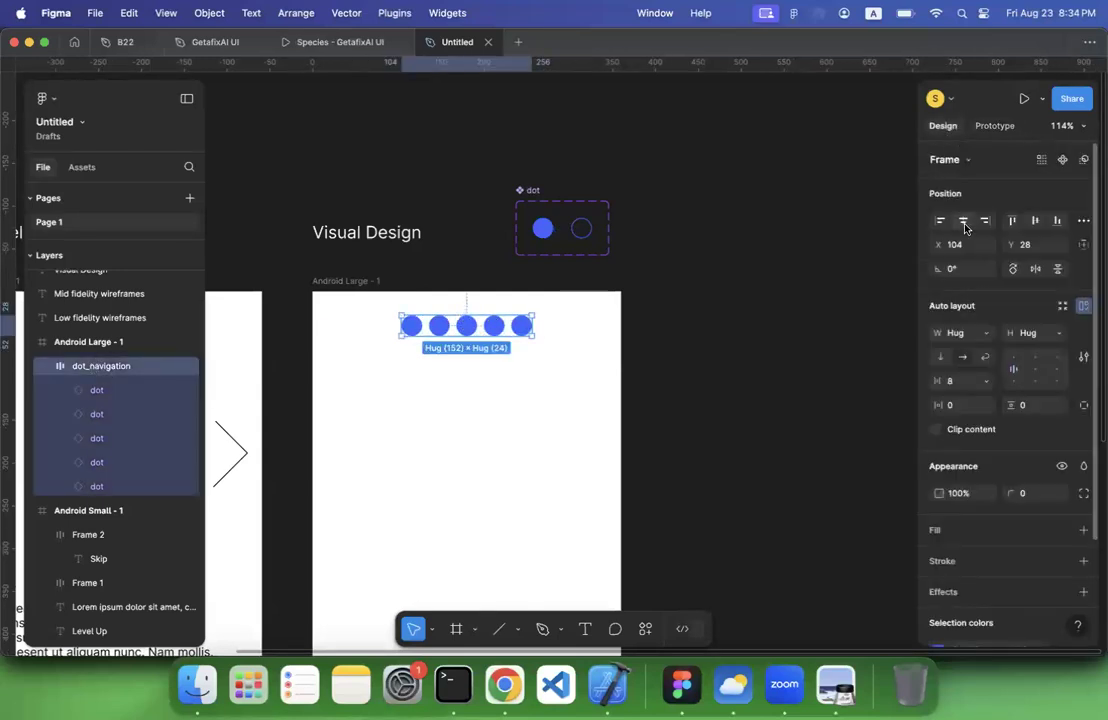
{"action": "left_click", "coordinate": [97, 390]}
{"action": "left_click", "coordinate": [96, 414]}
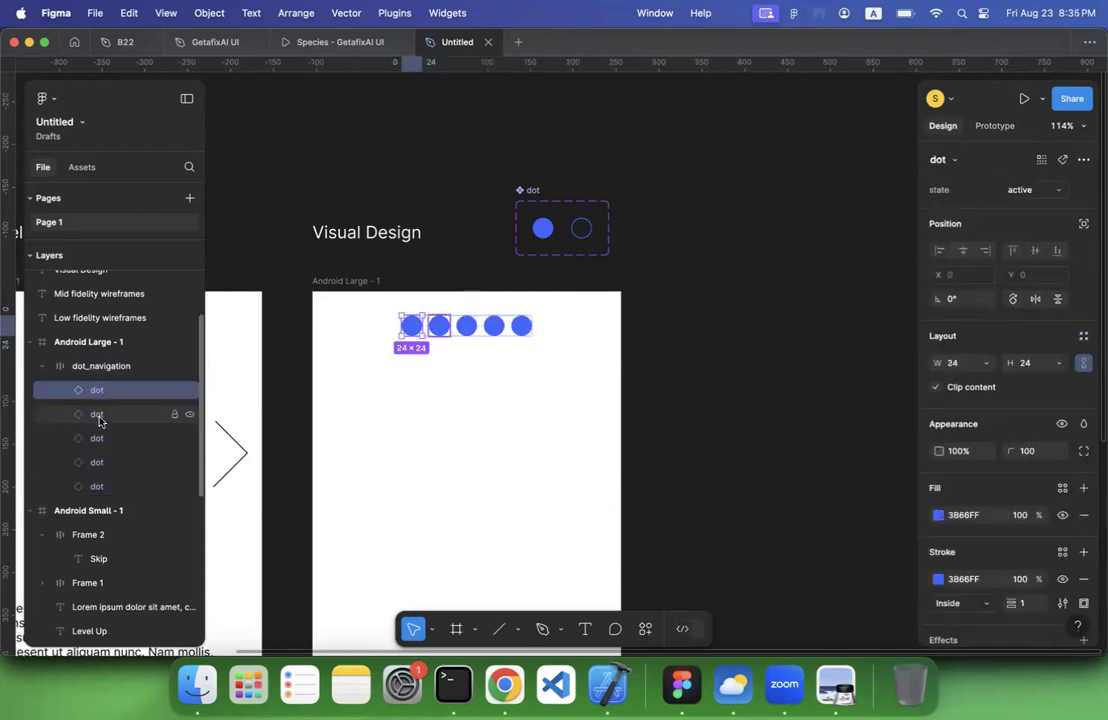
{"action": "left_click", "coordinate": [97, 486], "text": "shift"}
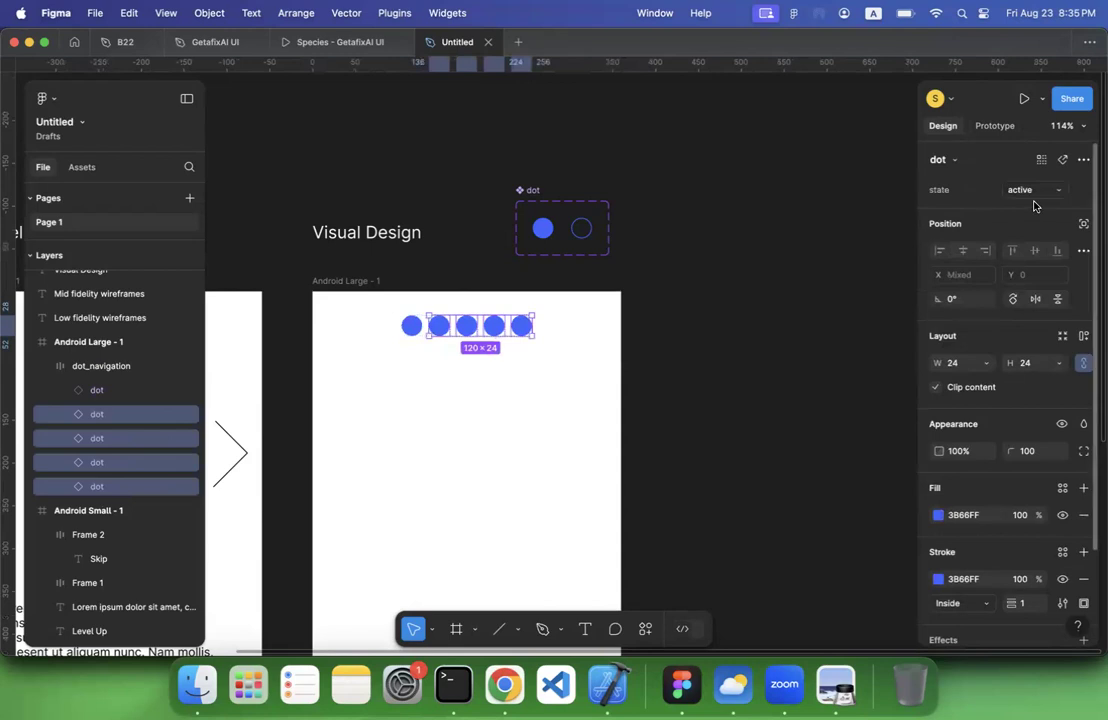
{"action": "left_click", "coordinate": [1032, 192]}
{"action": "left_click", "coordinate": [1024, 208]}
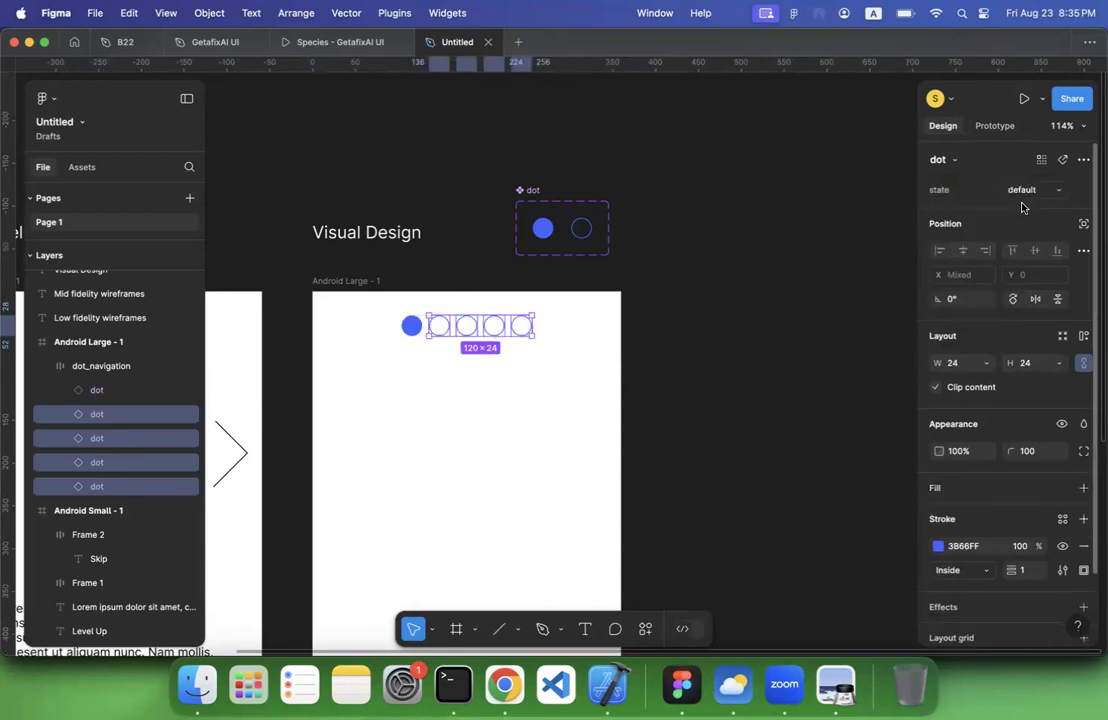
Move the dot component set to the empty canvas beside the Android Large frame, level with its upper edge, at about X 1135, Y -1175
{"action": "left_click", "coordinate": [733, 370]}
{"action": "scroll", "coordinate": [730, 368], "scroll_direction": "down", "scroll_amount": 5}
{"action": "left_click", "coordinate": [612, 186]}
{"action": "left_click_drag", "start_coordinate": [612, 186], "coordinate": [739, 116]}
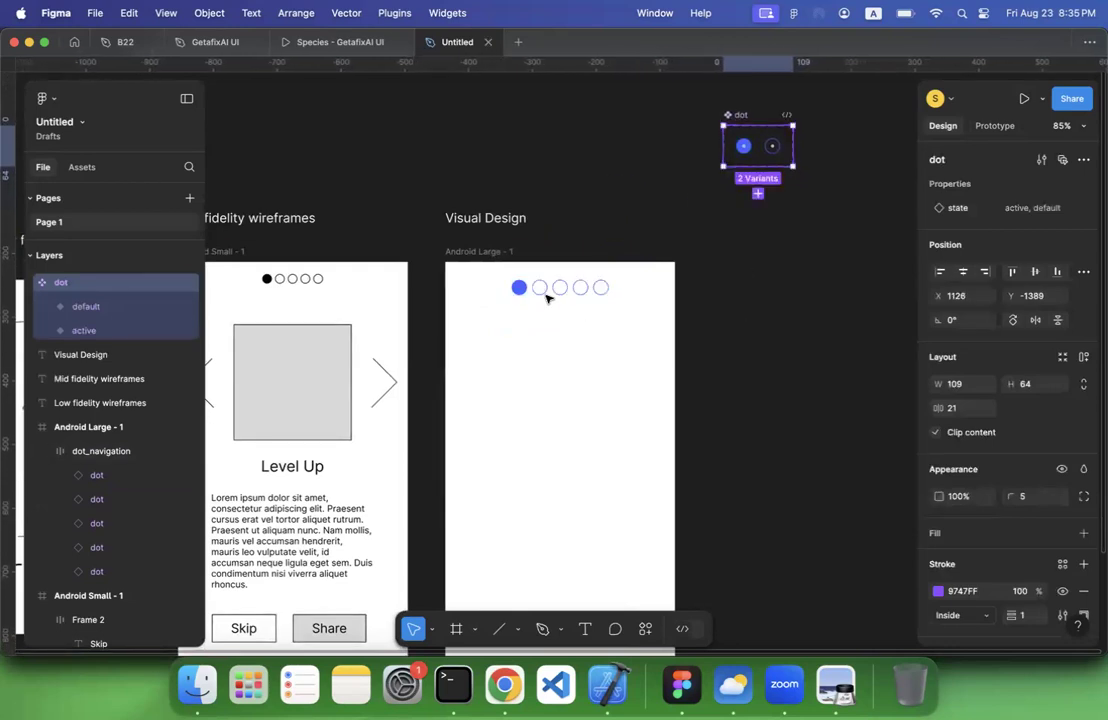
{"action": "scroll", "coordinate": [569, 307], "scroll_direction": "down", "scroll_amount": 3}
{"action": "scroll", "coordinate": [569, 307], "scroll_direction": "left", "scroll_amount": 2}
{"action": "scroll", "coordinate": [569, 307], "scroll_direction": "down", "scroll_amount": 1}
{"action": "scroll", "coordinate": [569, 307], "scroll_direction": "left", "scroll_amount": 1}
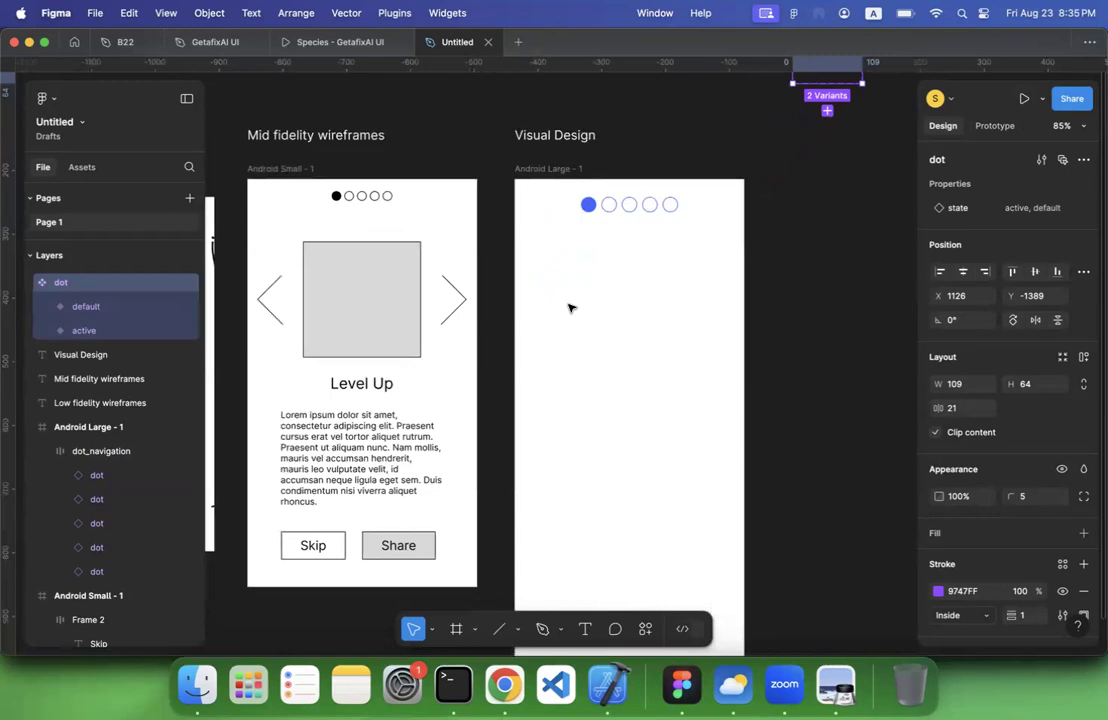
{"action": "scroll", "coordinate": [569, 307], "scroll_direction": "down", "scroll_amount": 2}
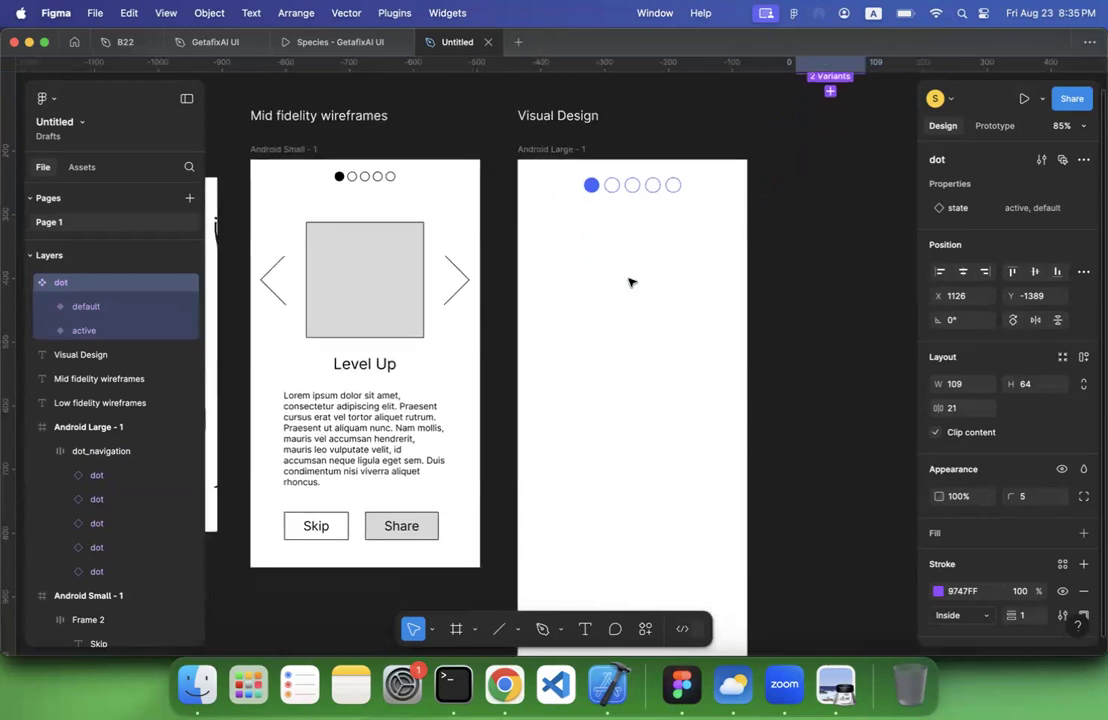
{"action": "scroll", "coordinate": [596, 268], "scroll_direction": "down", "scroll_amount": 1}
{"action": "scroll", "coordinate": [596, 268], "scroll_direction": "right", "scroll_amount": 2}
{"action": "scroll", "coordinate": [596, 268], "scroll_direction": "up", "scroll_amount": 5}
{"action": "scroll", "coordinate": [596, 268], "scroll_direction": "right", "scroll_amount": 4}
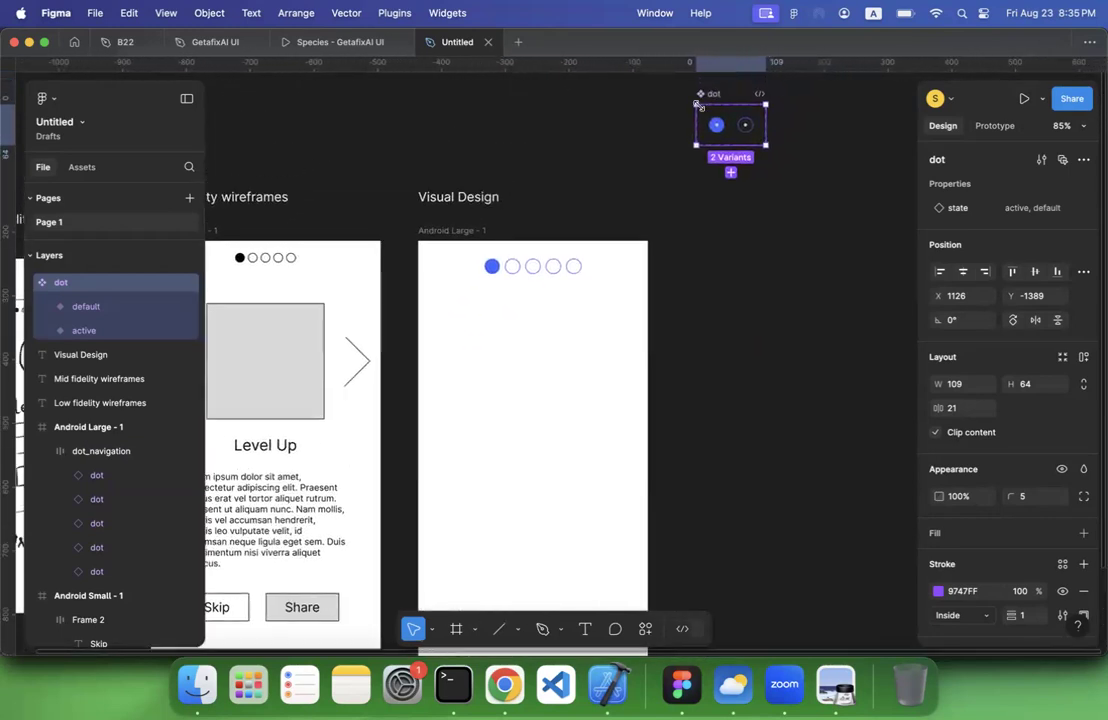
{"action": "left_click_drag", "start_coordinate": [714, 122], "coordinate": [709, 239]}
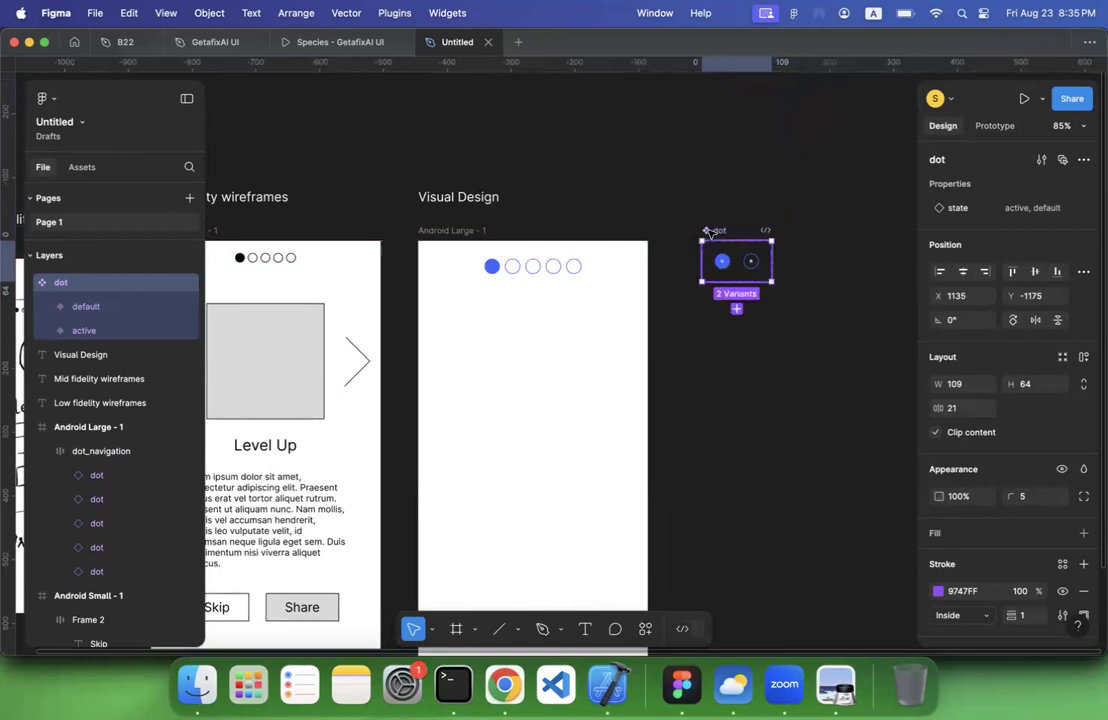
Move dot_navigation down the Android Large frame to Y 400, keeping it horizontally centred at X 104
{"action": "scroll", "coordinate": [621, 195], "scroll_direction": "down", "scroll_amount": 5}
{"action": "scroll", "coordinate": [621, 195], "scroll_direction": "left", "scroll_amount": 2}
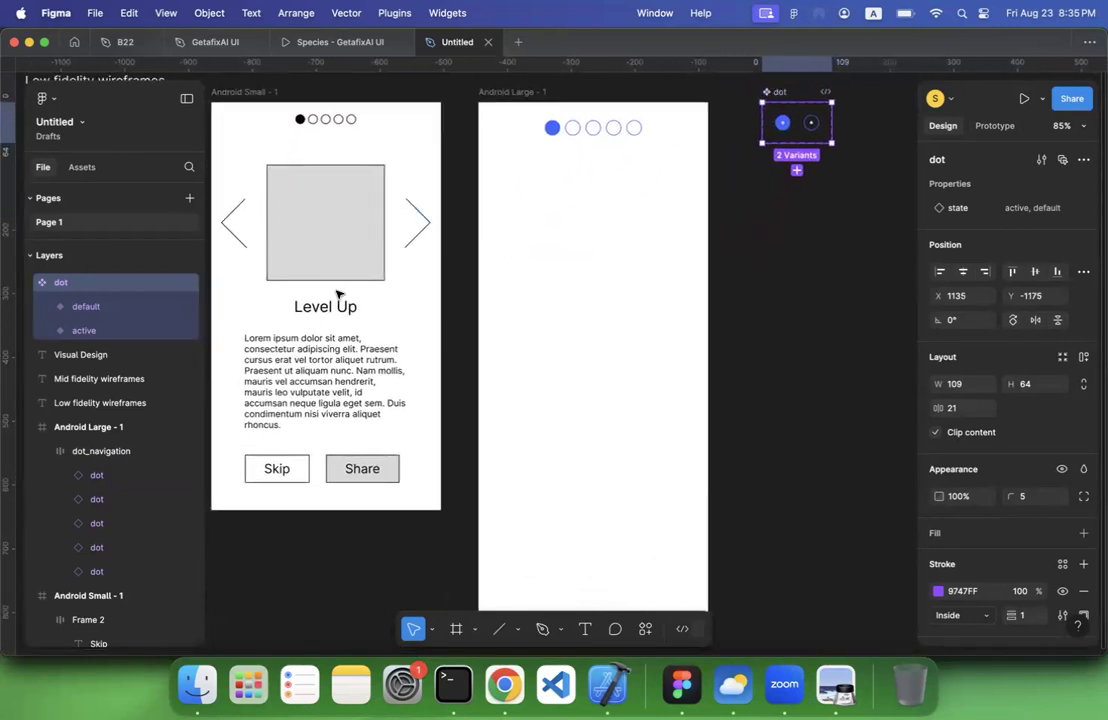
{"action": "left_click", "coordinate": [456, 630]}
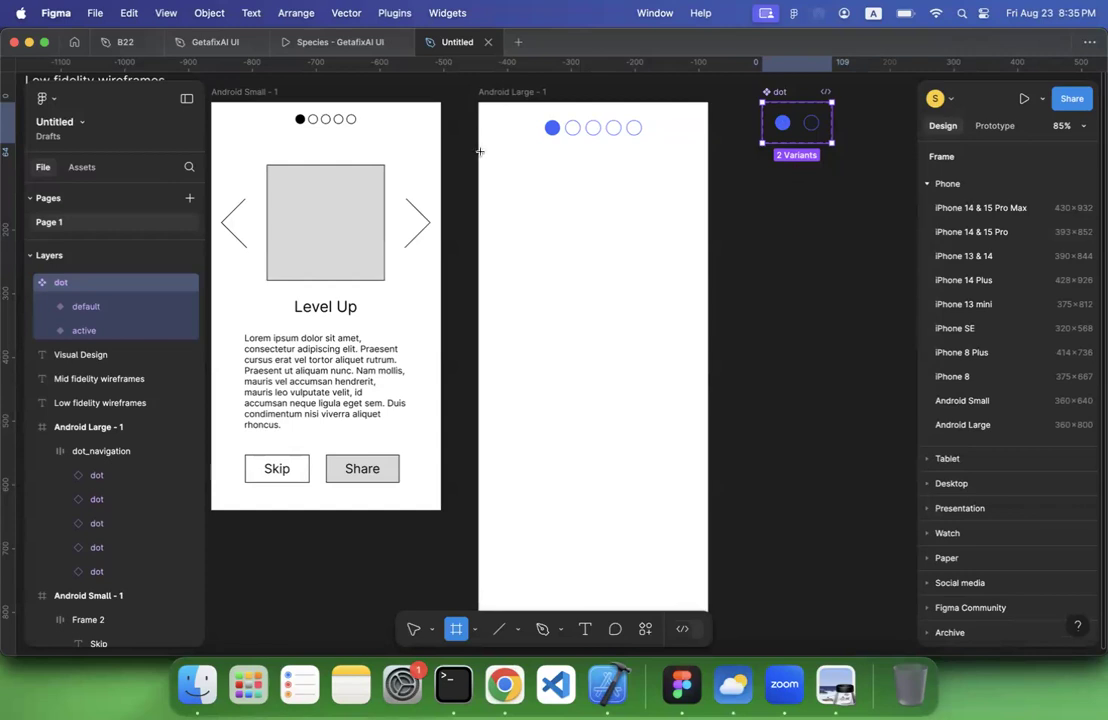
{"action": "key", "text": "Escape"}
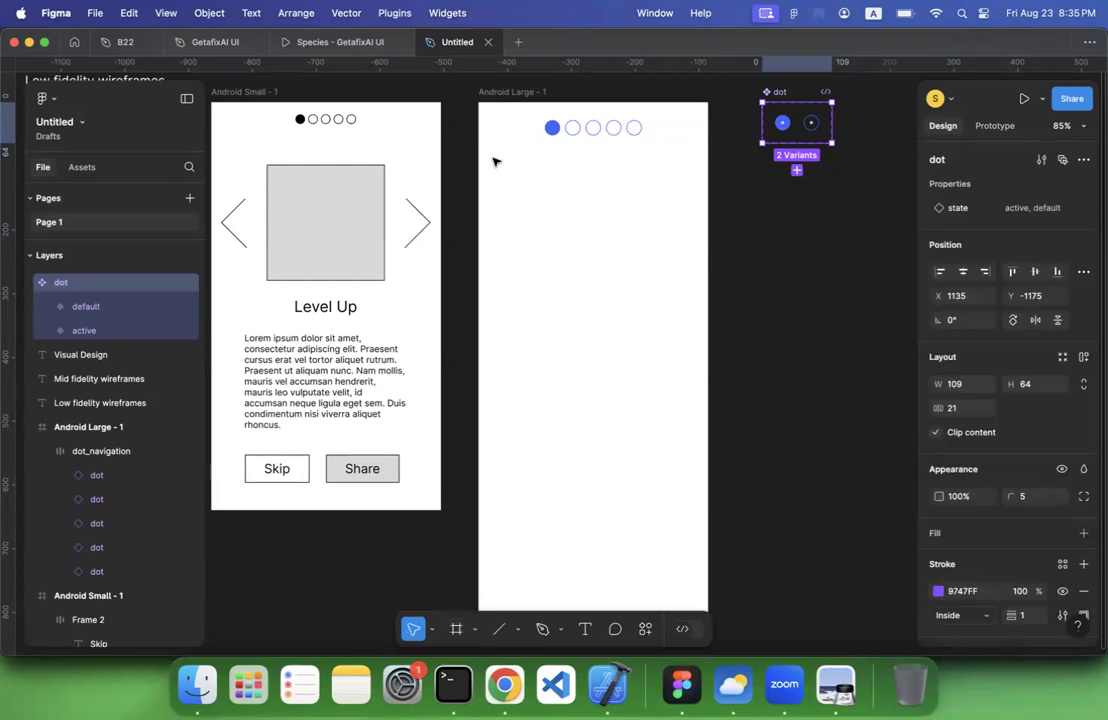
{"action": "left_click", "coordinate": [494, 160]}
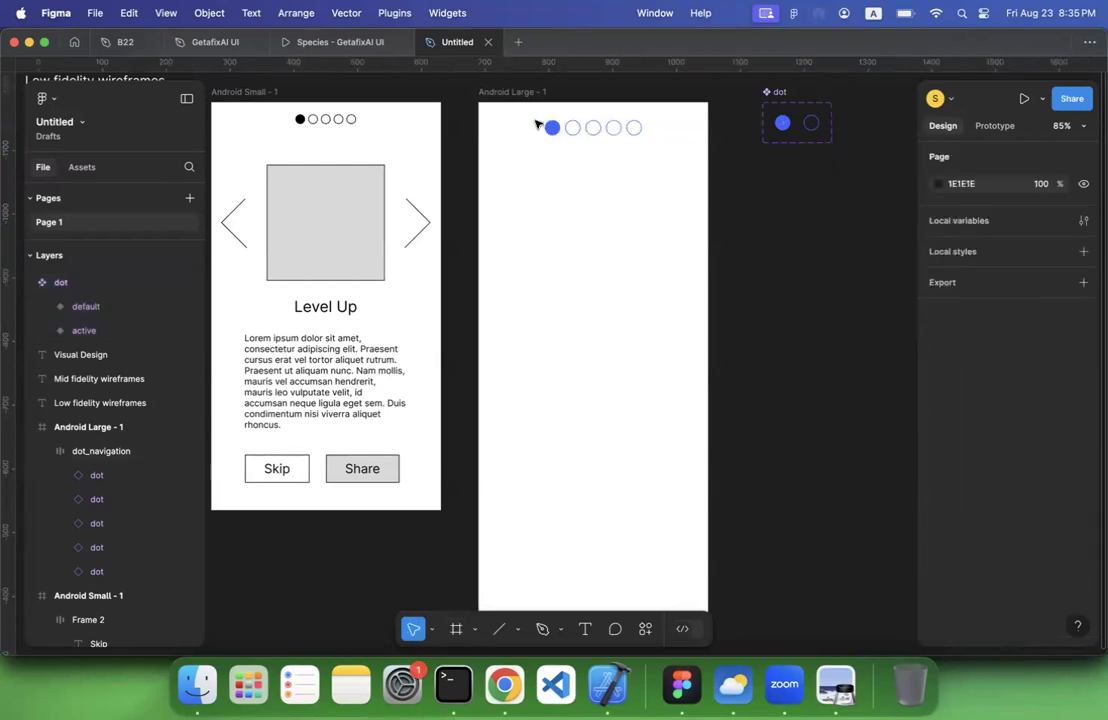
{"action": "left_click_drag", "start_coordinate": [554, 126], "coordinate": [559, 366]}
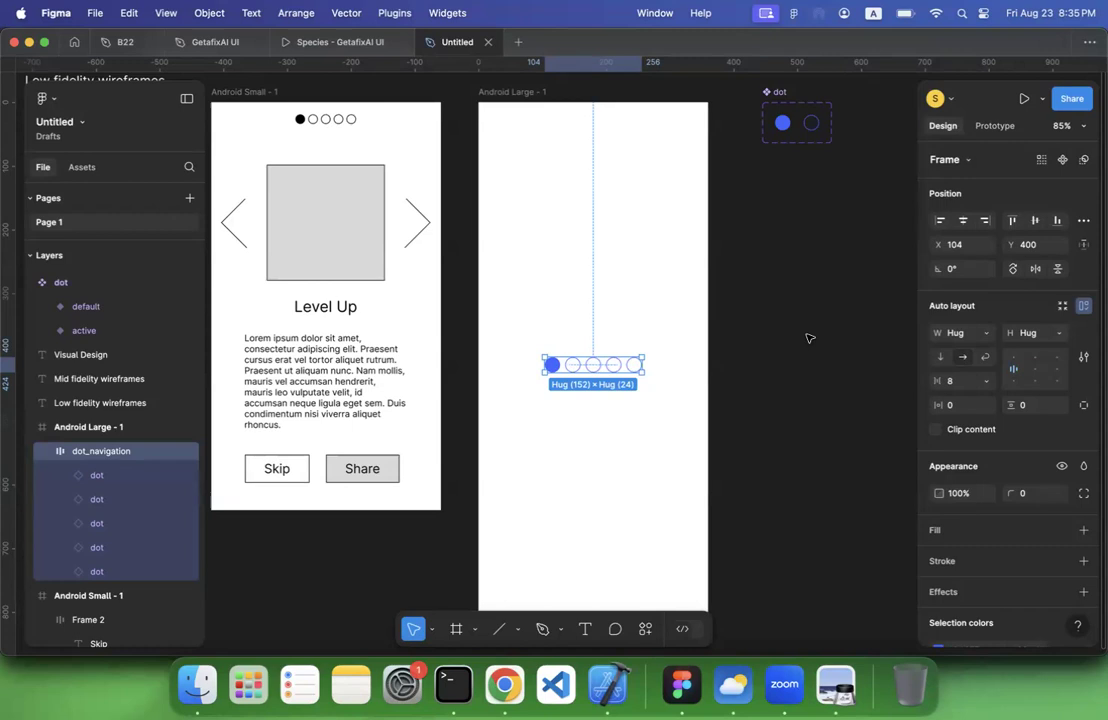
Draw a 360 × 380 frame across the full width of Android Large from its upper edge, above the dot navigation
{"action": "scroll", "coordinate": [809, 338], "scroll_direction": "up", "scroll_amount": 2}
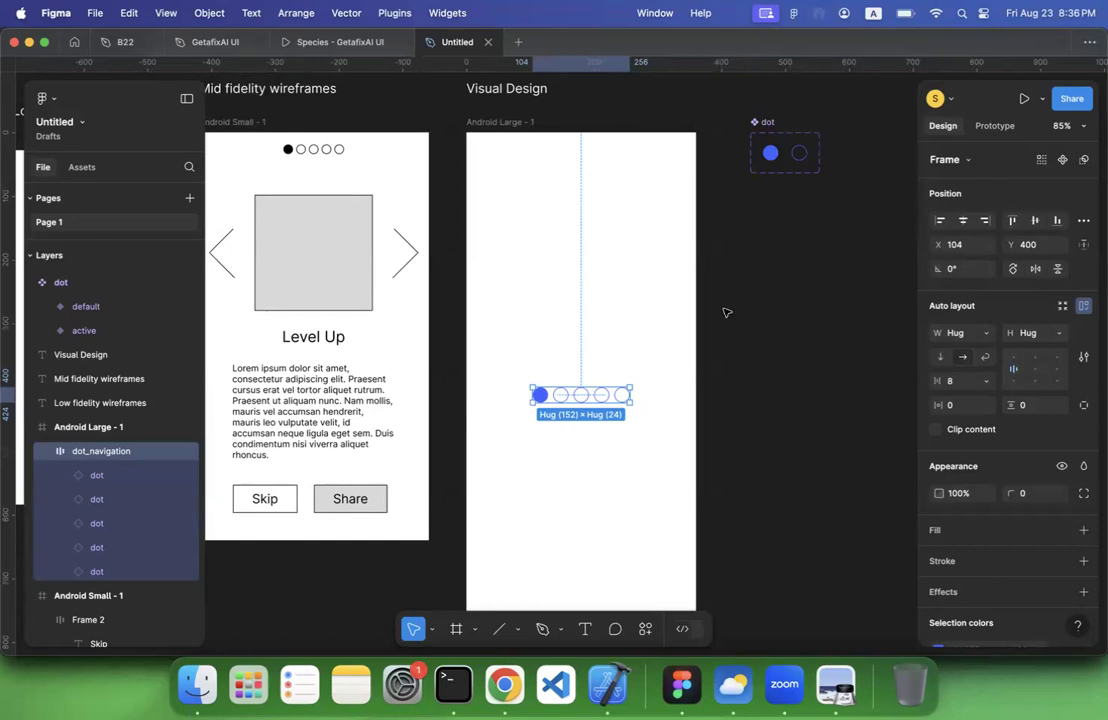
{"action": "left_click", "coordinate": [571, 282]}
{"action": "key", "text": "f"}
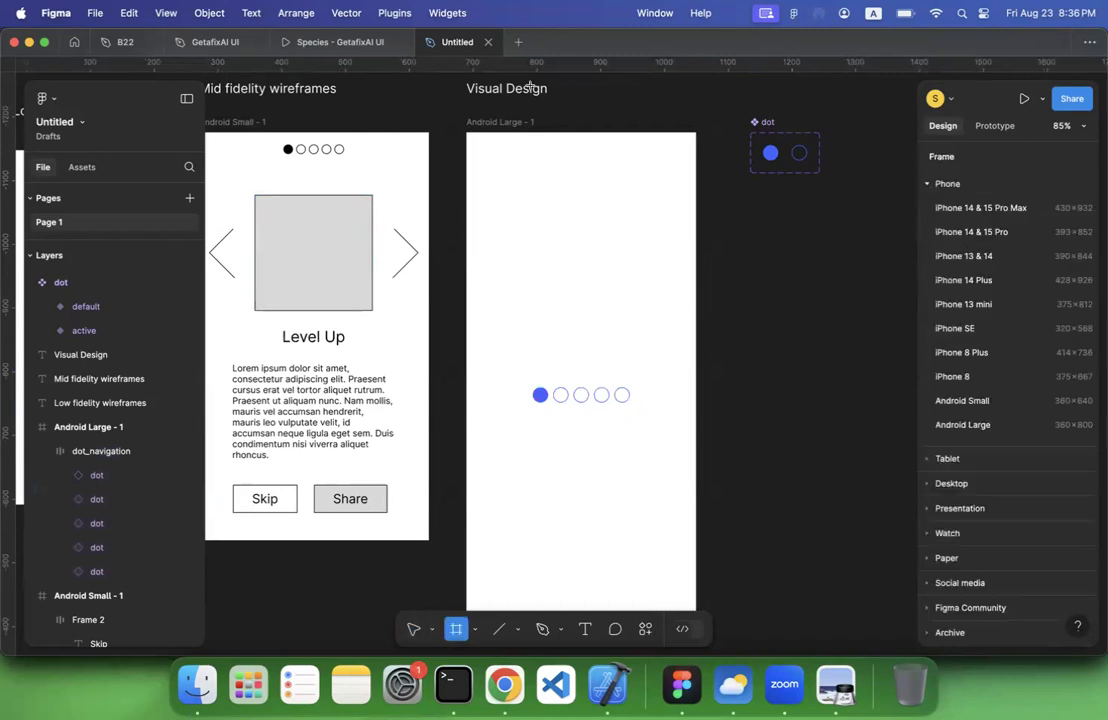
{"action": "left_click_drag", "start_coordinate": [466, 133], "coordinate": [695, 374]}
Switch to Chrome and open tripadvisor.com in a new tab
{"action": "left_click", "coordinate": [505, 686]}
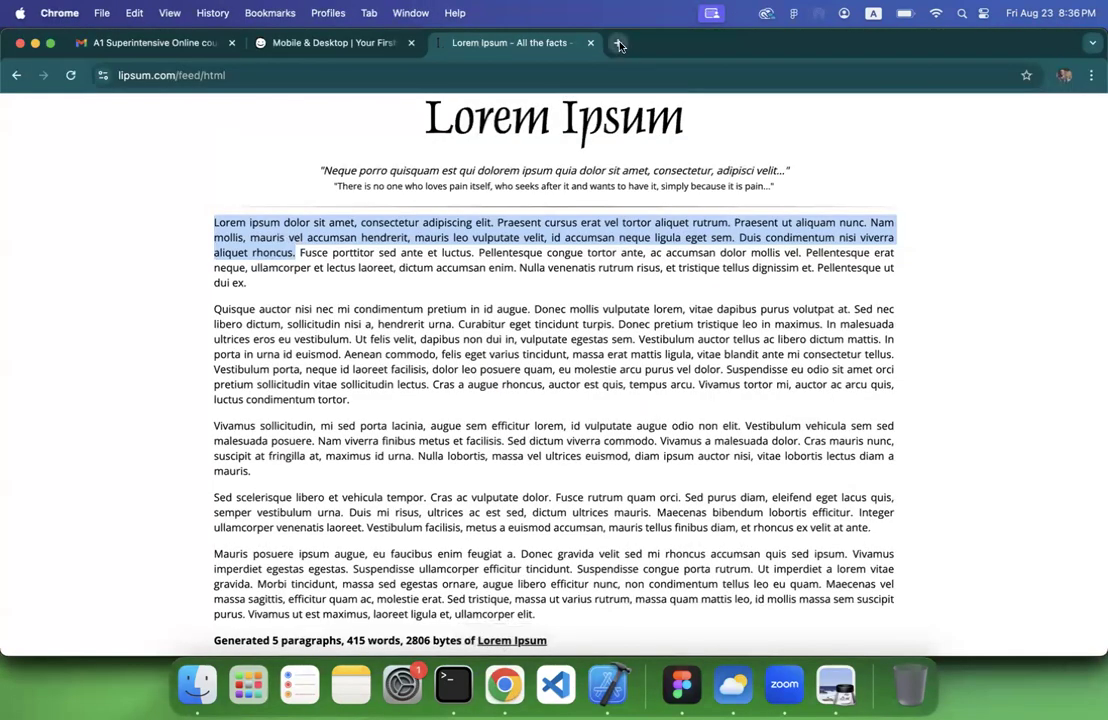
{"action": "left_click", "coordinate": [617, 44]}
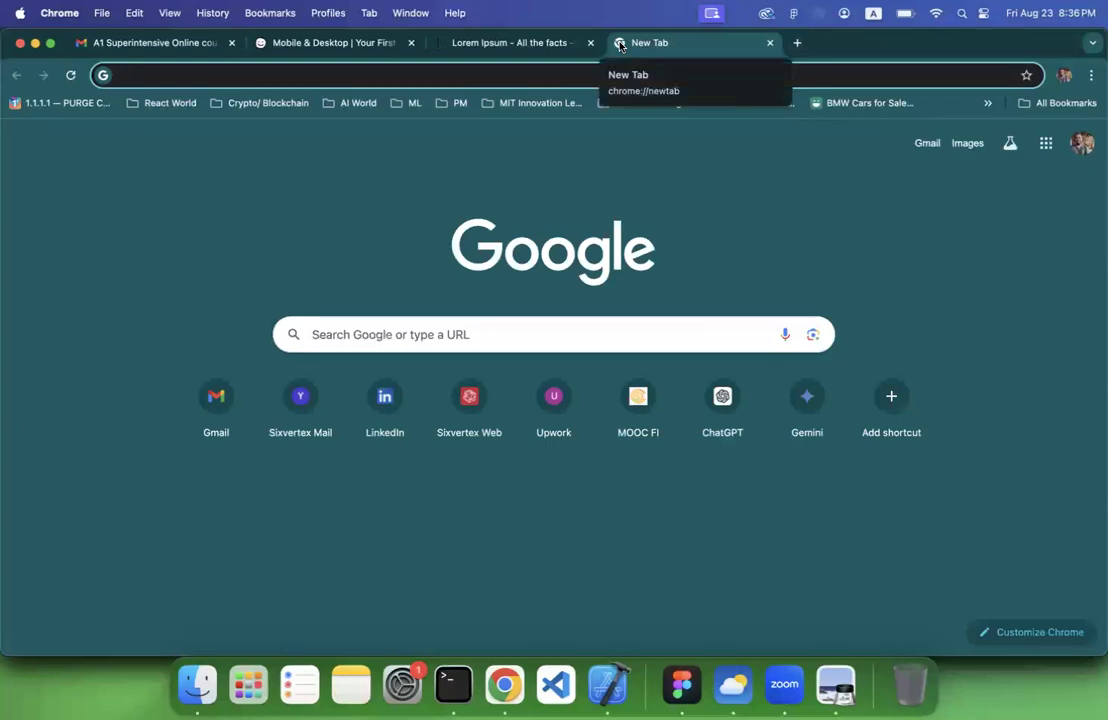
{"action": "type", "text": "tripa"}
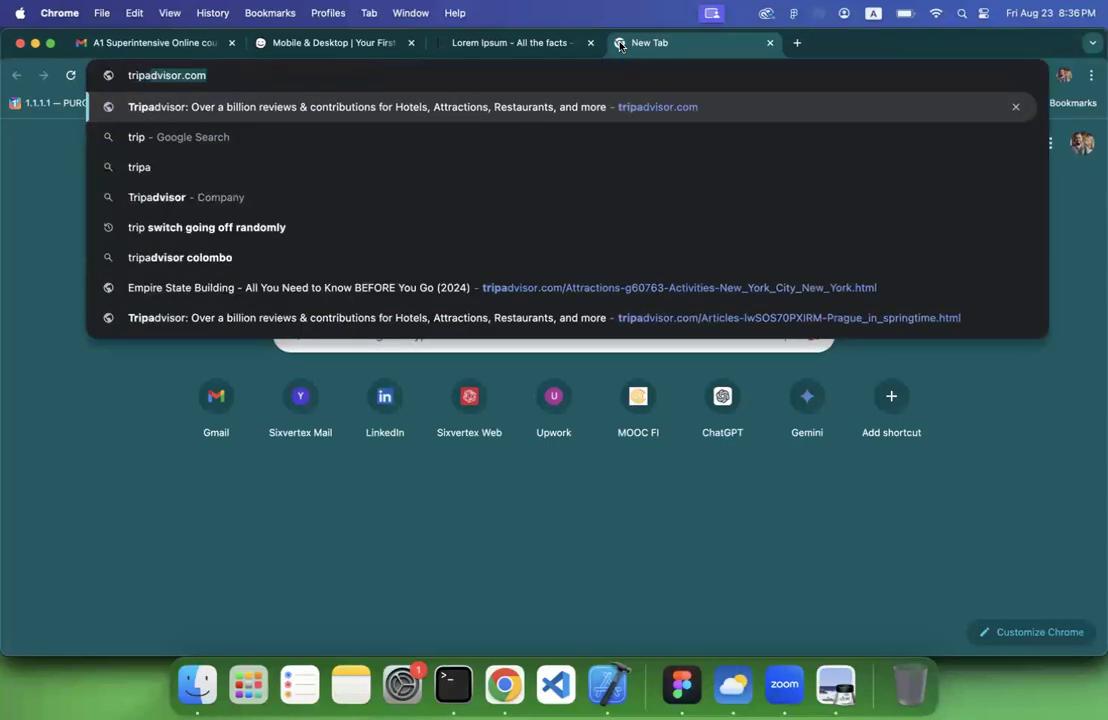
{"action": "key", "text": "Return"}
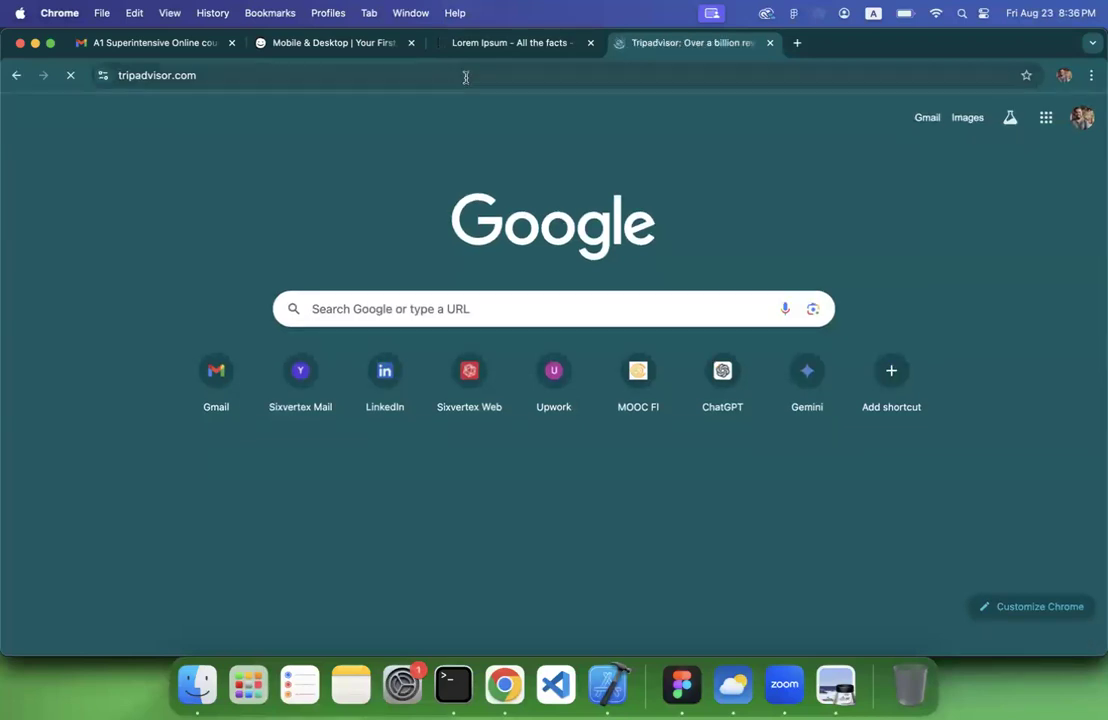
Open the Top Experiences hot-air balloon picture in its own tab and copy the image
{"action": "scroll", "coordinate": [331, 264], "scroll_direction": "down", "scroll_amount": 10}
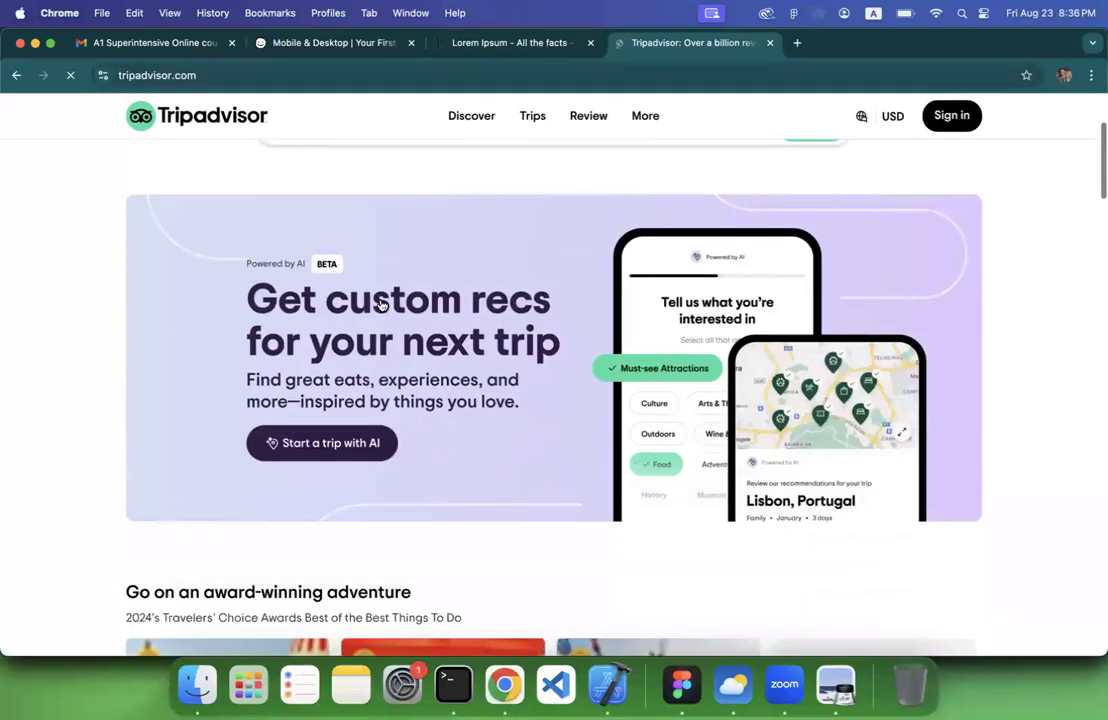
{"action": "right_click", "coordinate": [232, 285]}
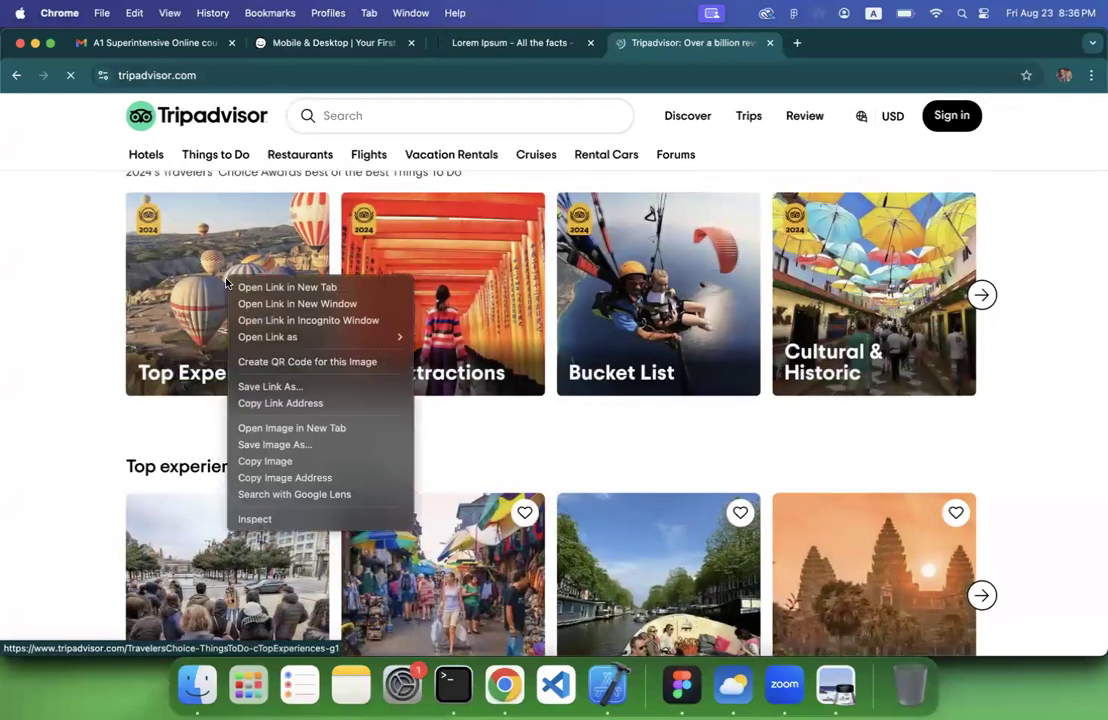
{"action": "left_click", "coordinate": [268, 428]}
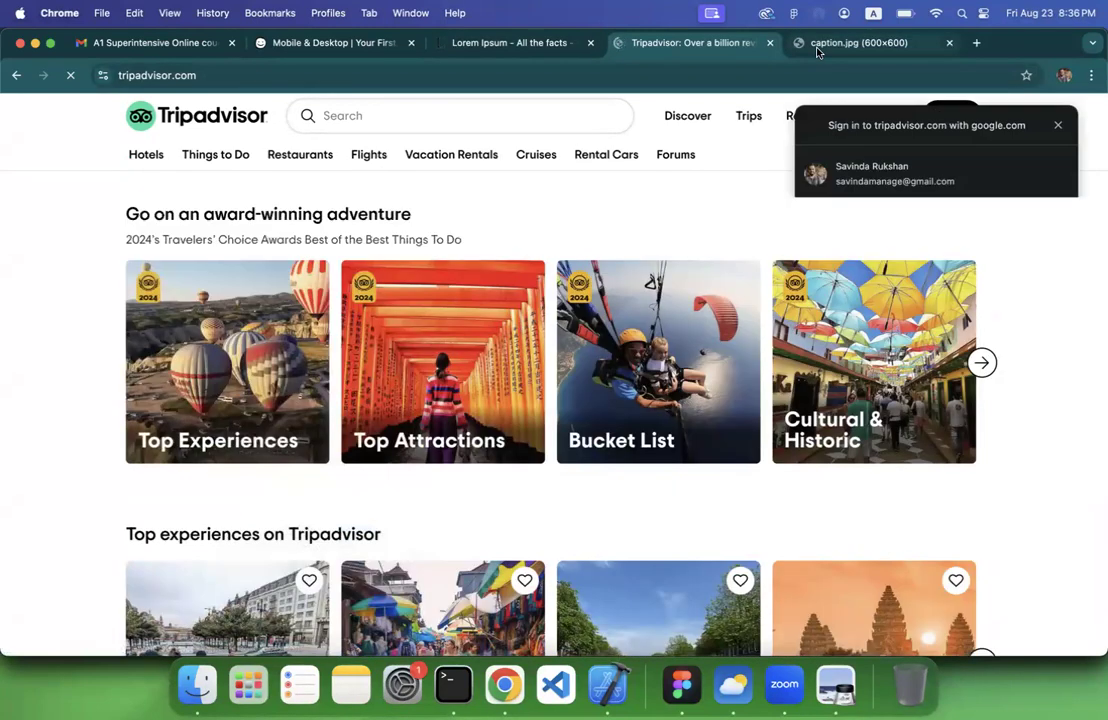
{"action": "left_click", "coordinate": [818, 45]}
{"action": "right_click", "coordinate": [561, 357]}
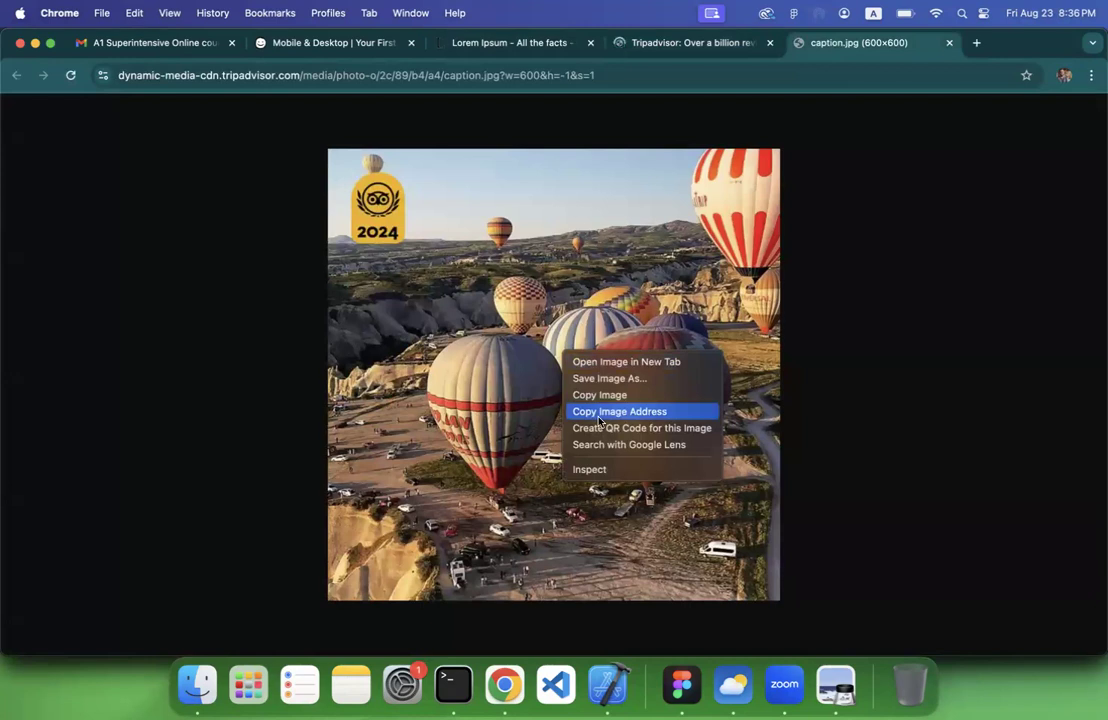
{"action": "left_click", "coordinate": [597, 414]}
{"action": "right_click", "coordinate": [576, 386]}
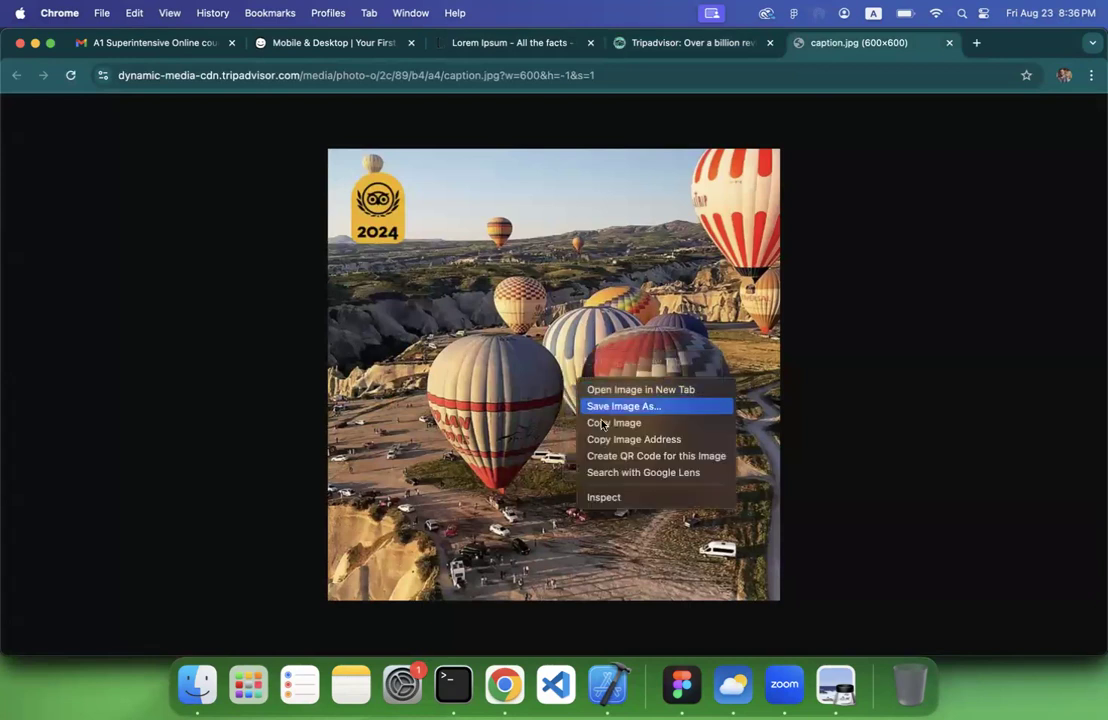
{"action": "left_click", "coordinate": [603, 424]}
Switch to Figma, paste the balloon image into the new 360 × 380 frame, and scale it to about 376 × 376 at X -8, Y -11
{"action": "left_click", "coordinate": [681, 684]}
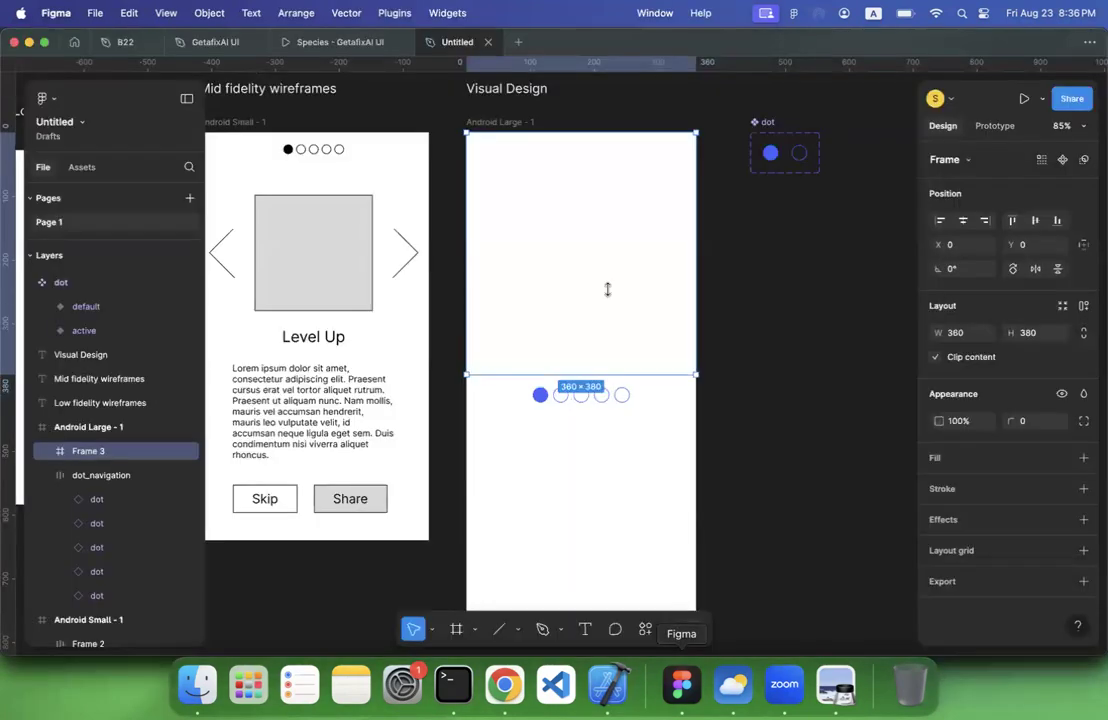
{"action": "key", "text": "super+v"}
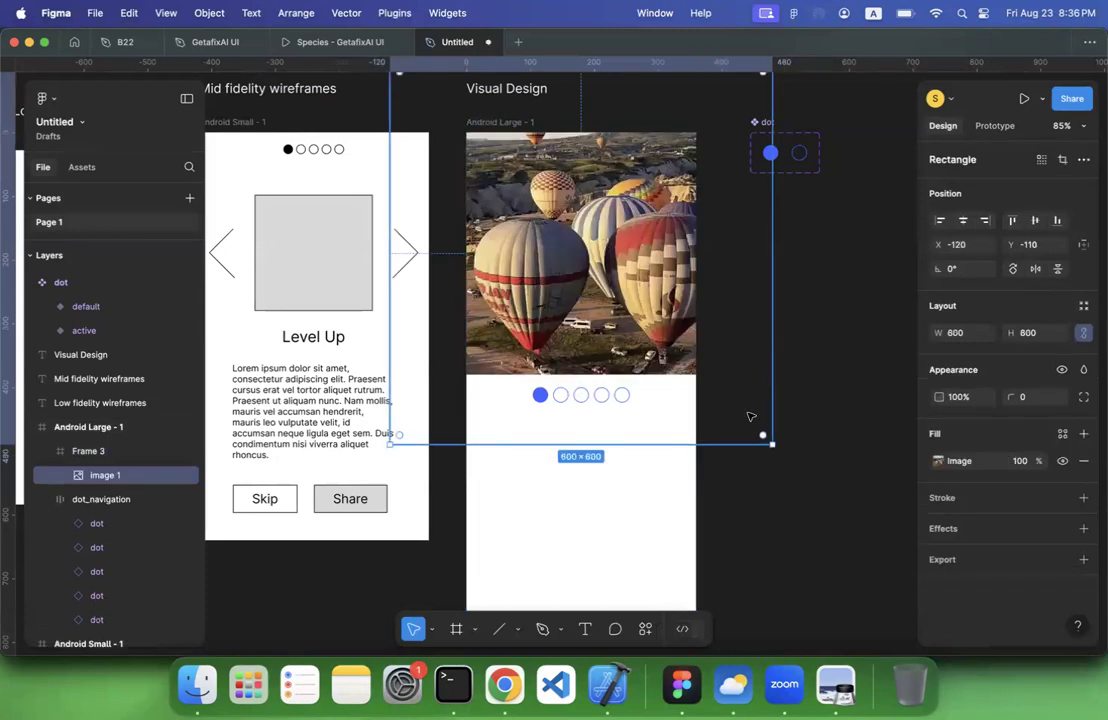
{"action": "left_click_drag", "start_coordinate": [747, 425], "coordinate": [686, 372]}
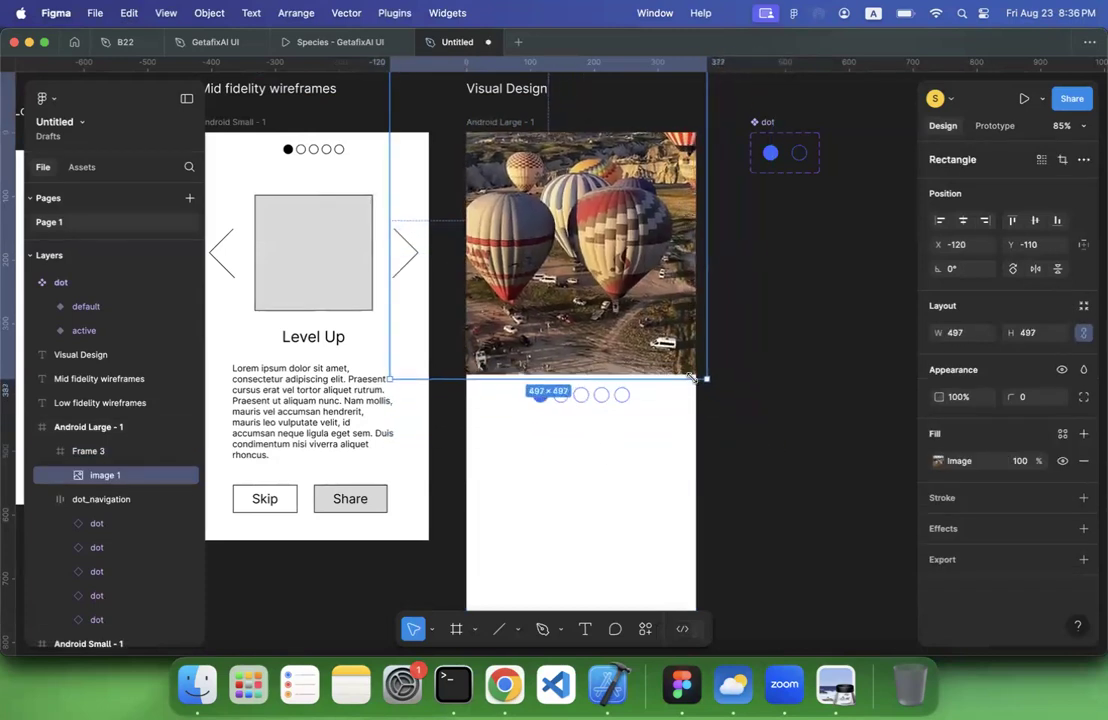
{"action": "left_click_drag", "start_coordinate": [397, 372], "coordinate": [467, 302]}
{"action": "left_click_drag", "start_coordinate": [583, 208], "coordinate": [577, 257]}
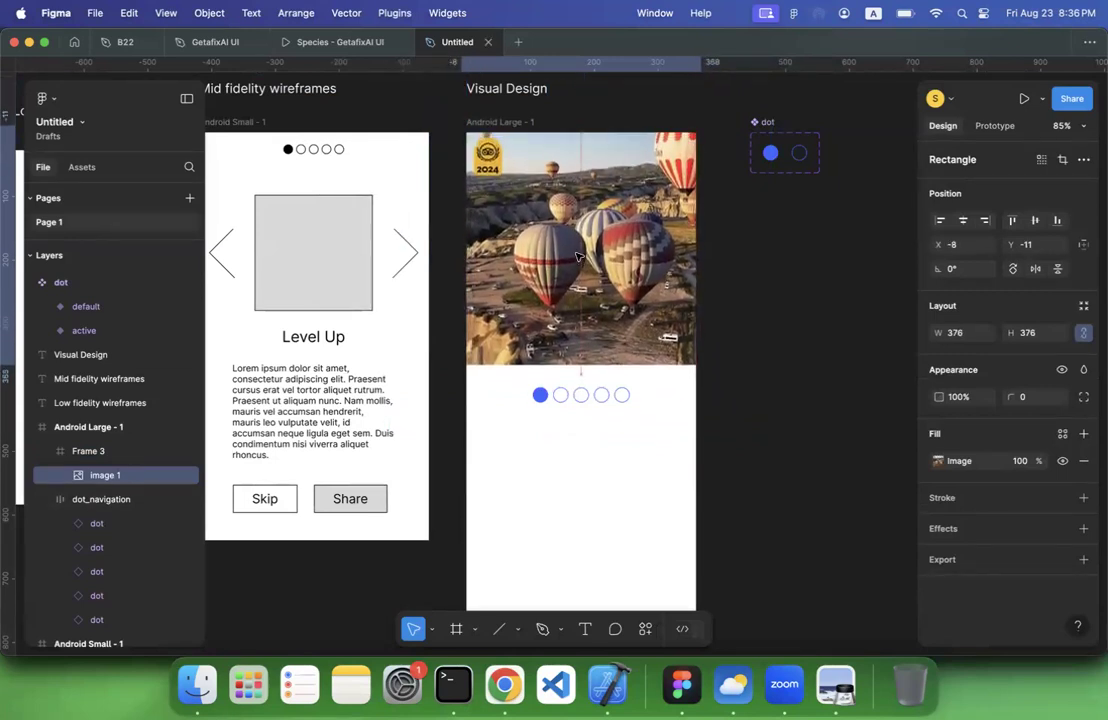
{"action": "left_click", "coordinate": [759, 282]}
Extend the balloon image's frame downward over the dot navigation to 360 × 481
{"action": "scroll", "coordinate": [759, 282], "scroll_direction": "up", "scroll_amount": 2}
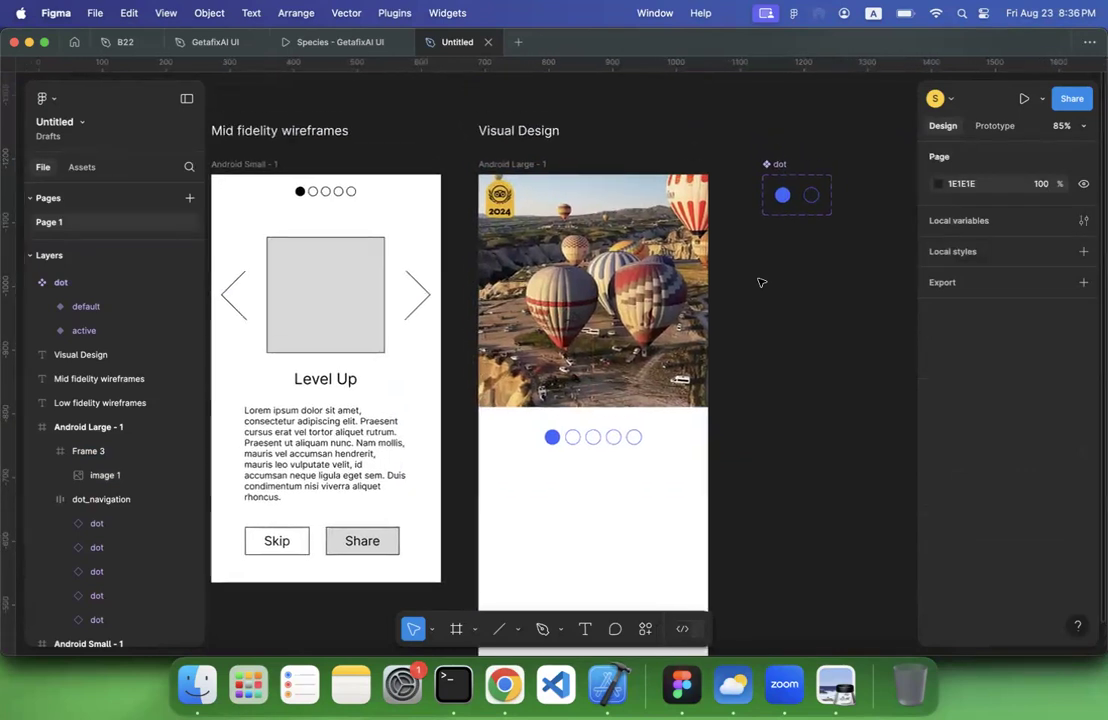
{"action": "scroll", "coordinate": [759, 282], "scroll_direction": "down", "scroll_amount": 5}
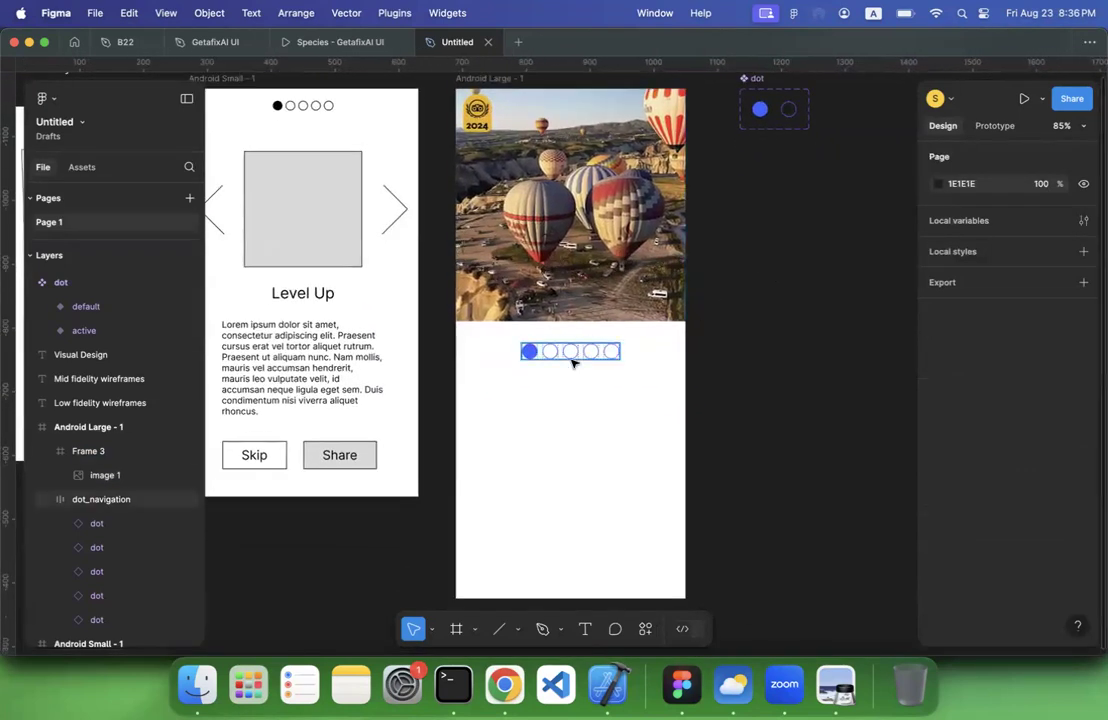
{"action": "left_click", "coordinate": [532, 351]}
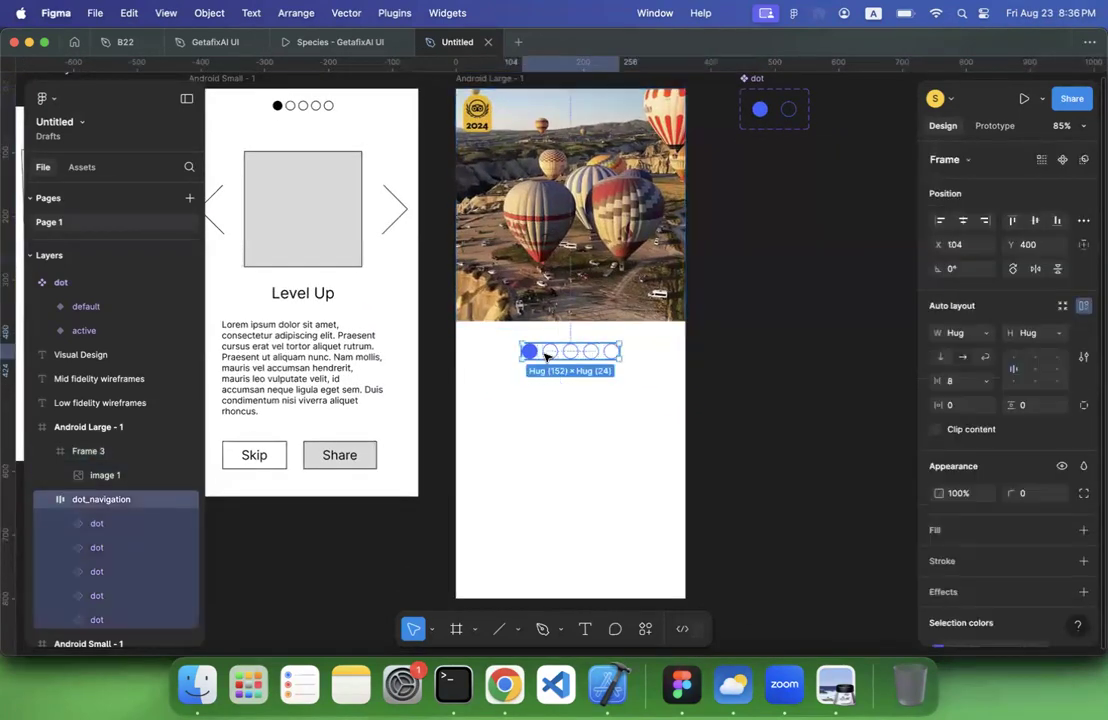
{"action": "scroll", "coordinate": [546, 356], "scroll_direction": "up", "scroll_amount": 2}
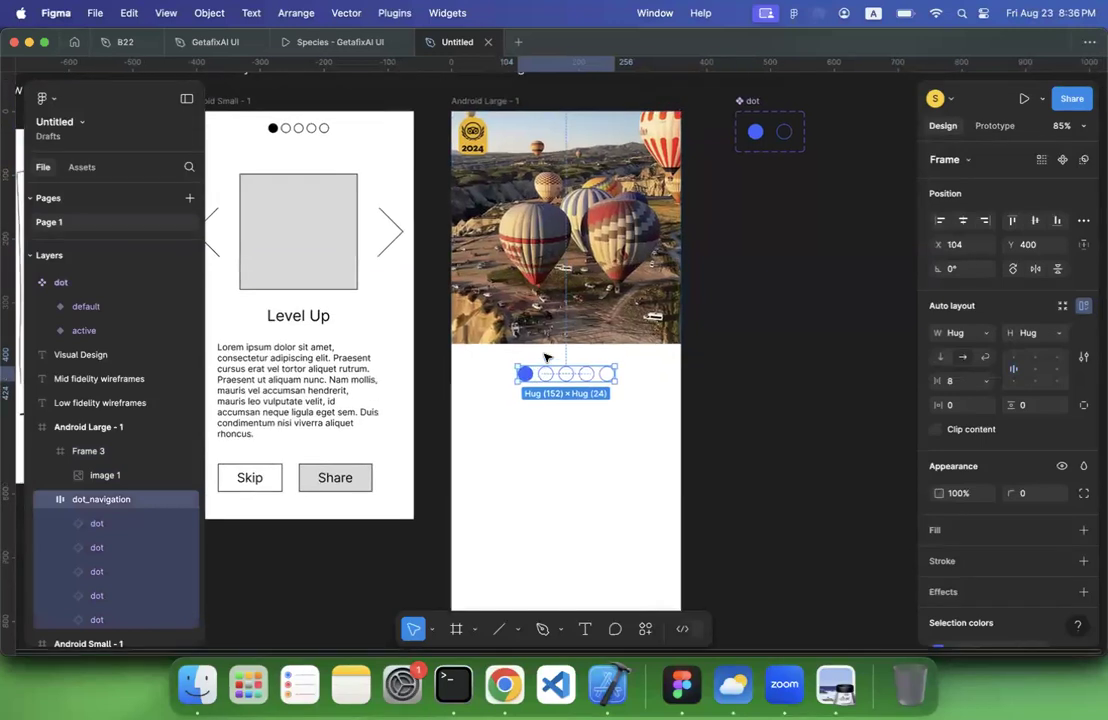
{"action": "left_click", "coordinate": [545, 340]}
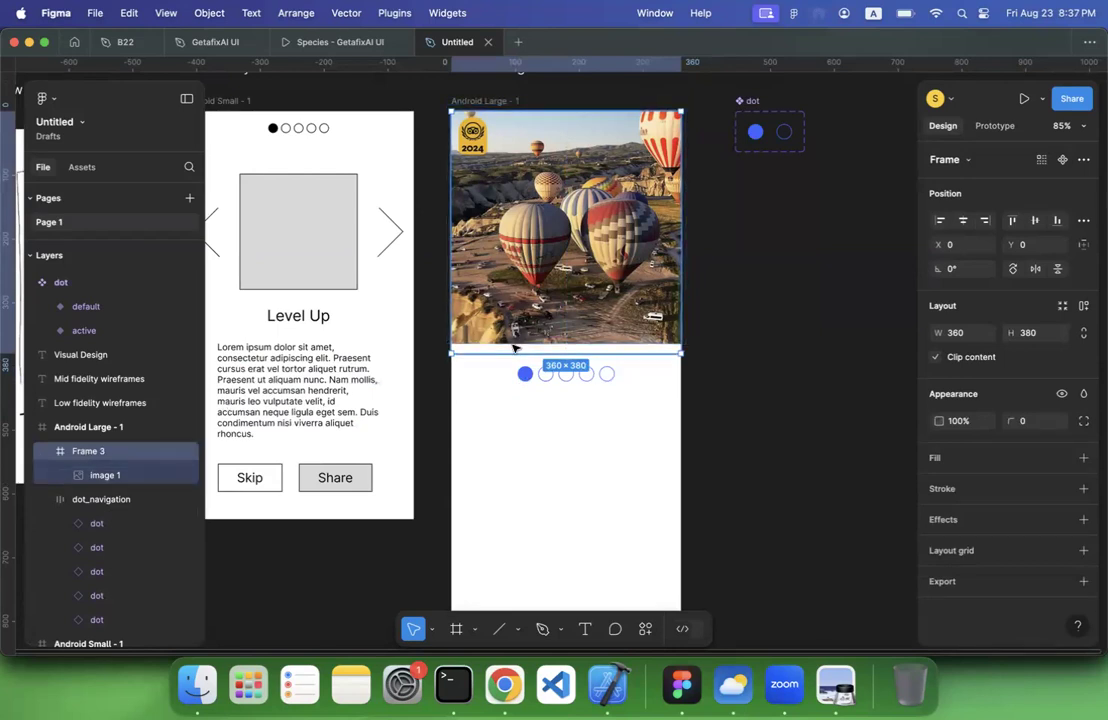
{"action": "left_click_drag", "start_coordinate": [503, 351], "coordinate": [506, 413]}
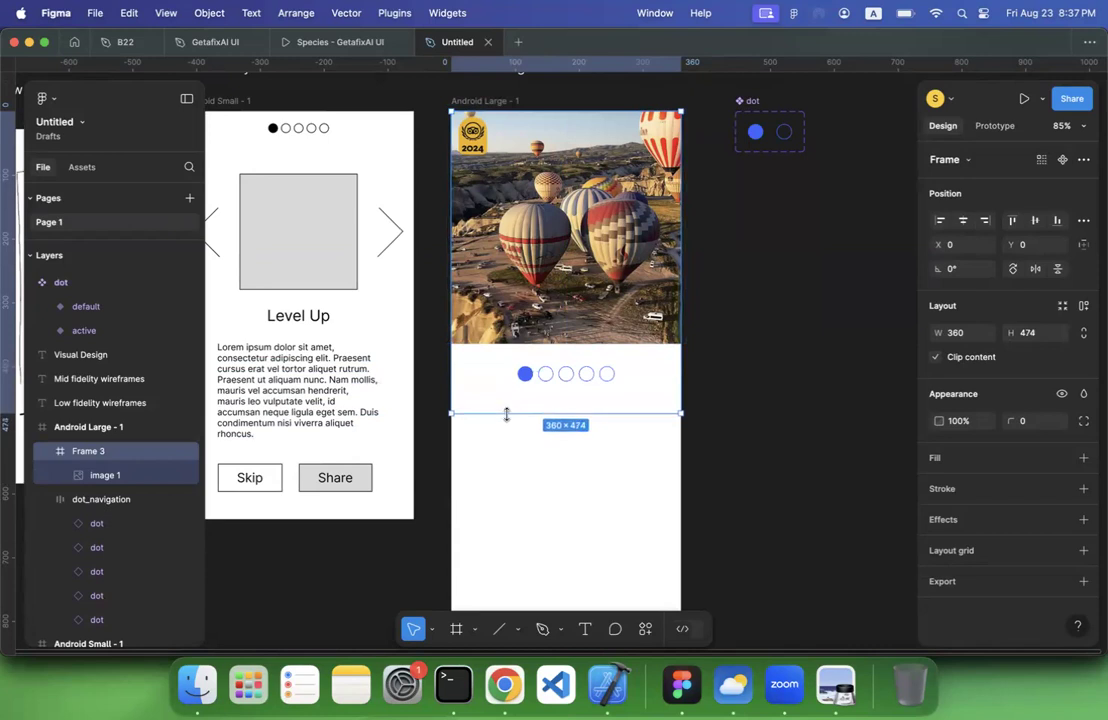
Enlarge the balloon image to about 492 × 492 and shift it horizontally to about X -87 inside its frame
{"action": "left_click", "coordinate": [105, 475]}
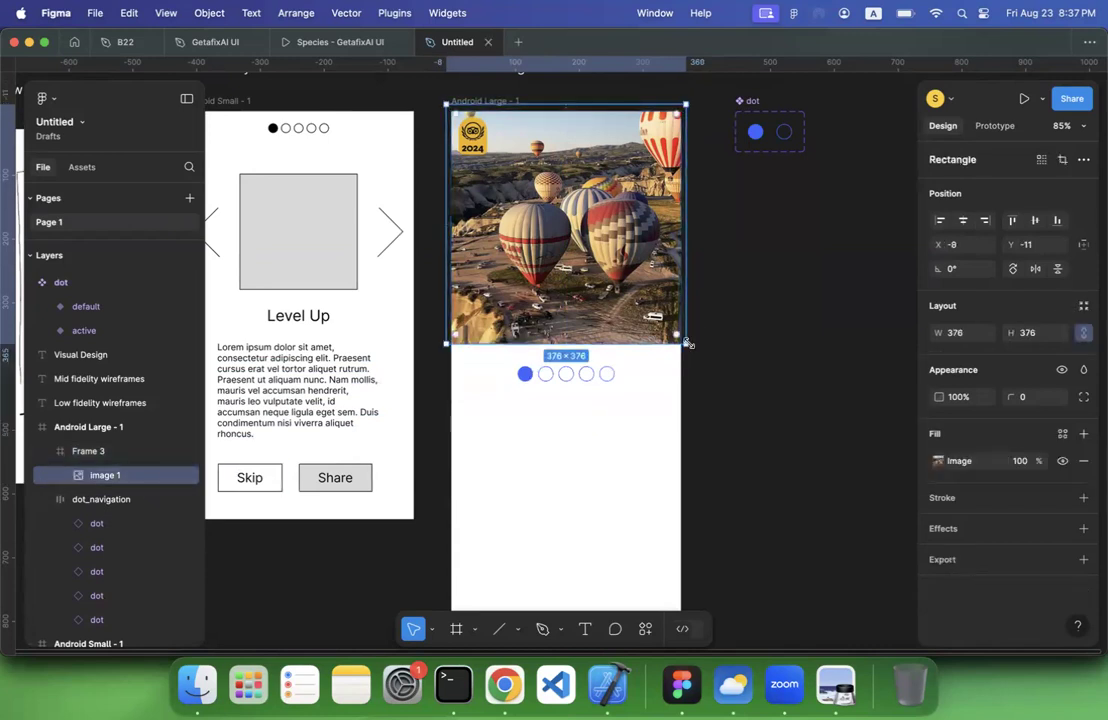
{"action": "left_click_drag", "start_coordinate": [687, 343], "coordinate": [740, 415]}
{"action": "left_click_drag", "start_coordinate": [579, 334], "coordinate": [517, 334]}
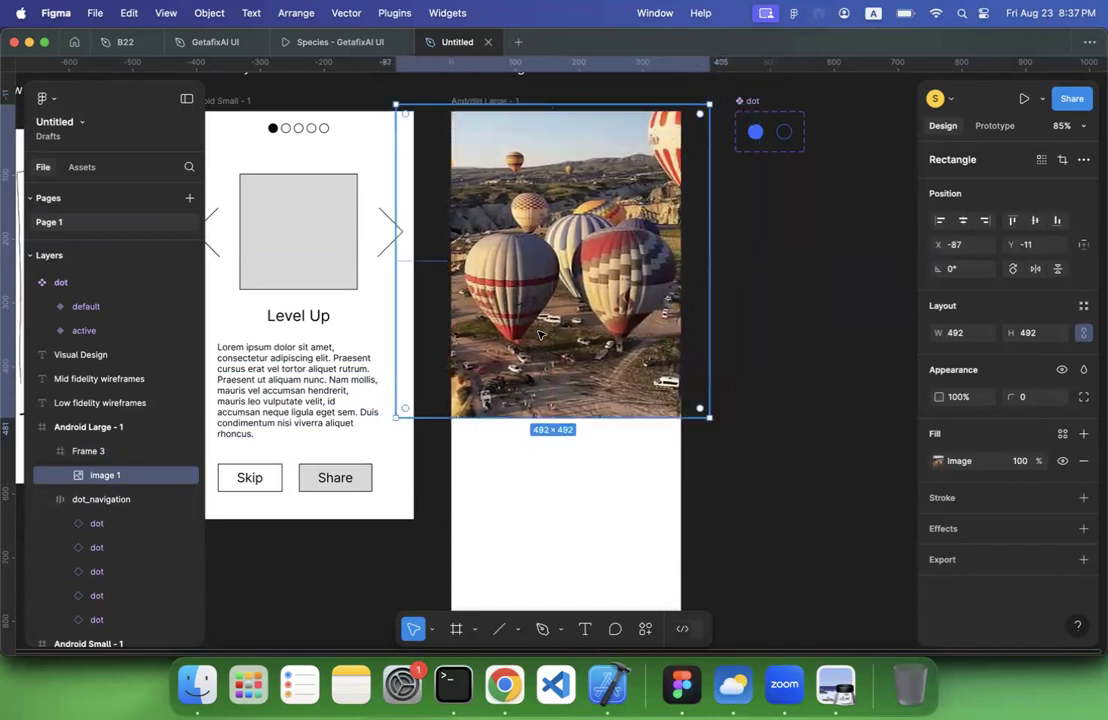
Move dot_navigation above Frame 3 in the layer order and shift it down to Y 430
{"action": "left_click", "coordinate": [50, 456]}
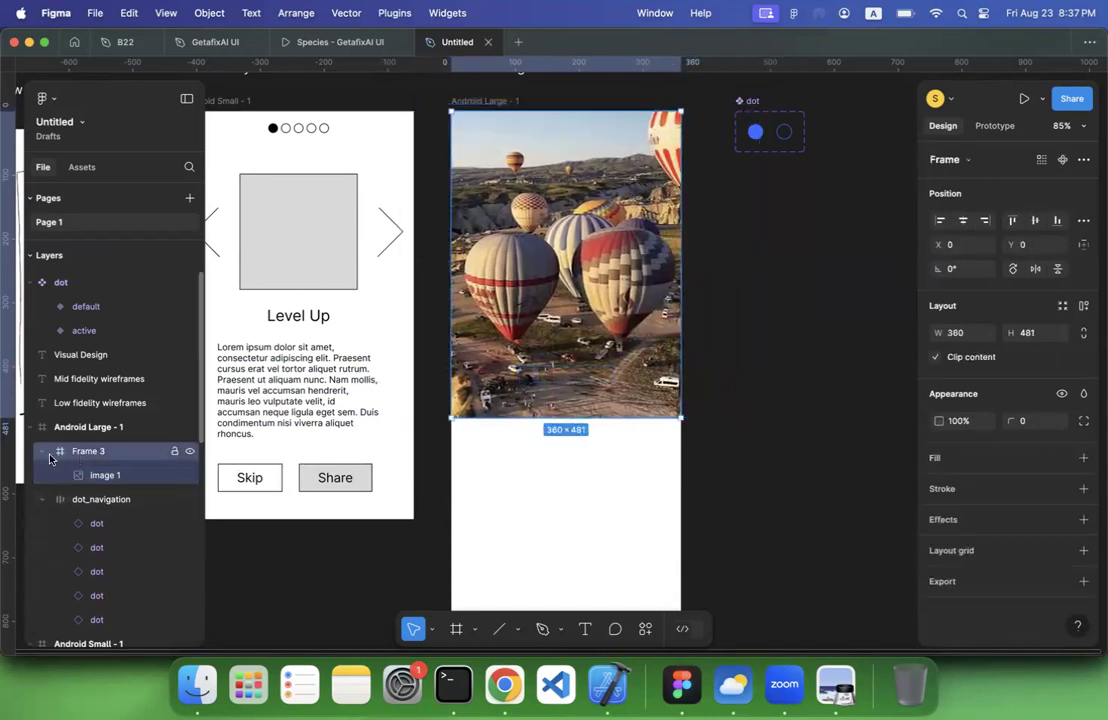
{"action": "left_click", "coordinate": [42, 453]}
{"action": "left_click", "coordinate": [77, 471]}
{"action": "left_click_drag", "start_coordinate": [82, 477], "coordinate": [80, 448]}
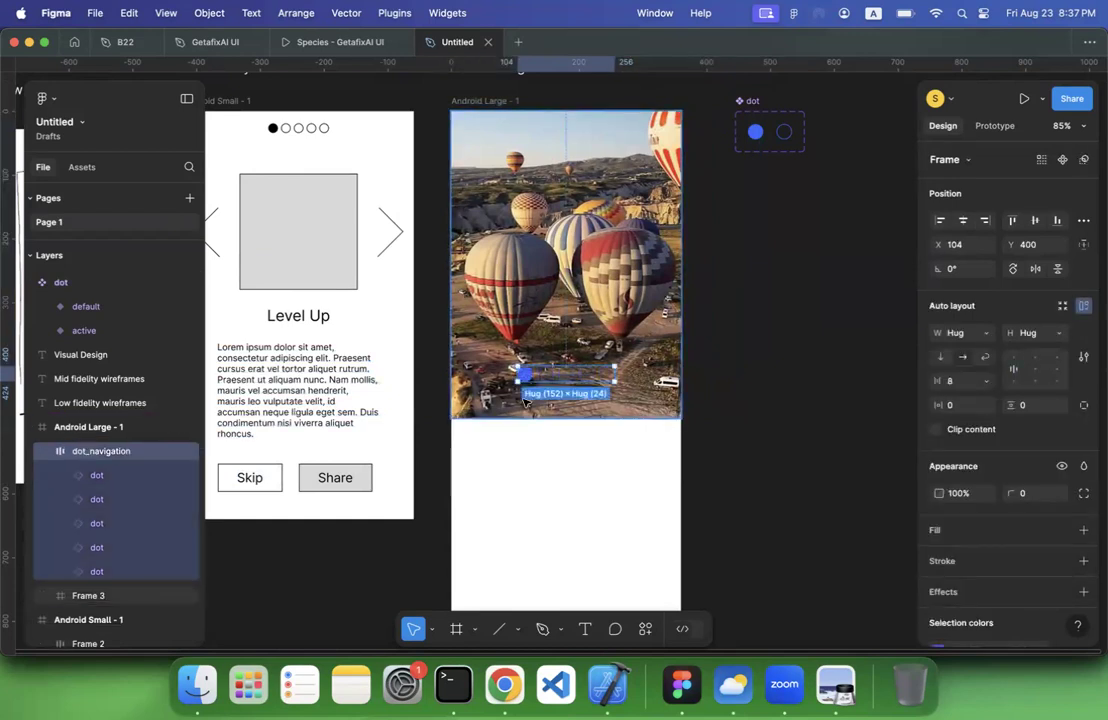
{"action": "key", "text": "shift+Down"}
{"action": "key", "text": "shift+Down"}
{"action": "key", "text": "shift+Down"}
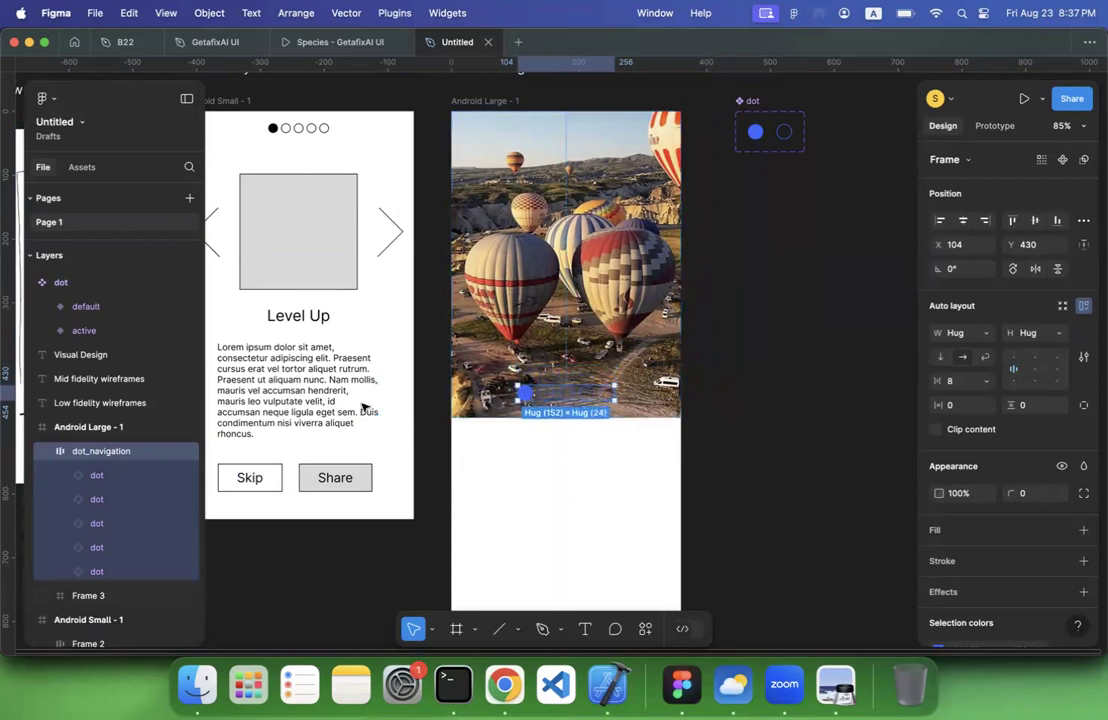
Rename the Frame 3 layer holding the balloon picture as "image"
{"action": "left_click", "coordinate": [79, 597]}
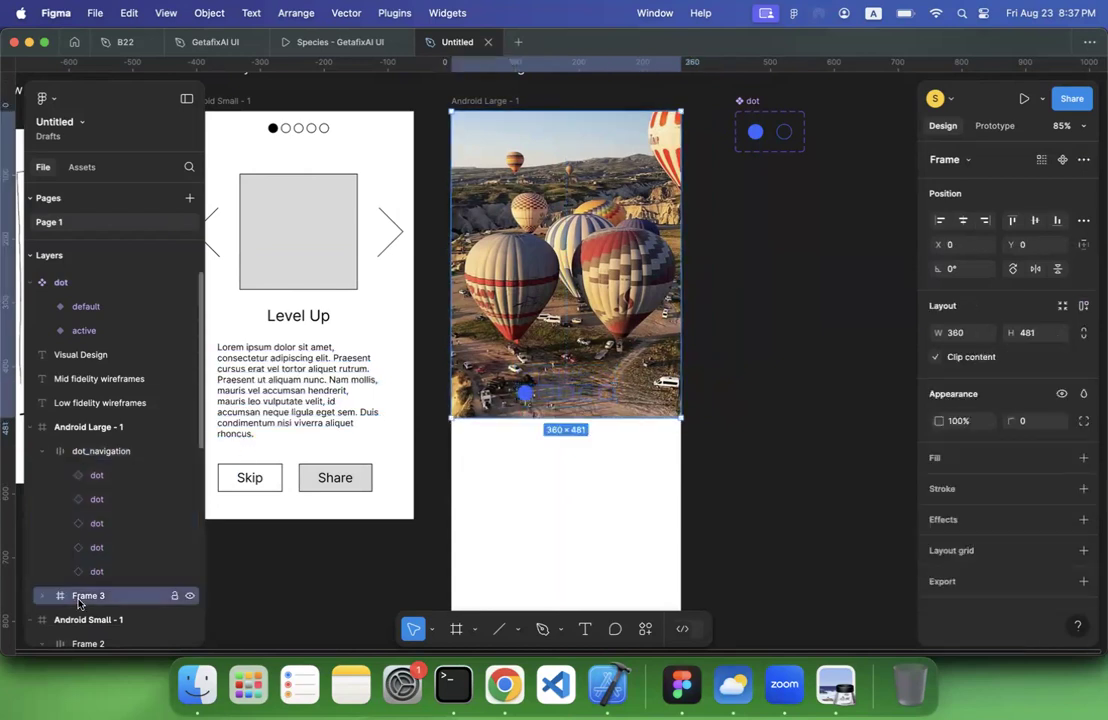
{"action": "double_click", "coordinate": [79, 597]}
{"action": "type", "text": "image"}
{"action": "key", "text": "Return"}
{"action": "scroll", "coordinate": [79, 597], "scroll_direction": "down", "scroll_amount": 3}
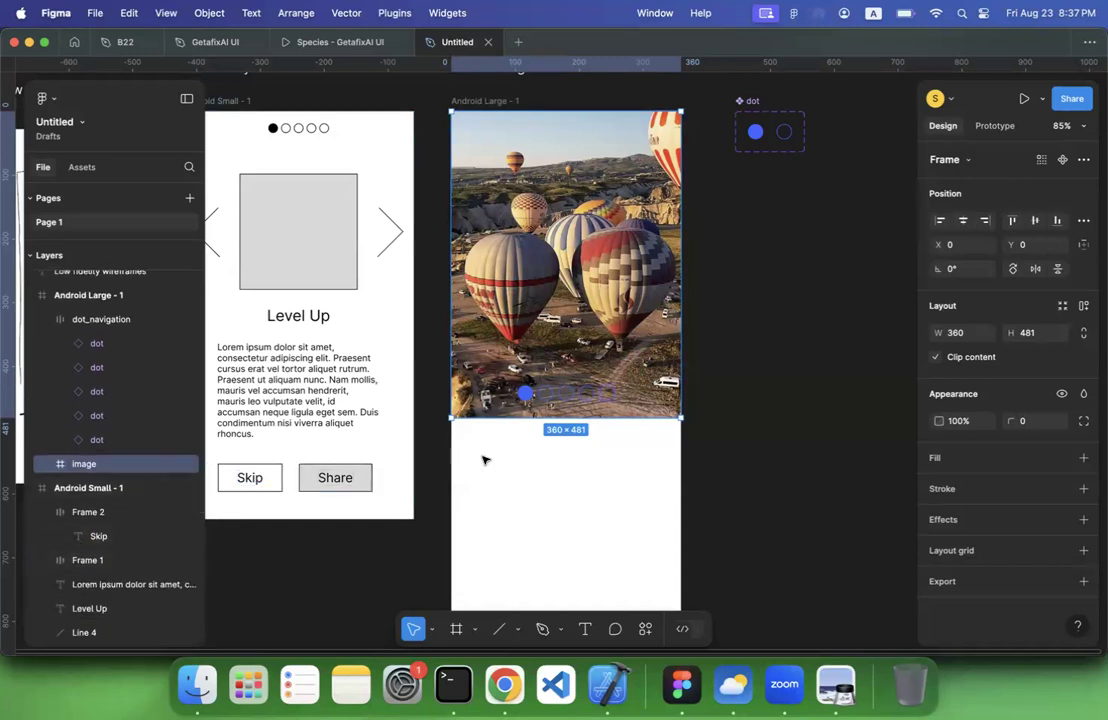
Recolor the dot component white, changing the active variant's fill and the default variant's stroke to FFFFFF
{"action": "left_click", "coordinate": [554, 397]}
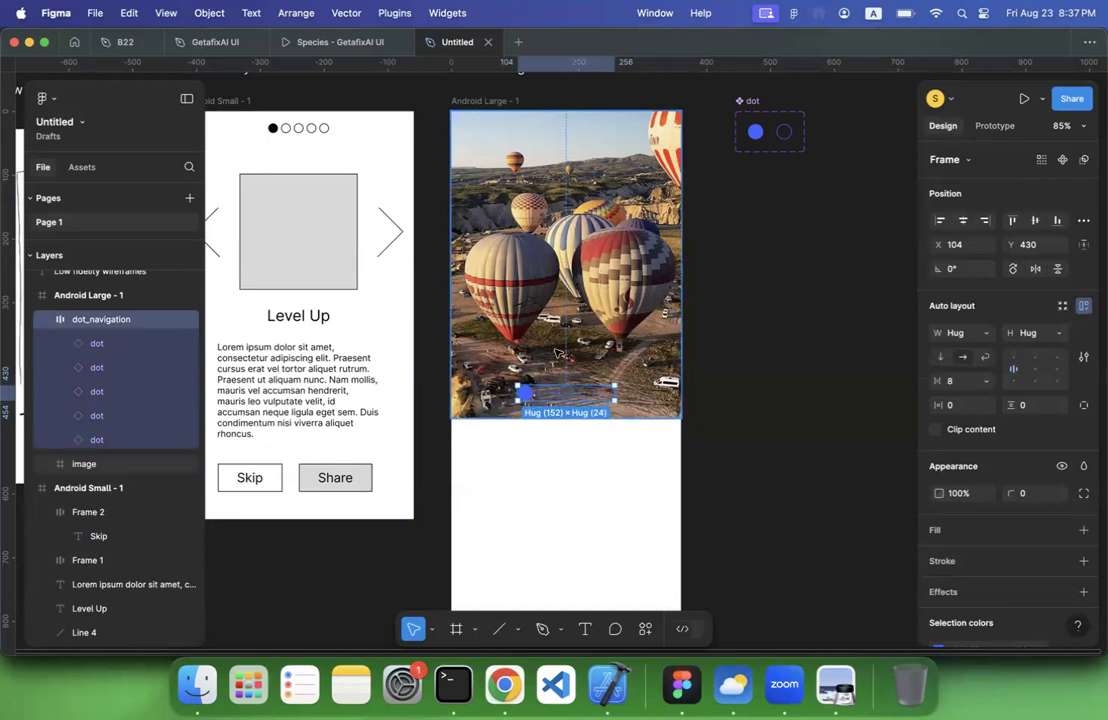
{"action": "left_click", "coordinate": [41, 321]}
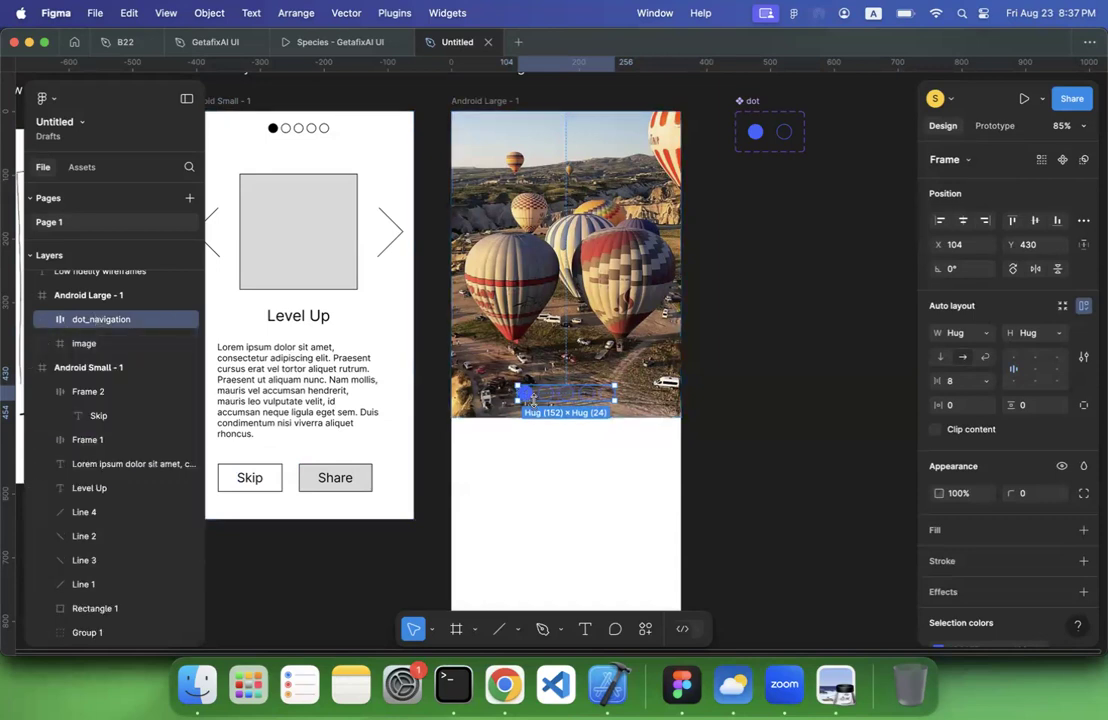
{"action": "double_click", "coordinate": [755, 131]}
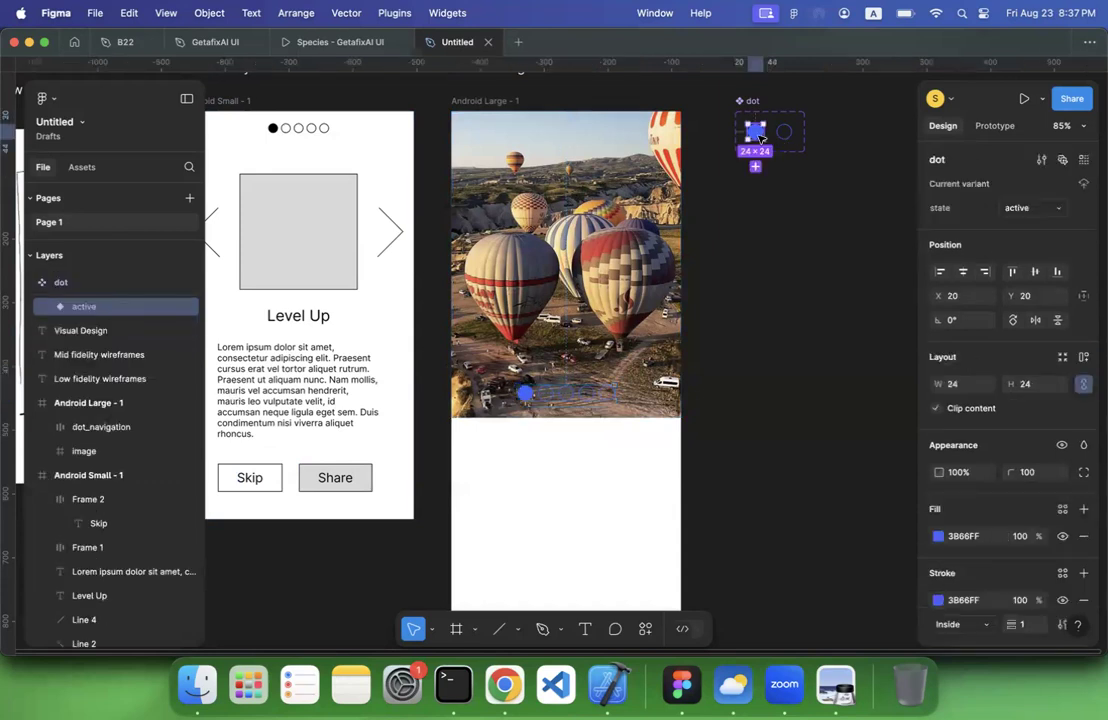
{"action": "left_click", "coordinate": [944, 537]}
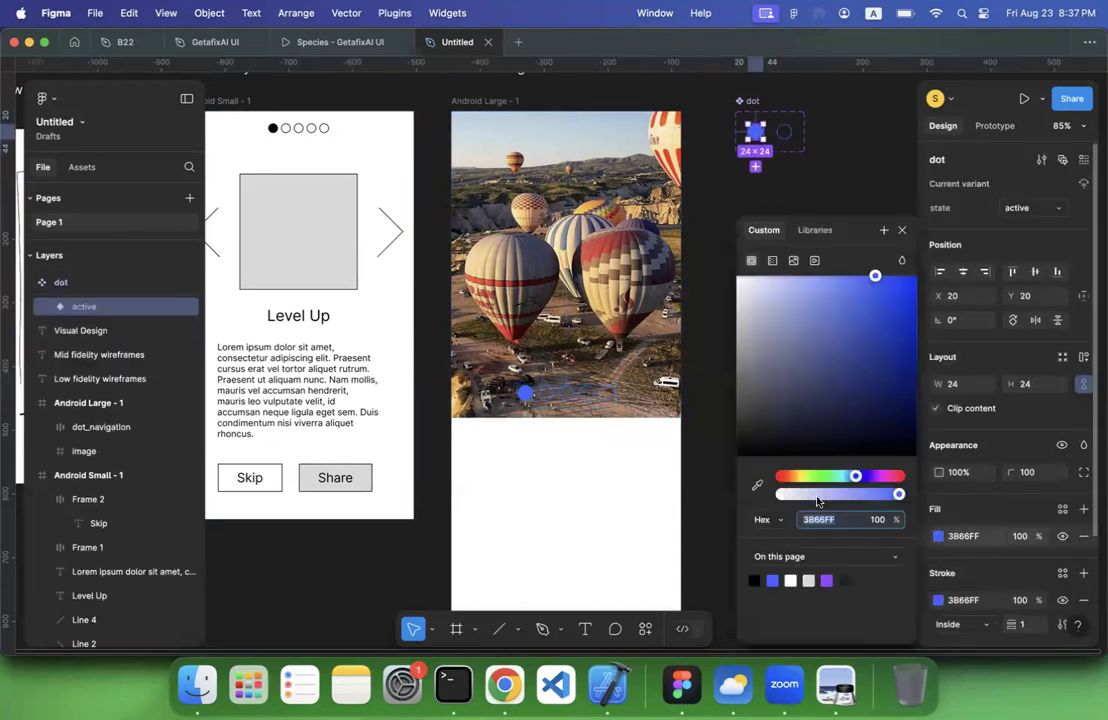
{"action": "left_click", "coordinate": [791, 580]}
{"action": "left_click", "coordinate": [784, 131]}
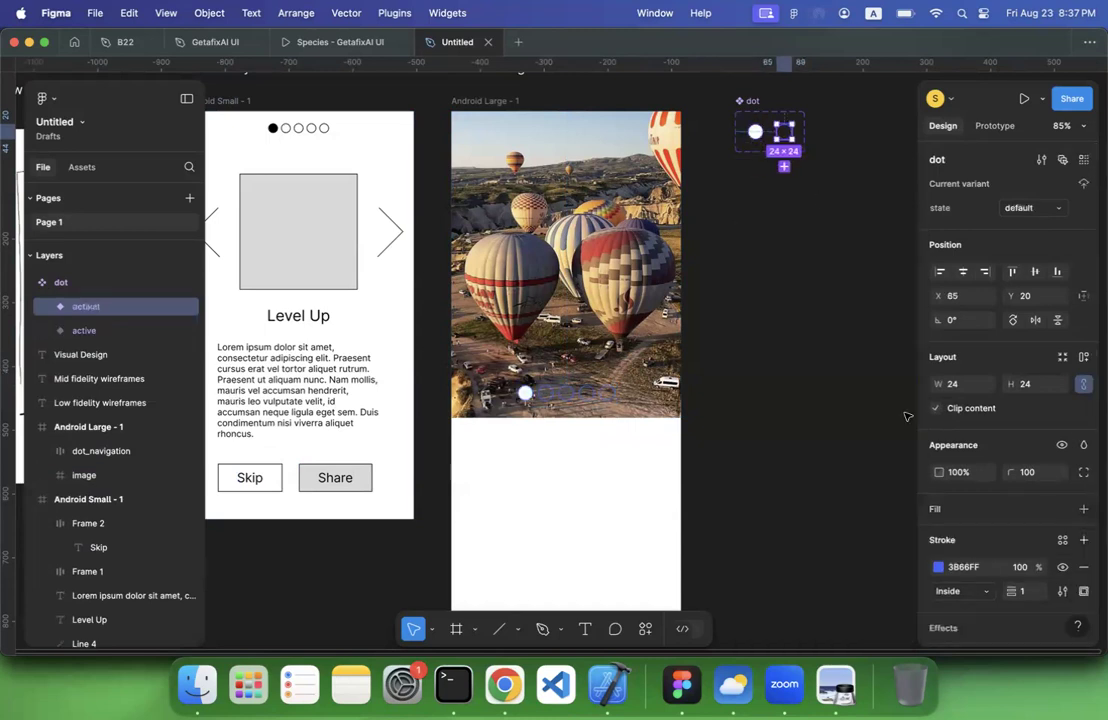
{"action": "left_click", "coordinate": [938, 567]}
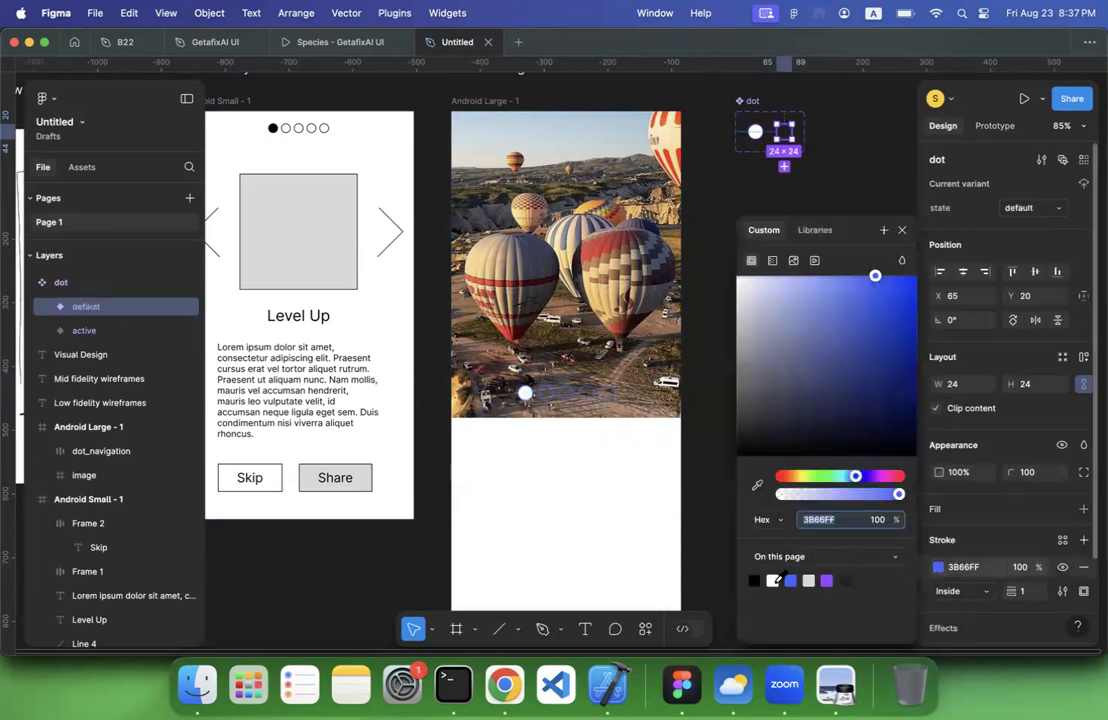
{"action": "left_click", "coordinate": [773, 580]}
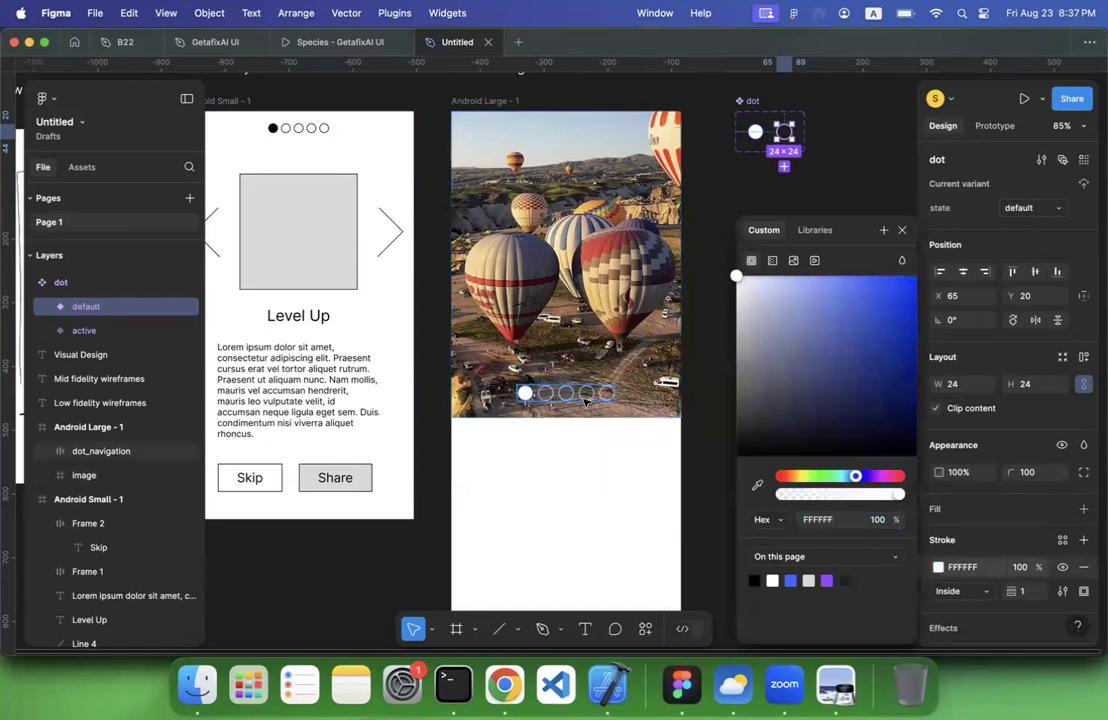
Examine the dot component set and its recolored instances in the dot navigation over the balloon image
{"action": "left_click", "coordinate": [753, 102]}
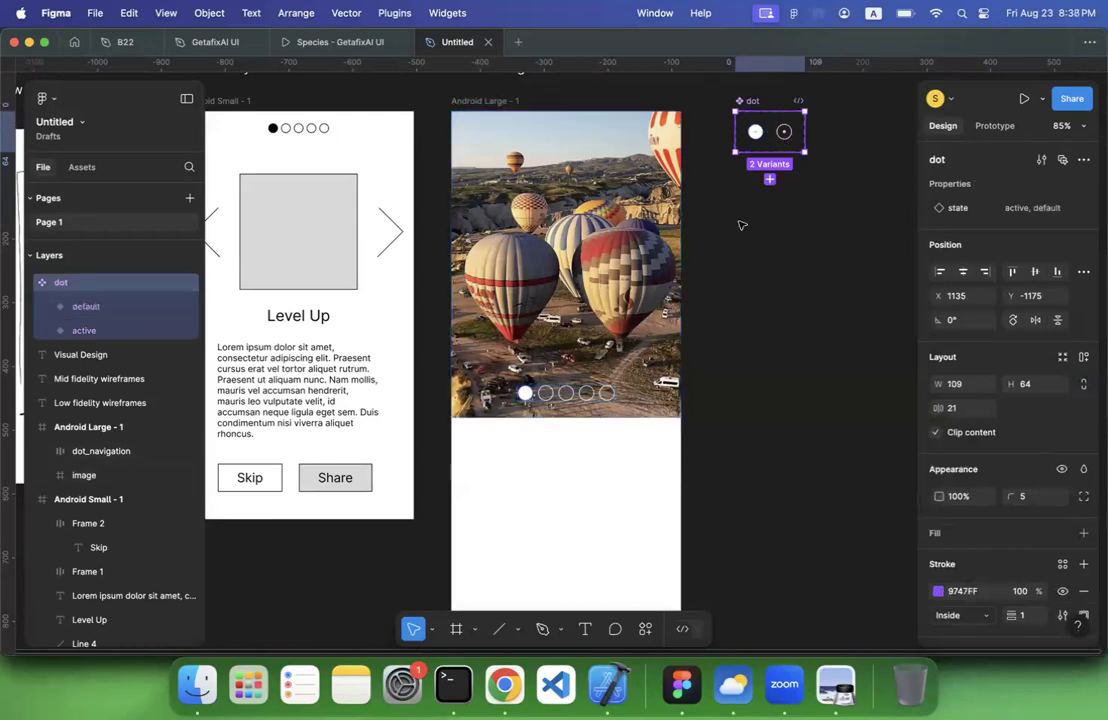
{"action": "left_click", "coordinate": [550, 398]}
{"action": "left_click", "coordinate": [550, 398]}
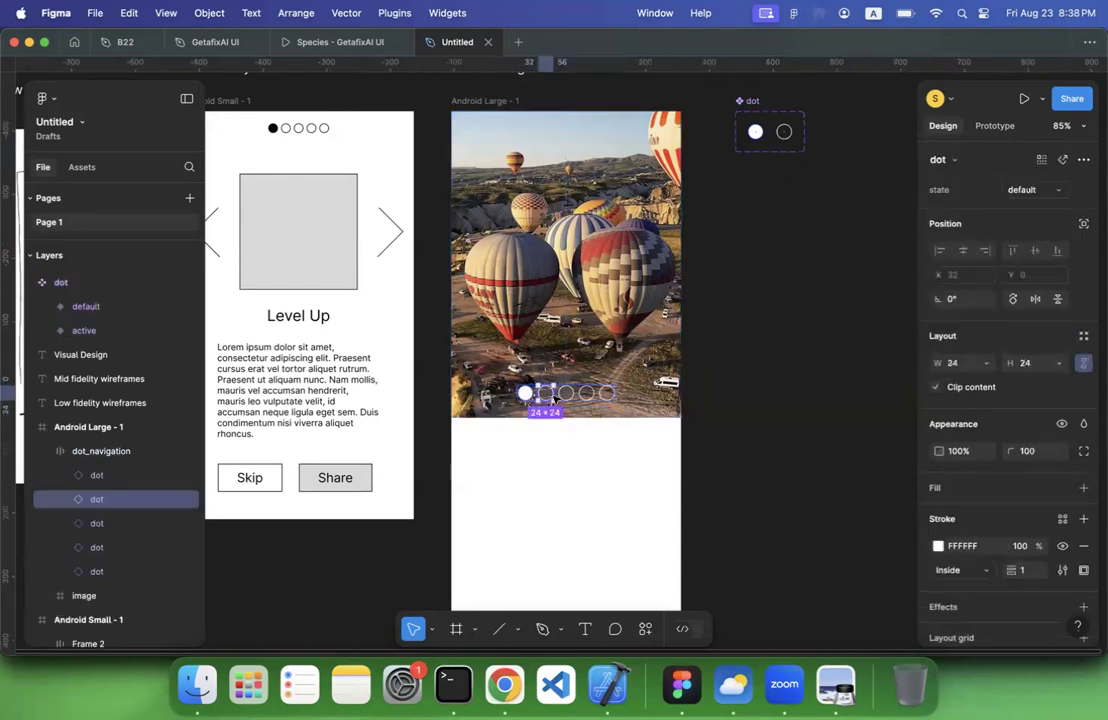
{"action": "left_click", "coordinate": [566, 394]}
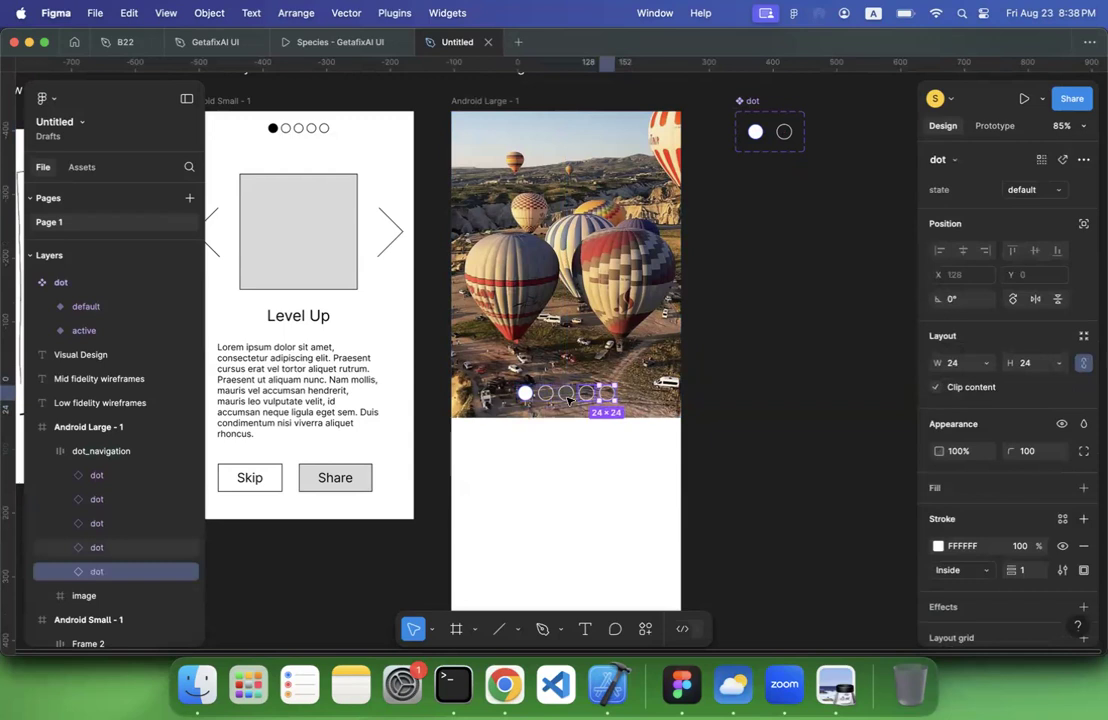
{"action": "left_click", "coordinate": [758, 160]}
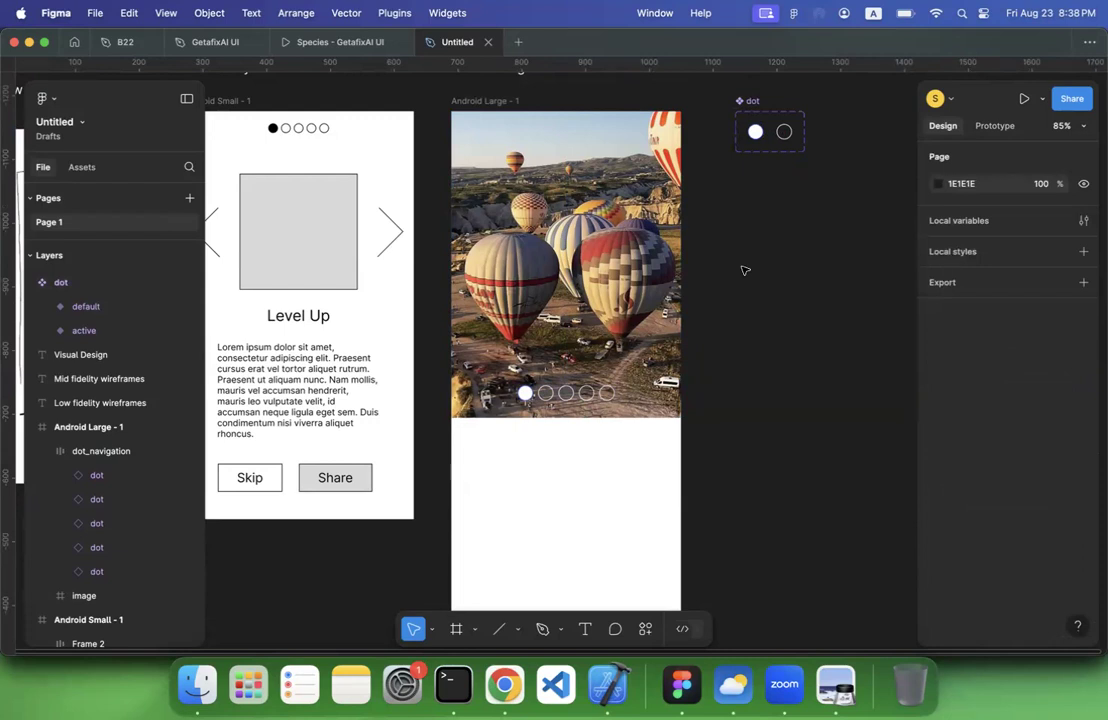
{"action": "left_click", "coordinate": [549, 323]}
{"action": "left_click", "coordinate": [716, 376]}
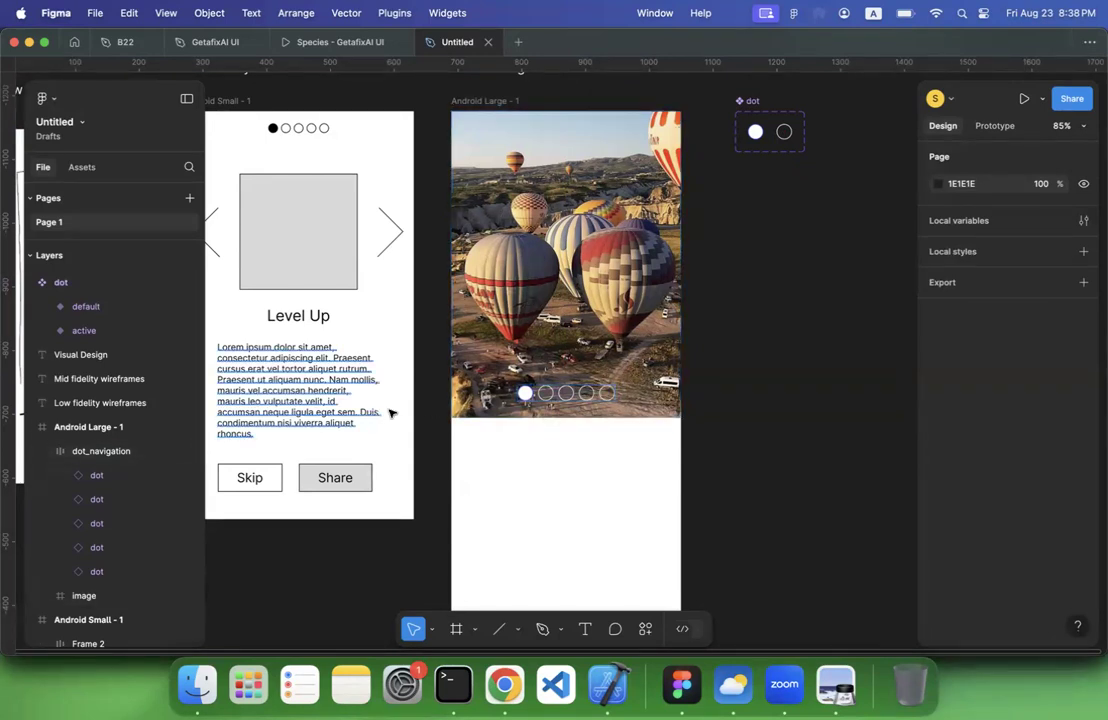
Draw a full-width frame of about 360 × 79 inside the image frame, along its lower edge behind the dots
{"action": "left_click", "coordinate": [497, 371]}
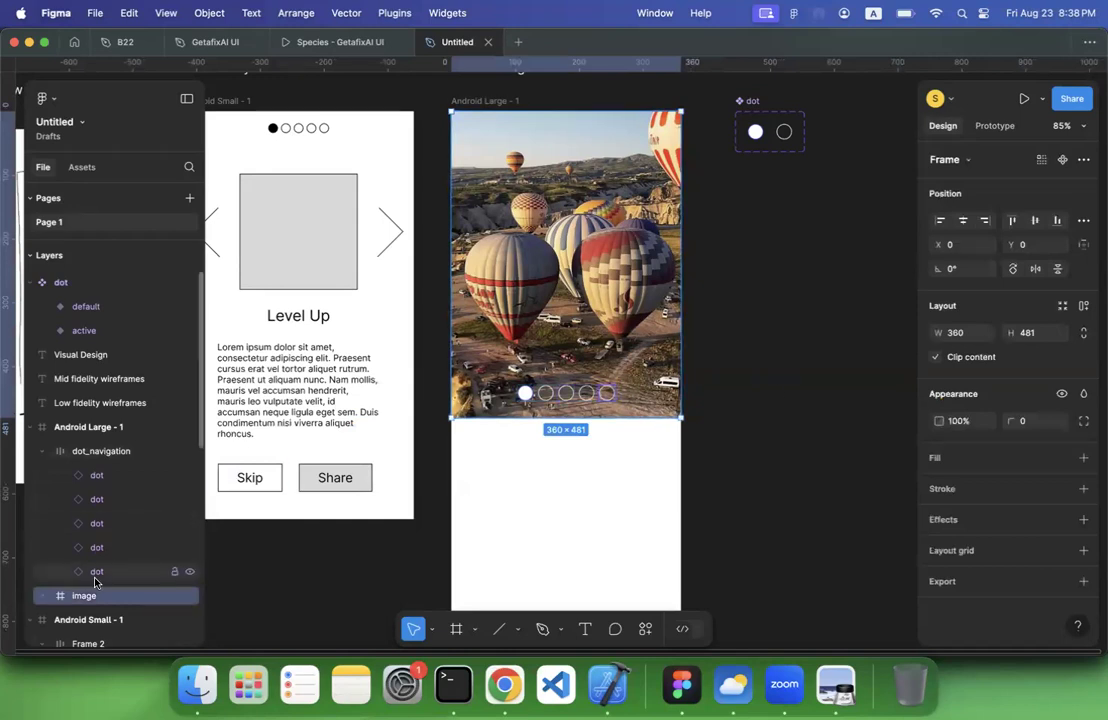
{"action": "scroll", "coordinate": [104, 480], "scroll_direction": "down", "scroll_amount": 2}
{"action": "left_click", "coordinate": [98, 434]}
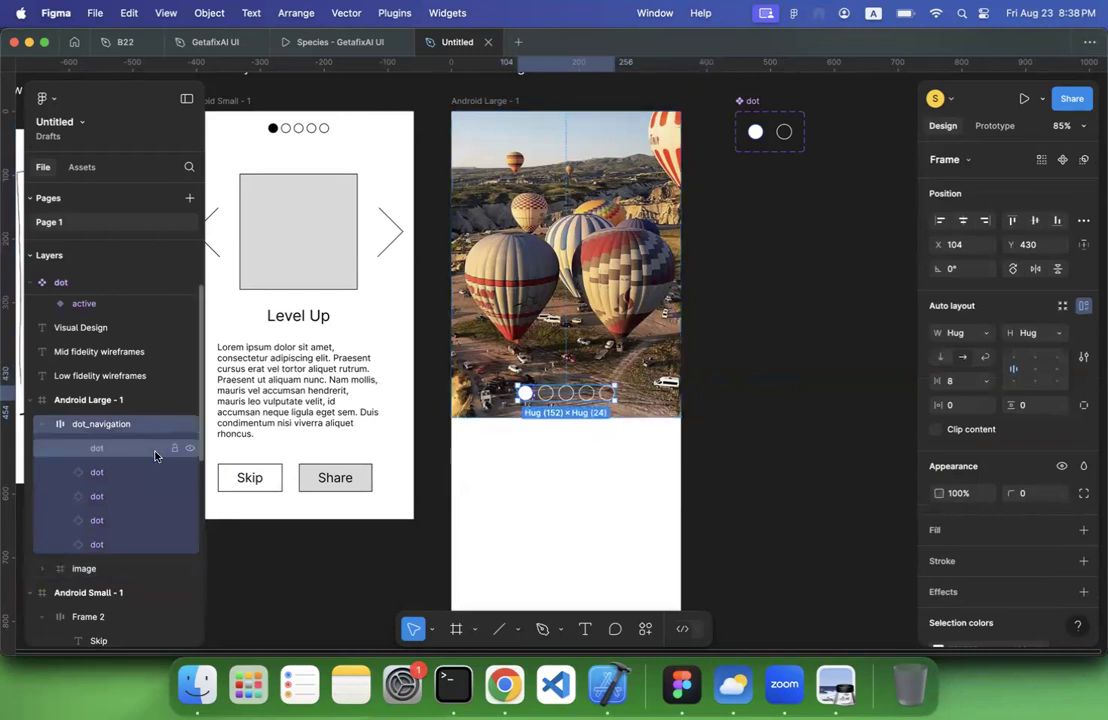
{"action": "left_click", "coordinate": [91, 570]}
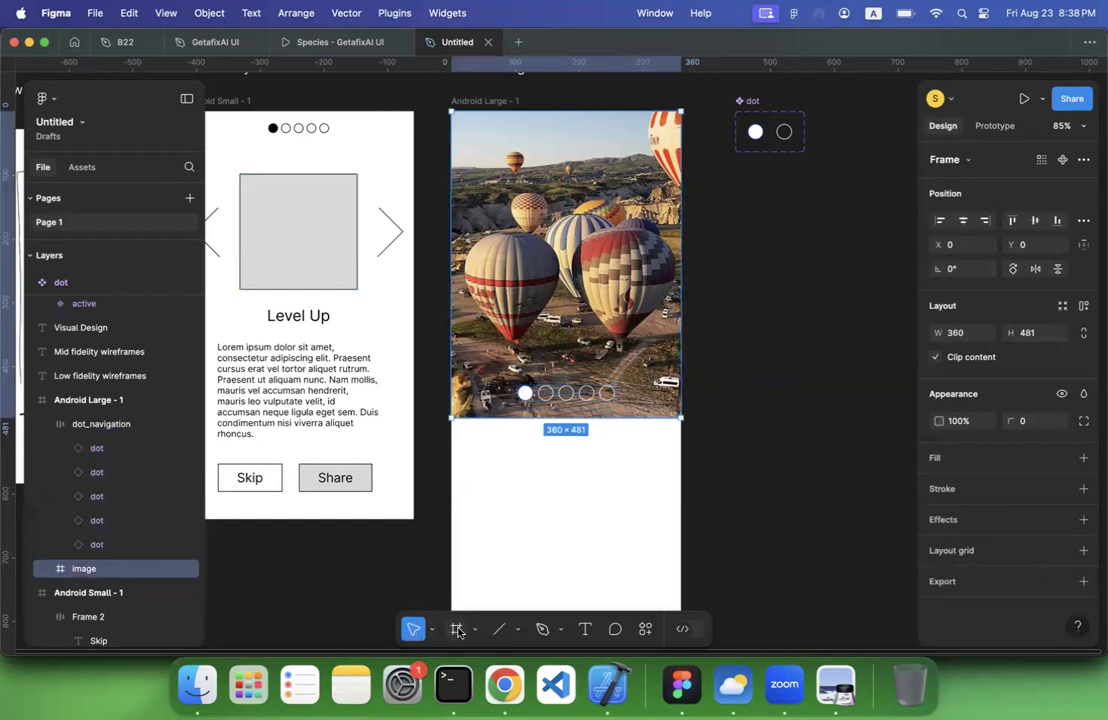
{"action": "left_click", "coordinate": [457, 629]}
{"action": "mouse_move", "coordinate": [452, 392]}
{"action": "left_mouse_down"}
{"action": "mouse_move", "coordinate": [570, 404]}
{"action": "mouse_move", "coordinate": [643, 366]}
{"action": "mouse_move", "coordinate": [679, 366]}
{"action": "left_mouse_up"}
Rename the new frame inside the image frame as "gradient"
{"action": "double_click", "coordinate": [95, 594]}
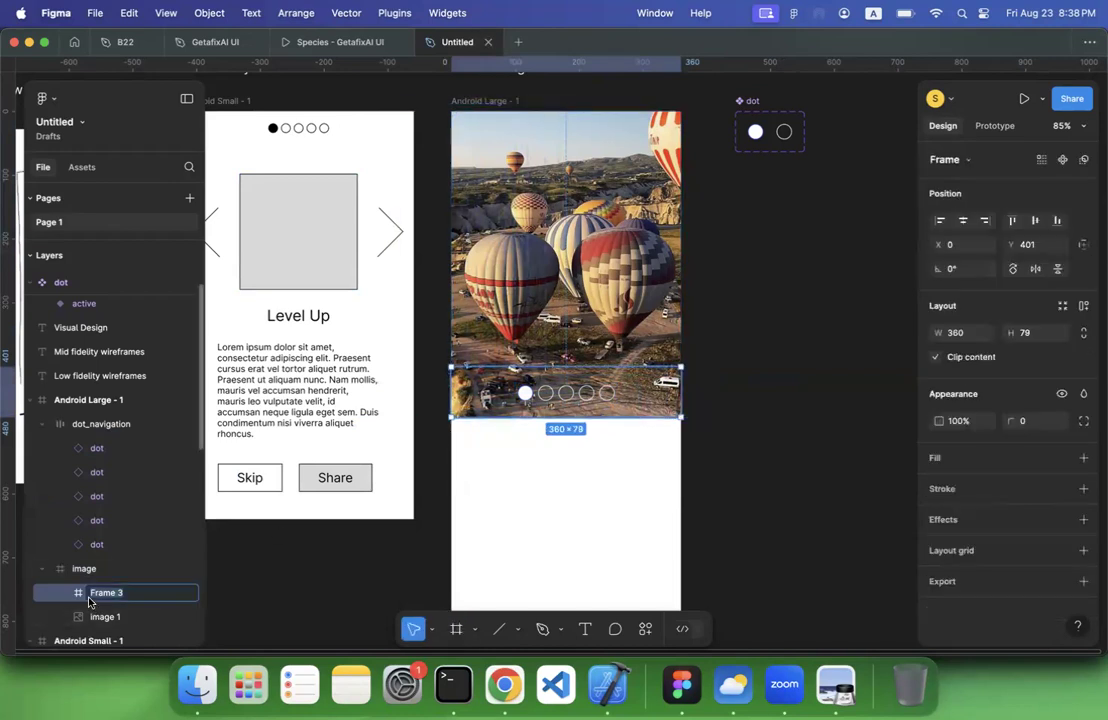
{"action": "type", "text": "gradient"}
{"action": "key", "text": "Return"}
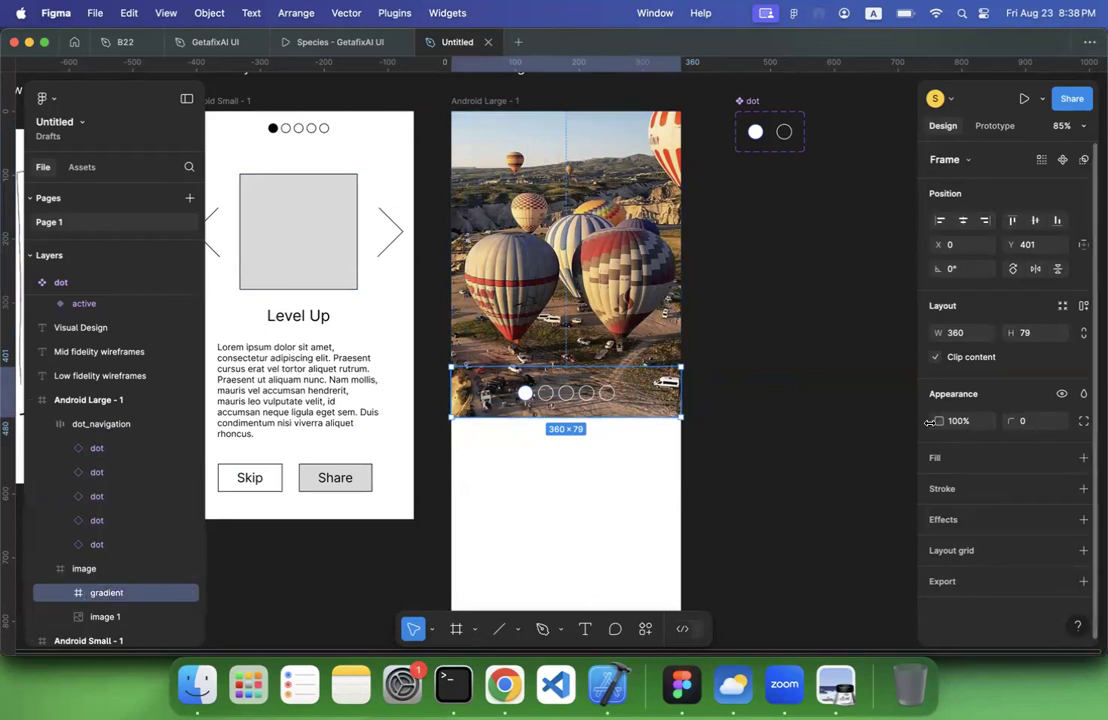
Try a solid white fill on the gradient frame and undo it
{"action": "left_click", "coordinate": [1082, 458]}
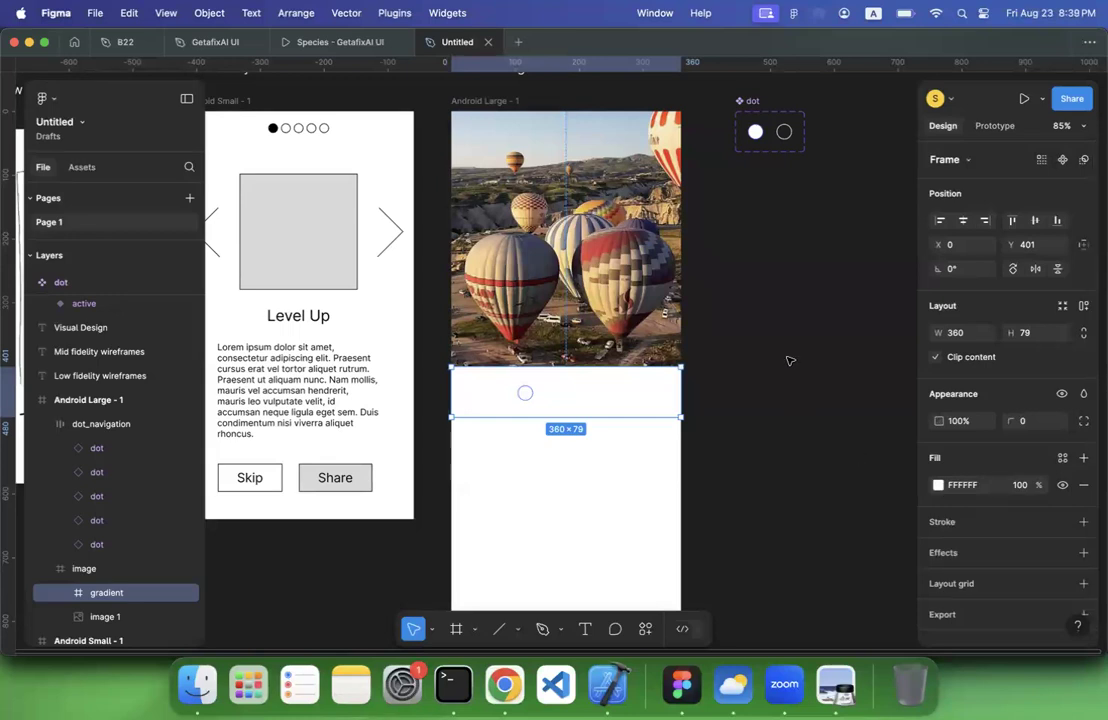
{"action": "key", "text": "super+z"}
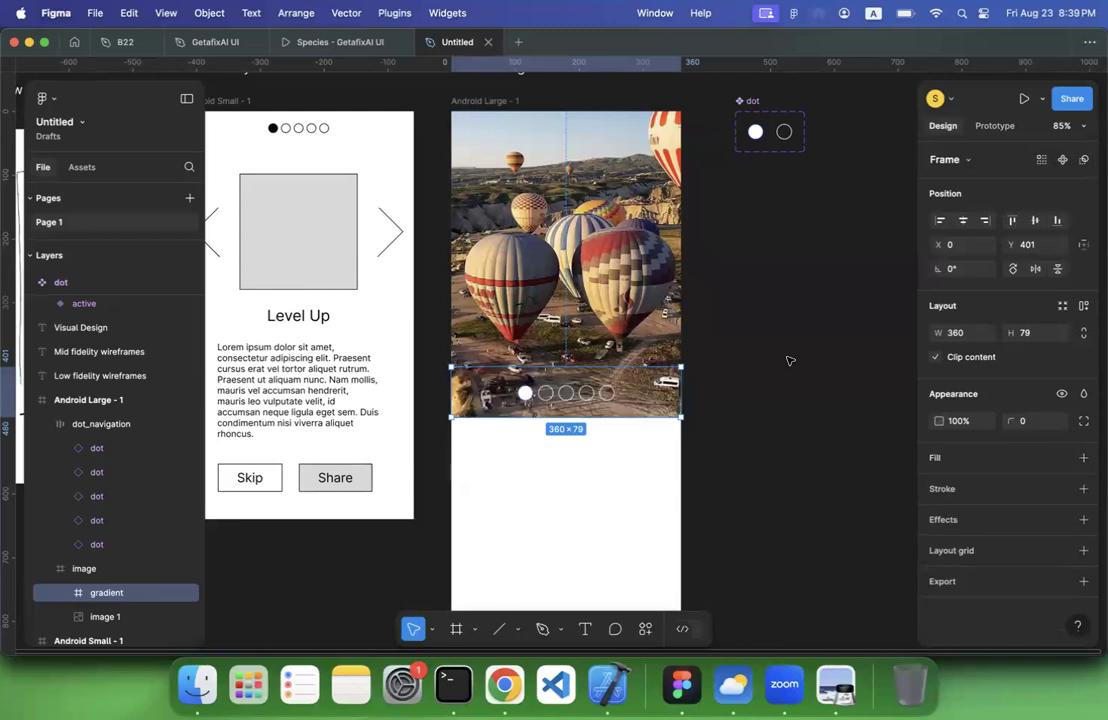
{"action": "left_click", "coordinate": [789, 361]}
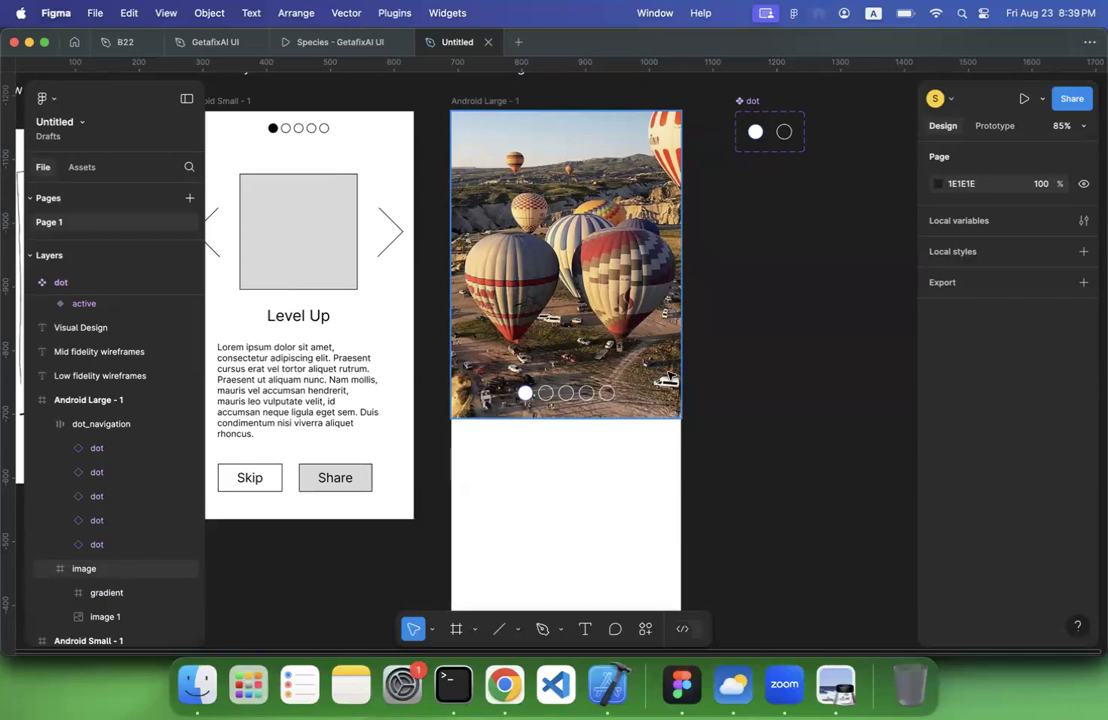
{"action": "key", "text": "XF86AudioLowerVolume"}
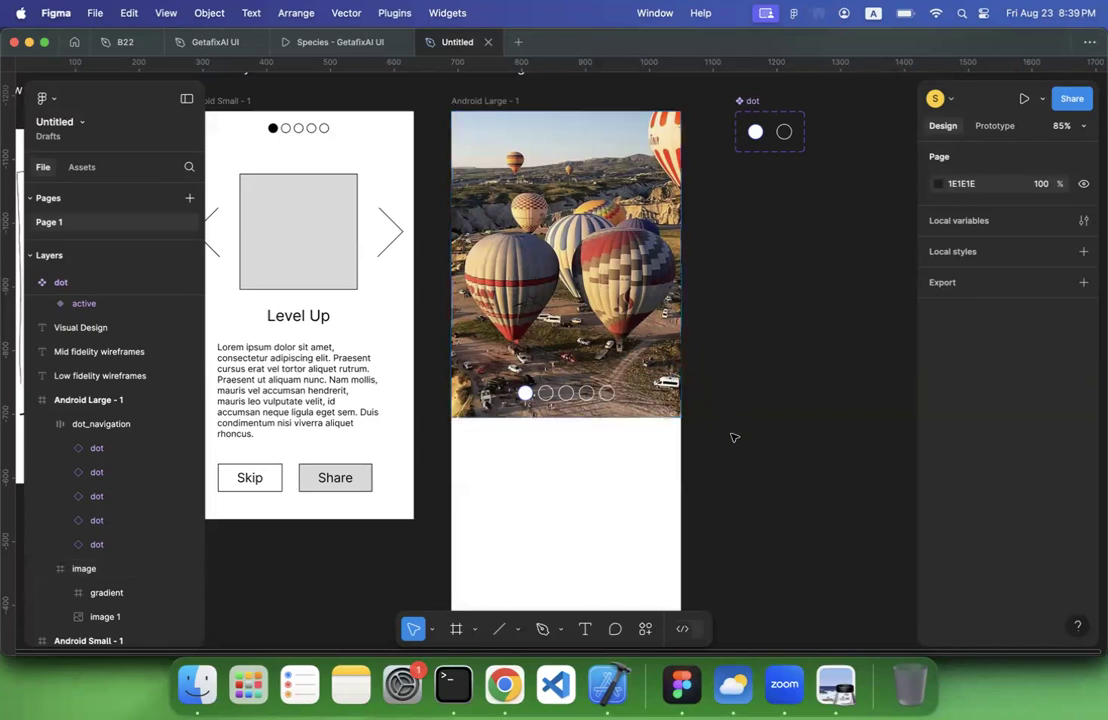
{"action": "scroll", "coordinate": [744, 416], "scroll_direction": "down", "scroll_amount": 5}
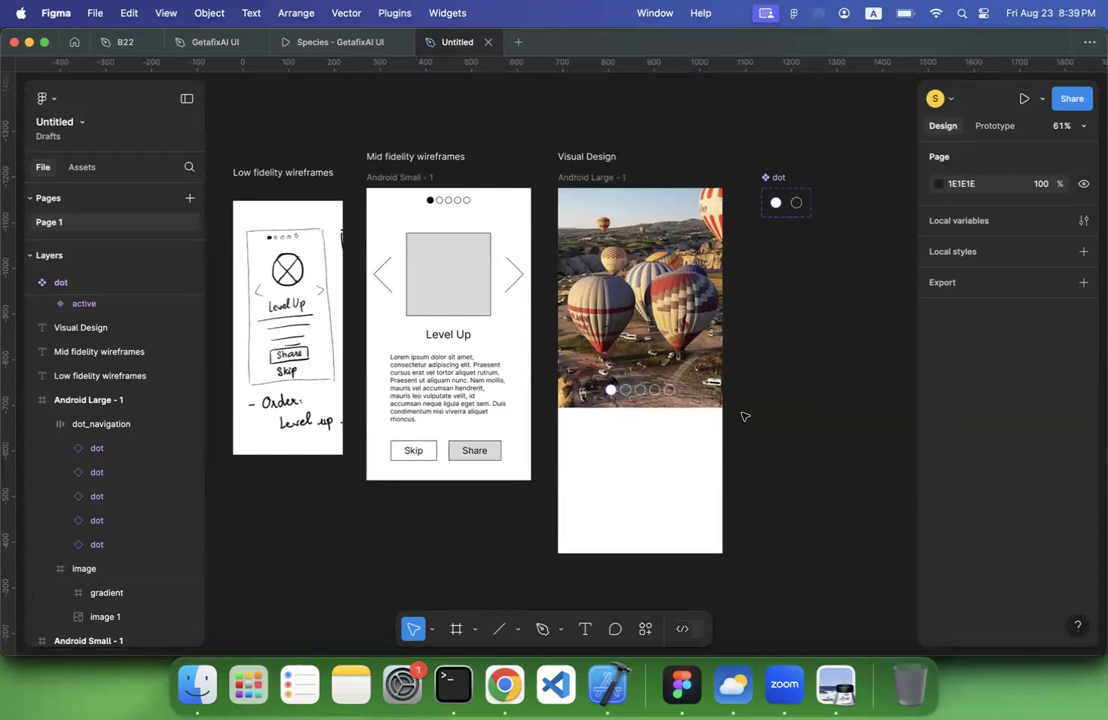
Examine the low fidelity, mid fidelity and Visual Design screens and their labels side by side
{"action": "scroll", "coordinate": [744, 416], "scroll_direction": "up", "scroll_amount": 3}
{"action": "scroll", "coordinate": [744, 415], "scroll_direction": "down", "scroll_amount": 2}
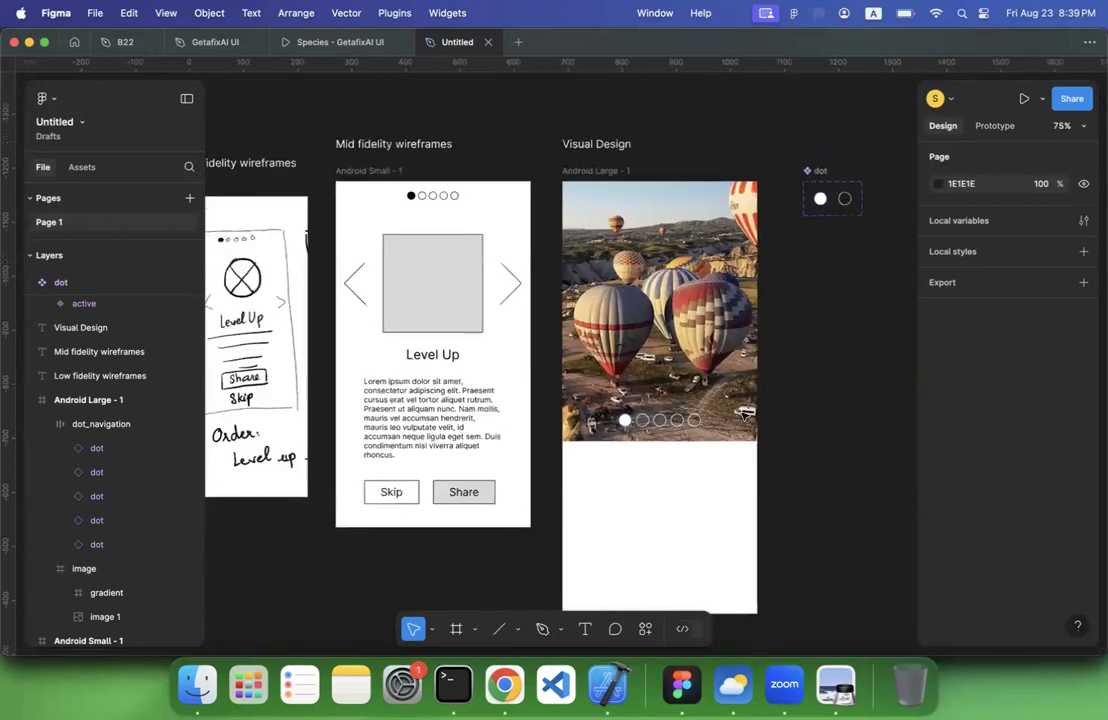
{"action": "scroll", "coordinate": [744, 416], "scroll_direction": "down", "scroll_amount": 3}
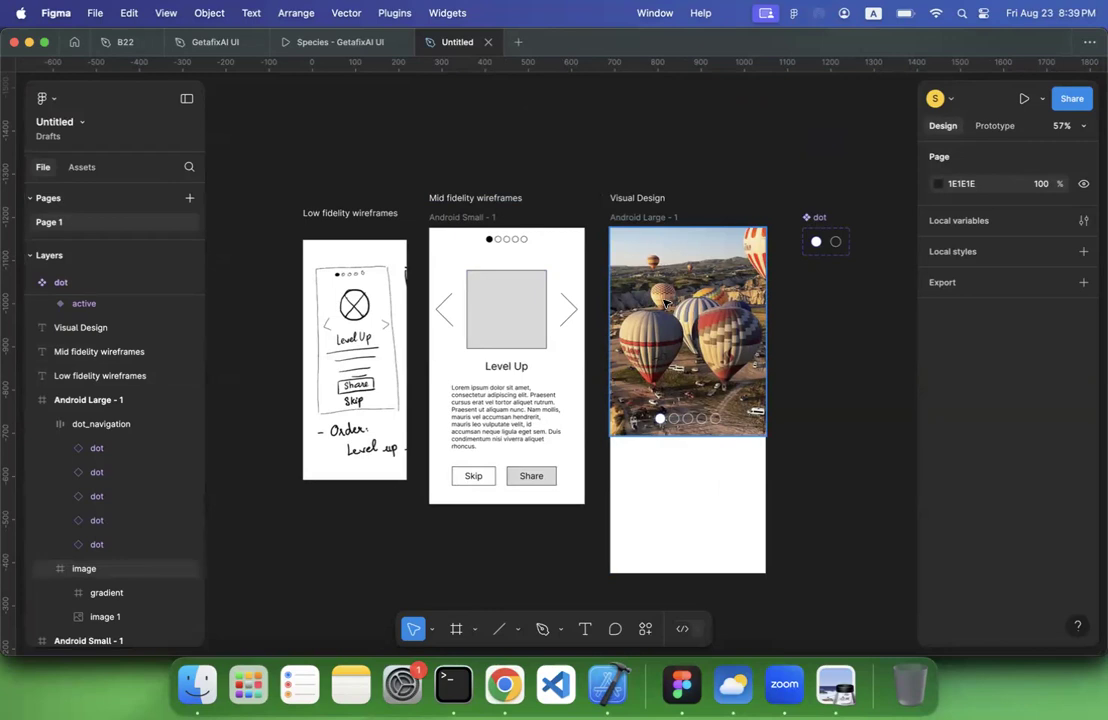
{"action": "scroll", "coordinate": [360, 203], "scroll_direction": "up", "scroll_amount": 2}
{"action": "scroll", "coordinate": [360, 205], "scroll_direction": "up", "scroll_amount": 1}
{"action": "left_click", "coordinate": [350, 217]}
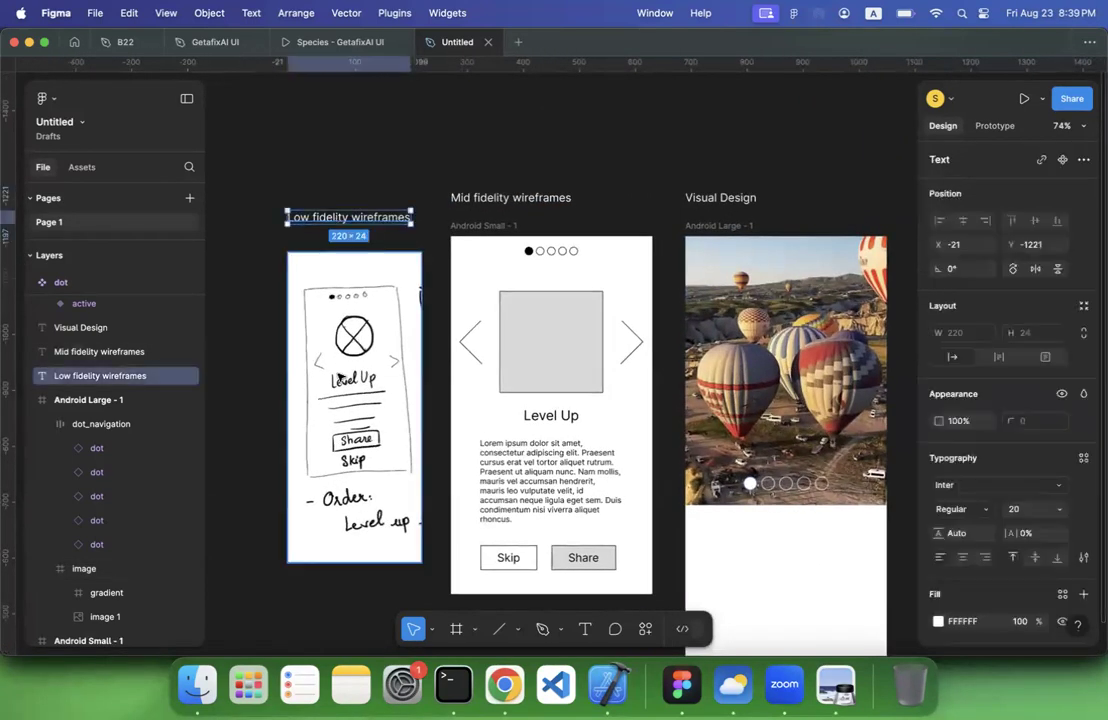
{"action": "left_click", "coordinate": [510, 198]}
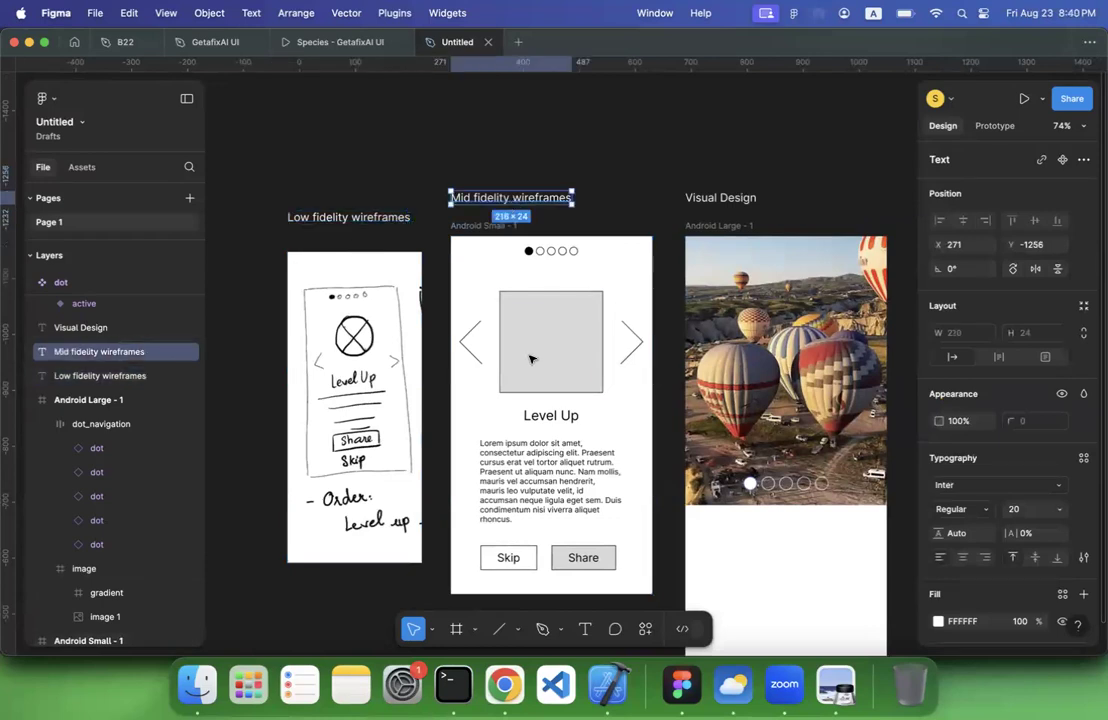
{"action": "scroll", "coordinate": [532, 371], "scroll_direction": "right", "scroll_amount": 3}
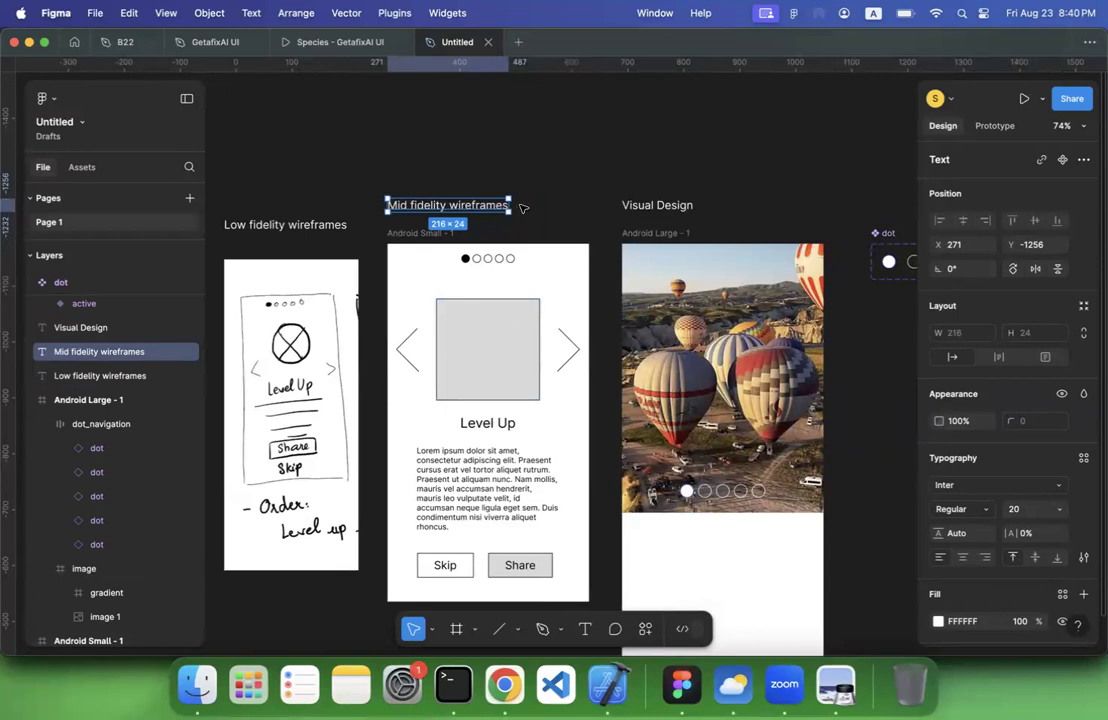
{"action": "scroll", "coordinate": [578, 204], "scroll_direction": "down", "scroll_amount": 5}
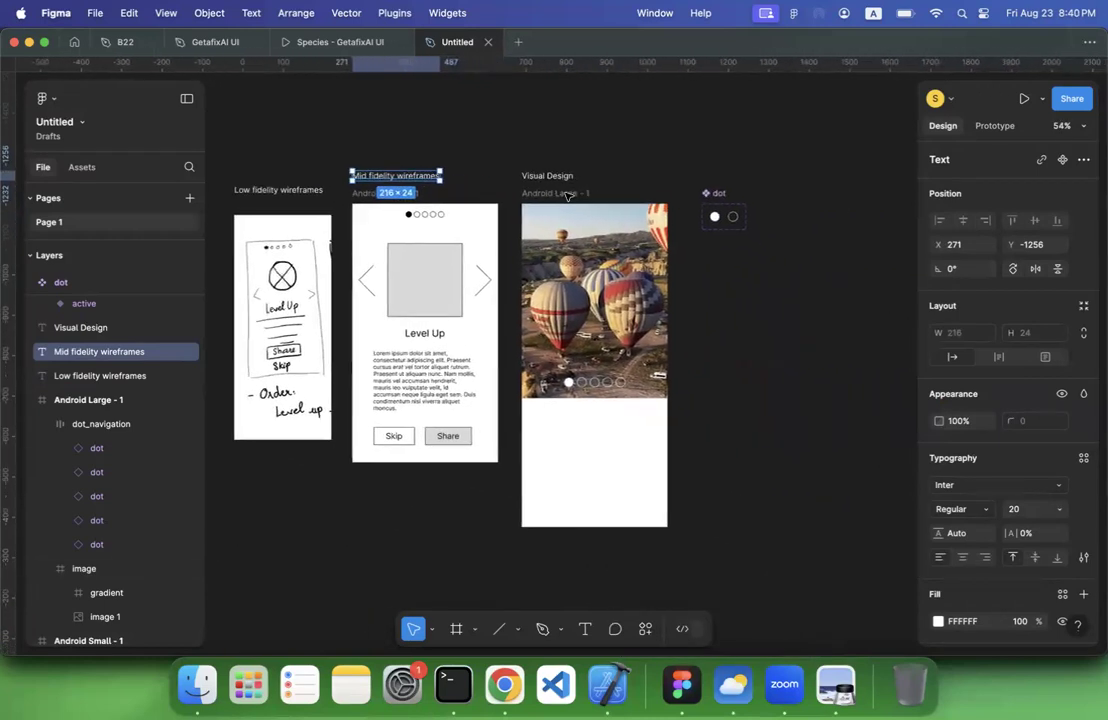
Move the Visual Design label, its Android Large frame and the dot component set together to the right, leaving a screen-wide gap after the mid fidelity wireframe
{"action": "left_click", "coordinate": [535, 193]}
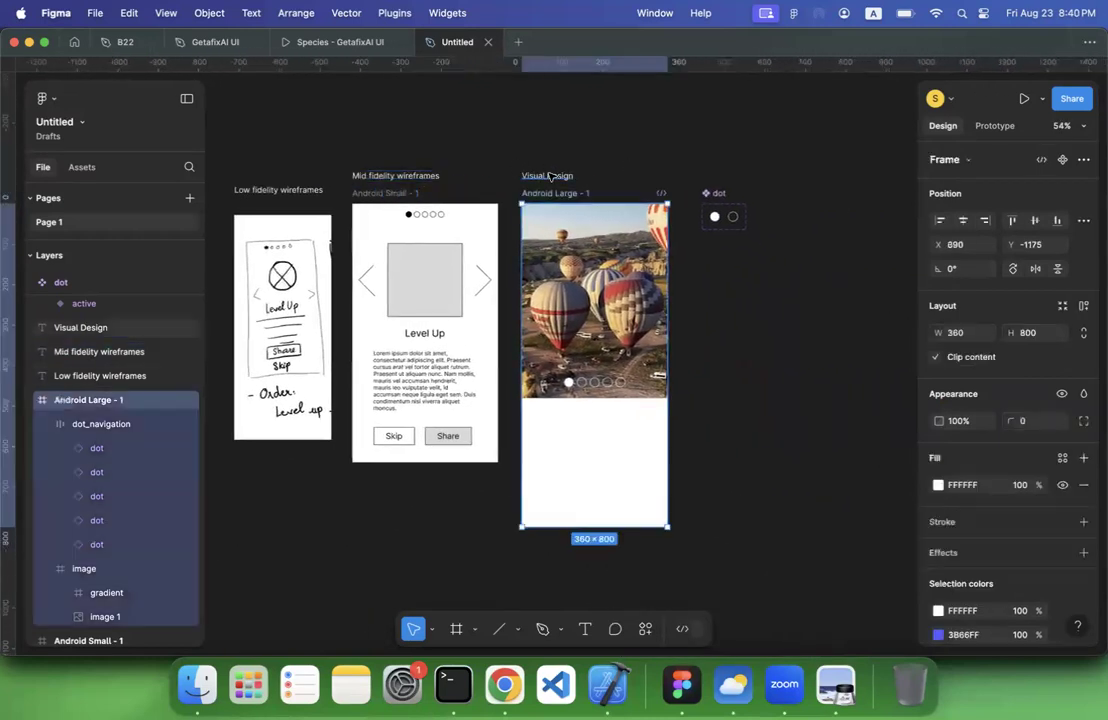
{"action": "left_click", "coordinate": [547, 176], "text": "shift"}
{"action": "left_click", "coordinate": [712, 193], "text": "shift"}
{"action": "left_click_drag", "start_coordinate": [712, 193], "coordinate": [874, 196]}
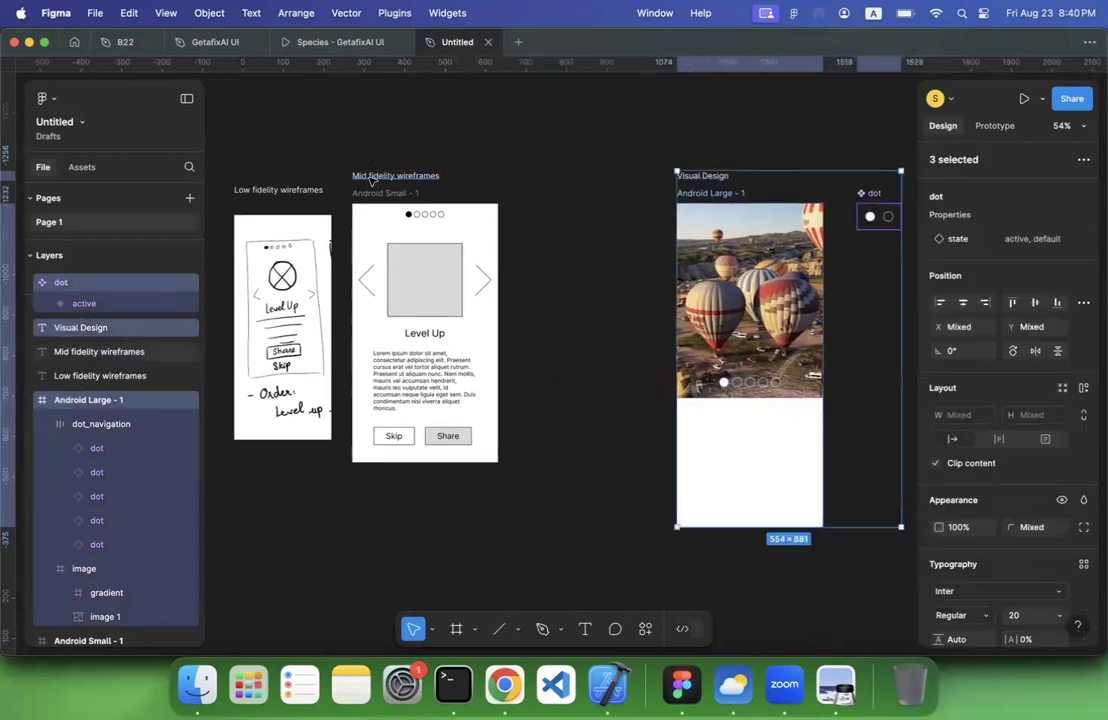
Duplicate the mid fidelity screen with its label and place the copy in the gap before the Visual Design screen
{"action": "left_click_drag", "start_coordinate": [338, 148], "coordinate": [512, 512]}
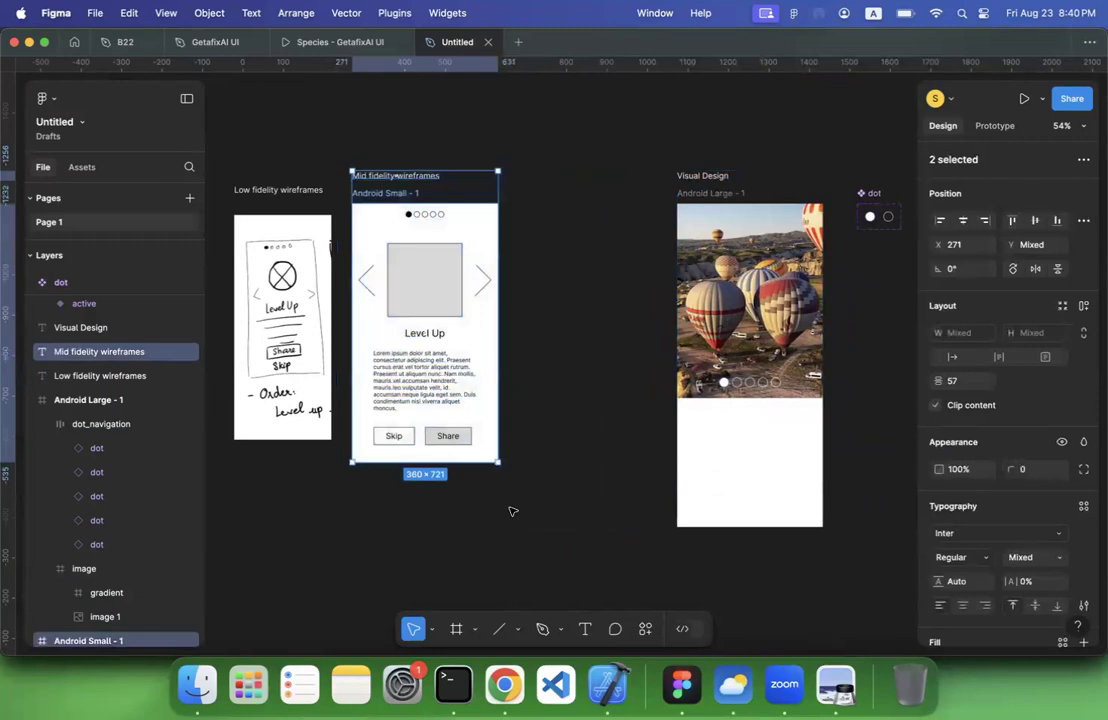
{"action": "key", "text": "super+d"}
{"action": "left_click_drag", "start_coordinate": [376, 181], "coordinate": [548, 178]}
Change the label above the duplicated screen to "High fidelity wireframes"
{"action": "left_click", "coordinate": [548, 178]}
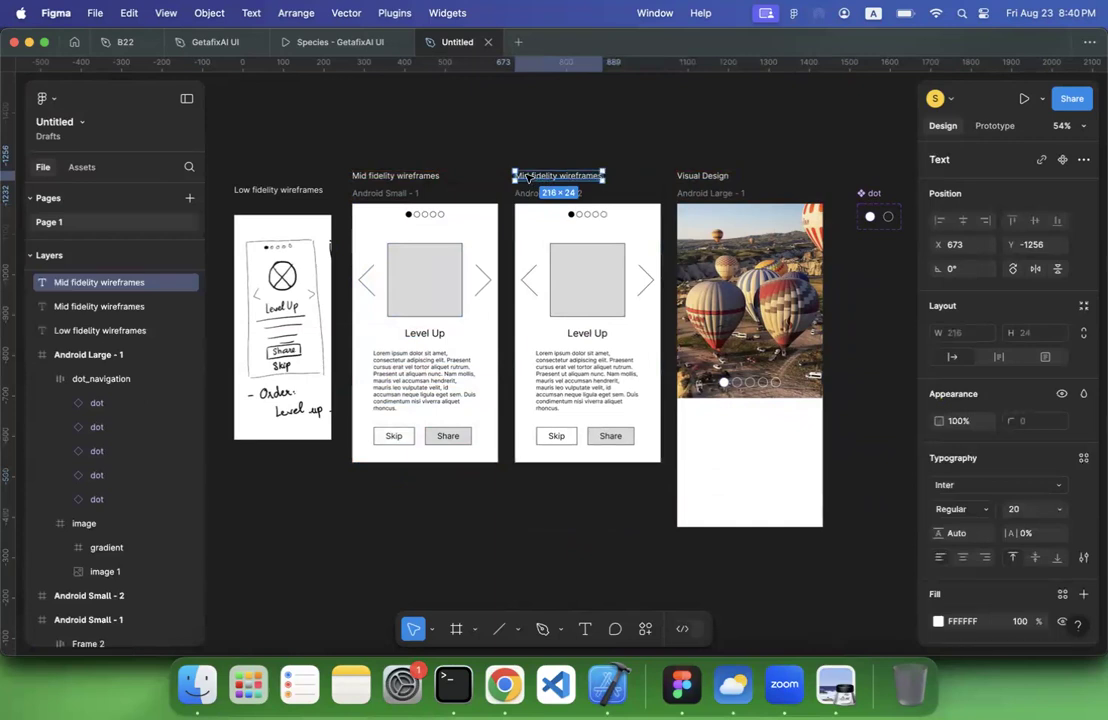
{"action": "double_click", "coordinate": [526, 177]}
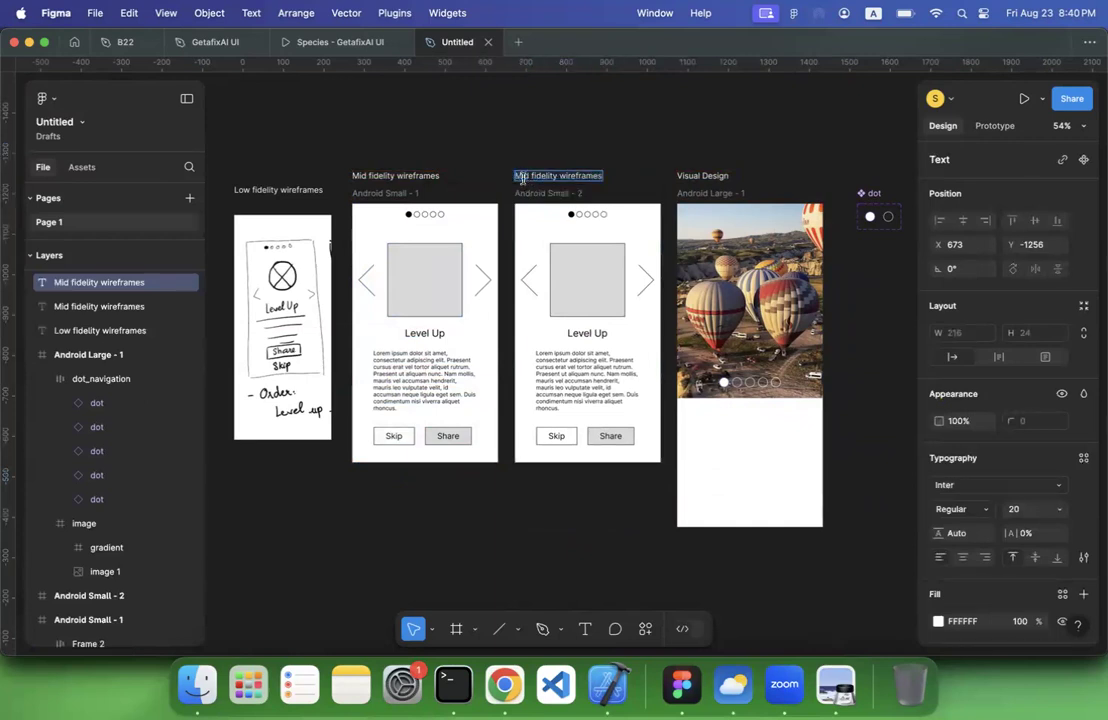
{"action": "type", "text": "High"}
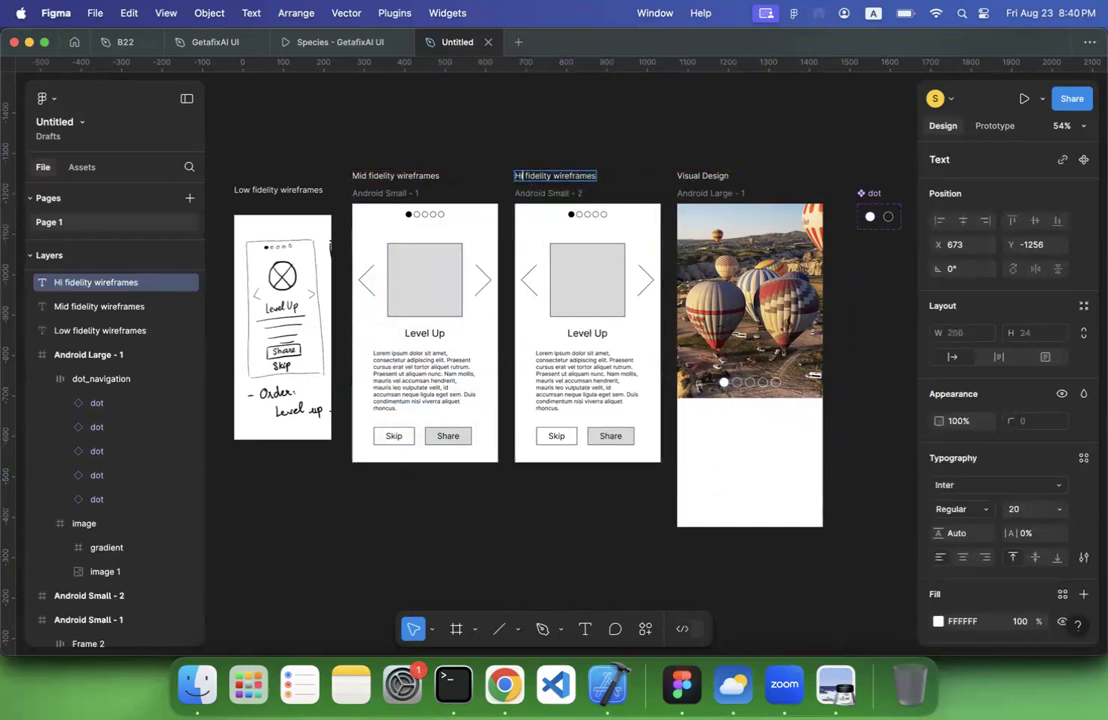
Switch to lecture 3.pdf in Preview and review the wireframe type pages, ending at the high fidelity description and its example on page 157
{"action": "left_click", "coordinate": [835, 684]}
{"action": "scroll", "coordinate": [601, 426], "scroll_direction": "down", "scroll_amount": 20}
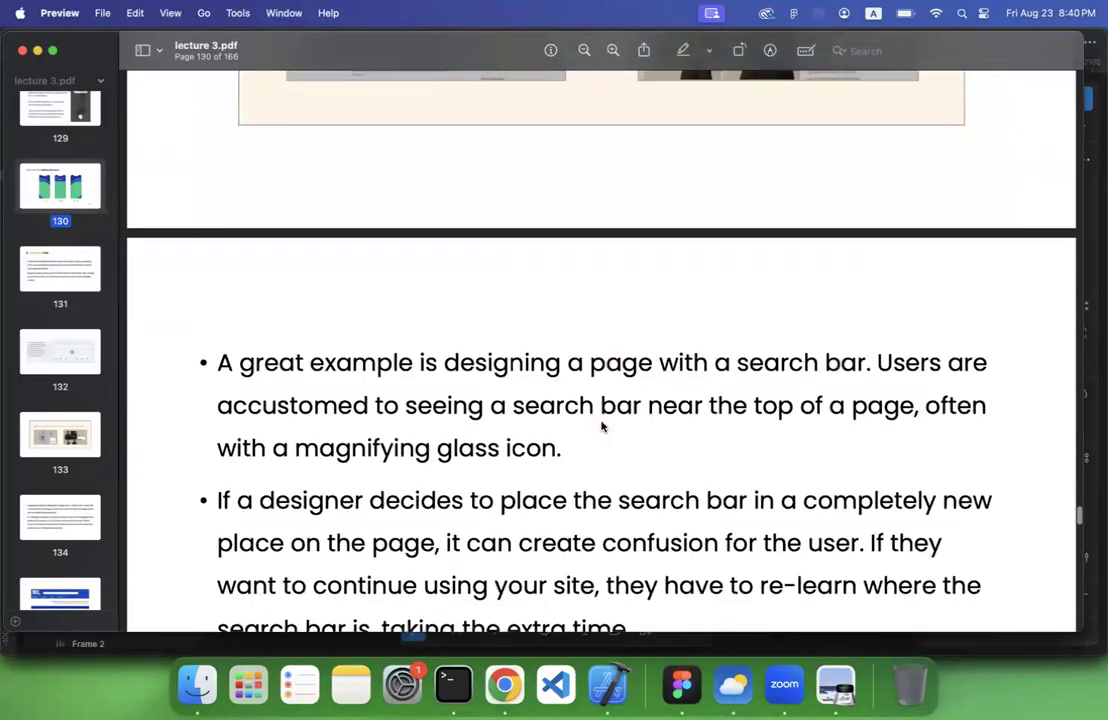
{"action": "scroll", "coordinate": [601, 426], "scroll_direction": "down", "scroll_amount": 20}
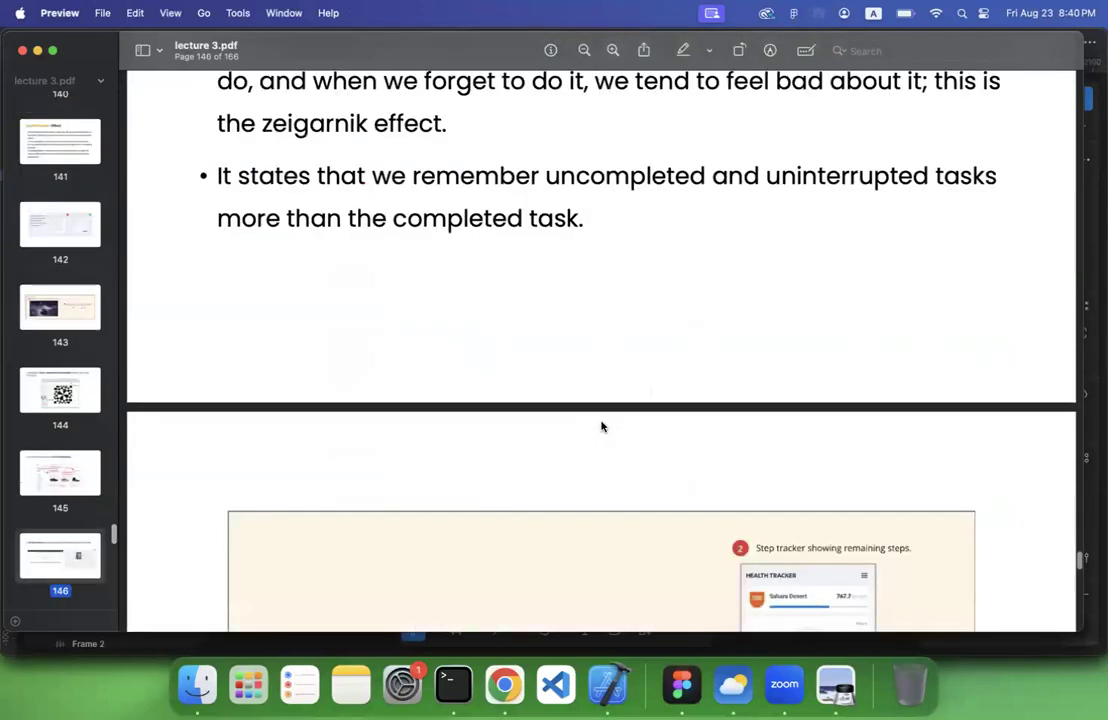
{"action": "scroll", "coordinate": [601, 426], "scroll_direction": "down", "scroll_amount": 20}
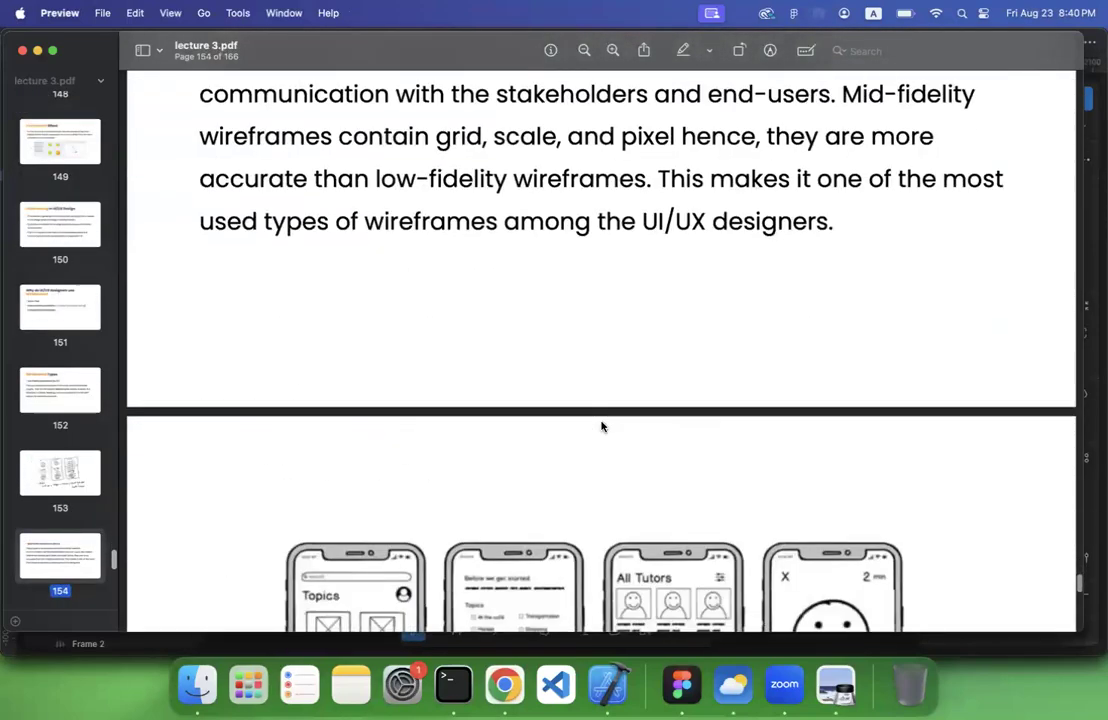
{"action": "scroll", "coordinate": [601, 426], "scroll_direction": "down", "scroll_amount": 3}
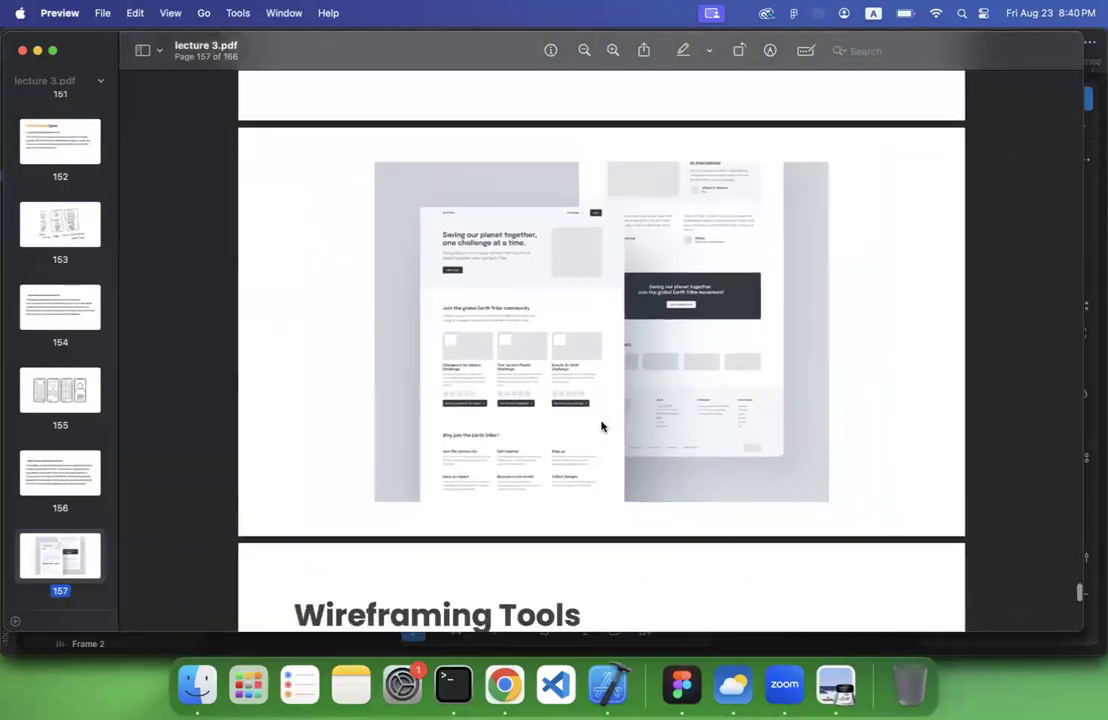
{"action": "scroll", "coordinate": [601, 426], "scroll_direction": "up", "scroll_amount": 3}
{"action": "scroll", "coordinate": [601, 426], "scroll_direction": "up", "scroll_amount": 2}
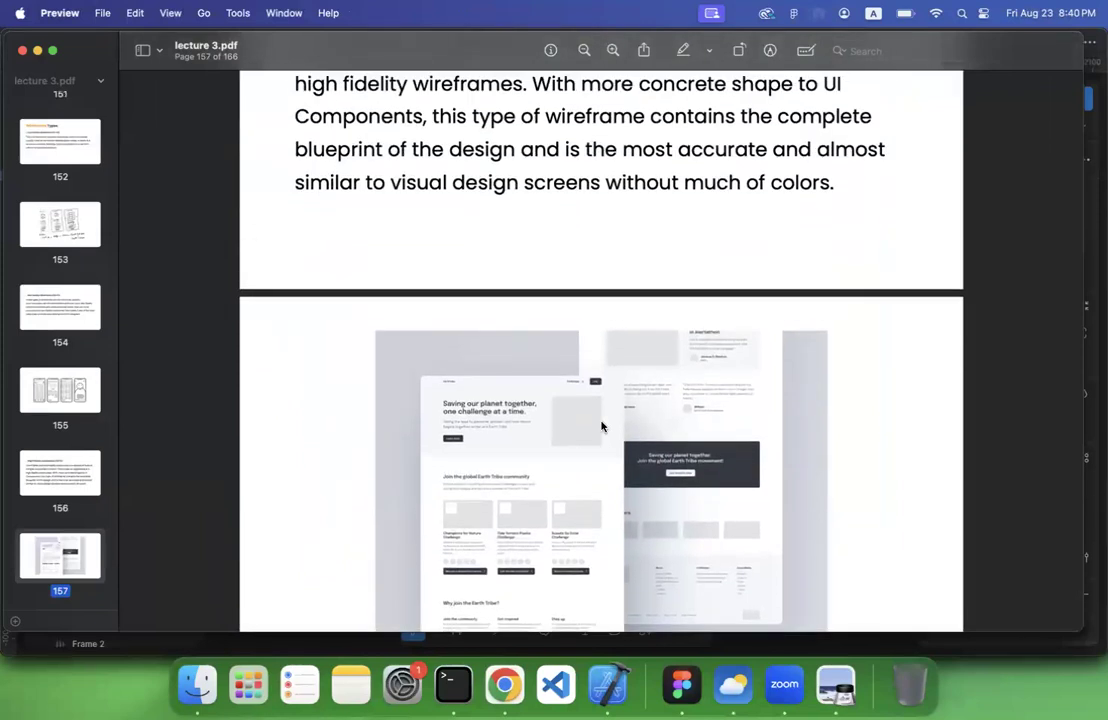
{"action": "scroll", "coordinate": [601, 426], "scroll_direction": "up", "scroll_amount": 4}
{"action": "scroll", "coordinate": [601, 426], "scroll_direction": "down", "scroll_amount": 7}
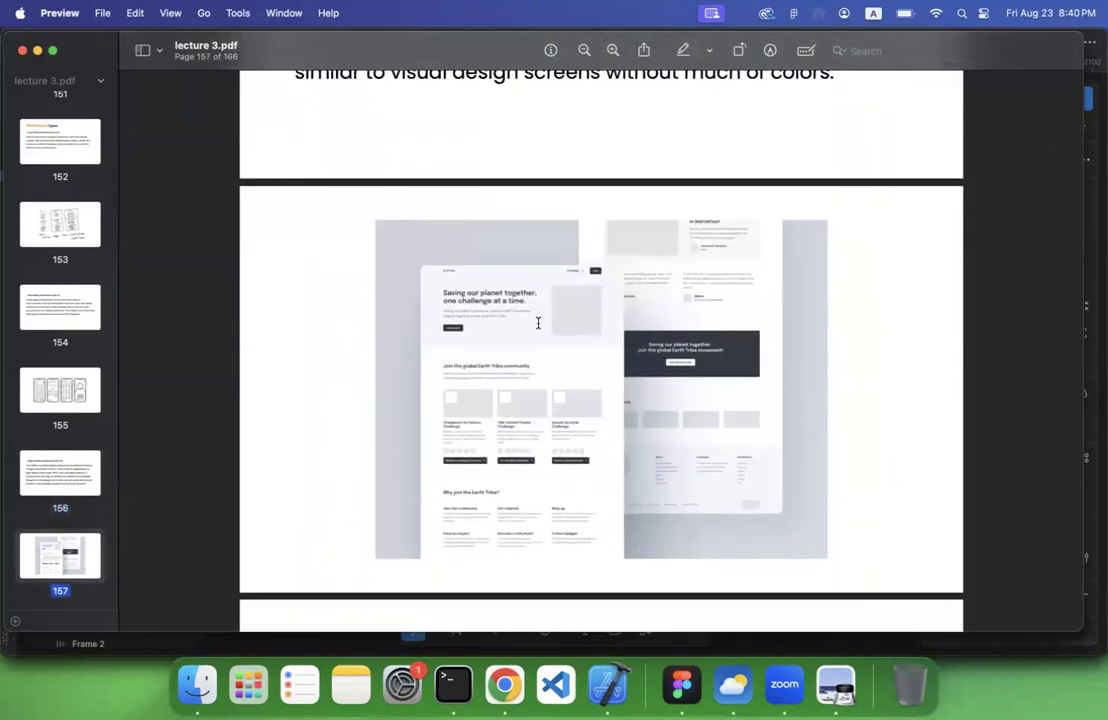
Switch to Figma to compare the high fidelity copy with the Visual Design screen, and recheck the example page in lecture 3.pdf
{"action": "left_click", "coordinate": [682, 684]}
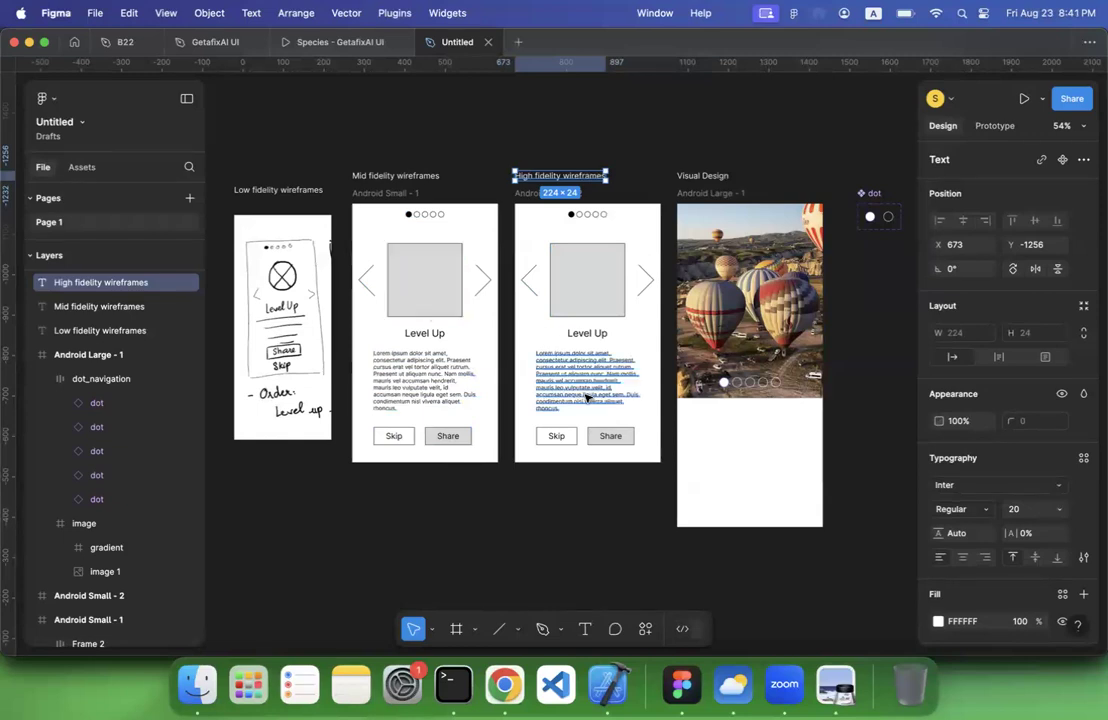
{"action": "scroll", "coordinate": [587, 398], "scroll_direction": "right", "scroll_amount": 5}
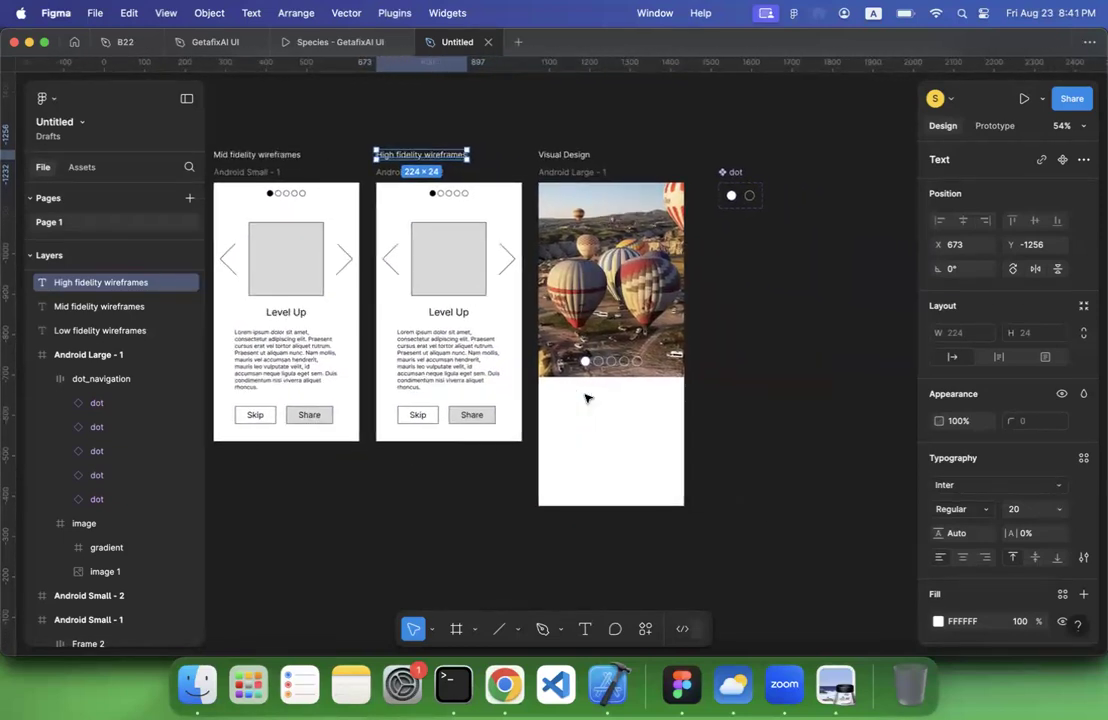
{"action": "scroll", "coordinate": [587, 398], "scroll_direction": "up", "scroll_amount": 5}
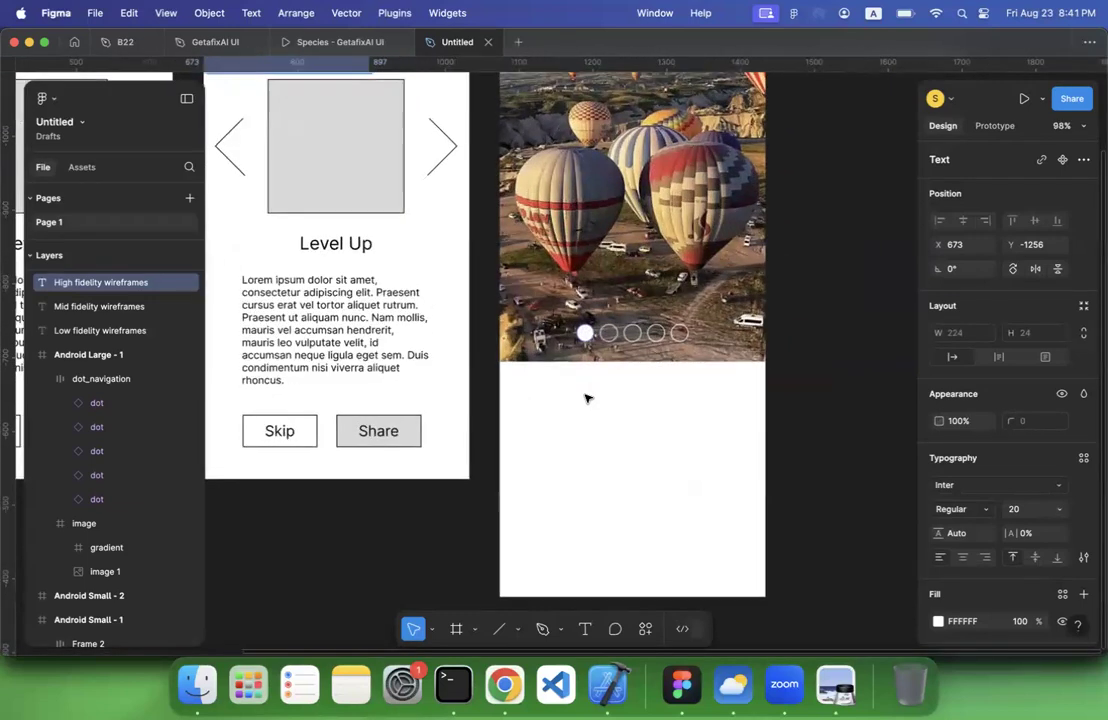
{"action": "scroll", "coordinate": [587, 398], "scroll_direction": "up", "scroll_amount": 1}
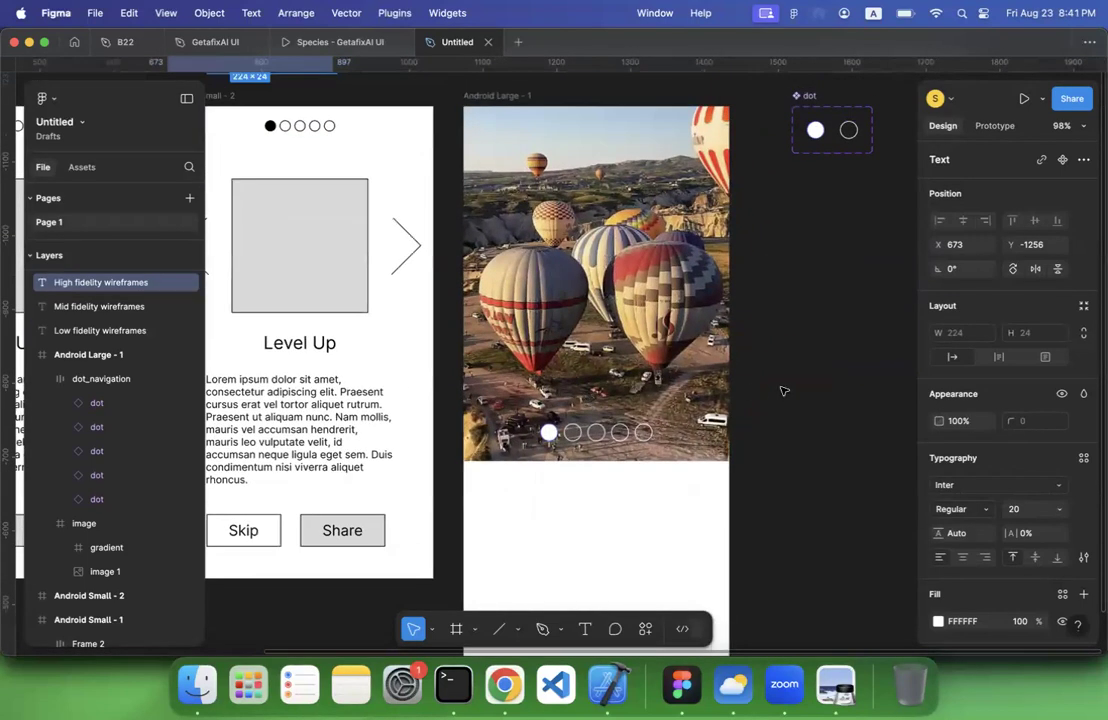
{"action": "left_click", "coordinate": [816, 389]}
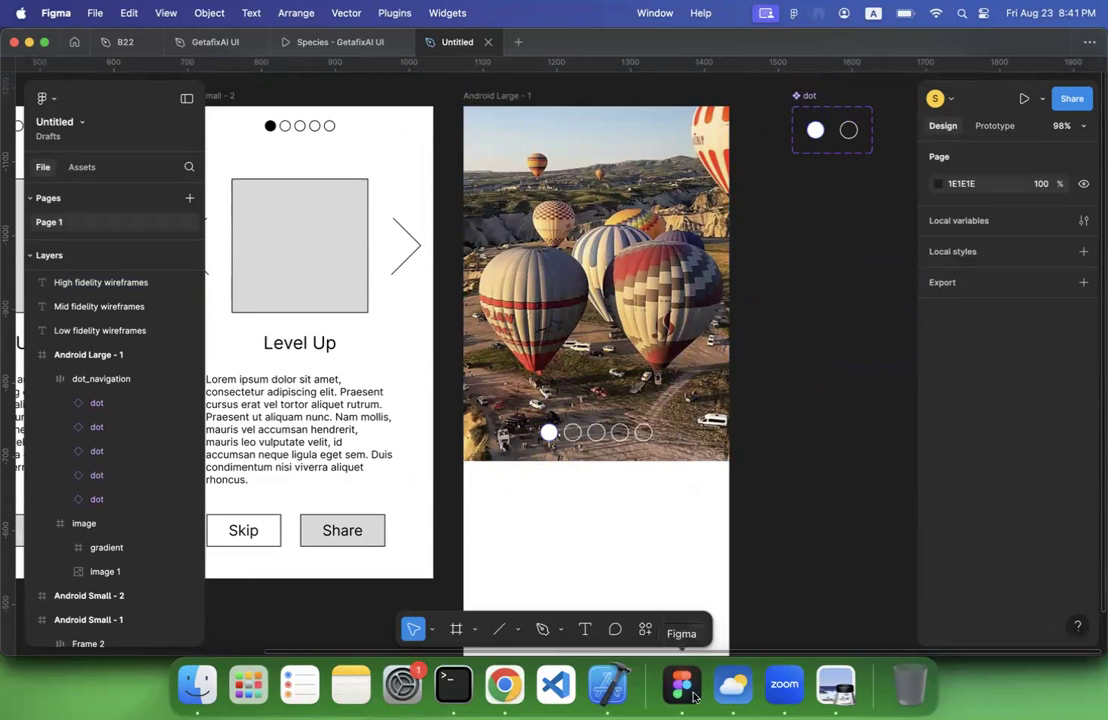
{"action": "left_click", "coordinate": [836, 685]}
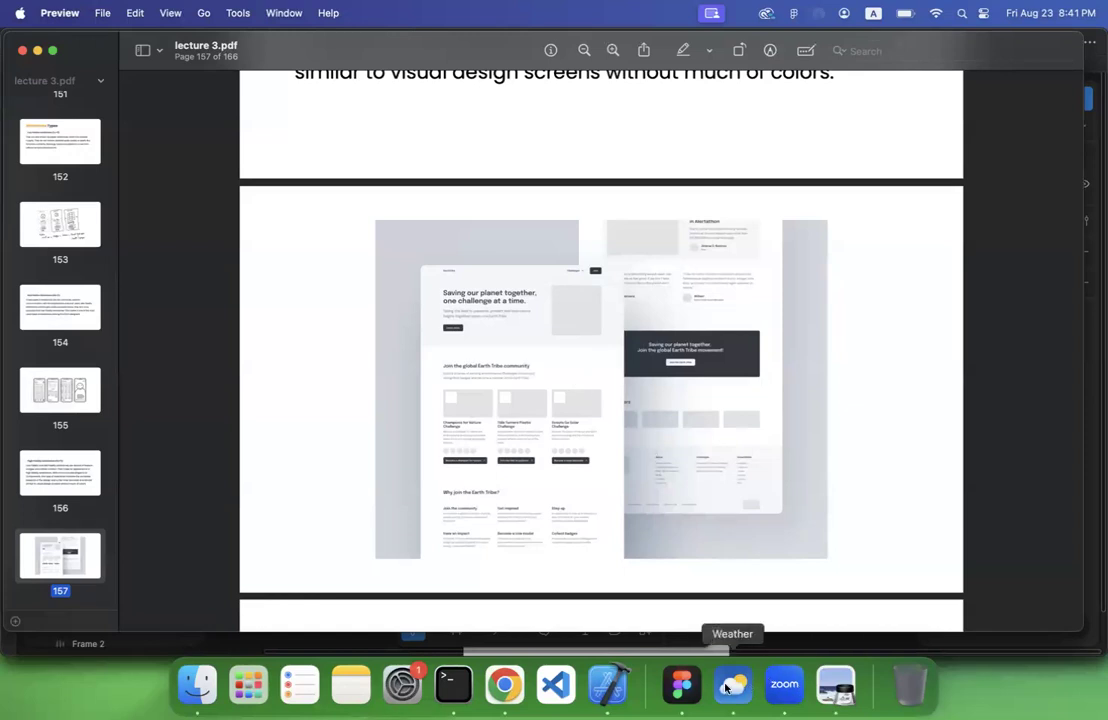
Switch back to Figma and give the gradient frame over the balloon image a linear gradient fill
{"action": "left_click", "coordinate": [683, 686]}
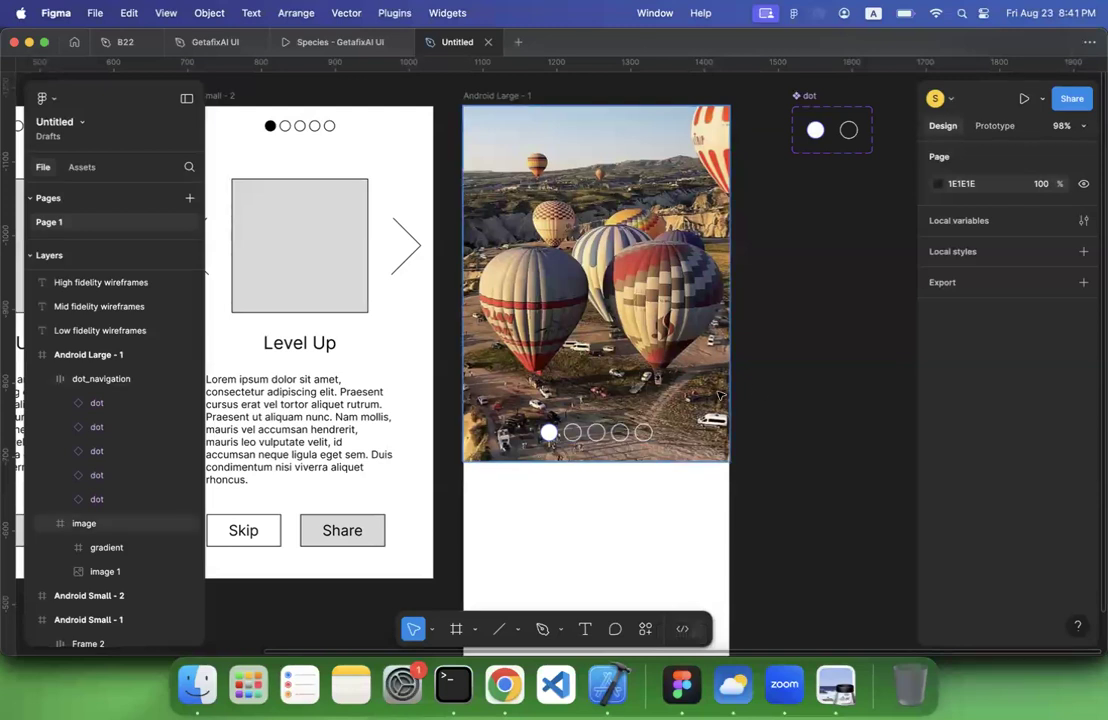
{"action": "scroll", "coordinate": [718, 397], "scroll_direction": "down", "scroll_amount": 3, "text": "ctrl"}
{"action": "scroll", "coordinate": [719, 394], "scroll_direction": "down", "scroll_amount": 4, "text": "ctrl"}
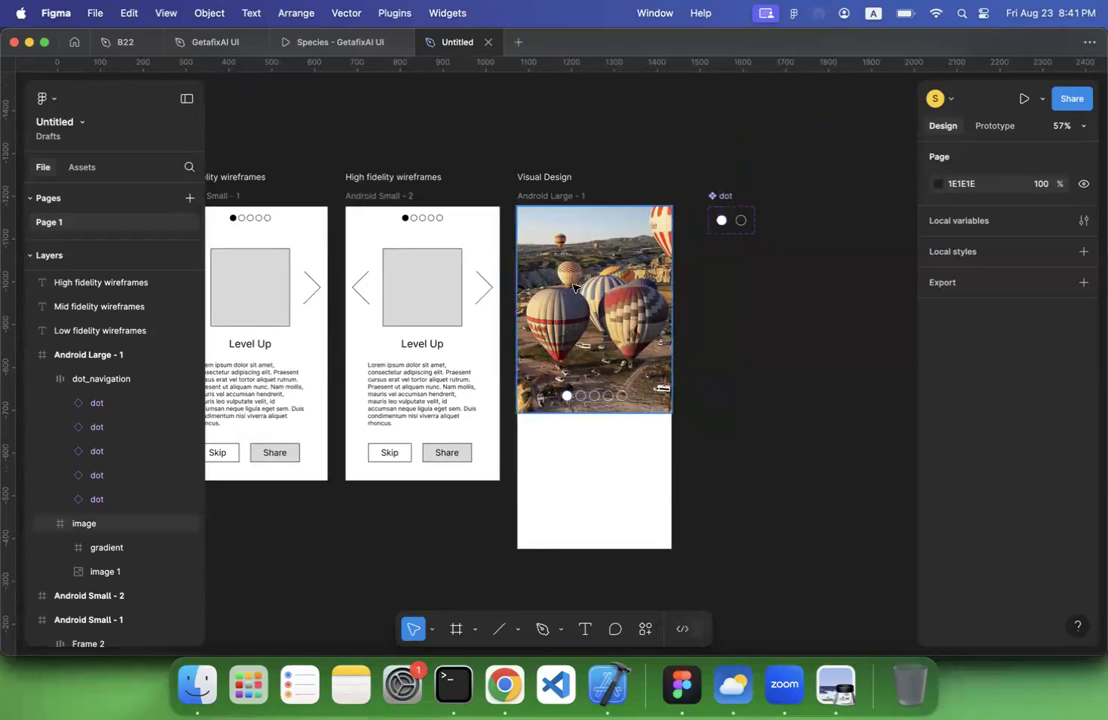
{"action": "scroll", "coordinate": [575, 288], "scroll_direction": "left", "scroll_amount": 2}
{"action": "scroll", "coordinate": [575, 288], "scroll_direction": "down", "scroll_amount": 1}
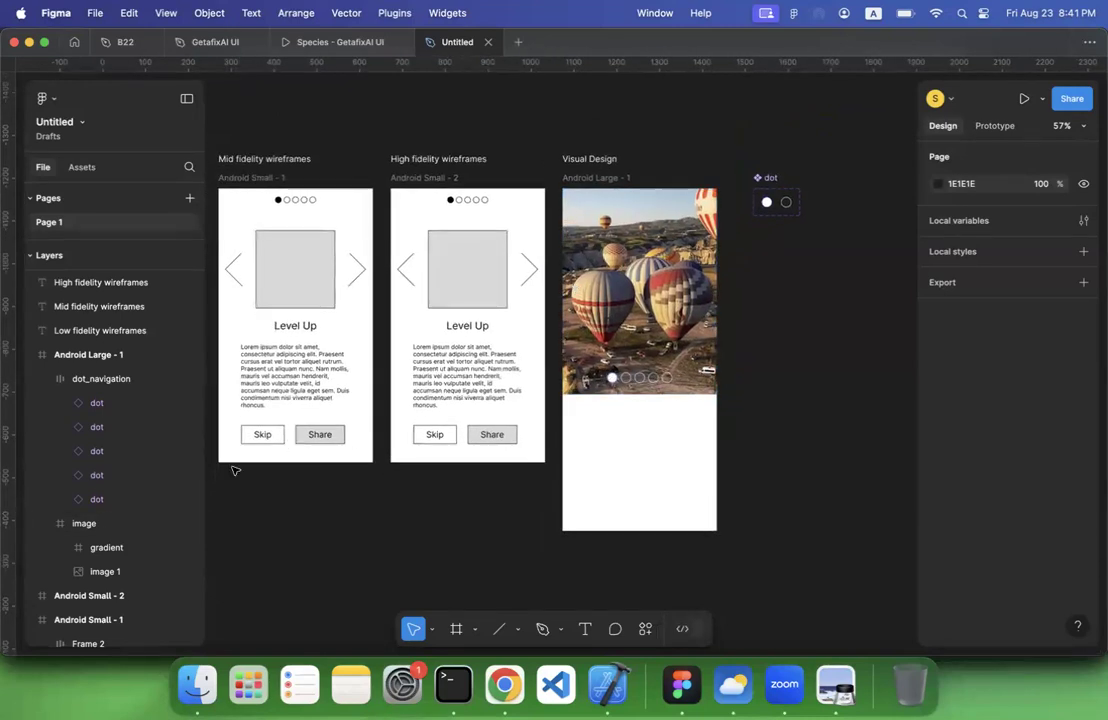
{"action": "left_click", "coordinate": [110, 548]}
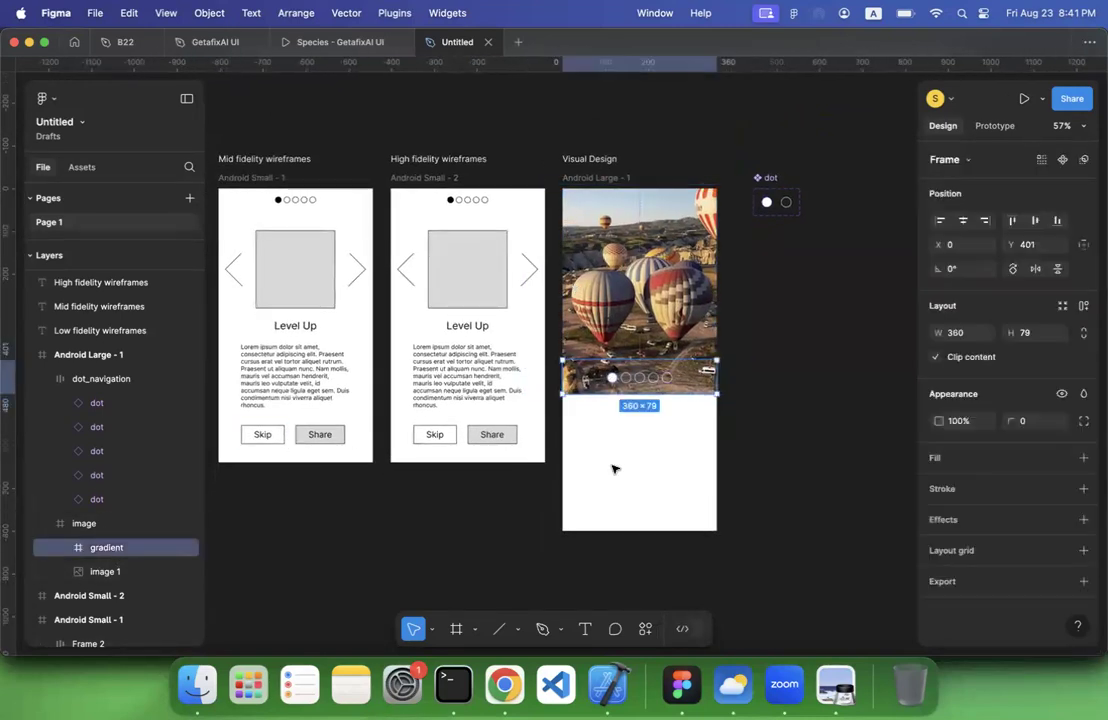
{"action": "scroll", "coordinate": [614, 469], "scroll_direction": "up", "scroll_amount": 8}
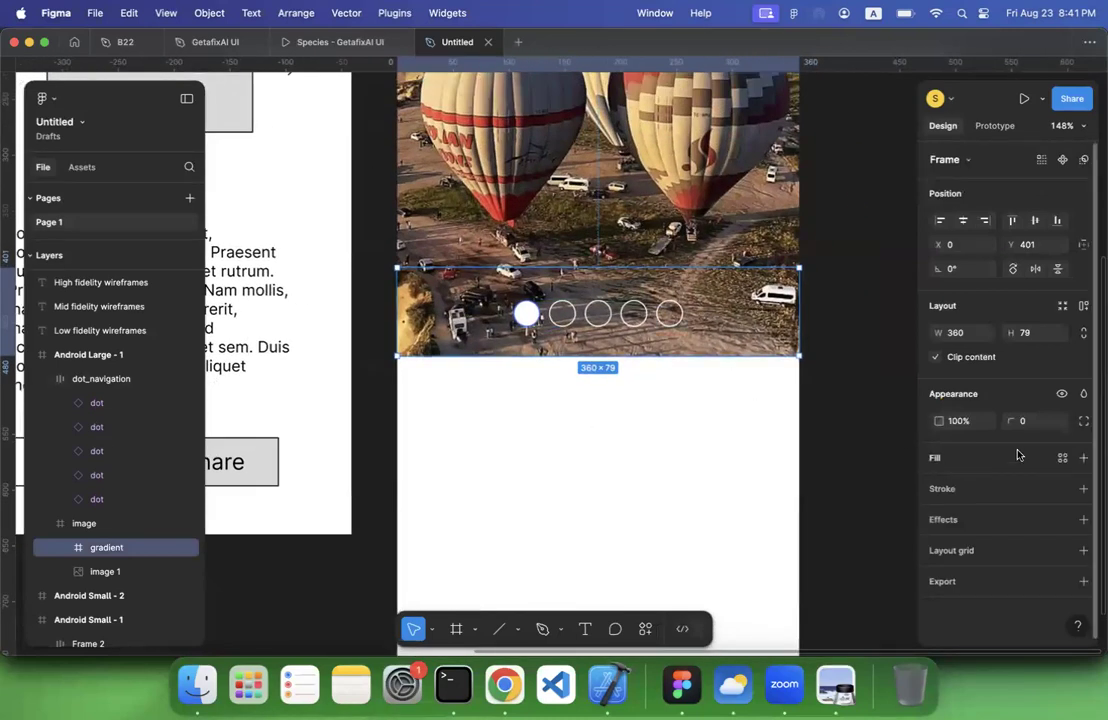
{"action": "left_click", "coordinate": [1083, 457]}
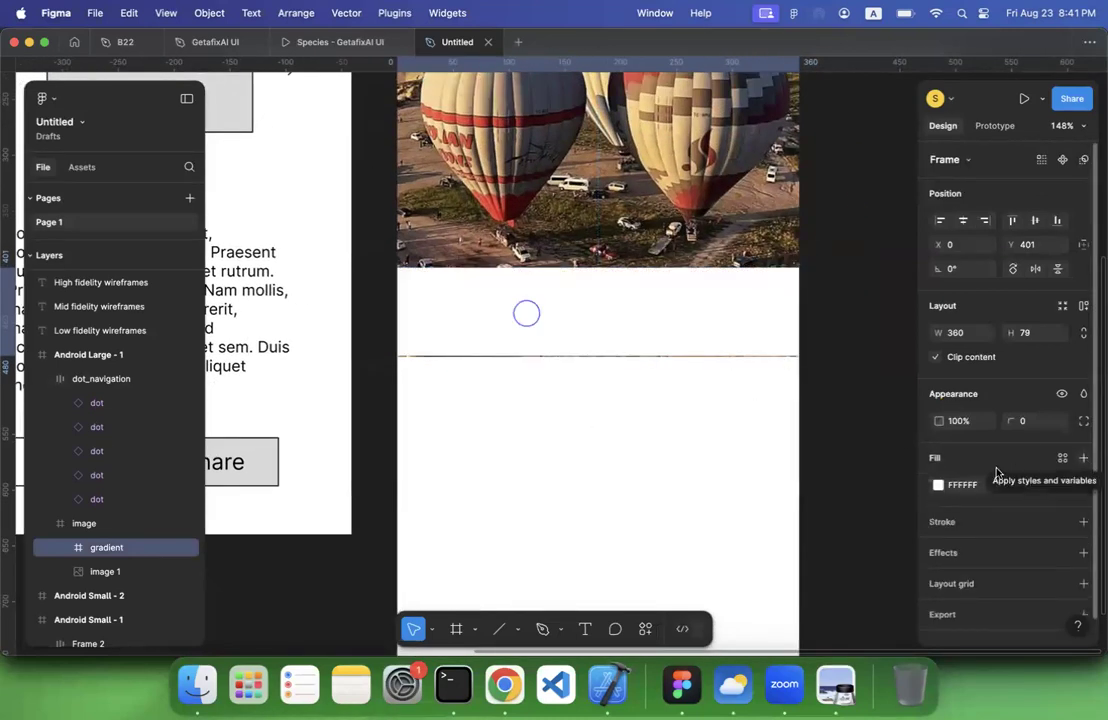
{"action": "left_click", "coordinate": [938, 485]}
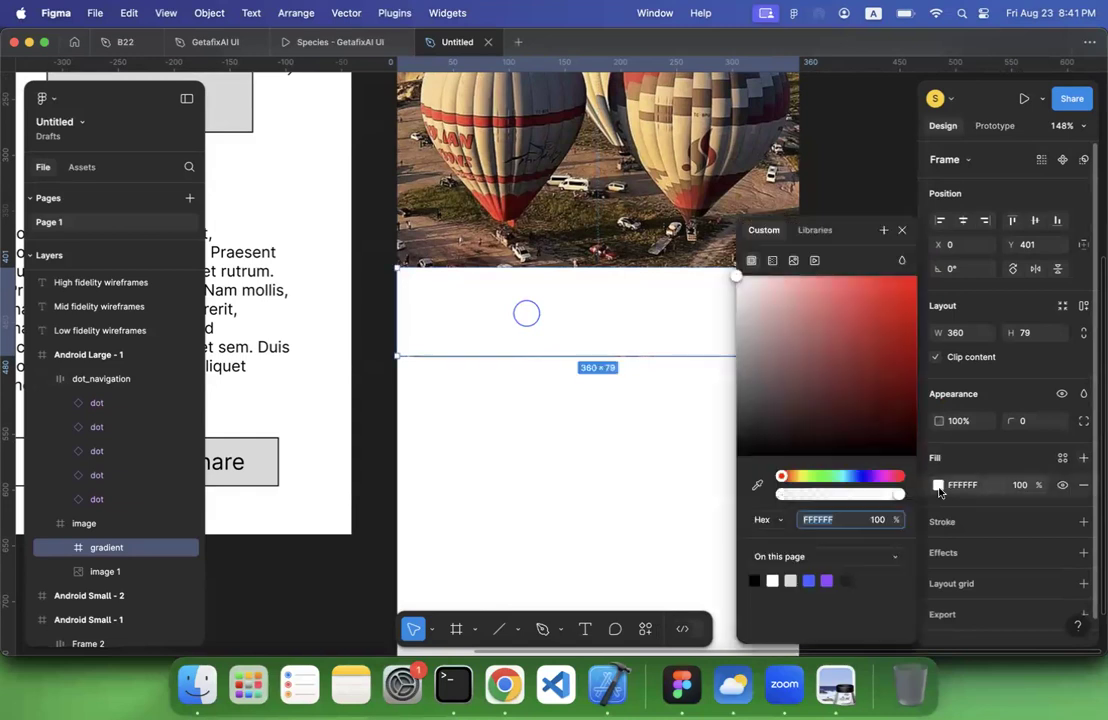
{"action": "left_click", "coordinate": [771, 261]}
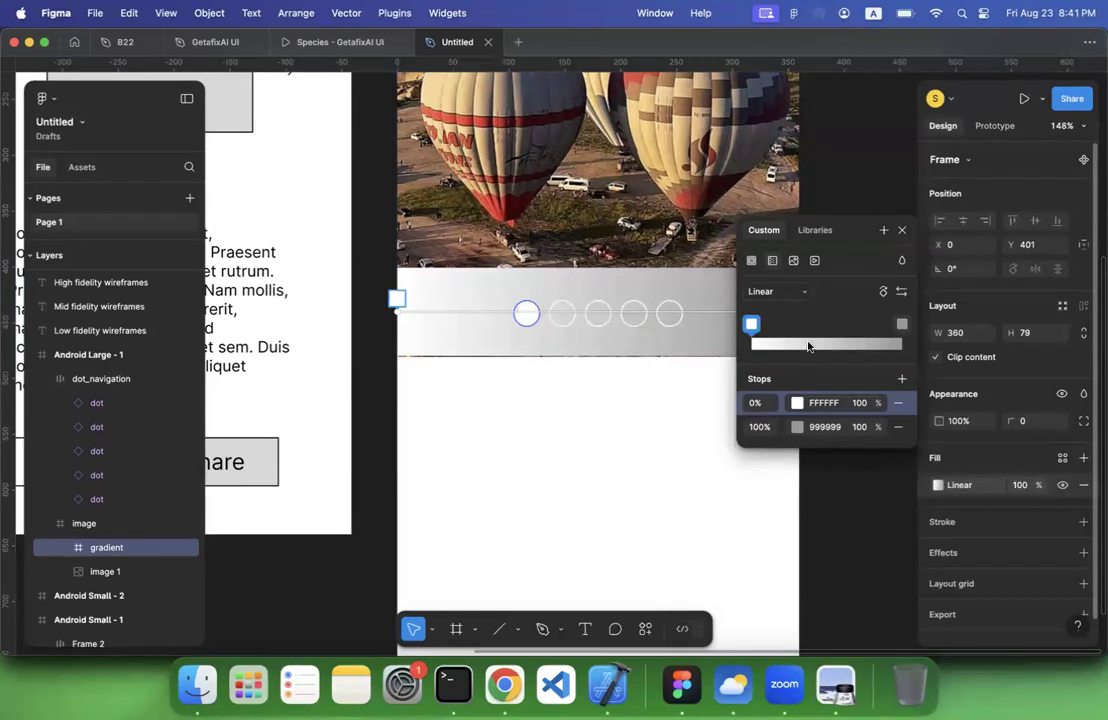
Turn the gradient vertical, with its 0% stop at the frame's lower edge and 100% at the upper edge, and set the 0% stop to 000000
{"action": "scroll", "coordinate": [529, 316], "scroll_direction": "right", "scroll_amount": 2}
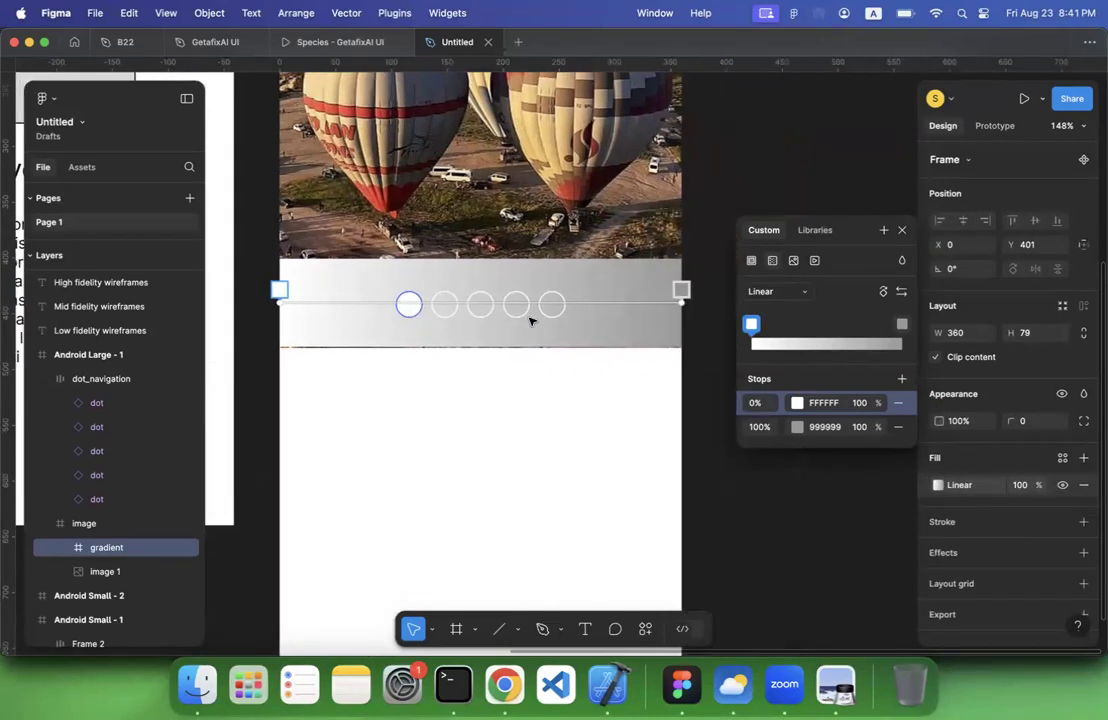
{"action": "scroll", "coordinate": [530, 319], "scroll_direction": "down", "scroll_amount": 2}
{"action": "left_click_drag", "start_coordinate": [657, 313], "coordinate": [490, 270]}
{"action": "left_click_drag", "start_coordinate": [314, 292], "coordinate": [490, 342]}
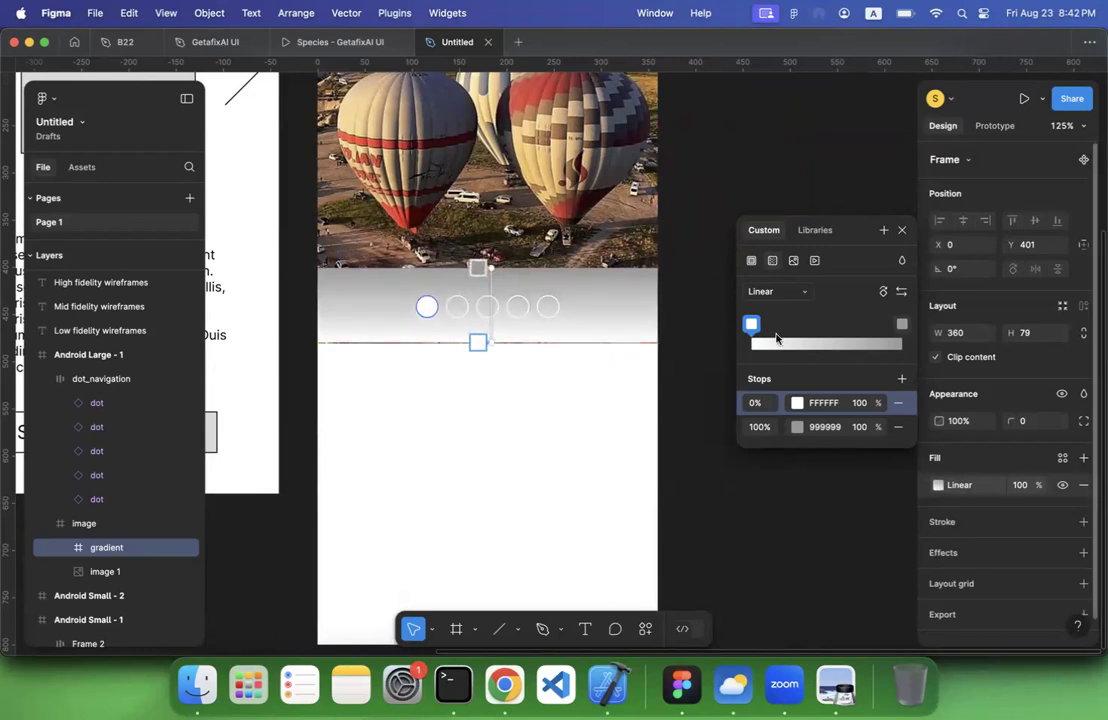
{"action": "left_click", "coordinate": [797, 403]}
{"action": "left_click_drag", "start_coordinate": [670, 437], "coordinate": [796, 469]}
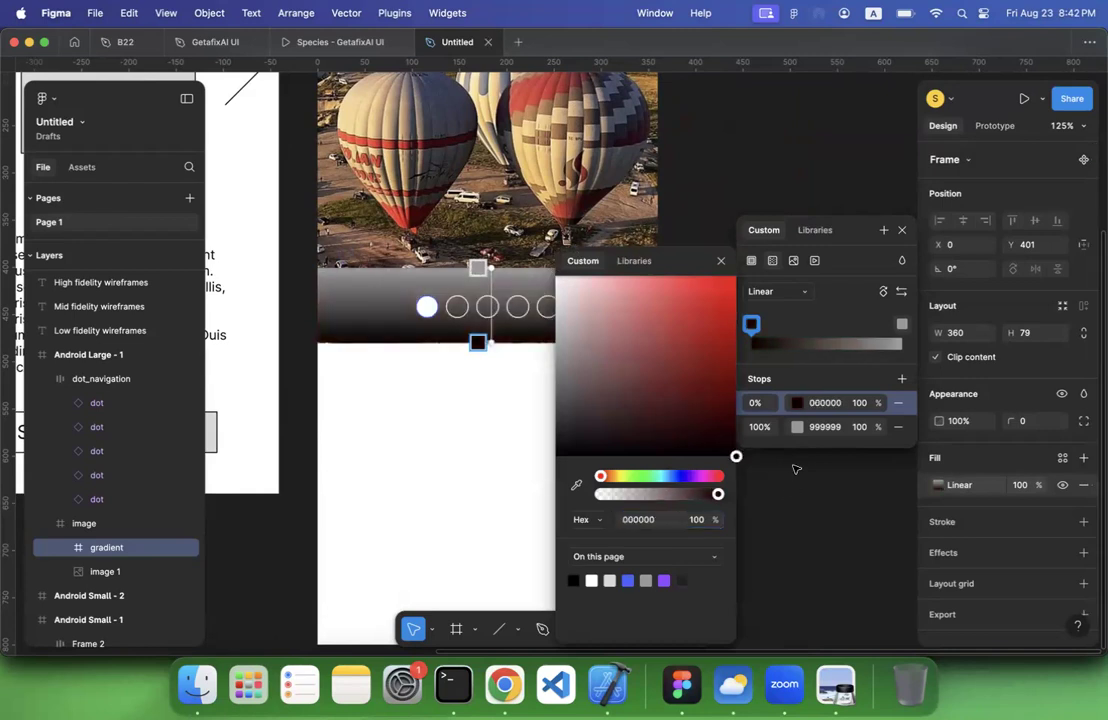
Set the gradient's 100% stop to colour 000000 with 0% opacity and deselect the frame
{"action": "left_click", "coordinate": [797, 427]}
{"action": "left_click_drag", "start_coordinate": [668, 420], "coordinate": [800, 497]}
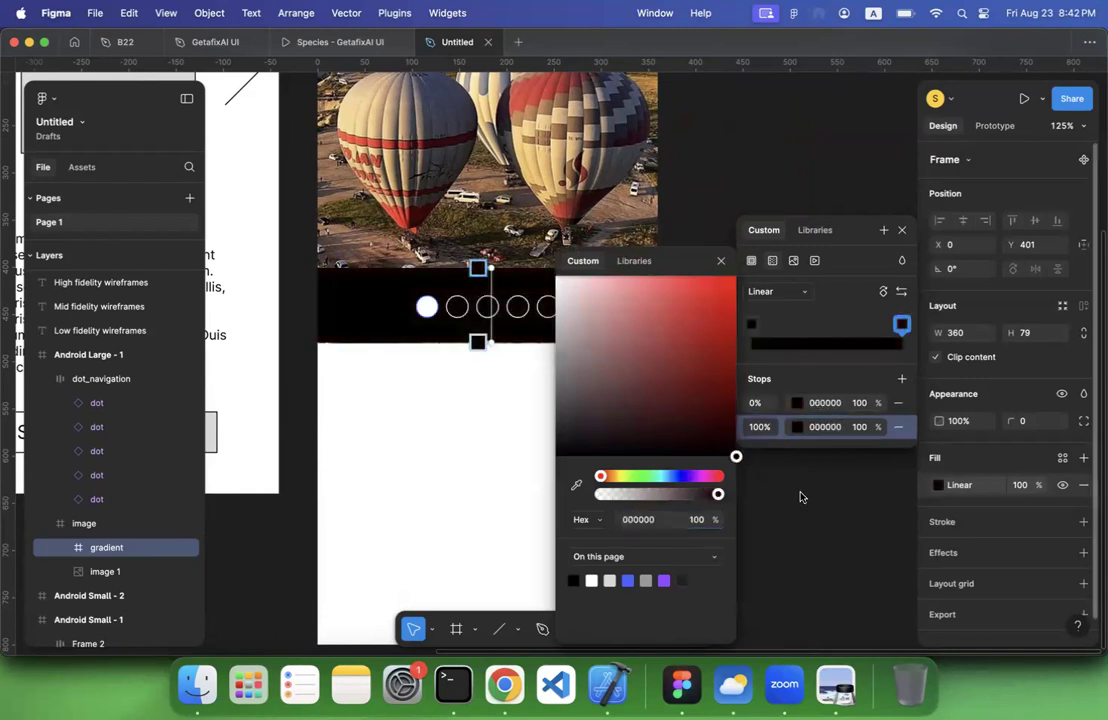
{"action": "left_click", "coordinate": [860, 428]}
{"action": "type", "text": "0"}
{"action": "key", "text": "Return"}
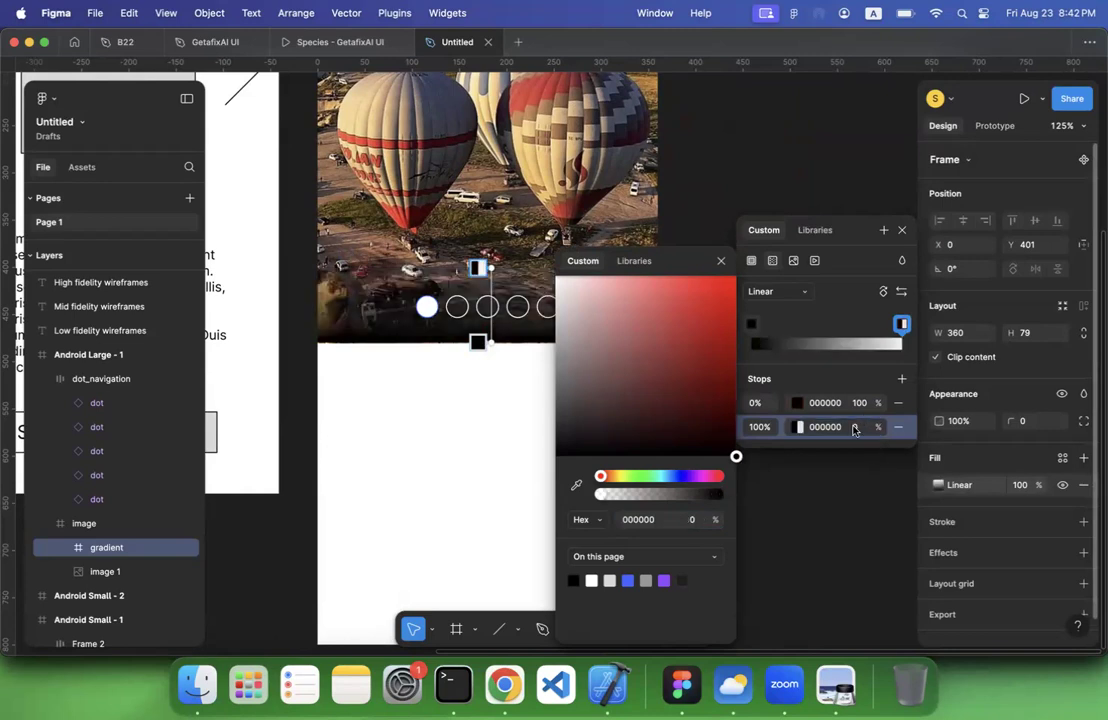
{"action": "left_click", "coordinate": [495, 472]}
{"action": "left_click", "coordinate": [495, 472]}
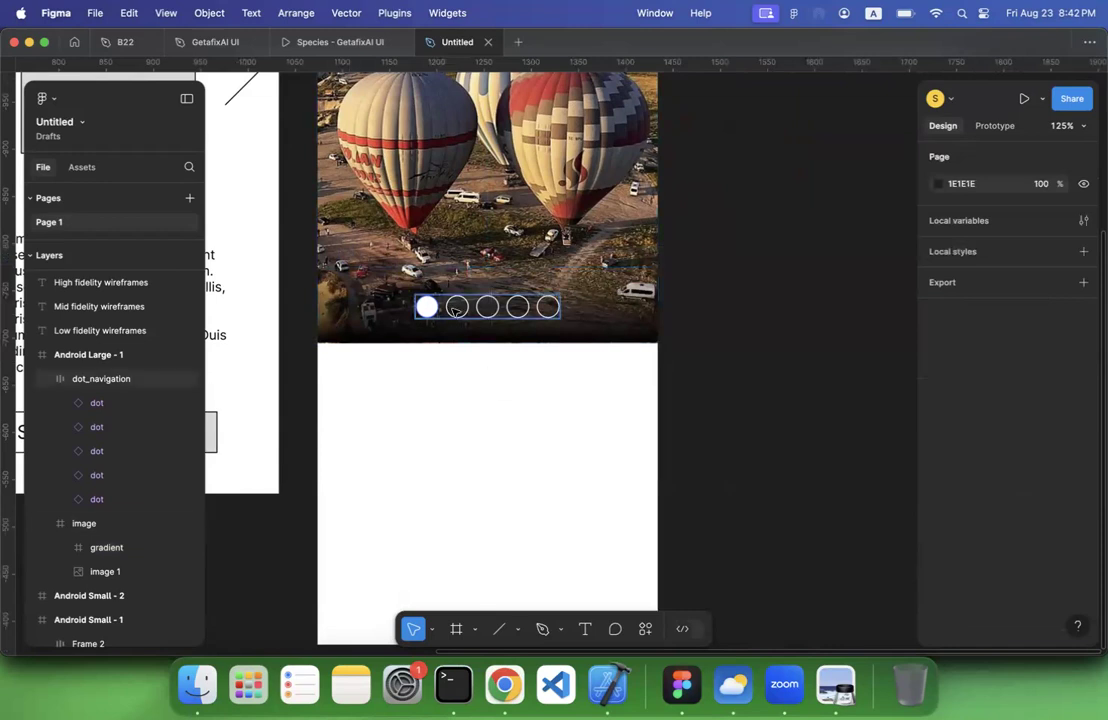
Change the stroke colour of the dot component's active variant to FFFFFF
{"action": "left_click", "coordinate": [487, 306]}
{"action": "scroll", "coordinate": [480, 330], "scroll_direction": "down", "scroll_amount": 5}
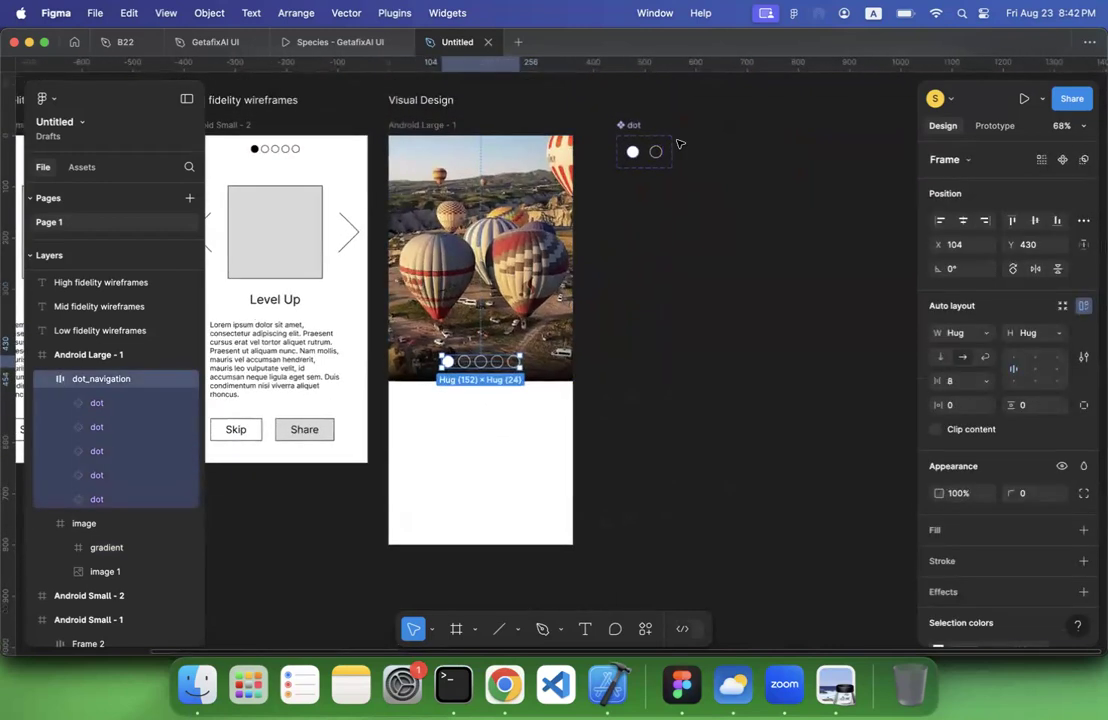
{"action": "scroll", "coordinate": [673, 149], "scroll_direction": "up", "scroll_amount": 10}
{"action": "scroll", "coordinate": [282, 219], "scroll_direction": "up", "scroll_amount": 4}
{"action": "scroll", "coordinate": [282, 219], "scroll_direction": "right", "scroll_amount": 2}
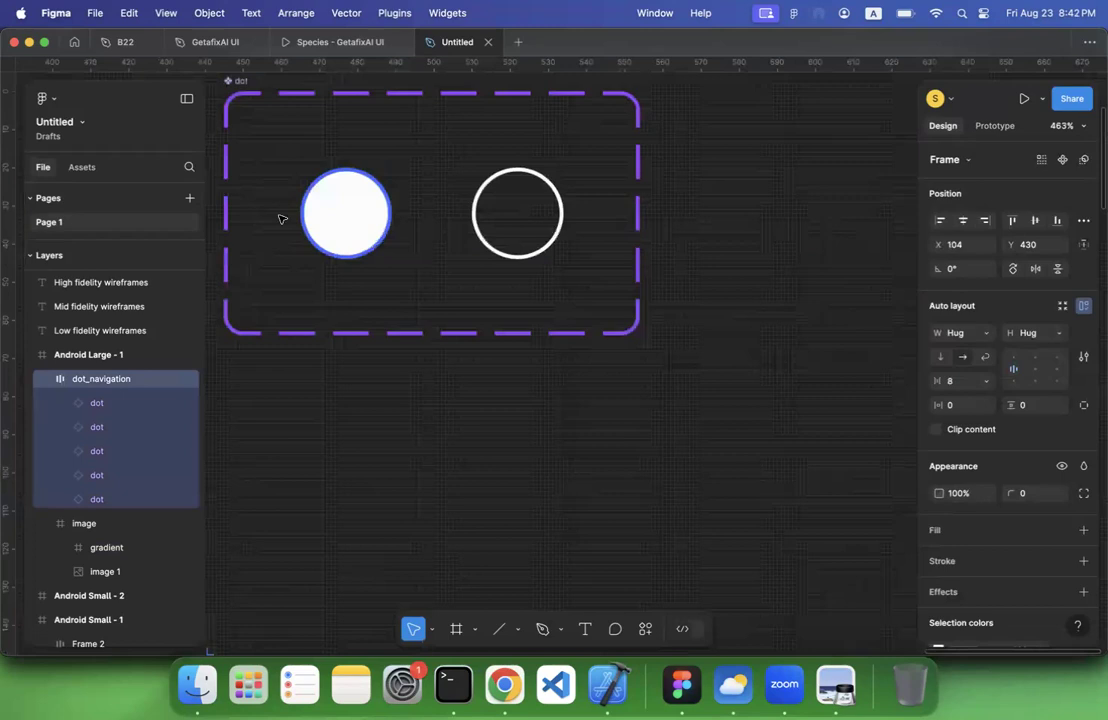
{"action": "left_click", "coordinate": [282, 220]}
{"action": "scroll", "coordinate": [971, 548], "scroll_direction": "down", "scroll_amount": 1}
{"action": "scroll", "coordinate": [944, 477], "scroll_direction": "down", "scroll_amount": 2}
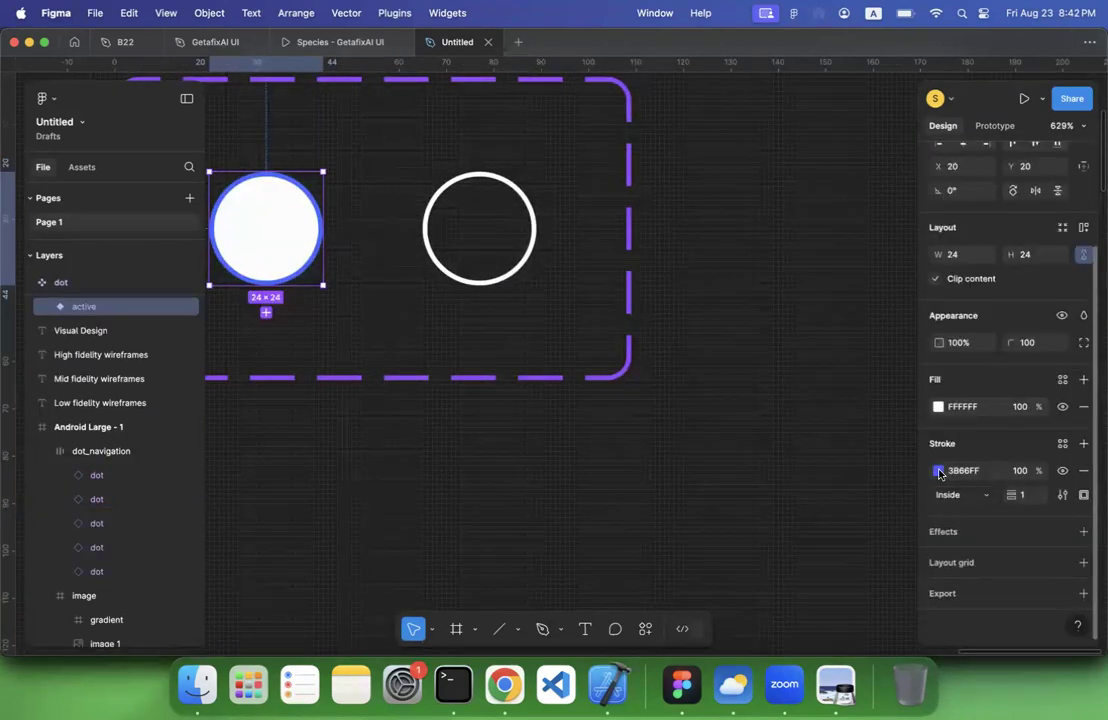
{"action": "left_click", "coordinate": [939, 471]}
{"action": "left_click_drag", "start_coordinate": [796, 369], "coordinate": [688, 211]}
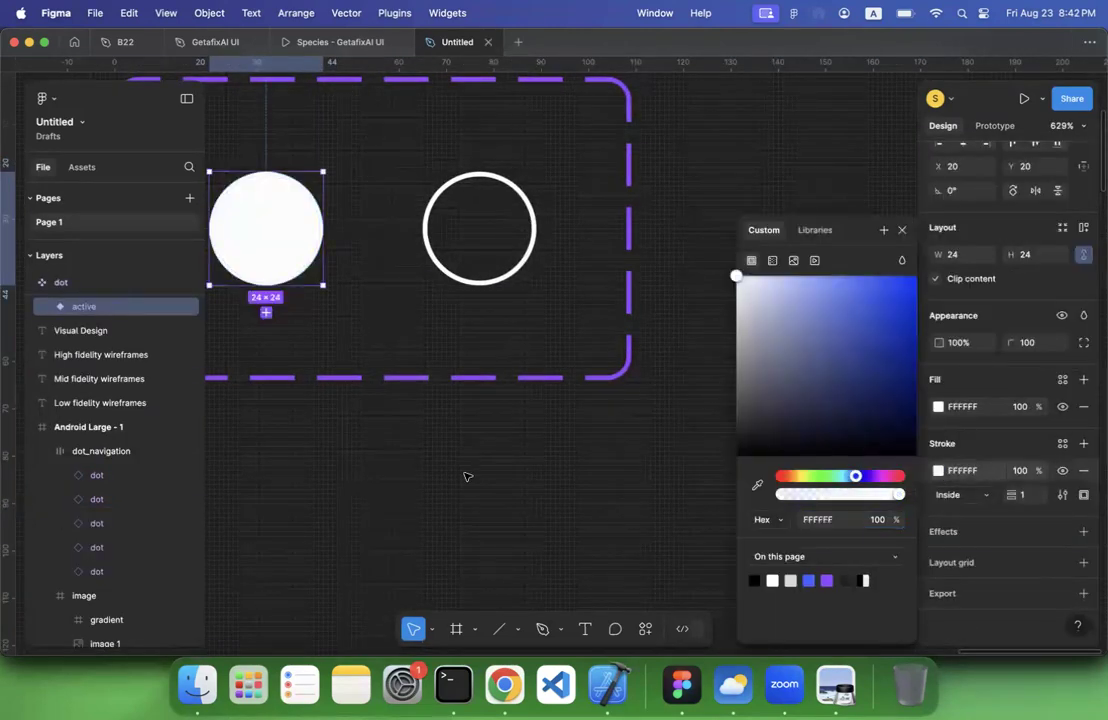
{"action": "left_click", "coordinate": [467, 477]}
Extend the gradient frame over the balloon image upward to a height of about 139
{"action": "scroll", "coordinate": [465, 477], "scroll_direction": "down", "scroll_amount": 3}
{"action": "scroll", "coordinate": [465, 477], "scroll_direction": "down", "scroll_amount": 5}
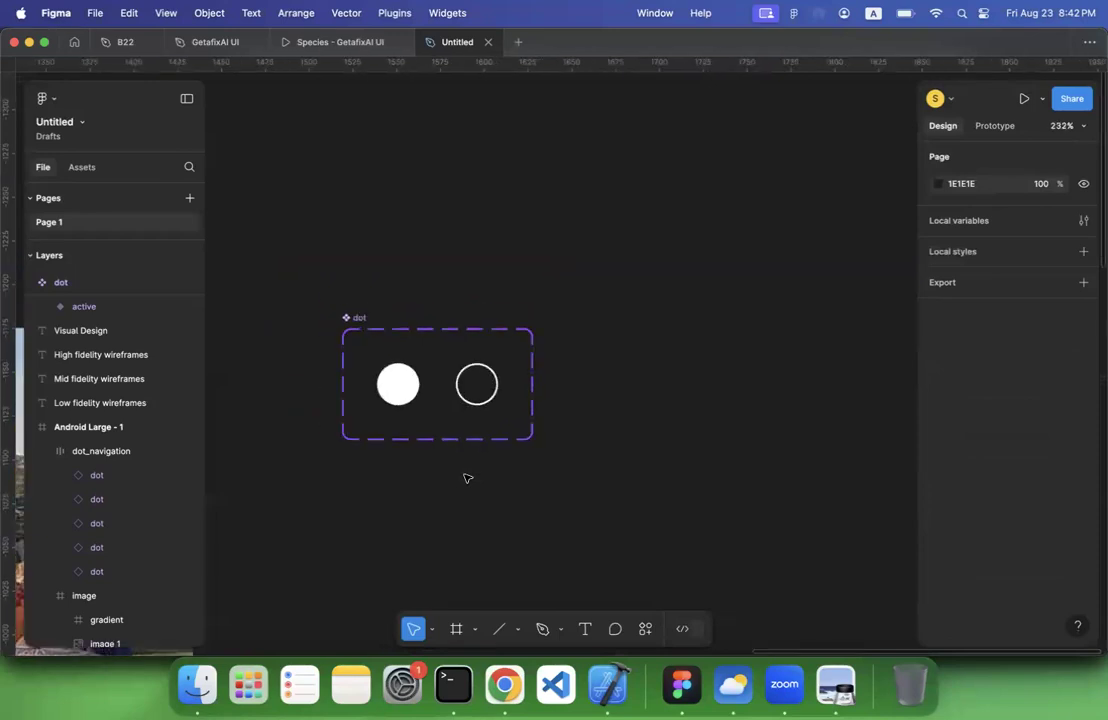
{"action": "scroll", "coordinate": [500, 400], "scroll_direction": "down", "scroll_amount": 6}
{"action": "scroll", "coordinate": [500, 400], "scroll_direction": "left", "scroll_amount": 6}
{"action": "scroll", "coordinate": [750, 365], "scroll_direction": "up", "scroll_amount": 1}
{"action": "scroll", "coordinate": [750, 365], "scroll_direction": "right", "scroll_amount": 1}
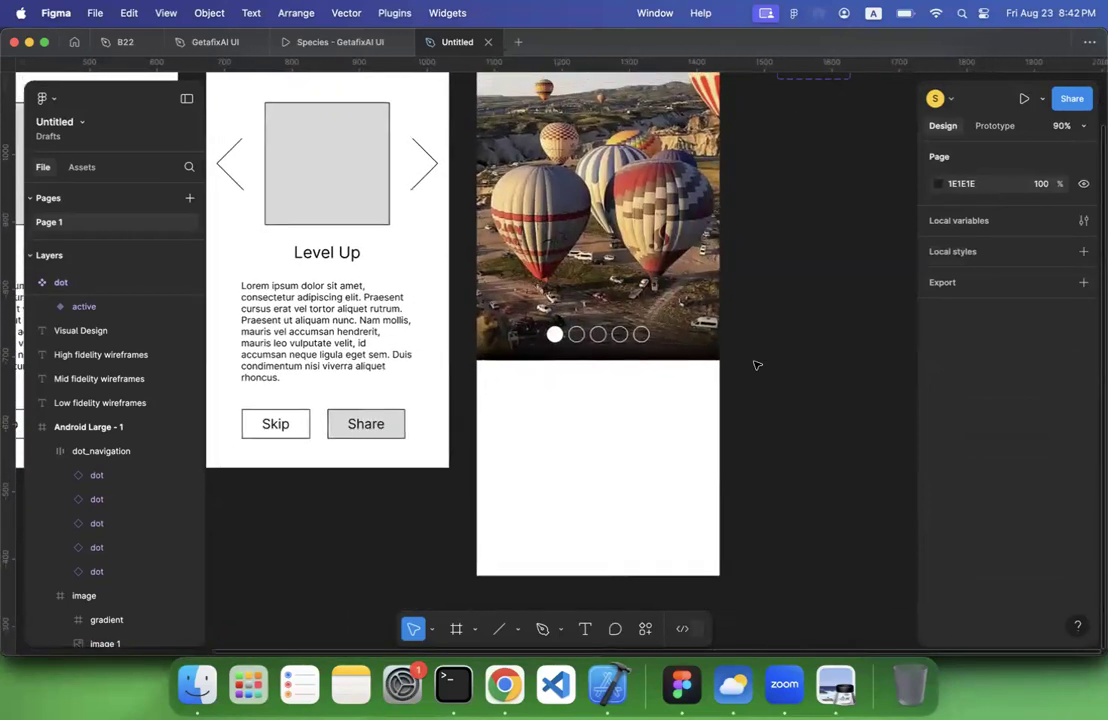
{"action": "left_click", "coordinate": [680, 343]}
{"action": "scroll", "coordinate": [142, 594], "scroll_direction": "down", "scroll_amount": 2}
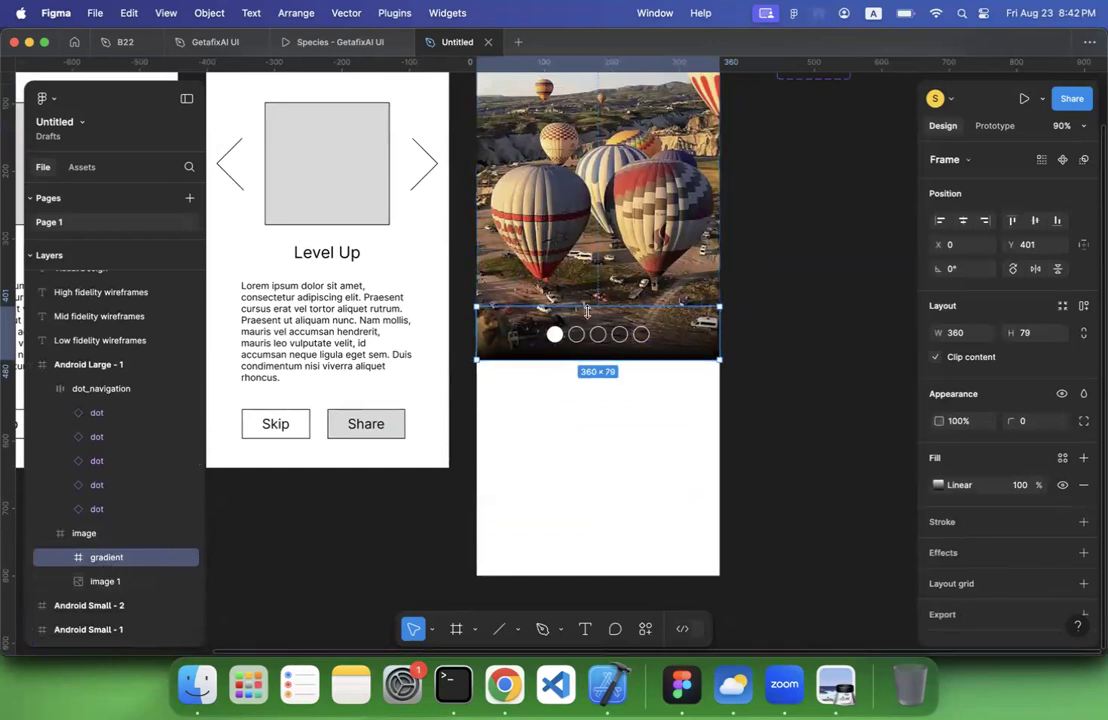
{"action": "left_click_drag", "start_coordinate": [590, 306], "coordinate": [587, 266]}
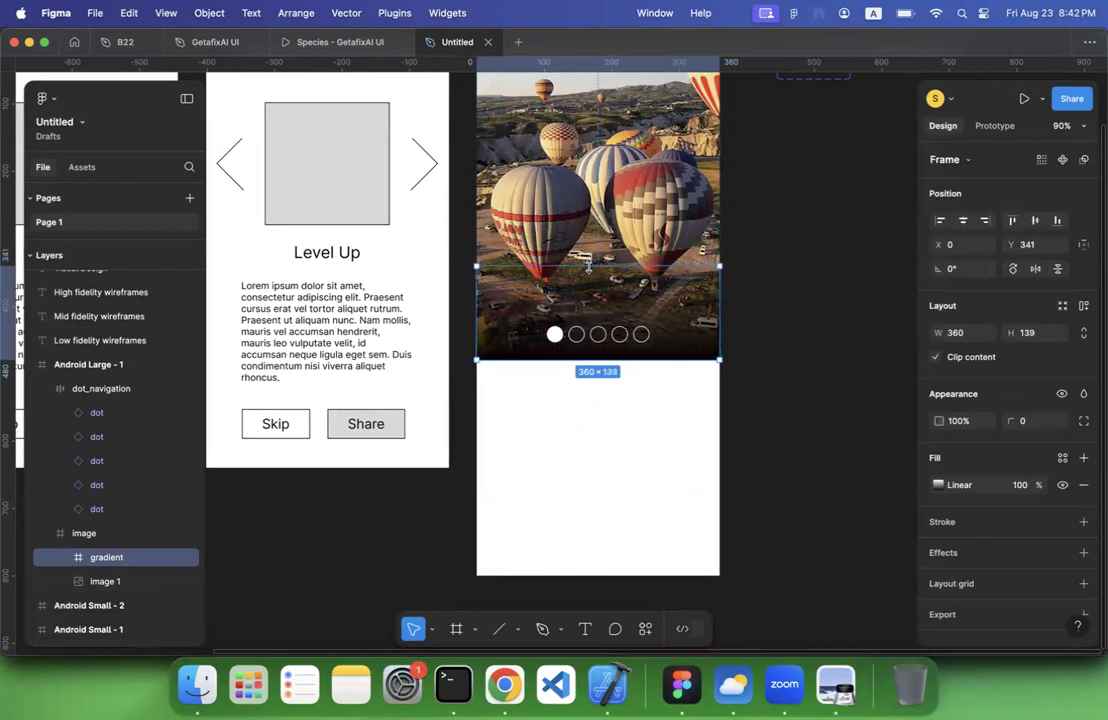
{"action": "left_click", "coordinate": [789, 261]}
Review the Visual Design screen's balloon image, gradient and dot navigation against the high fidelity wireframe
{"action": "scroll", "coordinate": [789, 262], "scroll_direction": "down", "scroll_amount": 5}
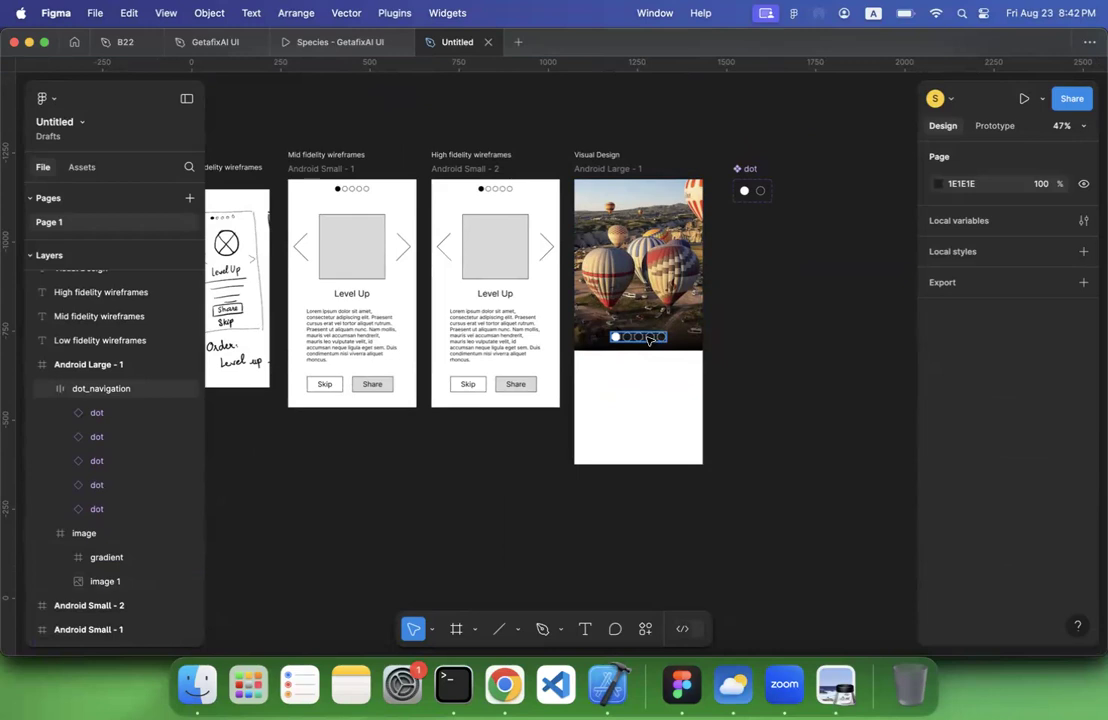
{"action": "scroll", "coordinate": [648, 338], "scroll_direction": "up", "scroll_amount": 5}
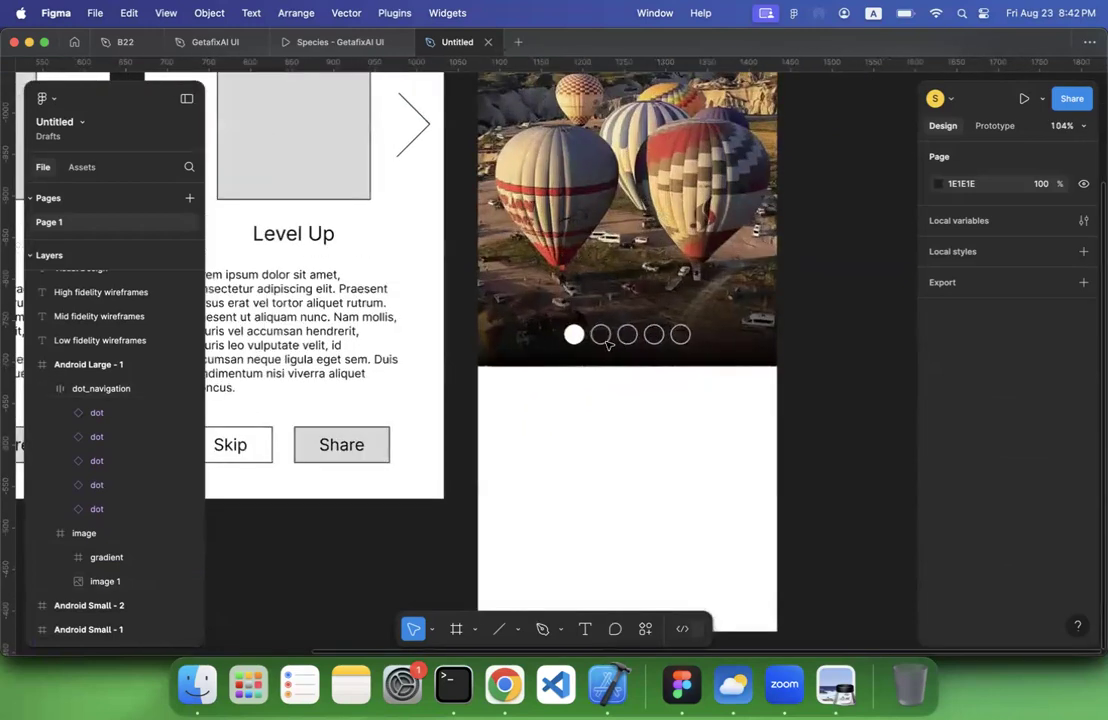
{"action": "scroll", "coordinate": [617, 352], "scroll_direction": "down", "scroll_amount": 5}
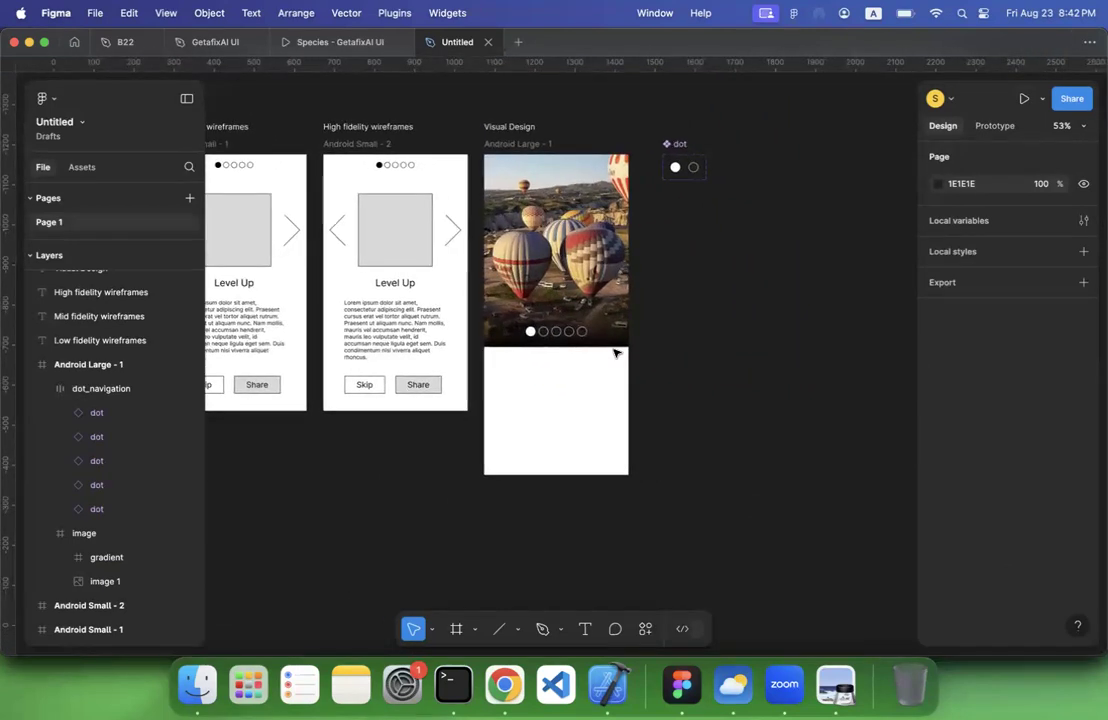
{"action": "scroll", "coordinate": [616, 352], "scroll_direction": "left", "scroll_amount": 3}
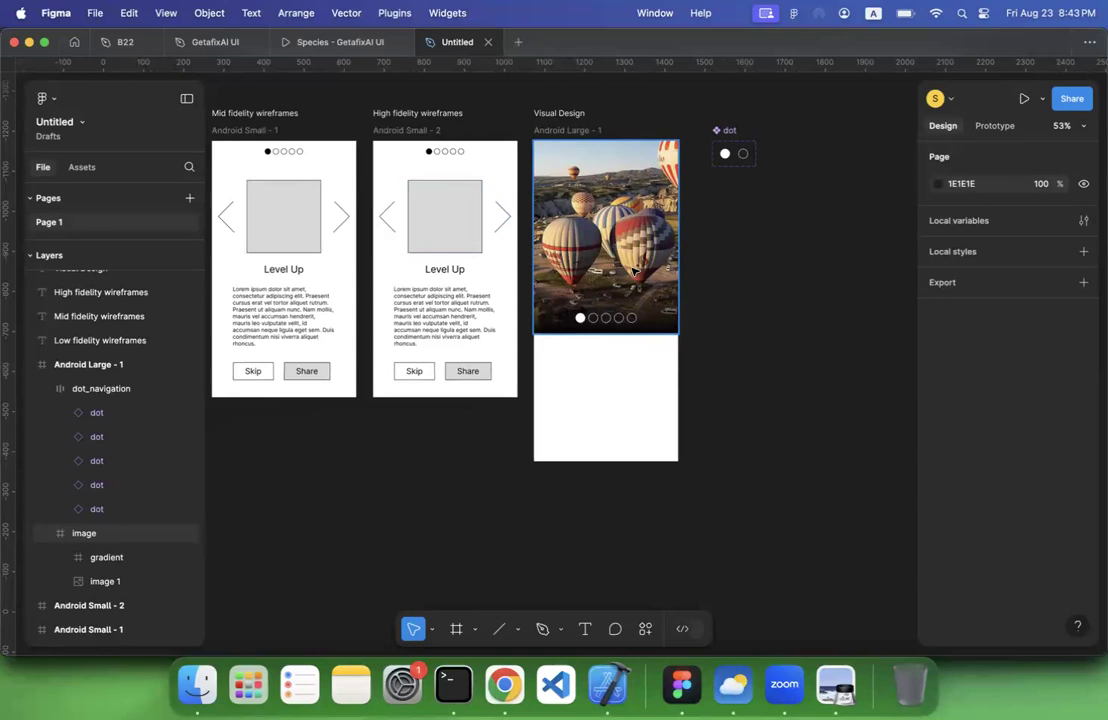
{"action": "scroll", "coordinate": [502, 225], "scroll_direction": "up", "scroll_amount": 10}
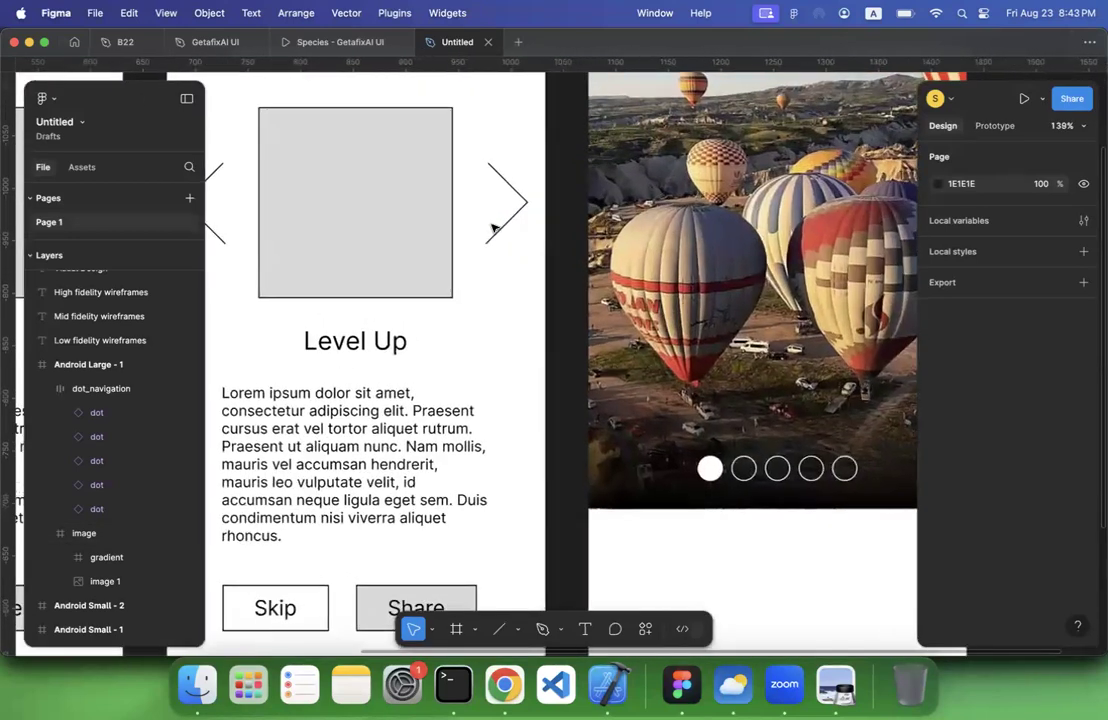
{"action": "scroll", "coordinate": [436, 255], "scroll_direction": "up", "scroll_amount": 4}
{"action": "scroll", "coordinate": [437, 262], "scroll_direction": "right", "scroll_amount": 6}
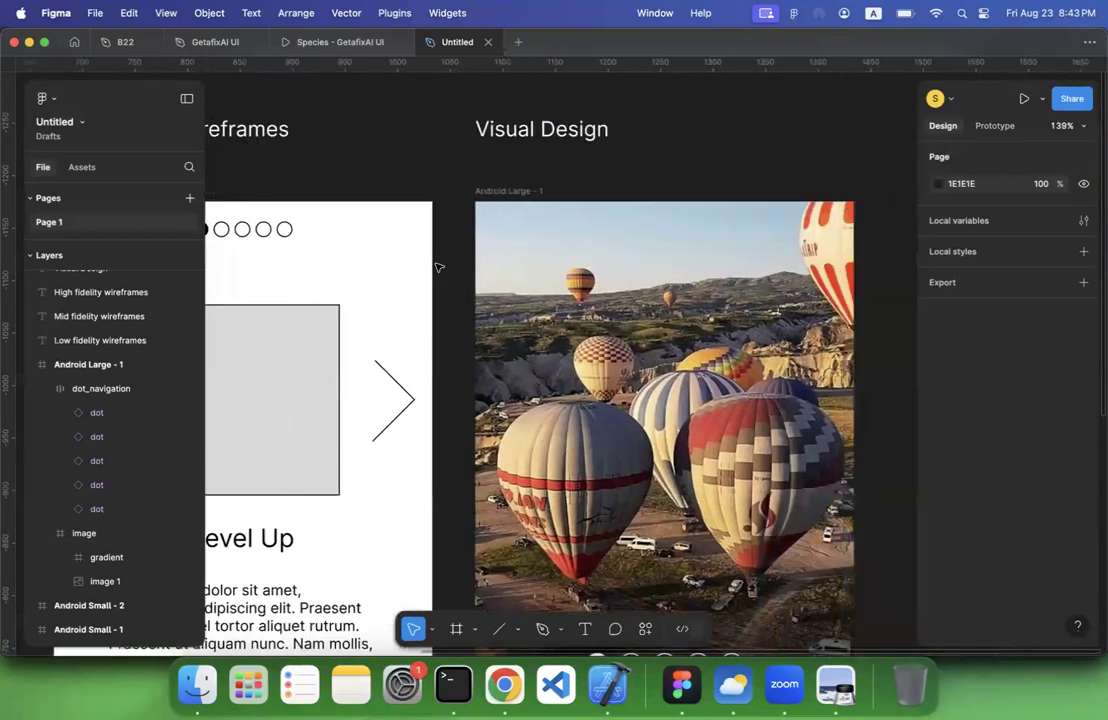
{"action": "scroll", "coordinate": [423, 434], "scroll_direction": "right", "scroll_amount": 4}
{"action": "scroll", "coordinate": [423, 434], "scroll_direction": "down", "scroll_amount": 4}
{"action": "scroll", "coordinate": [423, 434], "scroll_direction": "left", "scroll_amount": 4}
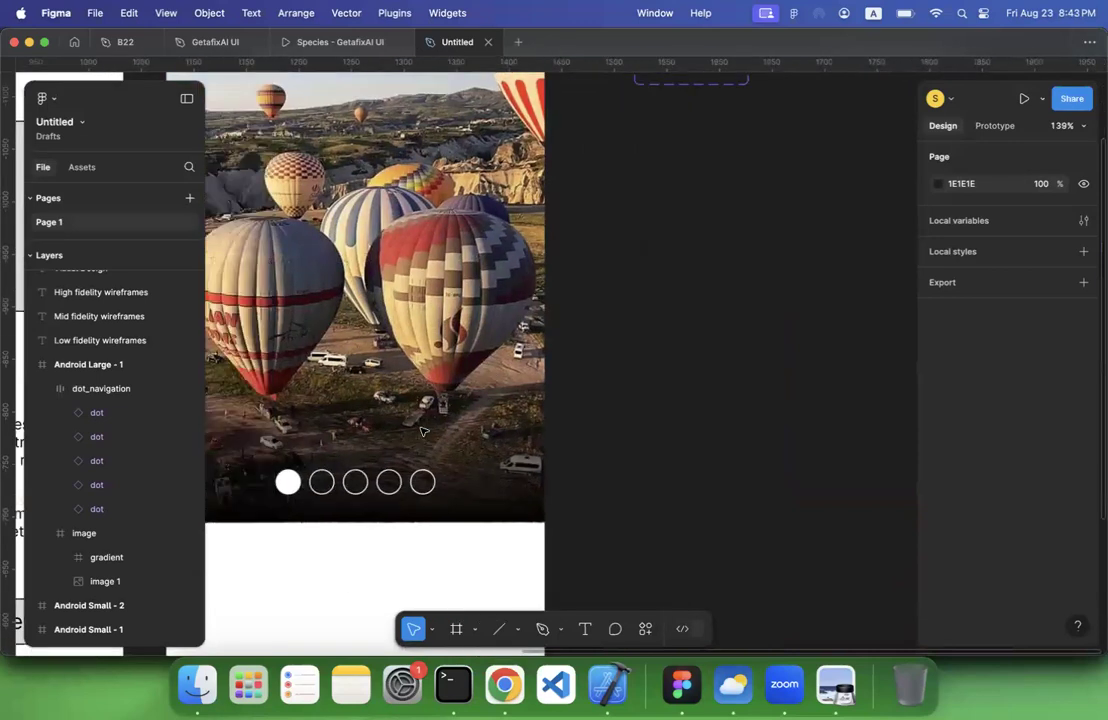
Inspect the individual dots of the navigation on the balloon image, then compare them with the high fidelity wireframe
{"action": "double_click", "coordinate": [423, 431]}
{"action": "left_click", "coordinate": [455, 421]}
{"action": "left_click", "coordinate": [489, 421]}
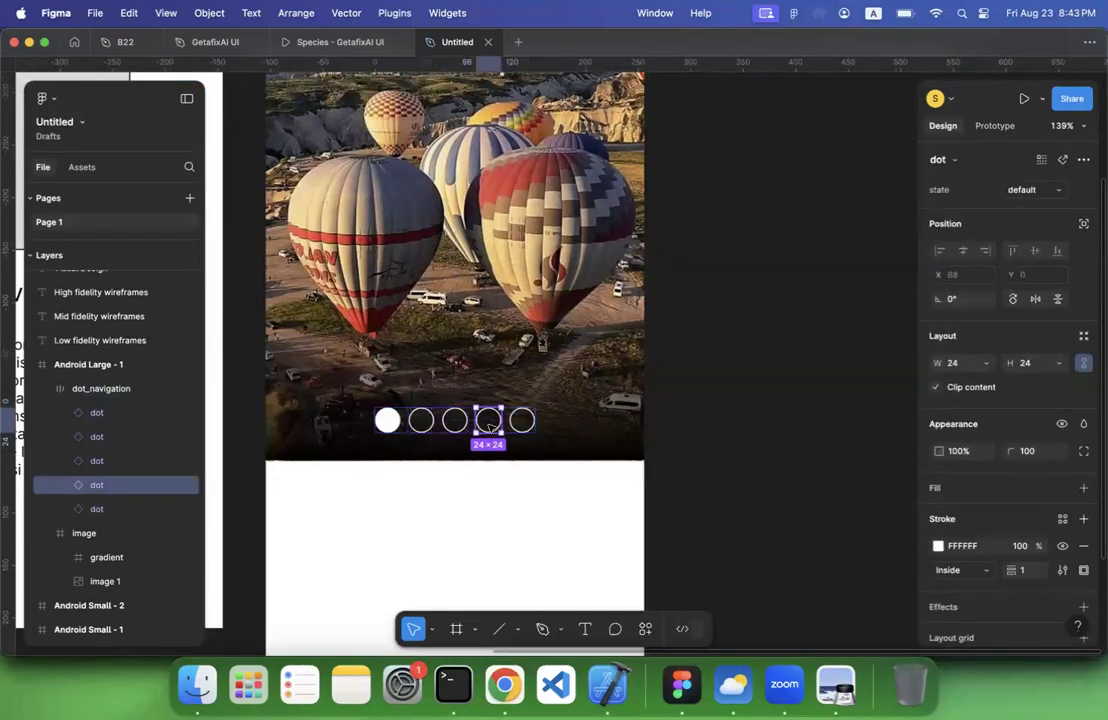
{"action": "left_click", "coordinate": [524, 421]}
{"action": "scroll", "coordinate": [532, 420], "scroll_direction": "down", "scroll_amount": 5}
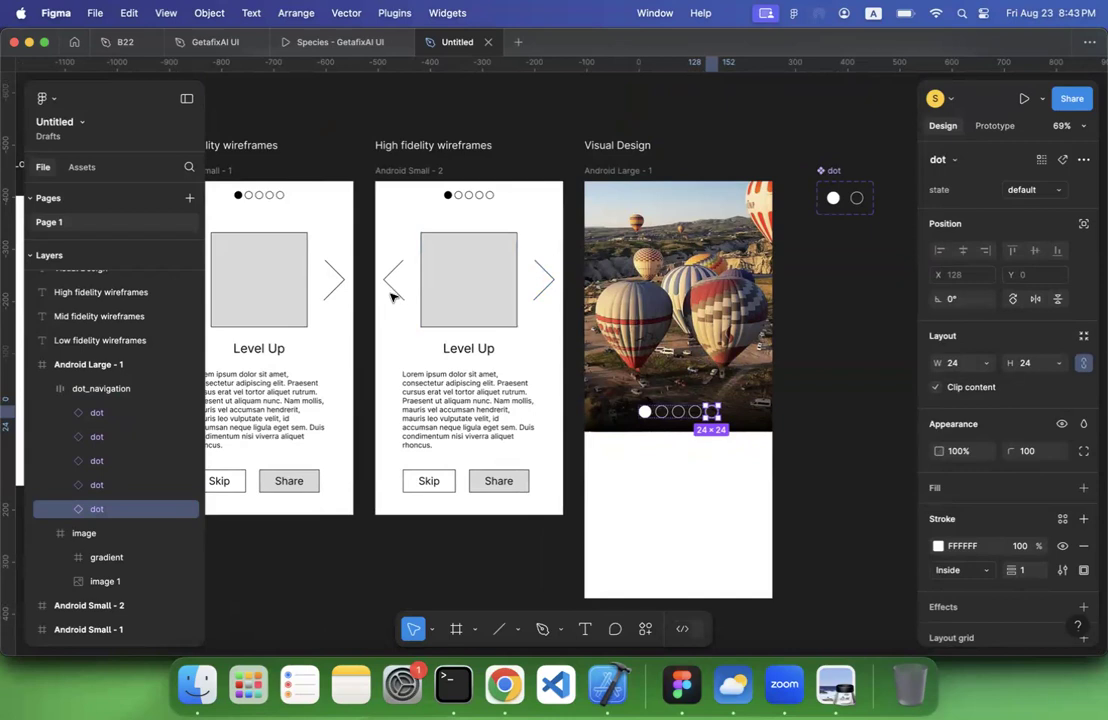
{"action": "left_click", "coordinate": [820, 333]}
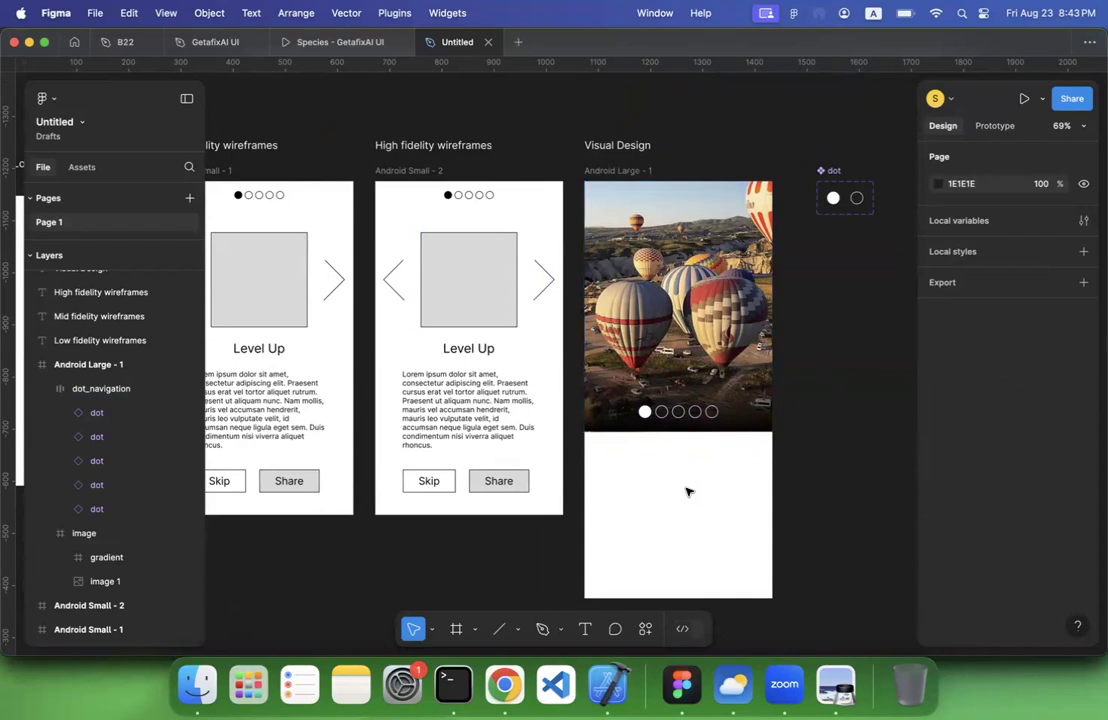
Select a line of the high fidelity wireframe's back arrow and run the Material Symbols plugin, found by searching for mate
{"action": "scroll", "coordinate": [687, 490], "scroll_direction": "right", "scroll_amount": 2}
{"action": "scroll", "coordinate": [687, 490], "scroll_direction": "down", "scroll_amount": 1}
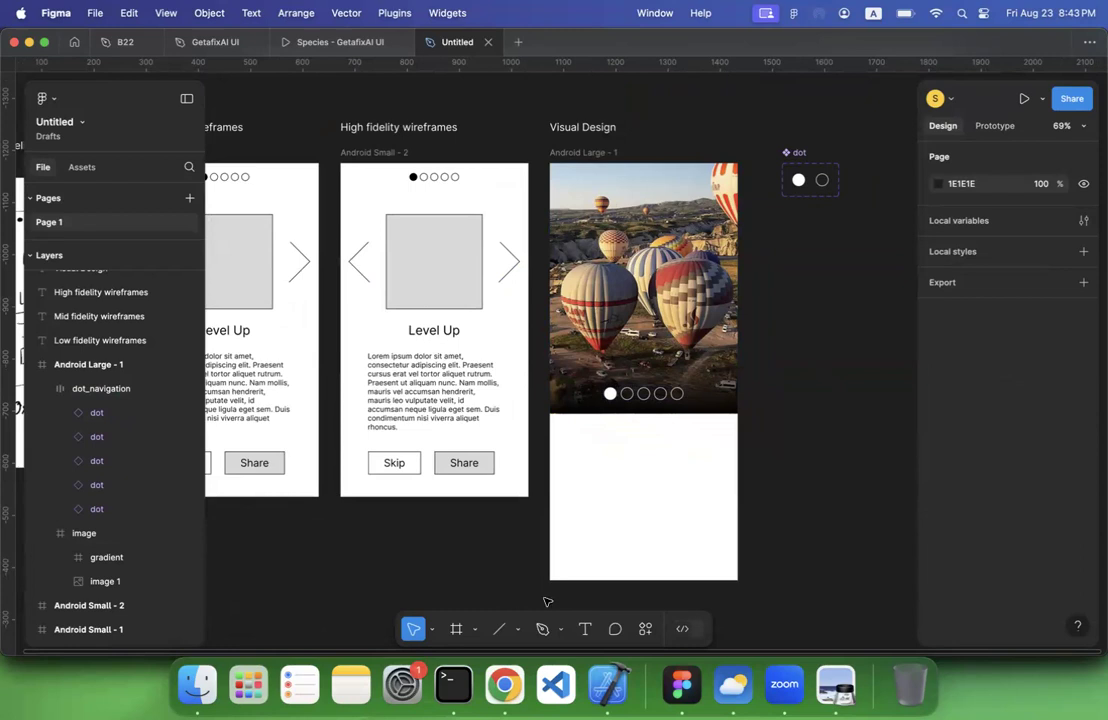
{"action": "left_click", "coordinate": [645, 634]}
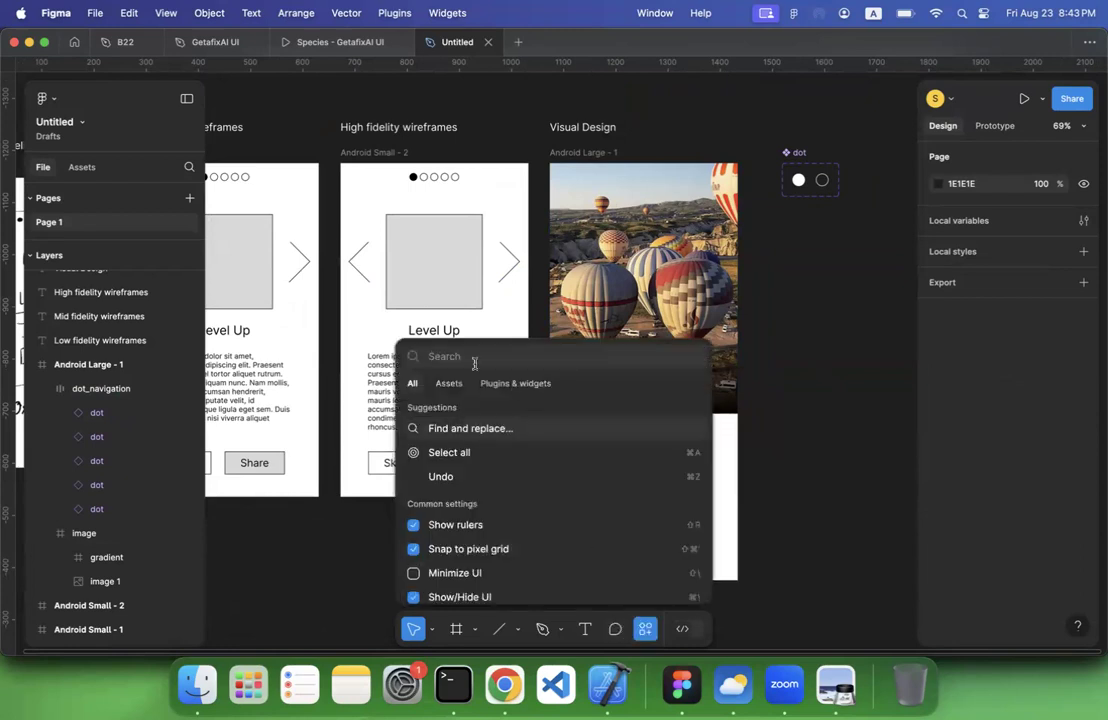
{"action": "left_click", "coordinate": [296, 560]}
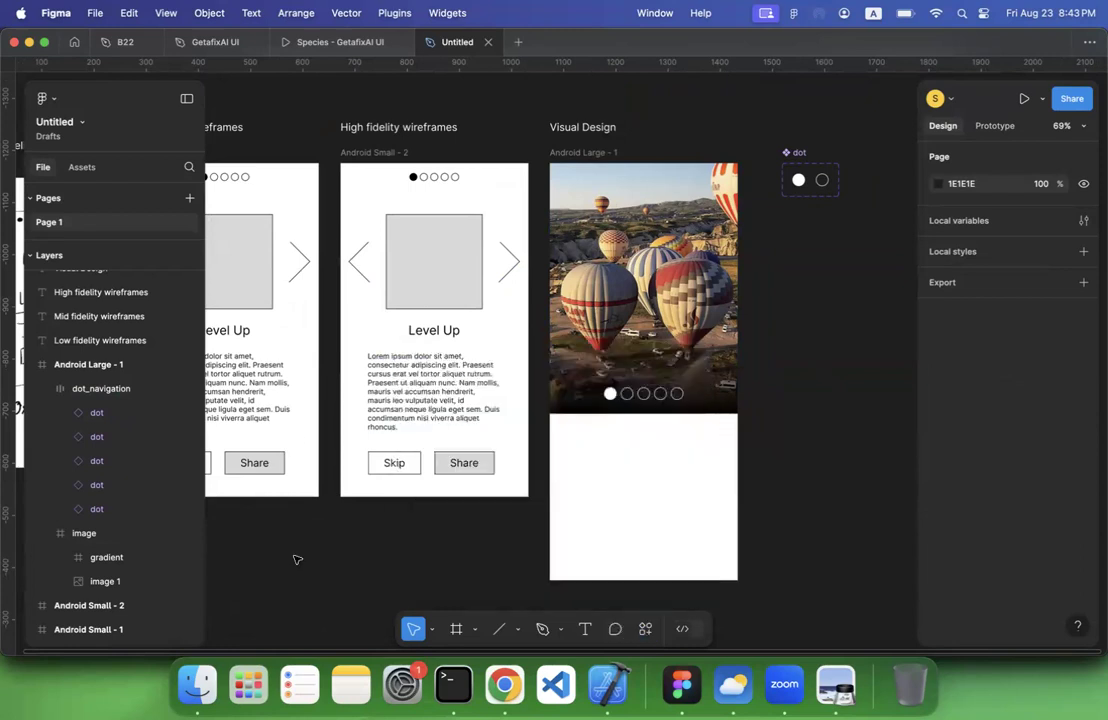
{"action": "left_click", "coordinate": [358, 257]}
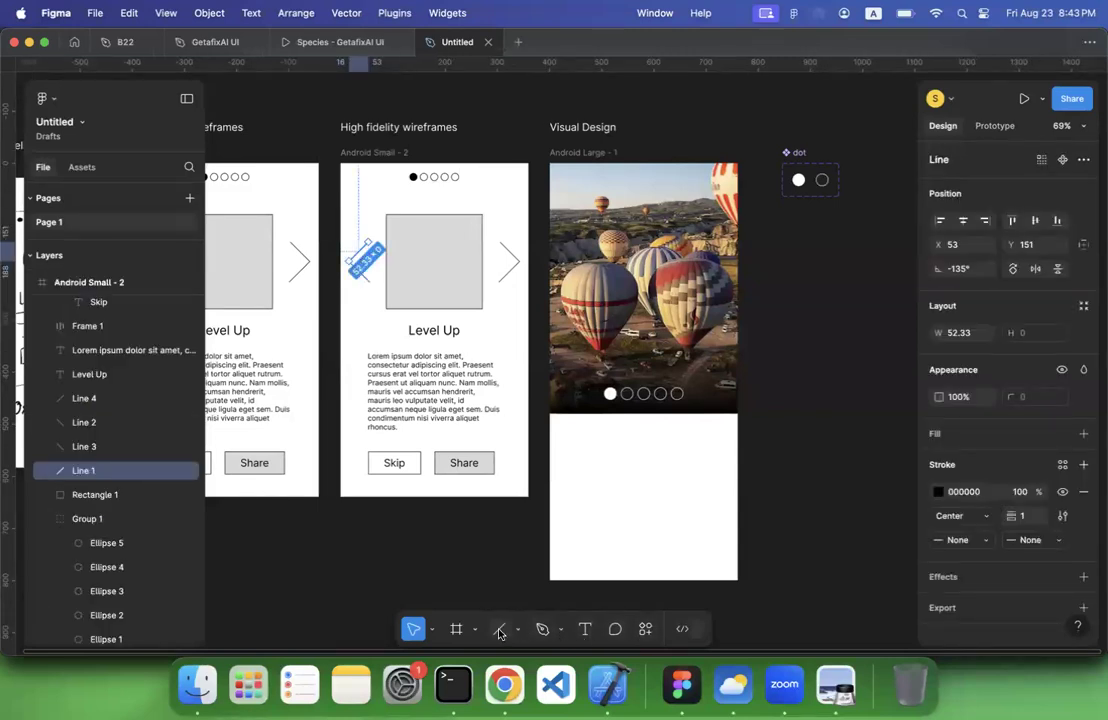
{"action": "key", "text": "l"}
{"action": "left_click", "coordinate": [645, 628]}
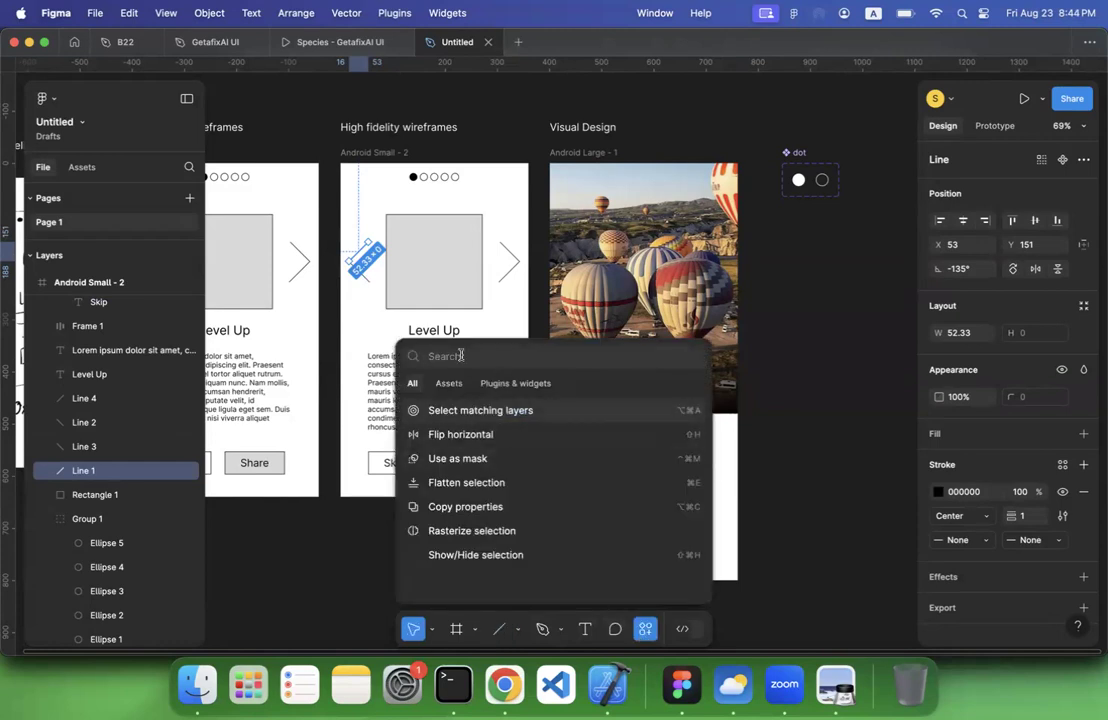
{"action": "type", "text": "mate"}
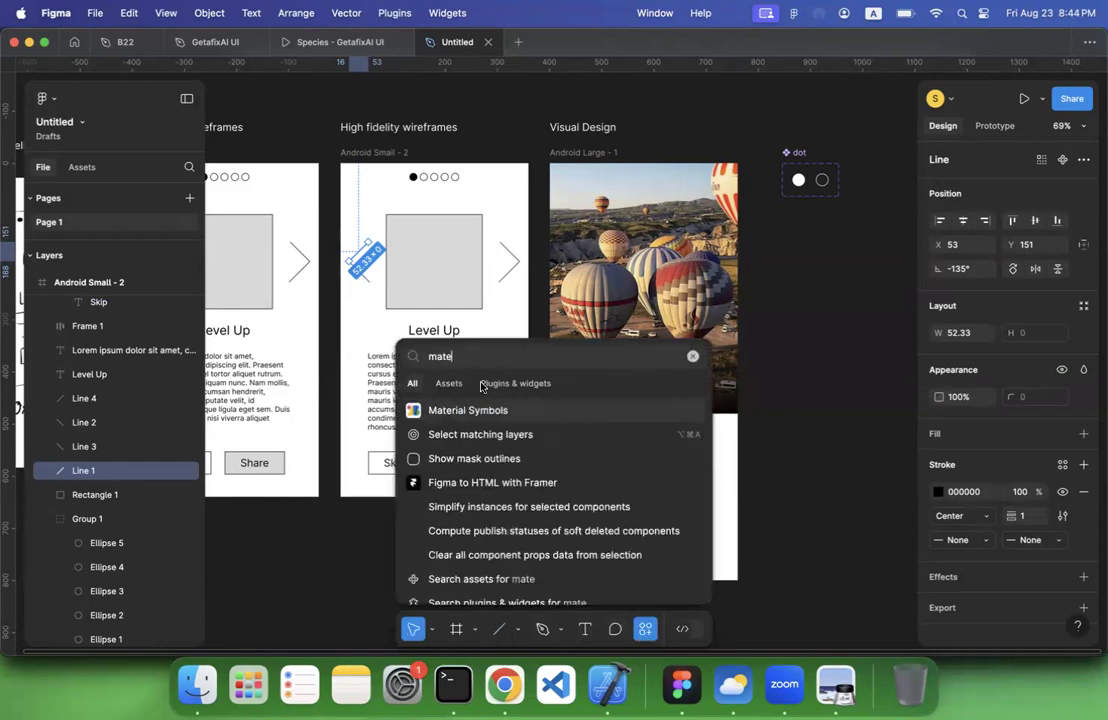
{"action": "key", "text": "Escape"}
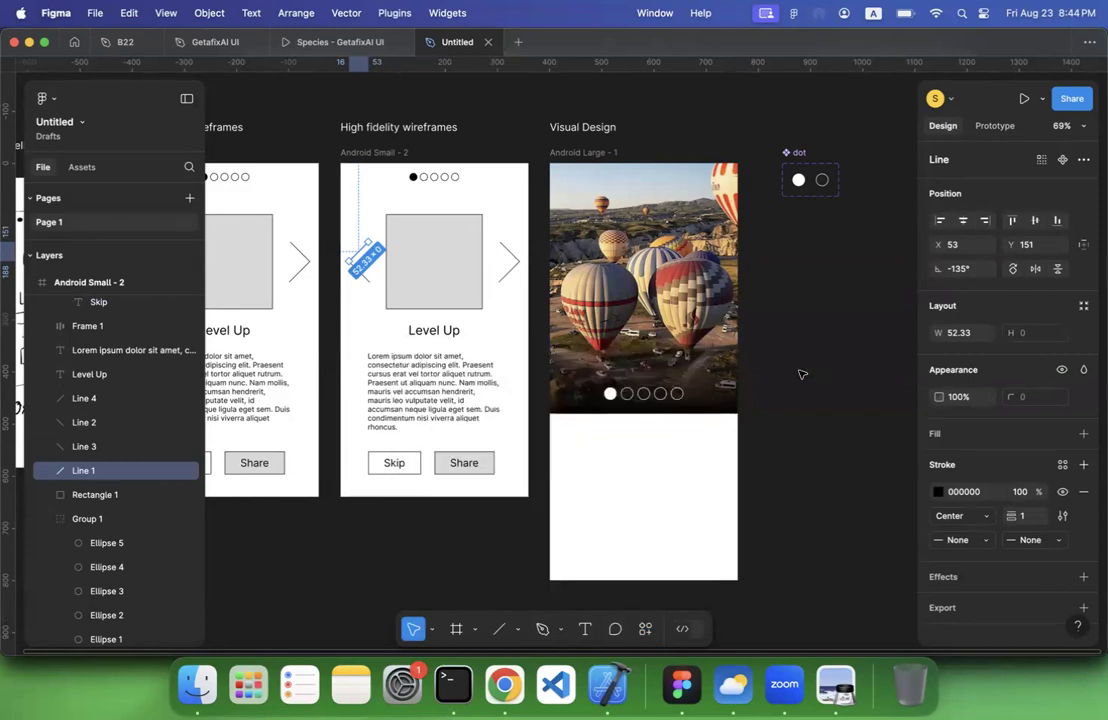
{"action": "scroll", "coordinate": [802, 374], "scroll_direction": "right", "scroll_amount": 3}
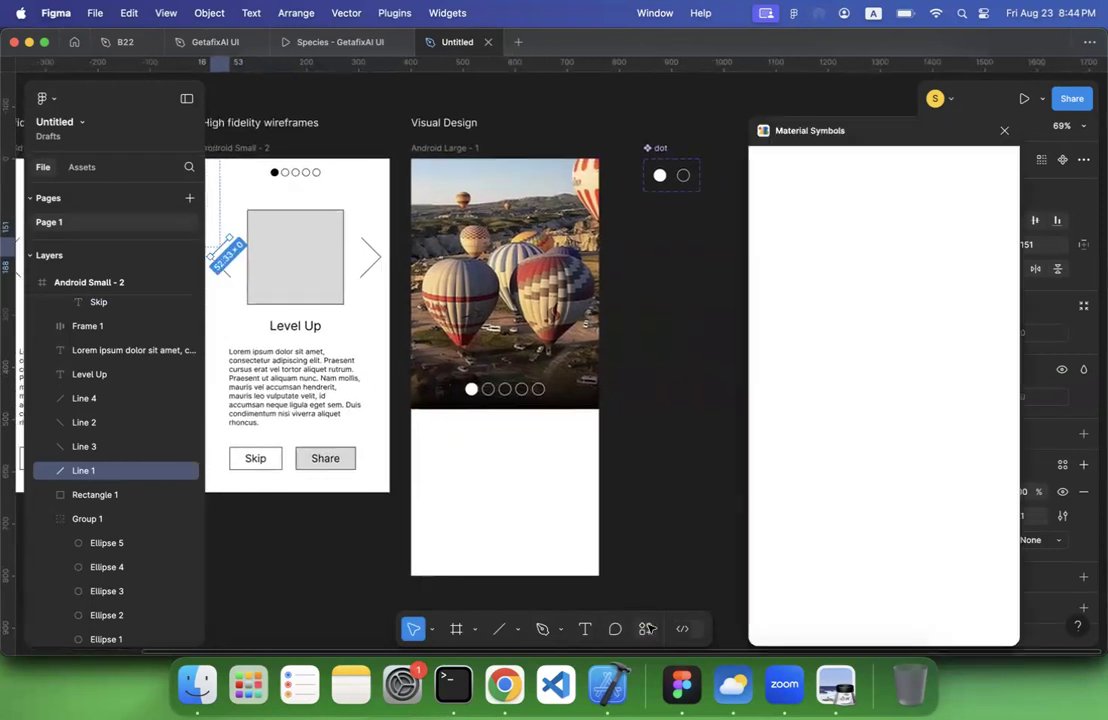
Show the list of available plugins and widgets and look through it for icon sources
{"action": "left_click", "coordinate": [647, 628]}
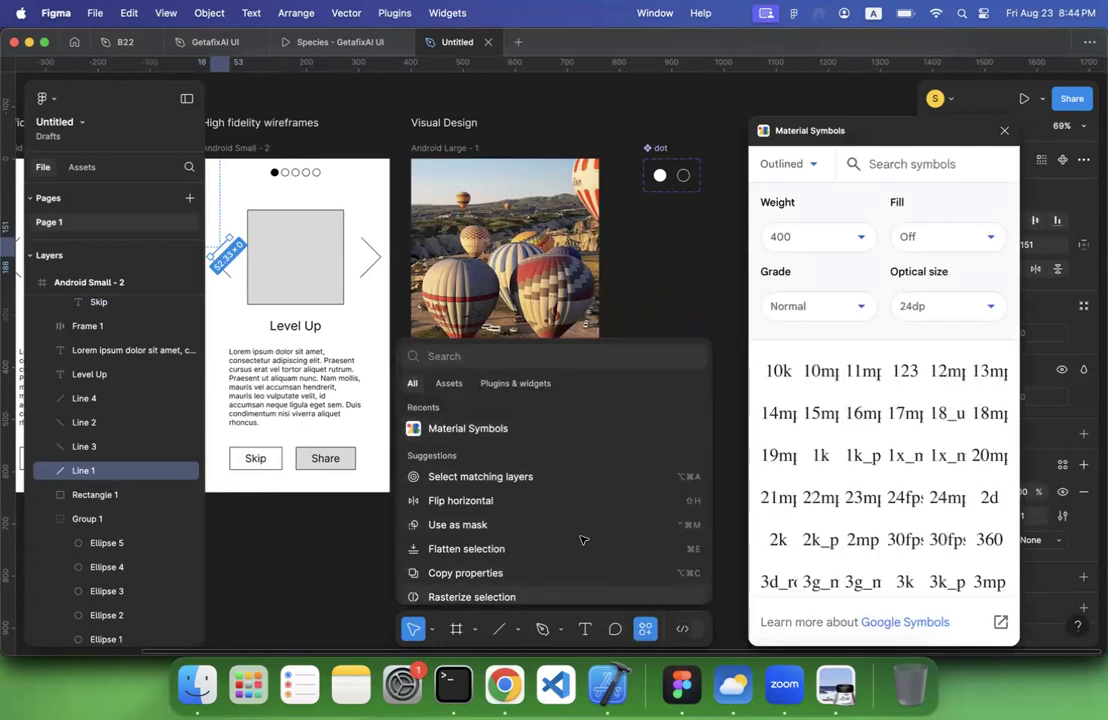
{"action": "left_click", "coordinate": [515, 383]}
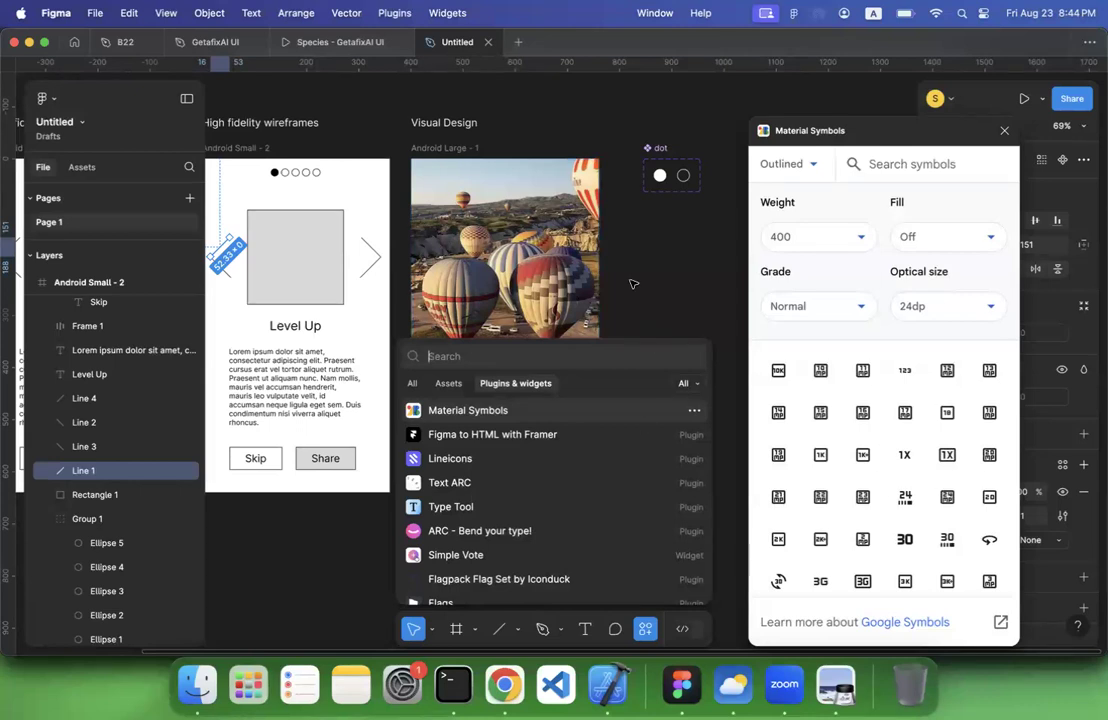
{"action": "scroll", "coordinate": [631, 284], "scroll_direction": "down", "scroll_amount": 5}
{"action": "scroll", "coordinate": [631, 284], "scroll_direction": "left", "scroll_amount": 1}
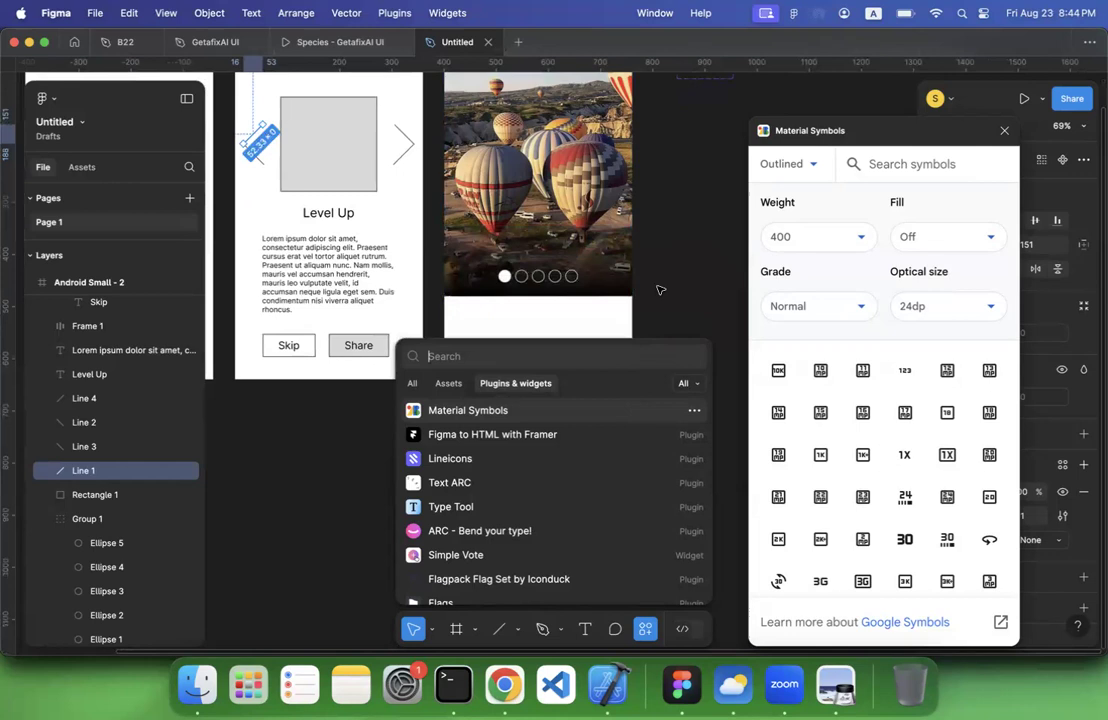
Switch to Chrome and search Google for next icon
{"action": "left_click", "coordinate": [509, 690]}
{"action": "left_click", "coordinate": [598, 75]}
{"action": "type", "text": "next "}
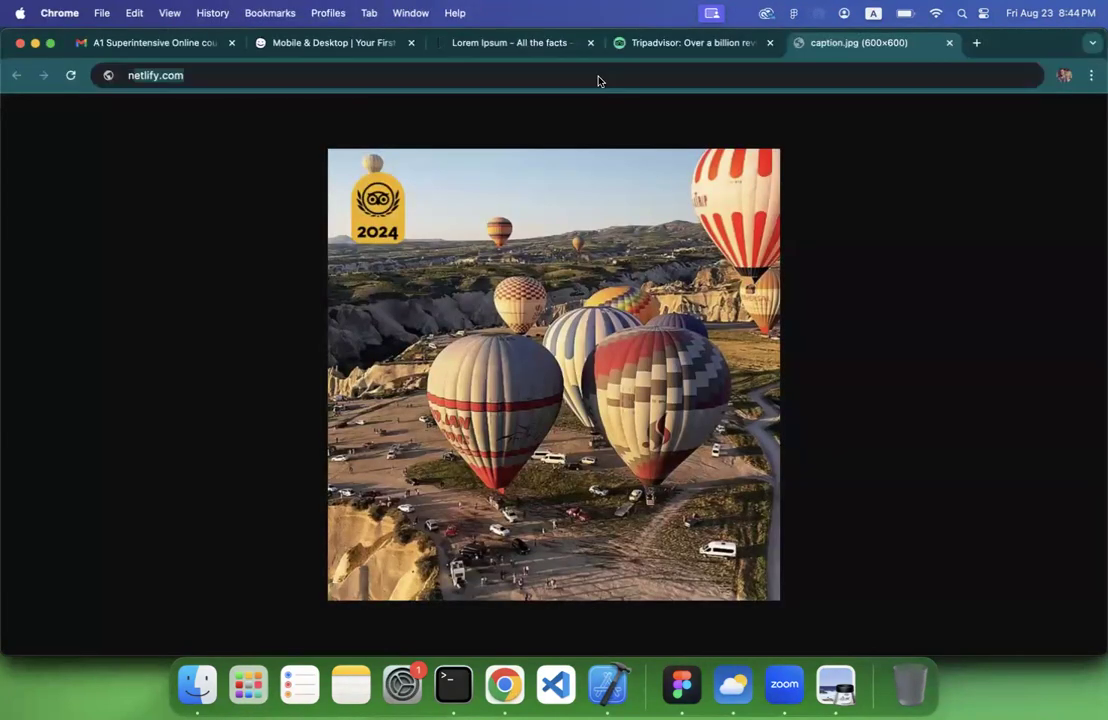
{"action": "type", "text": "icon"}
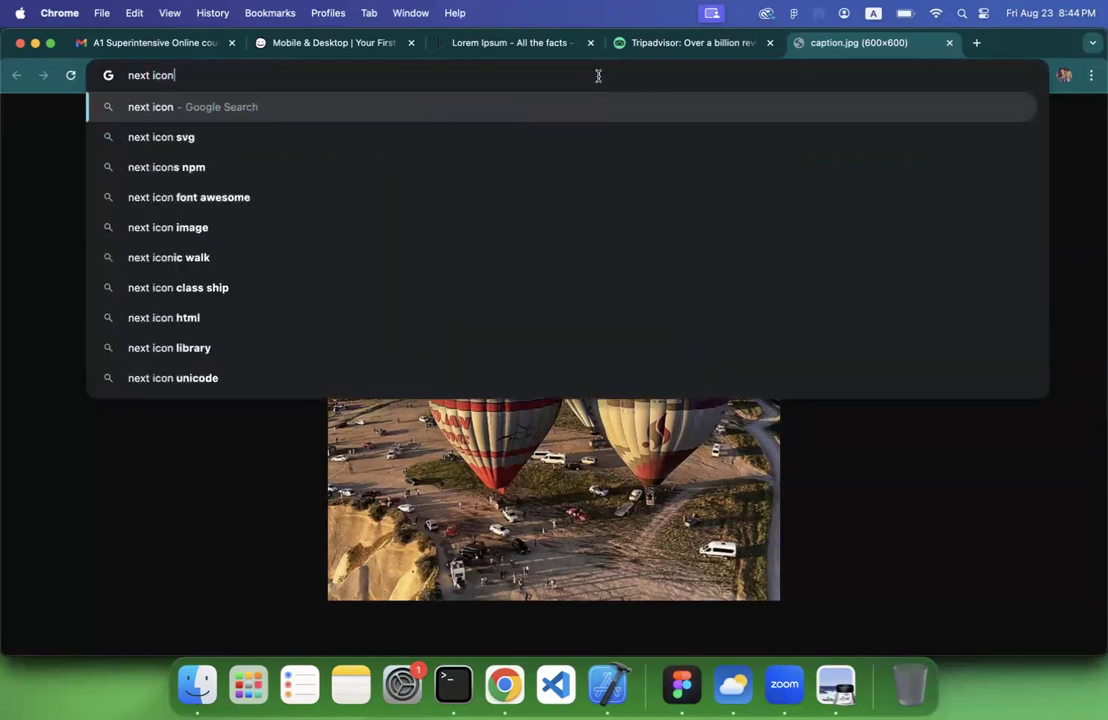
{"action": "key", "text": "Return"}
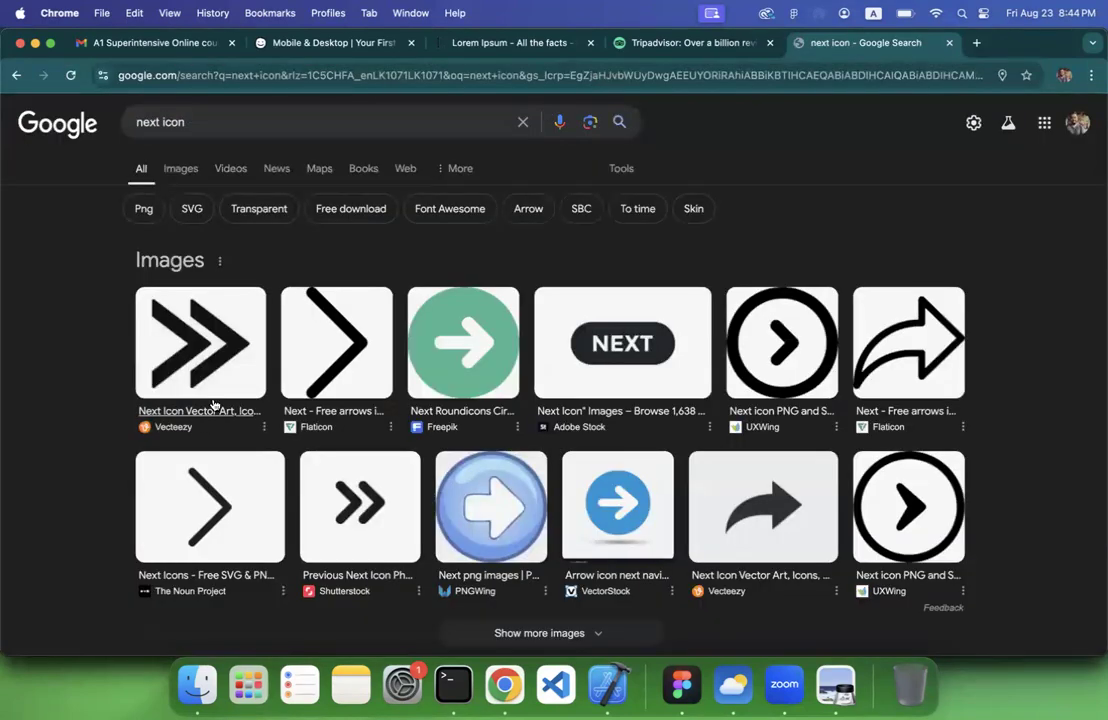
Switch back to Figma, search Material Symbols for nex and insert the arrow_forward_ios icon into the design
{"action": "left_click", "coordinate": [682, 685]}
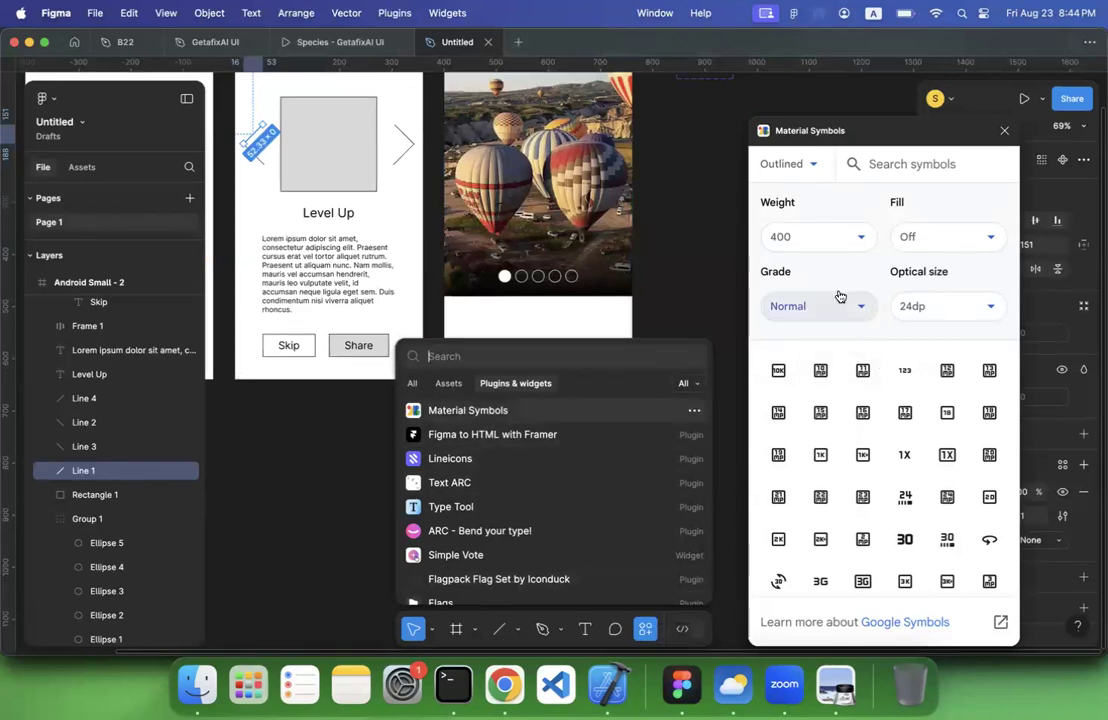
{"action": "left_click", "coordinate": [881, 165]}
{"action": "type", "text": "nex"}
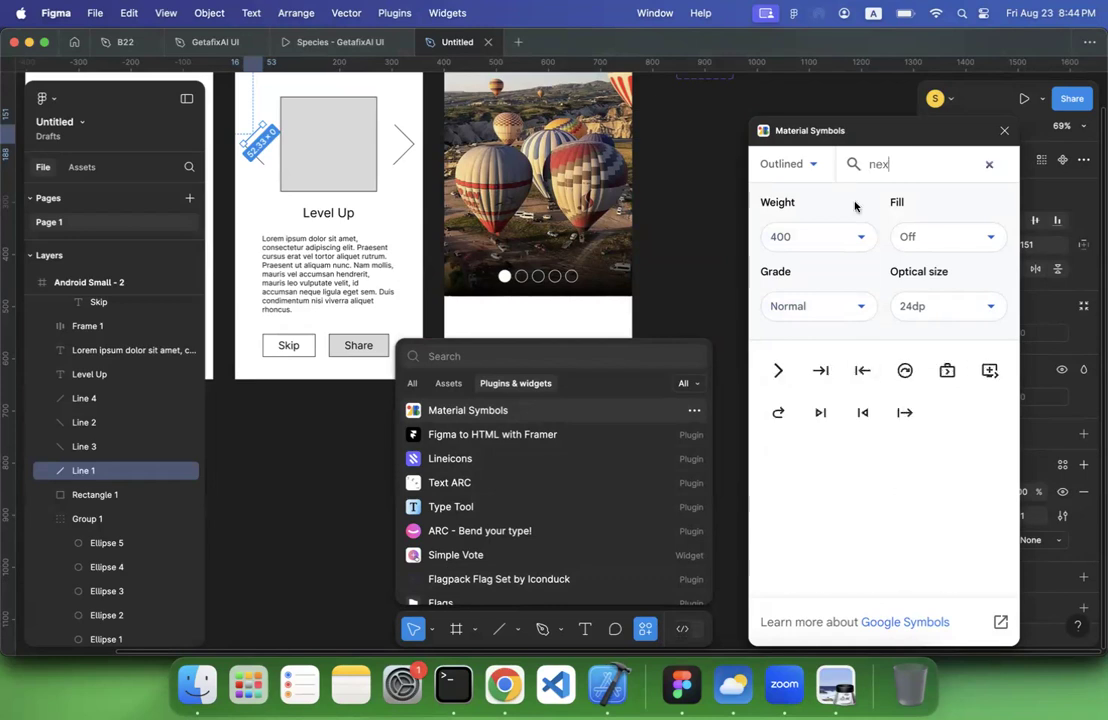
{"action": "left_click", "coordinate": [775, 372]}
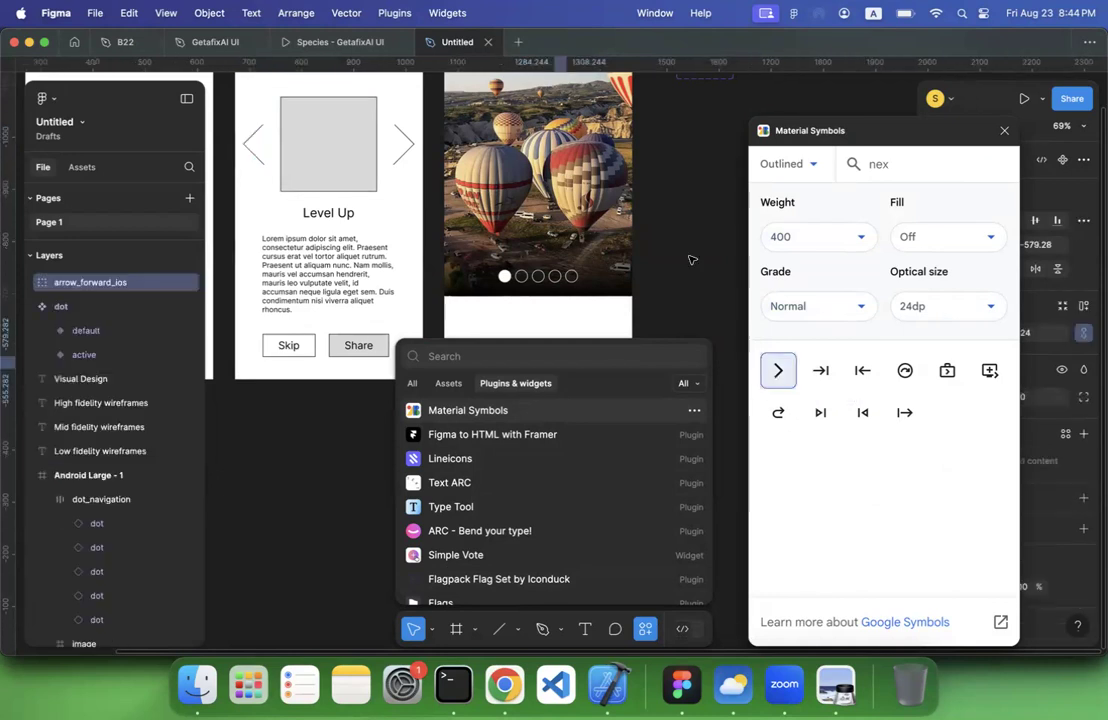
{"action": "scroll", "coordinate": [690, 260], "scroll_direction": "down", "scroll_amount": 5}
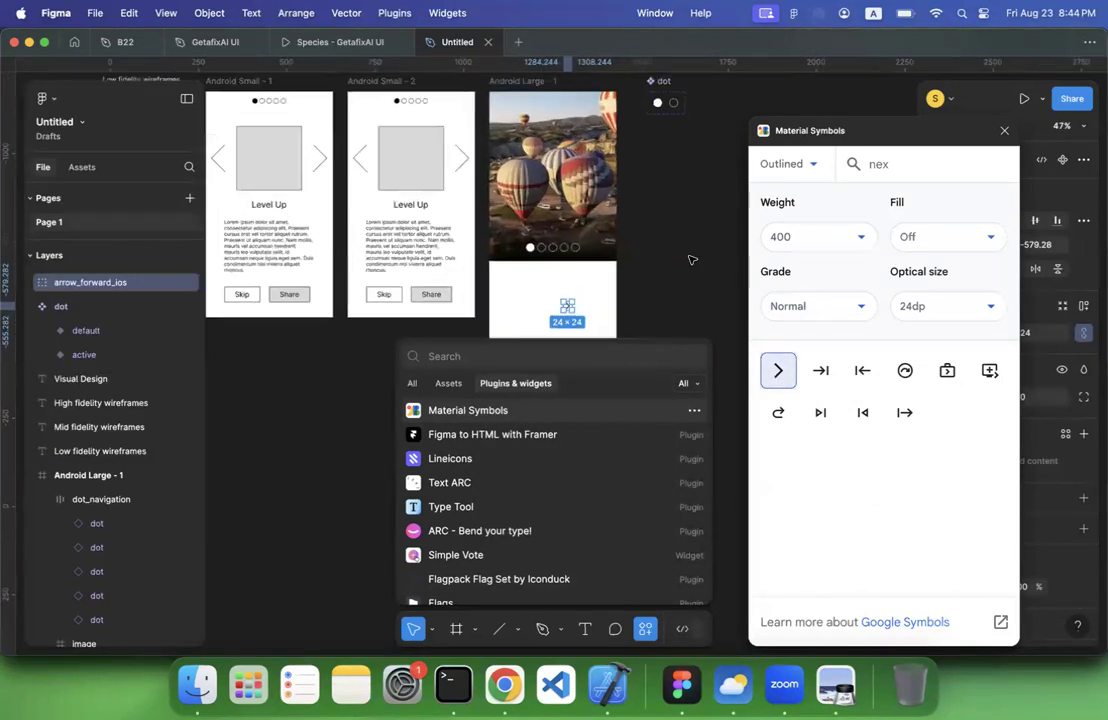
{"action": "scroll", "coordinate": [690, 260], "scroll_direction": "up", "scroll_amount": 2}
{"action": "left_click", "coordinate": [660, 258]}
Search Material Symbols for back and insert the arrow_back_ios_new icon into the design
{"action": "double_click", "coordinate": [895, 175]}
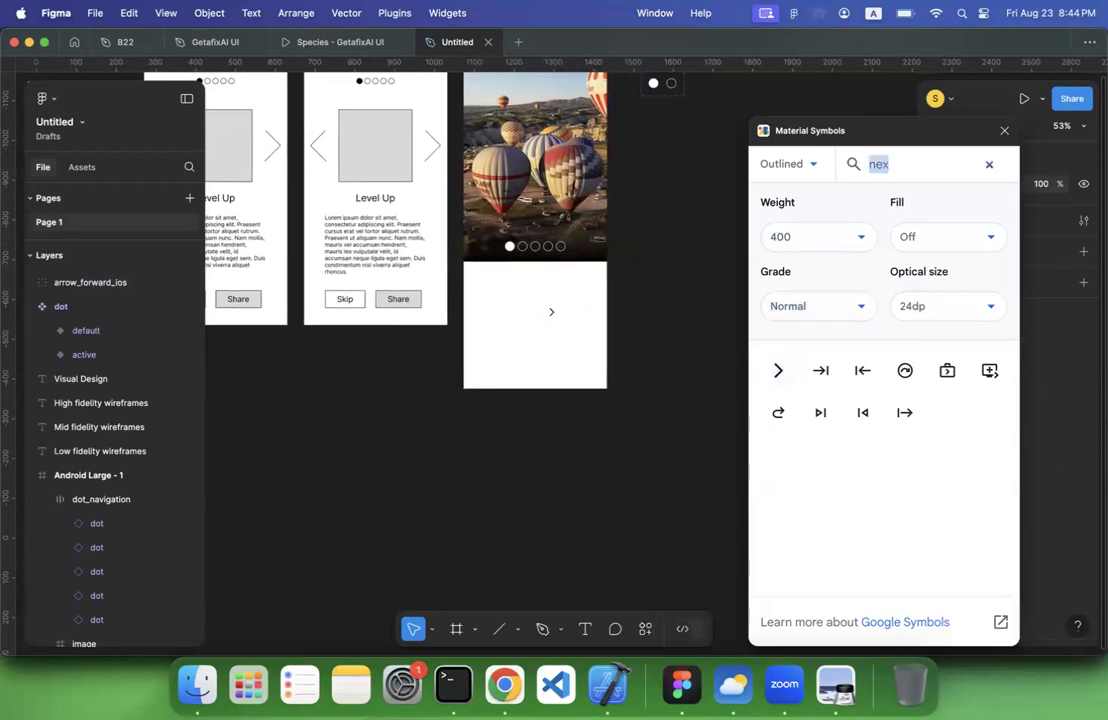
{"action": "type", "text": "back"}
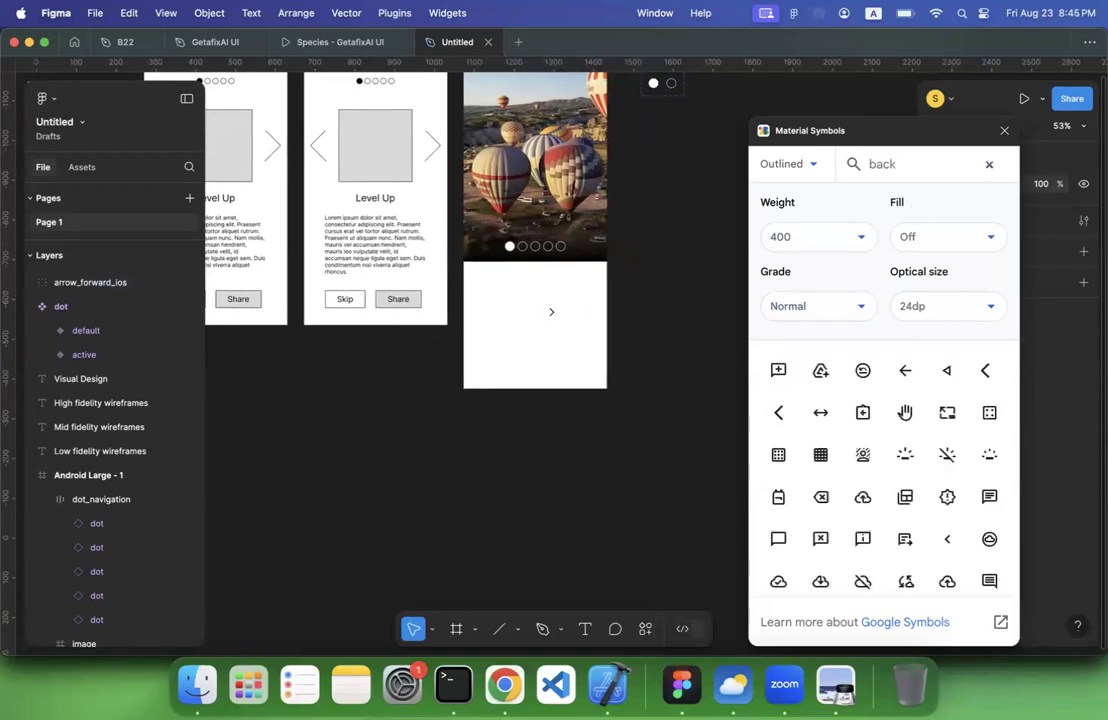
{"action": "left_click", "coordinate": [778, 412]}
{"action": "left_click", "coordinate": [642, 344]}
{"action": "scroll", "coordinate": [642, 344], "scroll_direction": "up", "scroll_amount": 5}
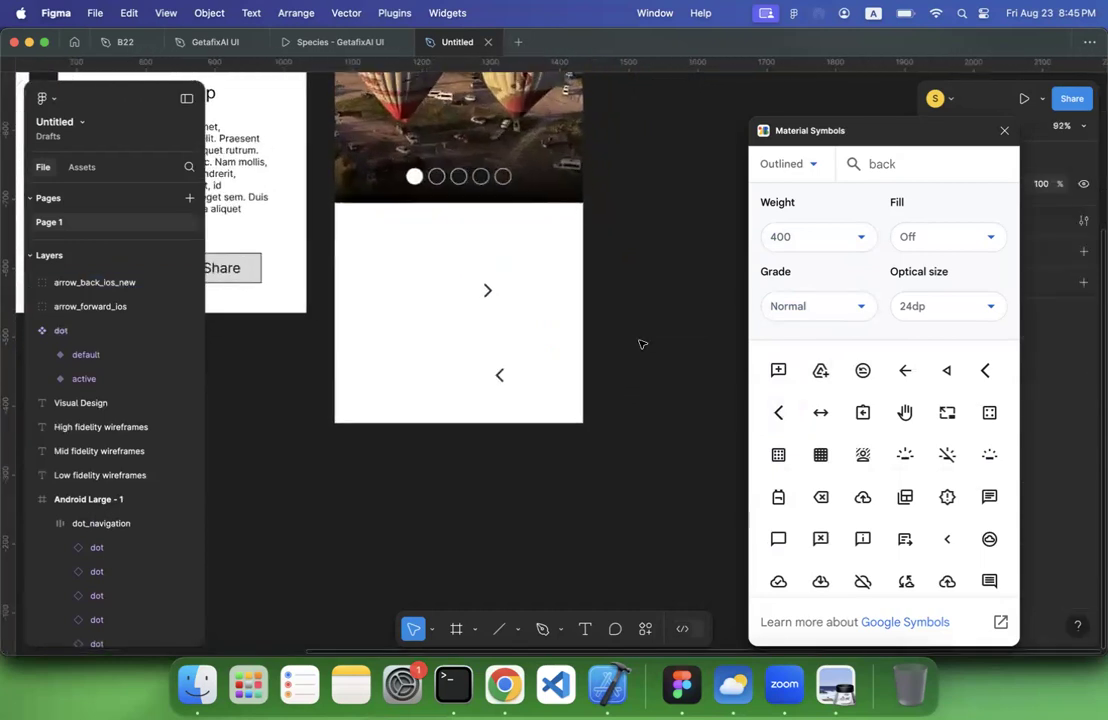
Place the forward arrow on the gradient right of the dots at X 305, Y 92, close Material Symbols and colour the arrow white
{"action": "left_click", "coordinate": [538, 391]}
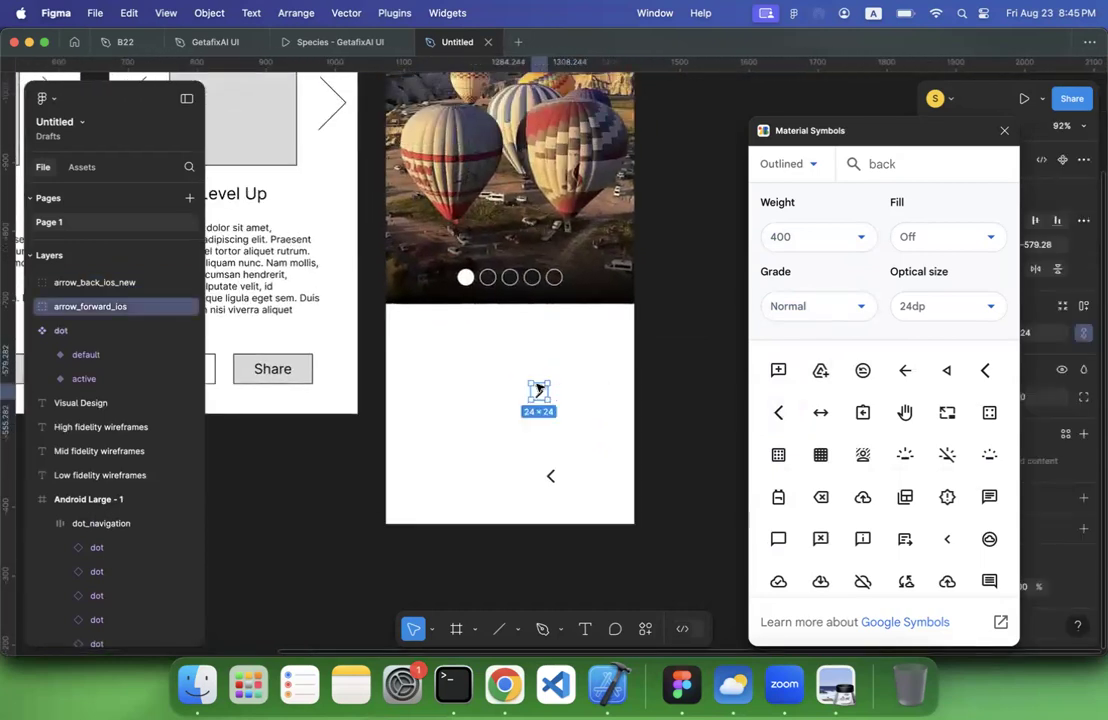
{"action": "left_click_drag", "start_coordinate": [538, 391], "coordinate": [604, 281]}
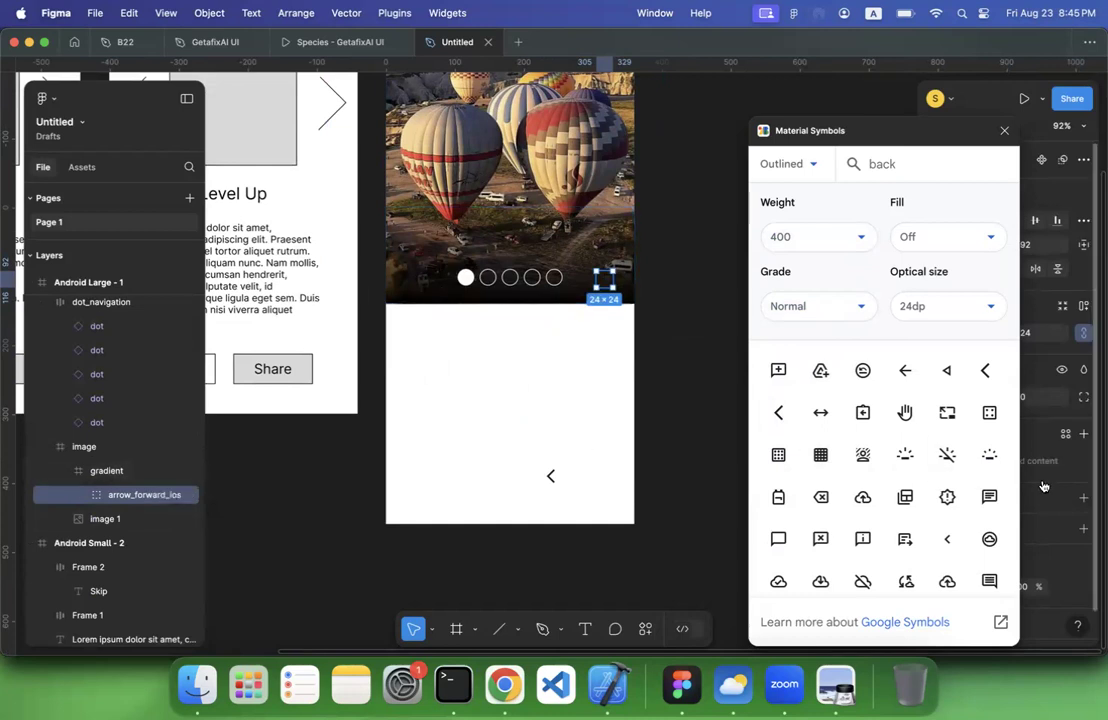
{"action": "left_click", "coordinate": [1004, 130]}
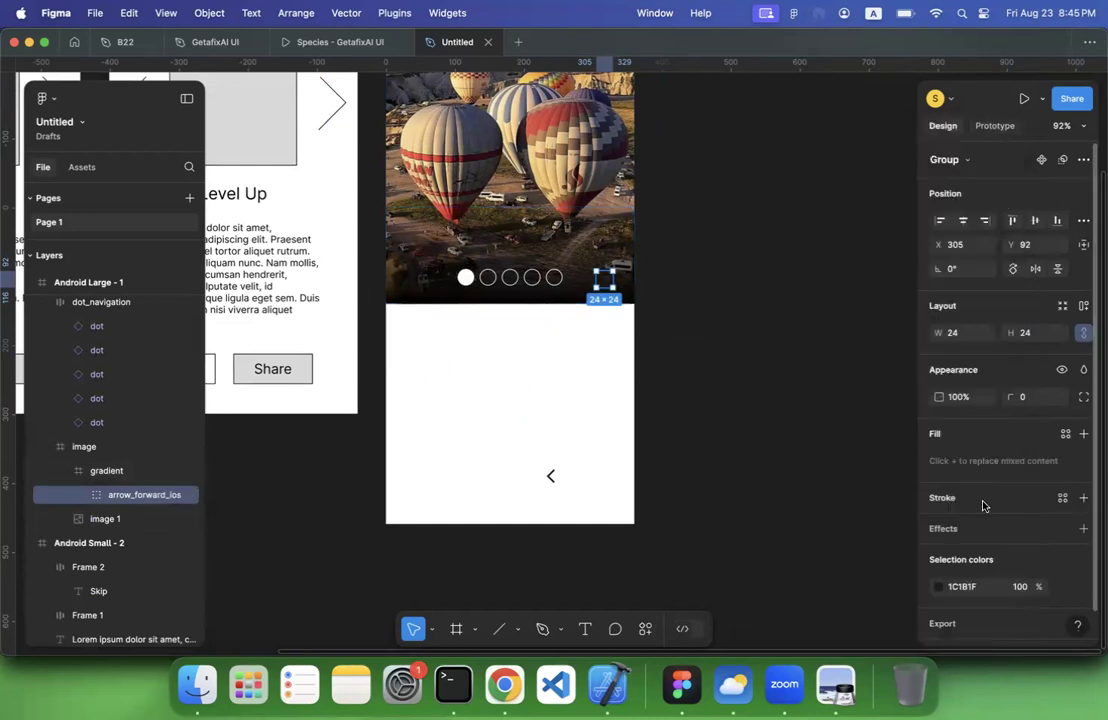
{"action": "left_click", "coordinate": [938, 587]}
{"action": "left_click_drag", "start_coordinate": [861, 413], "coordinate": [710, 230]}
Place the back arrow on the gradient left of the dots at X 18, Y 92 and colour it white (FFFFFF)
{"action": "left_click", "coordinate": [549, 475]}
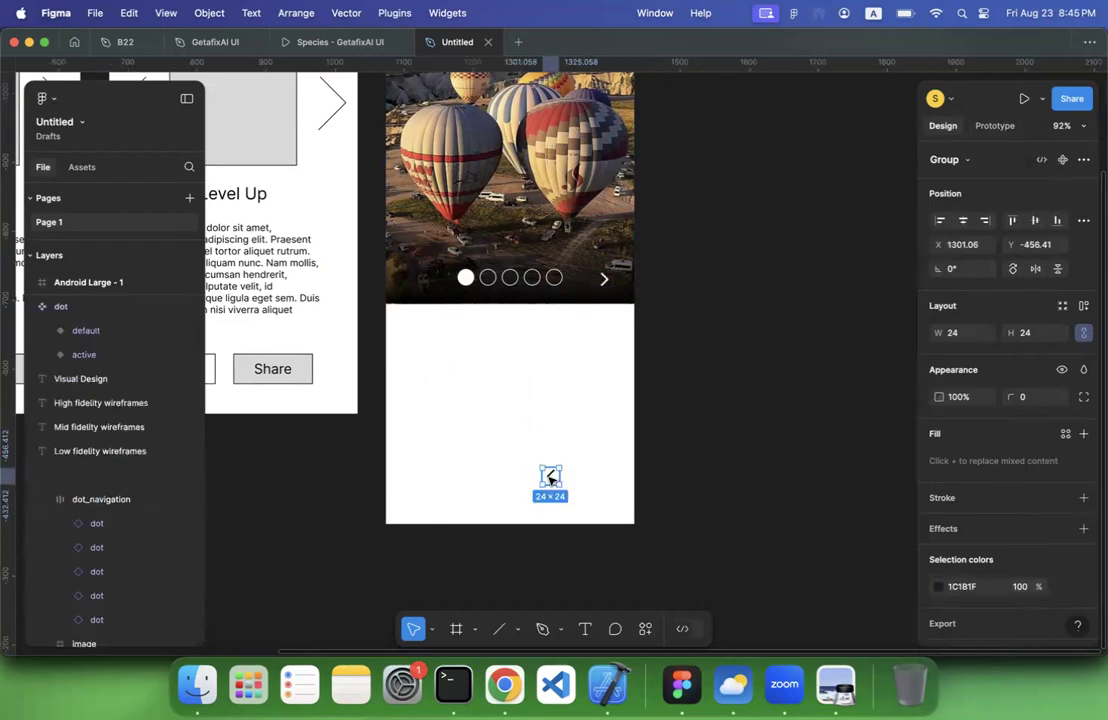
{"action": "left_click_drag", "start_coordinate": [549, 475], "coordinate": [406, 279]}
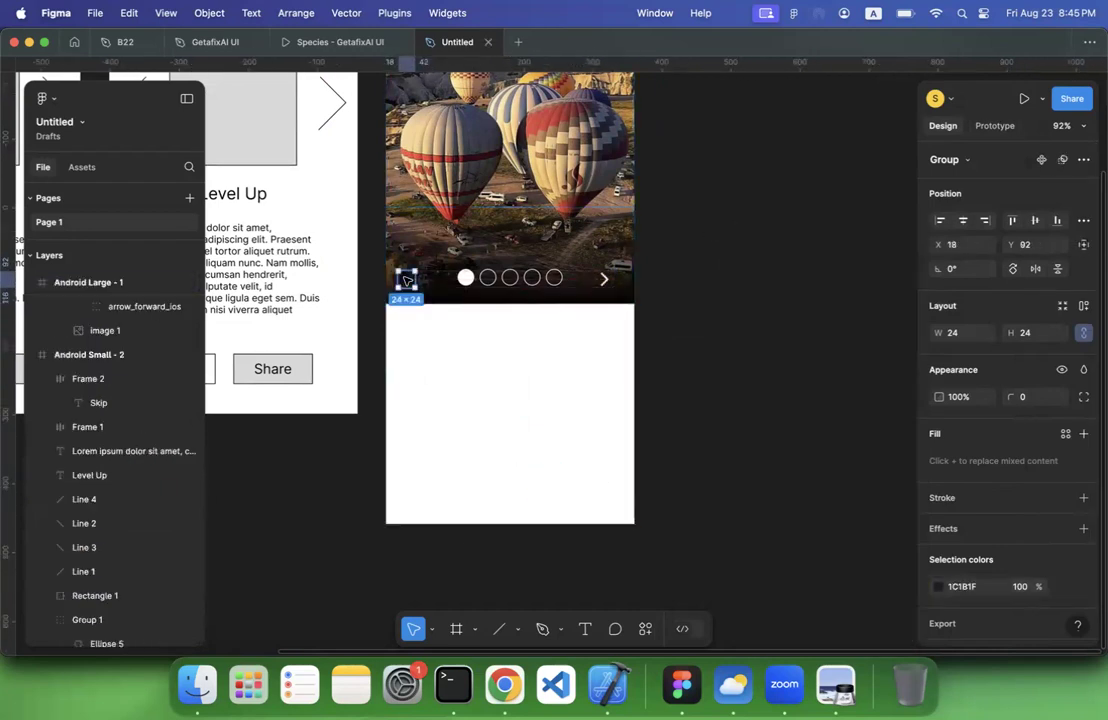
{"action": "left_click", "coordinate": [938, 587]}
{"action": "left_click_drag", "start_coordinate": [816, 363], "coordinate": [712, 215]}
{"action": "left_click", "coordinate": [680, 240]}
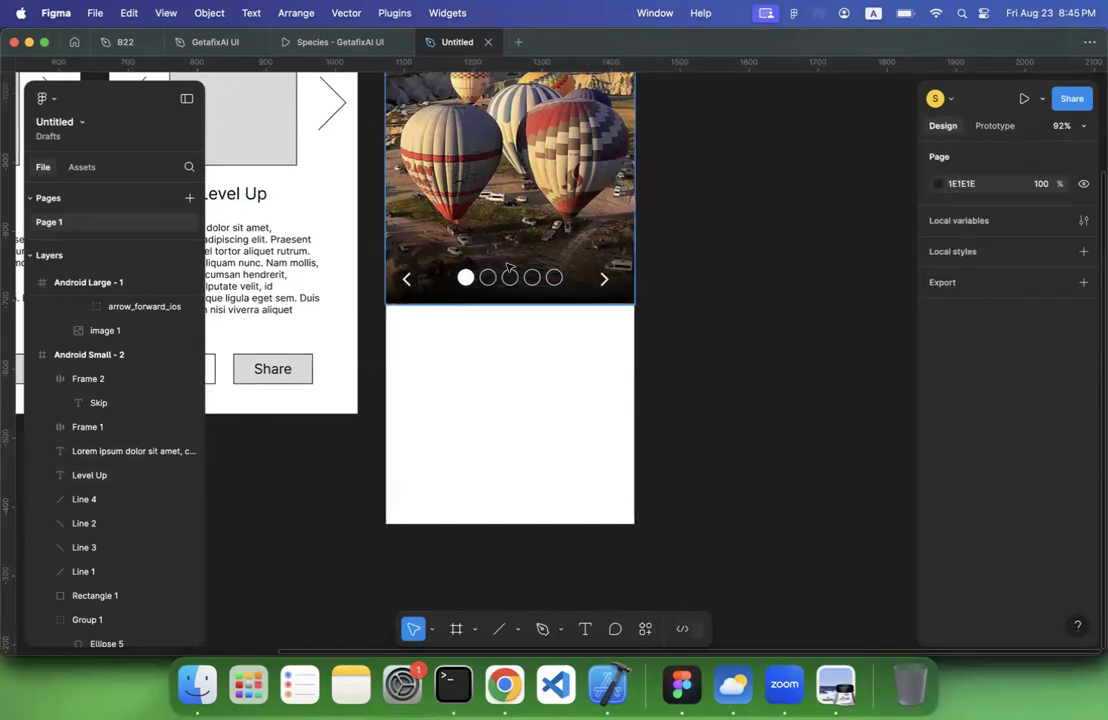
Move the arrow_back_ios_new and arrow_forward_ios layers out of the gradient frame into the dot_navigation auto layout, ahead of the dots
{"action": "left_click", "coordinate": [466, 278]}
{"action": "scroll", "coordinate": [106, 396], "scroll_direction": "up", "scroll_amount": 1}
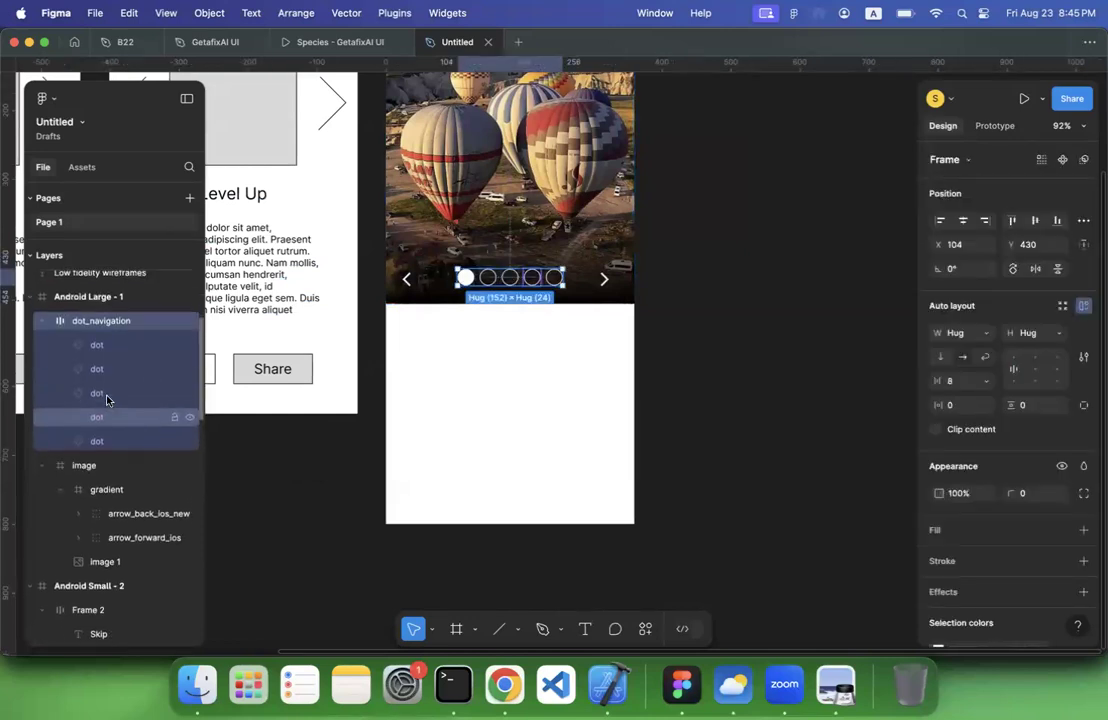
{"action": "left_click", "coordinate": [100, 521]}
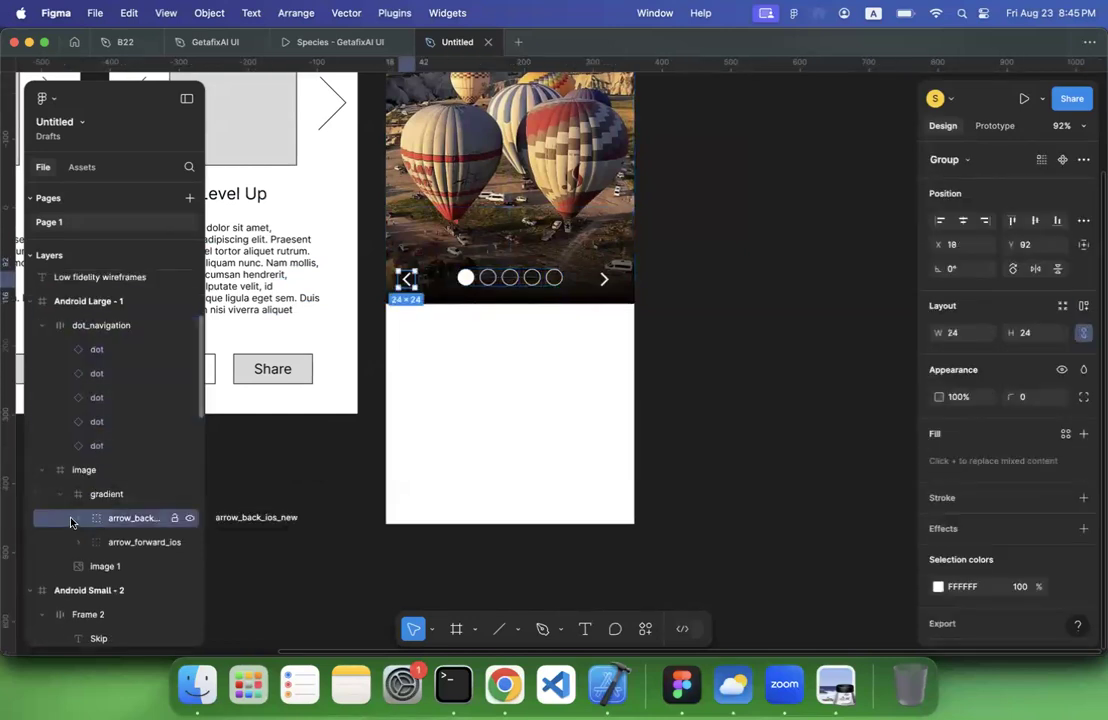
{"action": "left_click", "coordinate": [59, 500]}
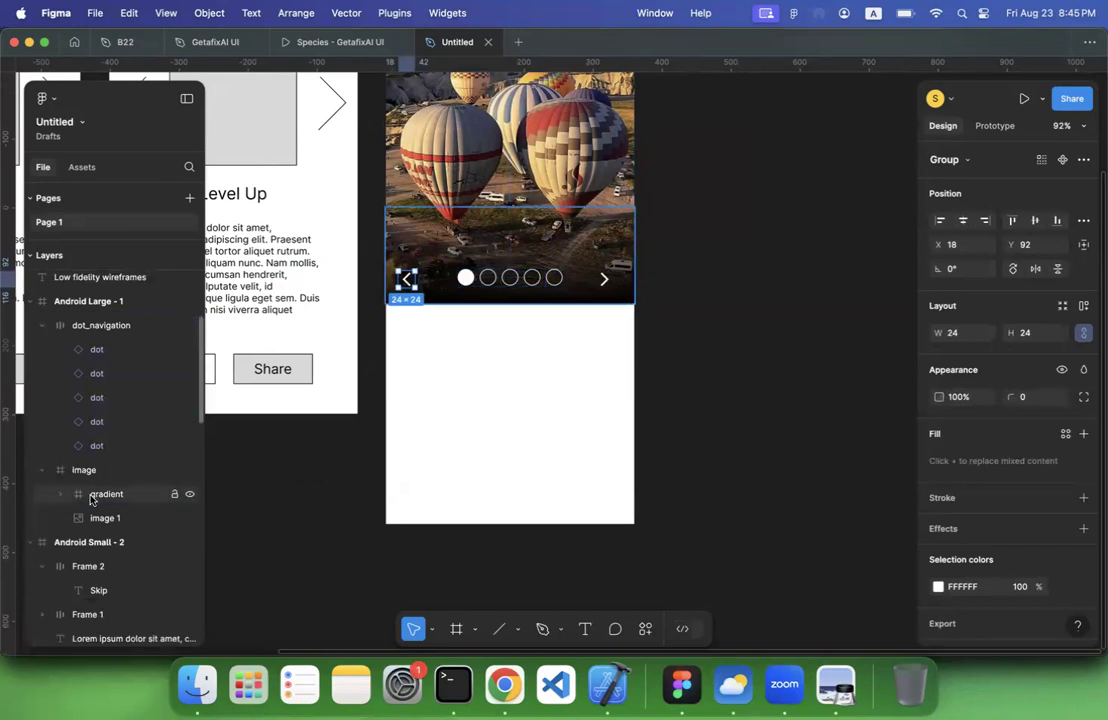
{"action": "left_click", "coordinate": [63, 498]}
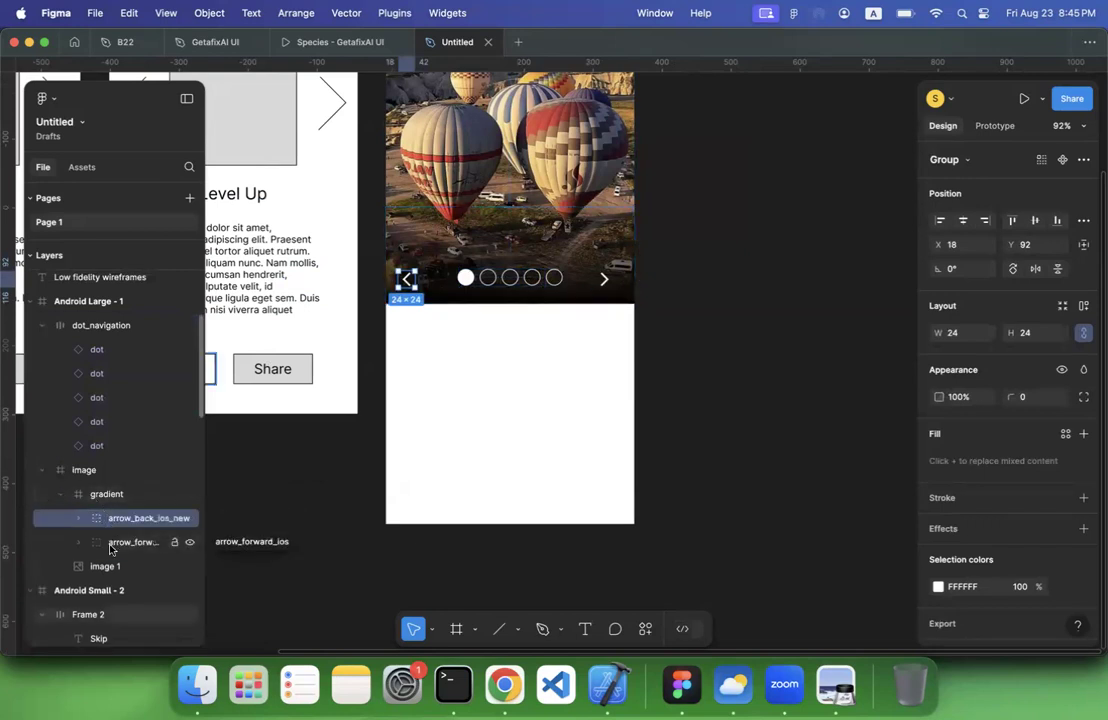
{"action": "left_click", "coordinate": [125, 541], "text": "shift"}
{"action": "left_click_drag", "start_coordinate": [117, 527], "coordinate": [118, 346]}
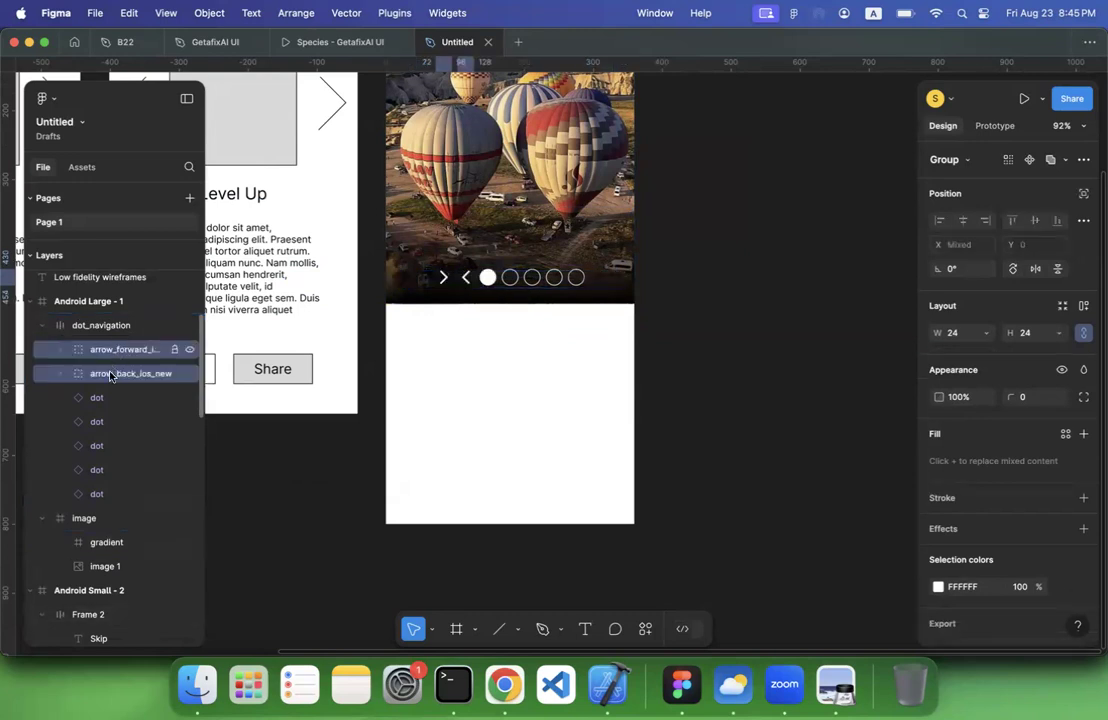
Reorder the dot_navigation layers so that arrow_forward_ios comes after the last dot
{"action": "left_click", "coordinate": [111, 375]}
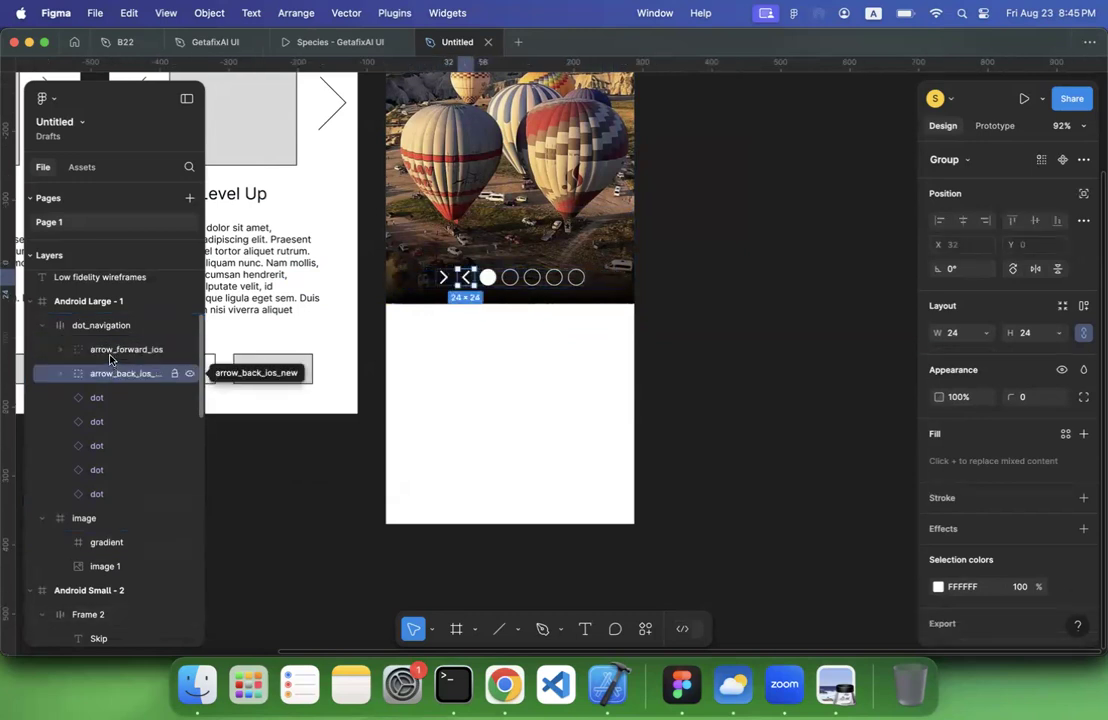
{"action": "left_click", "coordinate": [114, 350]}
{"action": "left_click_drag", "start_coordinate": [113, 407], "coordinate": [119, 507]}
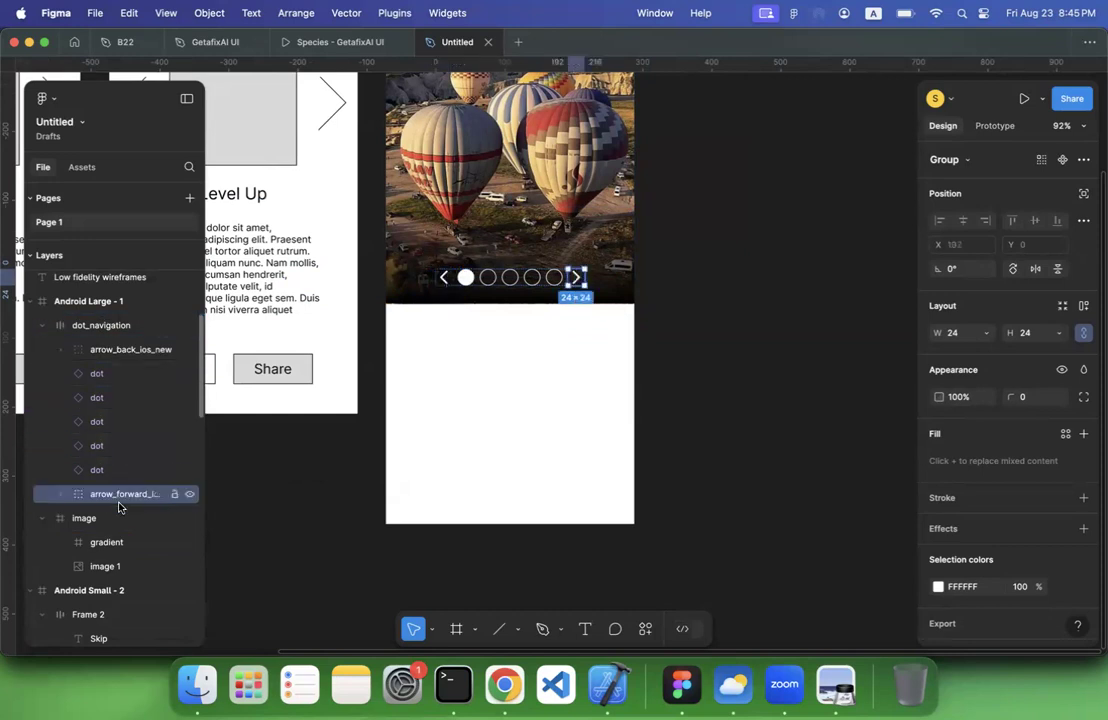
{"action": "left_click", "coordinate": [330, 520]}
Examine the dot navigation with its arrows on the balloon image and compare the Visual Design screen with the high fidelity wireframe
{"action": "scroll", "coordinate": [330, 520], "scroll_direction": "down", "scroll_amount": 3}
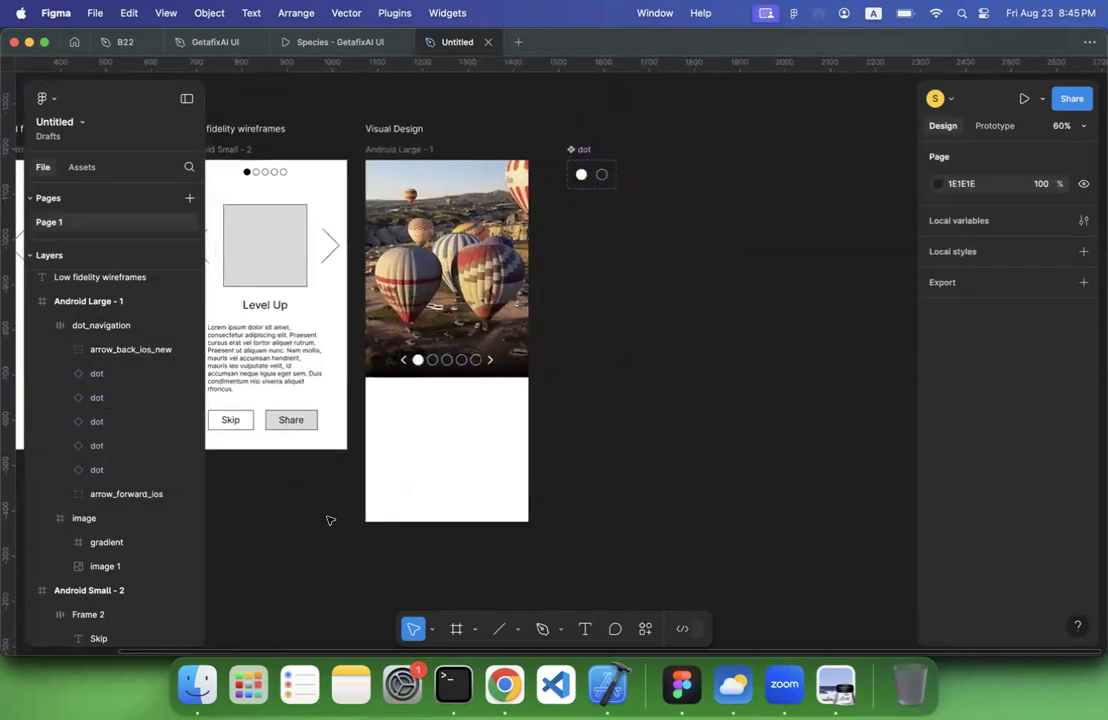
{"action": "scroll", "coordinate": [330, 520], "scroll_direction": "up", "scroll_amount": 4}
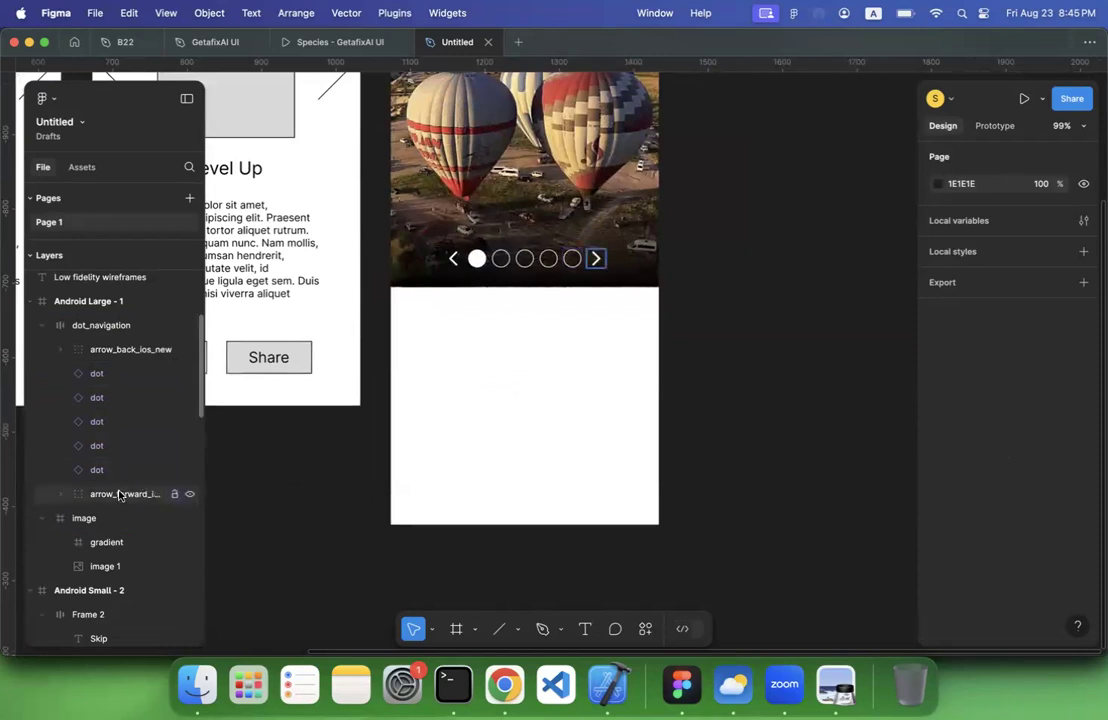
{"action": "left_click", "coordinate": [110, 358]}
{"action": "left_click", "coordinate": [240, 512]}
{"action": "scroll", "coordinate": [240, 512], "scroll_direction": "up", "scroll_amount": 3}
{"action": "scroll", "coordinate": [240, 512], "scroll_direction": "left", "scroll_amount": 2}
{"action": "scroll", "coordinate": [240, 512], "scroll_direction": "down", "scroll_amount": 5}
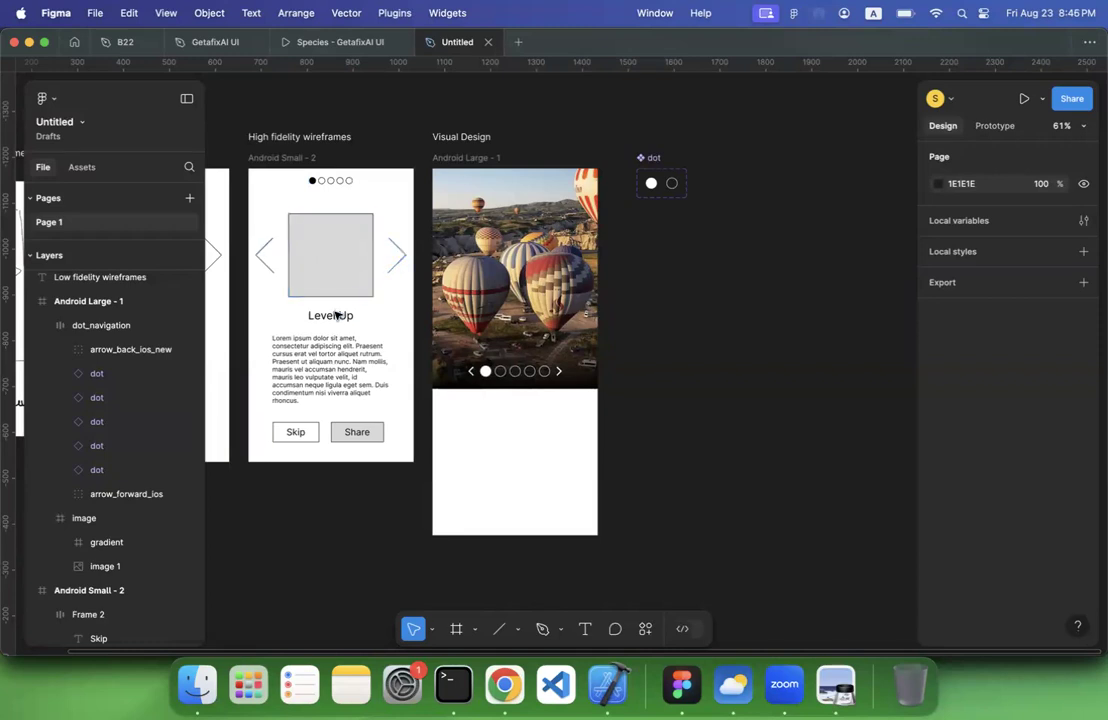
{"action": "scroll", "coordinate": [514, 408], "scroll_direction": "up", "scroll_amount": 3}
{"action": "scroll", "coordinate": [514, 408], "scroll_direction": "left", "scroll_amount": 5}
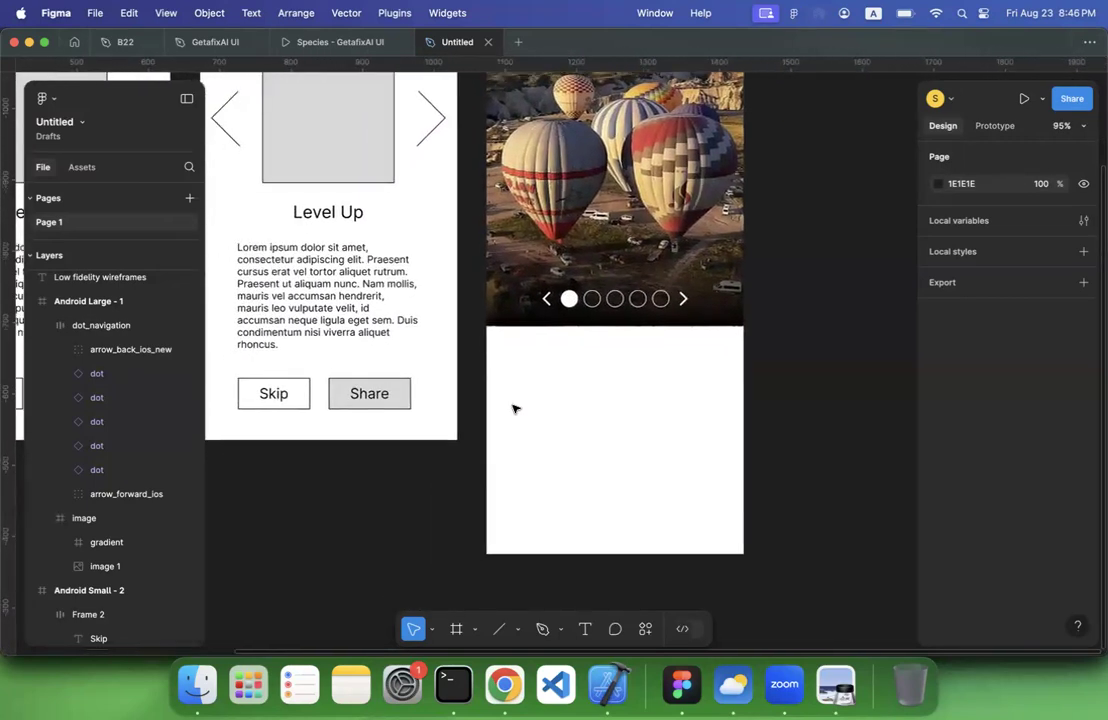
{"action": "scroll", "coordinate": [514, 408], "scroll_direction": "down", "scroll_amount": 3}
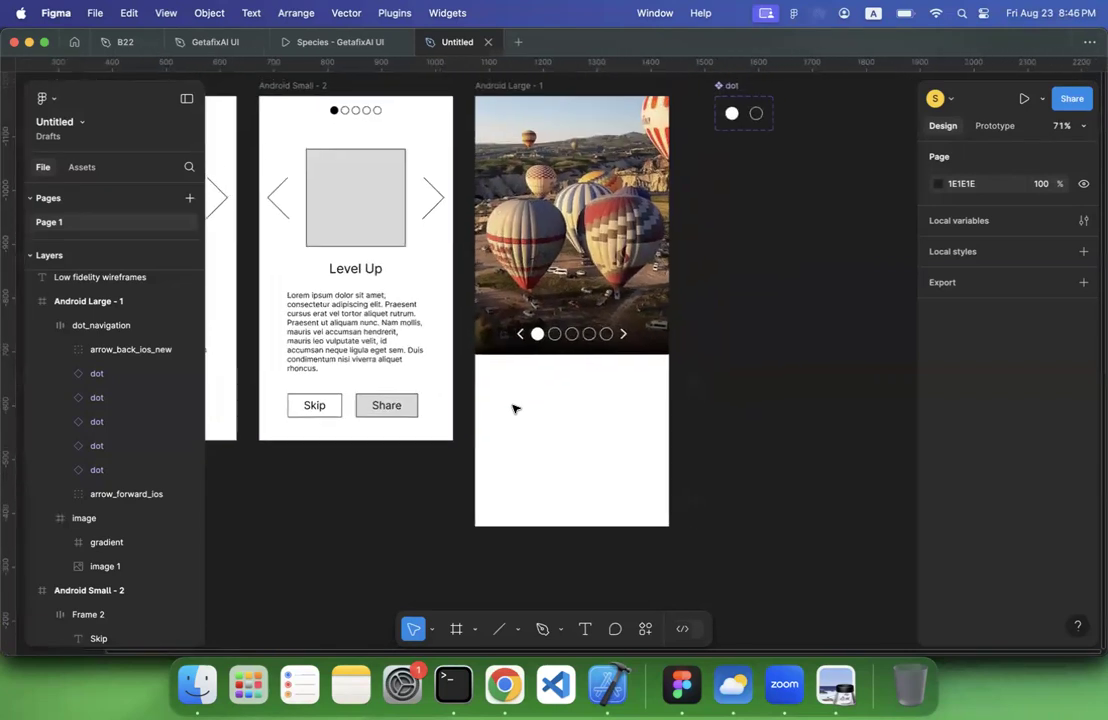
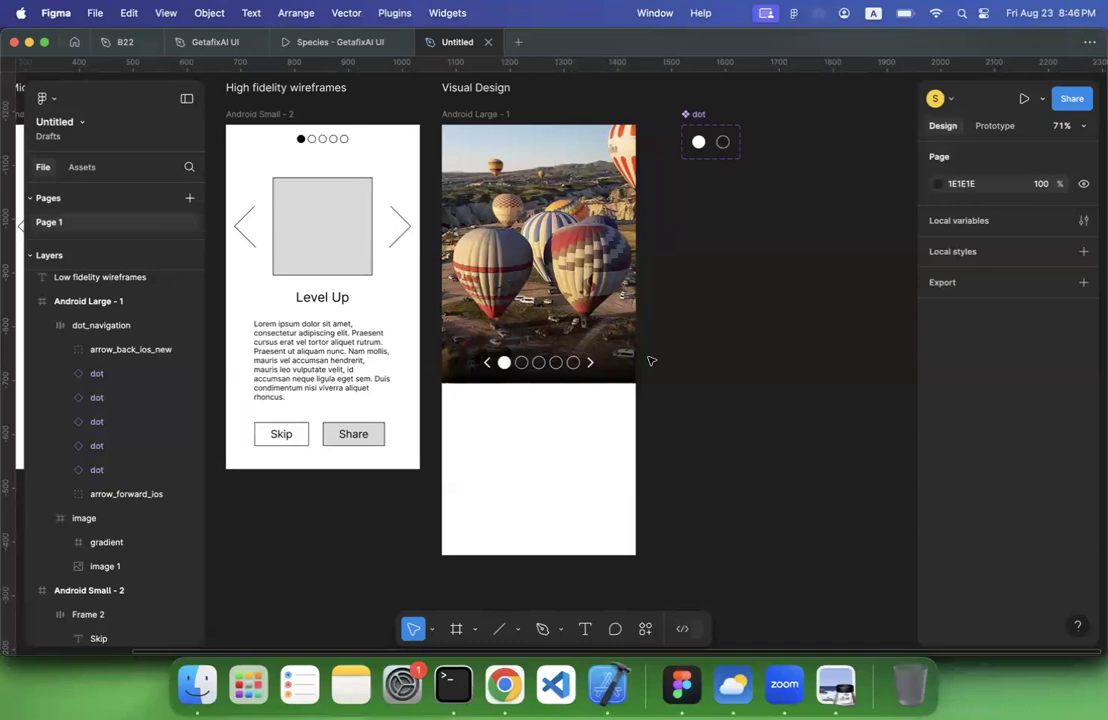
Start a new text layer in the white area below the balloon image of the Visual Design screen, at X 102, Y 577
{"action": "scroll", "coordinate": [465, 448], "scroll_direction": "down", "scroll_amount": 3}
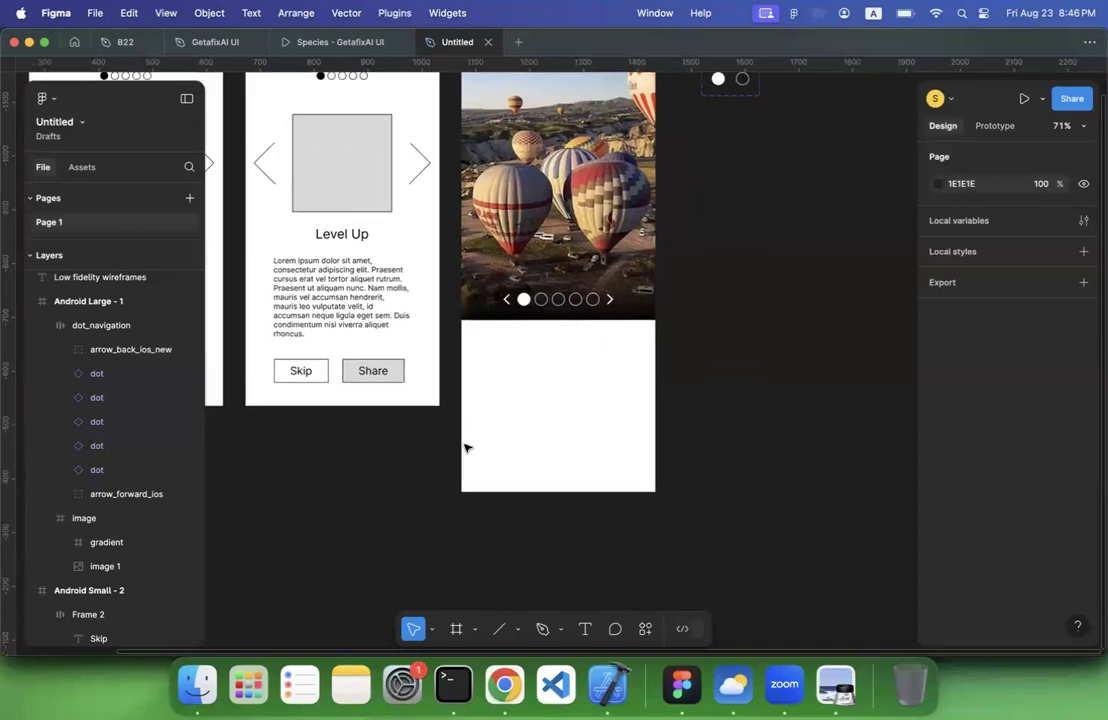
{"action": "left_click", "coordinate": [585, 628]}
{"action": "left_click", "coordinate": [515, 371]}
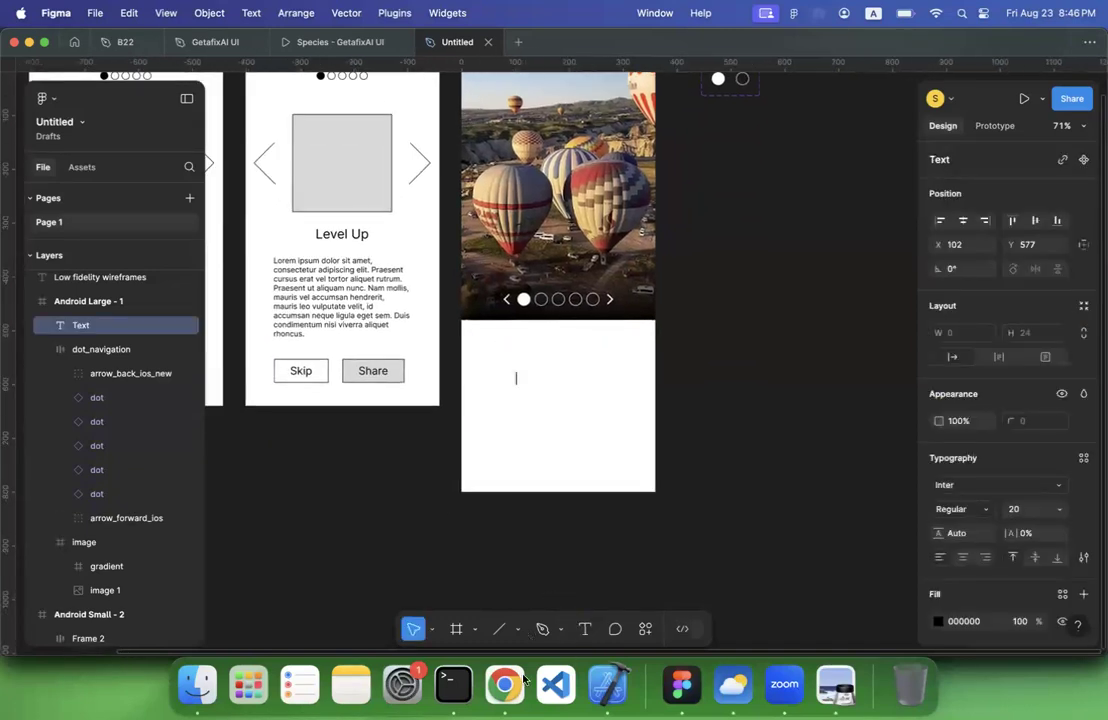
Switch to Chrome, search the web for google fonts and open the Google Fonts site
{"action": "left_click", "coordinate": [504, 684]}
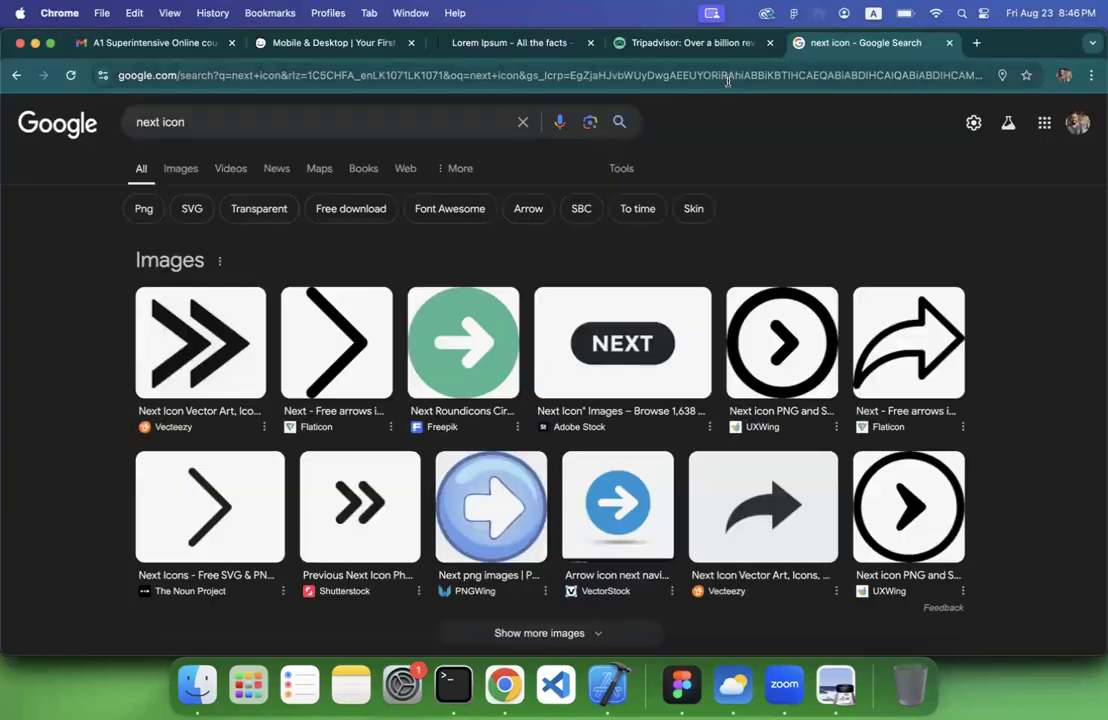
{"action": "left_click", "coordinate": [728, 85]}
{"action": "type", "text": "typ"}
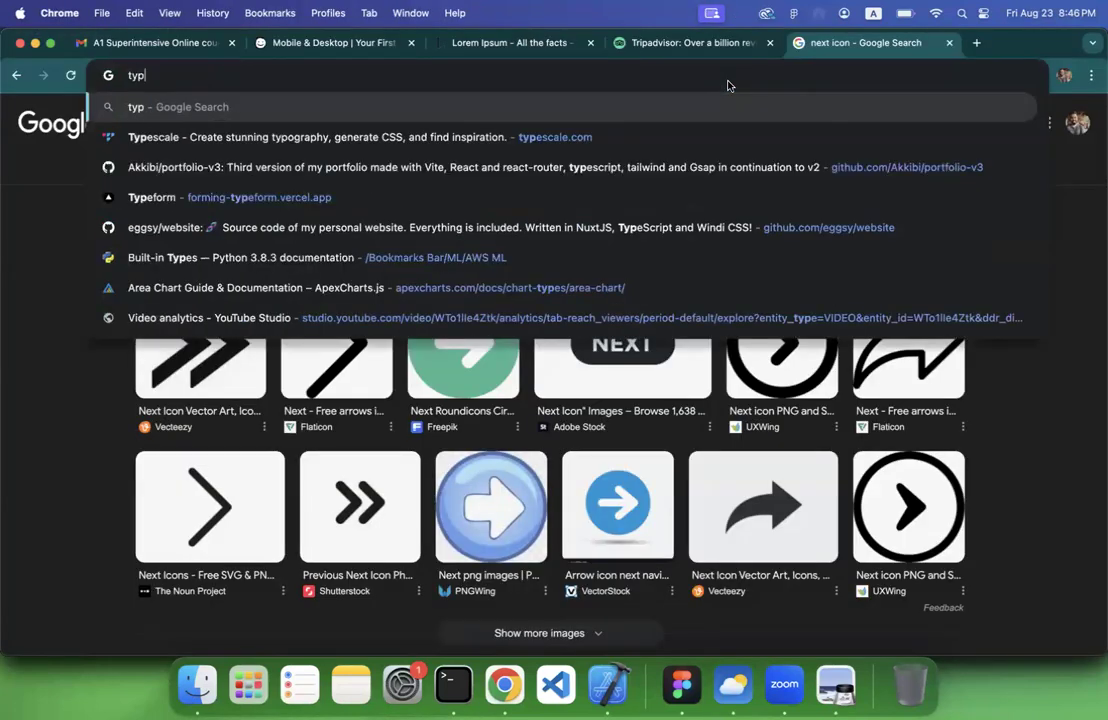
{"action": "key", "text": "super+a"}
{"action": "type", "text": "google"}
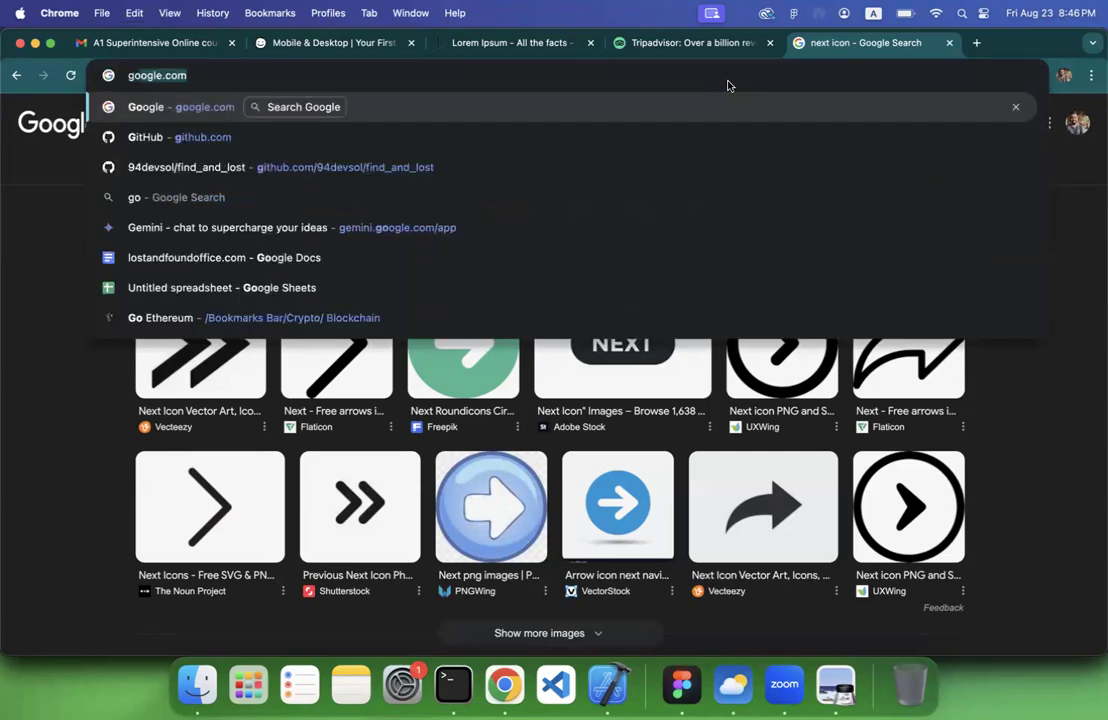
{"action": "key", "text": "BackSpace"}
{"action": "key", "text": "BackSpace"}
{"action": "key", "text": "BackSpace"}
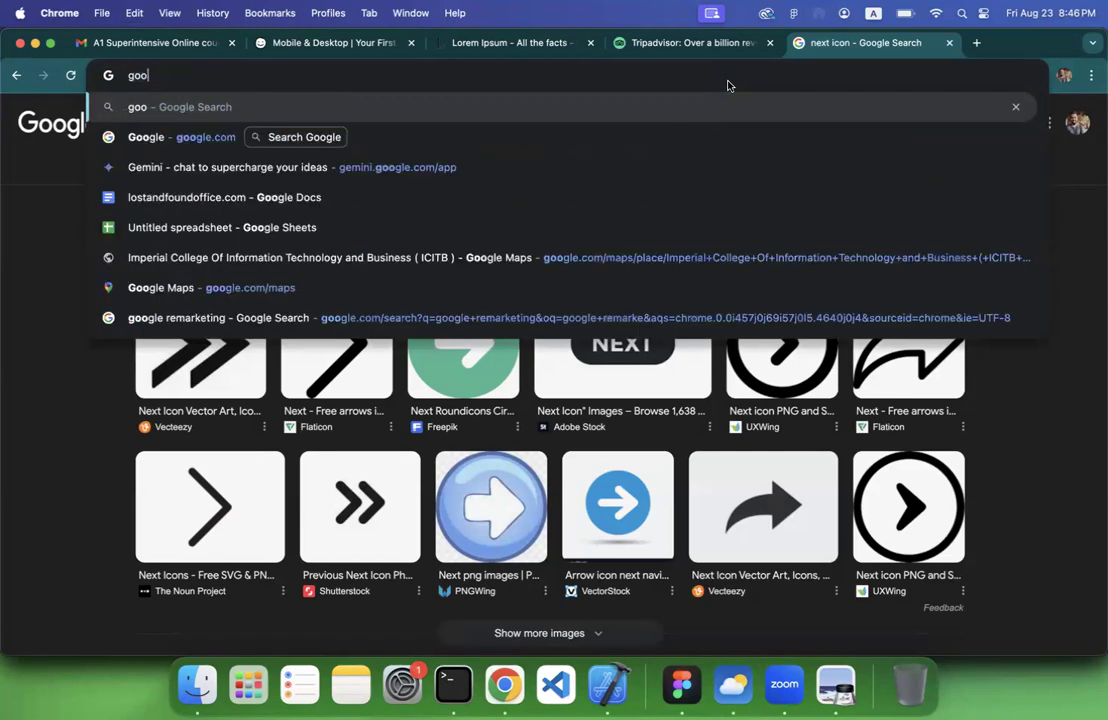
{"action": "type", "text": "gle fonts"}
{"action": "key", "text": "Return"}
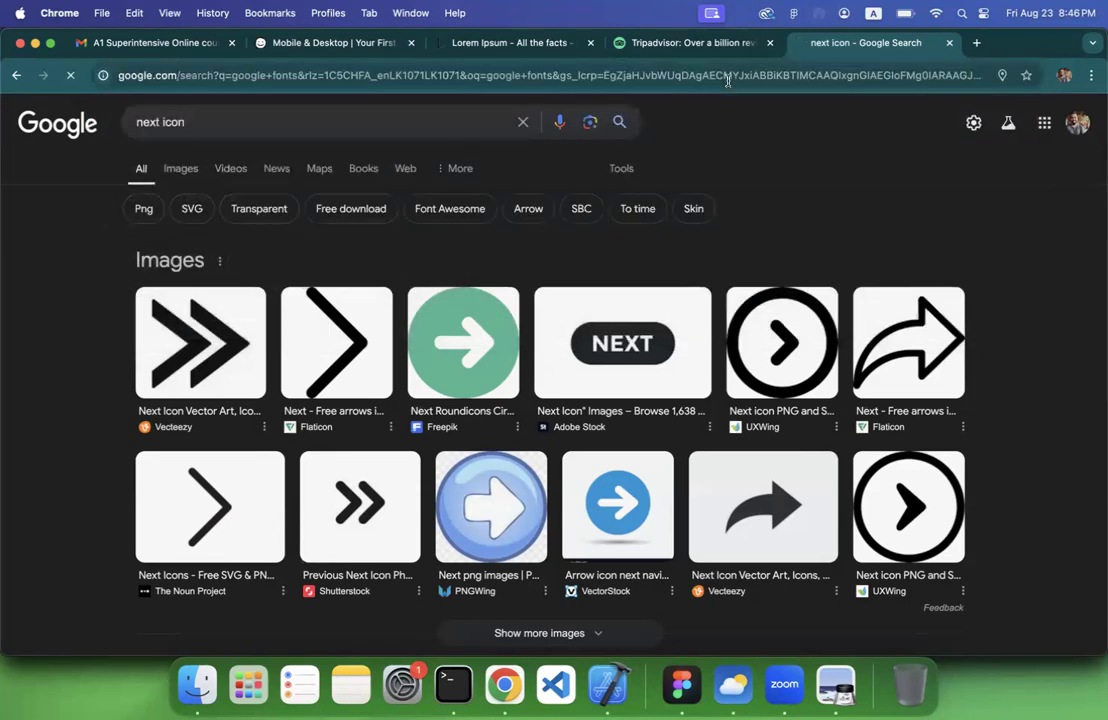
{"action": "left_click", "coordinate": [238, 250]}
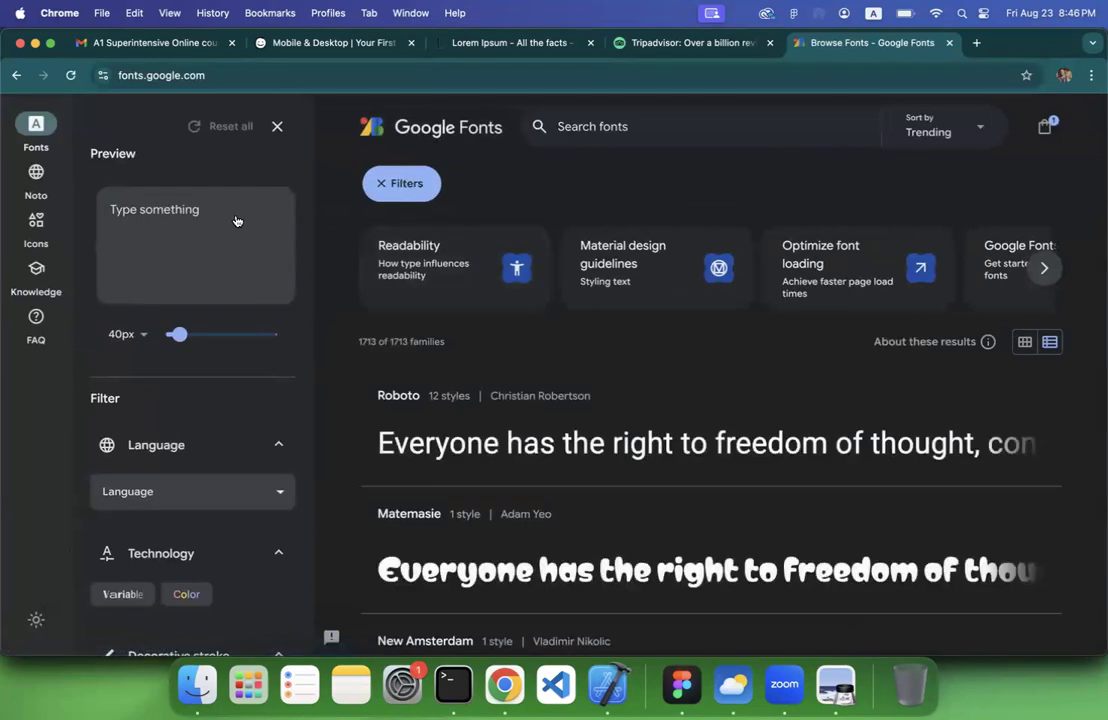
Filter the font catalogue to Sans Serif and browse the samples, temporarily adding the Display classification
{"action": "left_click", "coordinate": [197, 218]}
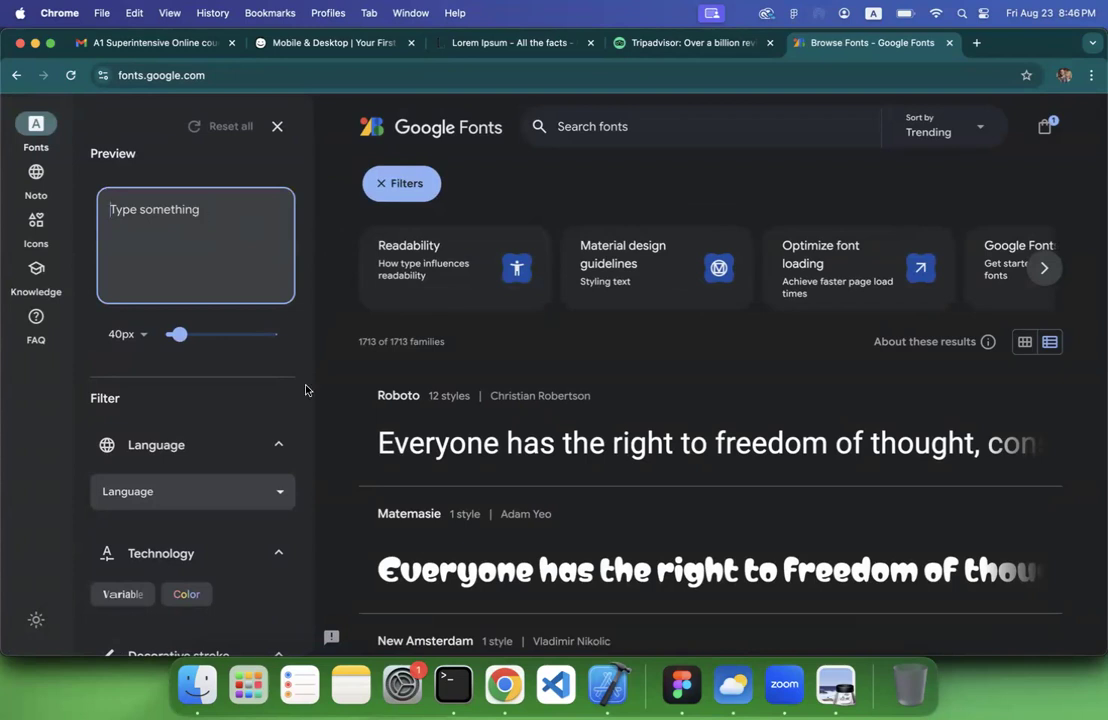
{"action": "scroll", "coordinate": [202, 445], "scroll_direction": "down", "scroll_amount": 5}
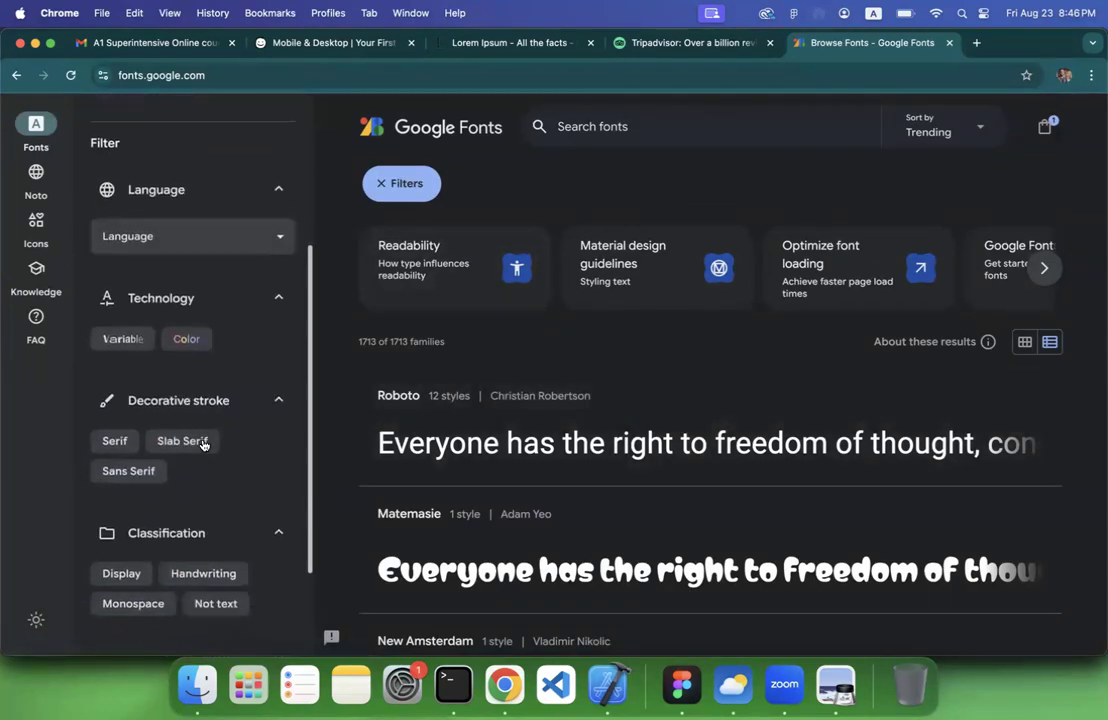
{"action": "left_click", "coordinate": [127, 335]}
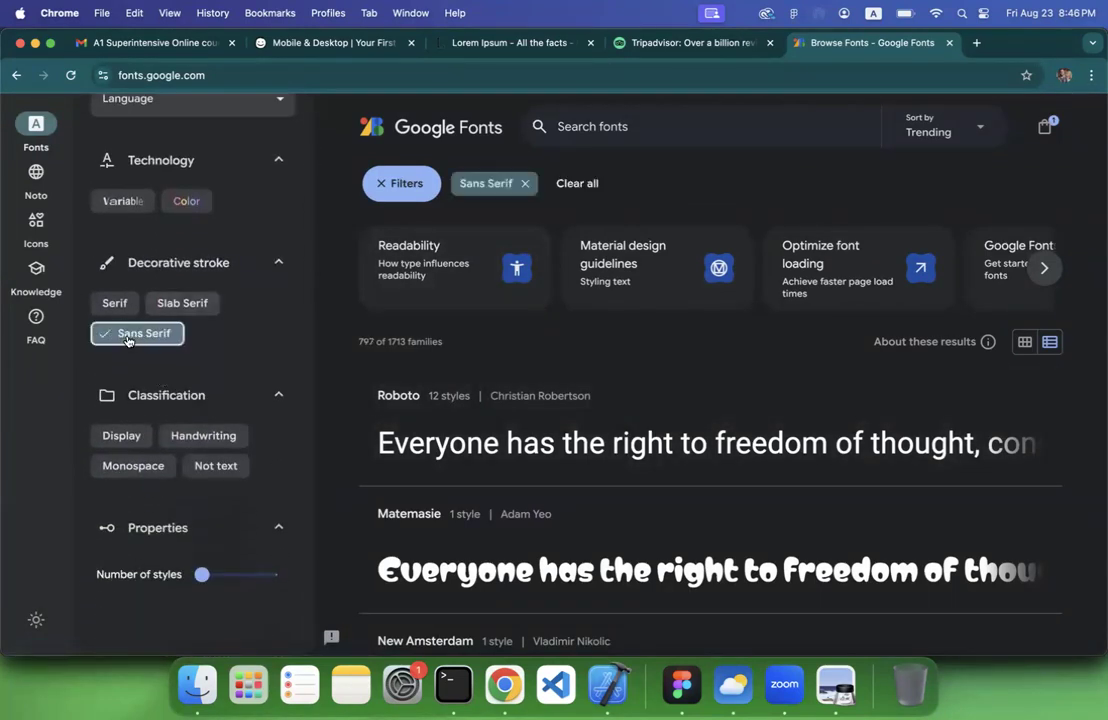
{"action": "scroll", "coordinate": [480, 415], "scroll_direction": "down", "scroll_amount": 5}
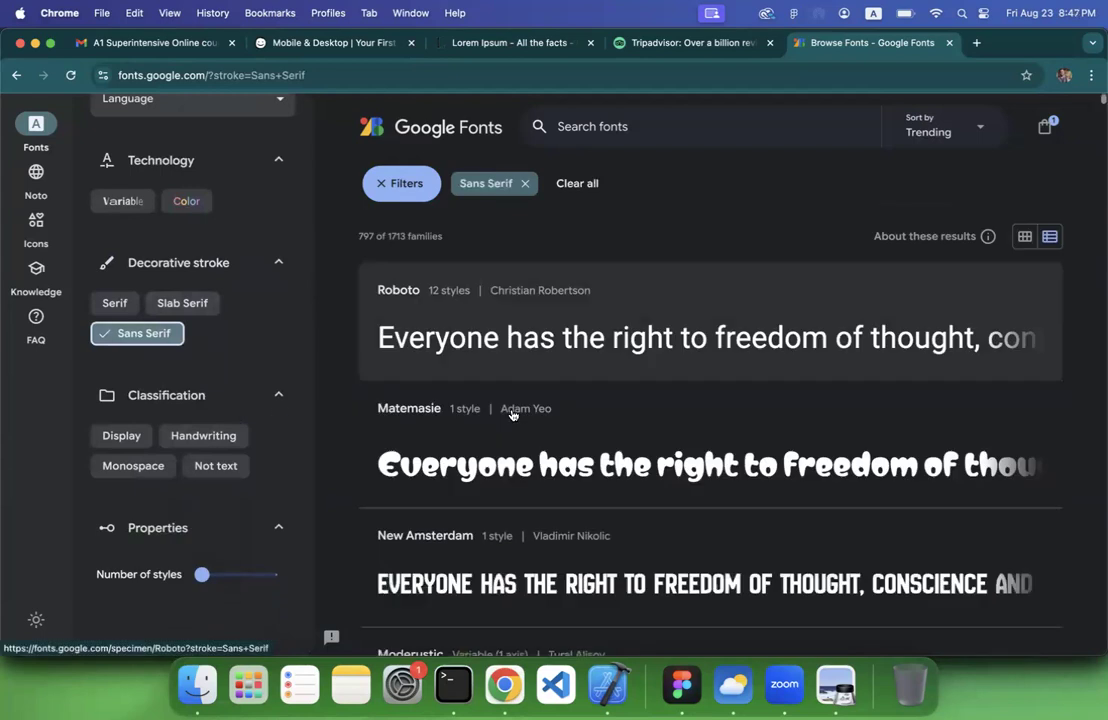
{"action": "scroll", "coordinate": [512, 415], "scroll_direction": "up", "scroll_amount": 2}
{"action": "scroll", "coordinate": [512, 415], "scroll_direction": "up", "scroll_amount": 2}
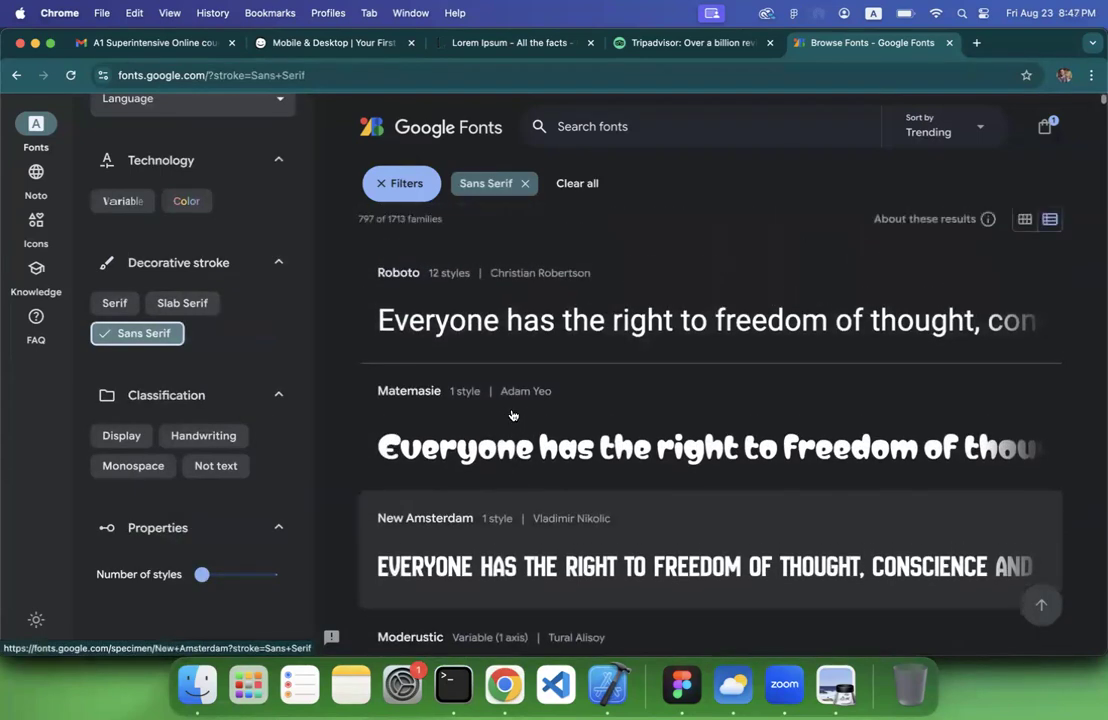
{"action": "scroll", "coordinate": [510, 416], "scroll_direction": "down", "scroll_amount": 5}
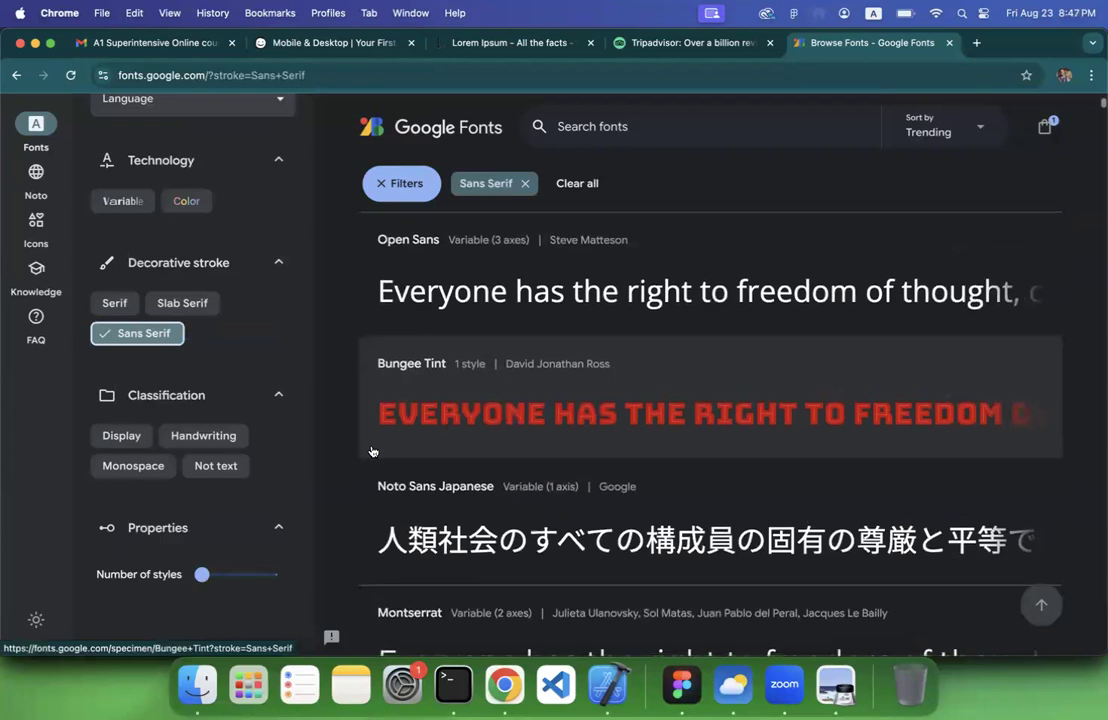
{"action": "scroll", "coordinate": [371, 453], "scroll_direction": "down", "scroll_amount": 3}
{"action": "left_click", "coordinate": [108, 430]}
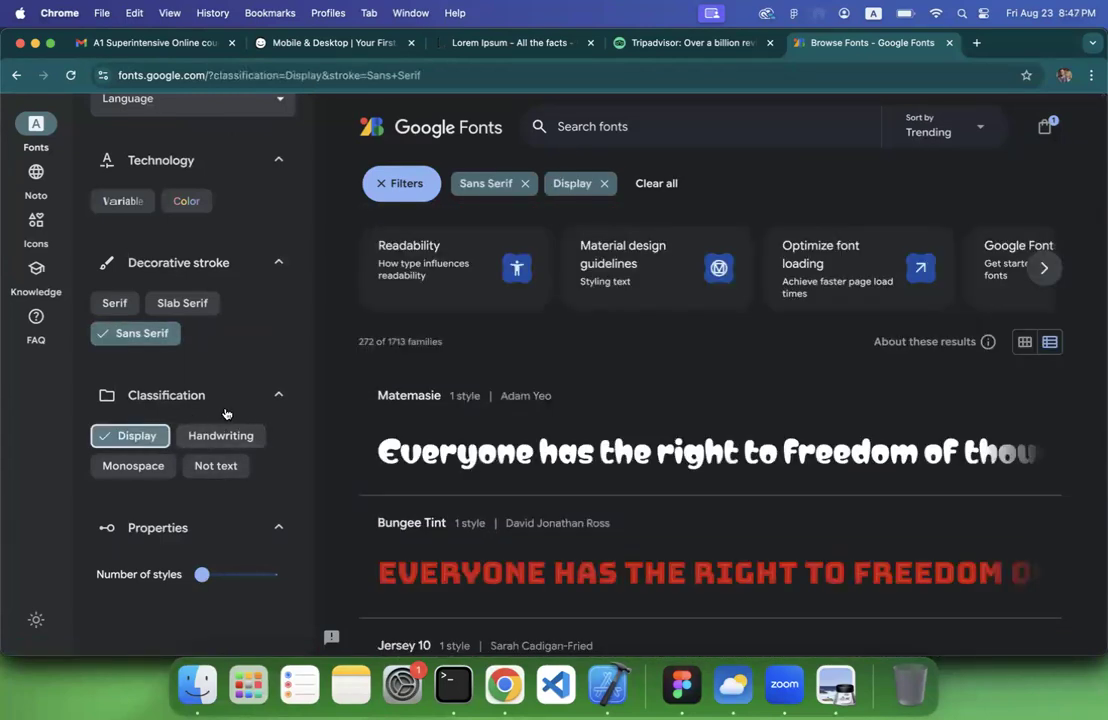
{"action": "left_click", "coordinate": [129, 435]}
{"action": "scroll", "coordinate": [229, 461], "scroll_direction": "down", "scroll_amount": 2}
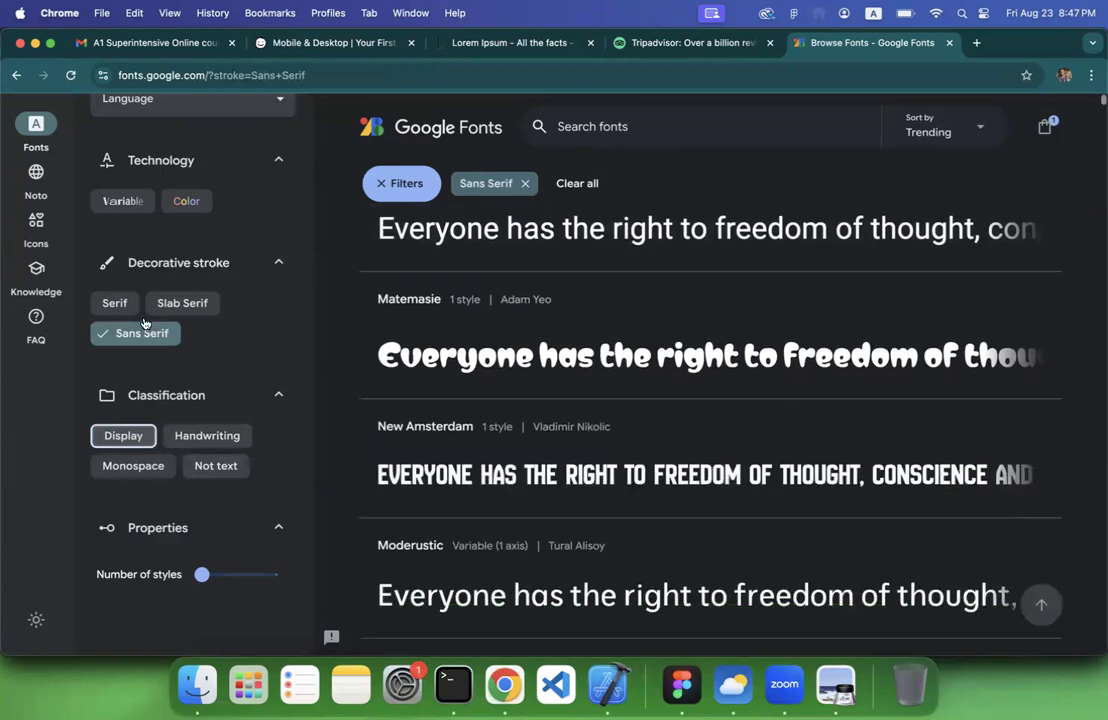
Filter the font catalogue to Serif, browse the samples and open the DM Serif Display specimen page
{"action": "left_click", "coordinate": [116, 303]}
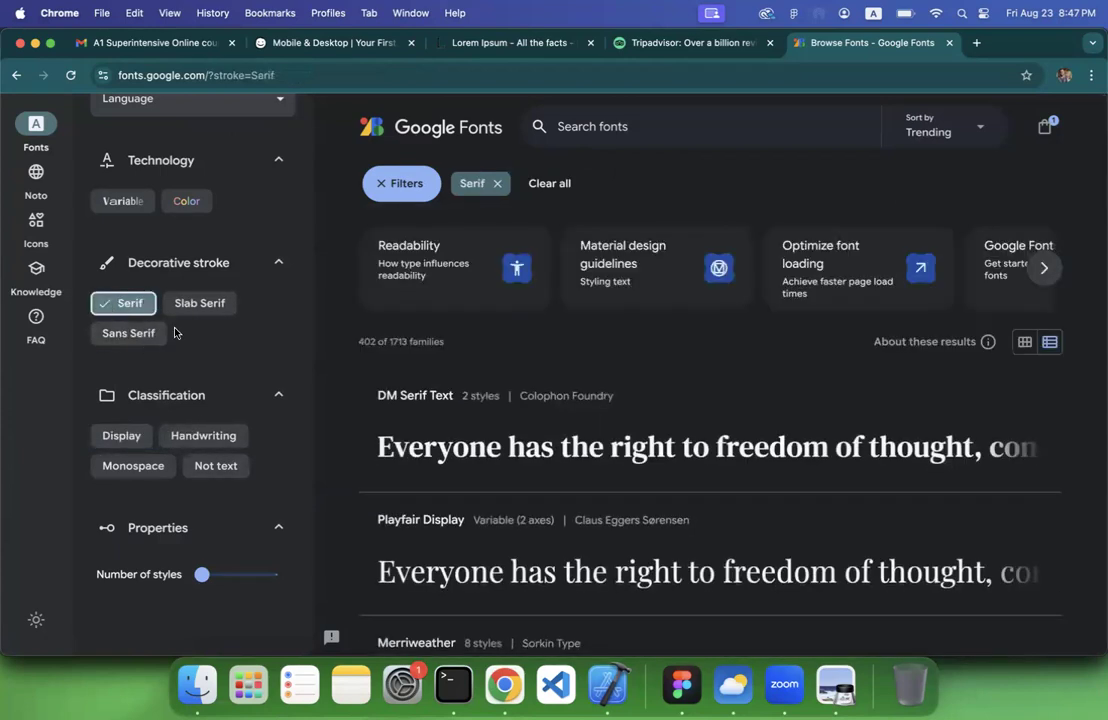
{"action": "scroll", "coordinate": [175, 330], "scroll_direction": "down", "scroll_amount": 4}
{"action": "scroll", "coordinate": [255, 368], "scroll_direction": "down", "scroll_amount": 3}
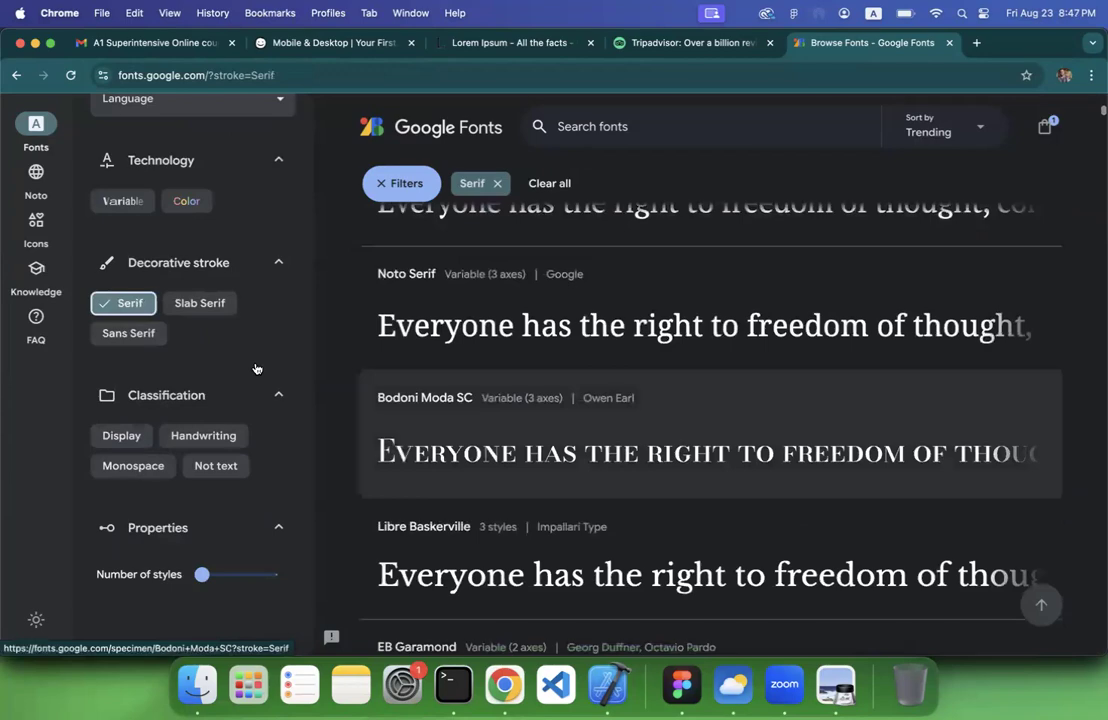
{"action": "scroll", "coordinate": [255, 368], "scroll_direction": "down", "scroll_amount": 6}
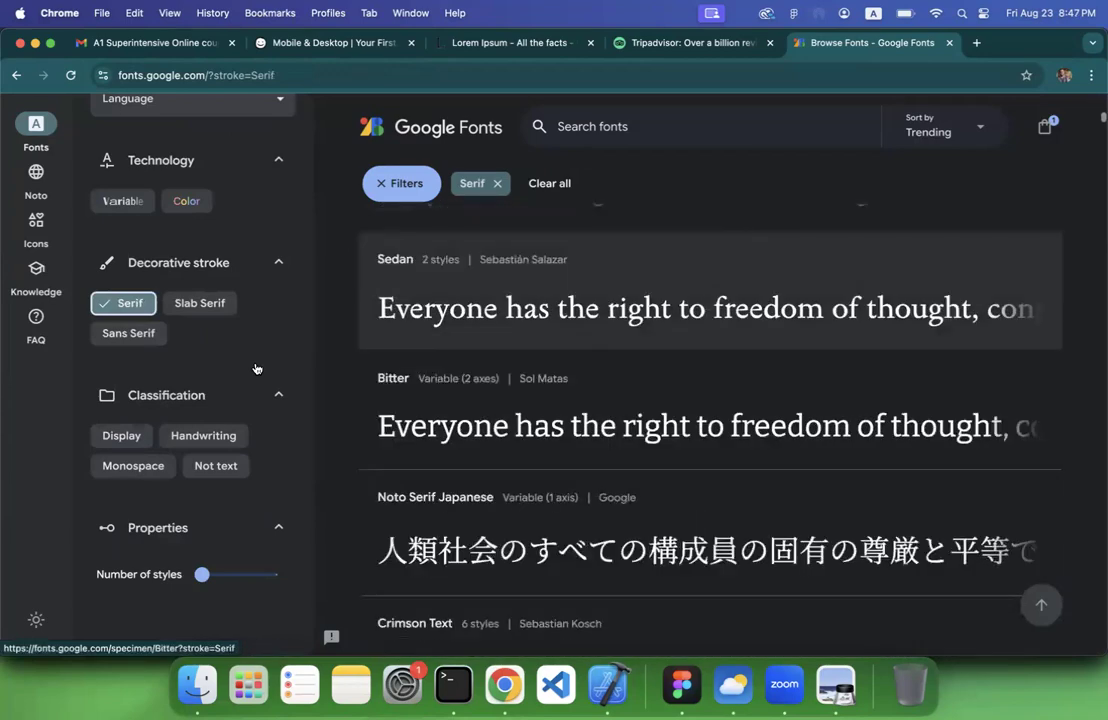
{"action": "scroll", "coordinate": [255, 368], "scroll_direction": "down", "scroll_amount": 10}
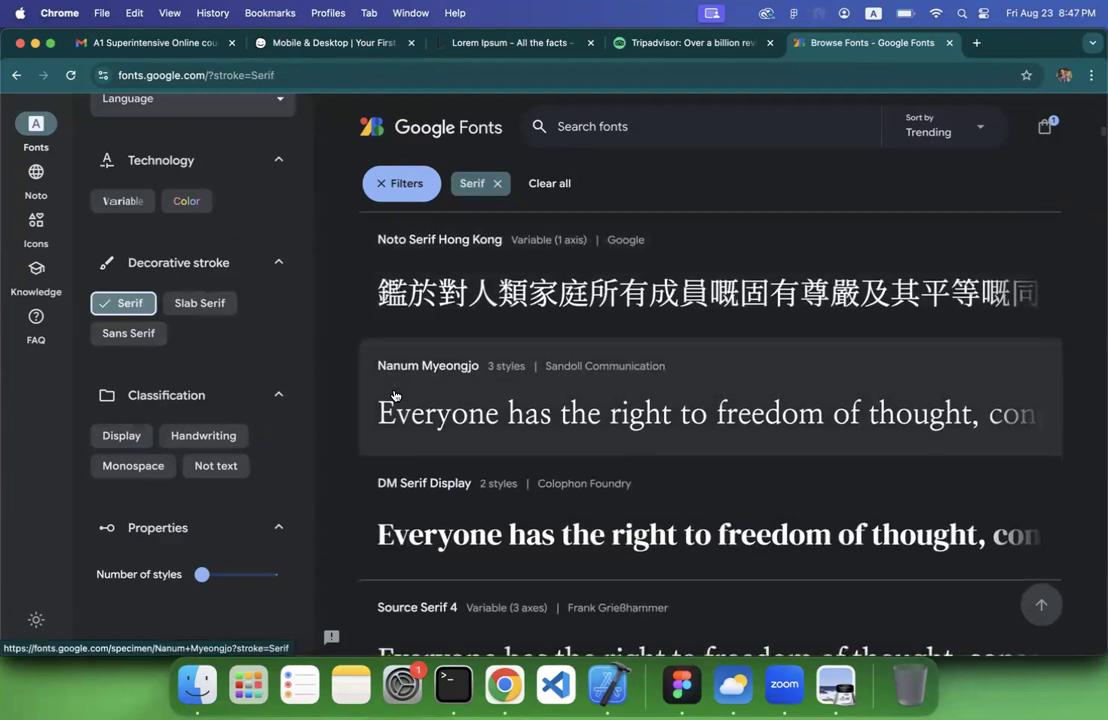
{"action": "scroll", "coordinate": [395, 395], "scroll_direction": "down", "scroll_amount": 3}
{"action": "scroll", "coordinate": [395, 395], "scroll_direction": "down", "scroll_amount": 2}
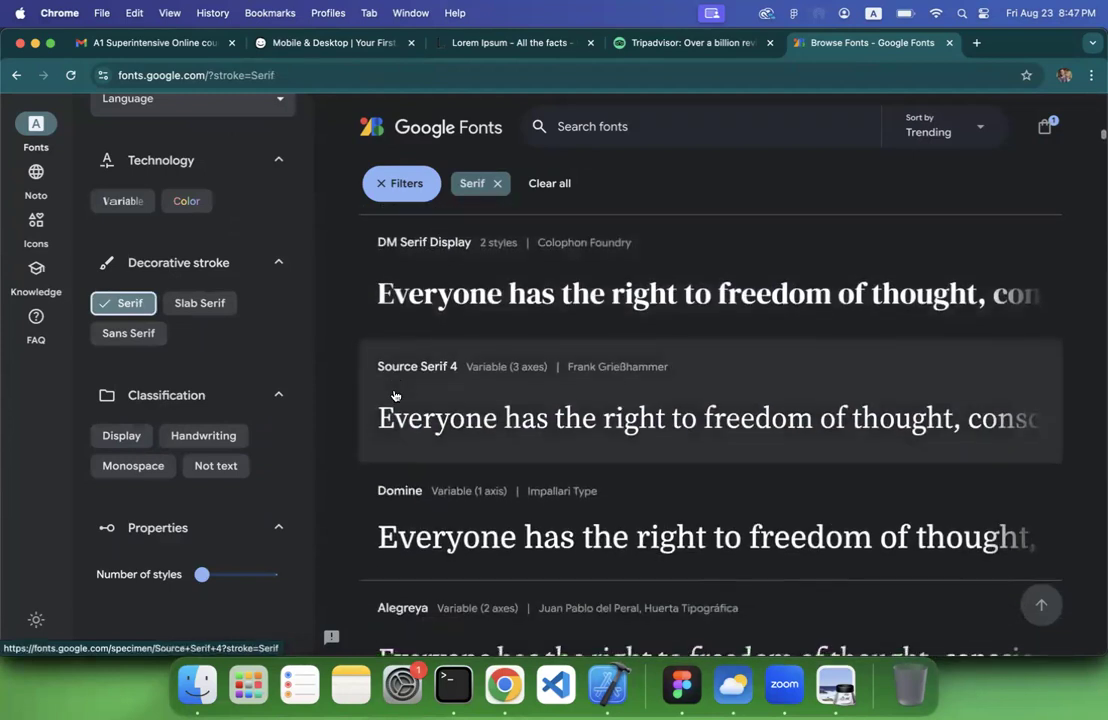
{"action": "scroll", "coordinate": [395, 395], "scroll_direction": "up", "scroll_amount": 10}
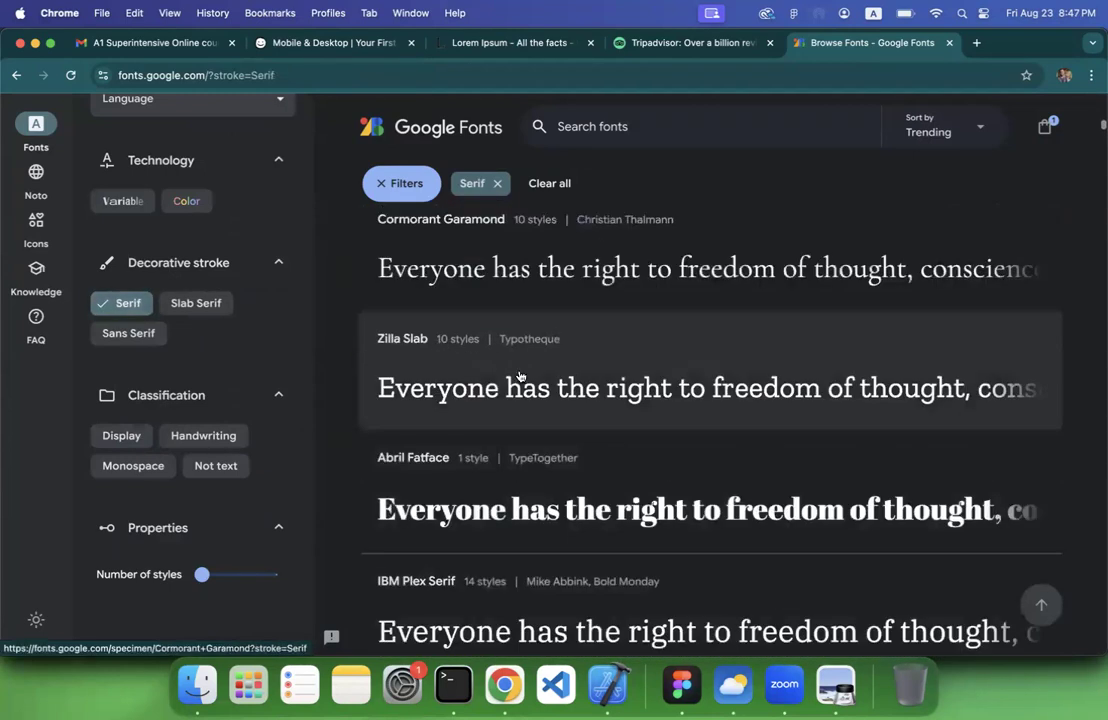
{"action": "left_click", "coordinate": [519, 376]}
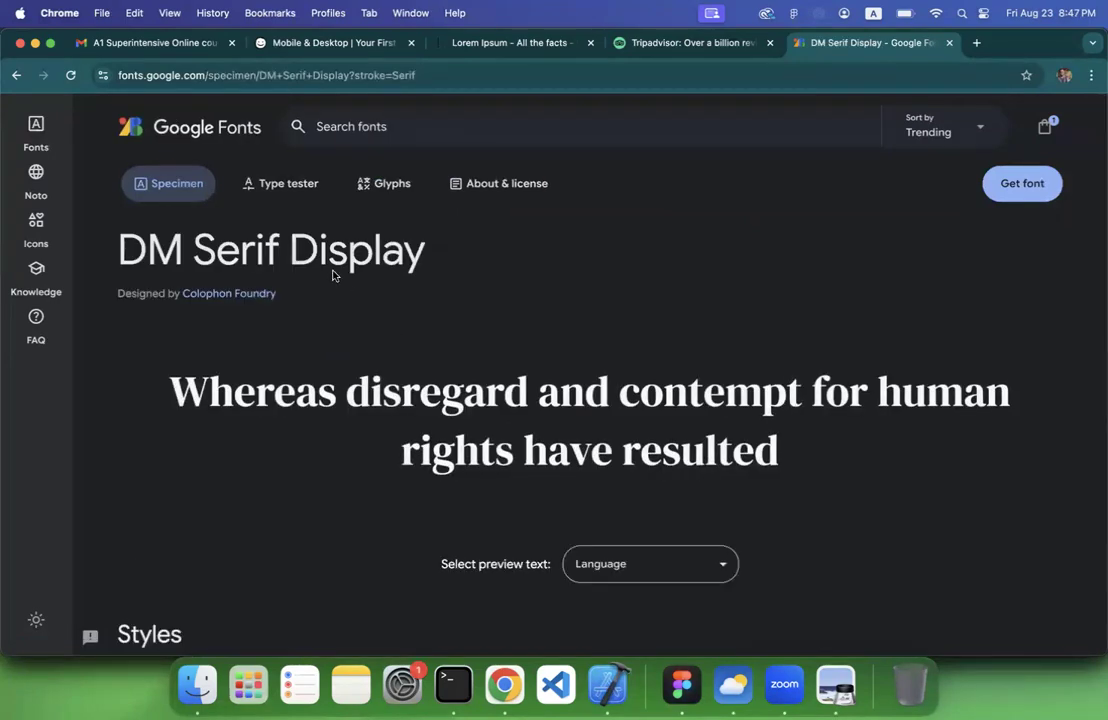
Switch back to Figma and enter Level Up in the new text layer below the balloon image
{"action": "left_click", "coordinate": [681, 684]}
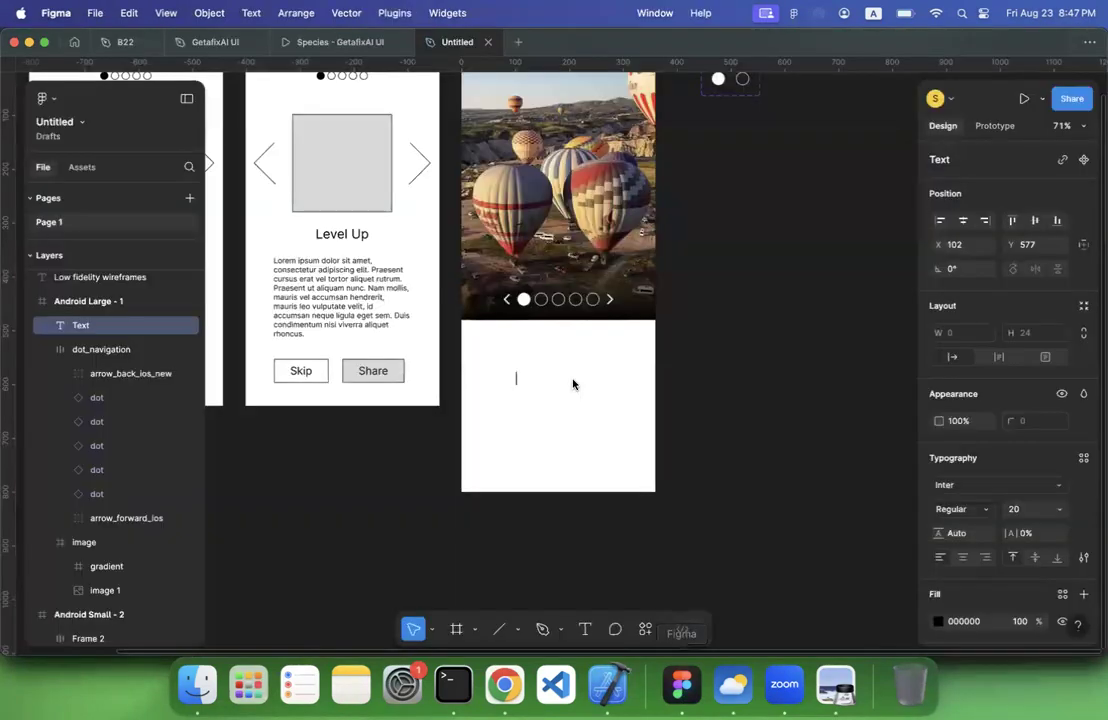
{"action": "type", "text": "Level U"}
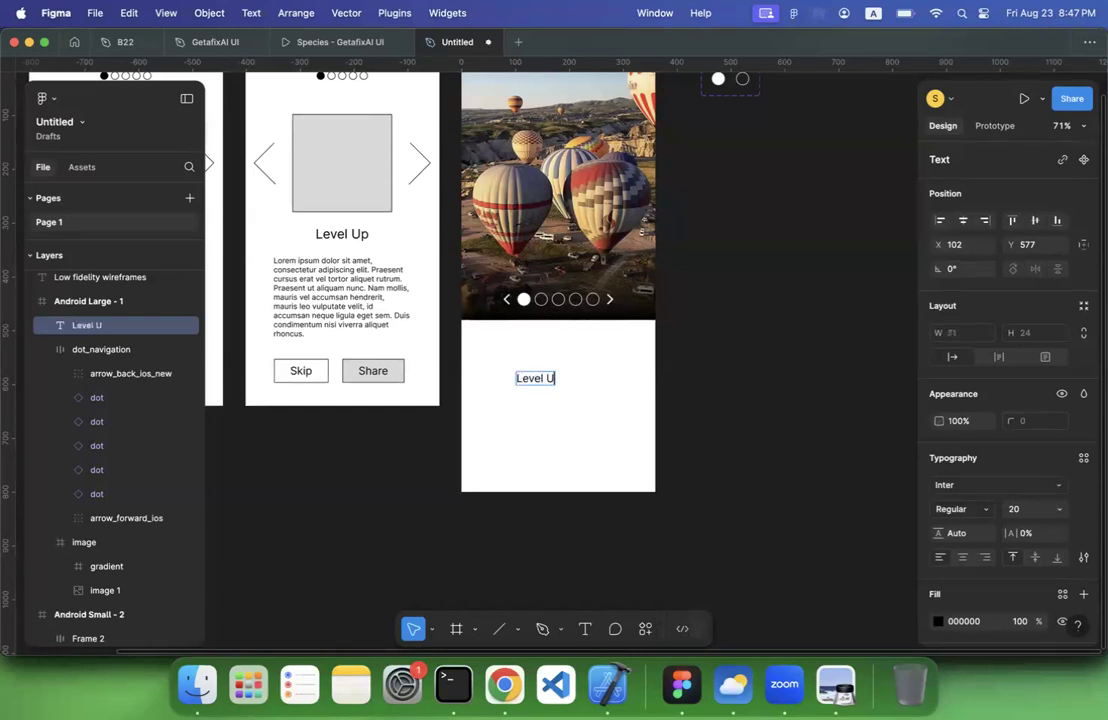
Set the Level Up title's font to DM Serif Display with a size of 32
{"action": "key", "text": "super+a"}
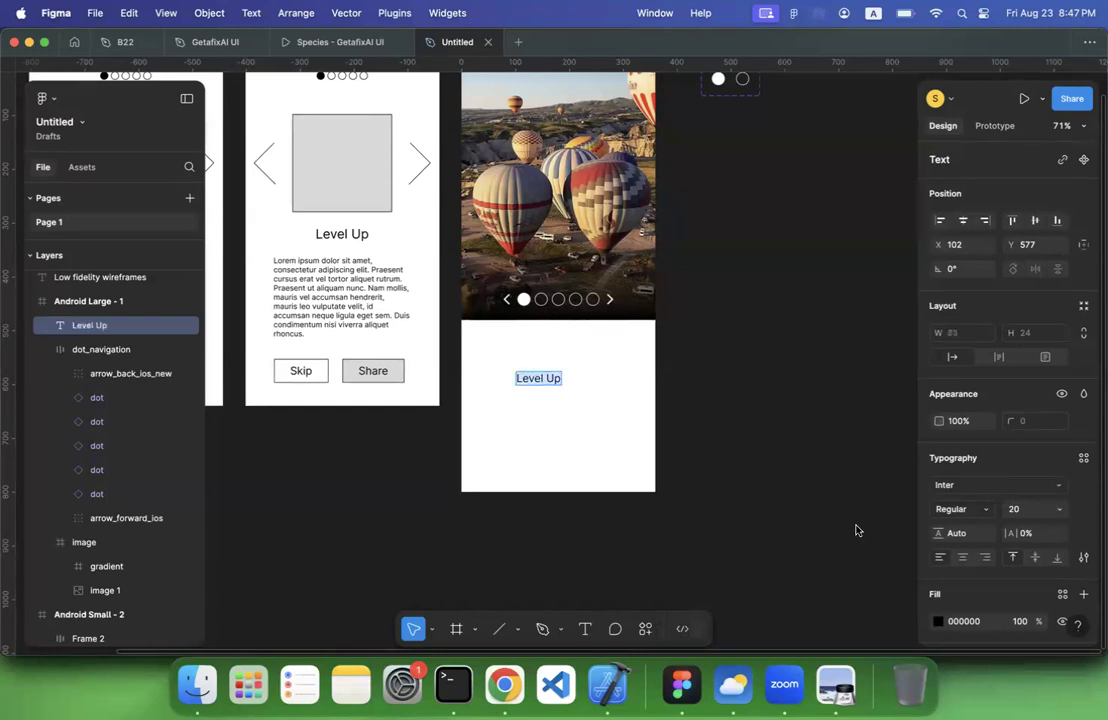
{"action": "left_click", "coordinate": [980, 481]}
{"action": "type", "text": "DM"}
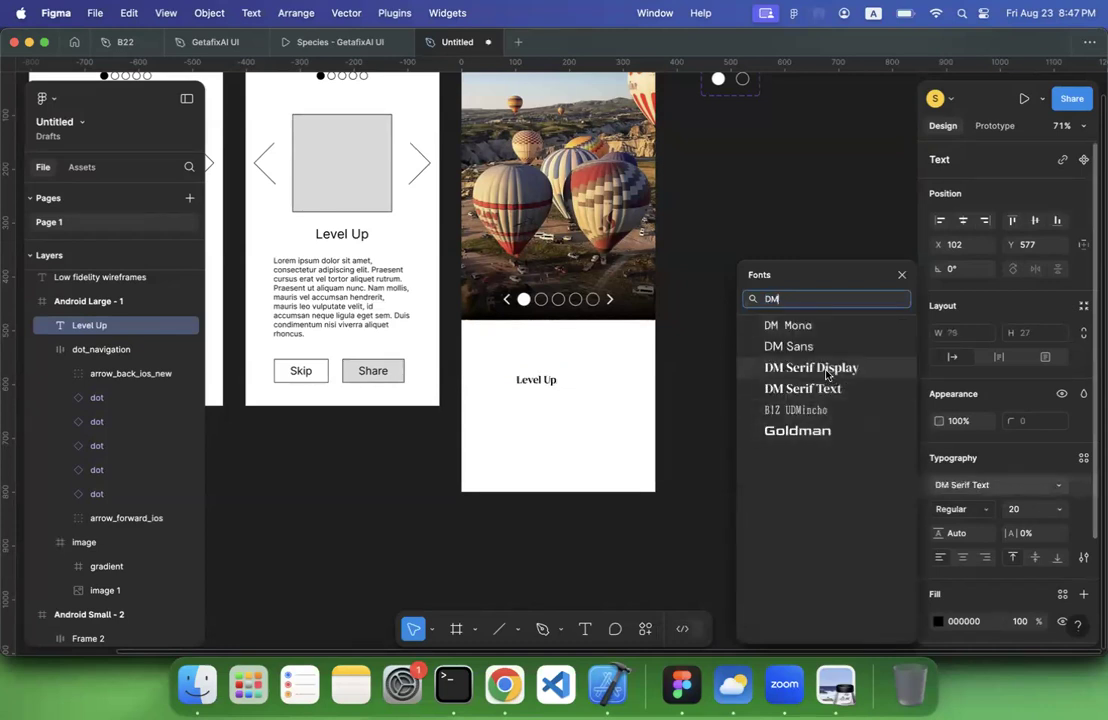
{"action": "left_click", "coordinate": [828, 369]}
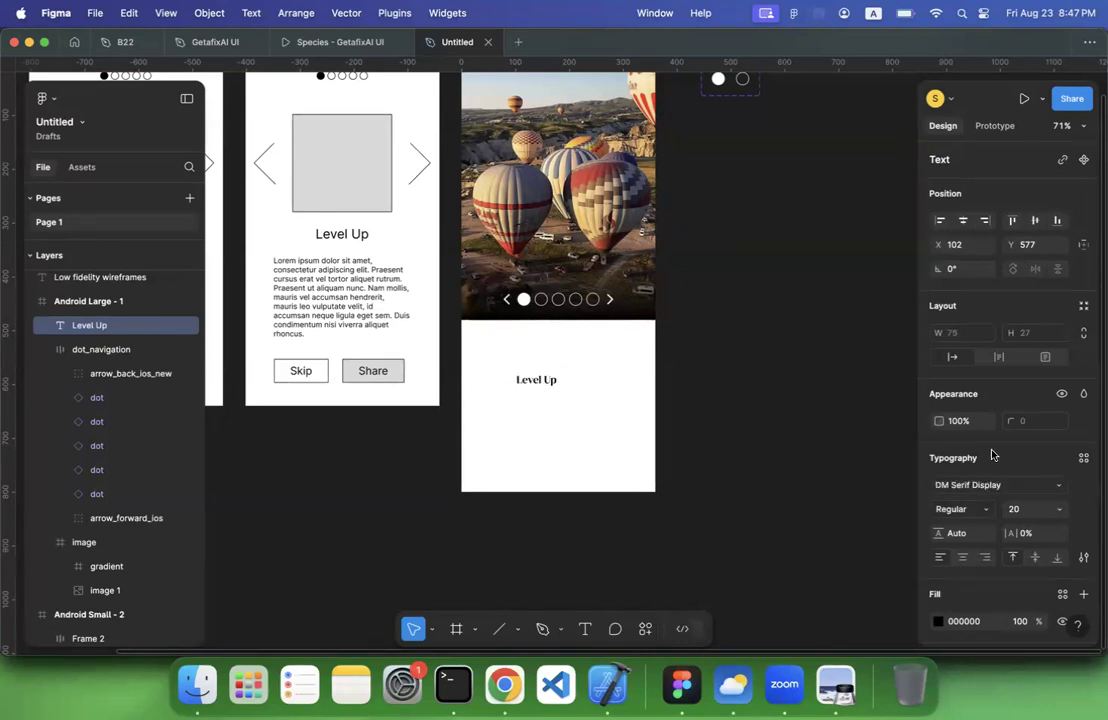
{"action": "left_click", "coordinate": [1058, 508]}
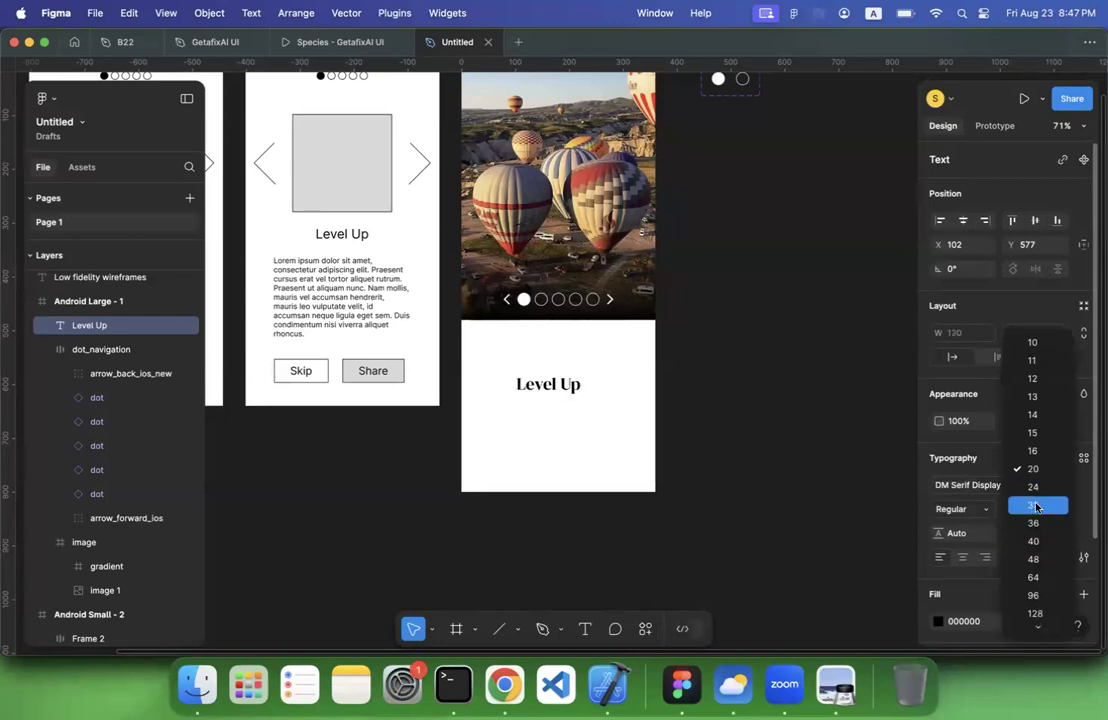
{"action": "left_click", "coordinate": [1036, 506]}
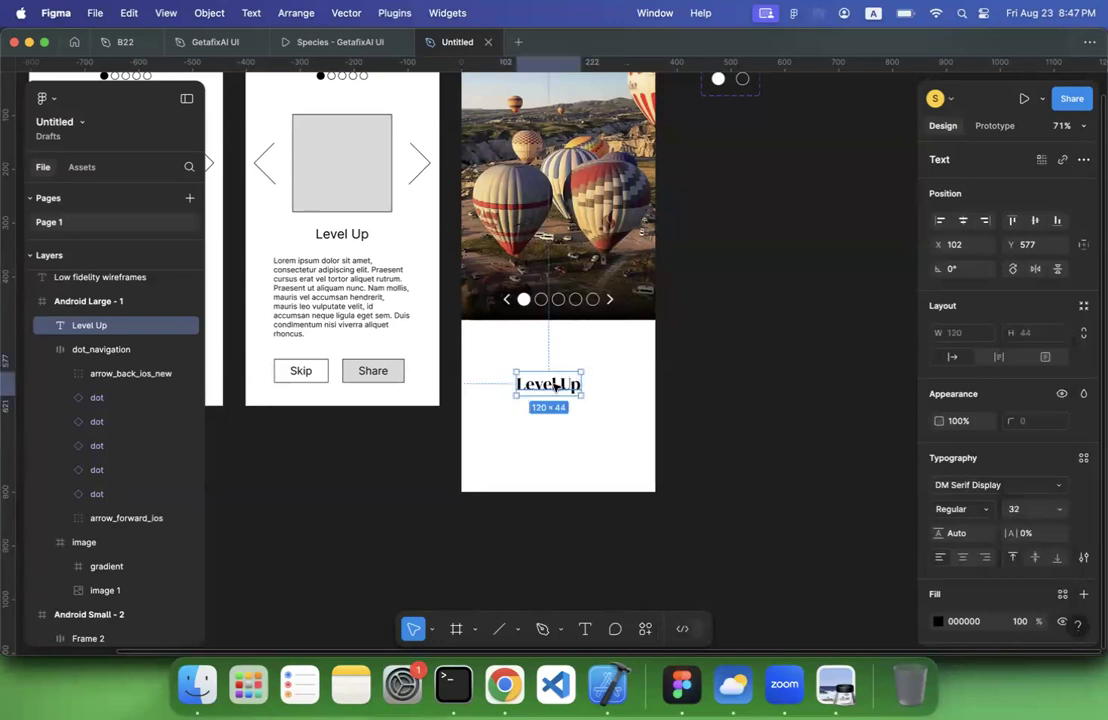
Centre the Level Up title horizontally in the Android Large frame and move it up to Y 514, just below the image
{"action": "left_click", "coordinate": [963, 220]}
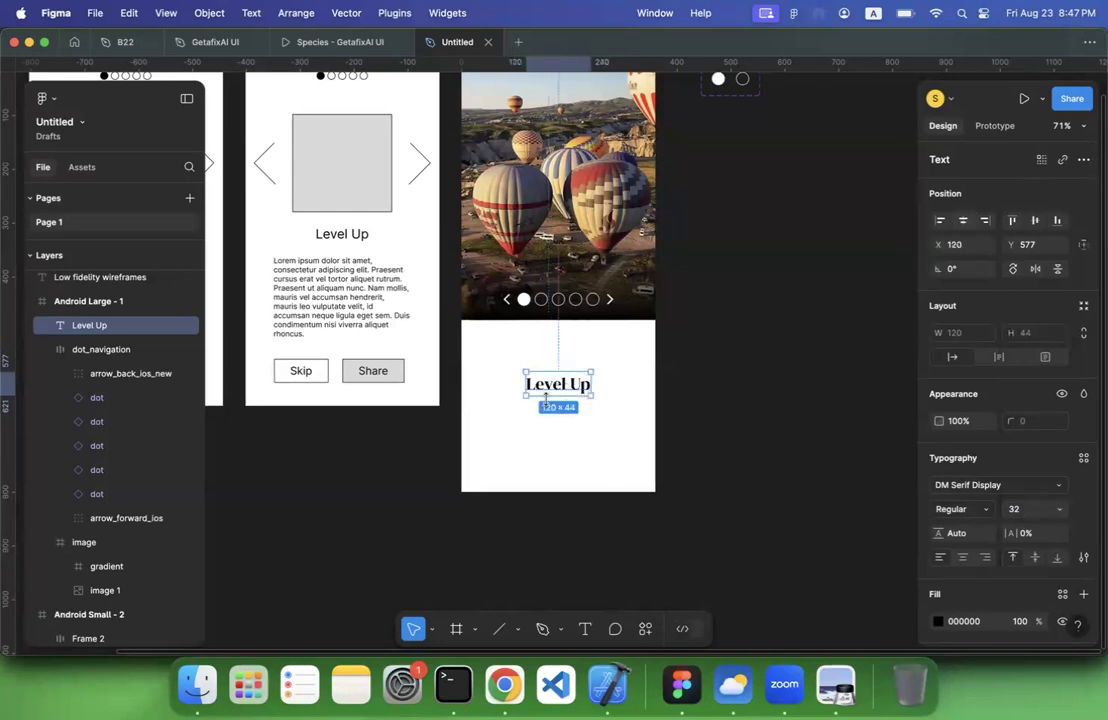
{"action": "left_click_drag", "start_coordinate": [550, 386], "coordinate": [557, 353]}
{"action": "left_click", "coordinate": [796, 376]}
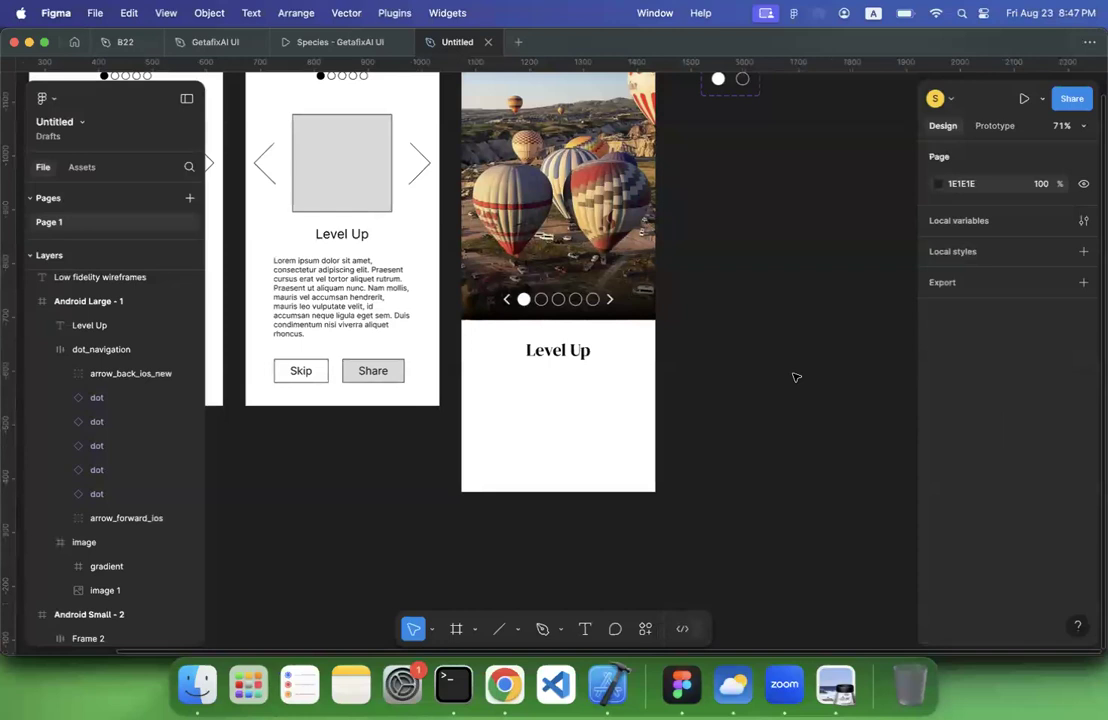
{"action": "scroll", "coordinate": [796, 377], "scroll_direction": "up", "scroll_amount": 3}
{"action": "scroll", "coordinate": [796, 377], "scroll_direction": "down", "scroll_amount": 2}
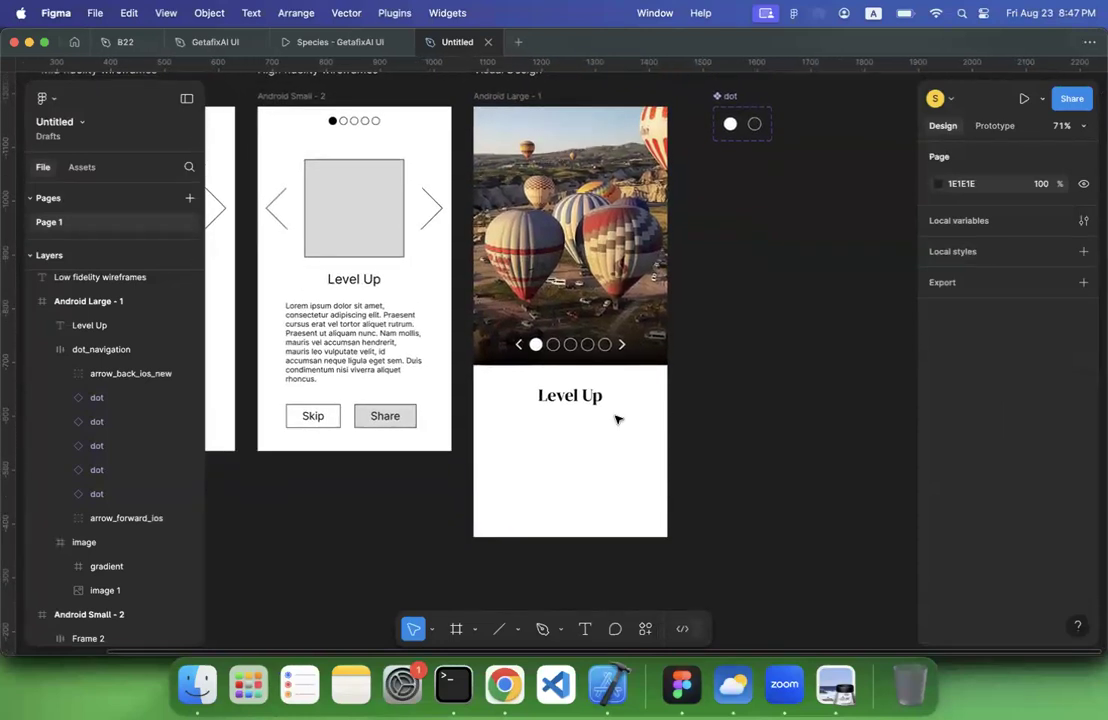
{"action": "left_click", "coordinate": [573, 400]}
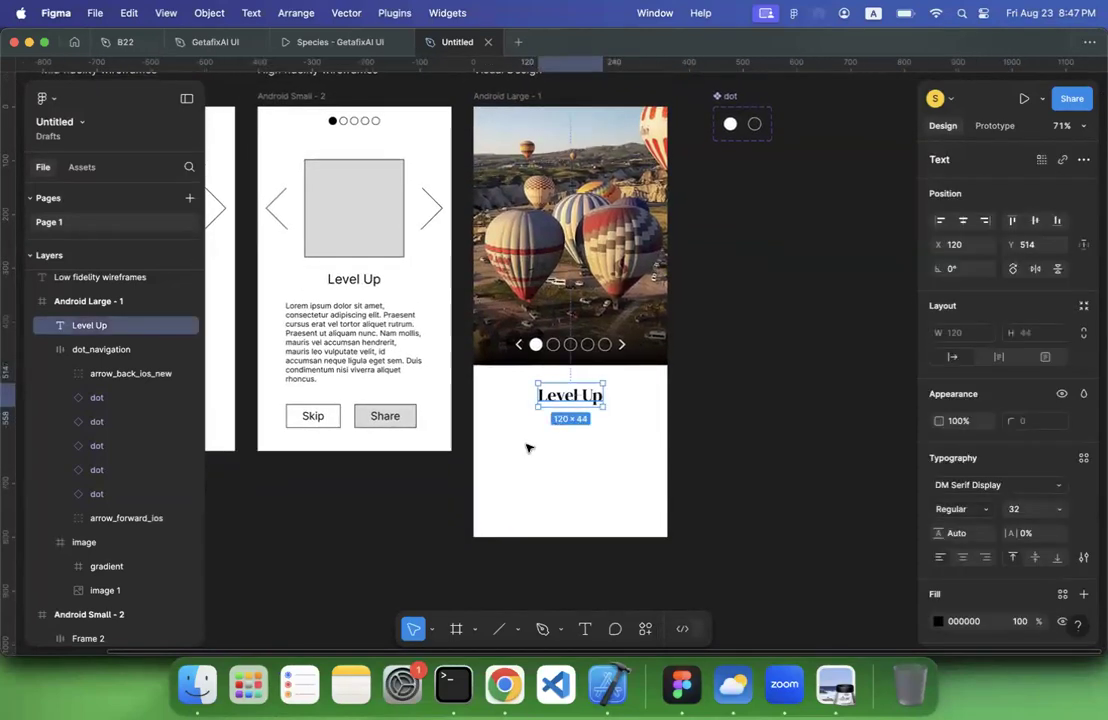
Draw a text box of about 252 × 147 below the Level Up title in the Android Large frame
{"action": "left_click", "coordinate": [527, 446]}
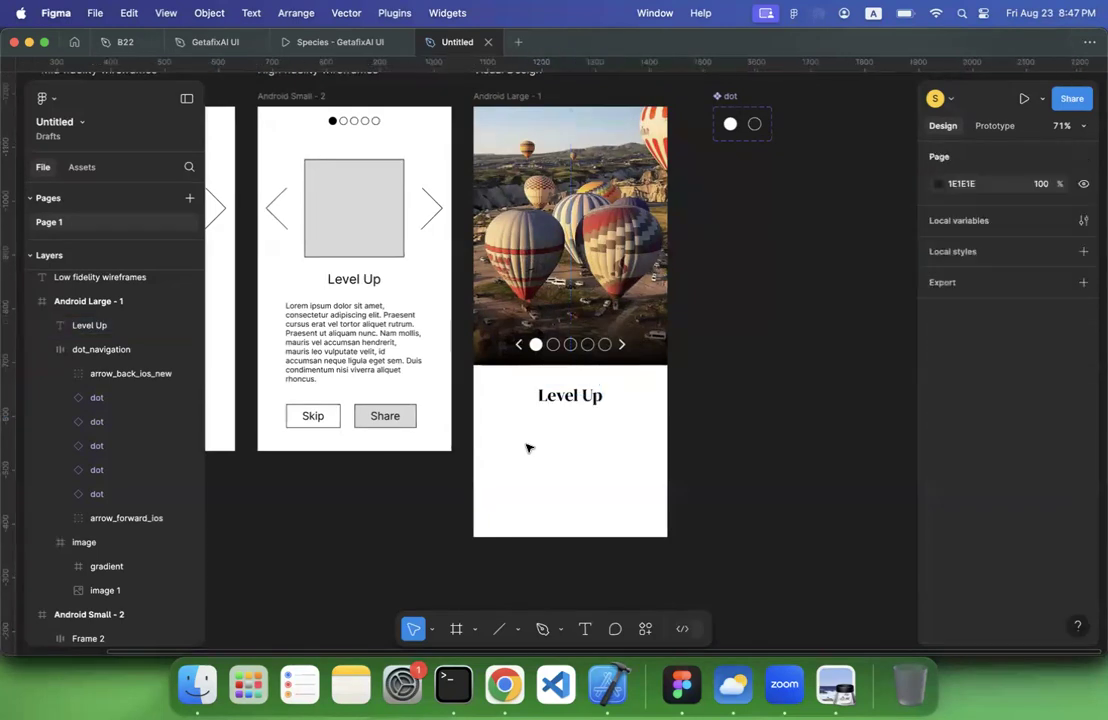
{"action": "left_click", "coordinate": [317, 338]}
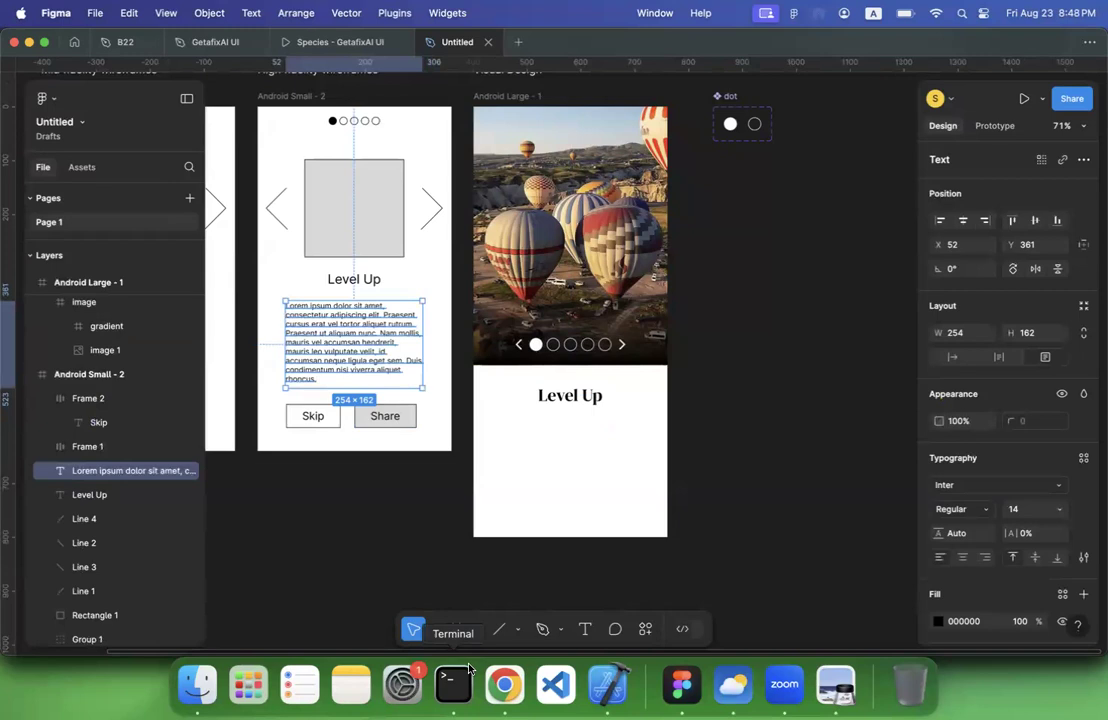
{"action": "left_click", "coordinate": [583, 630]}
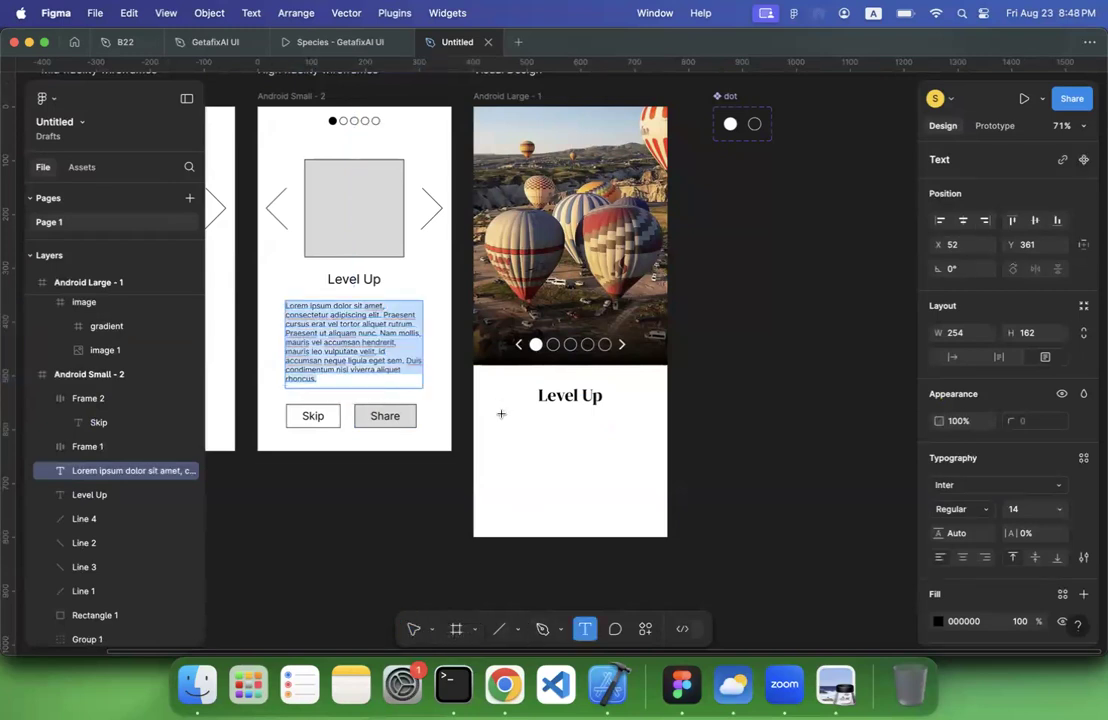
{"action": "left_click_drag", "start_coordinate": [503, 412], "coordinate": [644, 492]}
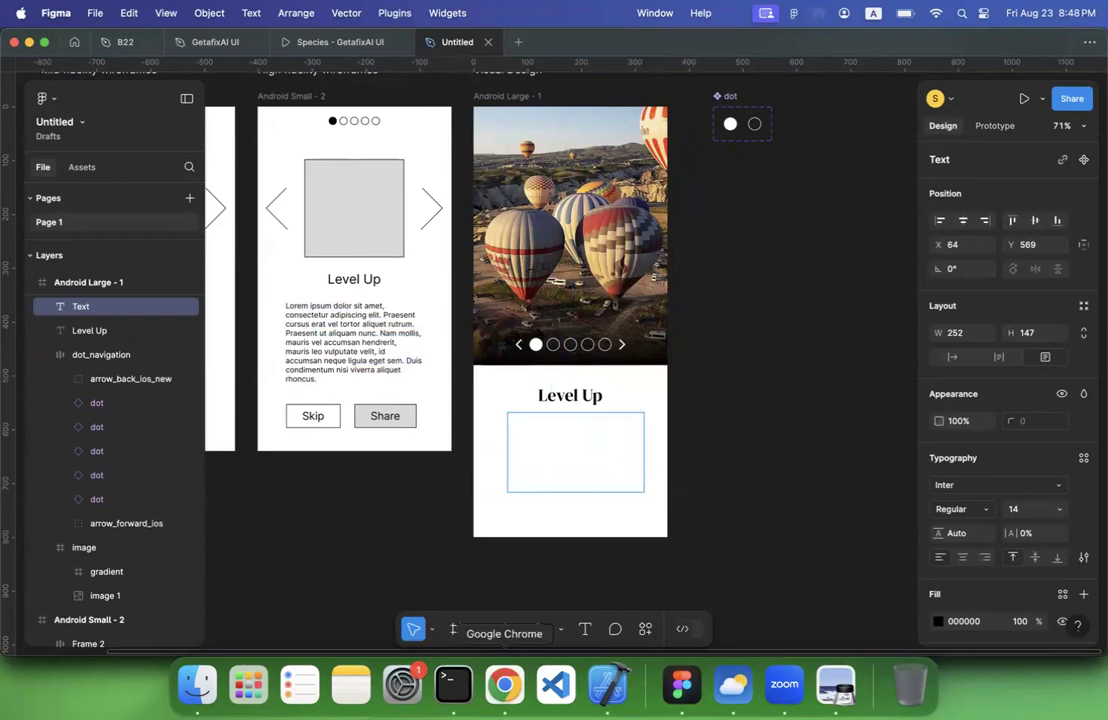
Copy the highlighted Lorem Ipsum passage from the lipsum.com page in Chrome and paste it into the new text box in Figma
{"action": "left_click", "coordinate": [504, 685]}
{"action": "left_click", "coordinate": [534, 44]}
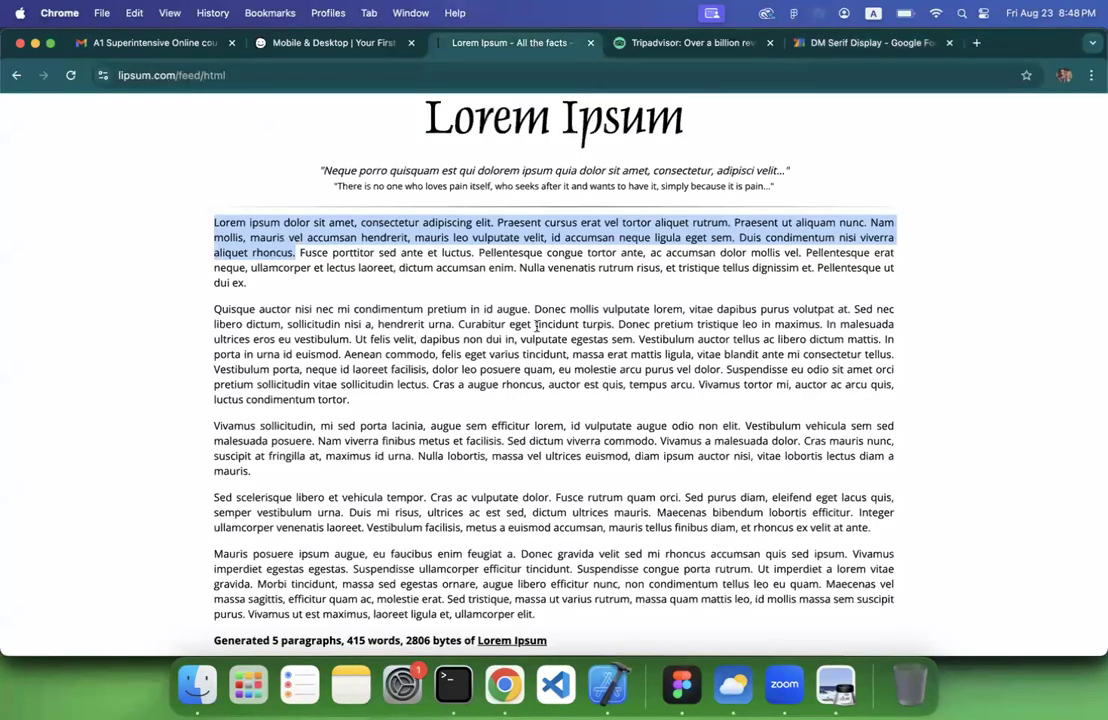
{"action": "key", "text": "super+c"}
{"action": "left_click", "coordinate": [681, 685]}
{"action": "key", "text": "super+v"}
Set the font of the whole body paragraph to Poppins
{"action": "key", "text": "super+a"}
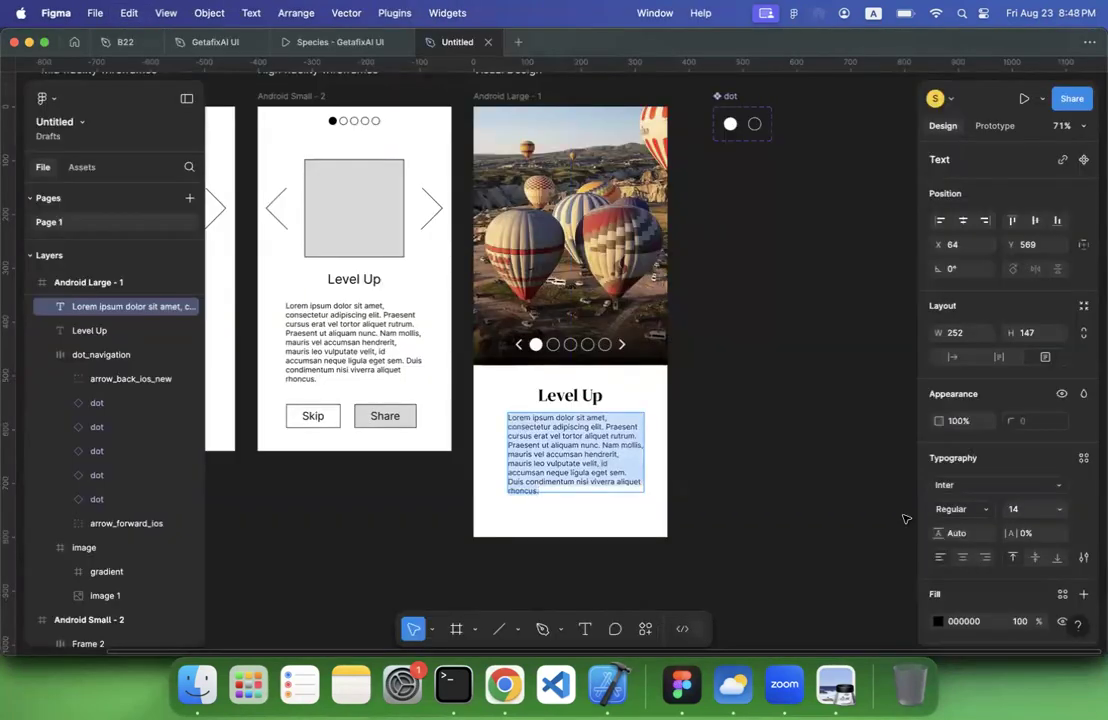
{"action": "left_click", "coordinate": [937, 484]}
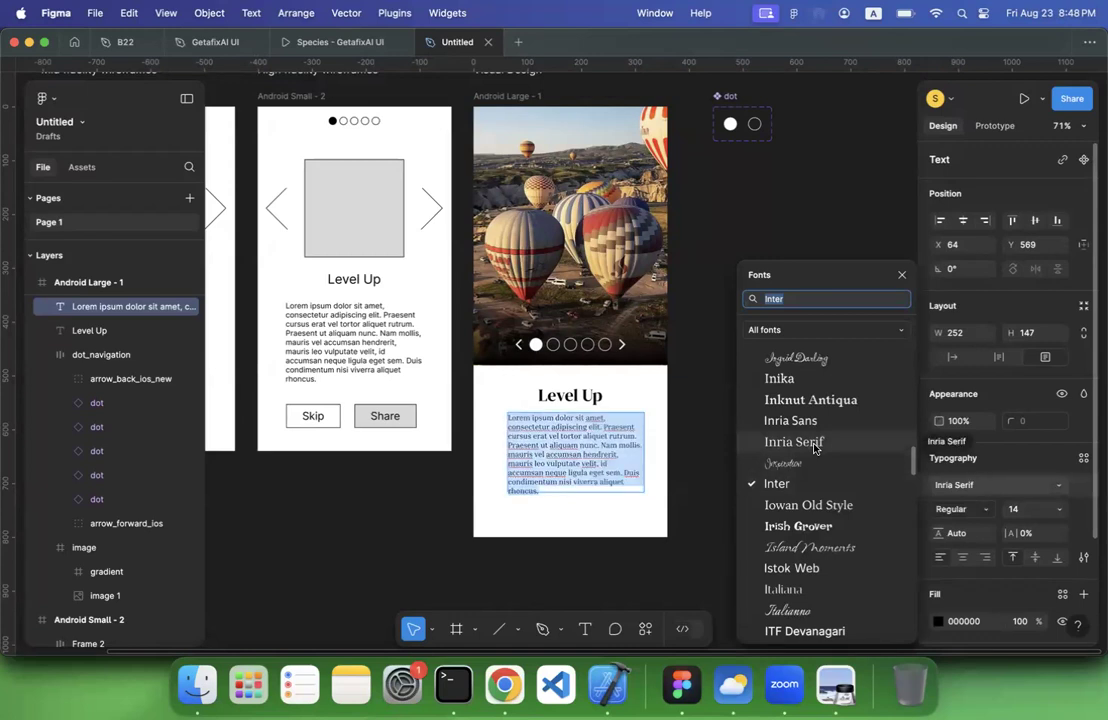
{"action": "type", "text": "poppi"}
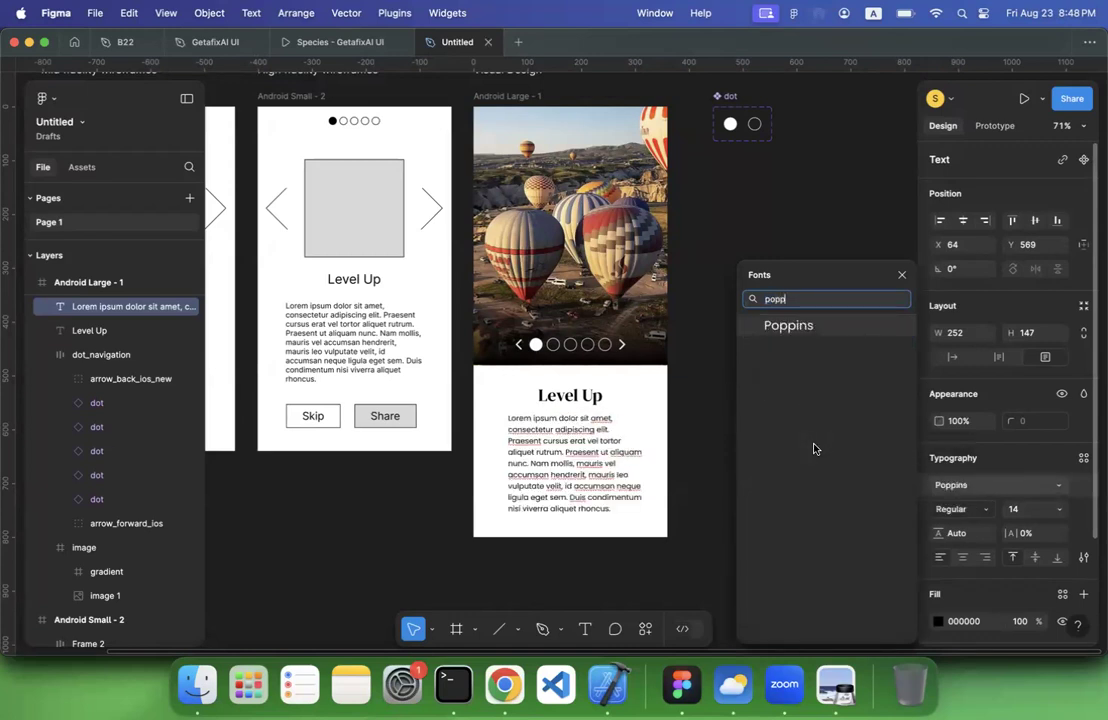
{"action": "left_click", "coordinate": [797, 333]}
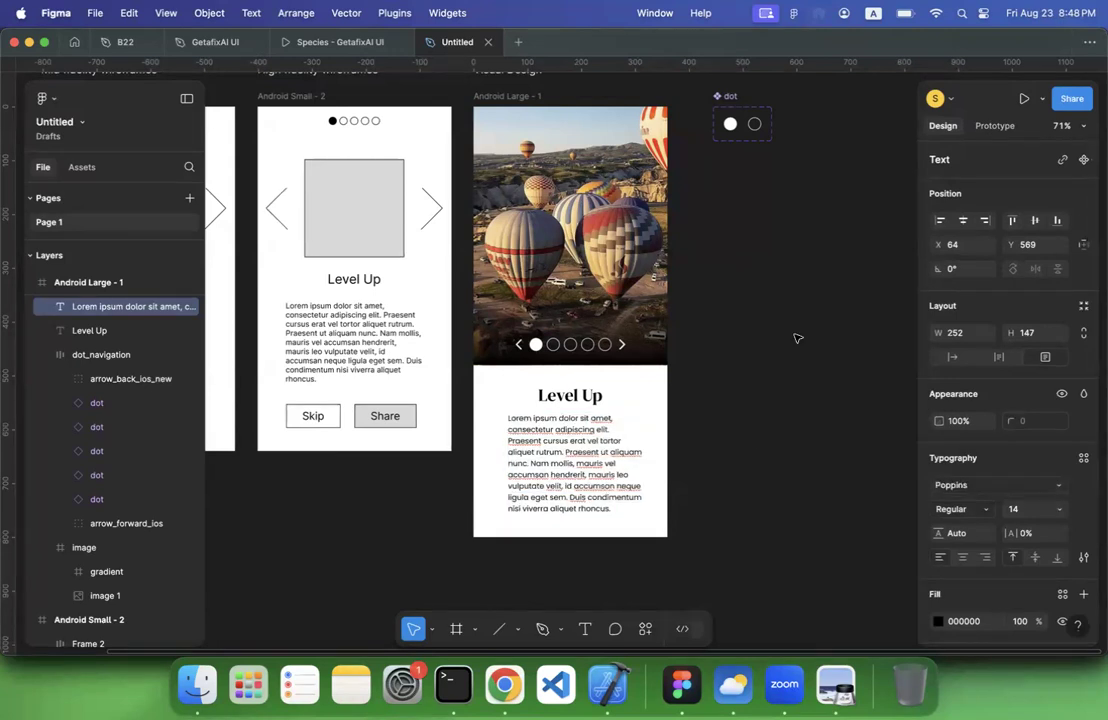
Widen the body text box to 288 and centre it horizontally in the Android Large frame
{"action": "left_click_drag", "start_coordinate": [492, 440], "coordinate": [487, 440]}
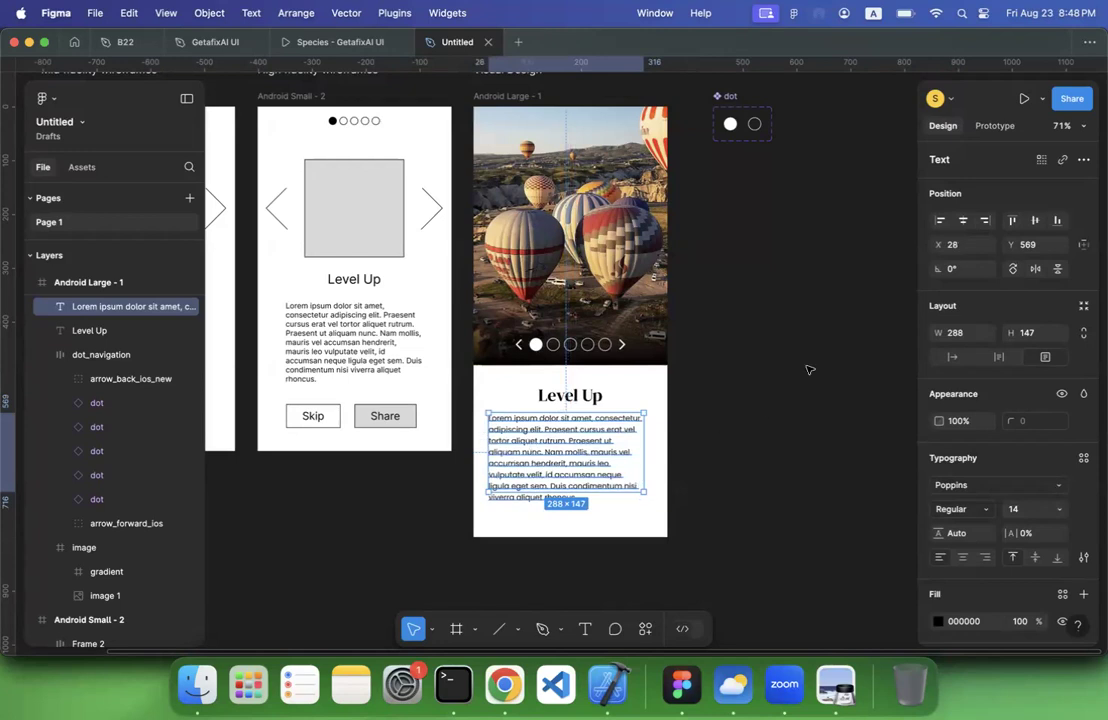
{"action": "left_click", "coordinate": [965, 224]}
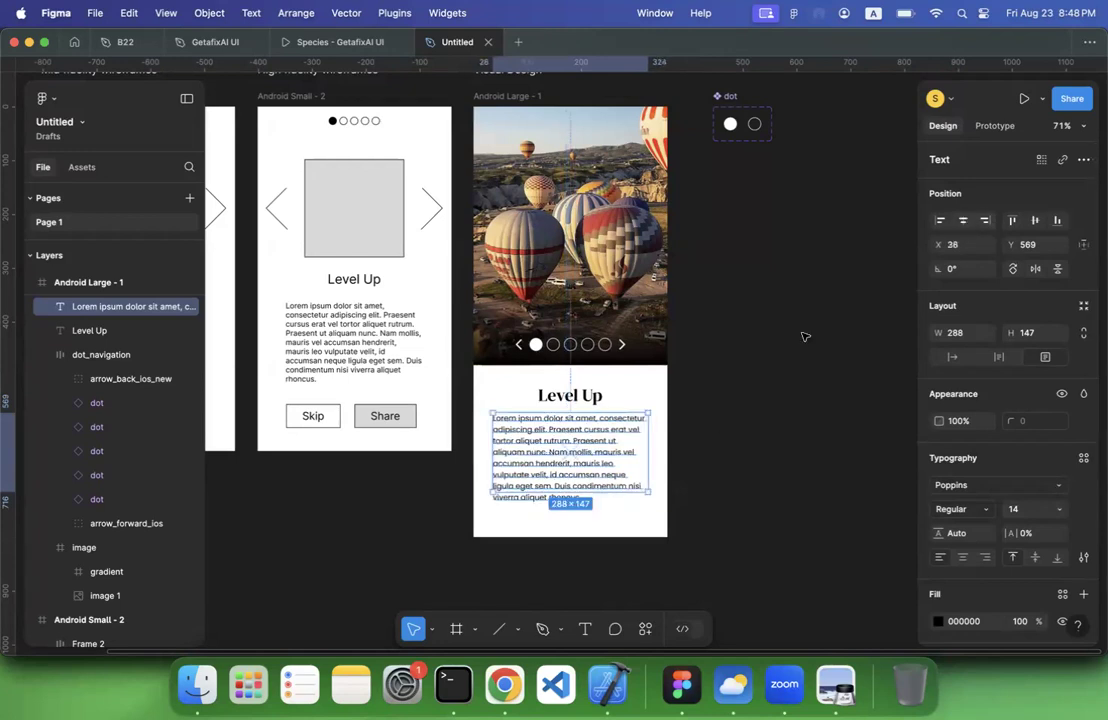
{"action": "left_click", "coordinate": [717, 435]}
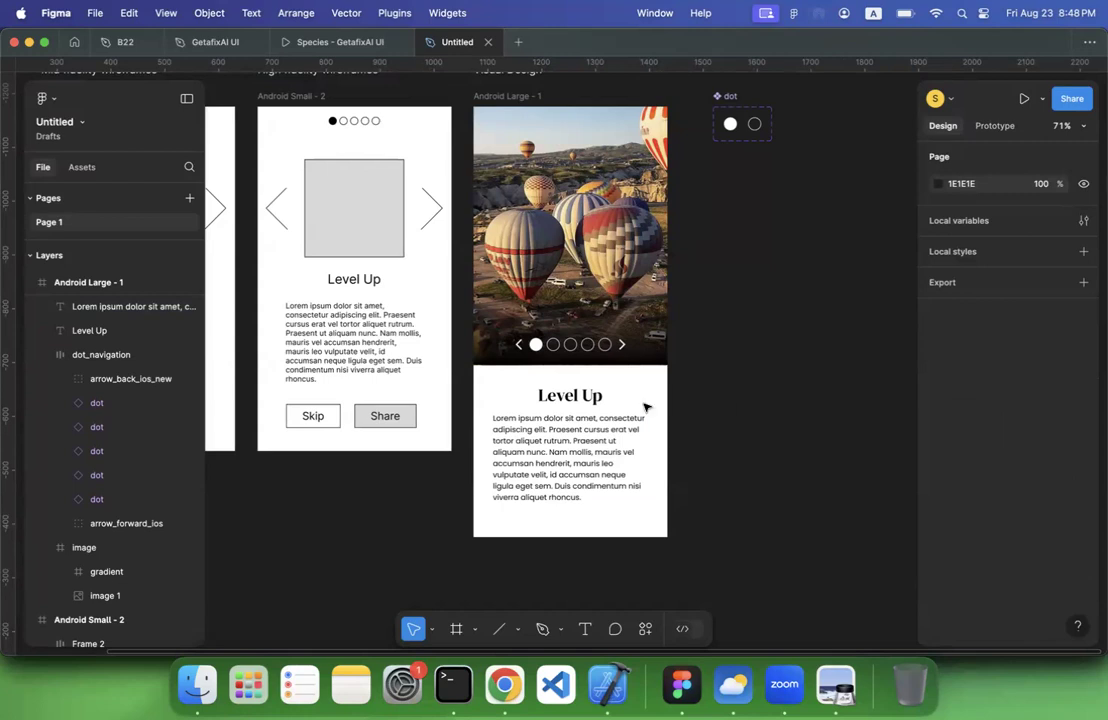
Try shortening the body paragraph by deleting everything from "id accumsan neque" to the end, and undo the deletion
{"action": "double_click", "coordinate": [574, 453]}
{"action": "left_click", "coordinate": [553, 486]}
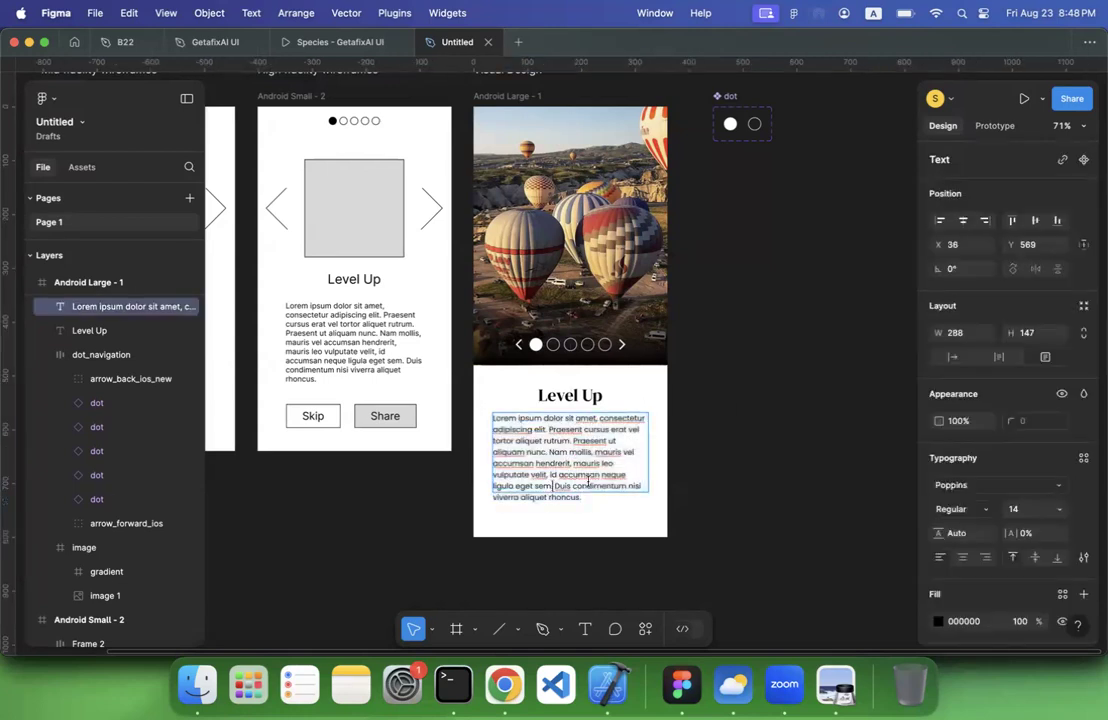
{"action": "left_click_drag", "start_coordinate": [550, 474], "coordinate": [592, 510]}
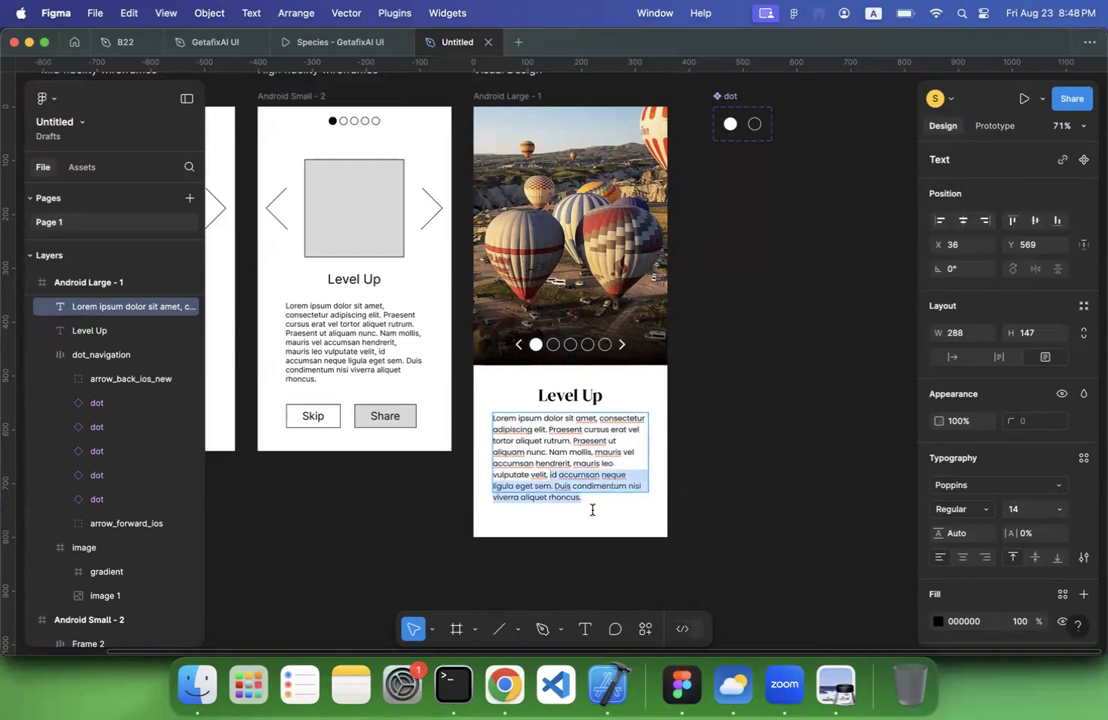
{"action": "key", "text": "BackSpace"}
{"action": "key", "text": "BackSpace"}
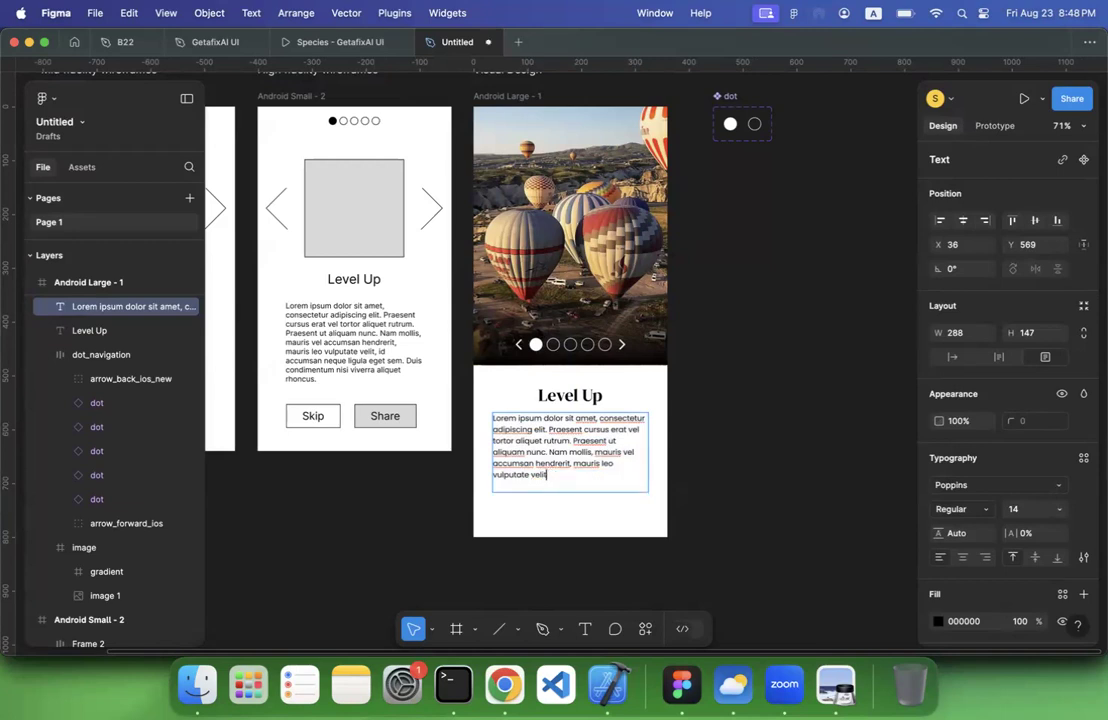
{"action": "key", "text": "super+z"}
{"action": "key", "text": "super+z"}
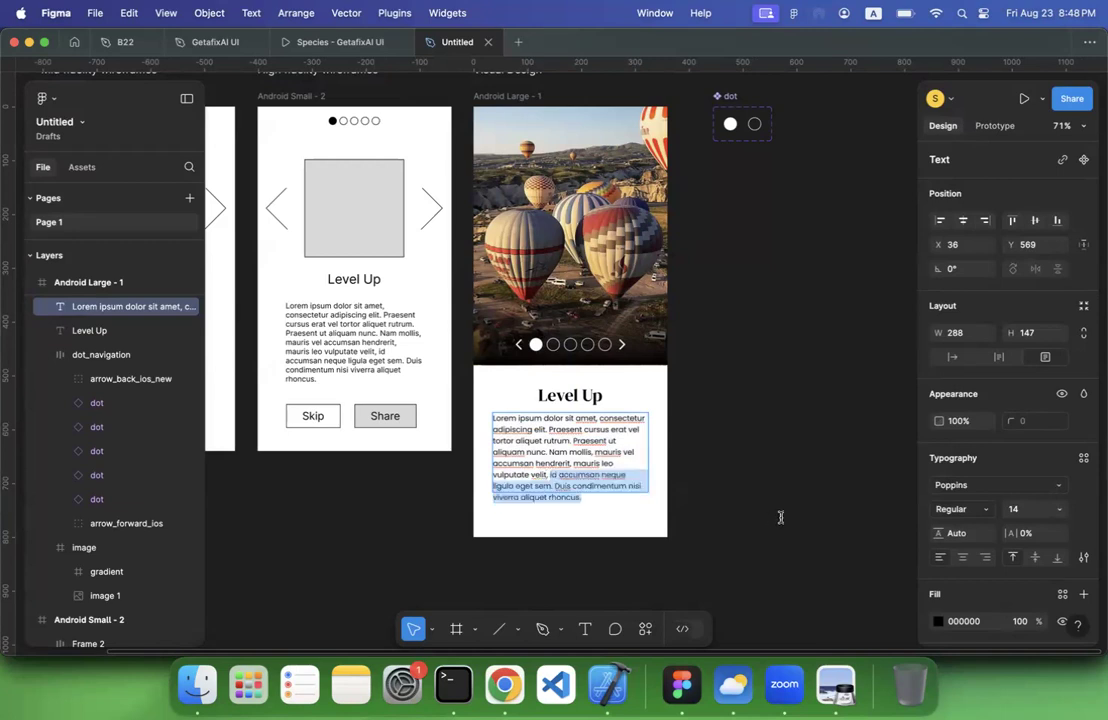
{"action": "key", "text": "Escape"}
{"action": "left_click", "coordinate": [815, 519]}
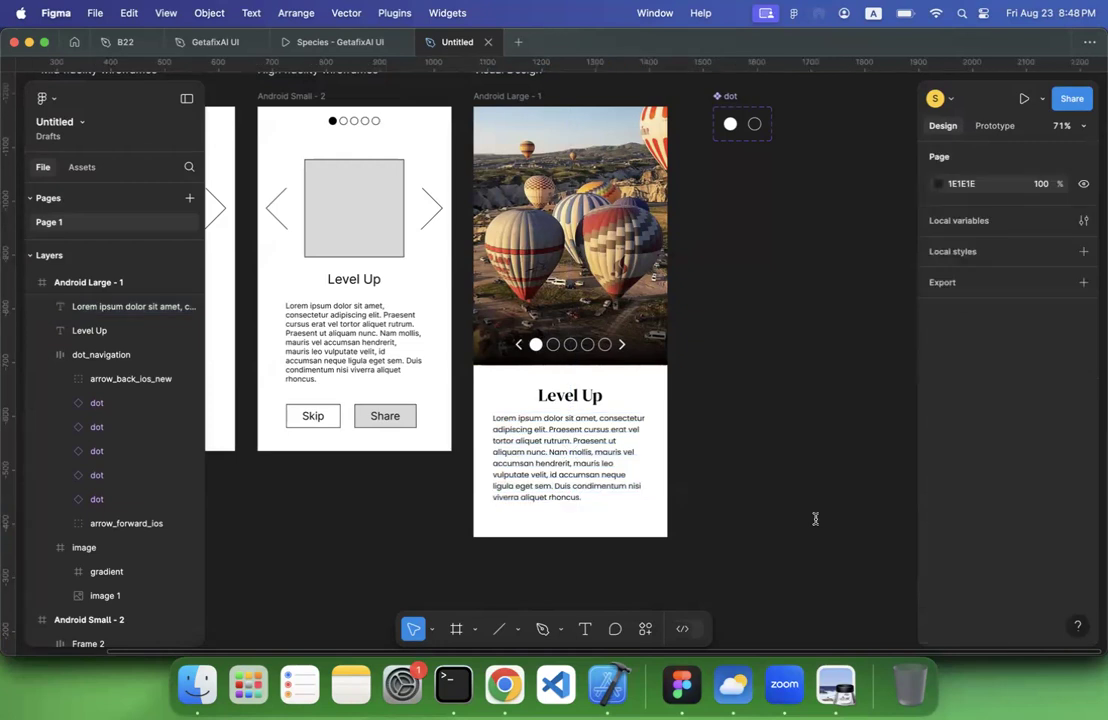
Reduce the height of the body text box in the Android Large frame to 121
{"action": "scroll", "coordinate": [815, 519], "scroll_direction": "up", "scroll_amount": 5}
{"action": "scroll", "coordinate": [816, 517], "scroll_direction": "left", "scroll_amount": 5}
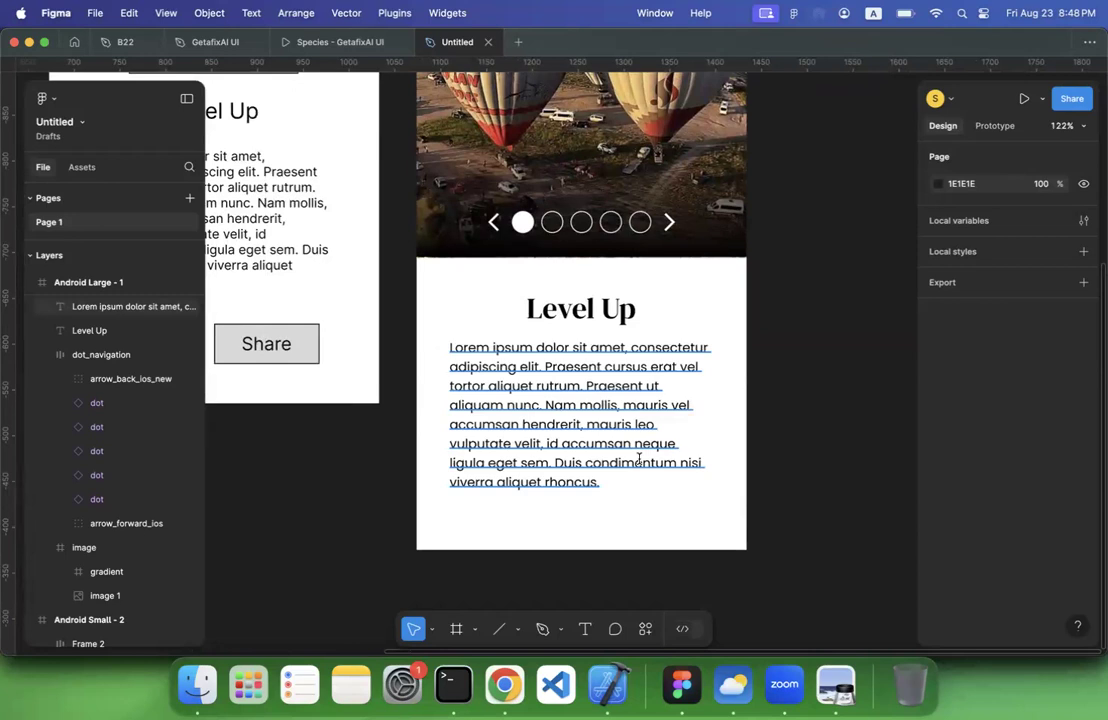
{"action": "scroll", "coordinate": [640, 460], "scroll_direction": "down", "scroll_amount": 10}
{"action": "left_click", "coordinate": [610, 468]}
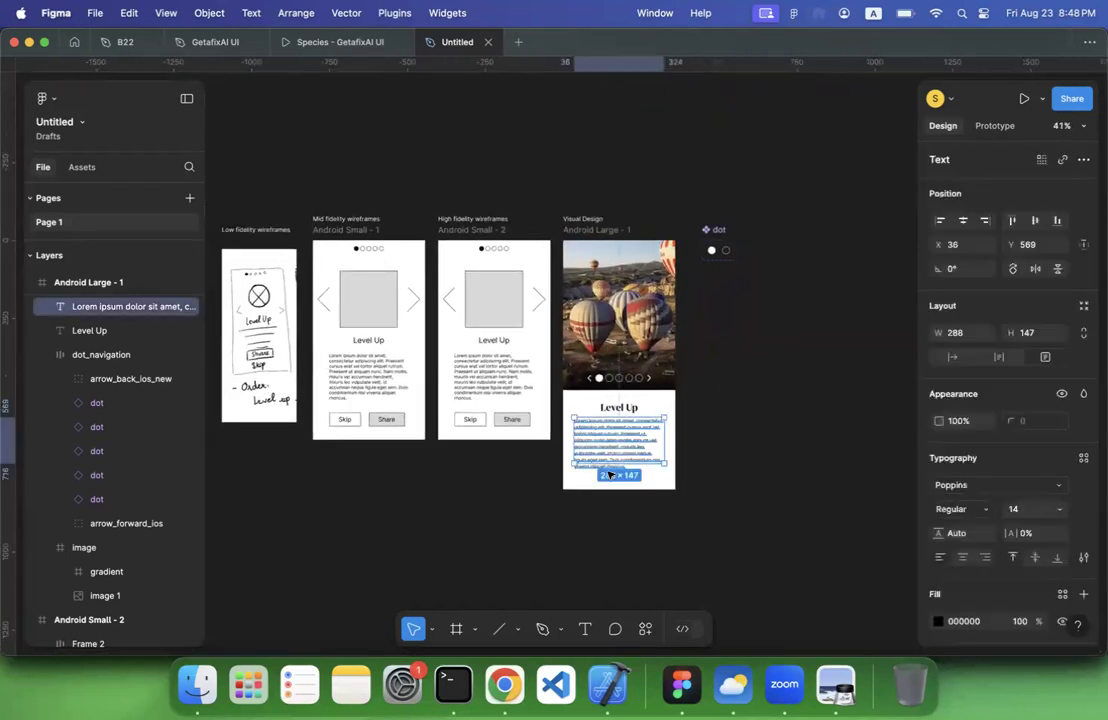
{"action": "left_click_drag", "start_coordinate": [608, 462], "coordinate": [655, 449]}
{"action": "scroll", "coordinate": [607, 456], "scroll_direction": "up", "scroll_amount": 10}
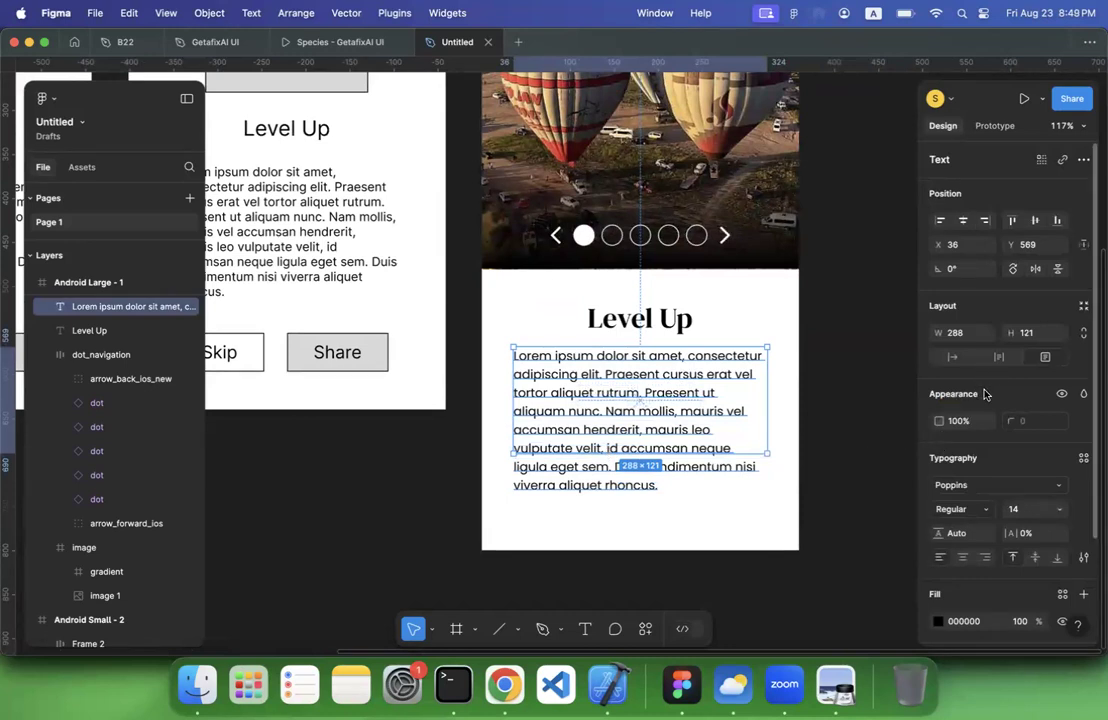
Wrap the body paragraph in its own frame and name that frame typography
{"action": "scroll", "coordinate": [970, 459], "scroll_direction": "down", "scroll_amount": 3}
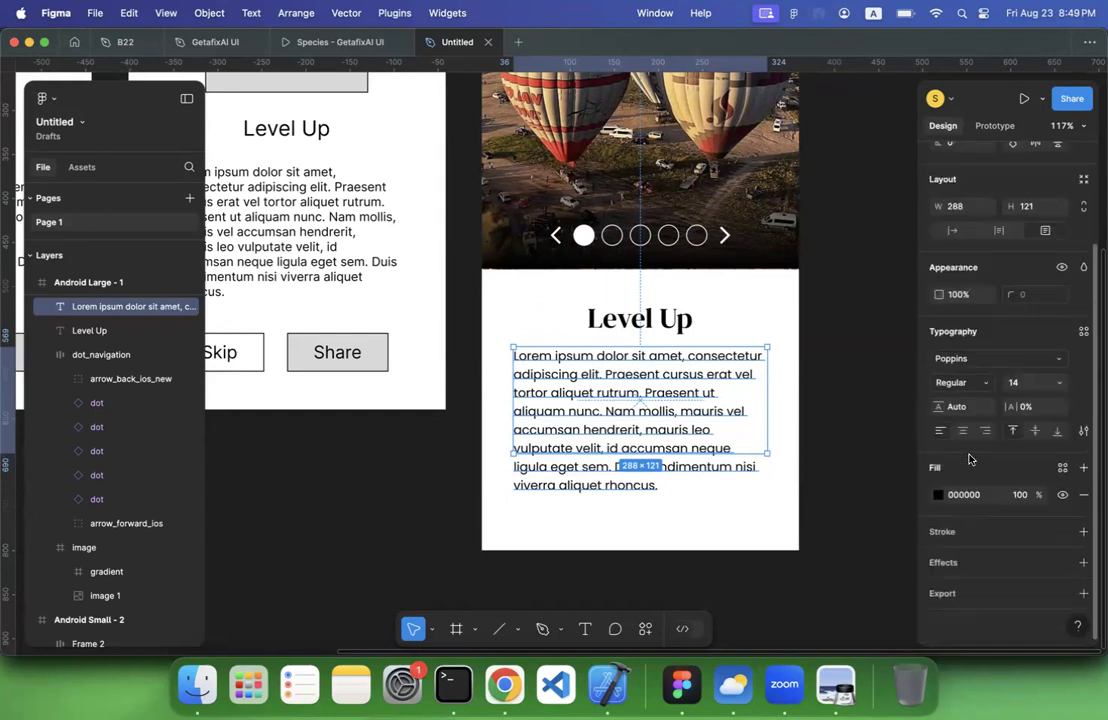
{"action": "scroll", "coordinate": [970, 459], "scroll_direction": "up", "scroll_amount": 3}
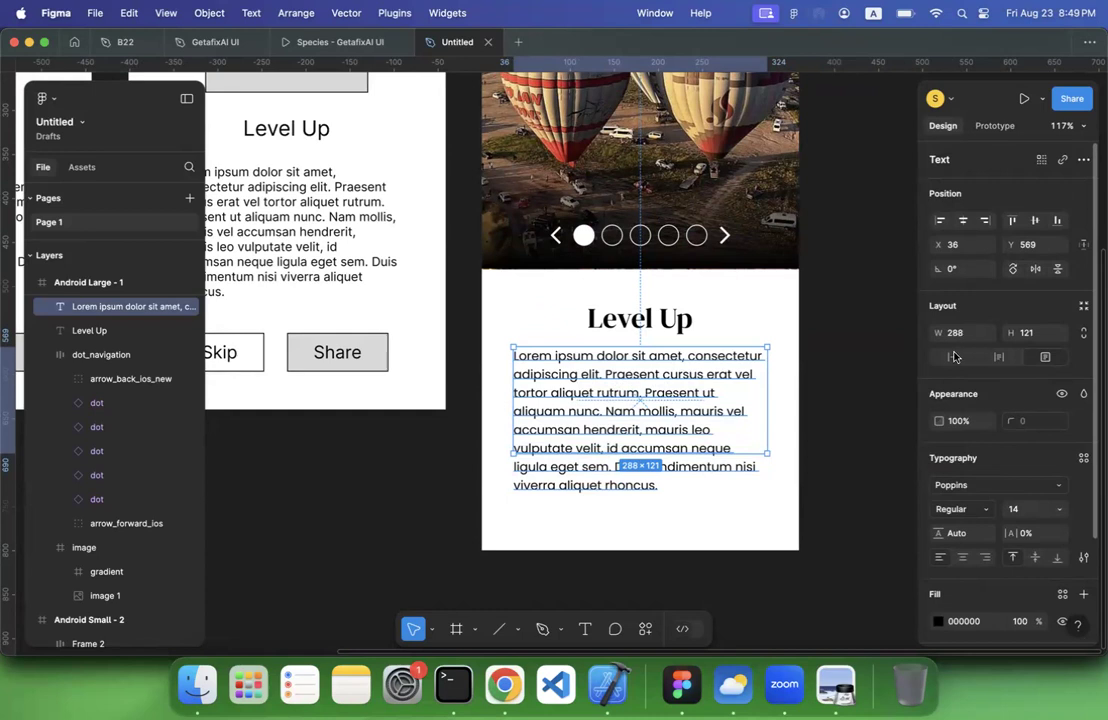
{"action": "left_click", "coordinate": [866, 433]}
{"action": "left_click", "coordinate": [652, 410]}
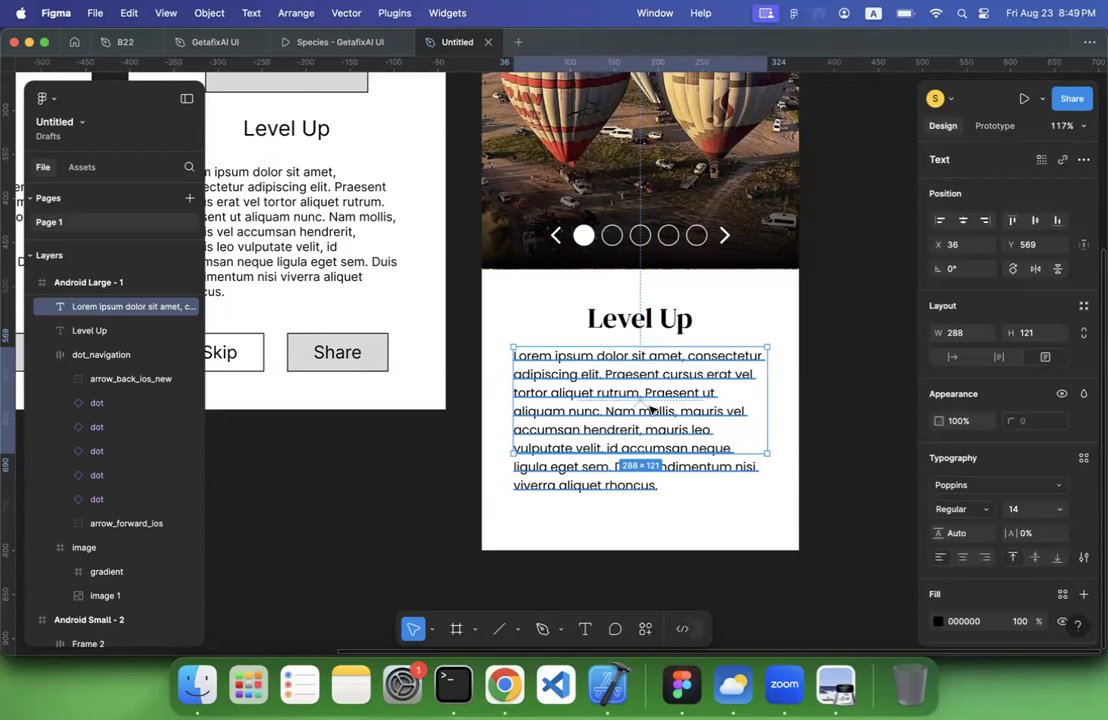
{"action": "right_click", "coordinate": [652, 410]}
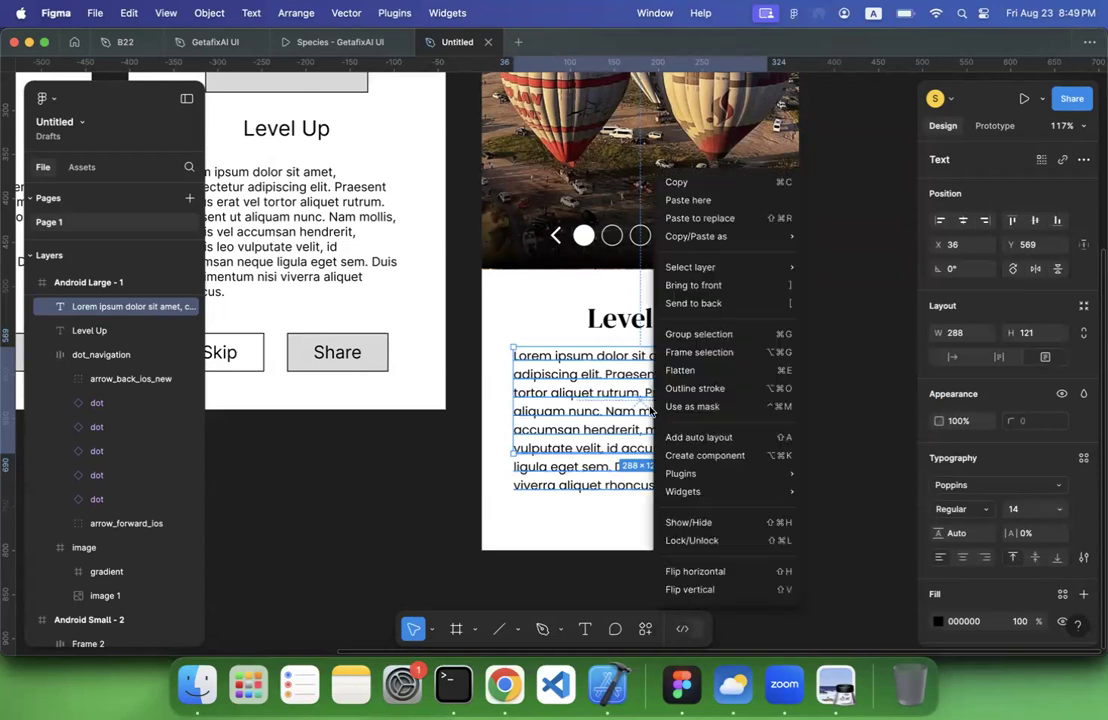
{"action": "left_click", "coordinate": [699, 352]}
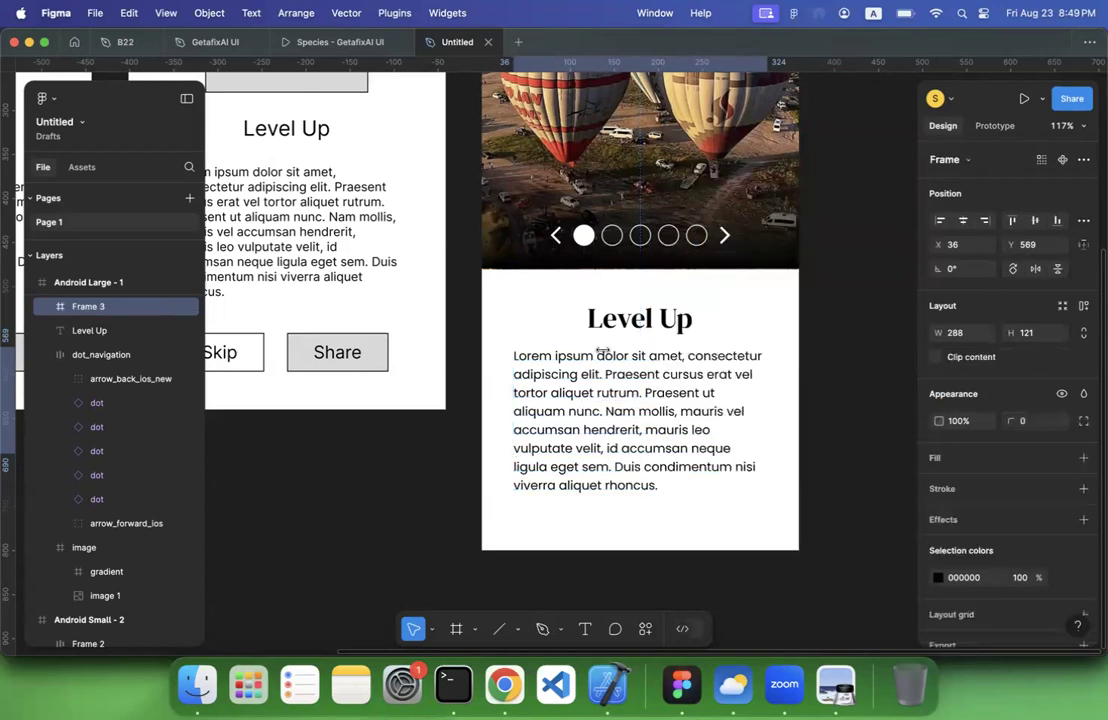
{"action": "double_click", "coordinate": [97, 305]}
{"action": "type", "text": "typo"}
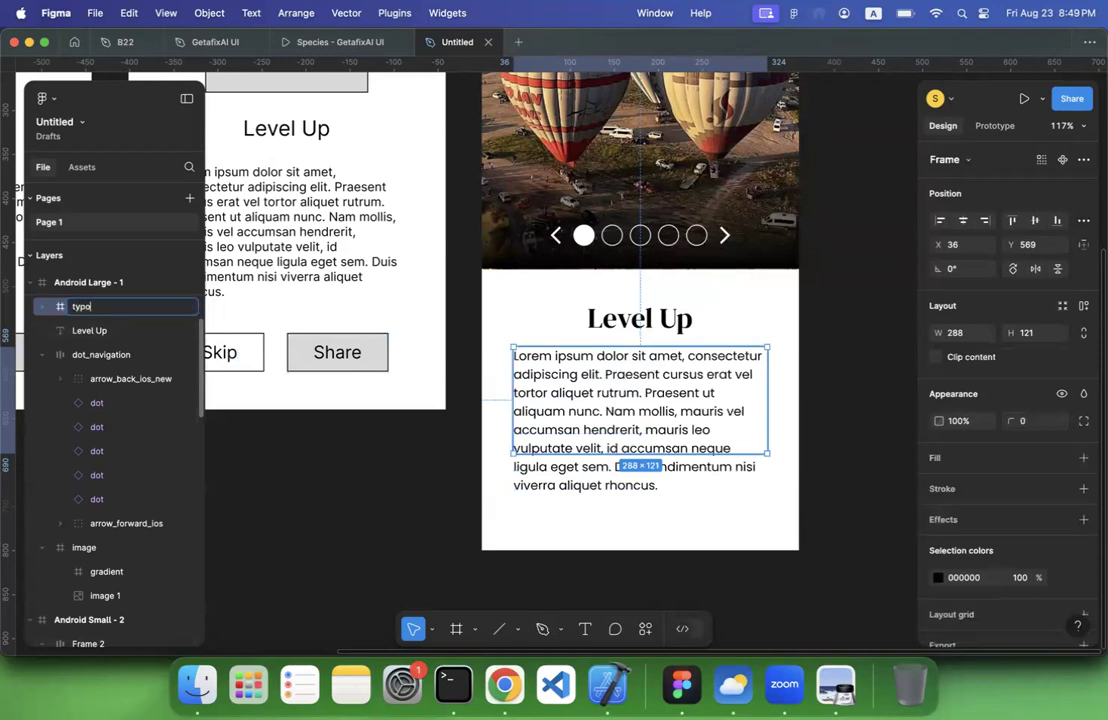
{"action": "type", "text": "graphy"}
{"action": "key", "text": "Return"}
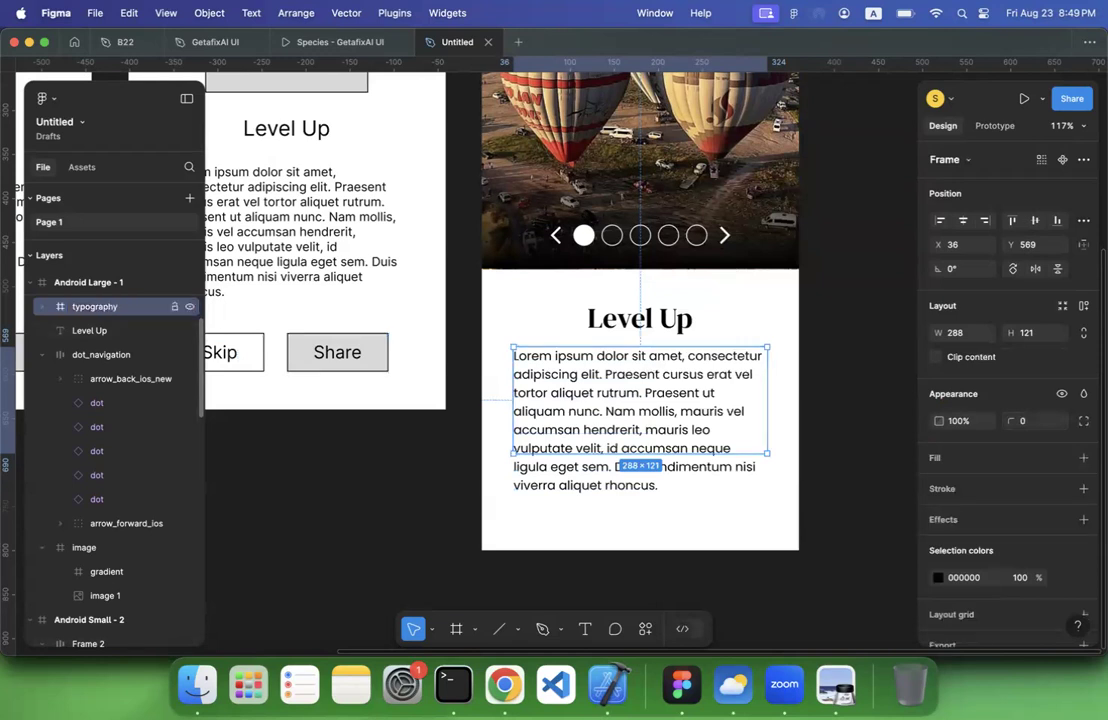
Toggle Clip content on and off for the typography frame to compare the paragraph's overflow, leaving it off
{"action": "left_click", "coordinate": [937, 358]}
{"action": "left_click", "coordinate": [937, 358]}
{"action": "left_click", "coordinate": [937, 358]}
{"action": "left_click", "coordinate": [937, 358]}
{"action": "left_click", "coordinate": [938, 359]}
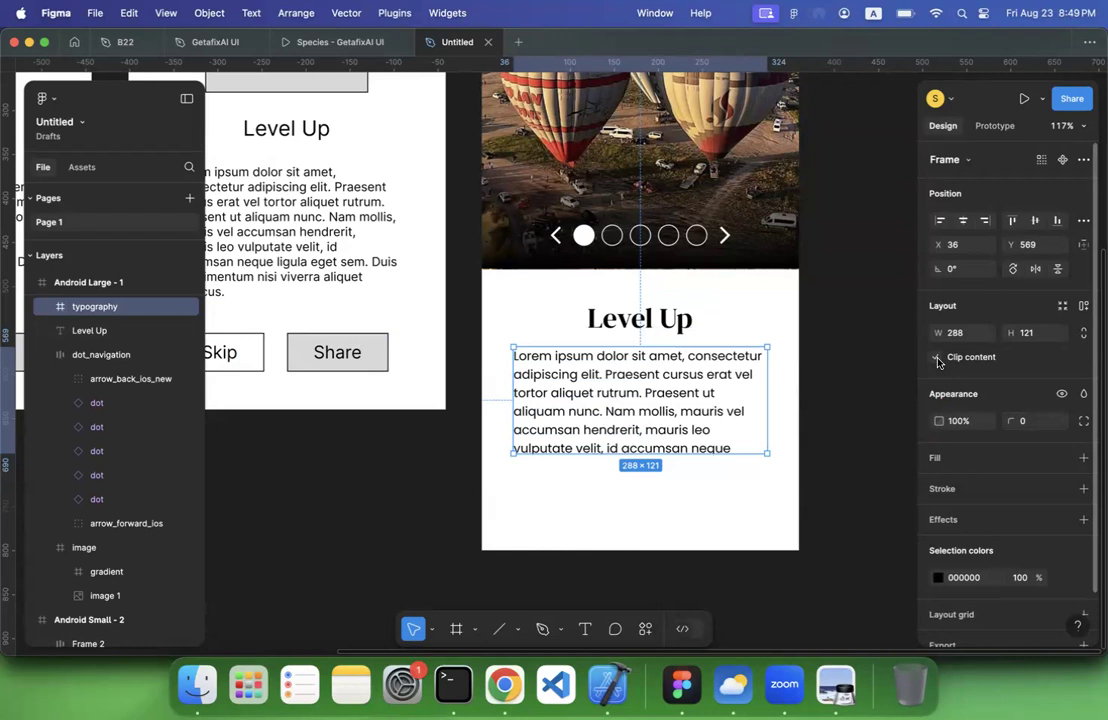
{"action": "left_click", "coordinate": [938, 359]}
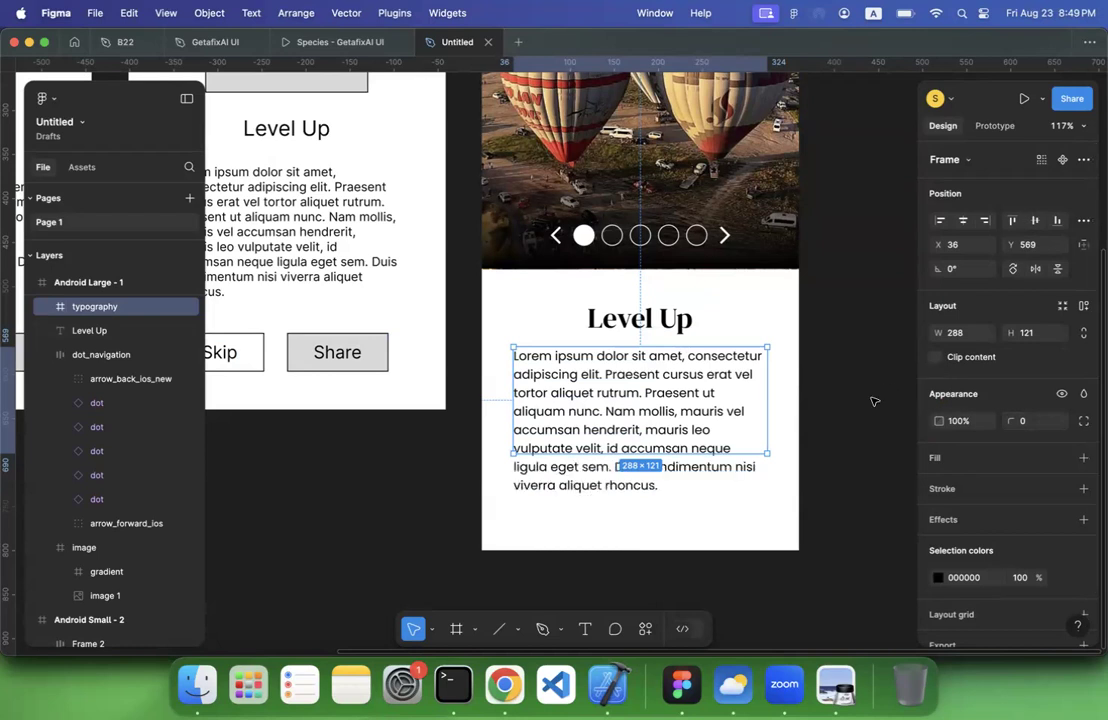
Undo the clipping changes, the renaming and the framing of the body paragraph
{"action": "key", "text": "super+z"}
{"action": "key", "text": "super+shift+z"}
{"action": "key", "text": "super+z"}
{"action": "key", "text": "super+z"}
{"action": "key", "text": "super+z"}
{"action": "key", "text": "super+z"}
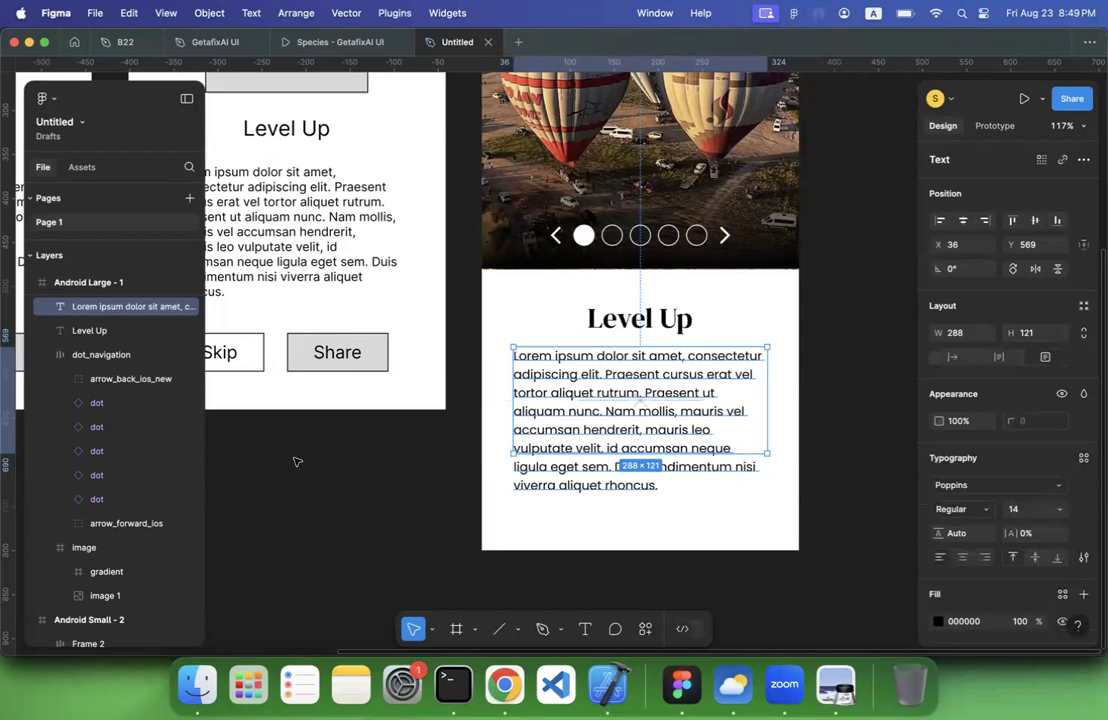
Turn on Truncate text in the body paragraph's type settings and inspect the end of its last line up close
{"action": "scroll", "coordinate": [1066, 452], "scroll_direction": "down", "scroll_amount": 1}
{"action": "scroll", "coordinate": [1066, 452], "scroll_direction": "down", "scroll_amount": 4}
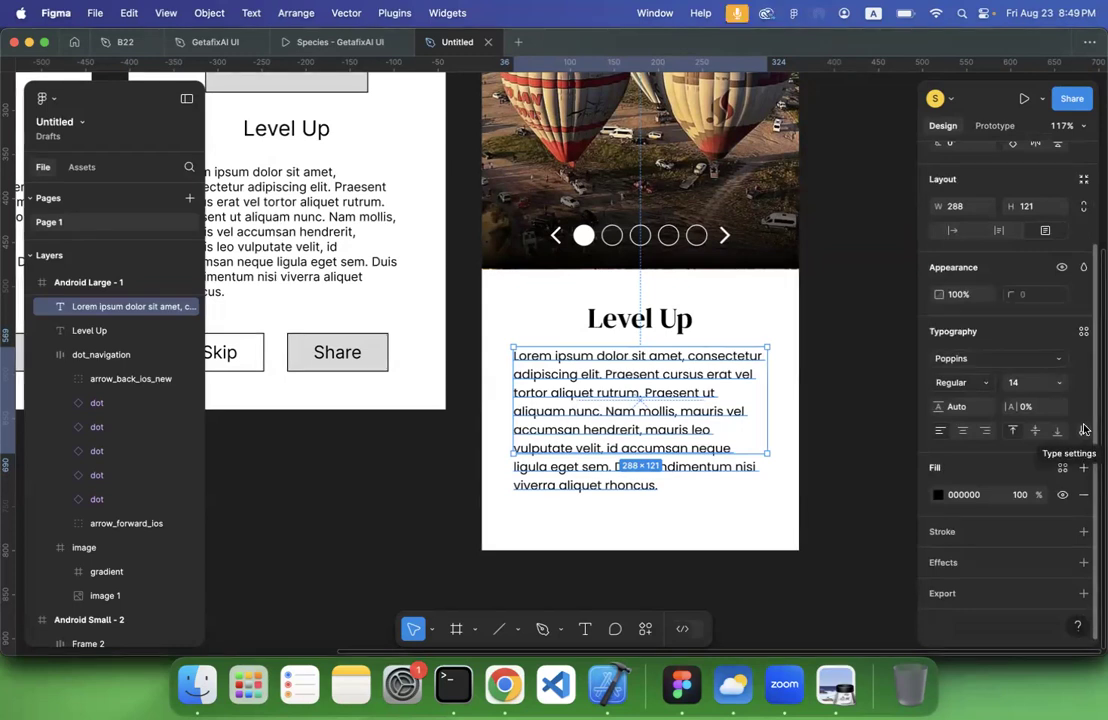
{"action": "left_click", "coordinate": [1084, 429]}
{"action": "scroll", "coordinate": [618, 383], "scroll_direction": "right", "scroll_amount": 3}
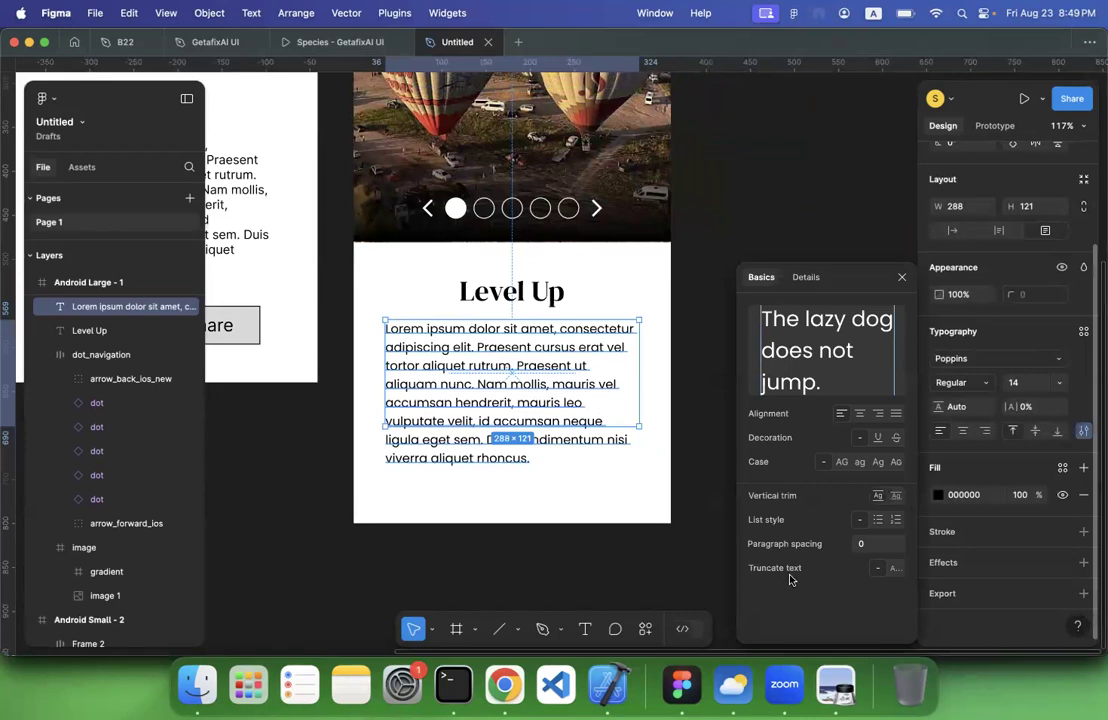
{"action": "left_click", "coordinate": [895, 570]}
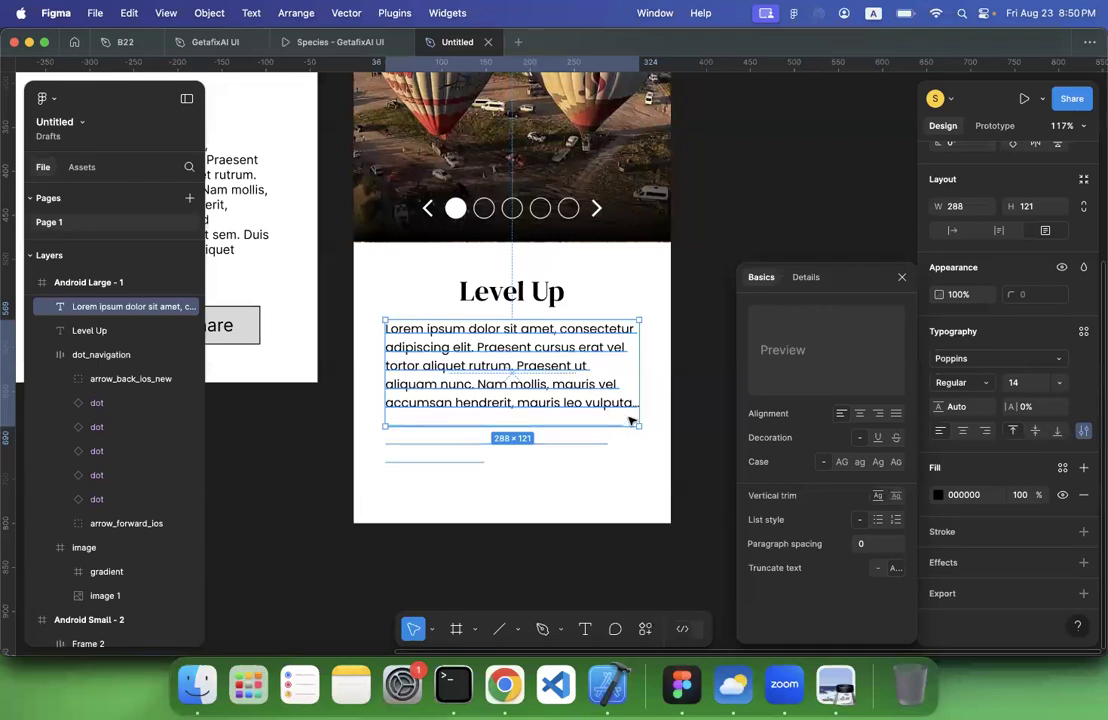
{"action": "left_click", "coordinate": [659, 411]}
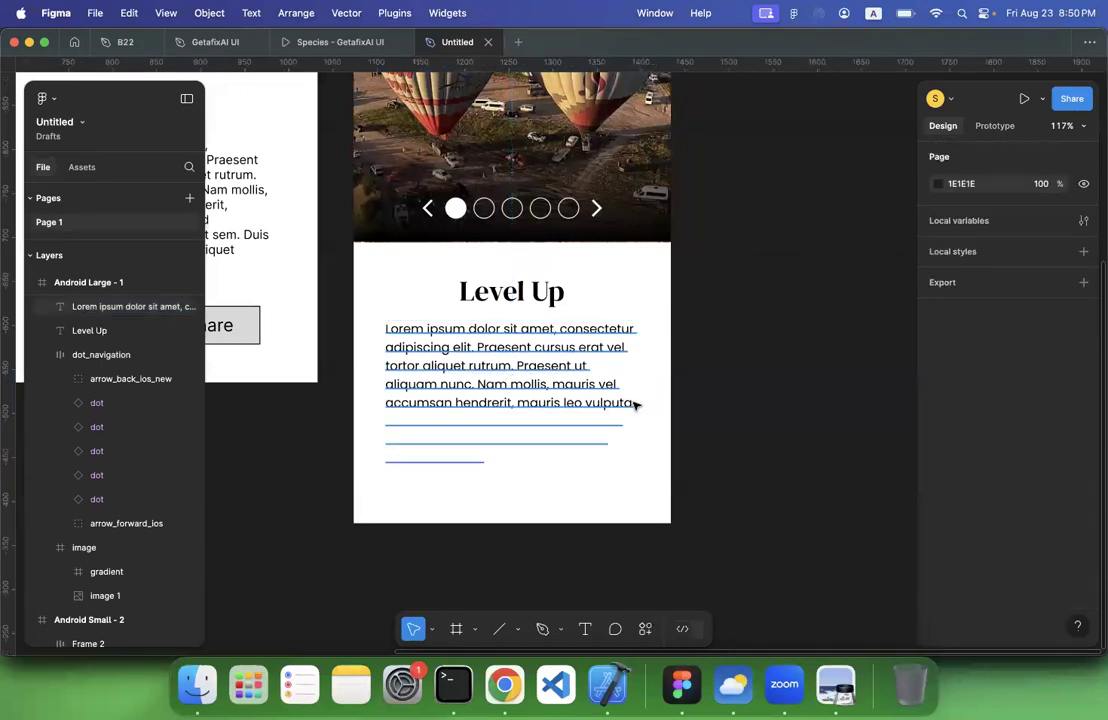
{"action": "scroll", "coordinate": [635, 405], "scroll_direction": "up", "scroll_amount": 10}
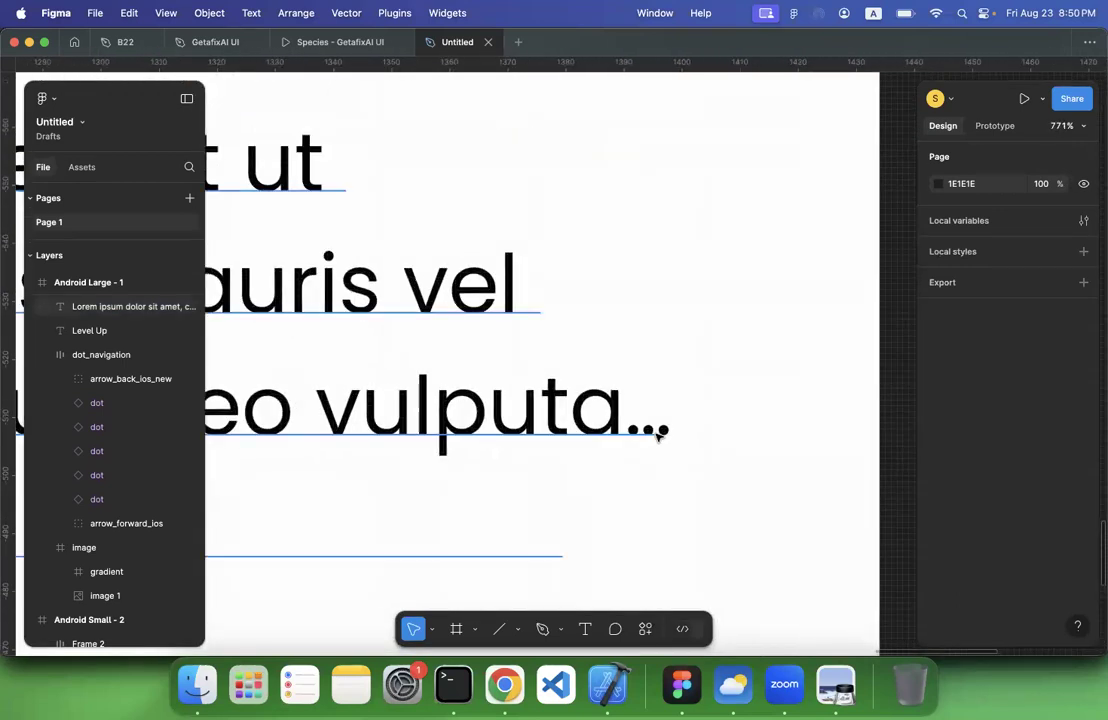
Extend the body paragraph's text box downward to a height of about 127 to fit one more line
{"action": "scroll", "coordinate": [657, 435], "scroll_direction": "down", "scroll_amount": 10}
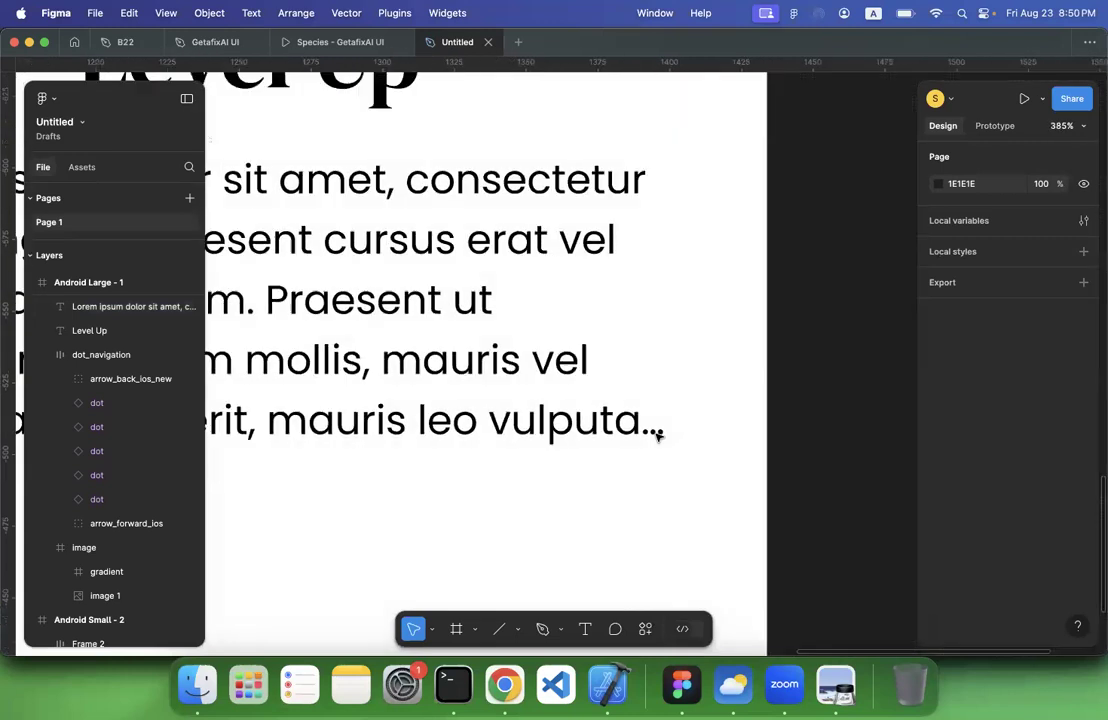
{"action": "scroll", "coordinate": [657, 435], "scroll_direction": "down", "scroll_amount": 4}
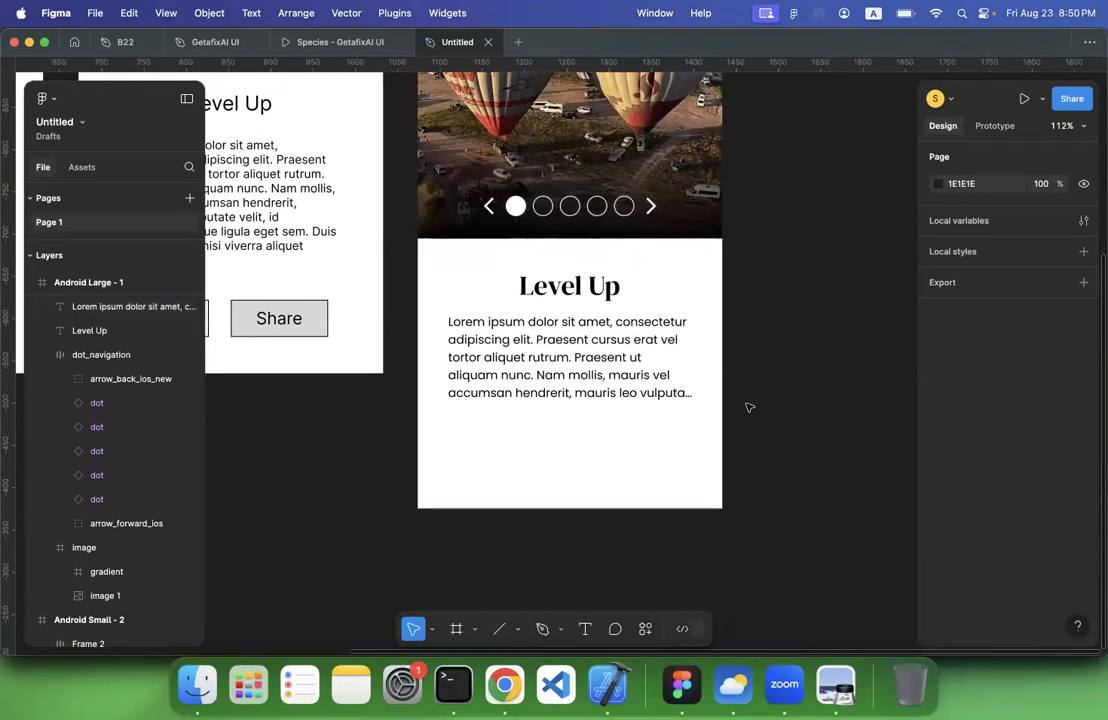
{"action": "left_click", "coordinate": [594, 401]}
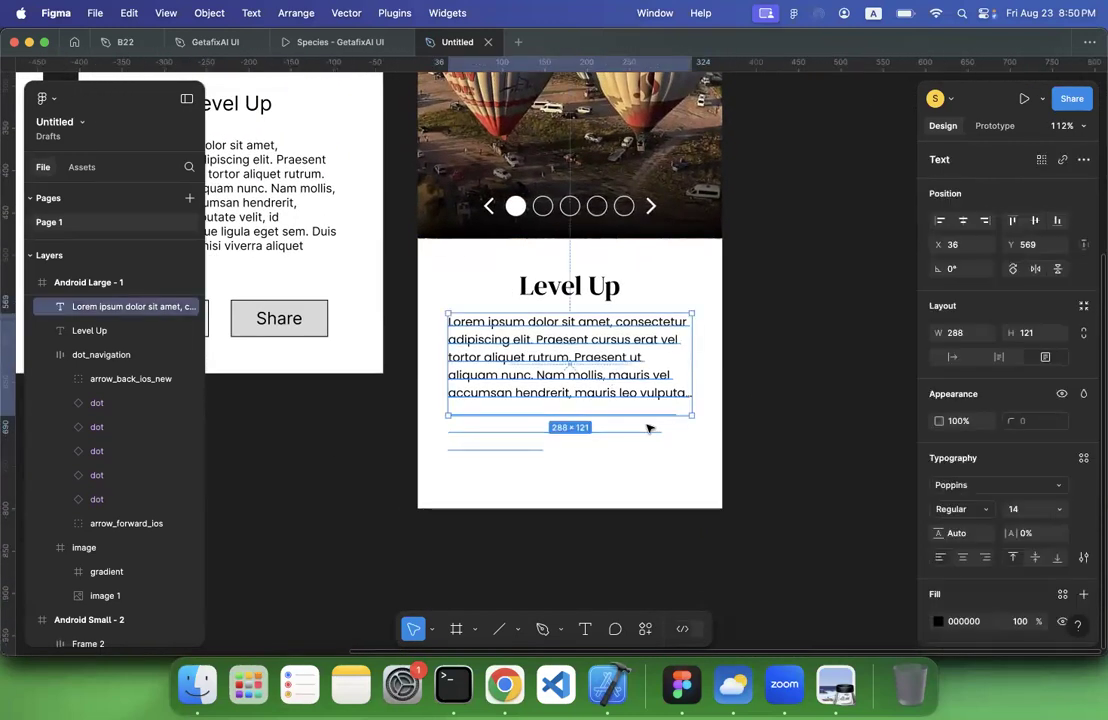
{"action": "mouse_move", "coordinate": [575, 418]}
{"action": "left_mouse_down"}
{"action": "mouse_move", "coordinate": [576, 436]}
{"action": "mouse_move", "coordinate": [577, 424]}
{"action": "left_mouse_up"}
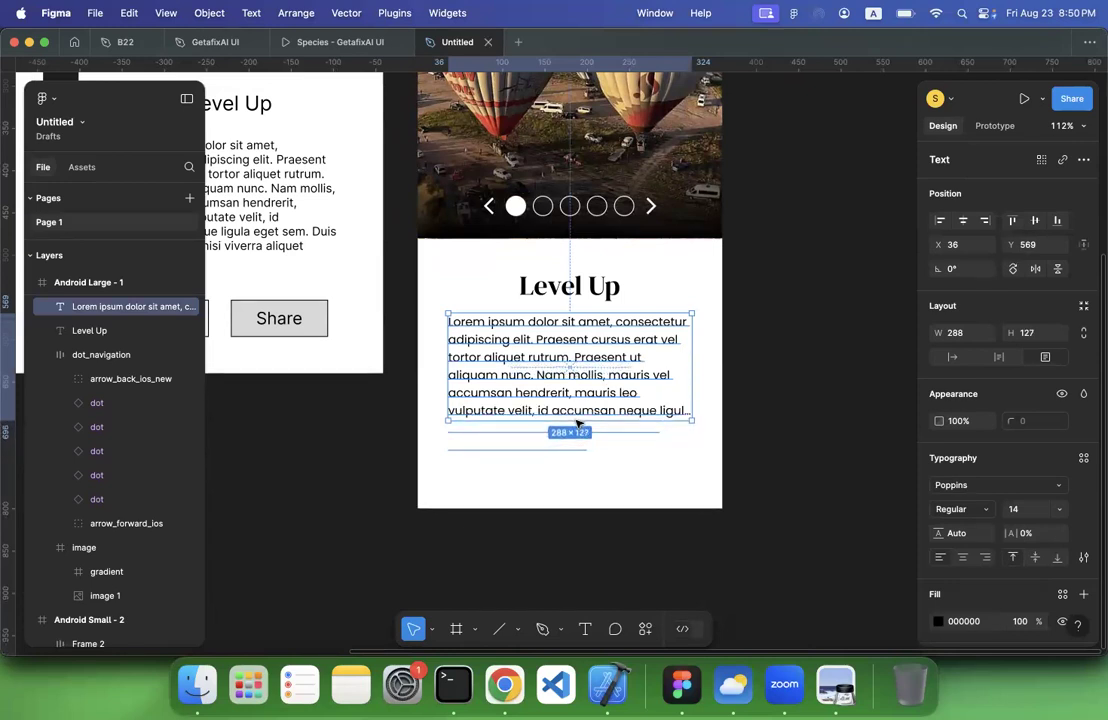
{"action": "left_click", "coordinate": [807, 391]}
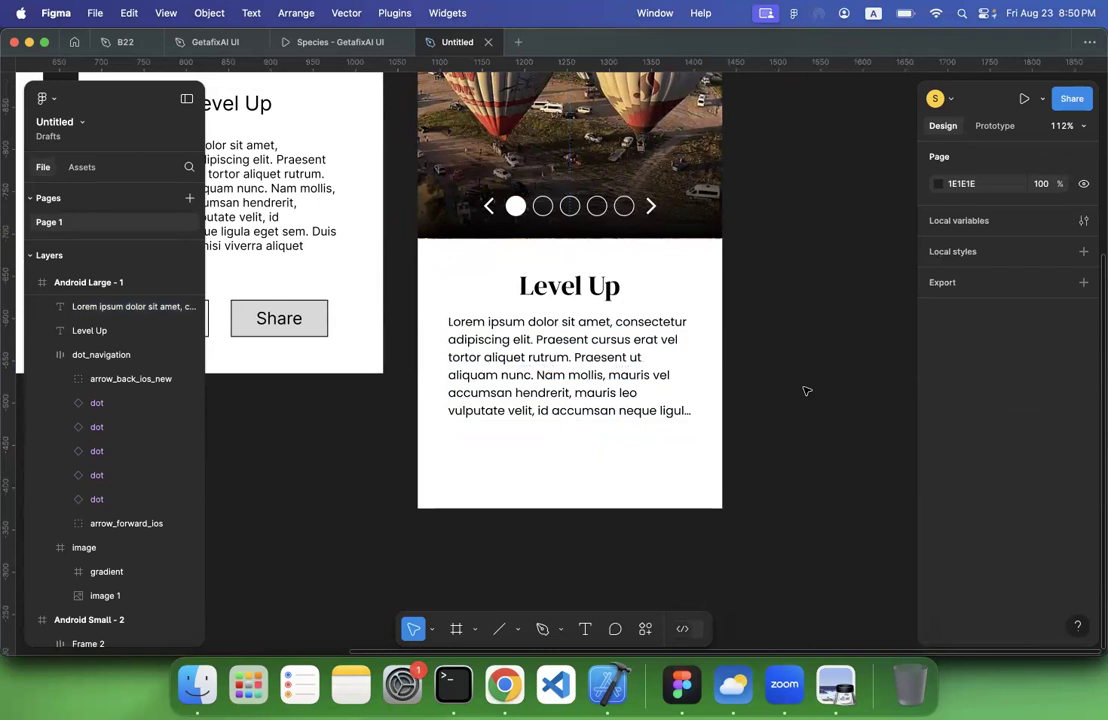
Add a text layer reading "Share" on the empty canvas below the dot component
{"action": "scroll", "coordinate": [807, 391], "scroll_direction": "down", "scroll_amount": 10}
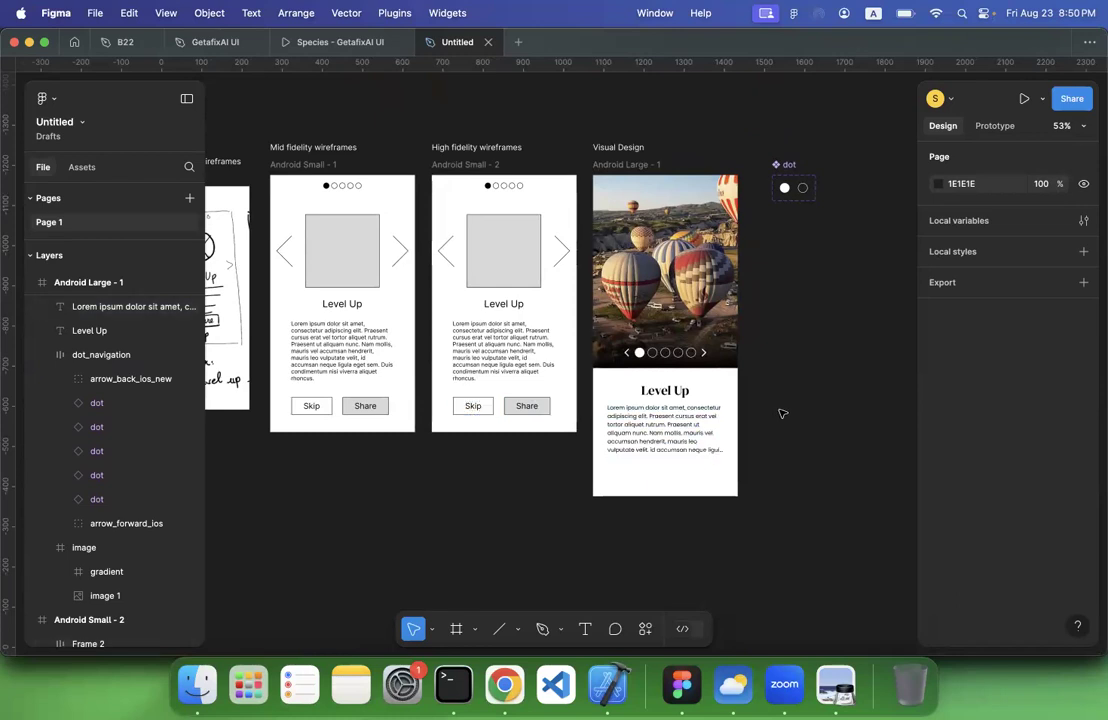
{"action": "scroll", "coordinate": [783, 413], "scroll_direction": "right", "scroll_amount": 3}
{"action": "scroll", "coordinate": [783, 413], "scroll_direction": "up", "scroll_amount": 1}
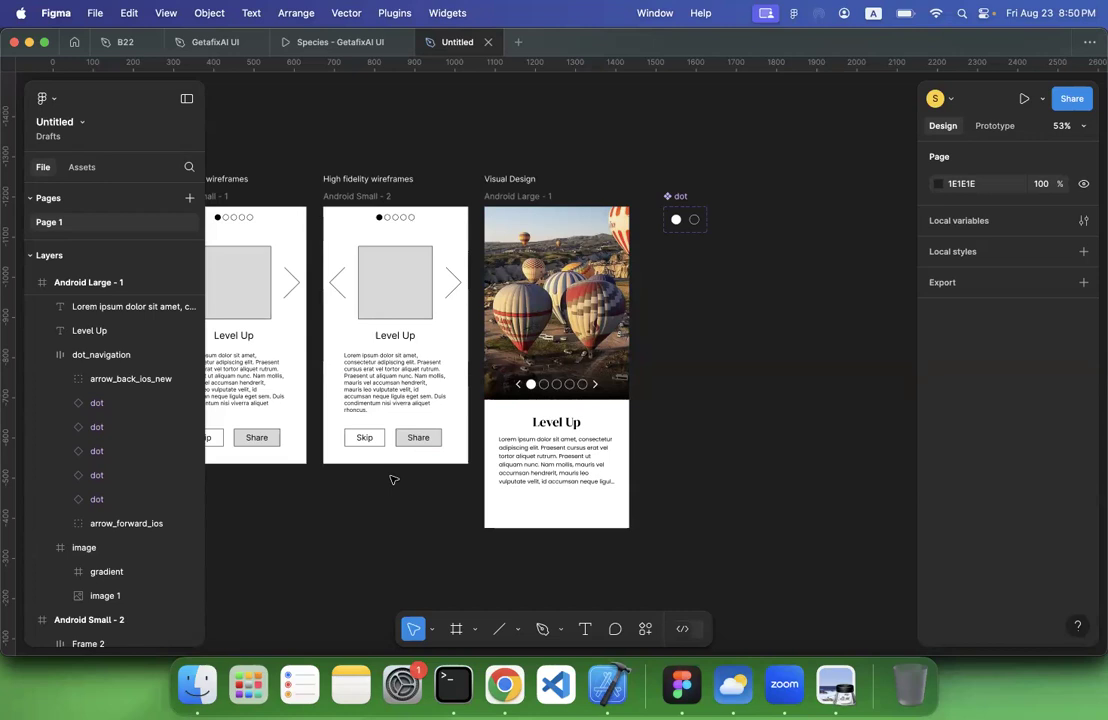
{"action": "left_click", "coordinate": [585, 629]}
{"action": "scroll", "coordinate": [697, 347], "scroll_direction": "up", "scroll_amount": 5}
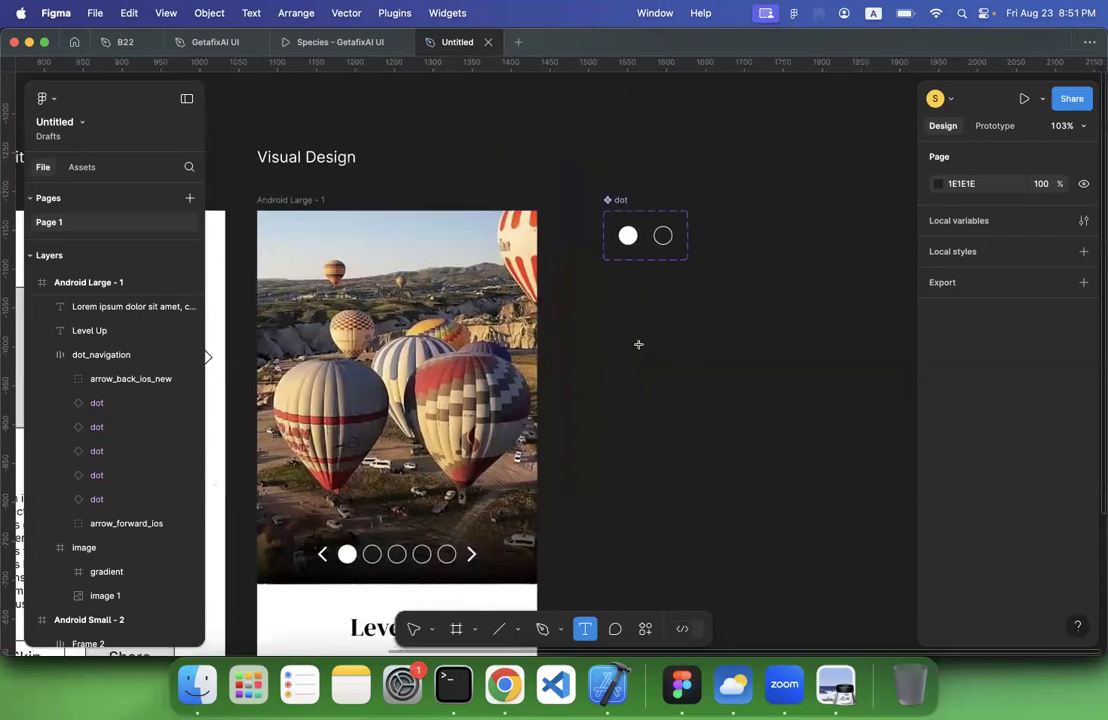
{"action": "left_click", "coordinate": [666, 377]}
{"action": "scroll", "coordinate": [704, 424], "scroll_direction": "down", "scroll_amount": 3}
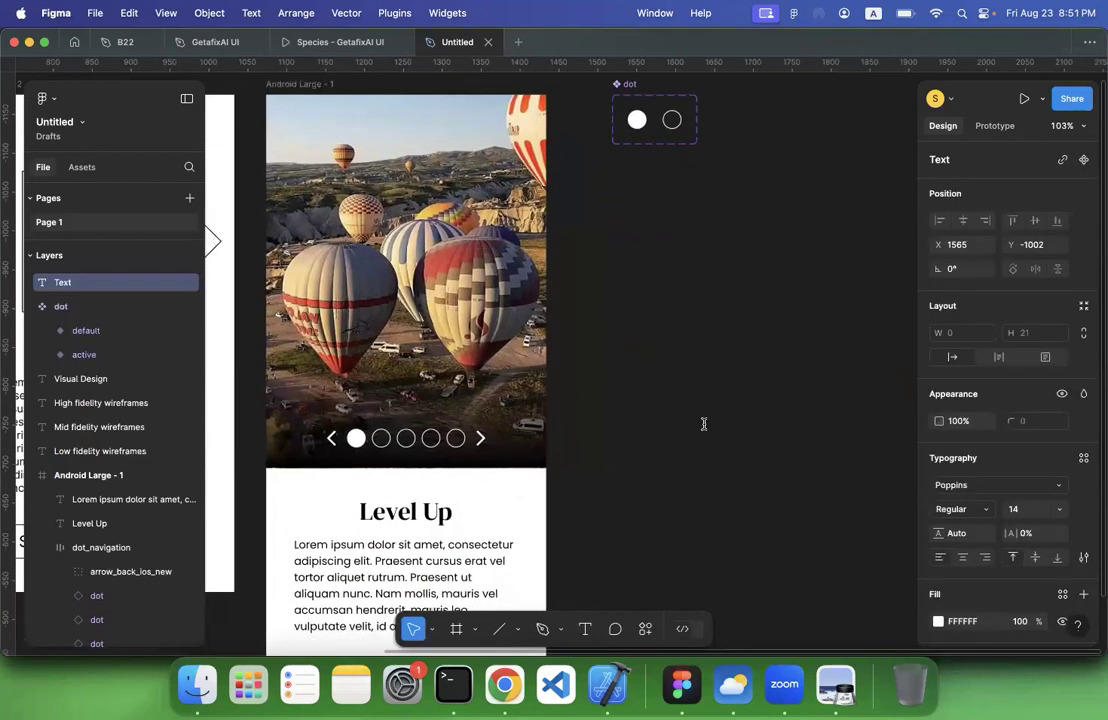
{"action": "scroll", "coordinate": [704, 424], "scroll_direction": "left", "scroll_amount": 5}
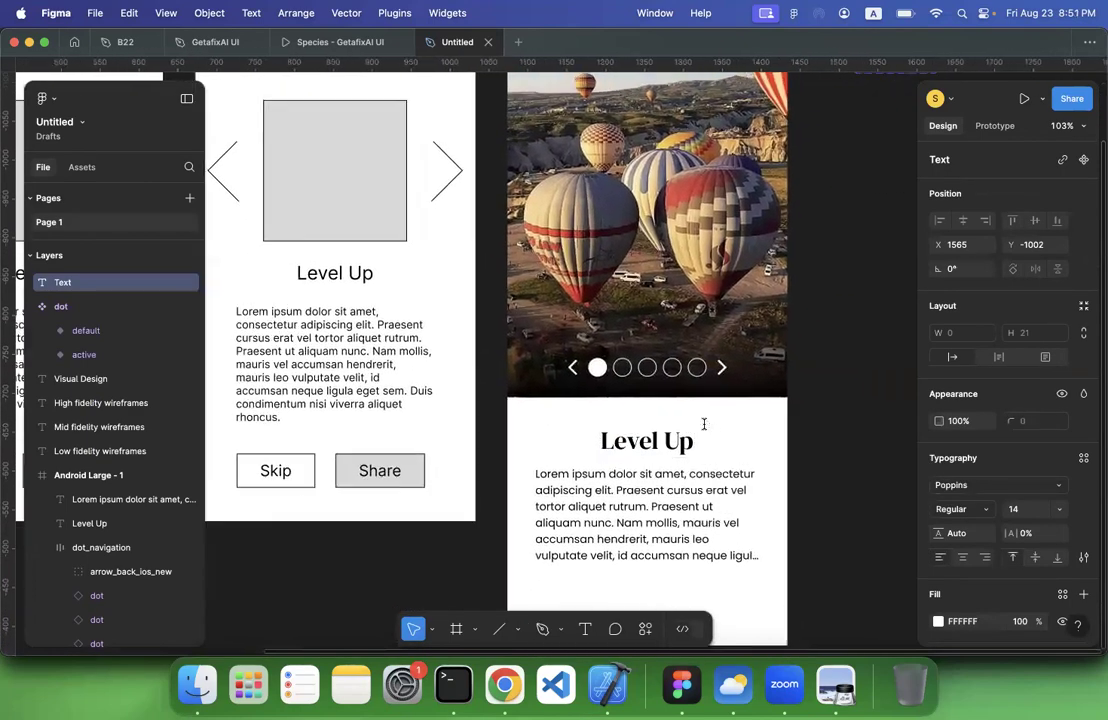
{"action": "scroll", "coordinate": [704, 424], "scroll_direction": "right", "scroll_amount": 5}
{"action": "scroll", "coordinate": [704, 424], "scroll_direction": "up", "scroll_amount": 3}
{"action": "type", "text": "Share"}
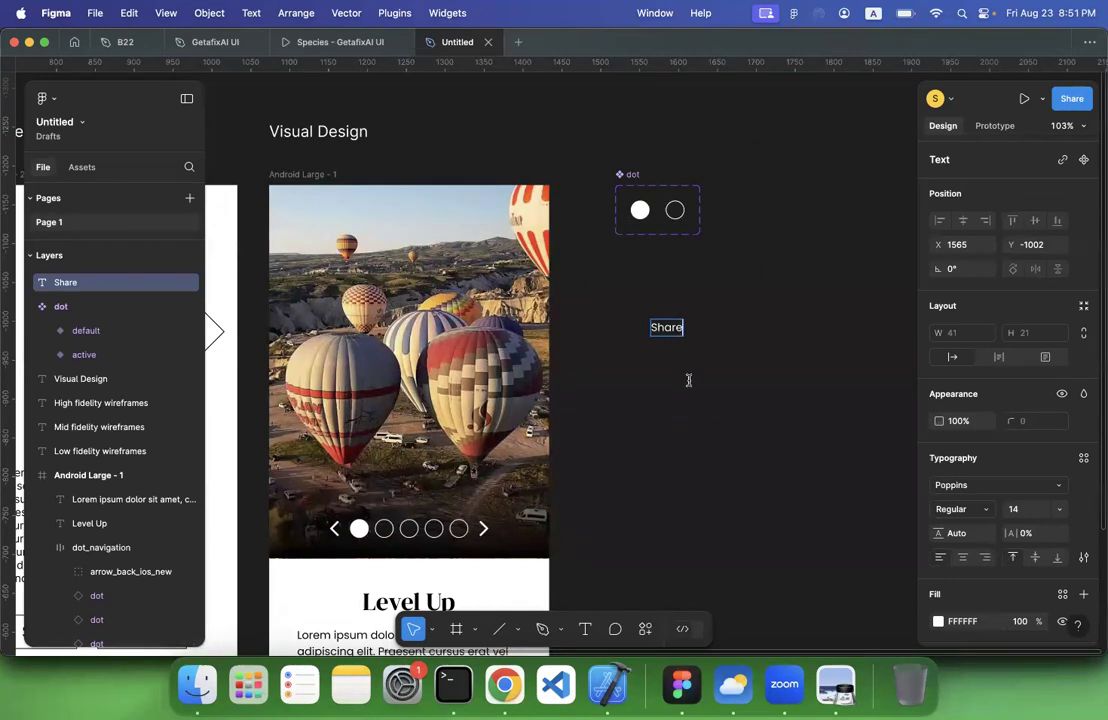
{"action": "key", "text": "Escape"}
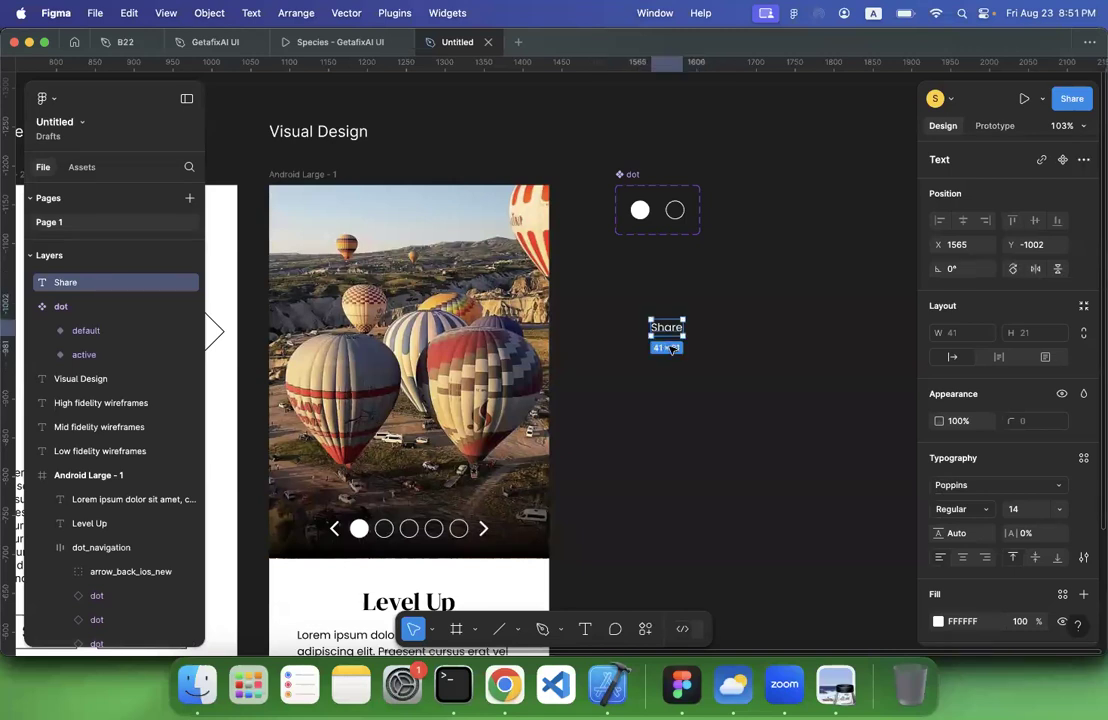
Match the Share text to the Level Up title's font, DM Serif Display, and set its size to 20
{"action": "scroll", "coordinate": [686, 322], "scroll_direction": "down", "scroll_amount": 5}
{"action": "scroll", "coordinate": [686, 322], "scroll_direction": "left", "scroll_amount": 4}
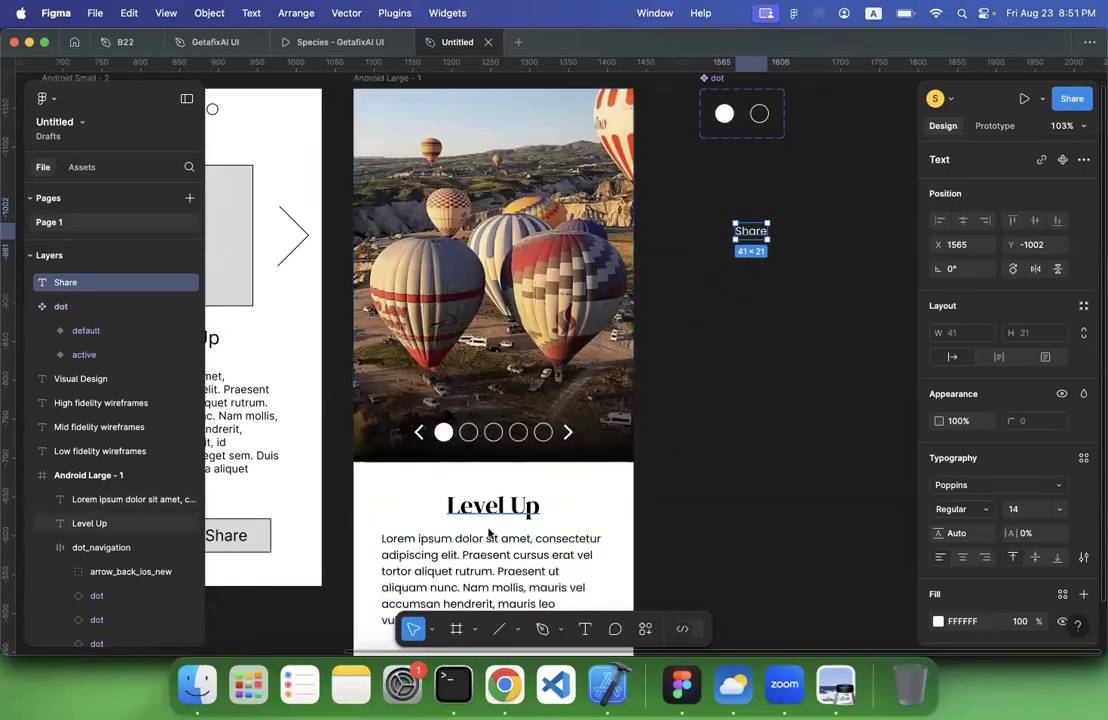
{"action": "left_click", "coordinate": [502, 507]}
{"action": "scroll", "coordinate": [663, 331], "scroll_direction": "up", "scroll_amount": 2}
{"action": "scroll", "coordinate": [663, 331], "scroll_direction": "right", "scroll_amount": 4}
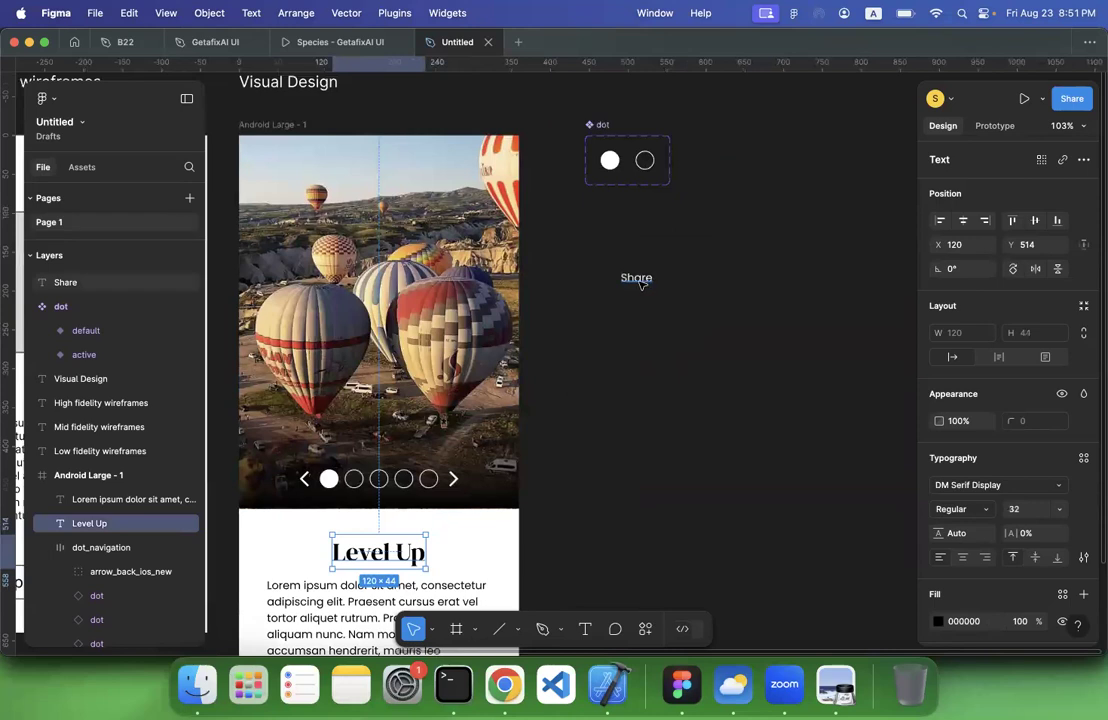
{"action": "left_click", "coordinate": [636, 277]}
{"action": "left_click", "coordinate": [966, 487]}
{"action": "type", "text": "Dm"}
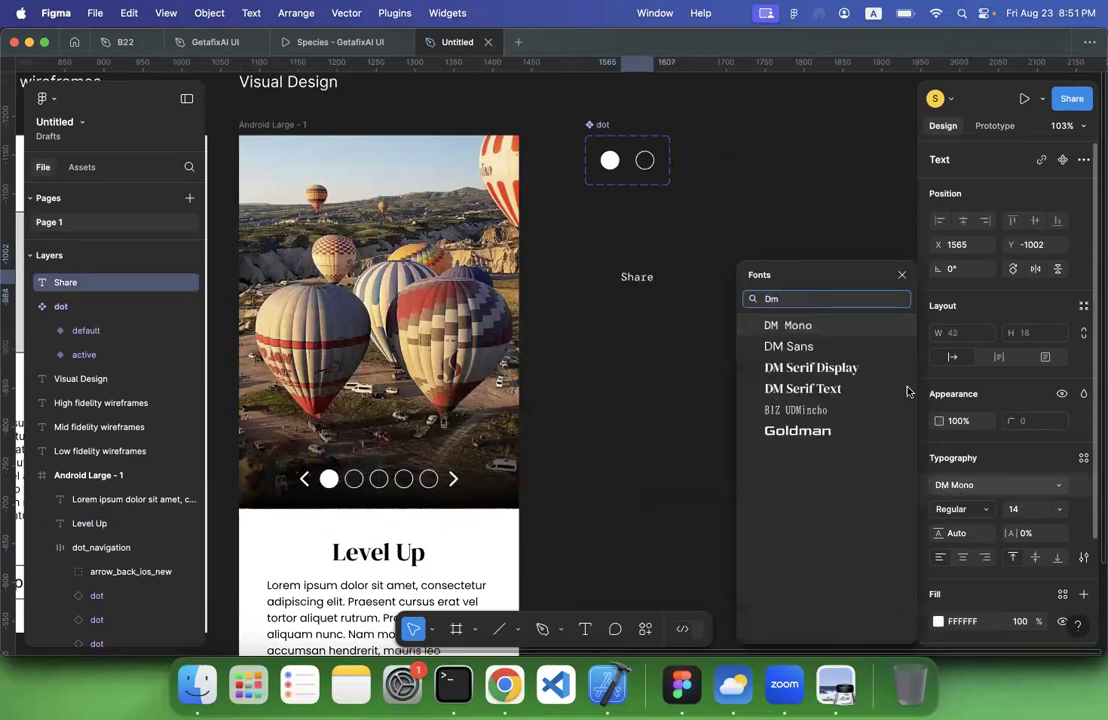
{"action": "left_click", "coordinate": [858, 368]}
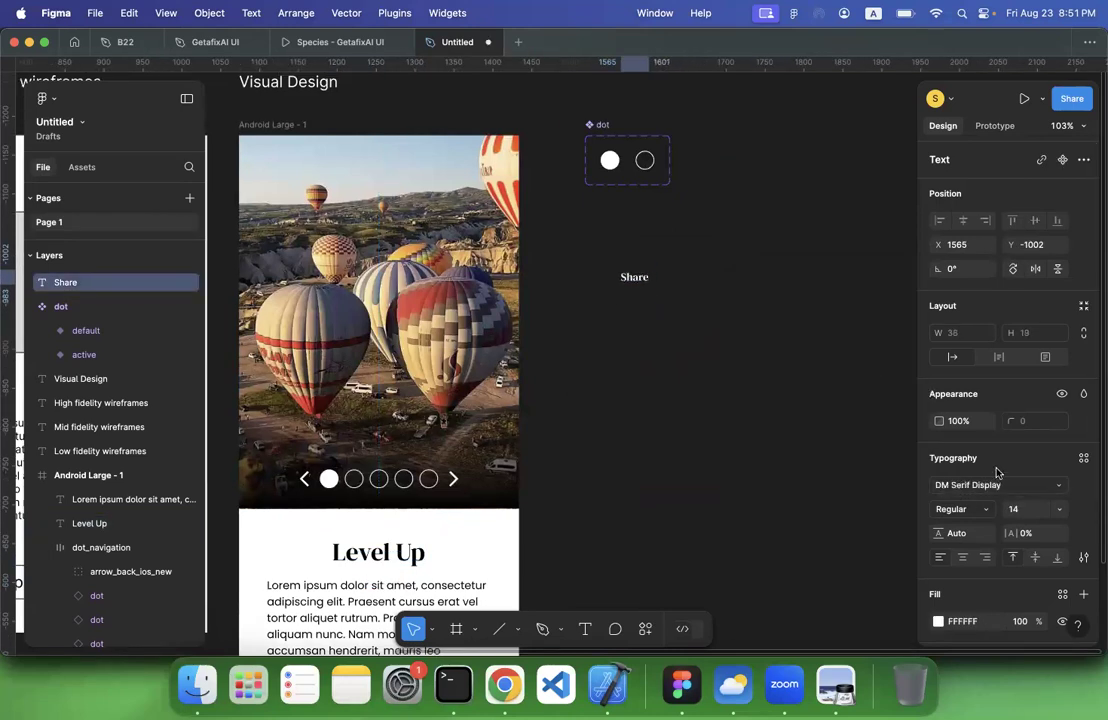
{"action": "left_click", "coordinate": [1060, 513]}
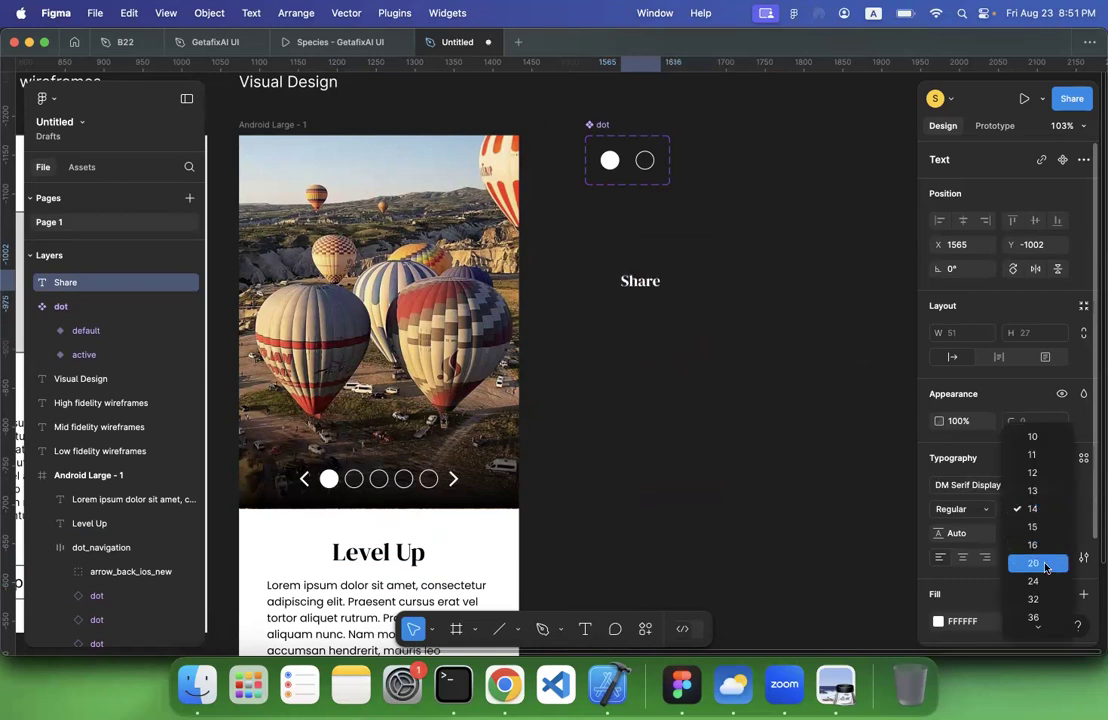
{"action": "left_click", "coordinate": [1046, 564]}
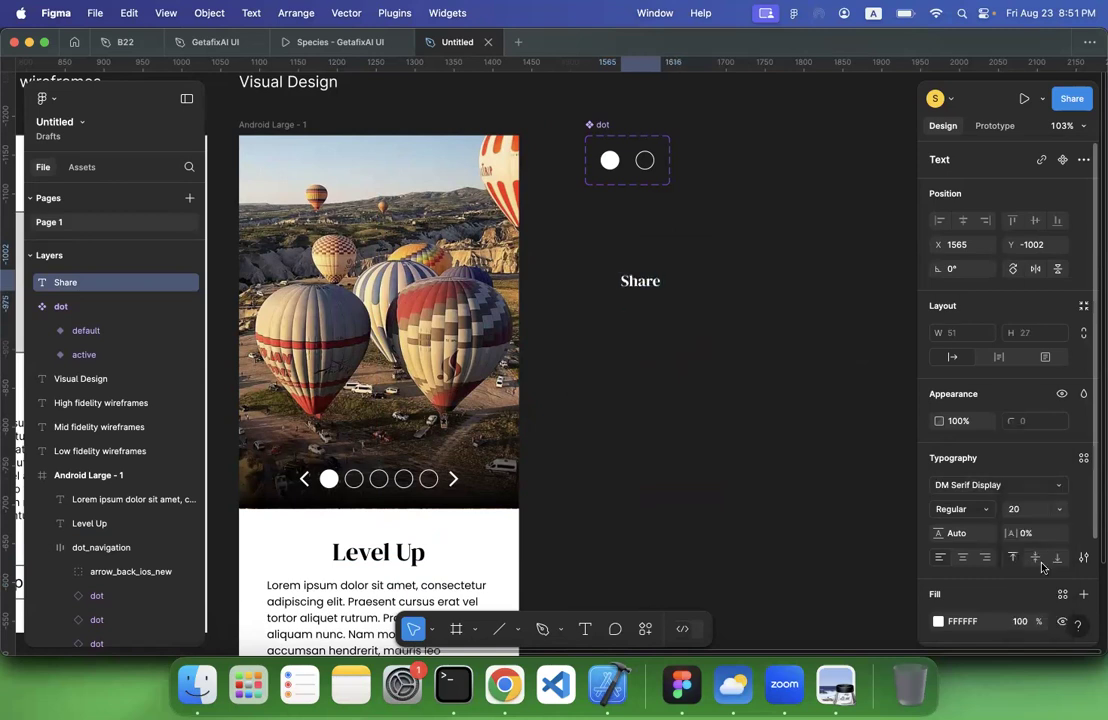
{"action": "left_click", "coordinate": [802, 418]}
Wrap the Share text in its own frame and name that frame button
{"action": "scroll", "coordinate": [802, 418], "scroll_direction": "down", "scroll_amount": 3}
{"action": "scroll", "coordinate": [805, 418], "scroll_direction": "down", "scroll_amount": 1}
{"action": "scroll", "coordinate": [805, 418], "scroll_direction": "left", "scroll_amount": 3}
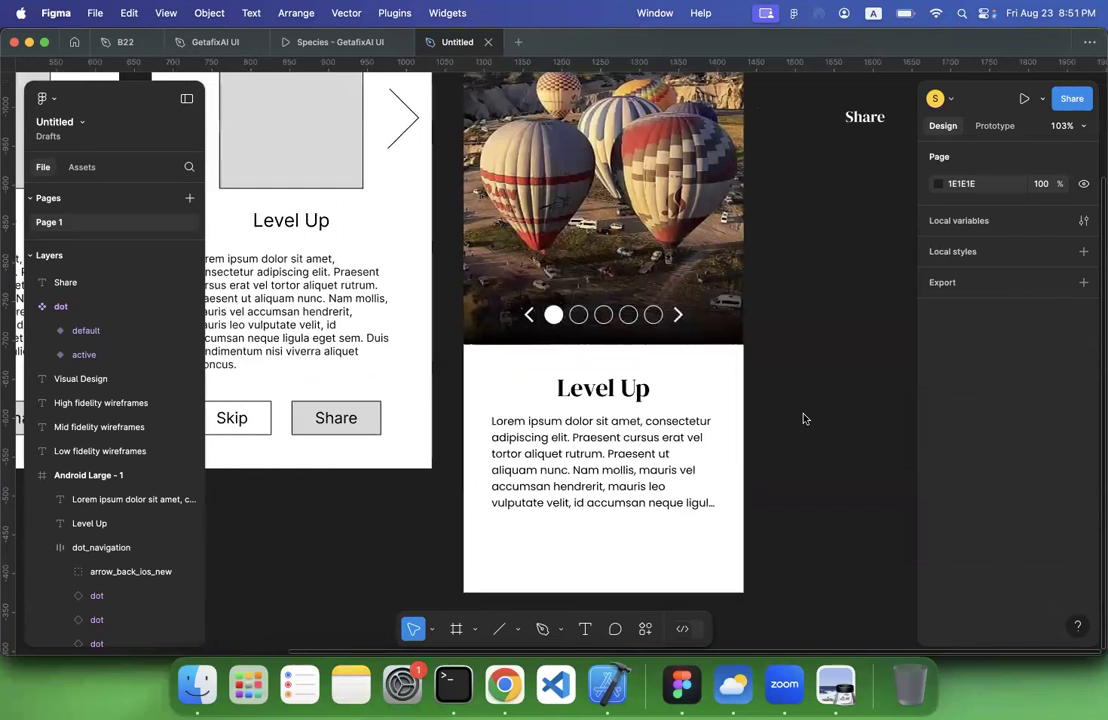
{"action": "scroll", "coordinate": [805, 418], "scroll_direction": "up", "scroll_amount": 1}
{"action": "scroll", "coordinate": [805, 418], "scroll_direction": "right", "scroll_amount": 1}
{"action": "scroll", "coordinate": [660, 218], "scroll_direction": "right", "scroll_amount": 3}
{"action": "left_click", "coordinate": [664, 215]}
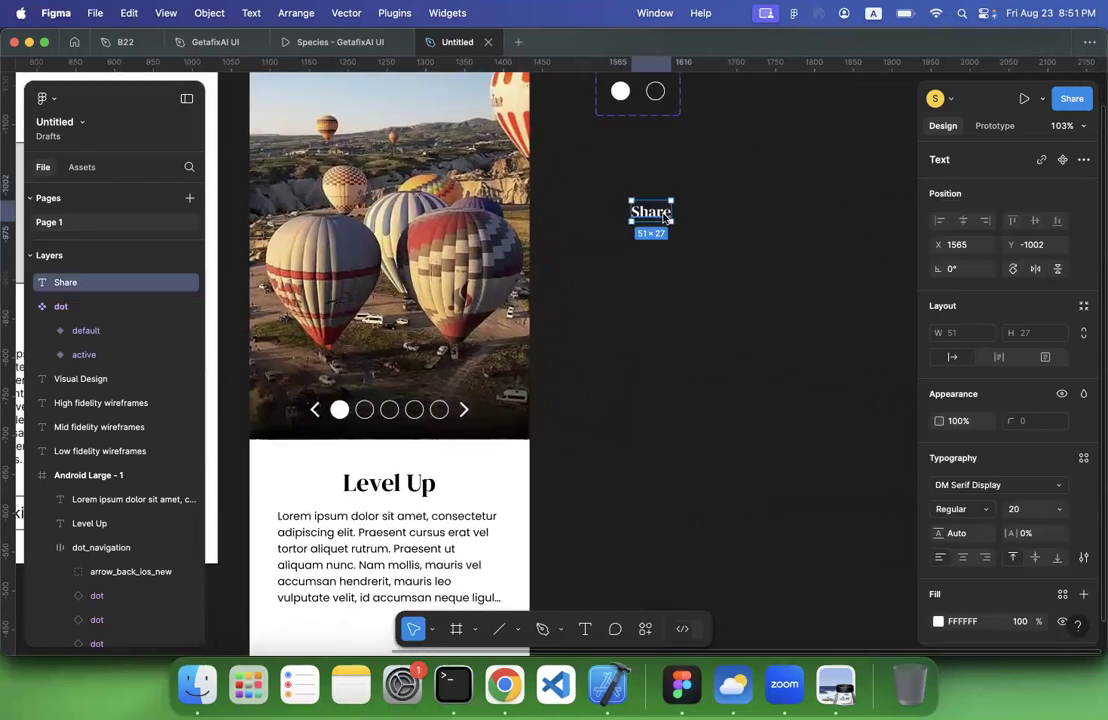
{"action": "right_click", "coordinate": [670, 196]}
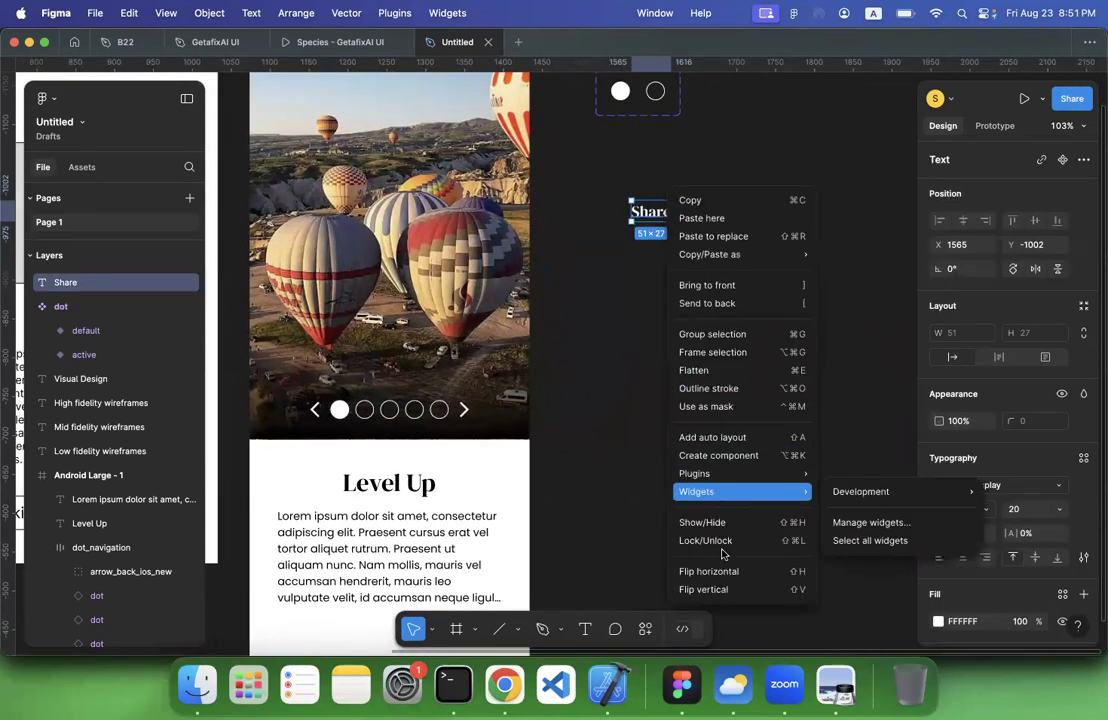
{"action": "left_click", "coordinate": [712, 352]}
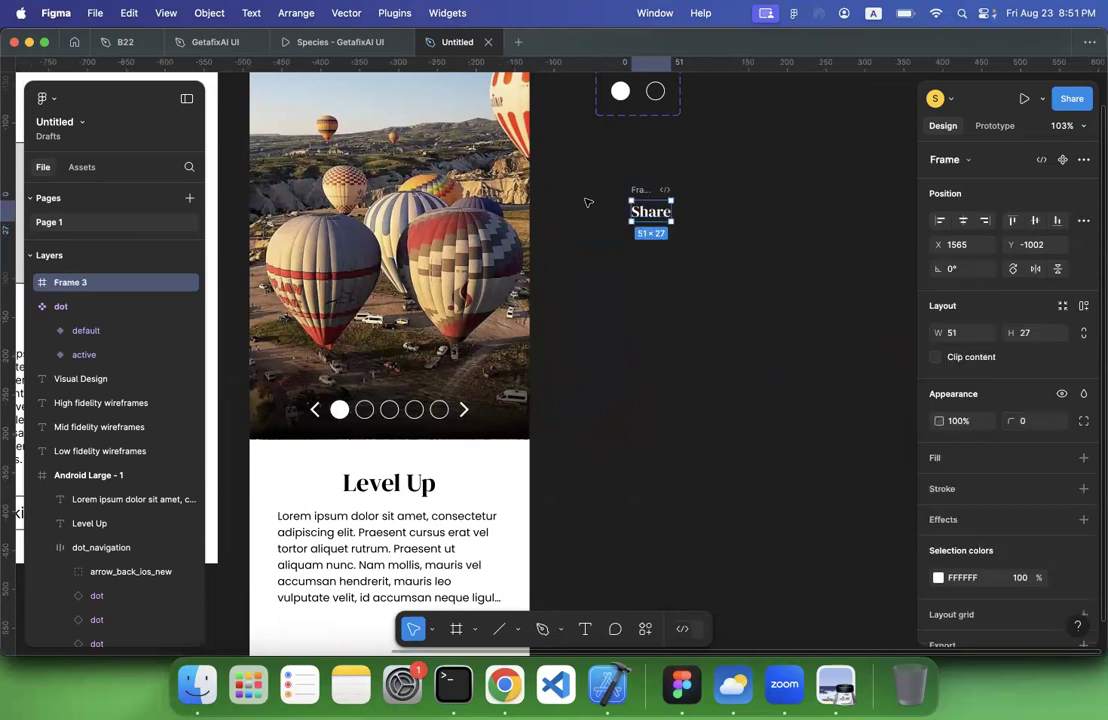
{"action": "double_click", "coordinate": [72, 283]}
{"action": "type", "text": "butto"}
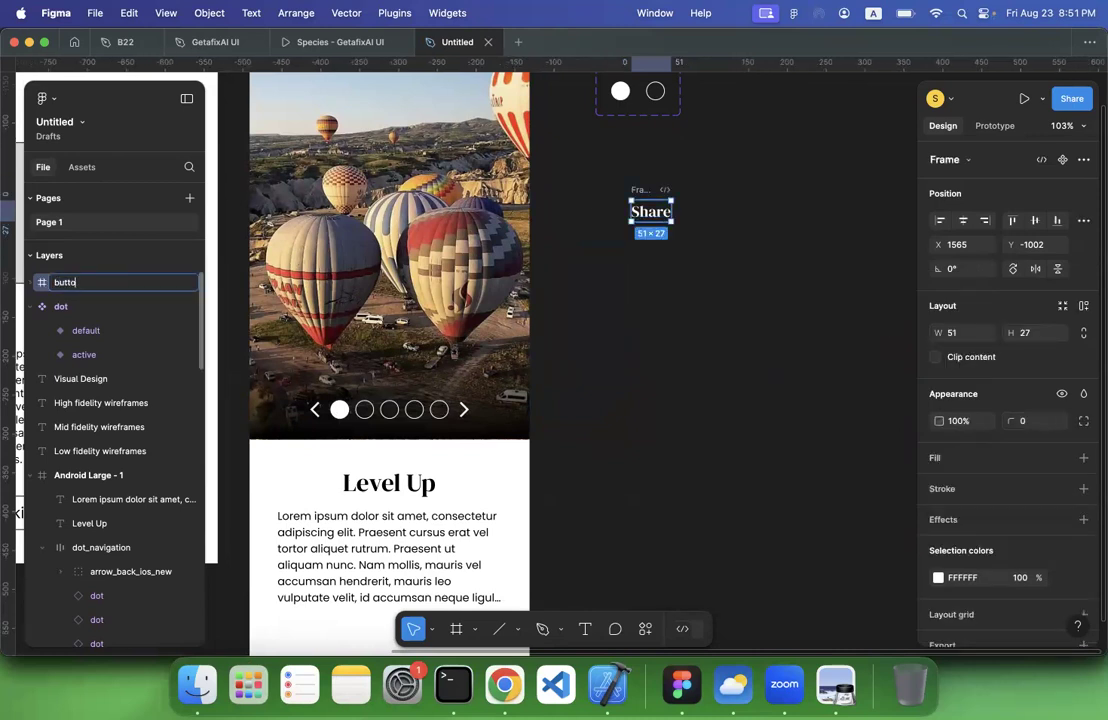
{"action": "type", "text": "n"}
{"action": "key", "text": "Return"}
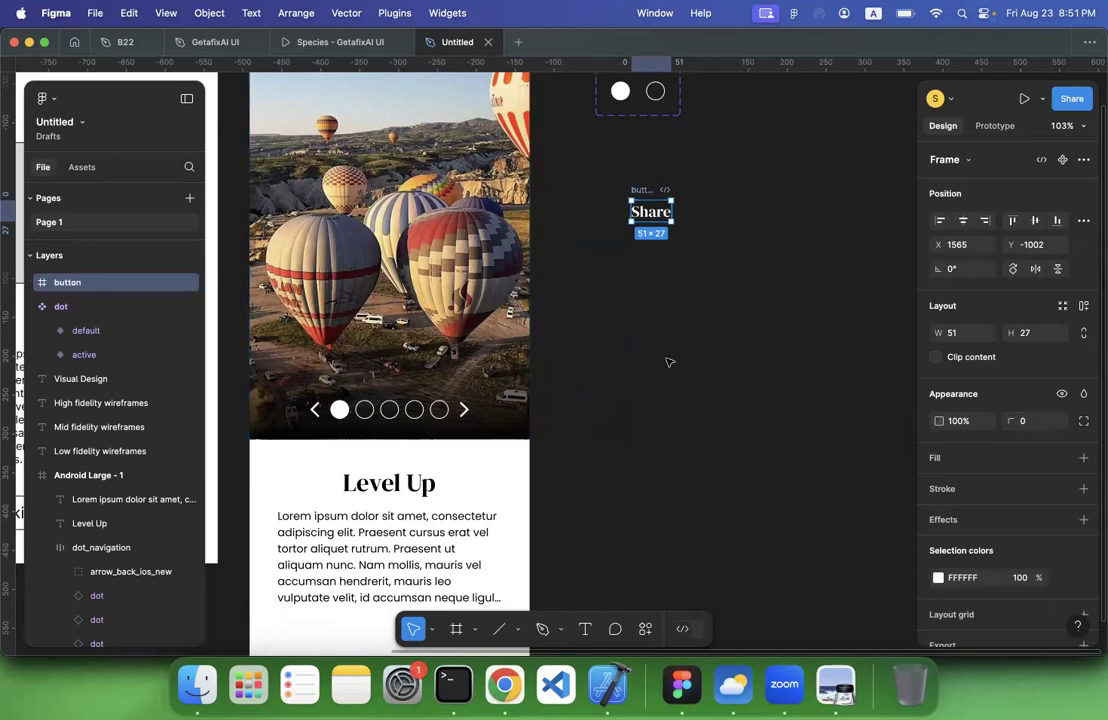
Give the button frame a light green fill, 75FF9C
{"action": "scroll", "coordinate": [711, 278], "scroll_direction": "left", "scroll_amount": 3}
{"action": "scroll", "coordinate": [711, 278], "scroll_direction": "down", "scroll_amount": 2}
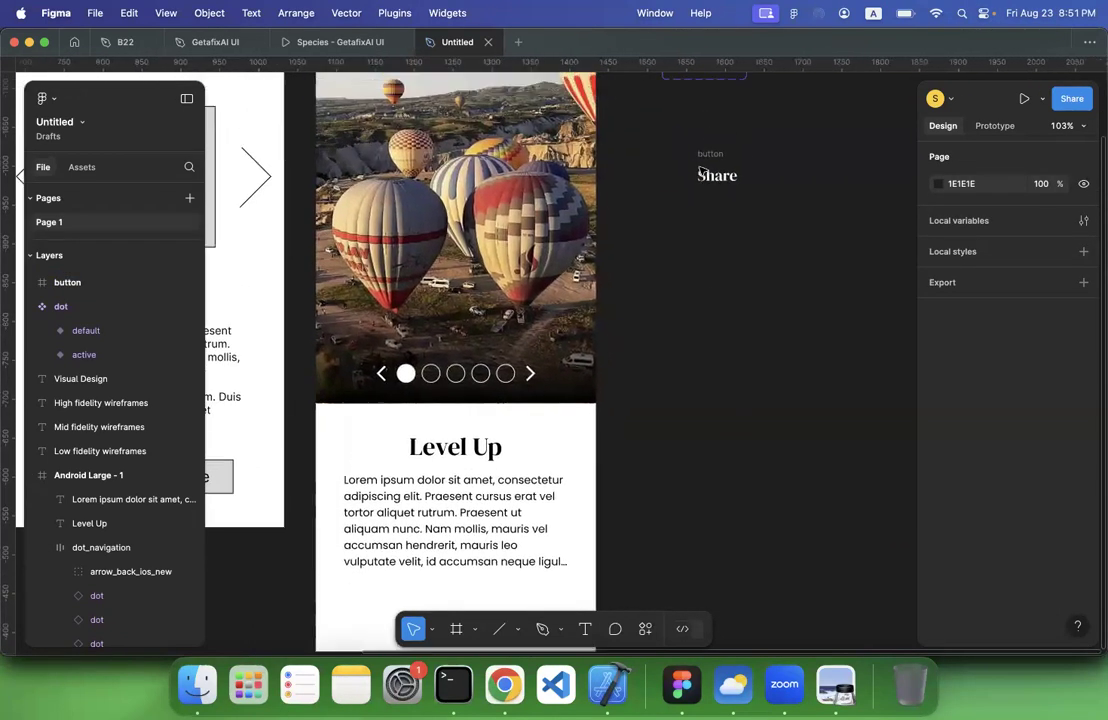
{"action": "scroll", "coordinate": [988, 434], "scroll_direction": "down", "scroll_amount": 2}
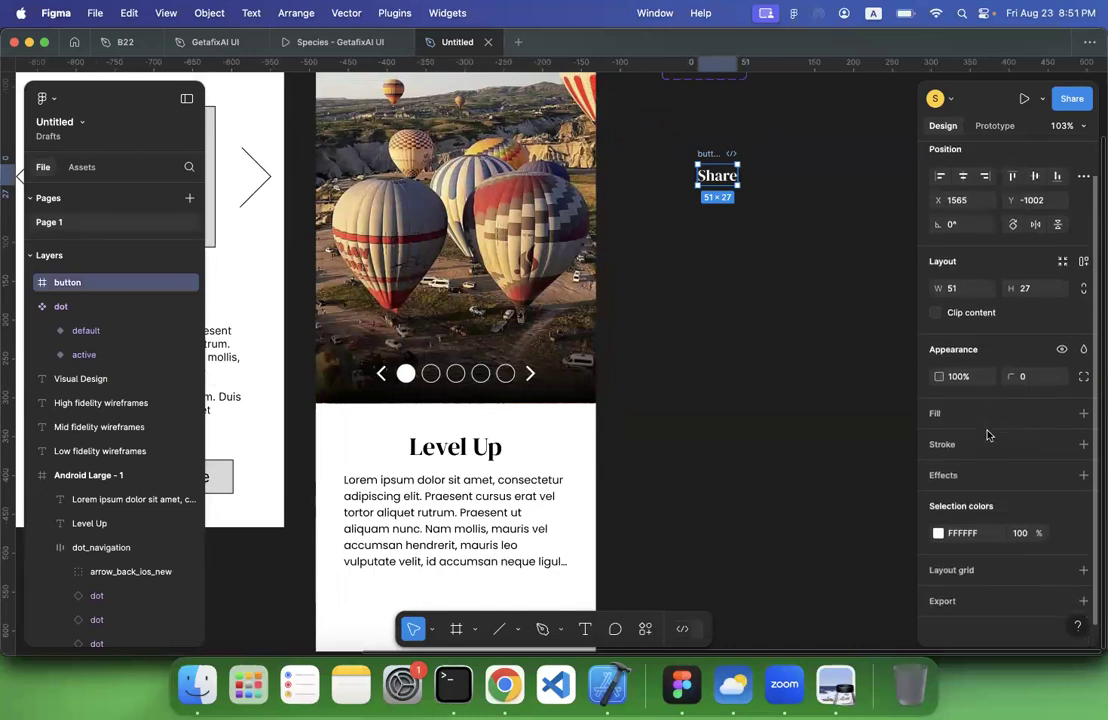
{"action": "left_click", "coordinate": [1082, 407]}
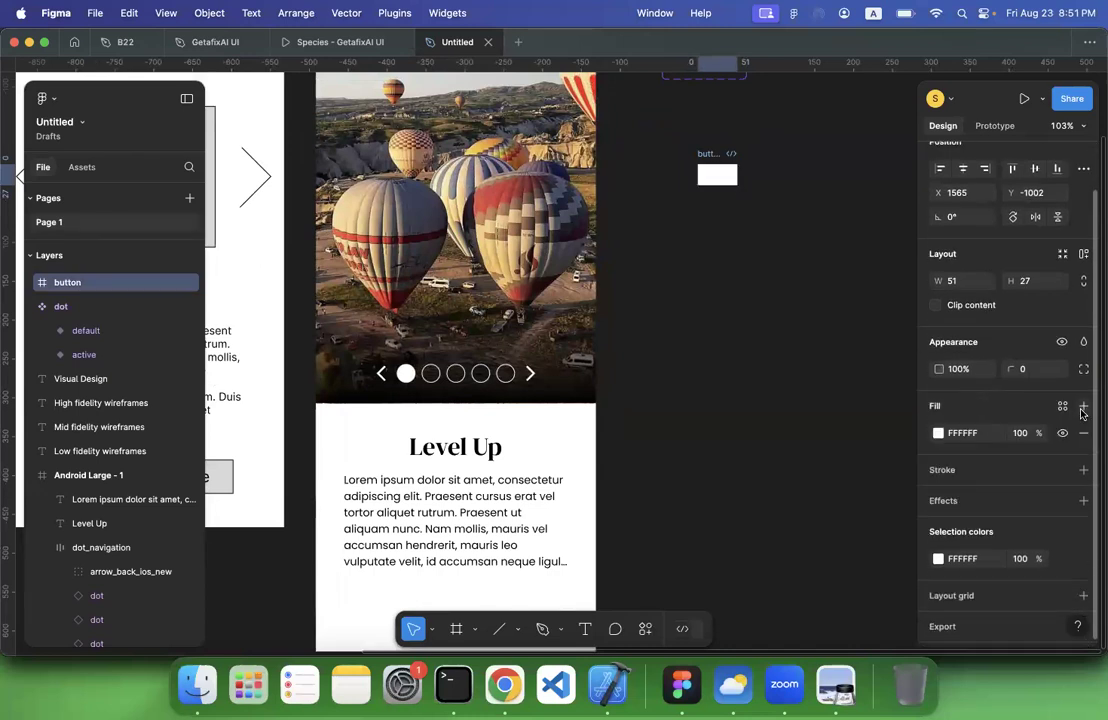
{"action": "left_click", "coordinate": [938, 433]}
{"action": "left_click", "coordinate": [826, 476]}
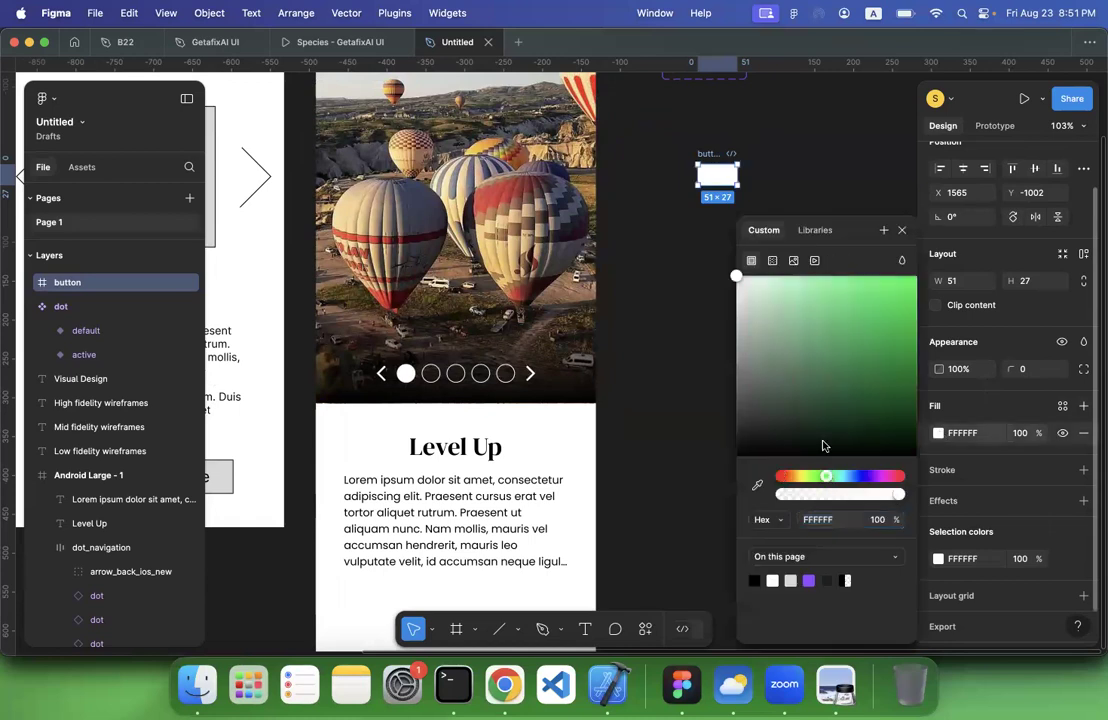
{"action": "left_click_drag", "start_coordinate": [817, 305], "coordinate": [828, 276]}
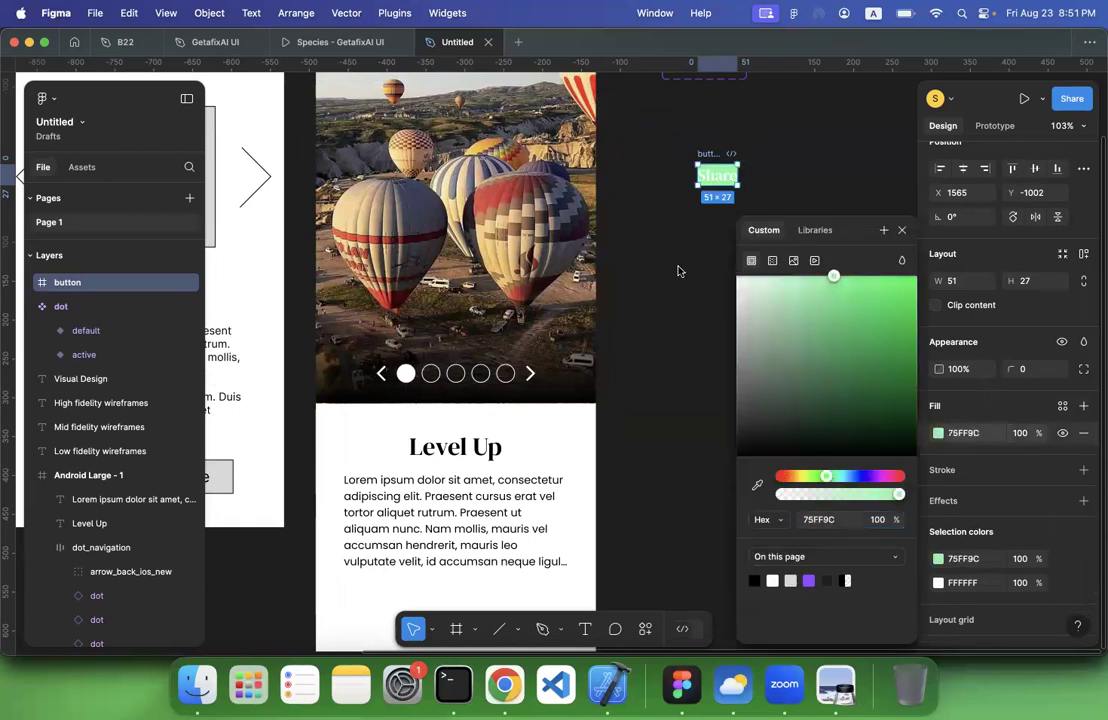
{"action": "left_click", "coordinate": [681, 269]}
Add auto layout to the button frame
{"action": "left_click", "coordinate": [711, 158]}
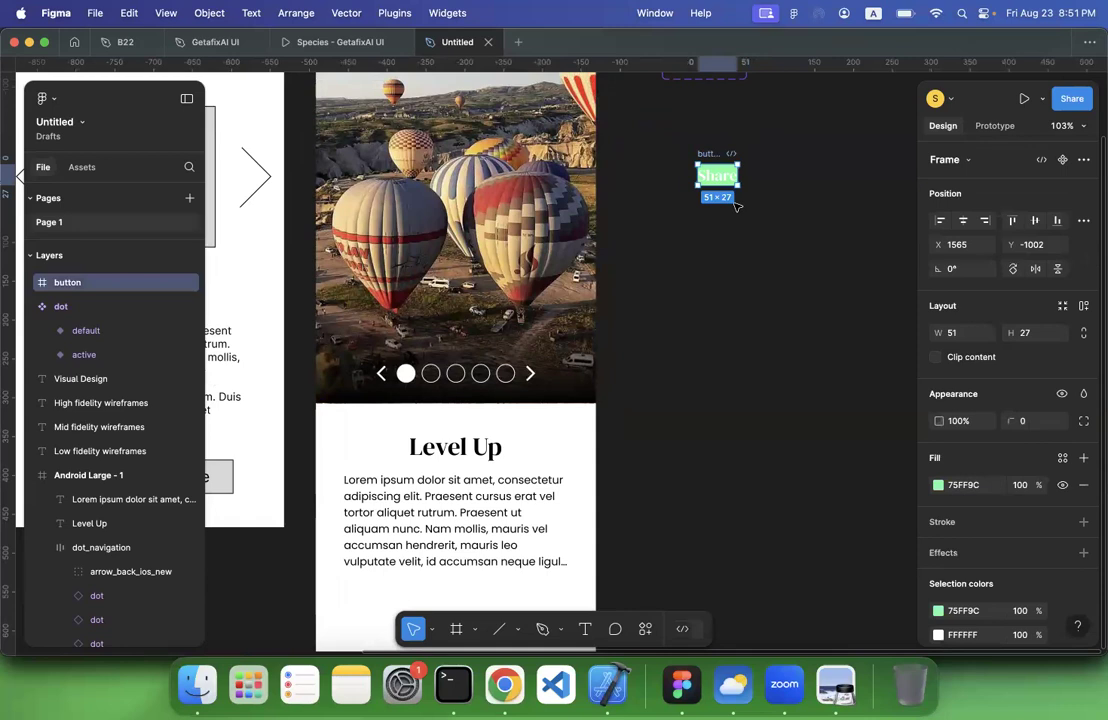
{"action": "scroll", "coordinate": [736, 205], "scroll_direction": "up", "scroll_amount": 5}
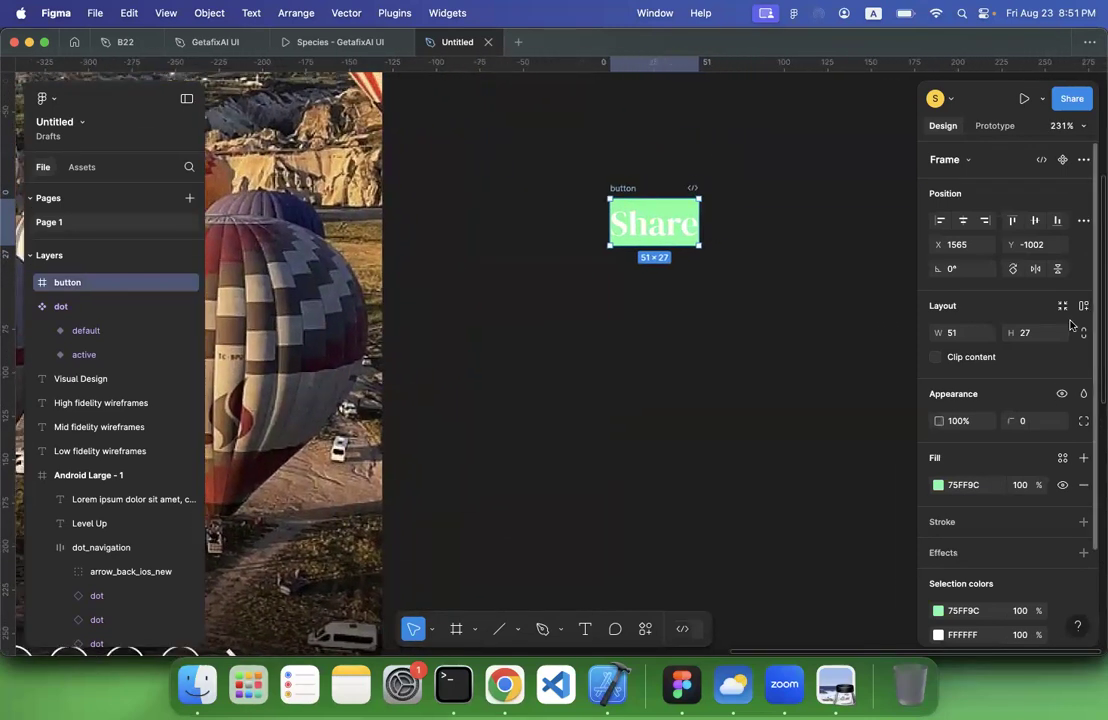
{"action": "key", "text": "shift+a"}
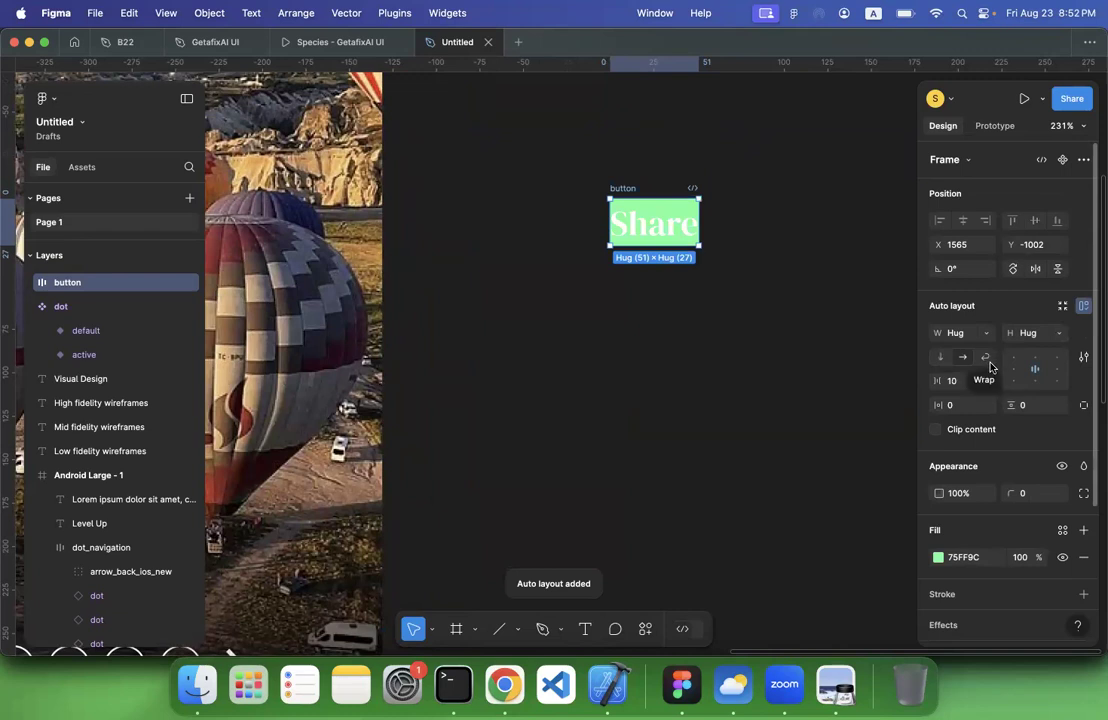
Test the button's auto layout by replacing its label with "dasdasds", and undo the text change
{"action": "double_click", "coordinate": [654, 238]}
{"action": "type", "text": "dasdasds"}
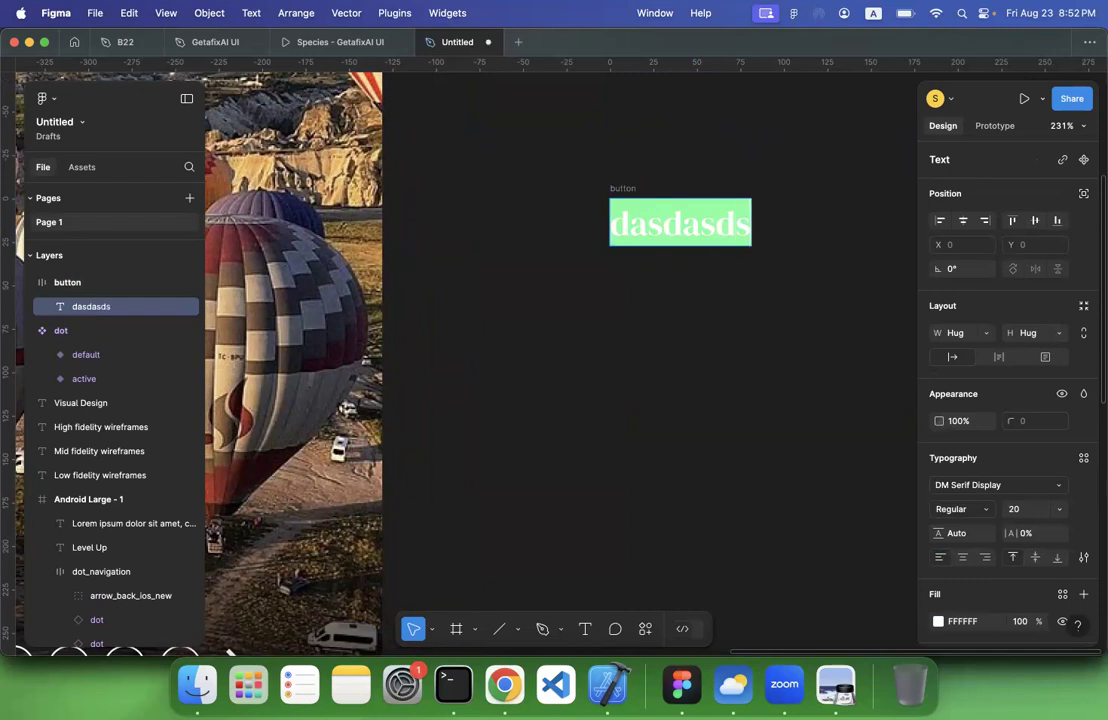
{"action": "type", "text": "a"}
{"action": "key", "text": "super+z"}
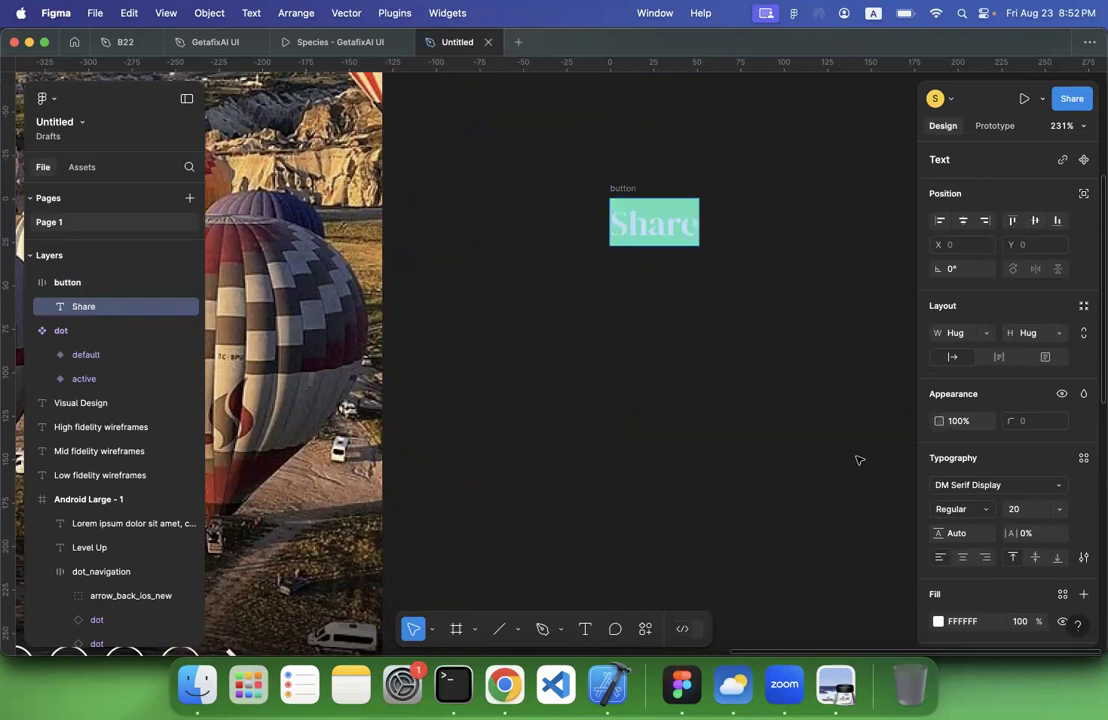
{"action": "key", "text": "Escape"}
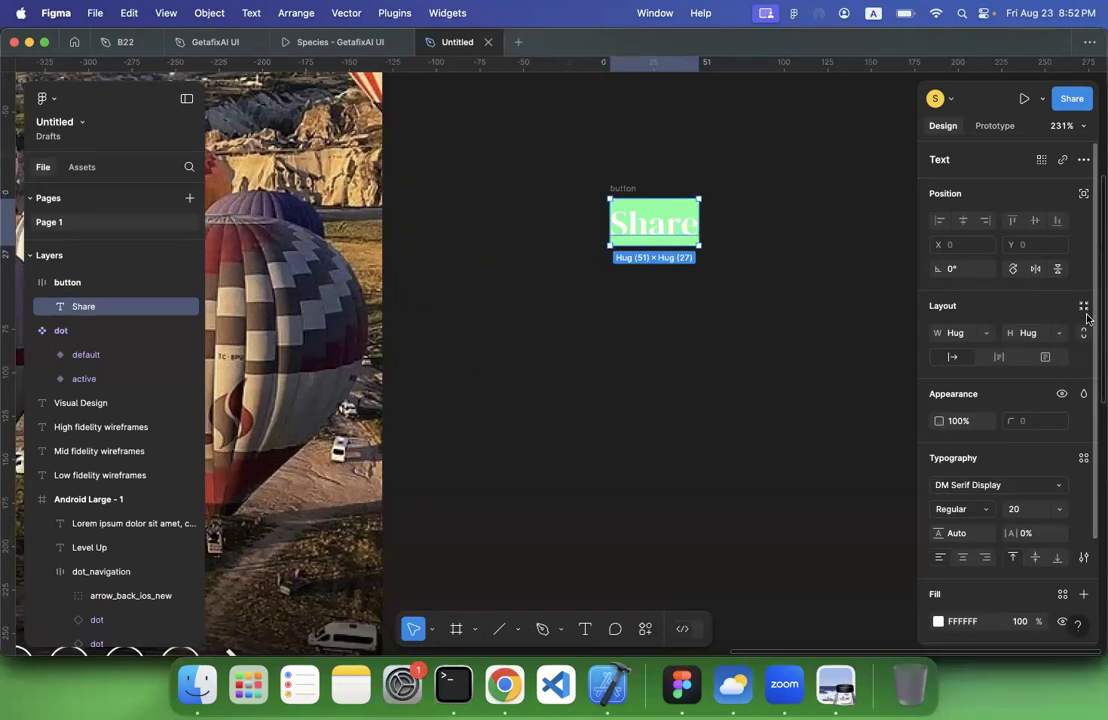
Set the button frame's auto layout padding to 30 horizontally and 5 vertically
{"action": "left_click", "coordinate": [705, 281]}
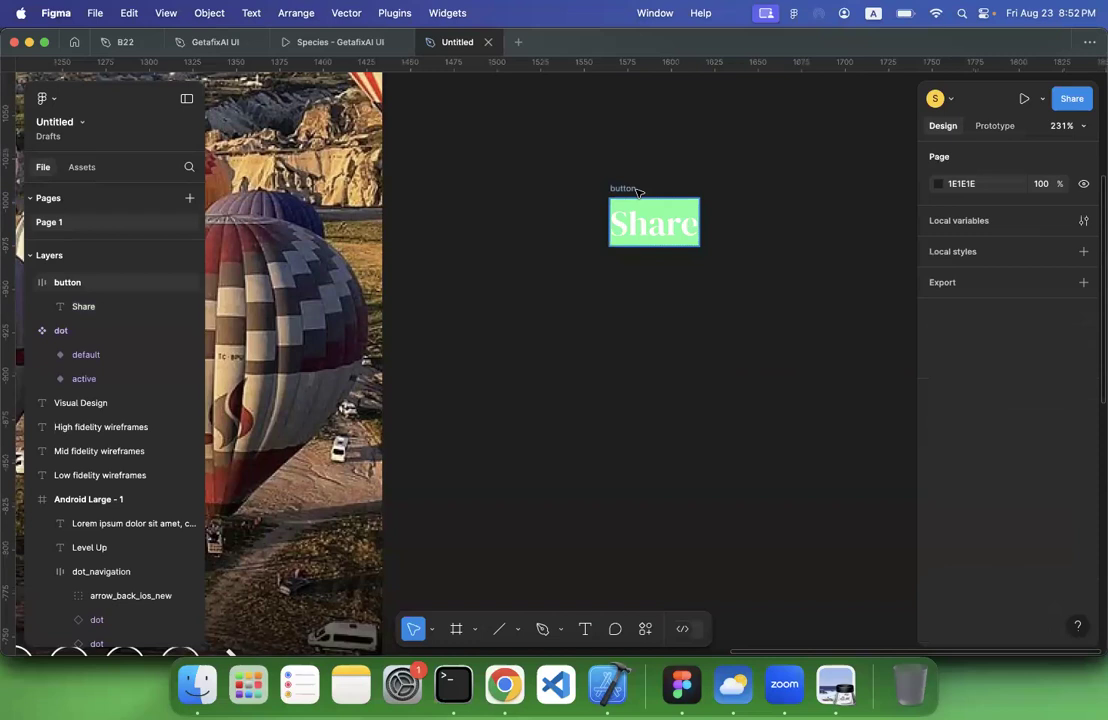
{"action": "left_click", "coordinate": [637, 190]}
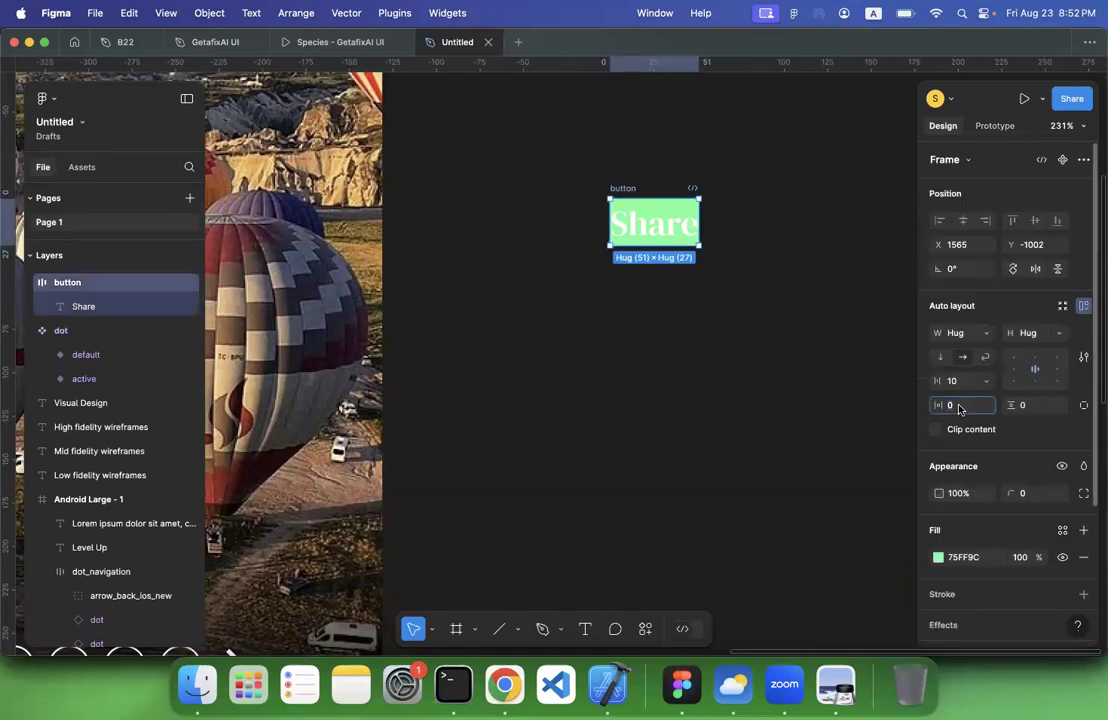
{"action": "type", "text": "30"}
{"action": "key", "text": "Return"}
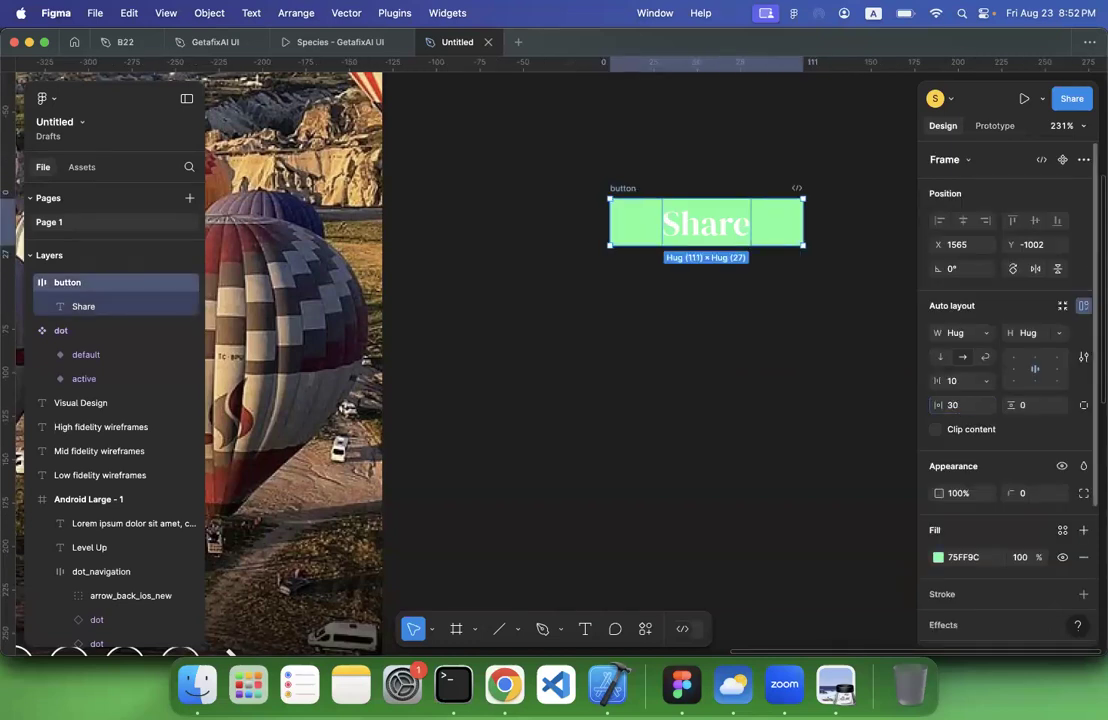
{"action": "left_click", "coordinate": [1036, 406]}
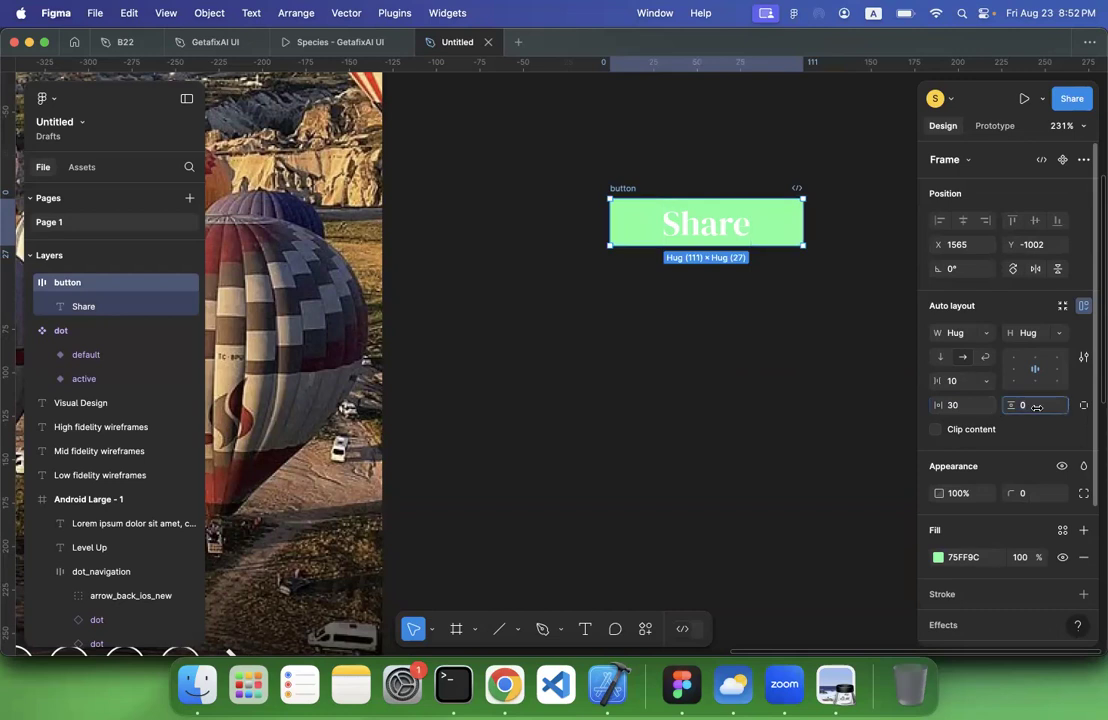
{"action": "key", "text": "Return"}
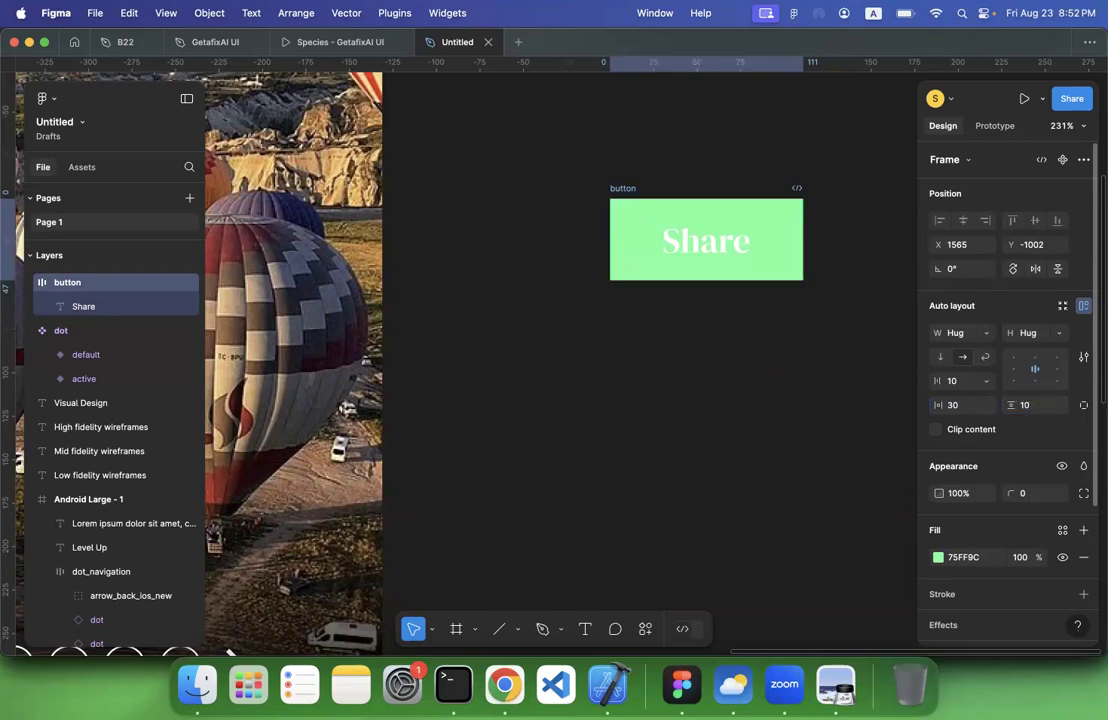
{"action": "key", "text": "Return"}
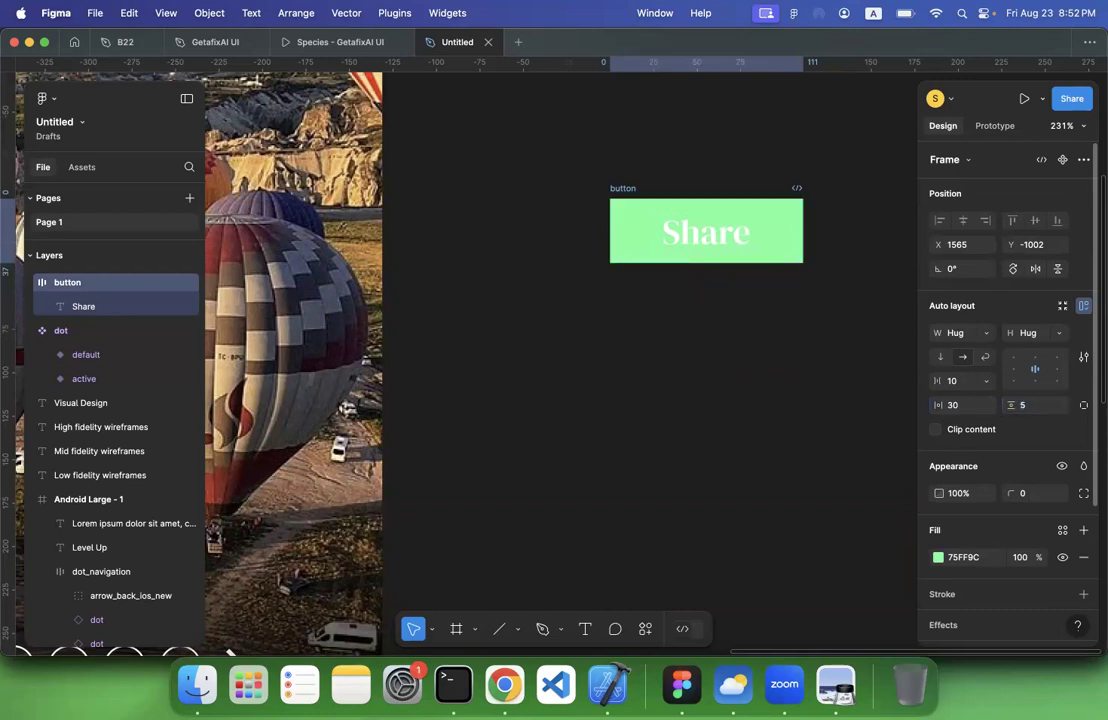
{"action": "left_click", "coordinate": [744, 376]}
Round the button frame's corners with a radius of 5
{"action": "left_click", "coordinate": [631, 199]}
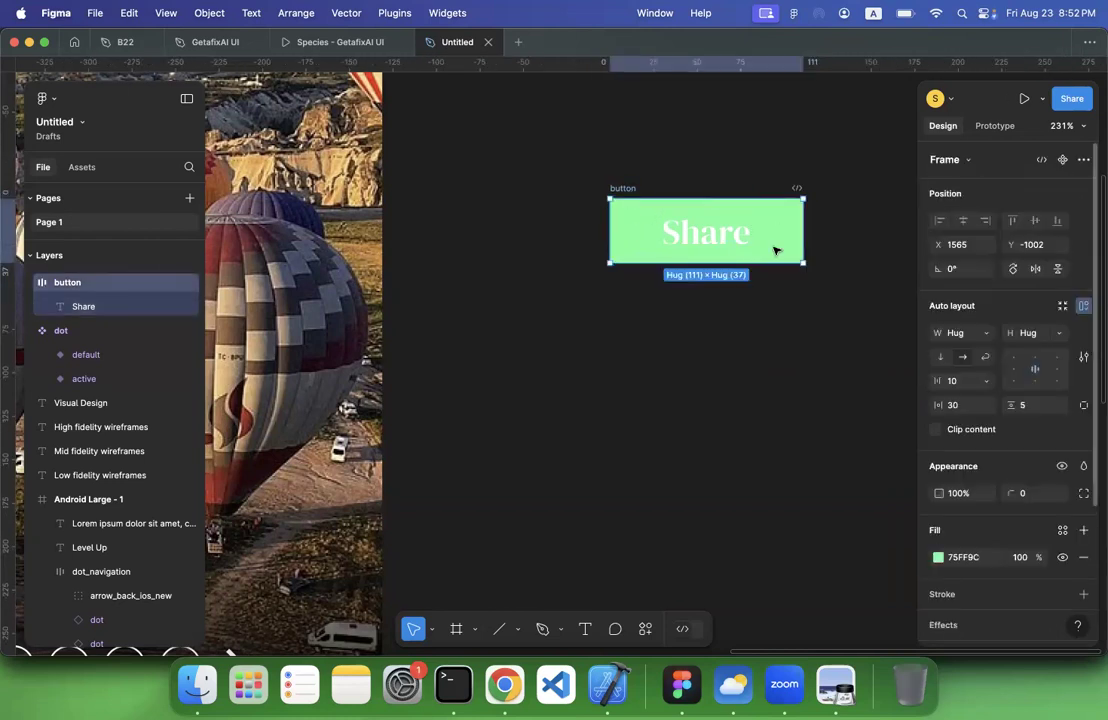
{"action": "left_click", "coordinate": [1024, 493]}
{"action": "type", "text": "15"}
{"action": "key", "text": "Return"}
{"action": "left_click", "coordinate": [1024, 493]}
{"action": "key", "text": "Return"}
{"action": "left_click", "coordinate": [737, 477]}
Move the button straight down to Y -737, beside the lower part of the Visual Design screen
{"action": "scroll", "coordinate": [737, 479], "scroll_direction": "down", "scroll_amount": 2}
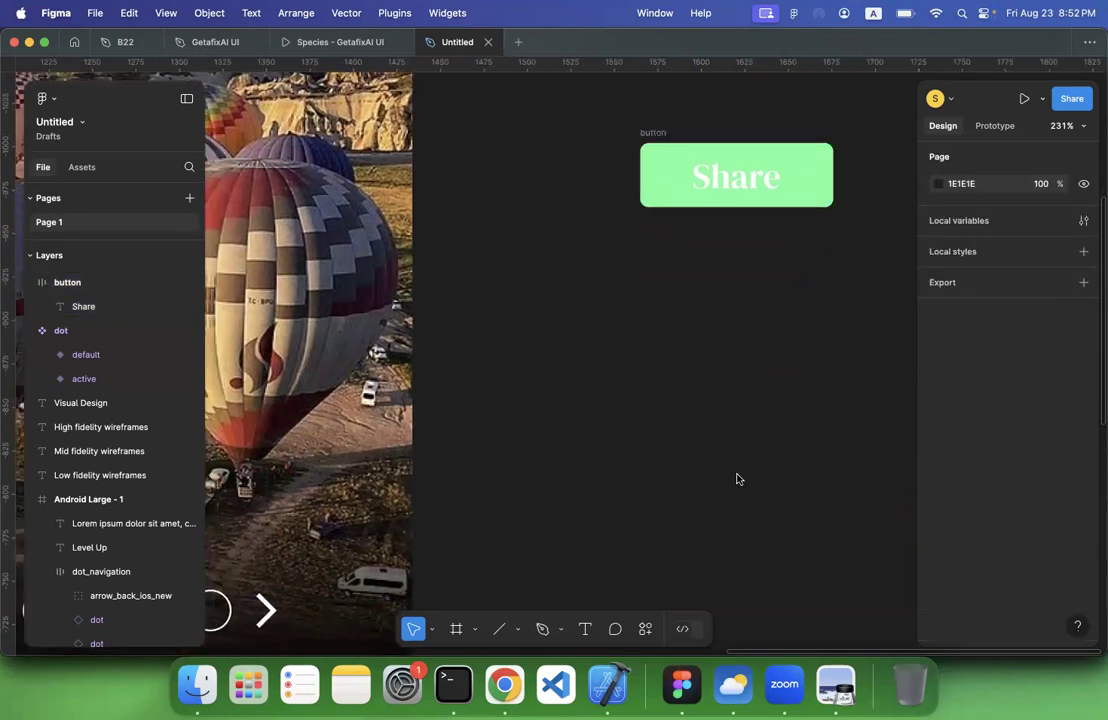
{"action": "scroll", "coordinate": [737, 479], "scroll_direction": "down", "scroll_amount": 6}
{"action": "scroll", "coordinate": [720, 274], "scroll_direction": "down", "scroll_amount": 1}
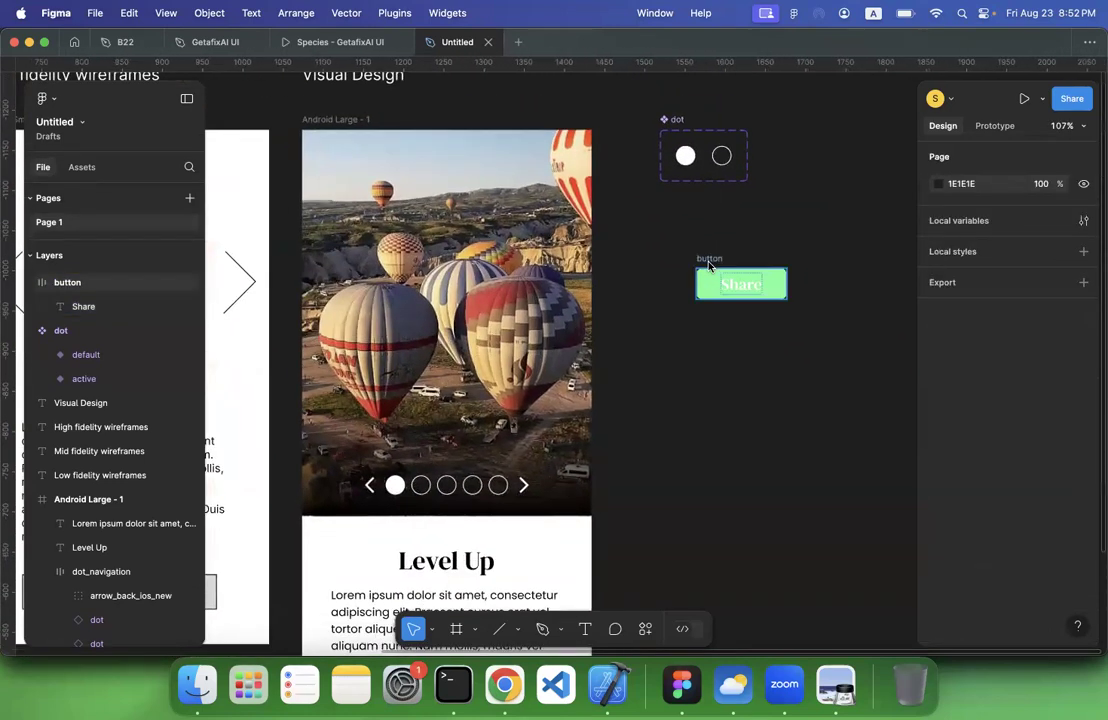
{"action": "left_click", "coordinate": [709, 263]}
{"action": "left_click_drag", "start_coordinate": [708, 372], "coordinate": [708, 474]}
{"action": "scroll", "coordinate": [707, 473], "scroll_direction": "down", "scroll_amount": 3}
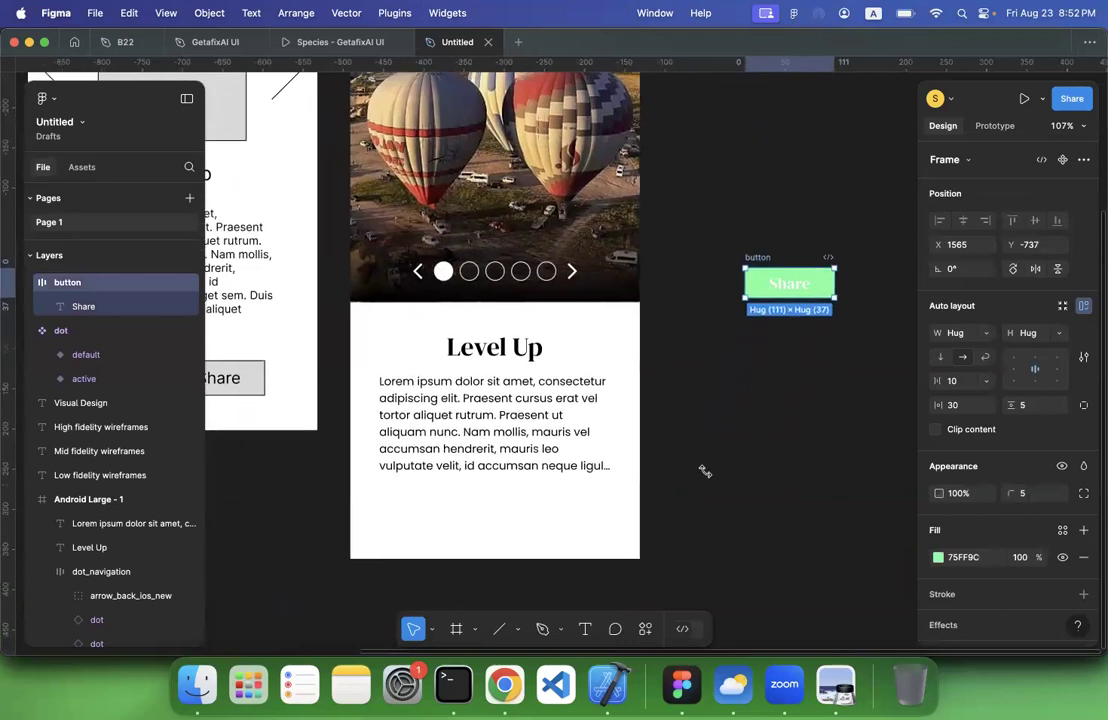
{"action": "left_click", "coordinate": [706, 472]}
Change the button's fill from a solid colour to a linear gradient
{"action": "left_click", "coordinate": [714, 278]}
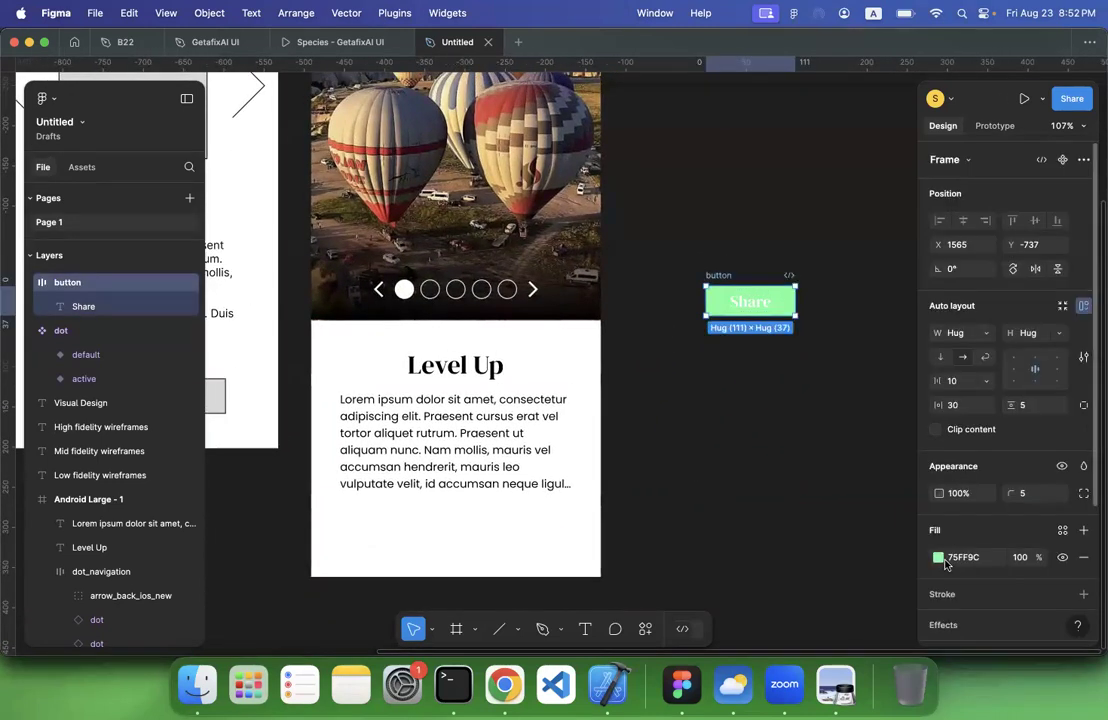
{"action": "left_click", "coordinate": [936, 558]}
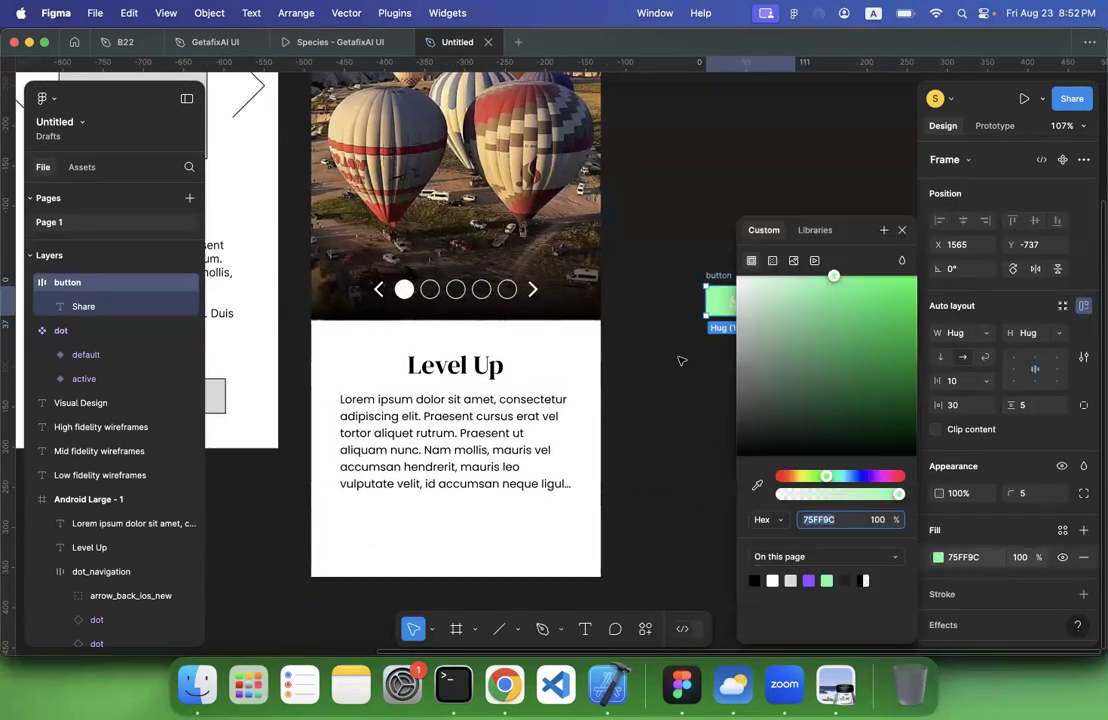
{"action": "scroll", "coordinate": [681, 361], "scroll_direction": "up", "scroll_amount": 3}
{"action": "scroll", "coordinate": [682, 361], "scroll_direction": "up", "scroll_amount": 2}
{"action": "scroll", "coordinate": [682, 361], "scroll_direction": "right", "scroll_amount": 3}
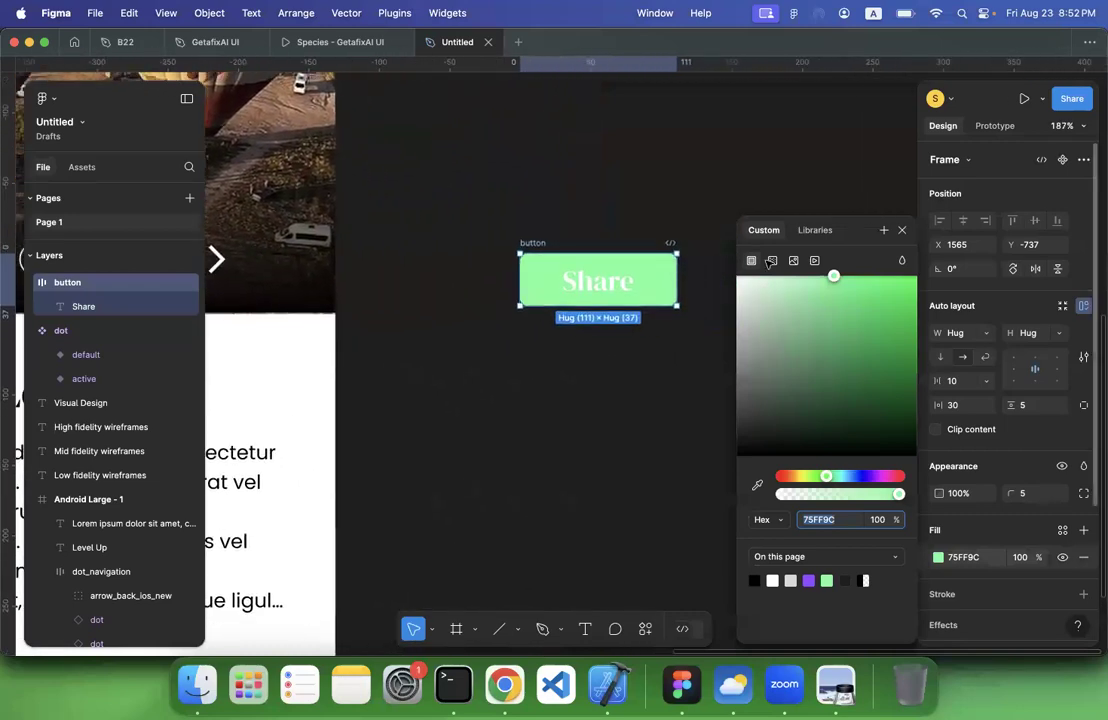
{"action": "left_click", "coordinate": [771, 261]}
Switch to the Tripadvisor page in Chrome, examine its button styling and colours for reference, and return to Figma
{"action": "left_click", "coordinate": [505, 685]}
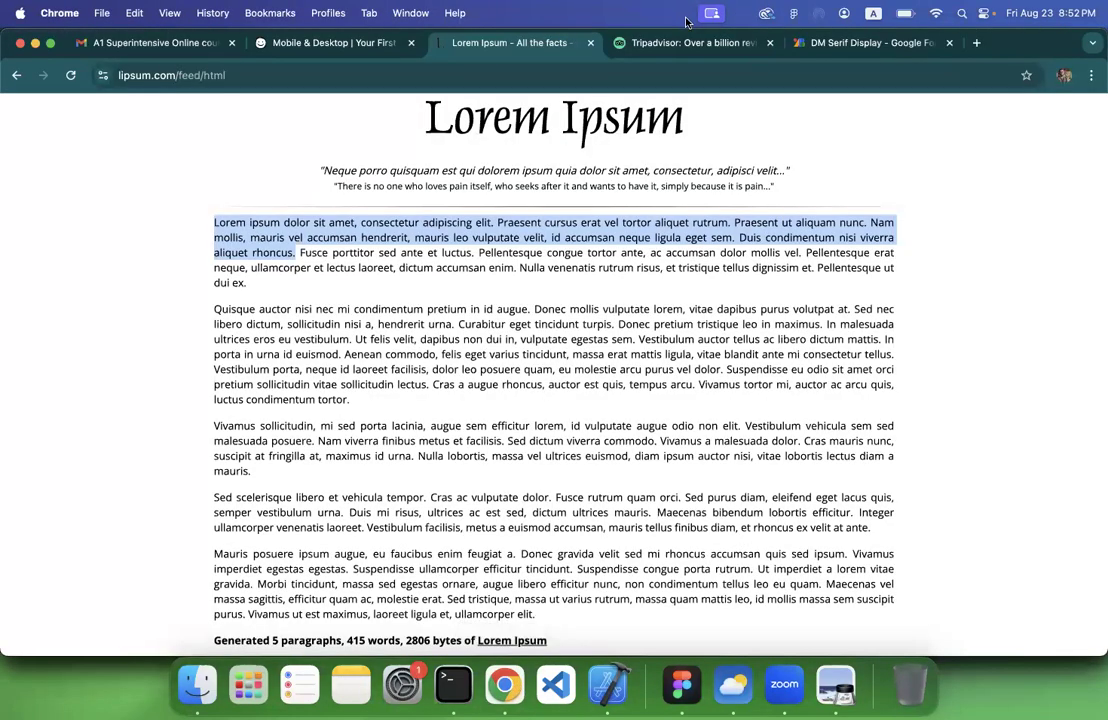
{"action": "left_click", "coordinate": [690, 42]}
{"action": "scroll", "coordinate": [539, 333], "scroll_direction": "down", "scroll_amount": 10}
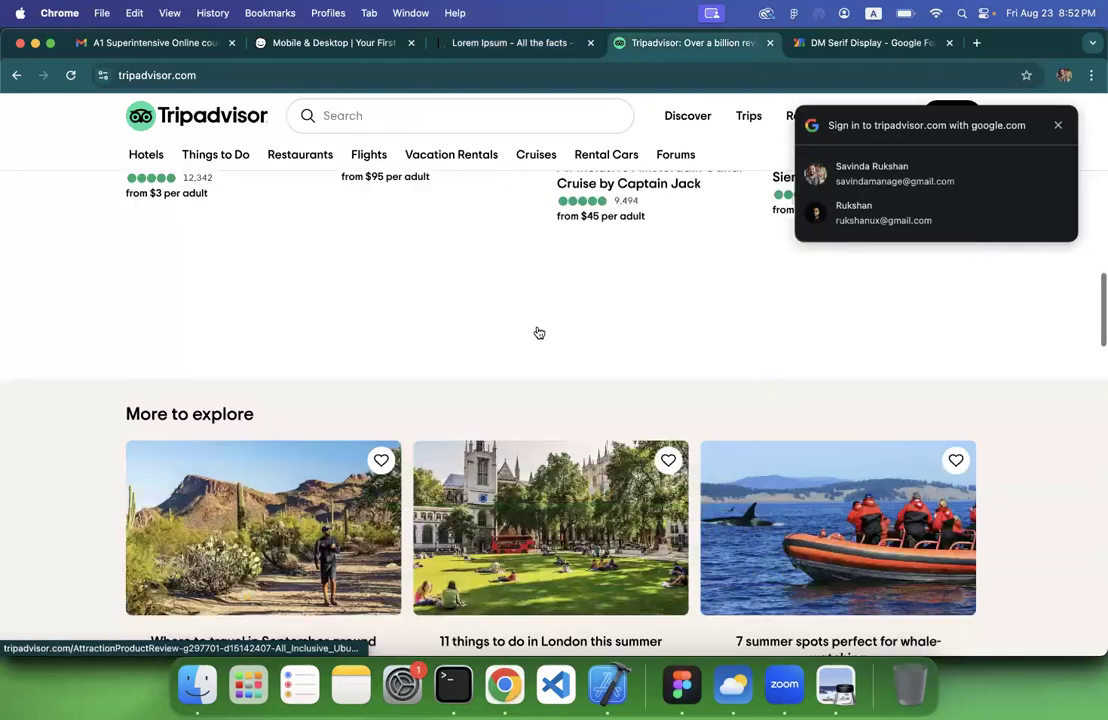
{"action": "scroll", "coordinate": [539, 333], "scroll_direction": "down", "scroll_amount": 15}
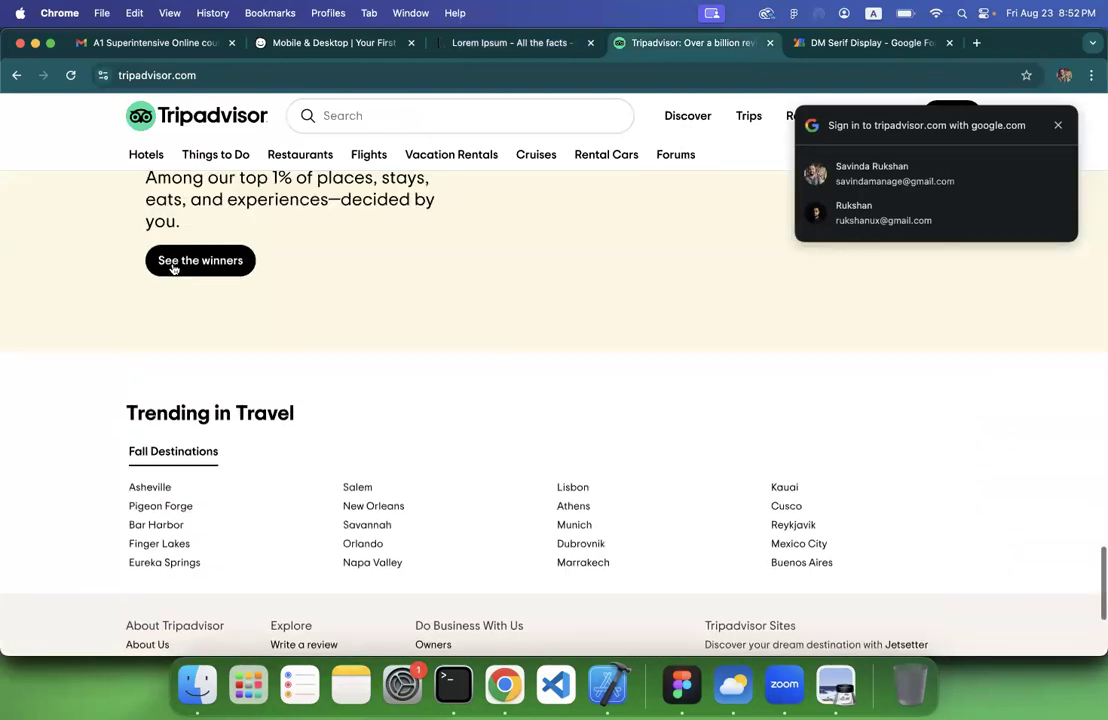
{"action": "scroll", "coordinate": [198, 260], "scroll_direction": "up", "scroll_amount": 4}
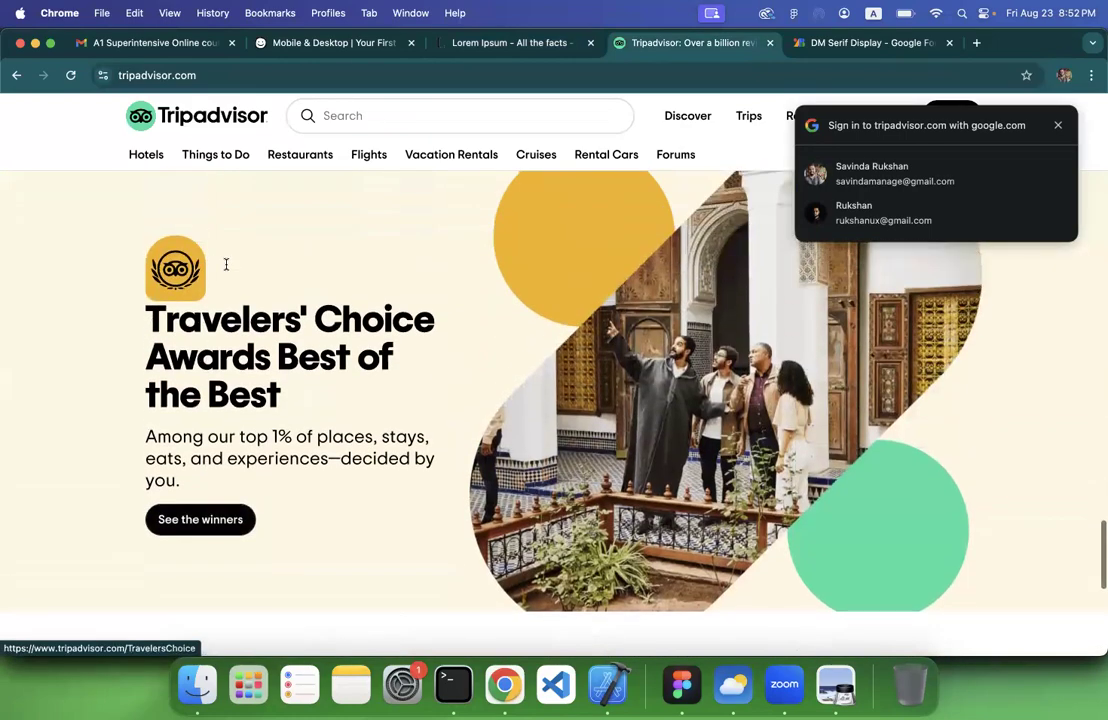
{"action": "scroll", "coordinate": [339, 326], "scroll_direction": "up", "scroll_amount": 5}
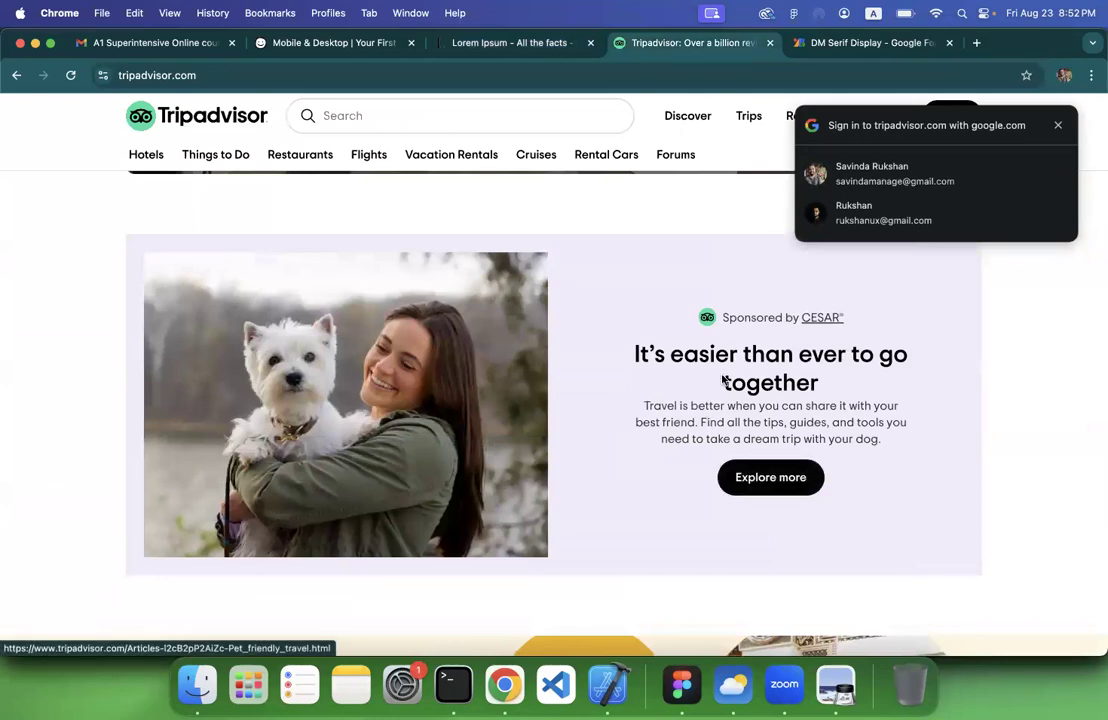
{"action": "scroll", "coordinate": [724, 380], "scroll_direction": "down", "scroll_amount": 15}
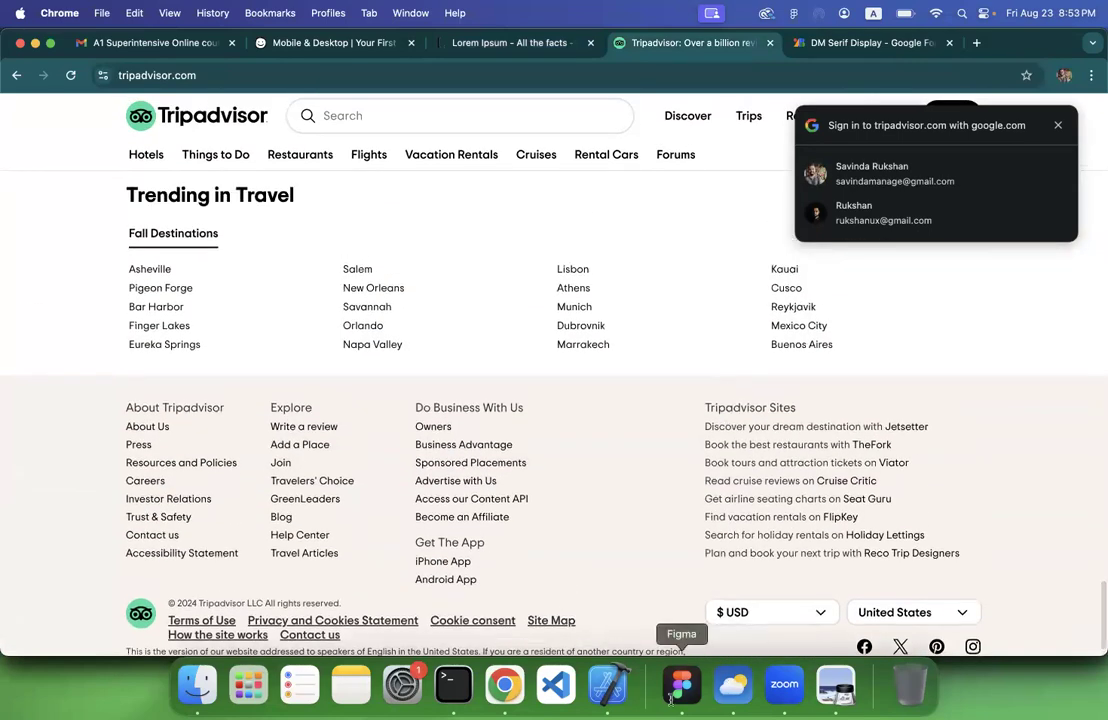
{"action": "left_click", "coordinate": [680, 686]}
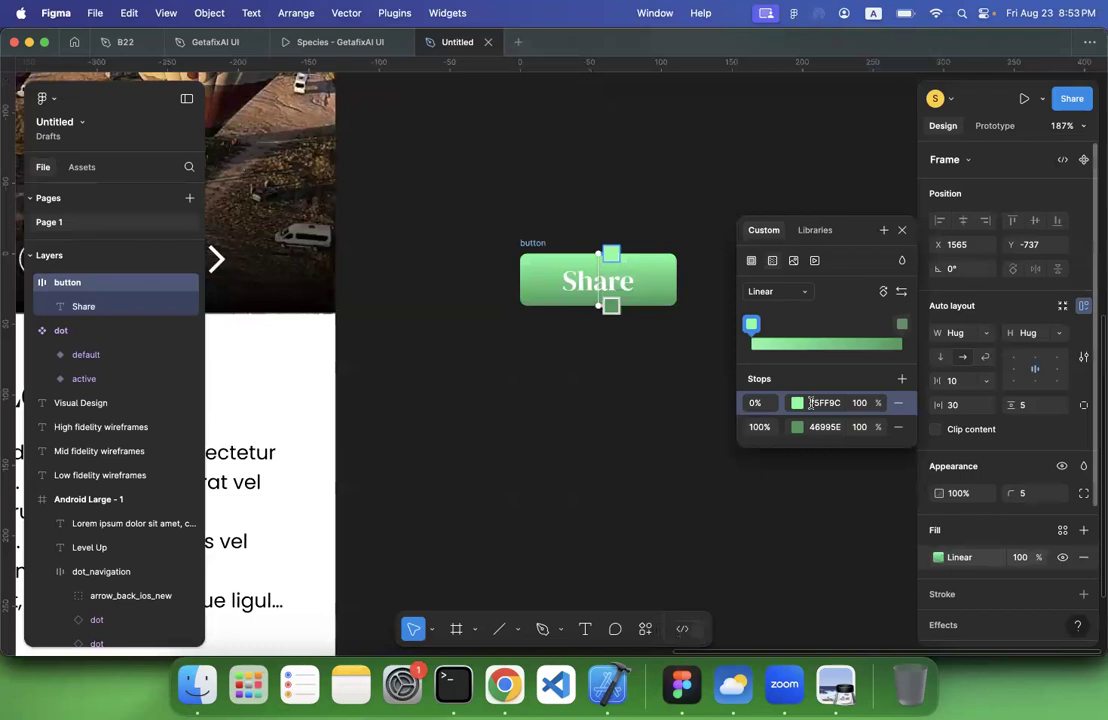
Set the 0% stop of the button's gradient to the stronger green 00C638
{"action": "scroll", "coordinate": [712, 396], "scroll_direction": "left", "scroll_amount": 3}
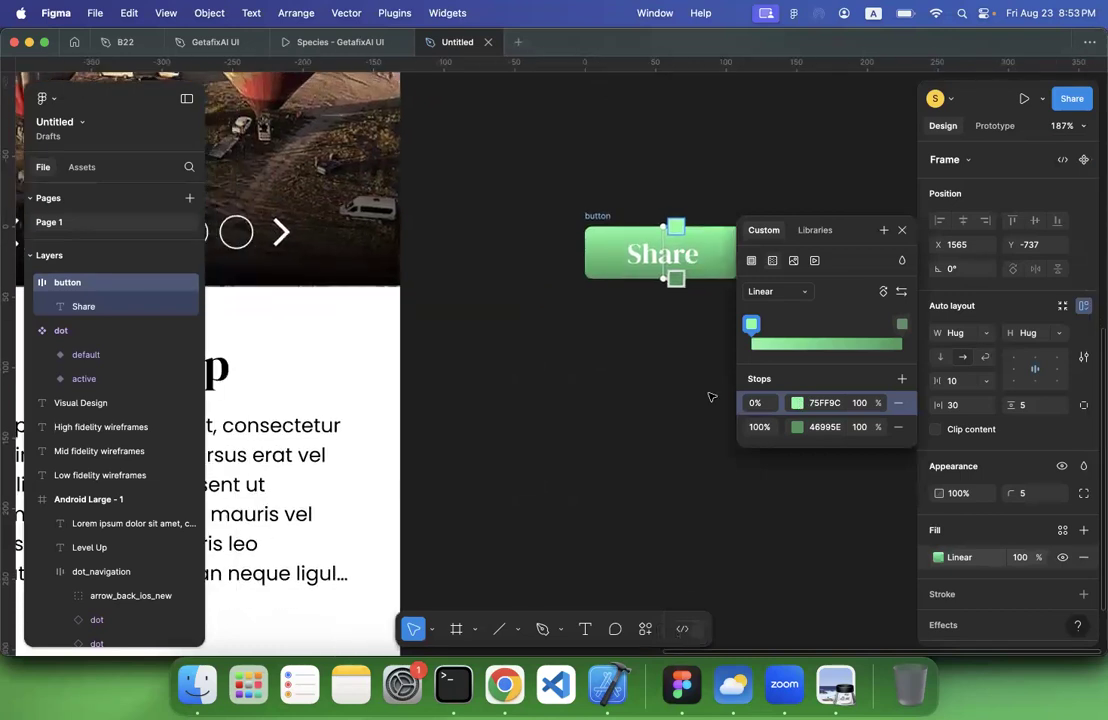
{"action": "left_click", "coordinate": [798, 403]}
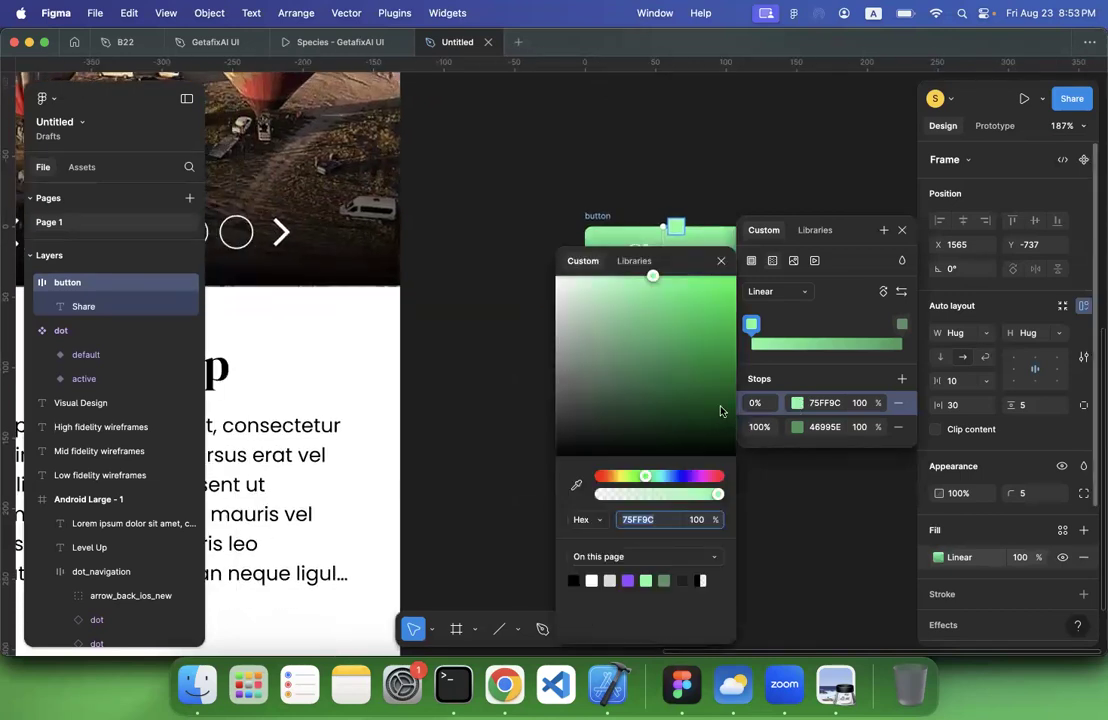
{"action": "left_click_drag", "start_coordinate": [652, 276], "coordinate": [738, 316]}
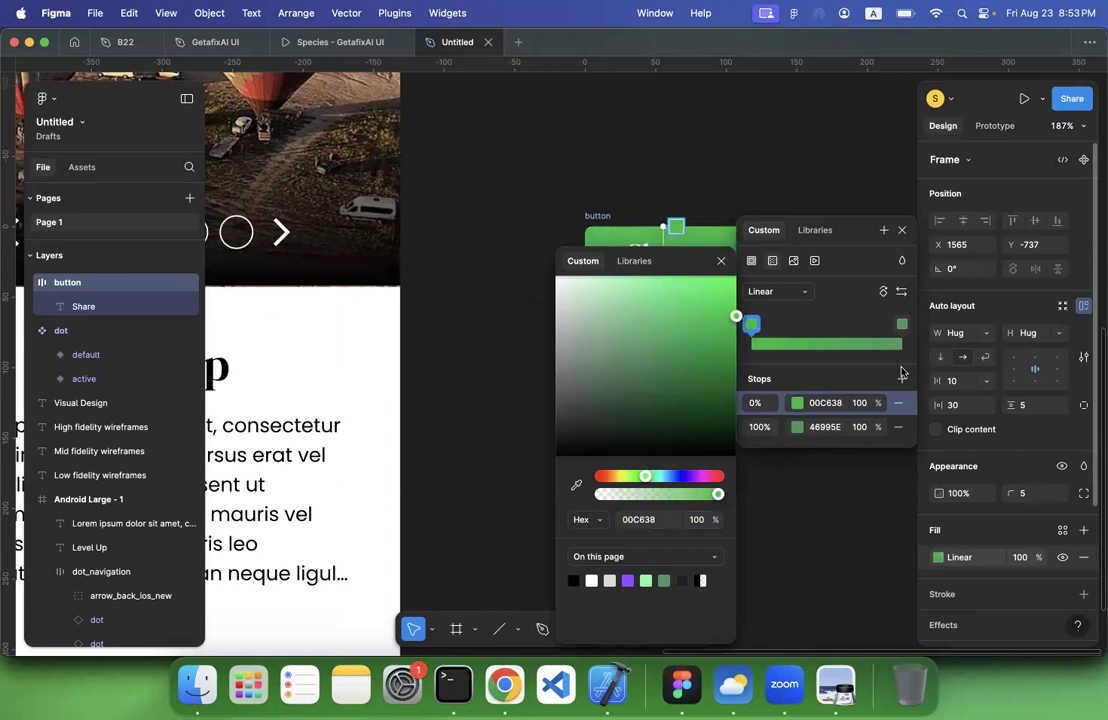
{"action": "left_click", "coordinate": [796, 427]}
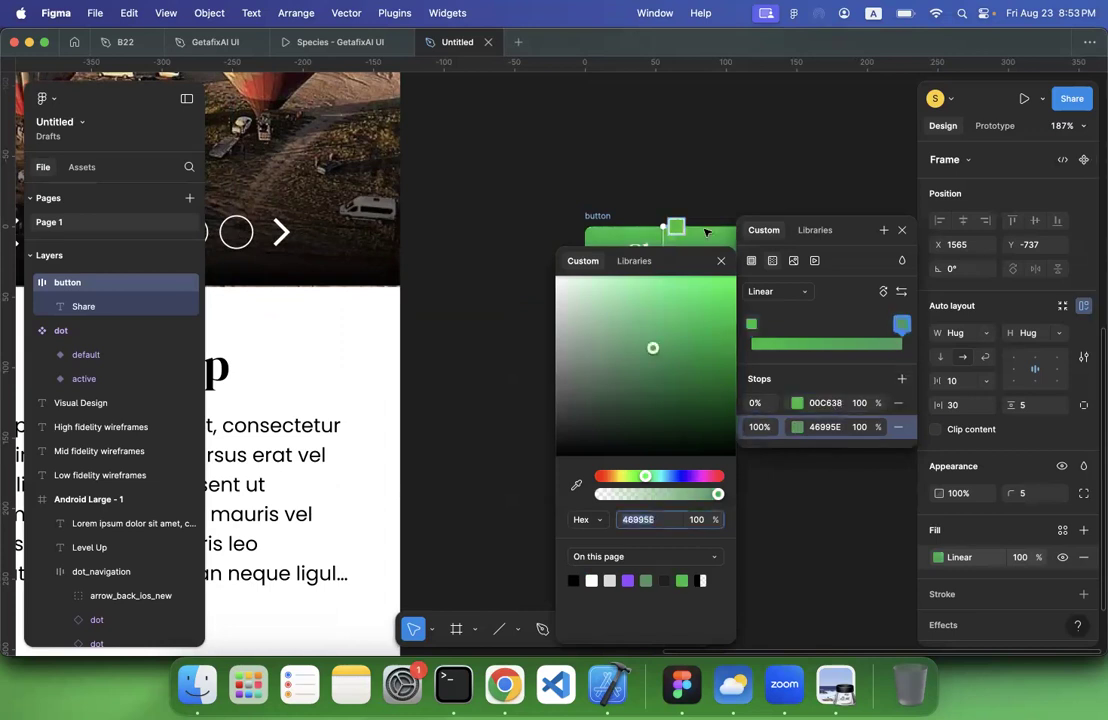
{"action": "left_click", "coordinate": [651, 197]}
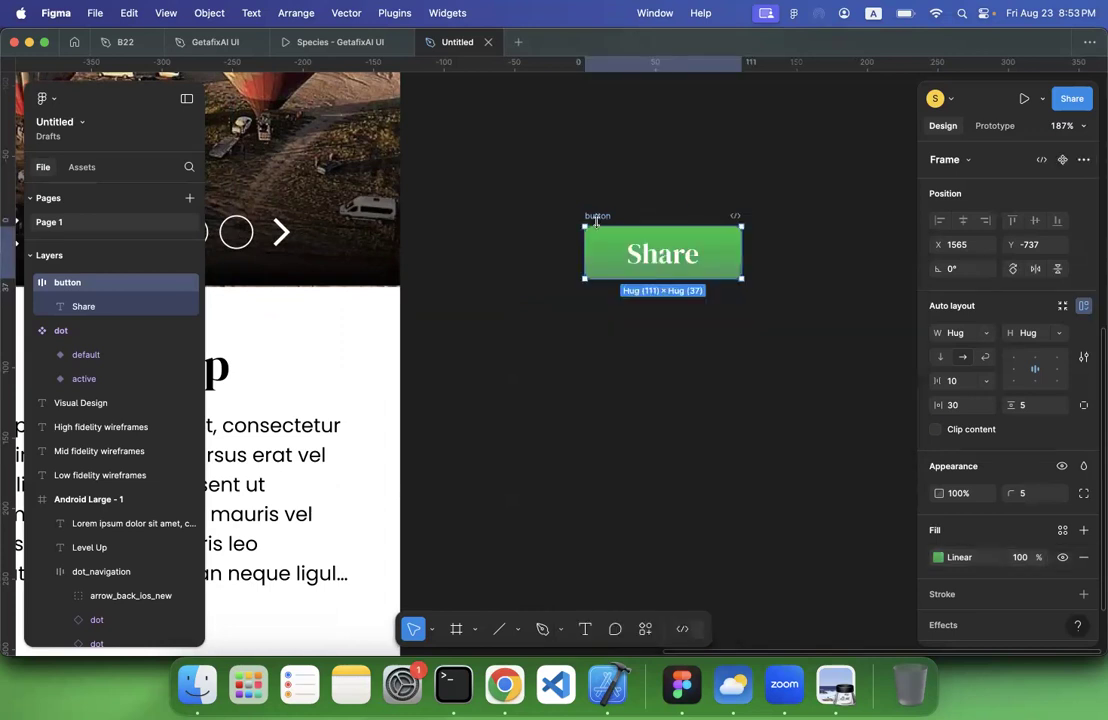
Change the 100% stop of the button's gradient to a saturated, slightly yellower green
{"action": "scroll", "coordinate": [901, 358], "scroll_direction": "right", "scroll_amount": 3}
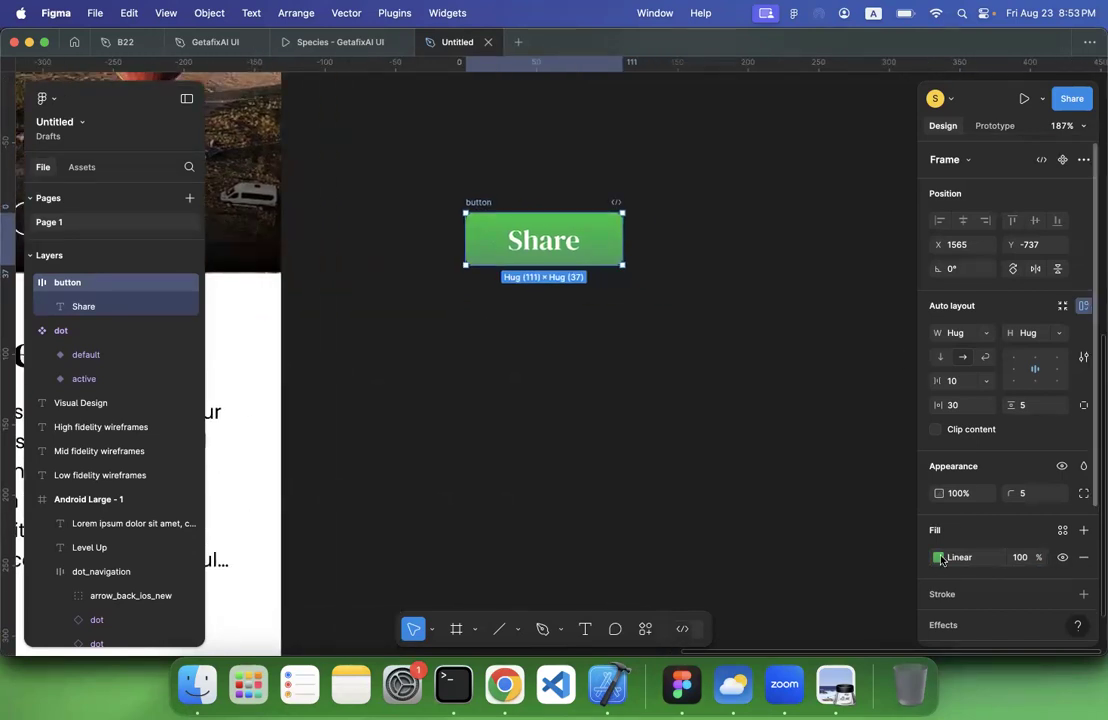
{"action": "left_click", "coordinate": [938, 557]}
{"action": "left_click", "coordinate": [901, 521]}
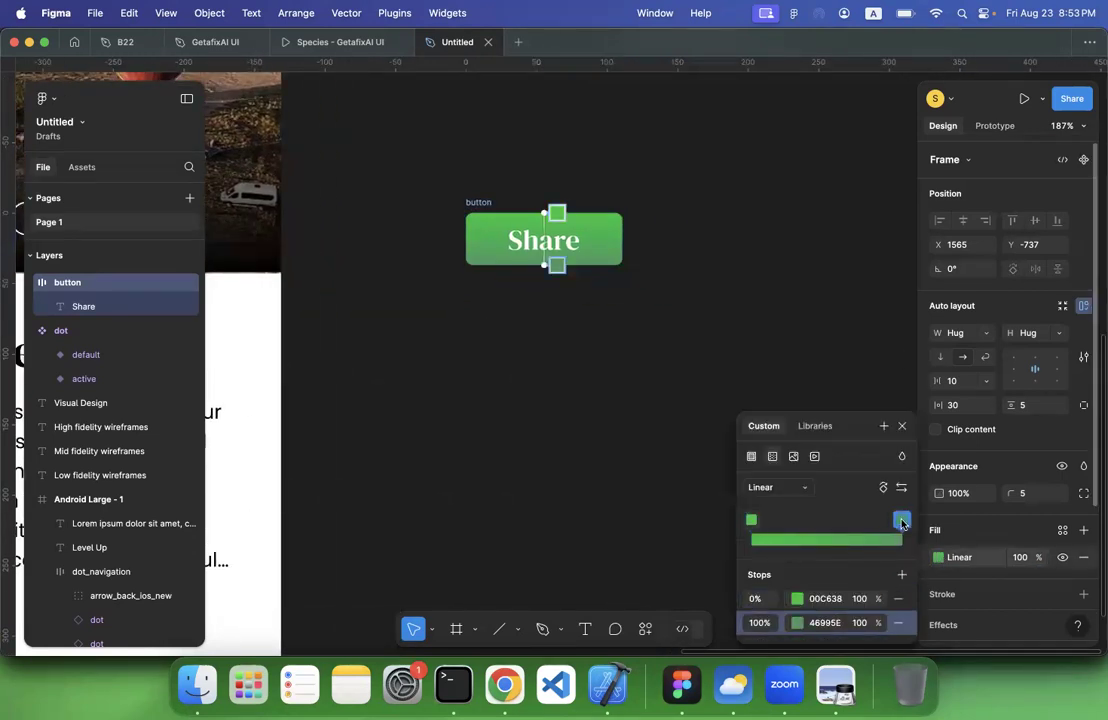
{"action": "left_click", "coordinate": [797, 623]}
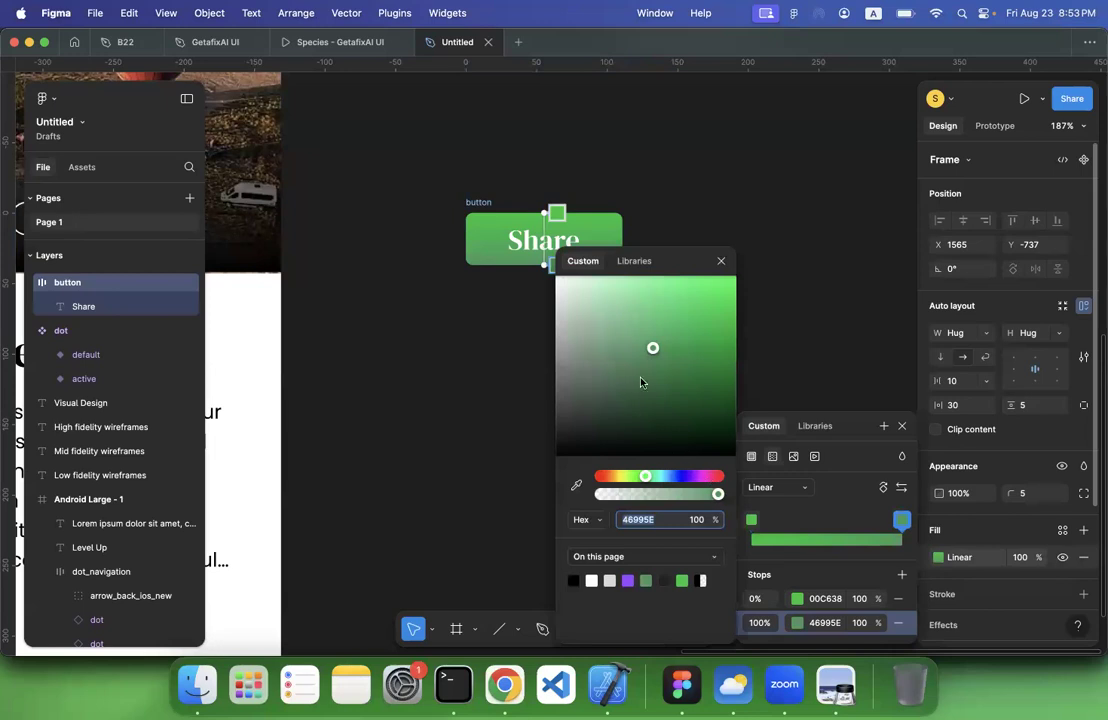
{"action": "left_click_drag", "start_coordinate": [645, 478], "coordinate": [631, 482]}
{"action": "left_click_drag", "start_coordinate": [694, 295], "coordinate": [737, 345]}
{"action": "left_click", "coordinate": [730, 169]}
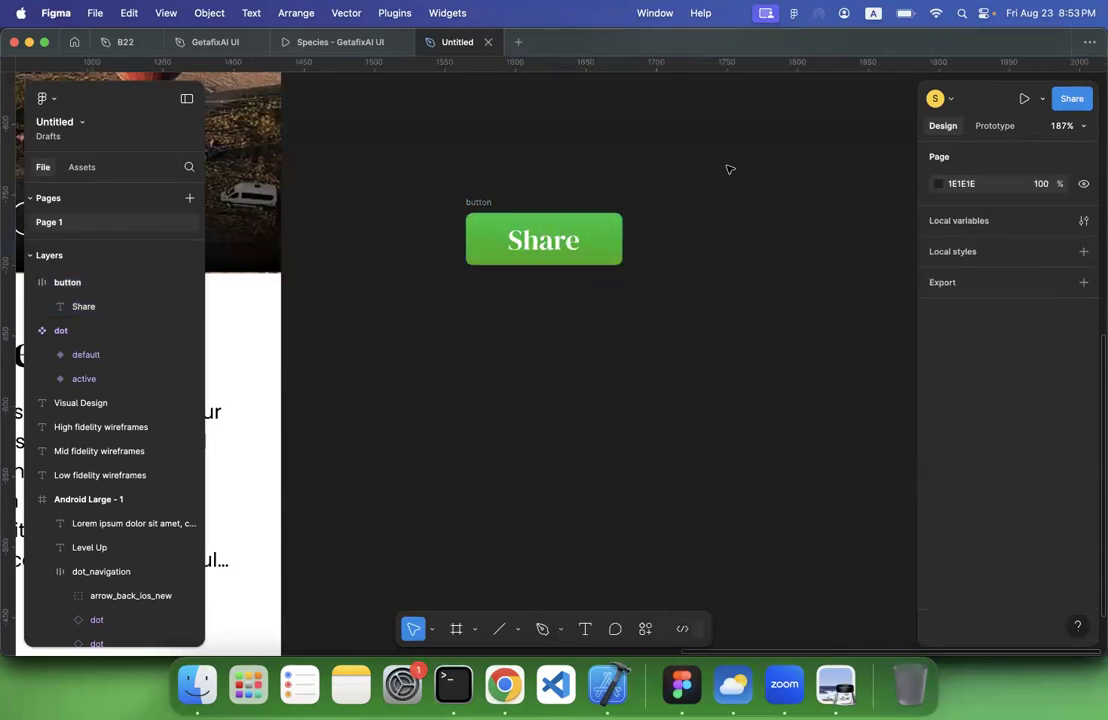
Move the Share button slightly closer to the Visual Design screen, to X 1532, Y -748
{"action": "scroll", "coordinate": [730, 169], "scroll_direction": "left", "scroll_amount": 3}
{"action": "left_click", "coordinate": [633, 209]}
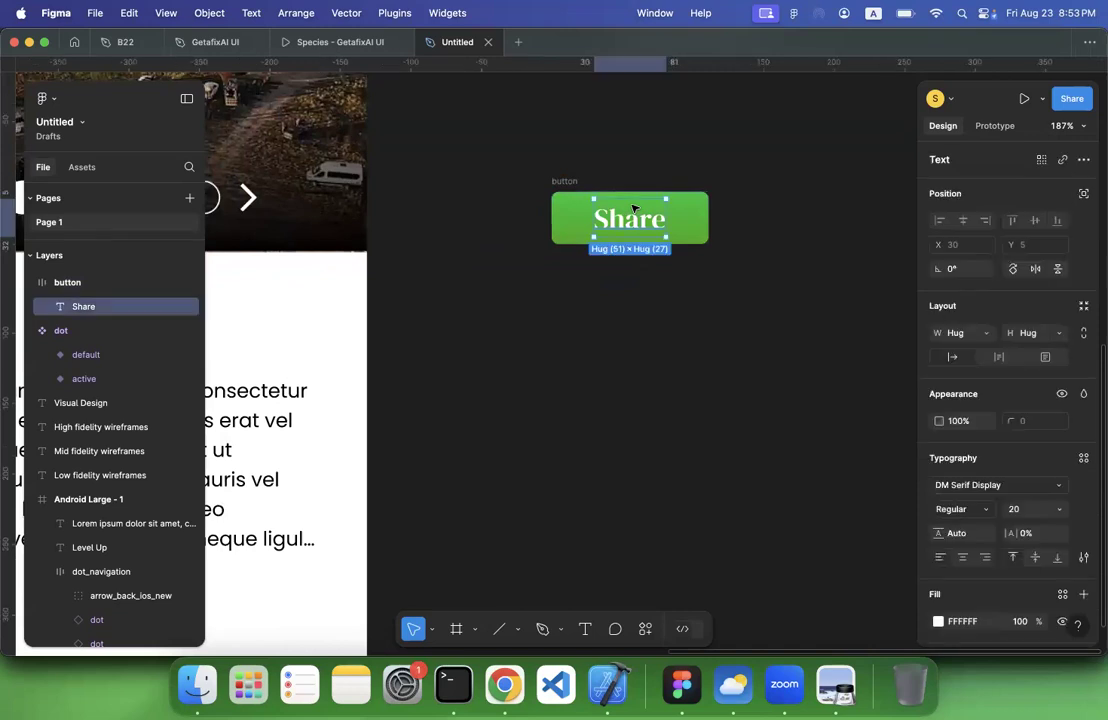
{"action": "left_click", "coordinate": [577, 315]}
{"action": "scroll", "coordinate": [577, 315], "scroll_direction": "down", "scroll_amount": 4}
{"action": "scroll", "coordinate": [577, 315], "scroll_direction": "left", "scroll_amount": 5}
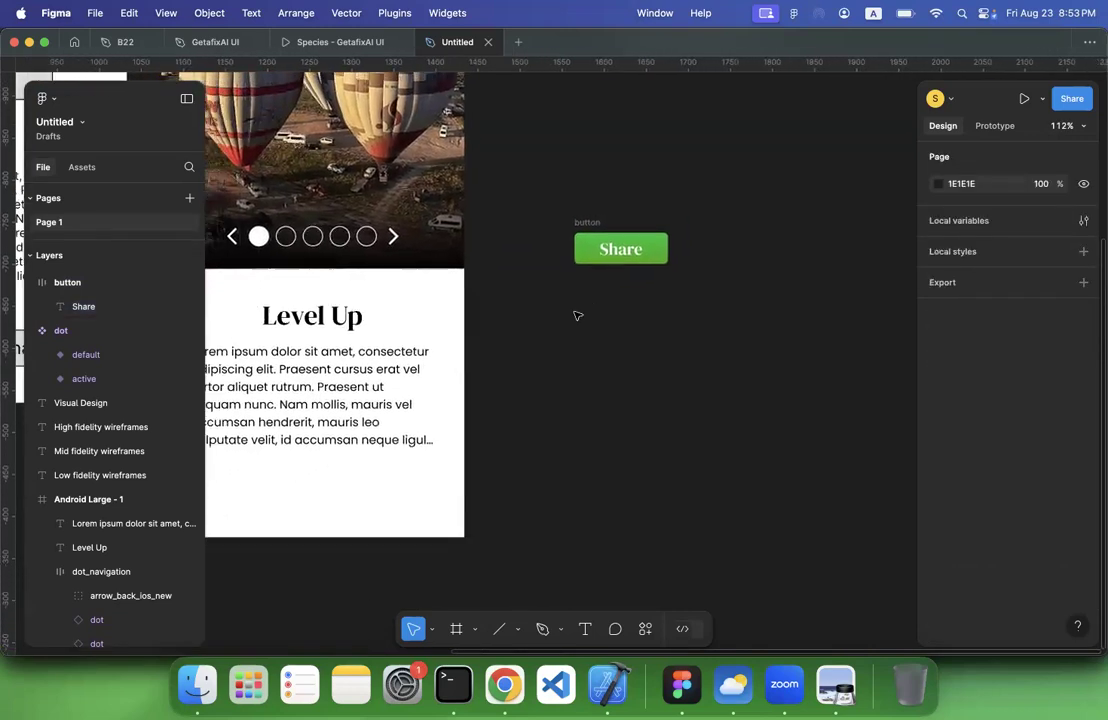
{"action": "scroll", "coordinate": [577, 315], "scroll_direction": "right", "scroll_amount": 8}
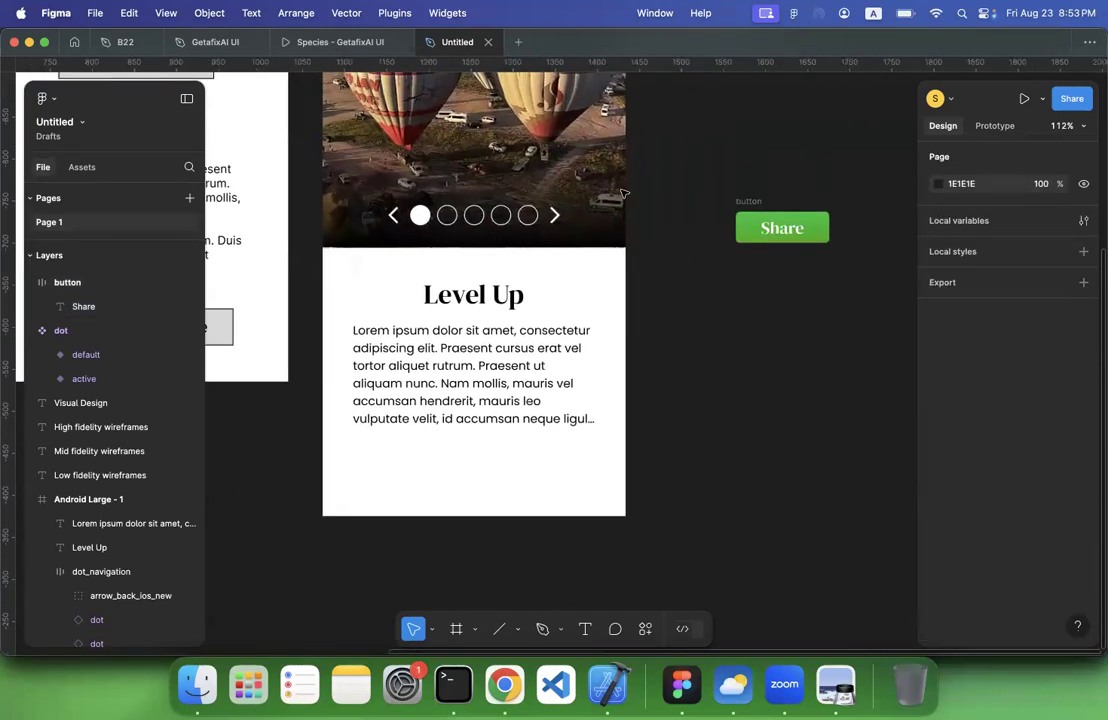
{"action": "left_click", "coordinate": [614, 201]}
{"action": "left_click_drag", "start_coordinate": [622, 203], "coordinate": [594, 190]}
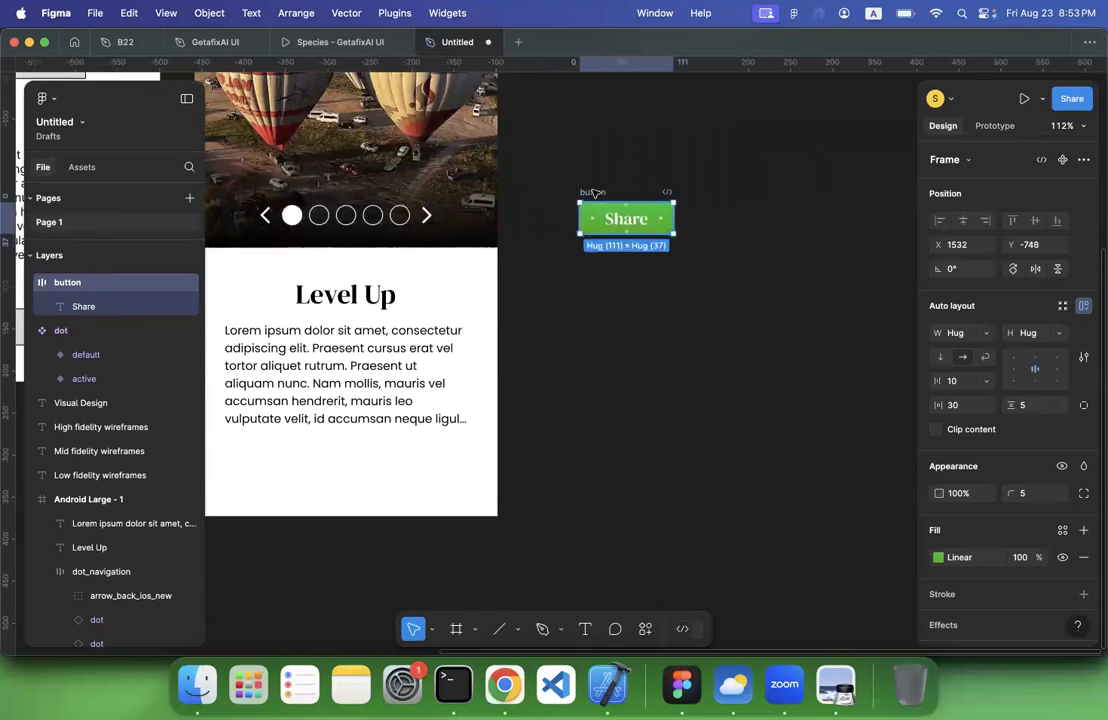
{"action": "scroll", "coordinate": [455, 320], "scroll_direction": "left", "scroll_amount": 10}
{"action": "scroll", "coordinate": [472, 324], "scroll_direction": "right", "scroll_amount": 10}
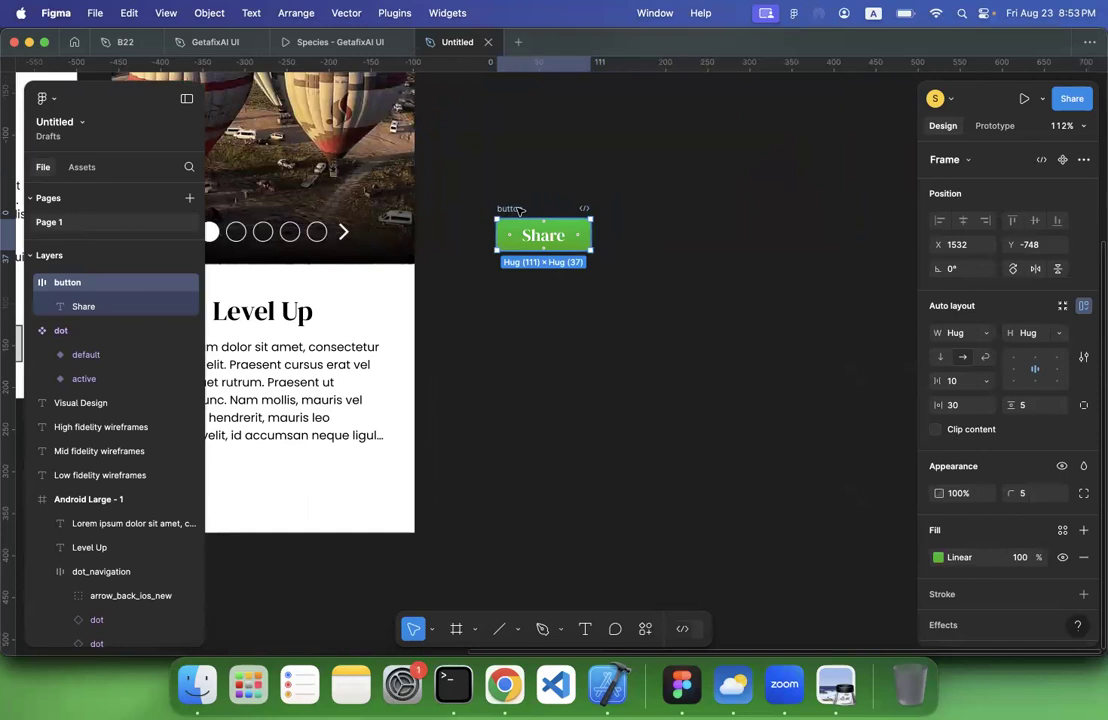
{"action": "left_click", "coordinate": [543, 203]}
{"action": "scroll", "coordinate": [553, 185], "scroll_direction": "up", "scroll_amount": 5}
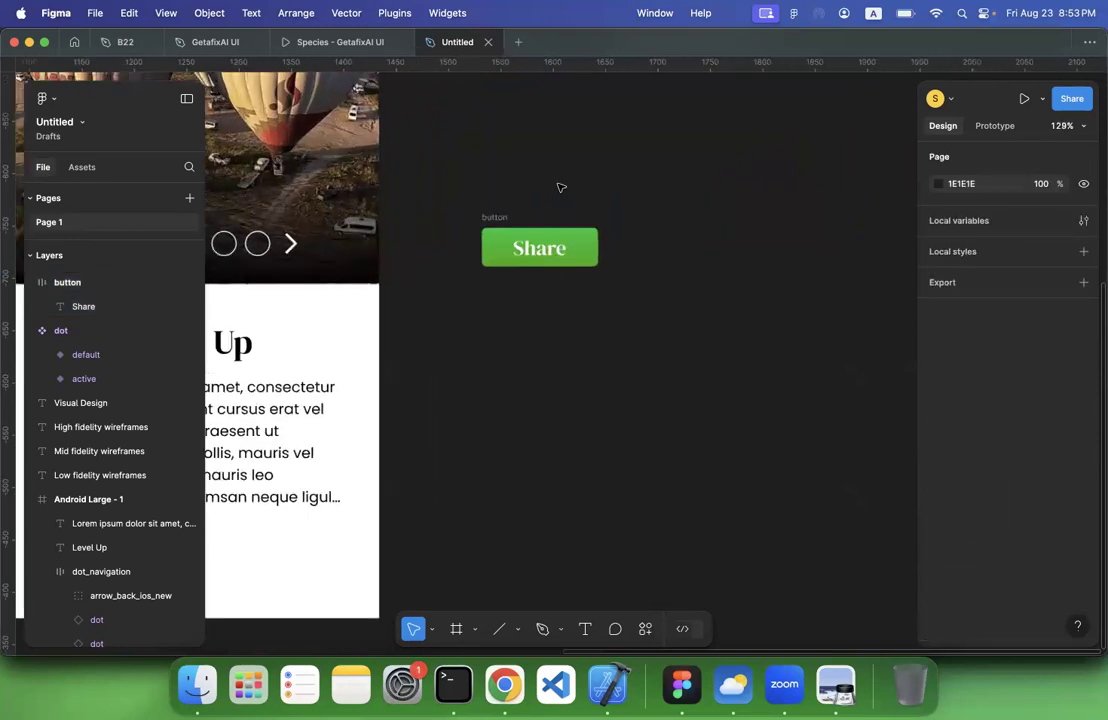
Duplicate the Share button beside the original at X 1683, Y -748, and rename the original frame primary
{"action": "left_click", "coordinate": [456, 200]}
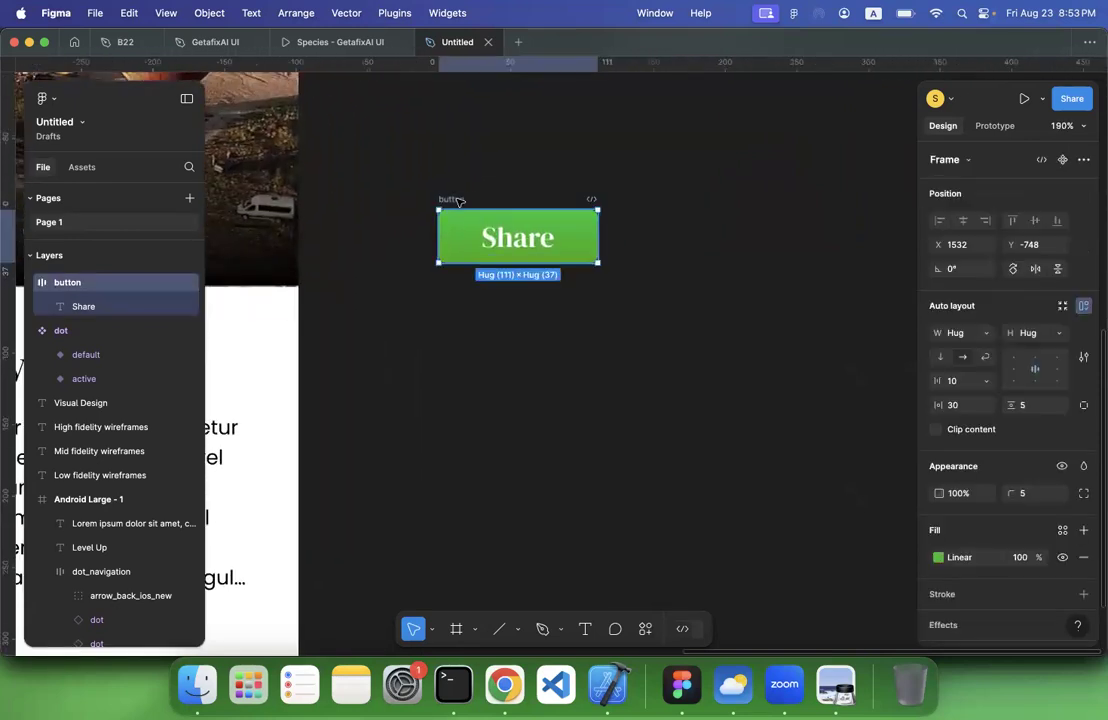
{"action": "left_click_drag", "start_coordinate": [456, 200], "coordinate": [673, 200]}
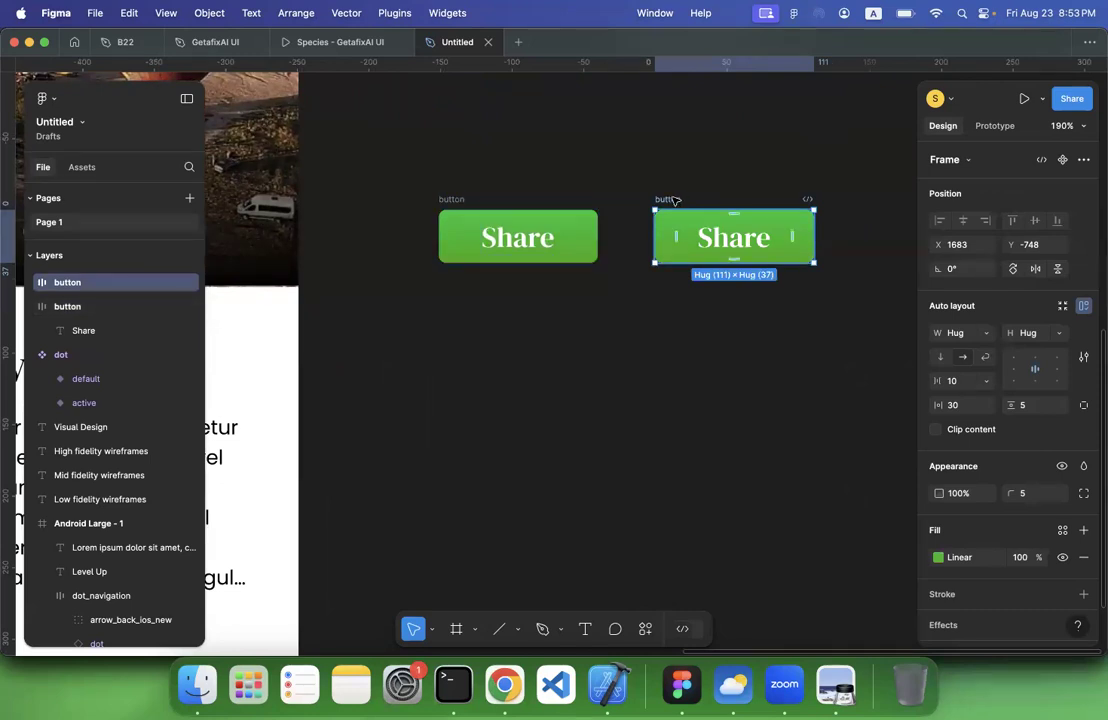
{"action": "left_click", "coordinate": [445, 200]}
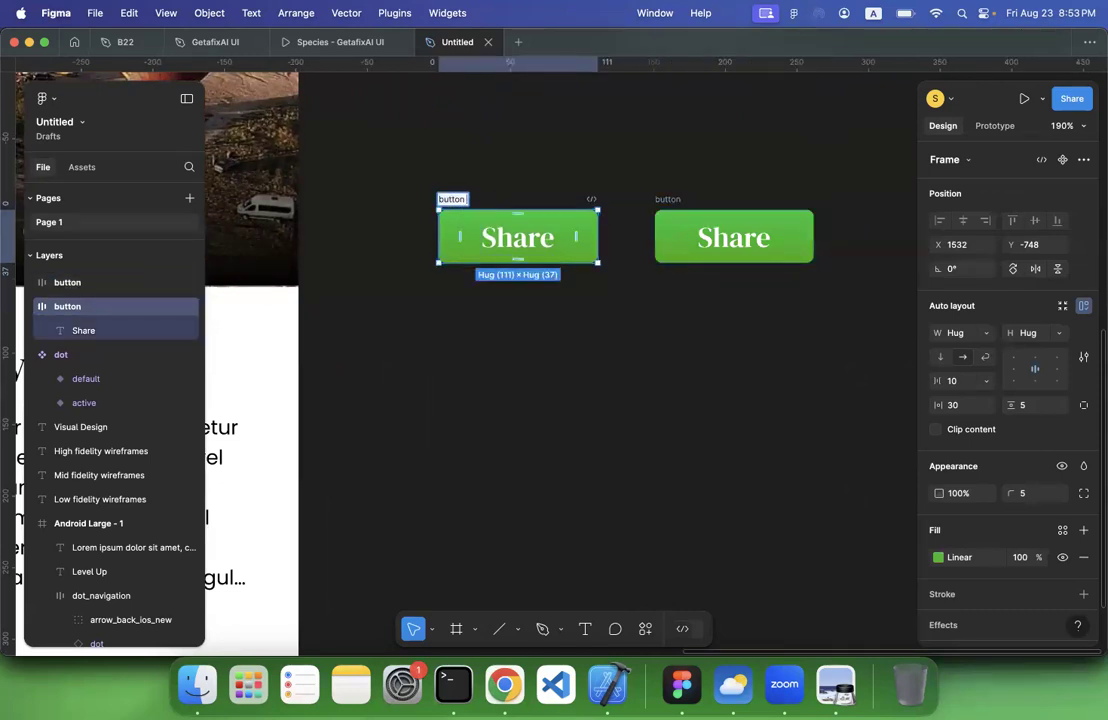
{"action": "key", "text": "BackSpace"}
{"action": "key", "text": "BackSpace"}
{"action": "key", "text": "BackSpace"}
{"action": "key", "text": "BackSpace"}
{"action": "type", "text": "primary"}
{"action": "key", "text": "Return"}
{"action": "left_click", "coordinate": [527, 376]}
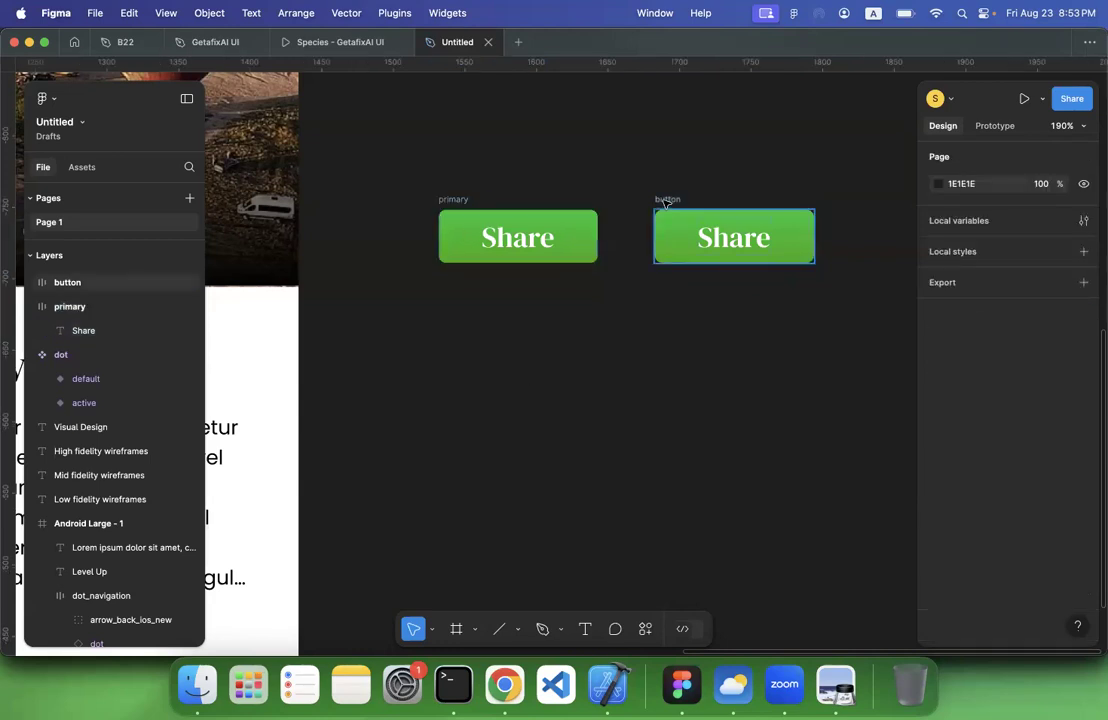
Rename the duplicated Share button frame secondary
{"action": "left_click", "coordinate": [666, 200]}
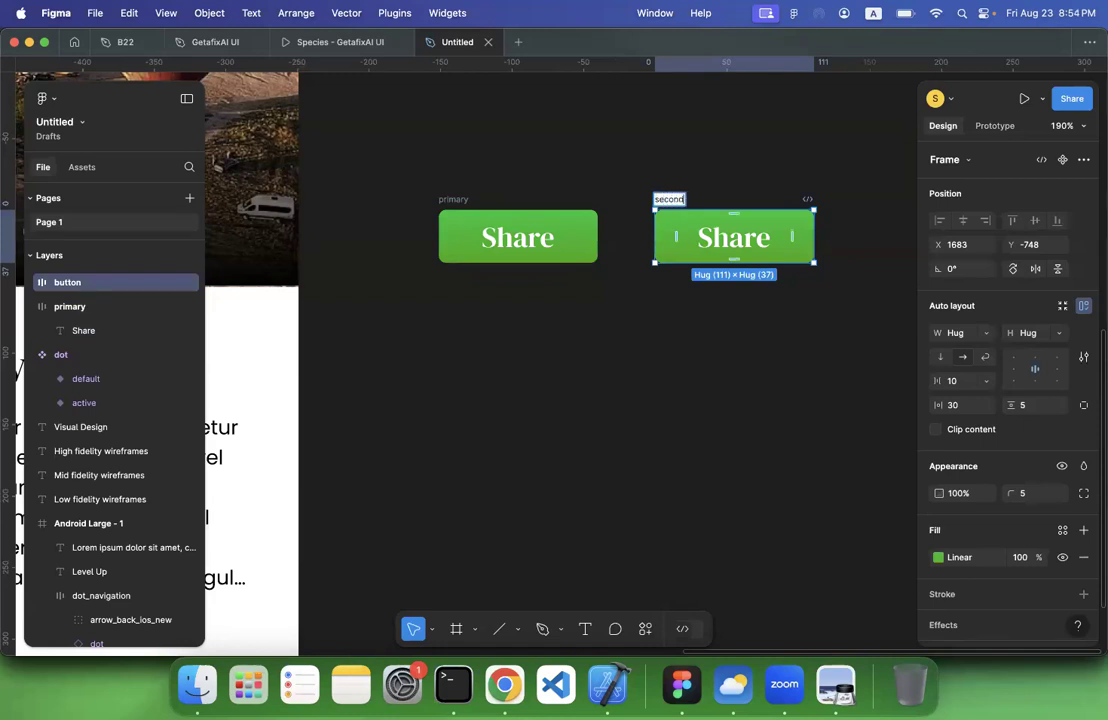
{"action": "key", "text": "Return"}
{"action": "left_click", "coordinate": [727, 316]}
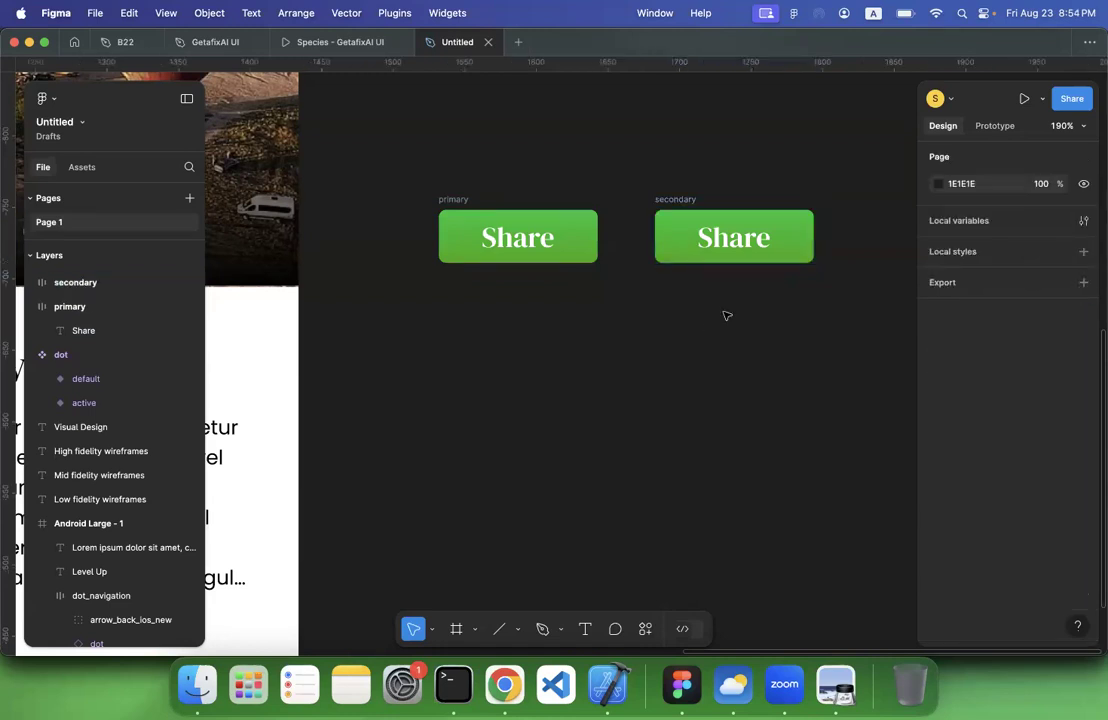
Replace the secondary button's gradient fill with a 1 px inside stroke in the page's green 43A800
{"action": "scroll", "coordinate": [720, 300], "scroll_direction": "down", "scroll_amount": 5}
{"action": "scroll", "coordinate": [720, 300], "scroll_direction": "left", "scroll_amount": 10}
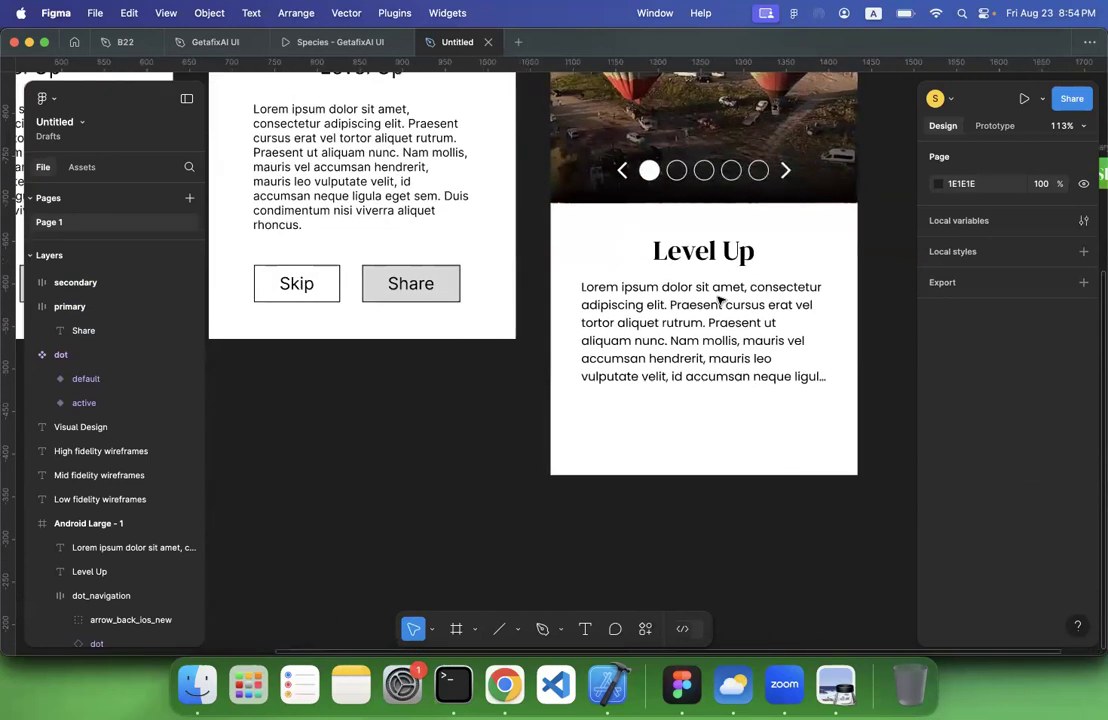
{"action": "scroll", "coordinate": [720, 300], "scroll_direction": "right", "scroll_amount": 10}
{"action": "left_click", "coordinate": [650, 306]}
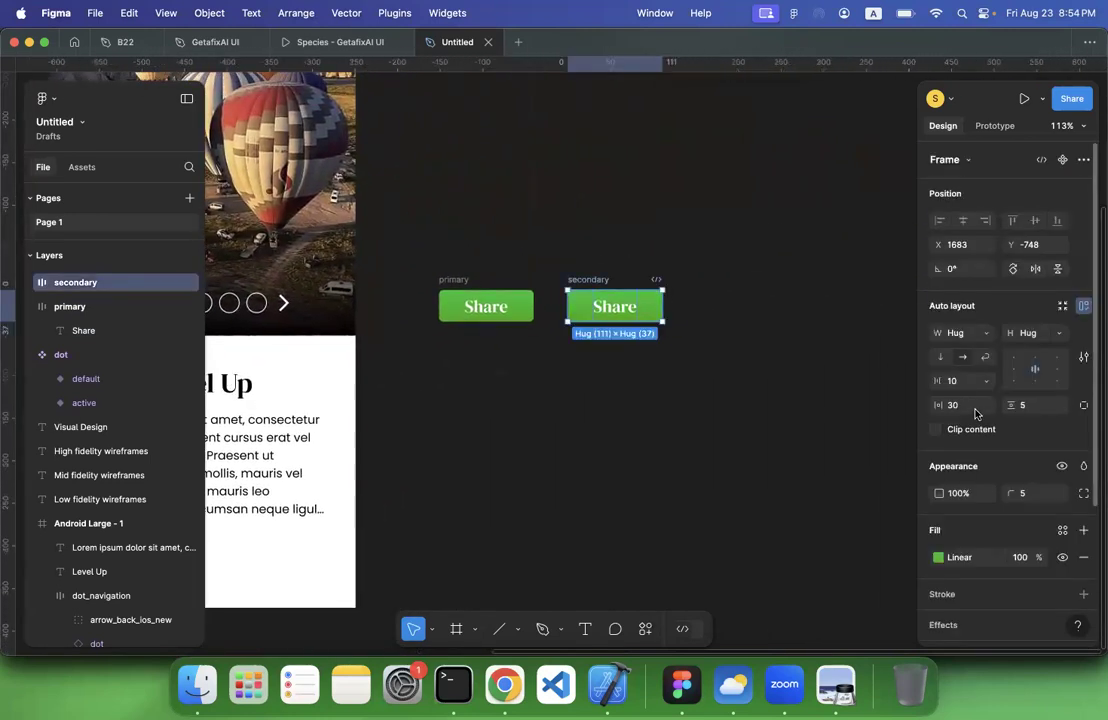
{"action": "scroll", "coordinate": [976, 414], "scroll_direction": "down", "scroll_amount": 3}
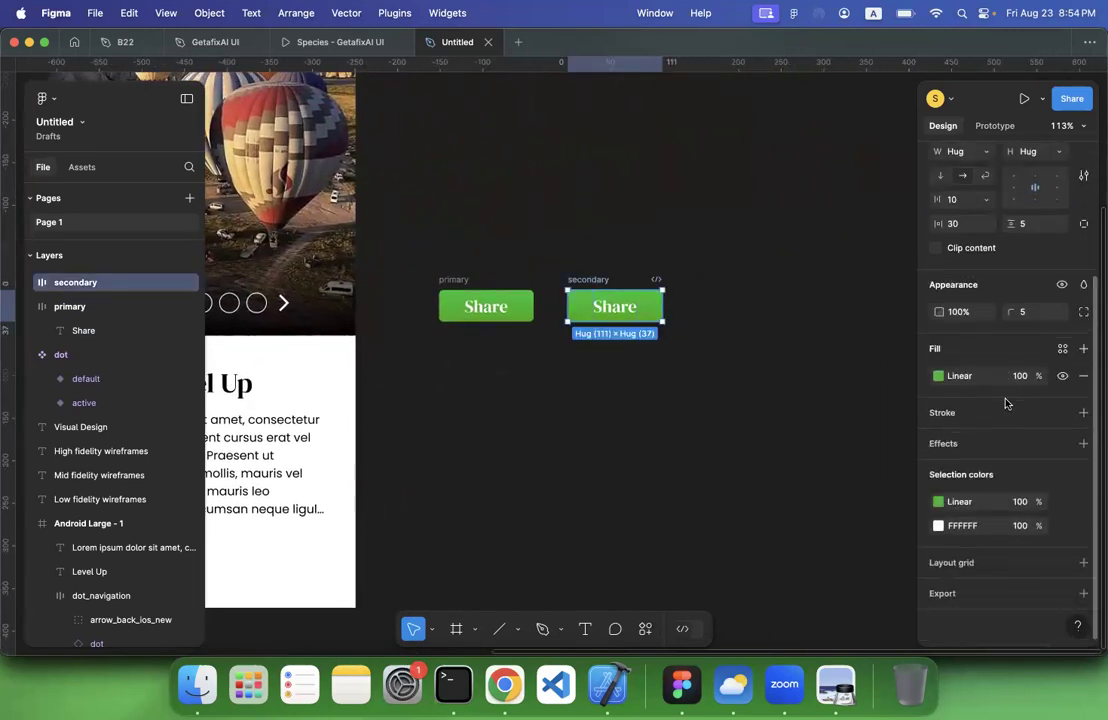
{"action": "left_click", "coordinate": [1084, 380]}
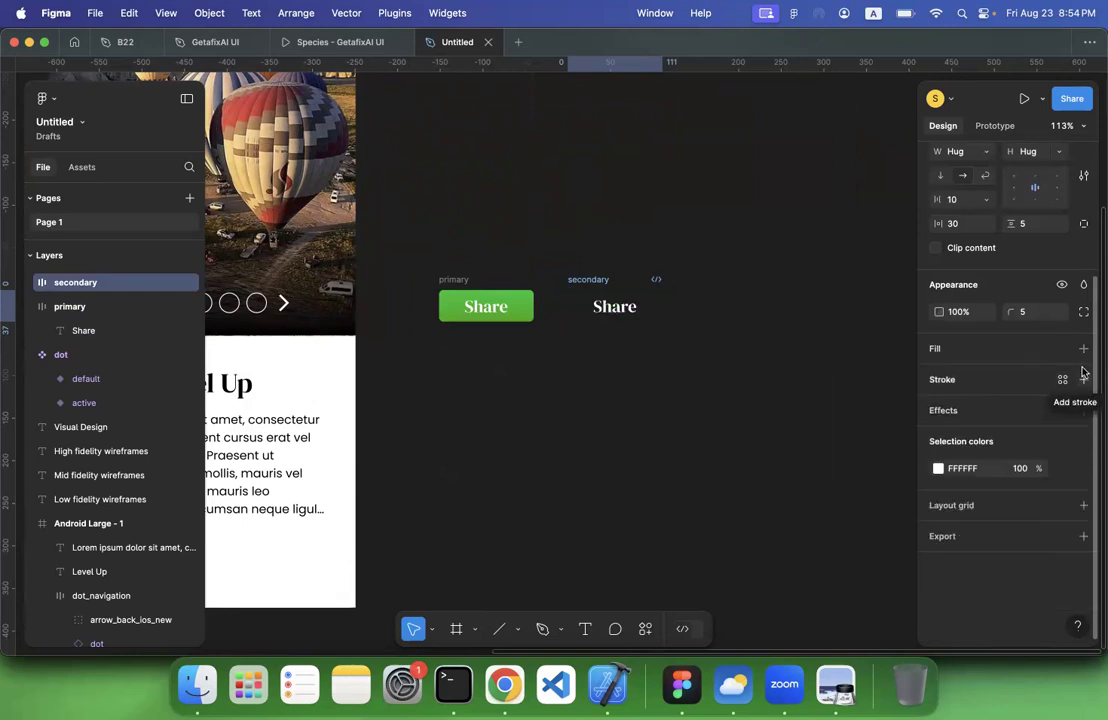
{"action": "left_click", "coordinate": [1084, 380]}
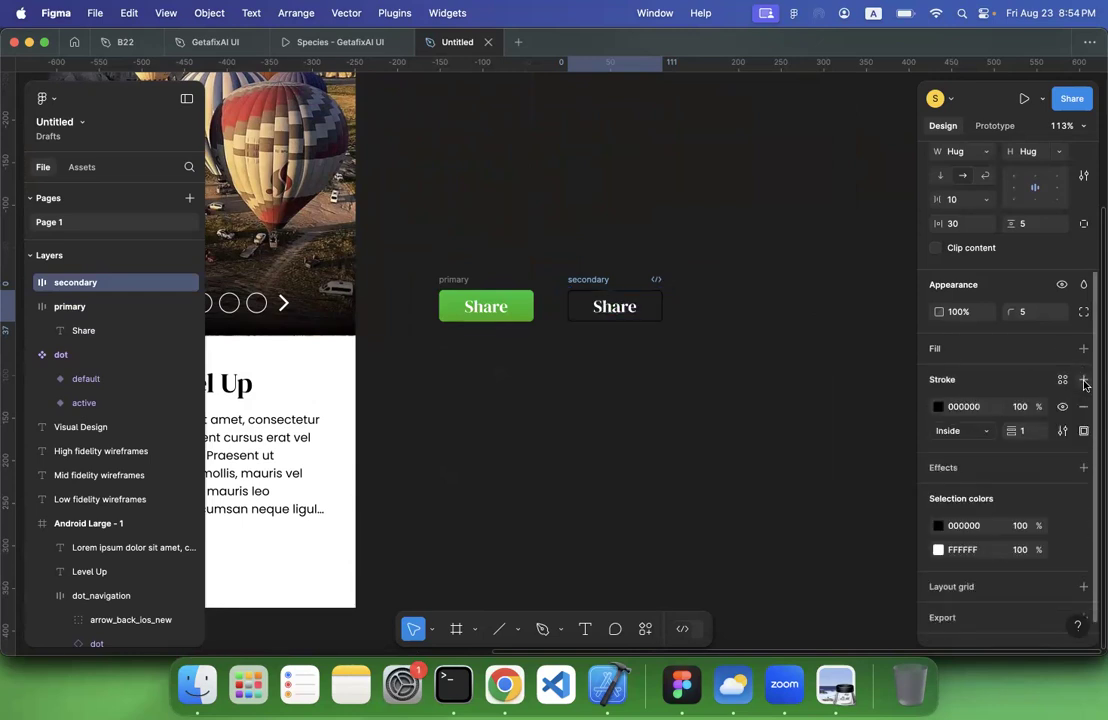
{"action": "left_click", "coordinate": [938, 407]}
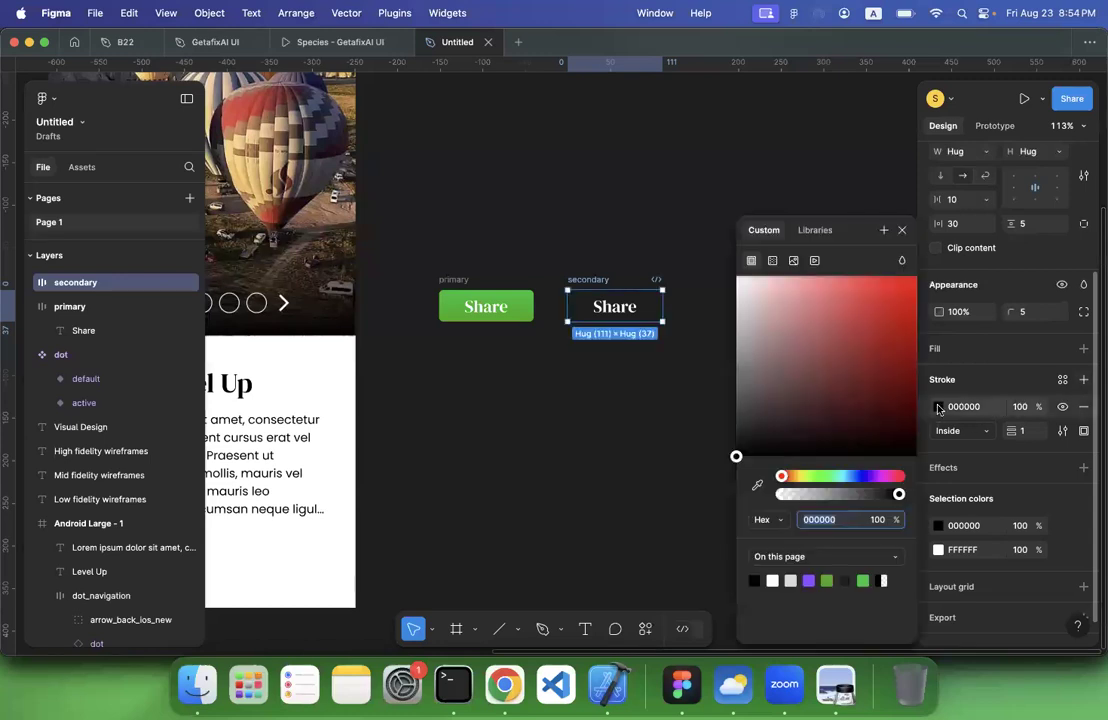
{"action": "left_click", "coordinate": [826, 580]}
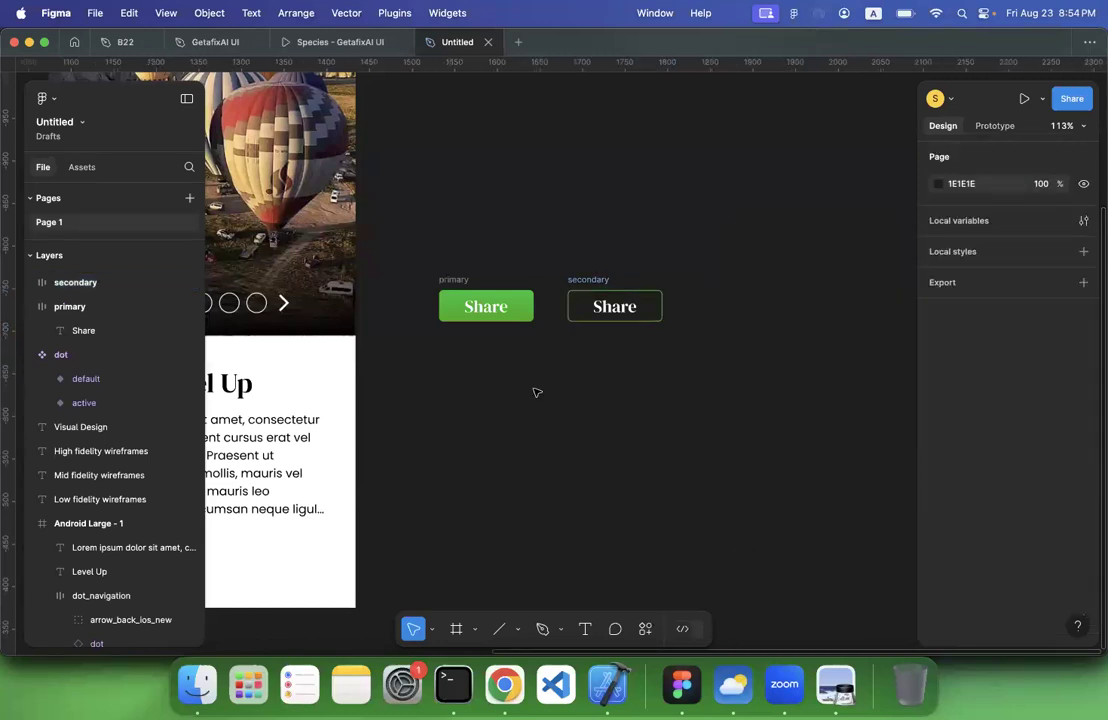
Add a 1 px inside stroke in green 43A800 to the primary button
{"action": "scroll", "coordinate": [537, 391], "scroll_direction": "up", "scroll_amount": 5}
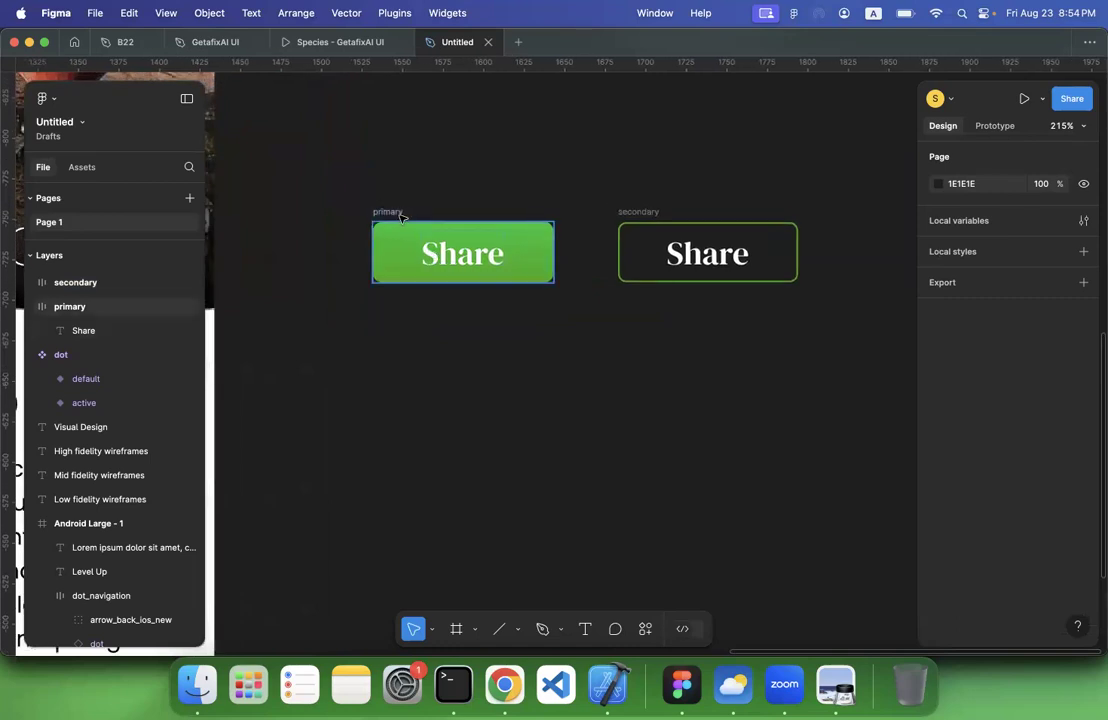
{"action": "left_click", "coordinate": [398, 215]}
{"action": "scroll", "coordinate": [1010, 440], "scroll_direction": "down", "scroll_amount": 5}
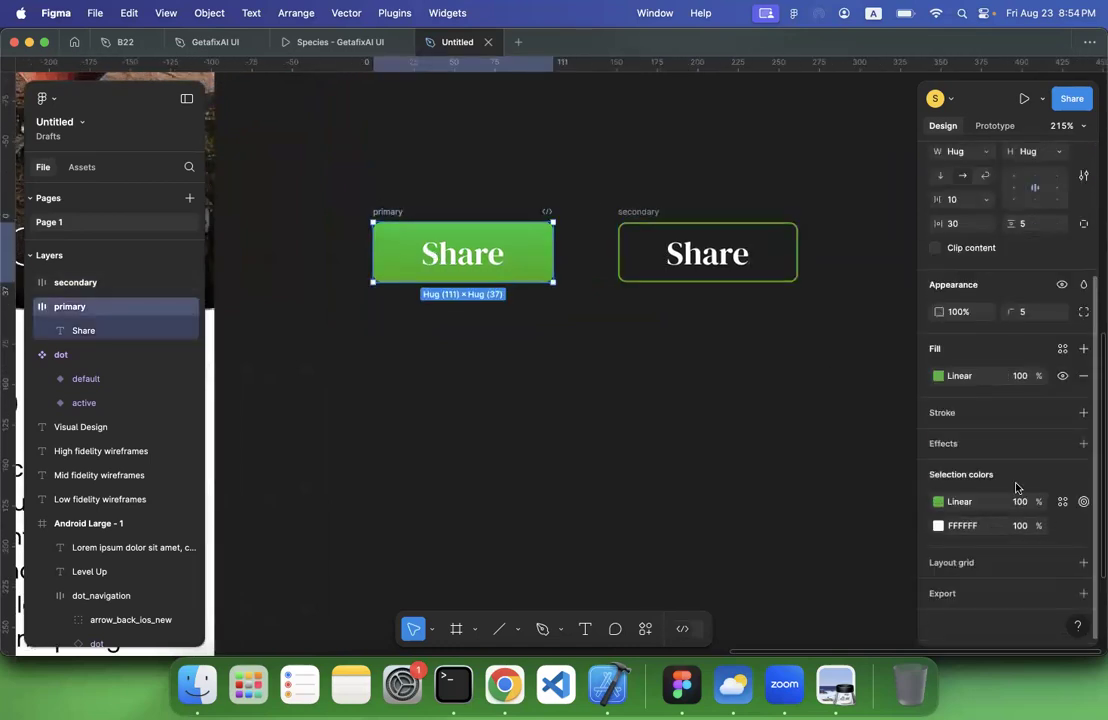
{"action": "left_click", "coordinate": [1083, 413]}
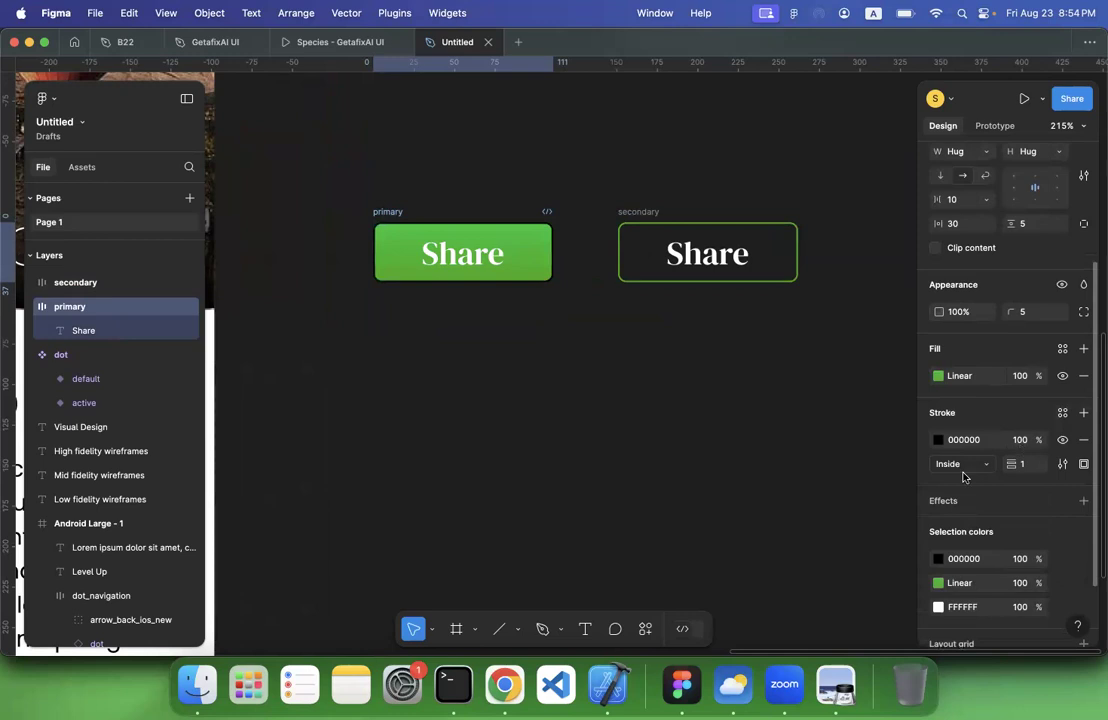
{"action": "left_click", "coordinate": [938, 440]}
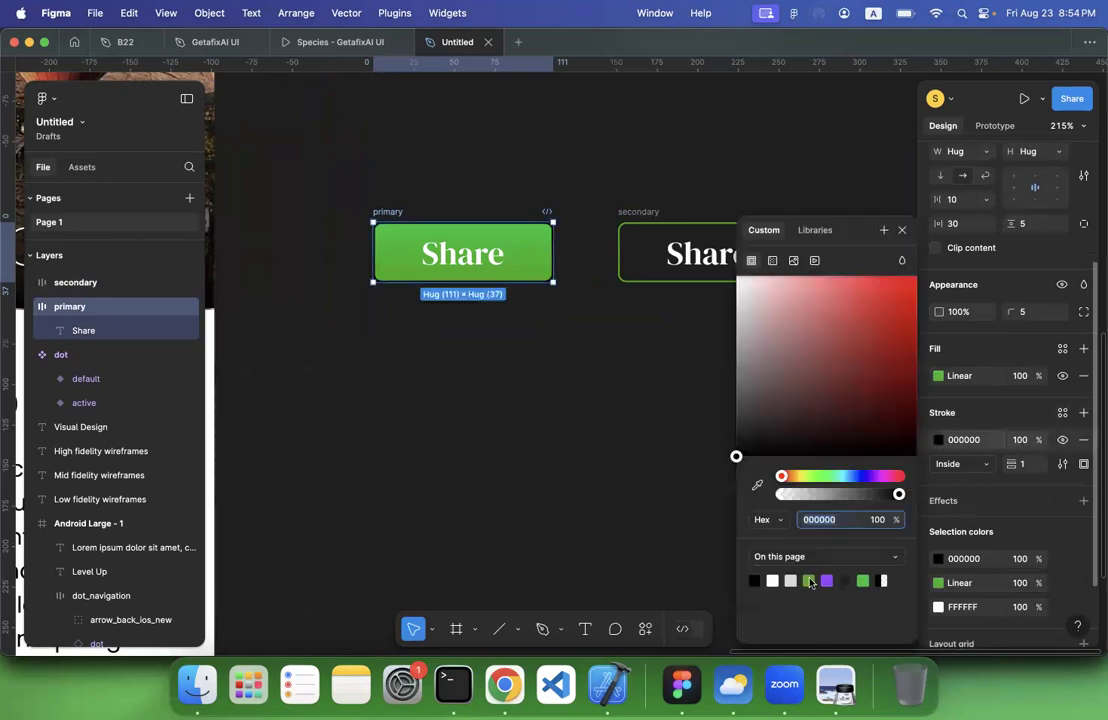
{"action": "left_click", "coordinate": [808, 581]}
{"action": "left_click", "coordinate": [645, 523]}
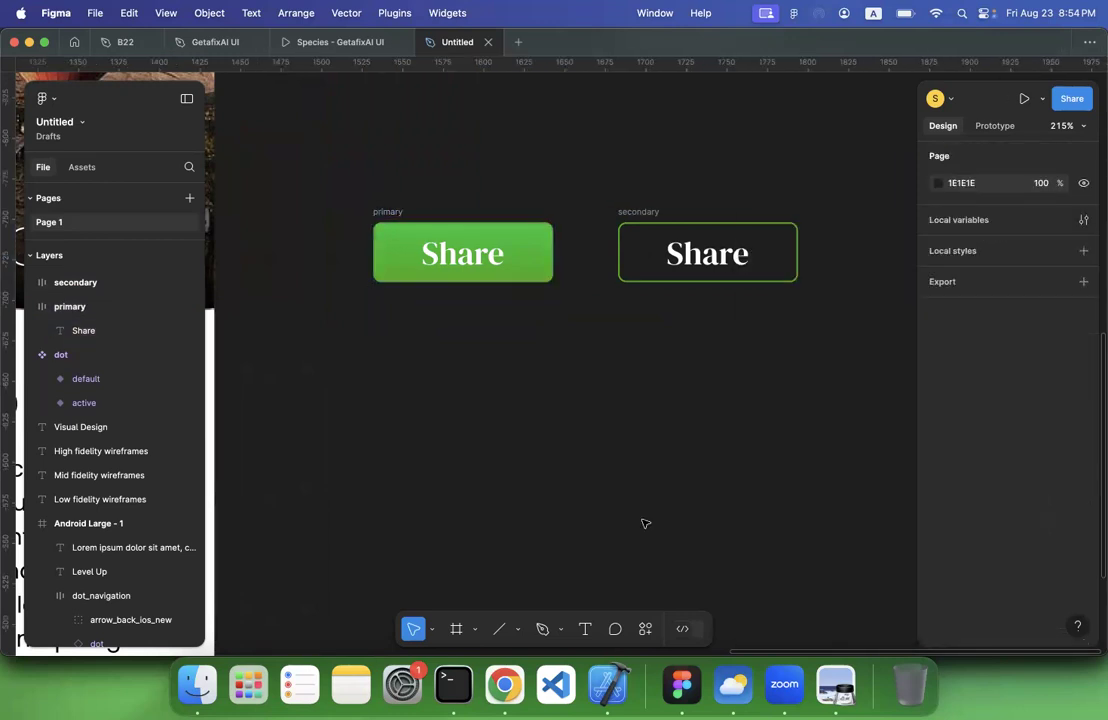
Duplicate the primary button directly below the original at X 1532, Y -679, and move the secondary button to X 1763, Y -748
{"action": "scroll", "coordinate": [645, 523], "scroll_direction": "down", "scroll_amount": 5}
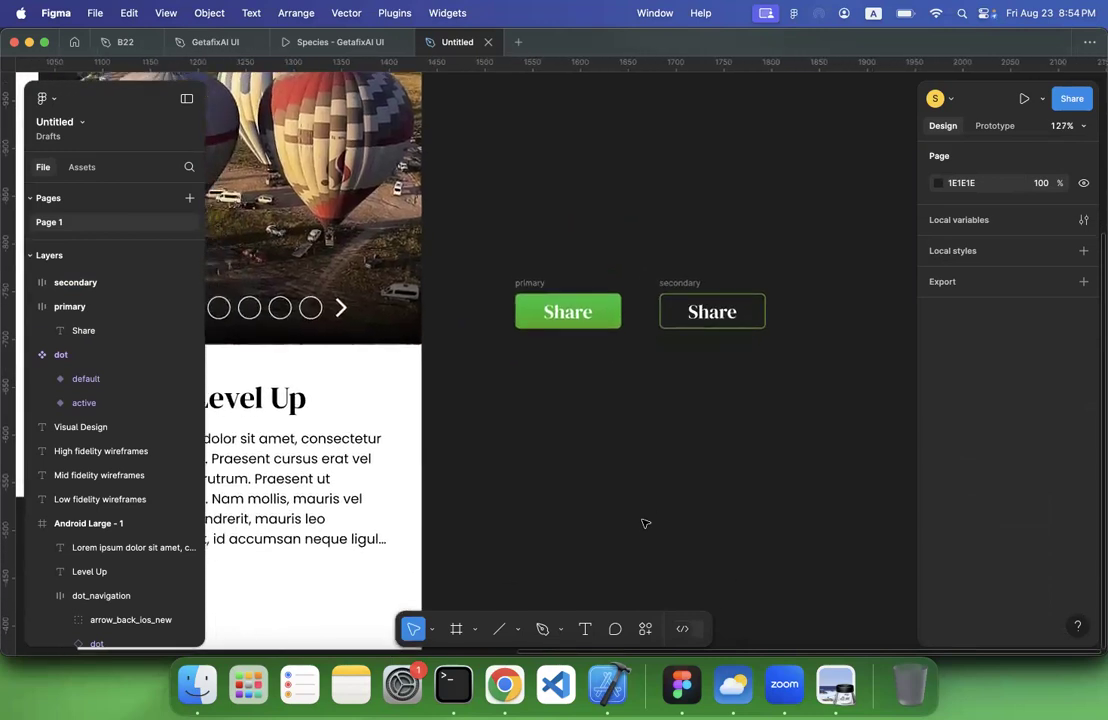
{"action": "scroll", "coordinate": [620, 470], "scroll_direction": "left", "scroll_amount": 2}
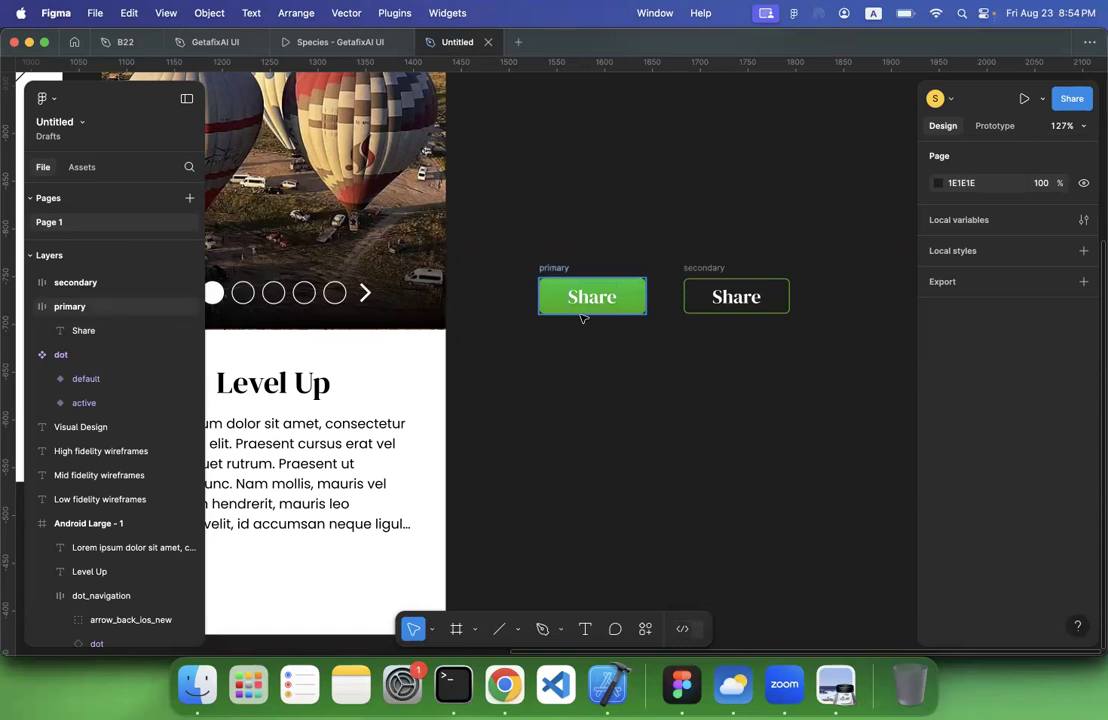
{"action": "left_click", "coordinate": [553, 270]}
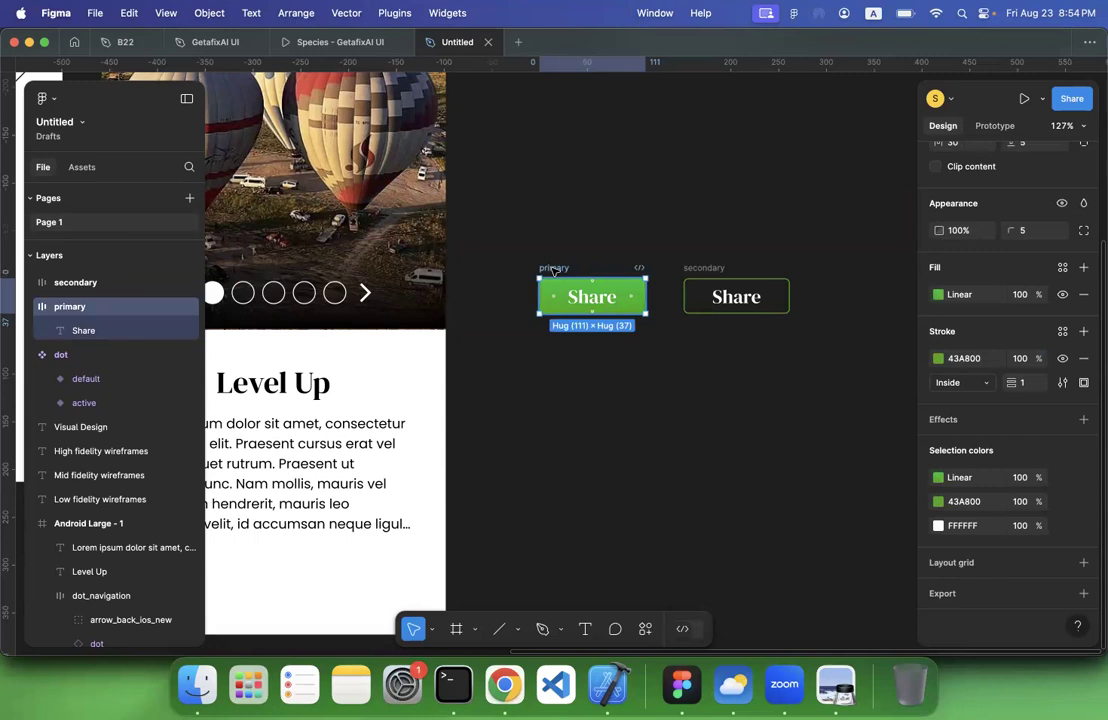
{"action": "key", "text": "super+d"}
{"action": "left_click_drag", "start_coordinate": [828, 267], "coordinate": [555, 338]}
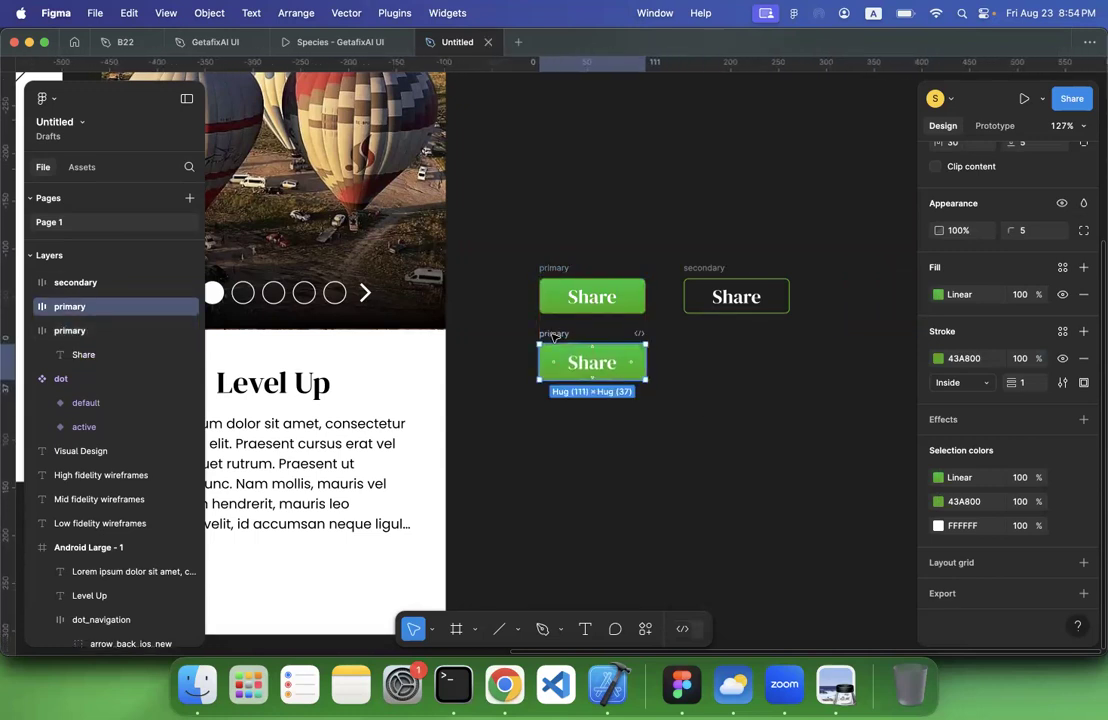
{"action": "left_click", "coordinate": [554, 430]}
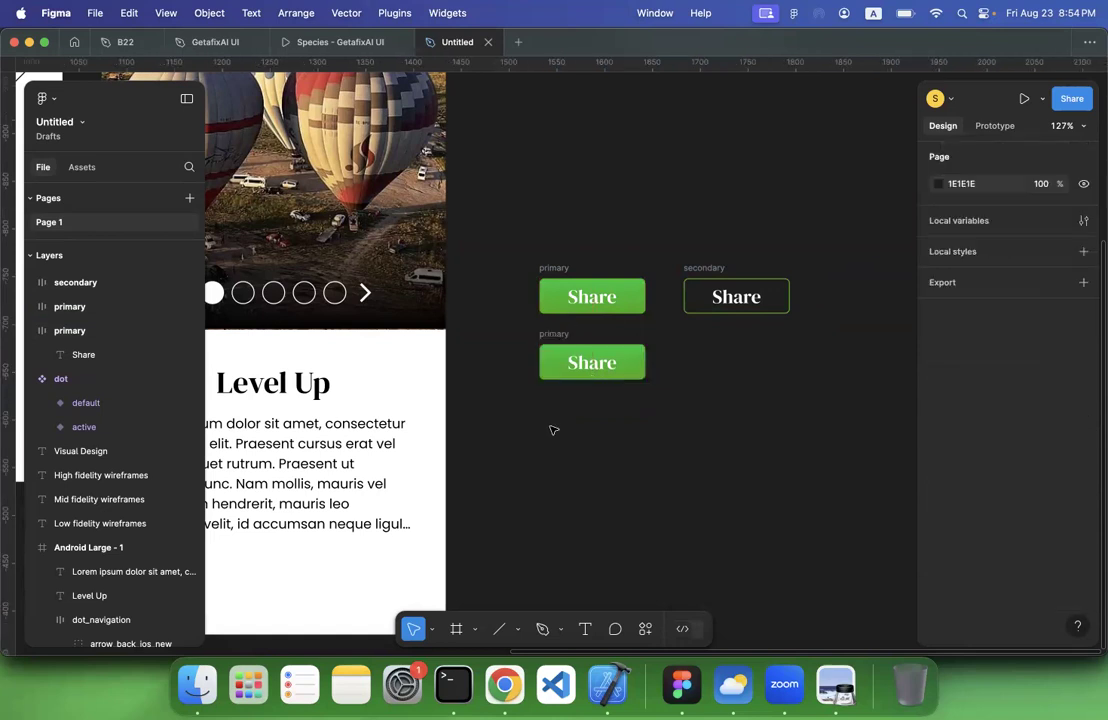
{"action": "left_click_drag", "start_coordinate": [707, 270], "coordinate": [783, 270]}
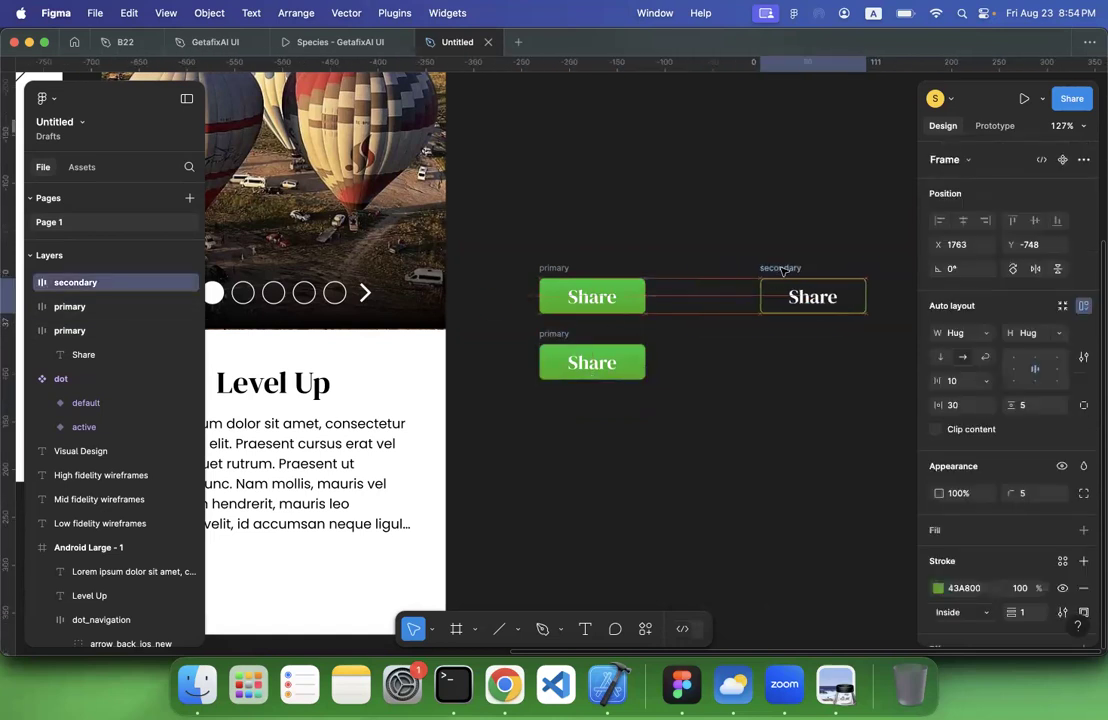
Rename the lower copy of the primary button hover
{"action": "left_click", "coordinate": [549, 333]}
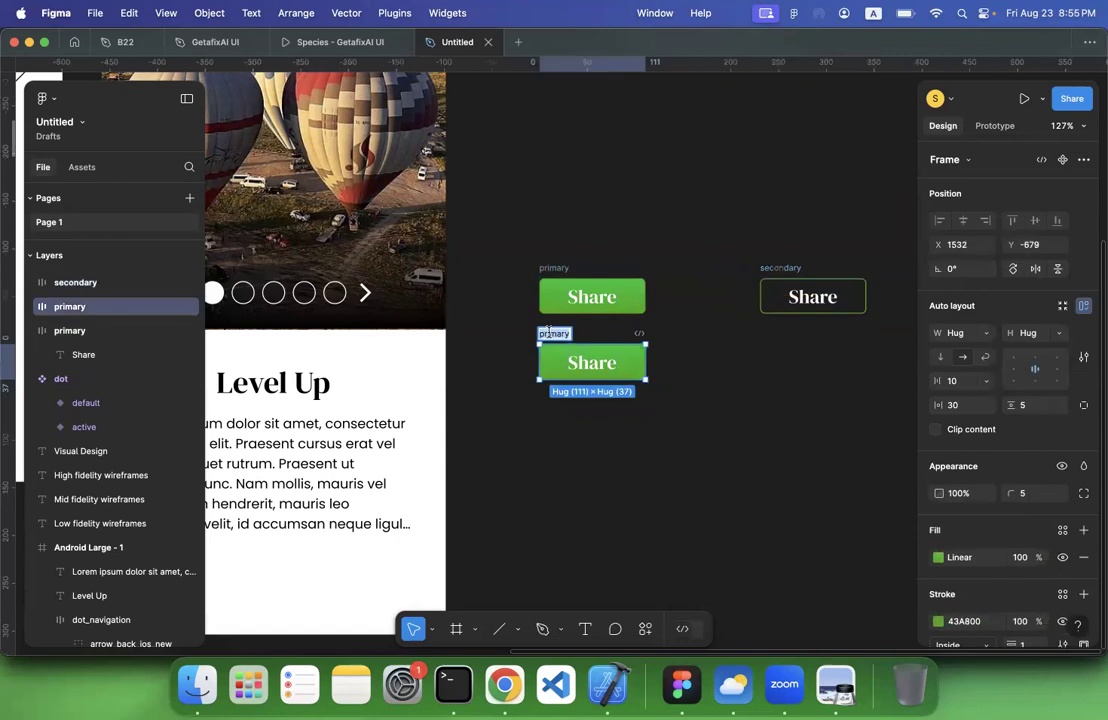
{"action": "type", "text": "n"}
{"action": "type", "text": "over"}
{"action": "key", "text": "Return"}
Set the 0% stop of the hover button's gradient to the darker green 009229
{"action": "scroll", "coordinate": [986, 580], "scroll_direction": "down", "scroll_amount": 1}
{"action": "scroll", "coordinate": [986, 580], "scroll_direction": "down", "scroll_amount": 4}
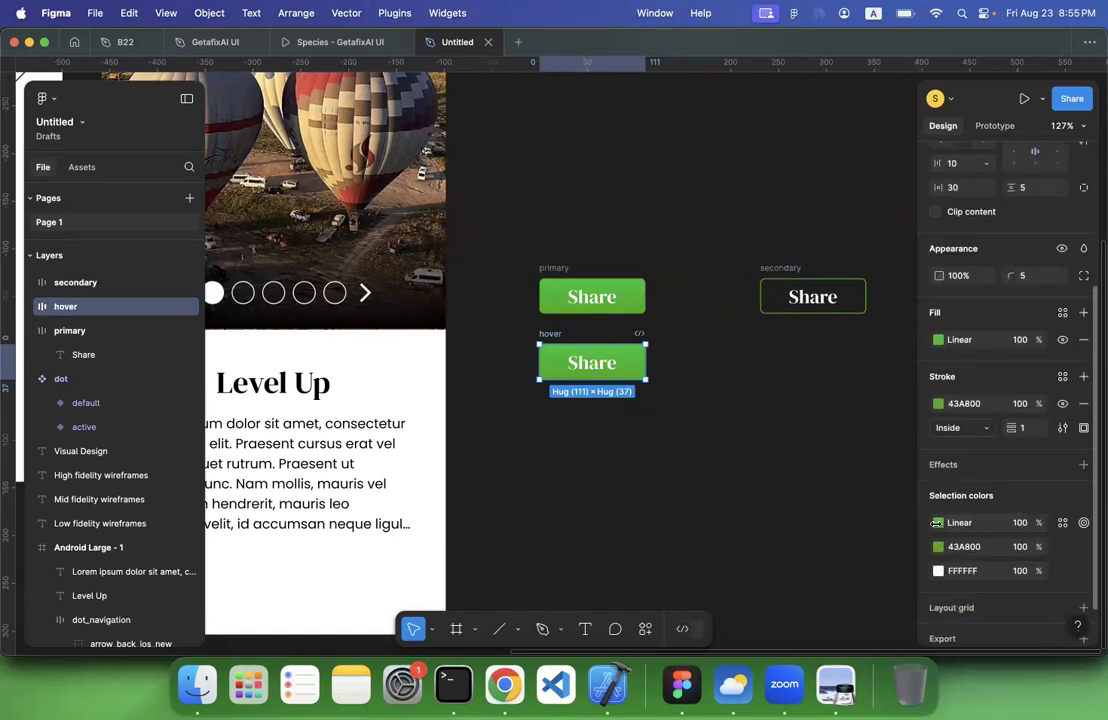
{"action": "left_click", "coordinate": [940, 340]}
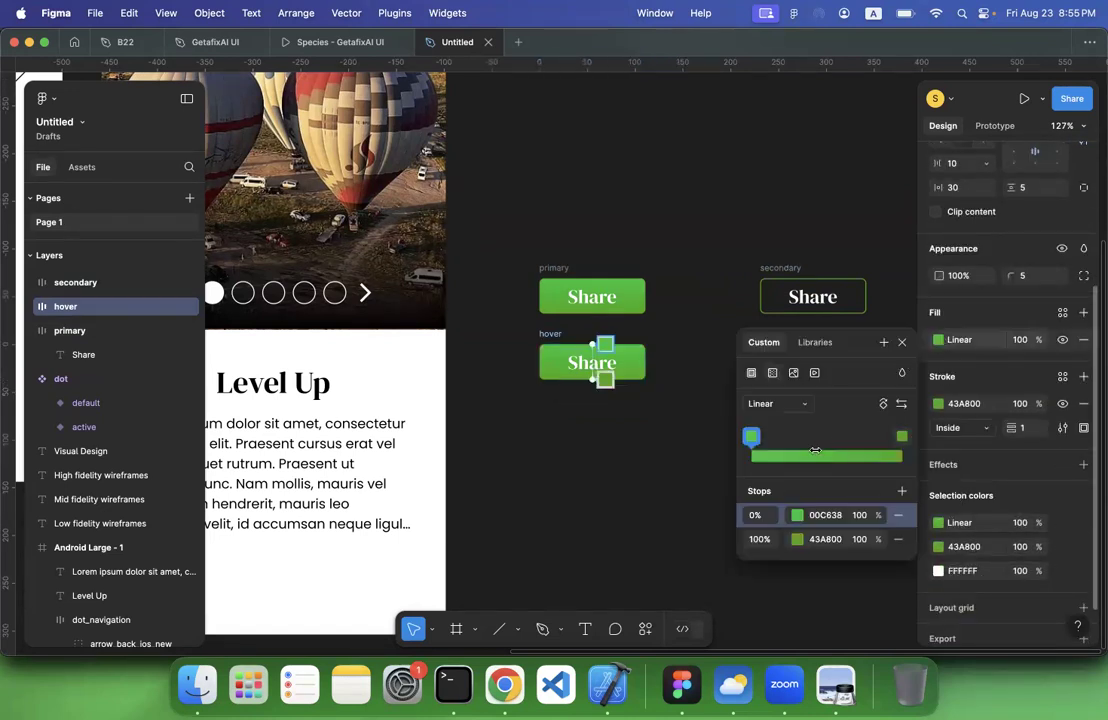
{"action": "left_click", "coordinate": [797, 515]}
{"action": "left_click_drag", "start_coordinate": [734, 316], "coordinate": [736, 352]}
{"action": "scroll", "coordinate": [517, 390], "scroll_direction": "right", "scroll_amount": 5}
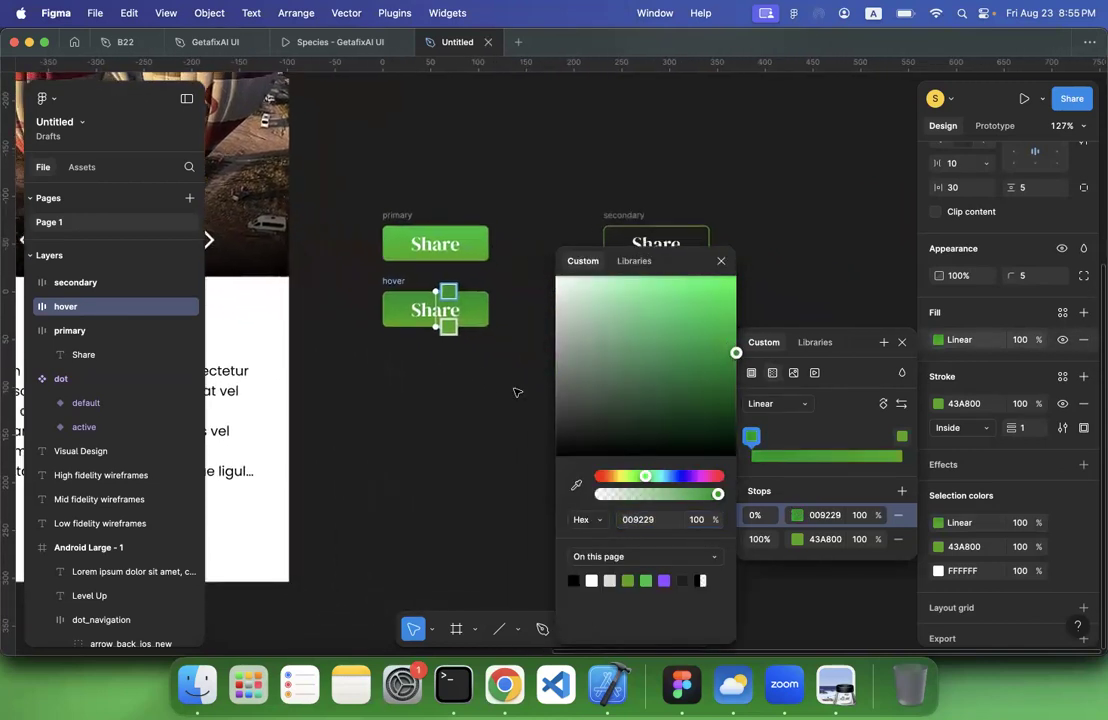
Shift the 100% stop of the hover button's gradient to a much darker, slightly bluish green
{"action": "left_click", "coordinate": [902, 438]}
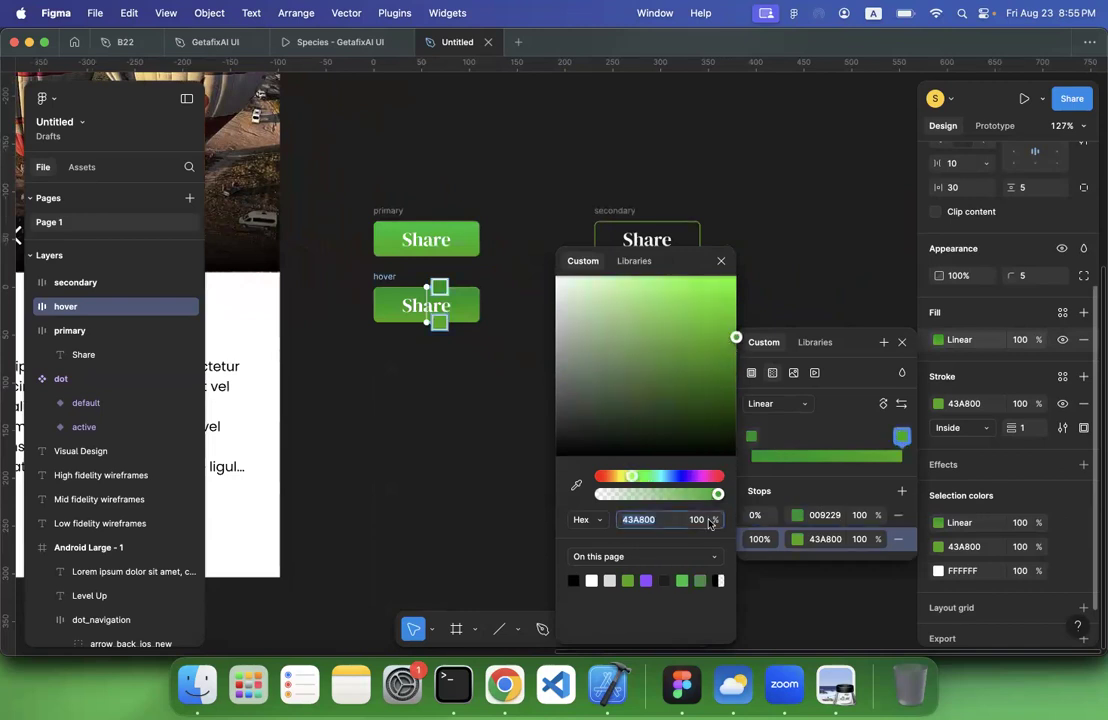
{"action": "left_click", "coordinate": [631, 478]}
{"action": "left_click_drag", "start_coordinate": [631, 478], "coordinate": [651, 477]}
{"action": "left_click_drag", "start_coordinate": [733, 350], "coordinate": [735, 399]}
{"action": "left_click", "coordinate": [437, 389]}
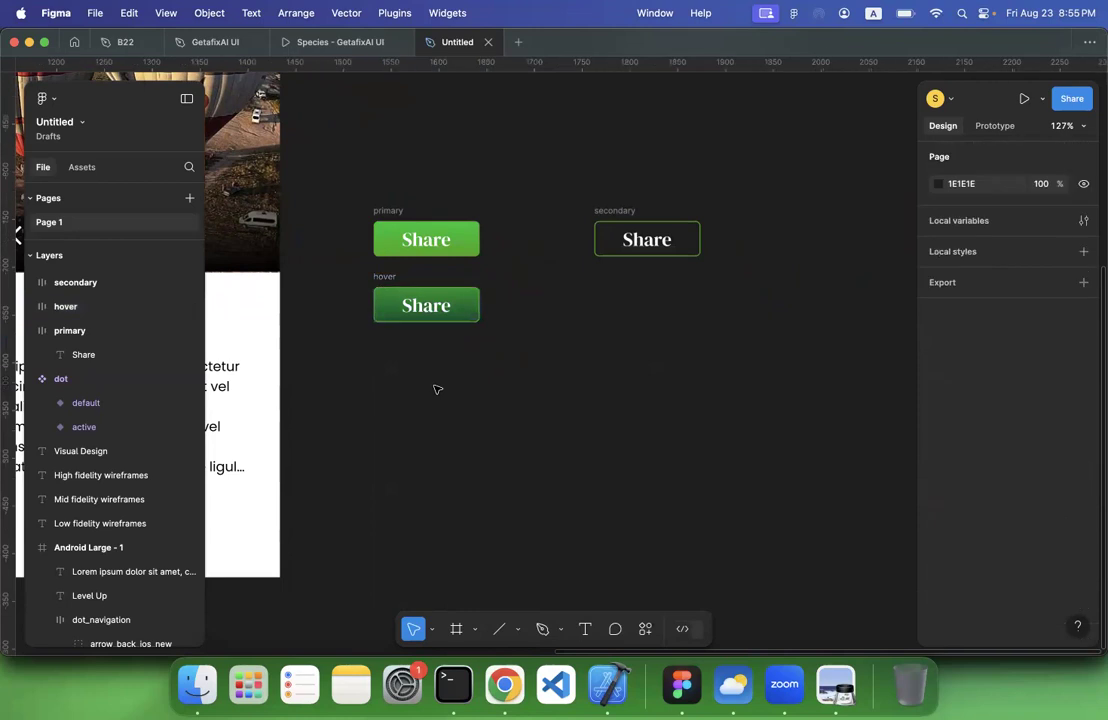
{"action": "scroll", "coordinate": [437, 389], "scroll_direction": "left", "scroll_amount": 3}
{"action": "scroll", "coordinate": [437, 389], "scroll_direction": "up", "scroll_amount": 2}
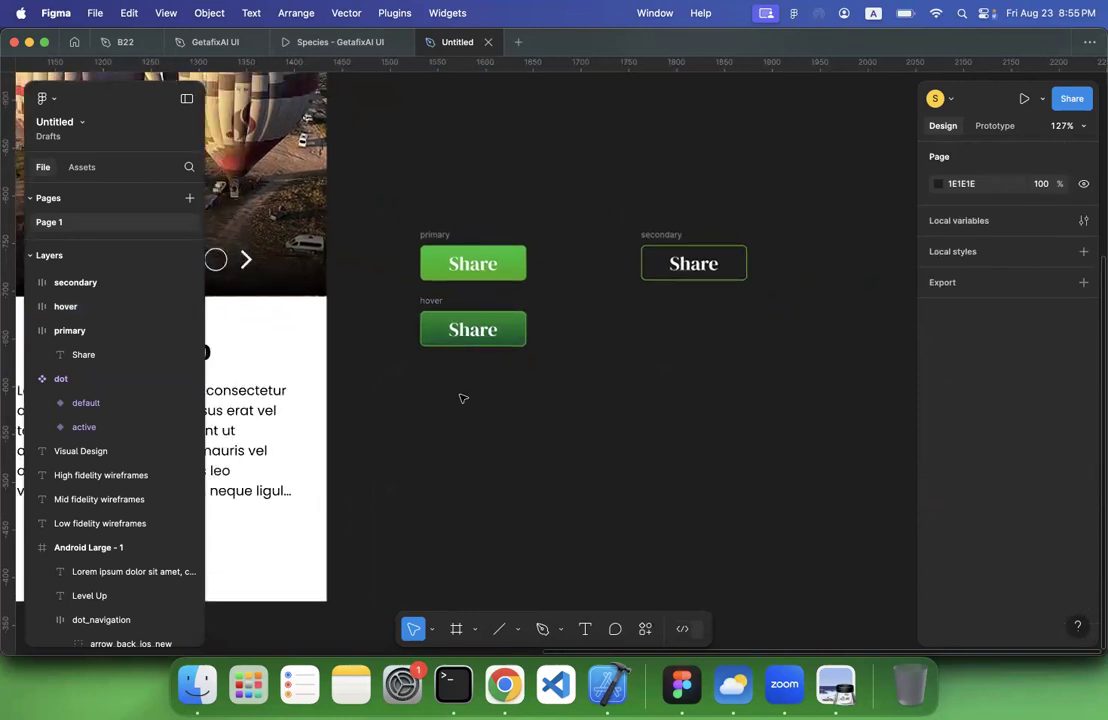
{"action": "left_click", "coordinate": [429, 306]}
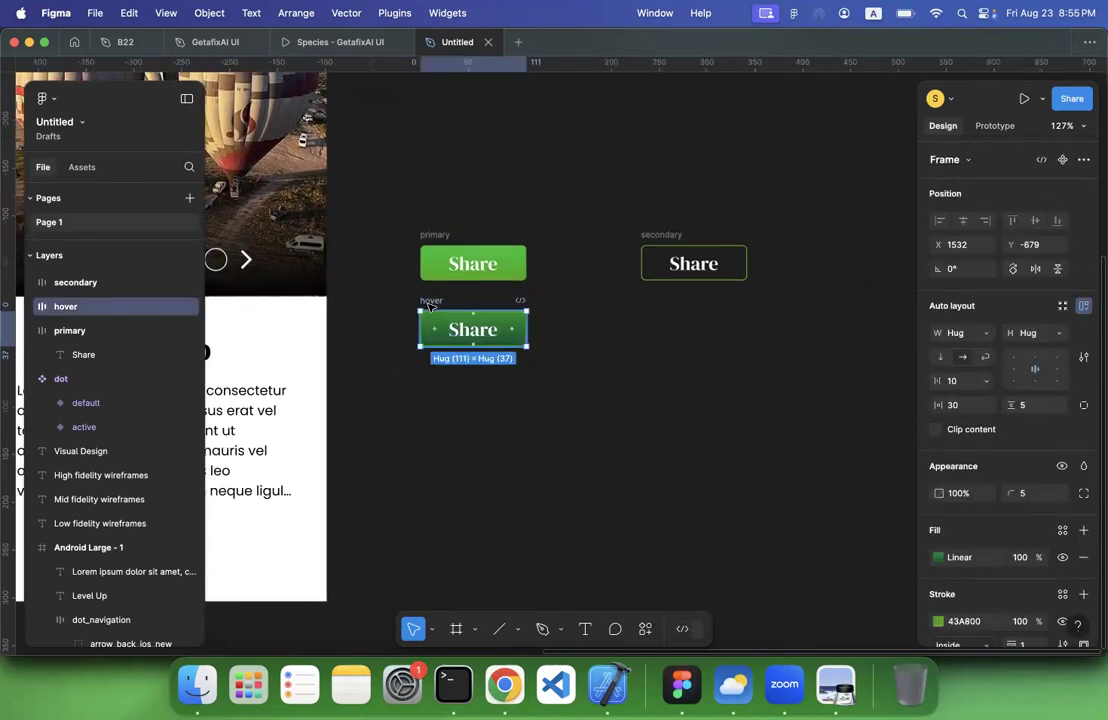
{"action": "key", "text": "super+d"}
{"action": "key", "text": "super+z"}
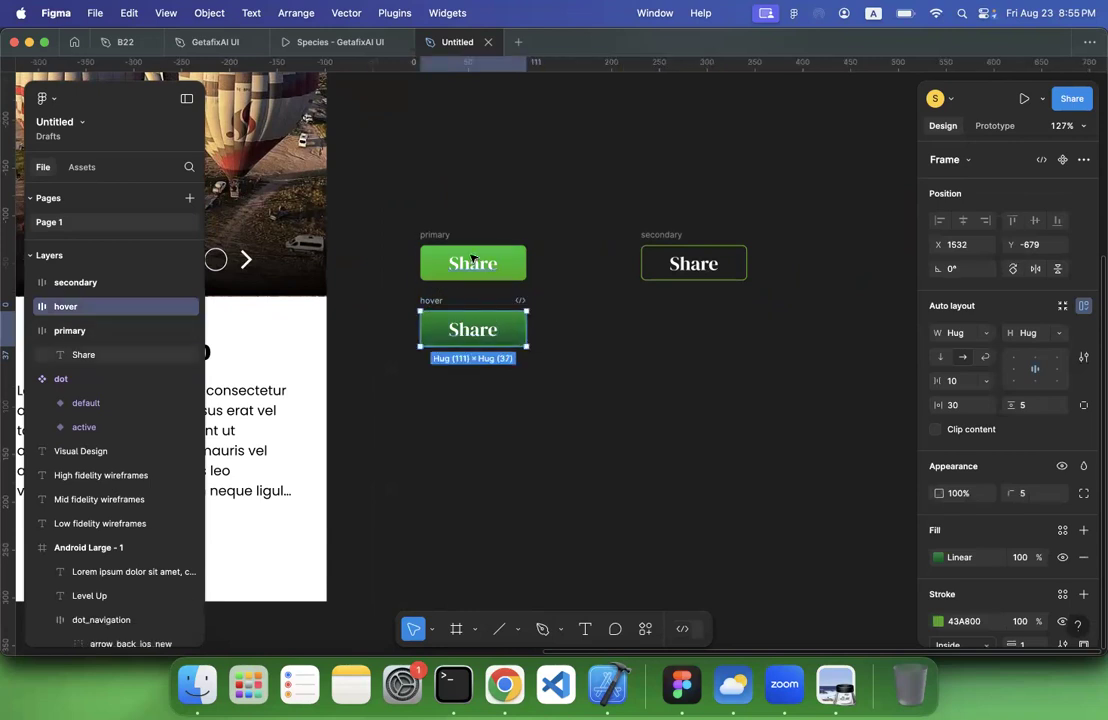
Duplicate the primary button, place the copy directly above the original at X 1532, Y -817, and name it inactive
{"action": "left_click", "coordinate": [515, 248]}
{"action": "key", "text": "super+d"}
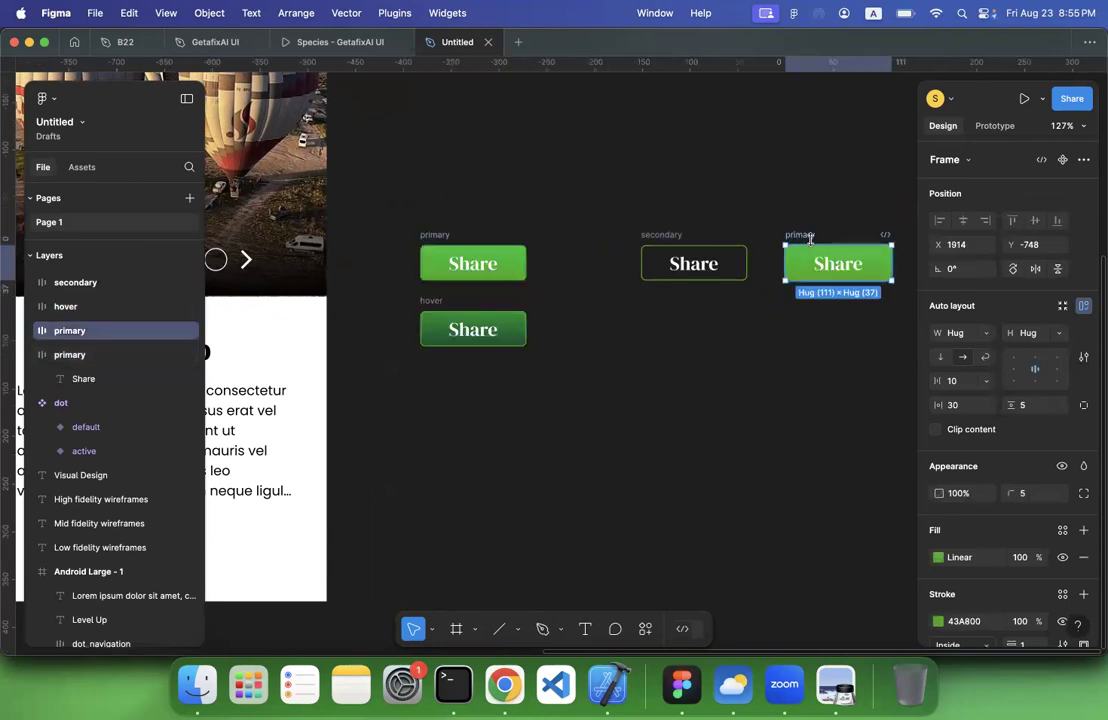
{"action": "left_click_drag", "start_coordinate": [792, 234], "coordinate": [441, 168]}
{"action": "type", "text": "inactive"}
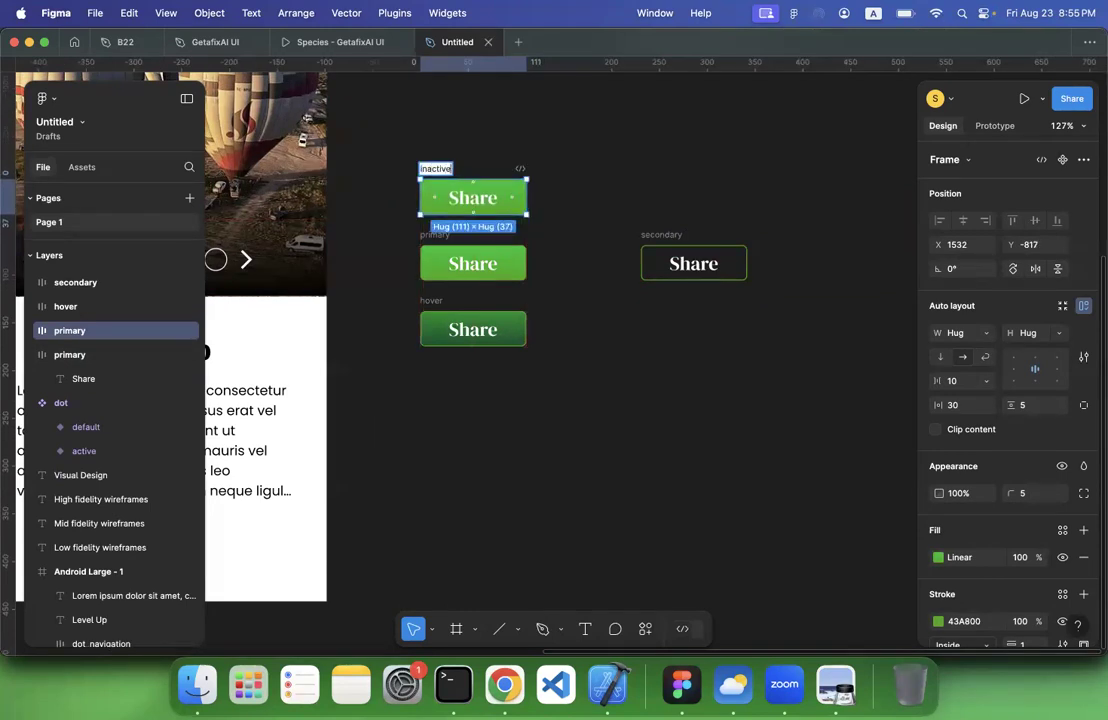
Rename the original primary button, between the inactive and hover buttons, default
{"action": "double_click", "coordinate": [432, 235]}
{"action": "type", "text": "default"}
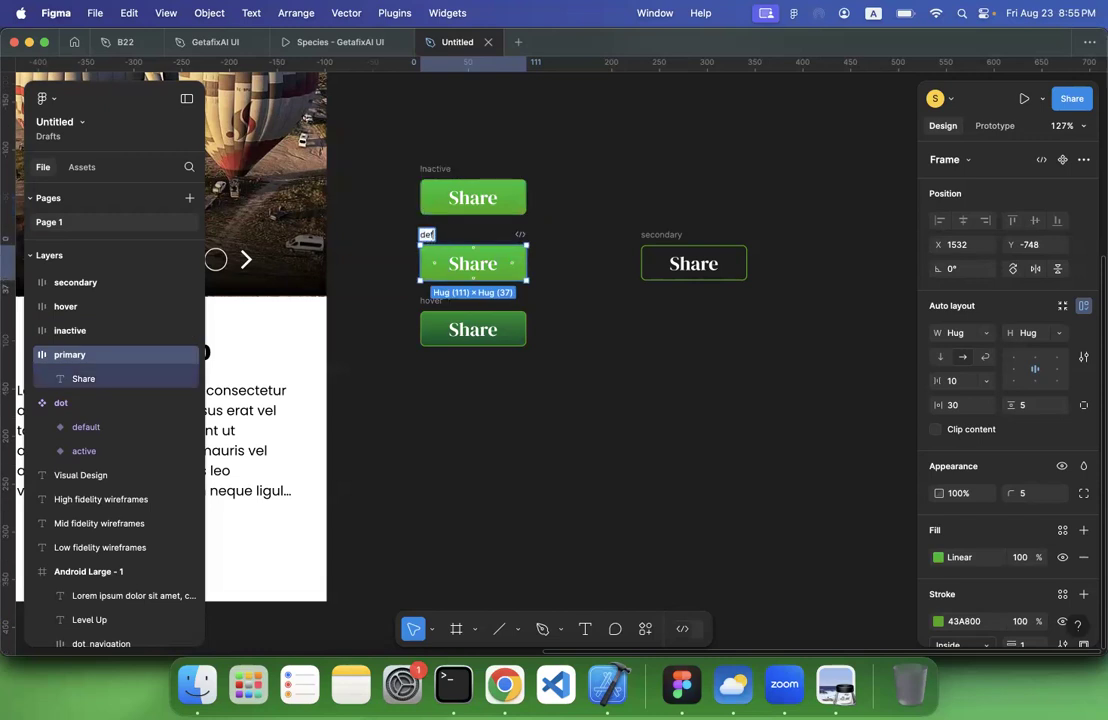
{"action": "left_click", "coordinate": [557, 97]}
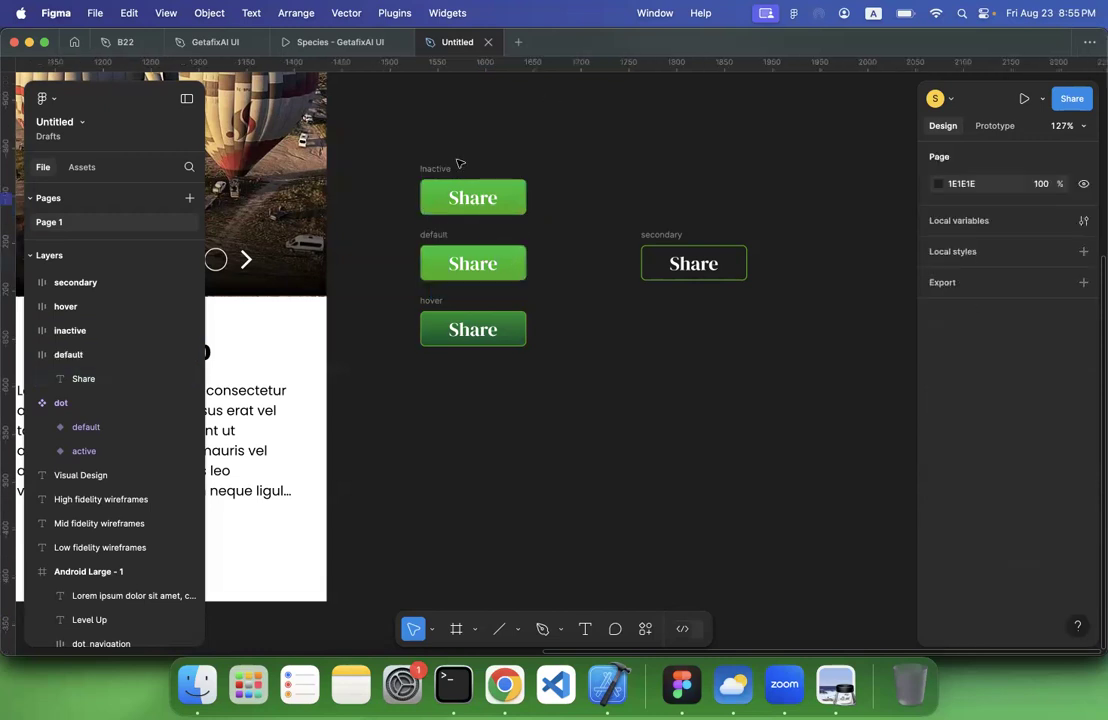
Set the inactive button's opacity to 50%
{"action": "left_click", "coordinate": [448, 167]}
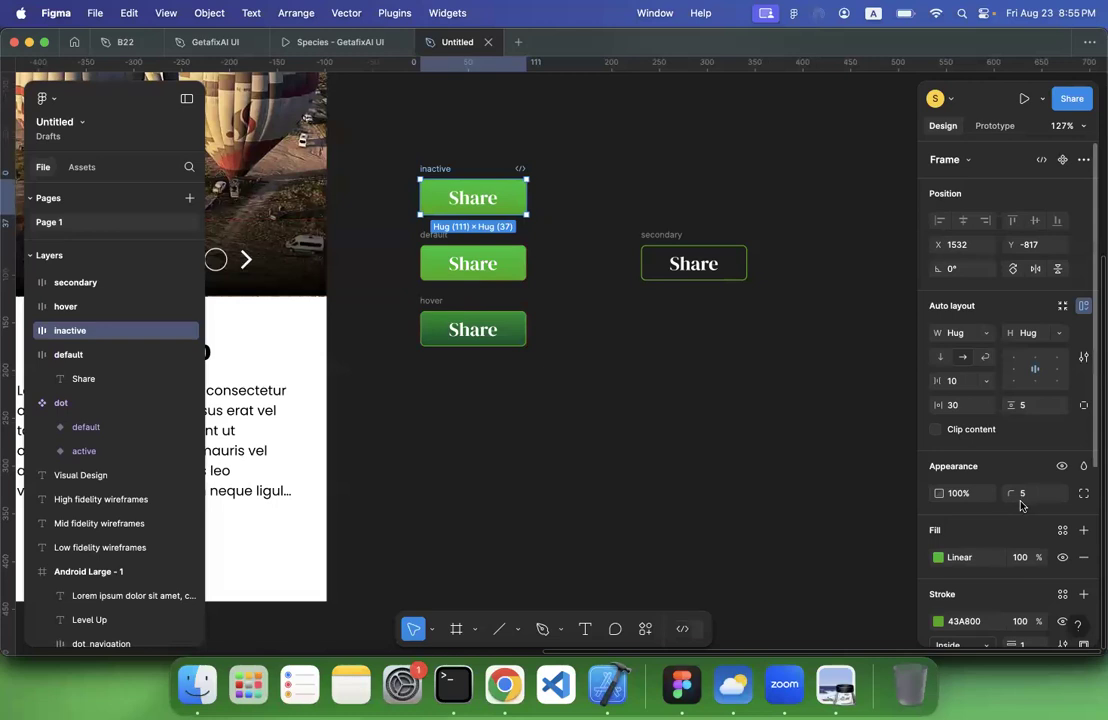
{"action": "left_click", "coordinate": [969, 496]}
{"action": "type", "text": "50"}
{"action": "key", "text": "Return"}
{"action": "left_click", "coordinate": [704, 541]}
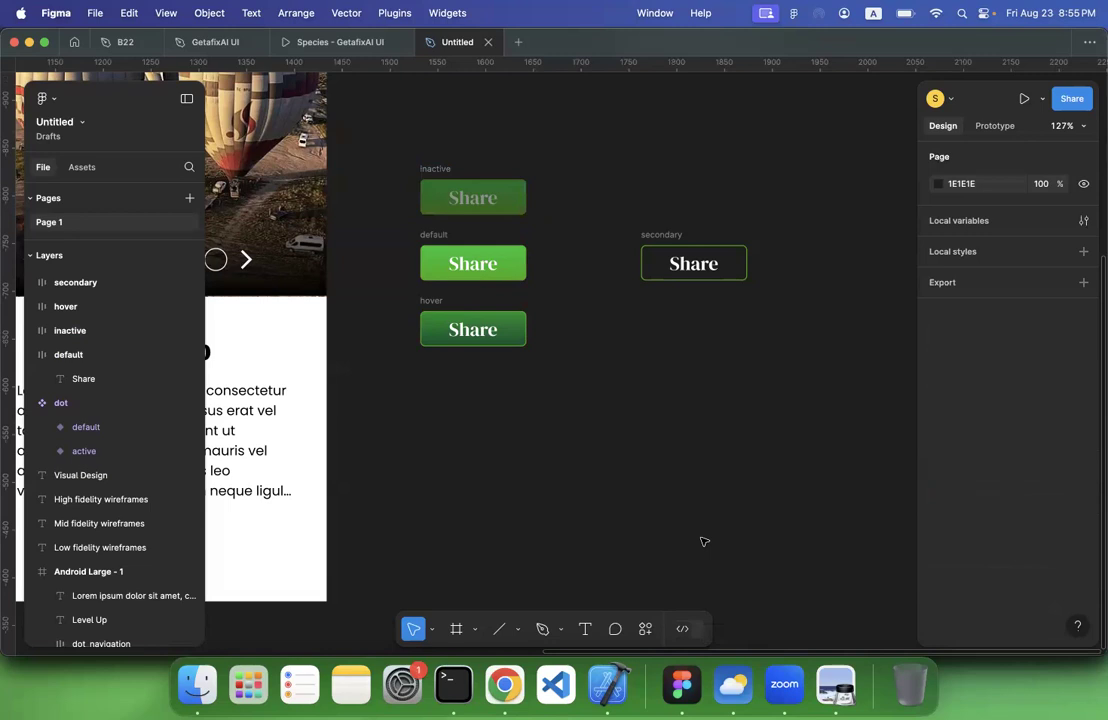
Delete the outlined secondary button
{"action": "left_click", "coordinate": [661, 234]}
{"action": "left_click_drag", "start_coordinate": [661, 234], "coordinate": [654, 208]}
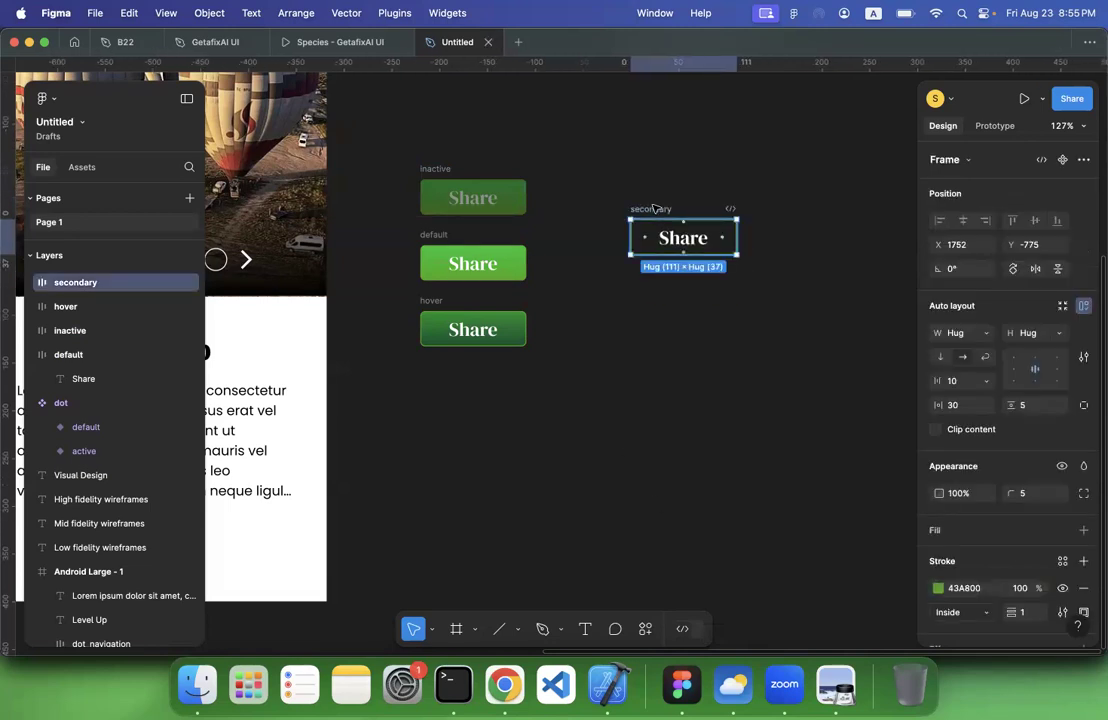
{"action": "key", "text": "Delete"}
Duplicate the inactive, default and hover buttons together into a second column beside the originals at X 1698
{"action": "left_click_drag", "start_coordinate": [383, 141], "coordinate": [611, 450]}
{"action": "left_click_drag", "start_coordinate": [435, 168], "coordinate": [596, 168]}
{"action": "scroll", "coordinate": [1000, 480], "scroll_direction": "down", "scroll_amount": 5}
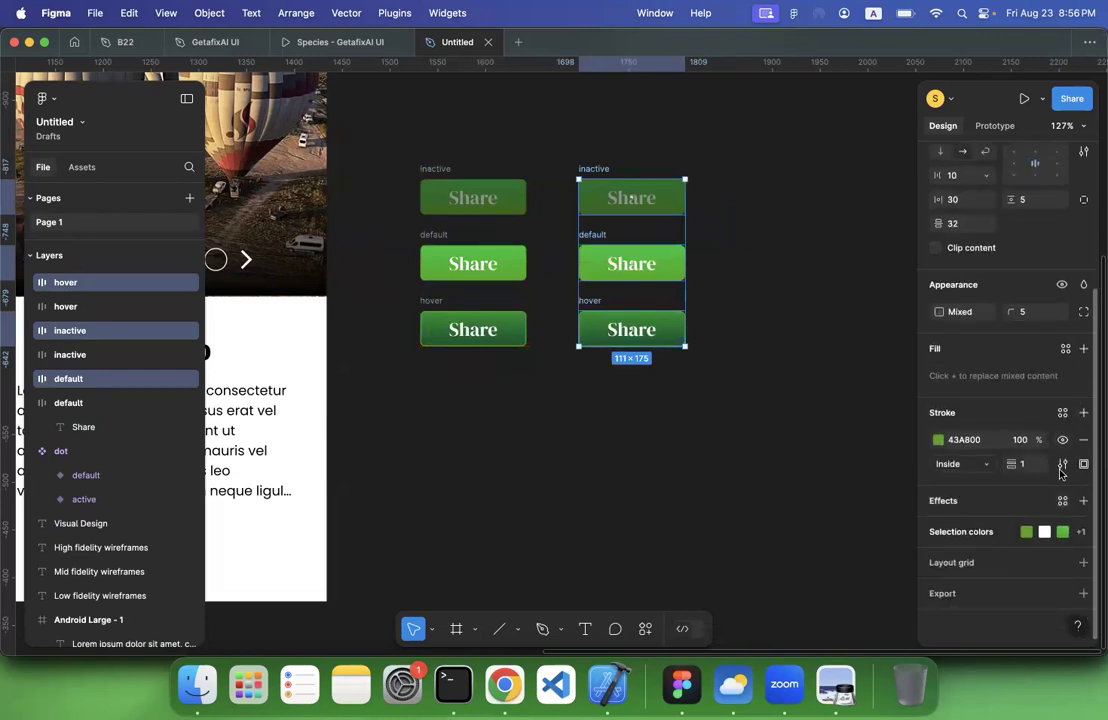
{"action": "left_click", "coordinate": [791, 294]}
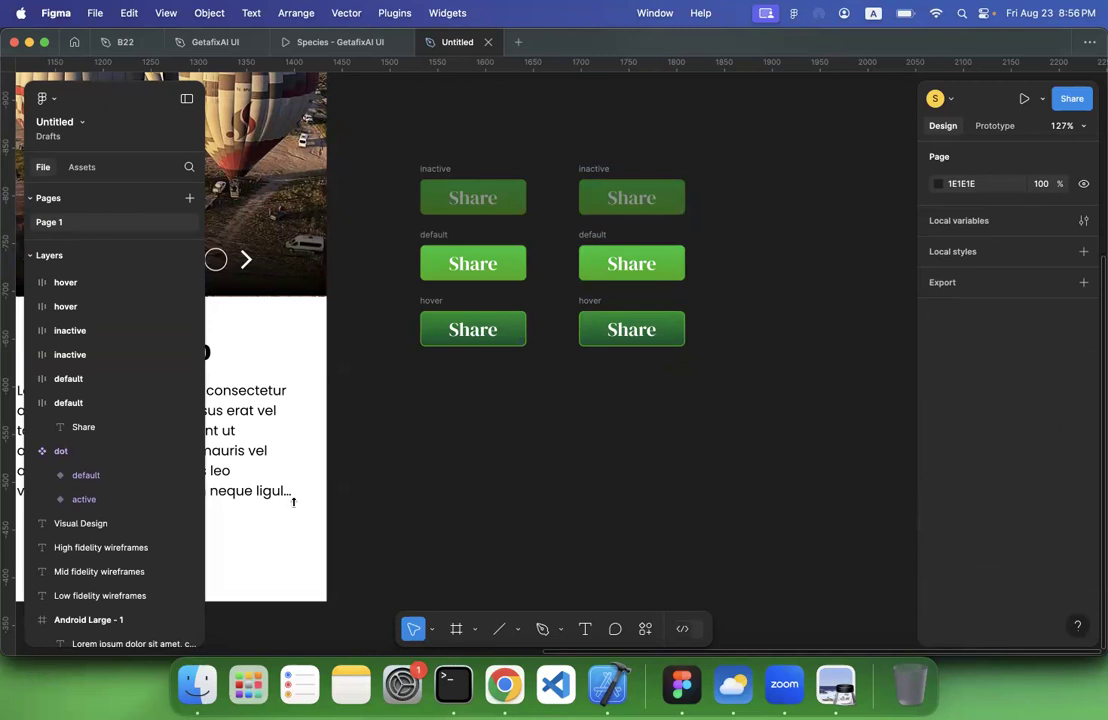
Remove the gradient fill from the inactive and default buttons in the second column, leaving only their outlines
{"action": "left_click", "coordinate": [594, 170]}
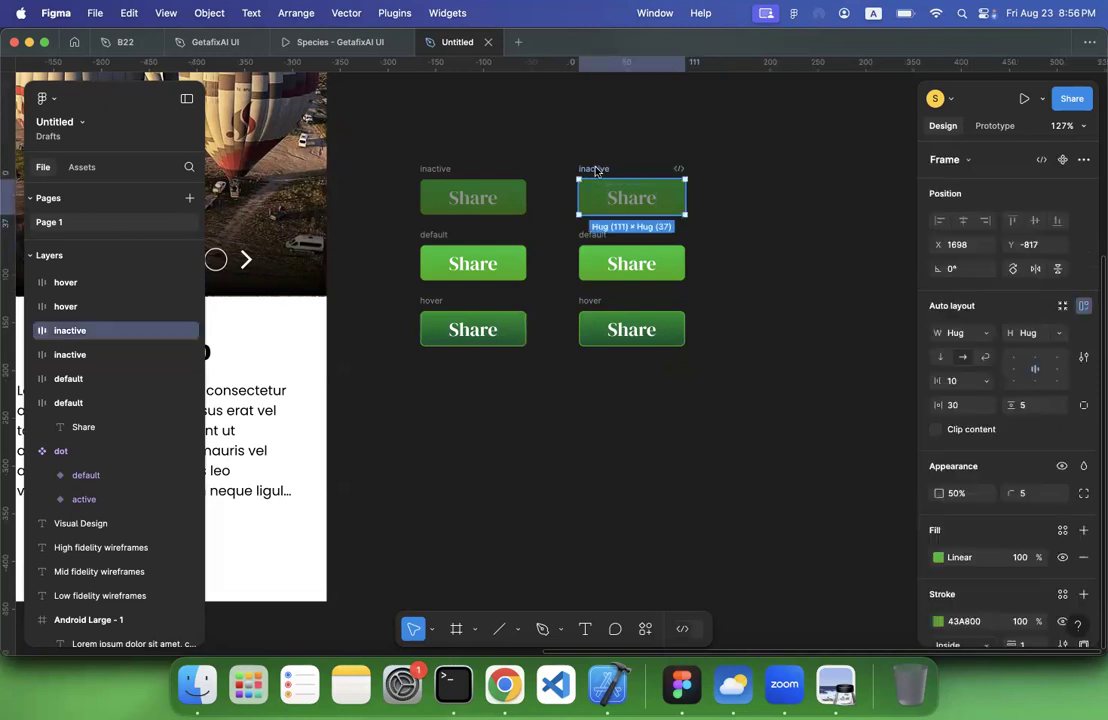
{"action": "scroll", "coordinate": [1074, 458], "scroll_direction": "down", "scroll_amount": 3}
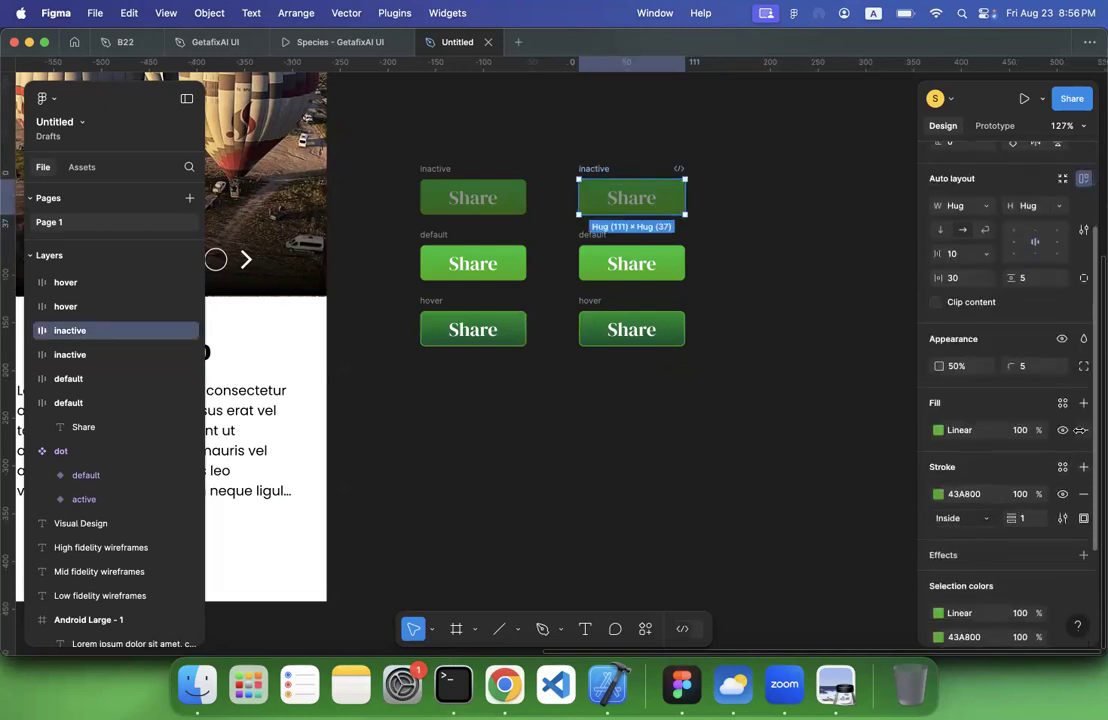
{"action": "left_click", "coordinate": [660, 263]}
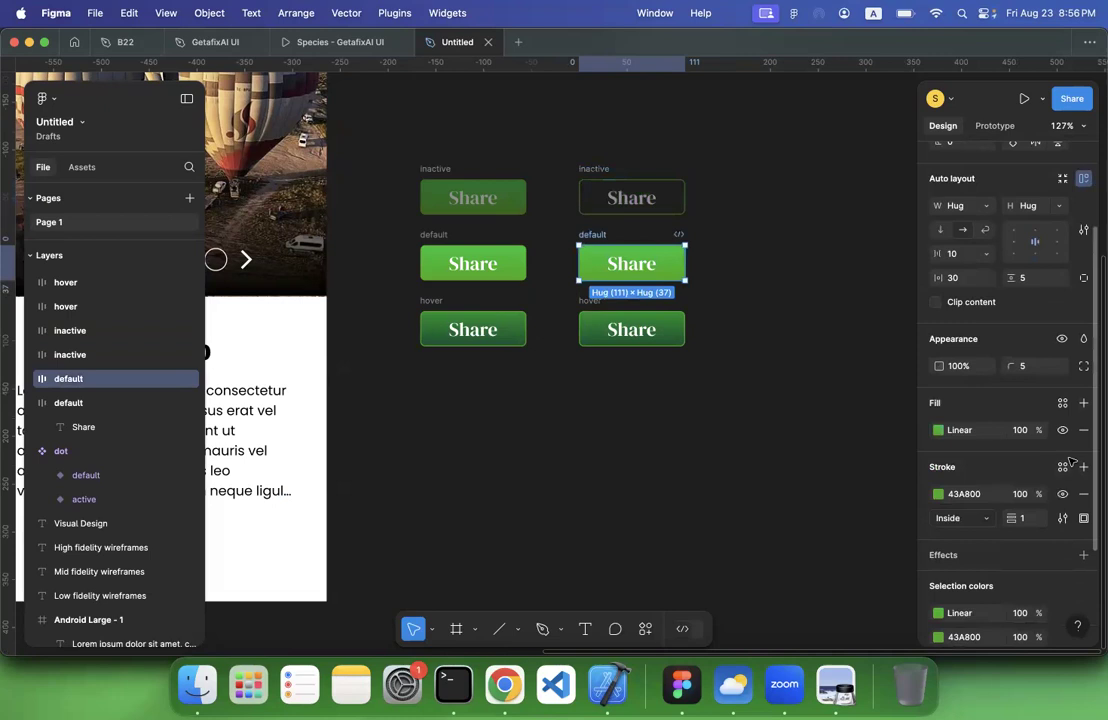
{"action": "left_click", "coordinate": [1084, 430]}
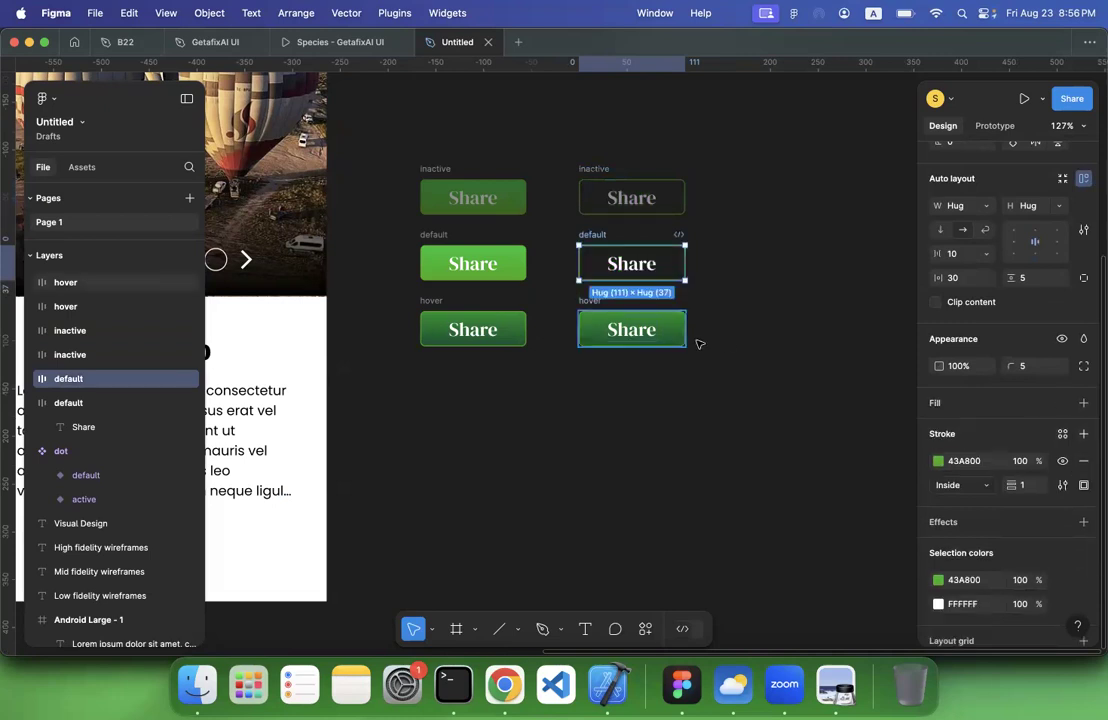
{"action": "left_click", "coordinate": [680, 338]}
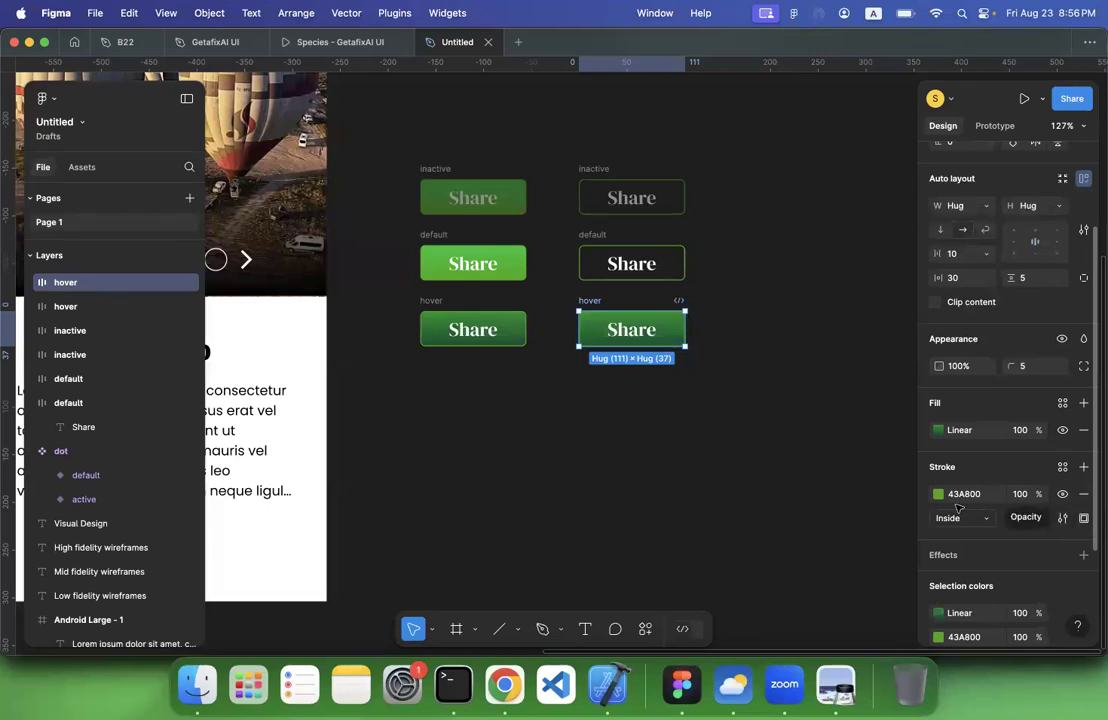
{"action": "scroll", "coordinate": [1010, 505], "scroll_direction": "down", "scroll_amount": 3}
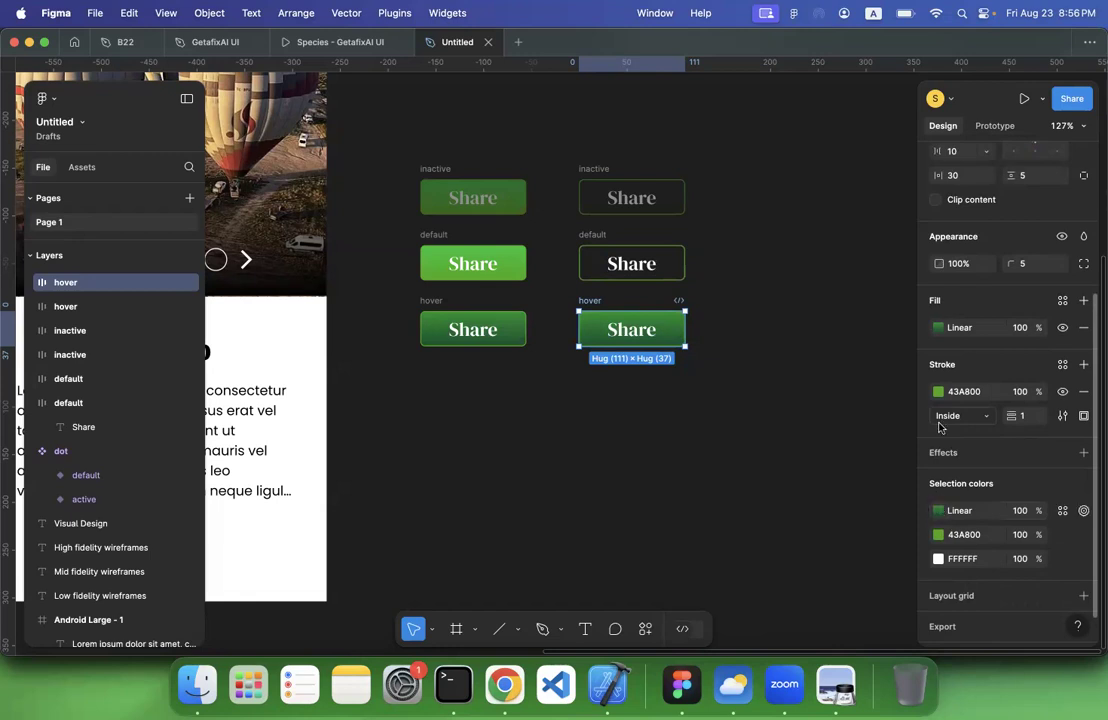
{"action": "left_click", "coordinate": [938, 327]}
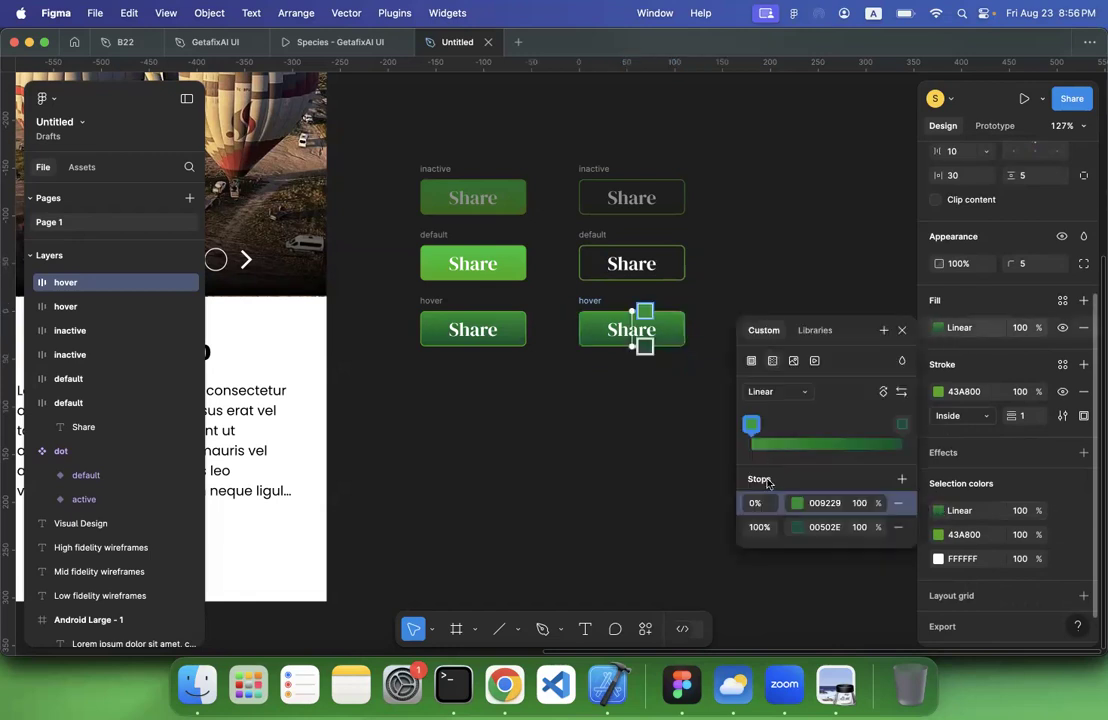
{"action": "key", "text": "Escape"}
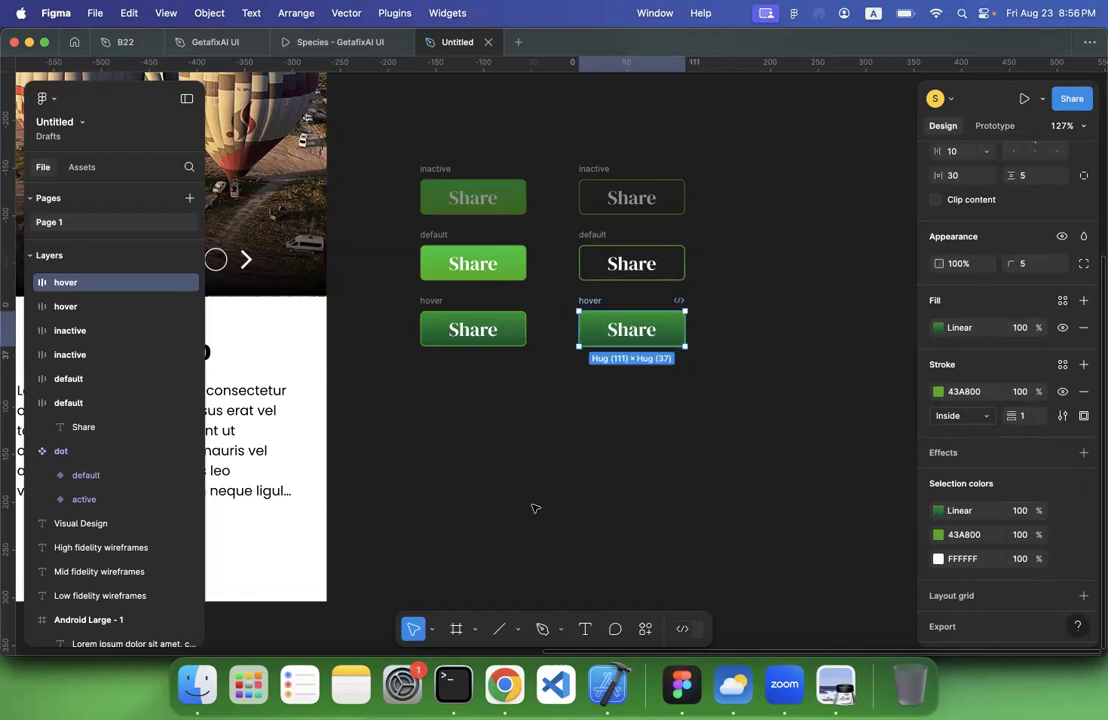
{"action": "left_click", "coordinate": [552, 441]}
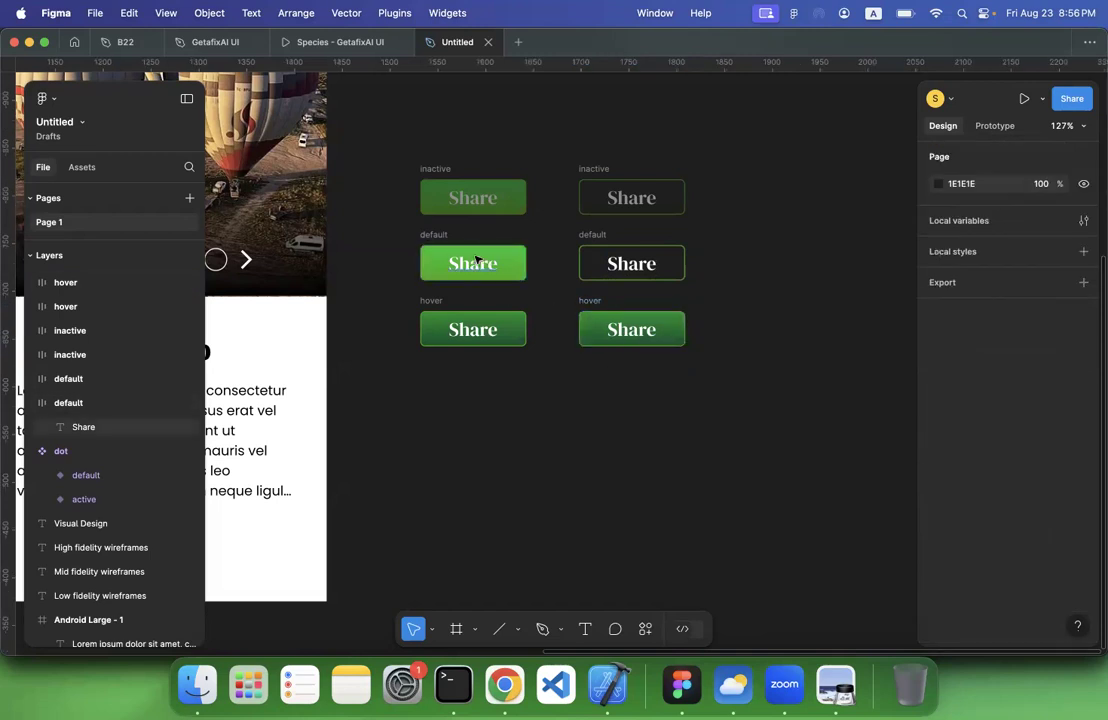
Copy the properties of the first column's default button and paste them onto the second column's hover button
{"action": "left_click", "coordinate": [434, 237]}
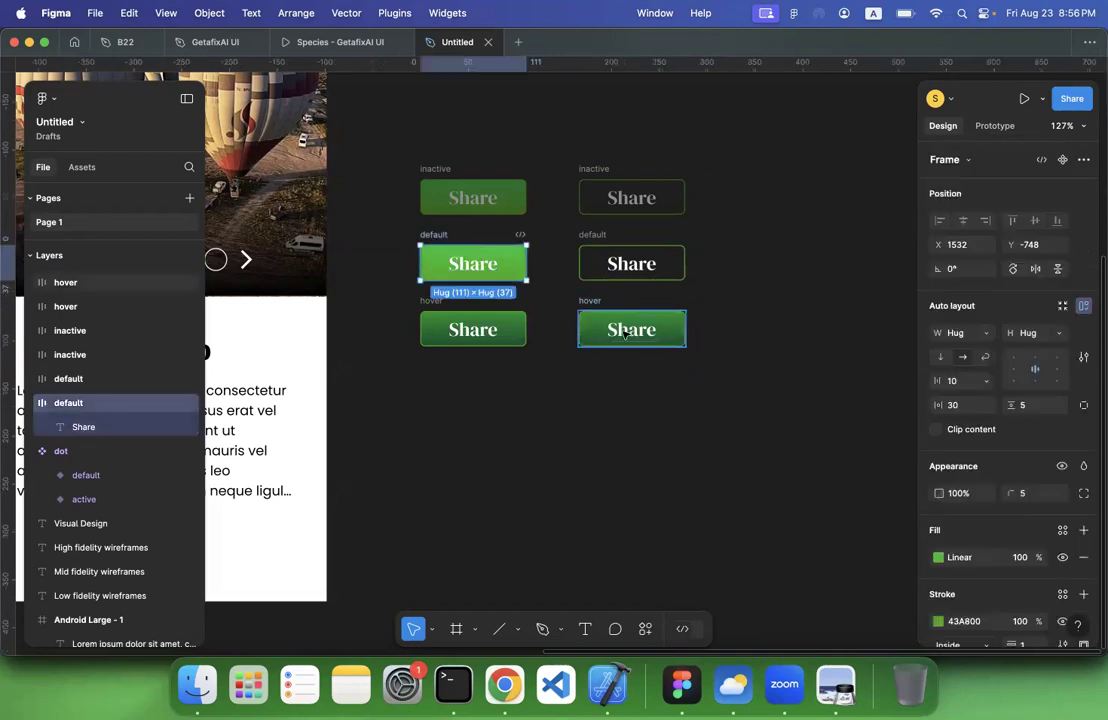
{"action": "right_click", "coordinate": [434, 261]}
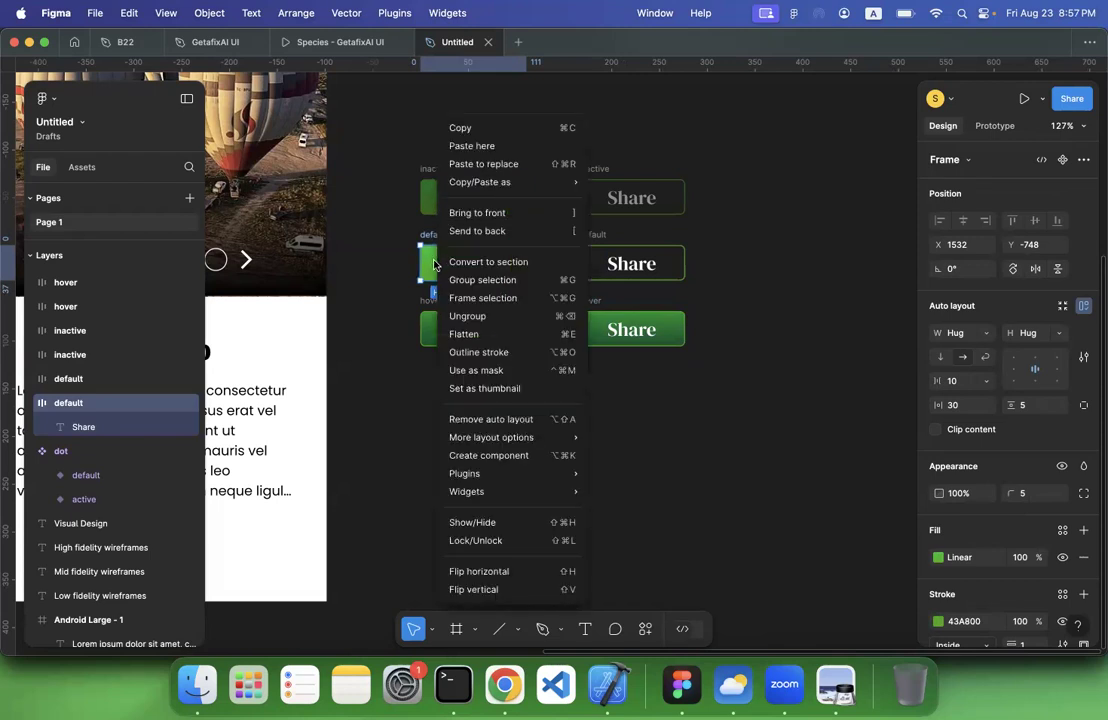
{"action": "mouse_move", "coordinate": [481, 186]}
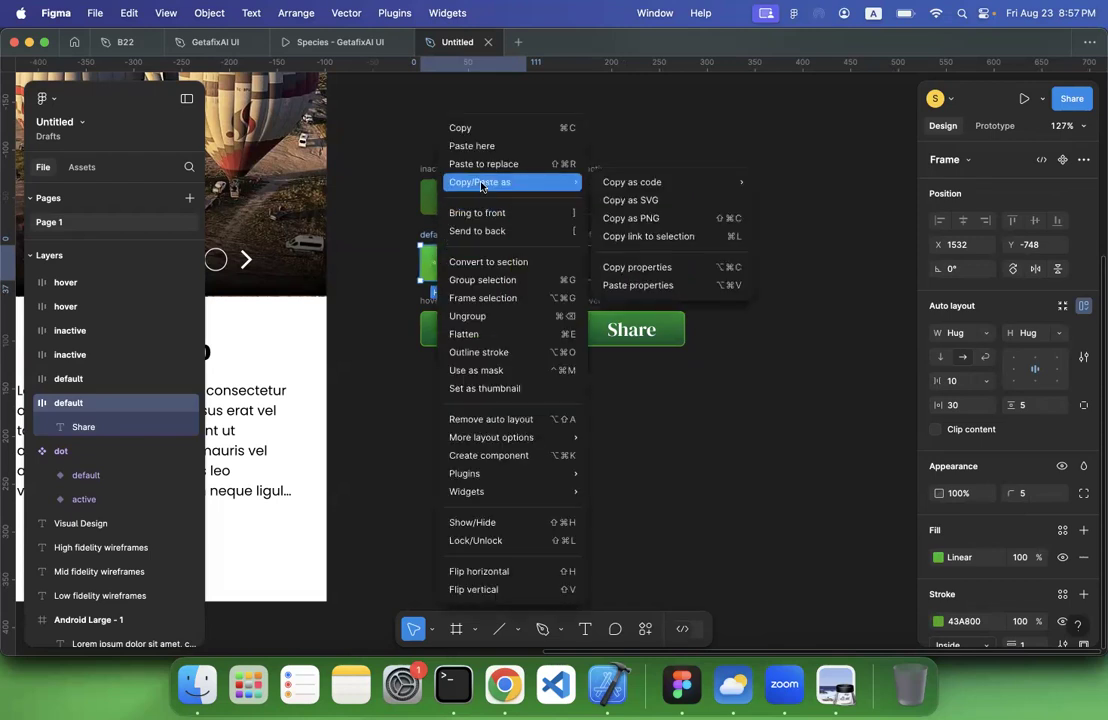
{"action": "left_click", "coordinate": [700, 273]}
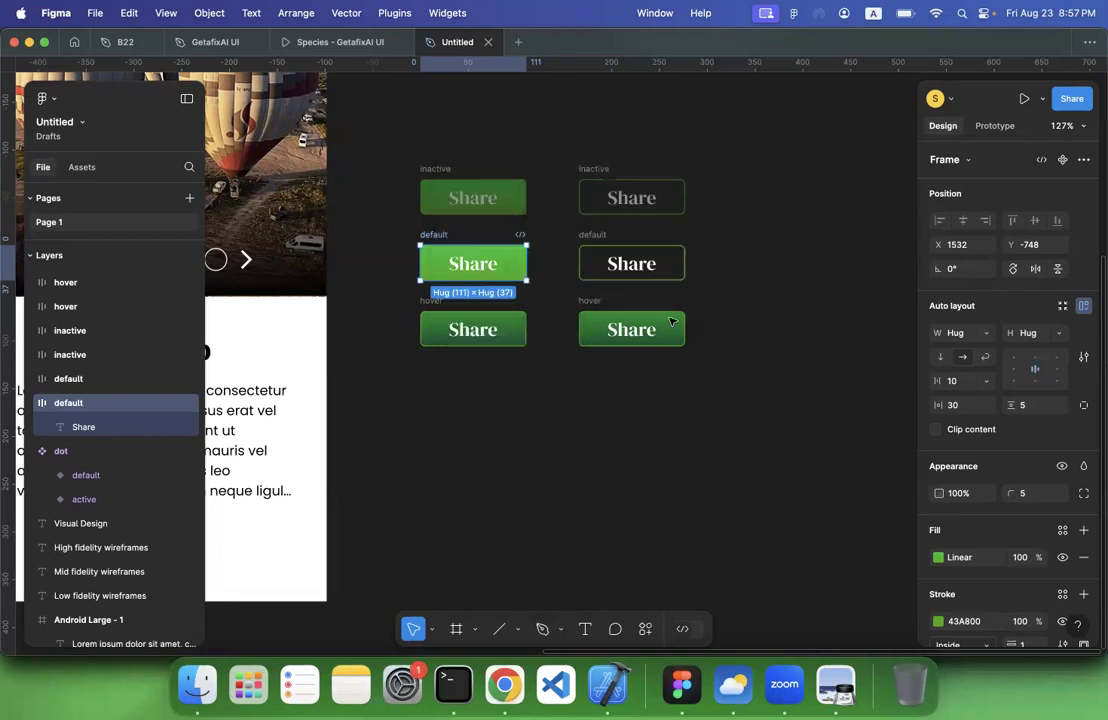
{"action": "left_click", "coordinate": [671, 329]}
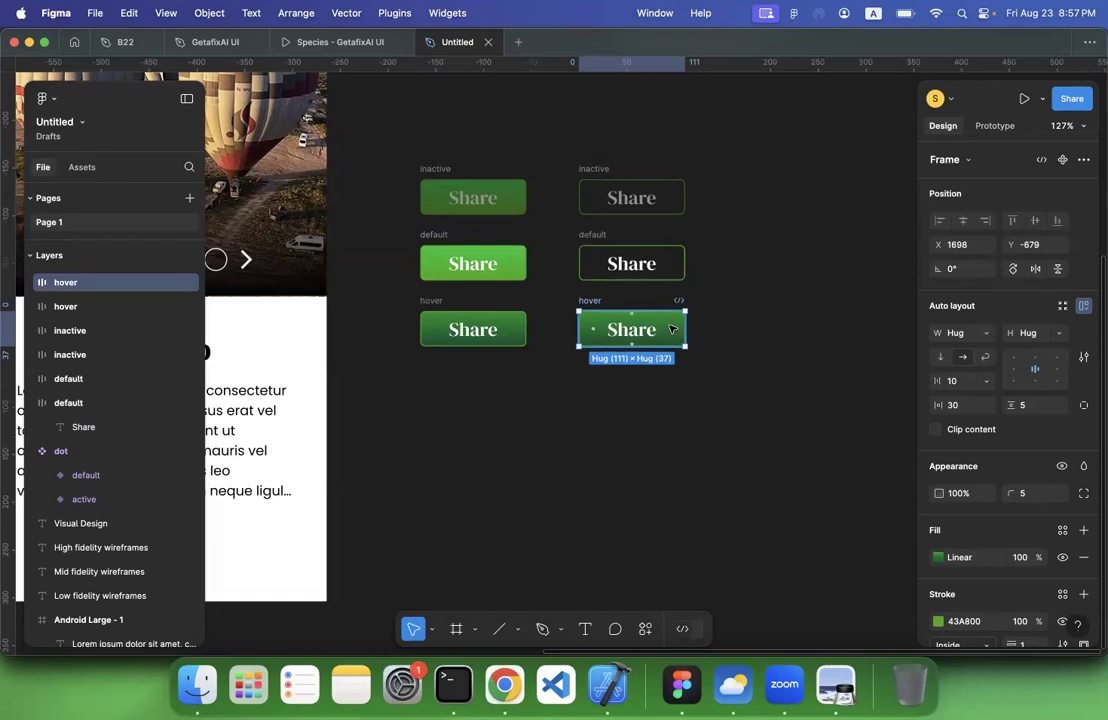
{"action": "right_click", "coordinate": [671, 329]}
{"action": "mouse_move", "coordinate": [740, 181]}
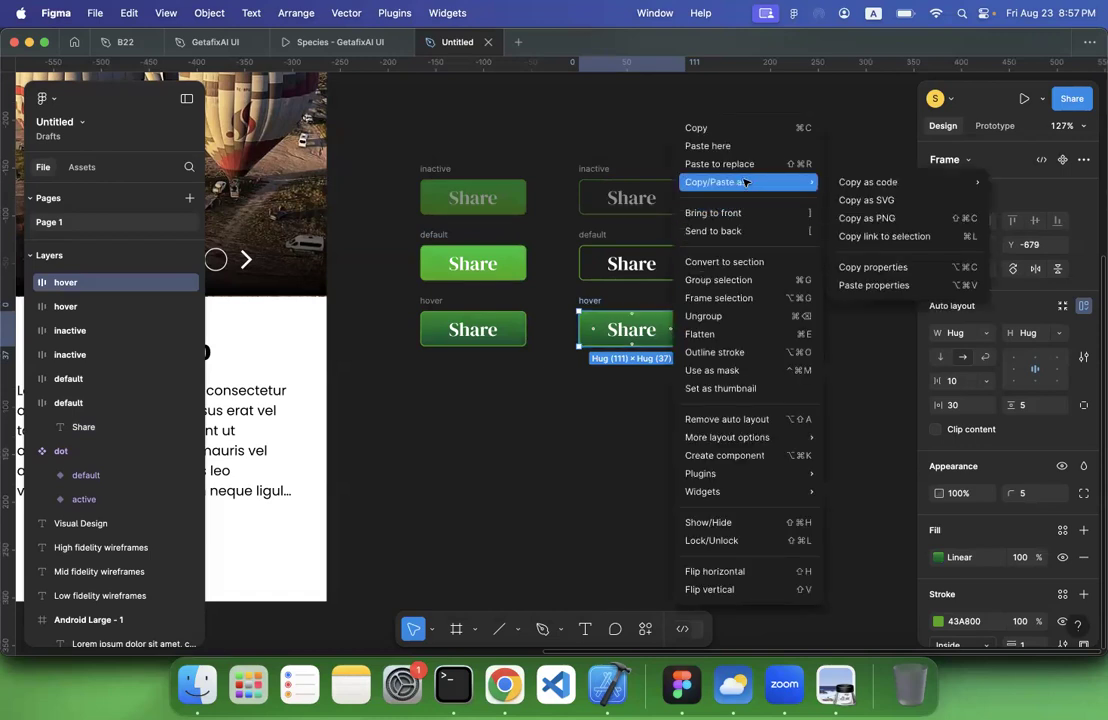
{"action": "left_click", "coordinate": [874, 286]}
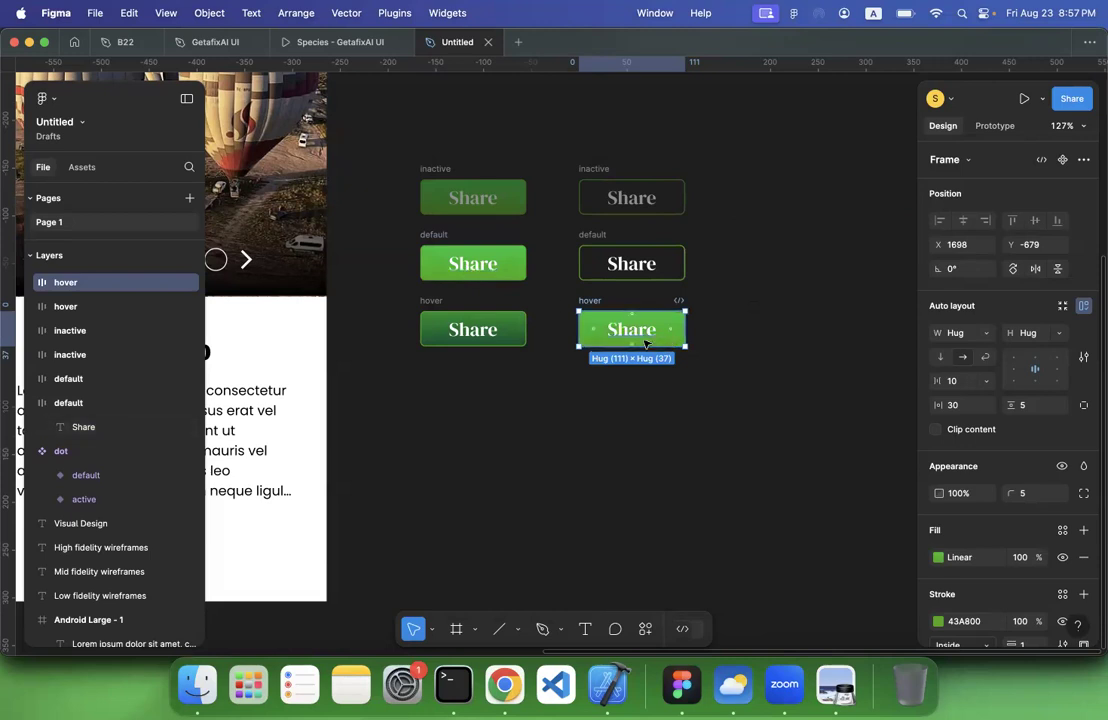
{"action": "left_click", "coordinate": [592, 472]}
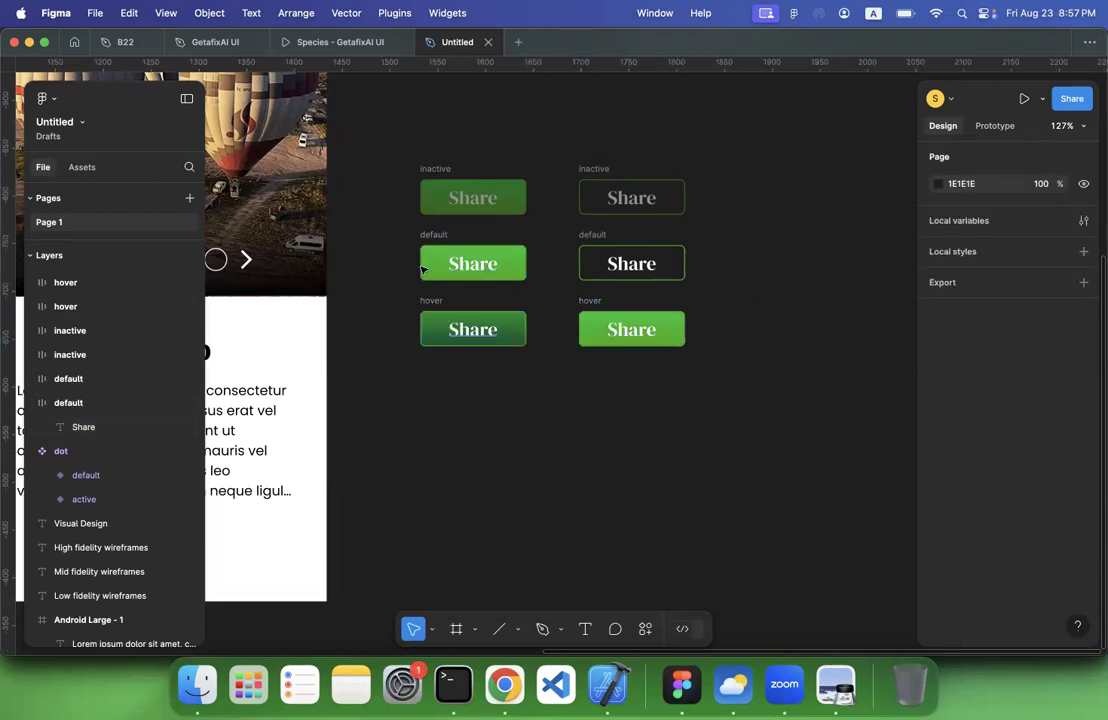
Combine the first column's three Share buttons into a component set and name it default
{"action": "left_click_drag", "start_coordinate": [397, 150], "coordinate": [555, 408]}
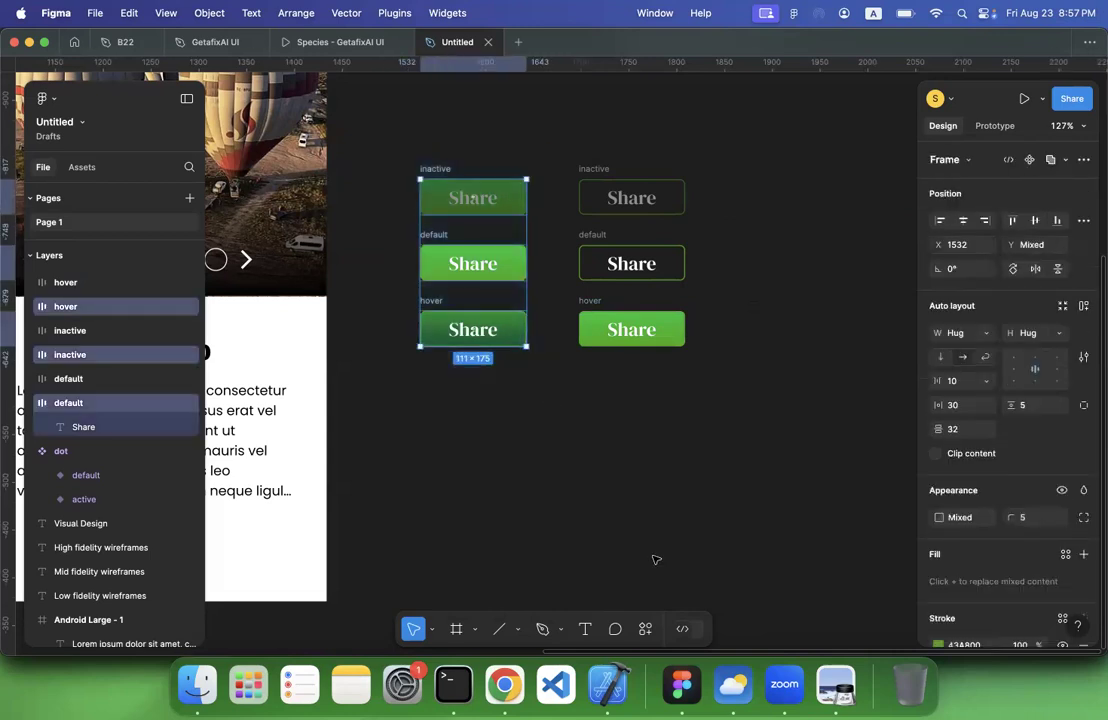
{"action": "key", "text": "super+k"}
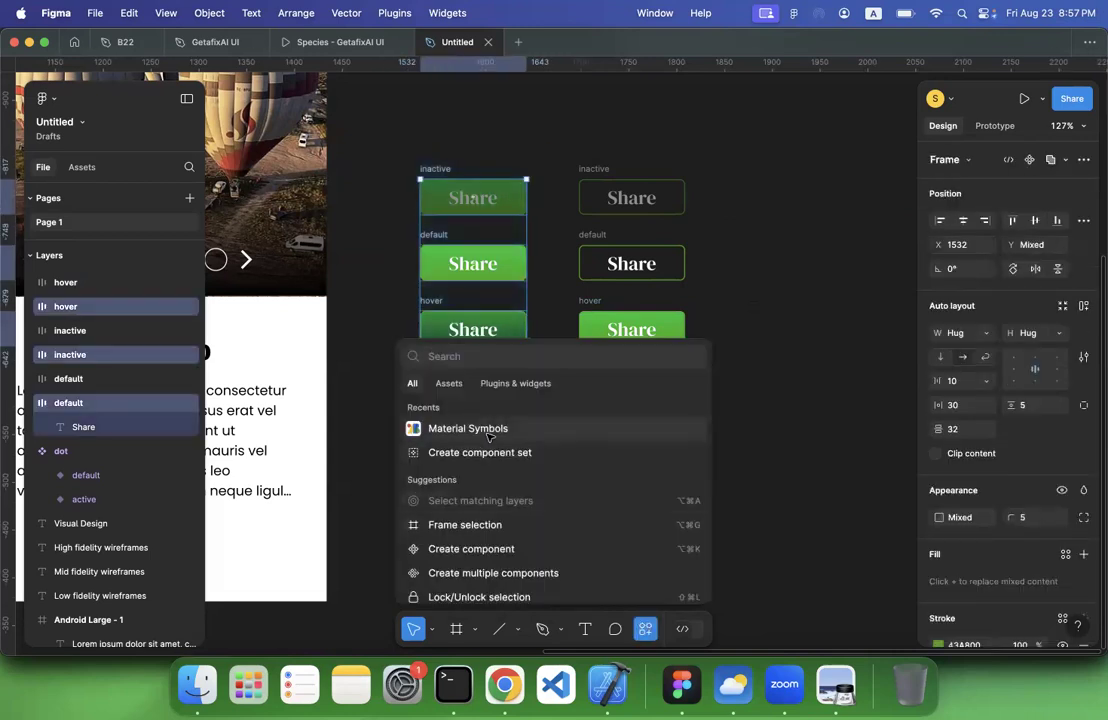
{"action": "left_click", "coordinate": [495, 452]}
{"action": "double_click", "coordinate": [443, 150]}
{"action": "type", "text": "default"}
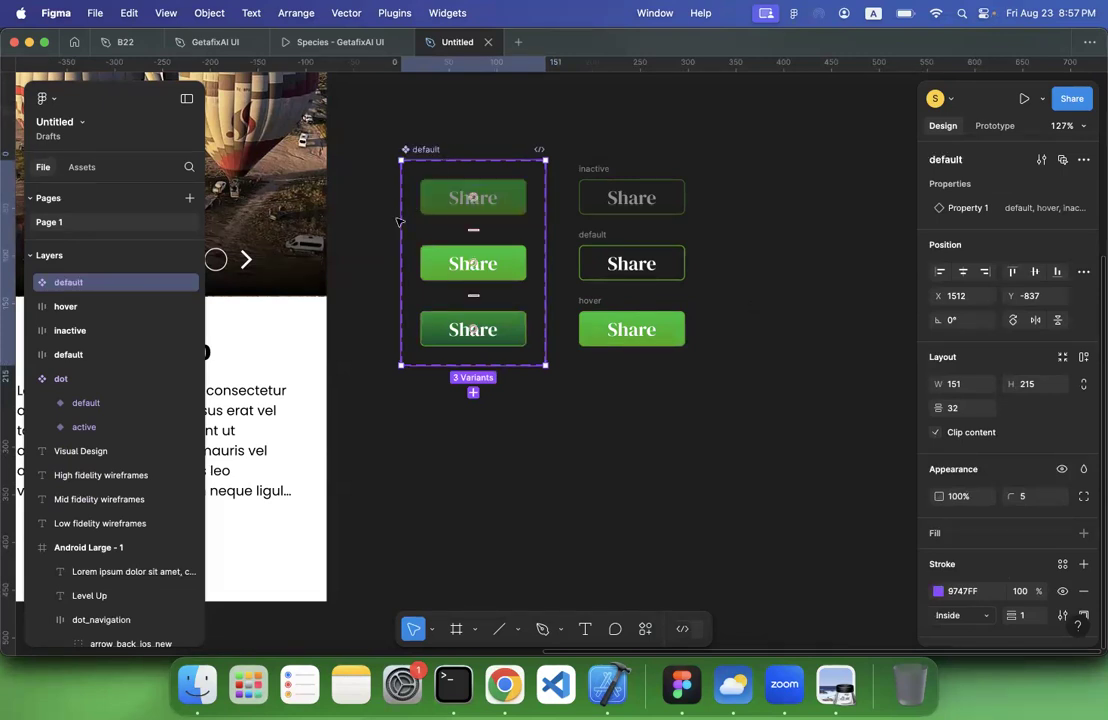
{"action": "key", "text": "Escape"}
Check the variant values of the three buttons in the component set and rename the set's variant property state
{"action": "left_click", "coordinate": [466, 200]}
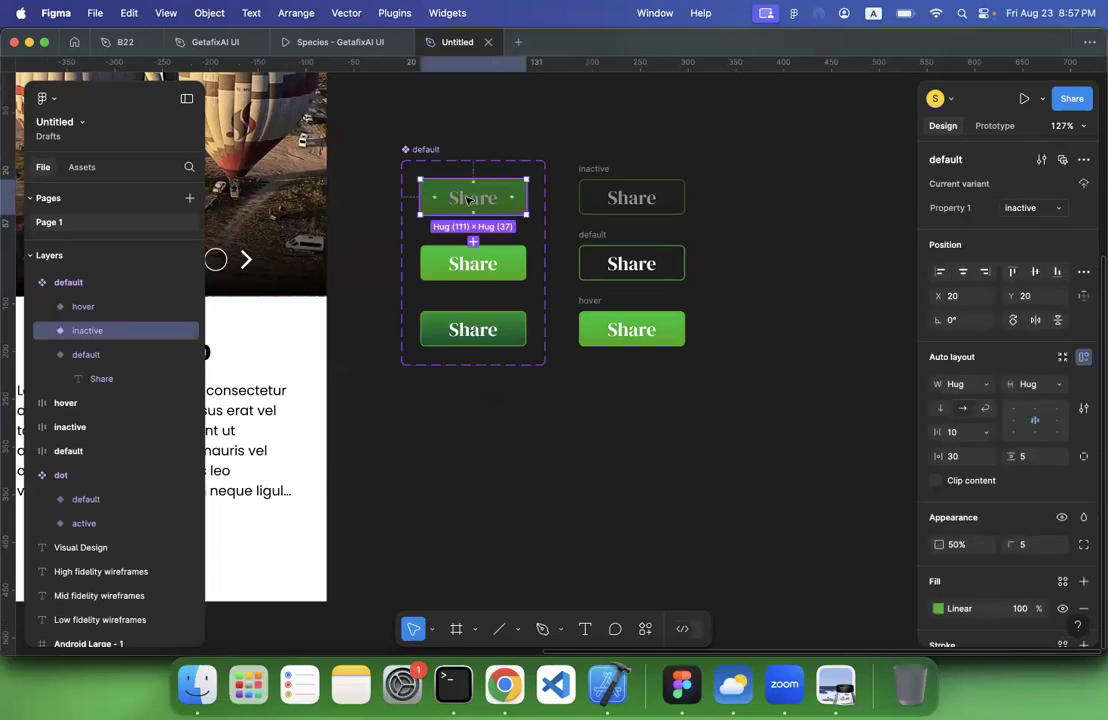
{"action": "left_click", "coordinate": [463, 279]}
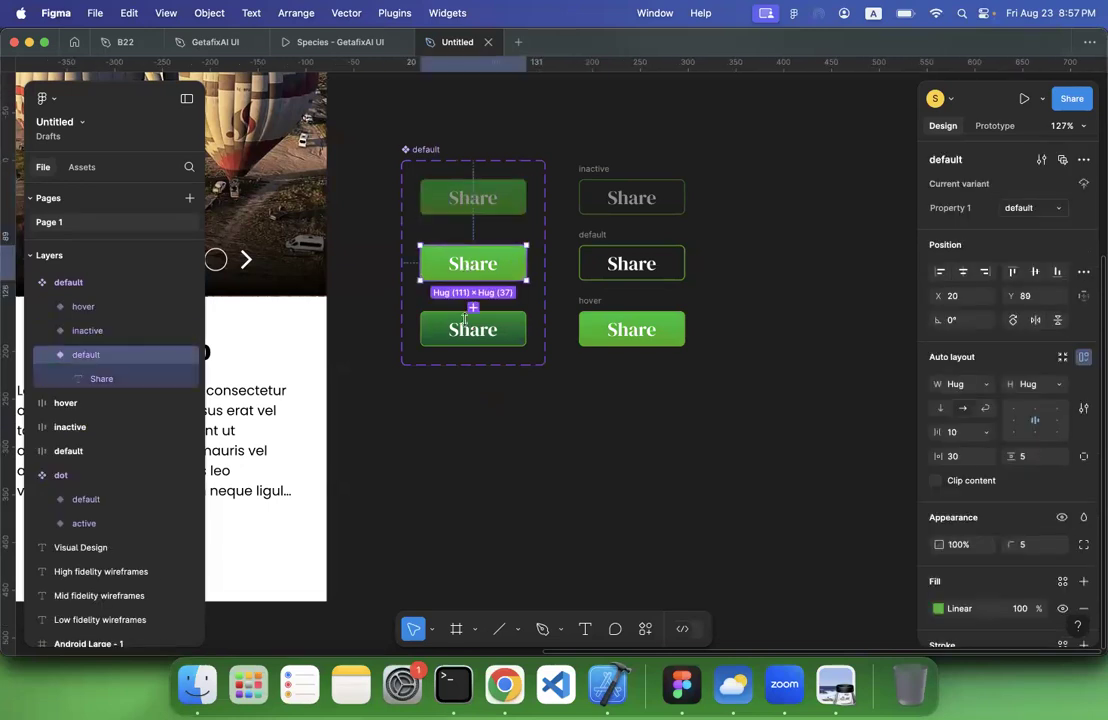
{"action": "left_click", "coordinate": [465, 326]}
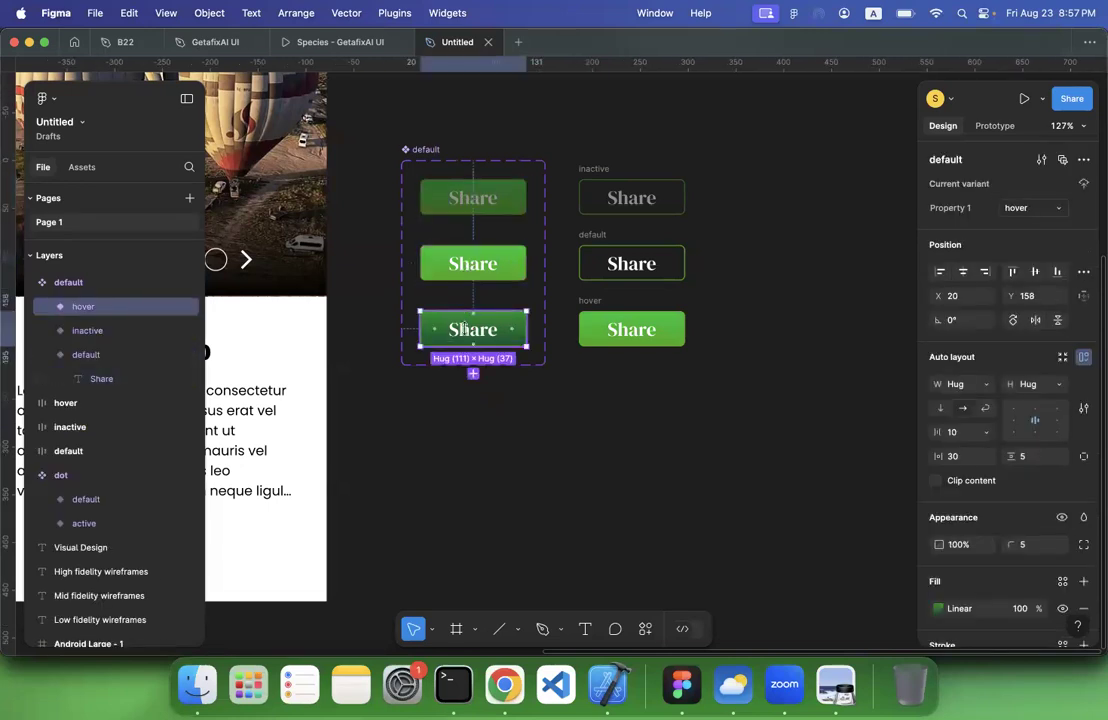
{"action": "left_click", "coordinate": [426, 150]}
{"action": "double_click", "coordinate": [967, 207]}
{"action": "type", "text": "state"}
{"action": "left_click", "coordinate": [573, 176]}
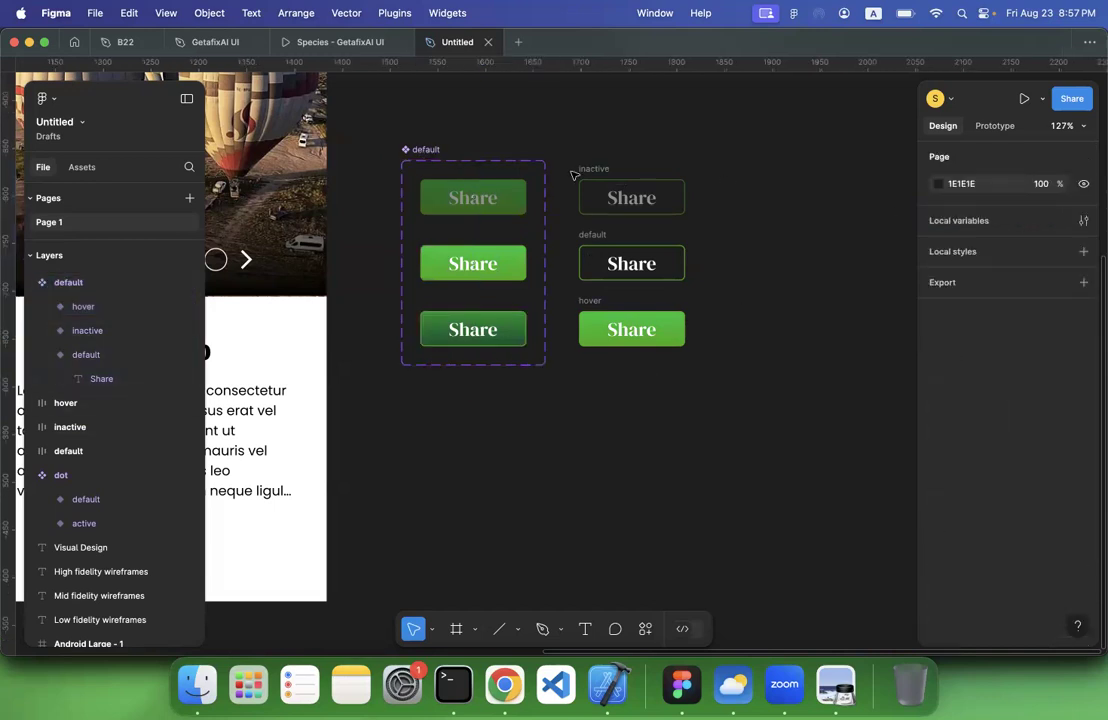
Combine the second column's three Share buttons into a component set and name it secondary
{"action": "left_click_drag", "start_coordinate": [550, 145], "coordinate": [718, 357]}
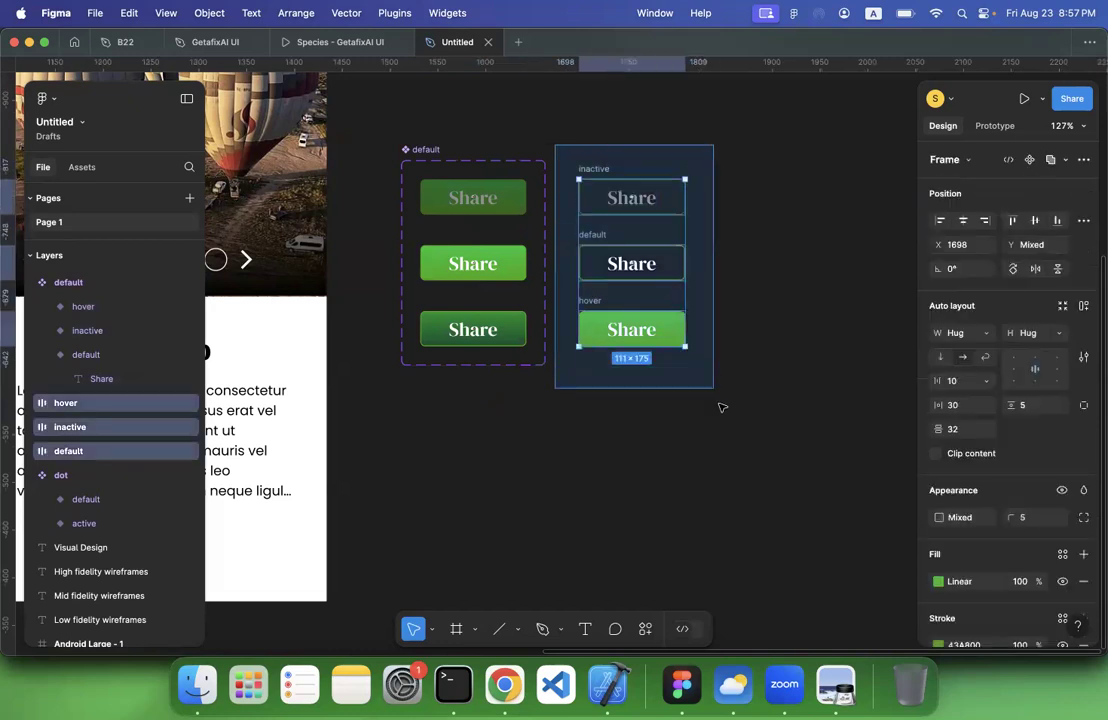
{"action": "right_click", "coordinate": [633, 331]}
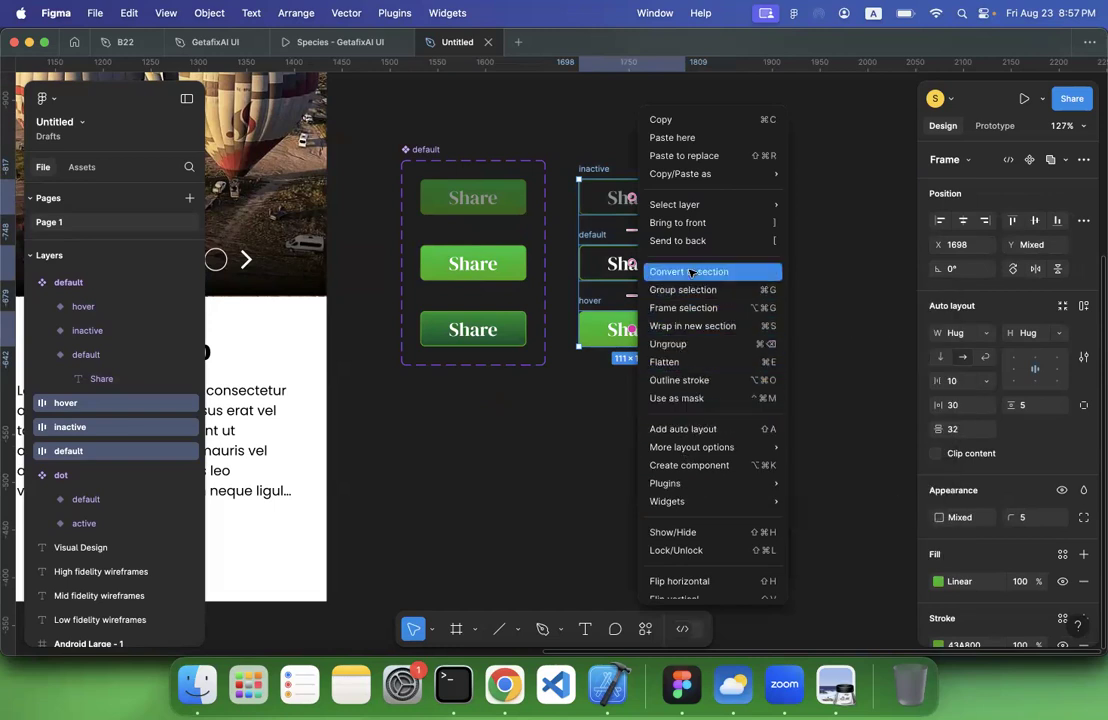
{"action": "left_click", "coordinate": [645, 631]}
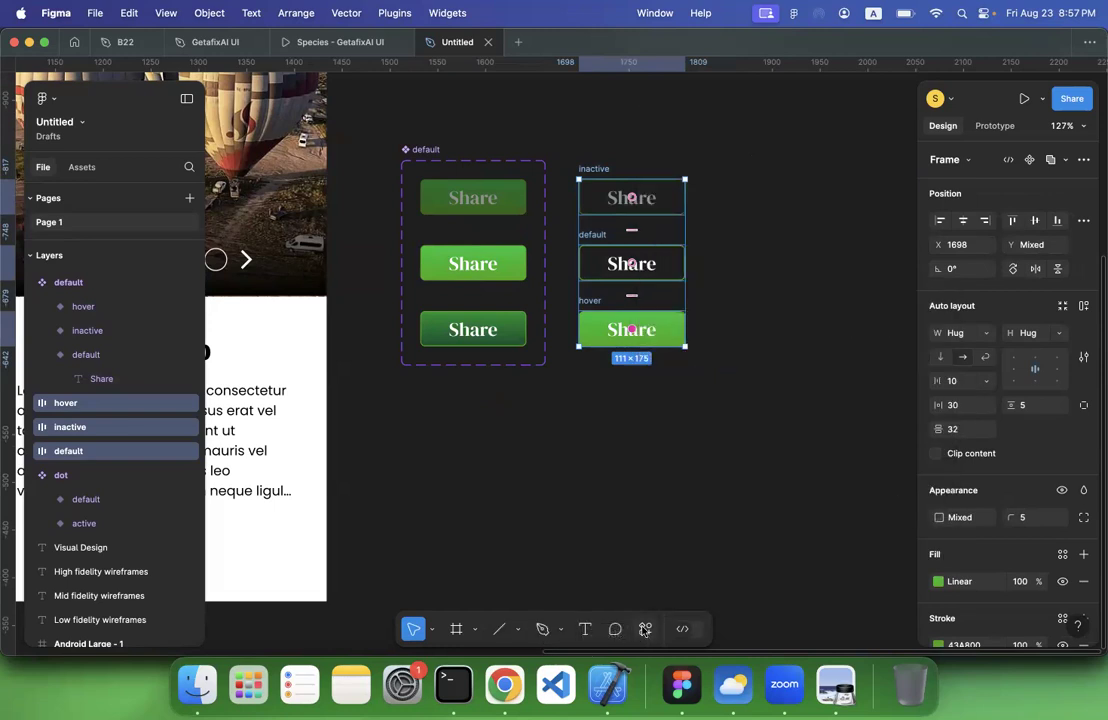
{"action": "left_click", "coordinate": [645, 631]}
{"action": "left_click", "coordinate": [512, 427]}
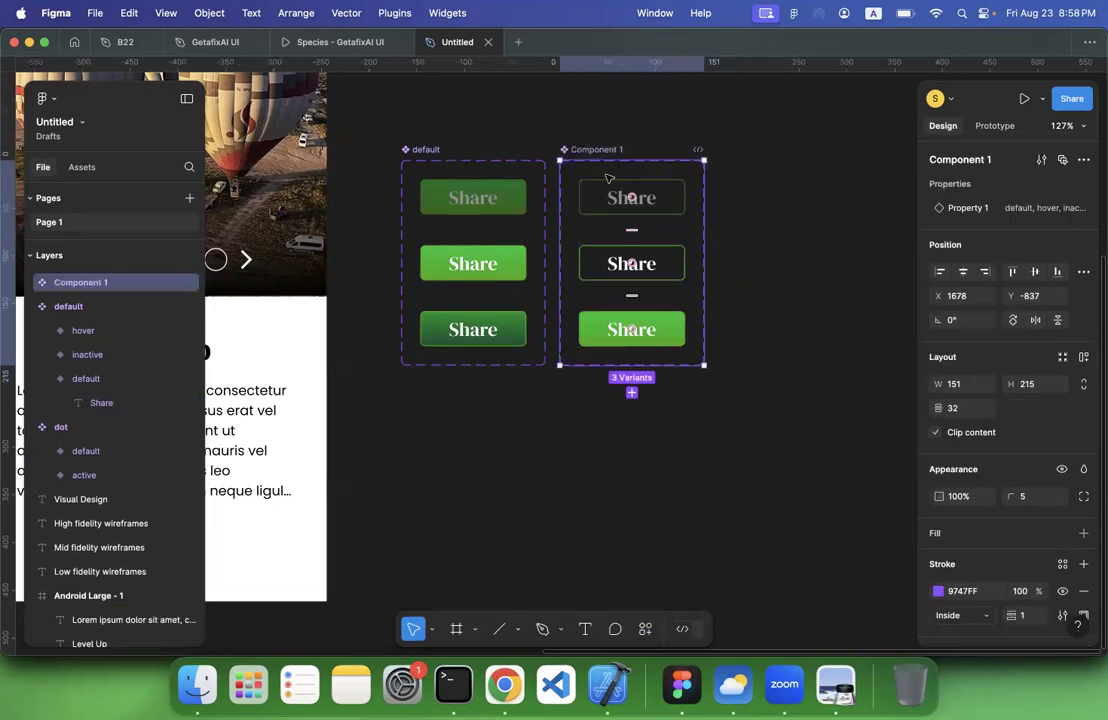
{"action": "double_click", "coordinate": [591, 151]}
{"action": "type", "text": "secondary"}
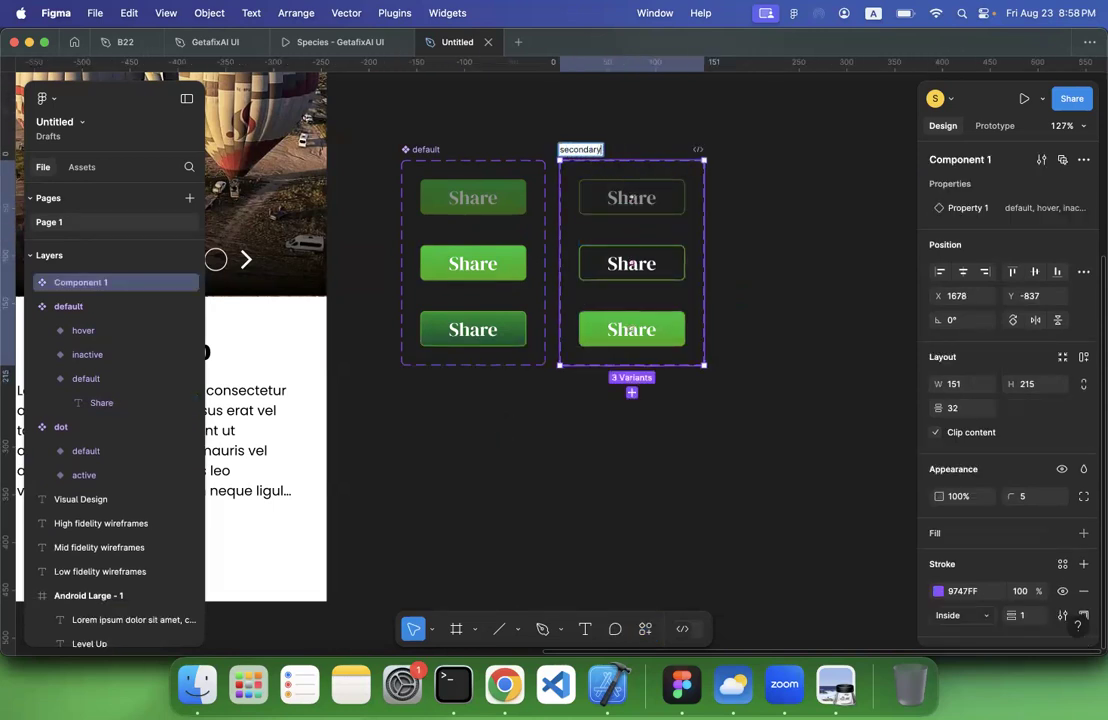
{"action": "key", "text": "Return"}
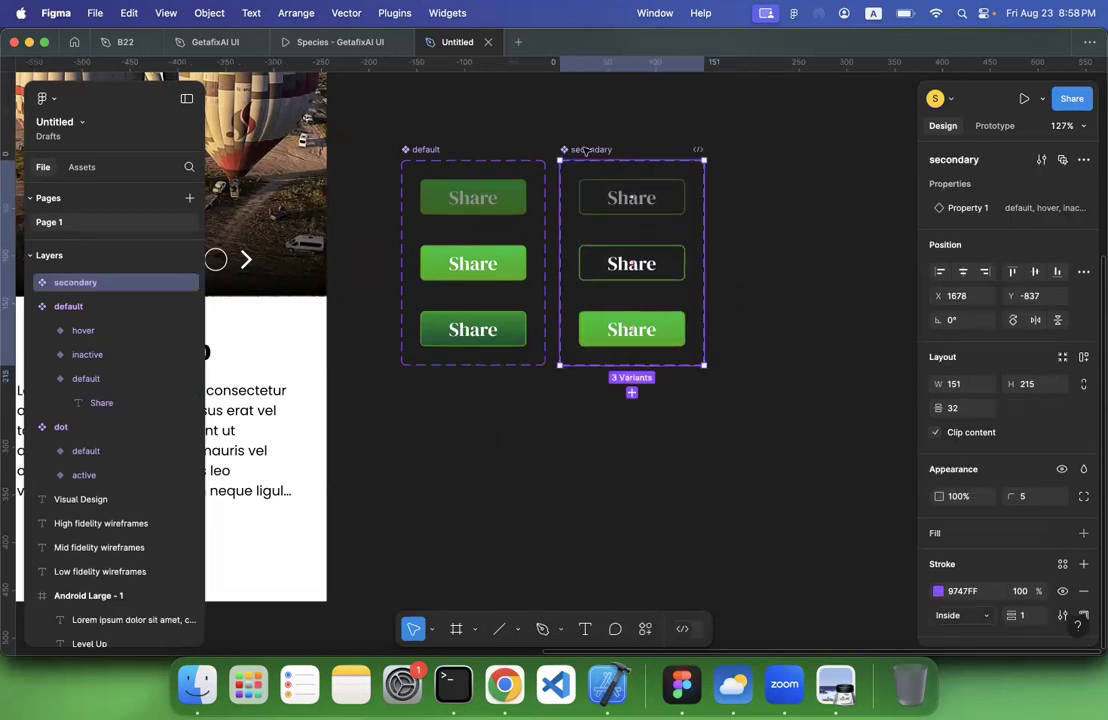
Rename the first column's Share button component set primary
{"action": "double_click", "coordinate": [435, 152]}
{"action": "type", "text": "p"}
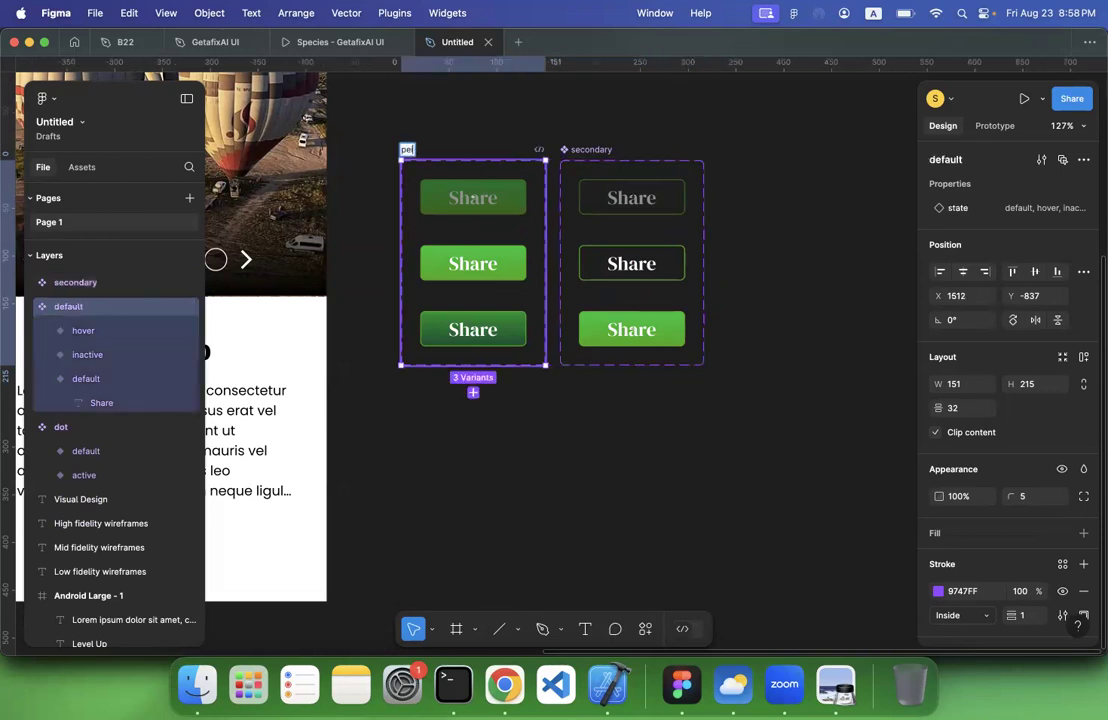
{"action": "type", "text": "rimary"}
{"action": "key", "text": "Return"}
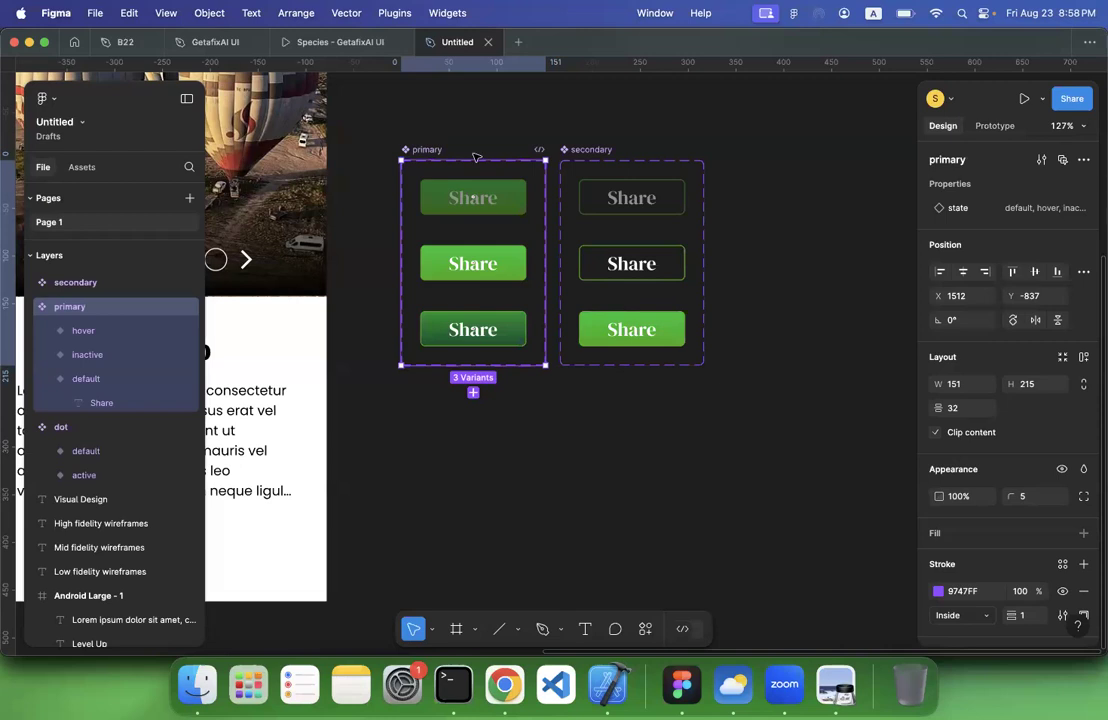
Rename the secondary component set's variant property state
{"action": "left_click", "coordinate": [637, 236]}
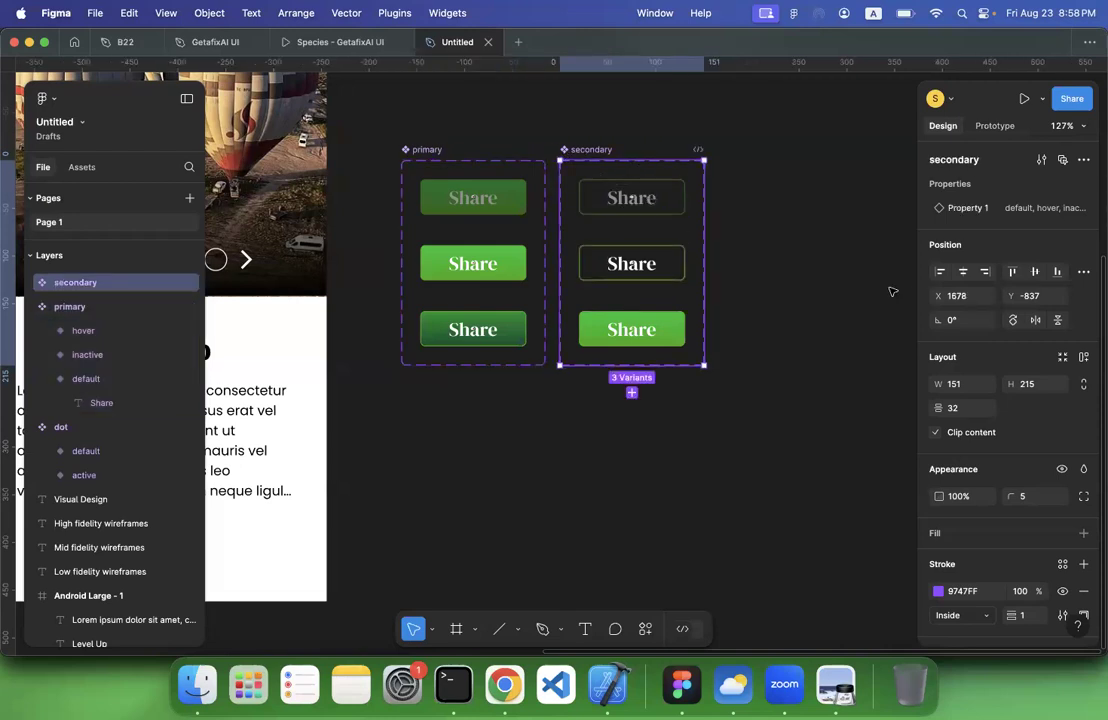
{"action": "double_click", "coordinate": [955, 208]}
{"action": "type", "text": "state"}
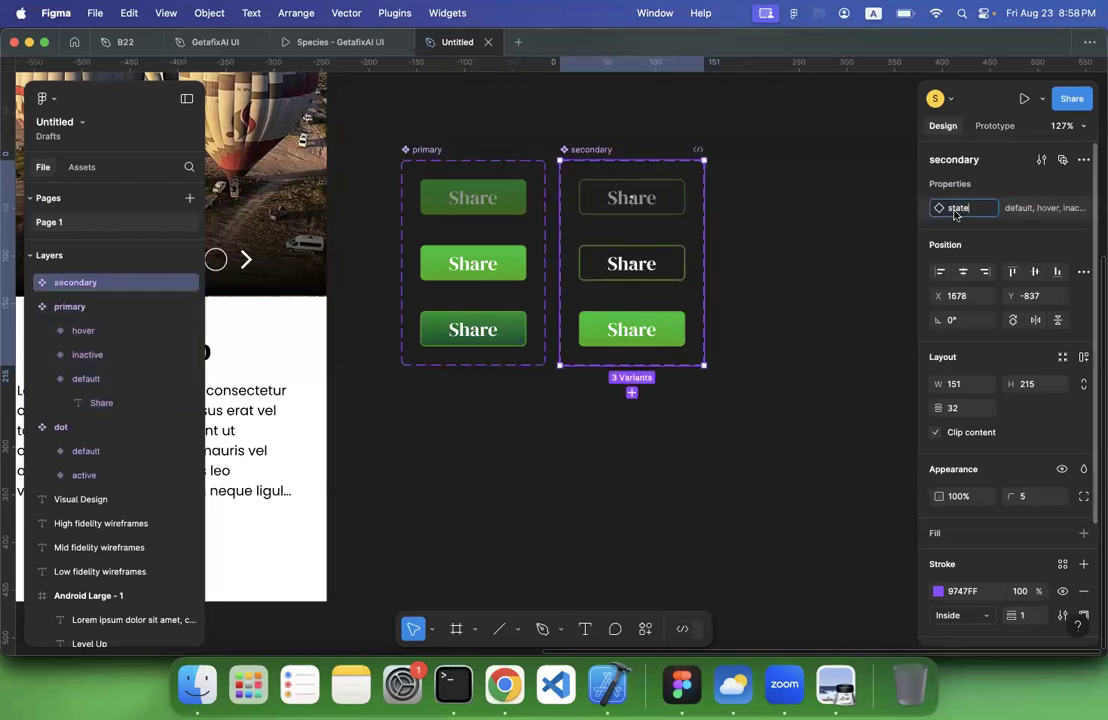
{"action": "left_click", "coordinate": [709, 398]}
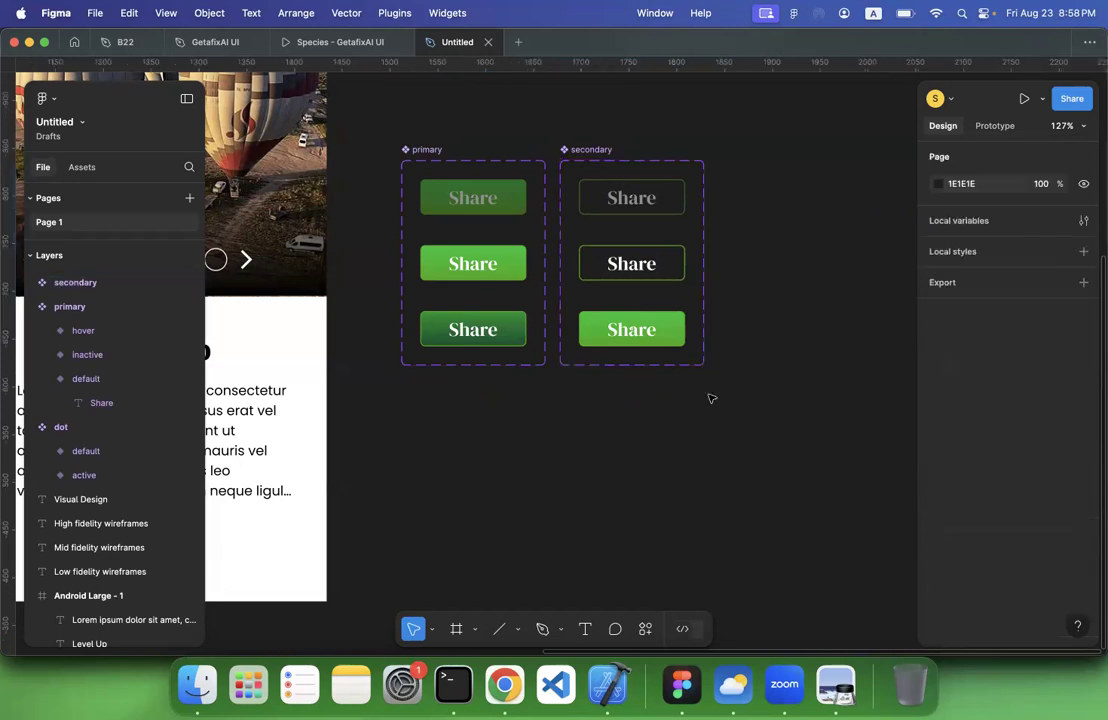
Check the state value of each Share button in the primary and secondary component sets
{"action": "left_click", "coordinate": [479, 203]}
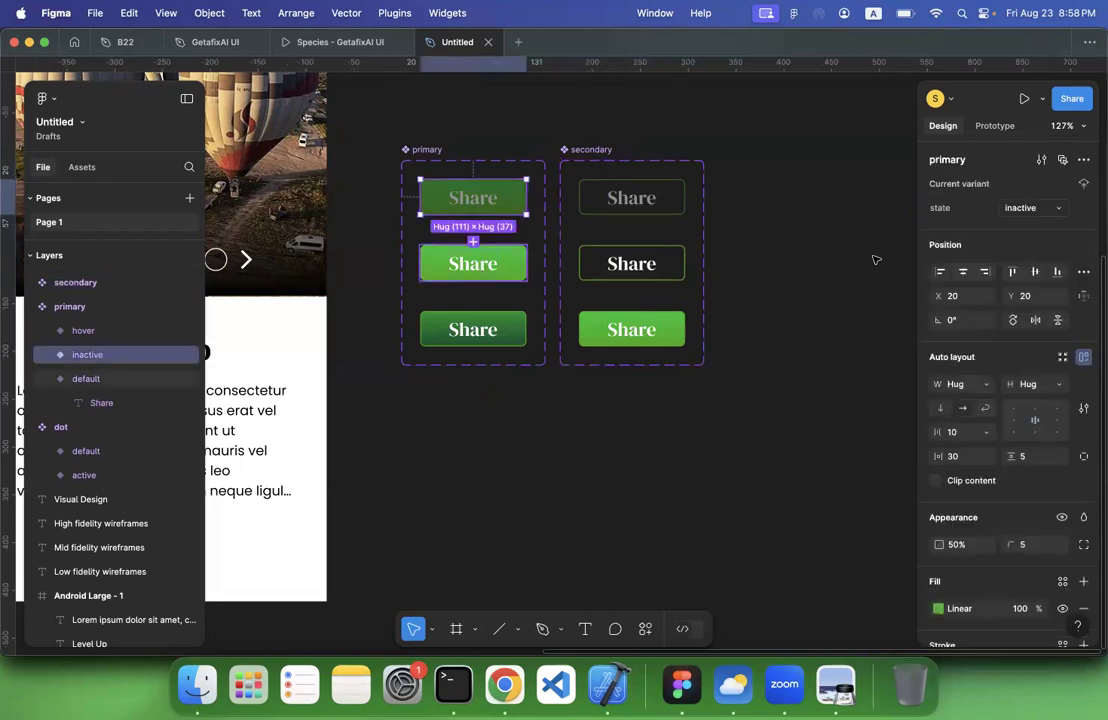
{"action": "left_click", "coordinate": [459, 265]}
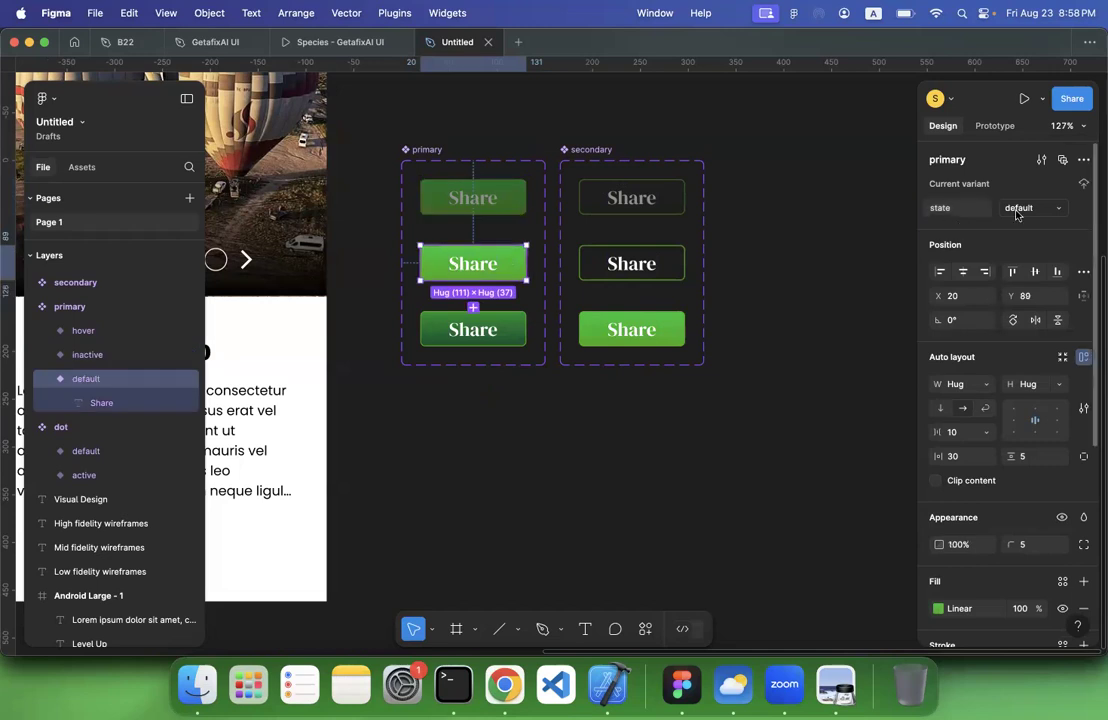
{"action": "left_click", "coordinate": [470, 330]}
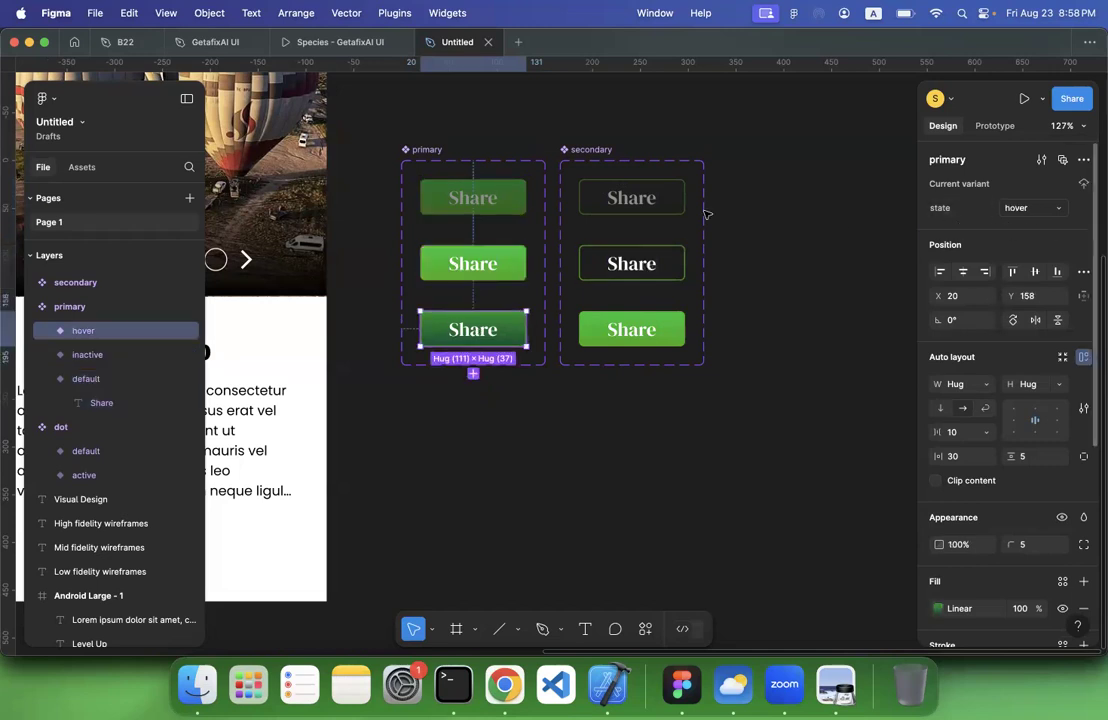
{"action": "left_click", "coordinate": [632, 199]}
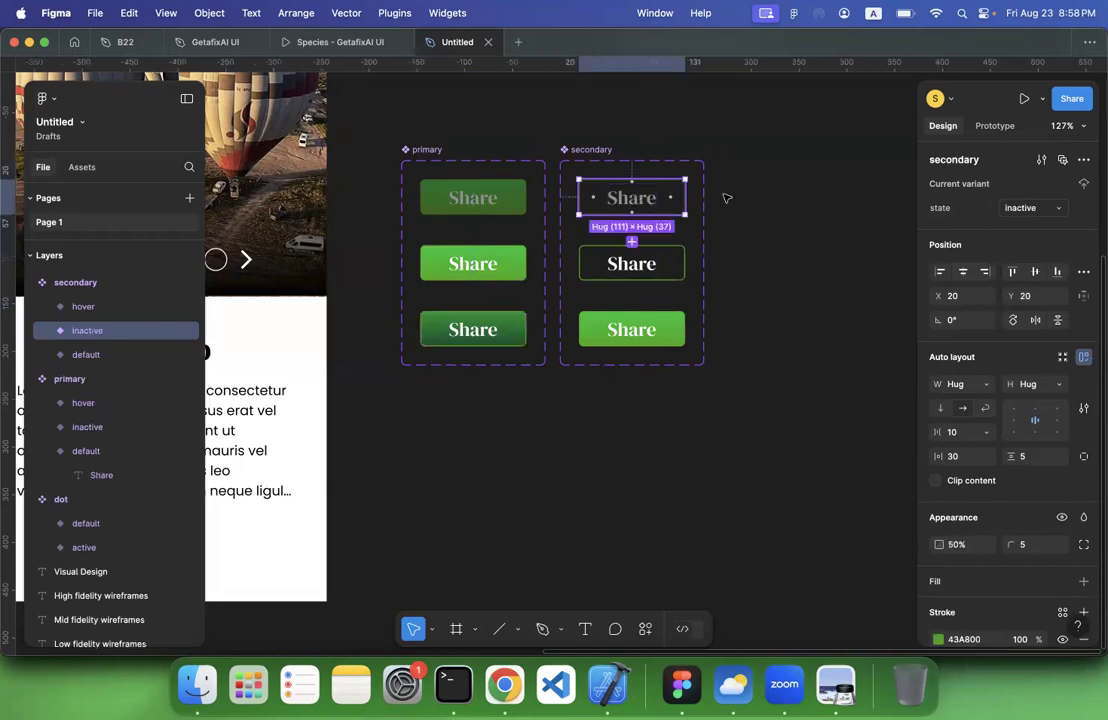
{"action": "left_click", "coordinate": [657, 264]}
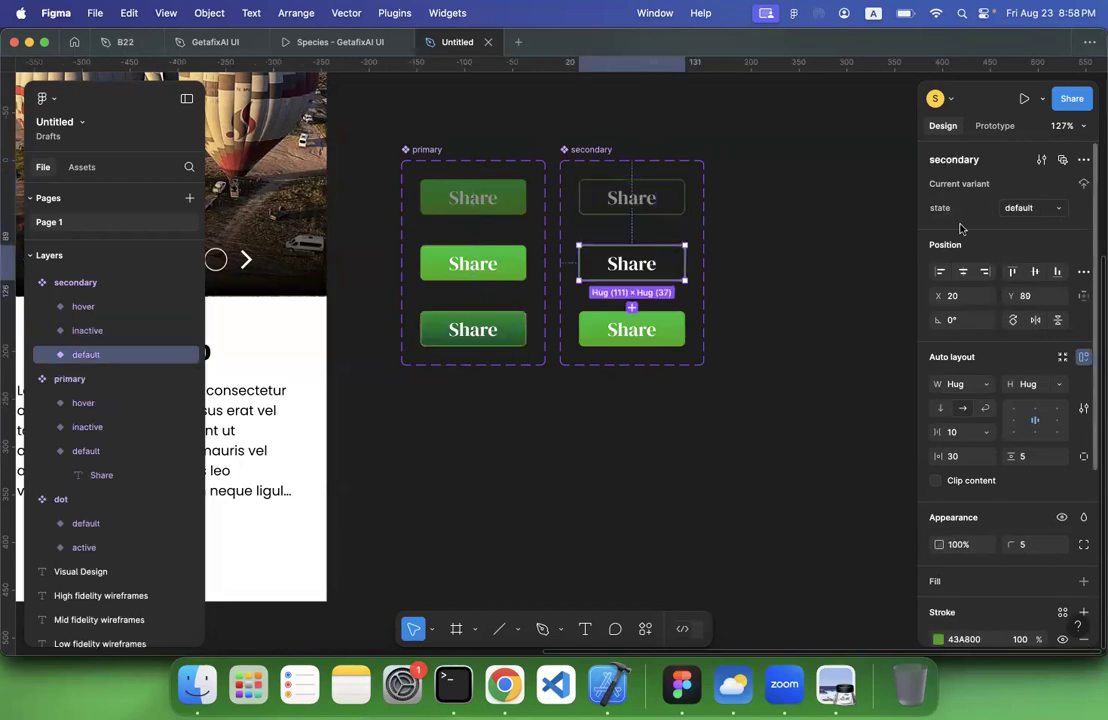
{"action": "left_click", "coordinate": [628, 330]}
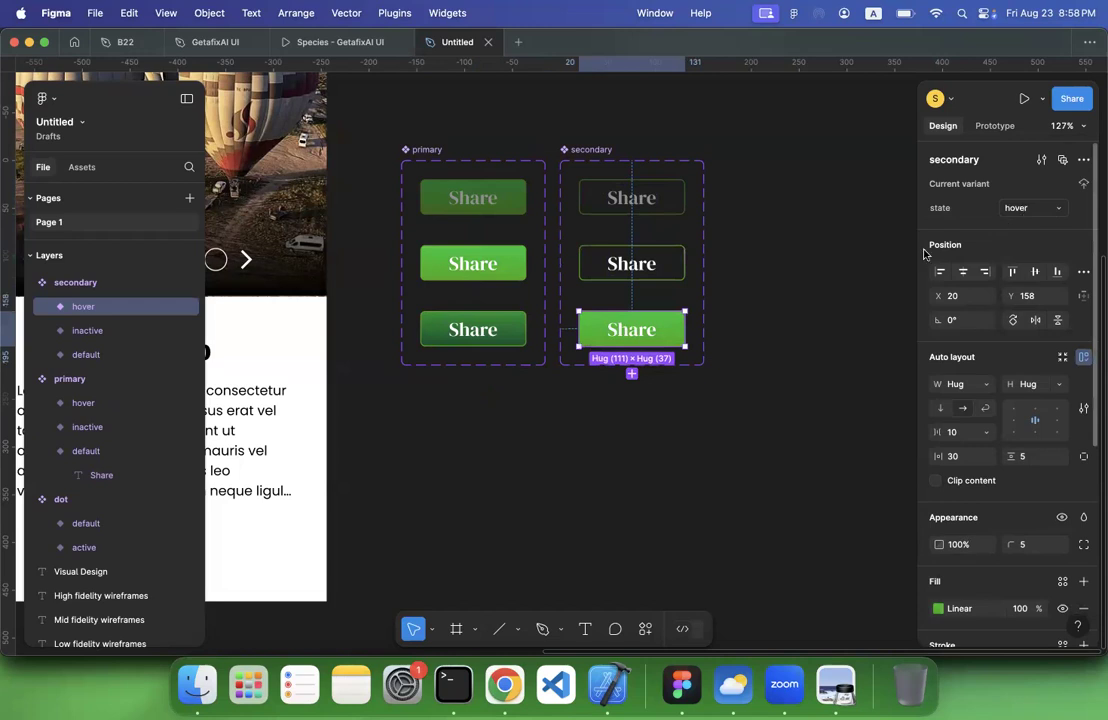
{"action": "left_click", "coordinate": [591, 460]}
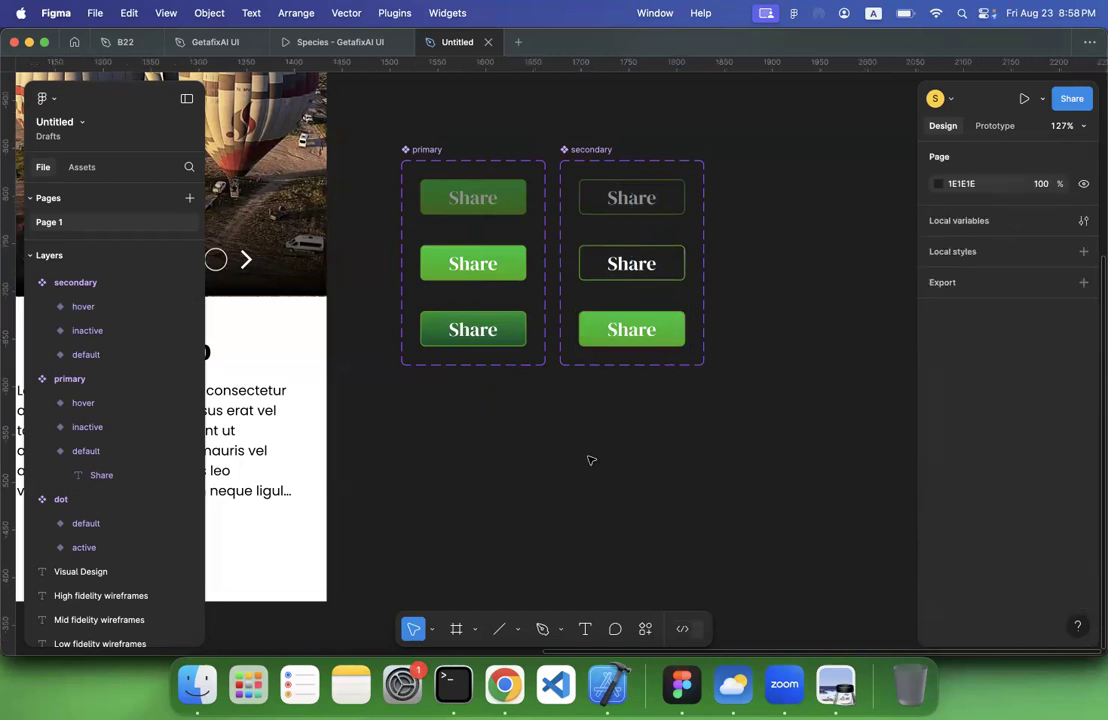
{"action": "scroll", "coordinate": [591, 460], "scroll_direction": "down", "scroll_amount": 5}
{"action": "scroll", "coordinate": [591, 460], "scroll_direction": "left", "scroll_amount": 3}
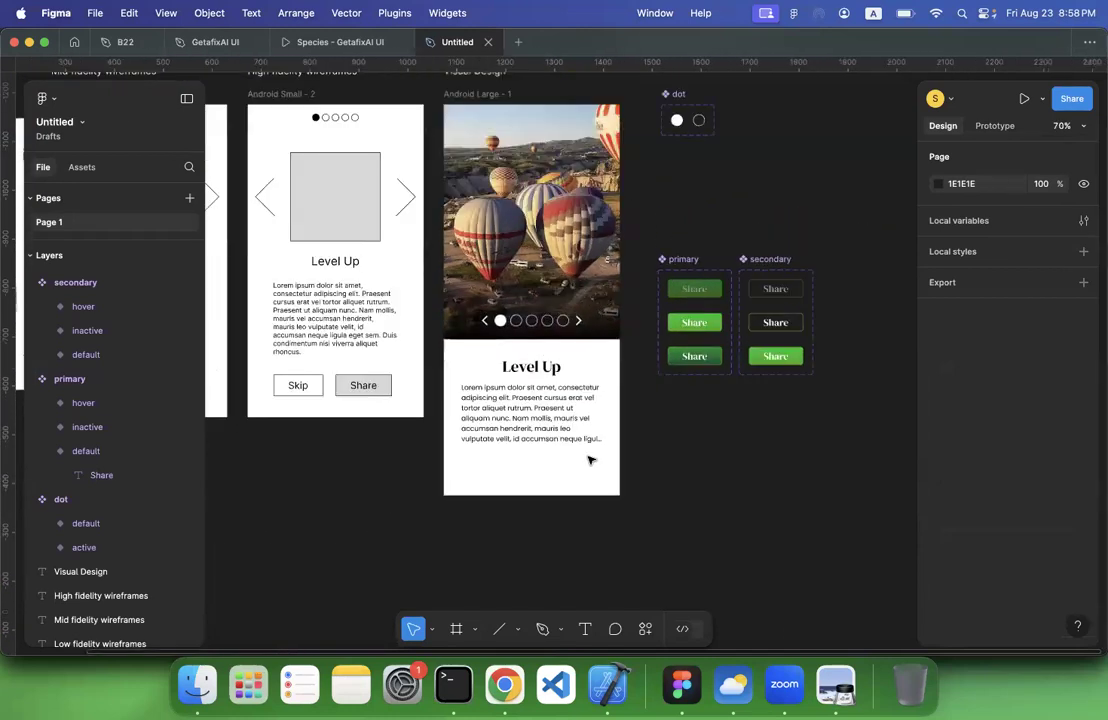
{"action": "scroll", "coordinate": [591, 460], "scroll_direction": "down", "scroll_amount": 3}
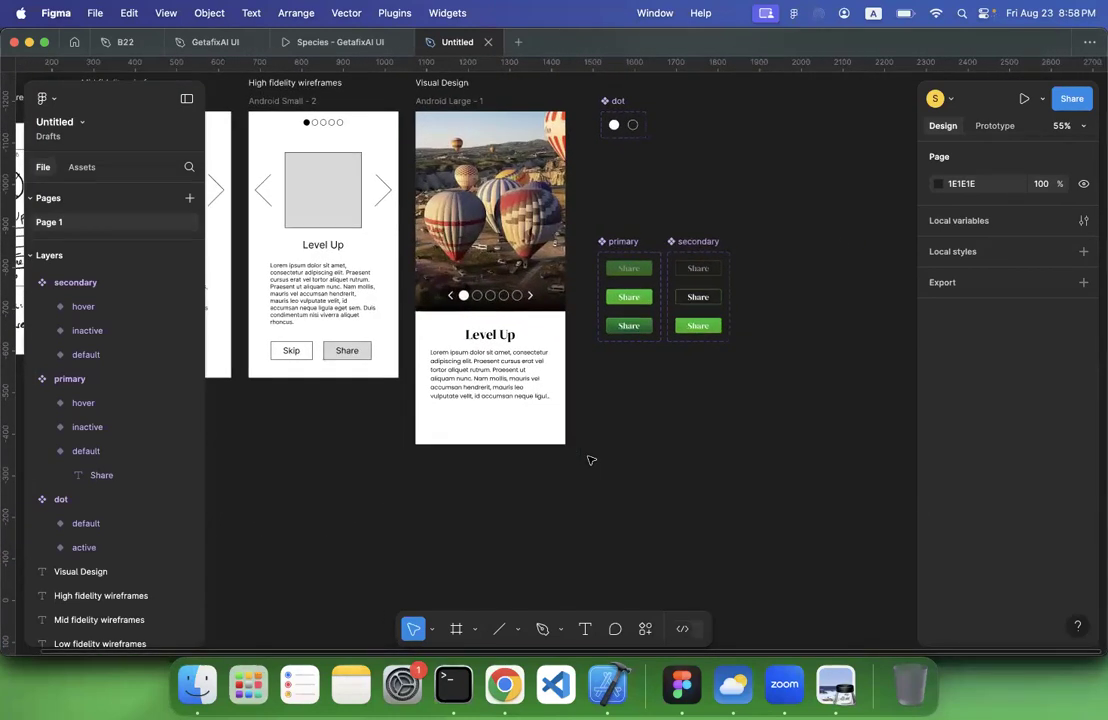
{"action": "scroll", "coordinate": [677, 428], "scroll_direction": "right", "scroll_amount": 3}
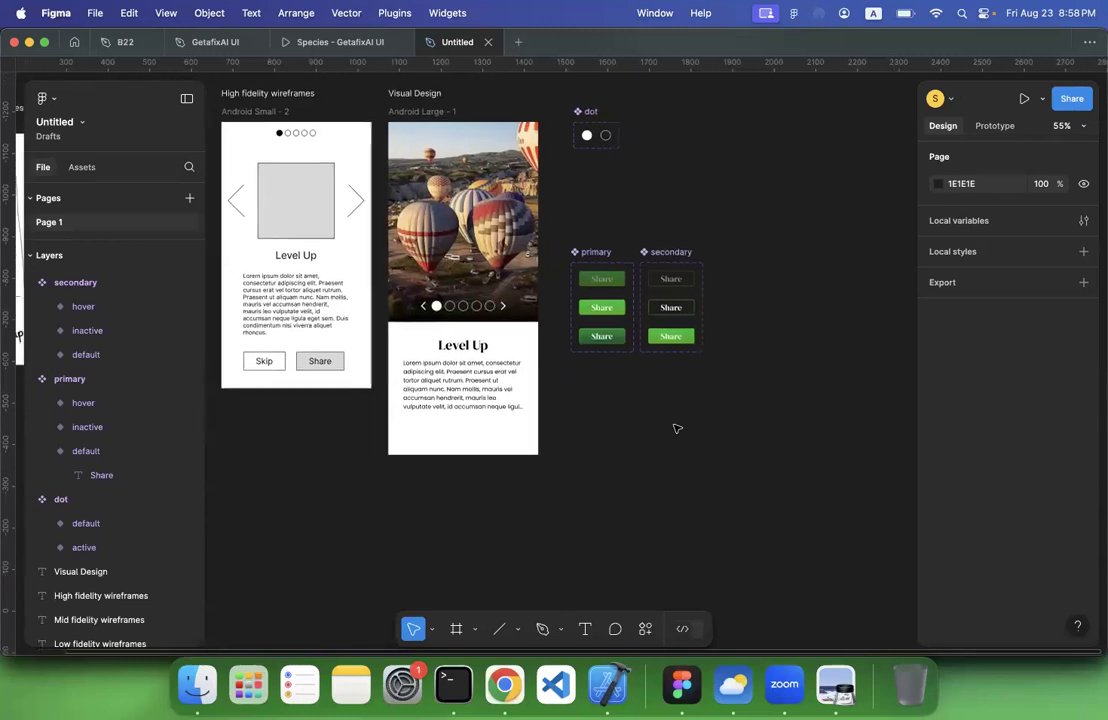
{"action": "scroll", "coordinate": [680, 428], "scroll_direction": "up", "scroll_amount": 5}
{"action": "scroll", "coordinate": [683, 427], "scroll_direction": "up", "scroll_amount": 5}
{"action": "scroll", "coordinate": [683, 427], "scroll_direction": "left", "scroll_amount": 1}
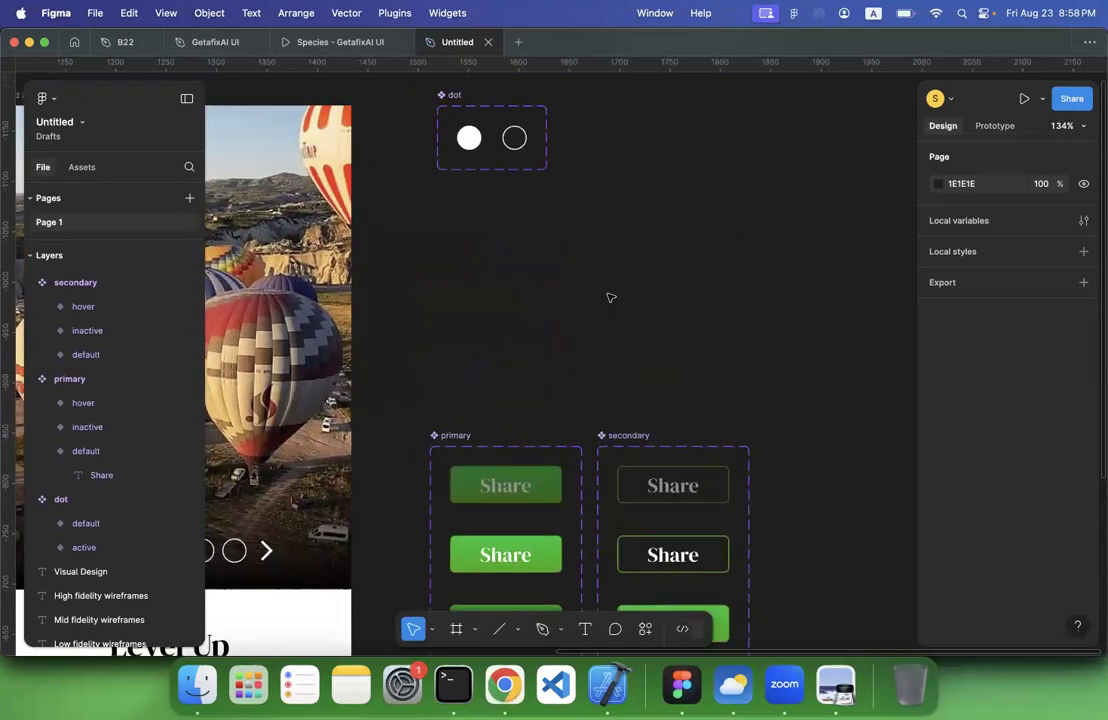
Add a prototype interaction that changes the primary set's default button to its hover variant with the While hovering trigger
{"action": "left_click", "coordinate": [995, 126]}
{"action": "scroll", "coordinate": [626, 148], "scroll_direction": "up", "scroll_amount": 1}
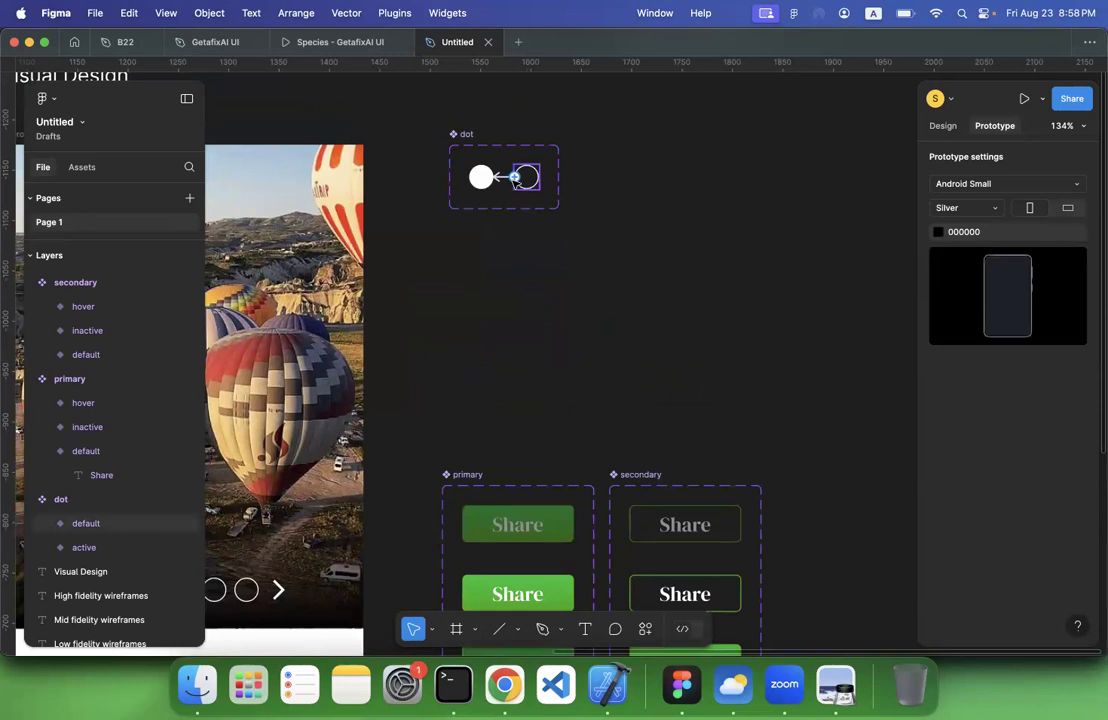
{"action": "scroll", "coordinate": [515, 177], "scroll_direction": "up", "scroll_amount": 5}
{"action": "scroll", "coordinate": [515, 180], "scroll_direction": "down", "scroll_amount": 10}
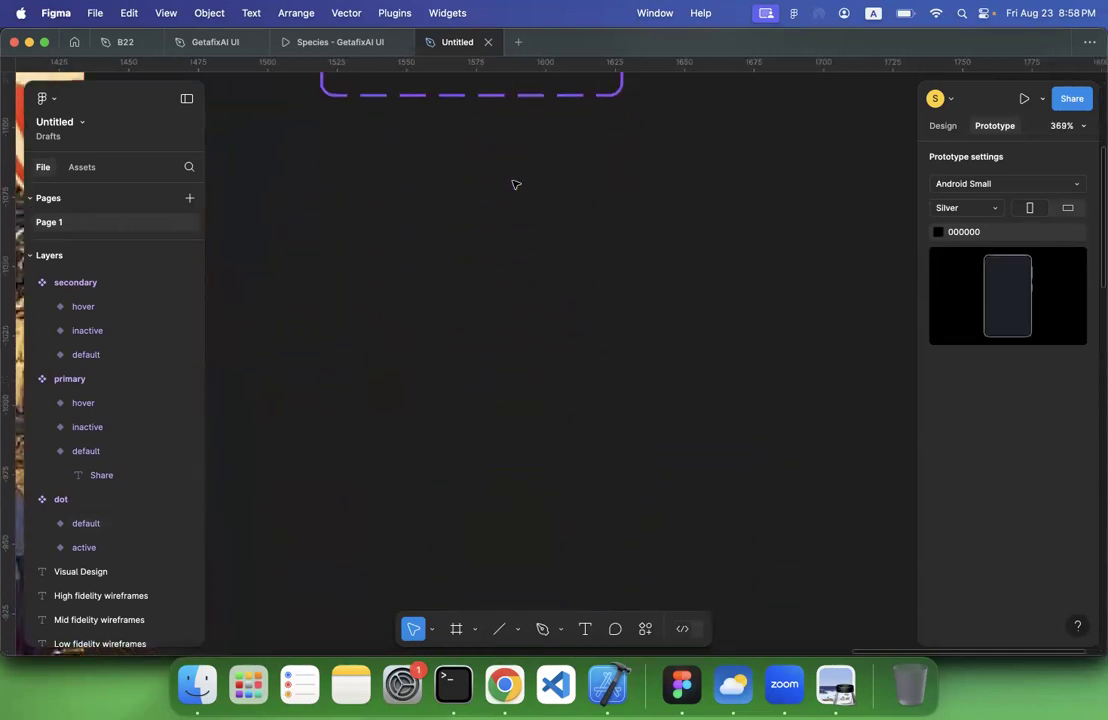
{"action": "scroll", "coordinate": [515, 184], "scroll_direction": "down", "scroll_amount": 3}
{"action": "scroll", "coordinate": [522, 172], "scroll_direction": "down", "scroll_amount": 3}
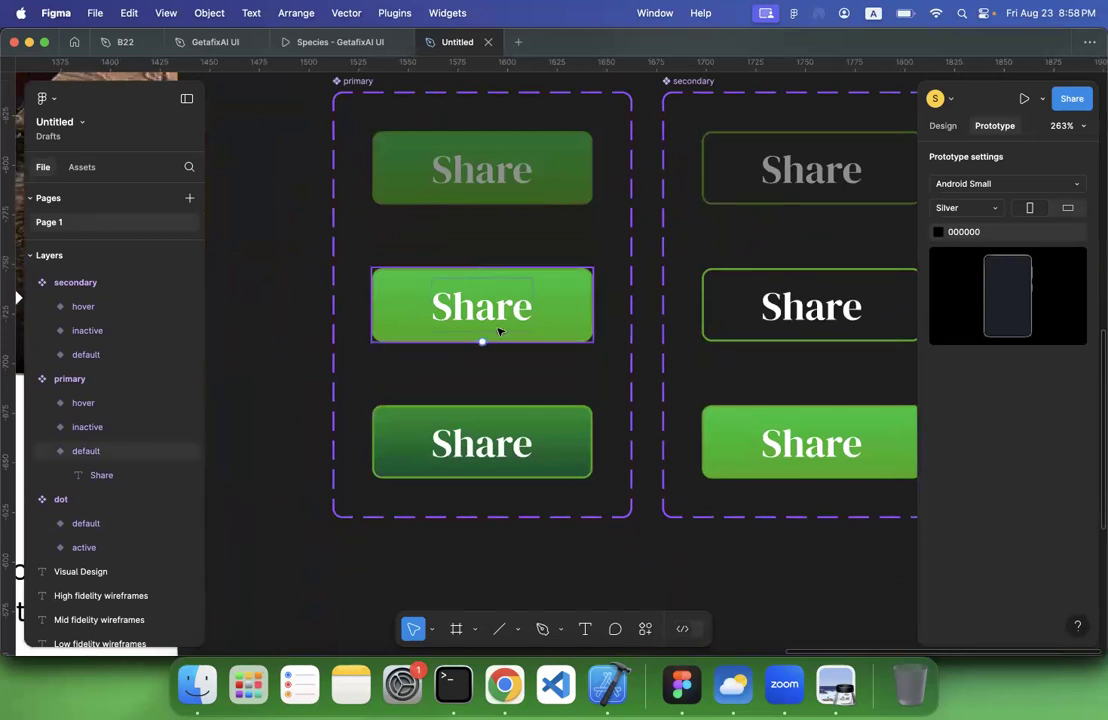
{"action": "left_click", "coordinate": [482, 343]}
{"action": "left_click_drag", "start_coordinate": [482, 343], "coordinate": [485, 437]}
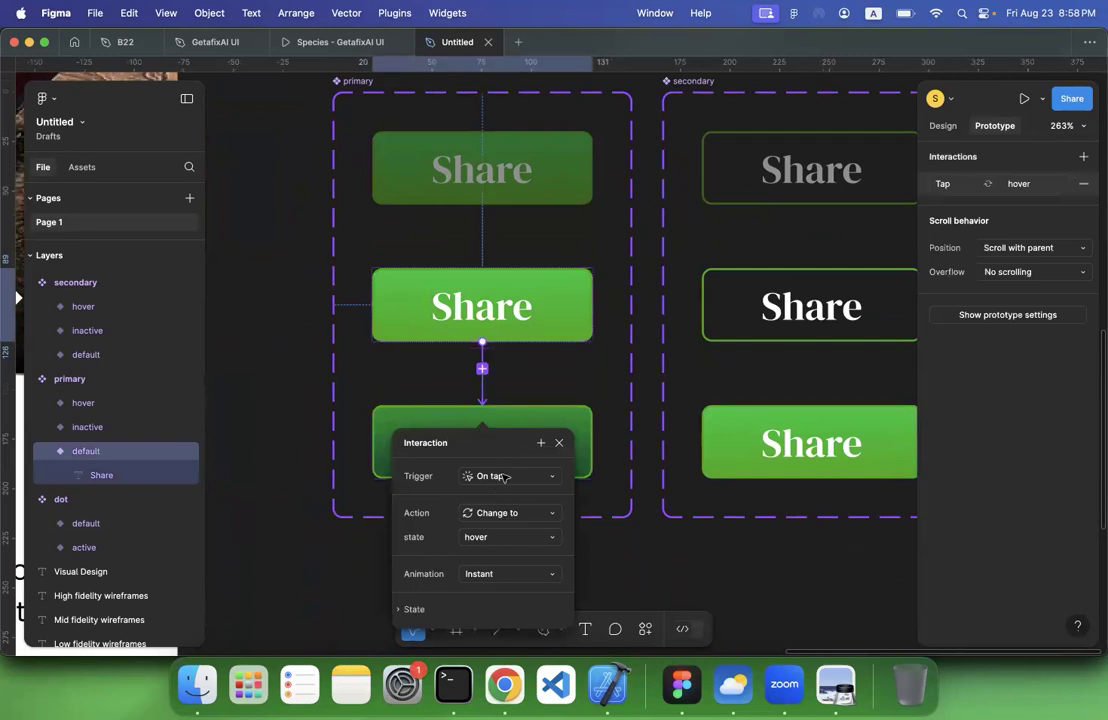
{"action": "left_click", "coordinate": [504, 477]}
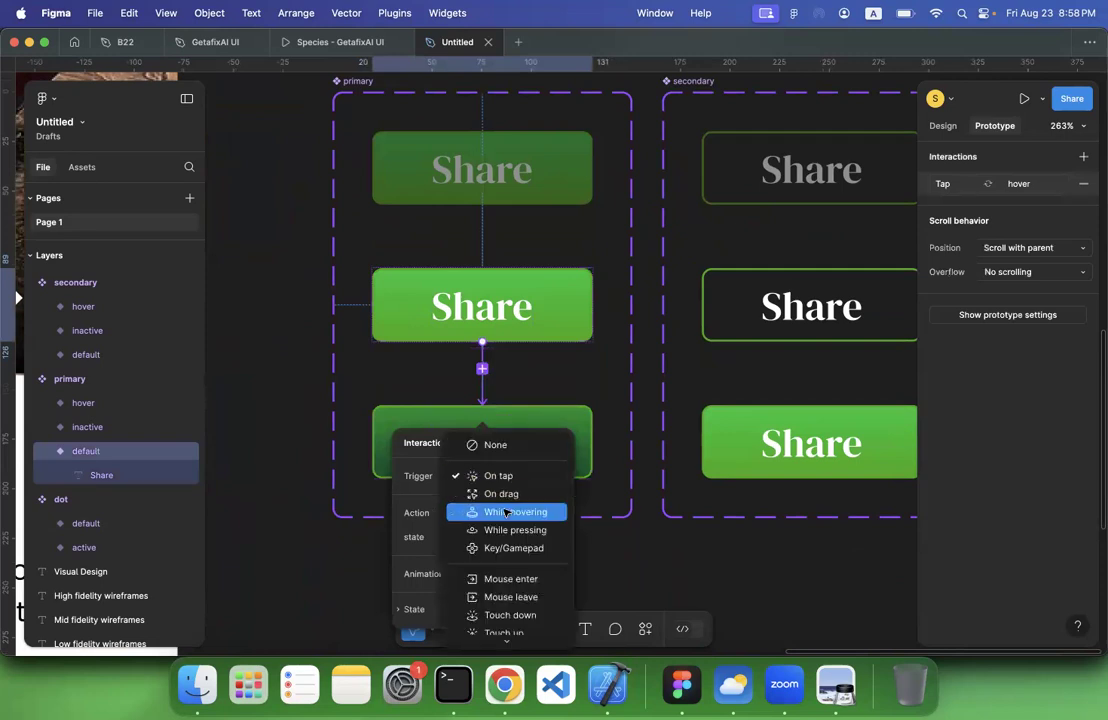
{"action": "left_click", "coordinate": [505, 512]}
Move the interaction settings clear of the primary buttons and open the animation choices for the While hovering interaction
{"action": "scroll", "coordinate": [366, 326], "scroll_direction": "down", "scroll_amount": 5}
{"action": "left_click_drag", "start_coordinate": [455, 219], "coordinate": [646, 234]}
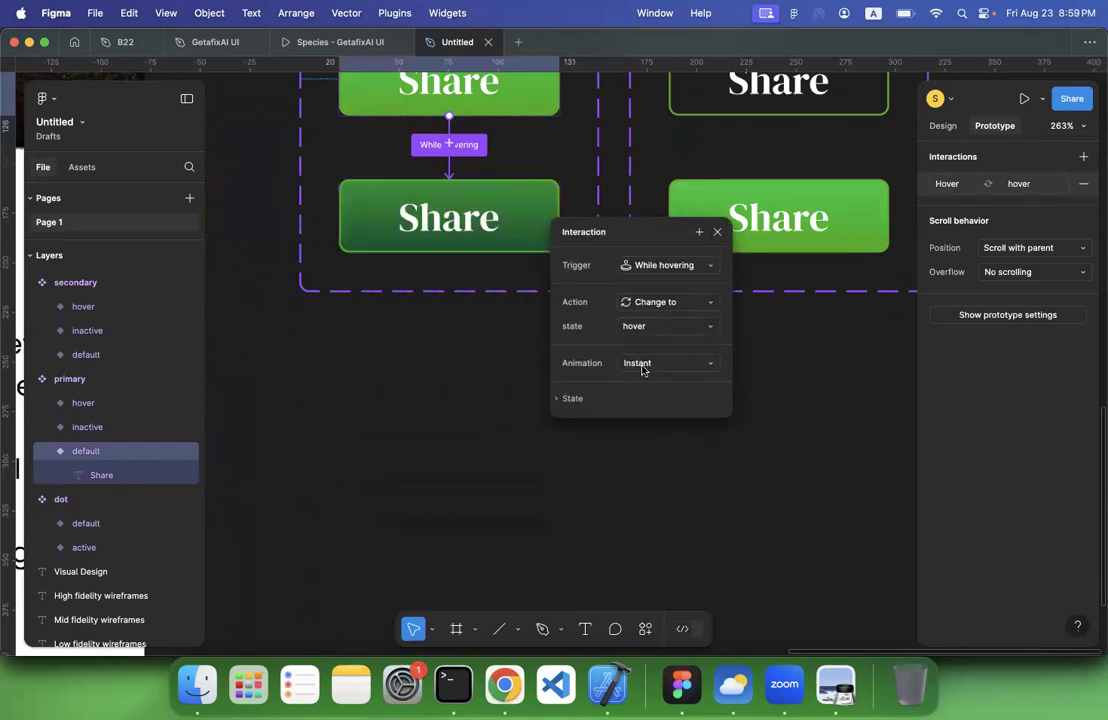
{"action": "scroll", "coordinate": [533, 386], "scroll_direction": "up", "scroll_amount": 2}
{"action": "scroll", "coordinate": [533, 386], "scroll_direction": "right", "scroll_amount": 2}
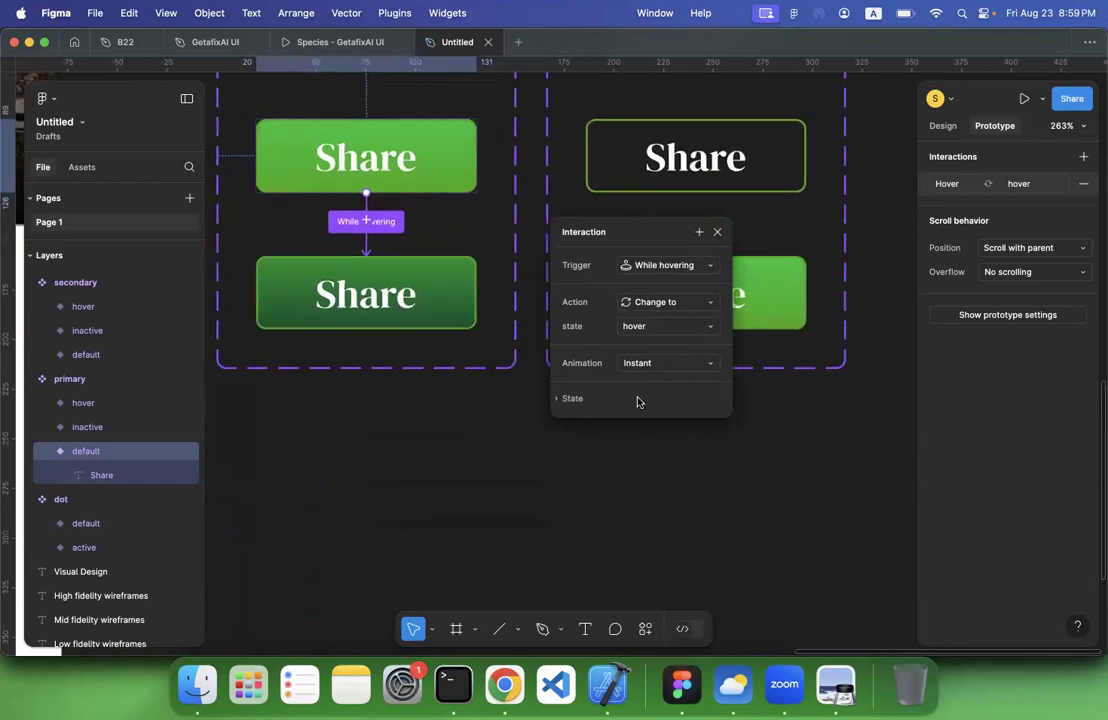
{"action": "left_click", "coordinate": [655, 364]}
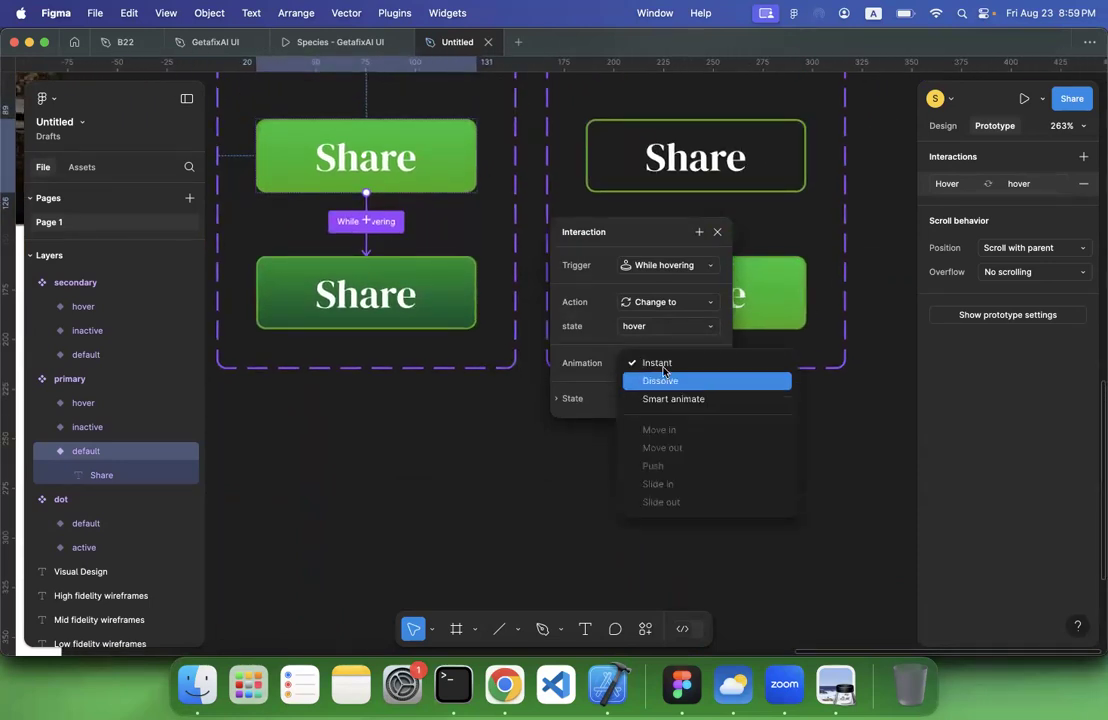
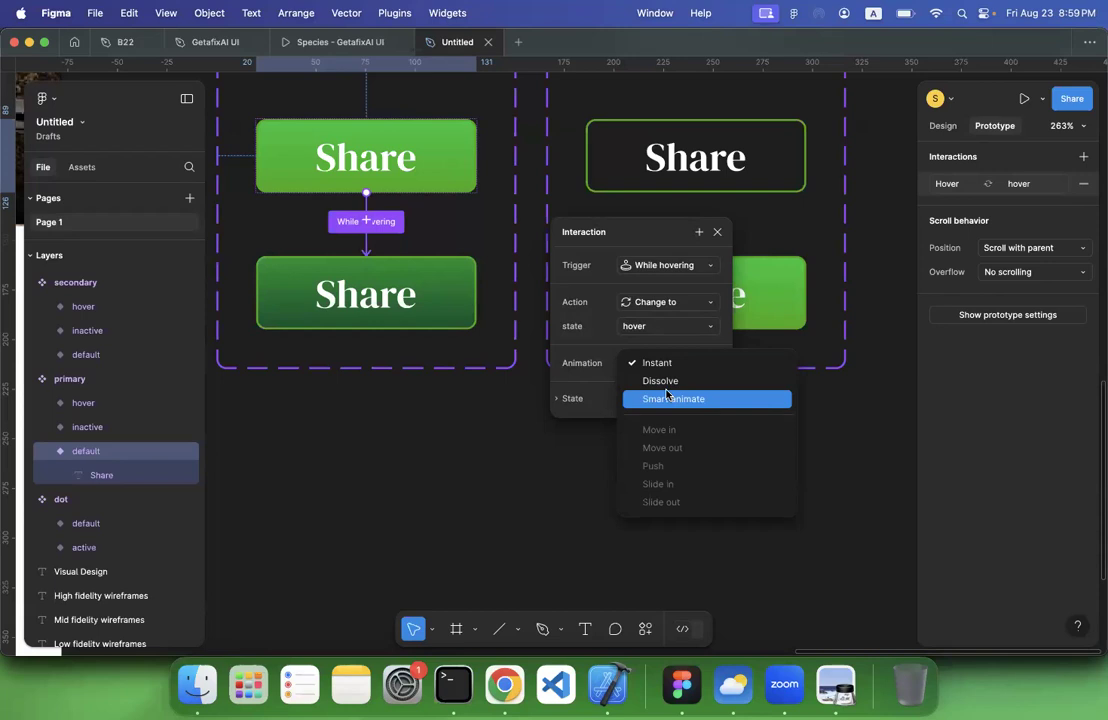
Use the Instant animation for the primary default button's While hovering interaction
{"action": "left_click", "coordinate": [660, 363]}
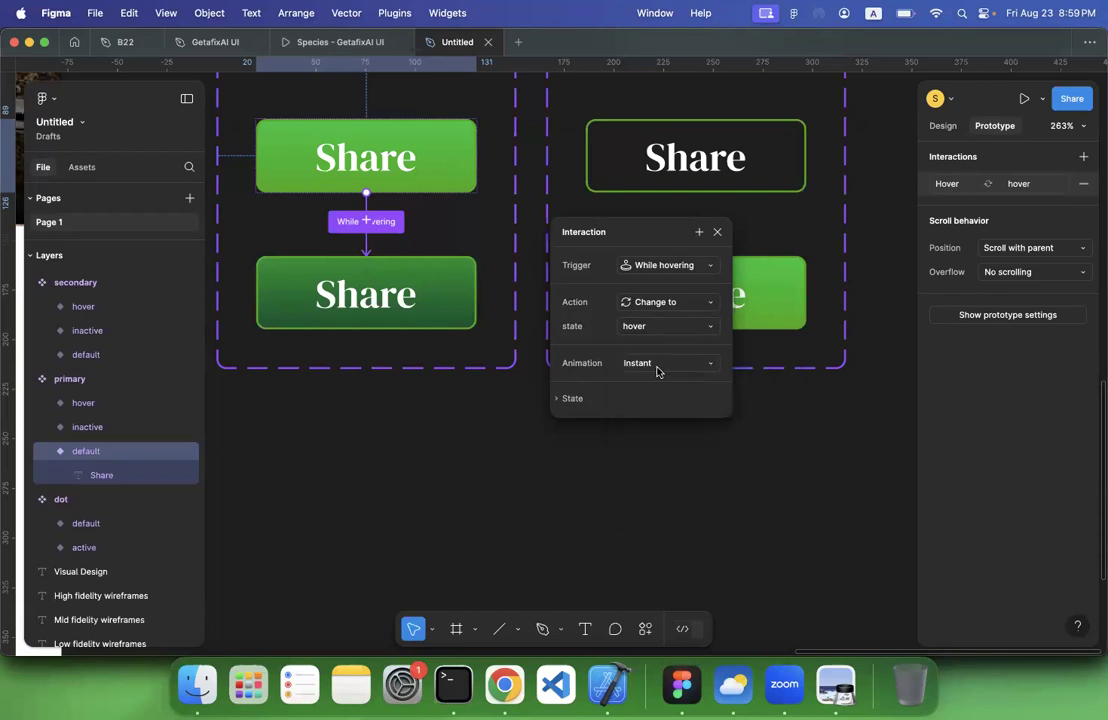
{"action": "scroll", "coordinate": [525, 405], "scroll_direction": "down", "scroll_amount": 4}
{"action": "scroll", "coordinate": [529, 401], "scroll_direction": "up", "scroll_amount": 1}
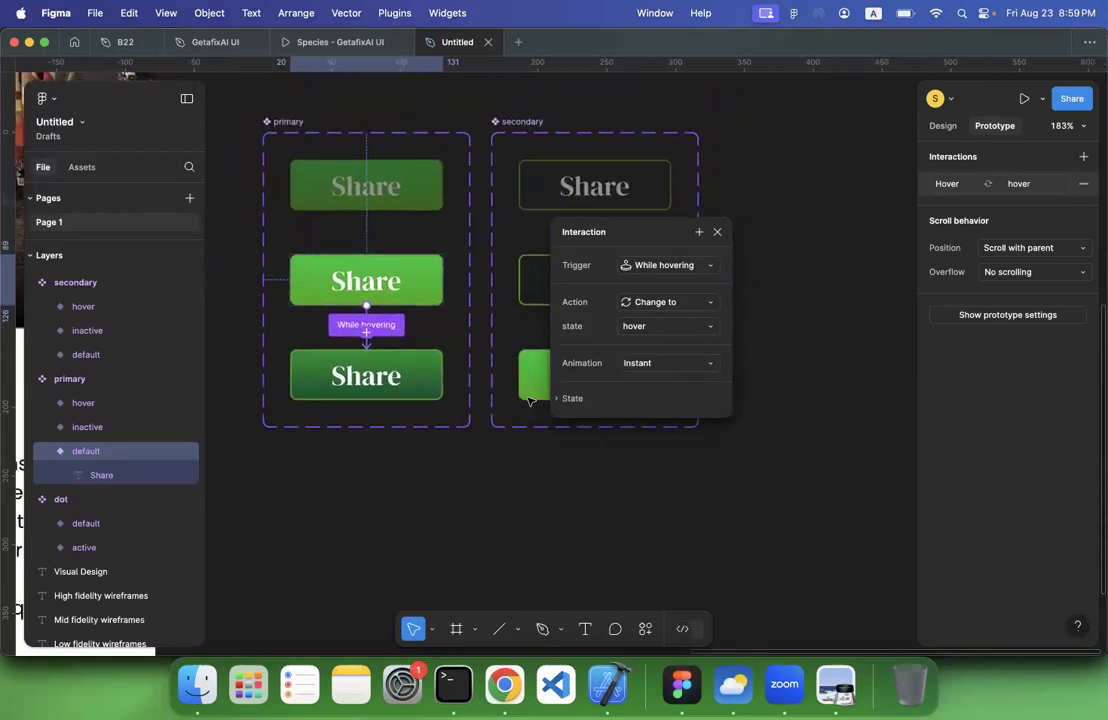
Add a prototype interaction that changes the secondary set's default button to its hover variant with the While hovering trigger
{"action": "left_click", "coordinate": [513, 279]}
{"action": "left_click", "coordinate": [524, 283]}
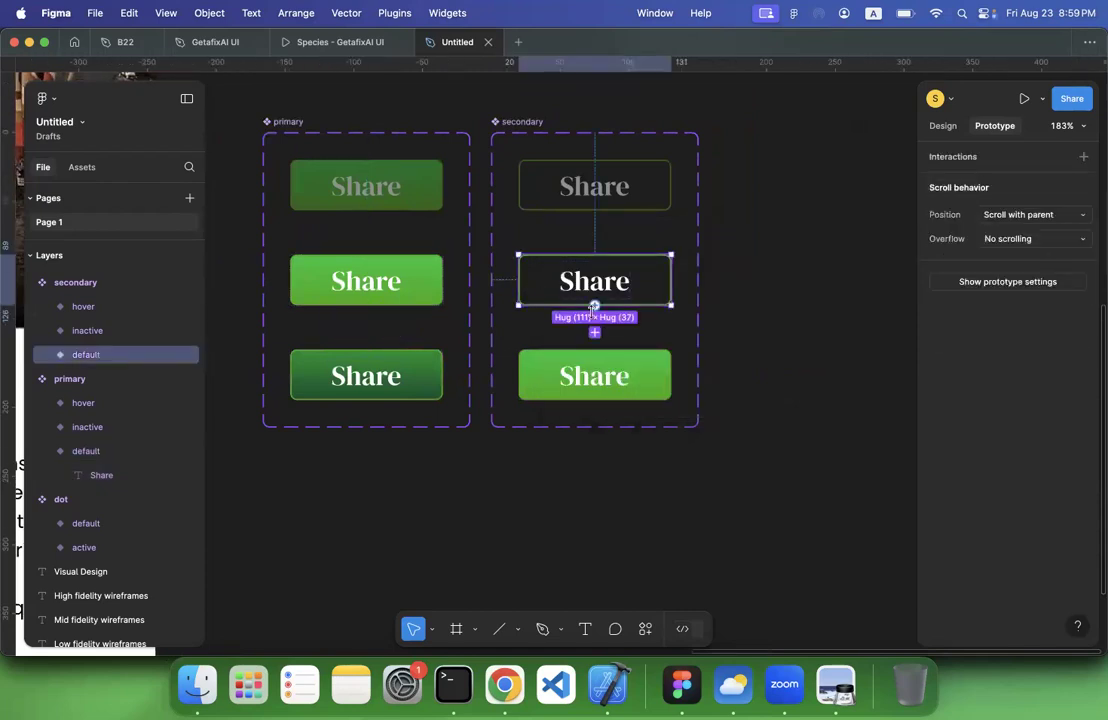
{"action": "left_click_drag", "start_coordinate": [595, 305], "coordinate": [594, 385]}
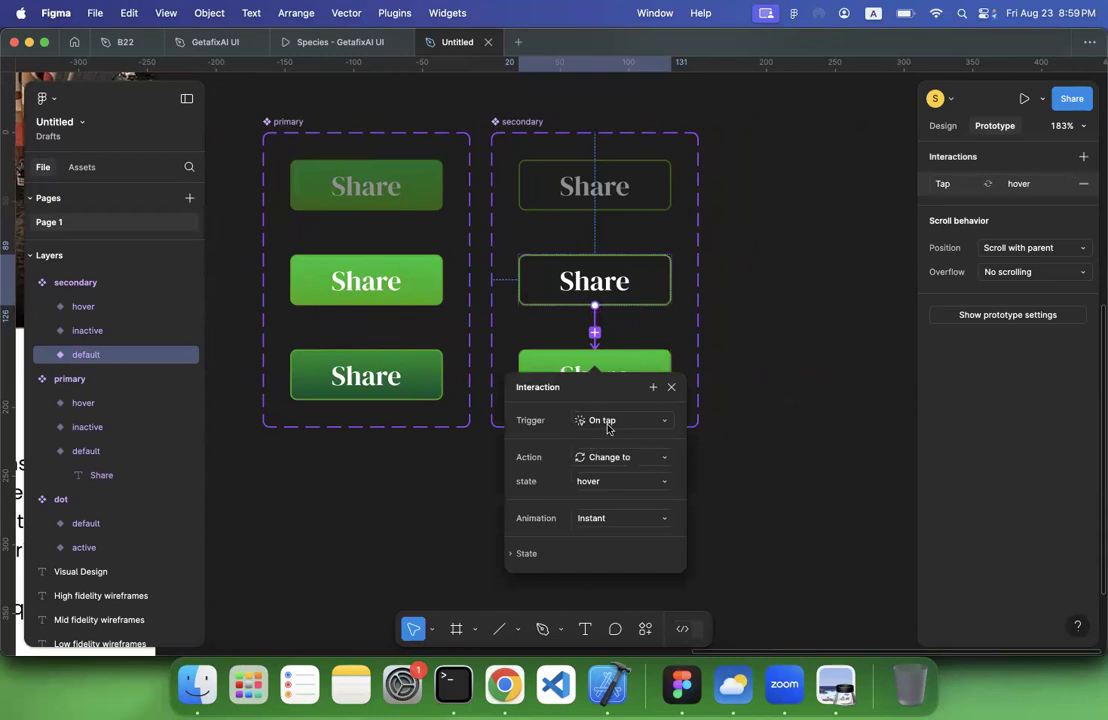
{"action": "left_click", "coordinate": [607, 424]}
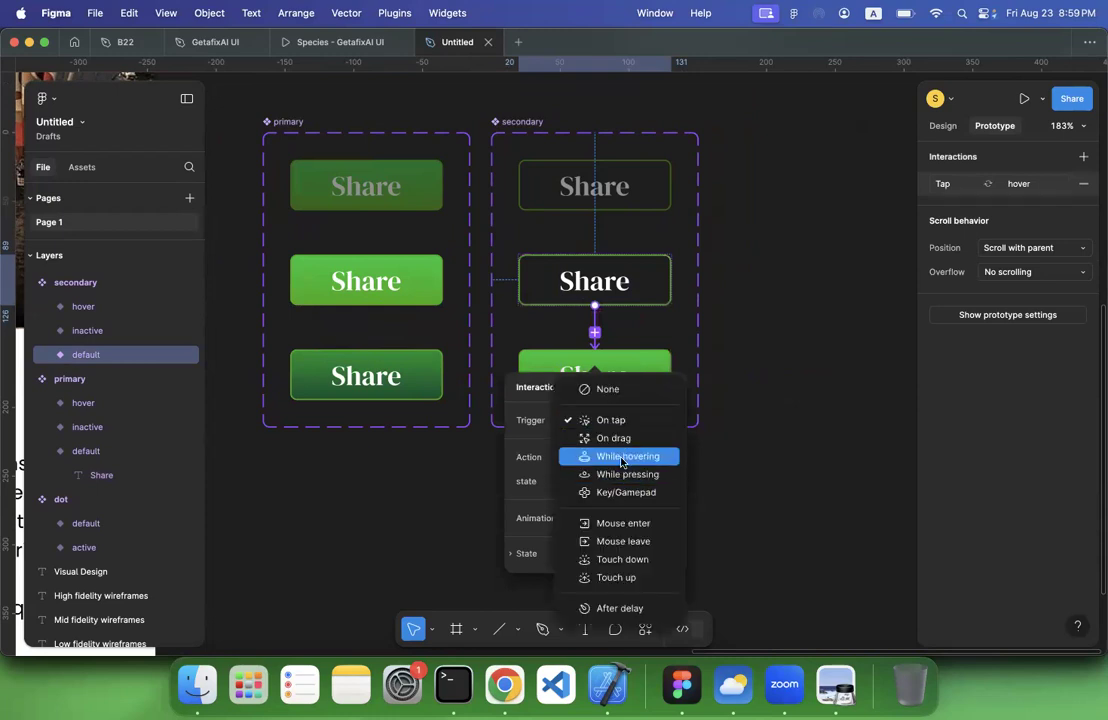
{"action": "left_click", "coordinate": [621, 461]}
{"action": "scroll", "coordinate": [586, 357], "scroll_direction": "up", "scroll_amount": 5}
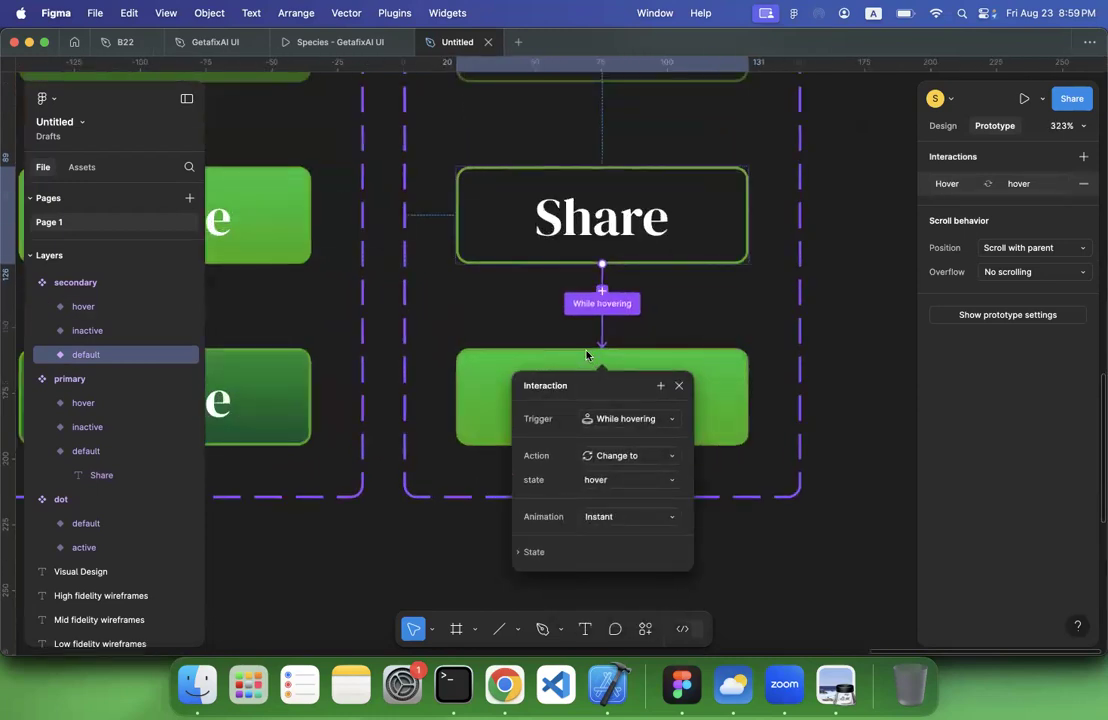
{"action": "scroll", "coordinate": [586, 355], "scroll_direction": "up", "scroll_amount": 2}
{"action": "scroll", "coordinate": [505, 380], "scroll_direction": "up", "scroll_amount": 3}
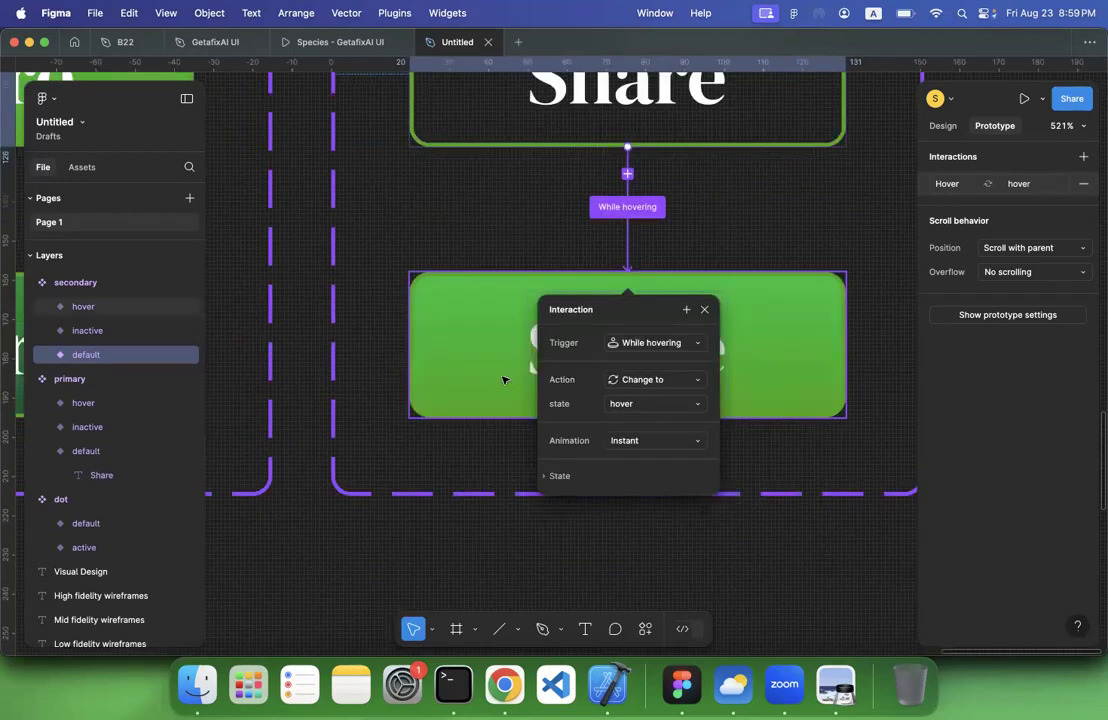
Place a primary button instance below the Visual Design screen's body text at X 36, Y 729 and set its state to default
{"action": "scroll", "coordinate": [505, 380], "scroll_direction": "down", "scroll_amount": 10}
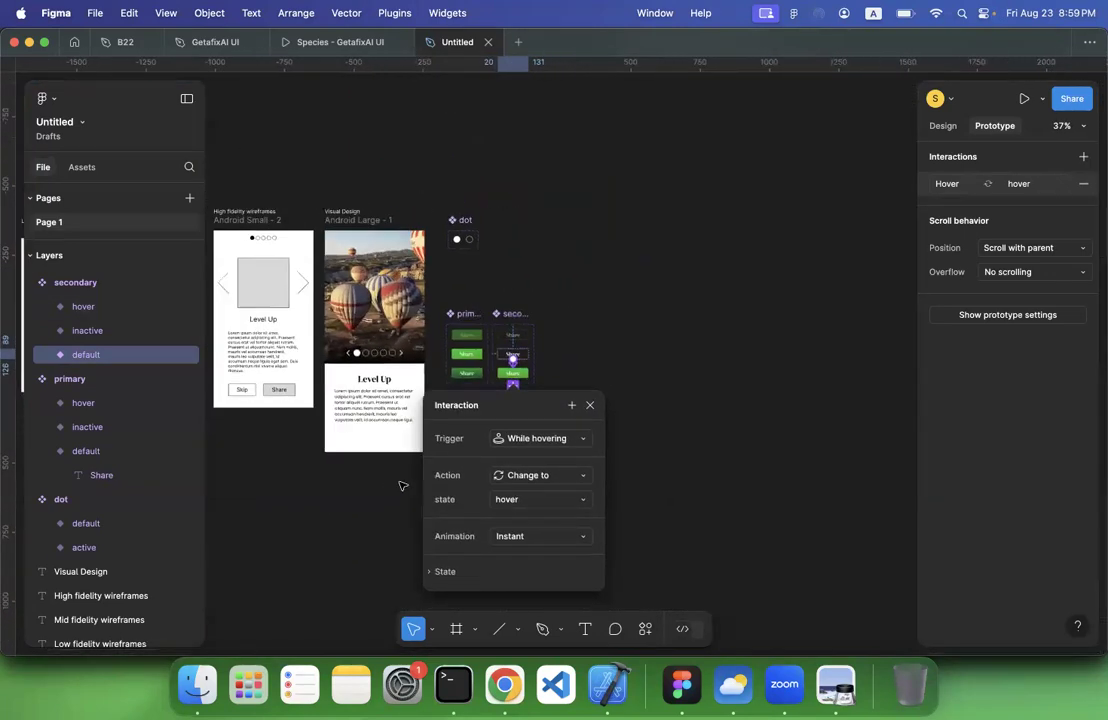
{"action": "scroll", "coordinate": [401, 485], "scroll_direction": "left", "scroll_amount": 1}
{"action": "left_click", "coordinate": [401, 485]}
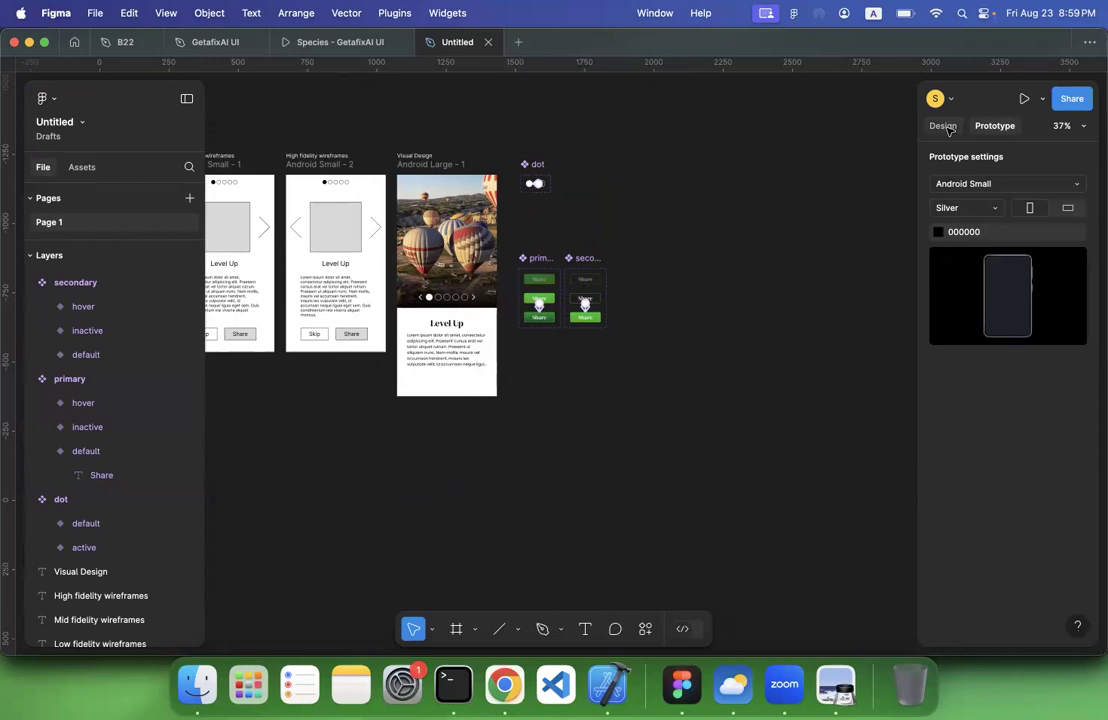
{"action": "left_click", "coordinate": [945, 127]}
{"action": "scroll", "coordinate": [600, 434], "scroll_direction": "up", "scroll_amount": 5}
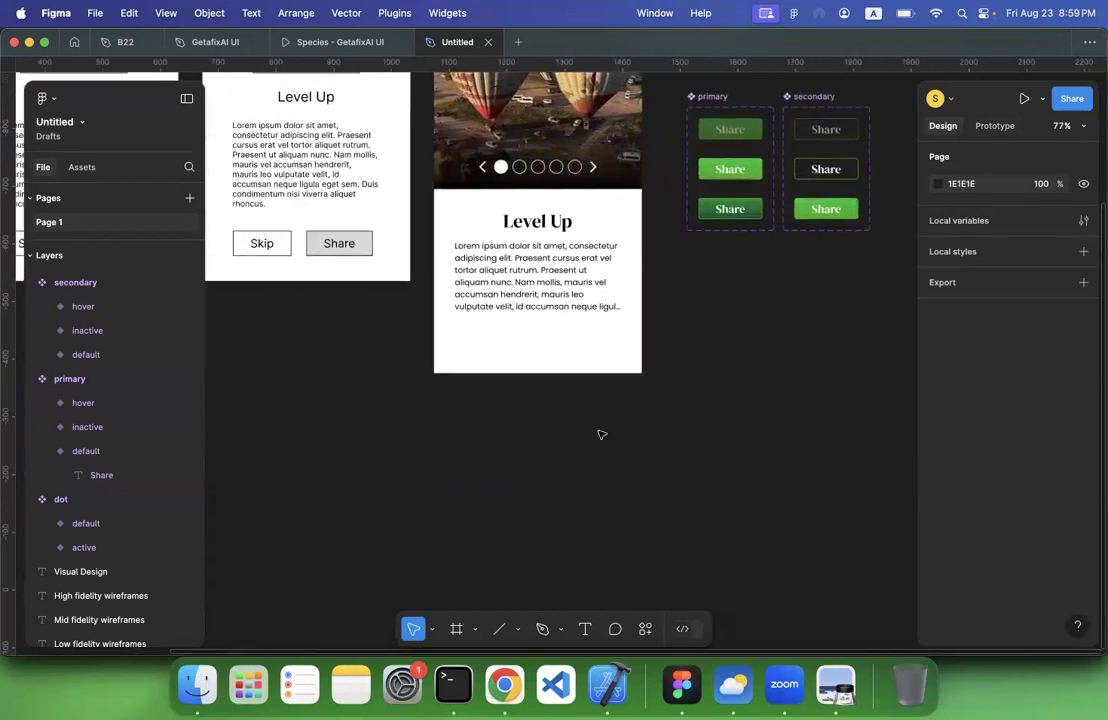
{"action": "scroll", "coordinate": [599, 433], "scroll_direction": "up", "scroll_amount": 1}
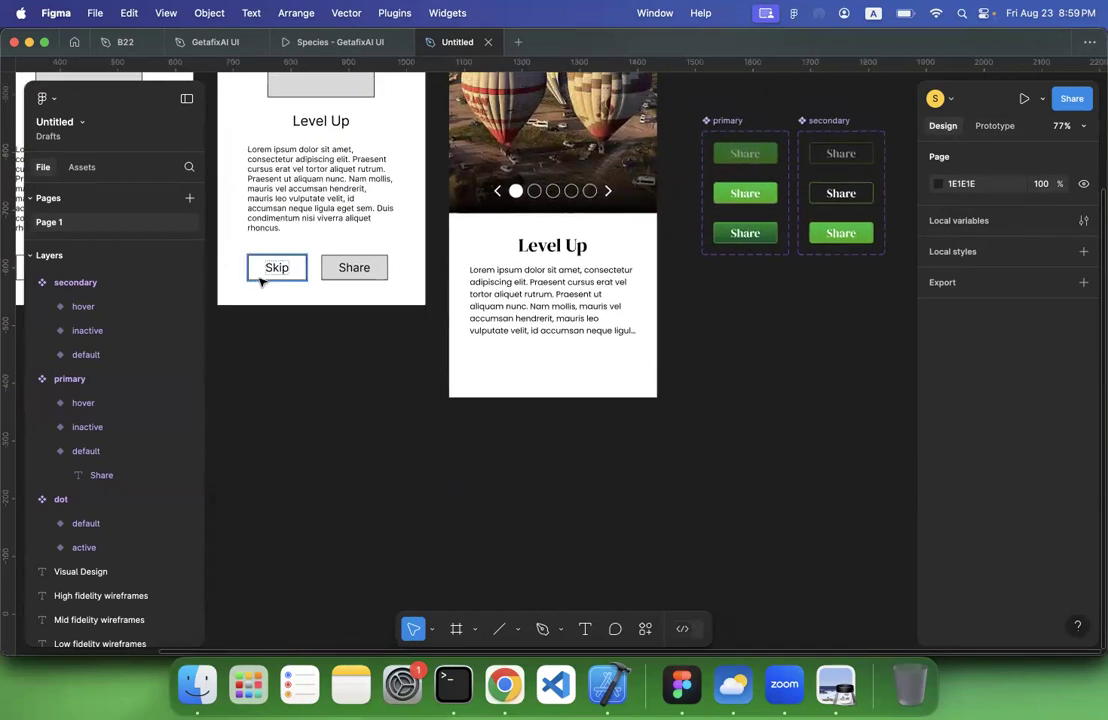
{"action": "left_click", "coordinate": [82, 168]}
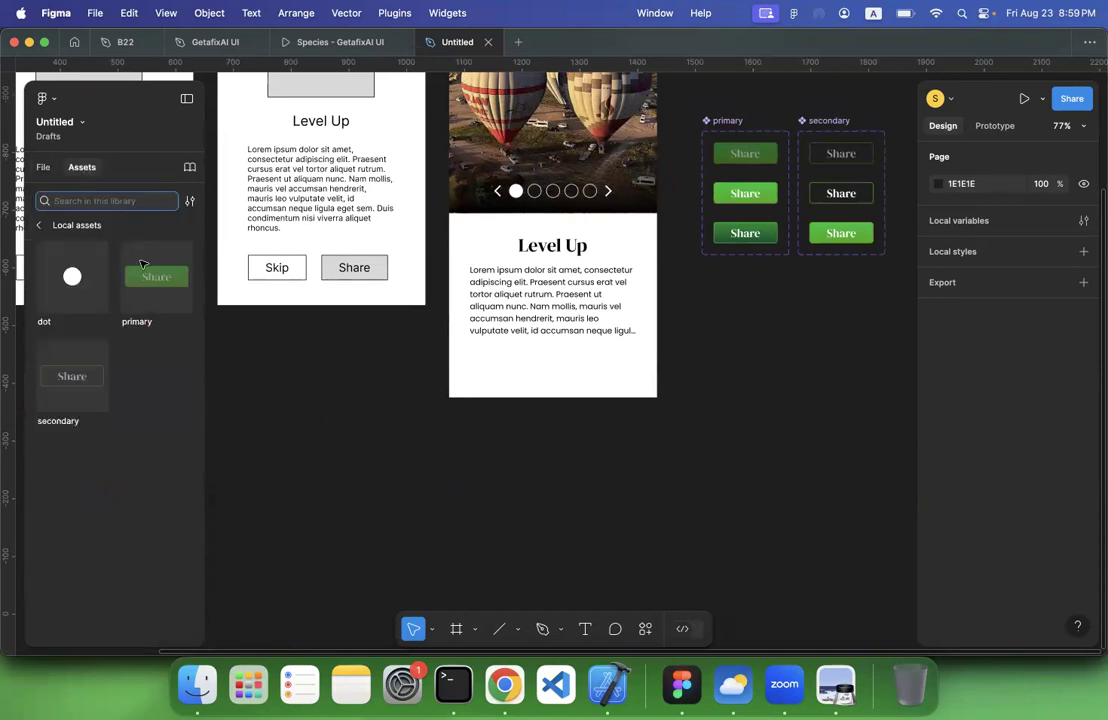
{"action": "left_click_drag", "start_coordinate": [145, 266], "coordinate": [506, 365]}
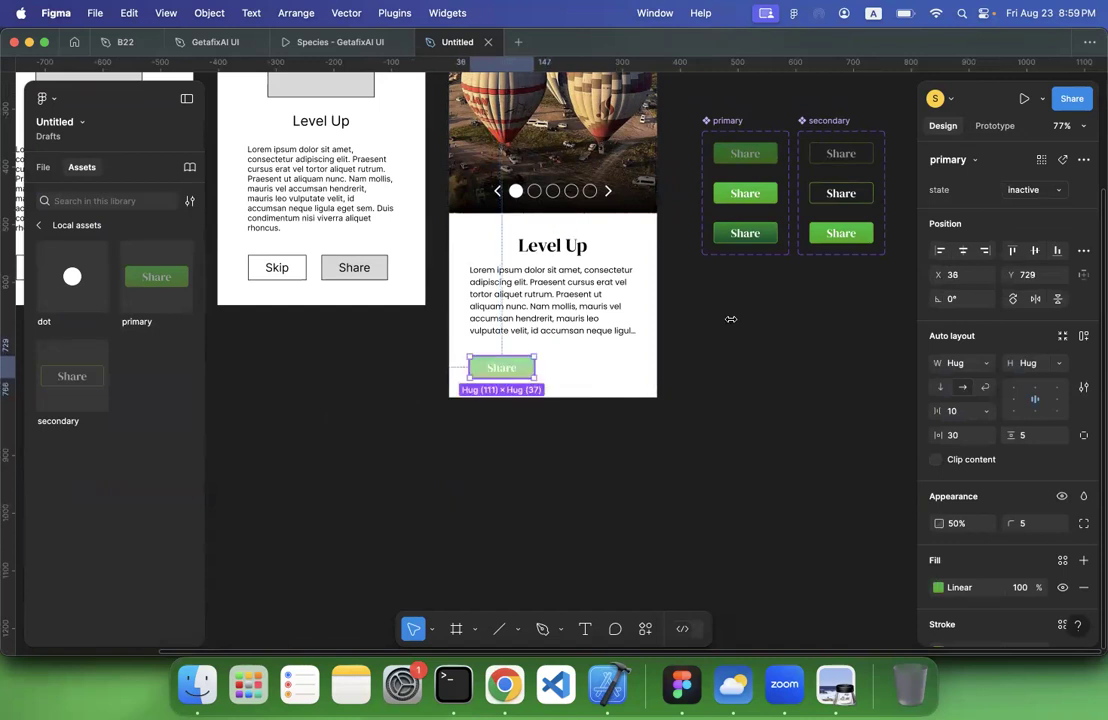
{"action": "left_click", "coordinate": [1022, 189]}
{"action": "left_click", "coordinate": [980, 163]}
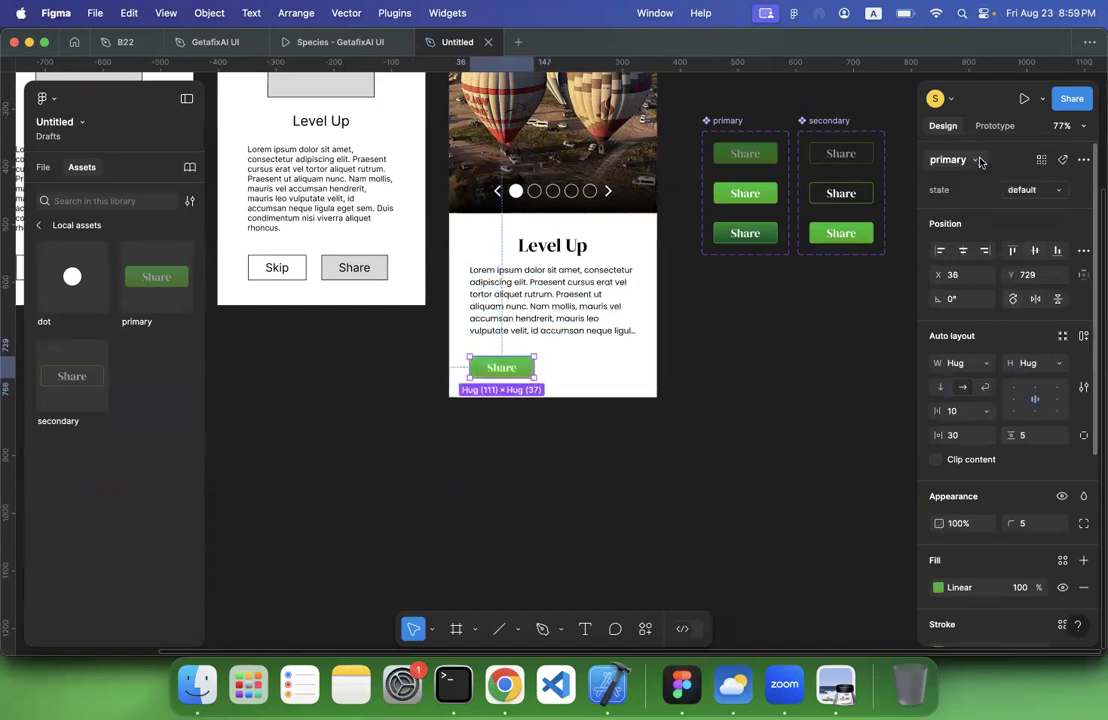
{"action": "left_click", "coordinate": [700, 300]}
{"action": "left_click", "coordinate": [505, 369]}
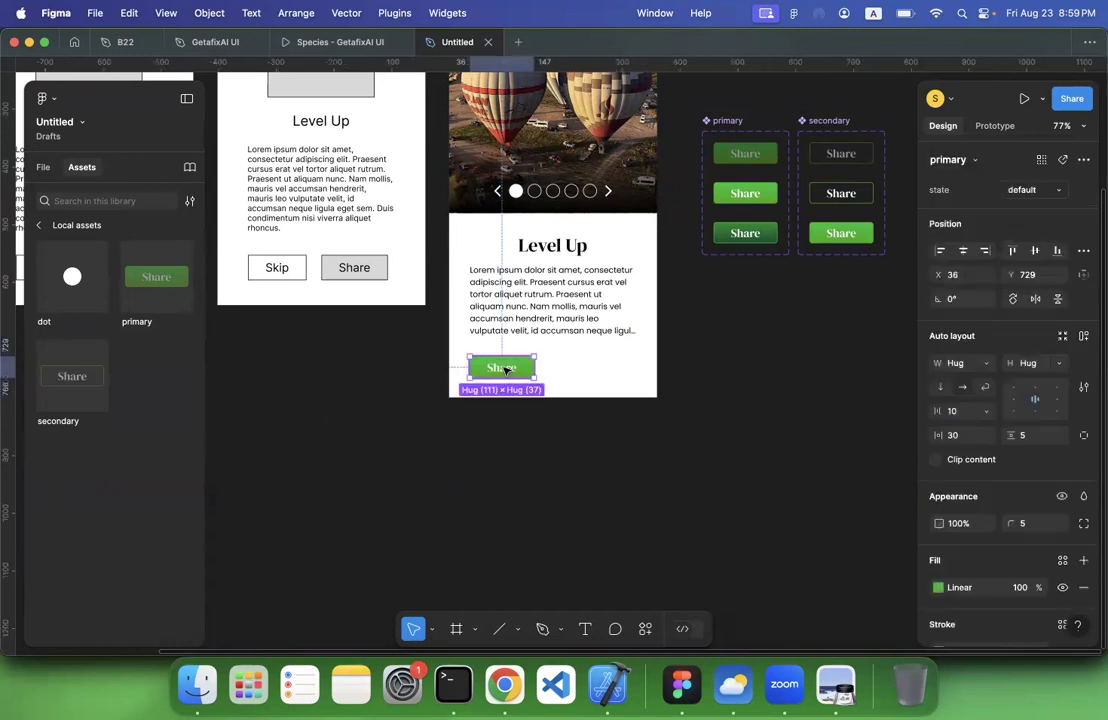
{"action": "left_click", "coordinate": [799, 299]}
Place a secondary button instance beside the primary one at X 208, Y 729 and set its state to default
{"action": "left_click_drag", "start_coordinate": [519, 388], "coordinate": [605, 354]}
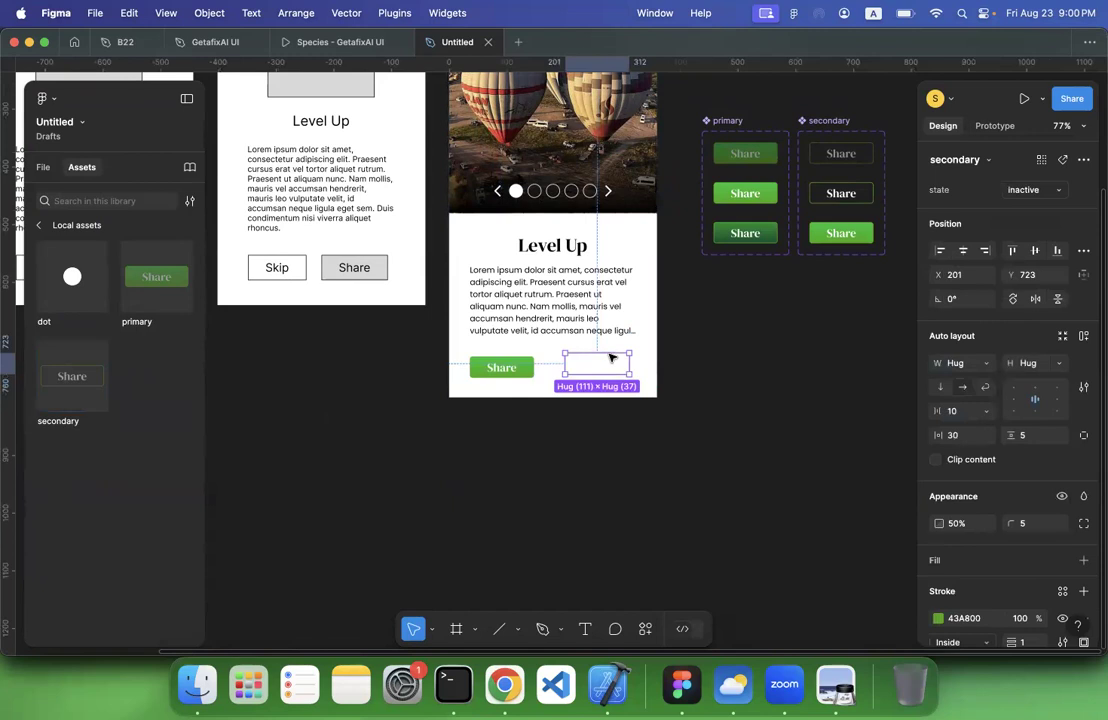
{"action": "left_click", "coordinate": [1035, 190]}
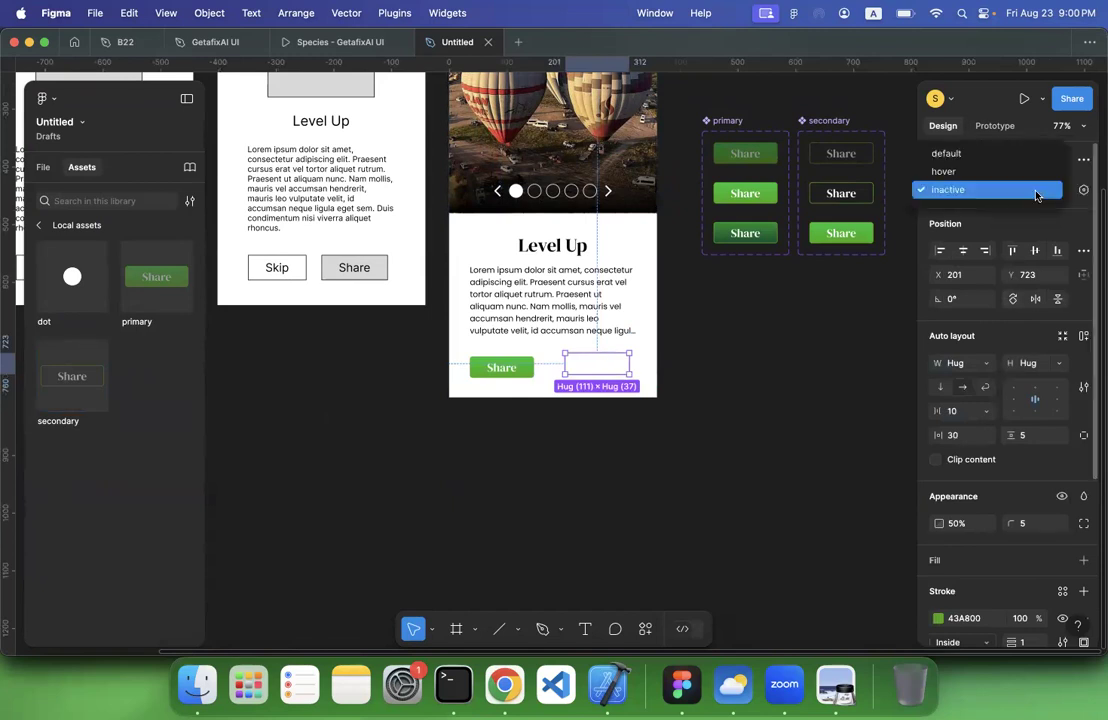
{"action": "left_click", "coordinate": [979, 153]}
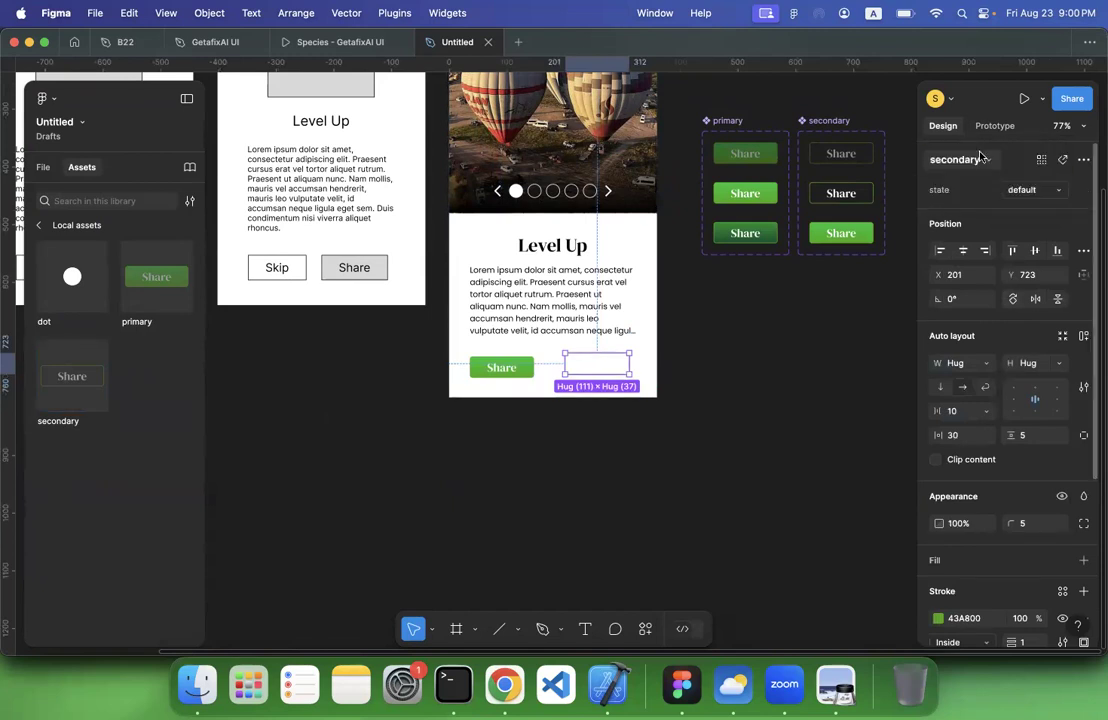
{"action": "left_click", "coordinate": [779, 352]}
{"action": "scroll", "coordinate": [779, 352], "scroll_direction": "right", "scroll_amount": 3}
{"action": "scroll", "coordinate": [779, 352], "scroll_direction": "up", "scroll_amount": 1}
{"action": "left_click", "coordinate": [536, 392]}
{"action": "left_click_drag", "start_coordinate": [536, 392], "coordinate": [541, 396]}
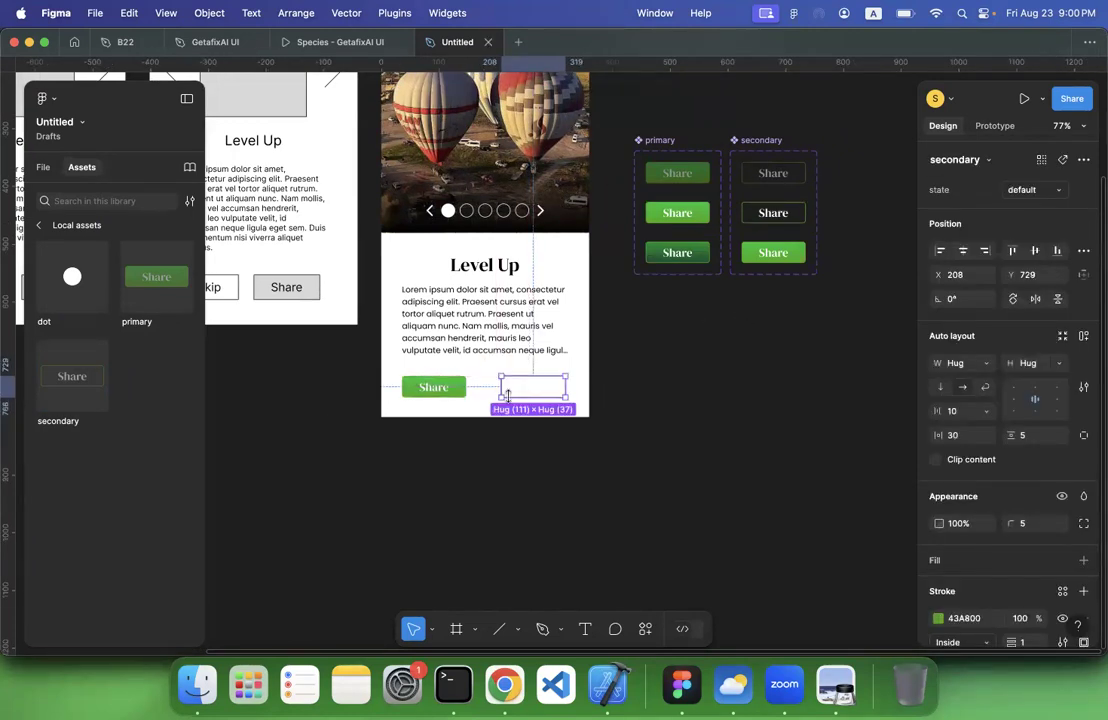
Recolor the label of the secondary set's inactive button with the green page color 43A800
{"action": "scroll", "coordinate": [777, 177], "scroll_direction": "up", "scroll_amount": 5}
{"action": "double_click", "coordinate": [770, 176]}
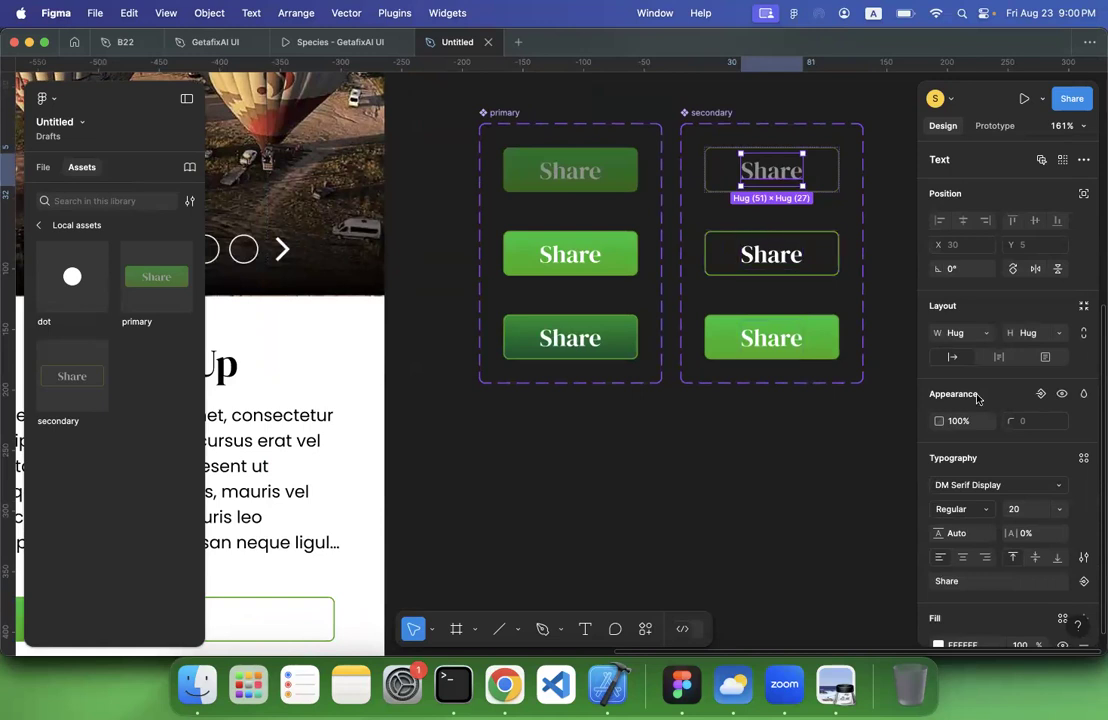
{"action": "scroll", "coordinate": [983, 533], "scroll_direction": "down", "scroll_amount": 3}
{"action": "left_click", "coordinate": [938, 494]}
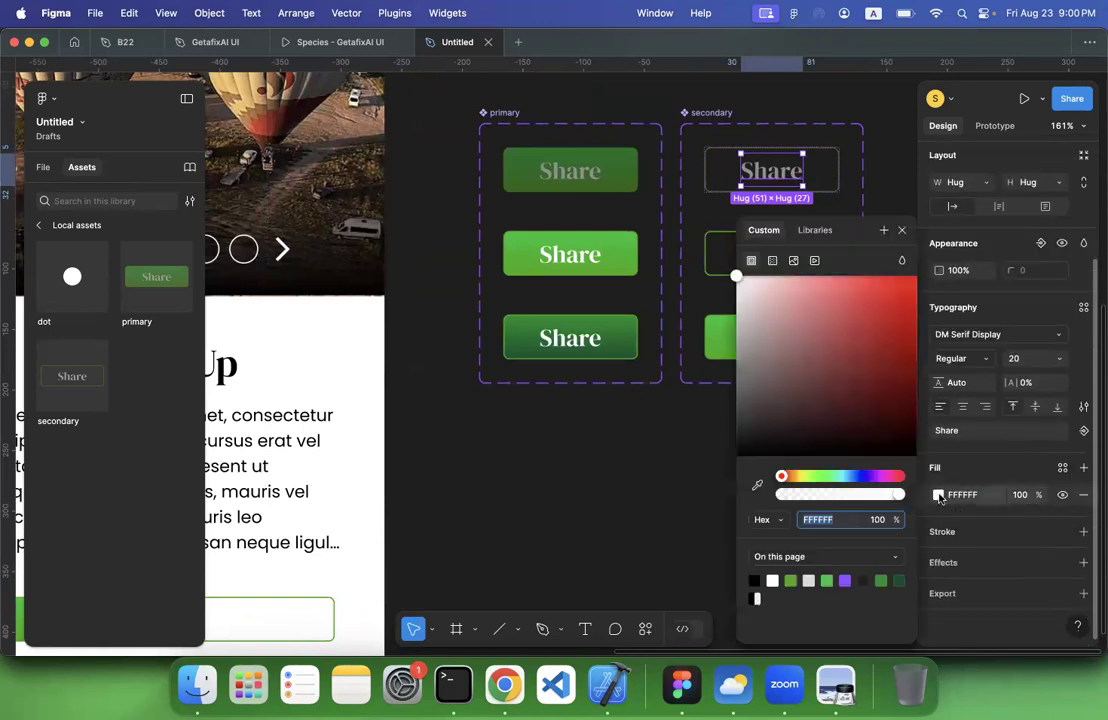
{"action": "left_click", "coordinate": [792, 582]}
Recolor the label of the secondary set's default button with the green page color 43A800
{"action": "scroll", "coordinate": [717, 304], "scroll_direction": "right", "scroll_amount": 1}
{"action": "scroll", "coordinate": [714, 304], "scroll_direction": "right", "scroll_amount": 5}
{"action": "left_click", "coordinate": [594, 231]}
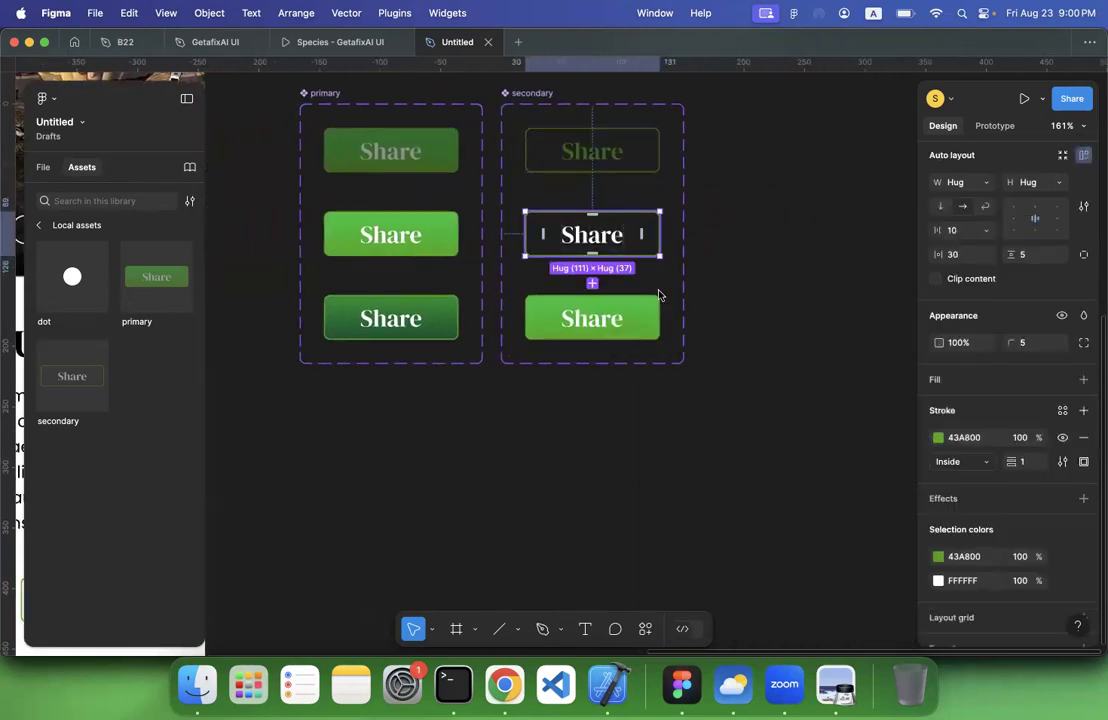
{"action": "left_click", "coordinate": [938, 580]}
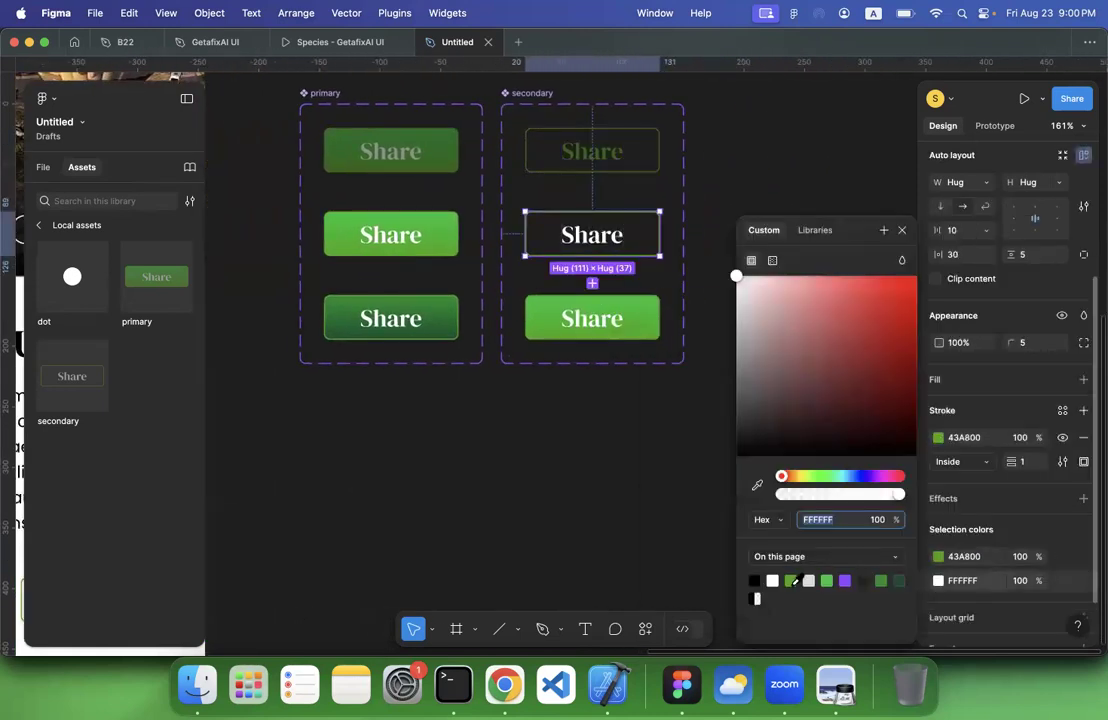
{"action": "left_click", "coordinate": [791, 581]}
{"action": "left_click", "coordinate": [552, 529]}
Examine the two Share buttons on the Visual Design screen against the component sets and the high fidelity wireframe
{"action": "scroll", "coordinate": [552, 529], "scroll_direction": "down", "scroll_amount": 5}
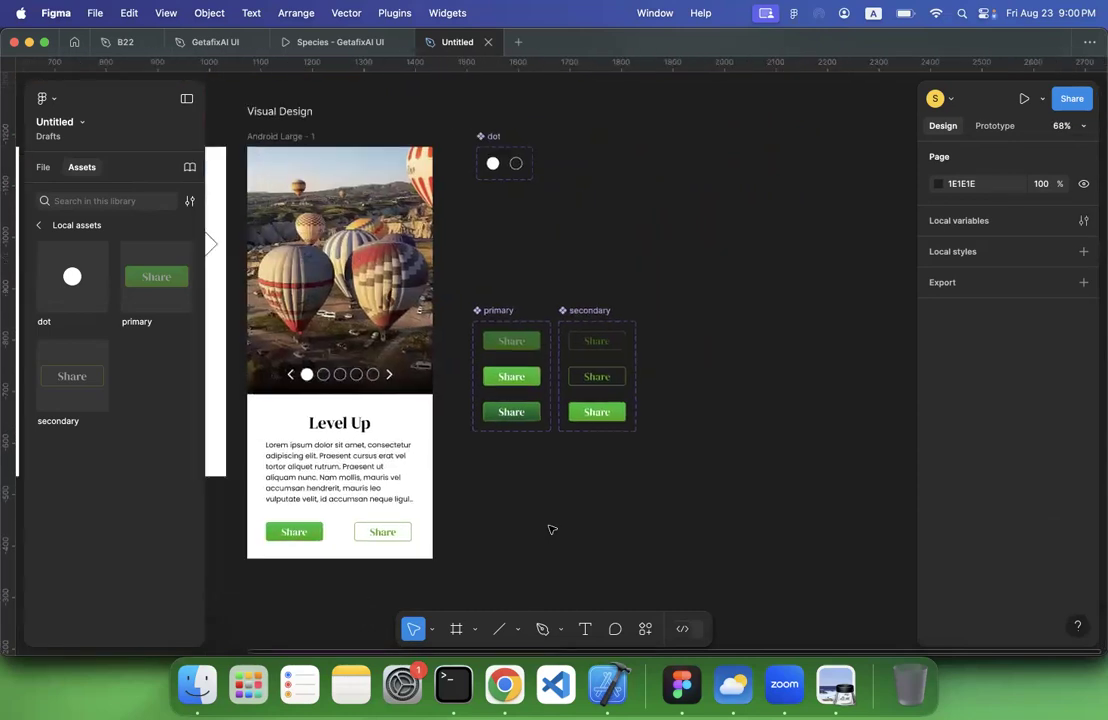
{"action": "scroll", "coordinate": [552, 529], "scroll_direction": "left", "scroll_amount": 3}
{"action": "scroll", "coordinate": [552, 529], "scroll_direction": "down", "scroll_amount": 2}
{"action": "scroll", "coordinate": [549, 527], "scroll_direction": "down", "scroll_amount": 2}
{"action": "scroll", "coordinate": [549, 527], "scroll_direction": "left", "scroll_amount": 2}
{"action": "scroll", "coordinate": [549, 527], "scroll_direction": "up", "scroll_amount": 5}
{"action": "scroll", "coordinate": [549, 527], "scroll_direction": "up", "scroll_amount": 5}
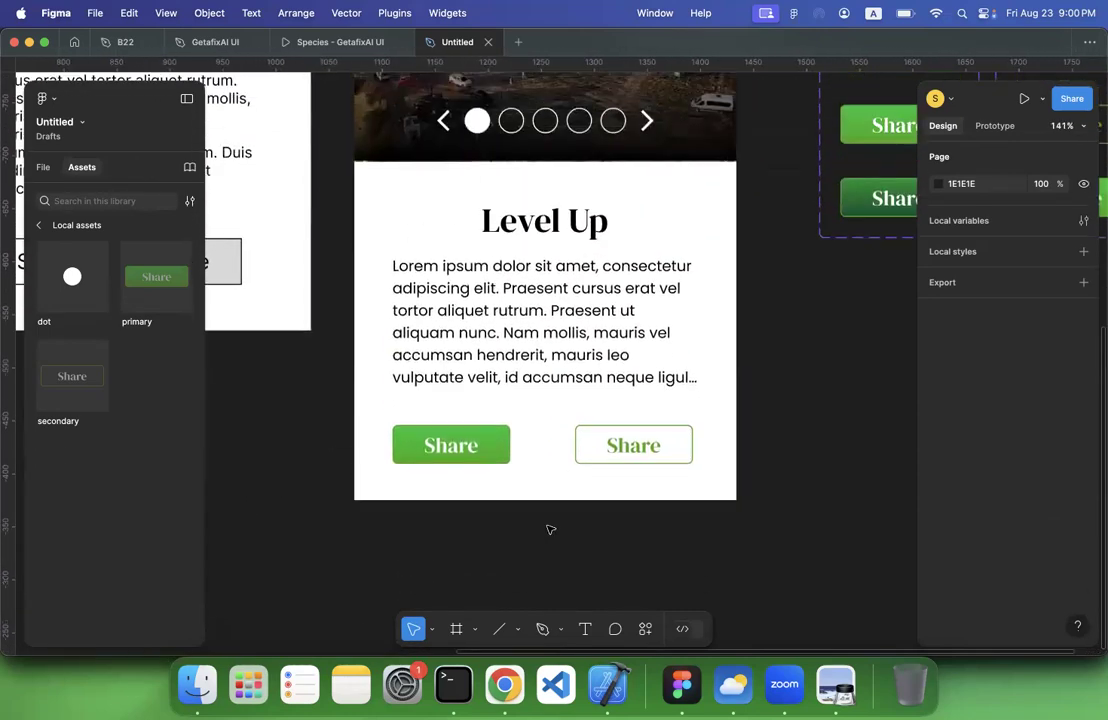
{"action": "scroll", "coordinate": [641, 465], "scroll_direction": "down", "scroll_amount": 5}
{"action": "scroll", "coordinate": [643, 467], "scroll_direction": "right", "scroll_amount": 3}
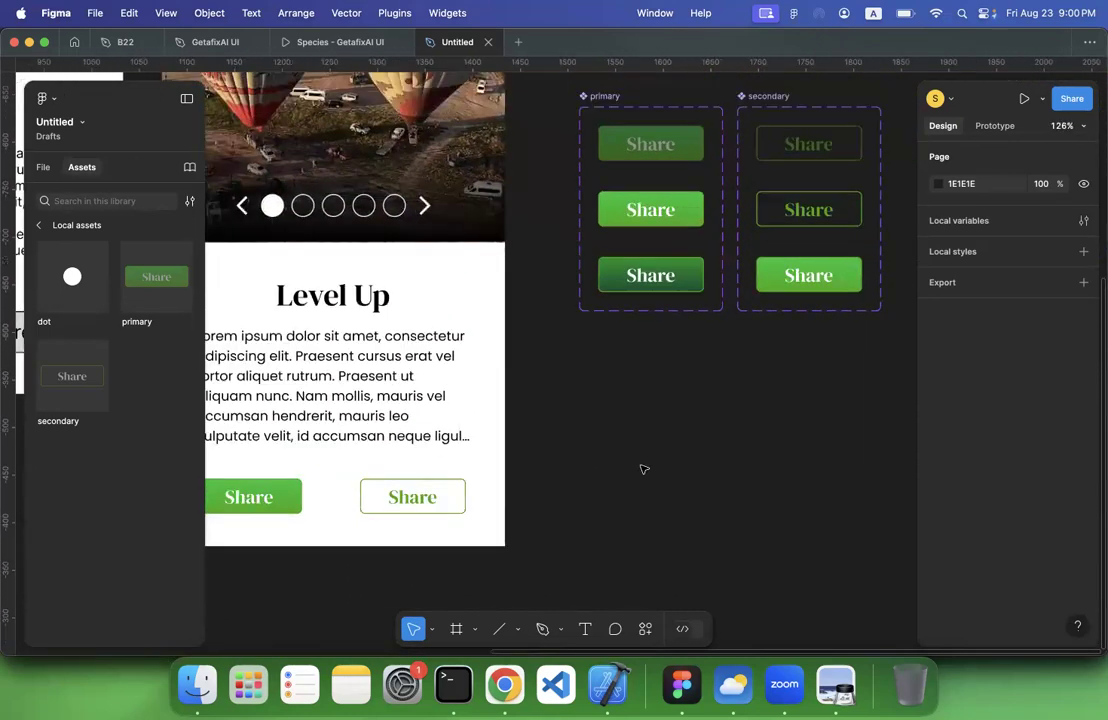
{"action": "scroll", "coordinate": [524, 564], "scroll_direction": "left", "scroll_amount": 4}
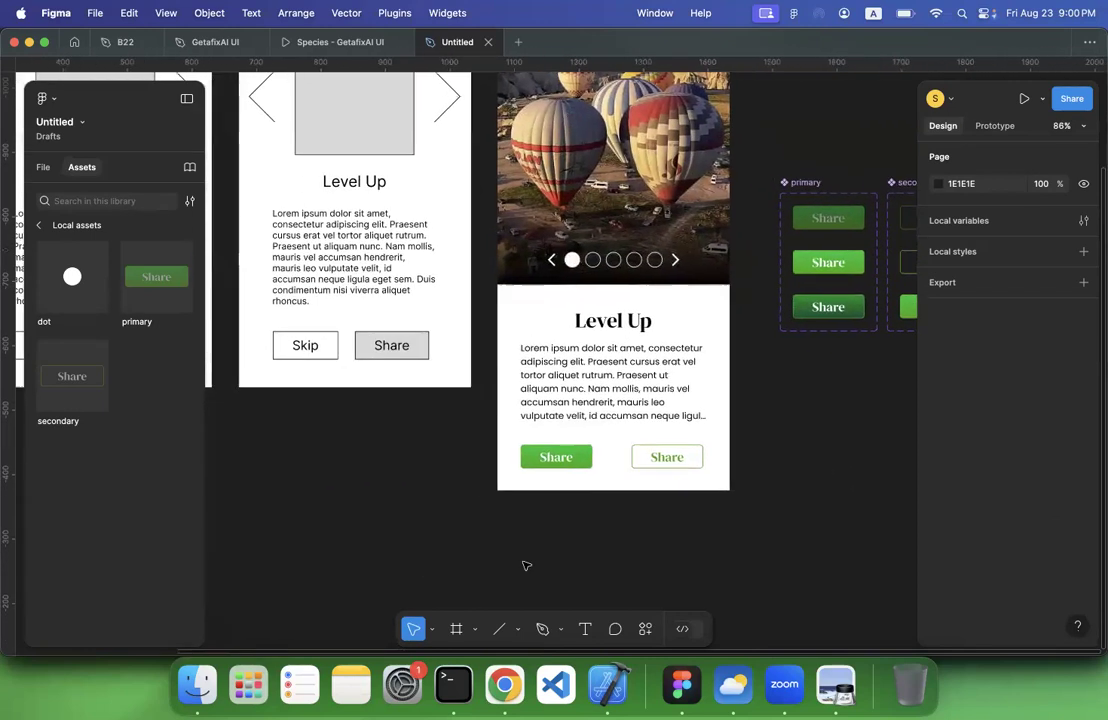
Swap the two buttons on the Visual Design screen, putting the outlined one at X 36, Y 722, and relabel it Skip
{"action": "left_click_drag", "start_coordinate": [572, 469], "coordinate": [607, 479]}
{"action": "left_click_drag", "start_coordinate": [678, 442], "coordinate": [700, 460]}
{"action": "double_click", "coordinate": [573, 464]}
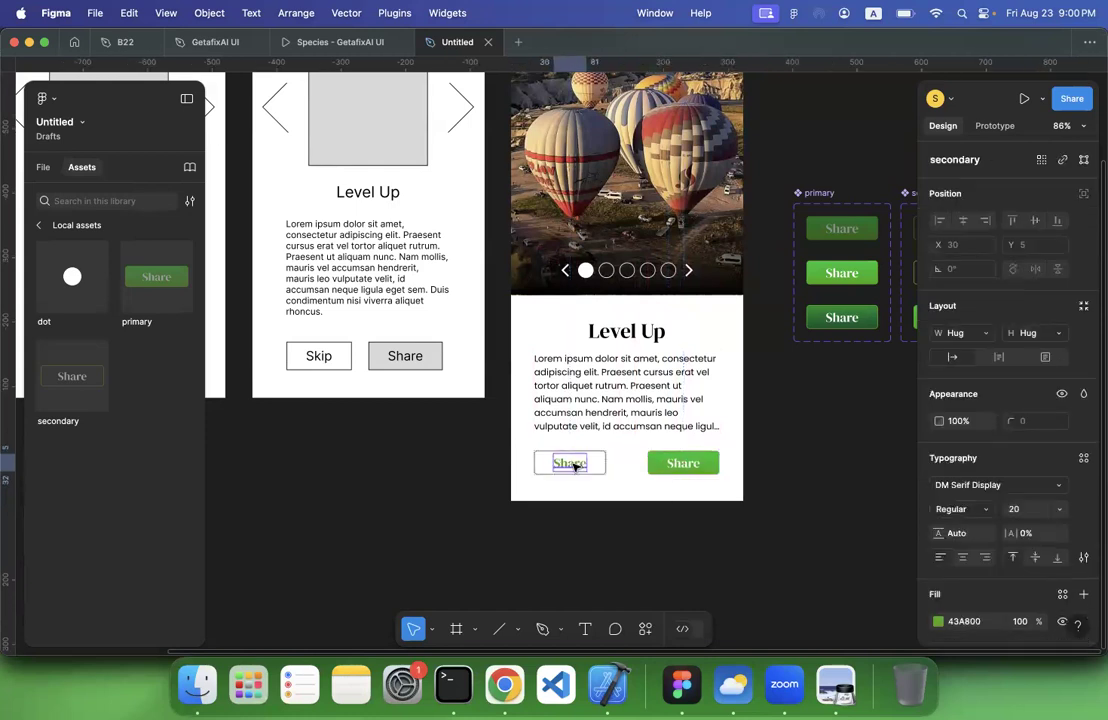
{"action": "type", "text": "Skip"}
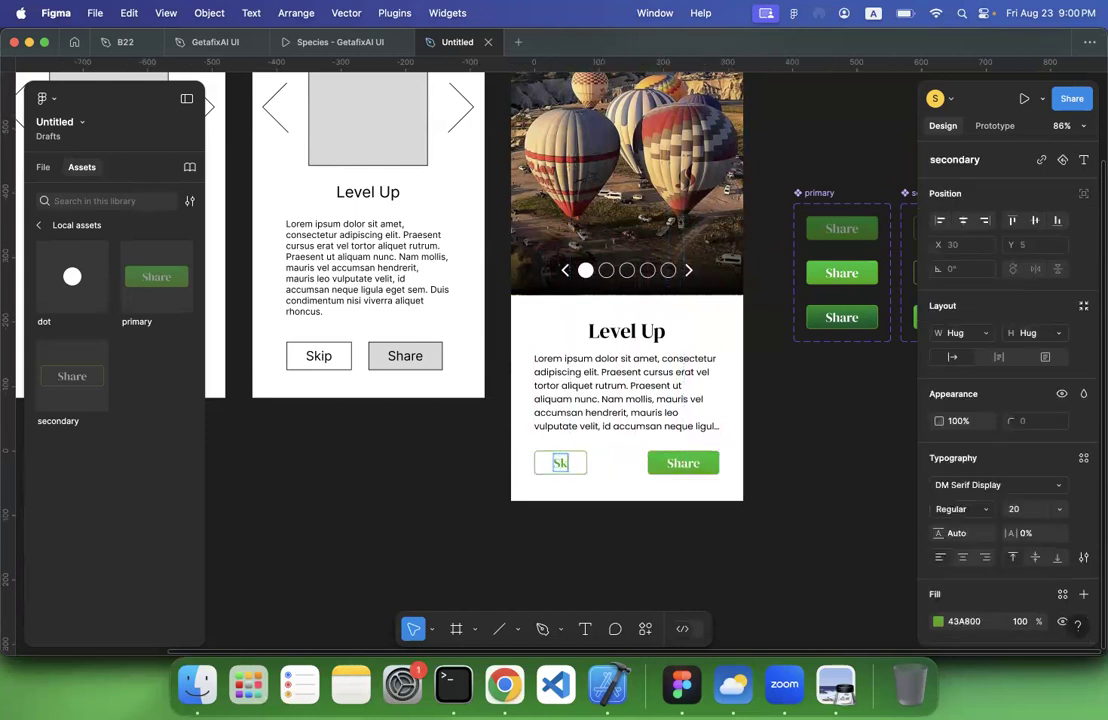
{"action": "left_click", "coordinate": [587, 527]}
{"action": "left_click", "coordinate": [566, 463]}
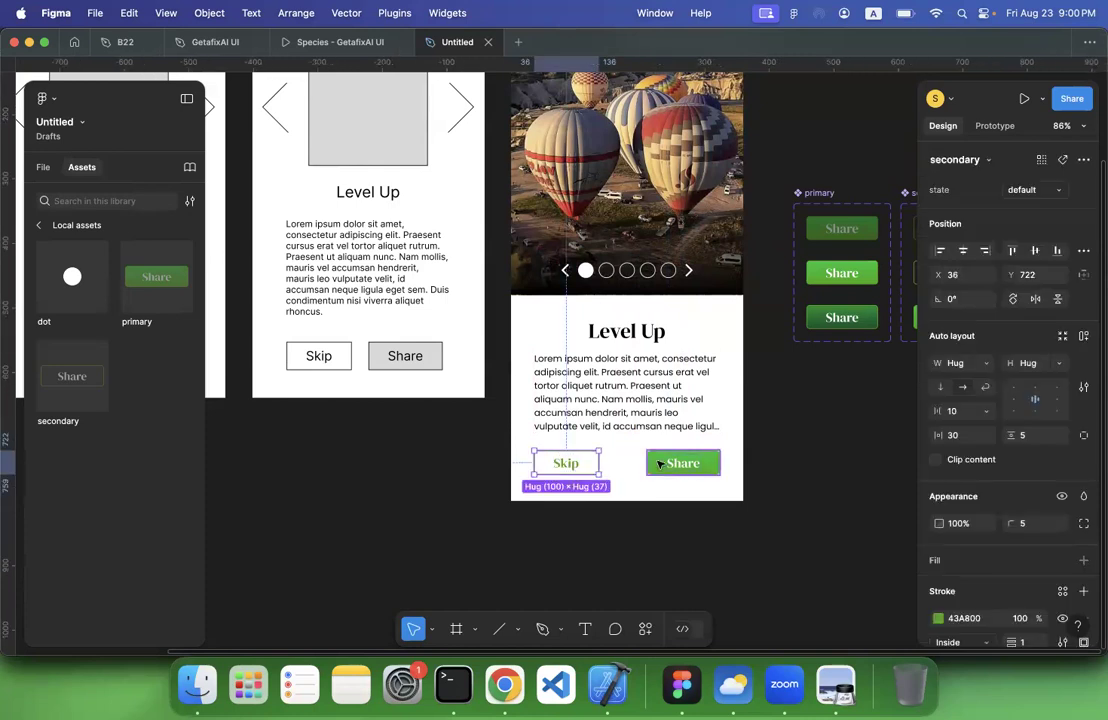
Wrap the Skip and Share buttons of the Visual Design screen together in a new frame
{"action": "left_click", "coordinate": [43, 167]}
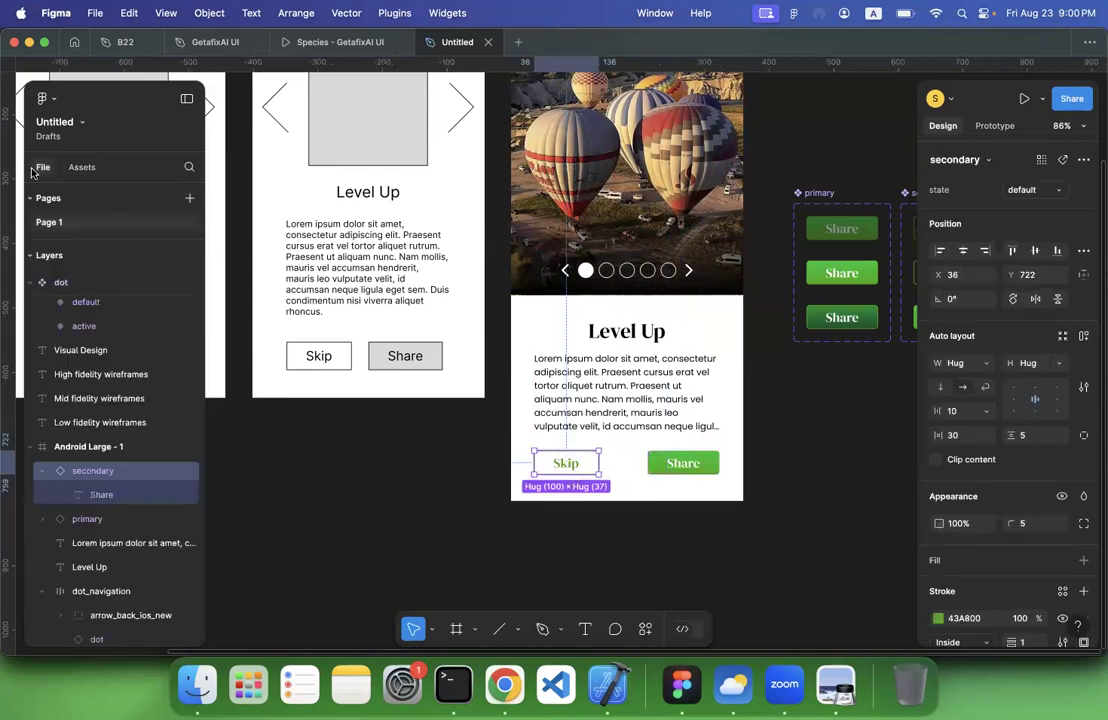
{"action": "left_click", "coordinate": [539, 539]}
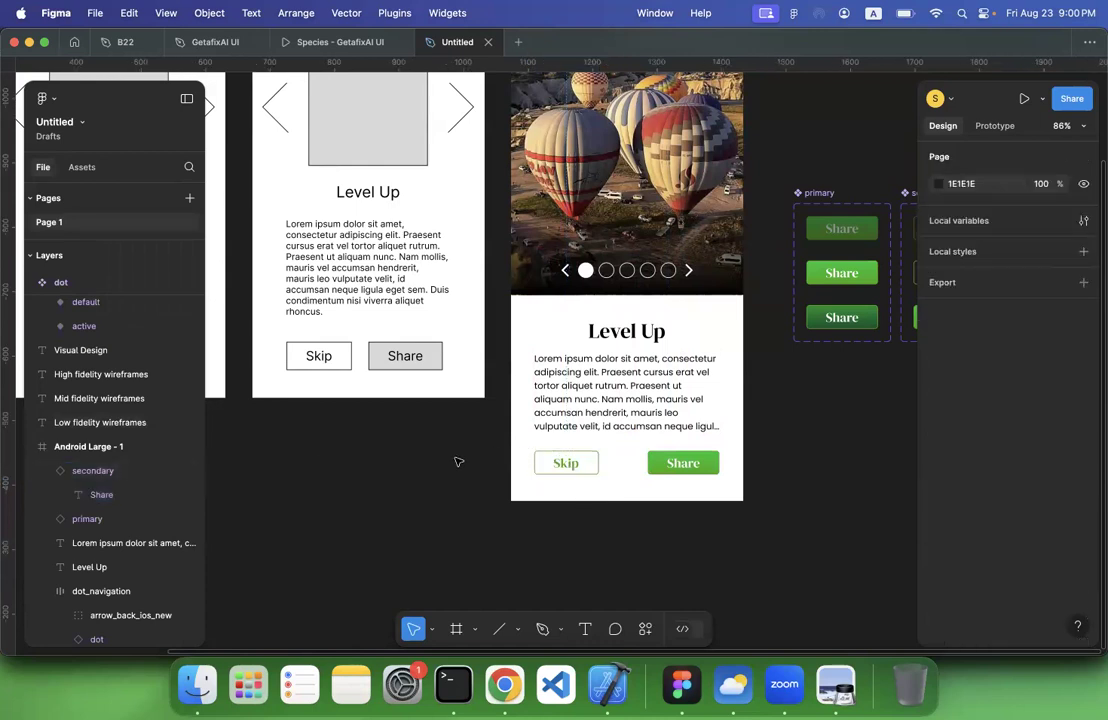
{"action": "left_click", "coordinate": [566, 463]}
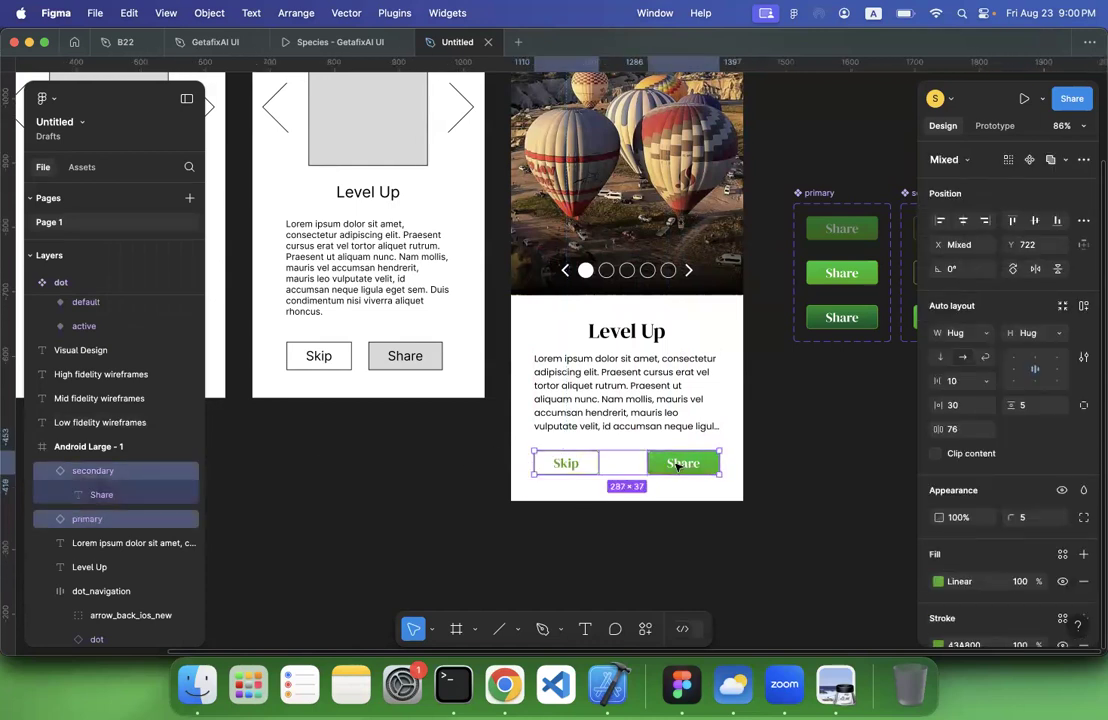
{"action": "right_click", "coordinate": [677, 466]}
{"action": "left_click", "coordinate": [720, 290]}
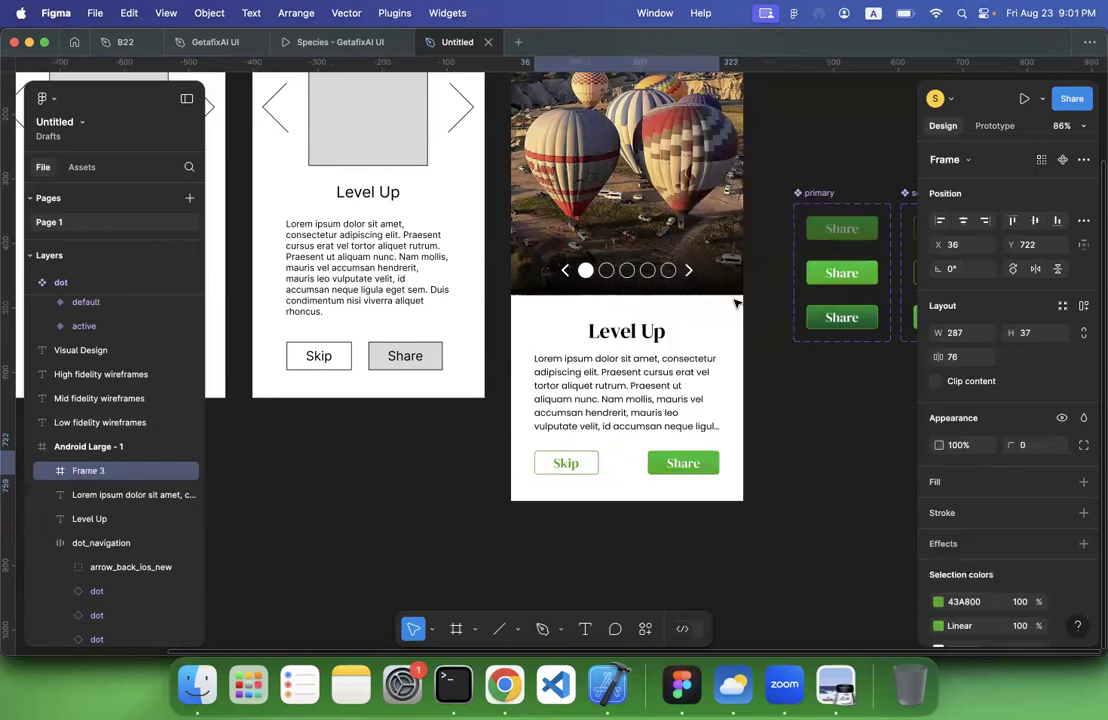
Rename the frame around the Skip and Share buttons cta
{"action": "double_click", "coordinate": [87, 471]}
{"action": "type", "text": "cta"}
{"action": "key", "text": "Return"}
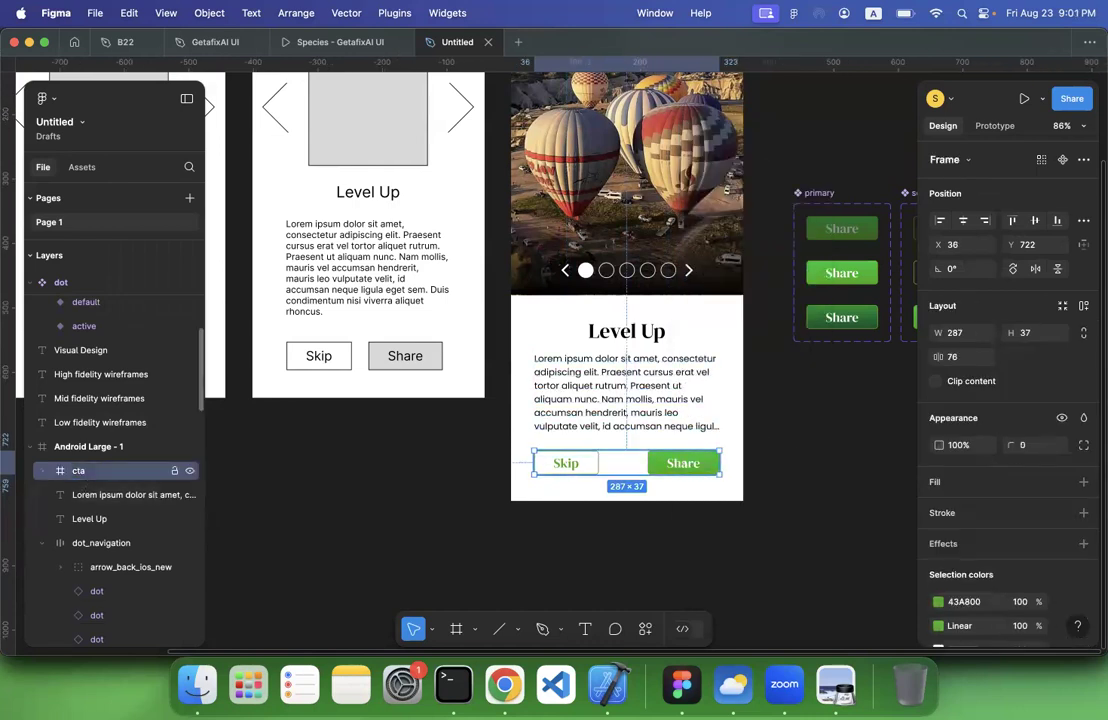
Apply auto layout to the cta frame holding the Skip and Share buttons on the Visual Design screen
{"action": "left_click", "coordinate": [44, 471]}
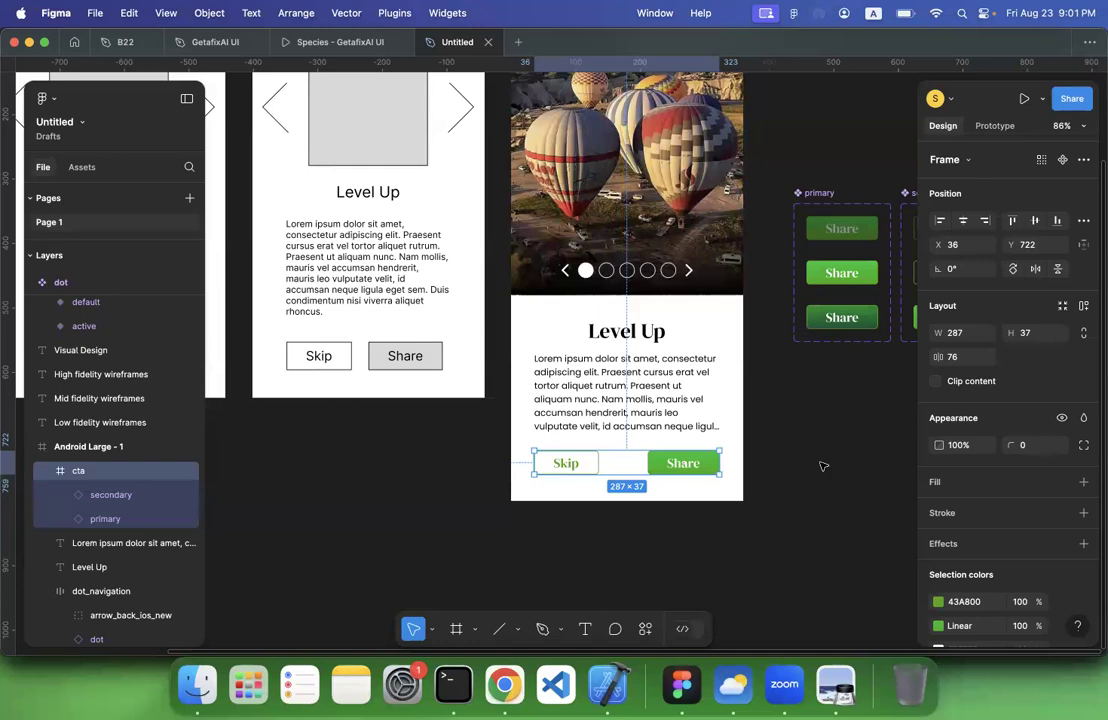
{"action": "left_click", "coordinate": [112, 495]}
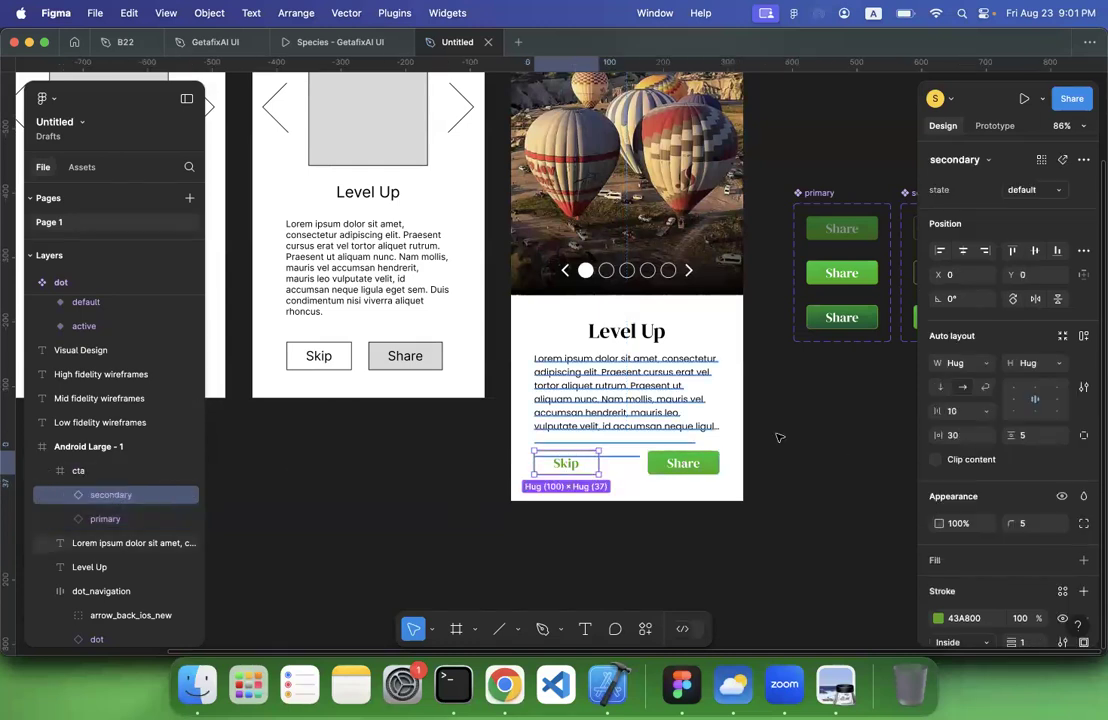
{"action": "left_click", "coordinate": [991, 363]}
{"action": "left_click", "coordinate": [988, 363]}
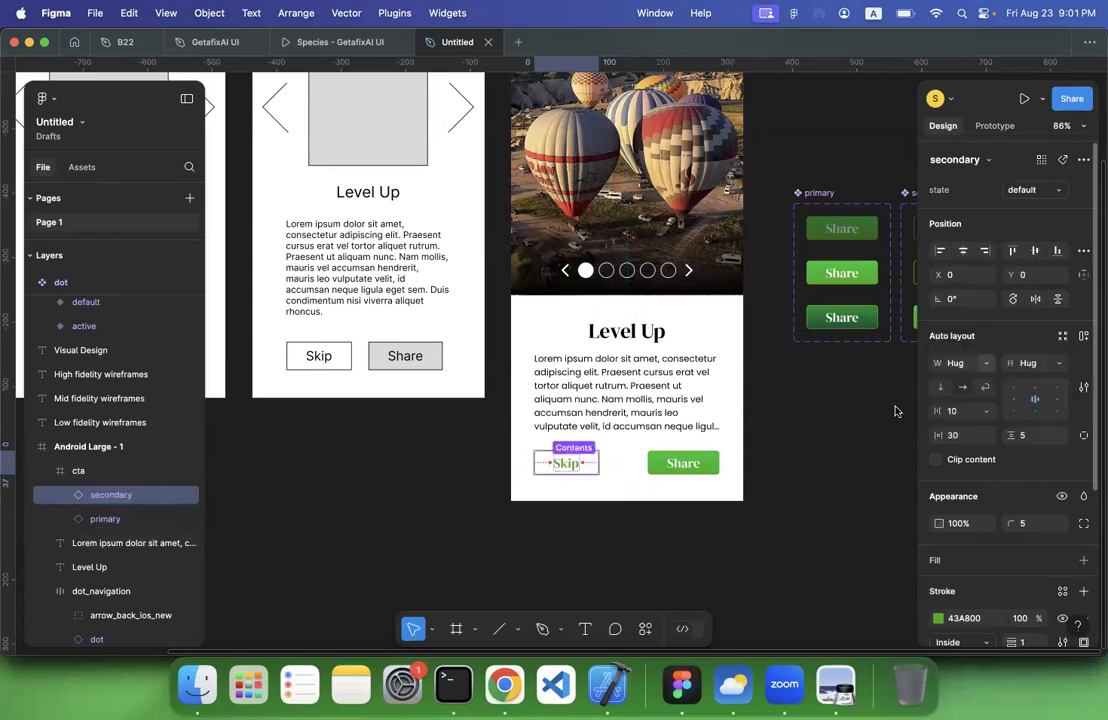
{"action": "left_click", "coordinate": [705, 517]}
{"action": "left_click", "coordinate": [683, 462]}
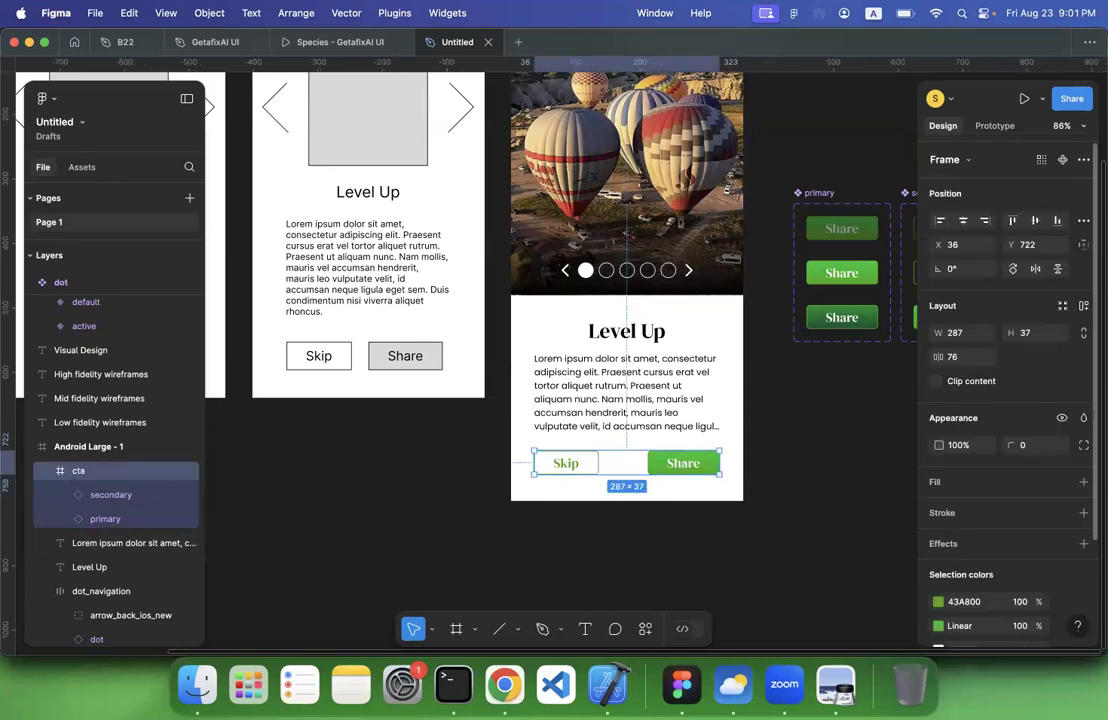
{"action": "key", "text": "shift+a"}
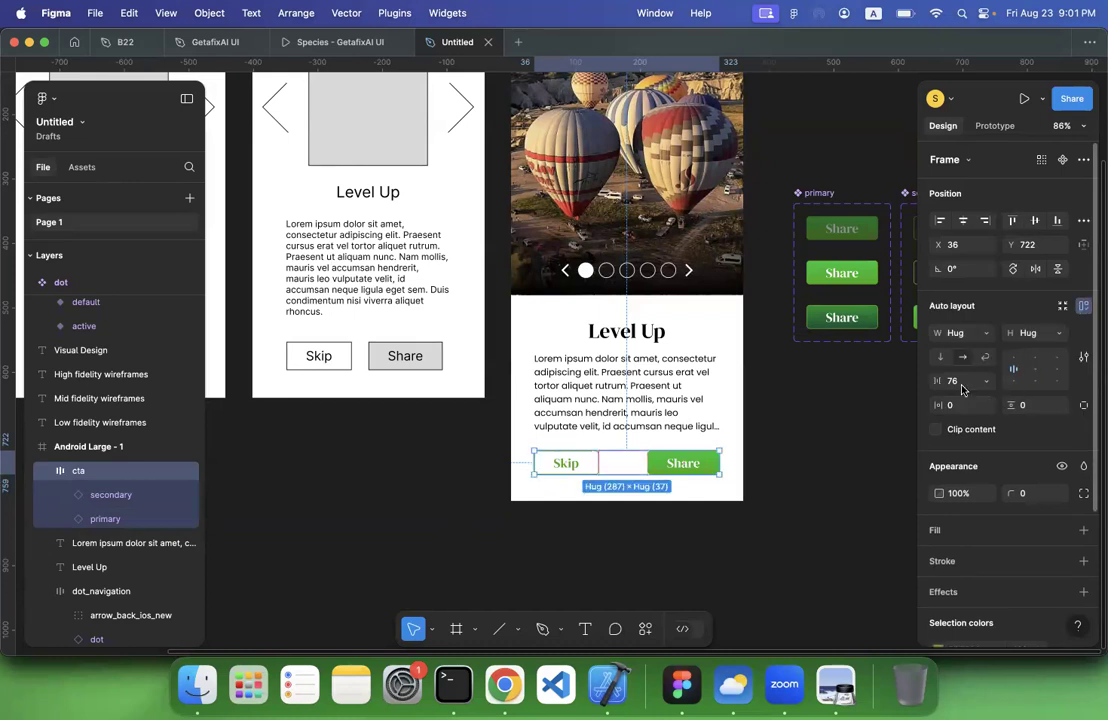
{"action": "left_click", "coordinate": [446, 493]}
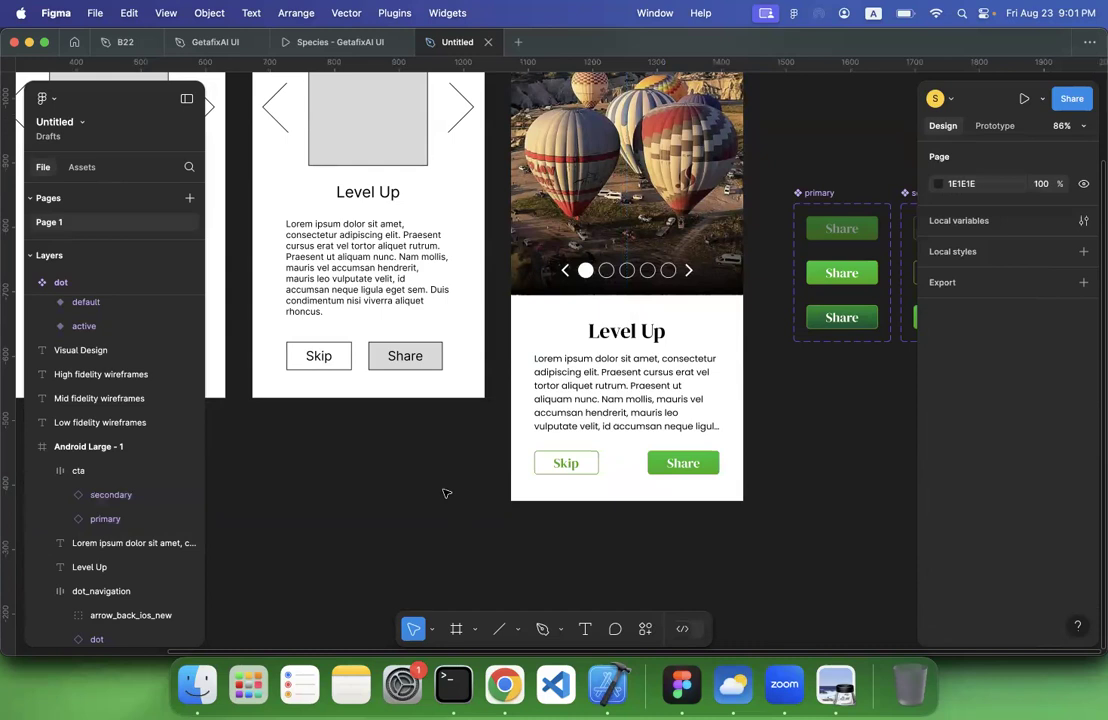
Move the cta frame slightly down on the Visual Design screen, to Y 729
{"action": "scroll", "coordinate": [446, 493], "scroll_direction": "down", "scroll_amount": 3}
{"action": "scroll", "coordinate": [446, 493], "scroll_direction": "right", "scroll_amount": 3}
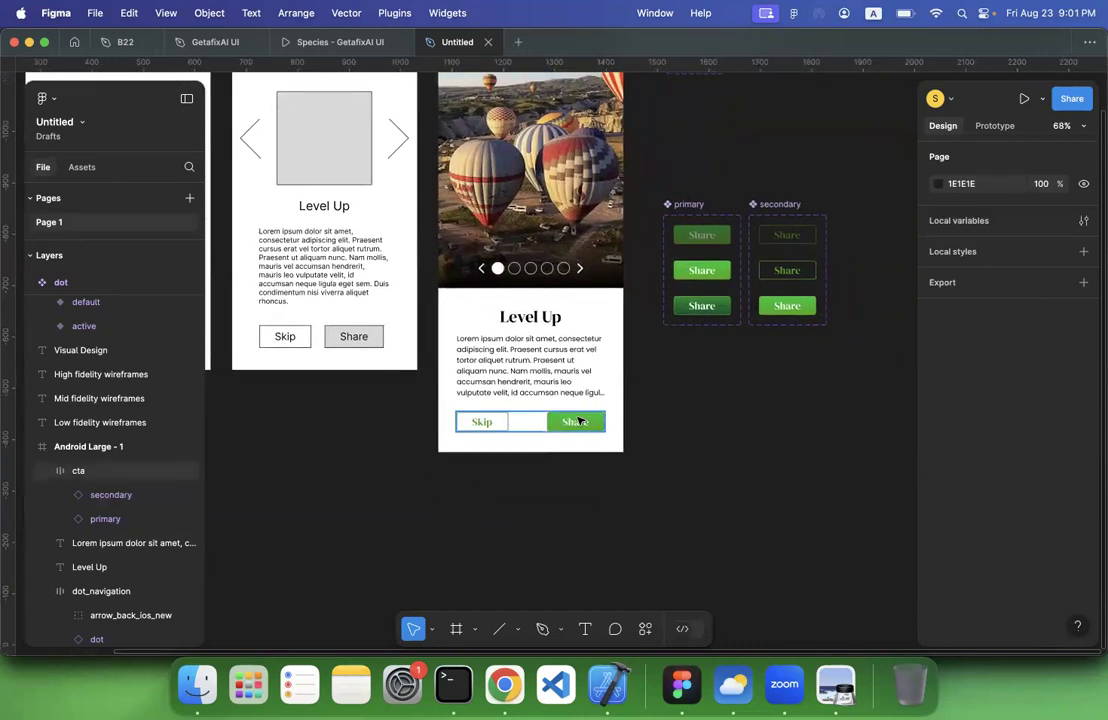
{"action": "left_click_drag", "start_coordinate": [578, 421], "coordinate": [581, 423]}
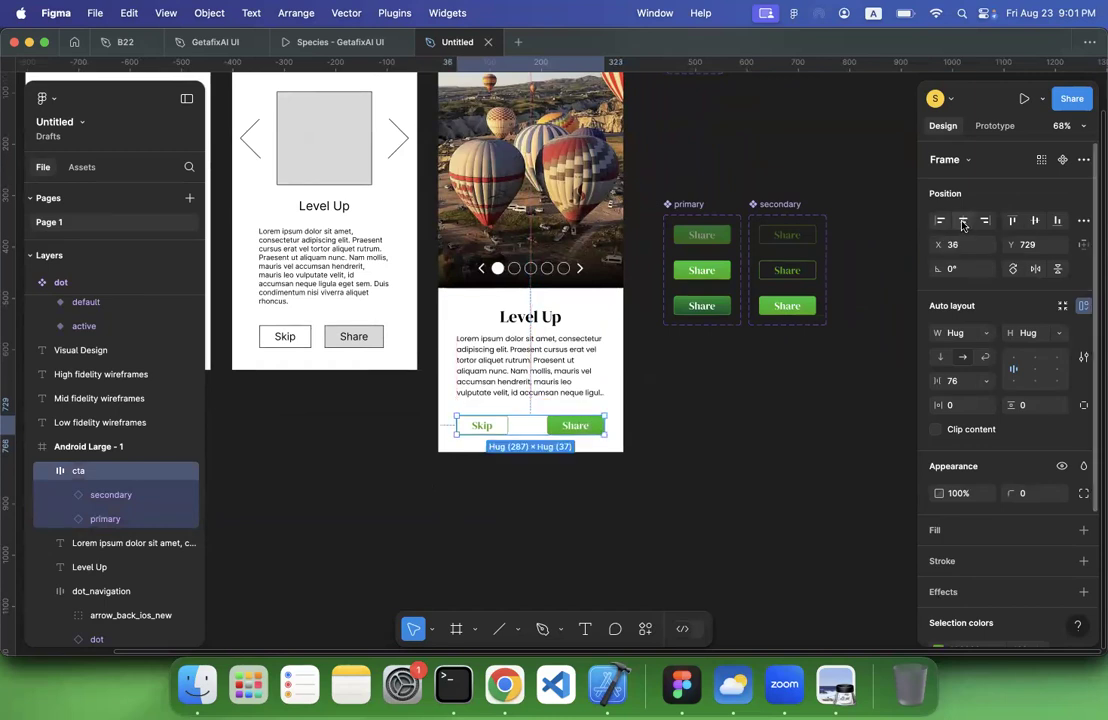
{"action": "left_click", "coordinate": [737, 477]}
Examine the low, mid and high fidelity wireframes alongside the Visual Design screen
{"action": "scroll", "coordinate": [737, 477], "scroll_direction": "up", "scroll_amount": 3}
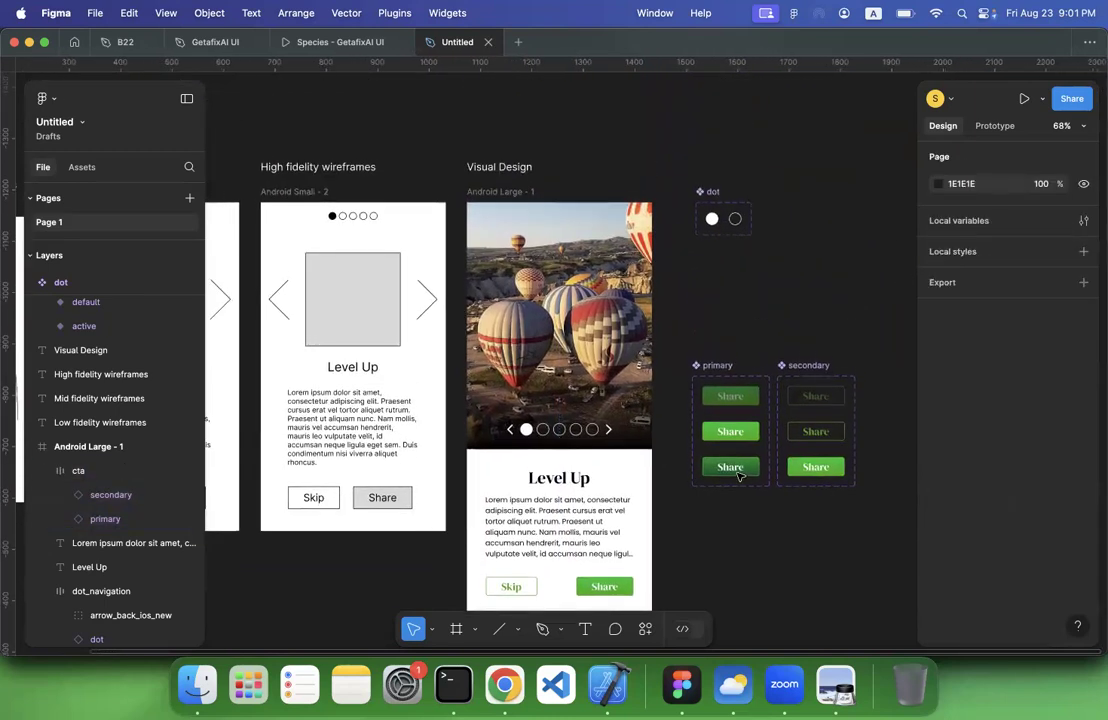
{"action": "scroll", "coordinate": [740, 477], "scroll_direction": "down", "scroll_amount": 2}
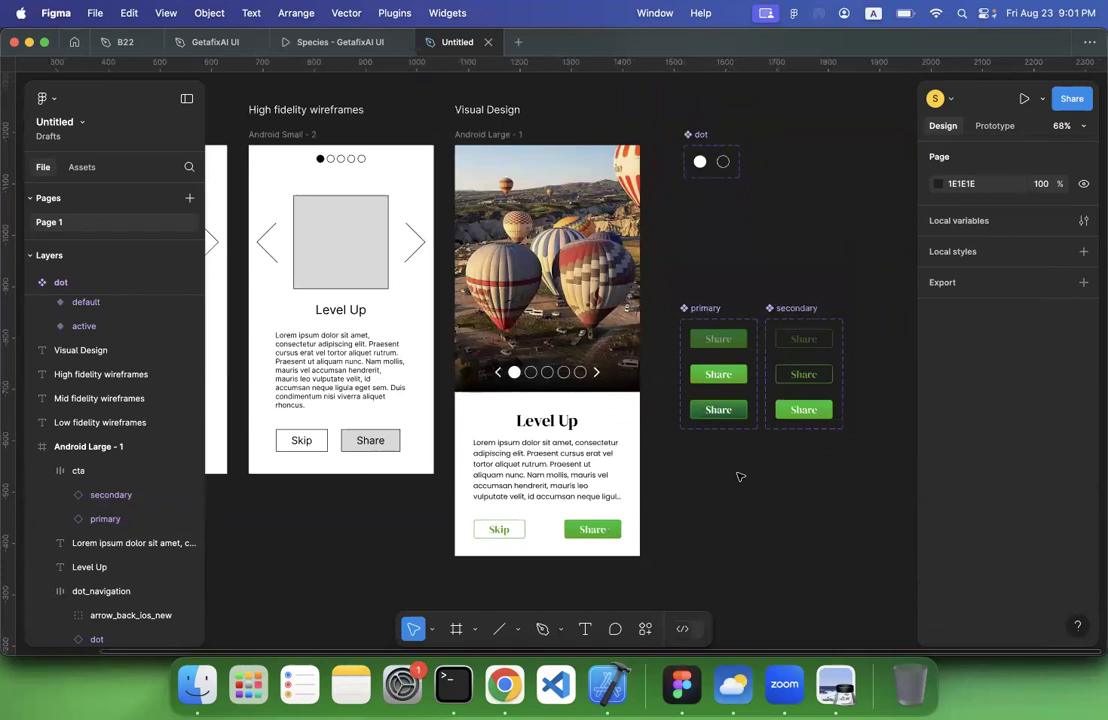
{"action": "scroll", "coordinate": [740, 477], "scroll_direction": "down", "scroll_amount": 2}
{"action": "scroll", "coordinate": [740, 477], "scroll_direction": "left", "scroll_amount": 8}
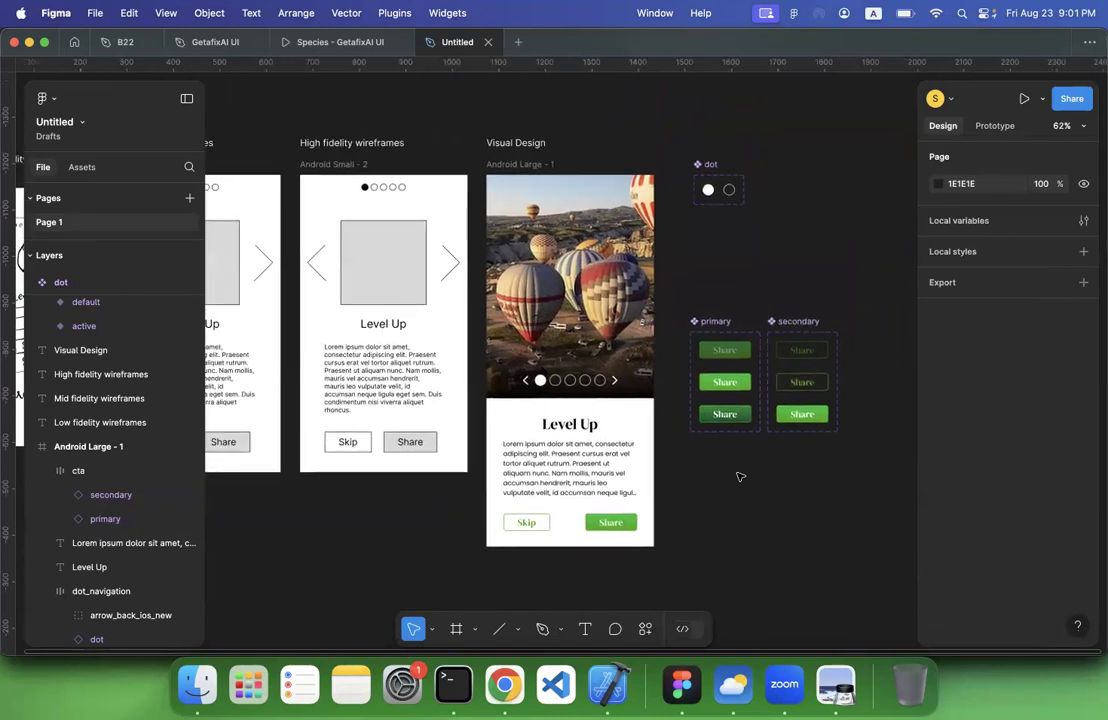
{"action": "scroll", "coordinate": [740, 477], "scroll_direction": "right", "scroll_amount": 1}
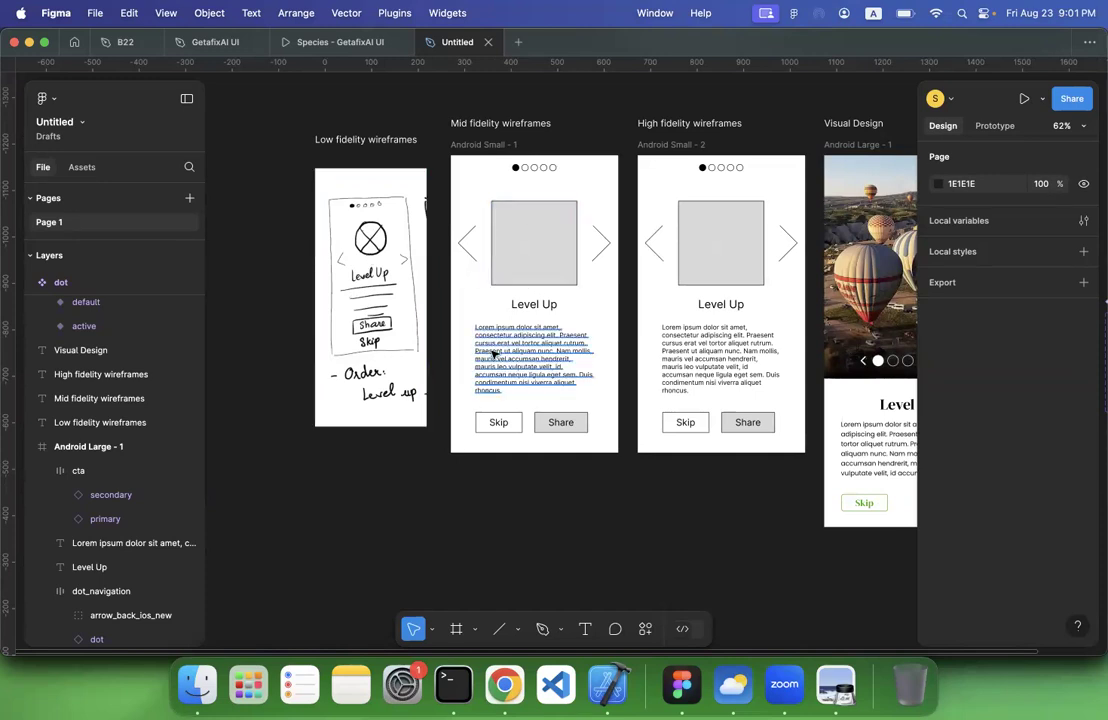
{"action": "scroll", "coordinate": [493, 354], "scroll_direction": "up", "scroll_amount": 10}
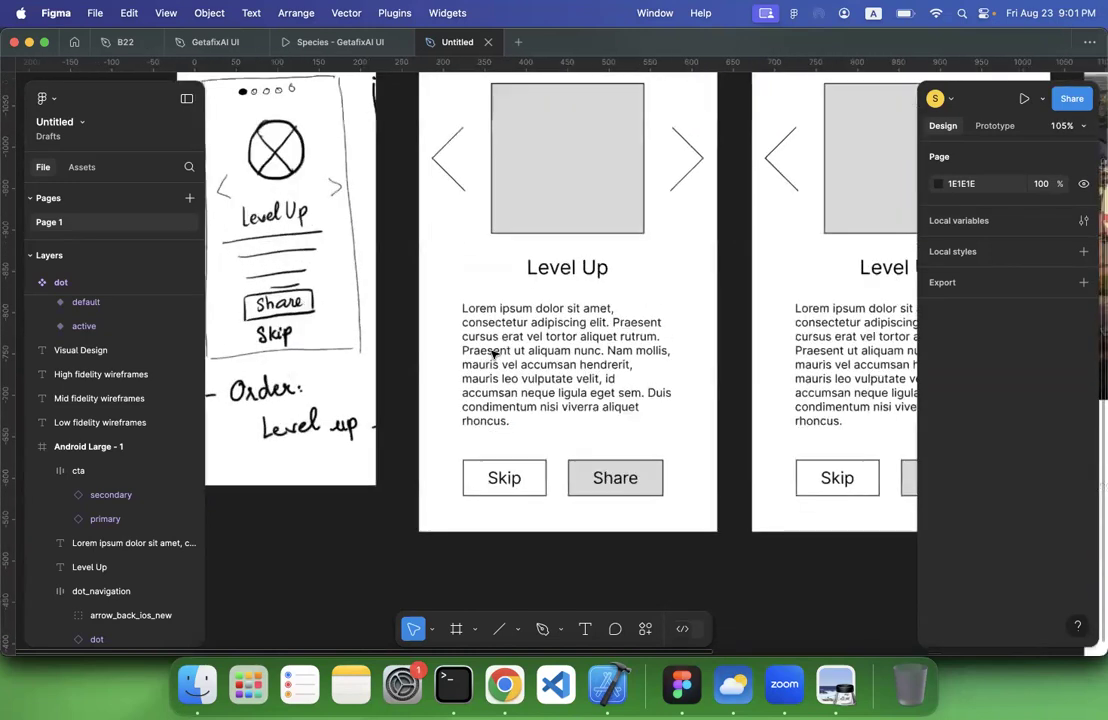
{"action": "scroll", "coordinate": [493, 354], "scroll_direction": "down", "scroll_amount": 5}
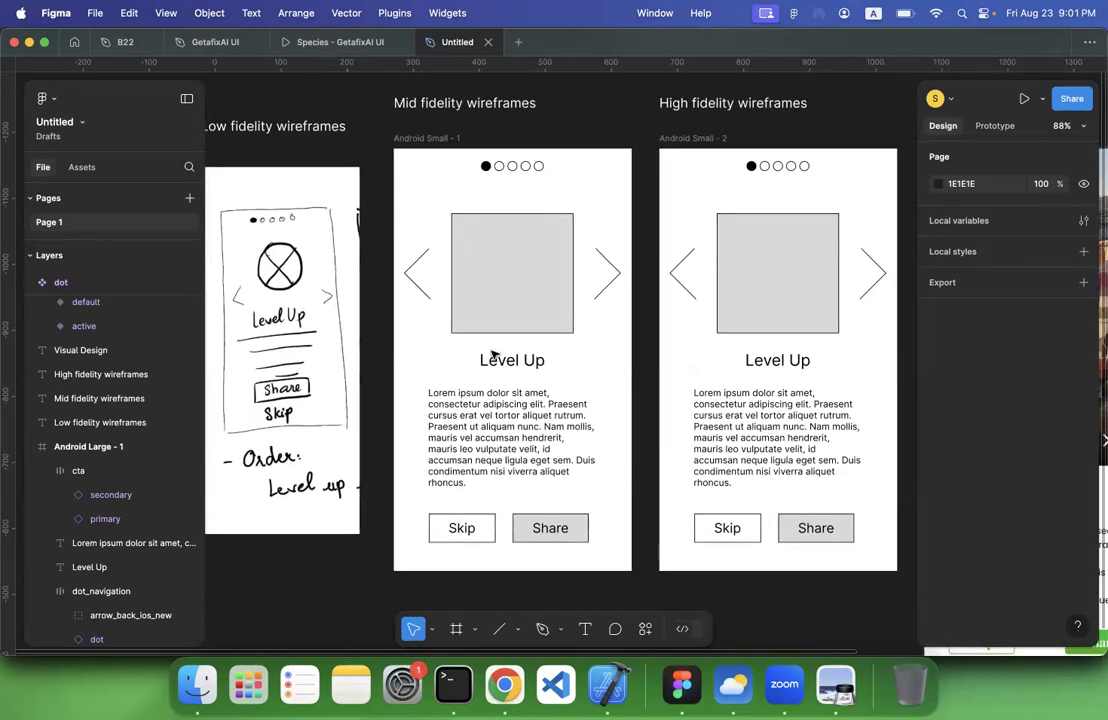
{"action": "scroll", "coordinate": [848, 356], "scroll_direction": "right", "scroll_amount": 3}
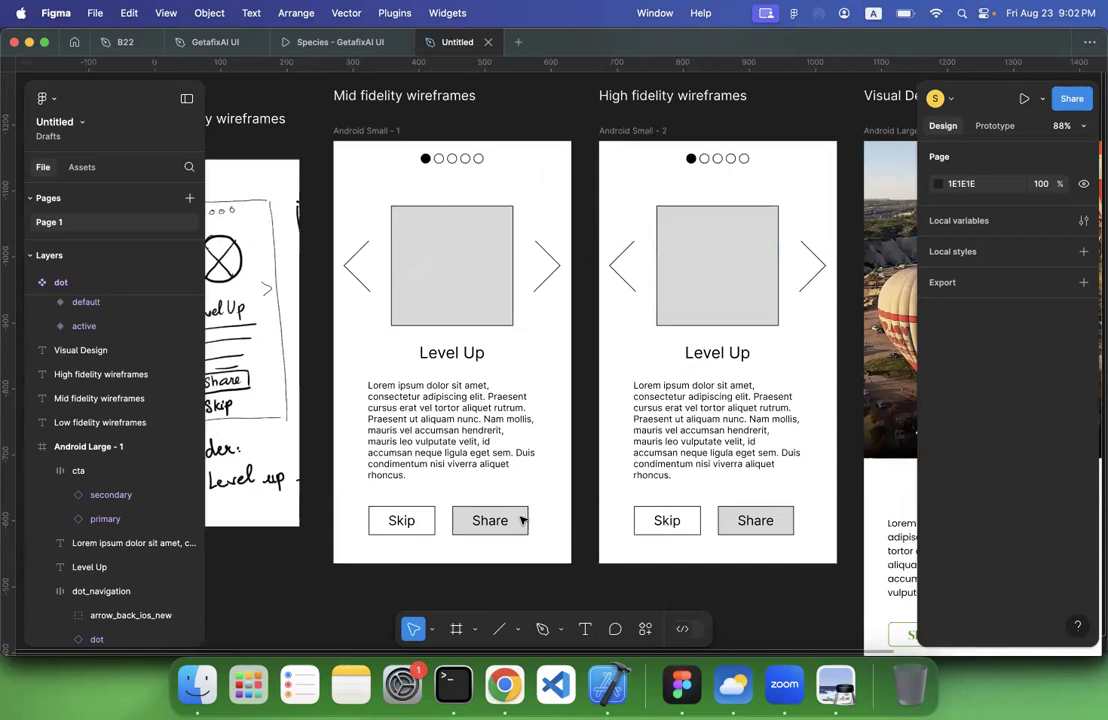
Stack the mid fidelity wireframe's buttons in the horizontal centre, with Skip at X 128, Y 511 above Share
{"action": "left_click_drag", "start_coordinate": [418, 516], "coordinate": [499, 467]}
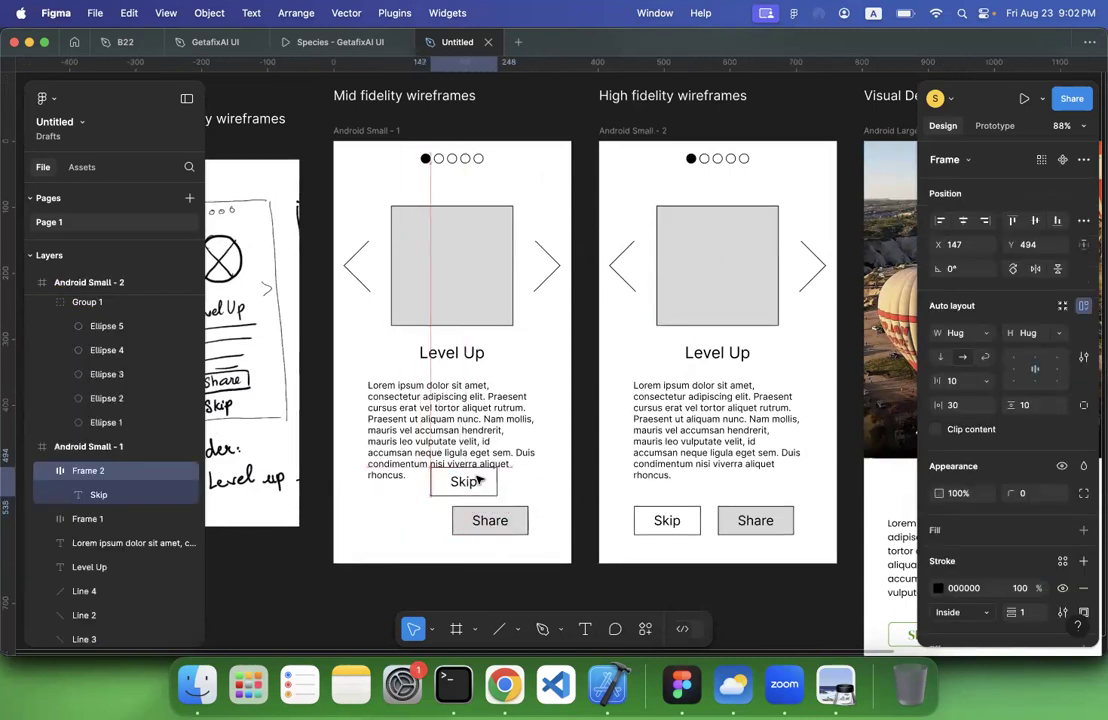
{"action": "left_click_drag", "start_coordinate": [484, 527], "coordinate": [443, 540]}
{"action": "left_click_drag", "start_coordinate": [459, 485], "coordinate": [447, 496]}
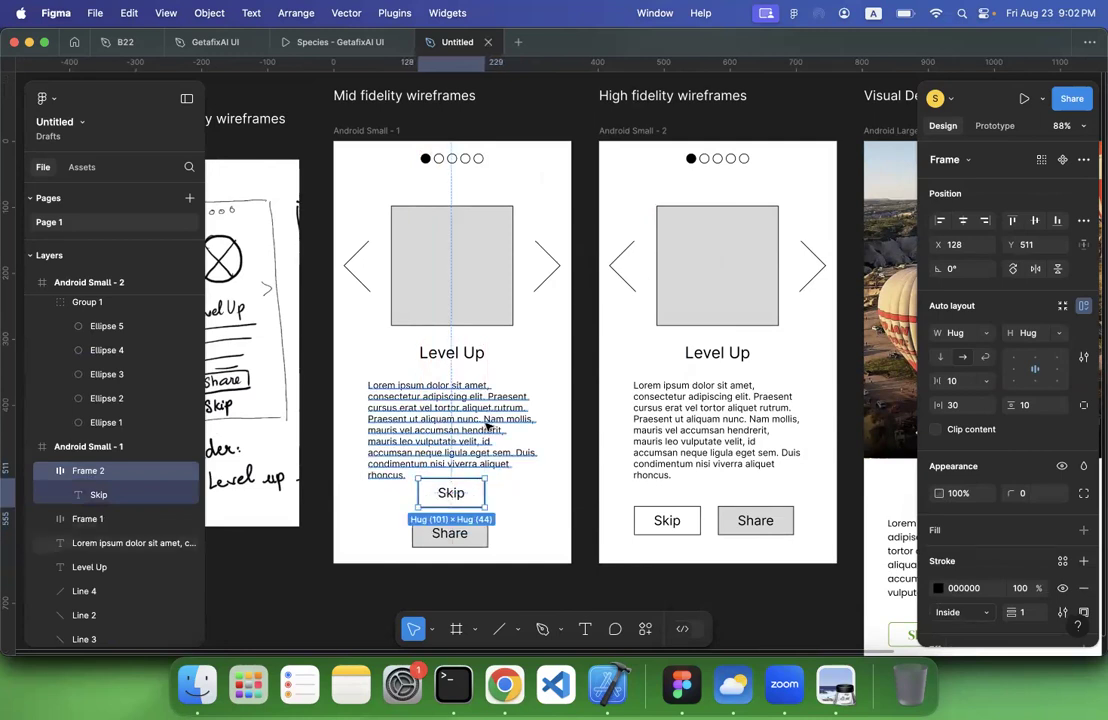
Enlarge the grey image rectangle of the high fidelity wireframe from X 0, Y 0 across the full screen width, and place it behind the dots group
{"action": "scroll", "coordinate": [626, 420], "scroll_direction": "right", "scroll_amount": 3}
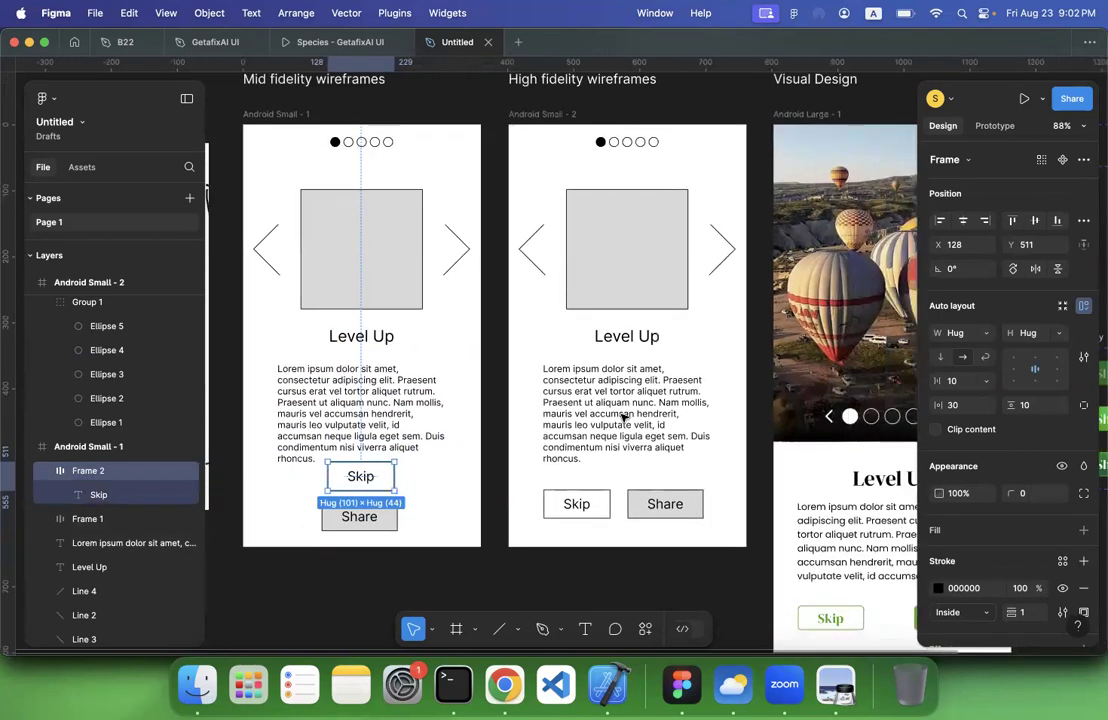
{"action": "scroll", "coordinate": [624, 418], "scroll_direction": "right", "scroll_amount": 3}
{"action": "scroll", "coordinate": [541, 299], "scroll_direction": "up", "scroll_amount": 1}
{"action": "left_click", "coordinate": [482, 249]}
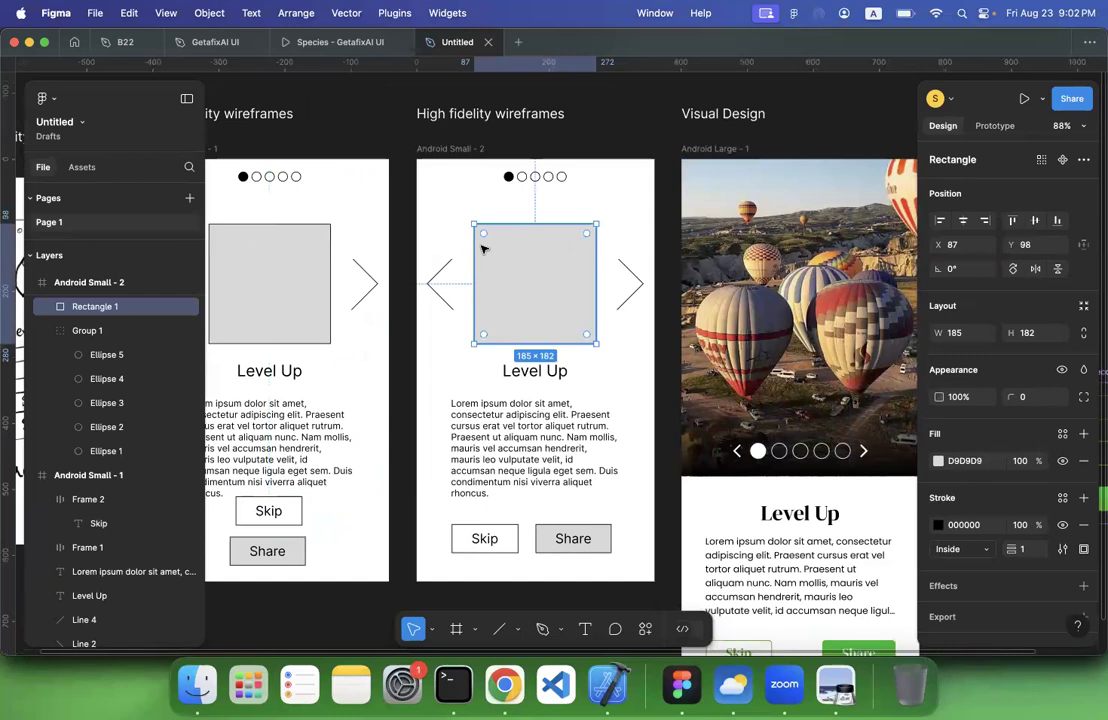
{"action": "left_click_drag", "start_coordinate": [473, 224], "coordinate": [417, 160]}
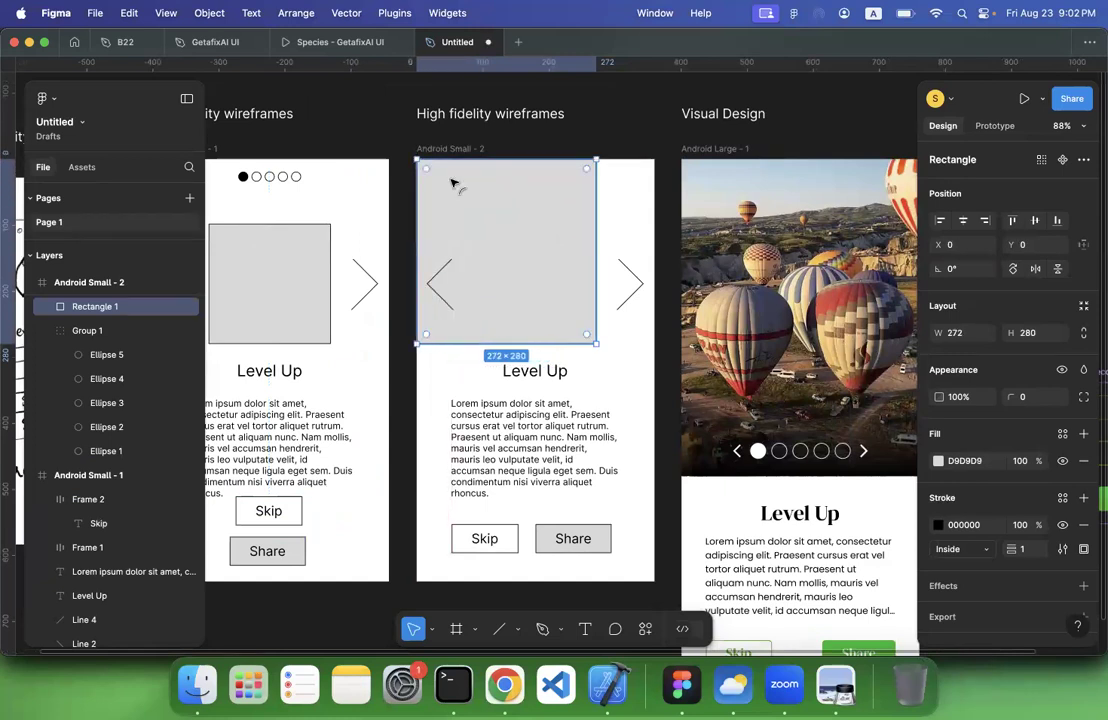
{"action": "left_click_drag", "start_coordinate": [598, 345], "coordinate": [654, 347]}
{"action": "left_click_drag", "start_coordinate": [120, 330], "coordinate": [93, 298]}
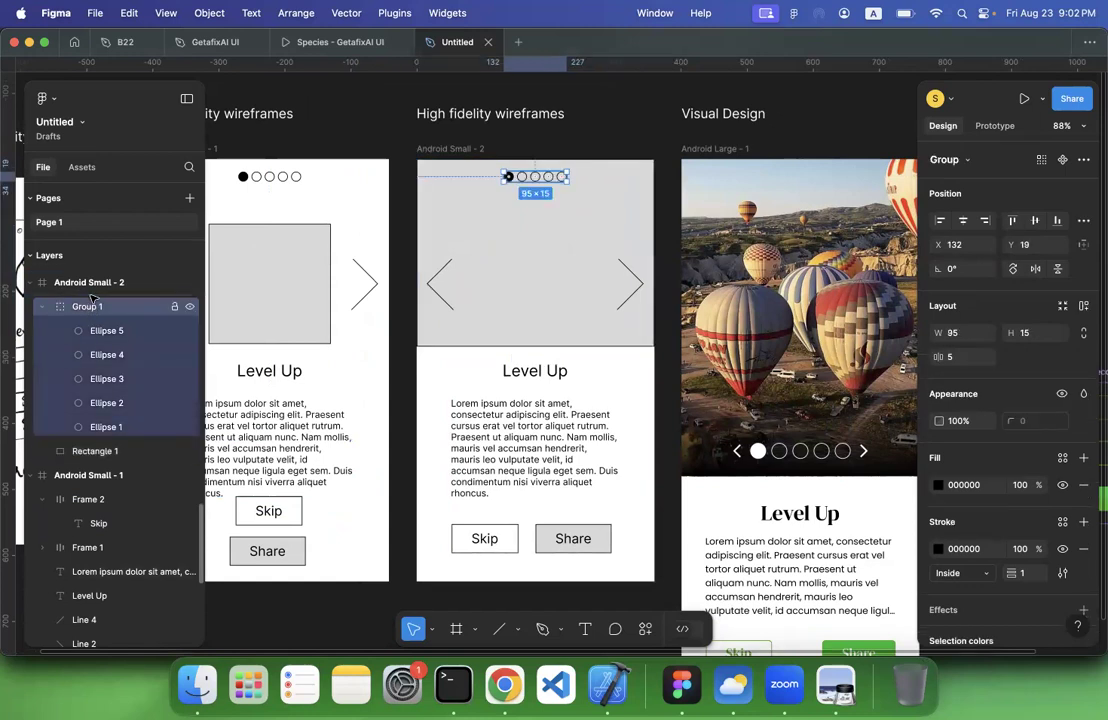
{"action": "left_click", "coordinate": [381, 429]}
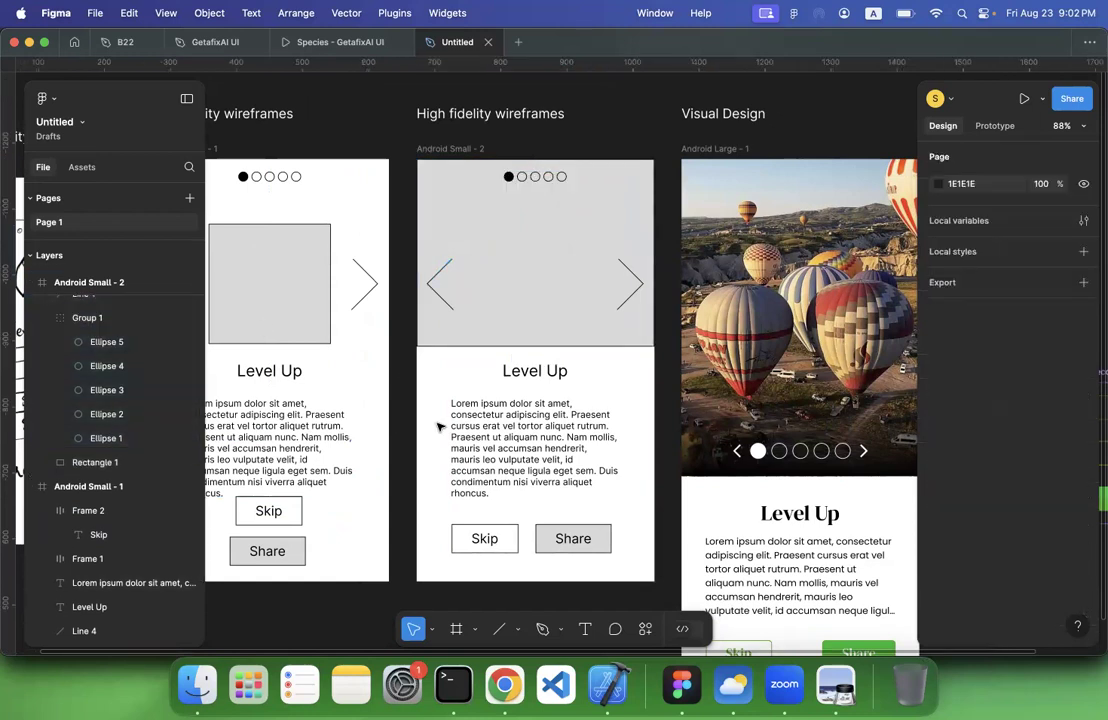
Compare the high fidelity wireframe with the Visual Design screen and inspect the dot component set
{"action": "scroll", "coordinate": [438, 427], "scroll_direction": "down", "scroll_amount": 5}
{"action": "scroll", "coordinate": [539, 292], "scroll_direction": "left", "scroll_amount": 2}
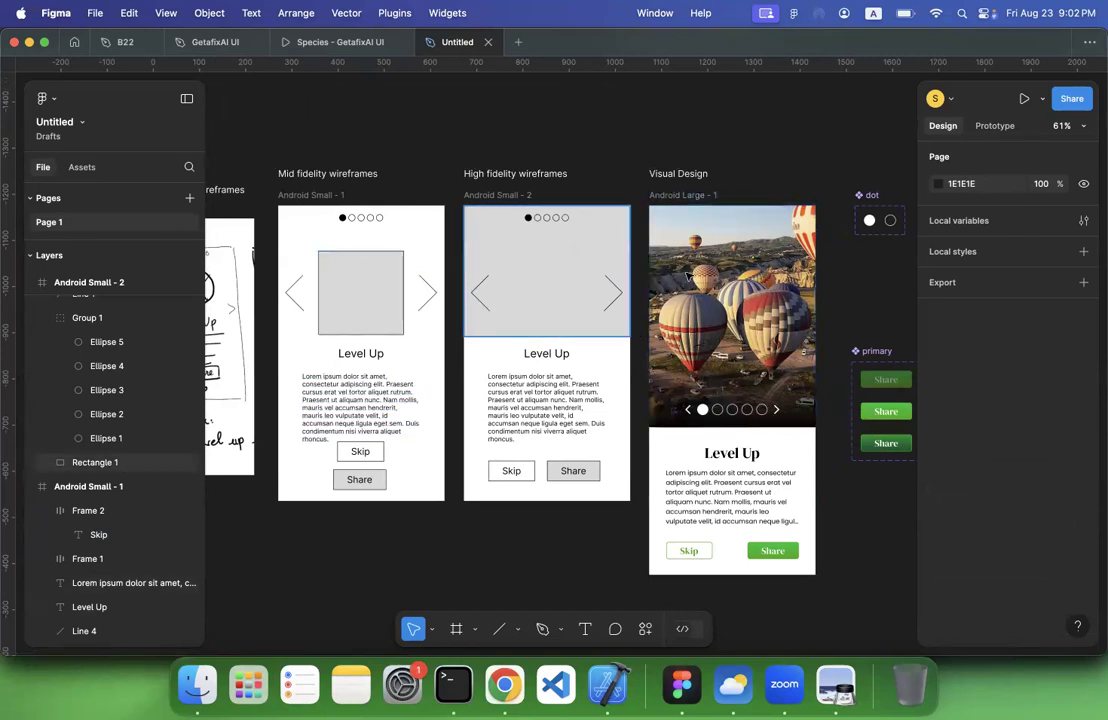
{"action": "scroll", "coordinate": [690, 290], "scroll_direction": "right", "scroll_amount": 3}
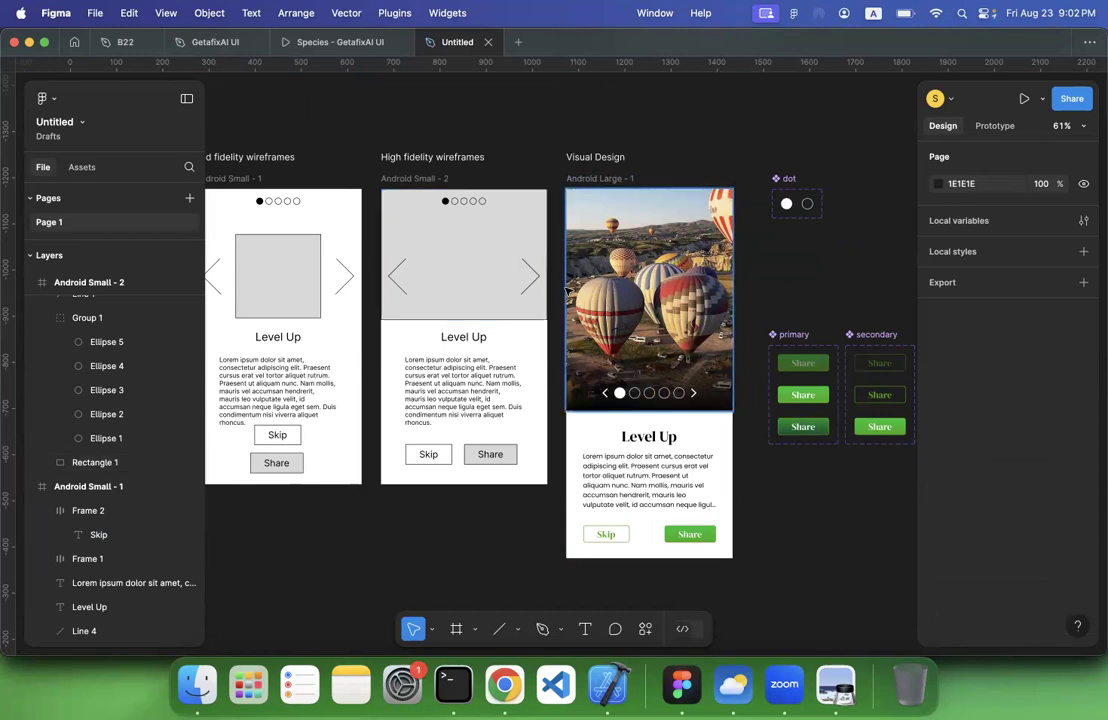
{"action": "scroll", "coordinate": [663, 297], "scroll_direction": "up", "scroll_amount": 5}
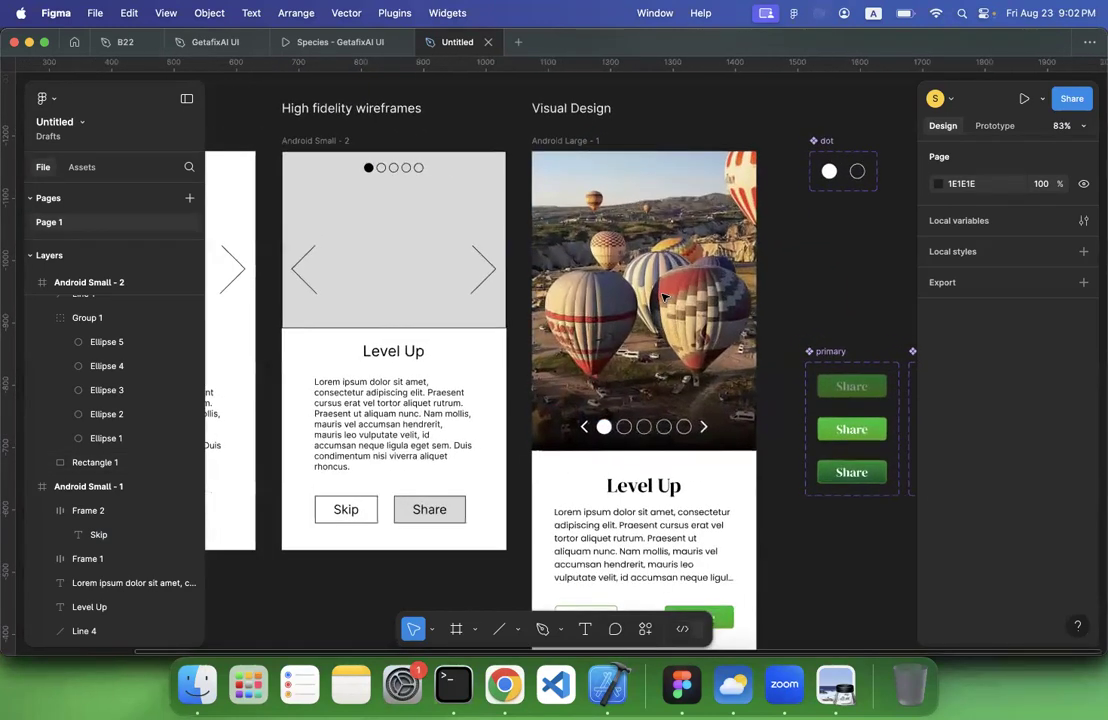
{"action": "left_click", "coordinate": [747, 137]}
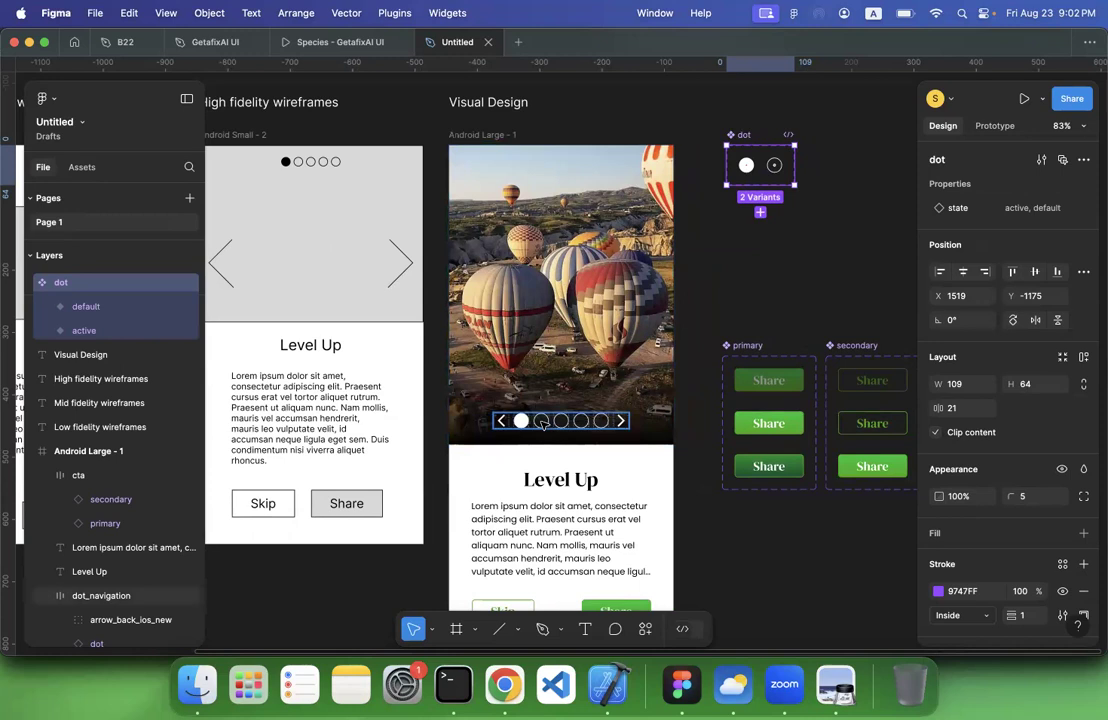
Switch the low fidelity sketch image from Crop to Fill mode and widen its rectangle leftward to 992 × 556, revealing all three sketches
{"action": "scroll", "coordinate": [543, 424], "scroll_direction": "down", "scroll_amount": 6}
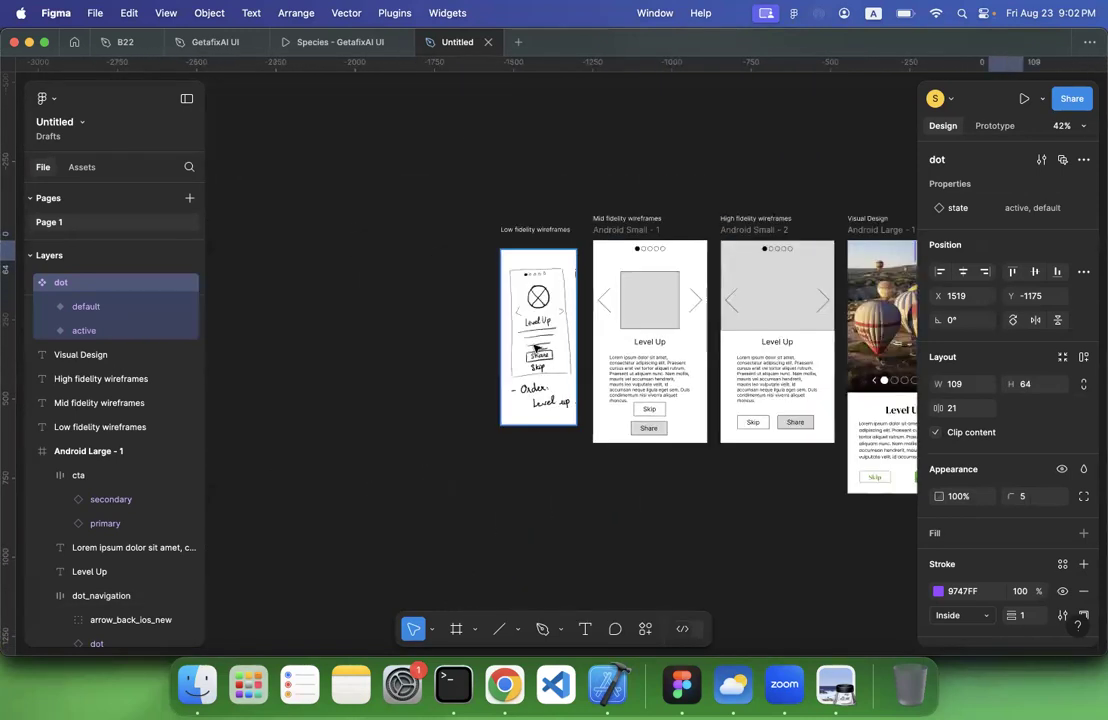
{"action": "left_click", "coordinate": [537, 348]}
{"action": "left_click_drag", "start_coordinate": [490, 338], "coordinate": [271, 322]}
{"action": "key", "text": "super+z"}
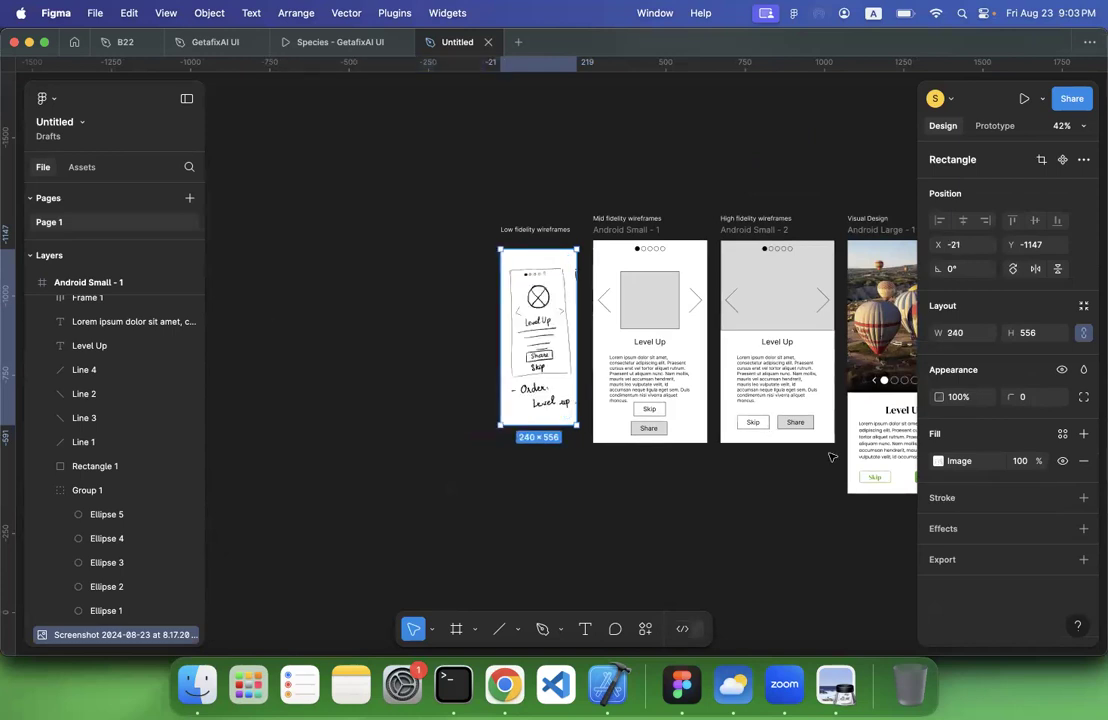
{"action": "left_click", "coordinate": [938, 461]}
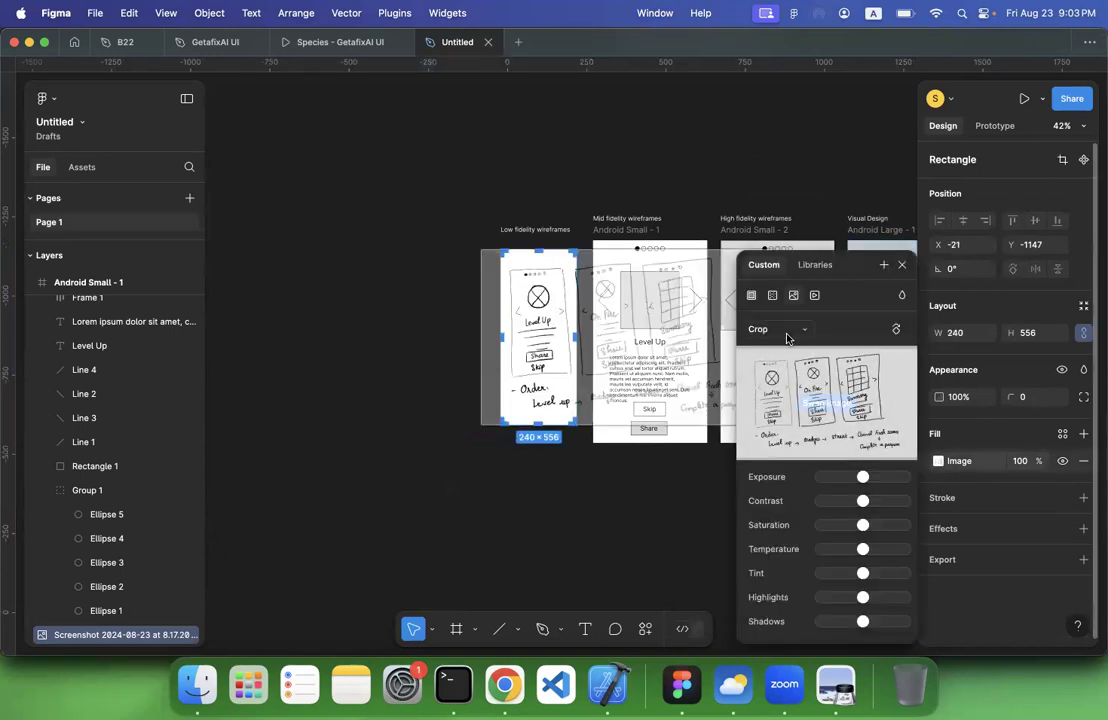
{"action": "left_click", "coordinate": [784, 331]}
{"action": "left_click", "coordinate": [769, 291]}
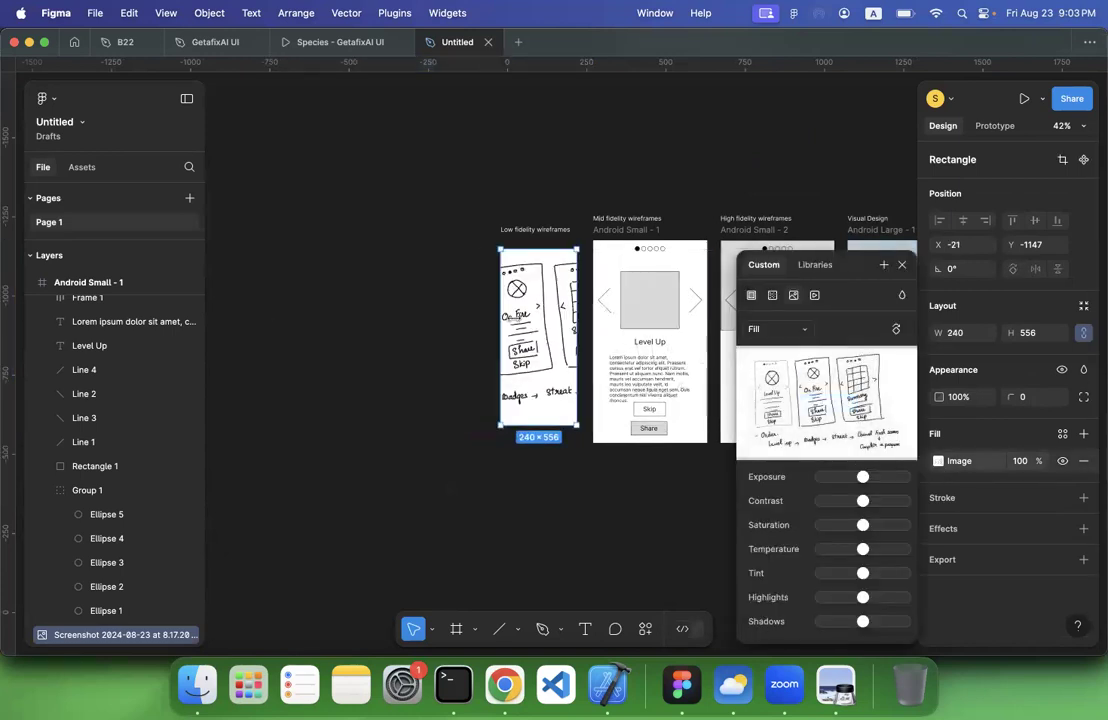
{"action": "left_click_drag", "start_coordinate": [482, 321], "coordinate": [262, 321]}
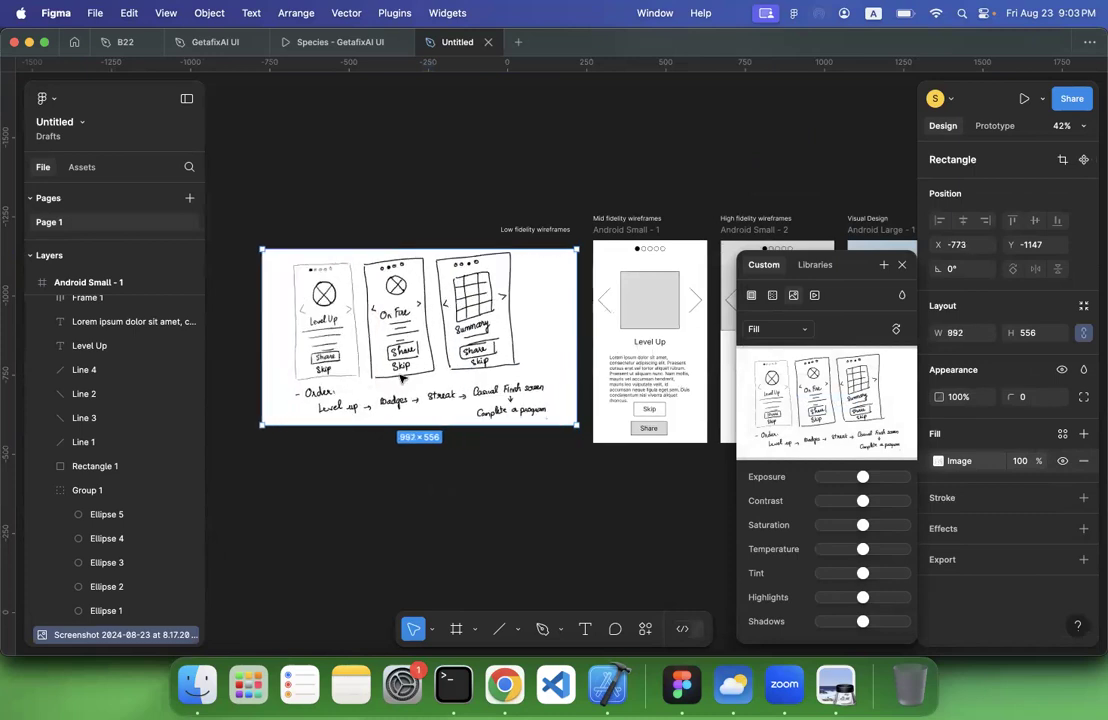
{"action": "left_click", "coordinate": [382, 419]}
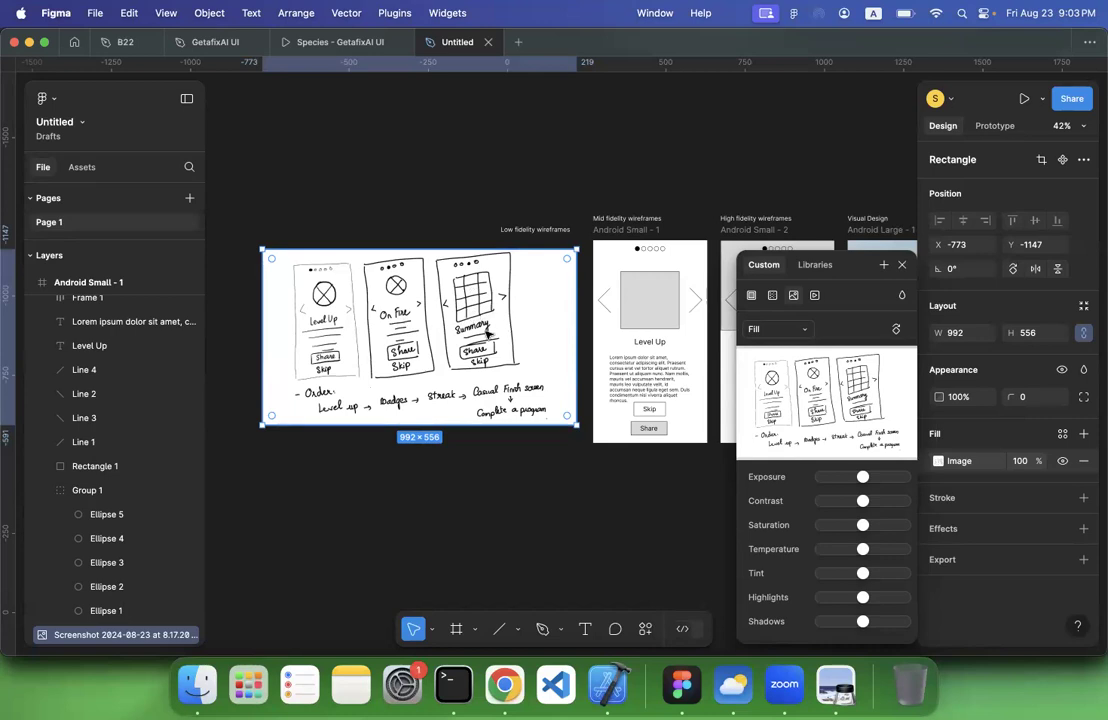
Examine the Visual Design screen's dot navigation and buttons together with the dot, primary and secondary component sets
{"action": "scroll", "coordinate": [430, 300], "scroll_direction": "right", "scroll_amount": 10}
{"action": "scroll", "coordinate": [386, 287], "scroll_direction": "up", "scroll_amount": 5}
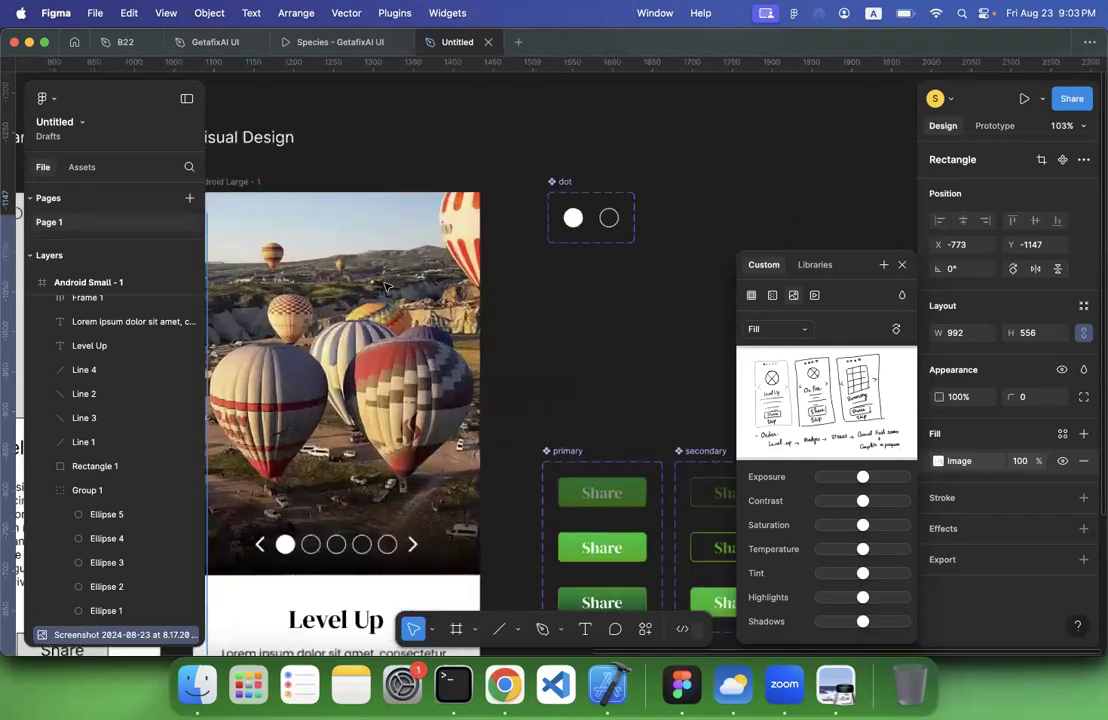
{"action": "scroll", "coordinate": [386, 287], "scroll_direction": "up", "scroll_amount": 1}
{"action": "scroll", "coordinate": [350, 380], "scroll_direction": "down", "scroll_amount": 4}
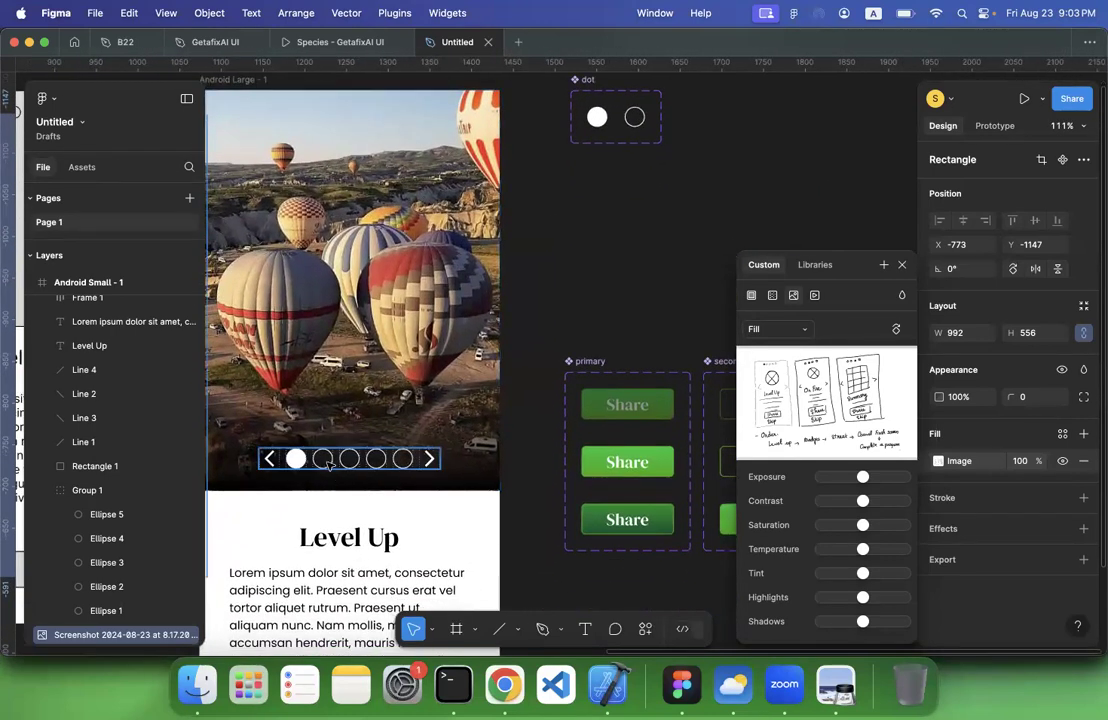
{"action": "scroll", "coordinate": [348, 462], "scroll_direction": "down", "scroll_amount": 3}
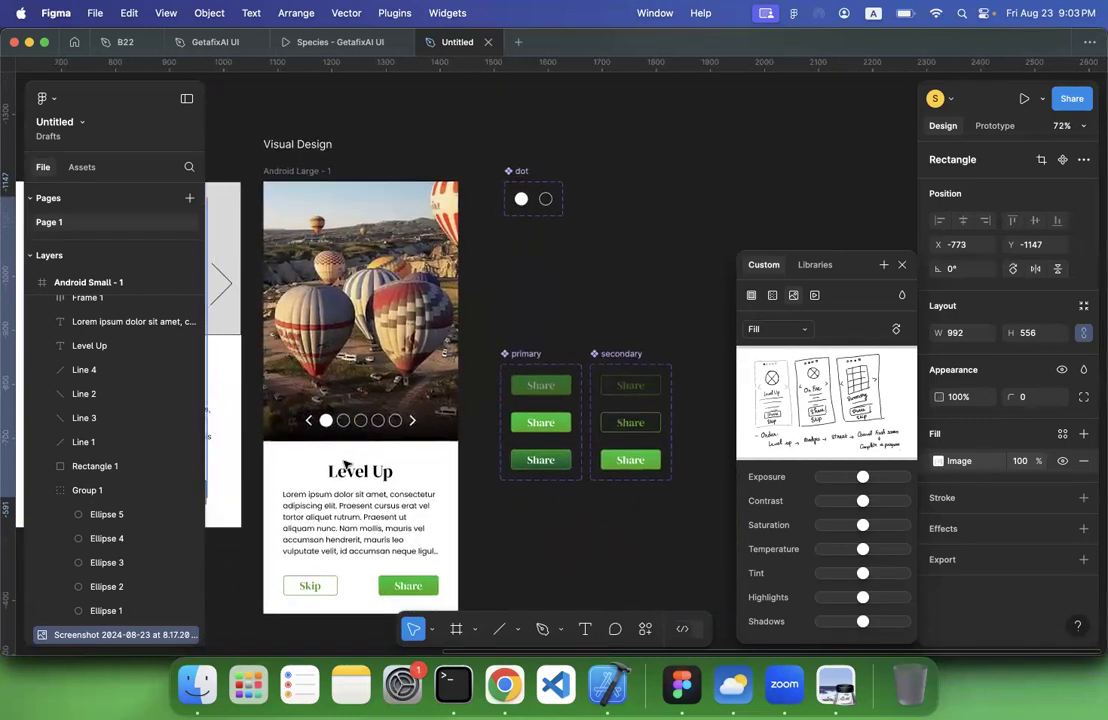
{"action": "scroll", "coordinate": [578, 314], "scroll_direction": "up", "scroll_amount": 2}
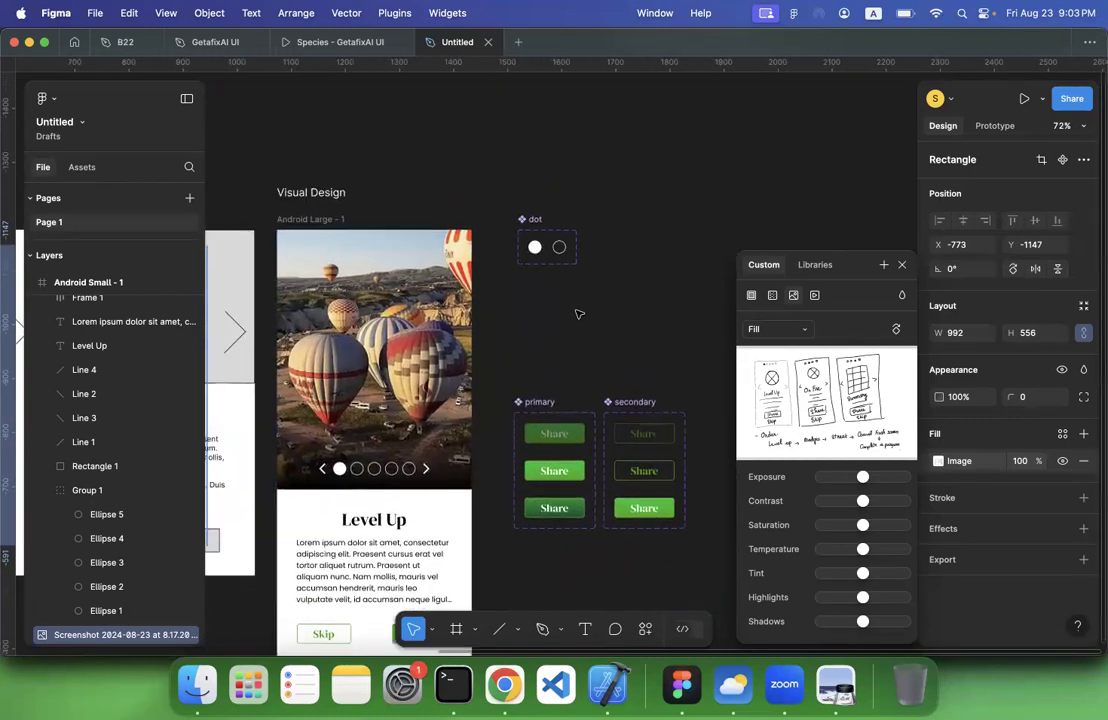
Move the dot, primary and secondary component sets above and to the right of the Visual Design screen, side by side
{"action": "left_click_drag", "start_coordinate": [534, 225], "coordinate": [476, 124]}
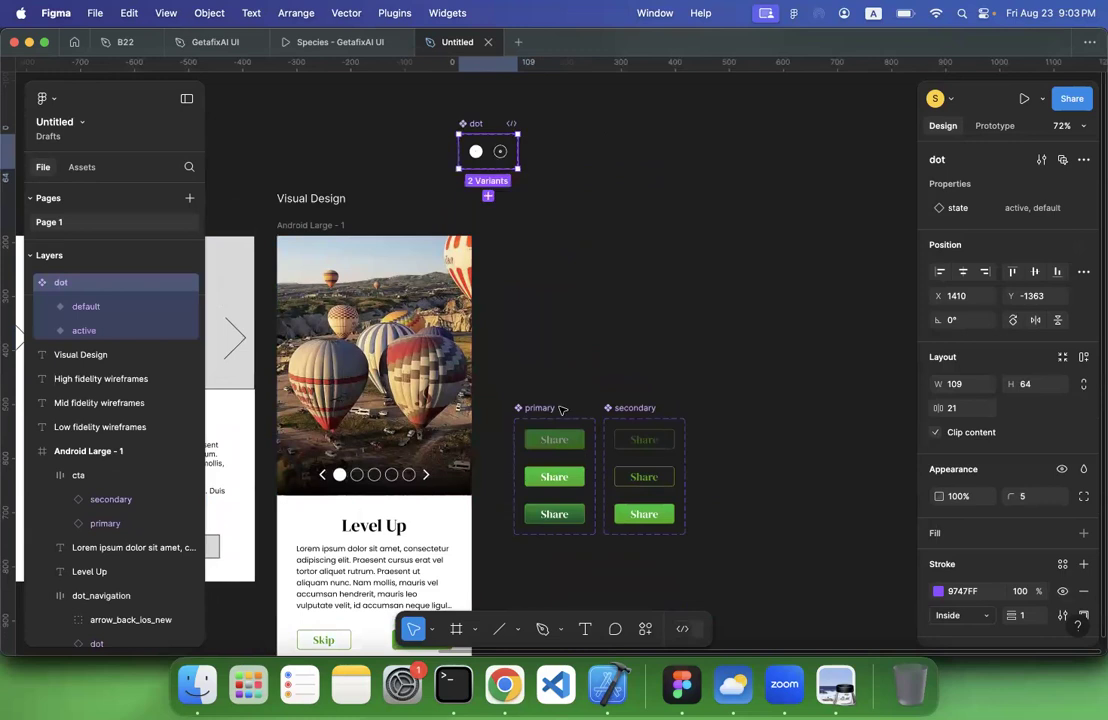
{"action": "left_click_drag", "start_coordinate": [551, 415], "coordinate": [565, 88]}
{"action": "left_click", "coordinate": [650, 387]}
{"action": "scroll", "coordinate": [650, 387], "scroll_direction": "up", "scroll_amount": 1}
{"action": "left_click_drag", "start_coordinate": [638, 413], "coordinate": [668, 84]}
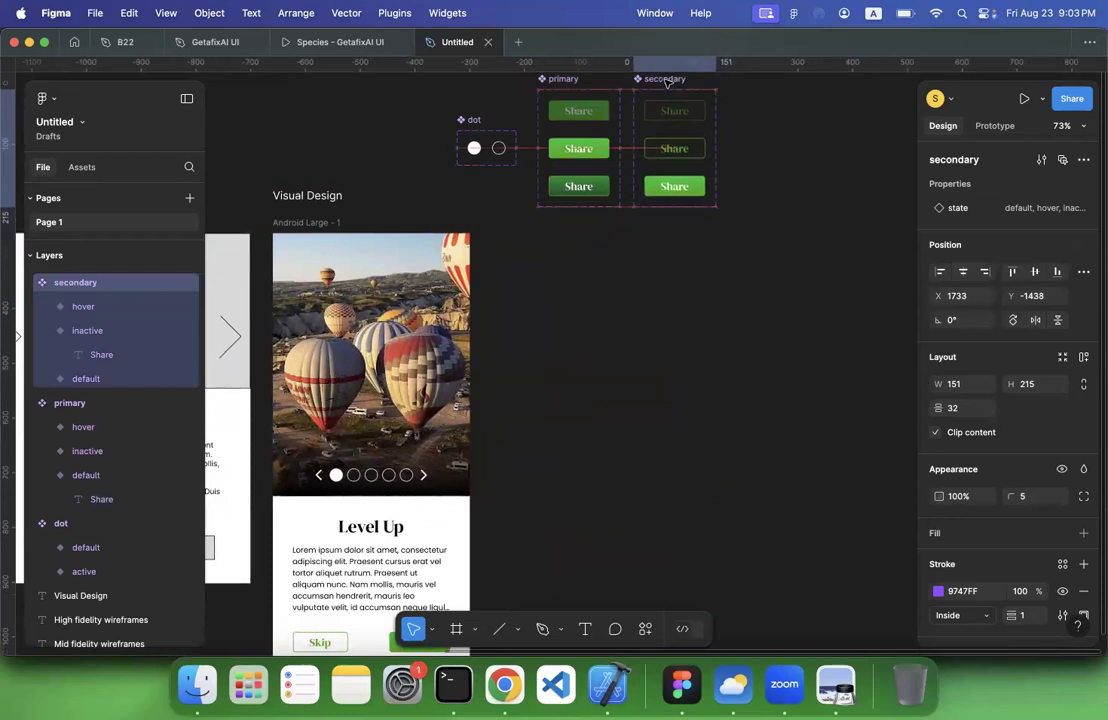
Rename the Visual Design screen frame as 1 and duplicate it beside the original
{"action": "left_click", "coordinate": [316, 223]}
{"action": "double_click", "coordinate": [318, 226]}
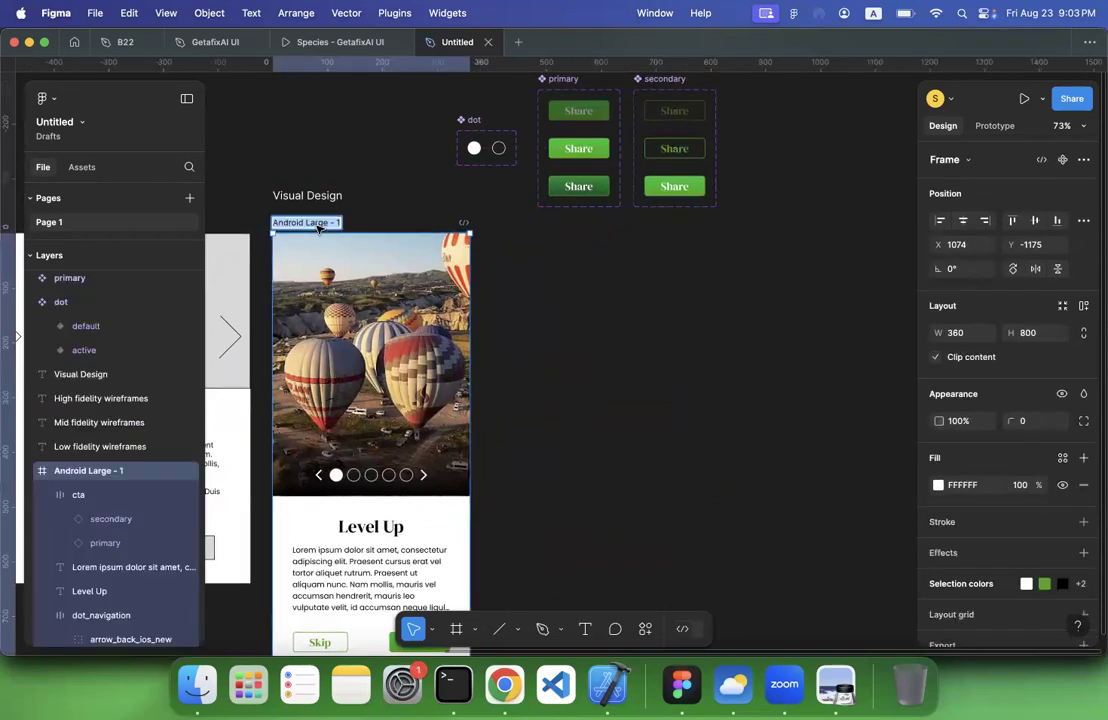
{"action": "type", "text": "1"}
{"action": "key", "text": "Return"}
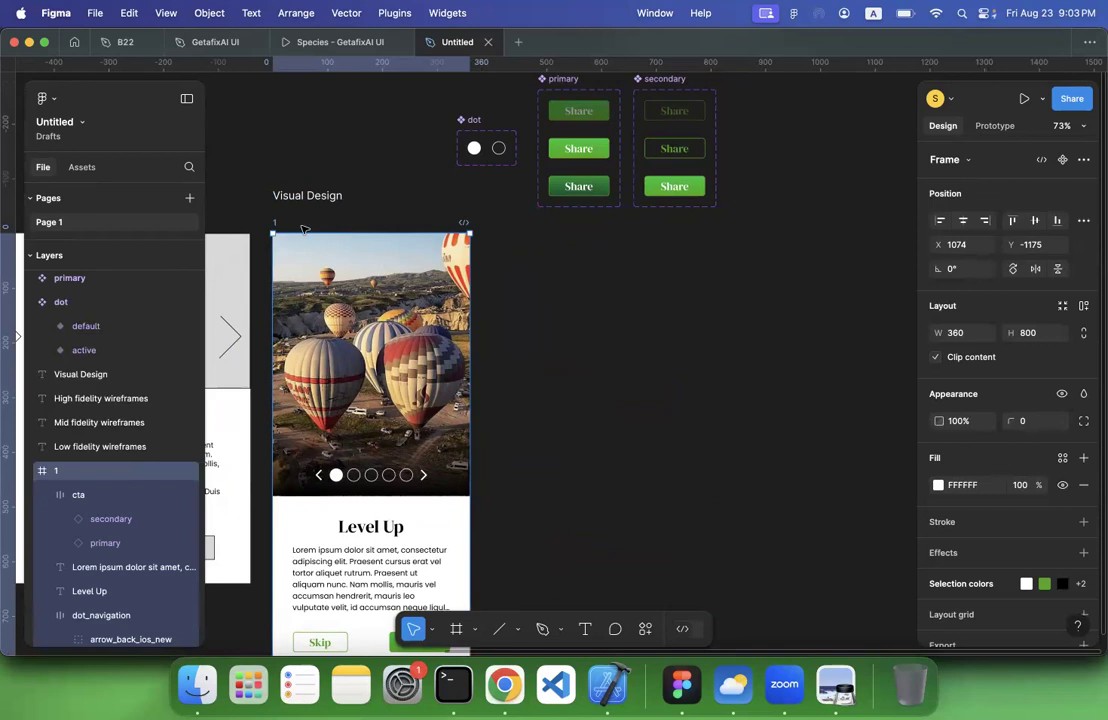
{"action": "key", "text": "ctrl+d"}
{"action": "scroll", "coordinate": [304, 229], "scroll_direction": "down", "scroll_amount": 2}
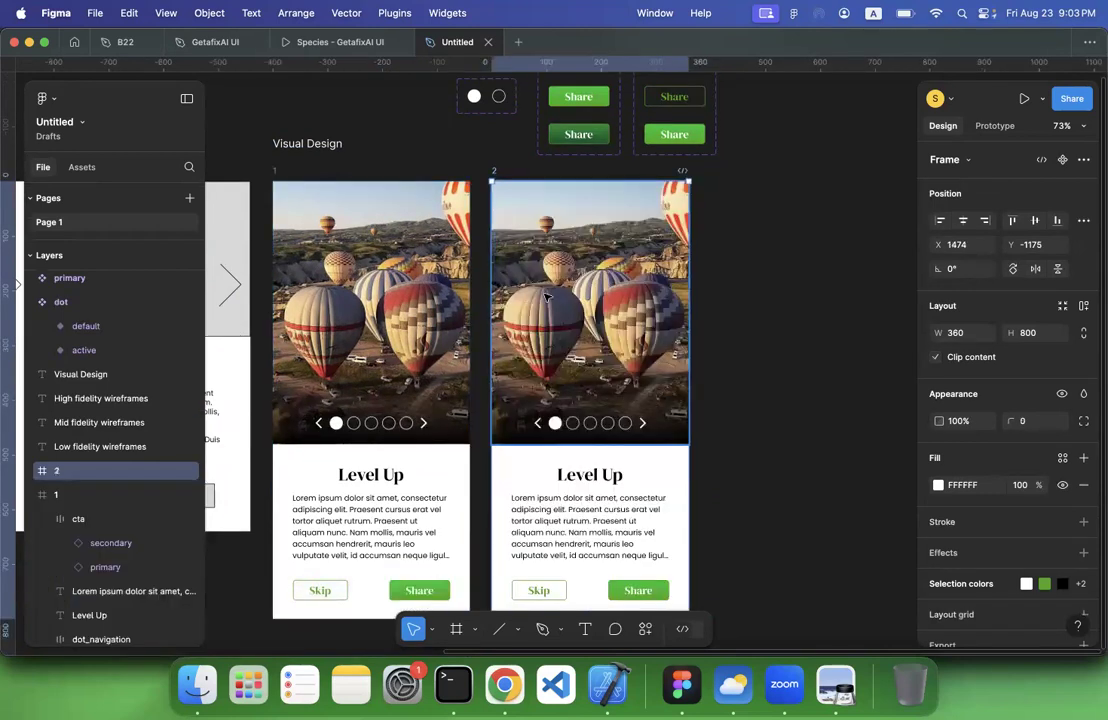
In screen 2's dot navigation, set the first dot's state to default and the second dot's state to active
{"action": "double_click", "coordinate": [573, 424]}
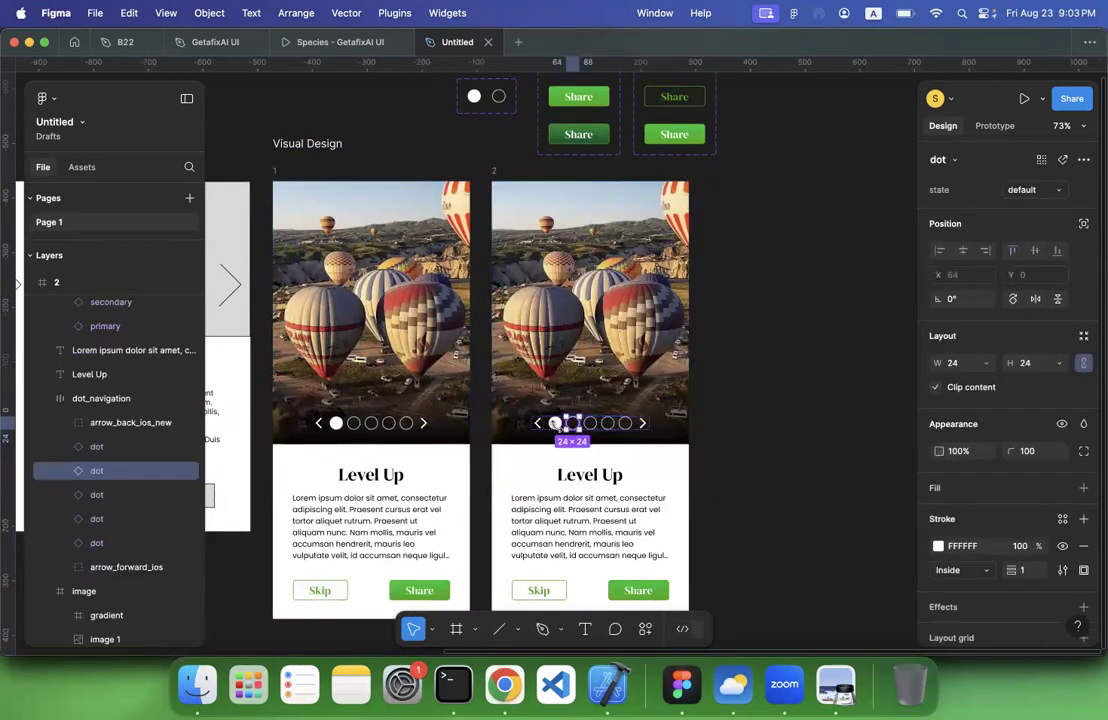
{"action": "key", "text": "shift+Tab"}
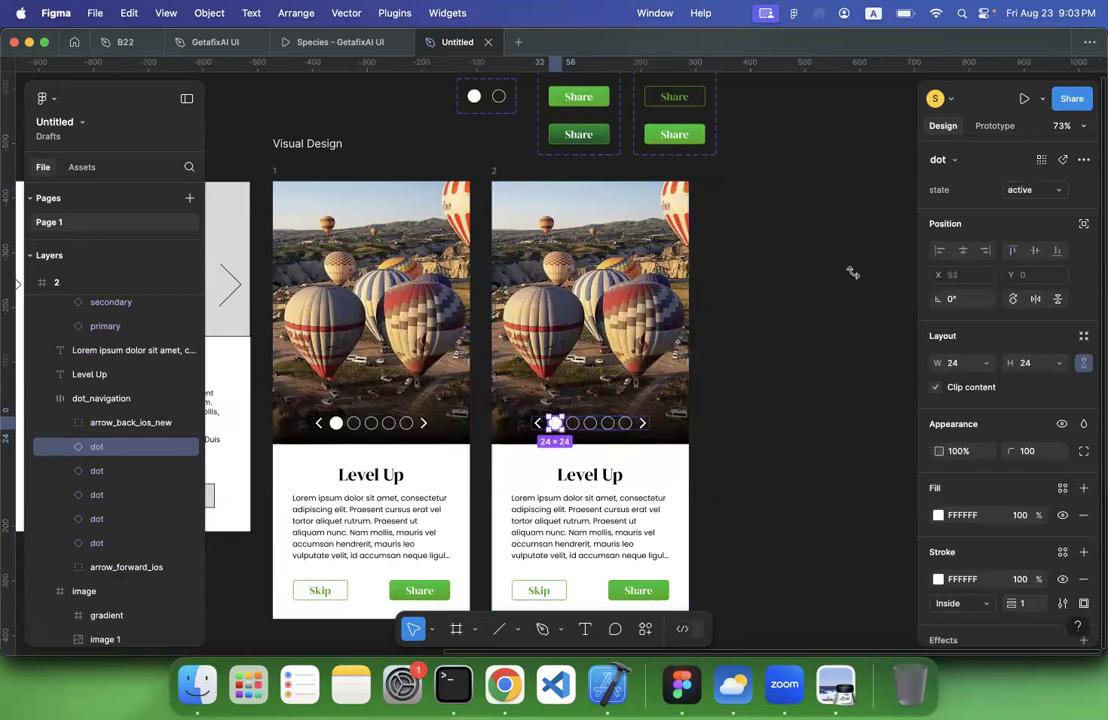
{"action": "left_click", "coordinate": [1029, 190]}
{"action": "left_click", "coordinate": [1001, 207]}
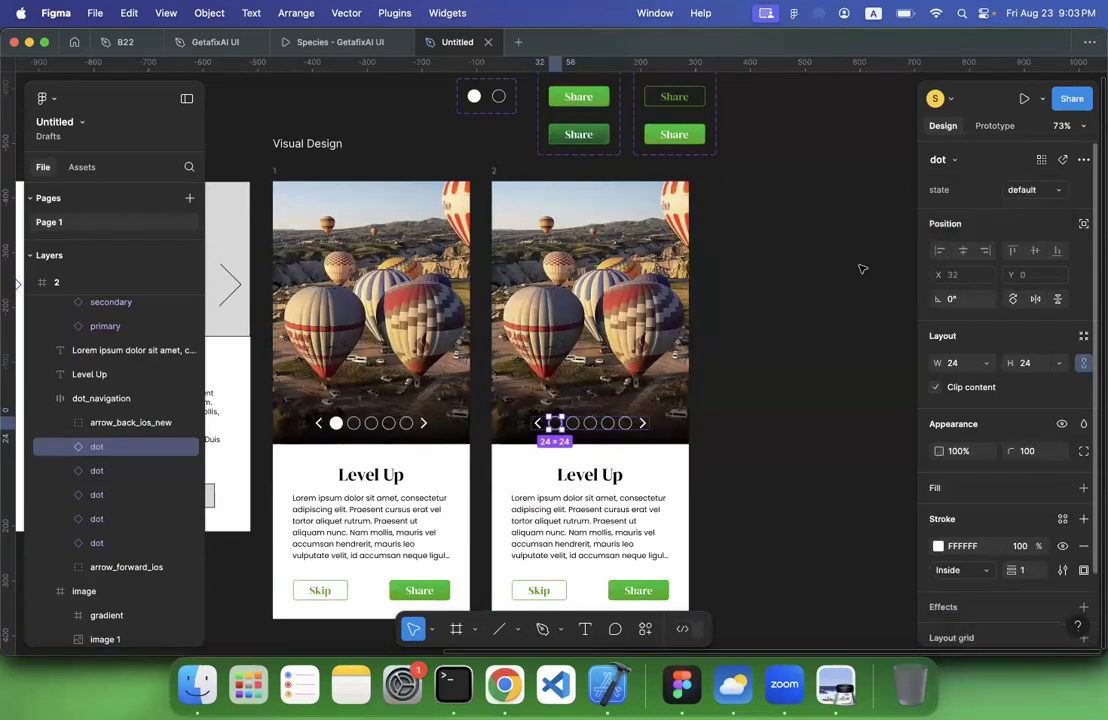
{"action": "left_click", "coordinate": [575, 424]}
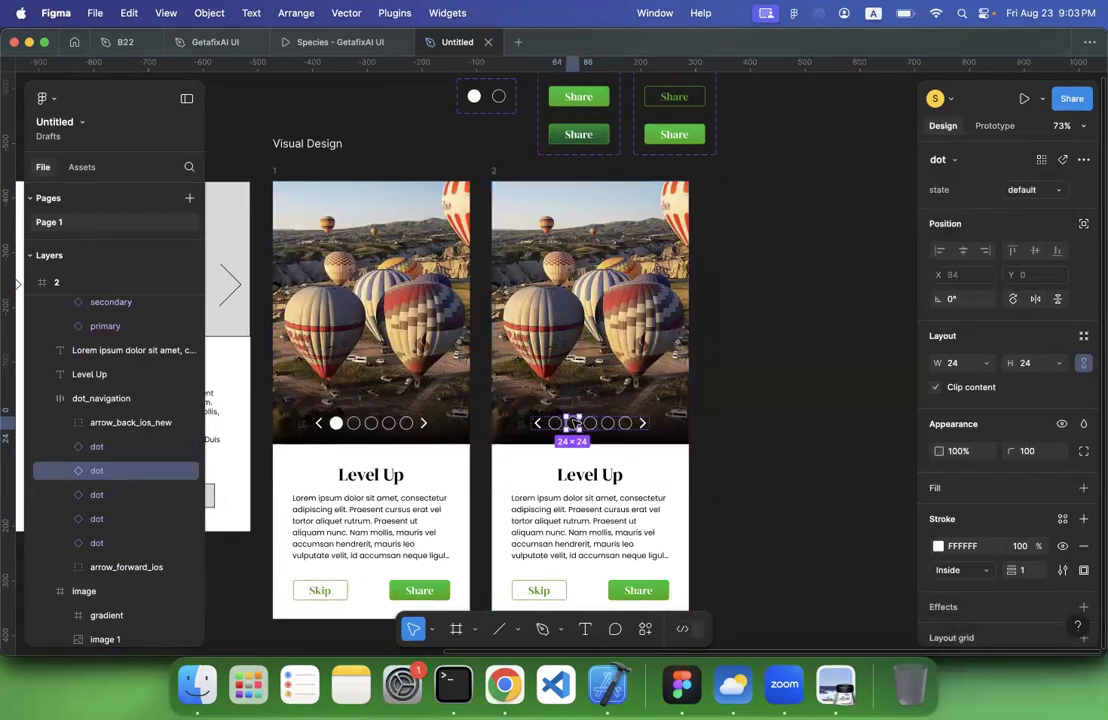
{"action": "left_click", "coordinate": [1025, 190]}
{"action": "left_click", "coordinate": [967, 172]}
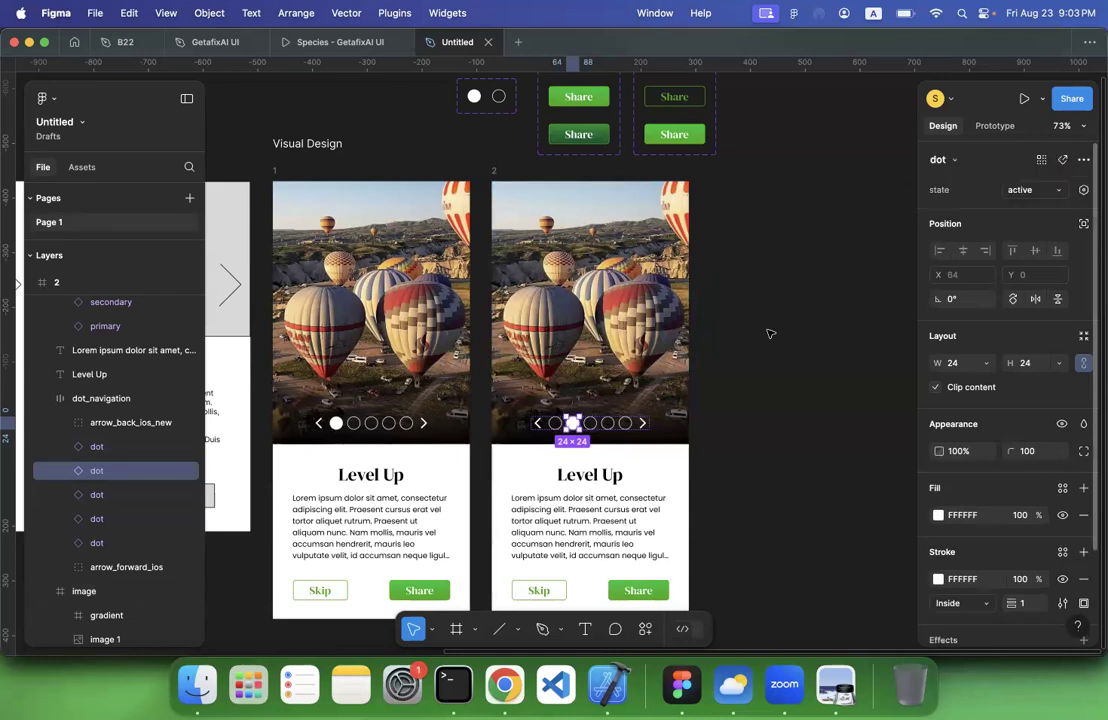
{"action": "left_click", "coordinate": [764, 343]}
Switch to Chrome and copy the All-Inclusive Ubud Private Tour image from Tripadvisor's top experiences
{"action": "left_click", "coordinate": [504, 684]}
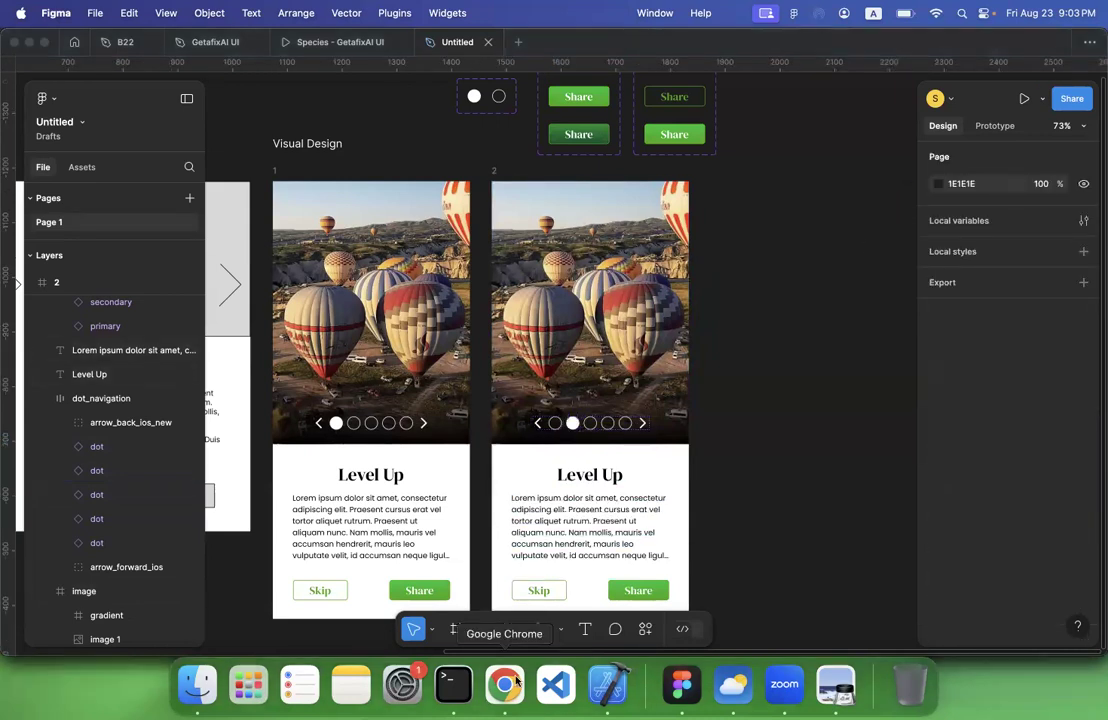
{"action": "scroll", "coordinate": [430, 317], "scroll_direction": "up", "scroll_amount": 15}
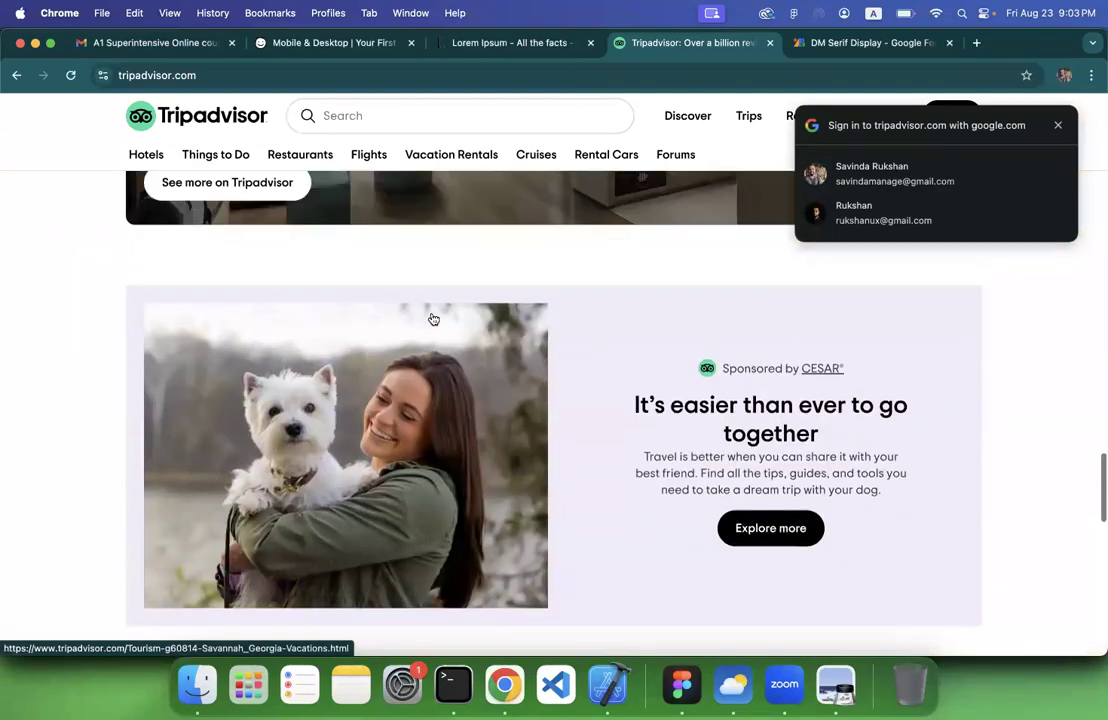
{"action": "scroll", "coordinate": [432, 318], "scroll_direction": "up", "scroll_amount": 15}
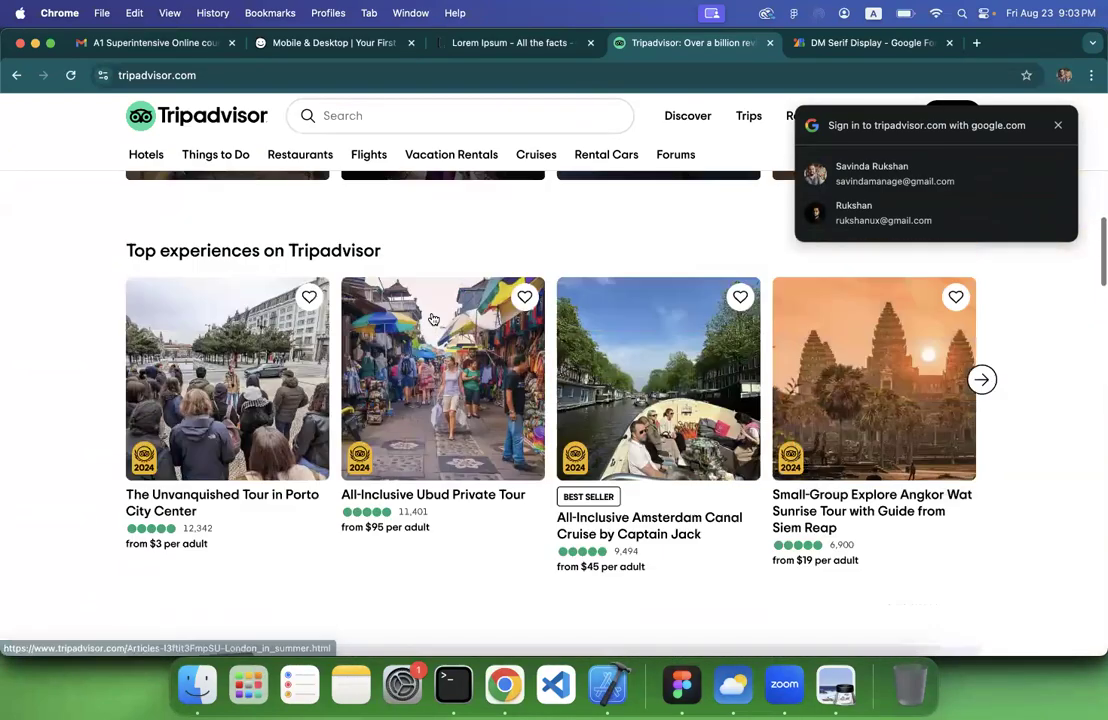
{"action": "right_click", "coordinate": [442, 401]}
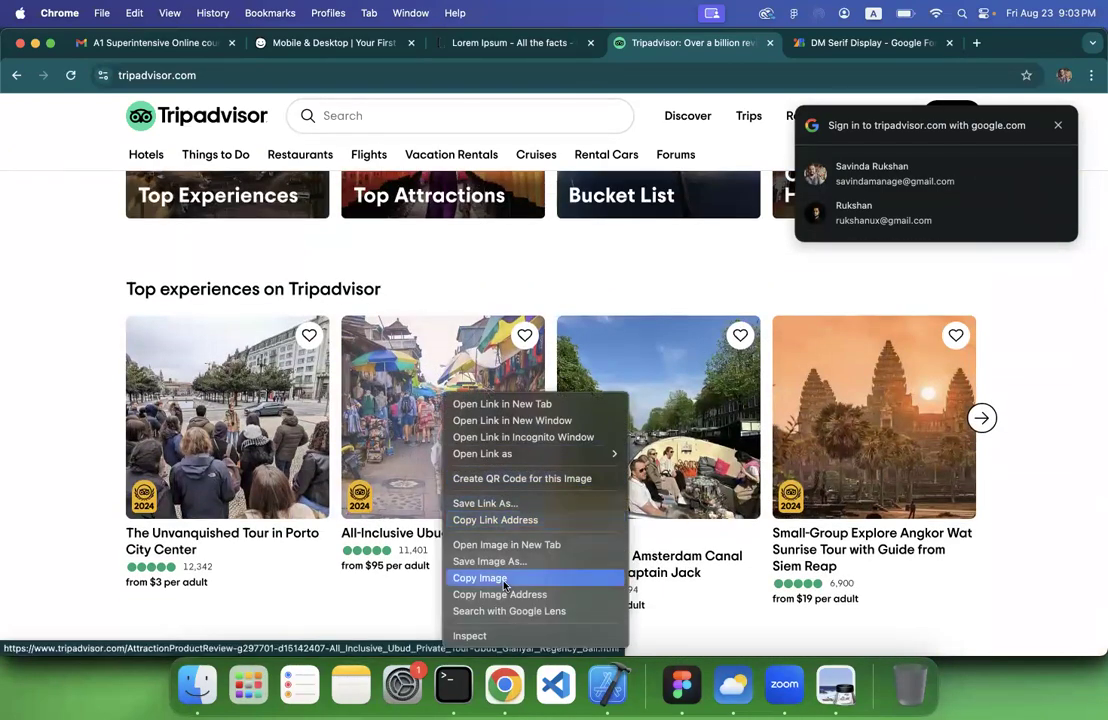
{"action": "left_click", "coordinate": [560, 570]}
Return to Figma and replace screen 2's balloon picture with the copied Ubud market image beneath the gradient
{"action": "left_click", "coordinate": [682, 684]}
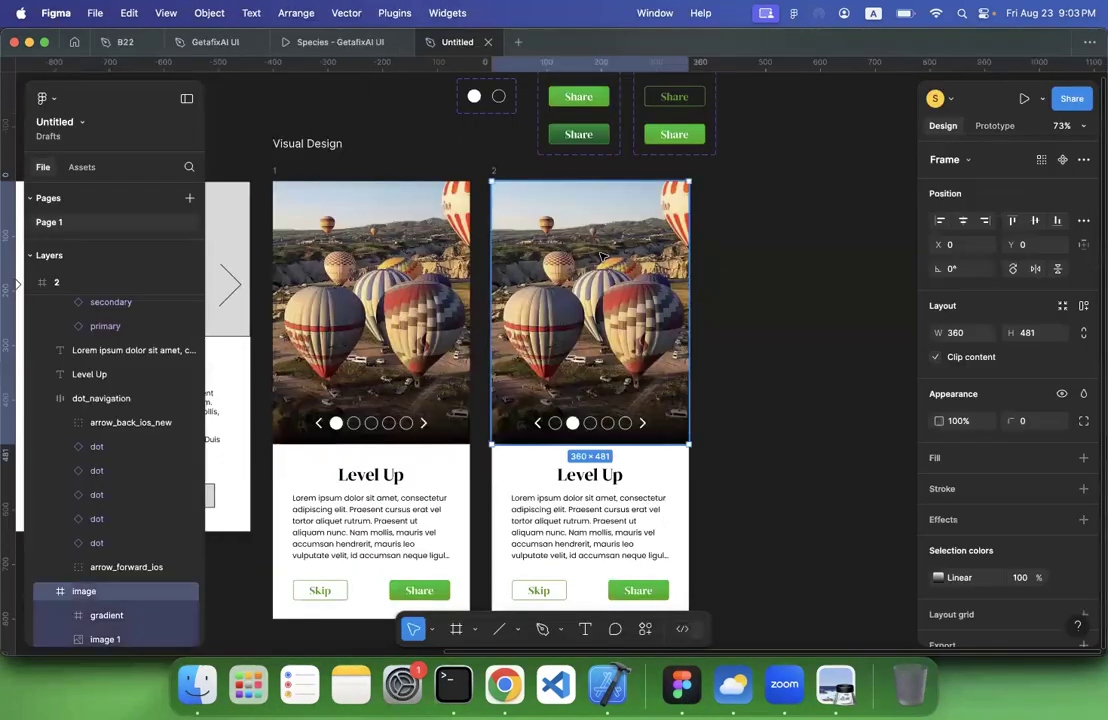
{"action": "key", "text": "super+v"}
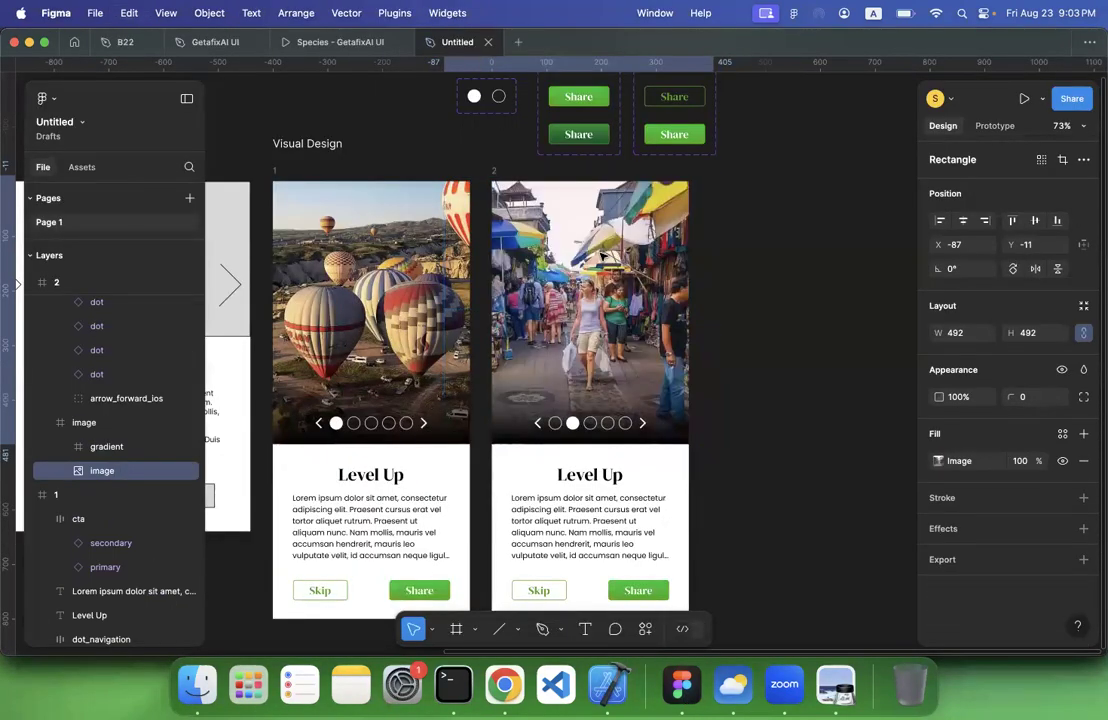
{"action": "left_click", "coordinate": [821, 323]}
Check the second sketch's title and change screen 2's heading to "On Fire"
{"action": "scroll", "coordinate": [821, 323], "scroll_direction": "down", "scroll_amount": 3}
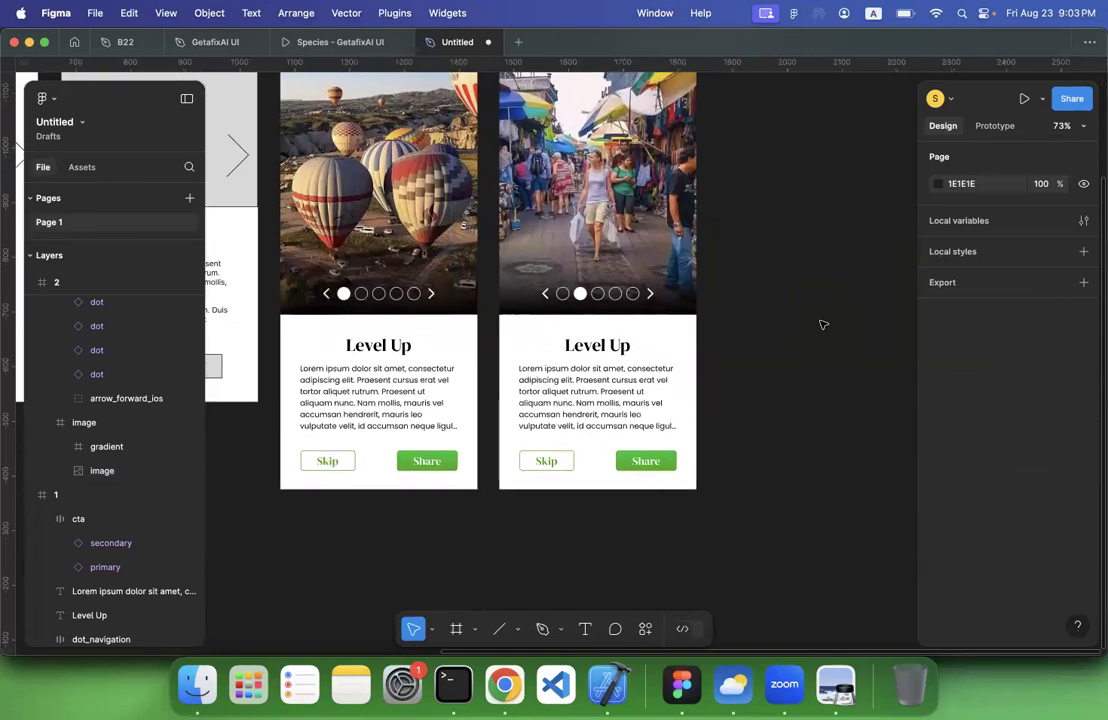
{"action": "scroll", "coordinate": [821, 323], "scroll_direction": "left", "scroll_amount": 10}
{"action": "scroll", "coordinate": [821, 323], "scroll_direction": "left", "scroll_amount": 10}
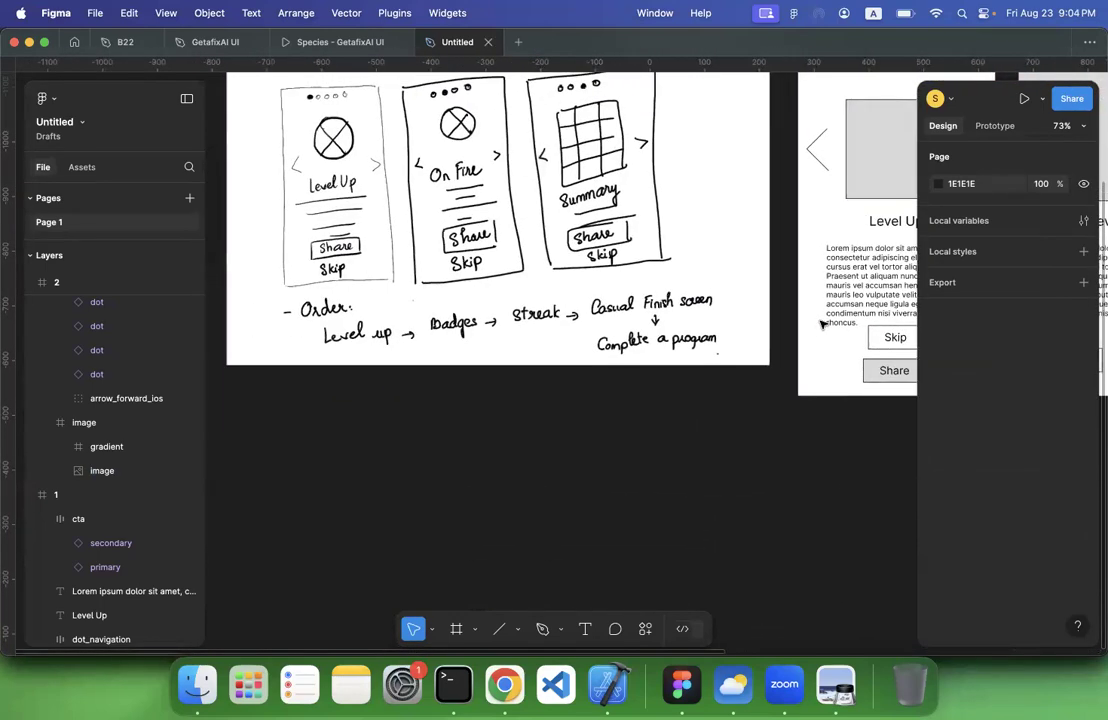
{"action": "scroll", "coordinate": [821, 323], "scroll_direction": "right", "scroll_amount": 20}
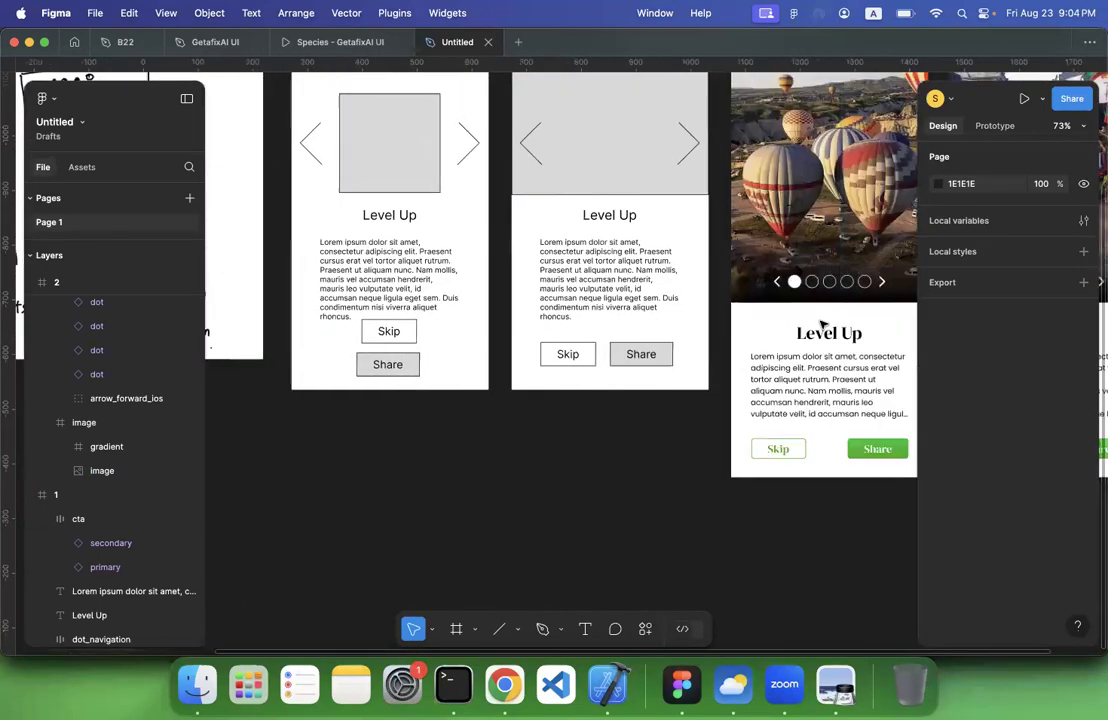
{"action": "left_click", "coordinate": [643, 319]}
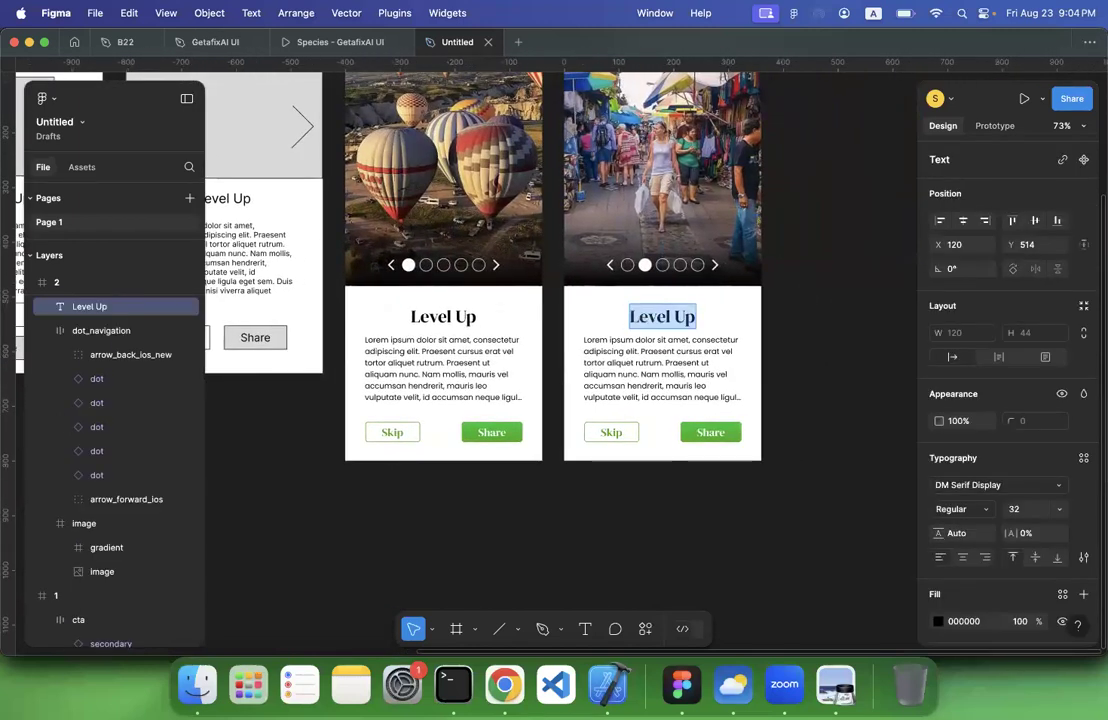
{"action": "type", "text": "On Fire"}
{"action": "key", "text": "Escape"}
{"action": "left_click", "coordinate": [811, 326]}
{"action": "left_click", "coordinate": [811, 326]}
Duplicate screen 2 to create a third Visual Design screen beside it
{"action": "scroll", "coordinate": [811, 326], "scroll_direction": "up", "scroll_amount": 2}
{"action": "scroll", "coordinate": [811, 326], "scroll_direction": "down", "scroll_amount": 1}
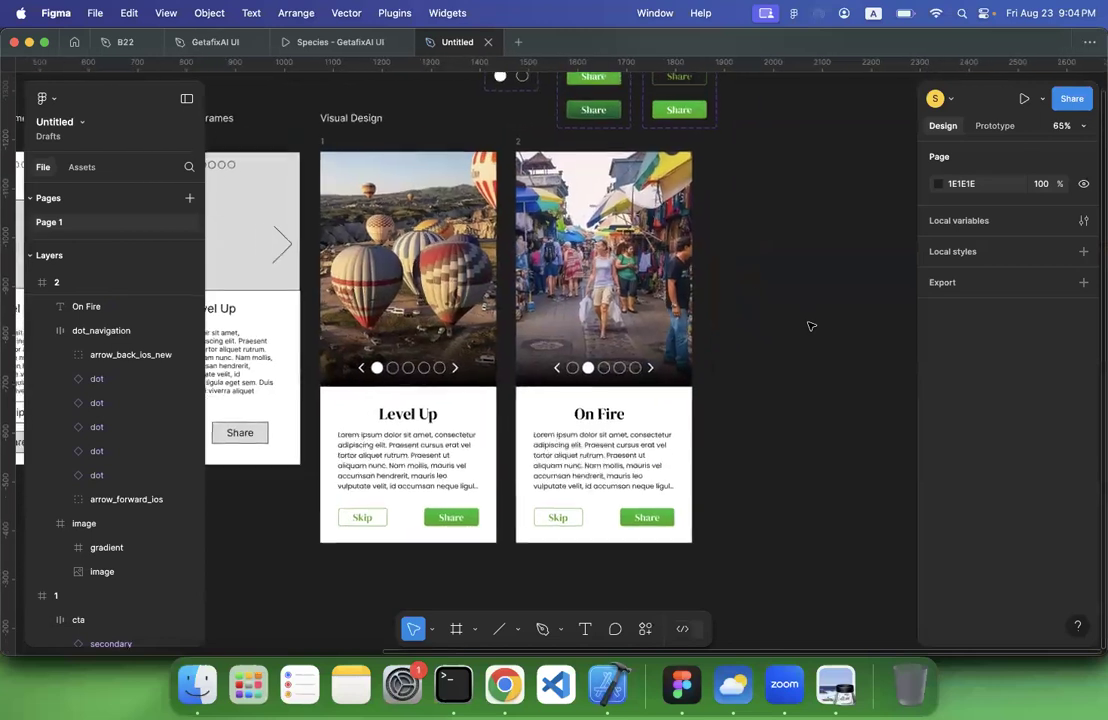
{"action": "scroll", "coordinate": [811, 326], "scroll_direction": "down", "scroll_amount": 1}
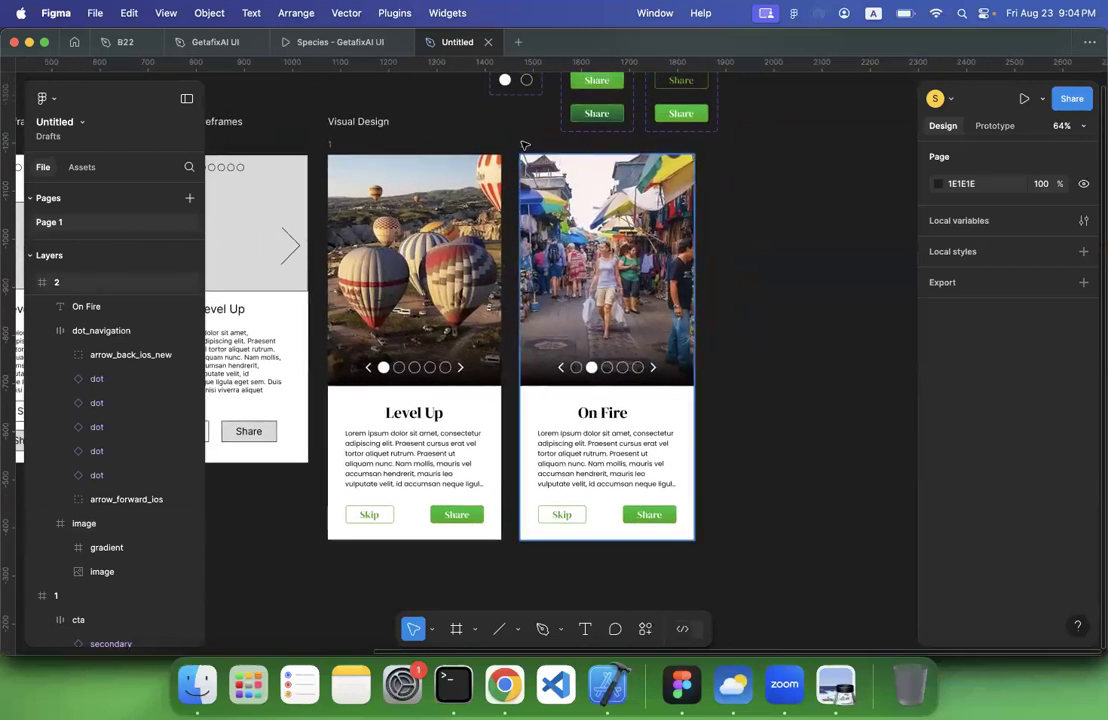
{"action": "left_click", "coordinate": [525, 146]}
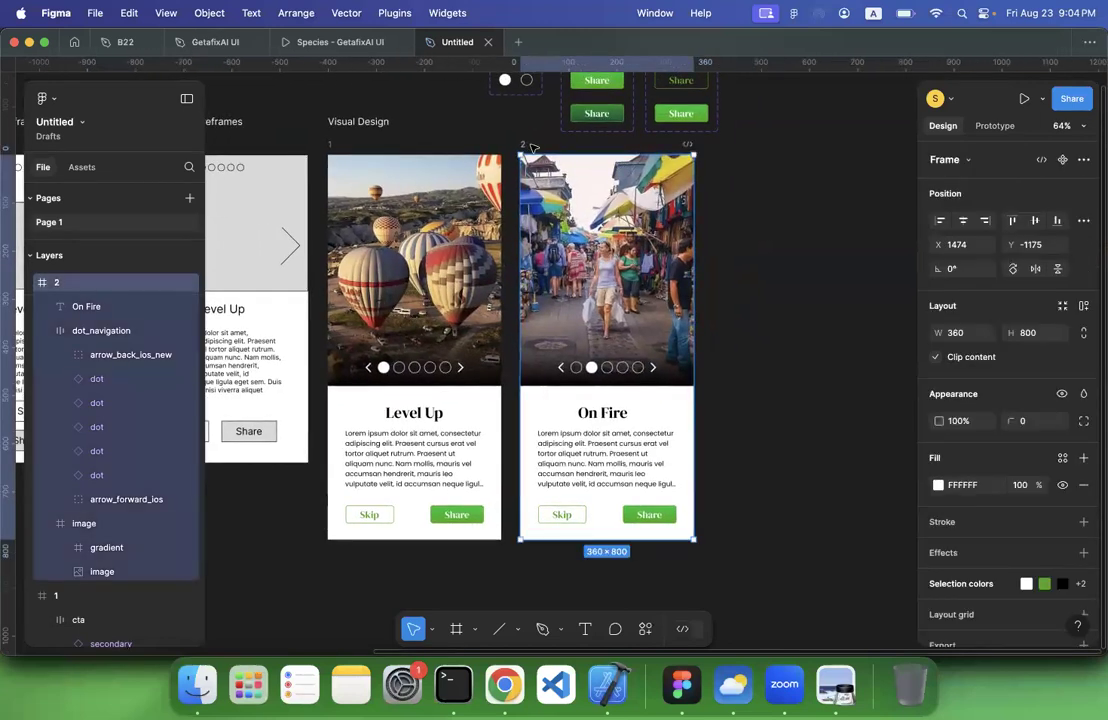
{"action": "key", "text": "super+d"}
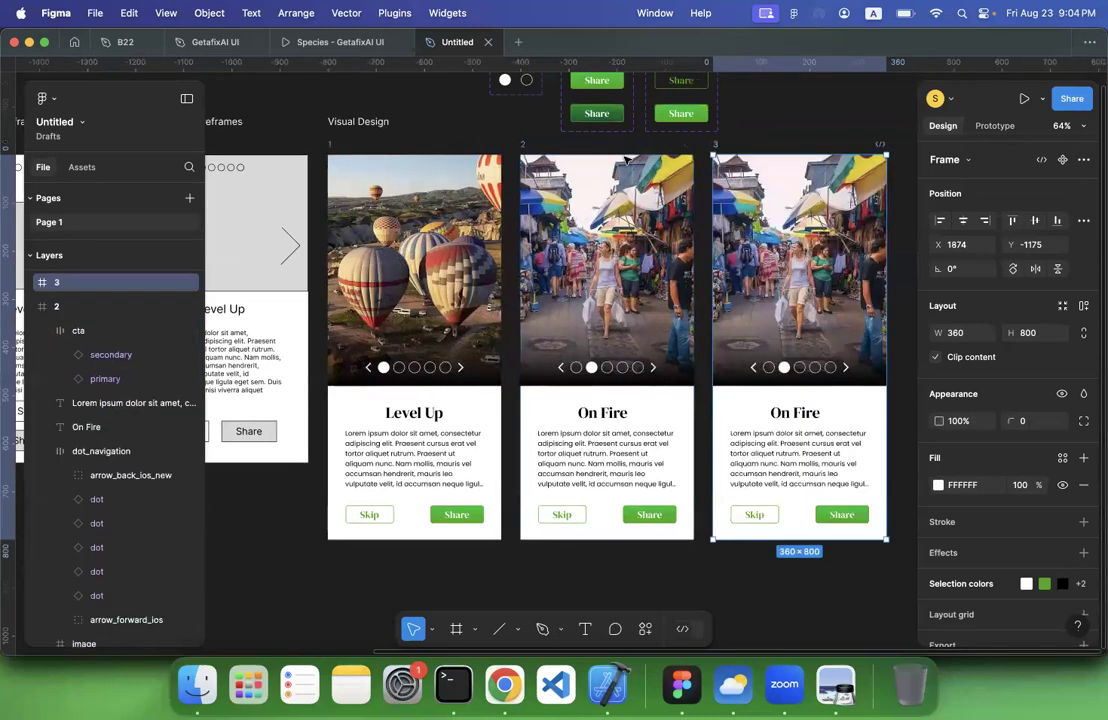
Switch to Chrome and copy the Angkor Wat sunrise tour image from Tripadvisor's top experiences
{"action": "scroll", "coordinate": [693, 303], "scroll_direction": "right", "scroll_amount": 3}
{"action": "scroll", "coordinate": [693, 303], "scroll_direction": "right", "scroll_amount": 1}
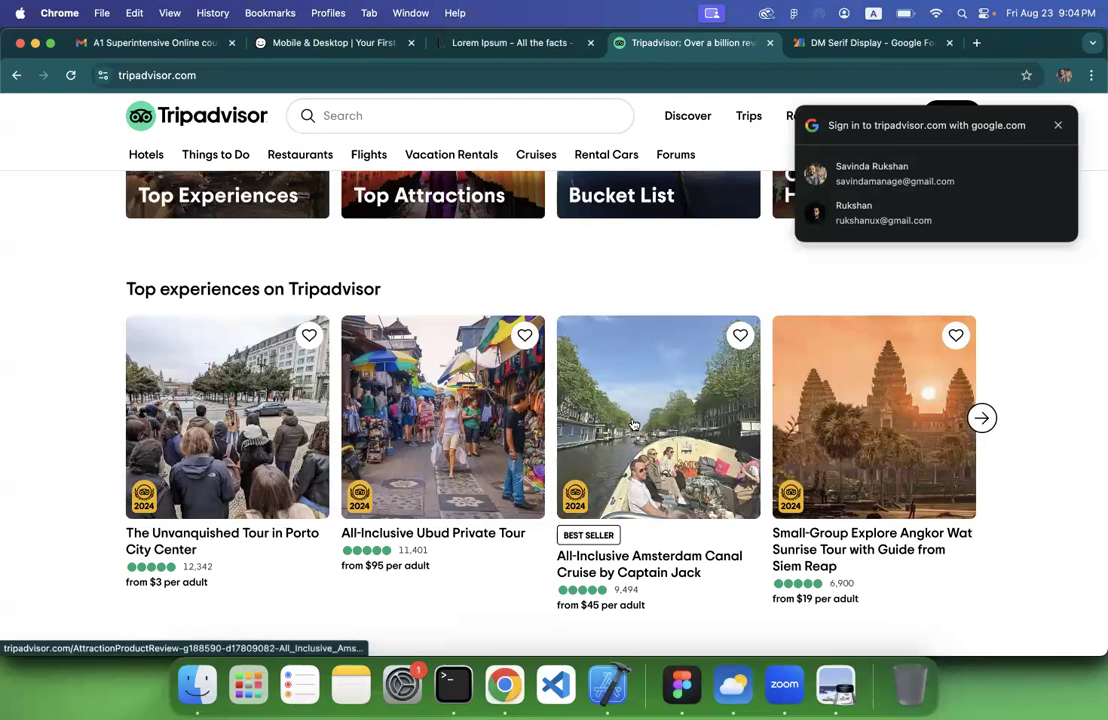
{"action": "right_click", "coordinate": [859, 412]}
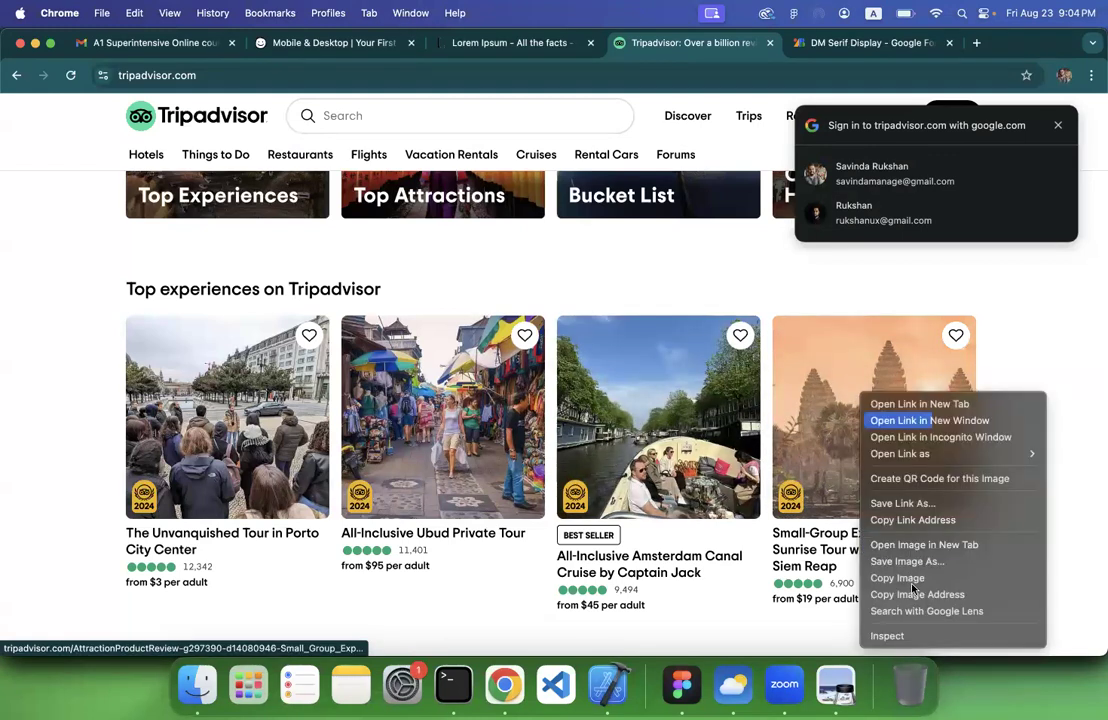
{"action": "left_click", "coordinate": [913, 595]}
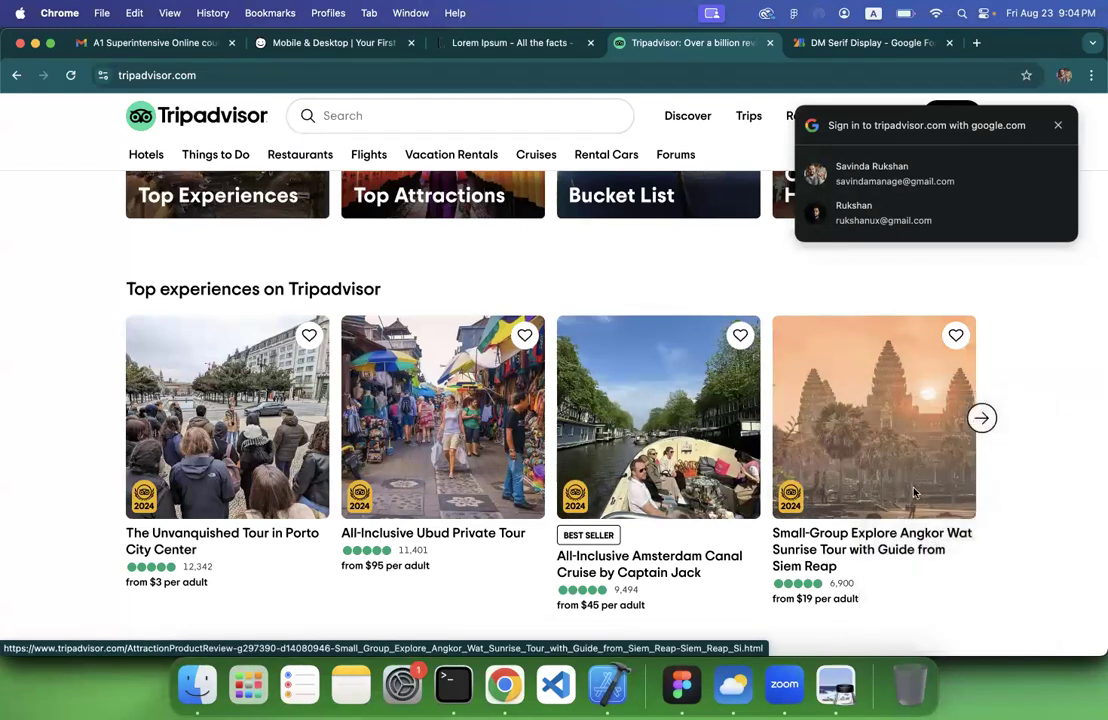
{"action": "right_click", "coordinate": [913, 492]}
{"action": "left_click", "coordinate": [950, 581]}
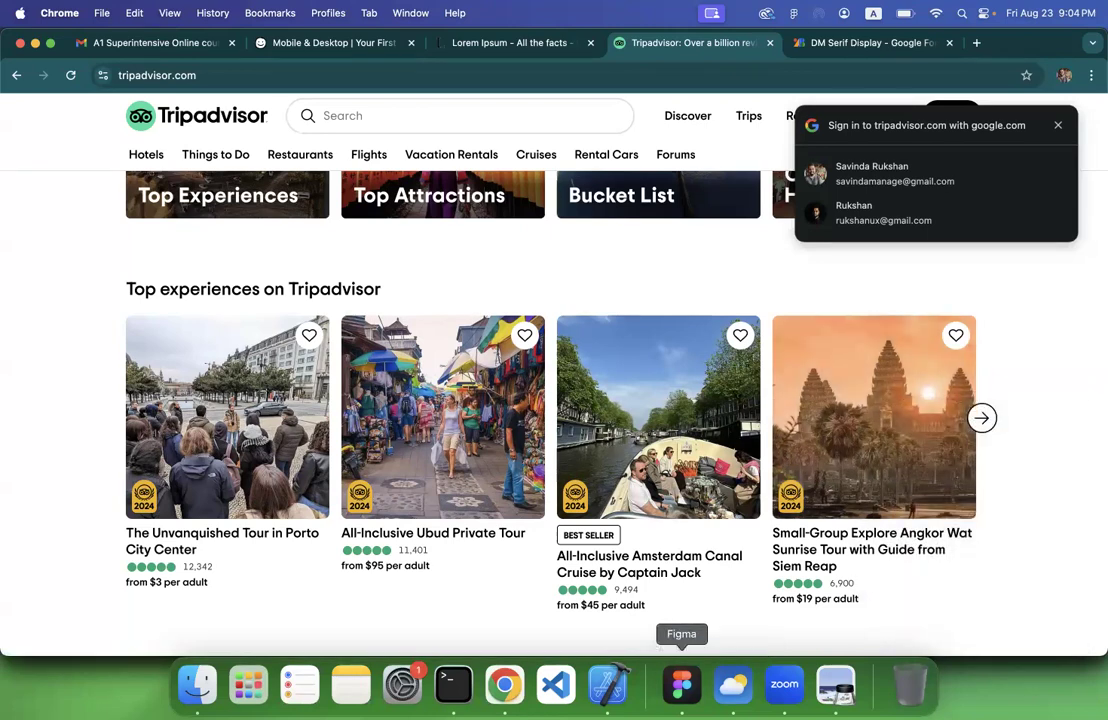
Return to Figma and replace screen 3's market picture with the copied Angkor Wat sunrise image
{"action": "left_click", "coordinate": [681, 684]}
{"action": "left_click", "coordinate": [735, 255]}
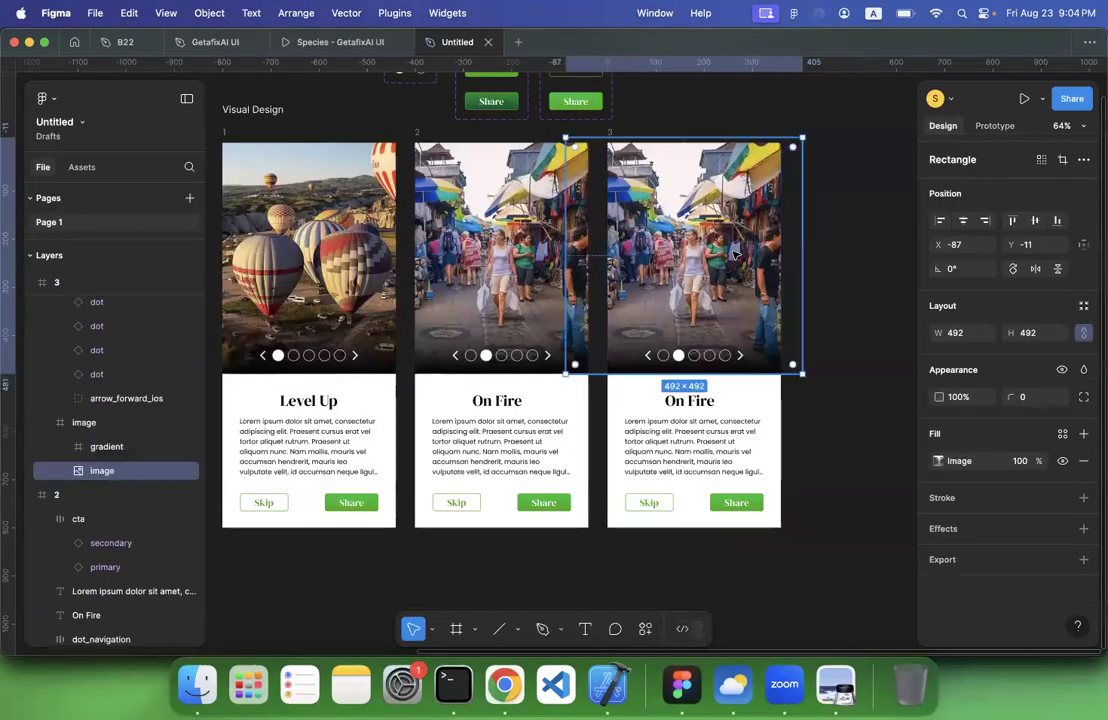
{"action": "key", "text": "ctrl+v"}
{"action": "left_click", "coordinate": [828, 250]}
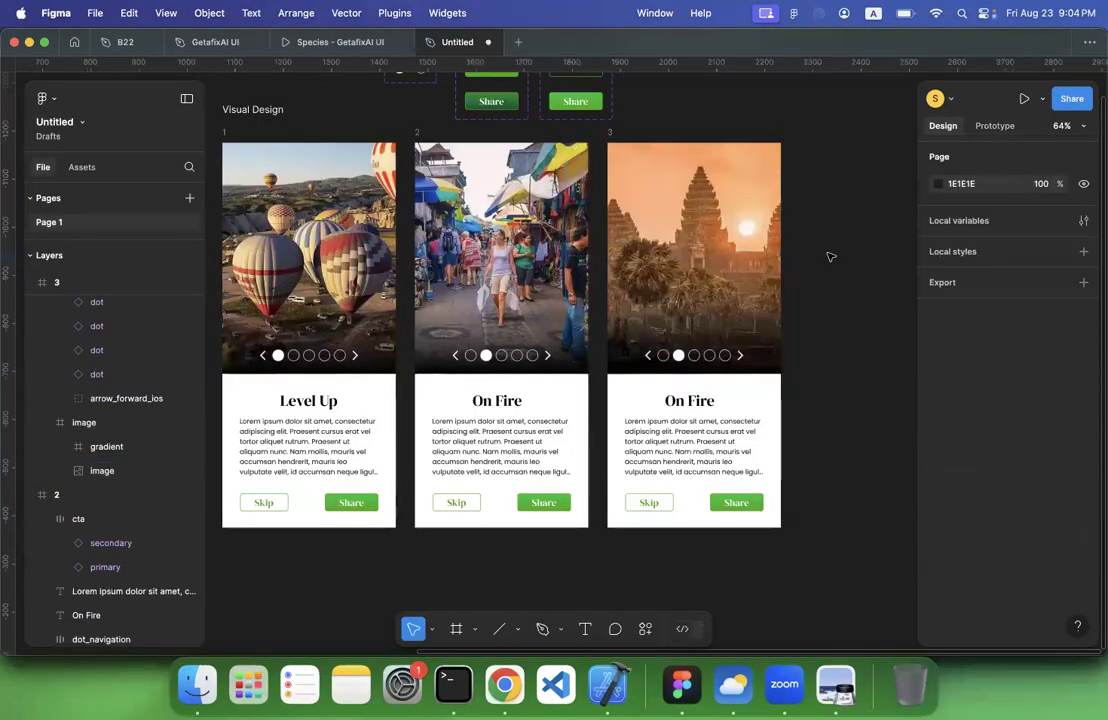
Change screen 3's heading to "Summary", matching the third sketch
{"action": "scroll", "coordinate": [755, 318], "scroll_direction": "right", "scroll_amount": 3}
{"action": "scroll", "coordinate": [623, 408], "scroll_direction": "left", "scroll_amount": 15}
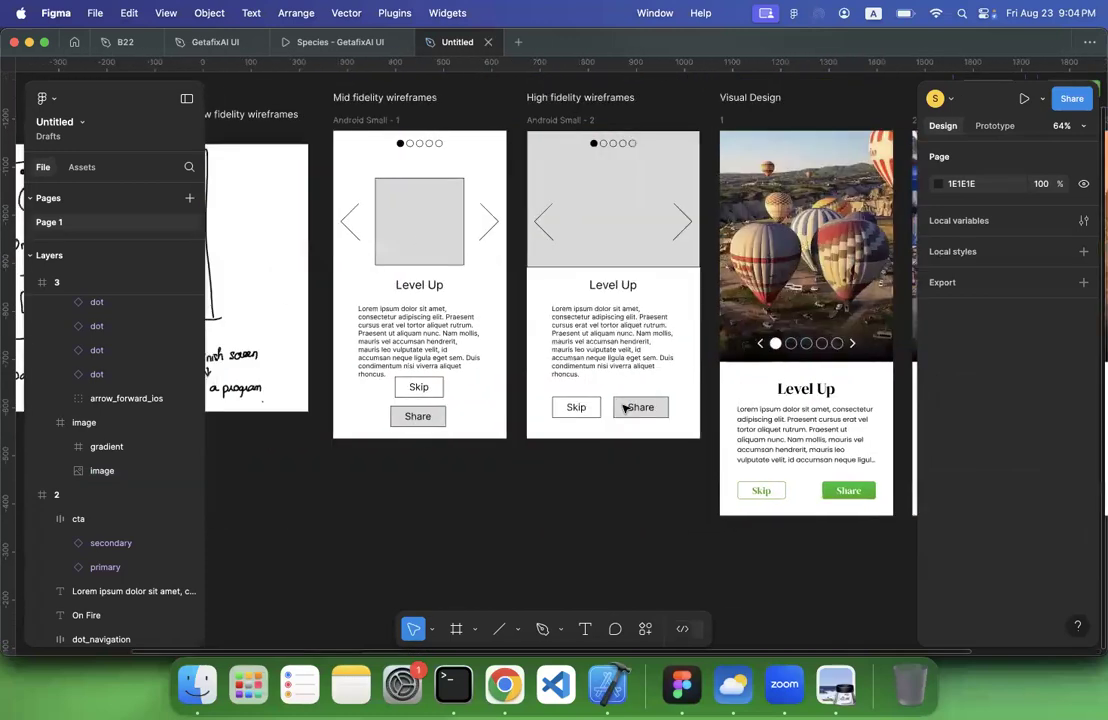
{"action": "scroll", "coordinate": [623, 408], "scroll_direction": "right", "scroll_amount": 15}
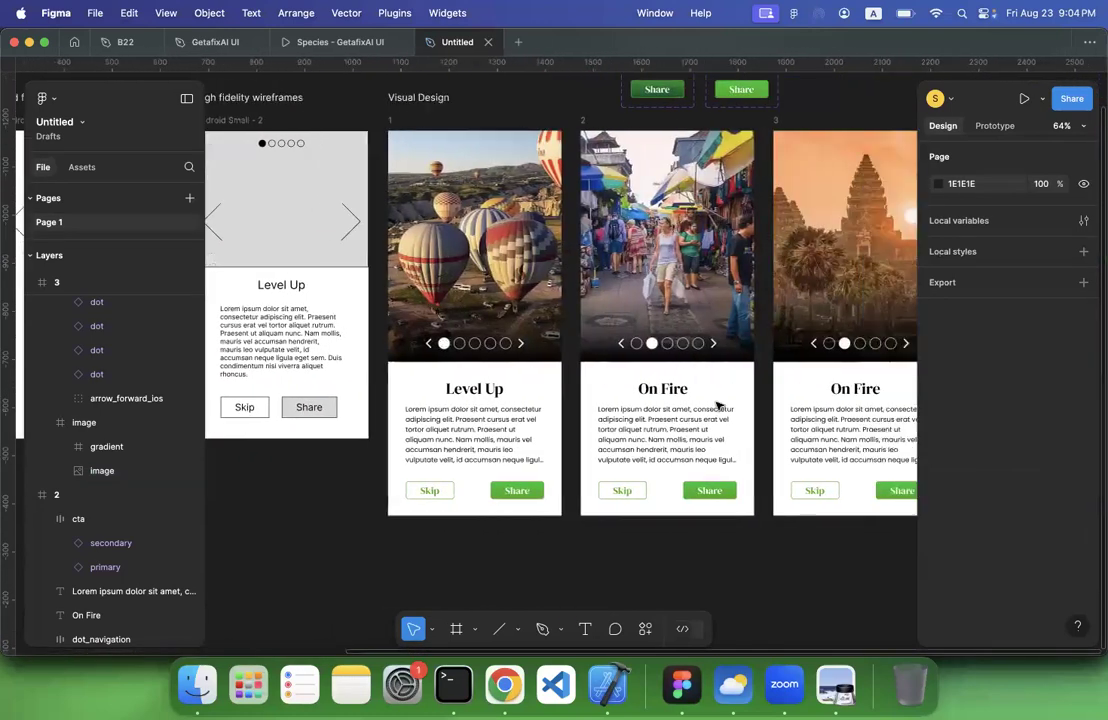
{"action": "scroll", "coordinate": [704, 393], "scroll_direction": "right", "scroll_amount": 1}
{"action": "double_click", "coordinate": [704, 393]}
{"action": "type", "text": "Su"}
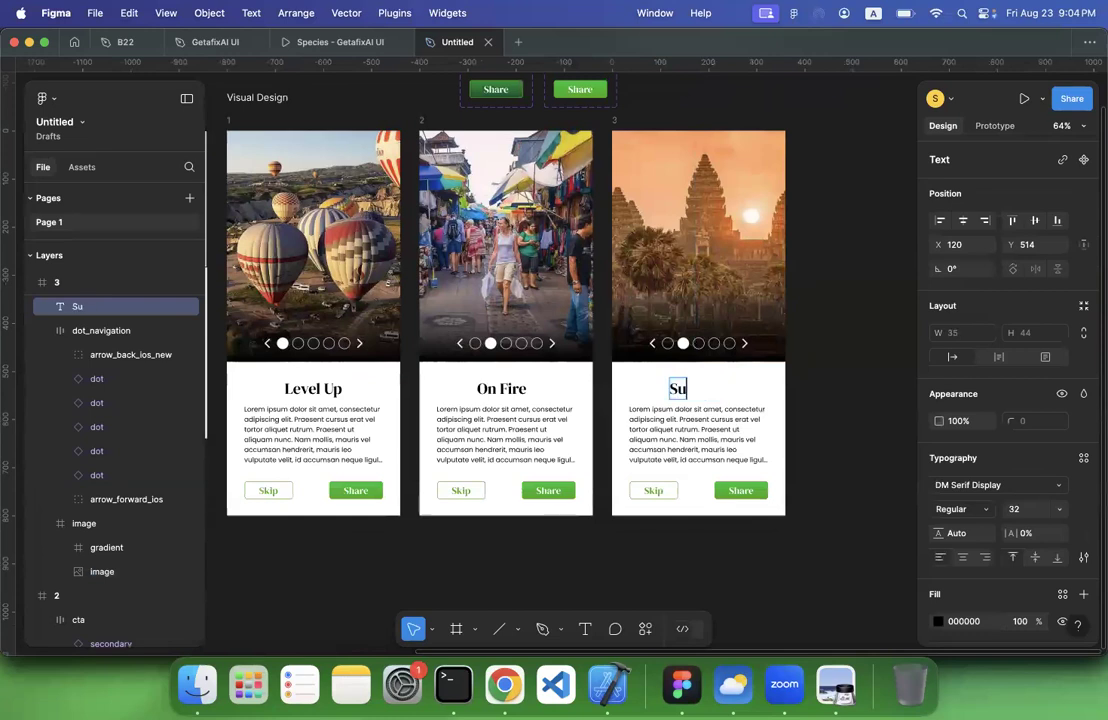
{"action": "type", "text": "mmary"}
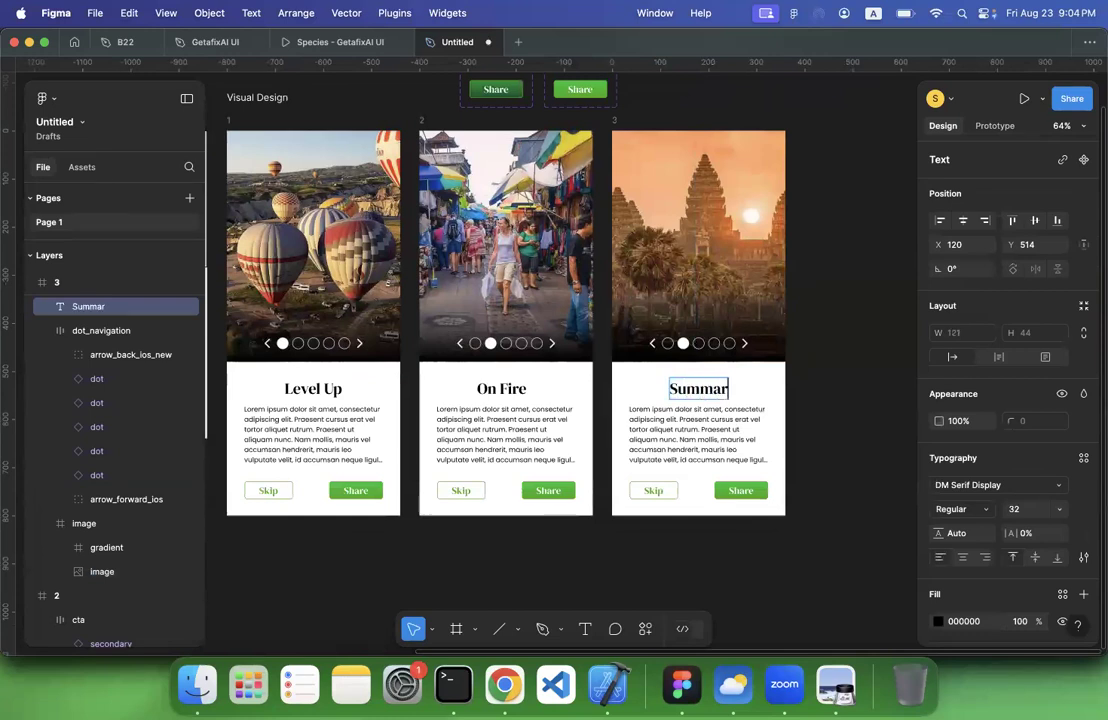
On screen 3, set the second navigation dot's state to default and the third dot's state to active
{"action": "double_click", "coordinate": [682, 343]}
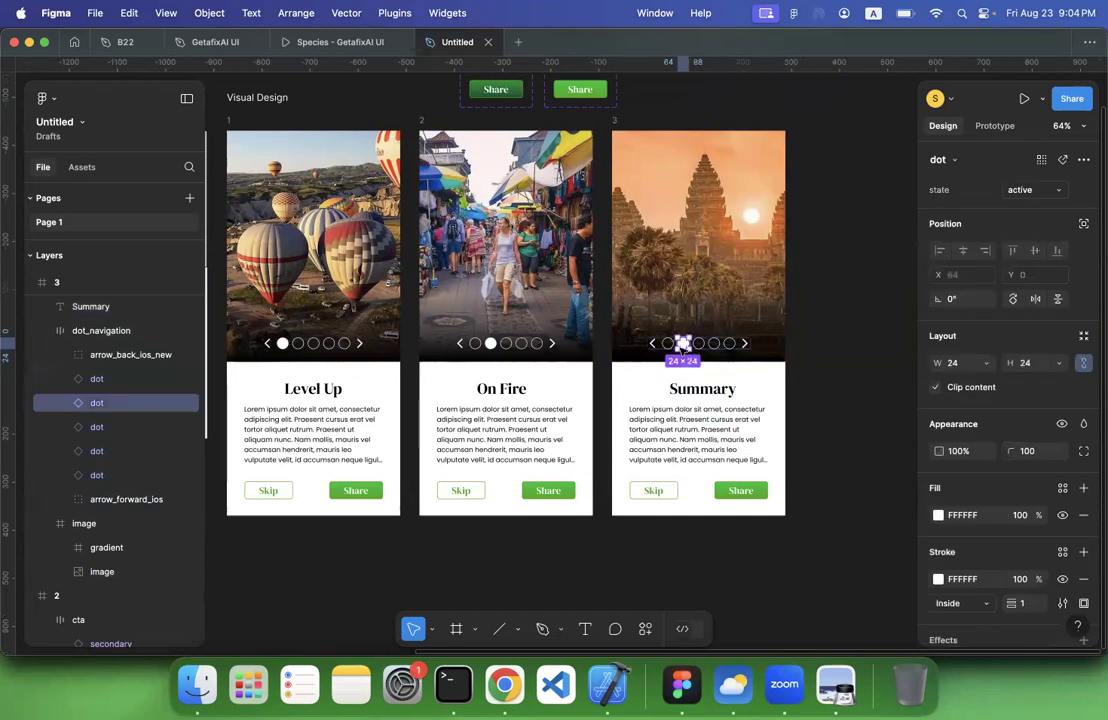
{"action": "left_click", "coordinate": [1035, 190]}
{"action": "left_click", "coordinate": [997, 207]}
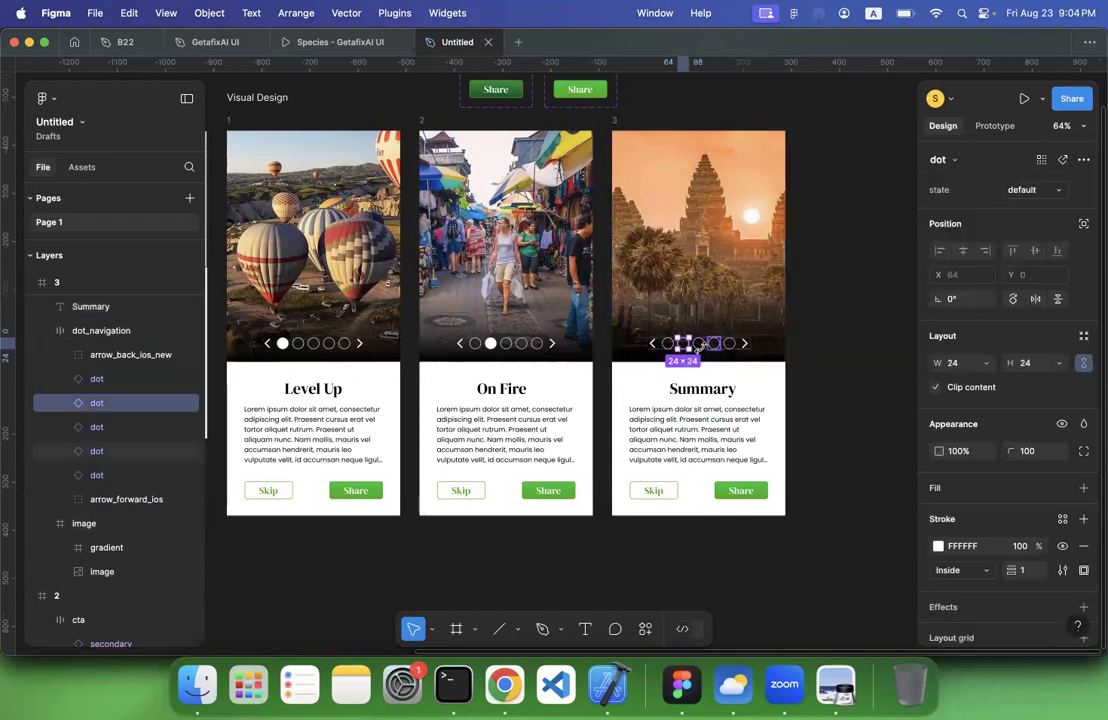
{"action": "left_click", "coordinate": [699, 343]}
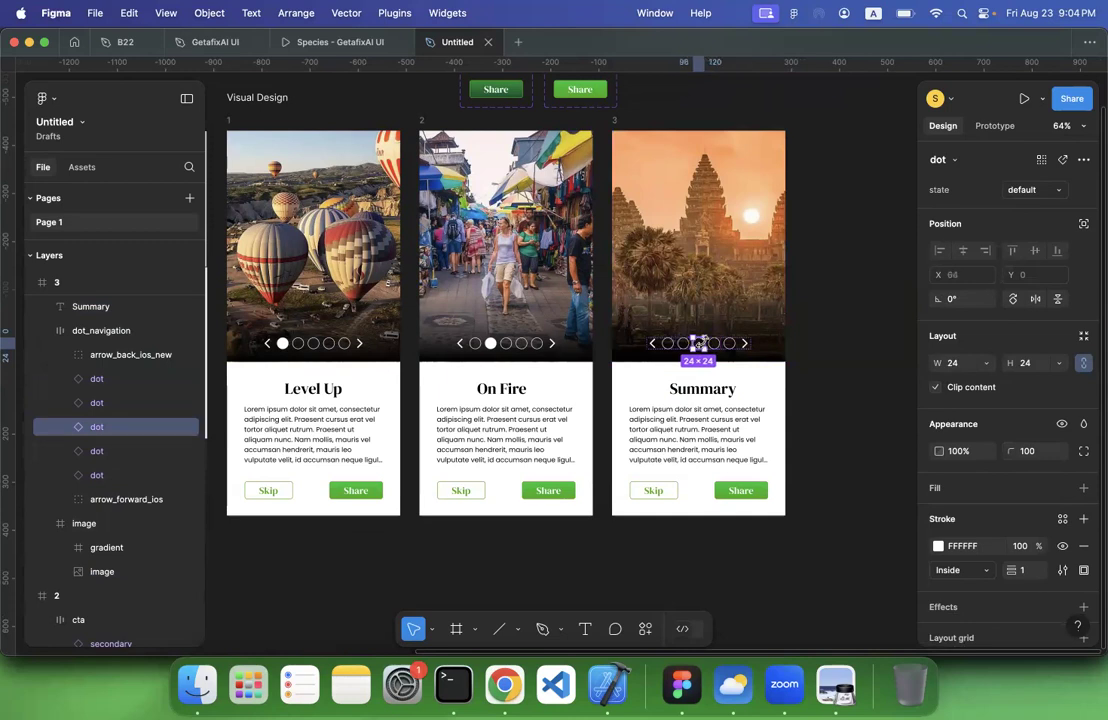
{"action": "left_click", "coordinate": [1021, 190]}
{"action": "left_click", "coordinate": [945, 171]}
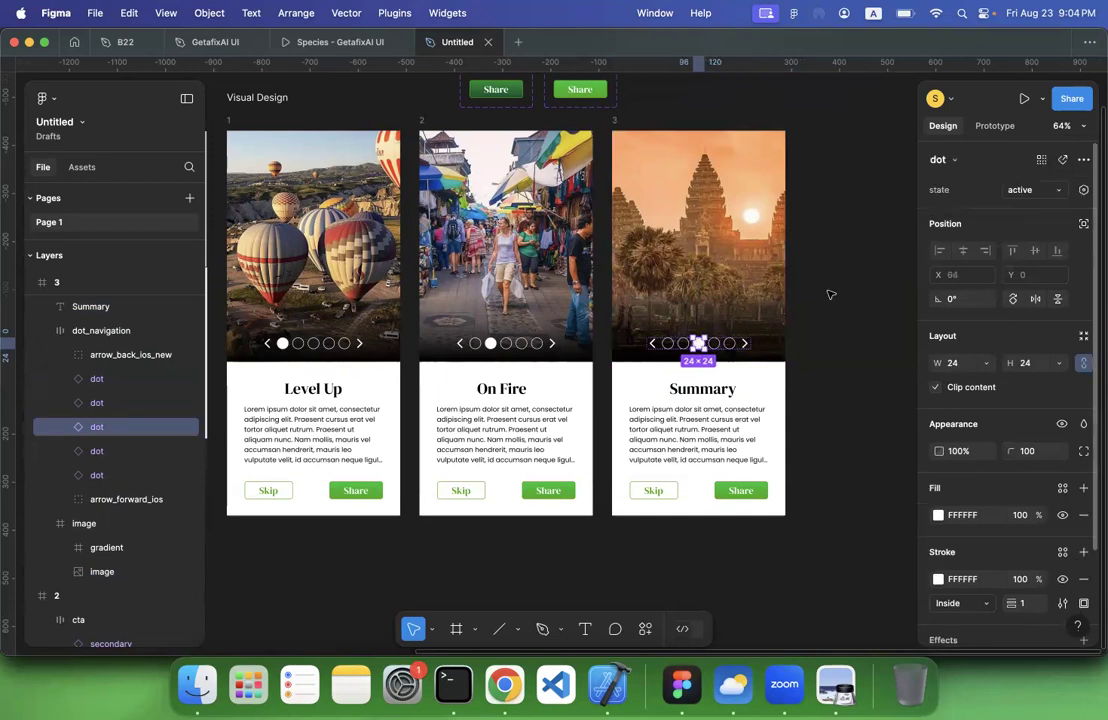
{"action": "left_click", "coordinate": [828, 297]}
Make Visual Design screen 1 the starting point of a prototype flow
{"action": "scroll", "coordinate": [828, 297], "scroll_direction": "left", "scroll_amount": 2}
{"action": "scroll", "coordinate": [828, 297], "scroll_direction": "down", "scroll_amount": 3}
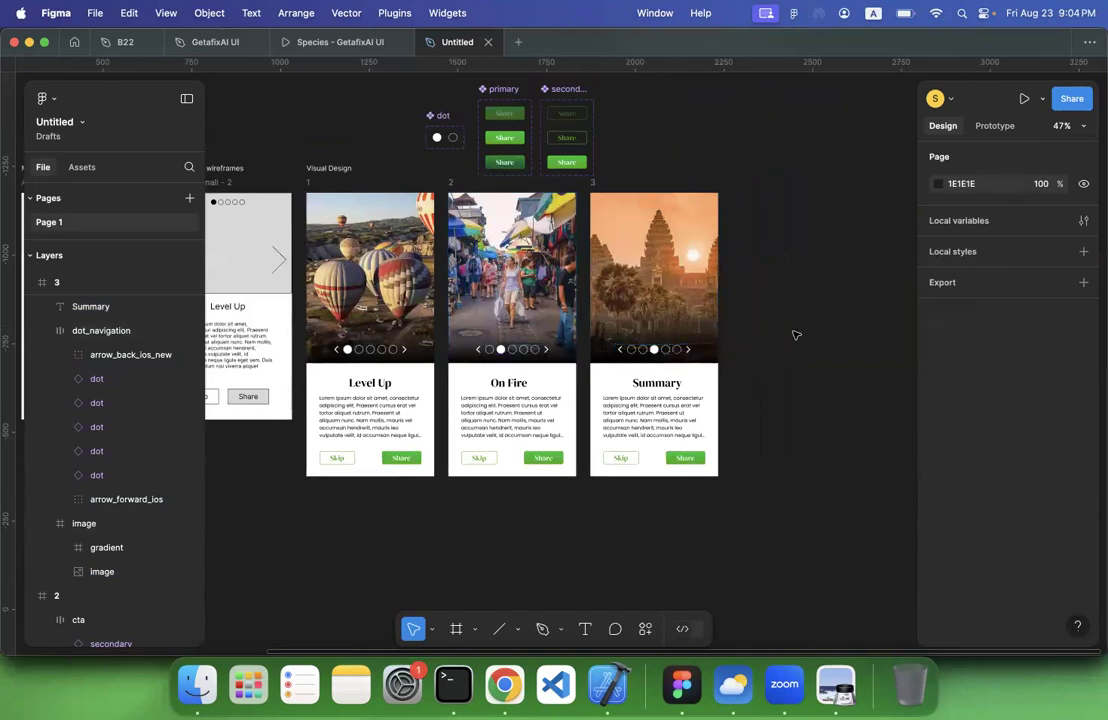
{"action": "left_click", "coordinate": [311, 186]}
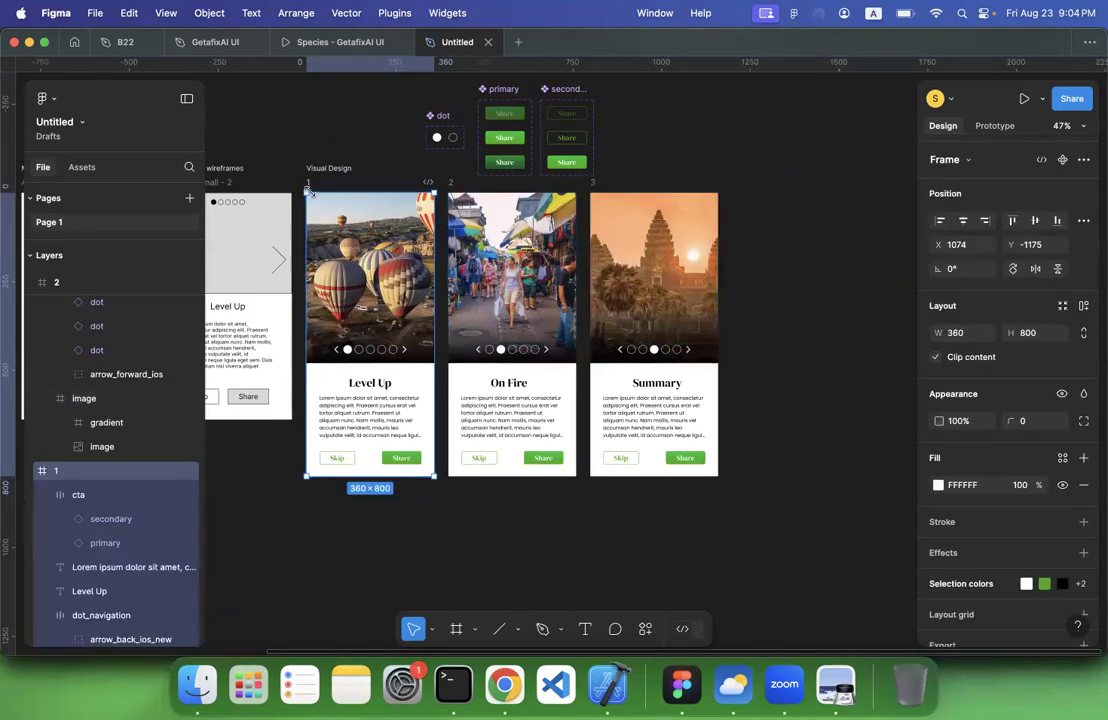
{"action": "scroll", "coordinate": [305, 184], "scroll_direction": "up", "scroll_amount": 5}
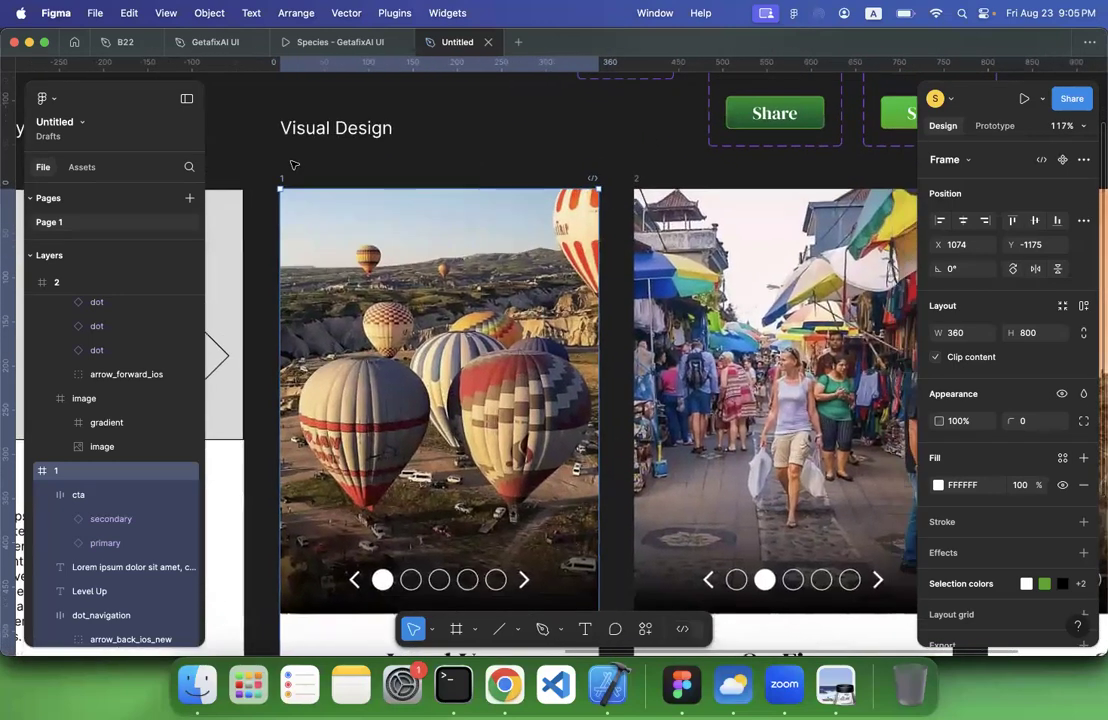
{"action": "scroll", "coordinate": [294, 165], "scroll_direction": "down", "scroll_amount": 4}
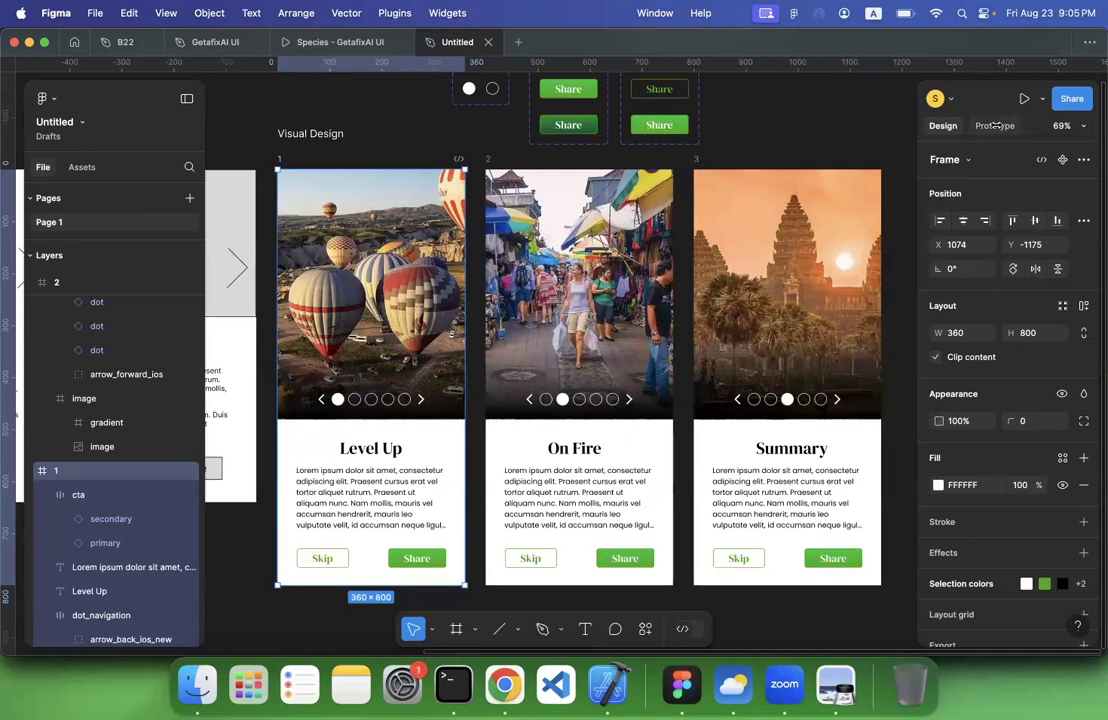
{"action": "left_click", "coordinate": [996, 126]}
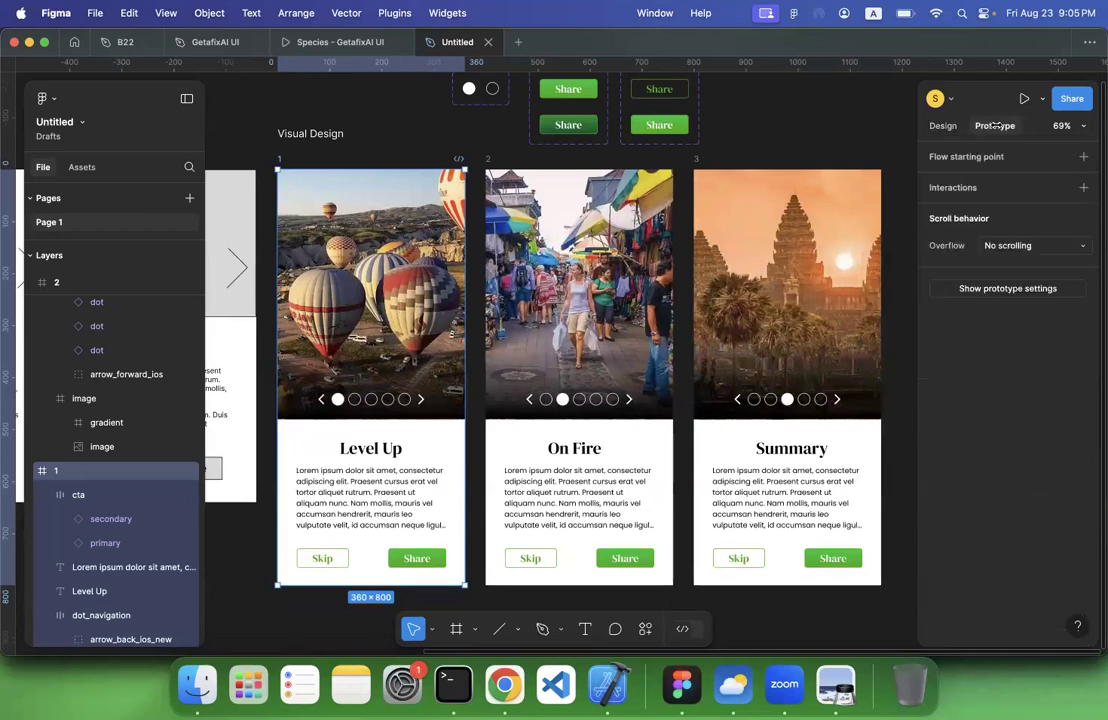
{"action": "left_click", "coordinate": [1081, 156]}
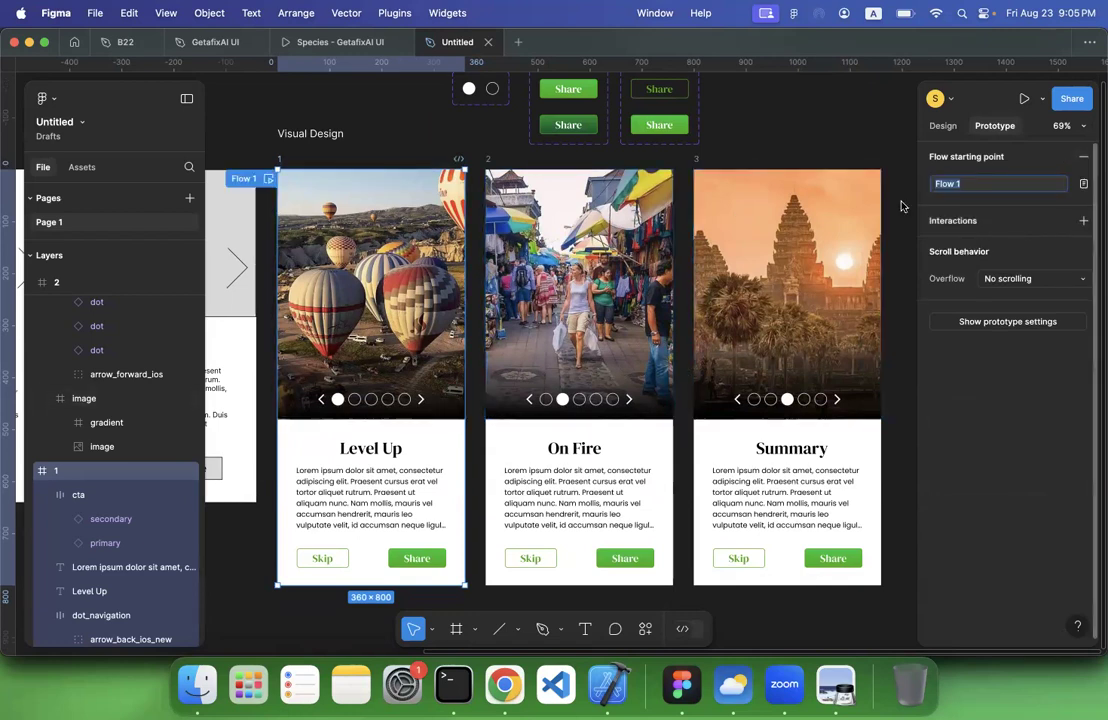
Preview the flow from screen 1, moving the preview window clear of the frames, and close it
{"action": "left_click", "coordinate": [268, 181]}
{"action": "left_click_drag", "start_coordinate": [341, 85], "coordinate": [181, 69]}
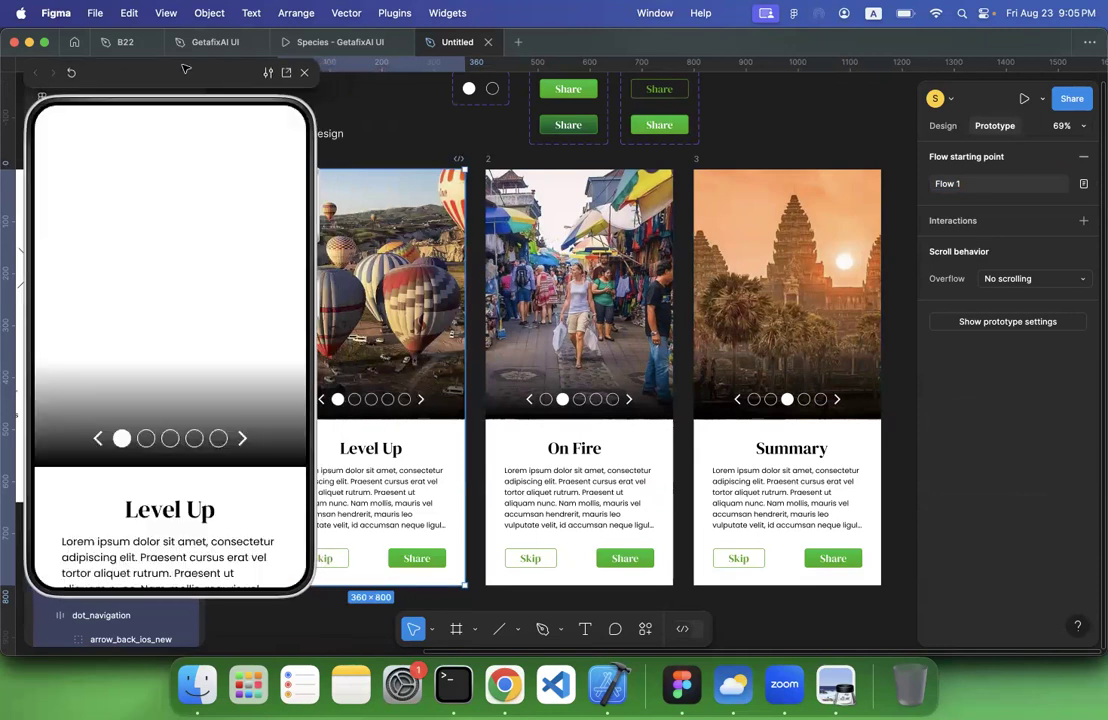
{"action": "scroll", "coordinate": [382, 242], "scroll_direction": "left", "scroll_amount": 10}
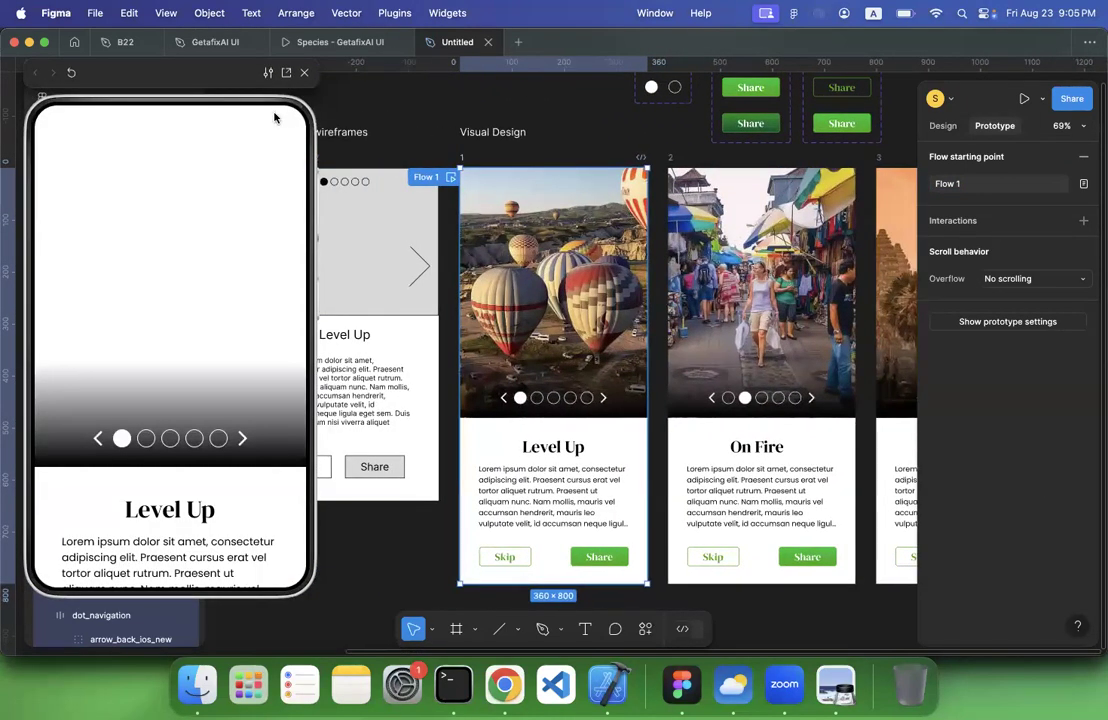
{"action": "left_click", "coordinate": [305, 76]}
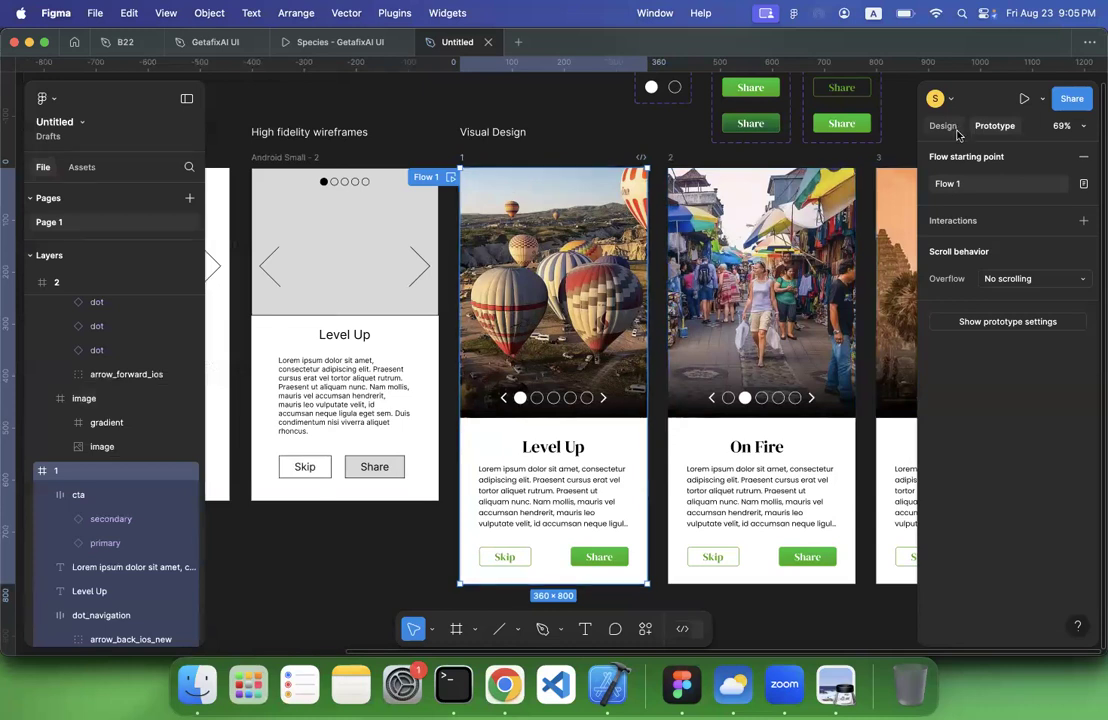
Change the prototype's device to Android Large
{"action": "left_click", "coordinate": [1018, 322]}
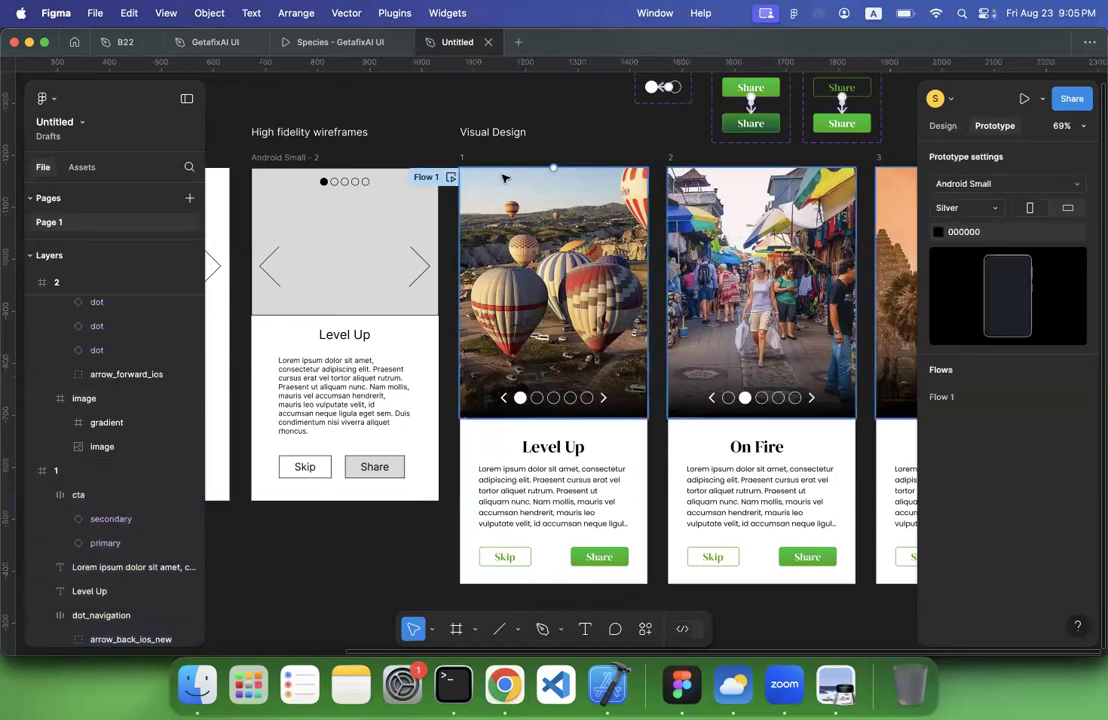
{"action": "left_click", "coordinate": [989, 185]}
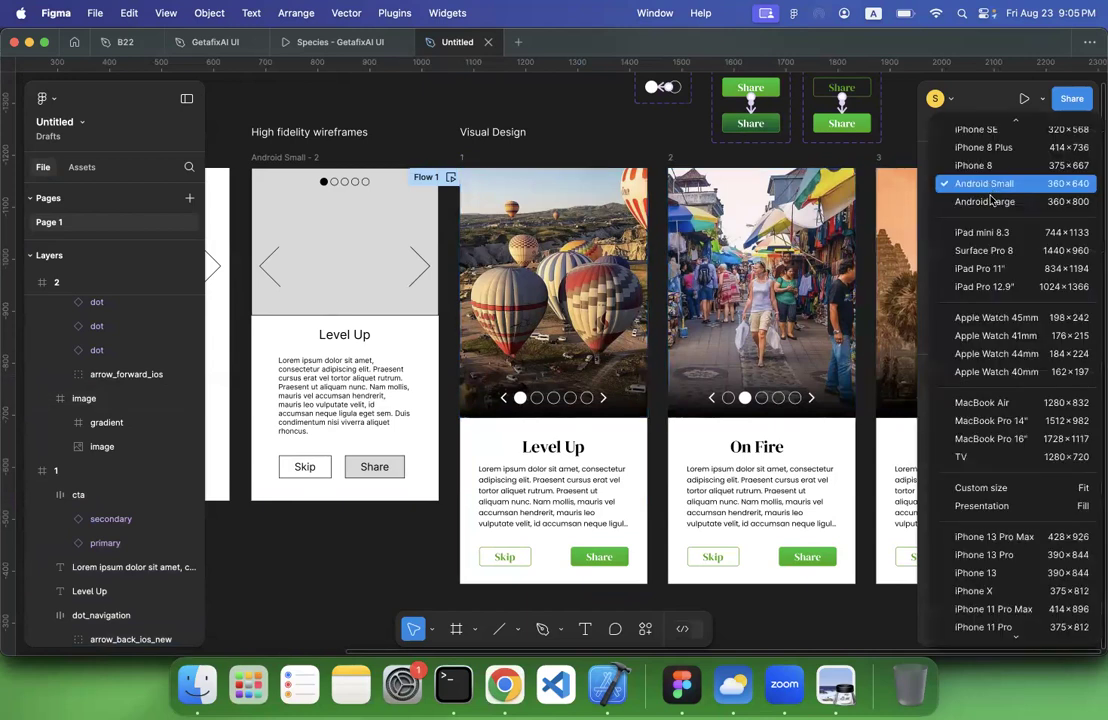
{"action": "left_click", "coordinate": [985, 203]}
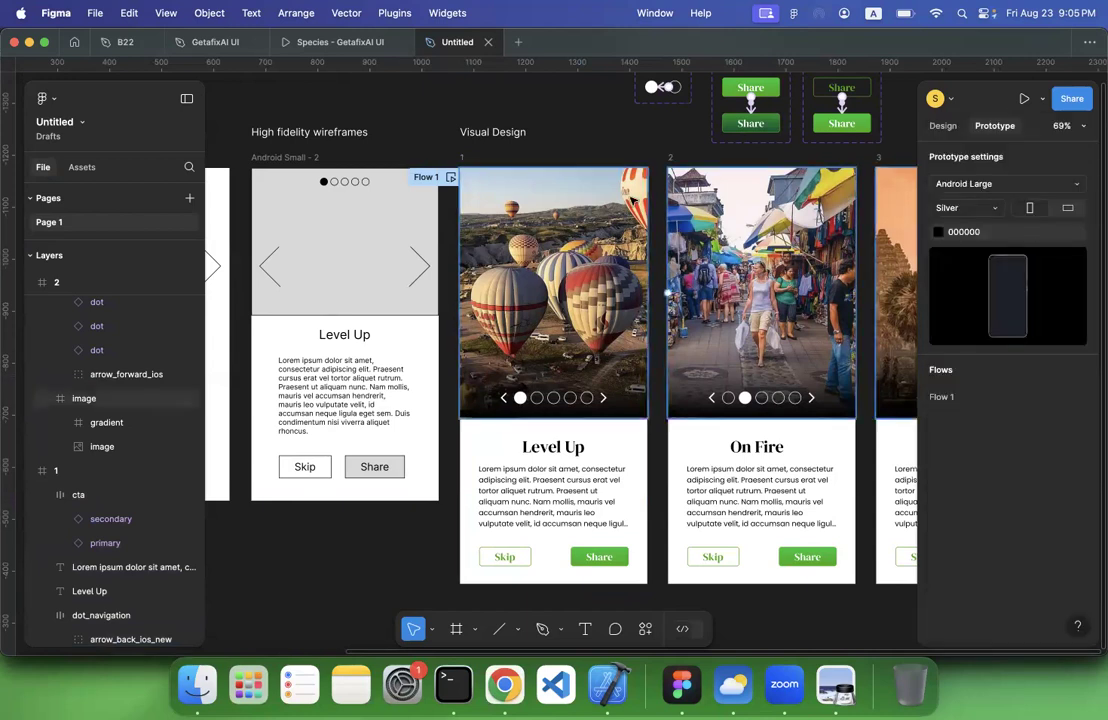
Preview the flow on the new device, try its buttons, dots and forward arrow, and close the preview
{"action": "left_click", "coordinate": [451, 177]}
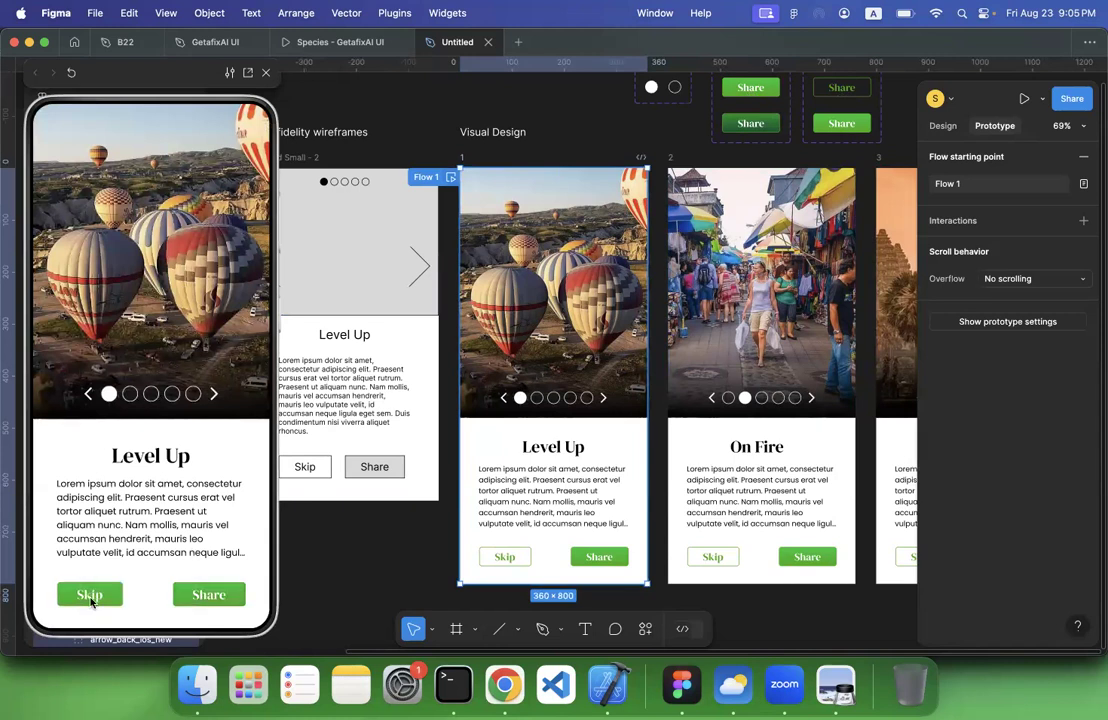
{"action": "left_click", "coordinate": [210, 397]}
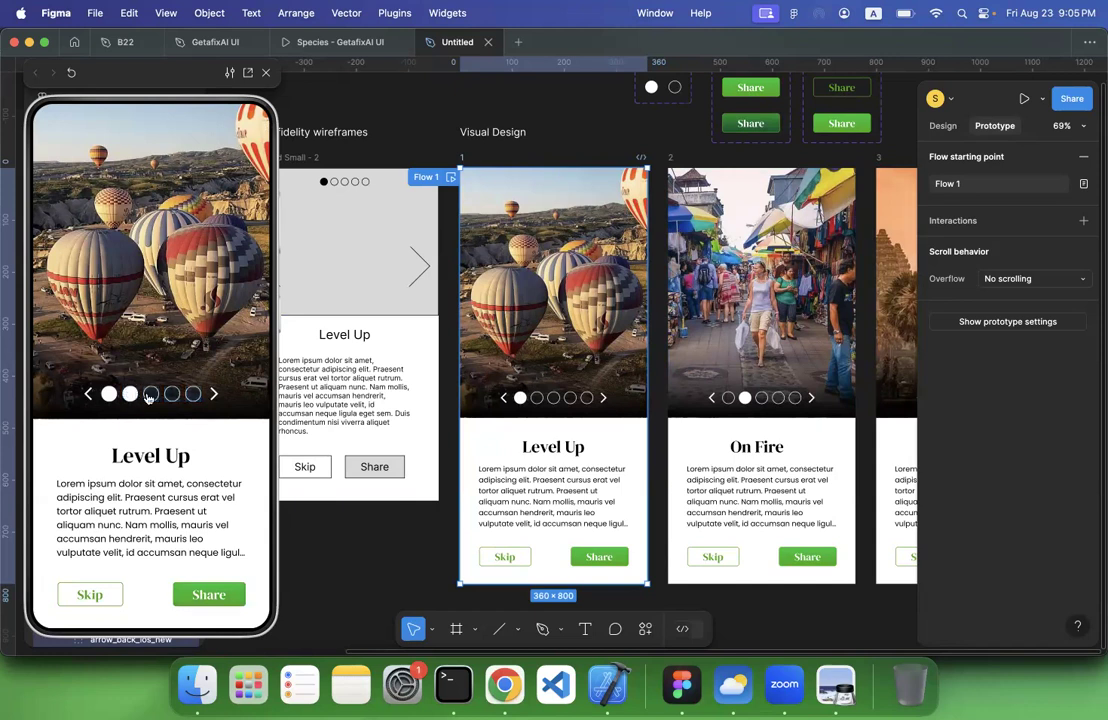
{"action": "left_click", "coordinate": [267, 75]}
Link screen 1's second navigation dot to screen 2 with an on-tap Navigate to interaction using Smart animate
{"action": "scroll", "coordinate": [477, 383], "scroll_direction": "right", "scroll_amount": 3}
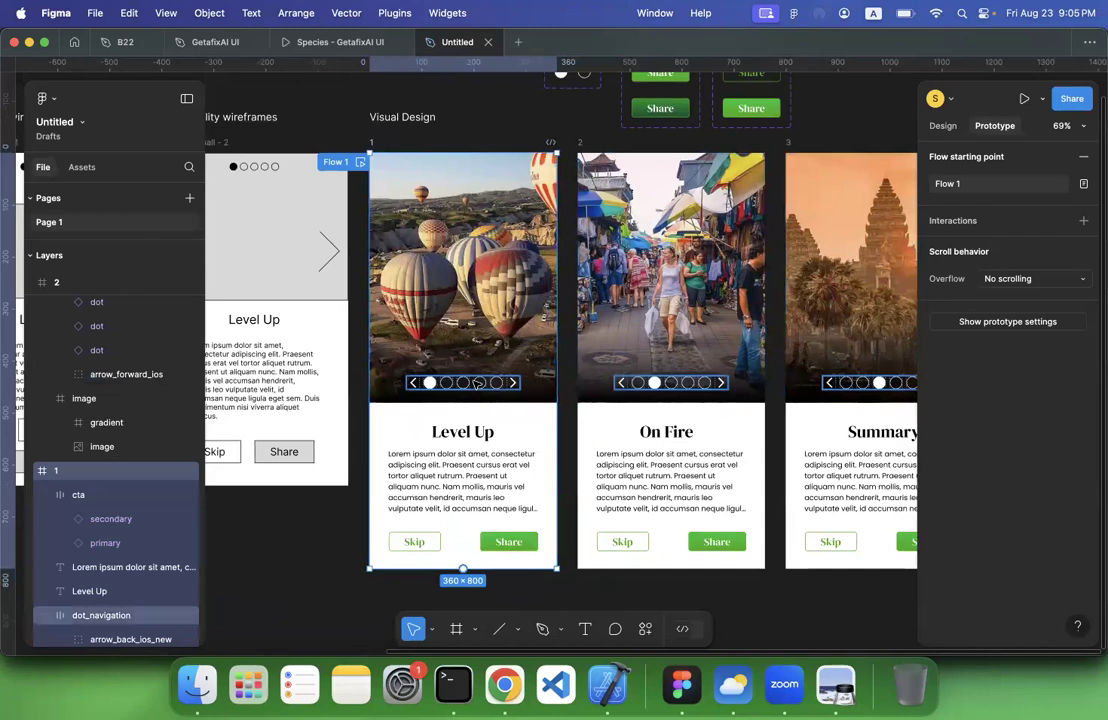
{"action": "scroll", "coordinate": [477, 383], "scroll_direction": "right", "scroll_amount": 2}
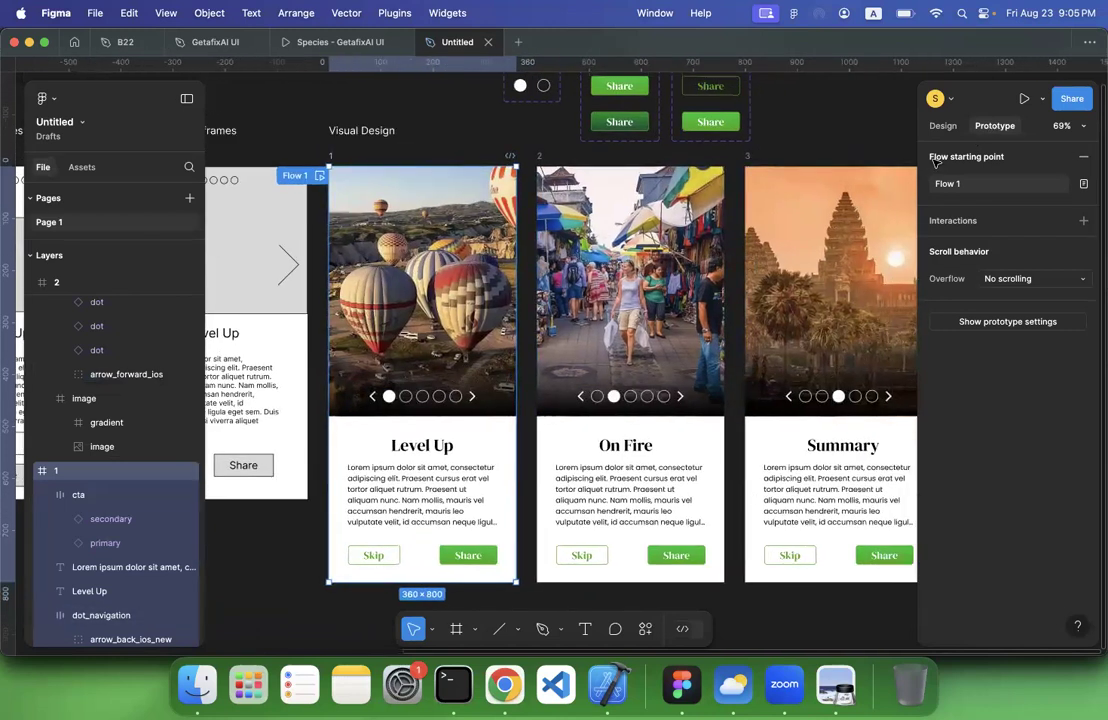
{"action": "double_click", "coordinate": [390, 397]}
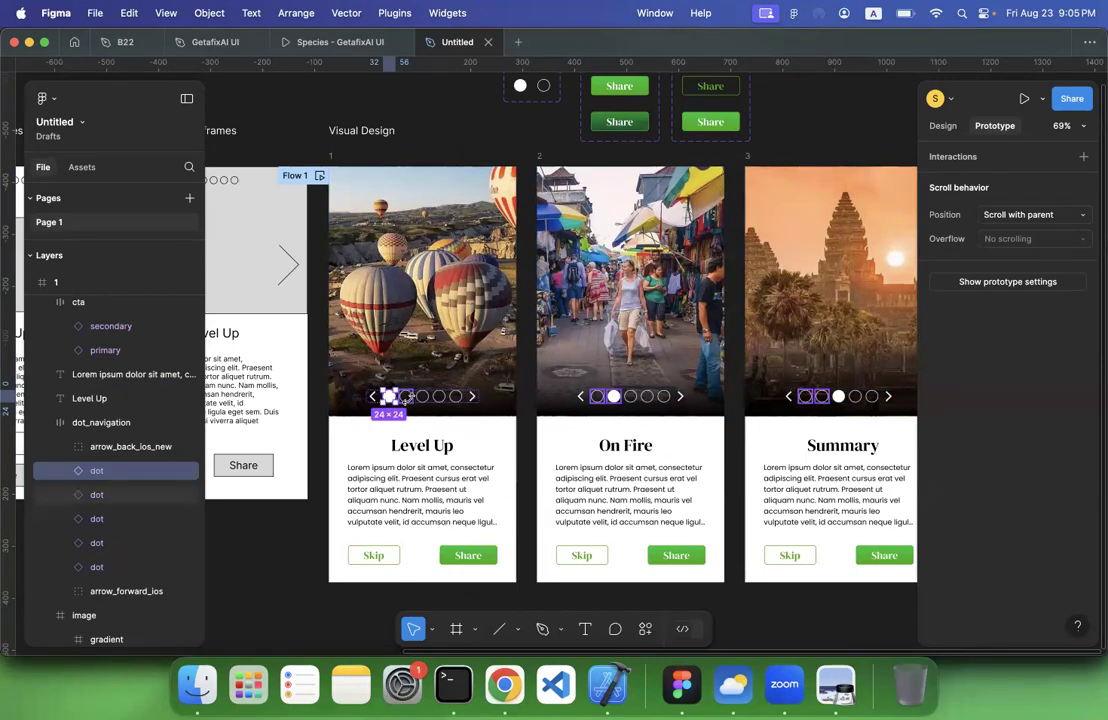
{"action": "left_click", "coordinate": [405, 397]}
{"action": "left_click_drag", "start_coordinate": [413, 397], "coordinate": [578, 395]}
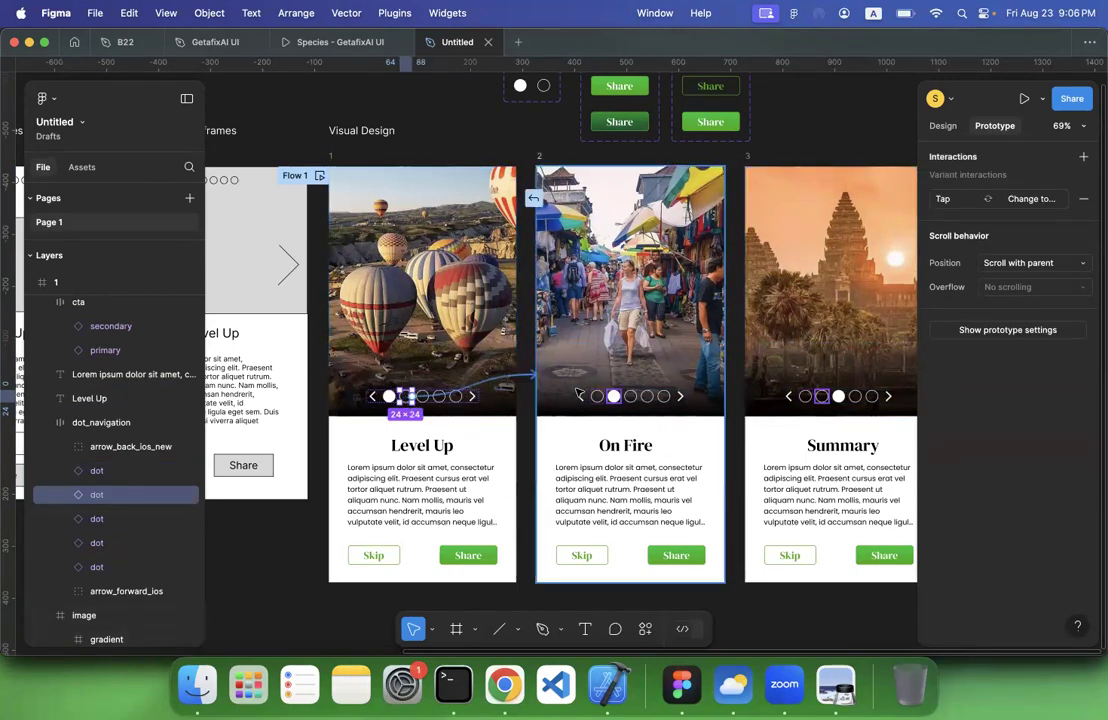
{"action": "scroll", "coordinate": [578, 393], "scroll_direction": "down", "scroll_amount": 5}
{"action": "scroll", "coordinate": [578, 393], "scroll_direction": "right", "scroll_amount": 3}
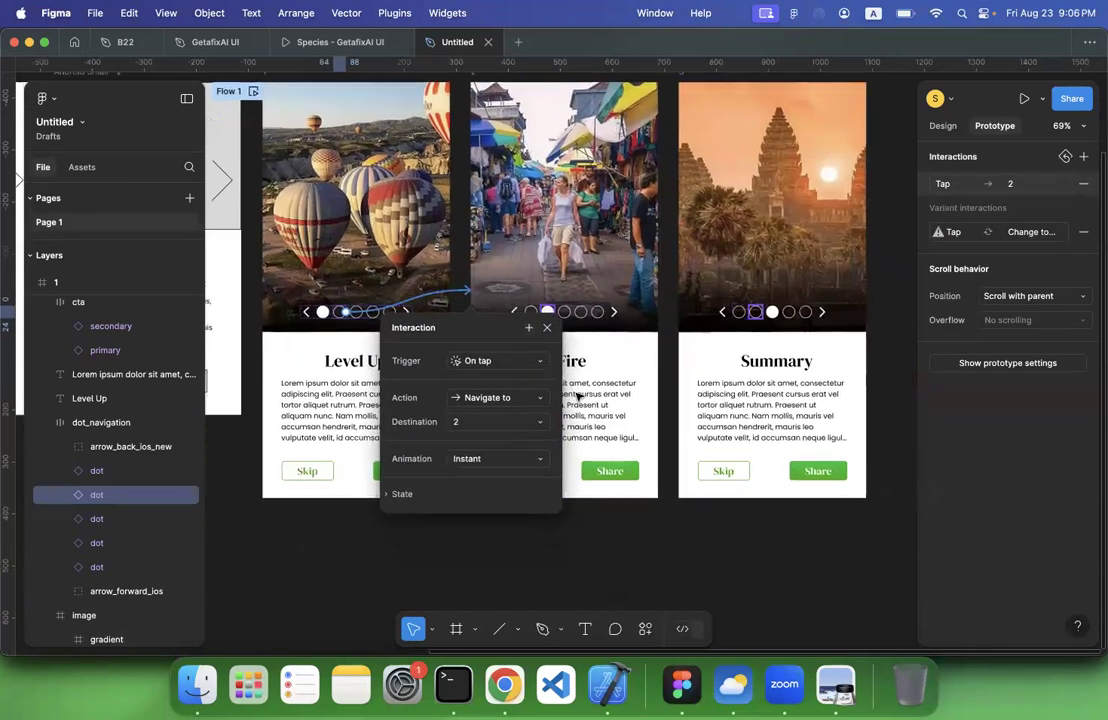
{"action": "left_click", "coordinate": [508, 451]}
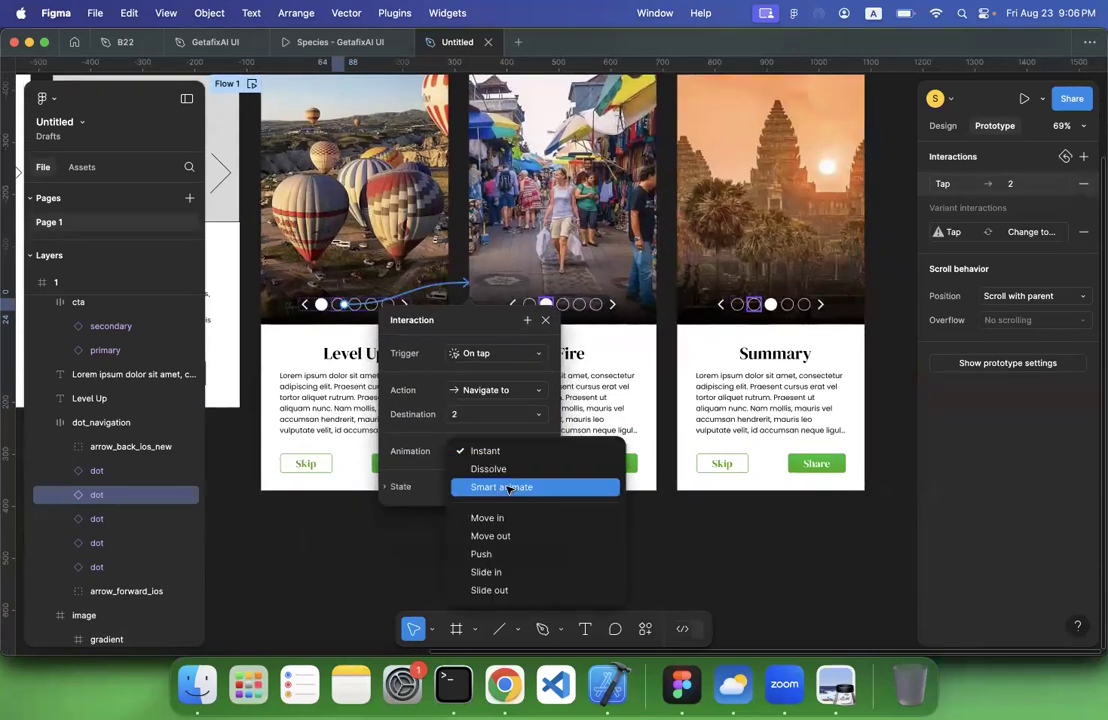
{"action": "left_click", "coordinate": [508, 488]}
Link screen 1's third navigation dot to screen 3 on tap with Smart animate
{"action": "scroll", "coordinate": [460, 265], "scroll_direction": "up", "scroll_amount": 1}
{"action": "scroll", "coordinate": [460, 265], "scroll_direction": "down", "scroll_amount": 1}
{"action": "scroll", "coordinate": [460, 265], "scroll_direction": "right", "scroll_amount": 1}
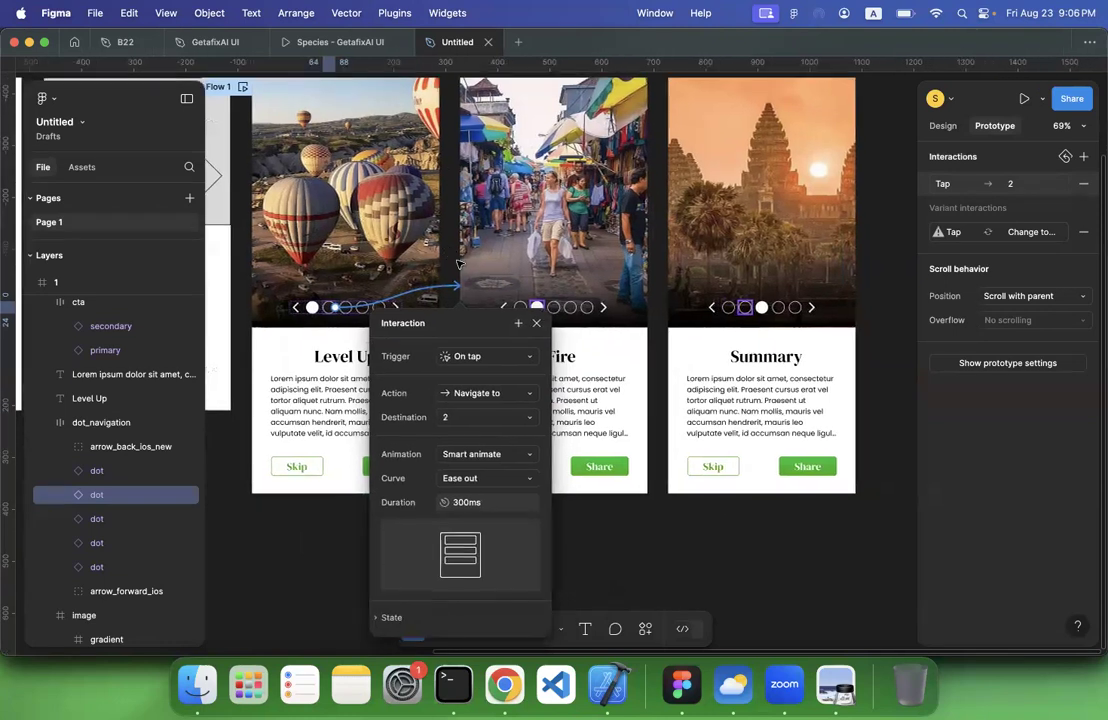
{"action": "scroll", "coordinate": [420, 256], "scroll_direction": "down", "scroll_amount": 3}
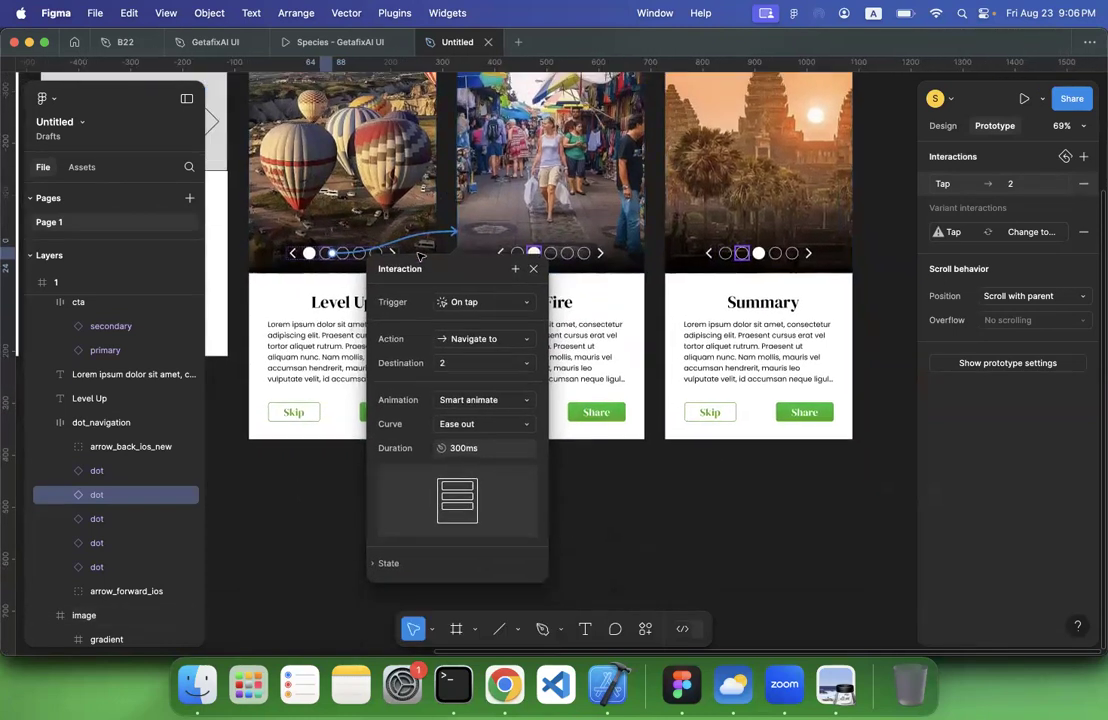
{"action": "left_click", "coordinate": [342, 253]}
{"action": "left_click_drag", "start_coordinate": [351, 253], "coordinate": [727, 220]}
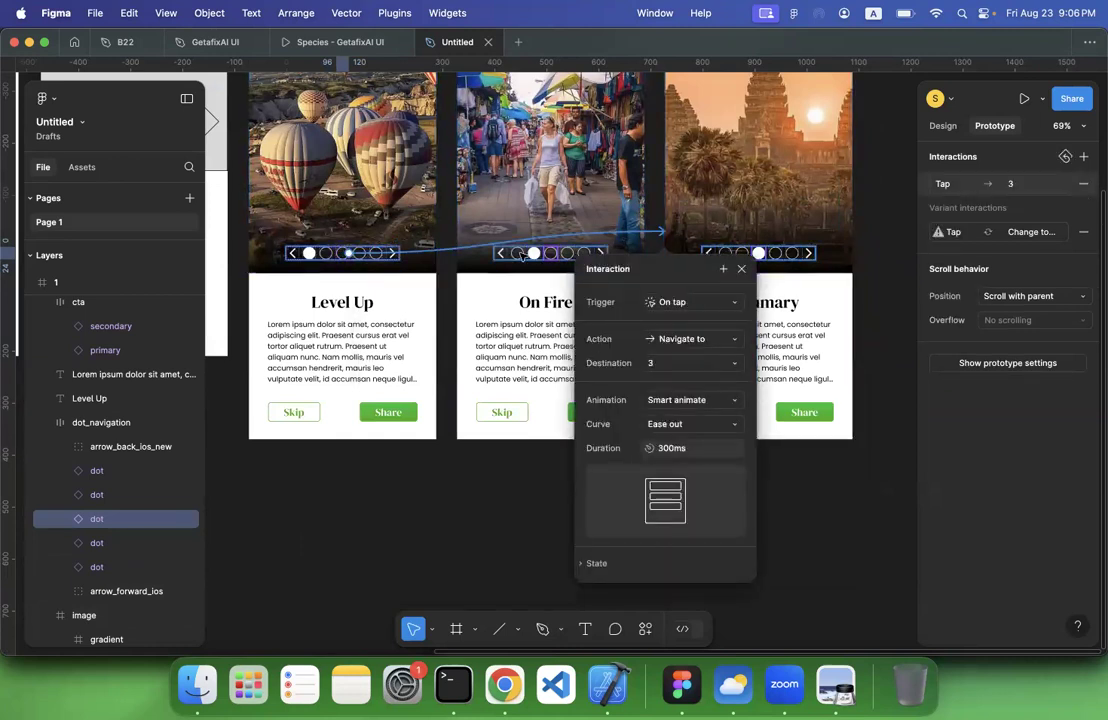
Link screen 2's first navigation dot to screen 1 and its third dot to screen 3, both on tap with Smart animate
{"action": "left_click", "coordinate": [517, 253]}
{"action": "left_click_drag", "start_coordinate": [521, 256], "coordinate": [422, 292]}
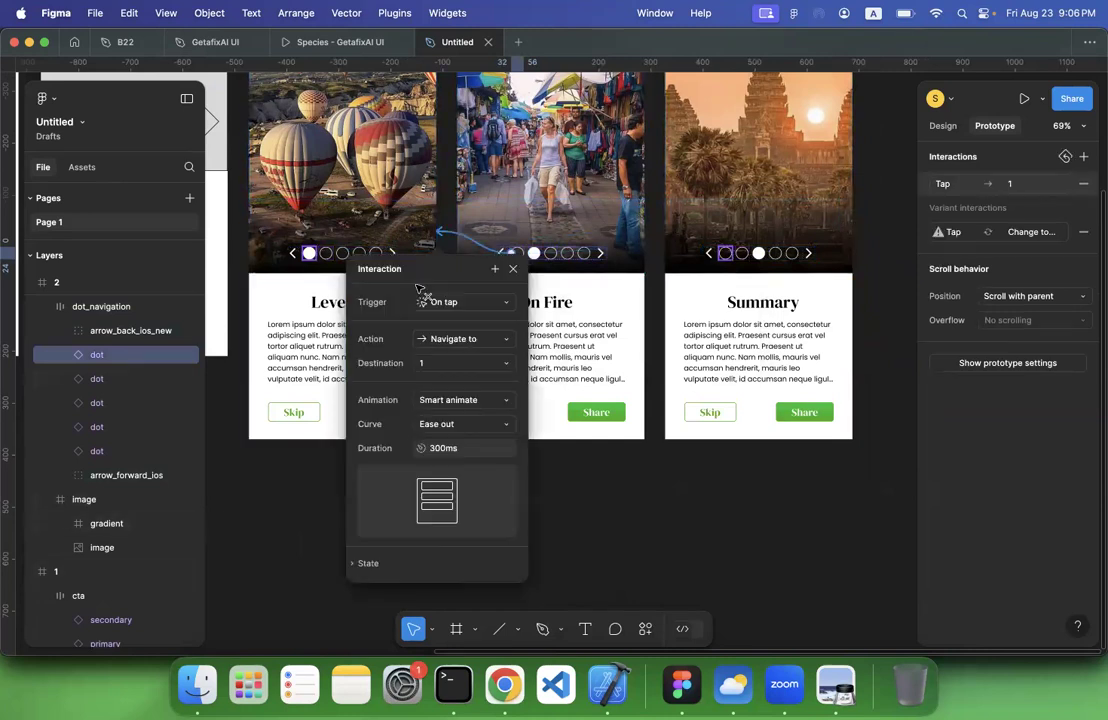
{"action": "left_click", "coordinate": [558, 254]}
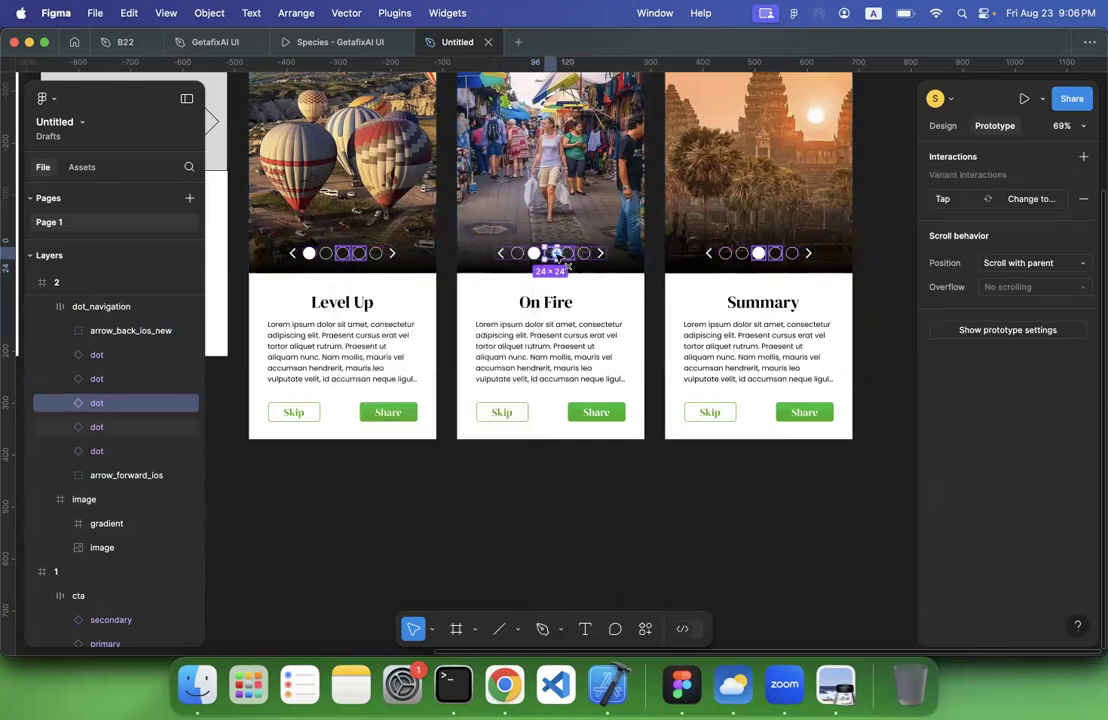
{"action": "left_click_drag", "start_coordinate": [565, 255], "coordinate": [720, 286]}
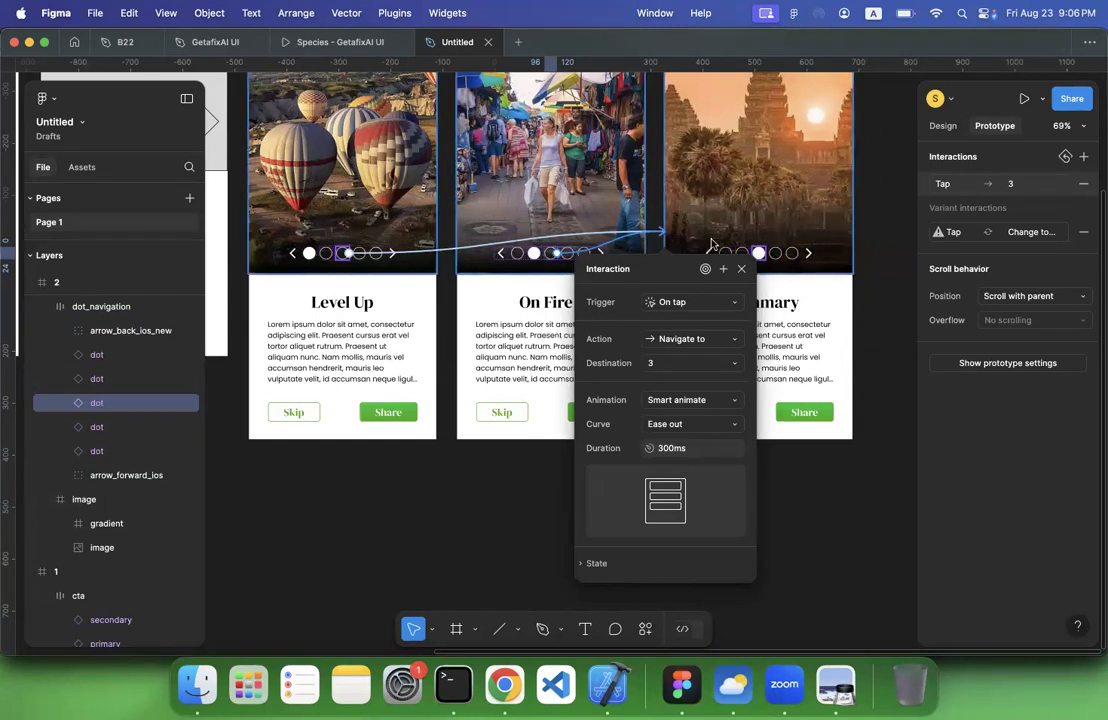
Link screen 3's first navigation dot to screen 1 and its second dot to screen 2, both on tap with Smart animate
{"action": "scroll", "coordinate": [711, 243], "scroll_direction": "down", "scroll_amount": 3}
{"action": "scroll", "coordinate": [711, 243], "scroll_direction": "left", "scroll_amount": 1}
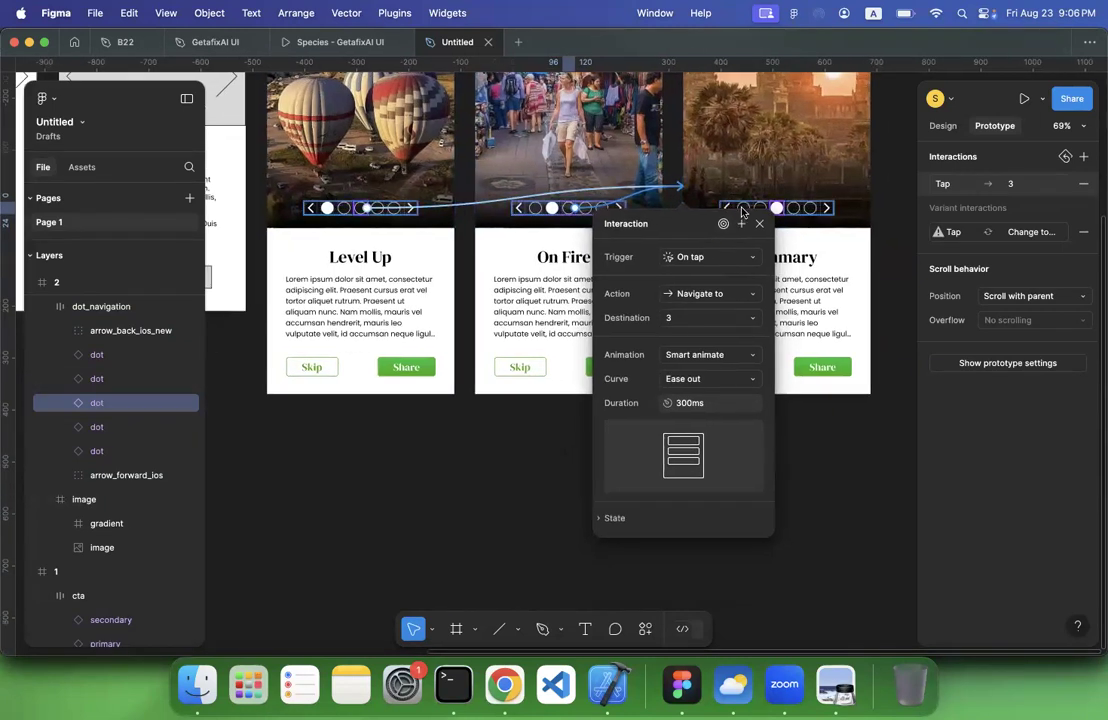
{"action": "left_click", "coordinate": [742, 209]}
{"action": "left_click_drag", "start_coordinate": [738, 208], "coordinate": [425, 254]}
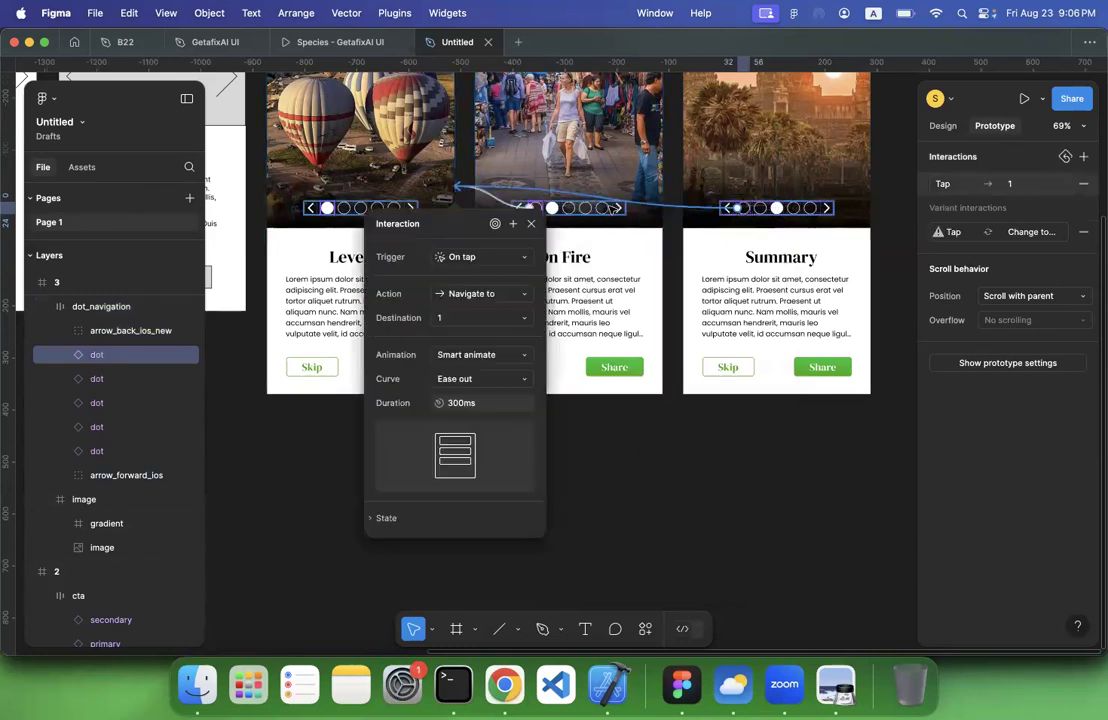
{"action": "left_click", "coordinate": [758, 211]}
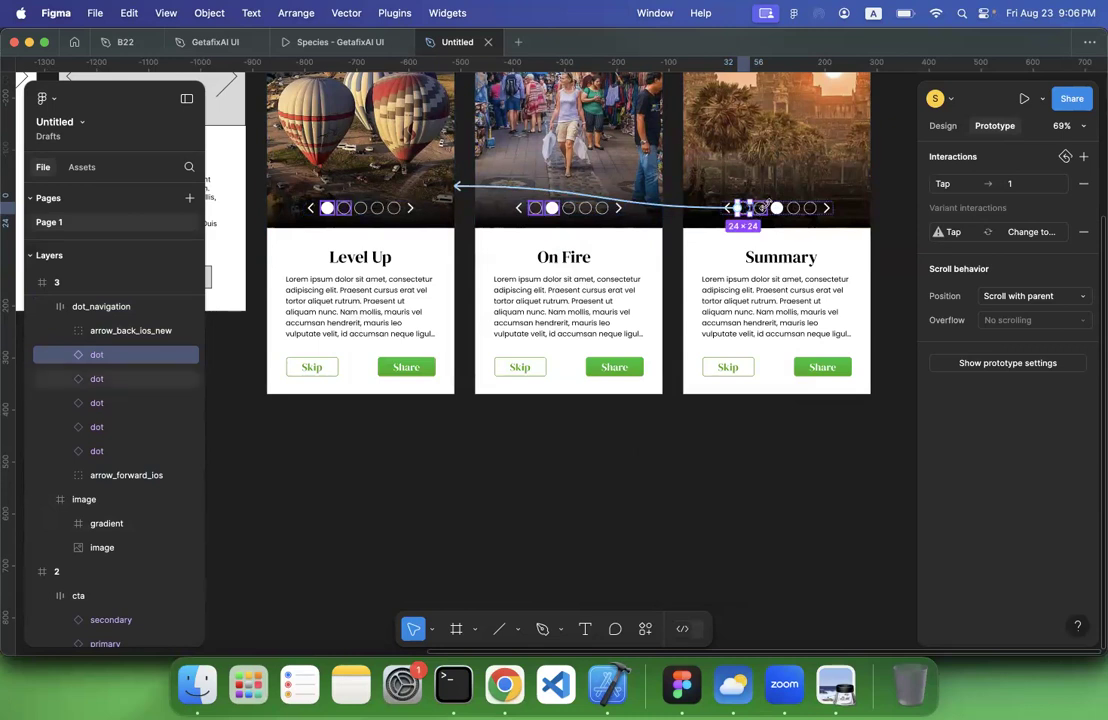
{"action": "left_click", "coordinate": [761, 208]}
{"action": "left_click_drag", "start_coordinate": [761, 208], "coordinate": [622, 215]}
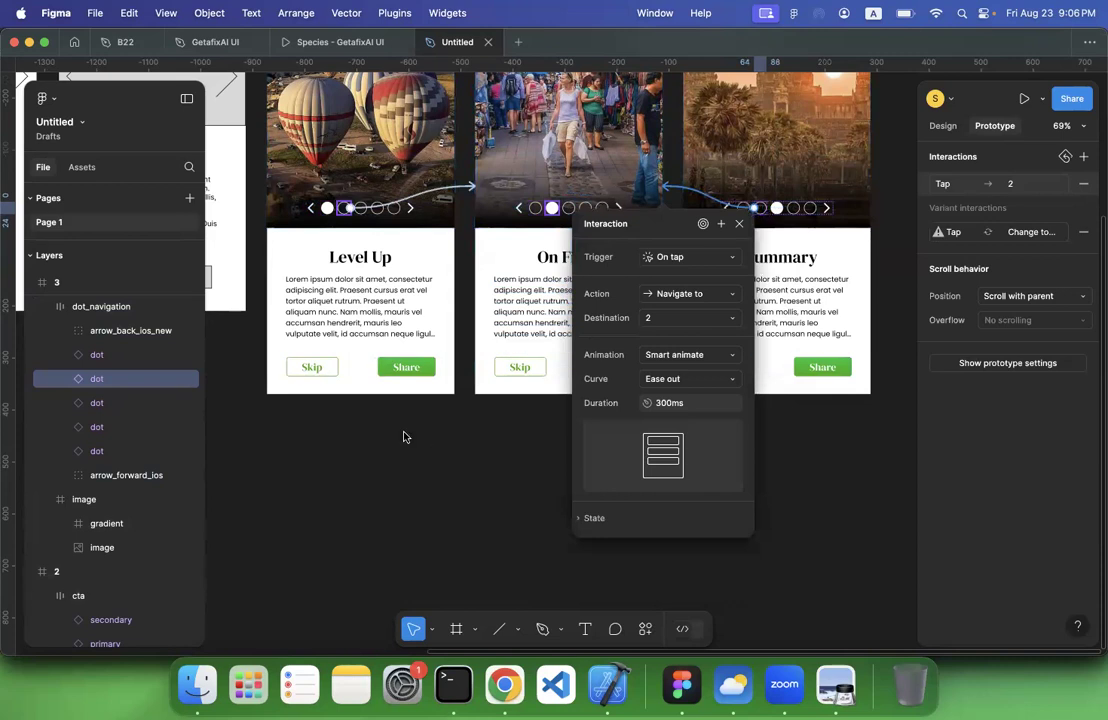
Link screen 1's Skip button to screen 3 with an on-tap Navigate to interaction using Smart animate
{"action": "left_click", "coordinate": [326, 373]}
{"action": "left_click", "coordinate": [331, 369]}
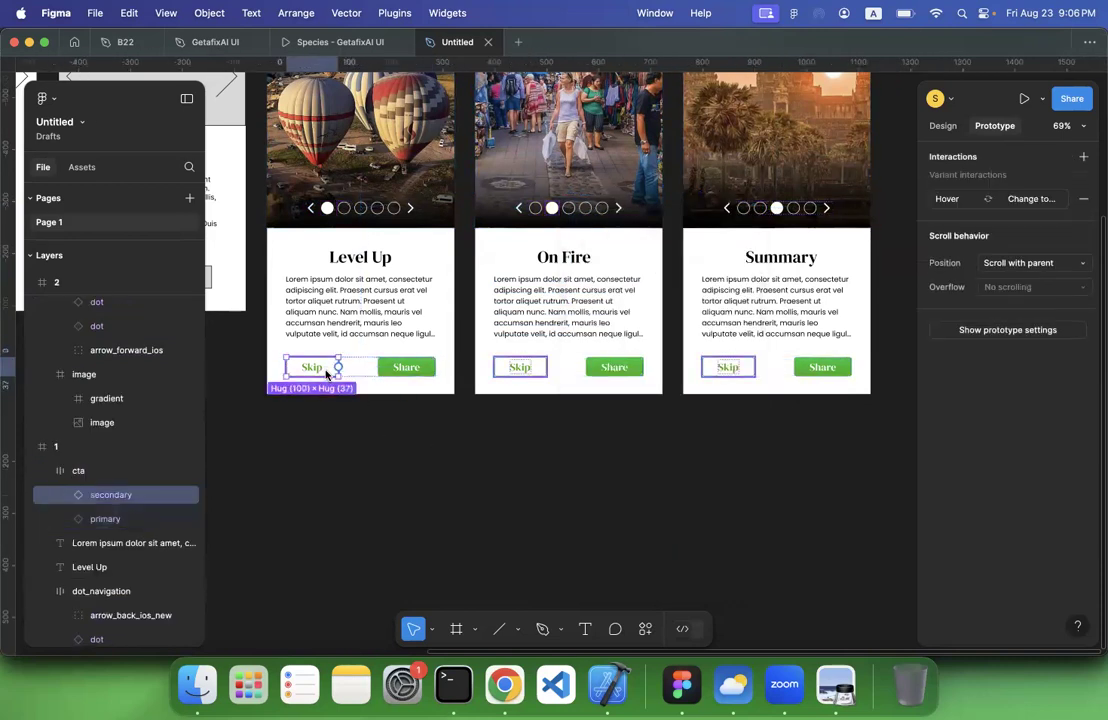
{"action": "left_click_drag", "start_coordinate": [339, 368], "coordinate": [708, 377]}
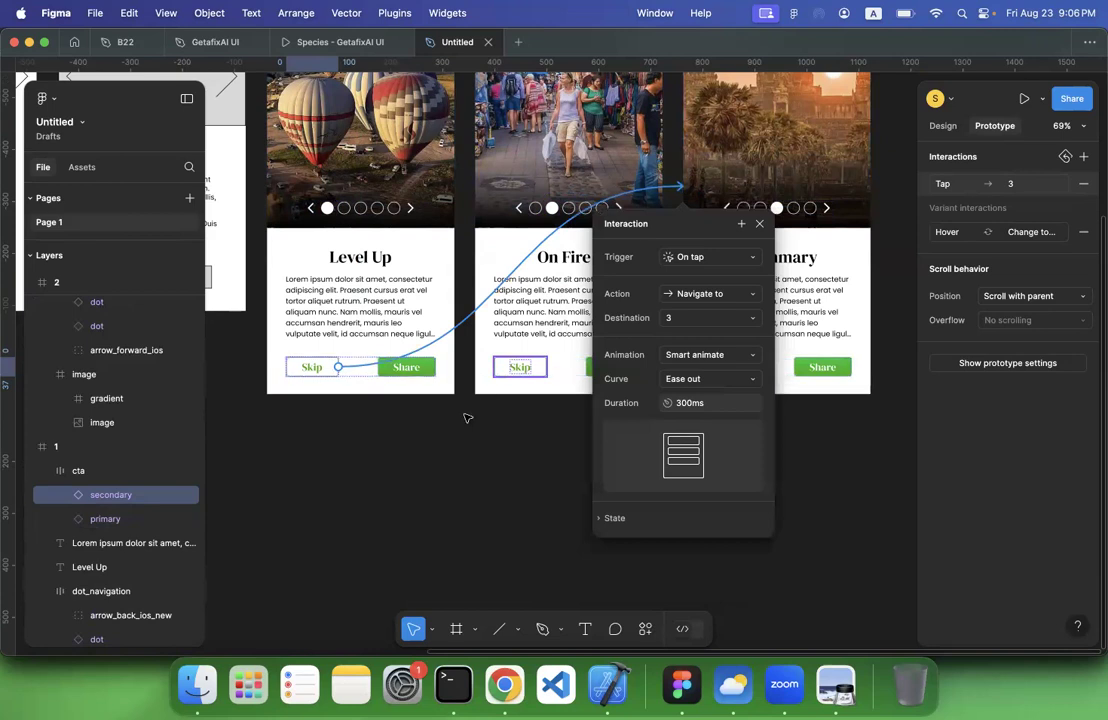
Preview Flow 1 and test moving between the Level Up, On Fire and Summary screens with the first three navigation dots
{"action": "scroll", "coordinate": [370, 324], "scroll_direction": "up", "scroll_amount": 3}
{"action": "scroll", "coordinate": [370, 324], "scroll_direction": "left", "scroll_amount": 3}
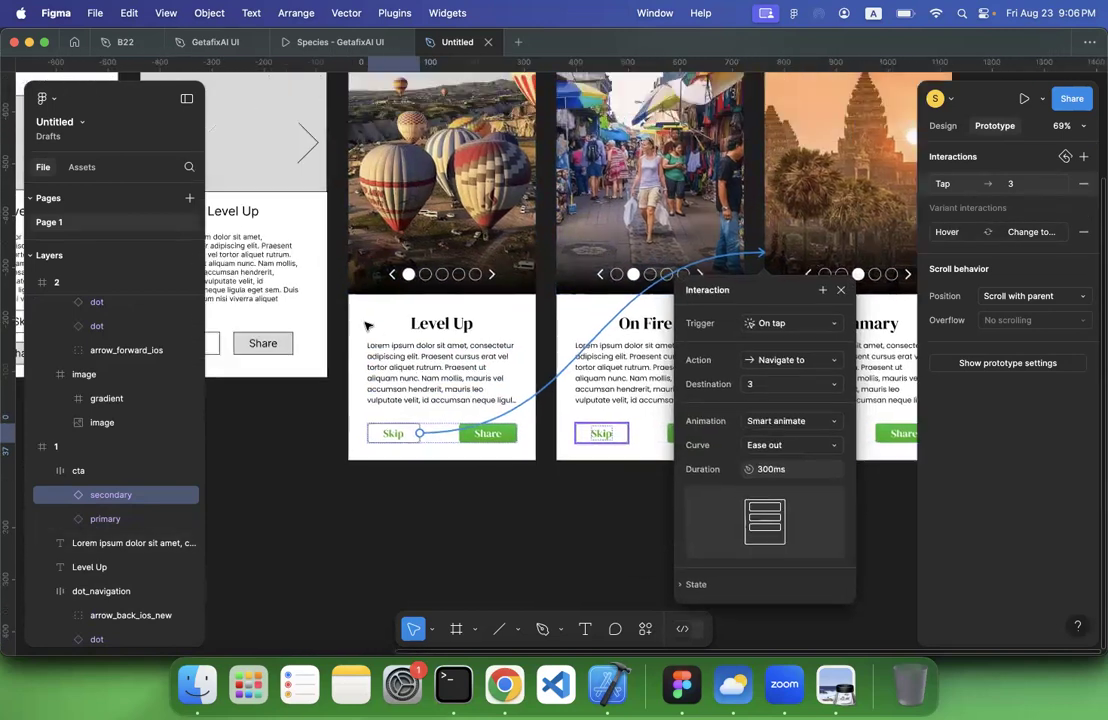
{"action": "scroll", "coordinate": [368, 326], "scroll_direction": "up", "scroll_amount": 6}
{"action": "scroll", "coordinate": [368, 326], "scroll_direction": "left", "scroll_amount": 6}
{"action": "left_click", "coordinate": [532, 251]}
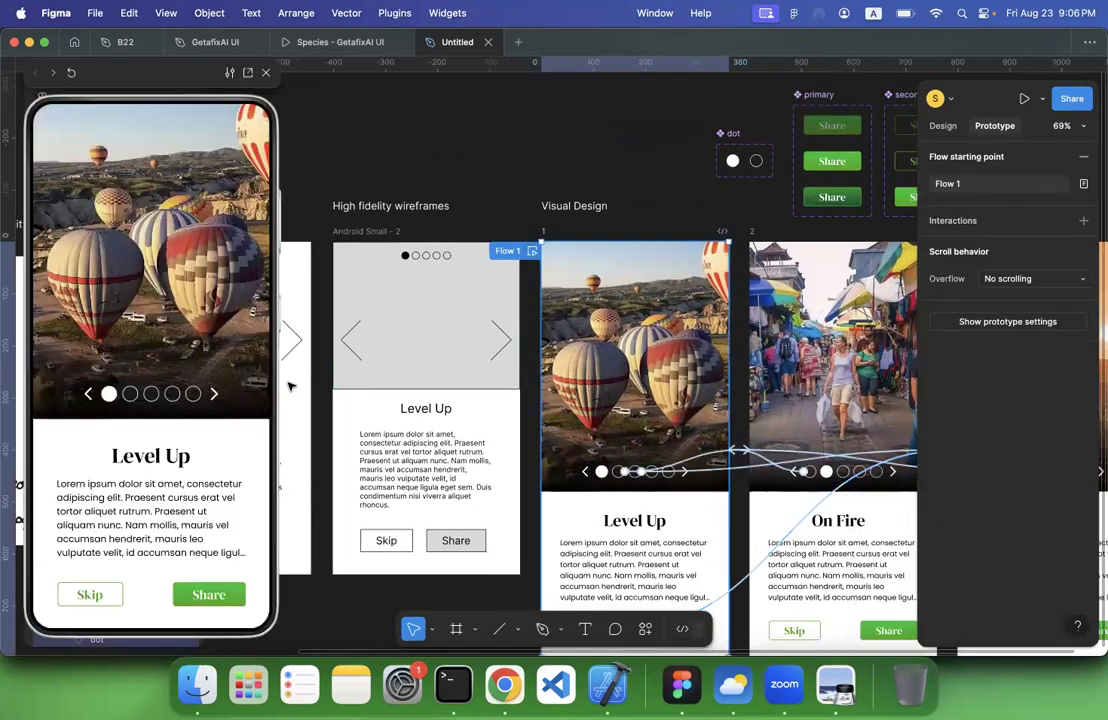
{"action": "left_click", "coordinate": [129, 396]}
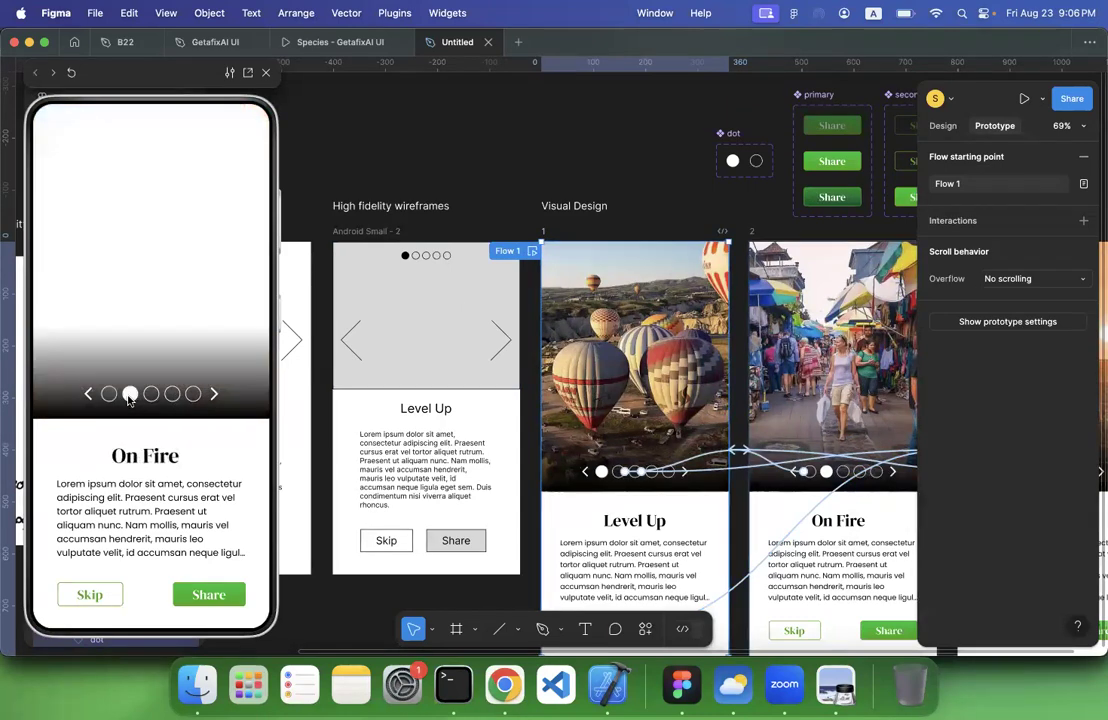
{"action": "left_click", "coordinate": [109, 395]}
{"action": "left_click", "coordinate": [130, 396]}
{"action": "left_click", "coordinate": [150, 396]}
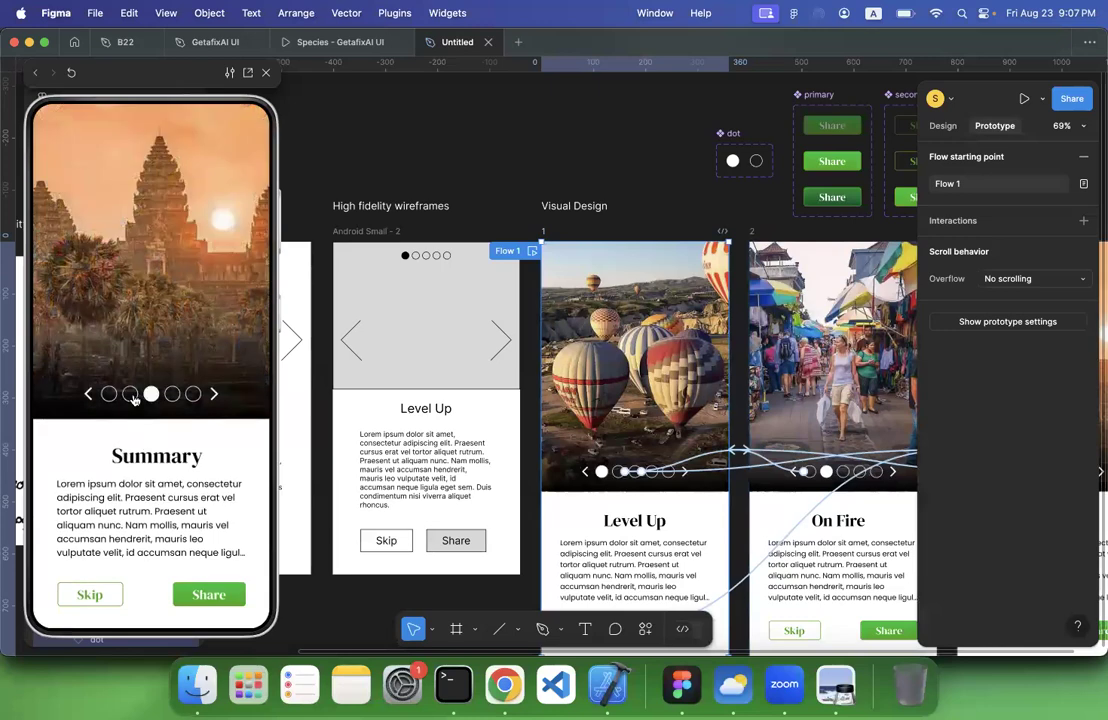
{"action": "left_click", "coordinate": [130, 396]}
{"action": "left_click", "coordinate": [110, 395]}
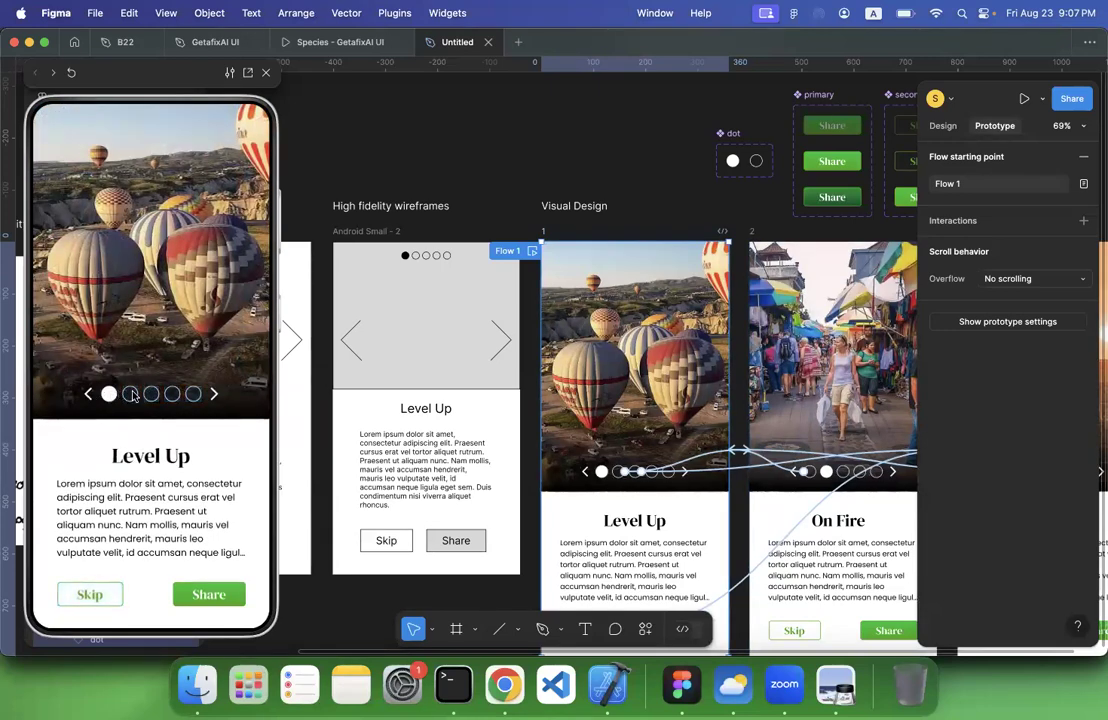
{"action": "left_click", "coordinate": [131, 395]}
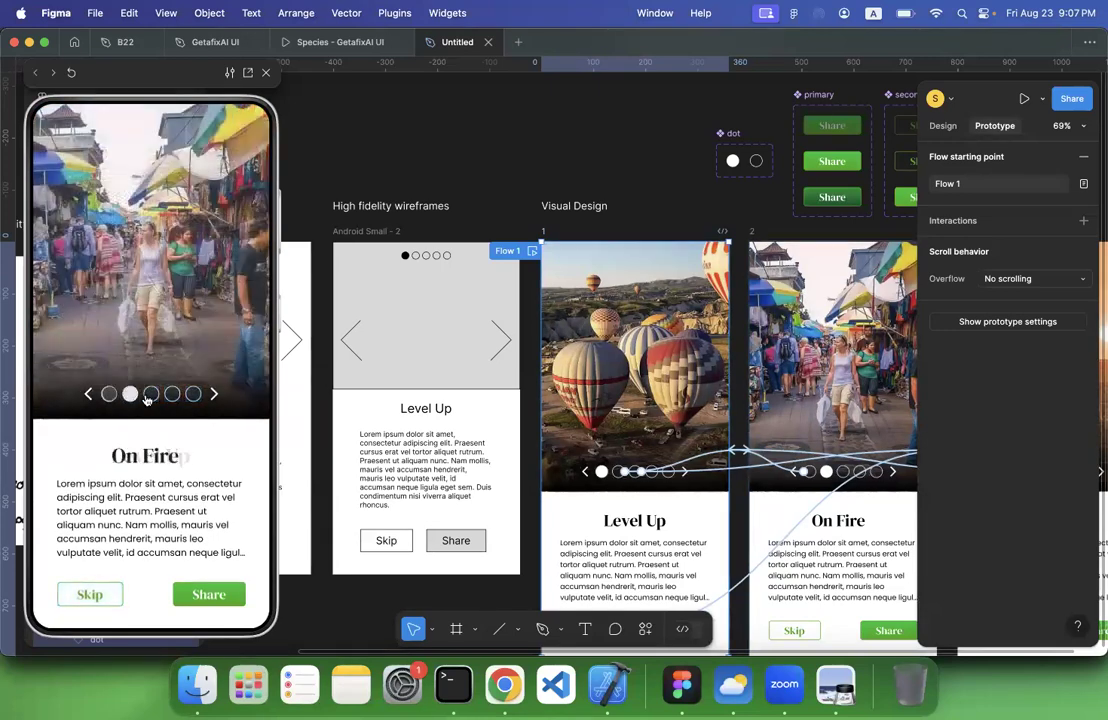
{"action": "left_click", "coordinate": [151, 395]}
Test the fourth and fifth navigation dots in the preview, and step through the three screens with the first three dots again
{"action": "left_click", "coordinate": [169, 399]}
{"action": "left_click", "coordinate": [194, 397]}
{"action": "left_click", "coordinate": [168, 399]}
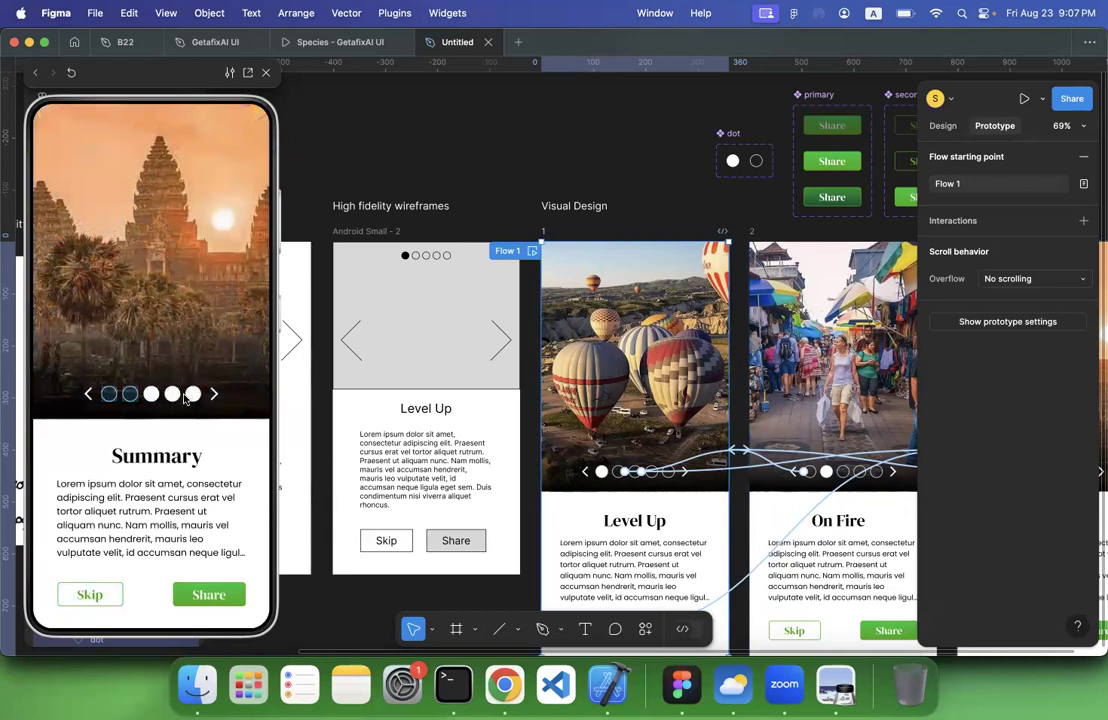
{"action": "left_click", "coordinate": [110, 396]}
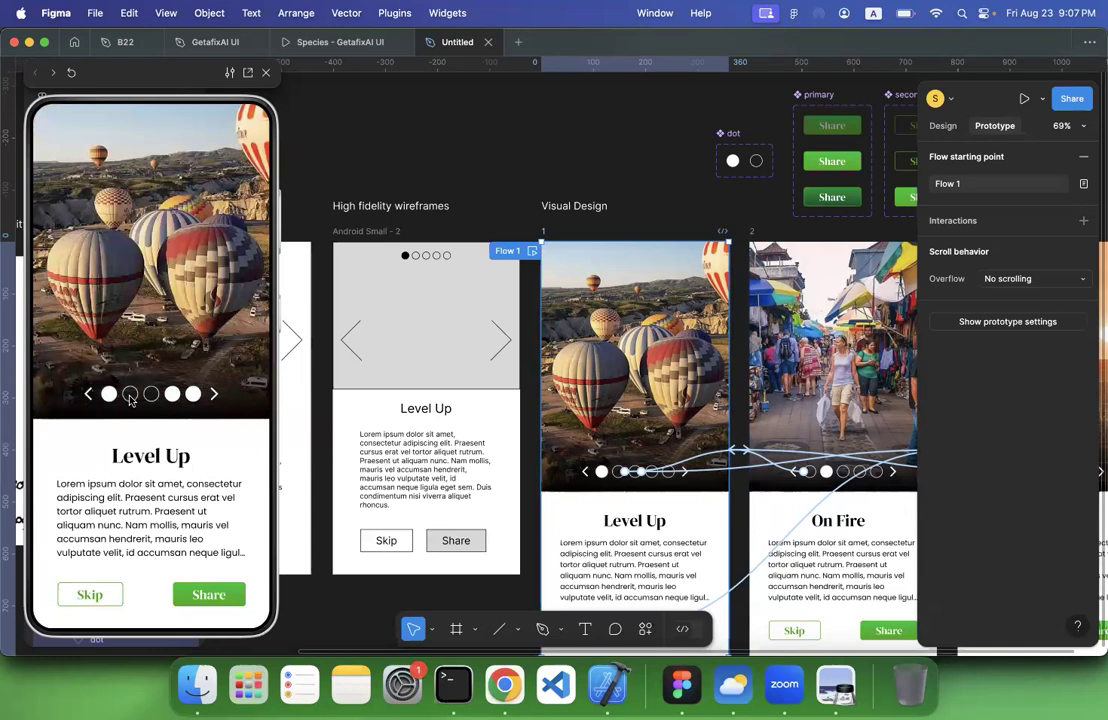
{"action": "left_click", "coordinate": [130, 395]}
{"action": "left_click", "coordinate": [151, 395]}
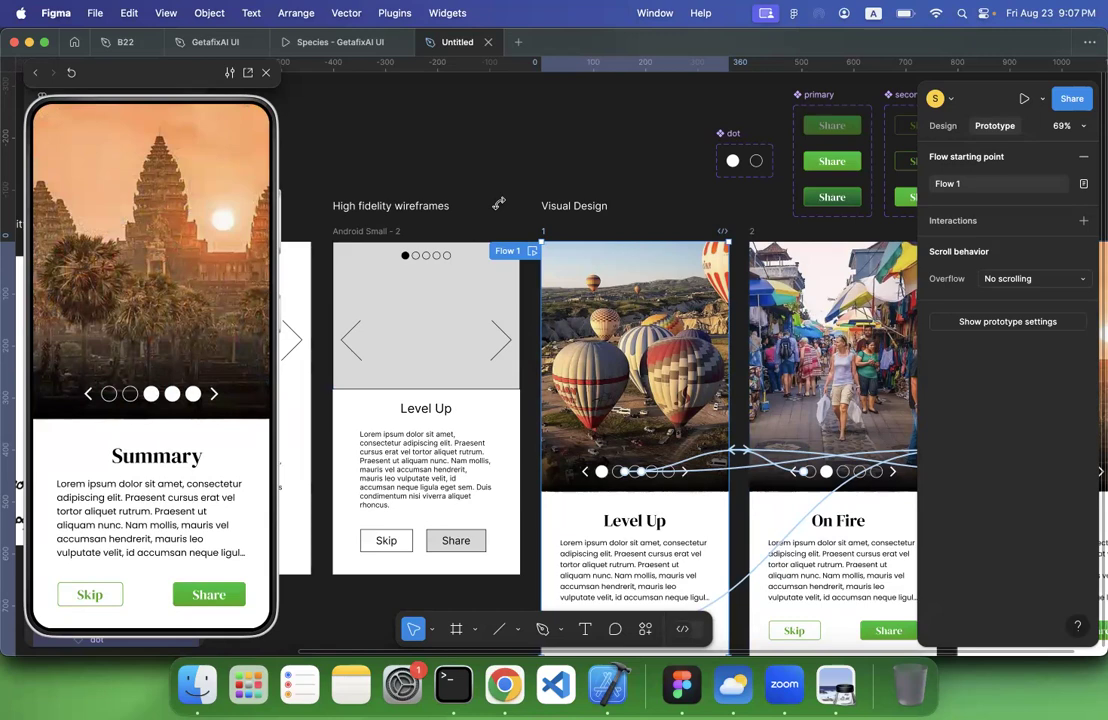
Examine the progression from the sketches and wireframes to the linked Visual Design screens and their button and dot components
{"action": "scroll", "coordinate": [498, 203], "scroll_direction": "down", "scroll_amount": 6}
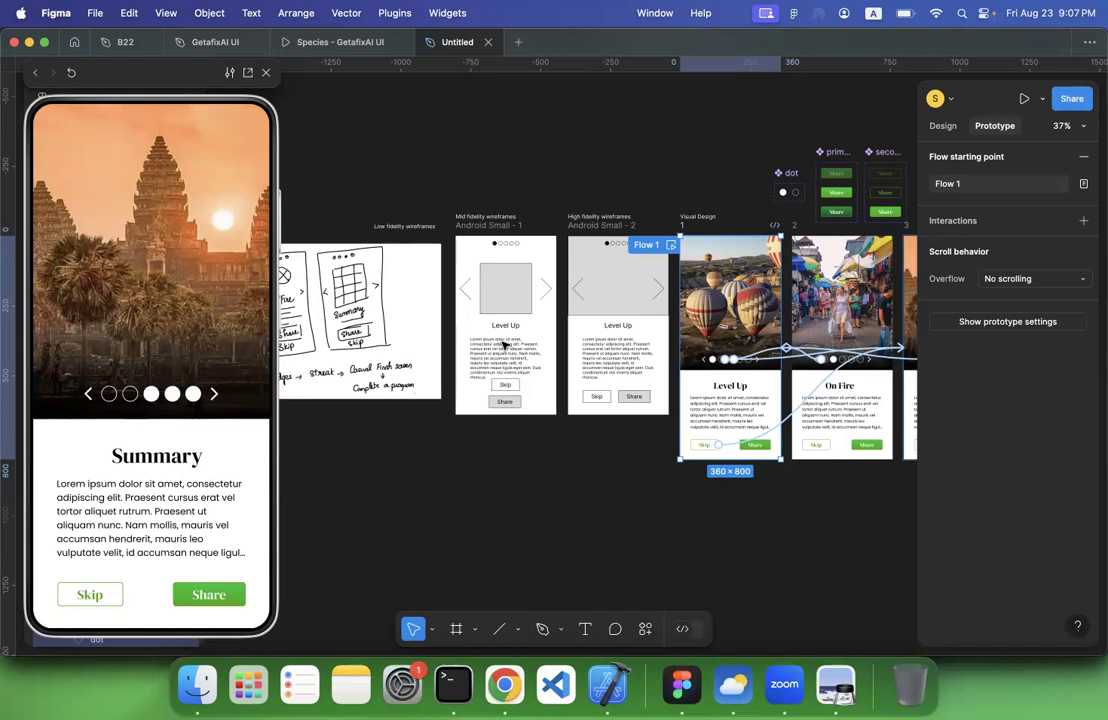
{"action": "key", "text": "XF86AudioLowerVolume"}
{"action": "scroll", "coordinate": [500, 513], "scroll_direction": "up", "scroll_amount": 4}
{"action": "scroll", "coordinate": [500, 513], "scroll_direction": "right", "scroll_amount": 3}
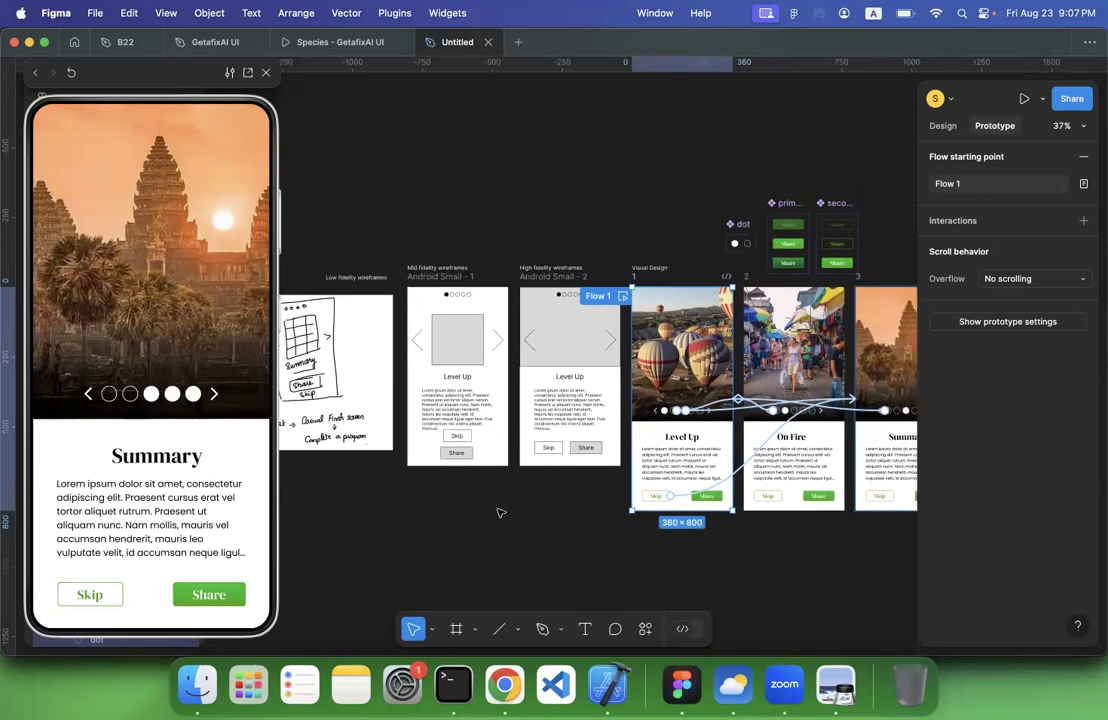
{"action": "scroll", "coordinate": [500, 513], "scroll_direction": "up", "scroll_amount": 1}
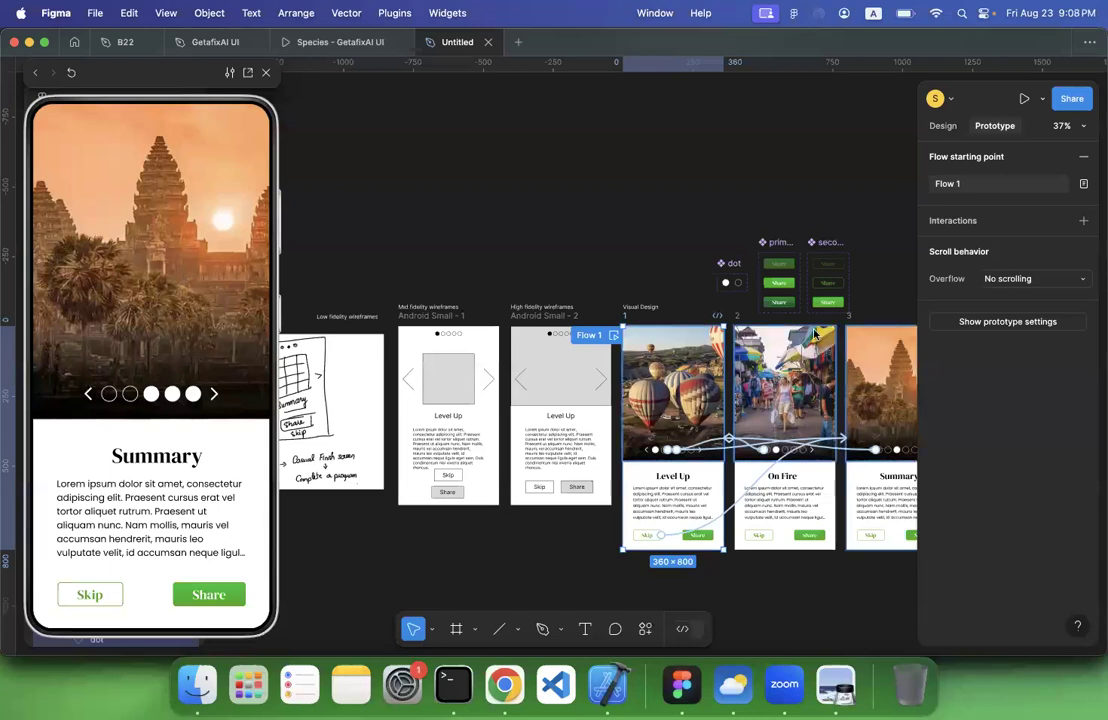
{"action": "scroll", "coordinate": [797, 372], "scroll_direction": "up", "scroll_amount": 5}
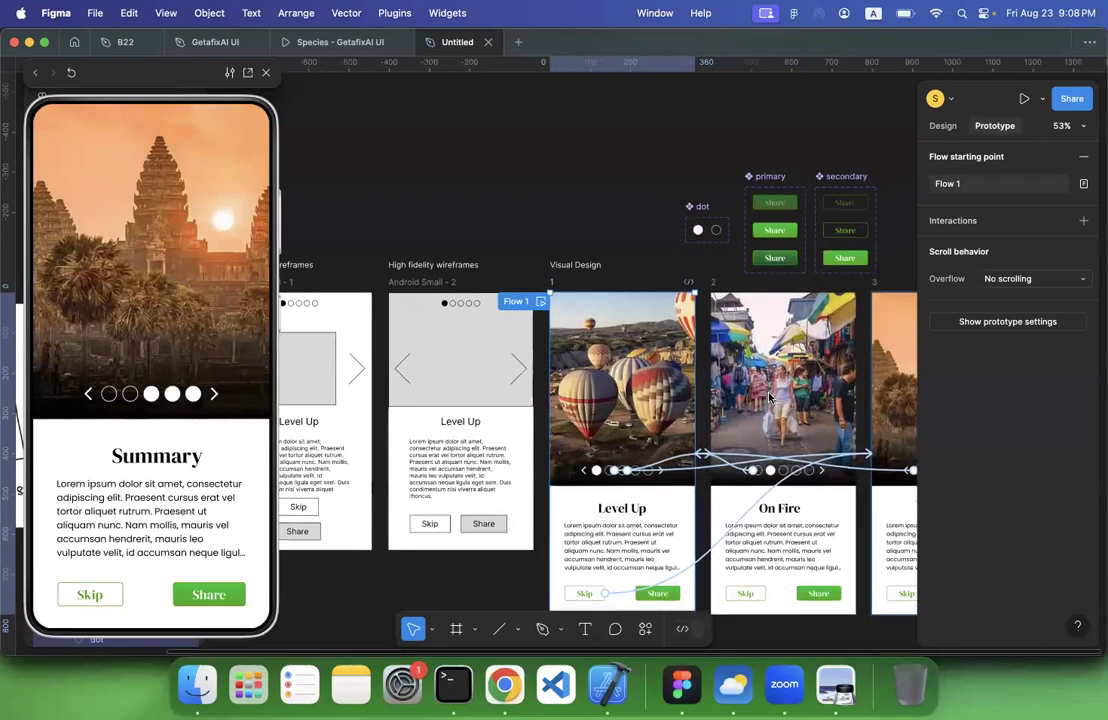
{"action": "scroll", "coordinate": [769, 398], "scroll_direction": "right", "scroll_amount": 3}
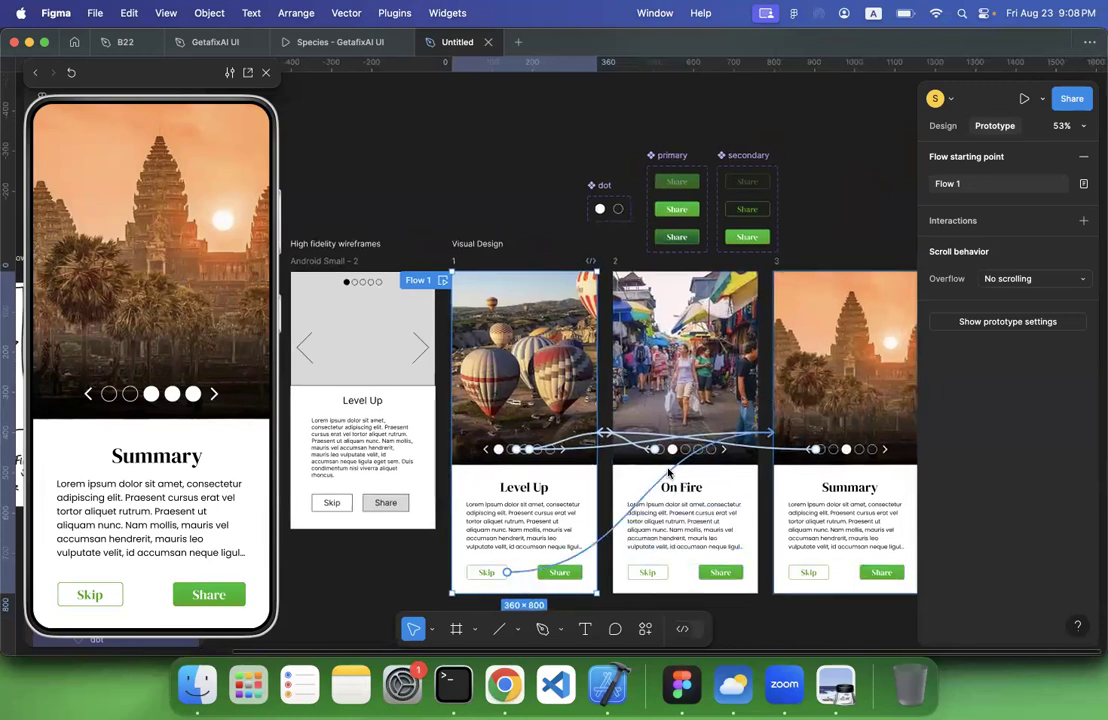
{"action": "scroll", "coordinate": [668, 473], "scroll_direction": "up", "scroll_amount": 5}
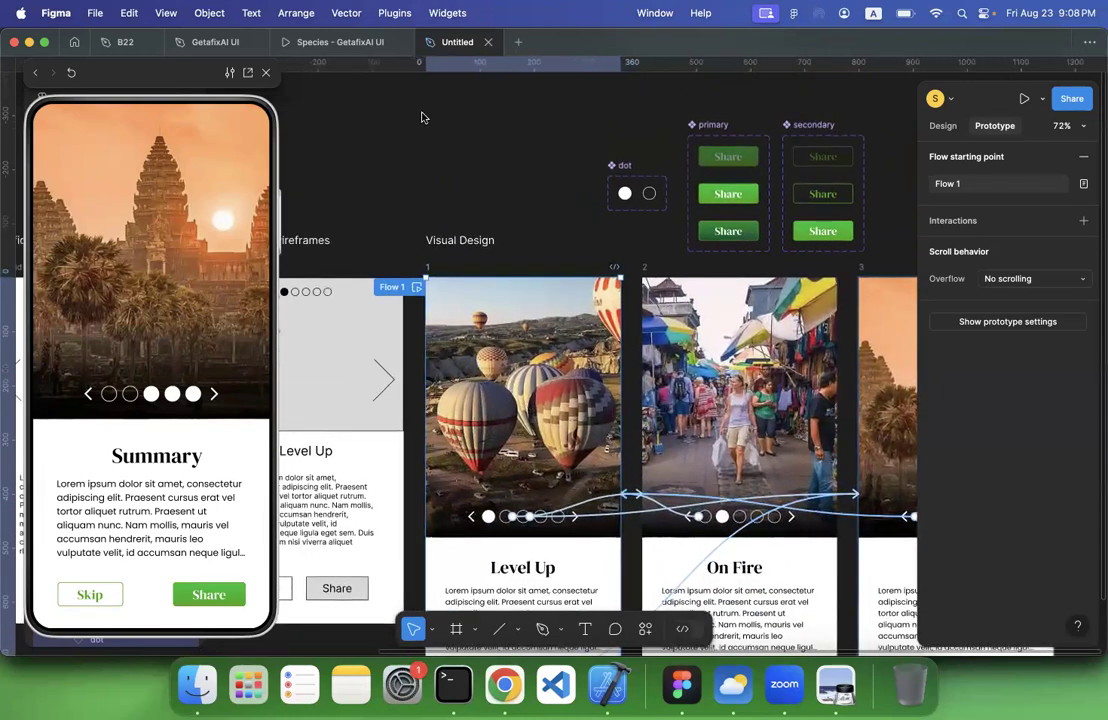
{"action": "scroll", "coordinate": [496, 272], "scroll_direction": "right", "scroll_amount": 4}
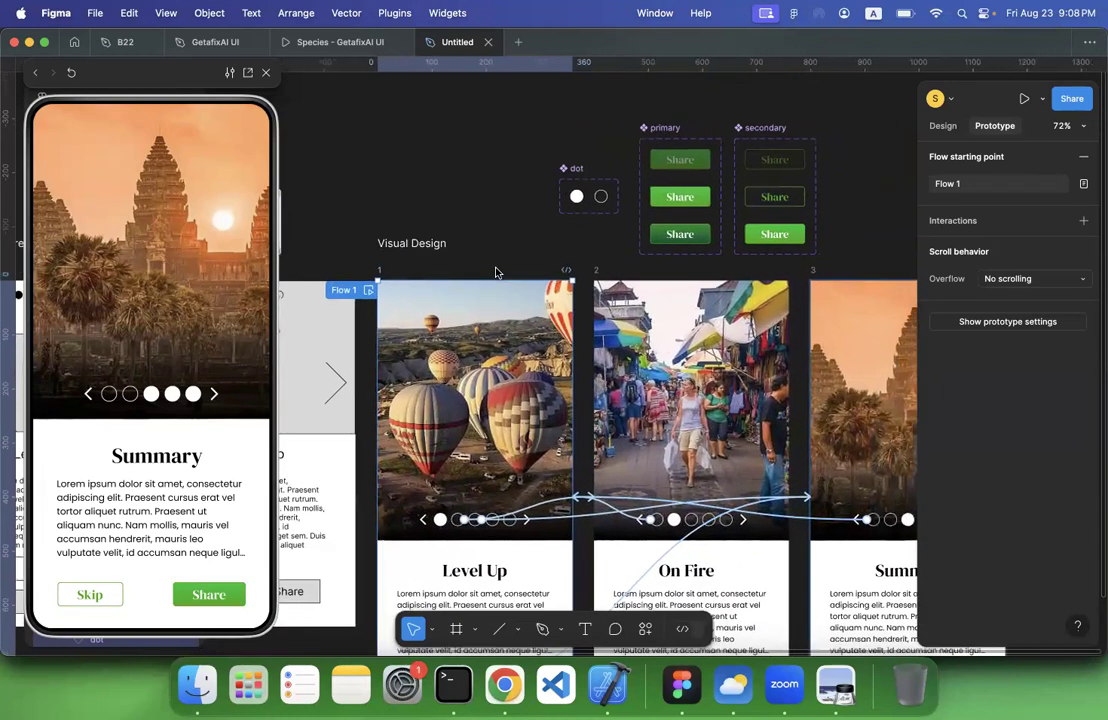
{"action": "scroll", "coordinate": [496, 272], "scroll_direction": "left", "scroll_amount": 1}
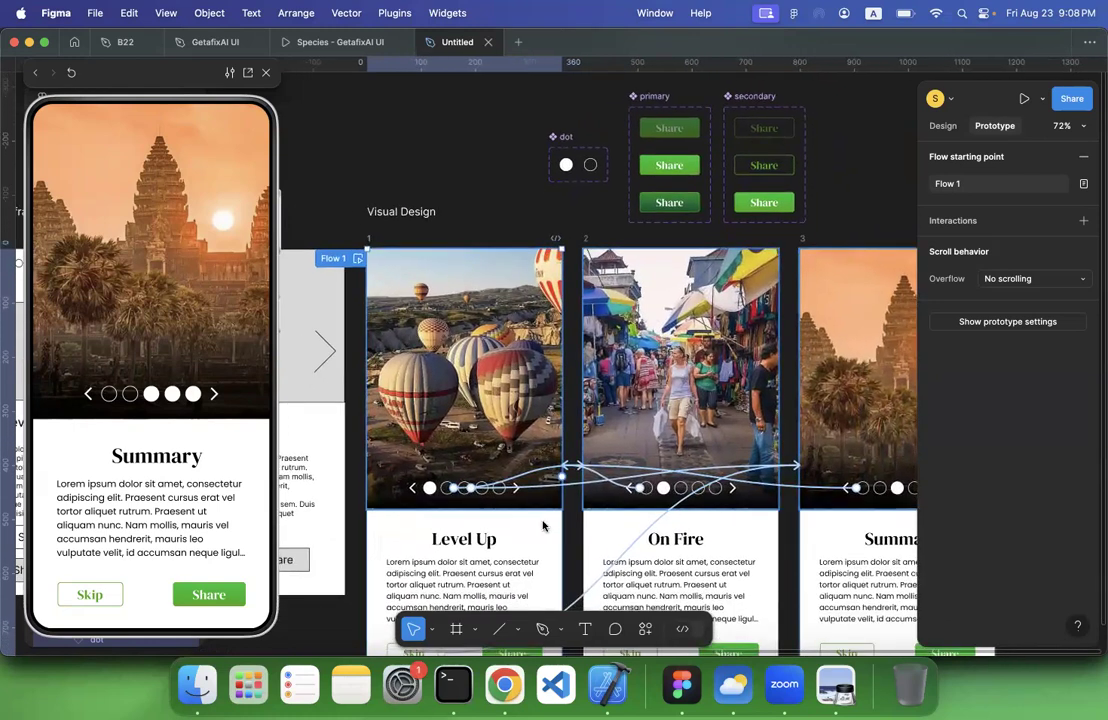
Try to replace the Share label of the faded primary button variant with "Button Text", and undo the edit
{"action": "left_click", "coordinate": [585, 628]}
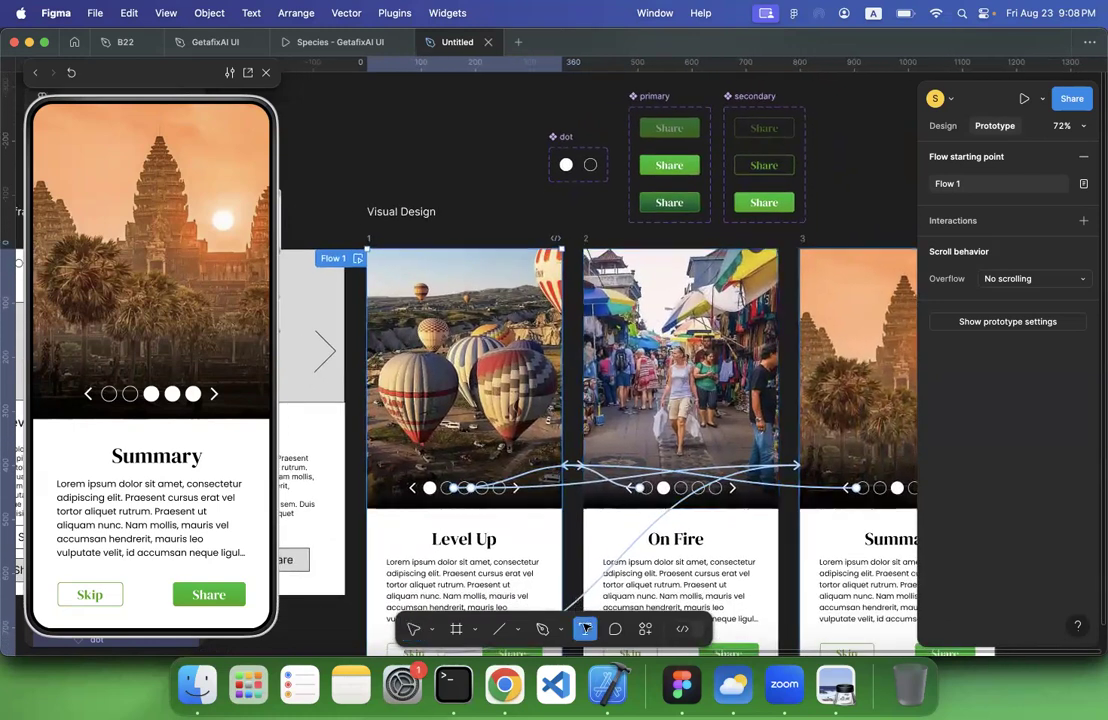
{"action": "left_click", "coordinate": [668, 128]}
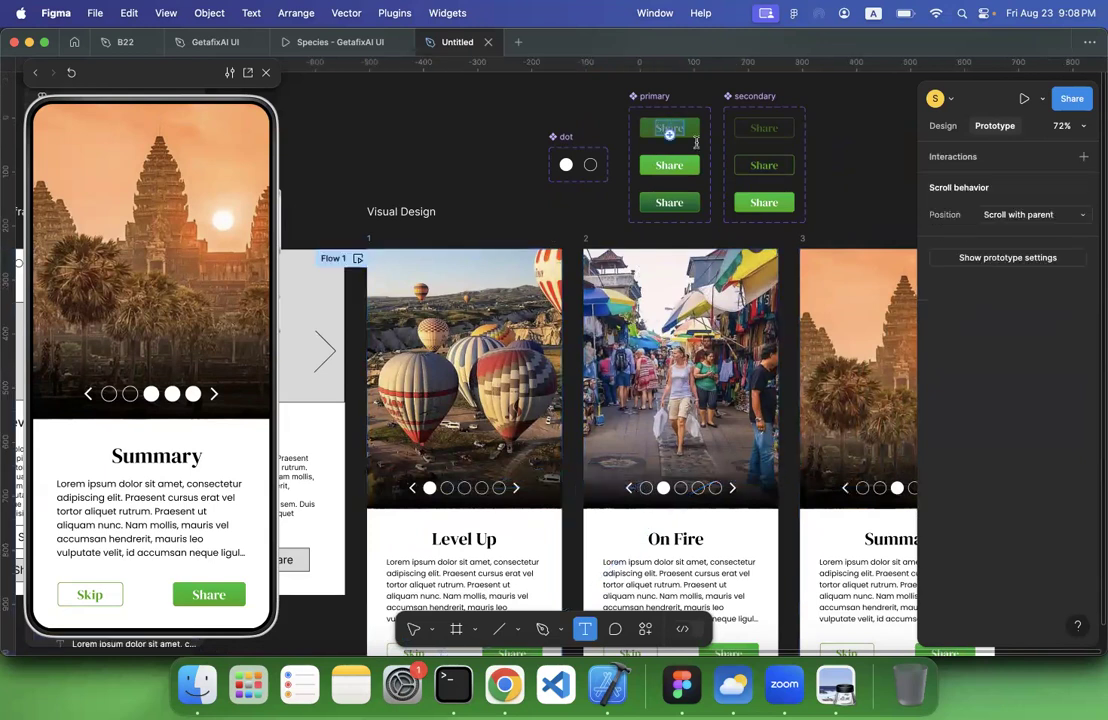
{"action": "double_click", "coordinate": [668, 128]}
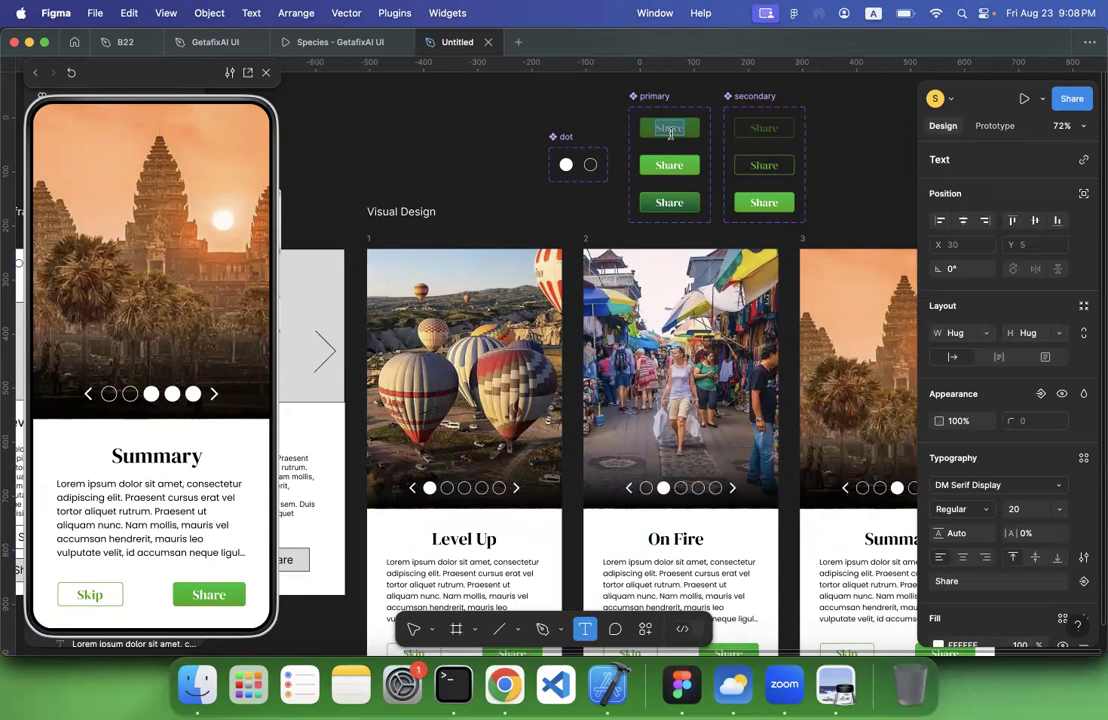
{"action": "type", "text": "Button Text"}
{"action": "key", "text": "super+z"}
{"action": "scroll", "coordinate": [498, 358], "scroll_direction": "down", "scroll_amount": 5}
{"action": "scroll", "coordinate": [498, 358], "scroll_direction": "left", "scroll_amount": 2}
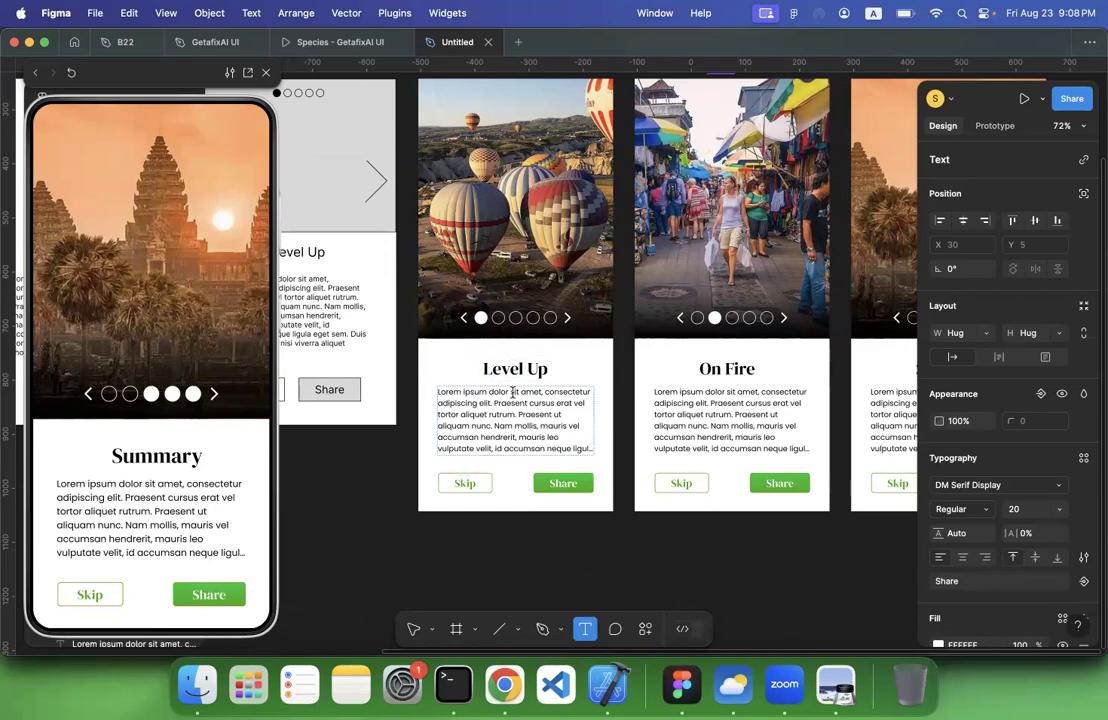
{"action": "scroll", "coordinate": [512, 392], "scroll_direction": "down", "scroll_amount": 2}
{"action": "scroll", "coordinate": [512, 392], "scroll_direction": "down", "scroll_amount": 5}
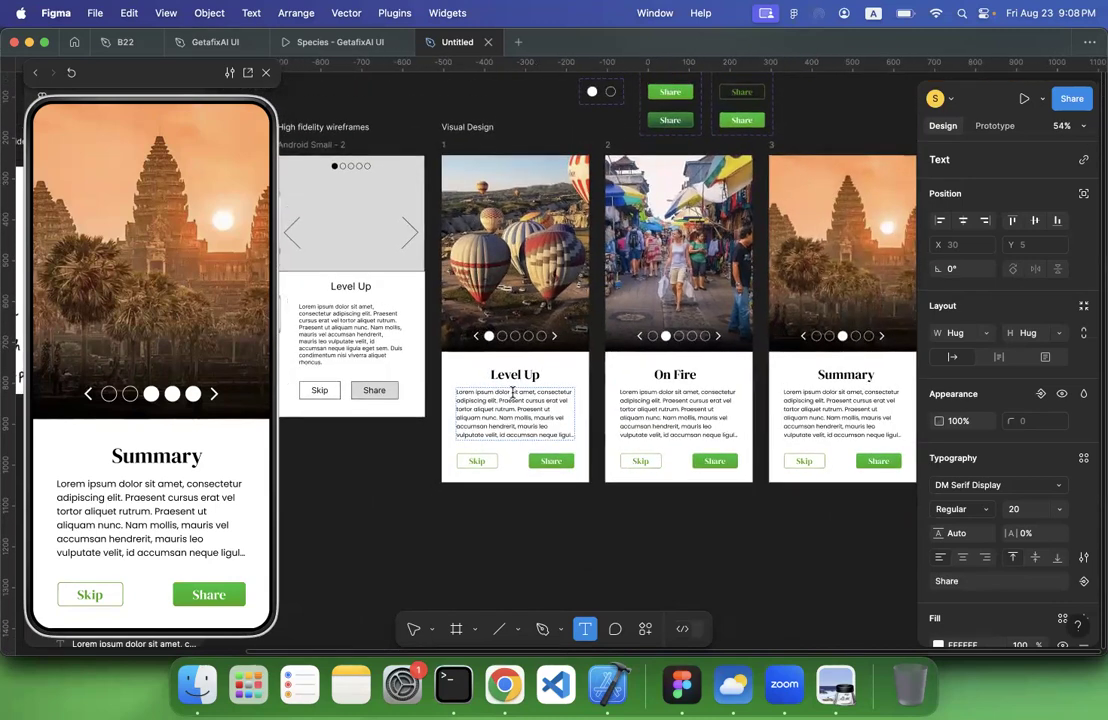
{"action": "scroll", "coordinate": [512, 392], "scroll_direction": "up", "scroll_amount": 3}
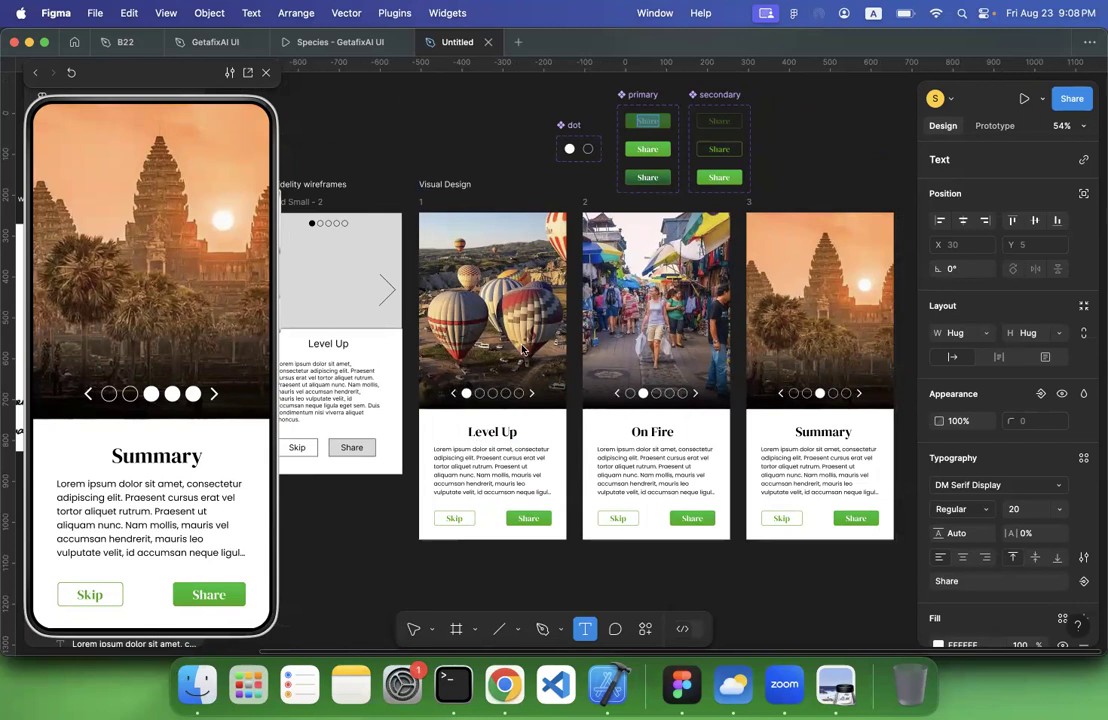
Switch to lecture 3.pdf in Preview and review the pages on wireframe types, wireframing tools and the splash screen
{"action": "left_click", "coordinate": [838, 688]}
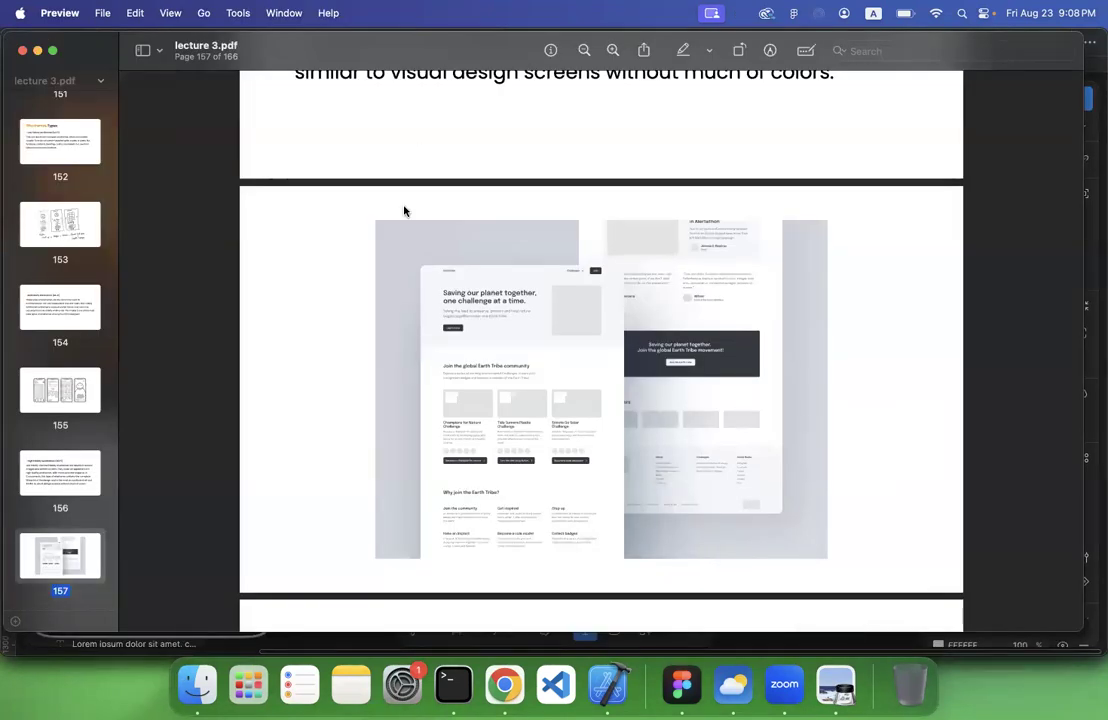
{"action": "scroll", "coordinate": [403, 213], "scroll_direction": "down", "scroll_amount": 10}
{"action": "scroll", "coordinate": [404, 211], "scroll_direction": "down", "scroll_amount": 8}
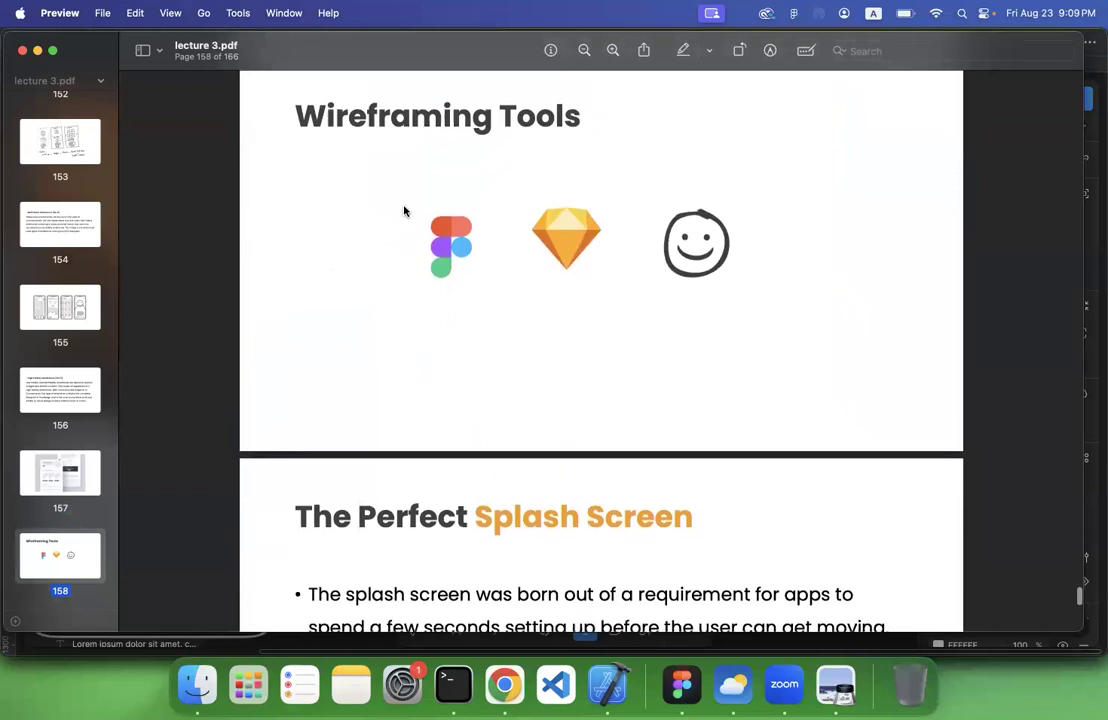
{"action": "scroll", "coordinate": [404, 211], "scroll_direction": "up", "scroll_amount": 10}
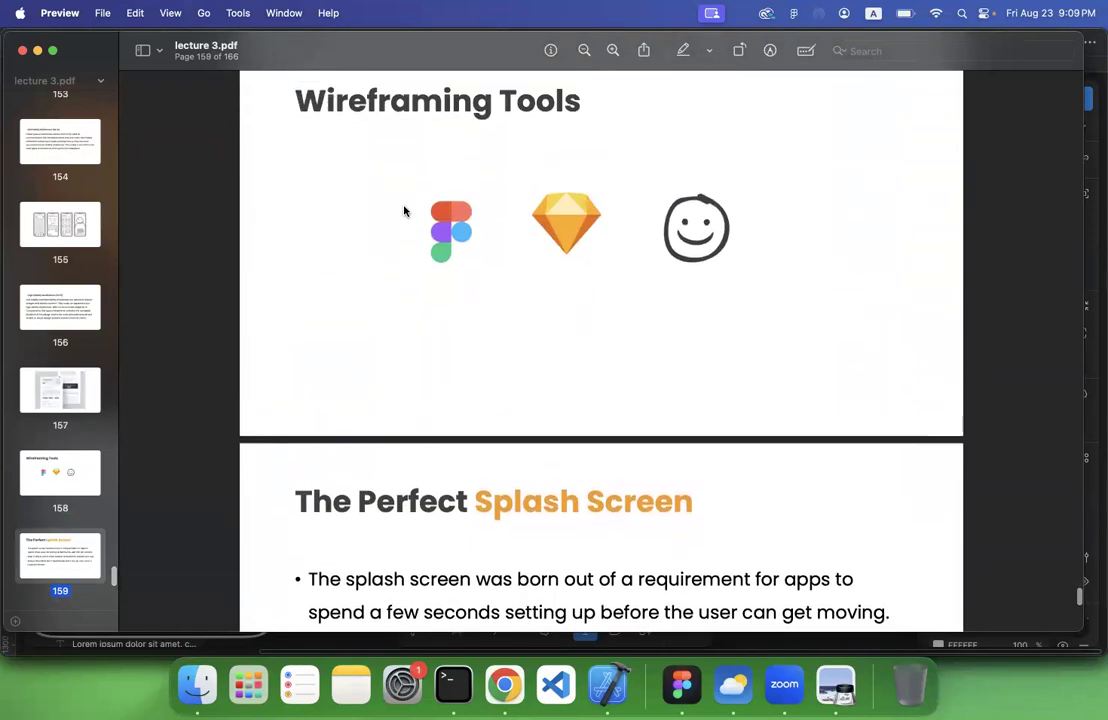
{"action": "scroll", "coordinate": [404, 211], "scroll_direction": "down", "scroll_amount": 4}
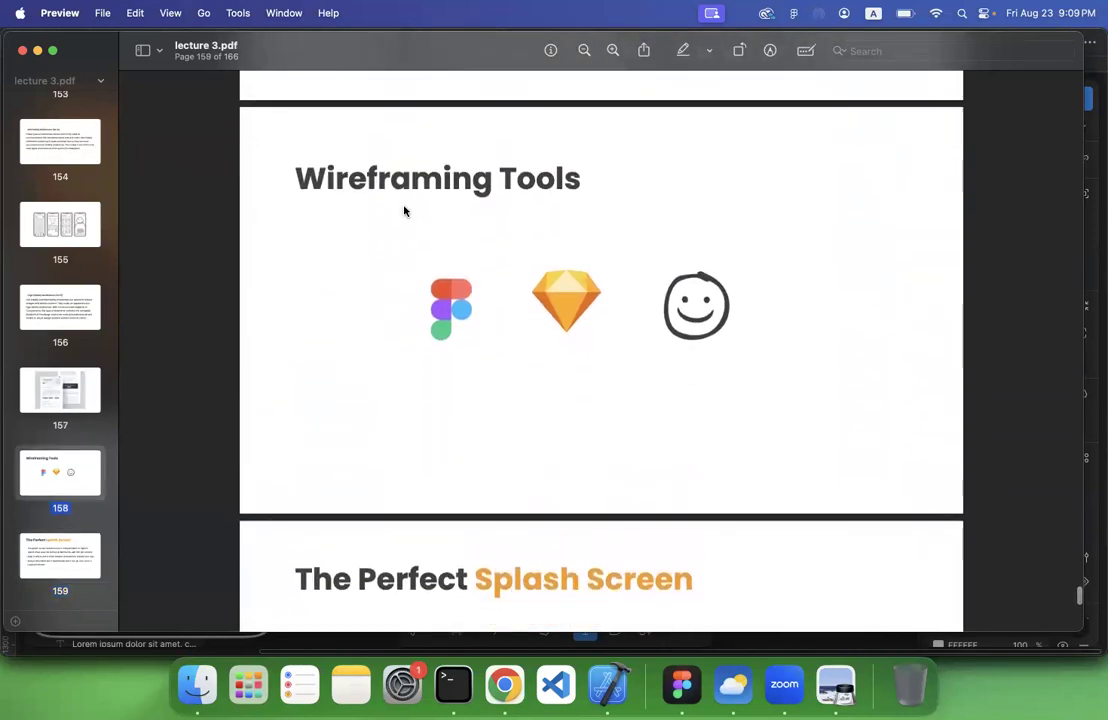
{"action": "scroll", "coordinate": [404, 211], "scroll_direction": "up", "scroll_amount": 15}
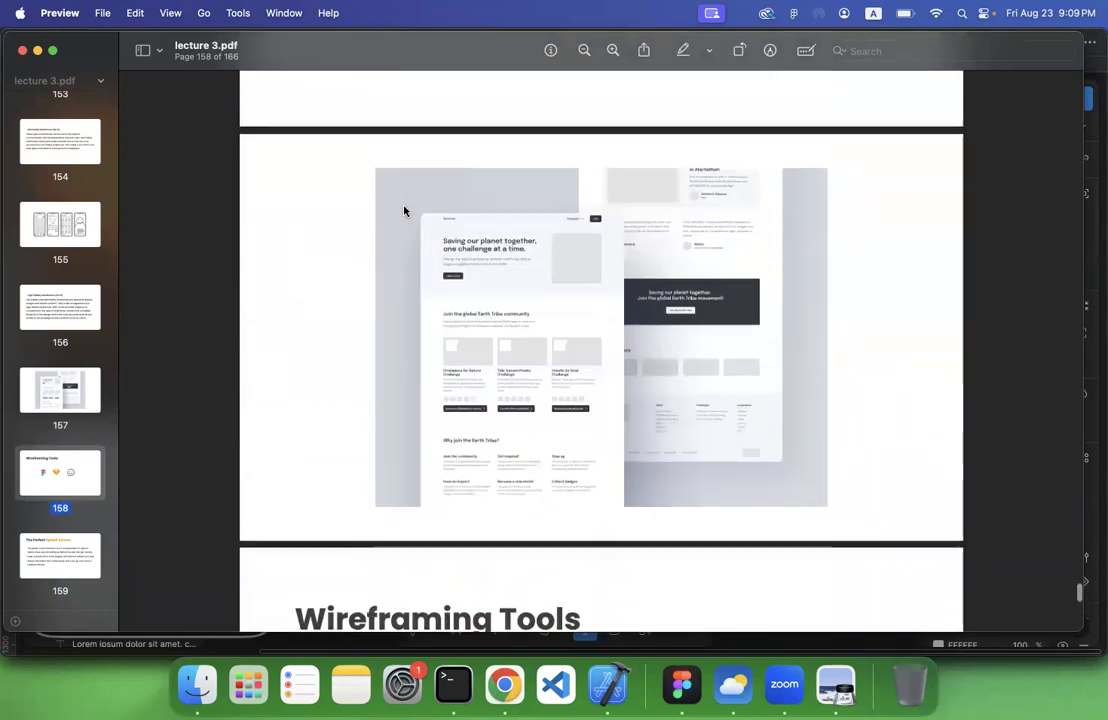
{"action": "scroll", "coordinate": [404, 211], "scroll_direction": "up", "scroll_amount": 11}
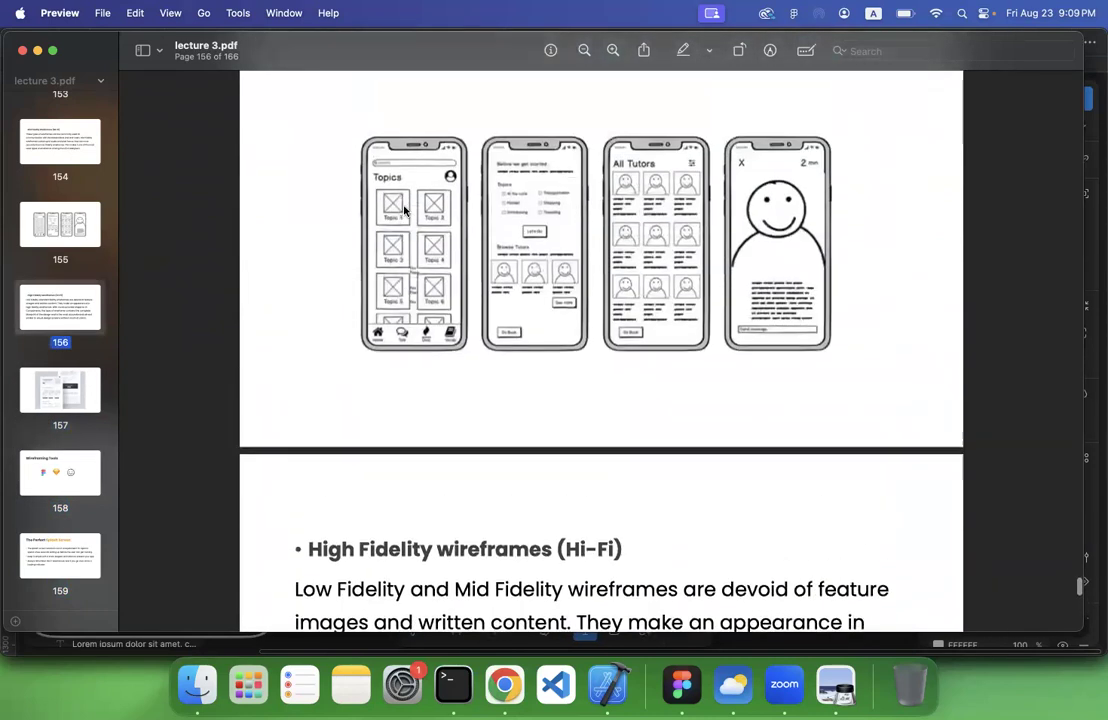
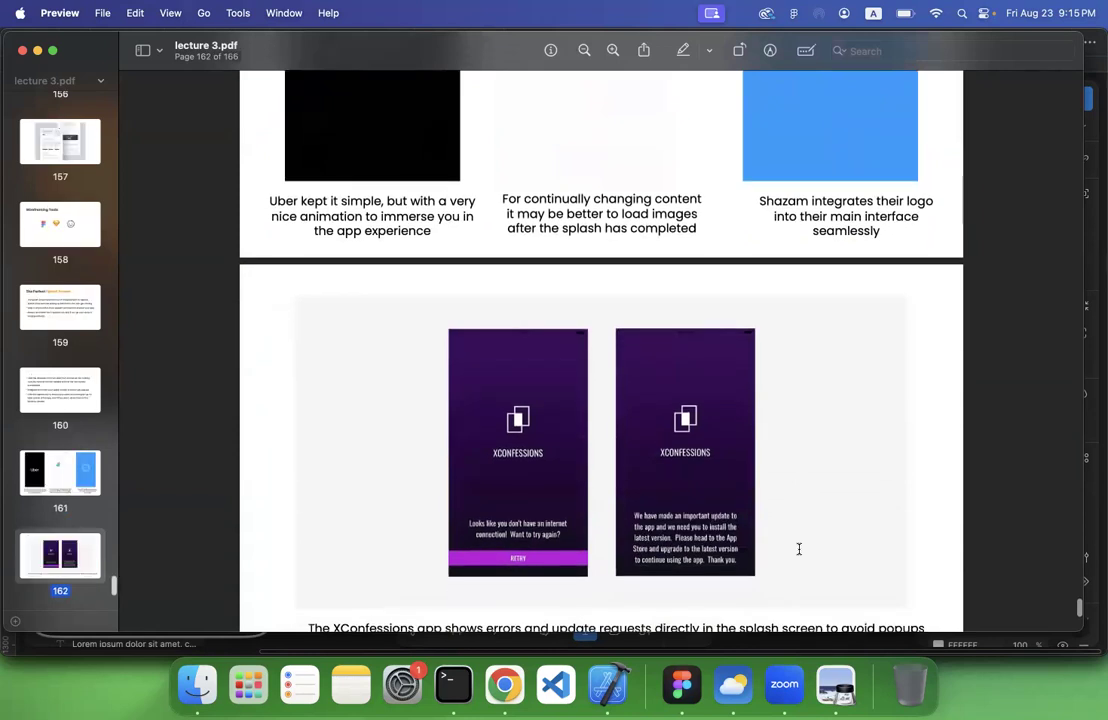
Switch to Chrome and run a Google image search for "lazy loading facebook"
{"action": "left_click", "coordinate": [505, 684]}
{"action": "left_click", "coordinate": [481, 88]}
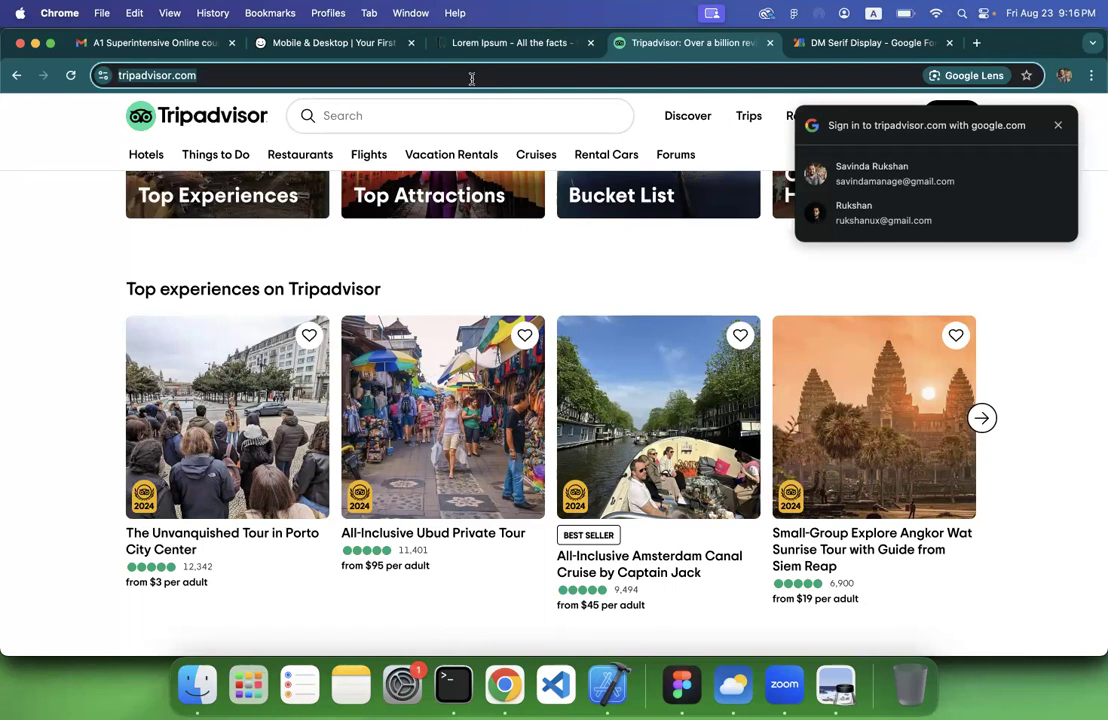
{"action": "type", "text": "lazy l"}
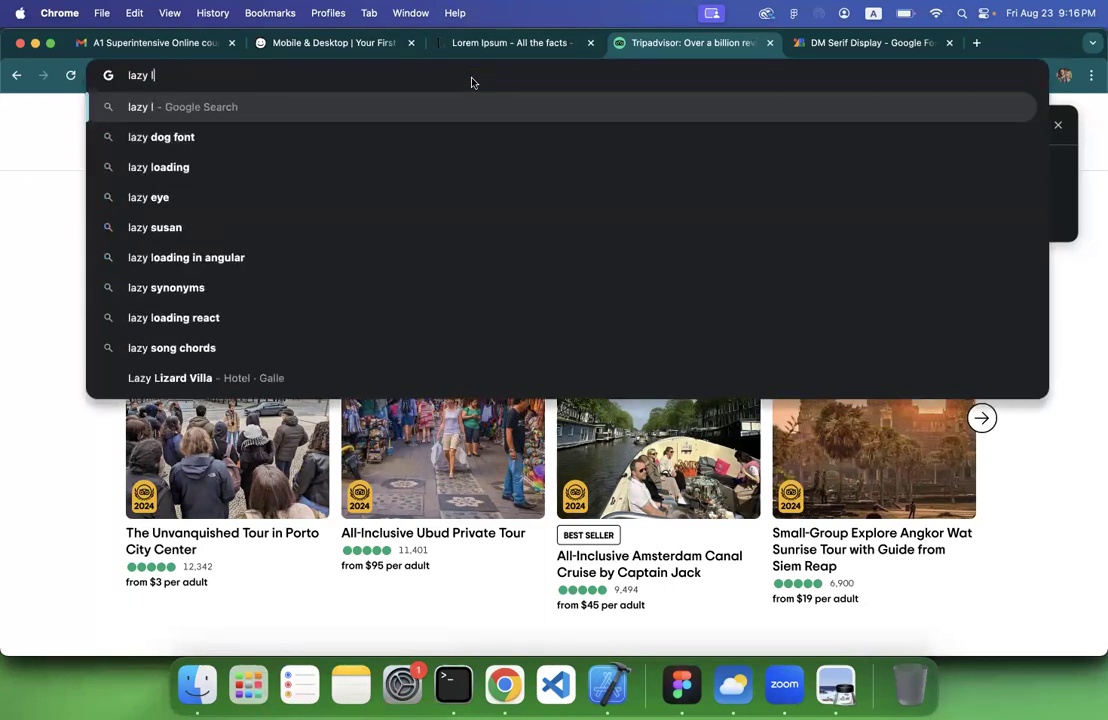
{"action": "type", "text": "oading"}
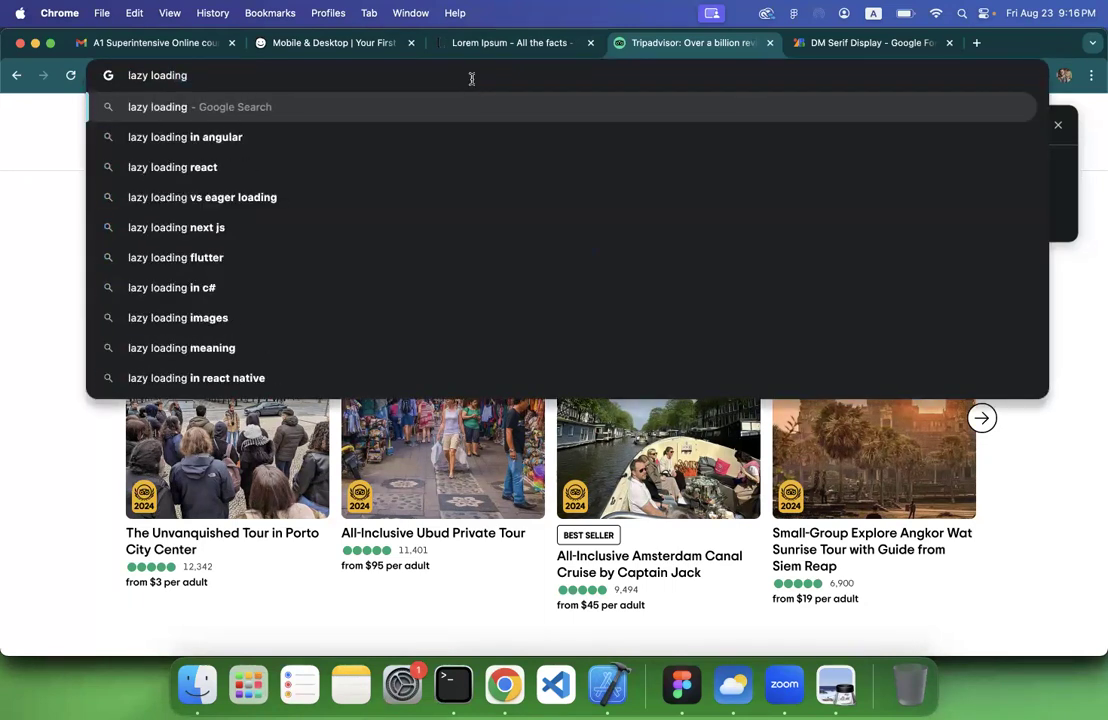
{"action": "type", "text": " fac"}
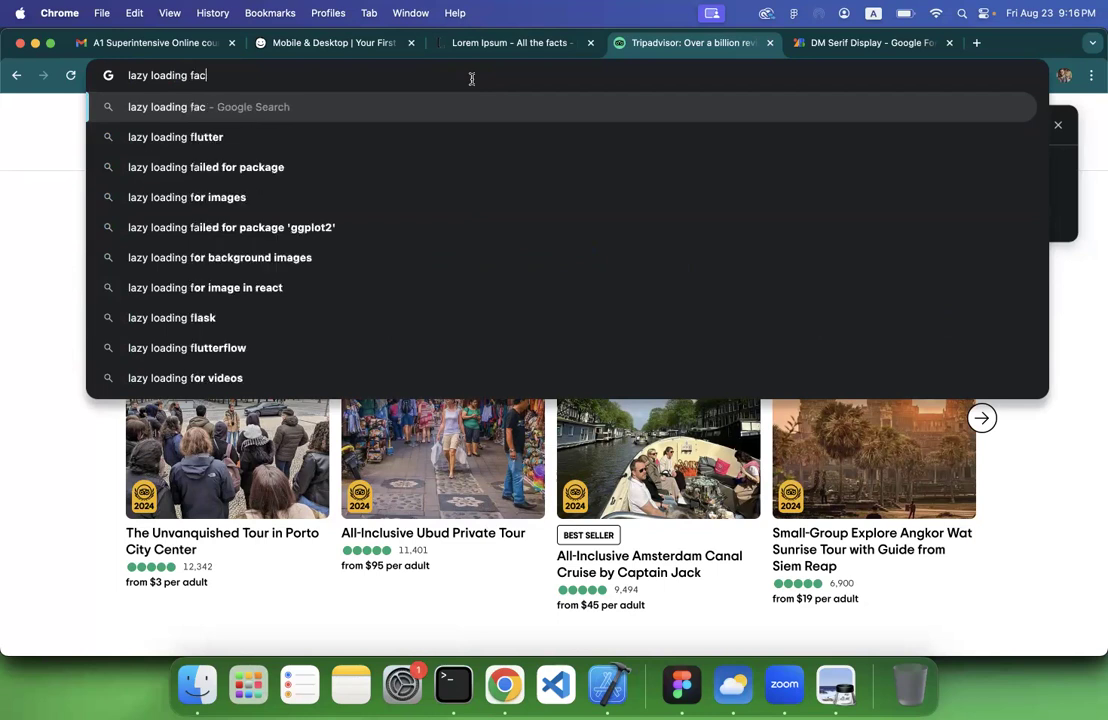
{"action": "type", "text": "ebook"}
{"action": "key", "text": "Return"}
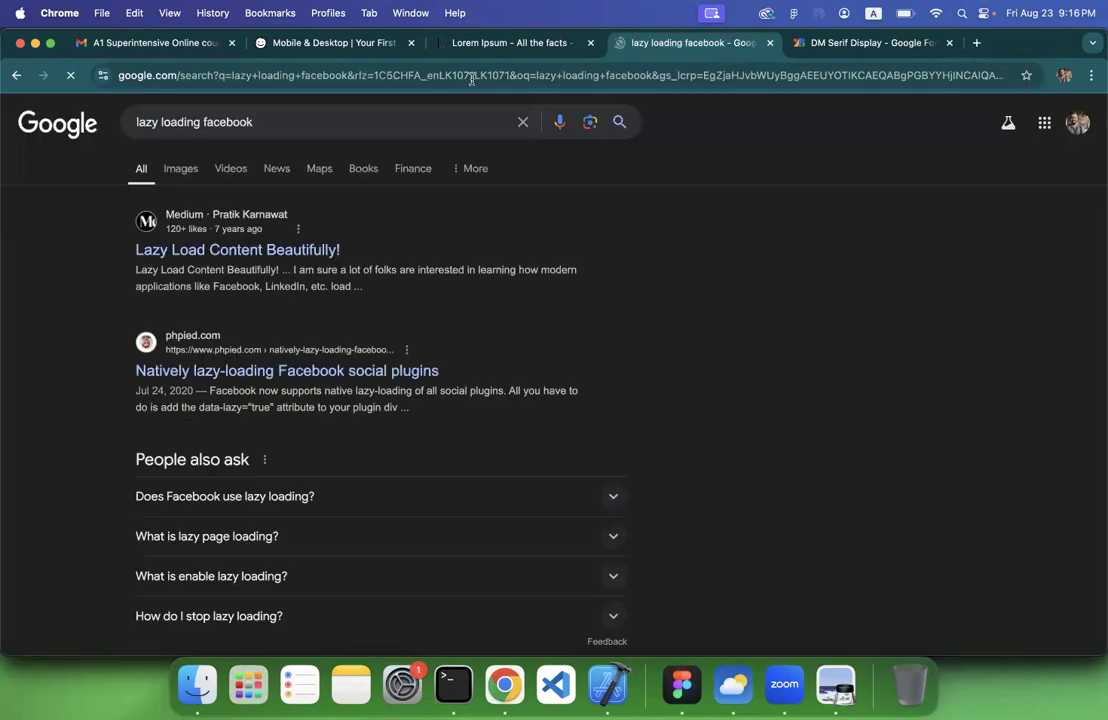
{"action": "left_click", "coordinate": [175, 166]}
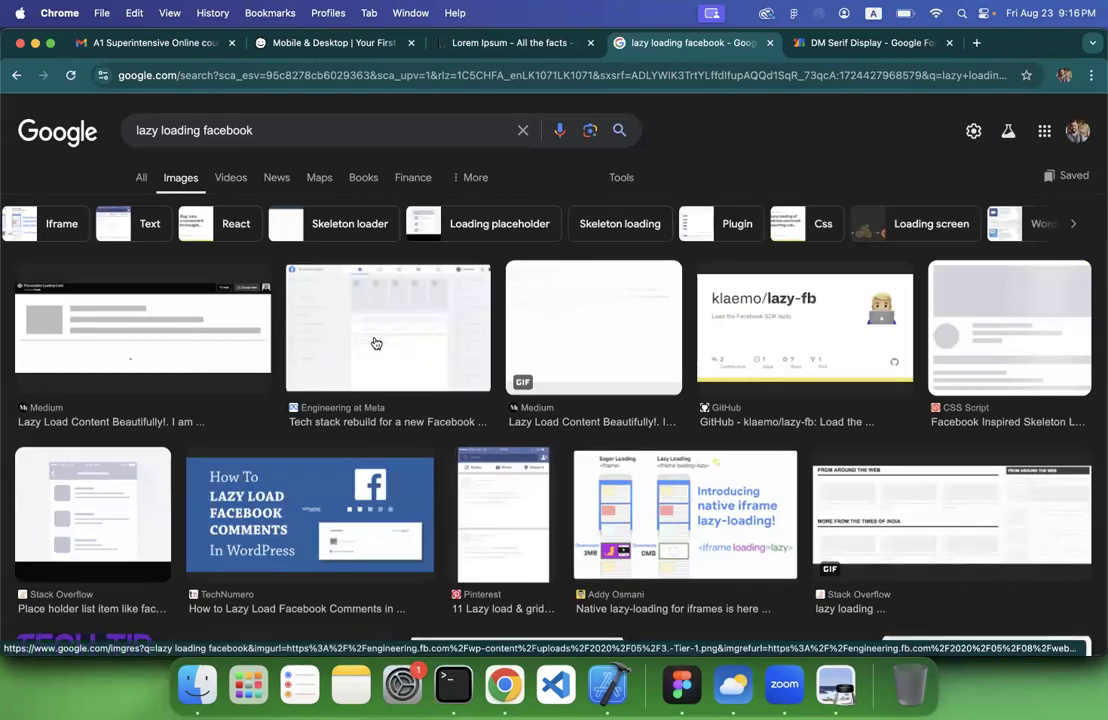
Examine the CSS Script skeleton loader and Engineering at Meta previews, along with related lazy loading images
{"action": "left_click", "coordinate": [965, 327]}
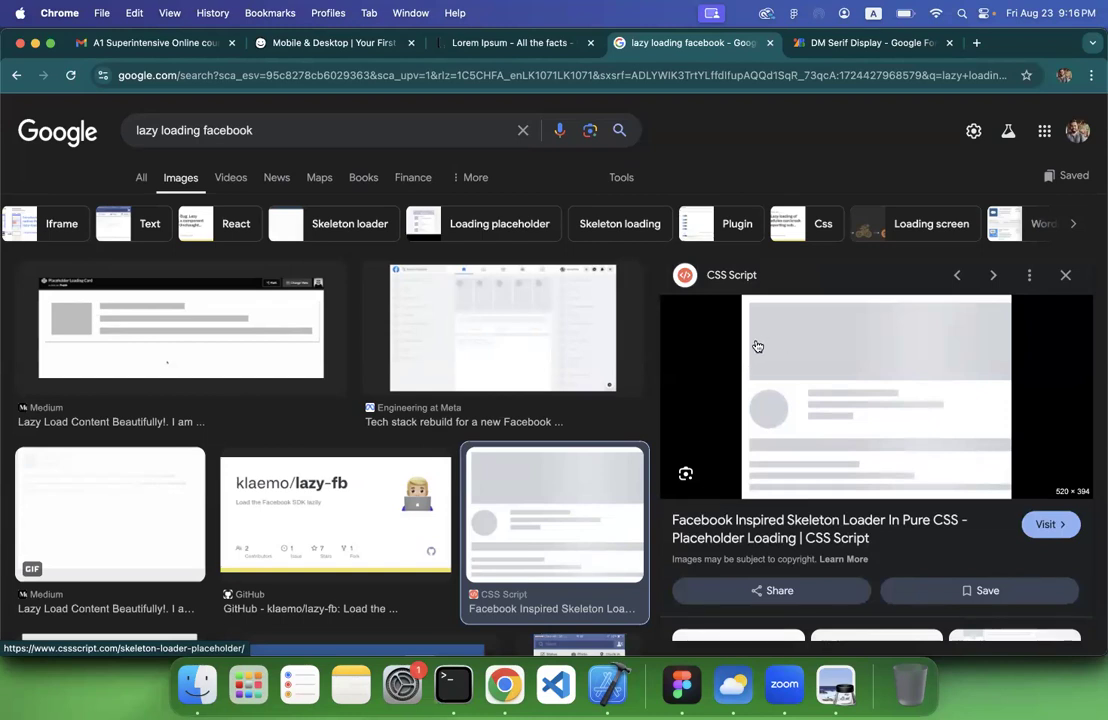
{"action": "scroll", "coordinate": [798, 369], "scroll_direction": "down", "scroll_amount": 2}
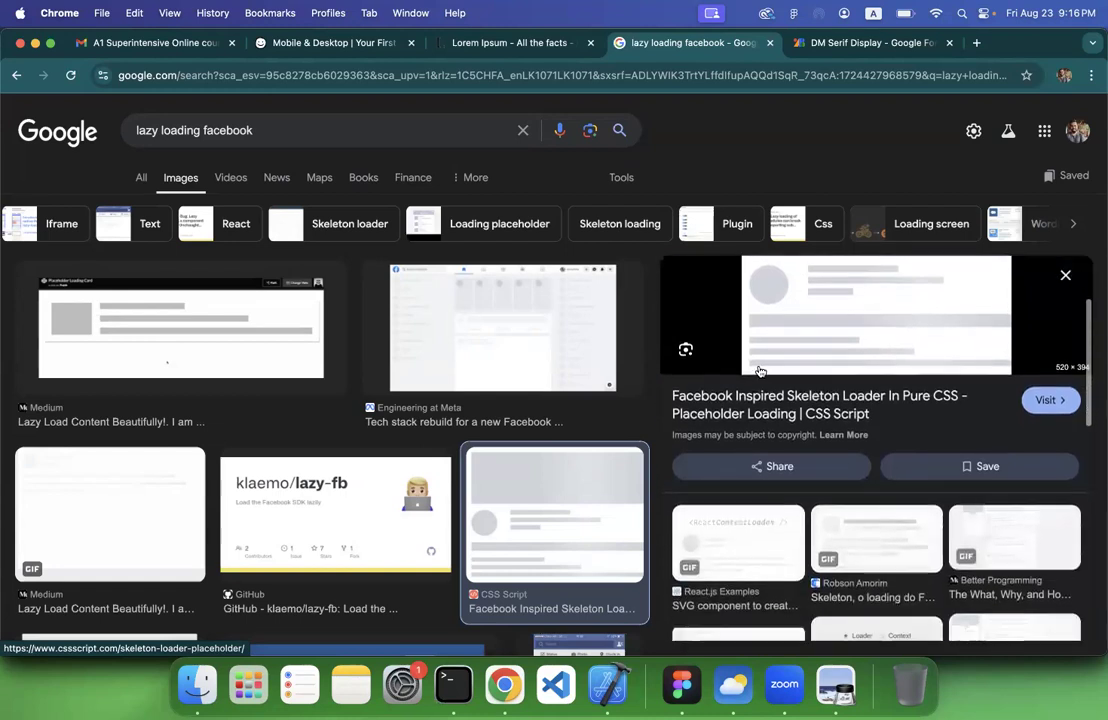
{"action": "left_click", "coordinate": [440, 363]}
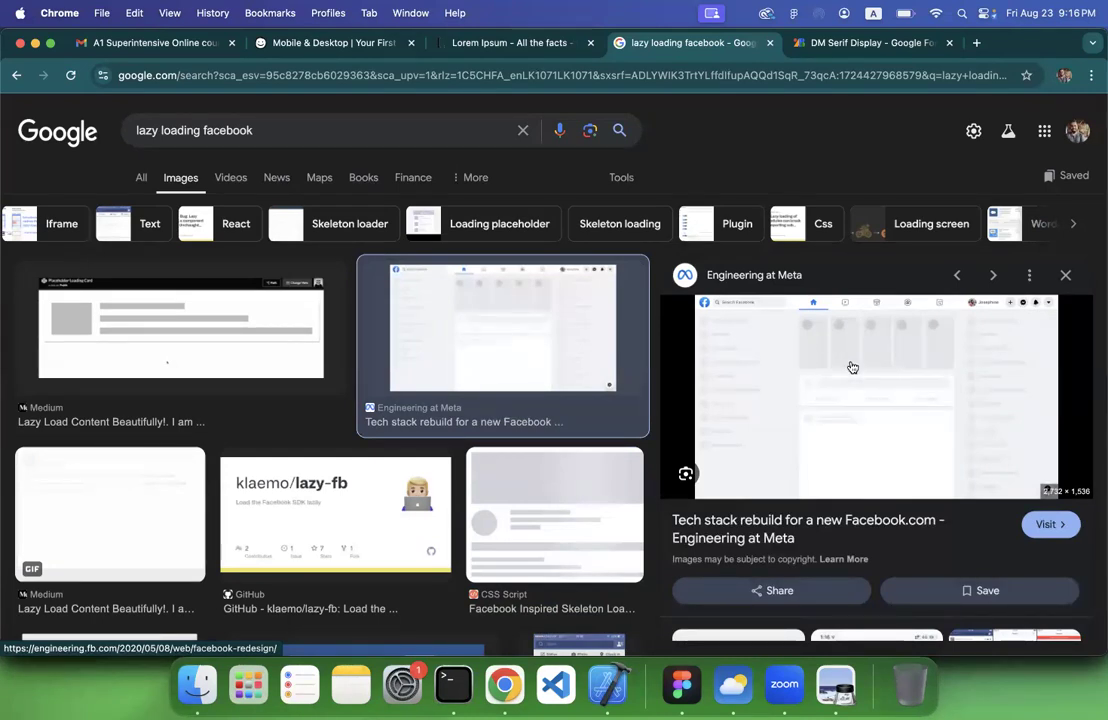
{"action": "scroll", "coordinate": [835, 378], "scroll_direction": "down", "scroll_amount": 4}
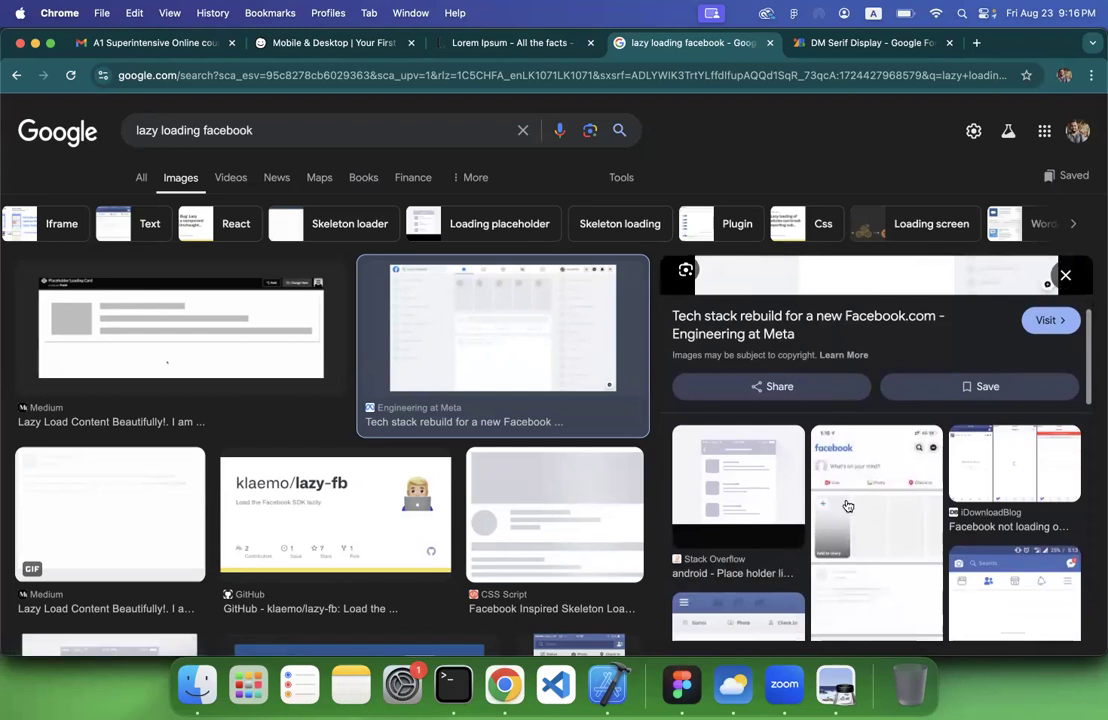
{"action": "scroll", "coordinate": [844, 504], "scroll_direction": "down", "scroll_amount": 8}
{"action": "scroll", "coordinate": [845, 505], "scroll_direction": "down", "scroll_amount": 2}
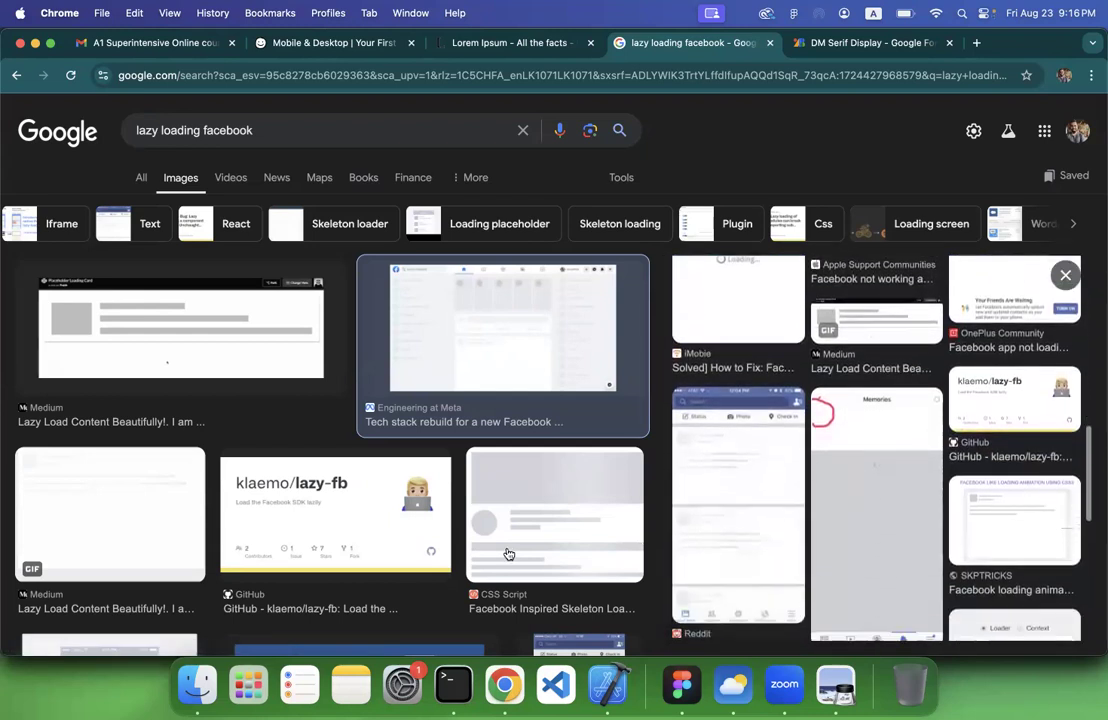
{"action": "scroll", "coordinate": [506, 550], "scroll_direction": "down", "scroll_amount": 5}
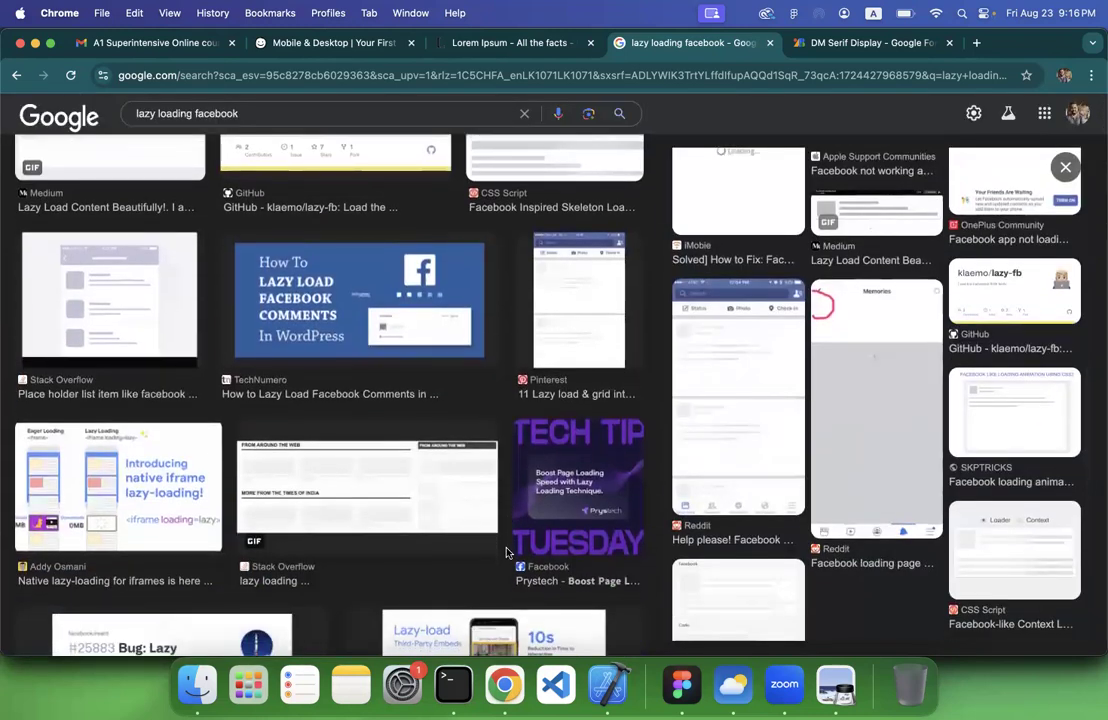
{"action": "scroll", "coordinate": [506, 552], "scroll_direction": "down", "scroll_amount": 5}
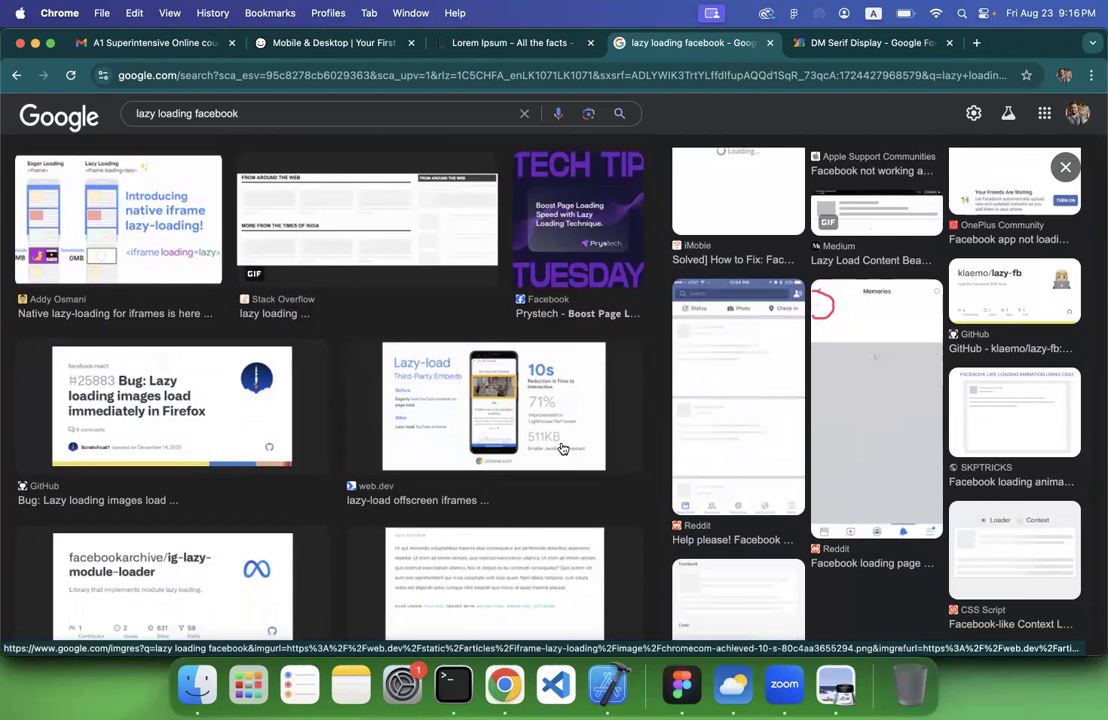
{"action": "scroll", "coordinate": [562, 449], "scroll_direction": "up", "scroll_amount": 10}
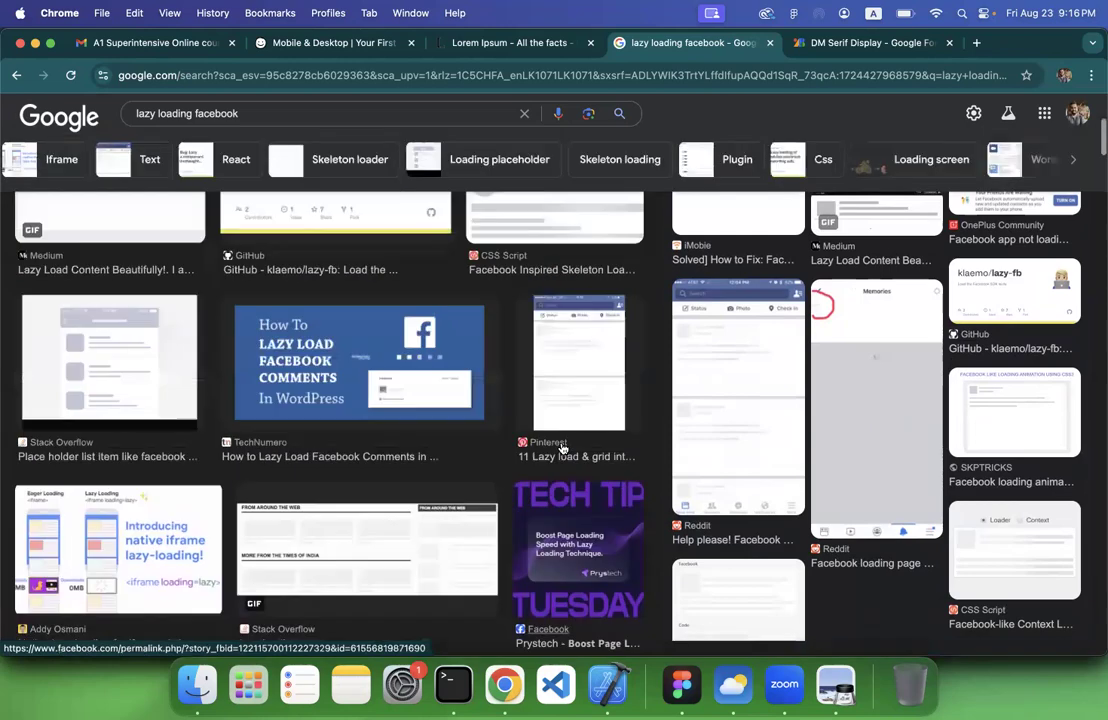
Return to lecture 3.pdf in Preview and examine the splash screen example slides on pages 161 to 164
{"action": "left_click", "coordinate": [682, 684]}
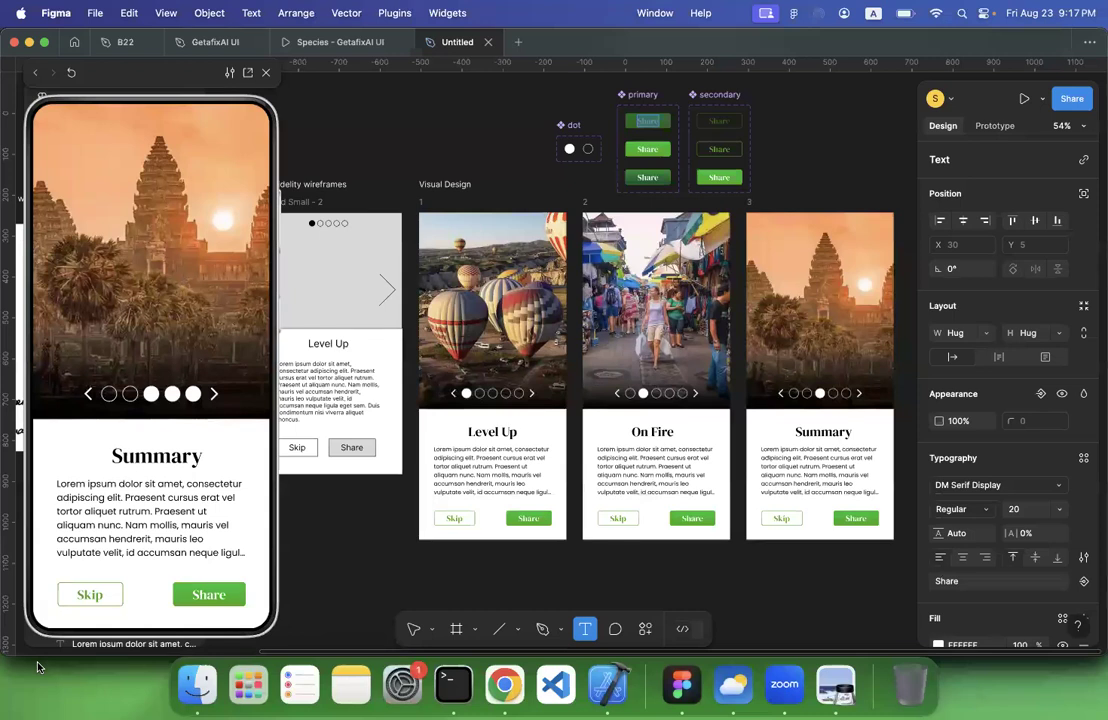
{"action": "left_click", "coordinate": [835, 684]}
{"action": "scroll", "coordinate": [495, 422], "scroll_direction": "down", "scroll_amount": 3}
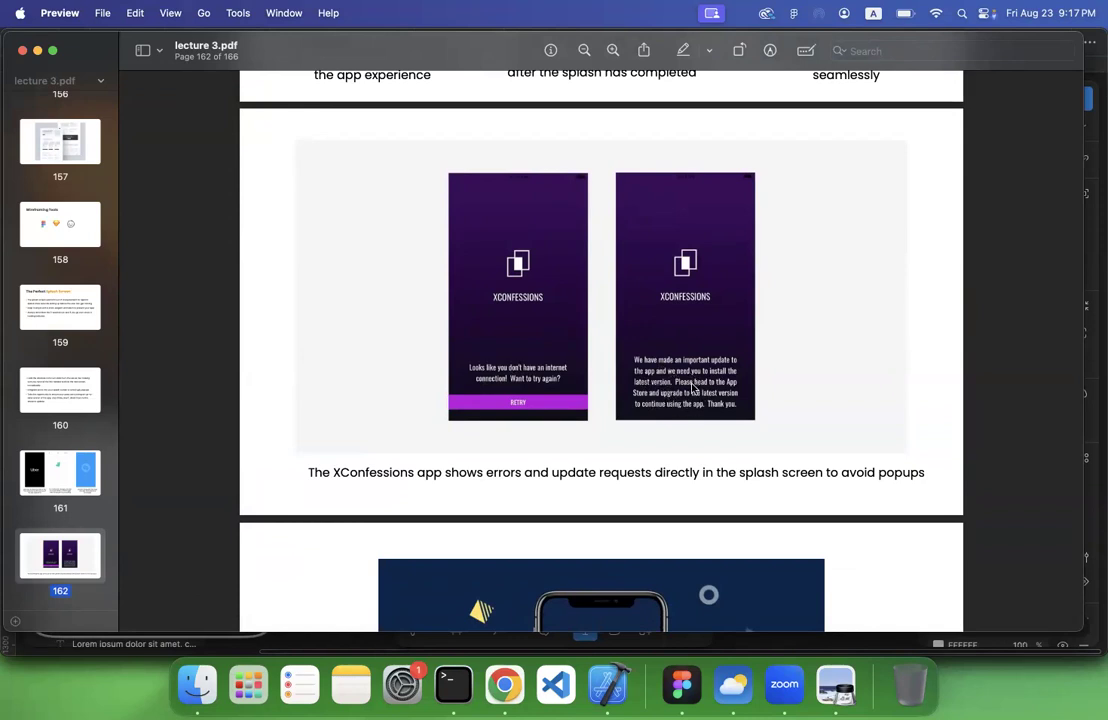
{"action": "scroll", "coordinate": [692, 388], "scroll_direction": "down", "scroll_amount": 8}
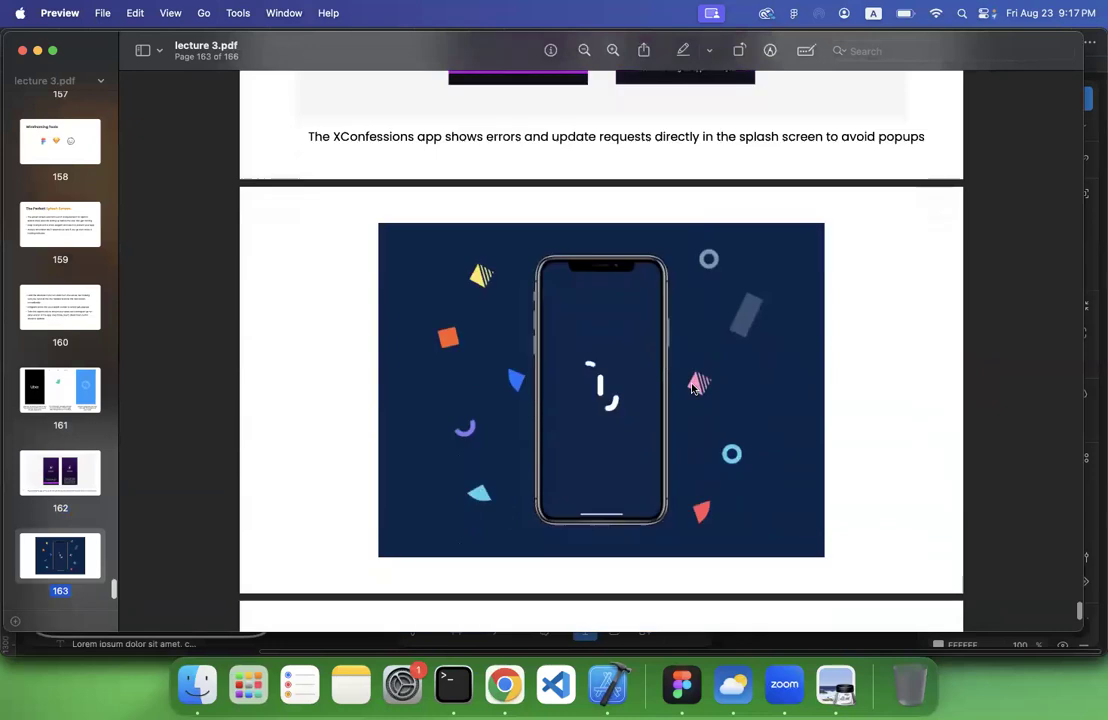
{"action": "scroll", "coordinate": [692, 388], "scroll_direction": "down", "scroll_amount": 3}
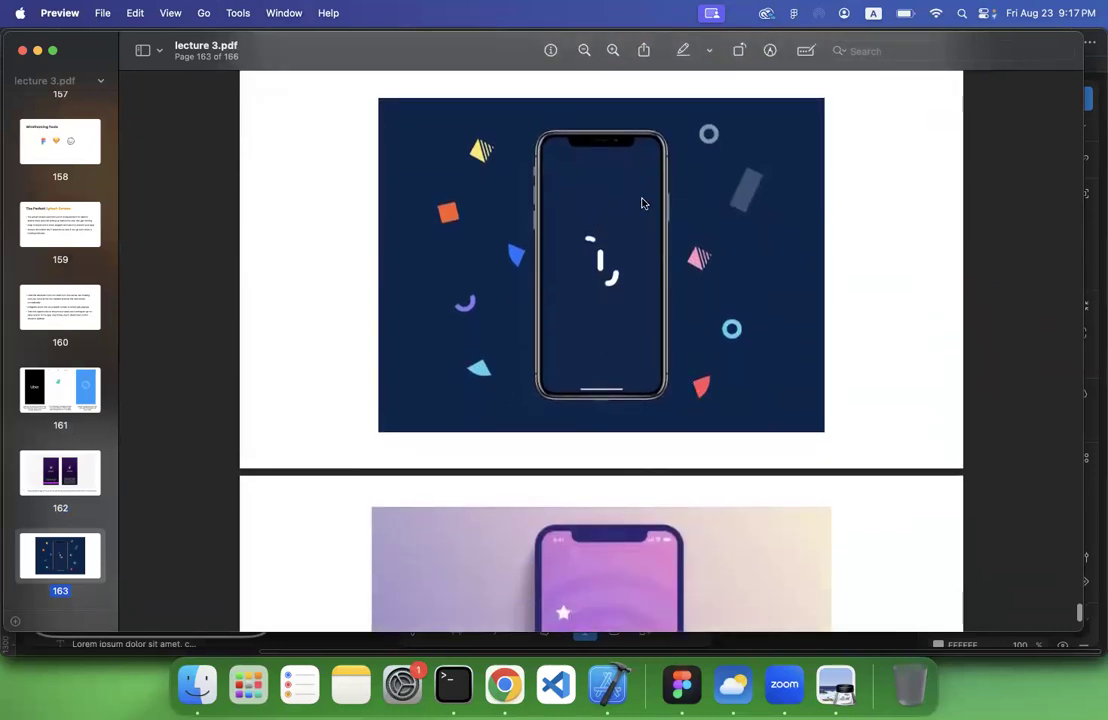
{"action": "scroll", "coordinate": [642, 203], "scroll_direction": "down", "scroll_amount": 5}
{"action": "scroll", "coordinate": [634, 295], "scroll_direction": "up", "scroll_amount": 2}
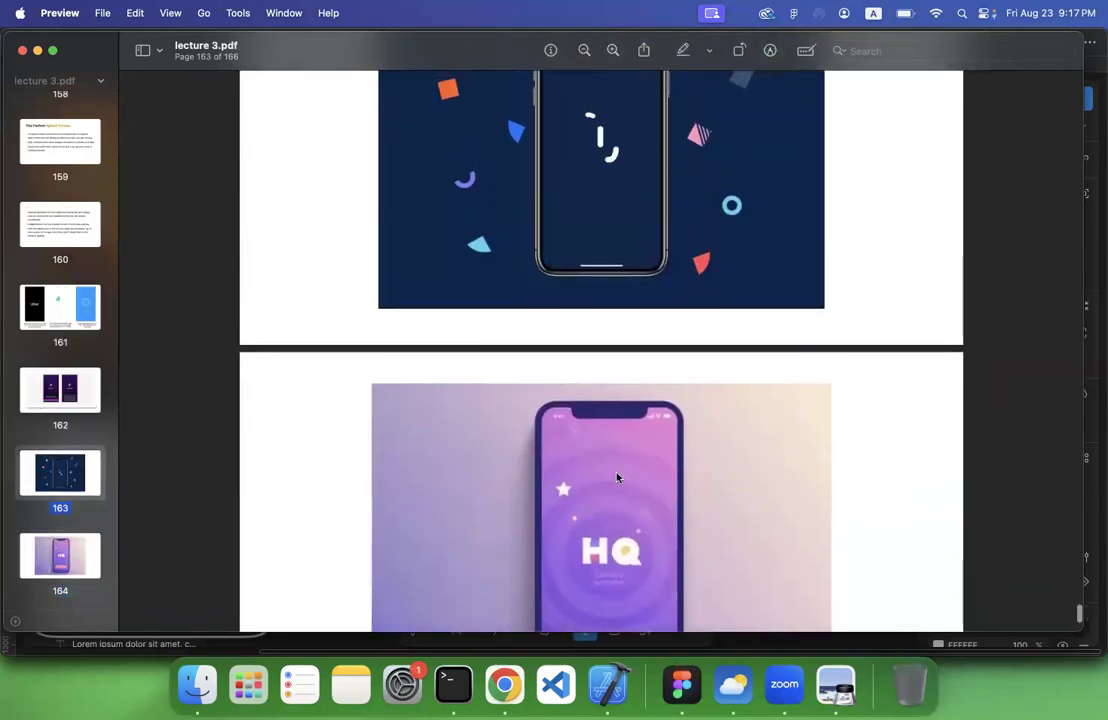
{"action": "scroll", "coordinate": [617, 478], "scroll_direction": "down", "scroll_amount": 3}
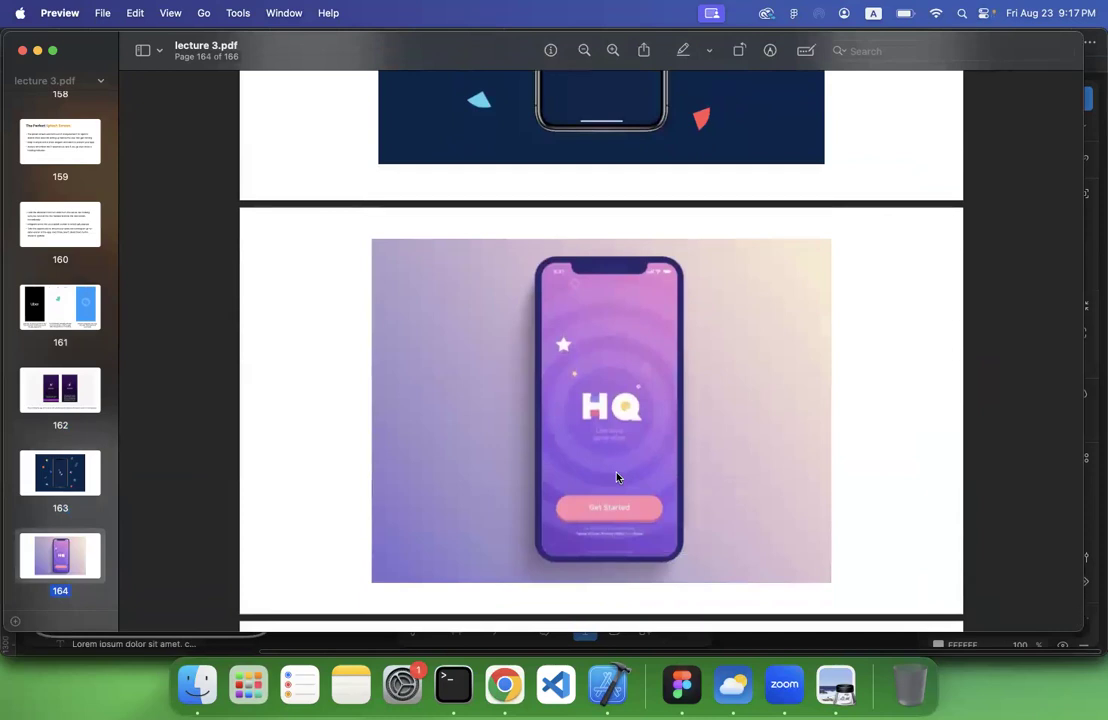
{"action": "scroll", "coordinate": [617, 478], "scroll_direction": "up", "scroll_amount": 4}
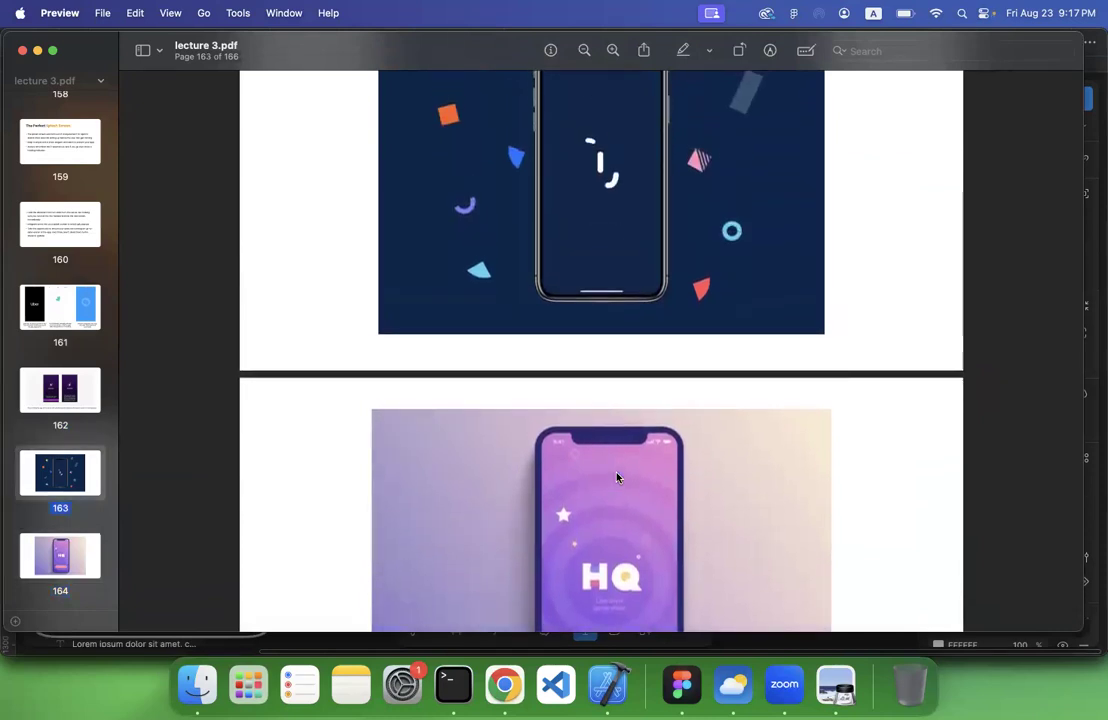
{"action": "scroll", "coordinate": [617, 478], "scroll_direction": "up", "scroll_amount": 3}
{"action": "scroll", "coordinate": [617, 478], "scroll_direction": "down", "scroll_amount": 4}
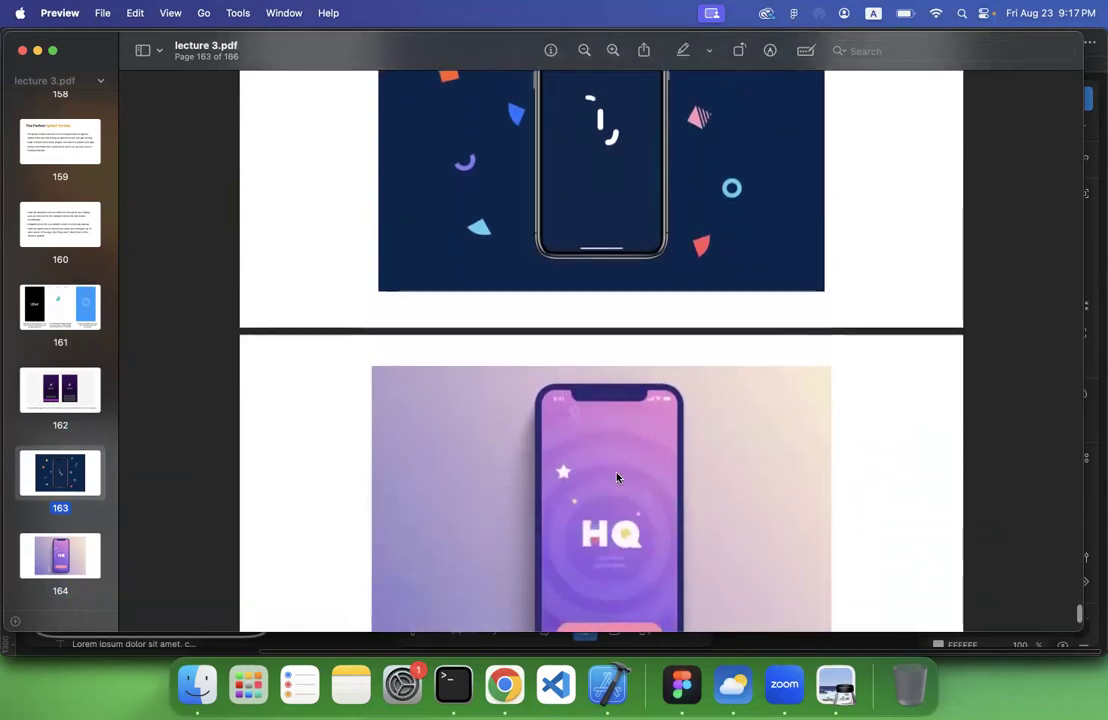
{"action": "scroll", "coordinate": [617, 478], "scroll_direction": "up", "scroll_amount": 20}
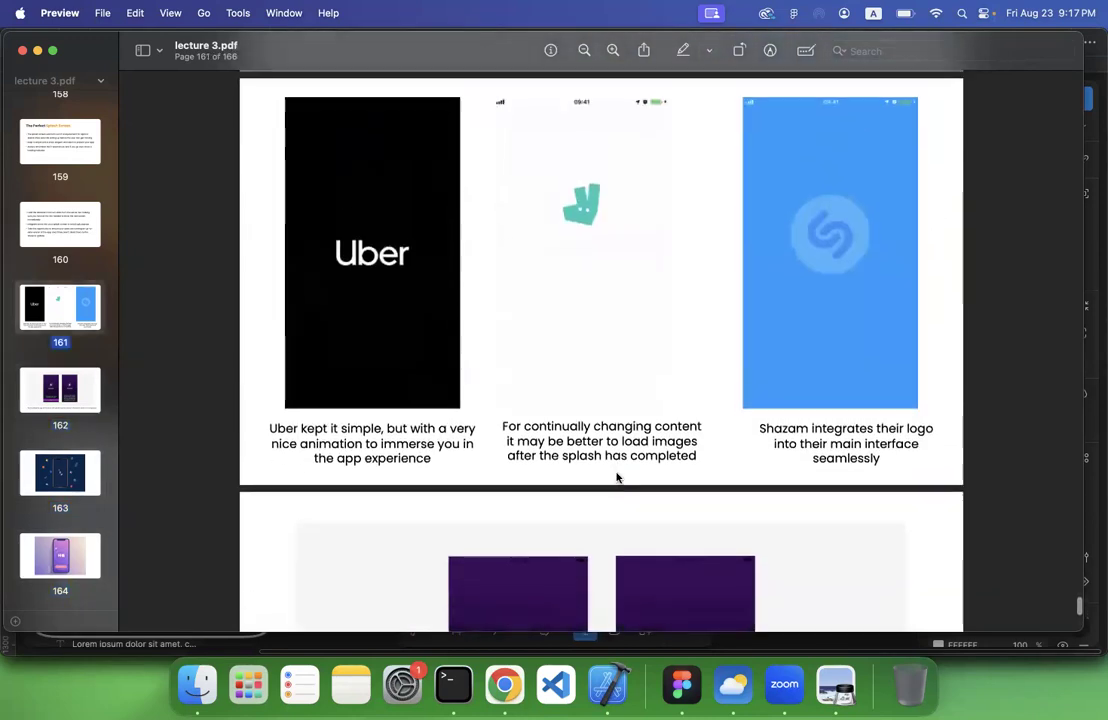
{"action": "scroll", "coordinate": [617, 478], "scroll_direction": "down", "scroll_amount": 10}
{"action": "scroll", "coordinate": [607, 474], "scroll_direction": "down", "scroll_amount": 2}
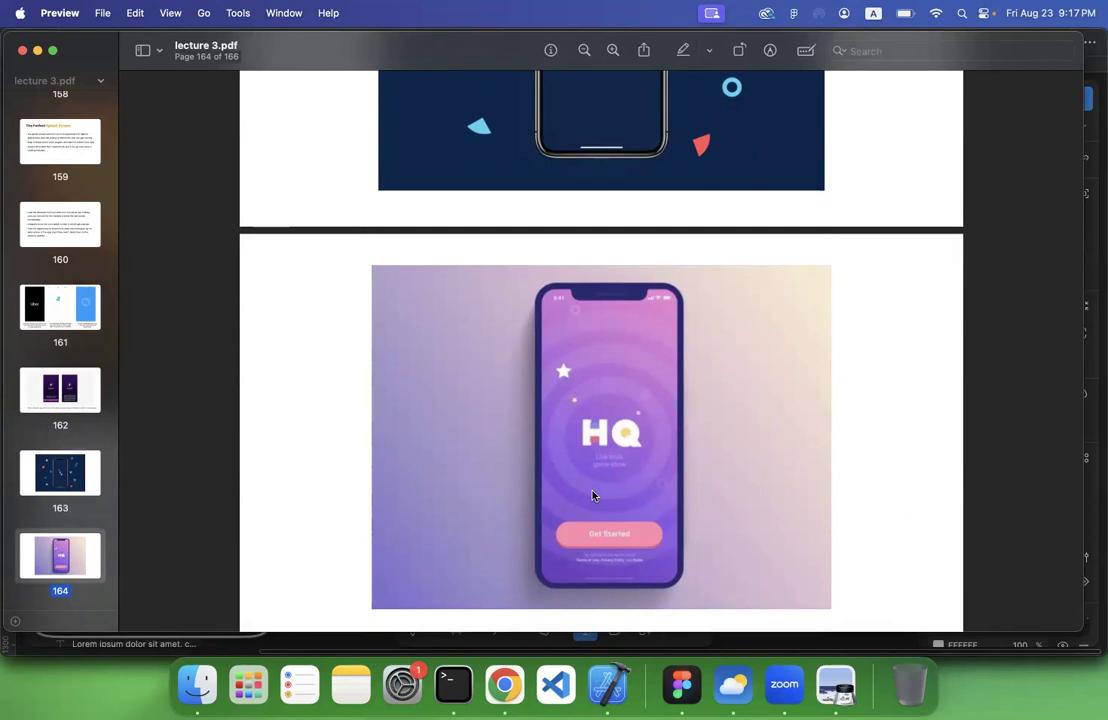
{"action": "scroll", "coordinate": [592, 495], "scroll_direction": "down", "scroll_amount": 10}
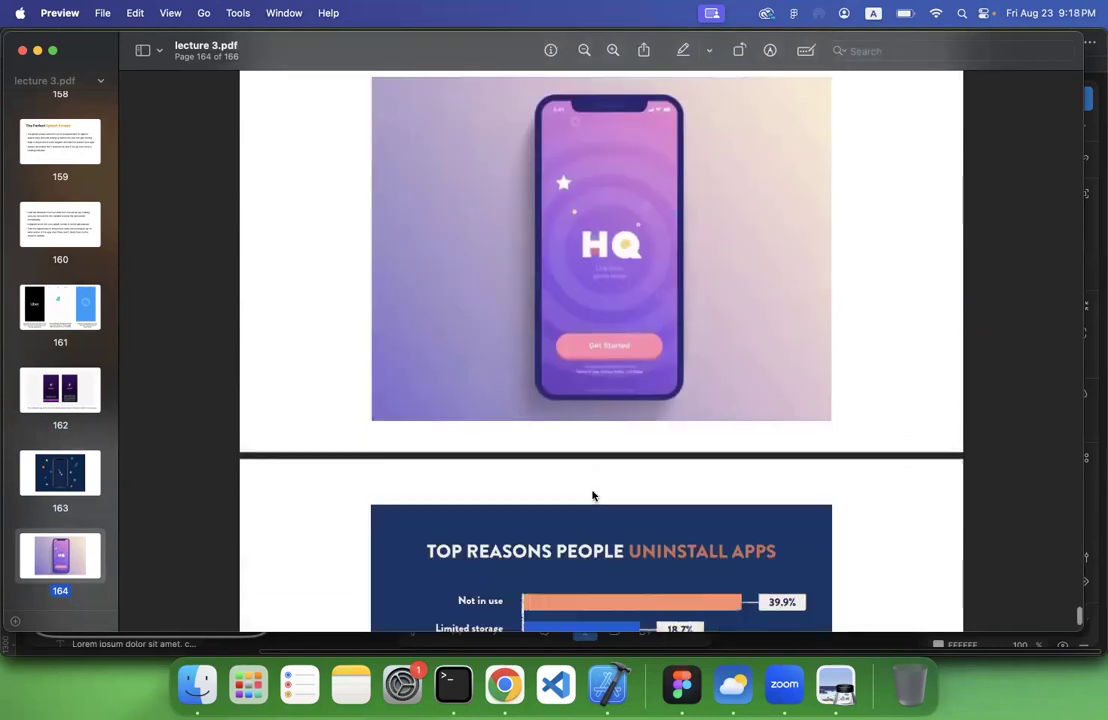
{"action": "scroll", "coordinate": [592, 495], "scroll_direction": "up", "scroll_amount": 10}
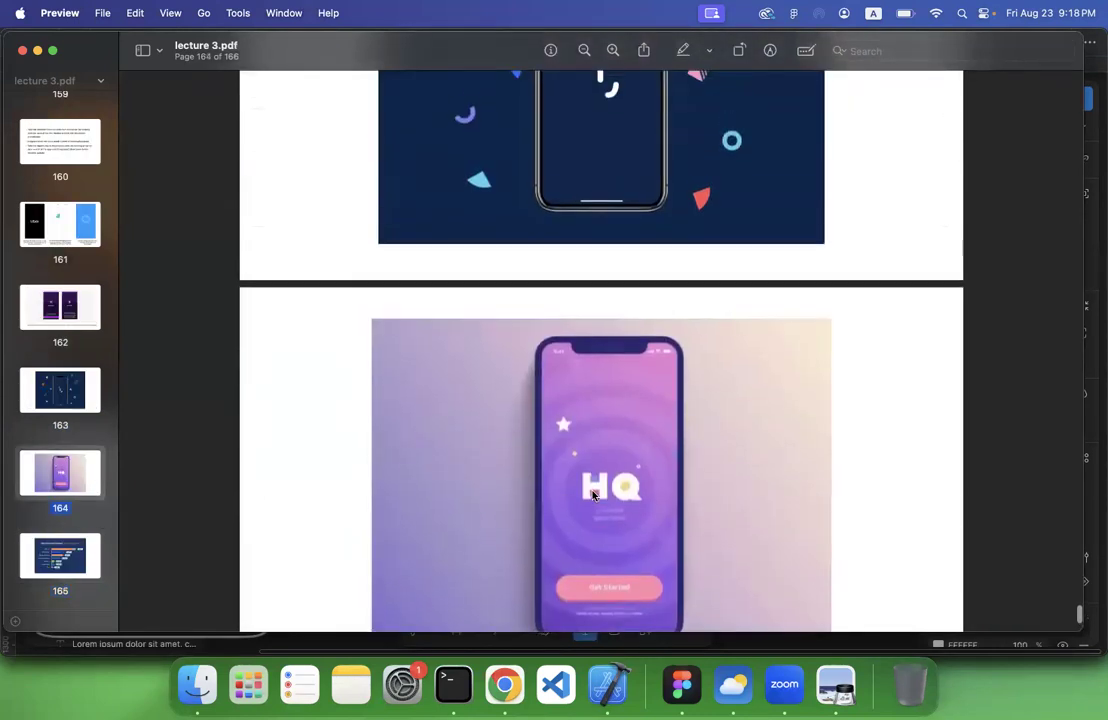
{"action": "scroll", "coordinate": [592, 495], "scroll_direction": "up", "scroll_amount": 5}
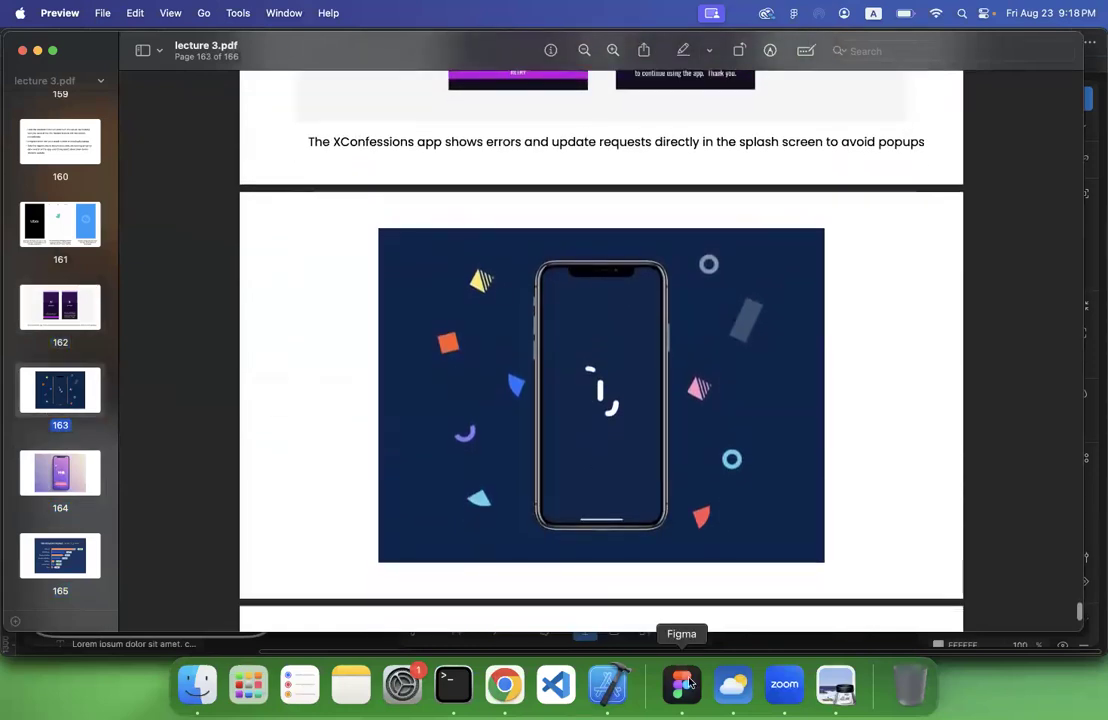
Switch to Figma and duplicate the Summary screen, frame 3, in the Visual Design row
{"action": "left_click", "coordinate": [704, 690]}
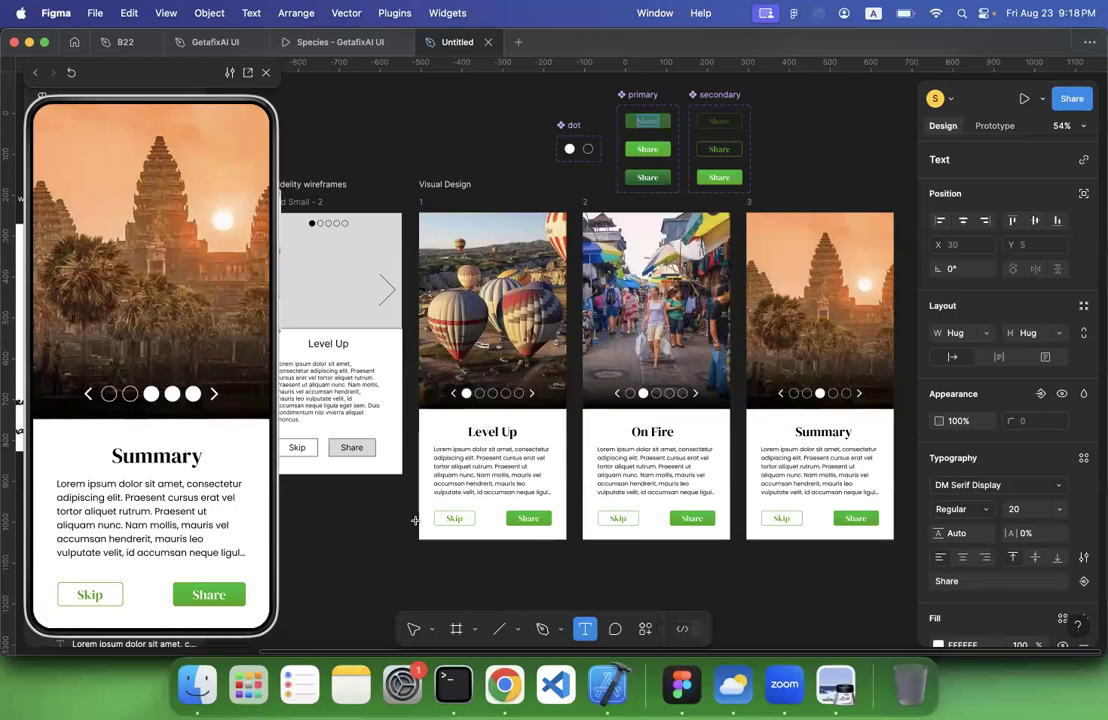
{"action": "scroll", "coordinate": [388, 395], "scroll_direction": "down", "scroll_amount": 5}
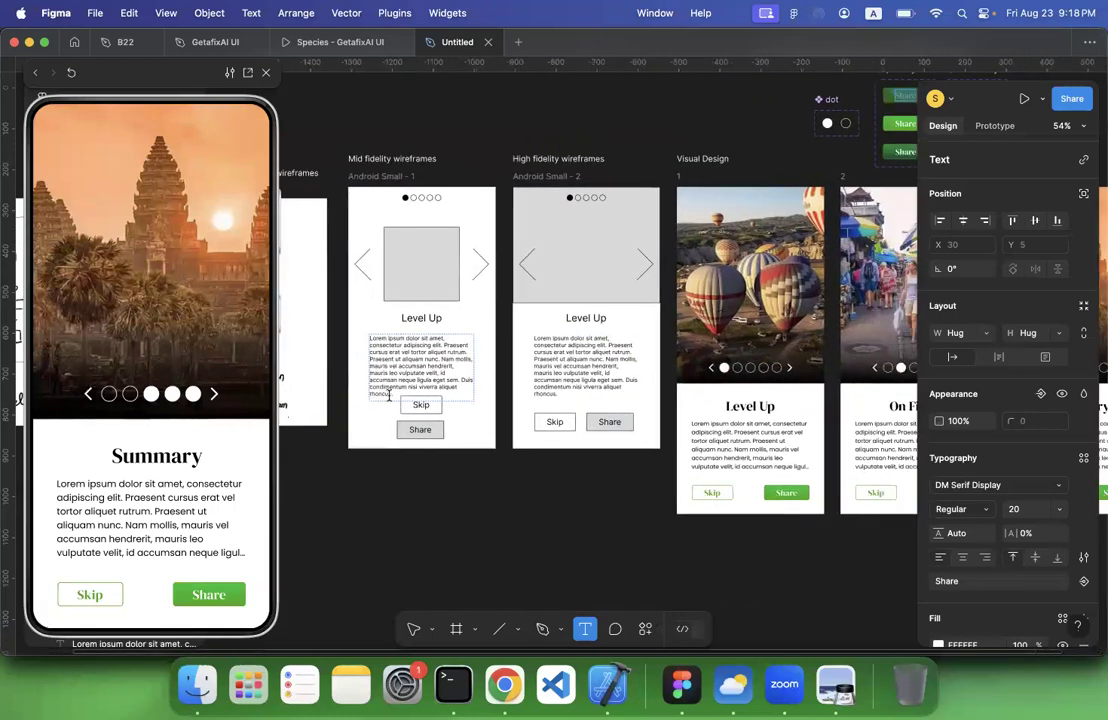
{"action": "scroll", "coordinate": [388, 395], "scroll_direction": "down", "scroll_amount": 3}
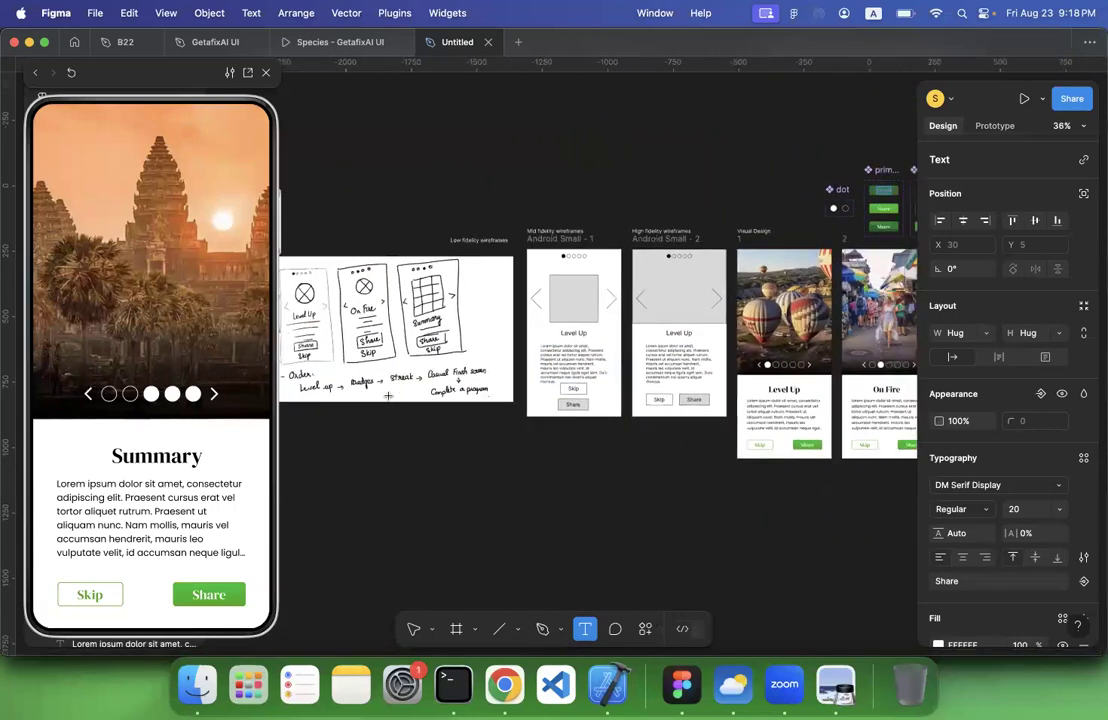
{"action": "scroll", "coordinate": [388, 395], "scroll_direction": "right", "scroll_amount": 3}
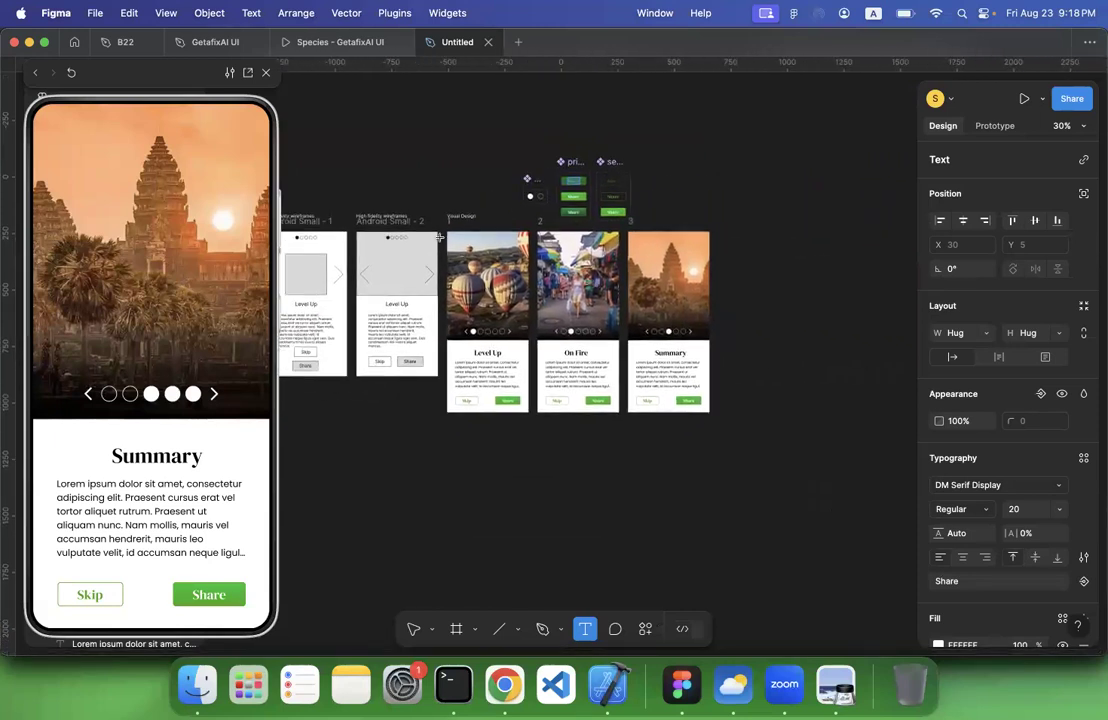
{"action": "scroll", "coordinate": [436, 256], "scroll_direction": "left", "scroll_amount": 3}
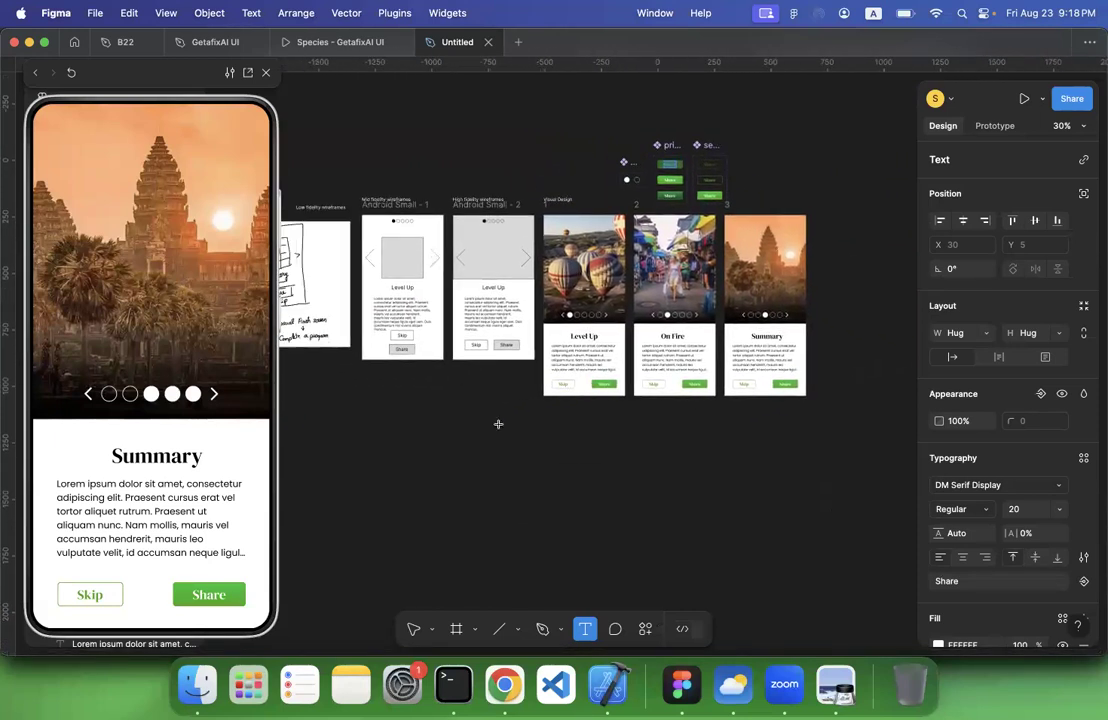
{"action": "key", "text": "Escape"}
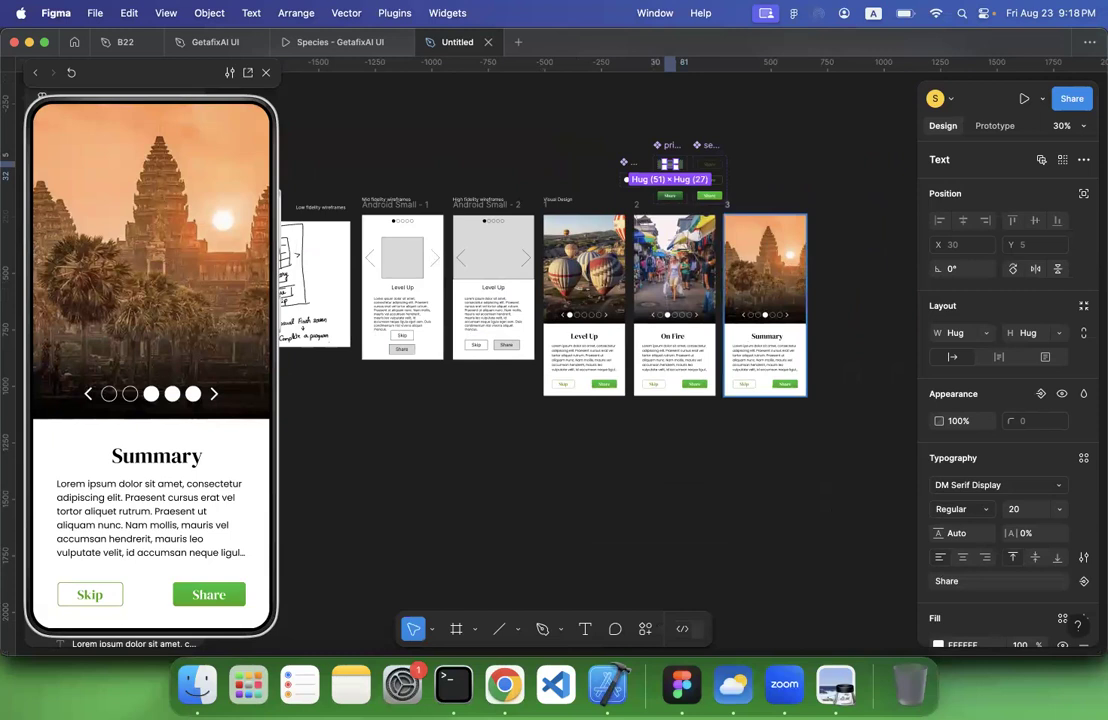
{"action": "key", "text": "Escape"}
{"action": "scroll", "coordinate": [732, 205], "scroll_direction": "right", "scroll_amount": 3}
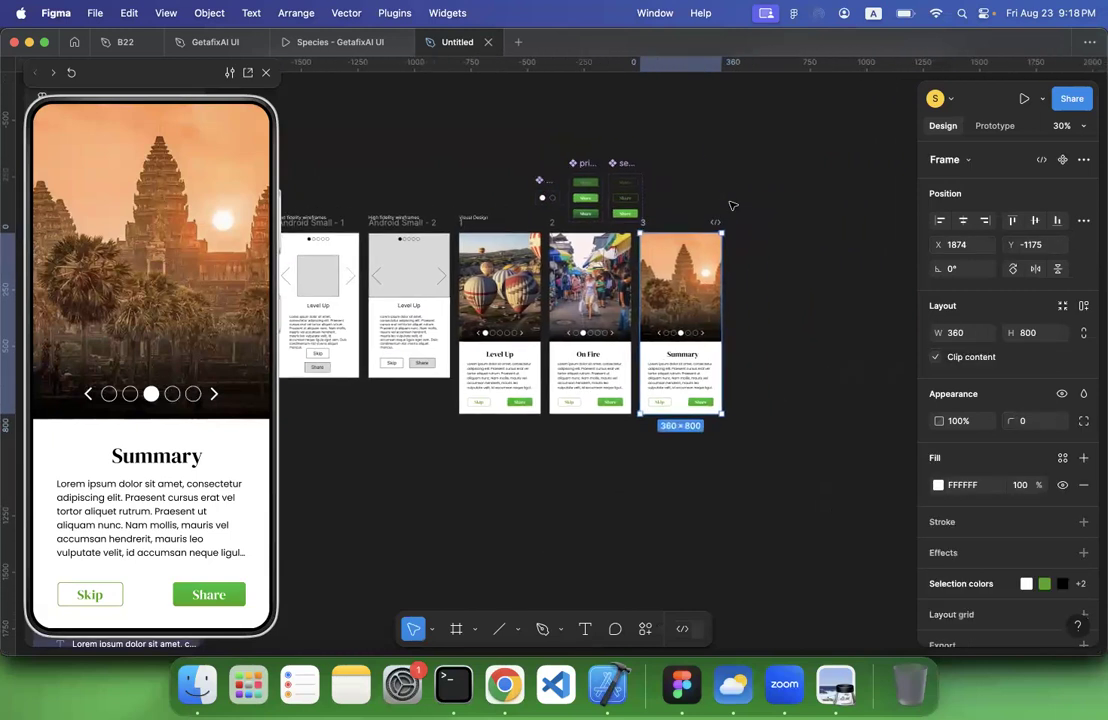
{"action": "key", "text": "super+d"}
{"action": "scroll", "coordinate": [757, 210], "scroll_direction": "right", "scroll_amount": 2}
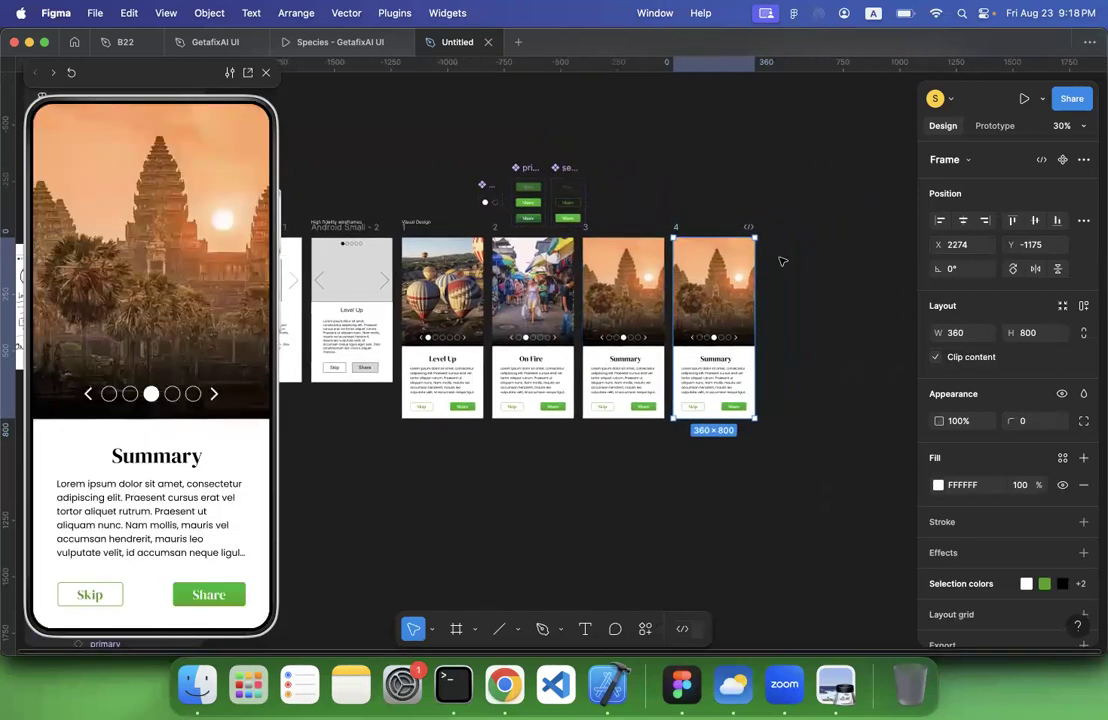
Clear frame 4 by deleting the temple image, body text, Summary heading and the Skip and Share button row
{"action": "left_click", "coordinate": [711, 377]}
{"action": "left_click", "coordinate": [709, 380], "text": "shift"}
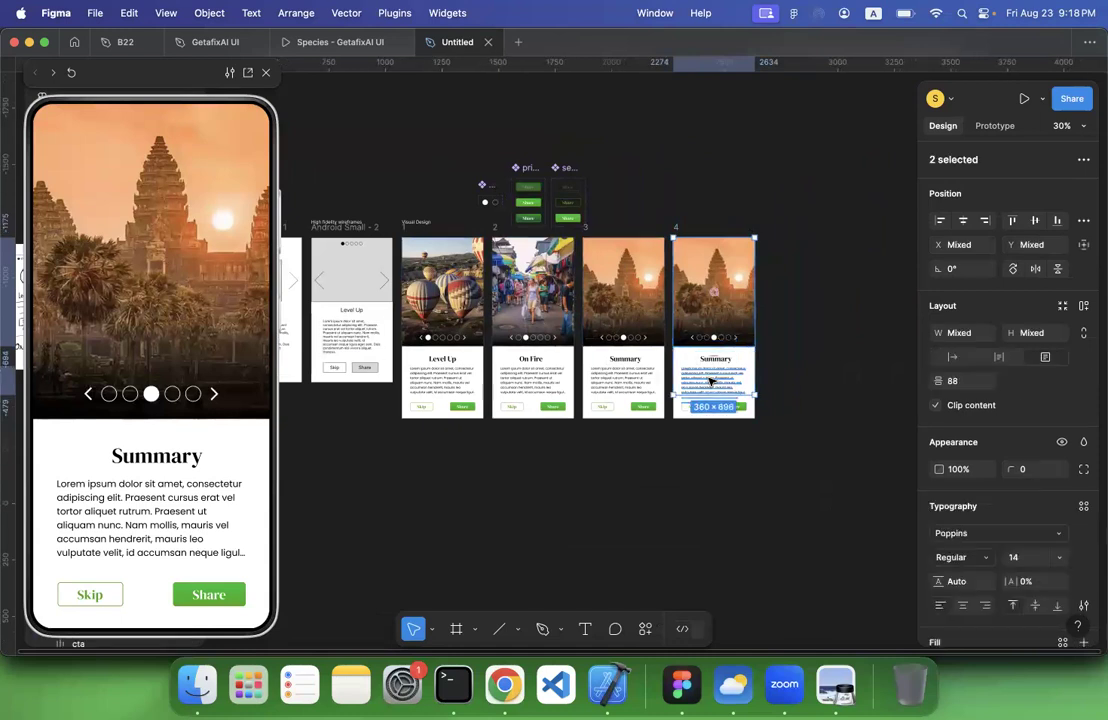
{"action": "key", "text": "Delete"}
{"action": "left_click", "coordinate": [709, 360]}
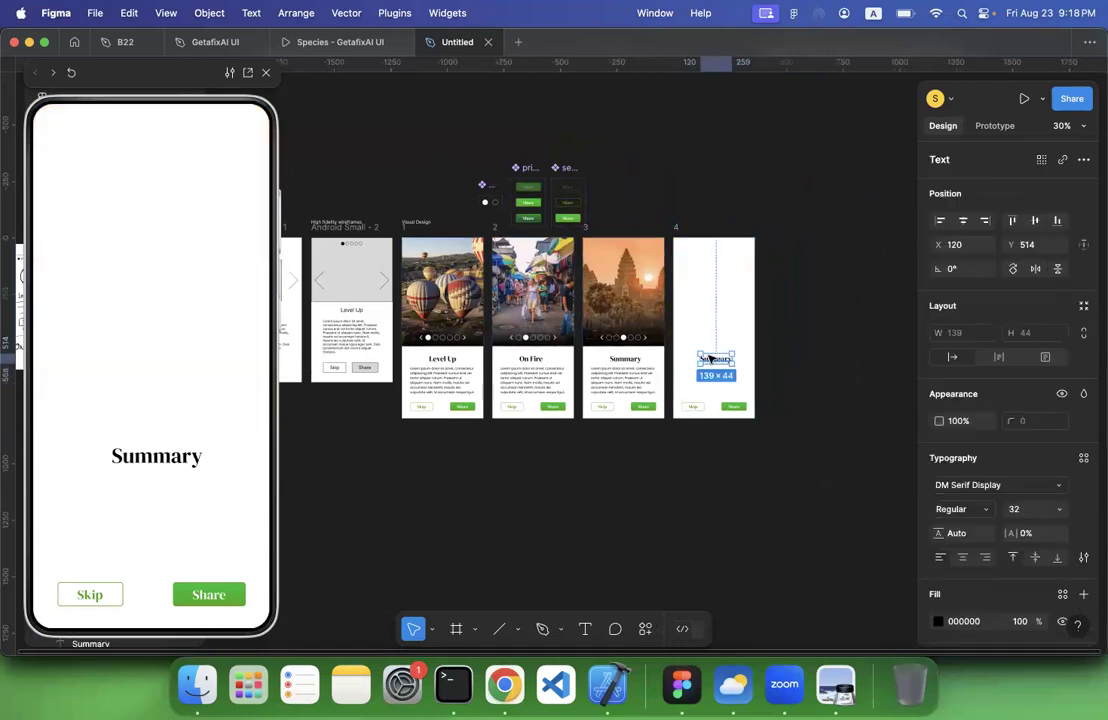
{"action": "key", "text": "Delete"}
{"action": "left_click", "coordinate": [699, 408]}
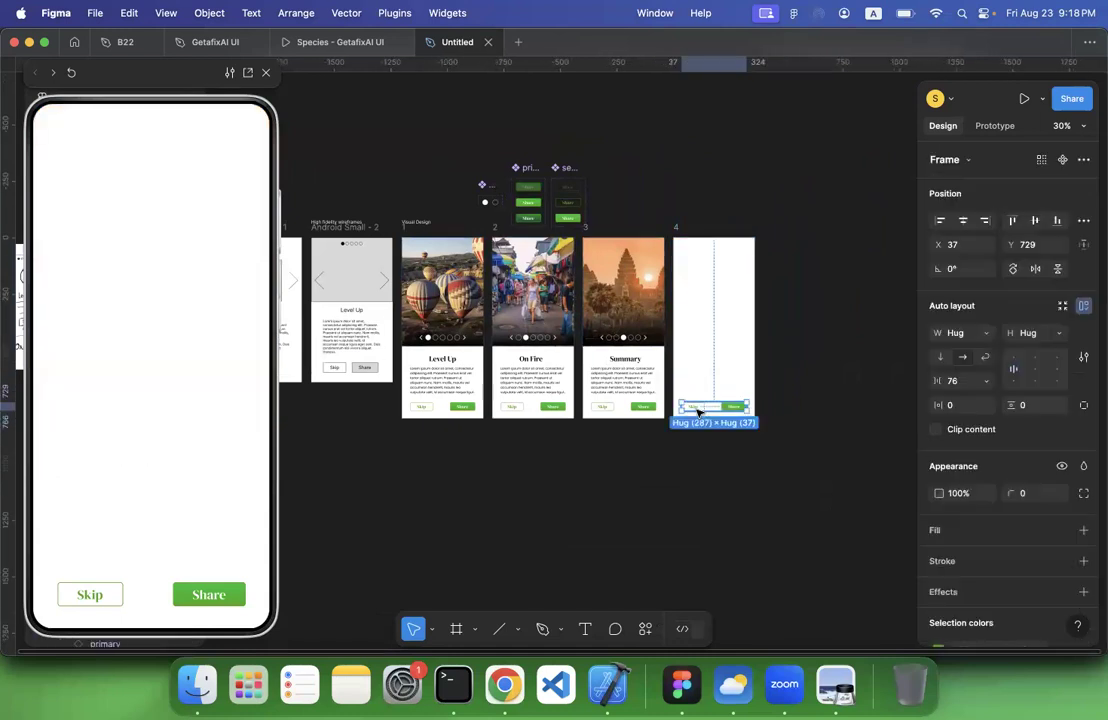
{"action": "key", "text": "Delete"}
{"action": "scroll", "coordinate": [638, 462], "scroll_direction": "up", "scroll_amount": 5}
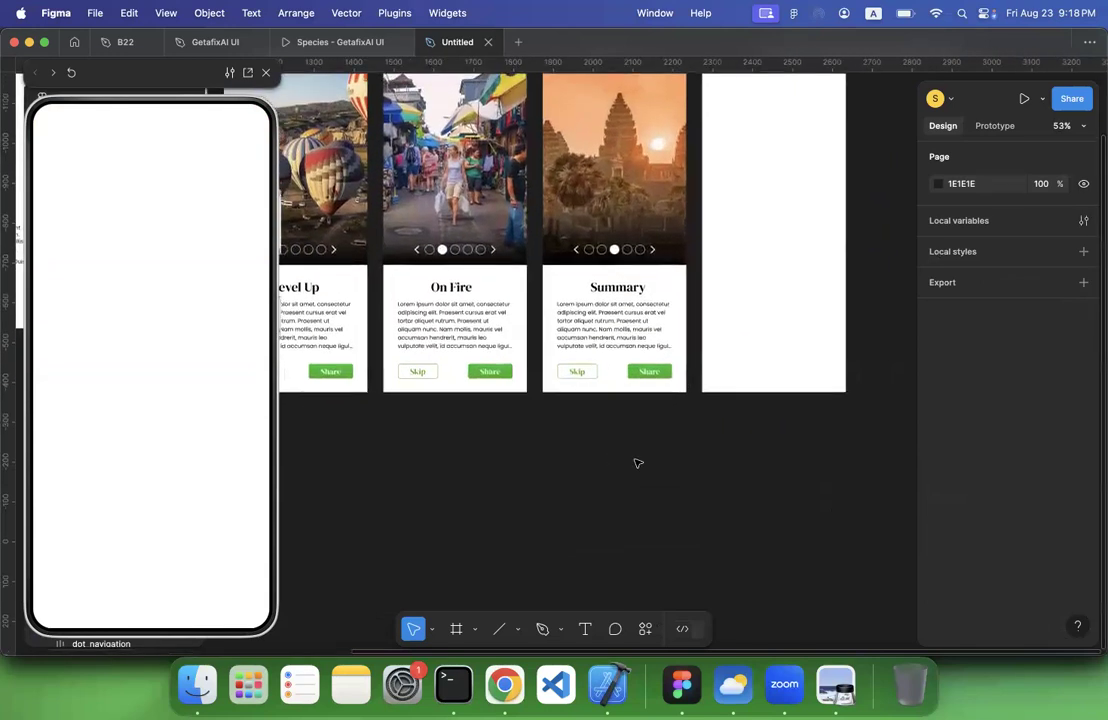
{"action": "scroll", "coordinate": [638, 462], "scroll_direction": "up", "scroll_amount": 3}
{"action": "scroll", "coordinate": [638, 462], "scroll_direction": "left", "scroll_amount": 5}
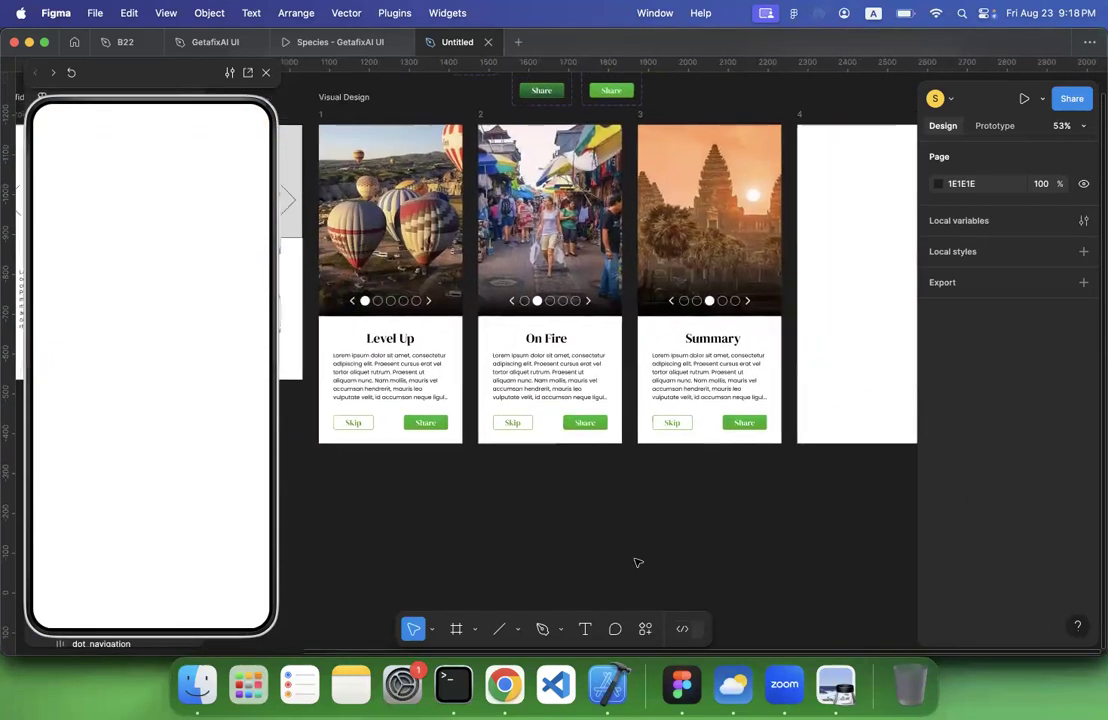
Browse the Material Symbols plugin and insert the outlined leaf icon with a lightning bolt
{"action": "scroll", "coordinate": [638, 562], "scroll_direction": "right", "scroll_amount": 2}
{"action": "left_click", "coordinate": [645, 628]}
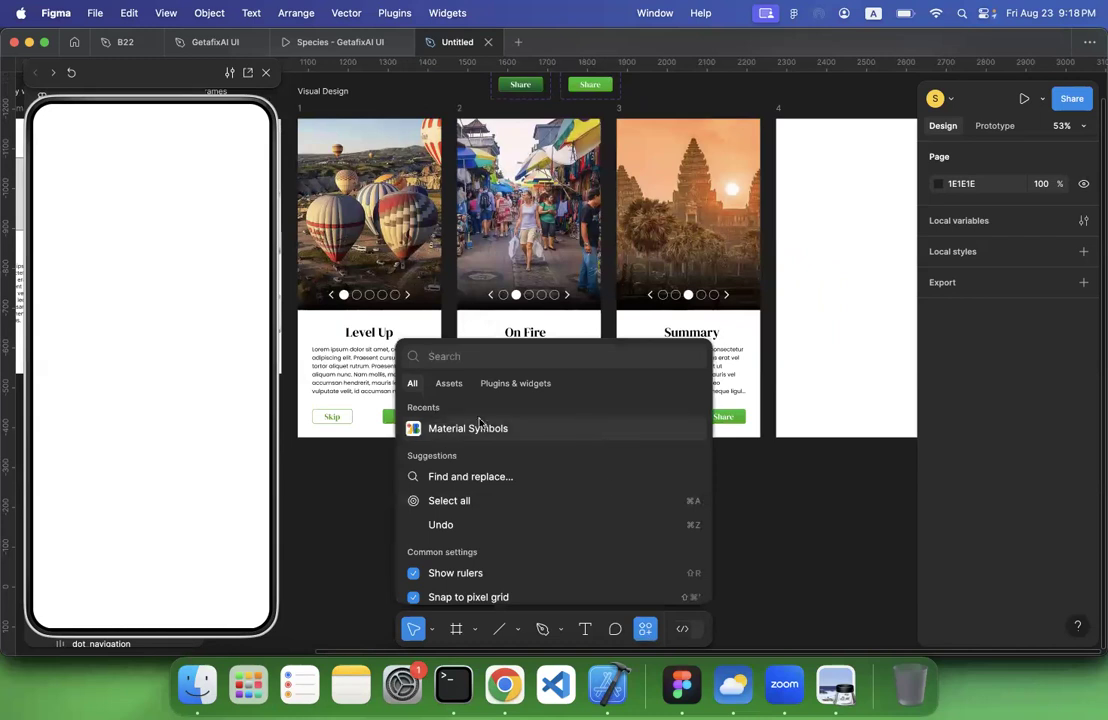
{"action": "left_click", "coordinate": [467, 428]}
{"action": "scroll", "coordinate": [915, 455], "scroll_direction": "down", "scroll_amount": 4}
{"action": "scroll", "coordinate": [893, 435], "scroll_direction": "down", "scroll_amount": 1}
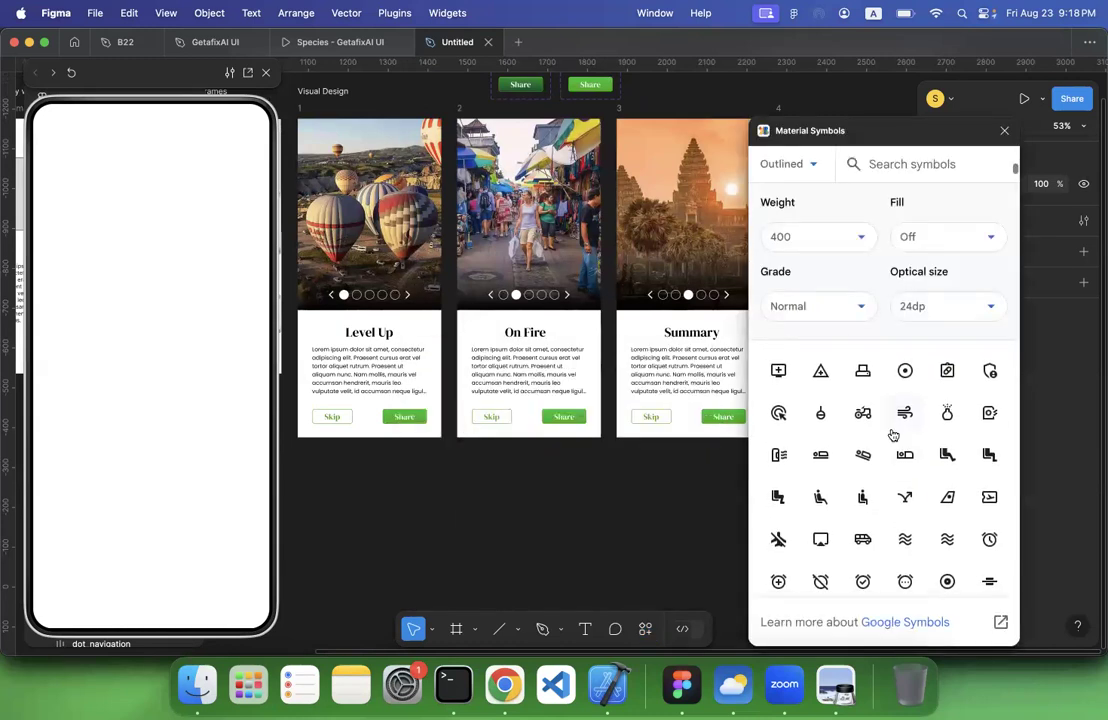
{"action": "scroll", "coordinate": [679, 496], "scroll_direction": "right", "scroll_amount": 3}
{"action": "scroll", "coordinate": [679, 496], "scroll_direction": "down", "scroll_amount": 1}
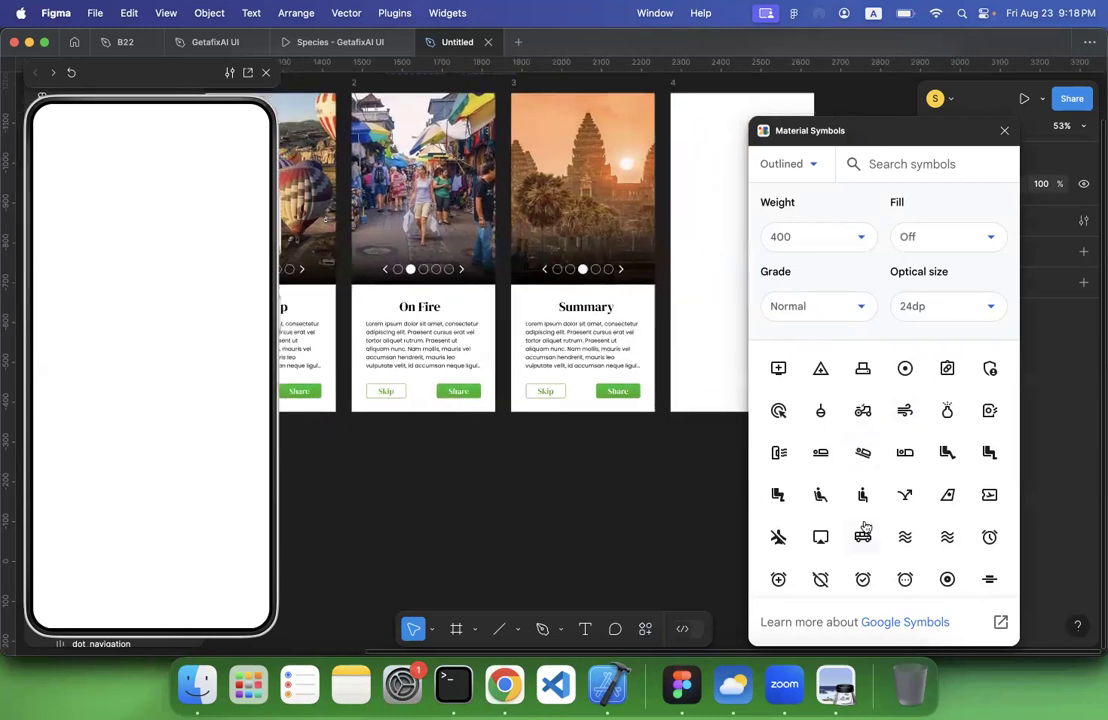
{"action": "scroll", "coordinate": [863, 527], "scroll_direction": "down", "scroll_amount": 5}
{"action": "scroll", "coordinate": [865, 527], "scroll_direction": "down", "scroll_amount": 5}
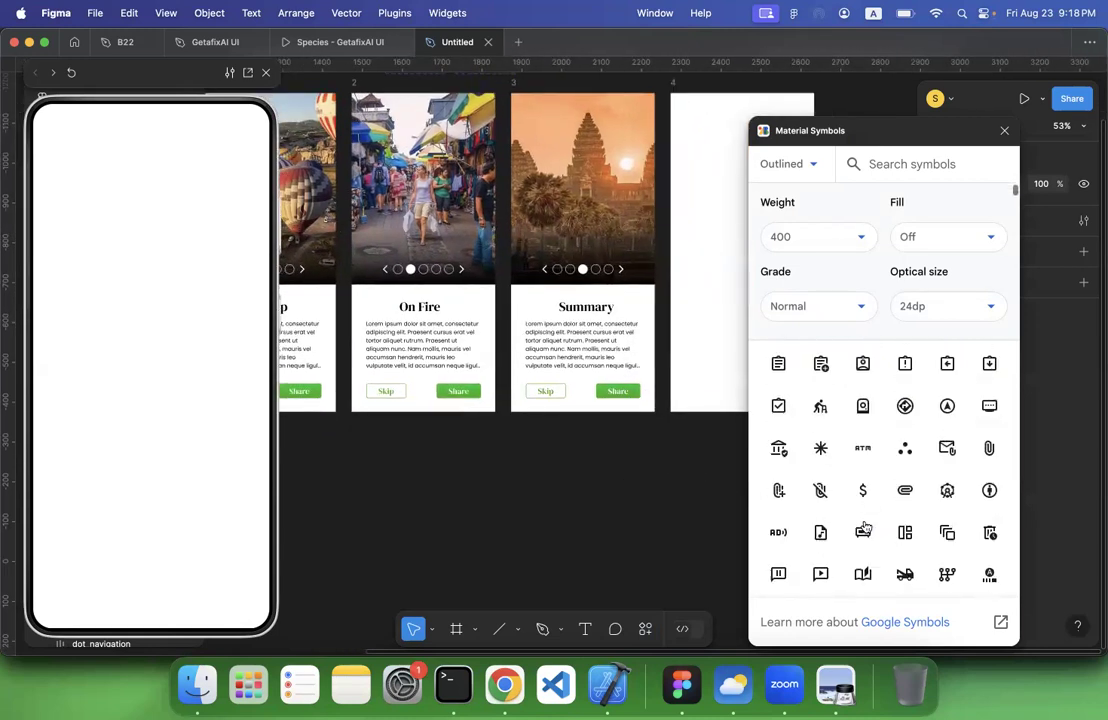
{"action": "scroll", "coordinate": [865, 527], "scroll_direction": "down", "scroll_amount": 5}
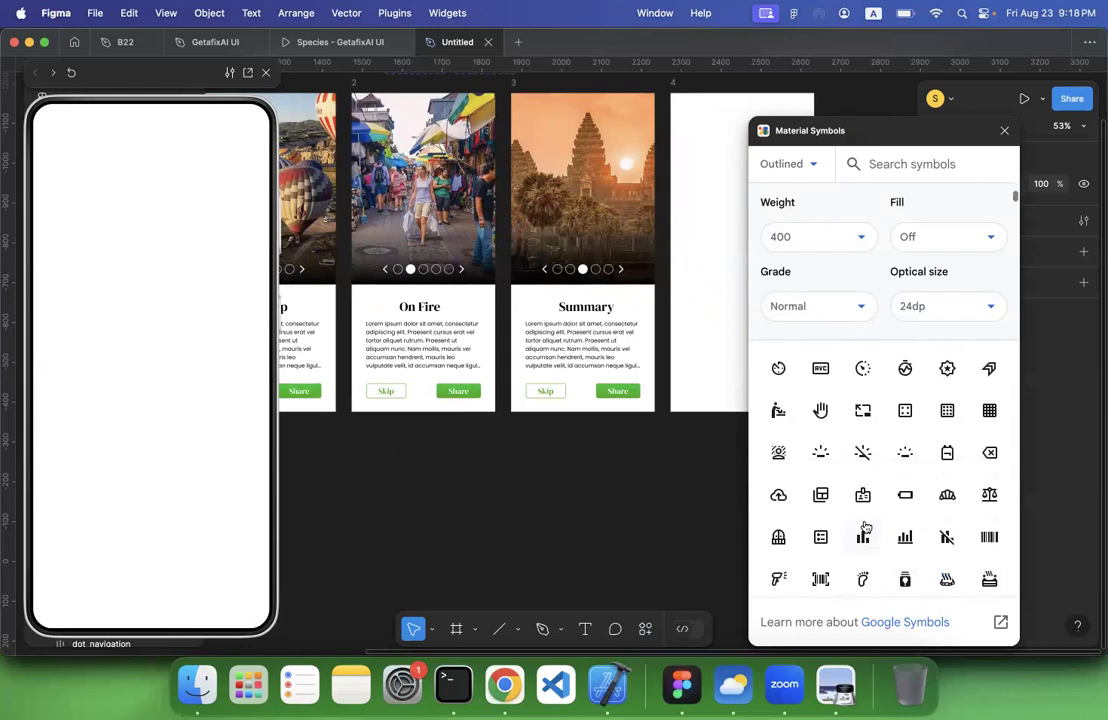
{"action": "scroll", "coordinate": [865, 527], "scroll_direction": "down", "scroll_amount": 5}
{"action": "scroll", "coordinate": [865, 527], "scroll_direction": "down", "scroll_amount": 5}
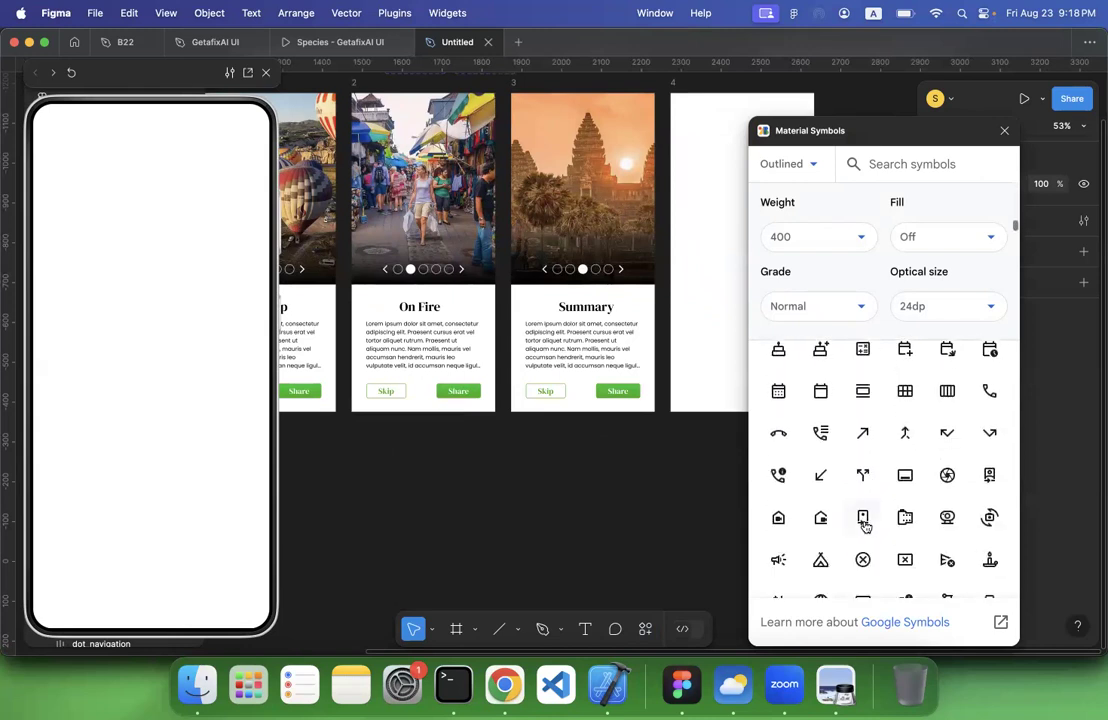
{"action": "scroll", "coordinate": [865, 527], "scroll_direction": "down", "scroll_amount": 10}
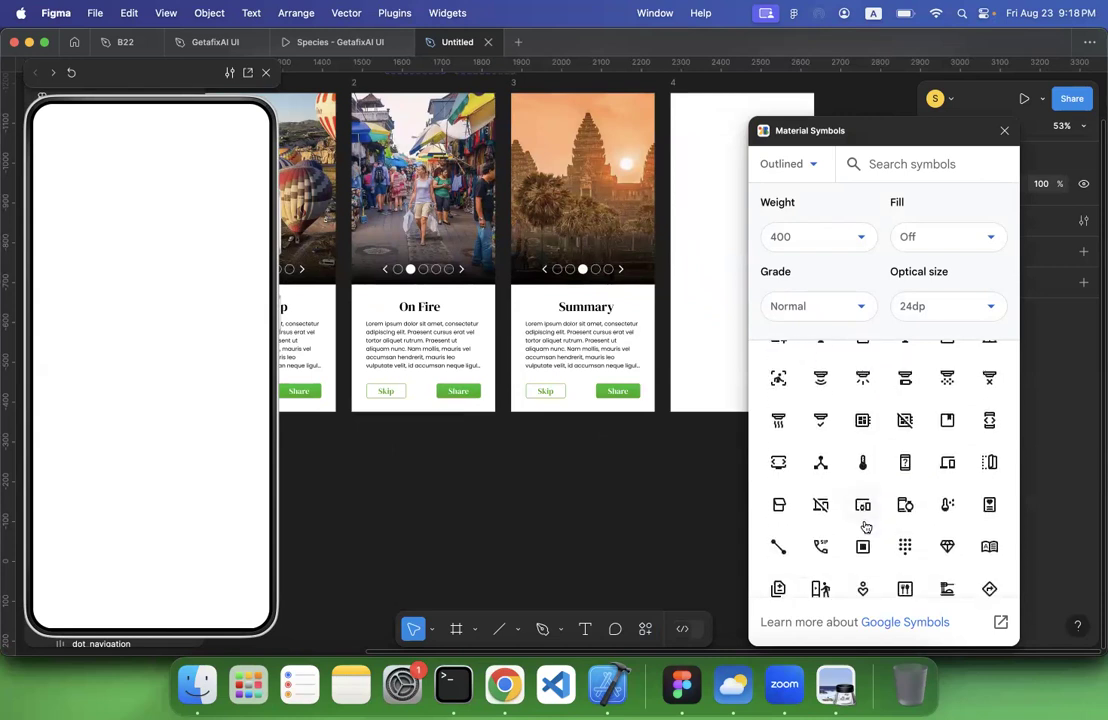
{"action": "scroll", "coordinate": [865, 527], "scroll_direction": "down", "scroll_amount": 3}
{"action": "scroll", "coordinate": [865, 527], "scroll_direction": "down", "scroll_amount": 10}
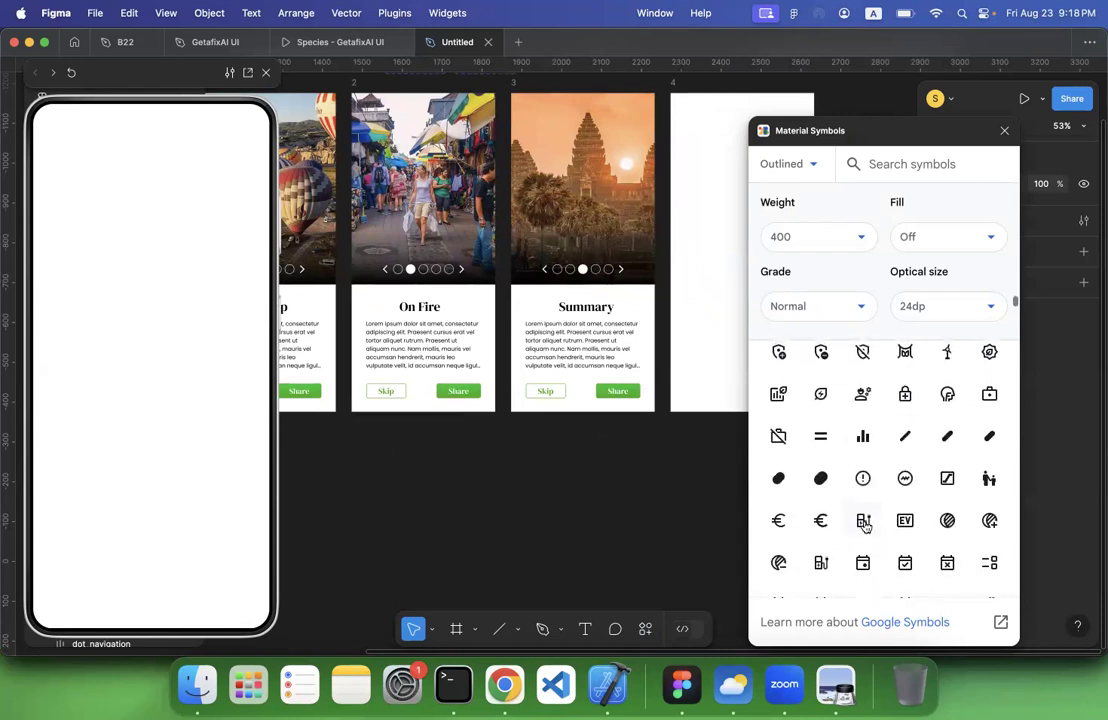
{"action": "scroll", "coordinate": [865, 527], "scroll_direction": "down", "scroll_amount": 2}
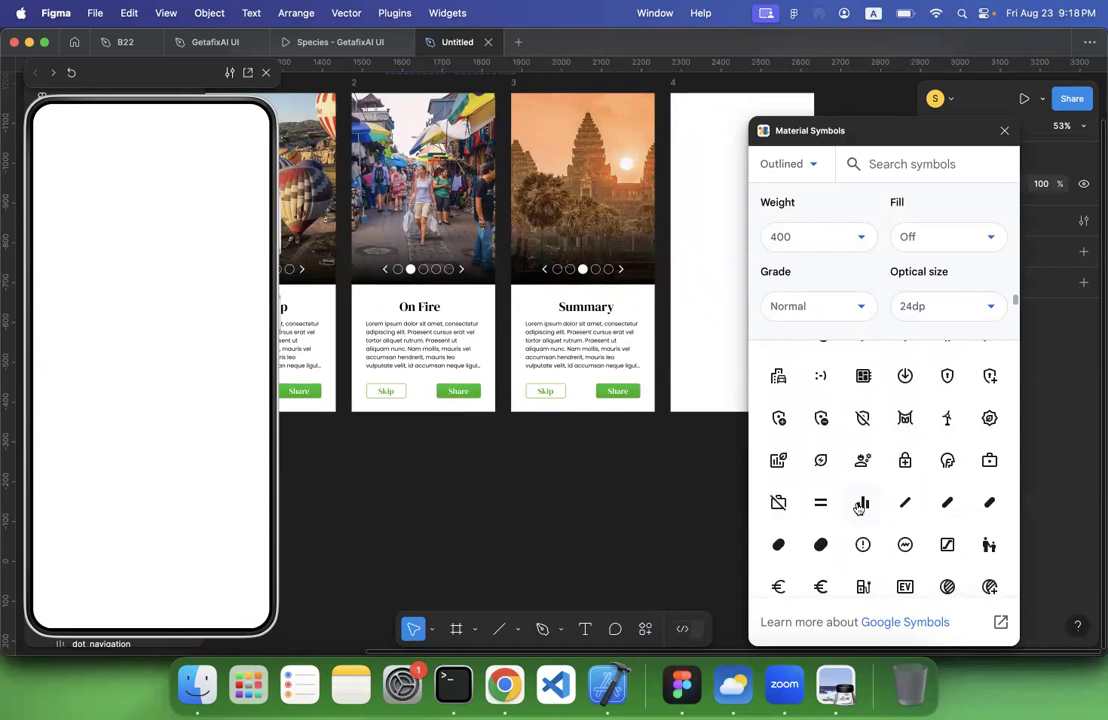
{"action": "left_click", "coordinate": [821, 465]}
Move the leaf icon from the Summary screen to the middle of blank frame 4 and close the Material Symbols plugin
{"action": "scroll", "coordinate": [605, 484], "scroll_direction": "up", "scroll_amount": 1}
{"action": "scroll", "coordinate": [605, 484], "scroll_direction": "right", "scroll_amount": 1}
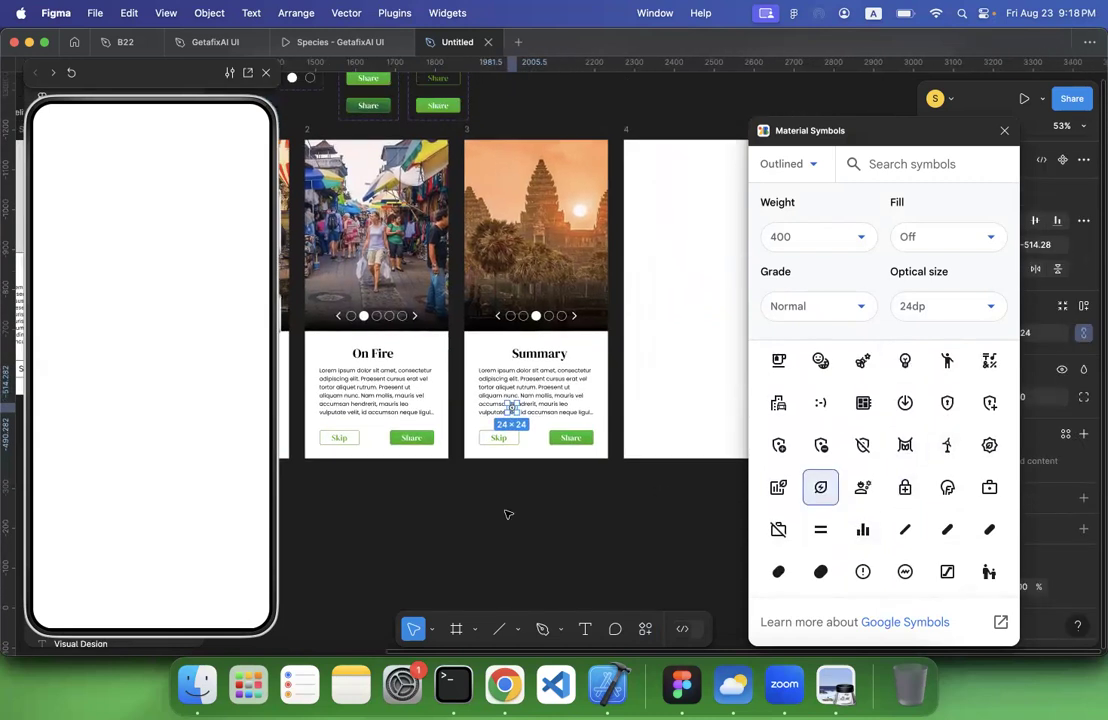
{"action": "left_click_drag", "start_coordinate": [510, 405], "coordinate": [702, 294]}
{"action": "scroll", "coordinate": [702, 294], "scroll_direction": "right", "scroll_amount": 2}
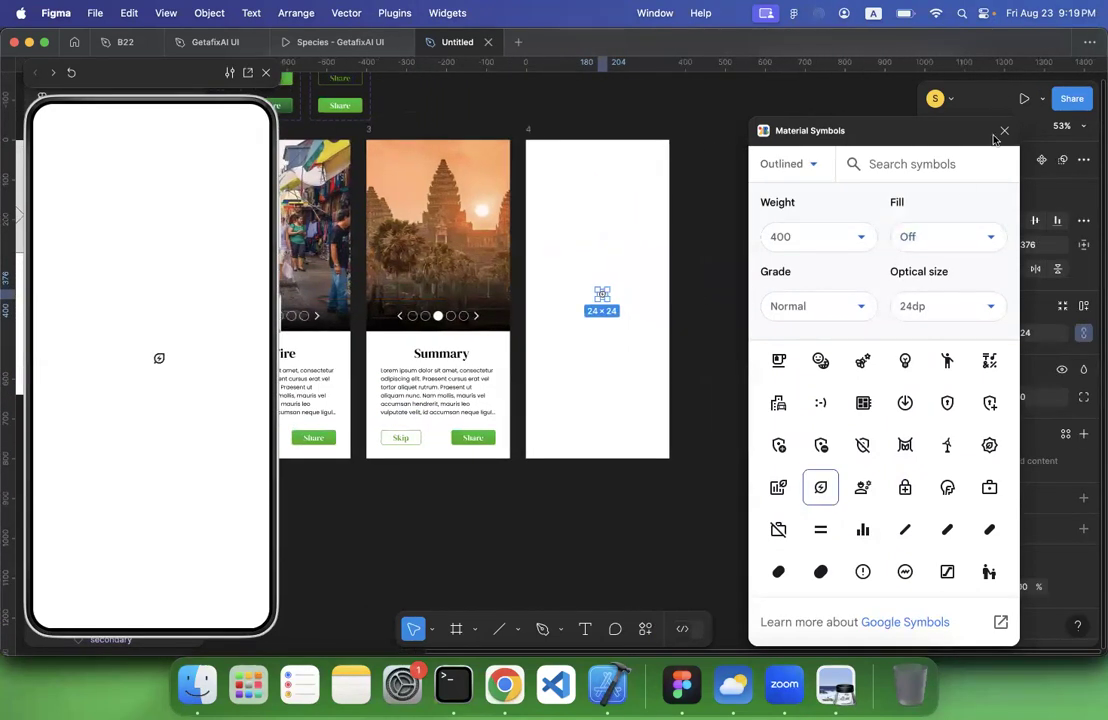
{"action": "left_click", "coordinate": [1006, 133]}
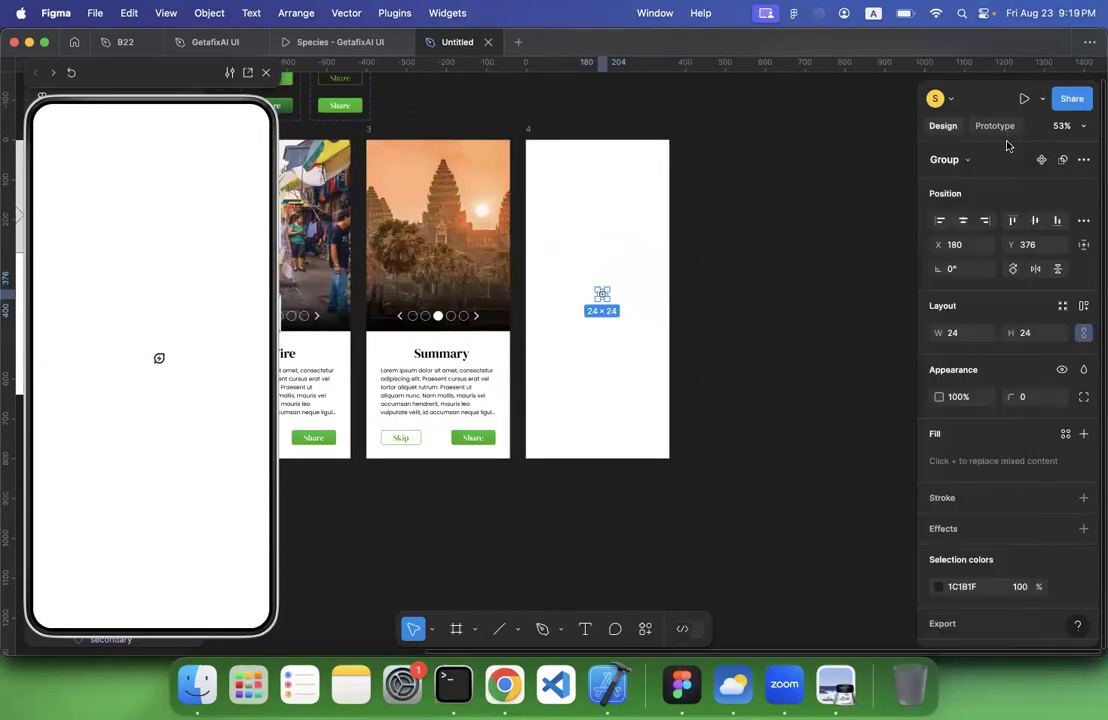
Resize the leaf icon to 48 × 48 and centre it horizontally in frame 4
{"action": "left_click", "coordinate": [1047, 336]}
{"action": "type", "text": "4"}
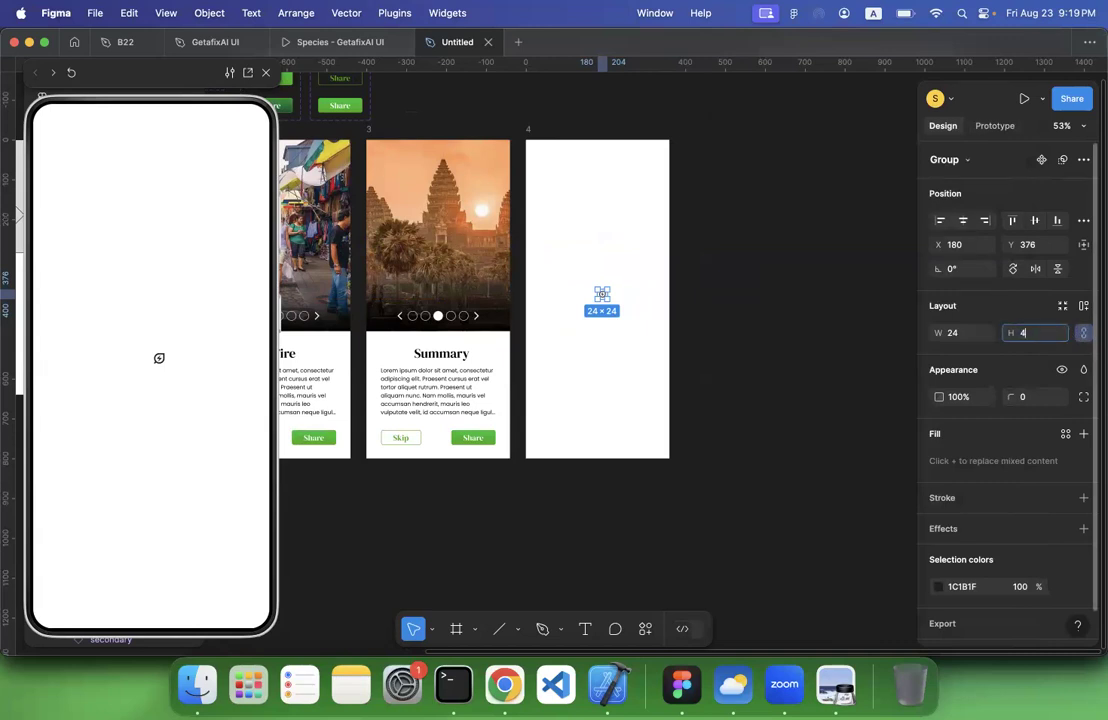
{"action": "key", "text": "Return"}
{"action": "left_click", "coordinate": [853, 324]}
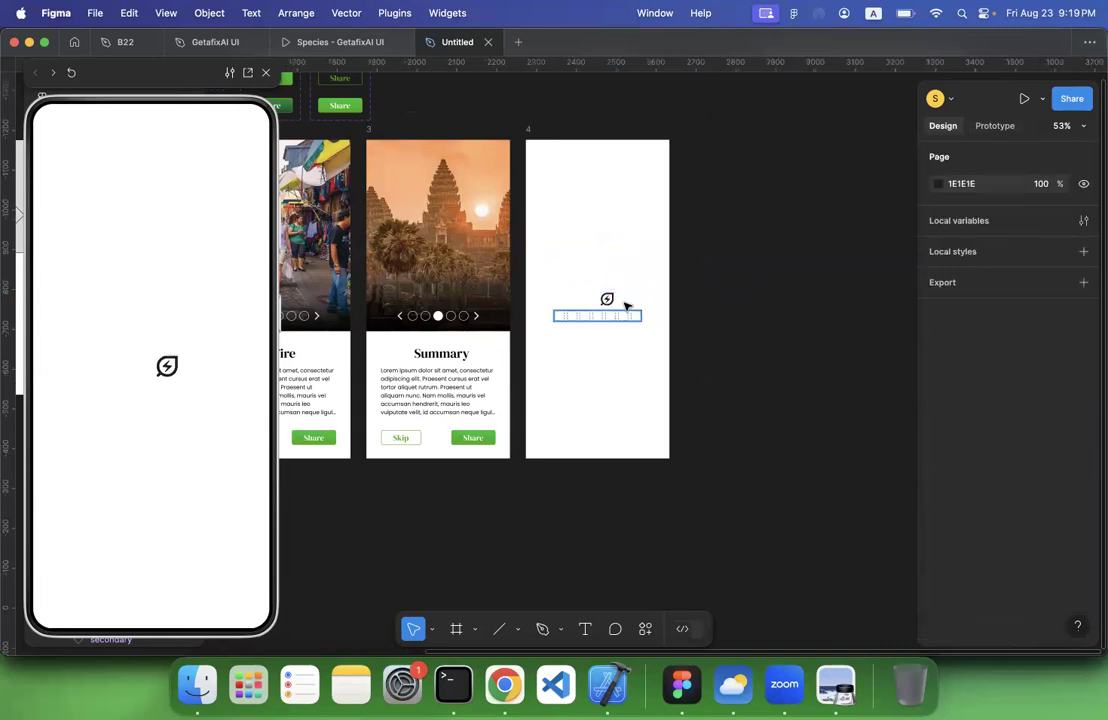
{"action": "left_click_drag", "start_coordinate": [612, 300], "coordinate": [598, 300]}
{"action": "left_click_drag", "start_coordinate": [594, 300], "coordinate": [598, 300]}
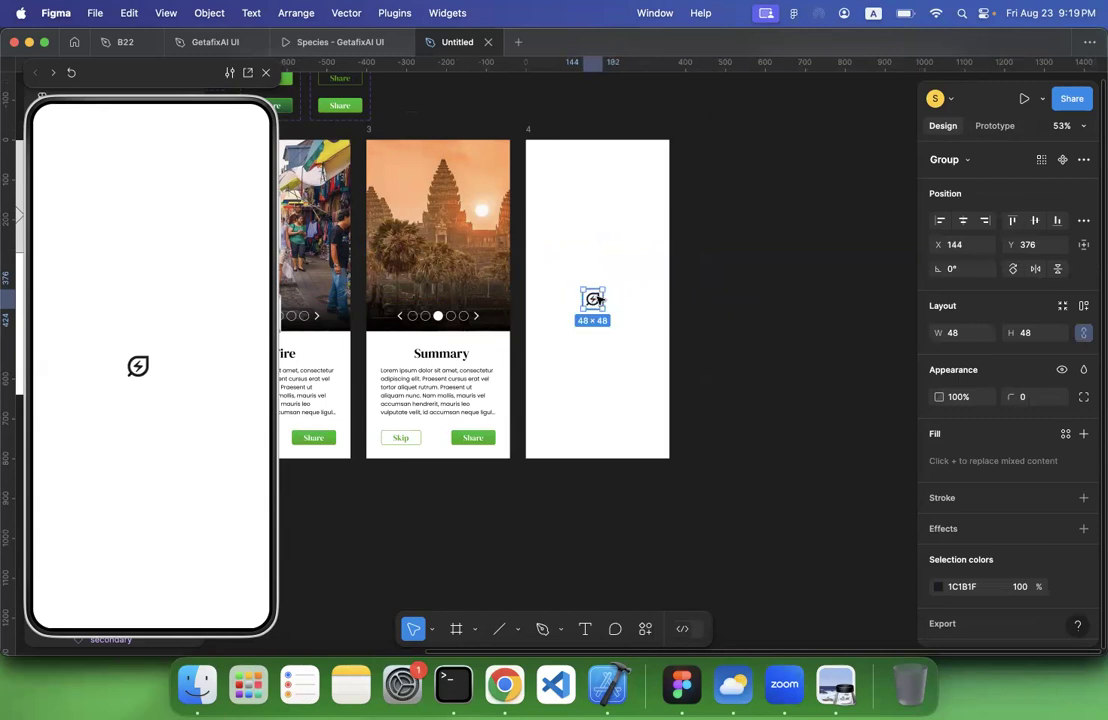
{"action": "left_click", "coordinate": [962, 221]}
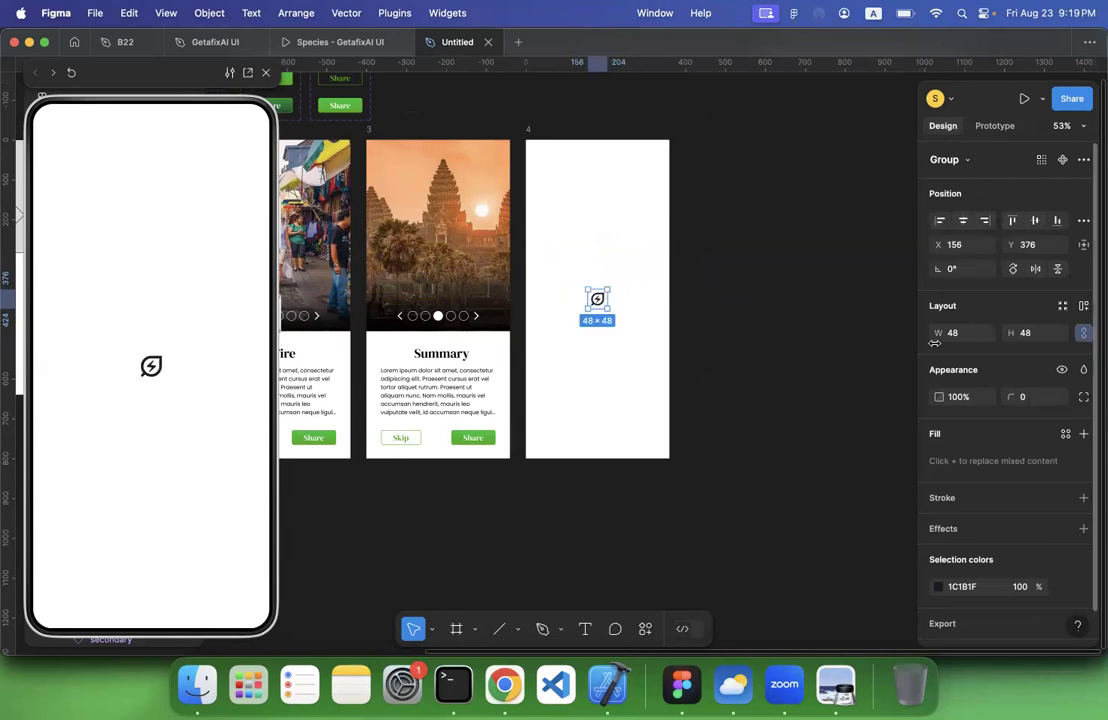
Recolour the leaf icon with the dark green already used on this page
{"action": "left_click", "coordinate": [936, 582]}
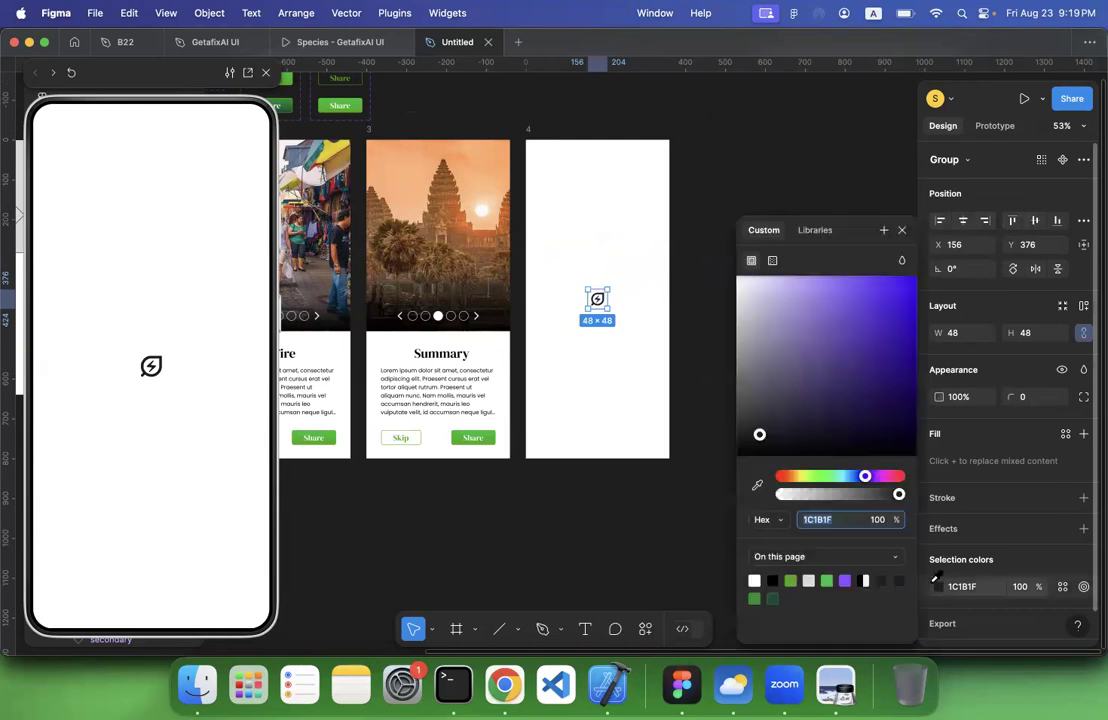
{"action": "left_click", "coordinate": [795, 580]}
{"action": "left_click", "coordinate": [662, 571]}
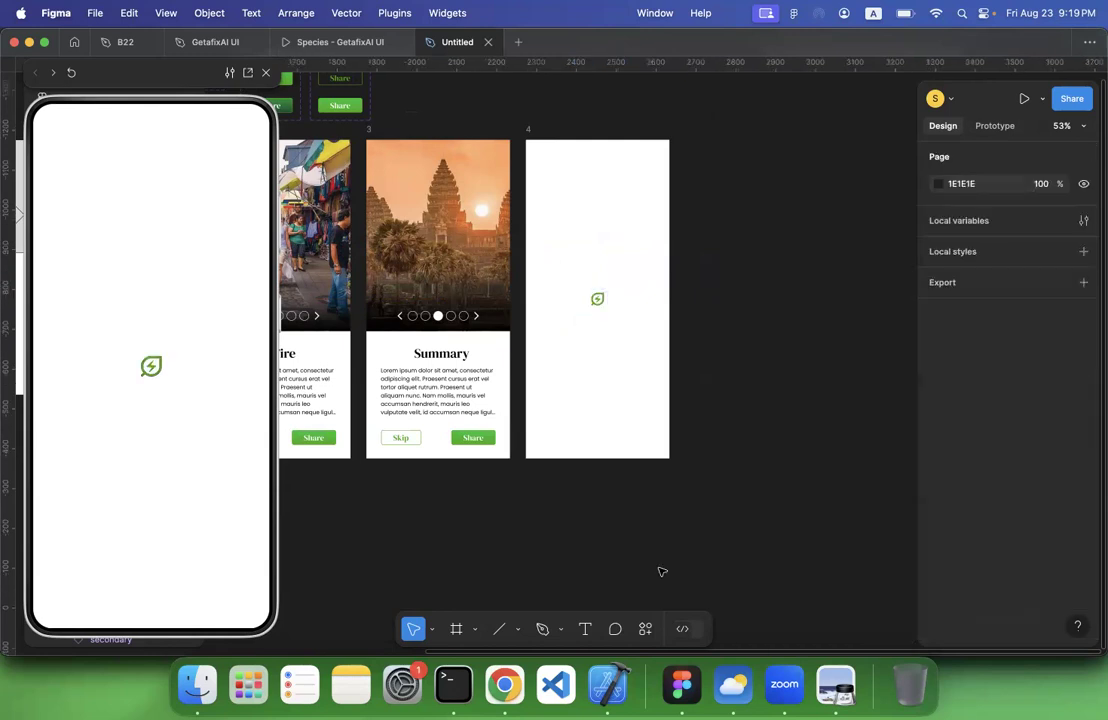
Switch to prototype mode and try to move the Flow 1 starting point from the Level Up screen, frame 1, to frame 4
{"action": "left_click", "coordinate": [528, 129]}
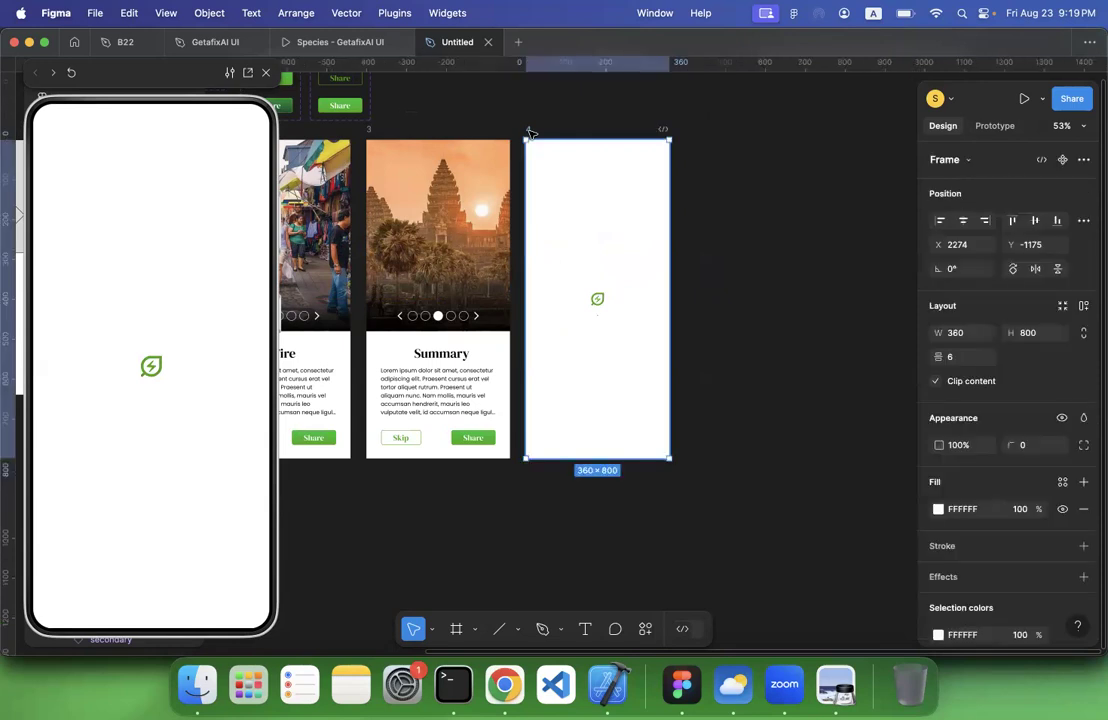
{"action": "scroll", "coordinate": [528, 130], "scroll_direction": "down", "scroll_amount": 2}
{"action": "scroll", "coordinate": [528, 130], "scroll_direction": "down", "scroll_amount": 1}
{"action": "scroll", "coordinate": [400, 160], "scroll_direction": "left", "scroll_amount": 5}
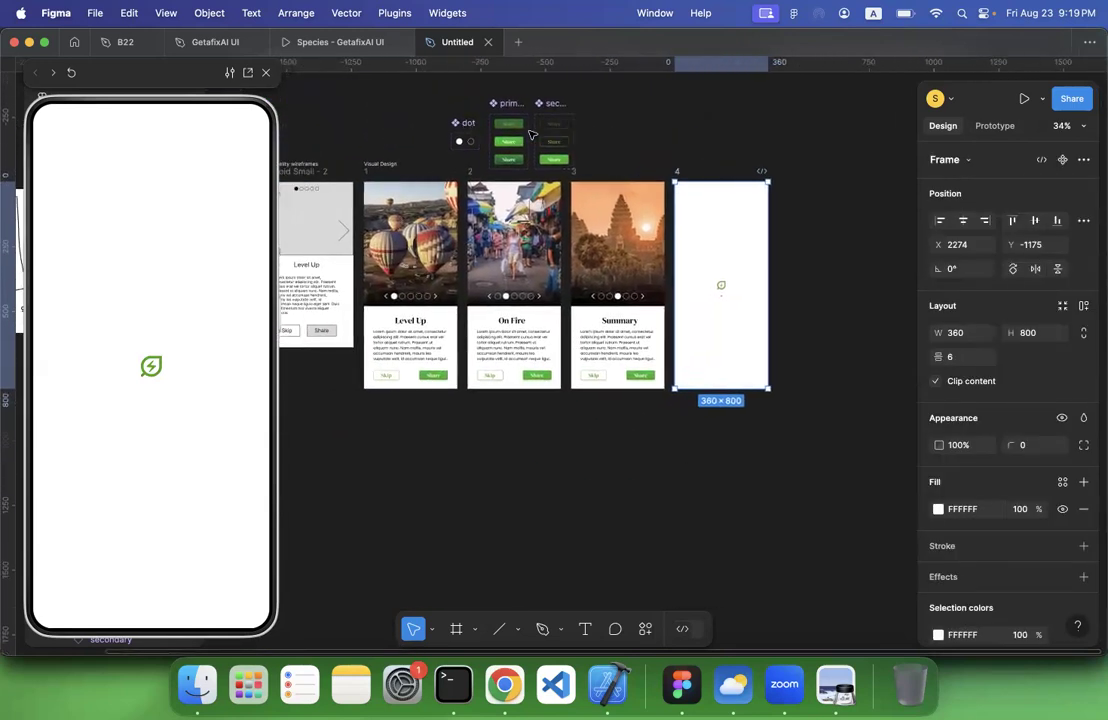
{"action": "left_click", "coordinate": [995, 127]}
{"action": "scroll", "coordinate": [816, 166], "scroll_direction": "right", "scroll_amount": 3}
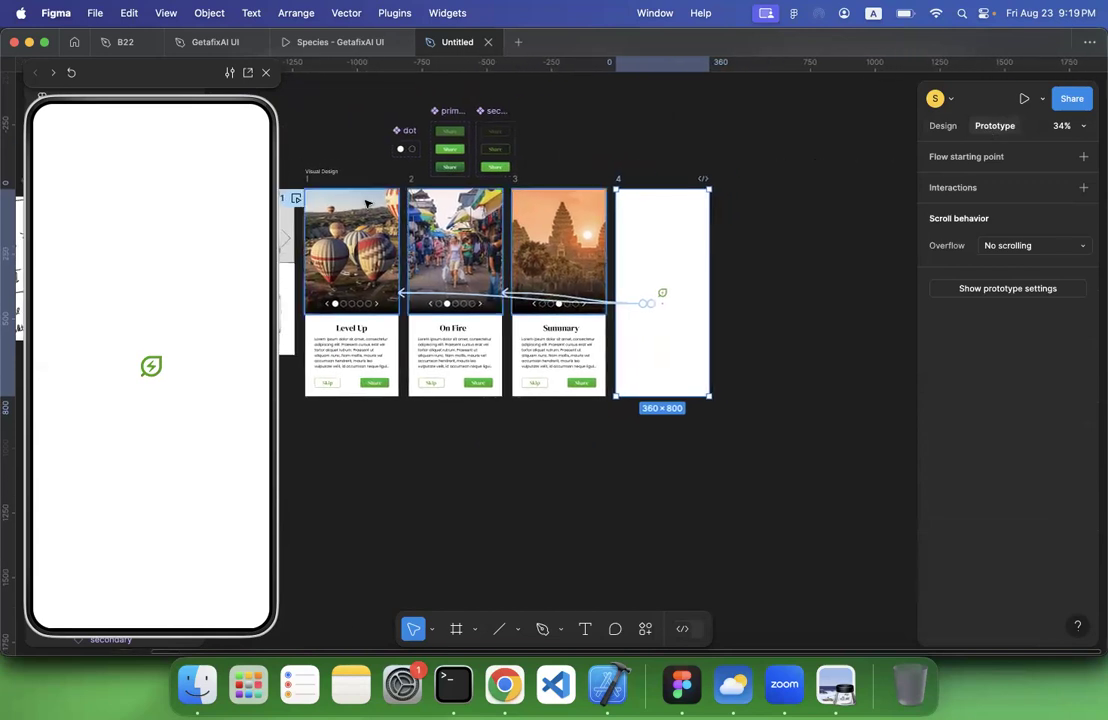
{"action": "scroll", "coordinate": [367, 203], "scroll_direction": "left", "scroll_amount": 4}
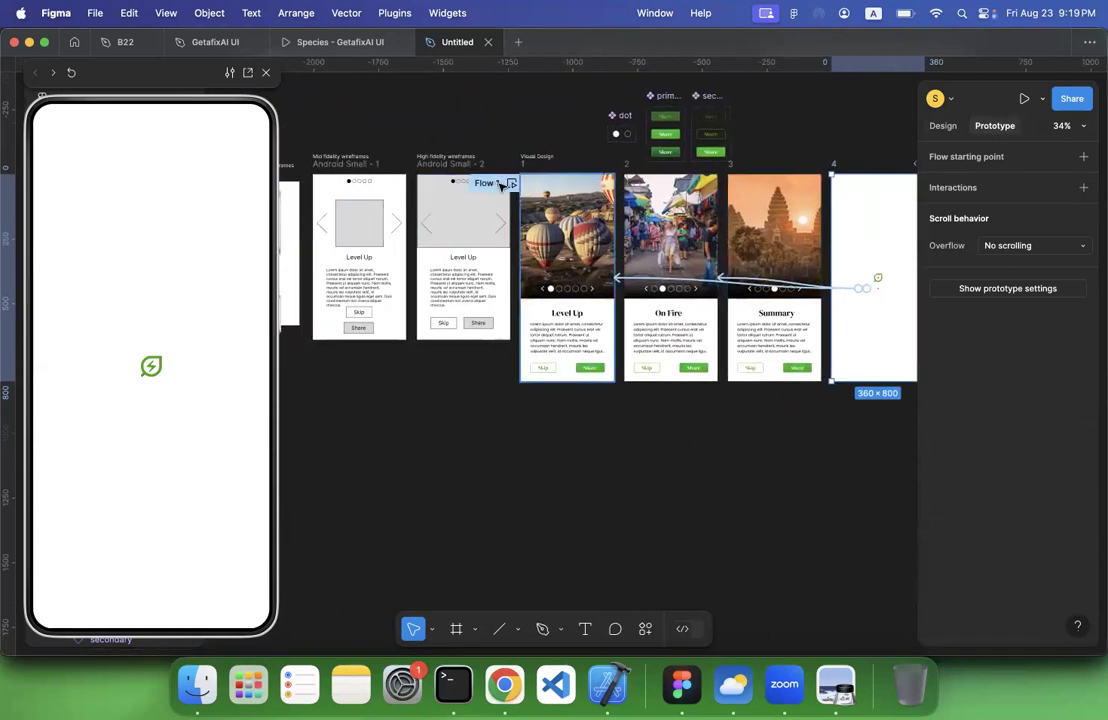
{"action": "scroll", "coordinate": [500, 185], "scroll_direction": "right", "scroll_amount": 3}
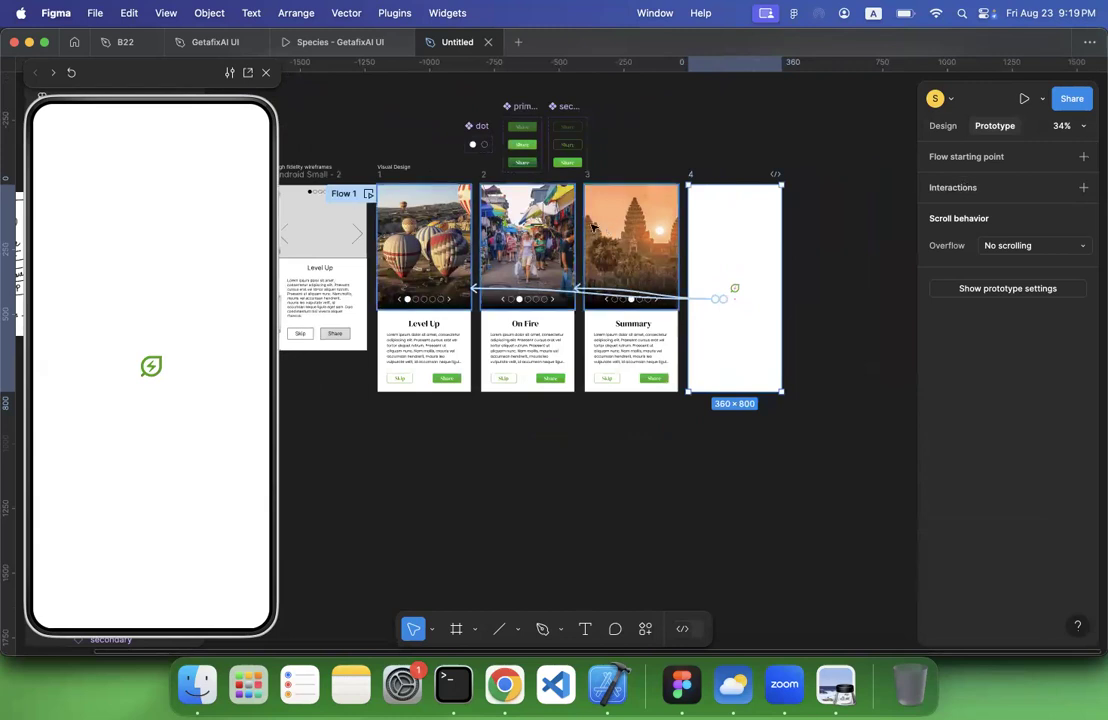
{"action": "left_click_drag", "start_coordinate": [343, 203], "coordinate": [796, 208]}
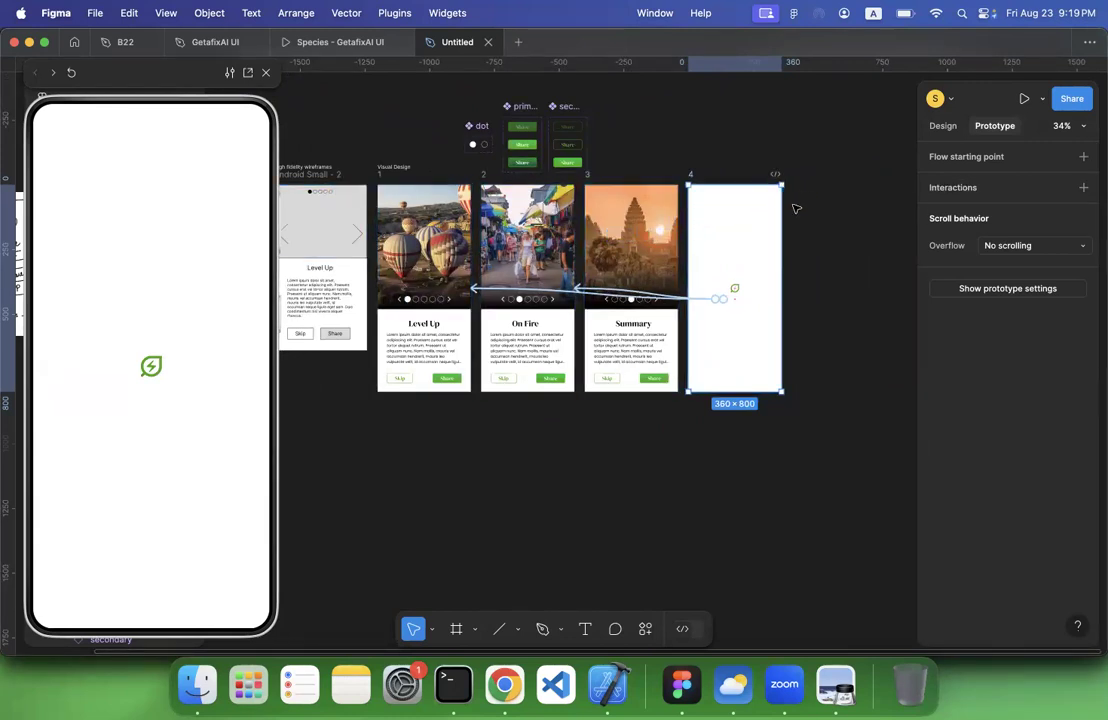
{"action": "left_click", "coordinate": [766, 203]}
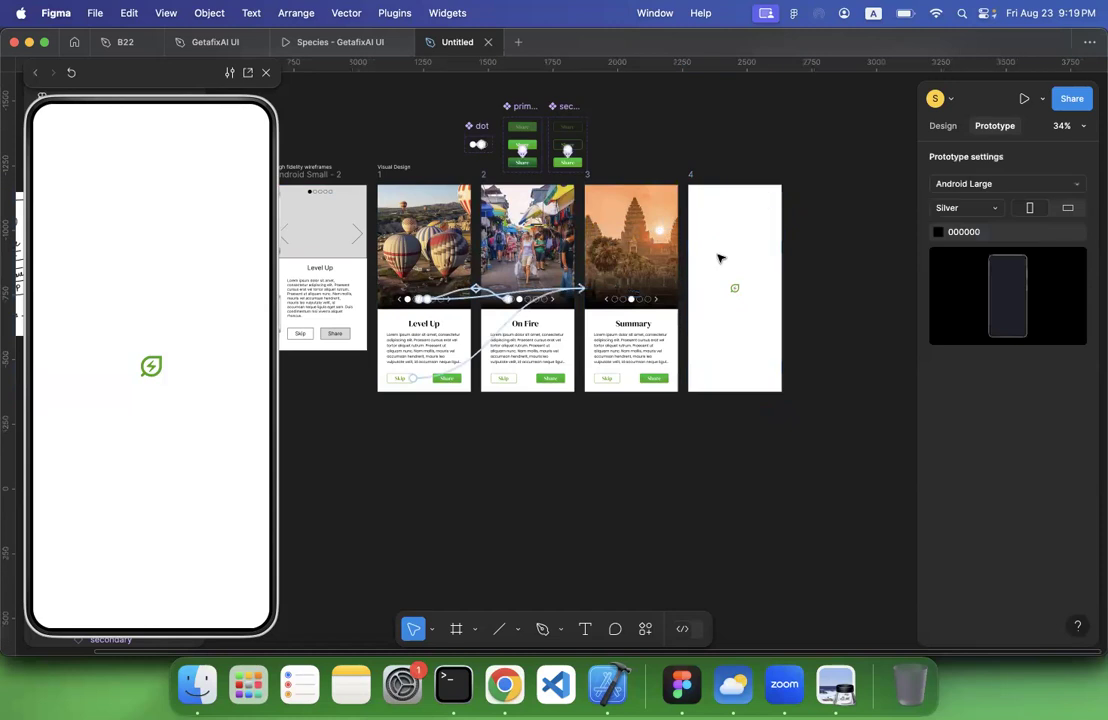
Add a flow starting point to frame 4, the splash screen with the leaf icon
{"action": "scroll", "coordinate": [718, 259], "scroll_direction": "up", "scroll_amount": 5}
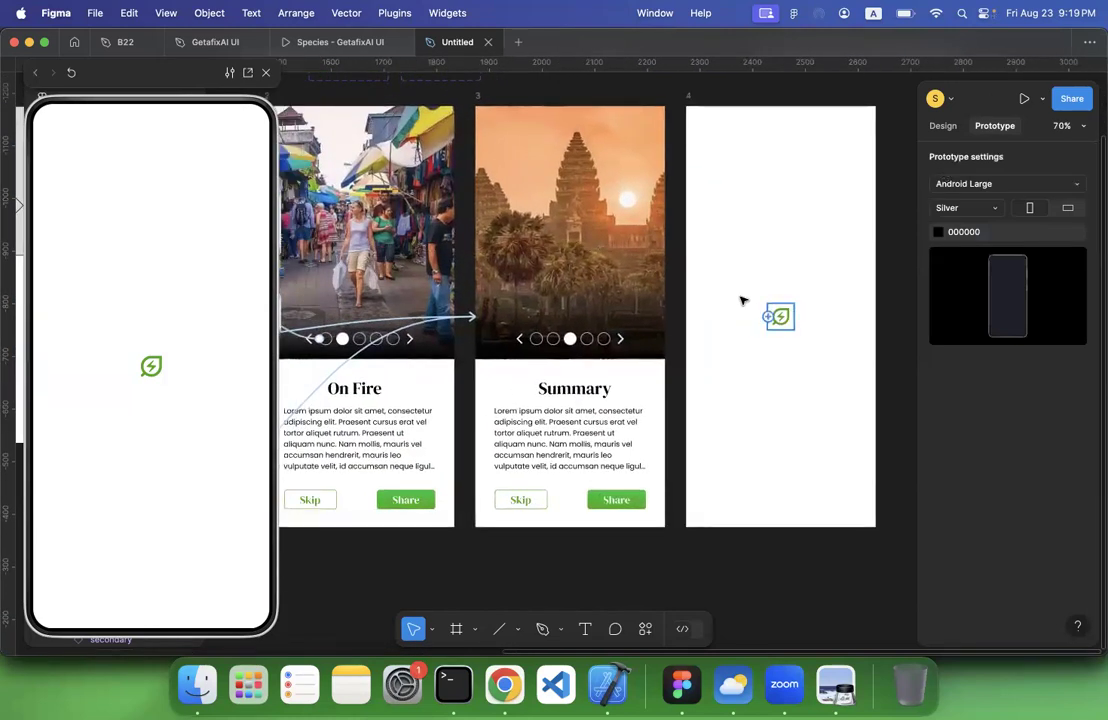
{"action": "scroll", "coordinate": [720, 287], "scroll_direction": "down", "scroll_amount": 5}
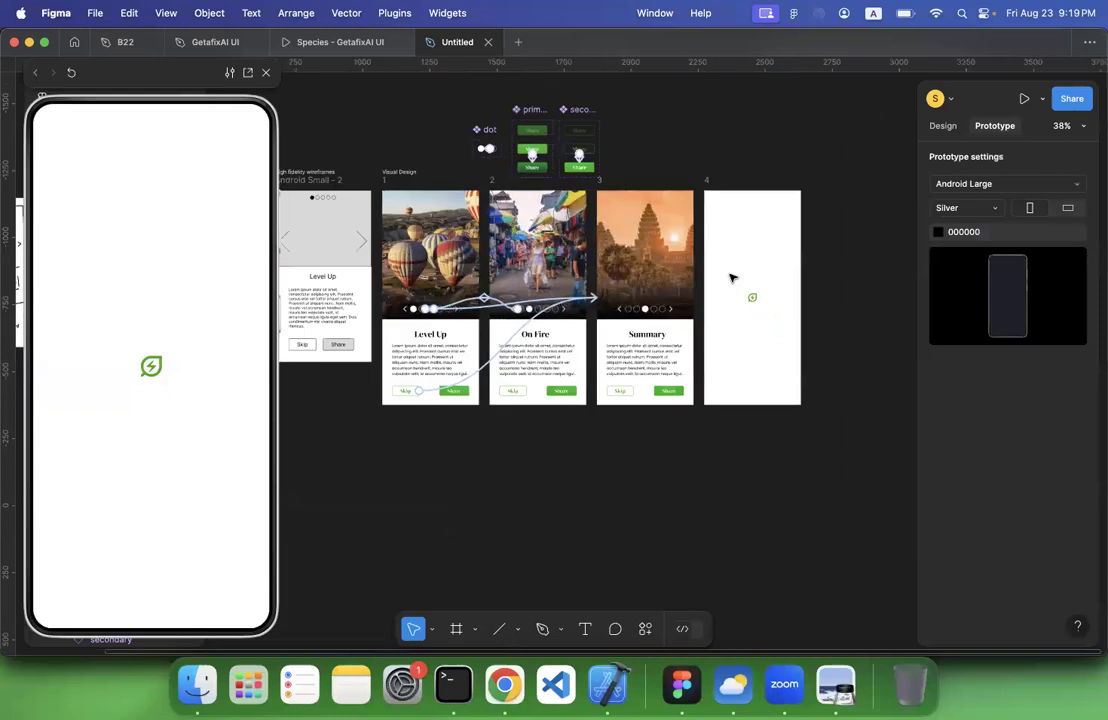
{"action": "scroll", "coordinate": [731, 278], "scroll_direction": "down", "scroll_amount": 1}
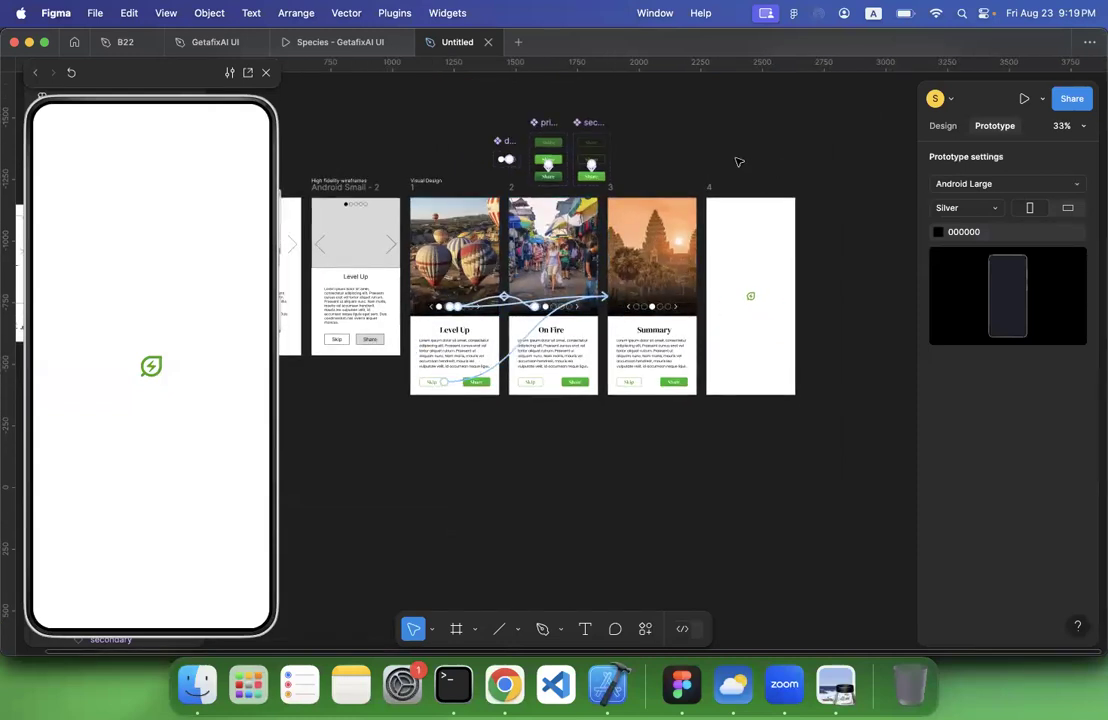
{"action": "left_click", "coordinate": [712, 188]}
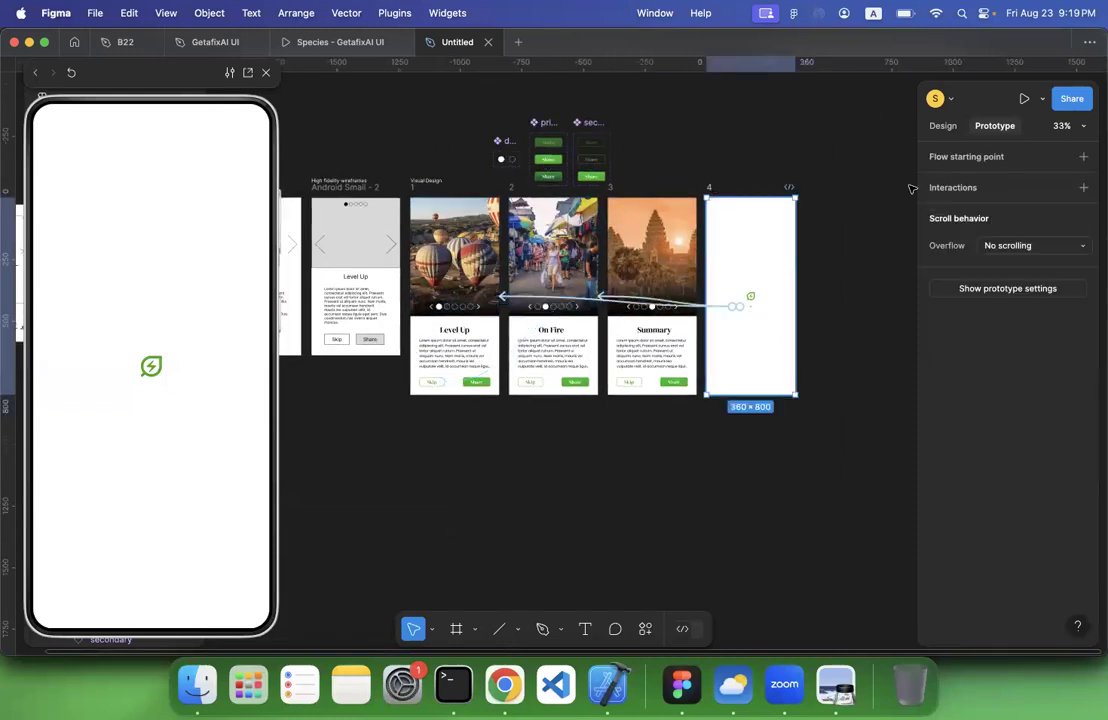
{"action": "left_click", "coordinate": [1083, 157]}
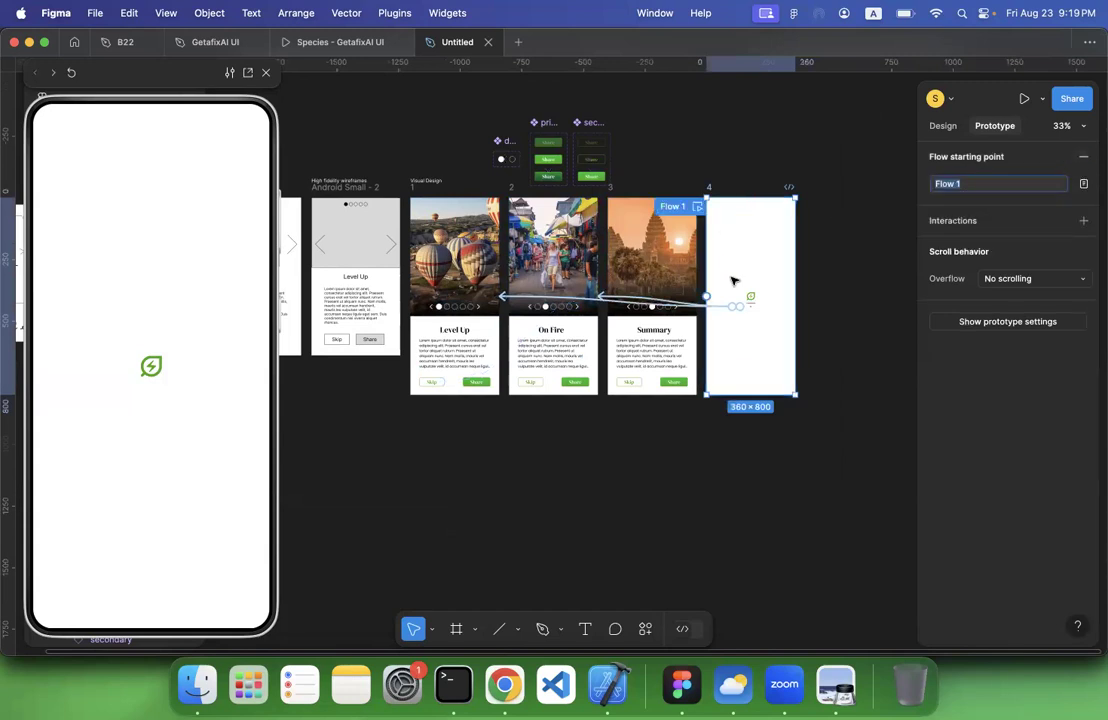
{"action": "scroll", "coordinate": [733, 281], "scroll_direction": "up", "scroll_amount": 5}
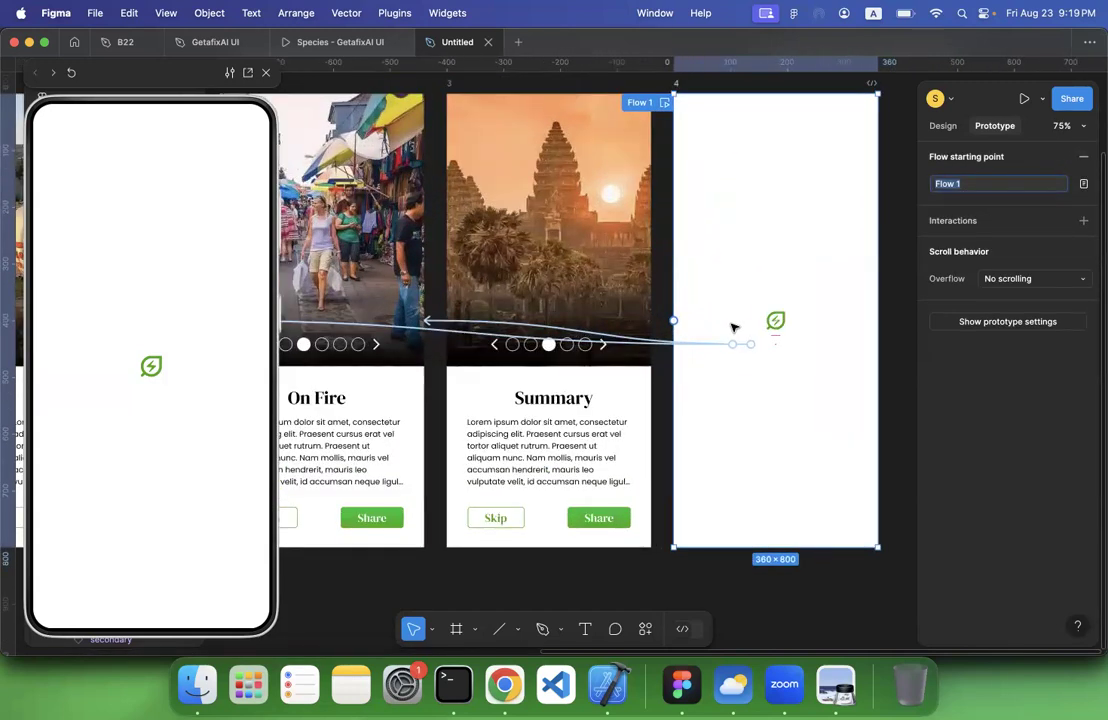
Delete the leftover pagination dots row below the leaf icon in frame 4
{"action": "scroll", "coordinate": [734, 328], "scroll_direction": "left", "scroll_amount": 2}
{"action": "left_click", "coordinate": [787, 368]}
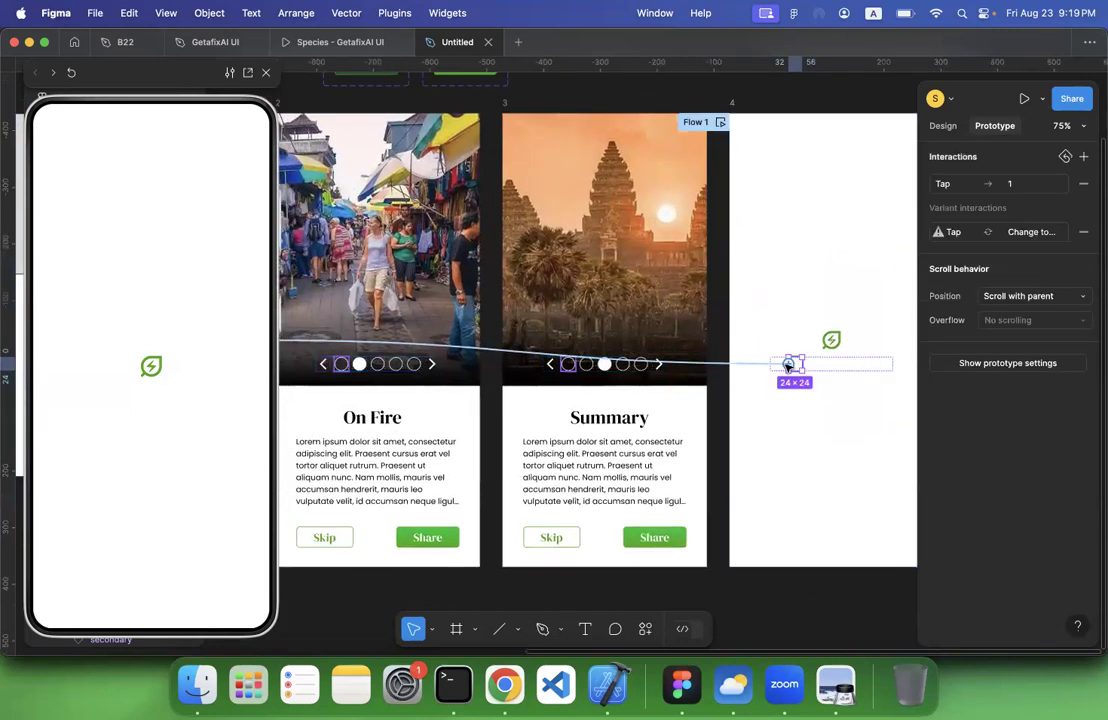
{"action": "key", "text": "Delete"}
{"action": "key", "text": "super+z"}
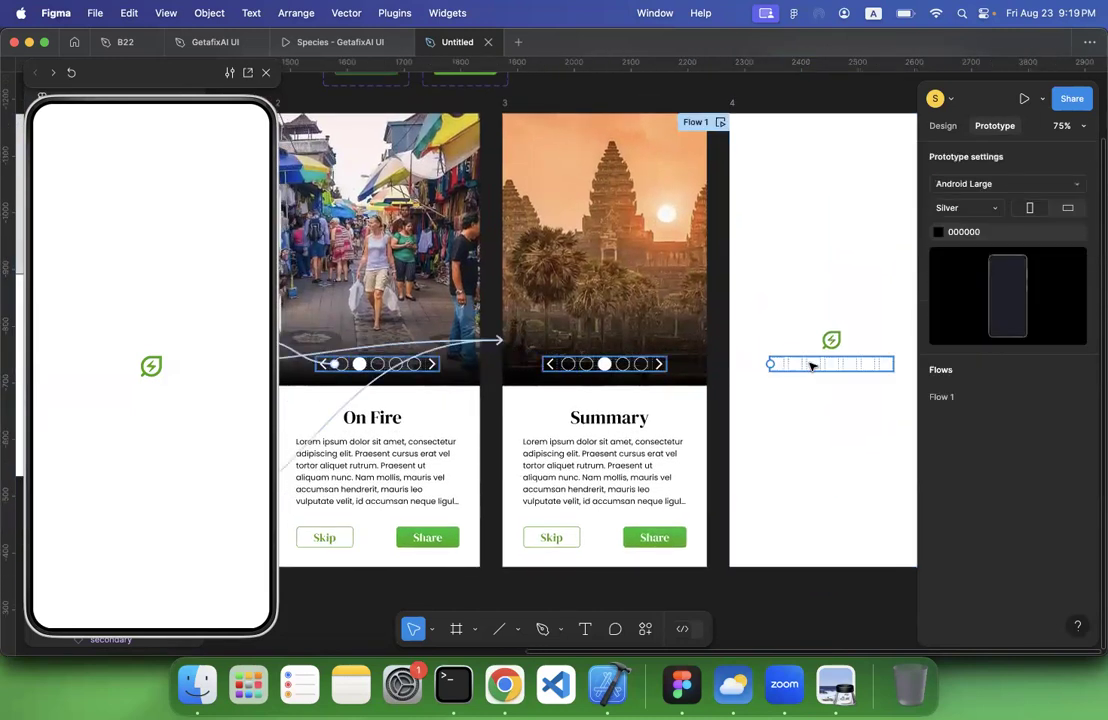
{"action": "key", "text": "Delete"}
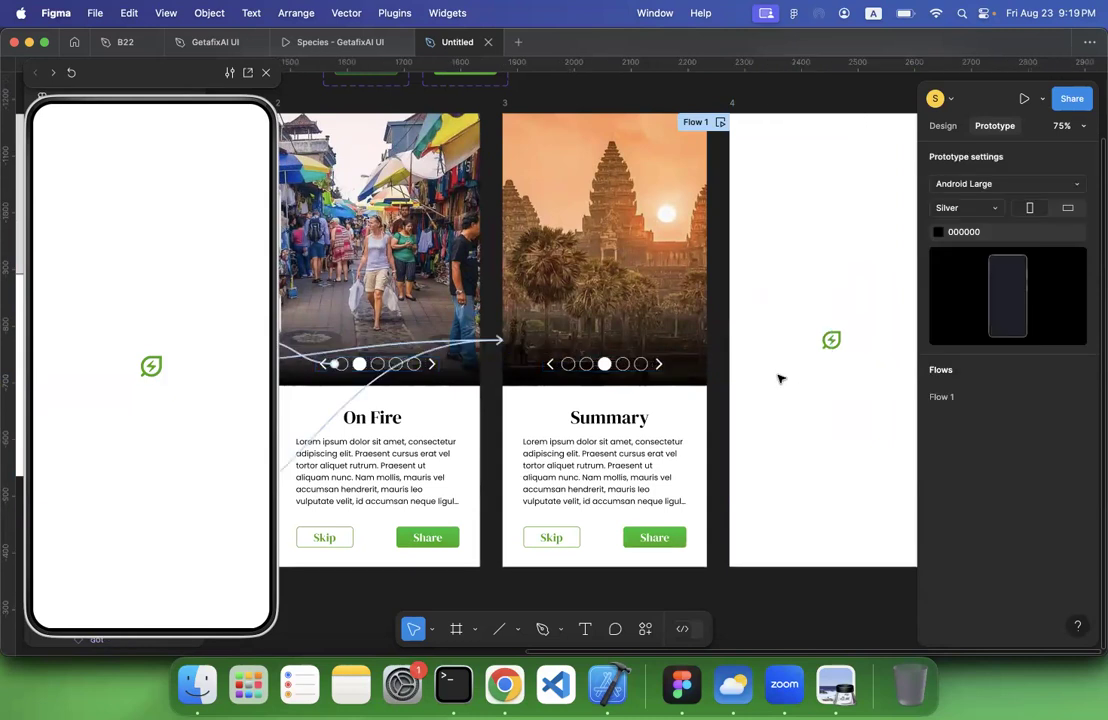
Connect splash frame 4 to the Level Up screen, frame 1, with an After delay trigger
{"action": "left_click", "coordinate": [719, 122]}
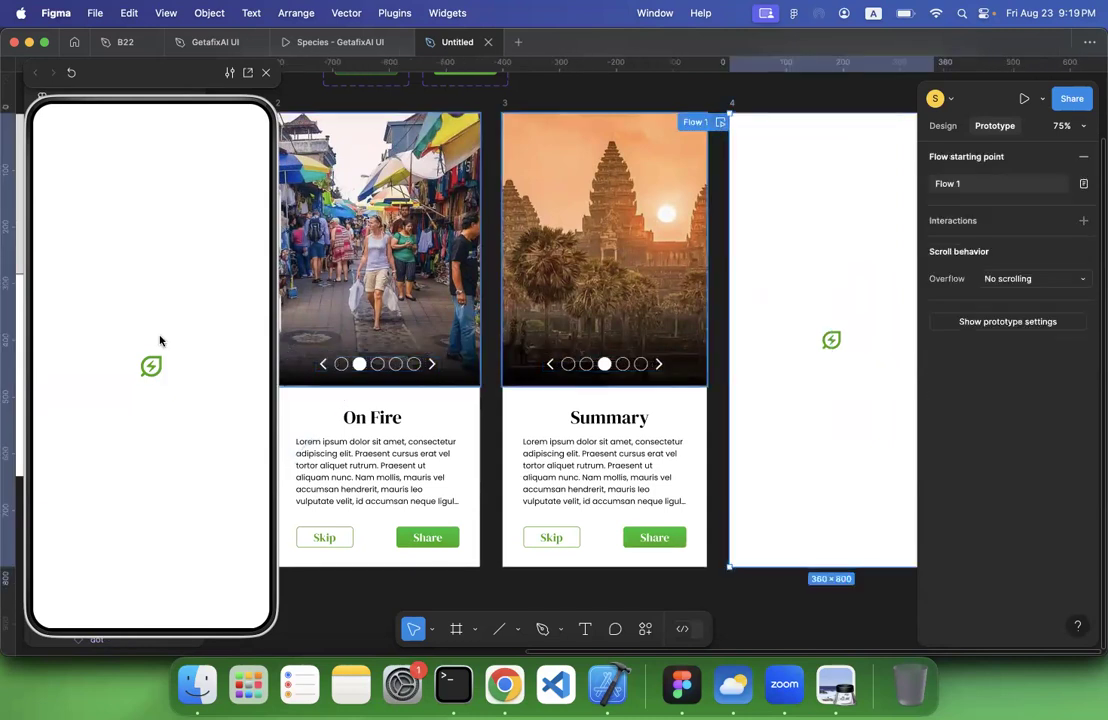
{"action": "scroll", "coordinate": [777, 299], "scroll_direction": "up", "scroll_amount": 2}
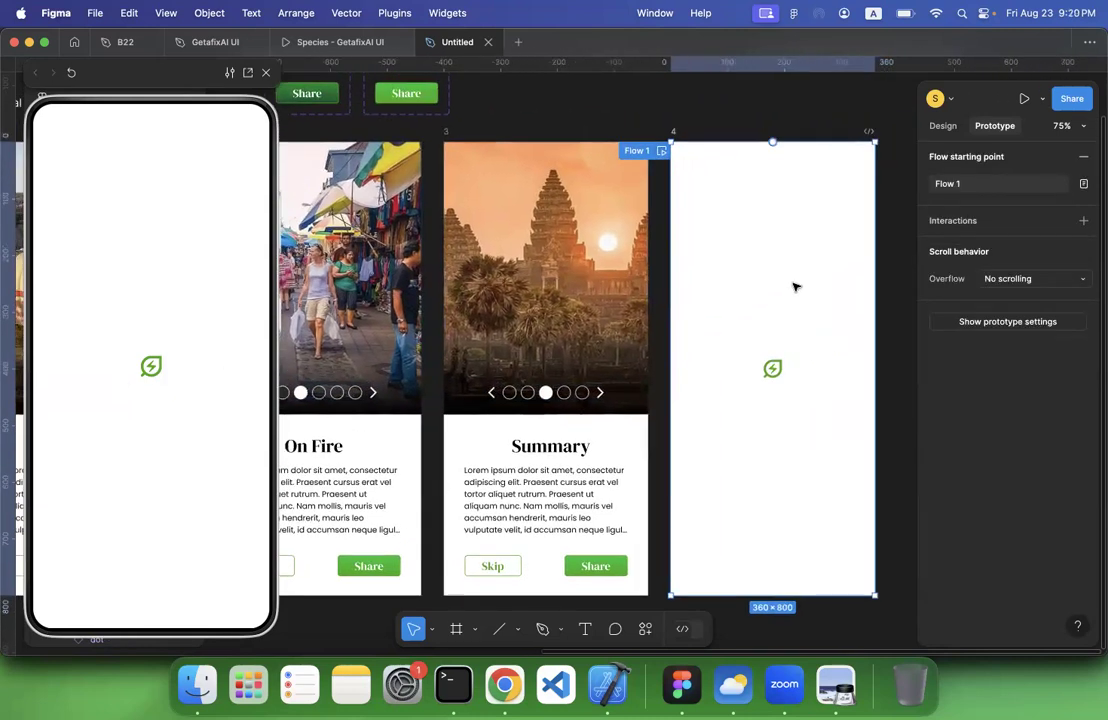
{"action": "scroll", "coordinate": [797, 287], "scroll_direction": "down", "scroll_amount": 3}
{"action": "scroll", "coordinate": [790, 256], "scroll_direction": "down", "scroll_amount": 2}
{"action": "scroll", "coordinate": [787, 240], "scroll_direction": "left", "scroll_amount": 2}
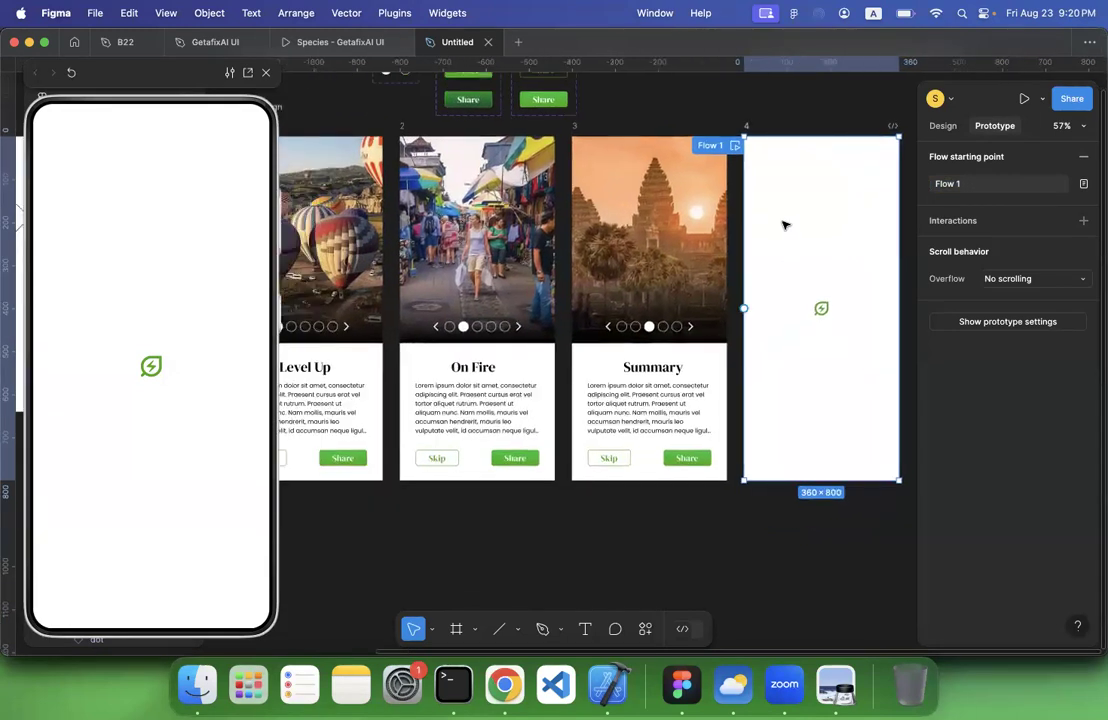
{"action": "scroll", "coordinate": [785, 223], "scroll_direction": "left", "scroll_amount": 3}
{"action": "scroll", "coordinate": [787, 219], "scroll_direction": "right", "scroll_amount": 2}
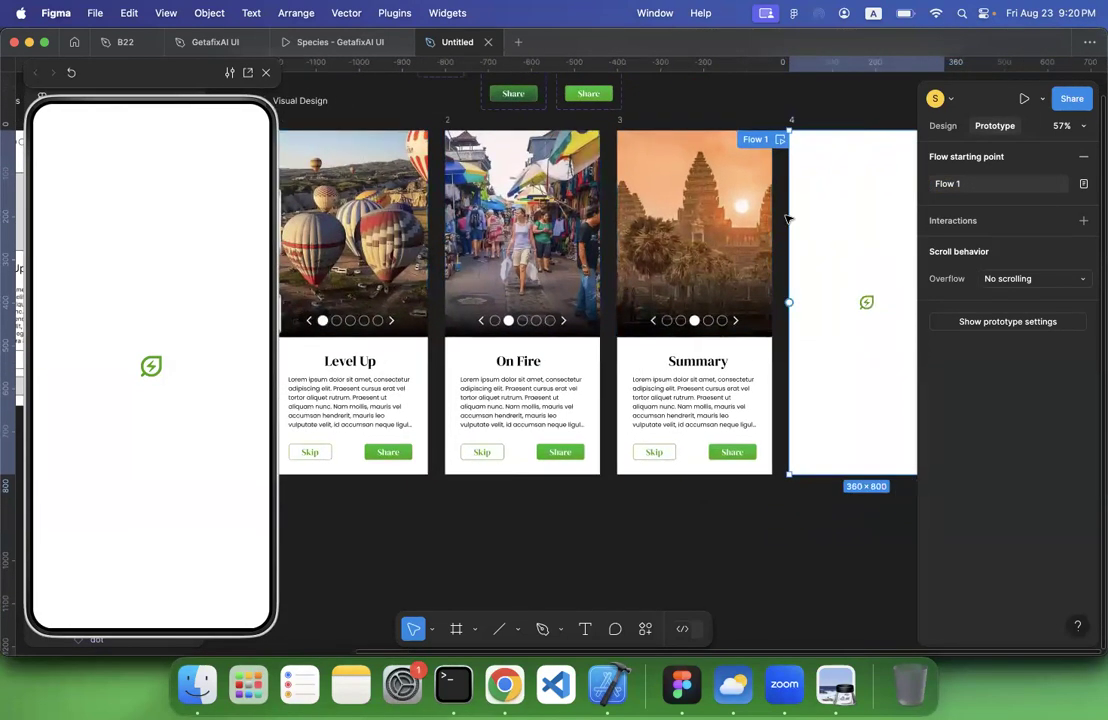
{"action": "scroll", "coordinate": [759, 237], "scroll_direction": "right", "scroll_amount": 3}
{"action": "scroll", "coordinate": [720, 277], "scroll_direction": "down", "scroll_amount": 3}
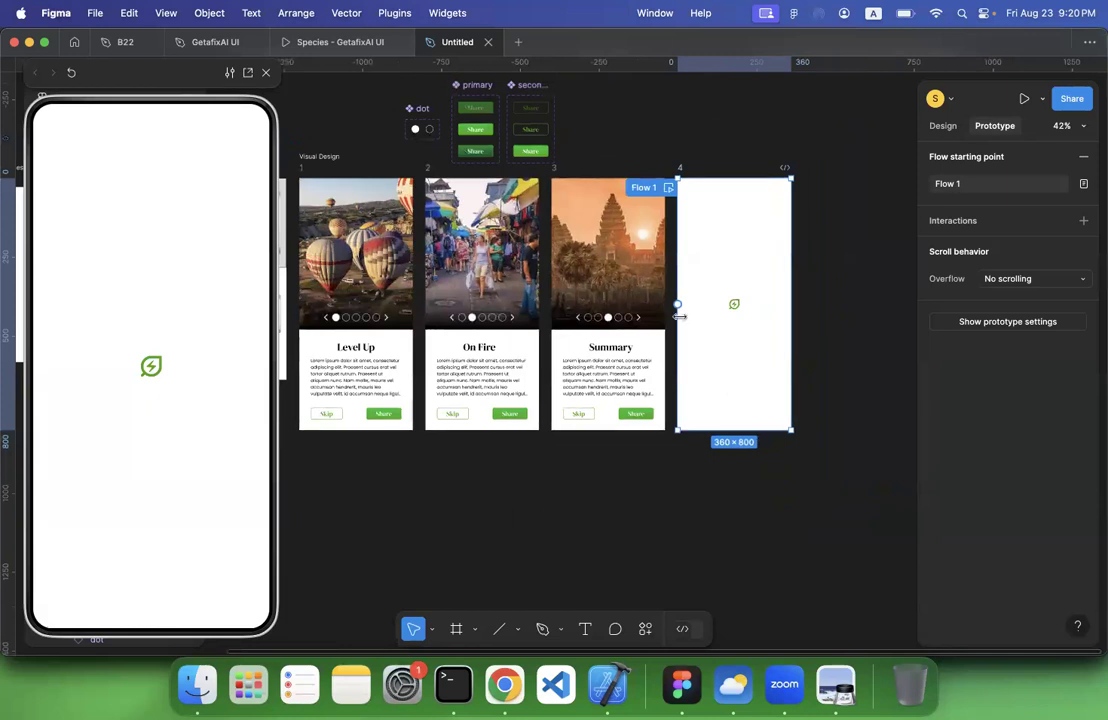
{"action": "left_click_drag", "start_coordinate": [678, 304], "coordinate": [336, 310]}
{"action": "left_click", "coordinate": [440, 376]}
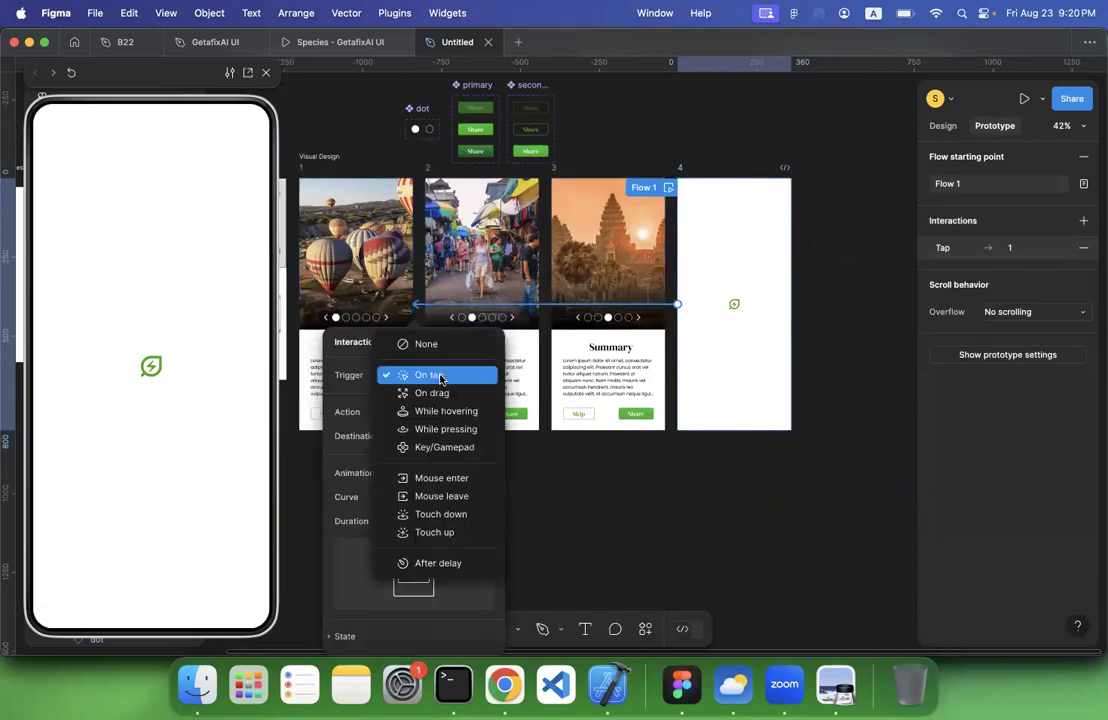
{"action": "left_click", "coordinate": [435, 563]}
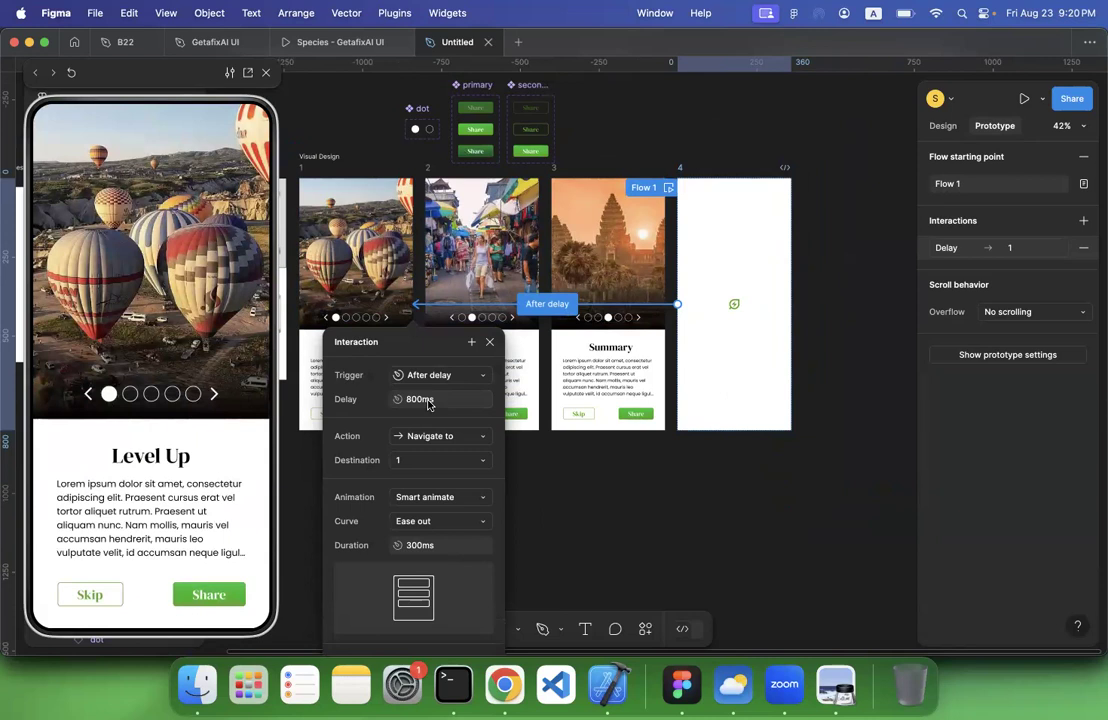
Set the delay of the frame 4 to frame 1 interaction to 1000 ms and close its settings
{"action": "left_click", "coordinate": [428, 401]}
{"action": "type", "text": "1000"}
{"action": "key", "text": "Return"}
{"action": "left_click", "coordinate": [445, 440]}
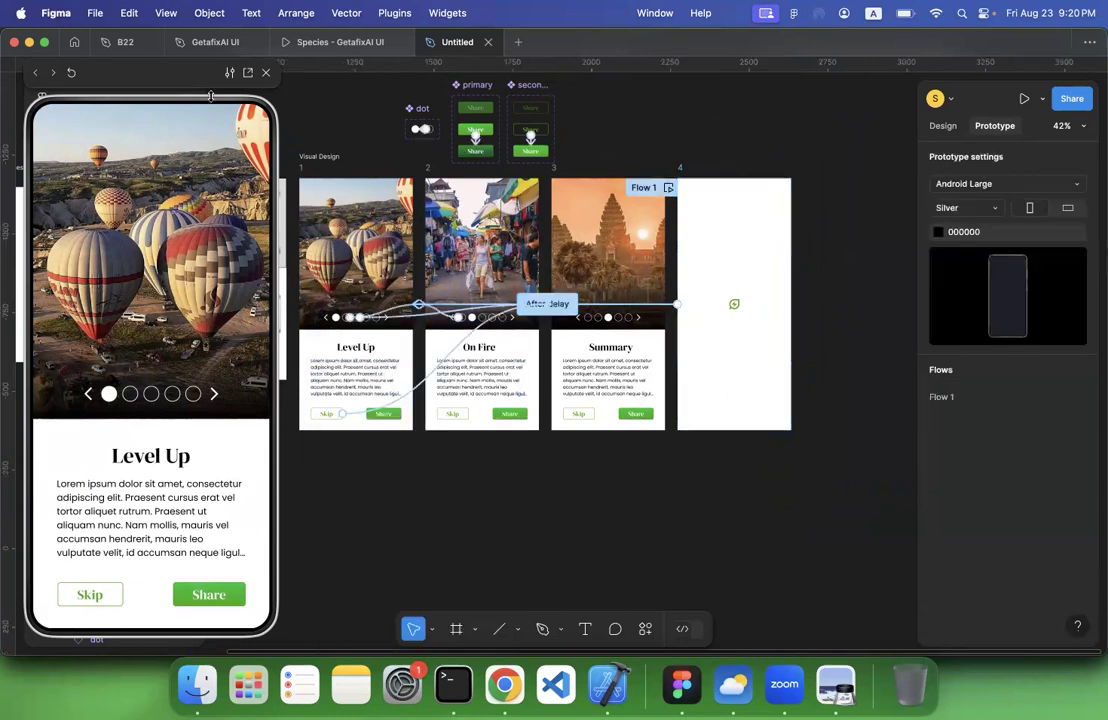
Replay the prototype preview several times to check the splash transition, and test the second pagination dot on the Level Up screen
{"action": "left_click", "coordinate": [71, 74]}
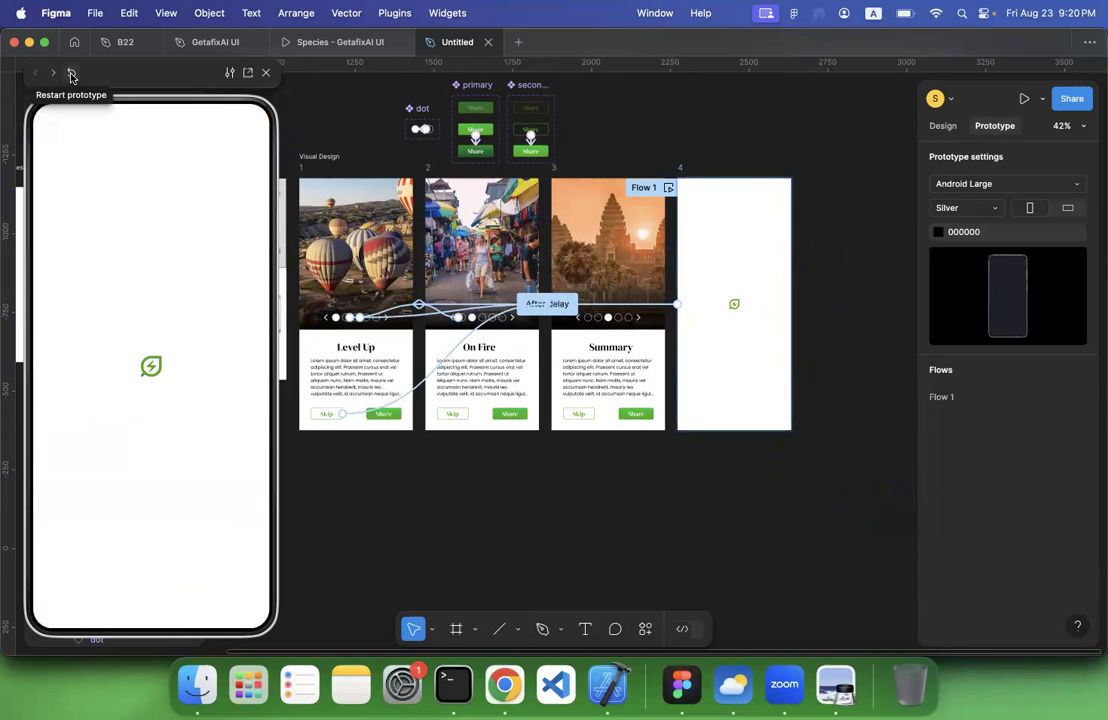
{"action": "left_click", "coordinate": [71, 74]}
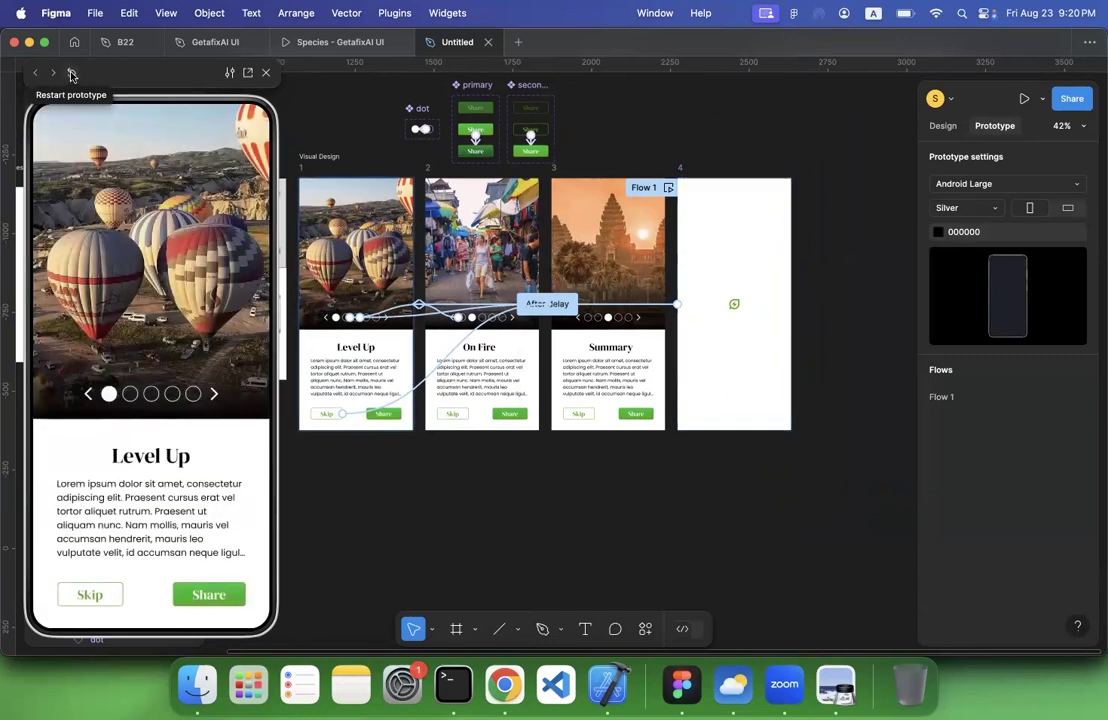
{"action": "left_click", "coordinate": [71, 74]}
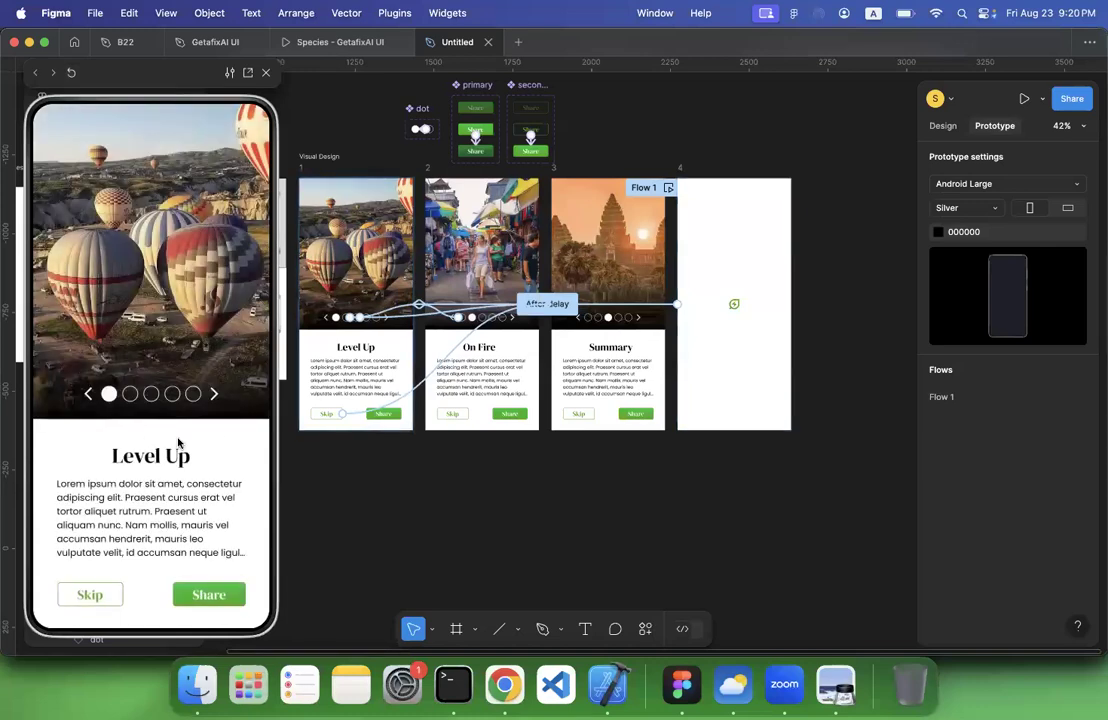
{"action": "left_click", "coordinate": [130, 393]}
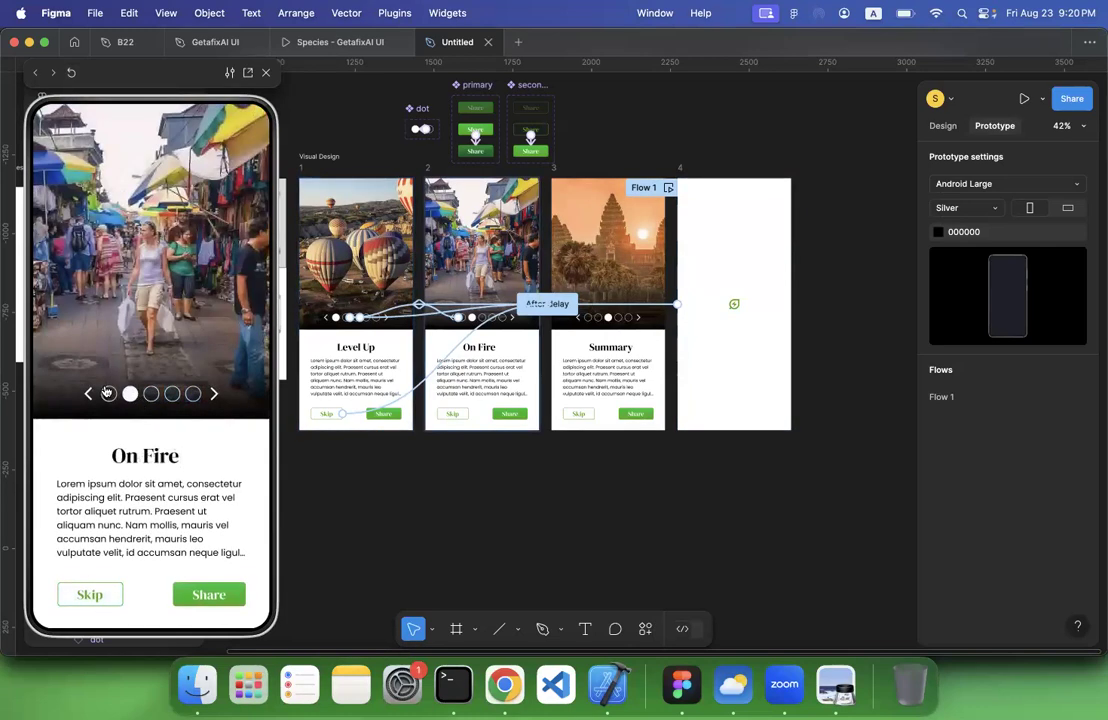
{"action": "left_click", "coordinate": [71, 73]}
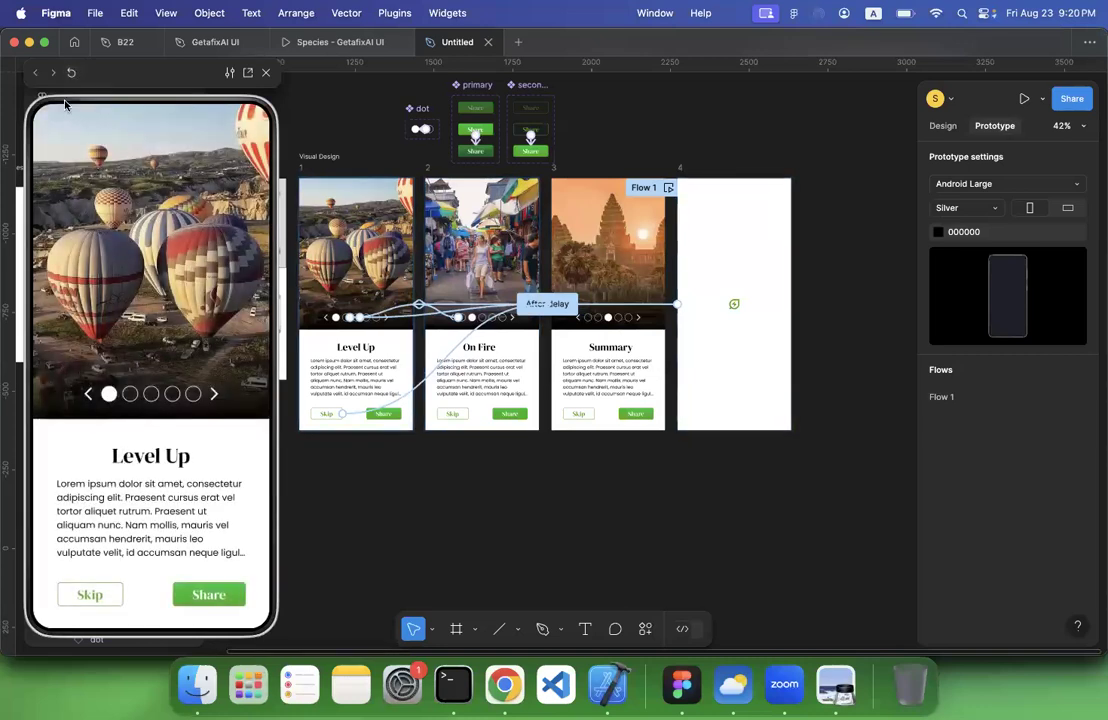
{"action": "left_click", "coordinate": [71, 73]}
Review the trigger options of frame 4's After delay interaction without changing them, and replay the prototype once more
{"action": "left_click", "coordinate": [672, 306]}
{"action": "left_click", "coordinate": [542, 305]}
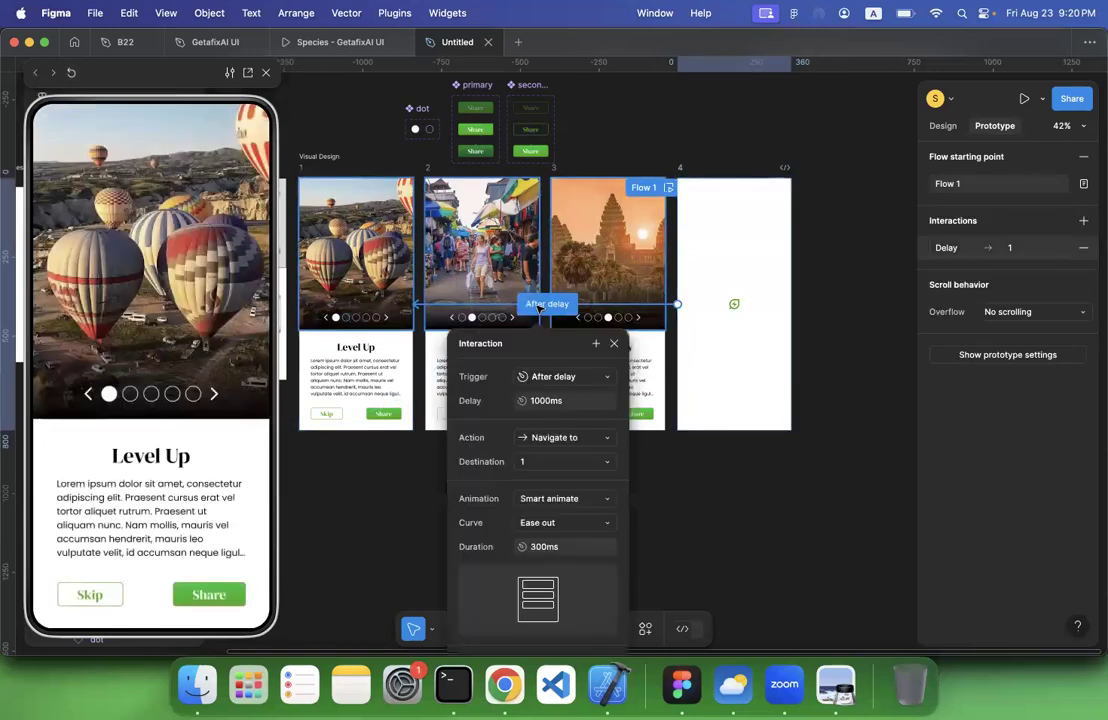
{"action": "left_click", "coordinate": [551, 376]}
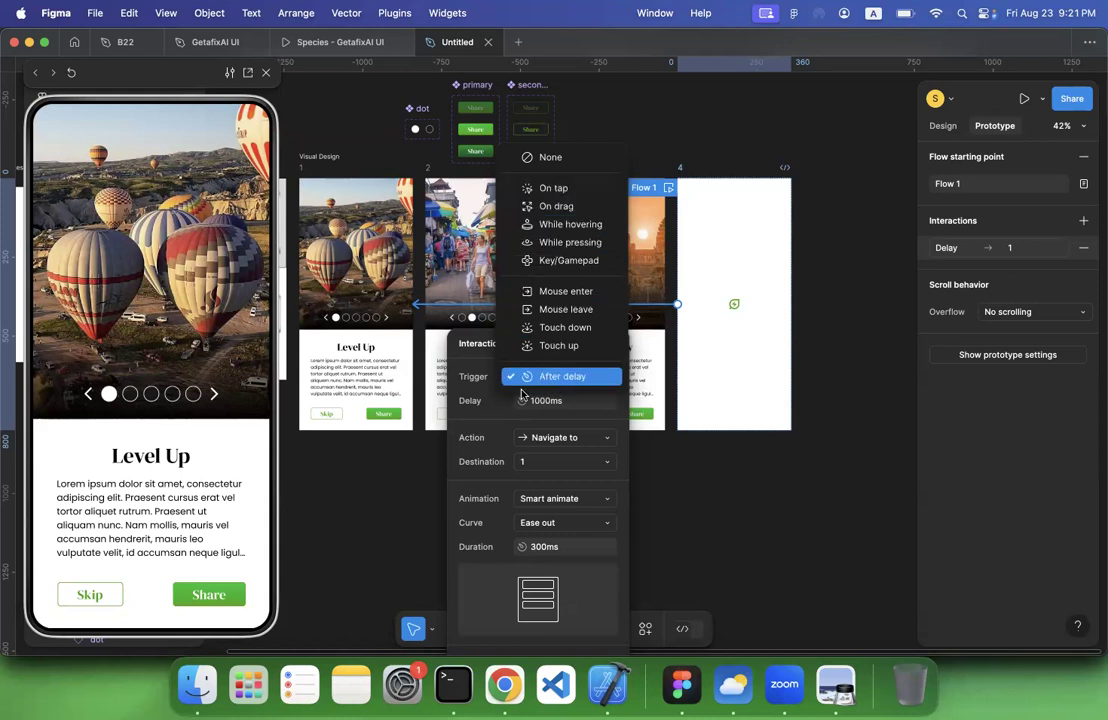
{"action": "left_click", "coordinate": [376, 492]}
{"action": "left_click", "coordinate": [377, 492]}
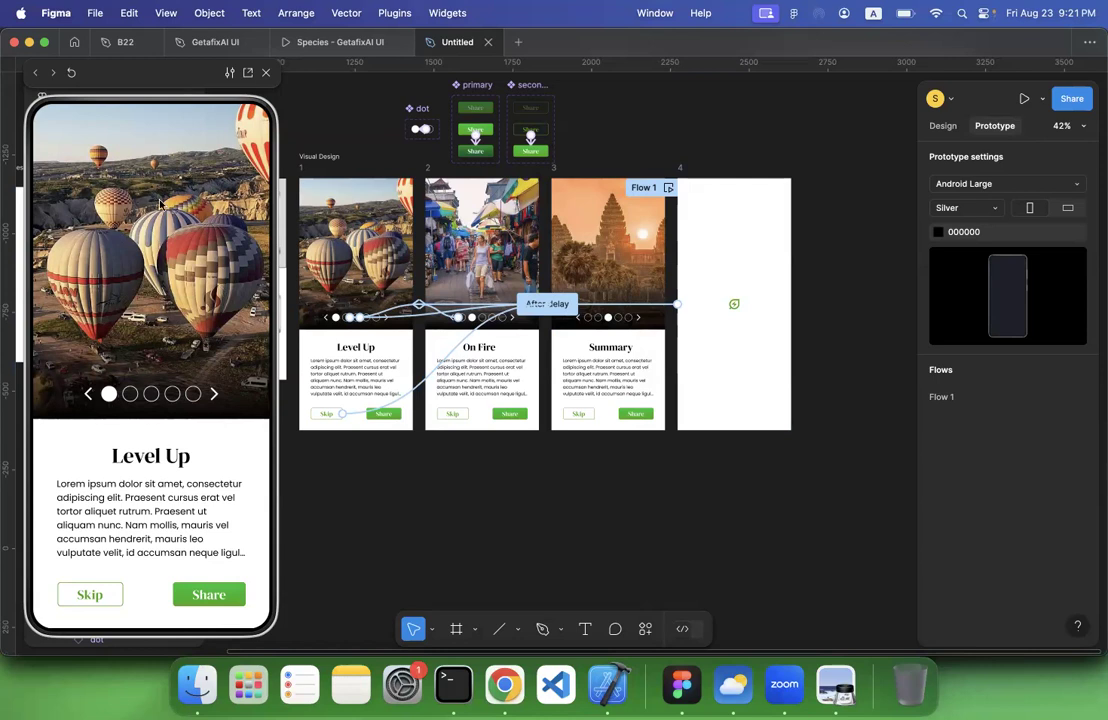
{"action": "left_click", "coordinate": [71, 72]}
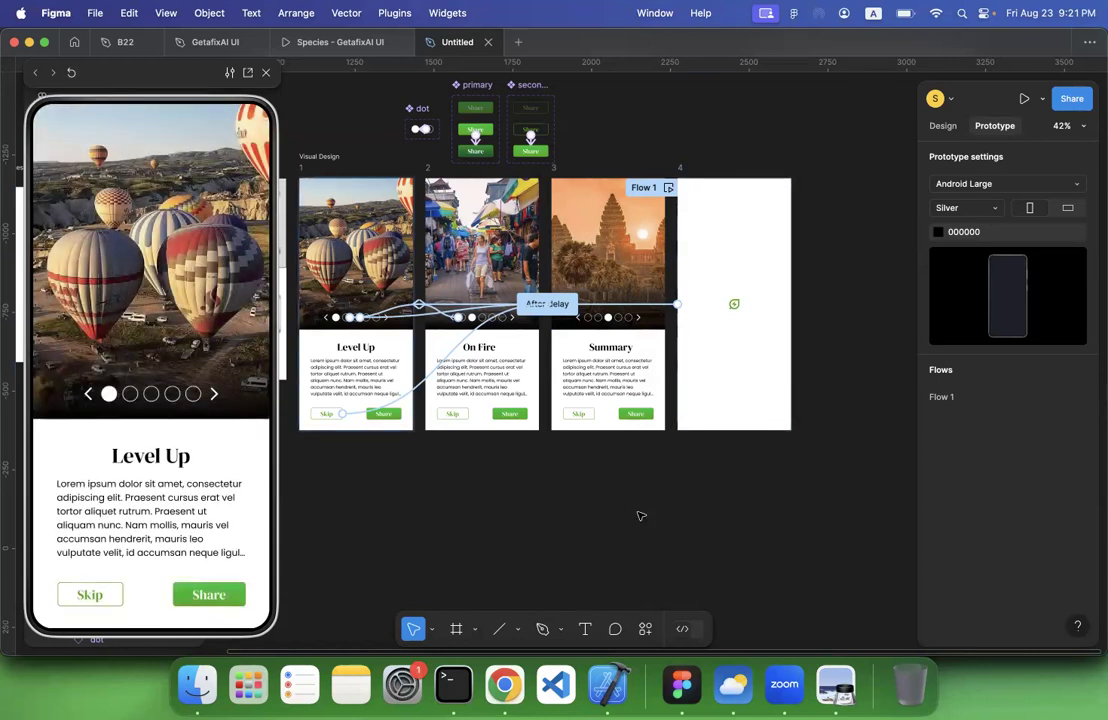
Switch to Preview and look through the app screen examples in lecture 3.pdf around page 163
{"action": "left_click", "coordinate": [835, 685]}
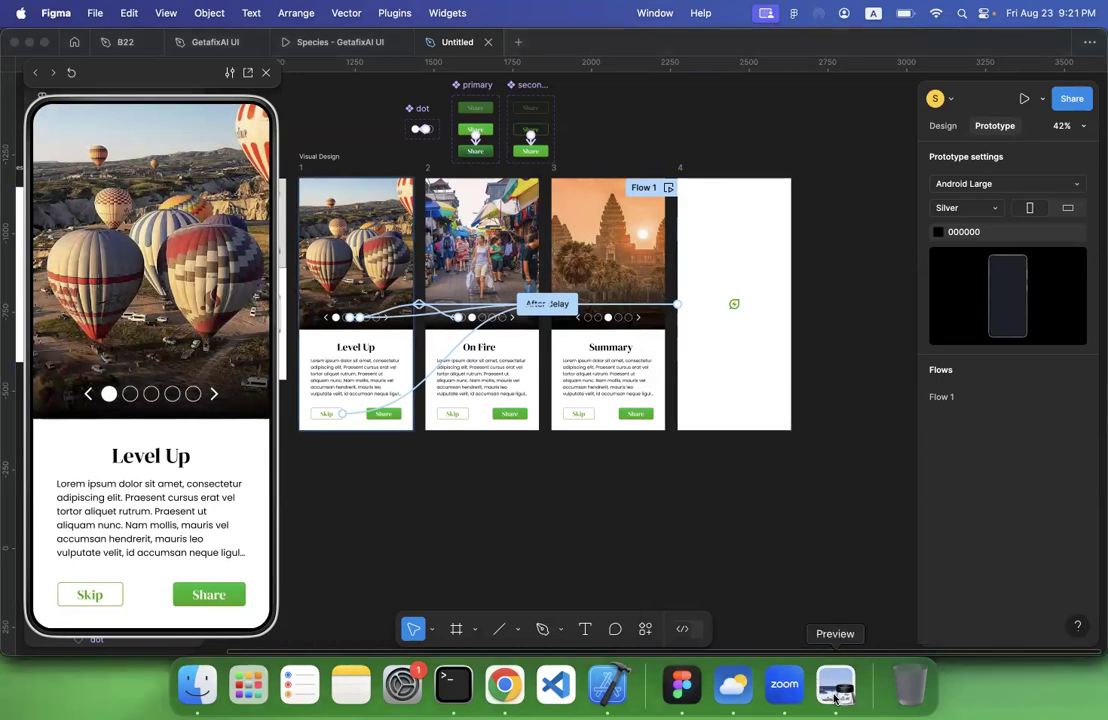
{"action": "scroll", "coordinate": [675, 382], "scroll_direction": "down", "scroll_amount": 1}
{"action": "scroll", "coordinate": [674, 382], "scroll_direction": "down", "scroll_amount": 10}
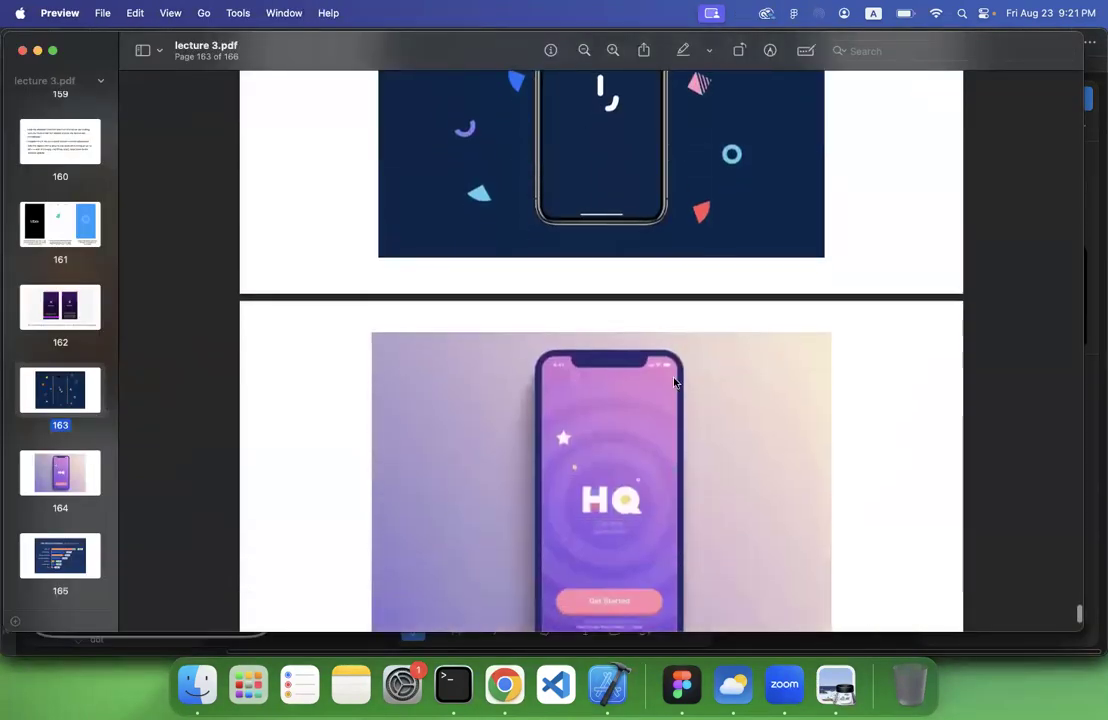
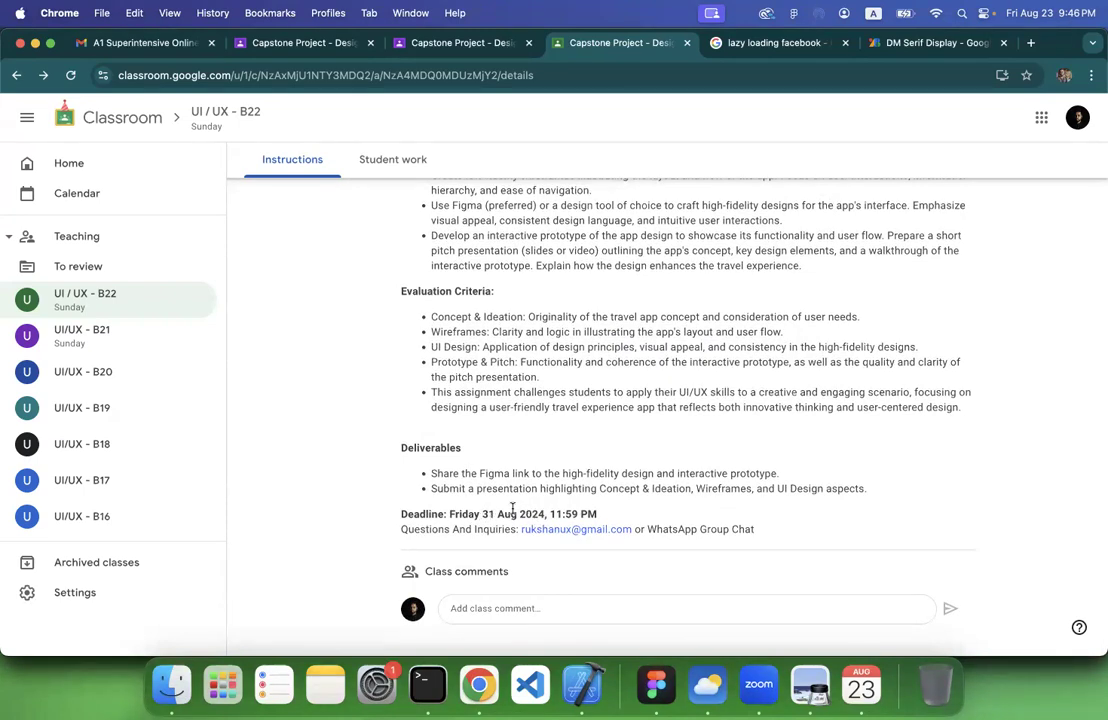
Review the objective and task description of the travel experience app capstone brief in Google Classroom
{"action": "scroll", "coordinate": [512, 508], "scroll_direction": "up", "scroll_amount": 5}
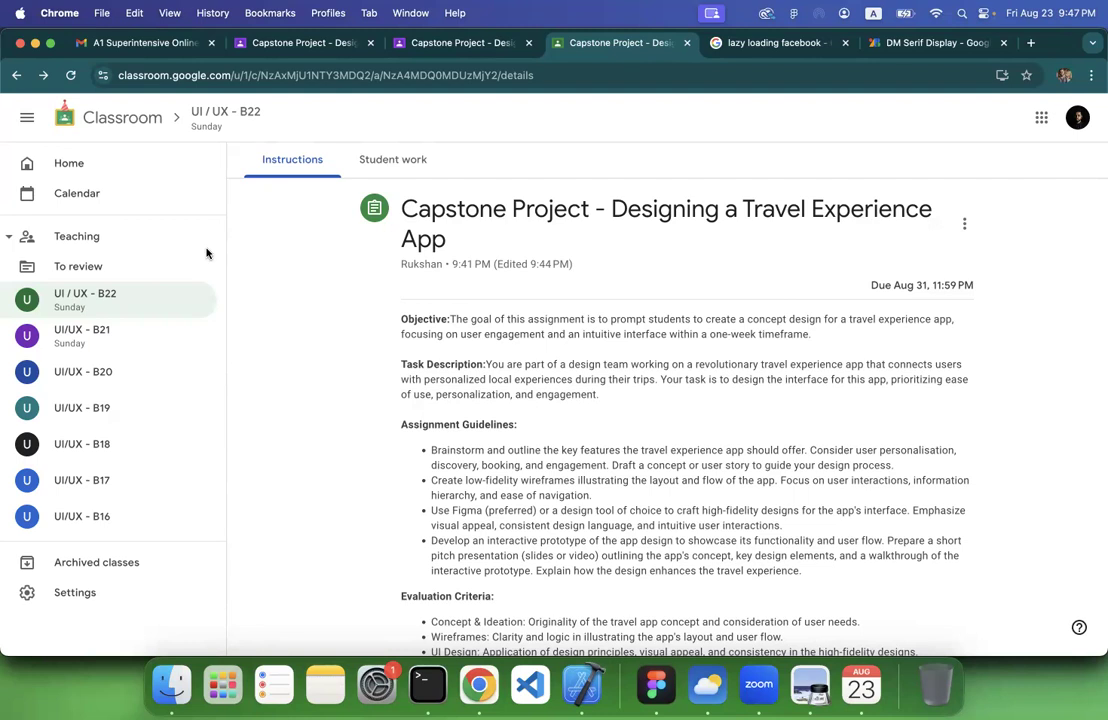
{"action": "key", "text": "XF86AudioLowerVolume"}
{"action": "scroll", "coordinate": [519, 389], "scroll_direction": "down", "scroll_amount": 1}
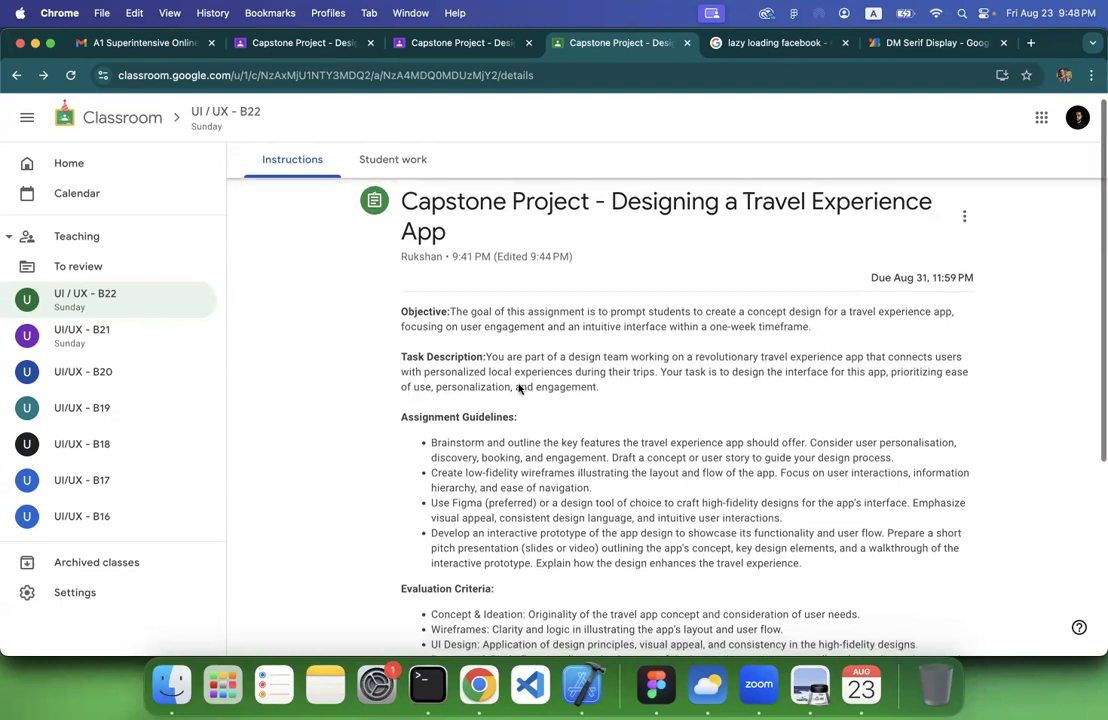
{"action": "scroll", "coordinate": [519, 389], "scroll_direction": "down", "scroll_amount": 1}
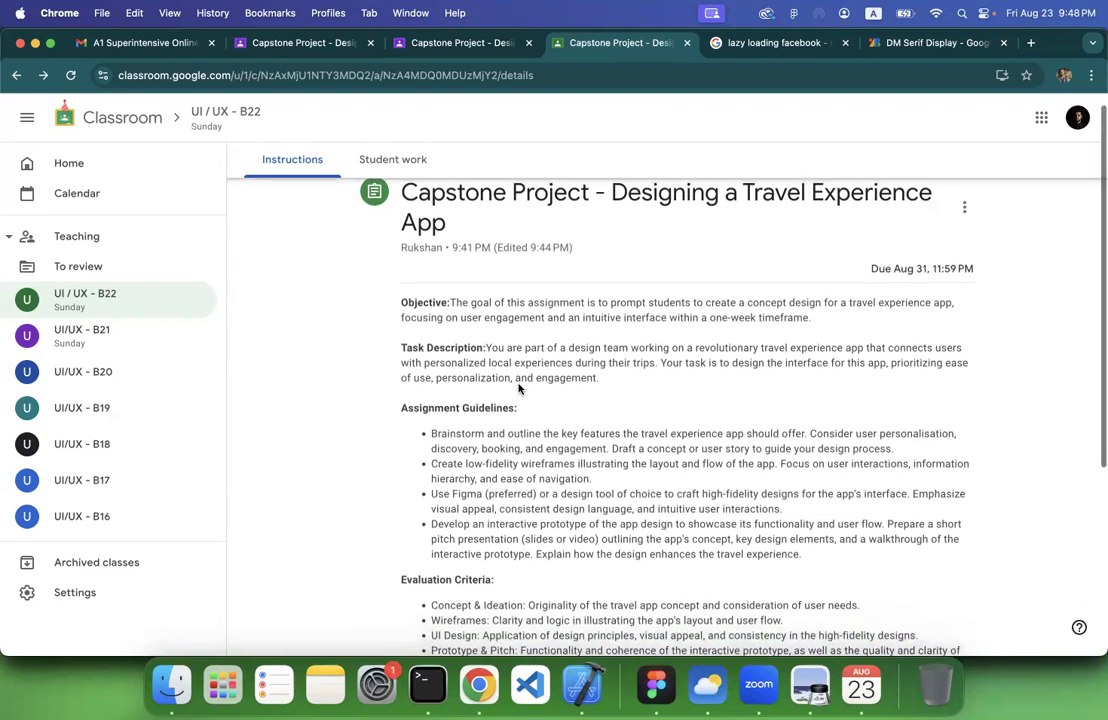
{"action": "scroll", "coordinate": [519, 389], "scroll_direction": "up", "scroll_amount": 1}
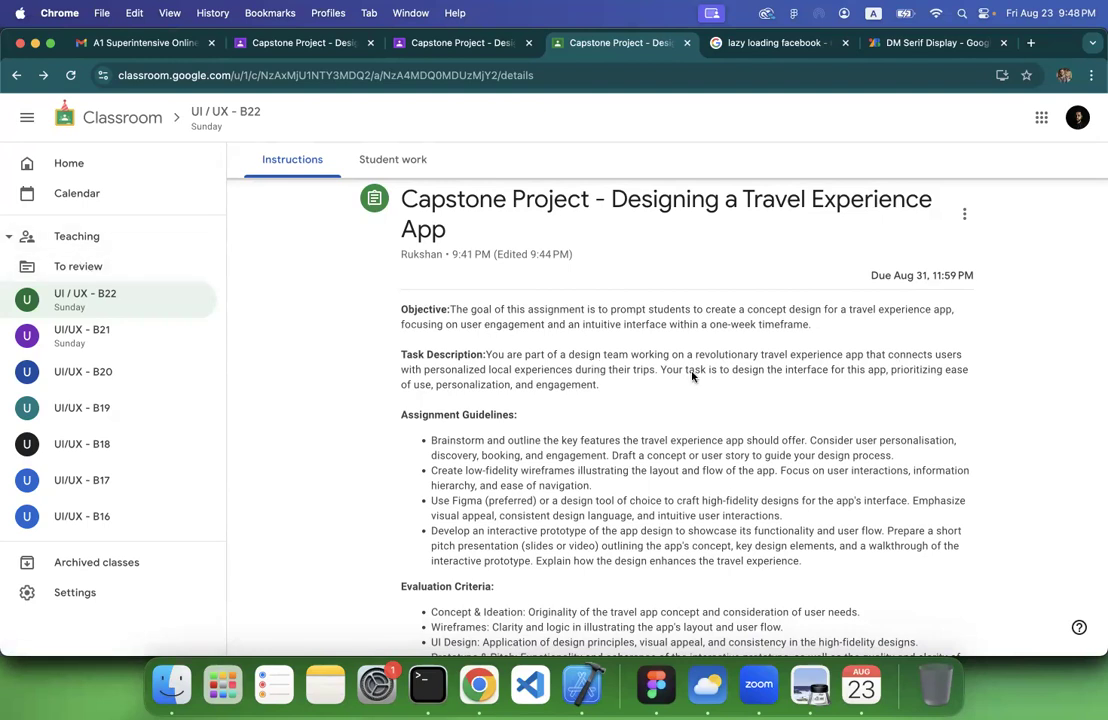
{"action": "scroll", "coordinate": [692, 376], "scroll_direction": "down", "scroll_amount": 1}
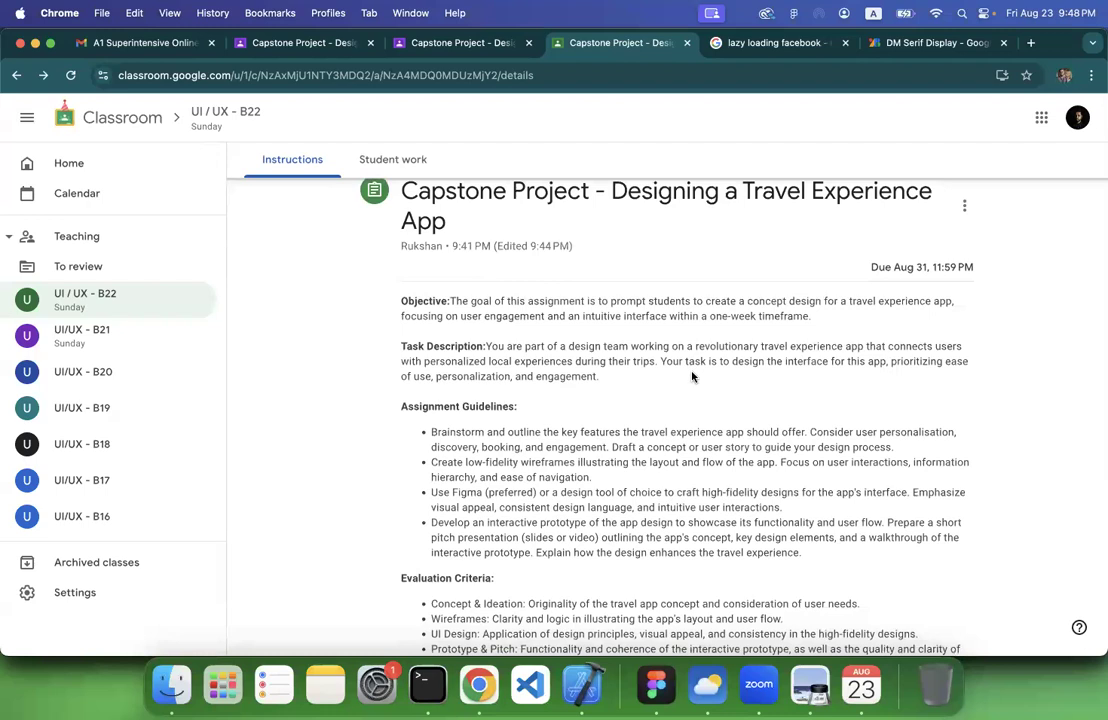
{"action": "scroll", "coordinate": [692, 376], "scroll_direction": "down", "scroll_amount": 1}
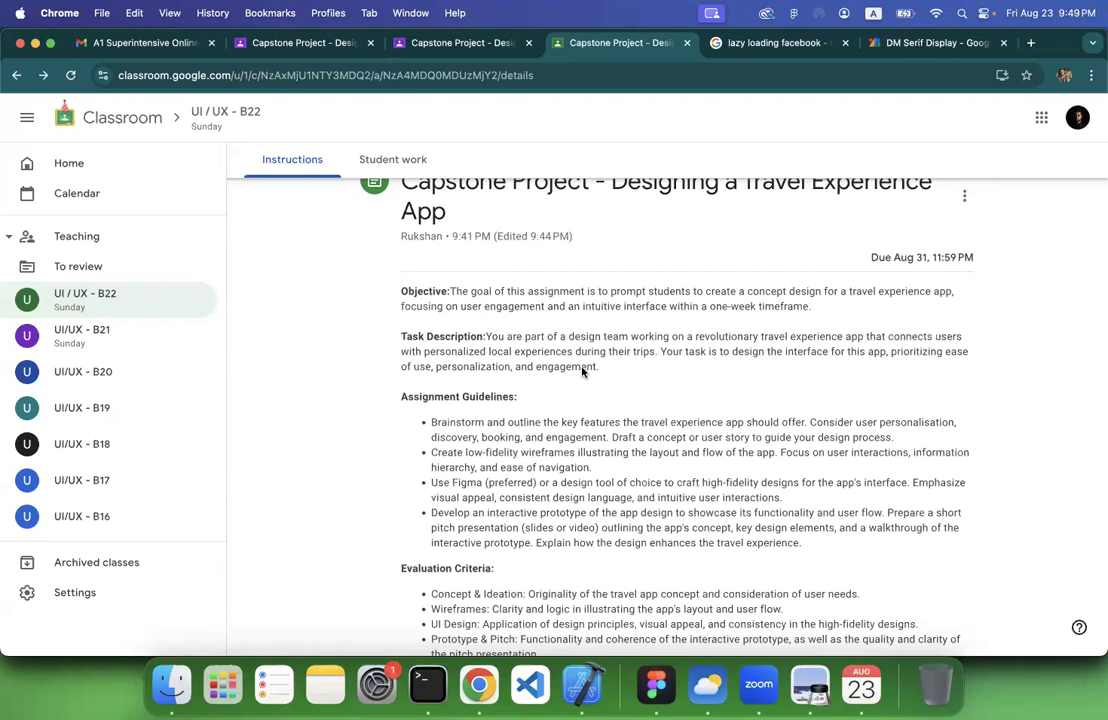
{"action": "double_click", "coordinate": [471, 368]}
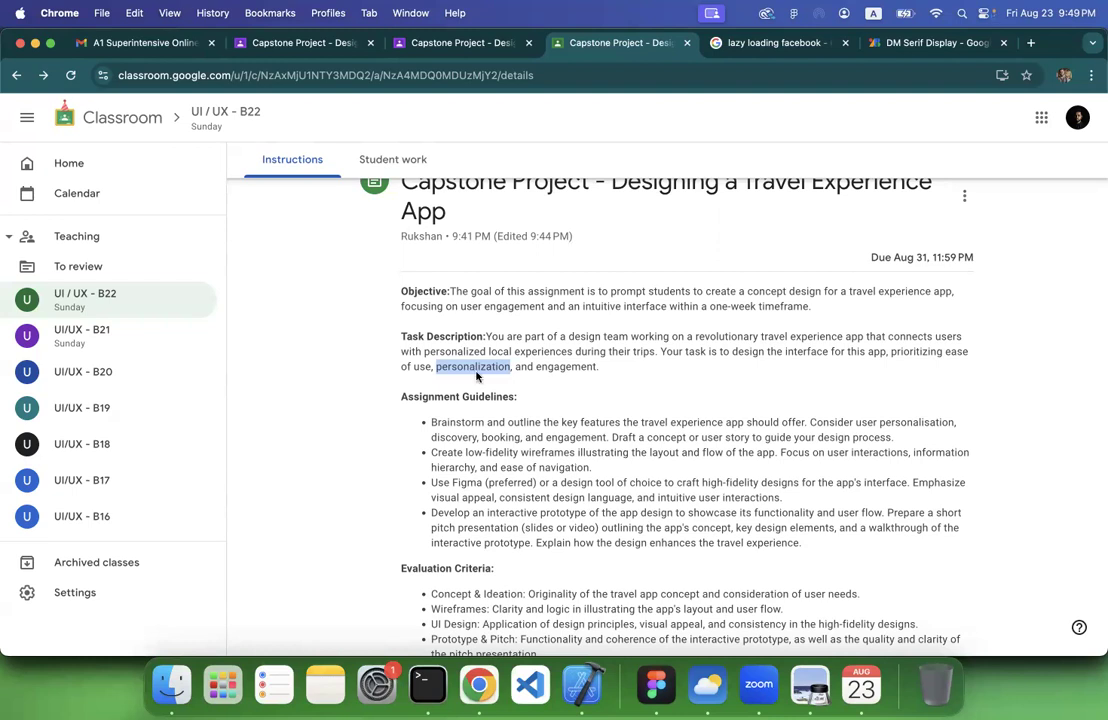
{"action": "left_click", "coordinate": [477, 372]}
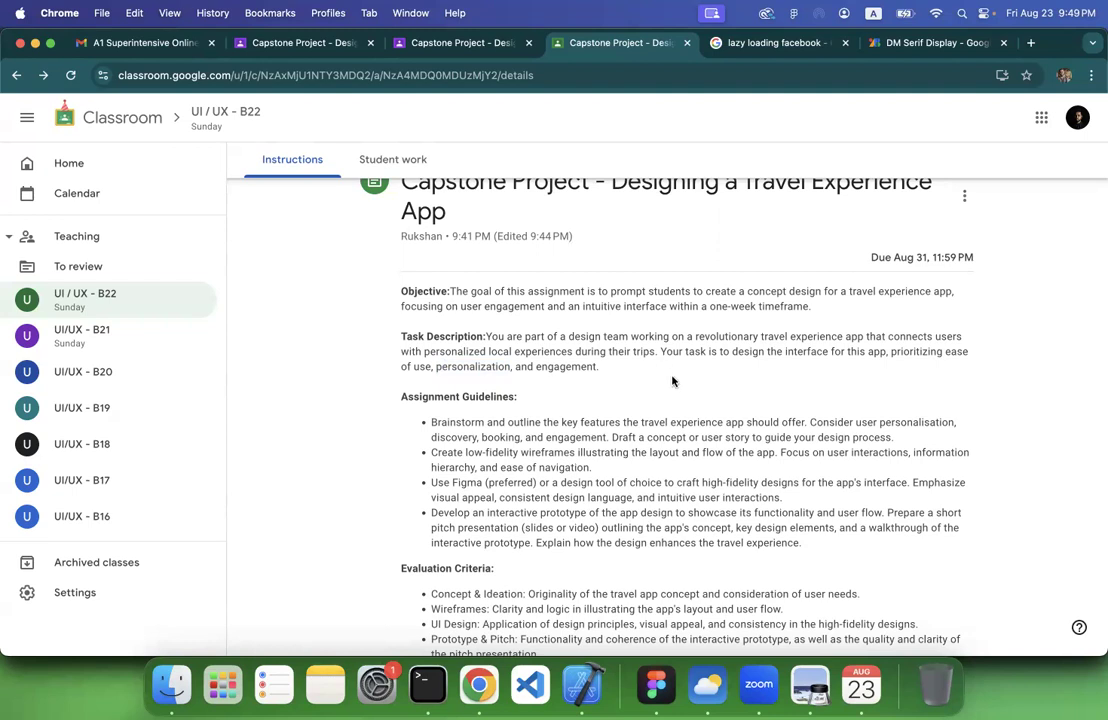
{"action": "scroll", "coordinate": [672, 381], "scroll_direction": "down", "scroll_amount": 1}
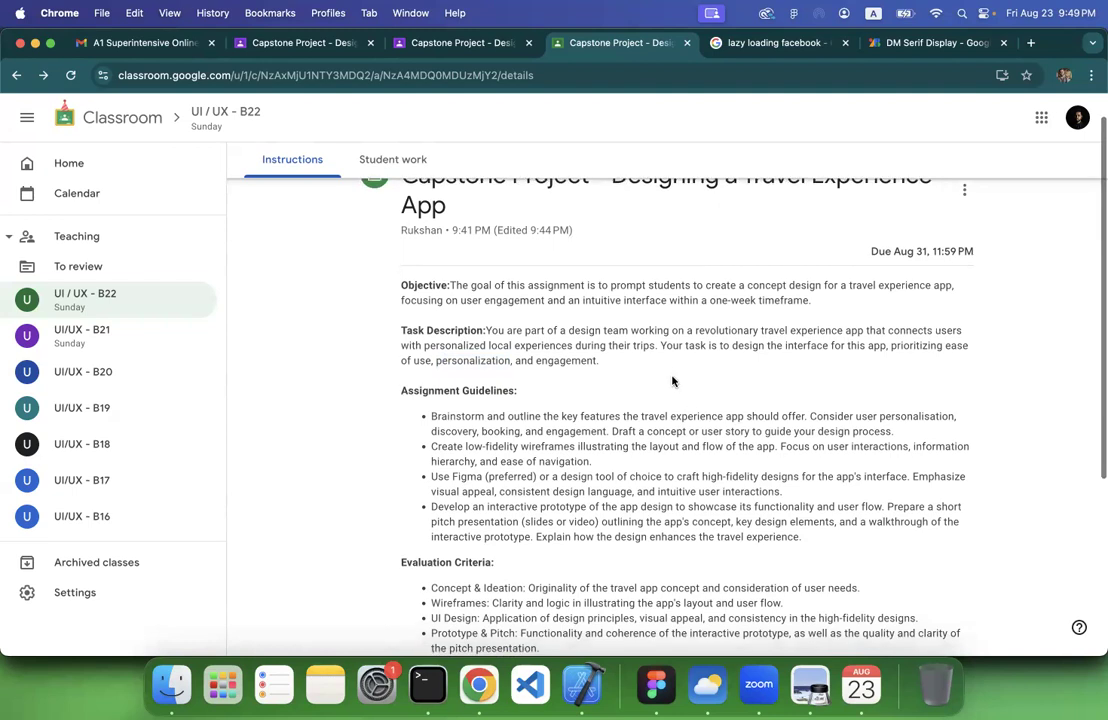
{"action": "scroll", "coordinate": [672, 381], "scroll_direction": "down", "scroll_amount": 3}
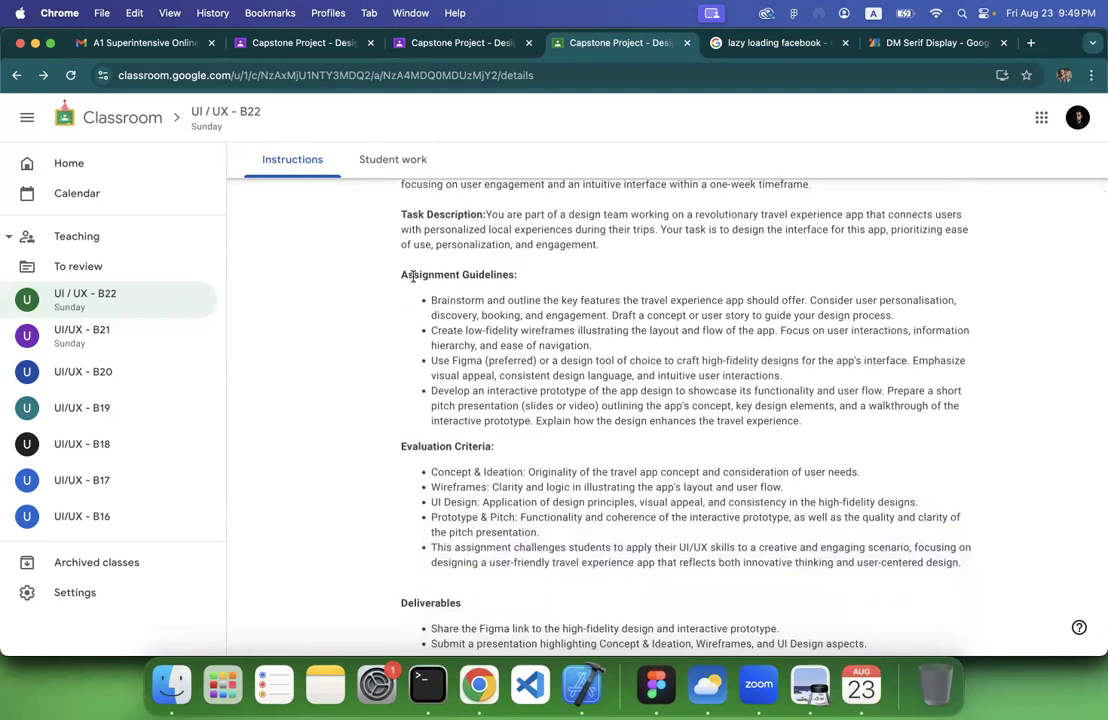
Highlight the Assignment Guidelines section, its brainstorming point and its low-fidelity wireframes point while reading through the requirements
{"action": "left_click_drag", "start_coordinate": [400, 274], "coordinate": [841, 432]}
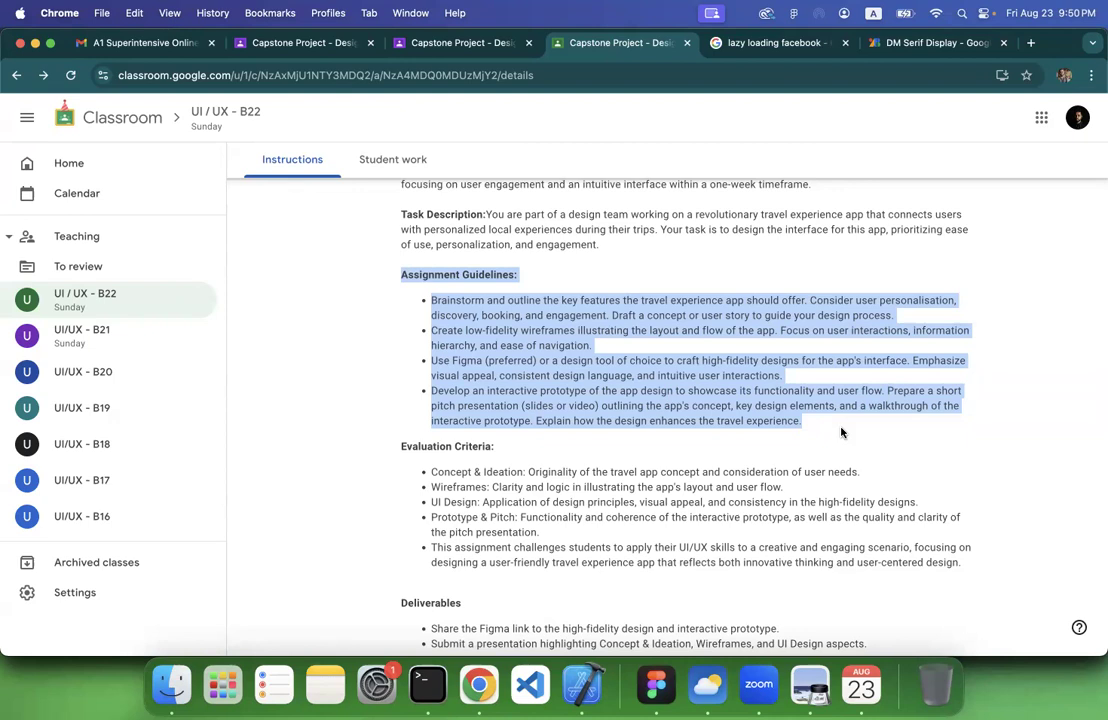
{"action": "triple_click", "coordinate": [548, 310]}
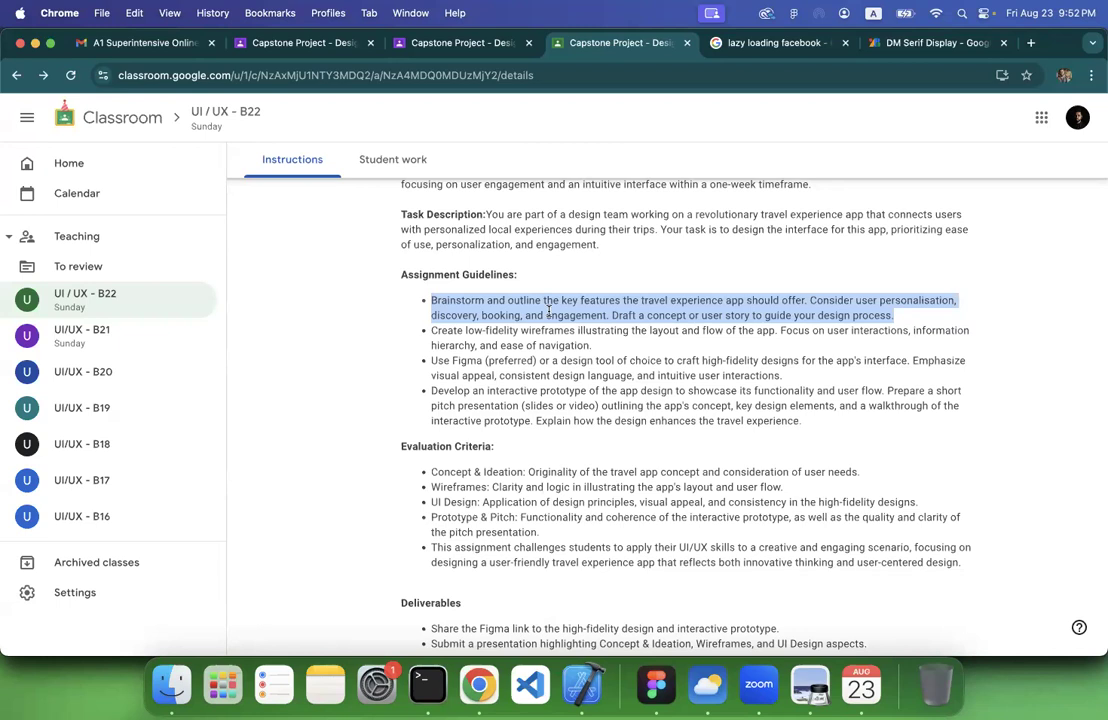
{"action": "triple_click", "coordinate": [536, 342]}
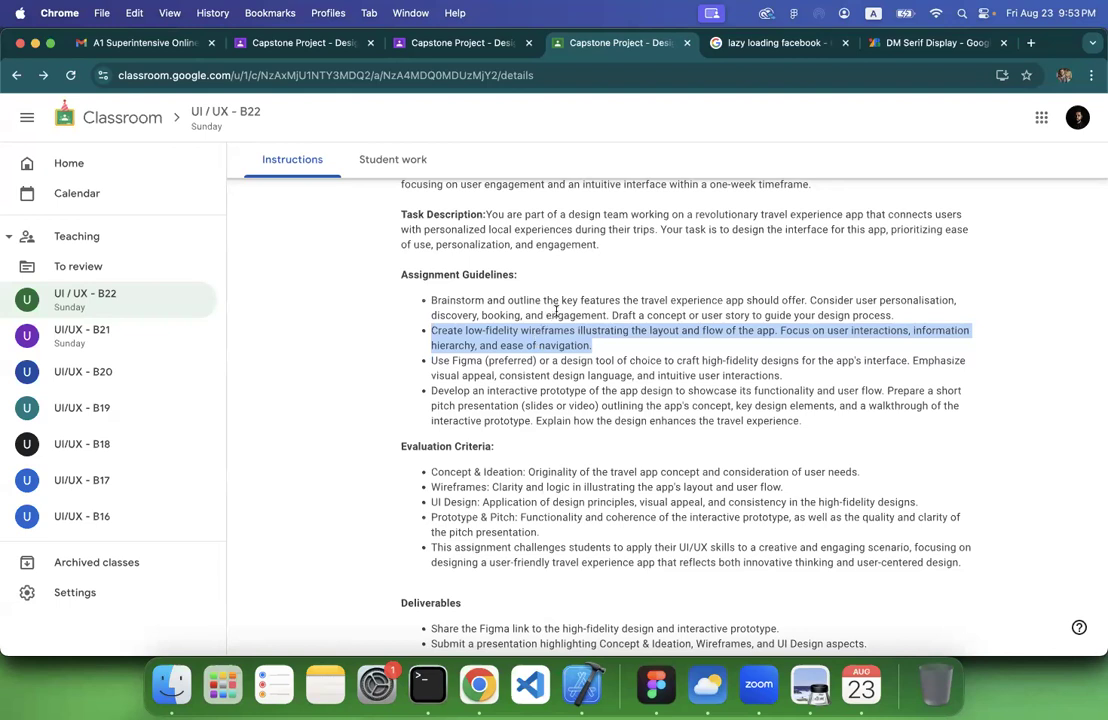
{"action": "triple_click", "coordinate": [556, 312]}
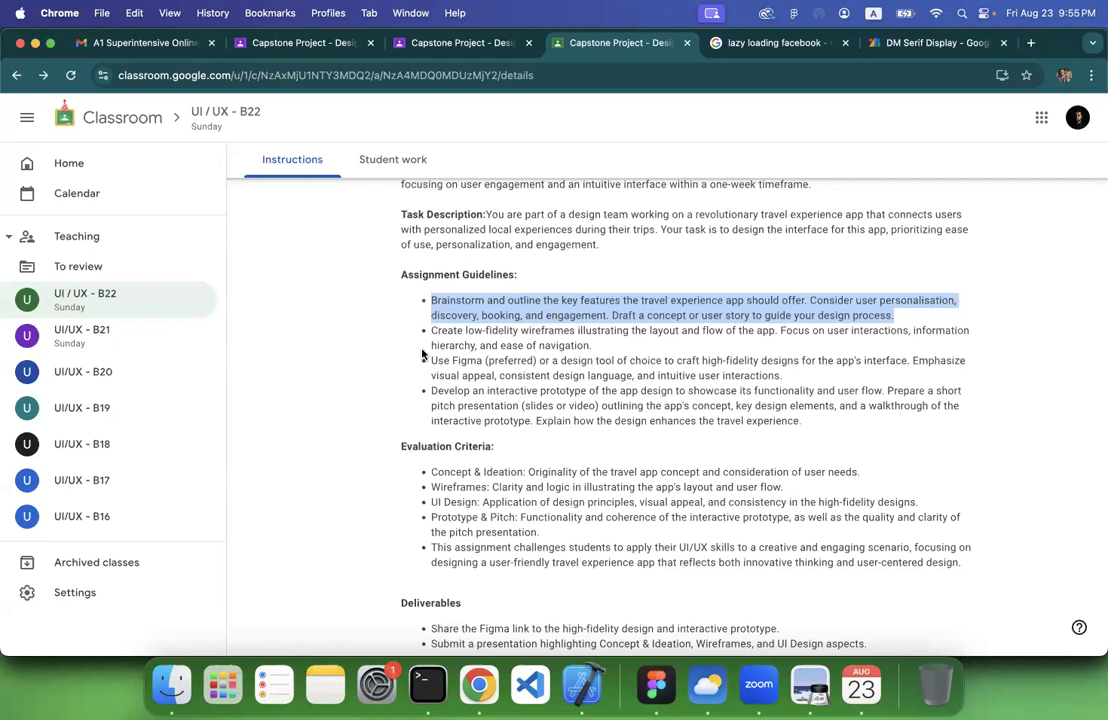
Switch to Figma and create a new FigJam board in its own file
{"action": "left_click", "coordinate": [655, 684]}
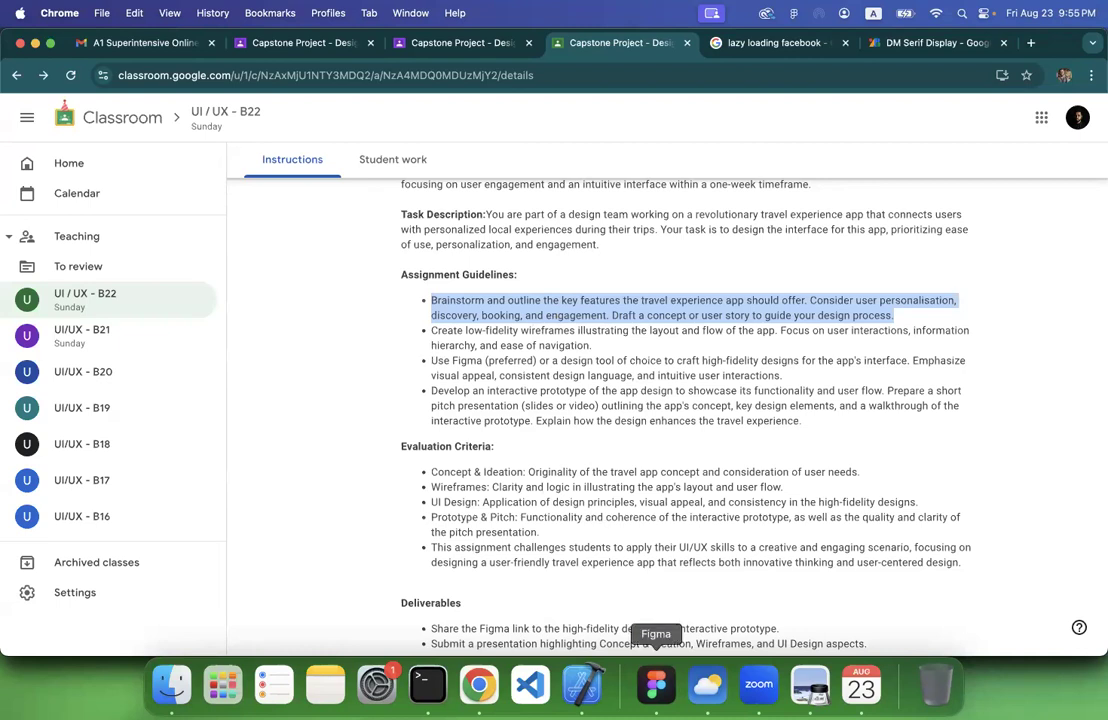
{"action": "scroll", "coordinate": [490, 512], "scroll_direction": "left", "scroll_amount": 5}
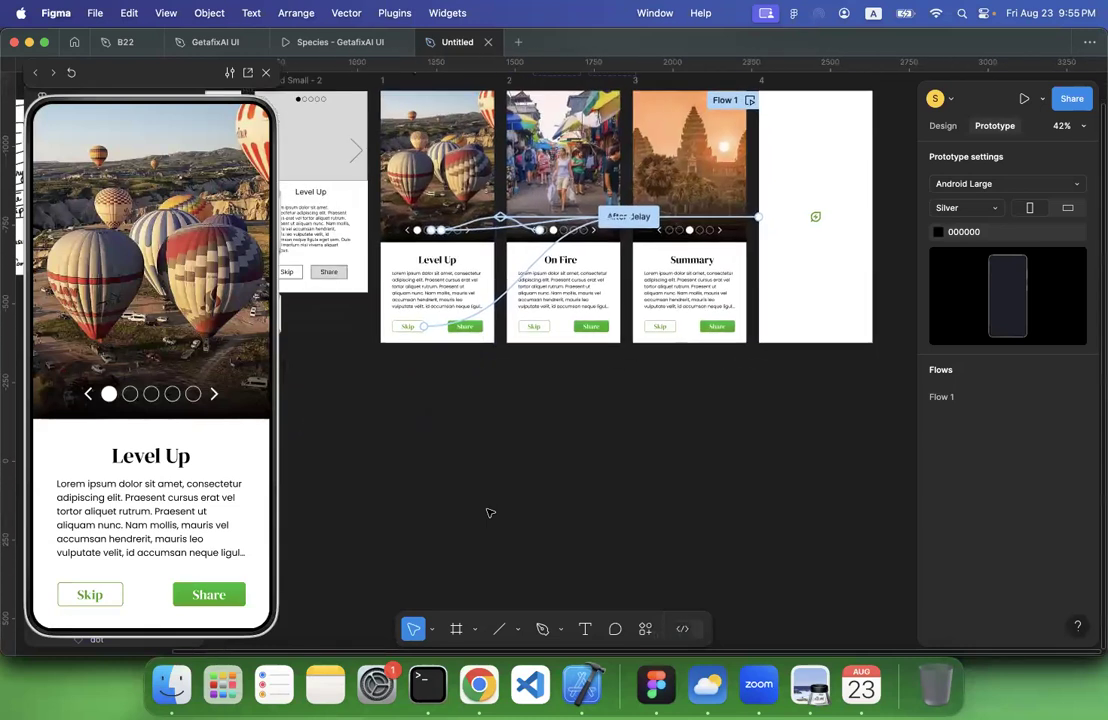
{"action": "left_click", "coordinate": [518, 42]}
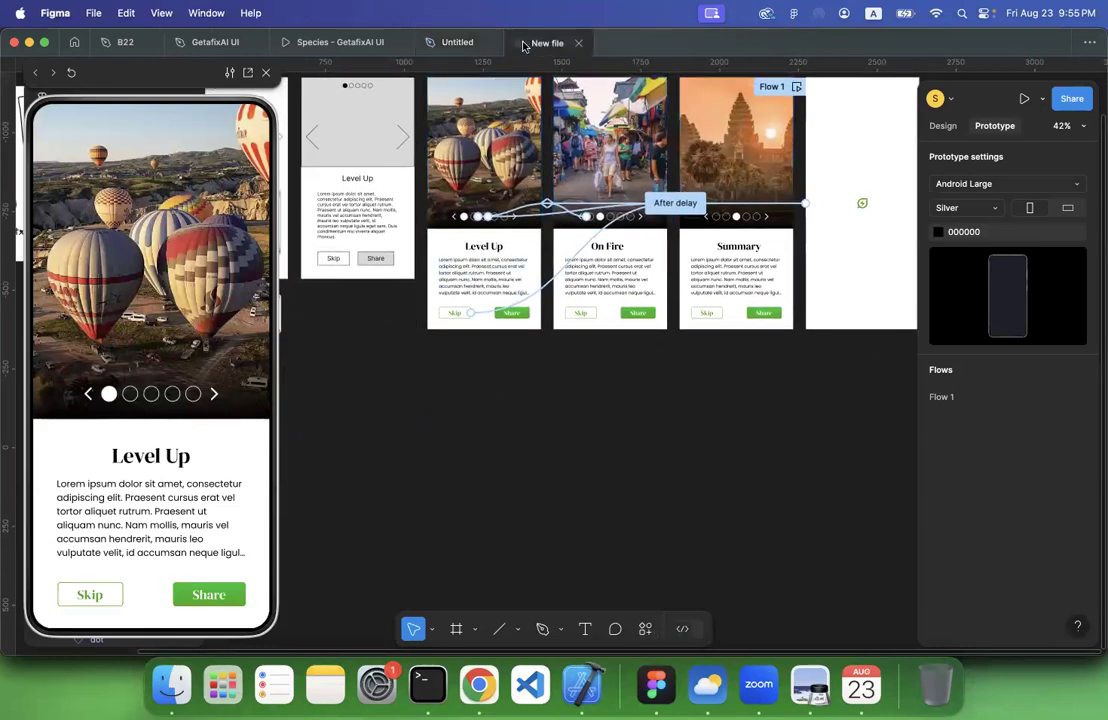
{"action": "left_click", "coordinate": [554, 270]}
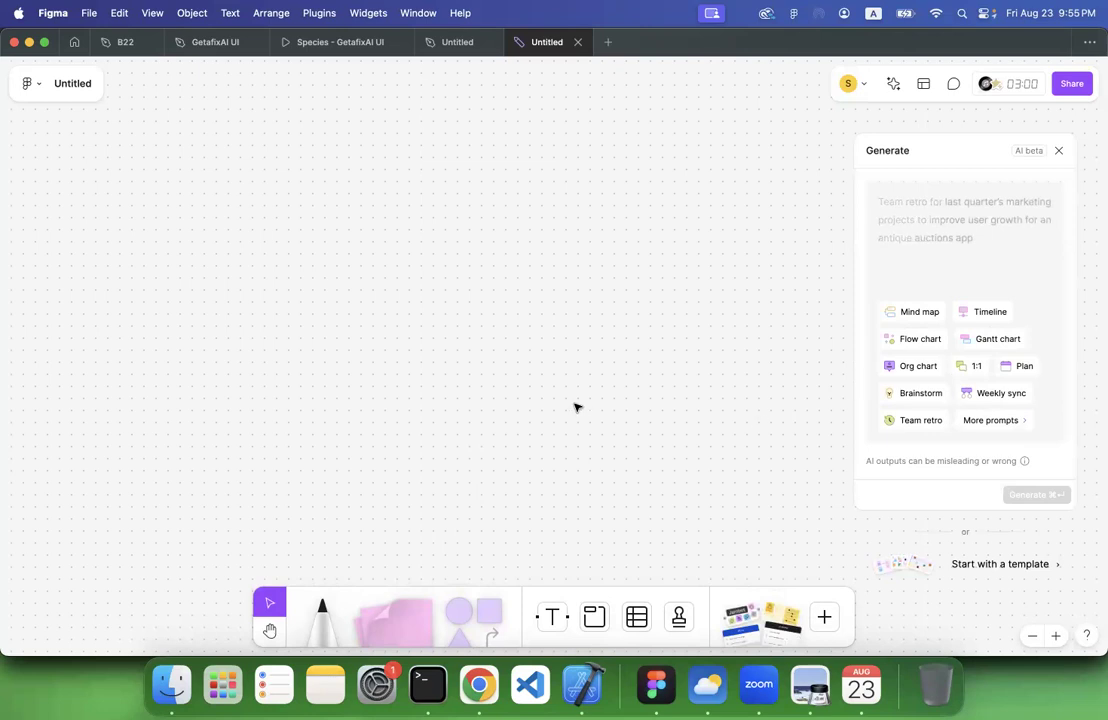
Draw a rectangle in the upper part of the board and label it "Download App"
{"action": "left_click", "coordinate": [488, 608]}
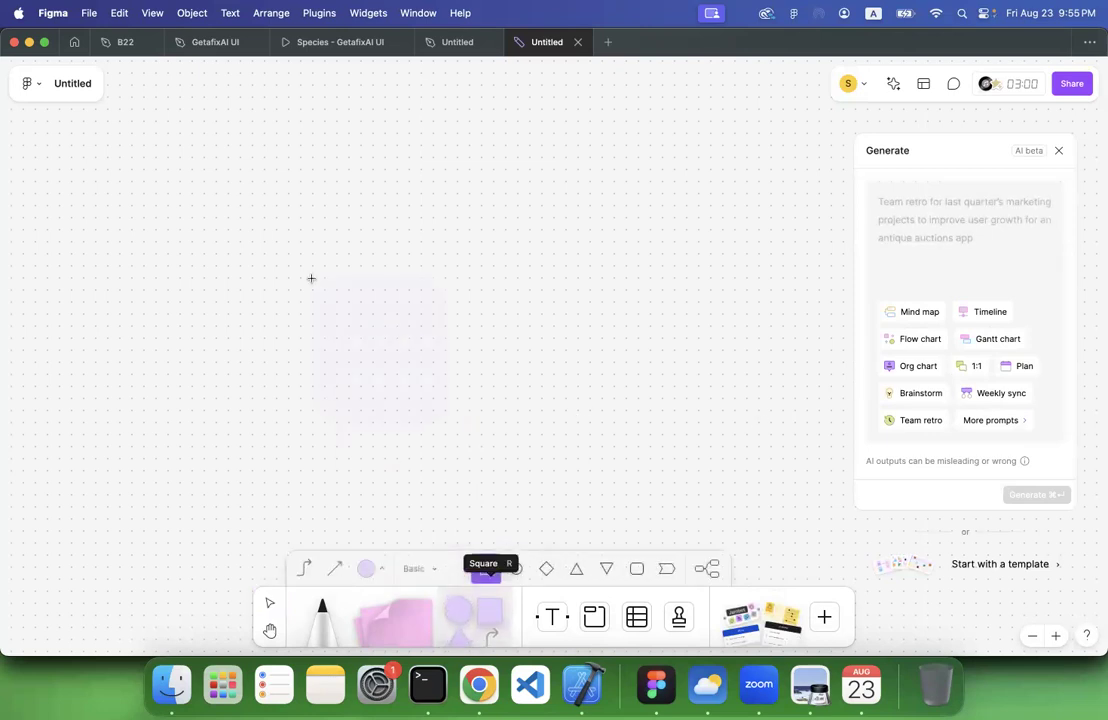
{"action": "left_click_drag", "start_coordinate": [203, 181], "coordinate": [338, 266]}
{"action": "type", "text": "Download App"}
{"action": "left_click", "coordinate": [349, 312]}
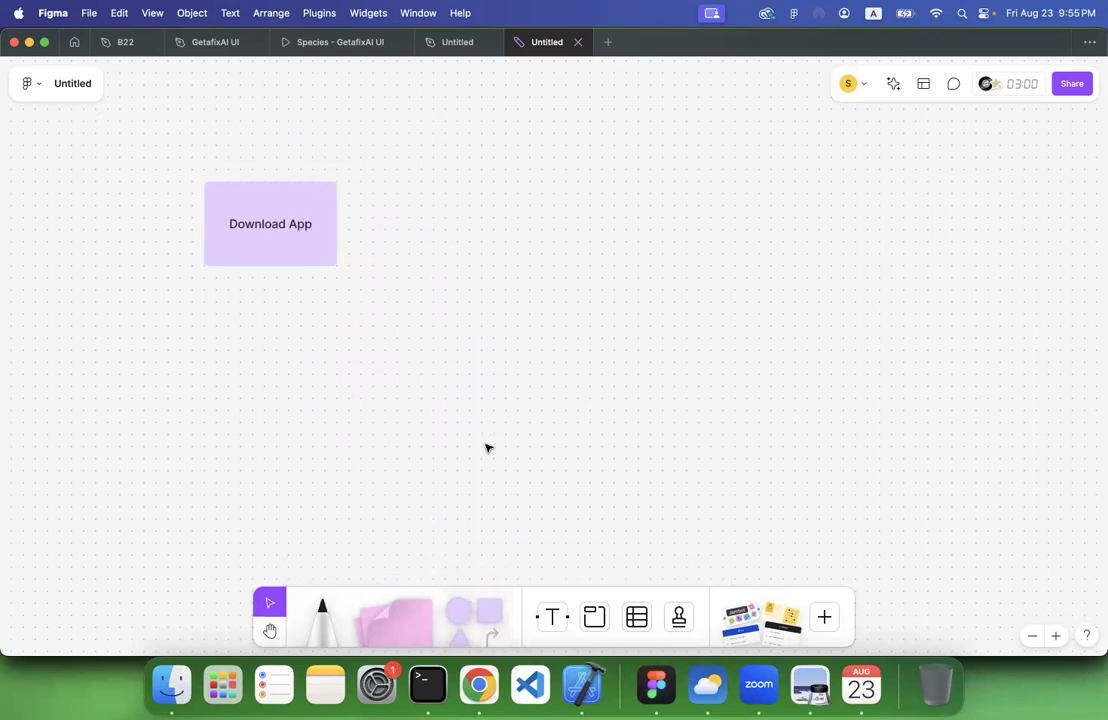
Add a second rectangle labelled "Sign Up/ Onboarding Process" to the right of Download App and align the two in one row
{"action": "left_click", "coordinate": [476, 597]}
{"action": "left_click_drag", "start_coordinate": [423, 171], "coordinate": [555, 255]}
{"action": "type", "text": "Sign Up/ Onboarding Proce"}
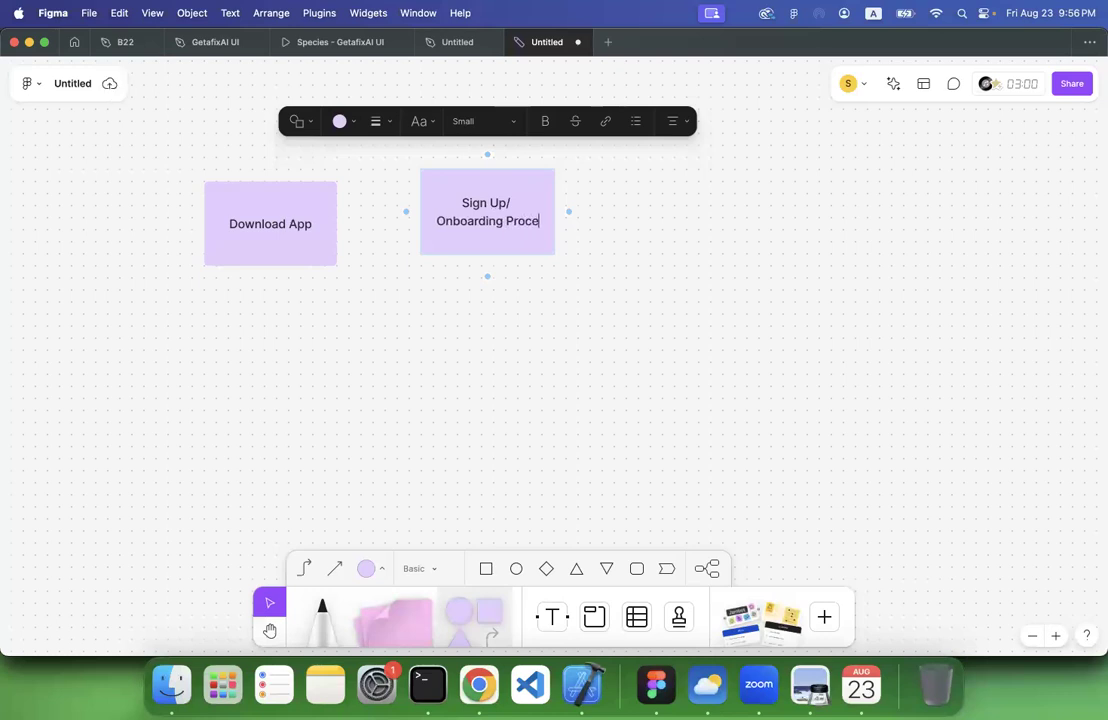
{"action": "type", "text": "ss"}
{"action": "left_click", "coordinate": [526, 349]}
{"action": "mouse_move", "coordinate": [504, 204]}
{"action": "left_mouse_down"}
{"action": "mouse_move", "coordinate": [514, 230]}
{"action": "mouse_move", "coordinate": [517, 220]}
{"action": "left_mouse_up"}
{"action": "left_click", "coordinate": [551, 331]}
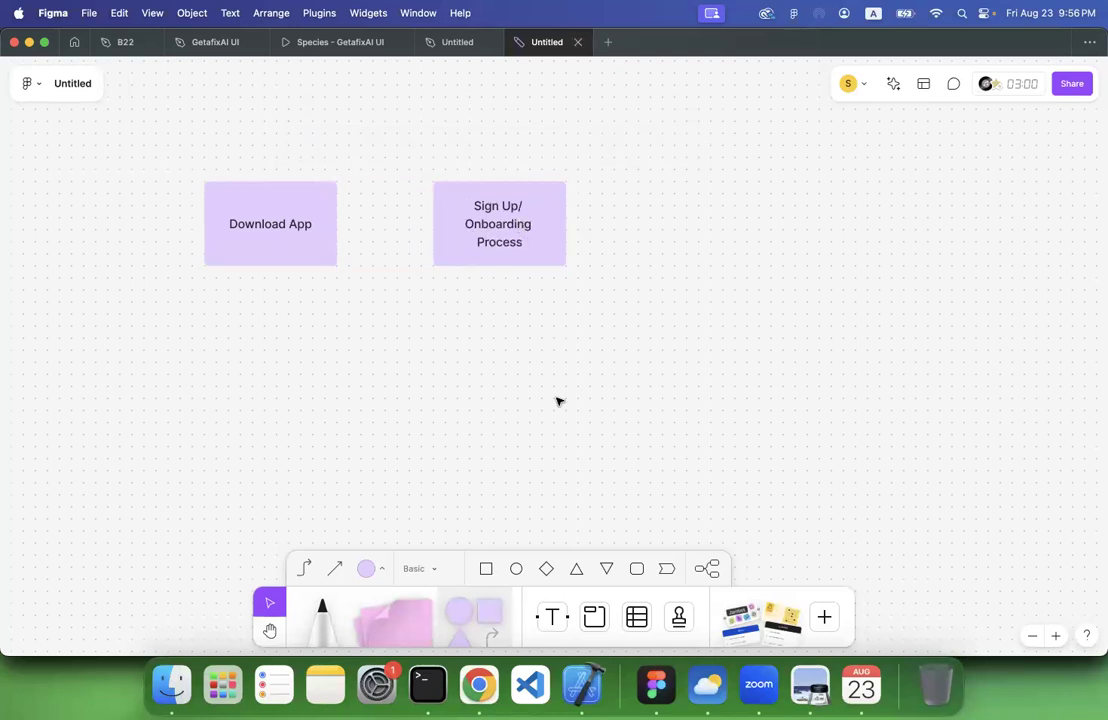
Add a decision diamond labelled "Sign Up" to the right of the onboarding rectangle and align it with the row
{"action": "left_click", "coordinate": [546, 568]}
{"action": "left_click_drag", "start_coordinate": [638, 192], "coordinate": [722, 277]}
{"action": "type", "text": "Sign Up"}
{"action": "left_click", "coordinate": [736, 340]}
{"action": "mouse_move", "coordinate": [692, 242]}
{"action": "left_mouse_down"}
{"action": "mouse_move", "coordinate": [714, 241]}
{"action": "mouse_move", "coordinate": [710, 232]}
{"action": "left_mouse_up"}
Relabel the diamond "Sign In" and shift it slightly to the right within the row
{"action": "double_click", "coordinate": [710, 233]}
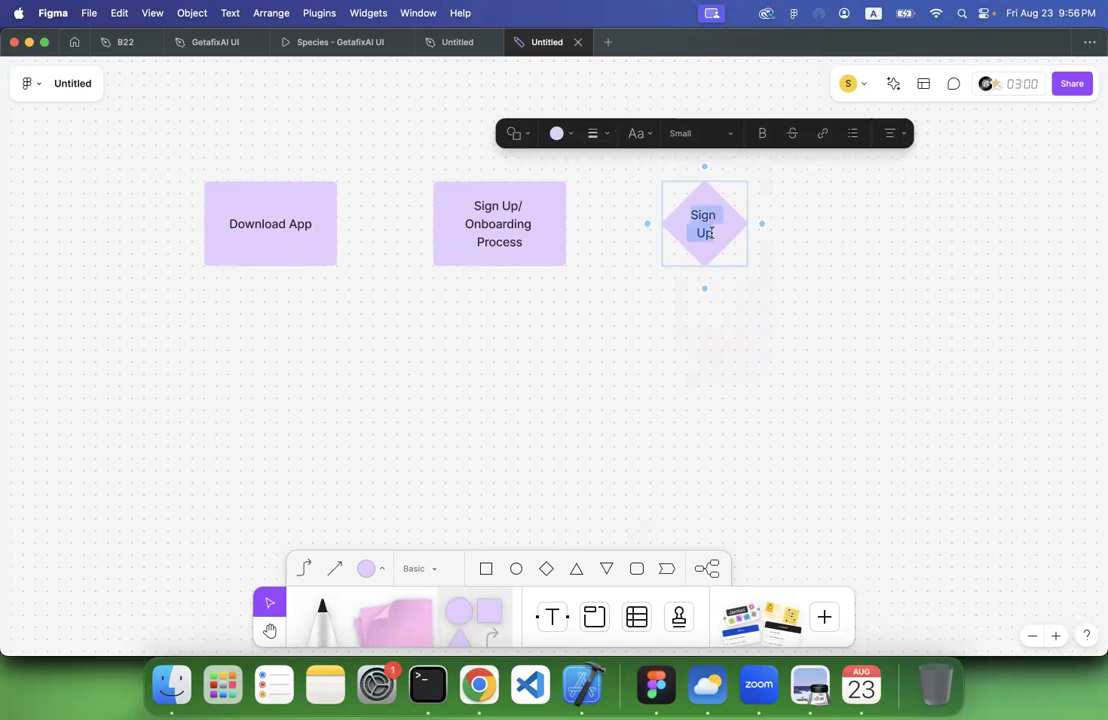
{"action": "type", "text": "Sign U"}
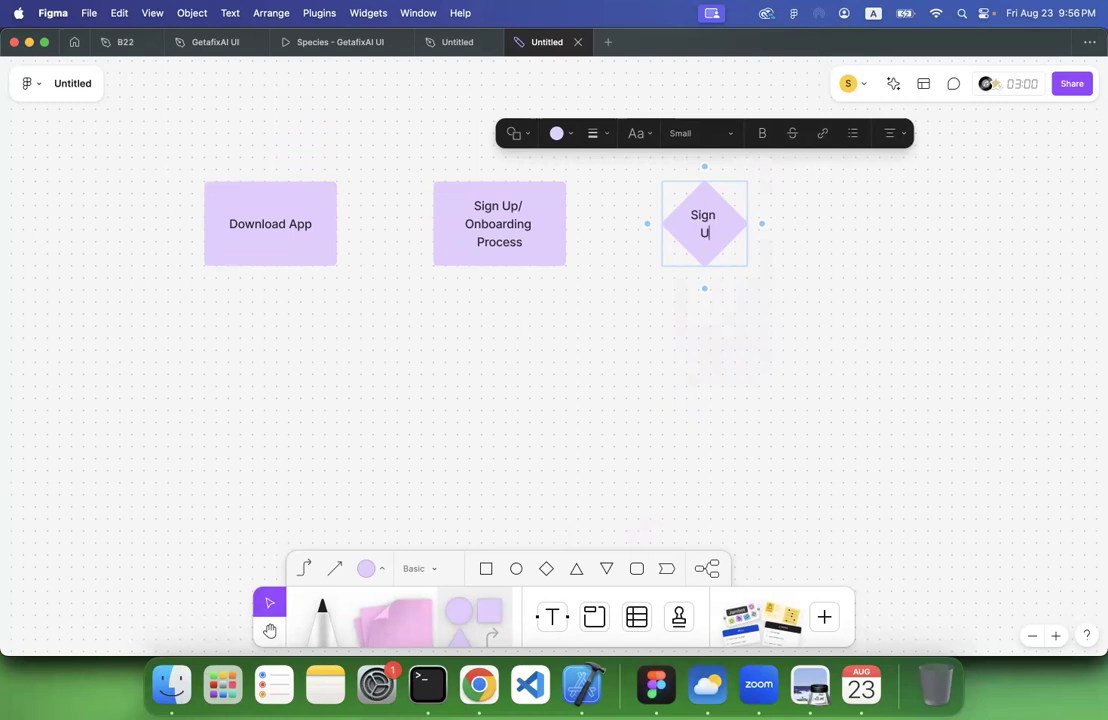
{"action": "key", "text": "BackSpace"}
{"action": "type", "text": "In"}
{"action": "left_click", "coordinate": [802, 316]}
{"action": "left_click_drag", "start_coordinate": [715, 245], "coordinate": [727, 246]}
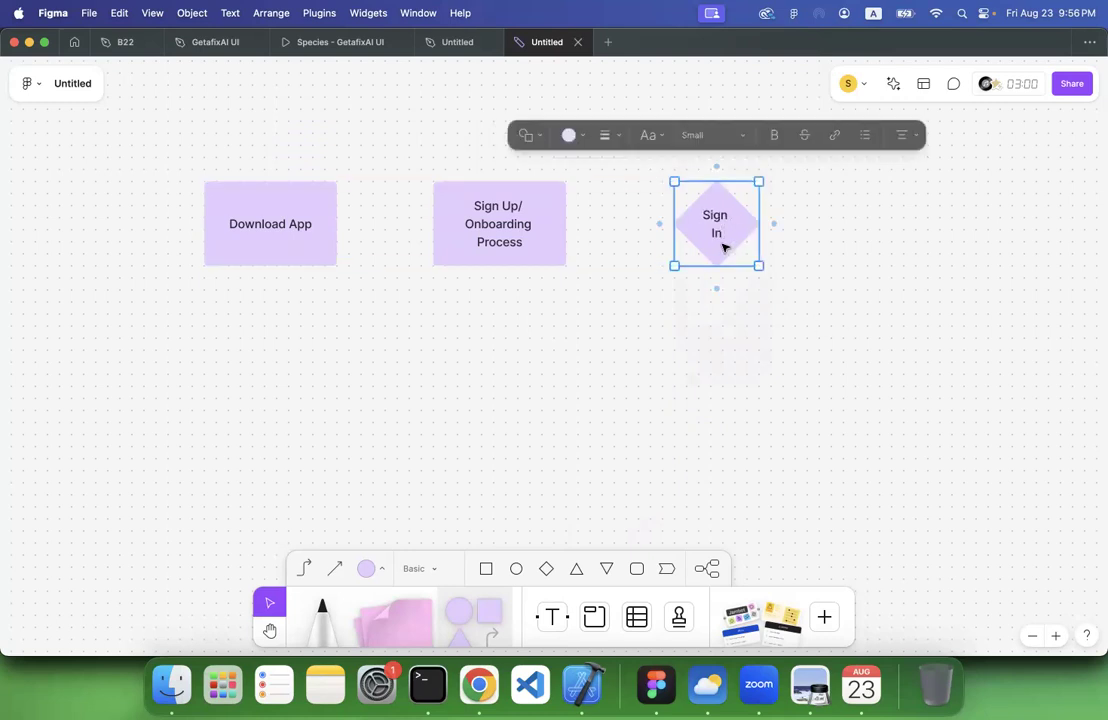
{"action": "left_click", "coordinate": [697, 341]}
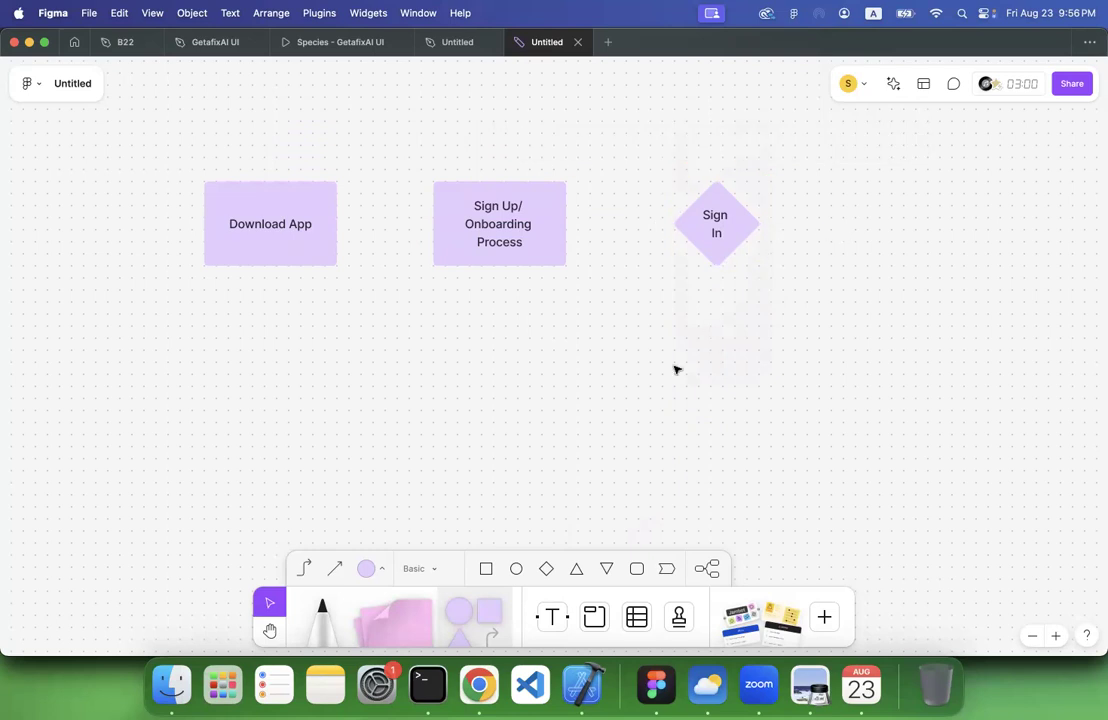
Add a wider rectangle labelled "Dashboard" to the right of the Sign In diamond
{"action": "left_click_drag", "start_coordinate": [850, 175], "coordinate": [947, 242]}
{"action": "mouse_move", "coordinate": [492, 618]}
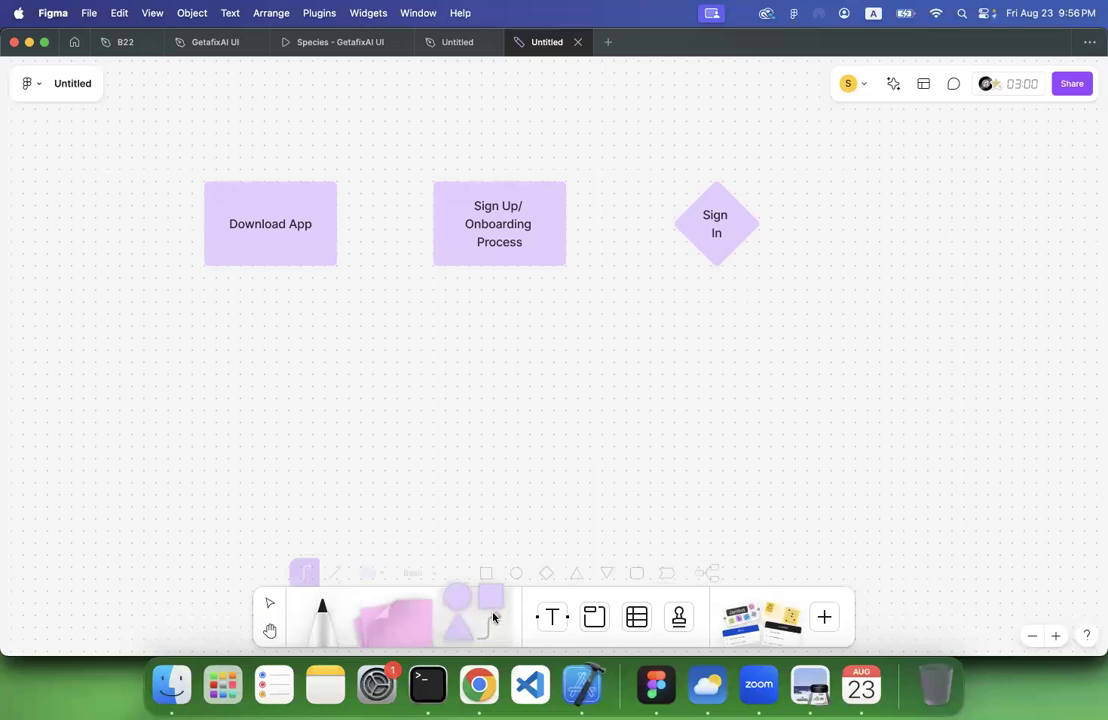
{"action": "left_click", "coordinate": [487, 570]}
{"action": "left_click_drag", "start_coordinate": [864, 176], "coordinate": [1049, 278]}
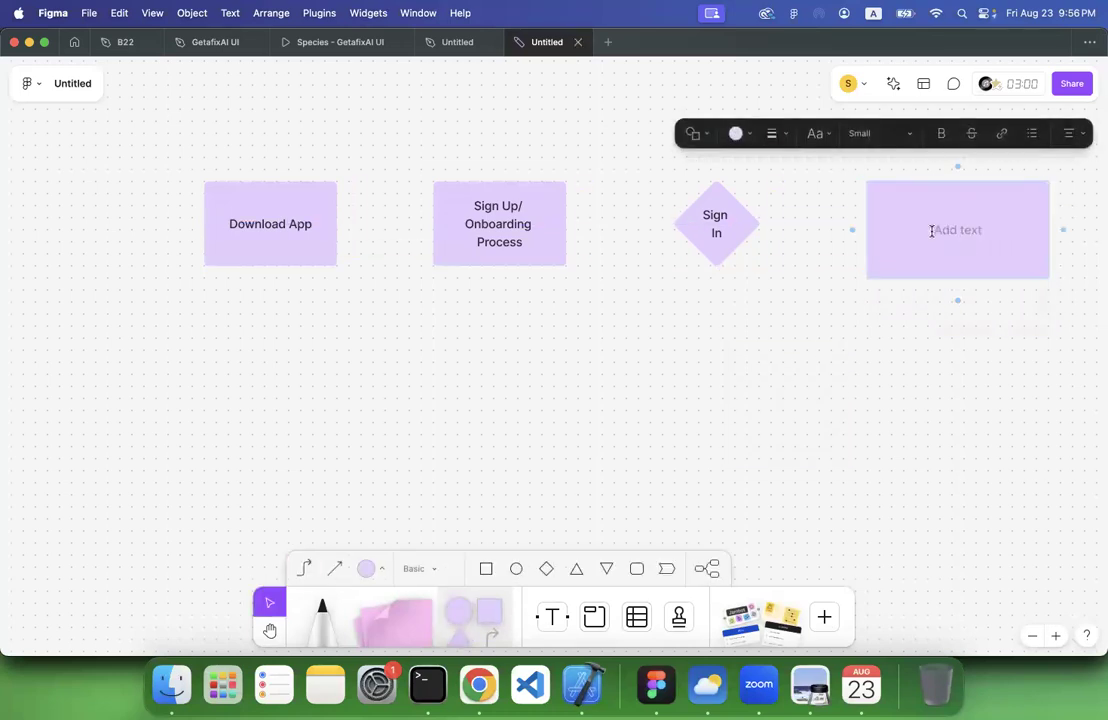
{"action": "type", "text": "Dashboard"}
{"action": "left_click", "coordinate": [789, 392]}
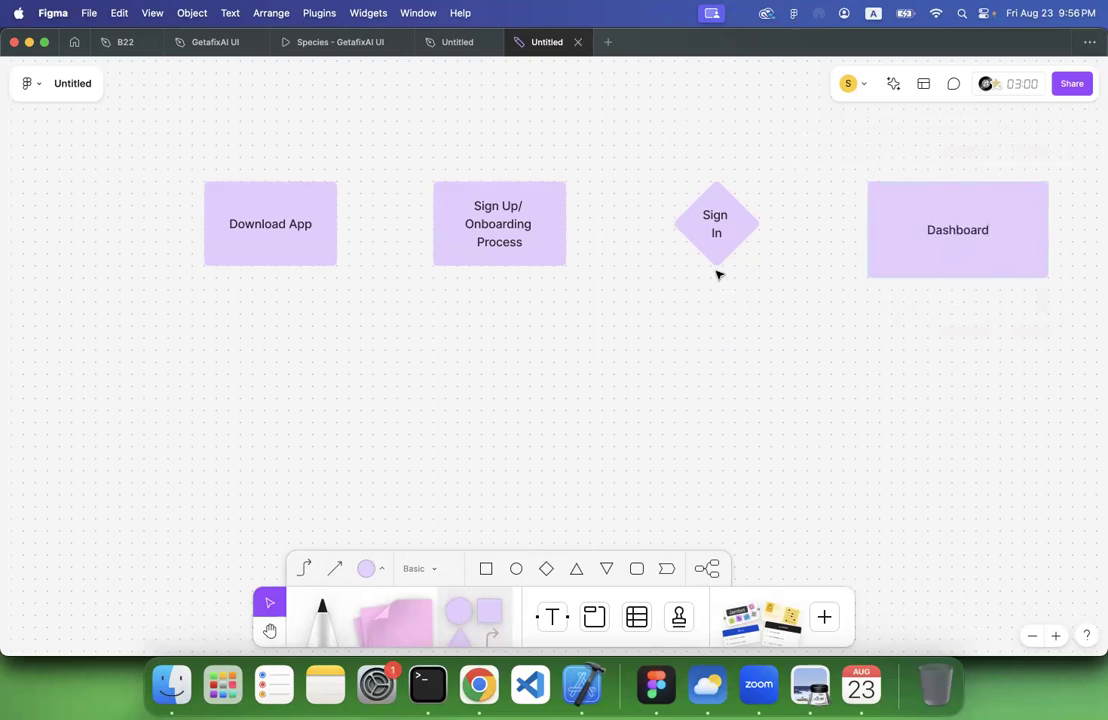
Add a large rectangle labelled "Sign Up/ Onboarding Process" below the Sign In diamond
{"action": "left_click", "coordinate": [486, 569]}
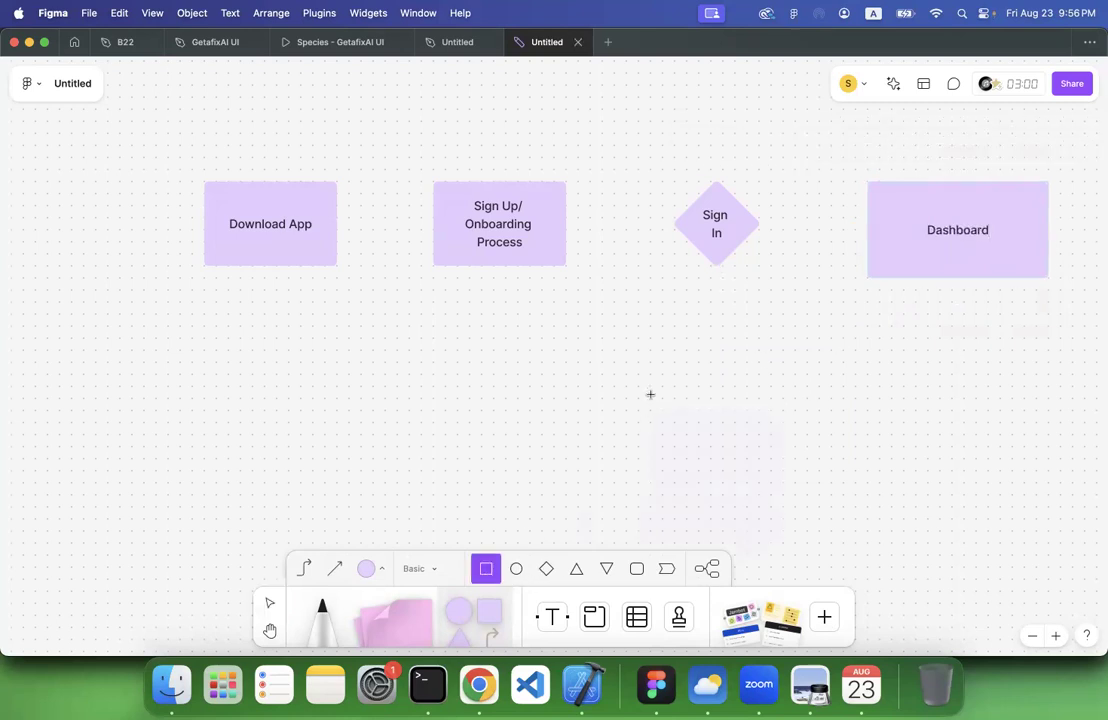
{"action": "left_click_drag", "start_coordinate": [650, 350], "coordinate": [818, 460]}
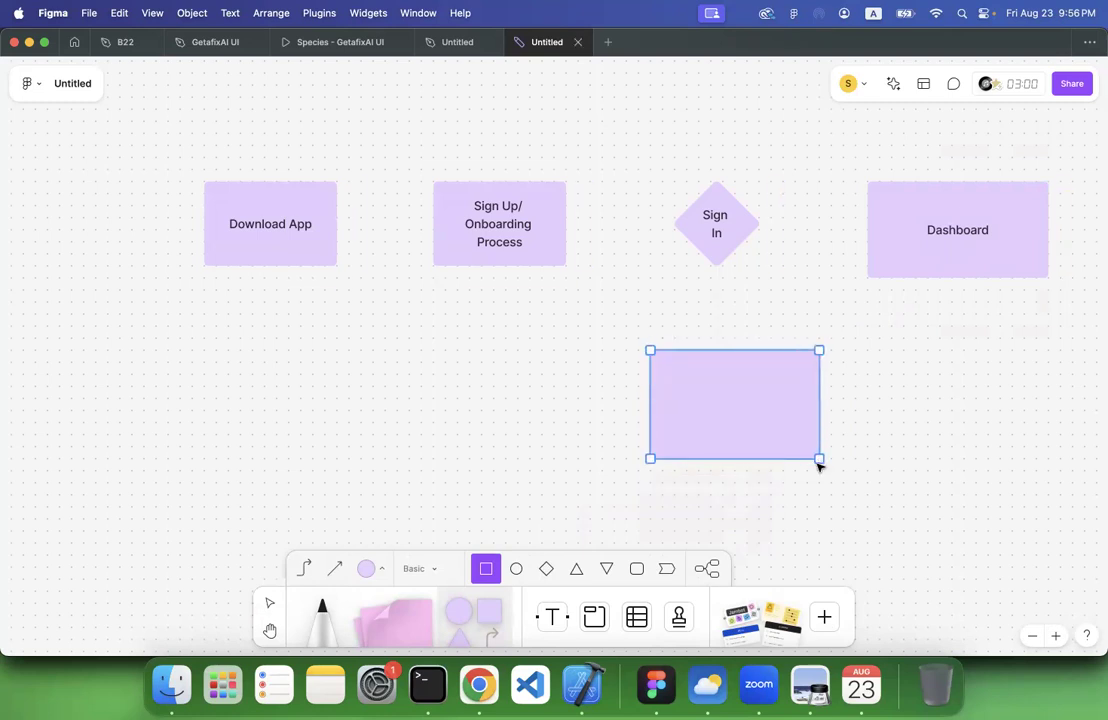
{"action": "type", "text": "Sign U"}
{"action": "type", "text": "p/ Ob"}
{"action": "type", "text": "o"}
{"action": "key", "text": "BackSpace"}
{"action": "key", "text": "BackSpace"}
{"action": "type", "text": "nb"}
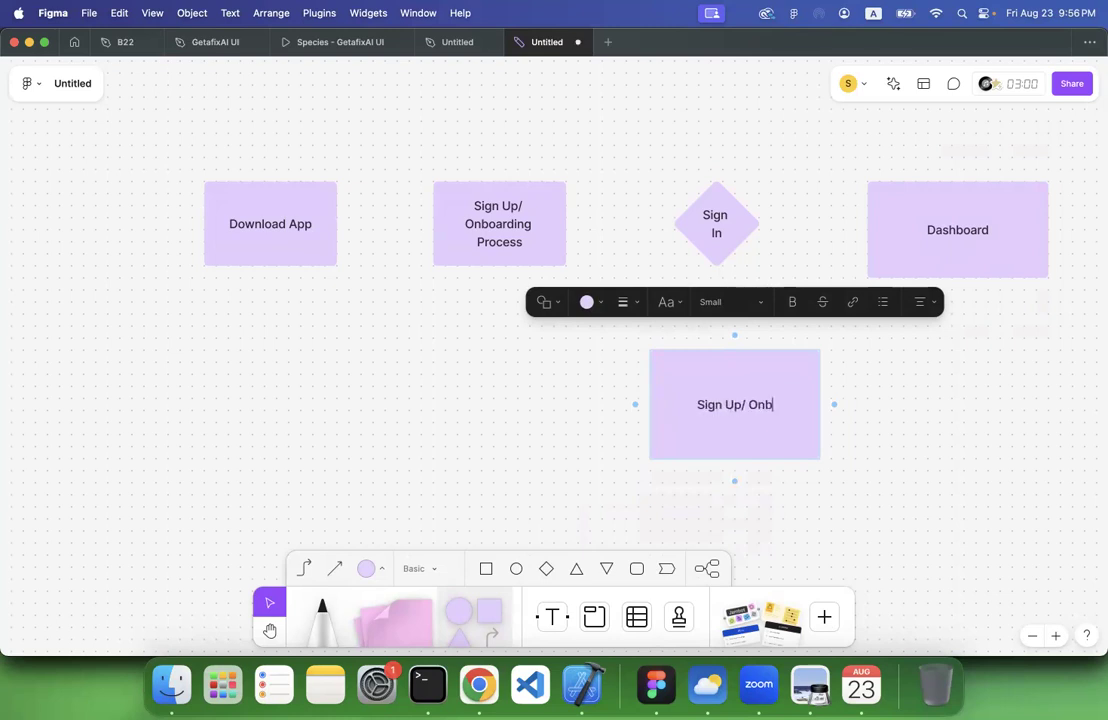
{"action": "type", "text": "oarding Pr"}
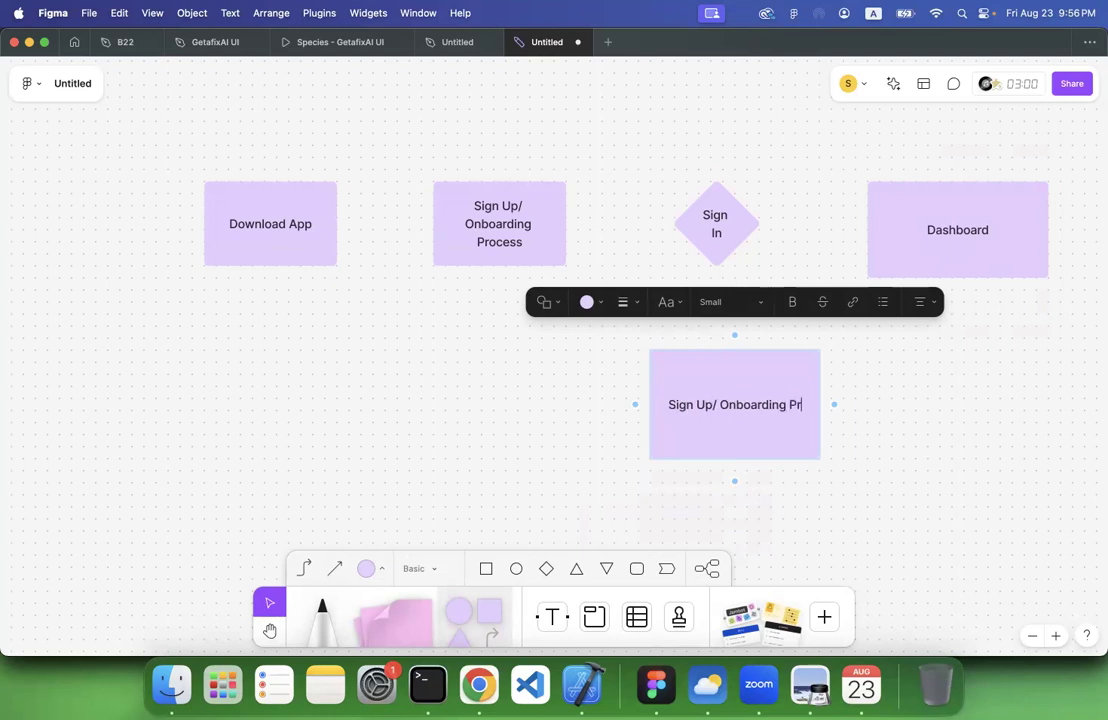
{"action": "type", "text": "ocess"}
{"action": "key", "text": "Escape"}
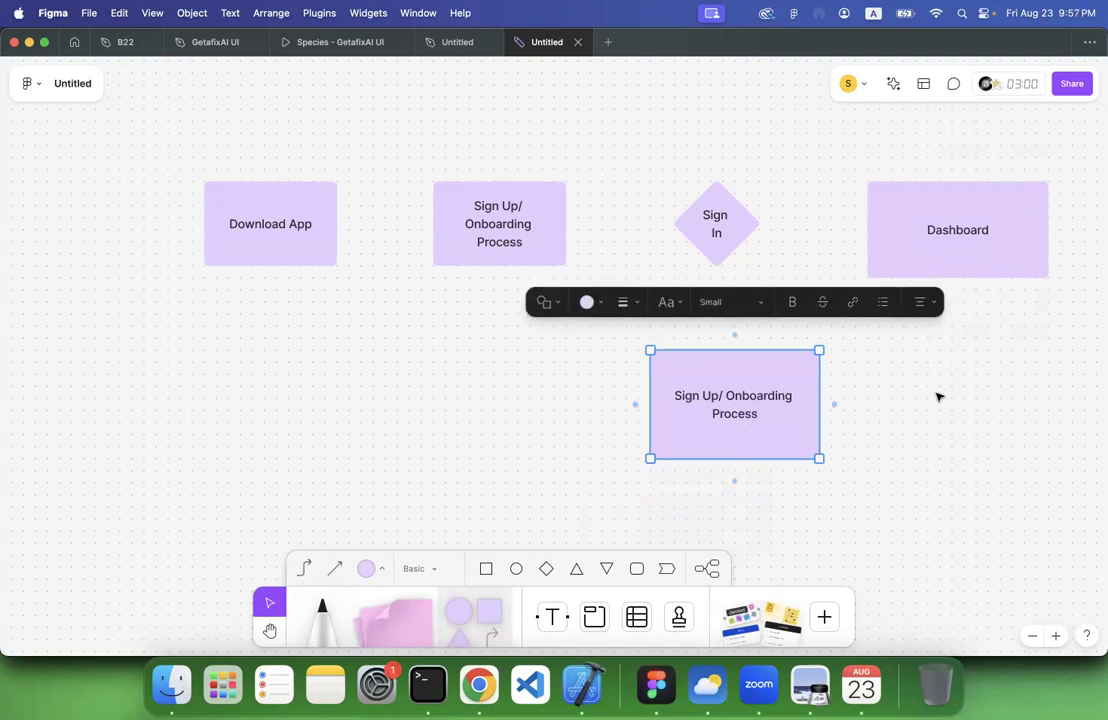
Connect the Download App rectangle to the onboarding rectangle beside it, and that one to the Sign In diamond, with arrows
{"action": "left_click", "coordinate": [307, 255]}
{"action": "left_click_drag", "start_coordinate": [351, 223], "coordinate": [468, 231]}
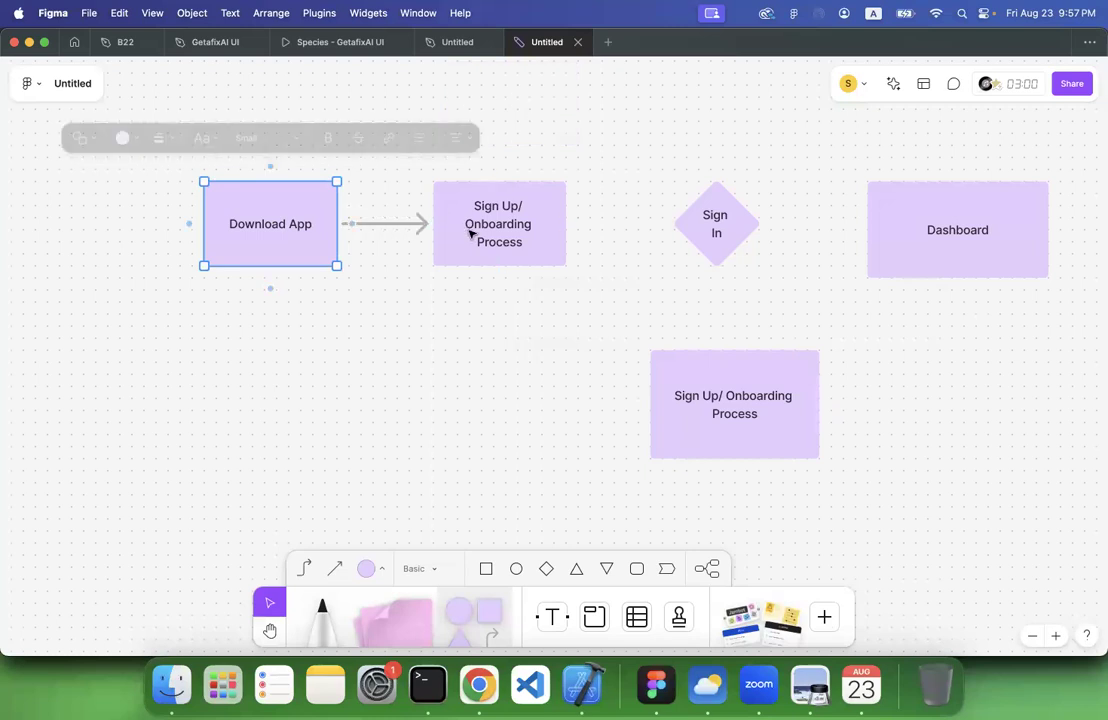
{"action": "left_click", "coordinate": [557, 234]}
{"action": "left_click_drag", "start_coordinate": [581, 223], "coordinate": [684, 220]}
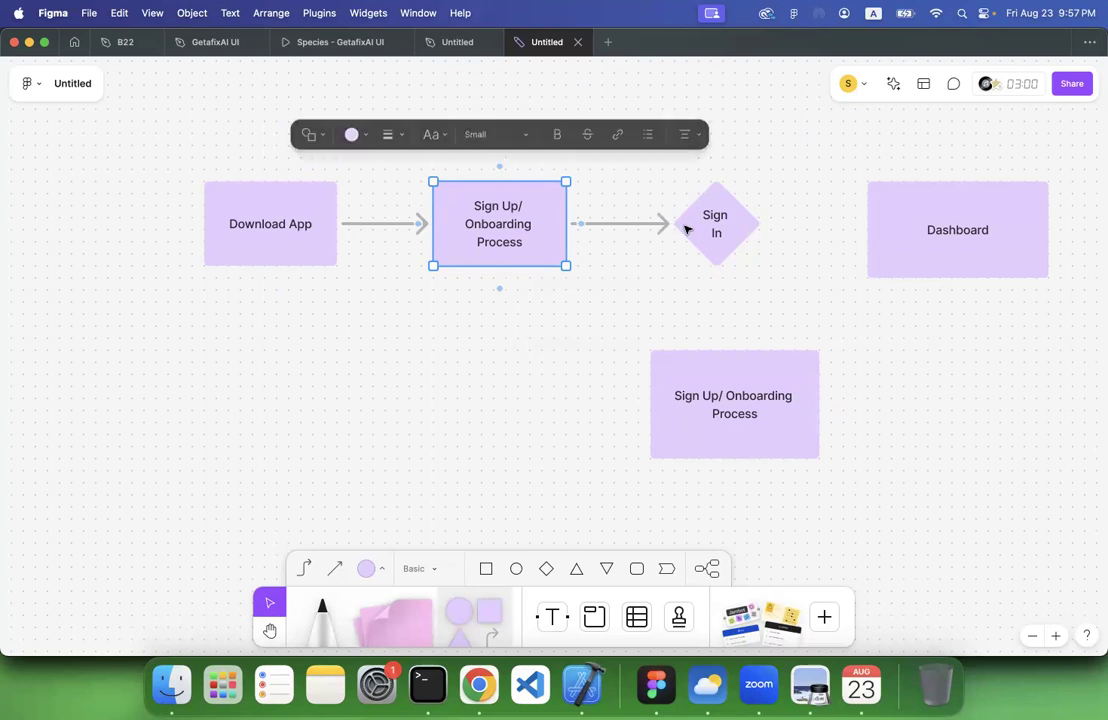
Draw arrows from the Sign In diamond down to the lower onboarding rectangle and across to the Dashboard rectangle
{"action": "left_click", "coordinate": [718, 233]}
{"action": "left_click_drag", "start_coordinate": [715, 287], "coordinate": [729, 347]}
{"action": "left_click_drag", "start_coordinate": [781, 223], "coordinate": [883, 229]}
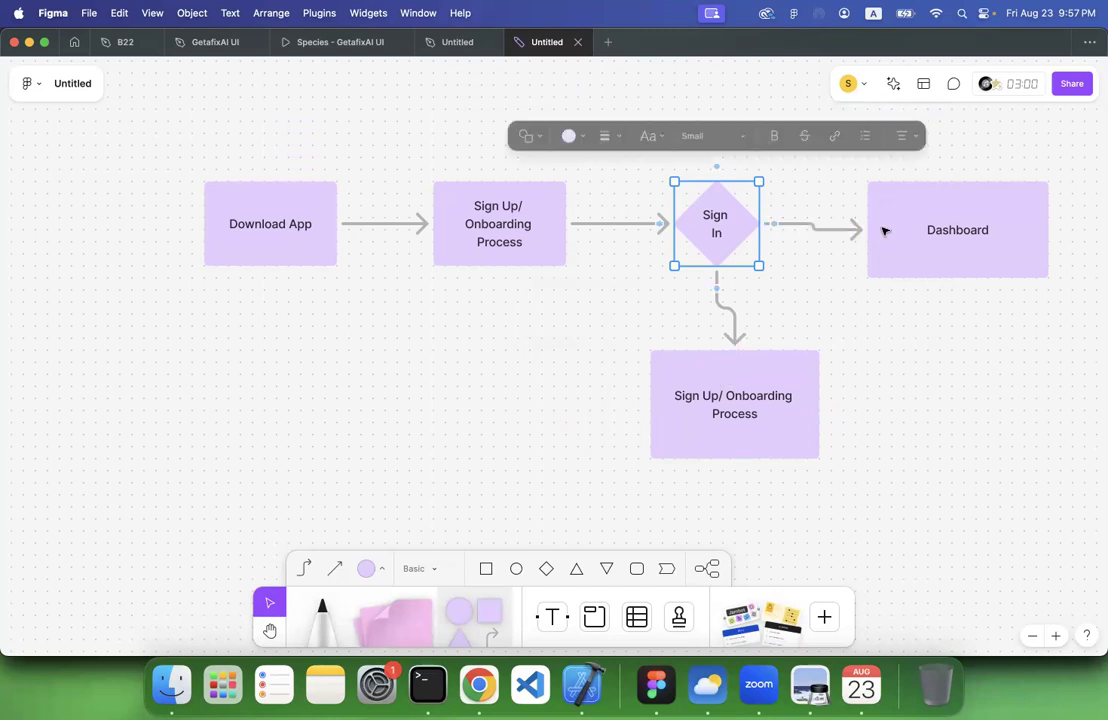
Label the arrow from Sign In to the lower onboarding rectangle "NO" and the arrow to Dashboard "YES"
{"action": "double_click", "coordinate": [731, 315]}
{"action": "type", "text": "NO"}
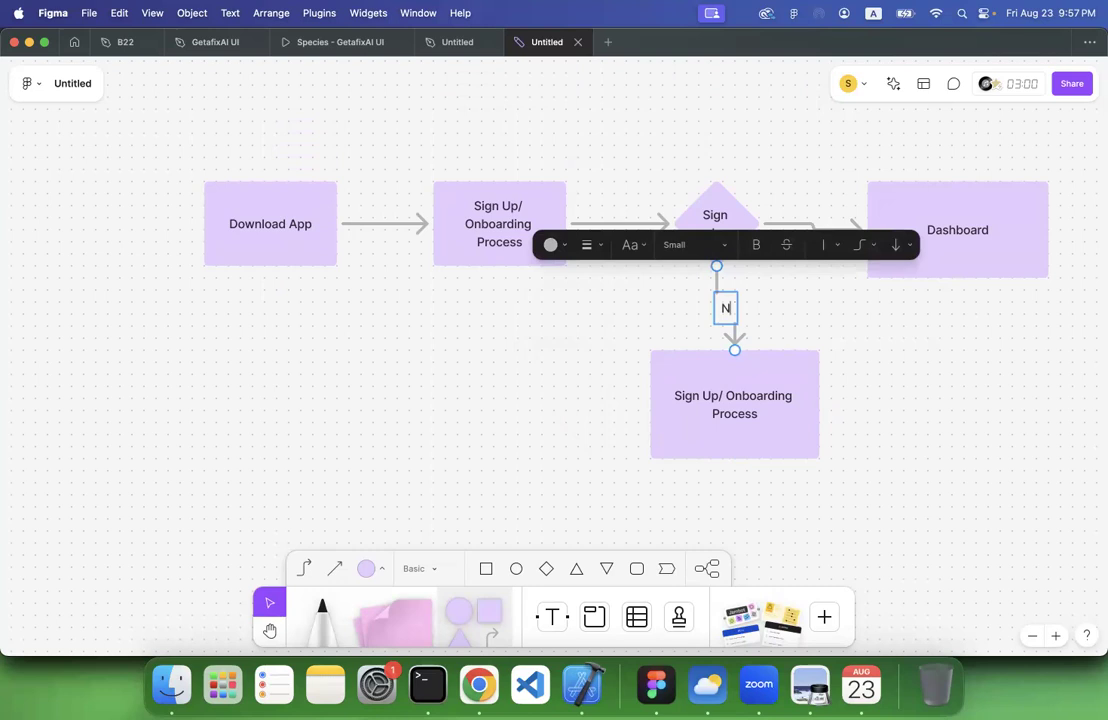
{"action": "left_click", "coordinate": [790, 311]}
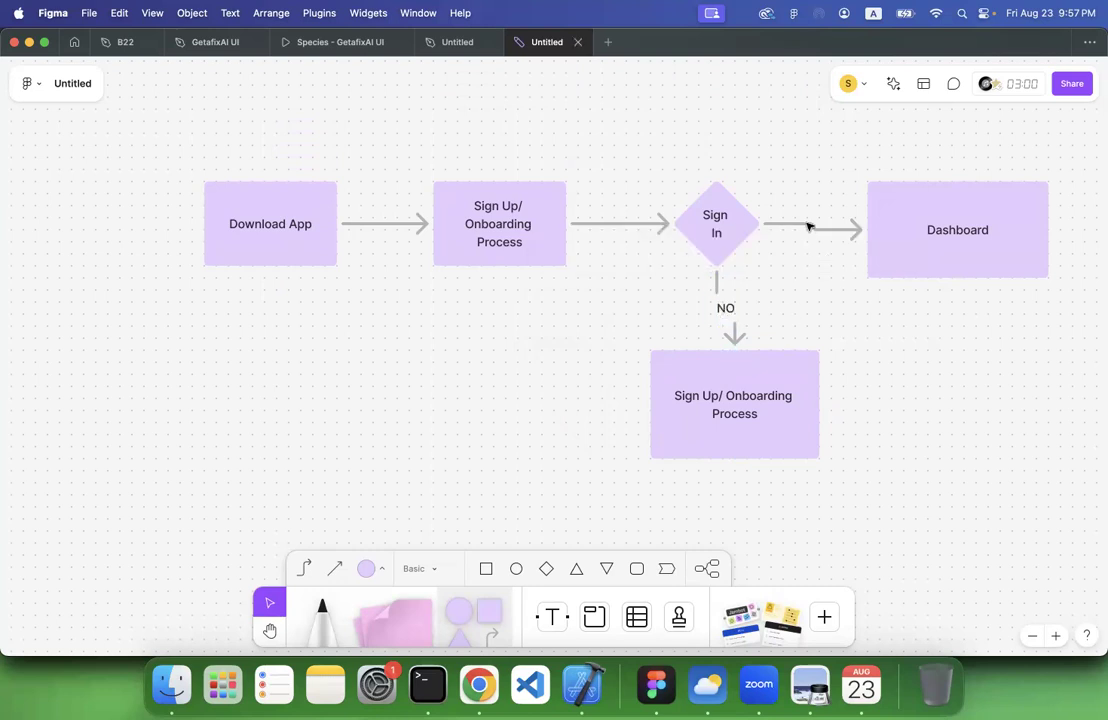
{"action": "double_click", "coordinate": [808, 226]}
{"action": "type", "text": "YES"}
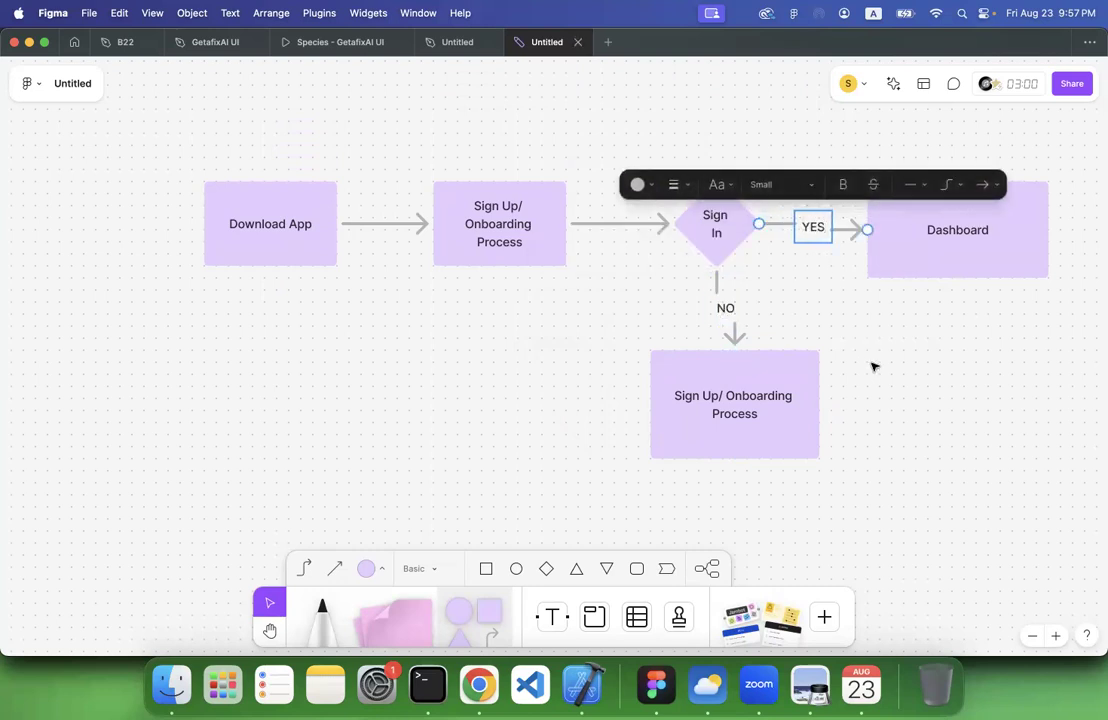
{"action": "left_click", "coordinate": [873, 367]}
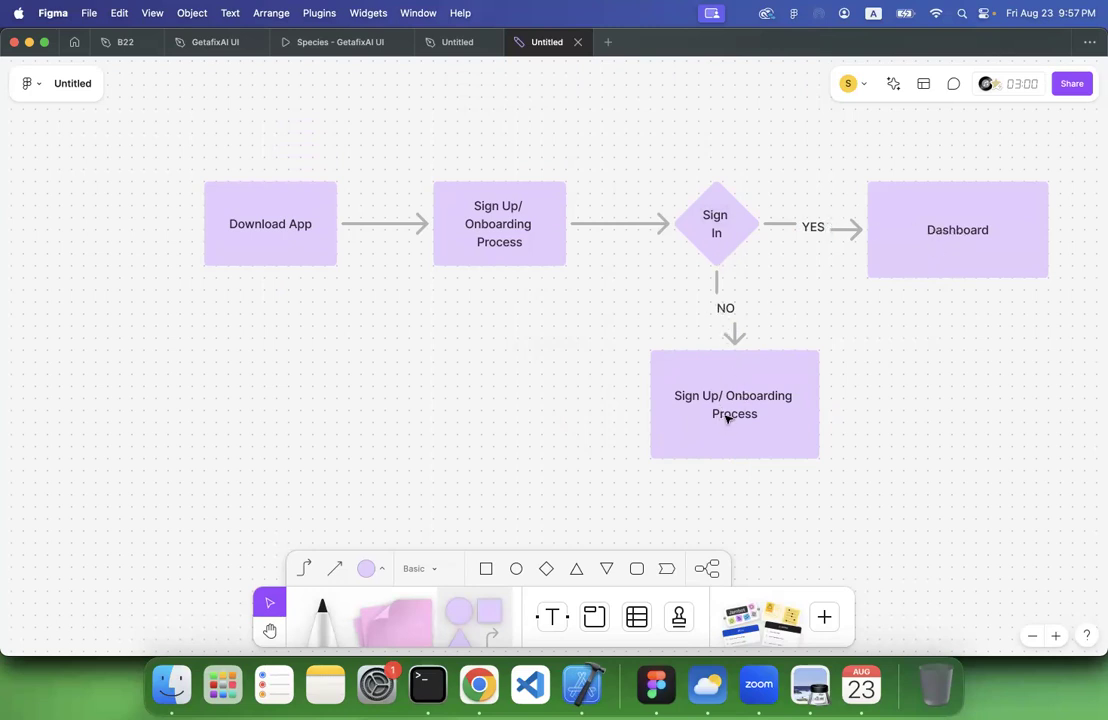
Connect the right side of the lower onboarding rectangle to the bottom edge of Dashboard with an elbow arrow
{"action": "left_click", "coordinate": [784, 423]}
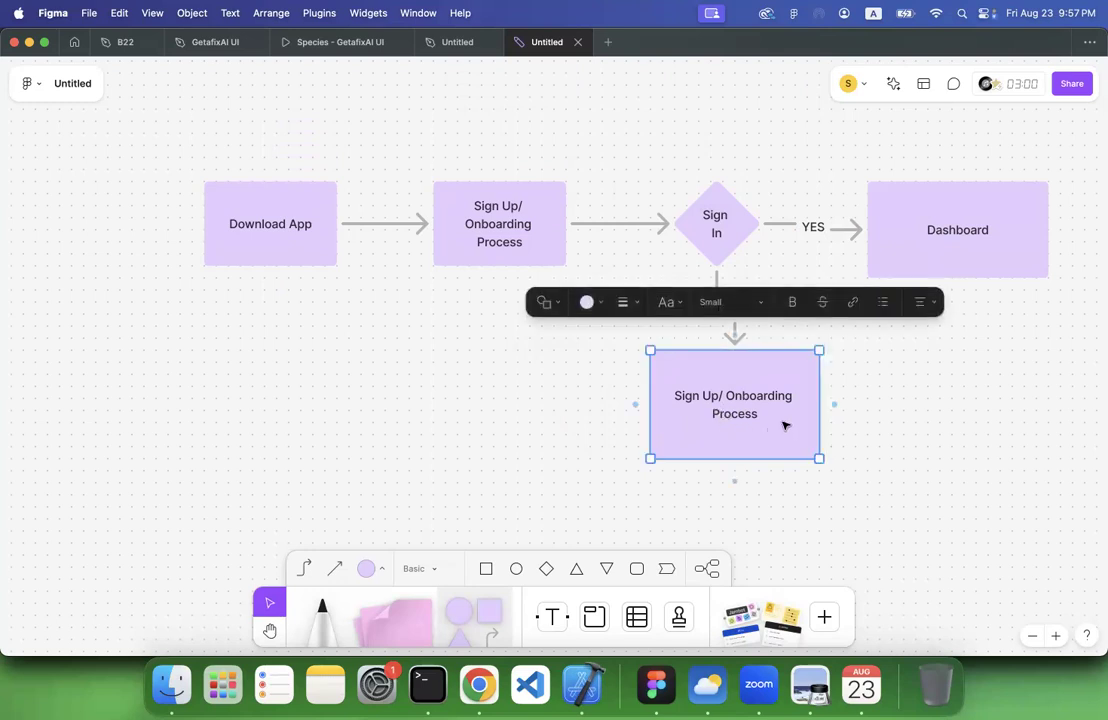
{"action": "left_click_drag", "start_coordinate": [872, 395], "coordinate": [968, 272]}
{"action": "left_click", "coordinate": [870, 491]}
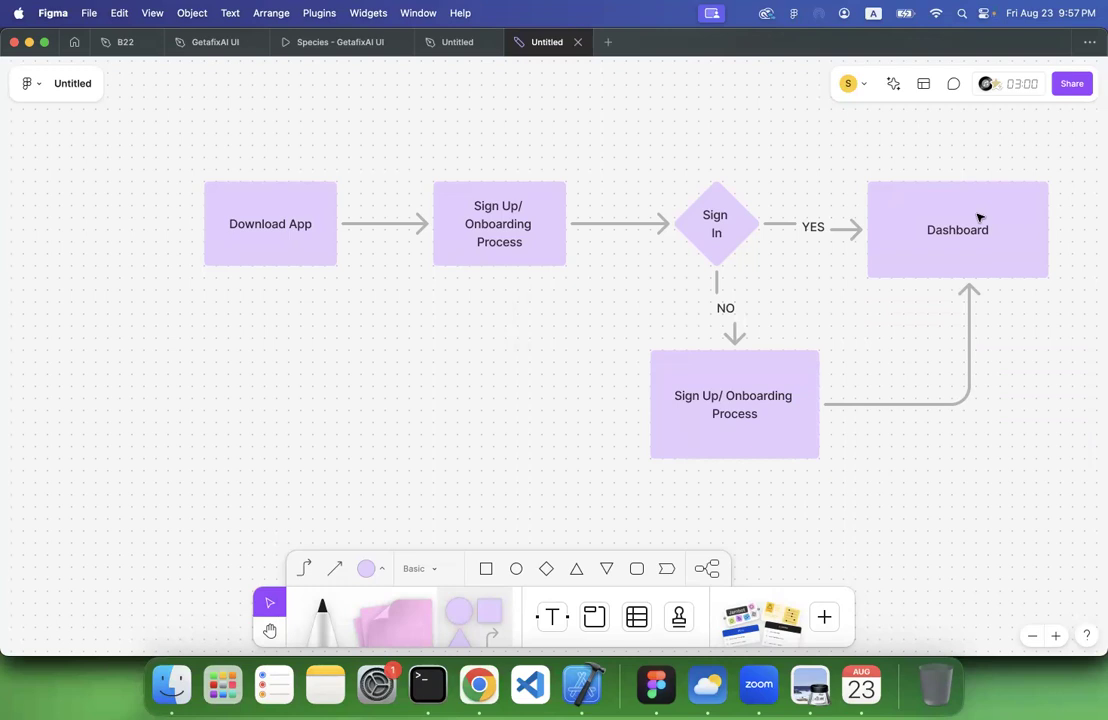
Delete the Download App rectangle together with its connecting arrow
{"action": "scroll", "coordinate": [542, 305], "scroll_direction": "up", "scroll_amount": 3}
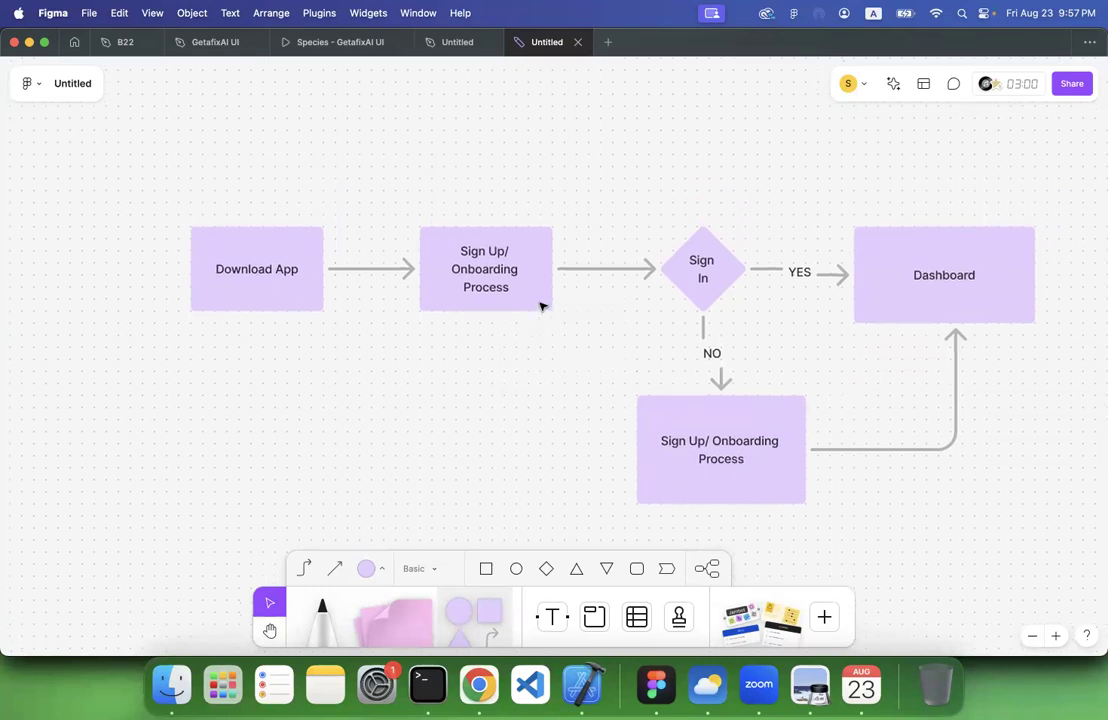
{"action": "left_click", "coordinate": [215, 267]}
{"action": "left_click_drag", "start_coordinate": [215, 267], "coordinate": [141, 261]}
{"action": "key", "text": "BackSpace"}
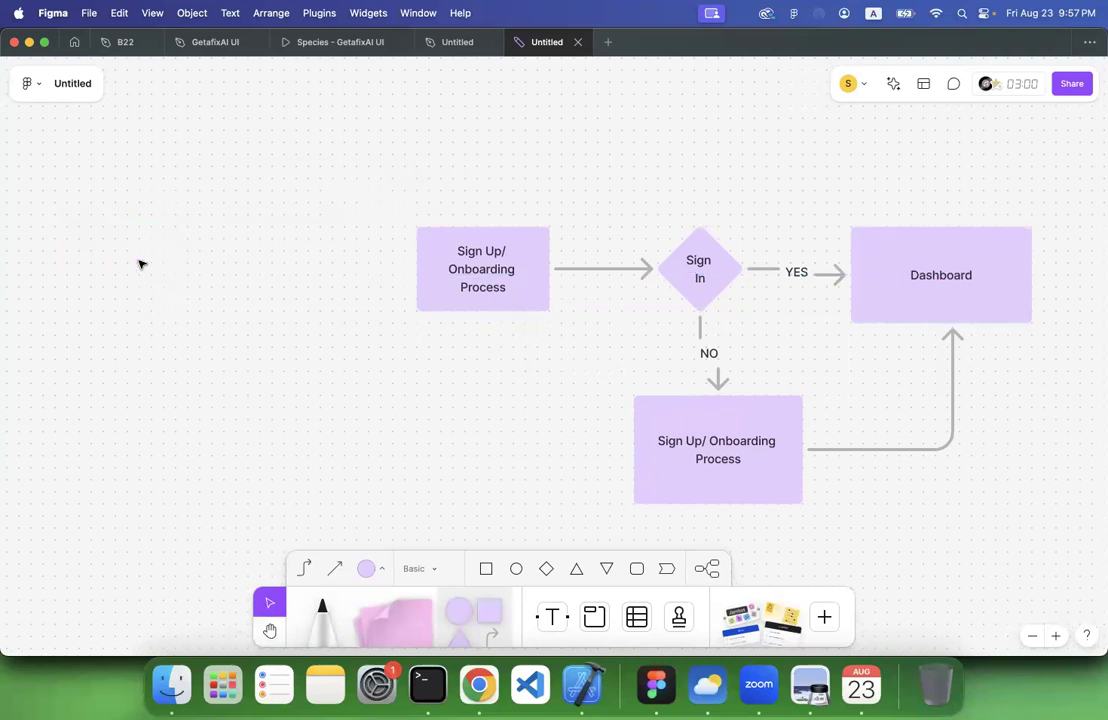
{"action": "scroll", "coordinate": [309, 287], "scroll_direction": "down", "scroll_amount": 2}
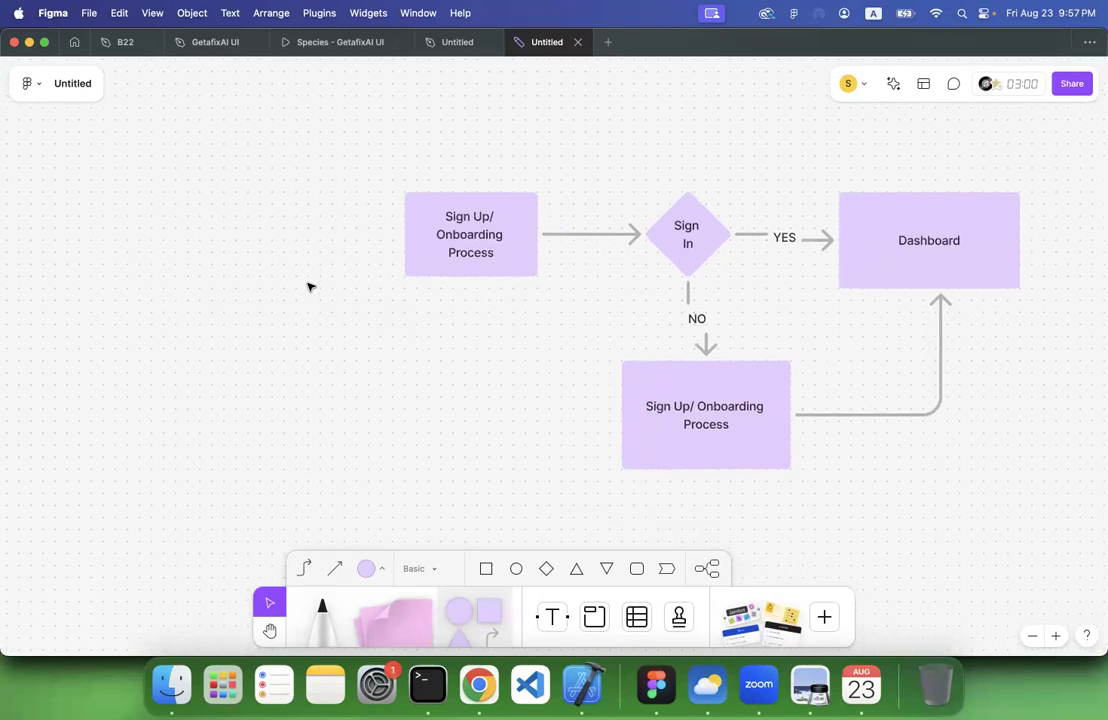
Close the GetafixAI UI design file and the Species - GetafixAI UI prototype
{"action": "left_click", "coordinate": [435, 259]}
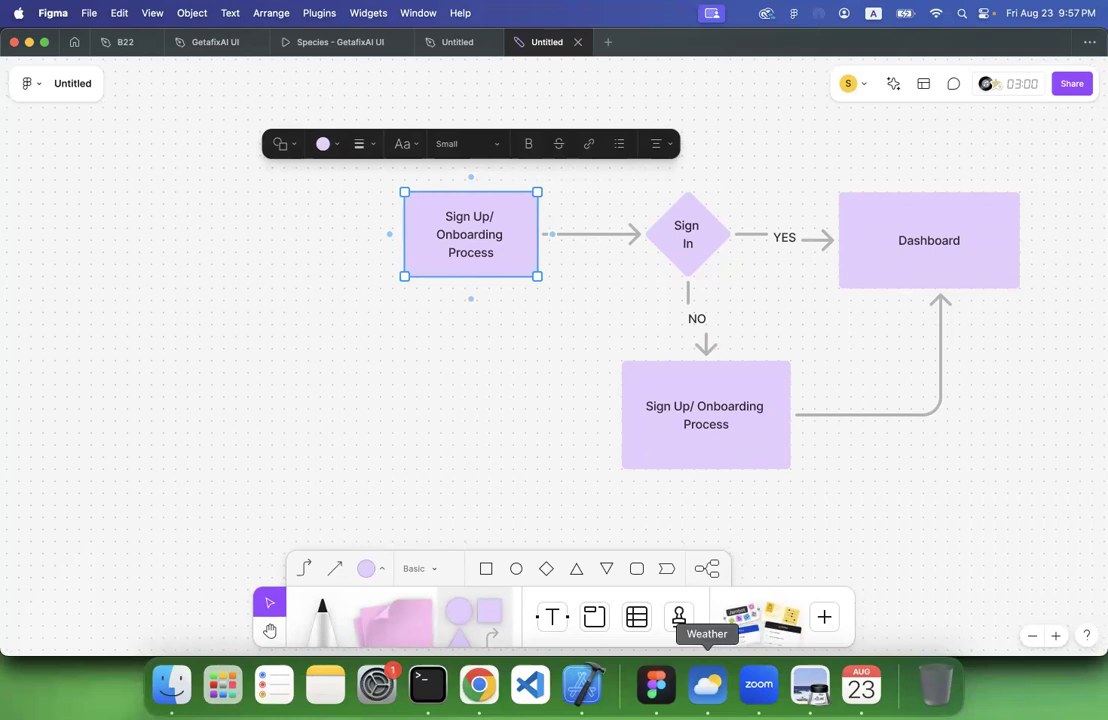
{"action": "left_click", "coordinate": [257, 43]}
{"action": "left_click", "coordinate": [257, 43]}
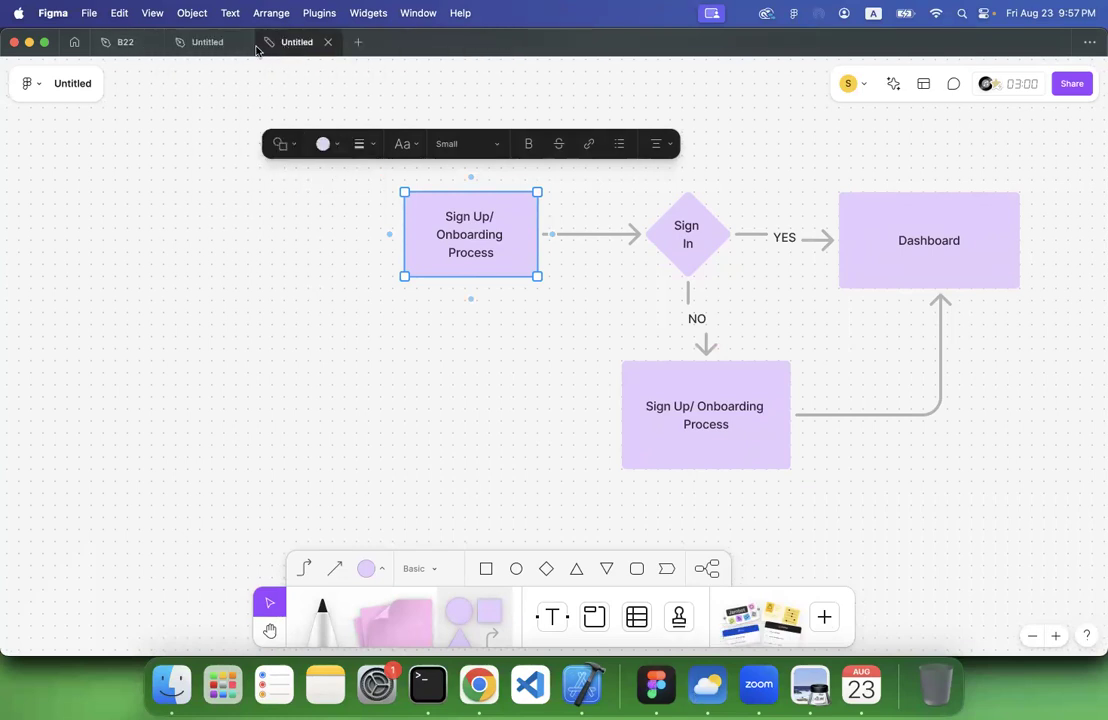
Open the other Untitled design file and examine its hand-drawn low fidelity wireframes
{"action": "left_click", "coordinate": [217, 44]}
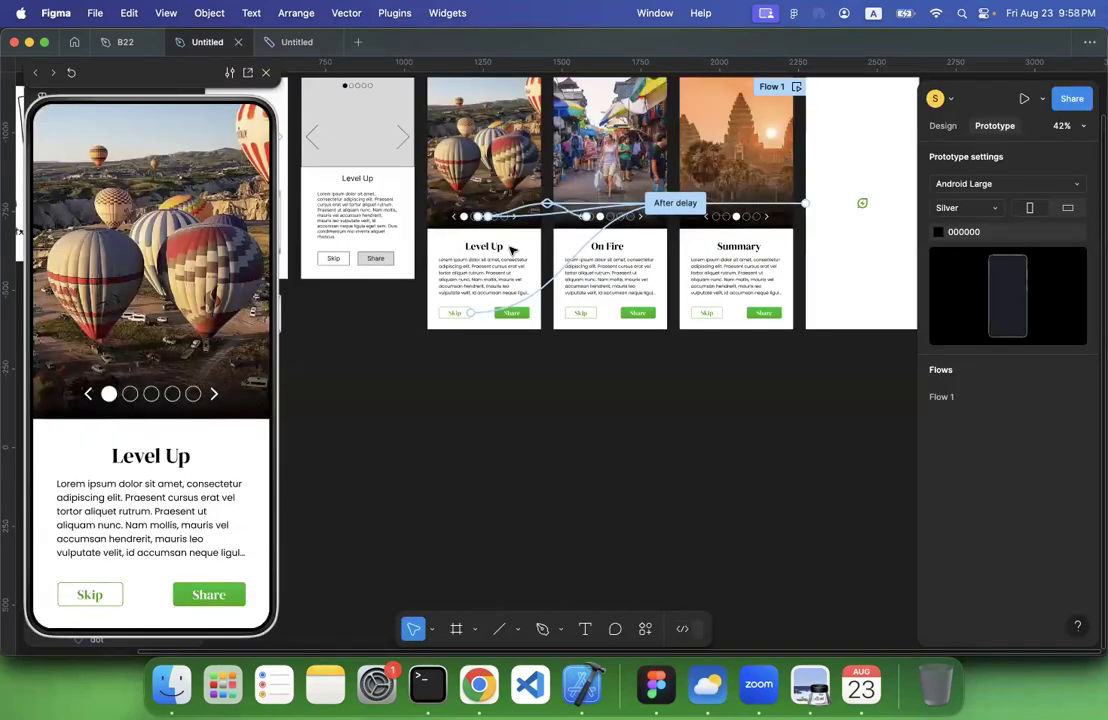
{"action": "scroll", "coordinate": [510, 250], "scroll_direction": "left", "scroll_amount": 15}
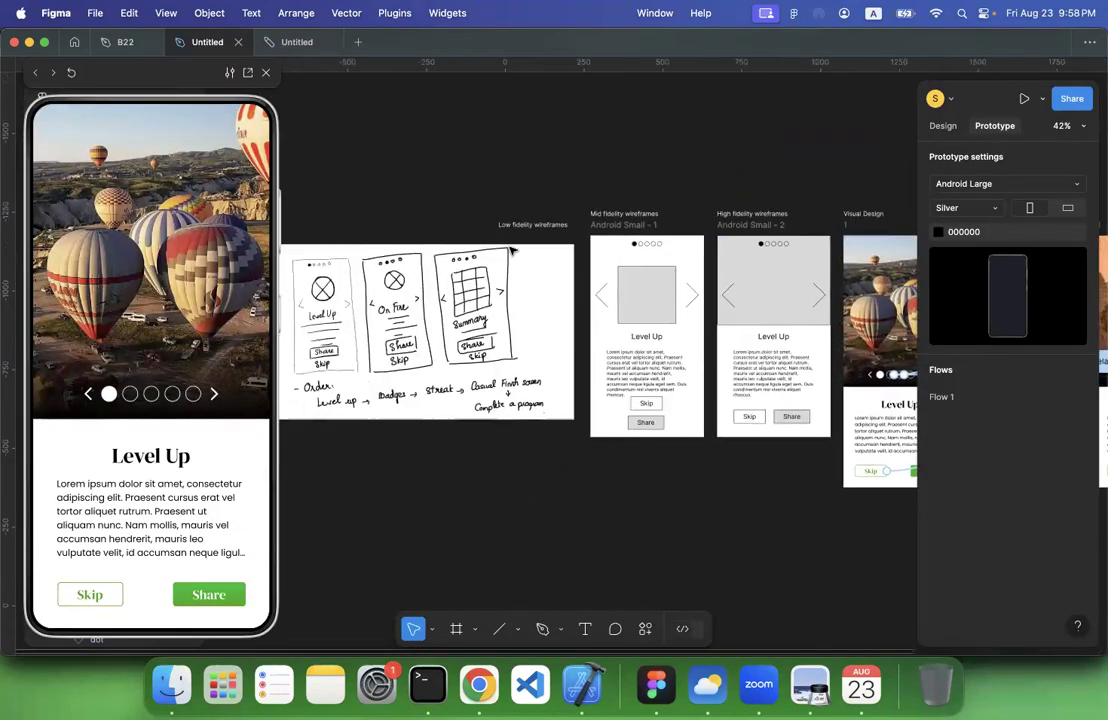
{"action": "scroll", "coordinate": [510, 250], "scroll_direction": "up", "scroll_amount": 10}
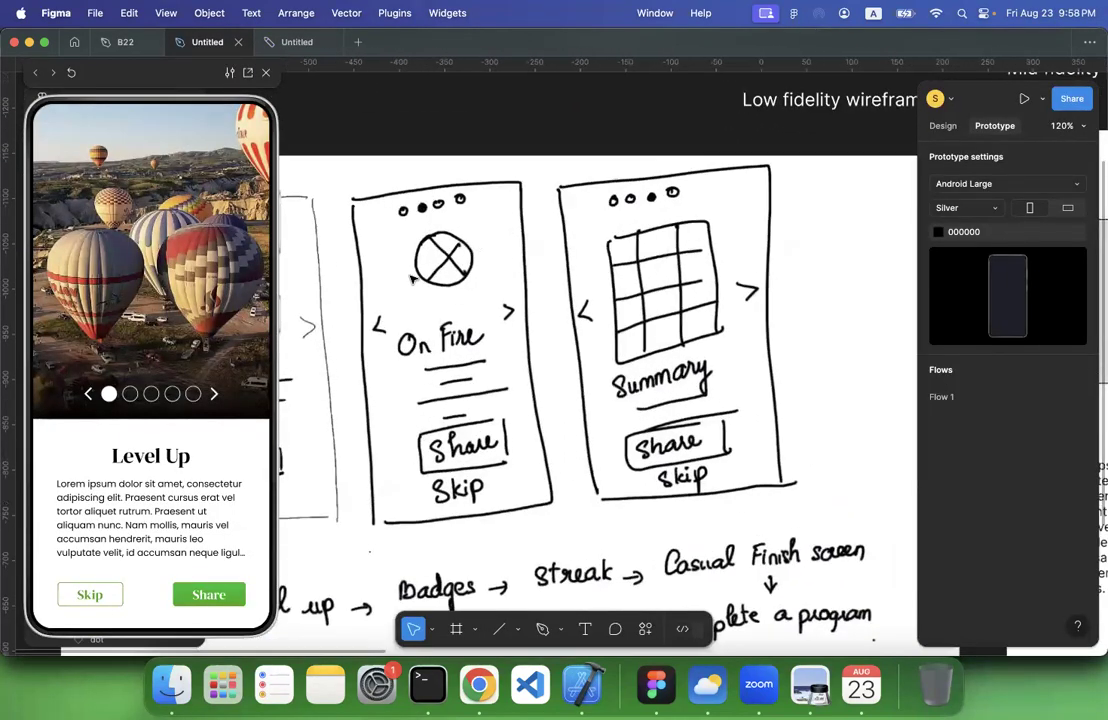
{"action": "scroll", "coordinate": [433, 300], "scroll_direction": "left", "scroll_amount": 5}
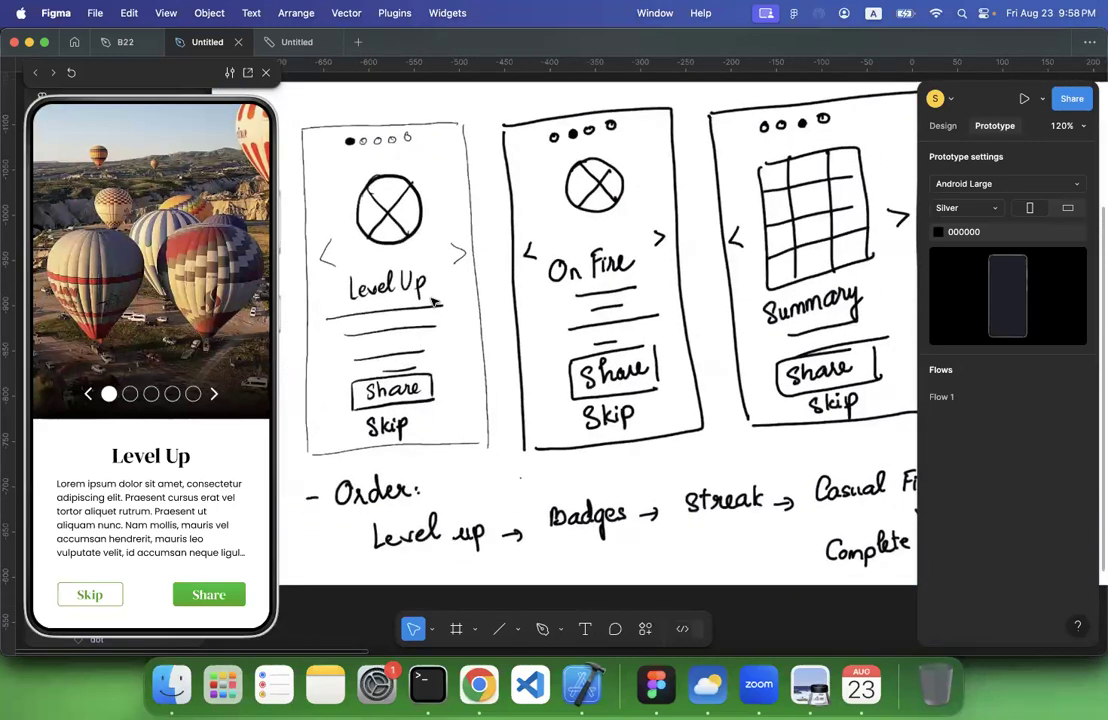
{"action": "scroll", "coordinate": [433, 299], "scroll_direction": "down", "scroll_amount": 4}
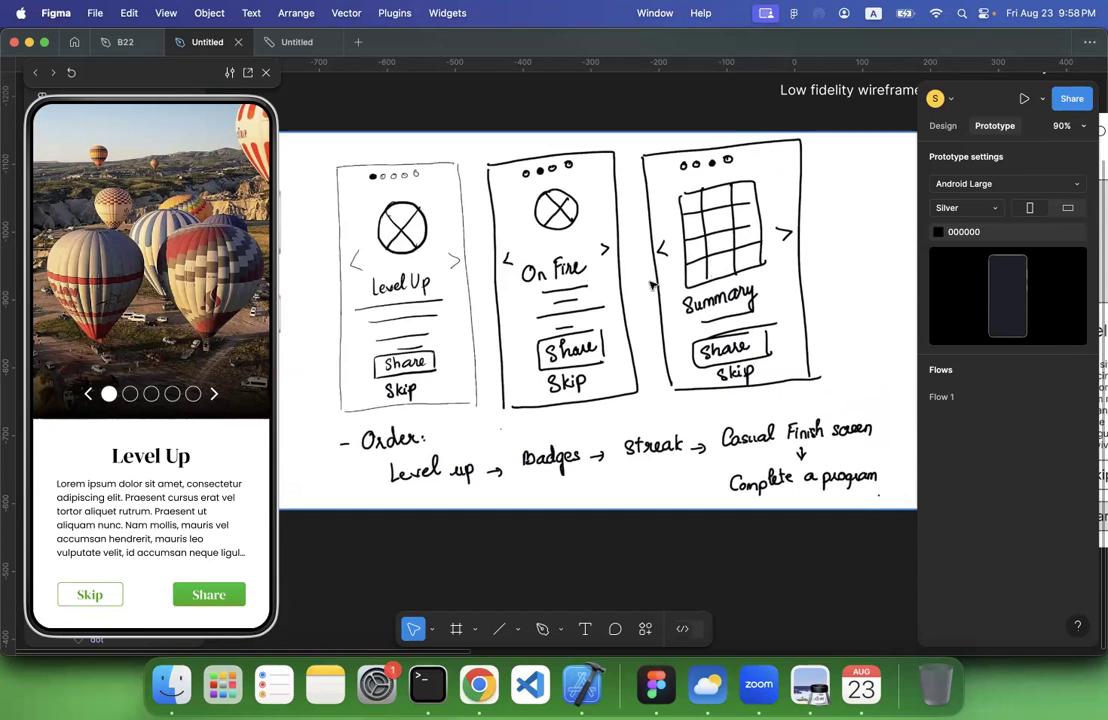
{"action": "scroll", "coordinate": [652, 285], "scroll_direction": "down", "scroll_amount": 3}
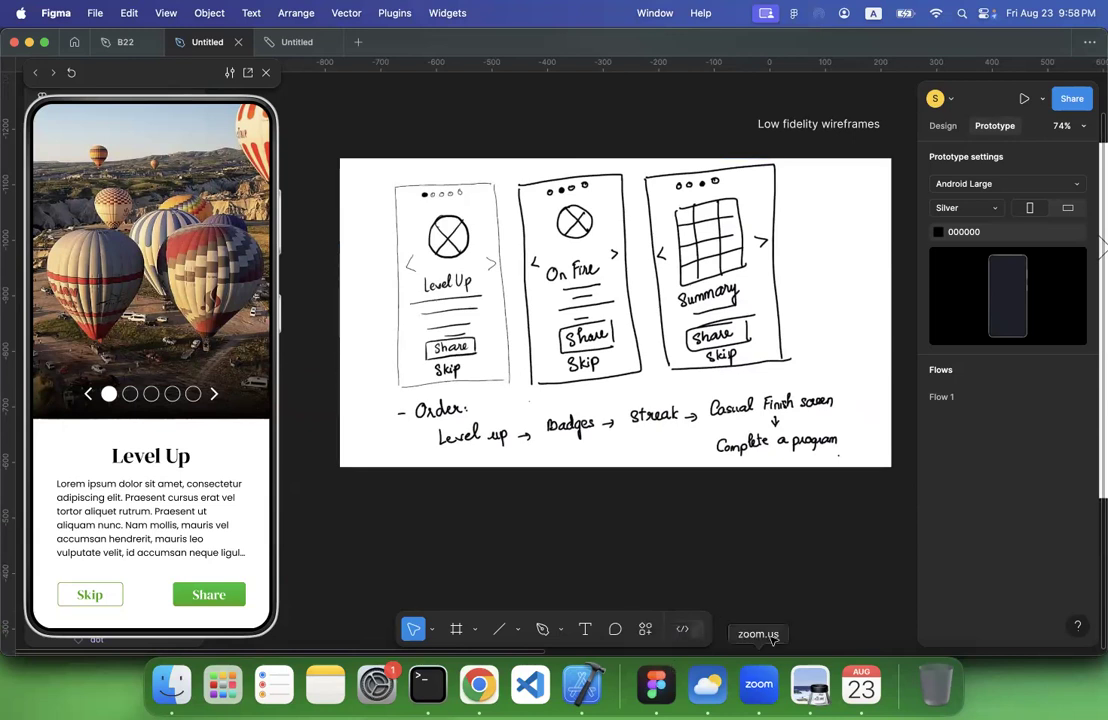
Return to the flow diagram, switch to Chrome and open Dribbble in a new tab
{"action": "left_click", "coordinate": [294, 42]}
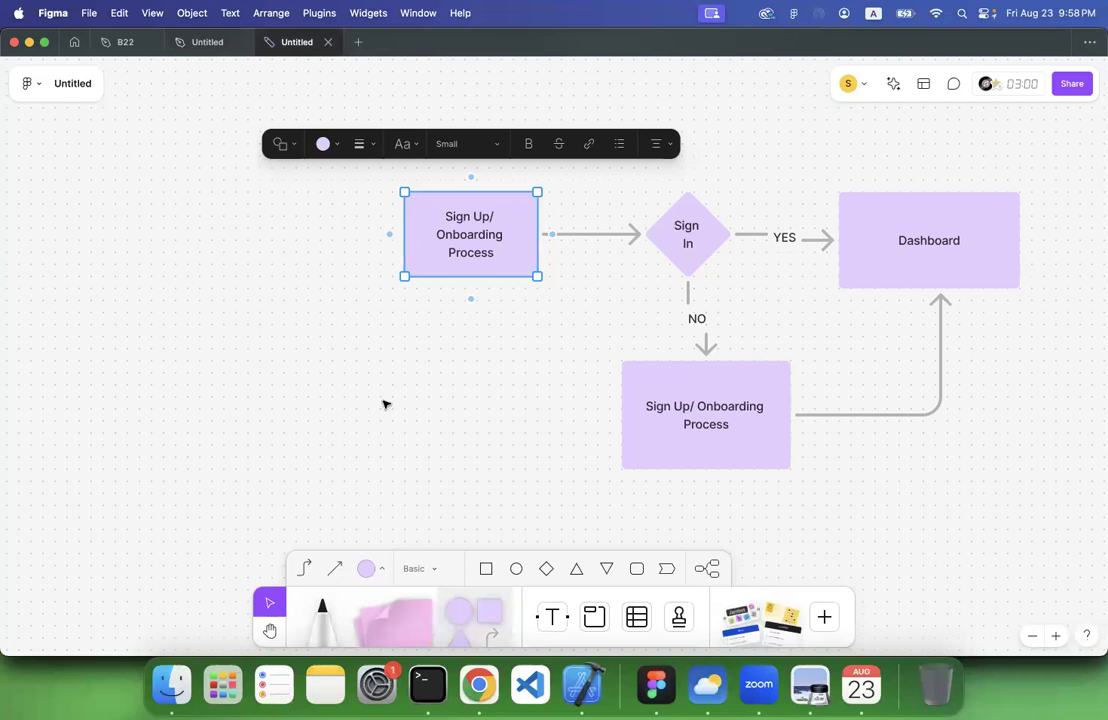
{"action": "left_click", "coordinate": [477, 686]}
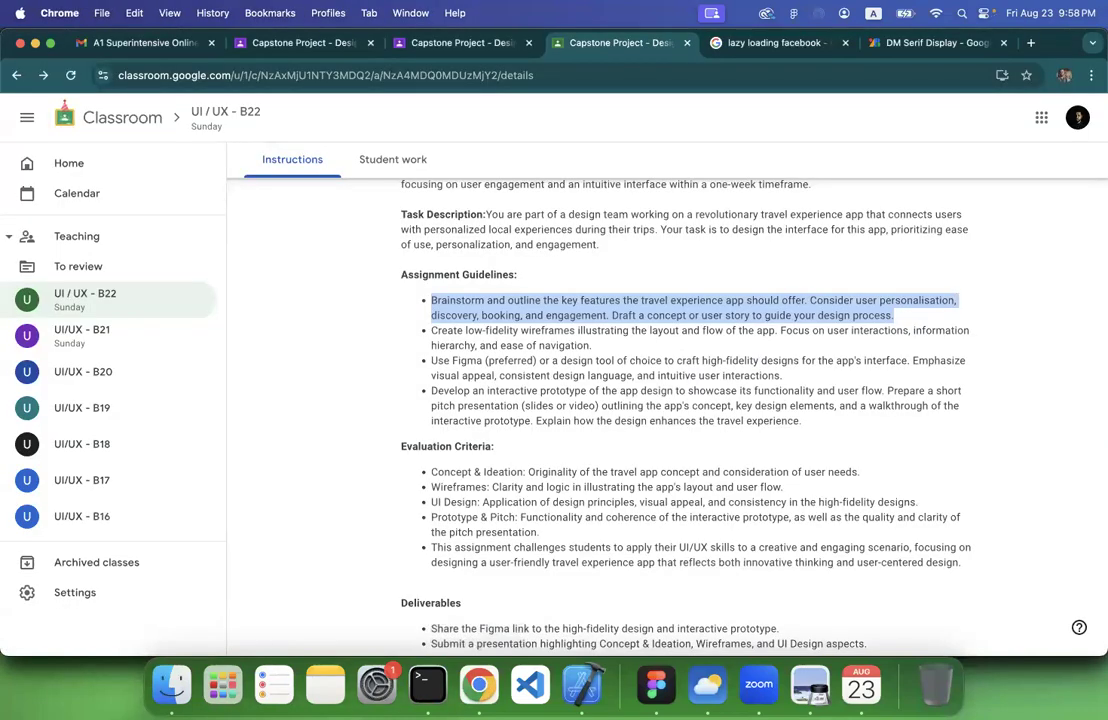
{"action": "left_click", "coordinate": [1032, 45]}
{"action": "type", "text": "dri"}
{"action": "key", "text": "Return"}
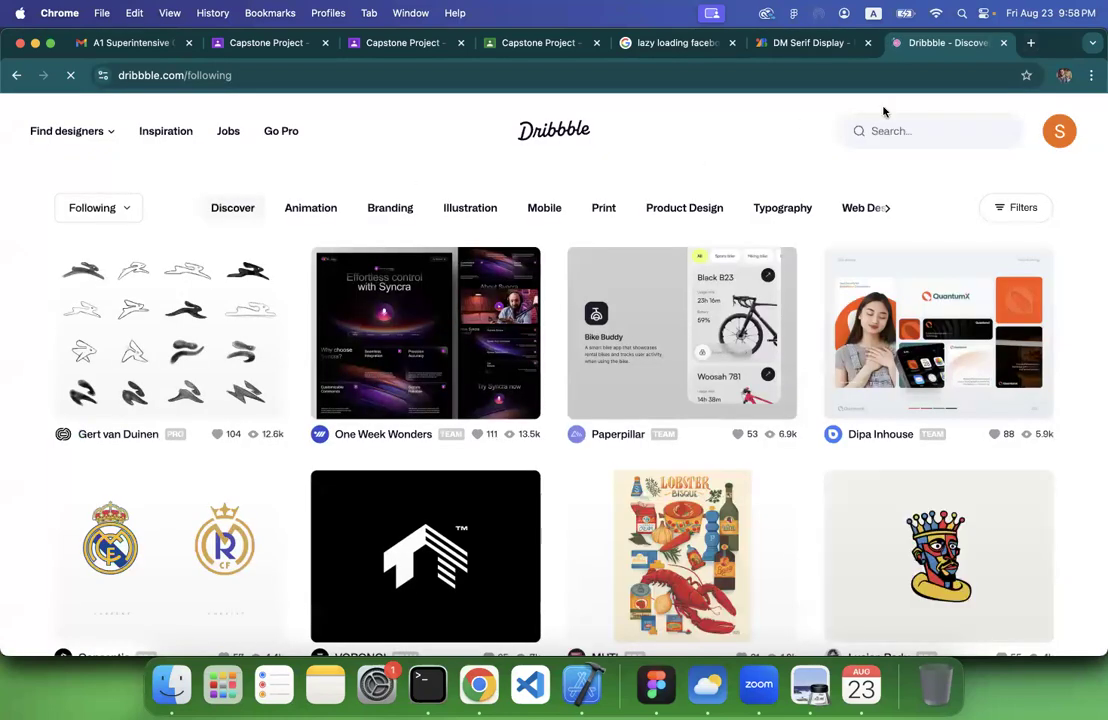
Search Dribbble for "onboarding app"
{"action": "left_click", "coordinate": [882, 130]}
{"action": "type", "text": "onboarding app"}
{"action": "key", "text": "Return"}
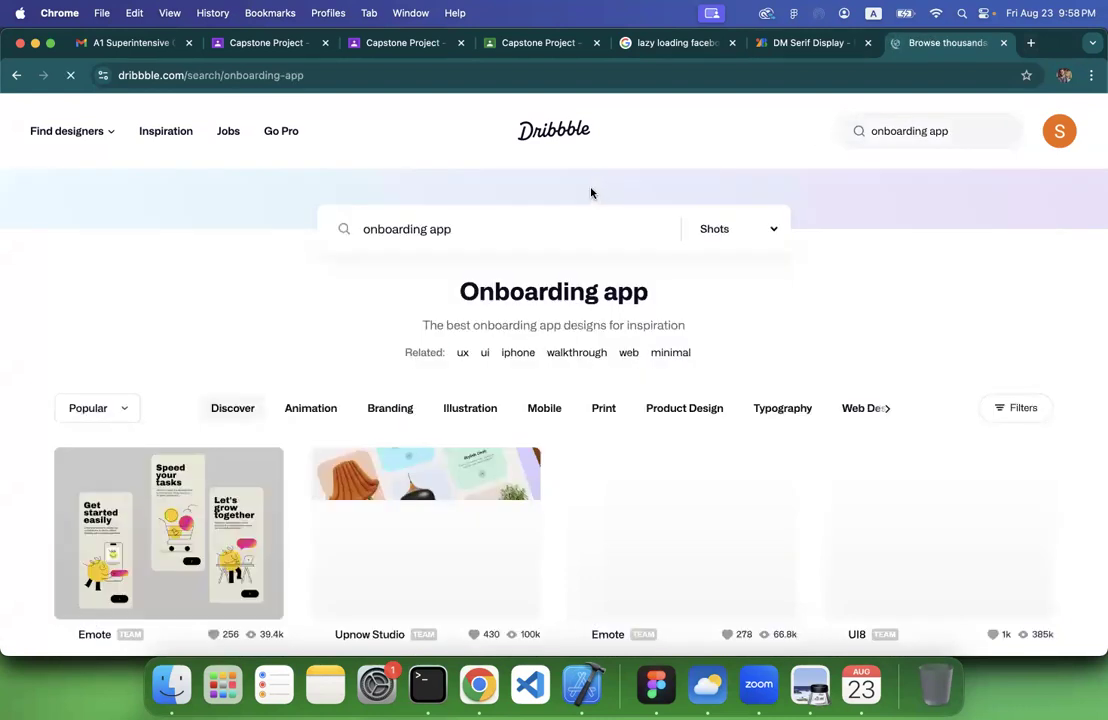
Browse the onboarding app shots on Dribbble for design inspiration
{"action": "scroll", "coordinate": [420, 398], "scroll_direction": "down", "scroll_amount": 4}
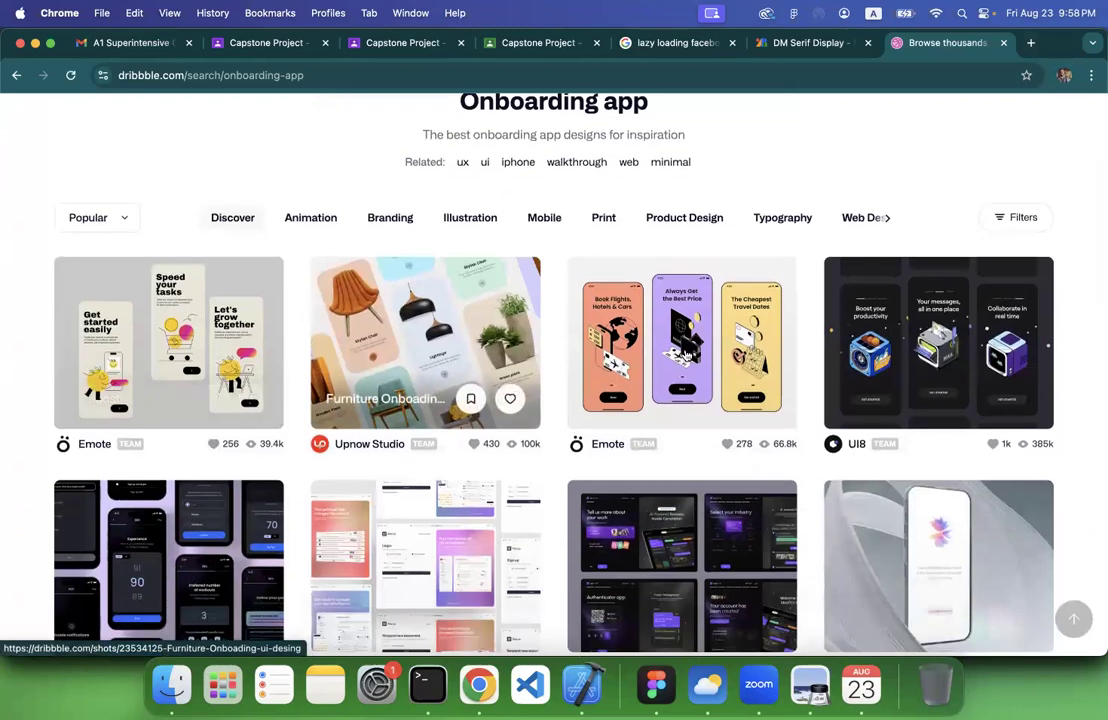
{"action": "scroll", "coordinate": [698, 360], "scroll_direction": "down", "scroll_amount": 1}
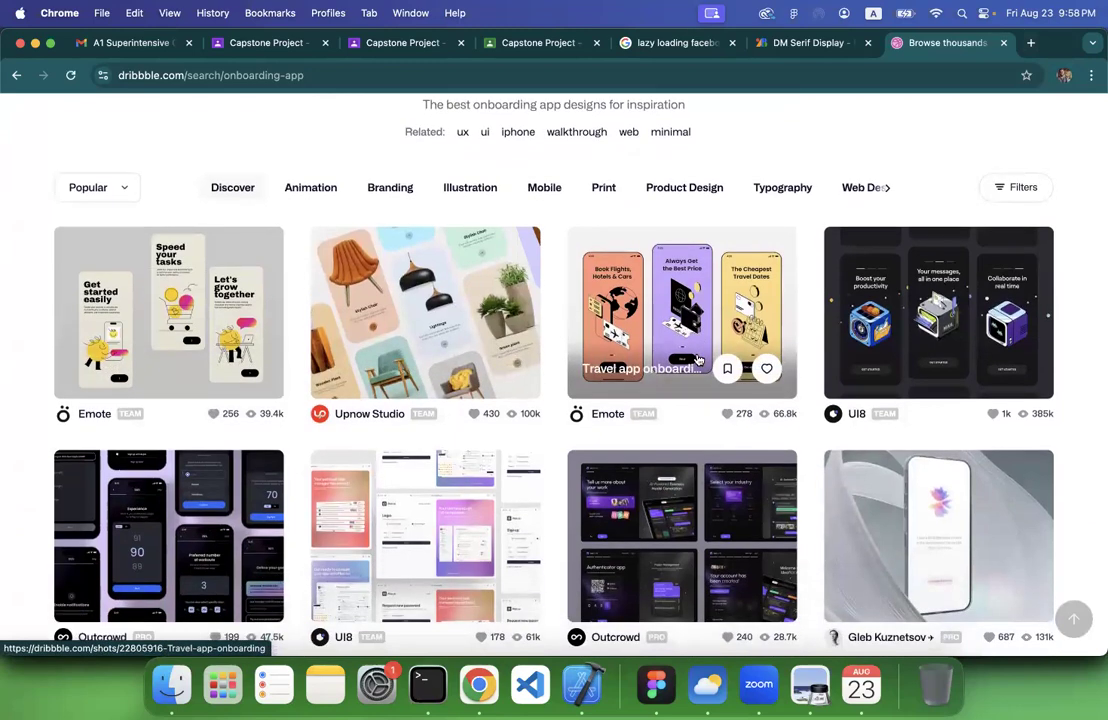
{"action": "scroll", "coordinate": [690, 380], "scroll_direction": "down", "scroll_amount": 6}
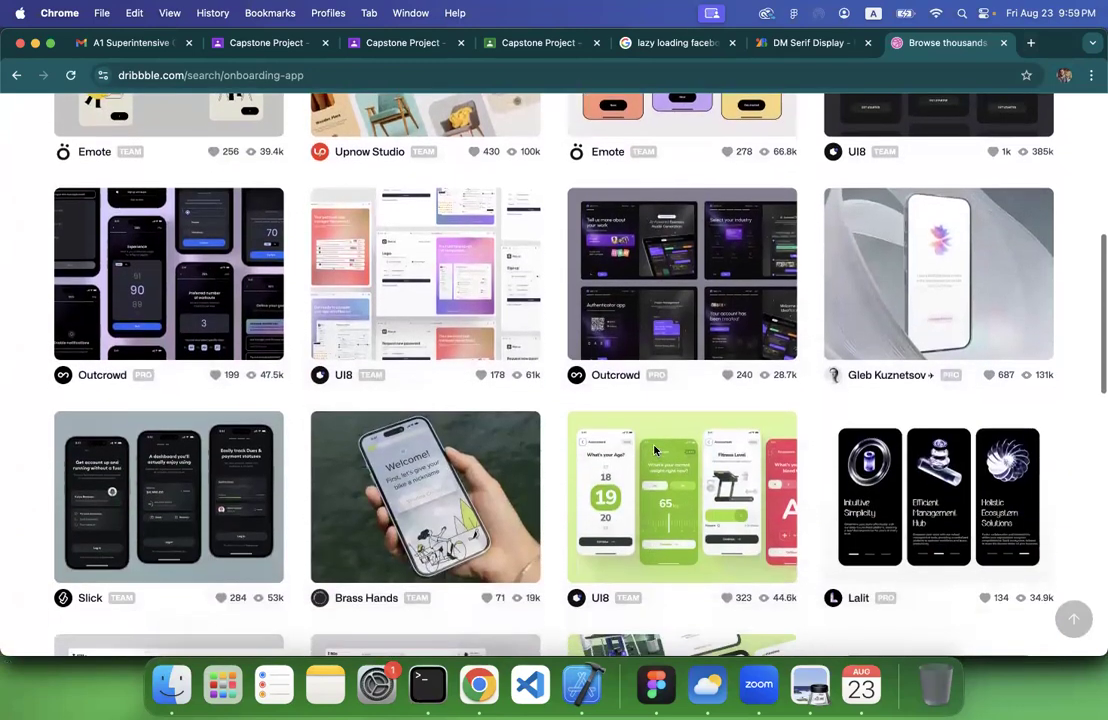
{"action": "scroll", "coordinate": [656, 452], "scroll_direction": "down", "scroll_amount": 3}
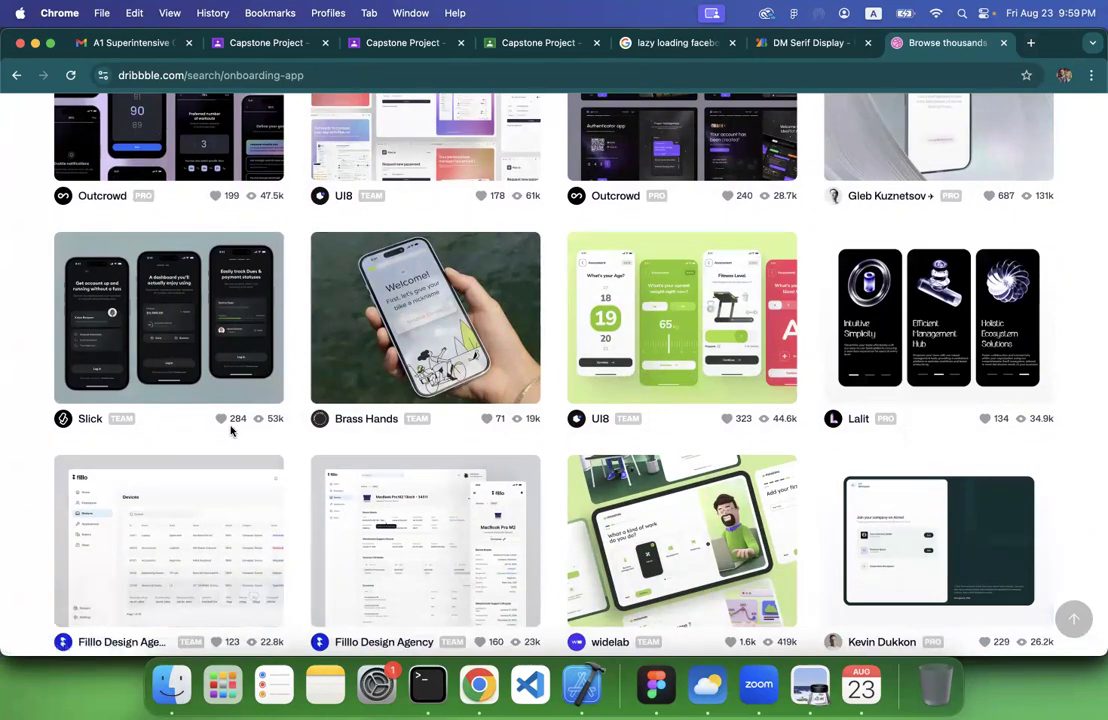
{"action": "scroll", "coordinate": [335, 370], "scroll_direction": "down", "scroll_amount": 4}
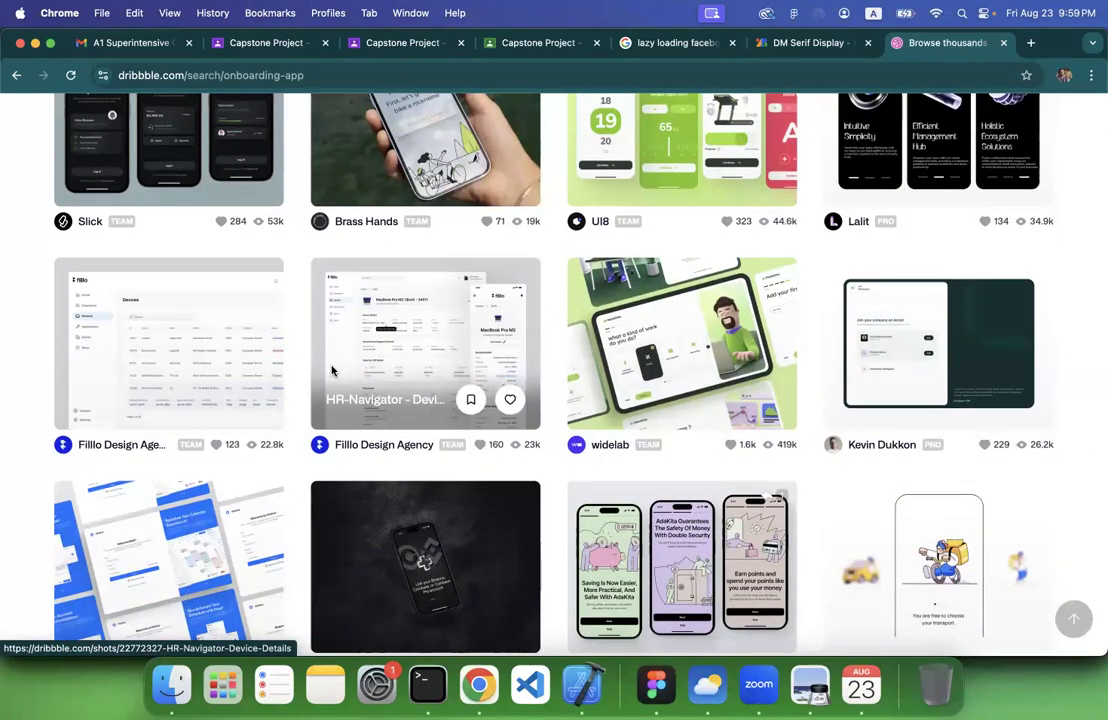
{"action": "scroll", "coordinate": [333, 370], "scroll_direction": "down", "scroll_amount": 6}
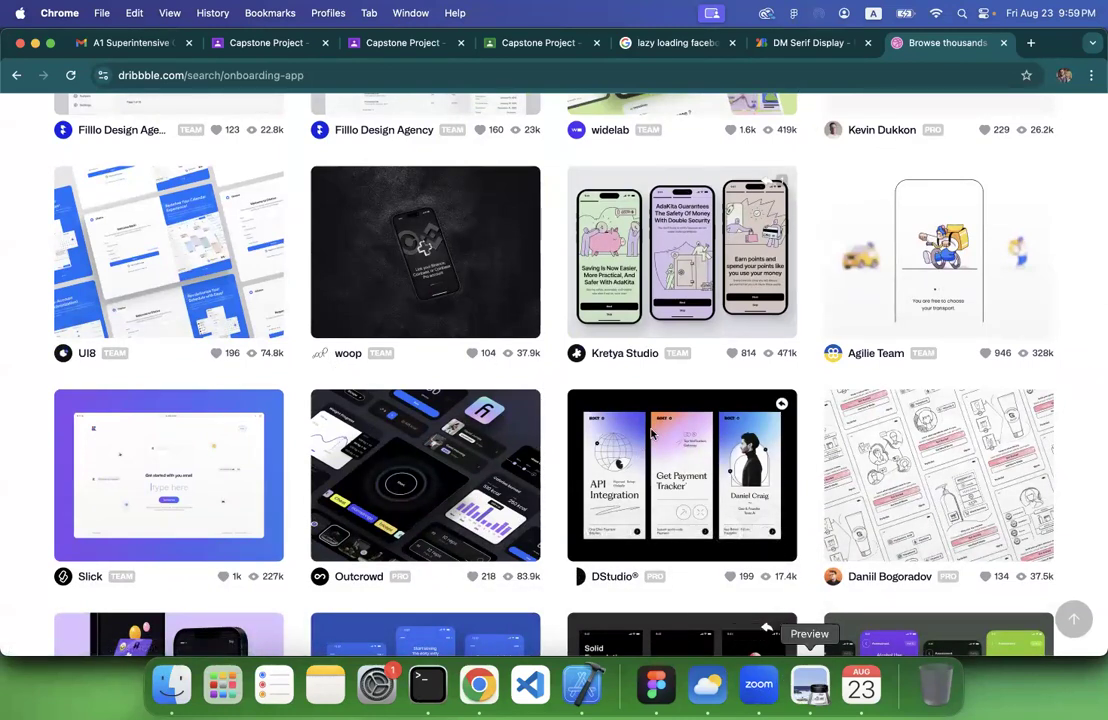
Compare the flow diagram in Figma with the Dribbble shots in Chrome, and switch to lecture 3.pdf in Preview
{"action": "left_click", "coordinate": [656, 685]}
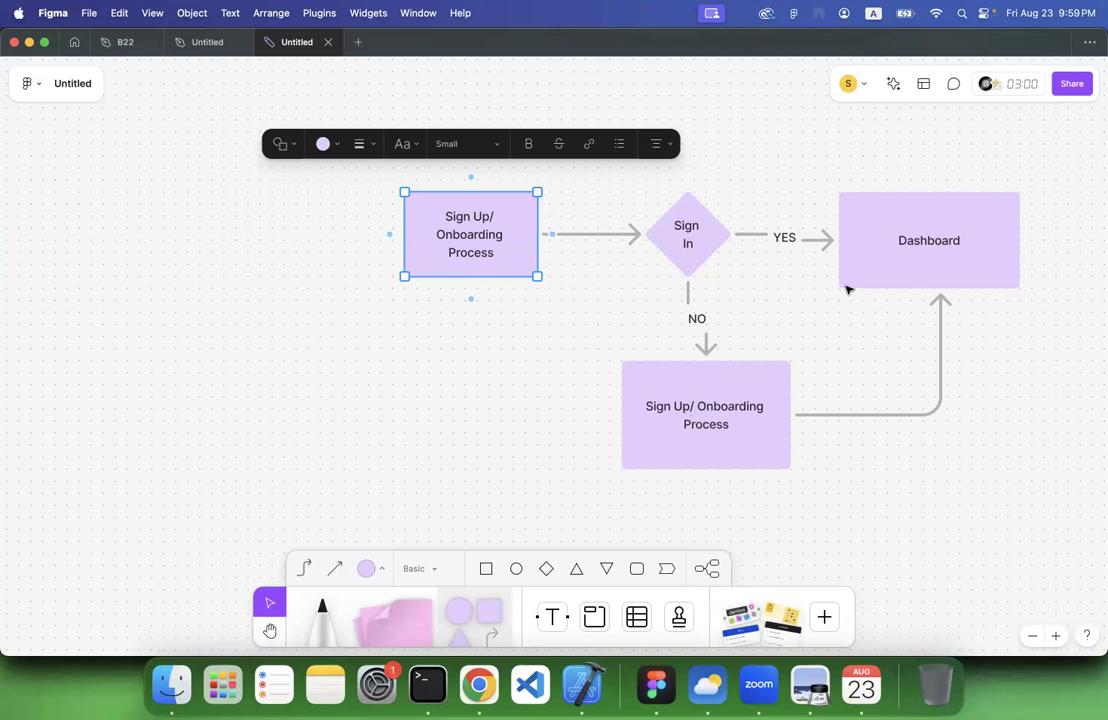
{"action": "left_click", "coordinate": [482, 686]}
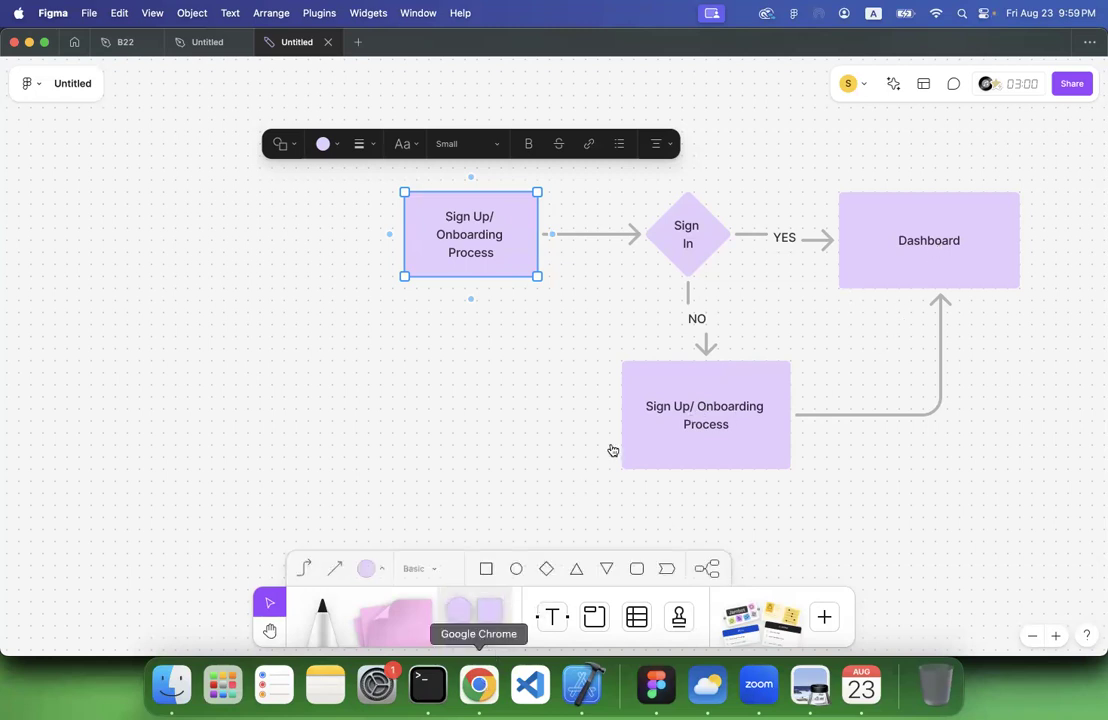
{"action": "scroll", "coordinate": [614, 448], "scroll_direction": "up", "scroll_amount": 3}
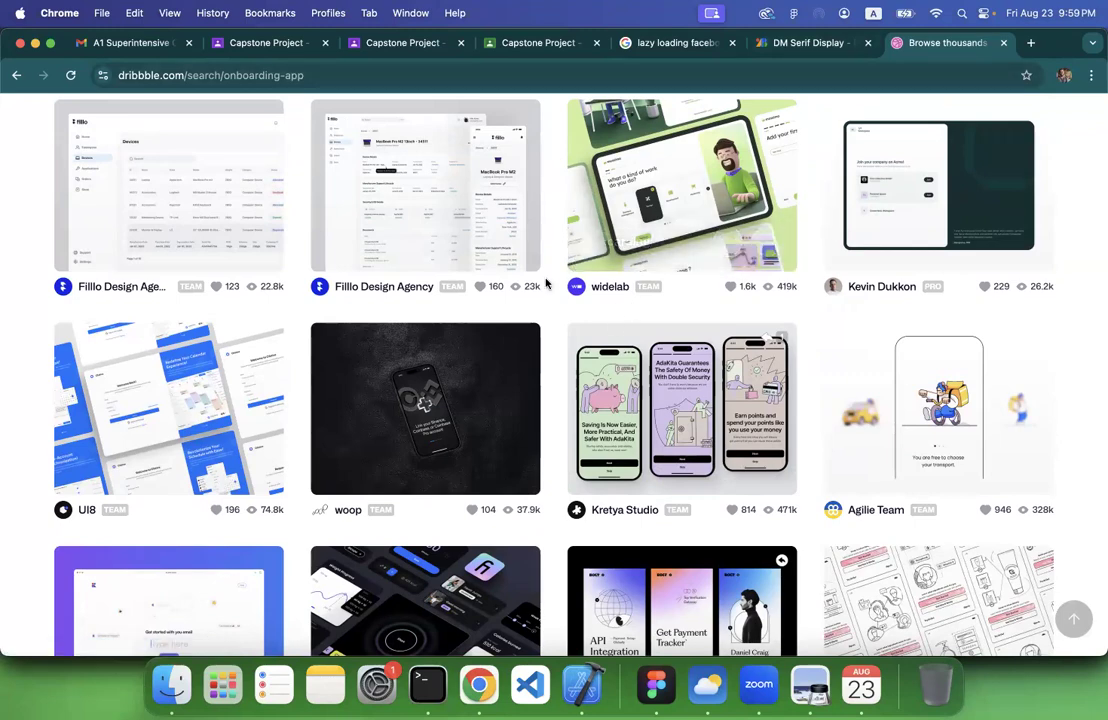
{"action": "scroll", "coordinate": [546, 292], "scroll_direction": "down", "scroll_amount": 3}
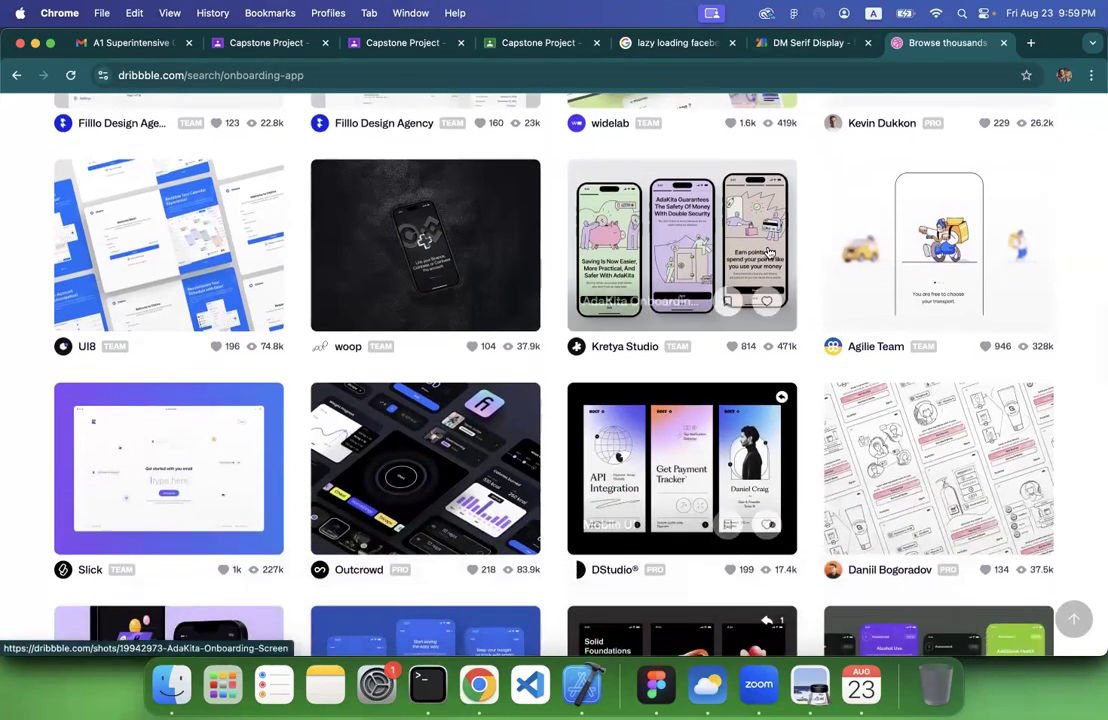
{"action": "left_click", "coordinate": [810, 685]}
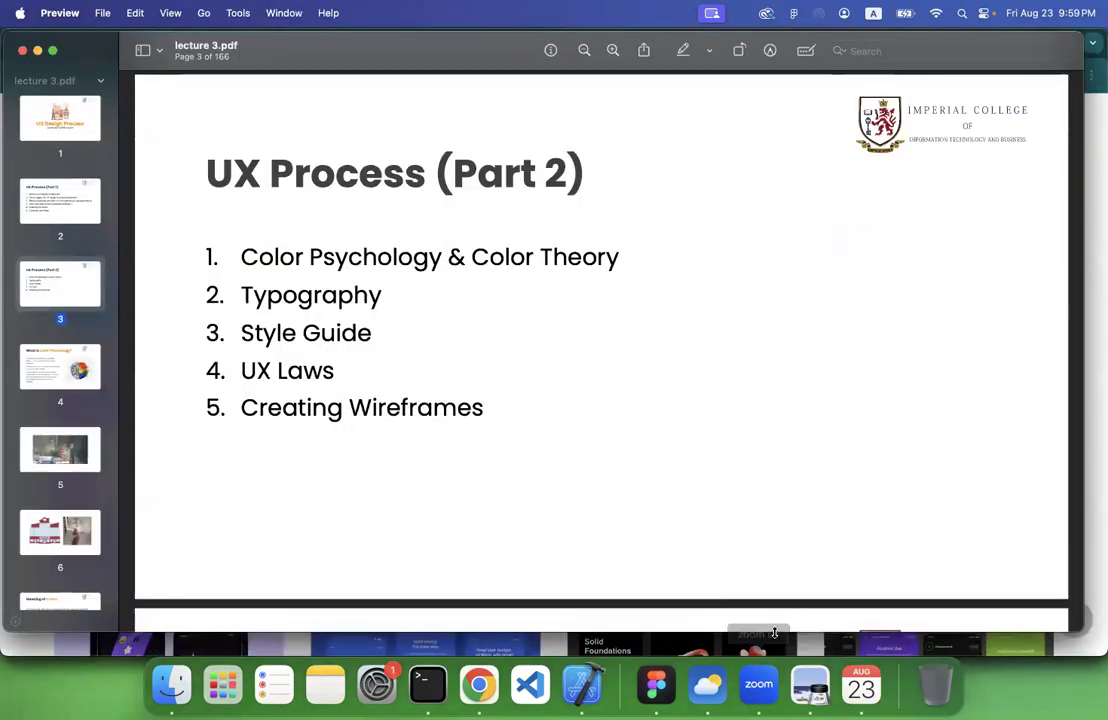
Switch to Figma and start a numbered text list in the empty area beside the flow diagram with "Splash Screen" as item 1
{"action": "left_click", "coordinate": [656, 685]}
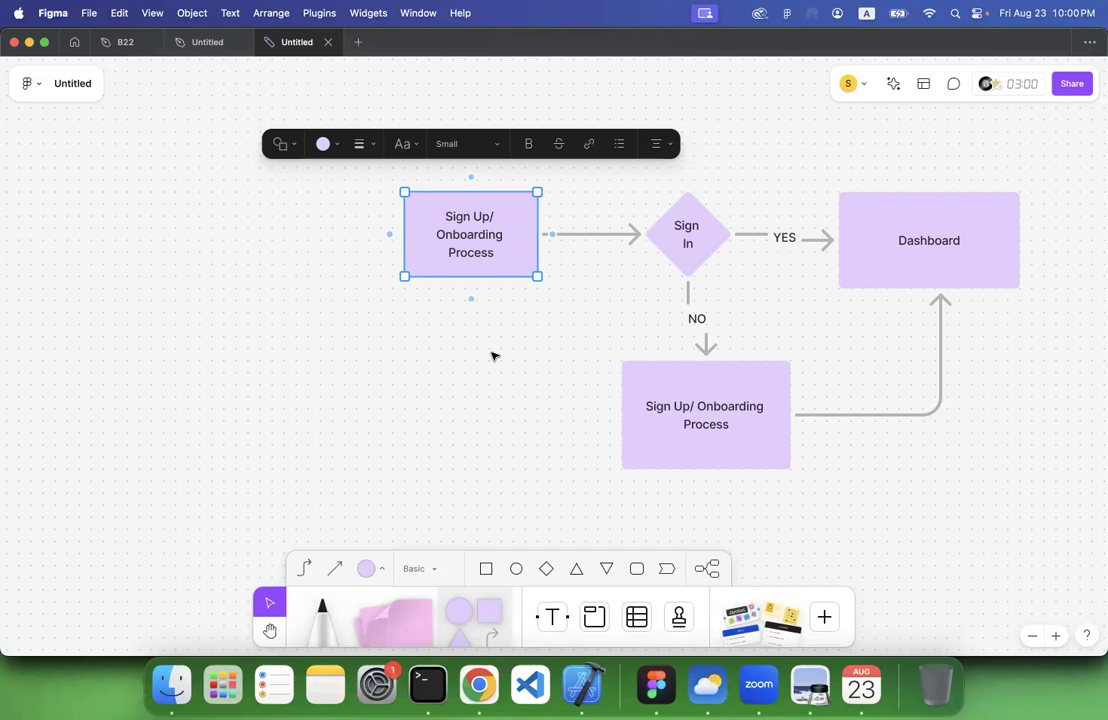
{"action": "left_click", "coordinate": [371, 326]}
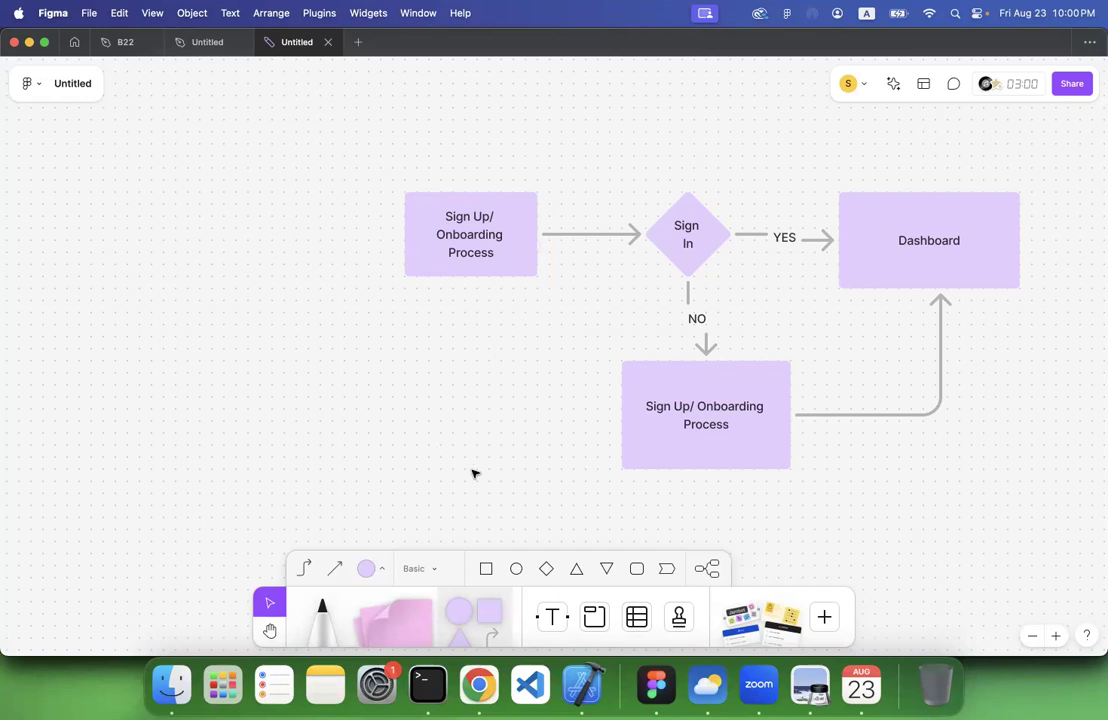
{"action": "left_click", "coordinate": [551, 618]}
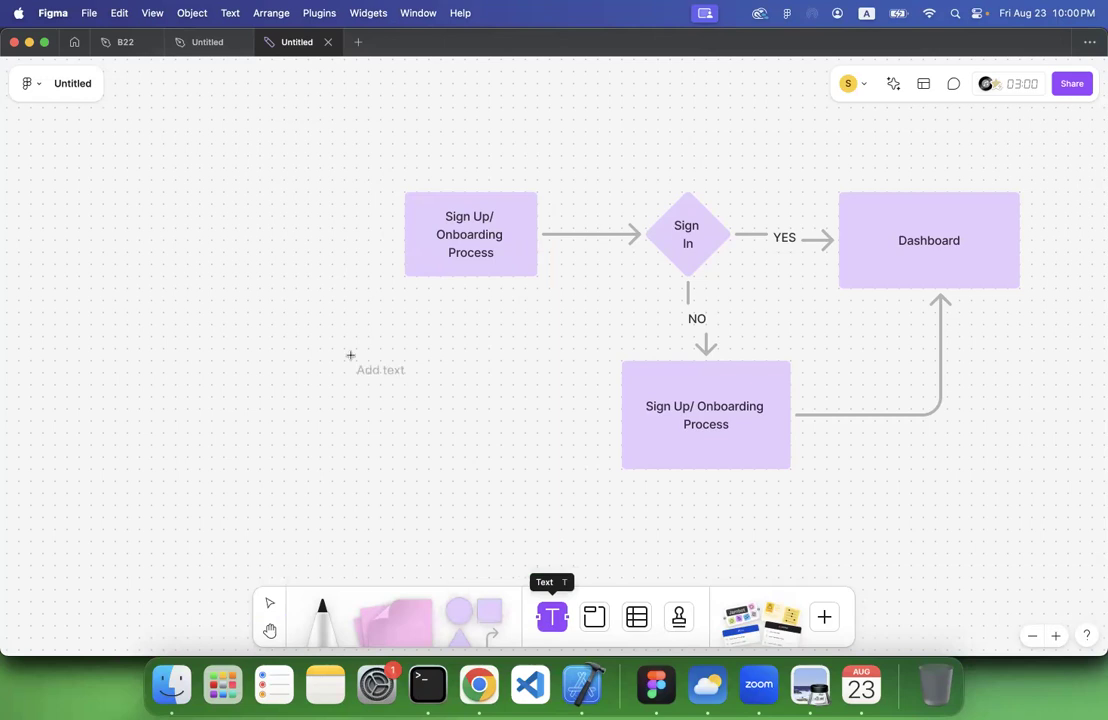
{"action": "left_click", "coordinate": [235, 327]}
{"action": "type", "text": "1."}
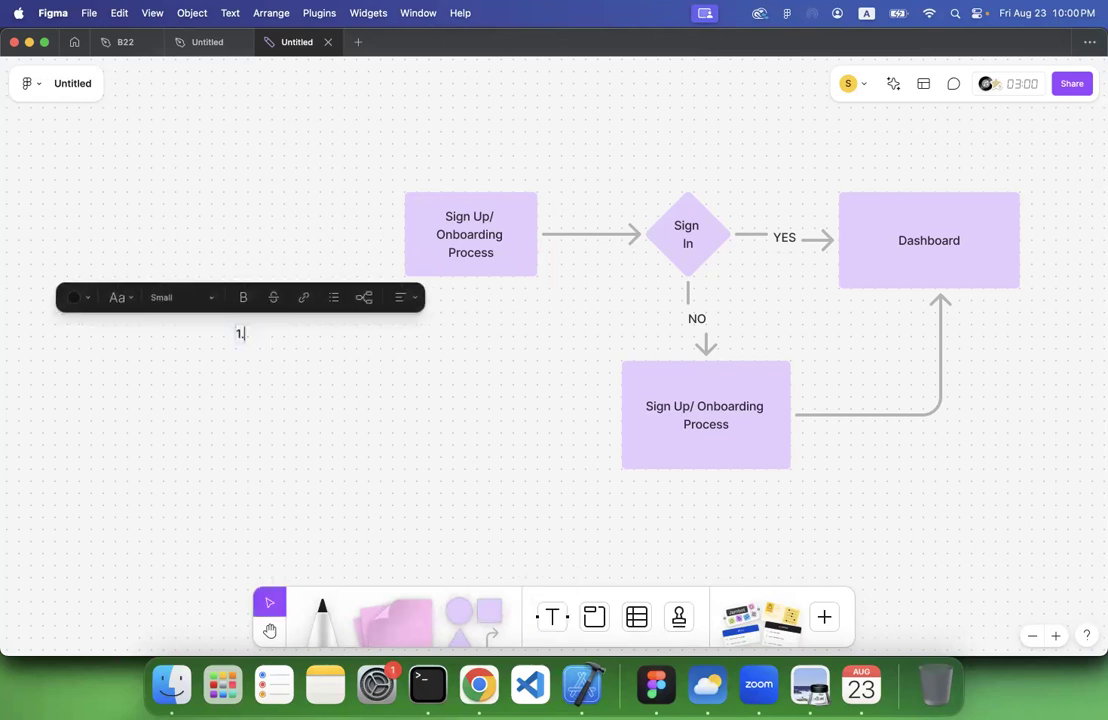
{"action": "type", "text": " Spash"}
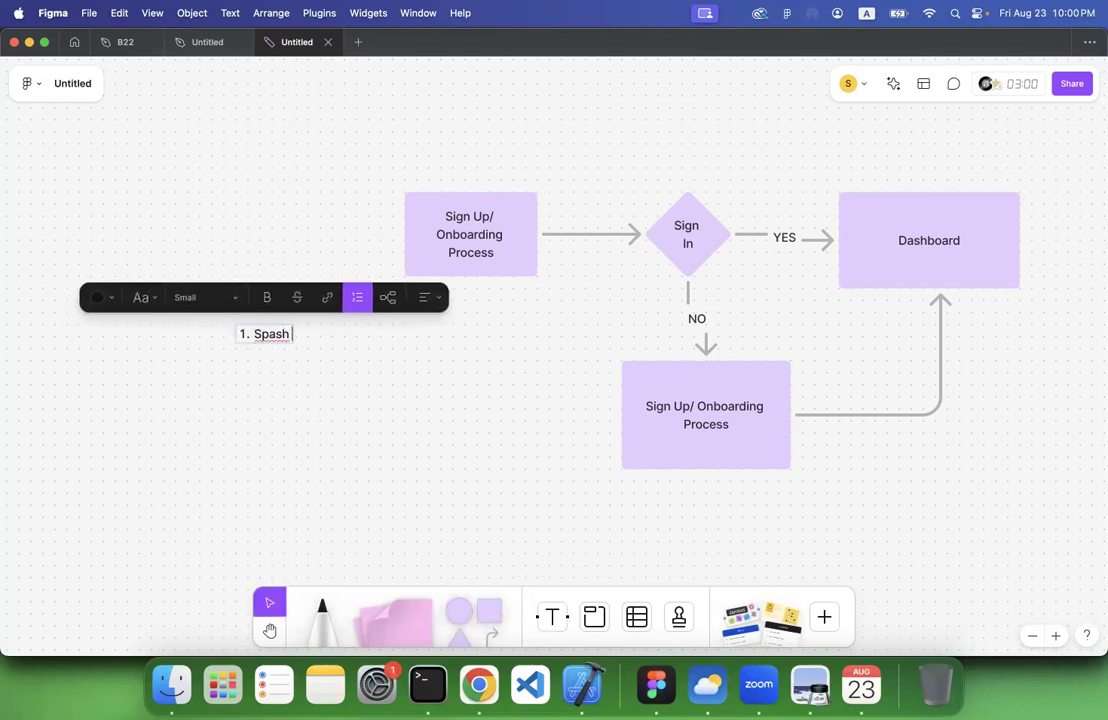
{"action": "key", "text": "BackSpace"}
{"action": "key", "text": "BackSpace"}
{"action": "type", "text": "l"}
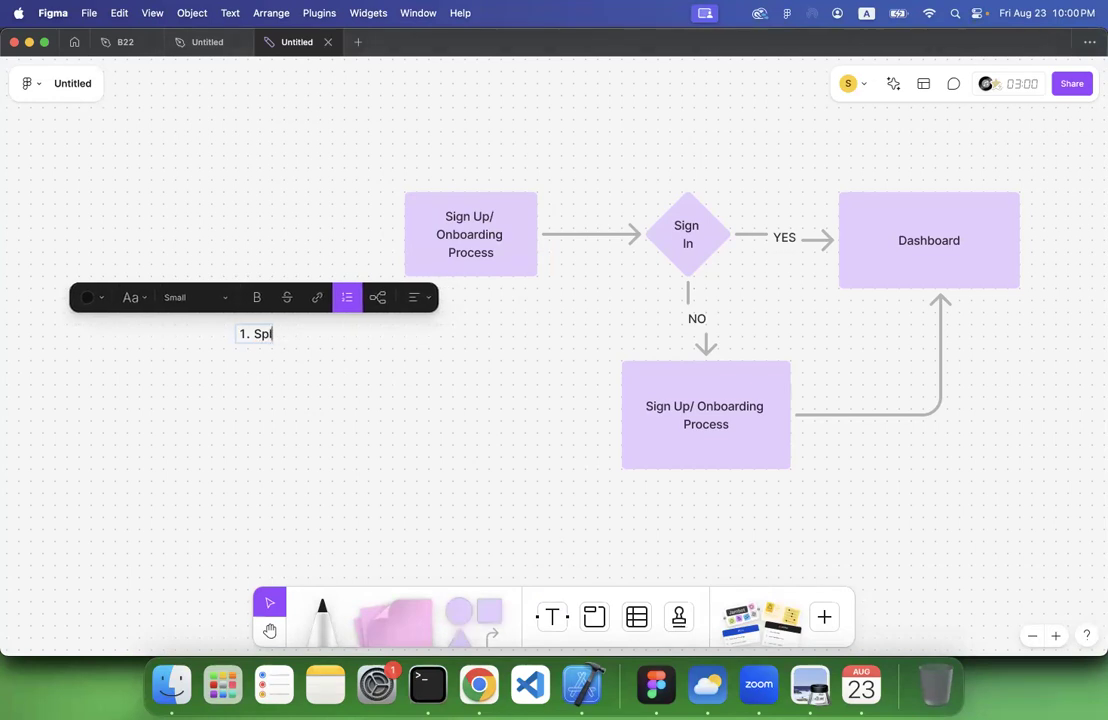
{"action": "type", "text": "ash Scree"}
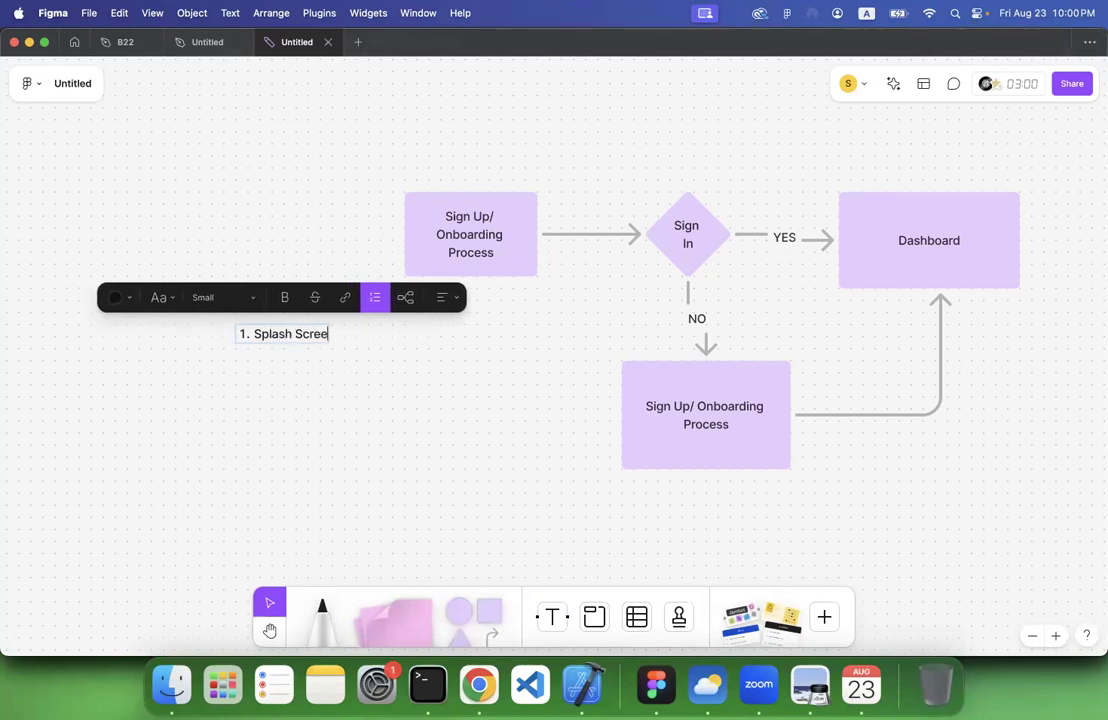
{"action": "type", "text": "n"}
{"action": "key", "text": "Return"}
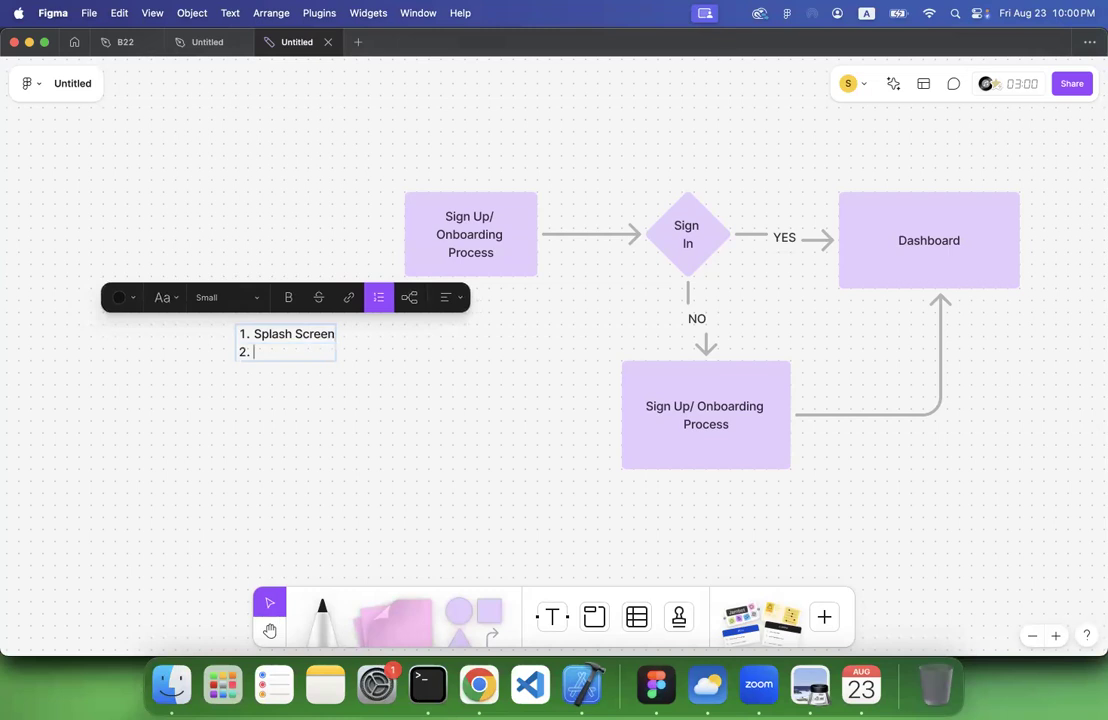
Continue the numbered list with "Onboarding process", "Sign In/ Sign Up Screen" and "Dashboard" as items 2 to 4
{"action": "type", "text": "Onboarding process"}
{"action": "key", "text": "Return"}
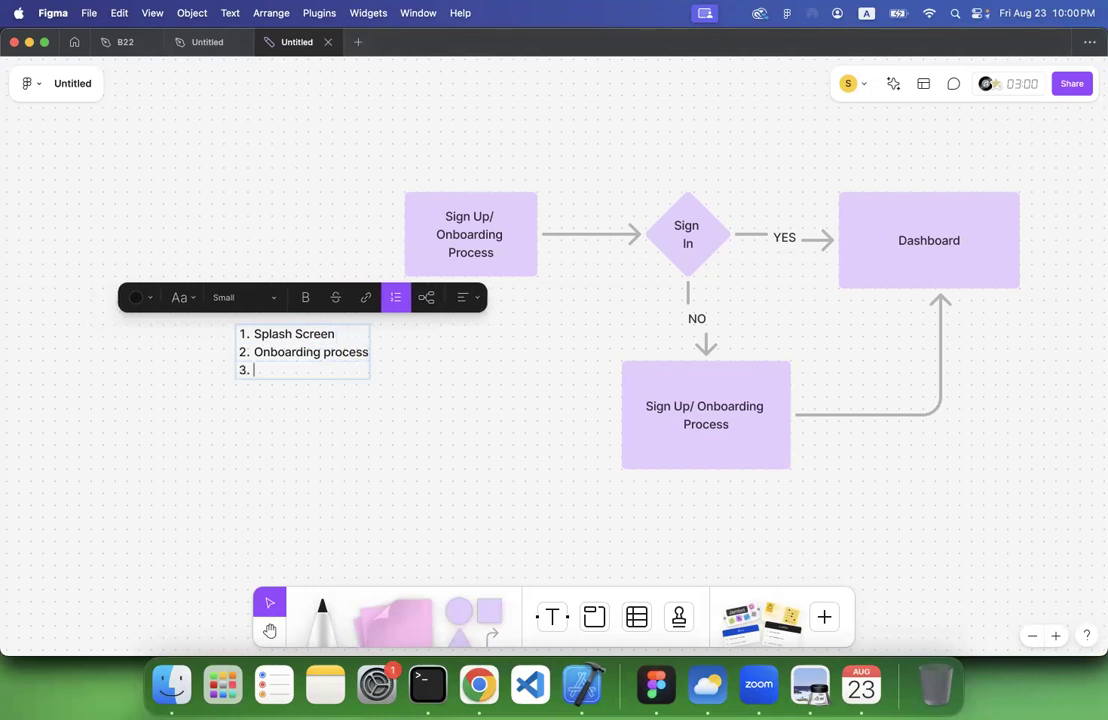
{"action": "type", "text": "Sign In/ Sign Up"}
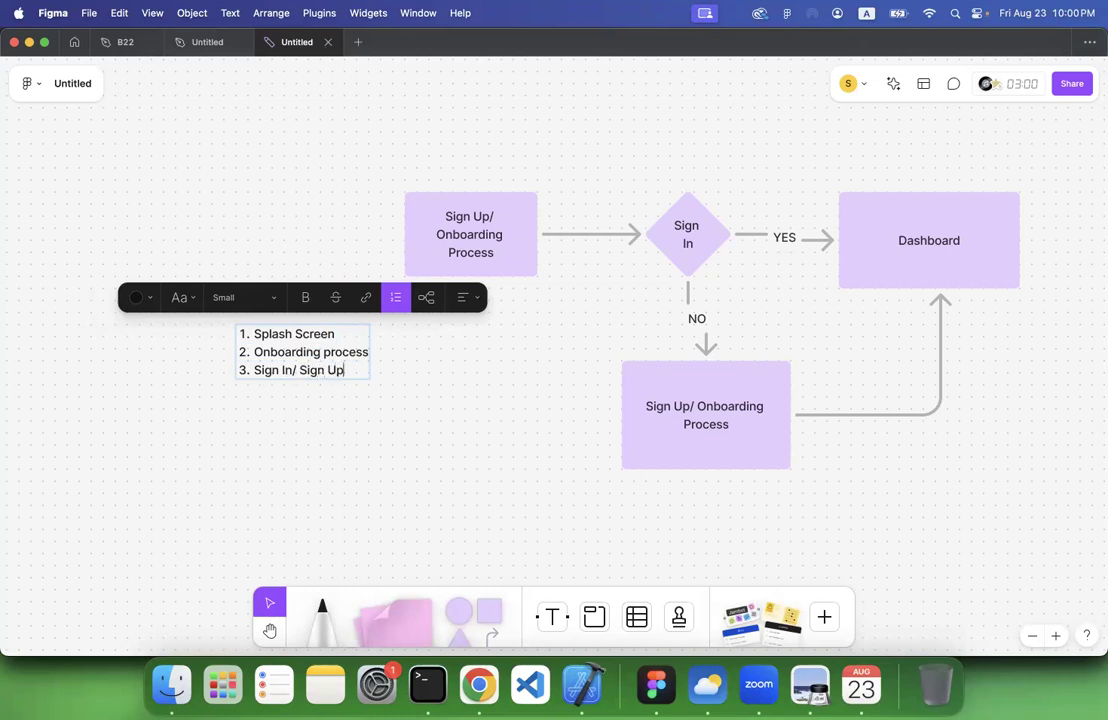
{"action": "type", "text": " Screen"}
{"action": "key", "text": "Return"}
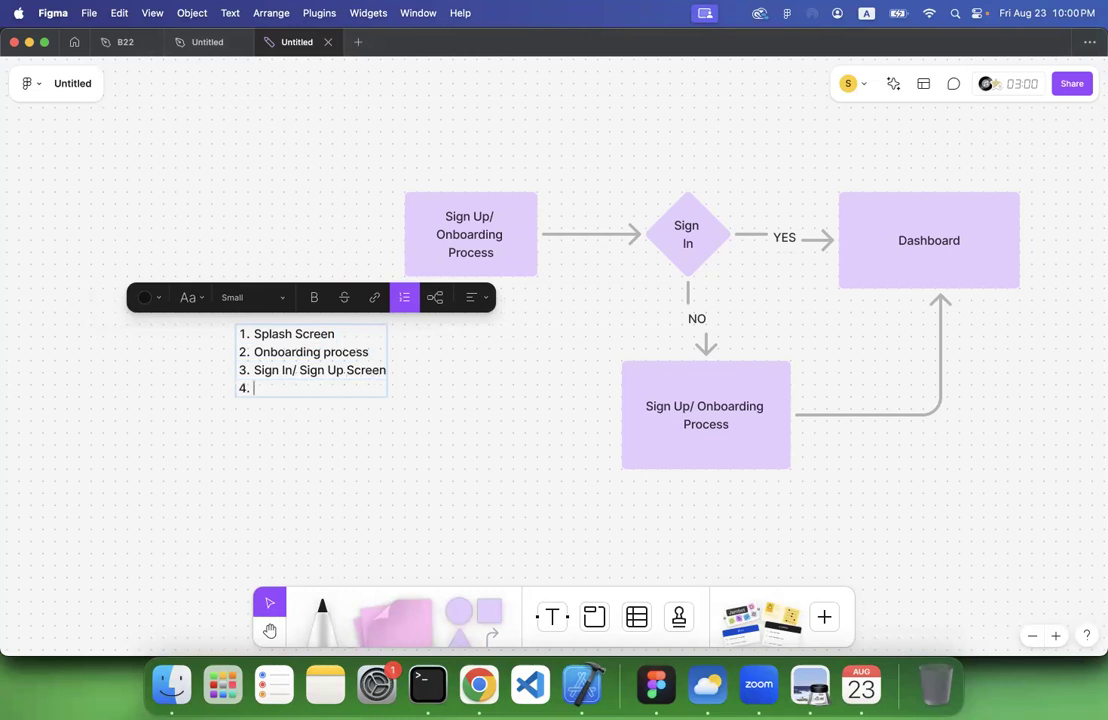
{"action": "type", "text": "Dashboard"}
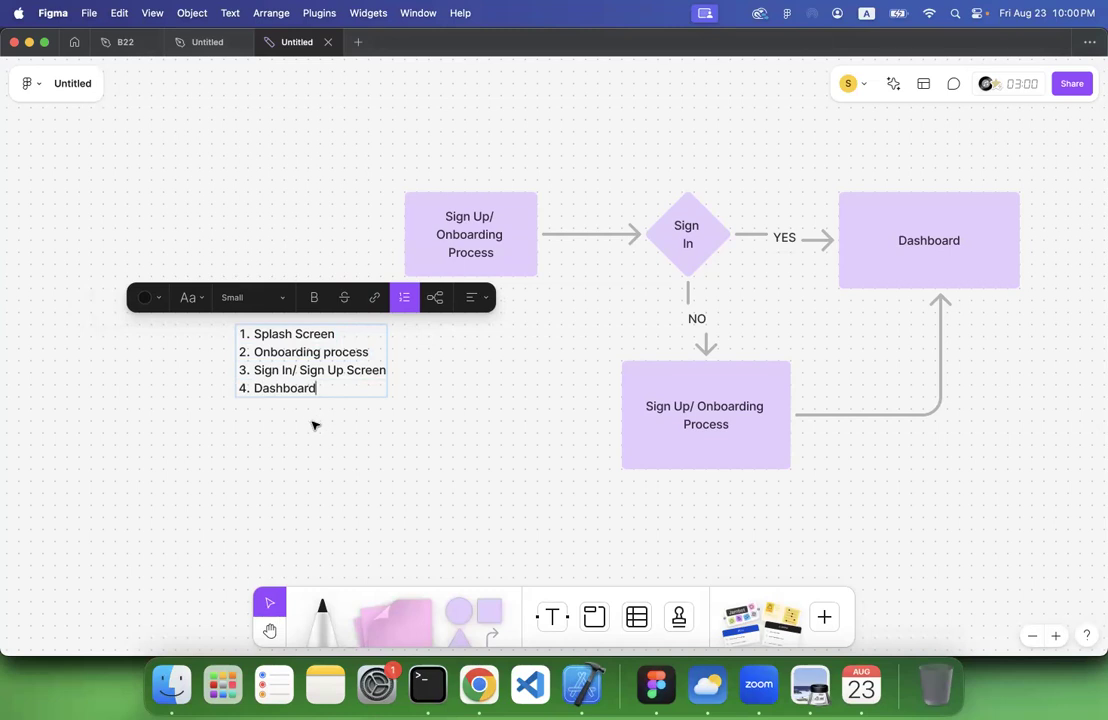
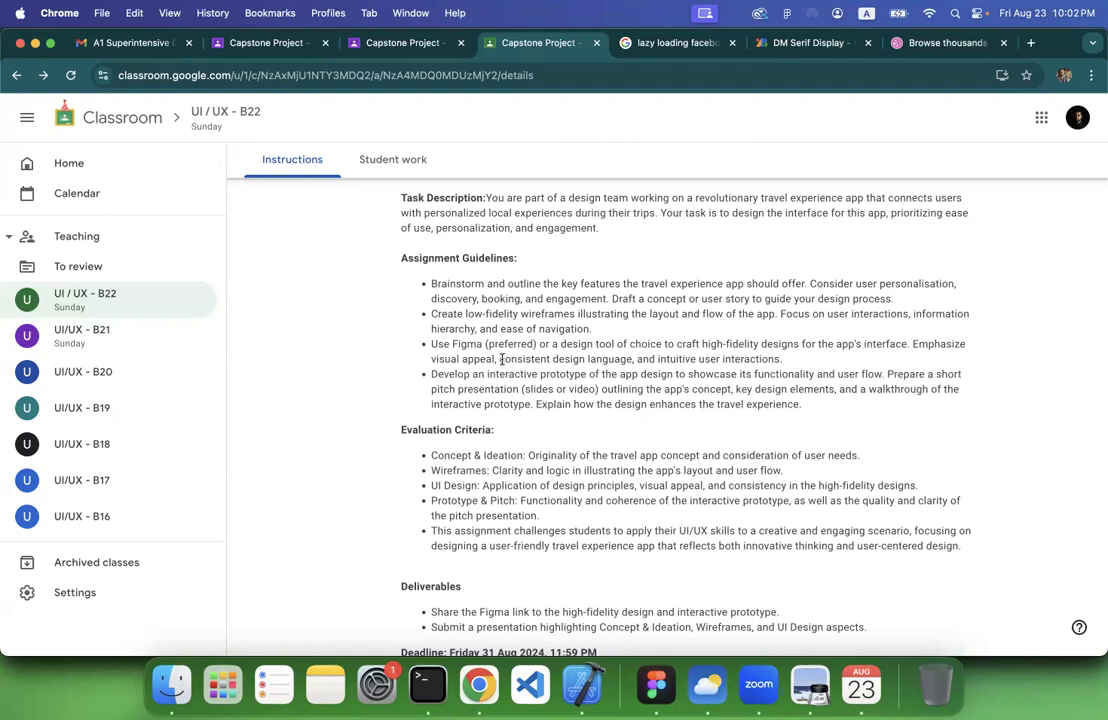
Highlight "consistent design language" in the Classroom assignment guidelines, and switch to the wireframe and visual design file in Figma
{"action": "left_click_drag", "start_coordinate": [501, 359], "coordinate": [630, 356]}
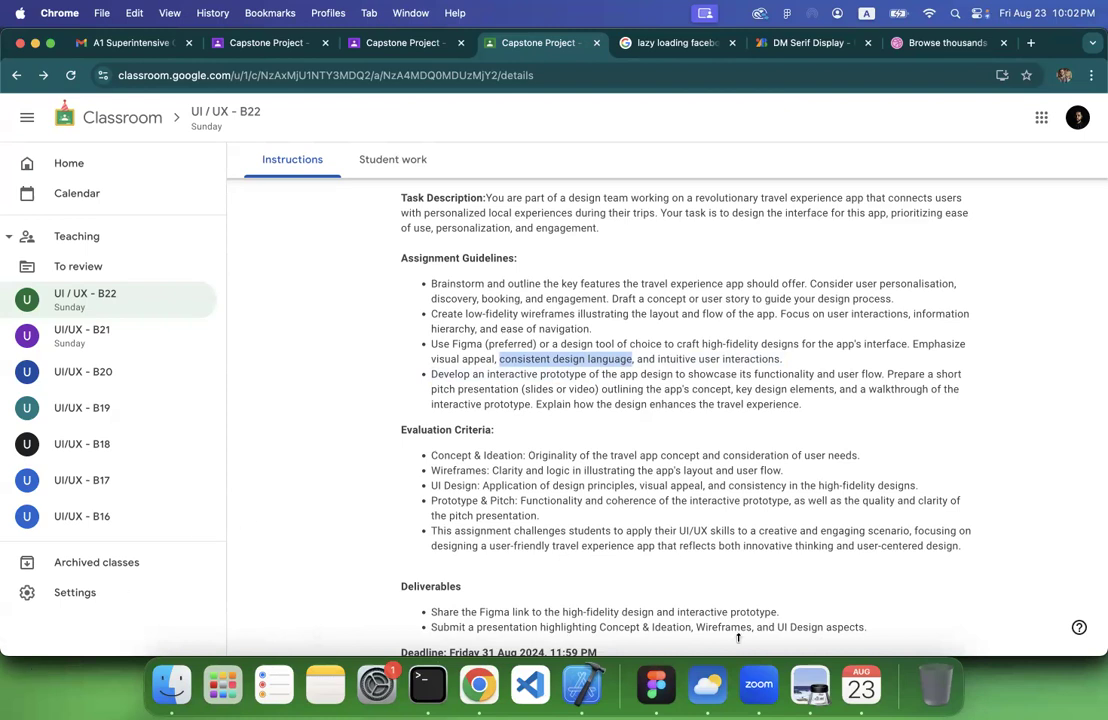
{"action": "left_click", "coordinate": [656, 685]}
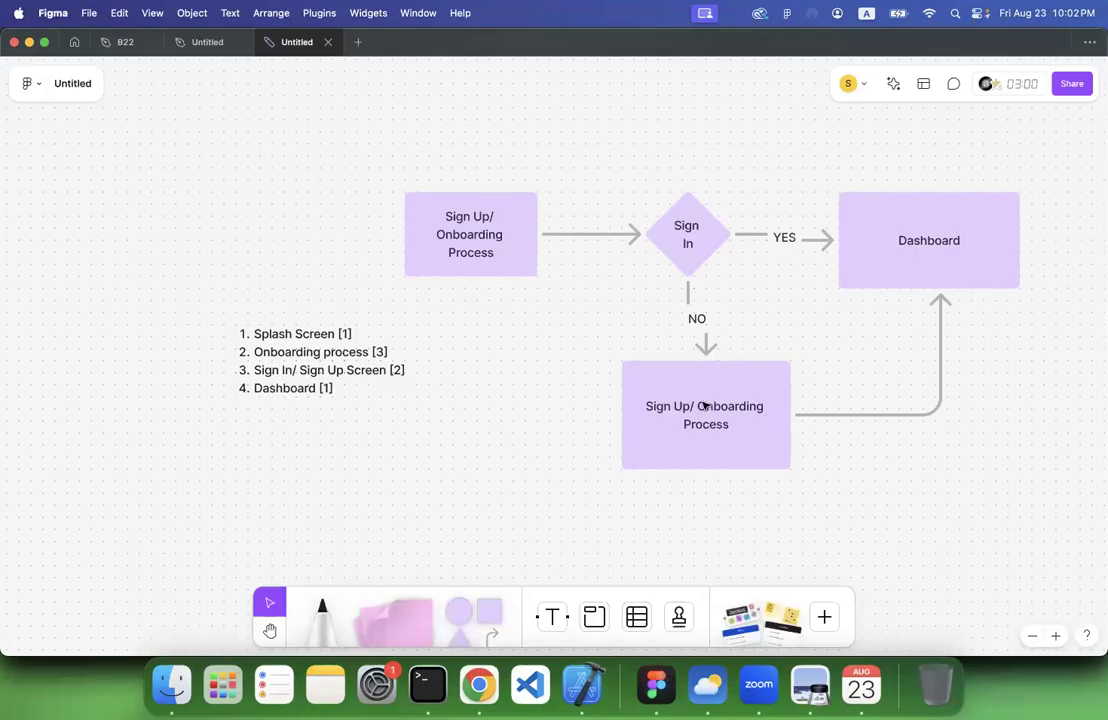
{"action": "left_click", "coordinate": [205, 42]}
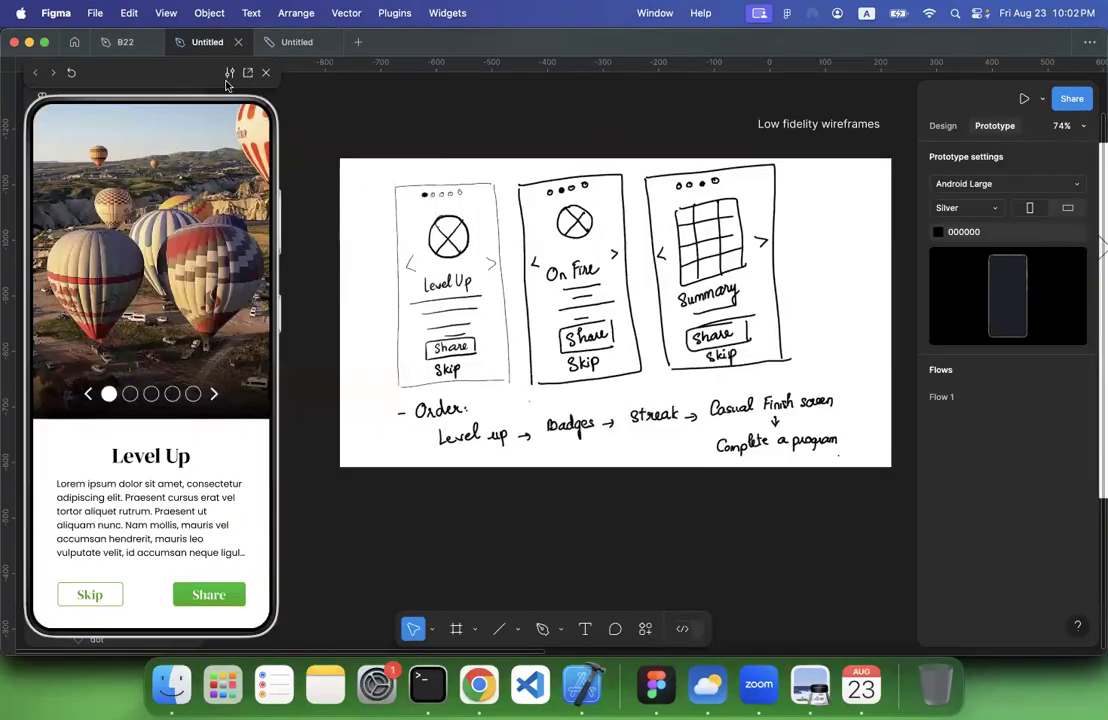
Examine the dot, primary and secondary button components above the visual design frames
{"action": "scroll", "coordinate": [346, 267], "scroll_direction": "down", "scroll_amount": 5}
{"action": "scroll", "coordinate": [346, 267], "scroll_direction": "right", "scroll_amount": 4}
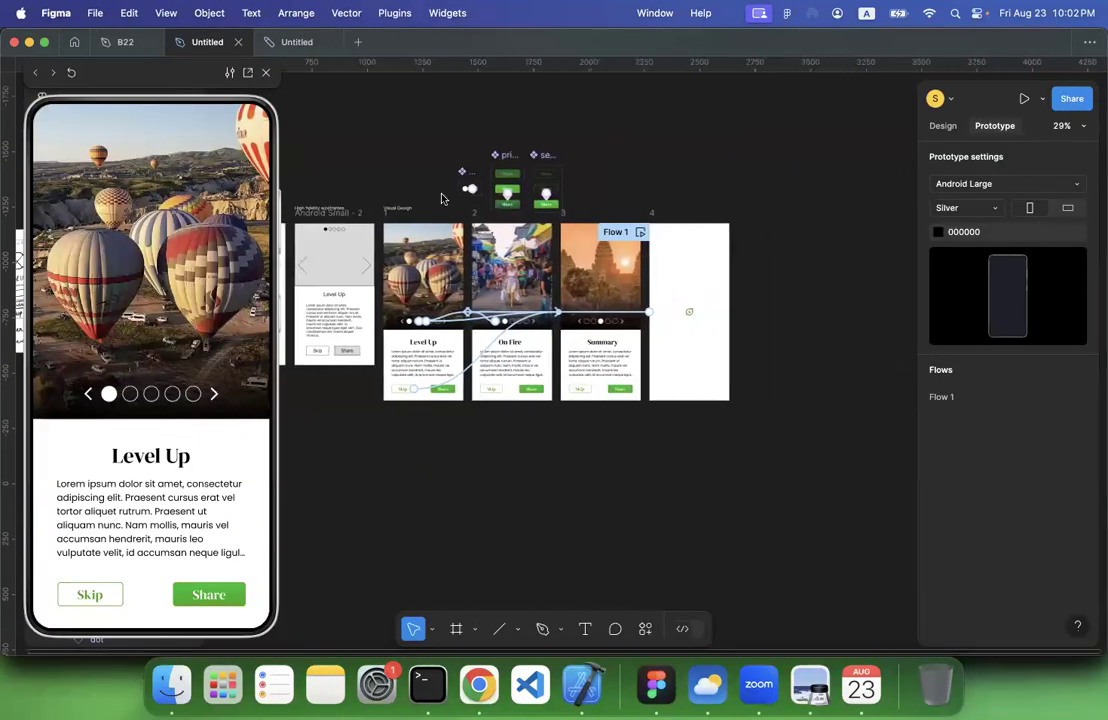
{"action": "scroll", "coordinate": [445, 196], "scroll_direction": "up", "scroll_amount": 10}
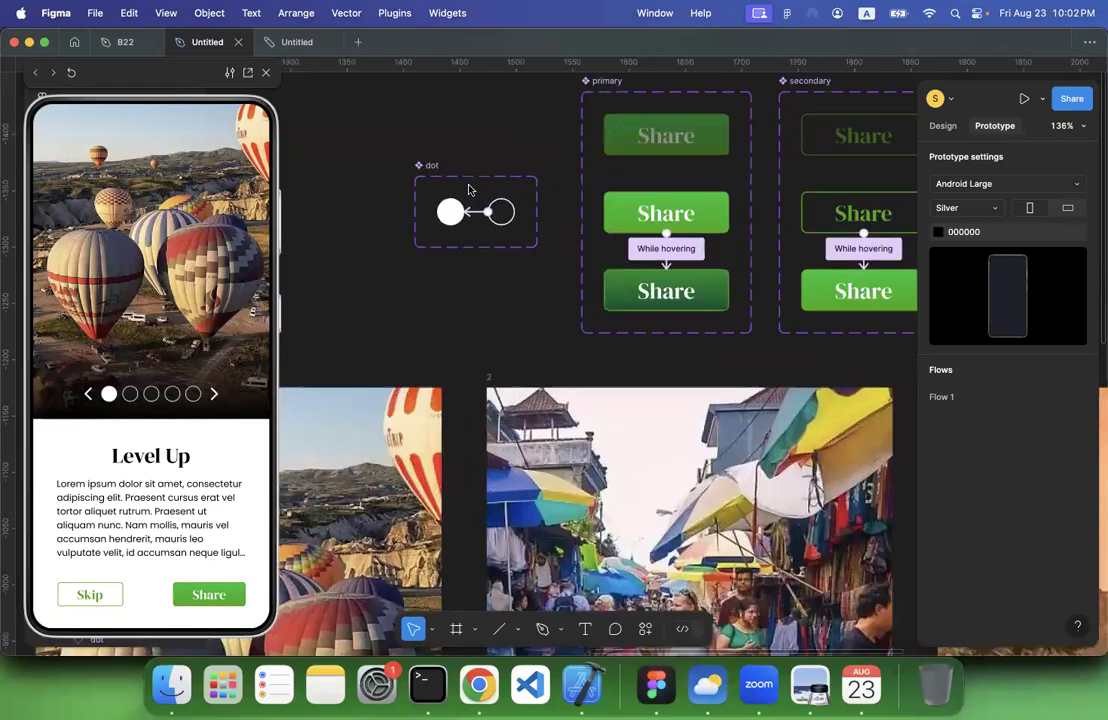
{"action": "scroll", "coordinate": [469, 189], "scroll_direction": "up", "scroll_amount": 5}
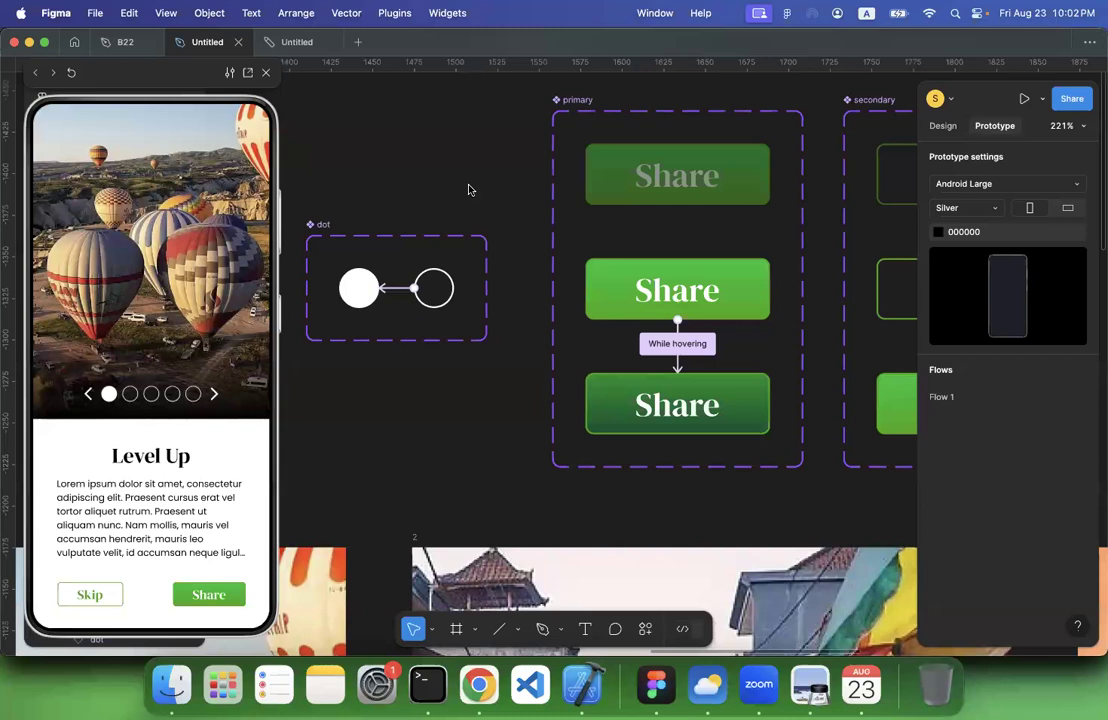
{"action": "scroll", "coordinate": [469, 189], "scroll_direction": "down", "scroll_amount": 3}
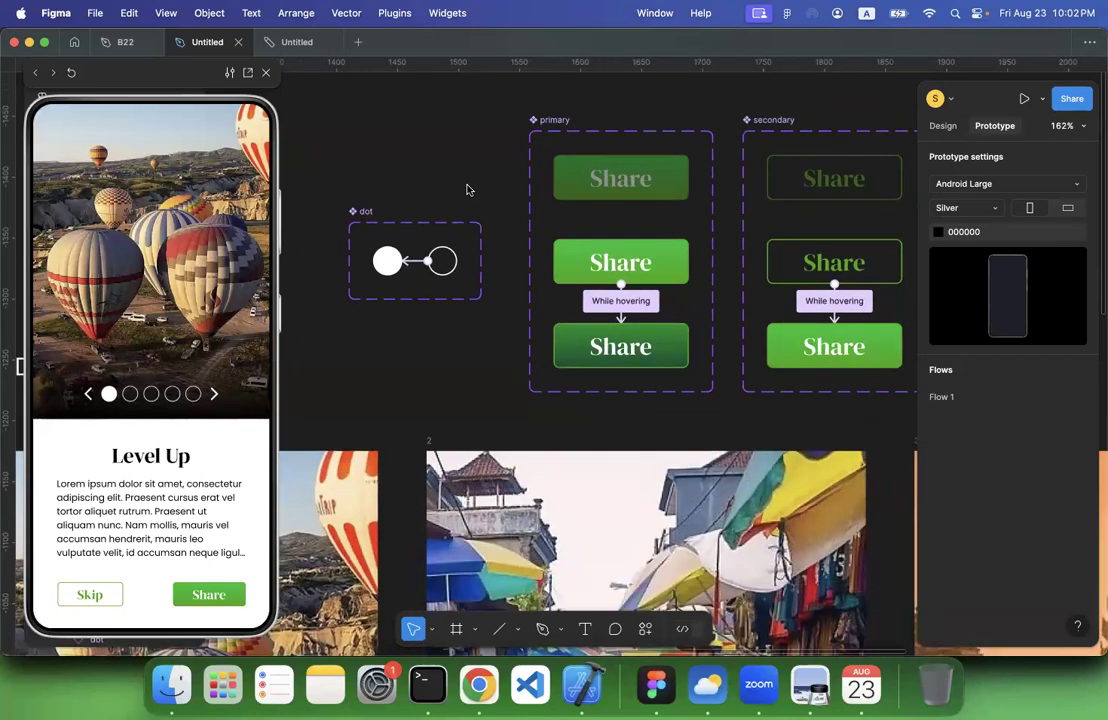
{"action": "scroll", "coordinate": [467, 189], "scroll_direction": "down", "scroll_amount": 5}
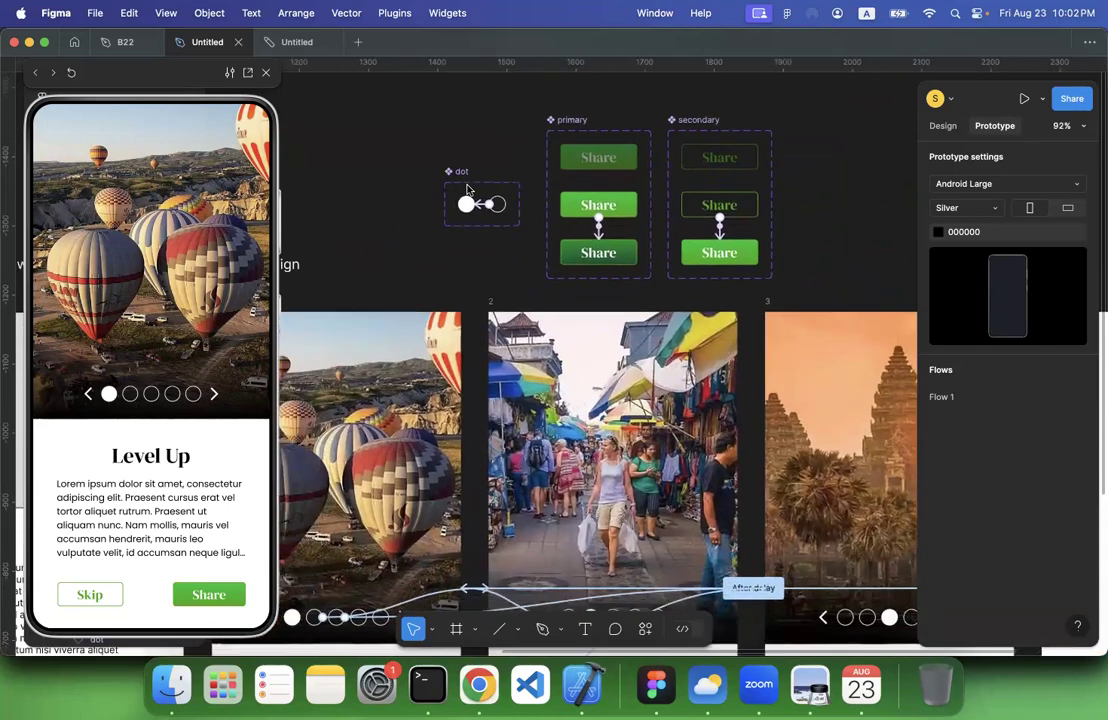
{"action": "scroll", "coordinate": [467, 189], "scroll_direction": "down", "scroll_amount": 2}
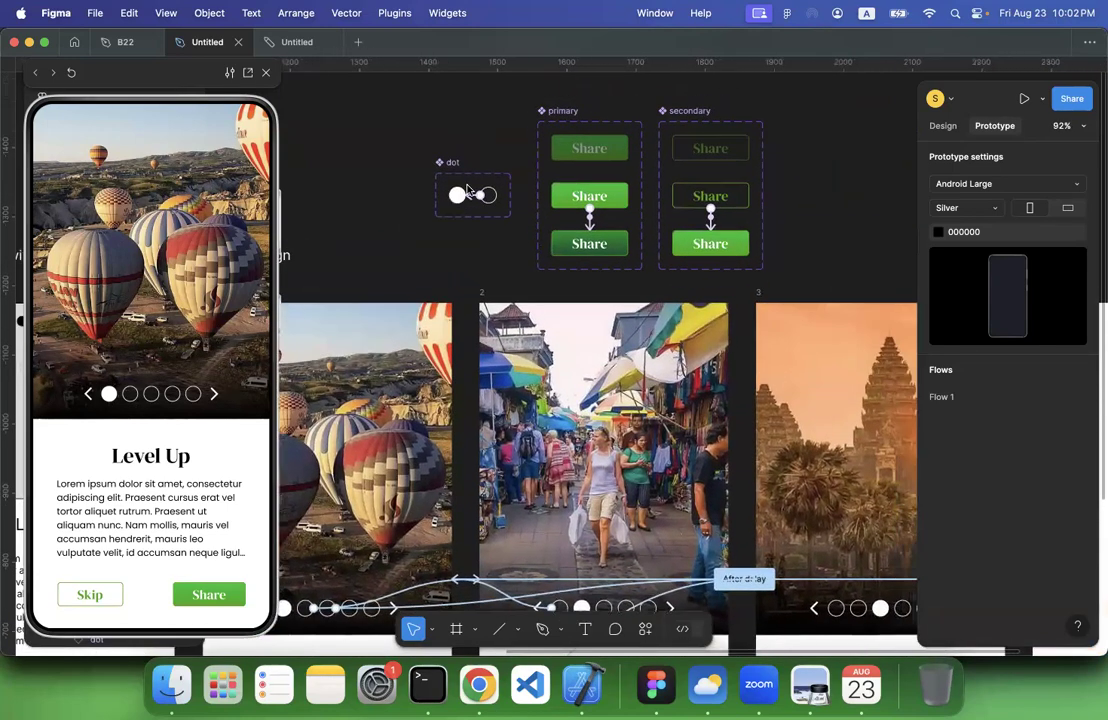
{"action": "scroll", "coordinate": [467, 189], "scroll_direction": "up", "scroll_amount": 2}
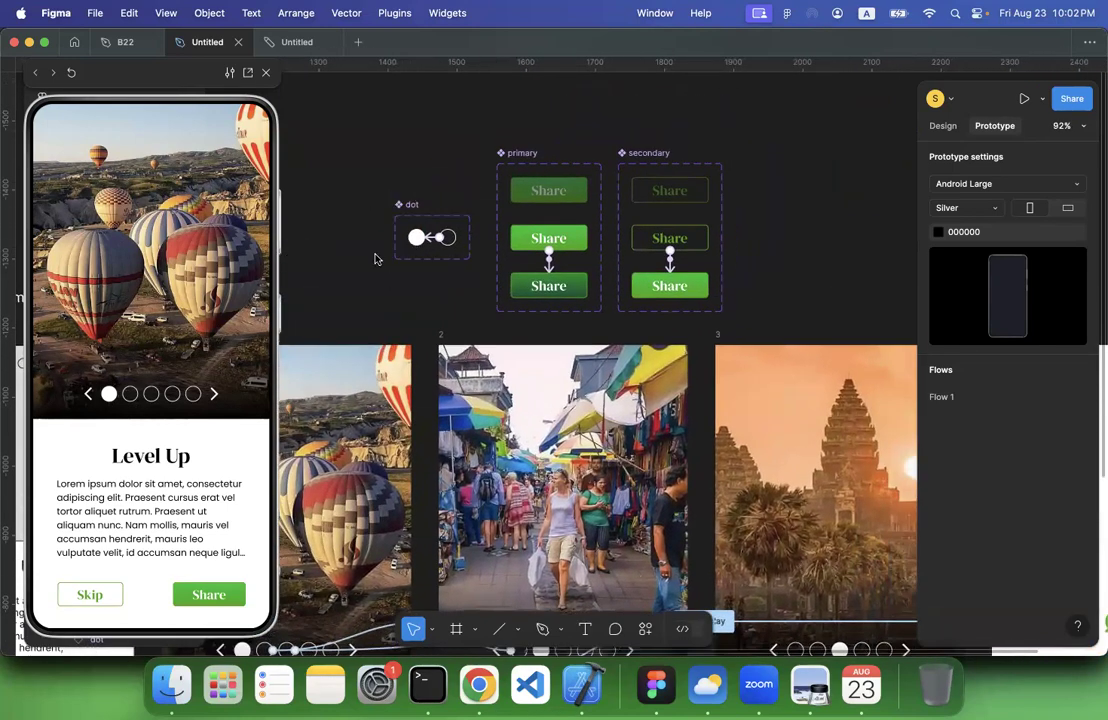
Compare the button and dot components with their use in the Level Up, On Fire and Summary screens
{"action": "scroll", "coordinate": [375, 254], "scroll_direction": "down", "scroll_amount": 3}
{"action": "scroll", "coordinate": [375, 254], "scroll_direction": "left", "scroll_amount": 3}
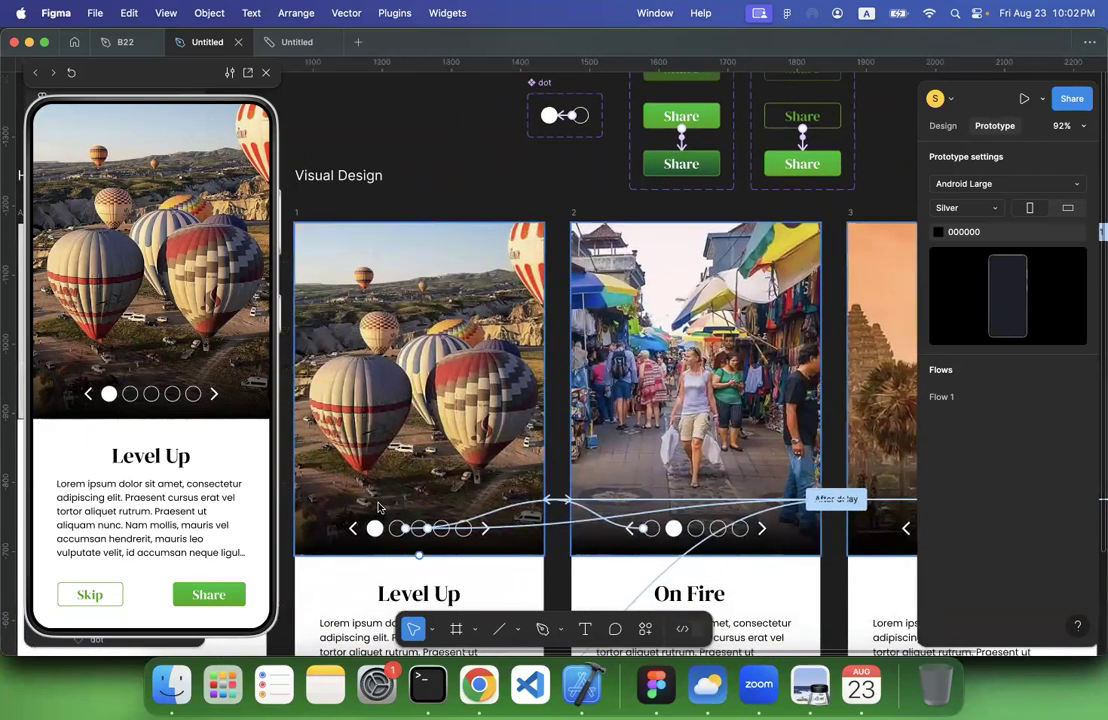
{"action": "scroll", "coordinate": [408, 527], "scroll_direction": "up", "scroll_amount": 3}
{"action": "scroll", "coordinate": [408, 527], "scroll_direction": "right", "scroll_amount": 4}
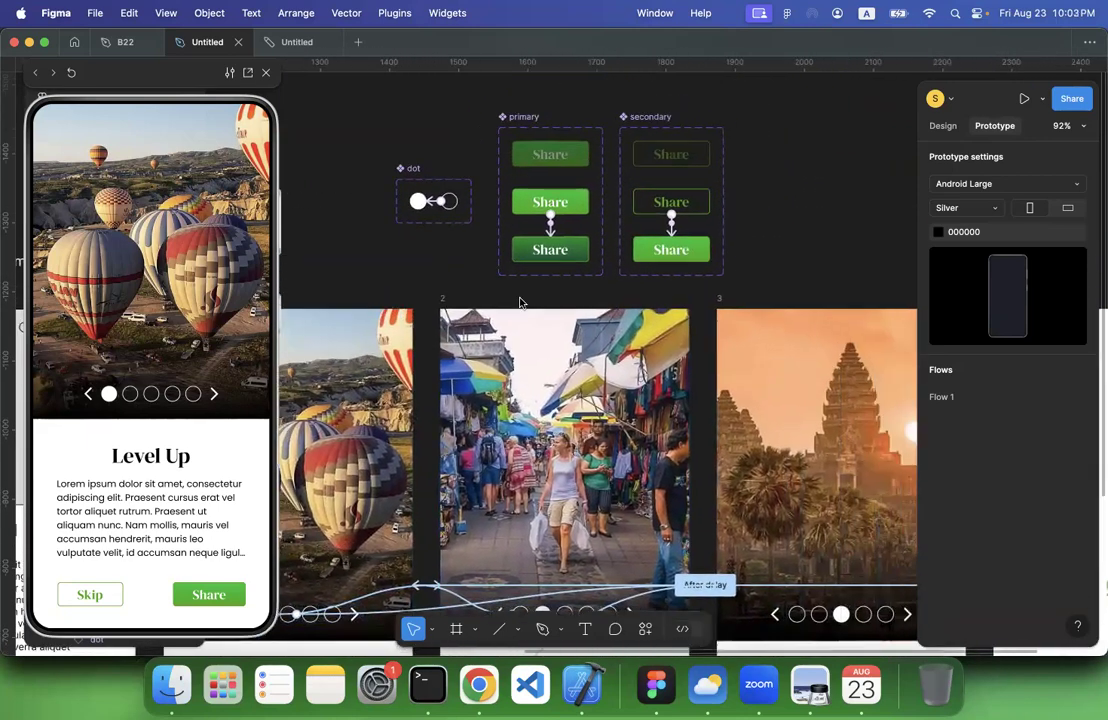
{"action": "left_click", "coordinate": [506, 276]}
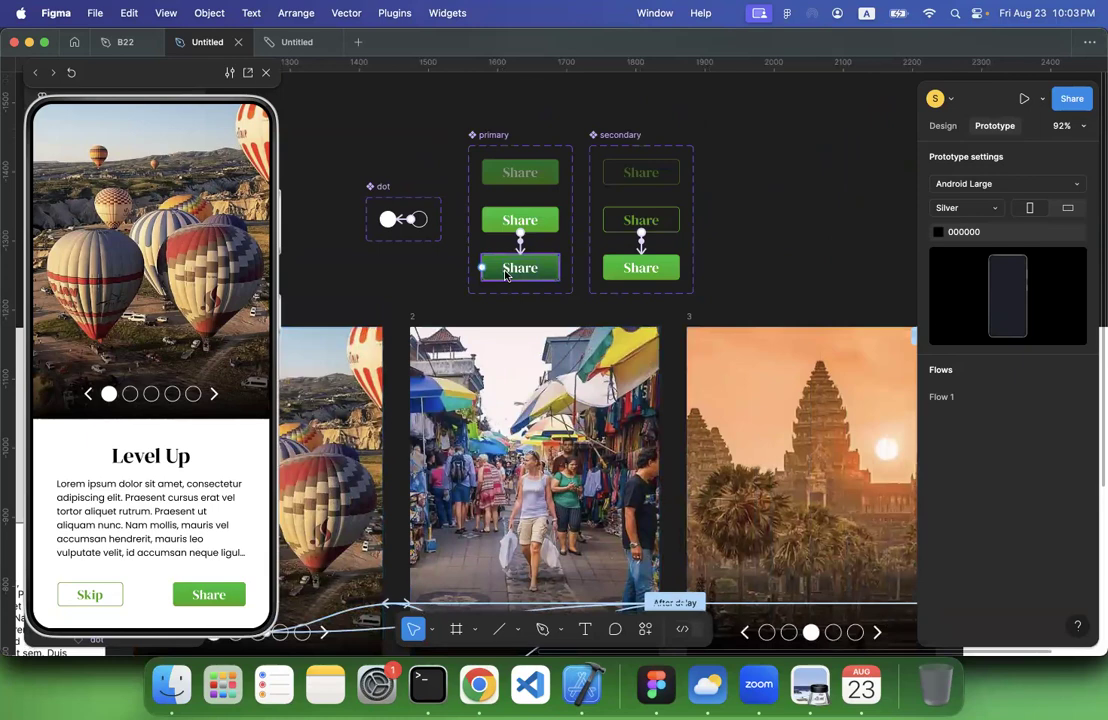
{"action": "scroll", "coordinate": [506, 276], "scroll_direction": "down", "scroll_amount": 6}
{"action": "scroll", "coordinate": [506, 276], "scroll_direction": "left", "scroll_amount": 3}
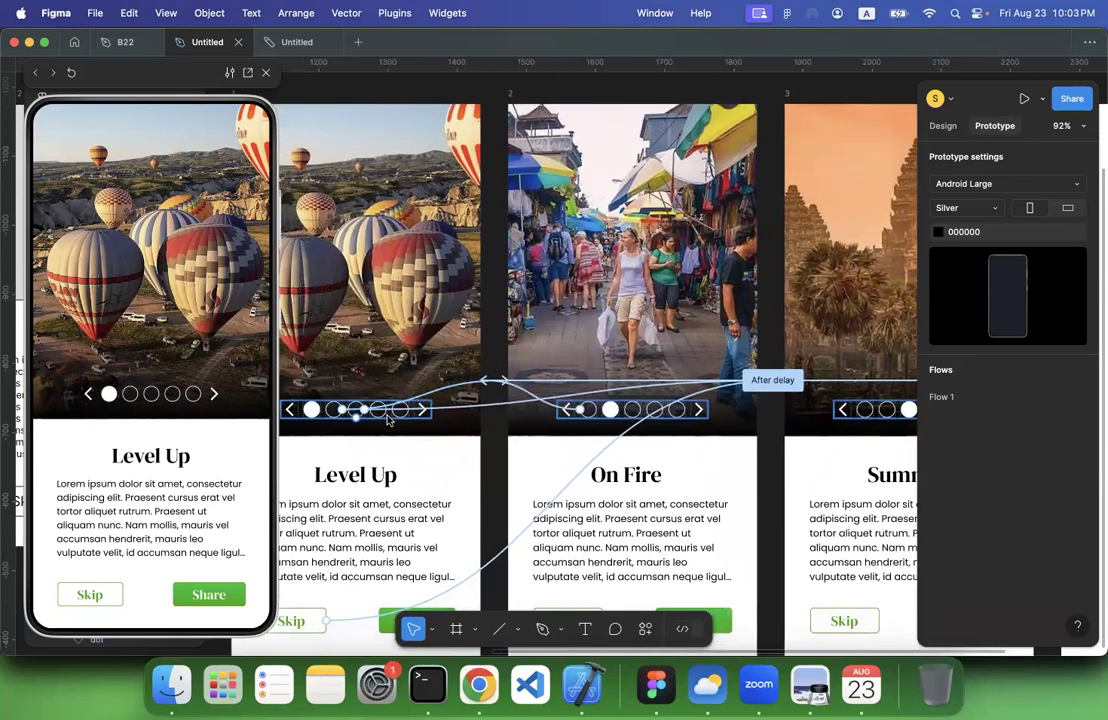
{"action": "scroll", "coordinate": [389, 420], "scroll_direction": "down", "scroll_amount": 5}
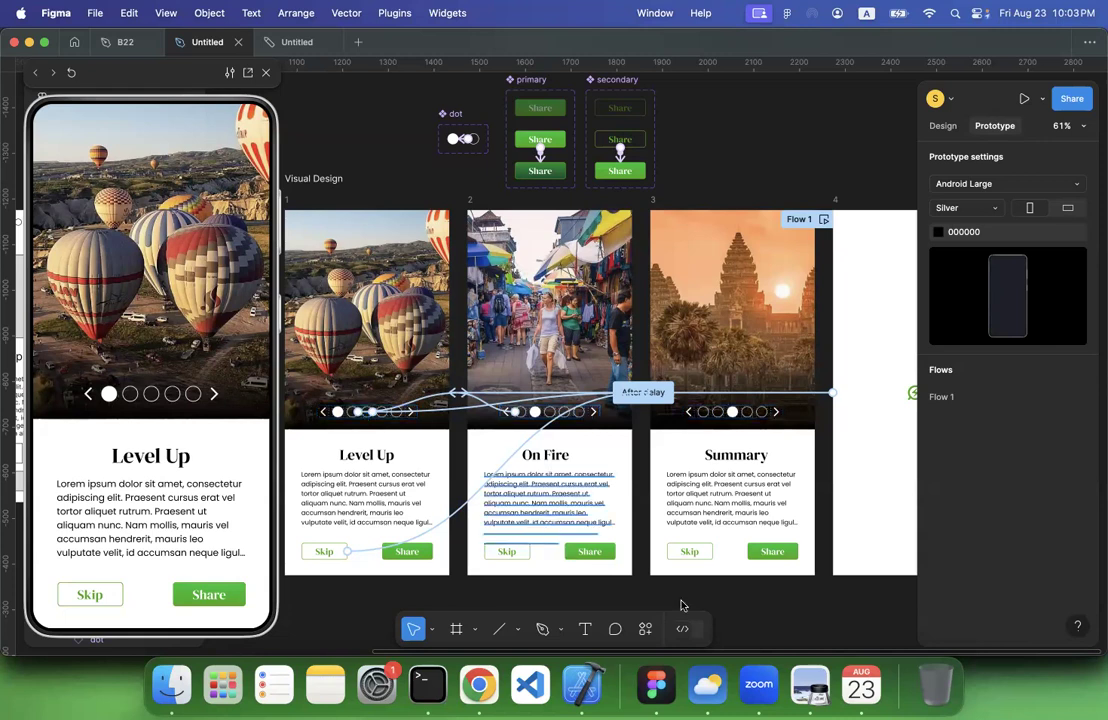
Switch to lecture 3.pdf in Preview, return to the Classroom brief in Chrome, and highlight the interactive prototype and pitch presentation guideline
{"action": "left_click", "coordinate": [805, 687]}
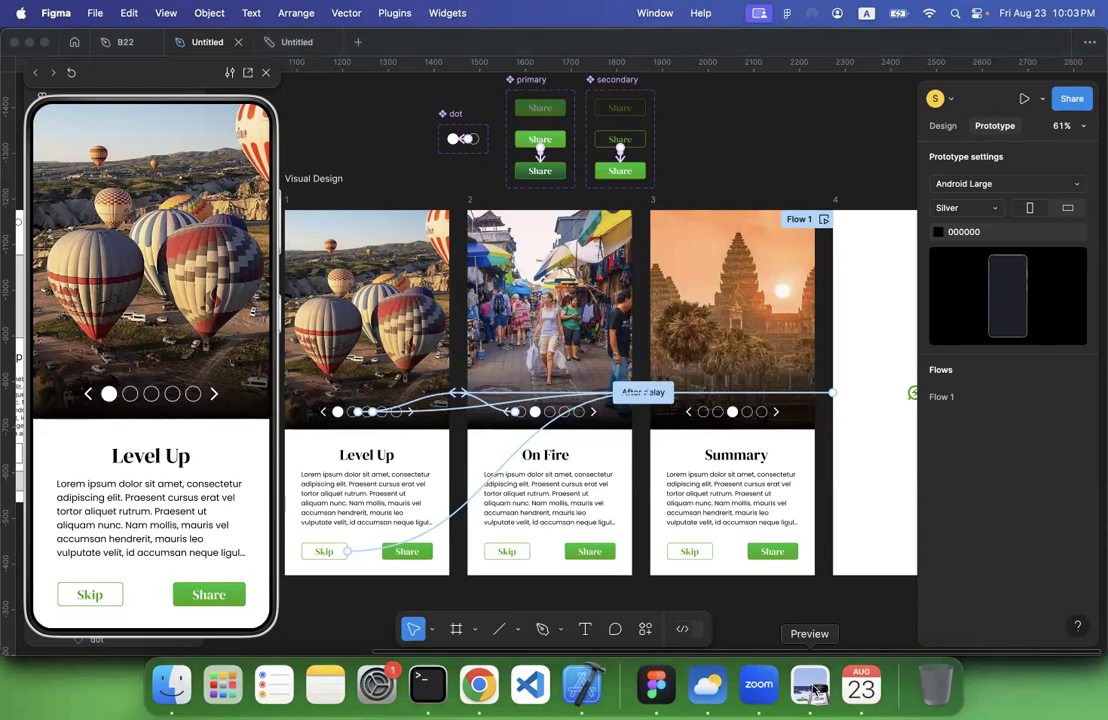
{"action": "left_click", "coordinate": [479, 685]}
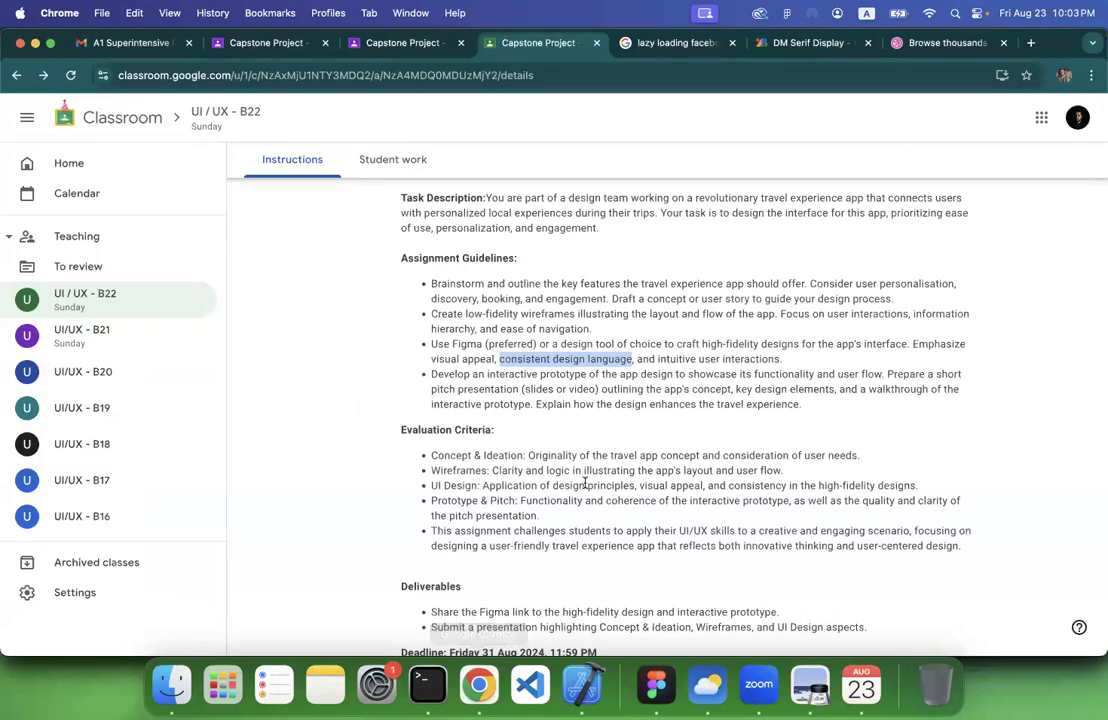
{"action": "triple_click", "coordinate": [540, 372]}
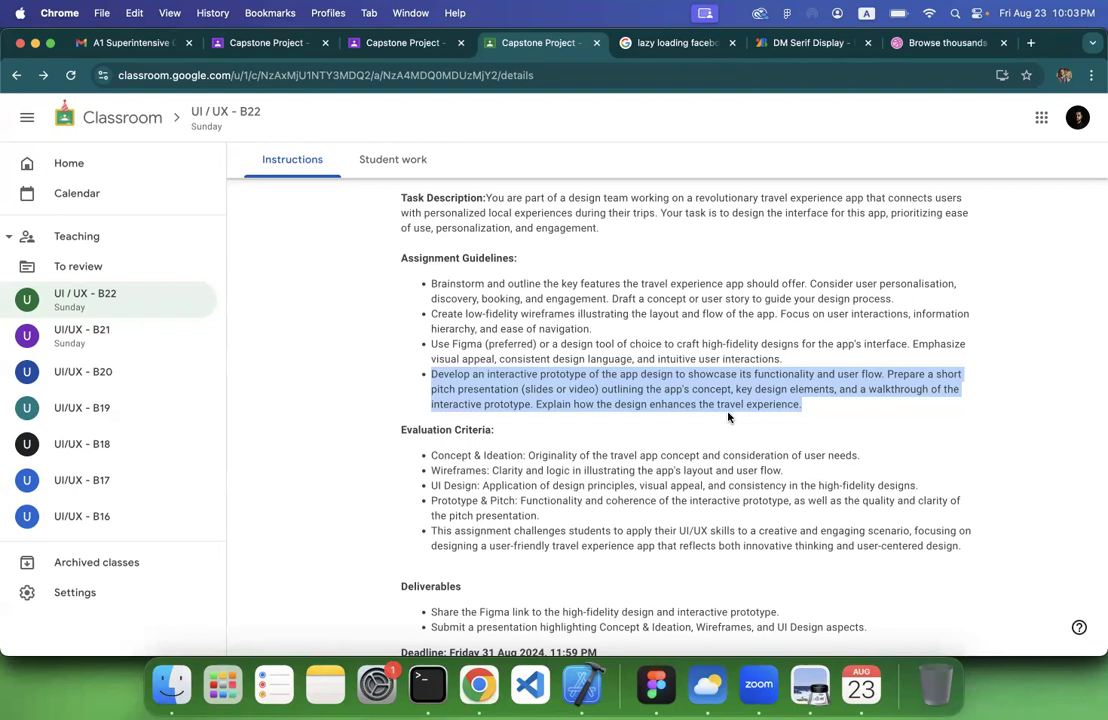
{"action": "left_click", "coordinate": [668, 413]}
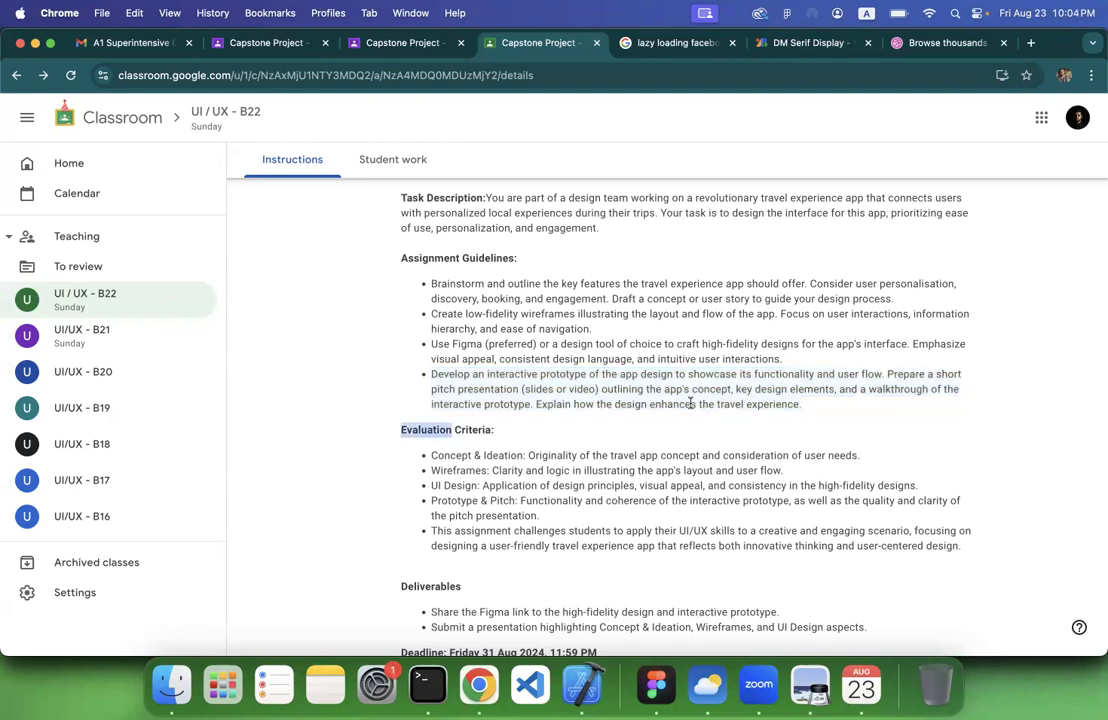
{"action": "triple_click", "coordinate": [644, 386]}
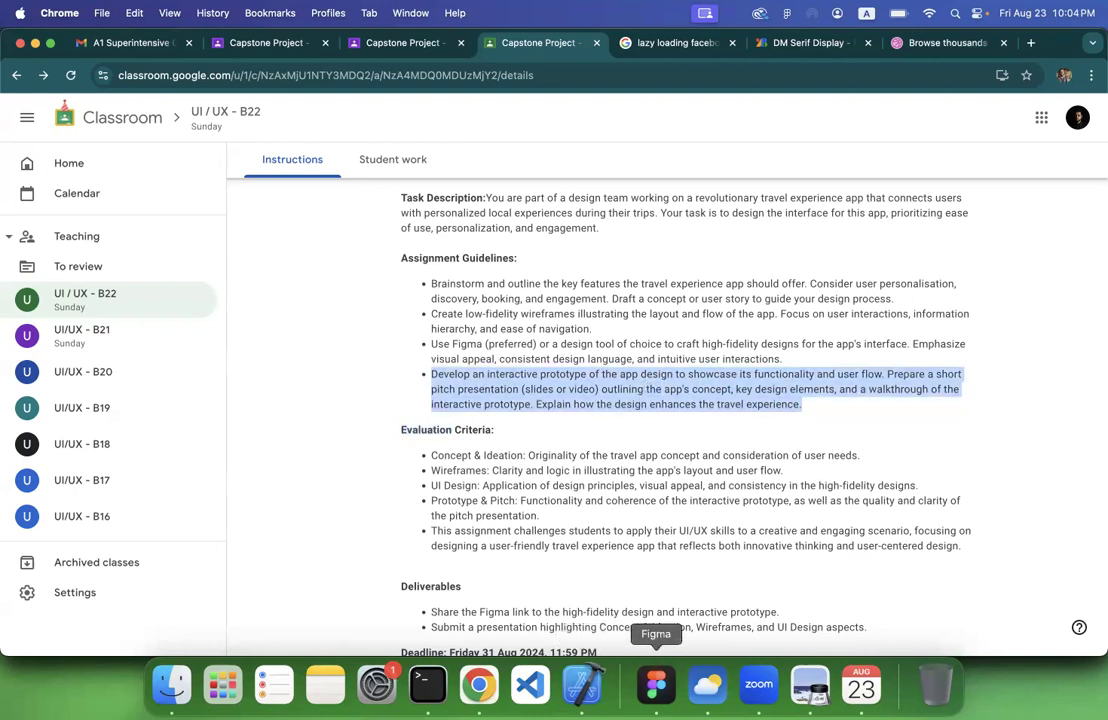
Switch to Figma and examine the prototype connections between the visual design screens as an example of an interactive prototype
{"action": "left_click", "coordinate": [656, 684]}
{"action": "scroll", "coordinate": [727, 356], "scroll_direction": "down", "scroll_amount": 5}
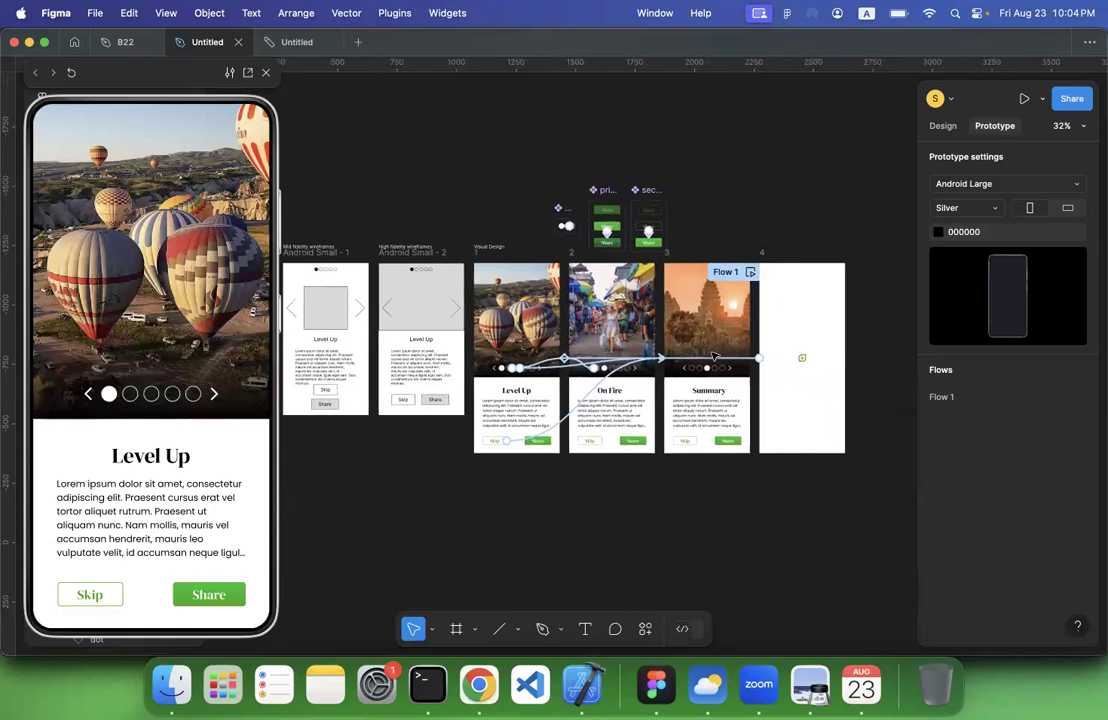
{"action": "scroll", "coordinate": [510, 409], "scroll_direction": "up", "scroll_amount": 5}
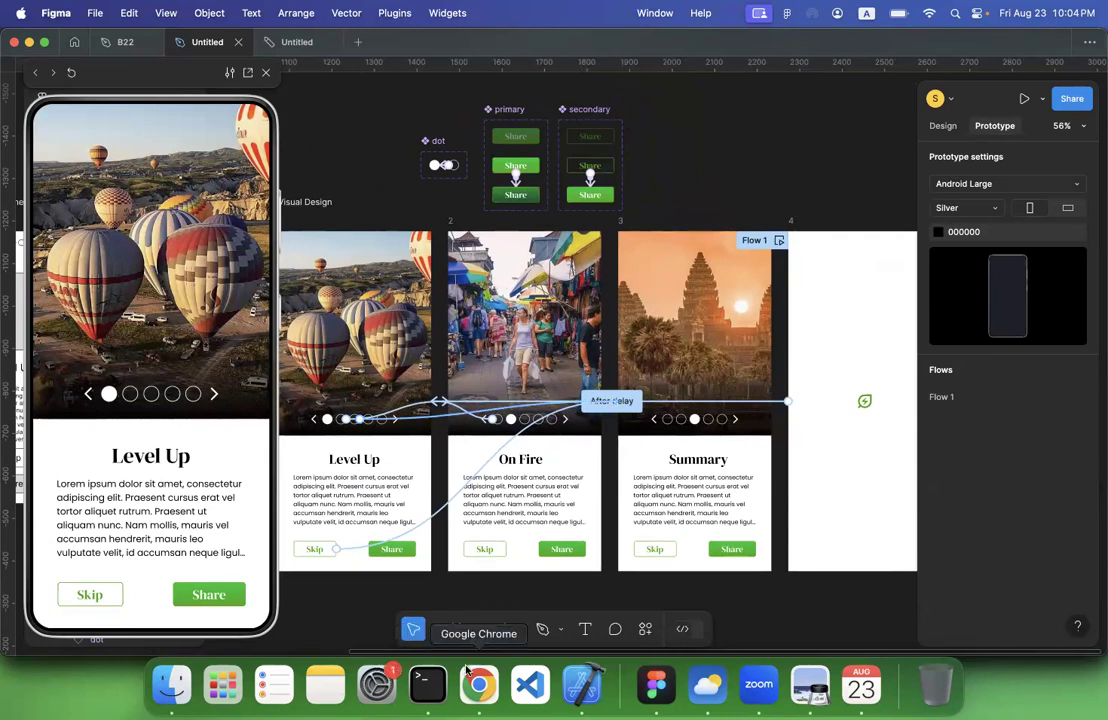
{"action": "scroll", "coordinate": [661, 537], "scroll_direction": "right", "scroll_amount": 1}
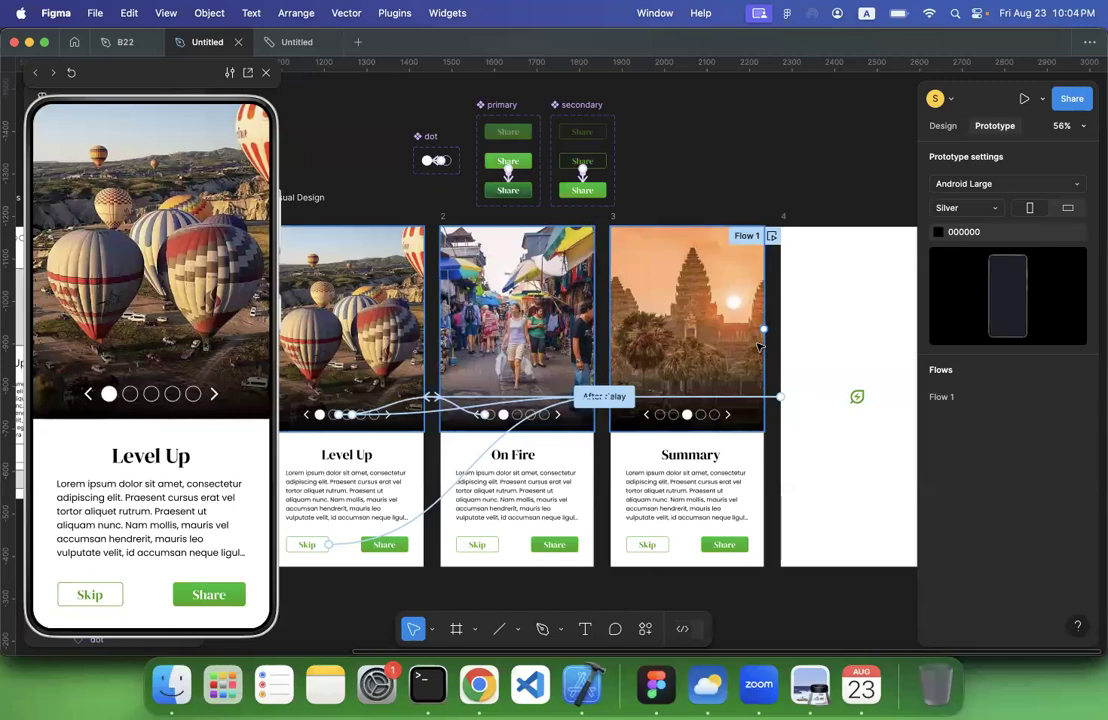
{"action": "scroll", "coordinate": [760, 346], "scroll_direction": "left", "scroll_amount": 5}
{"action": "scroll", "coordinate": [555, 245], "scroll_direction": "up", "scroll_amount": 5}
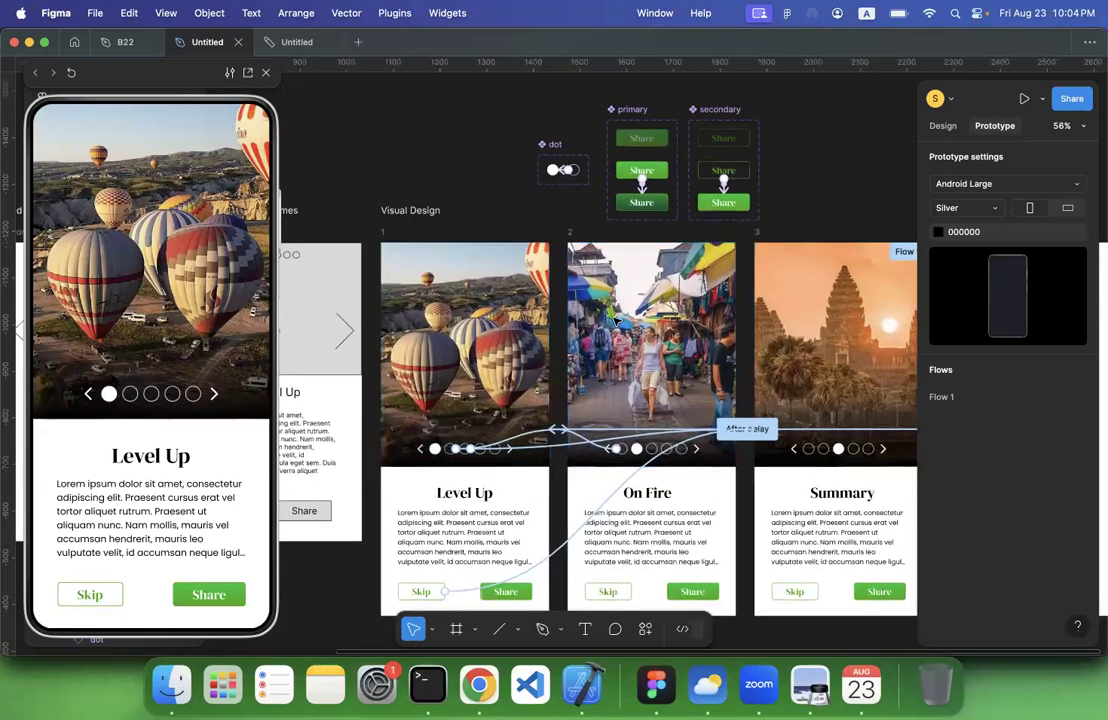
{"action": "scroll", "coordinate": [555, 245], "scroll_direction": "down", "scroll_amount": 5}
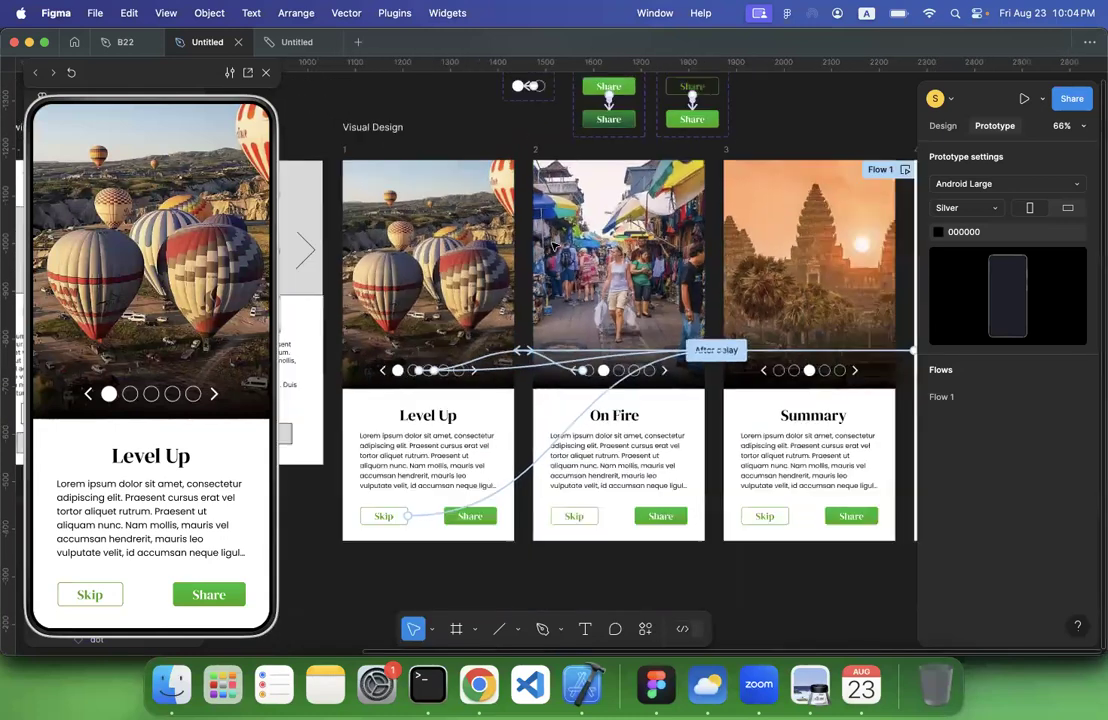
Switch through Preview back to the Classroom brief in Chrome, review it down to the deliverables, and highlight the Concept & Ideation criterion
{"action": "left_click", "coordinate": [810, 685]}
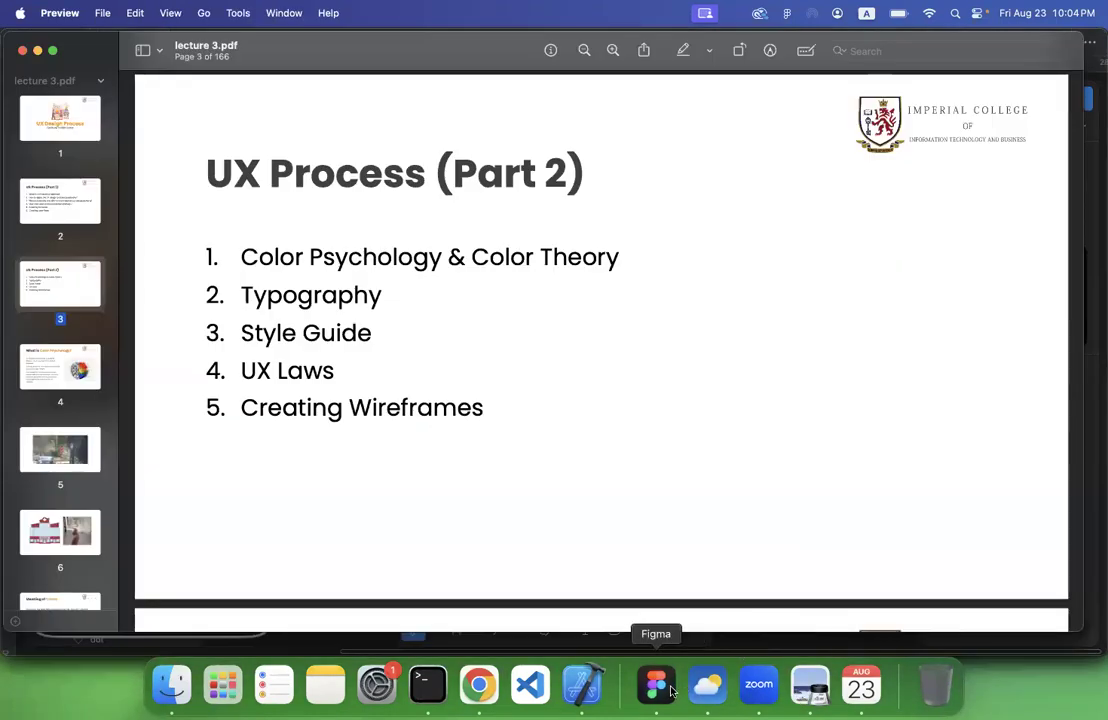
{"action": "left_click", "coordinate": [479, 684]}
{"action": "left_click", "coordinate": [759, 402]}
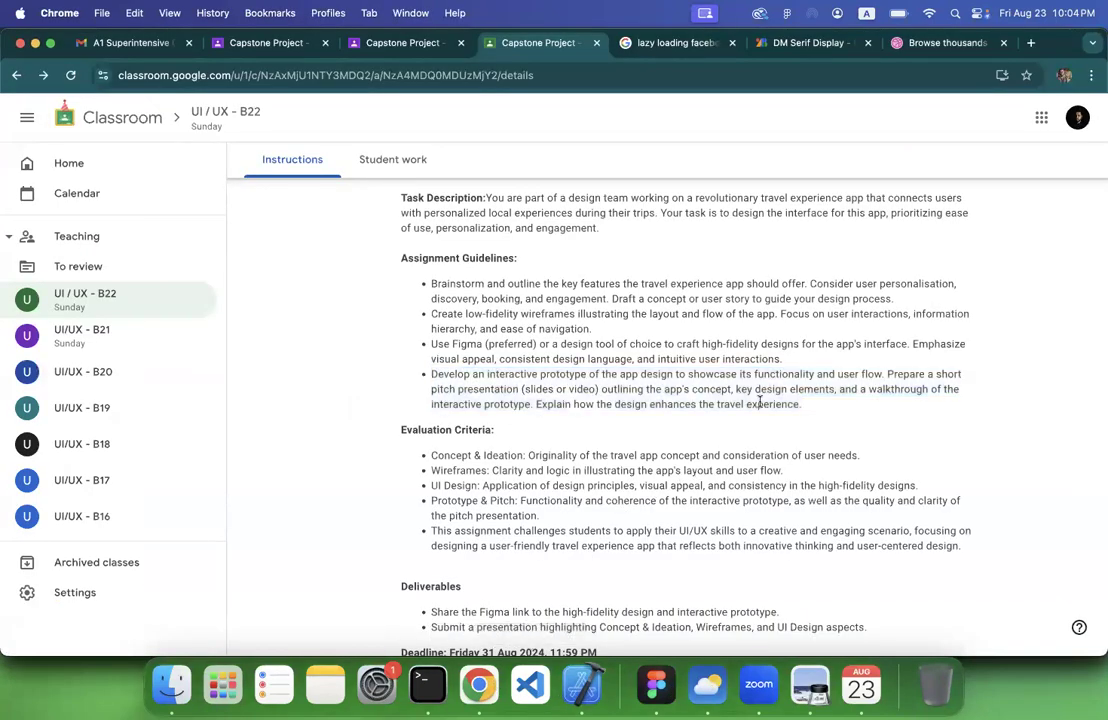
{"action": "scroll", "coordinate": [759, 402], "scroll_direction": "down", "scroll_amount": 3}
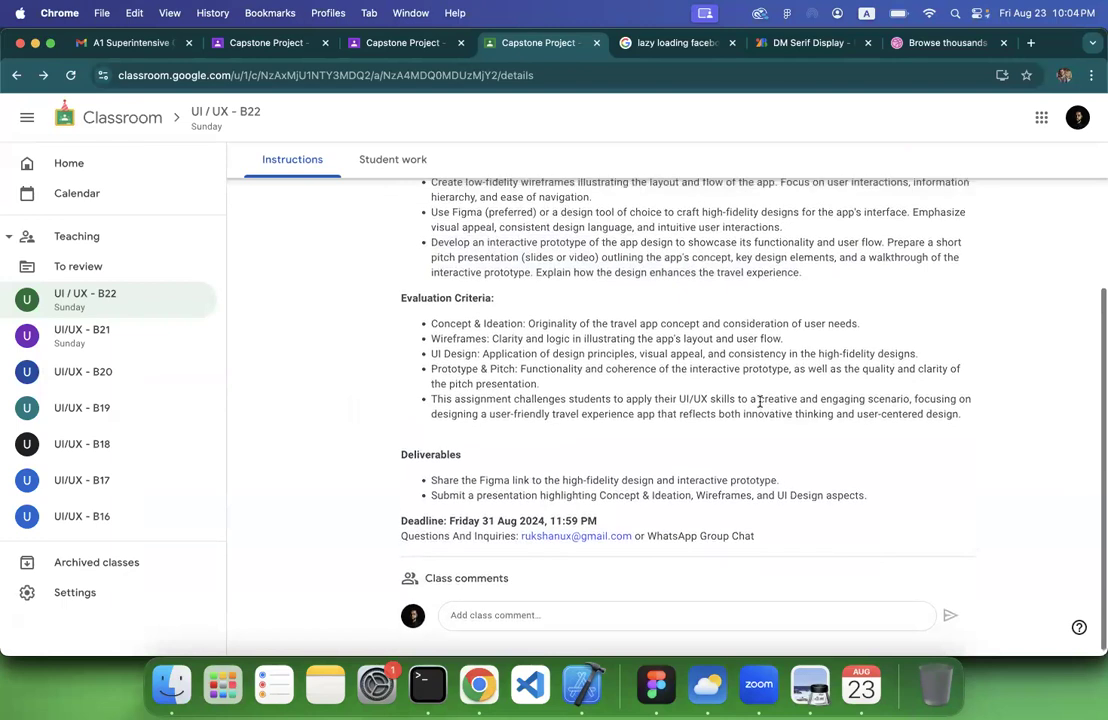
{"action": "scroll", "coordinate": [759, 402], "scroll_direction": "up", "scroll_amount": 3}
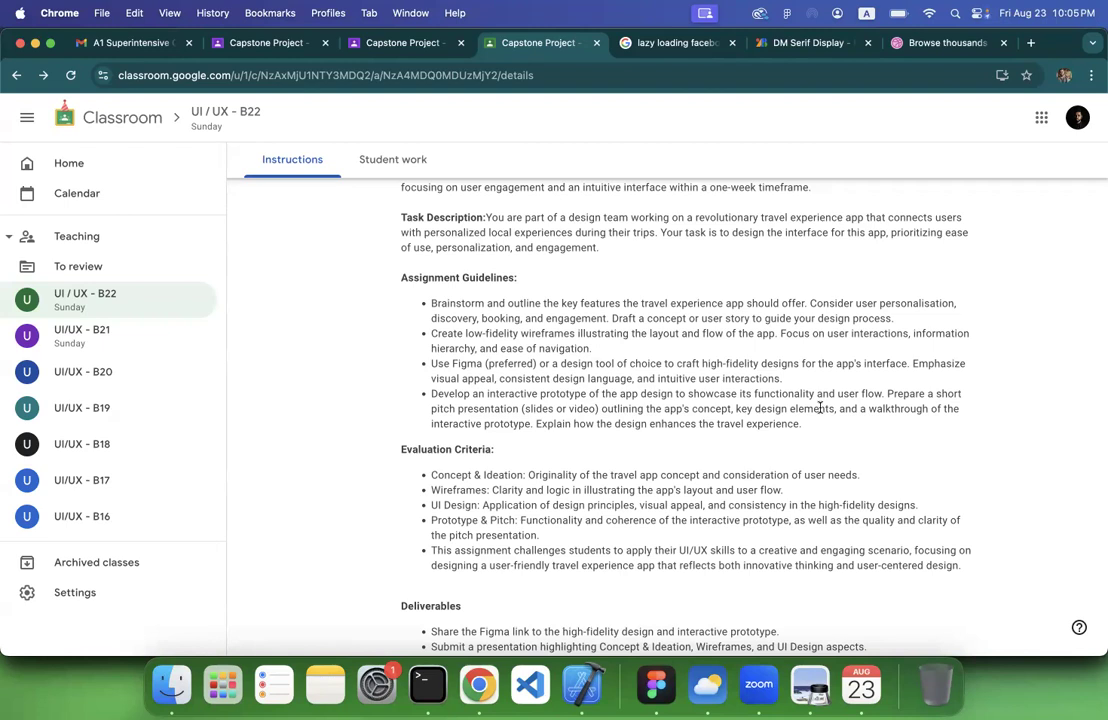
{"action": "scroll", "coordinate": [710, 438], "scroll_direction": "down", "scroll_amount": 2}
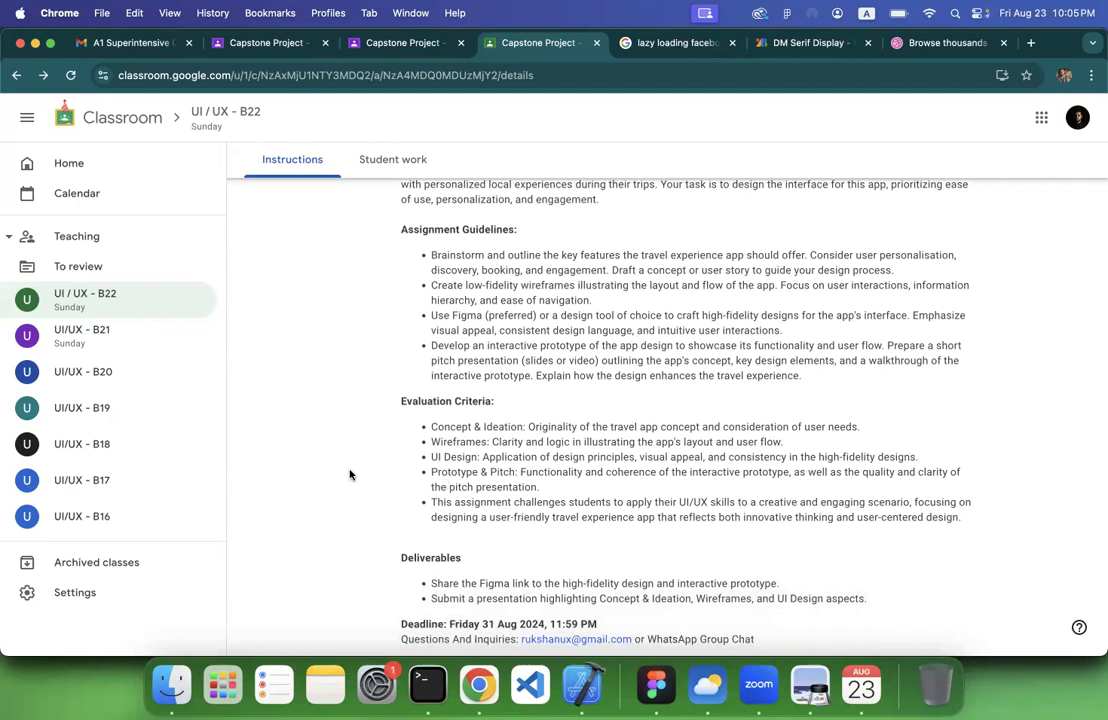
{"action": "scroll", "coordinate": [350, 475], "scroll_direction": "down", "scroll_amount": 1}
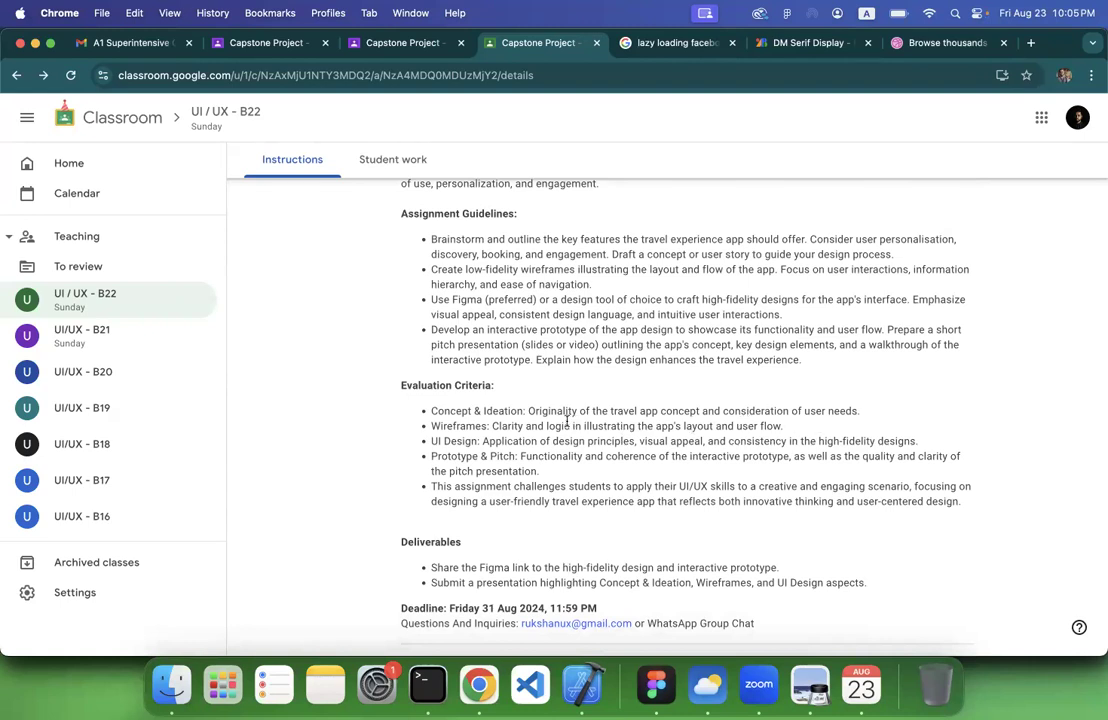
{"action": "left_click_drag", "start_coordinate": [433, 411], "coordinate": [863, 415]}
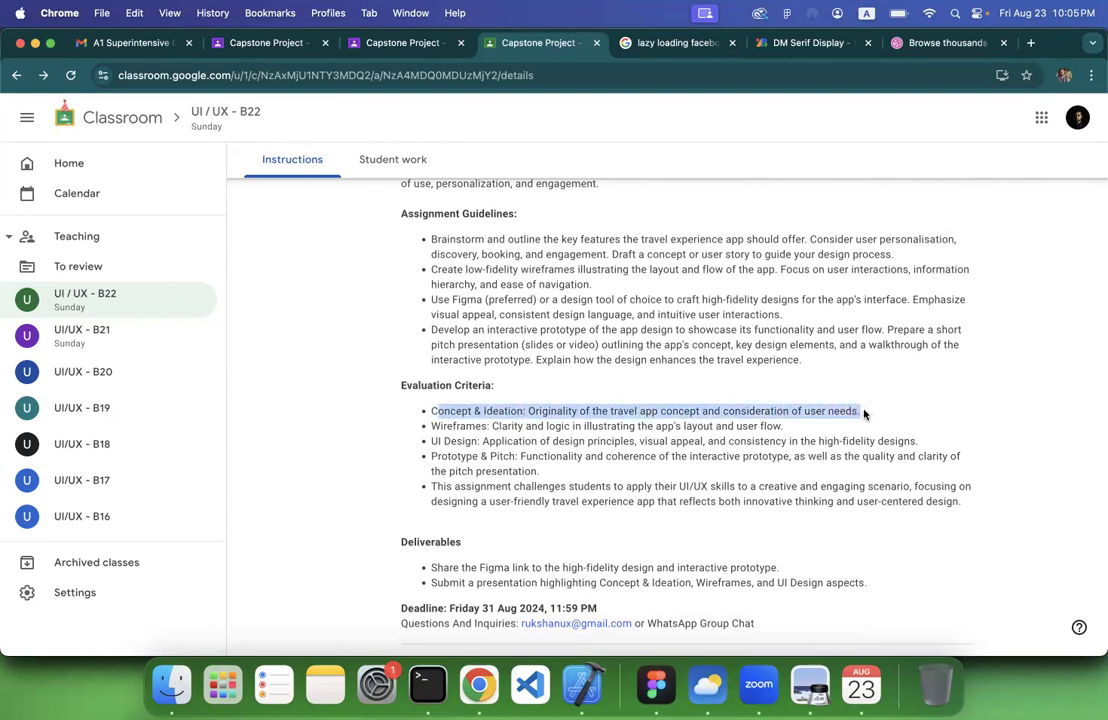
Switch to the open Dribbble page and search its shots for "travel app"
{"action": "left_click", "coordinate": [910, 43]}
{"action": "scroll", "coordinate": [267, 231], "scroll_direction": "up", "scroll_amount": 15}
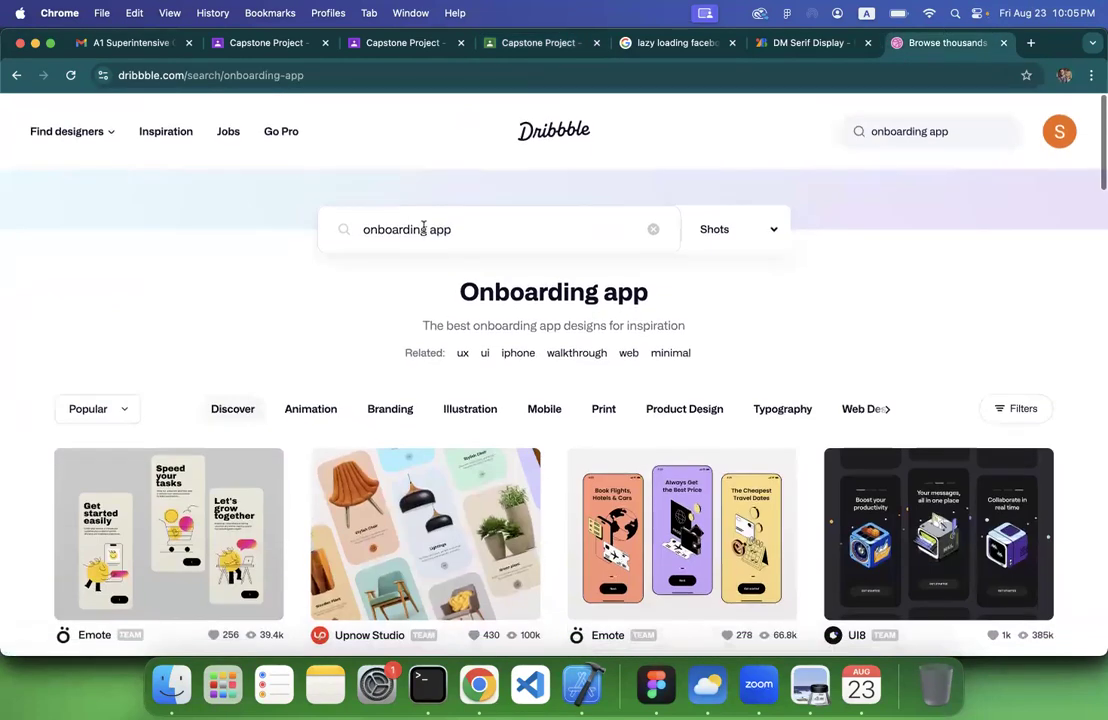
{"action": "type", "text": "travel "}
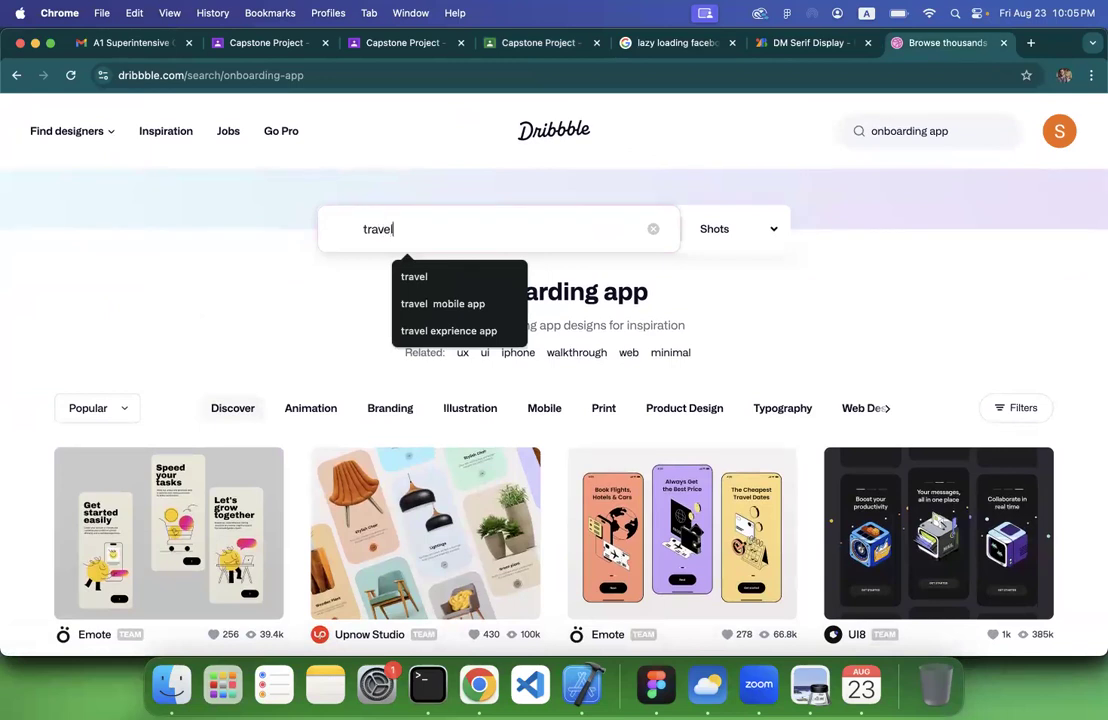
{"action": "type", "text": "ap"}
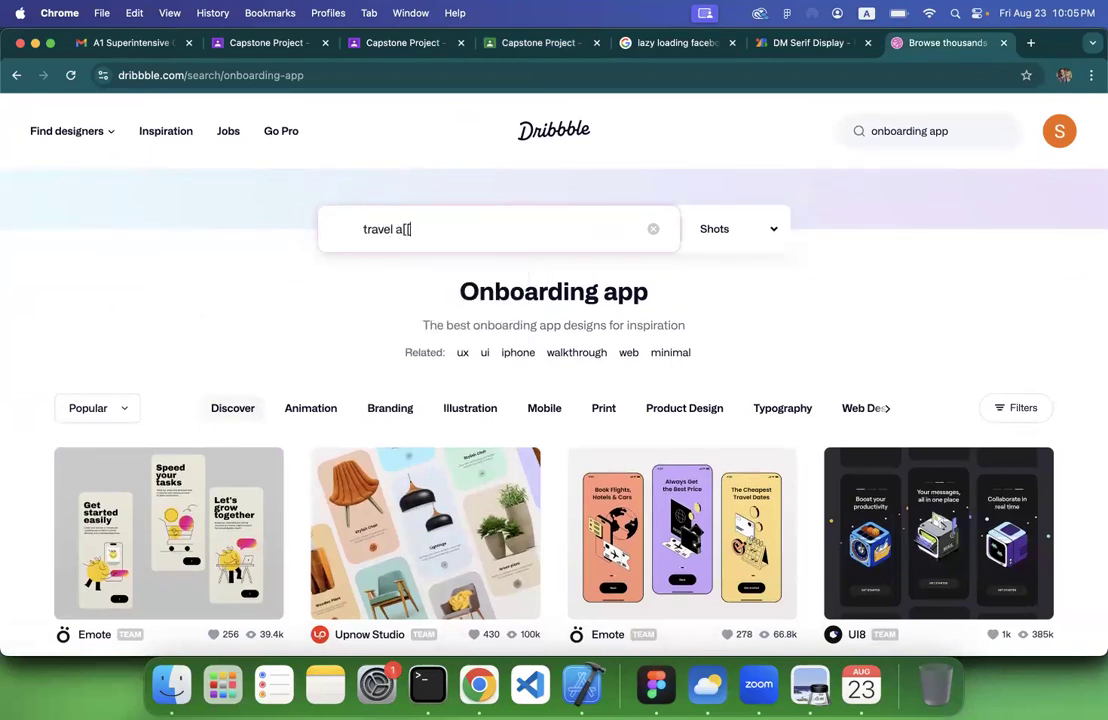
{"action": "type", "text": "p"}
{"action": "key", "text": "Return"}
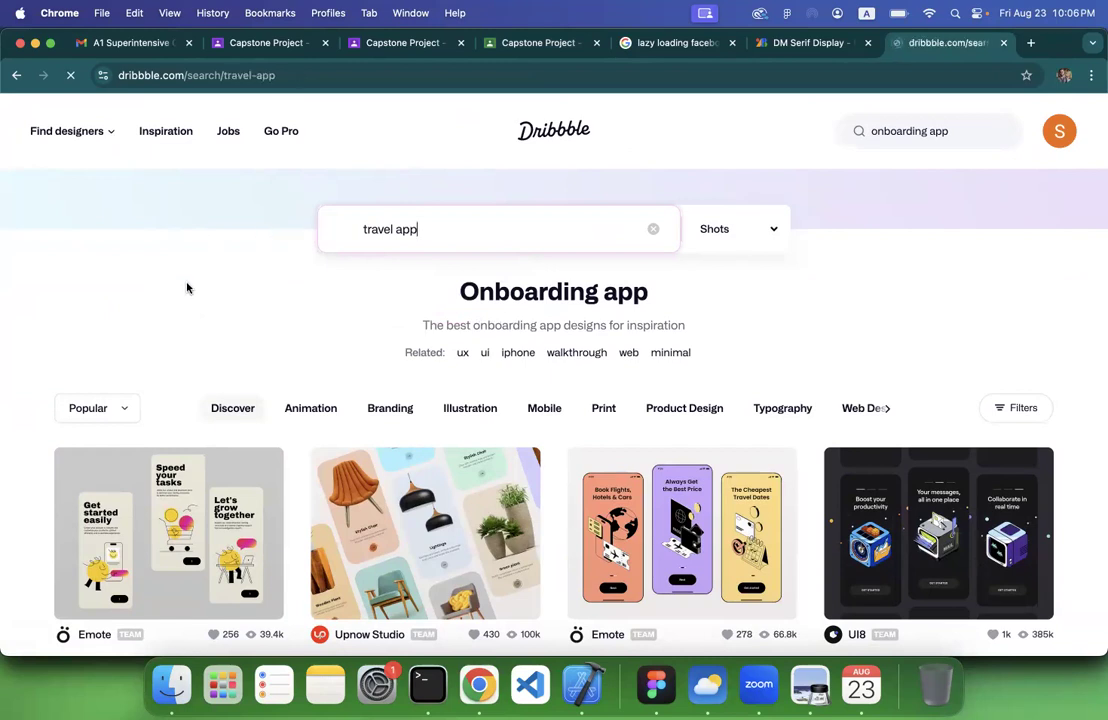
Open Paperpillar's Travel App Exploration shot, examine its screens and related designs, and close it
{"action": "scroll", "coordinate": [277, 316], "scroll_direction": "down", "scroll_amount": 5}
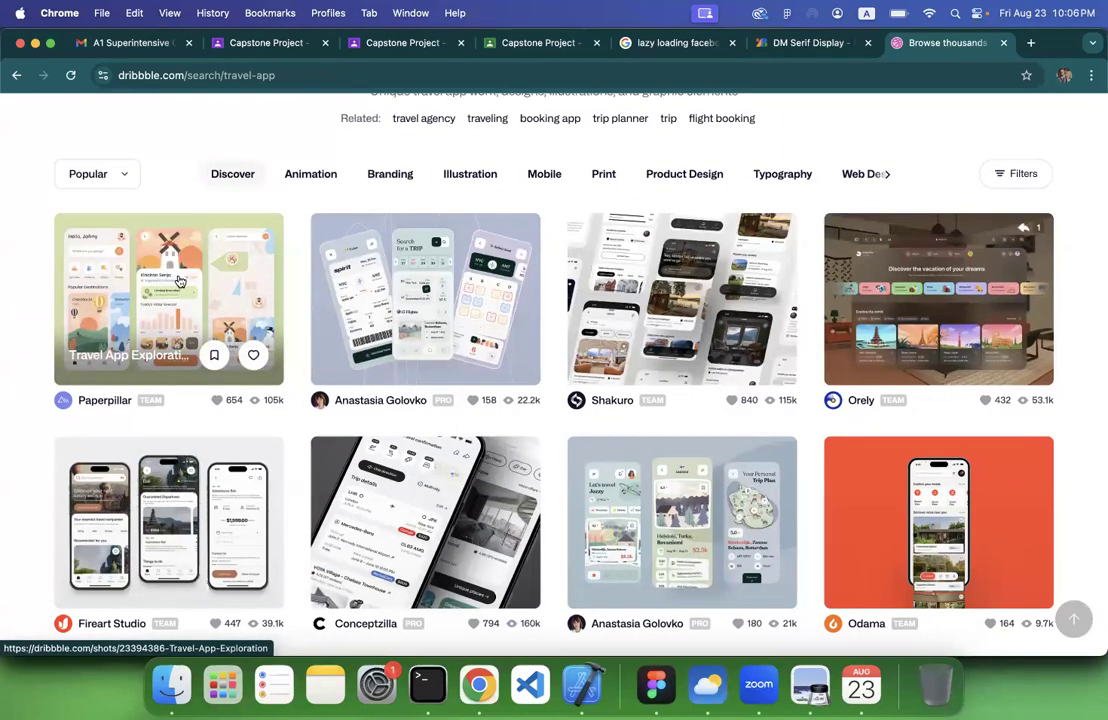
{"action": "left_click", "coordinate": [182, 274]}
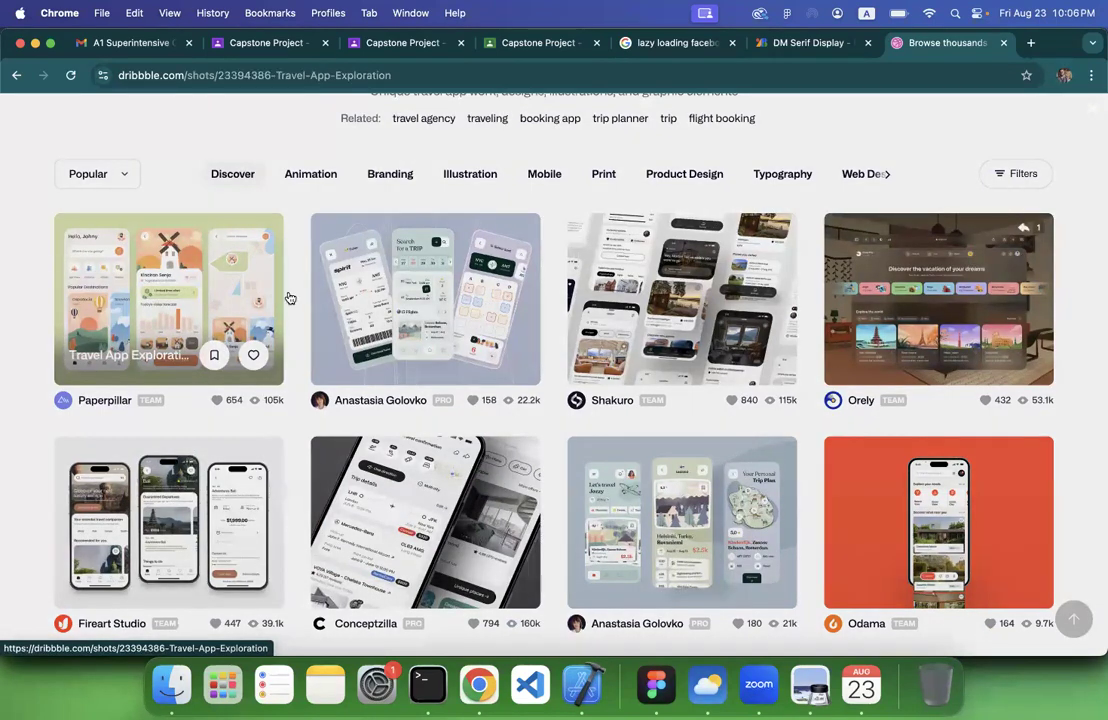
{"action": "scroll", "coordinate": [325, 341], "scroll_direction": "down", "scroll_amount": 10}
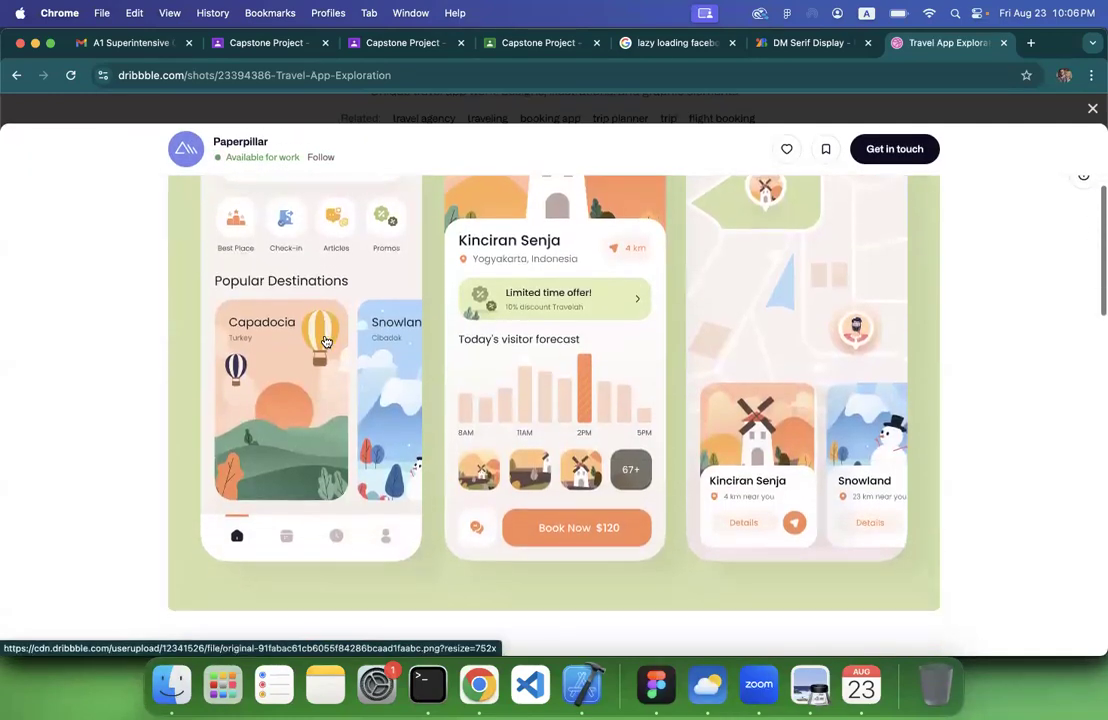
{"action": "scroll", "coordinate": [325, 341], "scroll_direction": "down", "scroll_amount": 5}
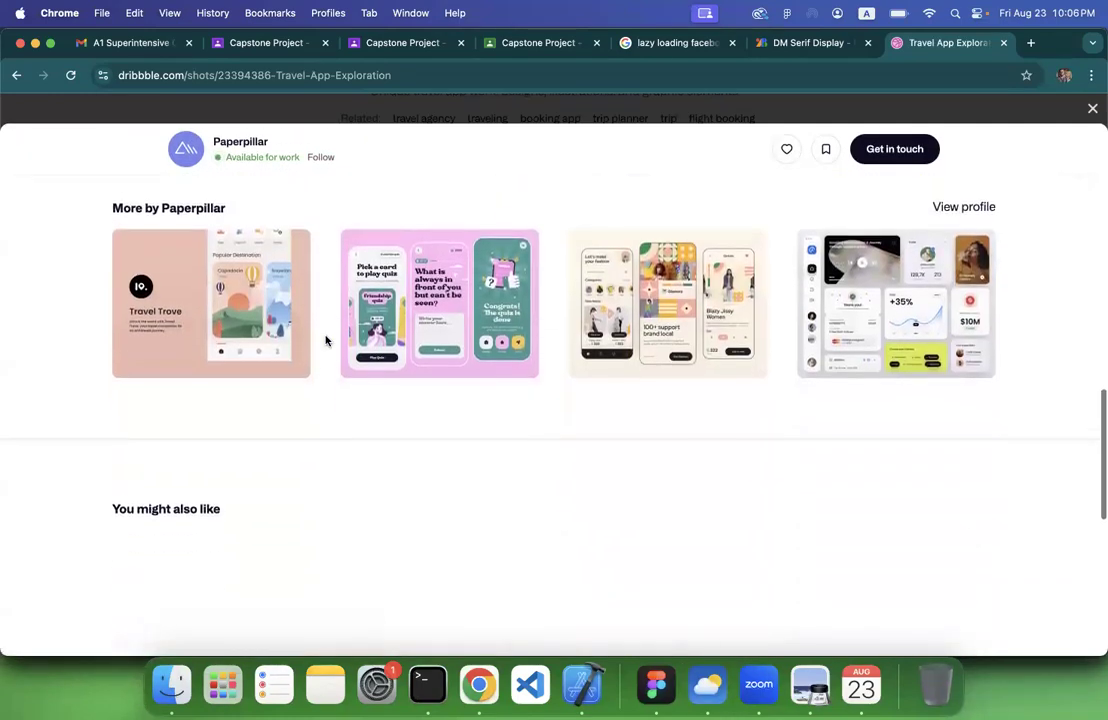
{"action": "left_click", "coordinate": [945, 96]}
Browse the travel app search results on Dribbble for design inspiration
{"action": "scroll", "coordinate": [625, 392], "scroll_direction": "down", "scroll_amount": 1}
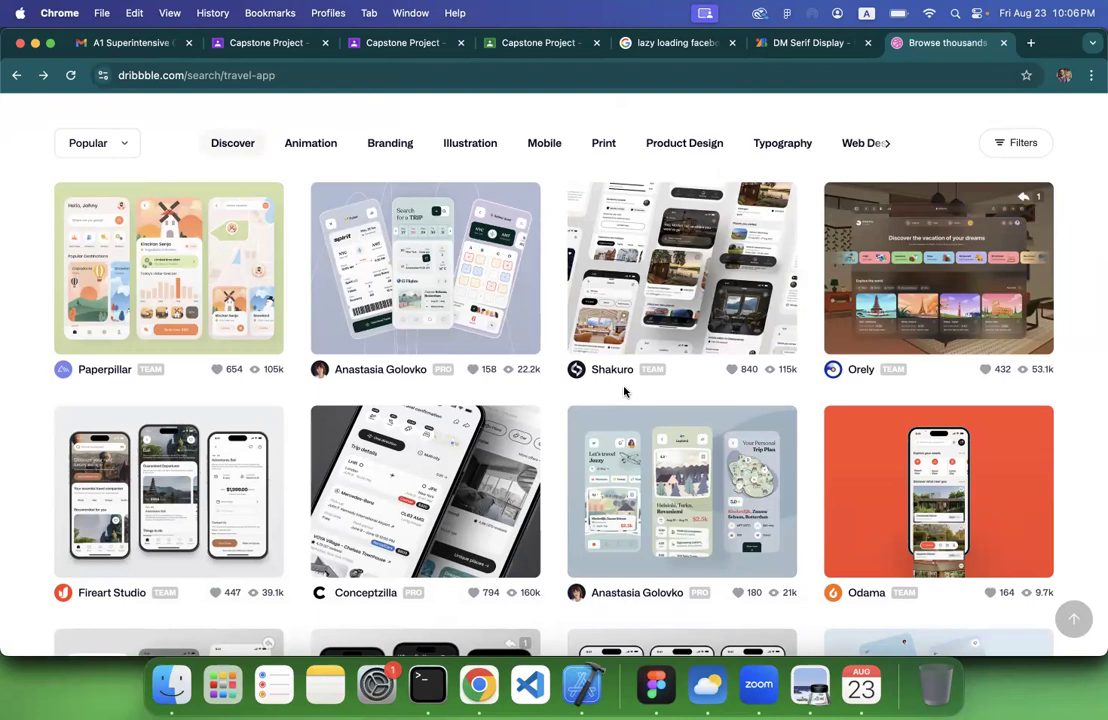
{"action": "scroll", "coordinate": [624, 391], "scroll_direction": "down", "scroll_amount": 8}
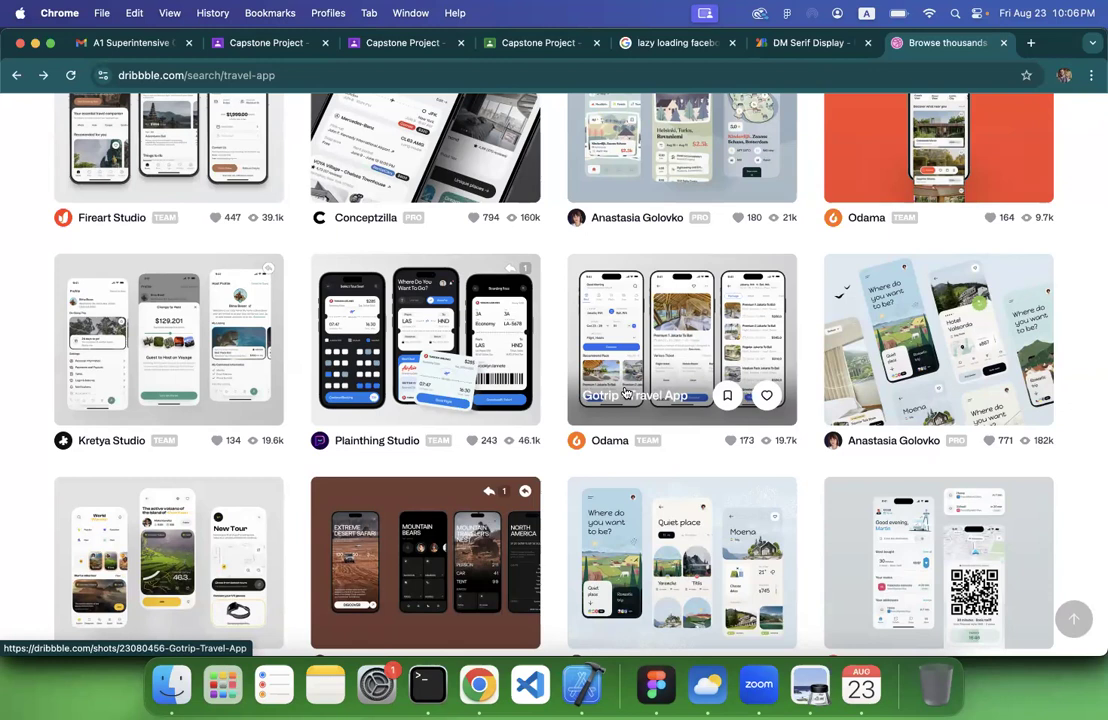
{"action": "scroll", "coordinate": [626, 390], "scroll_direction": "down", "scroll_amount": 6}
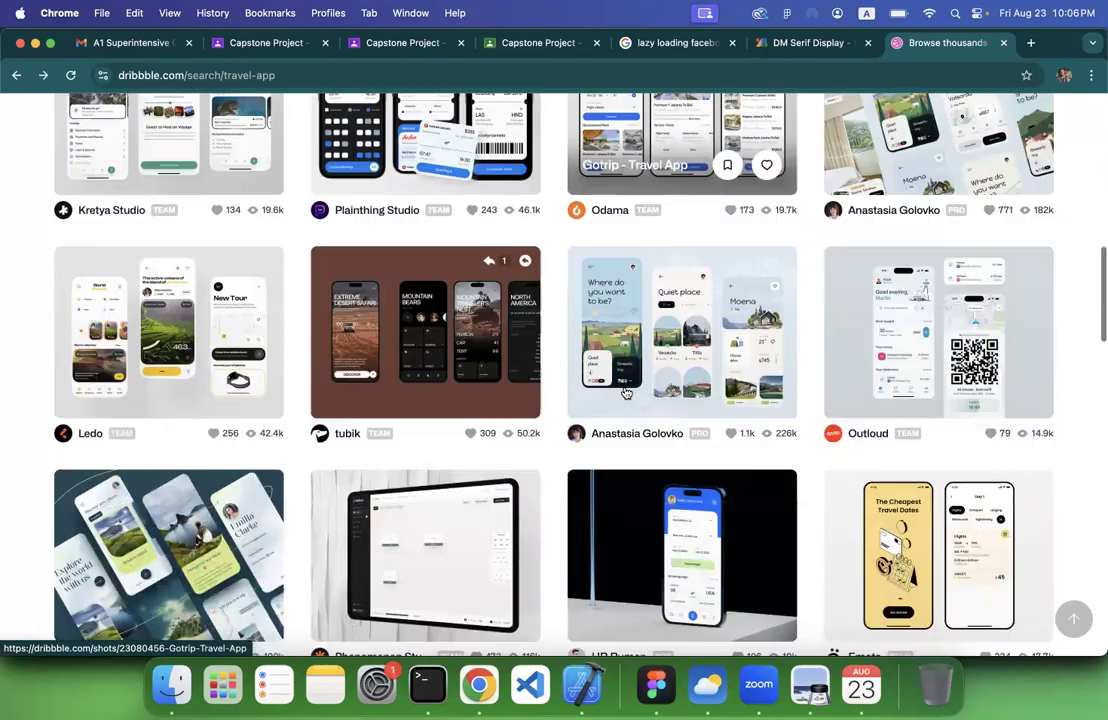
{"action": "scroll", "coordinate": [743, 575], "scroll_direction": "up", "scroll_amount": 7}
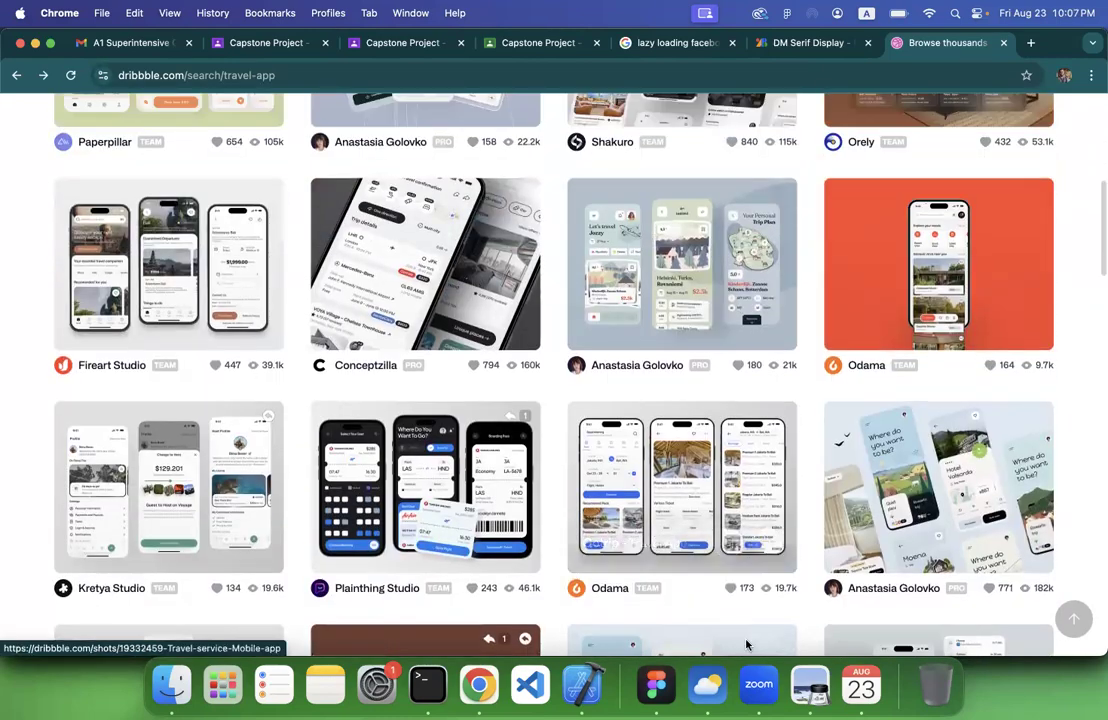
Switch through Preview back to the Classroom brief in Chrome and highlight the Wireframes criterion followed by the UI Design criterion
{"action": "left_click", "coordinate": [810, 685]}
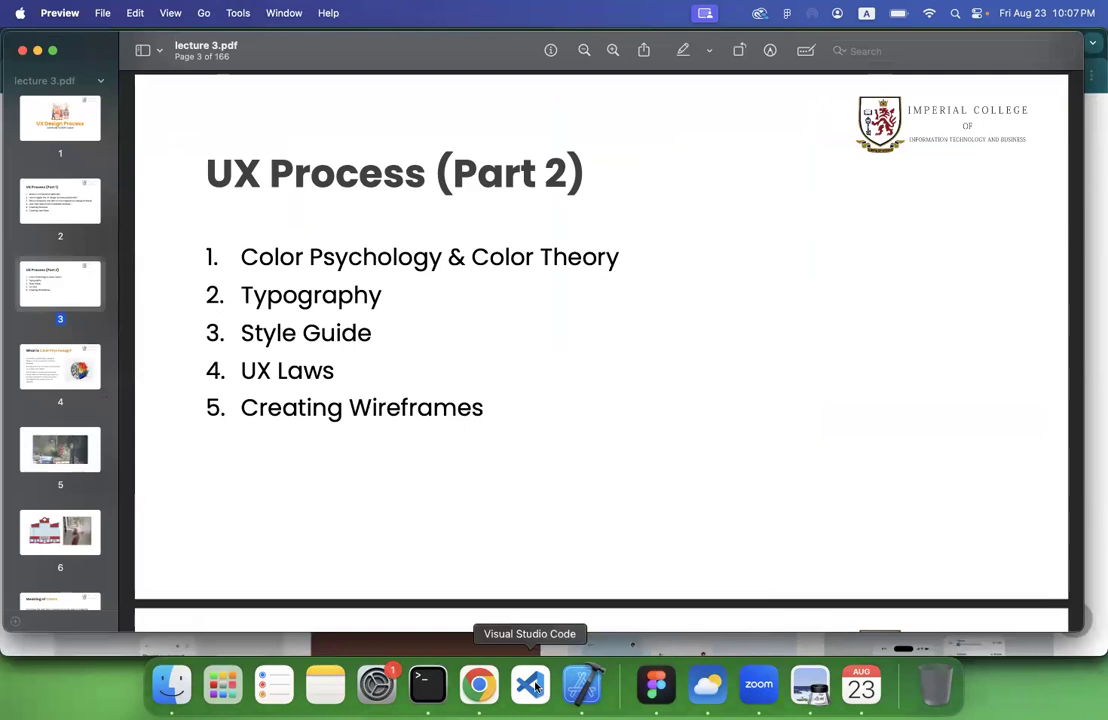
{"action": "left_click", "coordinate": [479, 685]}
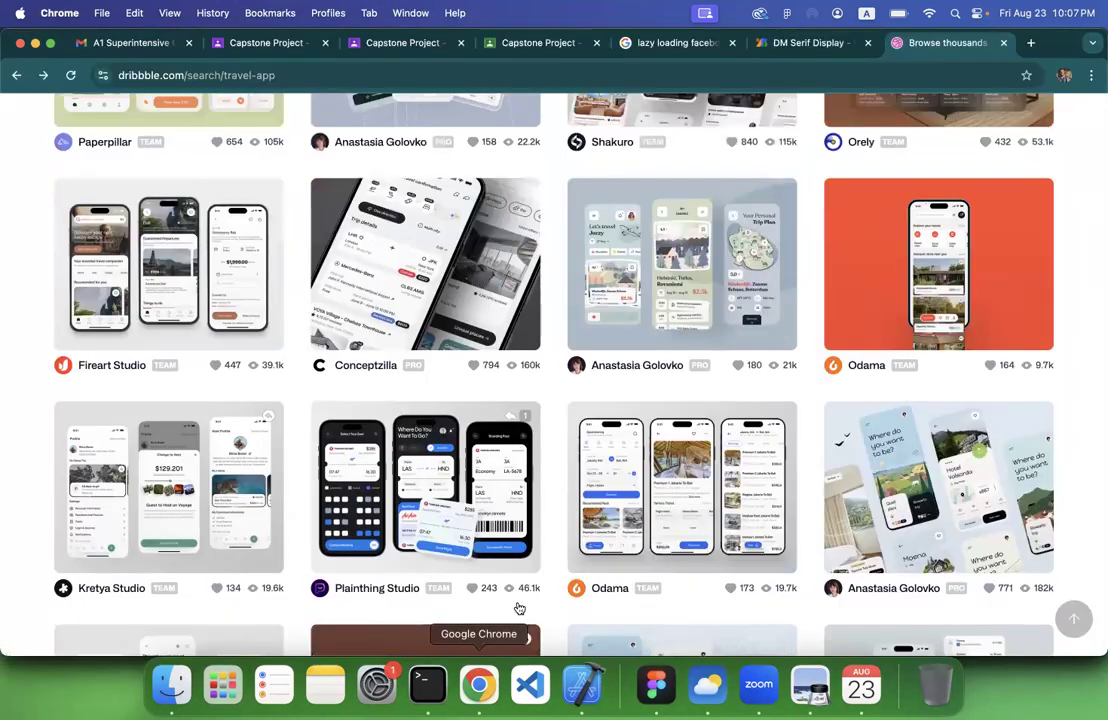
{"action": "left_click", "coordinate": [545, 42]}
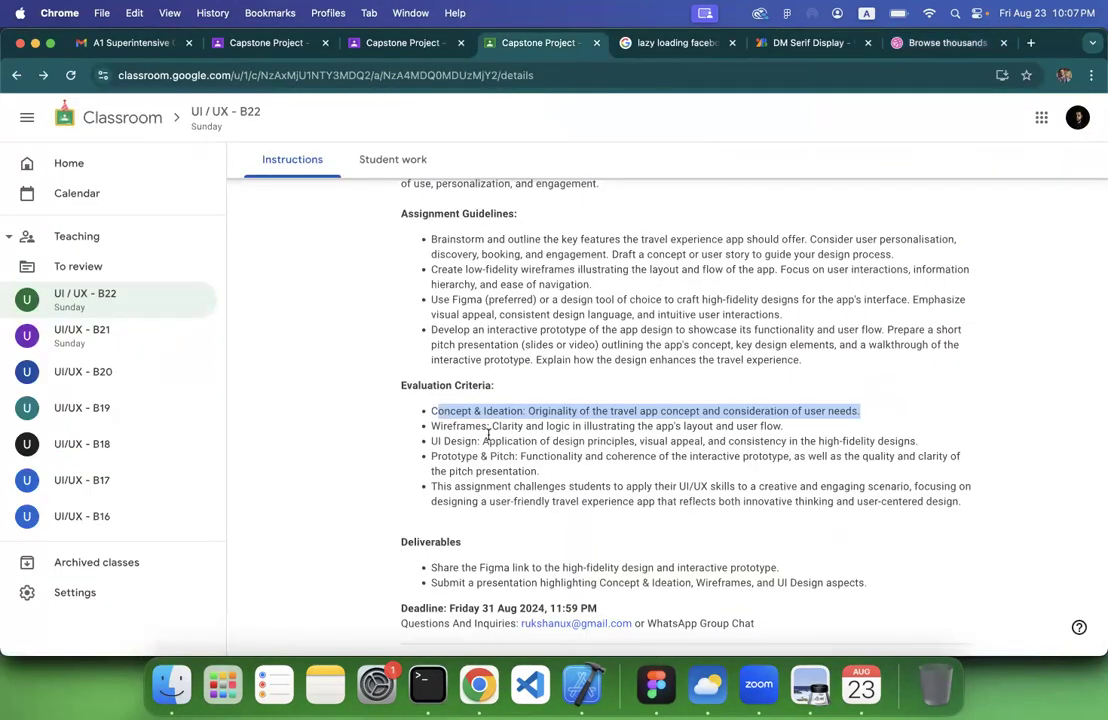
{"action": "scroll", "coordinate": [500, 423], "scroll_direction": "down", "scroll_amount": 1}
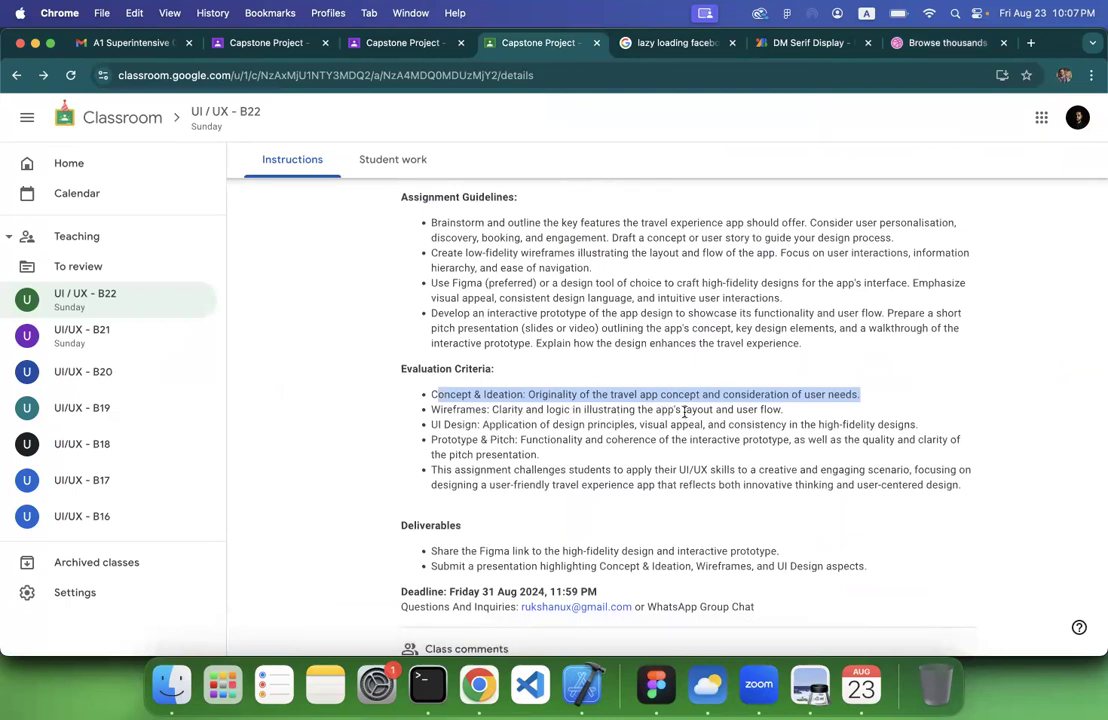
{"action": "triple_click", "coordinate": [603, 398]}
{"action": "triple_click", "coordinate": [606, 408]}
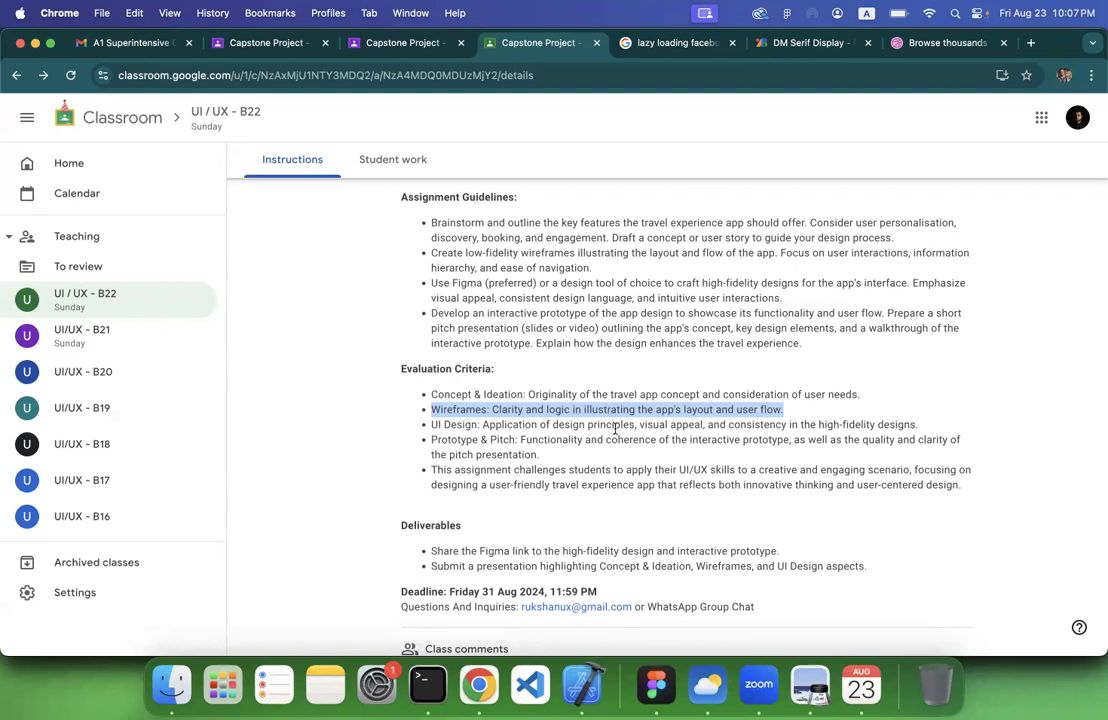
{"action": "triple_click", "coordinate": [816, 424]}
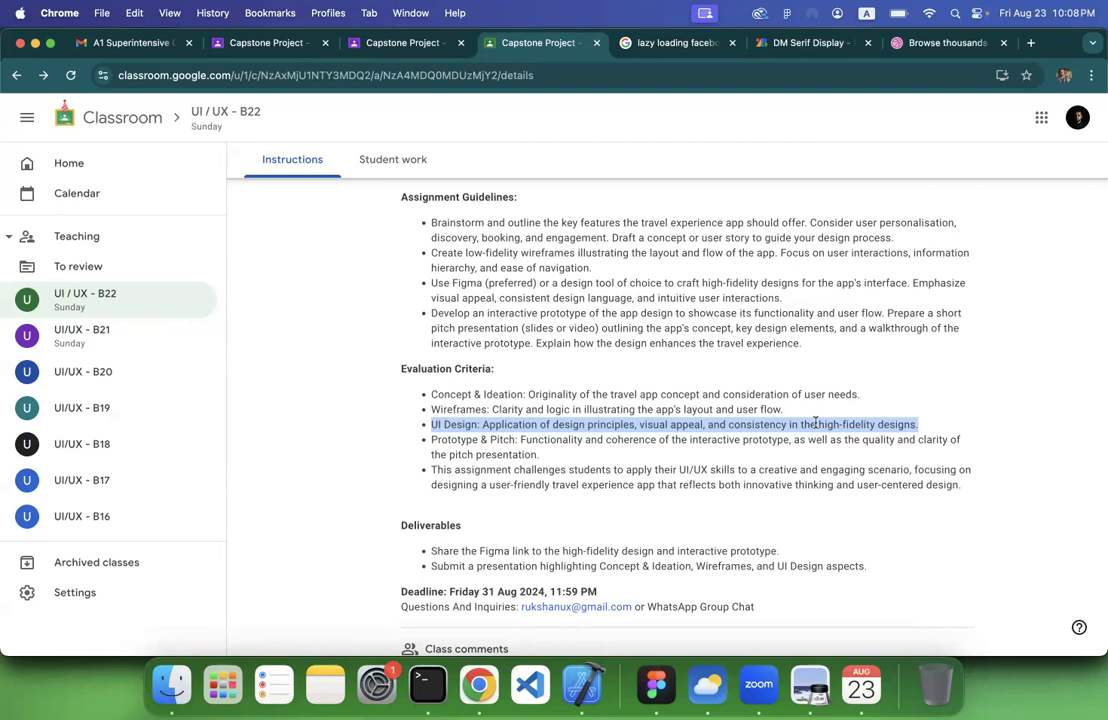
Switch to Figma and test the prototype preview by moving between the Level Up, On Fire and Summary screens with the carousel dots
{"action": "left_click", "coordinate": [657, 687]}
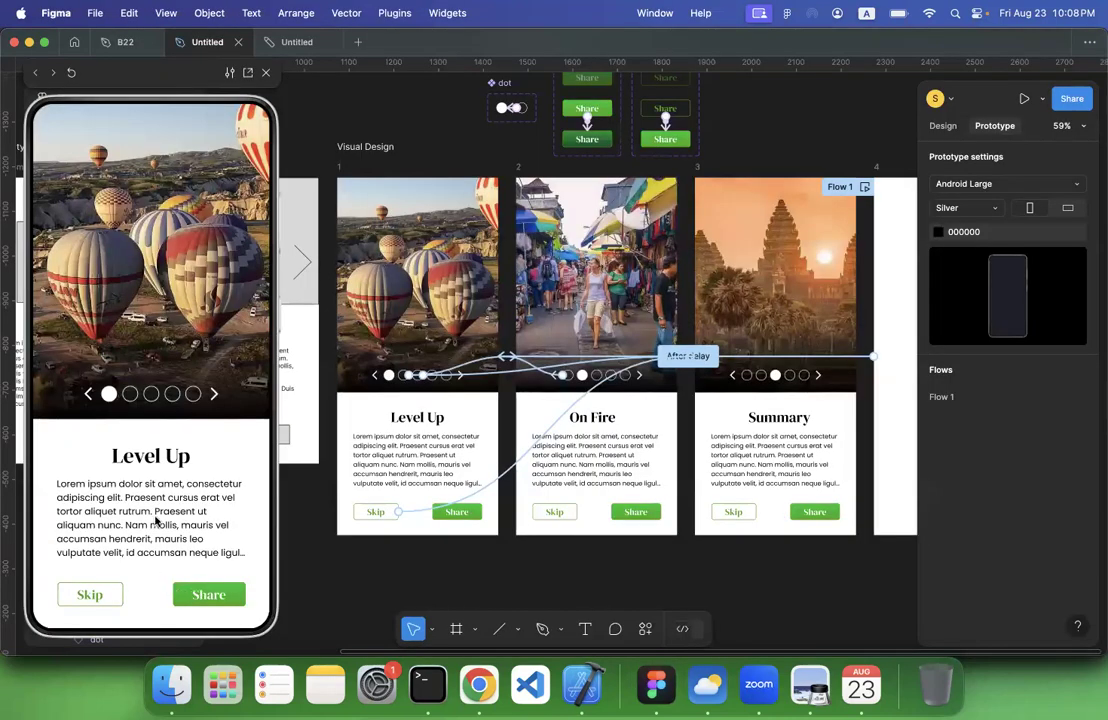
{"action": "left_click", "coordinate": [130, 394]}
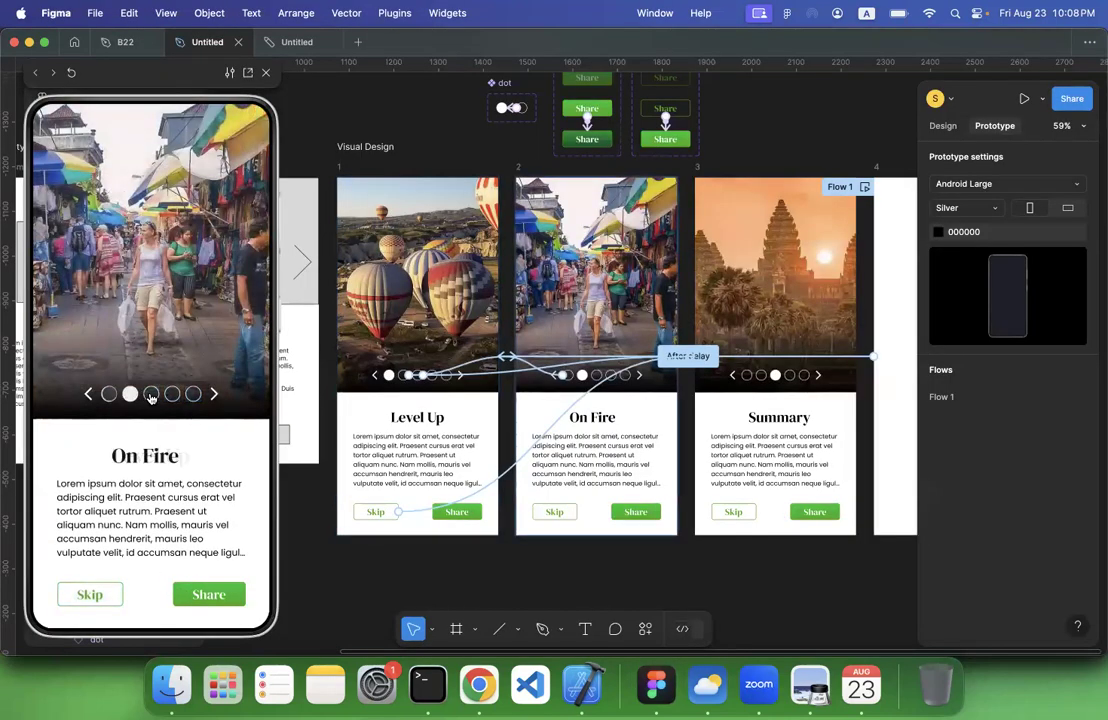
{"action": "left_click", "coordinate": [151, 394]}
{"action": "left_click", "coordinate": [85, 395]}
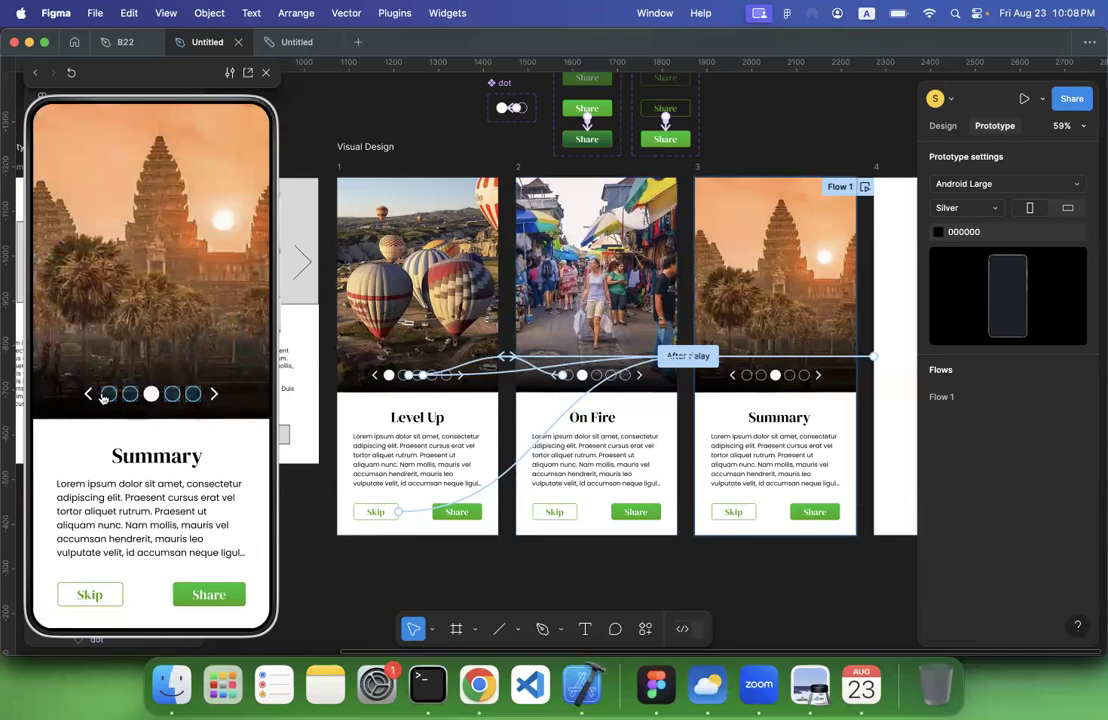
{"action": "left_click", "coordinate": [108, 396]}
{"action": "left_click", "coordinate": [130, 396]}
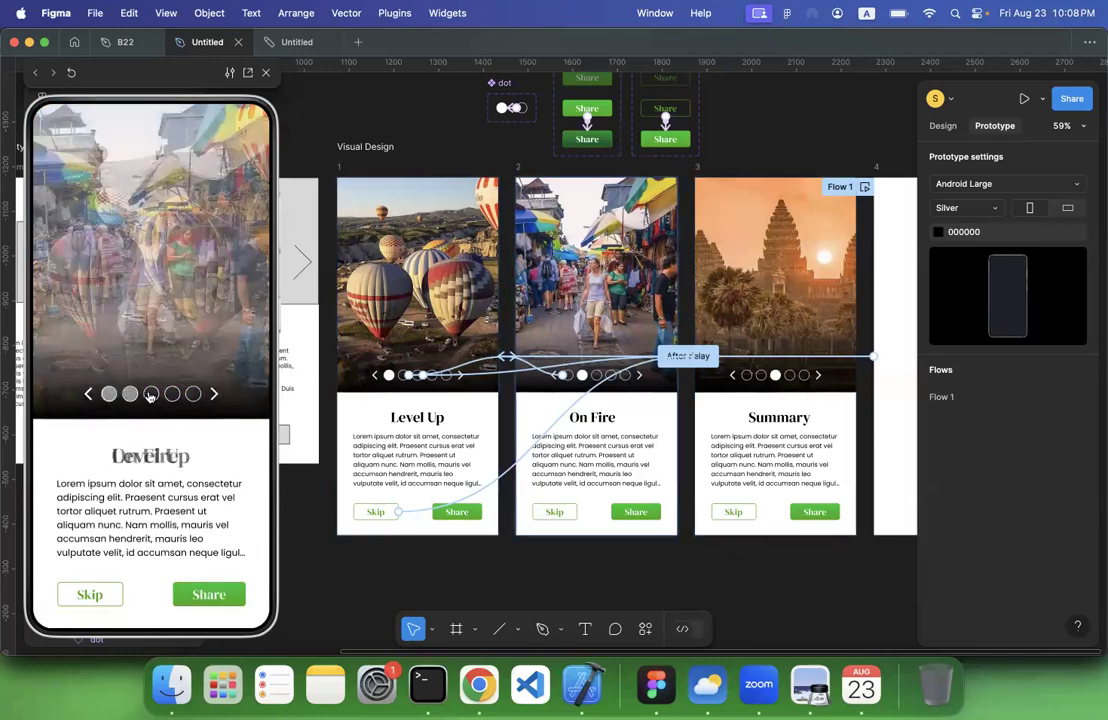
{"action": "left_click", "coordinate": [149, 396]}
{"action": "left_click", "coordinate": [130, 394]}
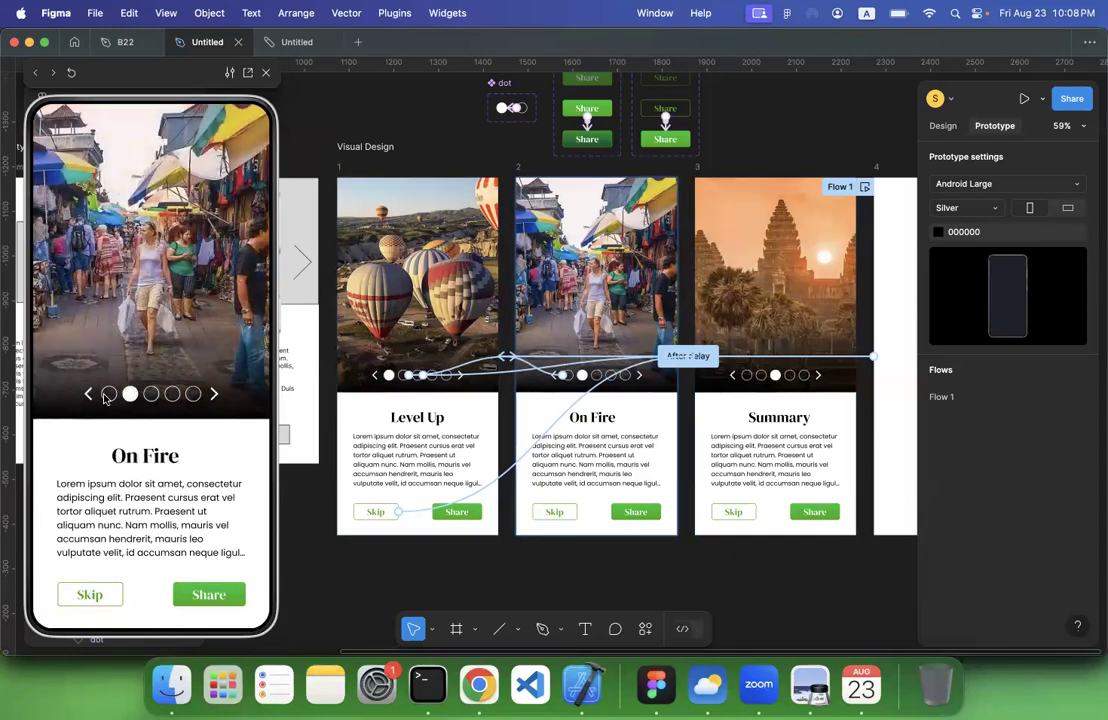
{"action": "left_click", "coordinate": [108, 394]}
{"action": "left_click", "coordinate": [87, 396]}
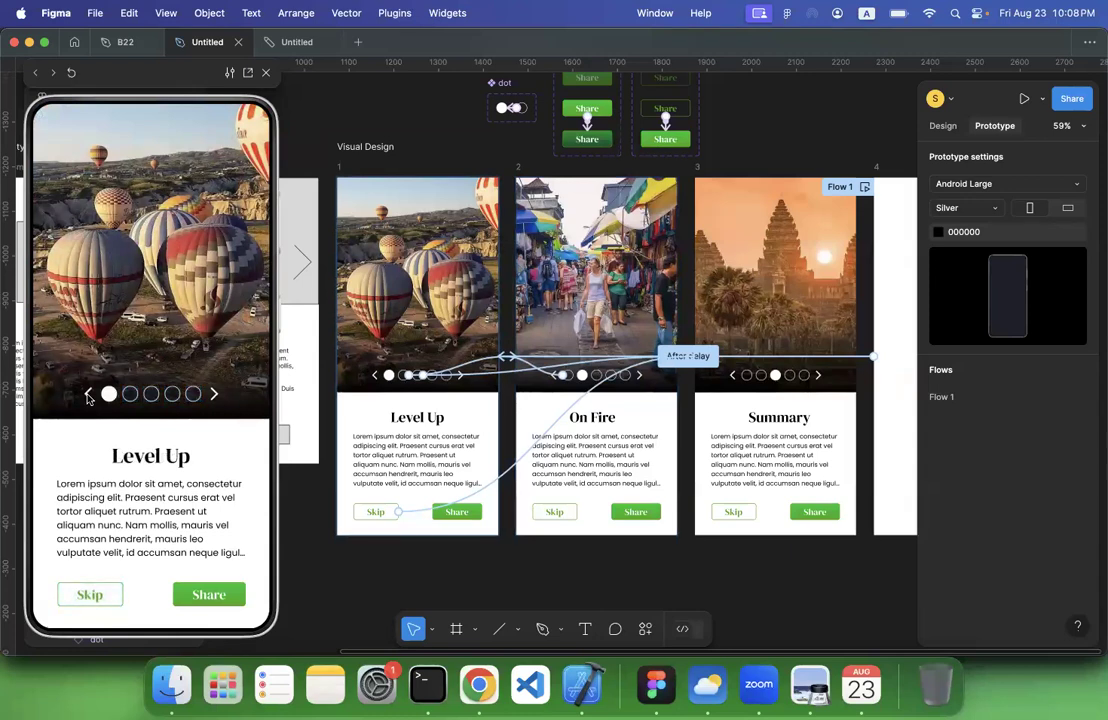
{"action": "left_click", "coordinate": [130, 394]}
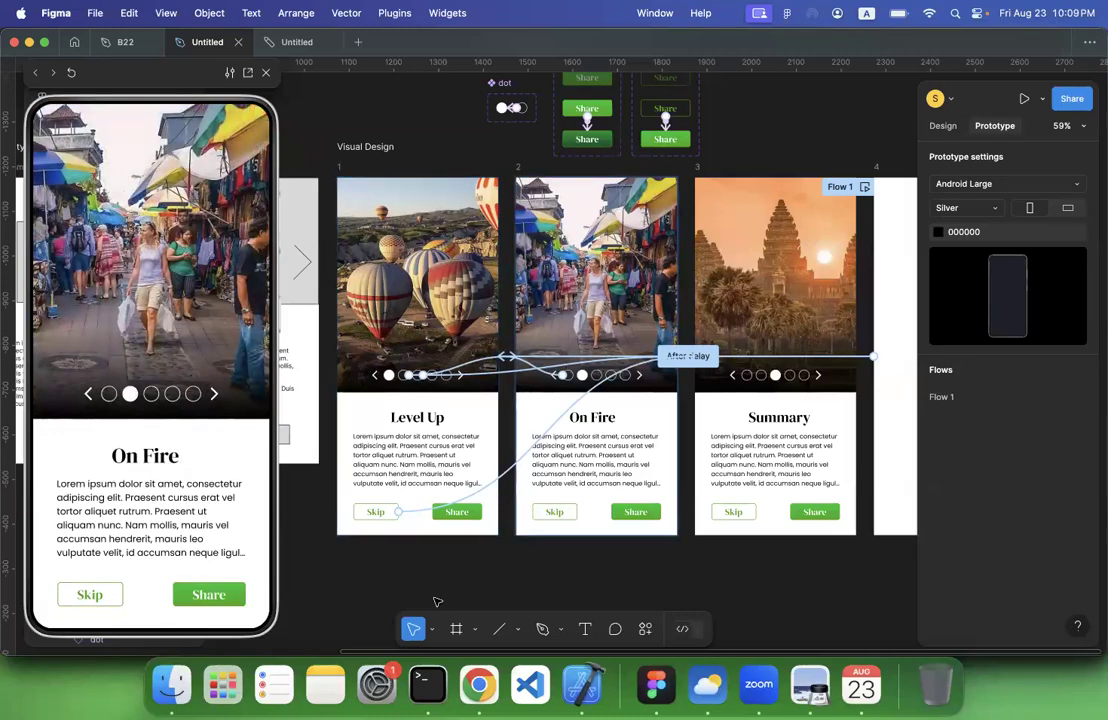
Return to the Classroom brief in Chrome, deselect the UI Design criterion, and browse more travel app designs on Dribbble
{"action": "left_click", "coordinate": [479, 685]}
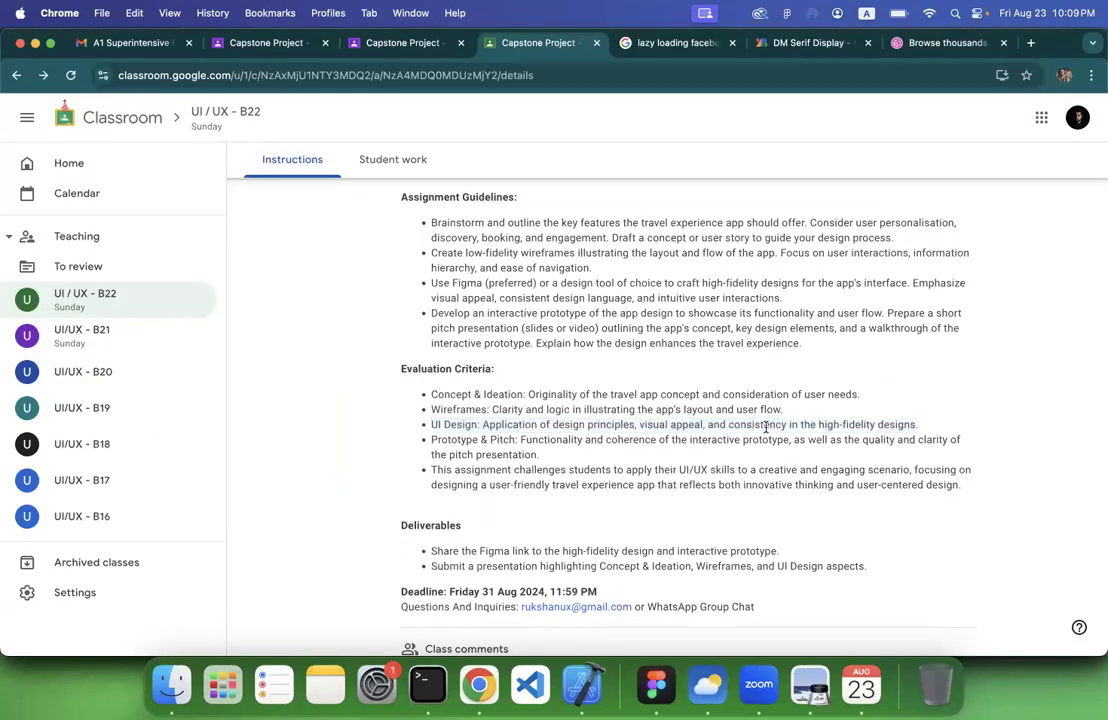
{"action": "left_click", "coordinate": [754, 462]}
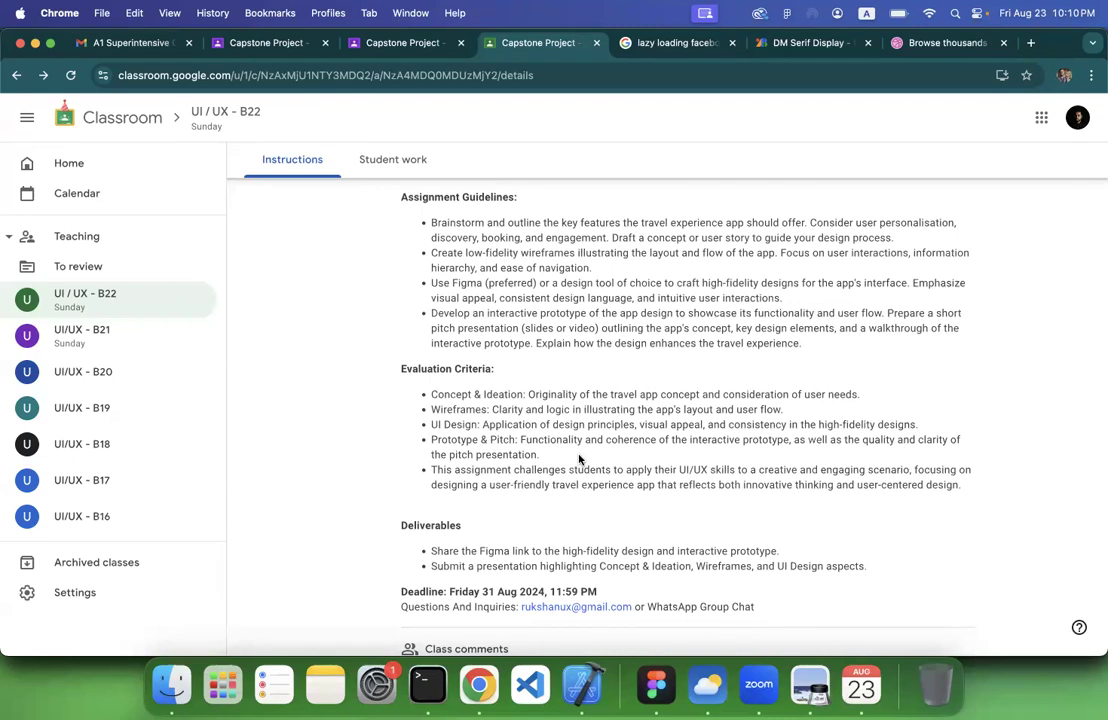
{"action": "left_click", "coordinate": [935, 43]}
{"action": "scroll", "coordinate": [651, 358], "scroll_direction": "up", "scroll_amount": 5}
{"action": "scroll", "coordinate": [651, 358], "scroll_direction": "down", "scroll_amount": 7}
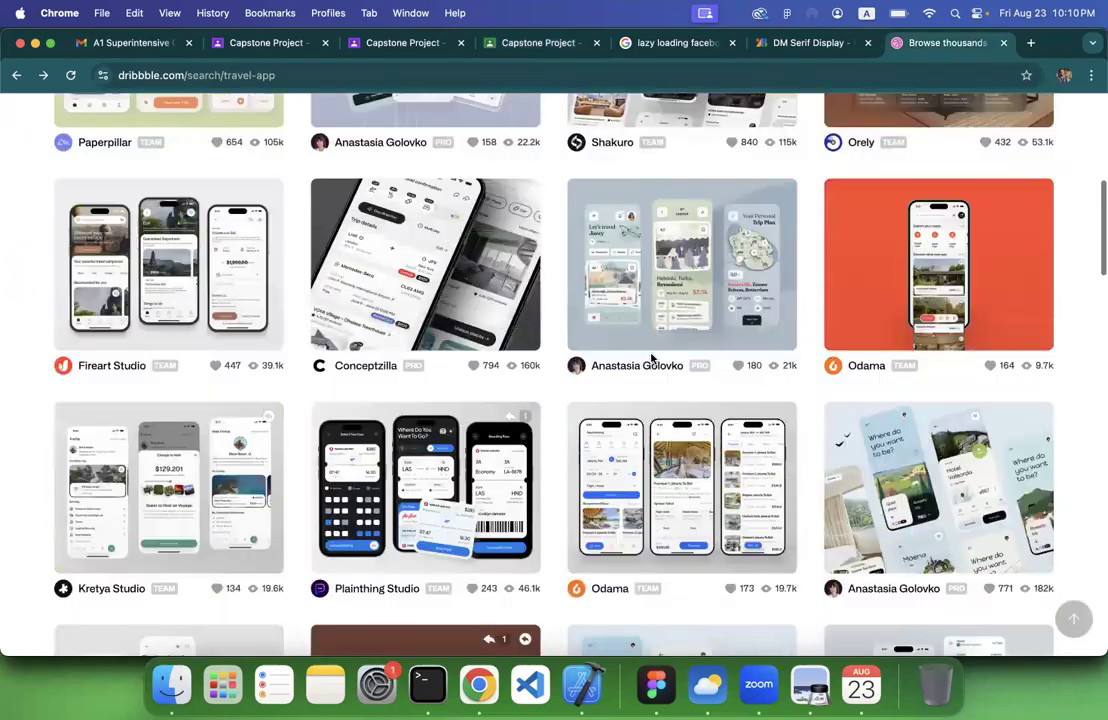
{"action": "scroll", "coordinate": [651, 358], "scroll_direction": "down", "scroll_amount": 15}
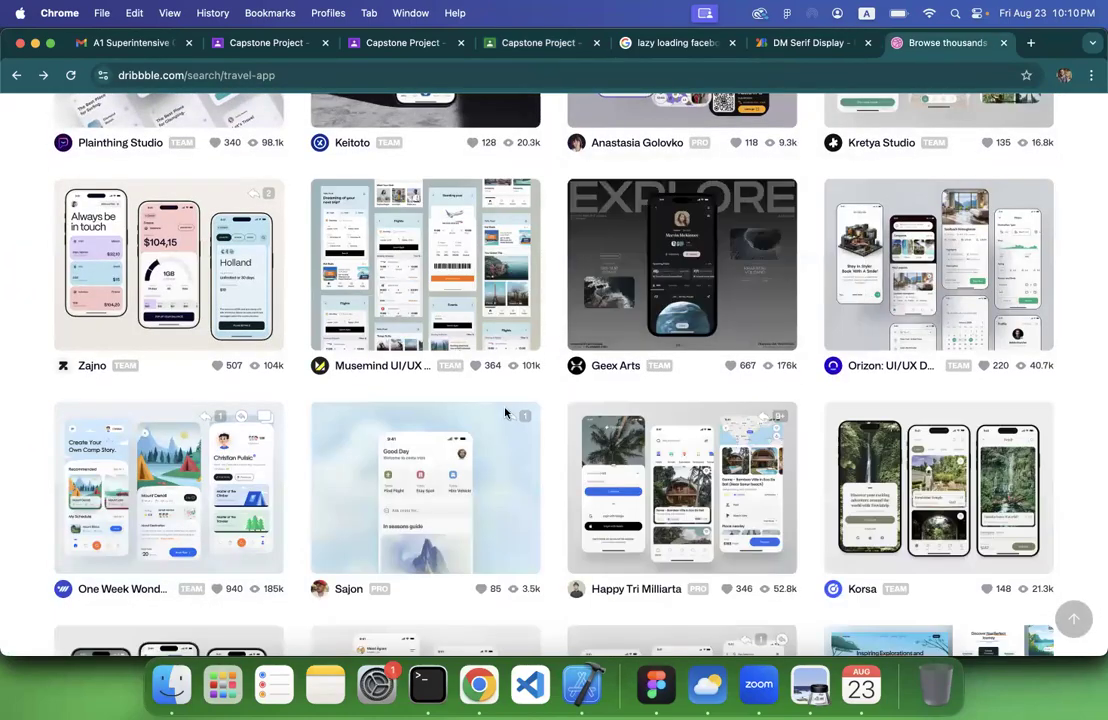
{"action": "scroll", "coordinate": [59, 434], "scroll_direction": "up", "scroll_amount": 9}
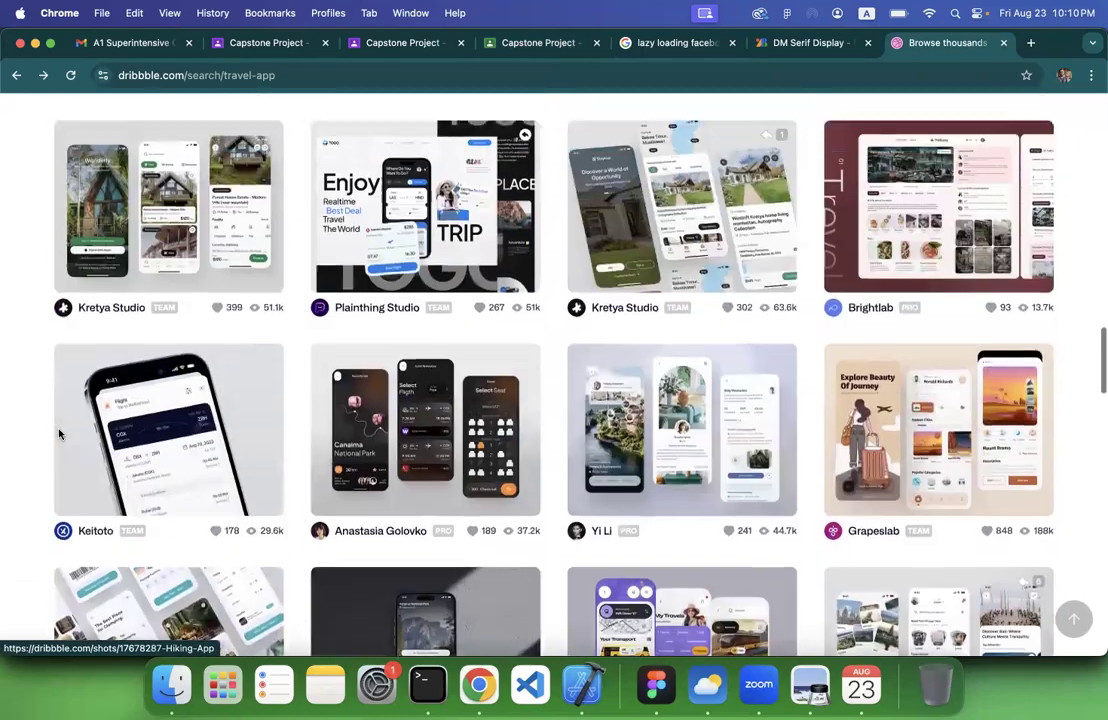
{"action": "scroll", "coordinate": [59, 434], "scroll_direction": "up", "scroll_amount": 4}
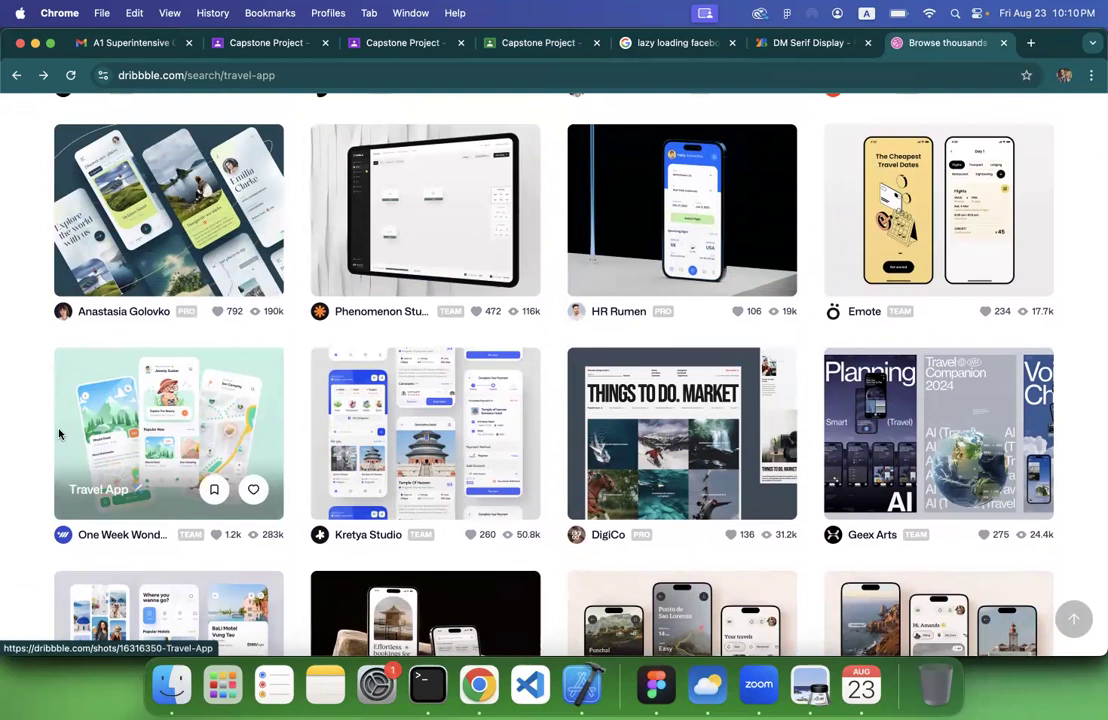
Return to the Classroom brief, review it from the title to the end, and highlight the Deliverables heading
{"action": "left_click", "coordinate": [790, 43]}
{"action": "left_click", "coordinate": [512, 47]}
{"action": "scroll", "coordinate": [529, 280], "scroll_direction": "down", "scroll_amount": 1}
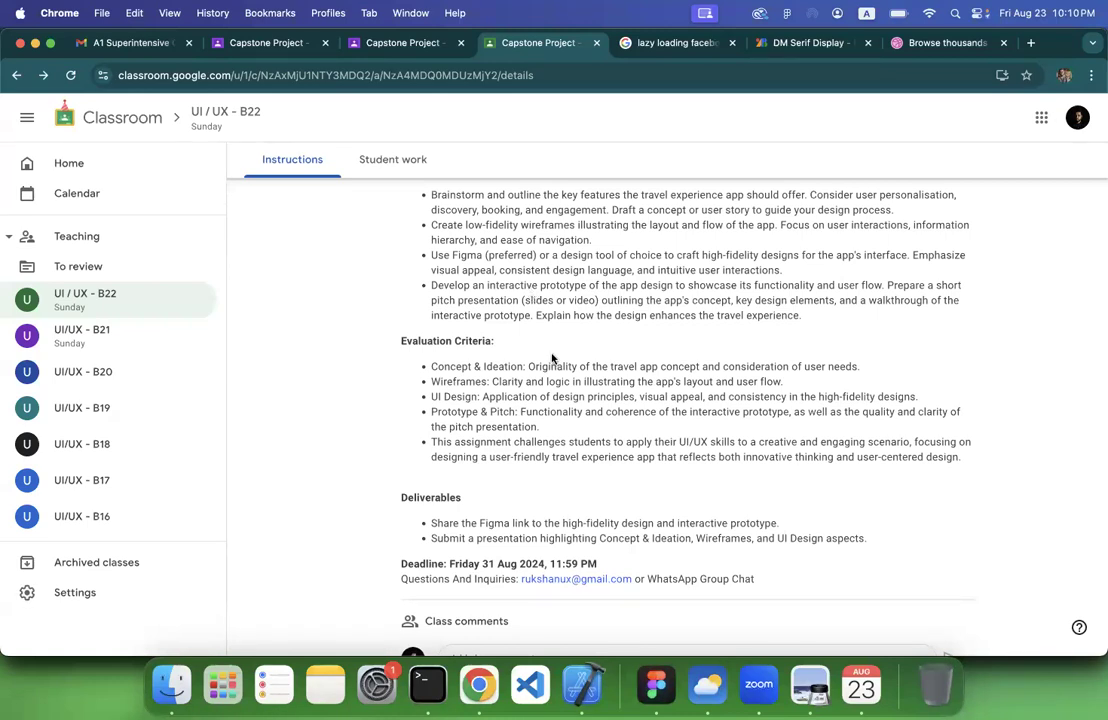
{"action": "scroll", "coordinate": [553, 358], "scroll_direction": "up", "scroll_amount": 5}
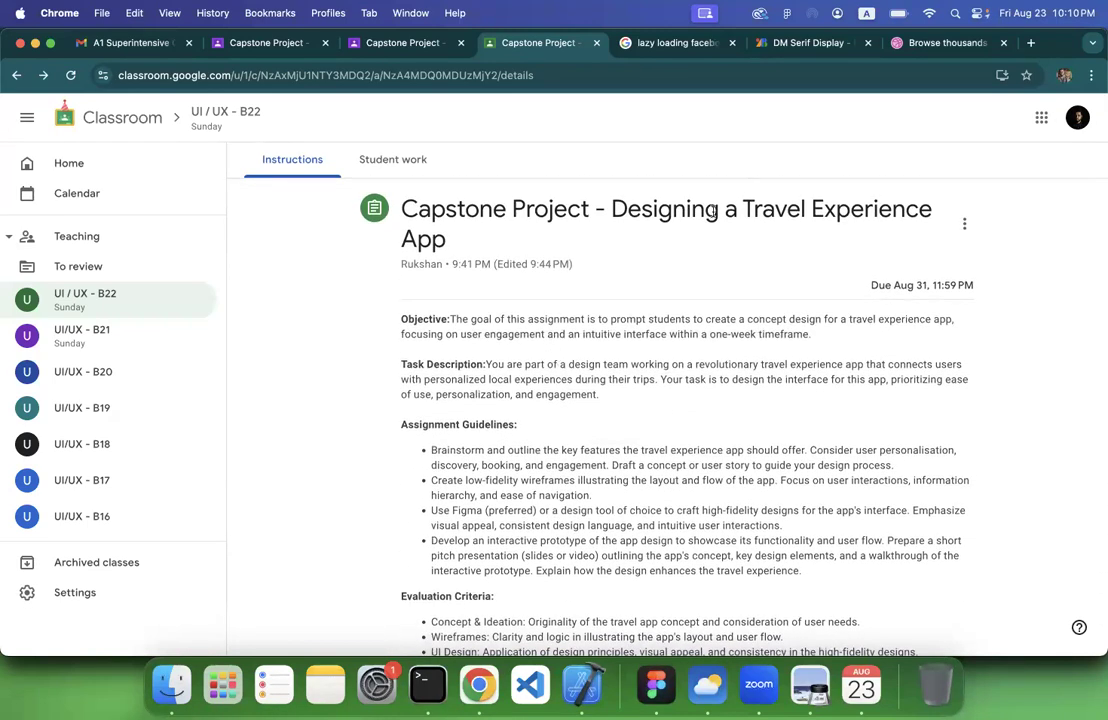
{"action": "scroll", "coordinate": [437, 462], "scroll_direction": "down", "scroll_amount": 5}
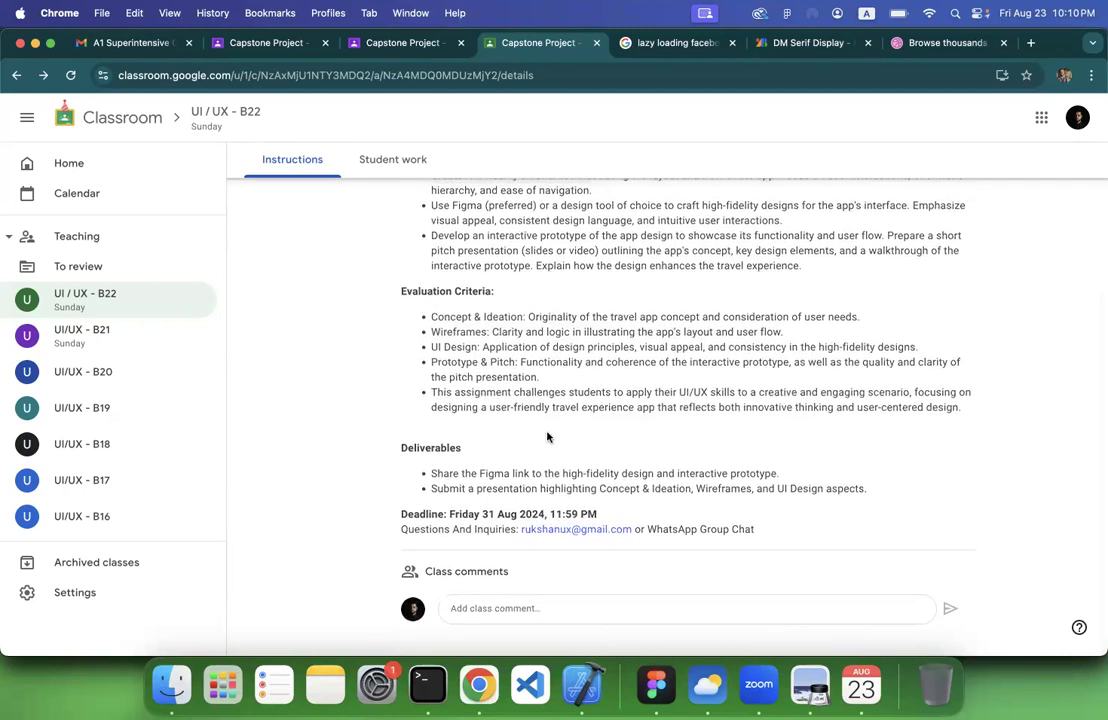
{"action": "double_click", "coordinate": [437, 460]}
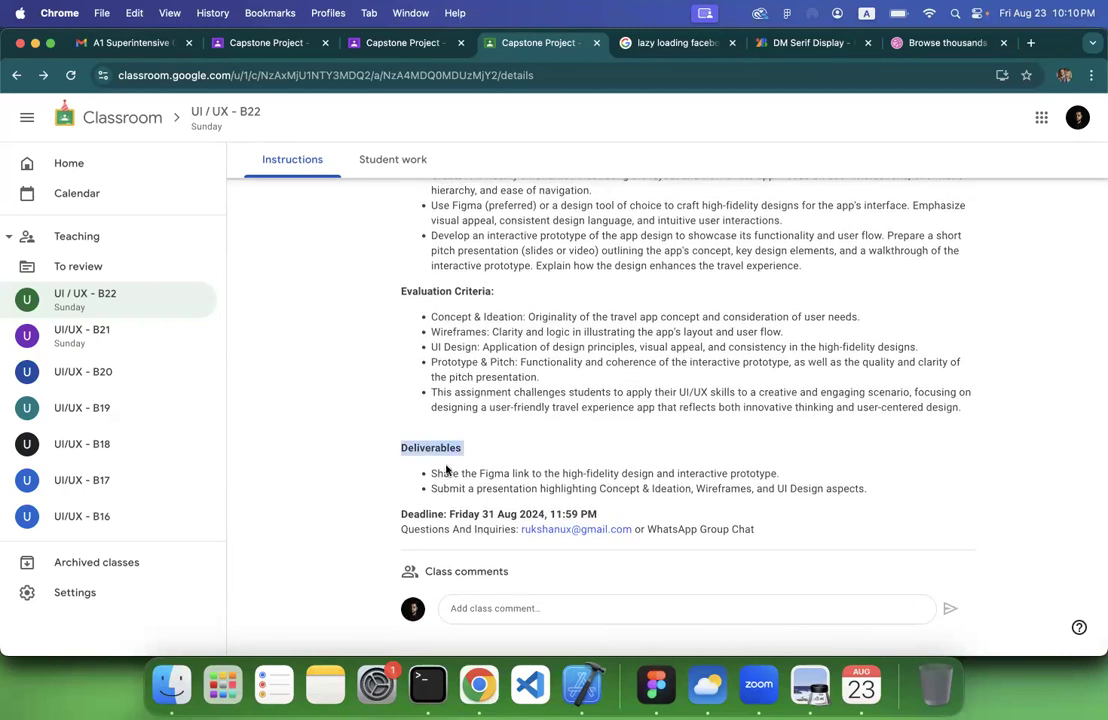
Highlight the two Deliverables items in turn, the Figma link item and the presentation item, going over both twice
{"action": "triple_click", "coordinate": [449, 472]}
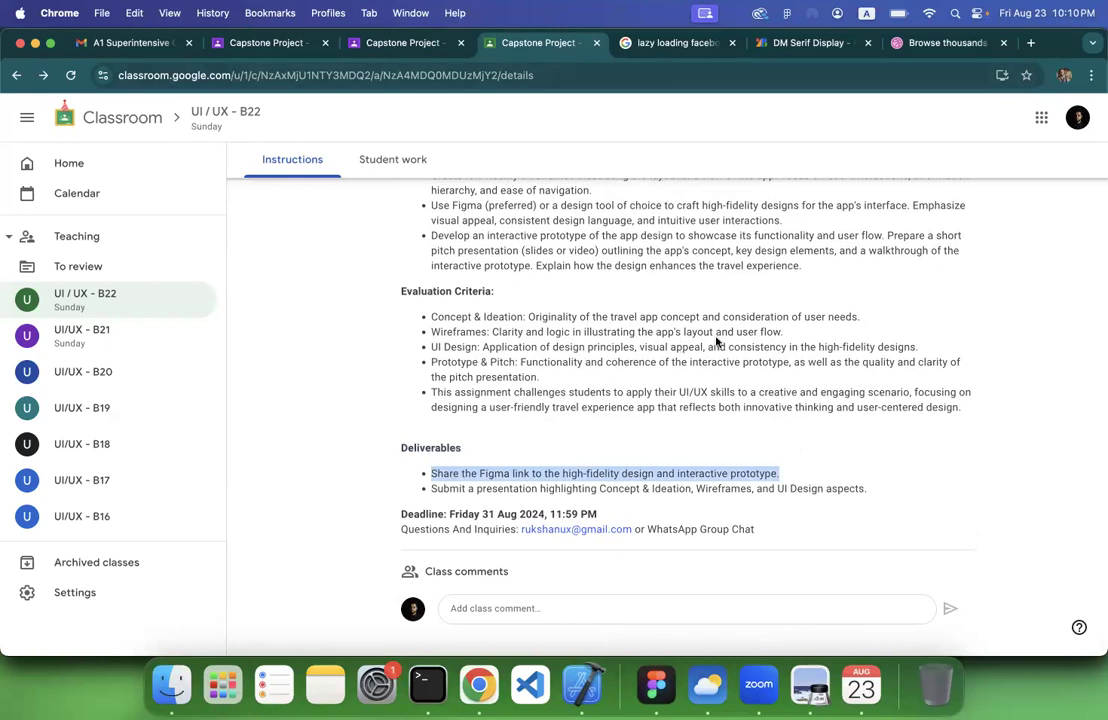
{"action": "triple_click", "coordinate": [547, 490]}
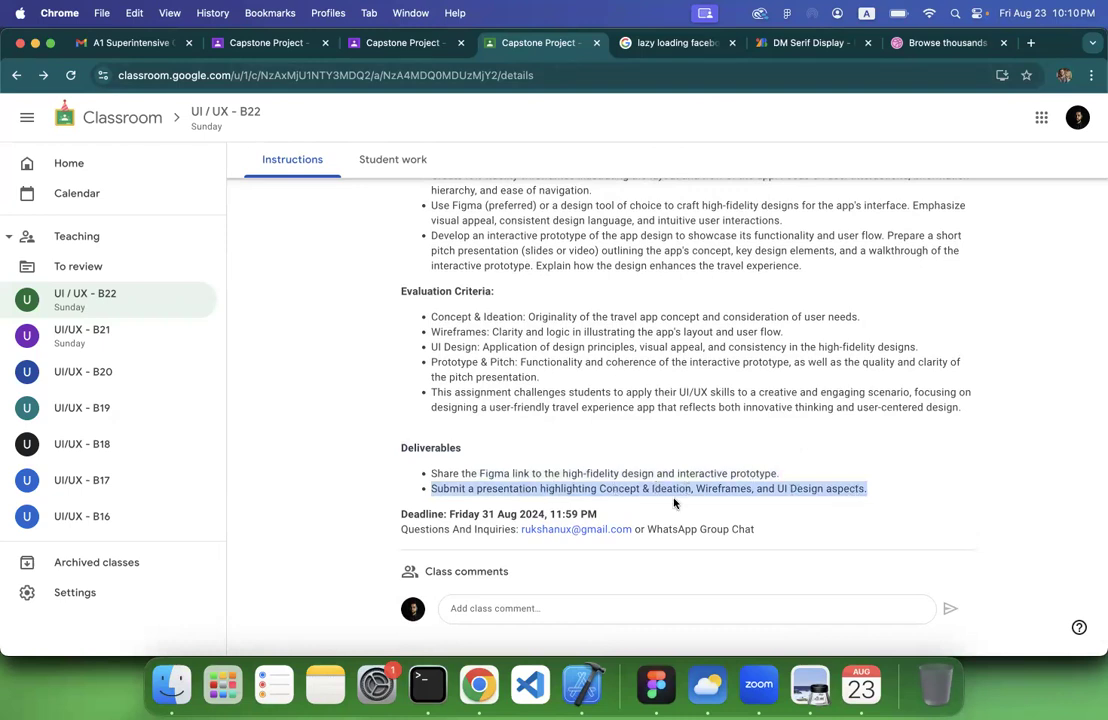
{"action": "left_click", "coordinate": [519, 500]}
{"action": "triple_click", "coordinate": [519, 500]}
{"action": "left_click", "coordinate": [507, 471]}
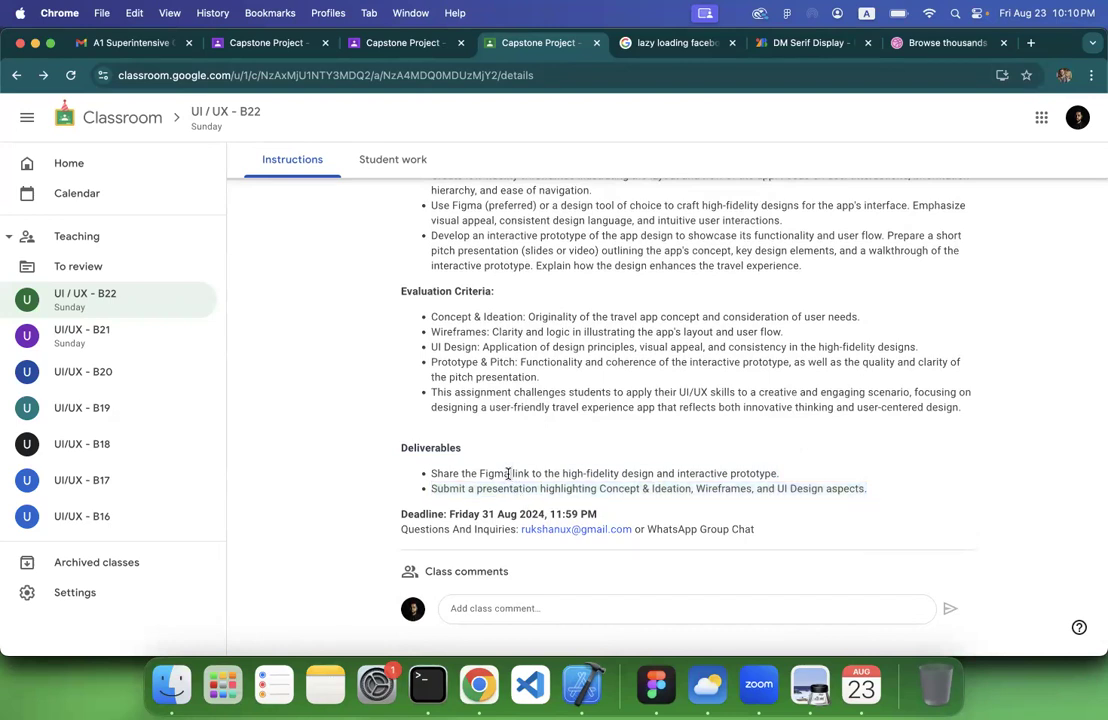
{"action": "triple_click", "coordinate": [508, 473]}
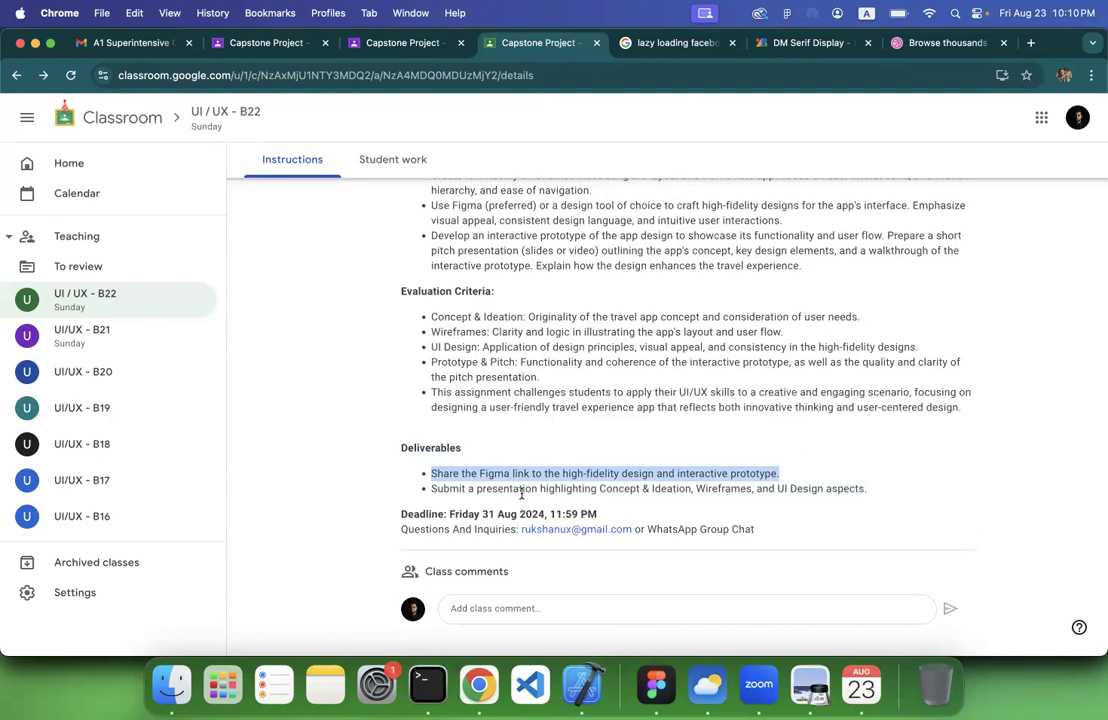
{"action": "left_click", "coordinate": [520, 493]}
{"action": "triple_click", "coordinate": [521, 494]}
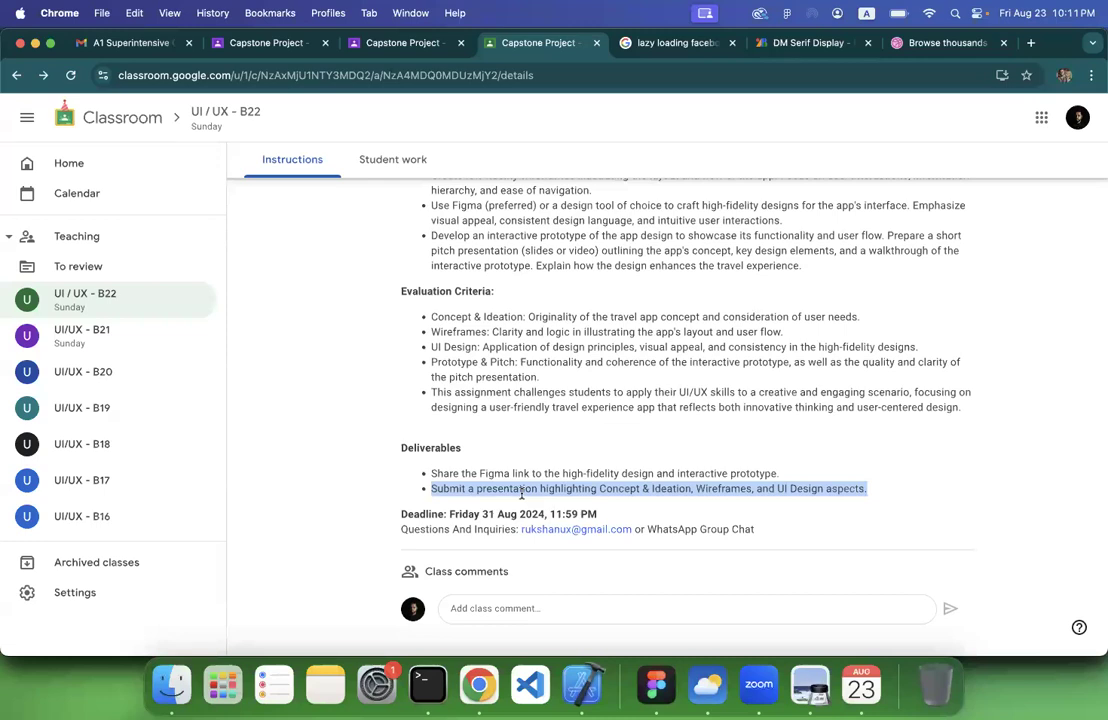
Highlight the Deadline line, clear the highlight, and review the brief between its title and its end
{"action": "triple_click", "coordinate": [467, 513]}
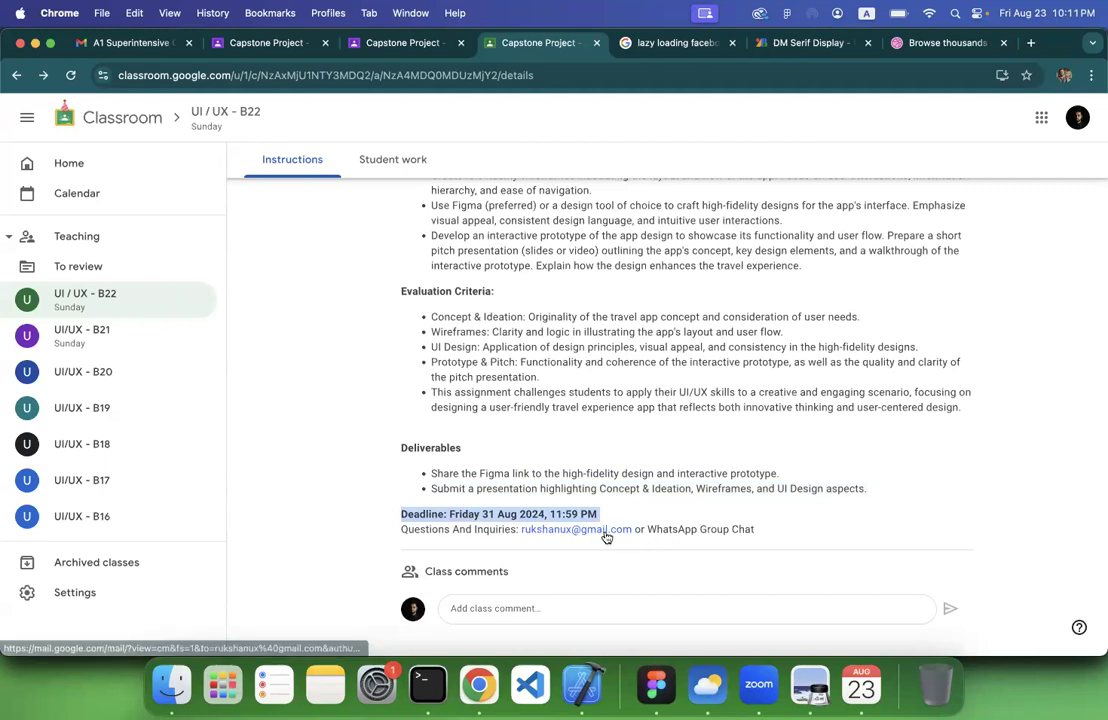
{"action": "left_click", "coordinate": [671, 532]}
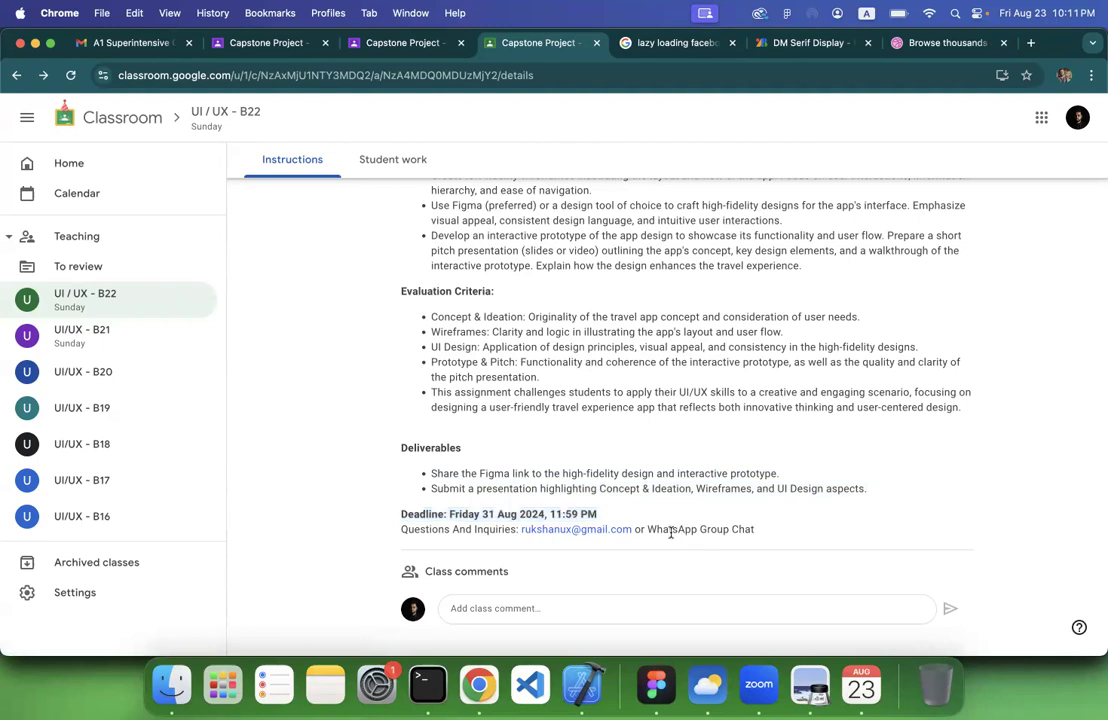
{"action": "scroll", "coordinate": [671, 532], "scroll_direction": "up", "scroll_amount": 5}
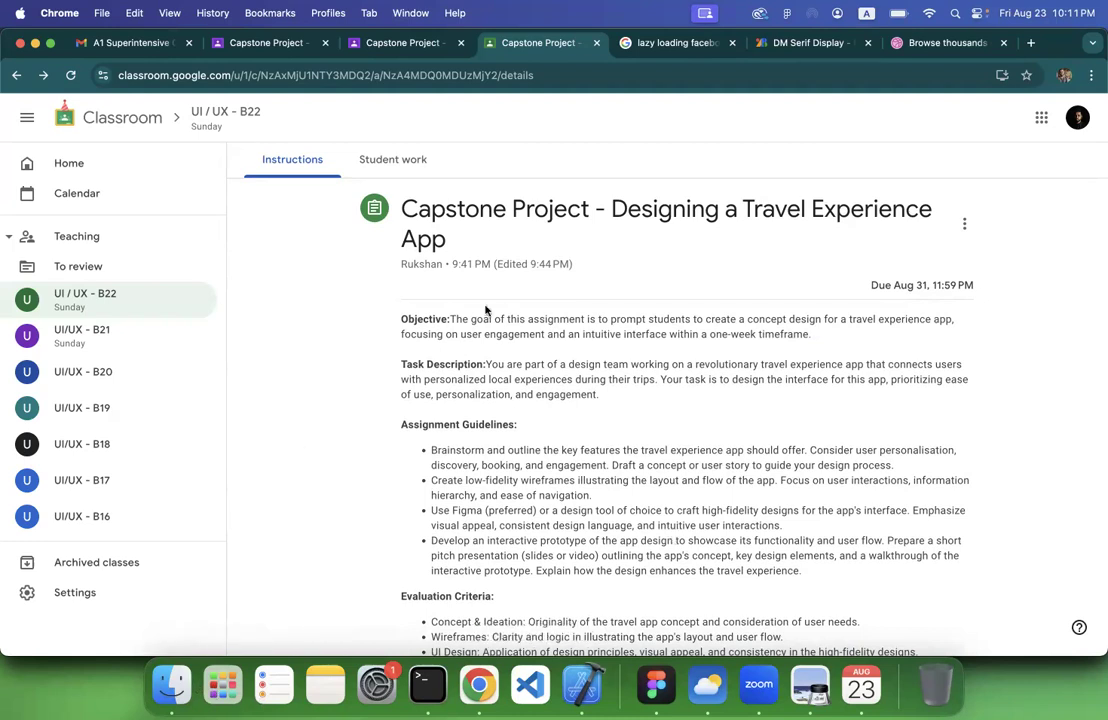
{"action": "key", "text": "XF86AudioLowerVolume"}
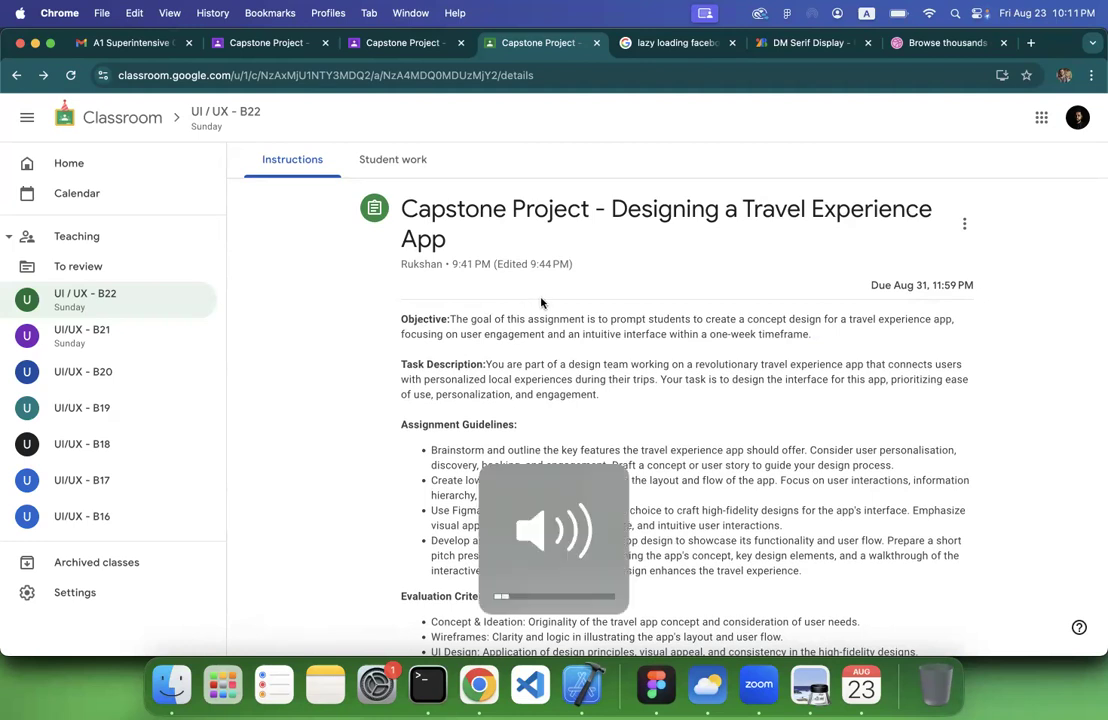
{"action": "scroll", "coordinate": [595, 318], "scroll_direction": "down", "scroll_amount": 5}
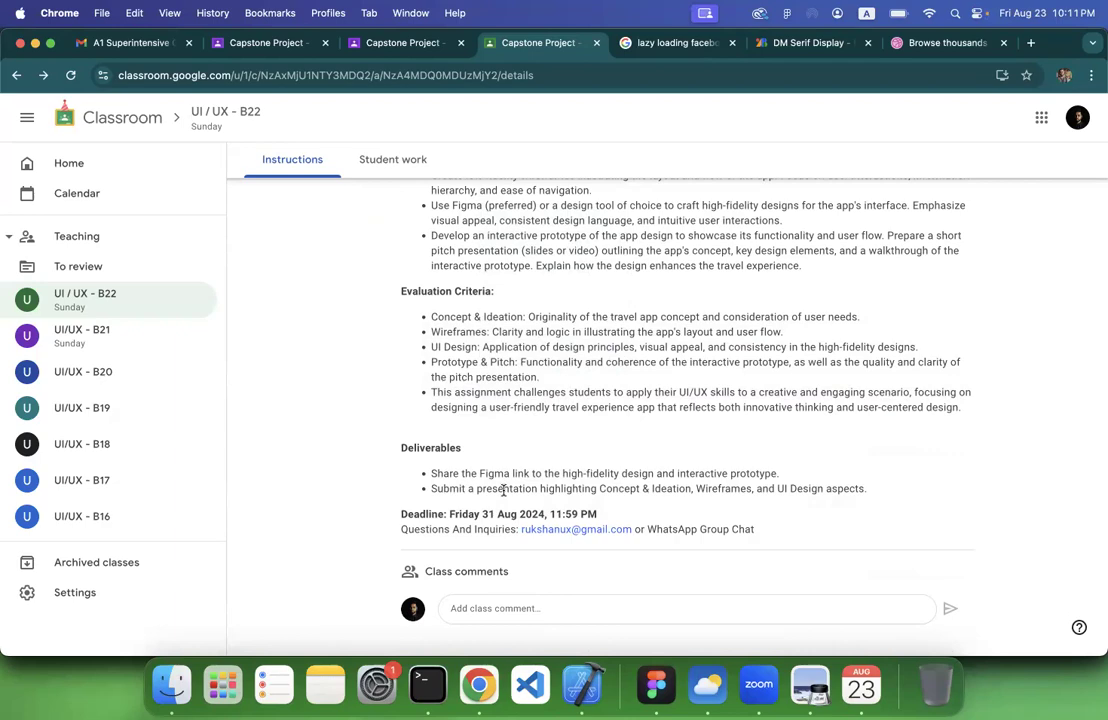
{"action": "scroll", "coordinate": [628, 467], "scroll_direction": "up", "scroll_amount": 5}
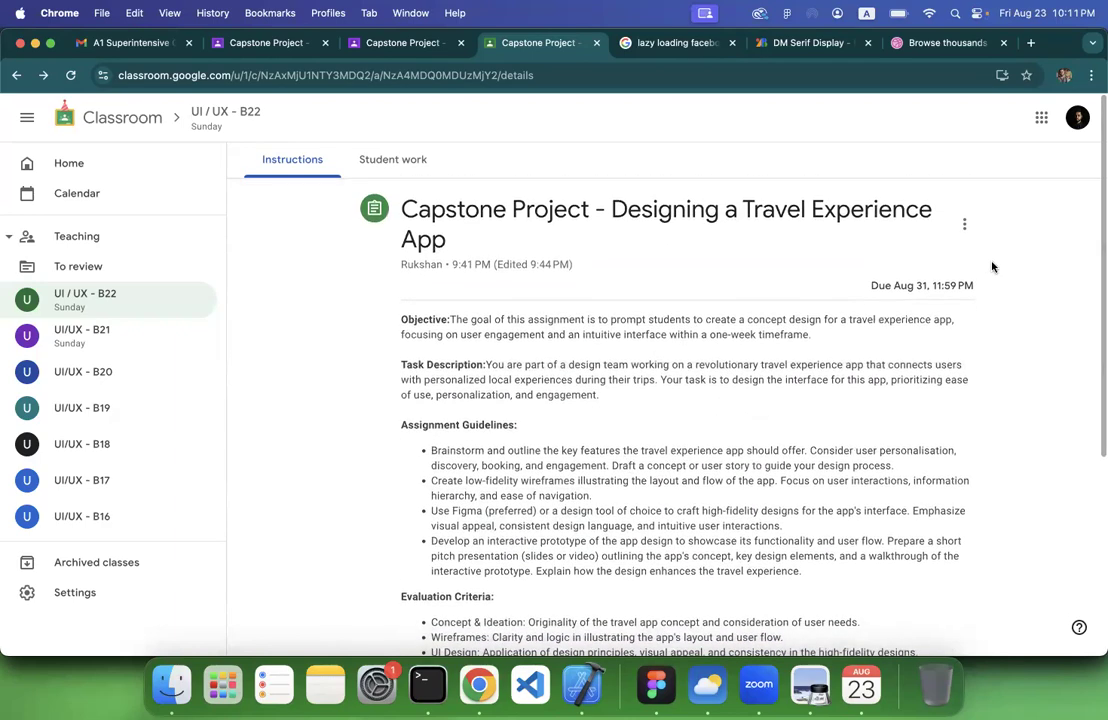
Open the B22 capstone assignment for editing and change the weekday in the Deadline line to Saturday
{"action": "left_click", "coordinate": [964, 224]}
{"action": "left_click", "coordinate": [900, 256]}
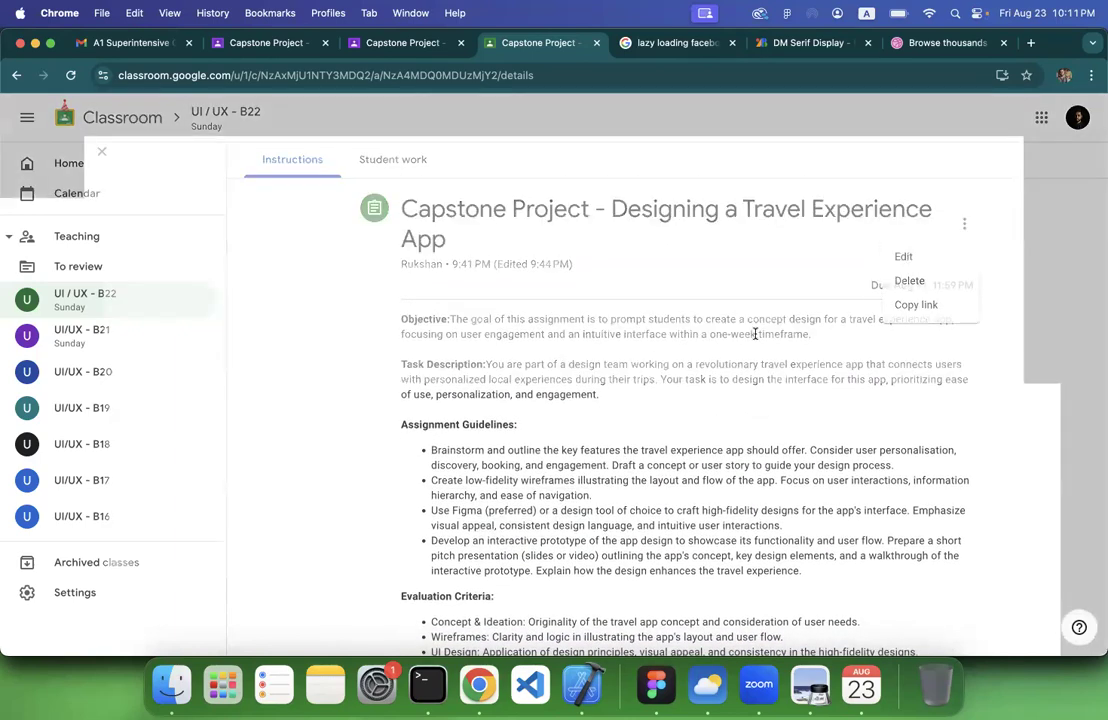
{"action": "scroll", "coordinate": [230, 230], "scroll_direction": "down", "scroll_amount": 5}
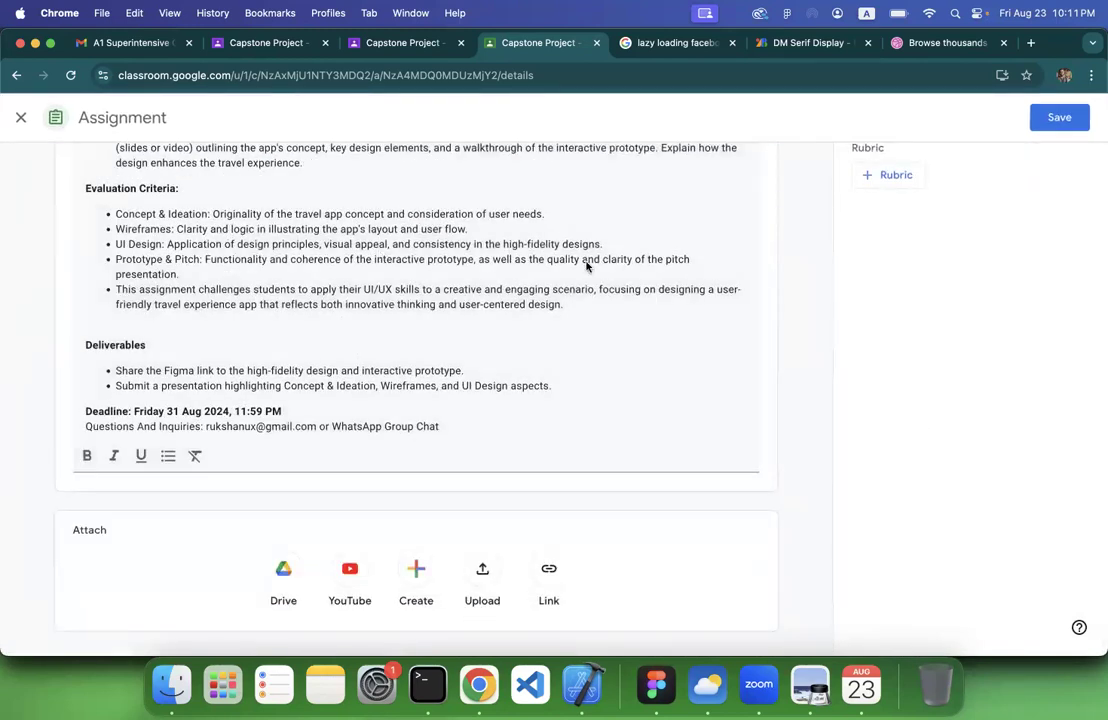
{"action": "double_click", "coordinate": [146, 411]}
{"action": "type", "text": "Saturda"}
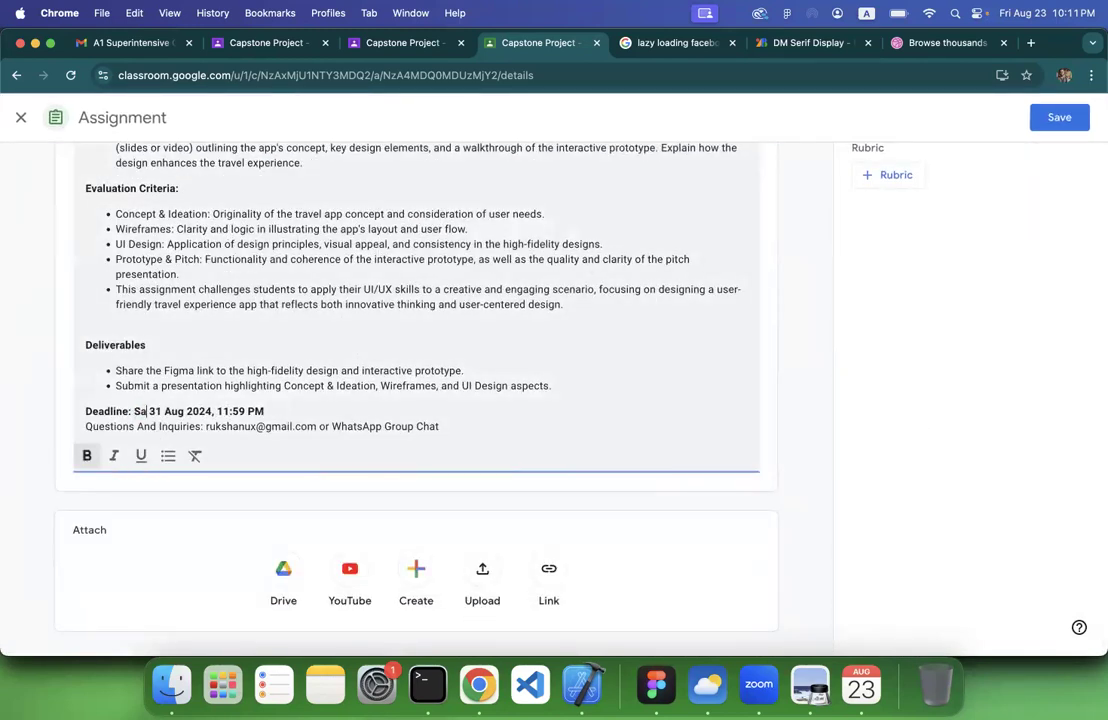
{"action": "type", "text": "y"}
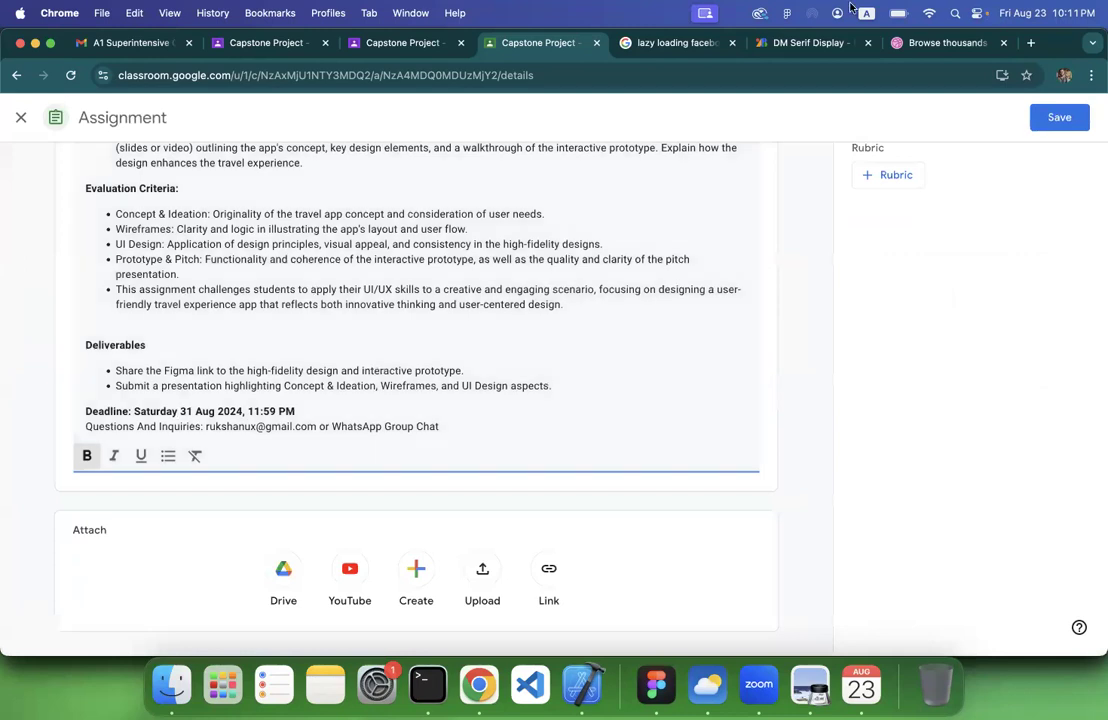
Check the deadline date against the August 2024 month view in Calendar and save the assignment in Classroom
{"action": "left_click", "coordinate": [1023, 22]}
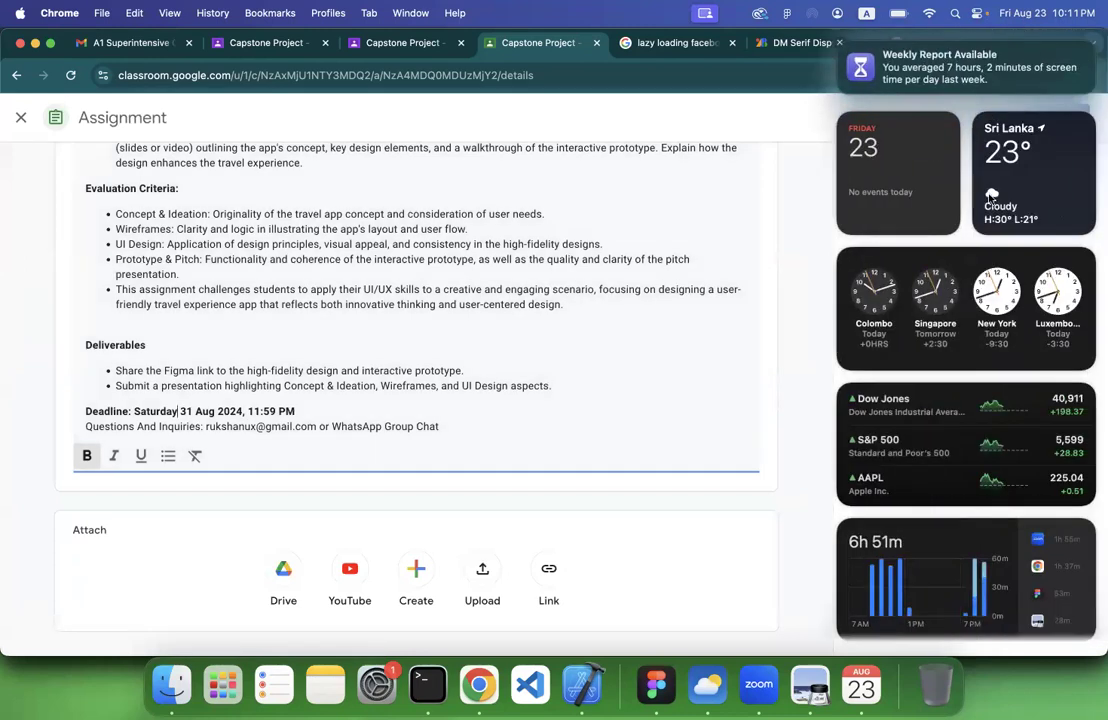
{"action": "left_click", "coordinate": [900, 180]}
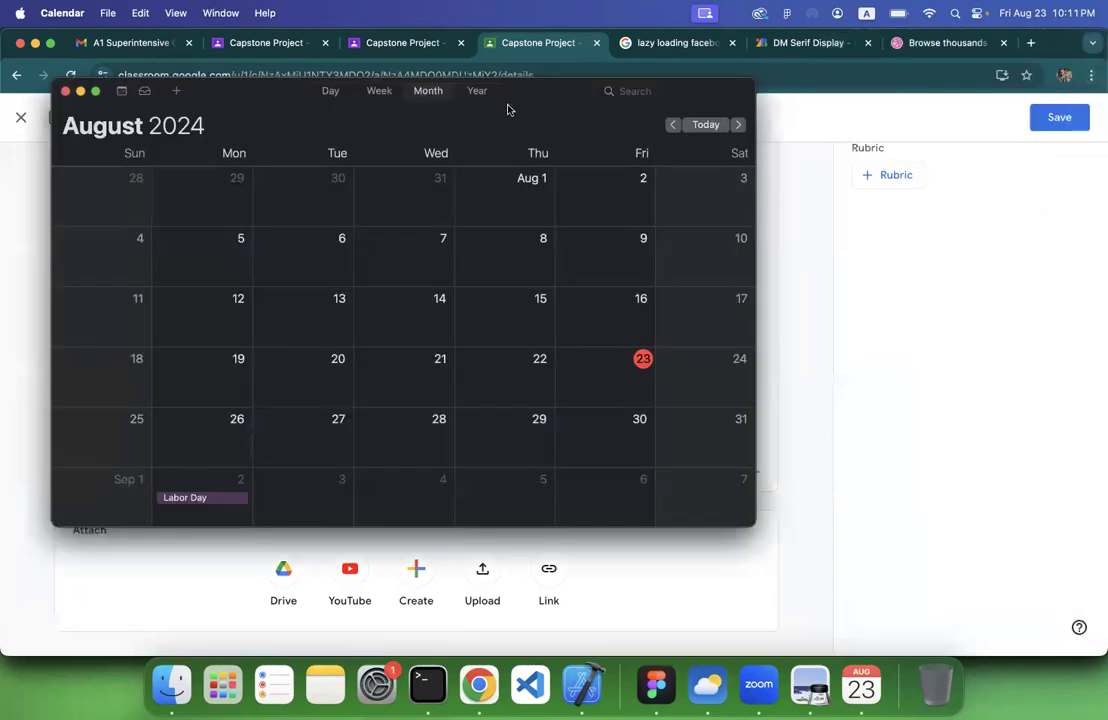
{"action": "left_click_drag", "start_coordinate": [525, 93], "coordinate": [464, 114]}
{"action": "left_click", "coordinate": [89, 611]}
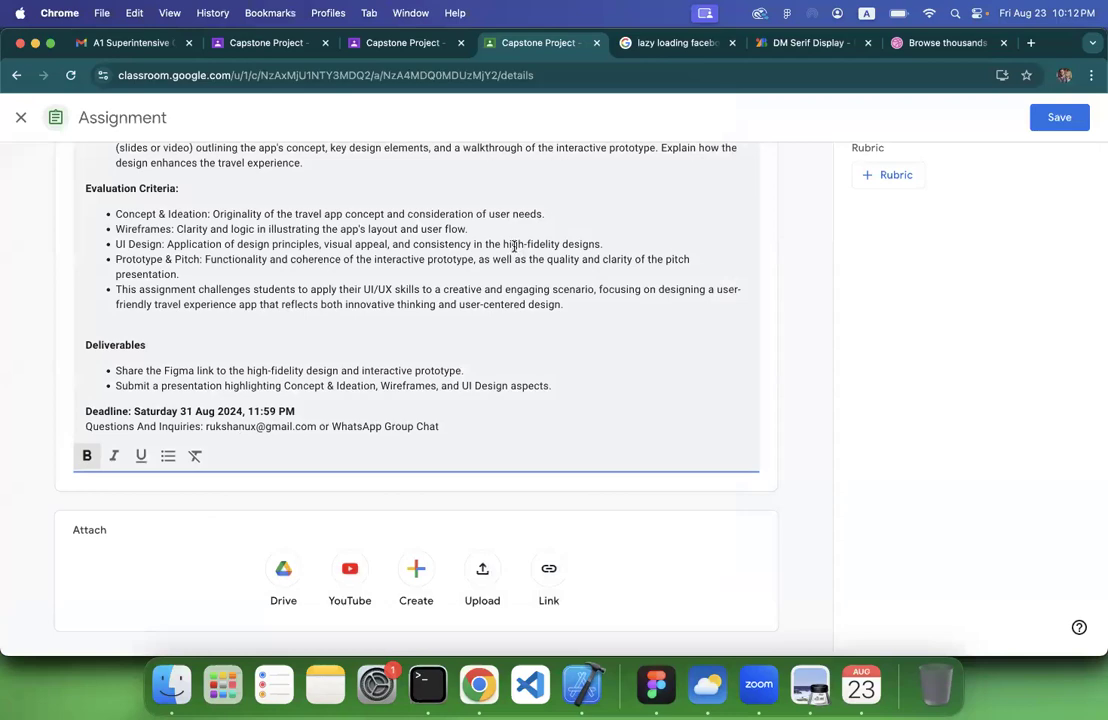
{"action": "left_click", "coordinate": [1059, 117]}
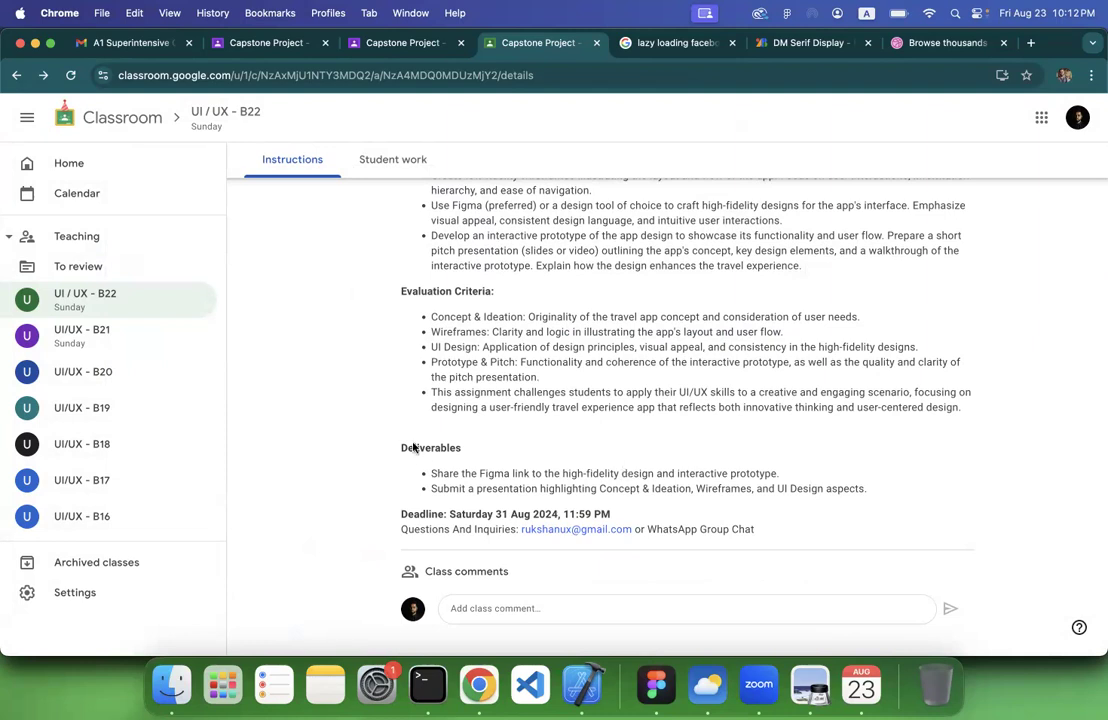
Switch to the UI/UX - B21 capstone project and view its student work submissions
{"action": "scroll", "coordinate": [413, 447], "scroll_direction": "up", "scroll_amount": 5}
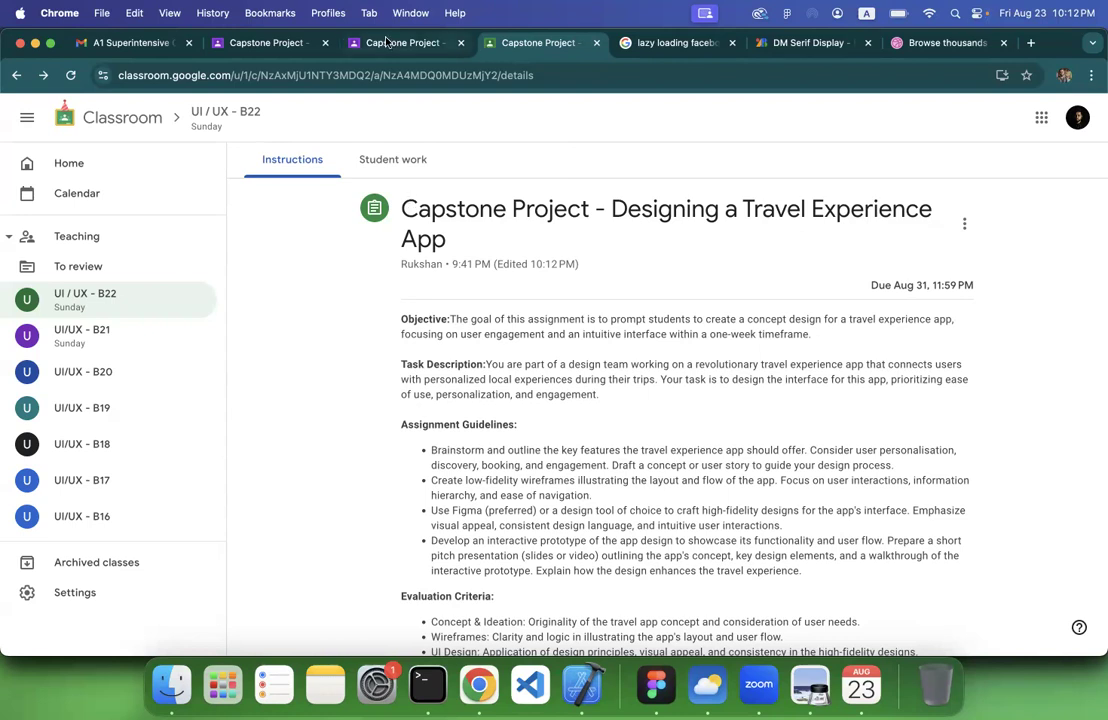
{"action": "left_click", "coordinate": [355, 42]}
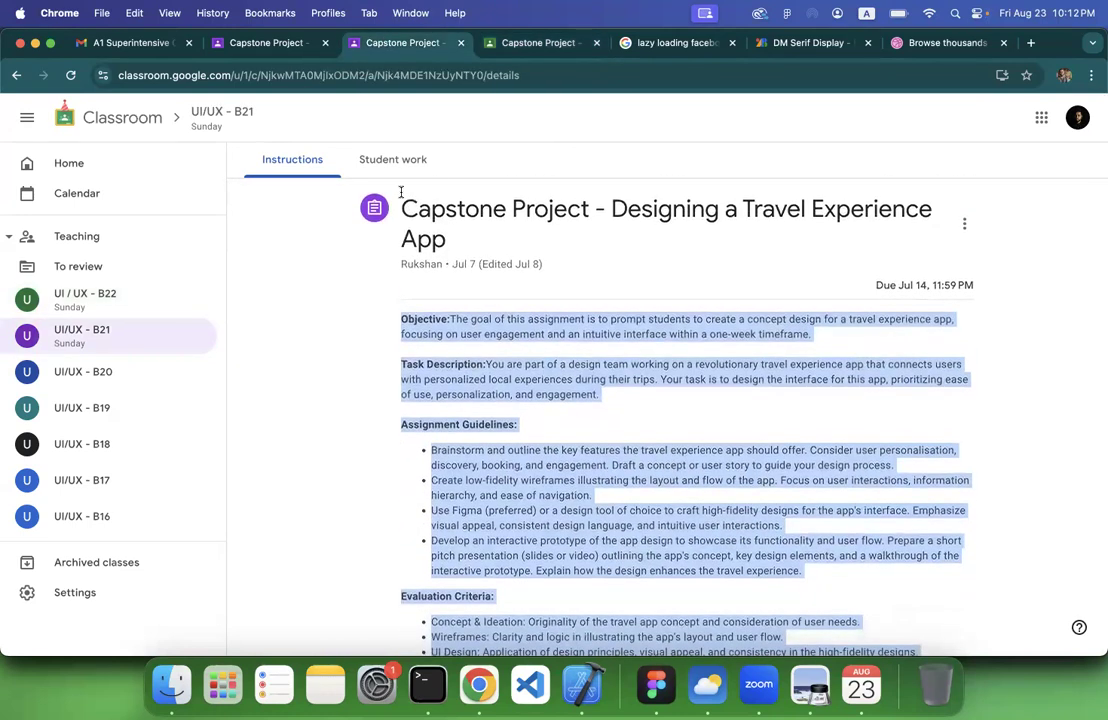
{"action": "left_click", "coordinate": [393, 160]}
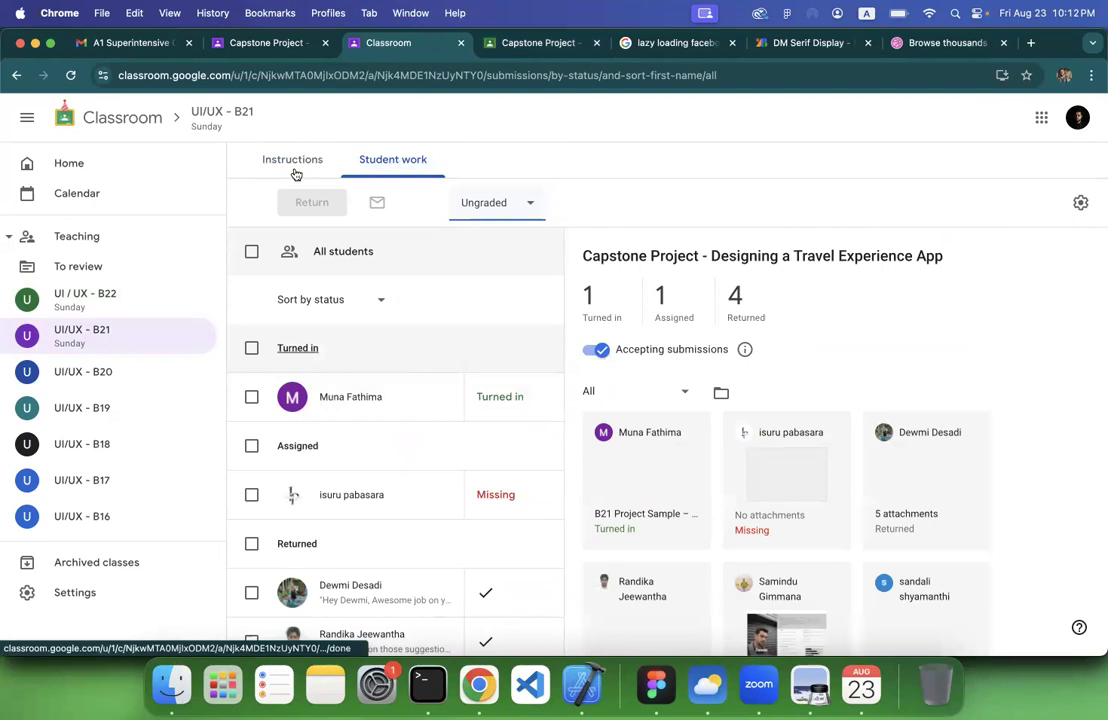
Open the UI / UX - B22 class, look through its stream, and expand the Capstone Project assignment in the classwork list
{"action": "left_click", "coordinate": [65, 316]}
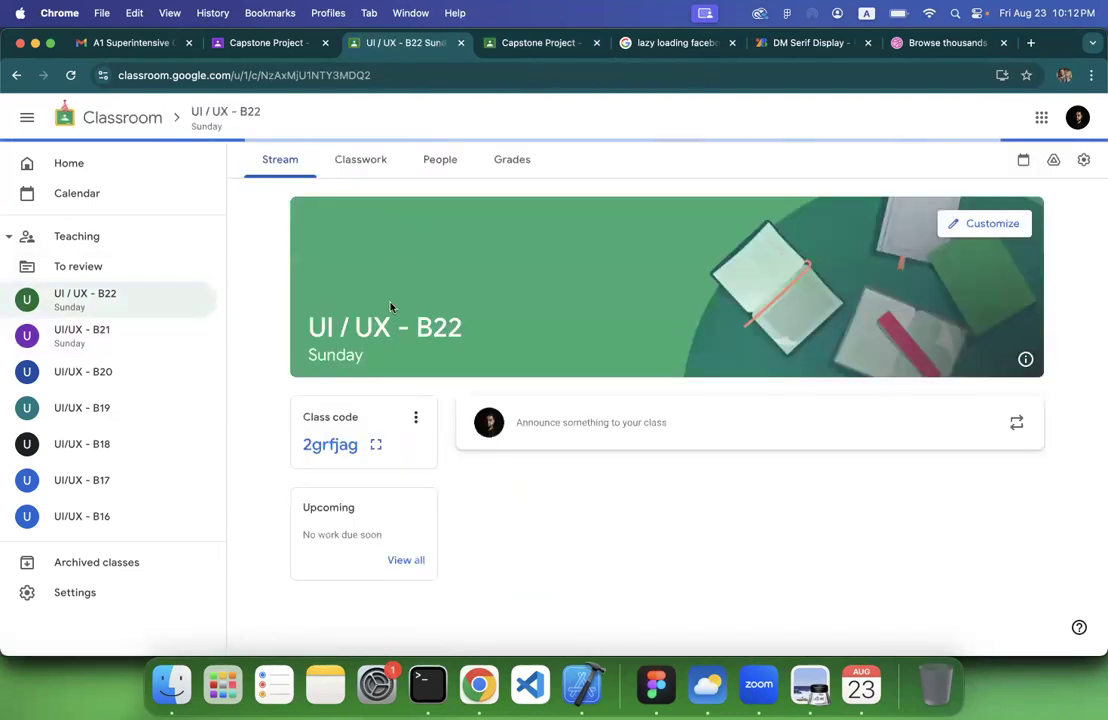
{"action": "scroll", "coordinate": [485, 395], "scroll_direction": "down", "scroll_amount": 1}
{"action": "scroll", "coordinate": [487, 390], "scroll_direction": "down", "scroll_amount": 3}
{"action": "scroll", "coordinate": [487, 390], "scroll_direction": "up", "scroll_amount": 3}
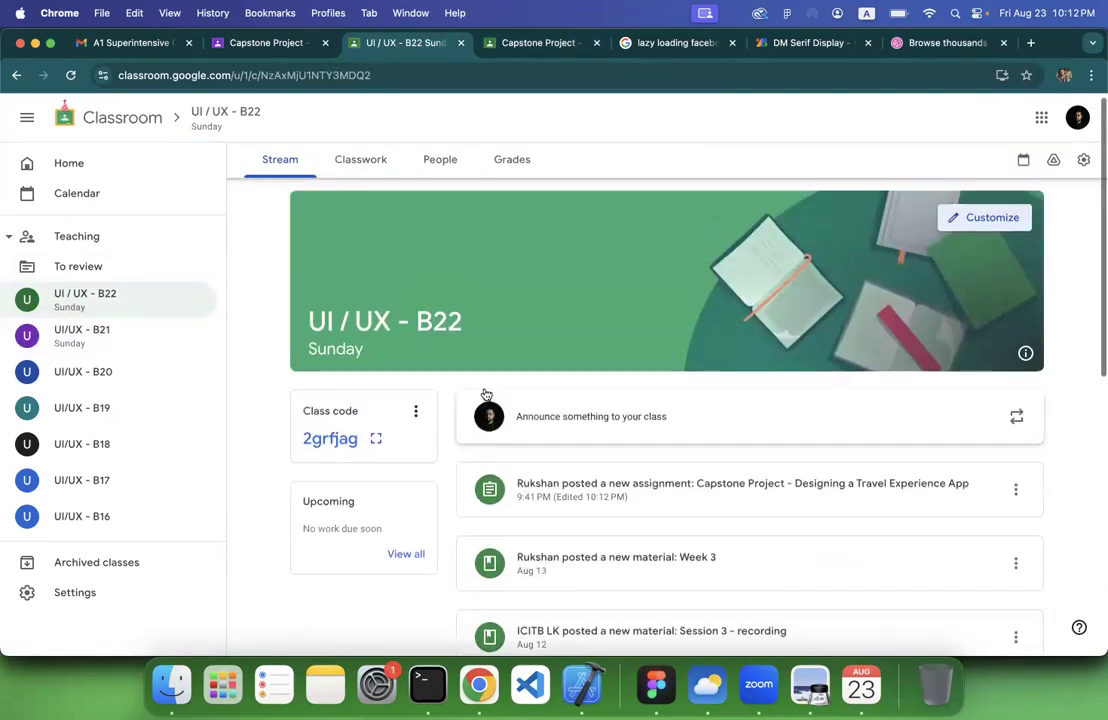
{"action": "scroll", "coordinate": [487, 391], "scroll_direction": "down", "scroll_amount": 5}
{"action": "left_click", "coordinate": [381, 162]}
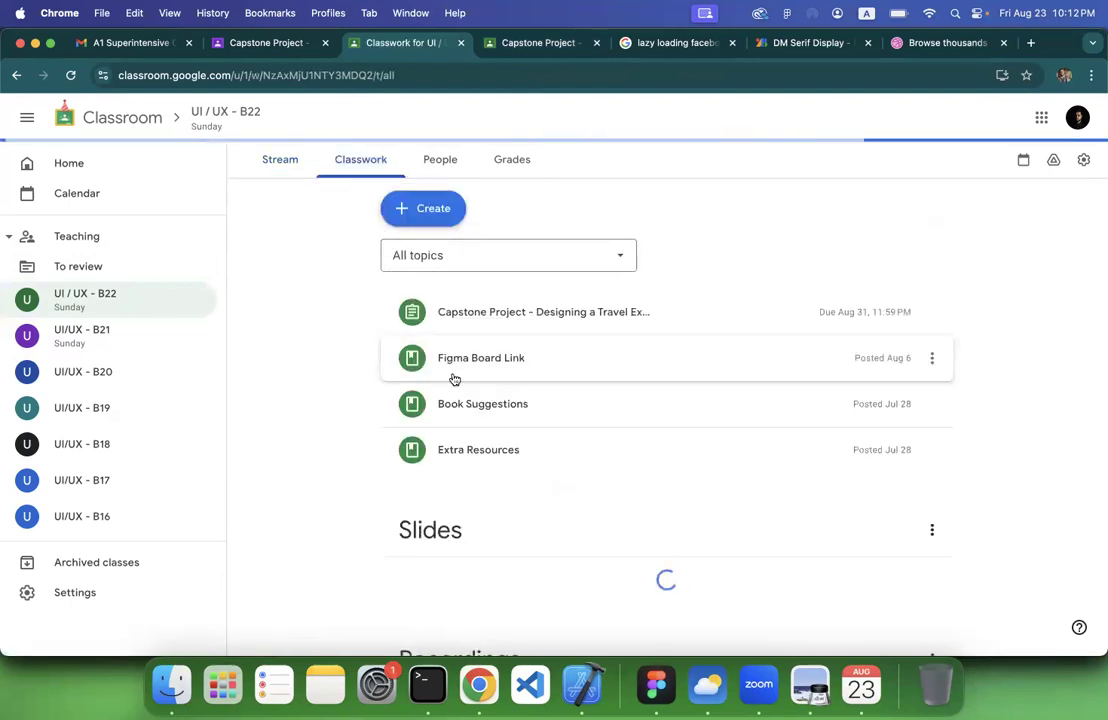
{"action": "left_click", "coordinate": [470, 319]}
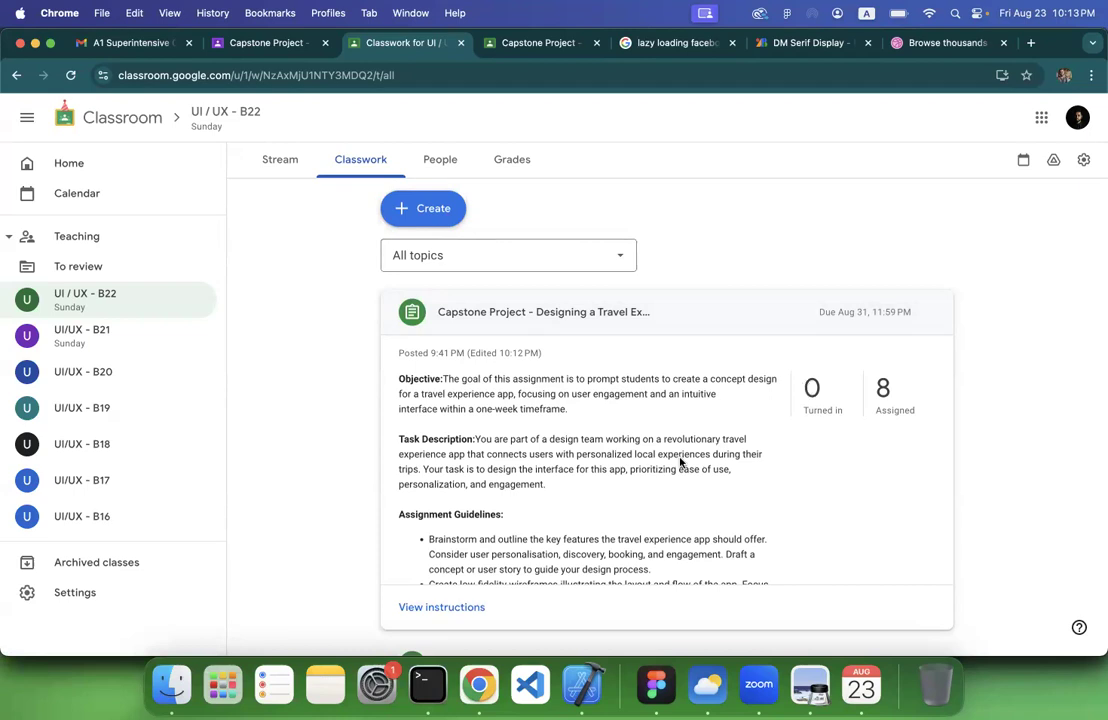
Review the expanded Capstone Project brief from the objective through the evaluation criteria to the deliverables and deadline
{"action": "scroll", "coordinate": [680, 462], "scroll_direction": "down", "scroll_amount": 10}
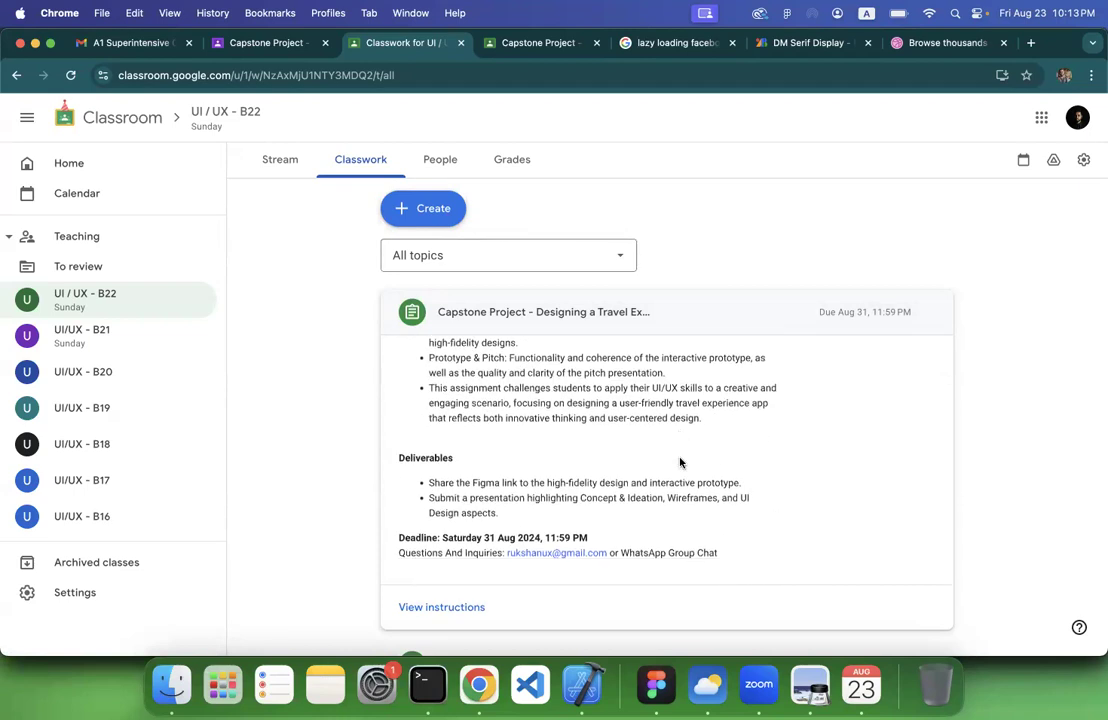
{"action": "scroll", "coordinate": [680, 462], "scroll_direction": "up", "scroll_amount": 10}
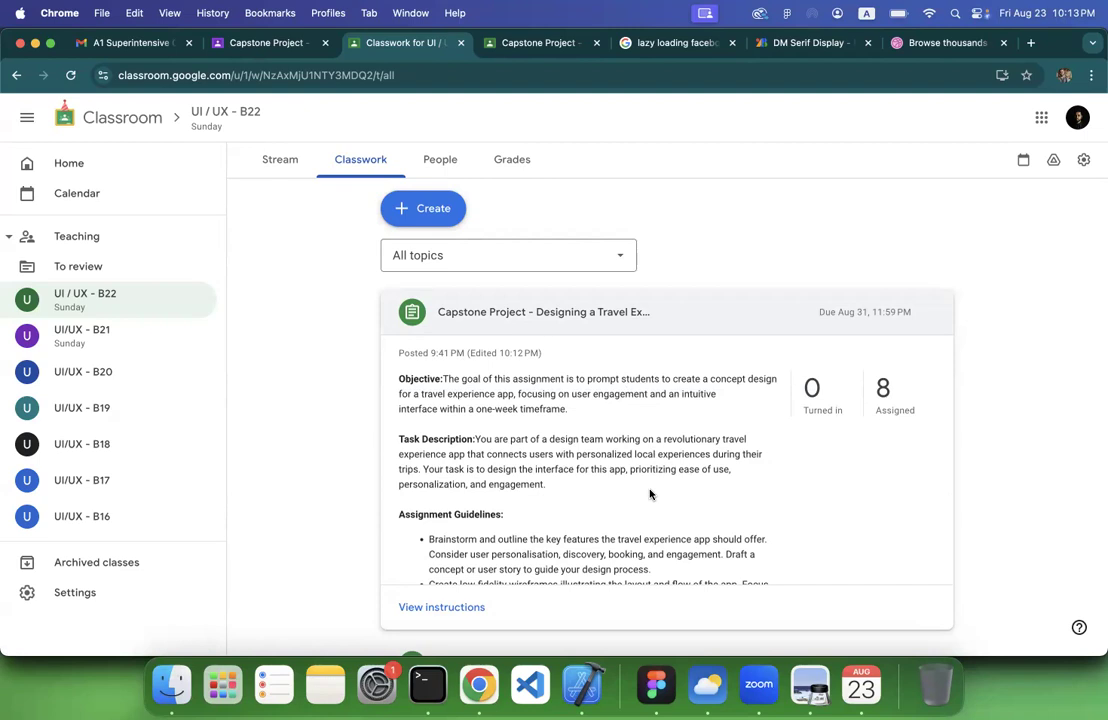
{"action": "key", "text": "XF86AudioLowerVolume"}
{"action": "scroll", "coordinate": [406, 402], "scroll_direction": "down", "scroll_amount": 5}
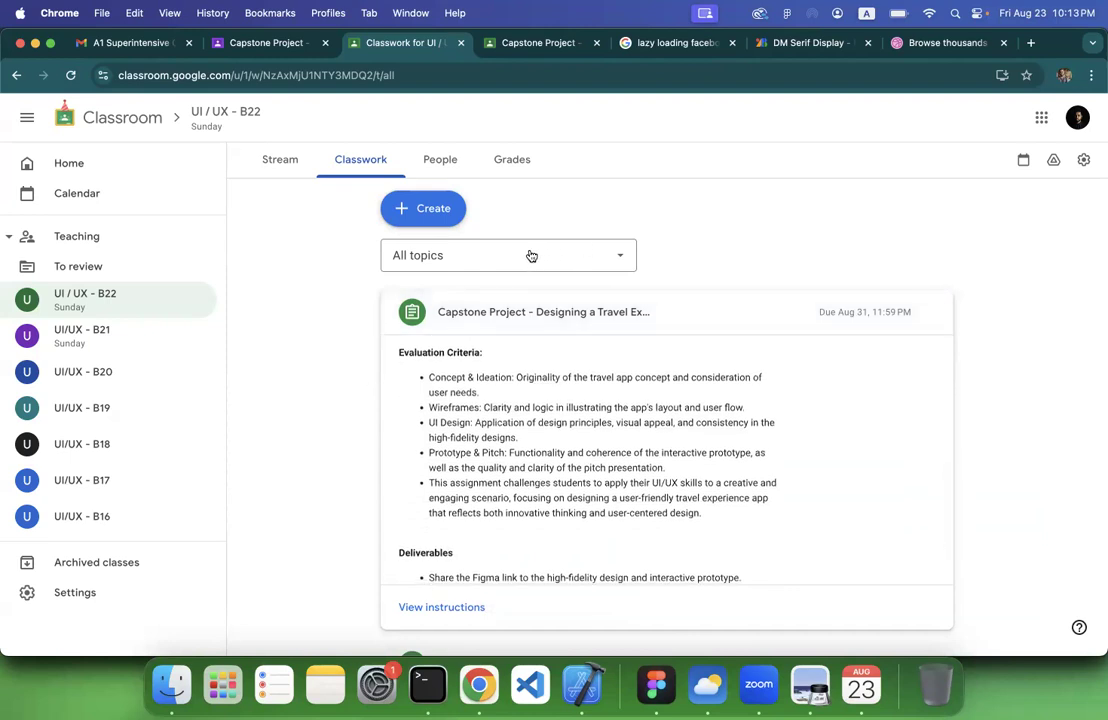
{"action": "scroll", "coordinate": [381, 341], "scroll_direction": "up", "scroll_amount": 3}
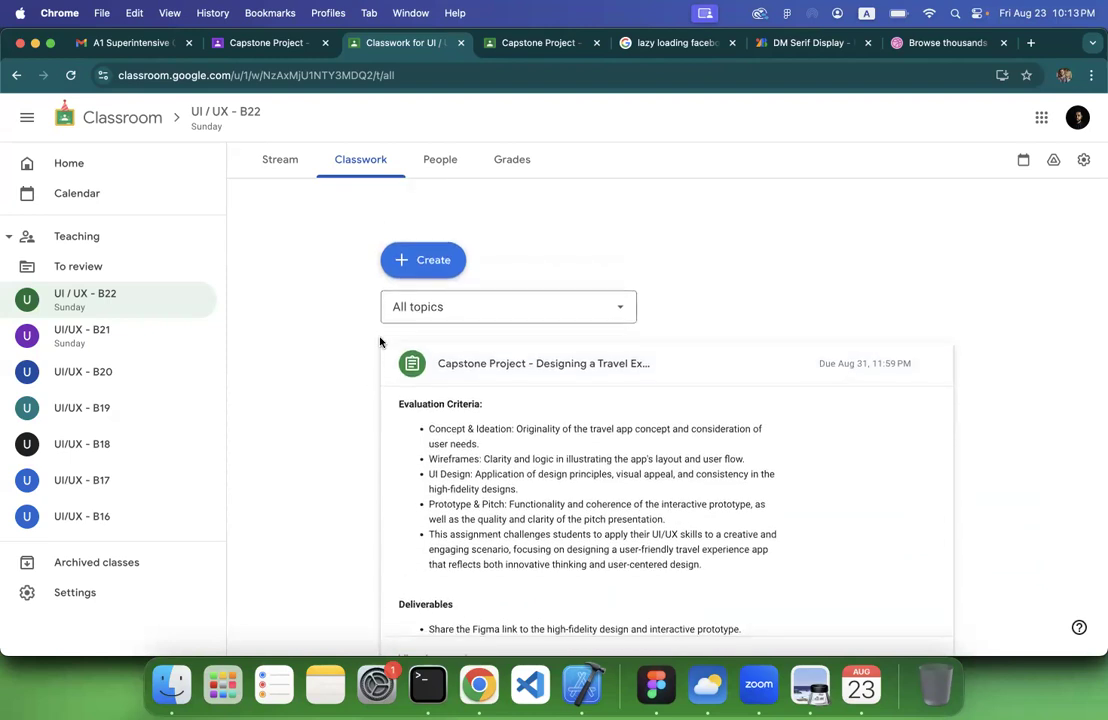
{"action": "scroll", "coordinate": [280, 361], "scroll_direction": "down", "scroll_amount": 10}
{"action": "scroll", "coordinate": [280, 361], "scroll_direction": "up", "scroll_amount": 10}
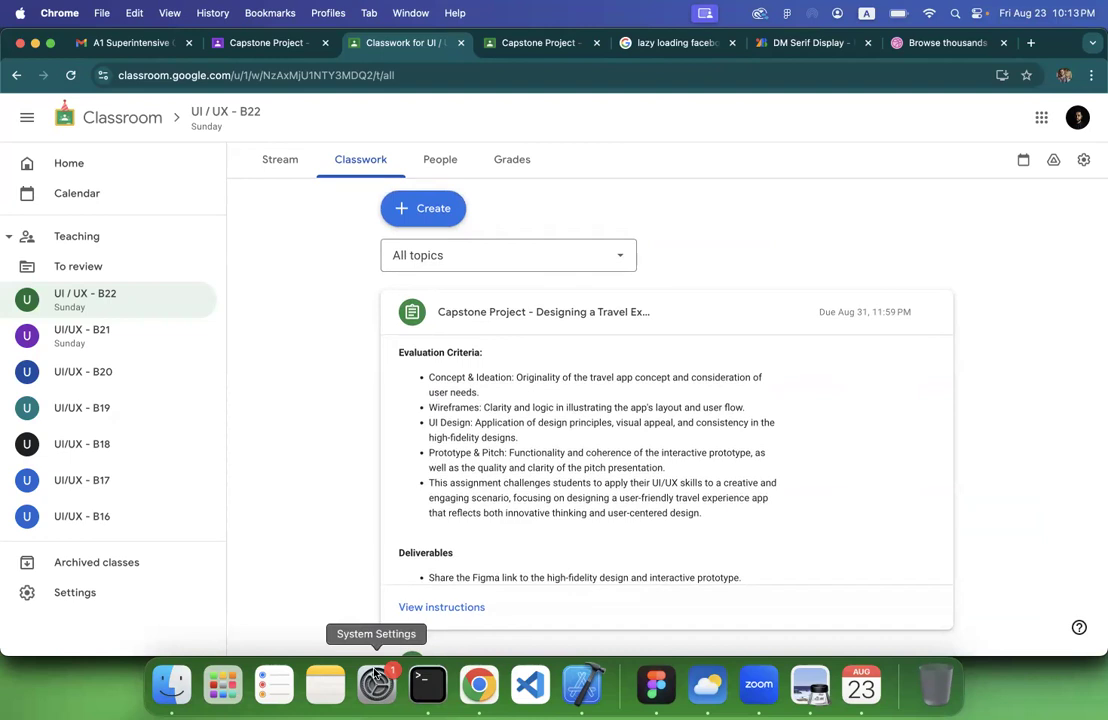
Switch to Figma and examine the sign-in and onboarding flowchart together with the numbered screen list beside it
{"action": "key", "text": "super+Tab"}
{"action": "scroll", "coordinate": [426, 389], "scroll_direction": "up", "scroll_amount": 1}
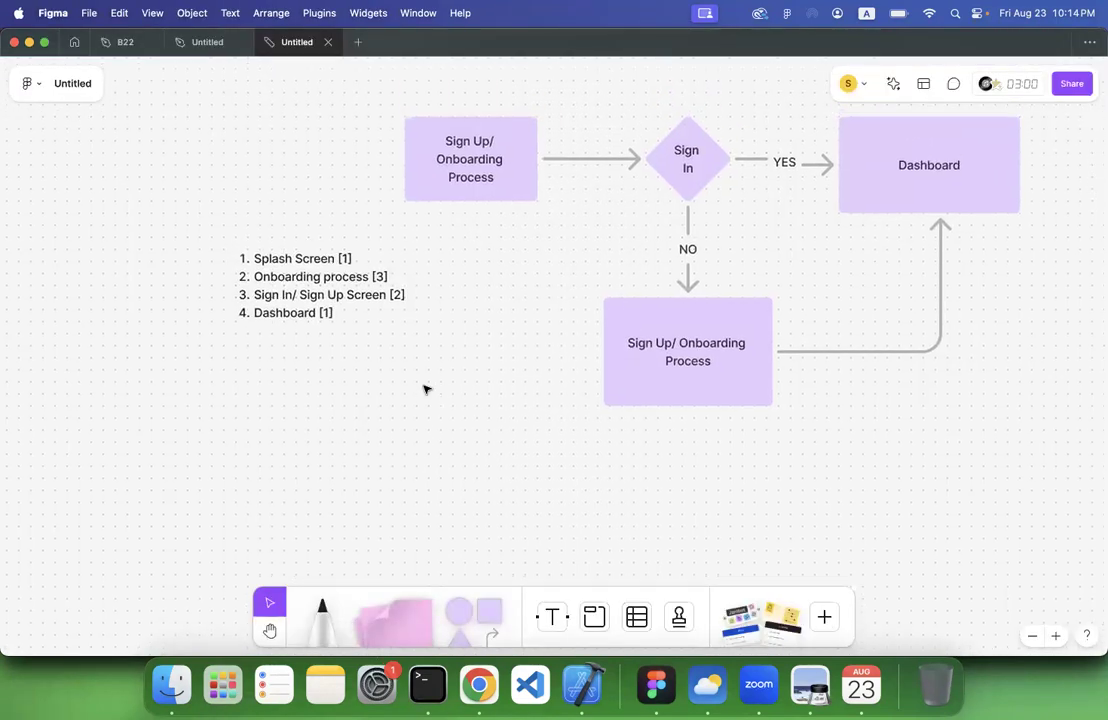
{"action": "scroll", "coordinate": [424, 389], "scroll_direction": "up", "scroll_amount": 1}
{"action": "scroll", "coordinate": [424, 389], "scroll_direction": "right", "scroll_amount": 2}
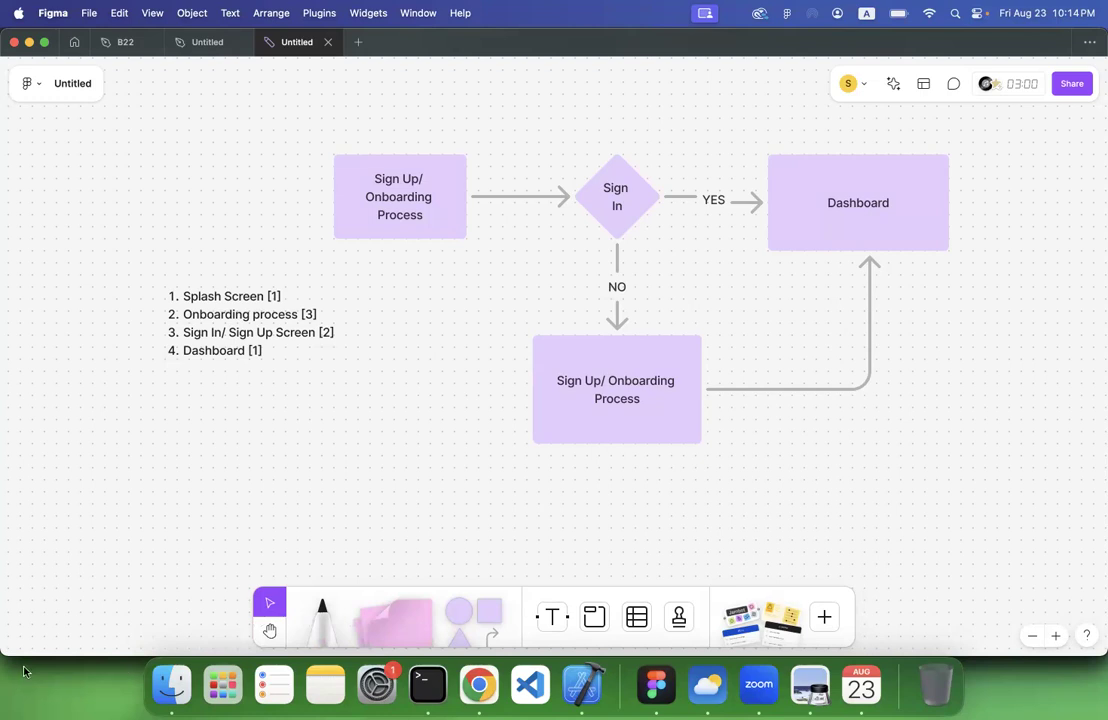
{"action": "scroll", "coordinate": [235, 453], "scroll_direction": "down", "scroll_amount": 2}
{"action": "scroll", "coordinate": [235, 453], "scroll_direction": "left", "scroll_amount": 2}
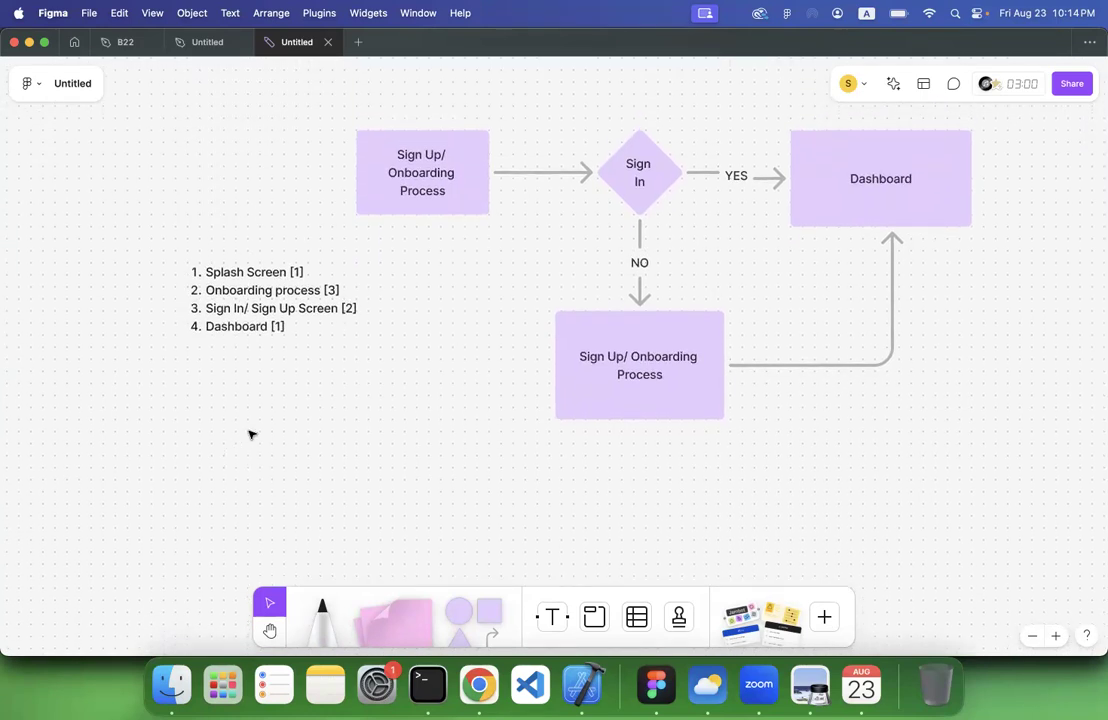
{"action": "scroll", "coordinate": [300, 383], "scroll_direction": "down", "scroll_amount": 3}
{"action": "scroll", "coordinate": [300, 383], "scroll_direction": "left", "scroll_amount": 1}
{"action": "scroll", "coordinate": [300, 383], "scroll_direction": "down", "scroll_amount": 3}
{"action": "scroll", "coordinate": [300, 383], "scroll_direction": "right", "scroll_amount": 1}
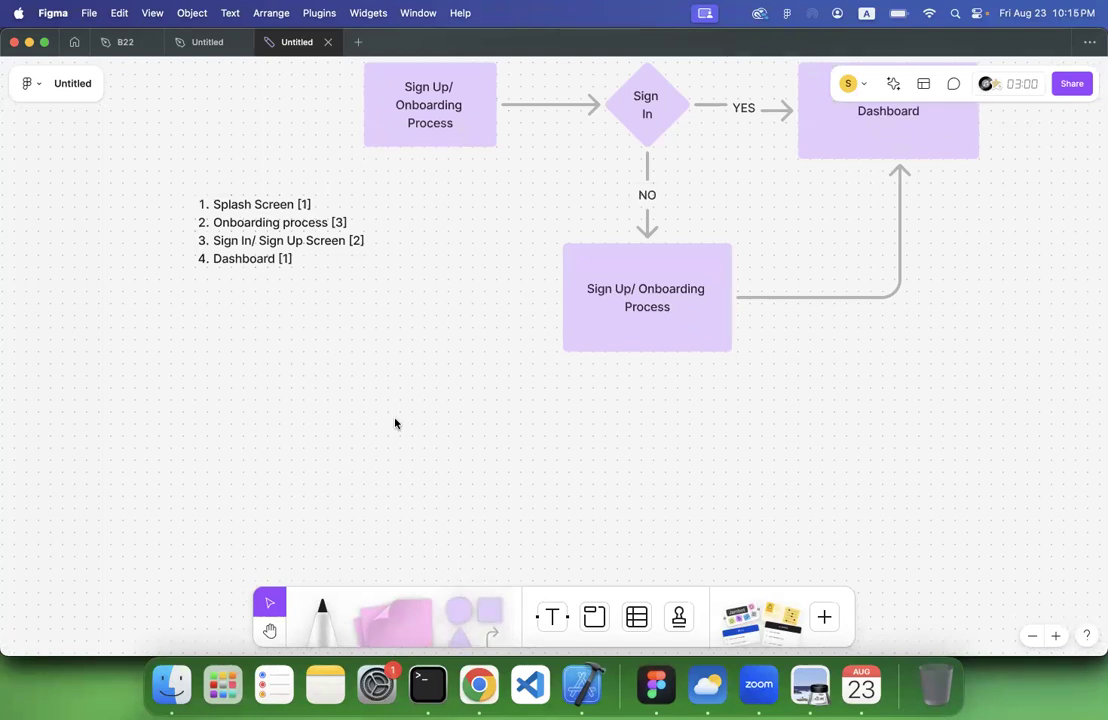
Copy the numbered list of app screens from the flowchart board
{"action": "left_click", "coordinate": [230, 218]}
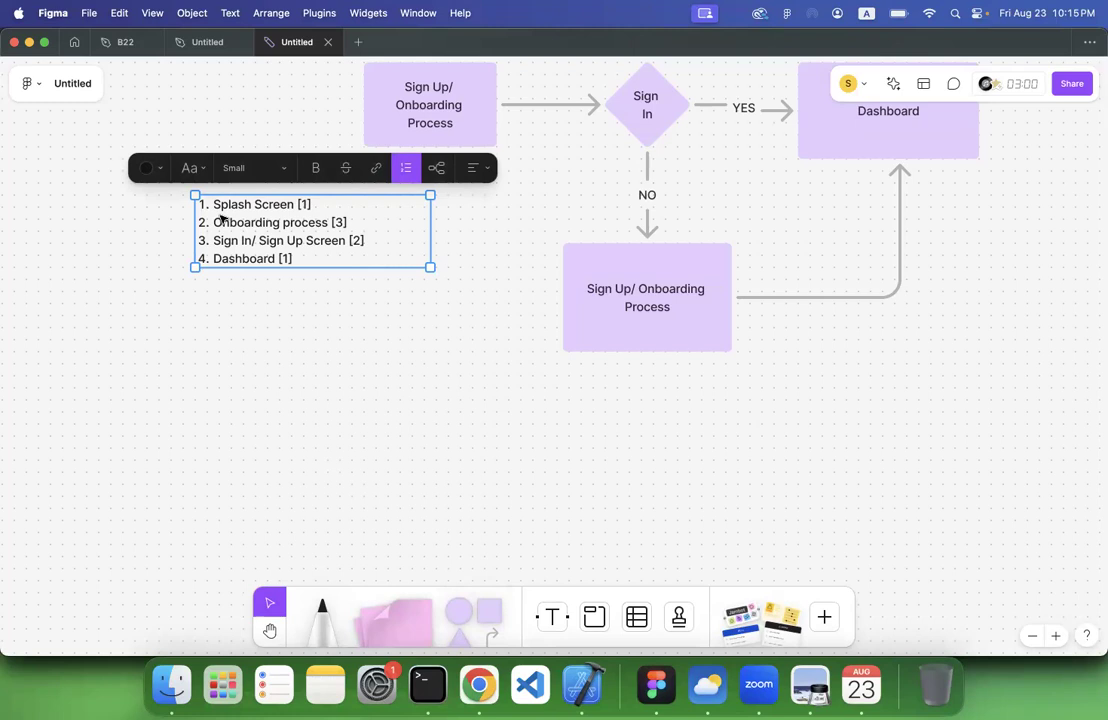
{"action": "left_click", "coordinate": [479, 684]}
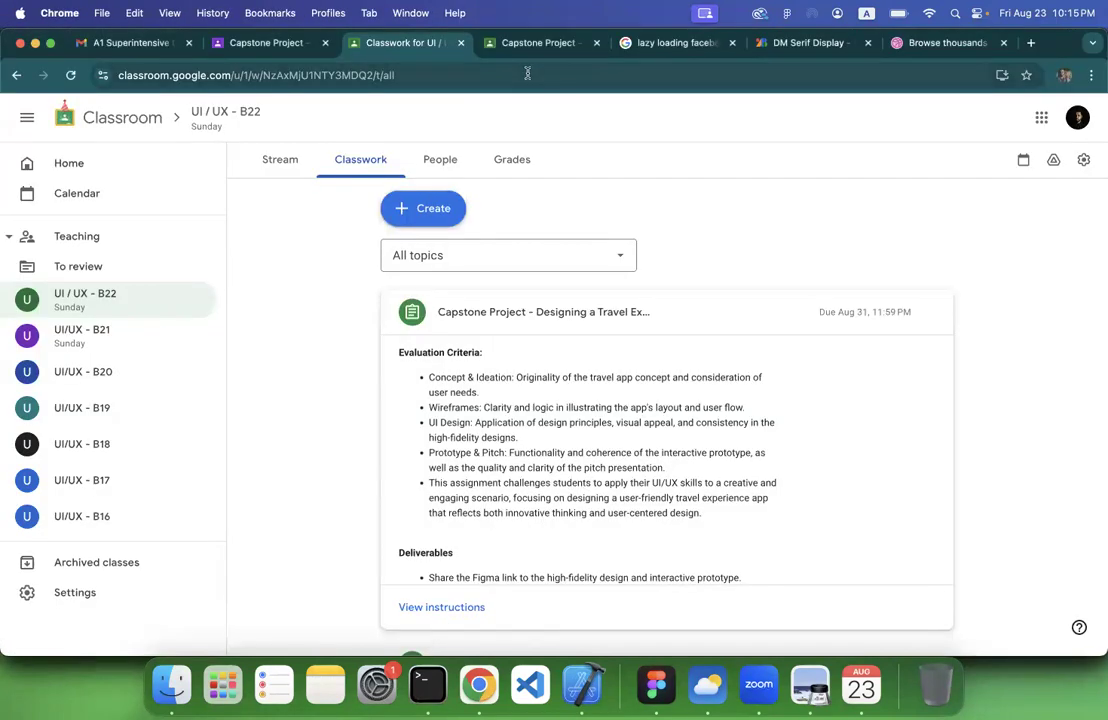
{"action": "left_click", "coordinate": [1031, 43]}
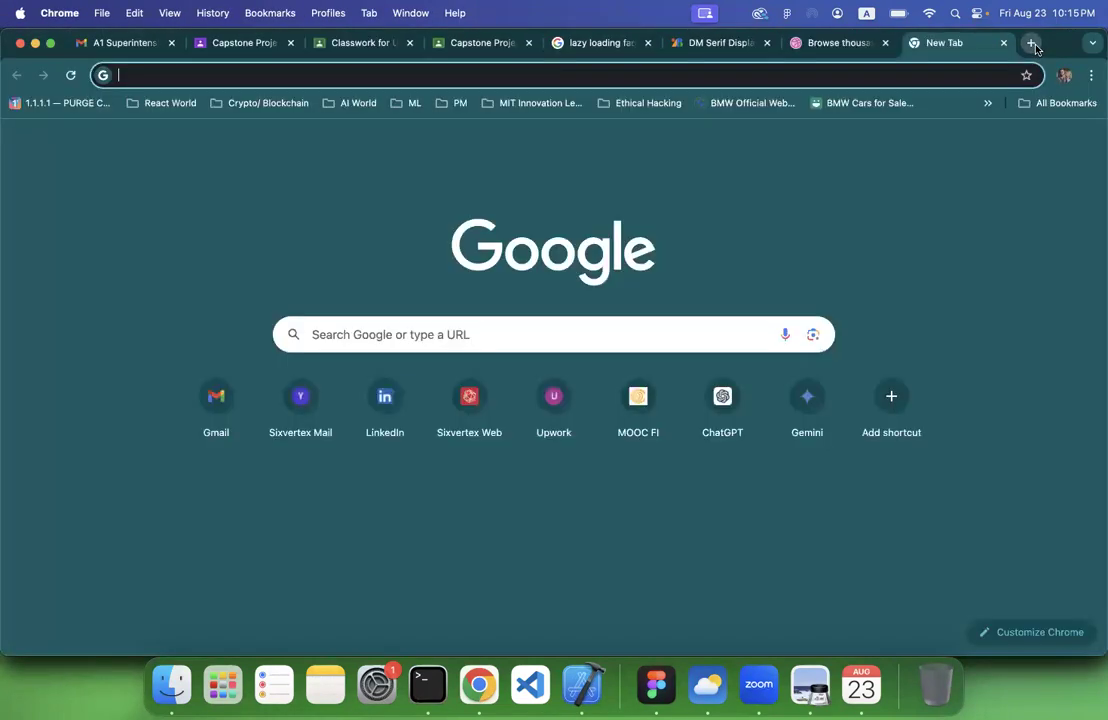
{"action": "left_click", "coordinate": [656, 685]}
Switch to the untitled design file containing the wireframes and close its open prototype preview
{"action": "left_click", "coordinate": [339, 321]}
{"action": "left_click", "coordinate": [198, 45]}
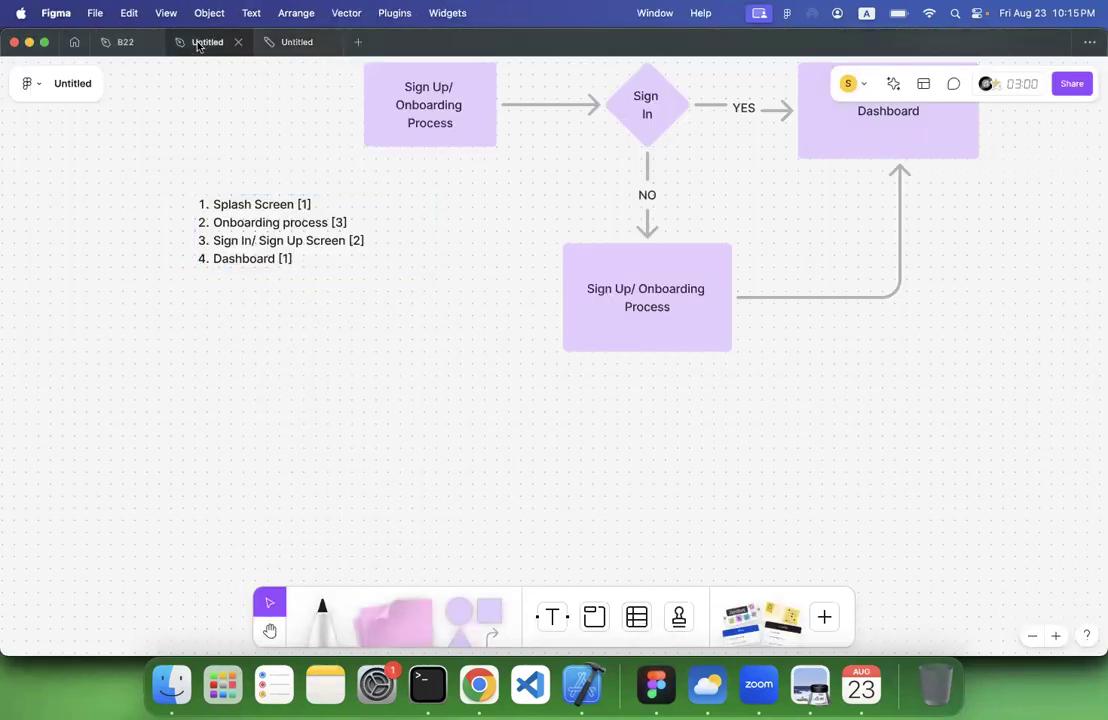
{"action": "scroll", "coordinate": [362, 249], "scroll_direction": "up", "scroll_amount": 10}
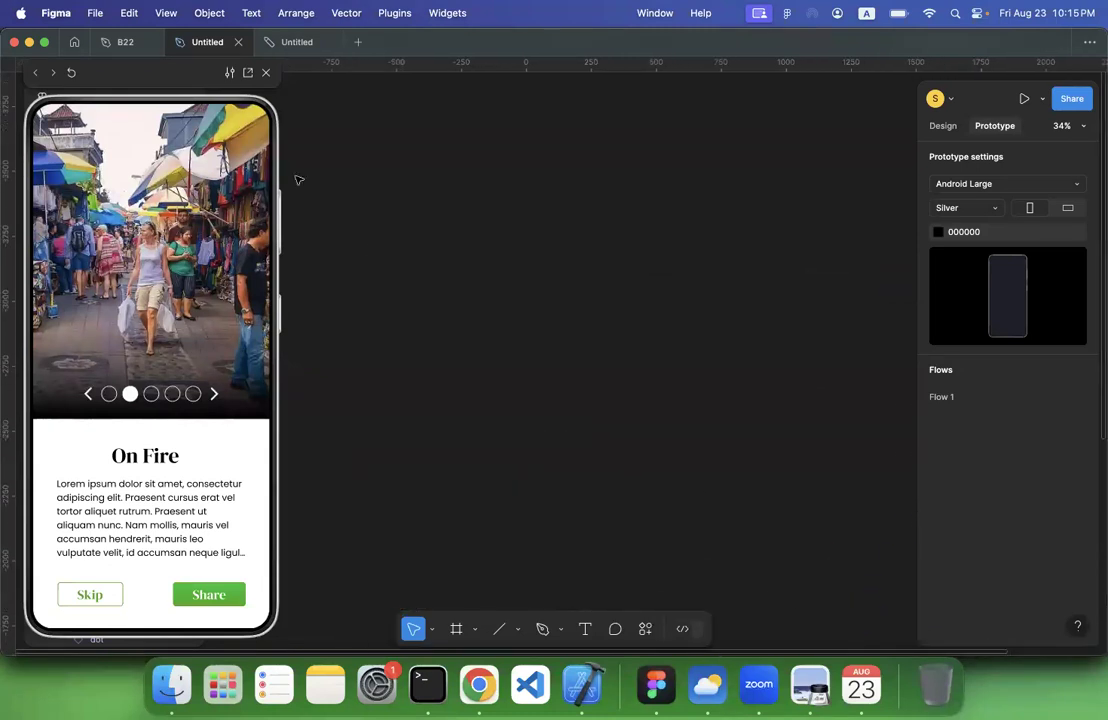
{"action": "left_click", "coordinate": [265, 74]}
Add a new iPhone 14 & 15 Pro Max frame in an empty area of the canvas
{"action": "scroll", "coordinate": [339, 201], "scroll_direction": "up", "scroll_amount": 2}
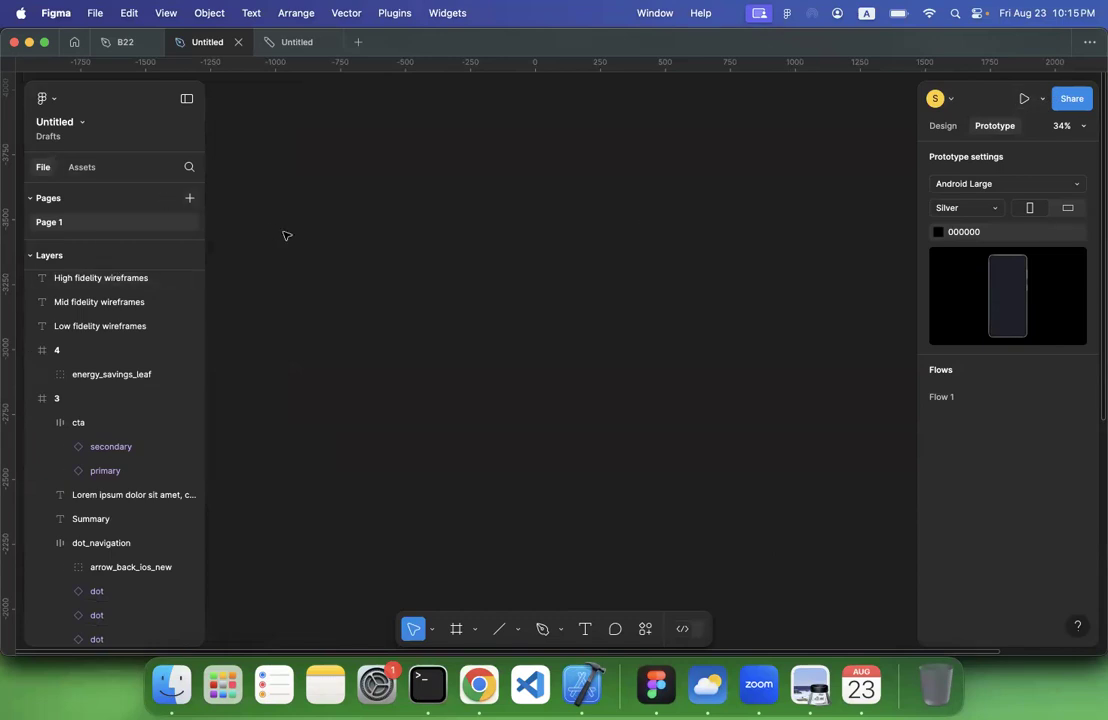
{"action": "left_click", "coordinate": [455, 629]}
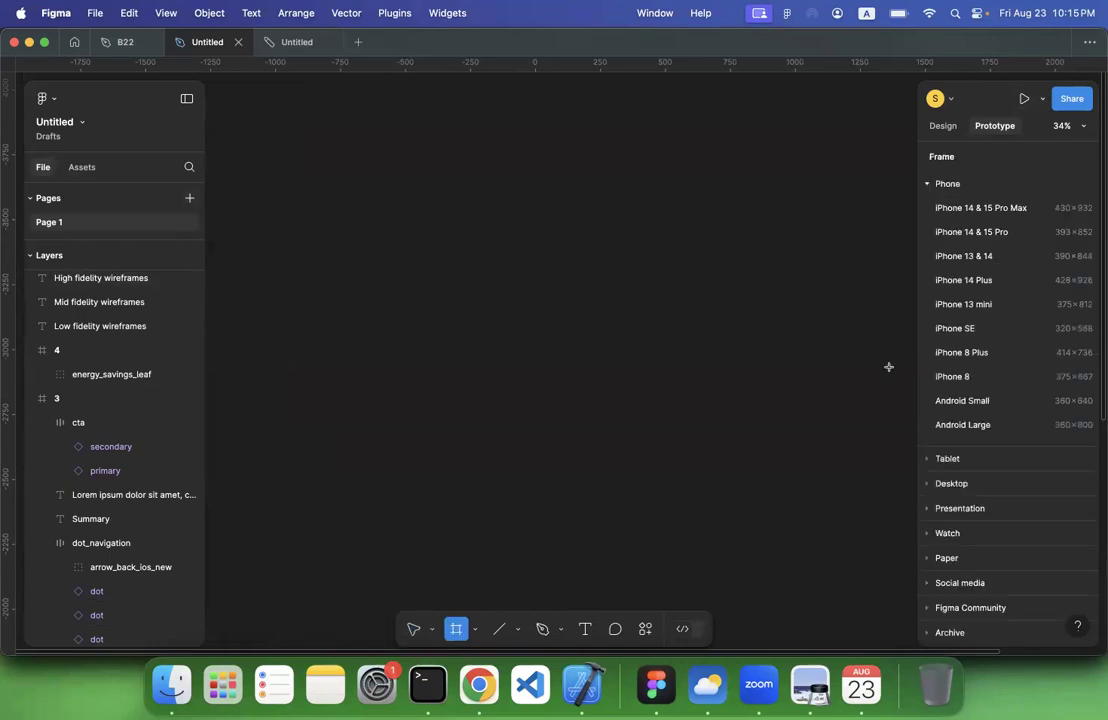
{"action": "left_click", "coordinate": [979, 211]}
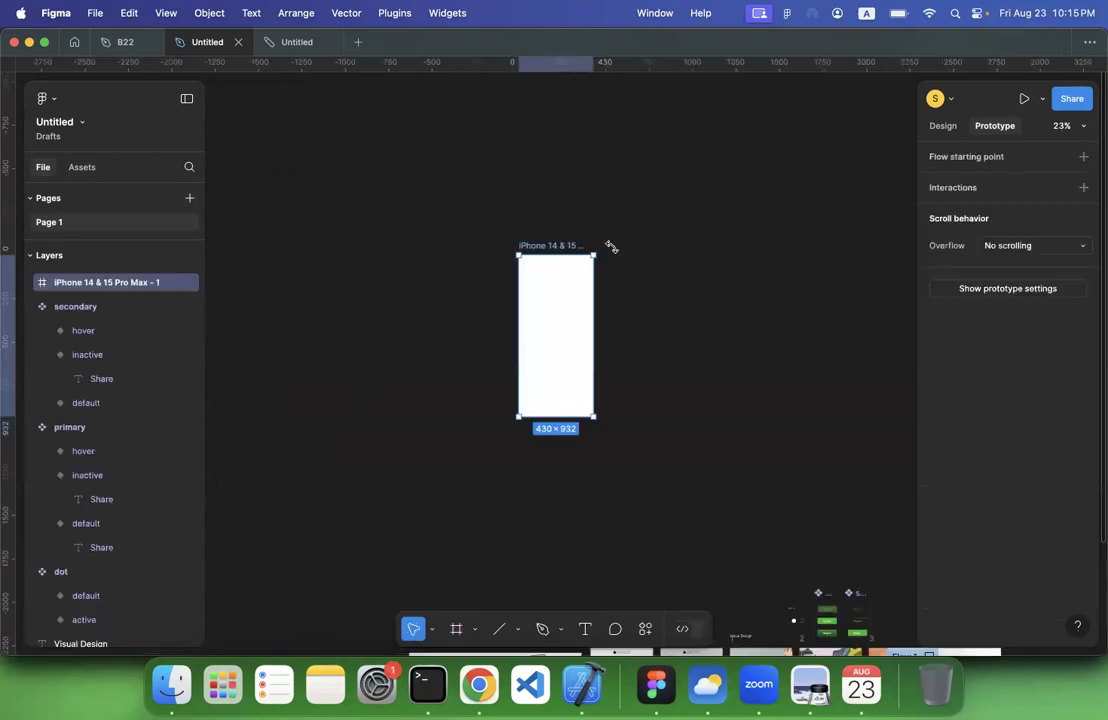
{"action": "scroll", "coordinate": [600, 250], "scroll_direction": "up", "scroll_amount": 5}
{"action": "left_click", "coordinate": [427, 177]}
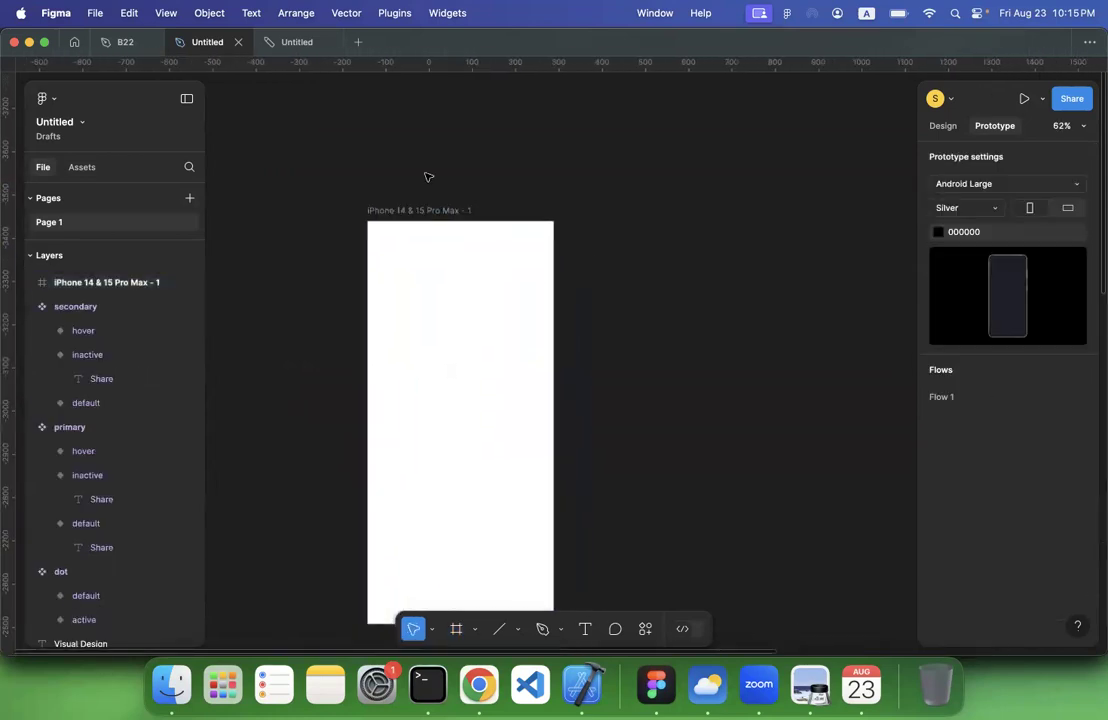
Paste the copied screen list and move it out of the phone frame onto the canvas just above it
{"action": "scroll", "coordinate": [428, 177], "scroll_direction": "down", "scroll_amount": 5}
{"action": "scroll", "coordinate": [418, 195], "scroll_direction": "up", "scroll_amount": 5}
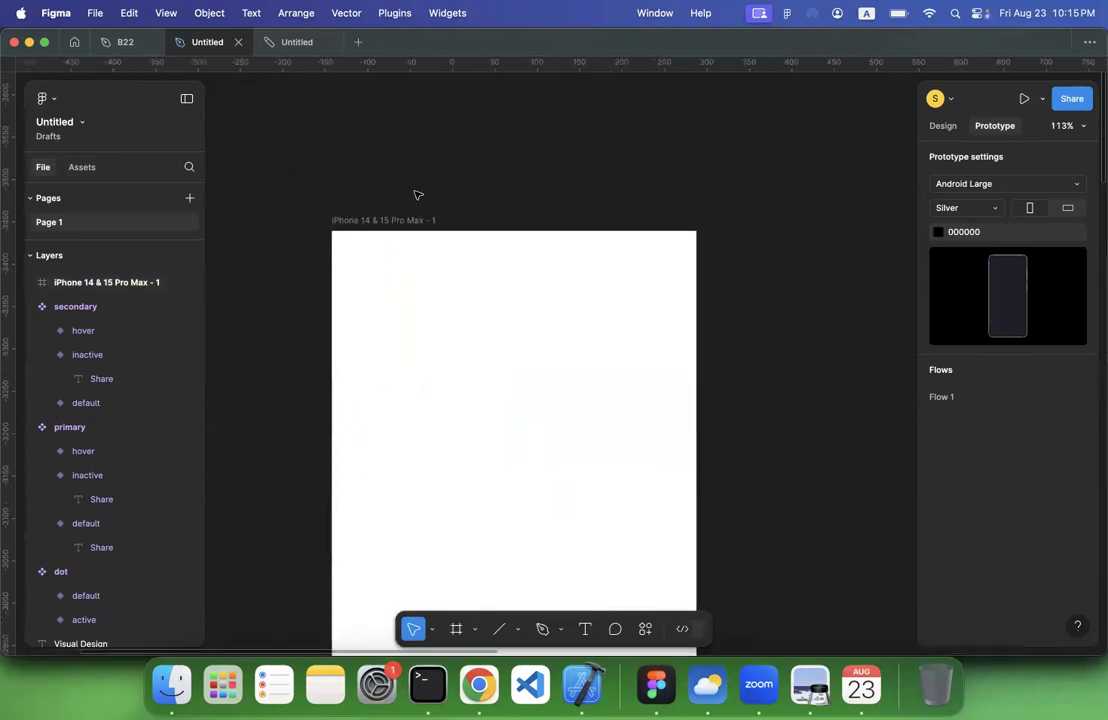
{"action": "key", "text": "cmd+v"}
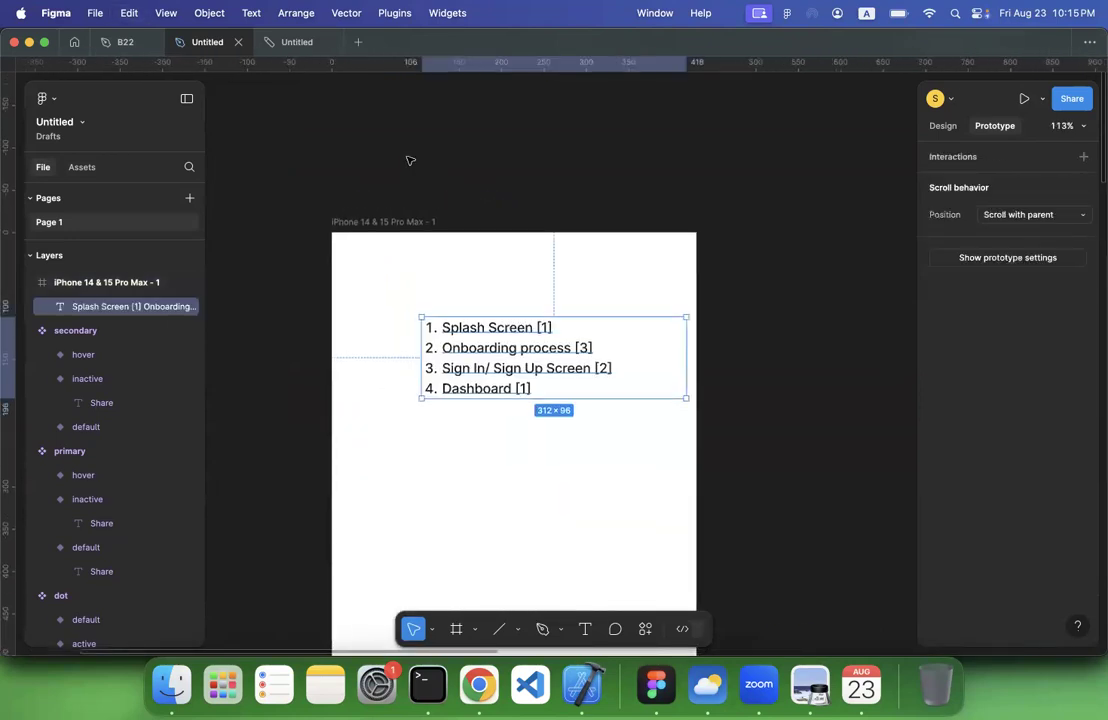
{"action": "scroll", "coordinate": [470, 260], "scroll_direction": "up", "scroll_amount": 2}
{"action": "left_click_drag", "start_coordinate": [465, 171], "coordinate": [448, 154]}
{"action": "left_click", "coordinate": [784, 265]}
Change the fill of the pasted screen list to white so it reads on the dark canvas
{"action": "left_click", "coordinate": [475, 170]}
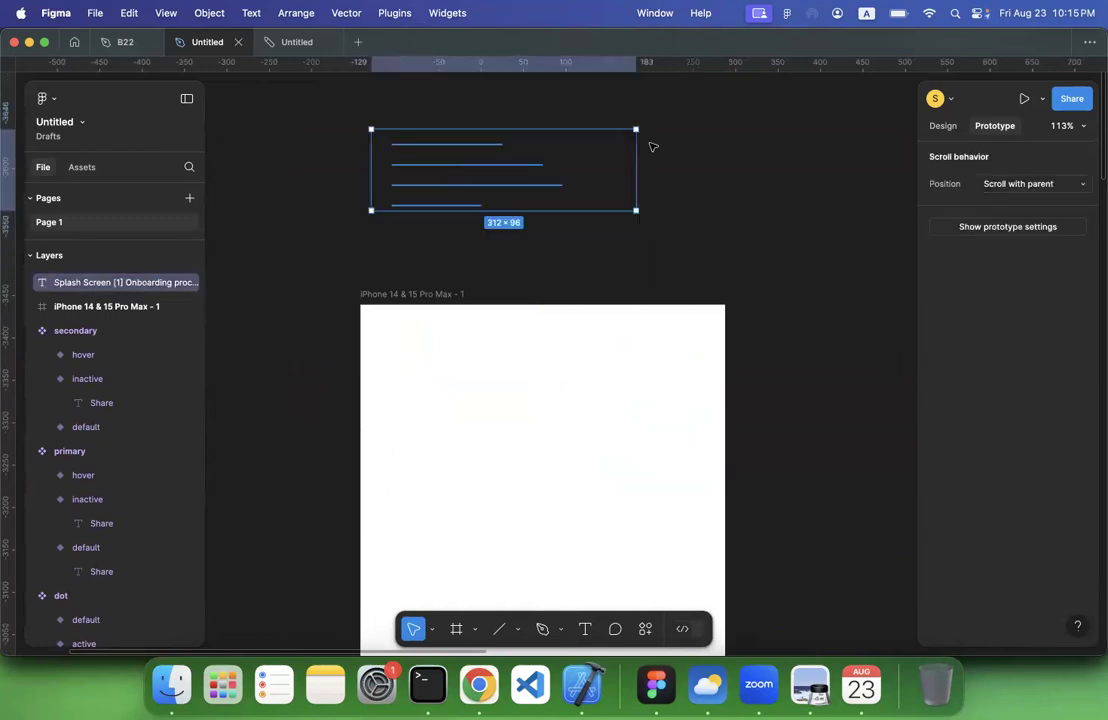
{"action": "left_click", "coordinate": [937, 127]}
{"action": "scroll", "coordinate": [970, 452], "scroll_direction": "down", "scroll_amount": 3}
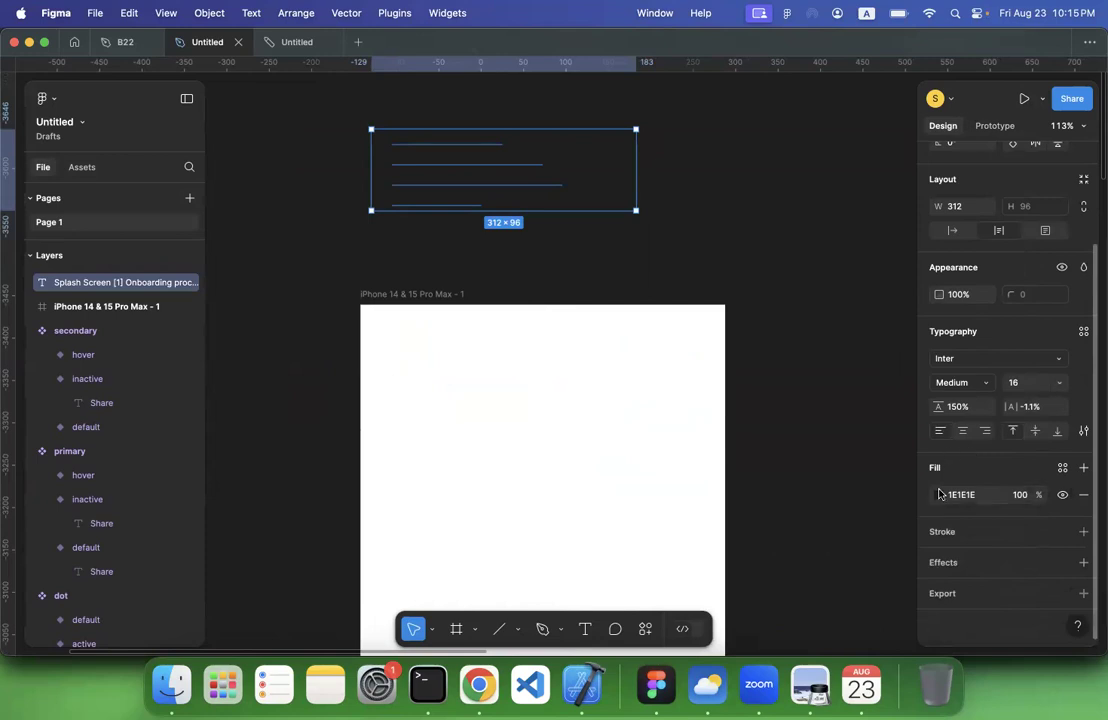
{"action": "left_click", "coordinate": [939, 494]}
{"action": "left_click_drag", "start_coordinate": [799, 314], "coordinate": [650, 190]}
{"action": "left_click", "coordinate": [428, 260]}
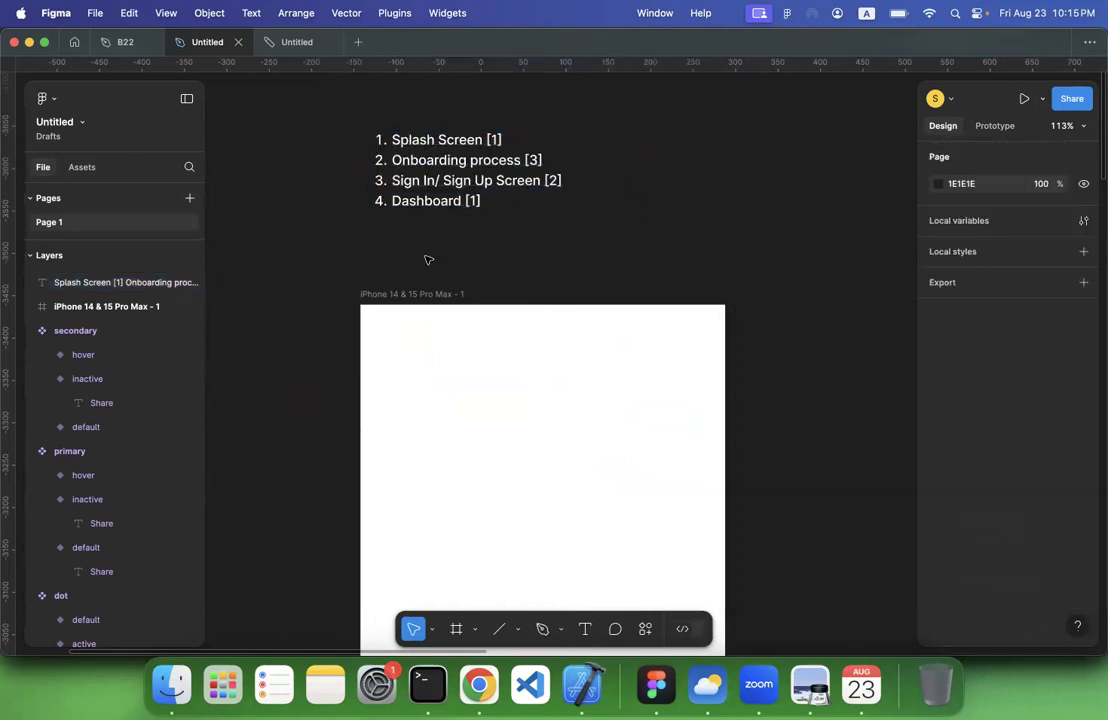
Rename the new phone frame as Splash Screen
{"action": "double_click", "coordinate": [395, 294]}
{"action": "type", "text": "Spa"}
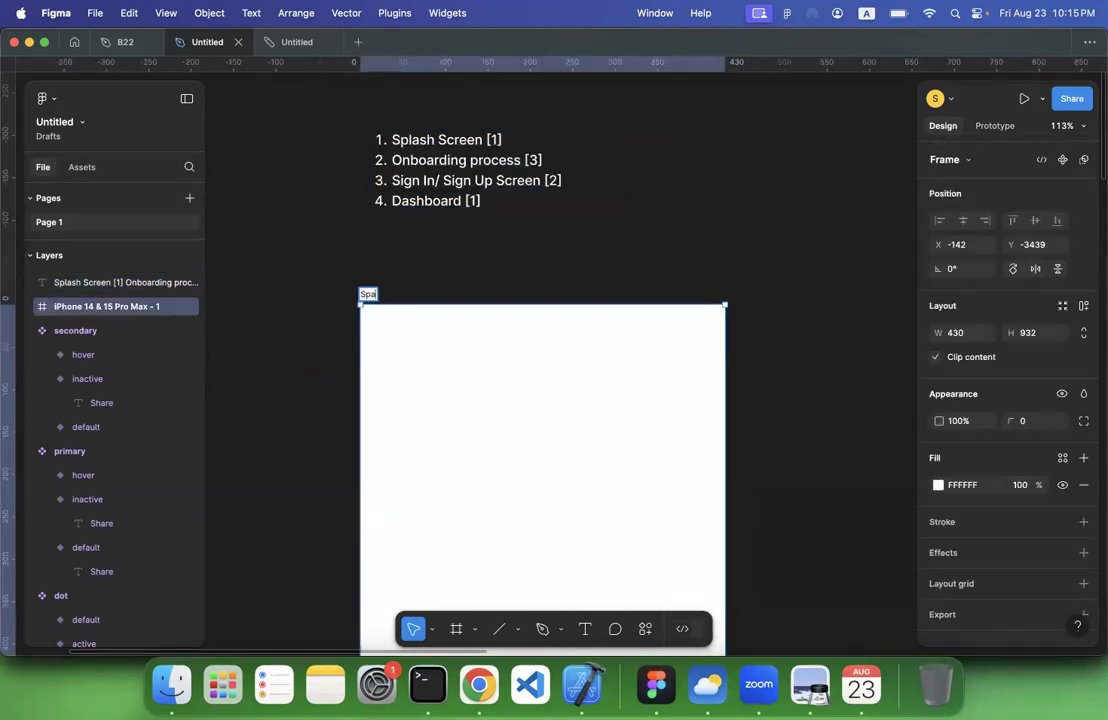
{"action": "type", "text": "ash Scree"}
{"action": "key", "text": "Return"}
{"action": "left_click", "coordinate": [508, 281]}
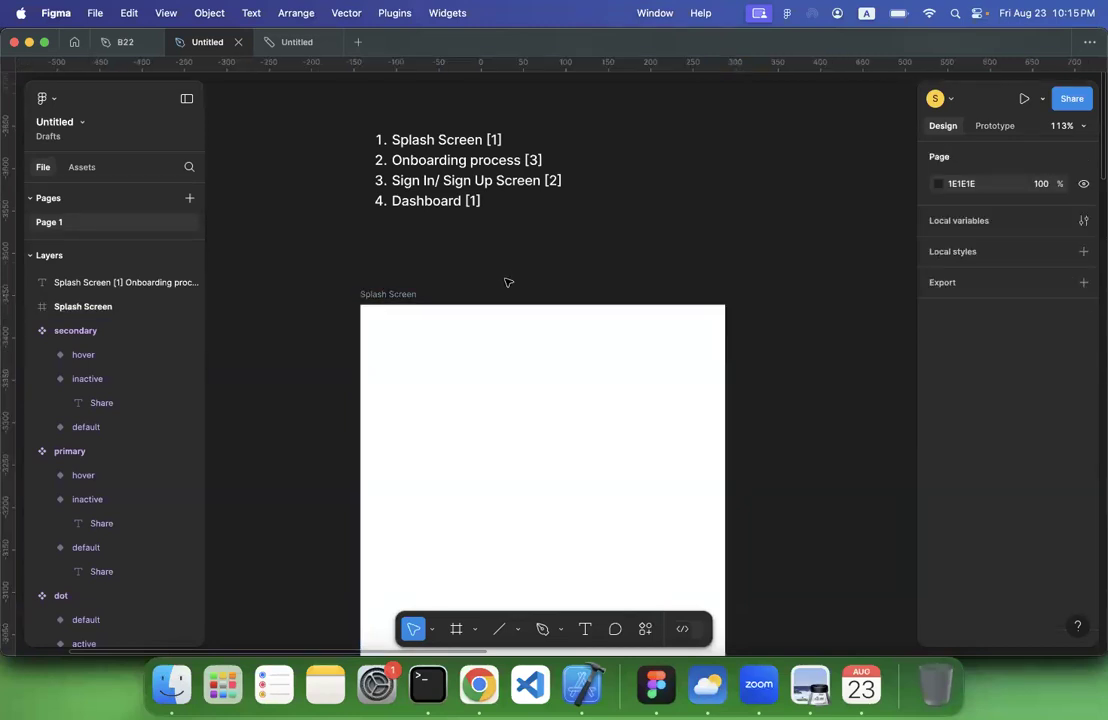
Place a 100 × 100 ellipse on the empty canvas to the left of the Splash Screen frame
{"action": "scroll", "coordinate": [508, 282], "scroll_direction": "down", "scroll_amount": 2}
{"action": "scroll", "coordinate": [430, 222], "scroll_direction": "down", "scroll_amount": 5}
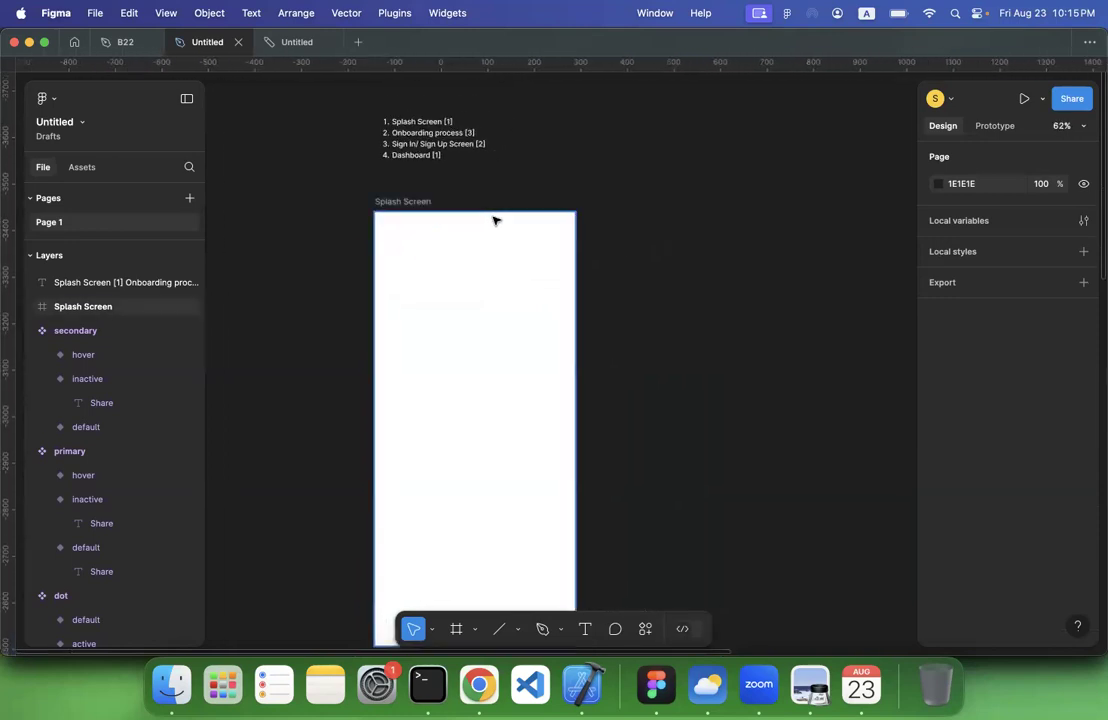
{"action": "scroll", "coordinate": [494, 220], "scroll_direction": "down", "scroll_amount": 2}
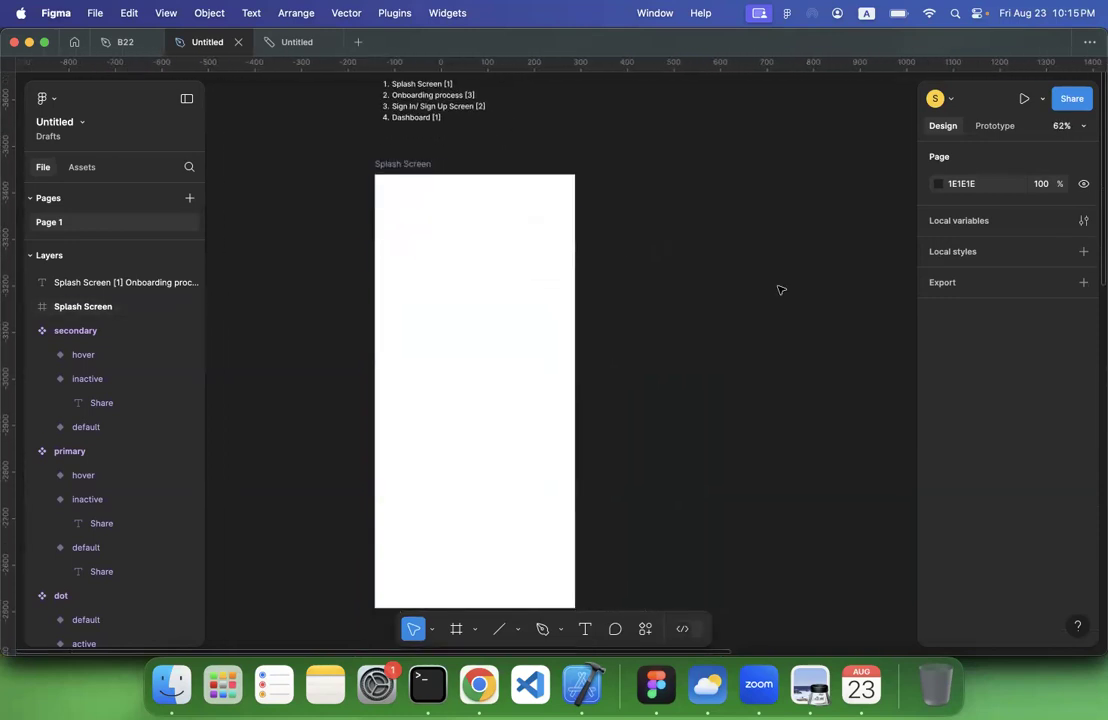
{"action": "scroll", "coordinate": [780, 290], "scroll_direction": "right", "scroll_amount": 2}
{"action": "scroll", "coordinate": [780, 290], "scroll_direction": "down", "scroll_amount": 1}
{"action": "scroll", "coordinate": [743, 279], "scroll_direction": "left", "scroll_amount": 10}
{"action": "scroll", "coordinate": [743, 279], "scroll_direction": "up", "scroll_amount": 1}
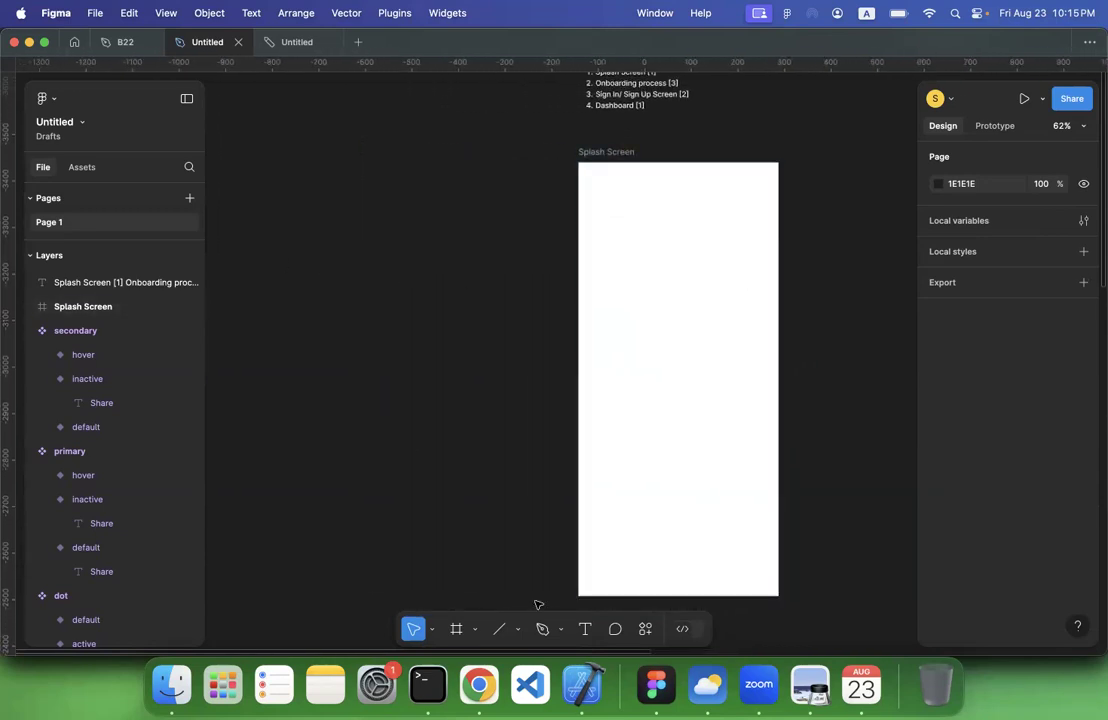
{"action": "left_click", "coordinate": [518, 629]}
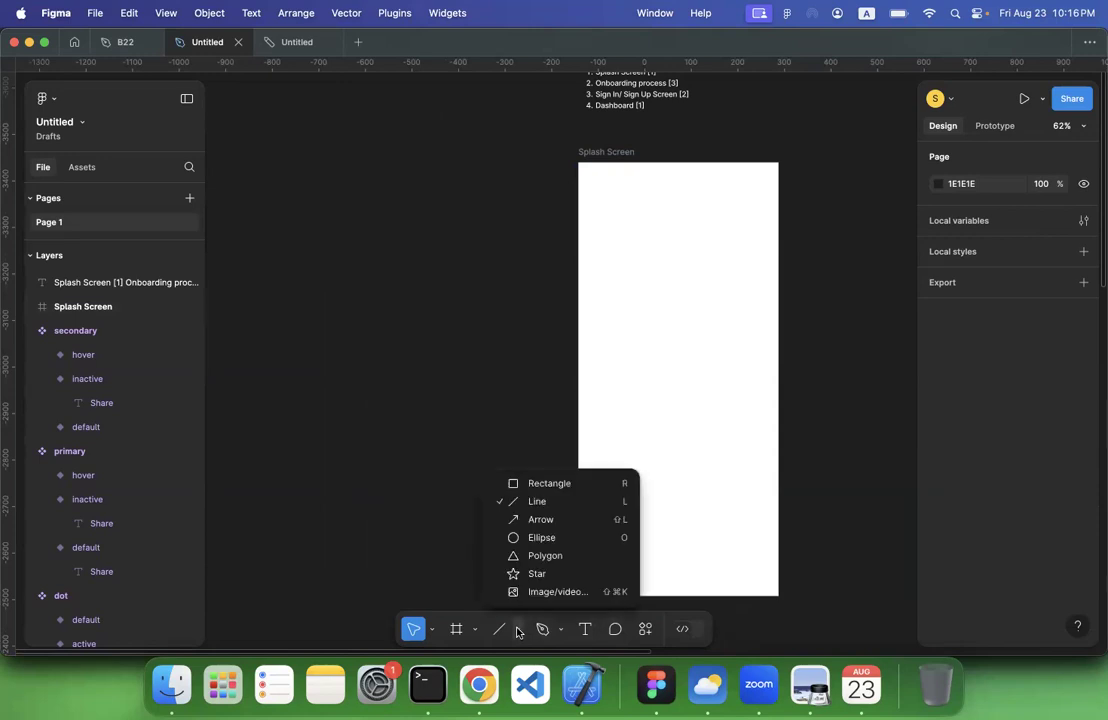
{"action": "left_click", "coordinate": [535, 538]}
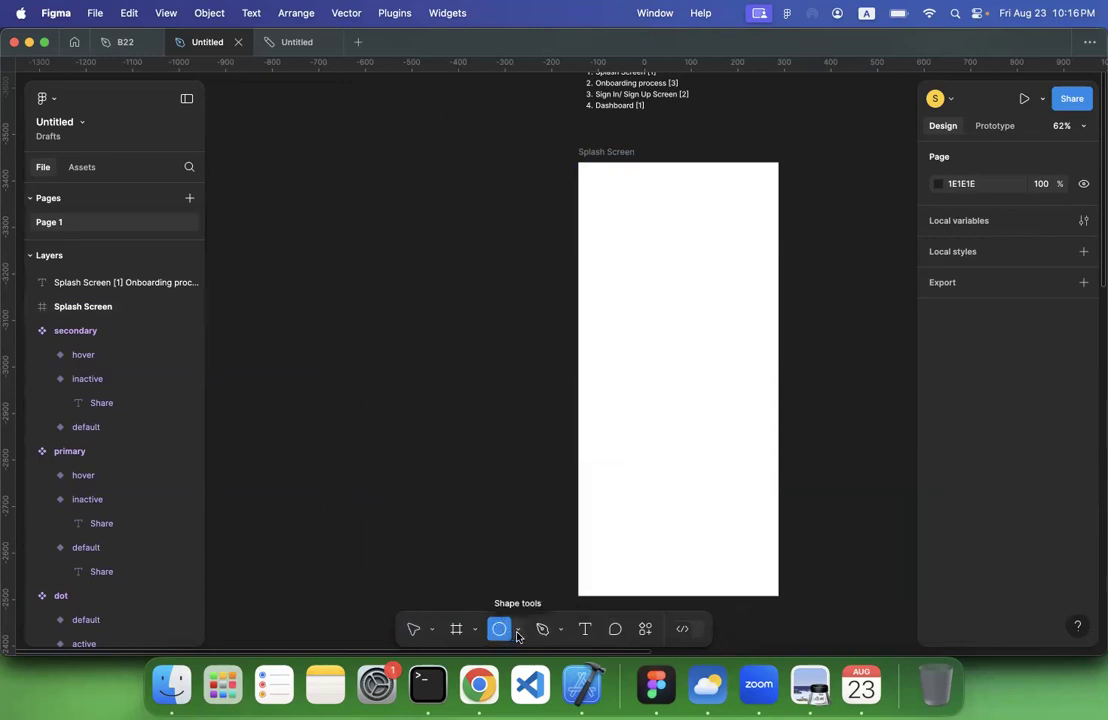
{"action": "left_click", "coordinate": [519, 630]}
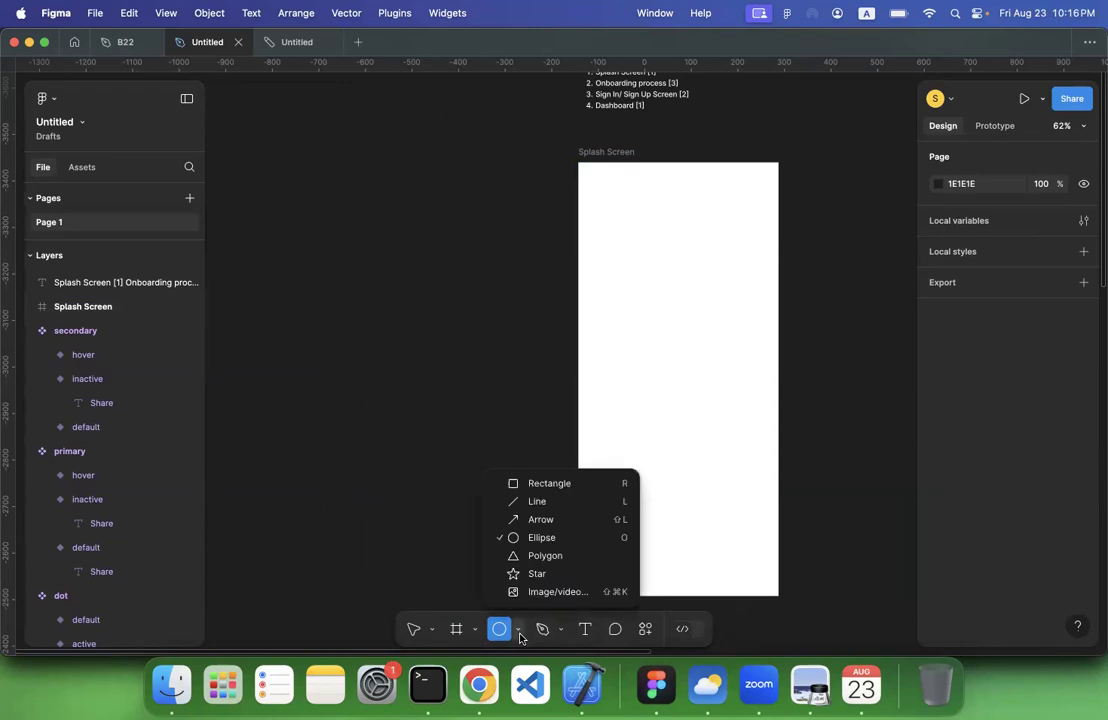
{"action": "left_click", "coordinate": [313, 190]}
{"action": "left_click", "coordinate": [338, 231]}
{"action": "left_click_drag", "start_coordinate": [317, 195], "coordinate": [354, 260]}
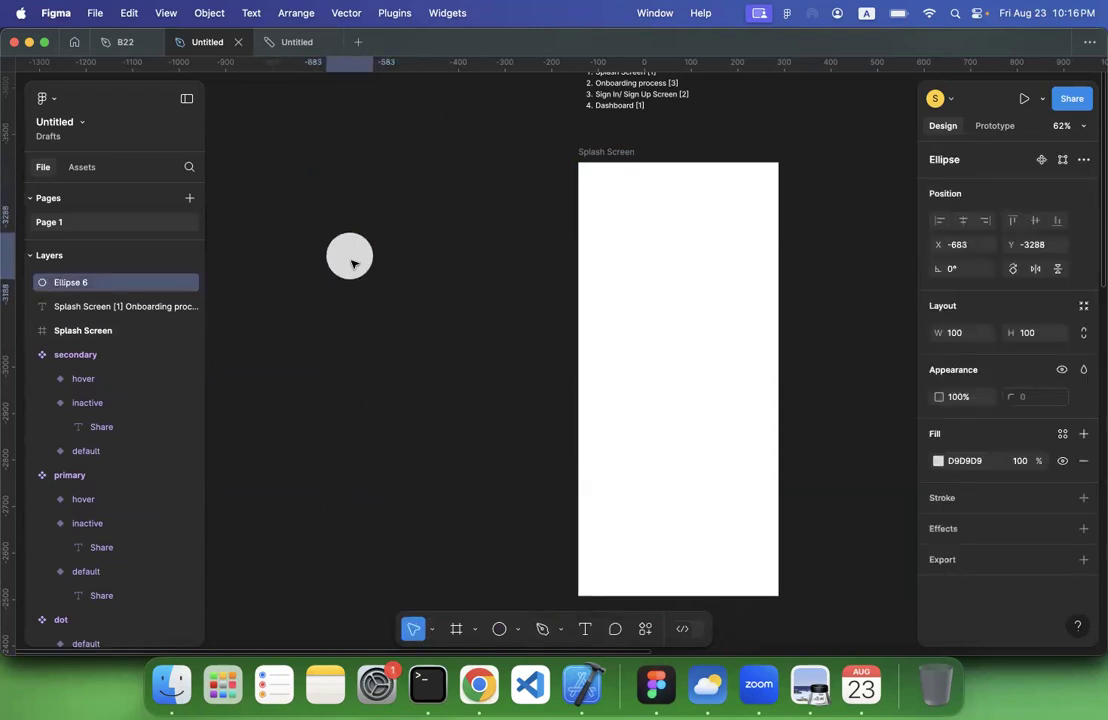
{"action": "left_click", "coordinate": [366, 339]}
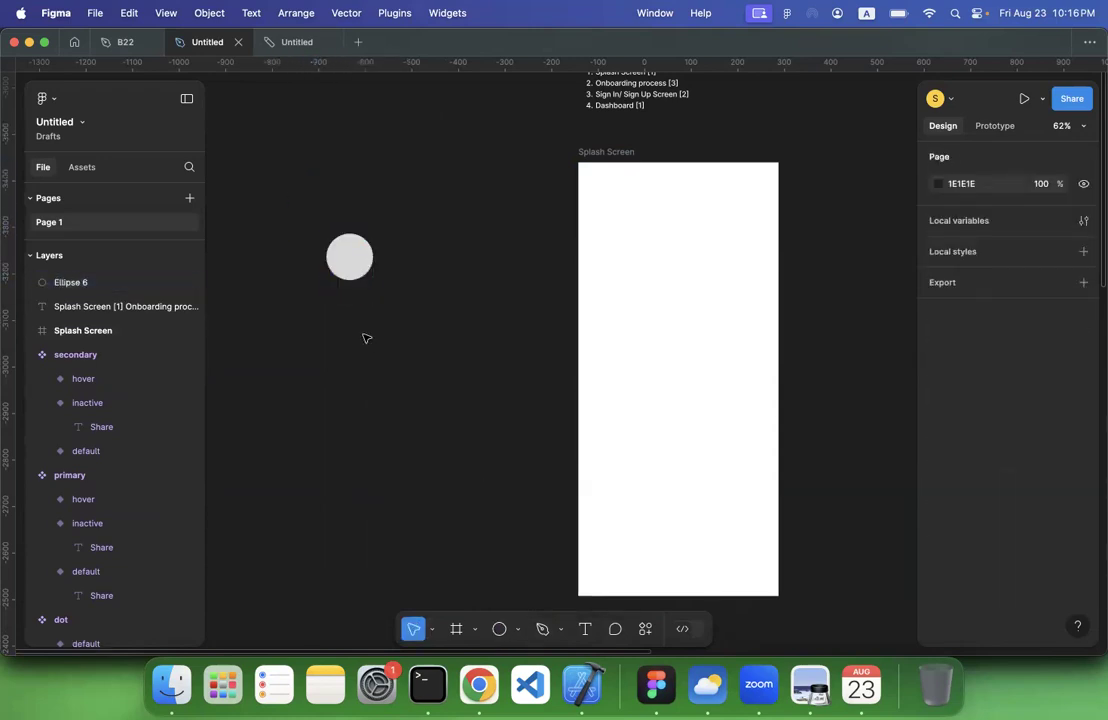
{"action": "left_click", "coordinate": [352, 271]}
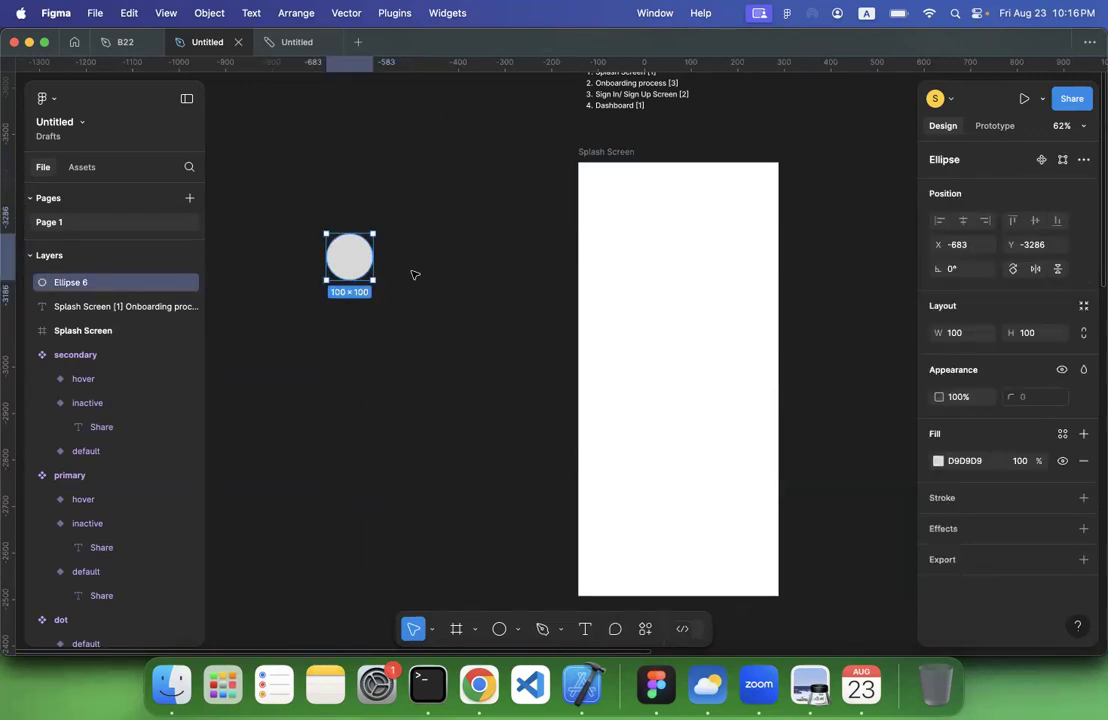
Draw a small star about 32 × 32 over the lower-right part of the grey circle
{"action": "left_click", "coordinate": [518, 630]}
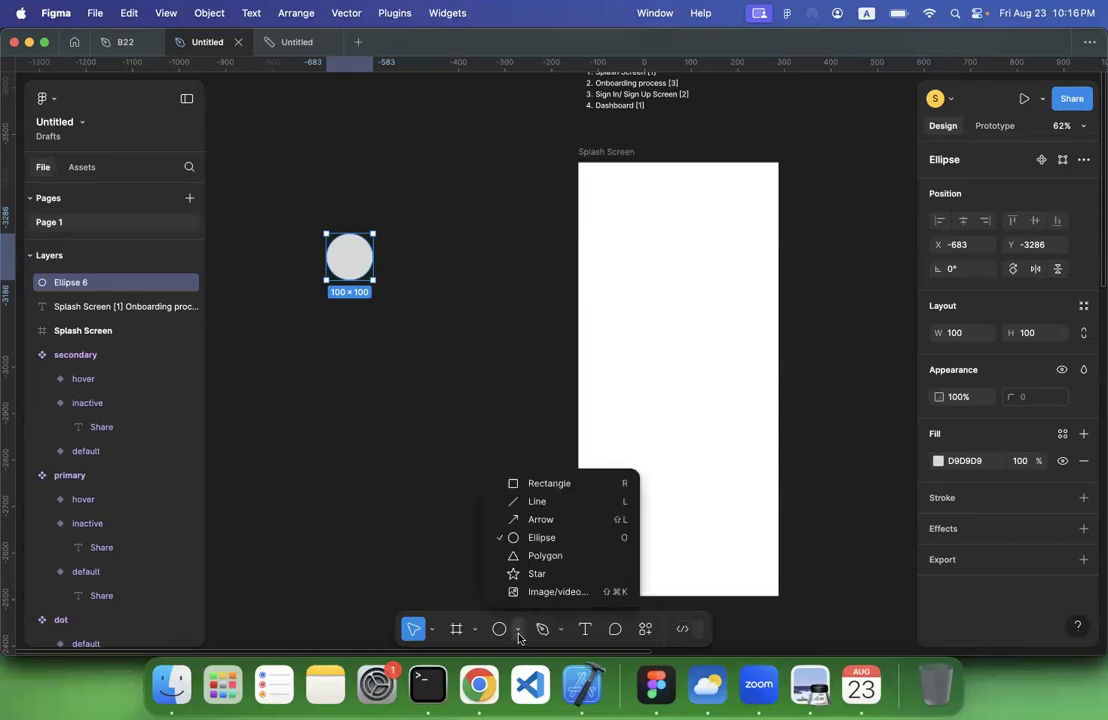
{"action": "left_click", "coordinate": [533, 573]}
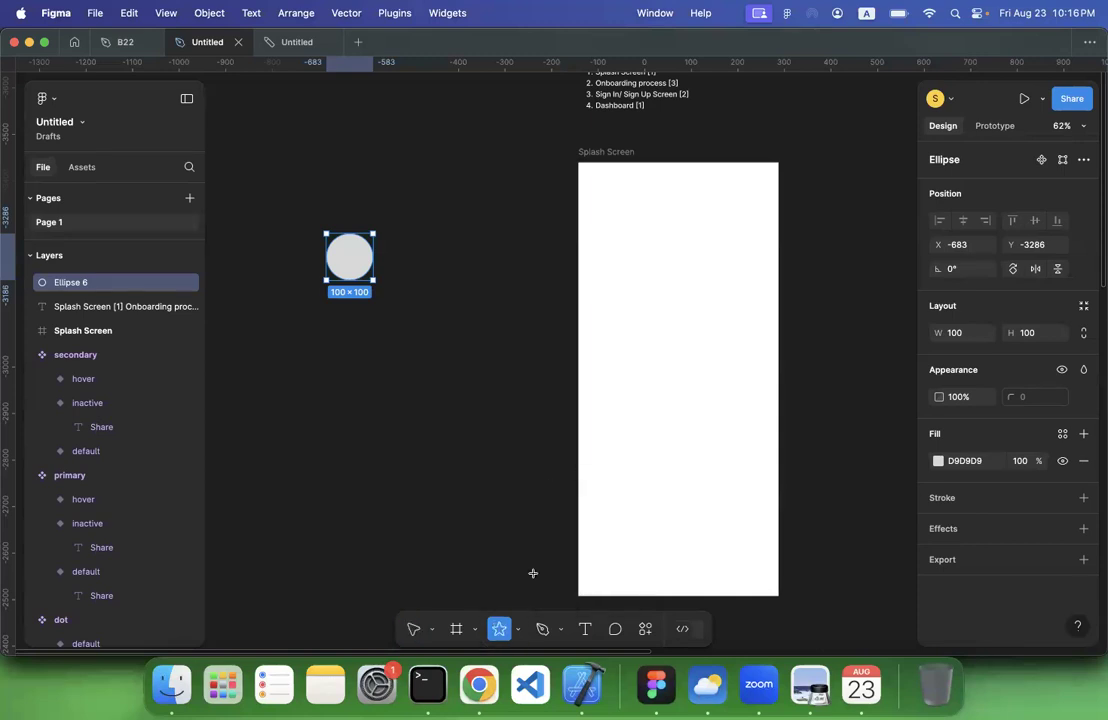
{"action": "left_click_drag", "start_coordinate": [350, 258], "coordinate": [362, 265]}
{"action": "left_click", "coordinate": [437, 283]}
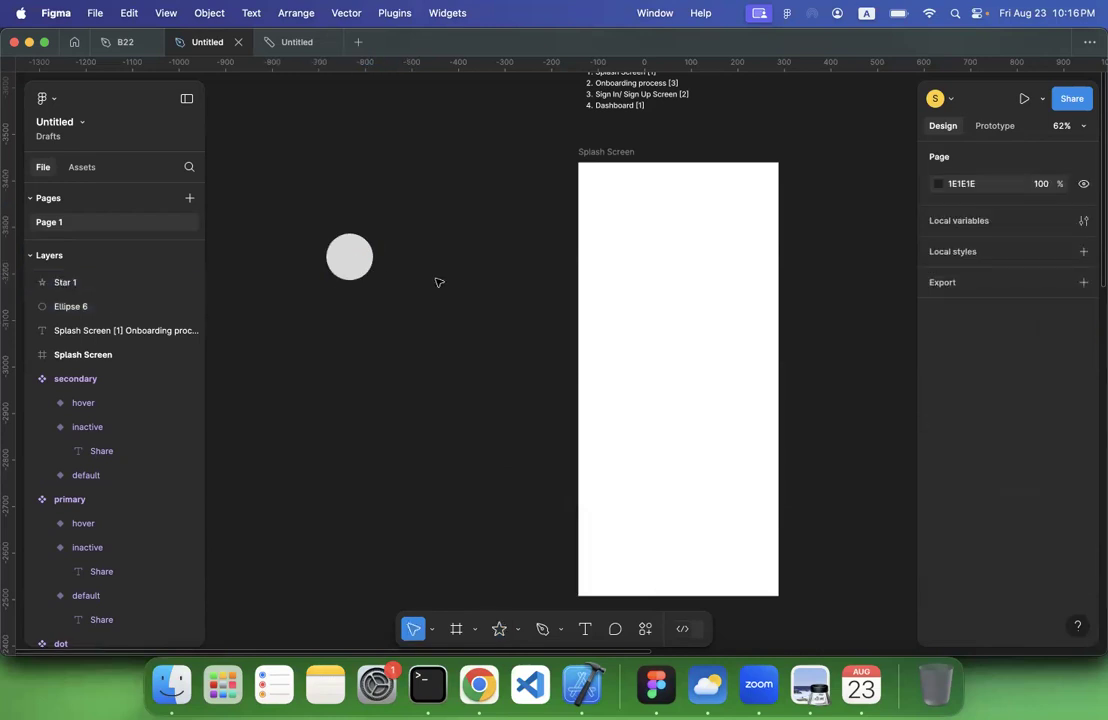
Change the star's fill to black so it stands out against the circle
{"action": "left_click", "coordinate": [357, 264]}
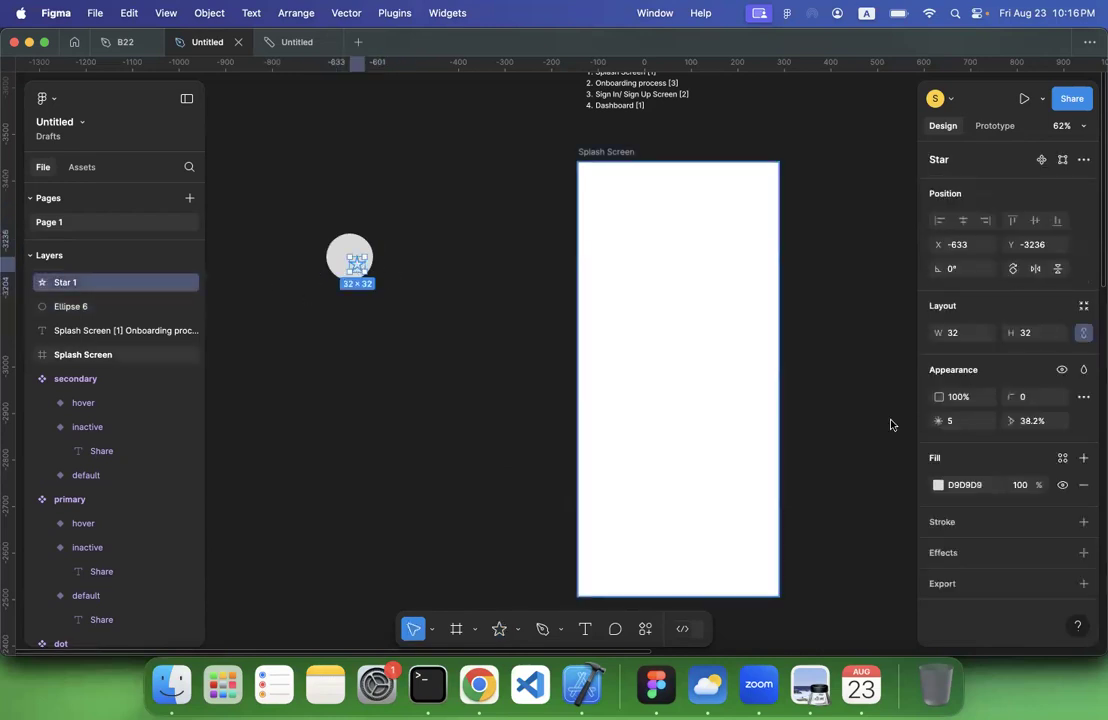
{"action": "left_click", "coordinate": [941, 488]}
{"action": "left_click_drag", "start_coordinate": [863, 420], "coordinate": [917, 455]}
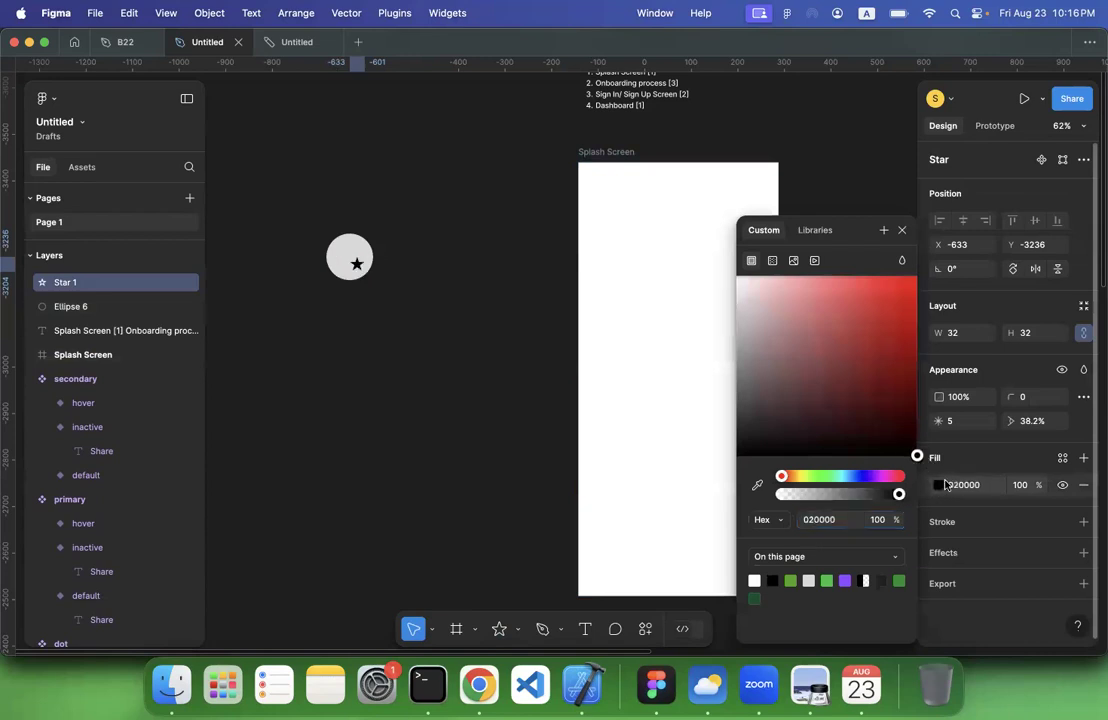
{"action": "left_click", "coordinate": [443, 362]}
Select the star and the circle together
{"action": "left_click_drag", "start_coordinate": [308, 219], "coordinate": [435, 349]}
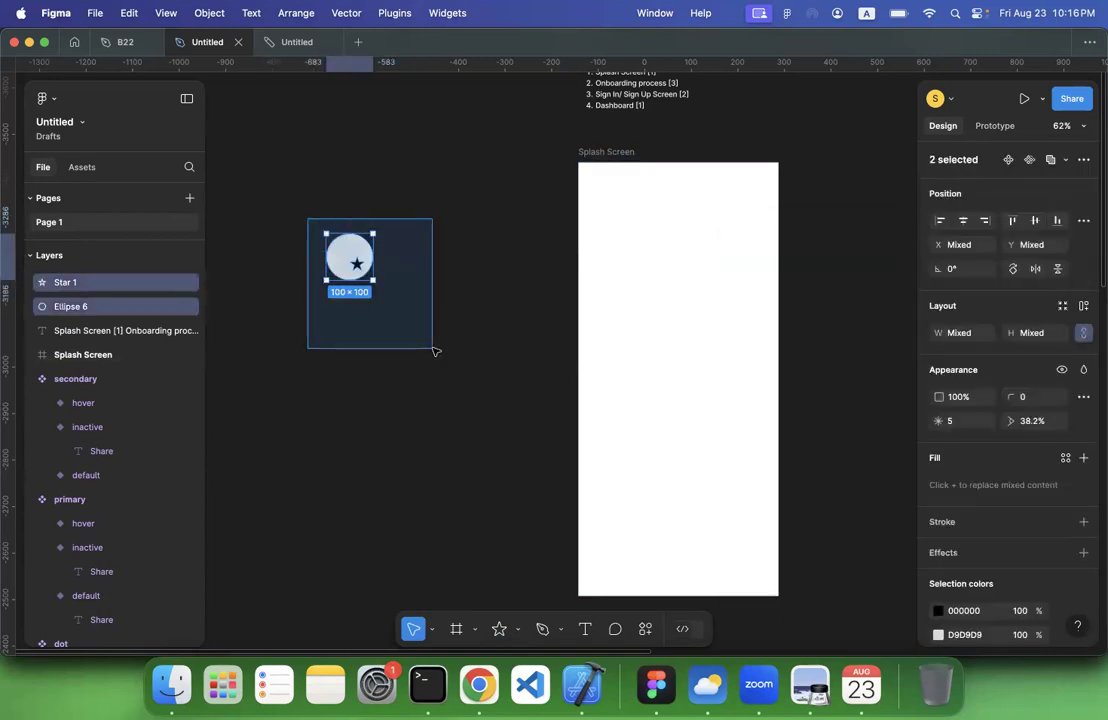
{"action": "right_click", "coordinate": [346, 251]}
{"action": "key", "text": "Escape"}
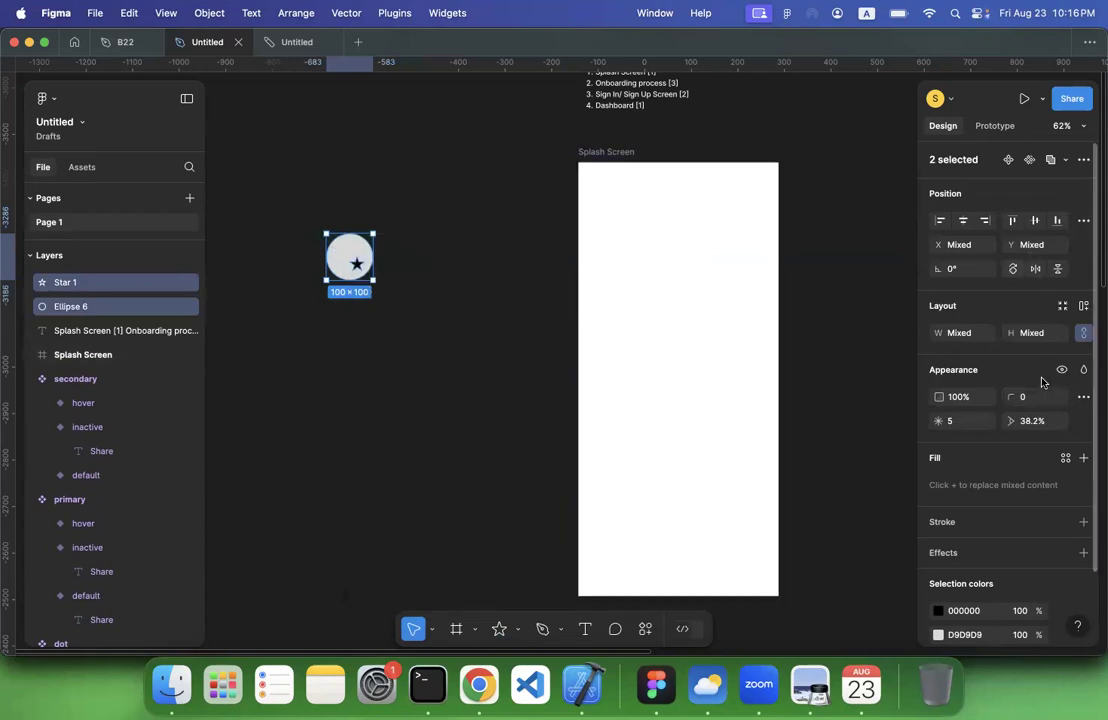
Open lecture 4.pdf from the ICITB folder, look through its slides around Boolean Operations, close it, and return to Figma
{"action": "left_click", "coordinate": [181, 679]}
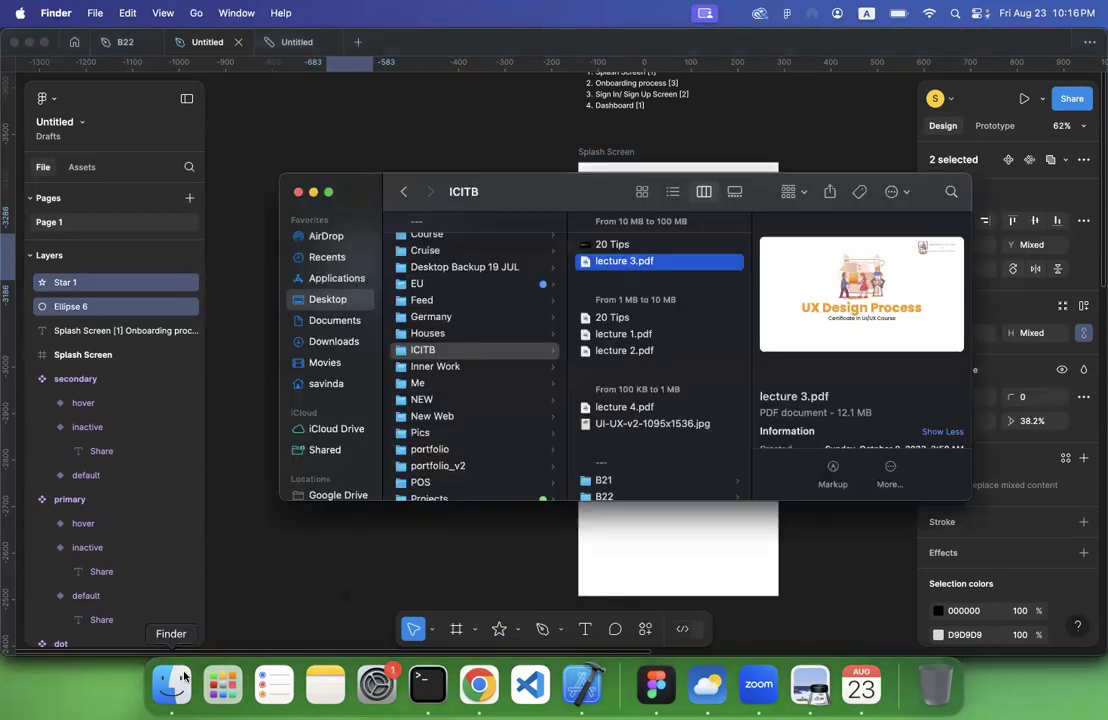
{"action": "double_click", "coordinate": [628, 408]}
{"action": "scroll", "coordinate": [480, 398], "scroll_direction": "down", "scroll_amount": 5}
{"action": "scroll", "coordinate": [480, 398], "scroll_direction": "down", "scroll_amount": 3}
{"action": "scroll", "coordinate": [480, 398], "scroll_direction": "up", "scroll_amount": 6}
{"action": "scroll", "coordinate": [480, 398], "scroll_direction": "up", "scroll_amount": 8}
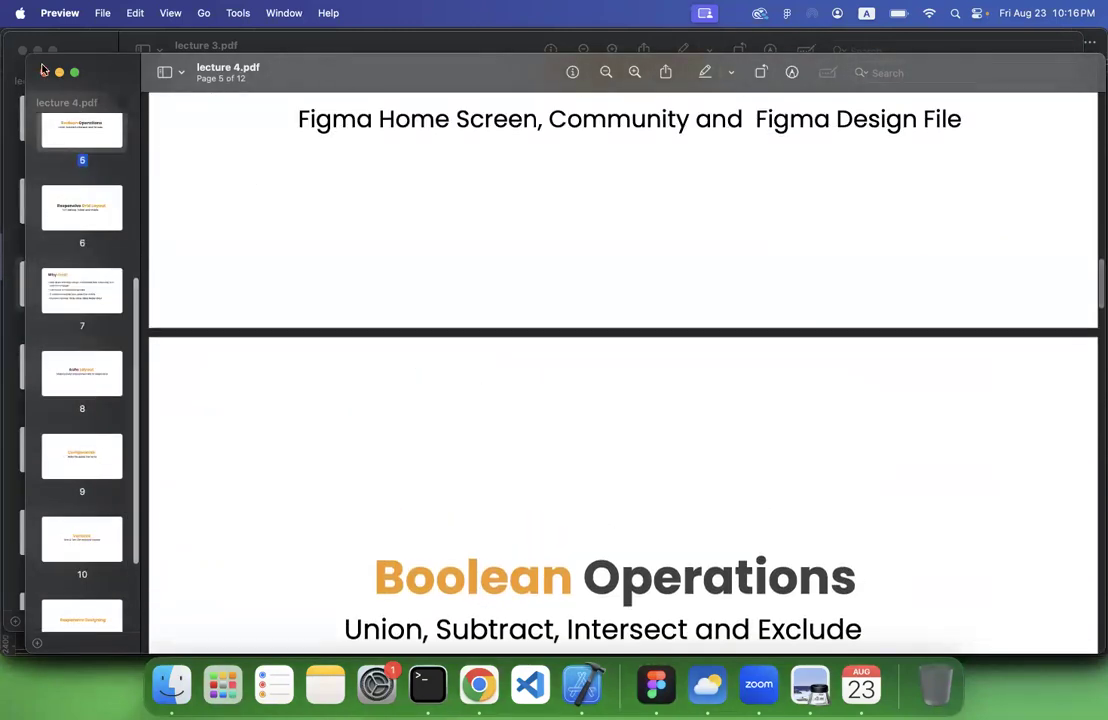
{"action": "left_click", "coordinate": [44, 71]}
{"action": "left_click", "coordinate": [656, 685]}
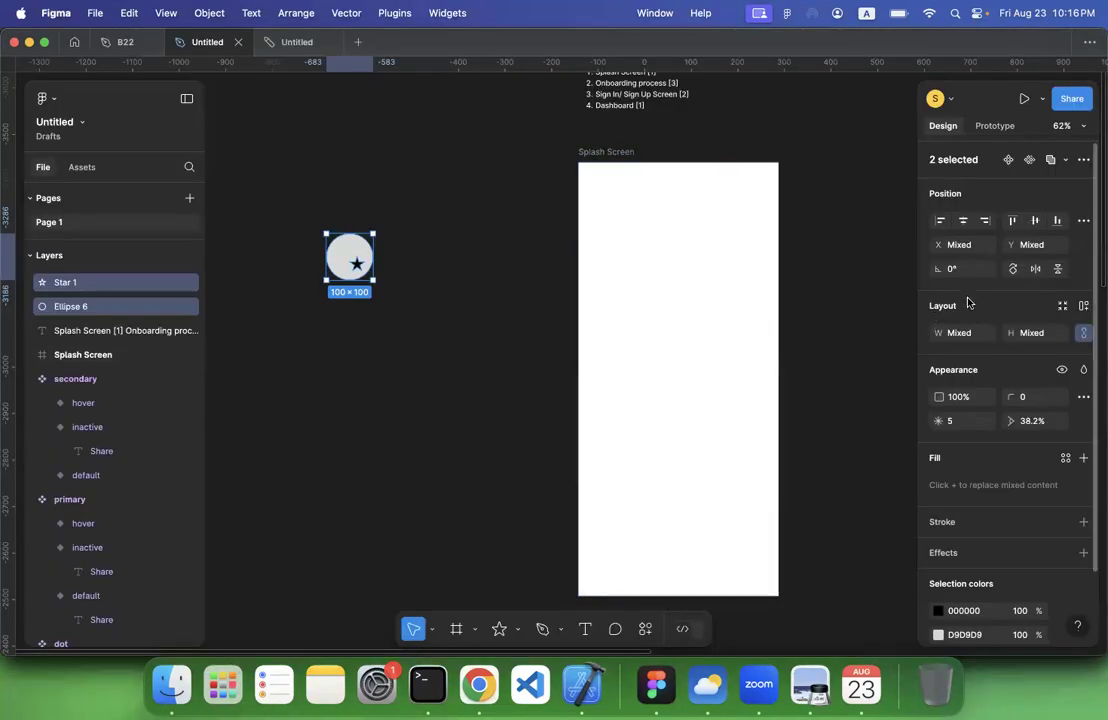
Subtract the star from the grey circle with a Boolean Subtract operation
{"action": "scroll", "coordinate": [979, 546], "scroll_direction": "down", "scroll_amount": 2}
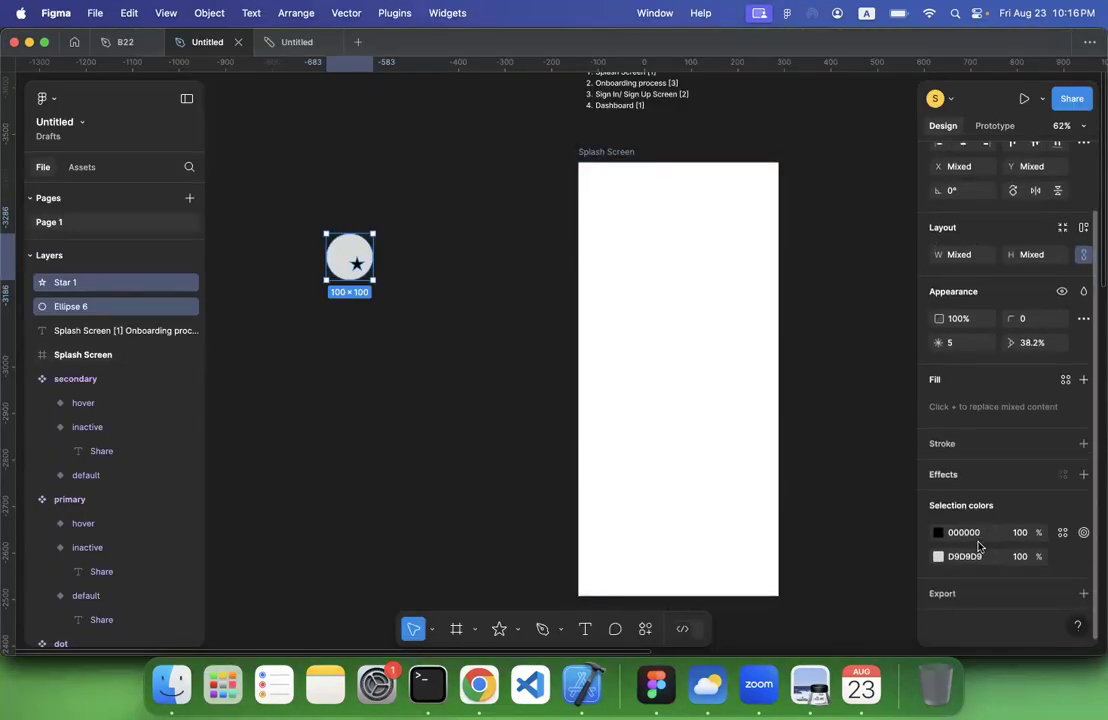
{"action": "scroll", "coordinate": [977, 544], "scroll_direction": "up", "scroll_amount": 2}
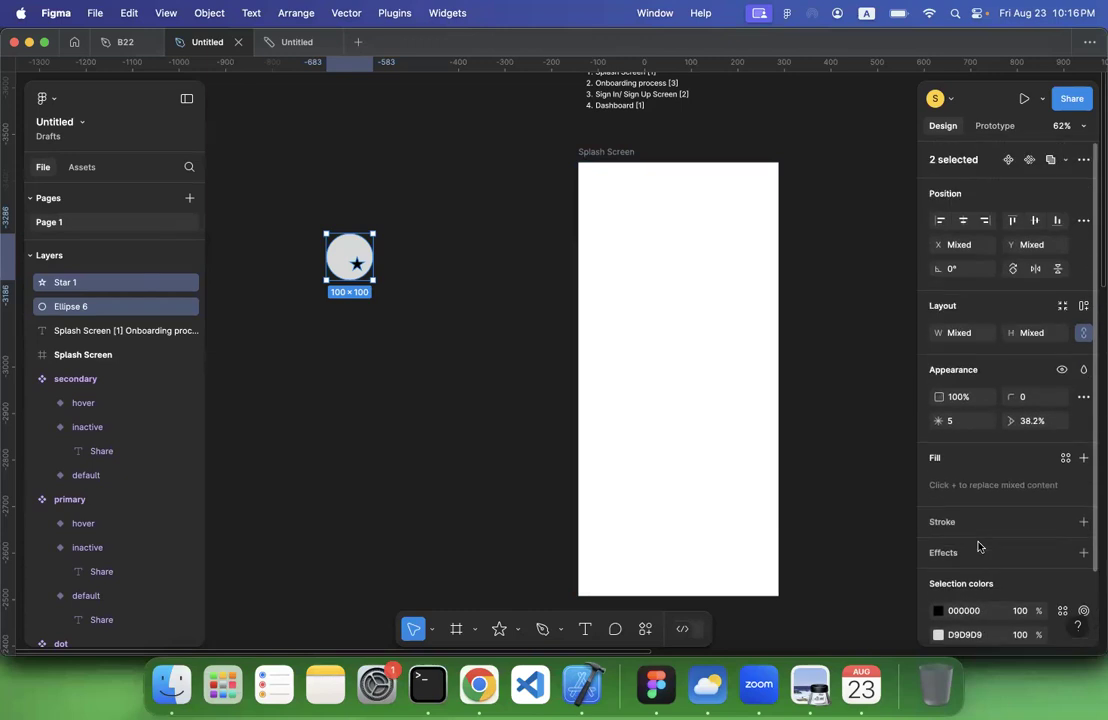
{"action": "left_click", "coordinate": [1067, 163]}
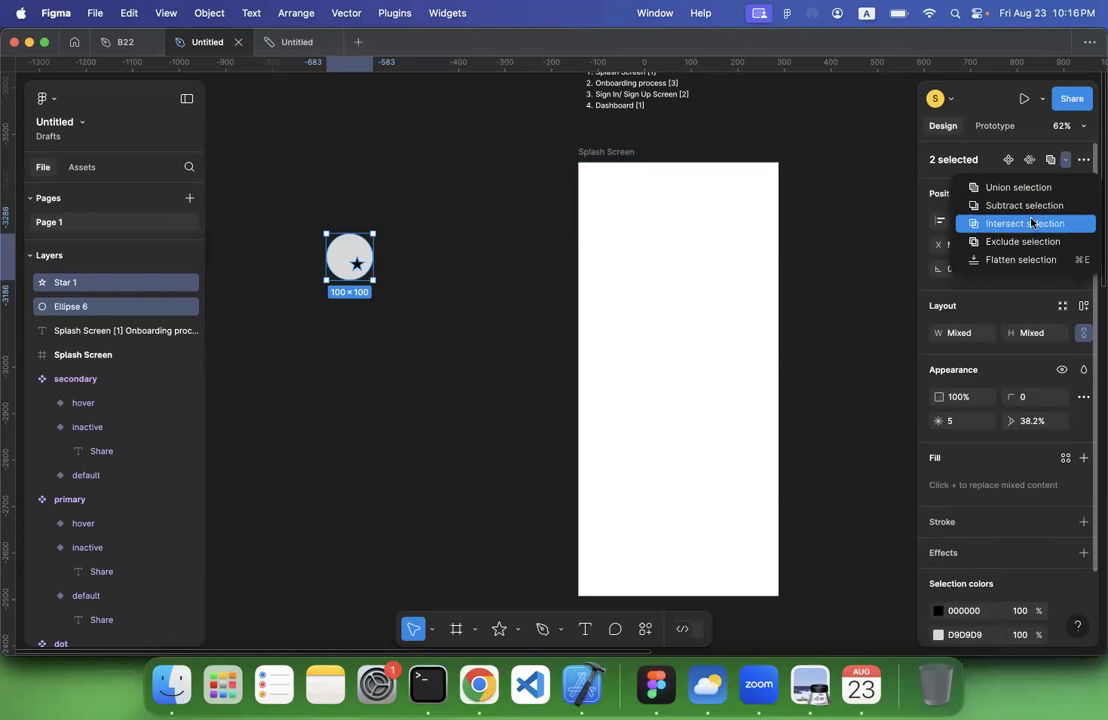
{"action": "left_click", "coordinate": [1028, 205]}
{"action": "left_click", "coordinate": [376, 261]}
Move the subtracted circle-and-star shape into the centre of the Splash Screen frame
{"action": "left_click_drag", "start_coordinate": [350, 257], "coordinate": [675, 384]}
{"action": "left_click", "coordinate": [389, 401]}
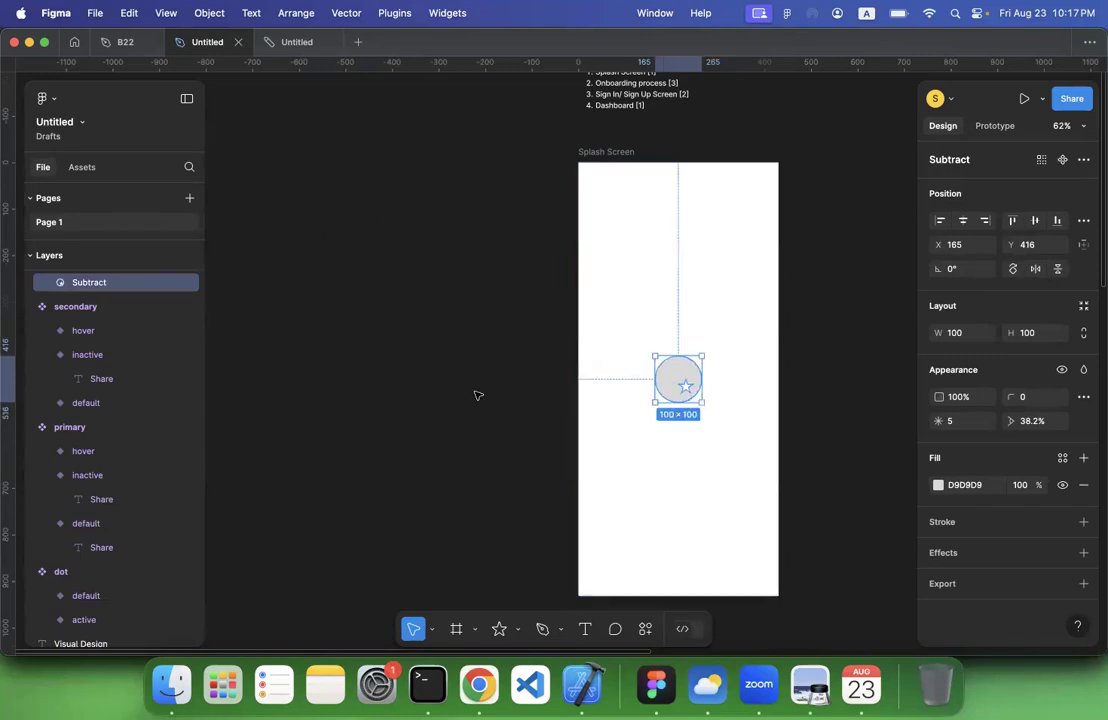
{"action": "scroll", "coordinate": [477, 340], "scroll_direction": "right", "scroll_amount": 5}
{"action": "left_click", "coordinate": [794, 335]}
Duplicate the Splash Screen frame so the copy sits beside the original
{"action": "scroll", "coordinate": [792, 333], "scroll_direction": "right", "scroll_amount": 5}
{"action": "scroll", "coordinate": [792, 333], "scroll_direction": "up", "scroll_amount": 2}
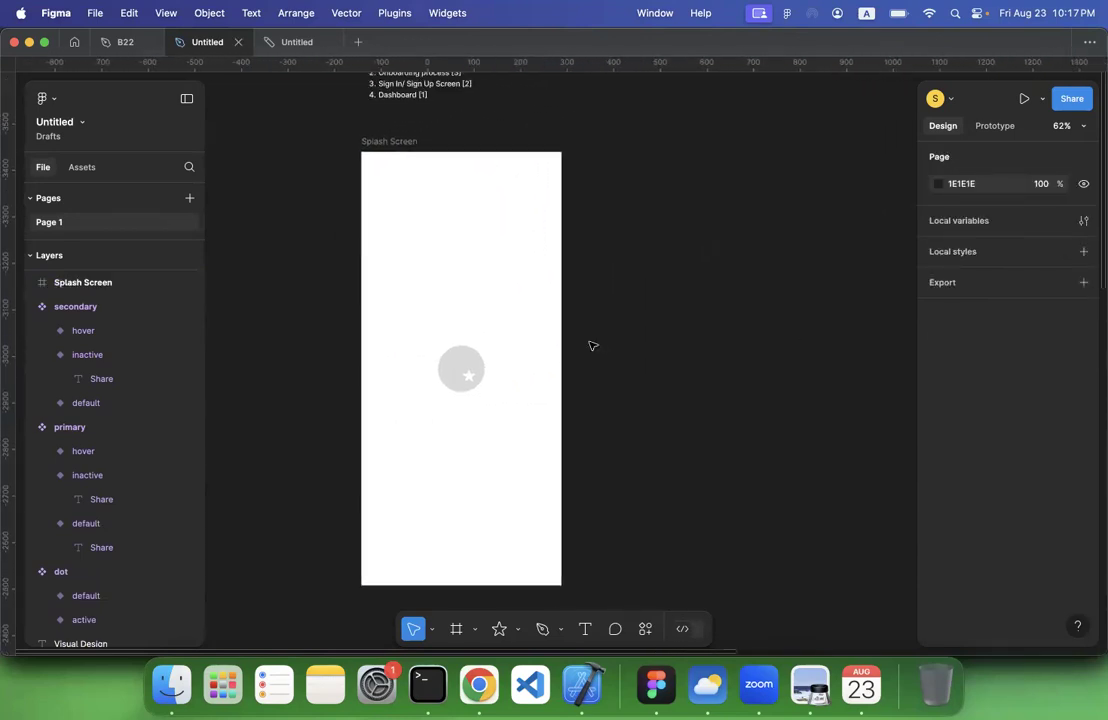
{"action": "left_click", "coordinate": [401, 141]}
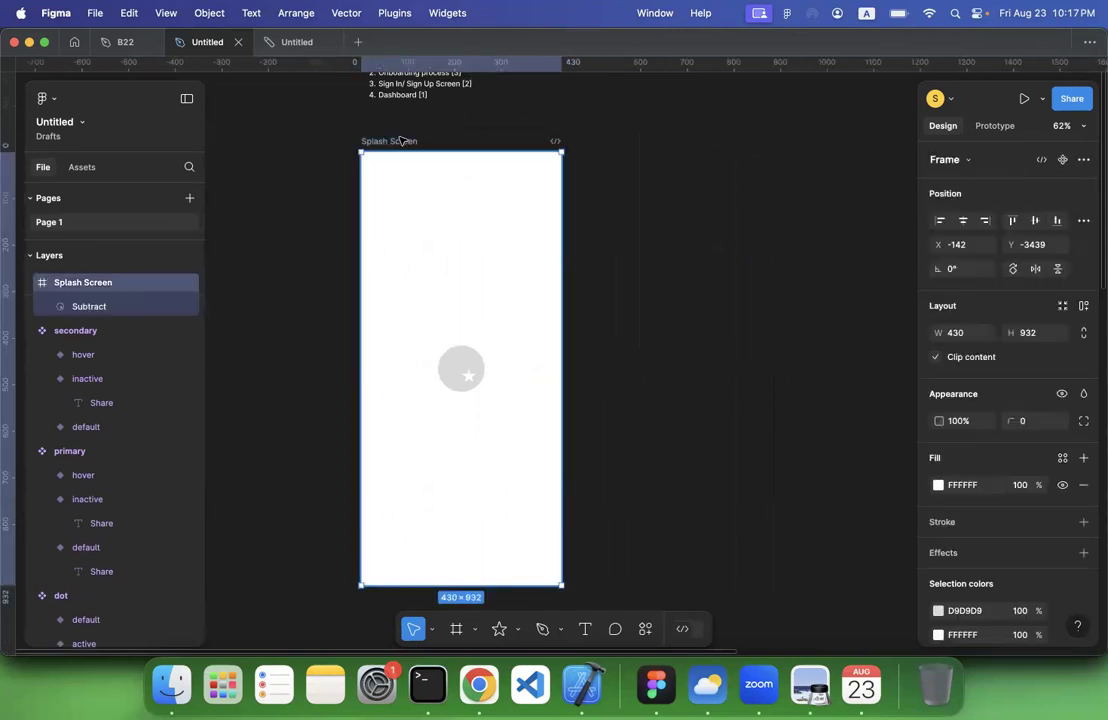
{"action": "key", "text": "super+d"}
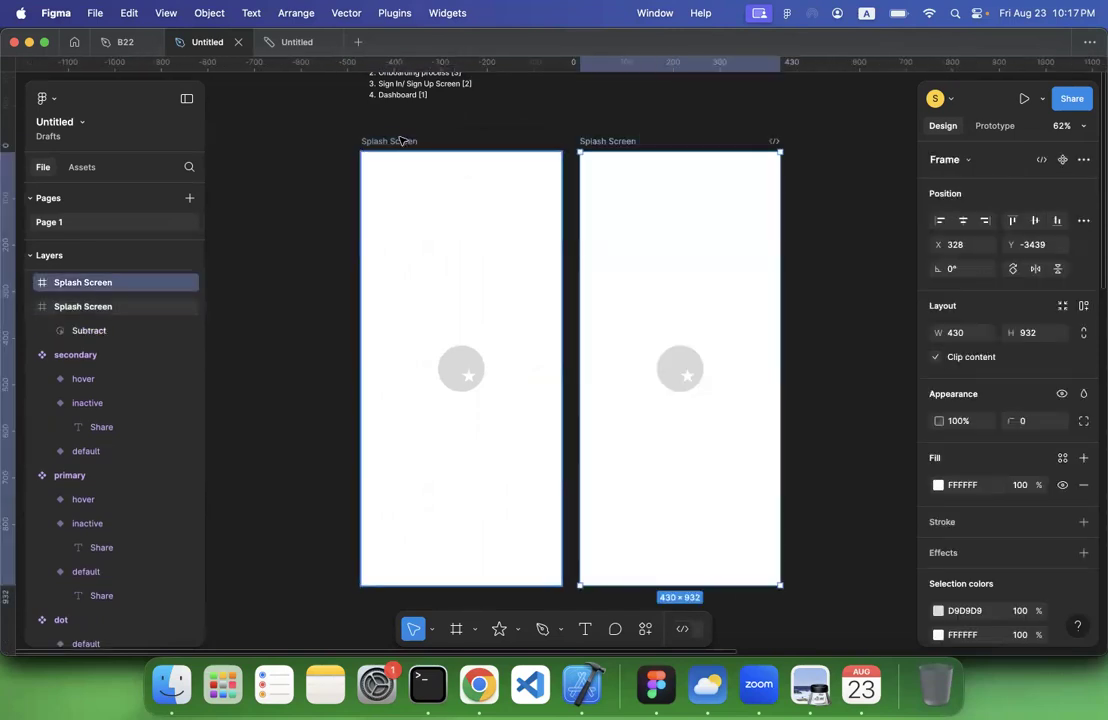
{"action": "left_click", "coordinate": [688, 387]}
{"action": "left_click", "coordinate": [878, 378]}
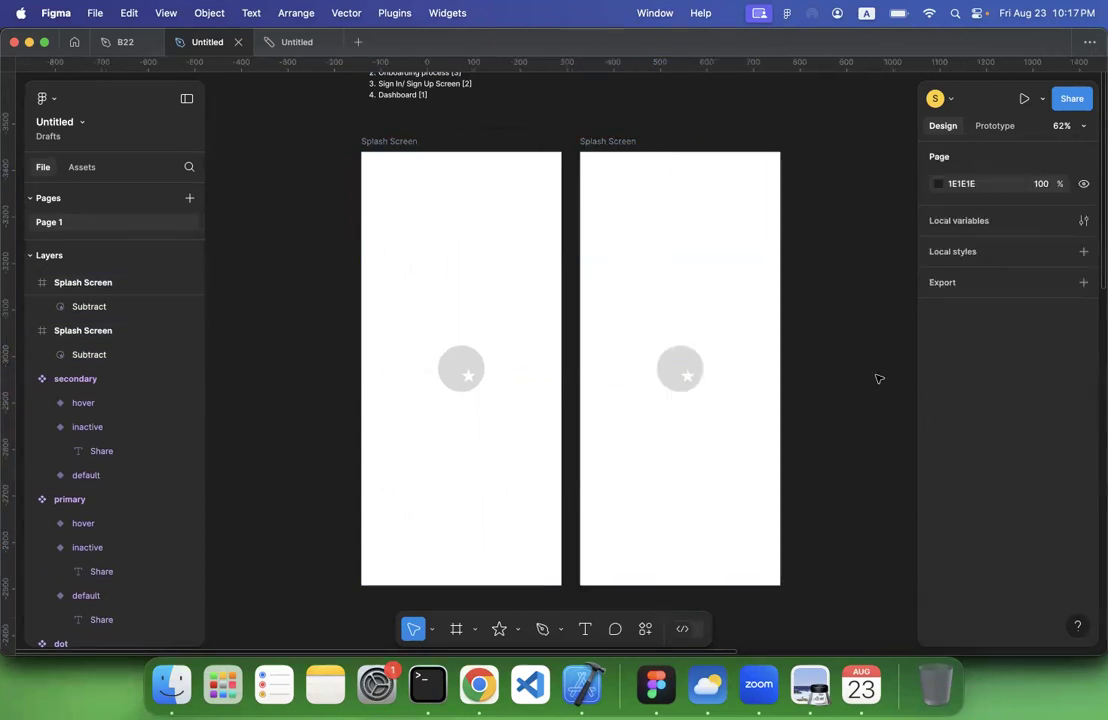
Delete the circle-and-star shape from the duplicated Splash Screen frame
{"action": "scroll", "coordinate": [878, 378], "scroll_direction": "down", "scroll_amount": 3}
{"action": "scroll", "coordinate": [878, 378], "scroll_direction": "down", "scroll_amount": 1}
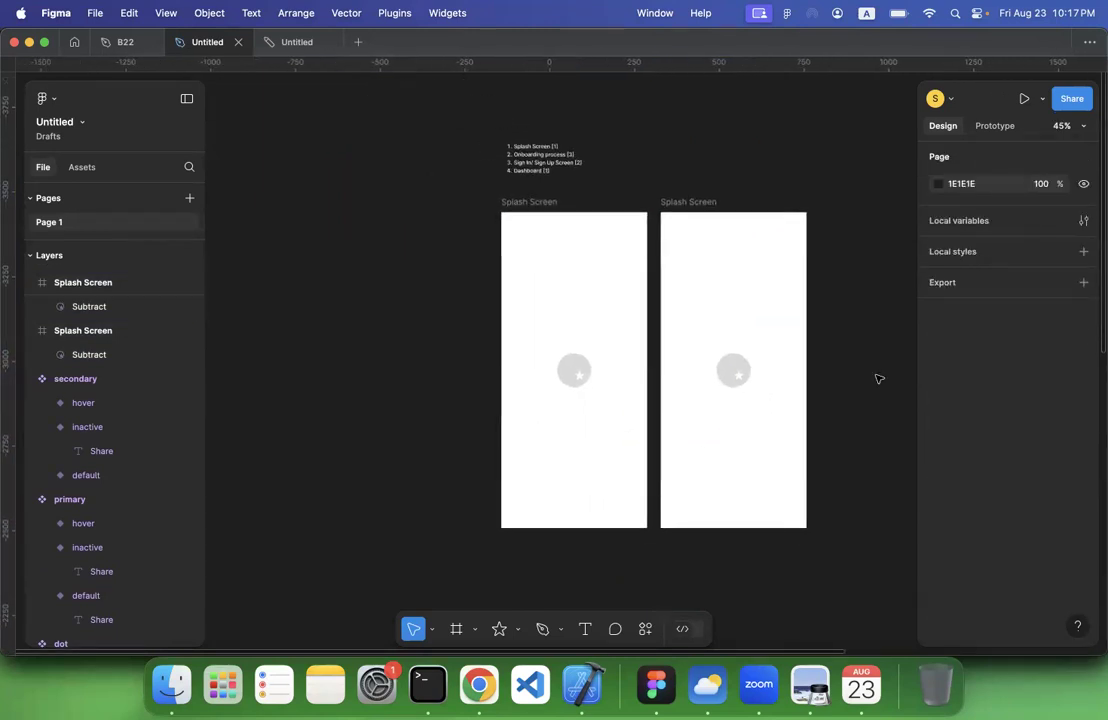
{"action": "scroll", "coordinate": [878, 378], "scroll_direction": "right", "scroll_amount": 3}
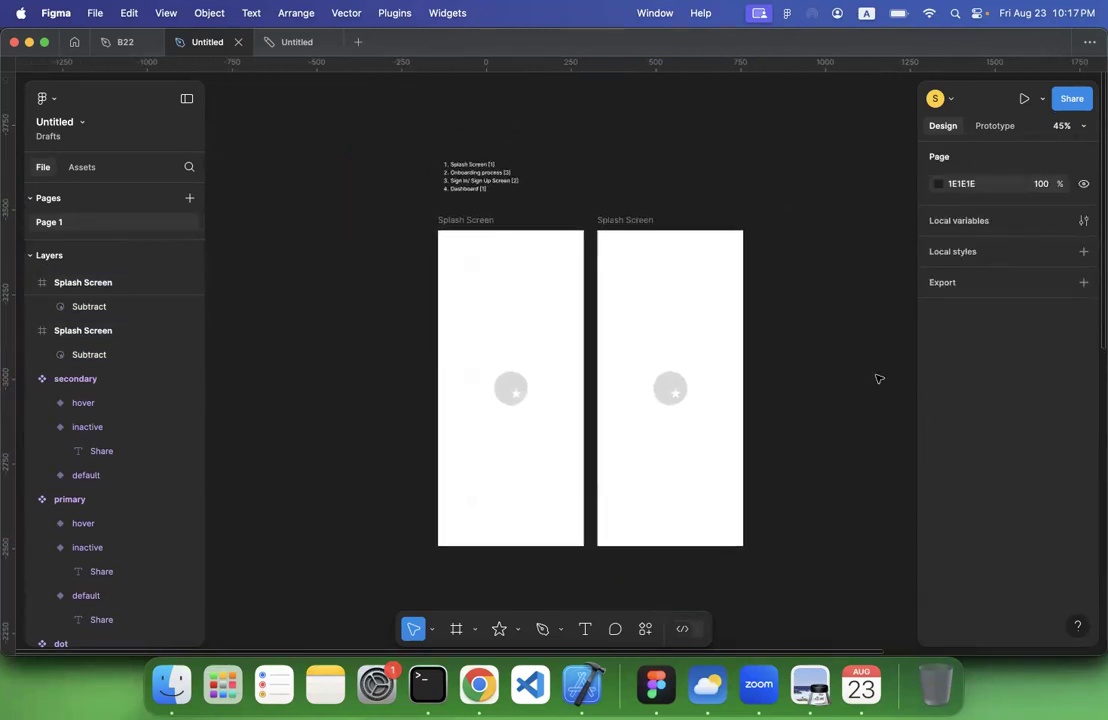
{"action": "left_click", "coordinate": [669, 389]}
{"action": "key", "text": "BackSpace"}
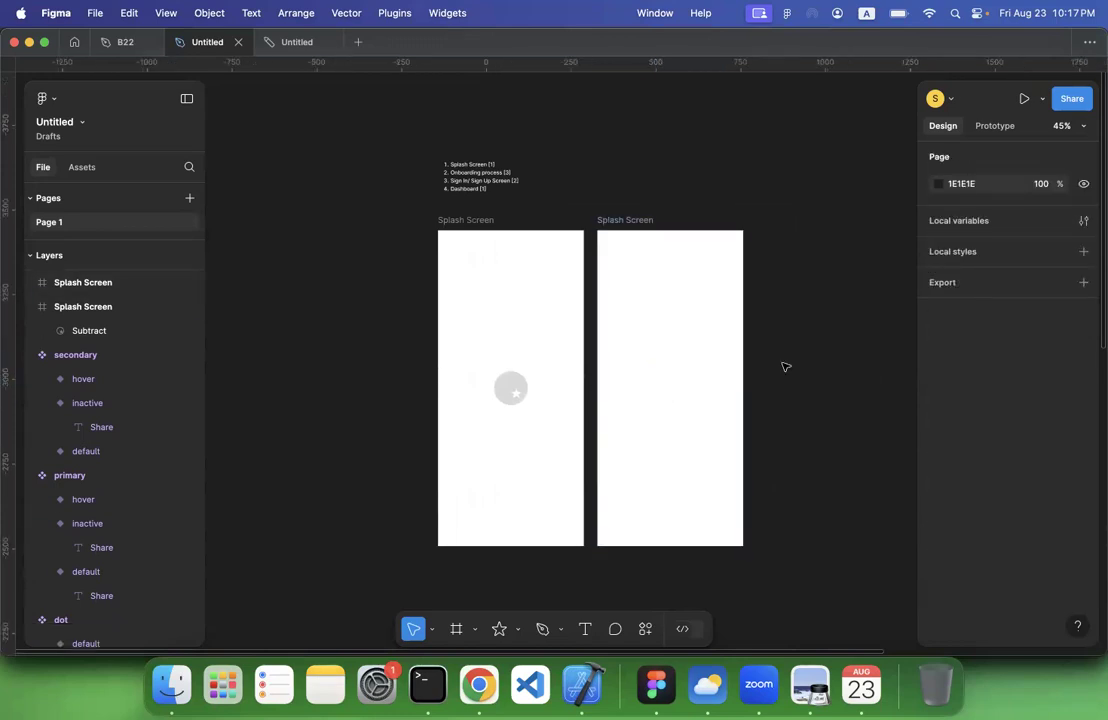
Draw a rectangle about 386 × 443 across the upper half of the duplicated Splash Screen frame
{"action": "scroll", "coordinate": [786, 364], "scroll_direction": "down", "scroll_amount": 3}
{"action": "scroll", "coordinate": [790, 364], "scroll_direction": "right", "scroll_amount": 2}
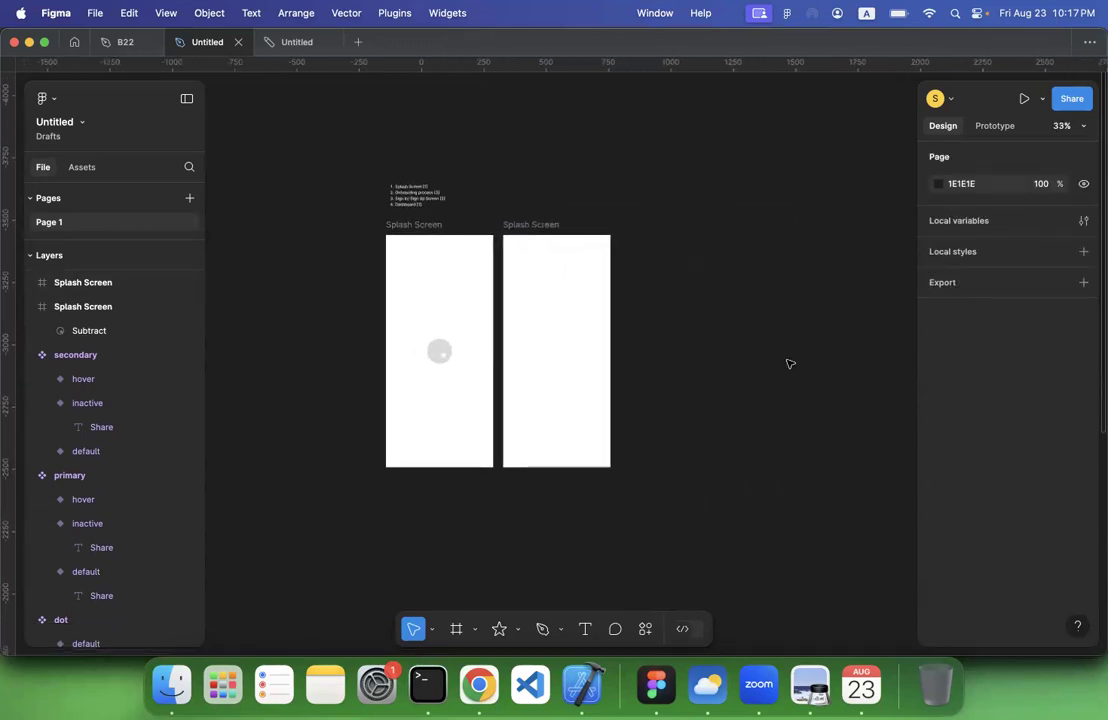
{"action": "scroll", "coordinate": [790, 364], "scroll_direction": "right", "scroll_amount": 3}
{"action": "scroll", "coordinate": [790, 364], "scroll_direction": "down", "scroll_amount": 4}
{"action": "scroll", "coordinate": [790, 364], "scroll_direction": "down", "scroll_amount": 2}
{"action": "scroll", "coordinate": [790, 364], "scroll_direction": "up", "scroll_amount": 5}
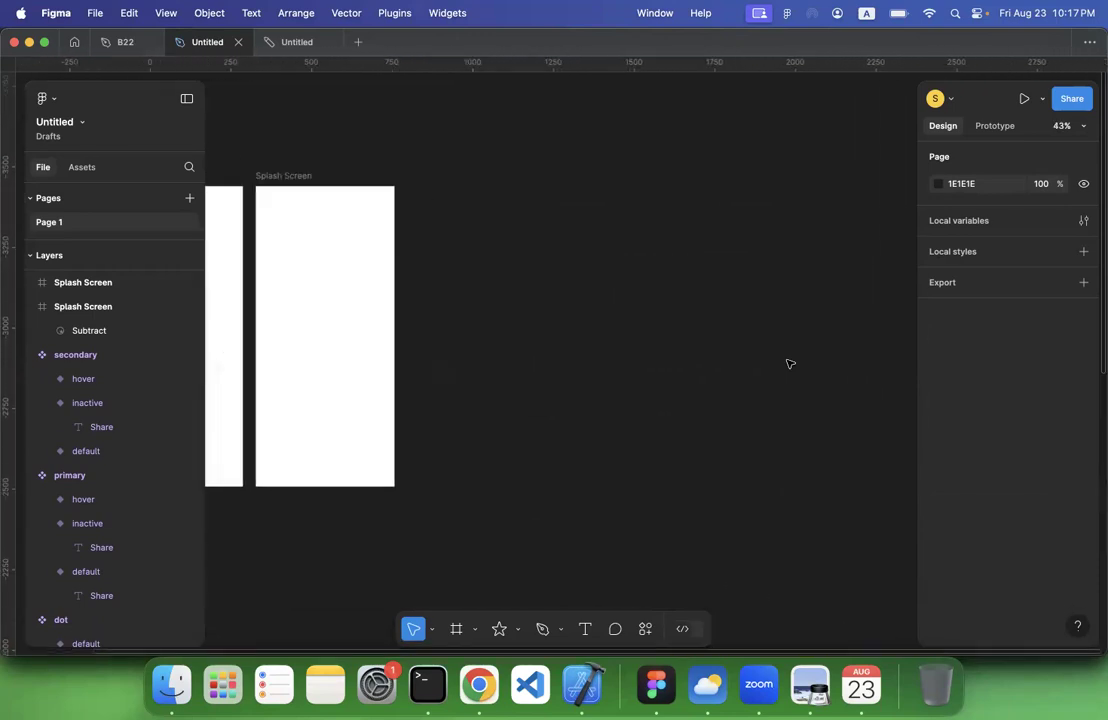
{"action": "scroll", "coordinate": [790, 364], "scroll_direction": "left", "scroll_amount": 4}
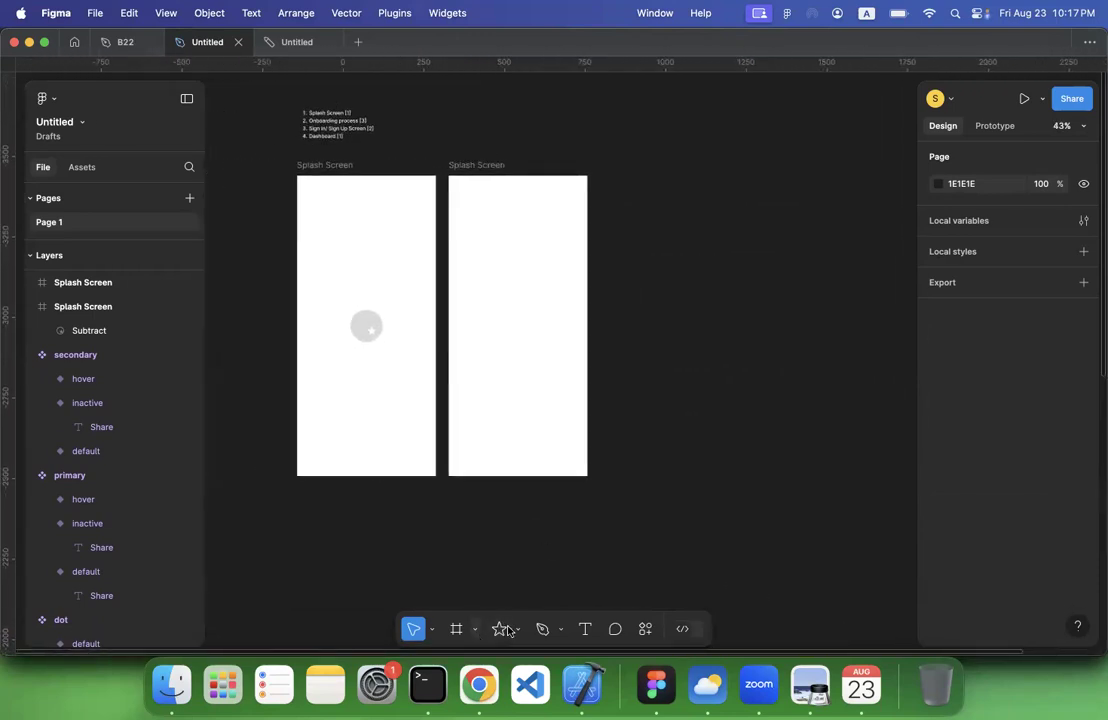
{"action": "left_click", "coordinate": [518, 632]}
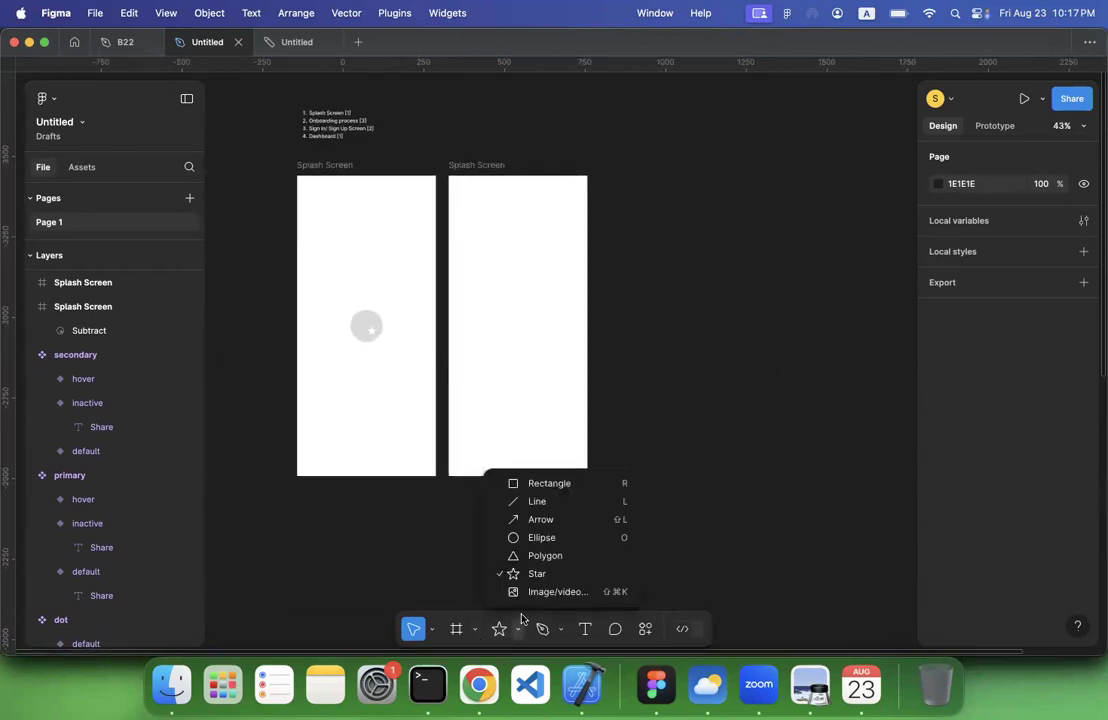
{"action": "left_click", "coordinate": [540, 483]}
{"action": "left_click_drag", "start_coordinate": [456, 183], "coordinate": [580, 325]}
{"action": "left_click", "coordinate": [695, 279]}
{"action": "left_click", "coordinate": [512, 295]}
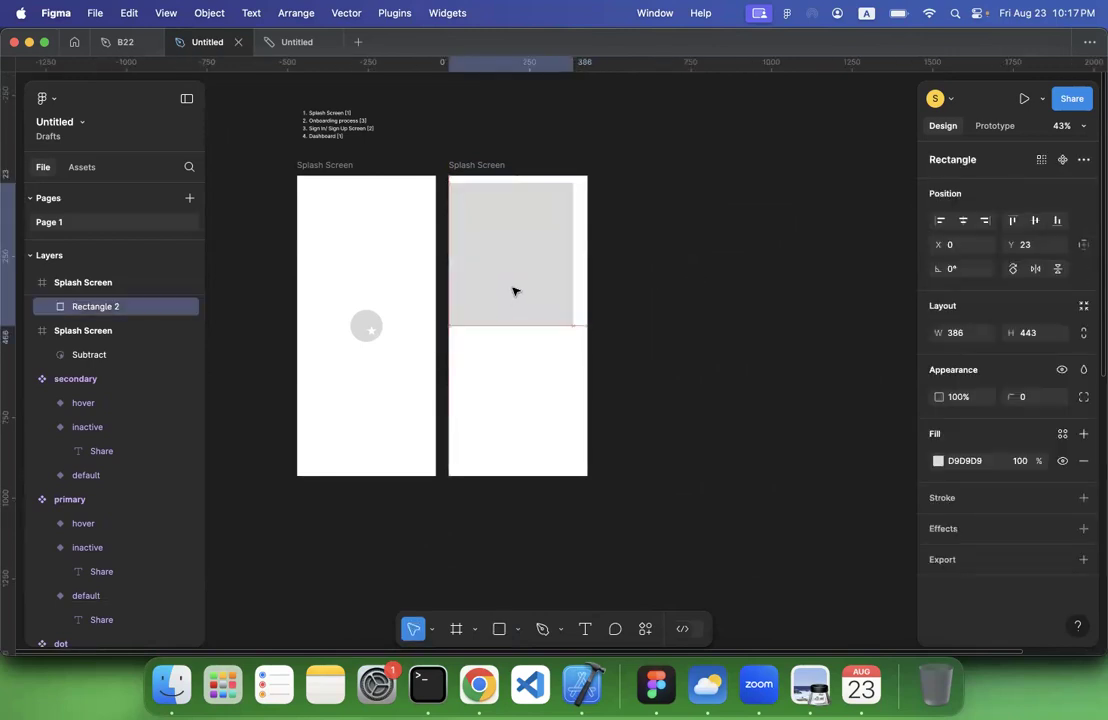
Draw a small circle below the rectangle and set its size to 32 × 32
{"action": "left_click", "coordinate": [517, 630]}
{"action": "left_click", "coordinate": [527, 534]}
{"action": "left_click_drag", "start_coordinate": [478, 342], "coordinate": [490, 354]}
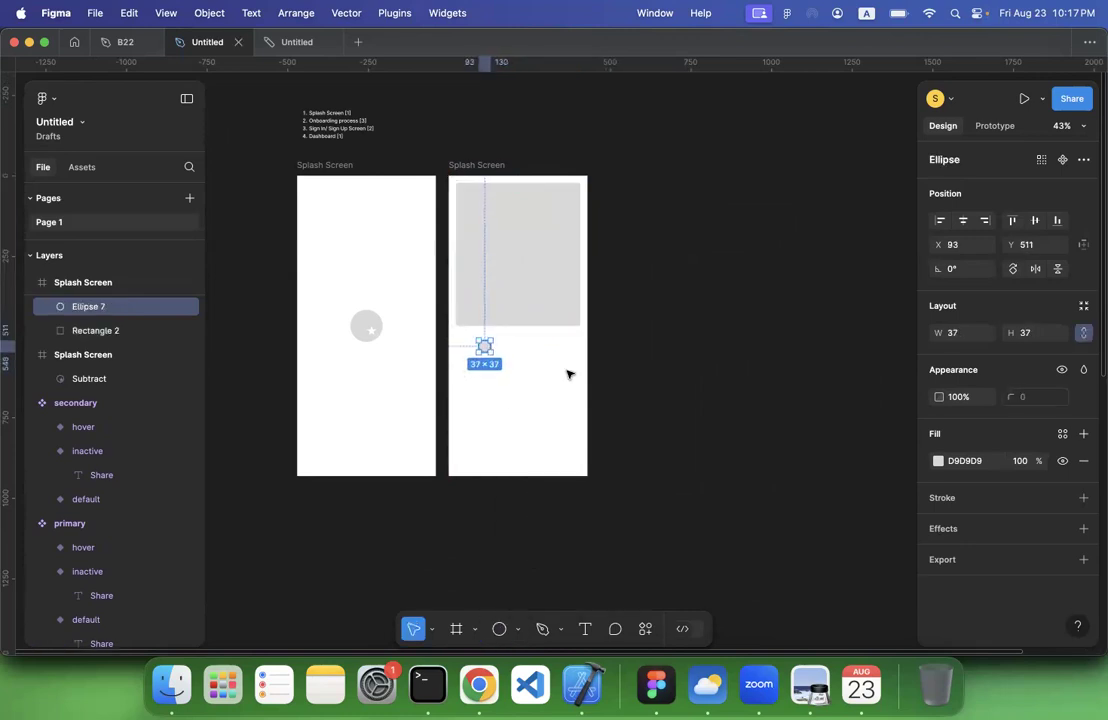
{"action": "left_click", "coordinate": [1036, 336]}
{"action": "type", "text": "62"}
{"action": "key", "text": "Return"}
{"action": "left_click", "coordinate": [665, 388]}
Shift the small circle slightly to X 112 and duplicate it in place, keeping three stacked circles
{"action": "left_click_drag", "start_coordinate": [484, 345], "coordinate": [493, 349]}
{"action": "key", "text": "super+d"}
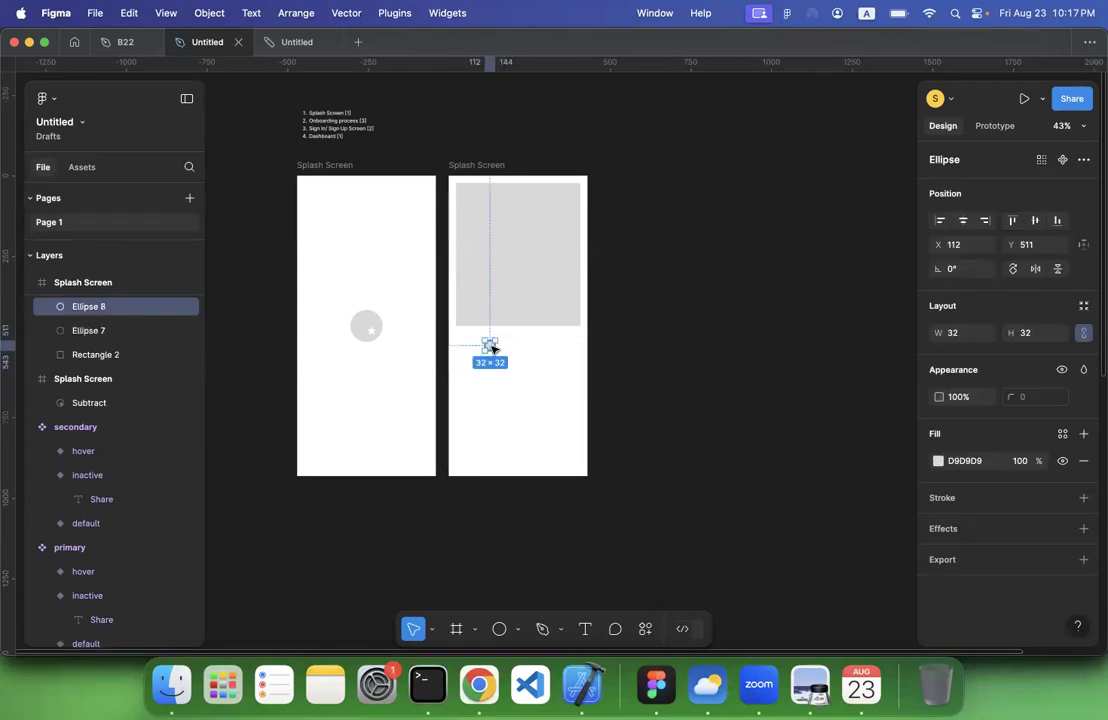
{"action": "key", "text": "super+d"}
{"action": "key", "text": "super+d"}
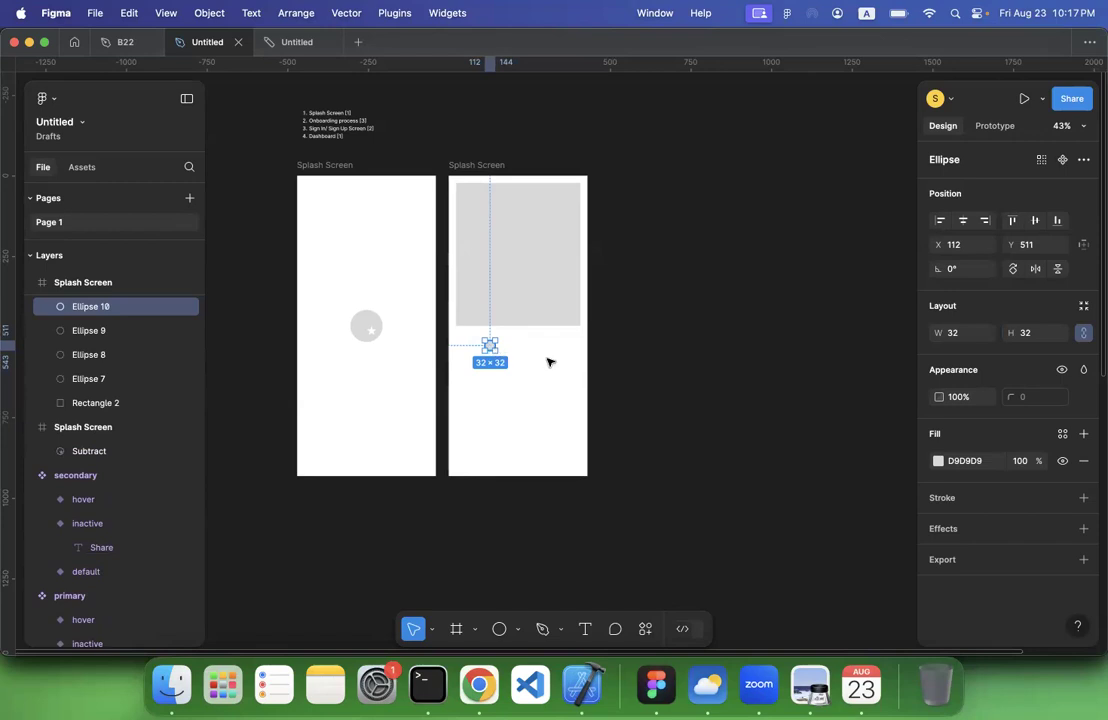
{"action": "key", "text": "BackSpace"}
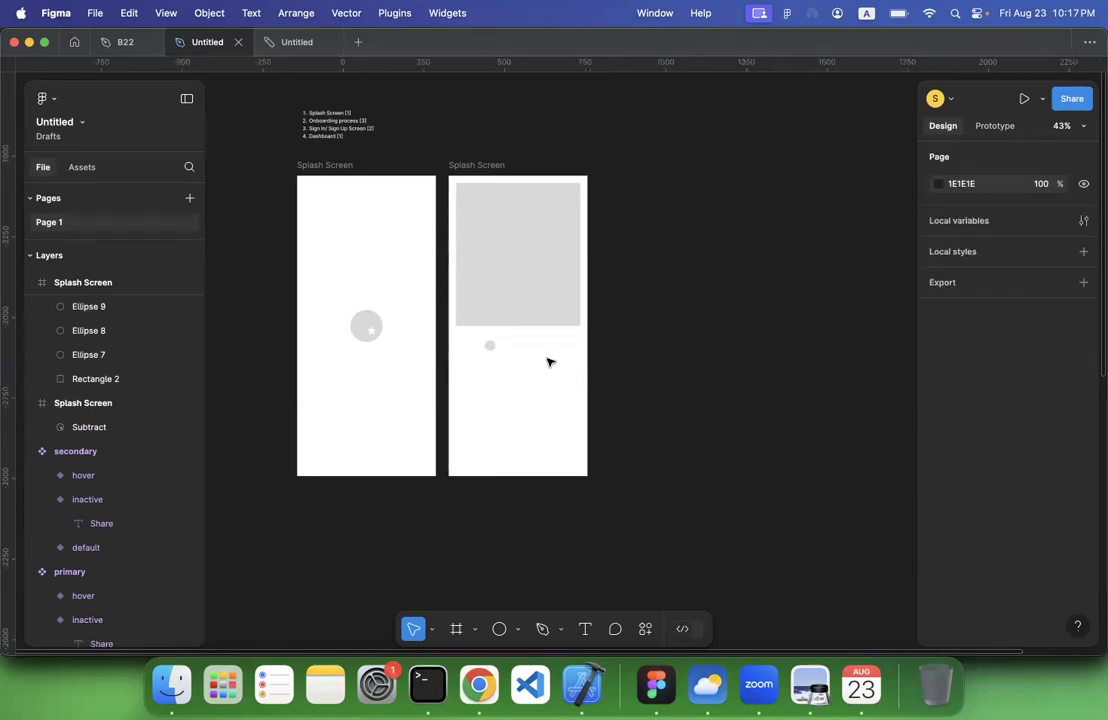
{"action": "left_click", "coordinate": [119, 309]}
{"action": "left_click", "coordinate": [115, 355], "text": "shift"}
{"action": "left_click", "coordinate": [500, 391]}
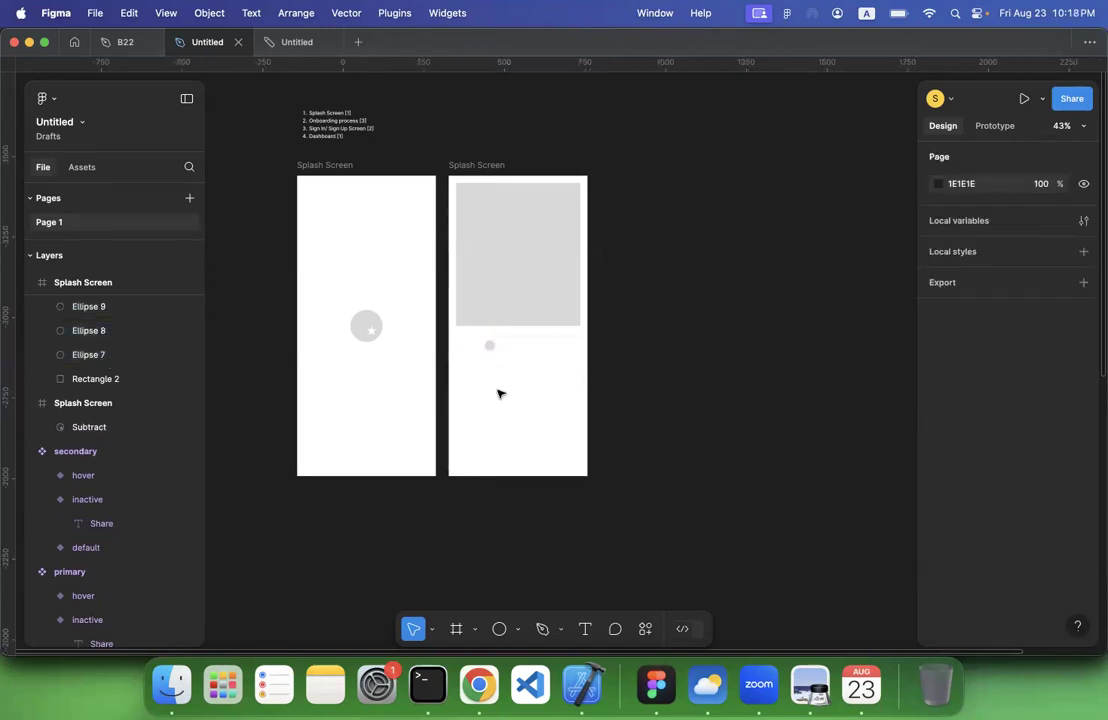
Move the topmost stacked circle to the right in large steps to X 152
{"action": "left_click", "coordinate": [489, 347]}
{"action": "key", "text": "shift+Right"}
{"action": "key", "text": "shift+Right"}
{"action": "key", "text": "shift+Right"}
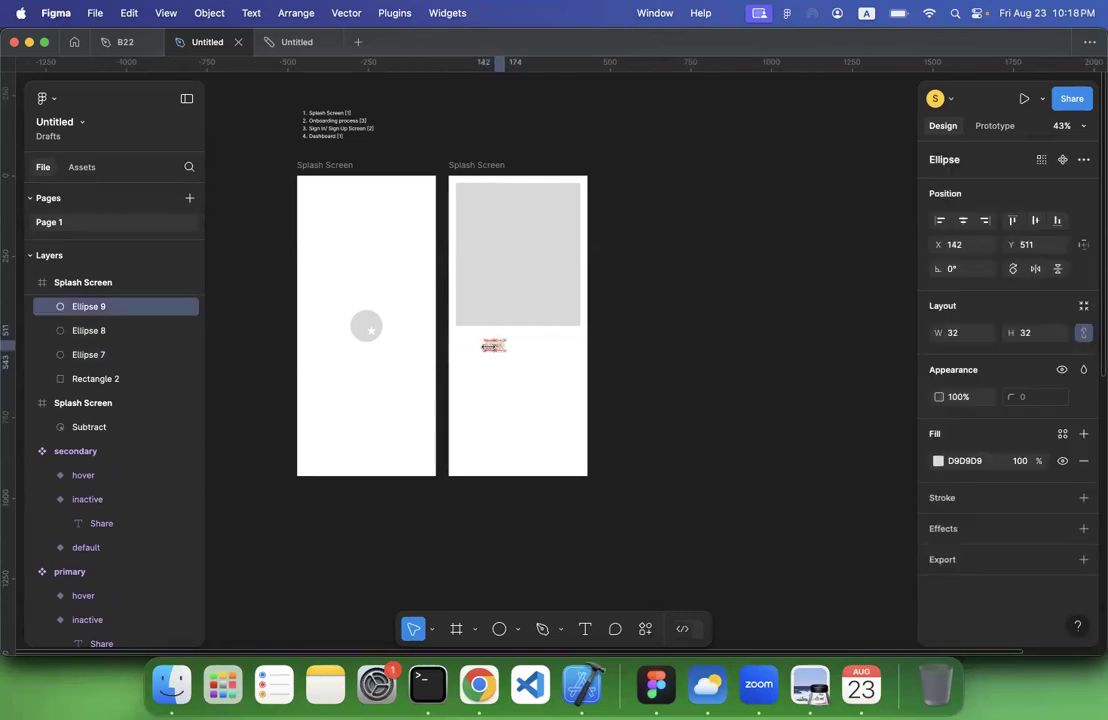
{"action": "key", "text": "shift+Right"}
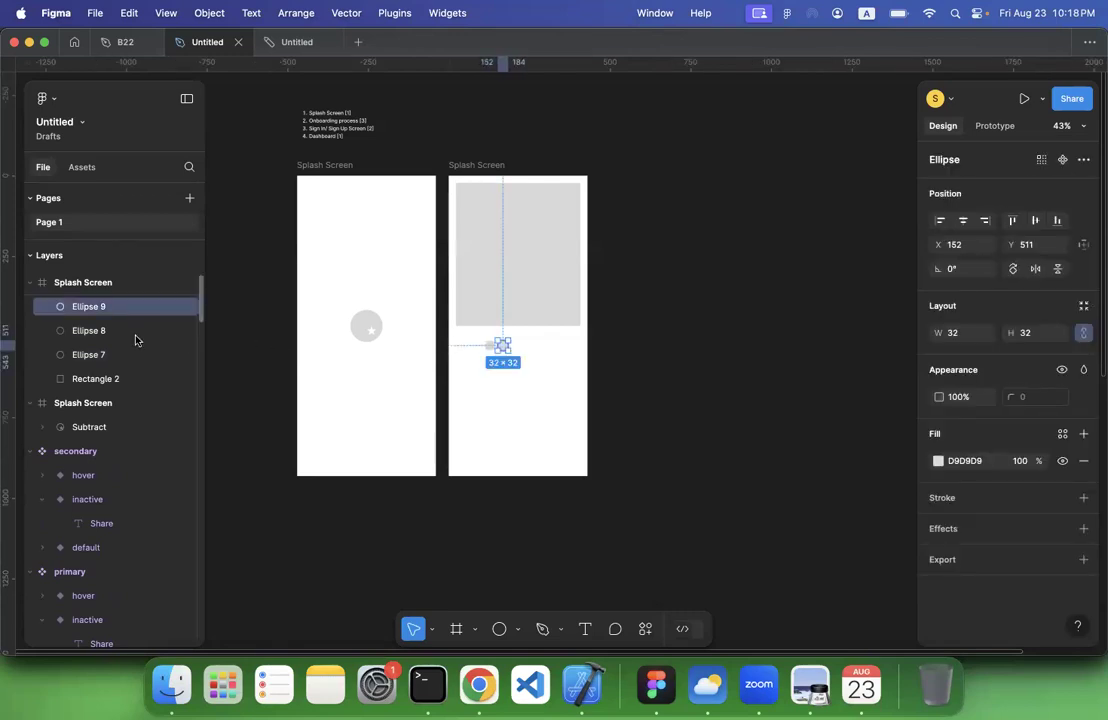
Move the second stacked circle to the right in large steps to X 212, past the first moved copy
{"action": "left_click", "coordinate": [119, 335]}
{"action": "key", "text": "shift+Right"}
{"action": "key", "text": "shift+Right"}
{"action": "key", "text": "shift+Right"}
{"action": "key", "text": "shift+Right"}
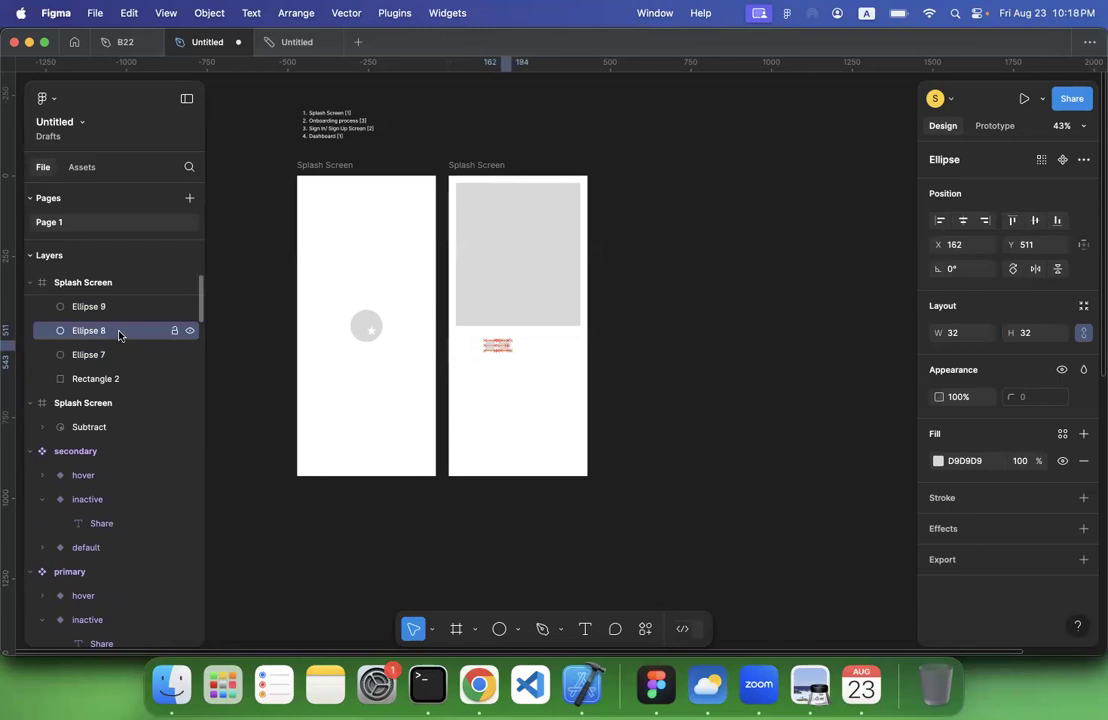
{"action": "key", "text": "shift+Right"}
{"action": "key", "text": "shift+Right"}
{"action": "key", "text": "shift+Right"}
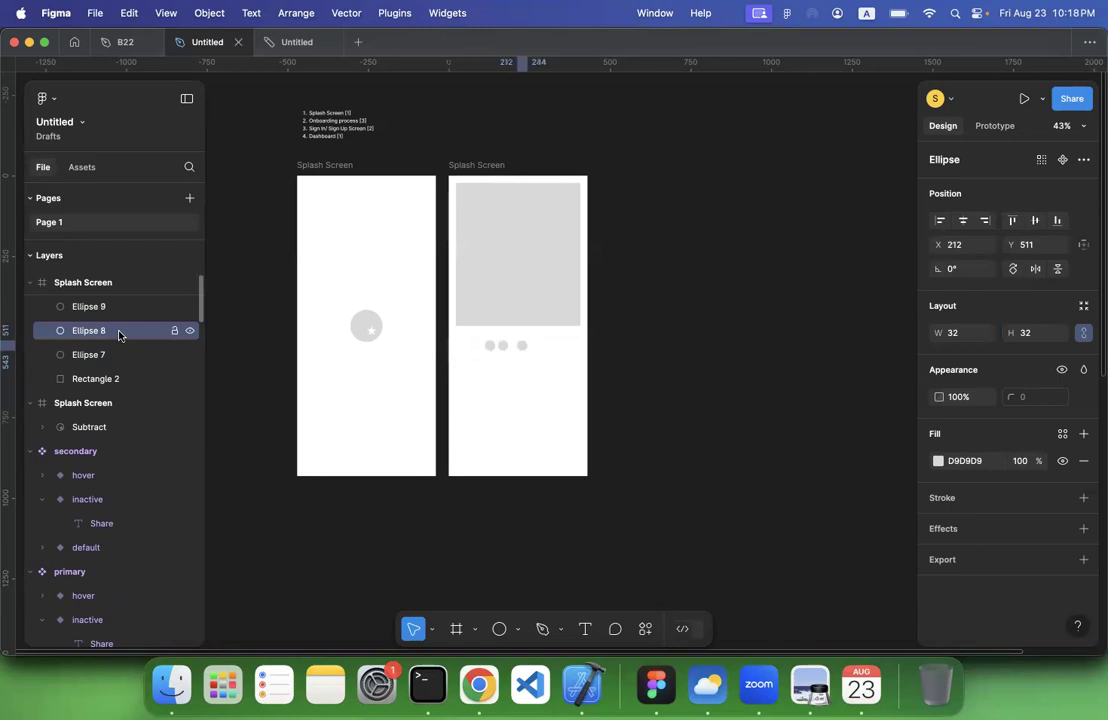
Shift the three circles together to the right and bring the outermost one closer to its neighbour, at X 229
{"action": "left_click", "coordinate": [242, 366]}
{"action": "left_click_drag", "start_coordinate": [470, 379], "coordinate": [518, 349]}
{"action": "left_click", "coordinate": [526, 400]}
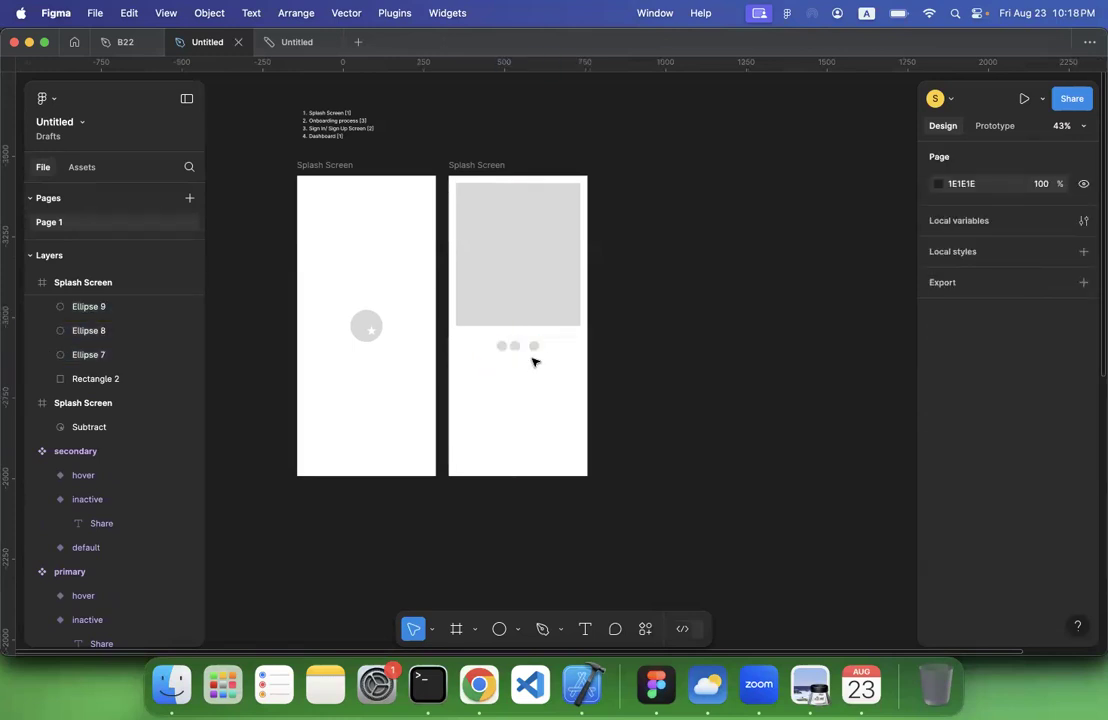
{"action": "left_click", "coordinate": [537, 344]}
{"action": "key", "text": "shift+Left"}
{"action": "key", "text": "shift+Left"}
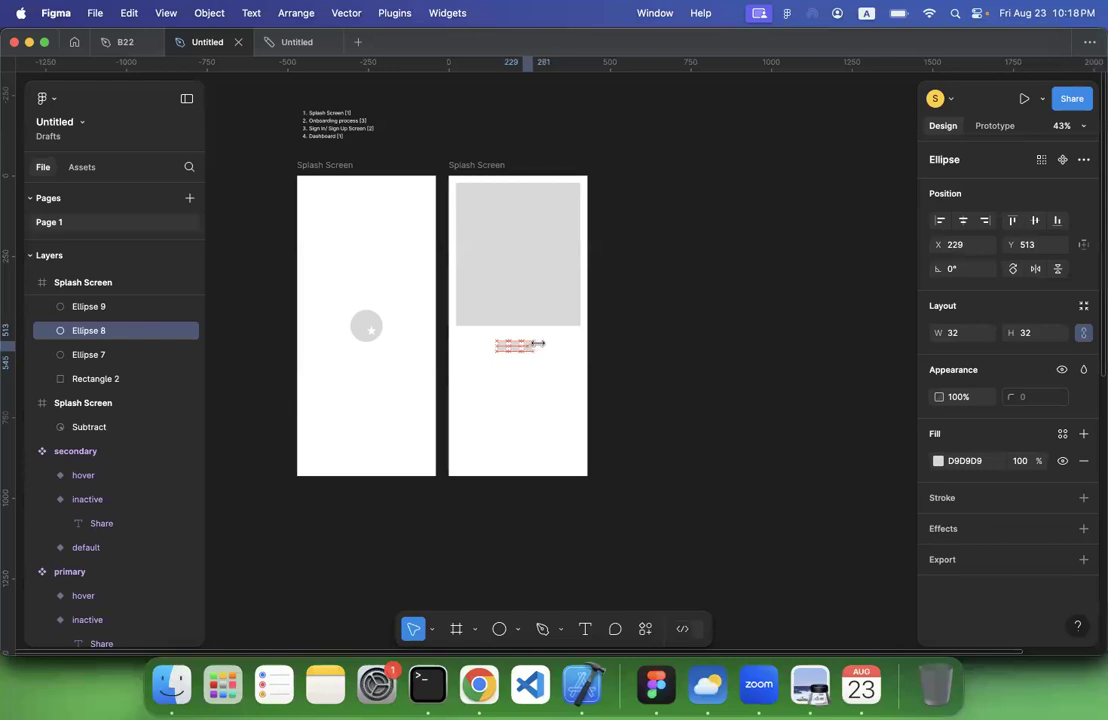
Select the row of three circles and centre it beneath the rectangle
{"action": "left_click", "coordinate": [467, 358]}
{"action": "left_click_drag", "start_coordinate": [478, 344], "coordinate": [524, 344]}
{"action": "left_click", "coordinate": [520, 386]}
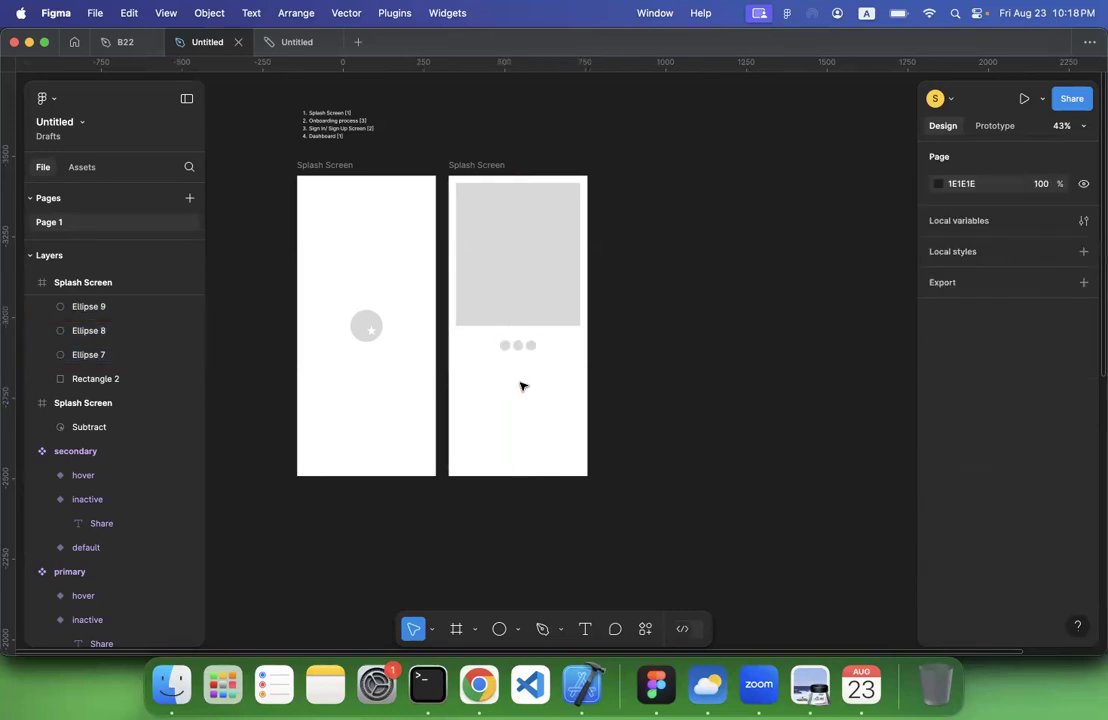
Add the text "Headline" below the circles at font size 36 and place it at X 42, Y 588
{"action": "left_click", "coordinate": [584, 628]}
{"action": "left_click", "coordinate": [466, 376]}
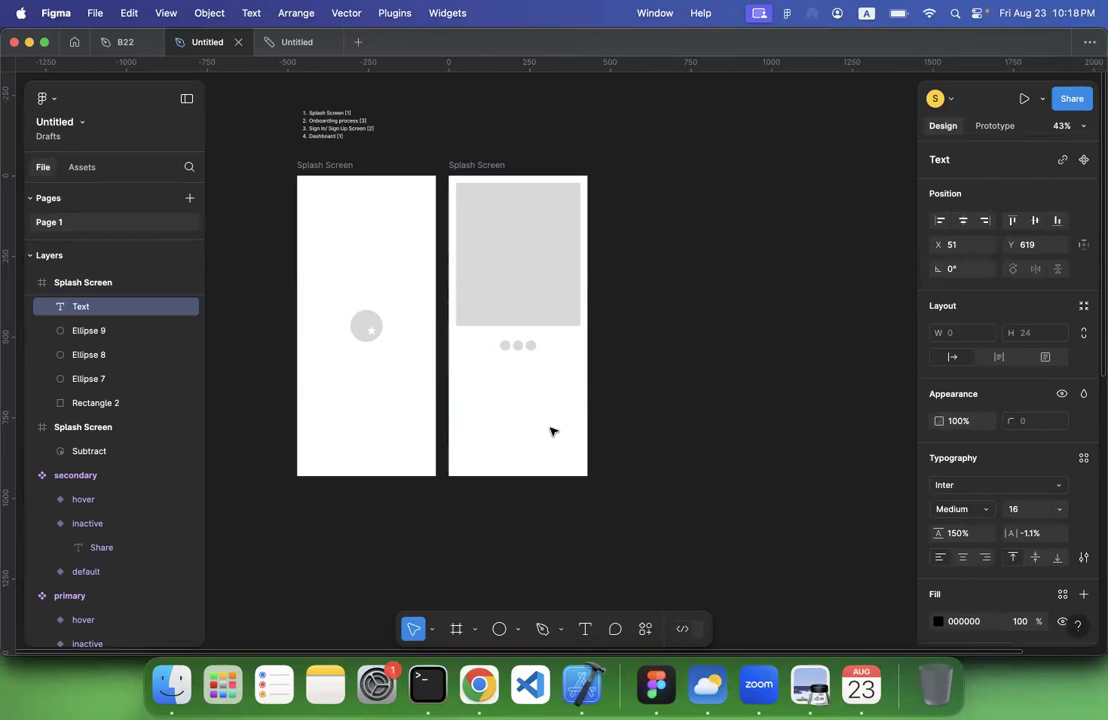
{"action": "type", "text": "Headline"}
{"action": "left_click", "coordinate": [1058, 509]}
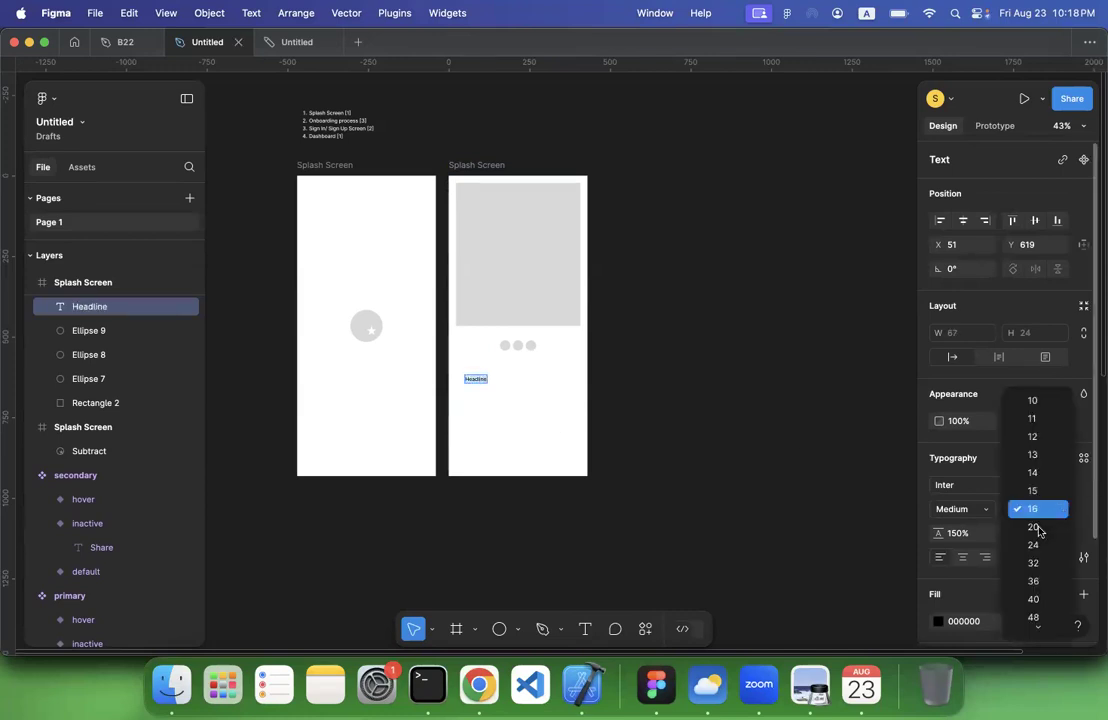
{"action": "left_click", "coordinate": [1034, 584]}
{"action": "left_click_drag", "start_coordinate": [496, 390], "coordinate": [491, 375]}
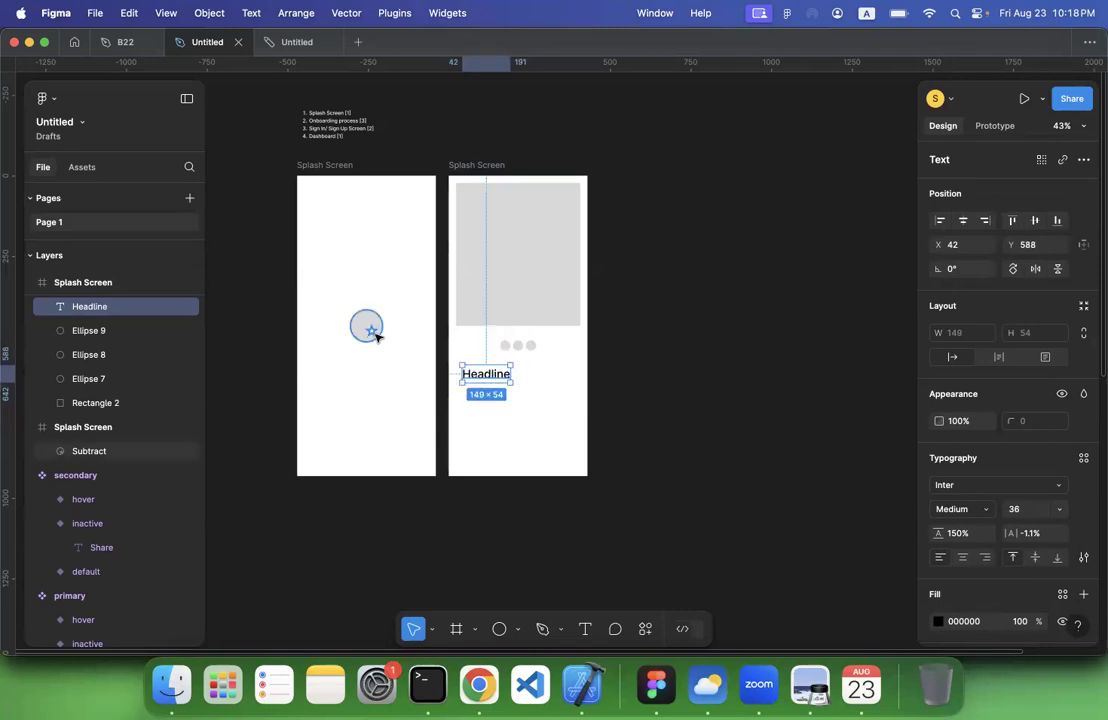
Draw an empty text box about 348 × 154 below the headline for the body text
{"action": "key", "text": "Return"}
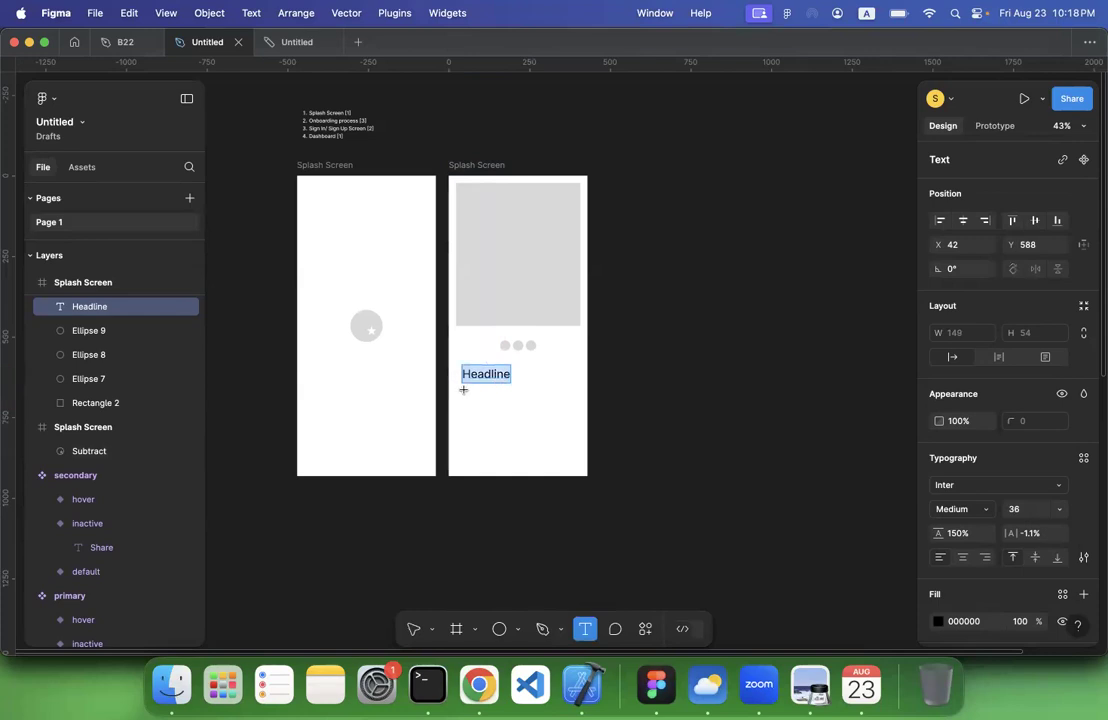
{"action": "left_click_drag", "start_coordinate": [460, 388], "coordinate": [575, 438]}
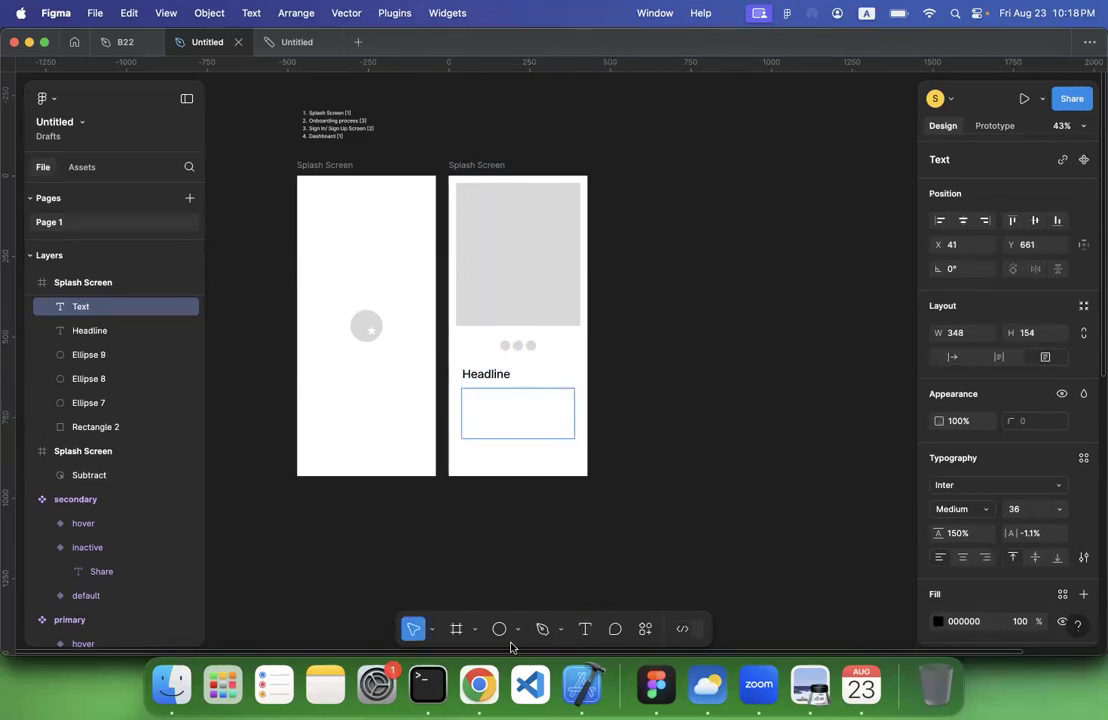
Switch to Chrome, search the web for "lorem ipsum" and open the lipsum.com generator site
{"action": "left_click", "coordinate": [487, 690]}
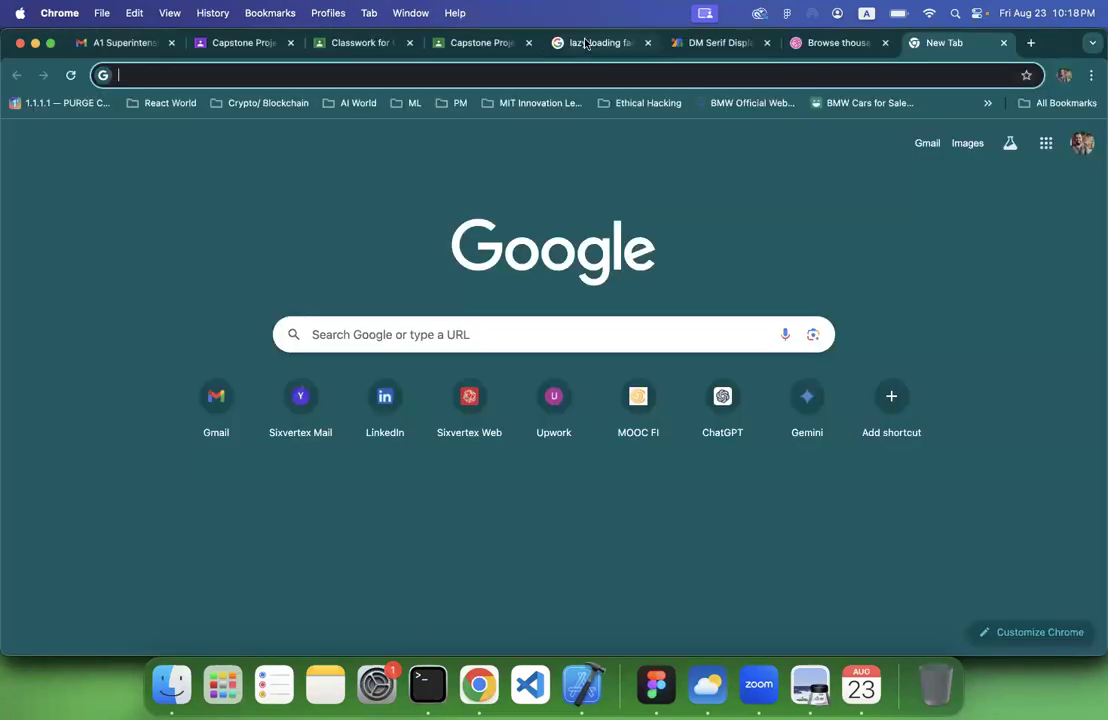
{"action": "left_click", "coordinate": [632, 73]}
{"action": "type", "text": "l"}
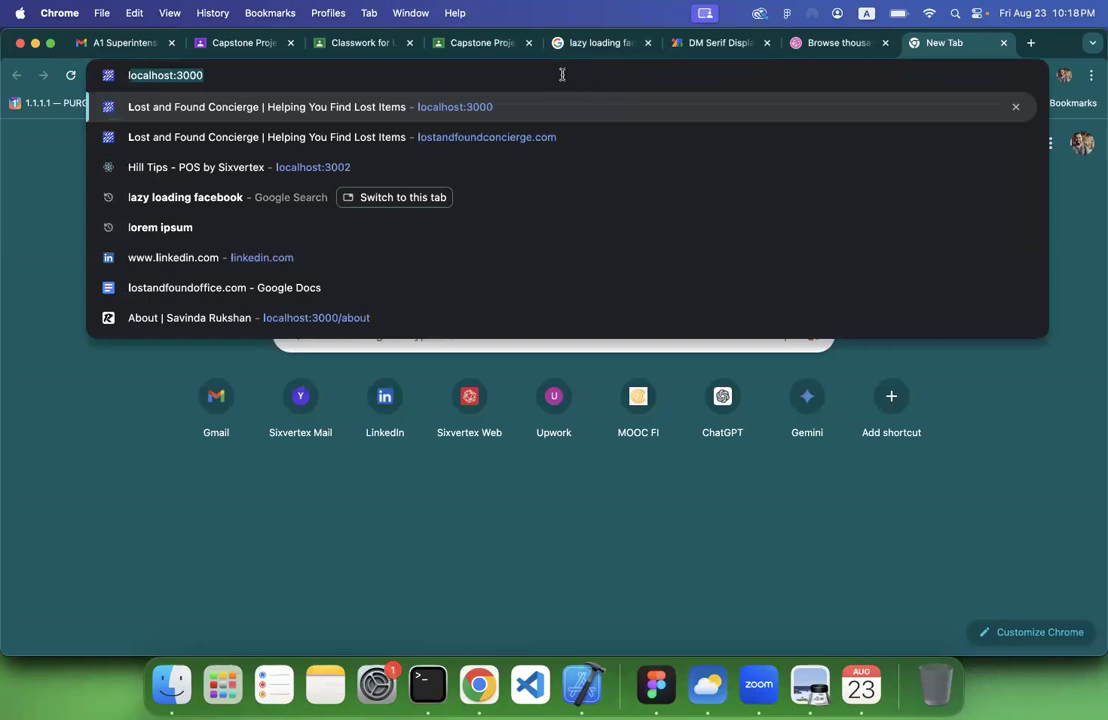
{"action": "type", "text": "or"}
{"action": "key", "text": "Return"}
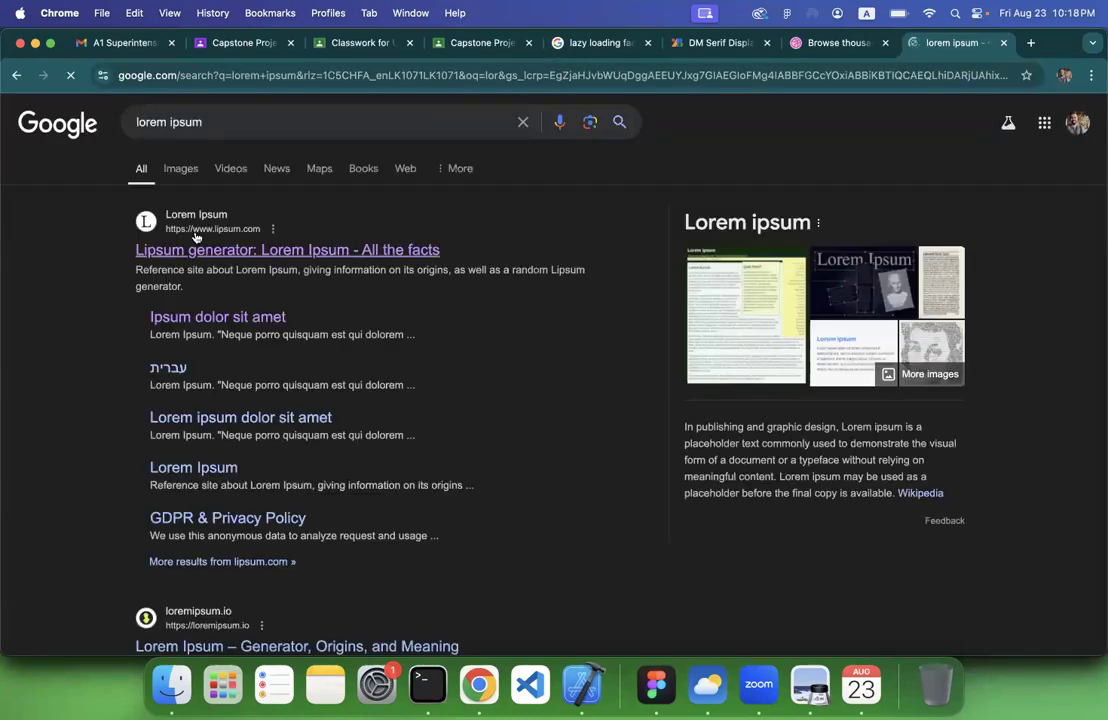
{"action": "left_click", "coordinate": [198, 252]}
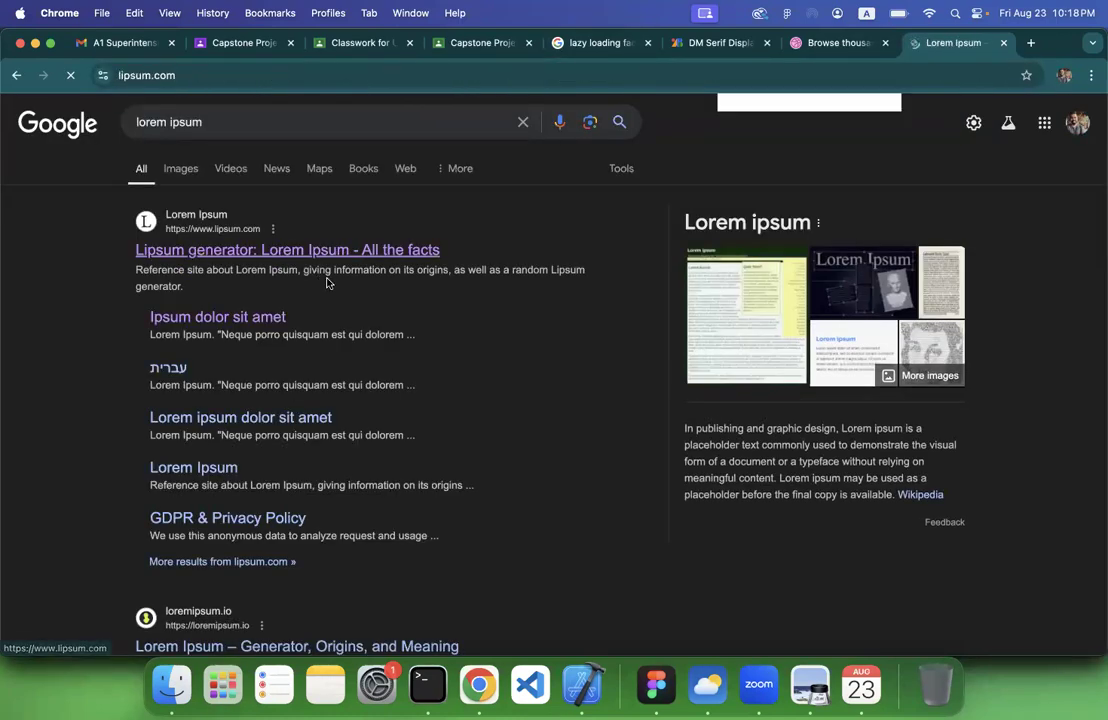
Generate five Lorem Ipsum paragraphs and copy the fourth one, beginning "Ut scelerisque arcu id augue"
{"action": "scroll", "coordinate": [370, 425], "scroll_direction": "down", "scroll_amount": 10}
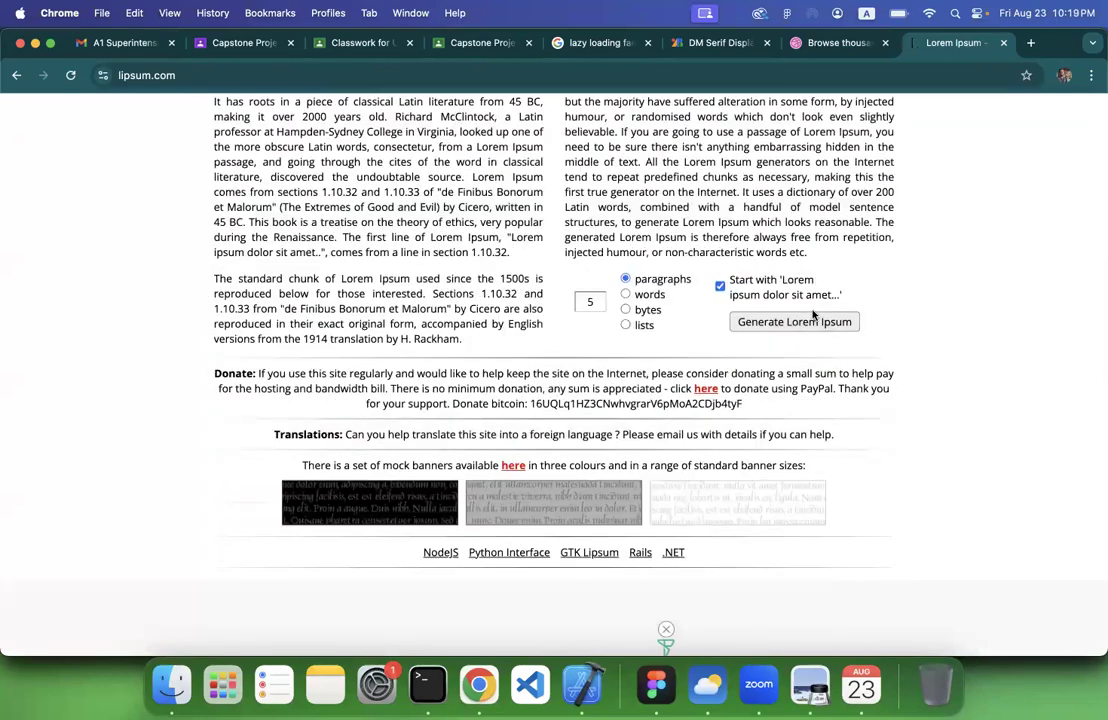
{"action": "left_click", "coordinate": [815, 321]}
{"action": "scroll", "coordinate": [299, 592], "scroll_direction": "down", "scroll_amount": 8}
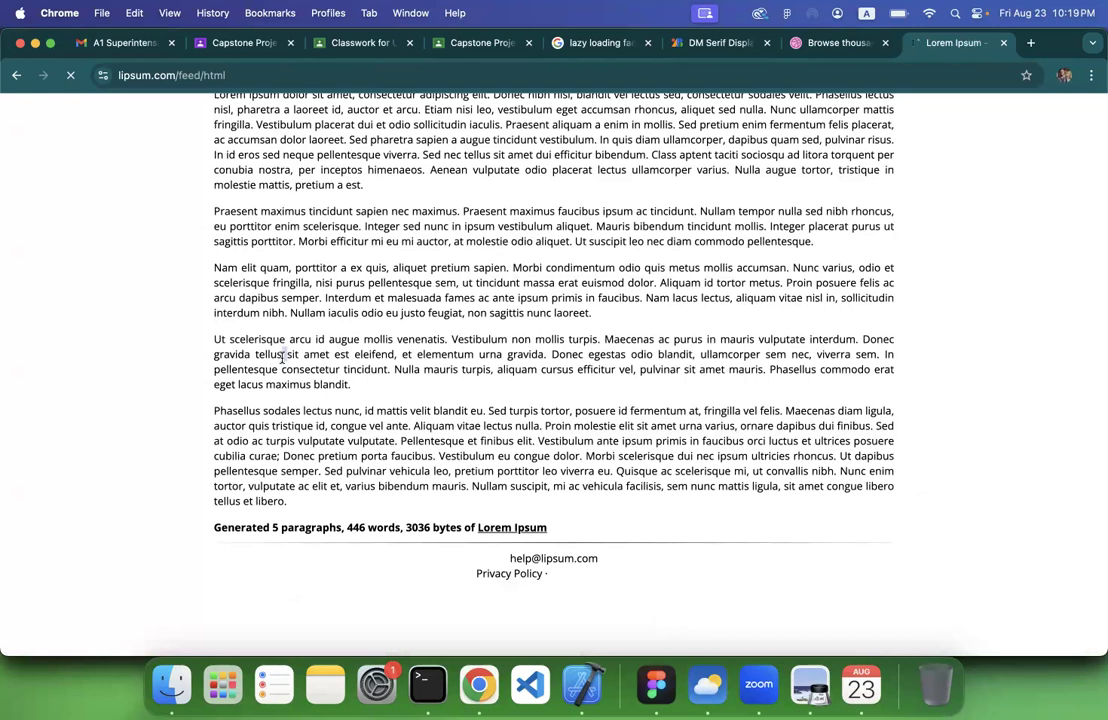
{"action": "triple_click", "coordinate": [282, 357]}
{"action": "key", "text": "super+c"}
Switch to Figma, paste the paragraph into the empty body text box and set it to Regular at size 16
{"action": "left_click", "coordinate": [656, 684]}
{"action": "key", "text": "super+v"}
{"action": "key", "text": "super+a"}
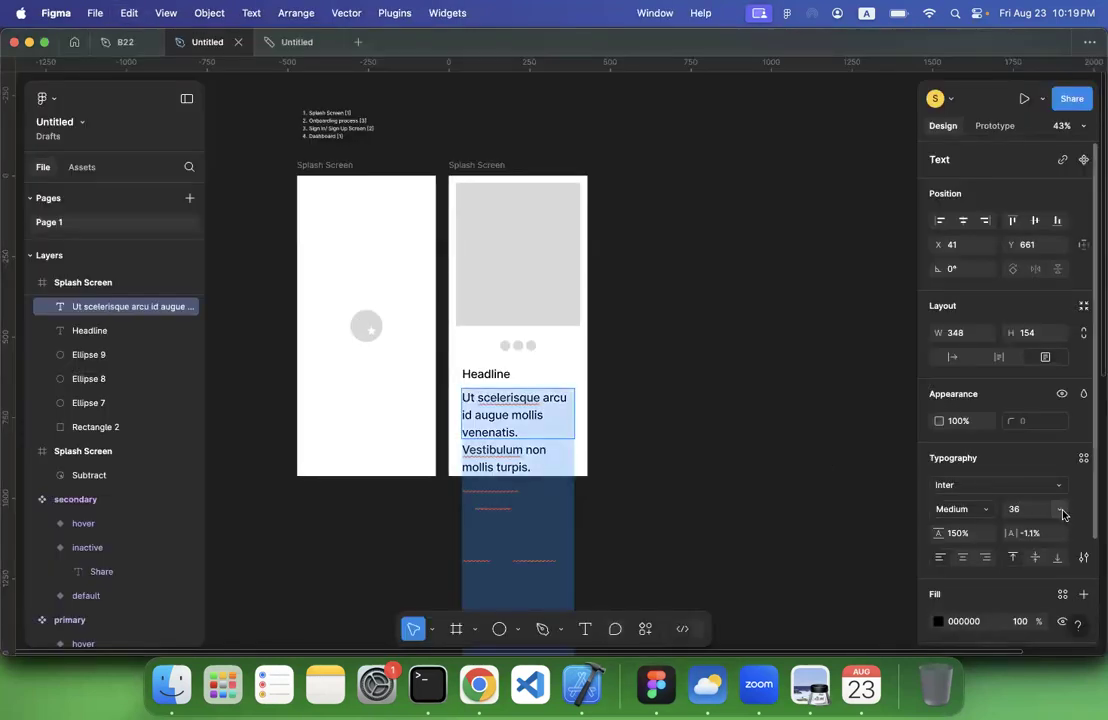
{"action": "left_click", "coordinate": [987, 510]}
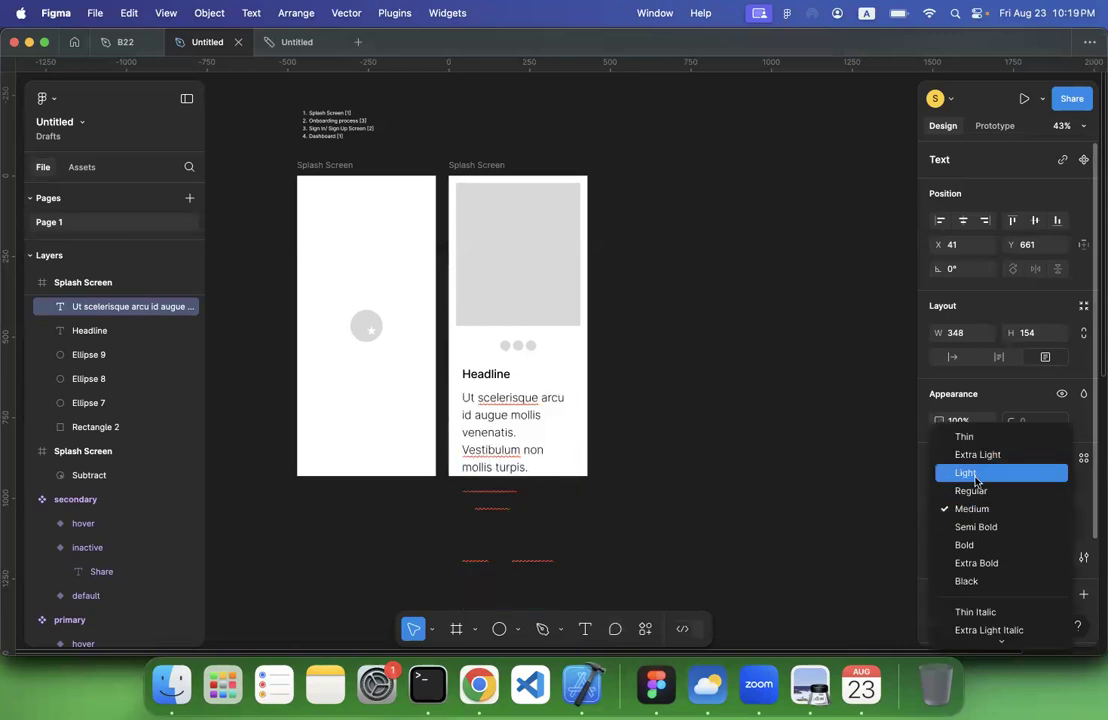
{"action": "left_click", "coordinate": [977, 490]}
{"action": "left_click", "coordinate": [1062, 511]}
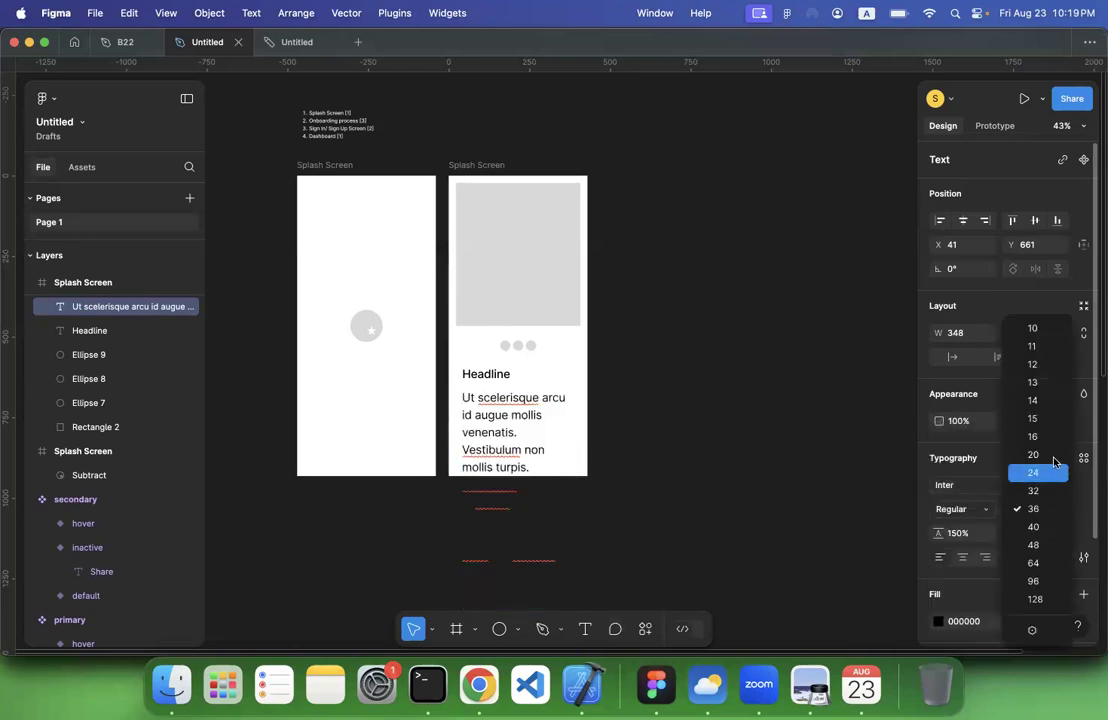
{"action": "left_click", "coordinate": [1043, 437]}
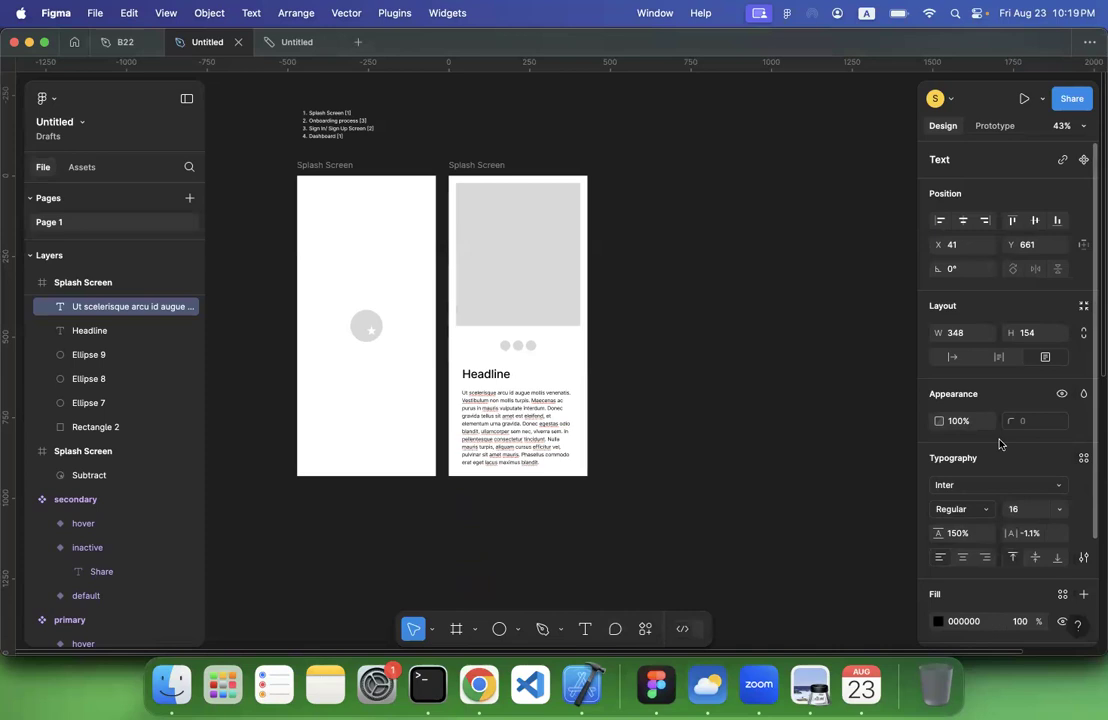
{"action": "left_click", "coordinate": [595, 466]}
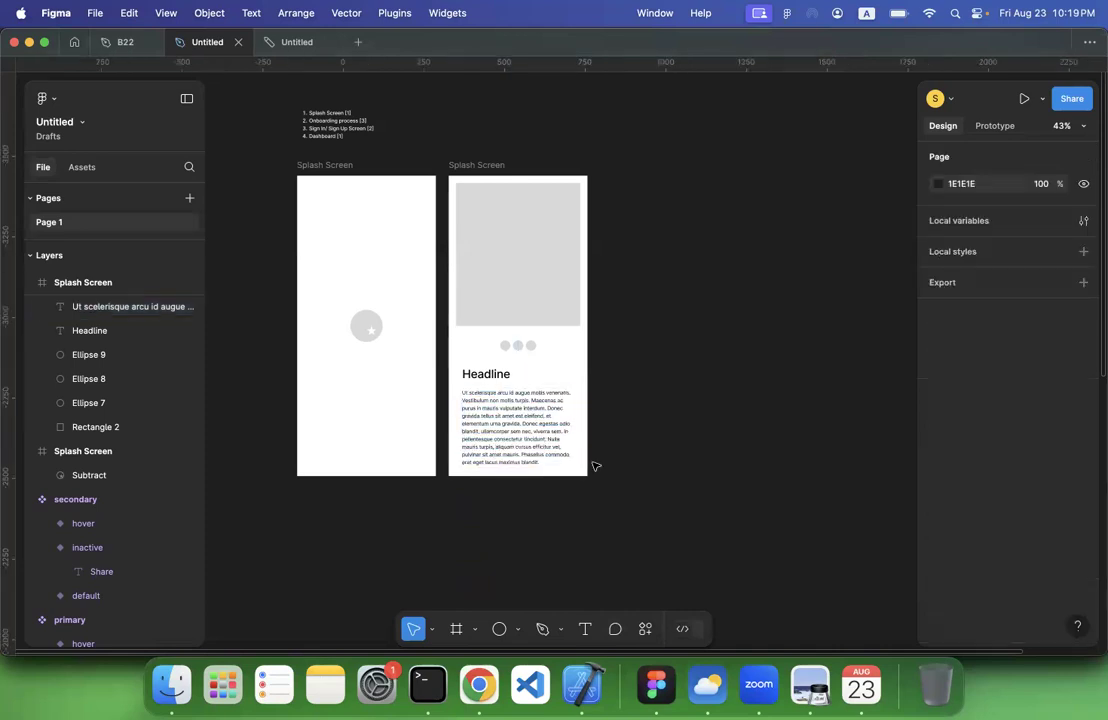
Turn on text truncation for the body paragraph so it is cut off at the 348 × 154 box
{"action": "left_click", "coordinate": [537, 437]}
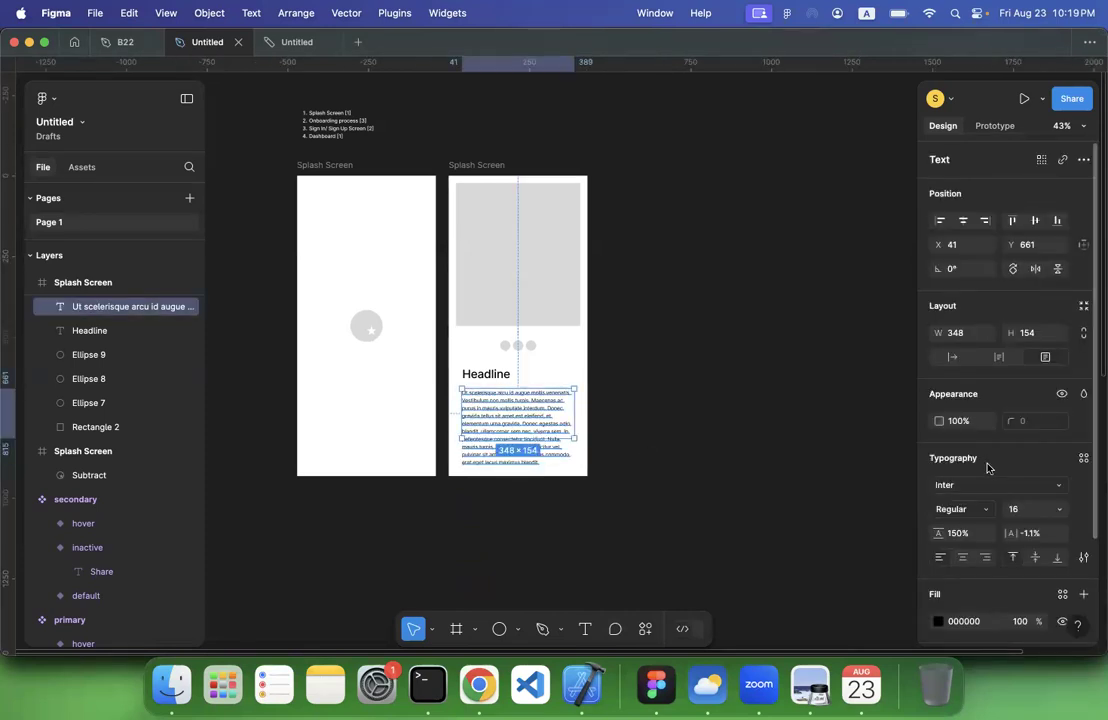
{"action": "left_click", "coordinate": [1084, 560]}
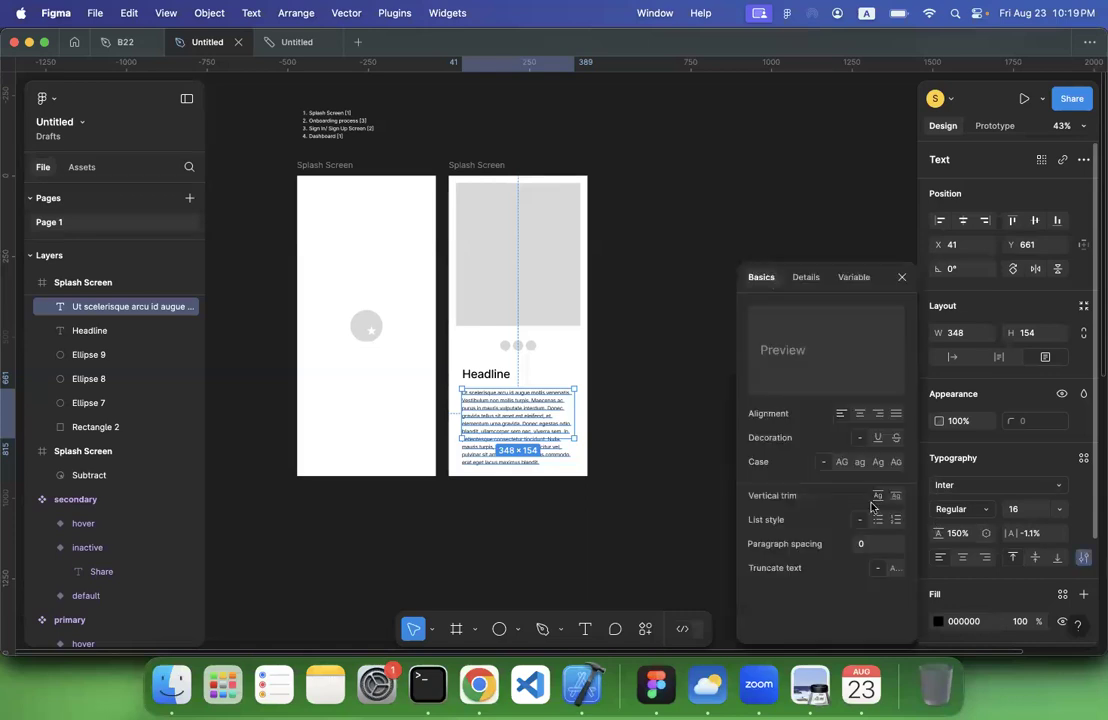
{"action": "left_click", "coordinate": [634, 569]}
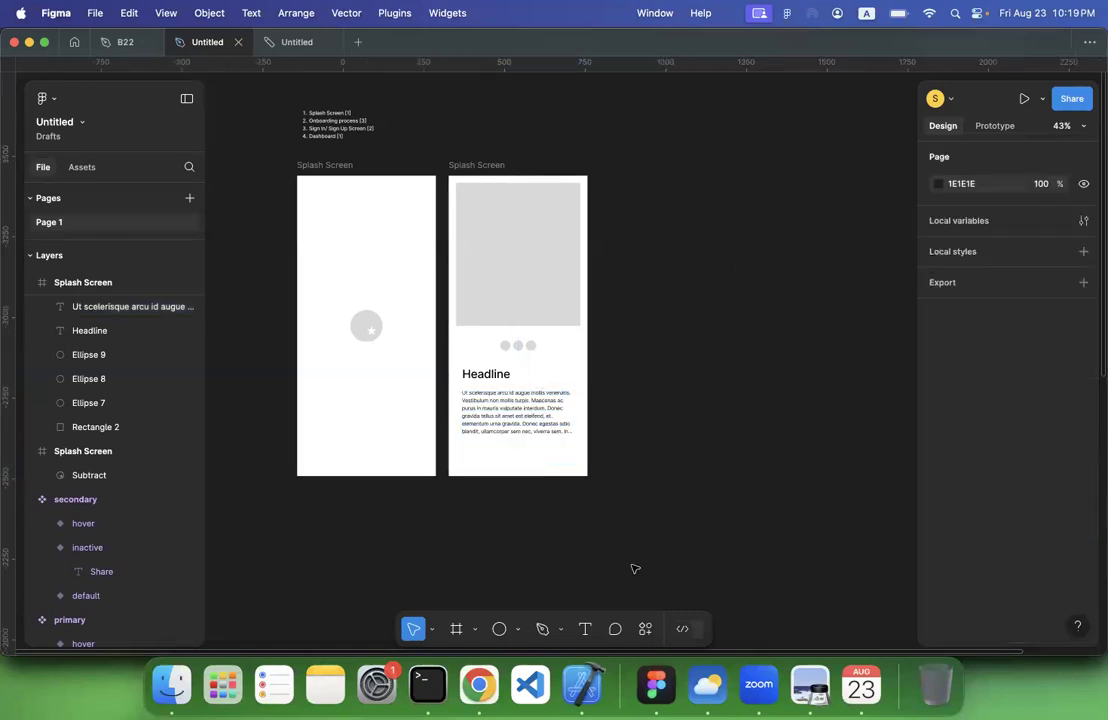
Add the text "Skip" near the lower edge of the onboarding frame at about X 67, Y 880
{"action": "scroll", "coordinate": [404, 449], "scroll_direction": "left", "scroll_amount": 3}
{"action": "scroll", "coordinate": [404, 449], "scroll_direction": "down", "scroll_amount": 2}
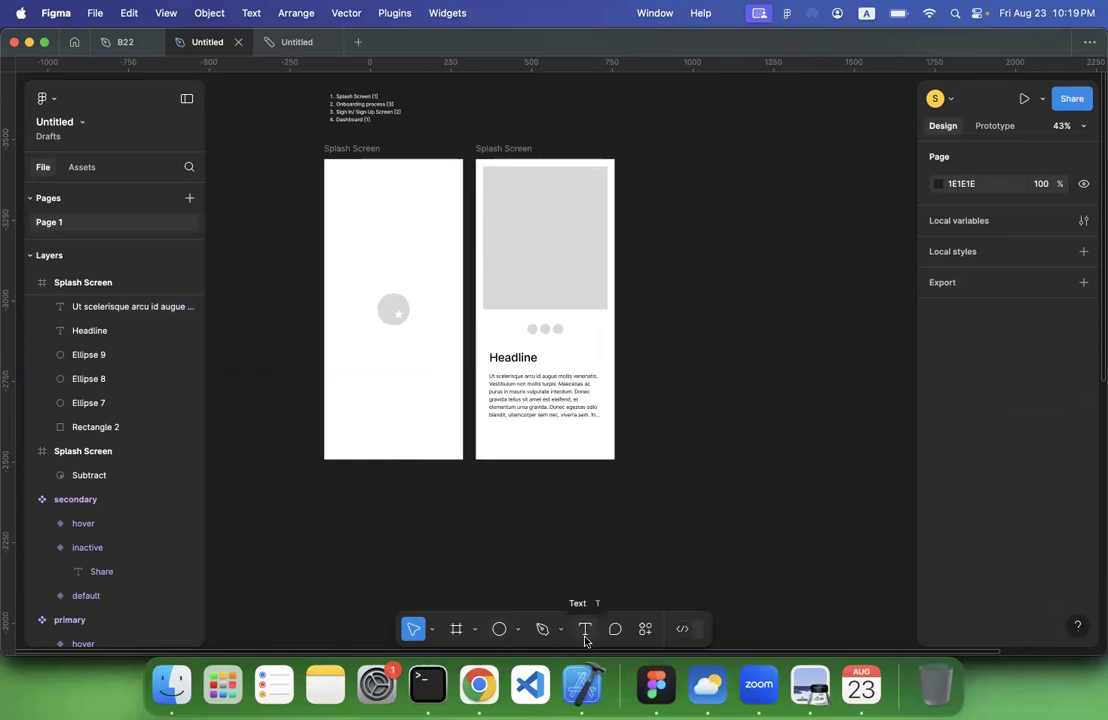
{"action": "left_click", "coordinate": [517, 629]}
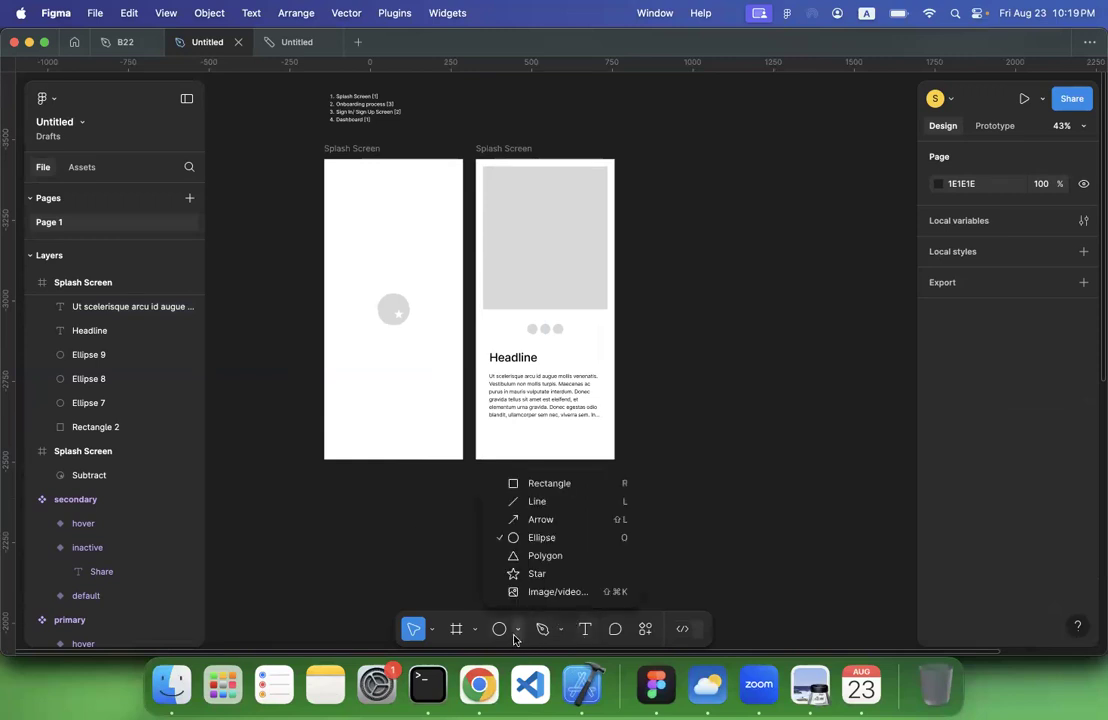
{"action": "key", "text": "t"}
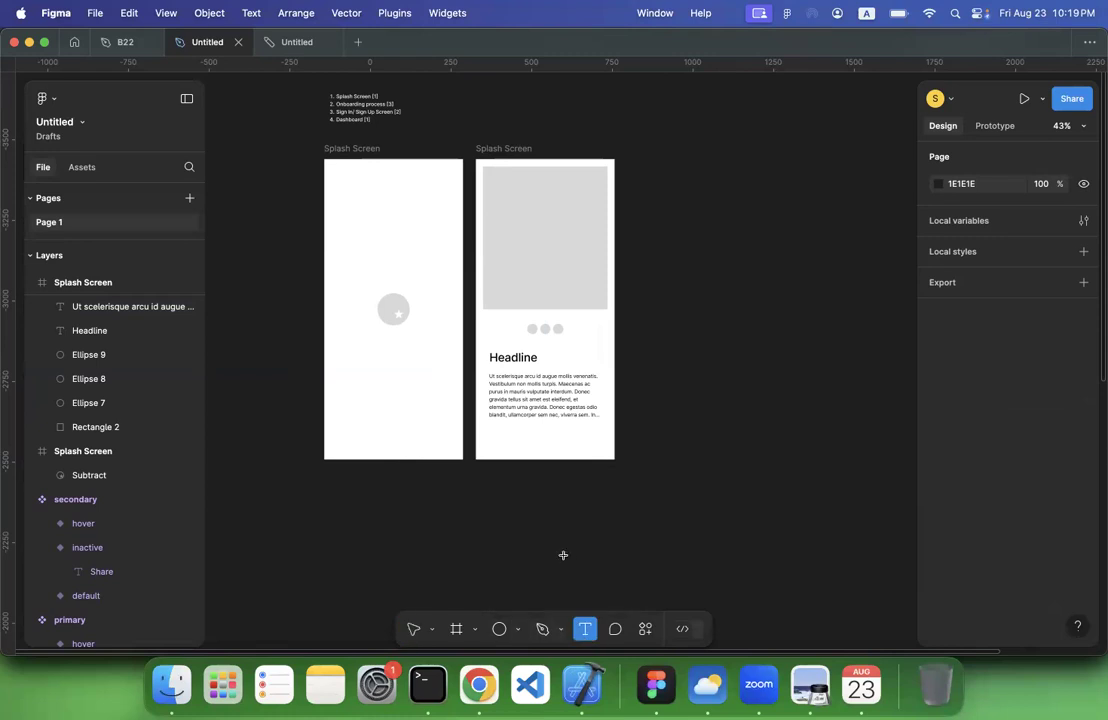
{"action": "left_click", "coordinate": [496, 442]}
{"action": "type", "text": "Skip"}
{"action": "key", "text": "Escape"}
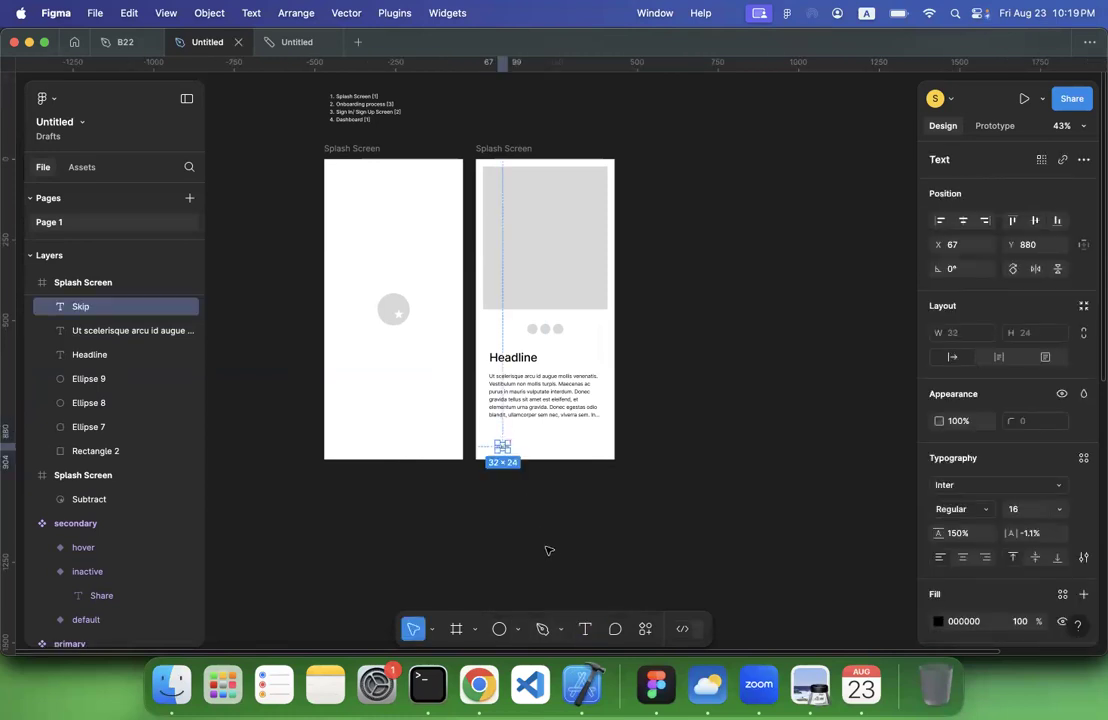
Line up Skip with the body text's left edge and place a copy reading "Next" at X 332, Y 865
{"action": "left_click_drag", "start_coordinate": [506, 452], "coordinate": [590, 447]}
{"action": "double_click", "coordinate": [590, 445]}
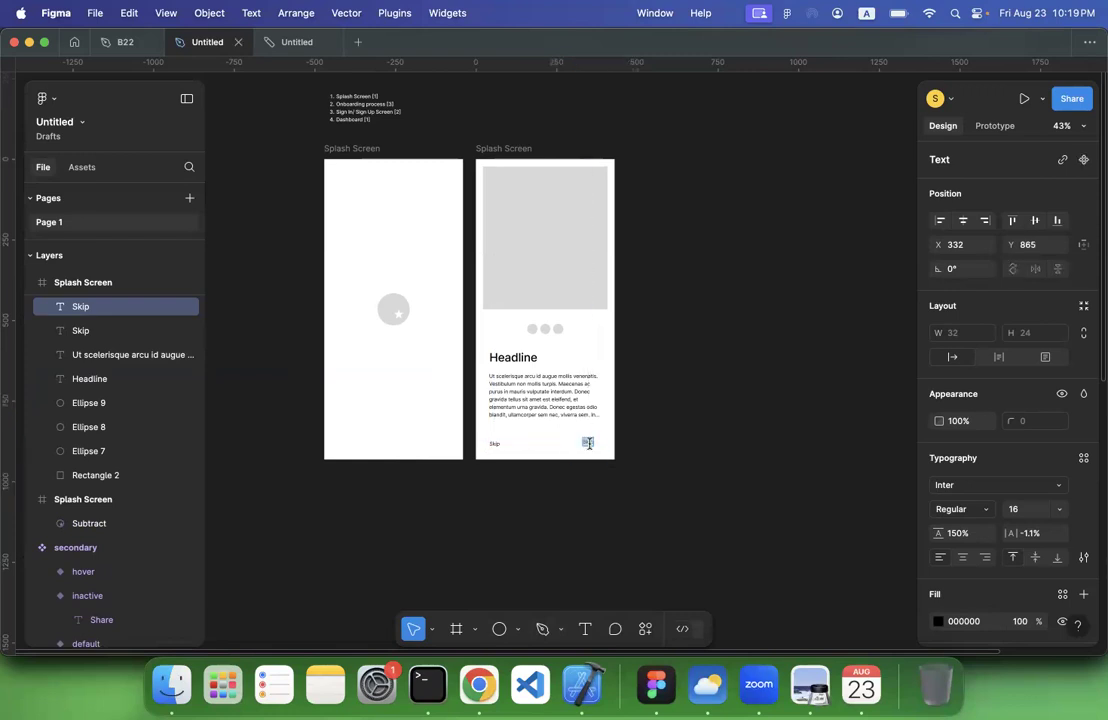
{"action": "type", "text": "Next"}
{"action": "key", "text": "Escape"}
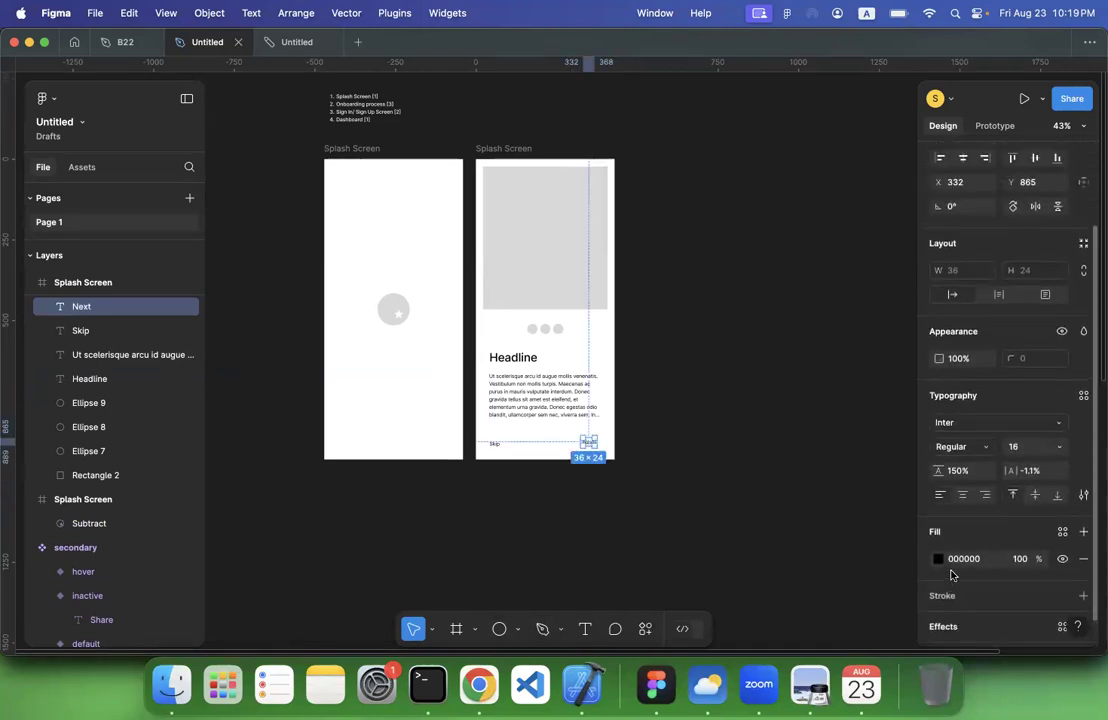
Wrap the Next text in its own frame and name the frame "button"
{"action": "scroll", "coordinate": [1038, 445], "scroll_direction": "down", "scroll_amount": 1}
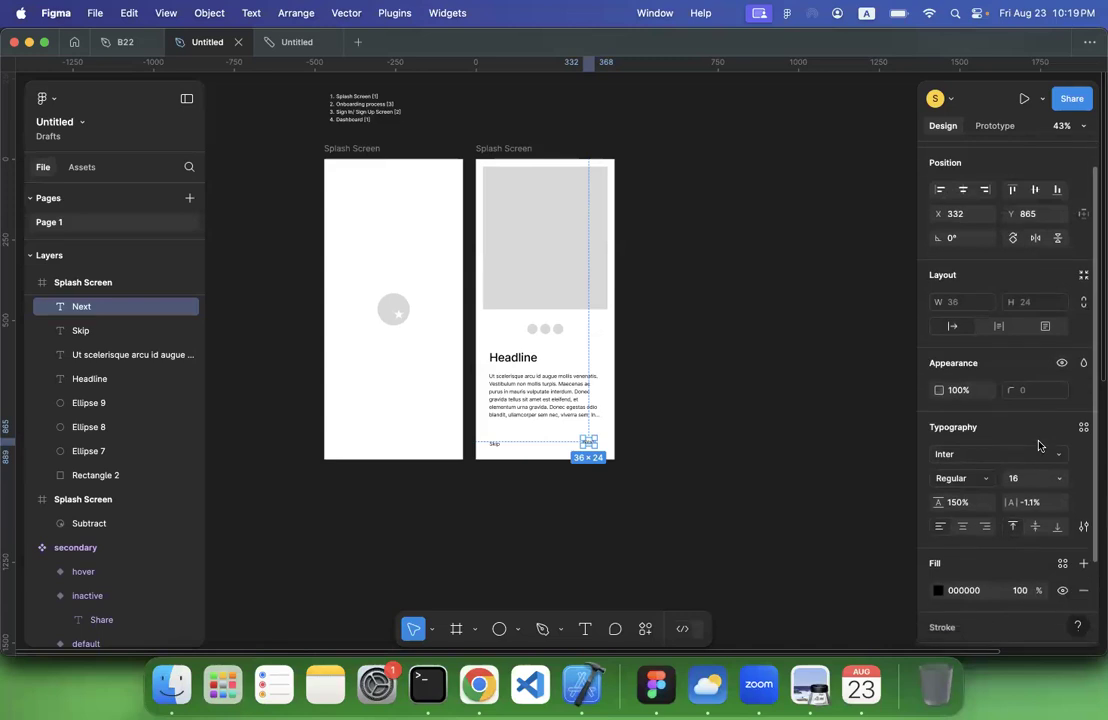
{"action": "scroll", "coordinate": [1029, 472], "scroll_direction": "up", "scroll_amount": 1}
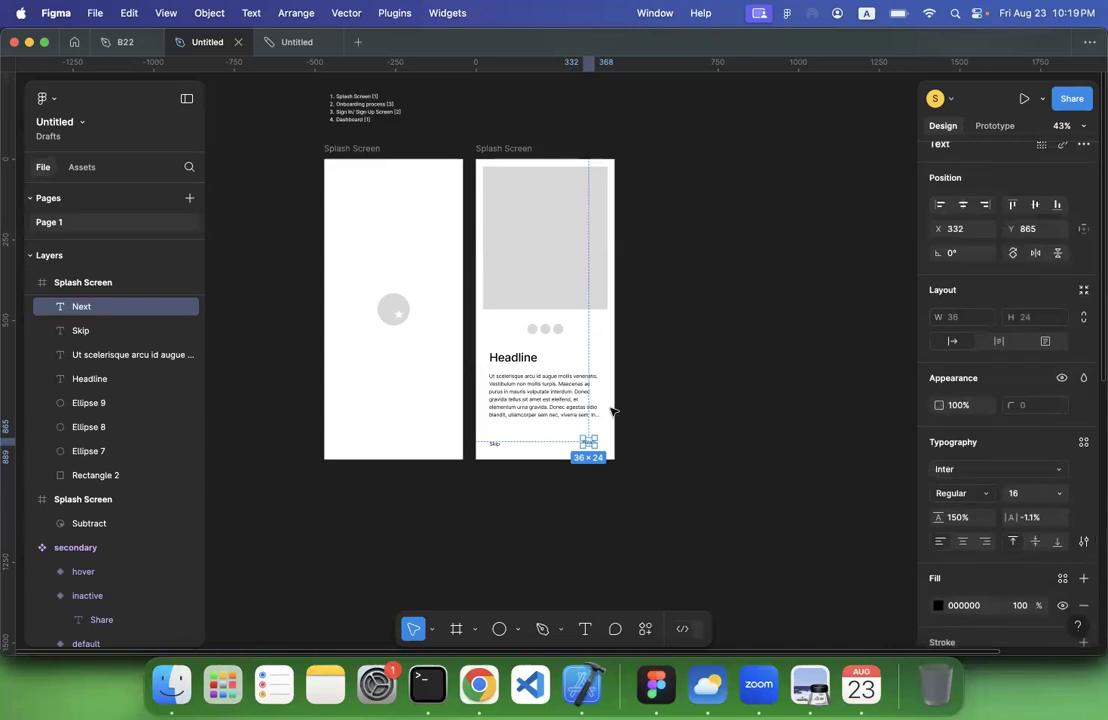
{"action": "right_click", "coordinate": [75, 313]}
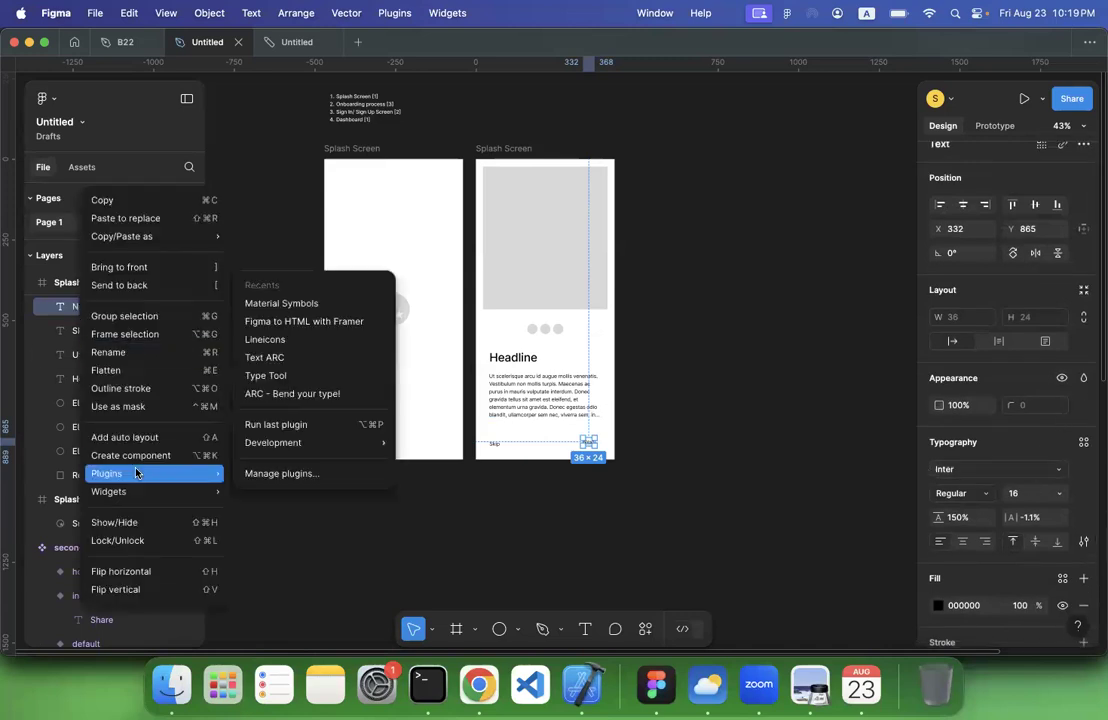
{"action": "left_click", "coordinate": [131, 334]}
{"action": "double_click", "coordinate": [90, 306]}
{"action": "type", "text": "b"}
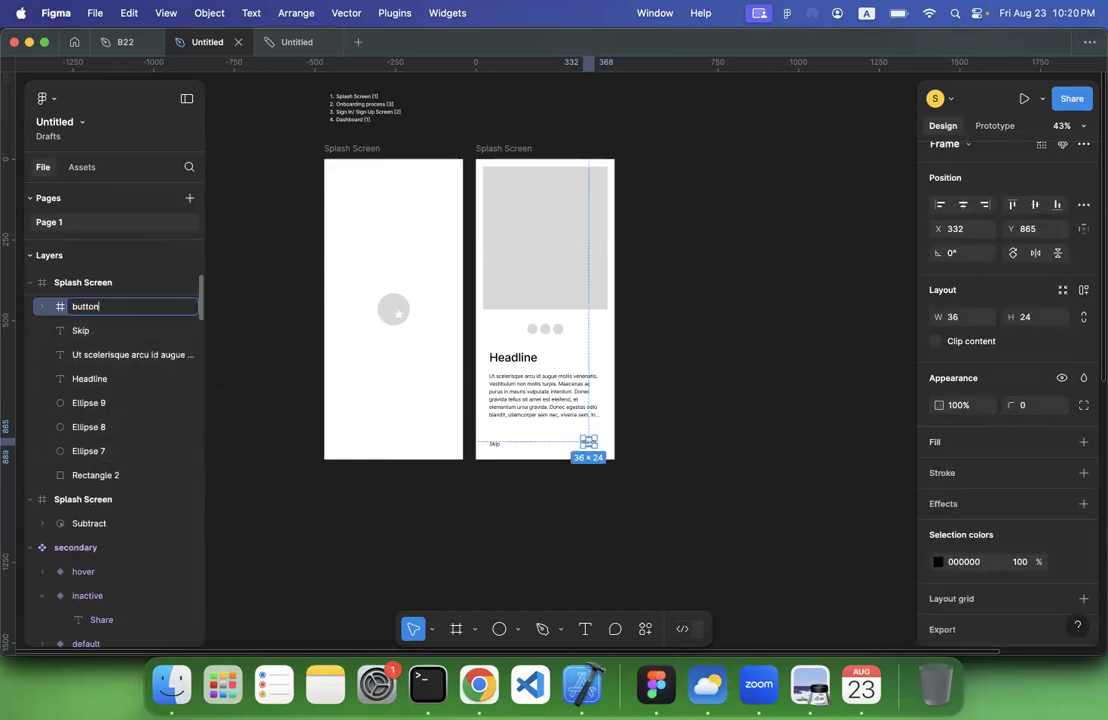
{"action": "type", "text": "utton"}
{"action": "key", "text": "Return"}
Add a fill to the button frame and sample the image placeholder's grey D9D9D9 for it
{"action": "scroll", "coordinate": [915, 498], "scroll_direction": "down", "scroll_amount": 3}
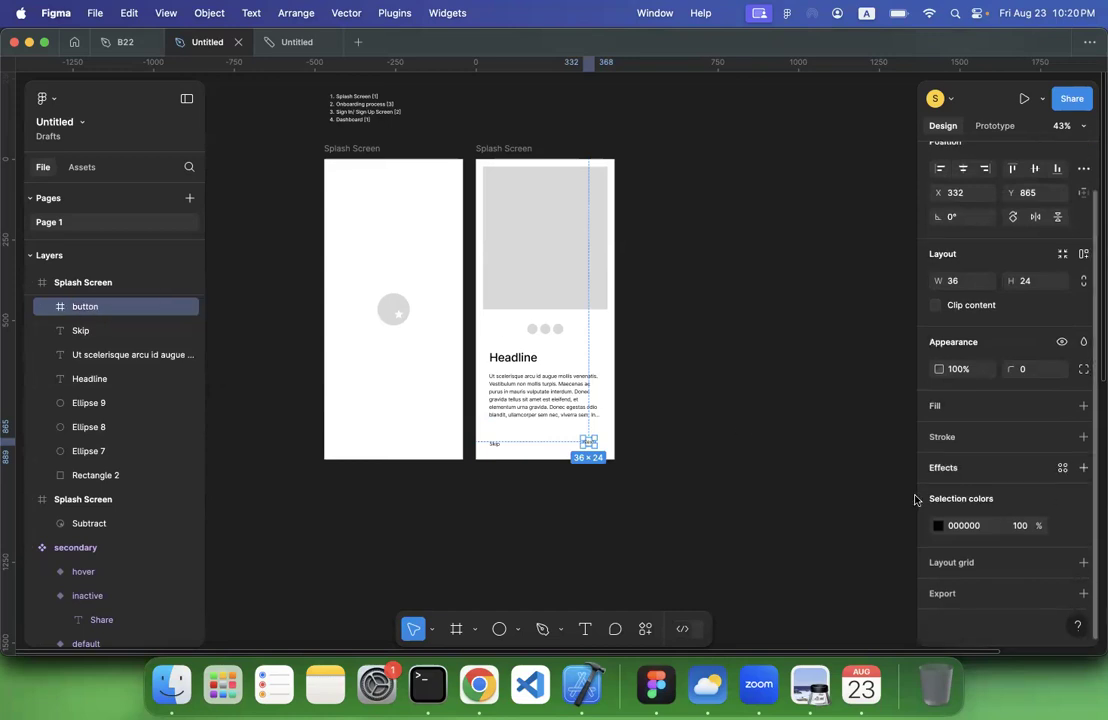
{"action": "left_click", "coordinate": [1083, 405]}
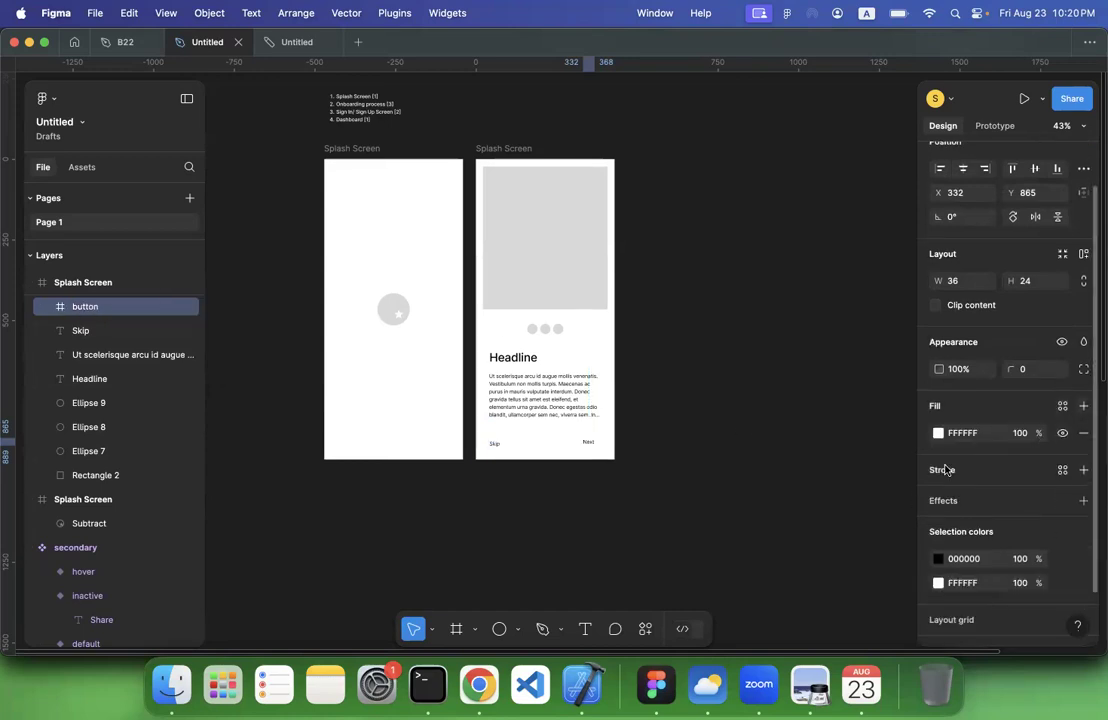
{"action": "left_click", "coordinate": [938, 432]}
{"action": "left_click", "coordinate": [757, 485]}
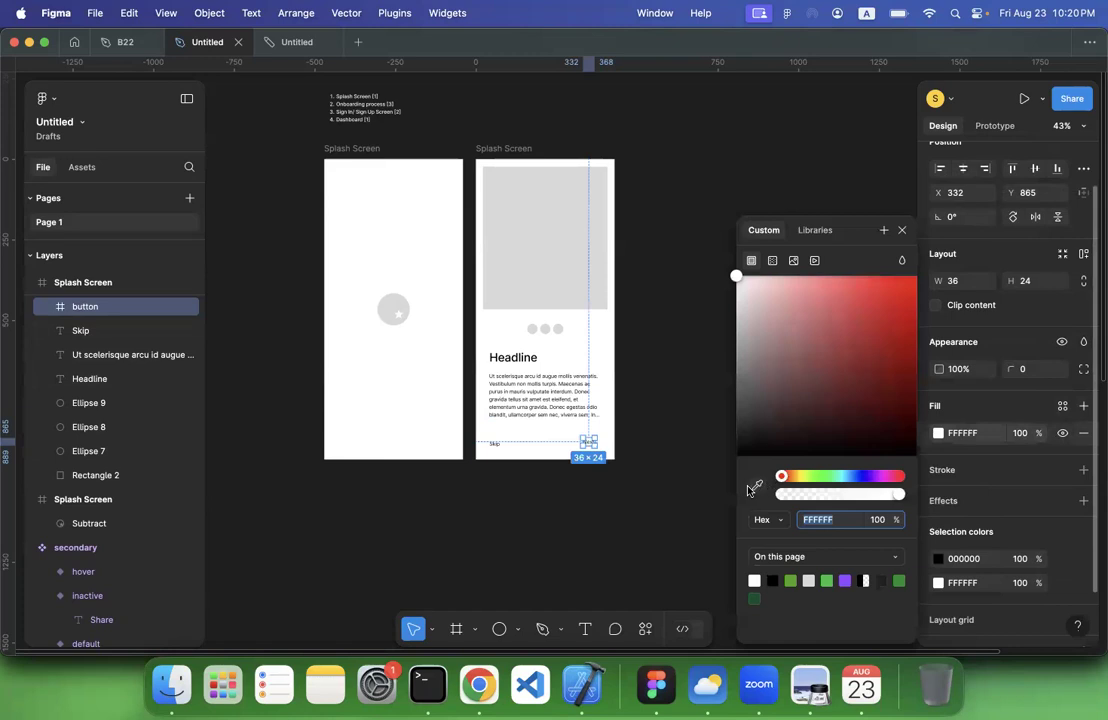
{"action": "left_click", "coordinate": [552, 238]}
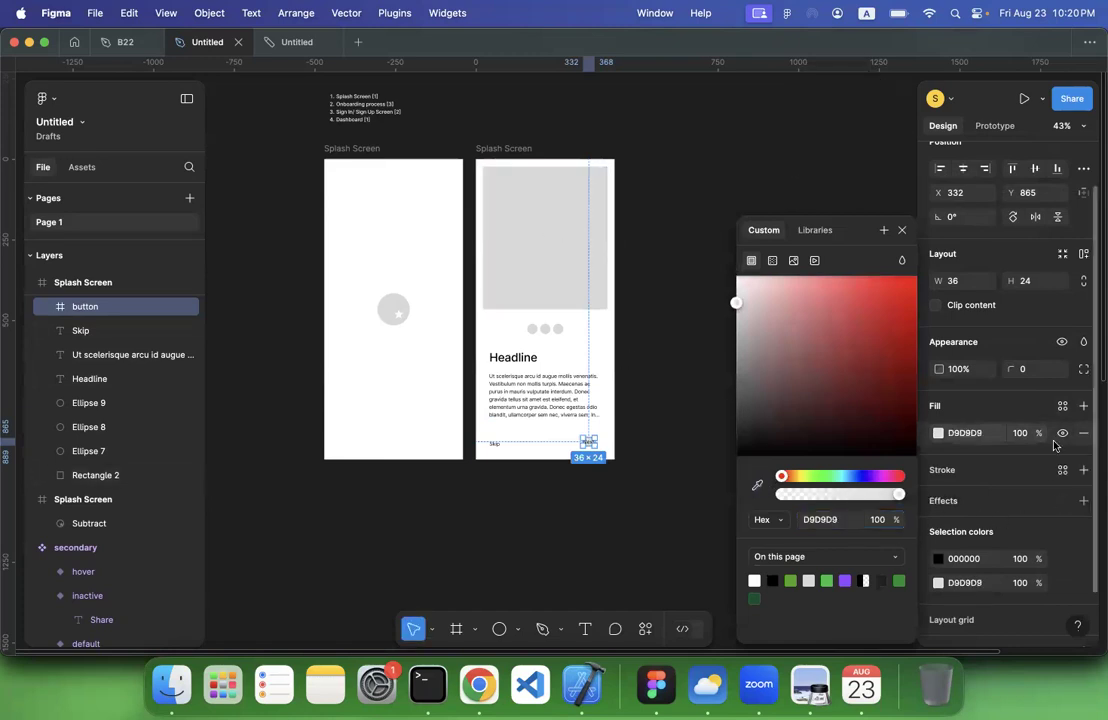
Apply auto layout to the button with horizontal padding 30 and vertical padding 5
{"action": "left_click", "coordinate": [1082, 257]}
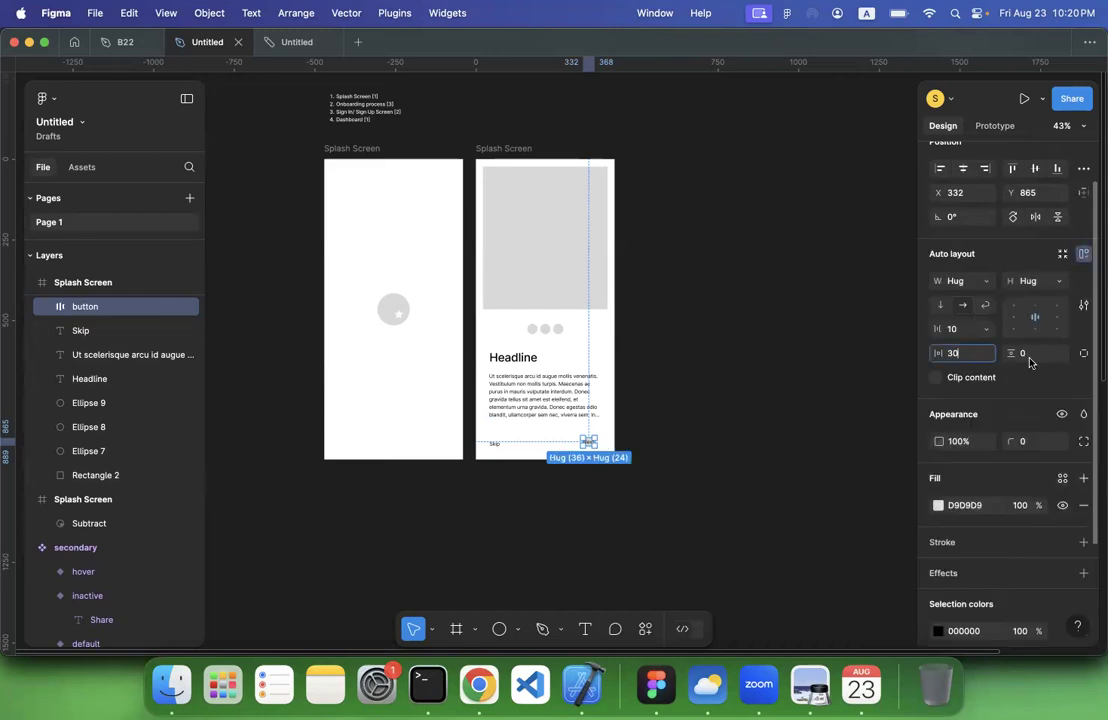
{"action": "key", "text": "Tab"}
{"action": "key", "text": "Return"}
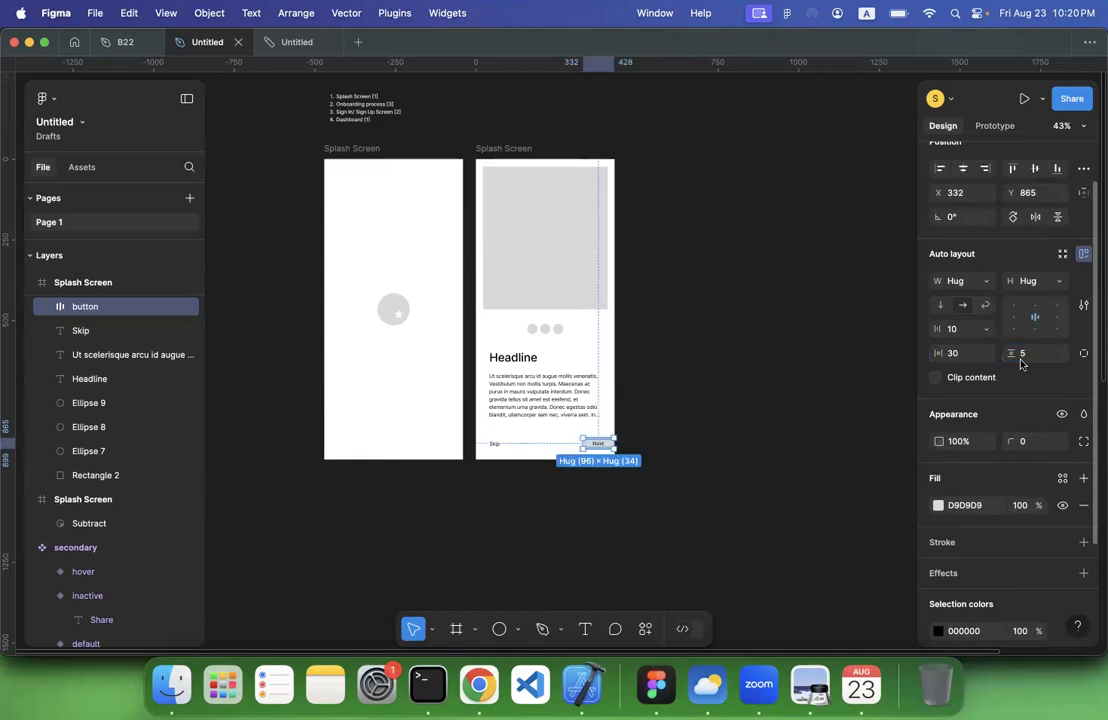
Move the button to X 293 so it lines up with the body text's right edge and the Skip label
{"action": "left_click", "coordinate": [773, 420]}
{"action": "left_click", "coordinate": [583, 449]}
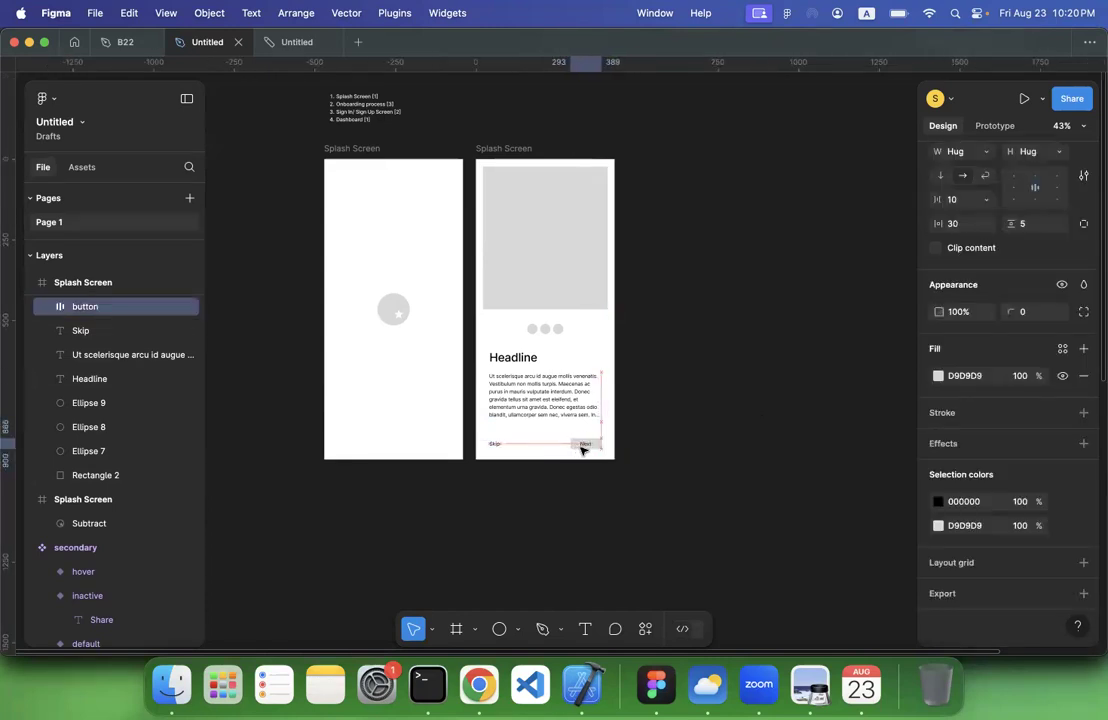
{"action": "left_click", "coordinate": [692, 425]}
Set the fill of the first of the three circles under the image placeholder to black, 000000
{"action": "scroll", "coordinate": [692, 425], "scroll_direction": "up", "scroll_amount": 5}
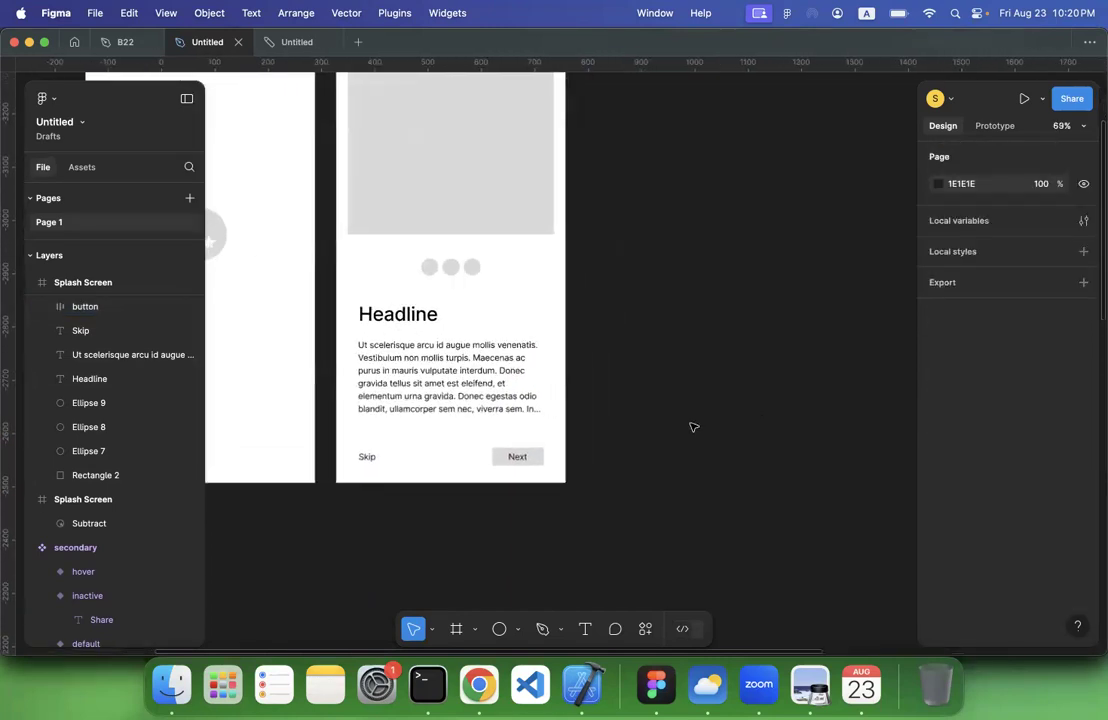
{"action": "scroll", "coordinate": [694, 421], "scroll_direction": "left", "scroll_amount": 2}
{"action": "scroll", "coordinate": [581, 354], "scroll_direction": "down", "scroll_amount": 1}
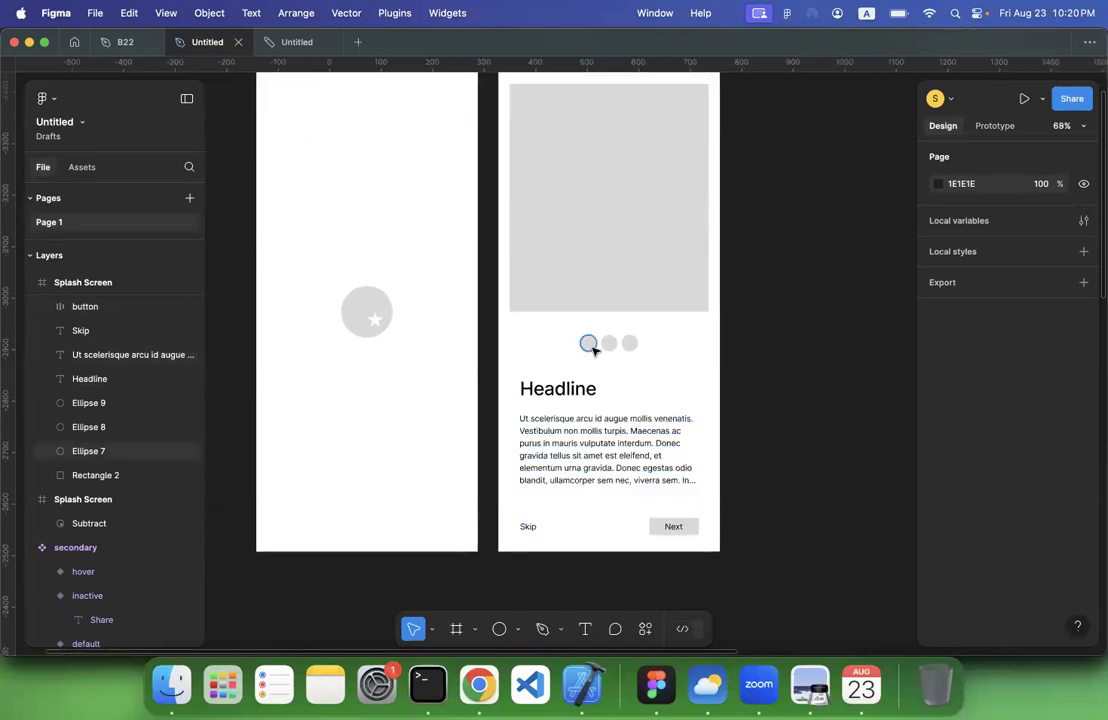
{"action": "left_click", "coordinate": [592, 346]}
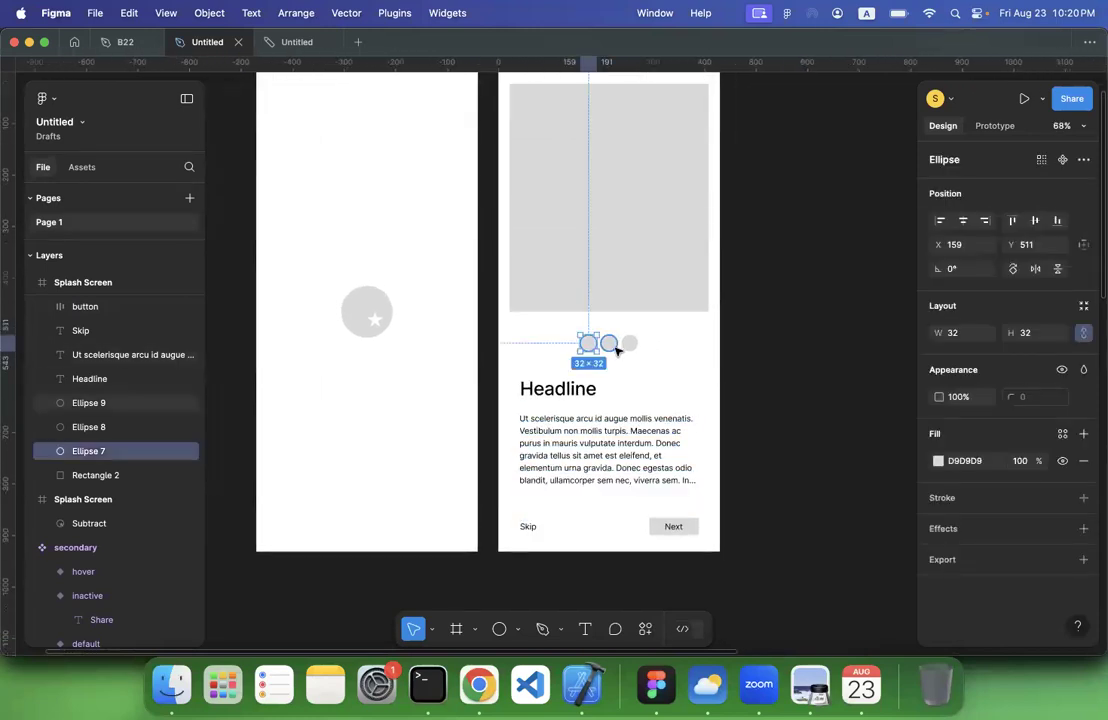
{"action": "left_click", "coordinate": [937, 460]}
{"action": "left_click_drag", "start_coordinate": [845, 361], "coordinate": [913, 478]}
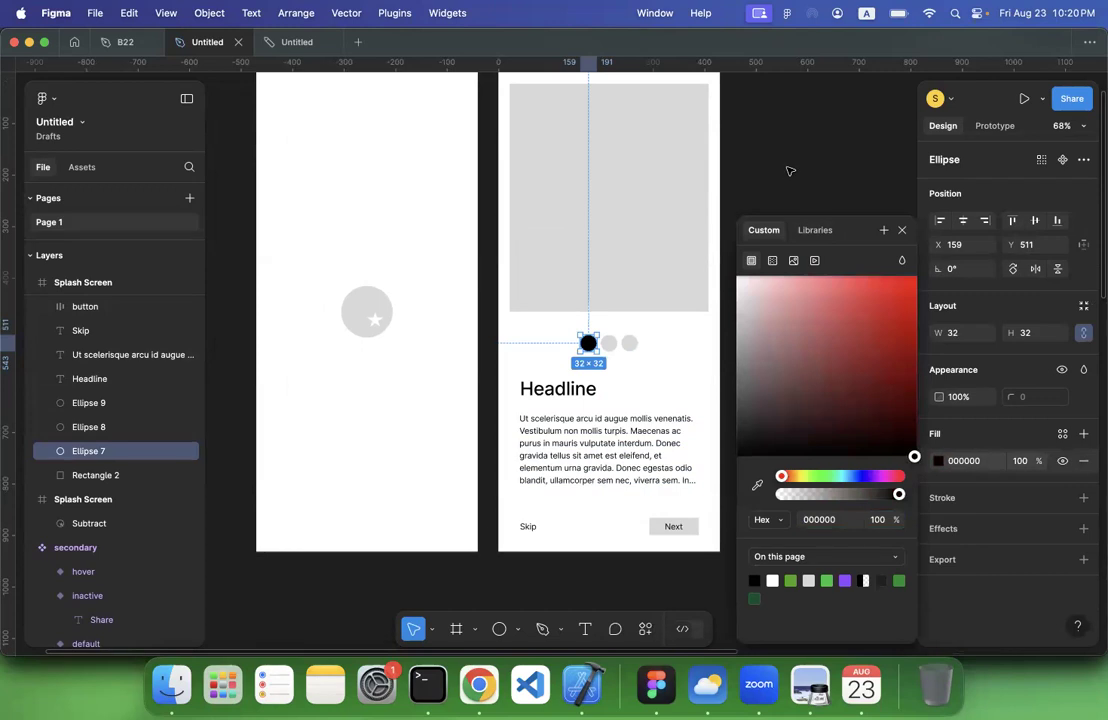
Rename the second Splash Screen frame, the one with the headline and dots, as Onboarding 1
{"action": "left_click", "coordinate": [789, 171]}
{"action": "scroll", "coordinate": [791, 168], "scroll_direction": "down", "scroll_amount": 2}
{"action": "scroll", "coordinate": [791, 168], "scroll_direction": "right", "scroll_amount": 2}
{"action": "scroll", "coordinate": [791, 168], "scroll_direction": "up", "scroll_amount": 1}
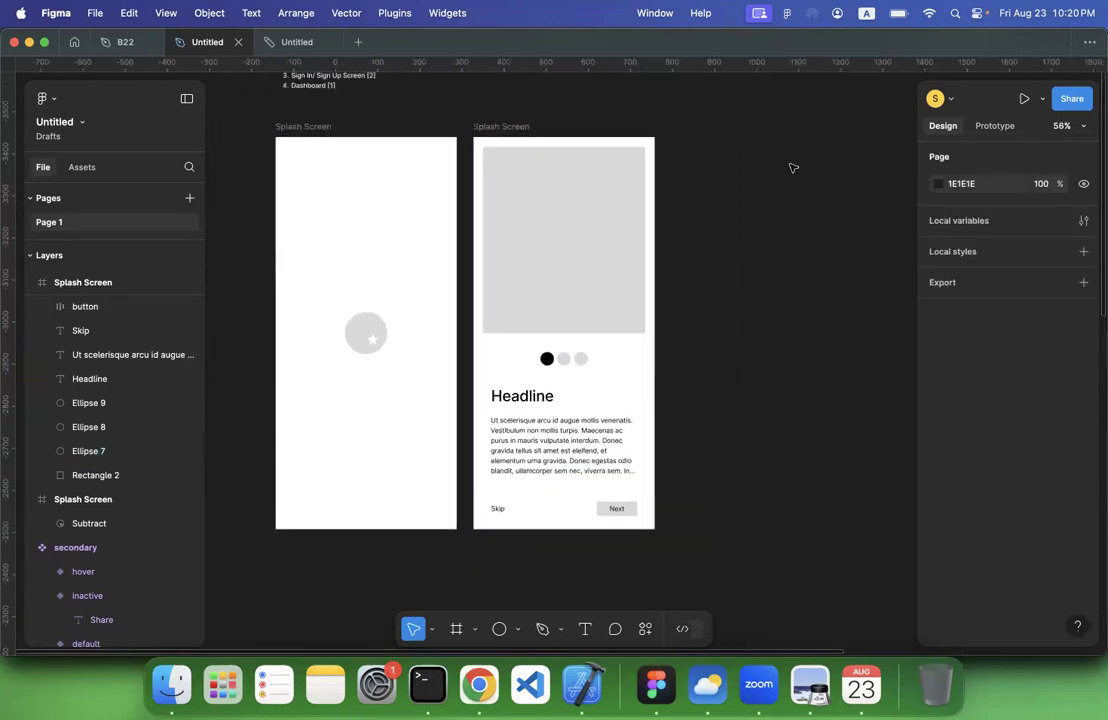
{"action": "left_click", "coordinate": [505, 126]}
{"action": "double_click", "coordinate": [505, 126]}
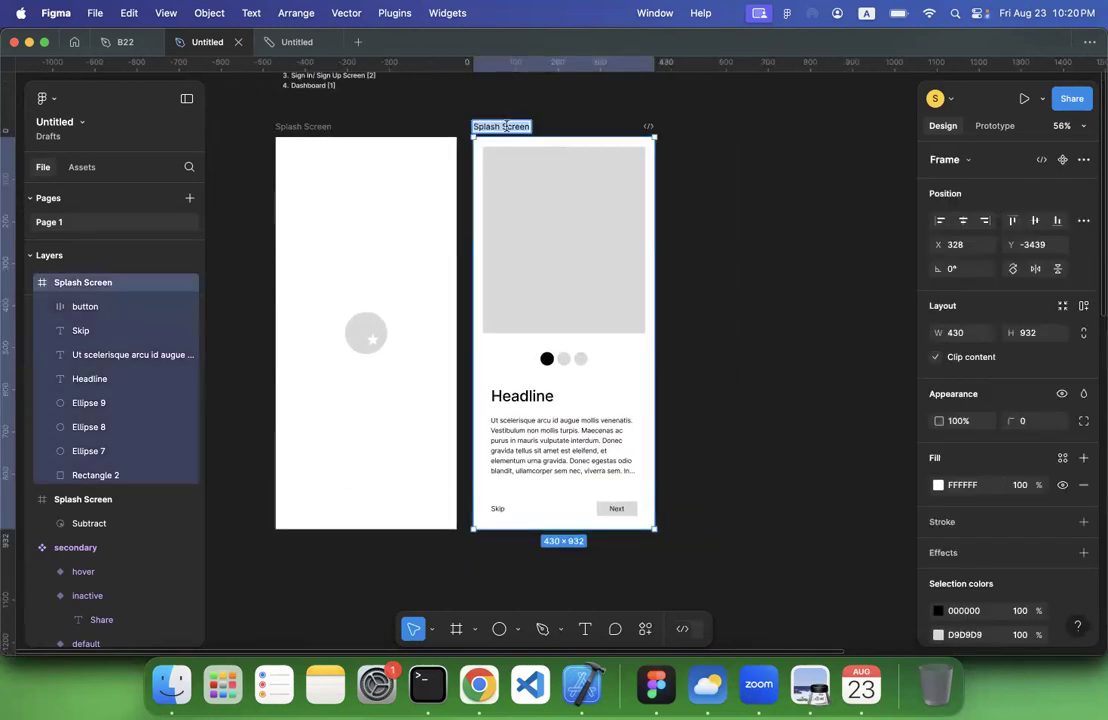
{"action": "type", "text": "Onbopa"}
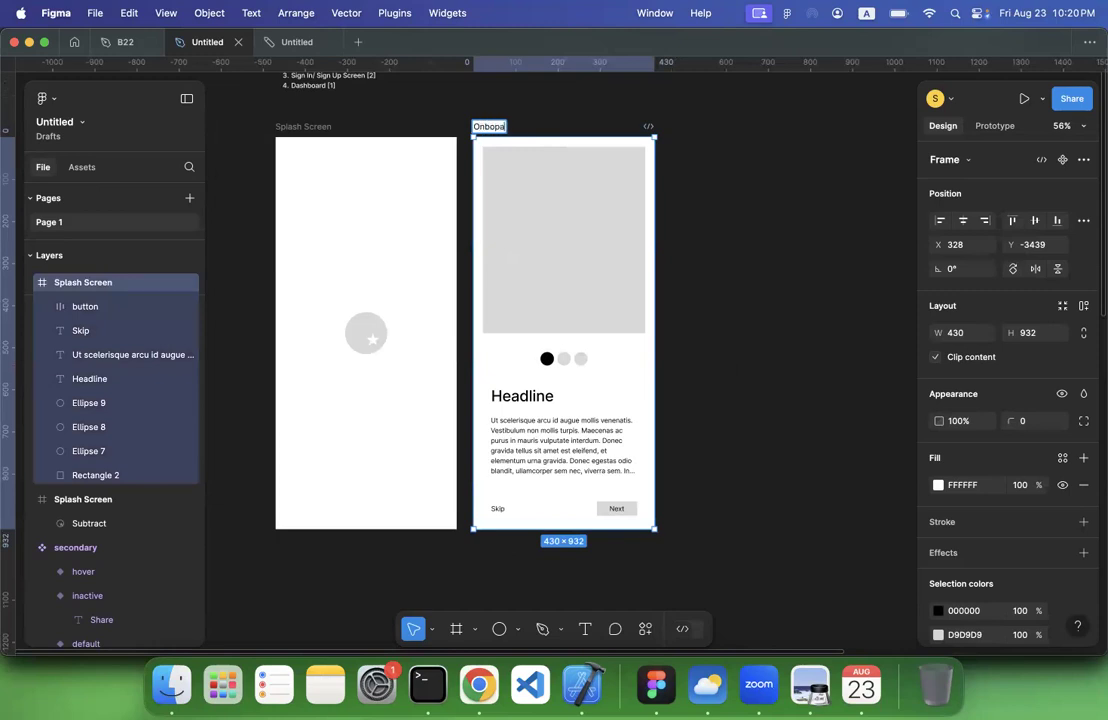
{"action": "key", "text": "BackSpace"}
{"action": "key", "text": "BackSpace"}
{"action": "type", "text": "a"}
{"action": "key", "text": "Return"}
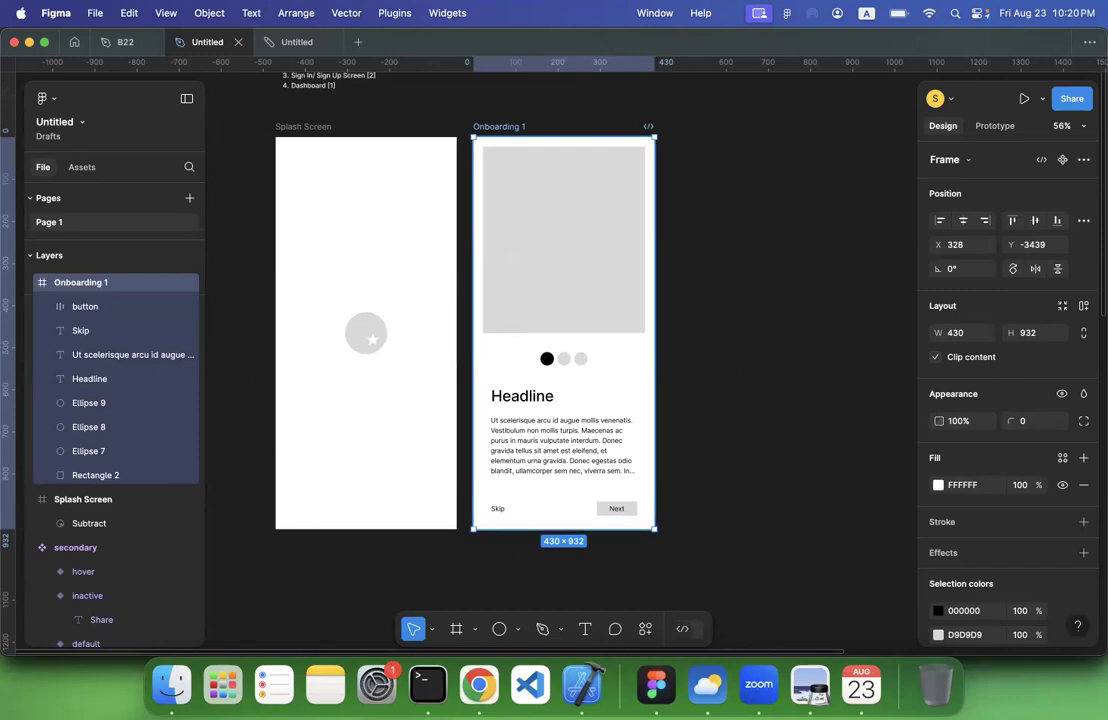
Duplicate the Onboarding 1 frame and set the middle circle's fill in the copy to black, 000000
{"action": "key", "text": "super+d"}
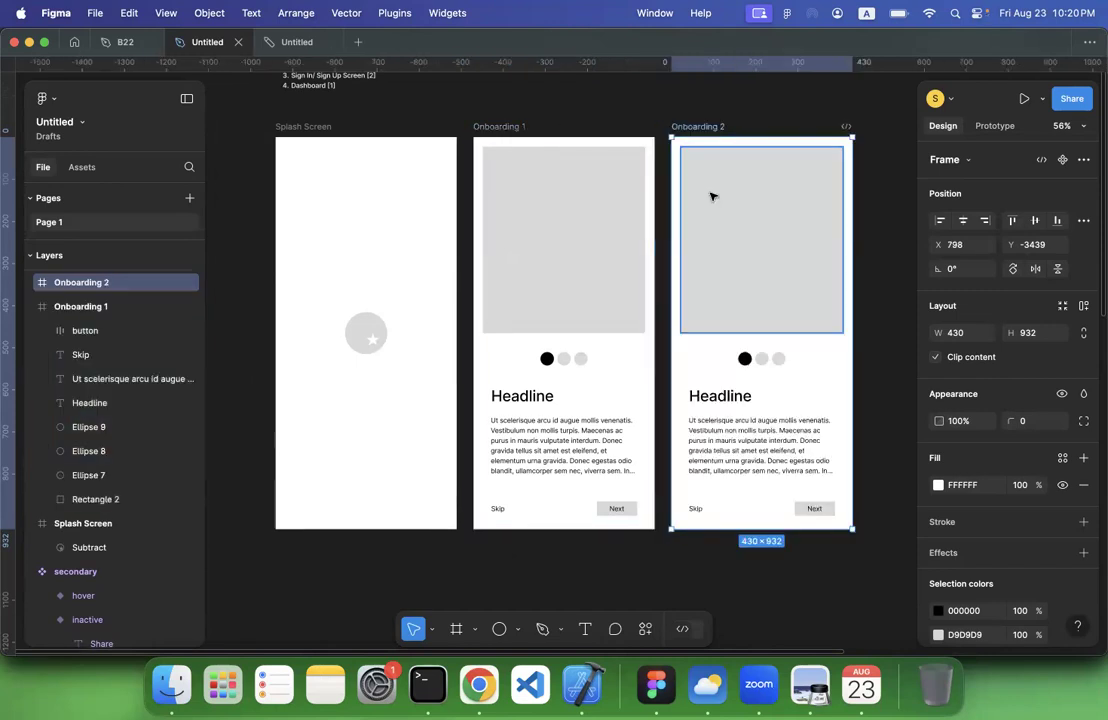
{"action": "scroll", "coordinate": [710, 335], "scroll_direction": "right", "scroll_amount": 3}
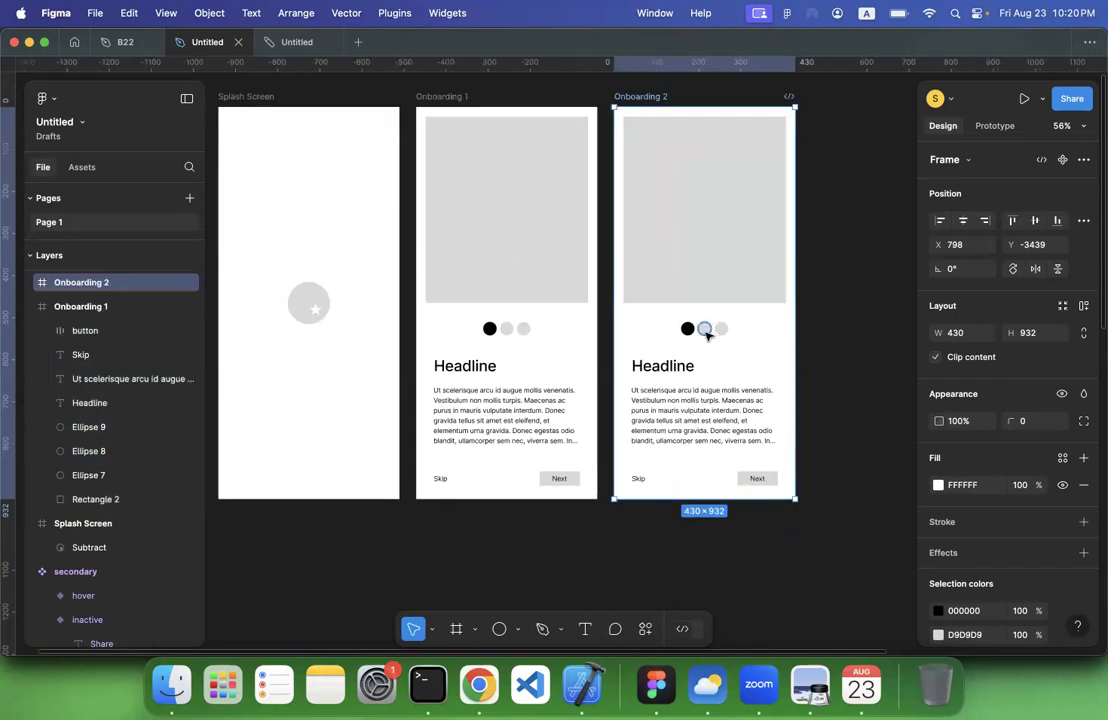
{"action": "left_click", "coordinate": [706, 330]}
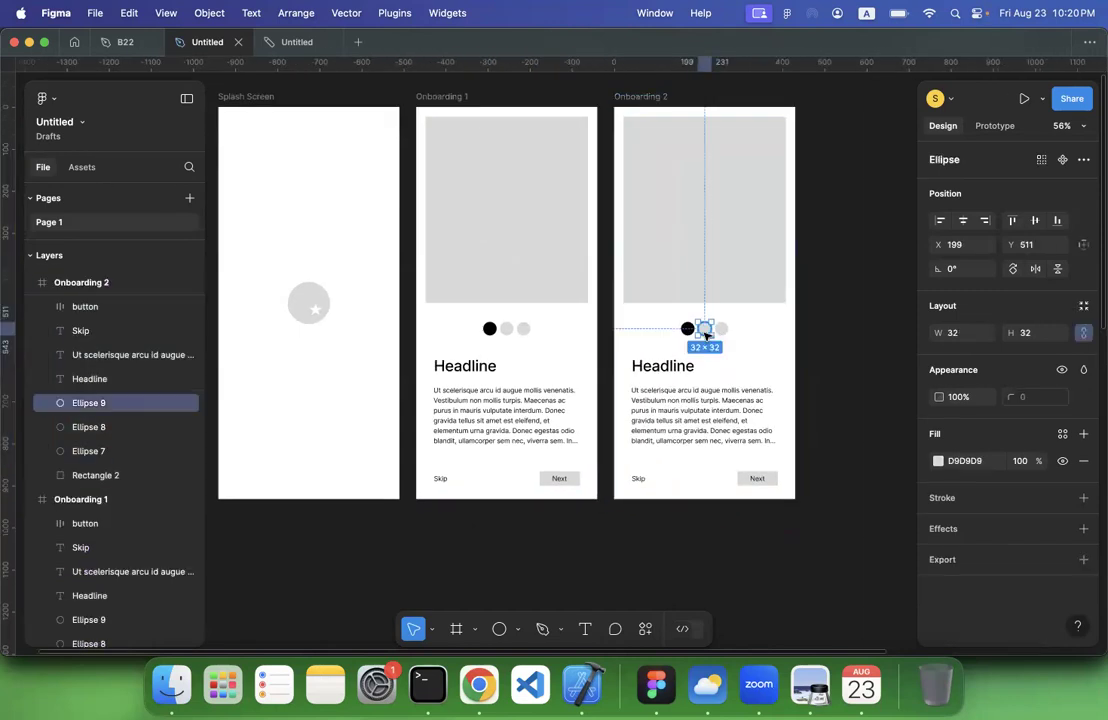
{"action": "left_click", "coordinate": [938, 465]}
{"action": "left_click_drag", "start_coordinate": [846, 412], "coordinate": [954, 504]}
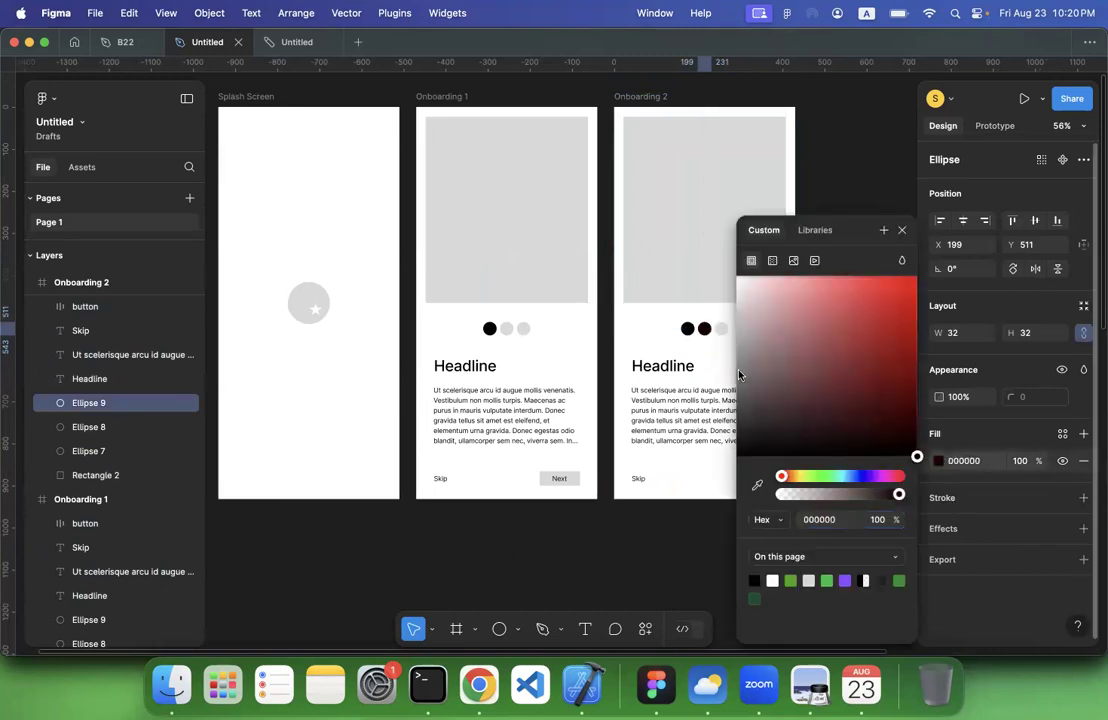
Sample the light grey of an inactive circle for the fill of Onboarding 2's first circle
{"action": "left_click", "coordinate": [688, 329]}
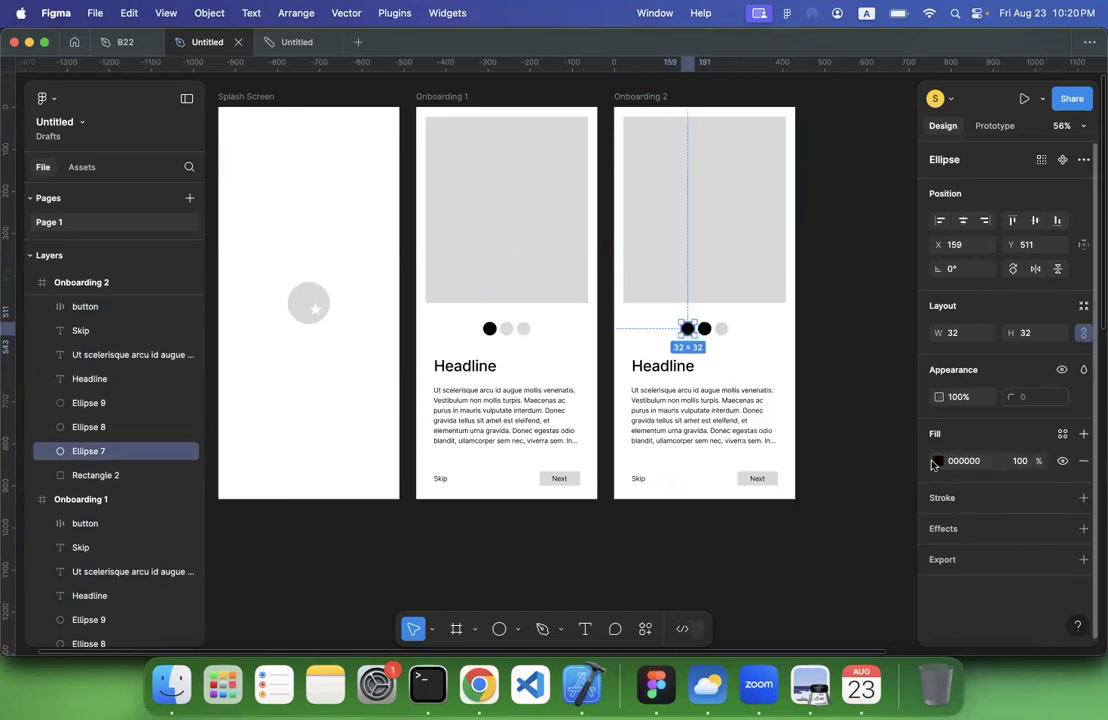
{"action": "left_click", "coordinate": [937, 460]}
{"action": "left_click", "coordinate": [757, 486]}
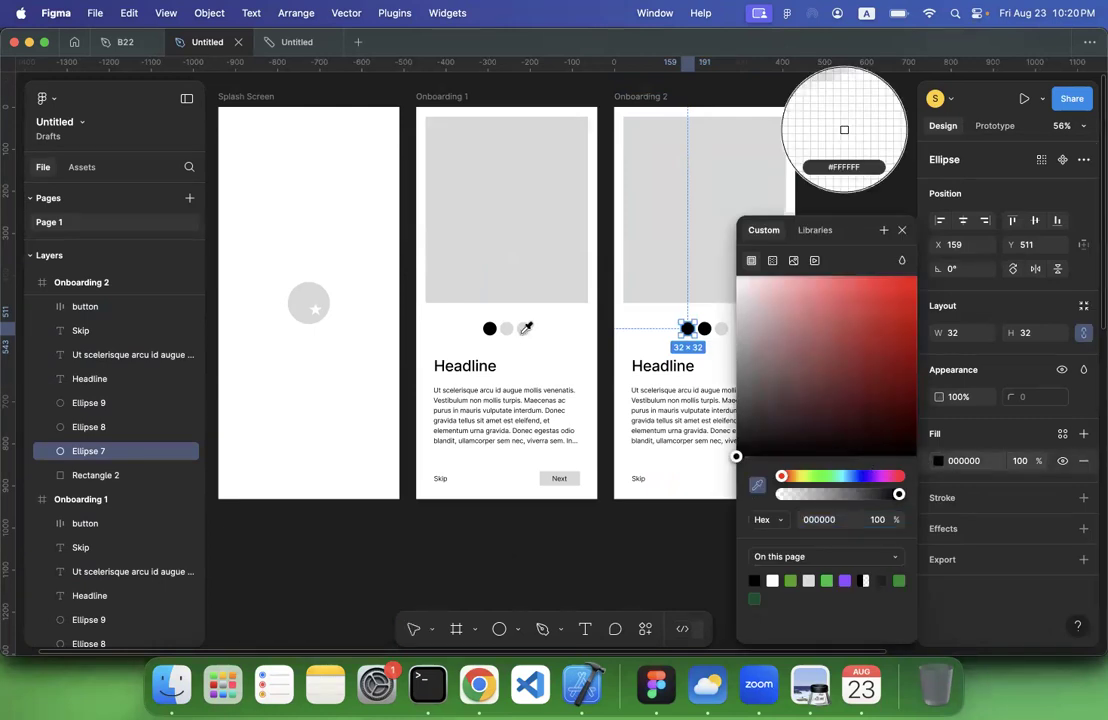
{"action": "left_click", "coordinate": [523, 328]}
{"action": "left_click", "coordinate": [512, 540]}
Duplicate the Onboarding 2 frame and set the copy's middle circle to the sampled grey D9D9D9
{"action": "scroll", "coordinate": [512, 559], "scroll_direction": "right", "scroll_amount": 5}
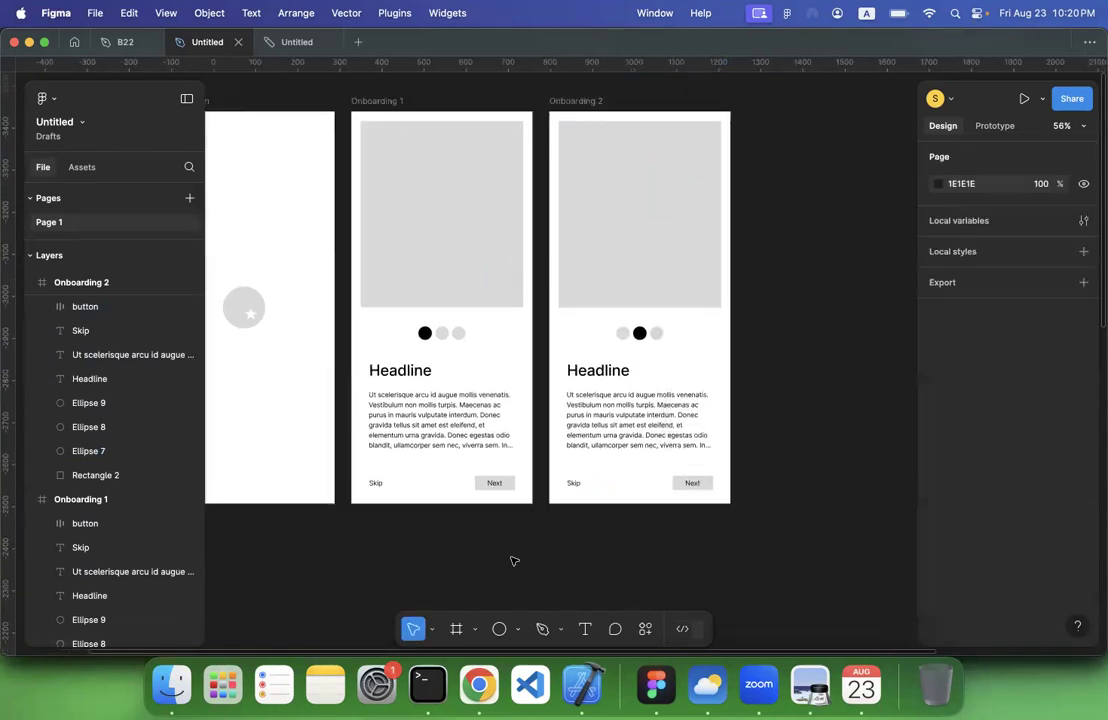
{"action": "left_click", "coordinate": [567, 124]}
{"action": "key", "text": "super+d"}
{"action": "scroll", "coordinate": [797, 221], "scroll_direction": "right", "scroll_amount": 2}
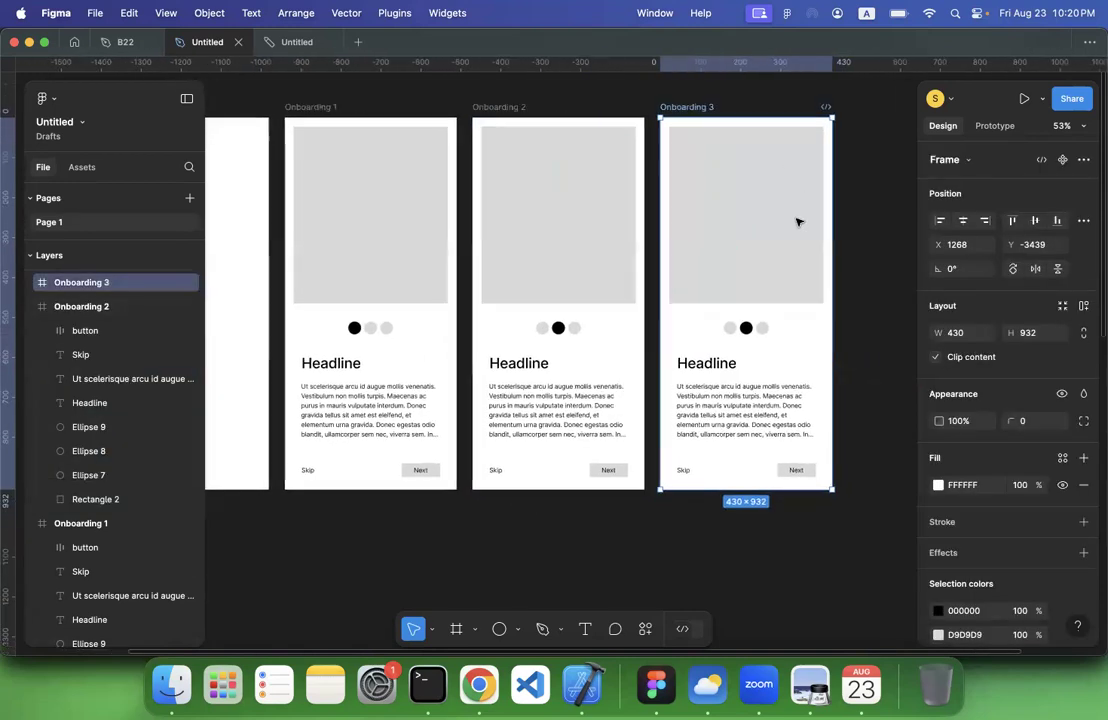
{"action": "scroll", "coordinate": [797, 221], "scroll_direction": "right", "scroll_amount": 2}
{"action": "left_click", "coordinate": [724, 318]}
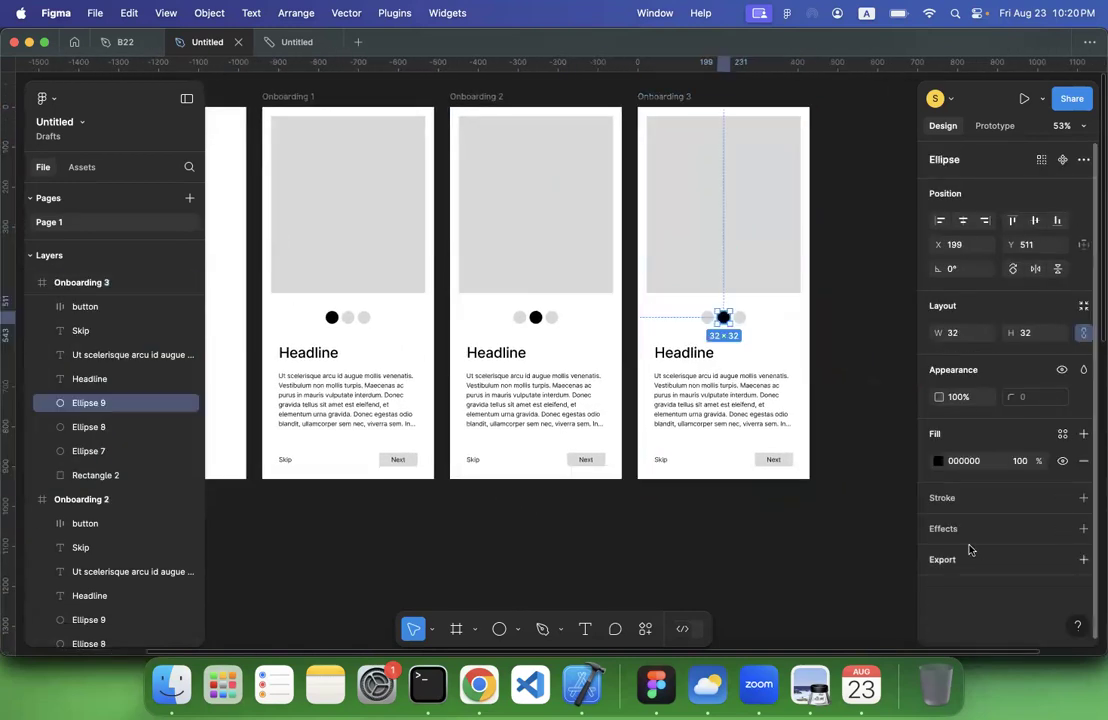
{"action": "left_click", "coordinate": [938, 461]}
{"action": "left_click", "coordinate": [757, 485]}
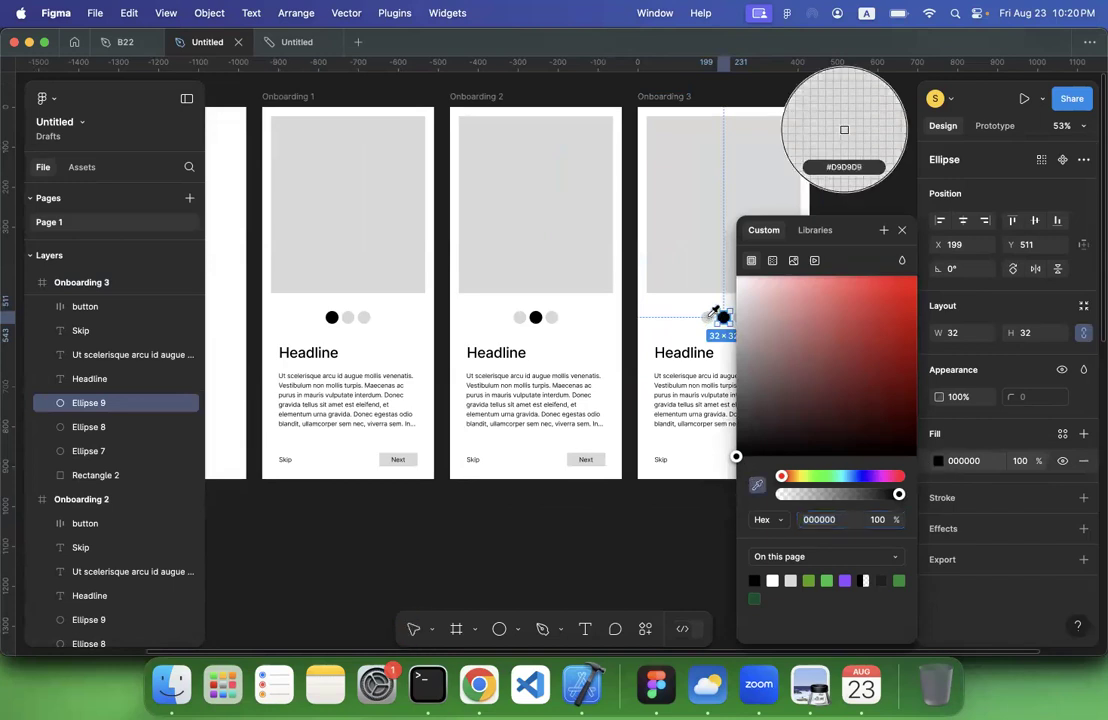
{"action": "left_click", "coordinate": [735, 125]}
Set the fill of the third circle in the Onboarding 3 frame to the page's black colour
{"action": "scroll", "coordinate": [648, 324], "scroll_direction": "right", "scroll_amount": 4}
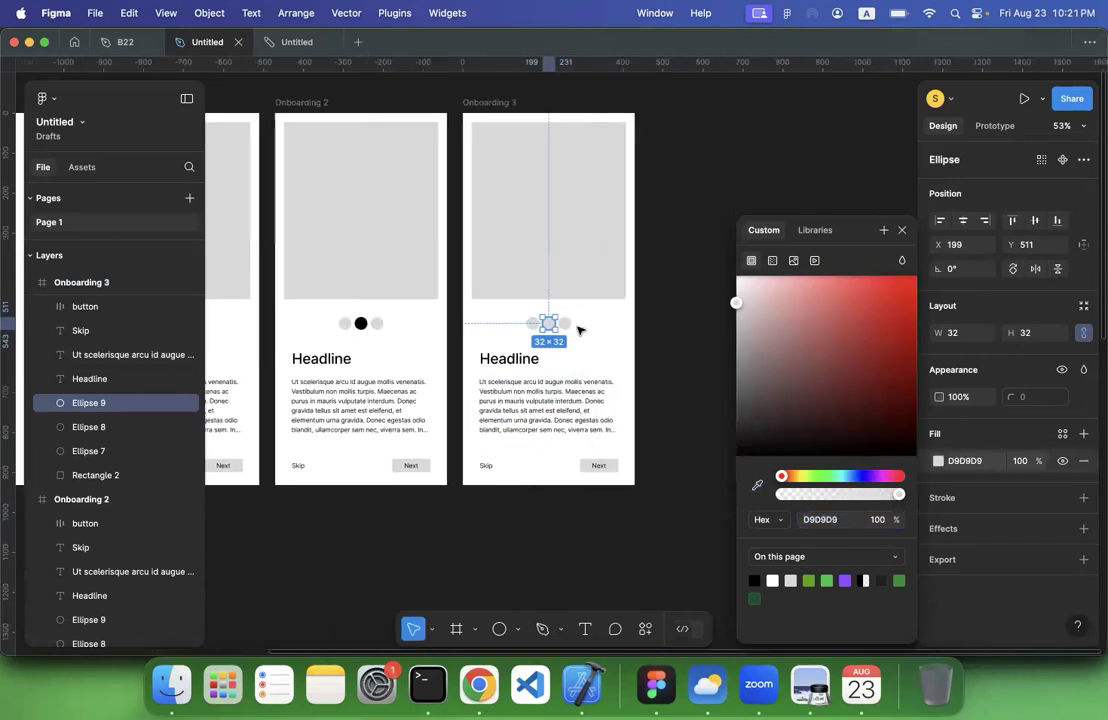
{"action": "left_click", "coordinate": [566, 324]}
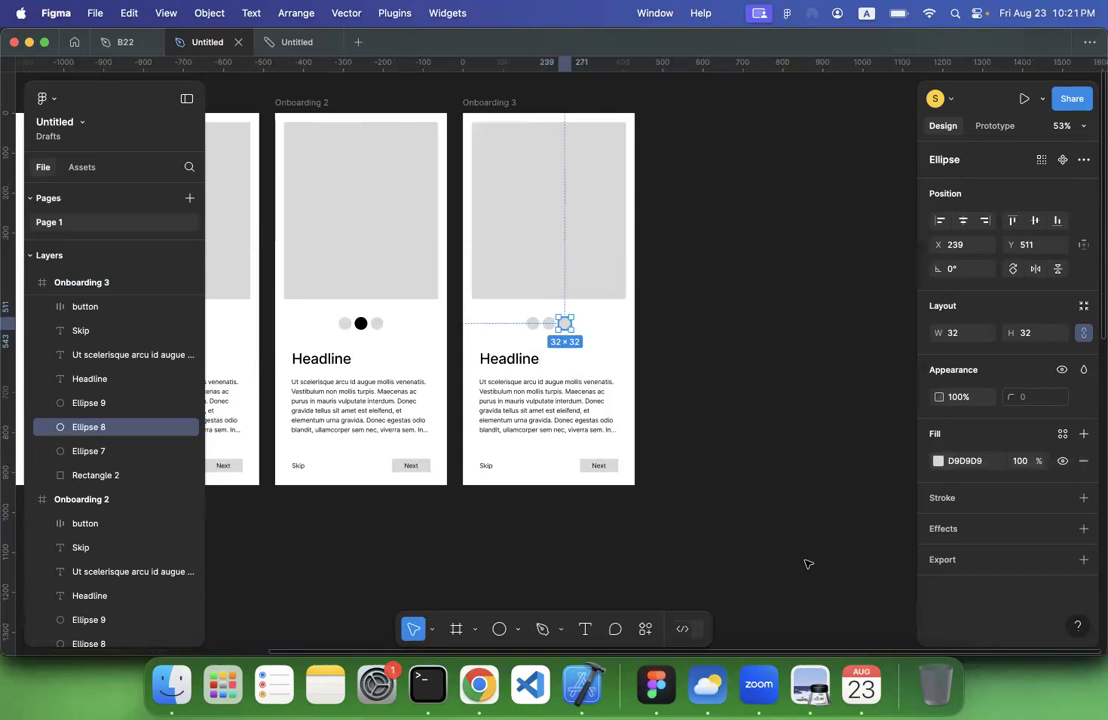
{"action": "left_click", "coordinate": [937, 461]}
{"action": "left_click", "coordinate": [755, 579]}
{"action": "left_click", "coordinate": [571, 591]}
Duplicate the Onboarding 3 frame and rename the copy Sign In
{"action": "scroll", "coordinate": [571, 591], "scroll_direction": "down", "scroll_amount": 3}
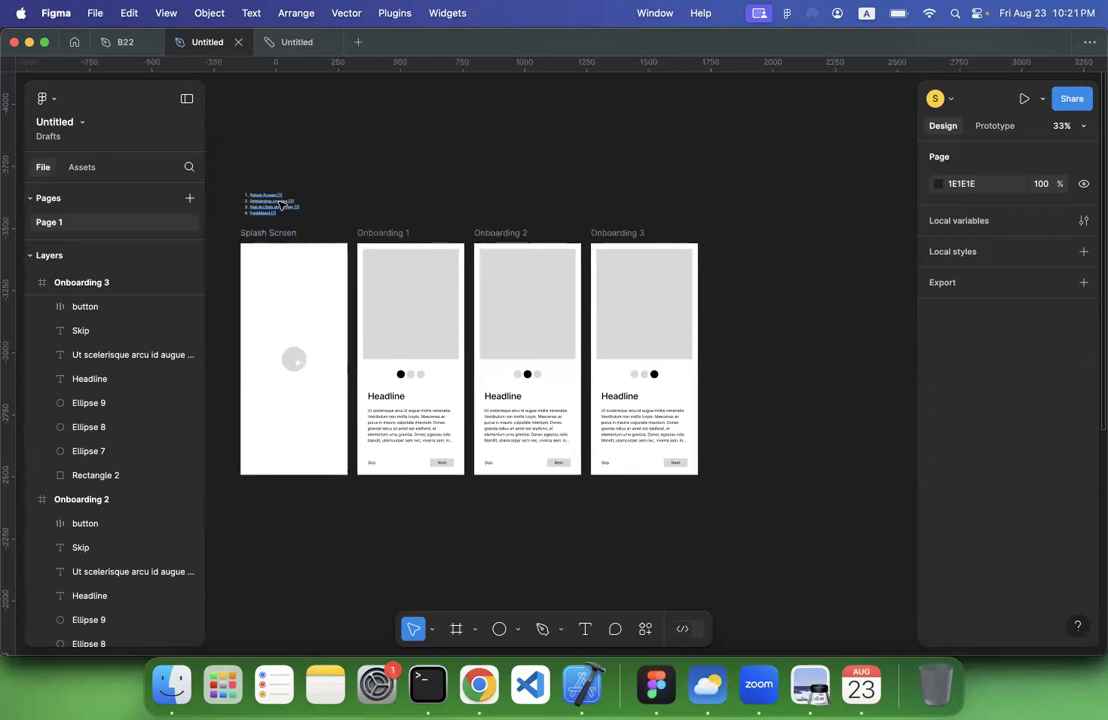
{"action": "scroll", "coordinate": [281, 203], "scroll_direction": "up", "scroll_amount": 5}
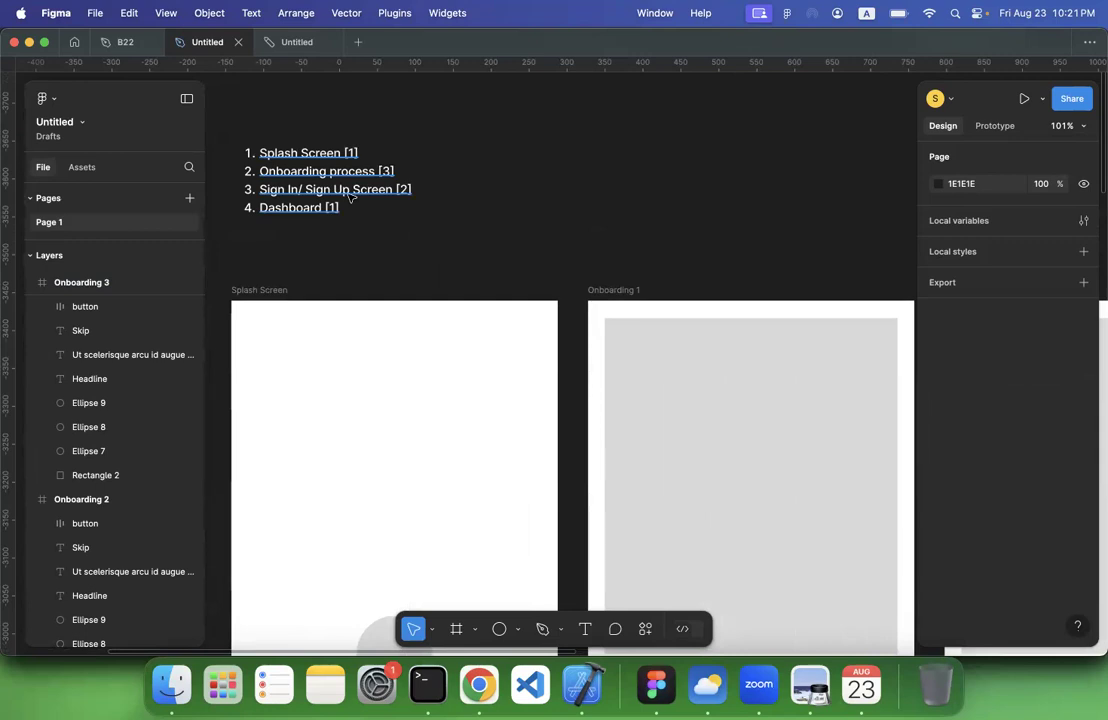
{"action": "scroll", "coordinate": [350, 197], "scroll_direction": "down", "scroll_amount": 4}
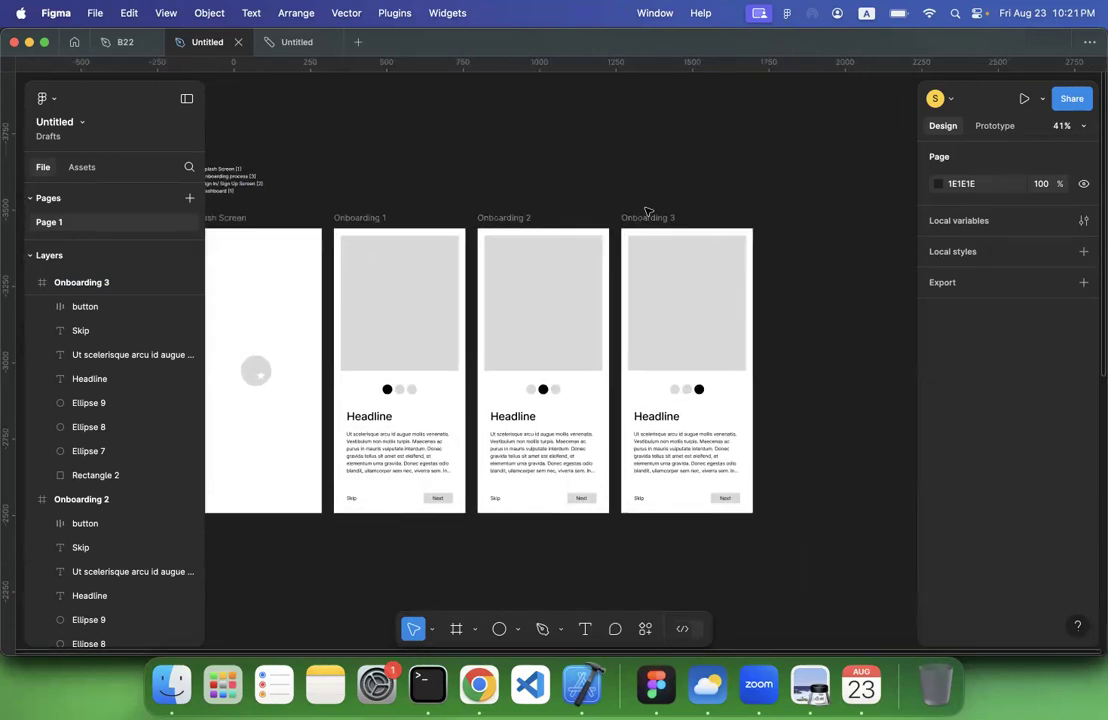
{"action": "left_click", "coordinate": [647, 213]}
{"action": "key", "text": "super+d"}
{"action": "double_click", "coordinate": [799, 218]}
{"action": "type", "text": "Sign In"}
{"action": "key", "text": "Return"}
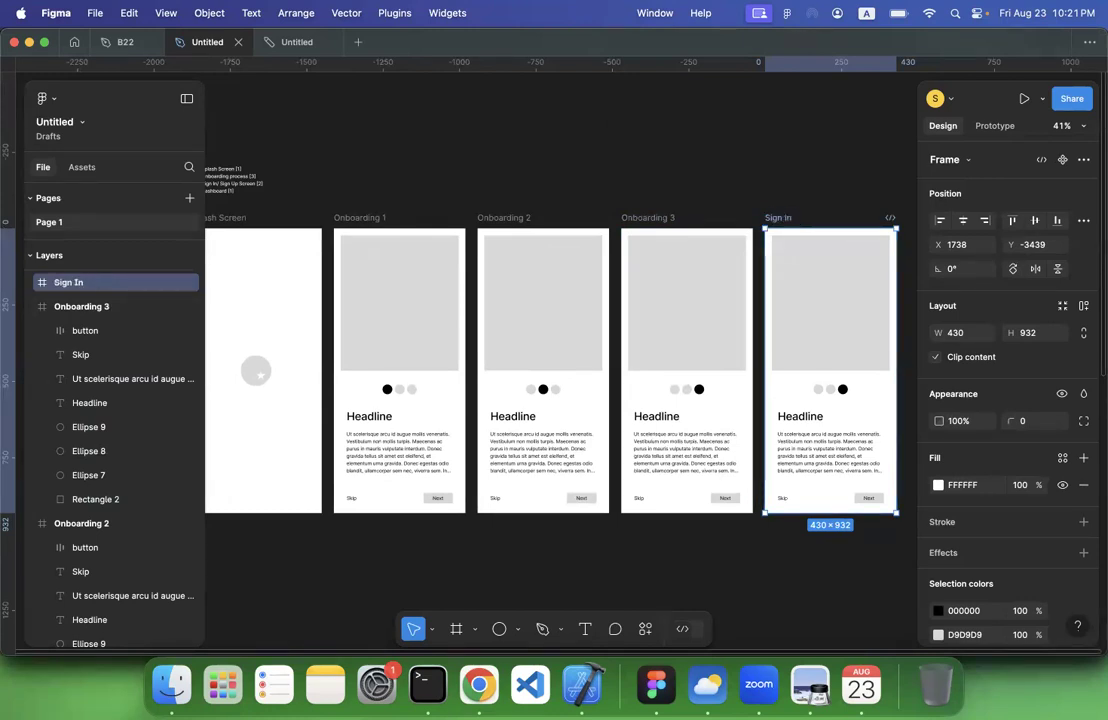
{"action": "left_click", "coordinate": [848, 362]}
{"action": "left_click", "coordinate": [833, 452], "text": "shift"}
{"action": "key", "text": "Delete"}
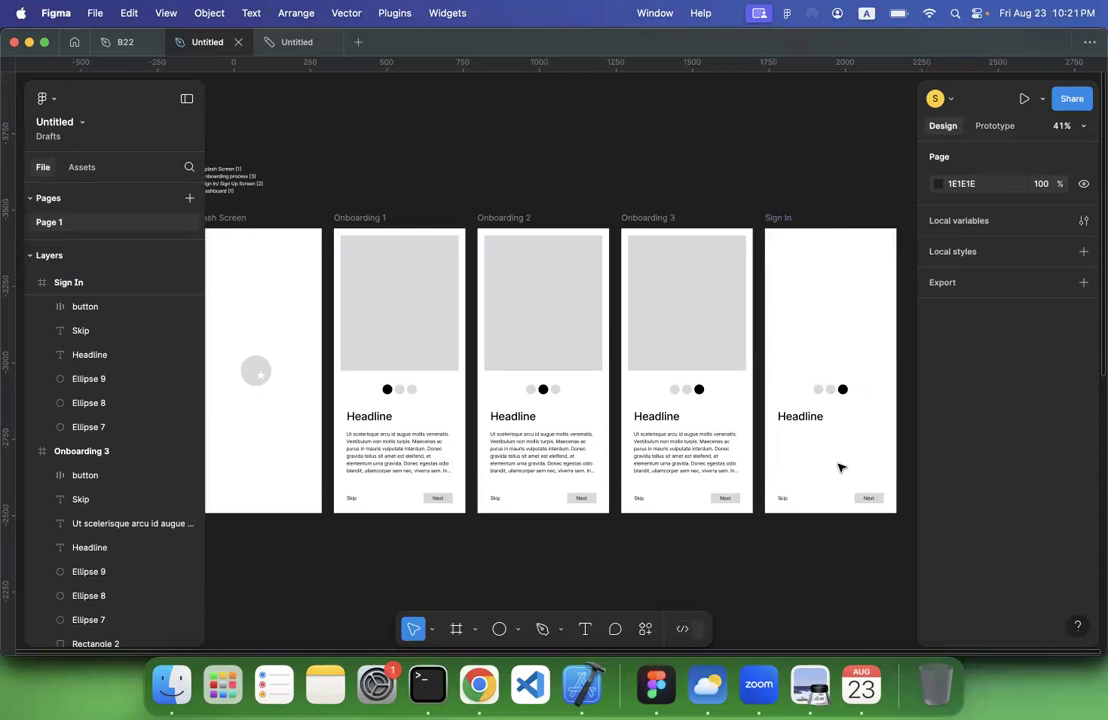
{"action": "left_click", "coordinate": [861, 499]}
{"action": "left_click", "coordinate": [800, 416]}
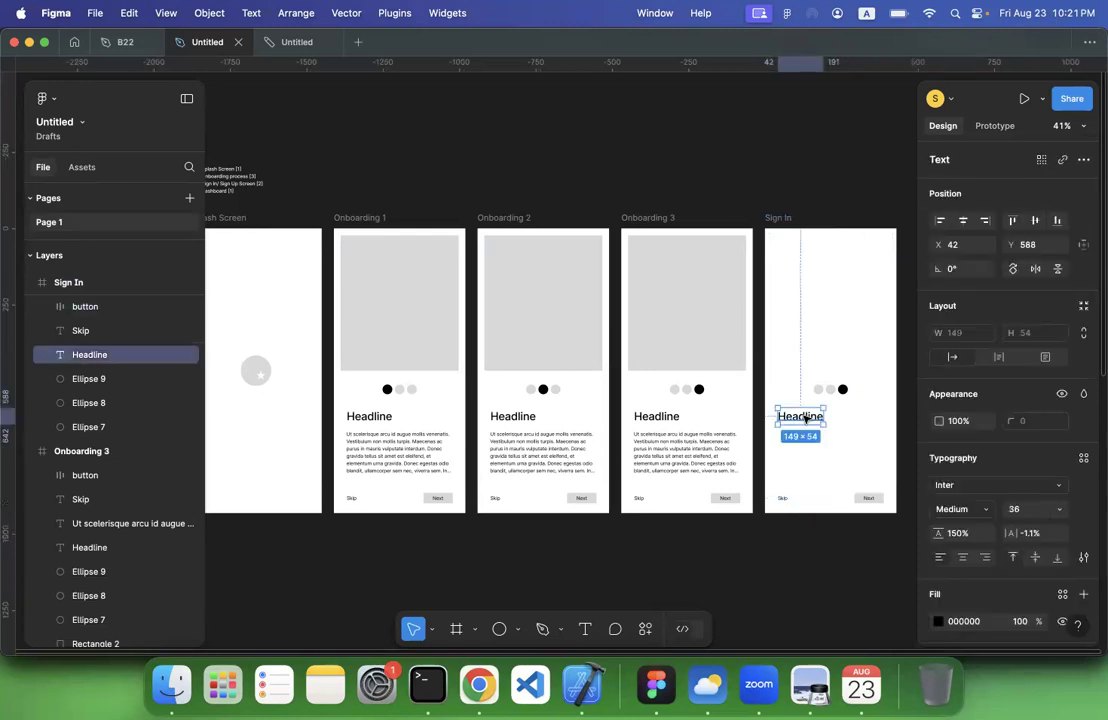
{"action": "left_click", "coordinate": [818, 389], "text": "shift"}
{"action": "left_click", "coordinate": [830, 389], "text": "shift"}
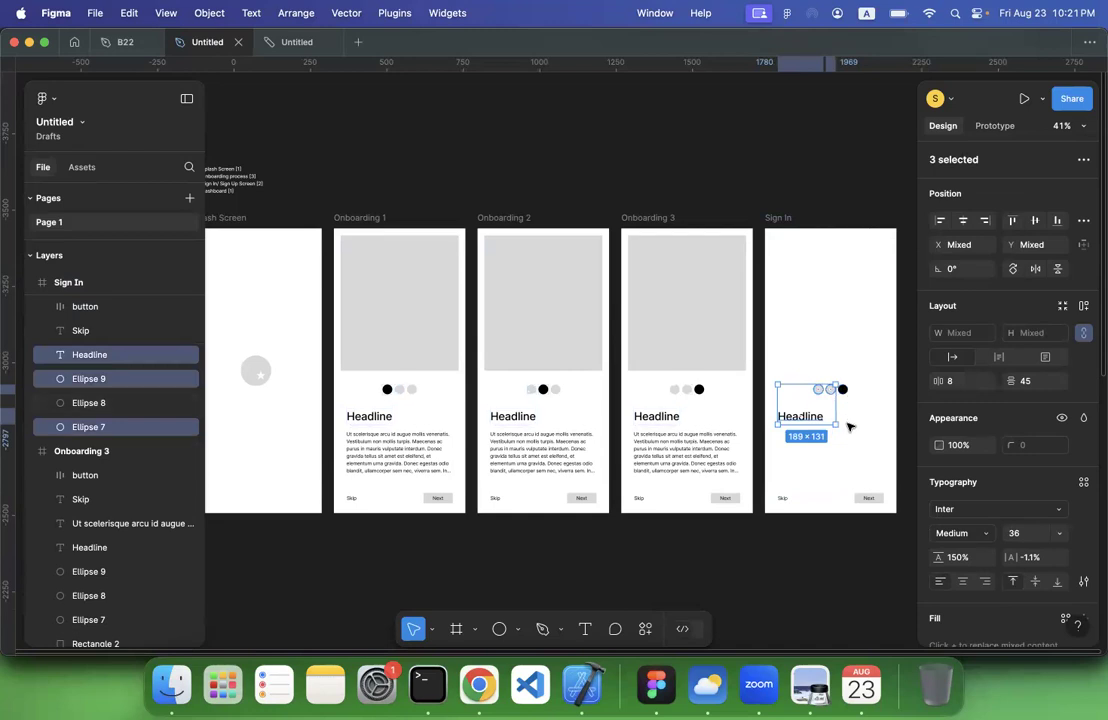
{"action": "left_click", "coordinate": [847, 412]}
{"action": "key", "text": "super+z"}
{"action": "key", "text": "super+z"}
{"action": "key", "text": "super+z"}
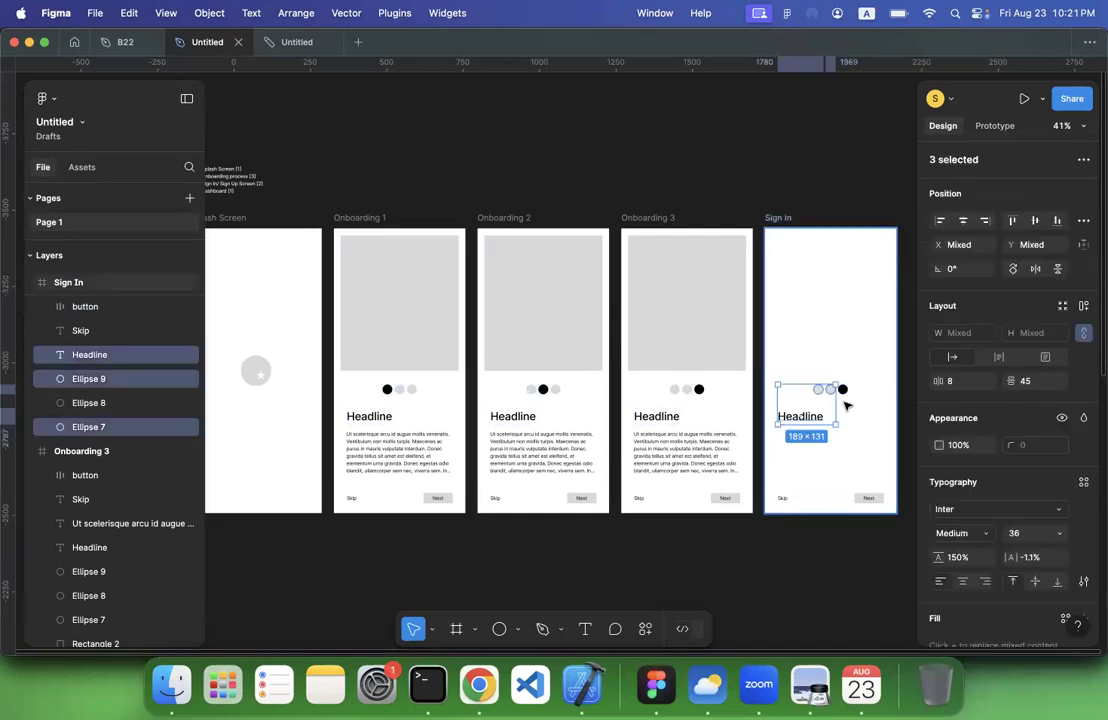
{"action": "key", "text": "super+z"}
{"action": "key", "text": "super+z"}
{"action": "key", "text": "super+z"}
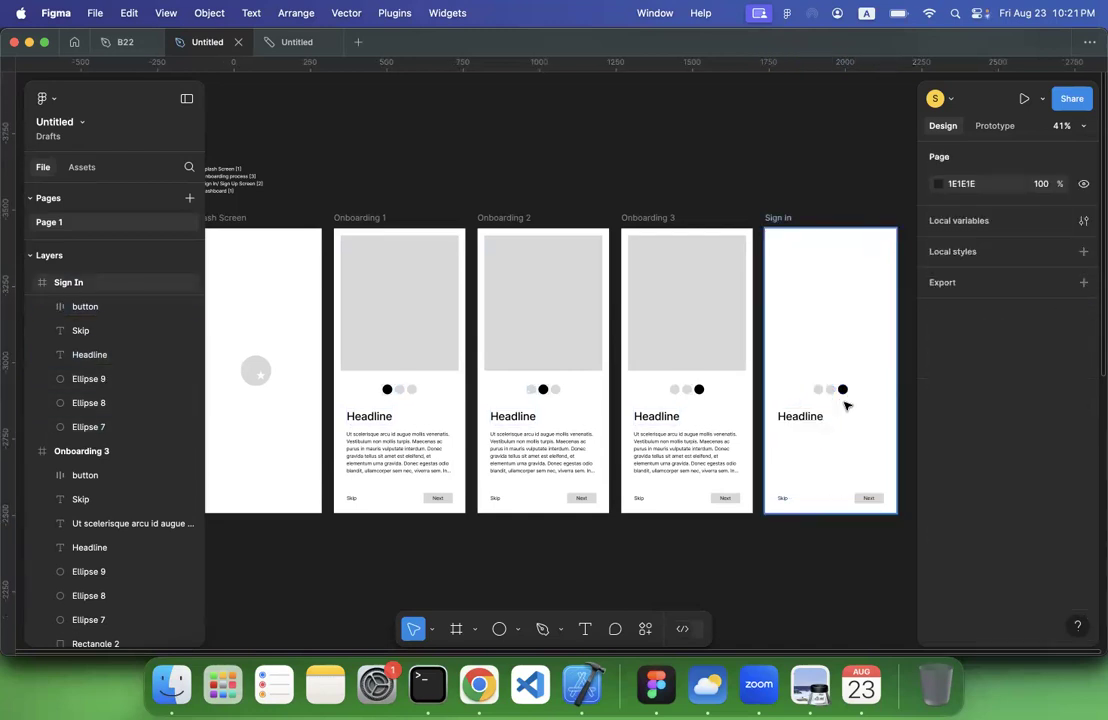
{"action": "key", "text": "super+z"}
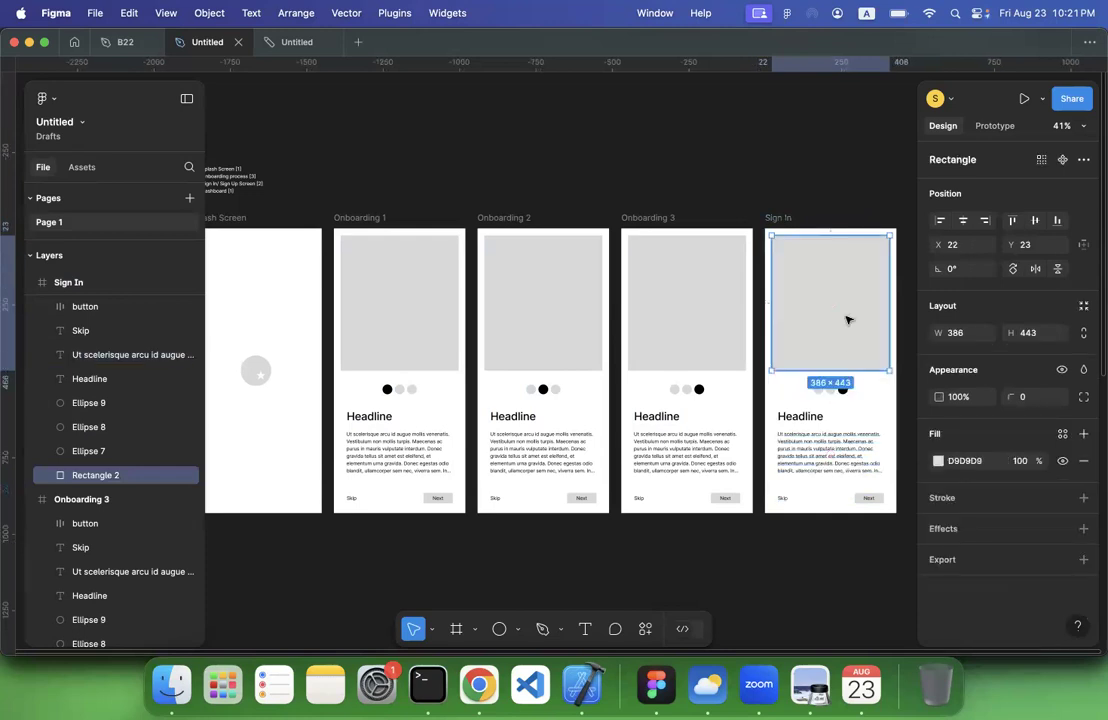
Delete the image placeholder from the Sign In frame and copy the circular star logo from the Splash Screen
{"action": "key", "text": "super+z"}
{"action": "scroll", "coordinate": [700, 325], "scroll_direction": "left", "scroll_amount": 2}
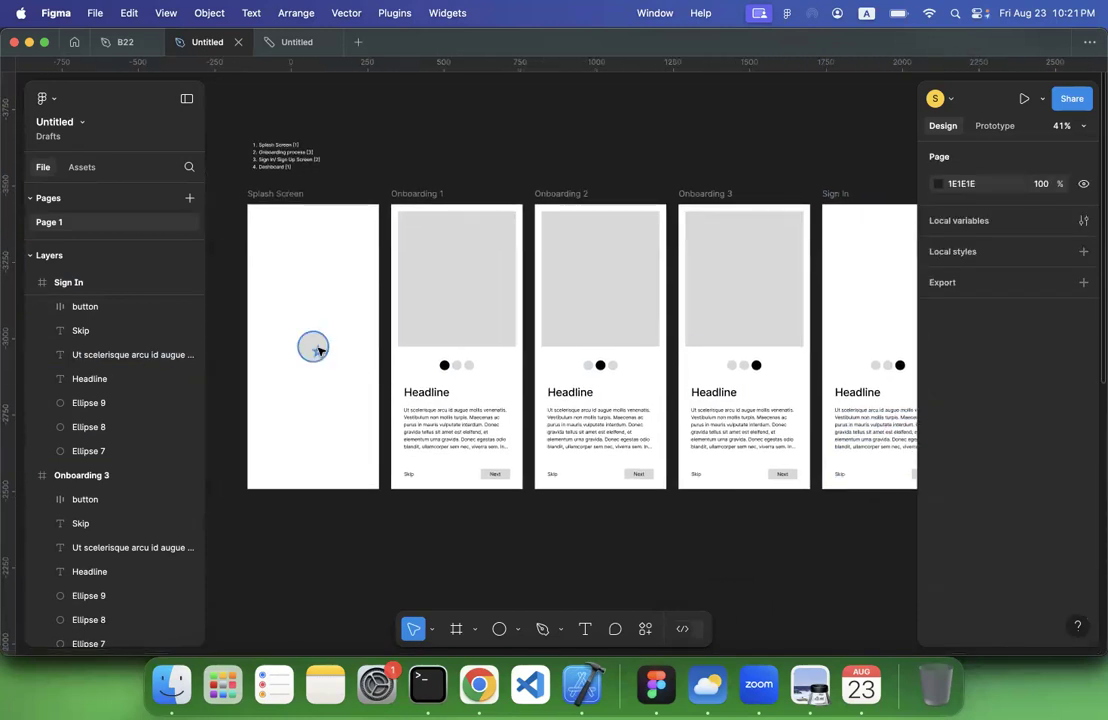
{"action": "left_click", "coordinate": [312, 345]}
{"action": "scroll", "coordinate": [705, 324], "scroll_direction": "right", "scroll_amount": 2}
{"action": "left_click", "coordinate": [700, 266]}
{"action": "key", "text": "super+v"}
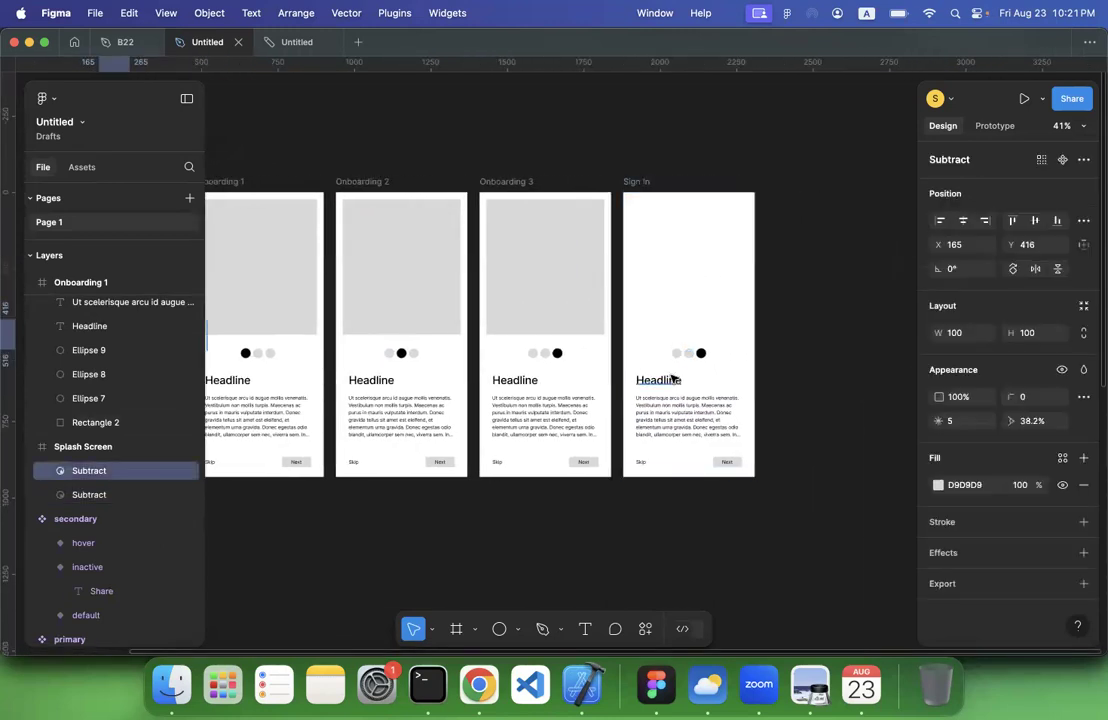
Paste the star logo into the Sign In frame and move it near the frame's top, about X 159, Y 91
{"action": "left_click", "coordinate": [672, 380]}
{"action": "scroll", "coordinate": [700, 330], "scroll_direction": "left", "scroll_amount": 3}
{"action": "scroll", "coordinate": [840, 306], "scroll_direction": "right", "scroll_amount": 1}
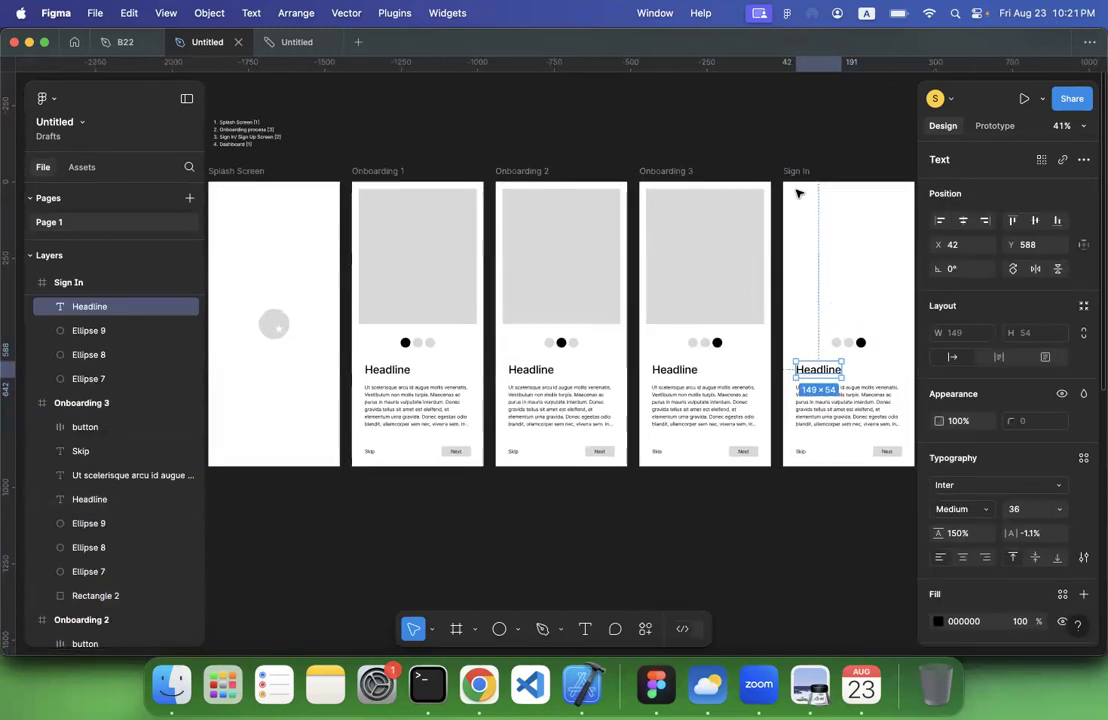
{"action": "key", "text": "Escape"}
{"action": "key", "text": "super+v"}
{"action": "scroll", "coordinate": [808, 307], "scroll_direction": "right", "scroll_amount": 2}
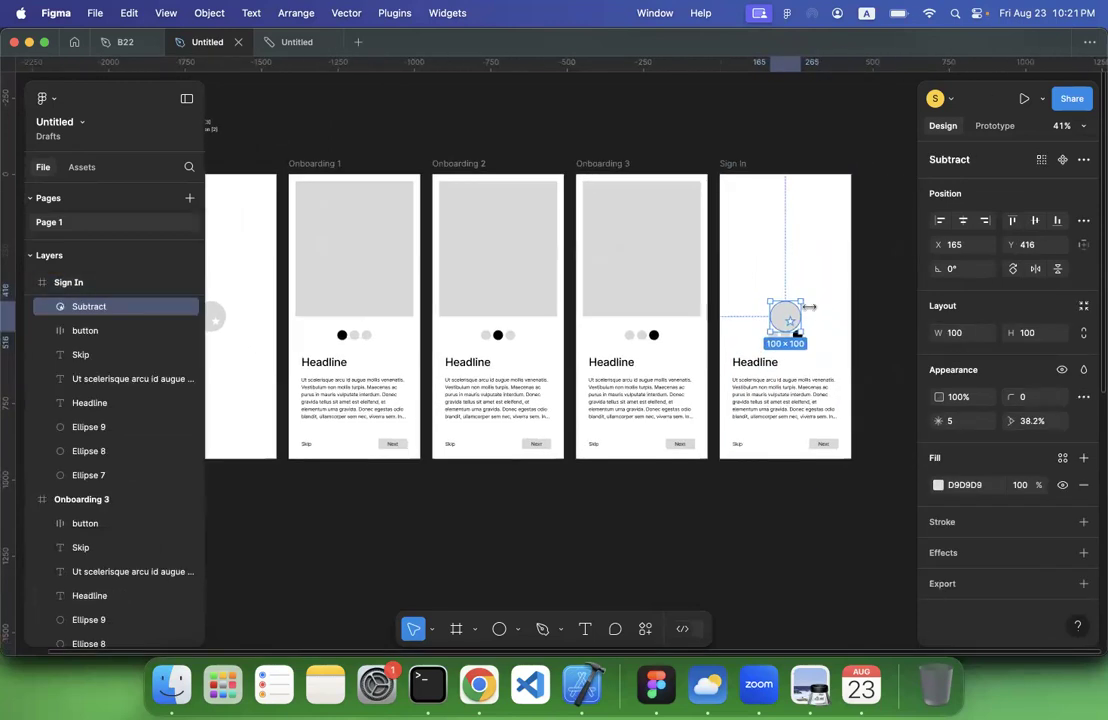
{"action": "left_click_drag", "start_coordinate": [786, 317], "coordinate": [787, 220]}
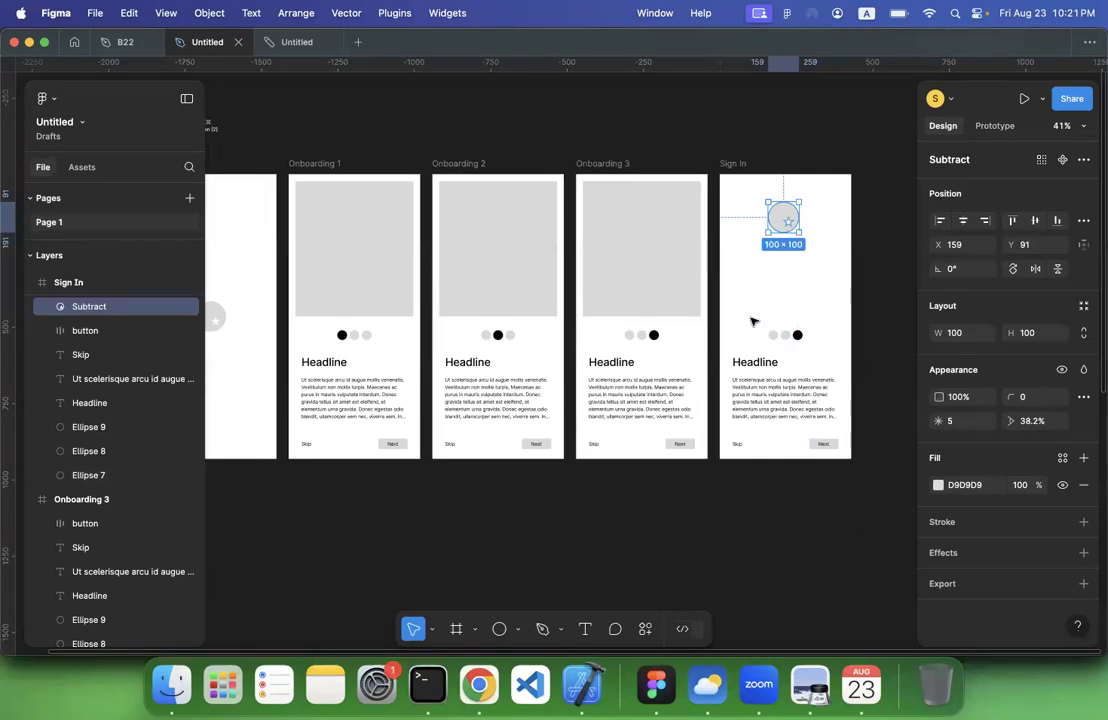
Delete the three circles in the Sign In frame and move the headline beneath the logo, about X 41, Y 240
{"action": "left_click_drag", "start_coordinate": [752, 320], "coordinate": [816, 357]}
{"action": "left_click_drag", "start_coordinate": [774, 361], "coordinate": [767, 256]}
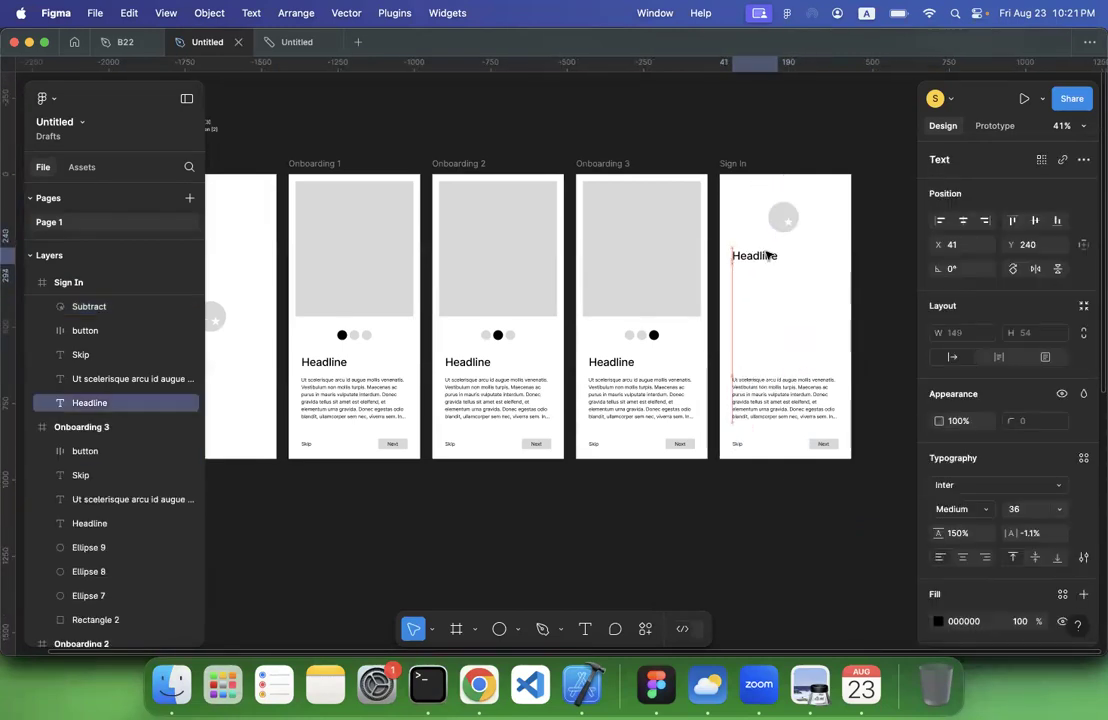
Change the Sign In frame's headline text to "Sign In" and delete the body paragraph
{"action": "double_click", "coordinate": [767, 255]}
{"action": "type", "text": "Sign I"}
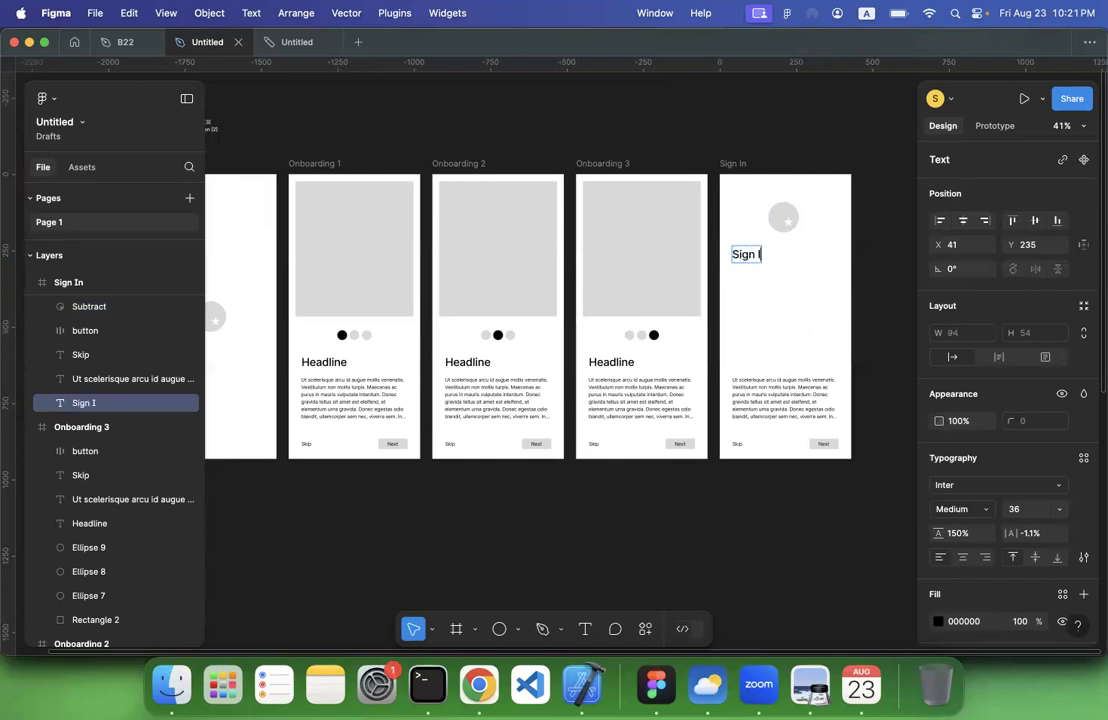
{"action": "type", "text": "n"}
{"action": "key", "text": "Escape"}
{"action": "left_click", "coordinate": [776, 390]}
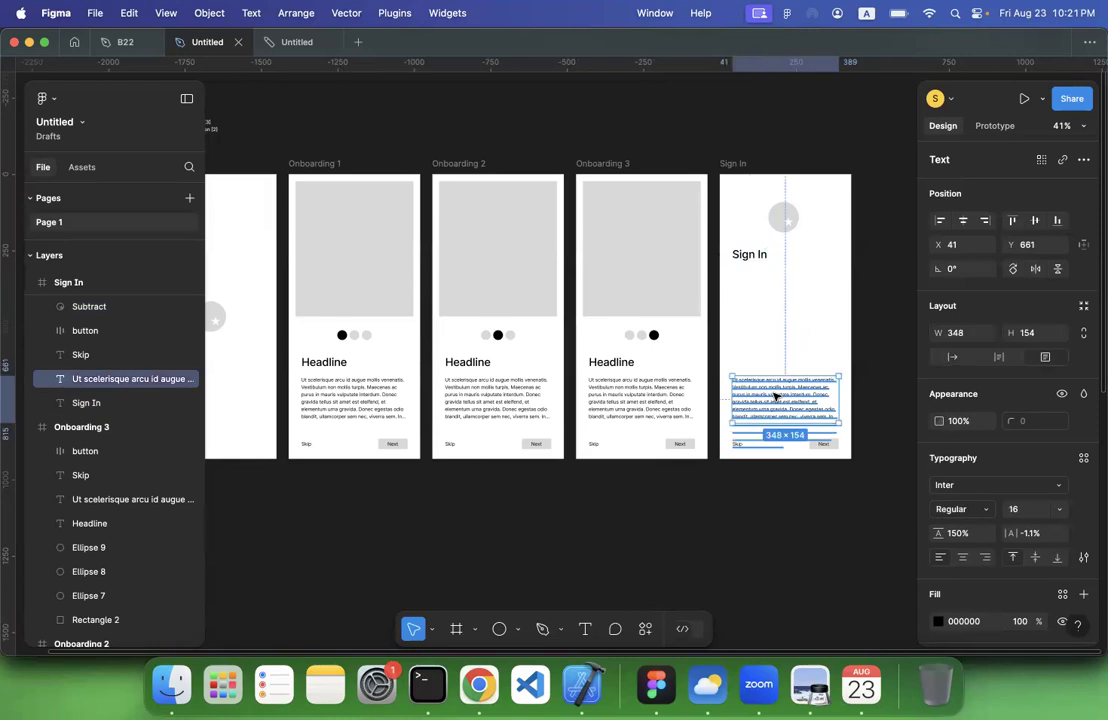
{"action": "key", "text": "Delete"}
Add the text "email" below the Sign In heading, at about X 57, Y 352
{"action": "scroll", "coordinate": [754, 425], "scroll_direction": "right", "scroll_amount": 3}
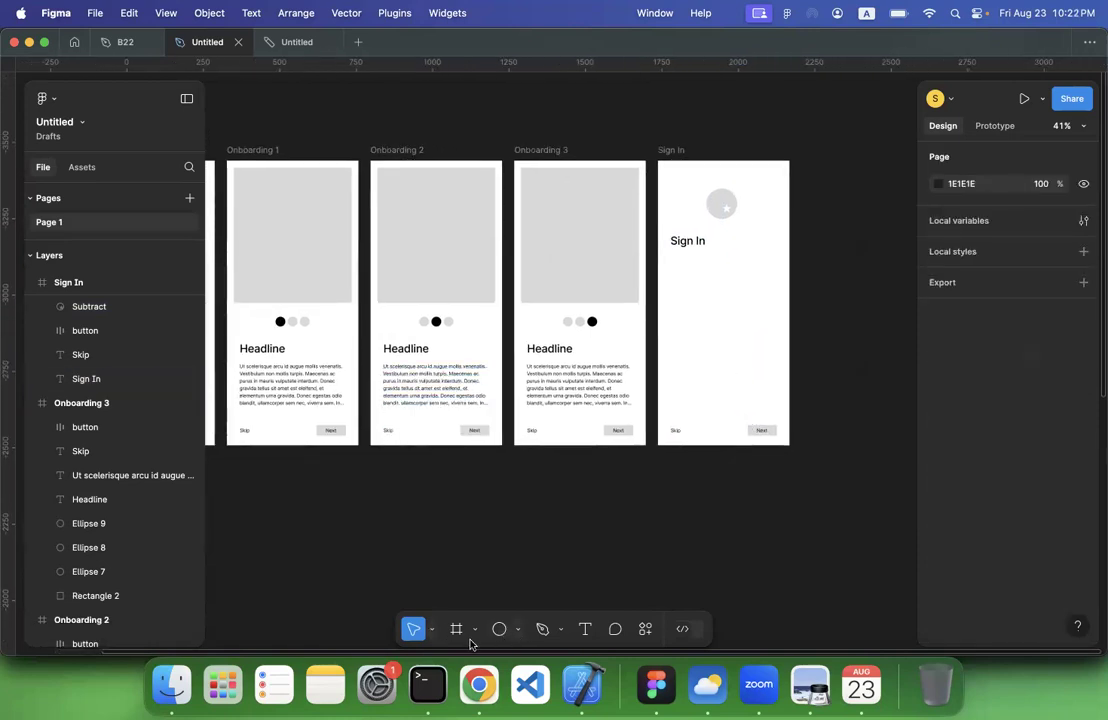
{"action": "left_click", "coordinate": [585, 628]}
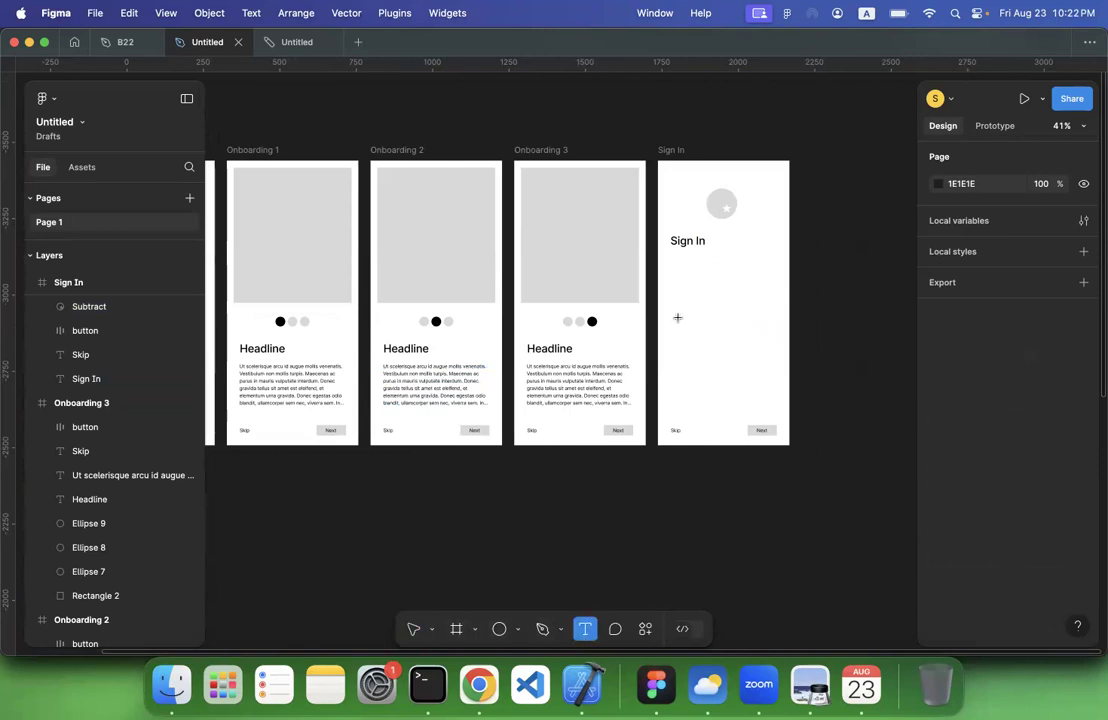
{"action": "left_click", "coordinate": [678, 283]}
{"action": "type", "text": "email"}
{"action": "key", "text": "Escape"}
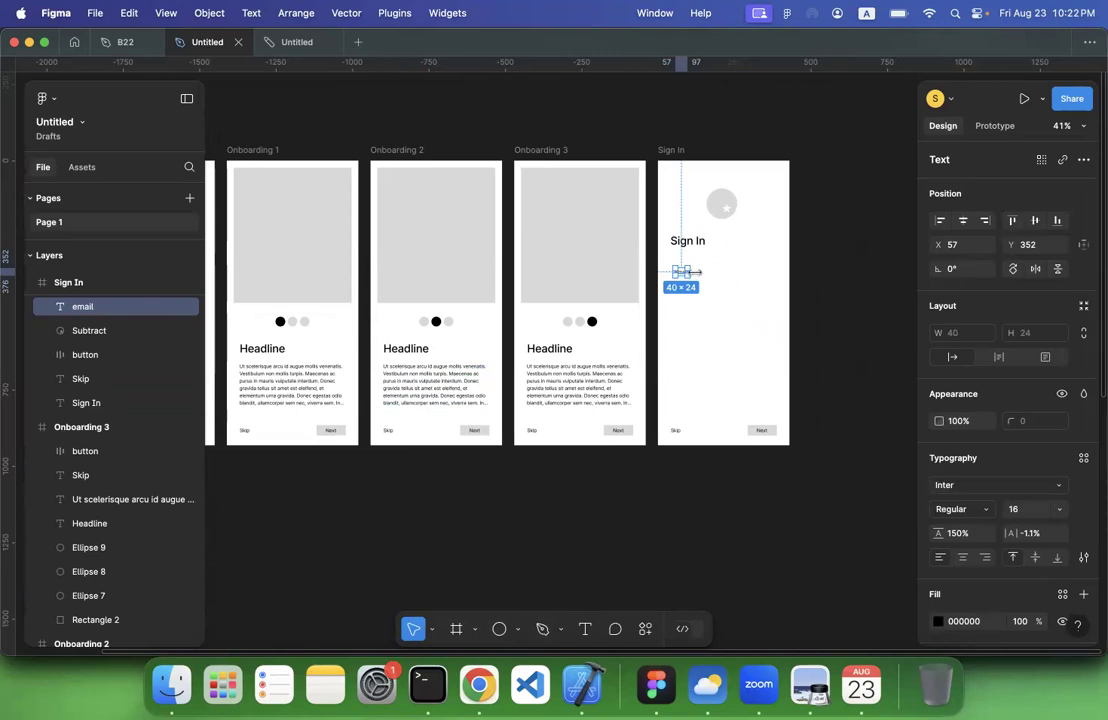
Add auto layout to the email text
{"action": "right_click", "coordinate": [681, 272]}
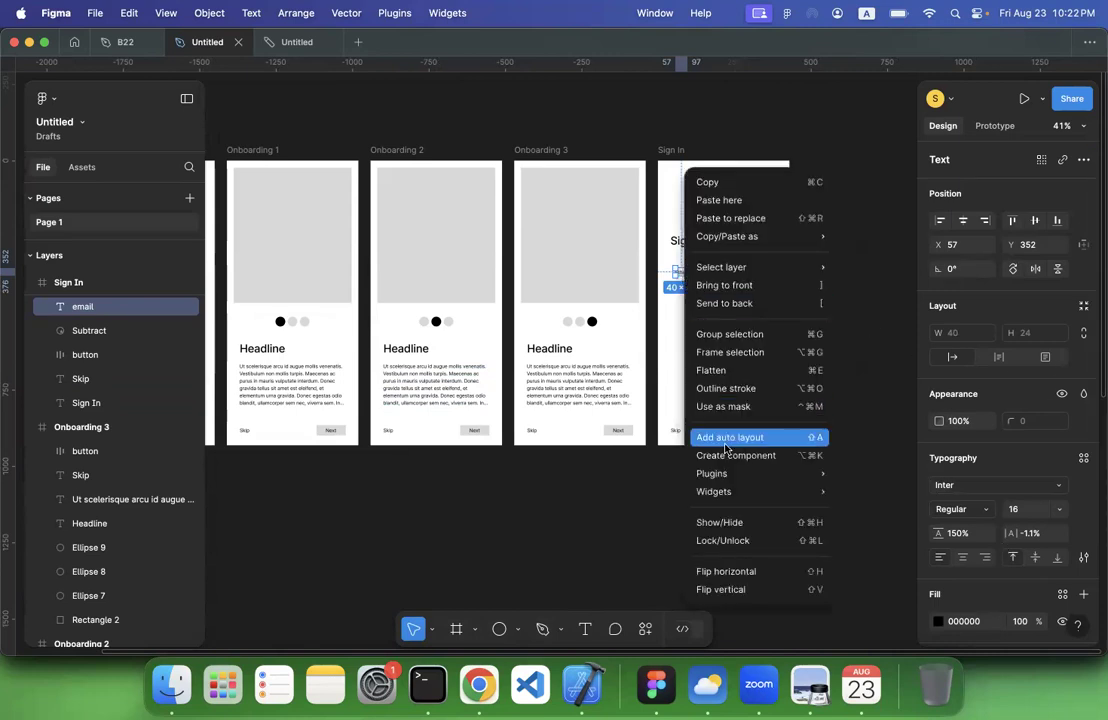
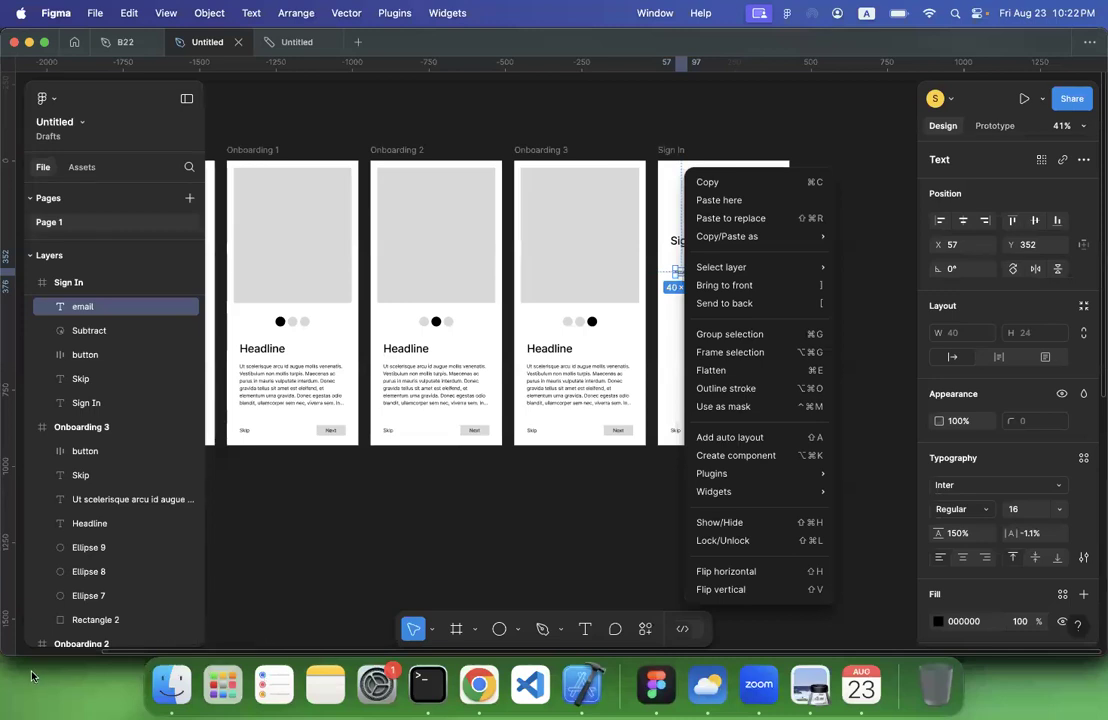
{"action": "left_click", "coordinate": [760, 14]}
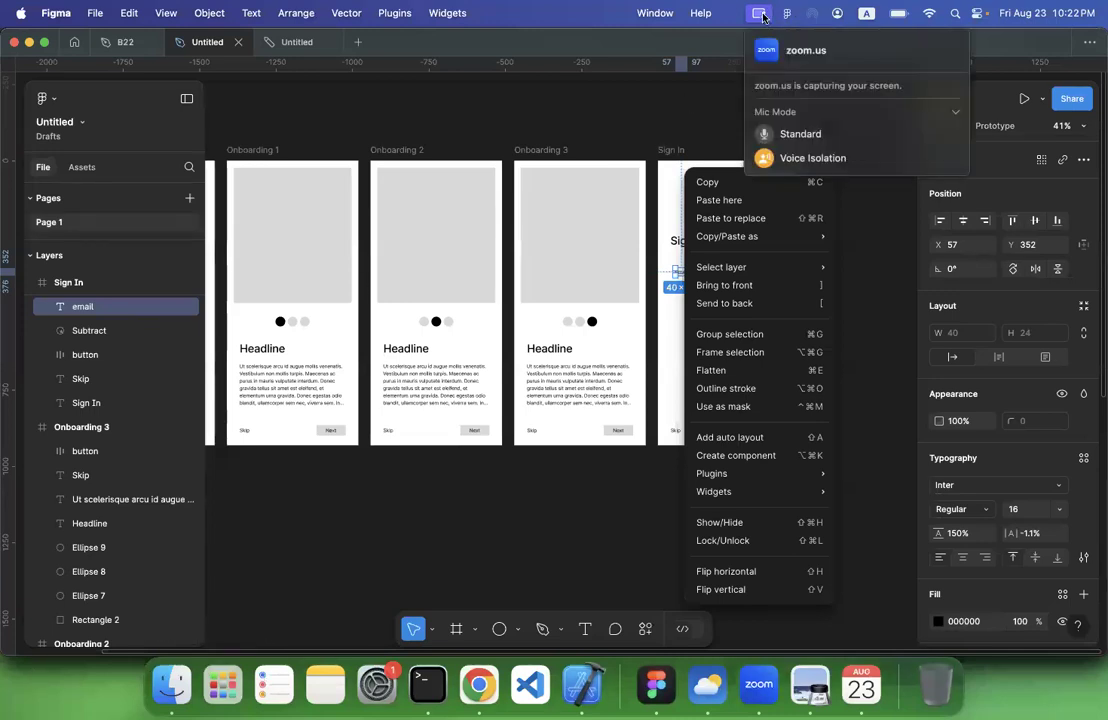
{"action": "left_click", "coordinate": [776, 157]}
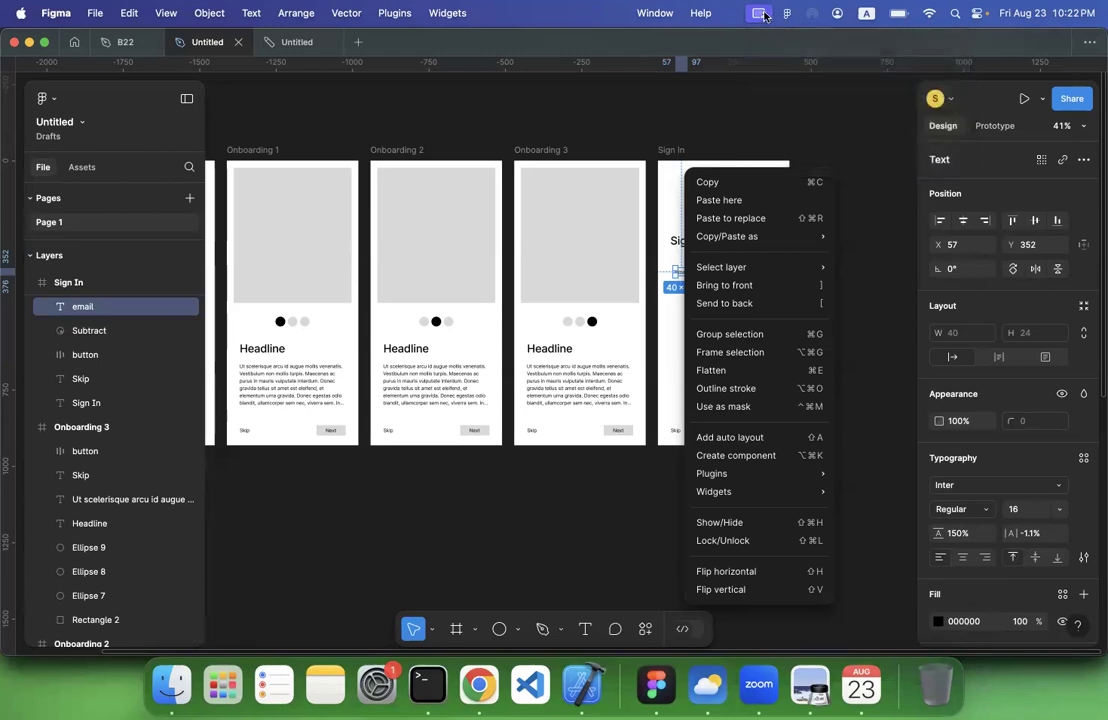
{"action": "left_click", "coordinate": [760, 14]}
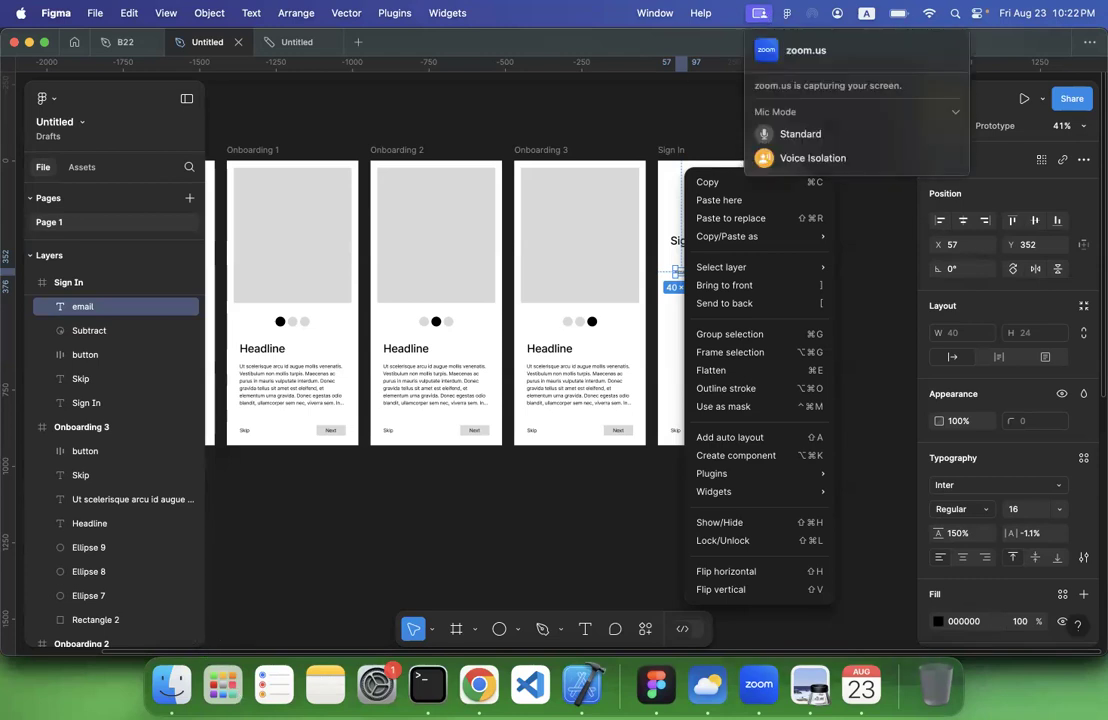
{"action": "left_click", "coordinate": [31, 676]}
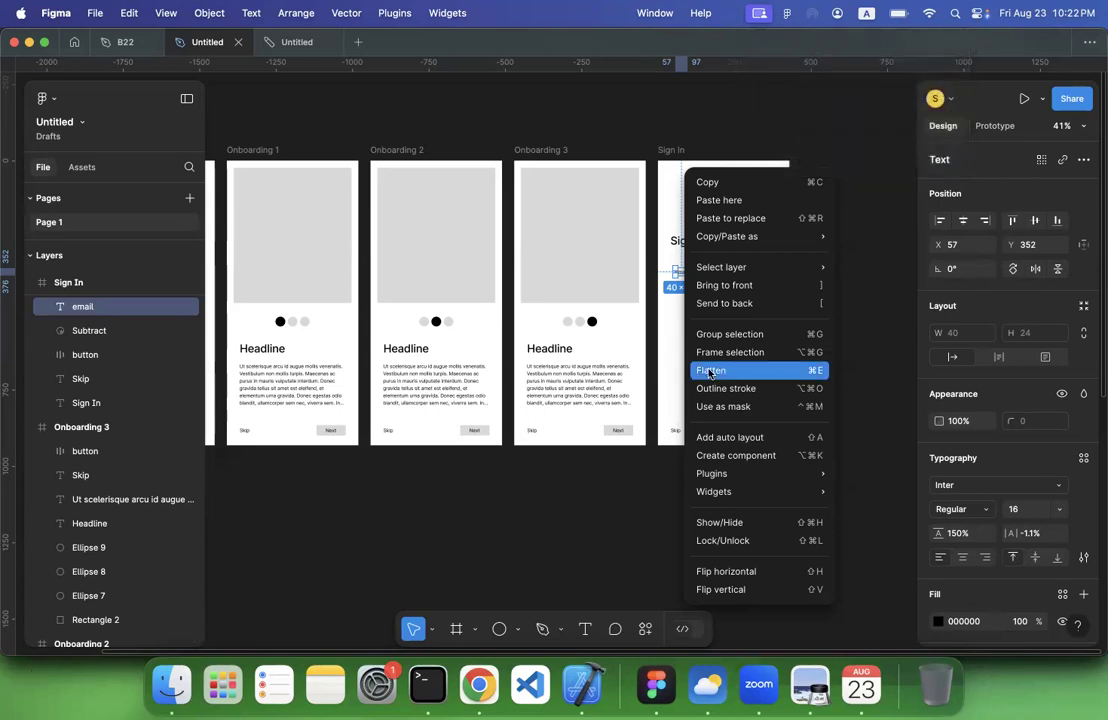
{"action": "left_click", "coordinate": [577, 453]}
Set the font size of the email text in the Sign In frame to 20
{"action": "scroll", "coordinate": [690, 292], "scroll_direction": "up", "scroll_amount": 6}
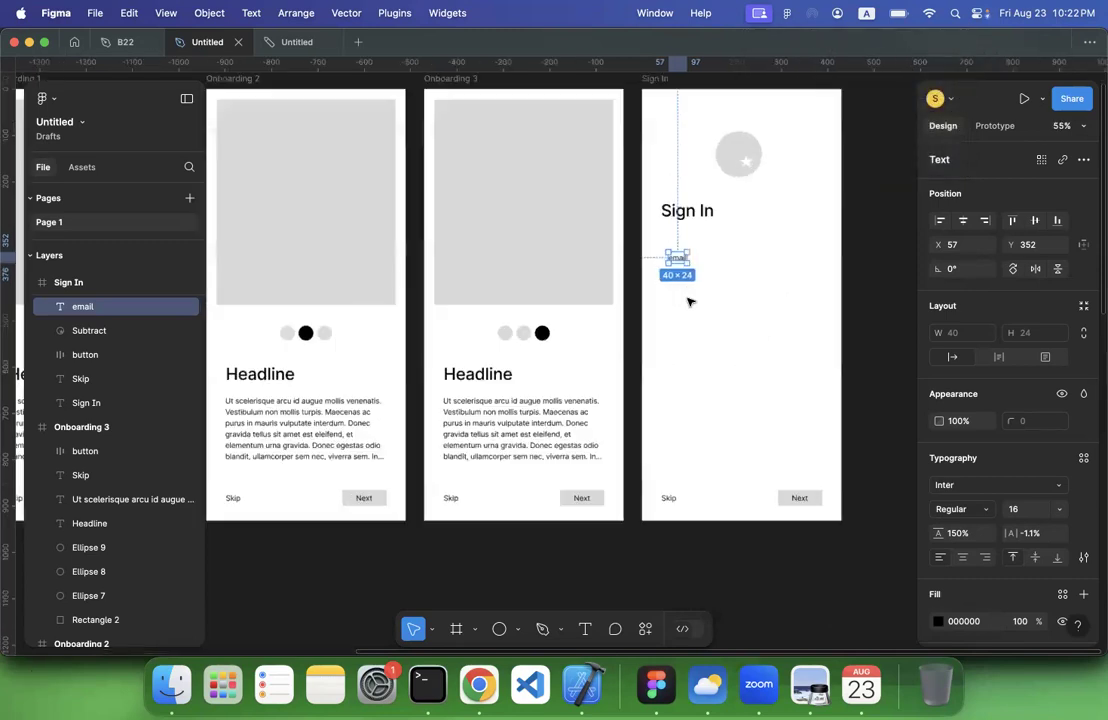
{"action": "scroll", "coordinate": [688, 301], "scroll_direction": "down", "scroll_amount": 4}
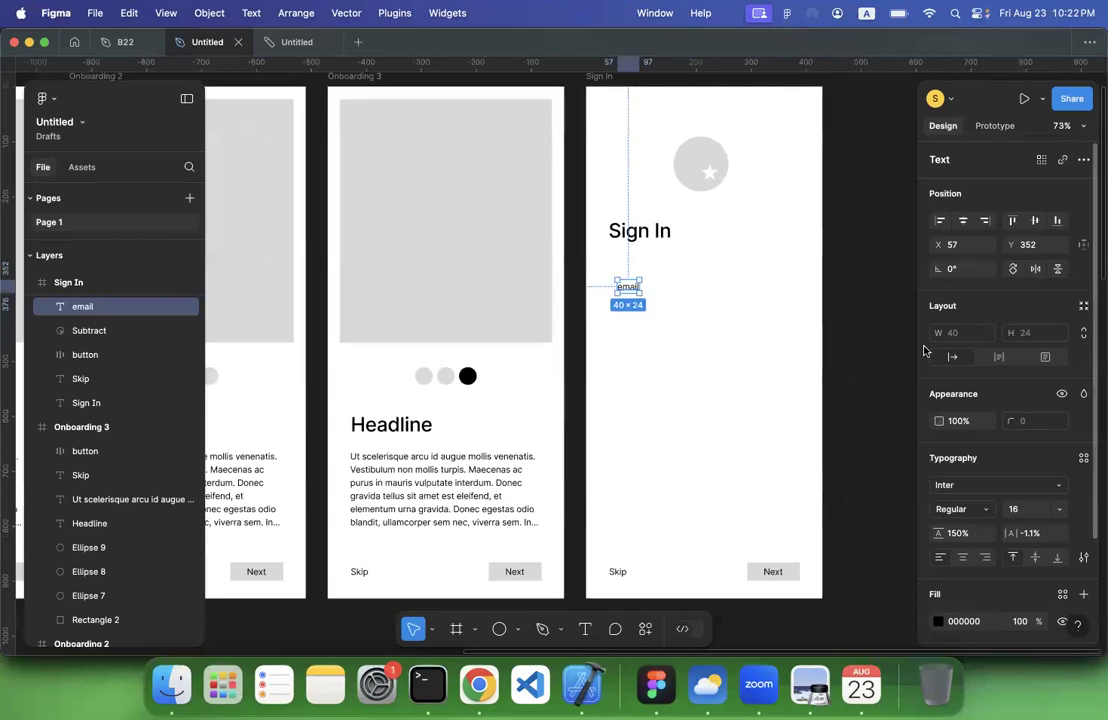
{"action": "left_click", "coordinate": [1013, 510]}
{"action": "key", "text": "Return"}
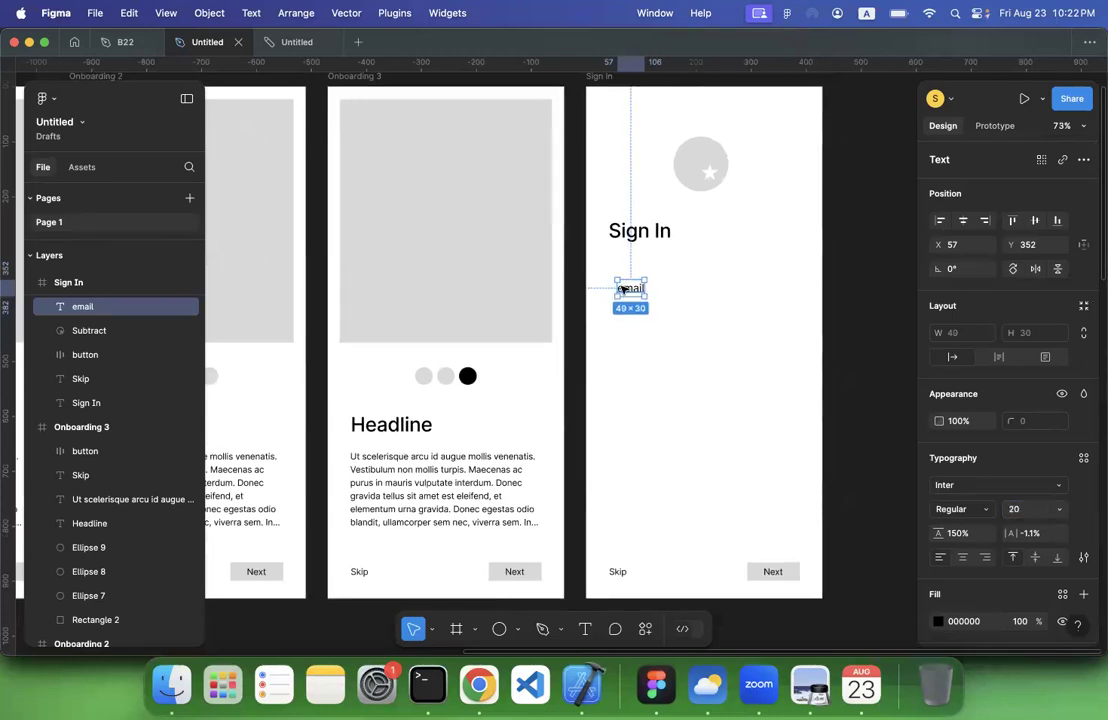
Wrap the email text in its own frame and rename that frame "input"
{"action": "right_click", "coordinate": [622, 289]}
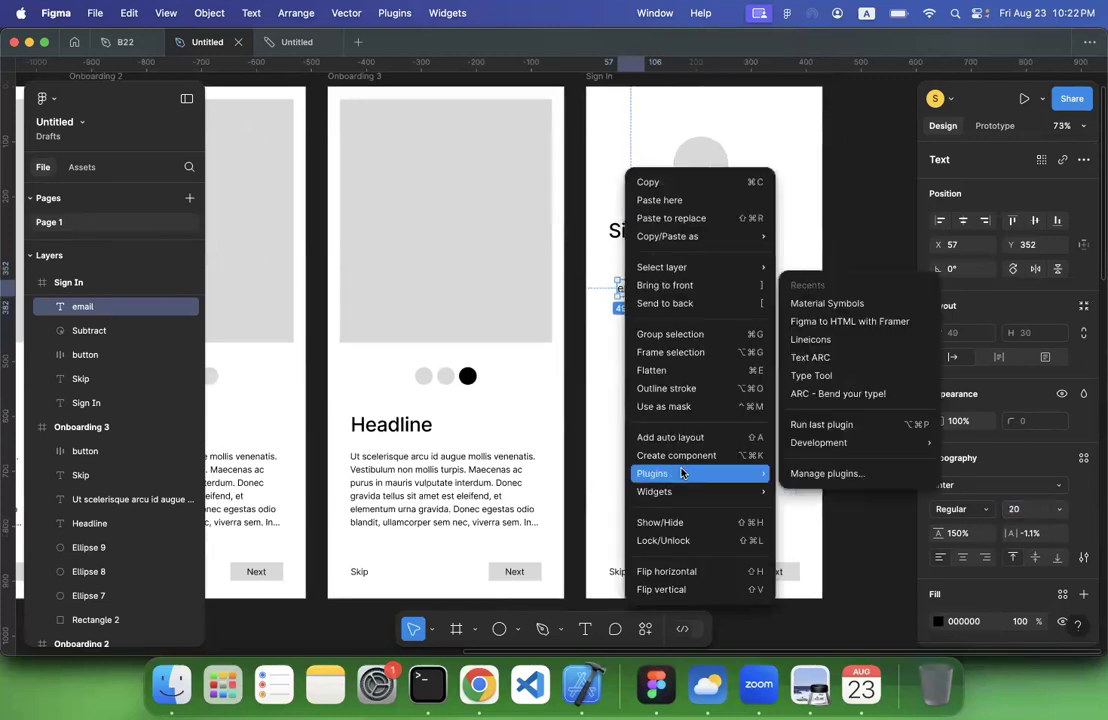
{"action": "left_click", "coordinate": [660, 352]}
{"action": "double_click", "coordinate": [88, 304]}
{"action": "key", "text": "BackSpace"}
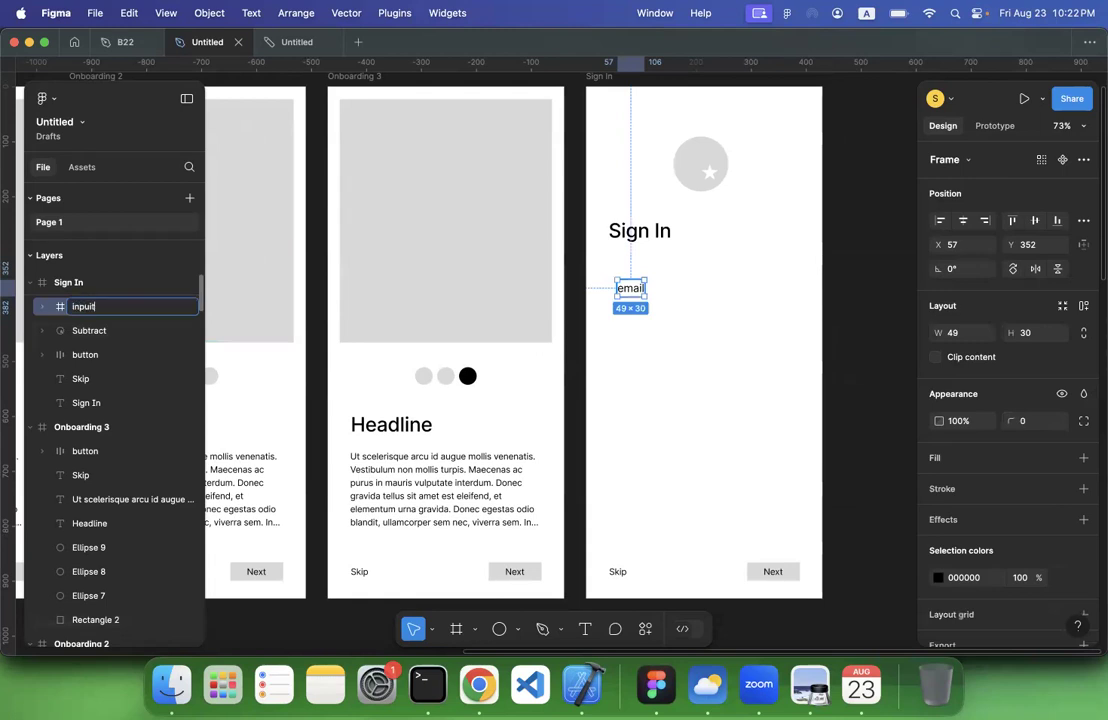
{"action": "key", "text": "Return"}
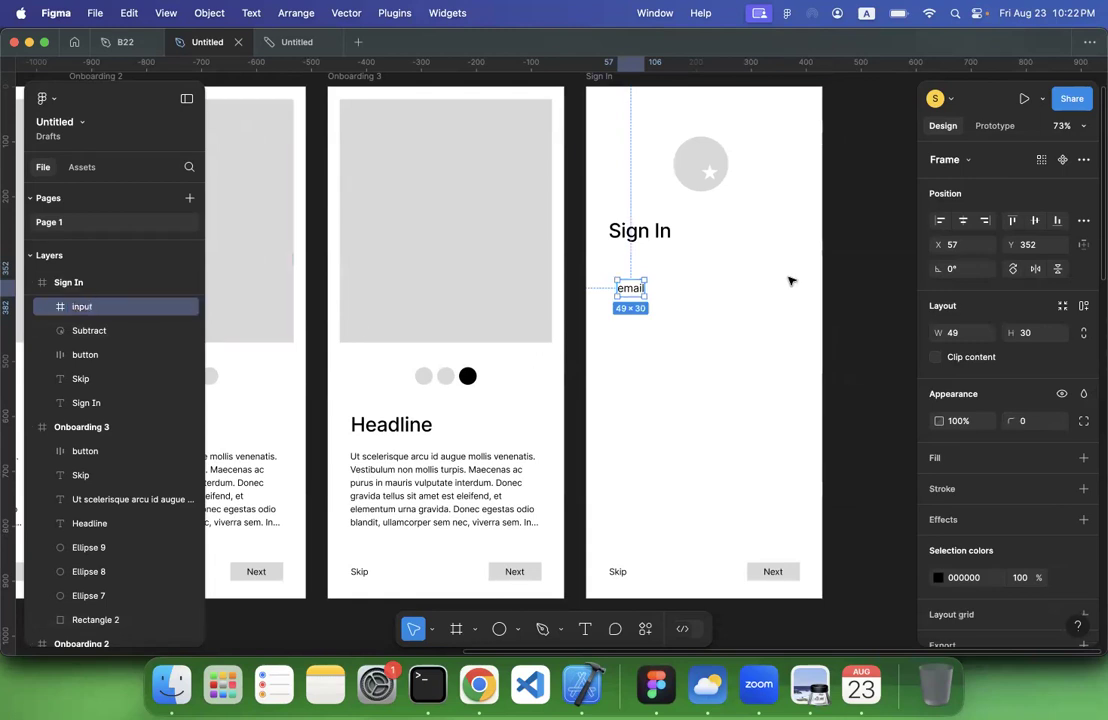
Add a fill to the input frame and sample its colour, D9D9D9, from the grey image placeholder in Onboarding 3
{"action": "scroll", "coordinate": [992, 444], "scroll_direction": "down", "scroll_amount": 2}
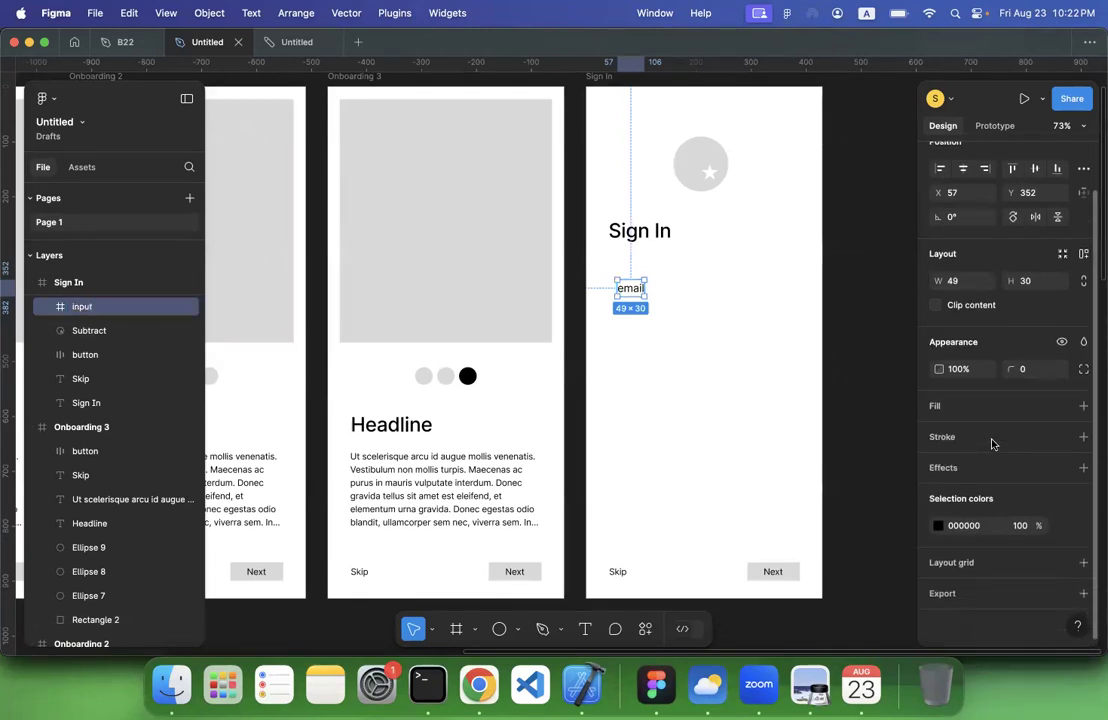
{"action": "left_click", "coordinate": [1083, 405]}
{"action": "left_click", "coordinate": [938, 432]}
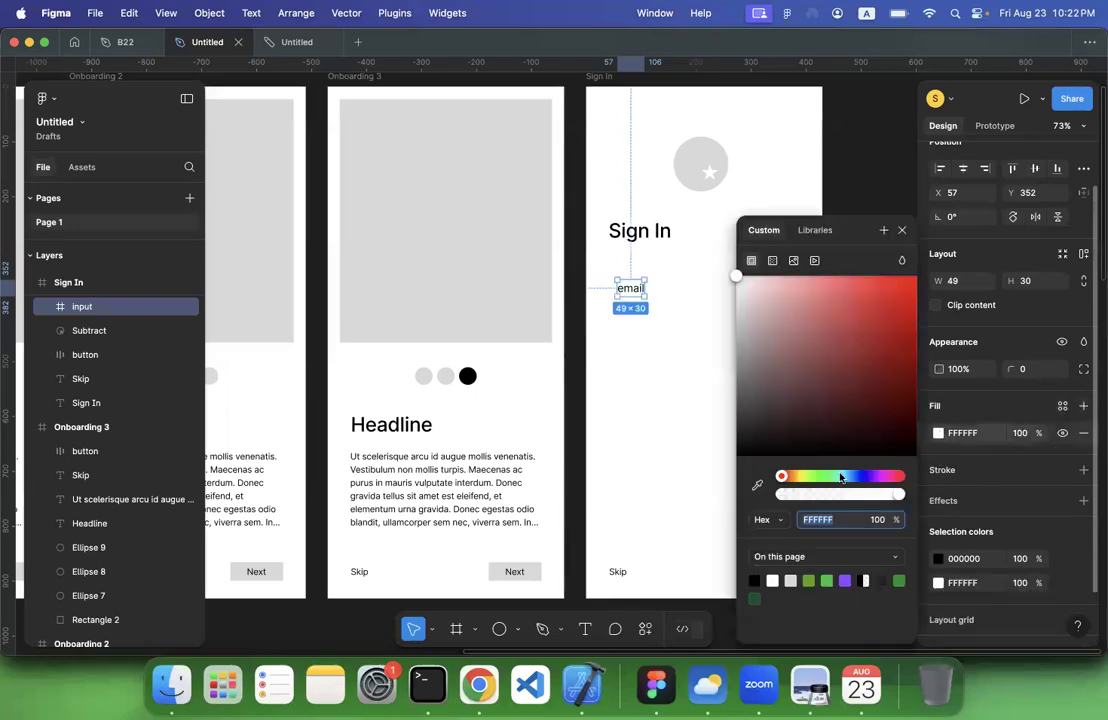
{"action": "key", "text": "i"}
{"action": "left_click", "coordinate": [466, 260]}
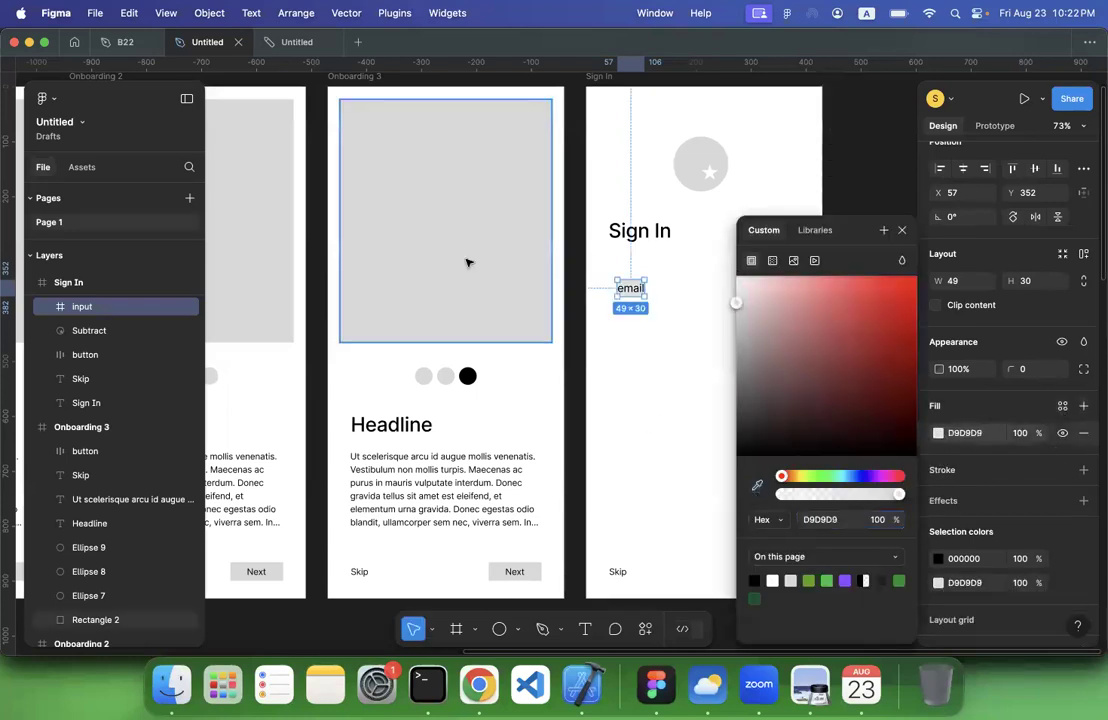
{"action": "left_click", "coordinate": [721, 416]}
Apply auto layout to the input frame with horizontal padding 30 and vertical padding 5
{"action": "left_click", "coordinate": [637, 291]}
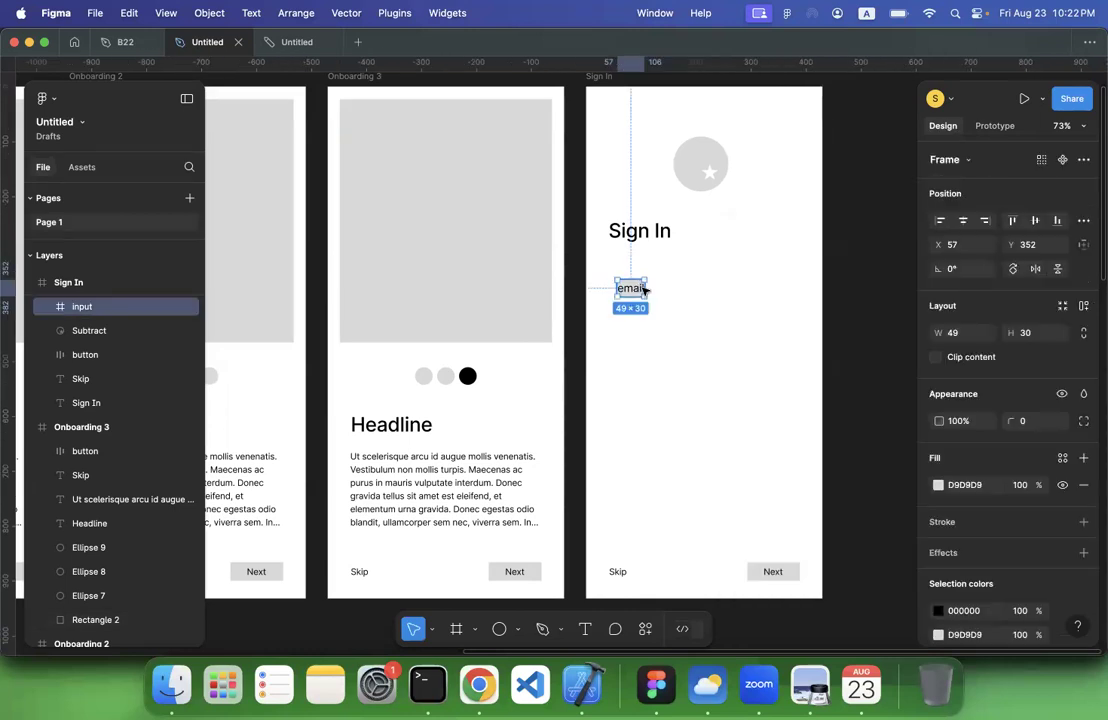
{"action": "left_click_drag", "start_coordinate": [646, 289], "coordinate": [808, 288]}
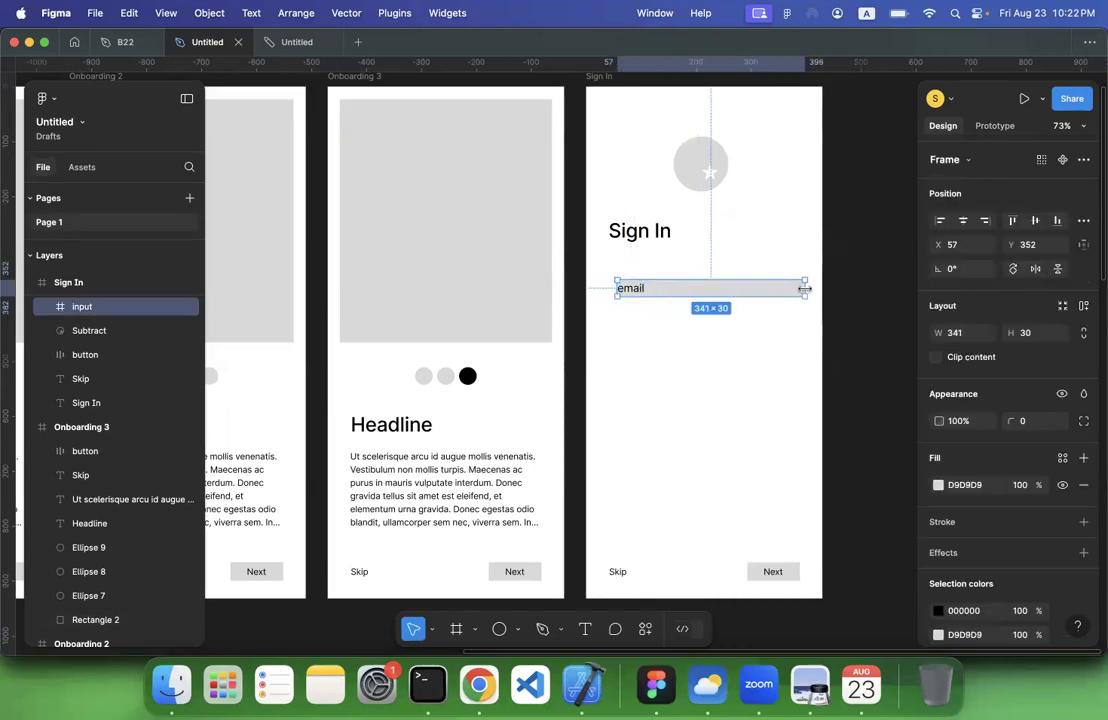
{"action": "left_click", "coordinate": [1082, 307]}
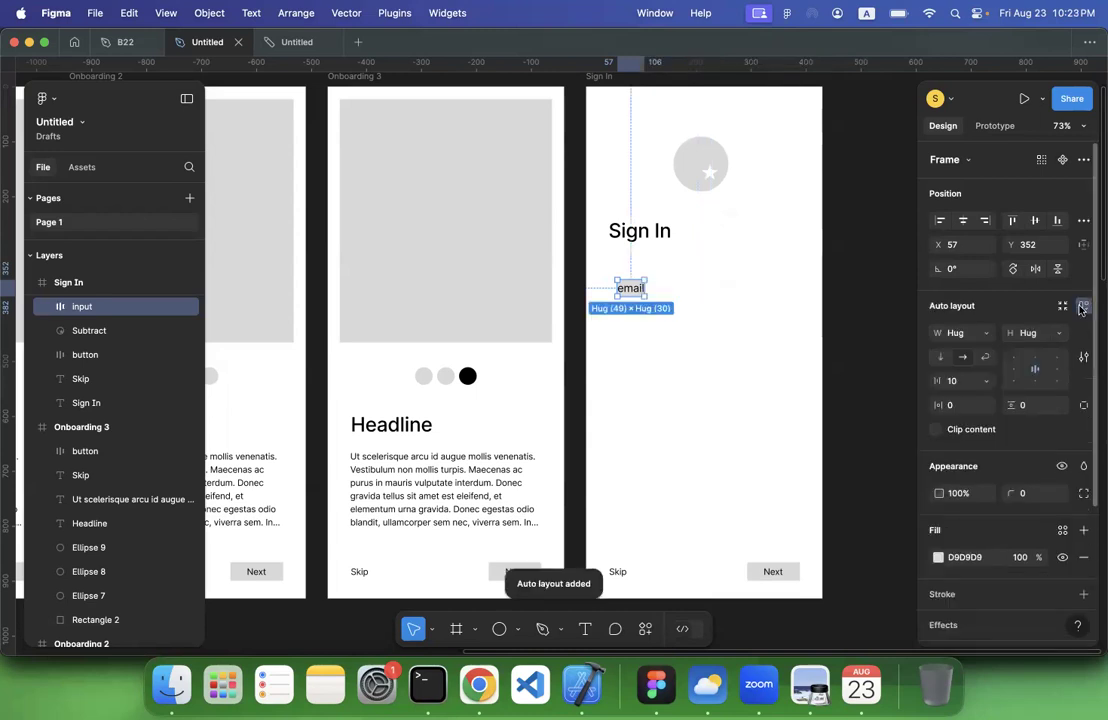
{"action": "left_click", "coordinate": [955, 405]}
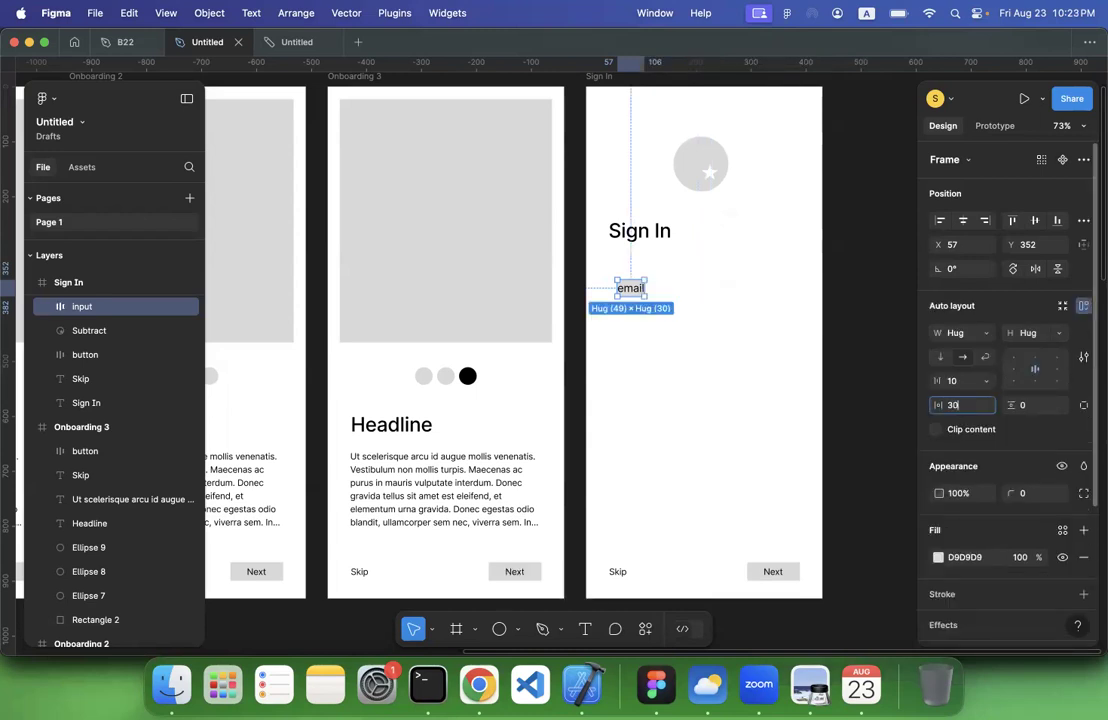
{"action": "type", "text": "30"}
{"action": "left_click", "coordinate": [1034, 409]}
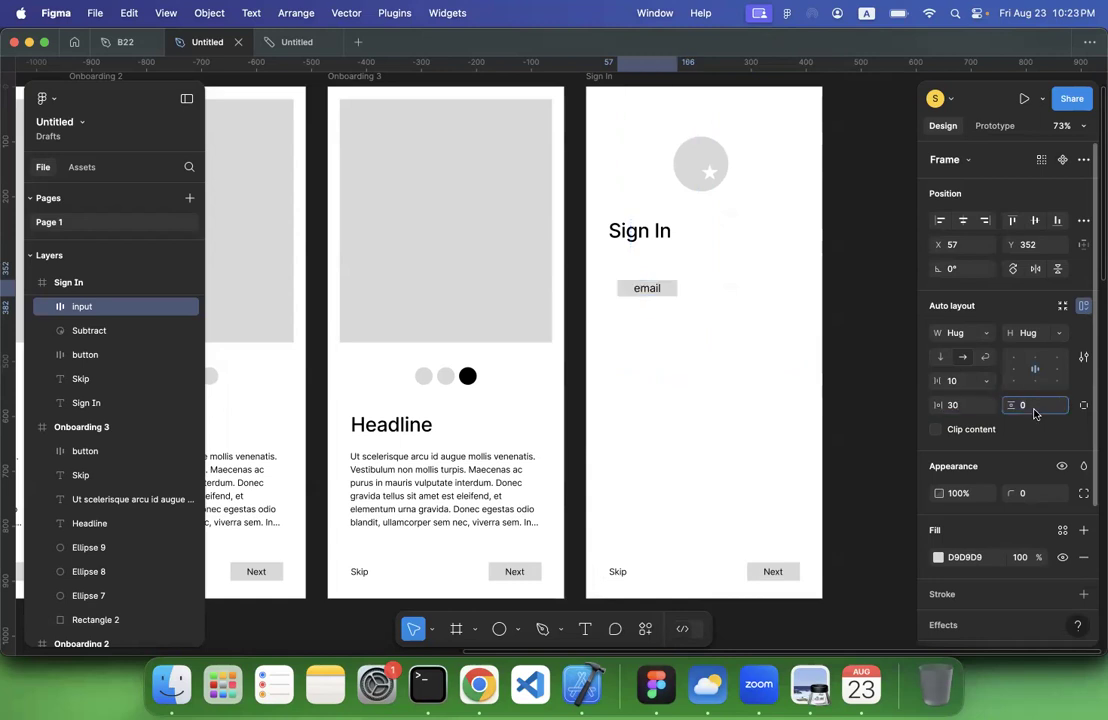
{"action": "type", "text": "5"}
{"action": "key", "text": "Return"}
Widen the email input to about 355 from X 34 and place a duplicate below it at about Y 407
{"action": "left_click_drag", "start_coordinate": [700, 290], "coordinate": [801, 296]}
{"action": "left_click_drag", "start_coordinate": [617, 294], "coordinate": [604, 294]}
{"action": "left_click_drag", "start_coordinate": [675, 297], "coordinate": [689, 323], "text": "alt"}
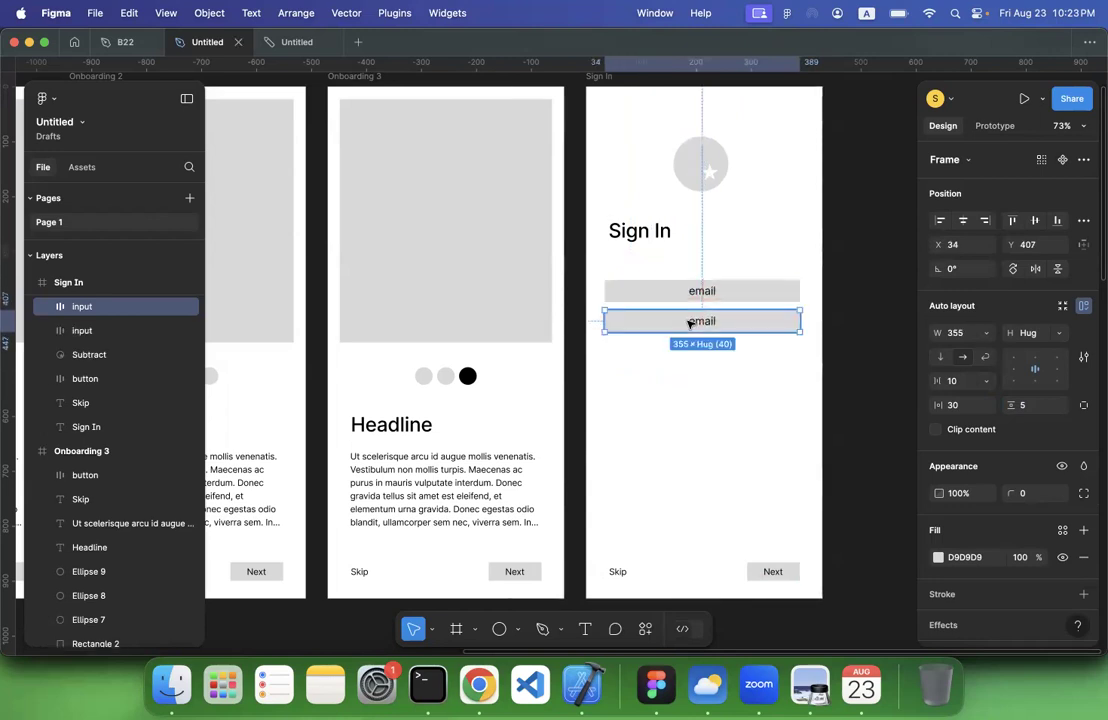
Change the label of the lower input field to "password"
{"action": "double_click", "coordinate": [688, 321]}
{"action": "double_click", "coordinate": [703, 321]}
{"action": "type", "text": "p"}
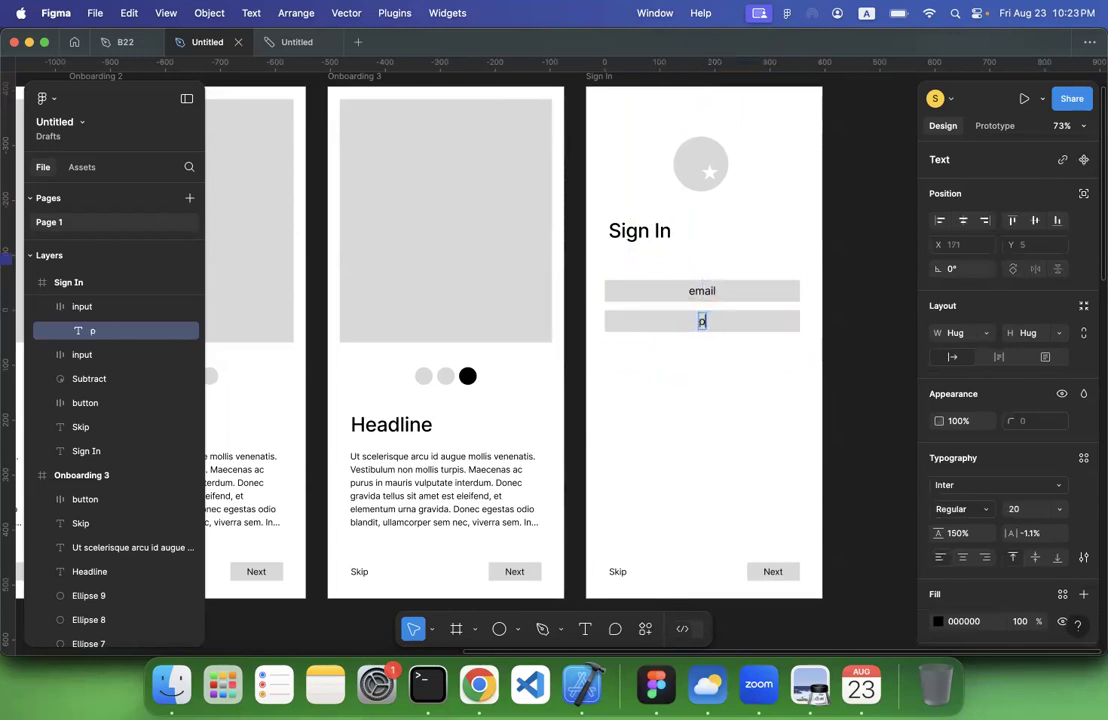
{"action": "type", "text": "assword"}
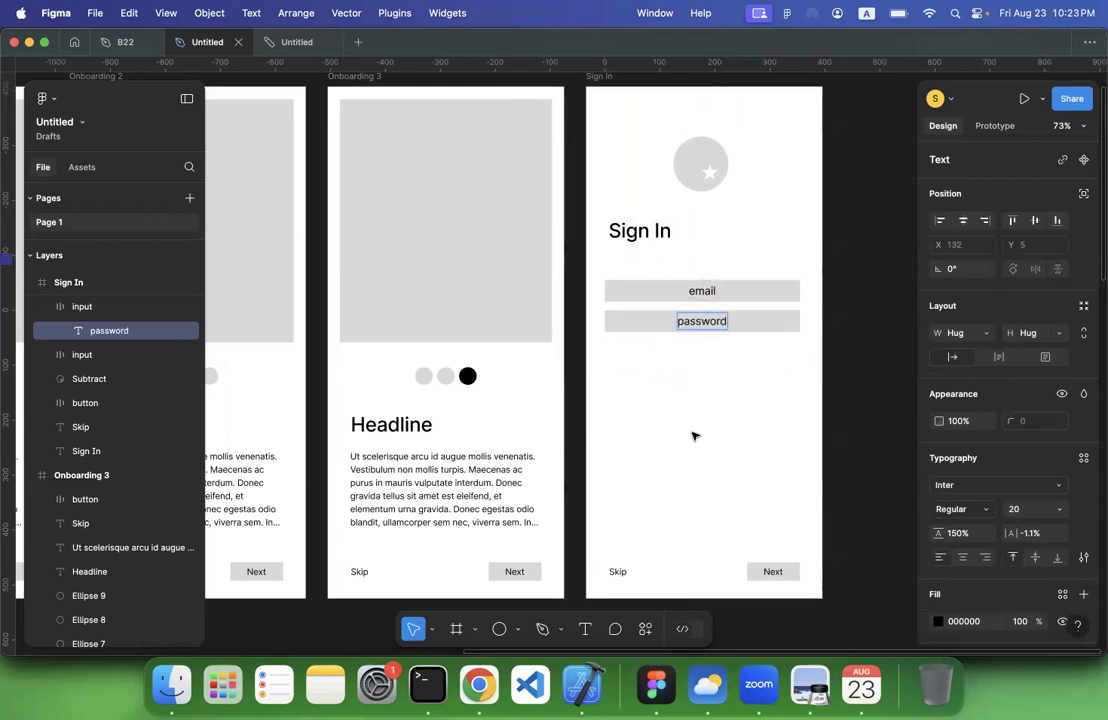
{"action": "left_click", "coordinate": [692, 435]}
Change the Next button's label in the Sign In frame to "Sign Up"
{"action": "scroll", "coordinate": [692, 435], "scroll_direction": "down", "scroll_amount": 3}
{"action": "scroll", "coordinate": [695, 436], "scroll_direction": "down", "scroll_amount": 2}
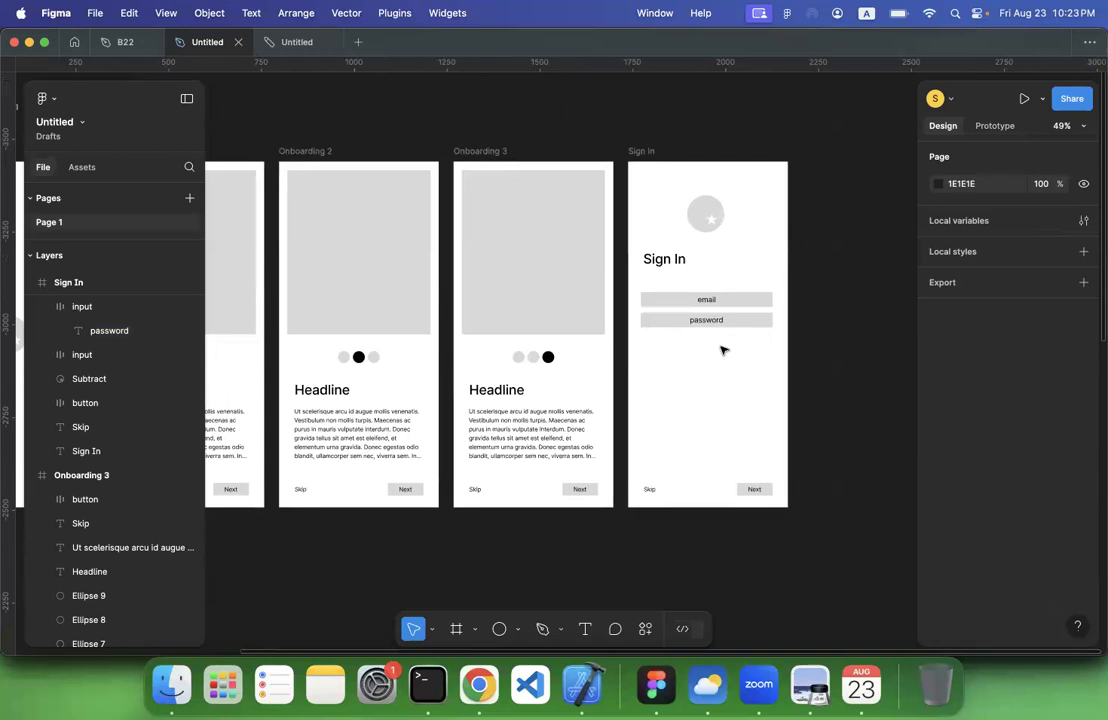
{"action": "left_click", "coordinate": [754, 490]}
{"action": "double_click", "coordinate": [755, 492]}
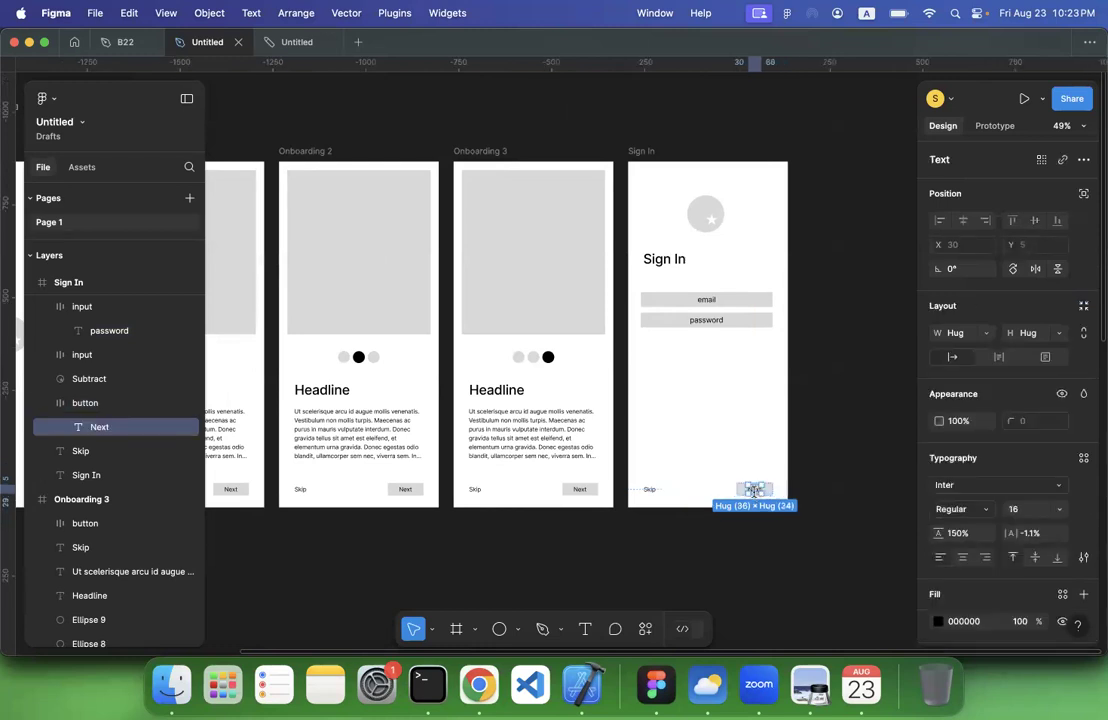
{"action": "double_click", "coordinate": [754, 490]}
{"action": "type", "text": "S"}
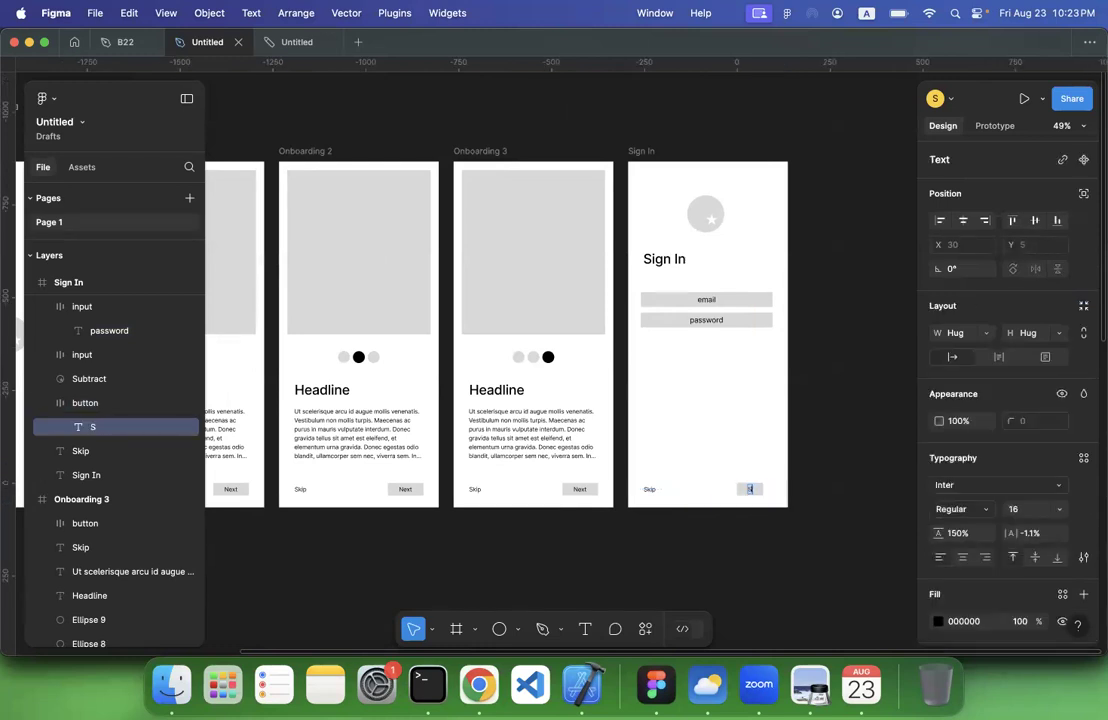
{"action": "type", "text": "ign Up"}
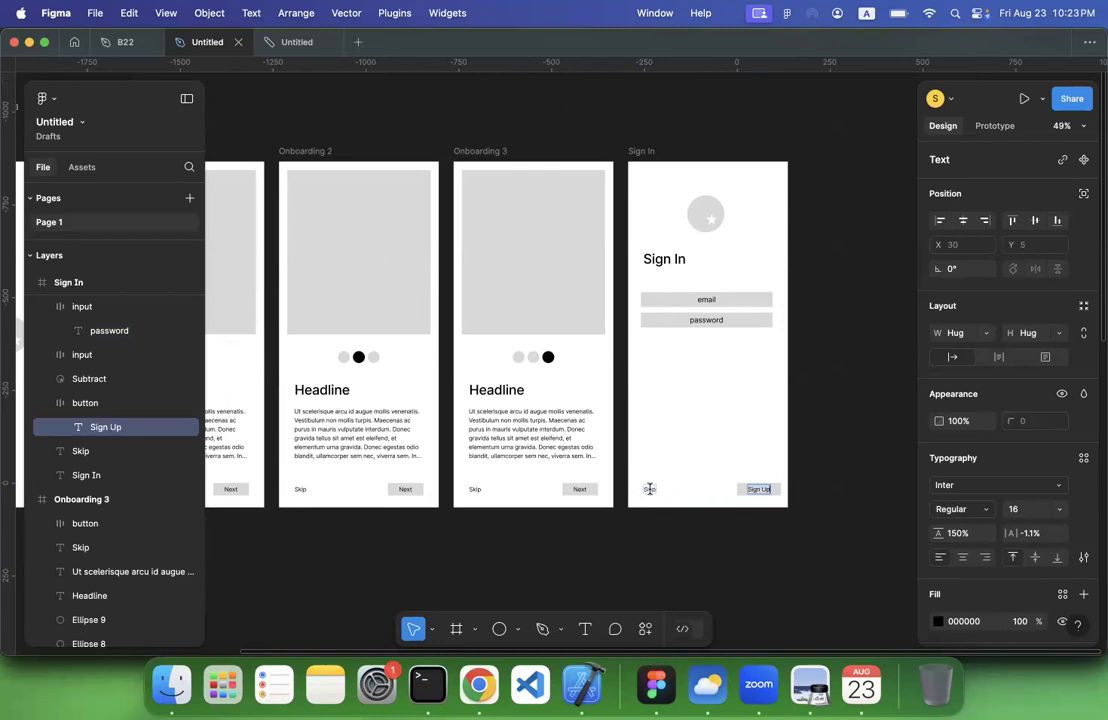
Change the Skip text in the Sign In frame to "Back"
{"action": "double_click", "coordinate": [649, 489]}
{"action": "type", "text": "Back"}
{"action": "left_click", "coordinate": [771, 410]}
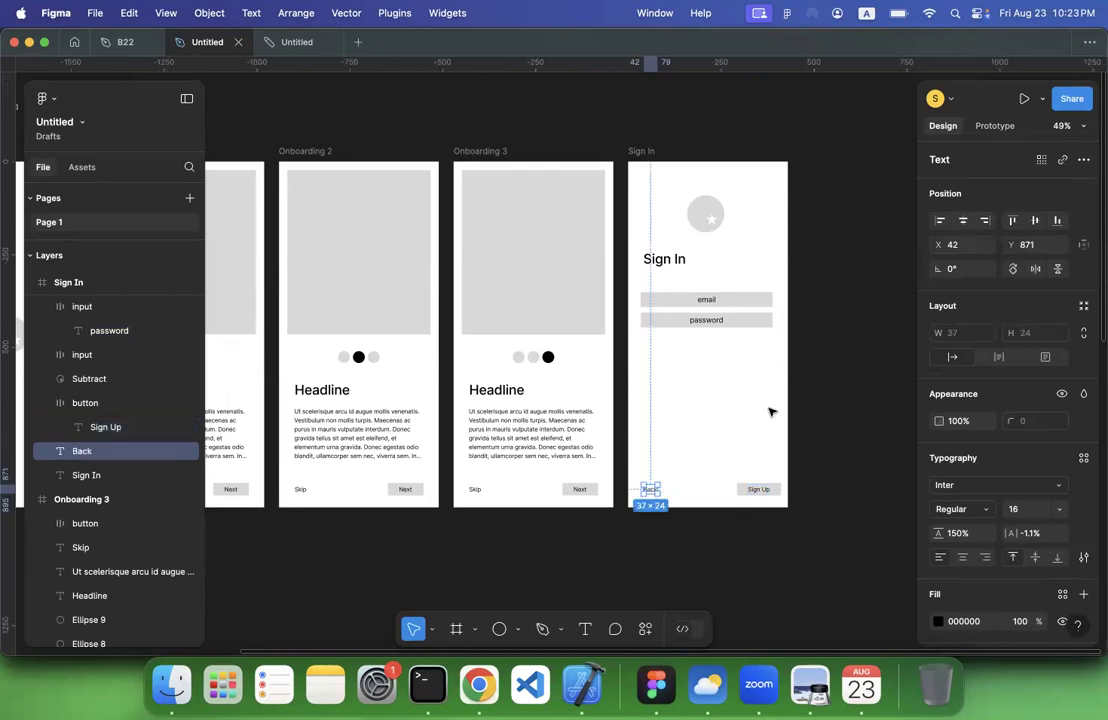
{"action": "left_click", "coordinate": [735, 392]}
Duplicate the password input, place the copy below it with a gap, and label it "Sign Up with Google"
{"action": "left_click", "coordinate": [712, 322]}
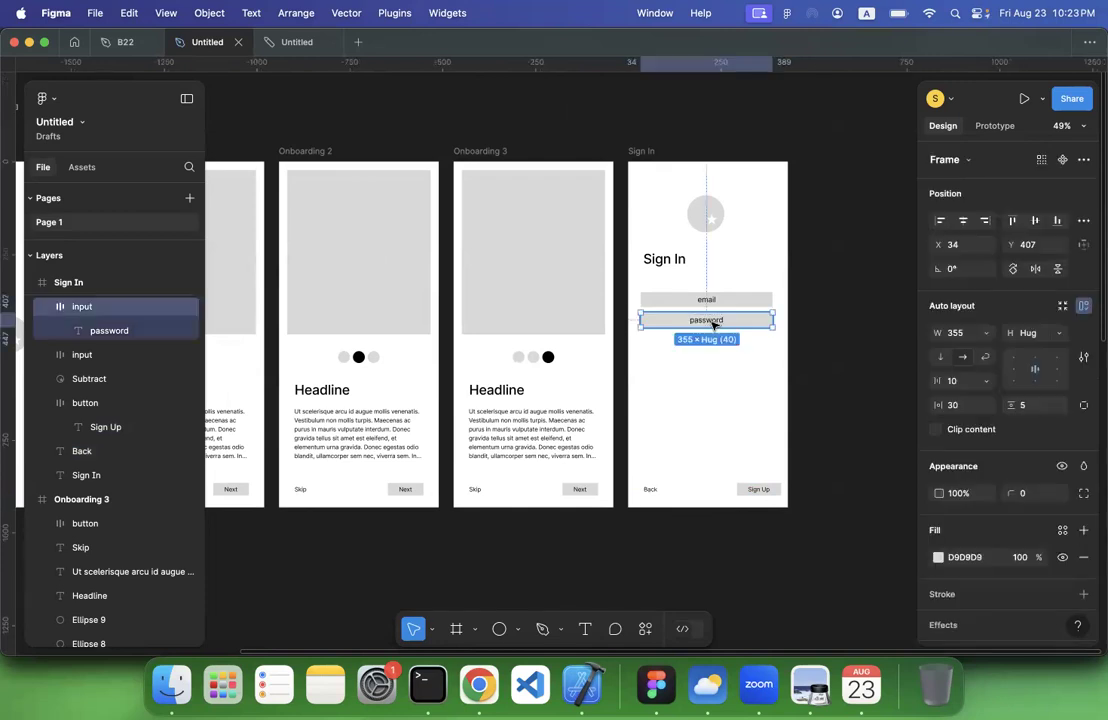
{"action": "key", "text": "super+d"}
{"action": "left_click_drag", "start_coordinate": [714, 323], "coordinate": [716, 362]}
{"action": "double_click", "coordinate": [716, 362]}
{"action": "double_click", "coordinate": [716, 362]}
{"action": "type", "text": "Sign Up with Google"}
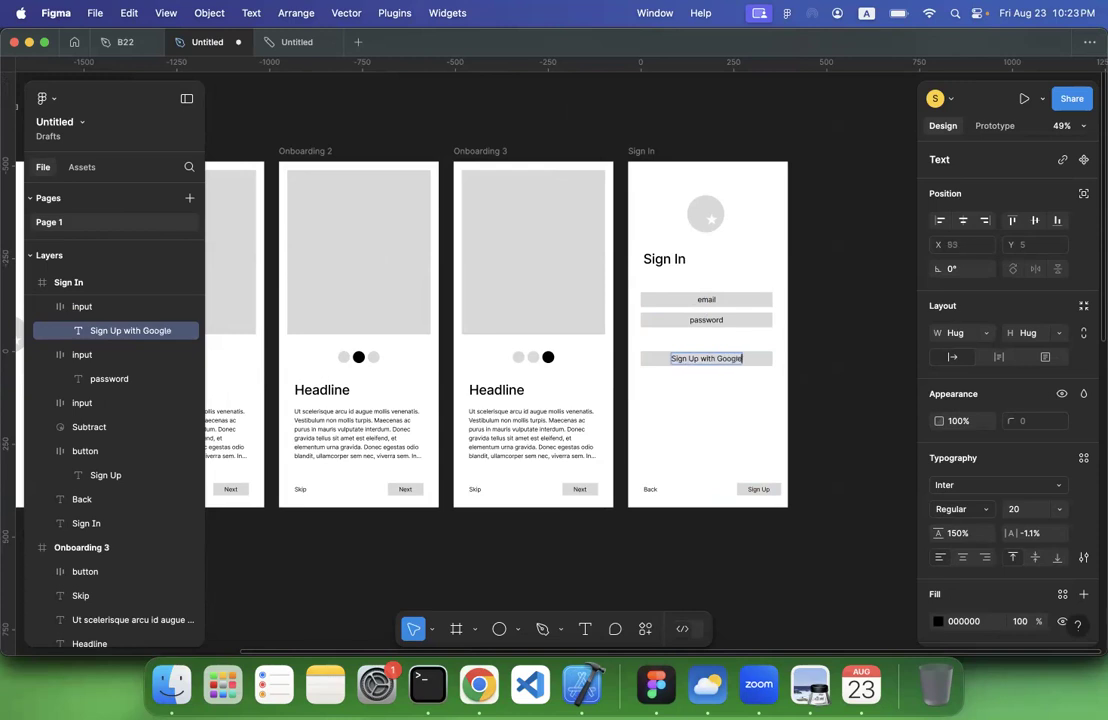
{"action": "left_click", "coordinate": [709, 433]}
Place a duplicate of the Google sign-up field directly beneath it at about X 34, Y 566
{"action": "left_click_drag", "start_coordinate": [765, 365], "coordinate": [757, 386], "text": "alt"}
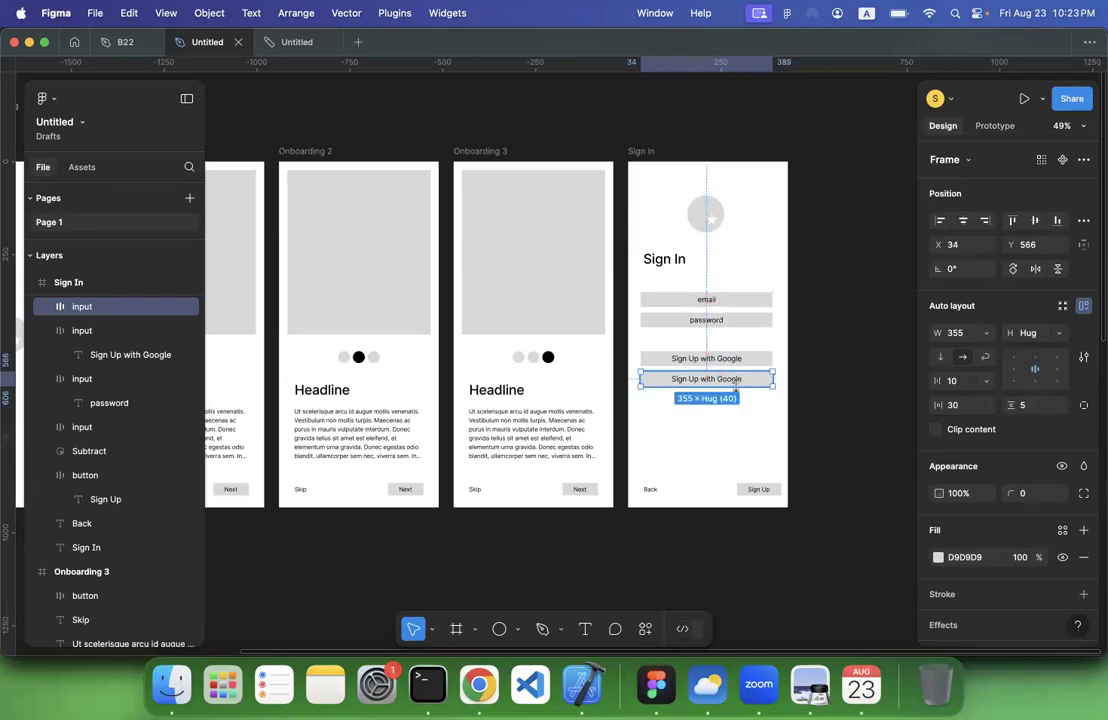
{"action": "double_click", "coordinate": [723, 385]}
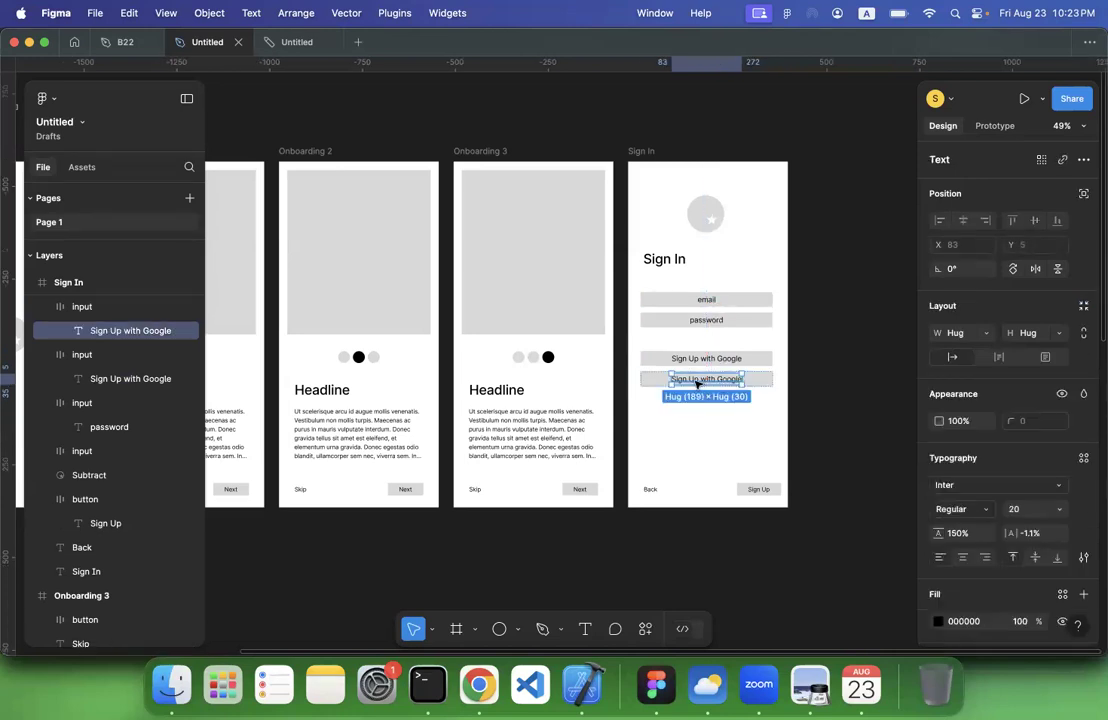
{"action": "double_click", "coordinate": [697, 382]}
Reword both Google field labels to "Sign In with Google"
{"action": "left_click", "coordinate": [692, 359]}
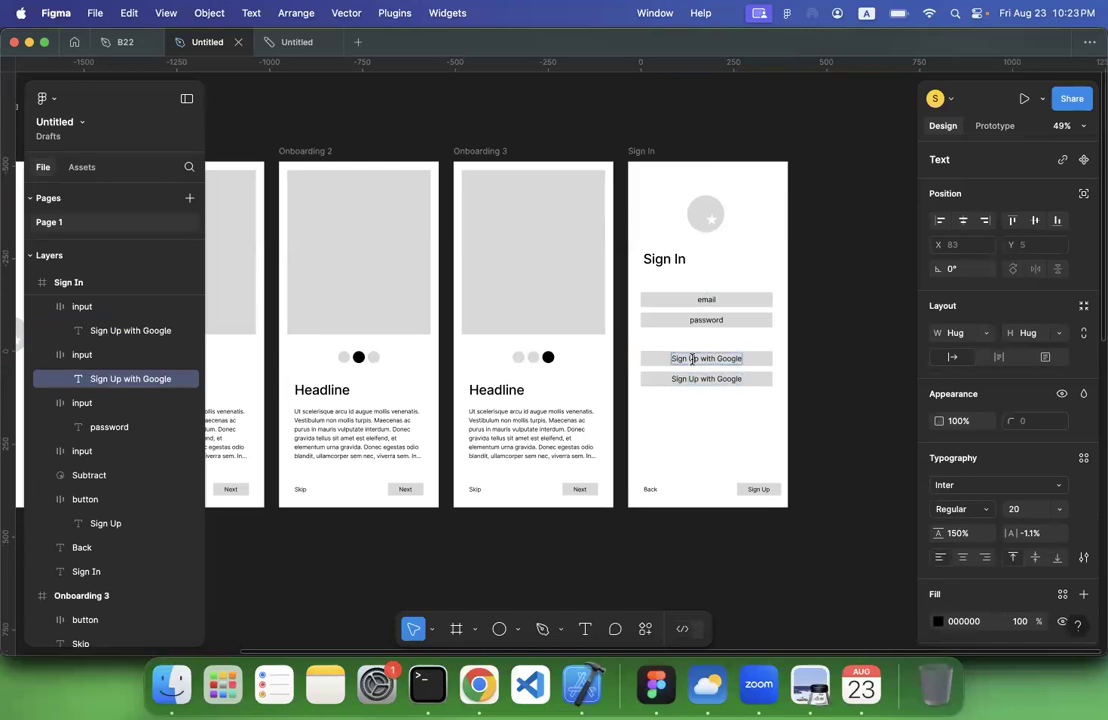
{"action": "type", "text": "In"}
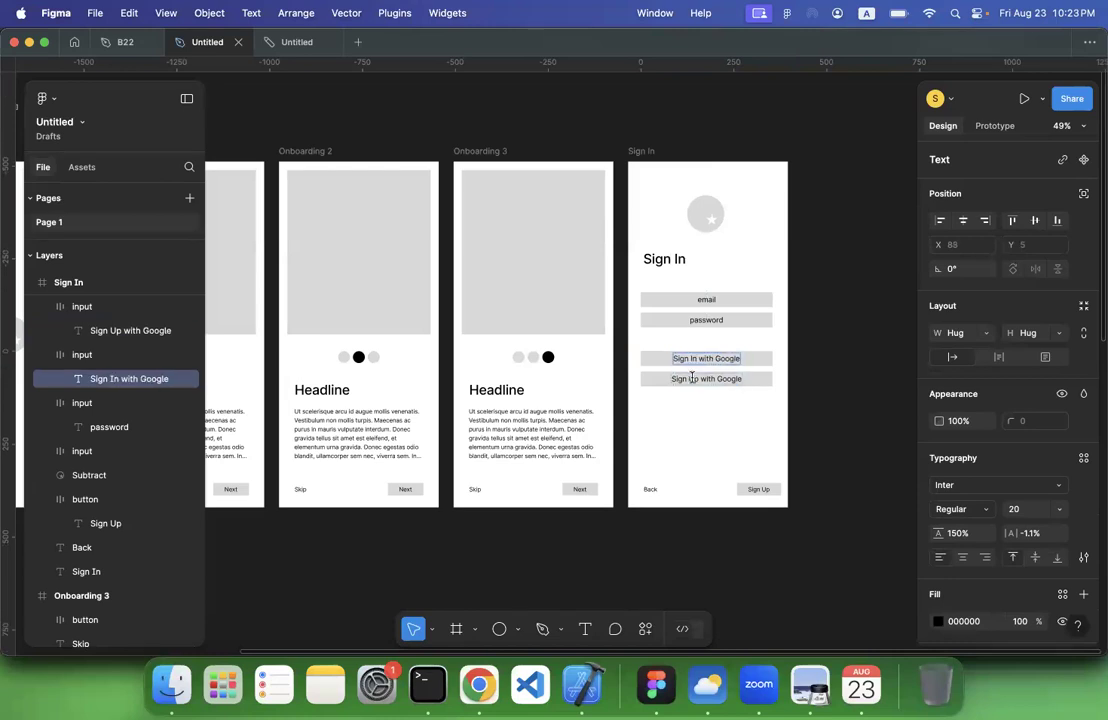
{"action": "left_click", "coordinate": [691, 378]}
{"action": "type", "text": "In"}
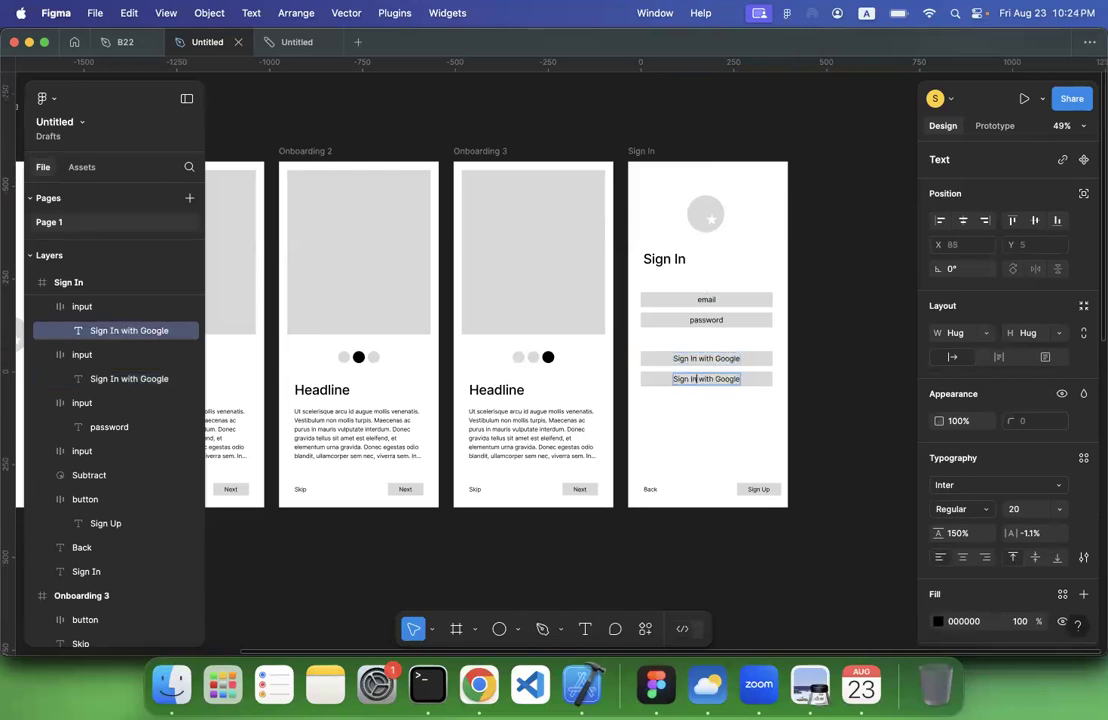
Change the lower Google field's label to "Sign In with Facebook"
{"action": "double_click", "coordinate": [728, 379]}
{"action": "type", "text": "Facebook"}
{"action": "key", "text": "Escape"}
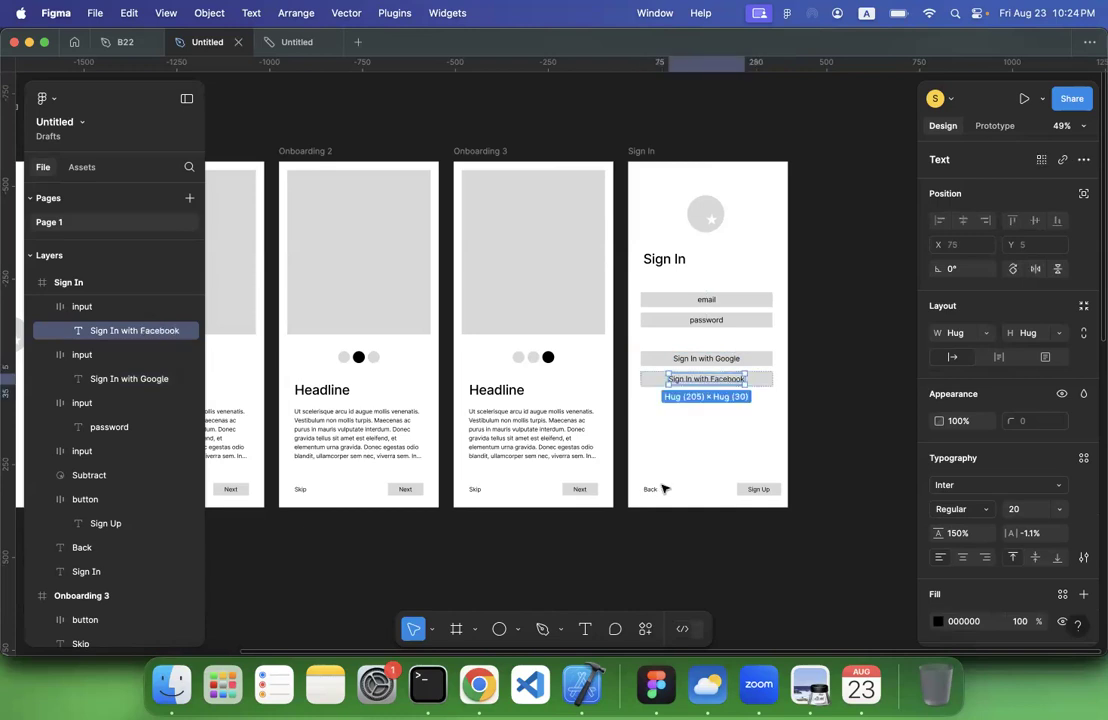
Duplicate the Back text, place the copy below the Facebook field at about X 34, Y 621, and reword it to "Forgot Password?"
{"action": "left_click", "coordinate": [650, 490]}
{"action": "key", "text": "super+d"}
{"action": "left_click_drag", "start_coordinate": [650, 492], "coordinate": [646, 398]}
{"action": "double_click", "coordinate": [646, 398]}
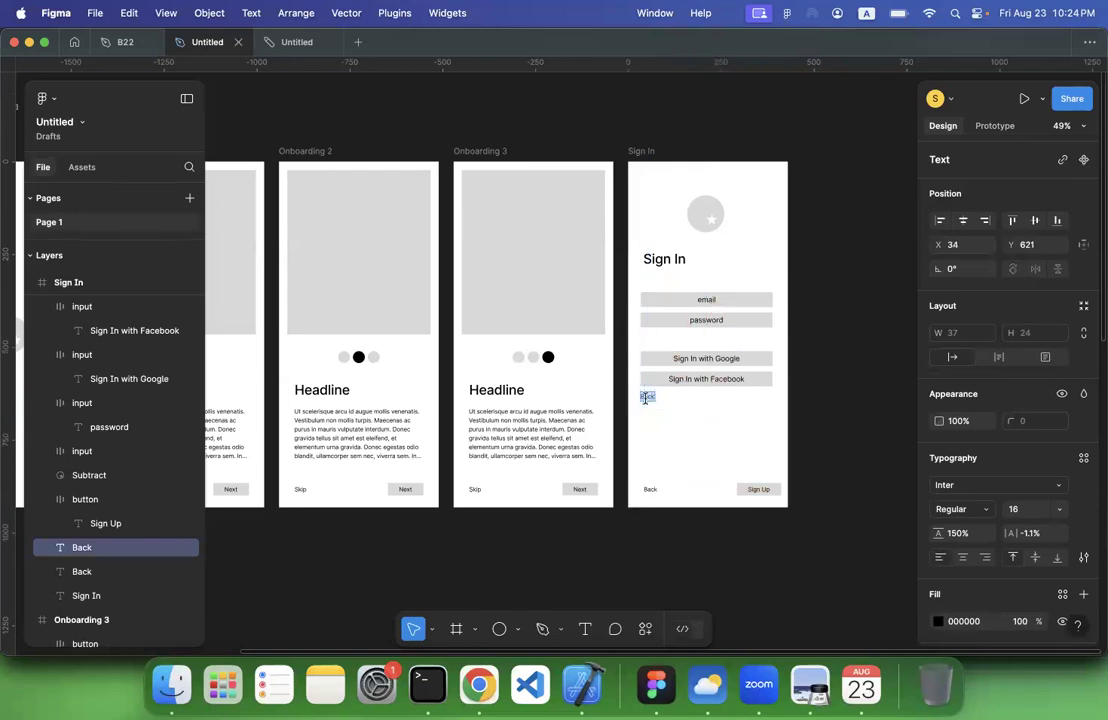
{"action": "type", "text": "Forgot Password?"}
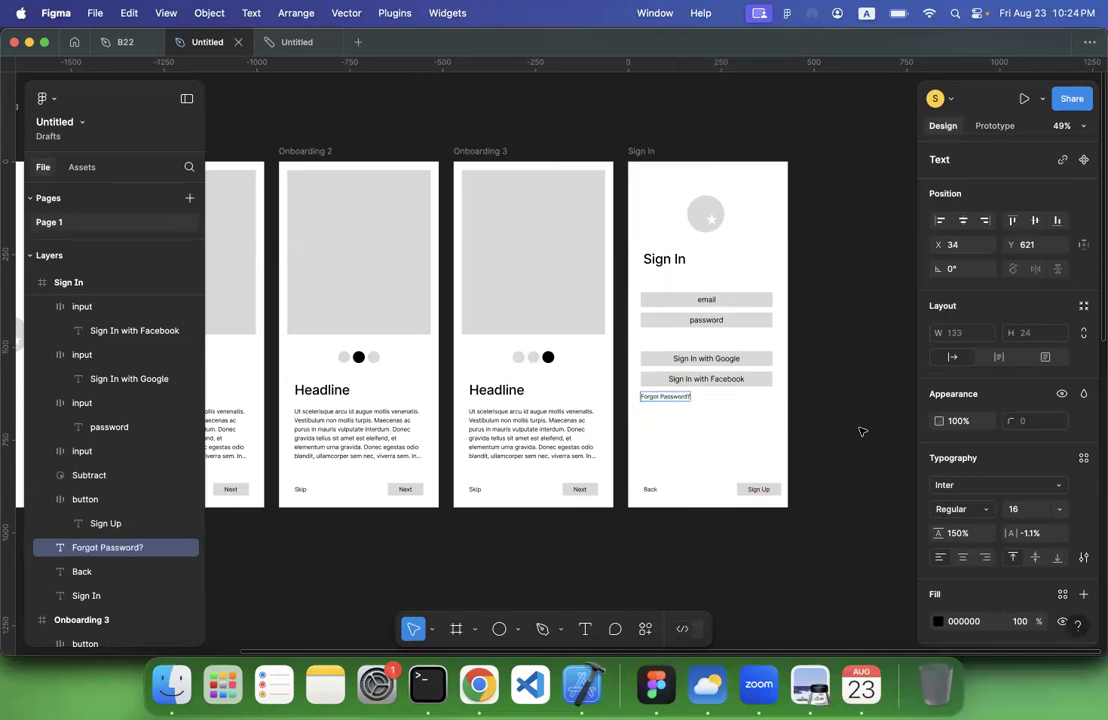
{"action": "left_click", "coordinate": [862, 431]}
Duplicate the Sign In frame and rename the copy "Sign Up"
{"action": "scroll", "coordinate": [858, 431], "scroll_direction": "right", "scroll_amount": 3}
{"action": "scroll", "coordinate": [858, 431], "scroll_direction": "down", "scroll_amount": 2}
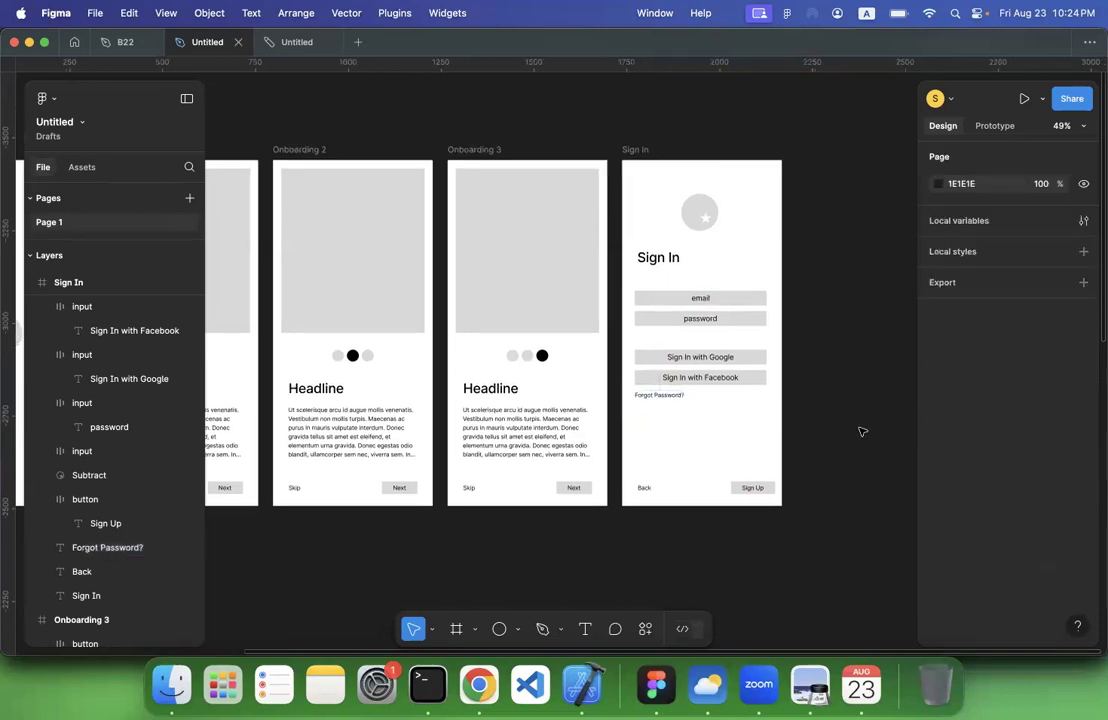
{"action": "scroll", "coordinate": [776, 419], "scroll_direction": "right", "scroll_amount": 3}
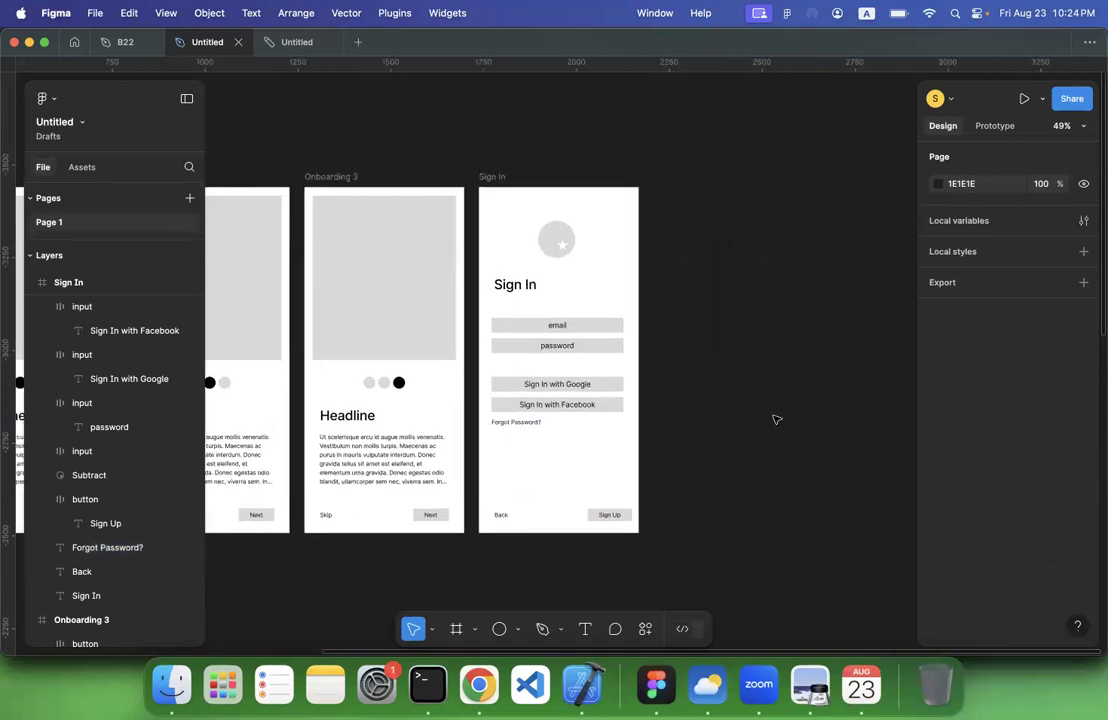
{"action": "scroll", "coordinate": [776, 419], "scroll_direction": "up", "scroll_amount": 2}
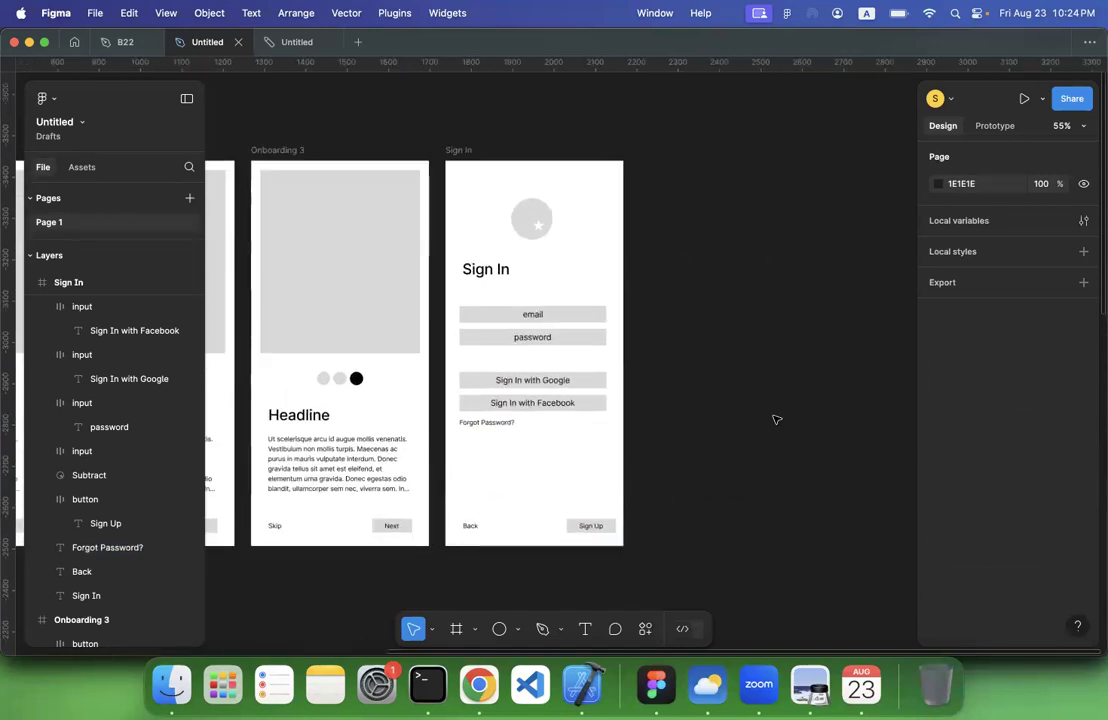
{"action": "left_click", "coordinate": [459, 150]}
{"action": "key", "text": "super+d"}
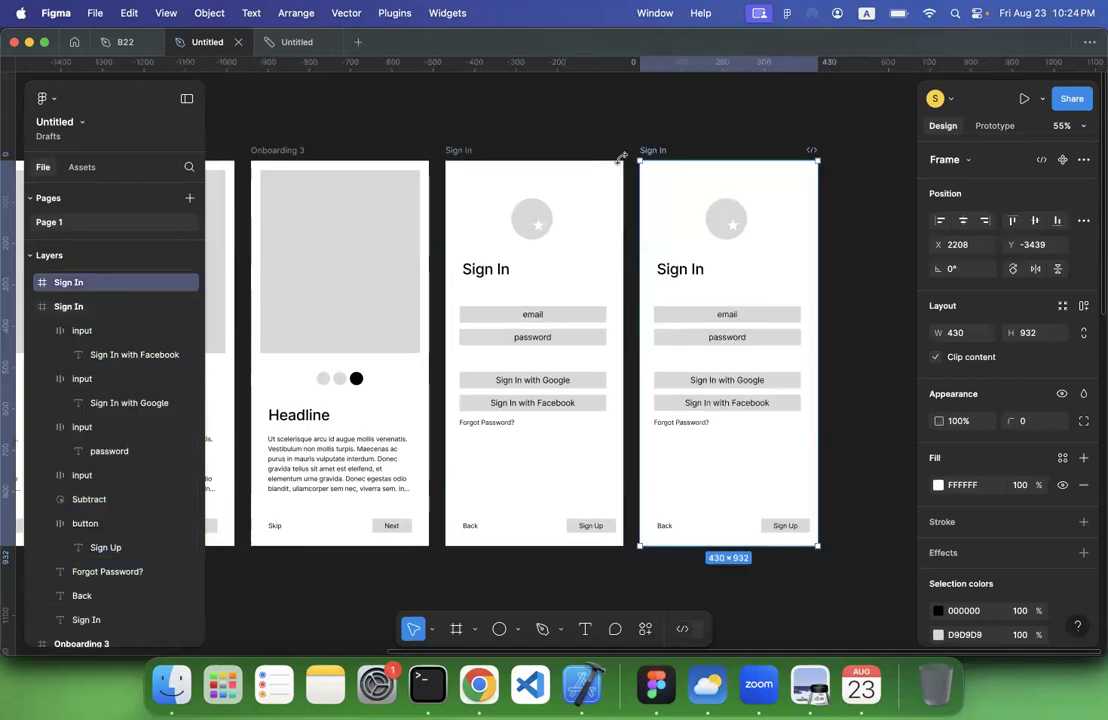
{"action": "double_click", "coordinate": [662, 150]}
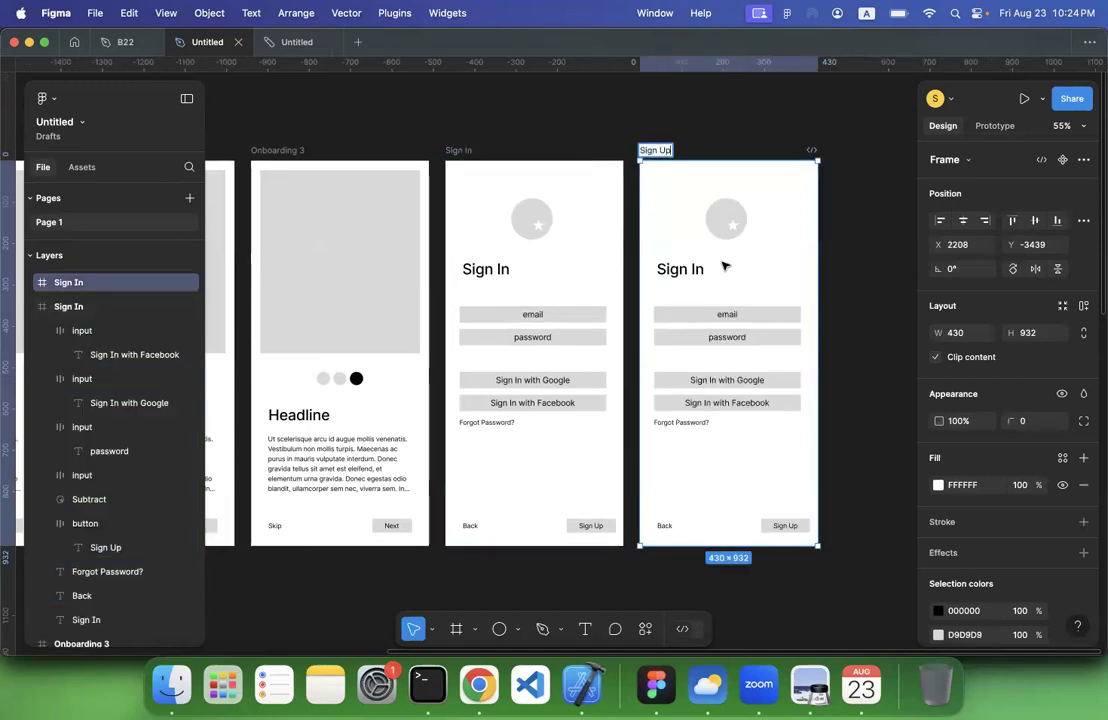
Change the heading in the Sign Up frame to "Sign Up"
{"action": "left_click", "coordinate": [690, 269]}
{"action": "left_click", "coordinate": [694, 269]}
{"action": "triple_click", "coordinate": [694, 269]}
{"action": "double_click", "coordinate": [696, 269]}
{"action": "type", "text": "Up"}
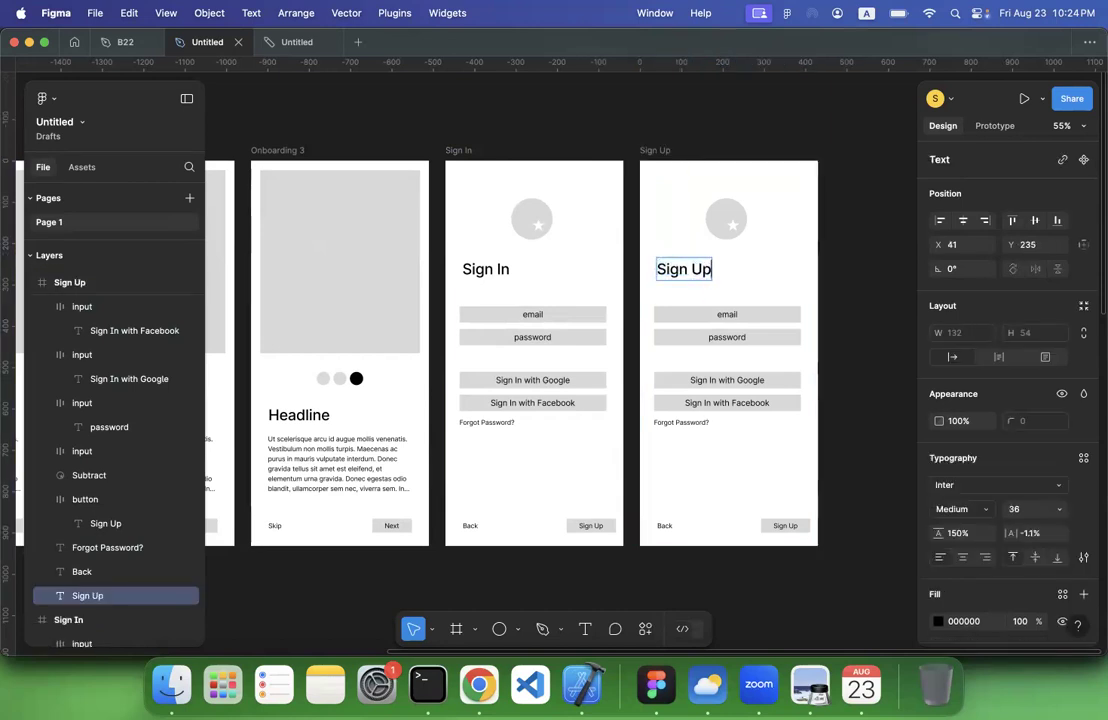
{"action": "key", "text": "Escape"}
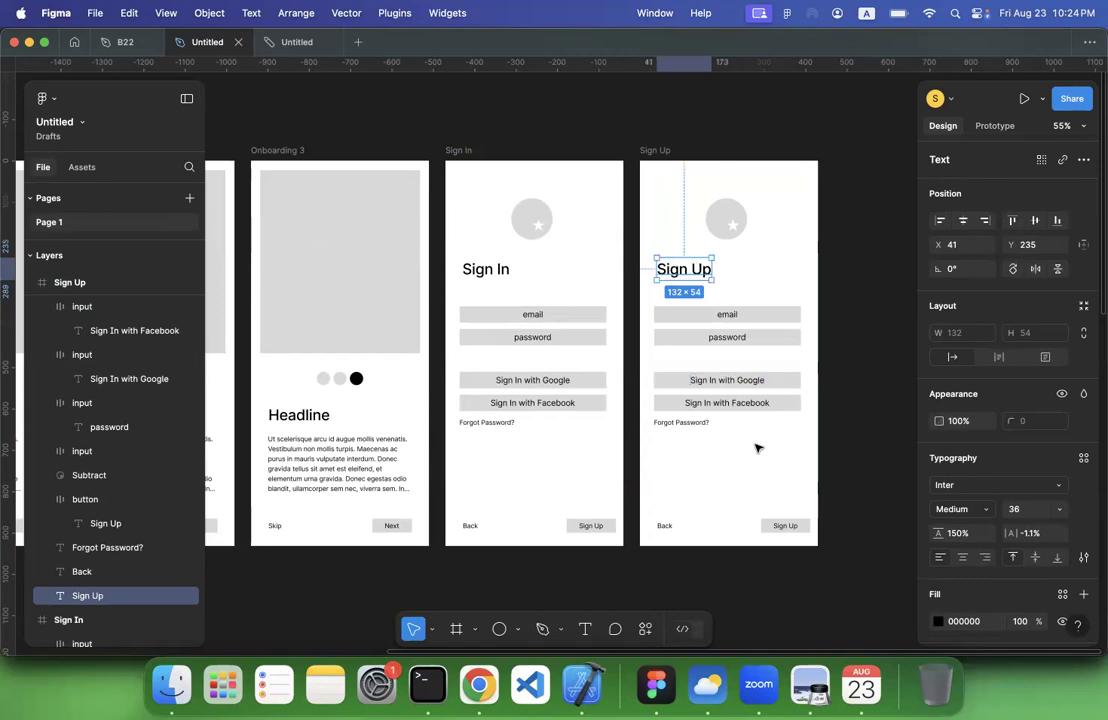
Relabel the button at the bottom of the Sign In frame as "Sign In"
{"action": "double_click", "coordinate": [594, 527]}
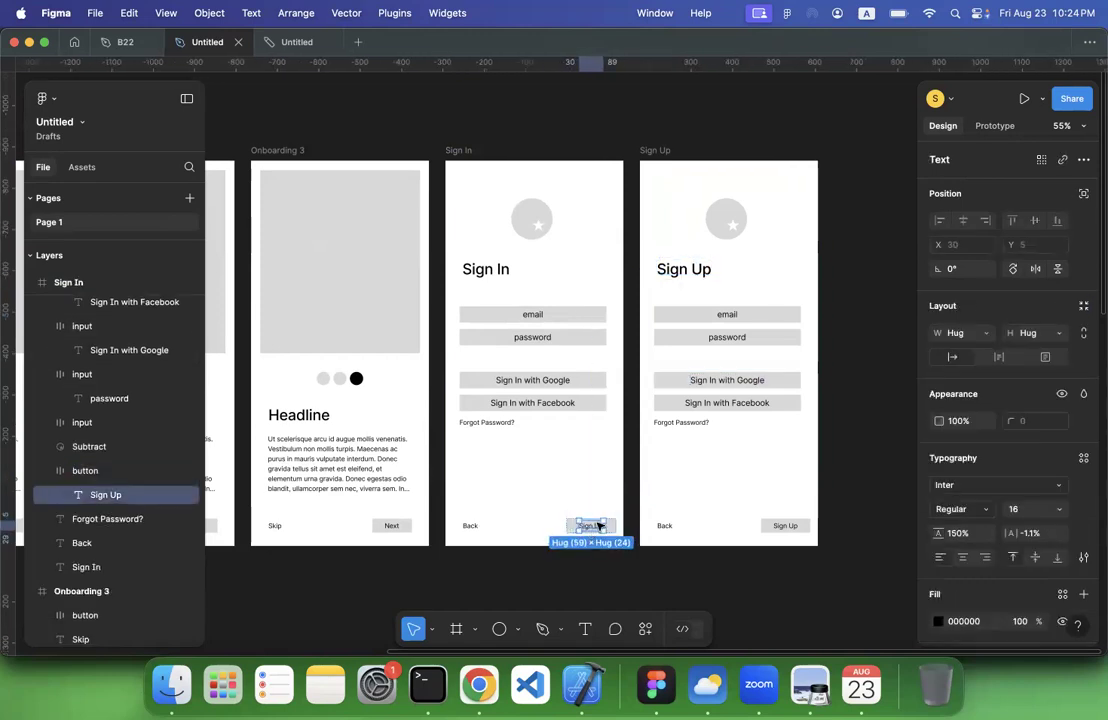
{"action": "double_click", "coordinate": [597, 527]}
{"action": "type", "text": "Sign In"}
Reword the Sign Up frame's social fields to "Sign Up with Google" and "Sign Up with Facebook"
{"action": "double_click", "coordinate": [712, 381]}
{"action": "type", "text": "Up"}
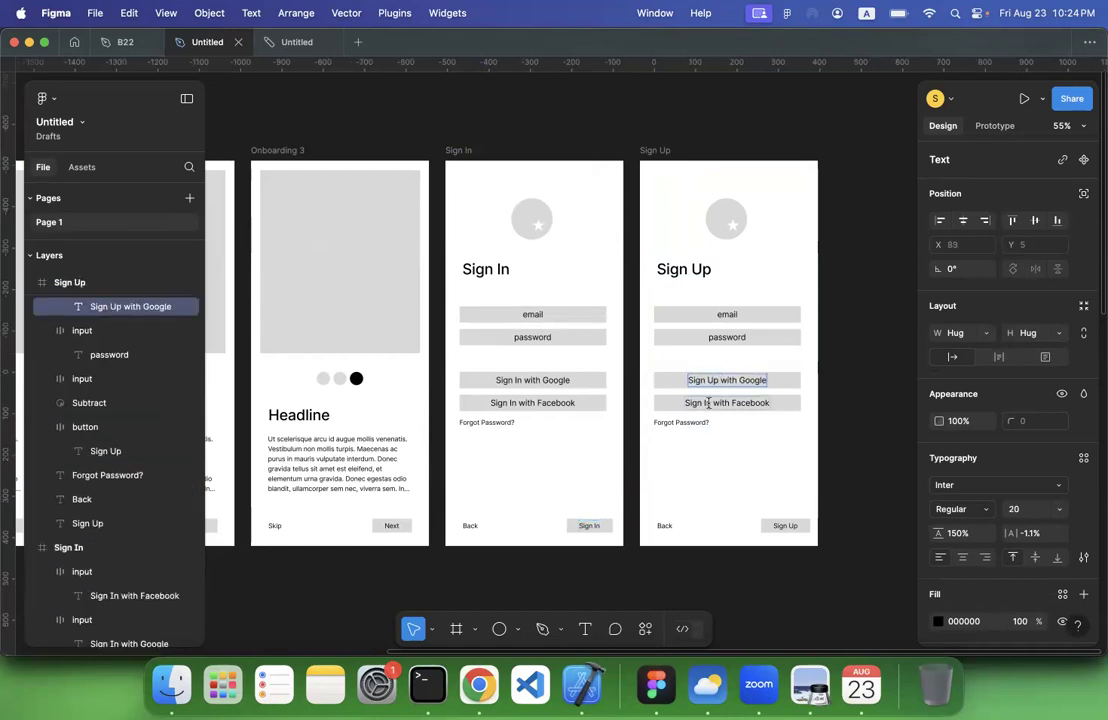
{"action": "double_click", "coordinate": [707, 403]}
{"action": "type", "text": "Up"}
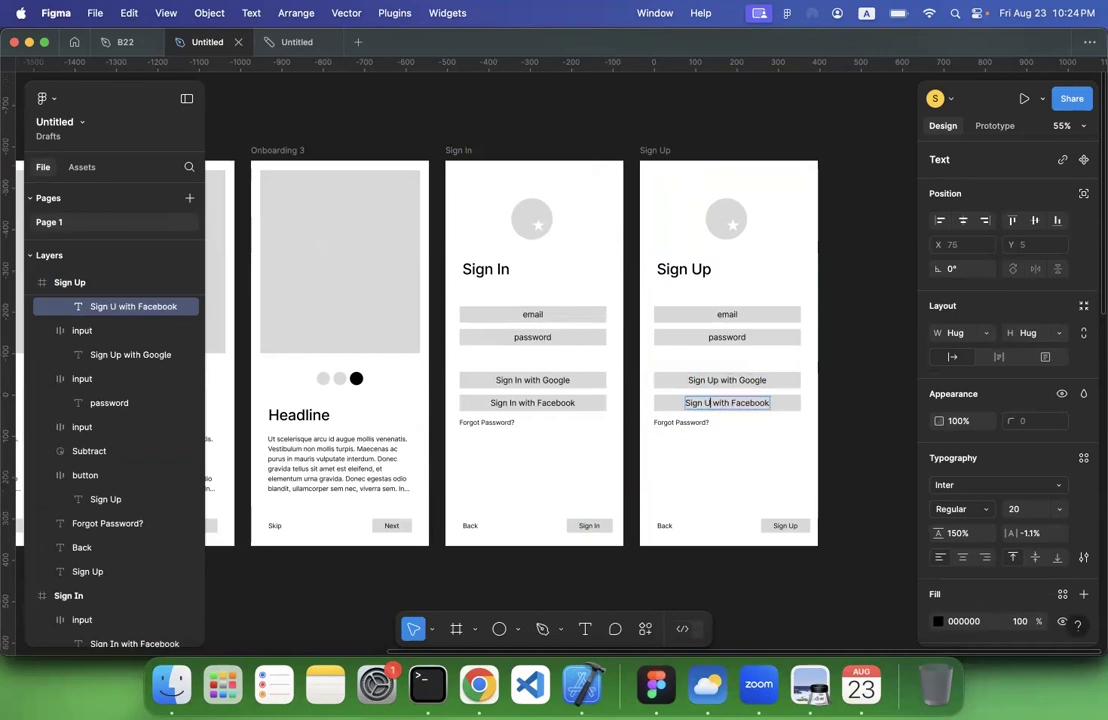
Replace the "Forgot Password?" text in the Sign Up frame with "By signing up you accept our Terms of Services"
{"action": "left_click", "coordinate": [685, 421]}
{"action": "double_click", "coordinate": [685, 421]}
{"action": "type", "text": "By sig"}
{"action": "key", "text": "BackSpace"}
{"action": "scroll", "coordinate": [690, 423], "scroll_direction": "up", "scroll_amount": 5}
{"action": "type", "text": "ningb"}
{"action": "key", "text": "BackSpace"}
{"action": "type", "text": "u"}
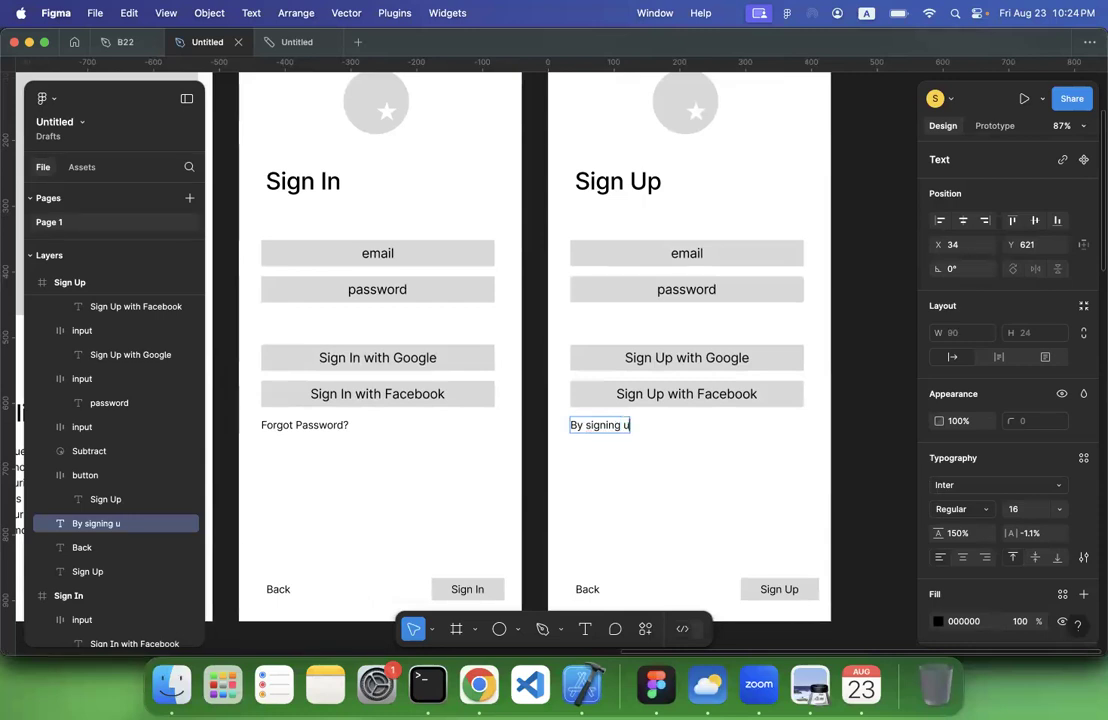
{"action": "type", "text": "p you ac"}
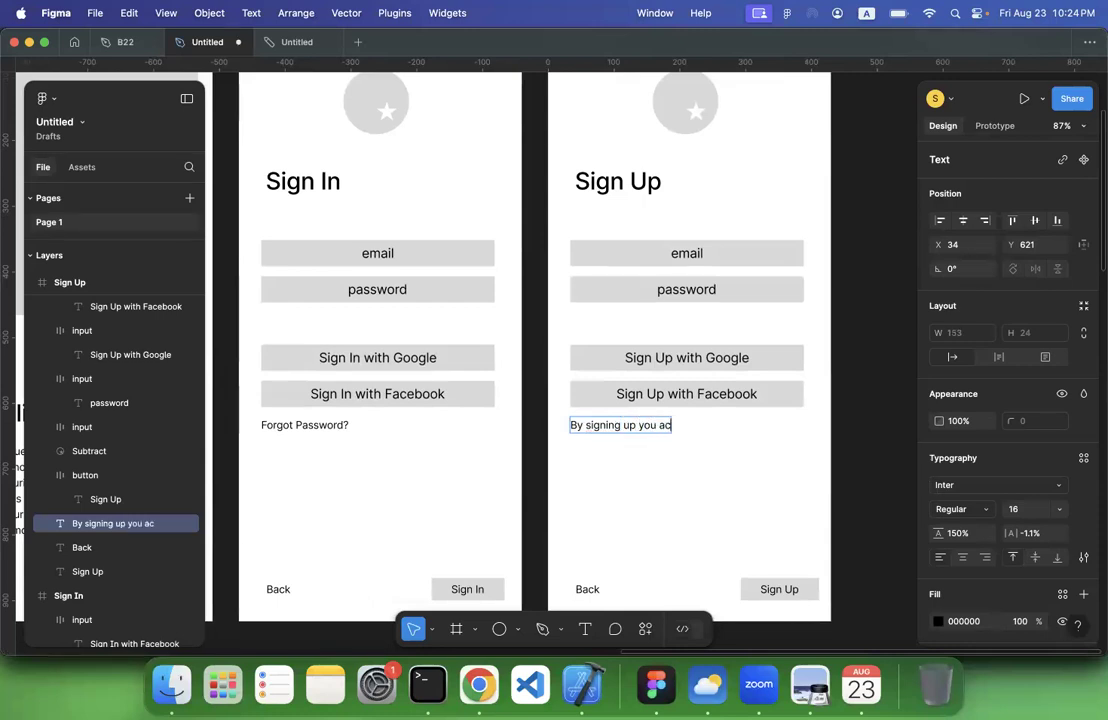
{"action": "type", "text": "cept ou"}
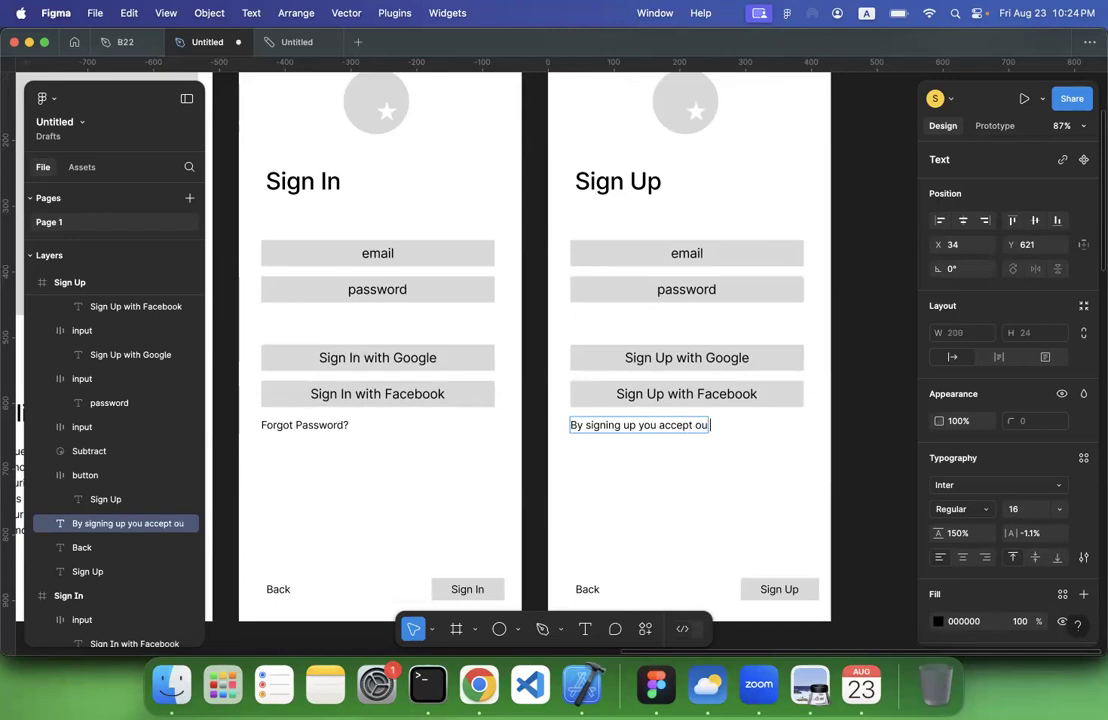
{"action": "type", "text": "r Terms of Services"}
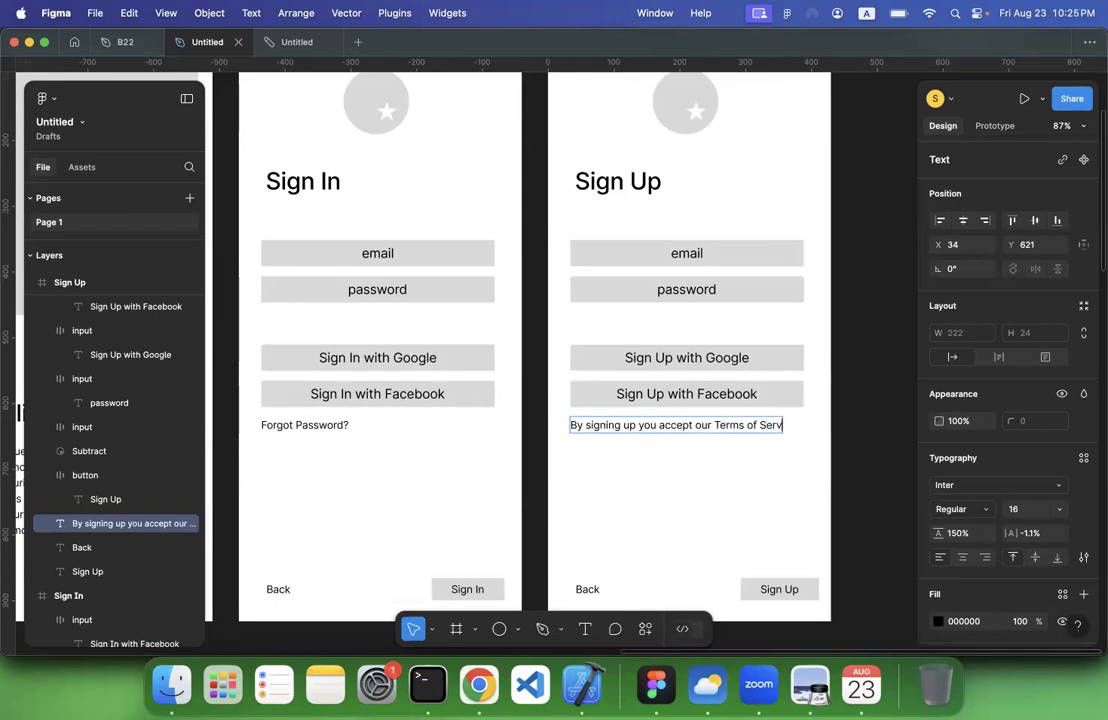
{"action": "left_click", "coordinate": [683, 507]}
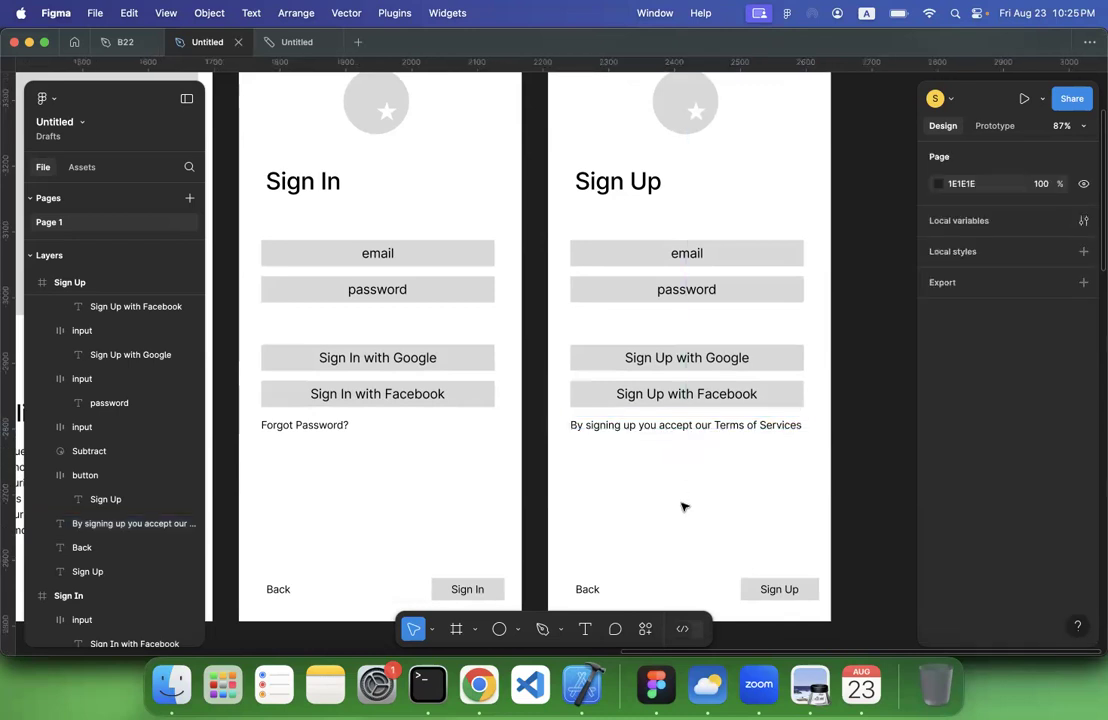
Review the Sign In and Sign Up frames and check them against the planned screen list above the splash screen
{"action": "scroll", "coordinate": [687, 503], "scroll_direction": "down", "scroll_amount": 5}
{"action": "scroll", "coordinate": [687, 502], "scroll_direction": "down", "scroll_amount": 2}
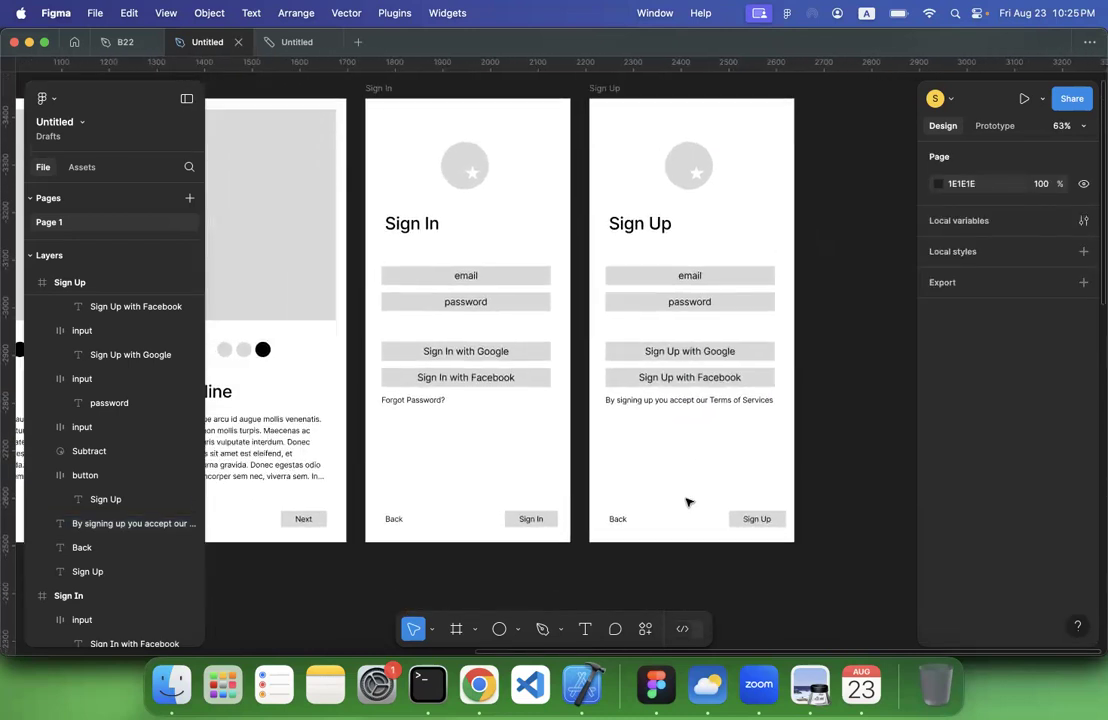
{"action": "scroll", "coordinate": [687, 502], "scroll_direction": "down", "scroll_amount": 3}
{"action": "scroll", "coordinate": [687, 502], "scroll_direction": "up", "scroll_amount": 5}
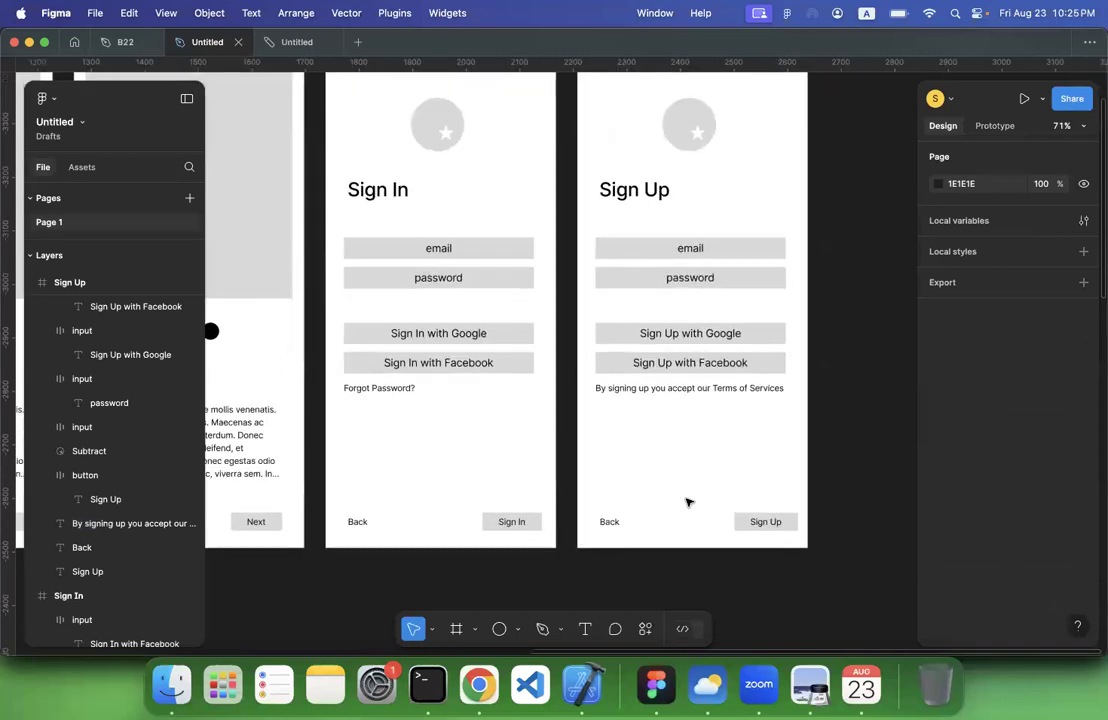
{"action": "scroll", "coordinate": [715, 434], "scroll_direction": "down", "scroll_amount": 5}
{"action": "scroll", "coordinate": [724, 418], "scroll_direction": "left", "scroll_amount": 10}
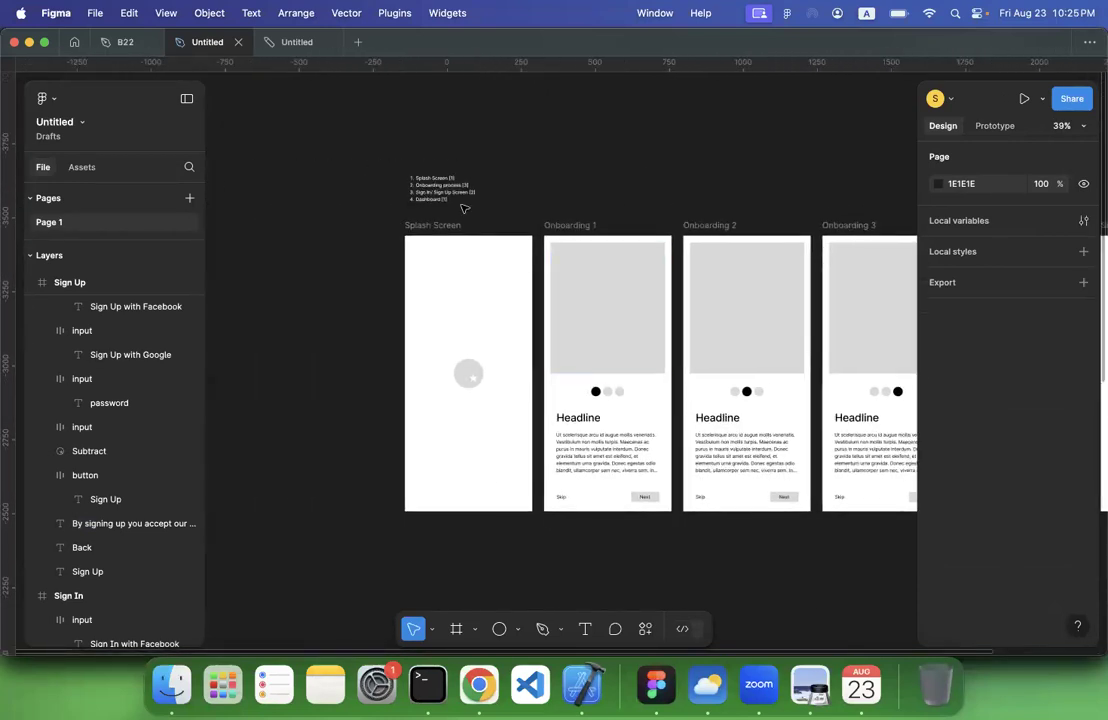
{"action": "scroll", "coordinate": [451, 187], "scroll_direction": "up", "scroll_amount": 5}
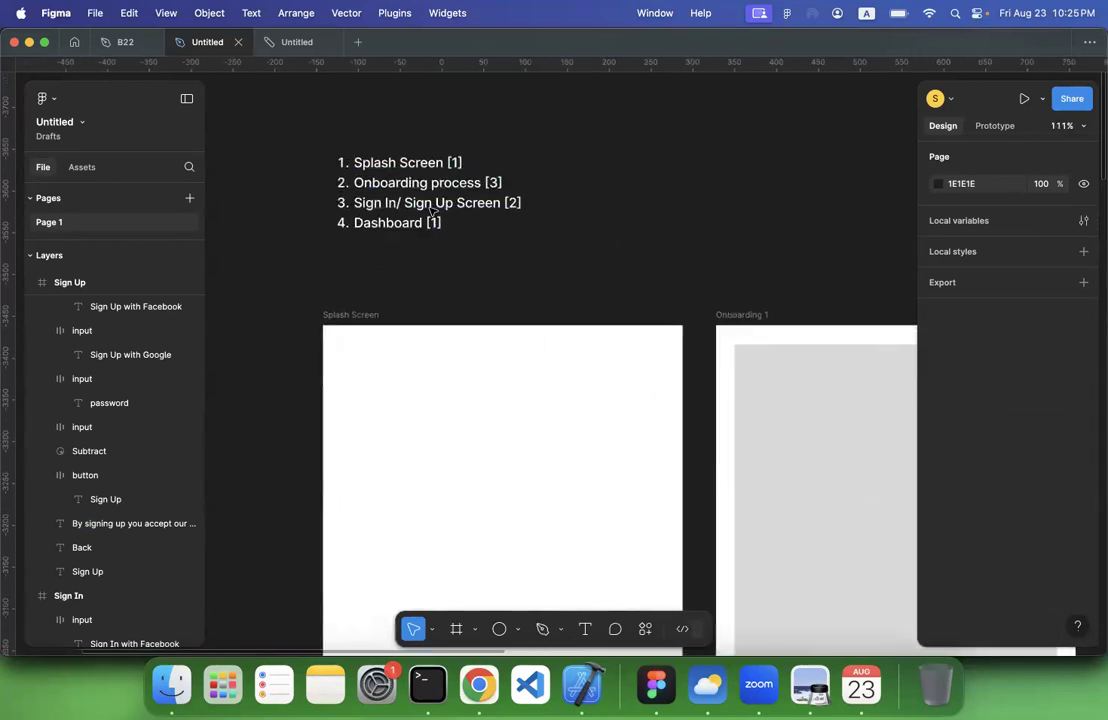
{"action": "scroll", "coordinate": [428, 241], "scroll_direction": "right", "scroll_amount": 5}
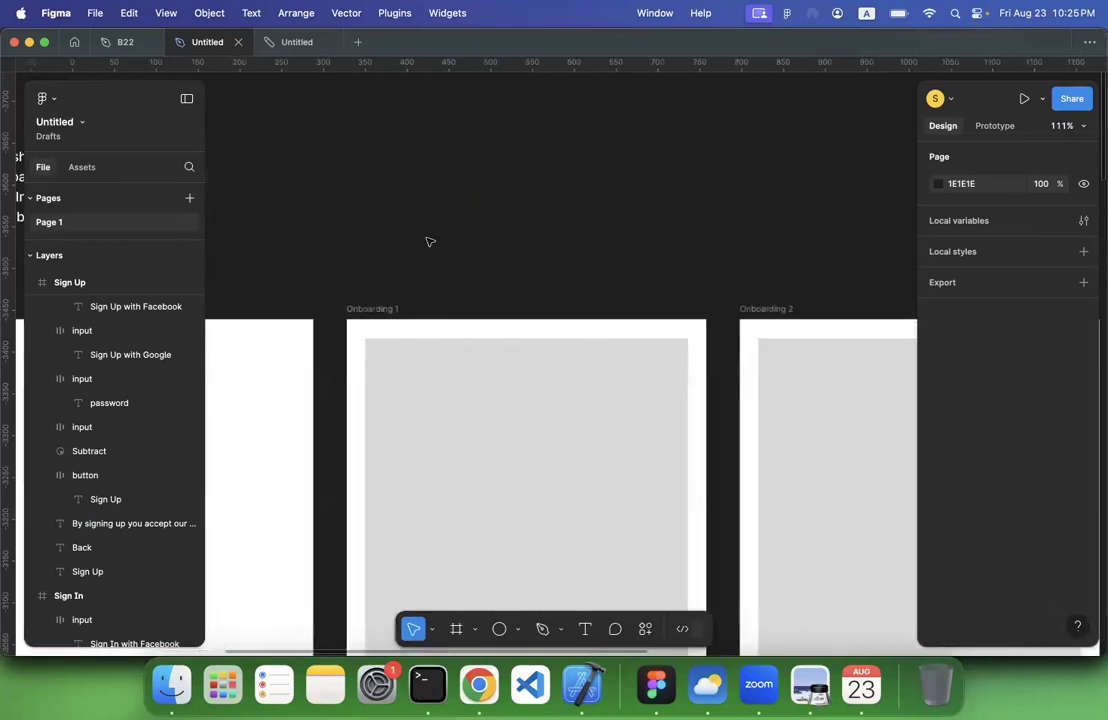
{"action": "scroll", "coordinate": [428, 241], "scroll_direction": "down", "scroll_amount": 6}
{"action": "scroll", "coordinate": [428, 241], "scroll_direction": "down", "scroll_amount": 3}
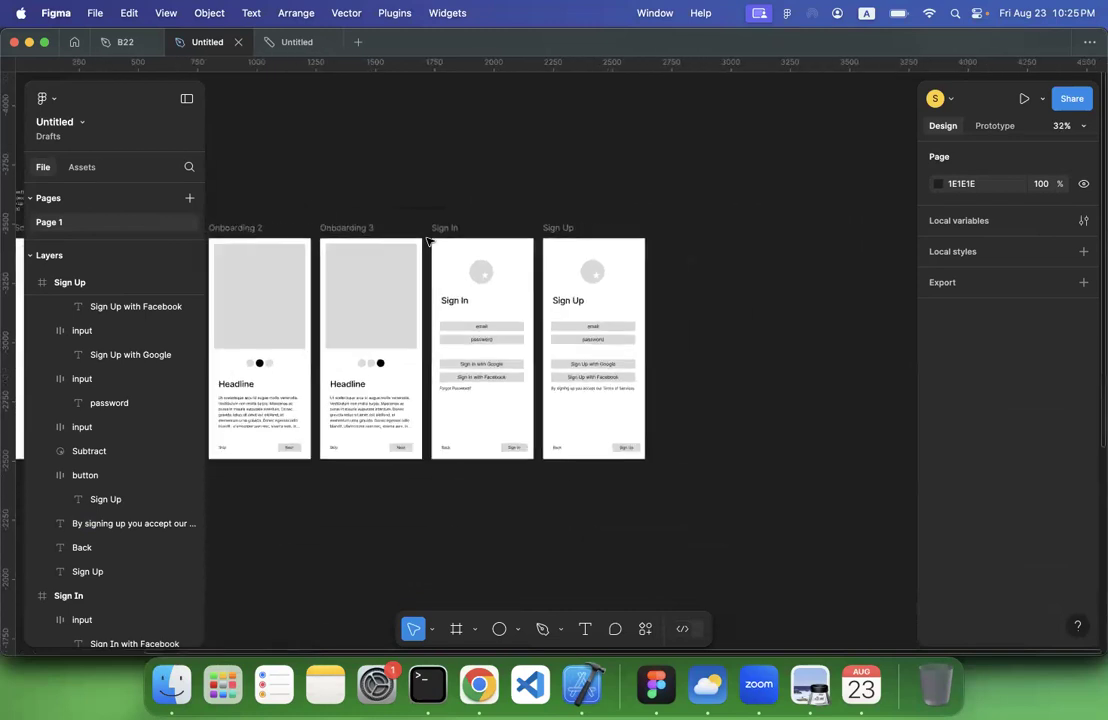
Duplicate the Sign Up frame to start the next screen beside it
{"action": "left_click", "coordinate": [557, 231]}
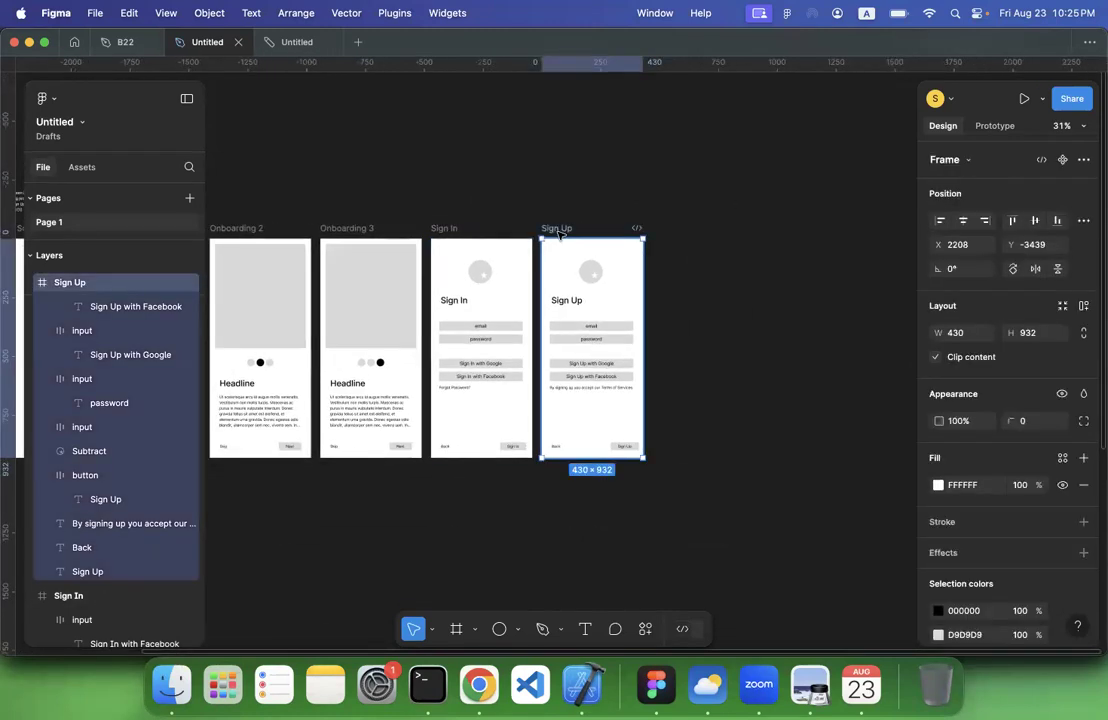
{"action": "key", "text": "super+d"}
{"action": "scroll", "coordinate": [685, 274], "scroll_direction": "up", "scroll_amount": 5}
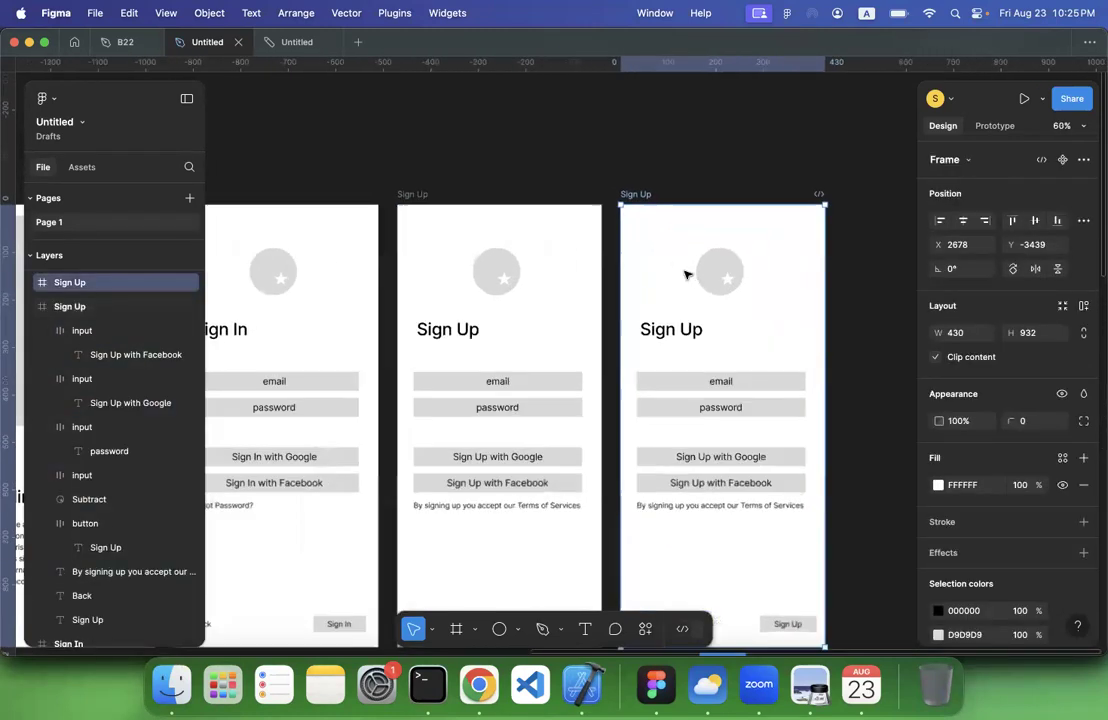
{"action": "scroll", "coordinate": [686, 274], "scroll_direction": "down", "scroll_amount": 1}
Delete all input fields, the terms text, the Back text and the Sign Up button from the duplicated frame, keeping its logo and heading
{"action": "left_click", "coordinate": [650, 259]}
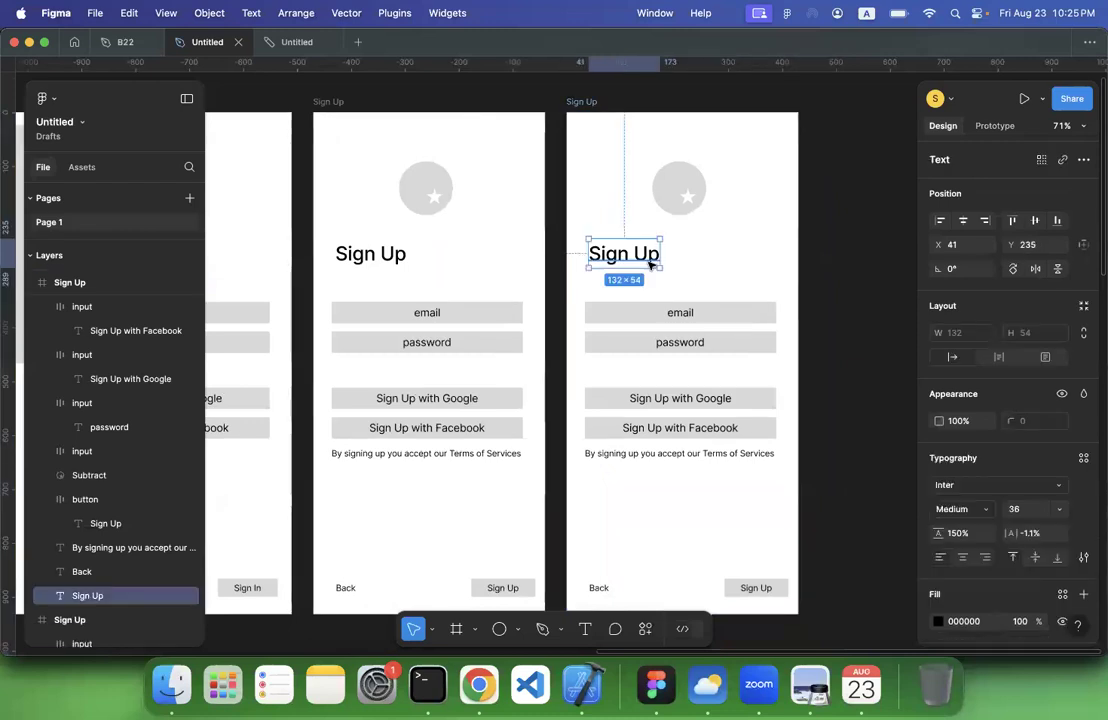
{"action": "left_click", "coordinate": [660, 316]}
{"action": "left_click", "coordinate": [647, 430], "text": "shift"}
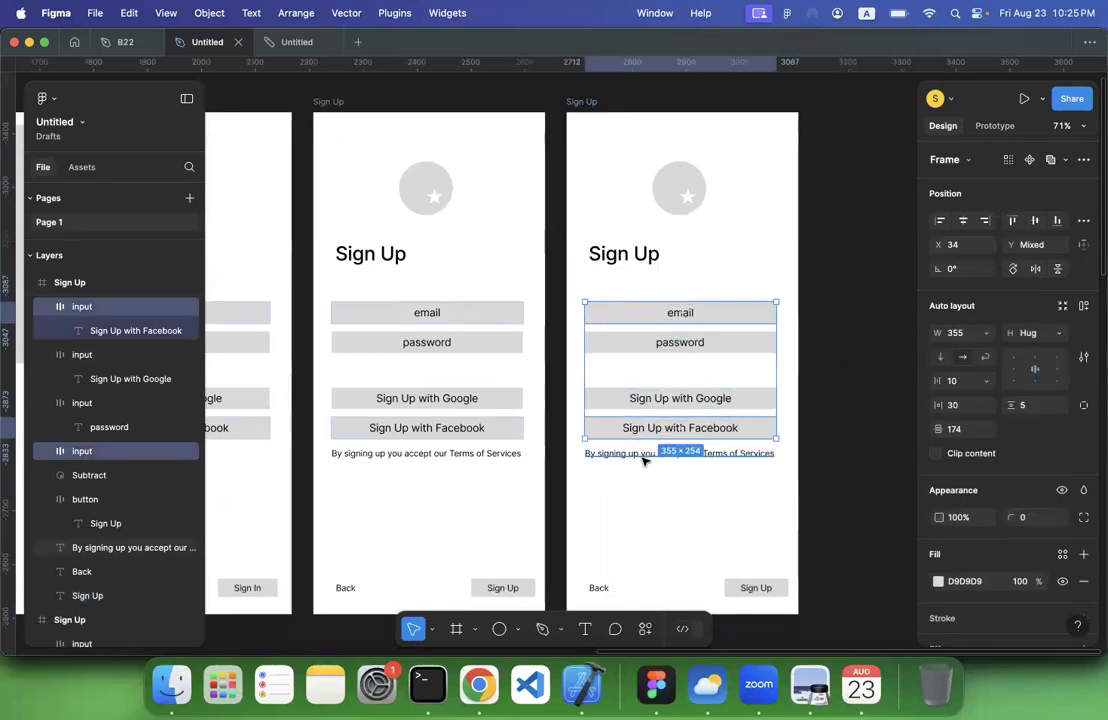
{"action": "left_click", "coordinate": [642, 455], "text": "shift"}
{"action": "left_click", "coordinate": [602, 587], "text": "shift"}
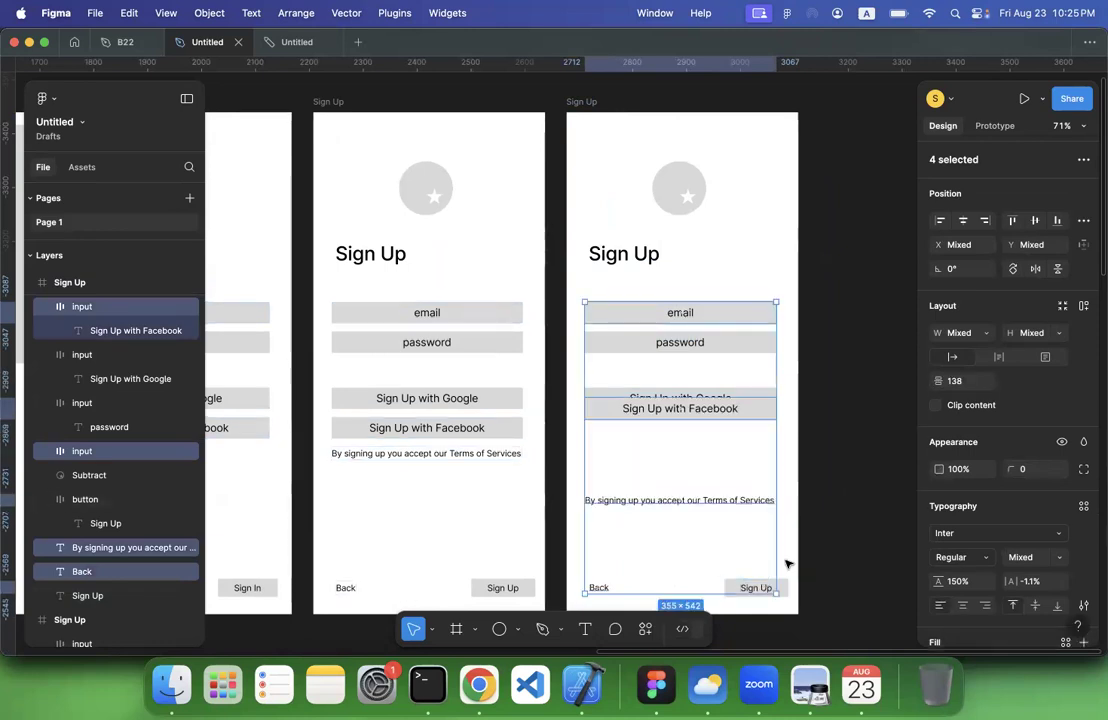
{"action": "key", "text": "Delete"}
{"action": "left_click", "coordinate": [767, 594]}
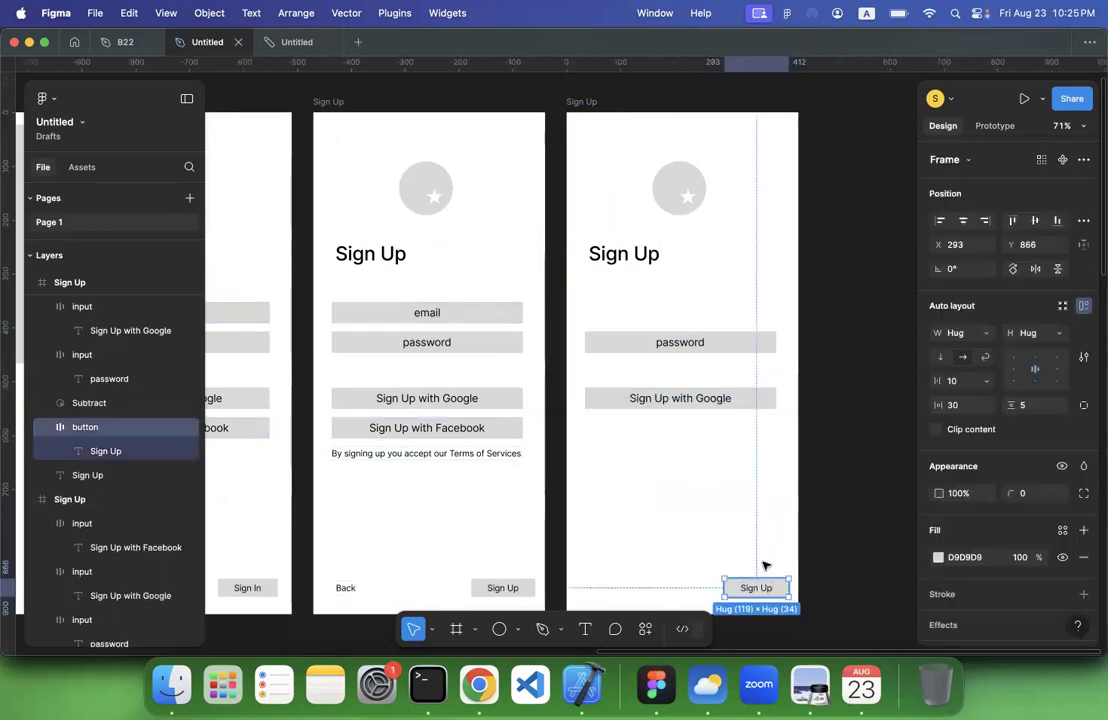
{"action": "left_click", "coordinate": [712, 344], "text": "shift"}
{"action": "key", "text": "Delete"}
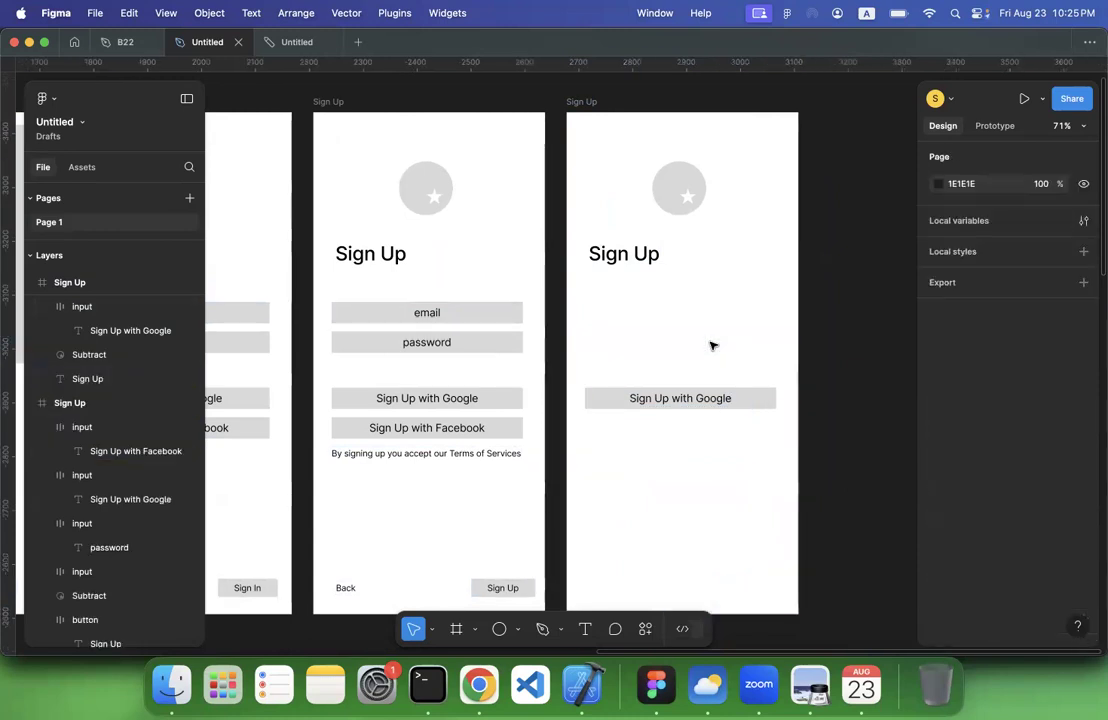
{"action": "left_click", "coordinate": [697, 400]}
{"action": "key", "text": "Delete"}
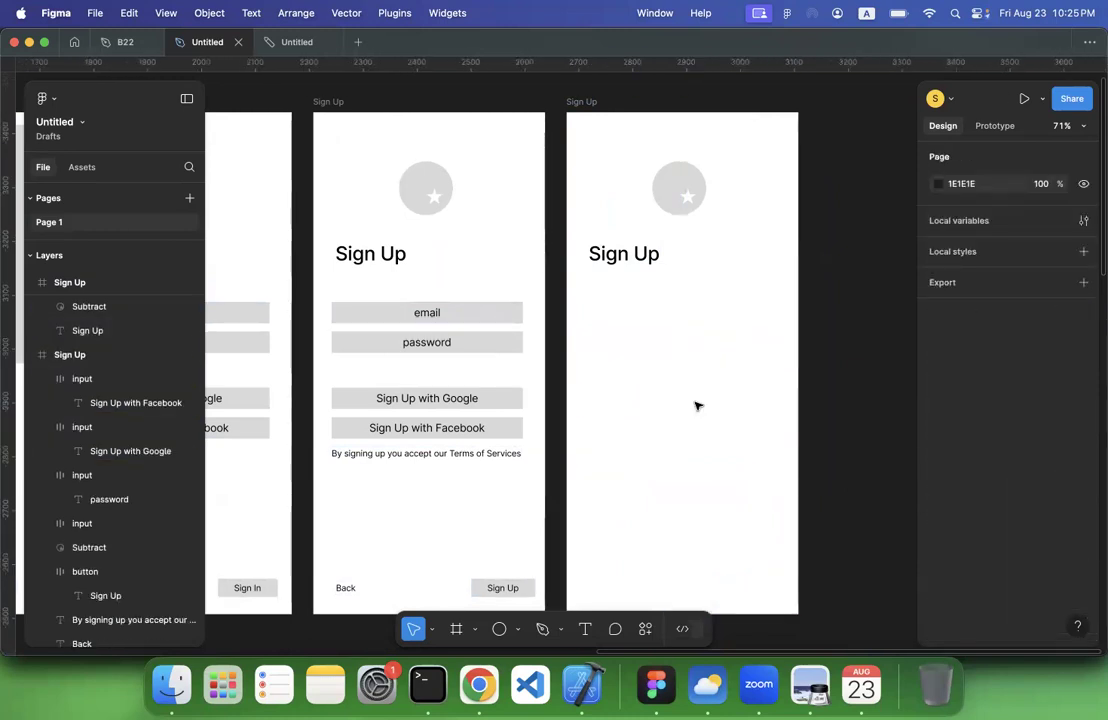
Shrink the circular star logo and place it in the upper-left corner of the new frame
{"action": "scroll", "coordinate": [688, 300], "scroll_direction": "up", "scroll_amount": 2}
{"action": "left_click", "coordinate": [684, 222]}
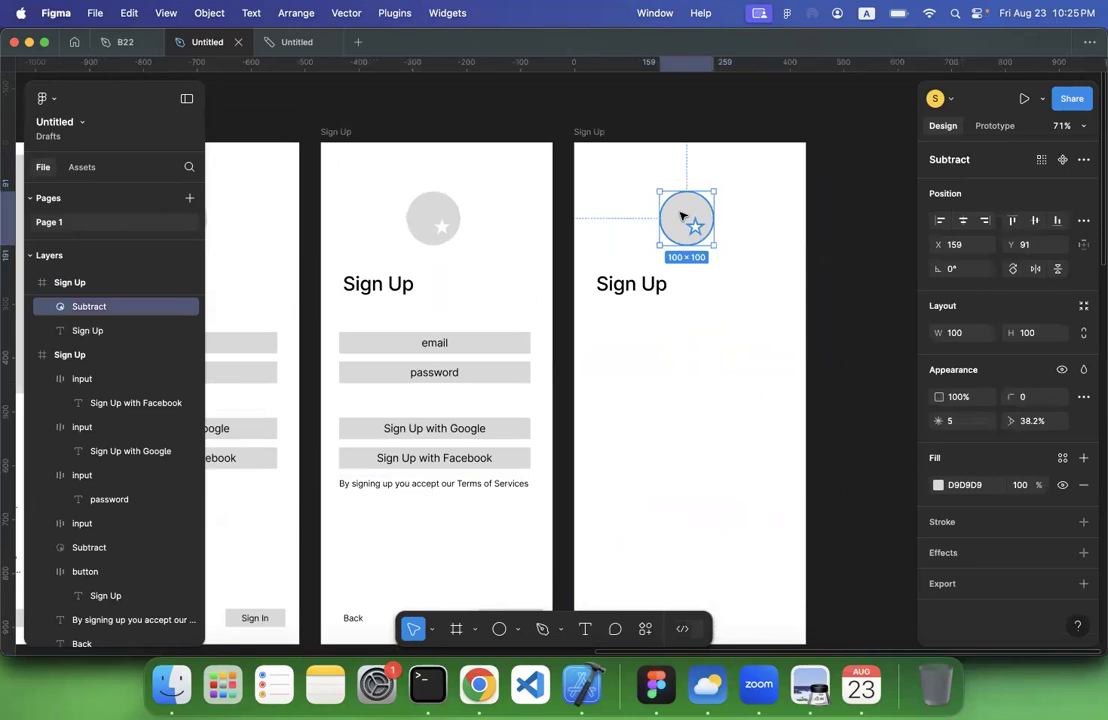
{"action": "left_click_drag", "start_coordinate": [666, 206], "coordinate": [603, 173]}
{"action": "left_click_drag", "start_coordinate": [640, 210], "coordinate": [617, 187]}
Move the heading beside the small logo at about X 114, Y 28, and reword it to "Welcome," followed by a sample first name
{"action": "left_click_drag", "start_coordinate": [614, 284], "coordinate": [653, 180]}
{"action": "double_click", "coordinate": [652, 179]}
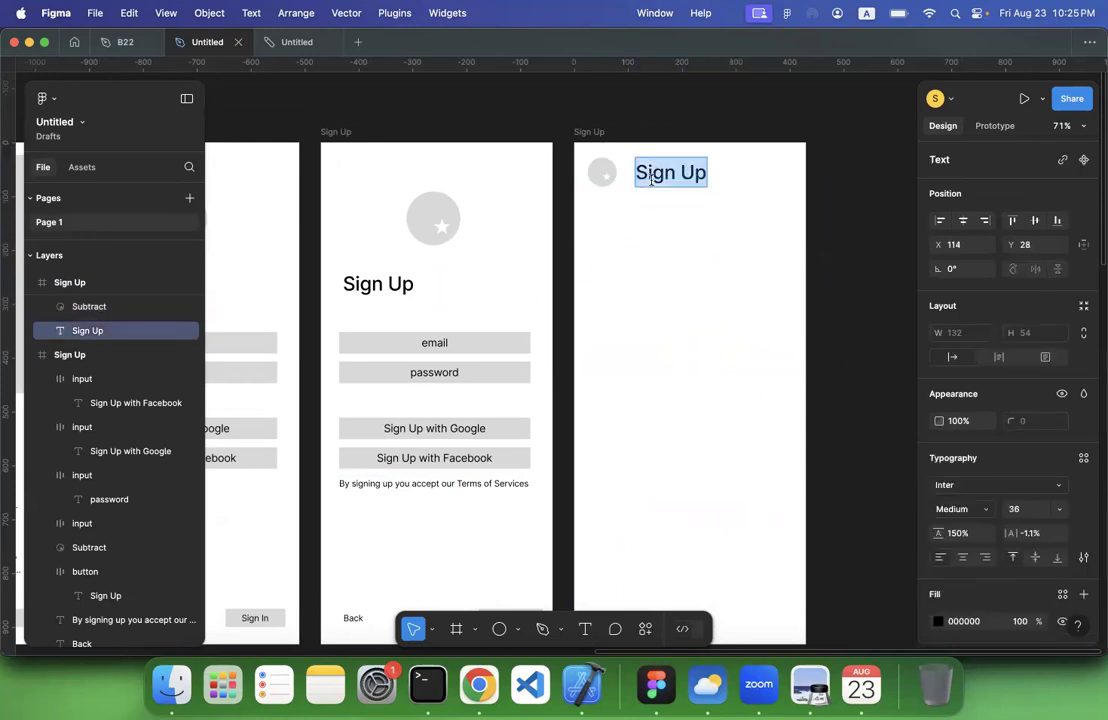
{"action": "type", "text": "Welcome"}
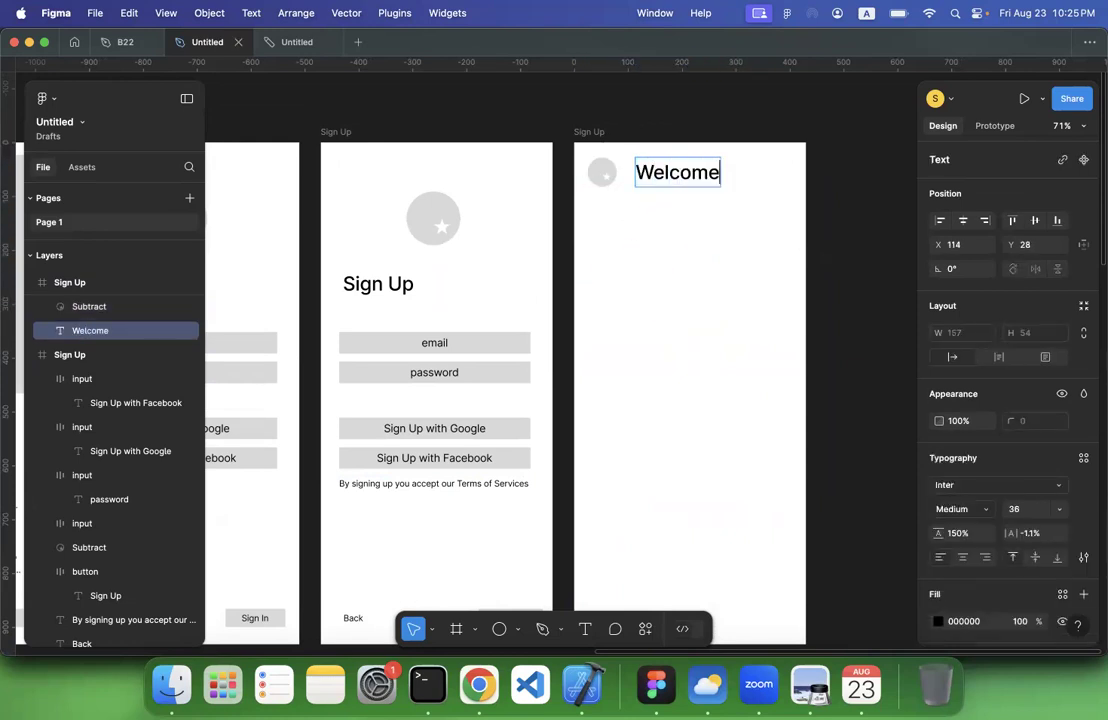
{"action": "type", "text": ", Alex"}
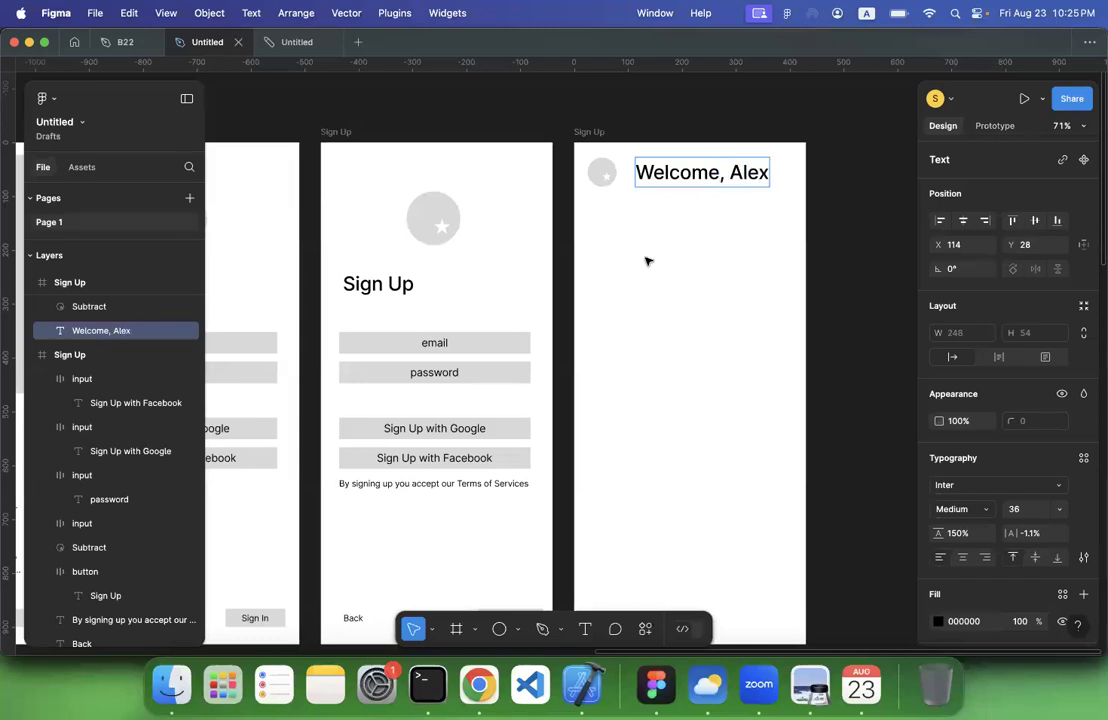
{"action": "key", "text": "Escape"}
{"action": "key", "text": "alt+a"}
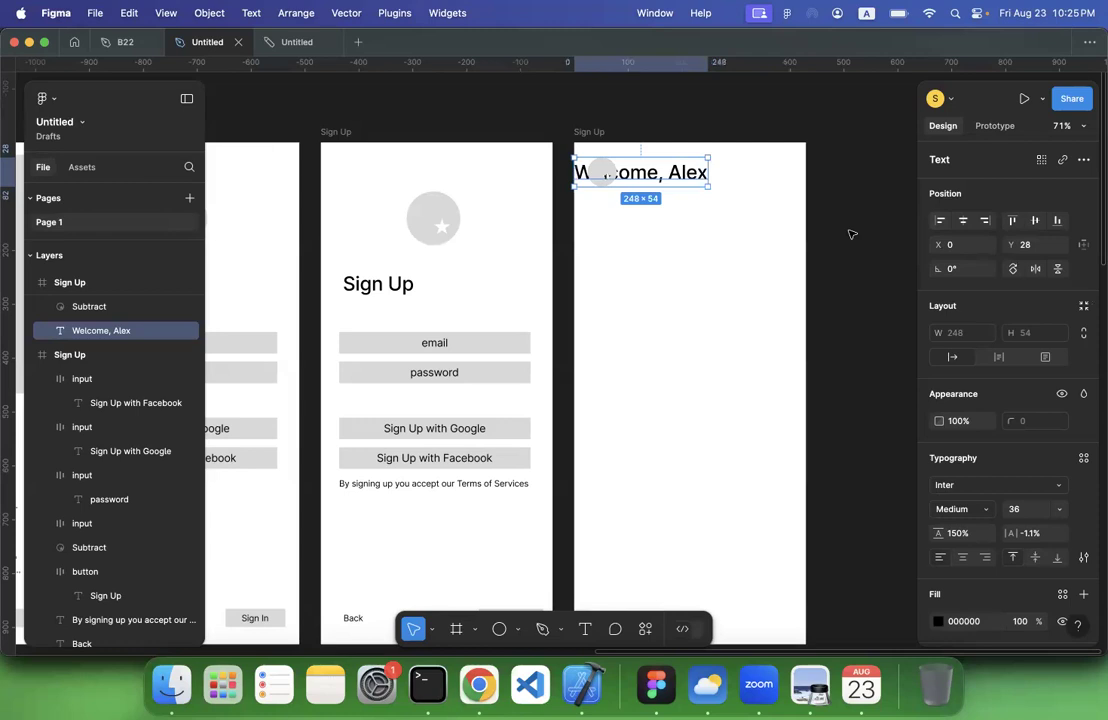
{"action": "key", "text": "ctrl+z"}
{"action": "left_click", "coordinate": [828, 270]}
Draw a grey card rectangle about 228 × 253 below the welcome heading in the new frame
{"action": "scroll", "coordinate": [828, 271], "scroll_direction": "down", "scroll_amount": 2}
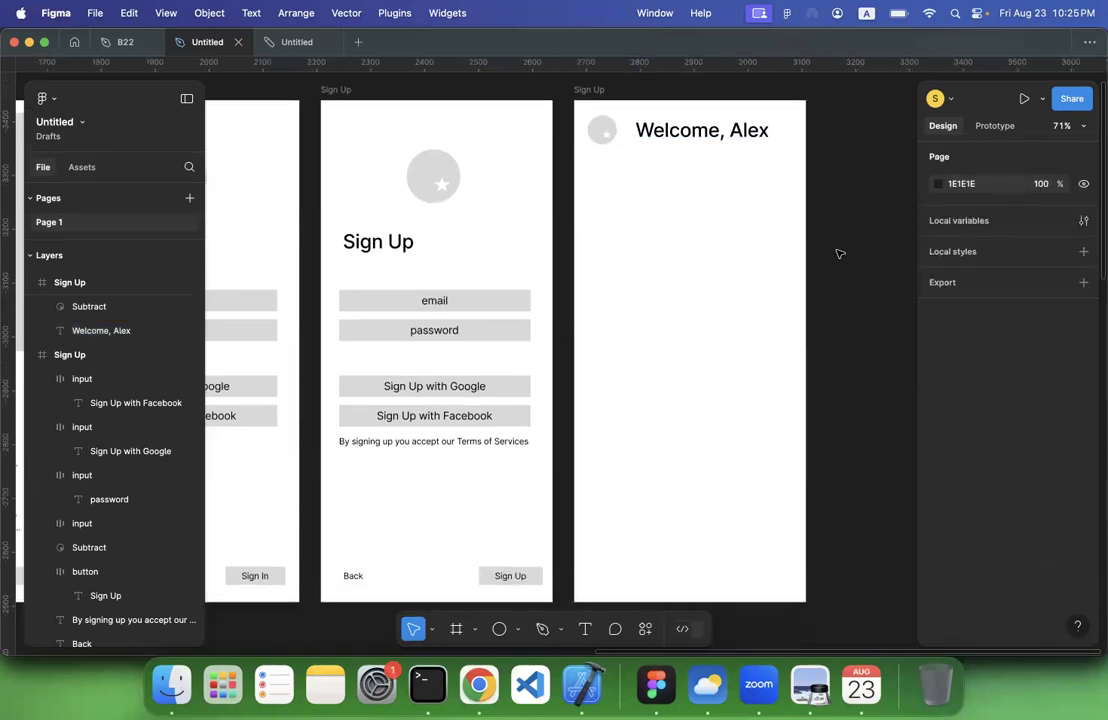
{"action": "scroll", "coordinate": [840, 253], "scroll_direction": "down", "scroll_amount": 3}
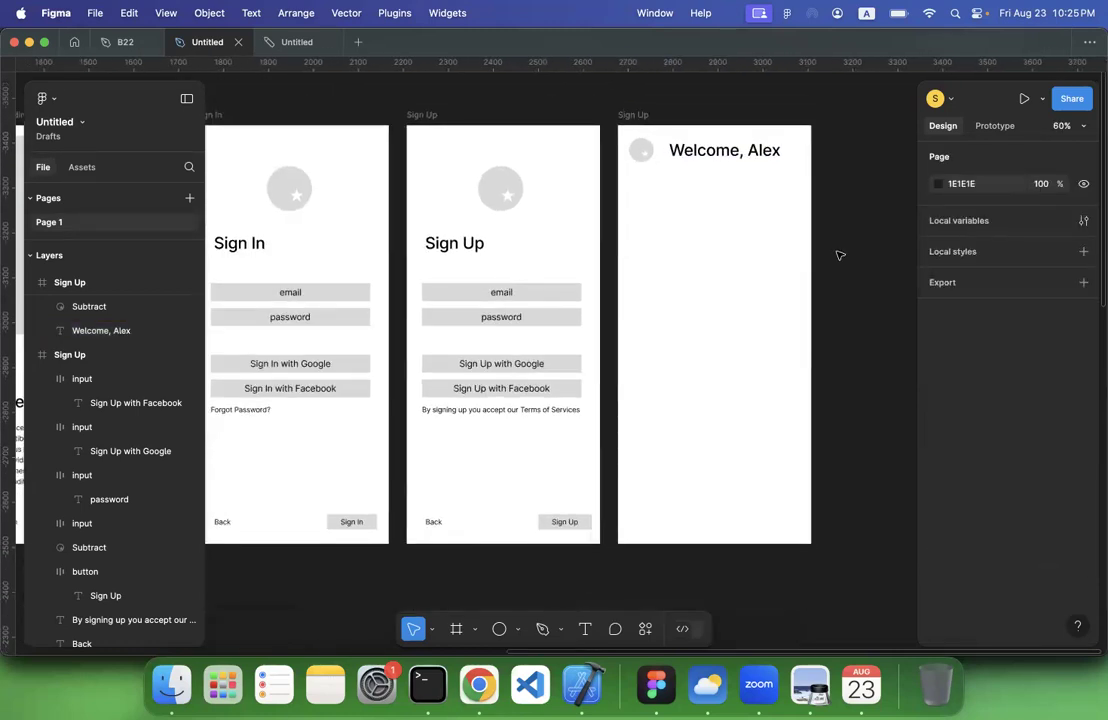
{"action": "scroll", "coordinate": [840, 255], "scroll_direction": "right", "scroll_amount": 3}
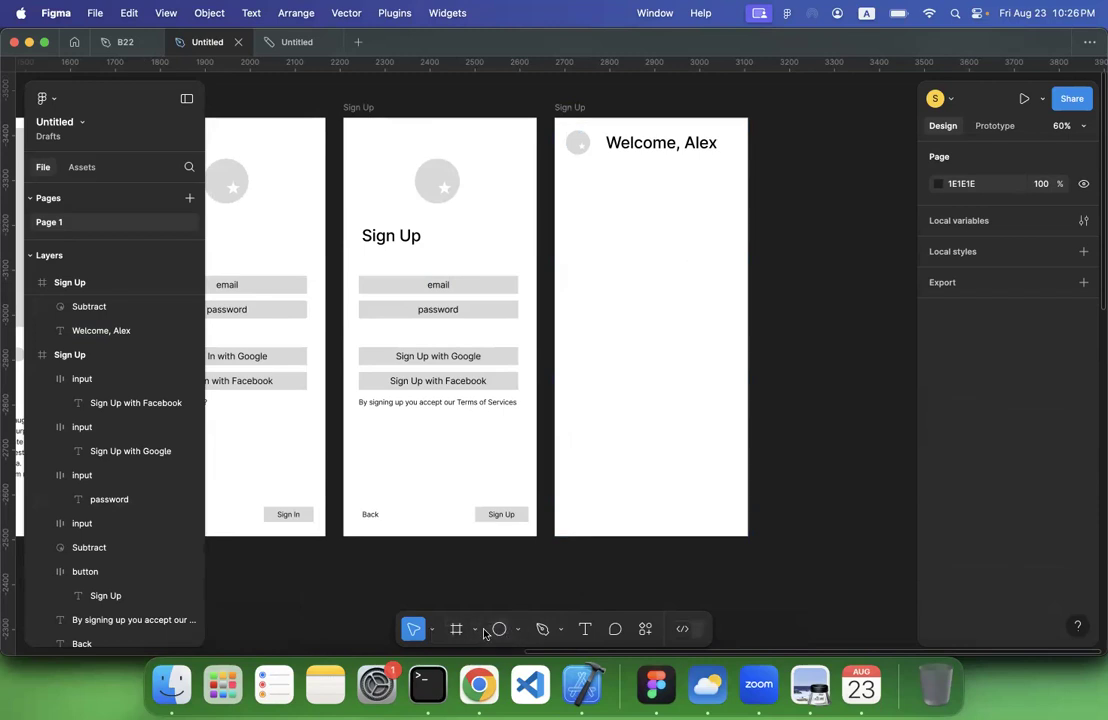
{"action": "left_click", "coordinate": [513, 631]}
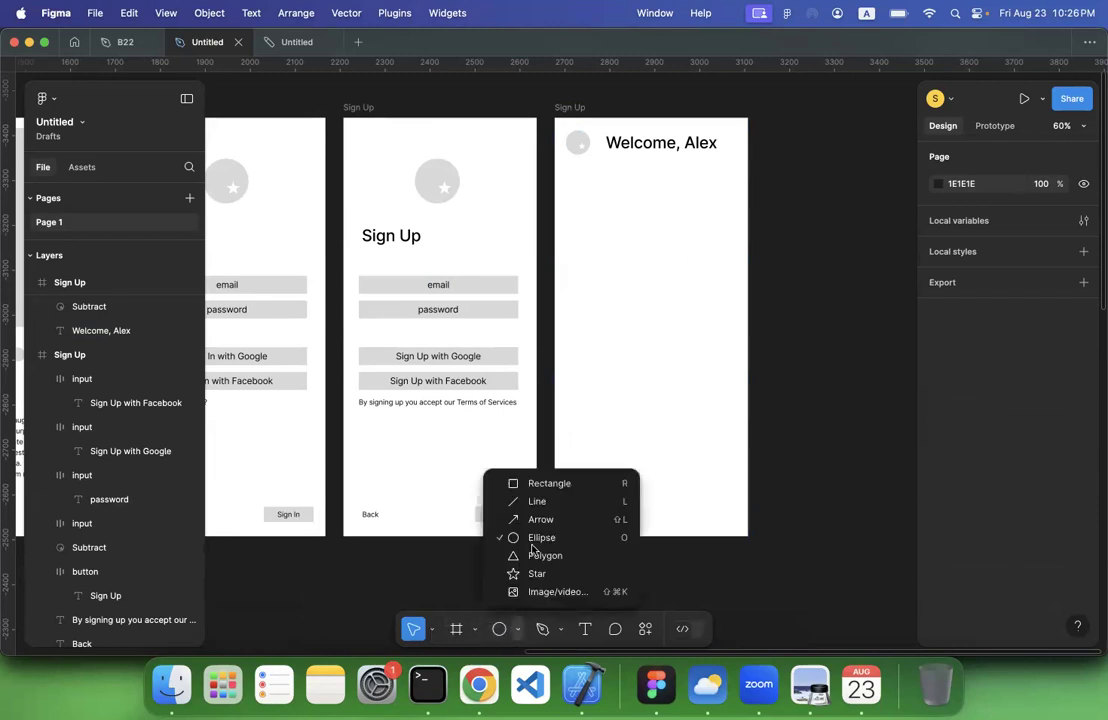
{"action": "left_click", "coordinate": [540, 483]}
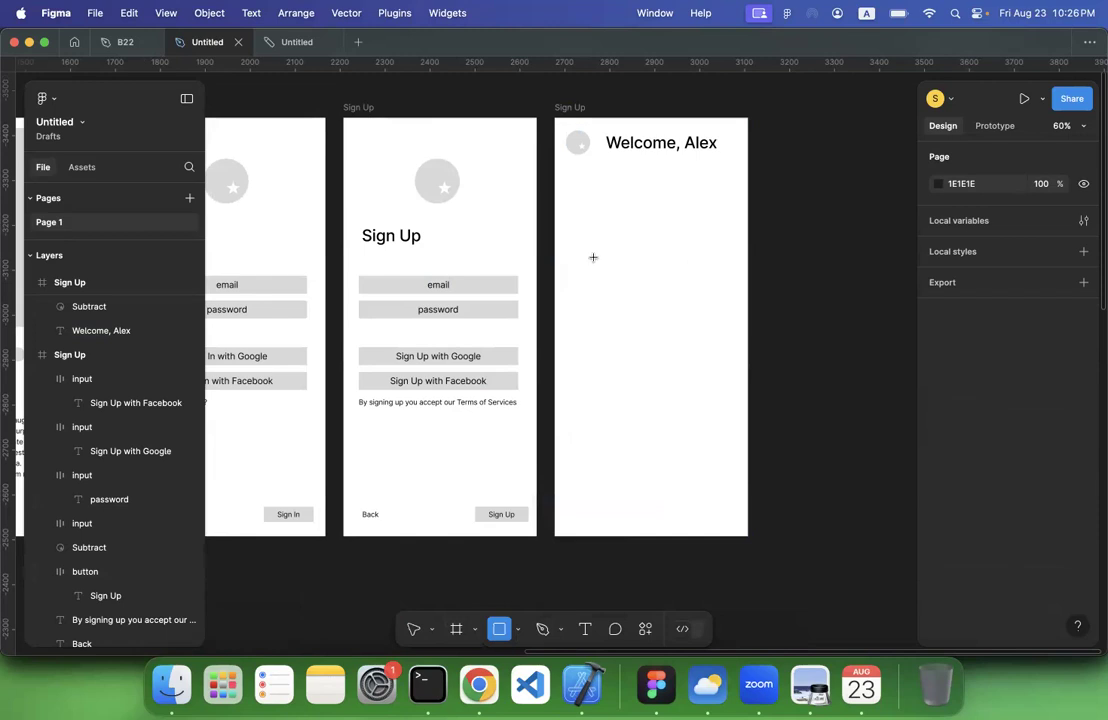
{"action": "mouse_move", "coordinate": [571, 185]}
{"action": "left_mouse_down"}
{"action": "mouse_move", "coordinate": [663, 302]}
{"action": "mouse_move", "coordinate": [674, 297]}
{"action": "left_mouse_up"}
{"action": "left_click", "coordinate": [628, 346]}
Duplicate the card rectangle and shrink the copy to about 204 × 140 as an image placeholder in the card's upper part
{"action": "left_click", "coordinate": [624, 245]}
{"action": "key", "text": "super+d"}
{"action": "left_click_drag", "start_coordinate": [622, 298], "coordinate": [574, 206]}
{"action": "left_click_drag", "start_coordinate": [658, 208], "coordinate": [636, 255]}
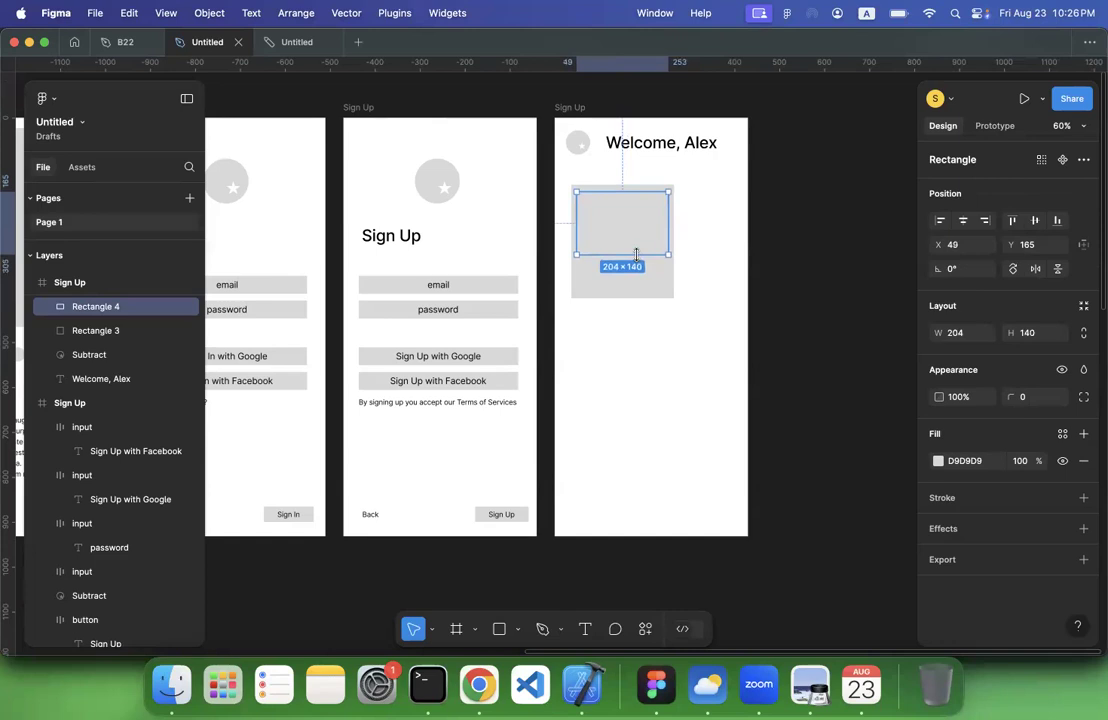
Change the inner image placeholder's fill to white
{"action": "left_click", "coordinate": [938, 461]}
{"action": "left_click_drag", "start_coordinate": [806, 339], "coordinate": [742, 276]}
{"action": "left_click", "coordinate": [636, 389]}
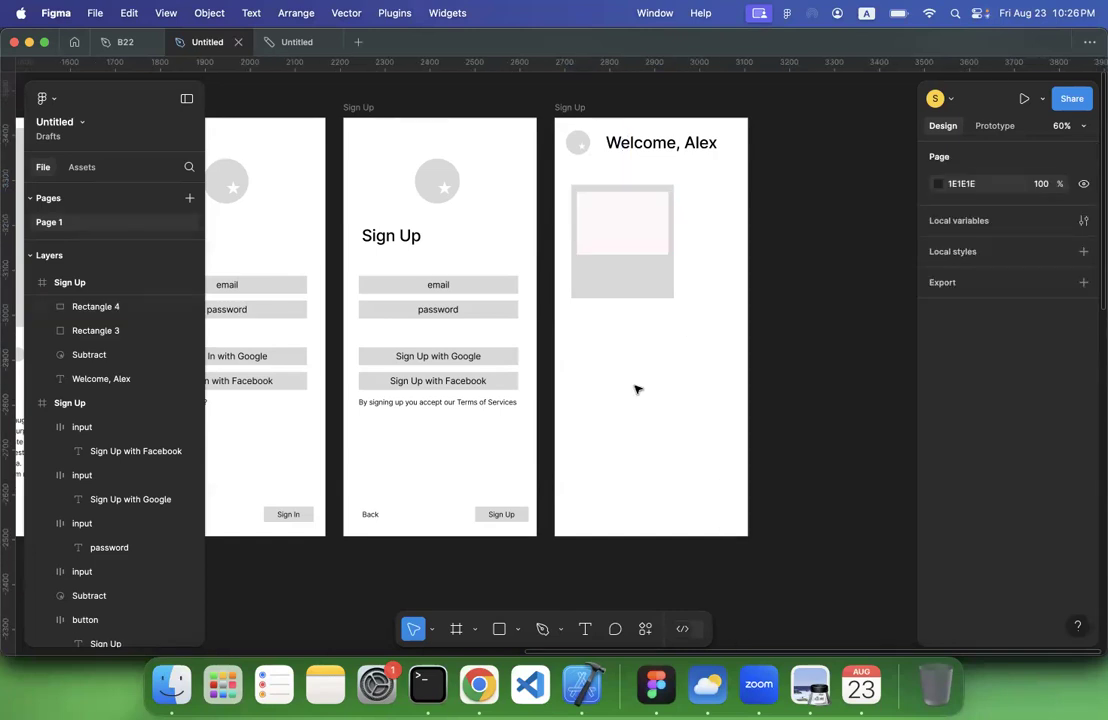
{"action": "left_click", "coordinate": [665, 215]}
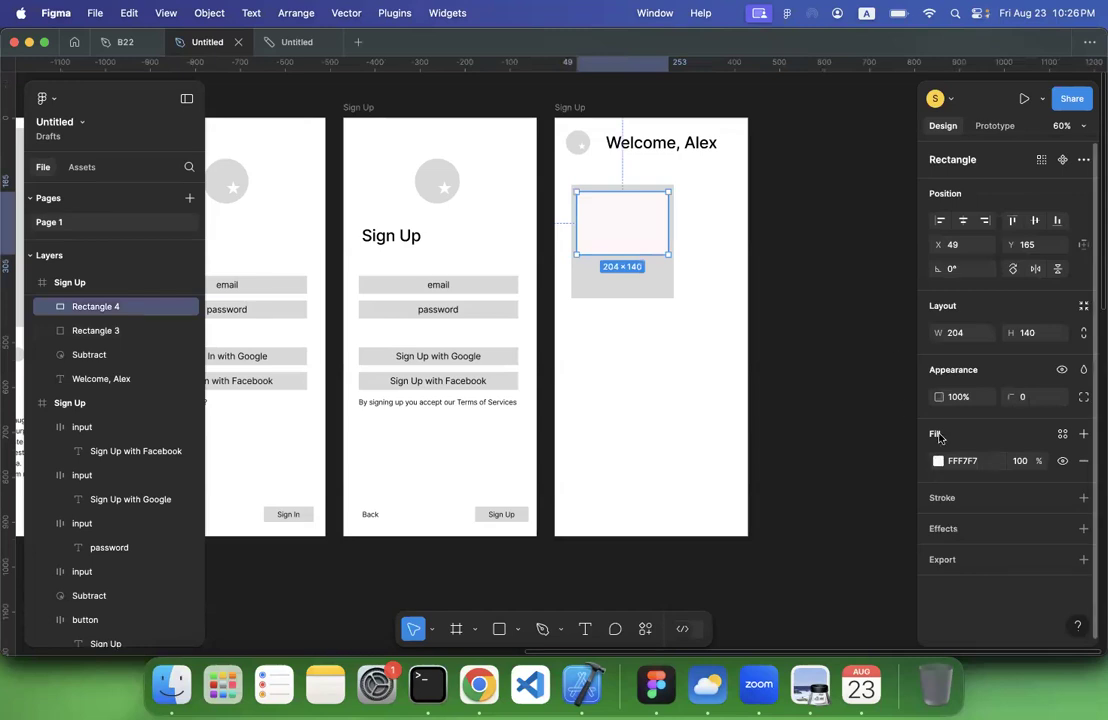
{"action": "left_click", "coordinate": [940, 464]}
{"action": "left_click_drag", "start_coordinate": [757, 325], "coordinate": [660, 202]}
{"action": "left_click", "coordinate": [633, 410]}
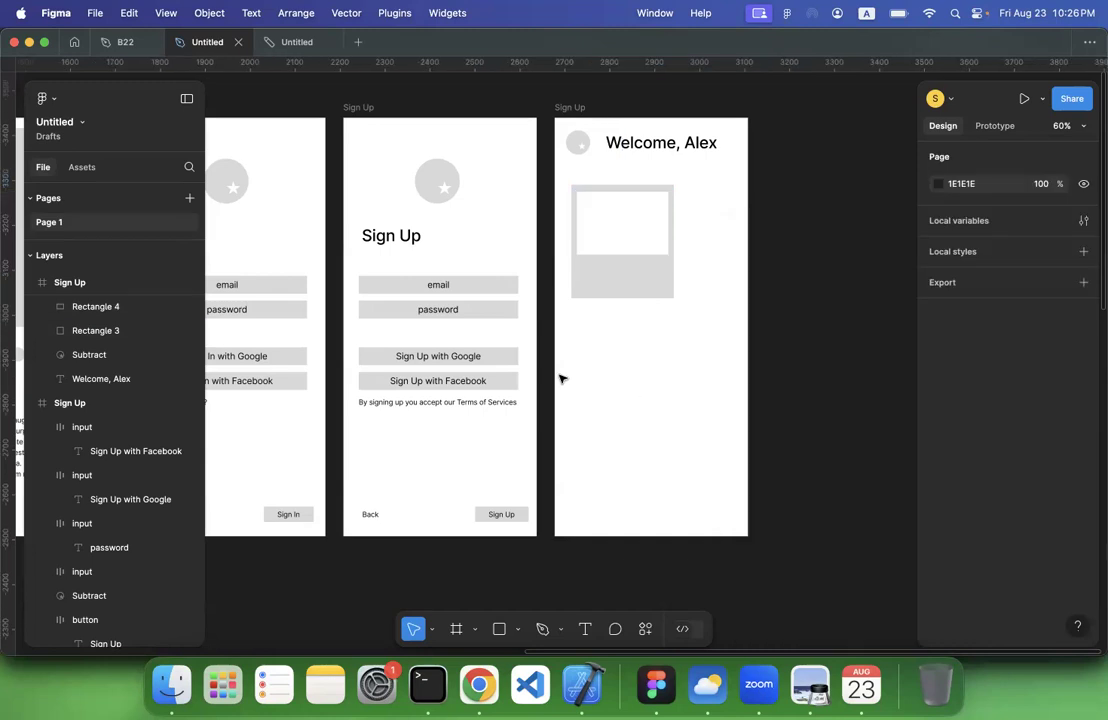
Copy the terms text from the Sign Up frame into the card, place it under the image placeholder and narrow it to about 201 wide
{"action": "double_click", "coordinate": [433, 311]}
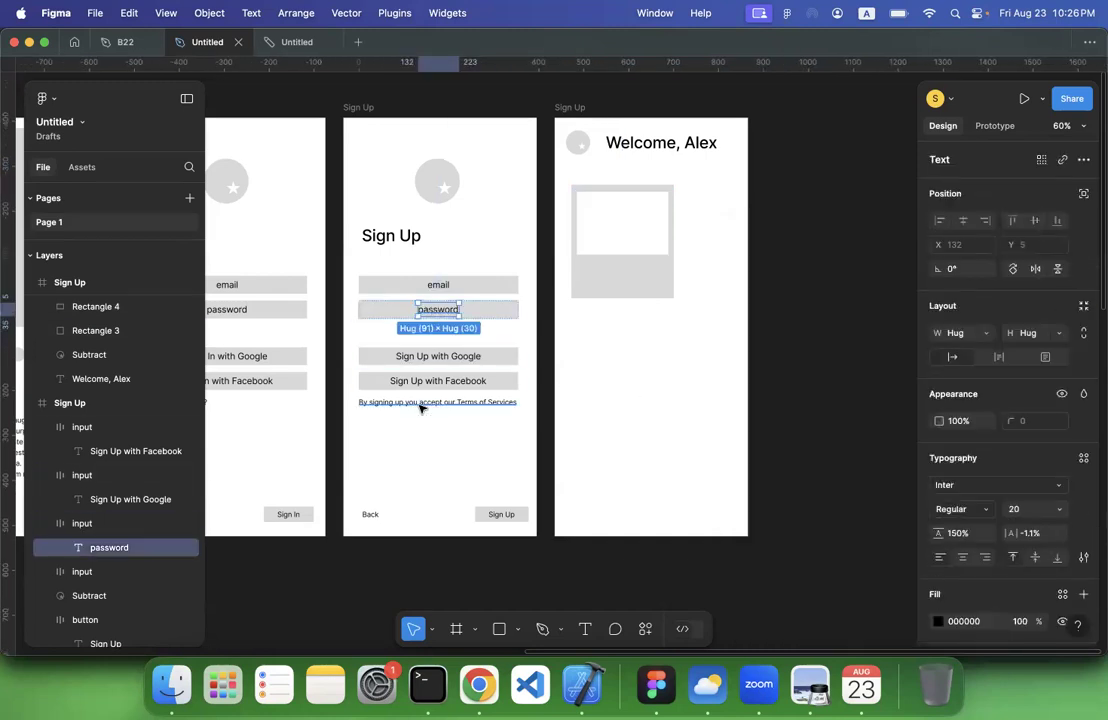
{"action": "left_click", "coordinate": [423, 402]}
{"action": "key", "text": "super+c"}
{"action": "left_click", "coordinate": [636, 274]}
{"action": "key", "text": "super+v"}
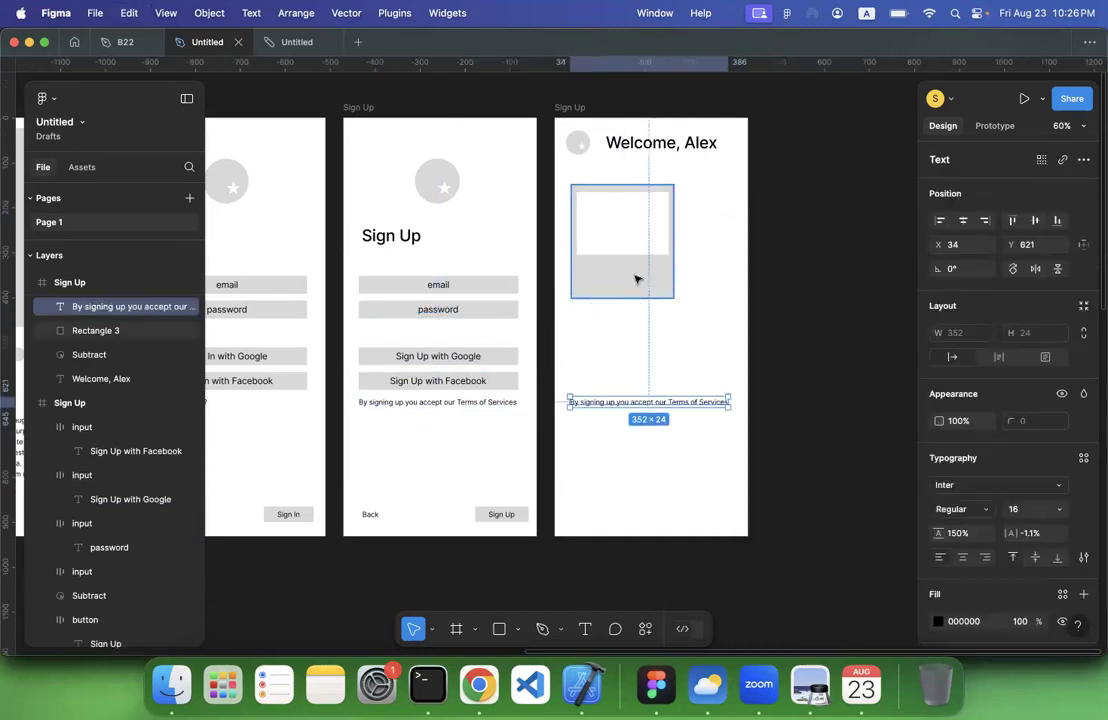
{"action": "left_click_drag", "start_coordinate": [643, 404], "coordinate": [652, 270]}
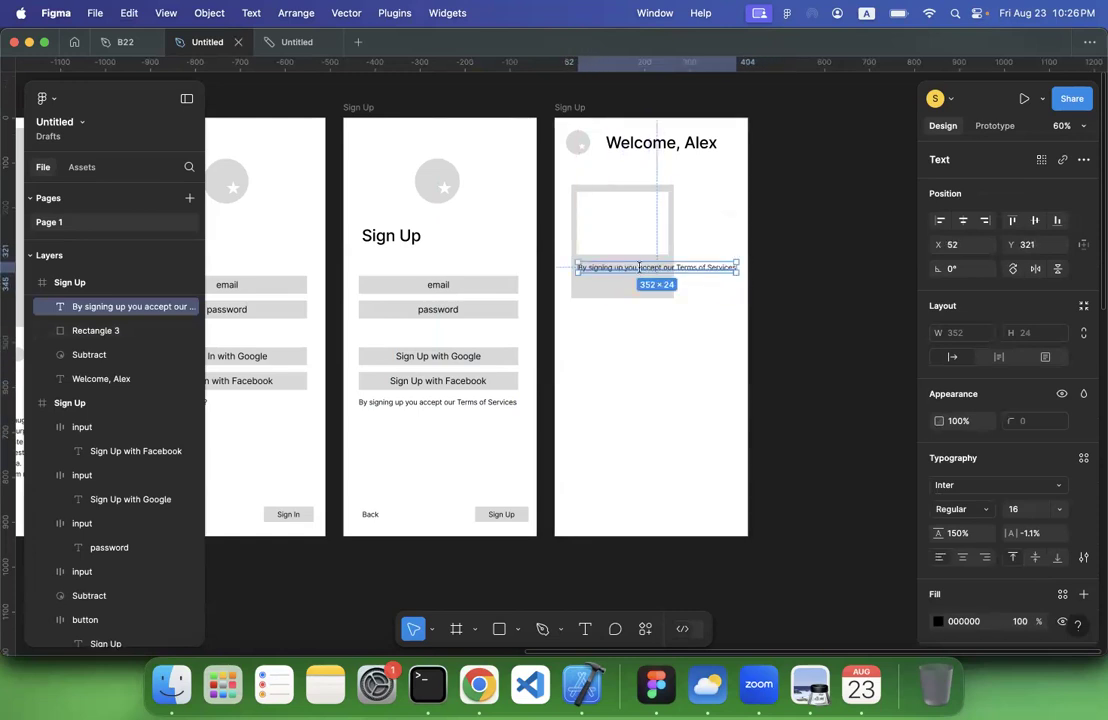
{"action": "double_click", "coordinate": [639, 267]}
{"action": "key", "text": "Escape"}
{"action": "left_click_drag", "start_coordinate": [737, 268], "coordinate": [664, 272]}
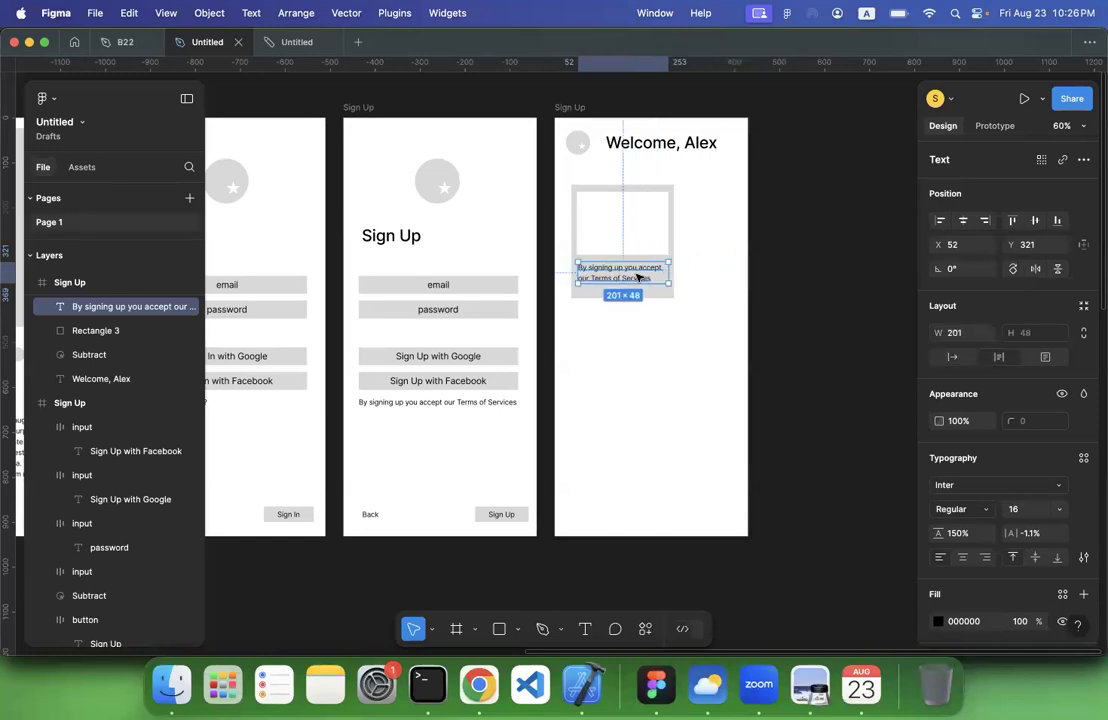
Reword the card's copied text to "Colombo, Sri Lanka" and style it Semi Bold at size 20
{"action": "double_click", "coordinate": [635, 273]}
{"action": "type", "text": "Colombo, Sri Lanka"}
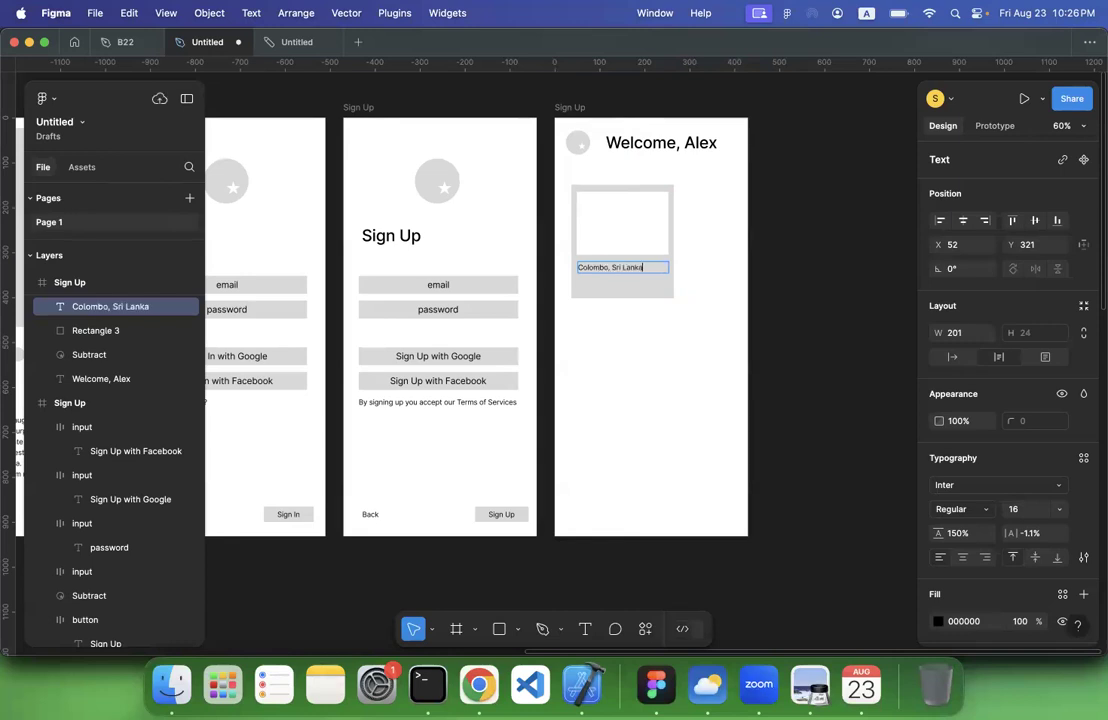
{"action": "key", "text": "Escape"}
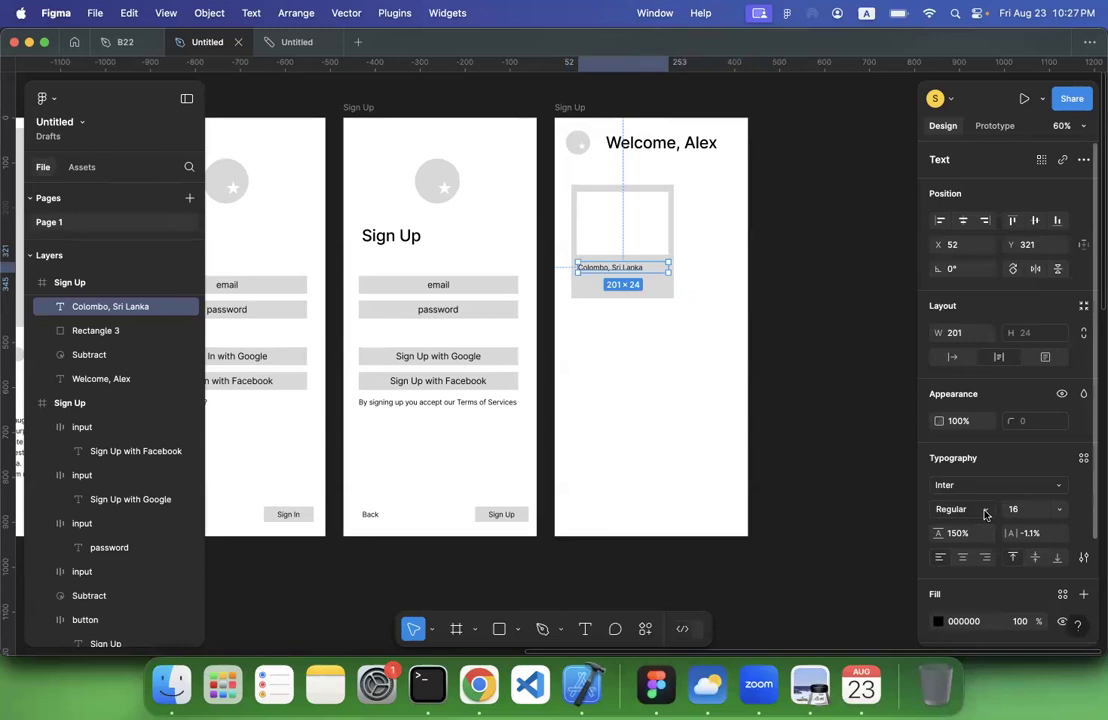
{"action": "left_click", "coordinate": [1052, 514]}
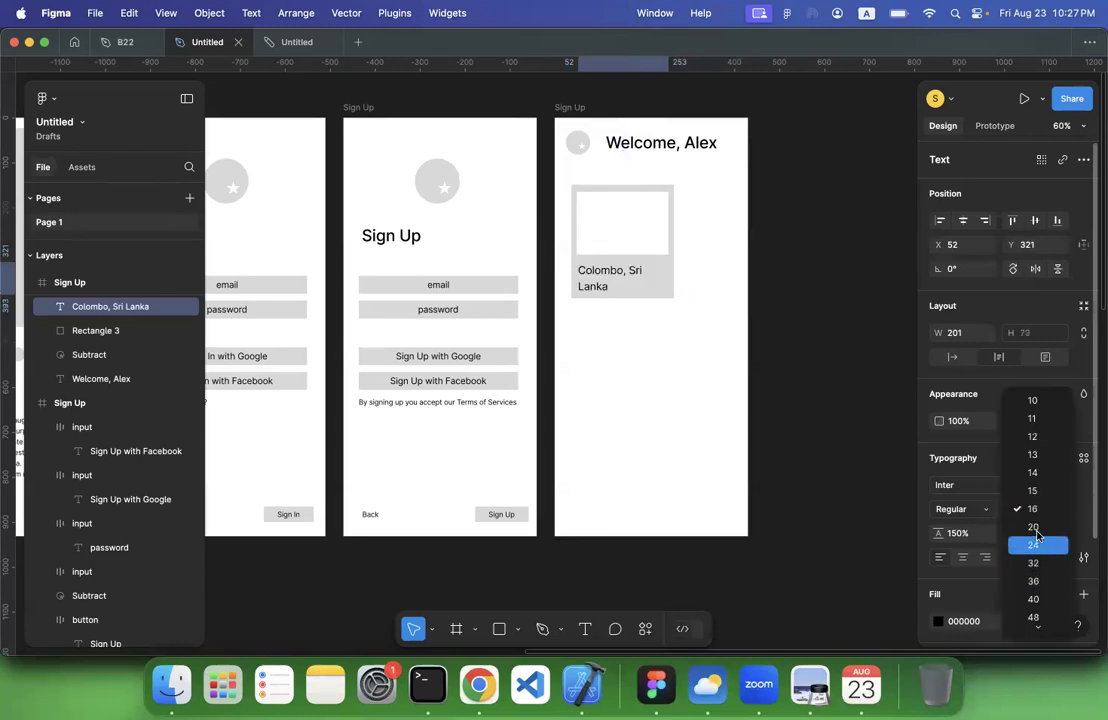
{"action": "left_click", "coordinate": [1036, 528]}
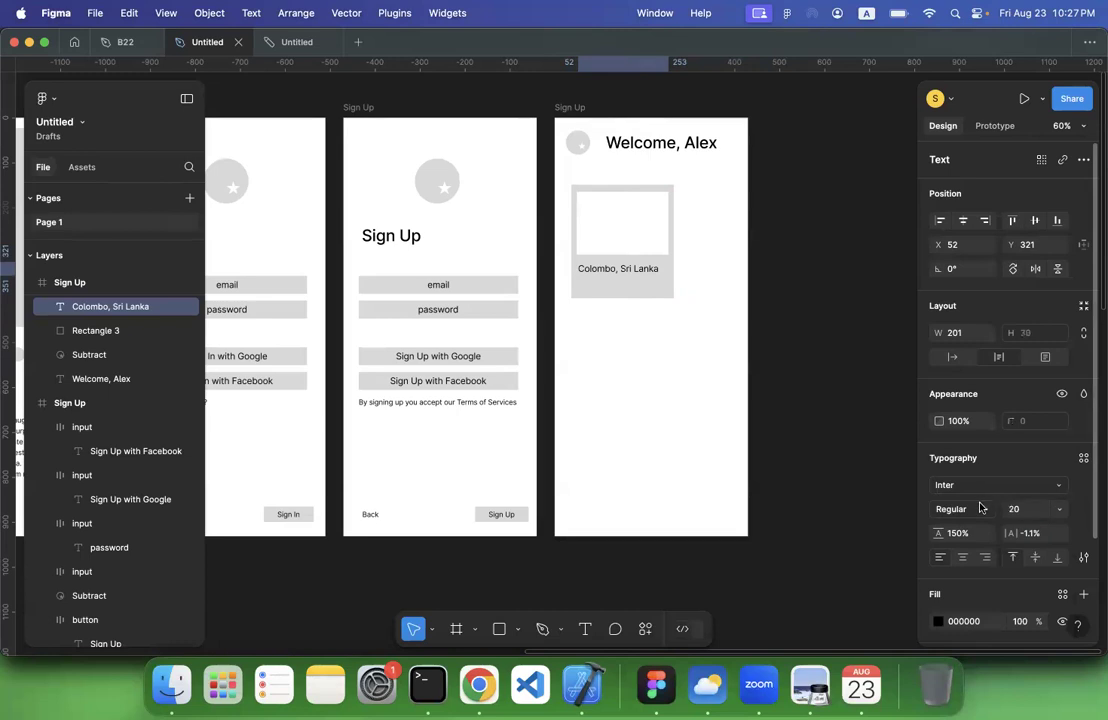
{"action": "left_click", "coordinate": [980, 508]}
{"action": "left_click", "coordinate": [973, 546]}
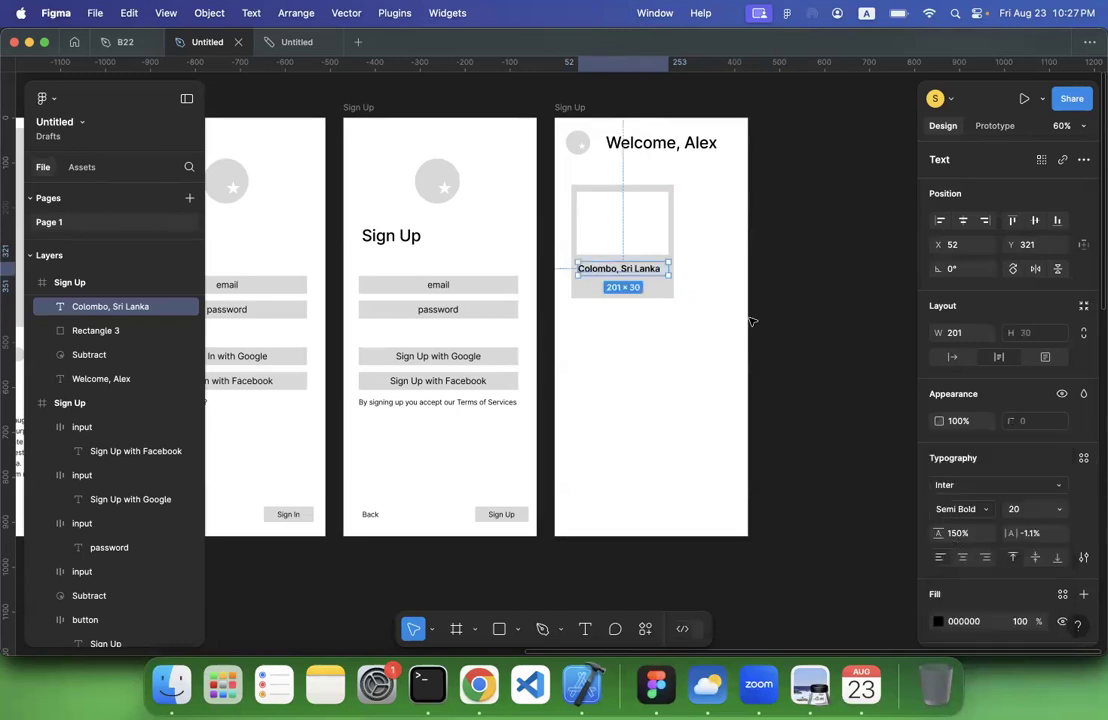
Duplicate the card title directly beneath itself and replace the copy's text with the placeholder paragraph from Onboarding 3
{"action": "key", "text": "super+d"}
{"action": "left_click_drag", "start_coordinate": [633, 279], "coordinate": [632, 284]}
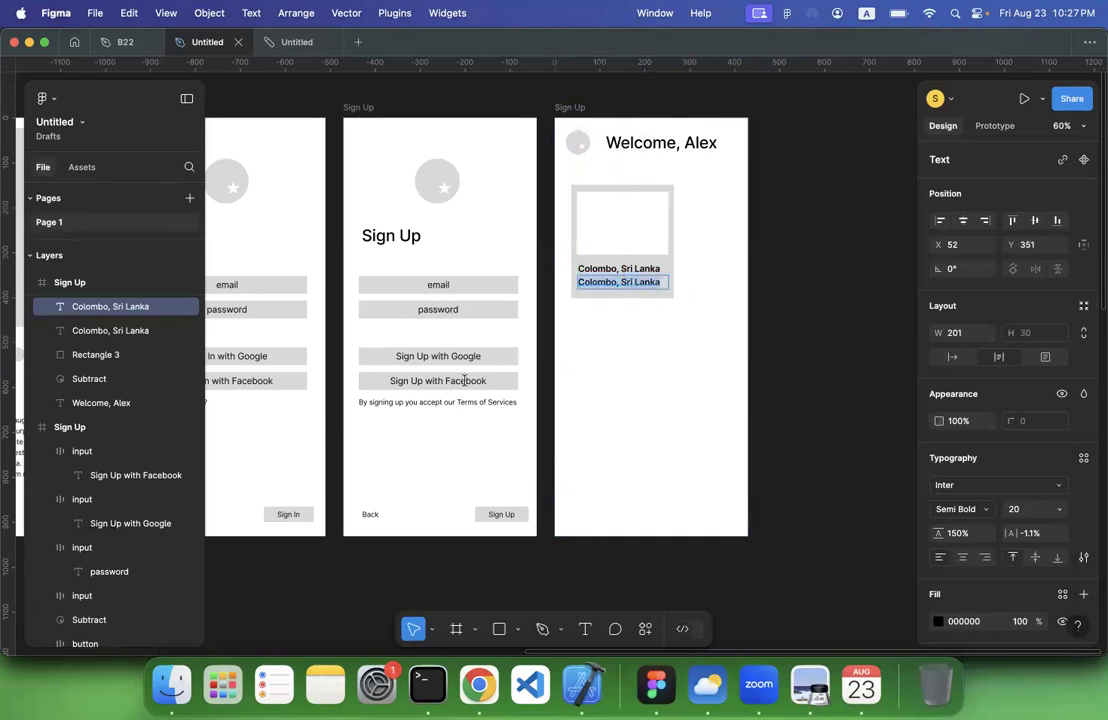
{"action": "scroll", "coordinate": [396, 398], "scroll_direction": "left", "scroll_amount": 10}
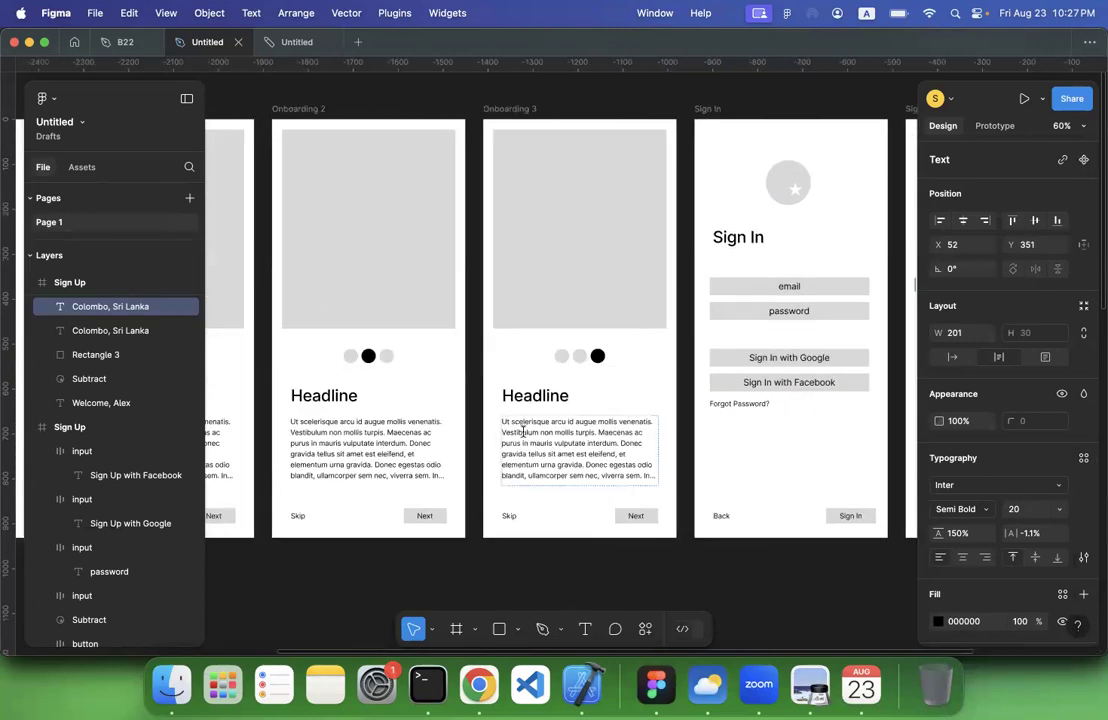
{"action": "triple_click", "coordinate": [523, 432]}
{"action": "triple_click", "coordinate": [523, 432]}
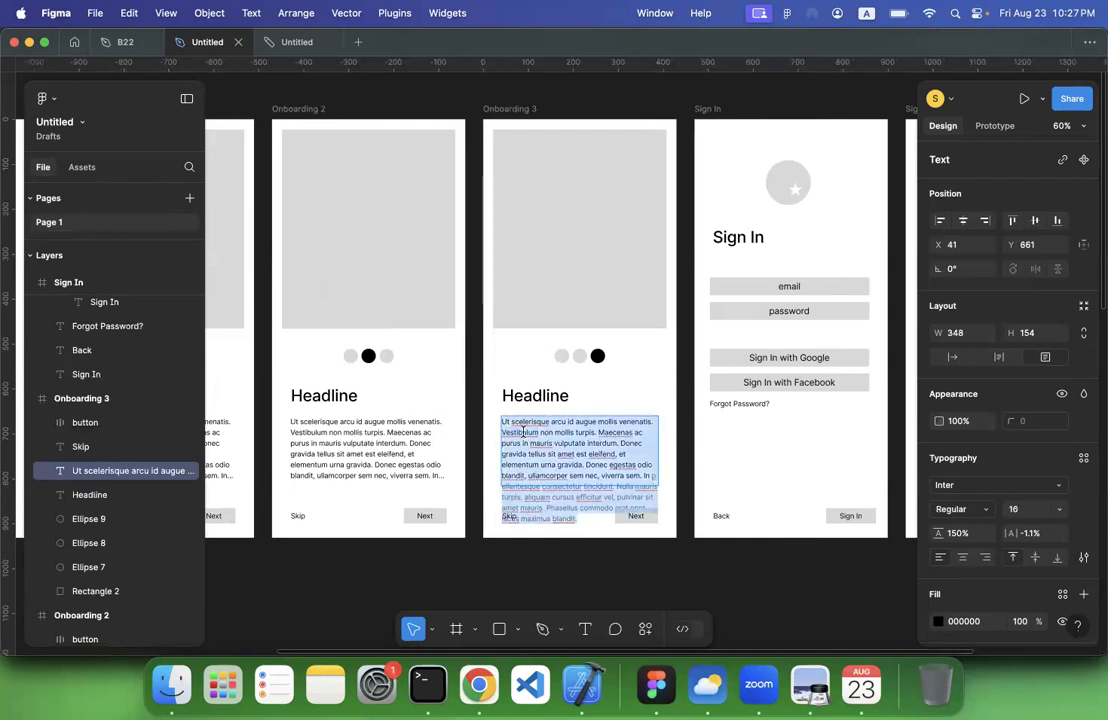
{"action": "scroll", "coordinate": [848, 353], "scroll_direction": "right", "scroll_amount": 15}
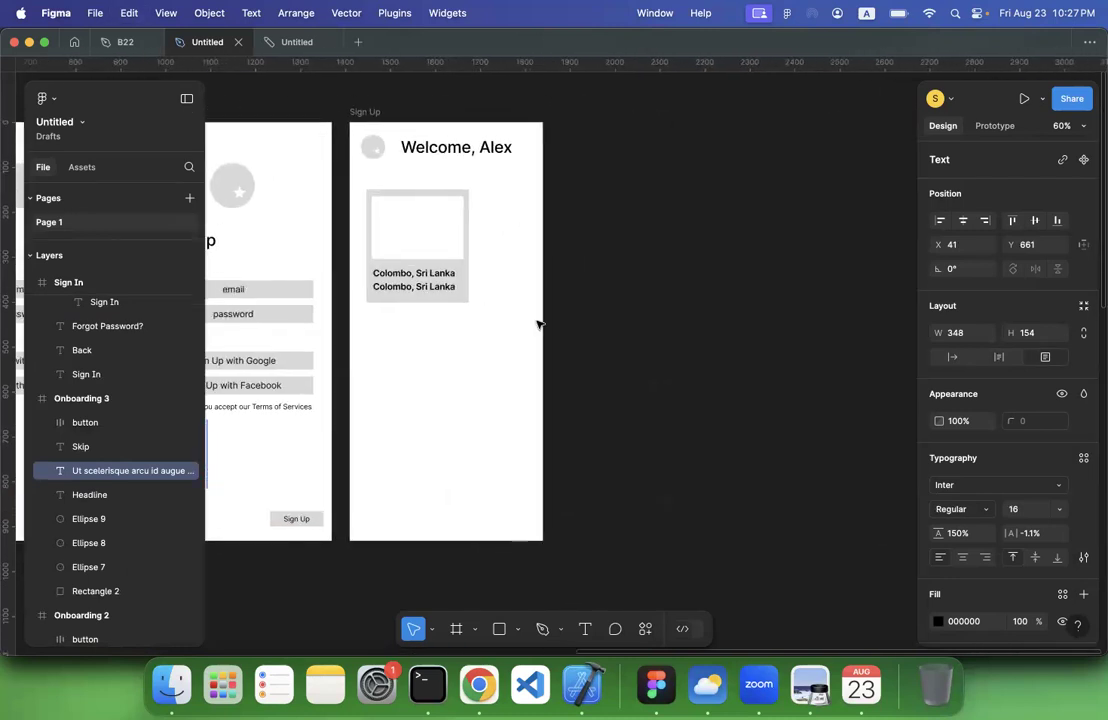
{"action": "double_click", "coordinate": [425, 287]}
{"action": "key", "text": "super+a"}
{"action": "key", "text": "super+v"}
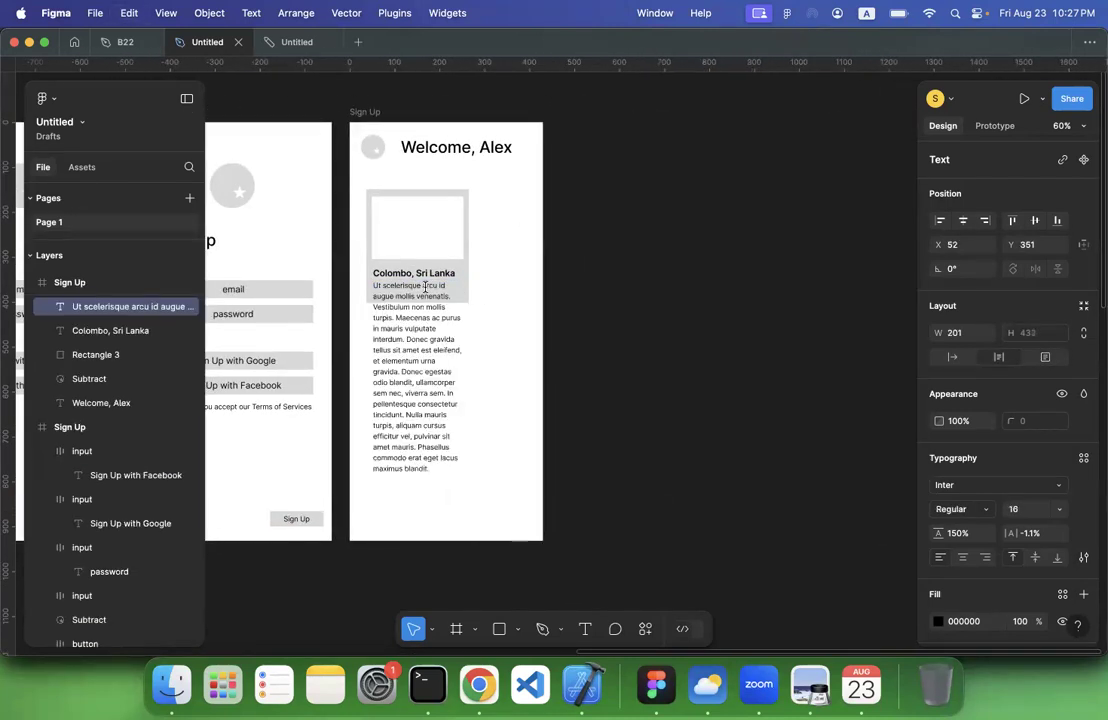
Shorten the card's description text box to about 51 high and truncate its overflowing text
{"action": "key", "text": "Escape"}
{"action": "left_click_drag", "start_coordinate": [445, 326], "coordinate": [447, 302]}
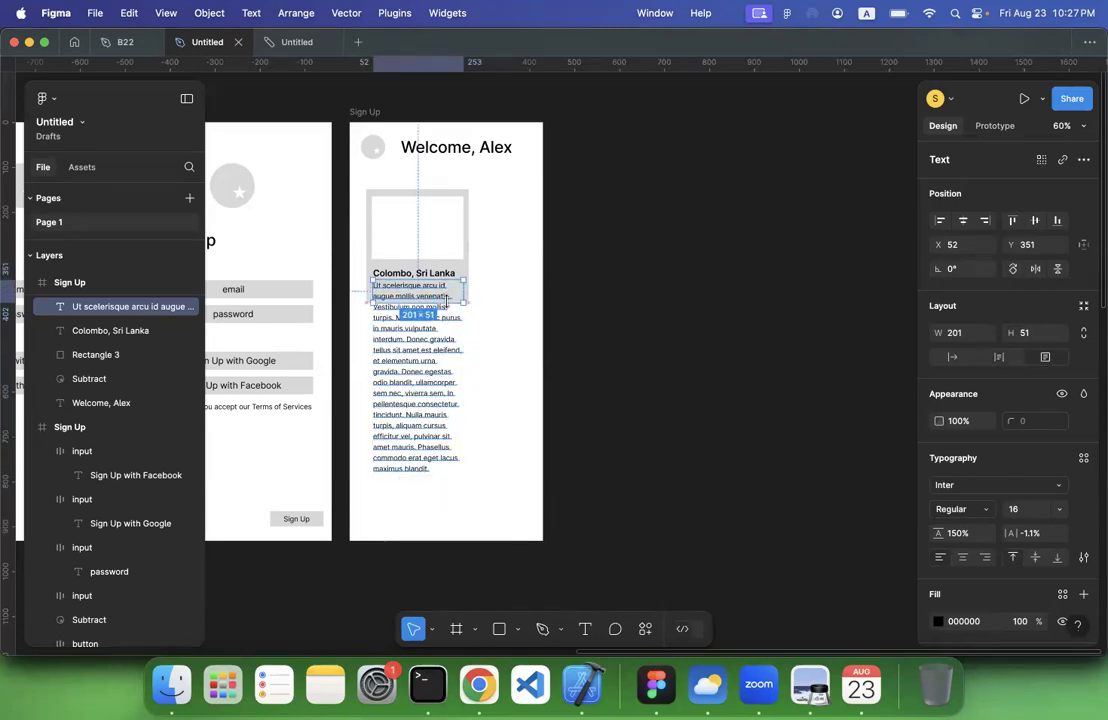
{"action": "left_click", "coordinate": [1085, 559]}
{"action": "left_click", "coordinate": [893, 571]}
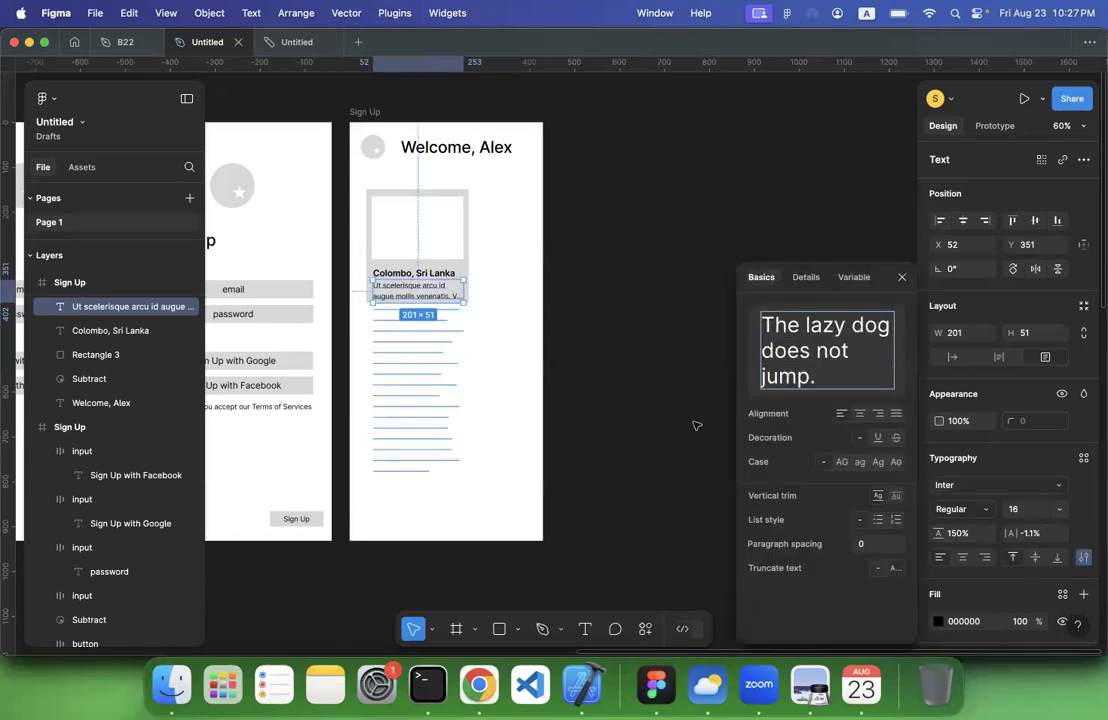
{"action": "left_click", "coordinate": [524, 280]}
Extend the grey card rectangle downward to a height of about 325
{"action": "left_click", "coordinate": [445, 280]}
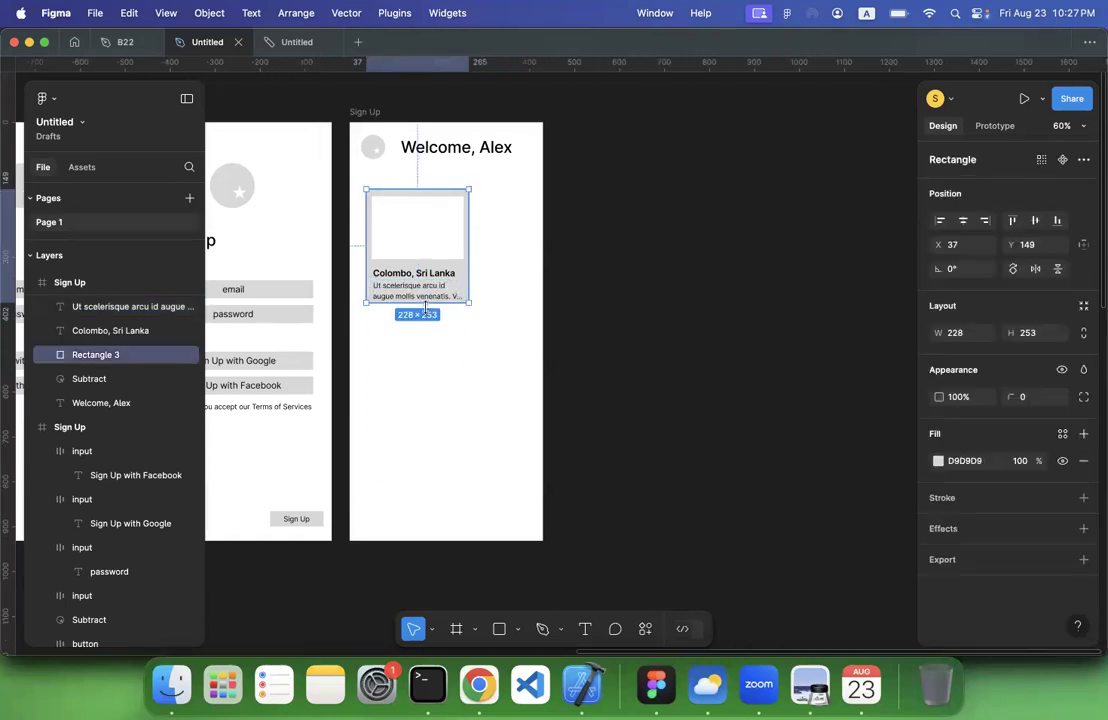
{"action": "left_click_drag", "start_coordinate": [425, 319], "coordinate": [424, 335]}
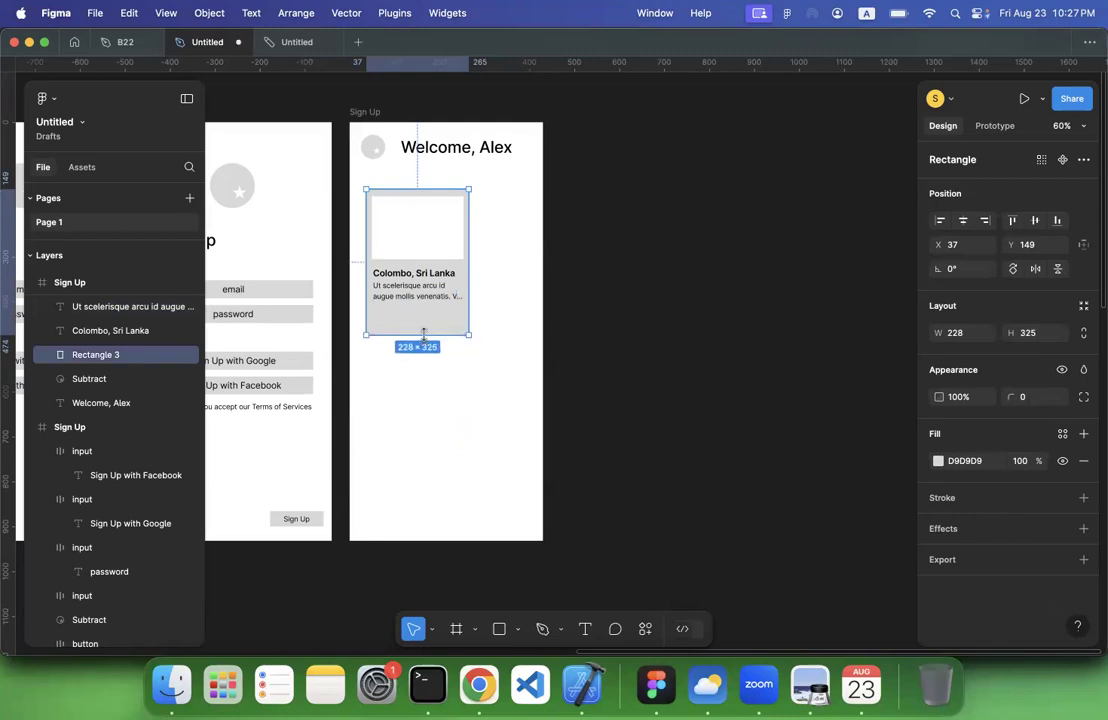
{"action": "left_click", "coordinate": [608, 289]}
Copy the Sign Up button from the Sign Up frame and place it in the card below the description
{"action": "scroll", "coordinate": [490, 470], "scroll_direction": "left", "scroll_amount": 5}
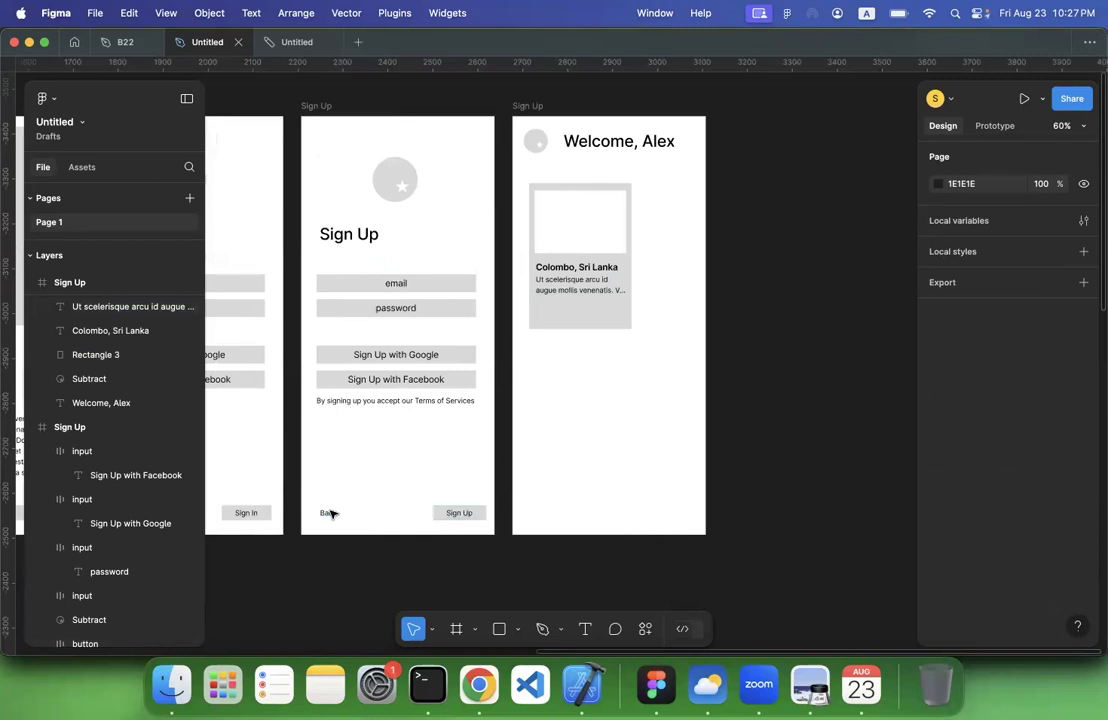
{"action": "left_click", "coordinate": [453, 513]}
{"action": "key", "text": "super+c"}
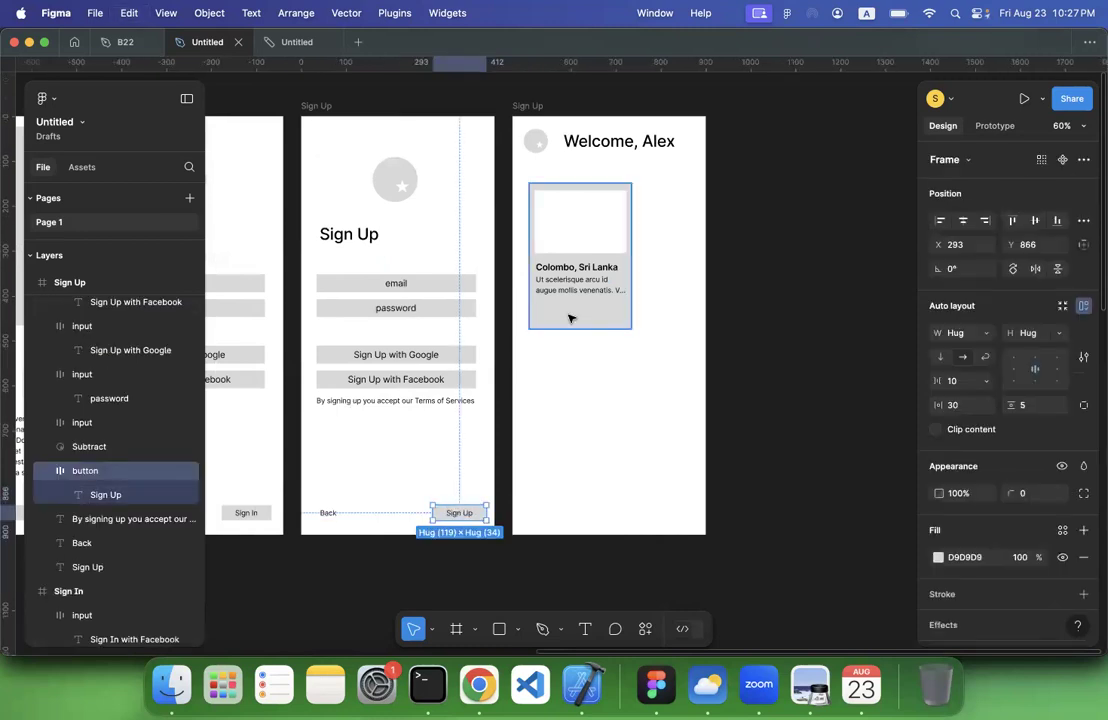
{"action": "left_click", "coordinate": [571, 317]}
{"action": "key", "text": "super+v"}
{"action": "left_click_drag", "start_coordinate": [683, 518], "coordinate": [571, 319]}
Fill the card's button with white and adjust its position below the description
{"action": "left_click", "coordinate": [938, 557]}
{"action": "left_click", "coordinate": [816, 353]}
{"action": "left_click_drag", "start_coordinate": [728, 256], "coordinate": [727, 257]}
{"action": "left_click", "coordinate": [538, 409]}
{"action": "left_click_drag", "start_coordinate": [564, 315], "coordinate": [568, 313]}
Reword the card button's label to "Find out More"
{"action": "double_click", "coordinate": [568, 313]}
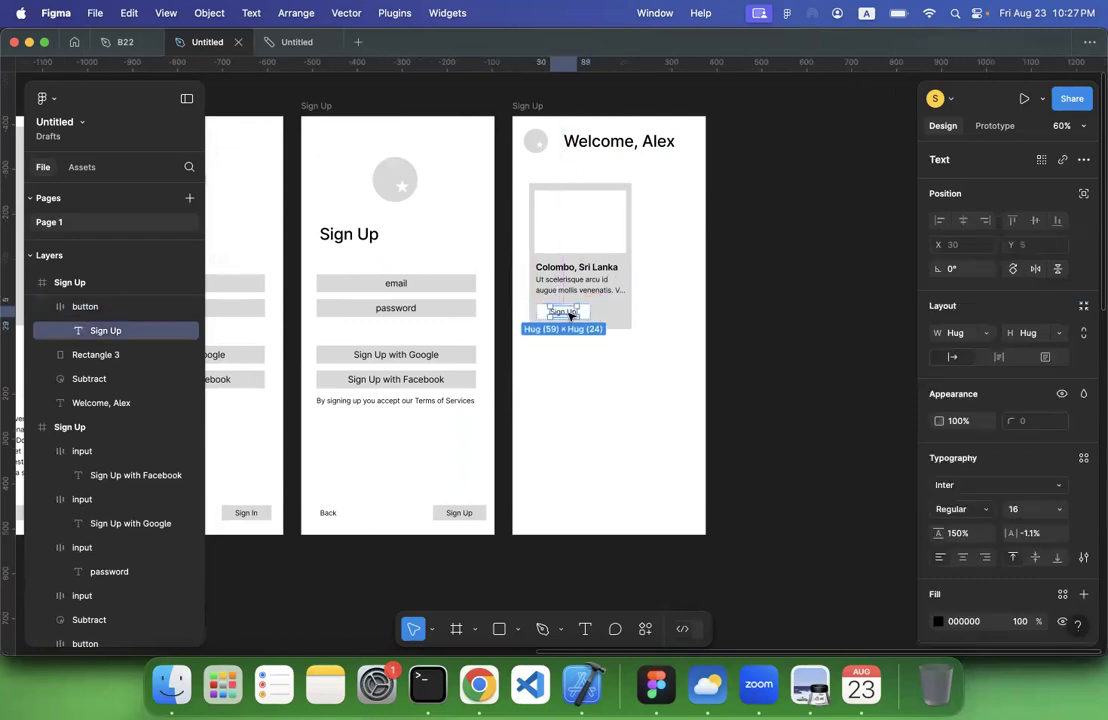
{"action": "type", "text": "Fi"}
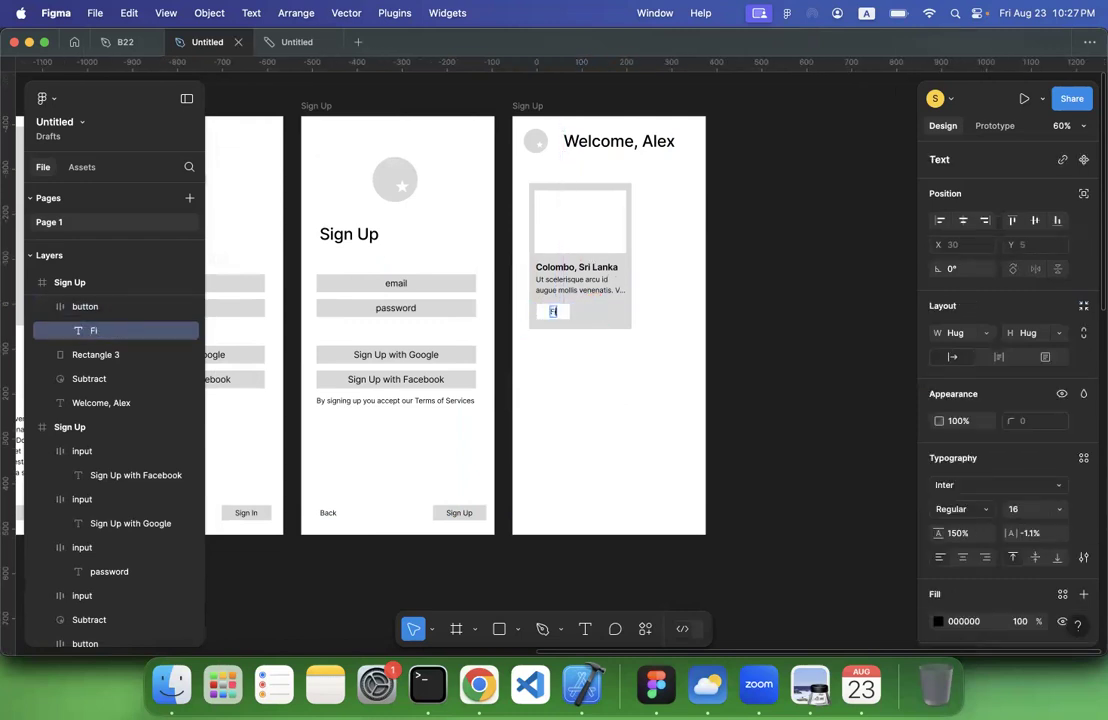
{"action": "type", "text": "nd out More"}
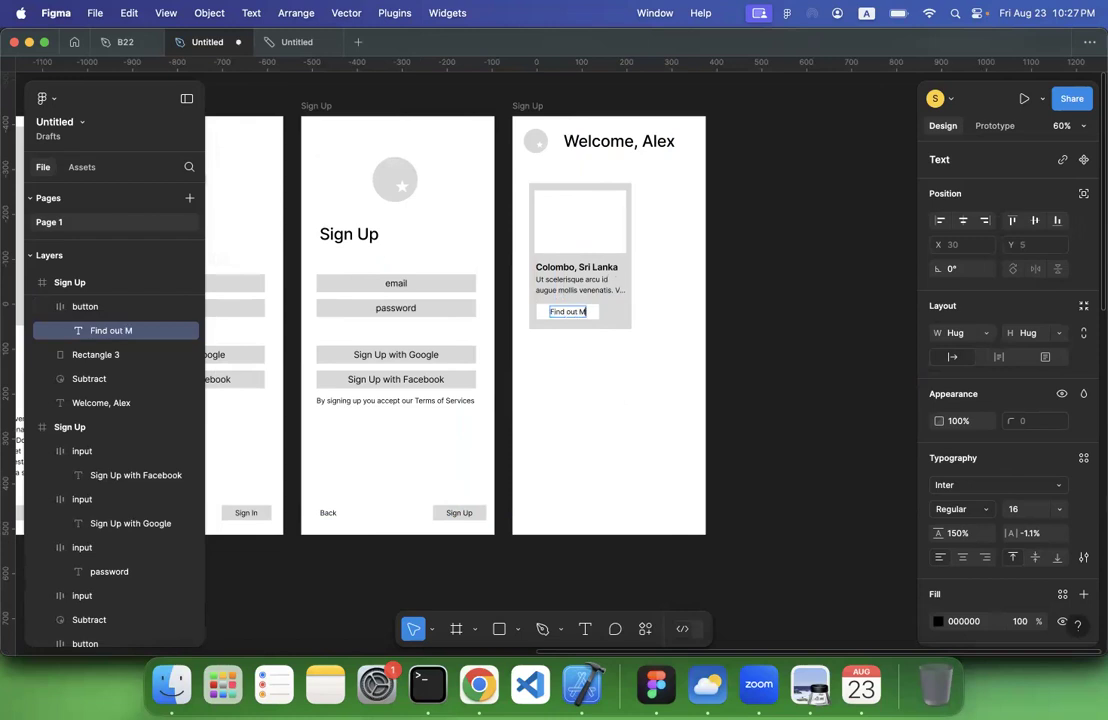
{"action": "left_click", "coordinate": [597, 405]}
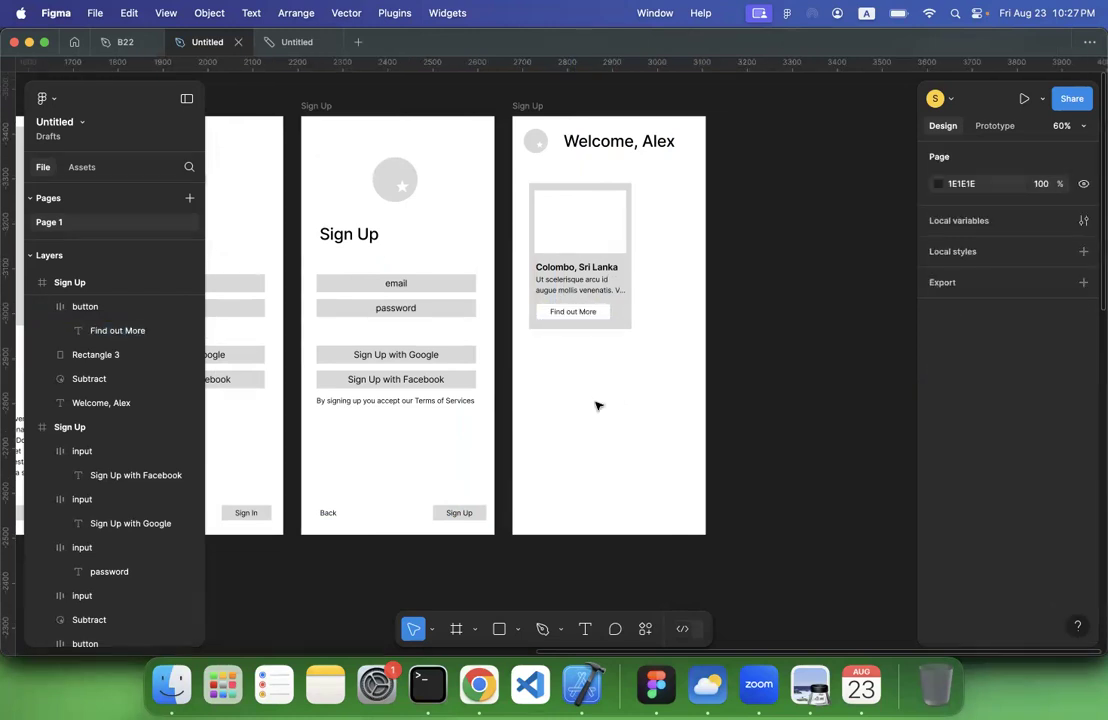
Group the Colombo card's background, image placeholder, title, description and button into a single group
{"action": "scroll", "coordinate": [597, 405], "scroll_direction": "up", "scroll_amount": 2}
{"action": "scroll", "coordinate": [597, 405], "scroll_direction": "right", "scroll_amount": 1}
{"action": "left_click_drag", "start_coordinate": [489, 224], "coordinate": [603, 390]}
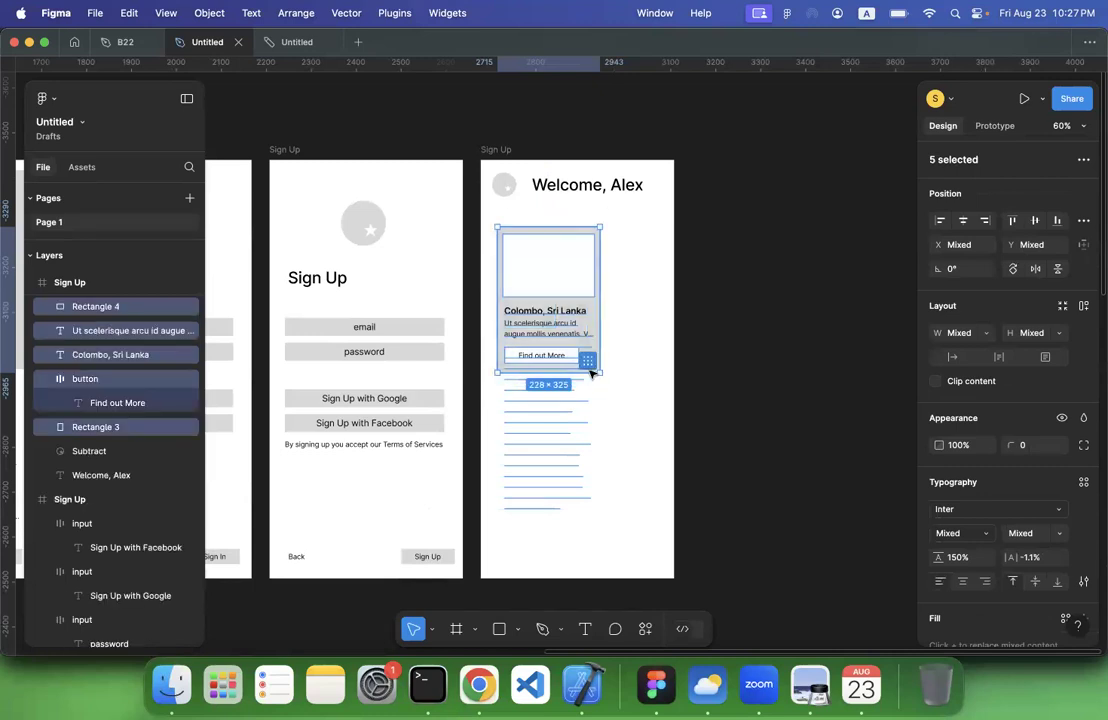
{"action": "scroll", "coordinate": [55, 369], "scroll_direction": "up", "scroll_amount": 1}
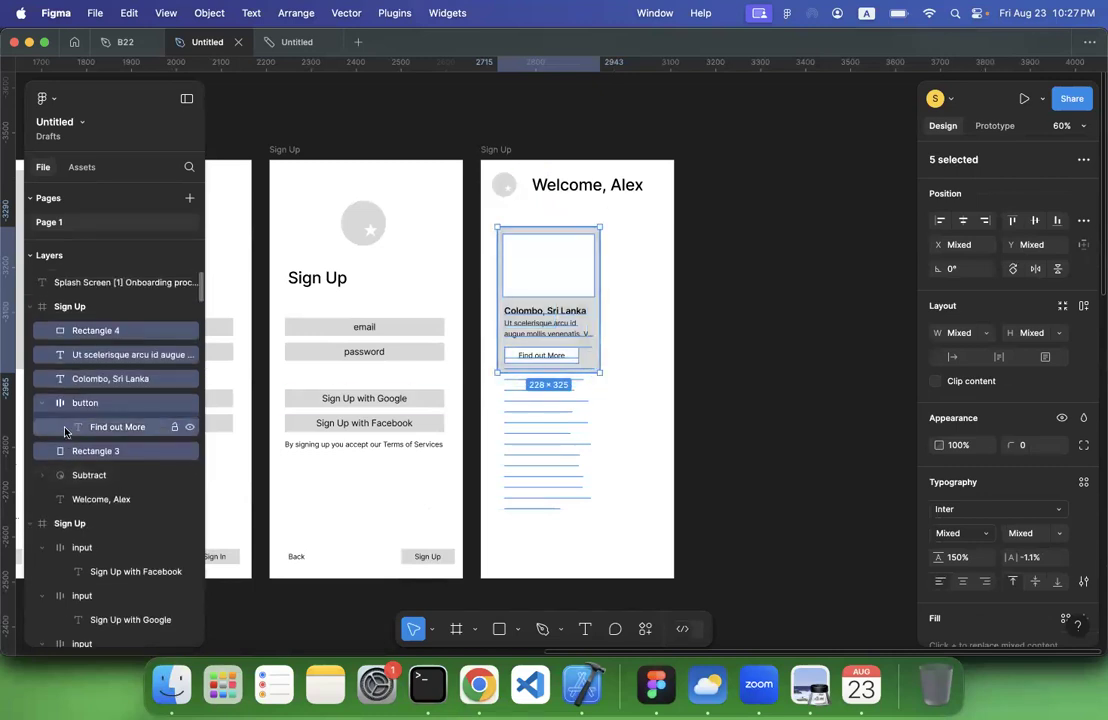
{"action": "right_click", "coordinate": [551, 261]}
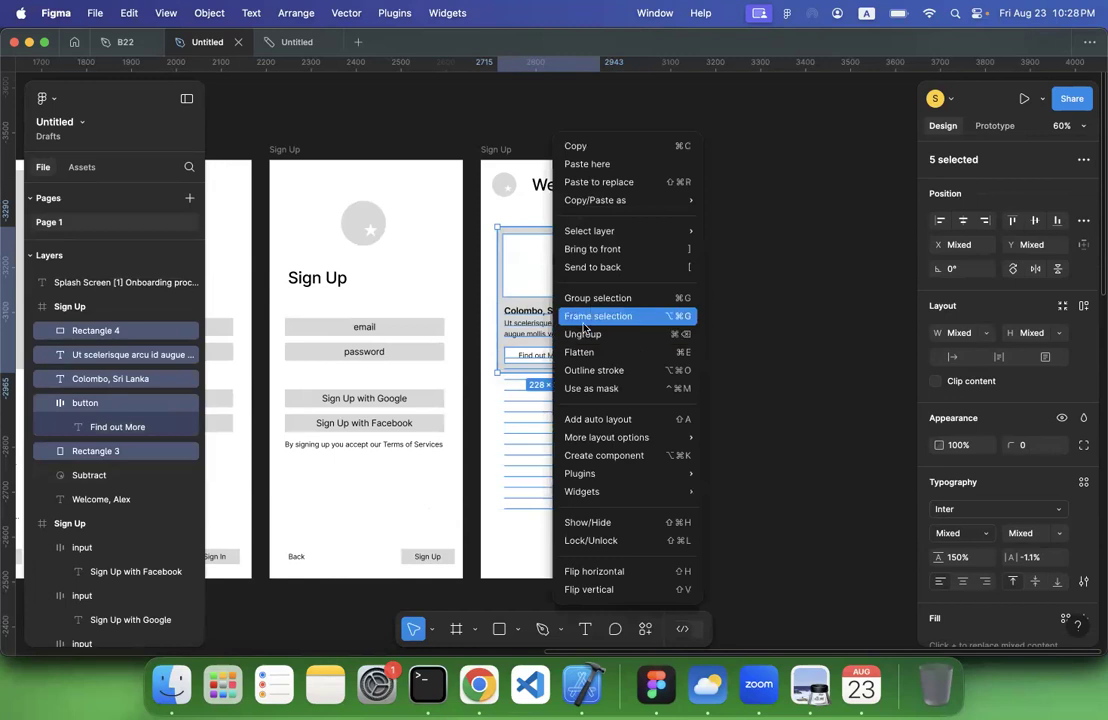
{"action": "left_click", "coordinate": [590, 307]}
{"action": "left_click", "coordinate": [688, 307]}
{"action": "left_click", "coordinate": [552, 328]}
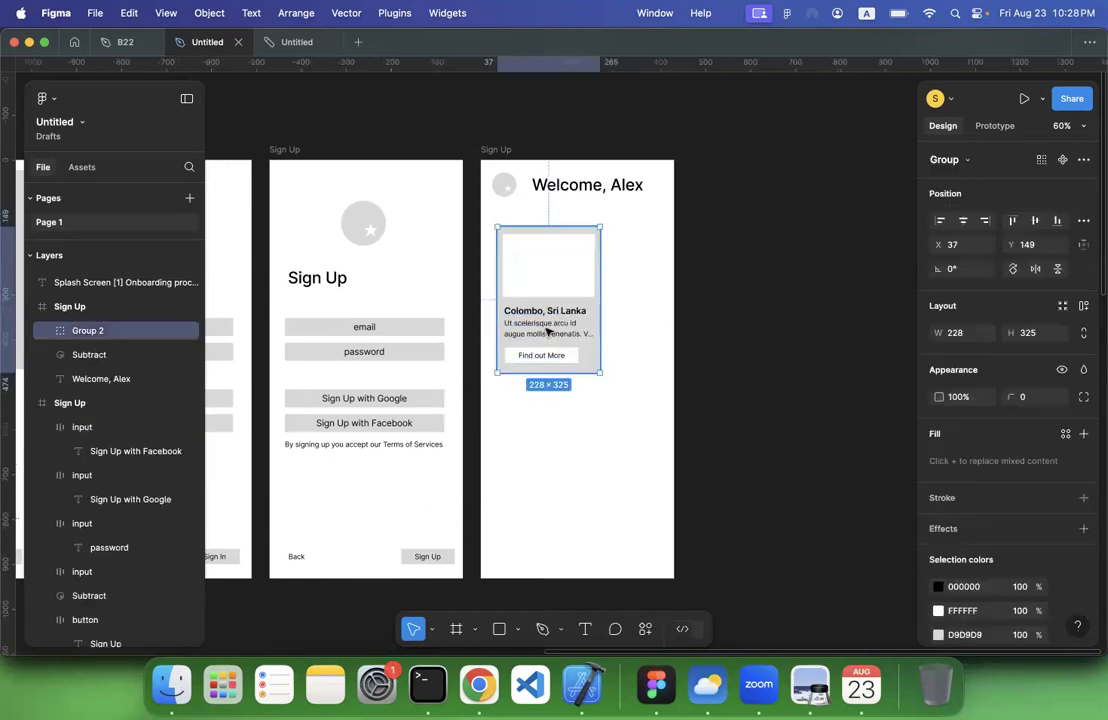
Duplicate the card group twice in a horizontal row, 17 apart, extending past the dashboard frame's edge
{"action": "left_click_drag", "start_coordinate": [583, 313], "coordinate": [667, 313]}
{"action": "key", "text": "super+d"}
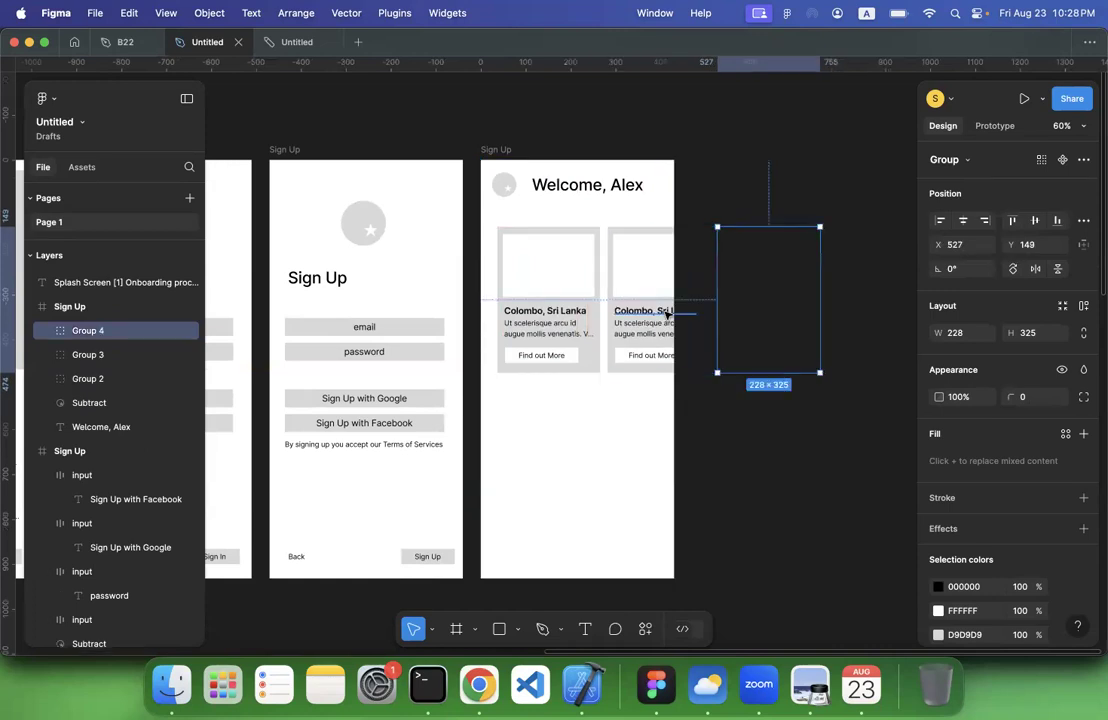
{"action": "left_click", "coordinate": [743, 502]}
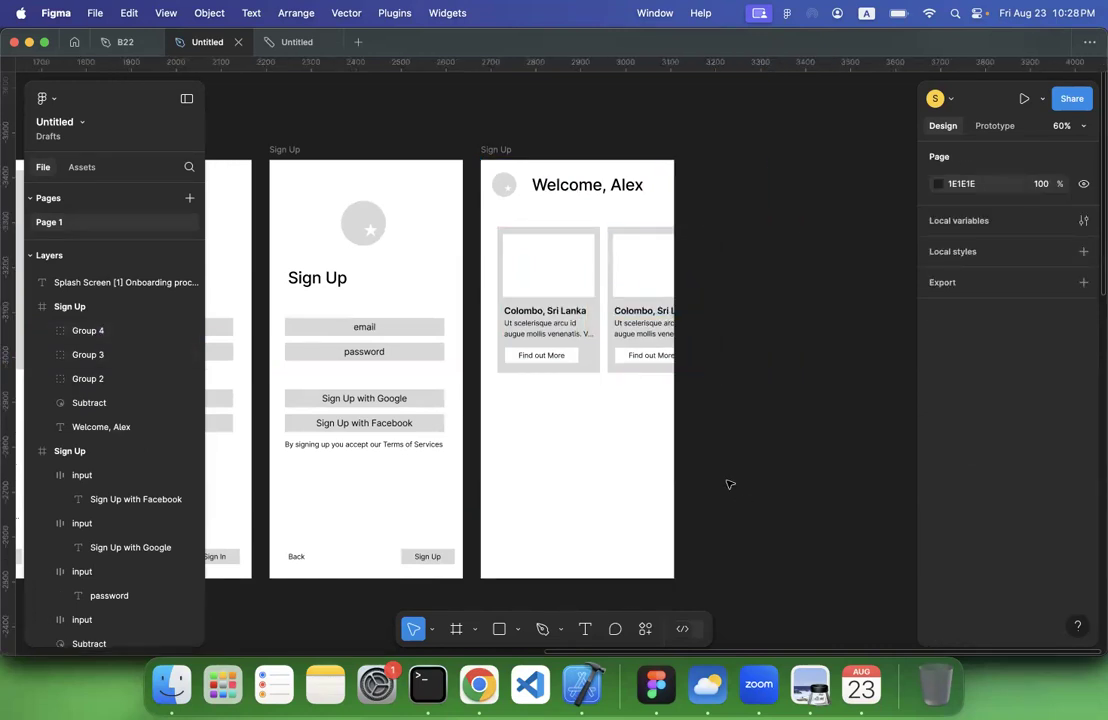
Move the row of three cards down to about Y 201, leaving space for a section heading
{"action": "left_click", "coordinate": [578, 192]}
{"action": "left_click", "coordinate": [487, 222]}
{"action": "left_click_drag", "start_coordinate": [668, 305], "coordinate": [853, 401]}
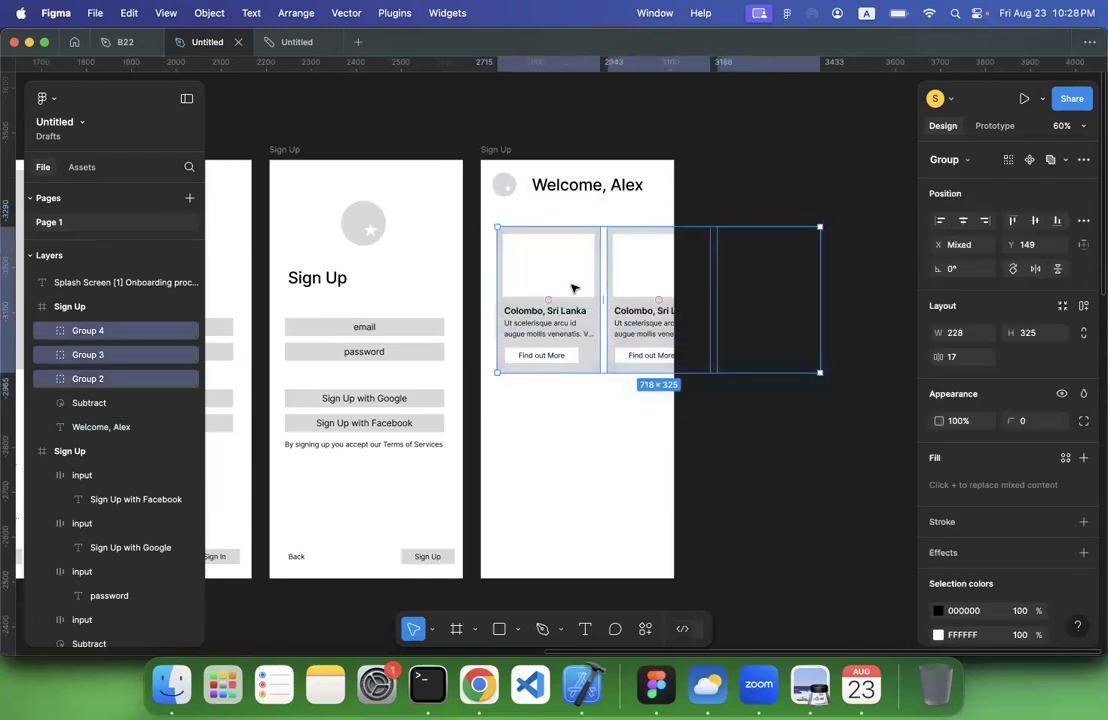
{"action": "left_click_drag", "start_coordinate": [573, 288], "coordinate": [571, 312]}
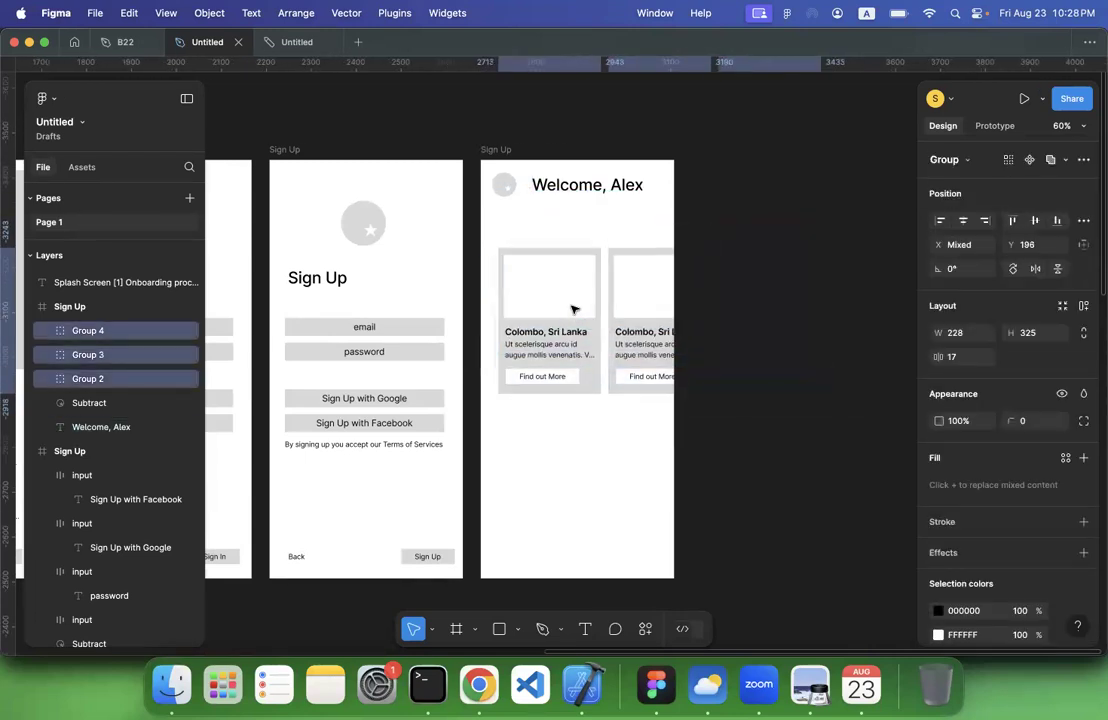
Place a copy of the welcome heading above the cards and reword it to "Recommandations"
{"action": "left_click", "coordinate": [580, 191]}
{"action": "left_click_drag", "start_coordinate": [580, 191], "coordinate": [539, 235]}
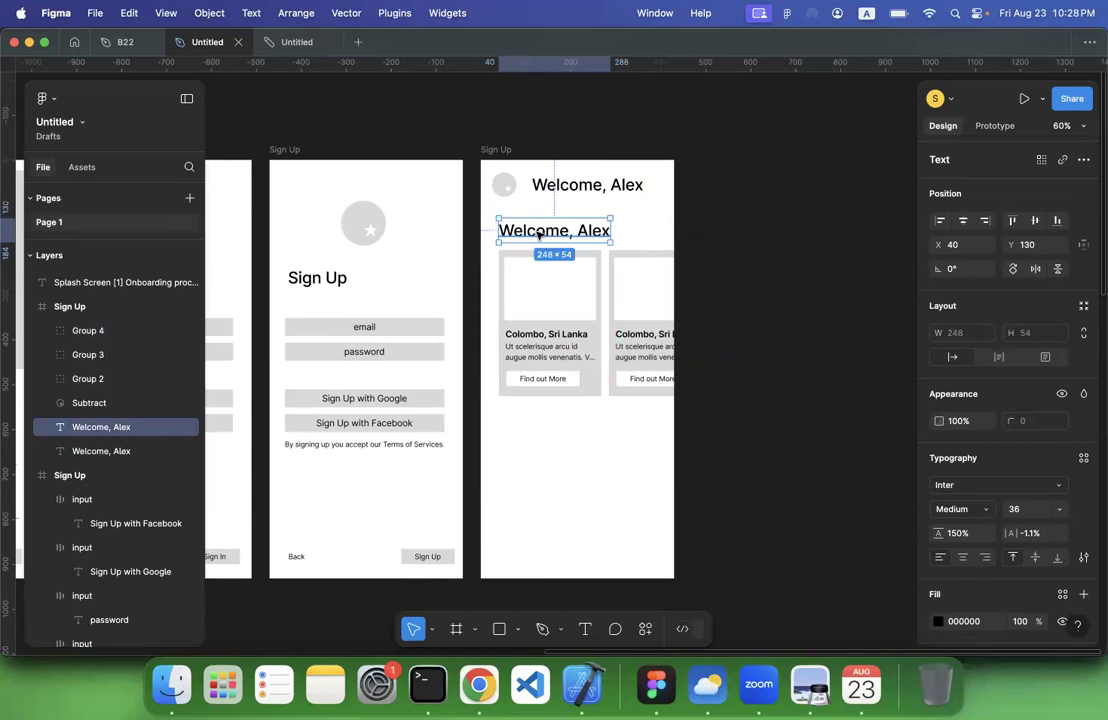
{"action": "double_click", "coordinate": [539, 235]}
{"action": "type", "text": "Reco"}
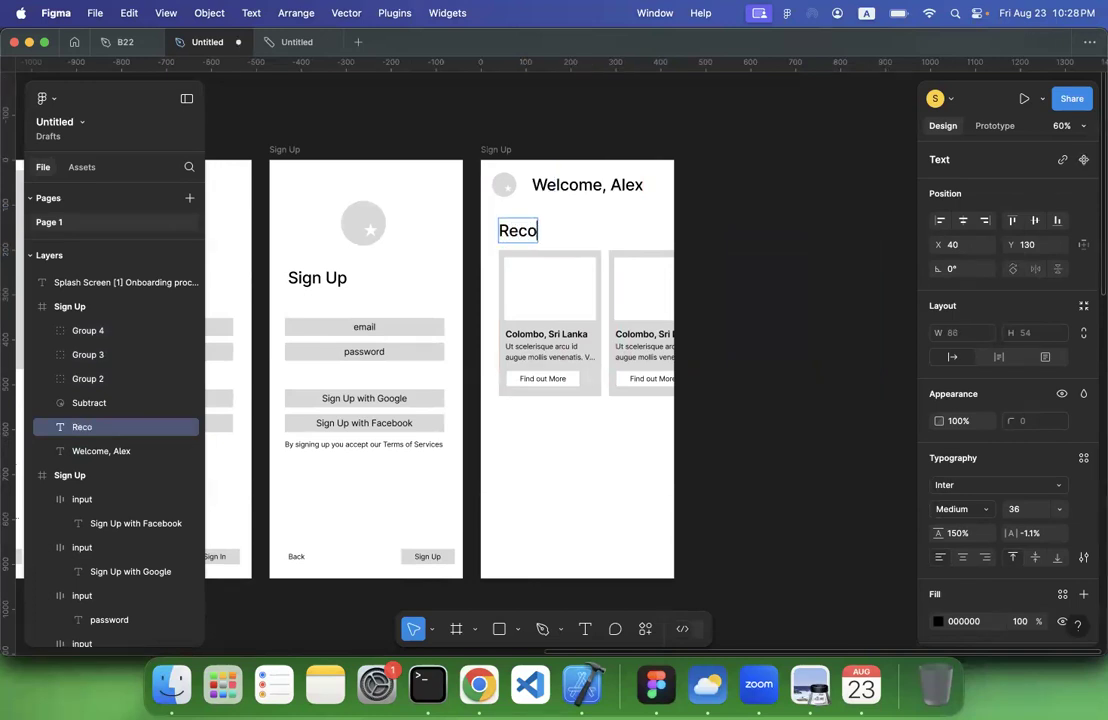
{"action": "type", "text": "mmandations"}
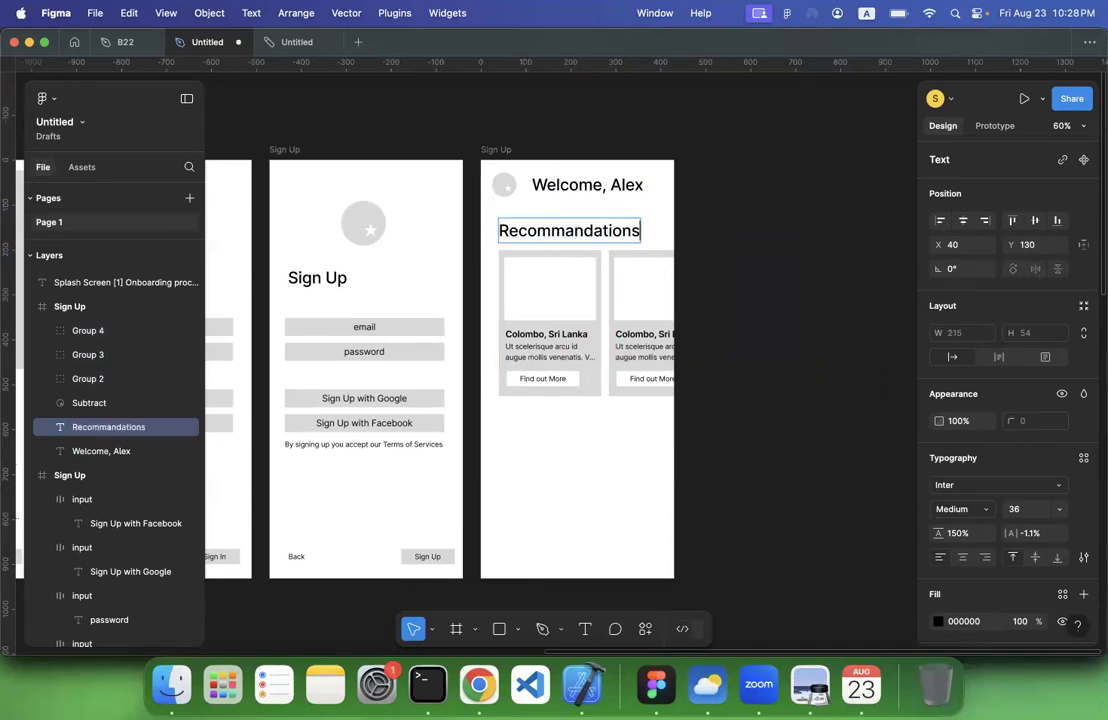
Set the "Recommandations" heading's font size to 24 and nudge it down closer to the cards
{"action": "key", "text": "super+a"}
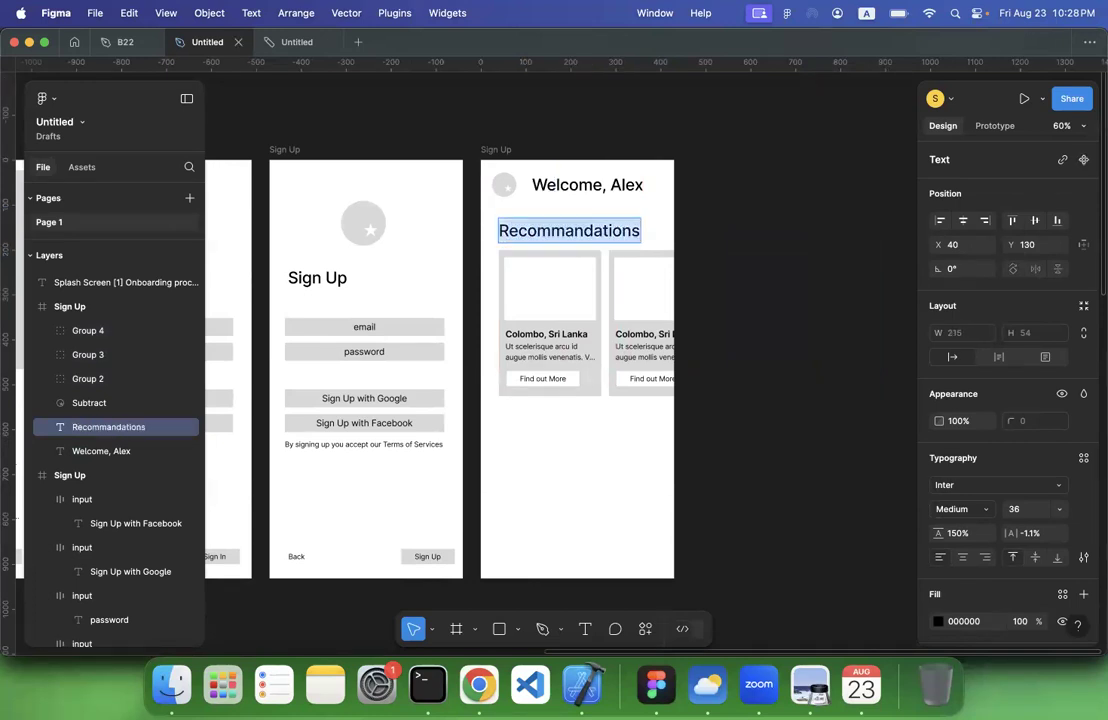
{"action": "left_click", "coordinate": [1062, 509]}
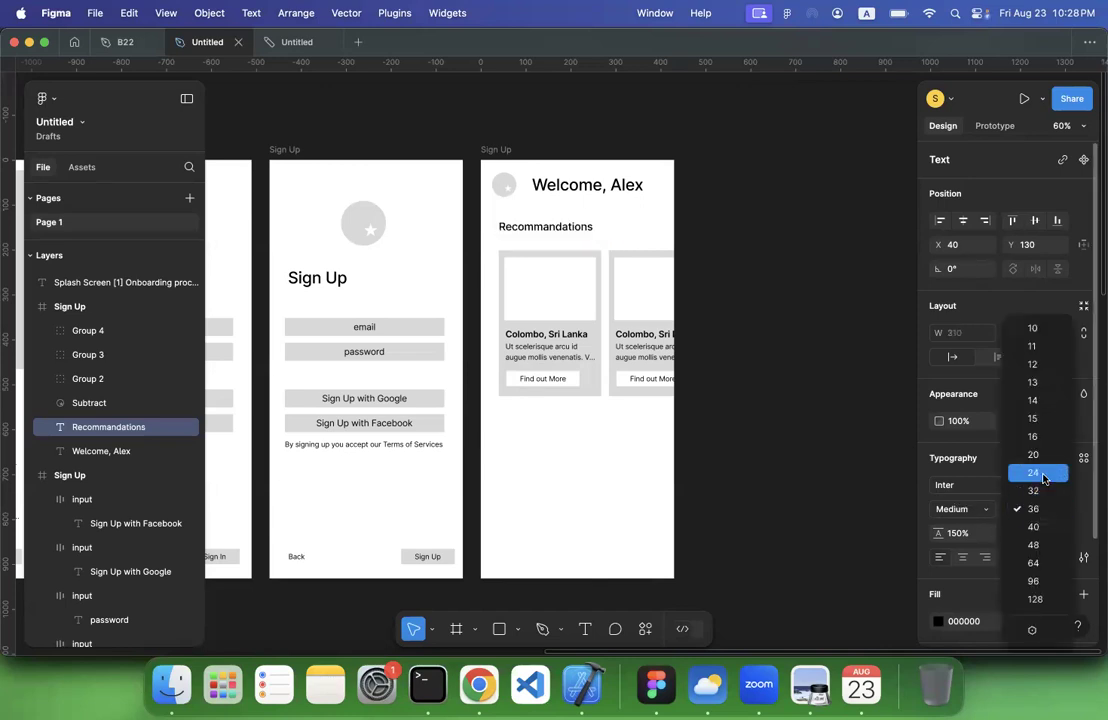
{"action": "left_click", "coordinate": [1038, 473]}
{"action": "left_click", "coordinate": [781, 366]}
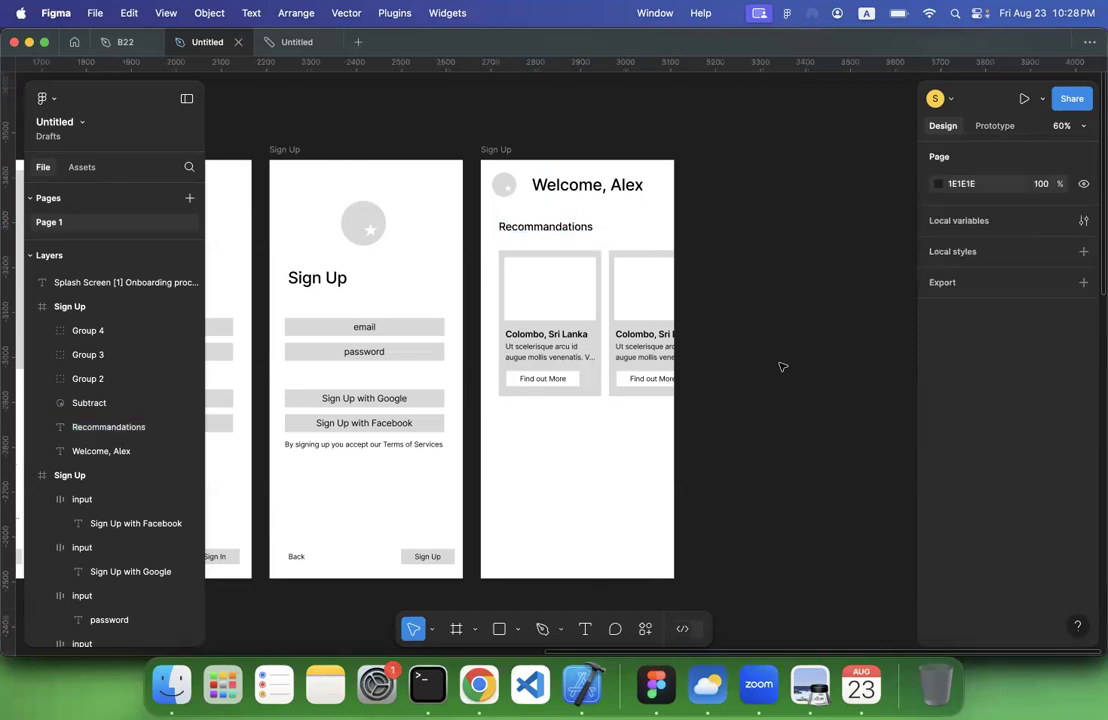
{"action": "left_click", "coordinate": [573, 232]}
{"action": "key", "text": "shift+Down"}
{"action": "key", "text": "shift+Down"}
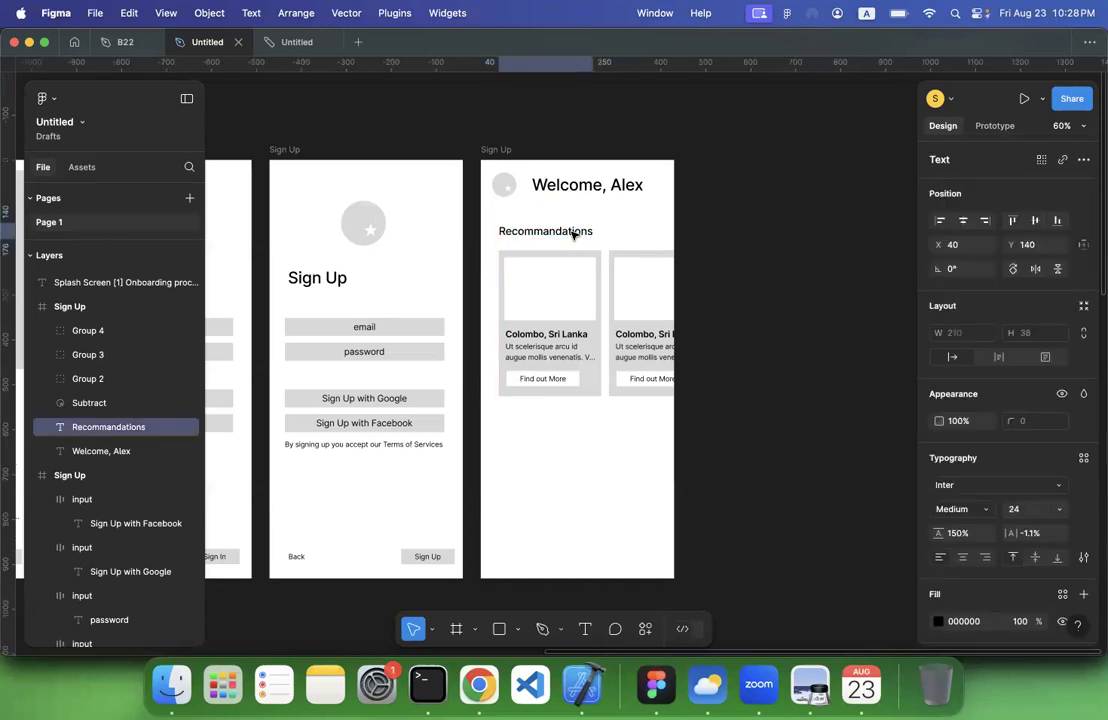
{"action": "left_click", "coordinate": [781, 260]}
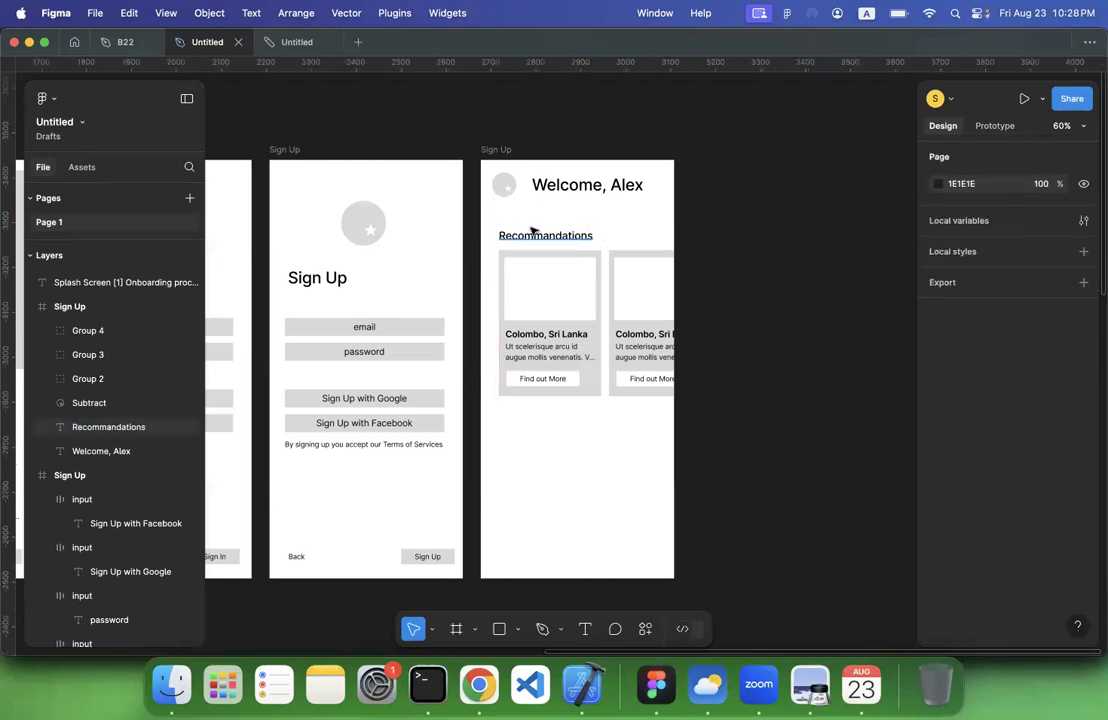
Duplicate the "Recommandations" heading with its three cards and place the copy below the first row with a small gap
{"action": "left_click_drag", "start_coordinate": [490, 228], "coordinate": [845, 437]}
{"action": "key", "text": "super+d"}
{"action": "left_click_drag", "start_coordinate": [569, 326], "coordinate": [568, 503]}
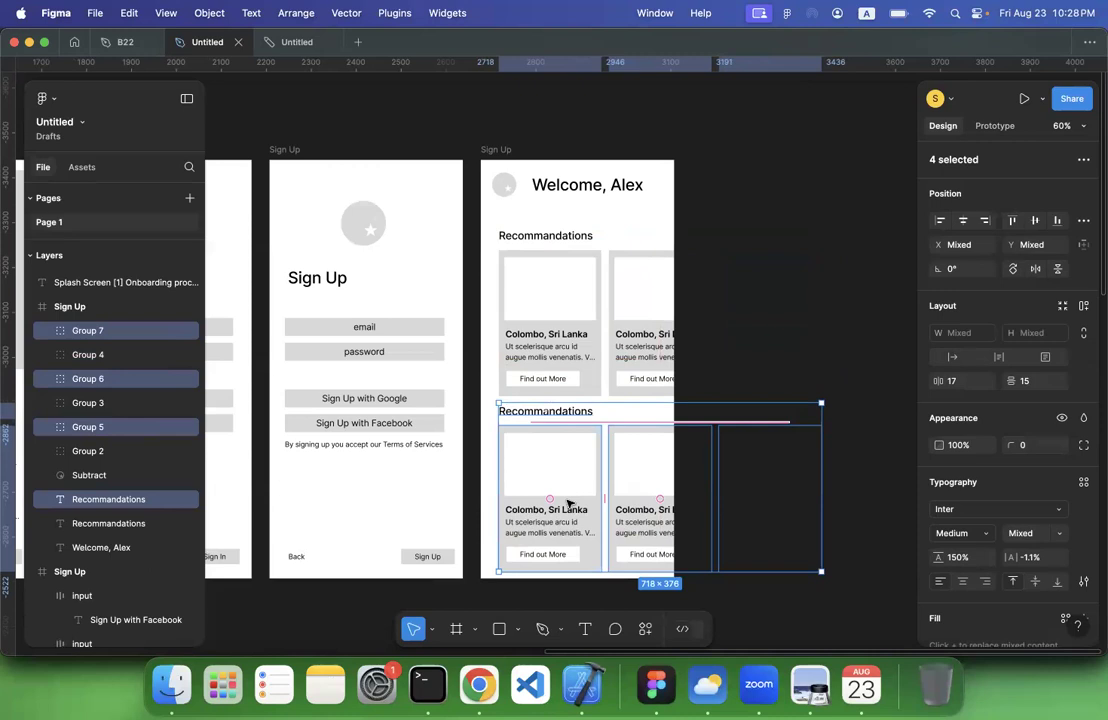
{"action": "key", "text": "shift+Up"}
{"action": "key", "text": "shift+Down"}
{"action": "key", "text": "shift+Down"}
{"action": "key", "text": "shift+Down"}
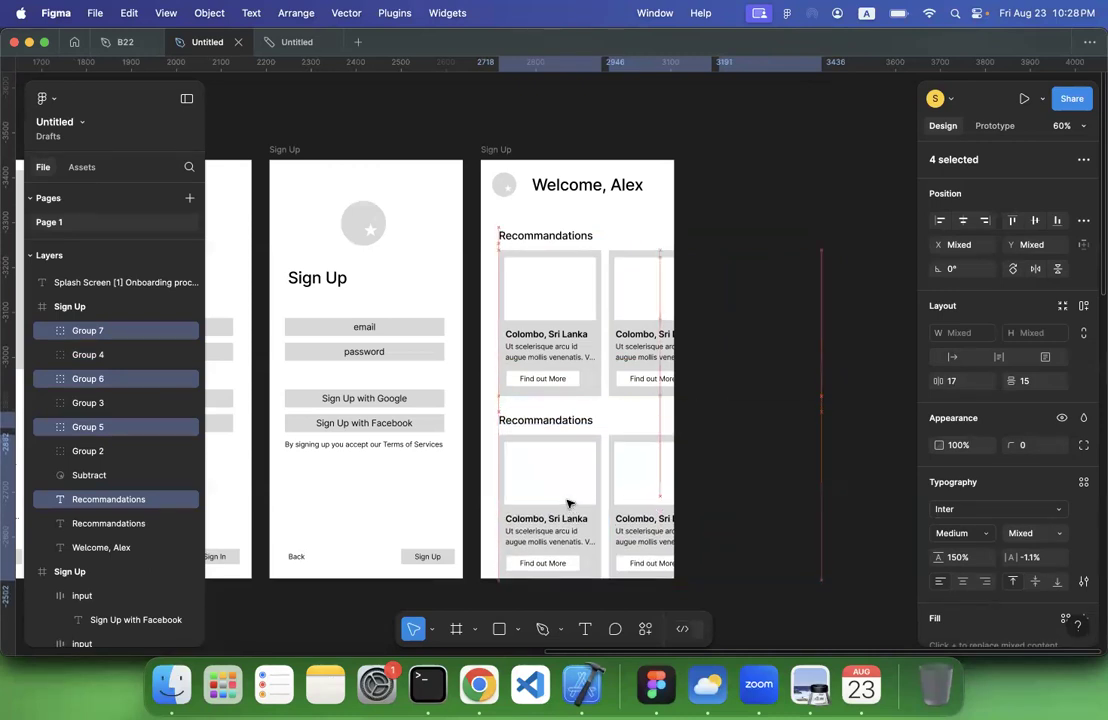
Reword the lower section's heading to "Promotions"
{"action": "left_click", "coordinate": [545, 421]}
{"action": "double_click", "coordinate": [545, 421]}
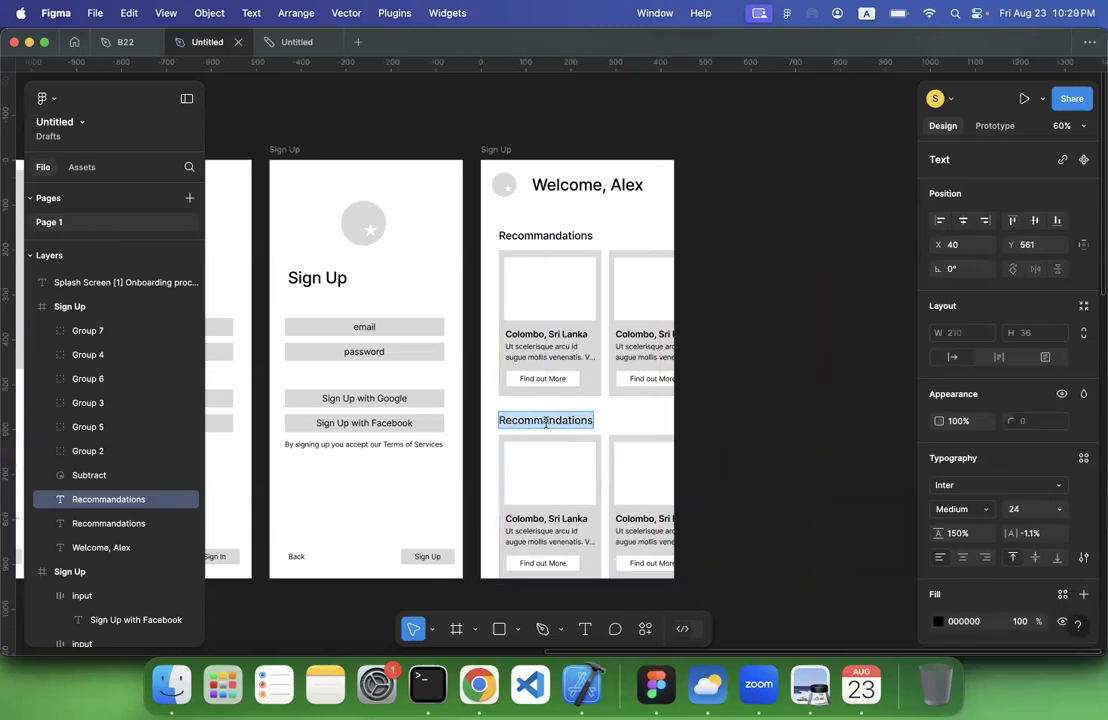
{"action": "type", "text": "Promotions"}
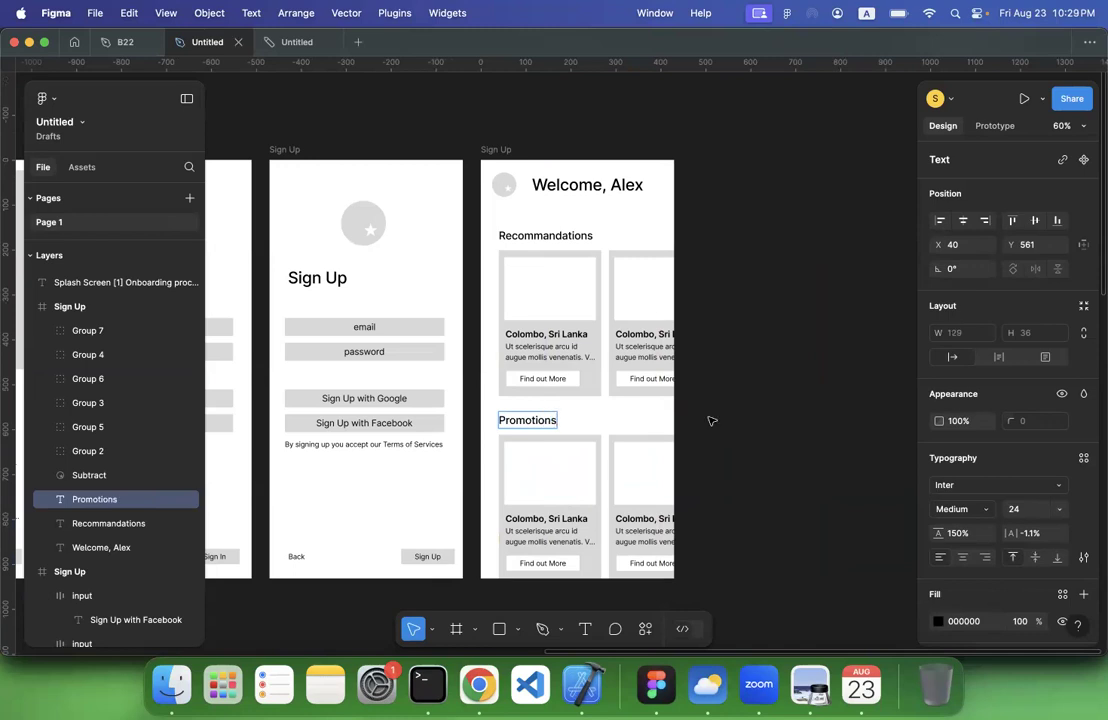
{"action": "left_click", "coordinate": [770, 432]}
Draw a rectangle of about 430 × 87 across the base of the dashboard frame and fill it with white
{"action": "scroll", "coordinate": [770, 428], "scroll_direction": "left", "scroll_amount": 1}
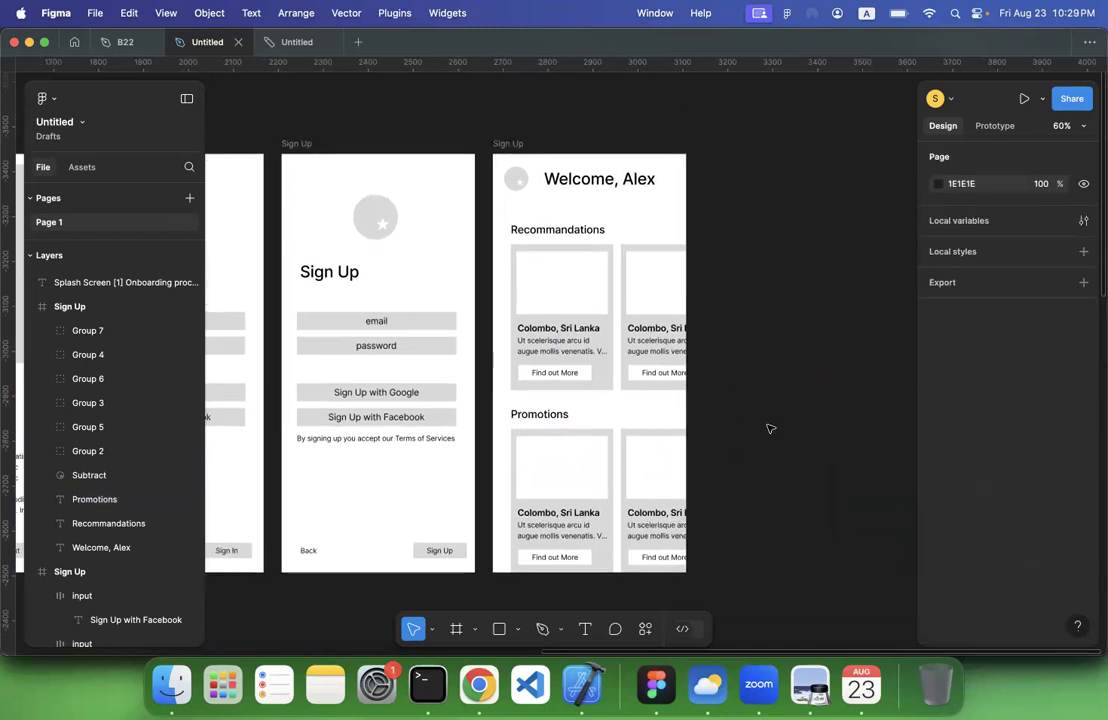
{"action": "scroll", "coordinate": [730, 312], "scroll_direction": "down", "scroll_amount": 2}
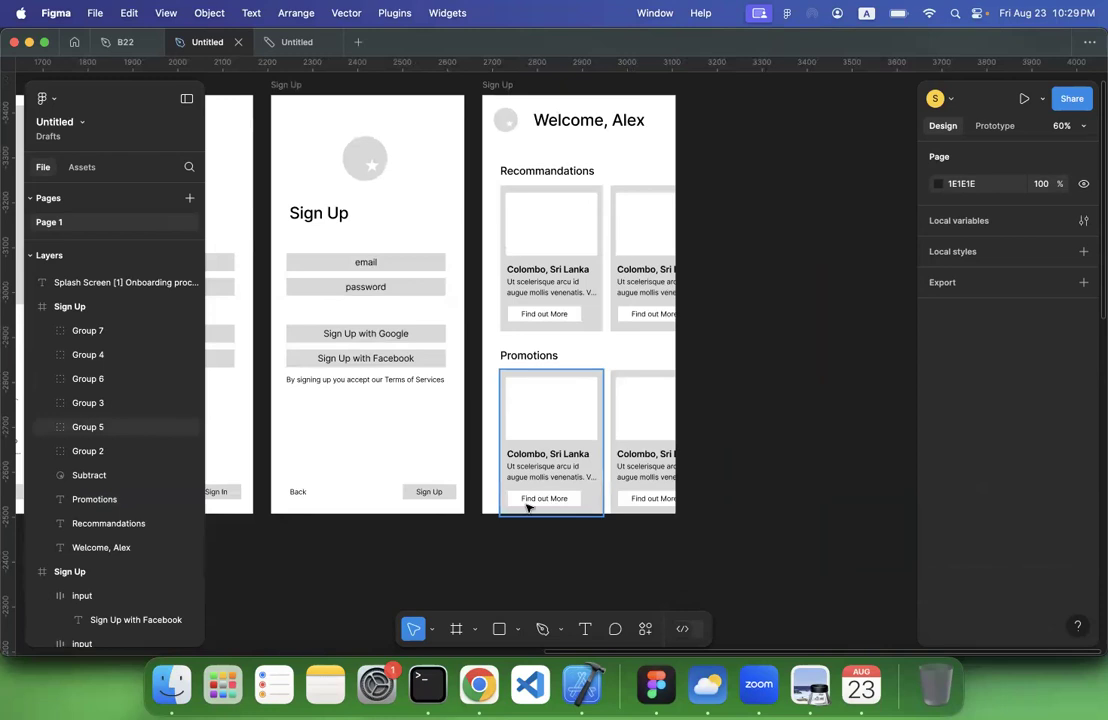
{"action": "left_click", "coordinate": [498, 630]}
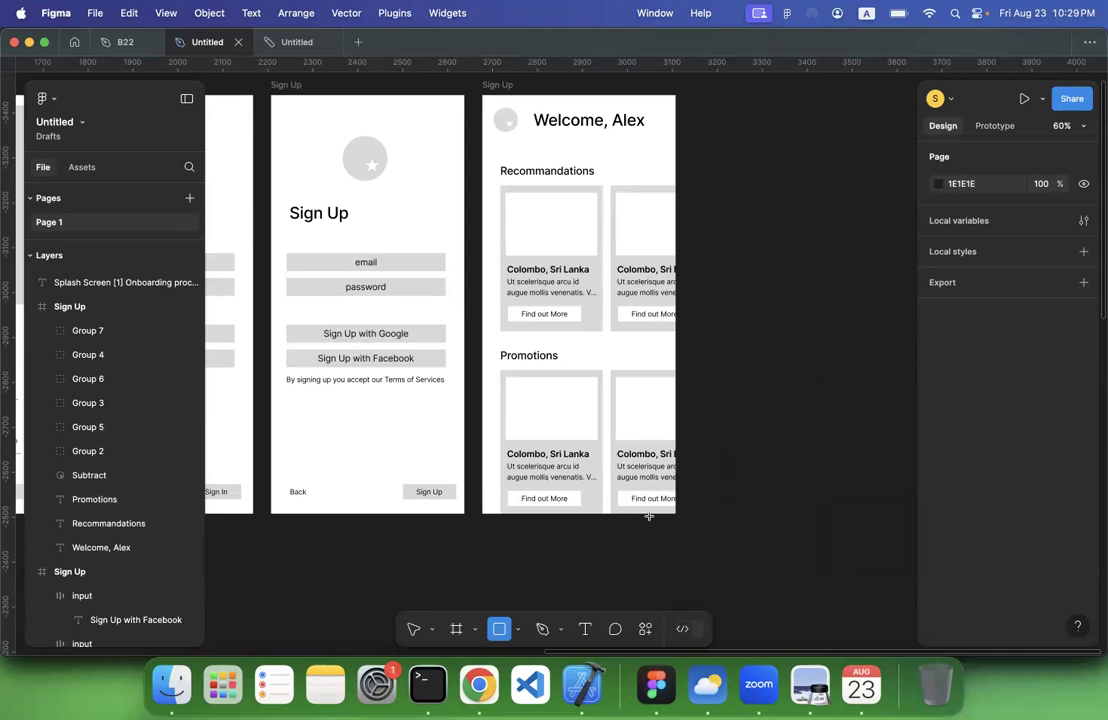
{"action": "left_click_drag", "start_coordinate": [482, 474], "coordinate": [676, 514]}
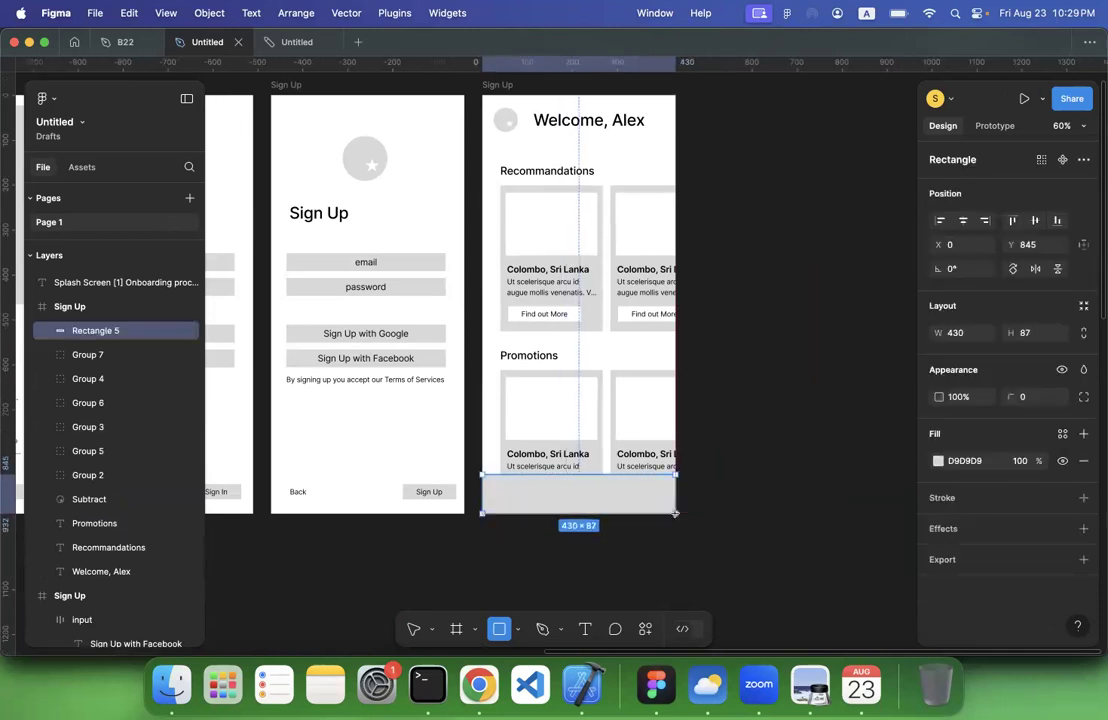
{"action": "left_click", "coordinate": [938, 461]}
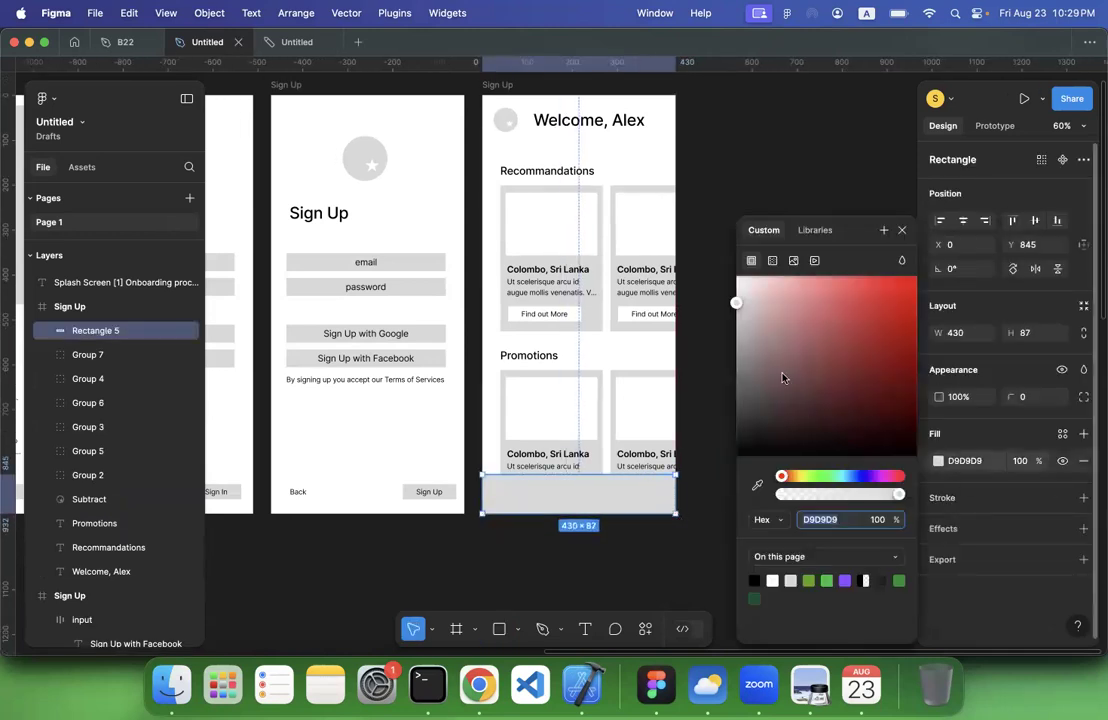
{"action": "left_click_drag", "start_coordinate": [783, 378], "coordinate": [695, 190]}
{"action": "left_click", "coordinate": [557, 533]}
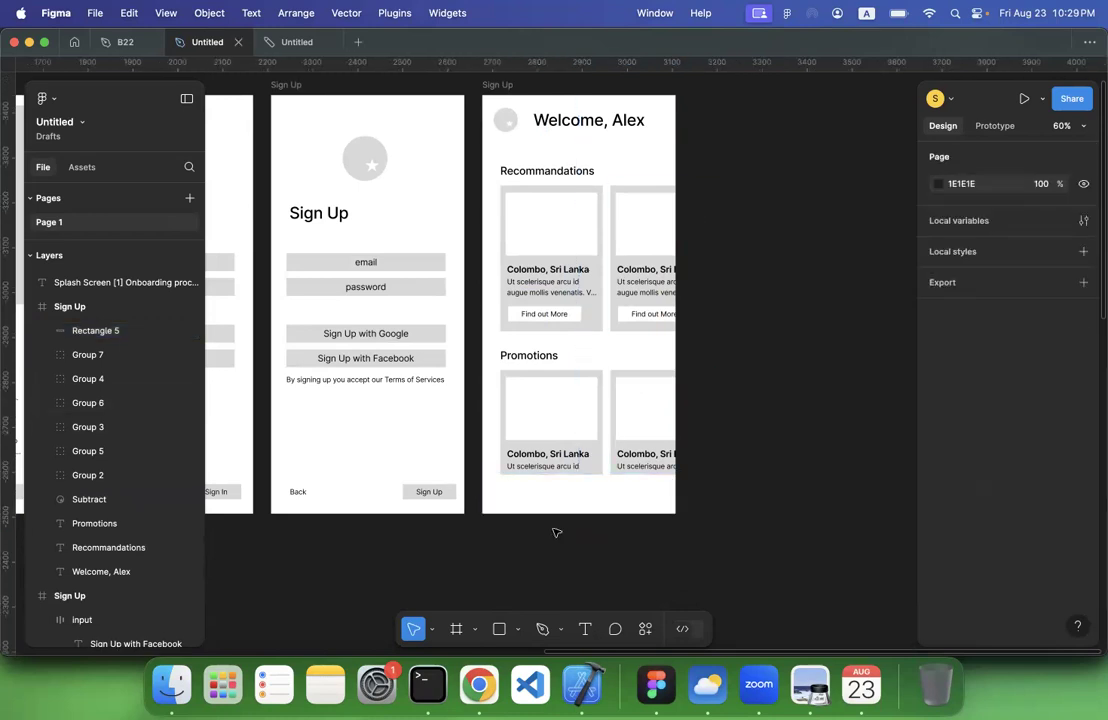
Add a "Home" text label in the white bar at the base of the dashboard frame
{"action": "left_click", "coordinate": [584, 635]}
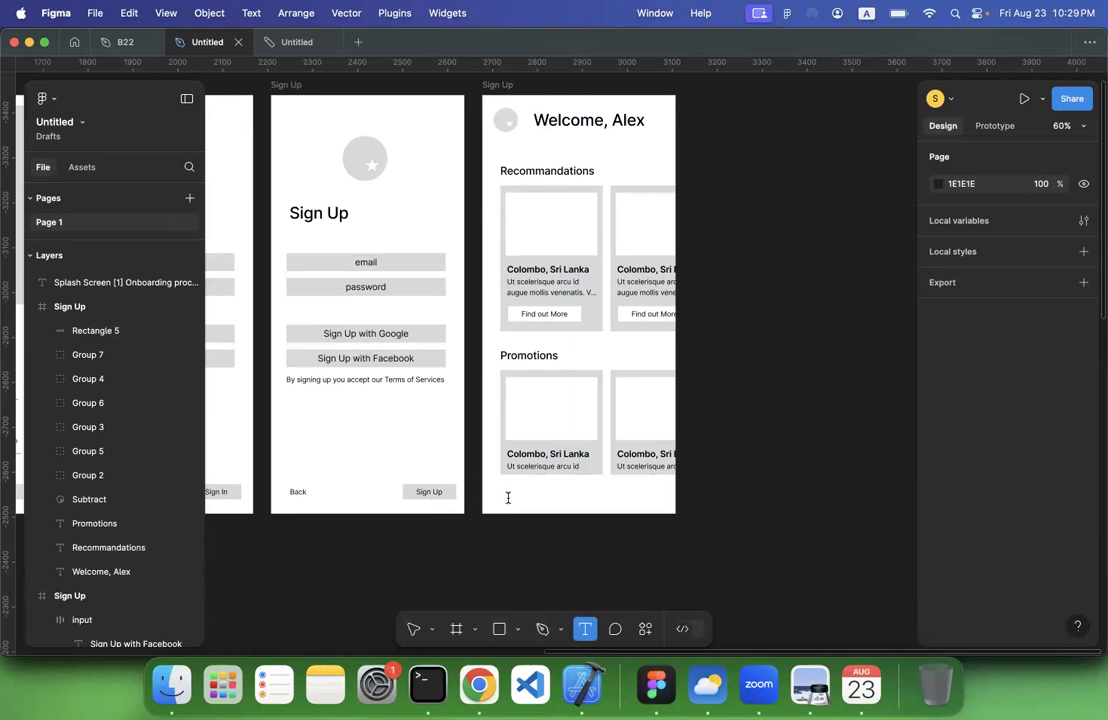
{"action": "left_click", "coordinate": [503, 497]}
{"action": "type", "text": "Home"}
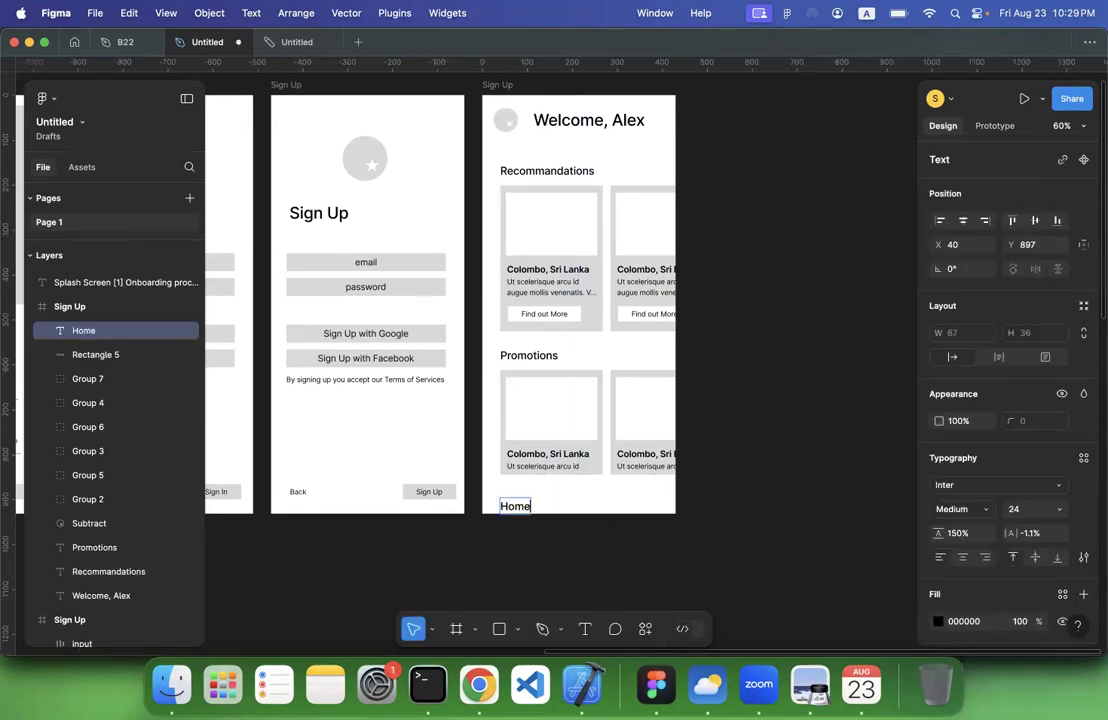
{"action": "left_click", "coordinate": [538, 629]}
{"action": "left_click", "coordinate": [535, 561]}
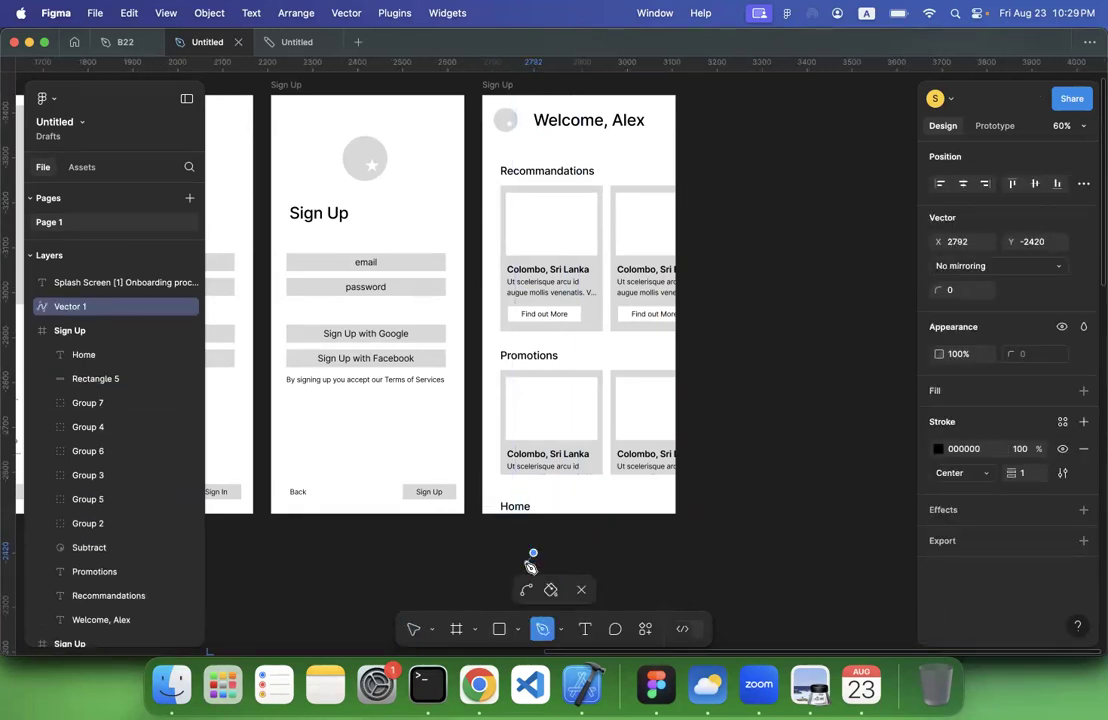
{"action": "key", "text": "Escape"}
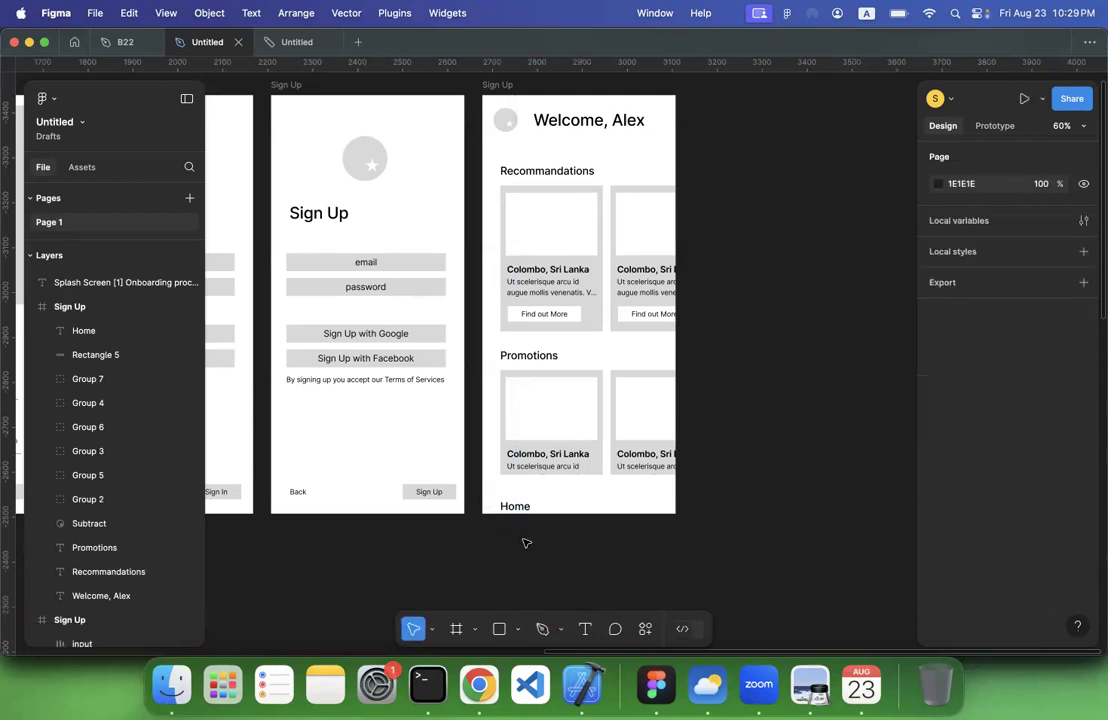
Reposition the "Home" label in the navigation bar, and place a copy beside it reworded to "Explore"
{"action": "left_click_drag", "start_coordinate": [519, 511], "coordinate": [576, 503]}
{"action": "key", "text": "super+d"}
{"action": "double_click", "coordinate": [575, 502]}
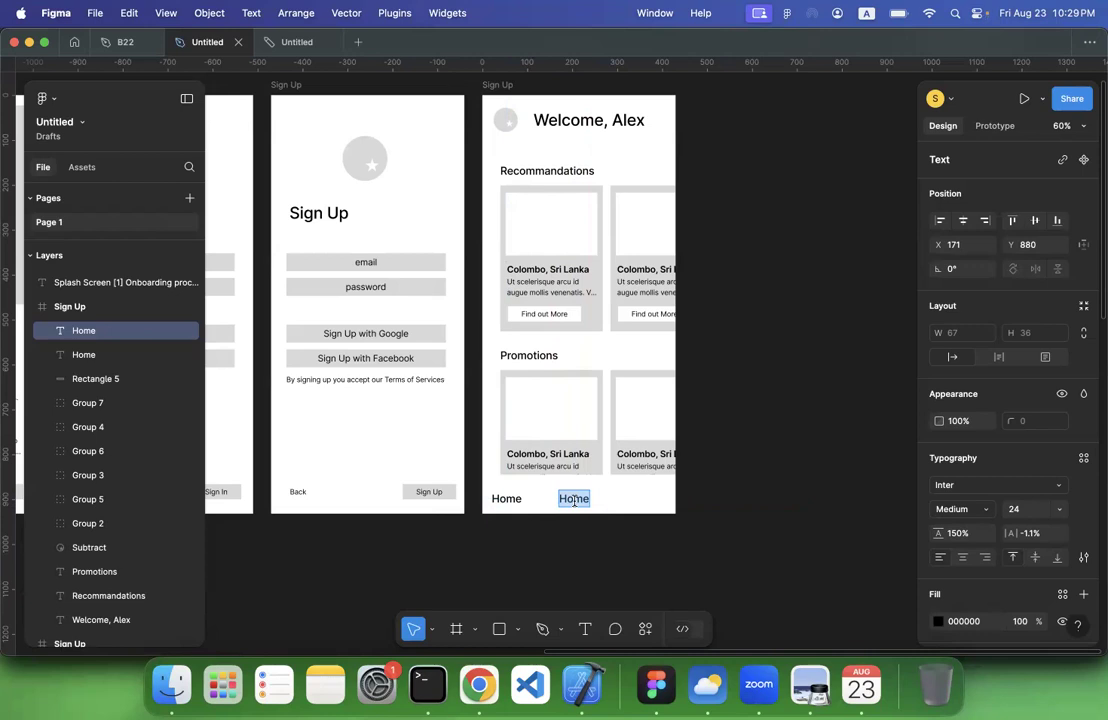
{"action": "type", "text": "Explore"}
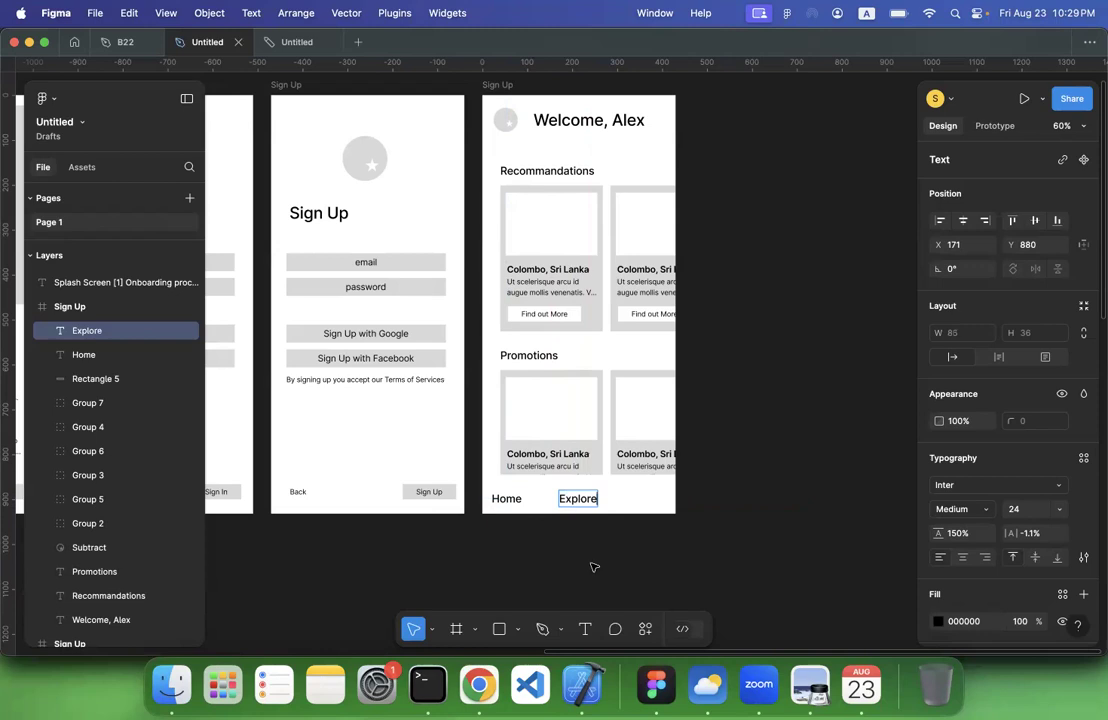
{"action": "key", "text": "Escape"}
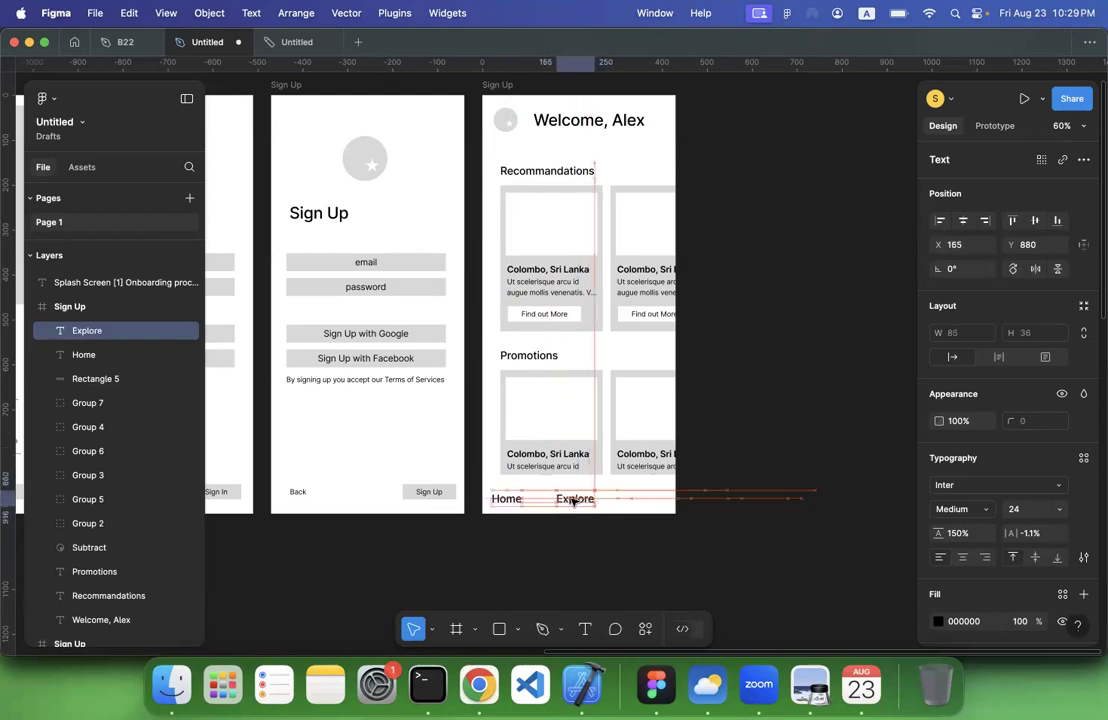
Place a copy of the "Explore" label at about X 316 in the navigation bar and reword it to "Profile"
{"action": "left_click_drag", "start_coordinate": [576, 502], "coordinate": [648, 501]}
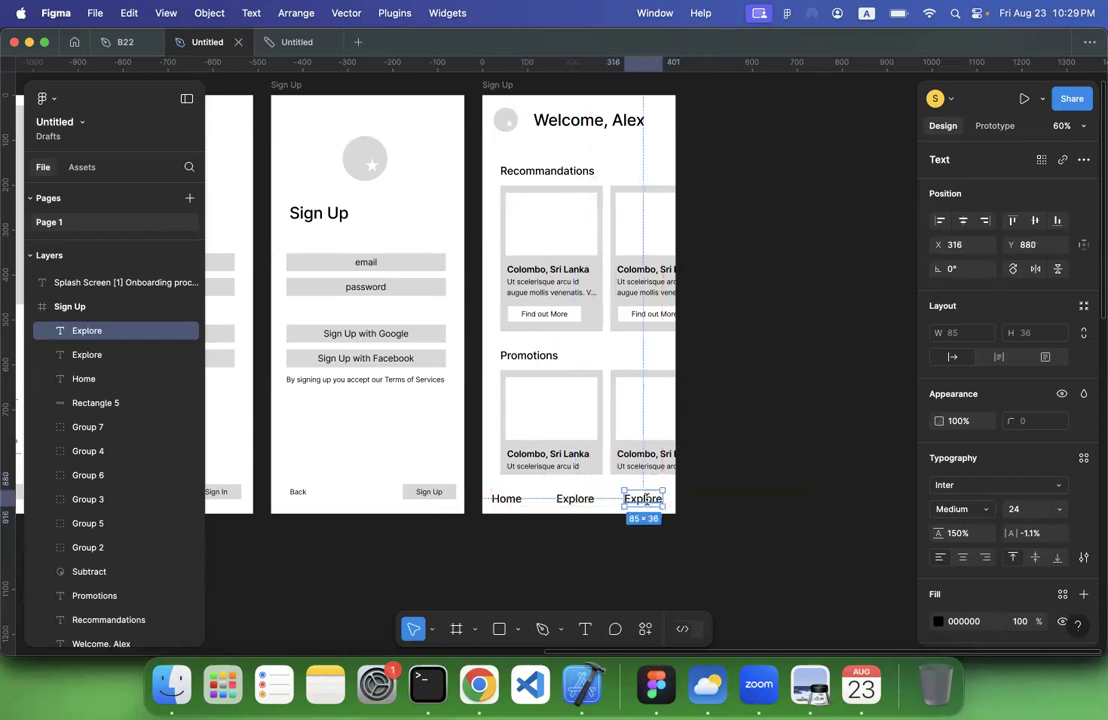
{"action": "double_click", "coordinate": [648, 501]}
{"action": "type", "text": "Profule"}
{"action": "key", "text": "BackSpace"}
{"action": "key", "text": "BackSpace"}
{"action": "key", "text": "BackSpace"}
{"action": "type", "text": "u"}
{"action": "key", "text": "BackSpace"}
{"action": "type", "text": "ile"}
{"action": "key", "text": "Escape"}
{"action": "key", "text": "Escape"}
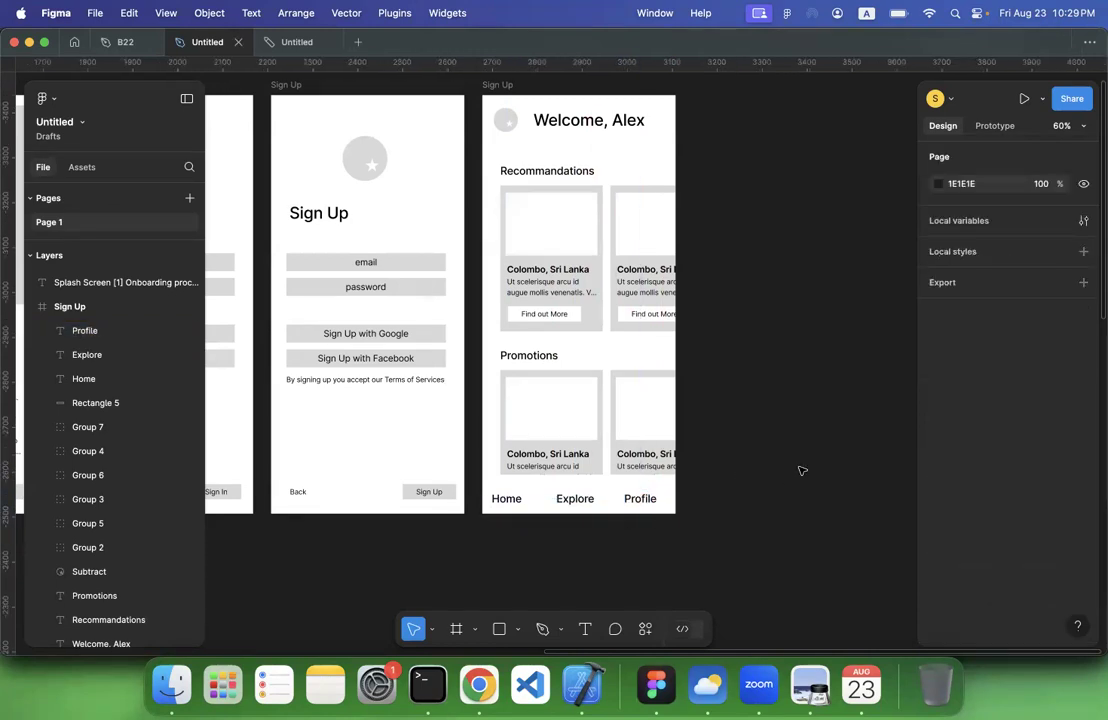
Rename the last frame in the row, the one with the "Welcome, Alex" heading, as "Dashboard"
{"action": "scroll", "coordinate": [790, 478], "scroll_direction": "down", "scroll_amount": 5}
{"action": "scroll", "coordinate": [800, 470], "scroll_direction": "down", "scroll_amount": 2}
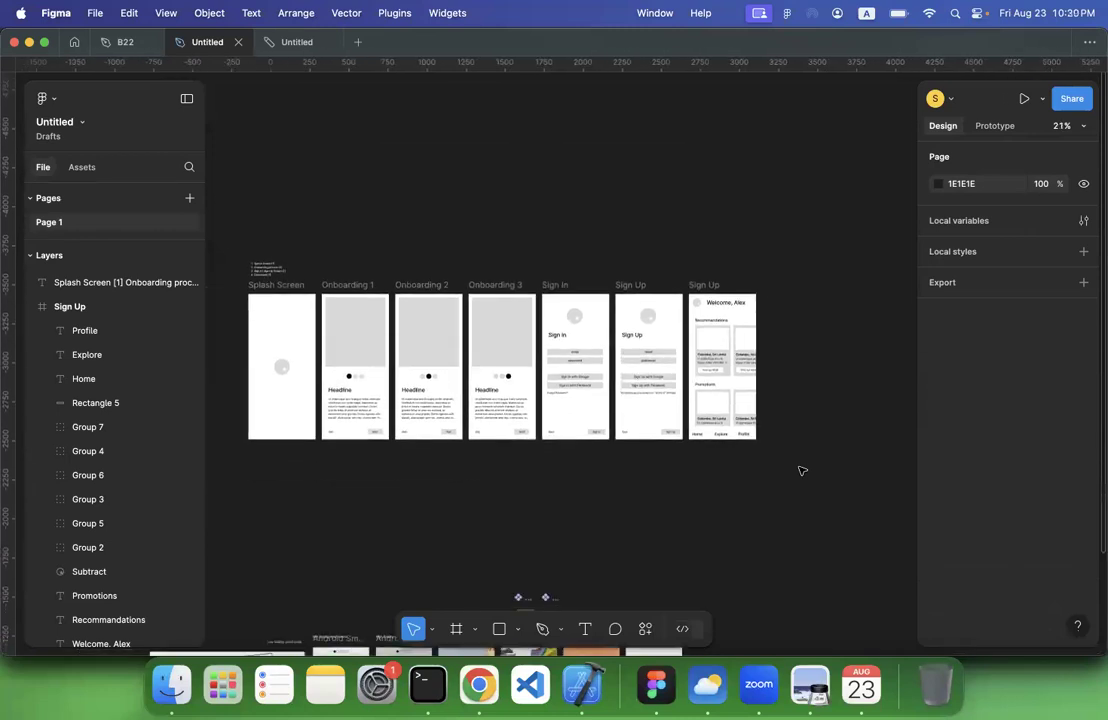
{"action": "scroll", "coordinate": [322, 237], "scroll_direction": "up", "scroll_amount": 3}
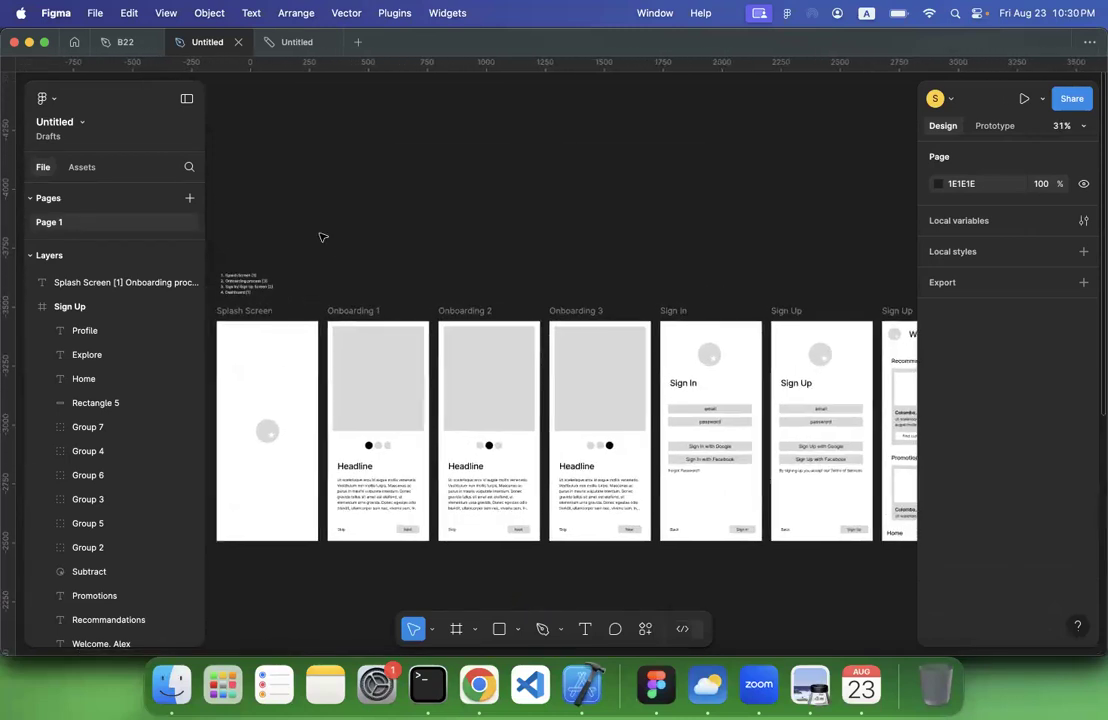
{"action": "scroll", "coordinate": [322, 237], "scroll_direction": "down", "scroll_amount": 2}
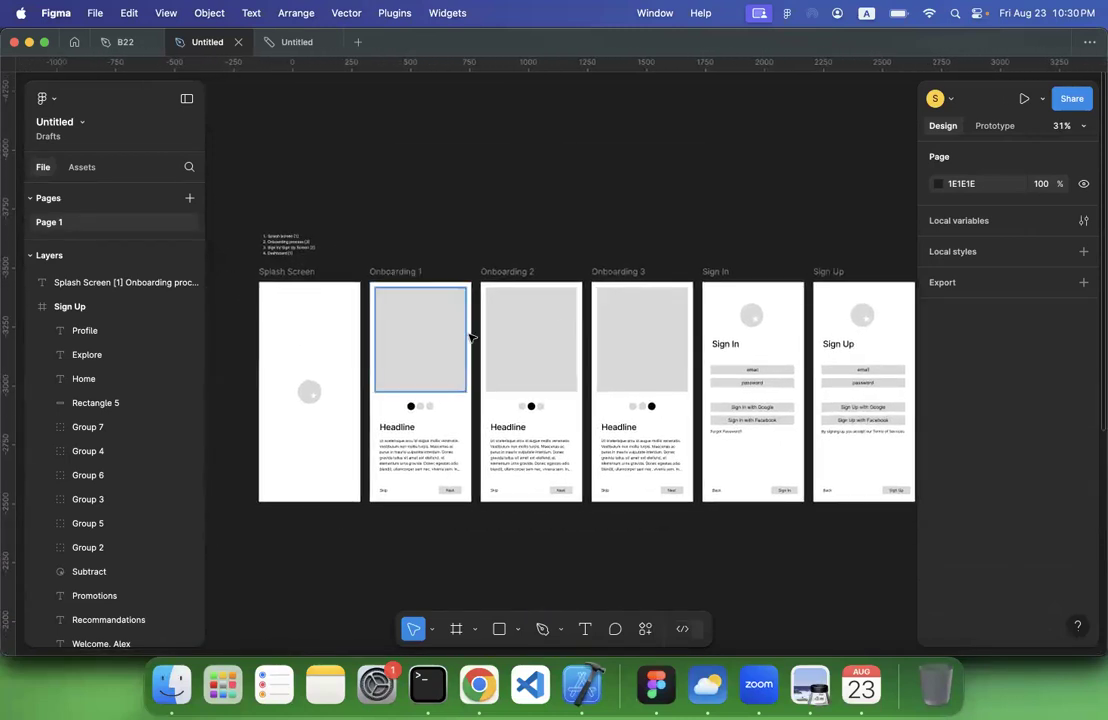
{"action": "scroll", "coordinate": [585, 345], "scroll_direction": "right", "scroll_amount": 4}
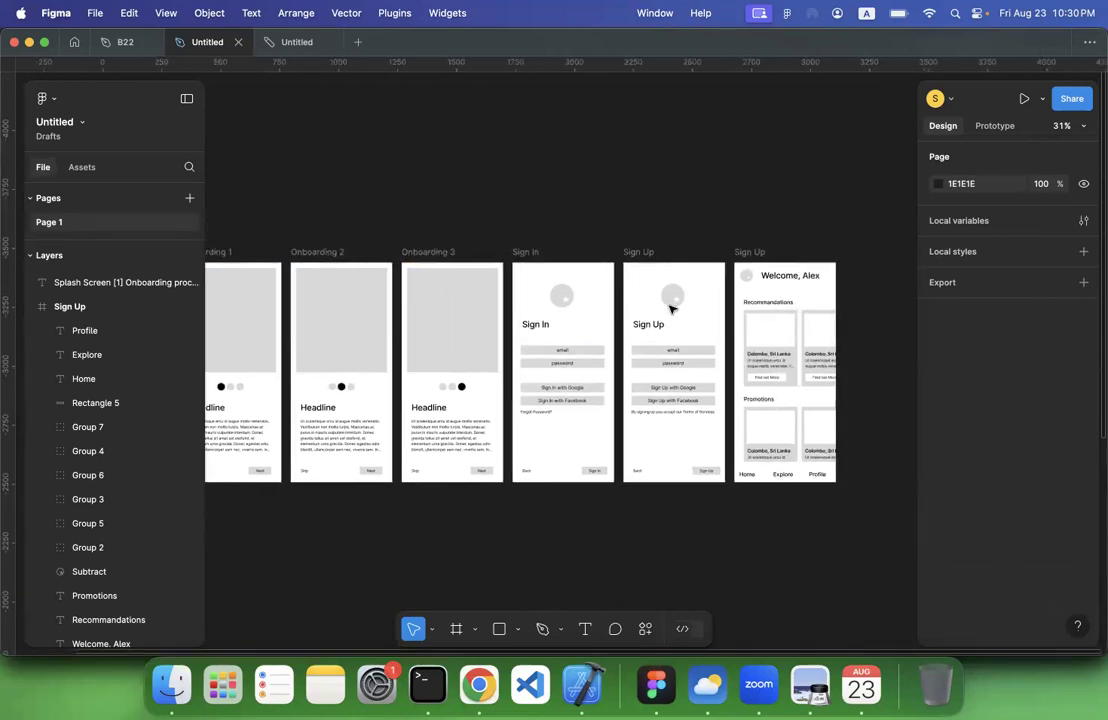
{"action": "left_click", "coordinate": [745, 252]}
{"action": "type", "text": "Das"}
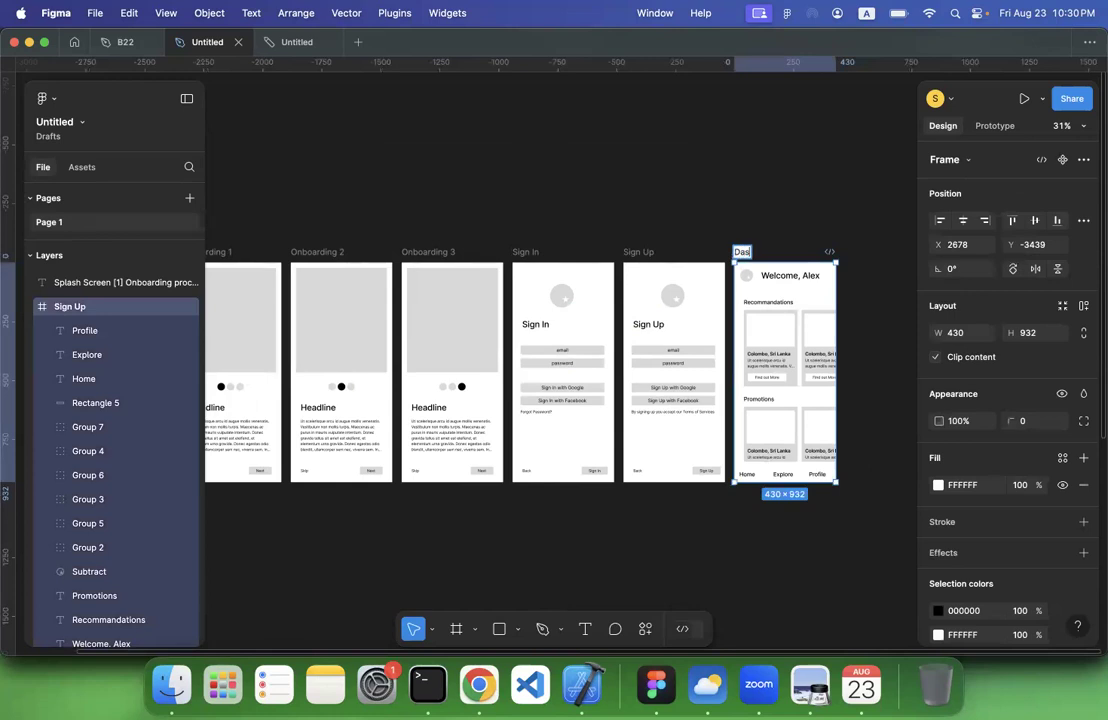
{"action": "type", "text": "hboard"}
{"action": "left_click", "coordinate": [655, 192]}
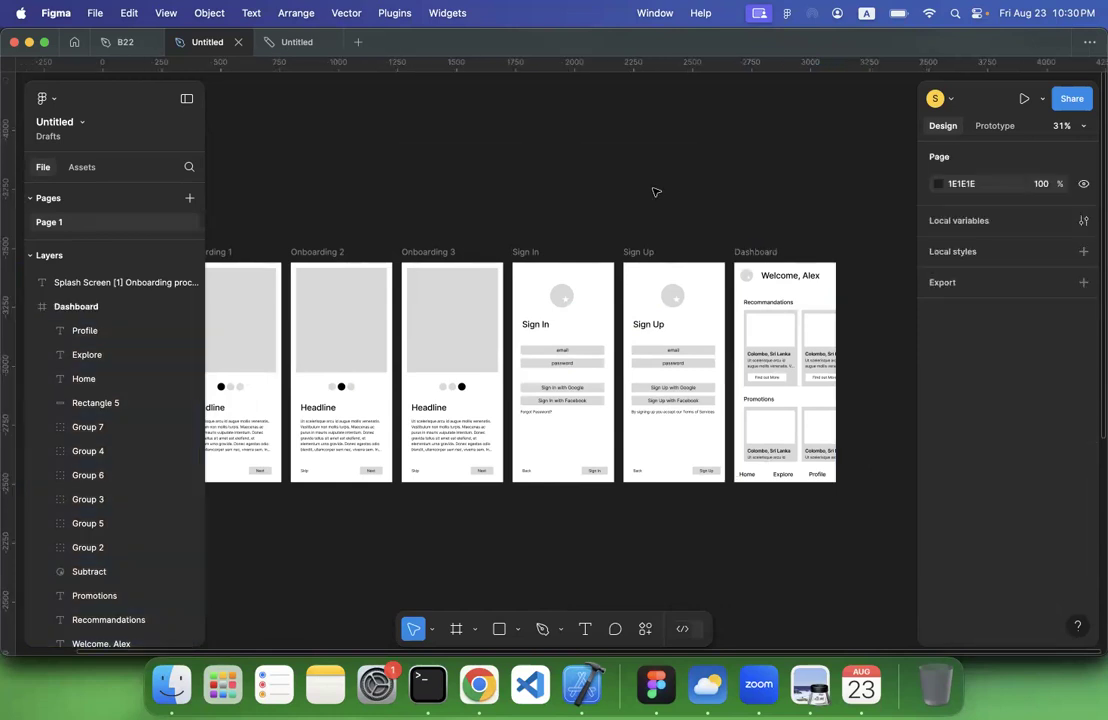
Review the whole row of wireframes from Splash Screen through the onboarding, Sign In and Sign Up screens to the Dashboard
{"action": "scroll", "coordinate": [655, 192], "scroll_direction": "down", "scroll_amount": 2}
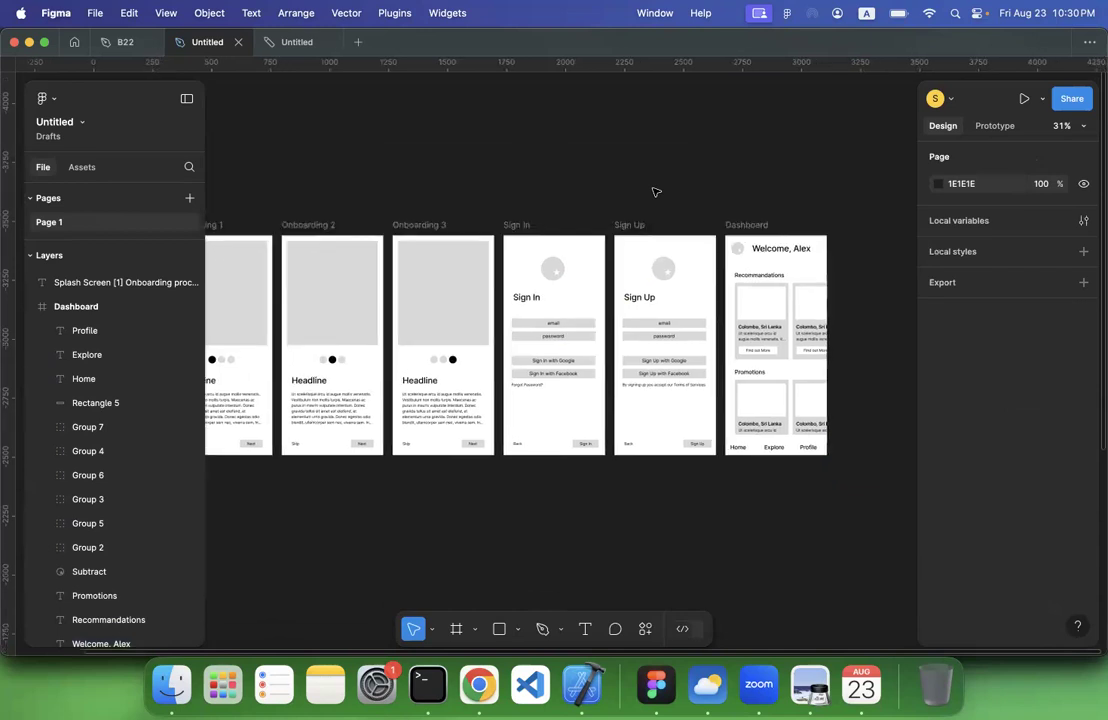
{"action": "scroll", "coordinate": [655, 192], "scroll_direction": "left", "scroll_amount": 3}
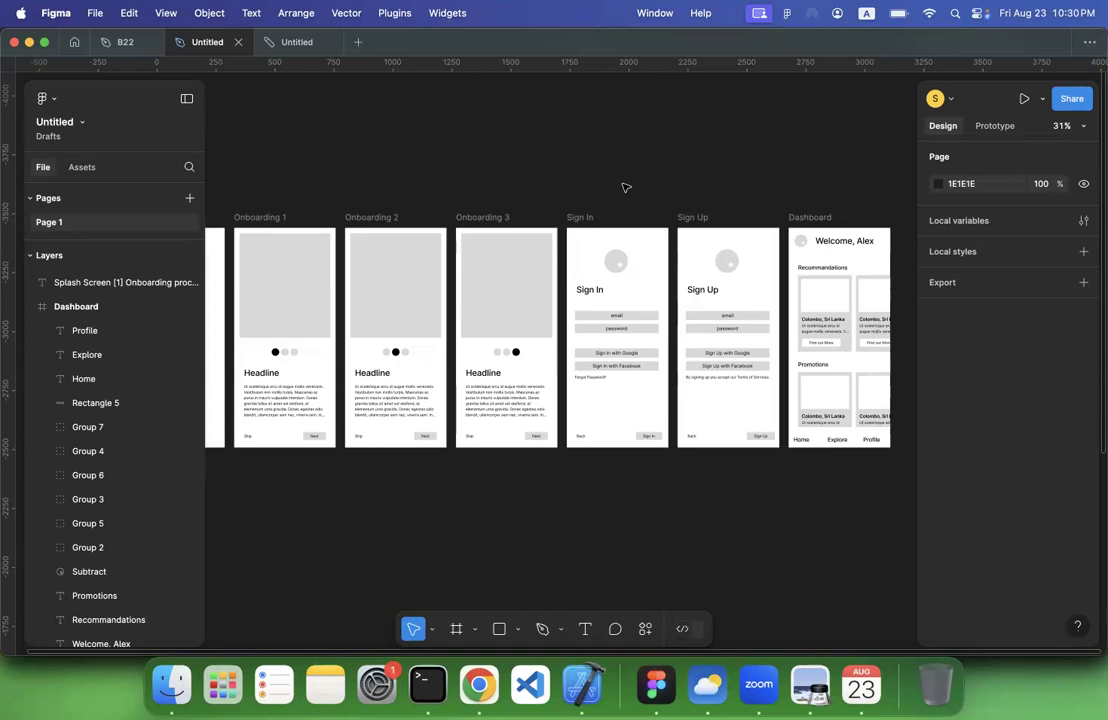
{"action": "scroll", "coordinate": [625, 187], "scroll_direction": "left", "scroll_amount": 3}
{"action": "scroll", "coordinate": [625, 187], "scroll_direction": "right", "scroll_amount": 5}
{"action": "scroll", "coordinate": [624, 190], "scroll_direction": "up", "scroll_amount": 2}
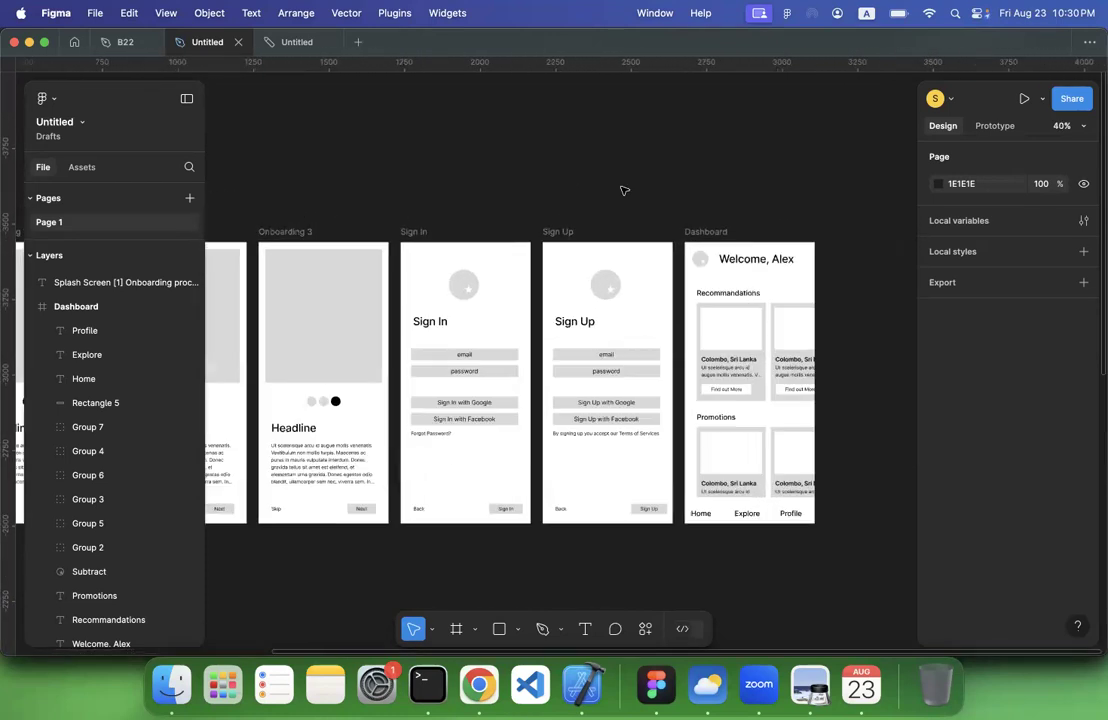
{"action": "scroll", "coordinate": [624, 190], "scroll_direction": "left", "scroll_amount": 5}
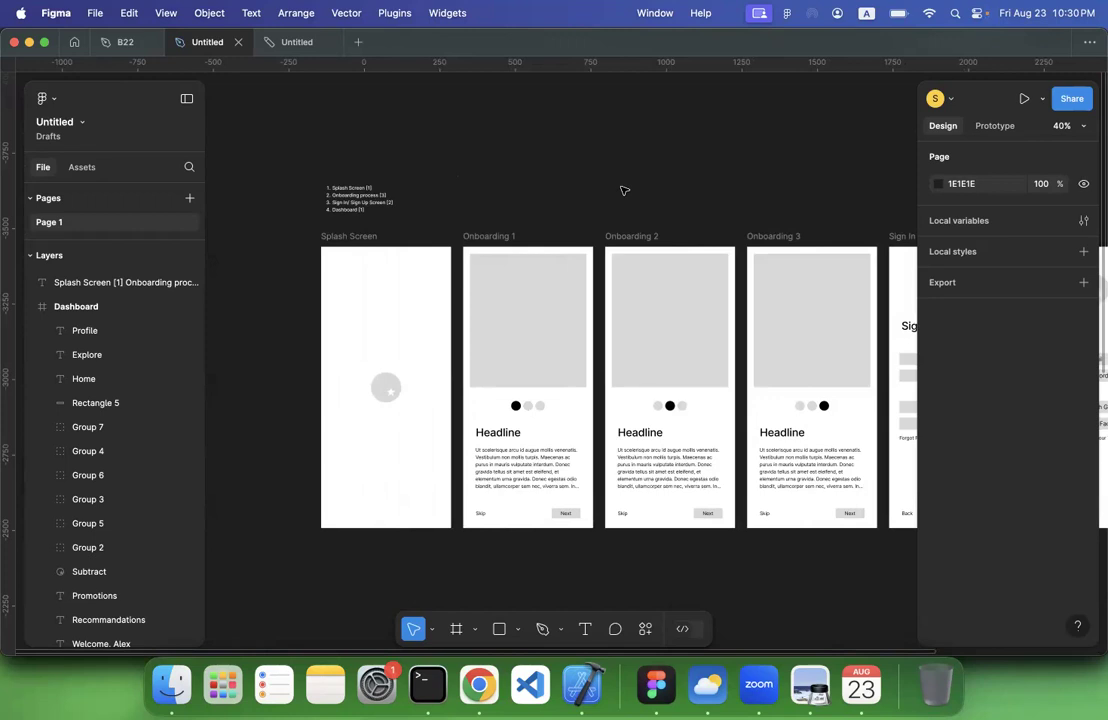
{"action": "scroll", "coordinate": [624, 190], "scroll_direction": "right", "scroll_amount": 3}
{"action": "scroll", "coordinate": [624, 190], "scroll_direction": "down", "scroll_amount": 1}
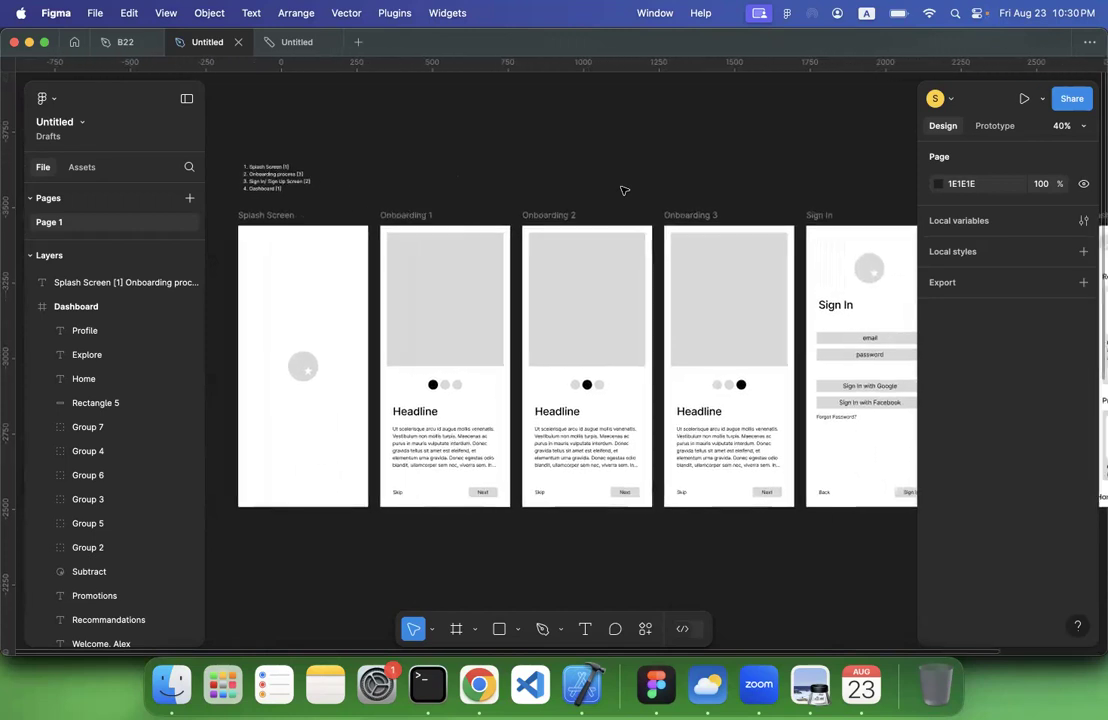
{"action": "scroll", "coordinate": [624, 190], "scroll_direction": "up", "scroll_amount": 1}
{"action": "scroll", "coordinate": [624, 190], "scroll_direction": "left", "scroll_amount": 1}
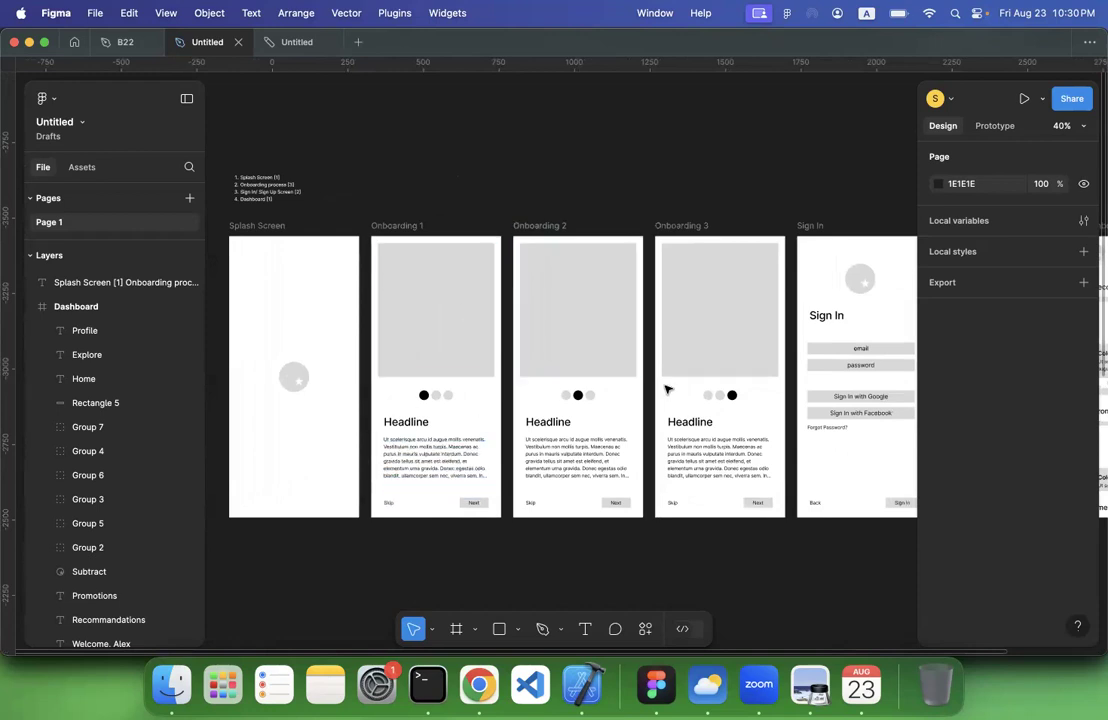
{"action": "scroll", "coordinate": [667, 389], "scroll_direction": "right", "scroll_amount": 5}
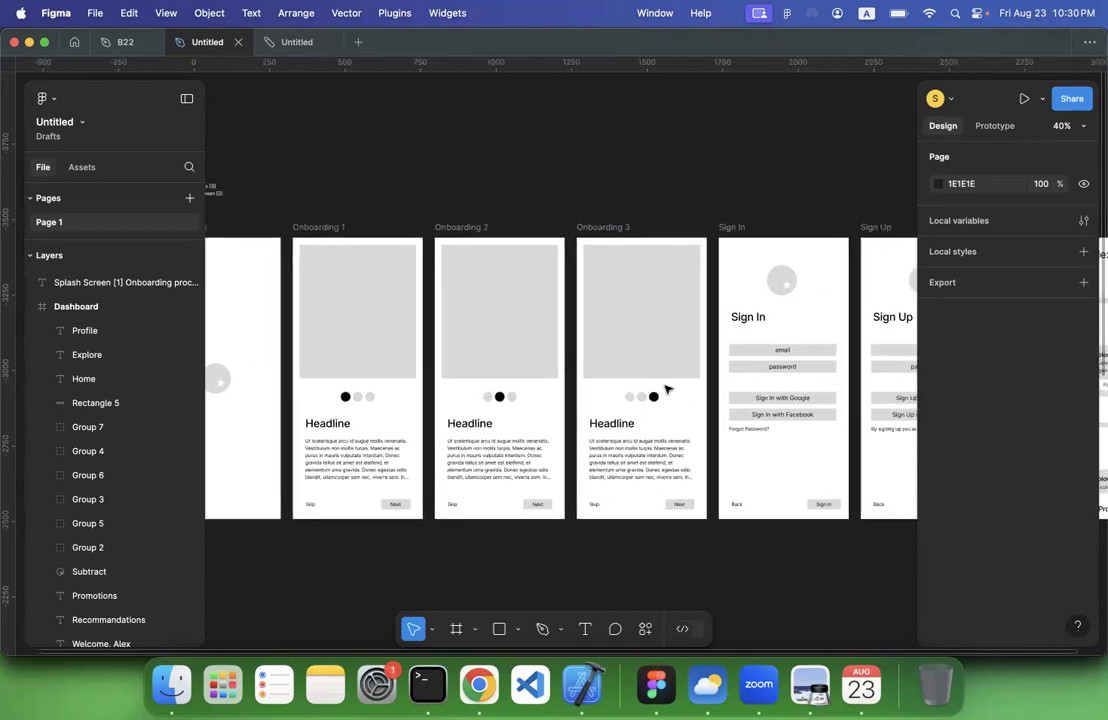
{"action": "scroll", "coordinate": [824, 352], "scroll_direction": "right", "scroll_amount": 2}
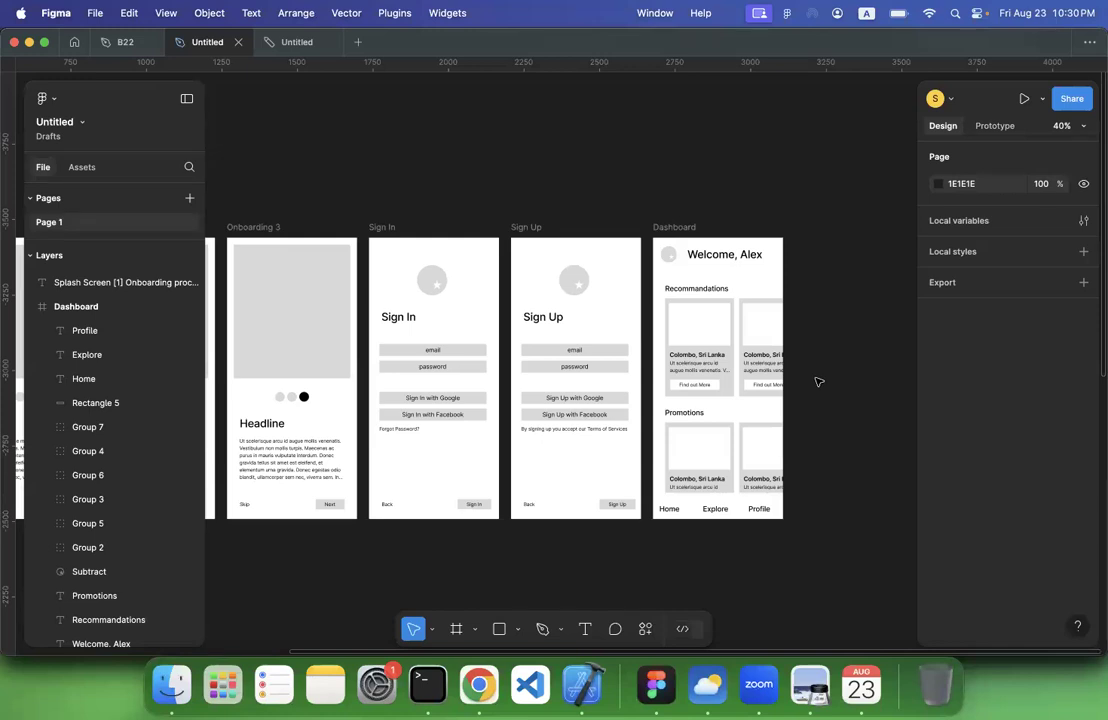
{"action": "scroll", "coordinate": [816, 381], "scroll_direction": "down", "scroll_amount": 3}
{"action": "scroll", "coordinate": [760, 385], "scroll_direction": "left", "scroll_amount": 2}
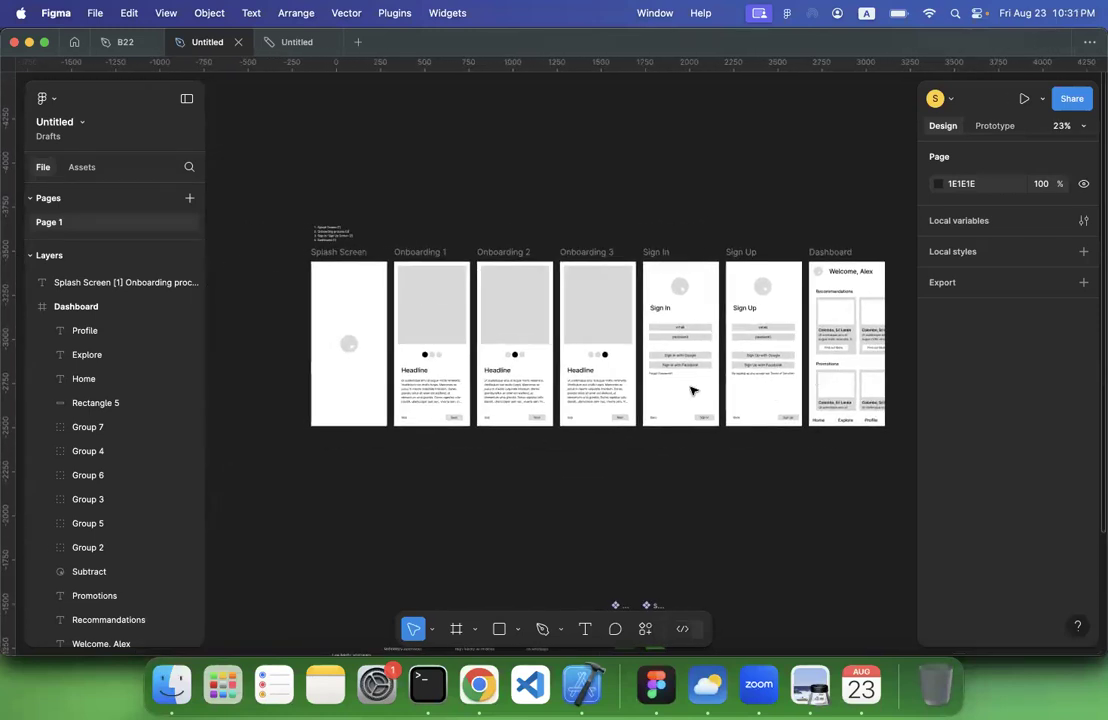
{"action": "scroll", "coordinate": [535, 210], "scroll_direction": "up", "scroll_amount": 5}
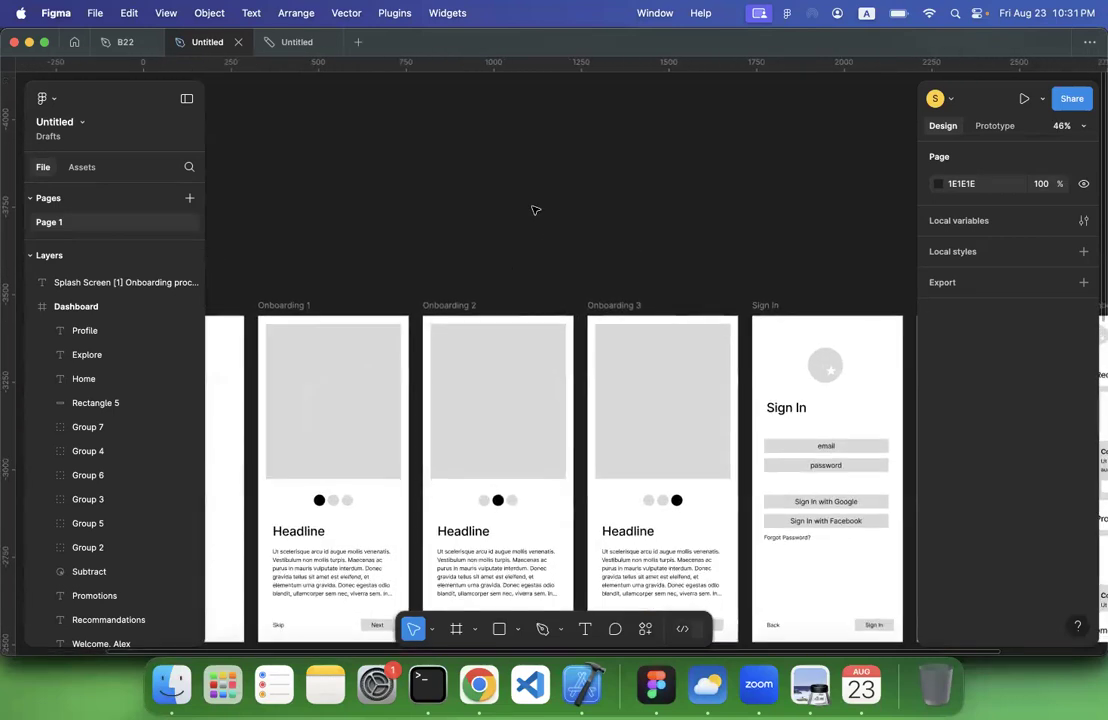
{"action": "scroll", "coordinate": [535, 210], "scroll_direction": "down", "scroll_amount": 1}
{"action": "scroll", "coordinate": [535, 210], "scroll_direction": "left", "scroll_amount": 5}
{"action": "scroll", "coordinate": [535, 210], "scroll_direction": "down", "scroll_amount": 2}
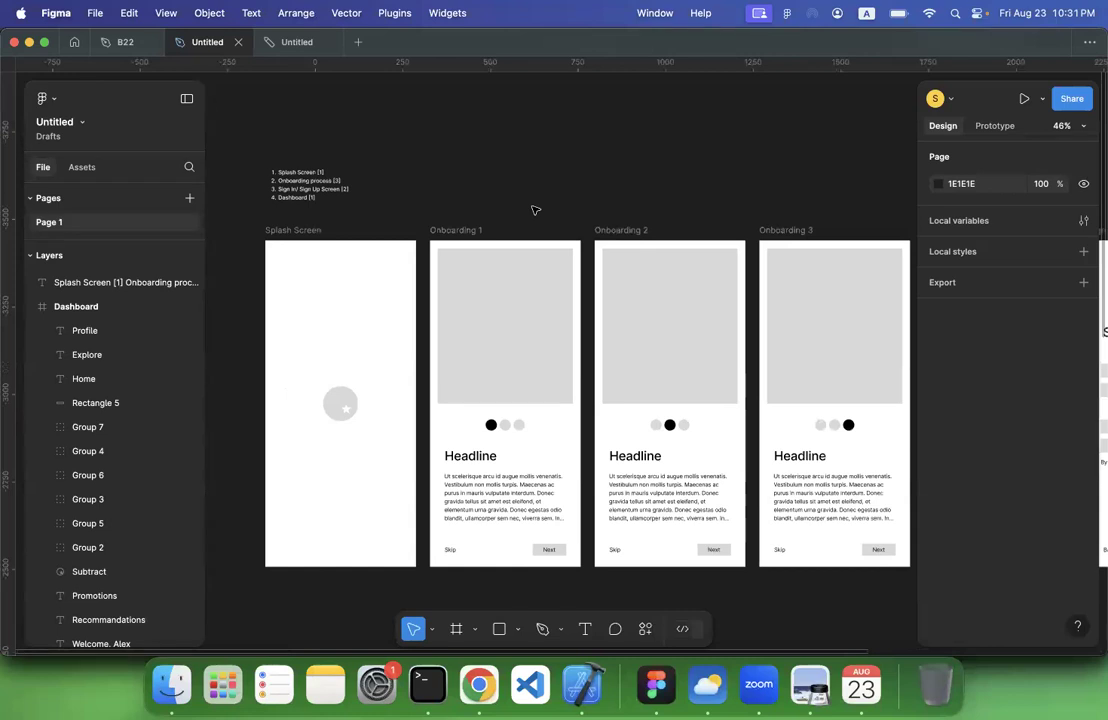
{"action": "scroll", "coordinate": [535, 210], "scroll_direction": "down", "scroll_amount": 5}
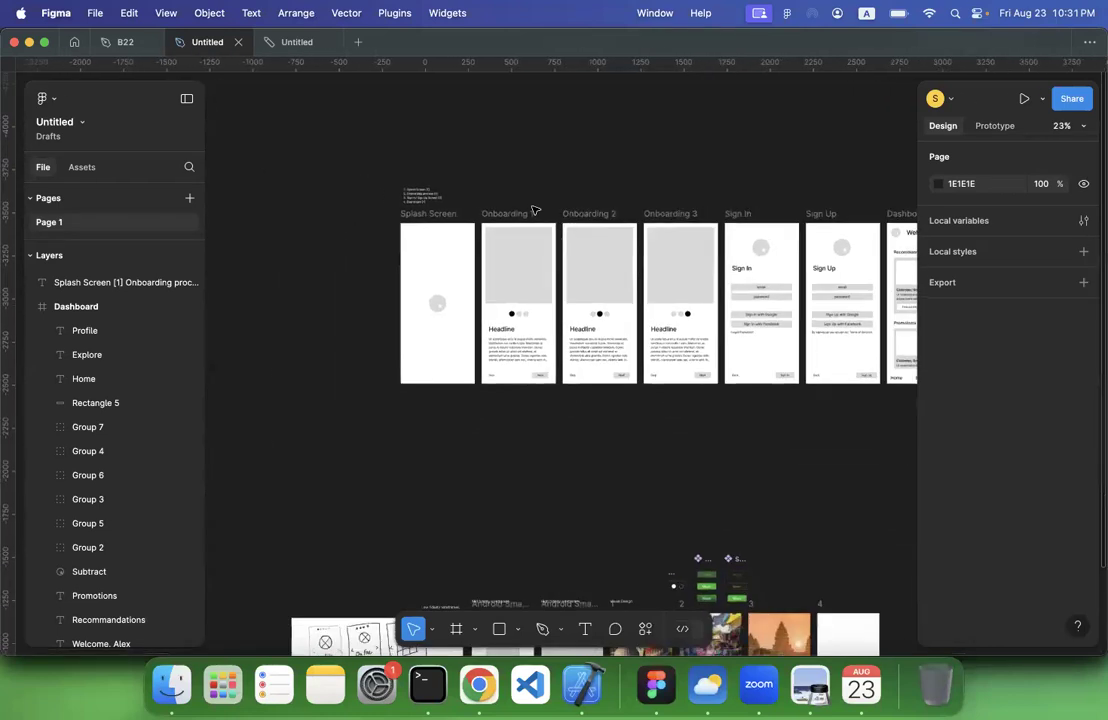
{"action": "scroll", "coordinate": [535, 210], "scroll_direction": "right", "scroll_amount": 10}
{"action": "scroll", "coordinate": [535, 210], "scroll_direction": "down", "scroll_amount": 2}
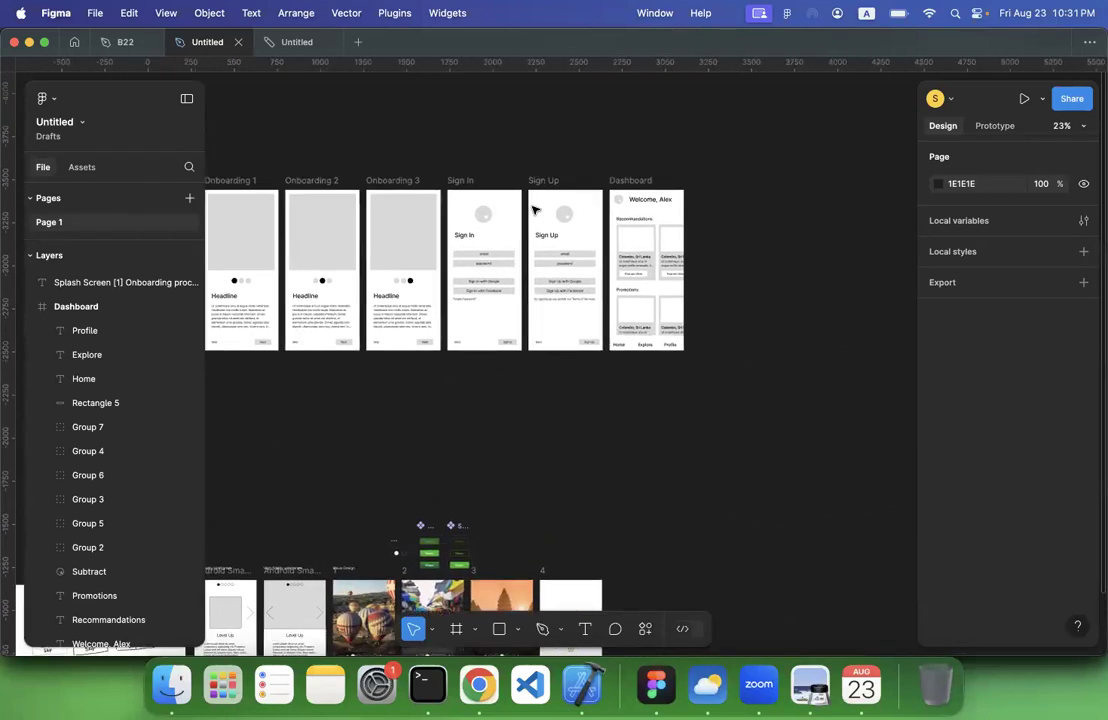
{"action": "scroll", "coordinate": [535, 210], "scroll_direction": "up", "scroll_amount": 3}
{"action": "scroll", "coordinate": [534, 208], "scroll_direction": "left", "scroll_amount": 10}
{"action": "scroll", "coordinate": [402, 335], "scroll_direction": "right", "scroll_amount": 4}
{"action": "scroll", "coordinate": [402, 335], "scroll_direction": "up", "scroll_amount": 2}
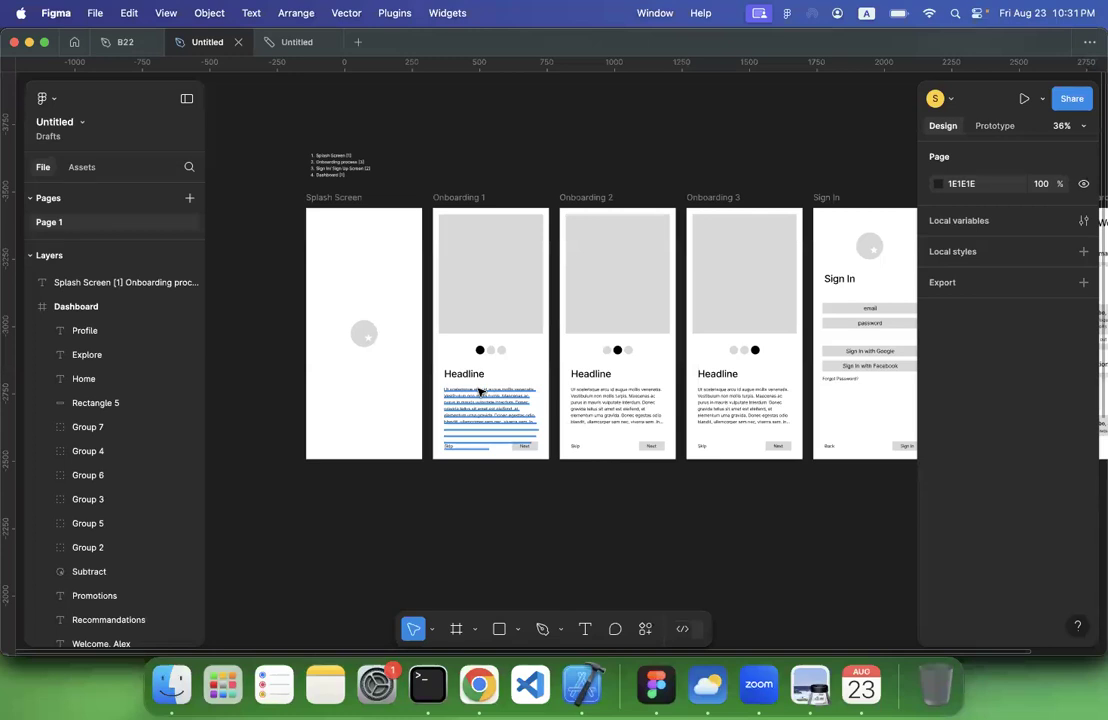
{"action": "scroll", "coordinate": [728, 359], "scroll_direction": "right", "scroll_amount": 8}
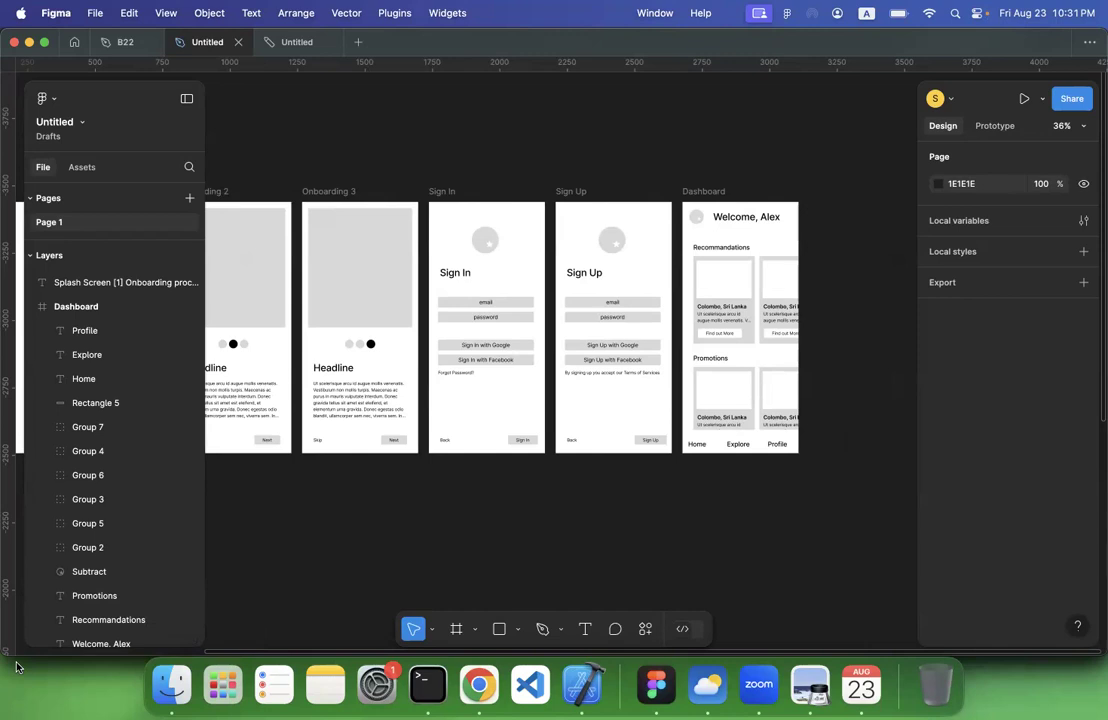
{"action": "scroll", "coordinate": [321, 521], "scroll_direction": "left", "scroll_amount": 10}
{"action": "scroll", "coordinate": [321, 521], "scroll_direction": "down", "scroll_amount": 2}
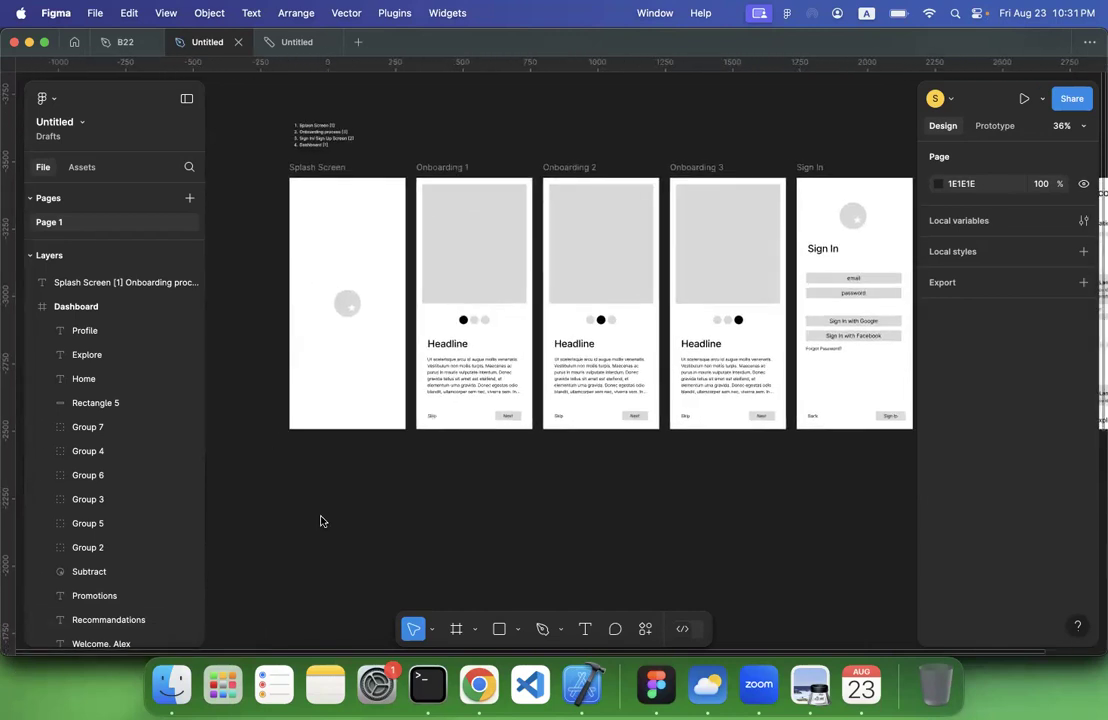
Look over the earlier low, mid and high fidelity wireframes and visual design examples below the new wireframe row
{"action": "scroll", "coordinate": [321, 521], "scroll_direction": "right", "scroll_amount": 2}
{"action": "scroll", "coordinate": [321, 521], "scroll_direction": "down", "scroll_amount": 1}
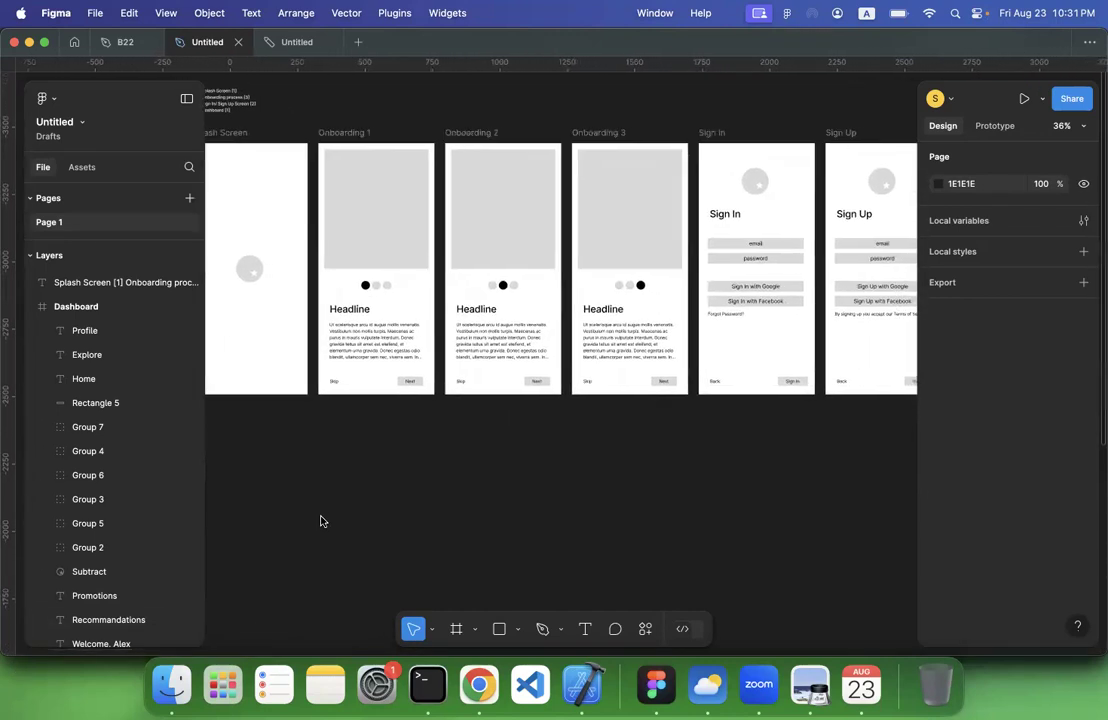
{"action": "scroll", "coordinate": [321, 521], "scroll_direction": "right", "scroll_amount": 5}
{"action": "scroll", "coordinate": [321, 521], "scroll_direction": "down", "scroll_amount": 10}
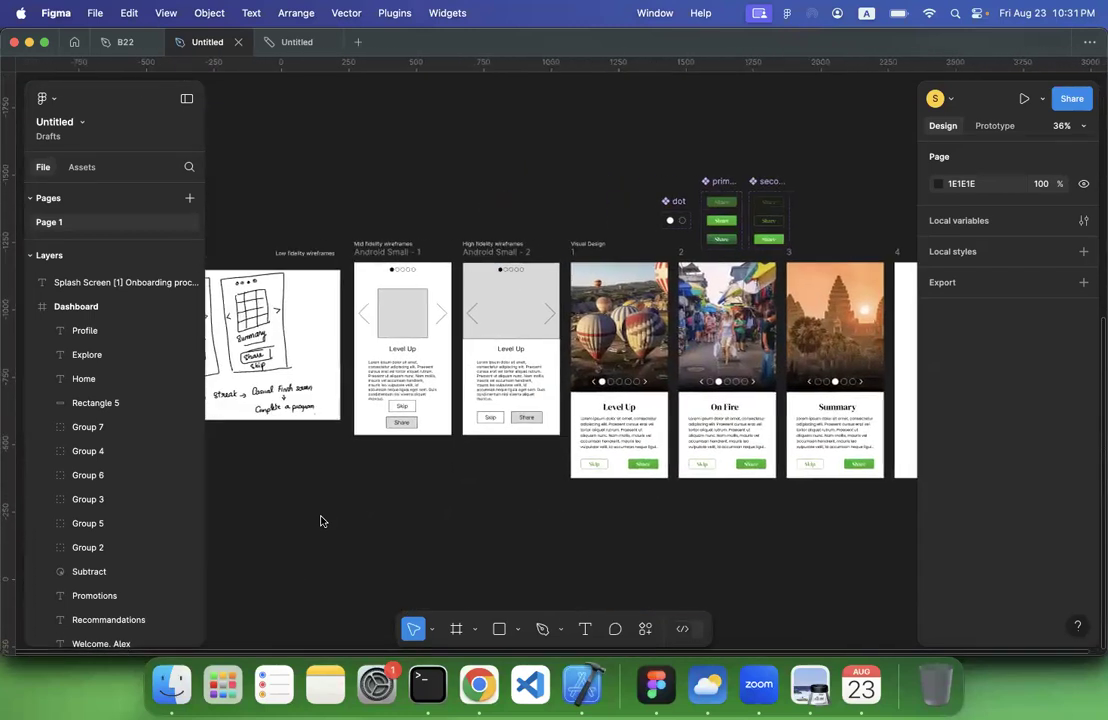
{"action": "scroll", "coordinate": [512, 443], "scroll_direction": "up", "scroll_amount": 1}
{"action": "scroll", "coordinate": [641, 385], "scroll_direction": "up", "scroll_amount": 5}
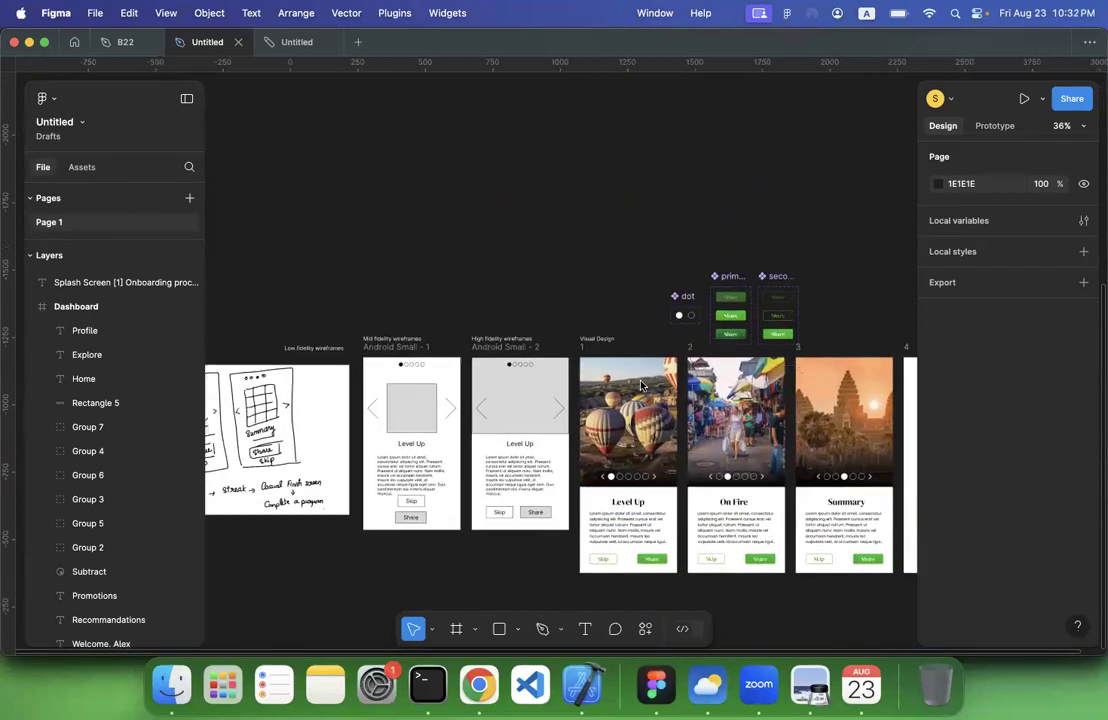
{"action": "scroll", "coordinate": [641, 385], "scroll_direction": "up", "scroll_amount": 15}
{"action": "scroll", "coordinate": [641, 385], "scroll_direction": "right", "scroll_amount": 2}
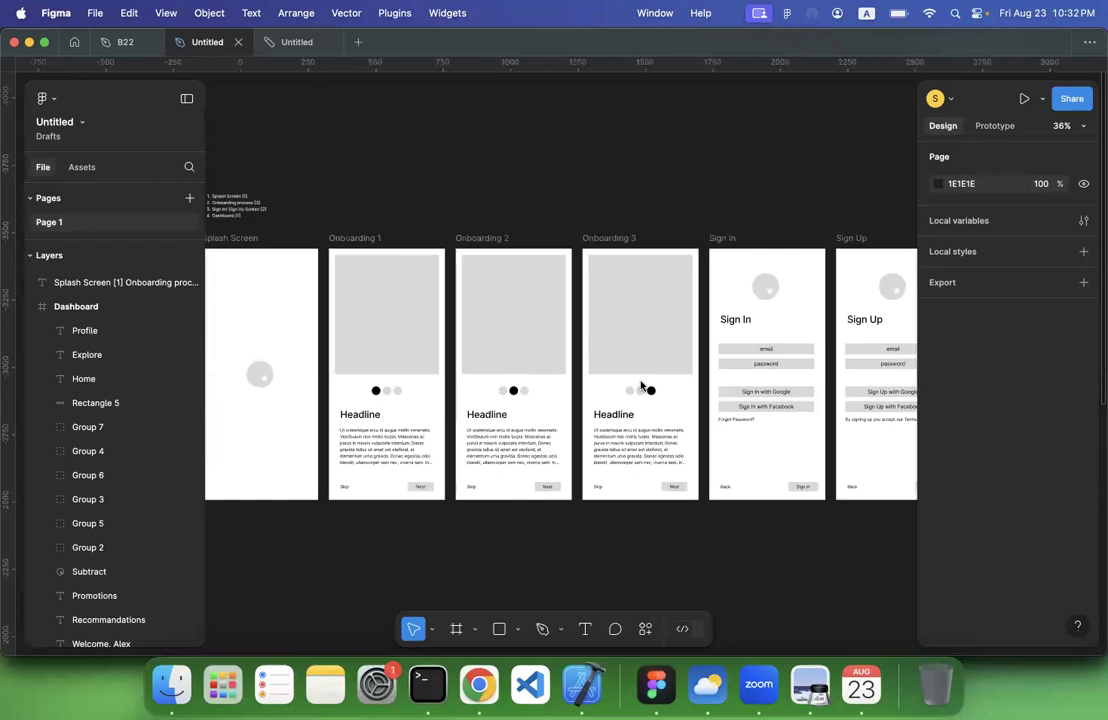
Move all seven wireframe frames and their screen list up and left into empty canvas, with the Splash Screen at about X -1544
{"action": "scroll", "coordinate": [641, 385], "scroll_direction": "down", "scroll_amount": 5}
{"action": "scroll", "coordinate": [630, 380], "scroll_direction": "down", "scroll_amount": 3}
{"action": "left_click_drag", "start_coordinate": [372, 163], "coordinate": [890, 403]}
{"action": "scroll", "coordinate": [893, 404], "scroll_direction": "down", "scroll_amount": 5}
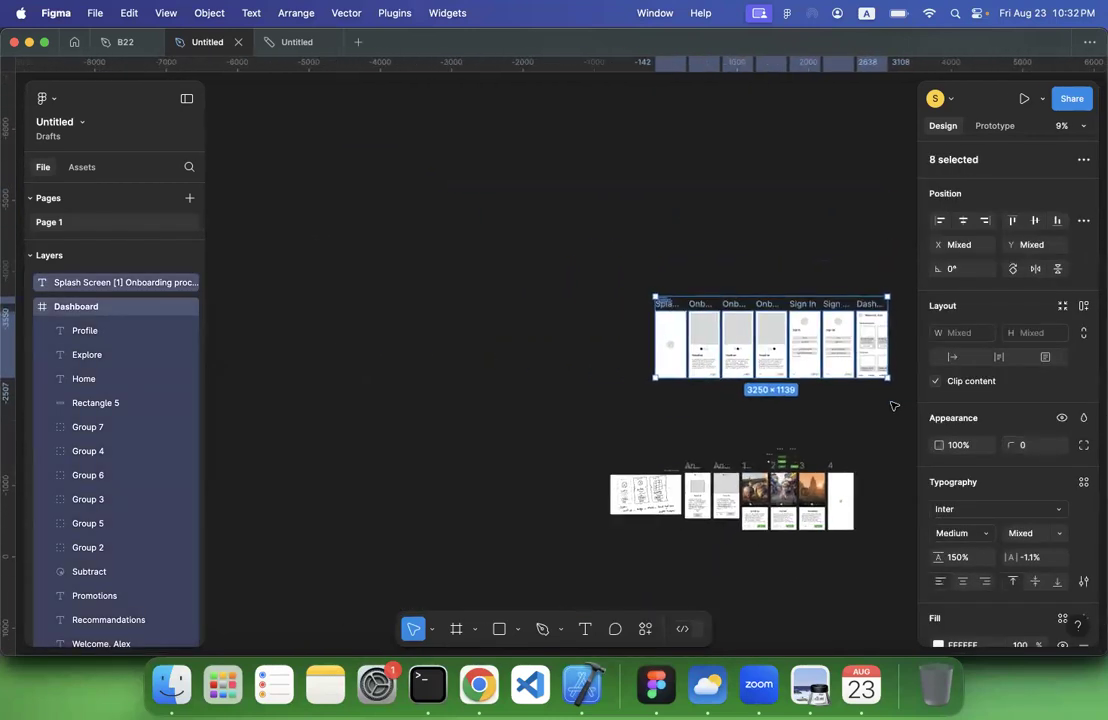
{"action": "scroll", "coordinate": [877, 402], "scroll_direction": "right", "scroll_amount": 2}
{"action": "scroll", "coordinate": [607, 400], "scroll_direction": "up", "scroll_amount": 5}
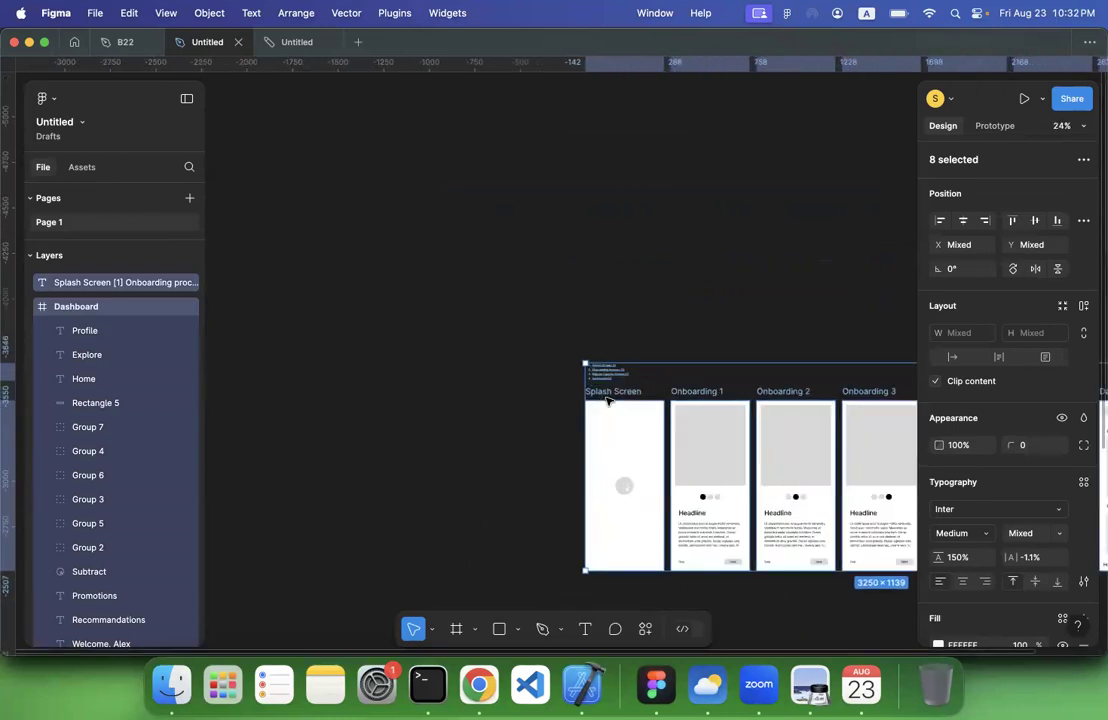
{"action": "scroll", "coordinate": [607, 400], "scroll_direction": "down", "scroll_amount": 6}
{"action": "scroll", "coordinate": [607, 400], "scroll_direction": "right", "scroll_amount": 5}
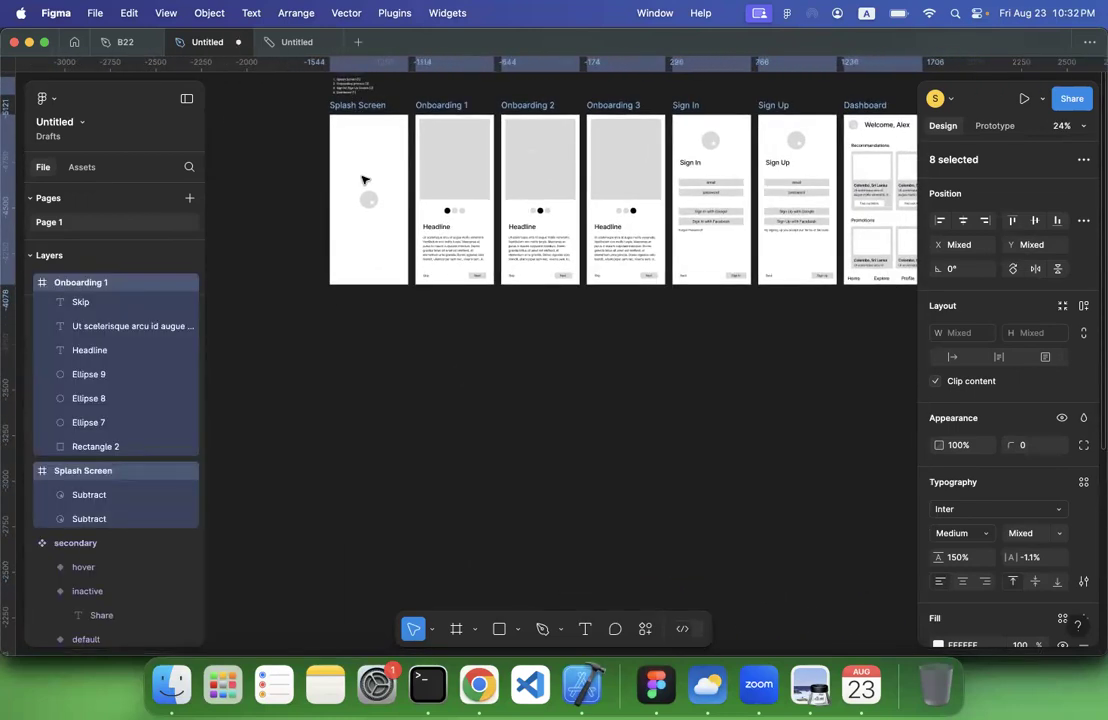
{"action": "left_click", "coordinate": [378, 393]}
{"action": "scroll", "coordinate": [378, 393], "scroll_direction": "up", "scroll_amount": 3}
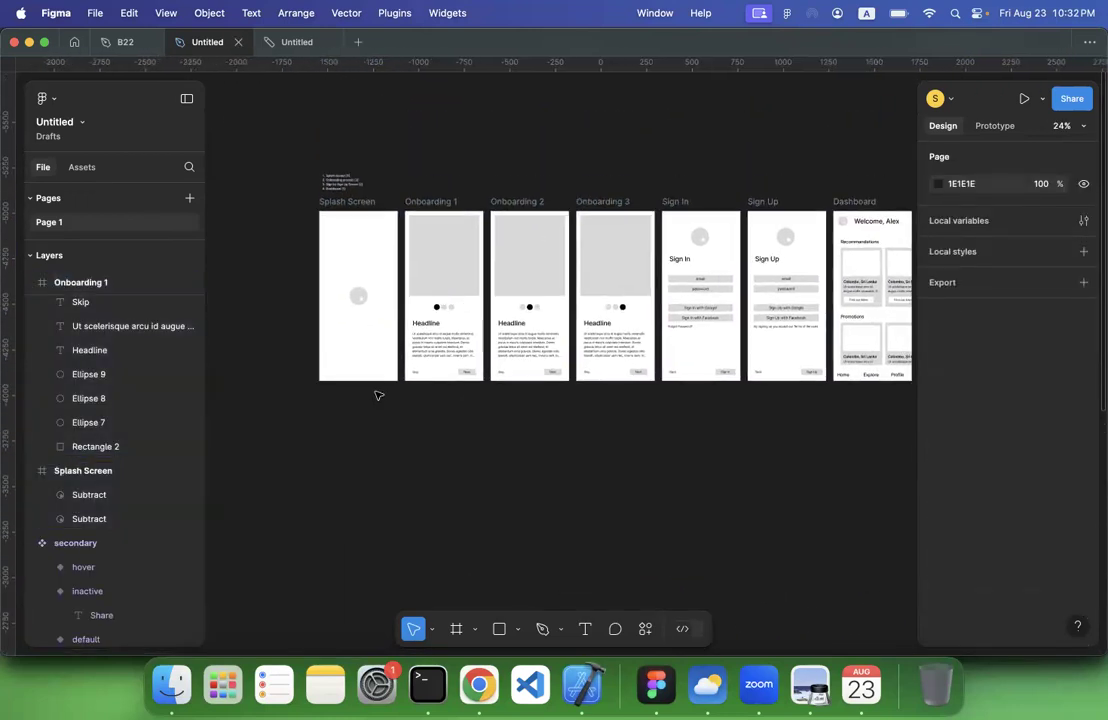
Add an iPhone 14 & 15 Pro Max frame and align it directly below the Splash Screen at X -1544, Y -3954
{"action": "left_click", "coordinate": [455, 628]}
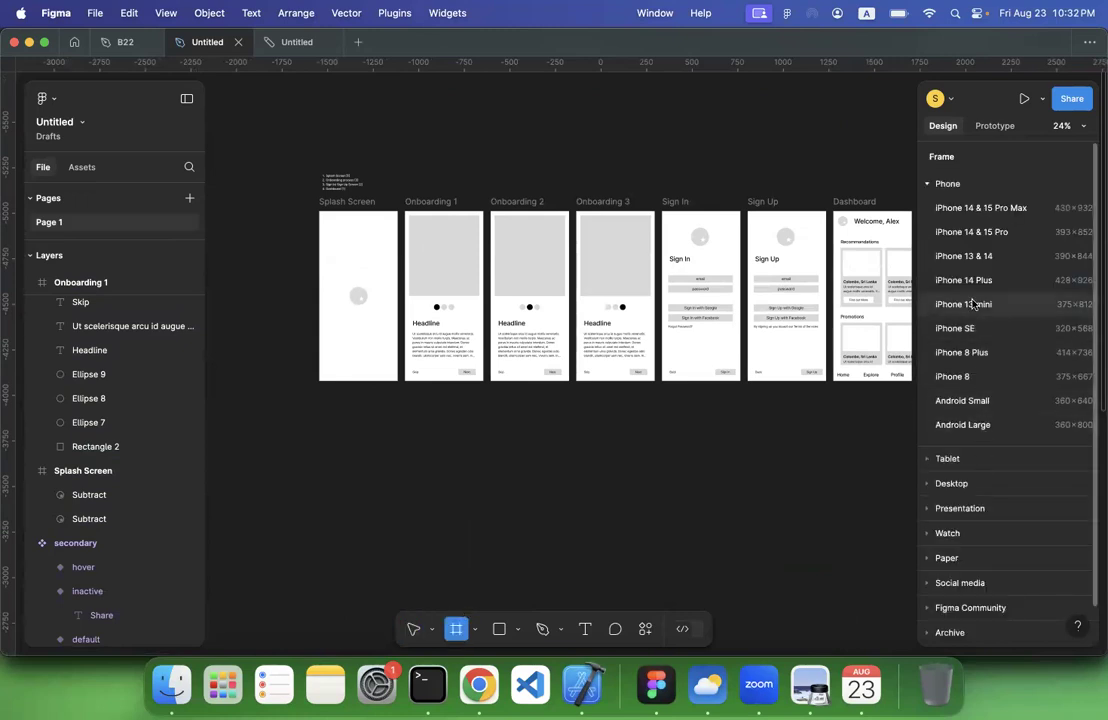
{"action": "left_click", "coordinate": [975, 206]}
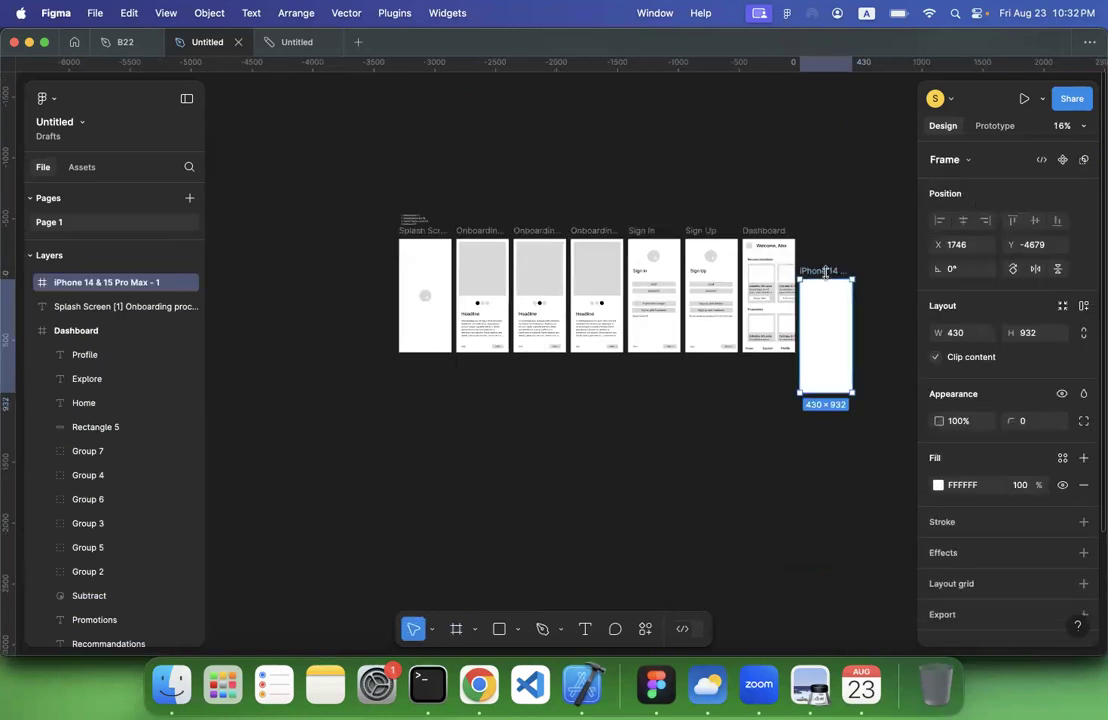
{"action": "left_click_drag", "start_coordinate": [825, 270], "coordinate": [432, 366]}
{"action": "scroll", "coordinate": [431, 370], "scroll_direction": "up", "scroll_amount": 3}
{"action": "scroll", "coordinate": [431, 370], "scroll_direction": "up", "scroll_amount": 2}
{"action": "scroll", "coordinate": [431, 370], "scroll_direction": "up", "scroll_amount": 5}
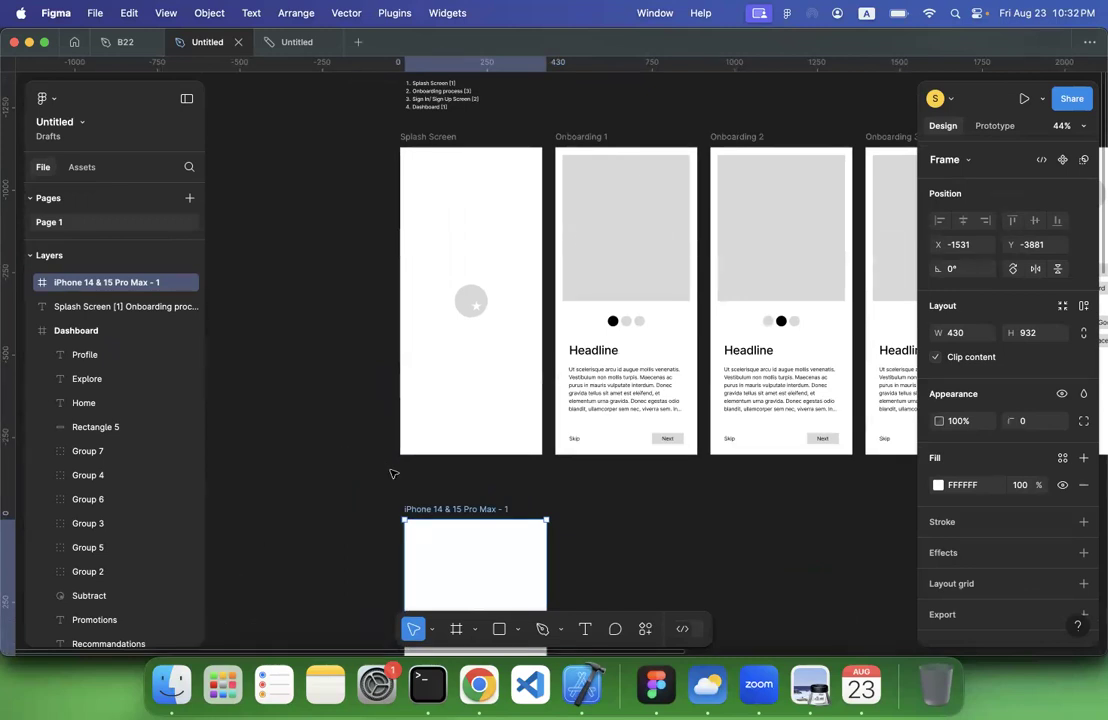
{"action": "mouse_move", "coordinate": [447, 504]}
{"action": "left_mouse_down"}
{"action": "mouse_move", "coordinate": [450, 477]}
{"action": "mouse_move", "coordinate": [433, 492]}
{"action": "mouse_move", "coordinate": [439, 485]}
{"action": "left_mouse_up"}
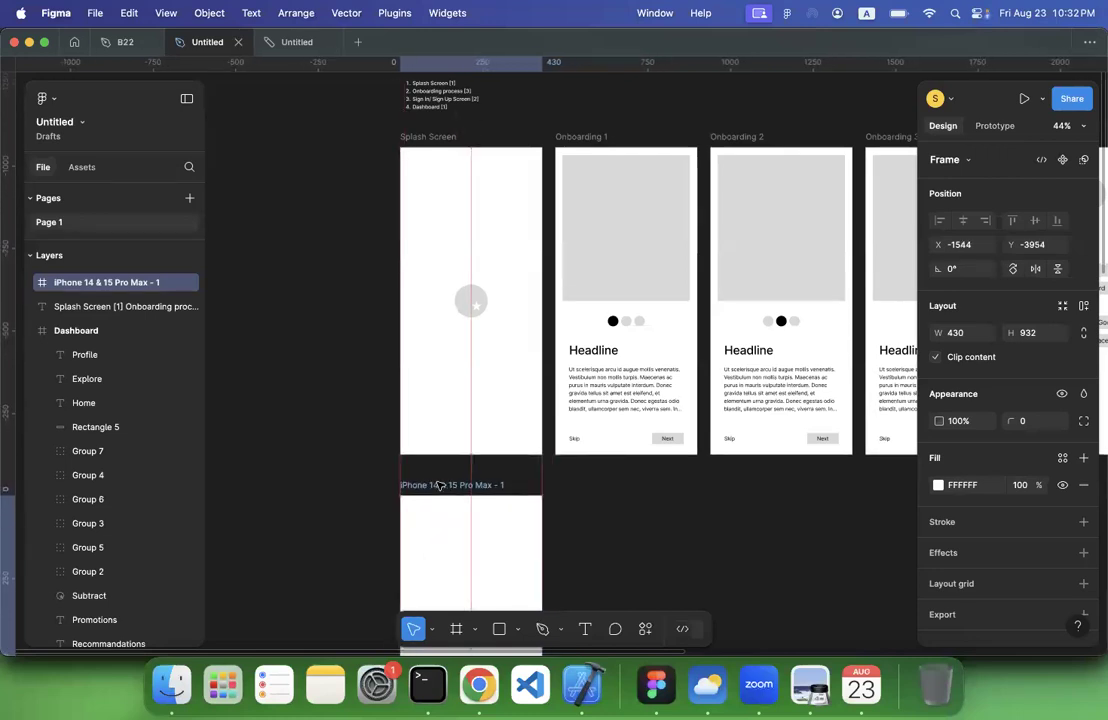
Rename the new iPhone 14 & 15 Pro Max frame as Splash Screen
{"action": "double_click", "coordinate": [437, 484]}
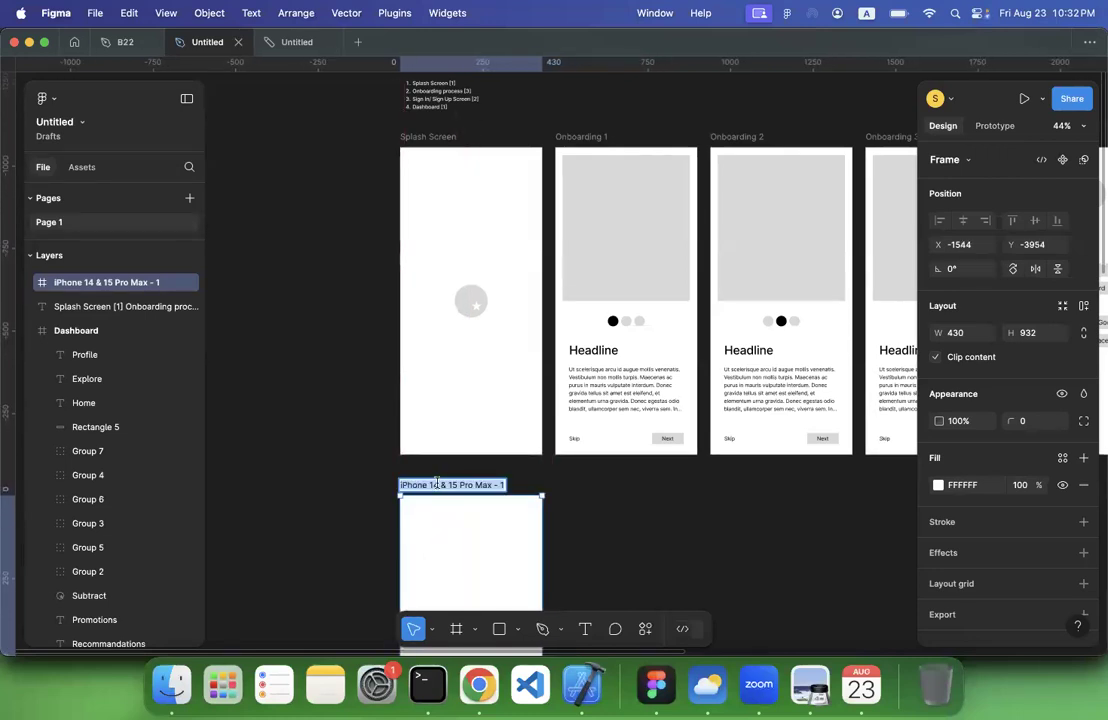
{"action": "type", "text": "Spash"}
{"action": "key", "text": "BackSpace"}
{"action": "key", "text": "BackSpace"}
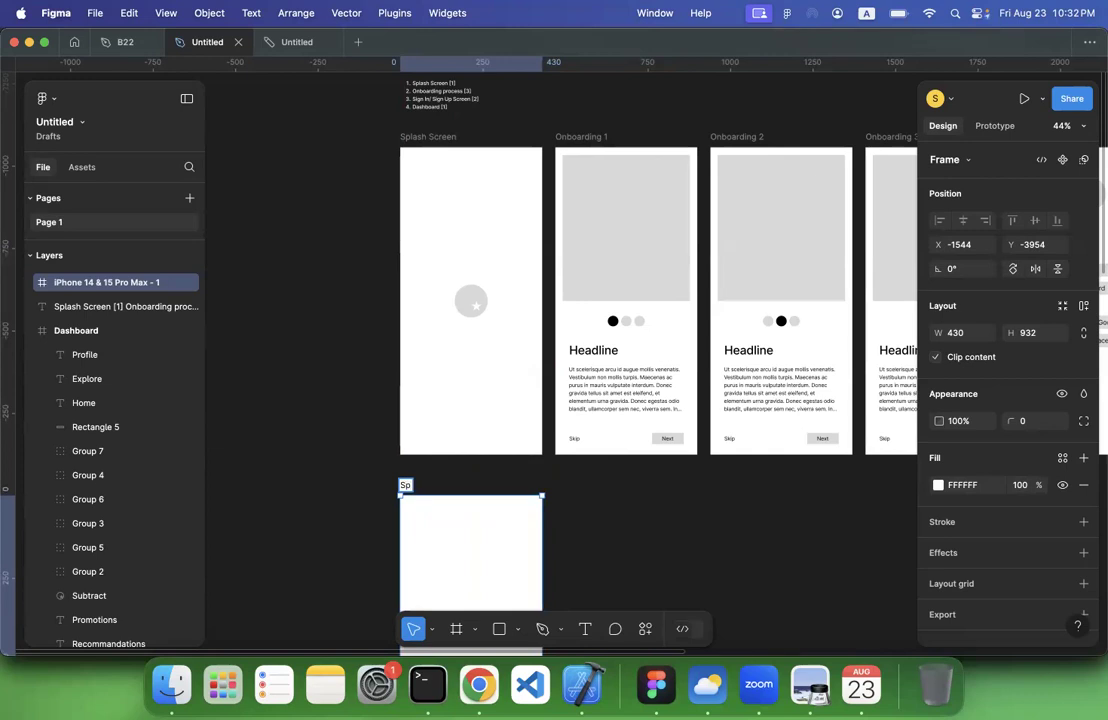
{"action": "type", "text": "lash Screen"}
{"action": "key", "text": "Return"}
Add a layout grid to the new Splash Screen frame and switch its type to columns
{"action": "scroll", "coordinate": [325, 453], "scroll_direction": "down", "scroll_amount": 5}
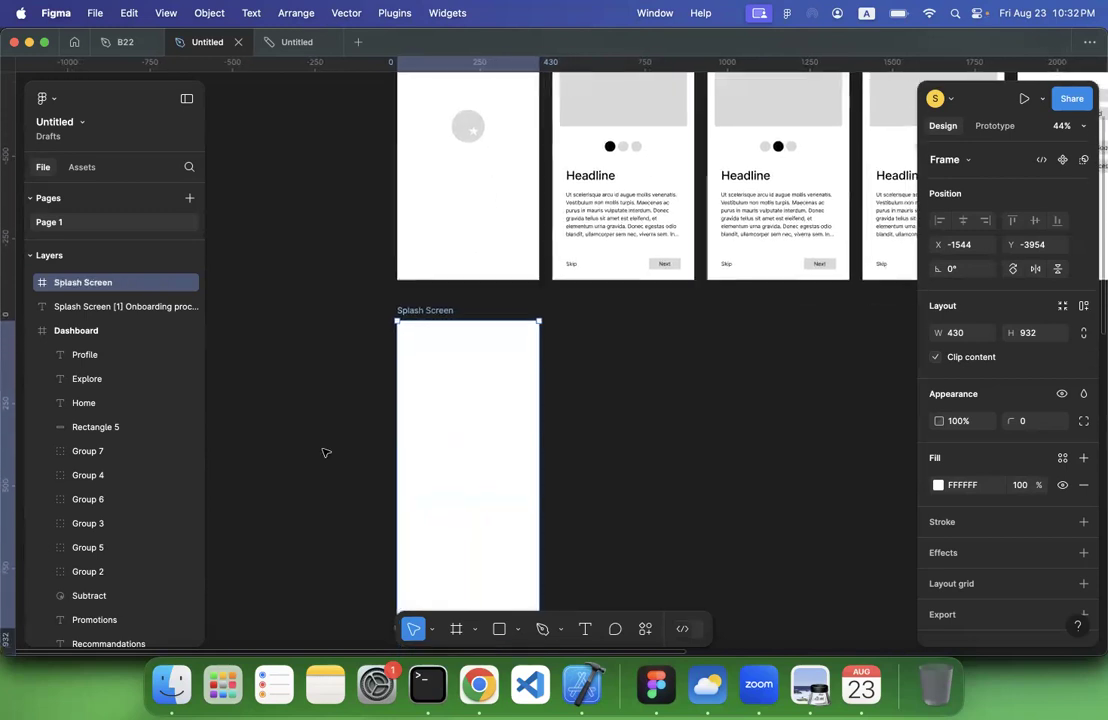
{"action": "scroll", "coordinate": [325, 453], "scroll_direction": "down", "scroll_amount": 3}
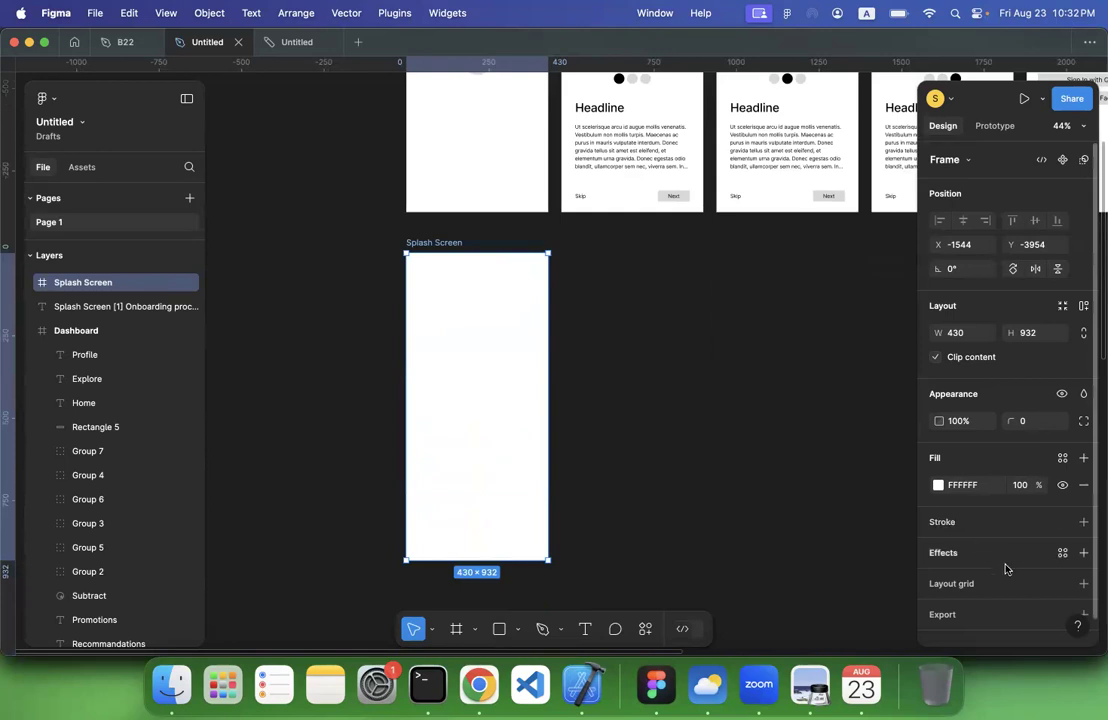
{"action": "scroll", "coordinate": [1006, 570], "scroll_direction": "down", "scroll_amount": 2}
{"action": "left_click", "coordinate": [1083, 571]}
{"action": "scroll", "coordinate": [990, 600], "scroll_direction": "down", "scroll_amount": 2}
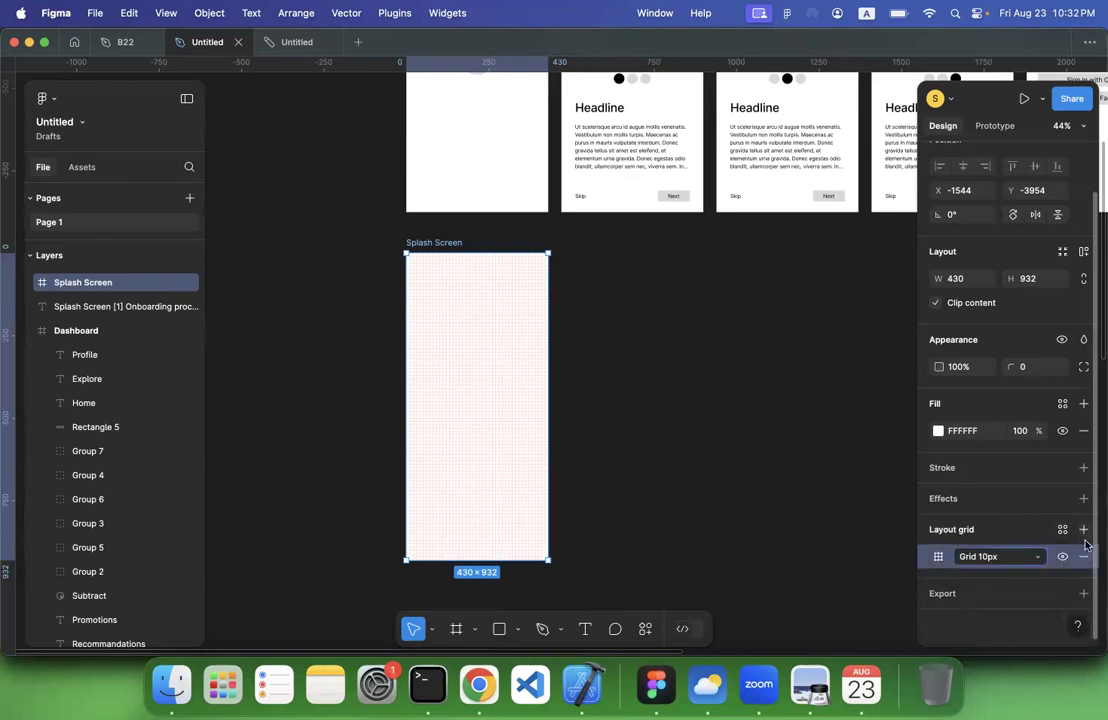
{"action": "left_click", "coordinate": [1083, 556]}
{"action": "left_click", "coordinate": [1082, 529]}
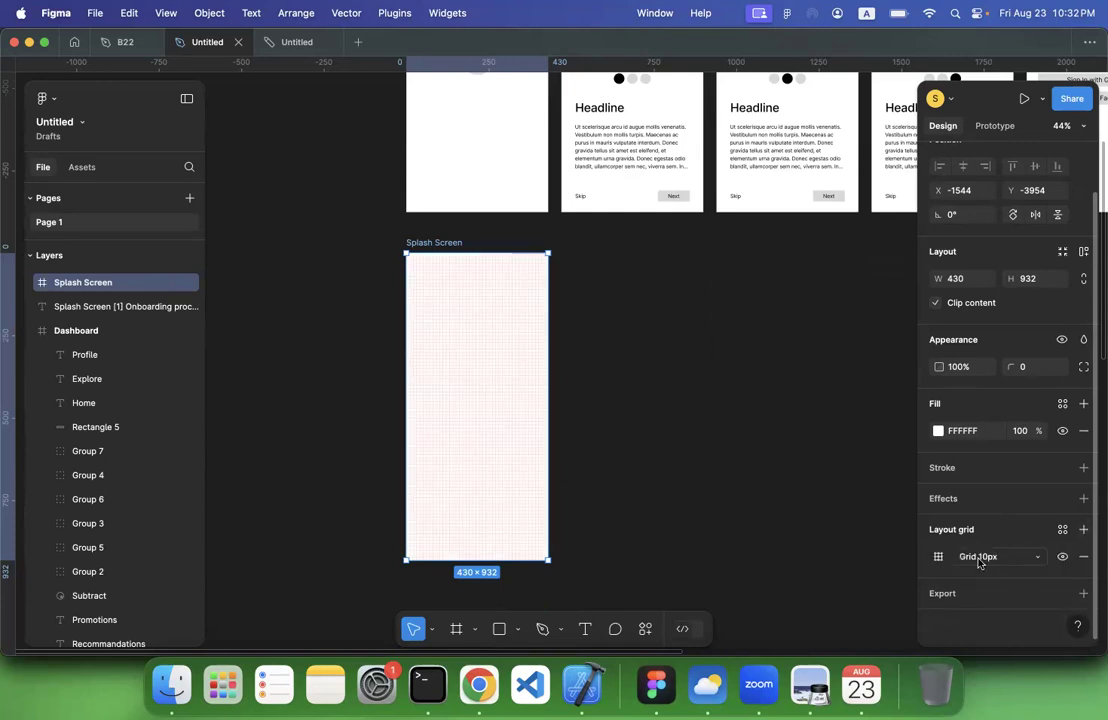
{"action": "left_click", "coordinate": [986, 561]}
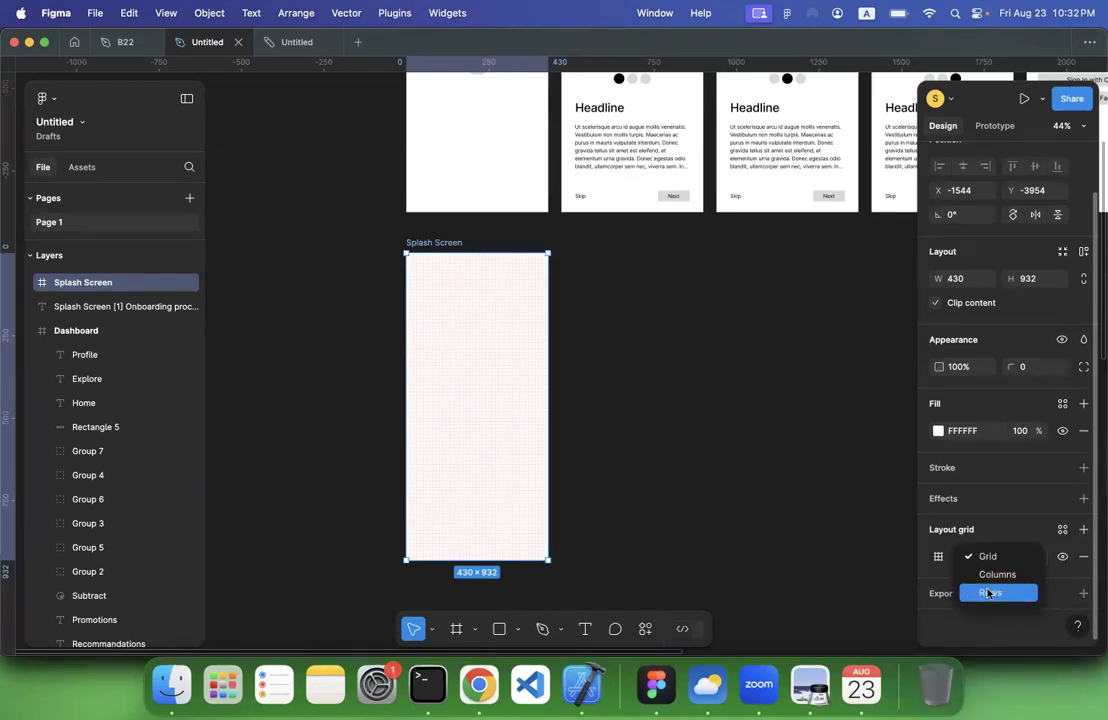
{"action": "left_click", "coordinate": [990, 592]}
{"action": "left_click", "coordinate": [993, 559]}
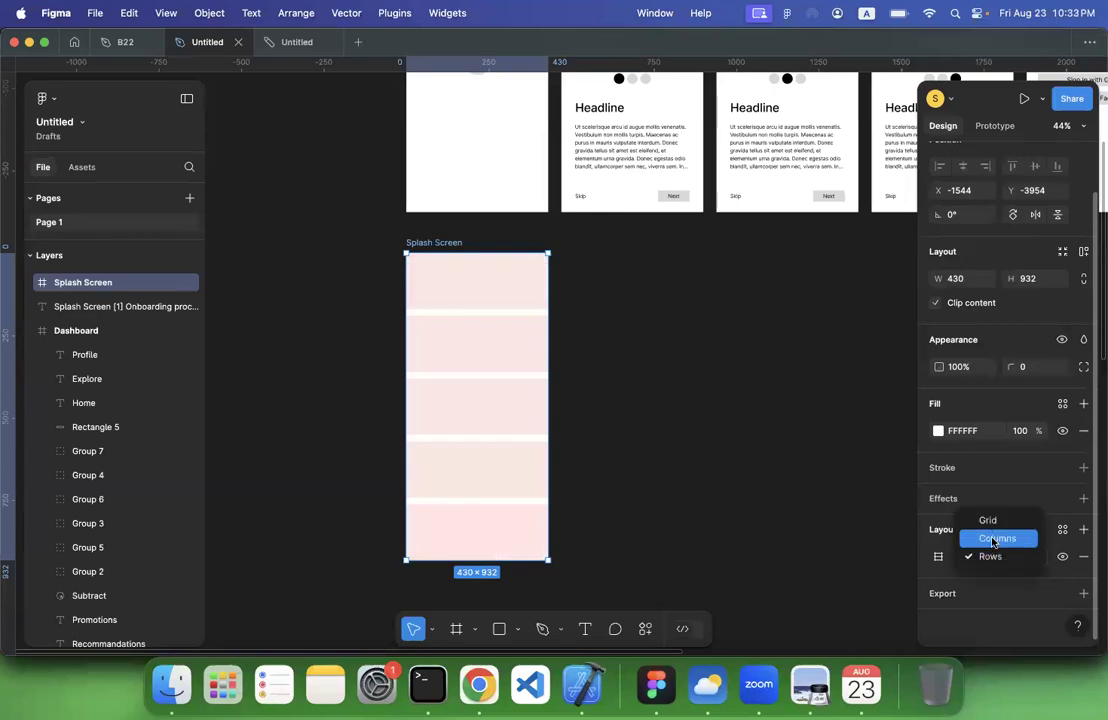
{"action": "left_click", "coordinate": [995, 538]}
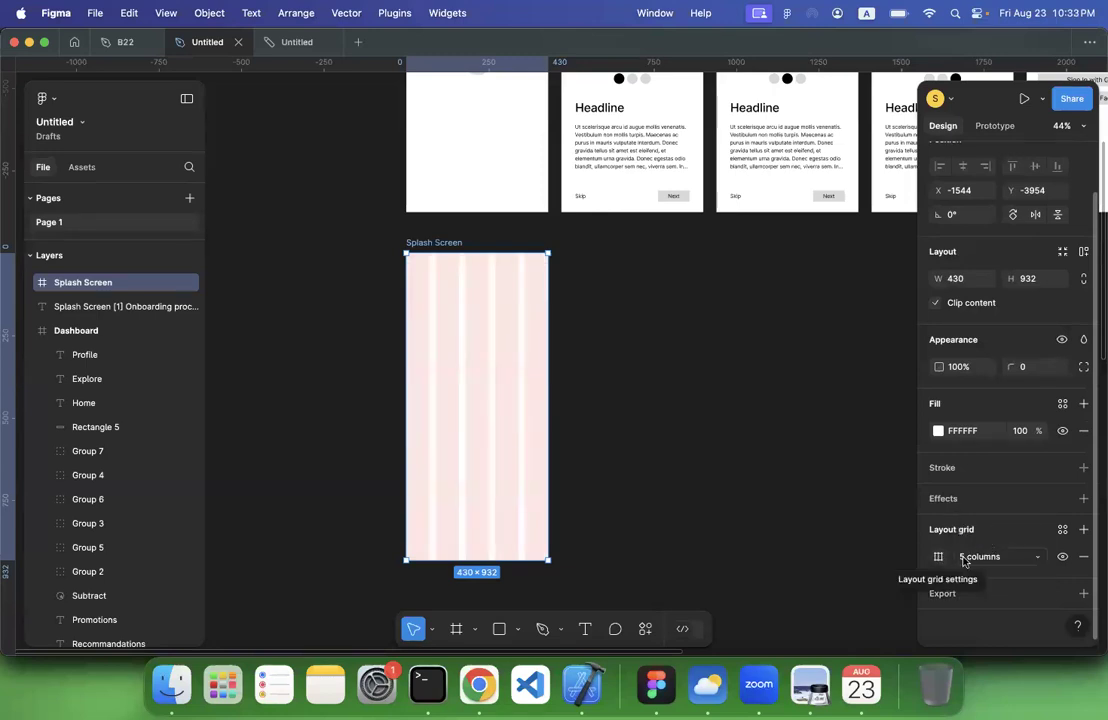
Set the Splash Screen's column grid to a count of 4 with side margins of about 30
{"action": "left_click", "coordinate": [938, 559]}
{"action": "left_click", "coordinate": [943, 561]}
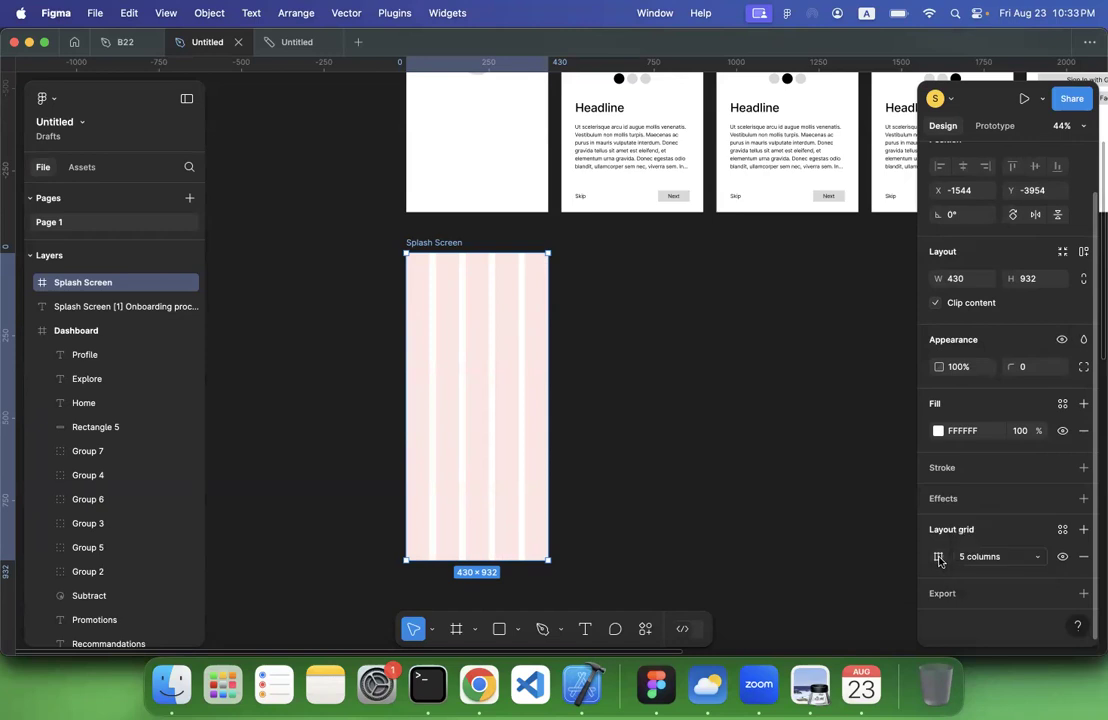
{"action": "left_click", "coordinate": [940, 560]}
{"action": "left_click", "coordinate": [827, 505]}
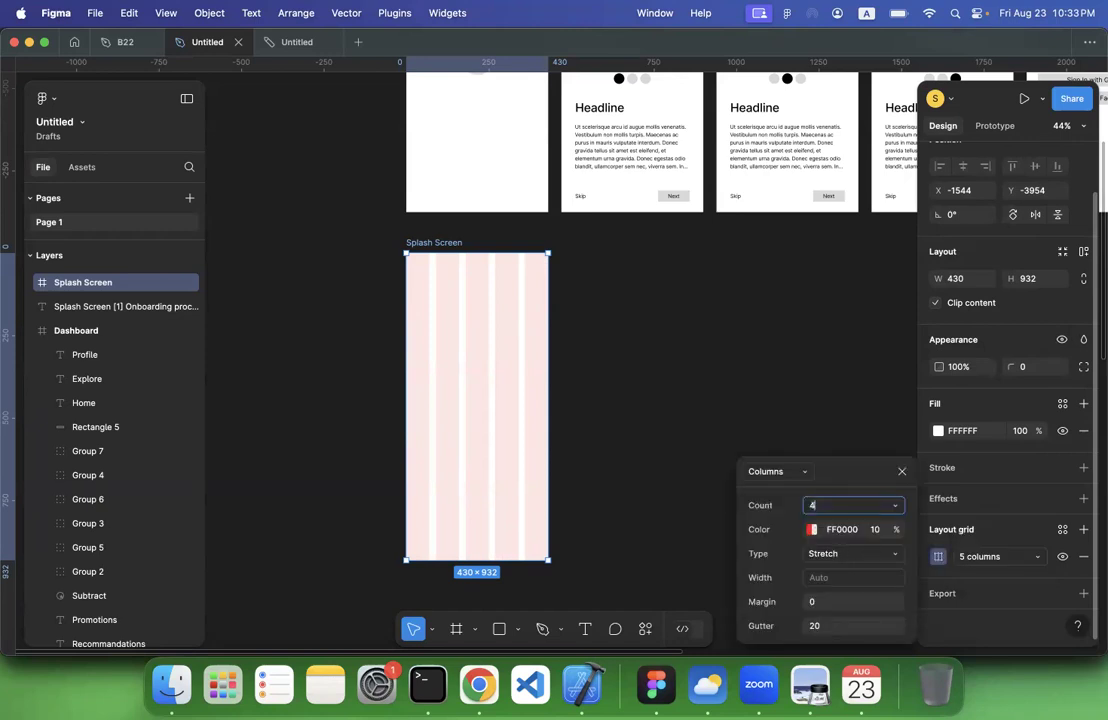
{"action": "type", "text": "4"}
{"action": "key", "text": "Return"}
{"action": "left_click", "coordinate": [829, 603]}
{"action": "key", "text": "Return"}
{"action": "left_click", "coordinate": [641, 500]}
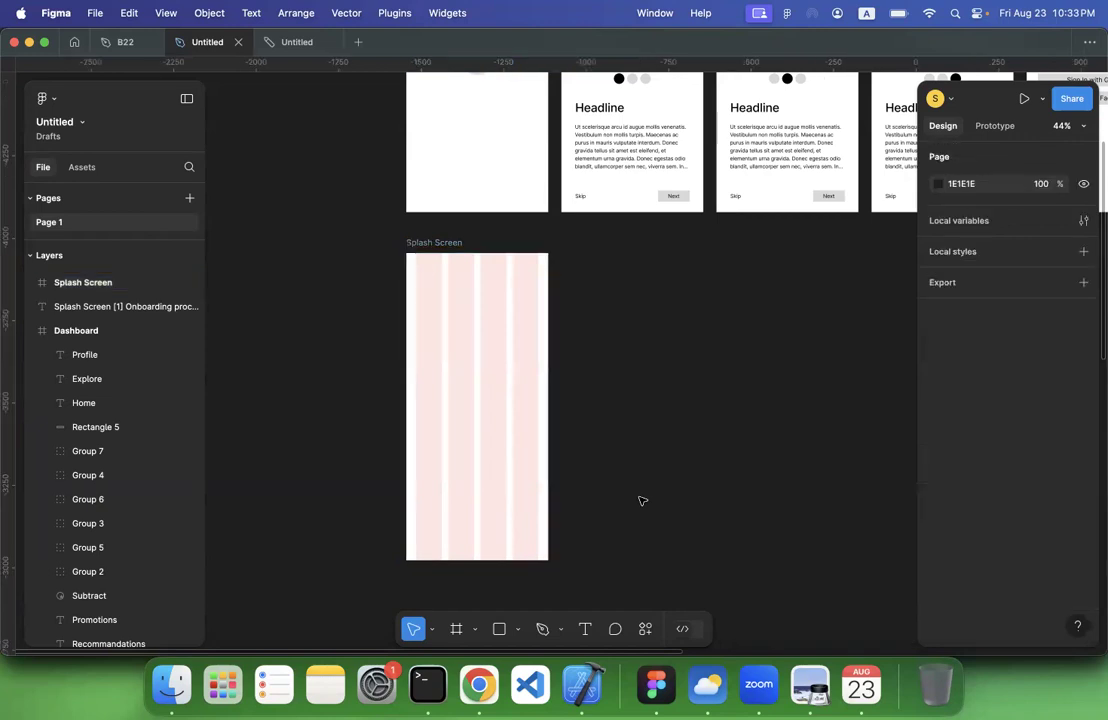
Place vertical ruler guides along the outer edges of the first and last grid columns of the new Splash Screen
{"action": "scroll", "coordinate": [555, 420], "scroll_direction": "up", "scroll_amount": 5}
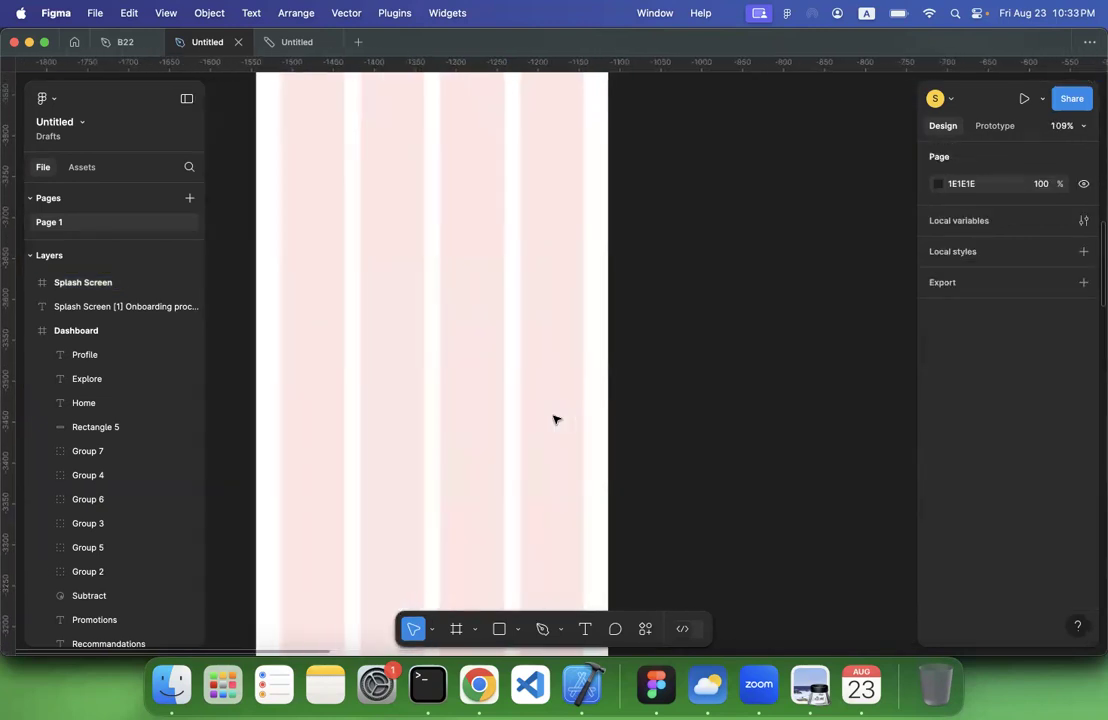
{"action": "scroll", "coordinate": [555, 420], "scroll_direction": "down", "scroll_amount": 3}
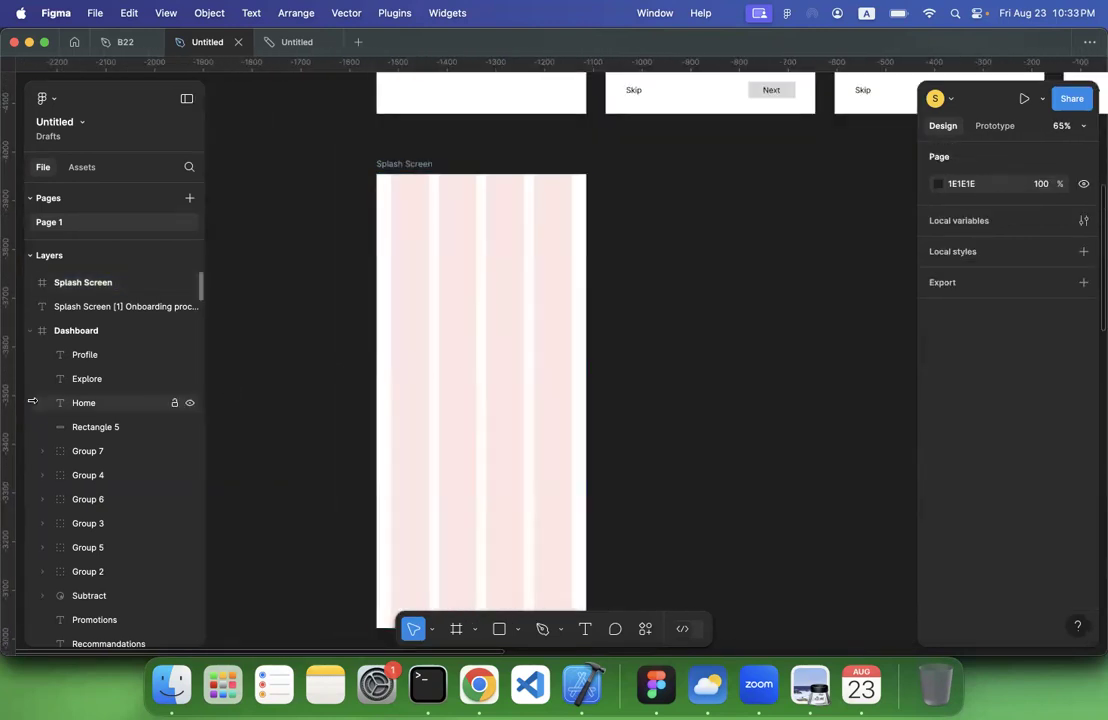
{"action": "left_click_drag", "start_coordinate": [8, 342], "coordinate": [247, 342]}
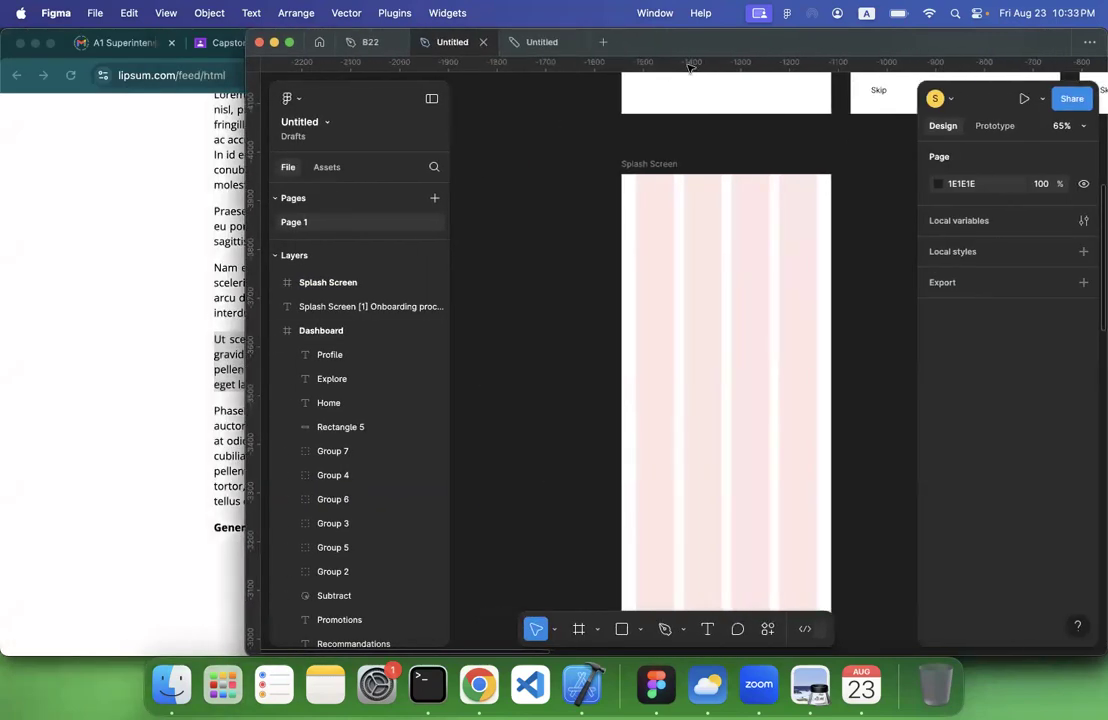
{"action": "double_click", "coordinate": [715, 41]}
{"action": "left_click_drag", "start_coordinate": [12, 366], "coordinate": [400, 331]}
{"action": "scroll", "coordinate": [389, 329], "scroll_direction": "up", "scroll_amount": 10}
{"action": "scroll", "coordinate": [457, 349], "scroll_direction": "right", "scroll_amount": 10}
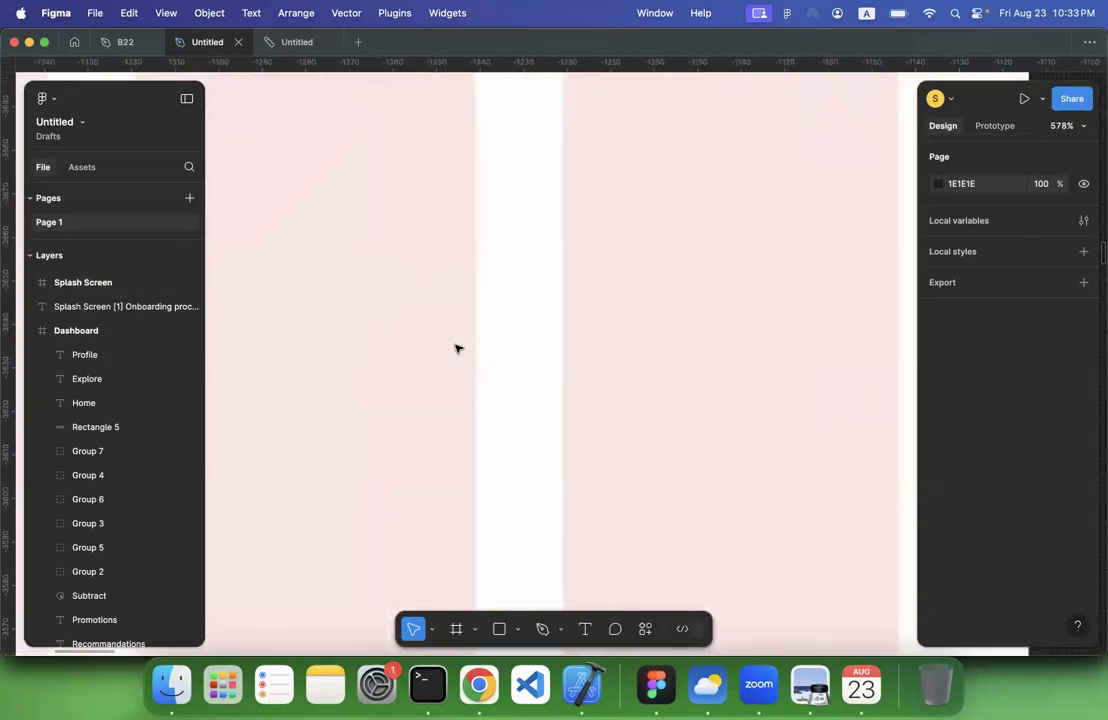
{"action": "scroll", "coordinate": [457, 349], "scroll_direction": "right", "scroll_amount": 5}
{"action": "left_click_drag", "start_coordinate": [364, 363], "coordinate": [423, 361]}
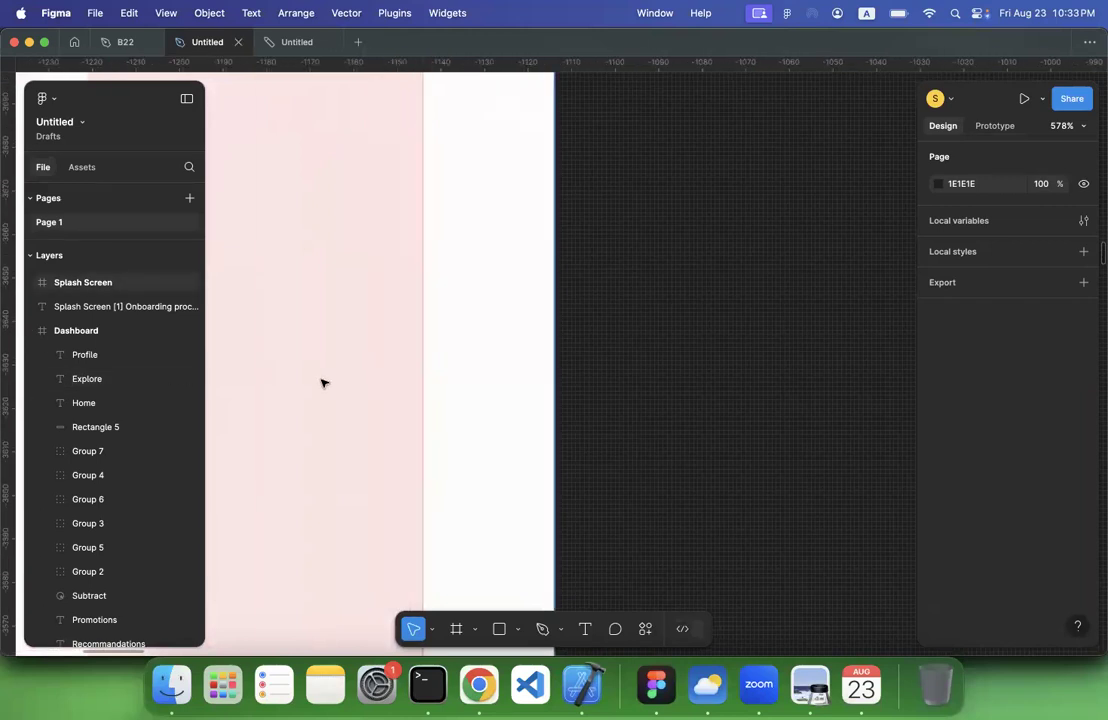
Copy the circular star logo from the wireframe Splash Screen into the new Splash Screen frame below at X 165, Y 416
{"action": "scroll", "coordinate": [322, 383], "scroll_direction": "down", "scroll_amount": 10}
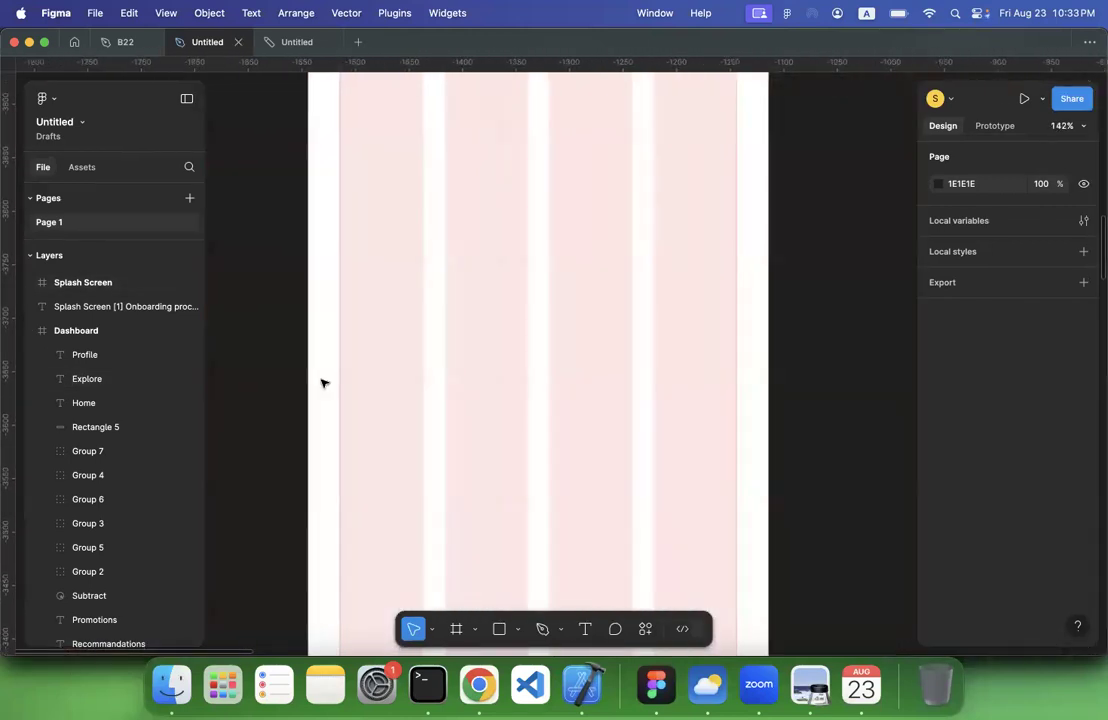
{"action": "scroll", "coordinate": [322, 383], "scroll_direction": "down", "scroll_amount": 5}
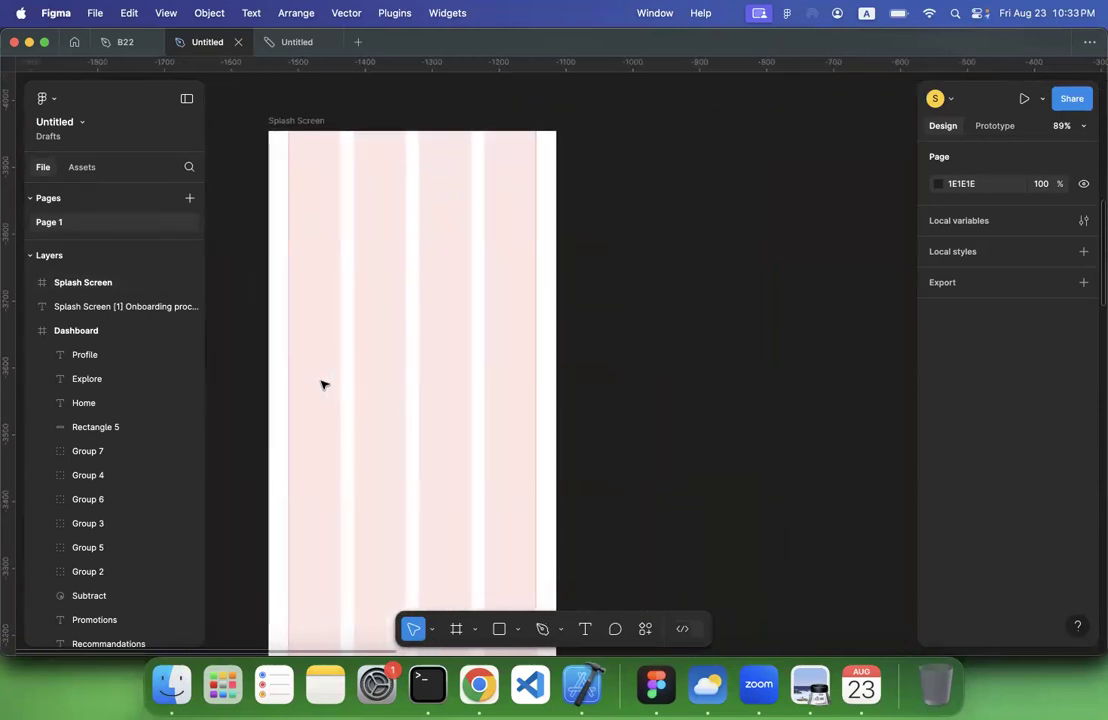
{"action": "scroll", "coordinate": [322, 383], "scroll_direction": "down", "scroll_amount": 3}
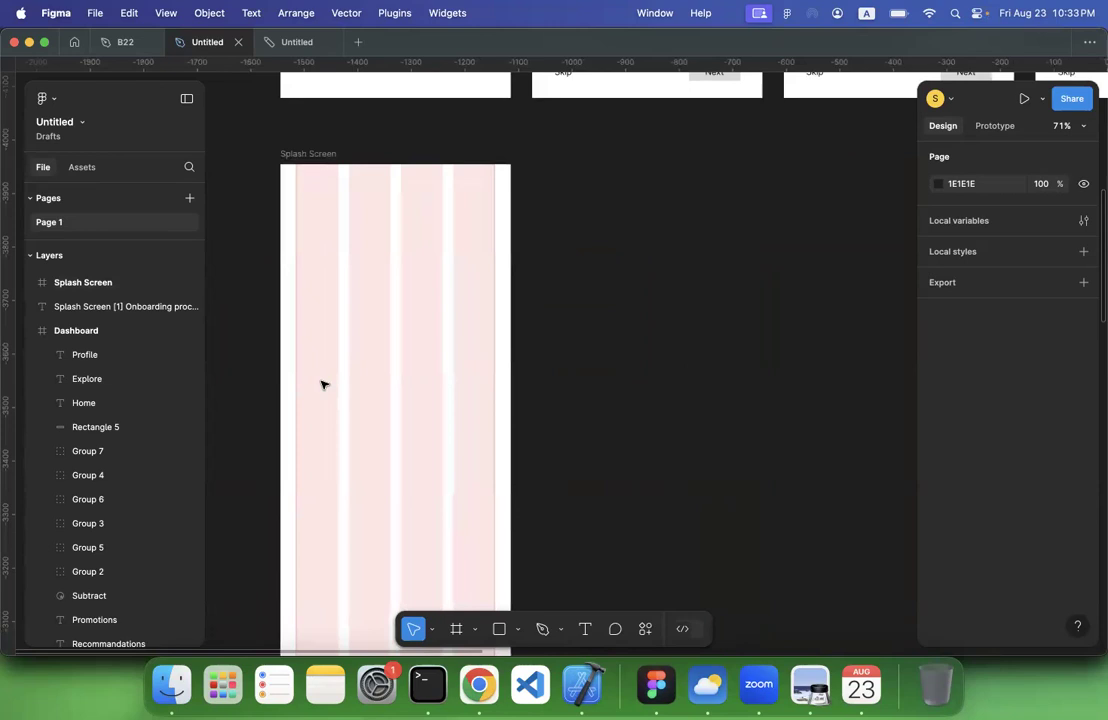
{"action": "scroll", "coordinate": [322, 383], "scroll_direction": "down", "scroll_amount": 4}
{"action": "scroll", "coordinate": [320, 381], "scroll_direction": "up", "scroll_amount": 2}
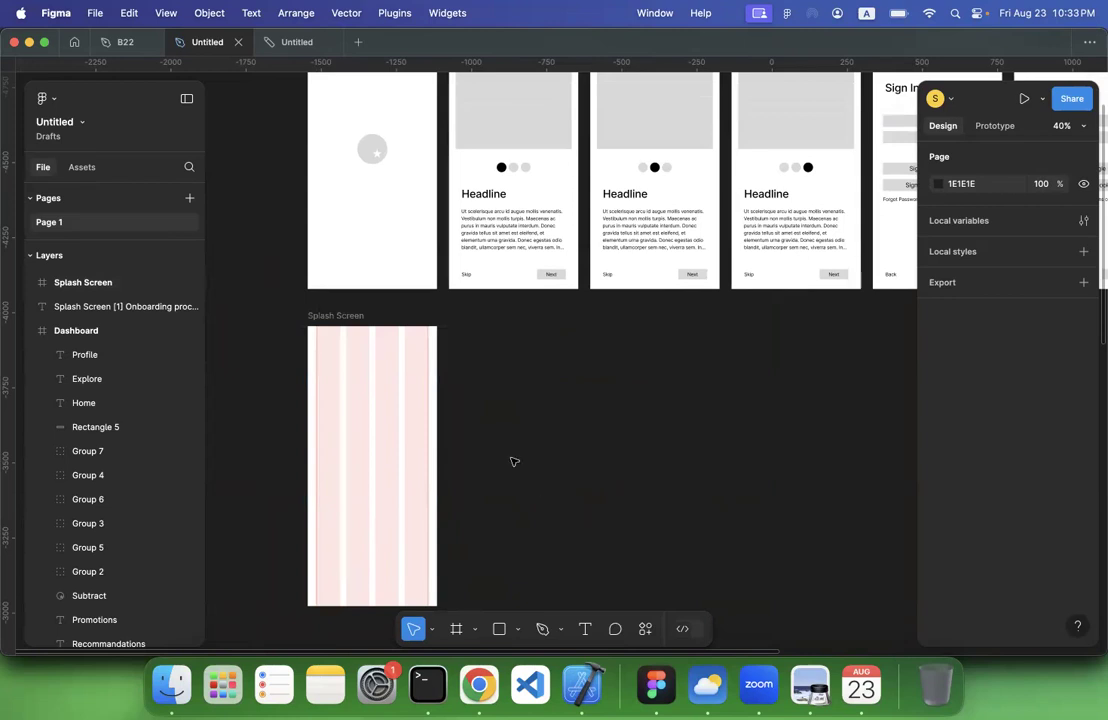
{"action": "scroll", "coordinate": [514, 462], "scroll_direction": "up", "scroll_amount": 3}
{"action": "scroll", "coordinate": [500, 346], "scroll_direction": "up", "scroll_amount": 2}
{"action": "scroll", "coordinate": [500, 346], "scroll_direction": "left", "scroll_amount": 2}
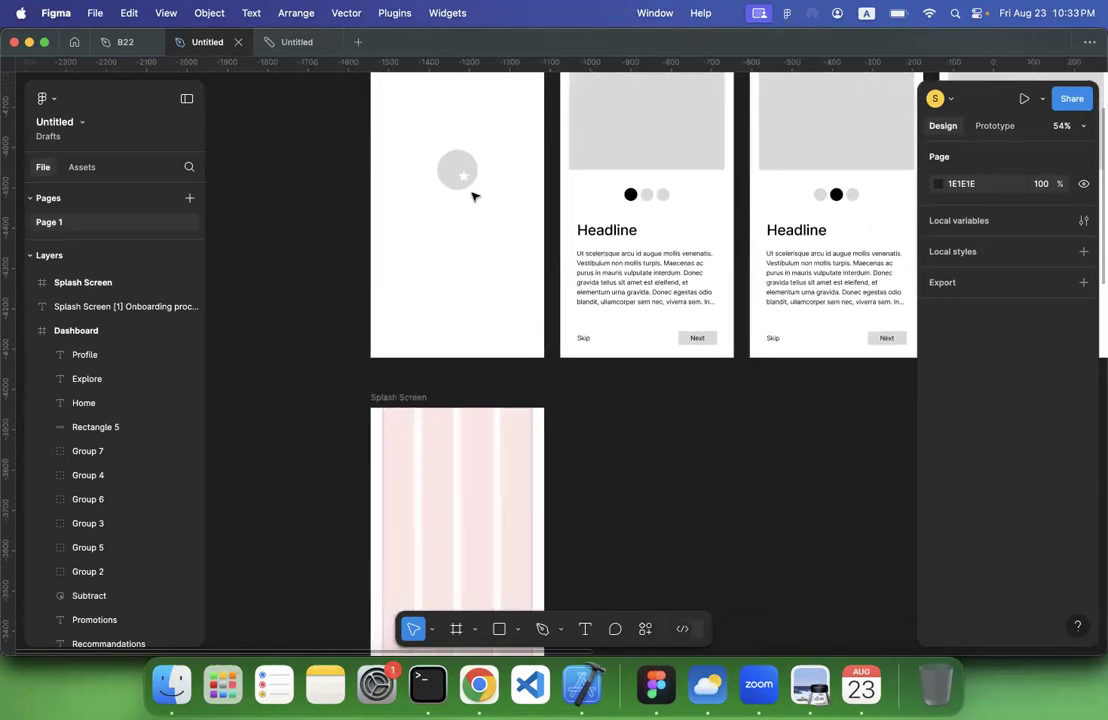
{"action": "left_click", "coordinate": [460, 177]}
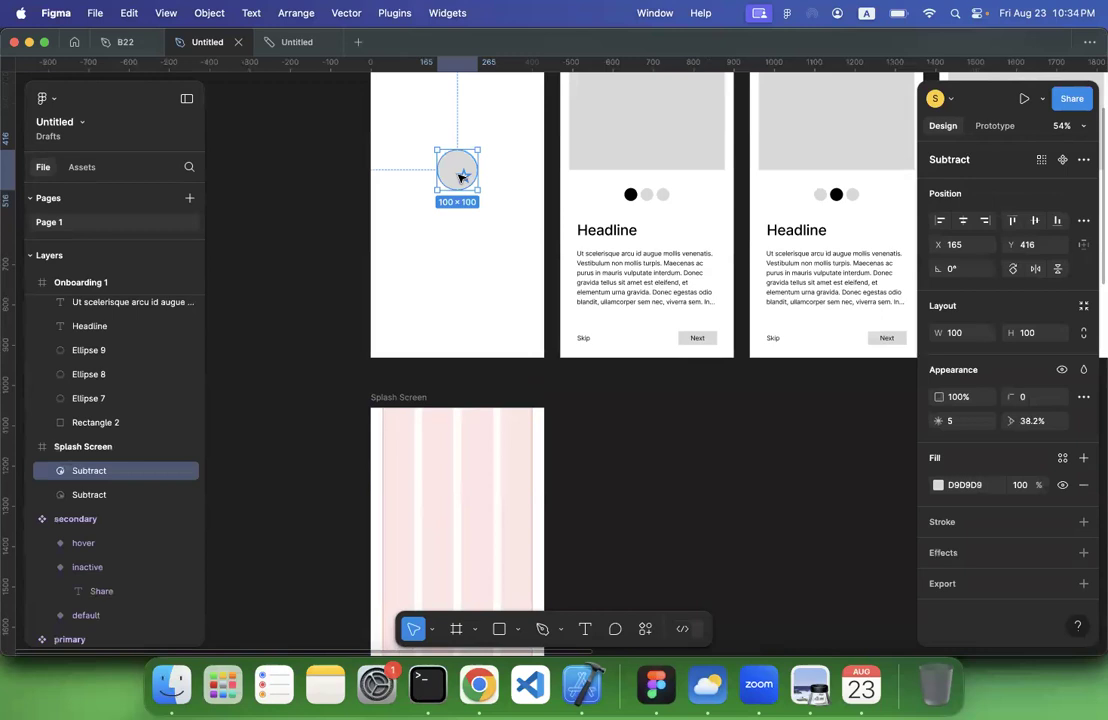
{"action": "scroll", "coordinate": [460, 176], "scroll_direction": "down", "scroll_amount": 2}
{"action": "scroll", "coordinate": [460, 176], "scroll_direction": "right", "scroll_amount": 1}
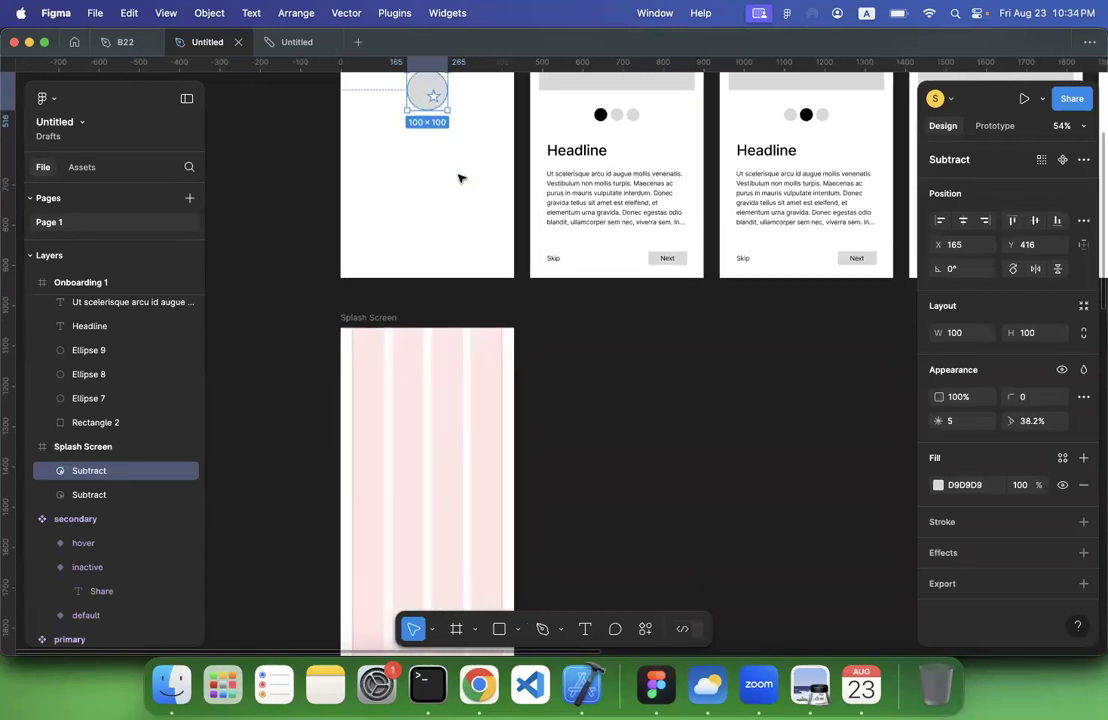
{"action": "left_click", "coordinate": [368, 313]}
{"action": "key", "text": "cmd+v"}
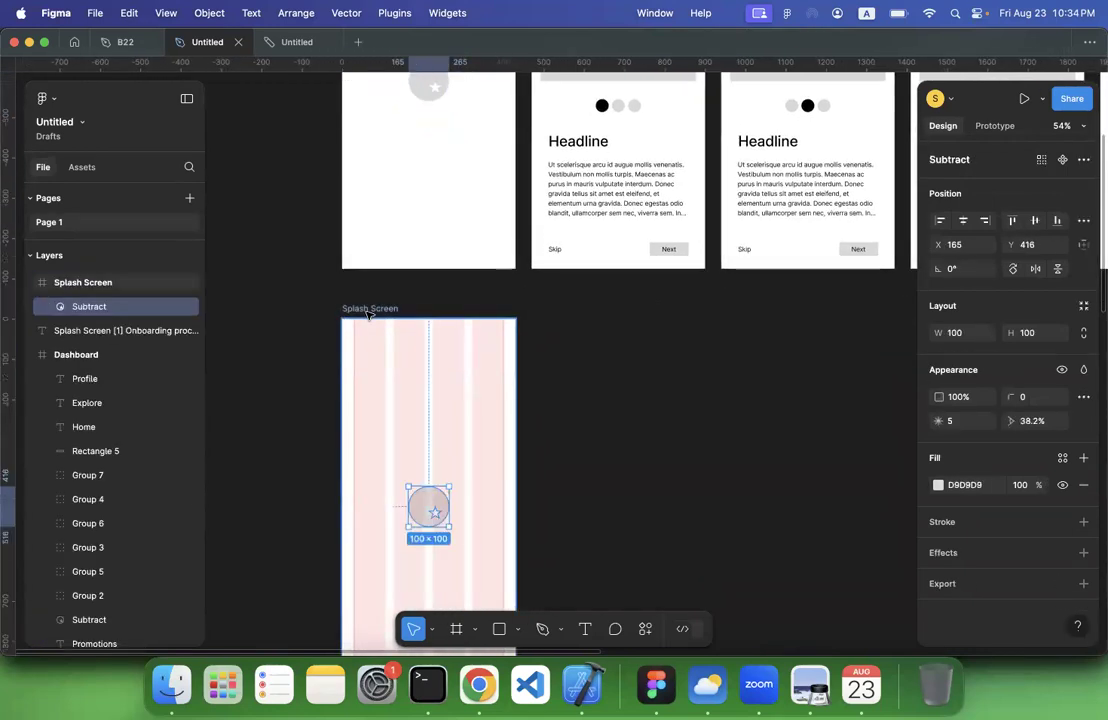
{"action": "scroll", "coordinate": [430, 437], "scroll_direction": "down", "scroll_amount": 3}
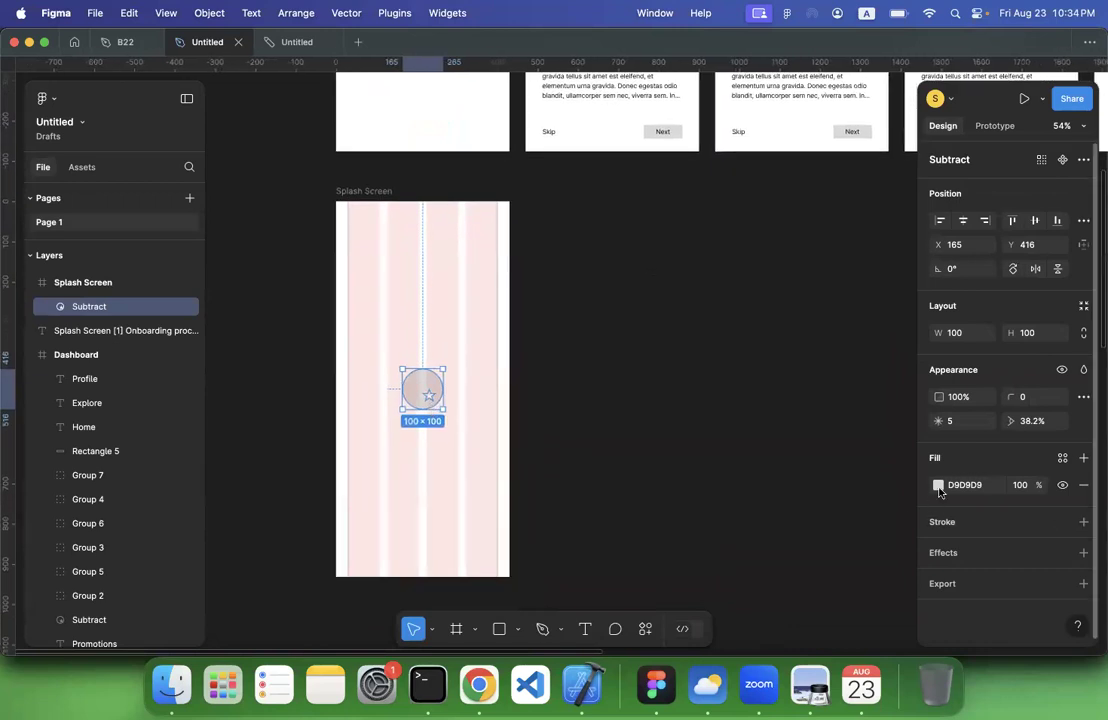
Change the copied star logo's fill to yellow FFEE00
{"action": "left_click", "coordinate": [938, 484]}
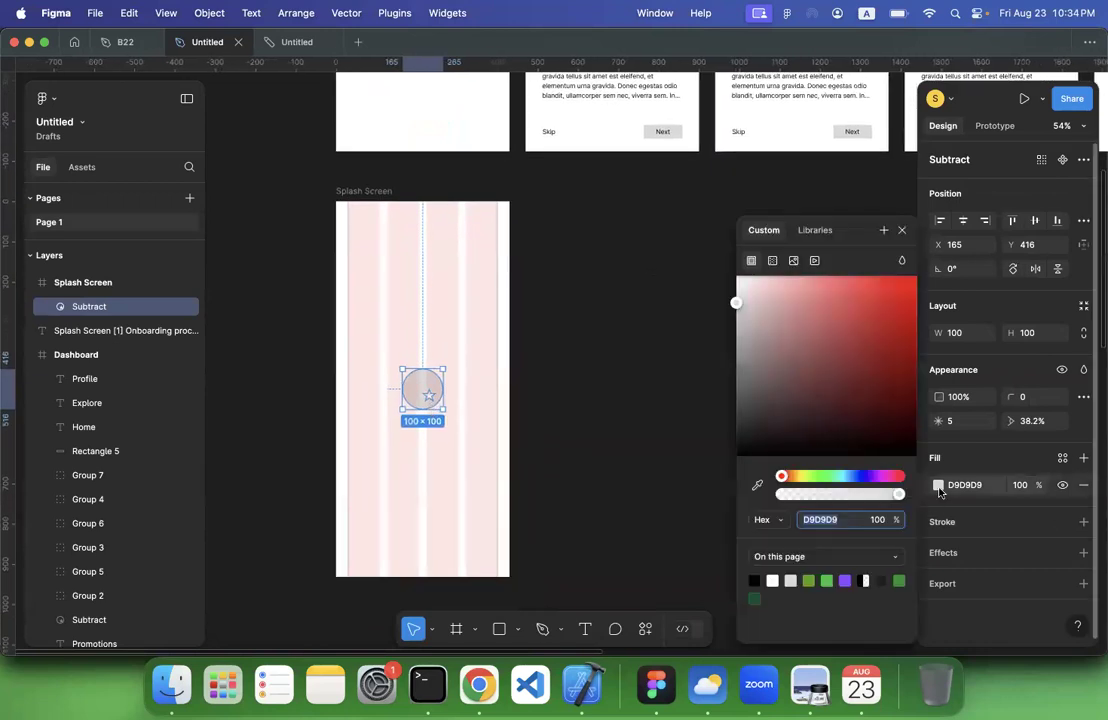
{"action": "left_click", "coordinate": [803, 478]}
{"action": "left_click_drag", "start_coordinate": [805, 479], "coordinate": [799, 479]}
{"action": "left_click_drag", "start_coordinate": [880, 329], "coordinate": [925, 272]}
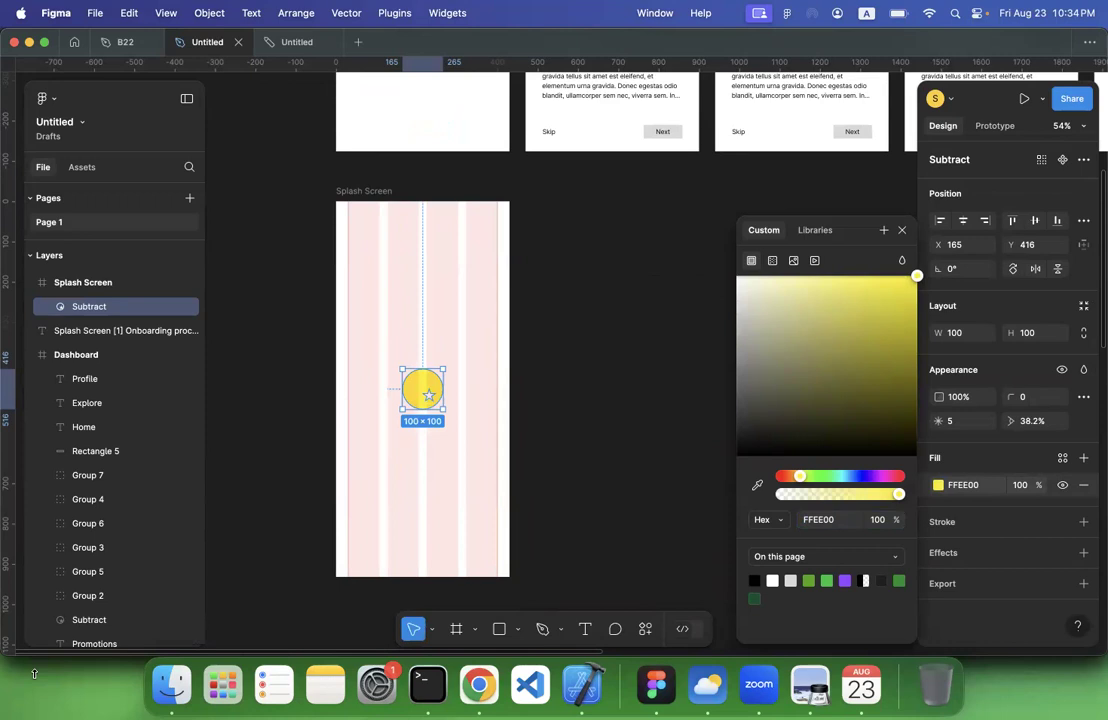
{"action": "left_click", "coordinate": [597, 418]}
{"action": "left_click", "coordinate": [421, 389]}
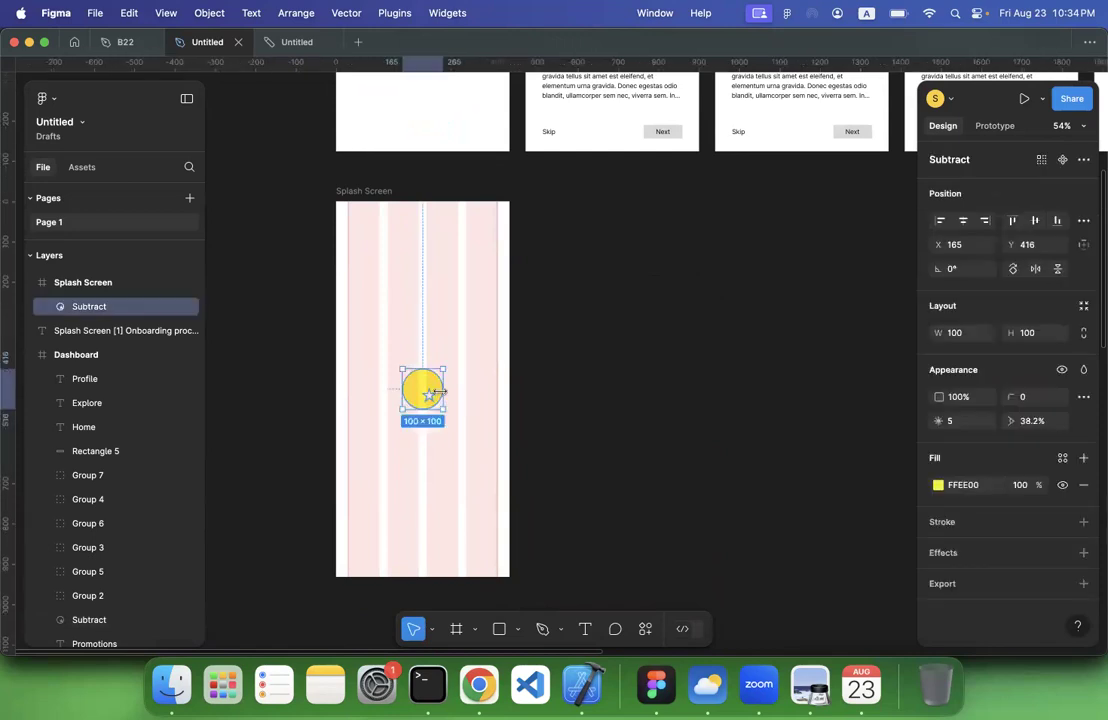
{"action": "left_click", "coordinate": [595, 394]}
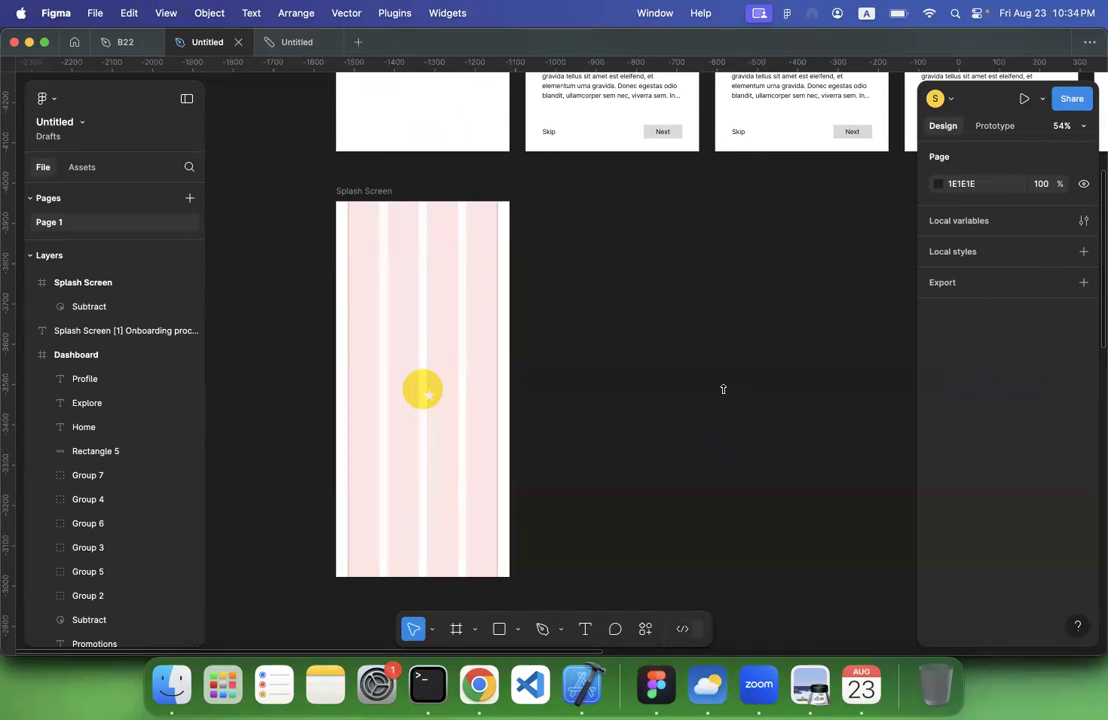
{"action": "scroll", "coordinate": [723, 389], "scroll_direction": "up", "scroll_amount": 5}
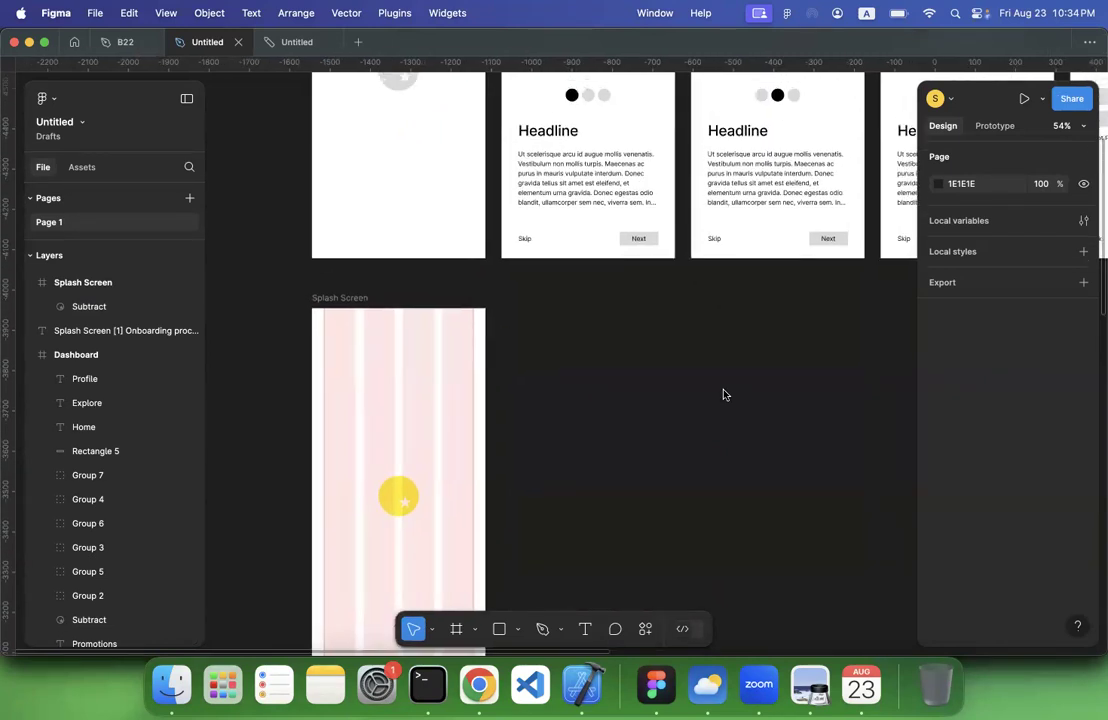
{"action": "scroll", "coordinate": [724, 394], "scroll_direction": "down", "scroll_amount": 2}
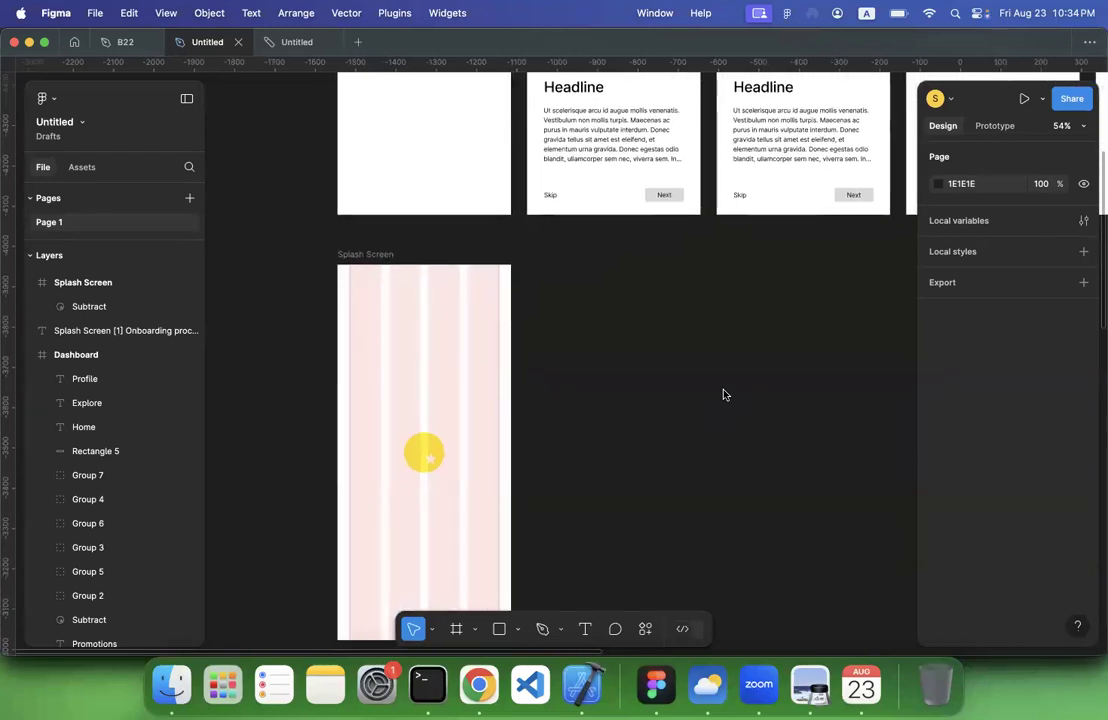
{"action": "scroll", "coordinate": [724, 394], "scroll_direction": "down", "scroll_amount": 2}
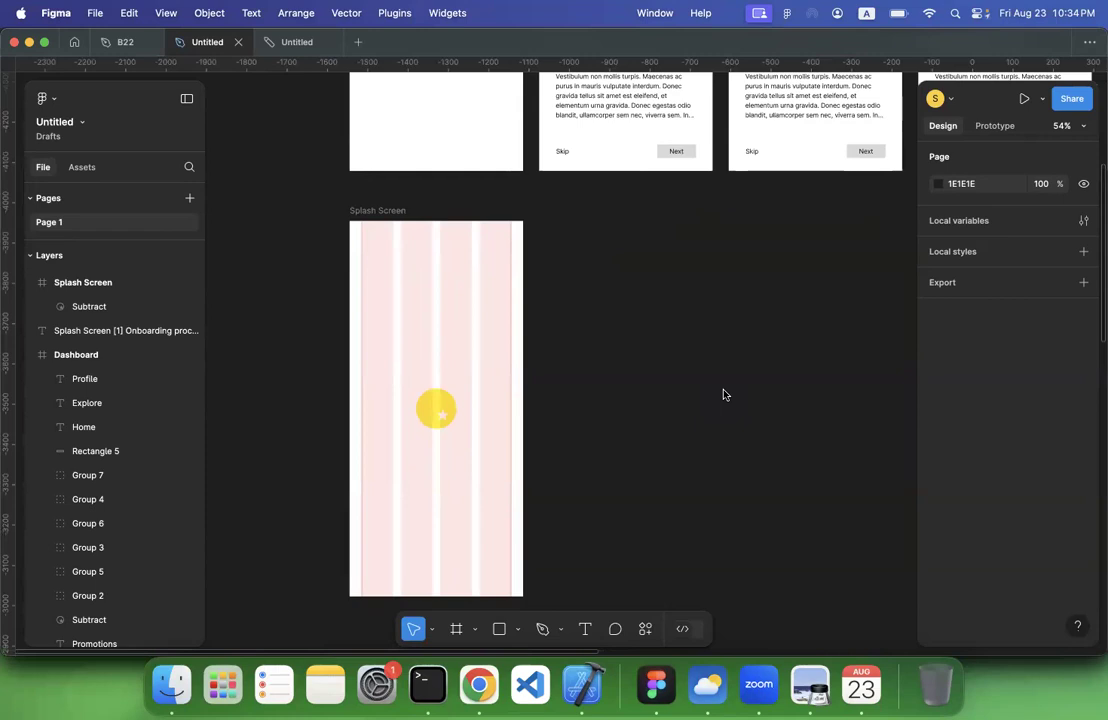
{"action": "scroll", "coordinate": [724, 394], "scroll_direction": "up", "scroll_amount": 2}
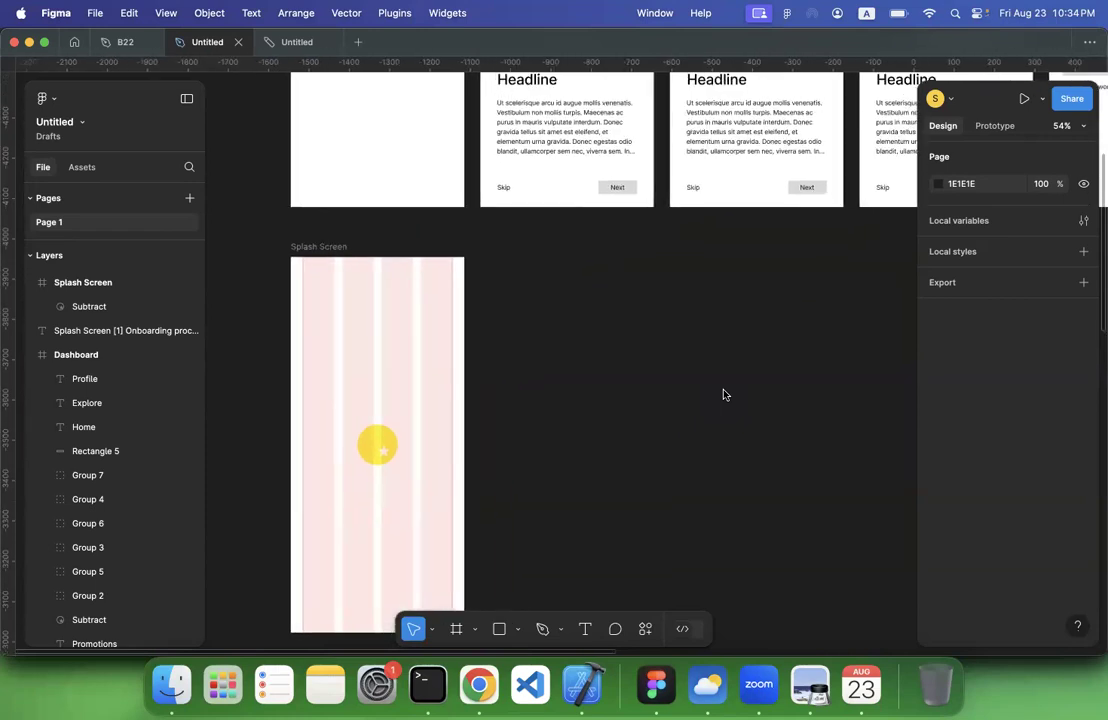
{"action": "scroll", "coordinate": [724, 394], "scroll_direction": "down", "scroll_amount": 3}
{"action": "scroll", "coordinate": [724, 394], "scroll_direction": "right", "scroll_amount": 1}
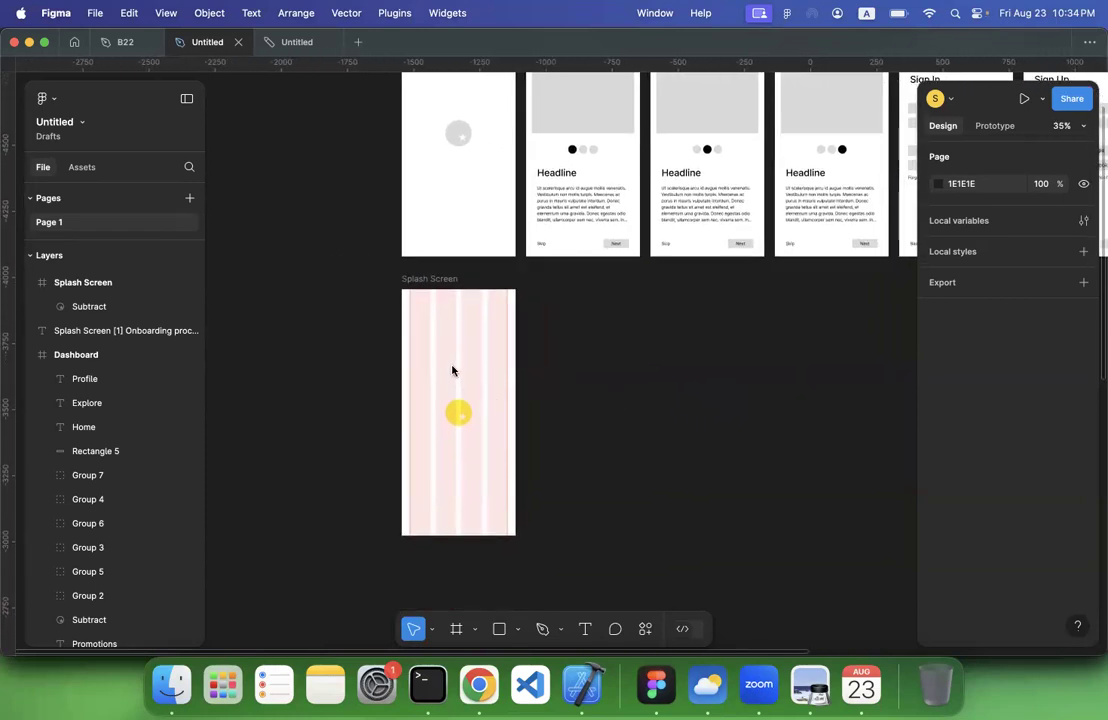
{"action": "left_click", "coordinate": [447, 279]}
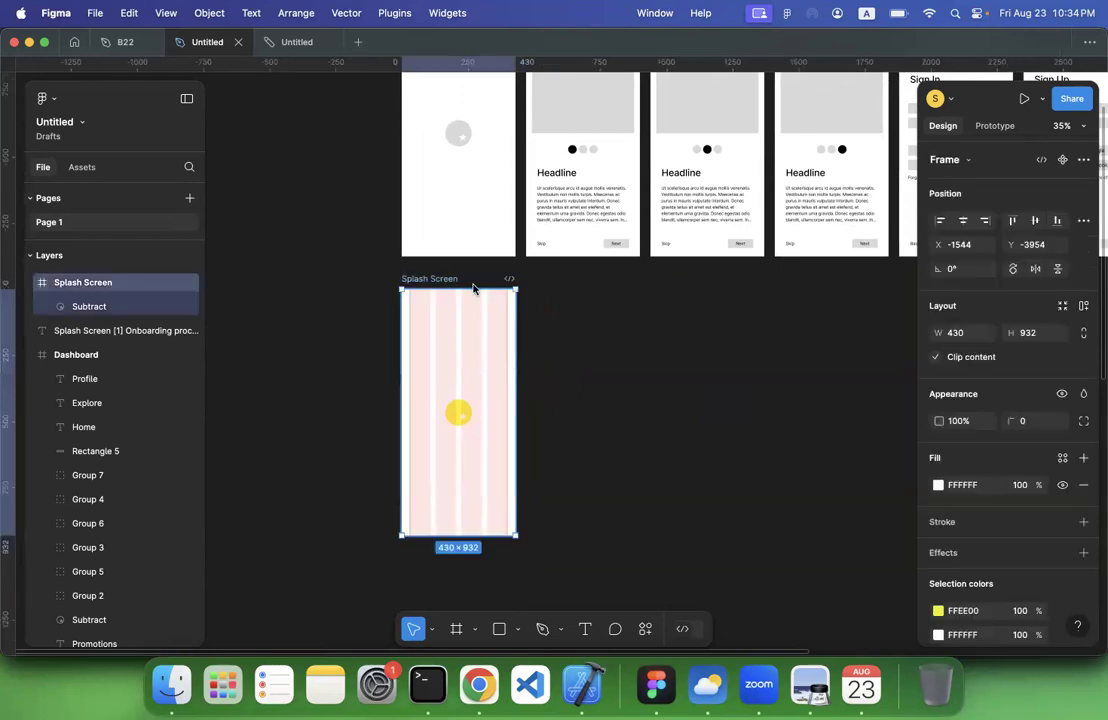
{"action": "scroll", "coordinate": [526, 373], "scroll_direction": "up", "scroll_amount": 1}
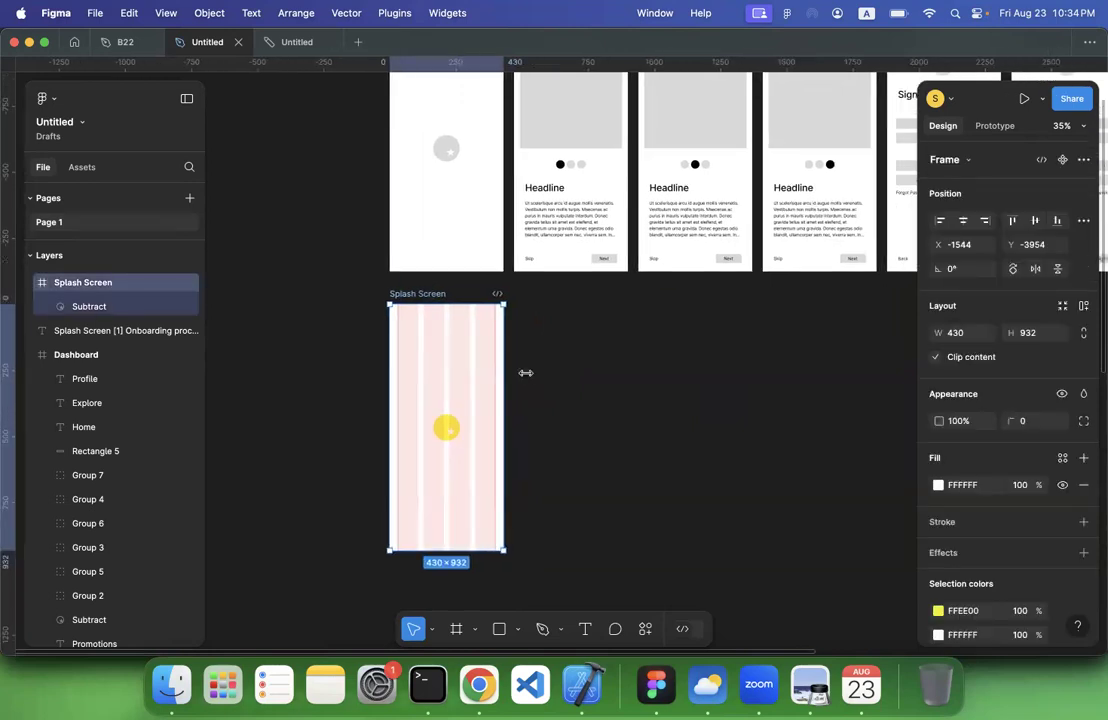
{"action": "left_click", "coordinate": [446, 428]}
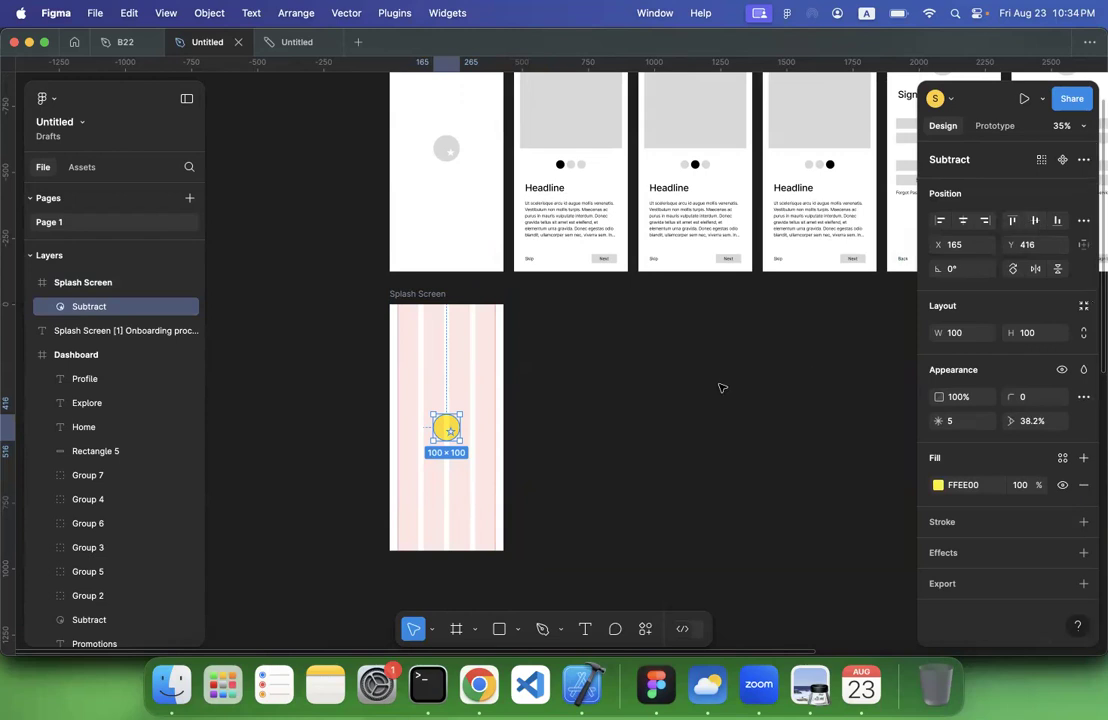
{"action": "left_click", "coordinate": [663, 378]}
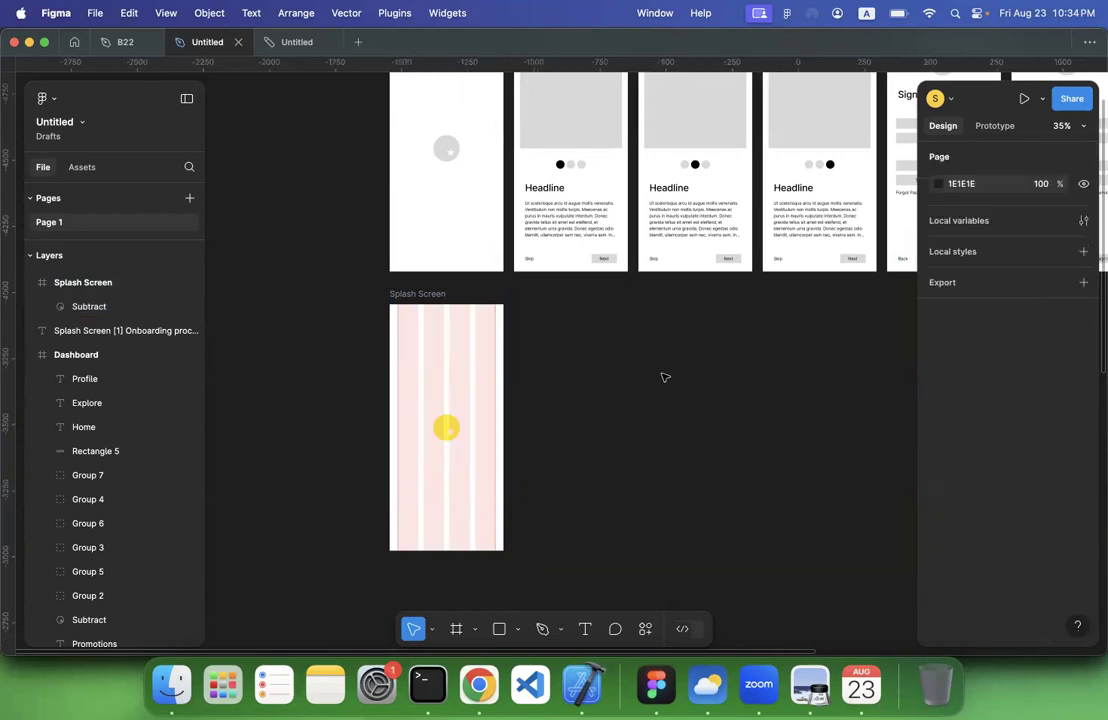
{"action": "left_click", "coordinate": [422, 296]}
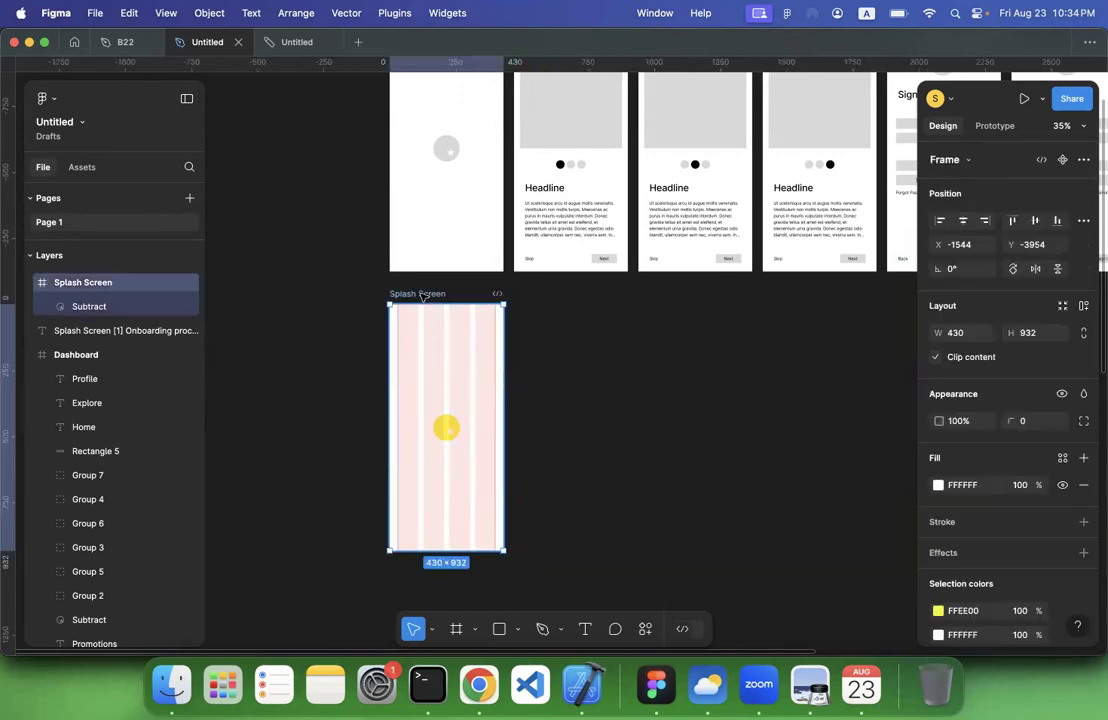
{"action": "left_click", "coordinate": [539, 324]}
Duplicate the second-row Splash Screen frame with its column grid, placing the copy beside it, and rename the copy Onboarding
{"action": "left_click", "coordinate": [418, 295]}
{"action": "key", "text": "super+d"}
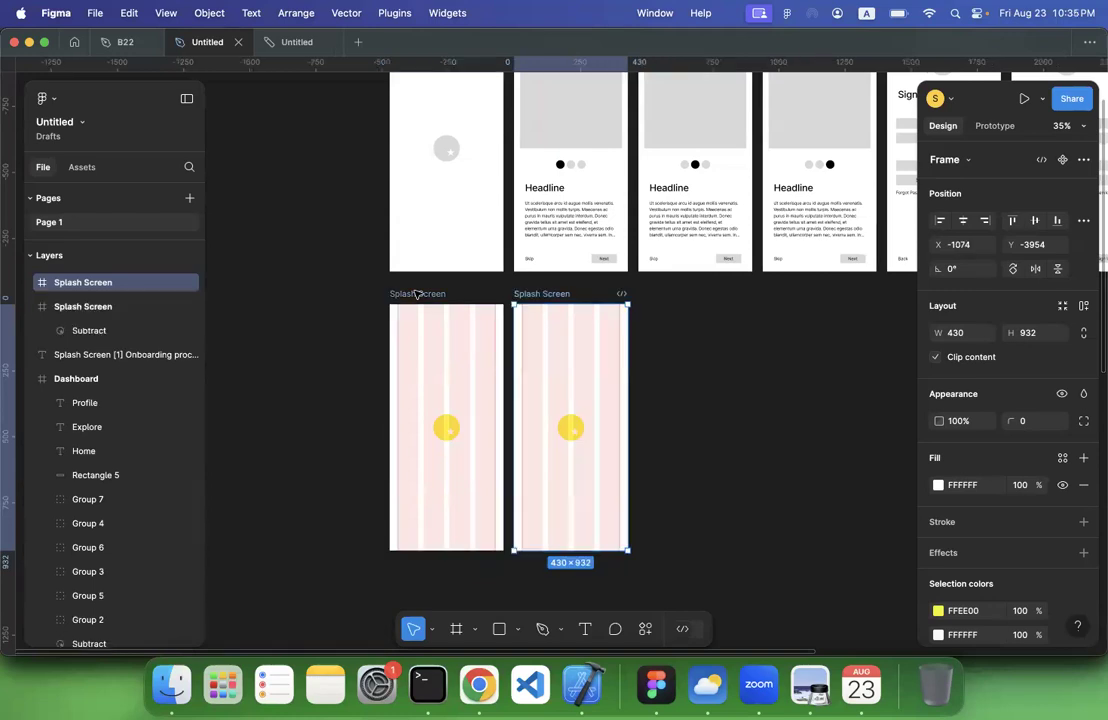
{"action": "scroll", "coordinate": [418, 295], "scroll_direction": "up", "scroll_amount": 2}
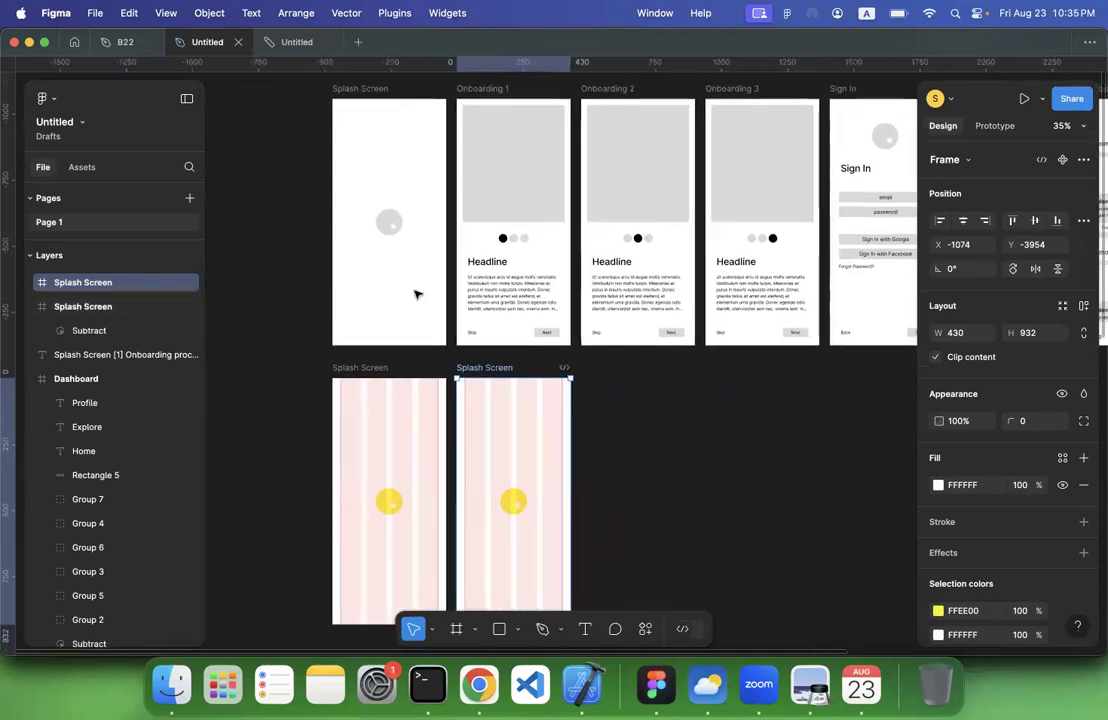
{"action": "double_click", "coordinate": [480, 368]}
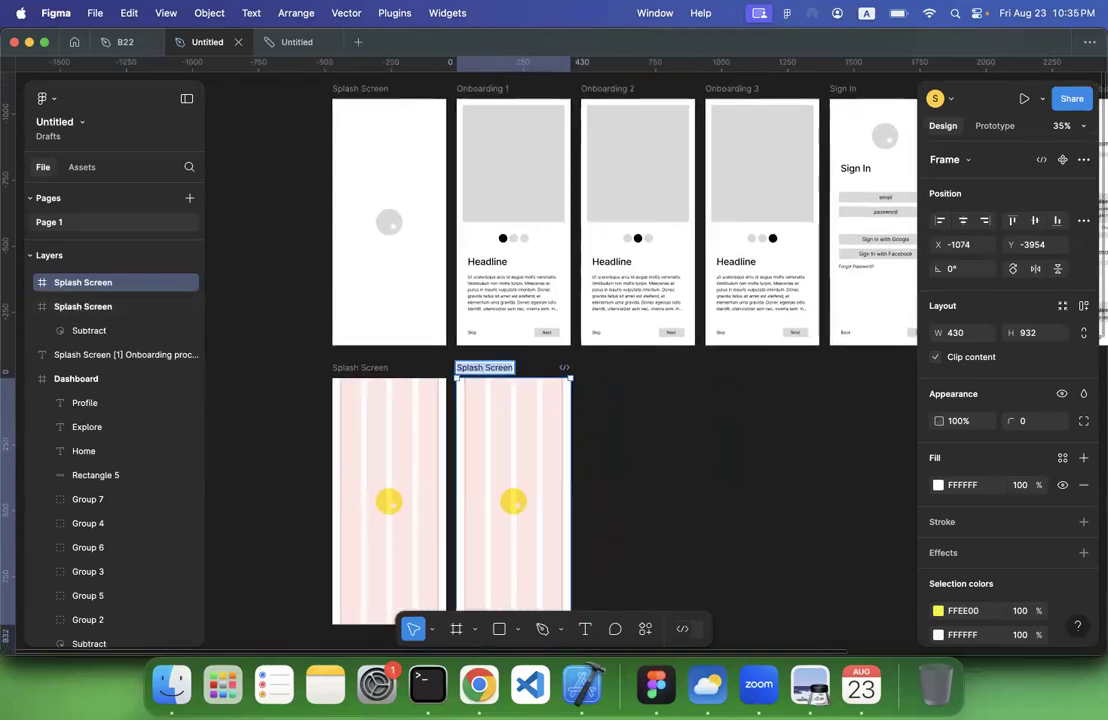
{"action": "type", "text": "Onboarding"}
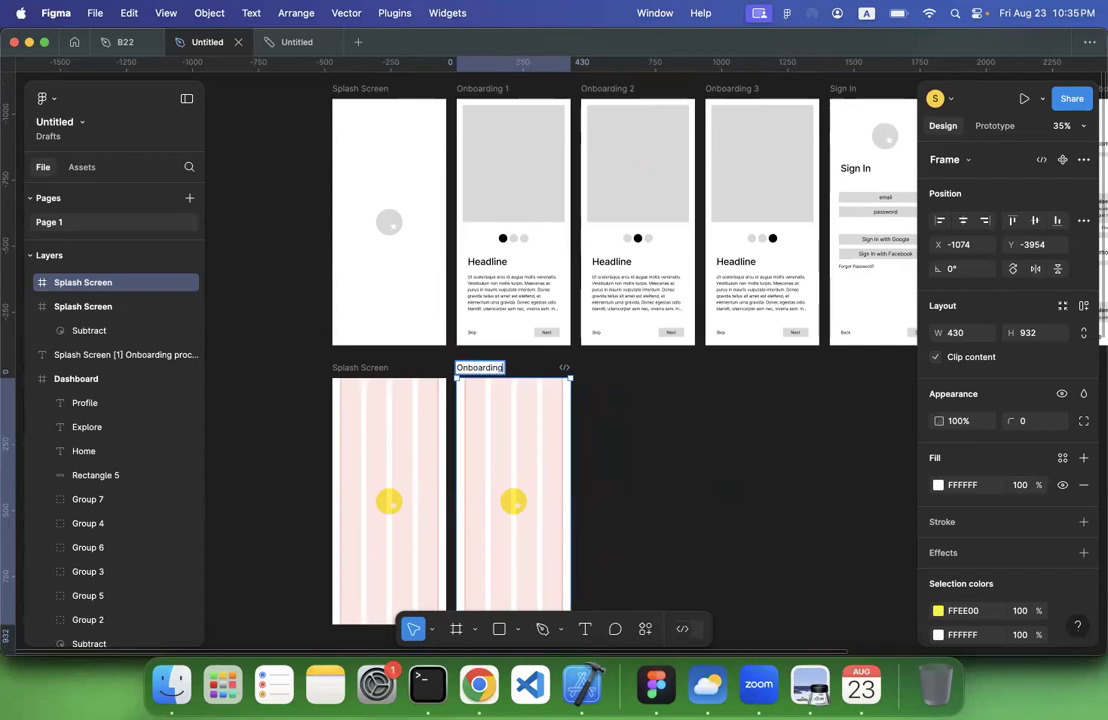
{"action": "key", "text": "Return"}
{"action": "left_click", "coordinate": [720, 420]}
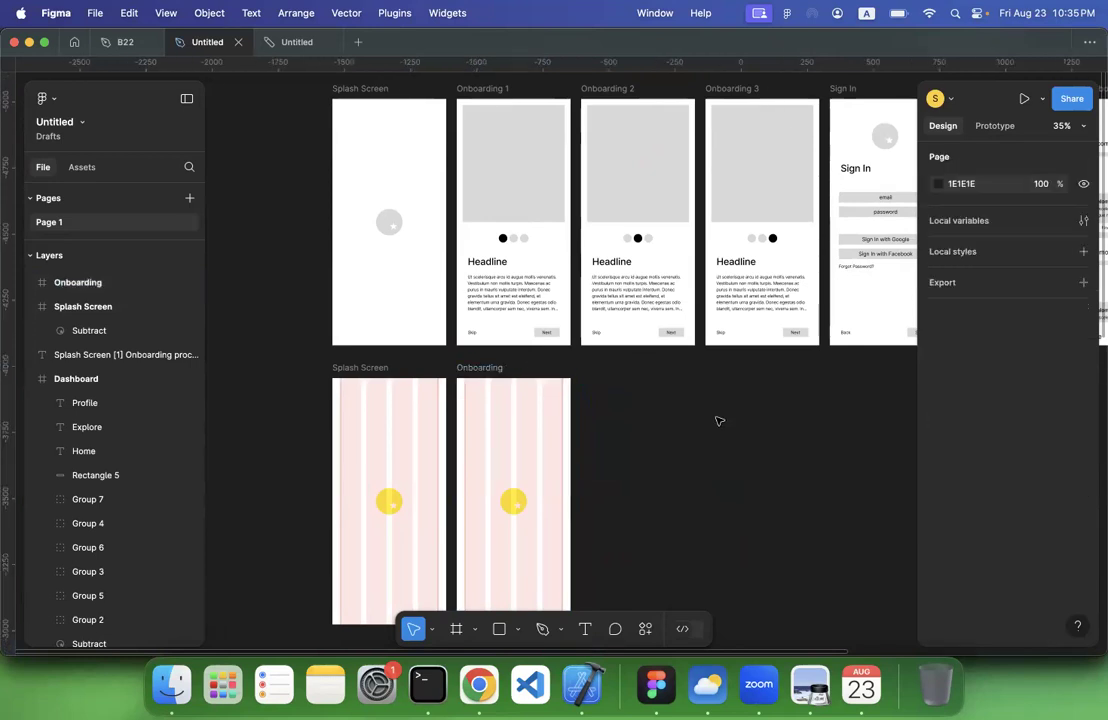
Delete the yellow star logo from the new Onboarding frame
{"action": "scroll", "coordinate": [584, 457], "scroll_direction": "down", "scroll_amount": 2}
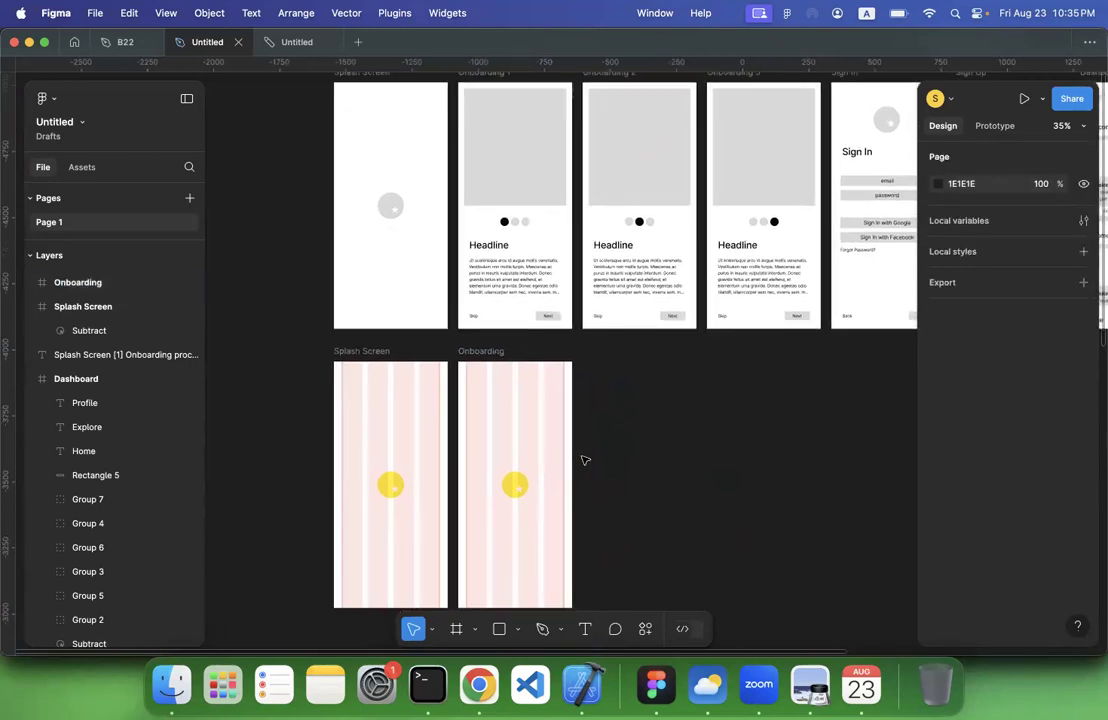
{"action": "left_click", "coordinate": [515, 486]}
{"action": "key", "text": "Delete"}
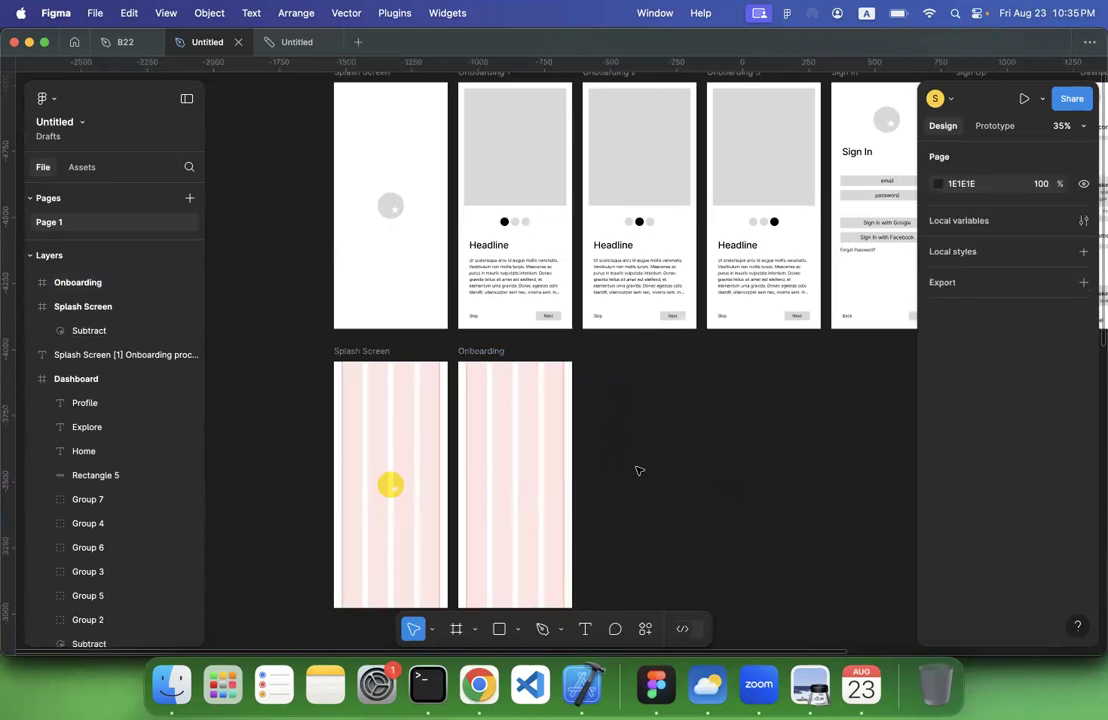
{"action": "scroll", "coordinate": [640, 471], "scroll_direction": "down", "scroll_amount": 6}
{"action": "scroll", "coordinate": [640, 471], "scroll_direction": "up", "scroll_amount": 3}
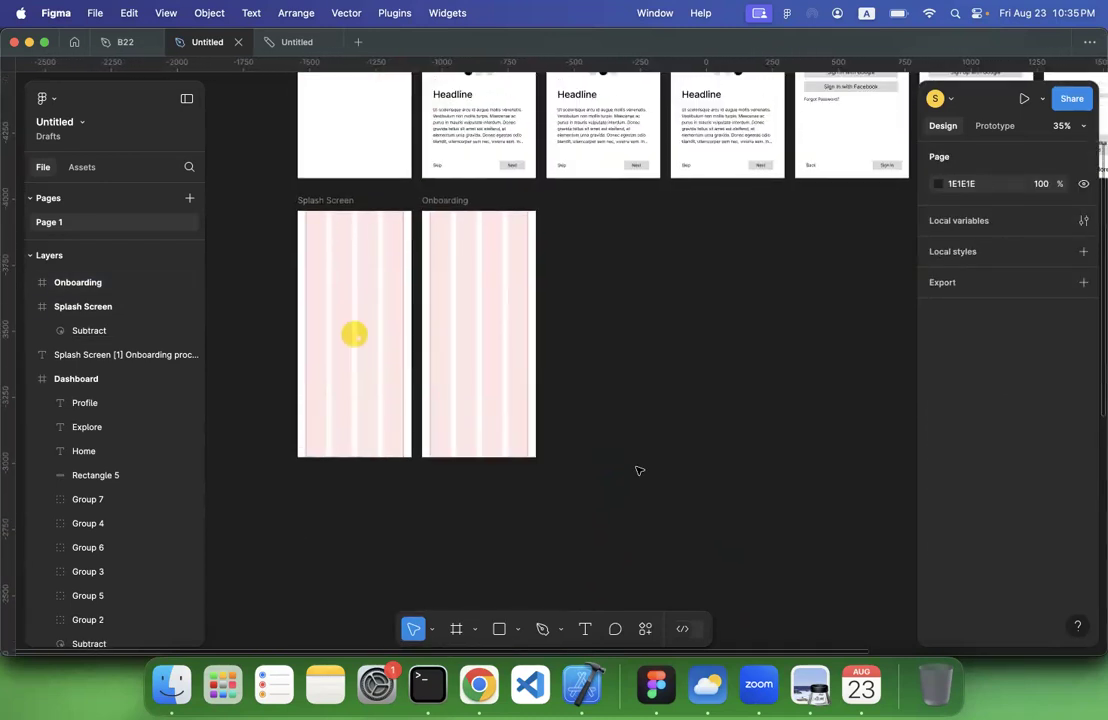
{"action": "scroll", "coordinate": [640, 471], "scroll_direction": "up", "scroll_amount": 3}
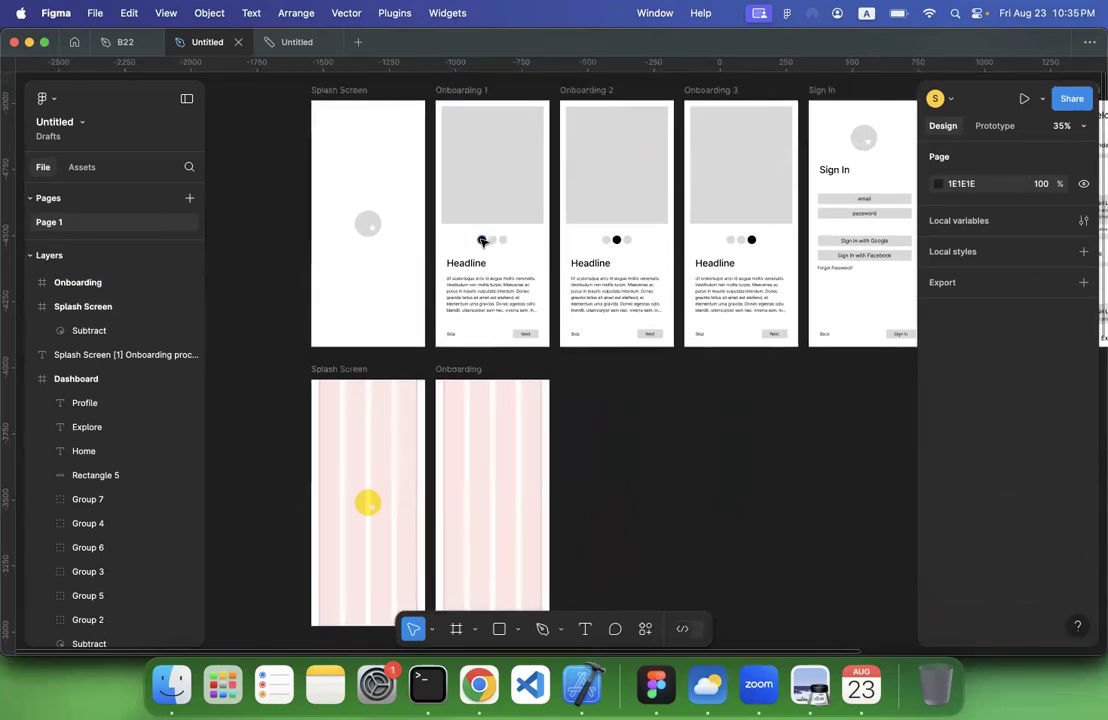
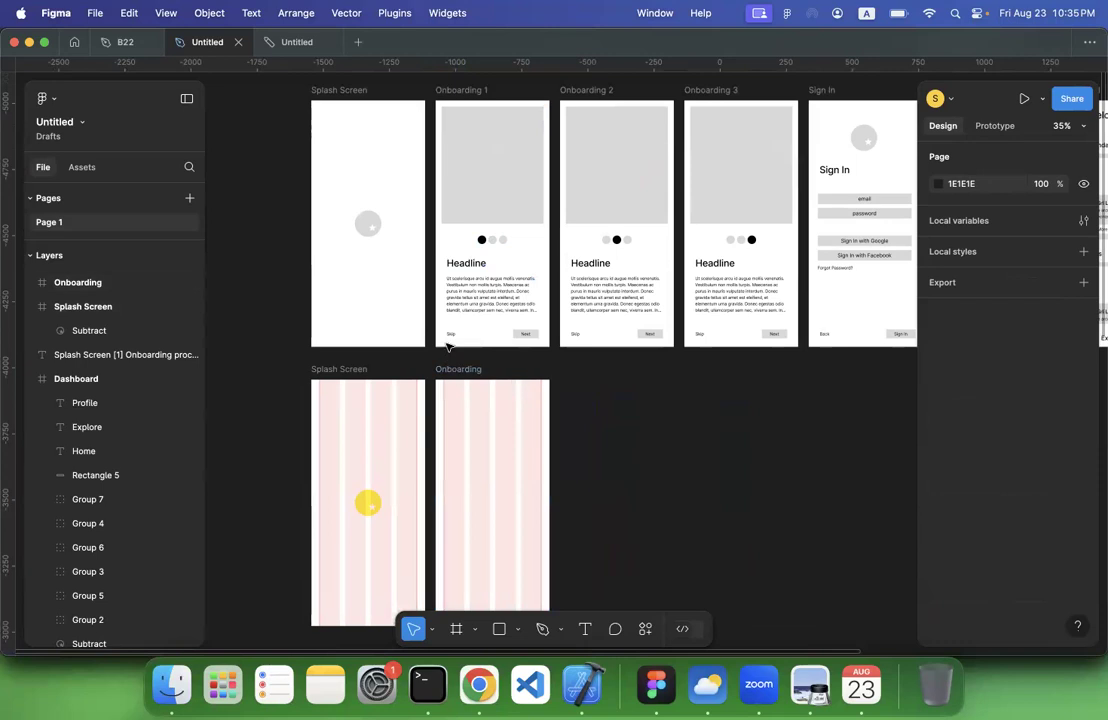
Draw a frame about 430 by 487 covering the upper part of the second-row Onboarding screen, across its full width
{"action": "scroll", "coordinate": [591, 412], "scroll_direction": "down", "scroll_amount": 5}
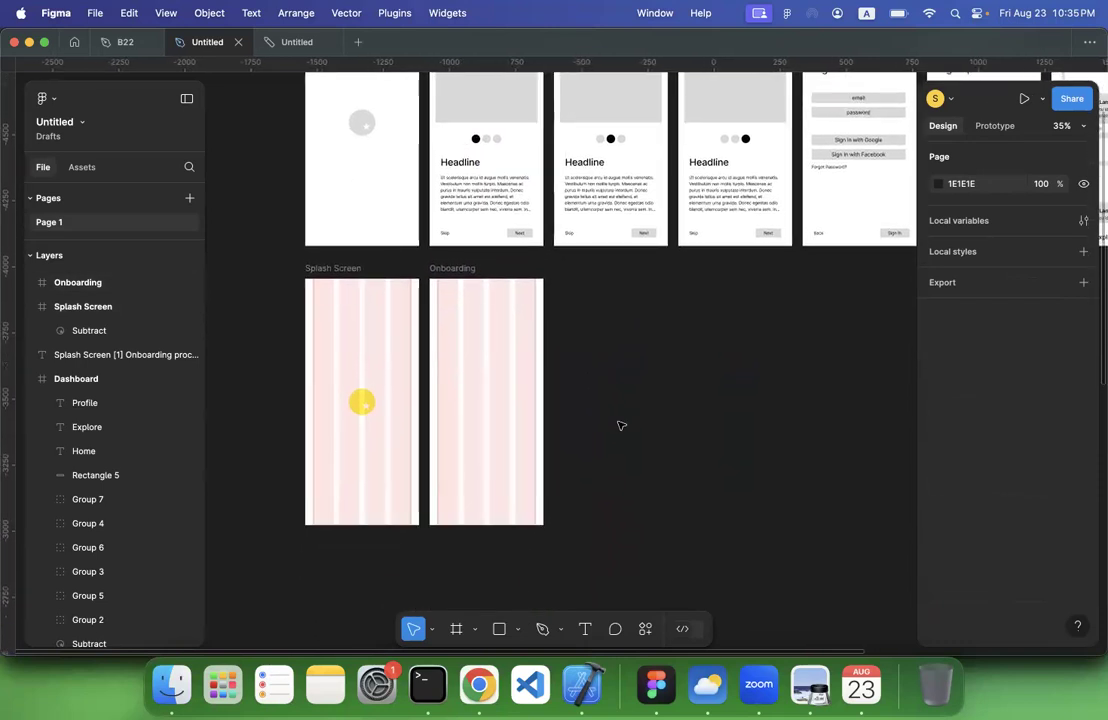
{"action": "scroll", "coordinate": [620, 426], "scroll_direction": "up", "scroll_amount": 5}
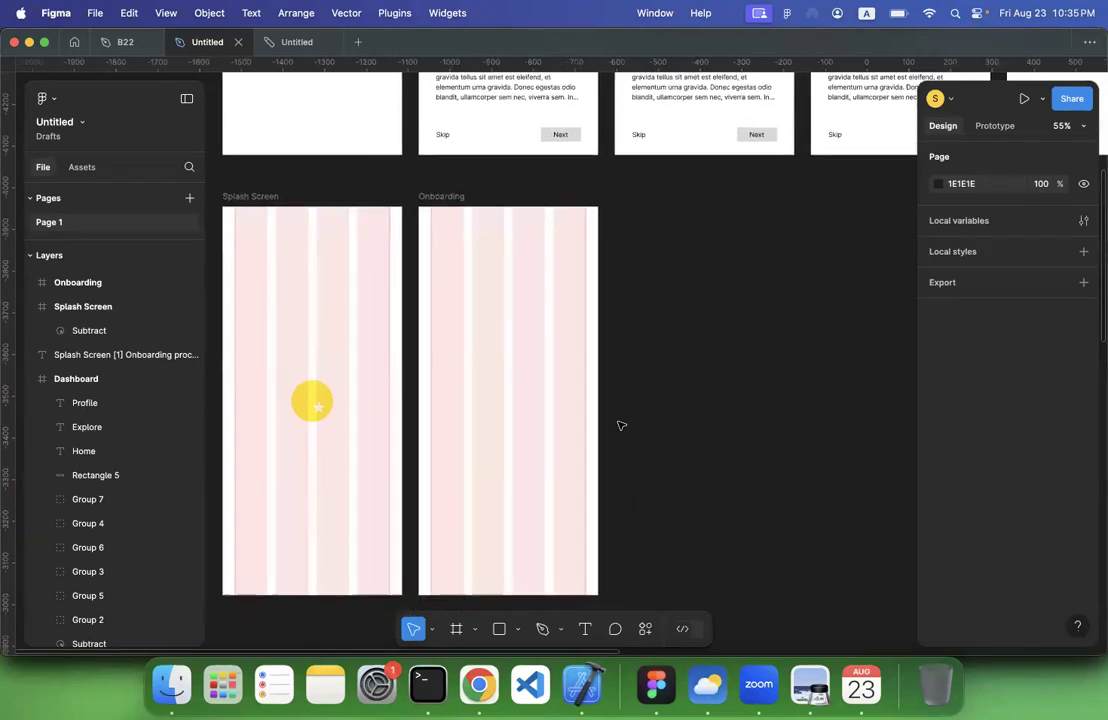
{"action": "scroll", "coordinate": [621, 426], "scroll_direction": "left", "scroll_amount": 1}
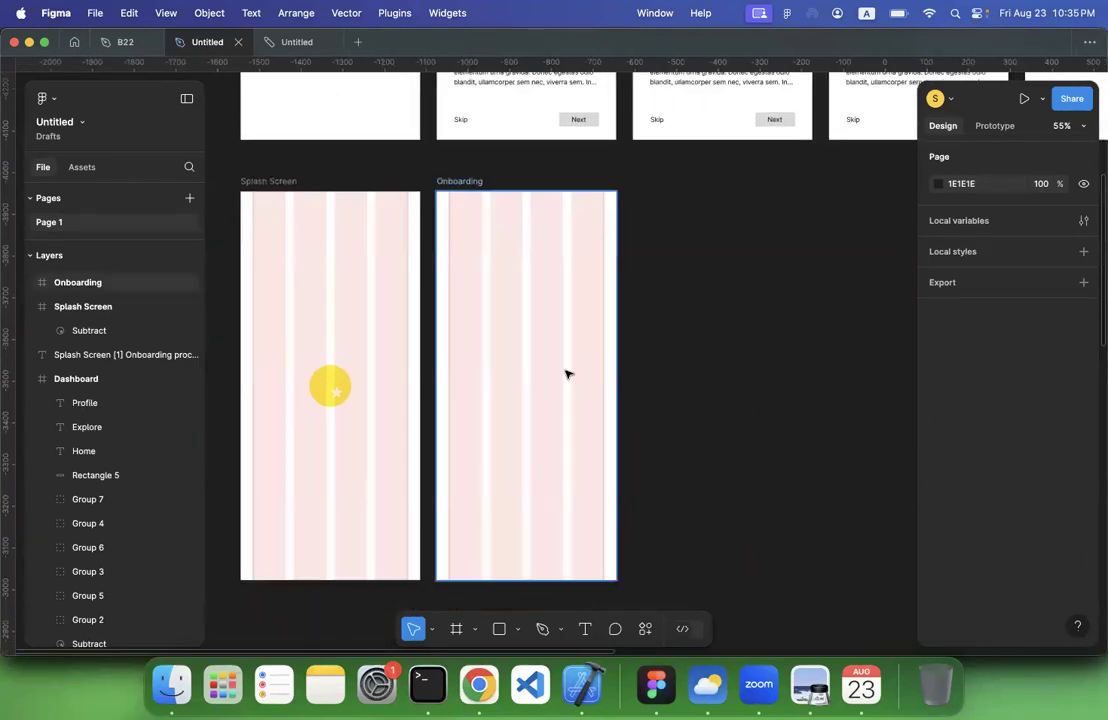
{"action": "left_click", "coordinate": [456, 628]}
{"action": "mouse_move", "coordinate": [437, 191]}
{"action": "left_mouse_down"}
{"action": "mouse_move", "coordinate": [638, 371]}
{"action": "mouse_move", "coordinate": [615, 394]}
{"action": "left_mouse_up"}
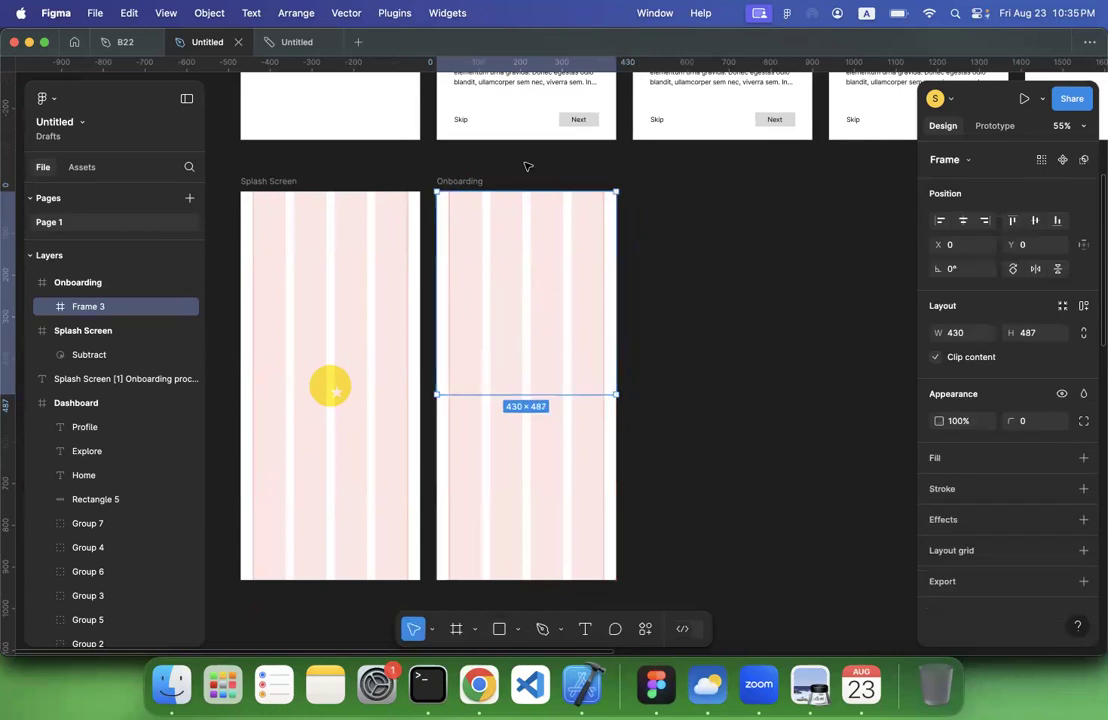
Set the nested frame's height to half of the Onboarding screen's height, 932/2
{"action": "left_click", "coordinate": [470, 182]}
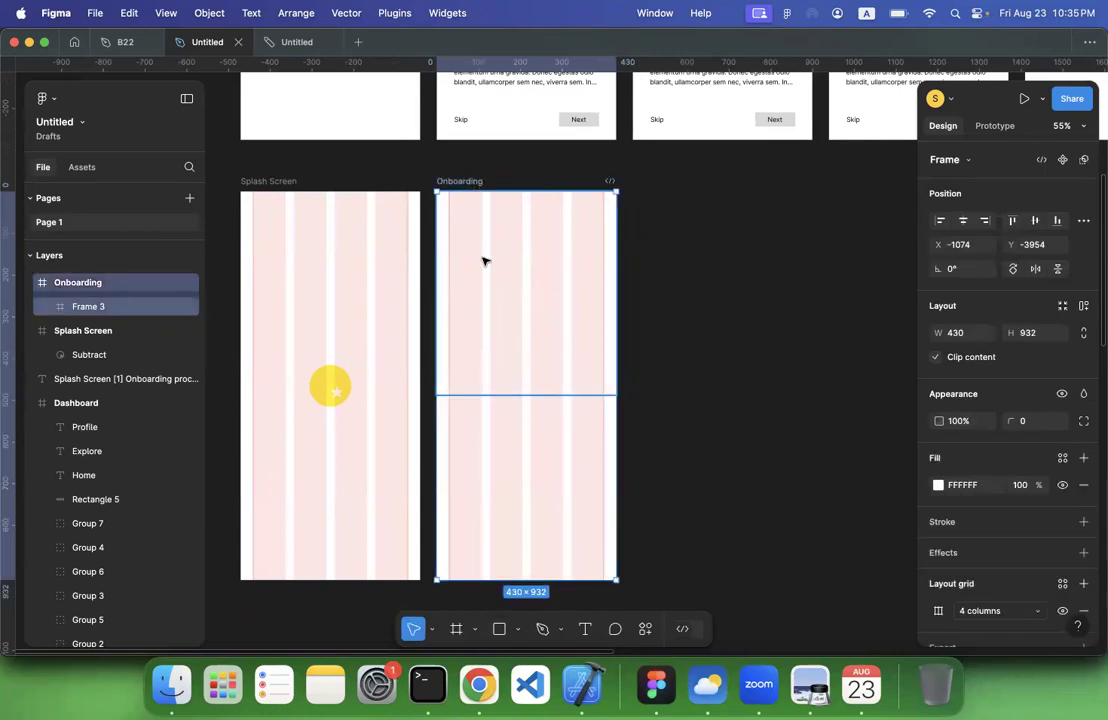
{"action": "left_click", "coordinate": [1032, 340]}
{"action": "left_click", "coordinate": [551, 346]}
{"action": "left_click", "coordinate": [1030, 336]}
{"action": "type", "text": "932"}
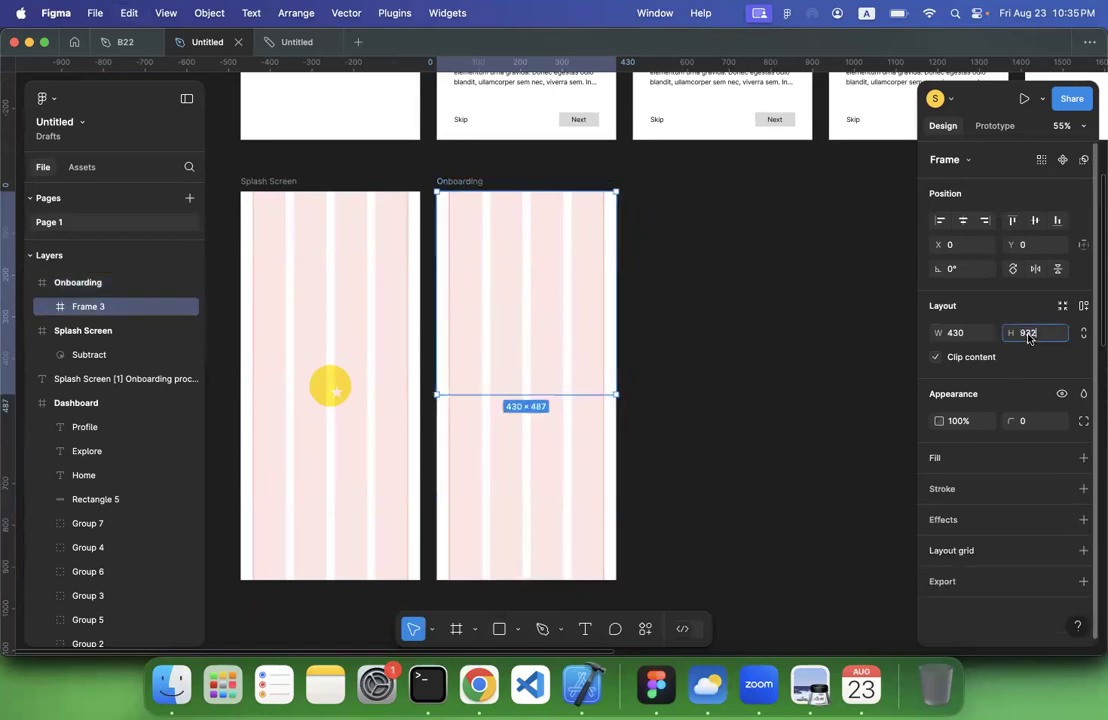
{"action": "type", "text": "/2"}
{"action": "key", "text": "Return"}
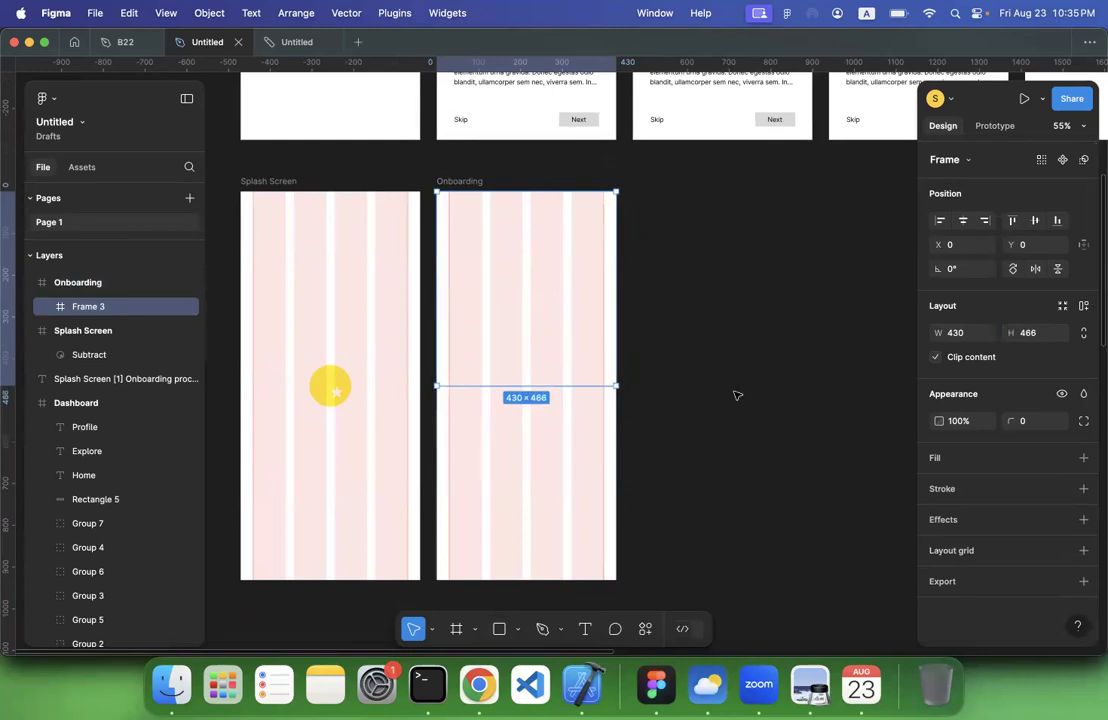
Select the half-height frame, switch to Chrome and open tripadvisor.com in a new tab
{"action": "left_click", "coordinate": [636, 383]}
{"action": "left_click", "coordinate": [549, 349]}
{"action": "left_click", "coordinate": [482, 687]}
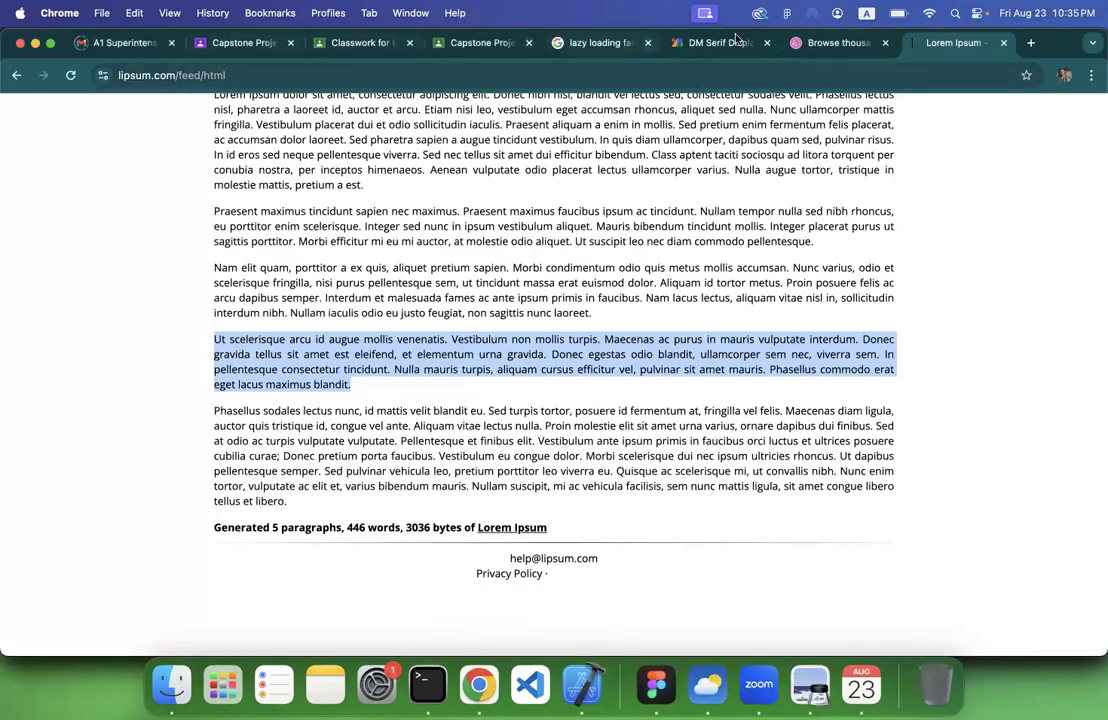
{"action": "left_click", "coordinate": [1030, 47]}
{"action": "type", "text": "trip"}
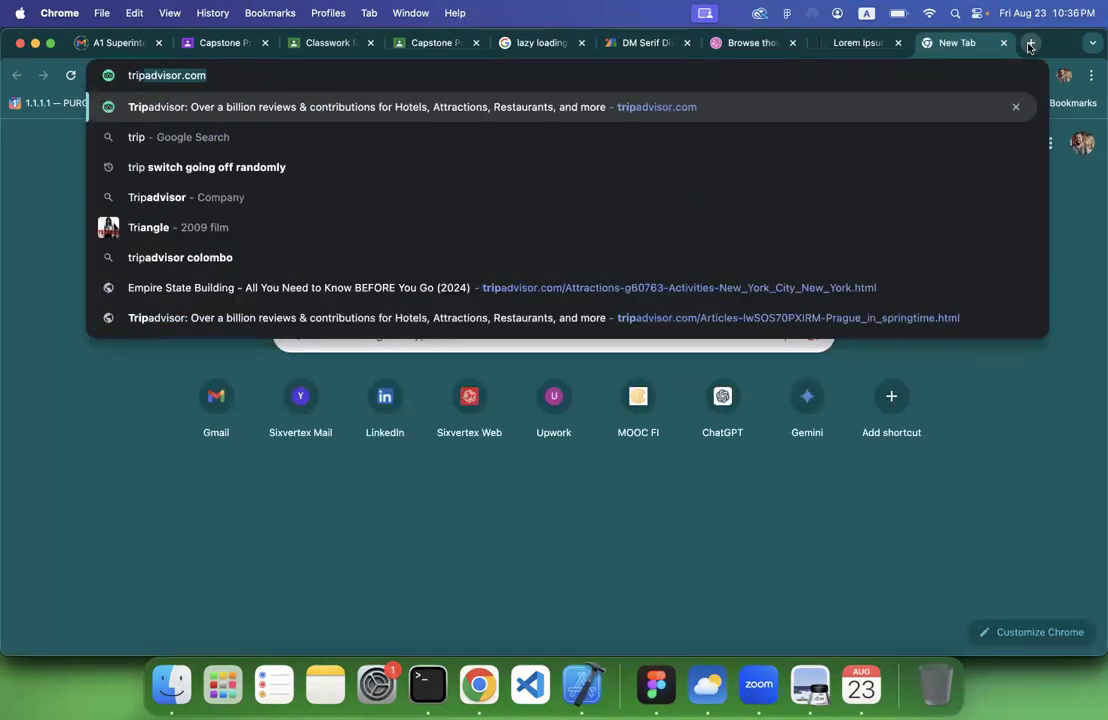
{"action": "key", "text": "Return"}
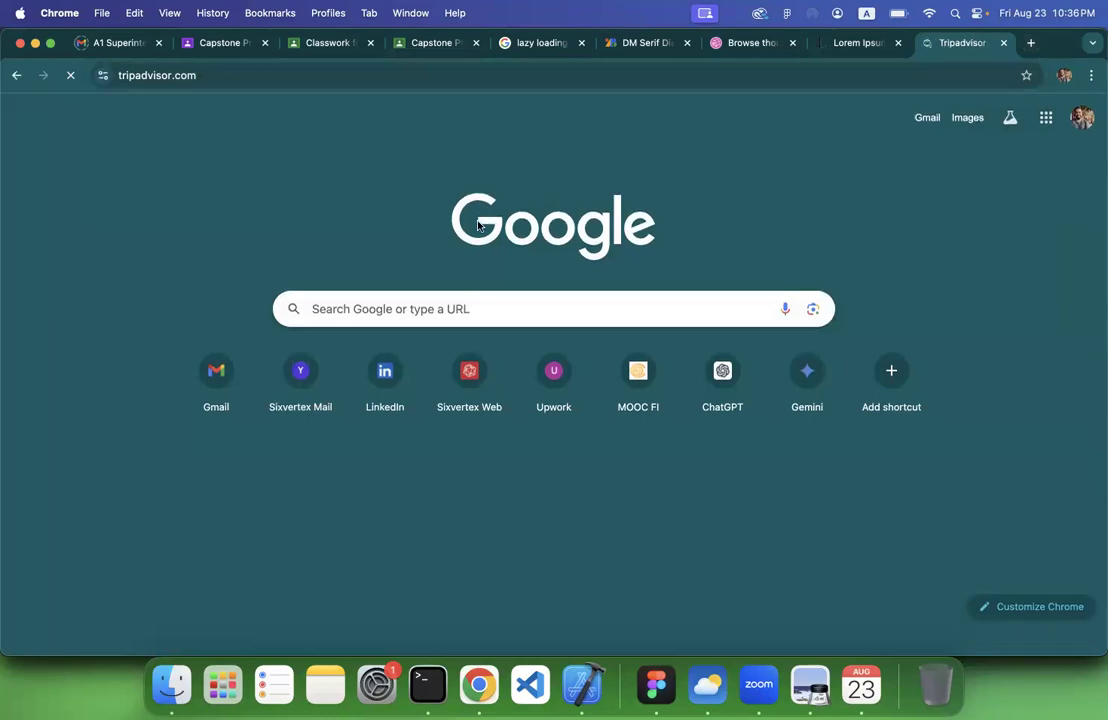
Copy the Cultural & Historic umbrella street image from Tripadvisor and paste it into the half-height Onboarding frame in Figma
{"action": "scroll", "coordinate": [415, 431], "scroll_direction": "down", "scroll_amount": 10}
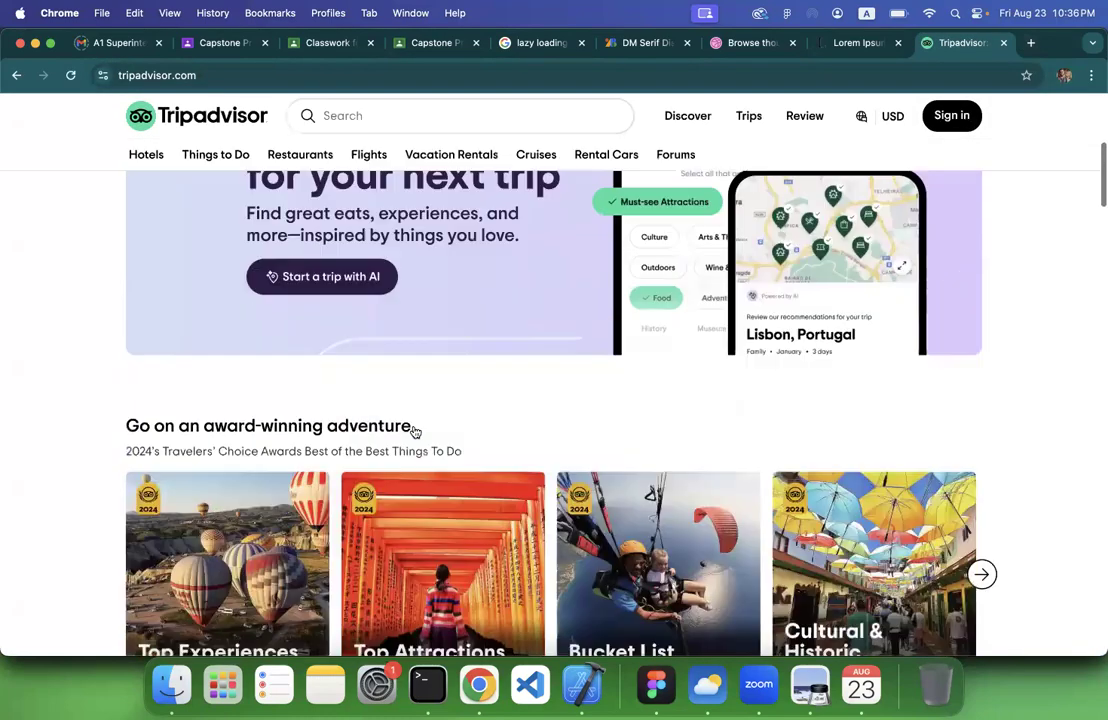
{"action": "scroll", "coordinate": [805, 500], "scroll_direction": "up", "scroll_amount": 3}
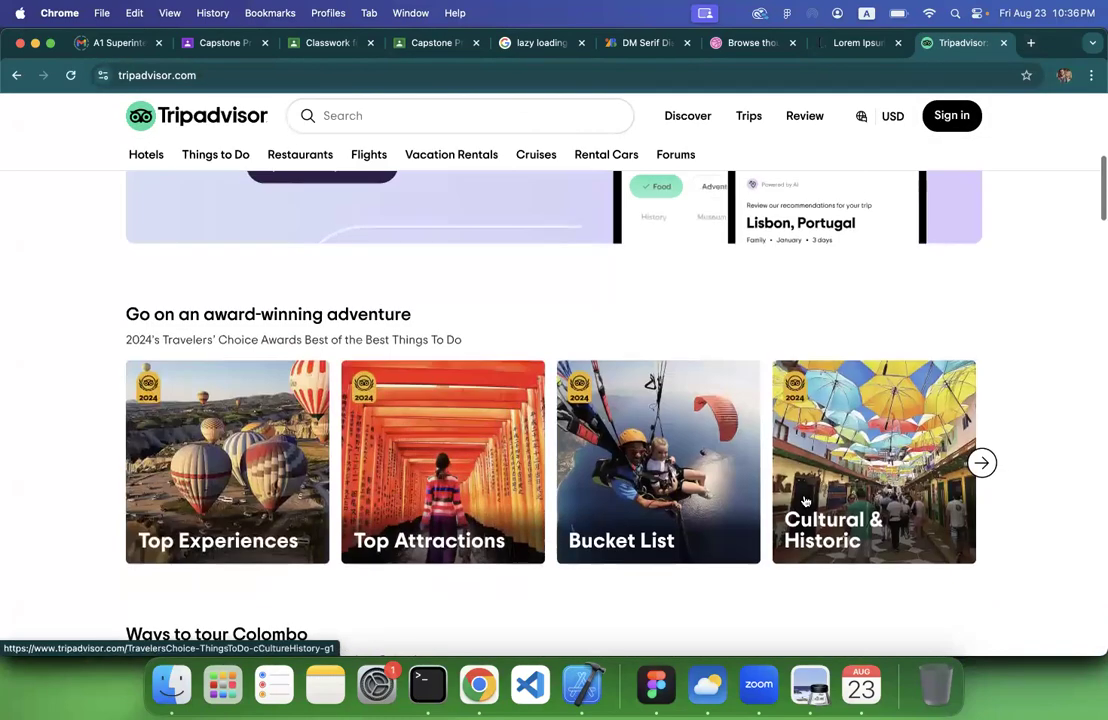
{"action": "right_click", "coordinate": [869, 398]}
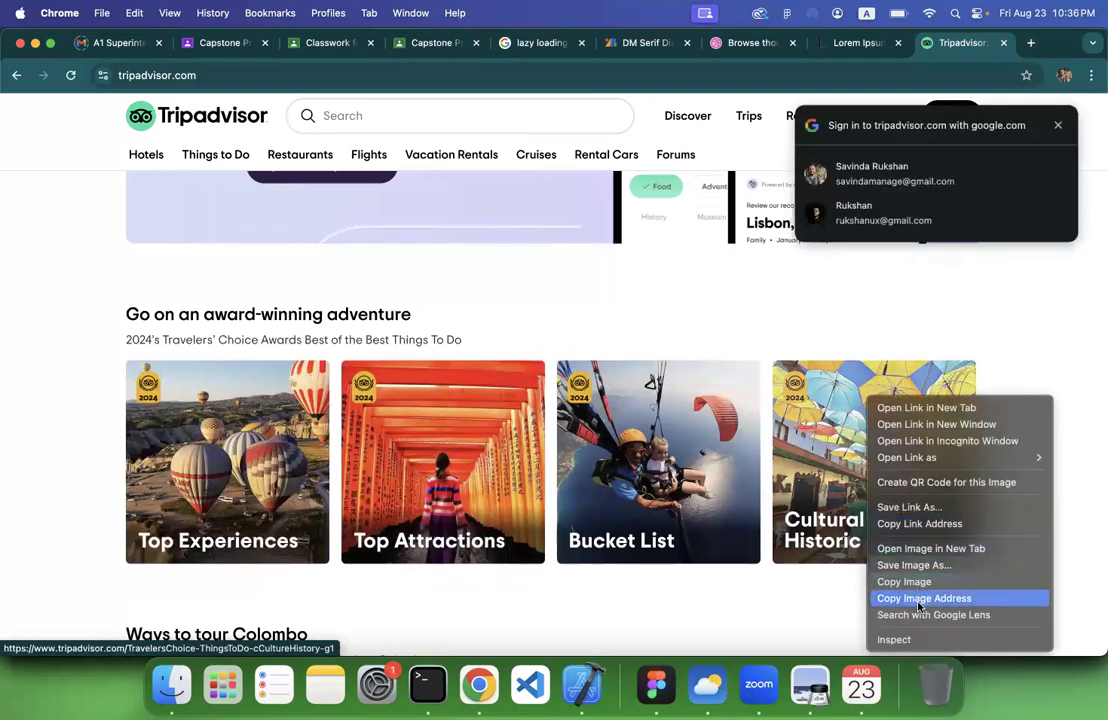
{"action": "left_click", "coordinate": [926, 580]}
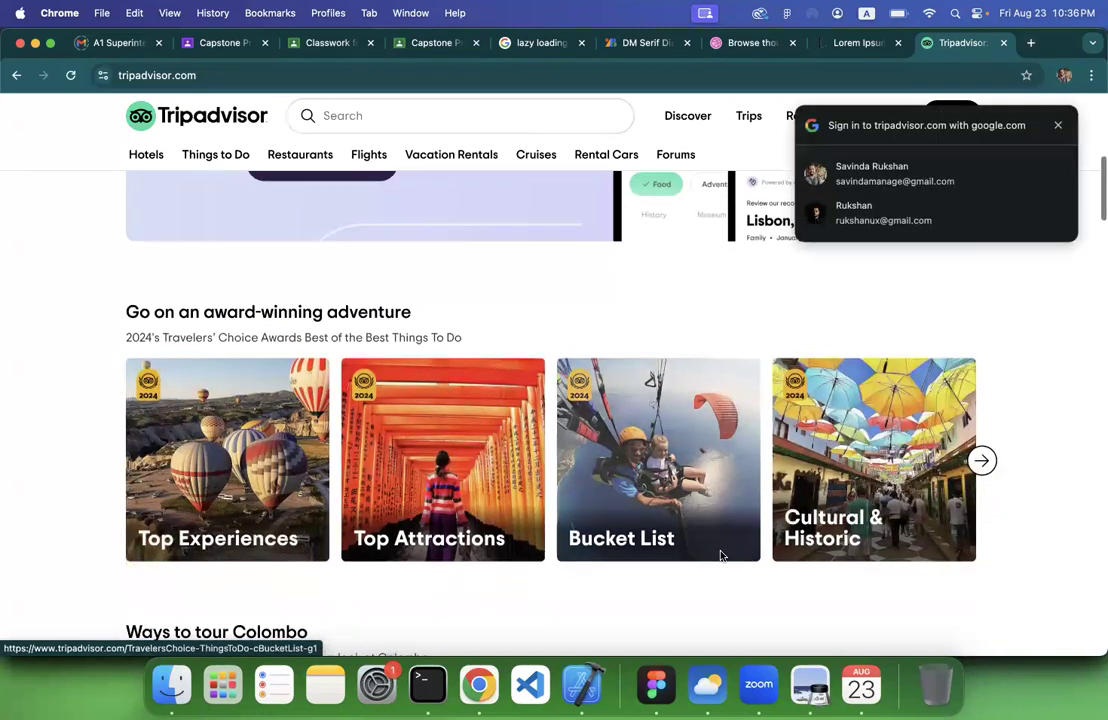
{"action": "scroll", "coordinate": [721, 556], "scroll_direction": "down", "scroll_amount": 5}
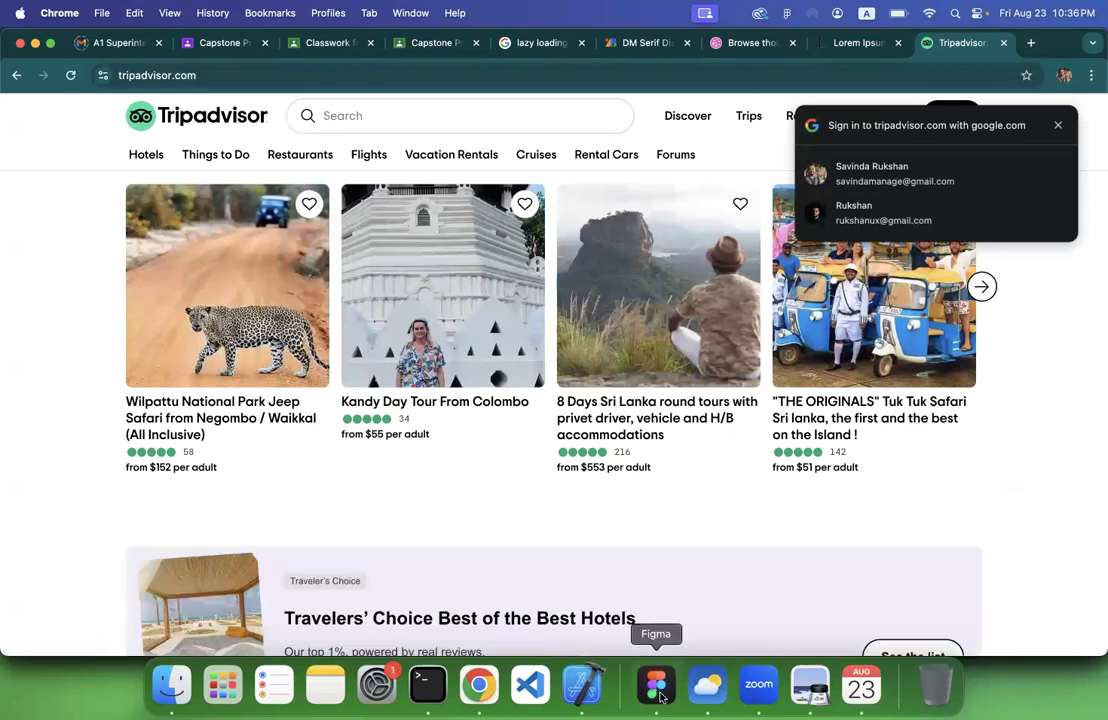
{"action": "left_click", "coordinate": [656, 685]}
{"action": "key", "text": "super+v"}
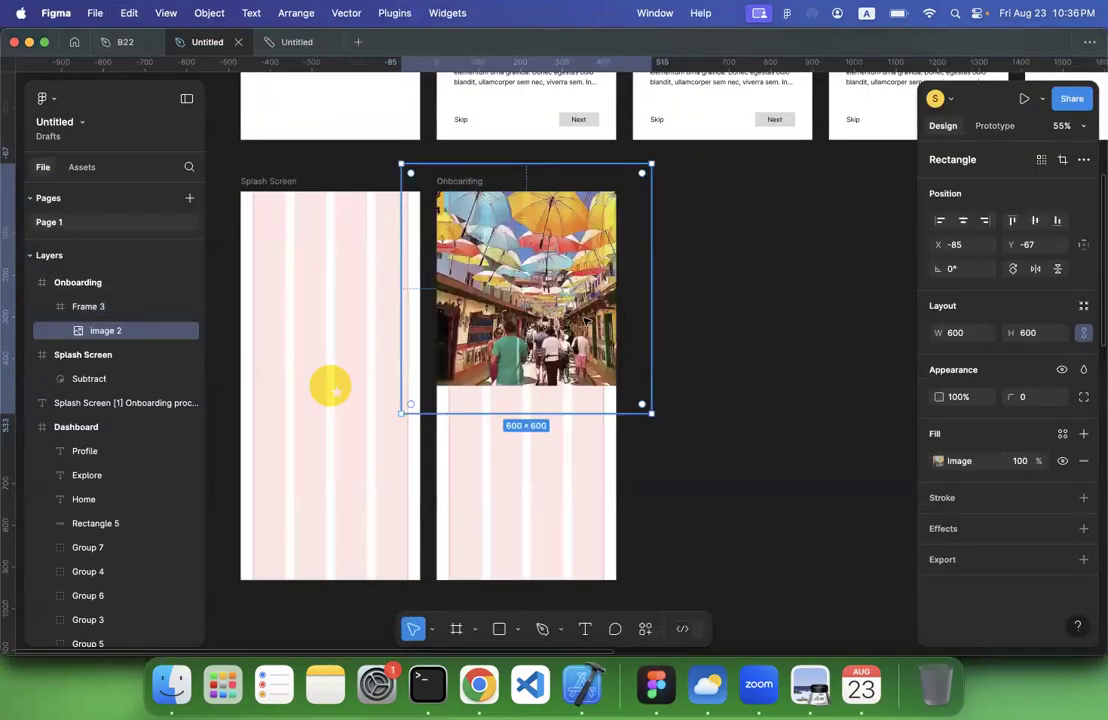
{"action": "left_click", "coordinate": [688, 336]}
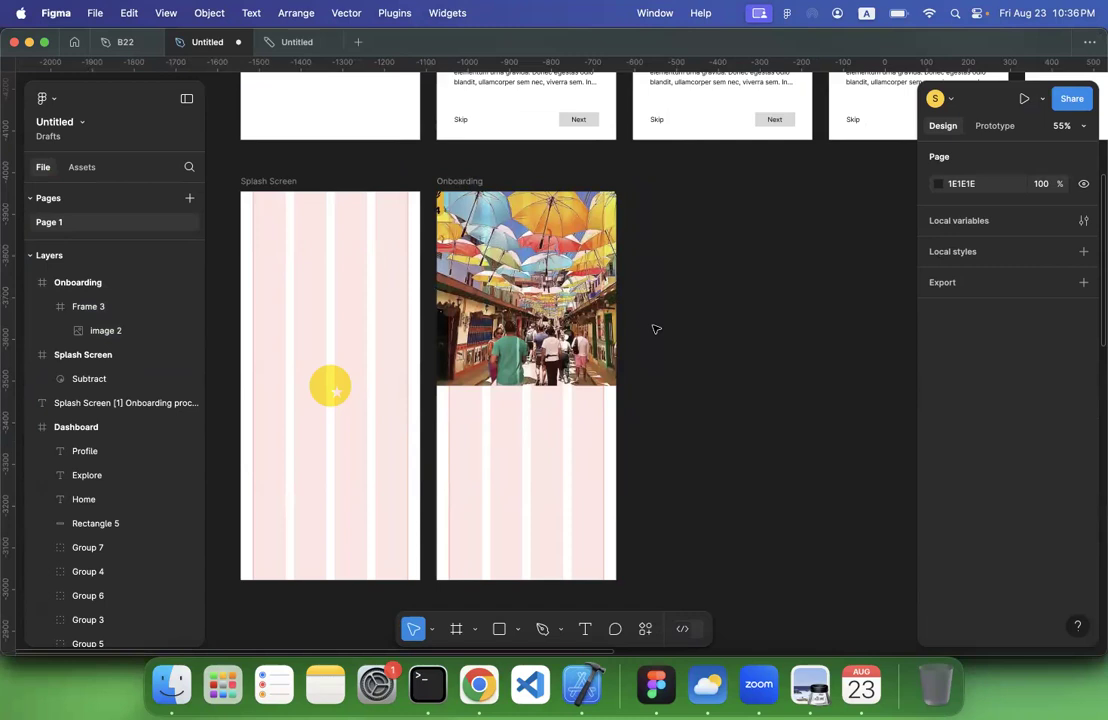
Draw a small frame about 61 by 49 on the empty canvas beside the Onboarding screen
{"action": "scroll", "coordinate": [492, 400], "scroll_direction": "up", "scroll_amount": 5}
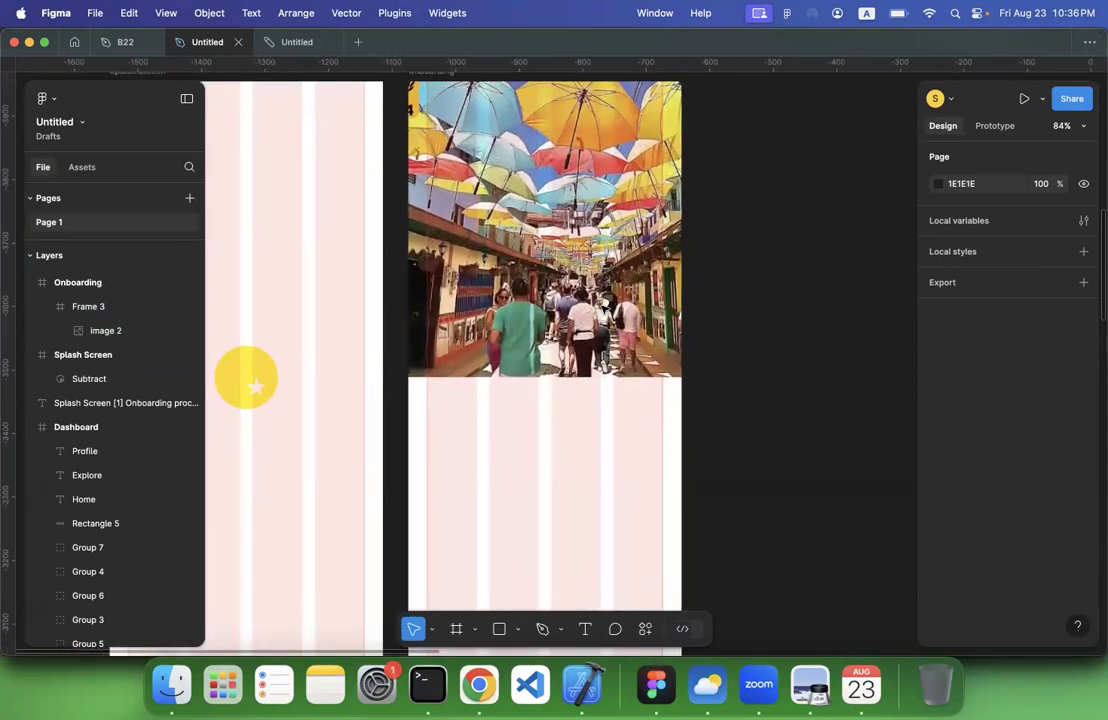
{"action": "scroll", "coordinate": [557, 341], "scroll_direction": "down", "scroll_amount": 4}
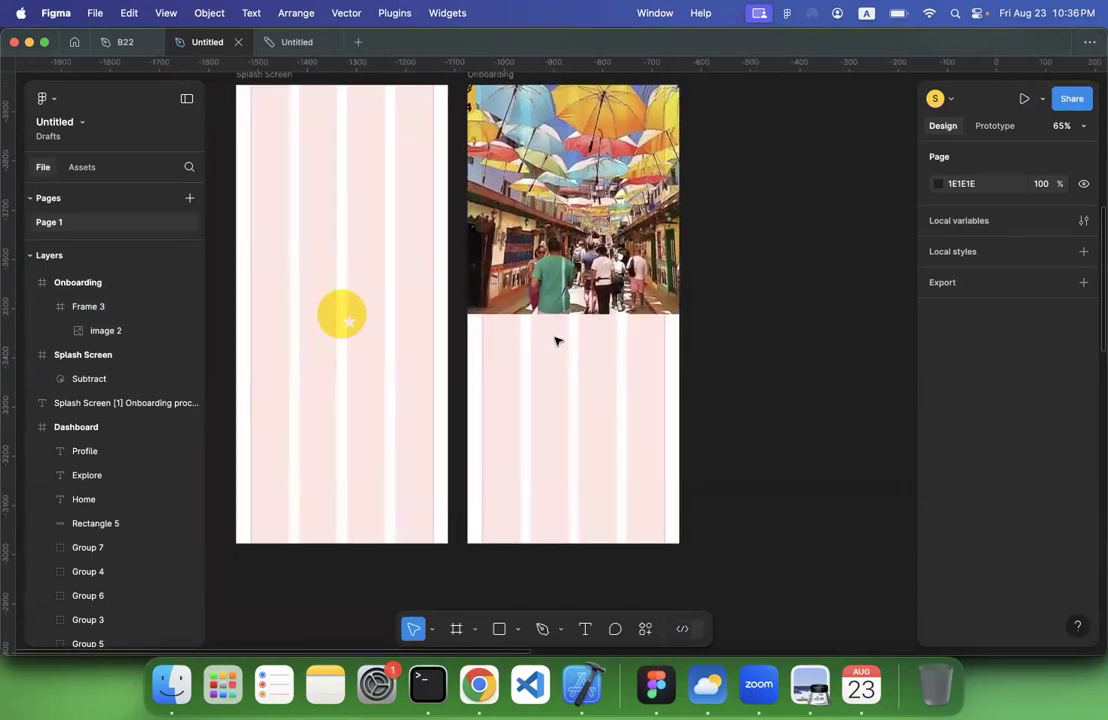
{"action": "scroll", "coordinate": [557, 341], "scroll_direction": "down", "scroll_amount": 6}
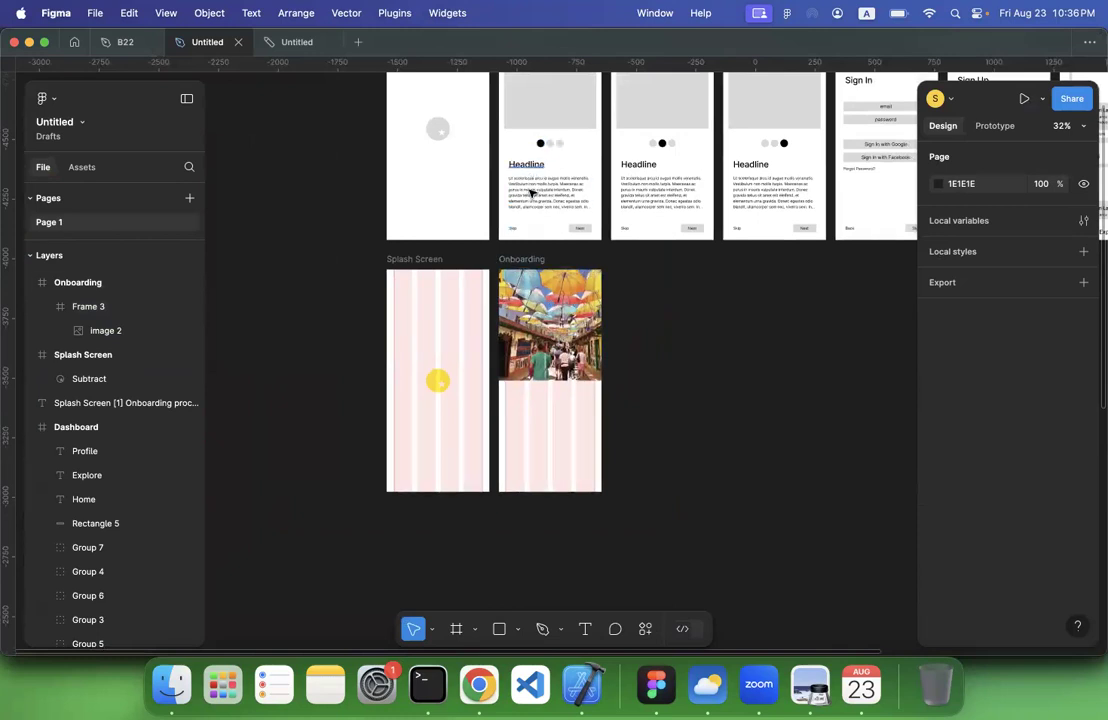
{"action": "scroll", "coordinate": [546, 237], "scroll_direction": "up", "scroll_amount": 2}
{"action": "scroll", "coordinate": [546, 237], "scroll_direction": "down", "scroll_amount": 3}
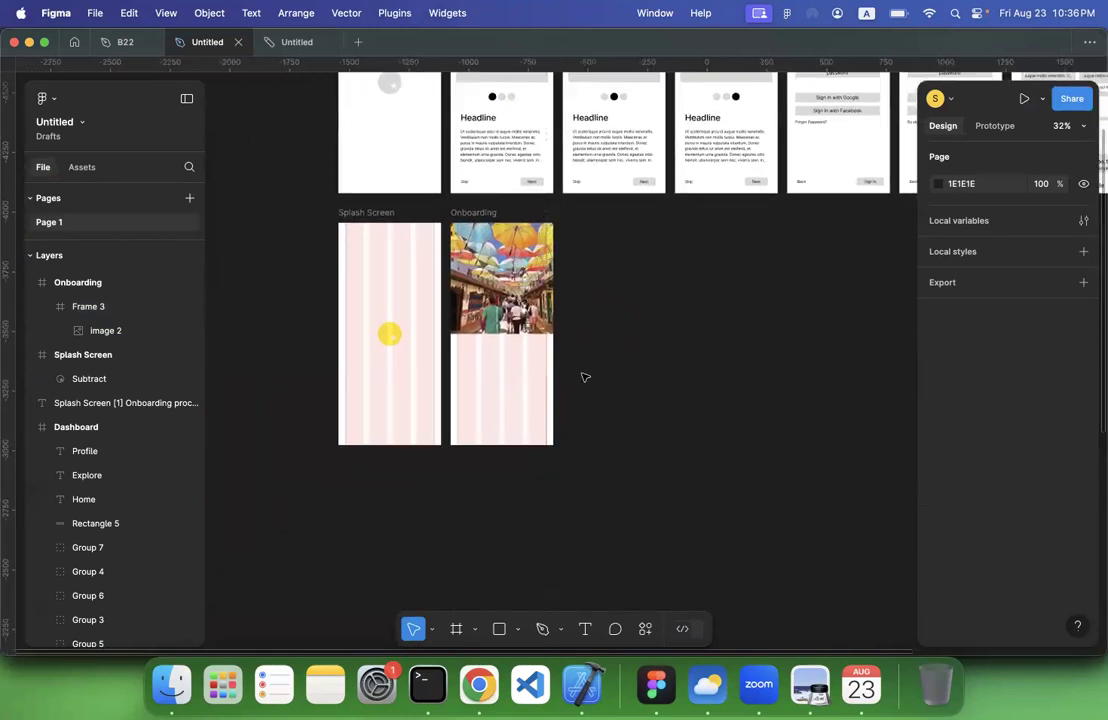
{"action": "scroll", "coordinate": [585, 377], "scroll_direction": "up", "scroll_amount": 5}
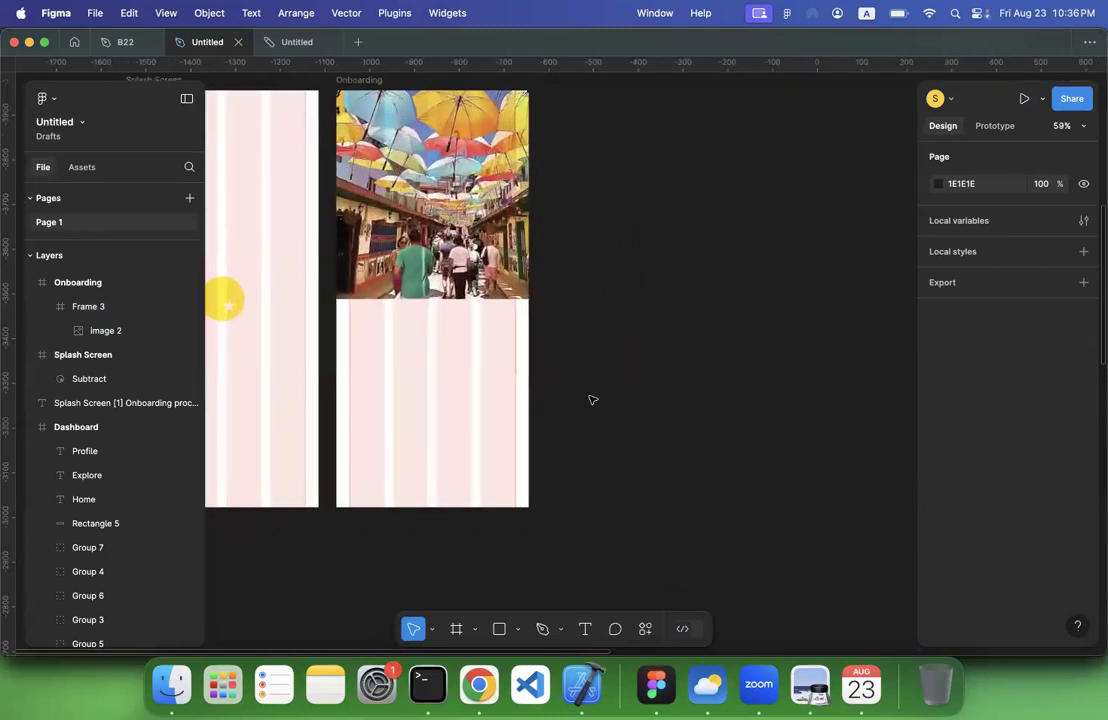
{"action": "left_click", "coordinate": [518, 632]}
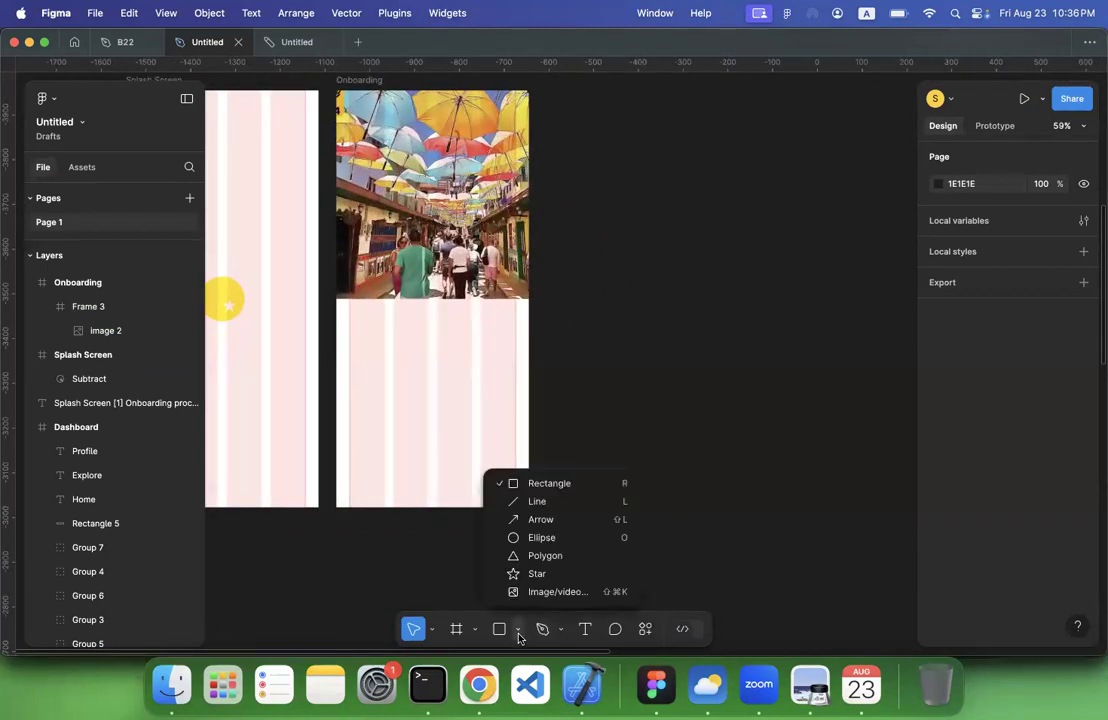
{"action": "left_click", "coordinate": [457, 630]}
{"action": "left_click_drag", "start_coordinate": [617, 260], "coordinate": [651, 290]}
{"action": "scroll", "coordinate": [655, 300], "scroll_direction": "up", "scroll_amount": 3}
Resize the small frame to 32 wide by 32 high
{"action": "left_click", "coordinate": [951, 332]}
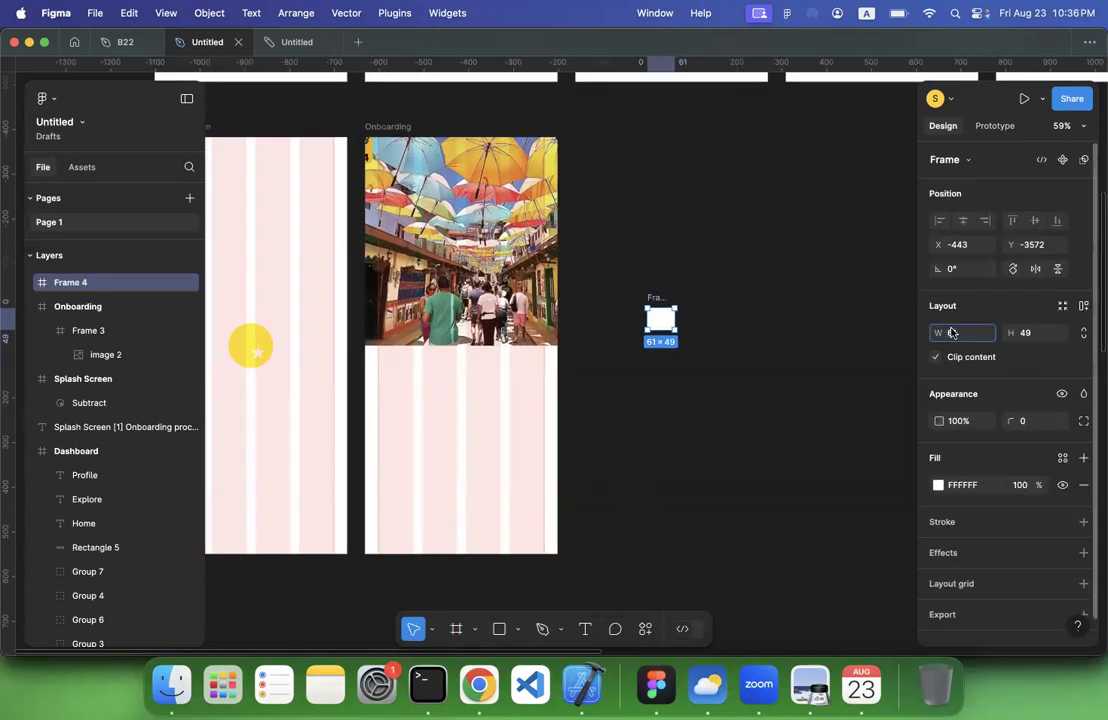
{"action": "type", "text": "32"}
{"action": "left_click", "coordinate": [1036, 331]}
{"action": "type", "text": "32"}
{"action": "key", "text": "Return"}
{"action": "left_click", "coordinate": [855, 384]}
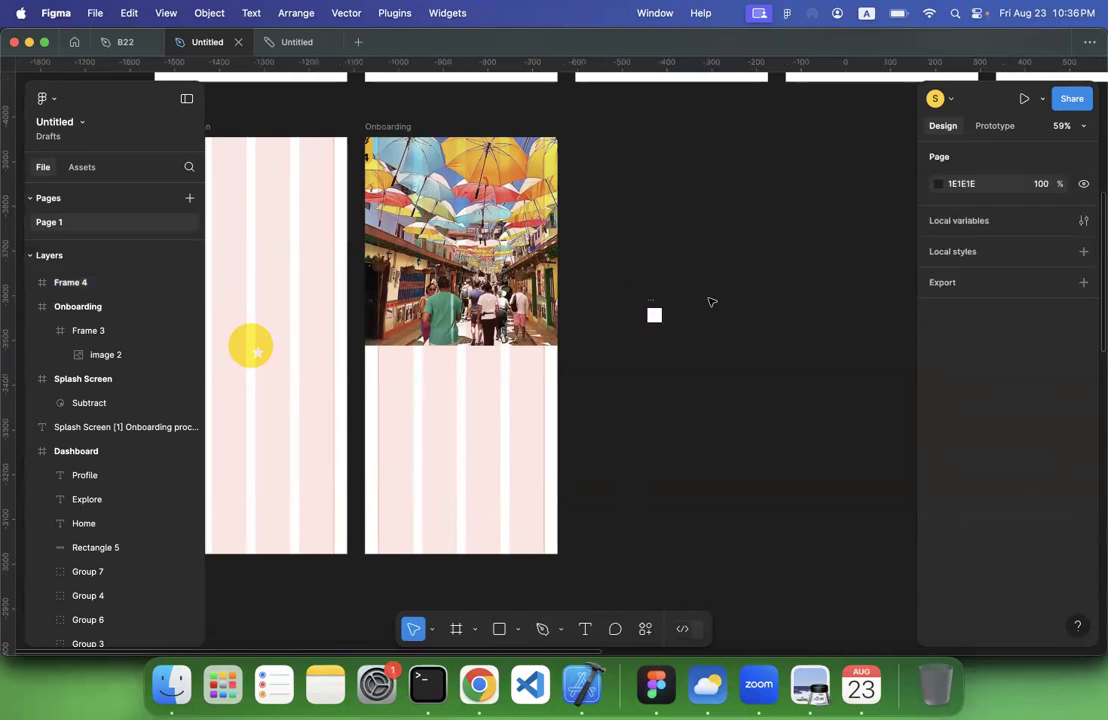
Round the 32 by 32 frame into a circle with a corner radius of 100
{"action": "left_click", "coordinate": [651, 301]}
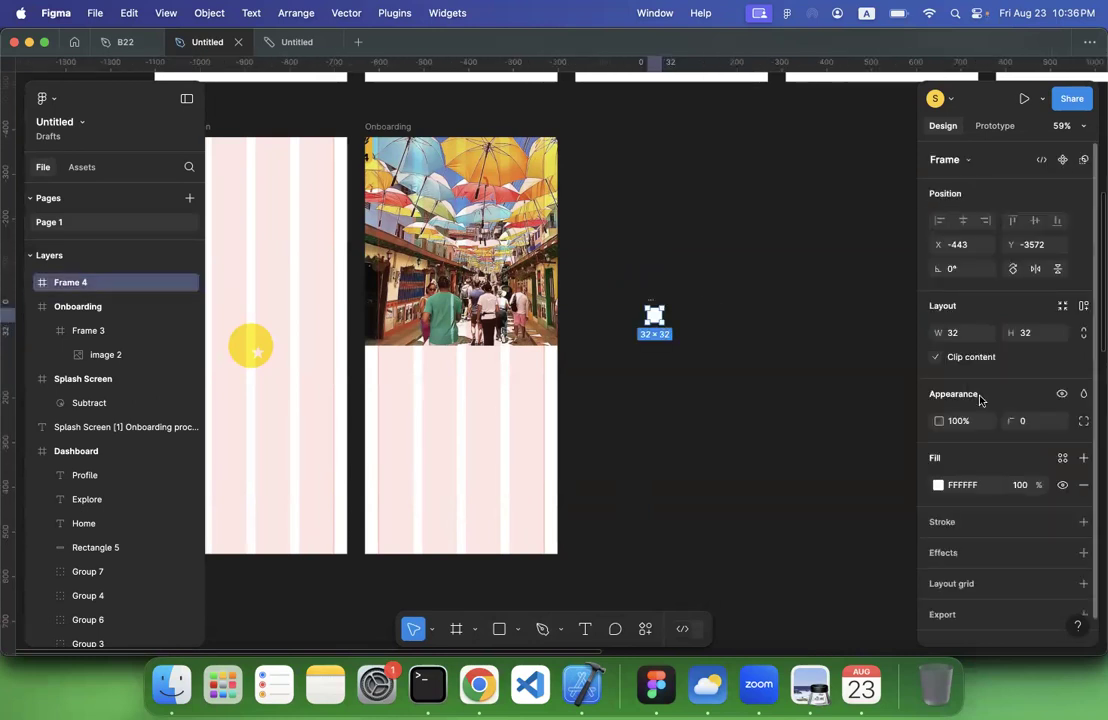
{"action": "left_click", "coordinate": [1031, 420]}
{"action": "type", "text": "100"}
{"action": "key", "text": "Return"}
{"action": "left_click", "coordinate": [673, 317]}
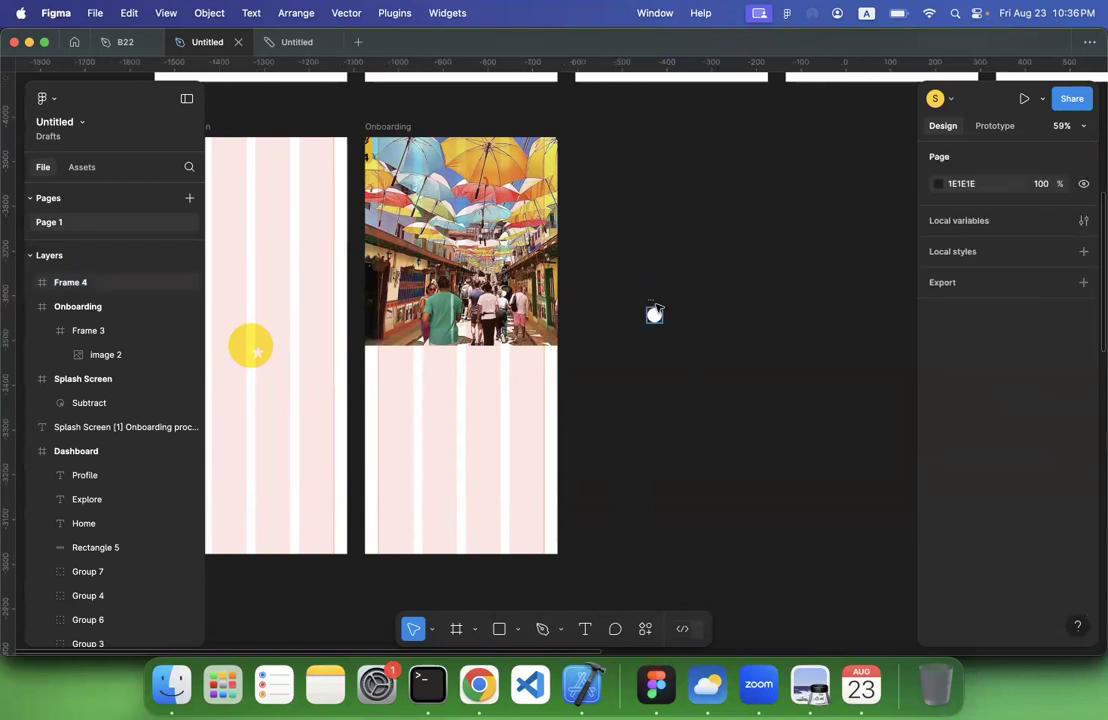
Add a stroke to the small circle and set its colour to white FFFFFF
{"action": "left_click", "coordinate": [655, 305]}
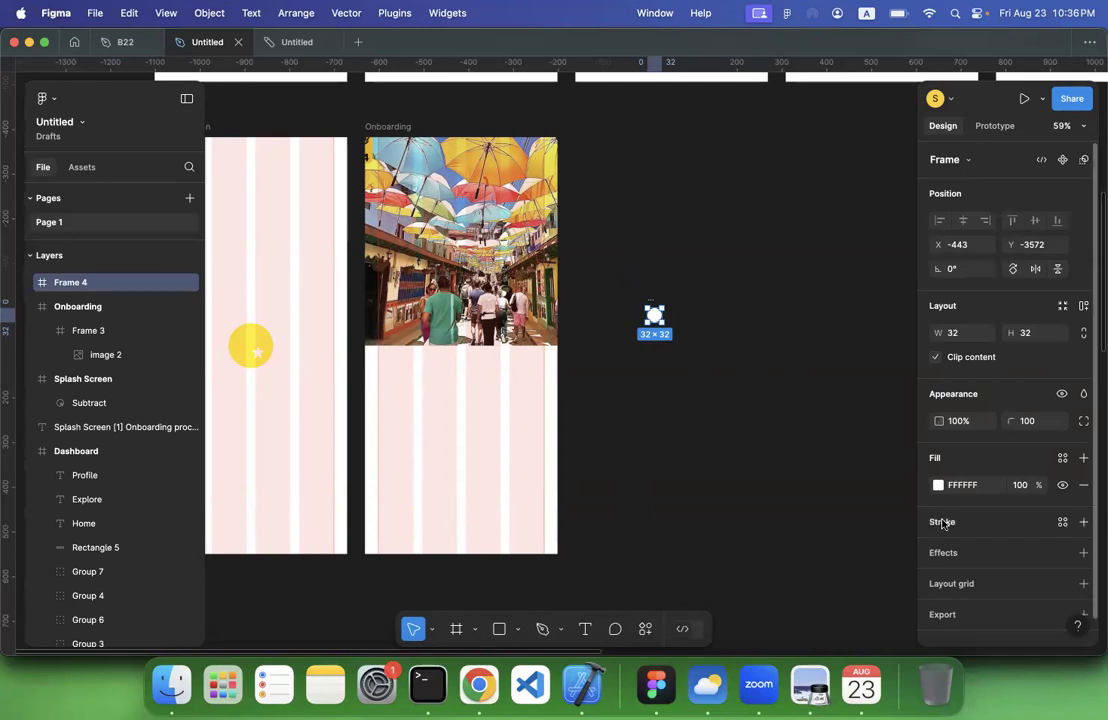
{"action": "left_click", "coordinate": [1083, 521]}
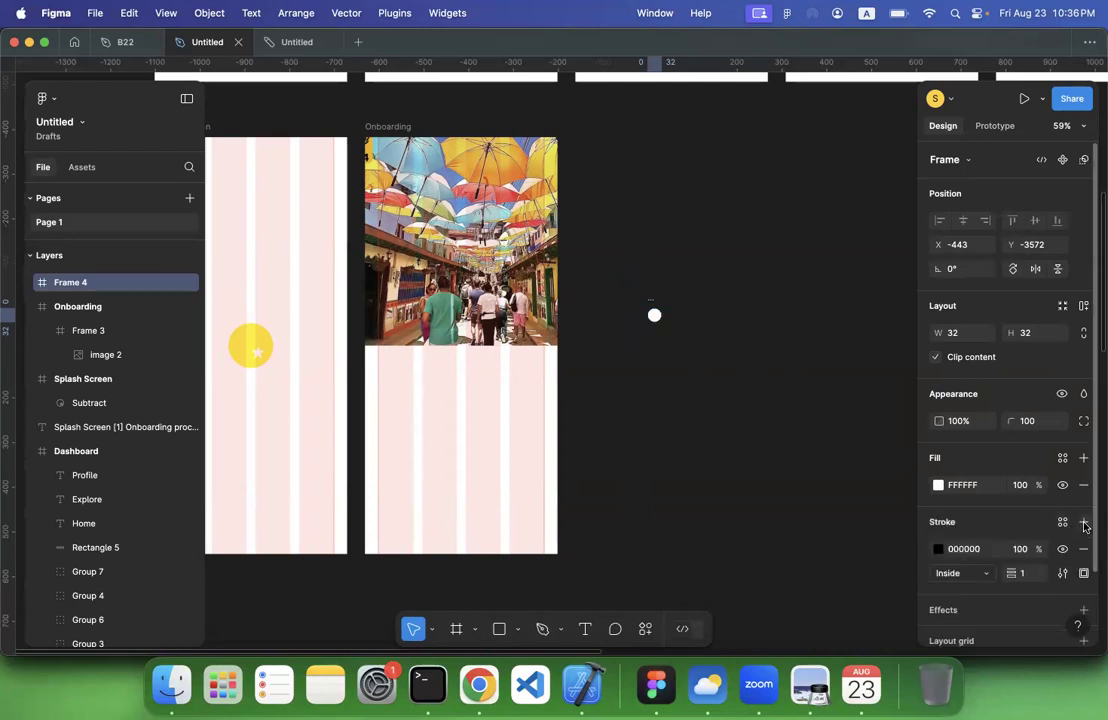
{"action": "left_click", "coordinate": [965, 549]}
{"action": "type", "text": "ffffff"}
{"action": "key", "text": "Return"}
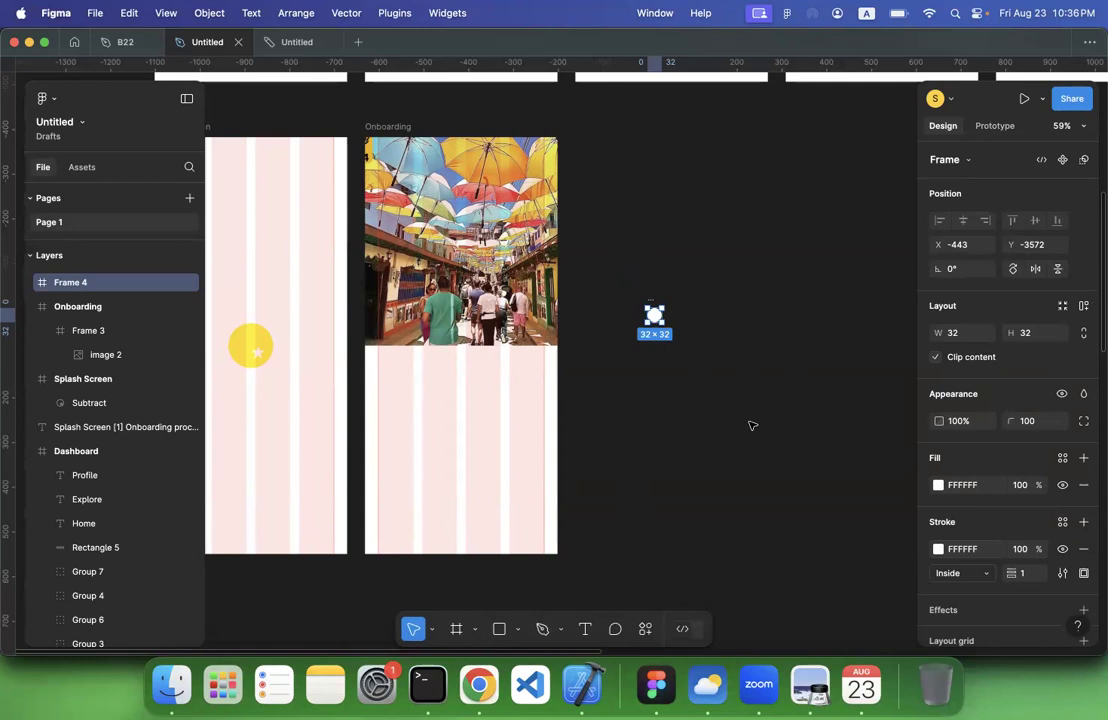
{"action": "left_click", "coordinate": [752, 425]}
Duplicate the white circle beside the original with a gap of about 40, and remove the copy's fill
{"action": "left_click", "coordinate": [654, 312]}
{"action": "key", "text": "super+d"}
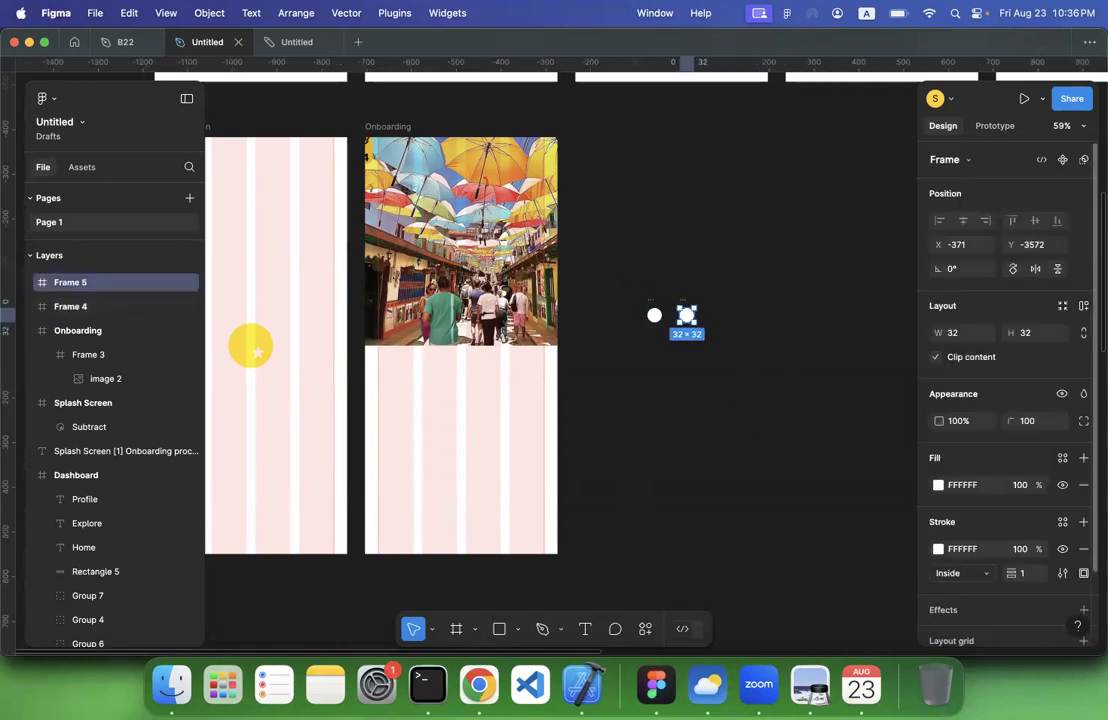
{"action": "left_click", "coordinate": [633, 283]}
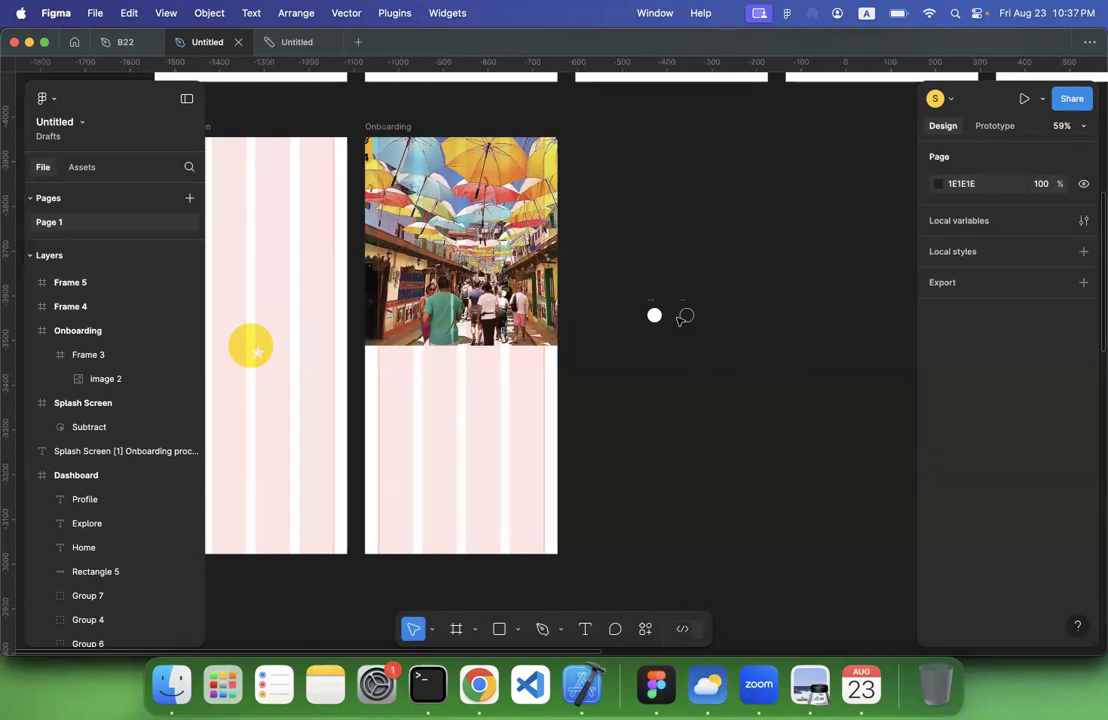
Rename the filled circle Active and the outlined copy Inactive, and select both circles
{"action": "scroll", "coordinate": [678, 320], "scroll_direction": "up", "scroll_amount": 10}
{"action": "left_click", "coordinate": [604, 274]}
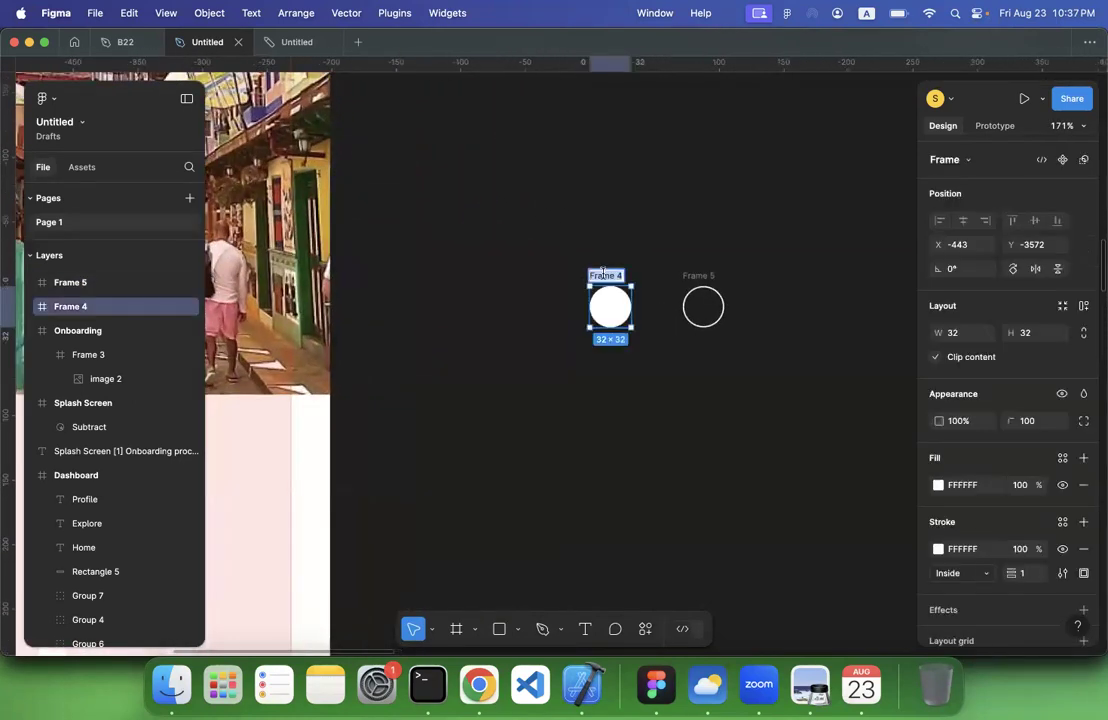
{"action": "type", "text": "Adtive"}
{"action": "key", "text": "Return"}
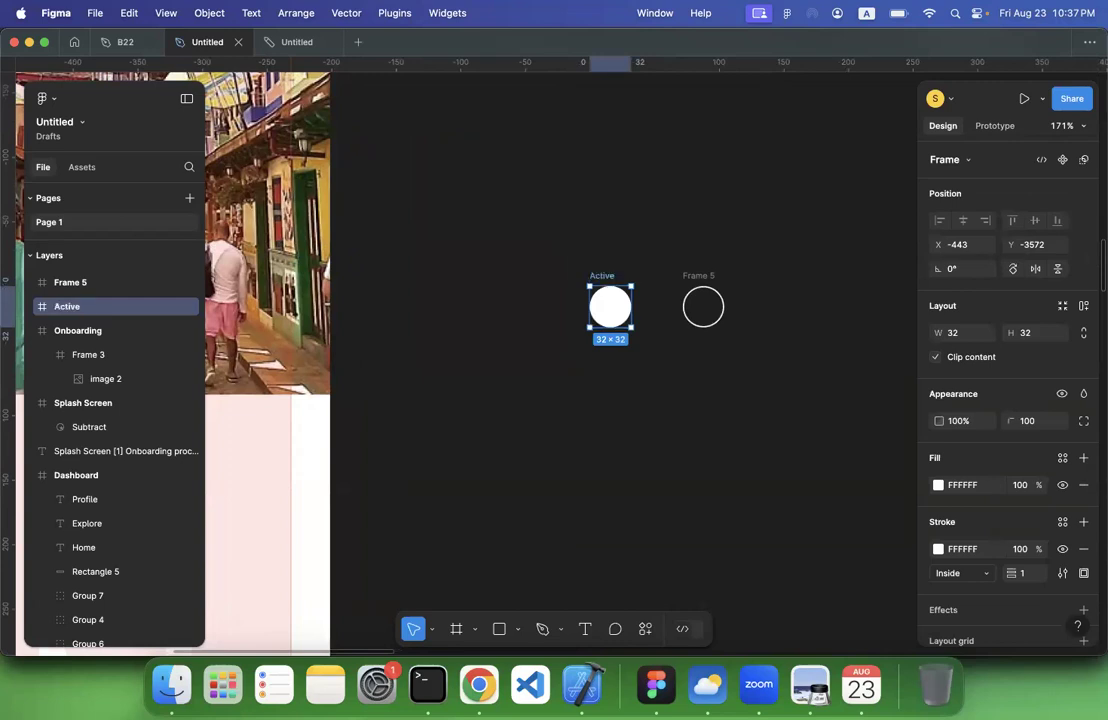
{"action": "double_click", "coordinate": [699, 277]}
{"action": "type", "text": "Inactive"}
{"action": "key", "text": "Return"}
{"action": "left_click_drag", "start_coordinate": [502, 228], "coordinate": [823, 416]}
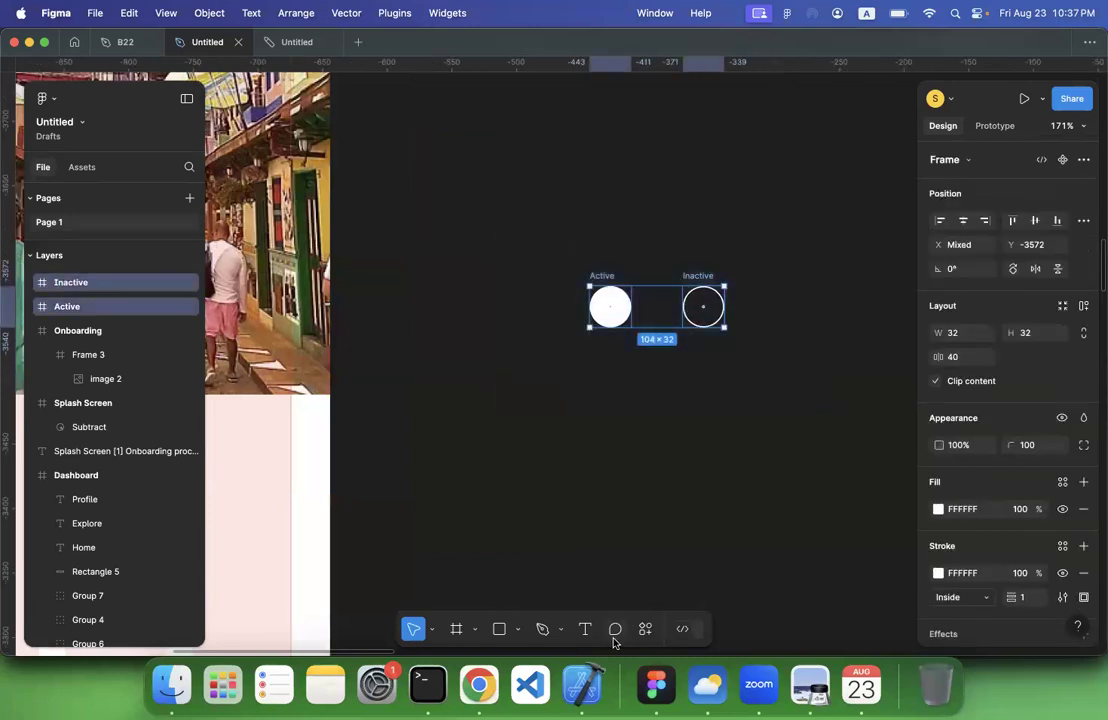
Combine the Active and Inactive circles into a component set and name it dots
{"action": "left_click", "coordinate": [646, 628]}
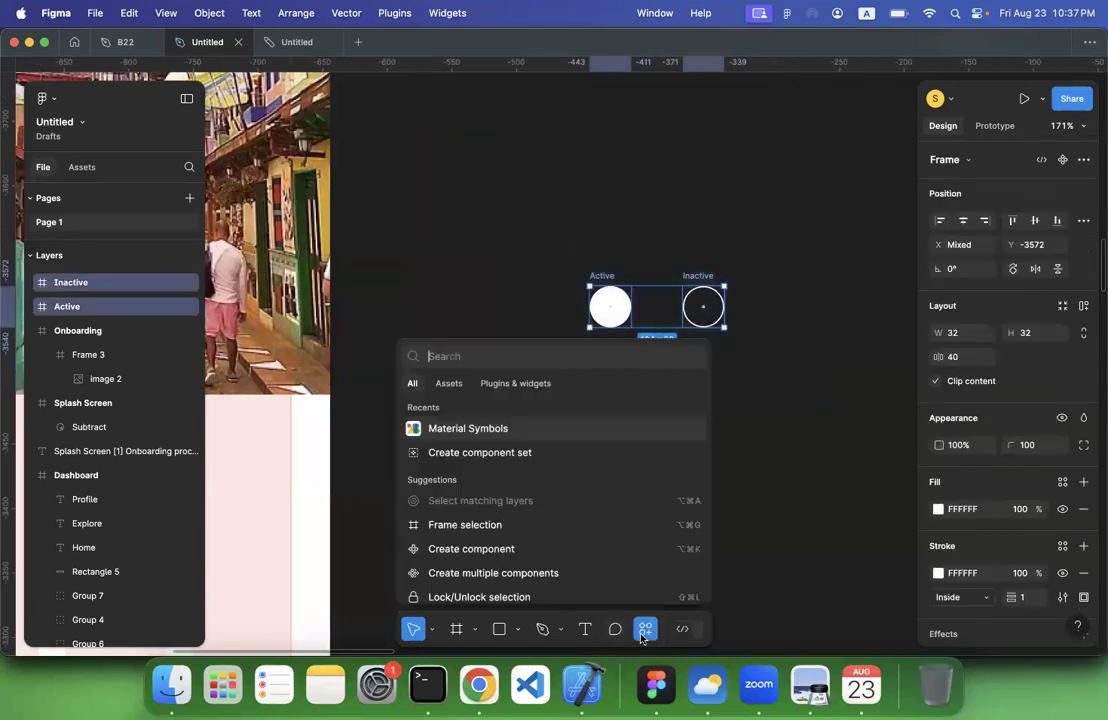
{"action": "left_click", "coordinate": [513, 454]}
{"action": "double_click", "coordinate": [593, 250]}
{"action": "type", "text": "dots"}
{"action": "key", "text": "Return"}
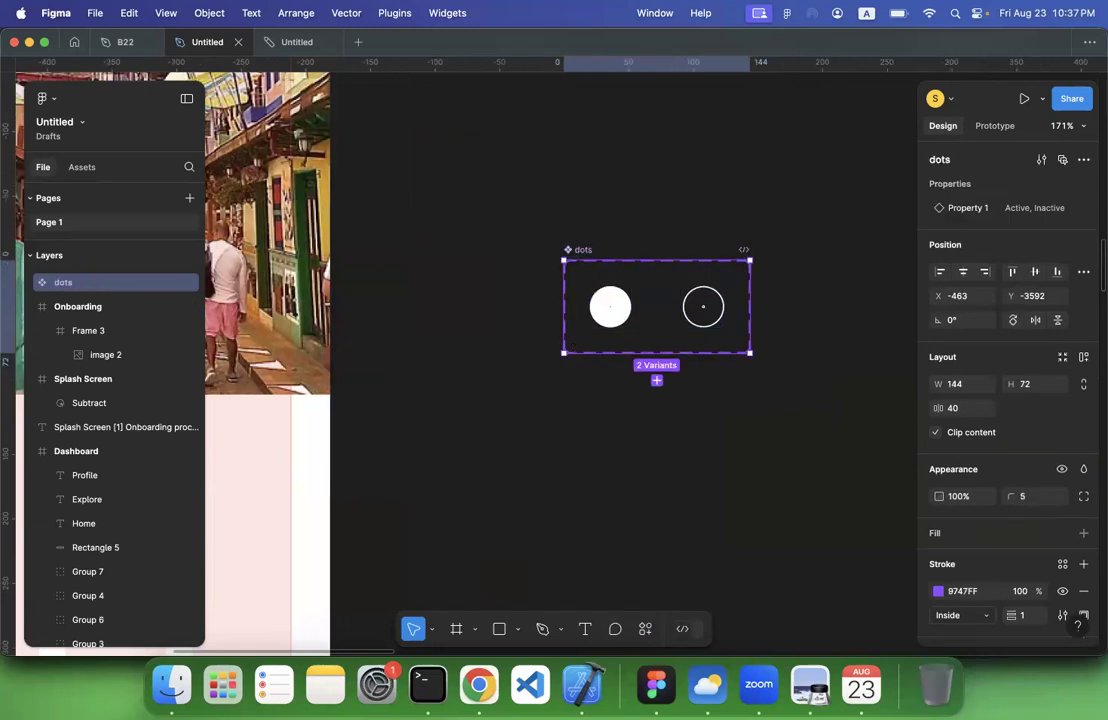
{"action": "left_click", "coordinate": [486, 296]}
Rename the dots component set's variant property as state
{"action": "left_click", "coordinate": [612, 307]}
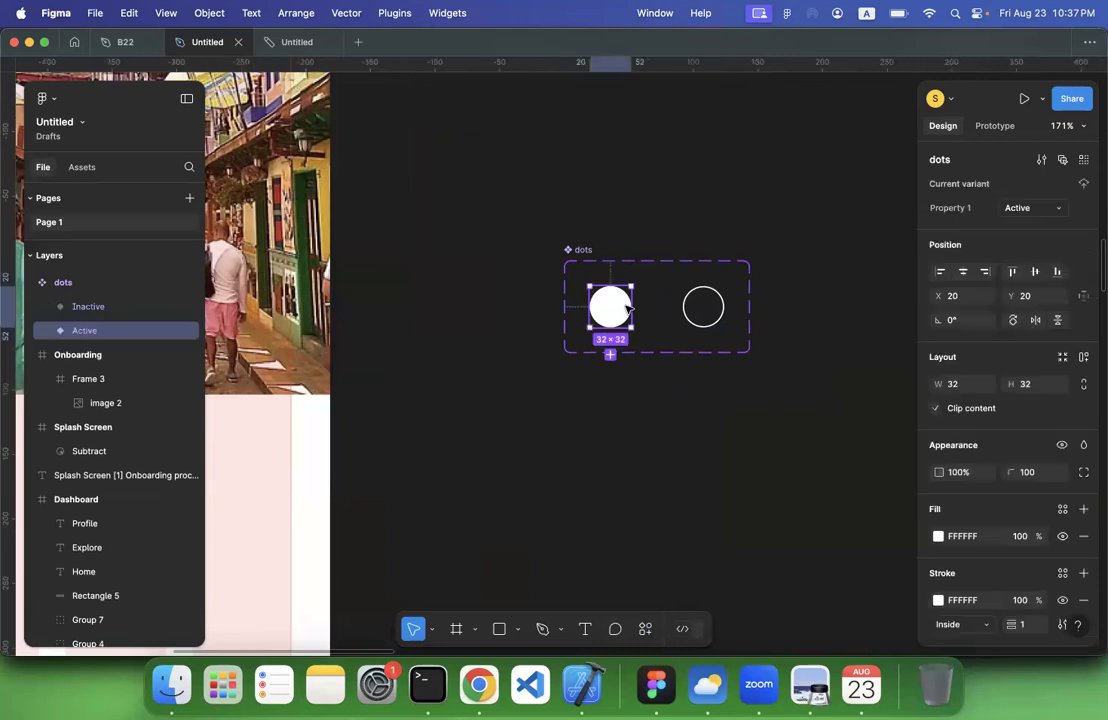
{"action": "left_click", "coordinate": [707, 308]}
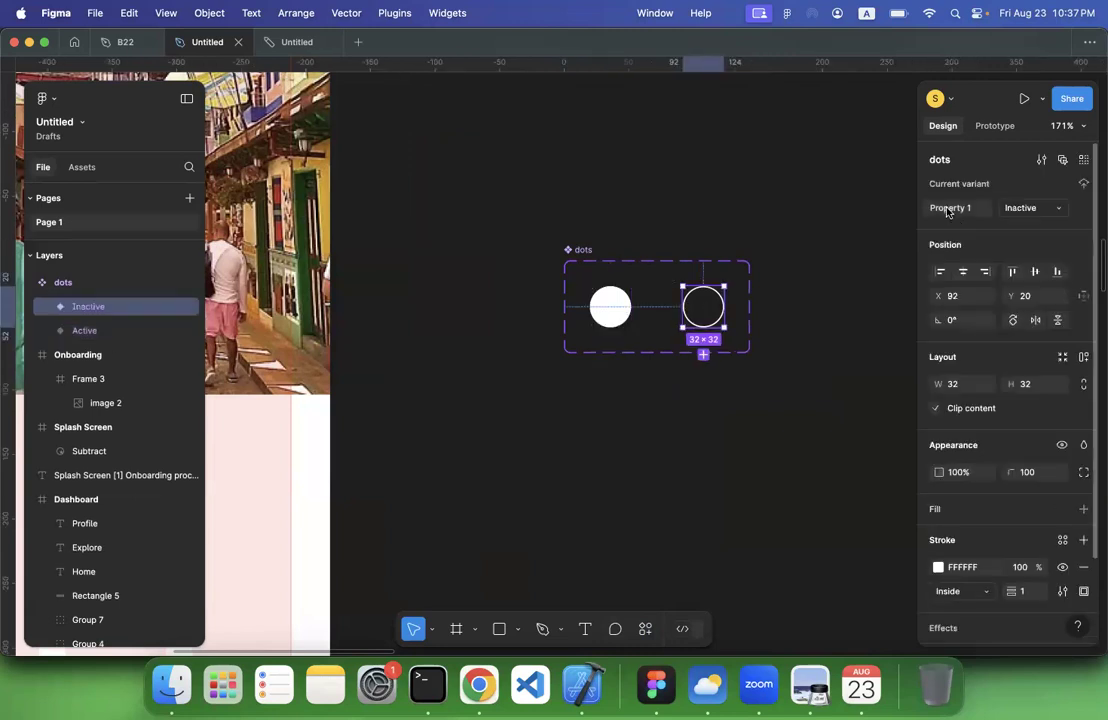
{"action": "left_click", "coordinate": [590, 249]}
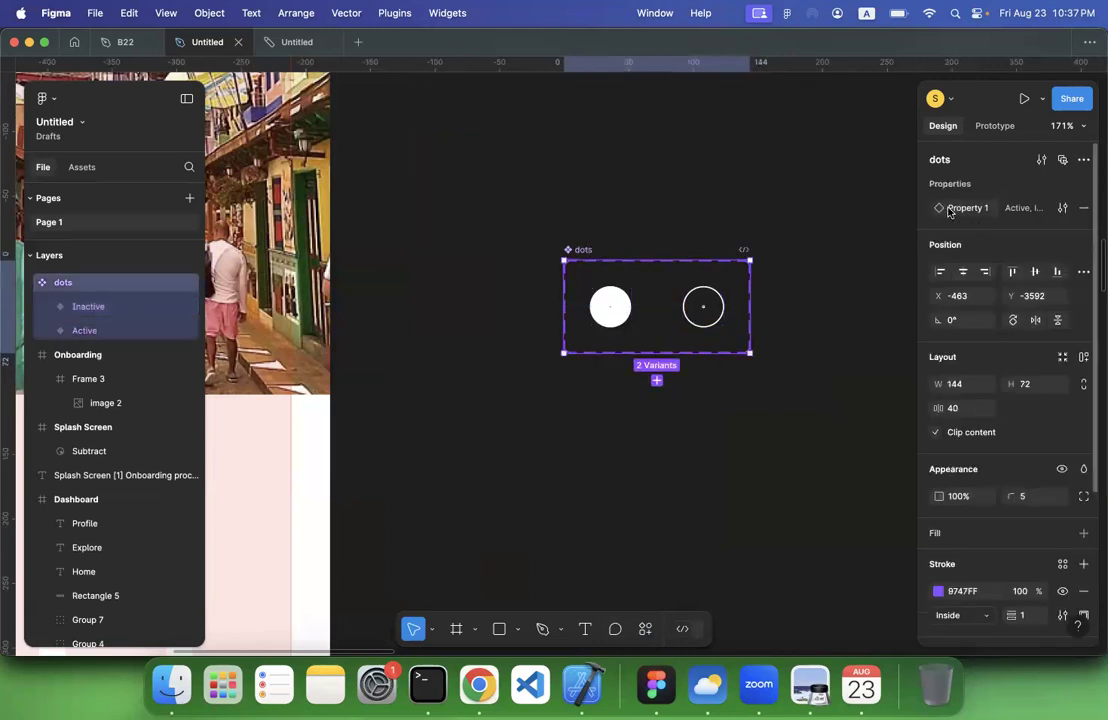
{"action": "type", "text": "state"}
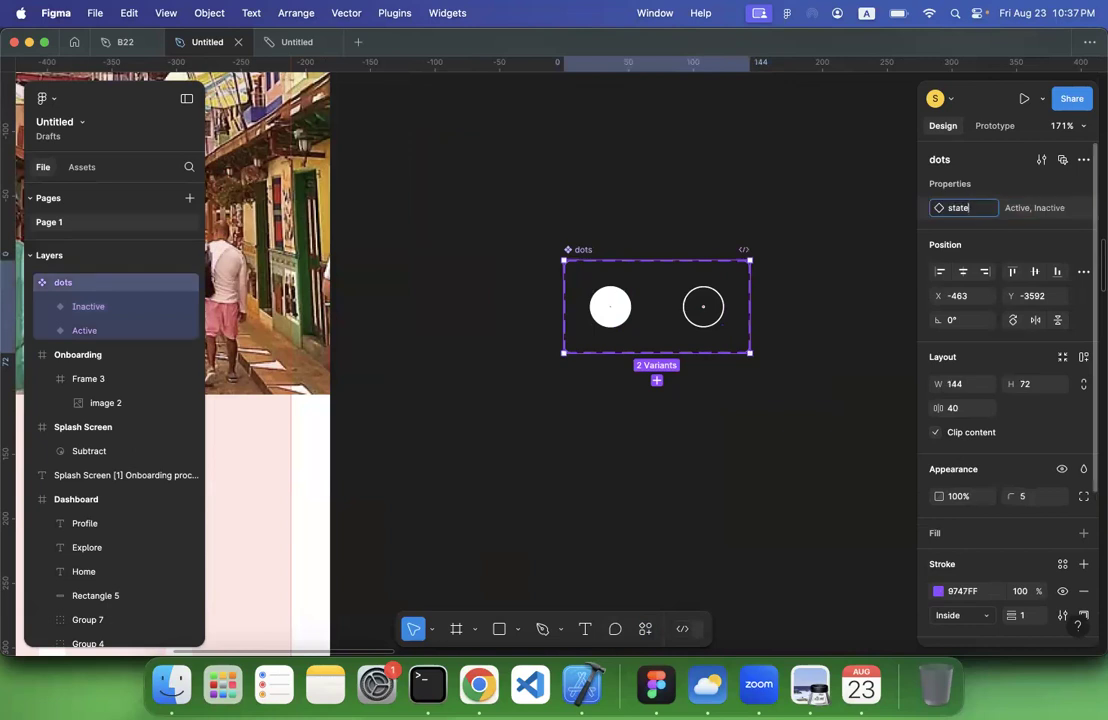
{"action": "key", "text": "Return"}
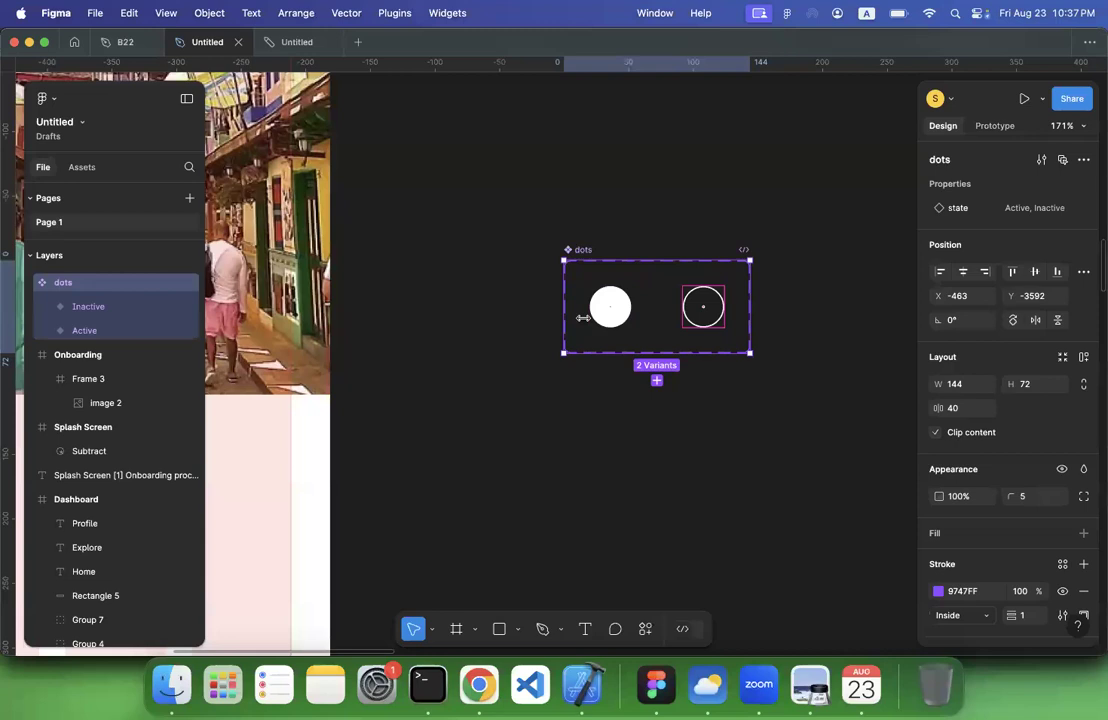
{"action": "left_click", "coordinate": [485, 328]}
Place three stacked Active instances of the local dots component low on the onboarding image at about X 163, Y 412
{"action": "scroll", "coordinate": [482, 326], "scroll_direction": "down", "scroll_amount": 3}
{"action": "scroll", "coordinate": [482, 326], "scroll_direction": "left", "scroll_amount": 15}
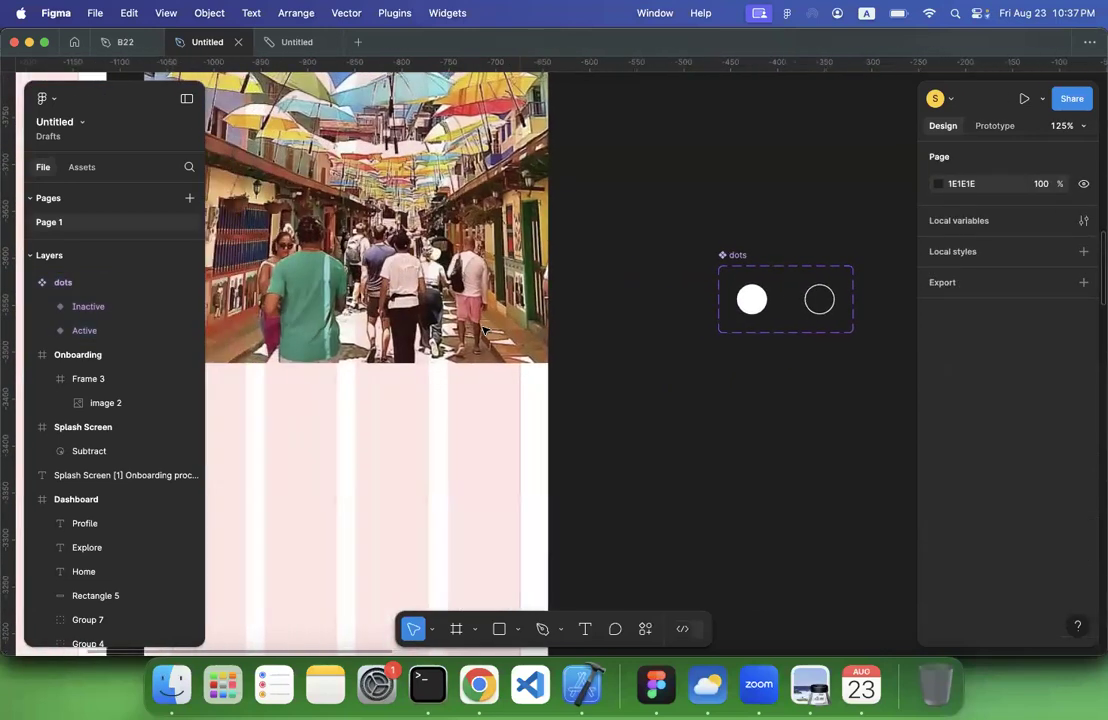
{"action": "left_click", "coordinate": [83, 167]}
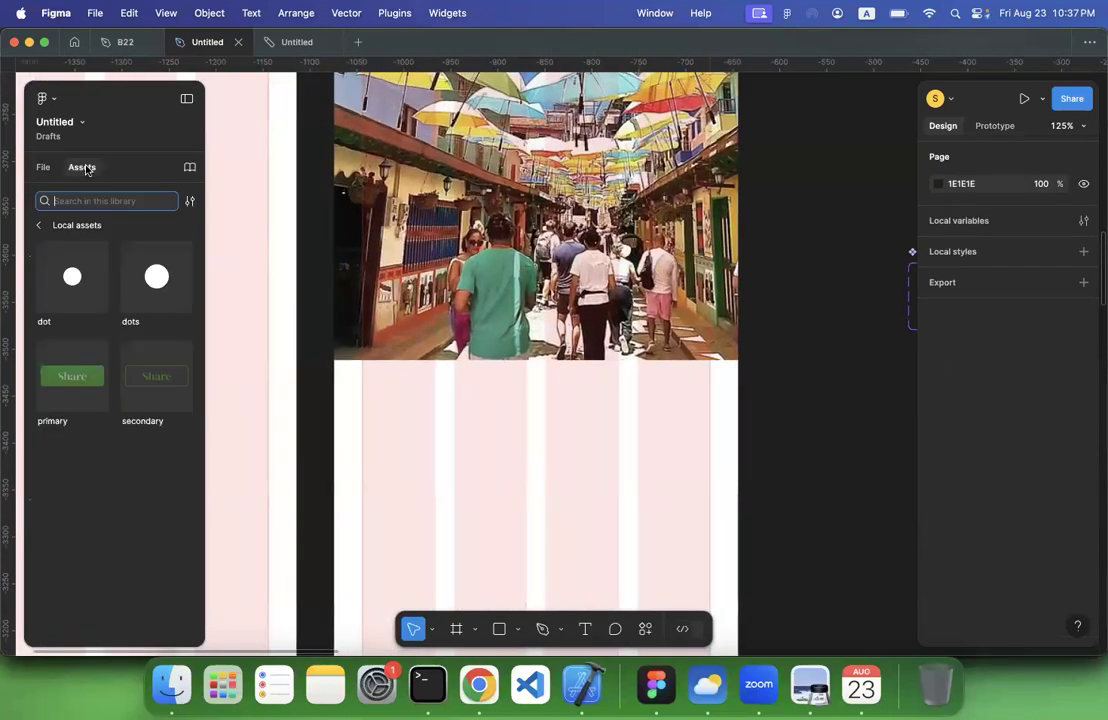
{"action": "scroll", "coordinate": [800, 278], "scroll_direction": "right", "scroll_amount": 6}
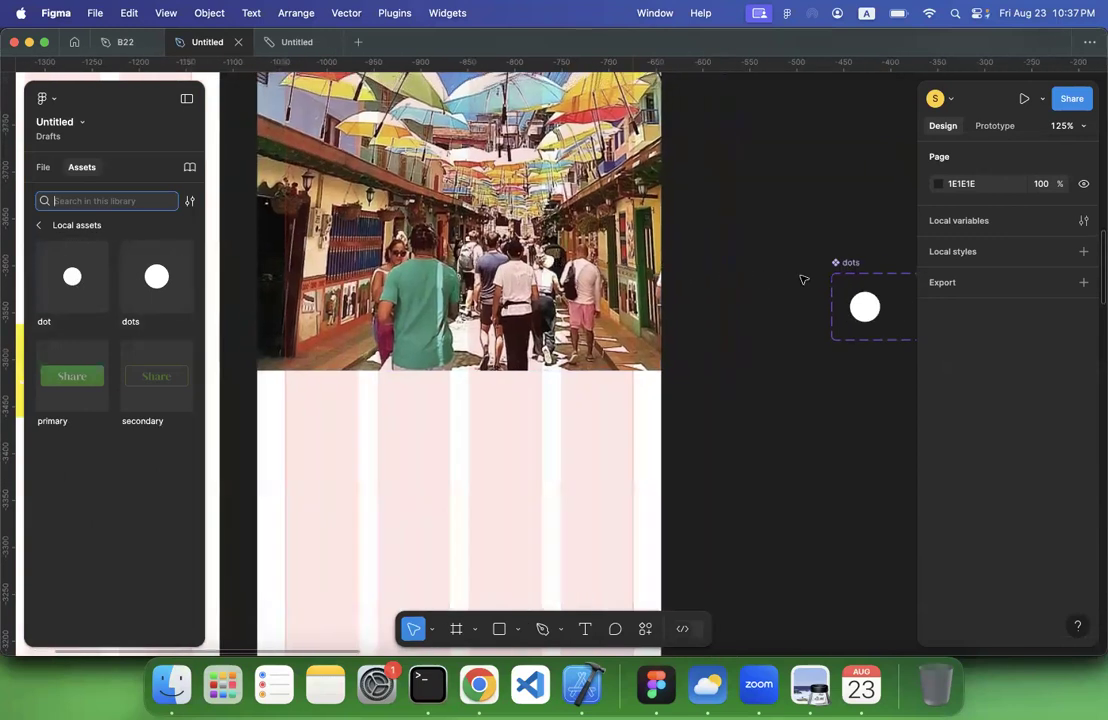
{"action": "scroll", "coordinate": [724, 276], "scroll_direction": "right", "scroll_amount": 1}
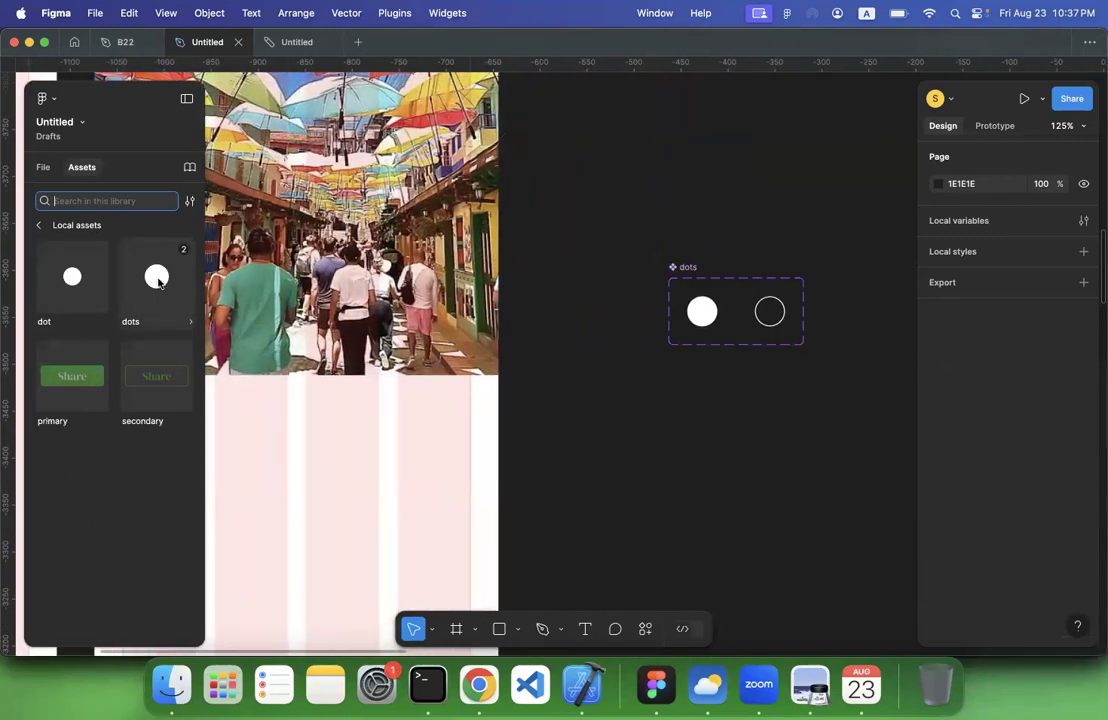
{"action": "key", "text": "Escape"}
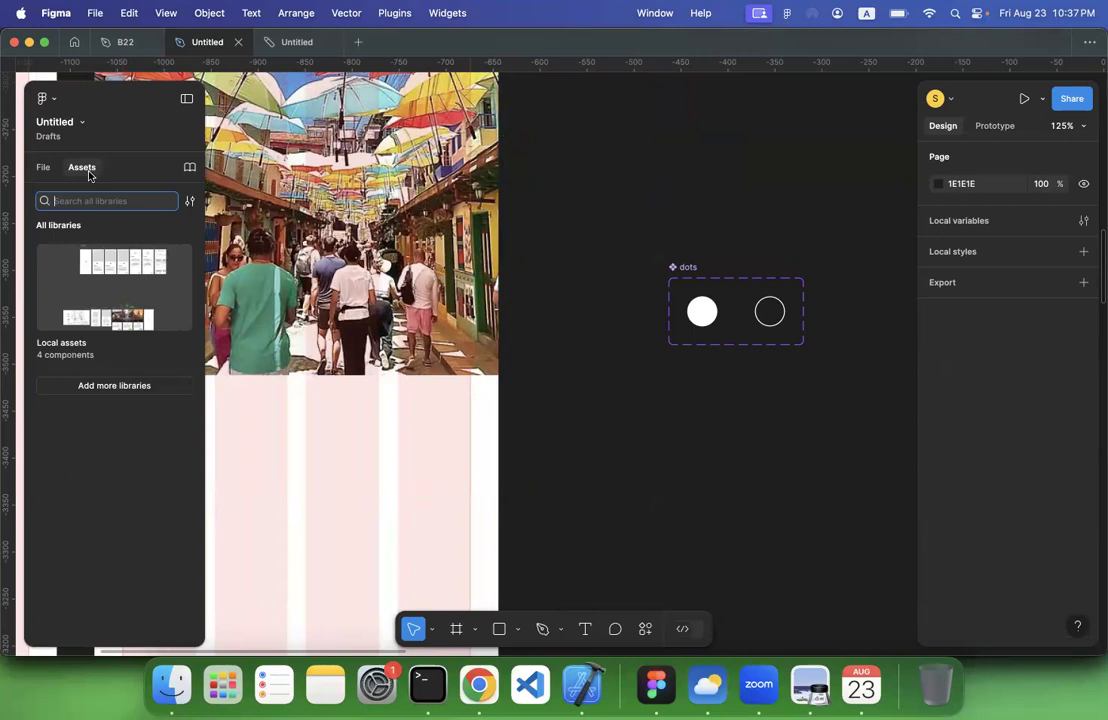
{"action": "left_click", "coordinate": [114, 318]}
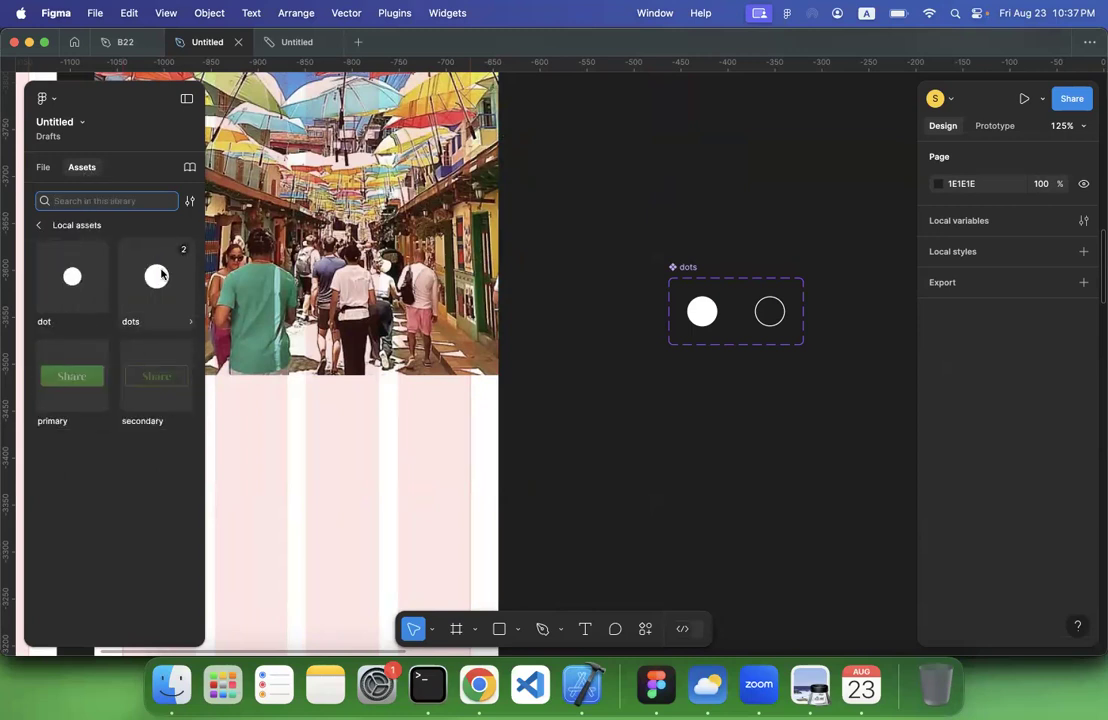
{"action": "left_click_drag", "start_coordinate": [157, 278], "coordinate": [319, 306]}
{"action": "scroll", "coordinate": [319, 306], "scroll_direction": "left", "scroll_amount": 3}
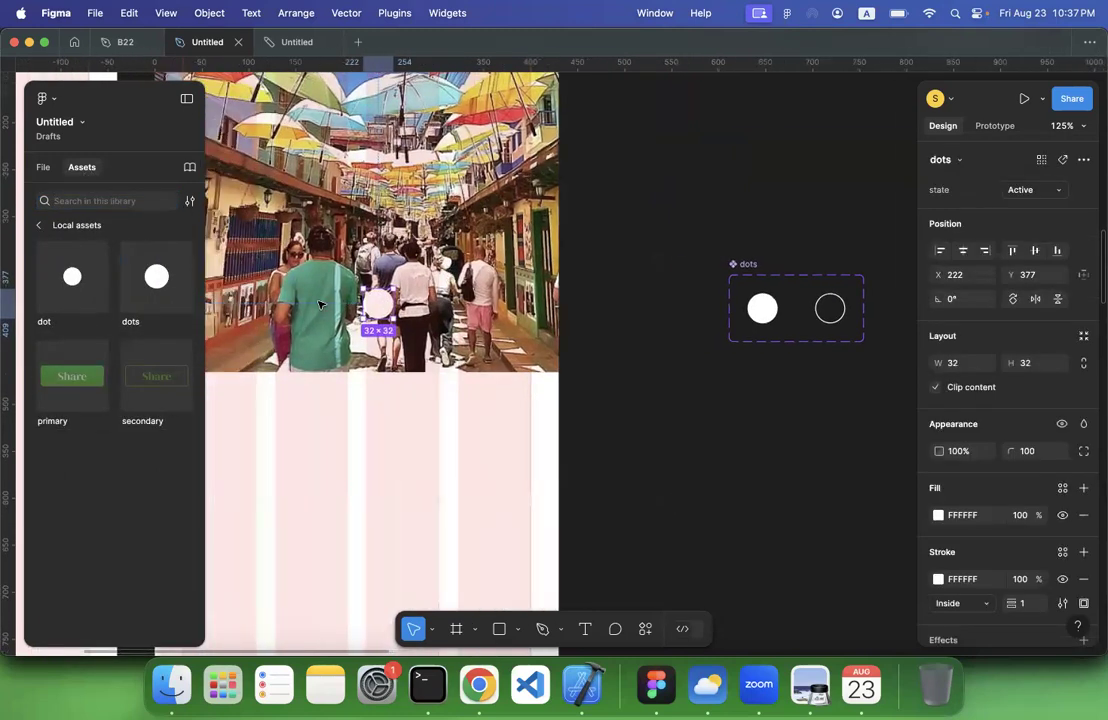
{"action": "left_click_drag", "start_coordinate": [603, 306], "coordinate": [548, 342]}
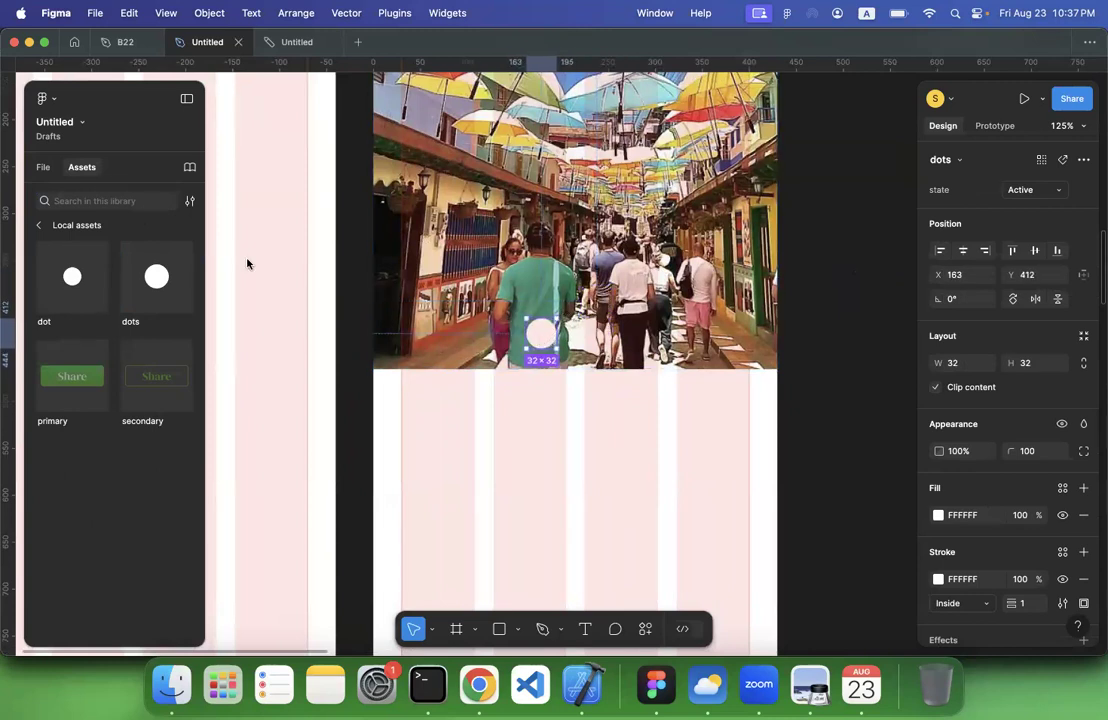
Wrap the three dots instances in a frame named dot_navigation
{"action": "left_click", "coordinate": [40, 167]}
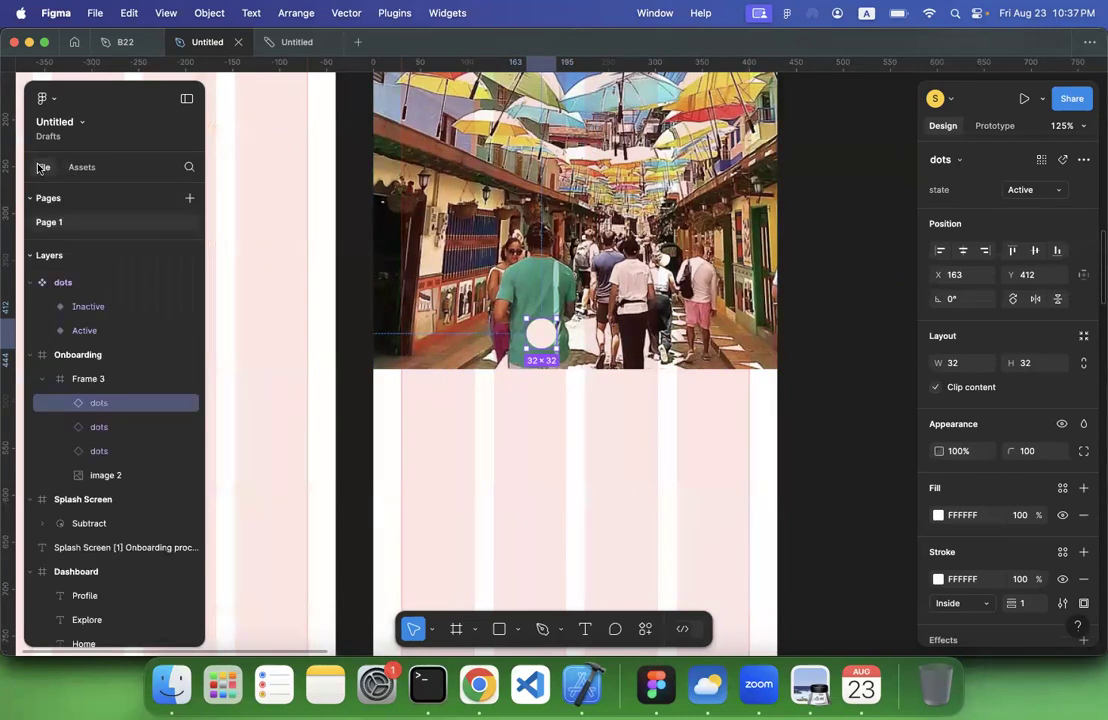
{"action": "left_click", "coordinate": [92, 380]}
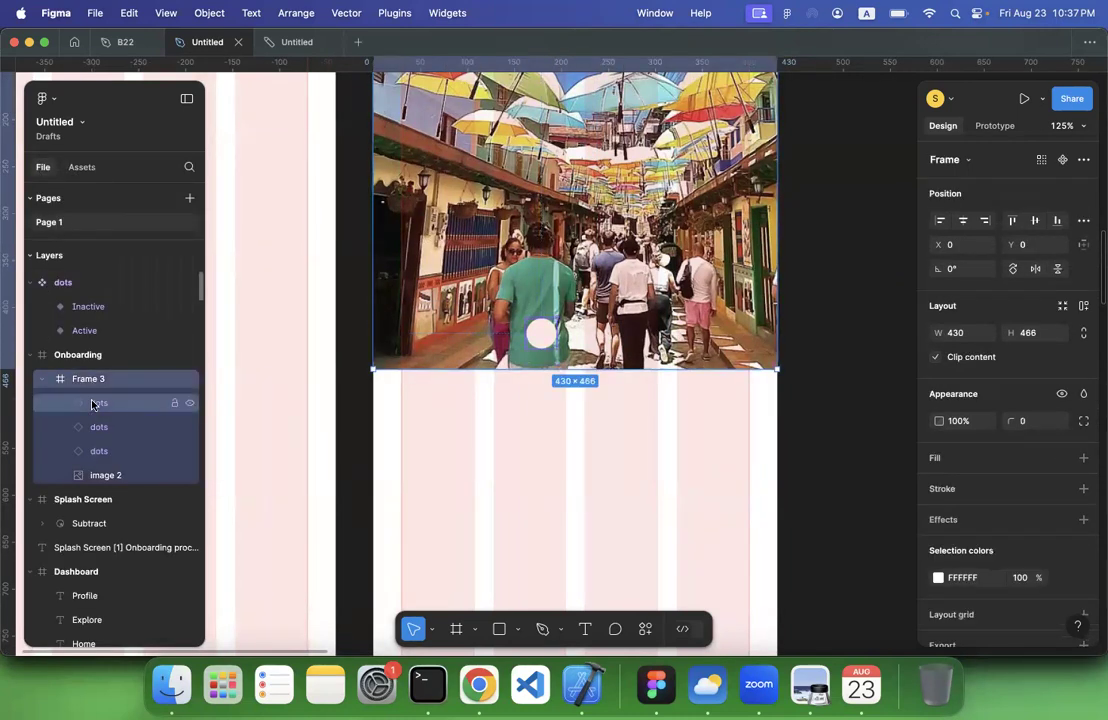
{"action": "left_click", "coordinate": [98, 402]}
{"action": "left_click", "coordinate": [109, 452], "text": "shift"}
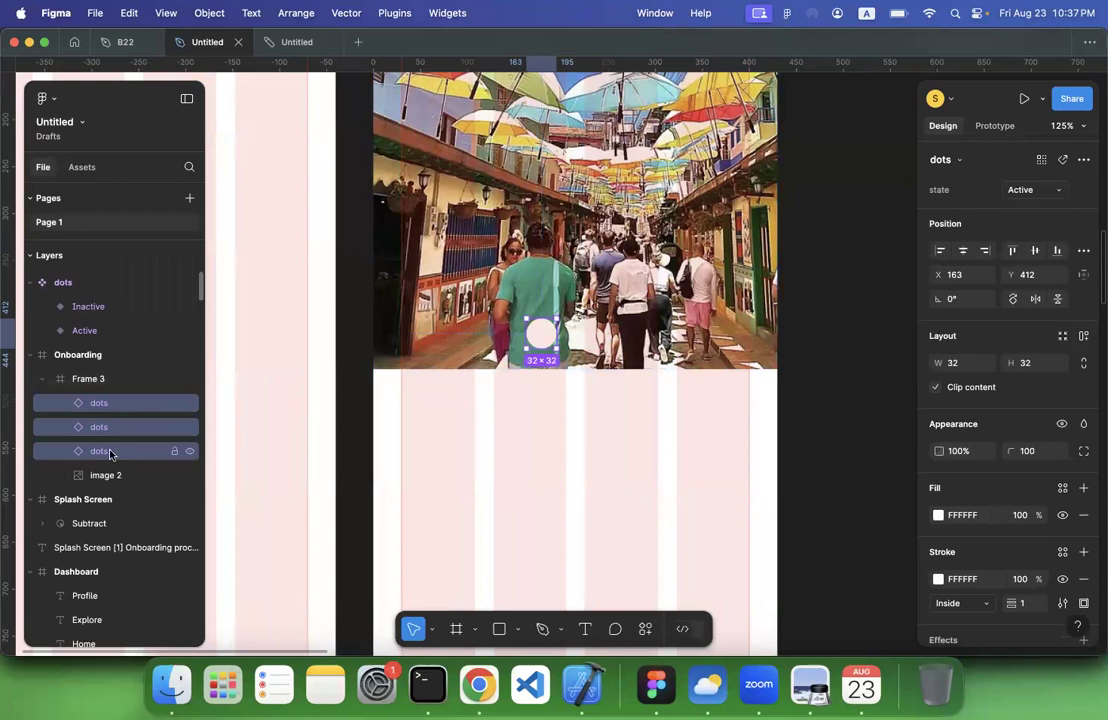
{"action": "right_click", "coordinate": [109, 452]}
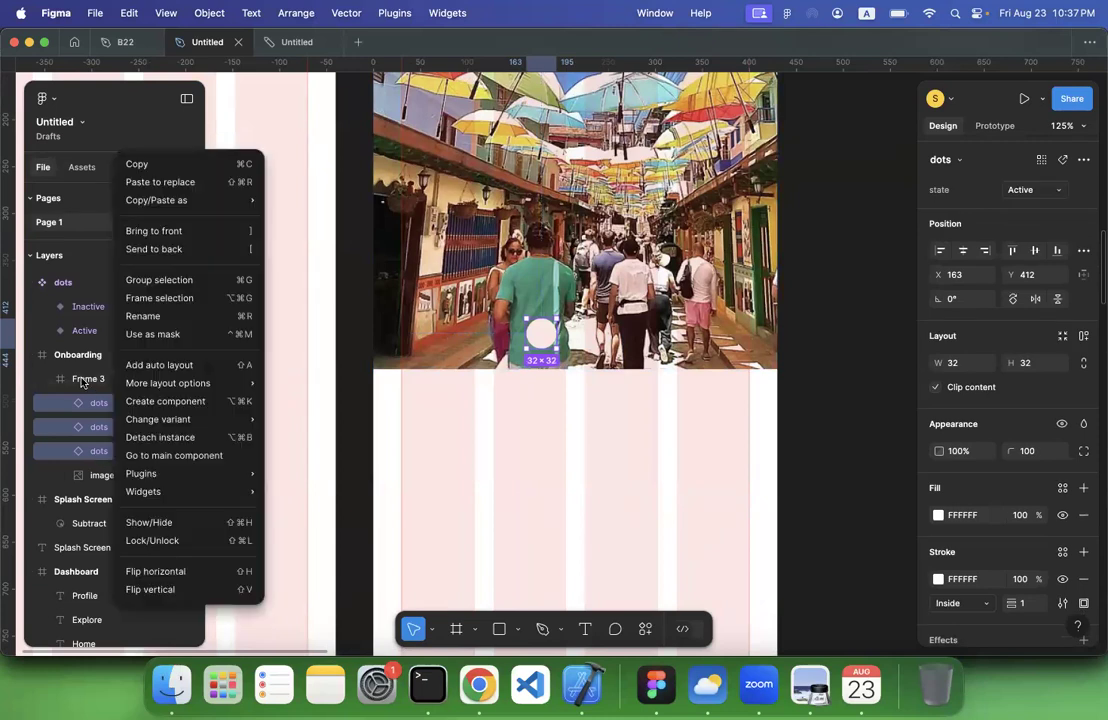
{"action": "left_click", "coordinate": [158, 298]}
{"action": "double_click", "coordinate": [107, 403]}
{"action": "type", "text": "dot"}
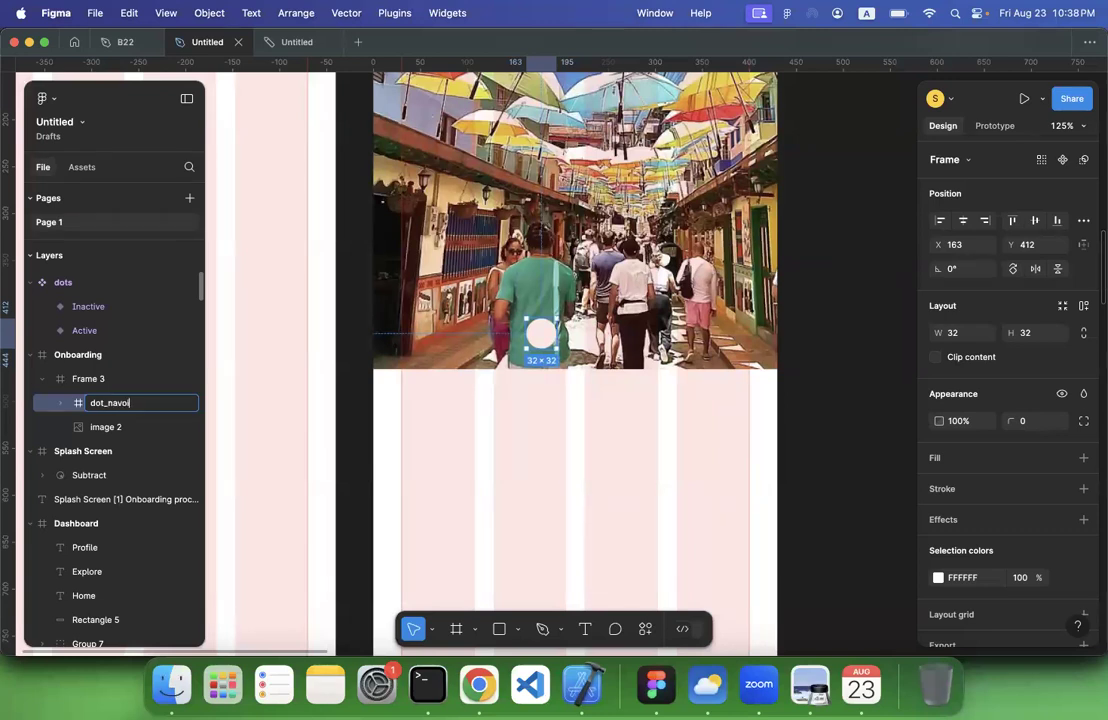
{"action": "type", "text": "_navigation"}
{"action": "key", "text": "Return"}
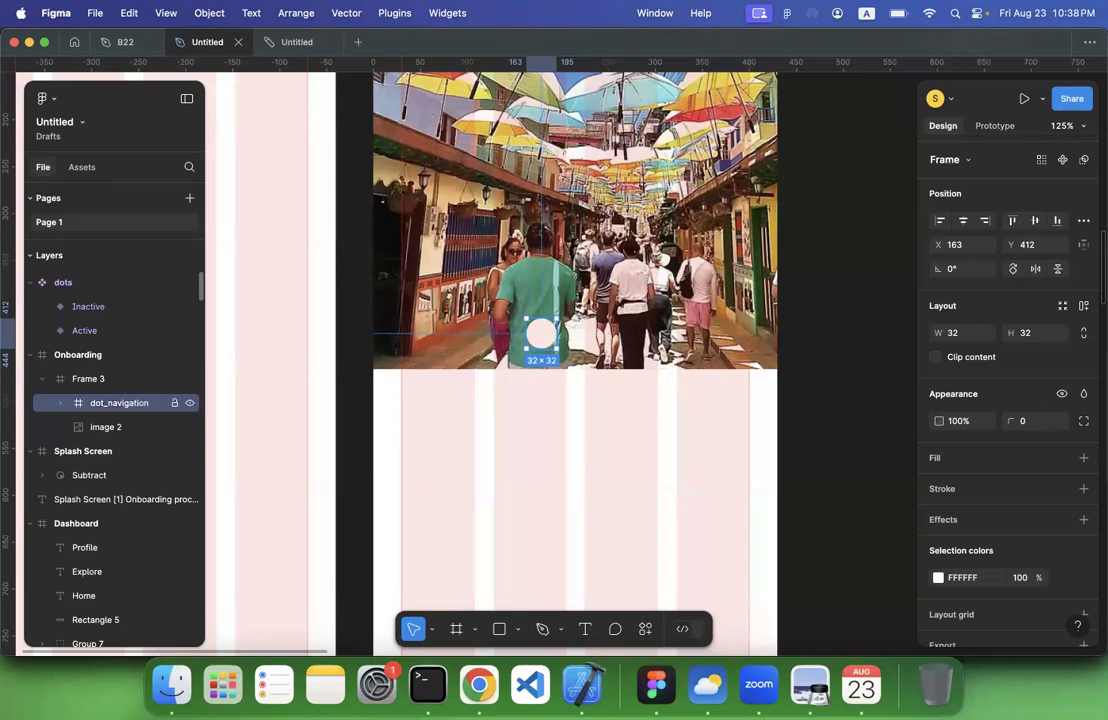
Rename the onboarding picture's parent frame, Frame 3, as image
{"action": "double_click", "coordinate": [88, 379]}
{"action": "type", "text": "Ima"}
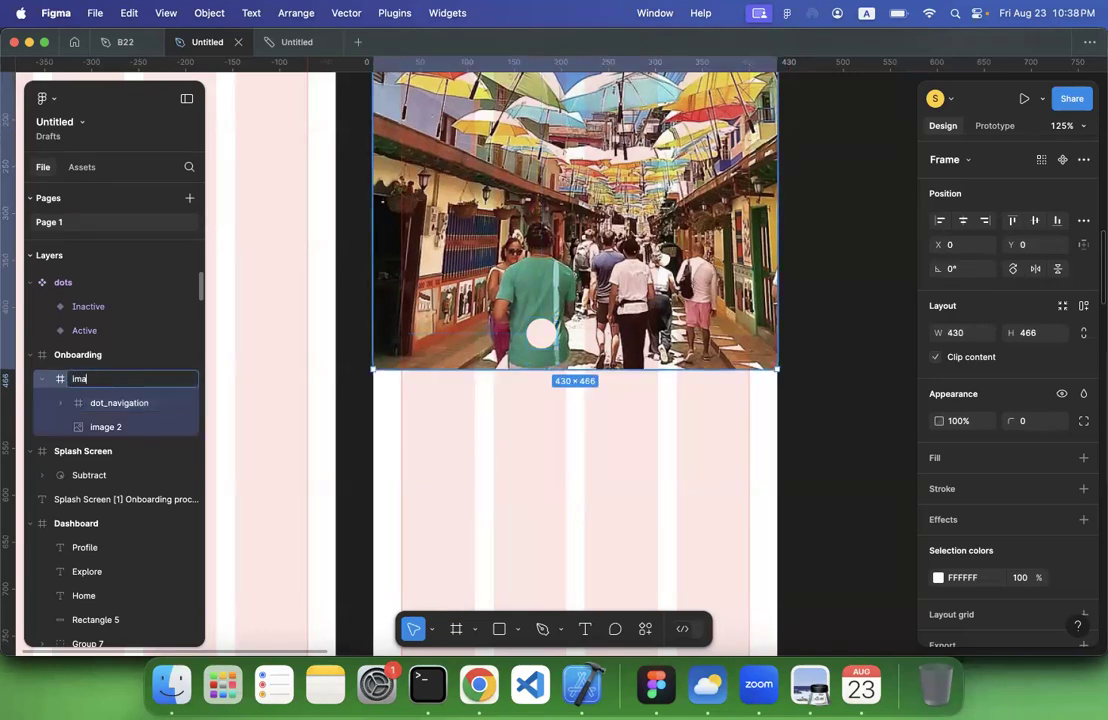
{"action": "type", "text": "ge"}
{"action": "key", "text": "Return"}
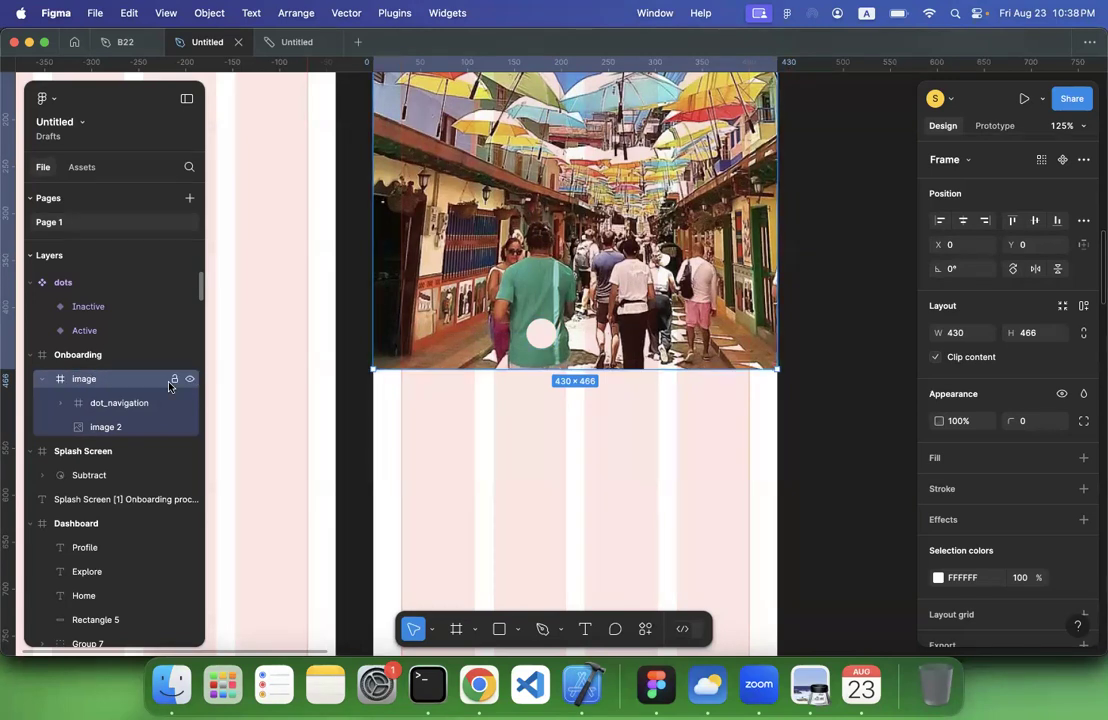
Move the lowest-layered dot inside dot_navigation horizontally to X 30, out of the stack
{"action": "left_click", "coordinate": [507, 453]}
{"action": "left_click", "coordinate": [535, 335]}
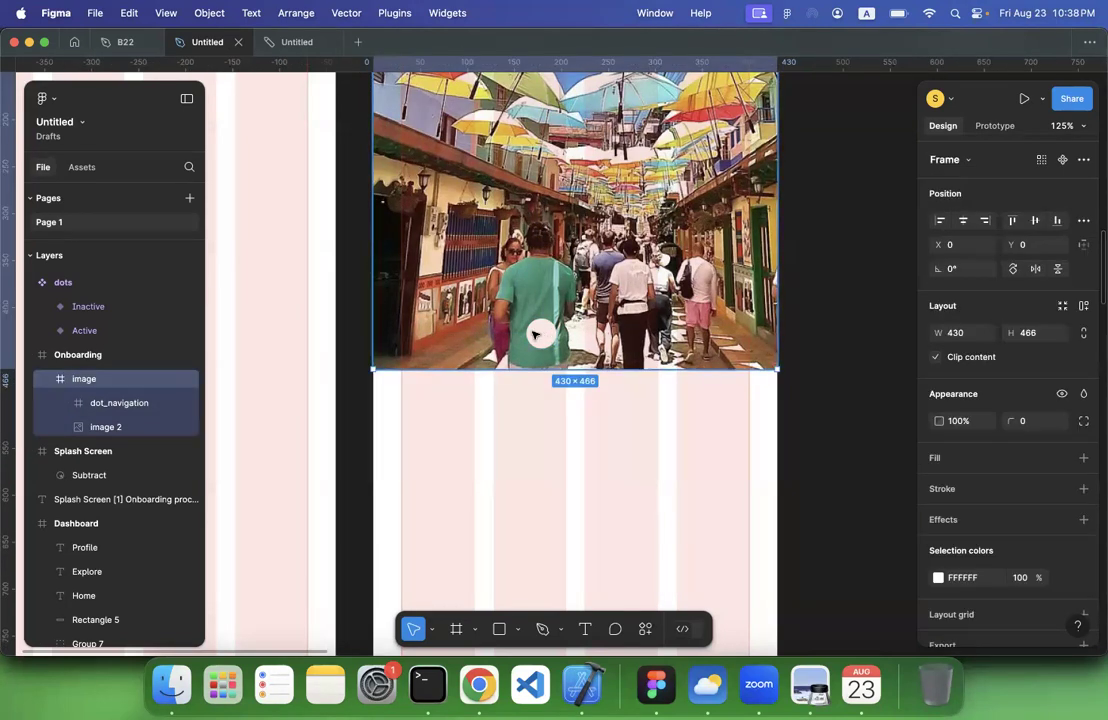
{"action": "left_click", "coordinate": [91, 402]}
{"action": "left_click", "coordinate": [60, 403]}
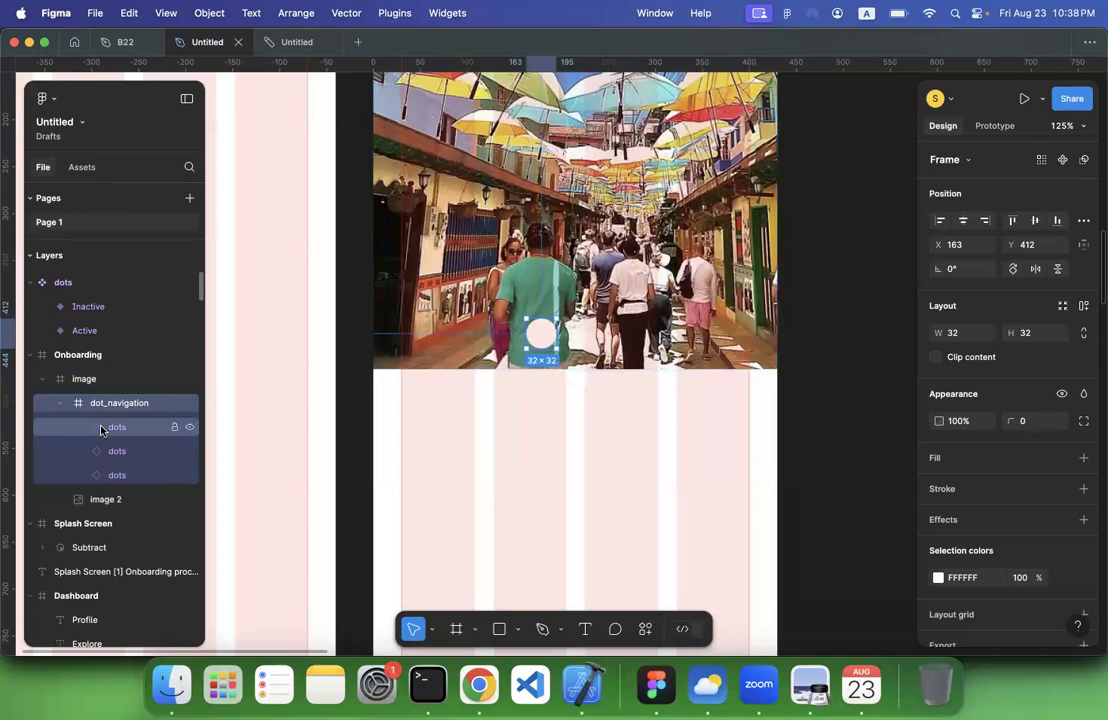
{"action": "left_click", "coordinate": [103, 427]}
{"action": "left_click", "coordinate": [113, 451]}
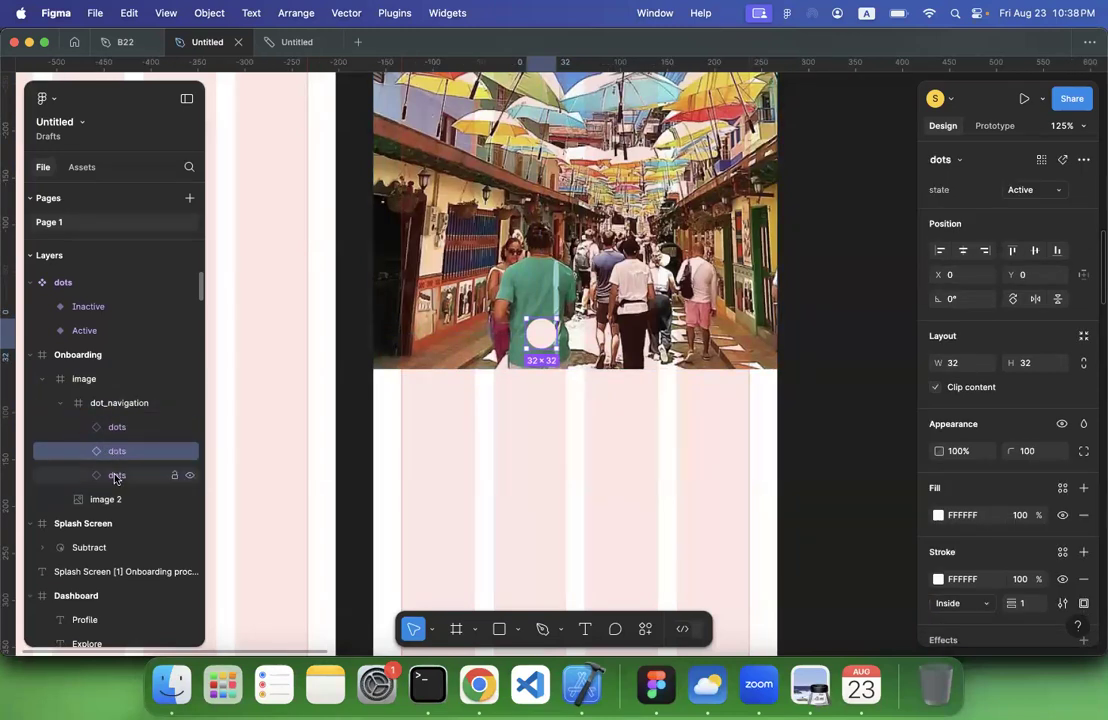
{"action": "left_click", "coordinate": [115, 476]}
{"action": "key", "text": "shift+Right"}
{"action": "key", "text": "shift+Right"}
{"action": "key", "text": "shift+Right"}
{"action": "key", "text": "shift+Right"}
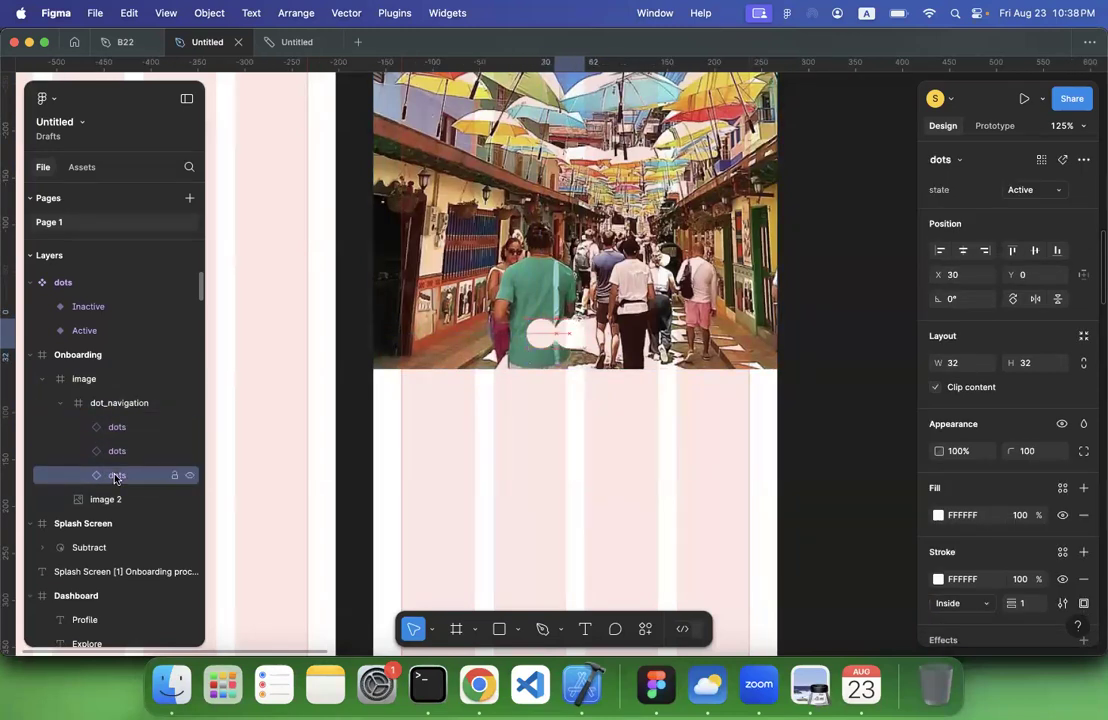
Move the middle-layered dot to X 40 and the lowest-layered dot farther right so the three form a row
{"action": "left_click", "coordinate": [121, 459]}
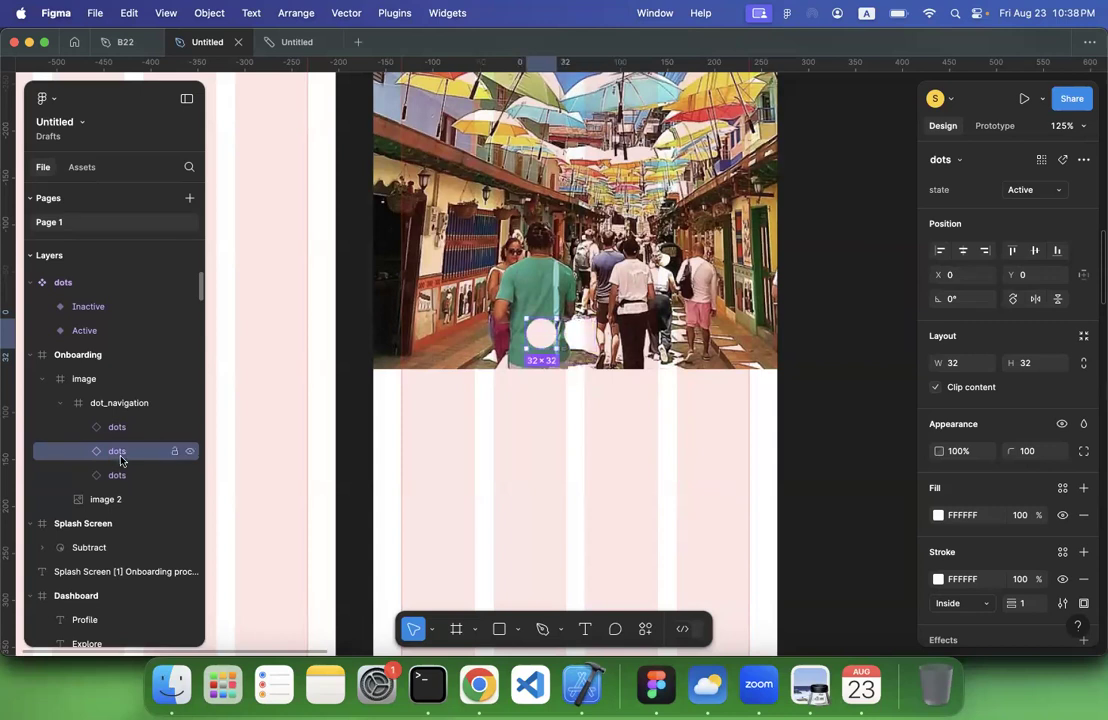
{"action": "key", "text": "shift+Right"}
{"action": "key", "text": "shift+Right"}
{"action": "key", "text": "shift+Right"}
{"action": "key", "text": "shift+Right"}
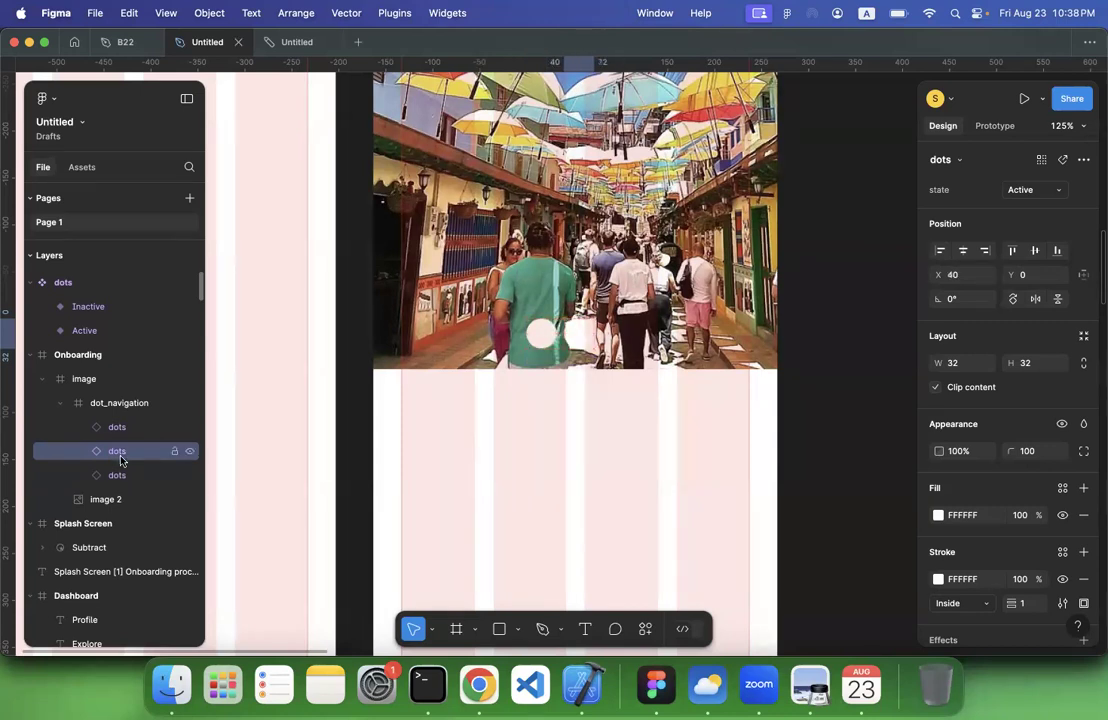
{"action": "left_click", "coordinate": [118, 478]}
{"action": "key", "text": "shift+Right"}
{"action": "key", "text": "shift+Right"}
{"action": "key", "text": "shift+Right"}
{"action": "key", "text": "shift+Right"}
{"action": "key", "text": "shift+Right"}
{"action": "key", "text": "shift+Right"}
{"action": "key", "text": "shift+Right"}
{"action": "key", "text": "shift+Right"}
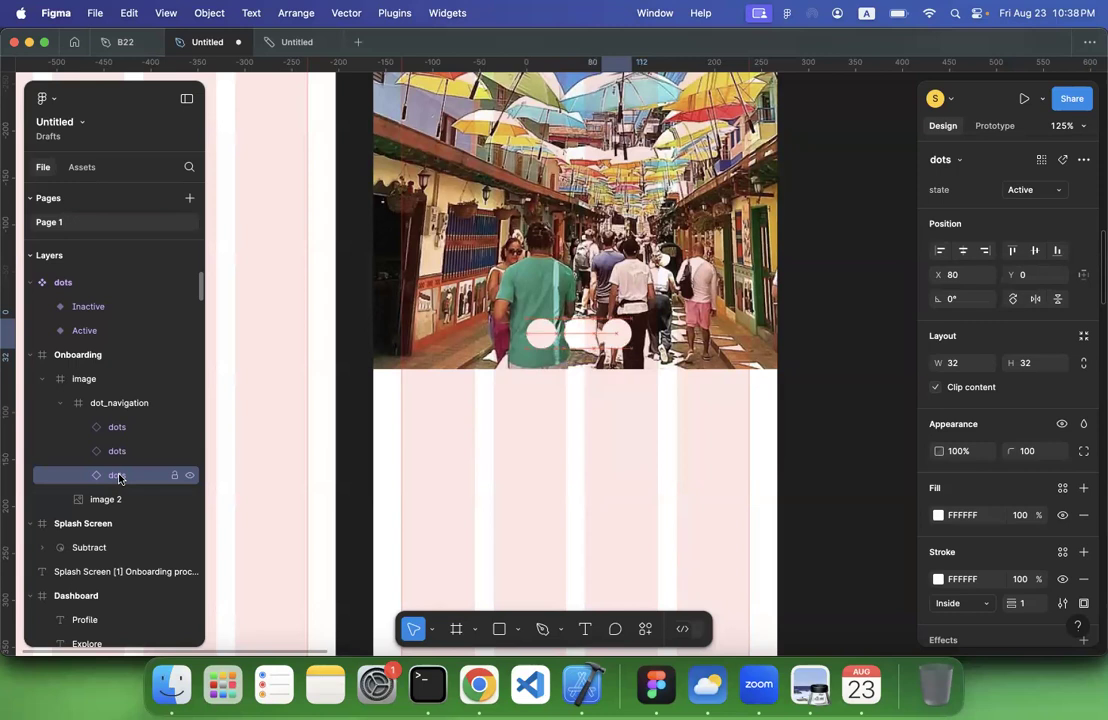
Widen the dot_navigation frame to 122 around all dots and give it a horizontal auto layout with a gap of 8
{"action": "left_click", "coordinate": [119, 403]}
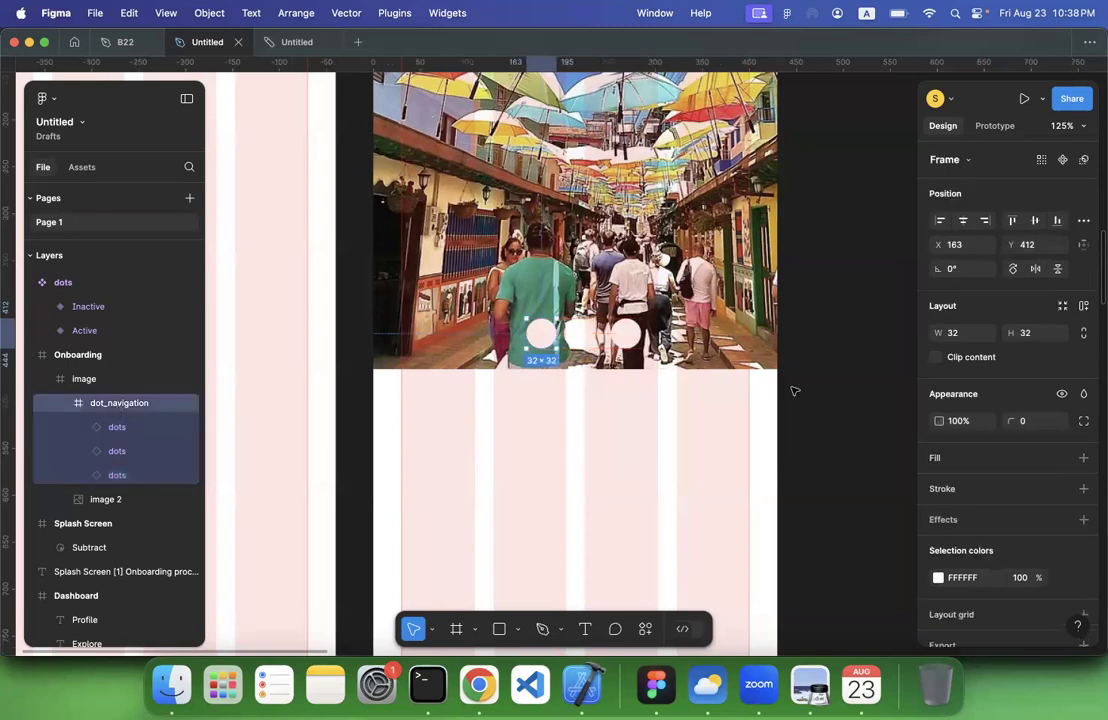
{"action": "left_click_drag", "start_coordinate": [560, 333], "coordinate": [644, 333]}
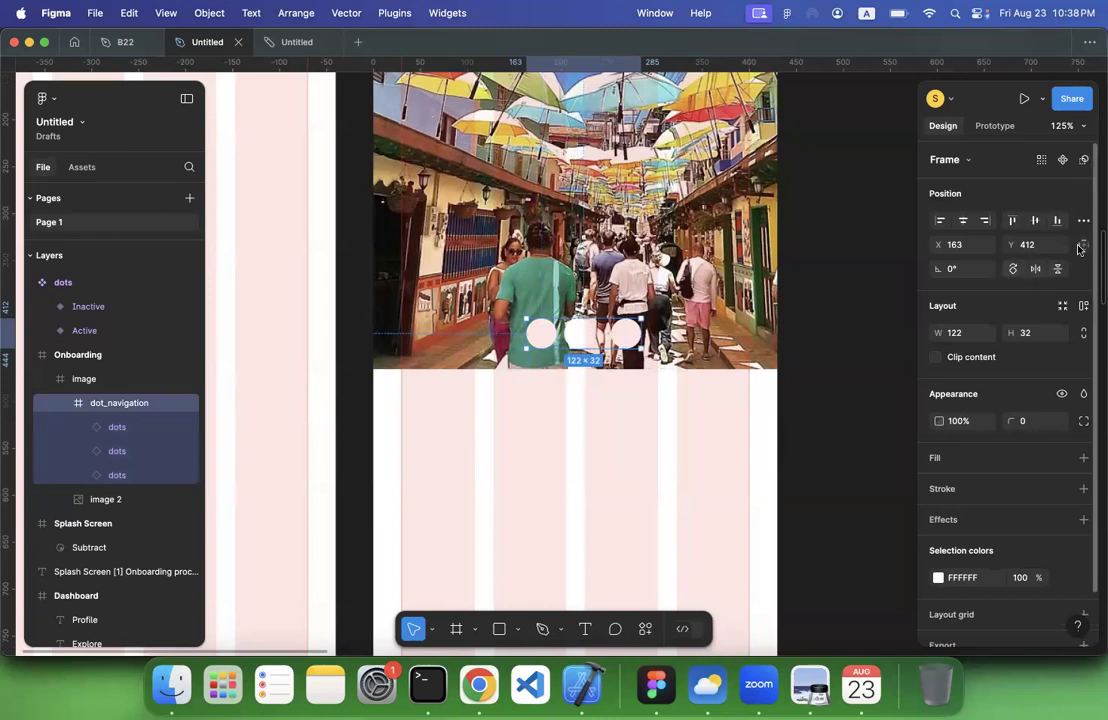
{"action": "left_click", "coordinate": [1084, 307]}
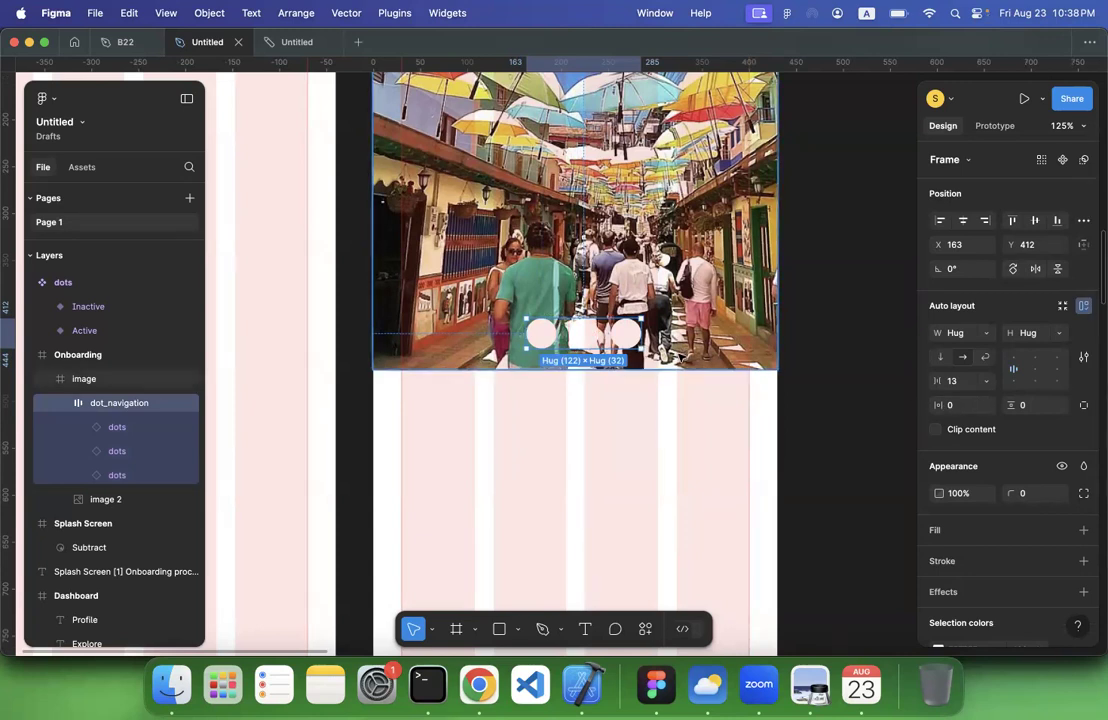
{"action": "left_click", "coordinate": [954, 388]}
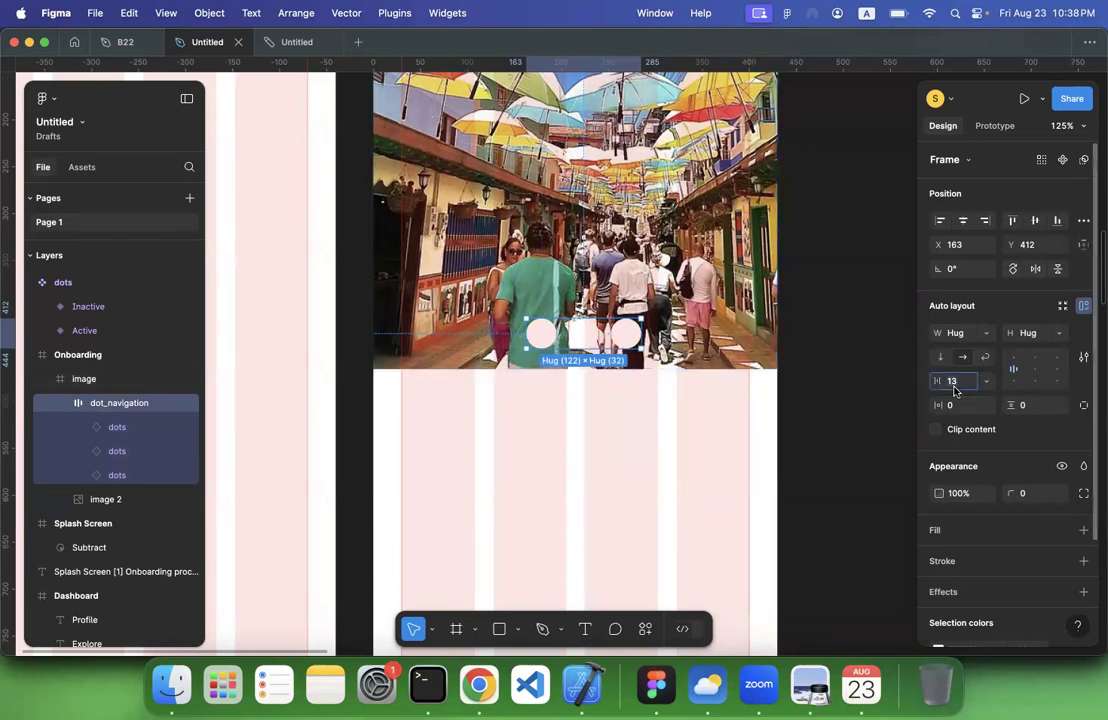
{"action": "key", "text": "Return"}
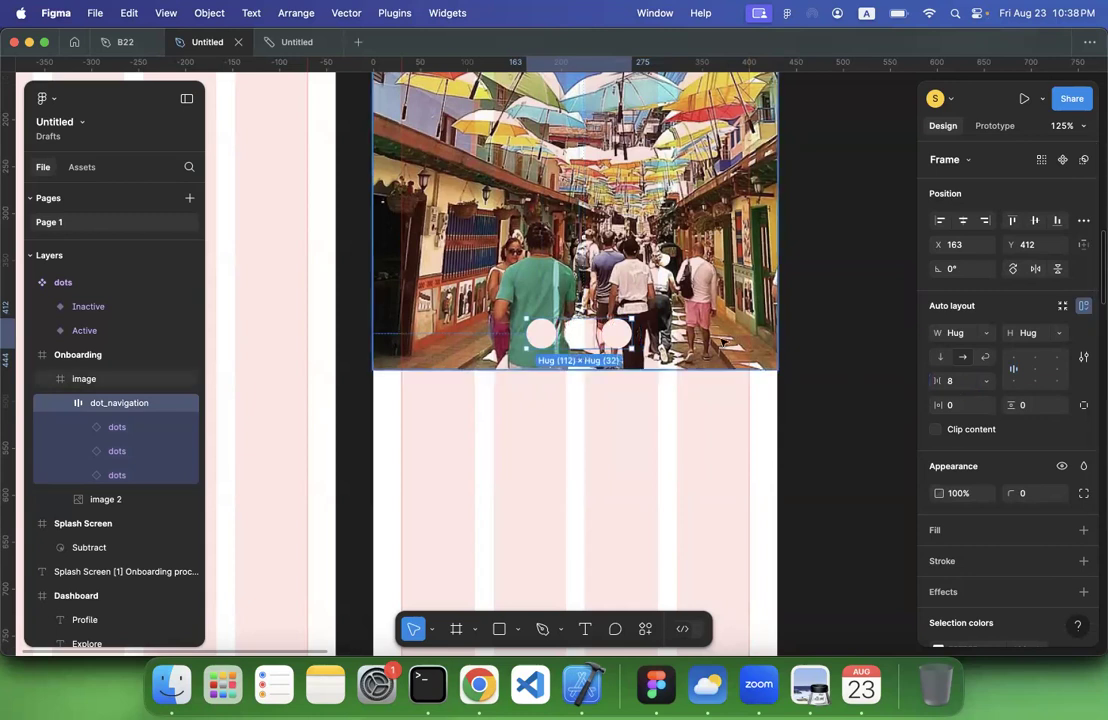
Centre the dot_navigation row horizontally within the onboarding image frame
{"action": "left_click", "coordinate": [964, 220]}
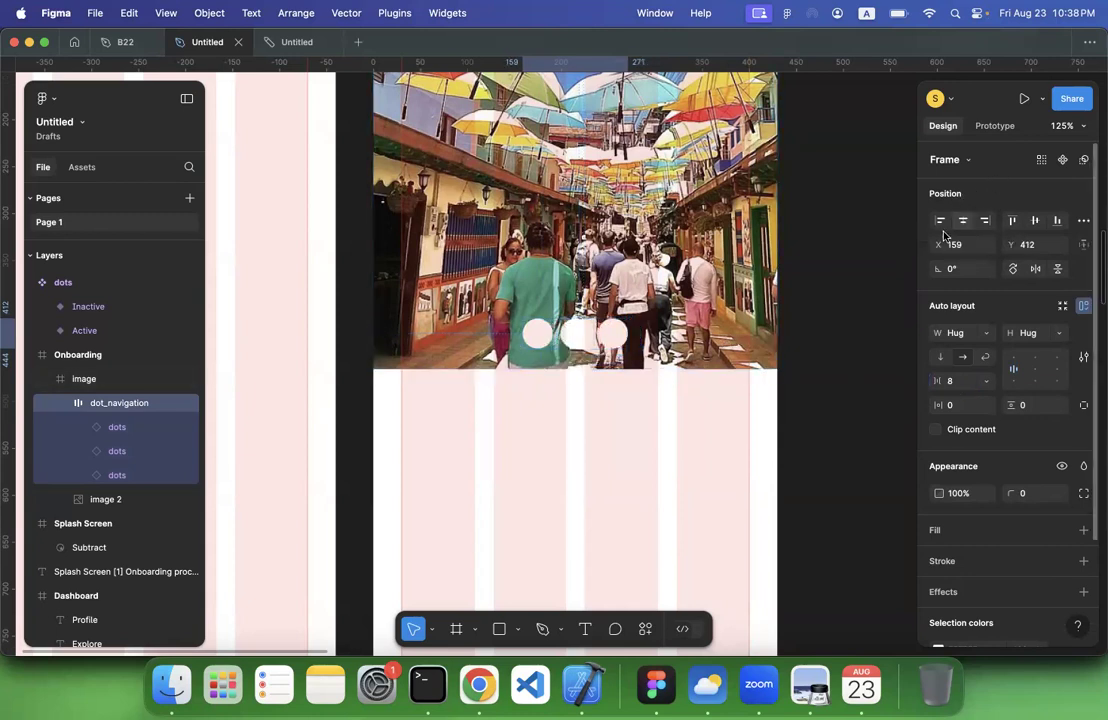
{"action": "left_click", "coordinate": [810, 387]}
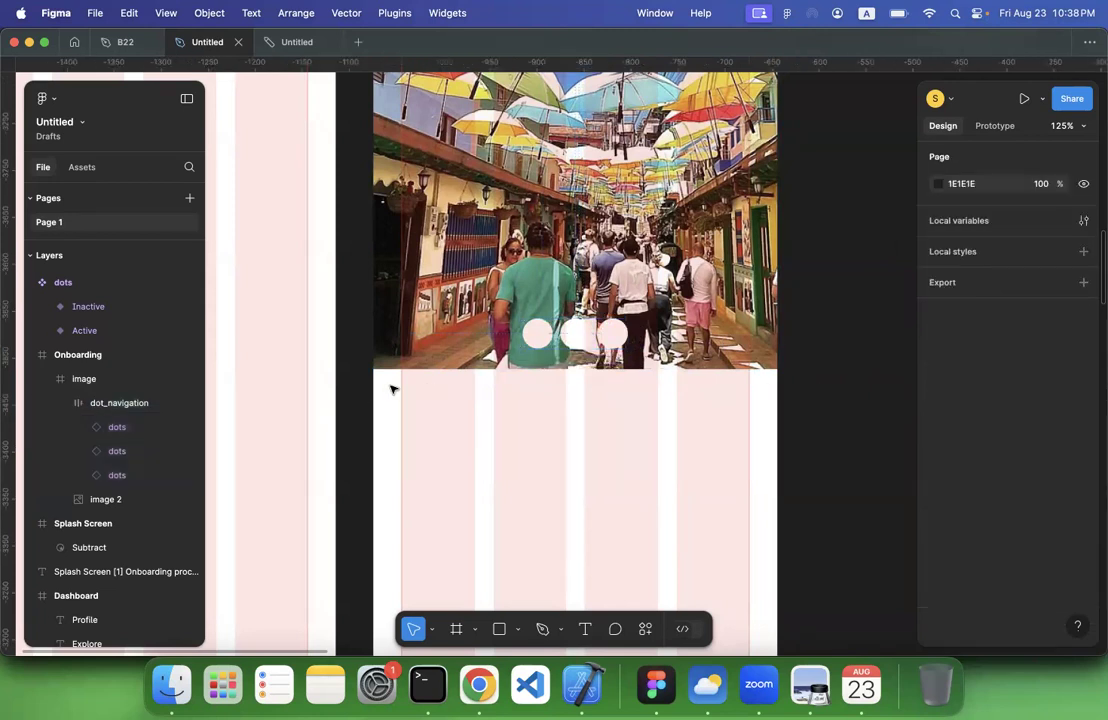
{"action": "scroll", "coordinate": [515, 346], "scroll_direction": "down", "scroll_amount": 5}
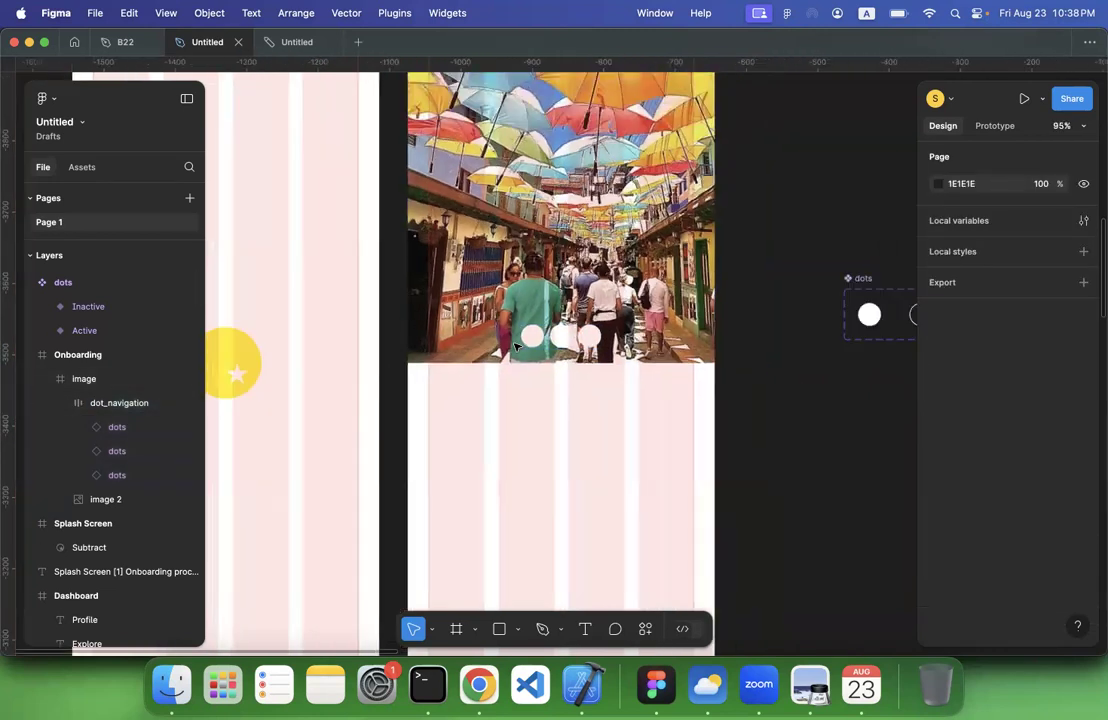
Hide the layout grids on the canvas
{"action": "left_click", "coordinate": [166, 13]}
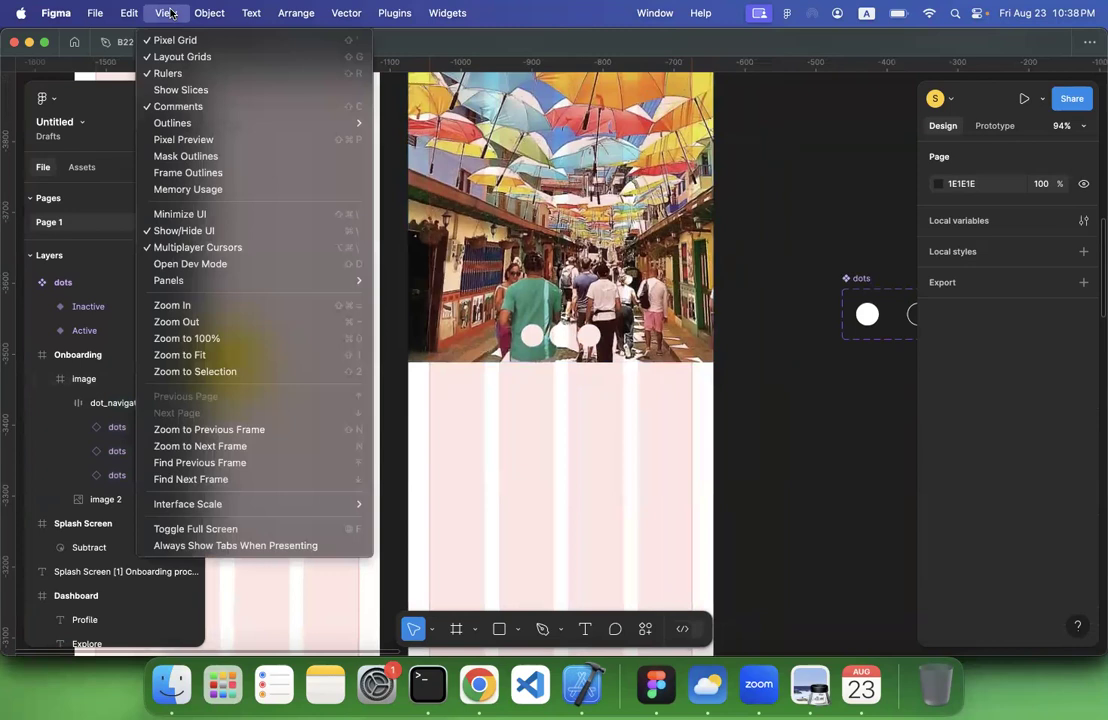
{"action": "left_click", "coordinate": [180, 59]}
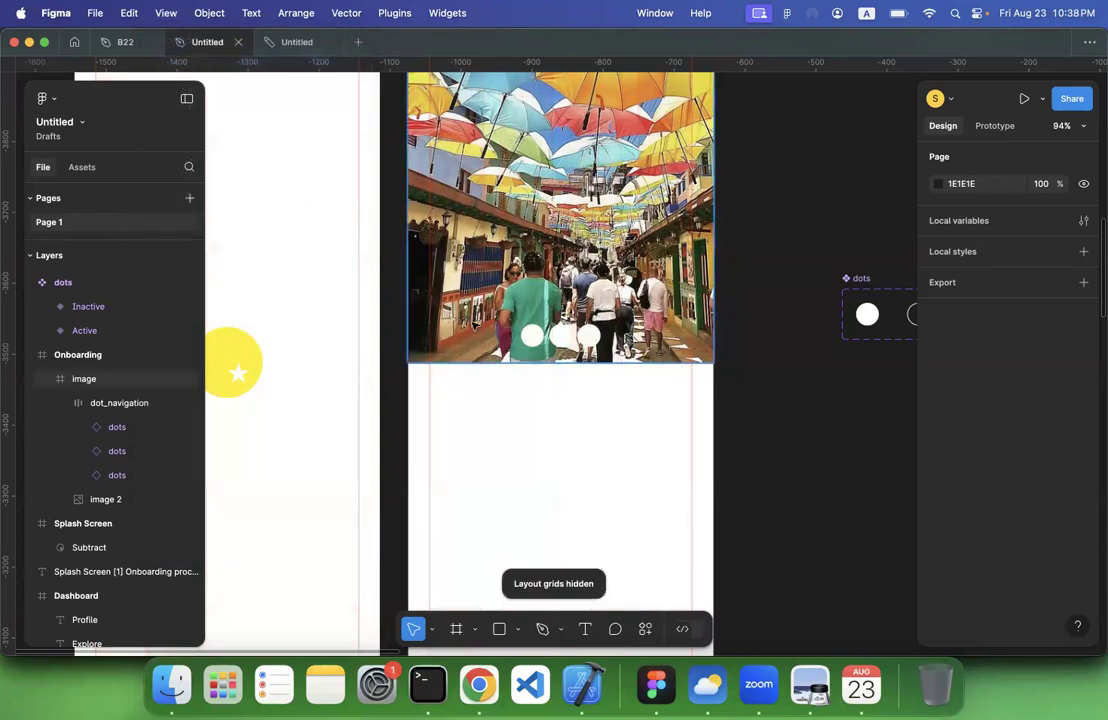
{"action": "scroll", "coordinate": [475, 326], "scroll_direction": "down", "scroll_amount": 3}
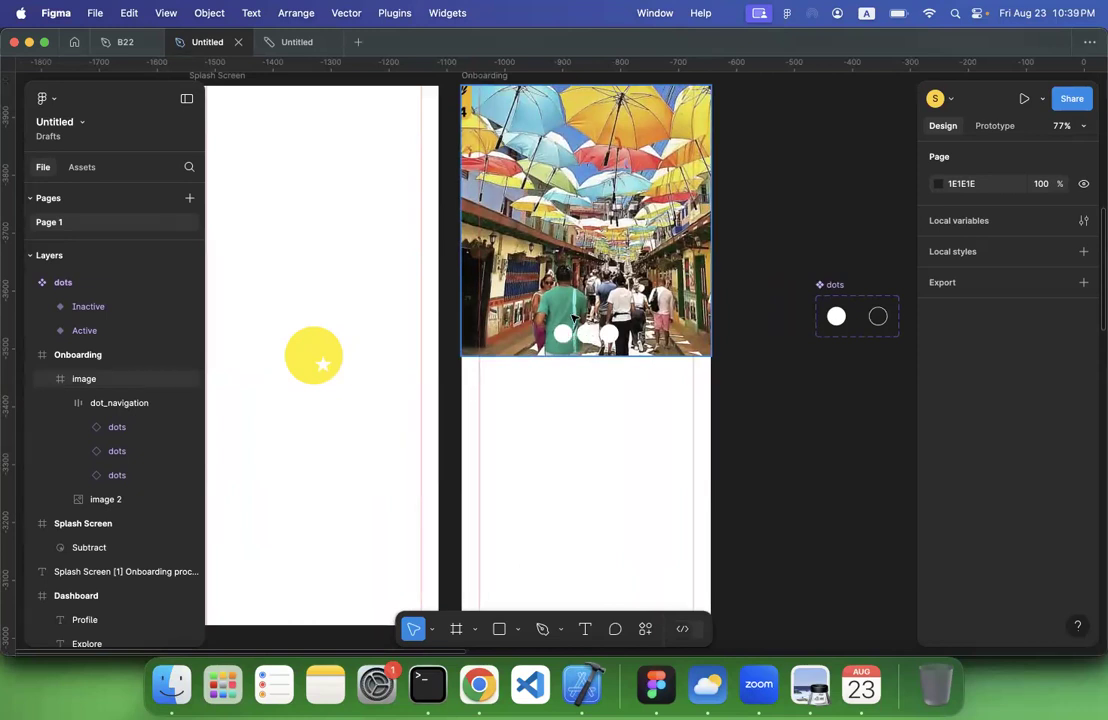
Draw a frame about 430 × 327 inside the image frame, covering the lower part of the onboarding picture
{"action": "left_click", "coordinate": [543, 318]}
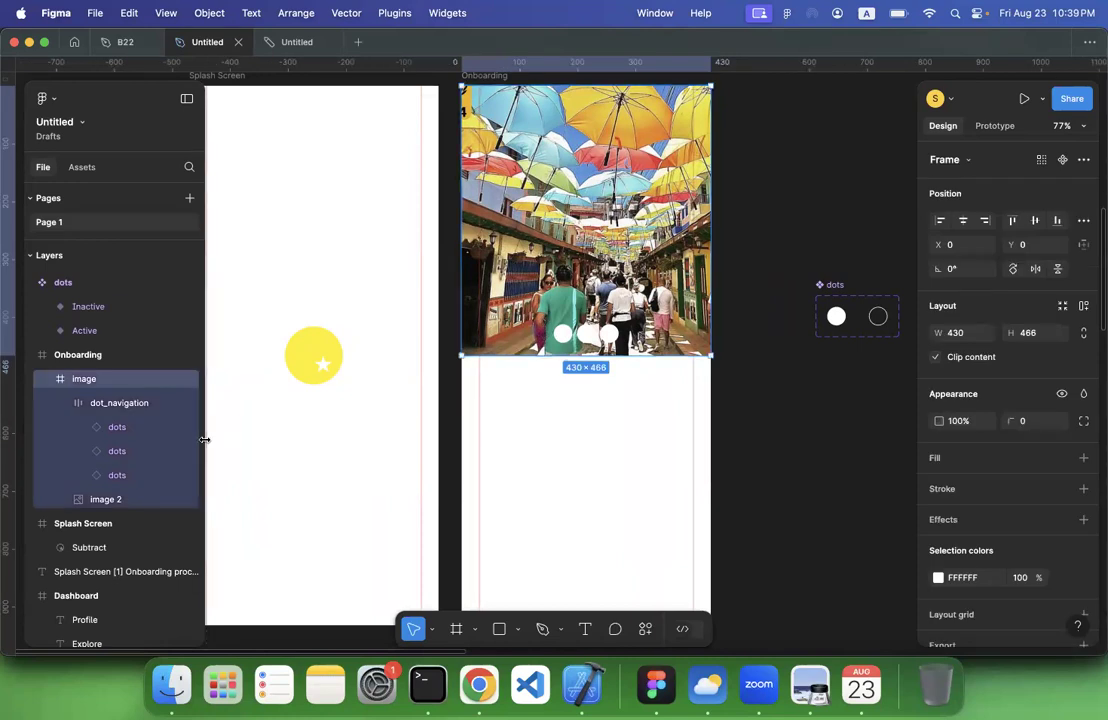
{"action": "left_click", "coordinate": [62, 405]}
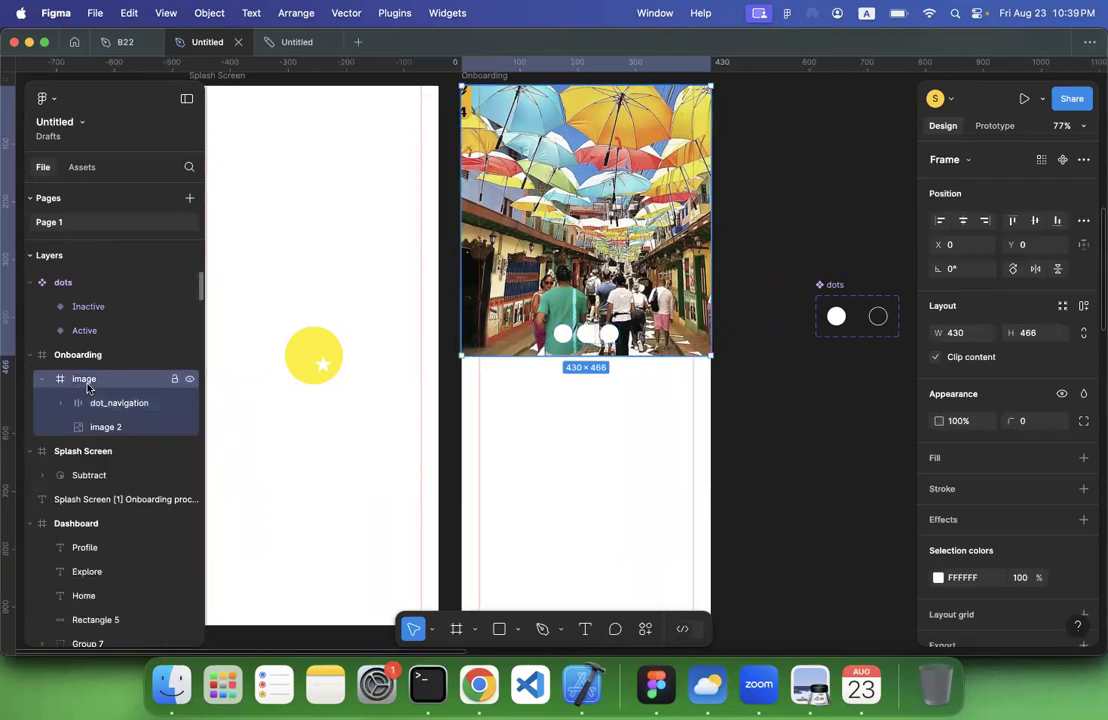
{"action": "left_click", "coordinate": [456, 628]}
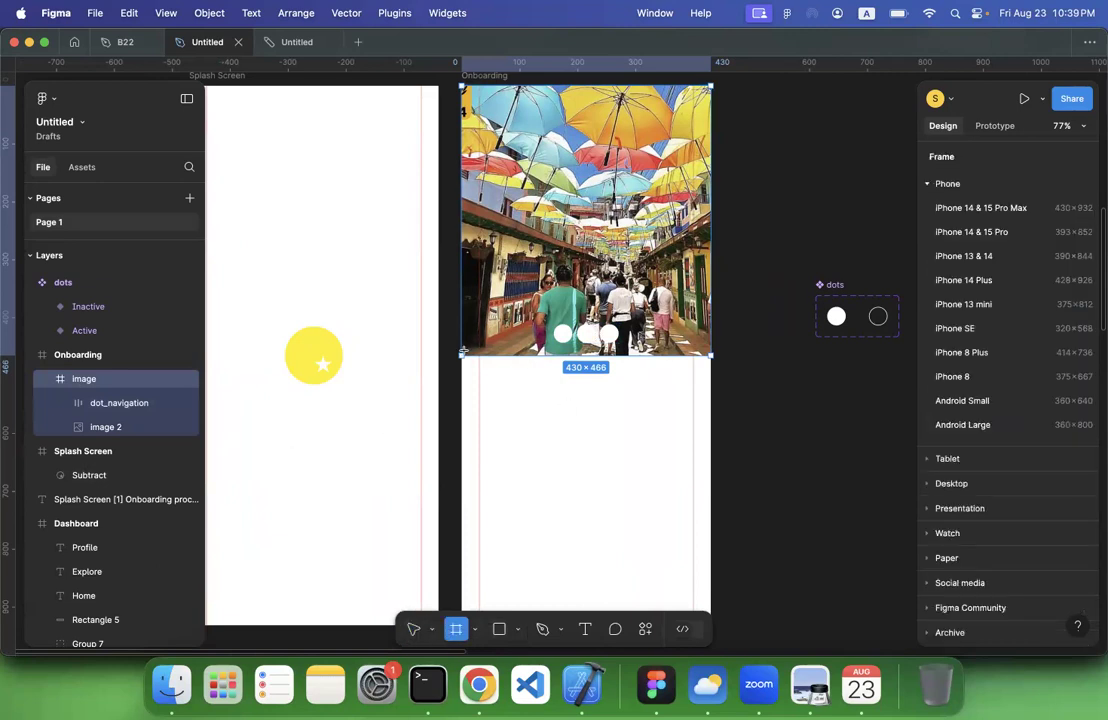
{"action": "left_click_drag", "start_coordinate": [462, 355], "coordinate": [709, 166]}
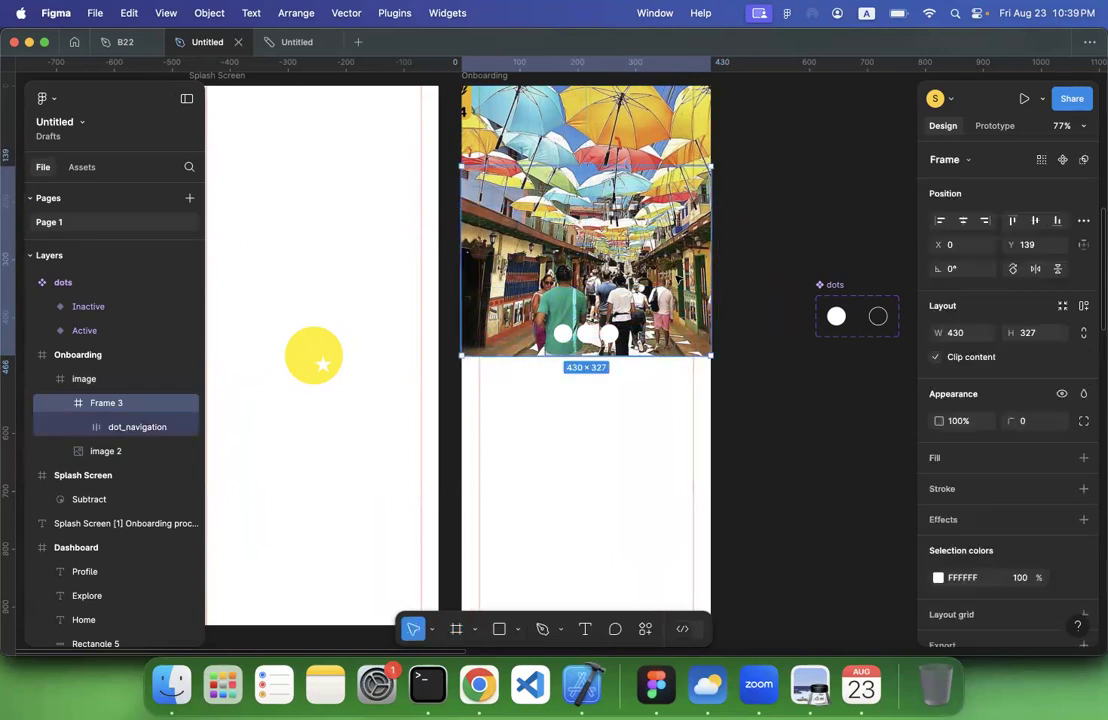
Move dot_navigation out of Frame 3 so that it sits directly above it in the image frame's layer order
{"action": "left_click", "coordinate": [61, 403]}
{"action": "left_click", "coordinate": [61, 403]}
{"action": "left_click", "coordinate": [121, 427]}
{"action": "left_click_drag", "start_coordinate": [121, 427], "coordinate": [104, 398]}
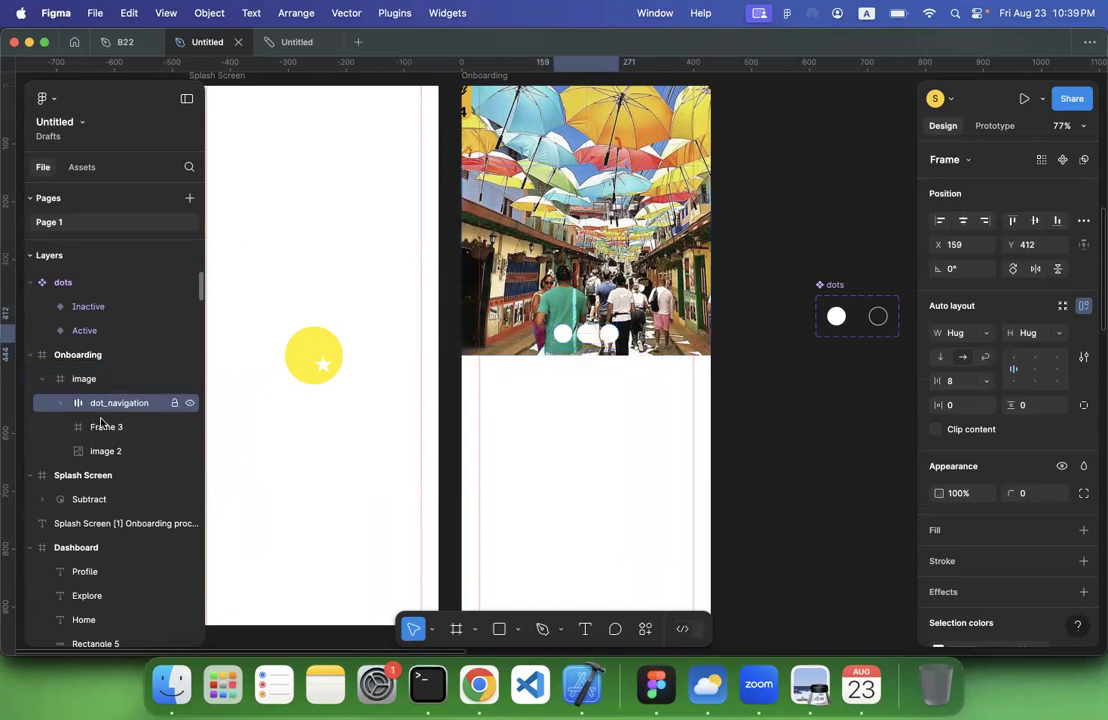
Rename Frame 3 inside the image frame as gradient
{"action": "left_click", "coordinate": [104, 428]}
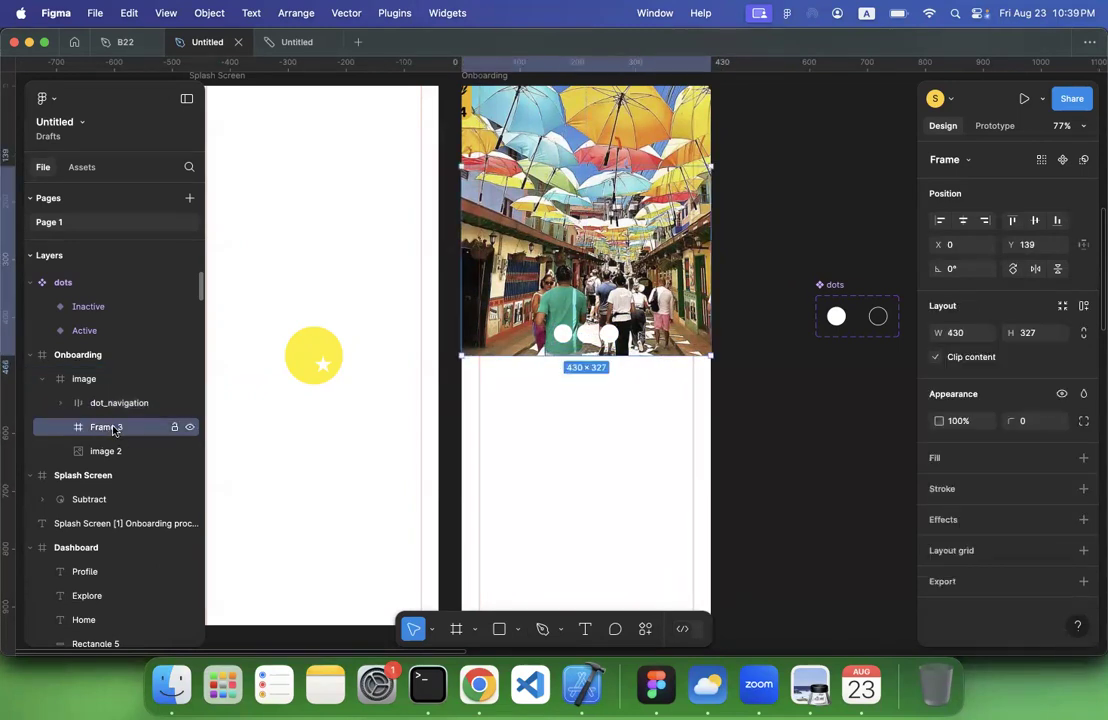
{"action": "double_click", "coordinate": [113, 429]}
{"action": "type", "text": "gr"}
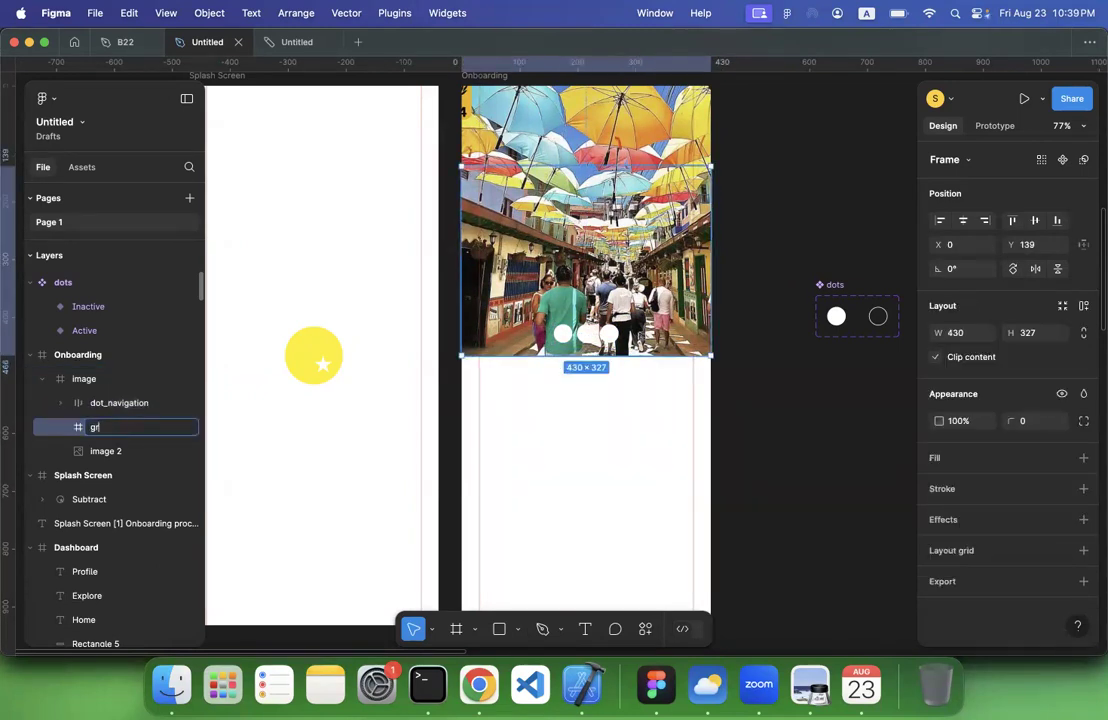
{"action": "type", "text": "adient"}
{"action": "key", "text": "Return"}
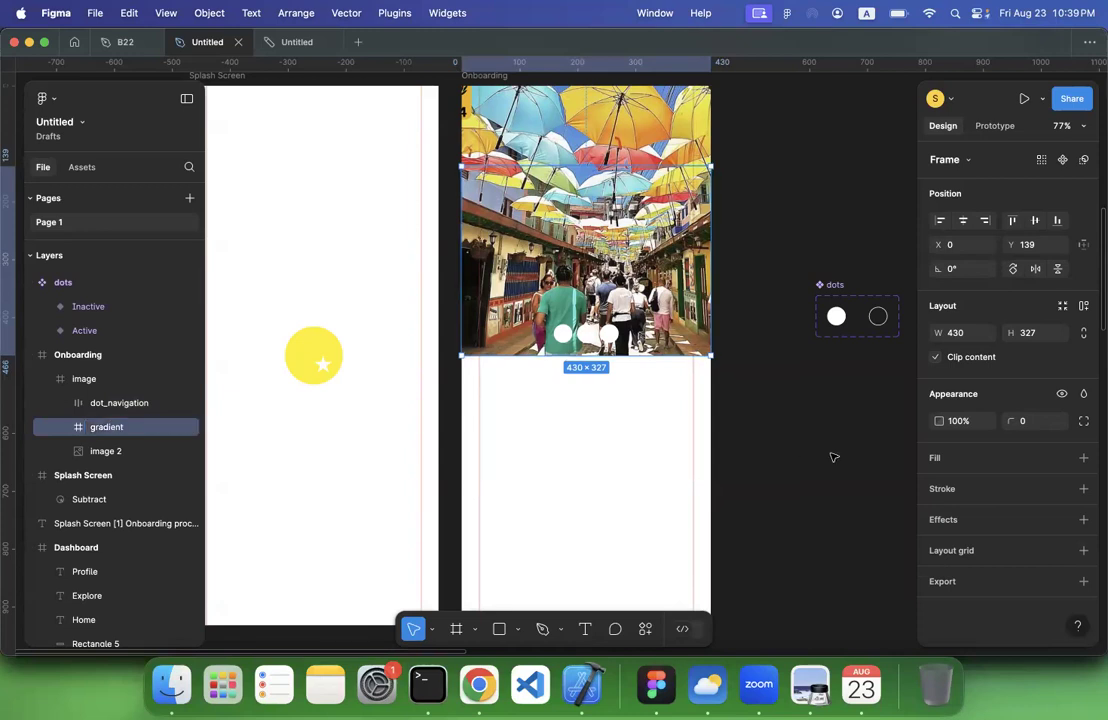
Add a fill to the gradient frame and make it a linear gradient
{"action": "left_click", "coordinate": [1083, 457]}
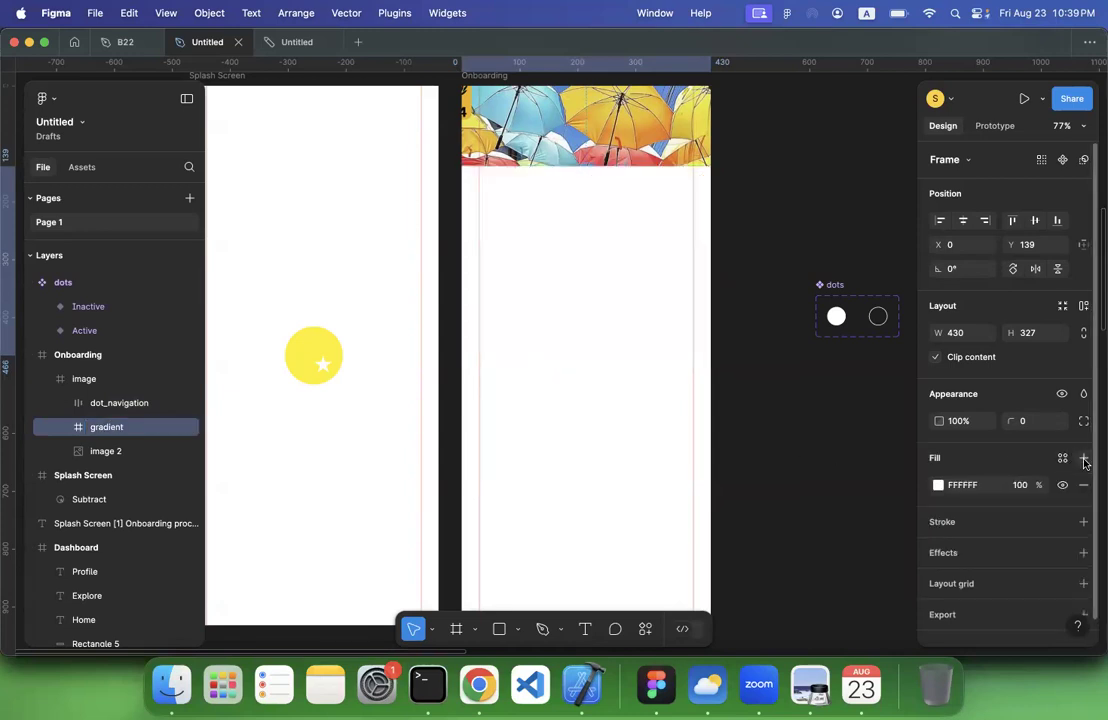
{"action": "left_click", "coordinate": [937, 487]}
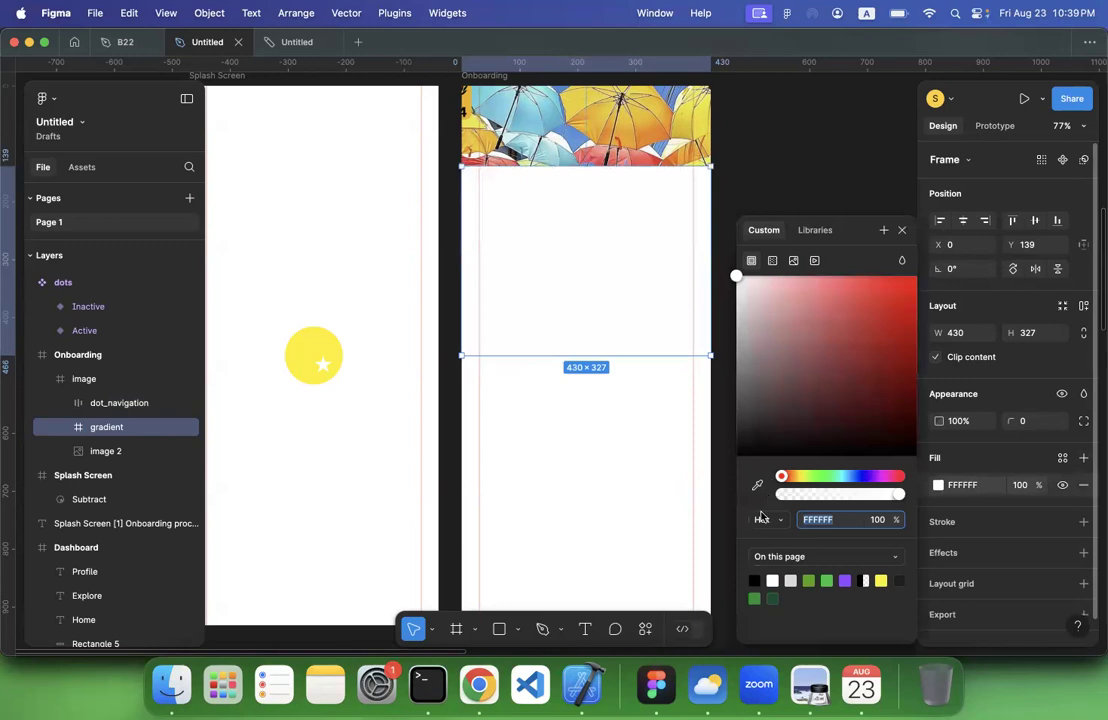
{"action": "left_click", "coordinate": [771, 261]}
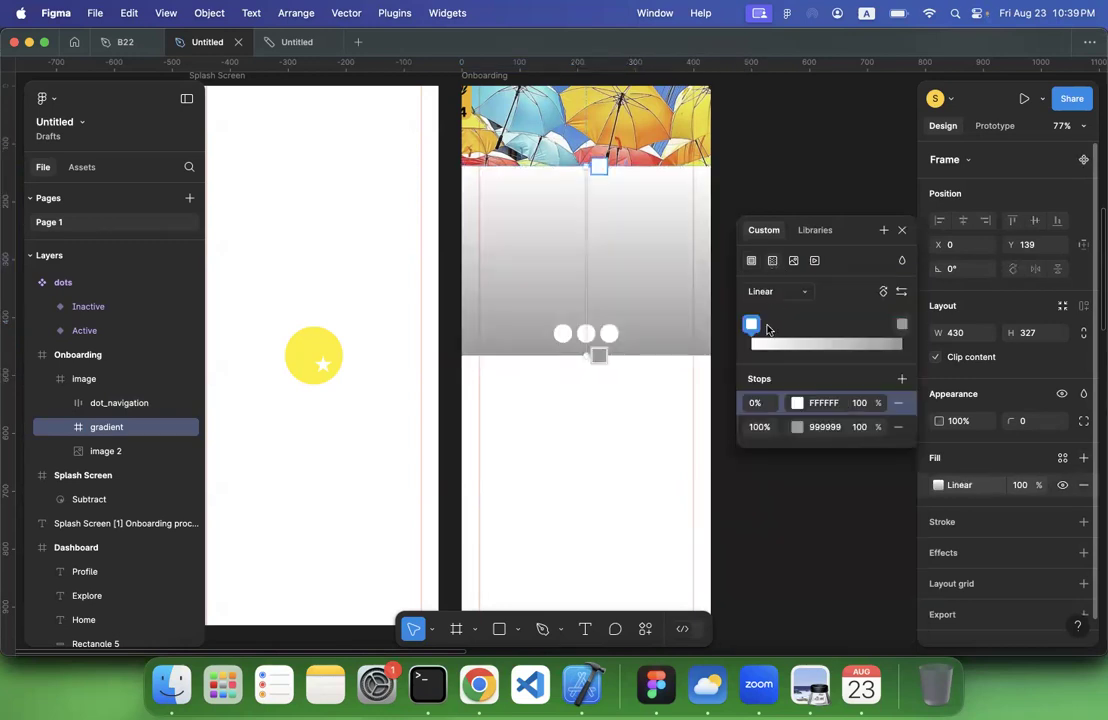
Set both stops of the linear gradient, at 0% and 100%, to black 000000
{"action": "left_click", "coordinate": [828, 403]}
{"action": "type", "text": "000000"}
{"action": "key", "text": "Return"}
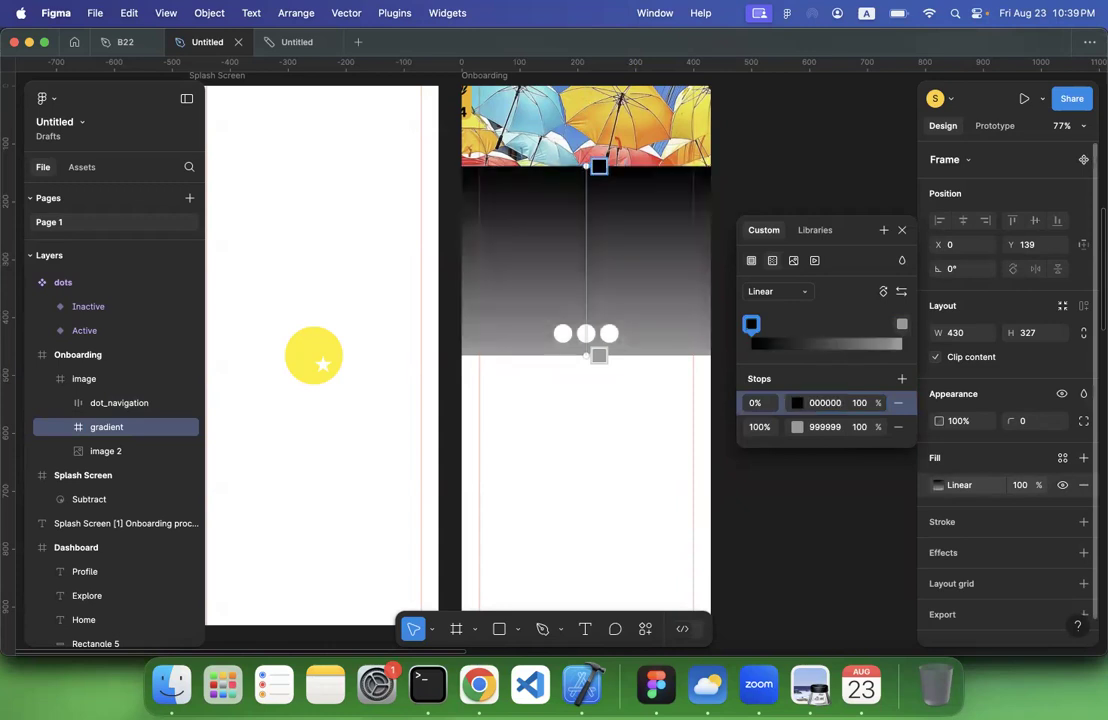
{"action": "left_click", "coordinate": [825, 426]}
{"action": "type", "text": "00"}
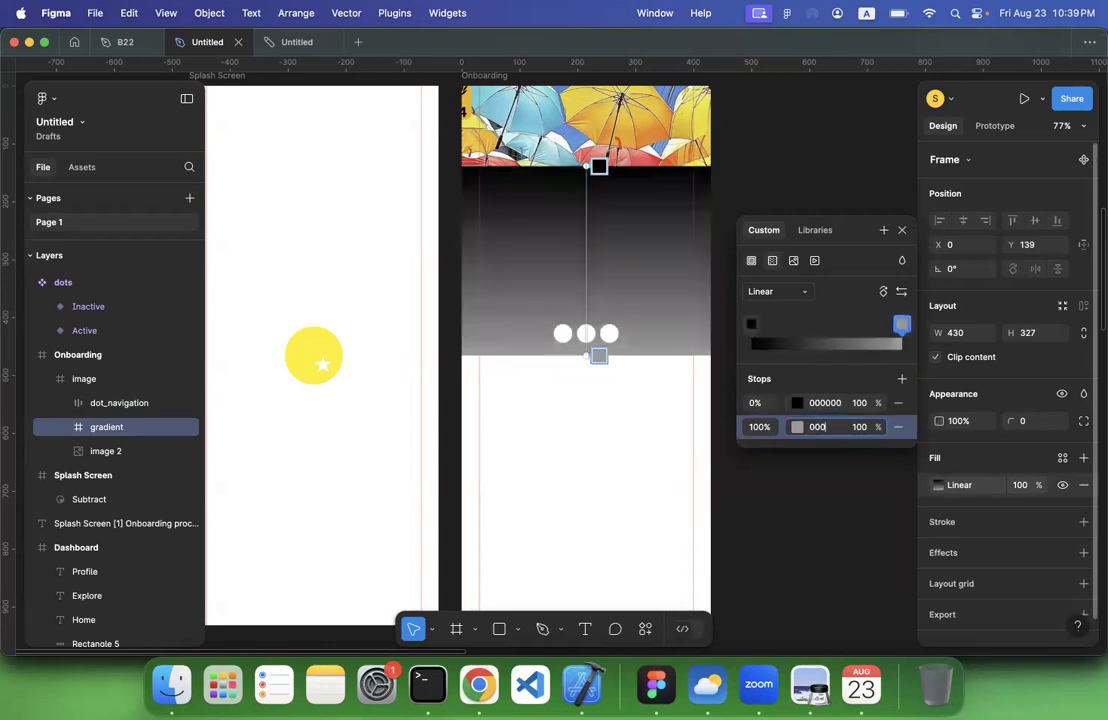
{"action": "type", "text": "0"}
{"action": "key", "text": "Return"}
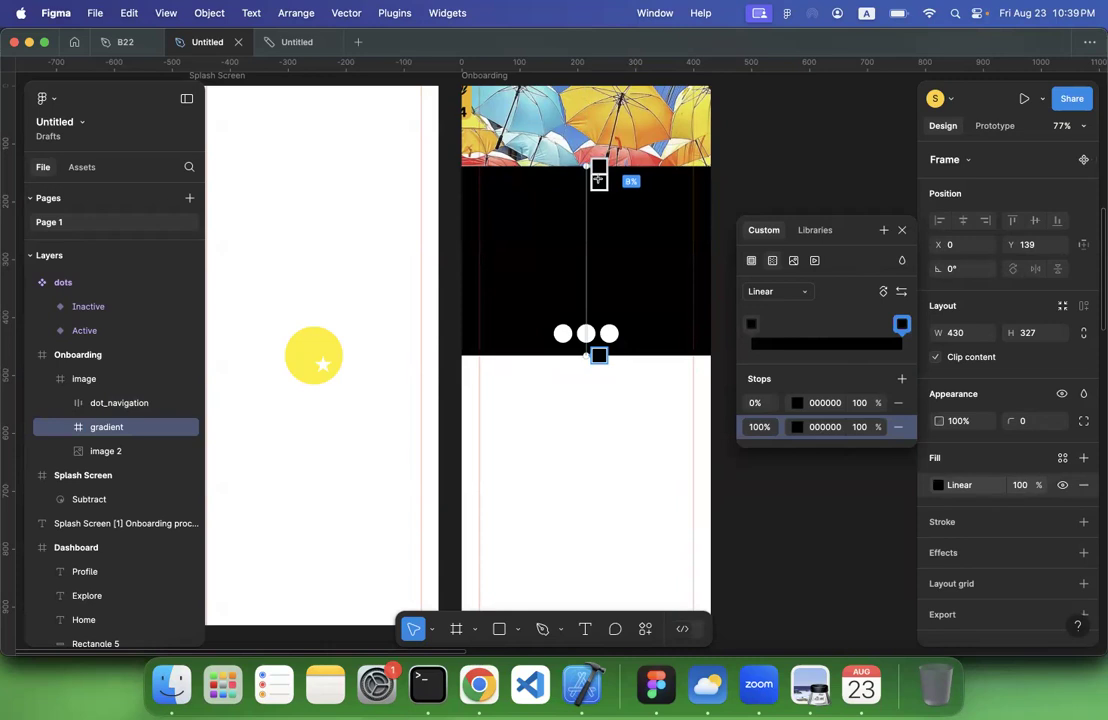
Try an opacity of 0% on the gradient's 100% stop and undo it
{"action": "left_click", "coordinate": [859, 427]}
{"action": "type", "text": "0"}
{"action": "key", "text": "Return"}
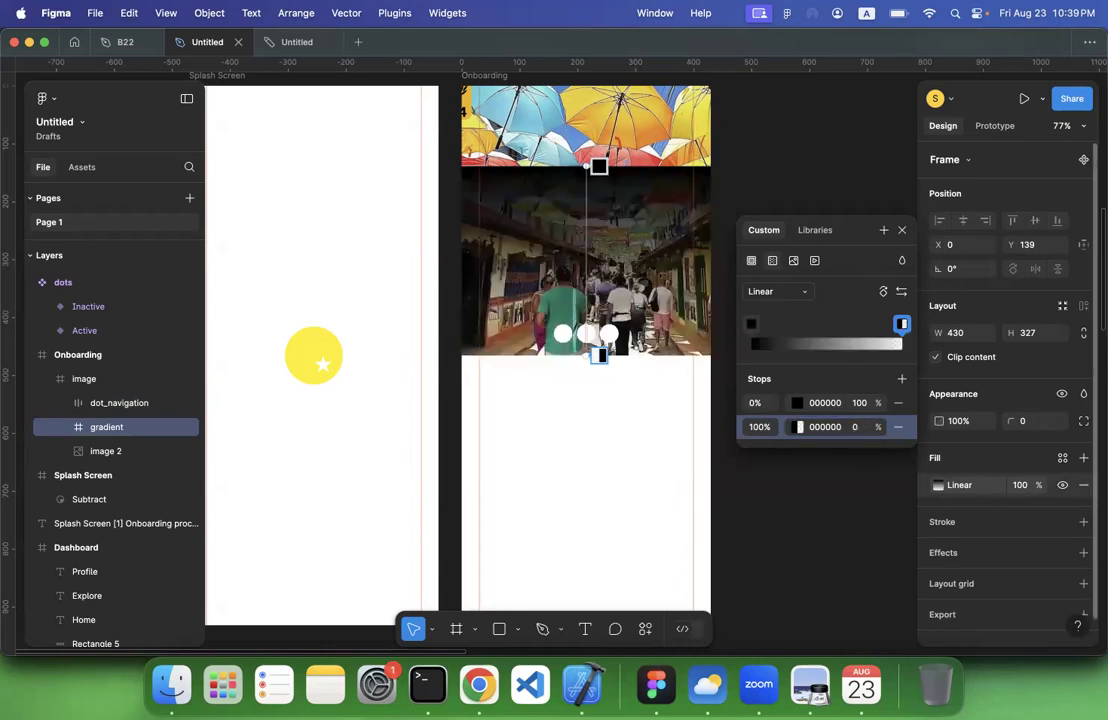
{"action": "key", "text": "ctrl+z"}
Set the opacity of the gradient's 0% stop to 0% and finish editing the fill
{"action": "left_click", "coordinate": [857, 403]}
{"action": "type", "text": "0"}
{"action": "key", "text": "Return"}
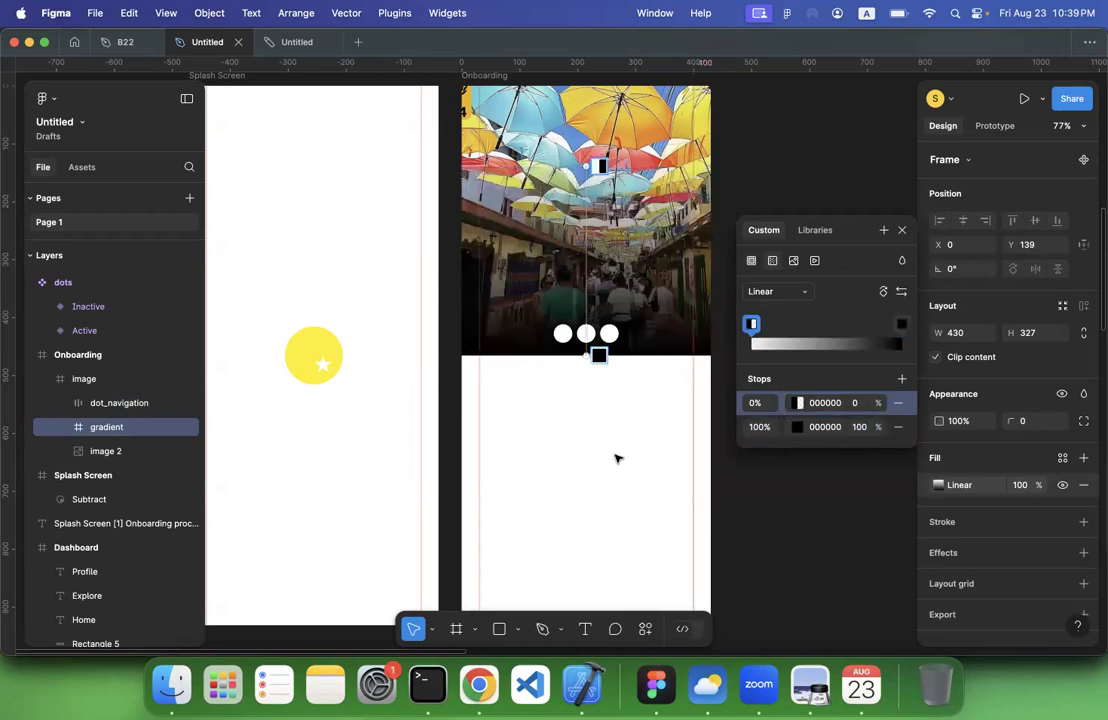
{"action": "key", "text": "Escape"}
{"action": "key", "text": "Escape"}
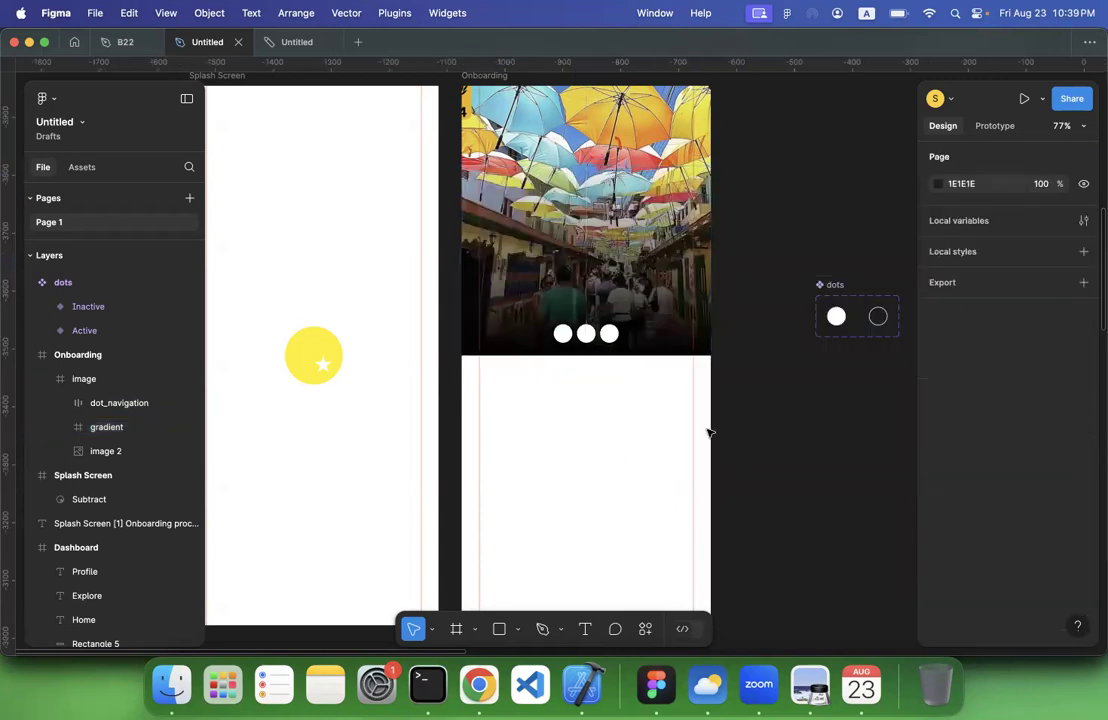
Shrink the gradient frame from its upper edge to a height of about 177, starting at about Y 289
{"action": "scroll", "coordinate": [757, 443], "scroll_direction": "down", "scroll_amount": 3}
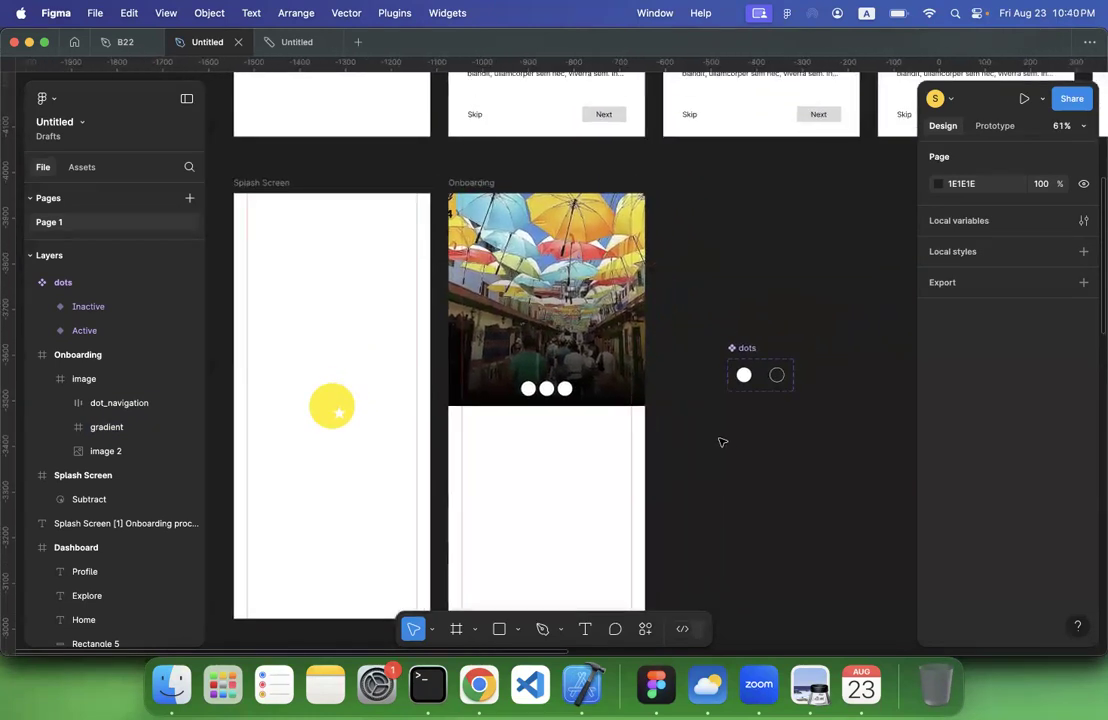
{"action": "left_click", "coordinate": [606, 314]}
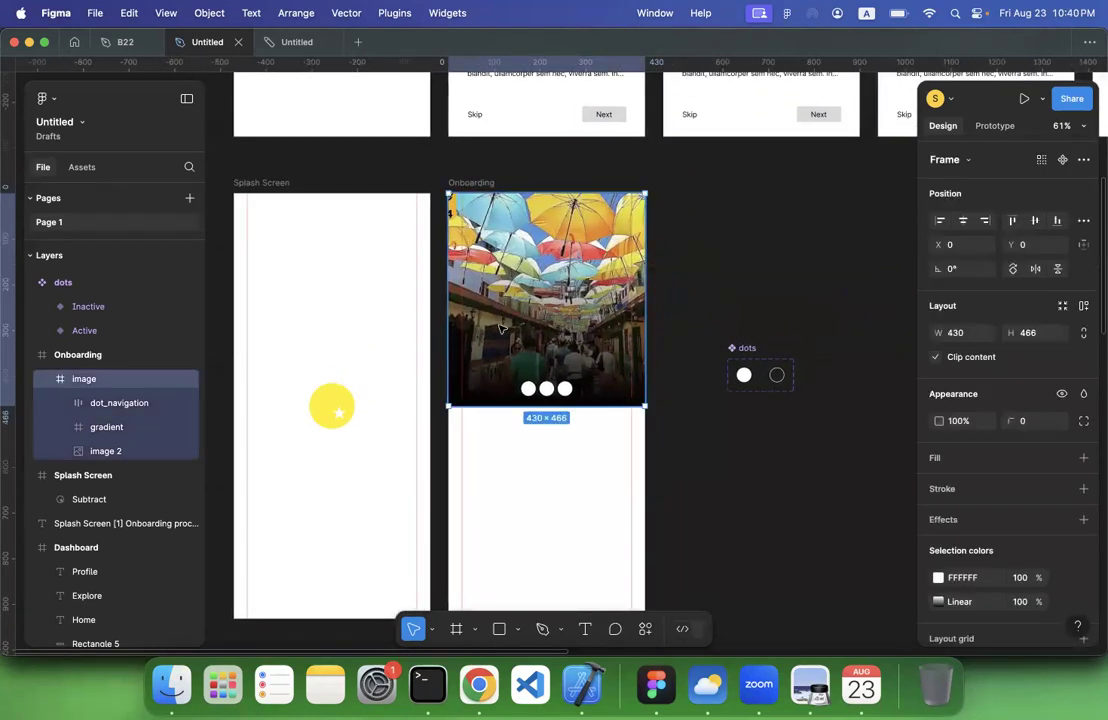
{"action": "left_click", "coordinate": [107, 427]}
{"action": "left_click_drag", "start_coordinate": [536, 258], "coordinate": [533, 328]}
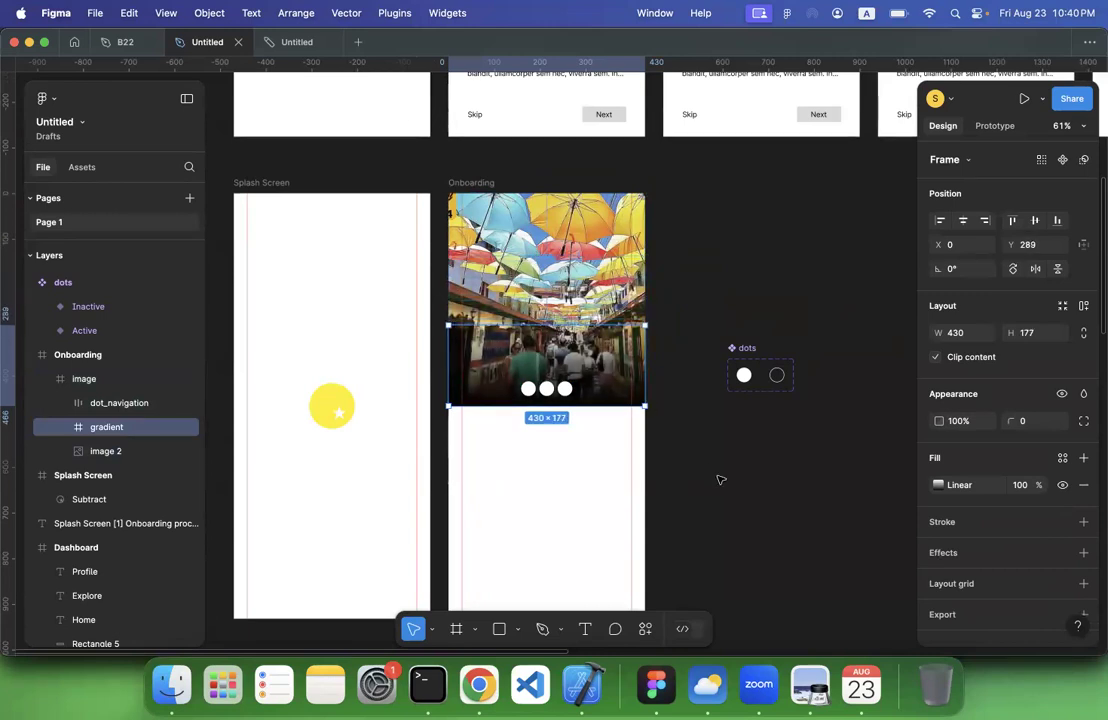
{"action": "left_click", "coordinate": [720, 477]}
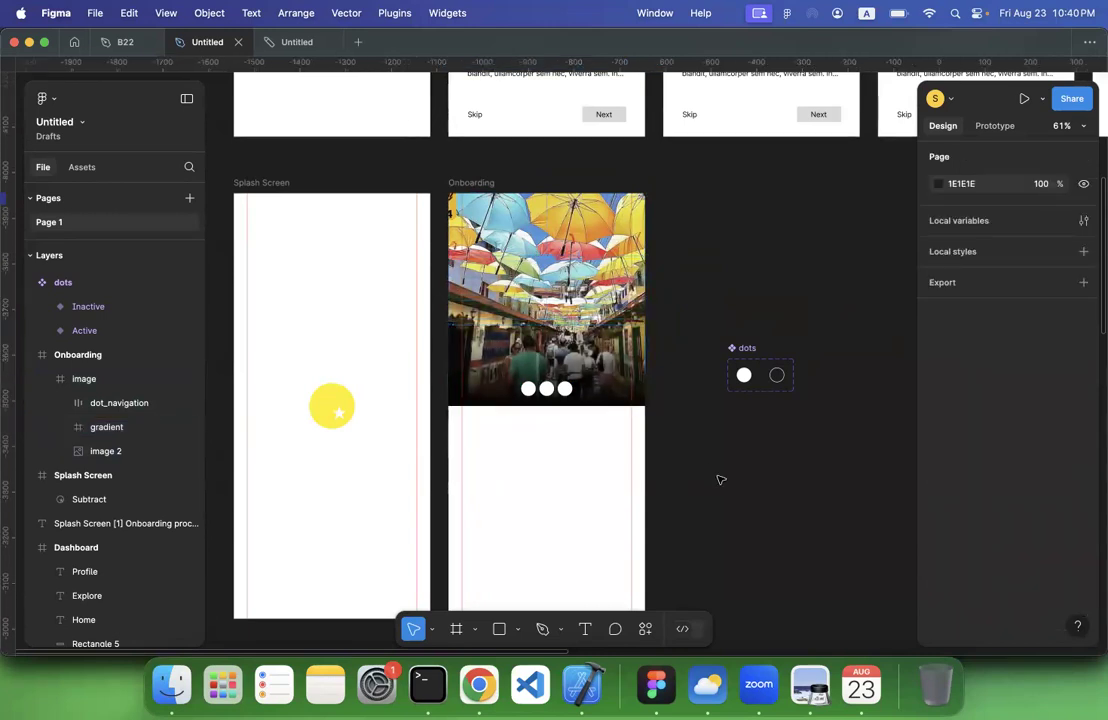
Switch the state of the second and third dots in dot_navigation to Inactive
{"action": "left_click", "coordinate": [531, 393]}
{"action": "left_click", "coordinate": [529, 389]}
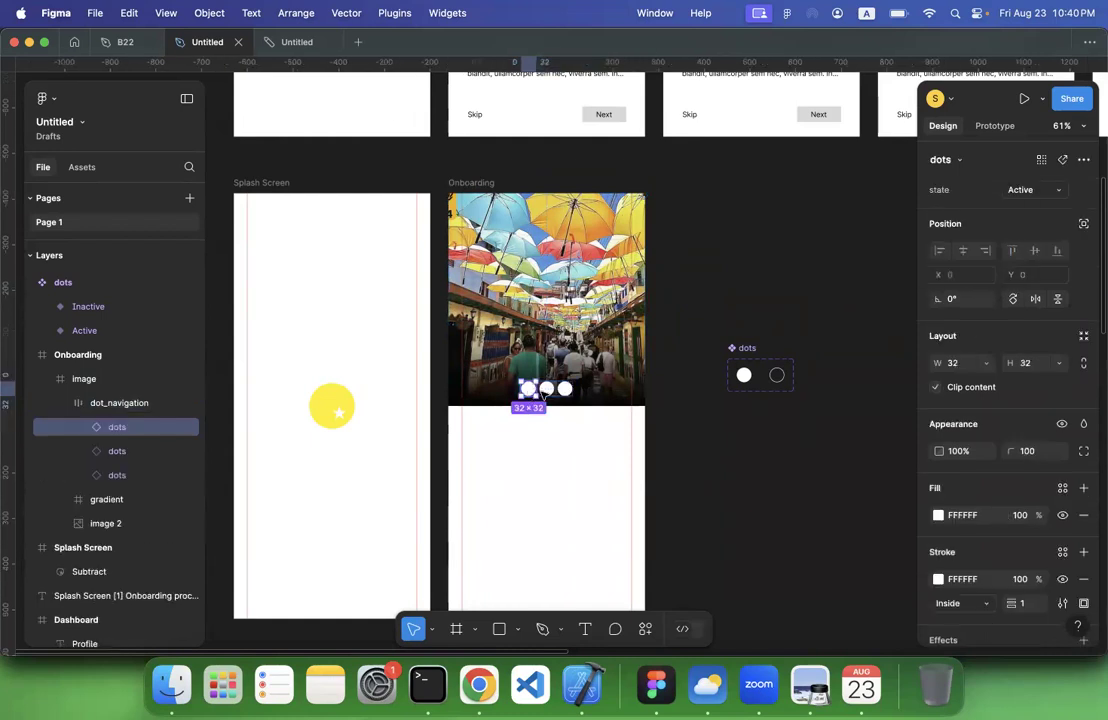
{"action": "left_click", "coordinate": [547, 389]}
{"action": "left_click", "coordinate": [566, 389]}
{"action": "scroll", "coordinate": [572, 391], "scroll_direction": "up", "scroll_amount": 5}
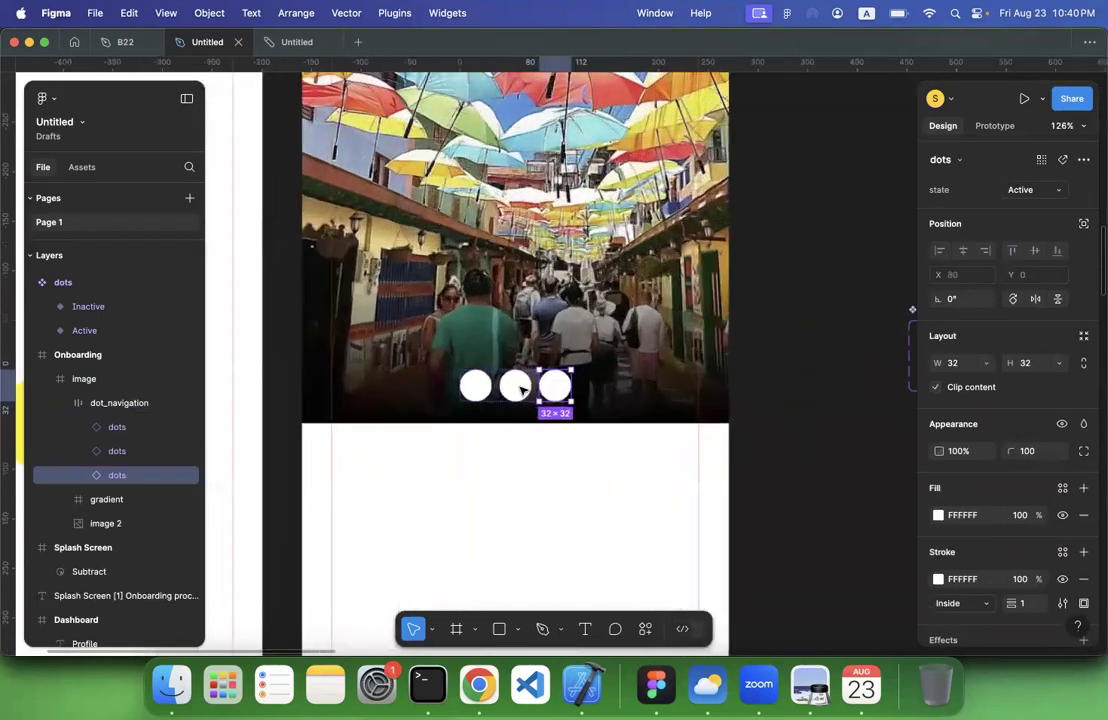
{"action": "left_click", "coordinate": [514, 388]}
{"action": "left_click", "coordinate": [557, 389], "text": "shift"}
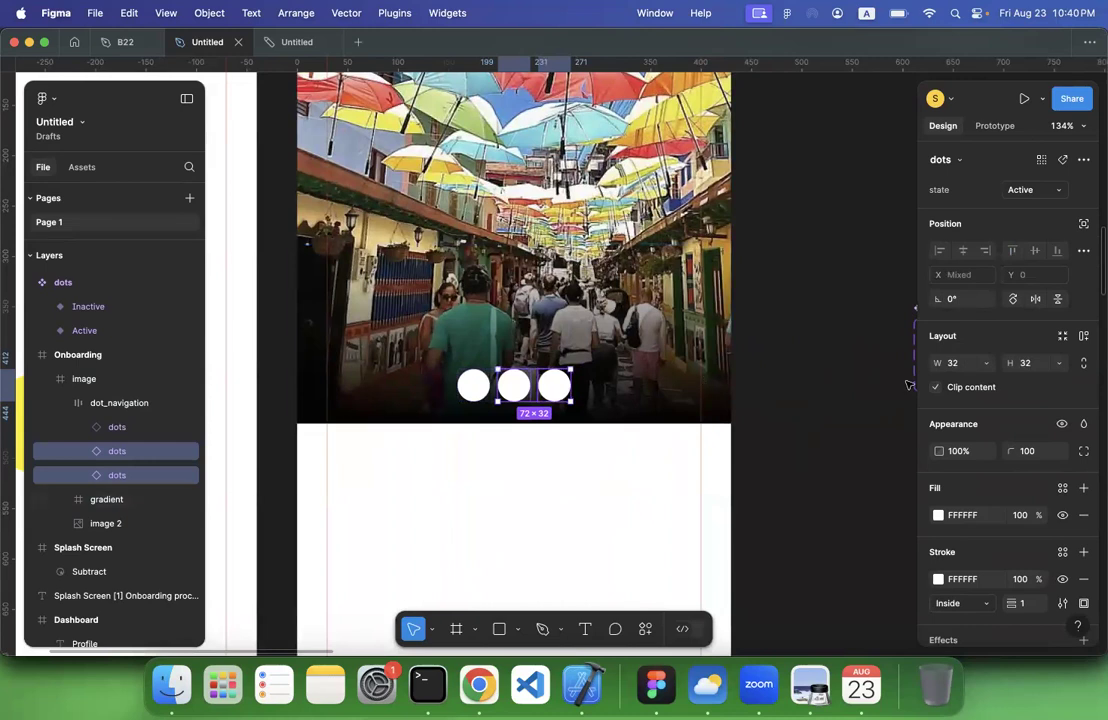
{"action": "left_click", "coordinate": [1056, 190]}
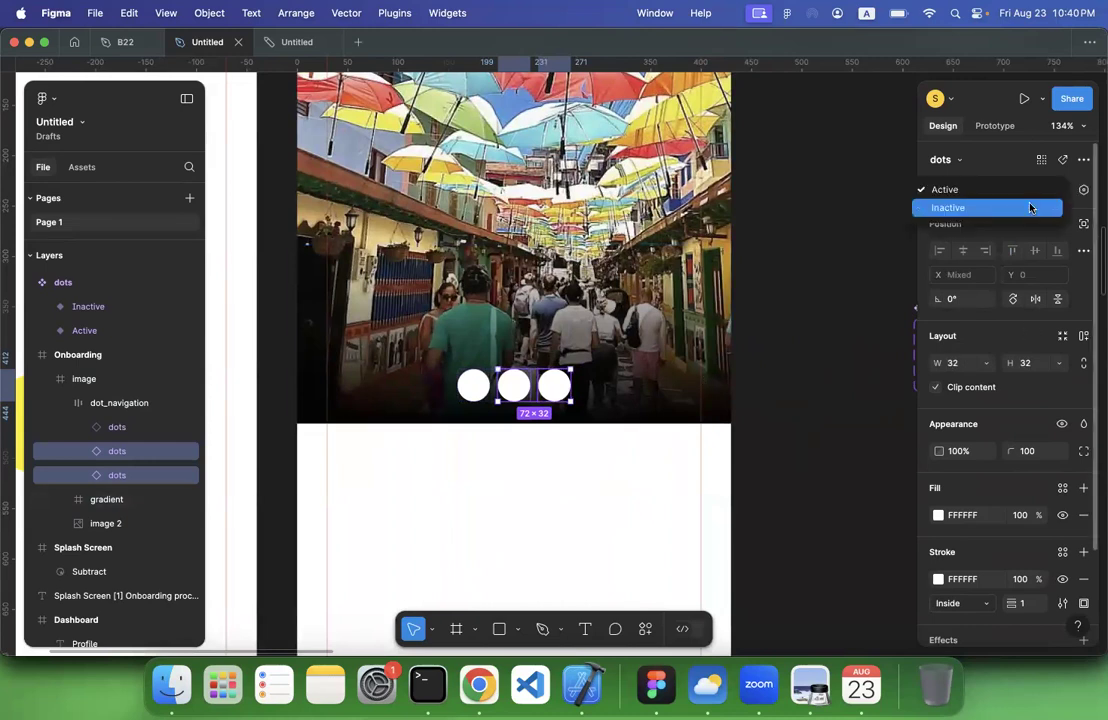
{"action": "left_click", "coordinate": [1027, 208]}
{"action": "left_click", "coordinate": [835, 329]}
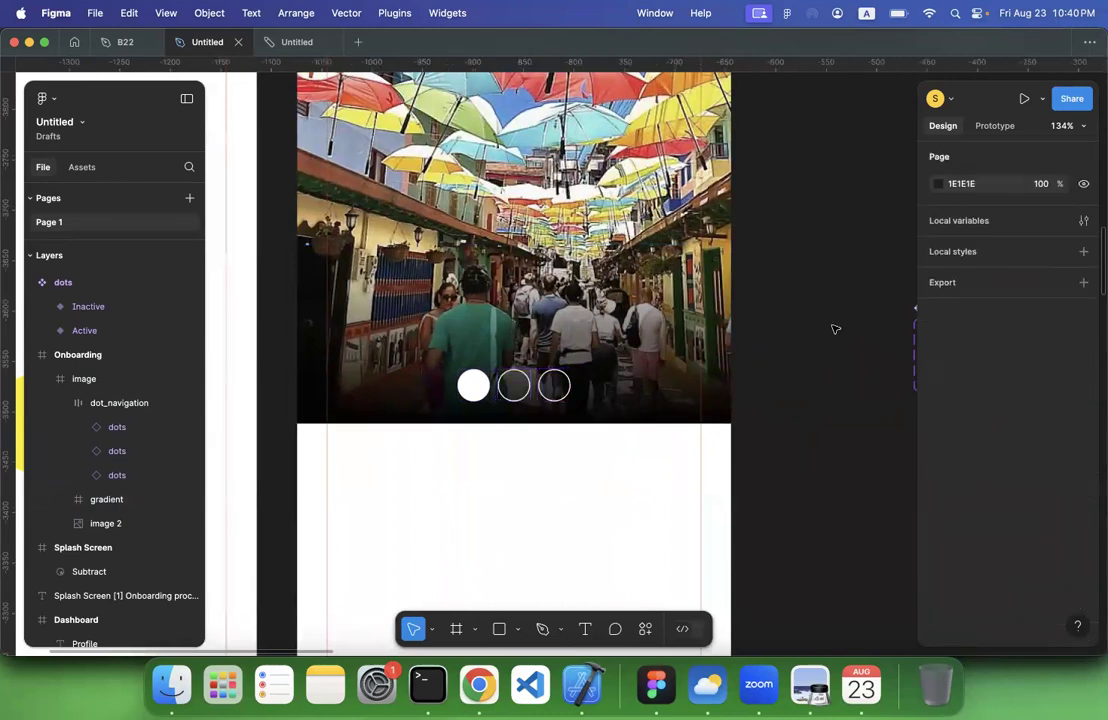
{"action": "scroll", "coordinate": [835, 329], "scroll_direction": "down", "scroll_amount": 6}
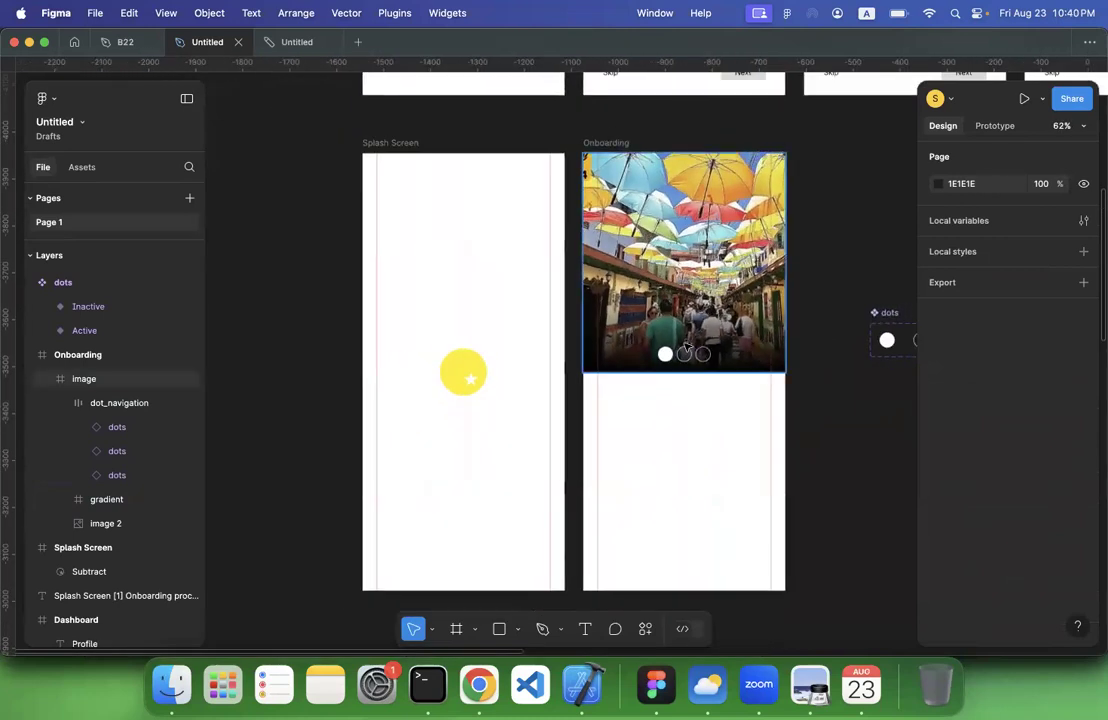
{"action": "scroll", "coordinate": [686, 347], "scroll_direction": "right", "scroll_amount": 3}
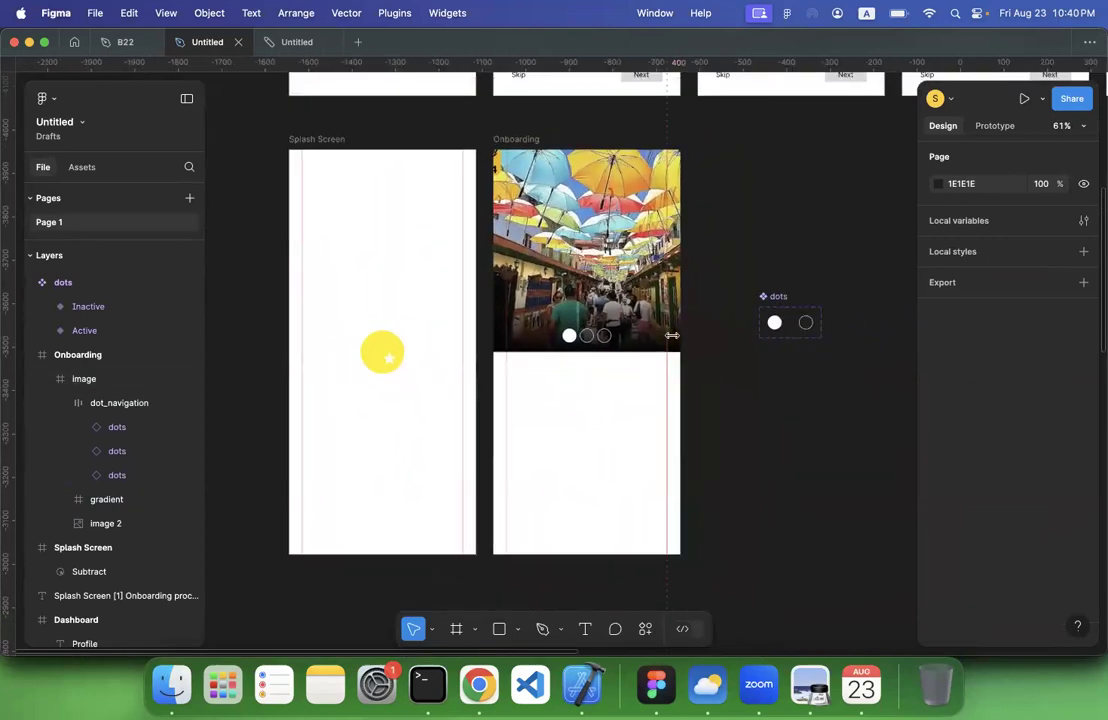
Move the dots component set up beside the Onboarding frame, level with the frame's upper edge
{"action": "scroll", "coordinate": [672, 335], "scroll_direction": "down", "scroll_amount": 2}
{"action": "scroll", "coordinate": [675, 338], "scroll_direction": "up", "scroll_amount": 5}
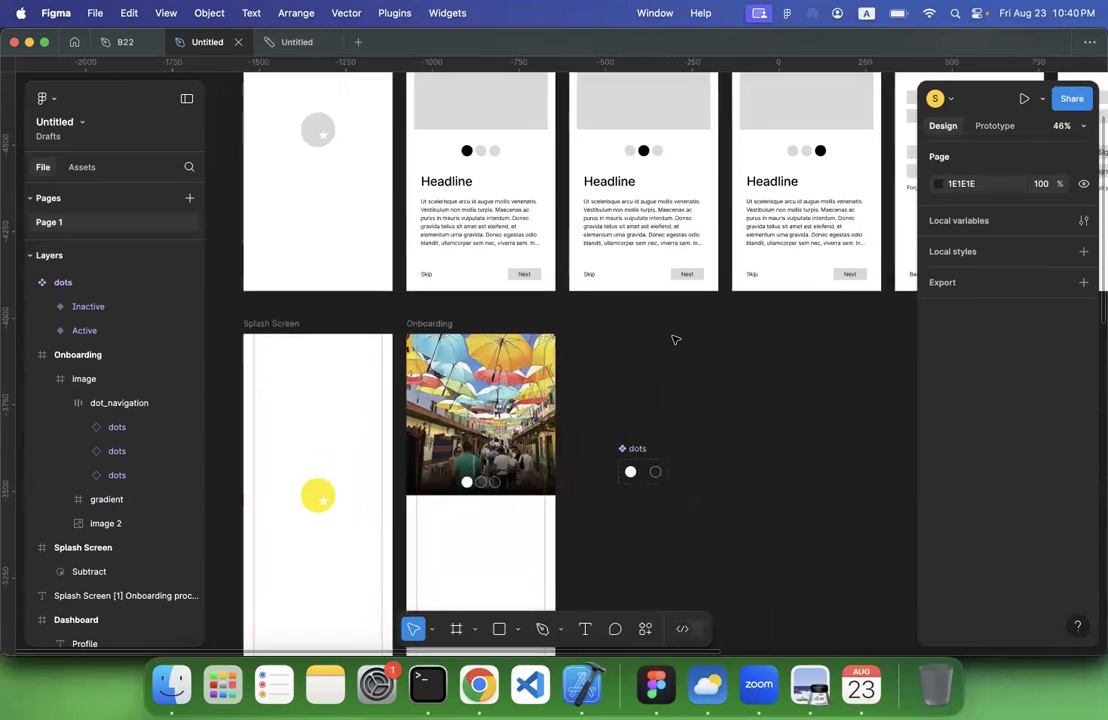
{"action": "scroll", "coordinate": [673, 339], "scroll_direction": "left", "scroll_amount": 2}
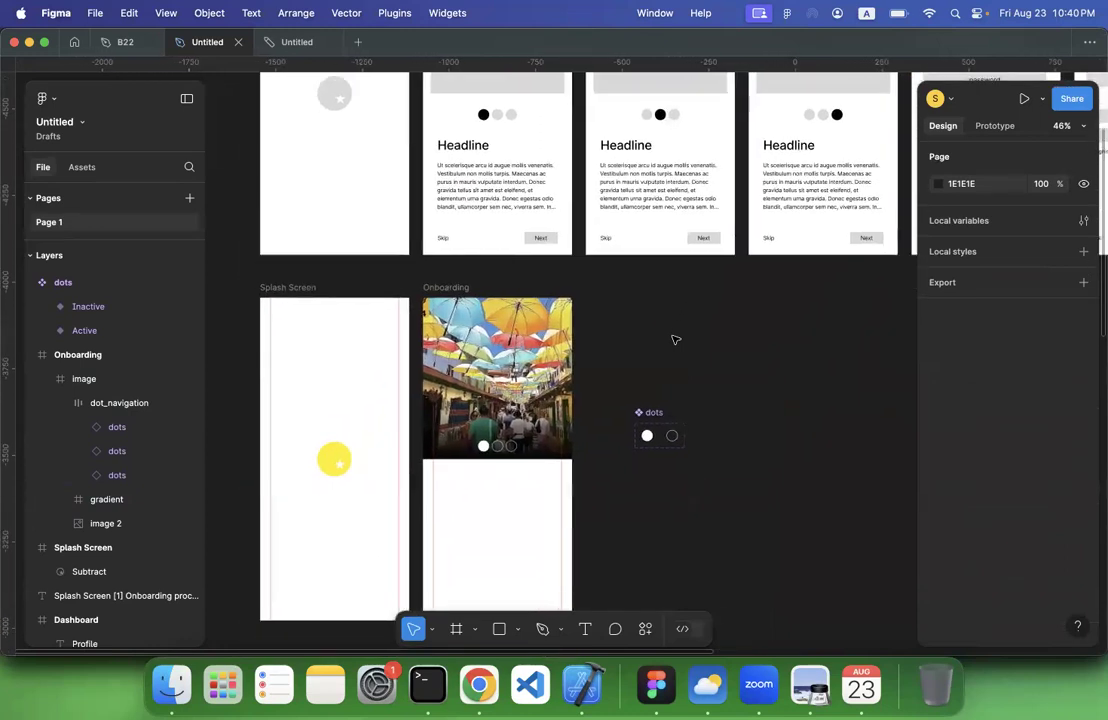
{"action": "scroll", "coordinate": [674, 336], "scroll_direction": "down", "scroll_amount": 3}
{"action": "left_click_drag", "start_coordinate": [652, 316], "coordinate": [618, 172]}
{"action": "left_click", "coordinate": [659, 327]}
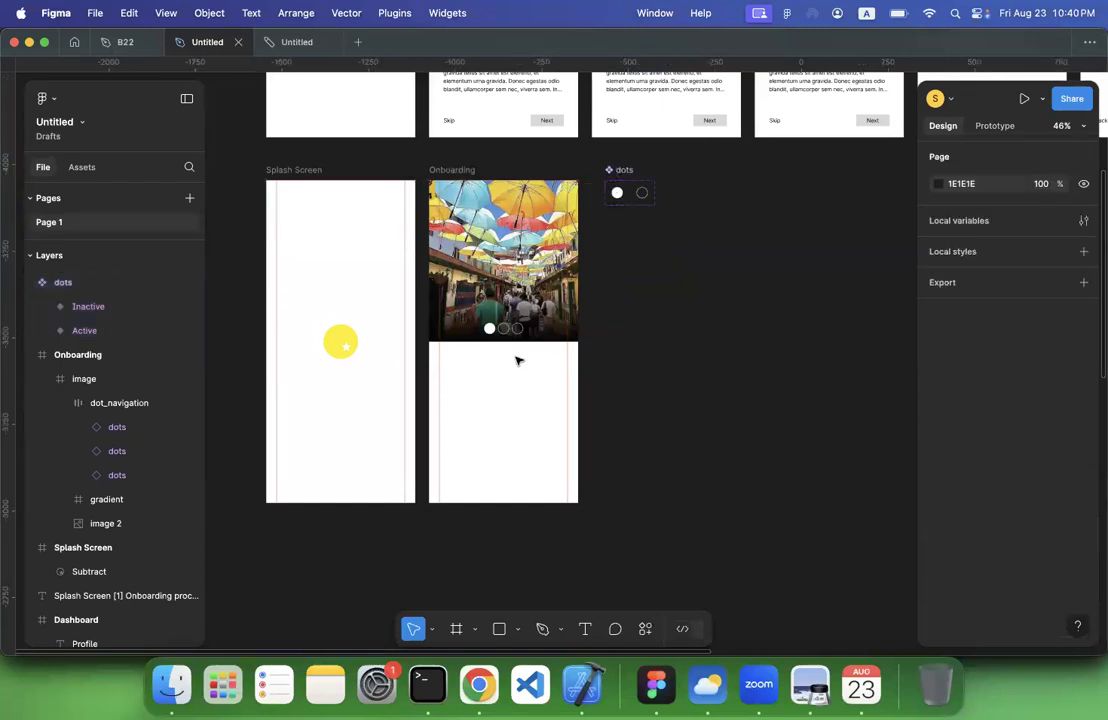
Add a text layer below the image on the Onboarding screen in DM Serif Display, reading "Hea"
{"action": "left_click", "coordinate": [585, 634]}
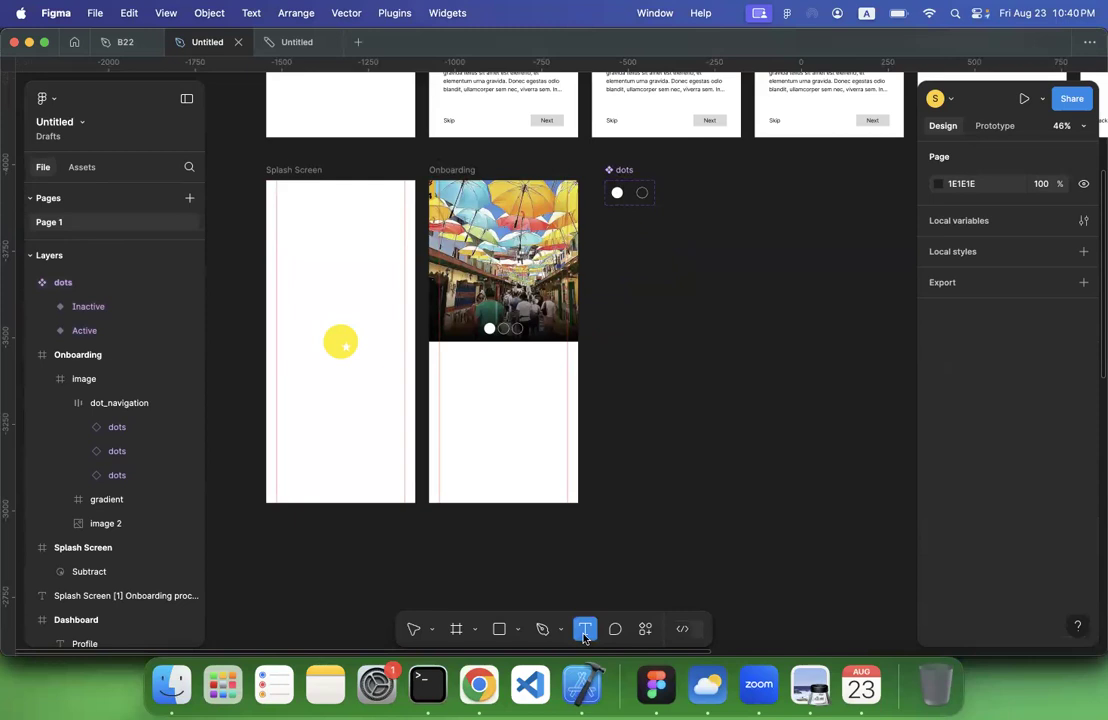
{"action": "left_click", "coordinate": [440, 355]}
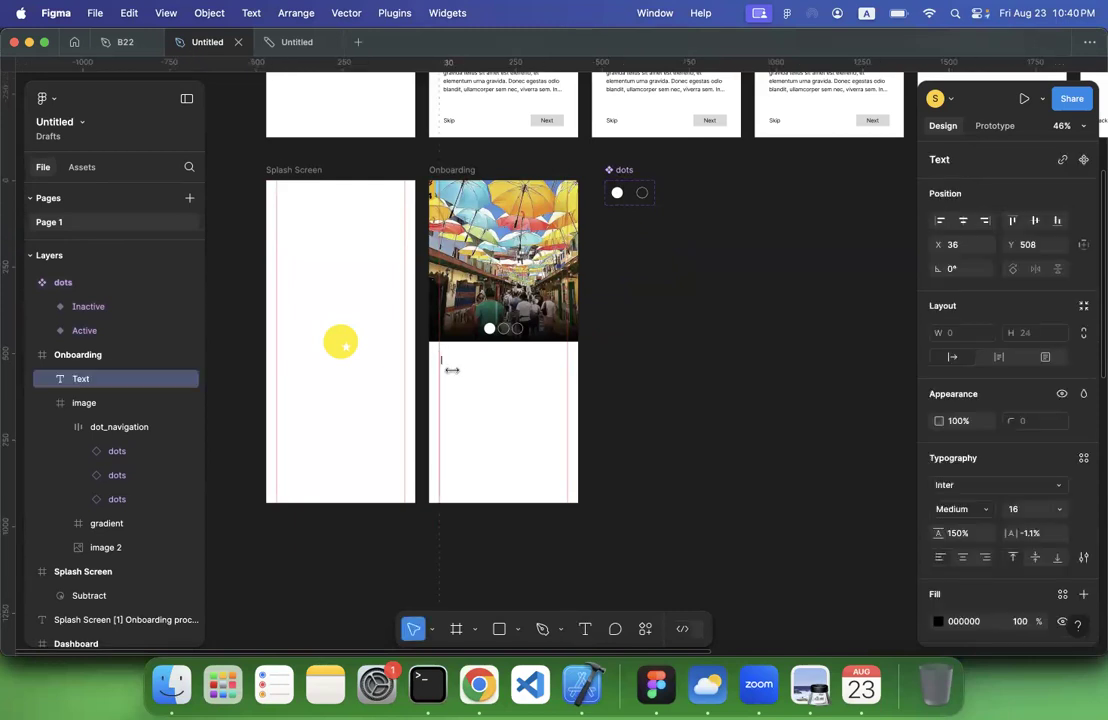
{"action": "left_click", "coordinate": [966, 486]}
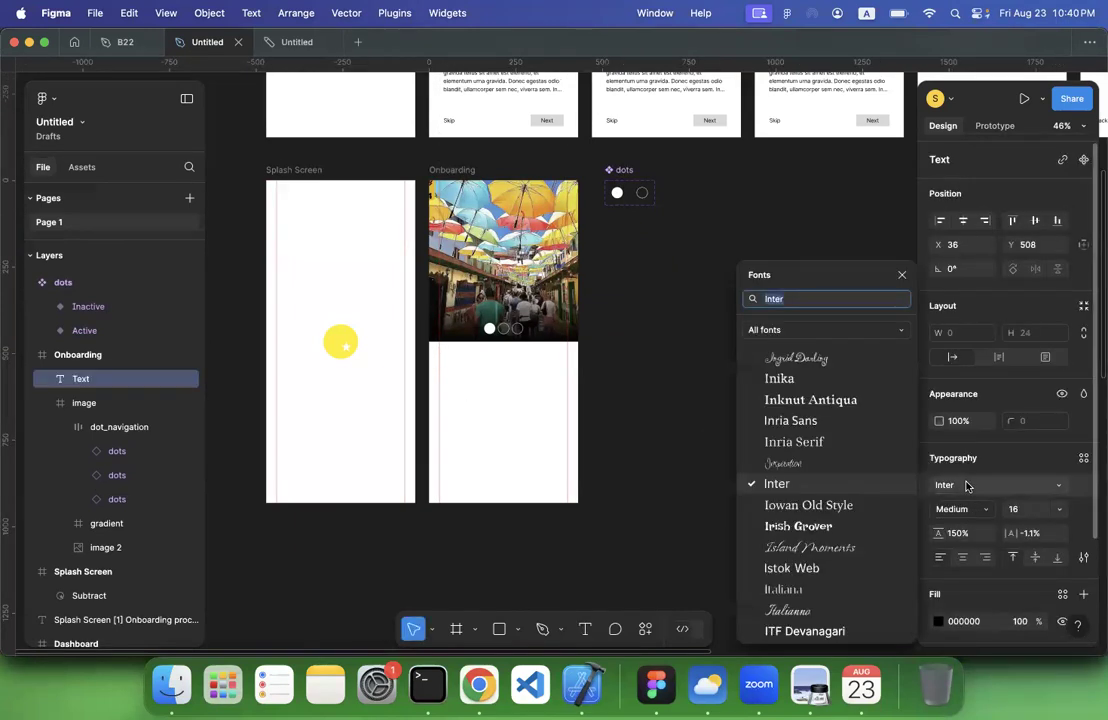
{"action": "type", "text": "D"}
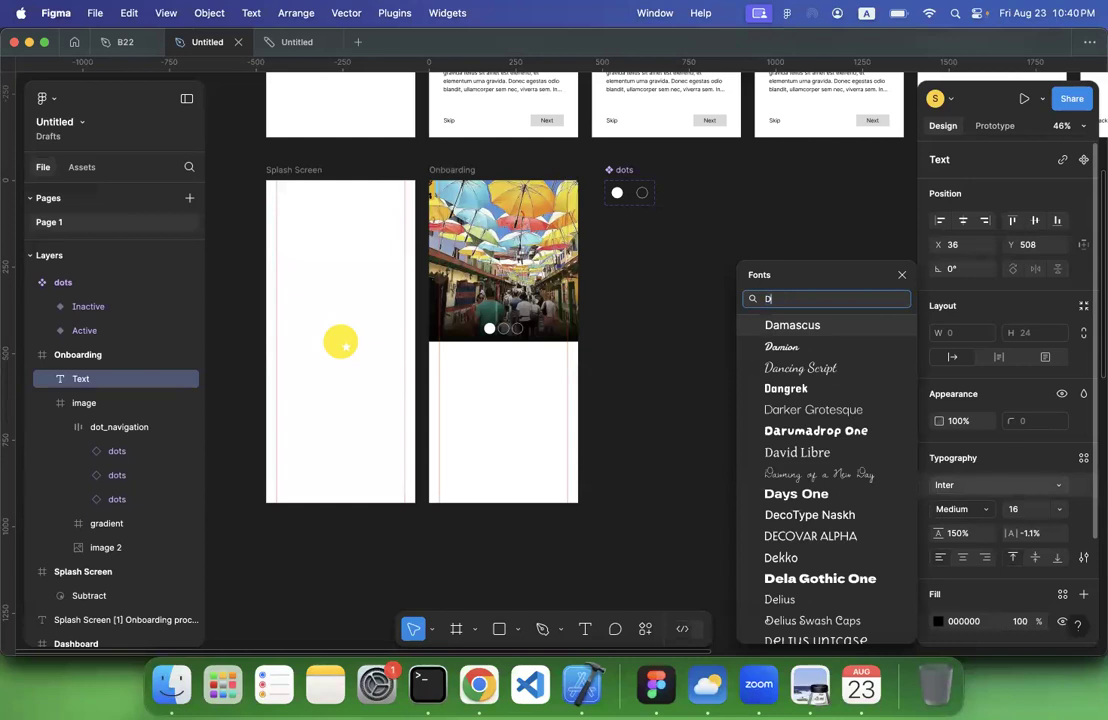
{"action": "type", "text": "M"}
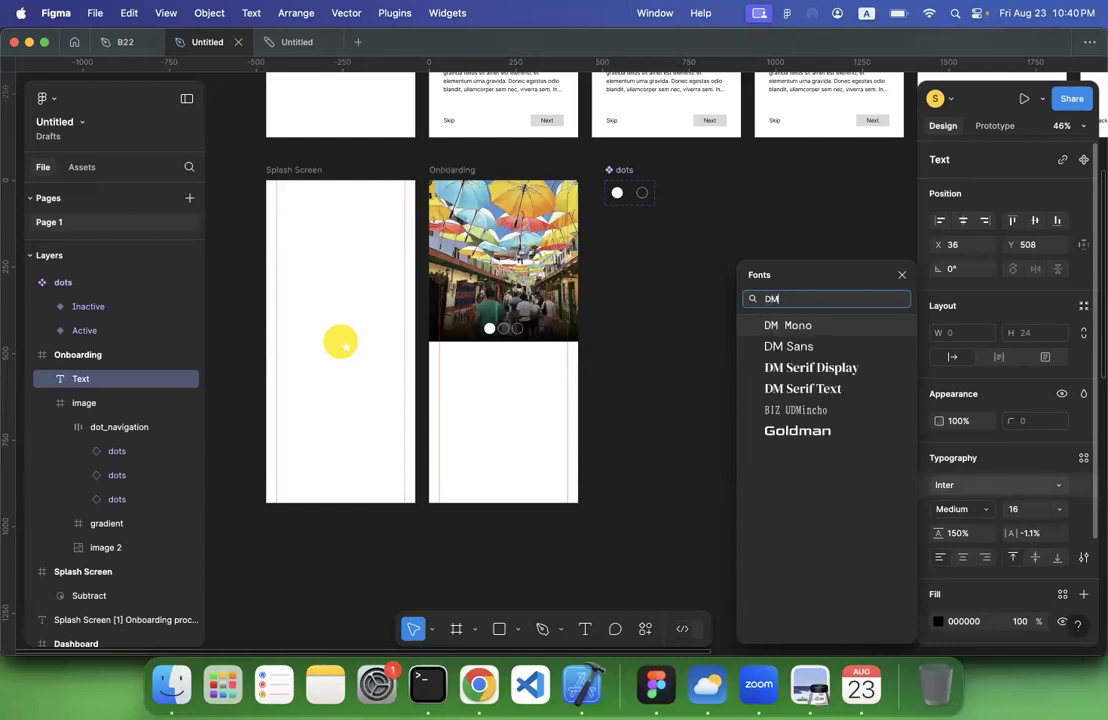
{"action": "left_click", "coordinate": [818, 372]}
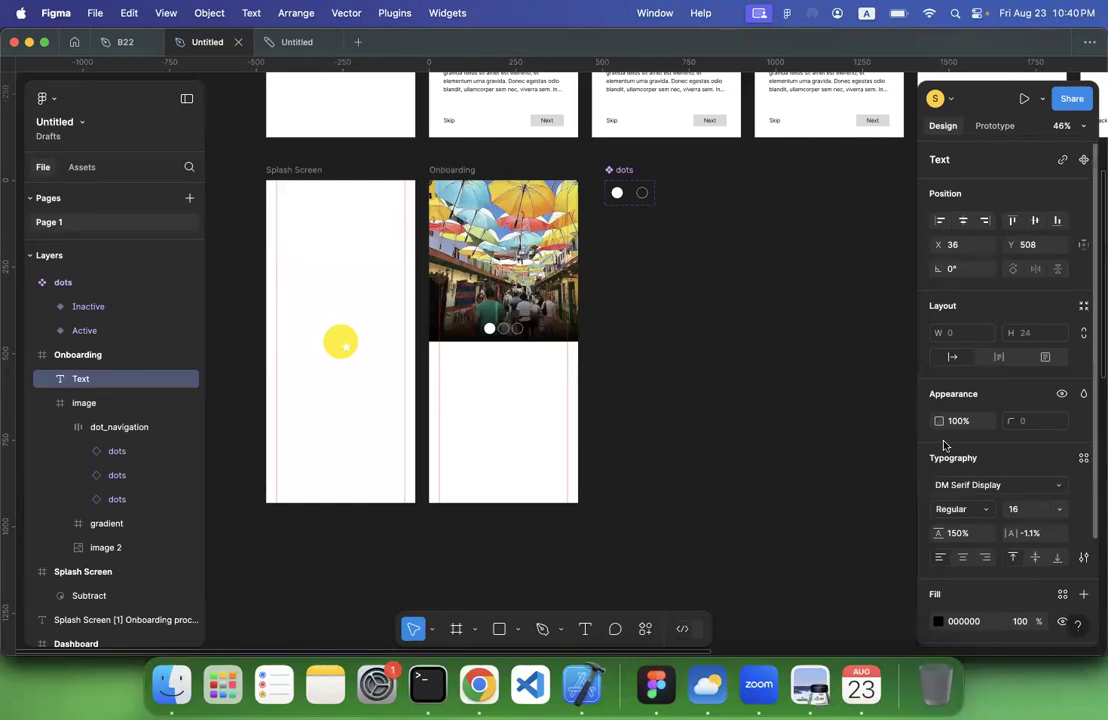
{"action": "scroll", "coordinate": [725, 403], "scroll_direction": "up", "scroll_amount": 3}
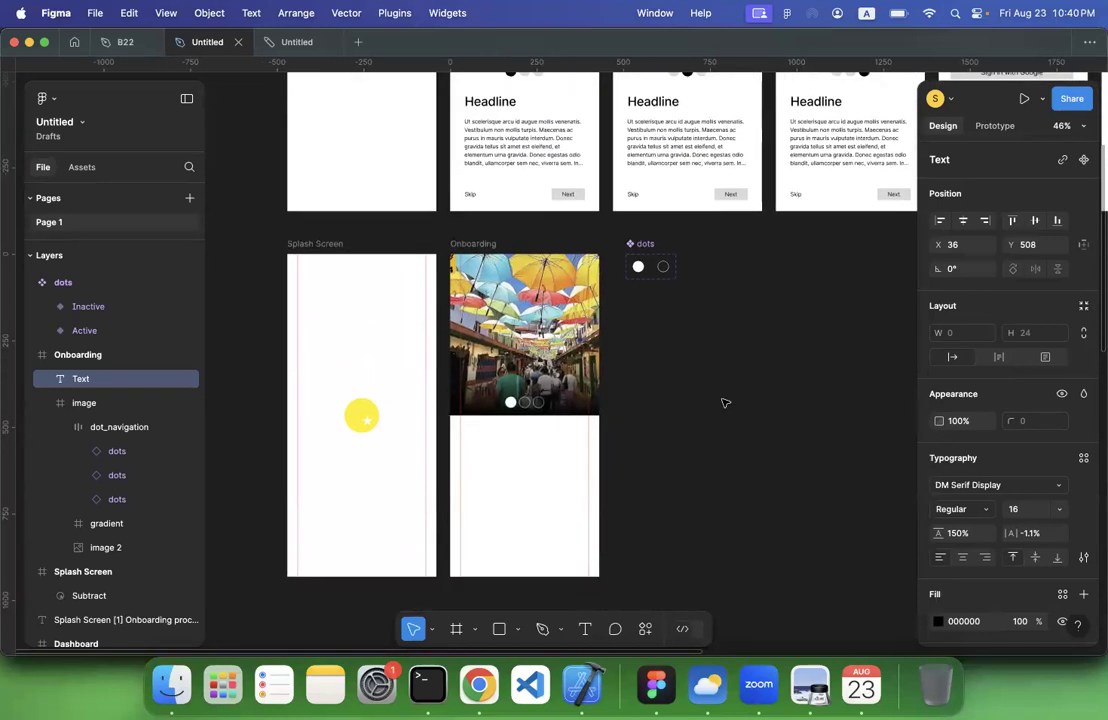
{"action": "type", "text": "He"}
Switch to Chrome and open the Cultural & Historic award category on the Tripadvisor page
{"action": "left_click", "coordinate": [480, 686]}
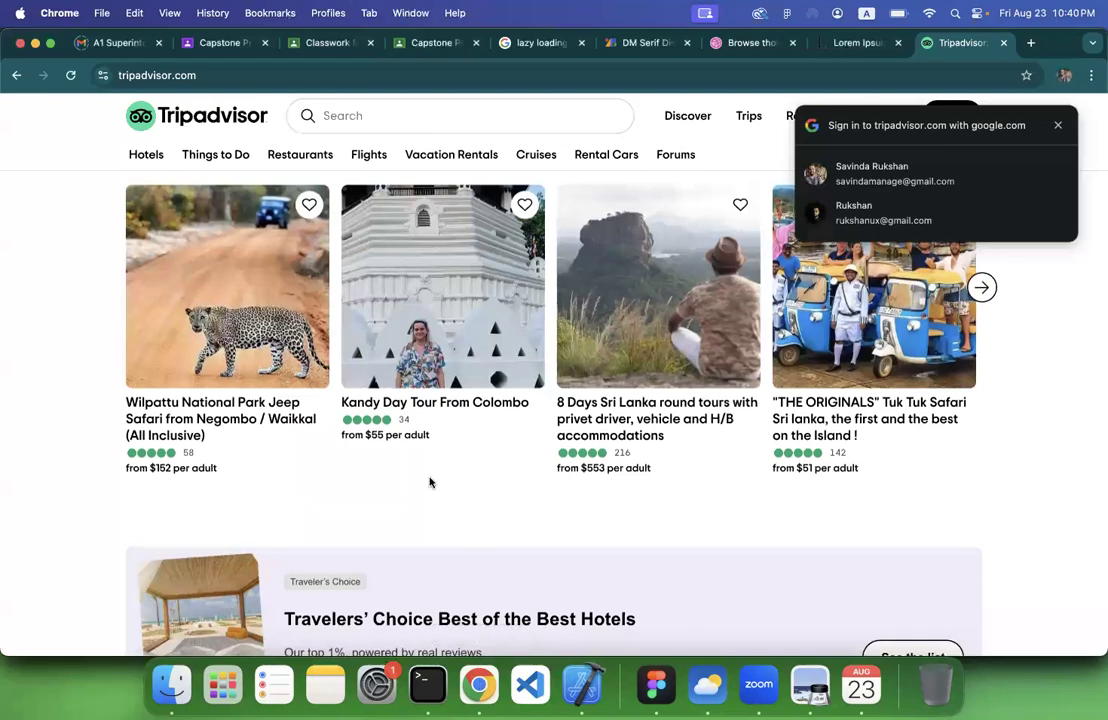
{"action": "scroll", "coordinate": [430, 482], "scroll_direction": "down", "scroll_amount": 10}
{"action": "scroll", "coordinate": [432, 484], "scroll_direction": "up", "scroll_amount": 1}
{"action": "scroll", "coordinate": [432, 484], "scroll_direction": "down", "scroll_amount": 6}
{"action": "scroll", "coordinate": [430, 480], "scroll_direction": "up", "scroll_amount": 3}
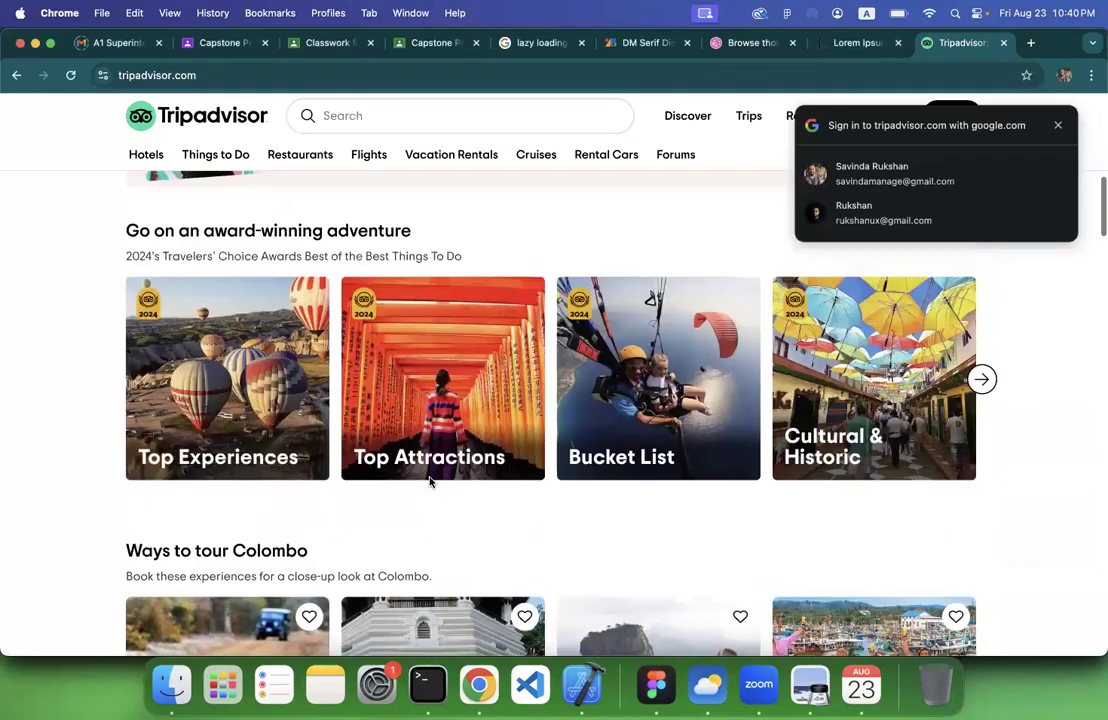
{"action": "scroll", "coordinate": [430, 482], "scroll_direction": "down", "scroll_amount": 1}
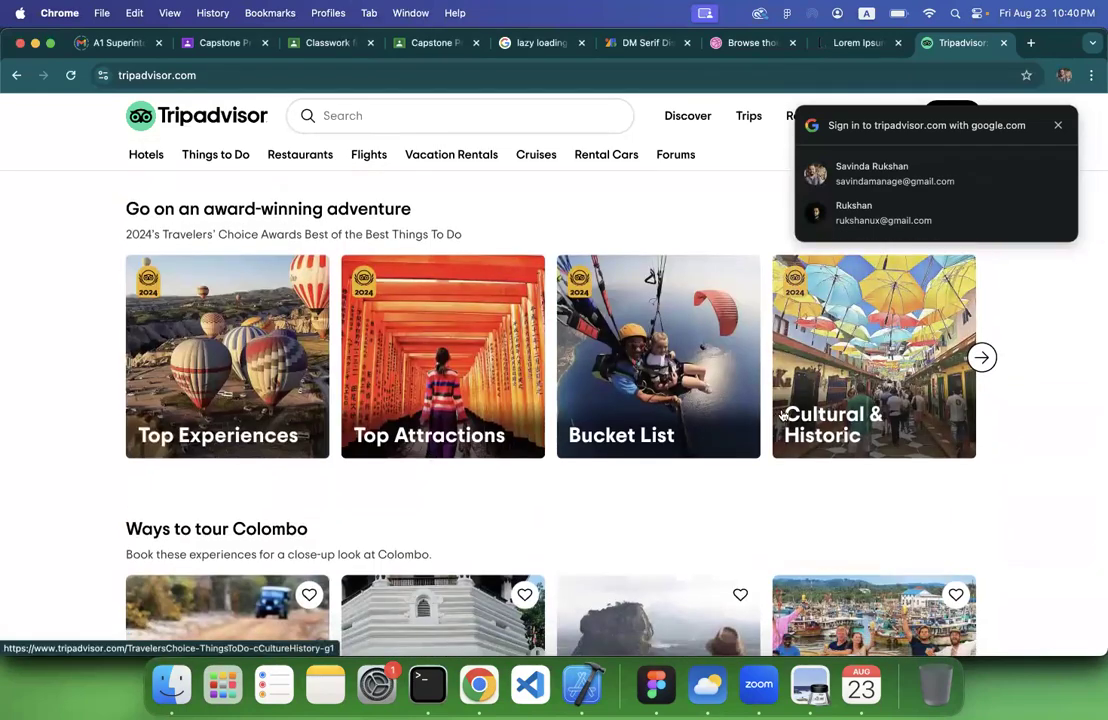
{"action": "left_click", "coordinate": [830, 395]}
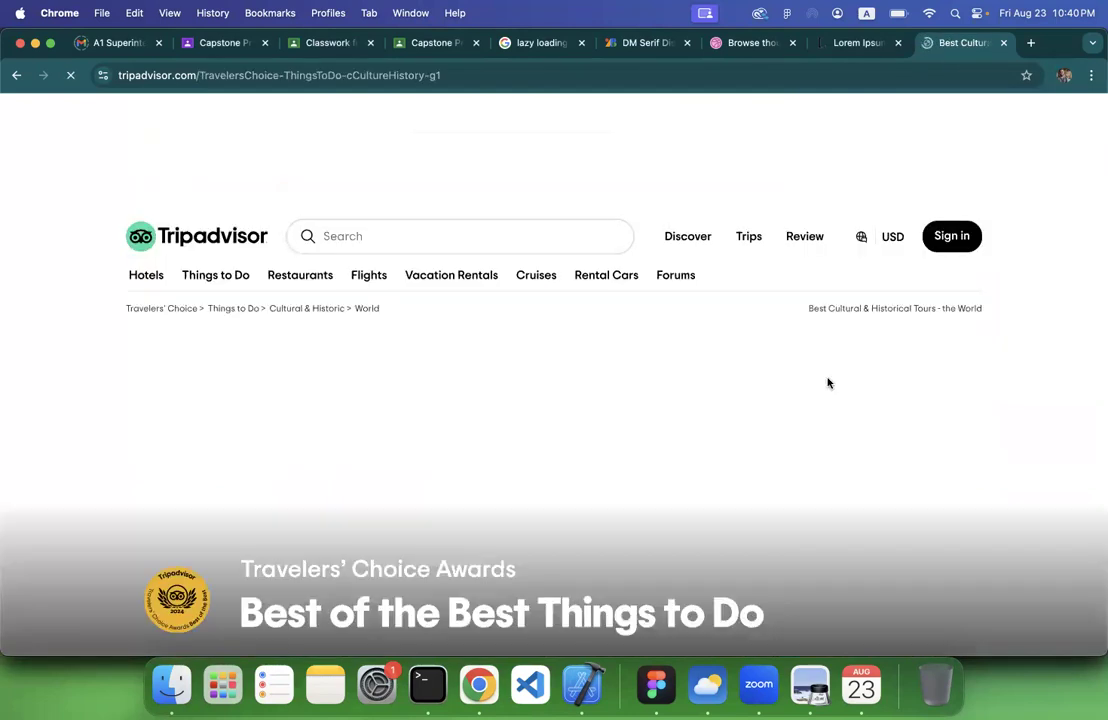
Copy the "Cultural & Historic - World" heading from the Tripadvisor category page
{"action": "scroll", "coordinate": [633, 422], "scroll_direction": "down", "scroll_amount": 3}
{"action": "scroll", "coordinate": [633, 422], "scroll_direction": "down", "scroll_amount": 1}
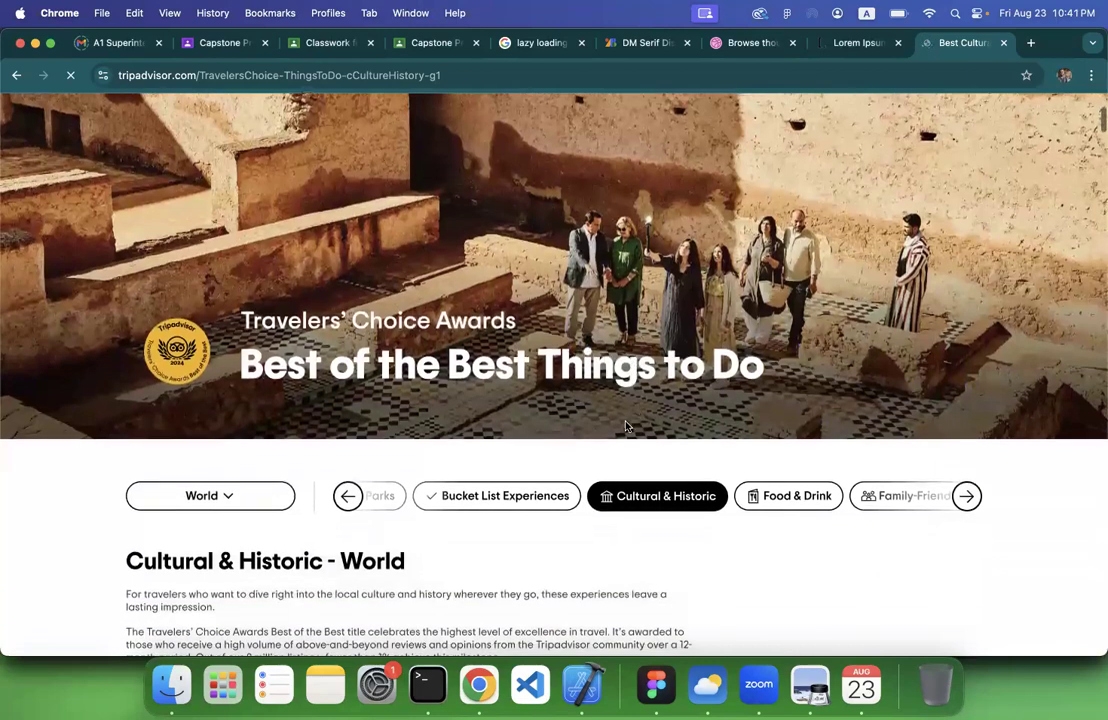
{"action": "scroll", "coordinate": [492, 490], "scroll_direction": "down", "scroll_amount": 3}
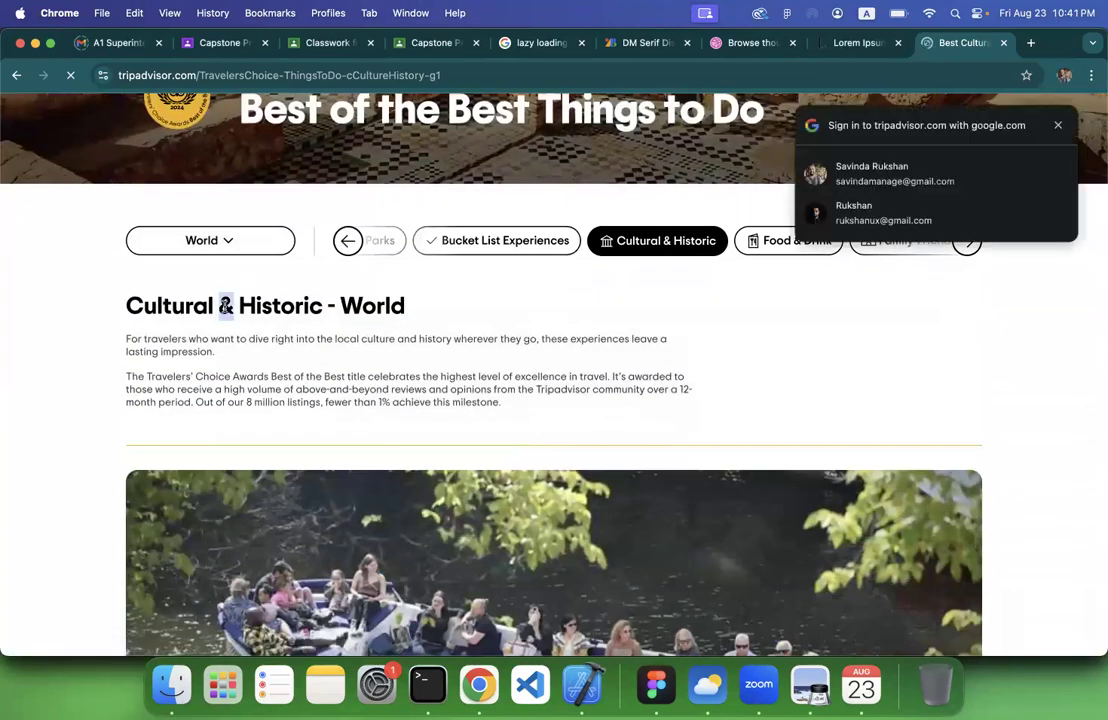
{"action": "triple_click", "coordinate": [227, 310]}
{"action": "key", "text": "super+c"}
Return to Figma and replace the placeholder text below the onboarding image with the copied heading "Cultural & Historic - World"
{"action": "left_click", "coordinate": [656, 685]}
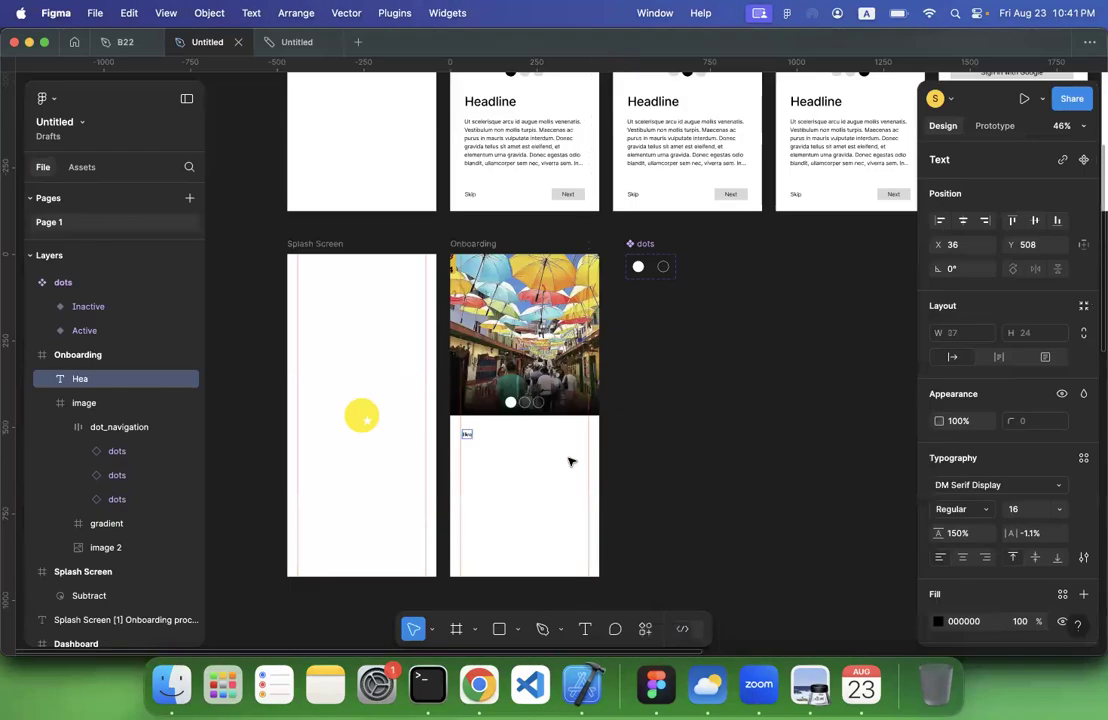
{"action": "left_click", "coordinate": [466, 435]}
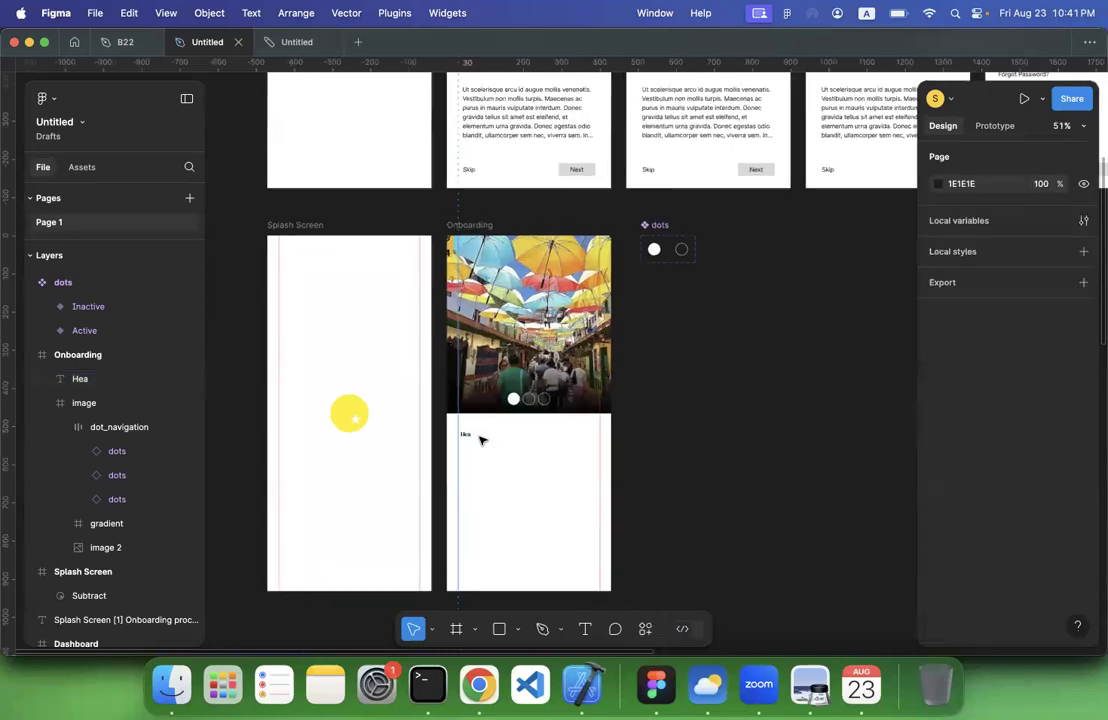
{"action": "scroll", "coordinate": [475, 436], "scroll_direction": "up", "scroll_amount": 5}
{"action": "left_click", "coordinate": [441, 430]}
{"action": "key", "text": "super+v"}
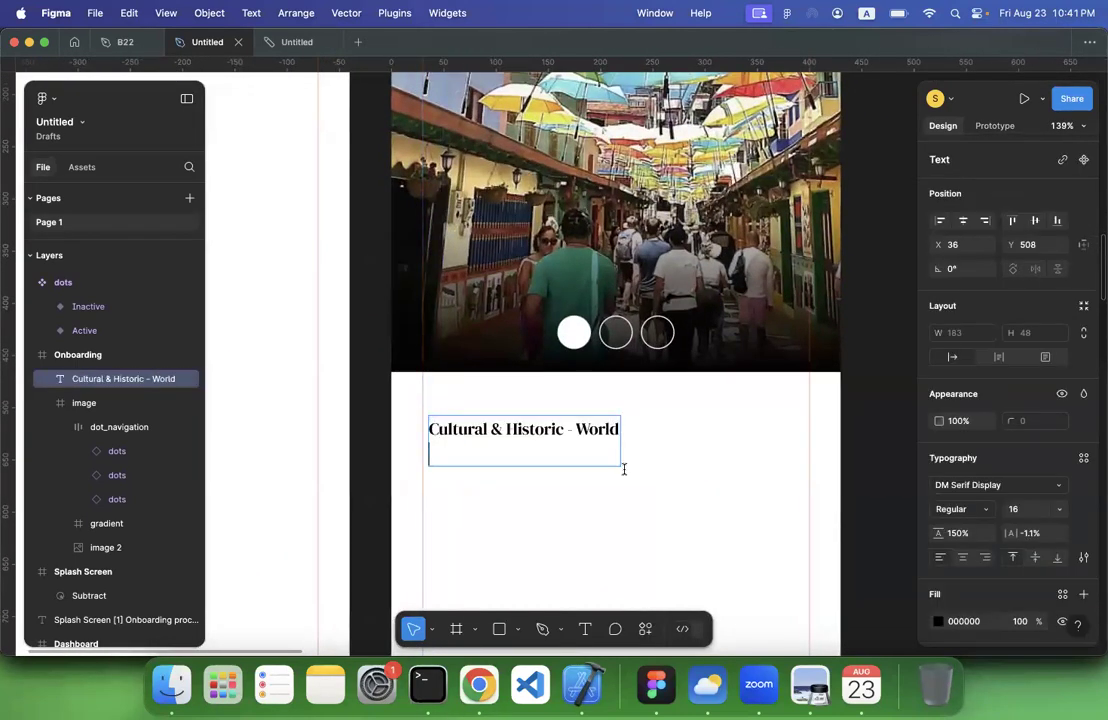
{"action": "key", "text": "Escape"}
{"action": "key", "text": "Escape"}
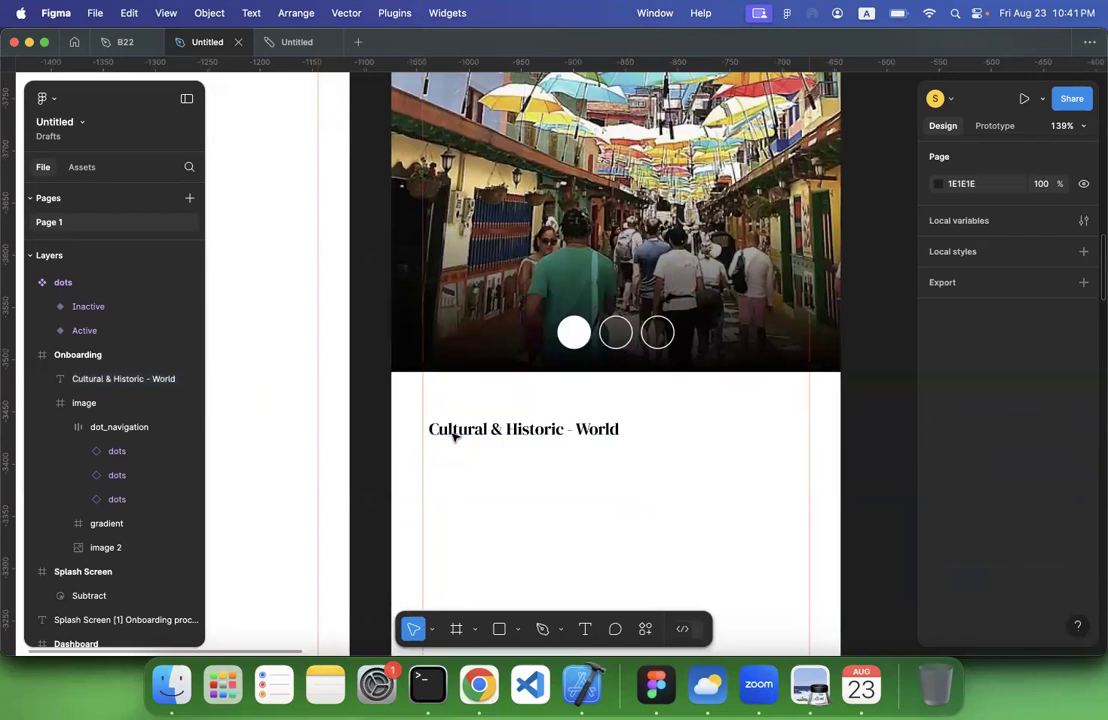
Delete the empty second line from the onboarding heading text
{"action": "double_click", "coordinate": [452, 436]}
{"action": "left_click", "coordinate": [434, 453]}
{"action": "key", "text": "BackSpace"}
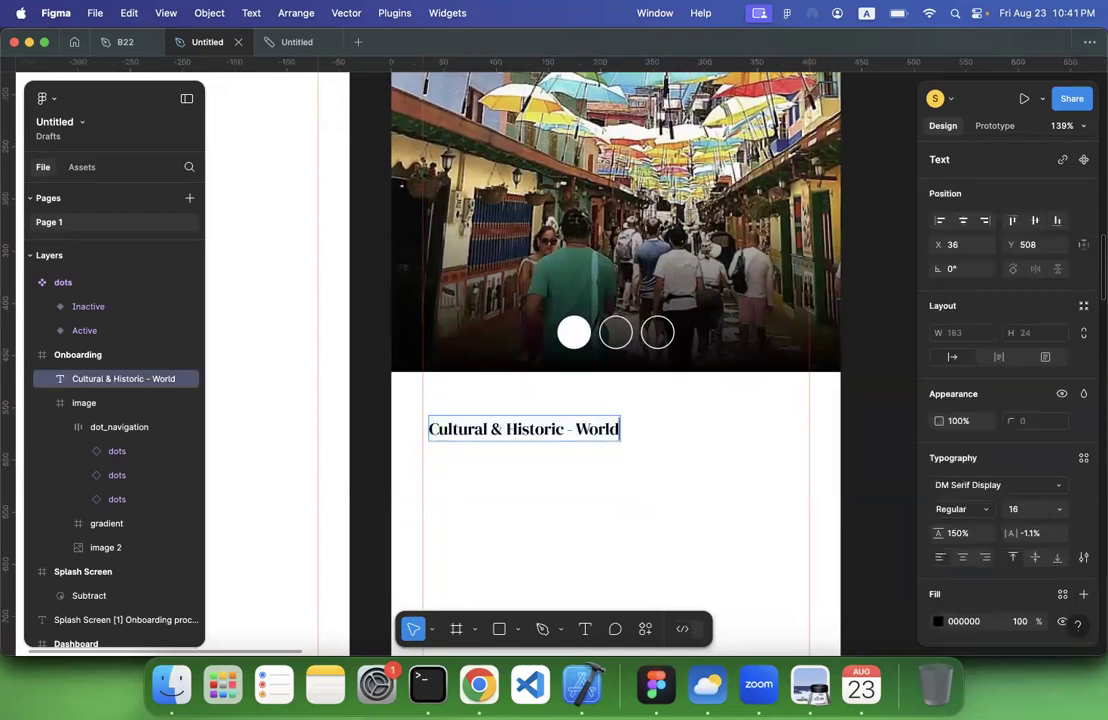
{"action": "key", "text": "Escape"}
Set the font size of the "Cultural & Historic - World" heading to 24
{"action": "scroll", "coordinate": [601, 504], "scroll_direction": "down", "scroll_amount": 3}
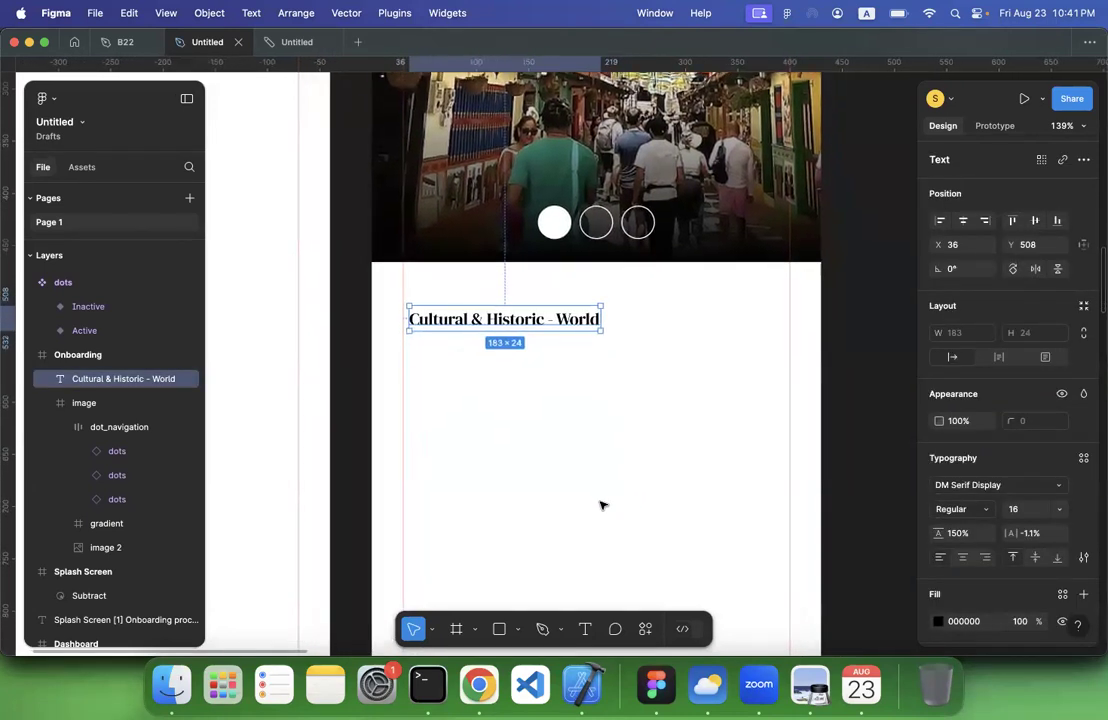
{"action": "left_click", "coordinate": [1058, 509]}
{"action": "scroll", "coordinate": [1041, 585], "scroll_direction": "down", "scroll_amount": 2}
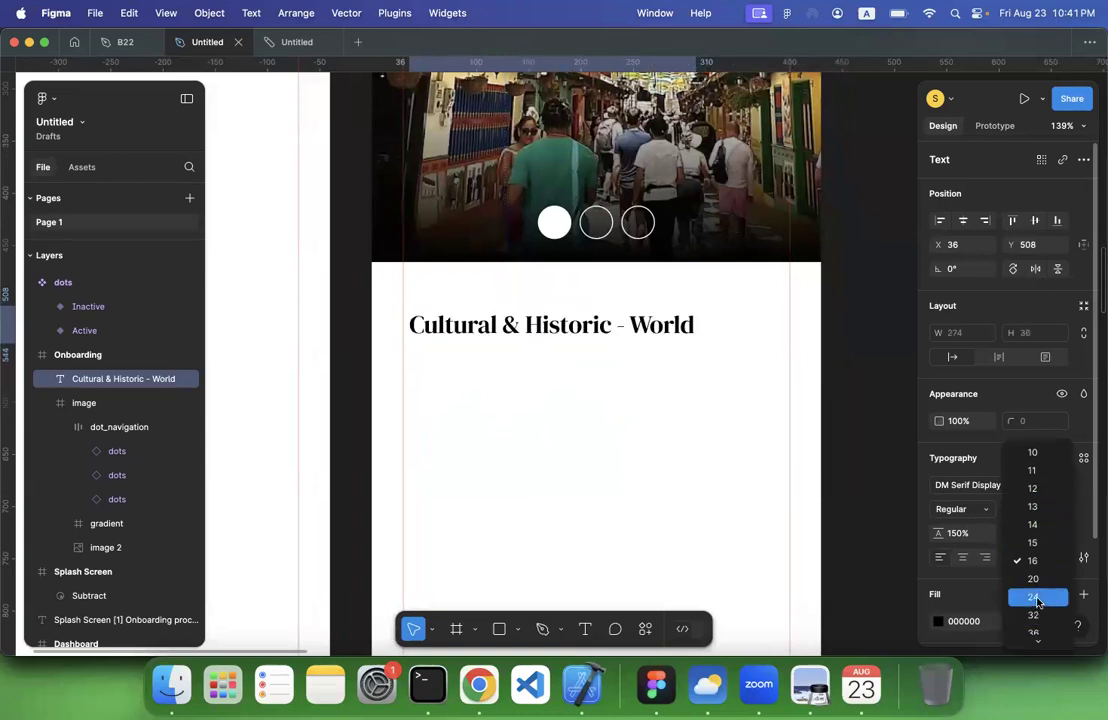
{"action": "left_click", "coordinate": [1037, 595]}
{"action": "left_click", "coordinate": [868, 474]}
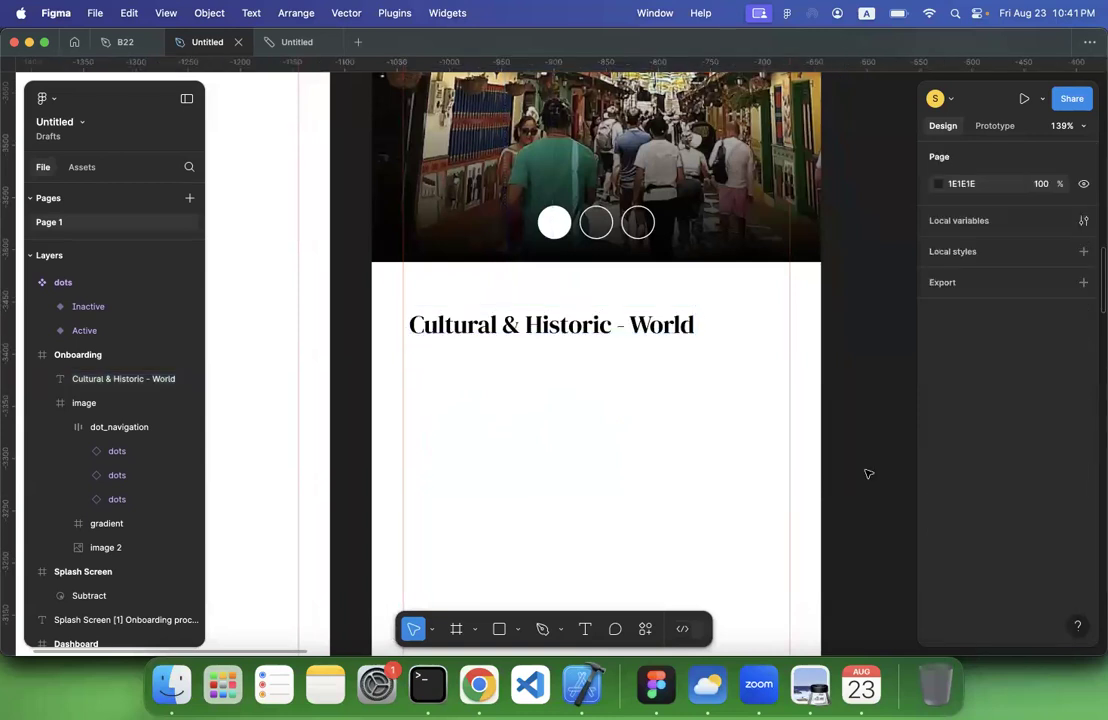
Move the heading closer to the image and align it with the left margin guide, at X 30, Y 488
{"action": "scroll", "coordinate": [868, 474], "scroll_direction": "down", "scroll_amount": 5}
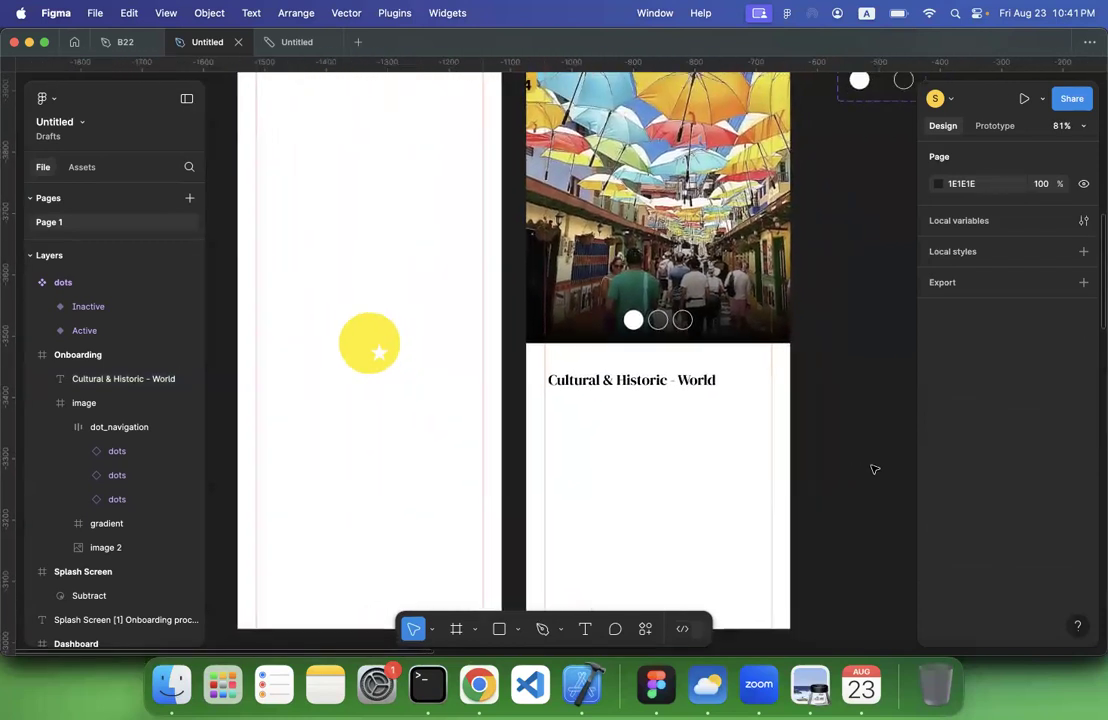
{"action": "scroll", "coordinate": [584, 378], "scroll_direction": "up", "scroll_amount": 3}
{"action": "scroll", "coordinate": [583, 375], "scroll_direction": "up", "scroll_amount": 5}
{"action": "left_click", "coordinate": [530, 350]}
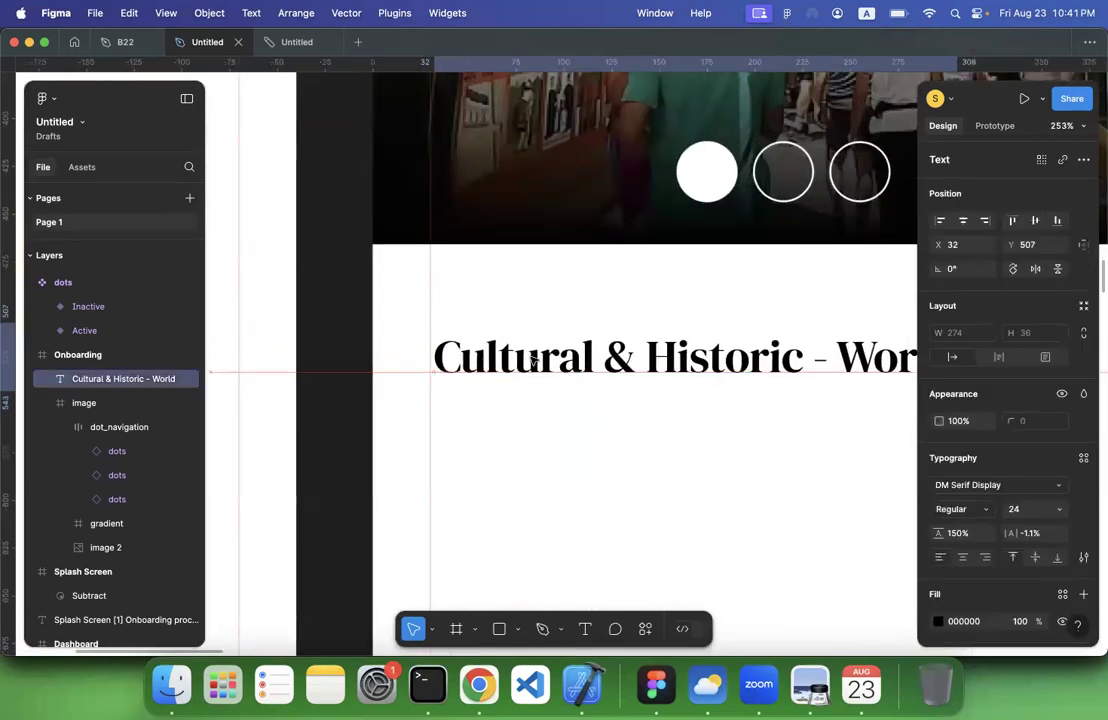
{"action": "left_click_drag", "start_coordinate": [530, 350], "coordinate": [530, 323]}
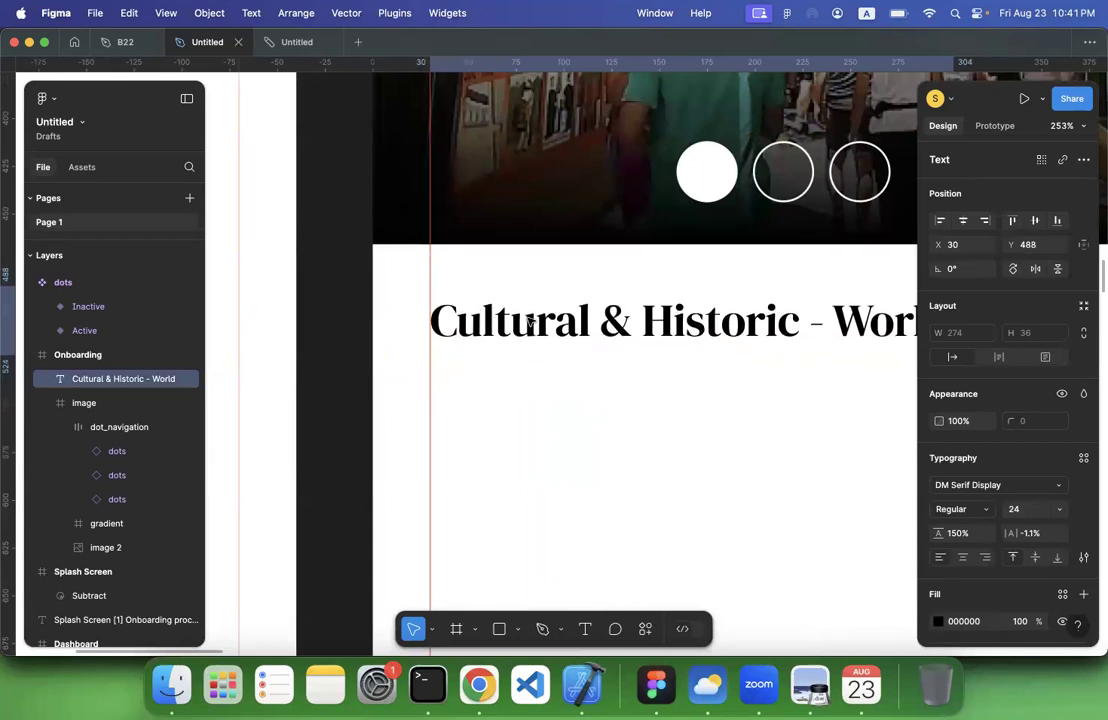
Draw a text box about 370 by 236 between the margin guides, directly below the onboarding heading
{"action": "scroll", "coordinate": [539, 413], "scroll_direction": "down", "scroll_amount": 6}
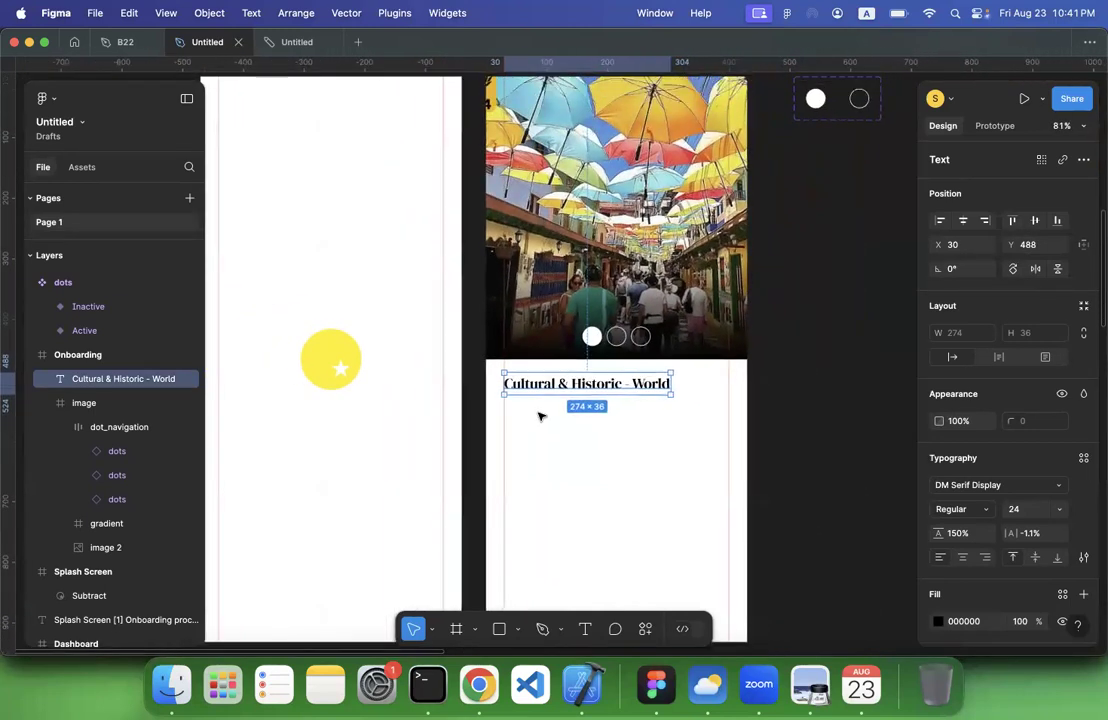
{"action": "scroll", "coordinate": [539, 416], "scroll_direction": "down", "scroll_amount": 3}
{"action": "left_click", "coordinate": [774, 368]}
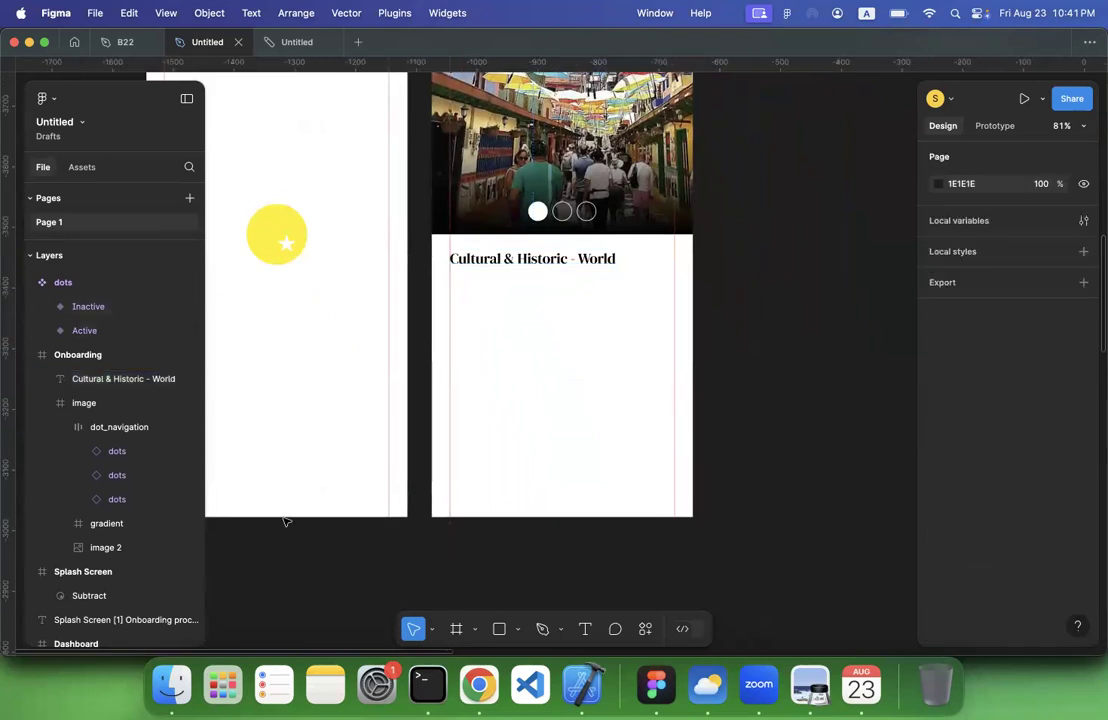
{"action": "left_click", "coordinate": [585, 628]}
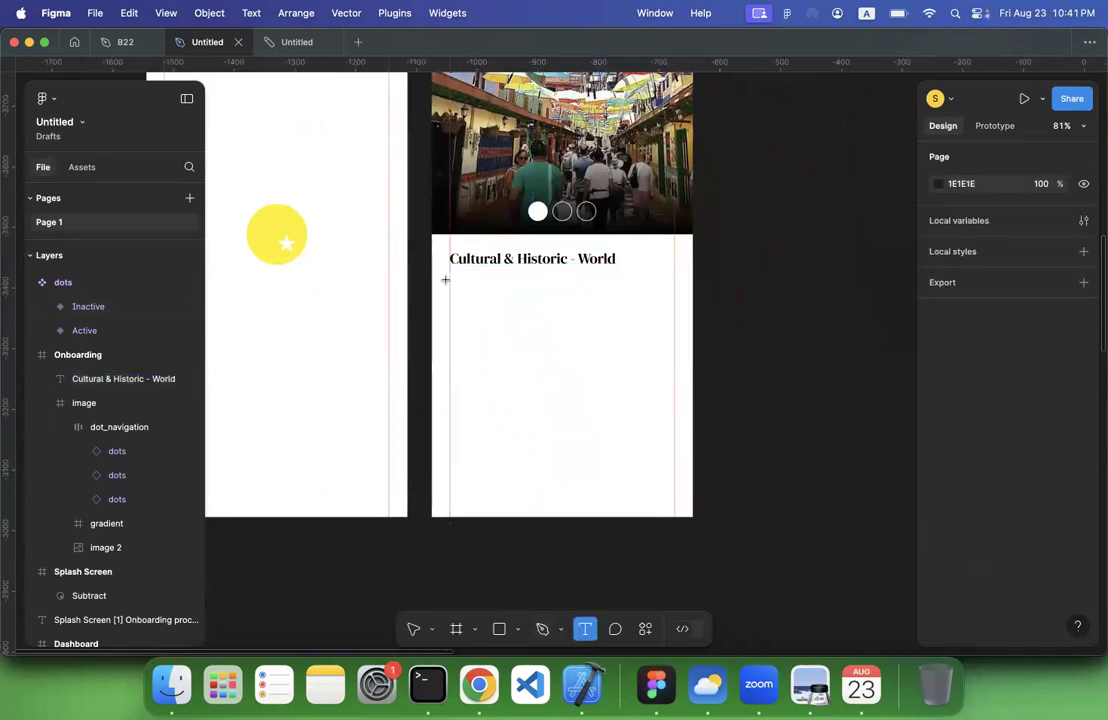
{"action": "left_click_drag", "start_coordinate": [449, 273], "coordinate": [674, 417]}
Copy both description paragraphs under the Tripadvisor heading in Chrome and paste them into the new text box in Figma
{"action": "left_click", "coordinate": [479, 684]}
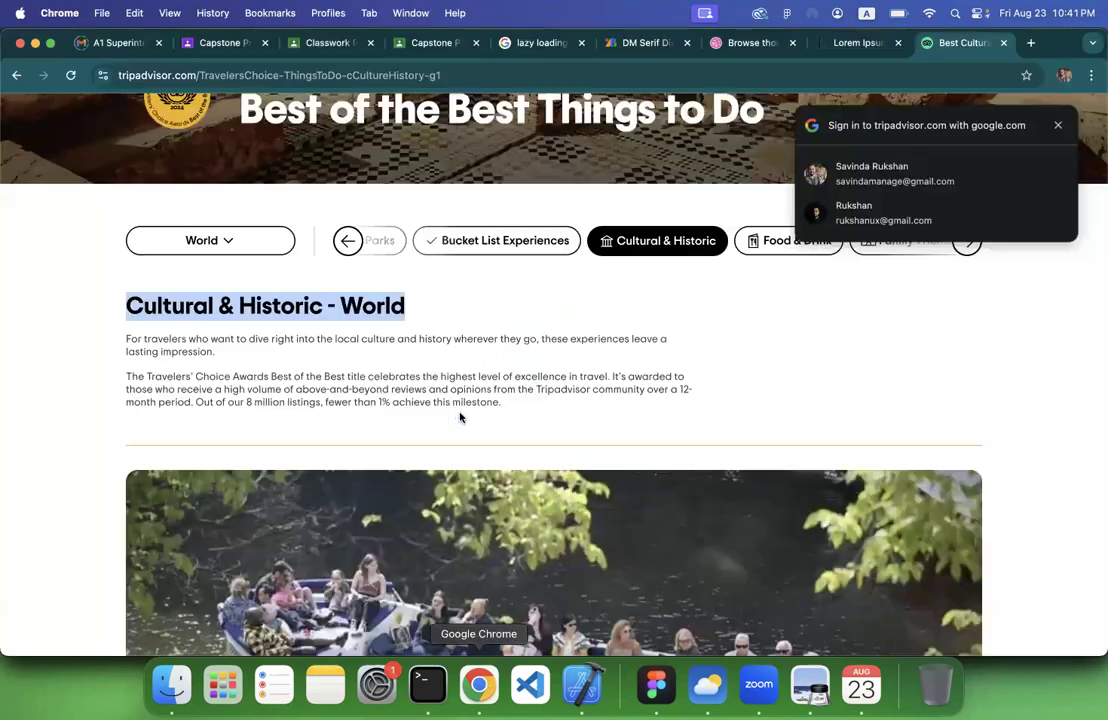
{"action": "left_click", "coordinate": [130, 334]}
{"action": "left_click_drag", "start_coordinate": [125, 338], "coordinate": [508, 419]}
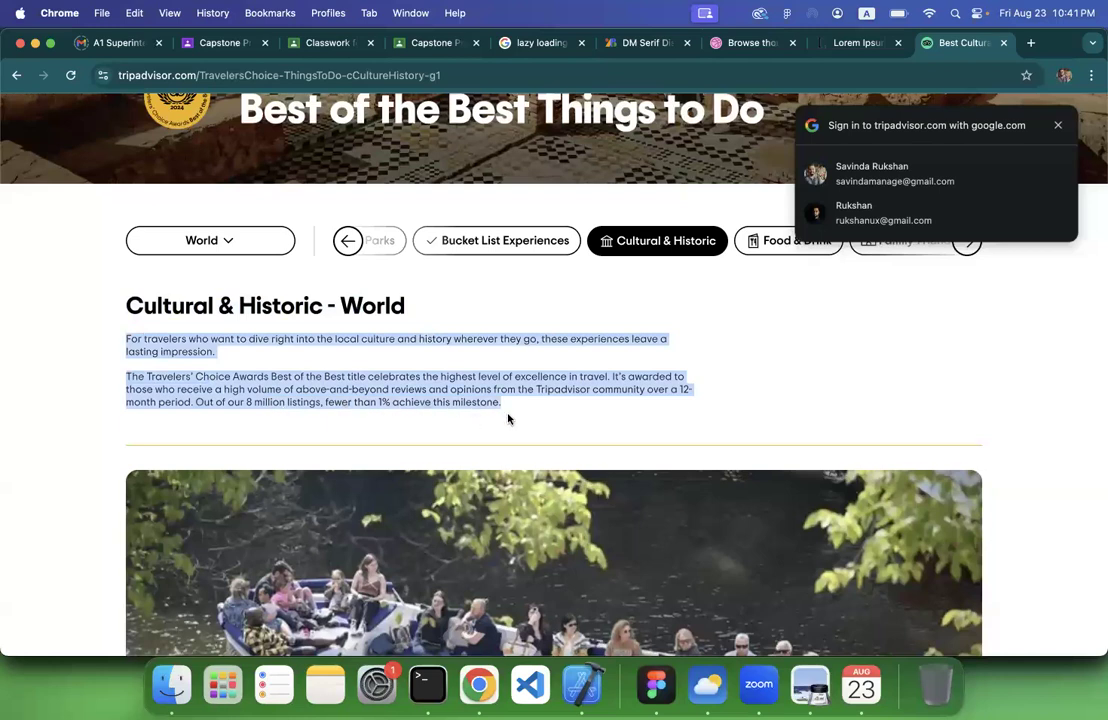
{"action": "key", "text": "super+c"}
{"action": "left_click", "coordinate": [655, 684]}
{"action": "key", "text": "super+v"}
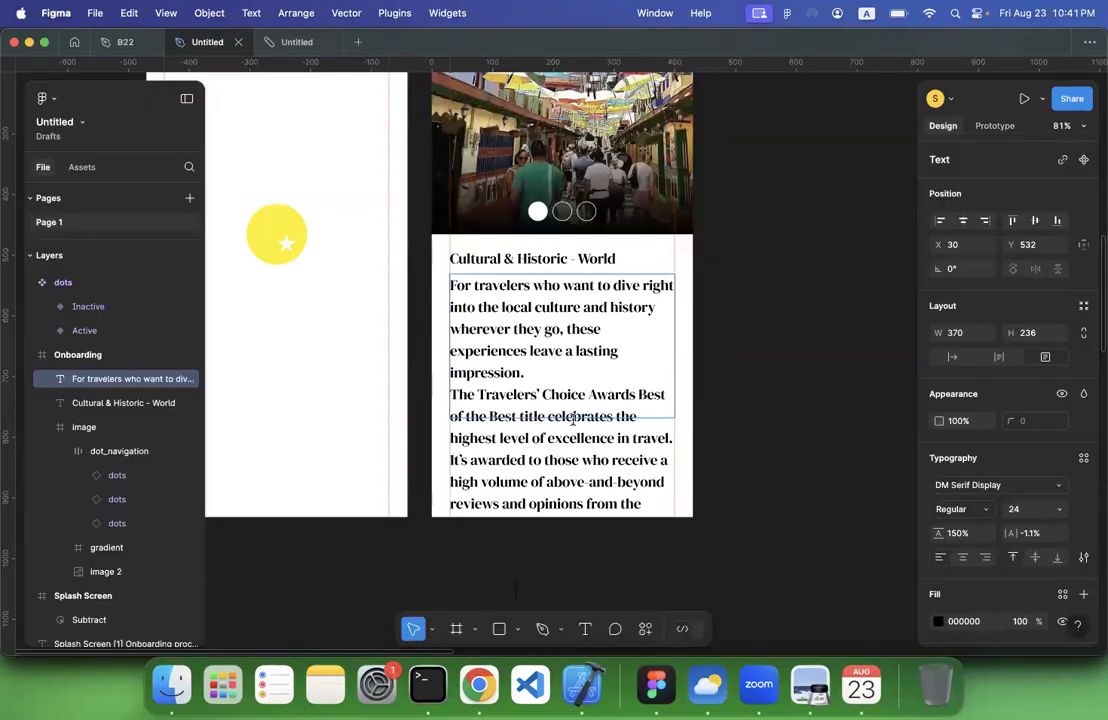
Set the letter spacing of all the description text on the onboarding screen to 0%
{"action": "key", "text": "super+a"}
{"action": "left_click", "coordinate": [980, 487]}
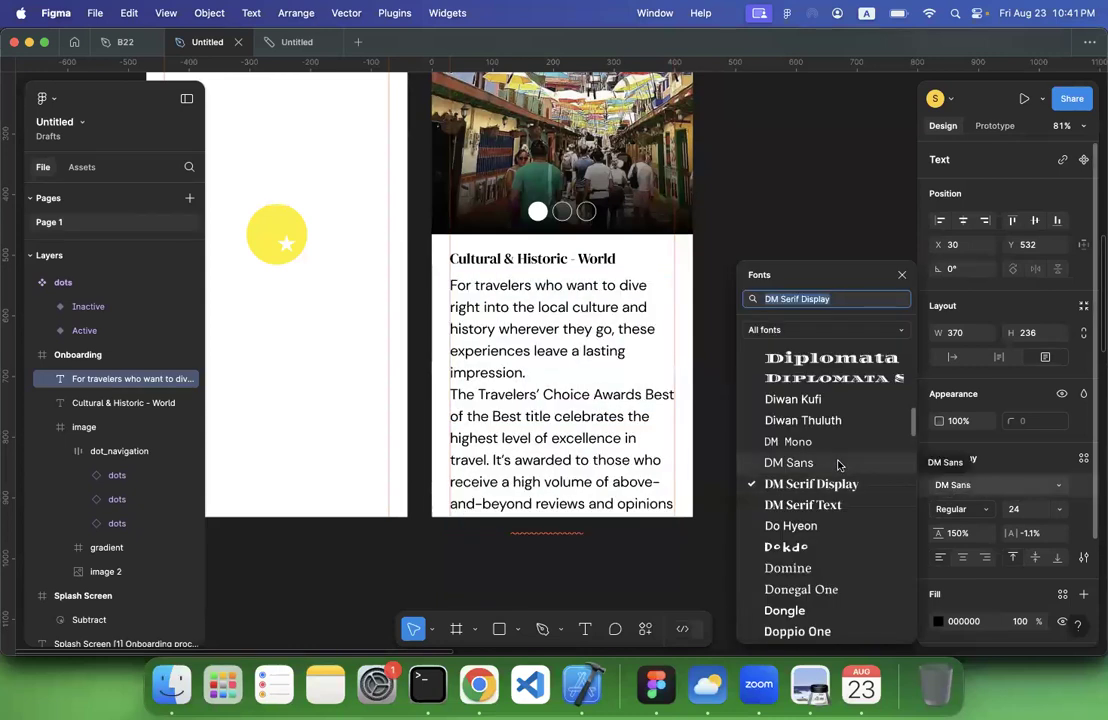
{"action": "type", "text": "inte"}
{"action": "type", "text": "r"}
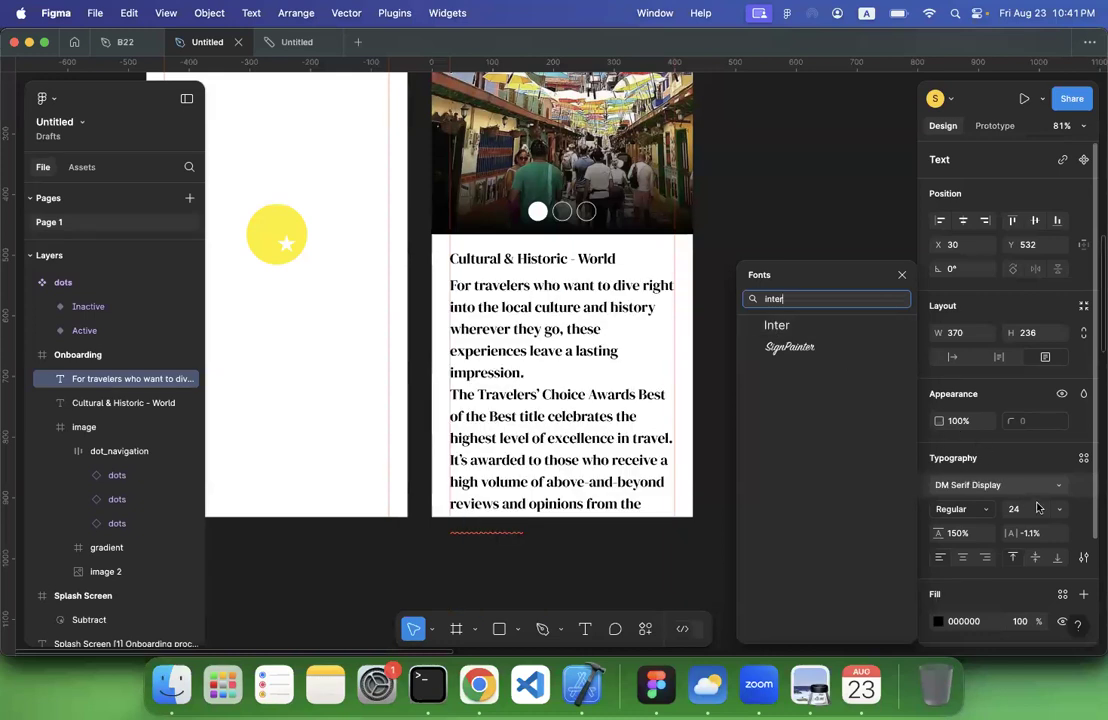
{"action": "left_click", "coordinate": [1040, 538]}
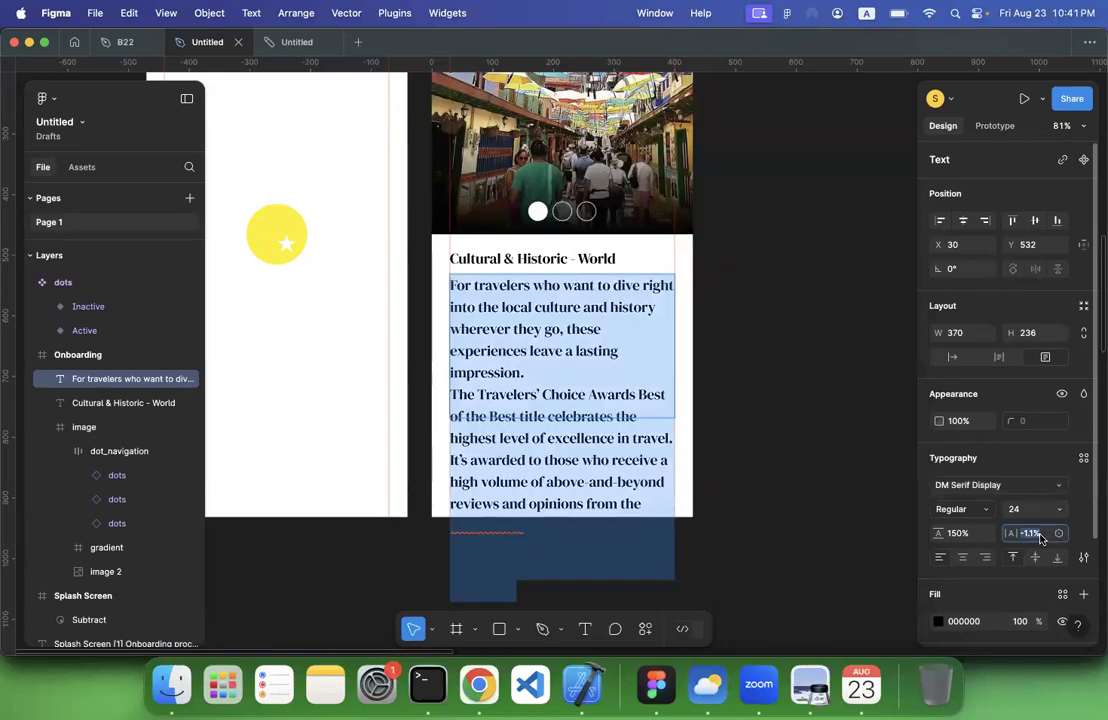
{"action": "type", "text": "0"}
{"action": "key", "text": "Return"}
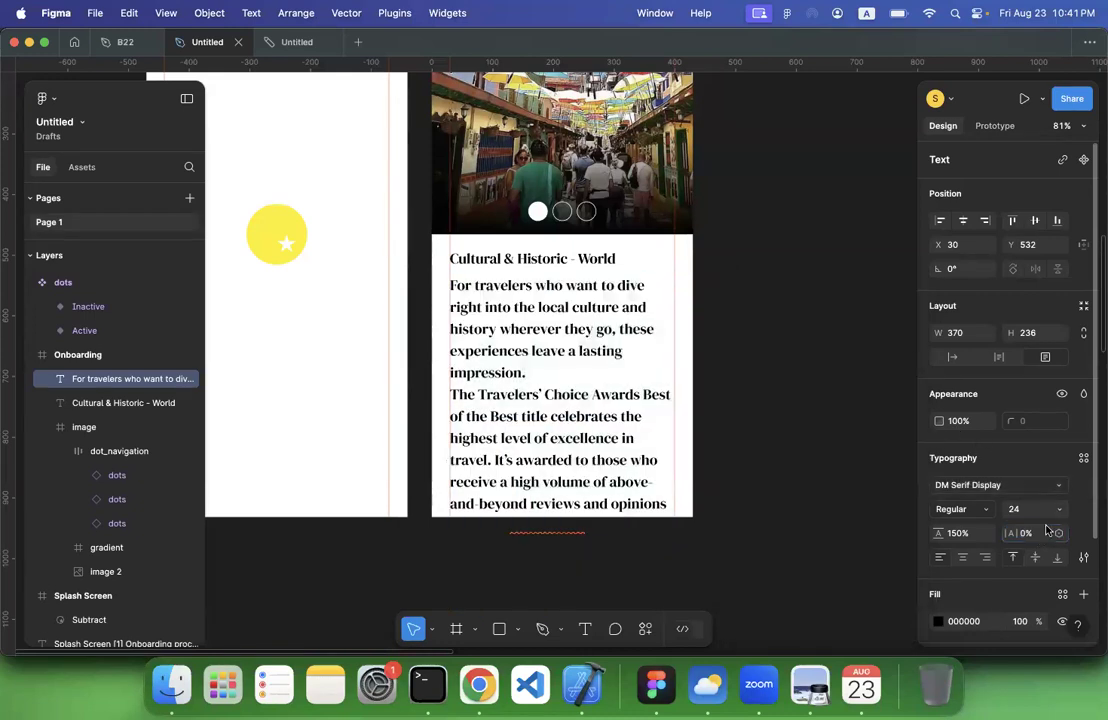
Change the description text's font to Inter and its font size to 14
{"action": "left_click", "coordinate": [967, 486]}
{"action": "type", "text": "inter"}
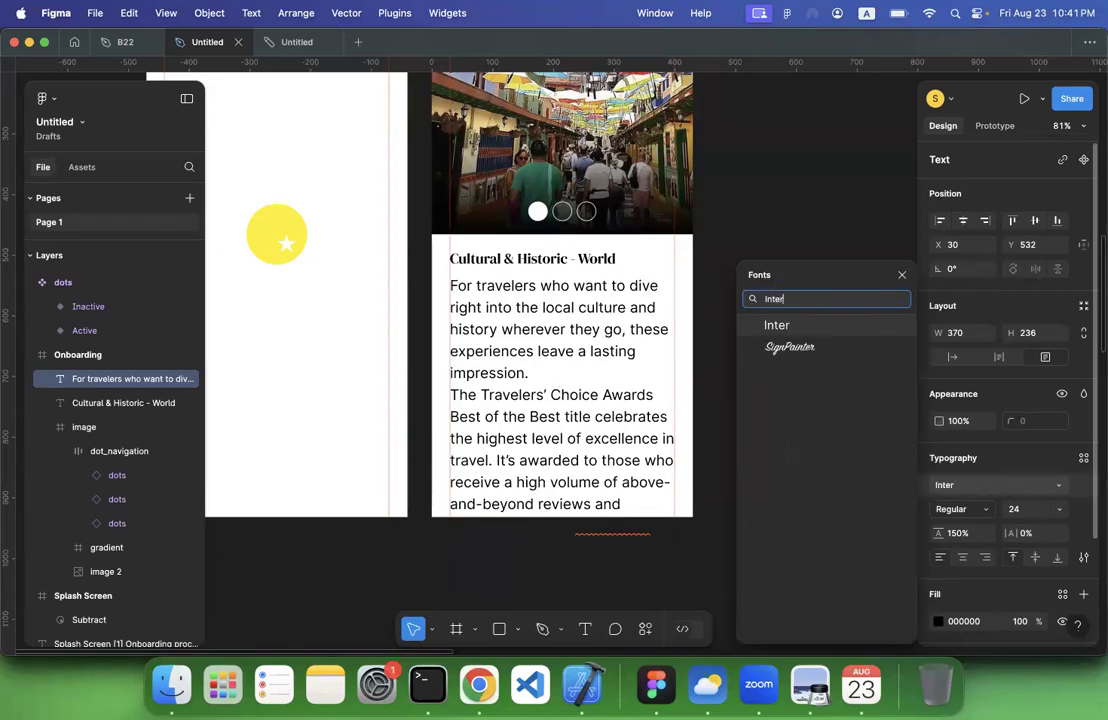
{"action": "key", "text": "Return"}
{"action": "left_click", "coordinate": [1057, 508]}
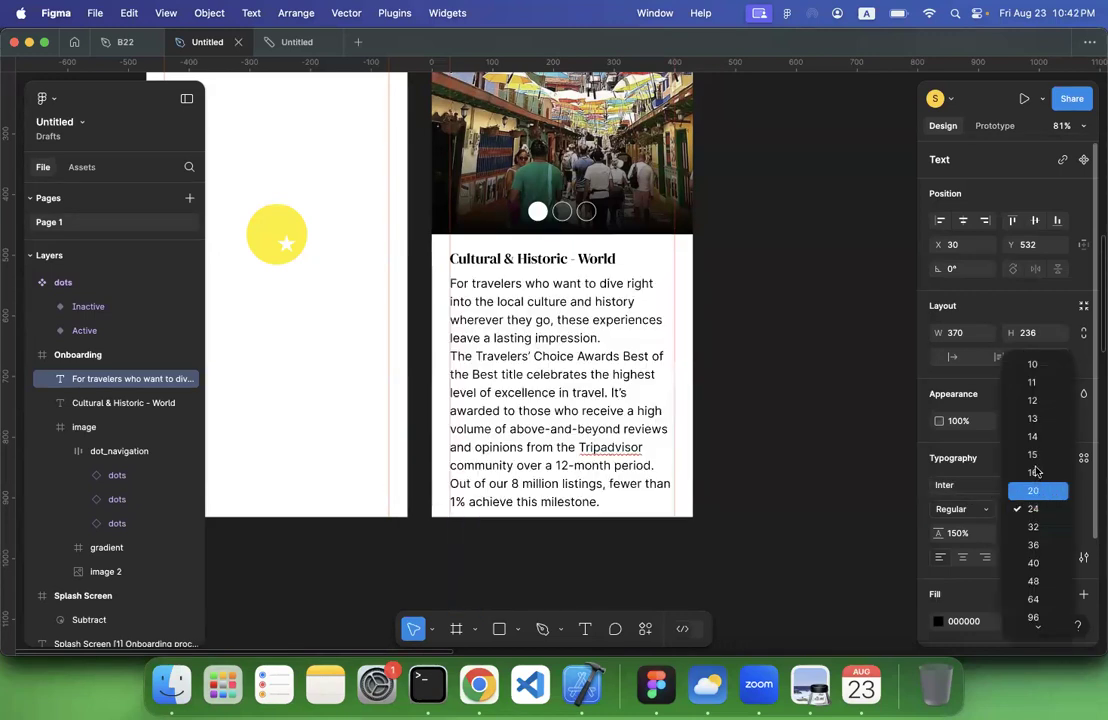
{"action": "left_click", "coordinate": [1034, 438]}
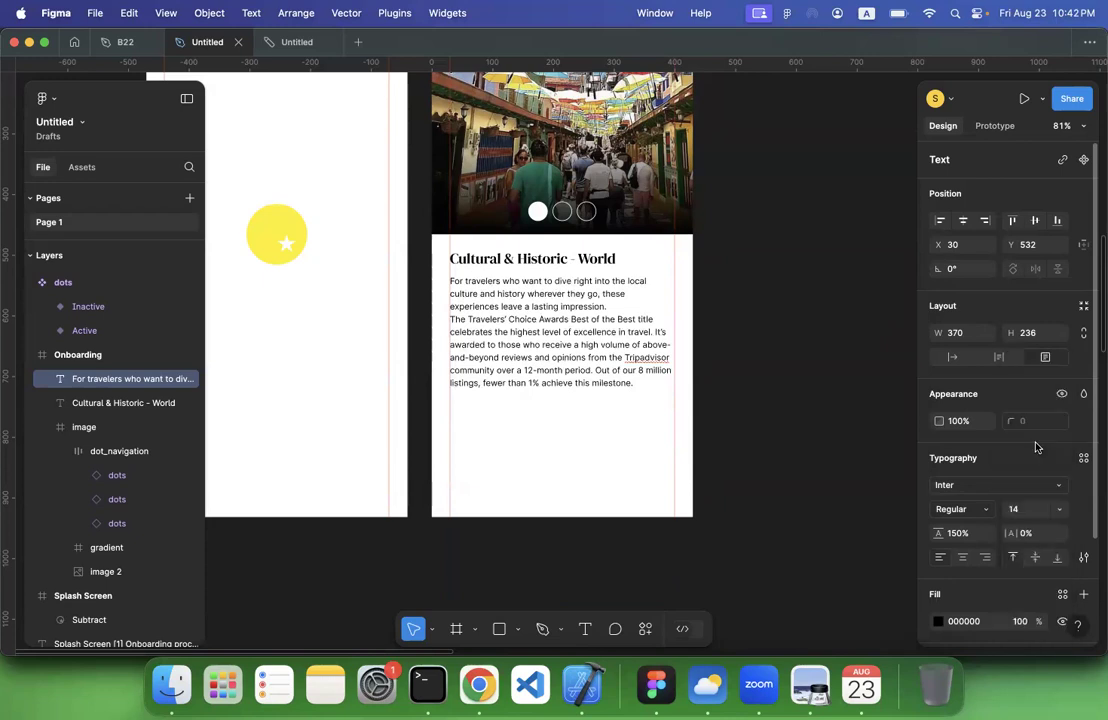
{"action": "left_click", "coordinate": [781, 396]}
Shorten the description text box from below so it ends right under the last line of text
{"action": "scroll", "coordinate": [764, 371], "scroll_direction": "up", "scroll_amount": 2}
{"action": "scroll", "coordinate": [764, 371], "scroll_direction": "left", "scroll_amount": 1}
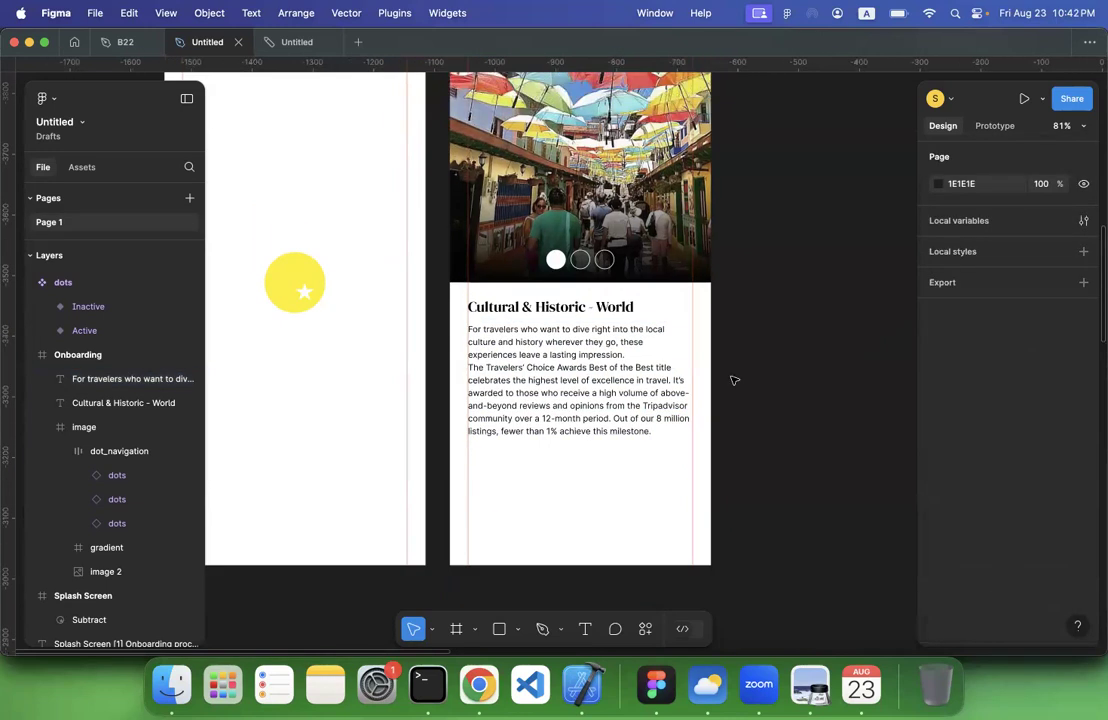
{"action": "left_click", "coordinate": [609, 420]}
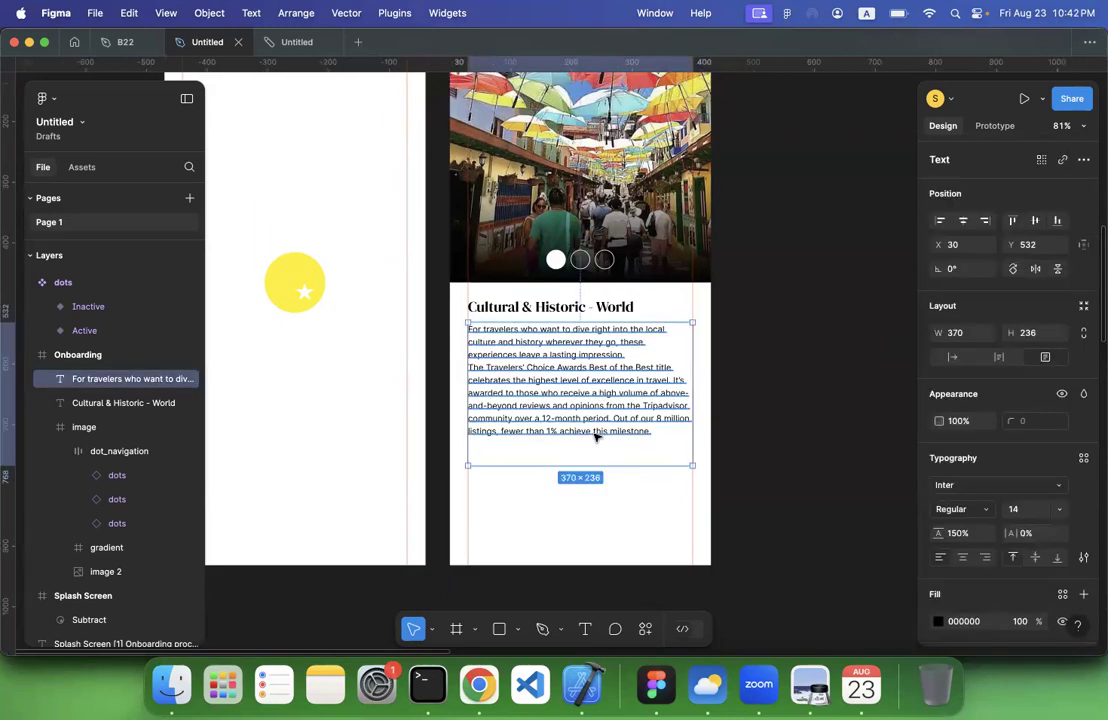
{"action": "key", "text": "Return"}
{"action": "left_click", "coordinate": [582, 431]}
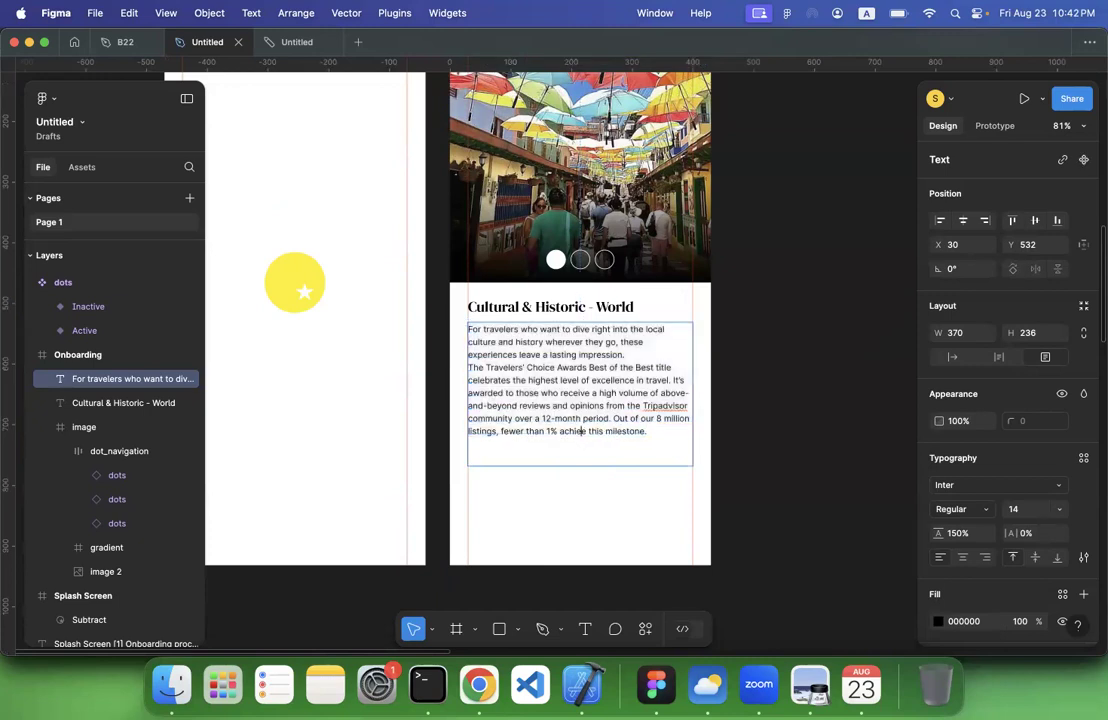
{"action": "type", "text": "ve"}
{"action": "key", "text": "Escape"}
{"action": "left_click_drag", "start_coordinate": [595, 466], "coordinate": [597, 437]}
{"action": "left_click", "coordinate": [833, 448]}
Shift the onboarding heading and description together slightly lower, leaving more space beneath the image
{"action": "scroll", "coordinate": [833, 448], "scroll_direction": "up", "scroll_amount": 2}
{"action": "scroll", "coordinate": [833, 448], "scroll_direction": "left", "scroll_amount": 1}
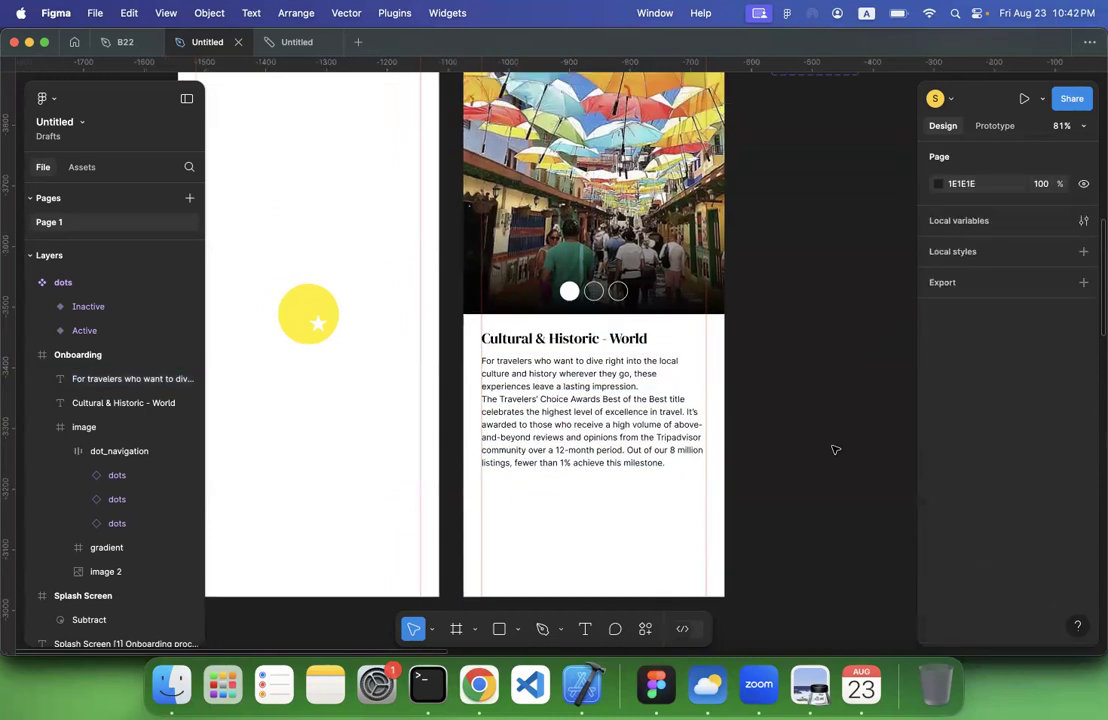
{"action": "left_click", "coordinate": [620, 352]}
{"action": "left_click", "coordinate": [593, 443], "text": "shift"}
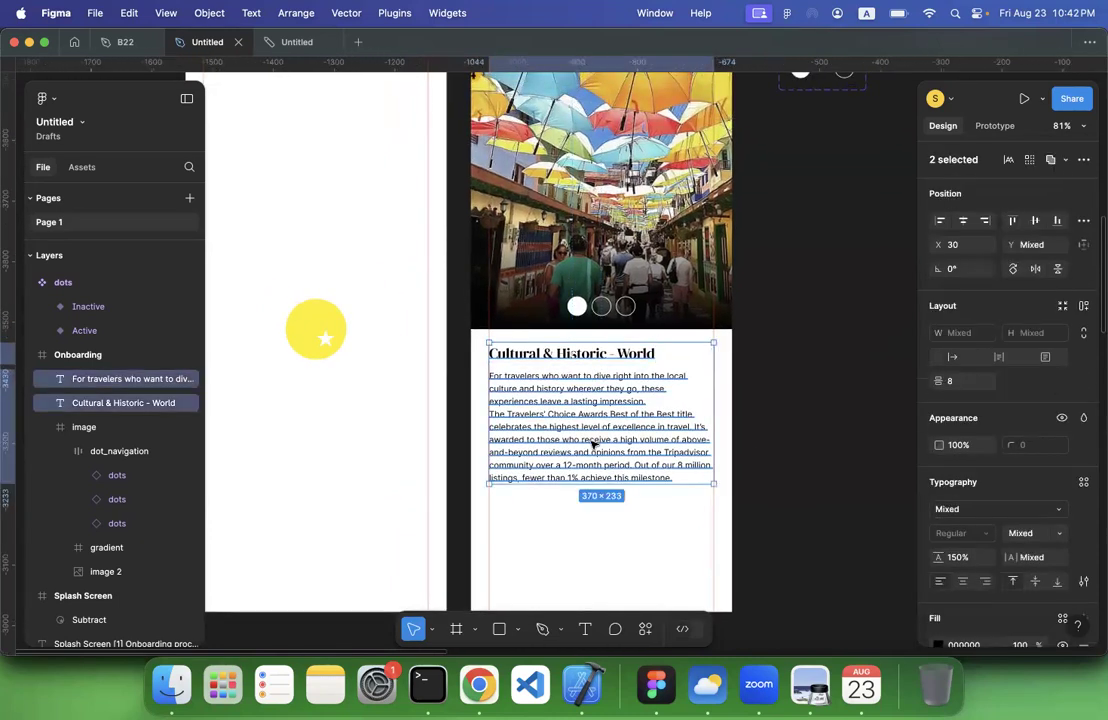
{"action": "left_click", "coordinate": [846, 455]}
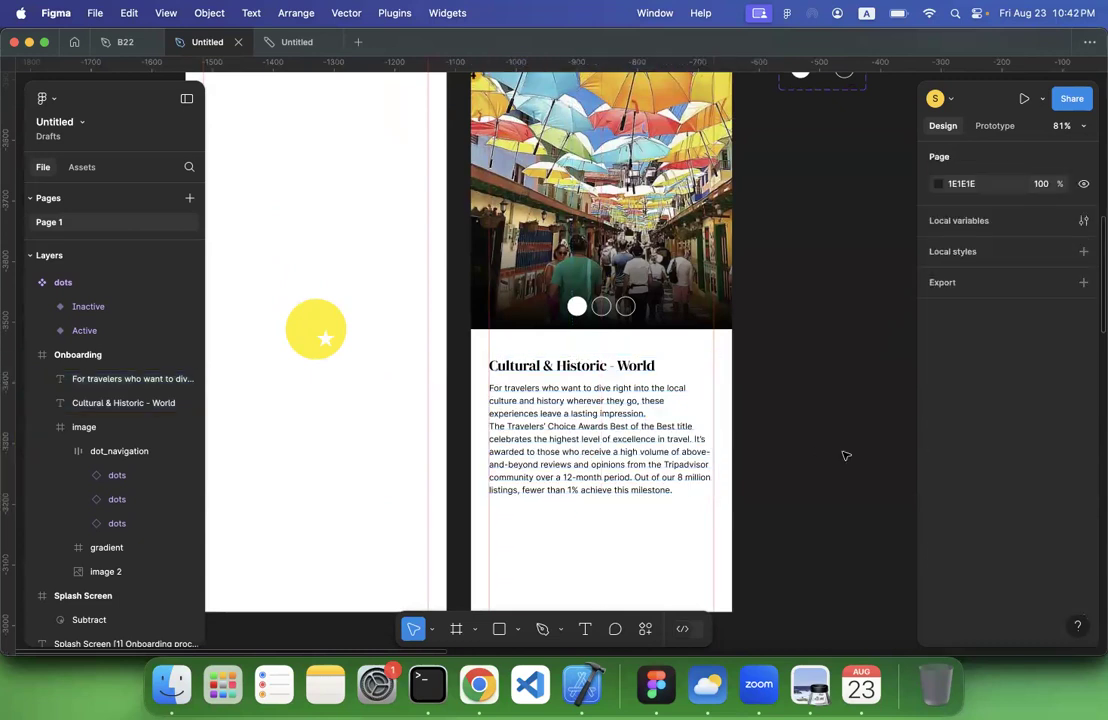
Look over the existing primary and secondary Share button components above the earlier visual design screens, and return to the onboarding screen
{"action": "scroll", "coordinate": [846, 455], "scroll_direction": "down", "scroll_amount": 2}
{"action": "scroll", "coordinate": [846, 455], "scroll_direction": "left", "scroll_amount": 1}
{"action": "scroll", "coordinate": [846, 455], "scroll_direction": "up", "scroll_amount": 3}
{"action": "scroll", "coordinate": [846, 455], "scroll_direction": "right", "scroll_amount": 2}
{"action": "scroll", "coordinate": [846, 455], "scroll_direction": "down", "scroll_amount": 4}
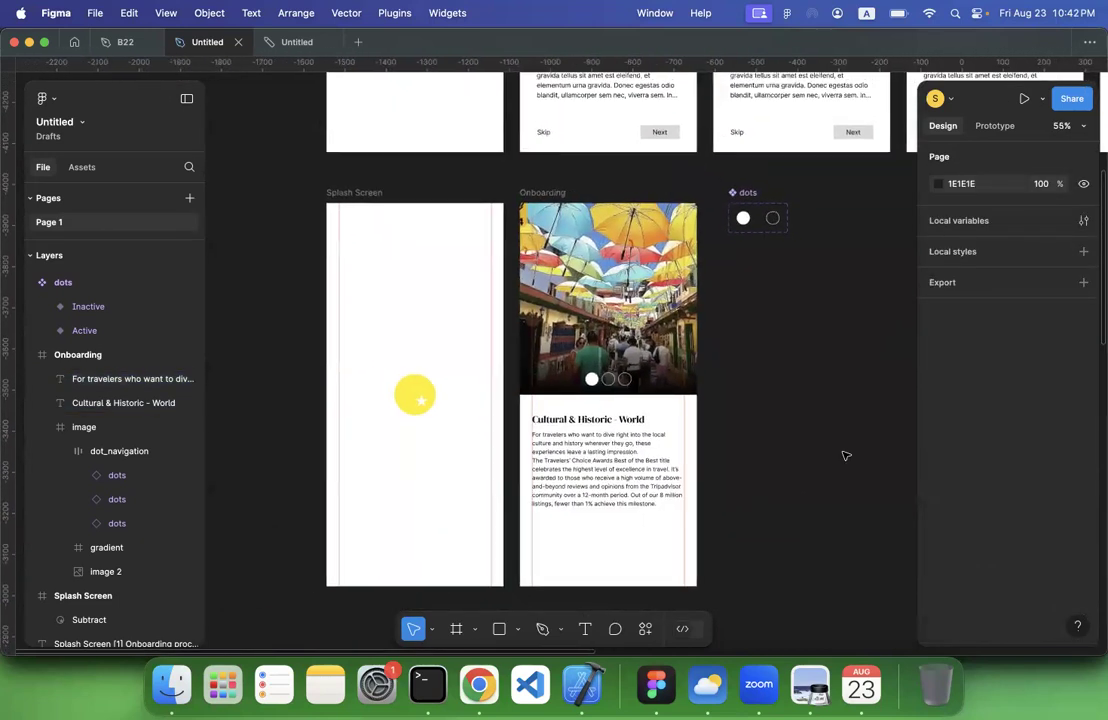
{"action": "scroll", "coordinate": [846, 455], "scroll_direction": "right", "scroll_amount": 2}
{"action": "scroll", "coordinate": [846, 455], "scroll_direction": "down", "scroll_amount": 1}
{"action": "scroll", "coordinate": [846, 455], "scroll_direction": "down", "scroll_amount": 5}
{"action": "scroll", "coordinate": [845, 452], "scroll_direction": "down", "scroll_amount": 2}
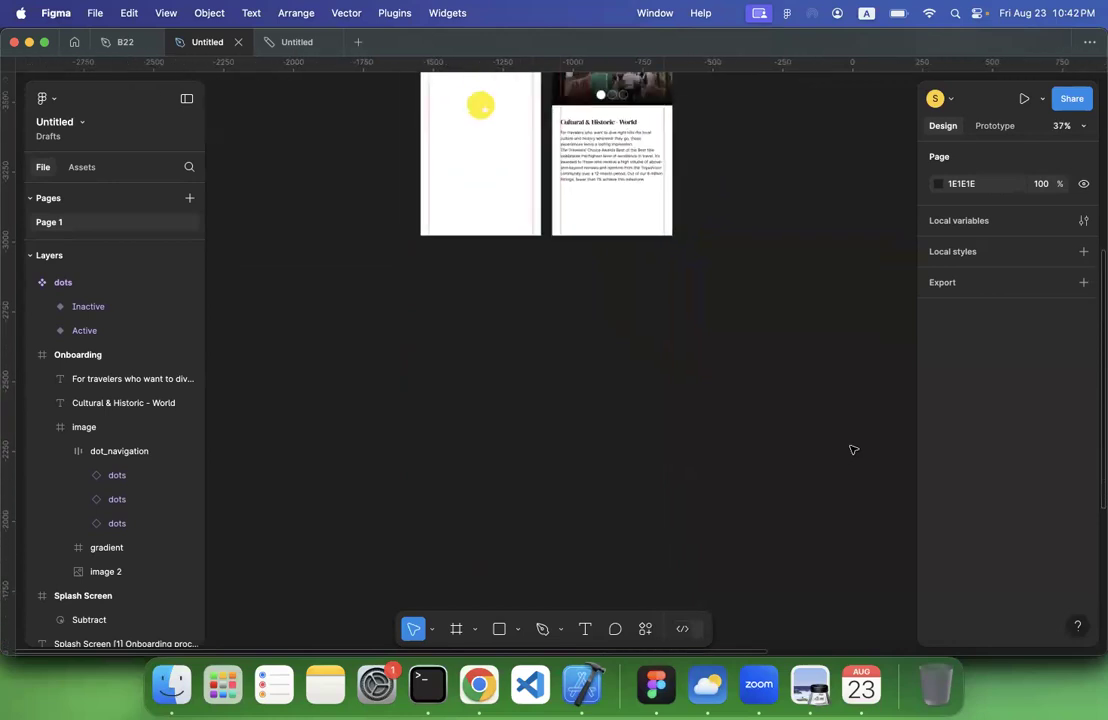
{"action": "scroll", "coordinate": [853, 450], "scroll_direction": "down", "scroll_amount": 2}
{"action": "scroll", "coordinate": [865, 435], "scroll_direction": "right", "scroll_amount": 3}
{"action": "scroll", "coordinate": [865, 435], "scroll_direction": "down", "scroll_amount": 6}
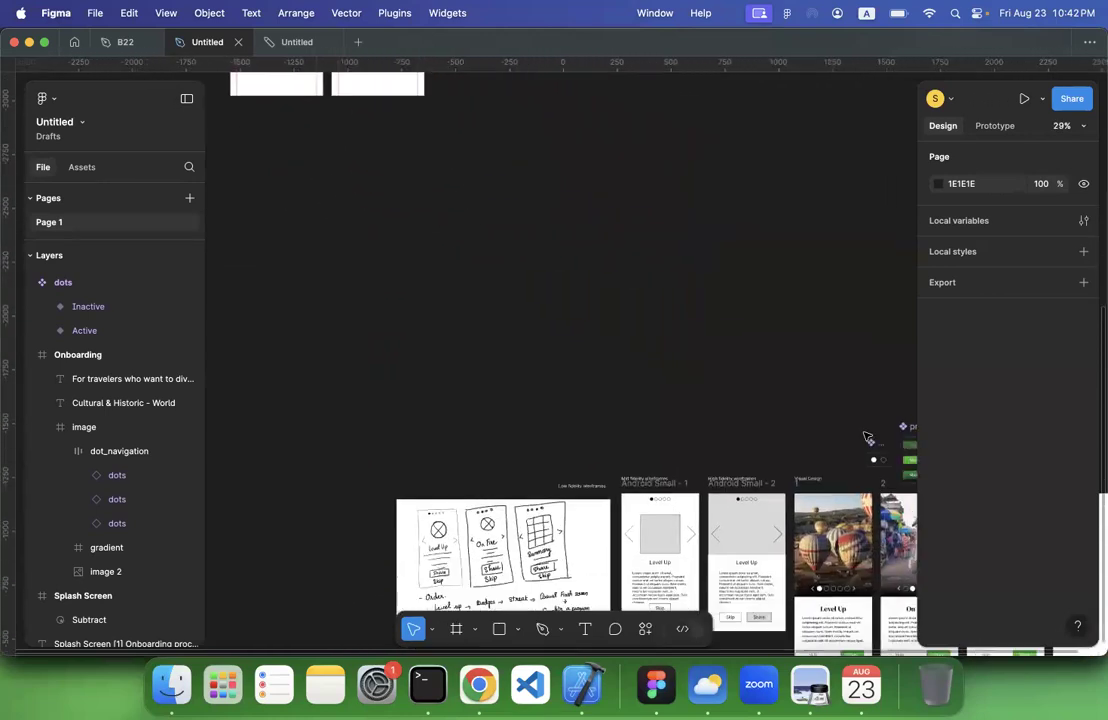
{"action": "scroll", "coordinate": [866, 435], "scroll_direction": "right", "scroll_amount": 2}
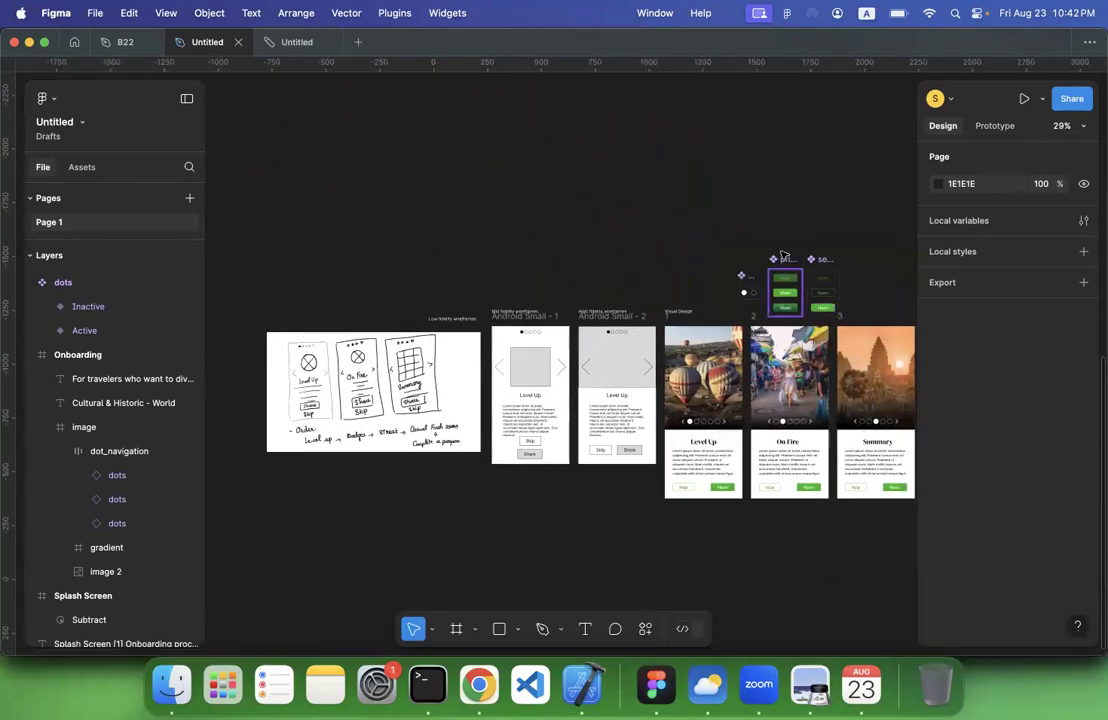
{"action": "scroll", "coordinate": [783, 256], "scroll_direction": "up", "scroll_amount": 10}
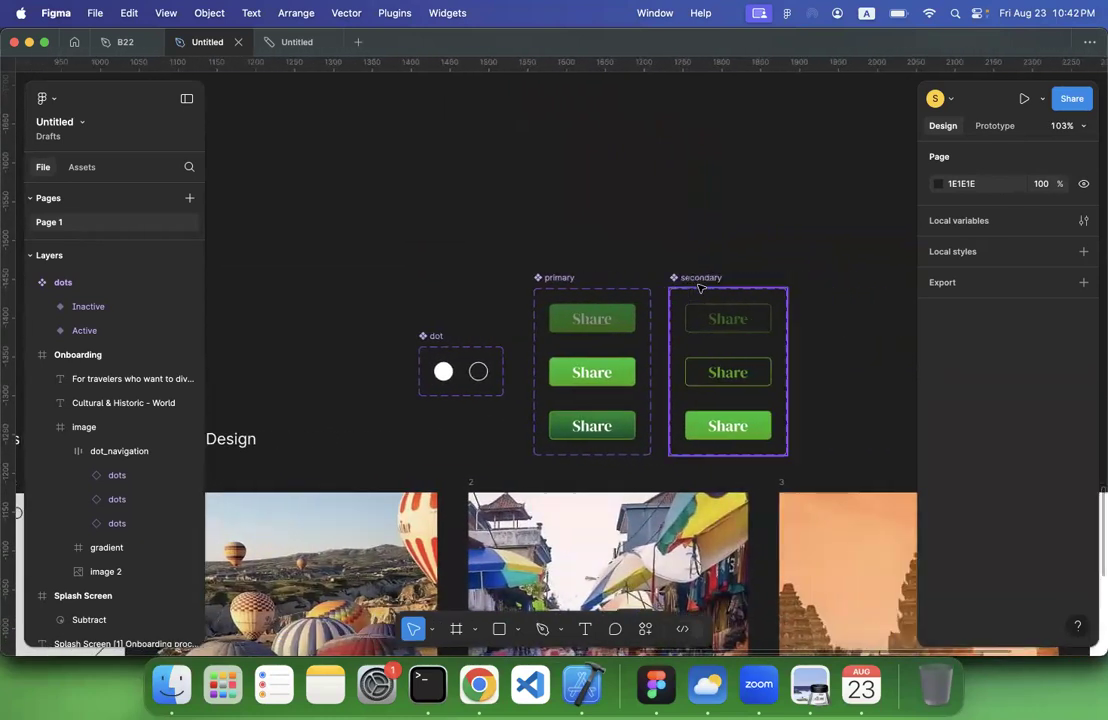
{"action": "scroll", "coordinate": [701, 288], "scroll_direction": "left", "scroll_amount": 4}
{"action": "scroll", "coordinate": [701, 288], "scroll_direction": "up", "scroll_amount": 2}
{"action": "scroll", "coordinate": [704, 285], "scroll_direction": "down", "scroll_amount": 5}
{"action": "scroll", "coordinate": [704, 285], "scroll_direction": "up", "scroll_amount": 7}
{"action": "scroll", "coordinate": [704, 285], "scroll_direction": "left", "scroll_amount": 3}
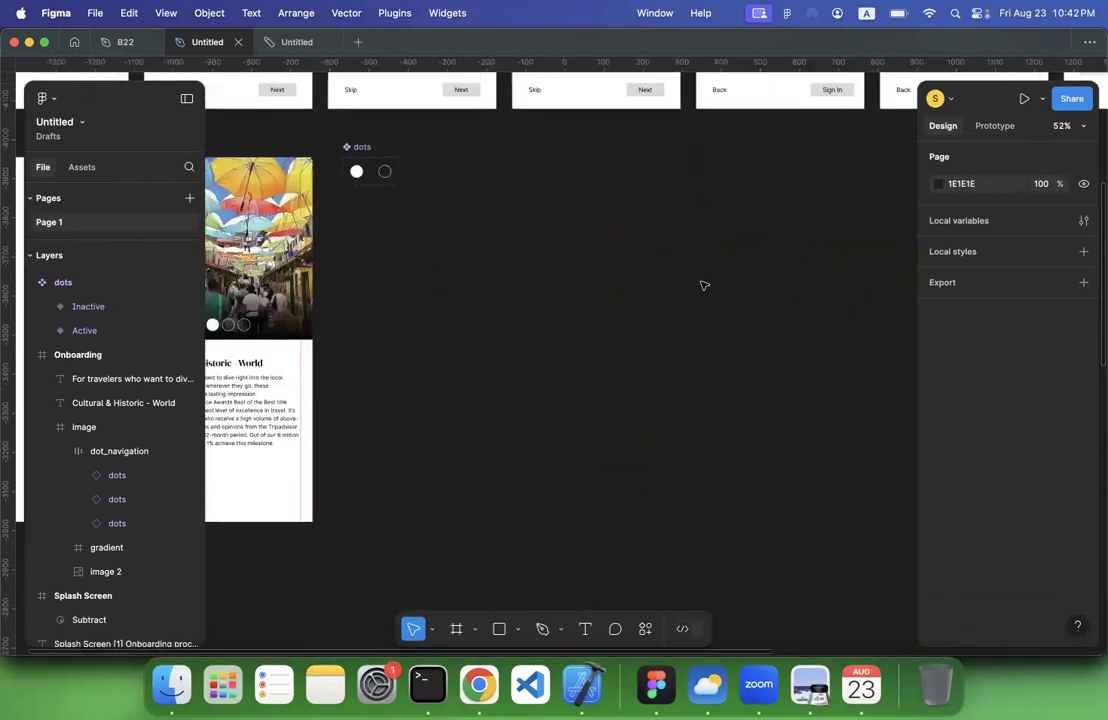
{"action": "scroll", "coordinate": [704, 285], "scroll_direction": "left", "scroll_amount": 5}
{"action": "scroll", "coordinate": [704, 285], "scroll_direction": "down", "scroll_amount": 5}
{"action": "scroll", "coordinate": [704, 285], "scroll_direction": "right", "scroll_amount": 3}
{"action": "scroll", "coordinate": [704, 285], "scroll_direction": "left", "scroll_amount": 1}
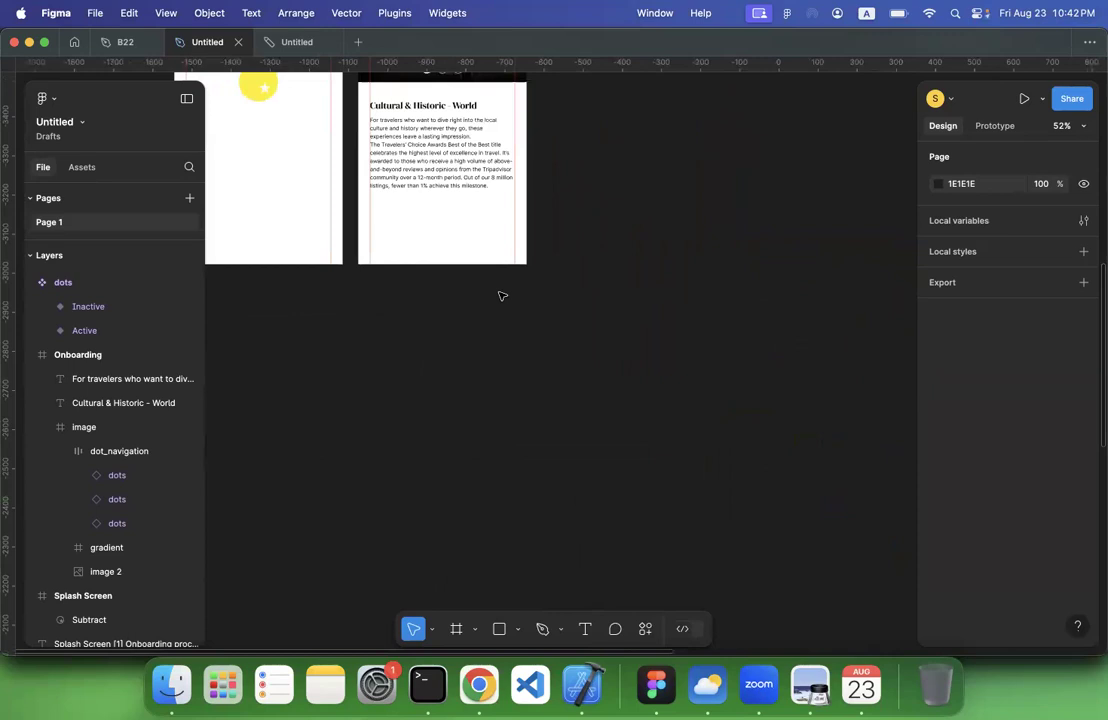
{"action": "scroll", "coordinate": [502, 296], "scroll_direction": "up", "scroll_amount": 2}
{"action": "scroll", "coordinate": [502, 296], "scroll_direction": "left", "scroll_amount": 4}
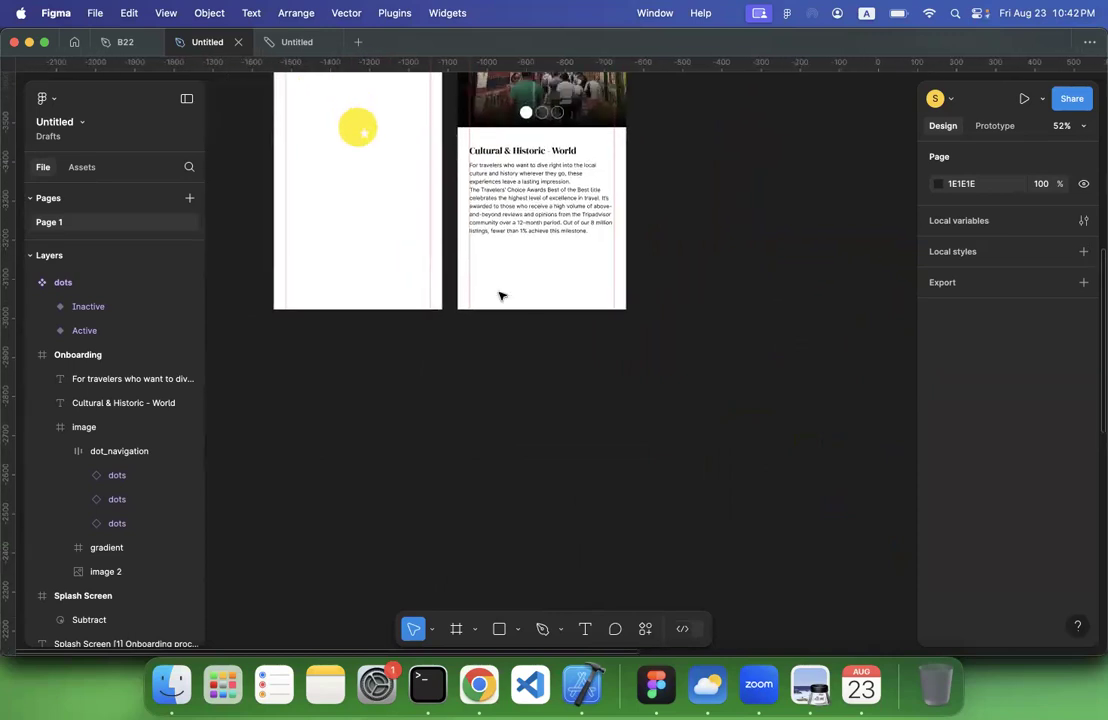
Place an instance of the local primary Share button below the description, against the left margin guide at X 30, Y 812
{"action": "left_click", "coordinate": [82, 167]}
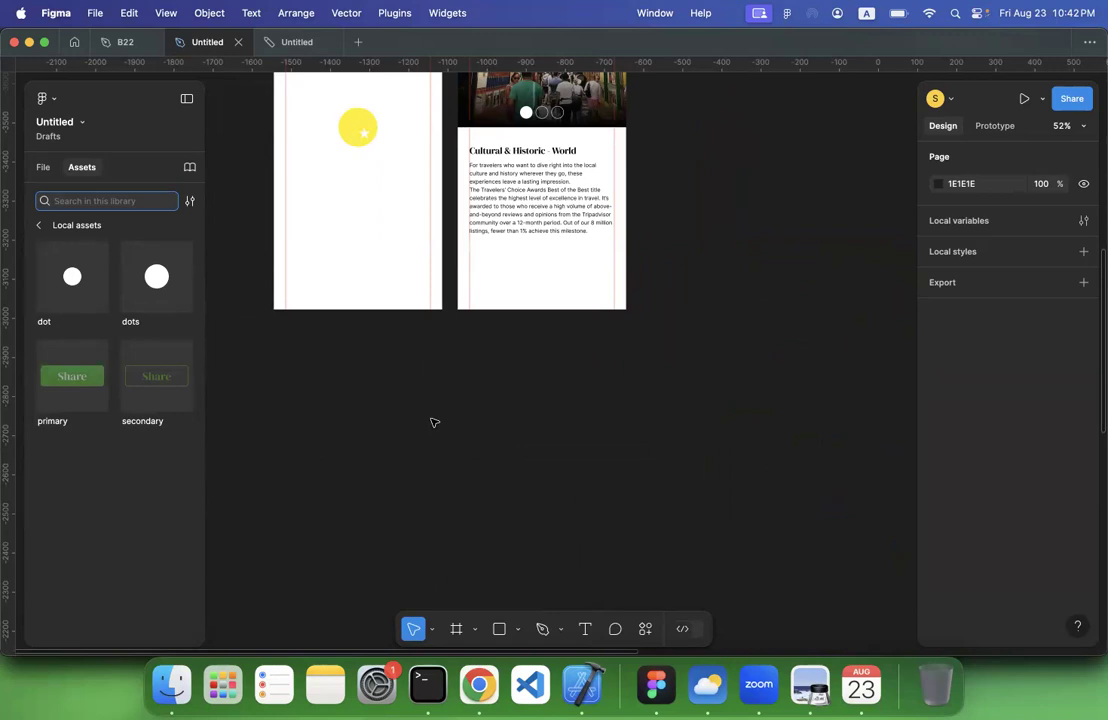
{"action": "scroll", "coordinate": [433, 421], "scroll_direction": "up", "scroll_amount": 5}
{"action": "scroll", "coordinate": [557, 347], "scroll_direction": "up", "scroll_amount": 3}
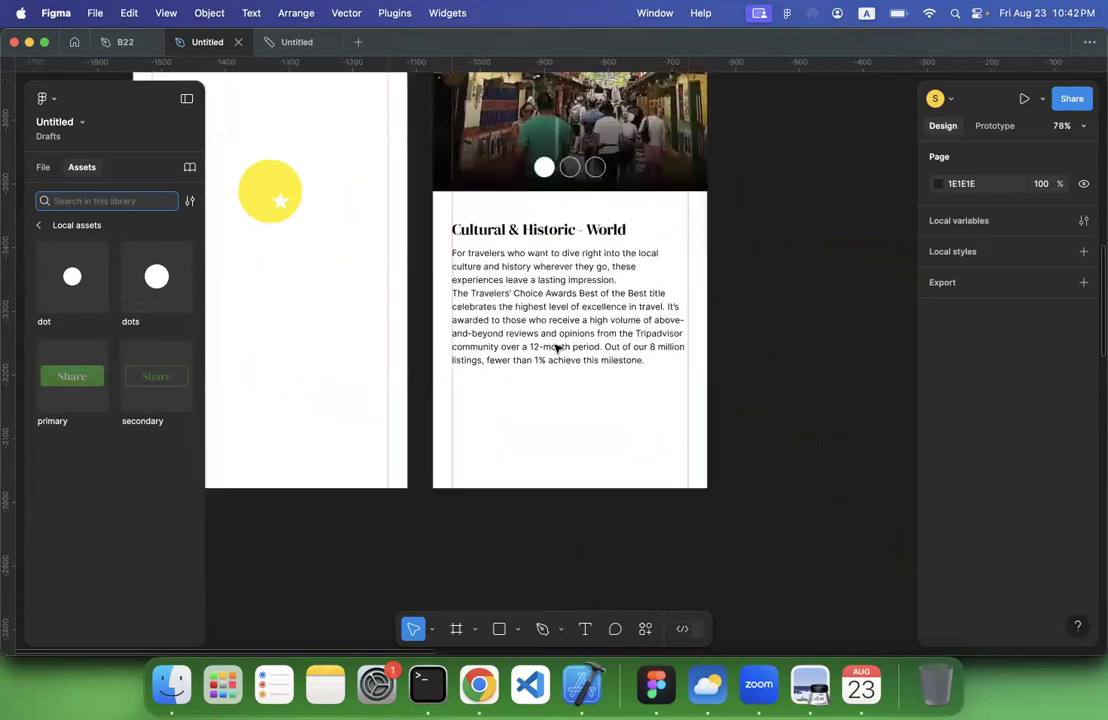
{"action": "scroll", "coordinate": [557, 347], "scroll_direction": "up", "scroll_amount": 3}
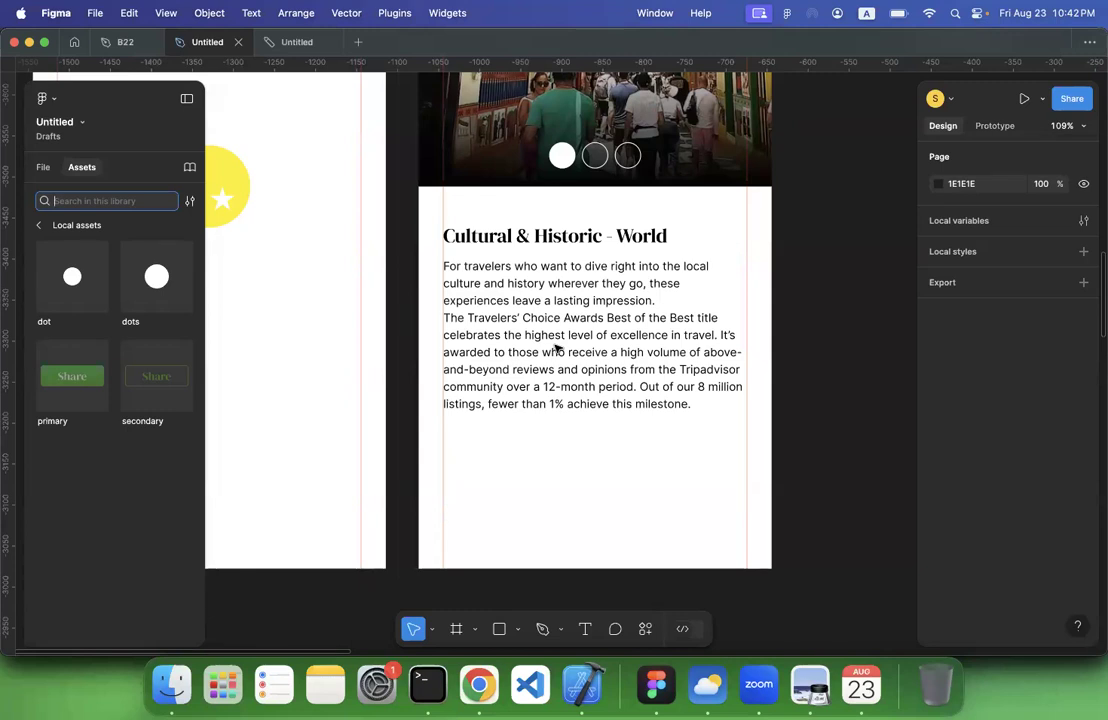
{"action": "scroll", "coordinate": [557, 347], "scroll_direction": "down", "scroll_amount": 10}
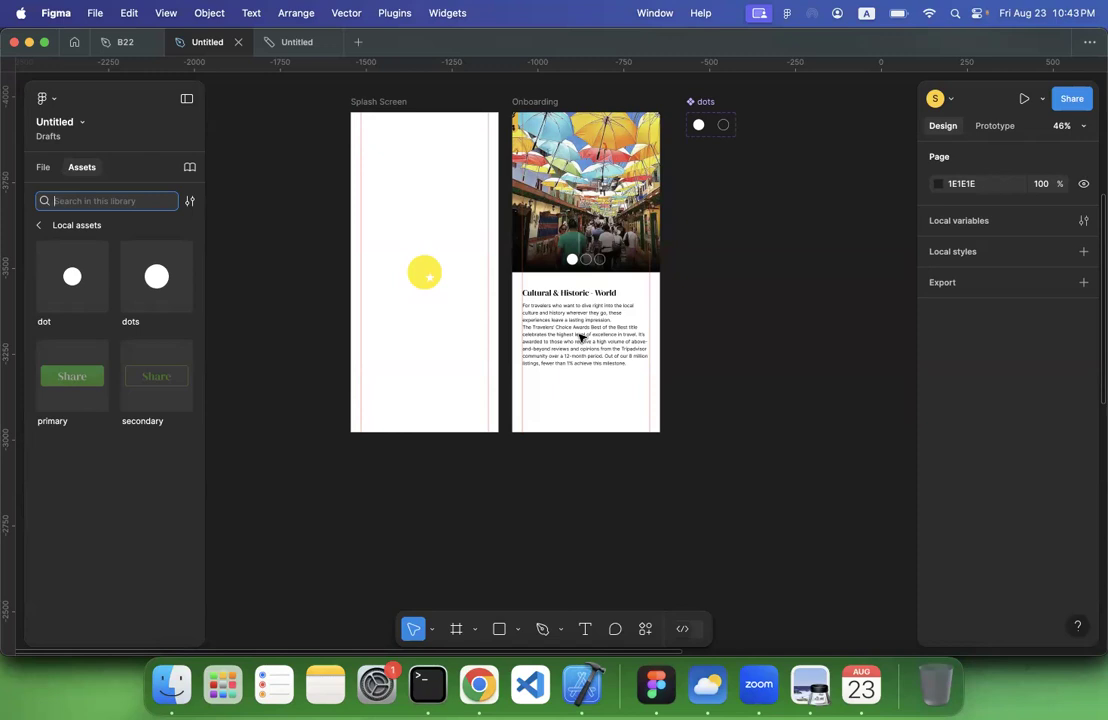
{"action": "left_click", "coordinate": [568, 479]}
{"action": "scroll", "coordinate": [568, 479], "scroll_direction": "right", "scroll_amount": 5}
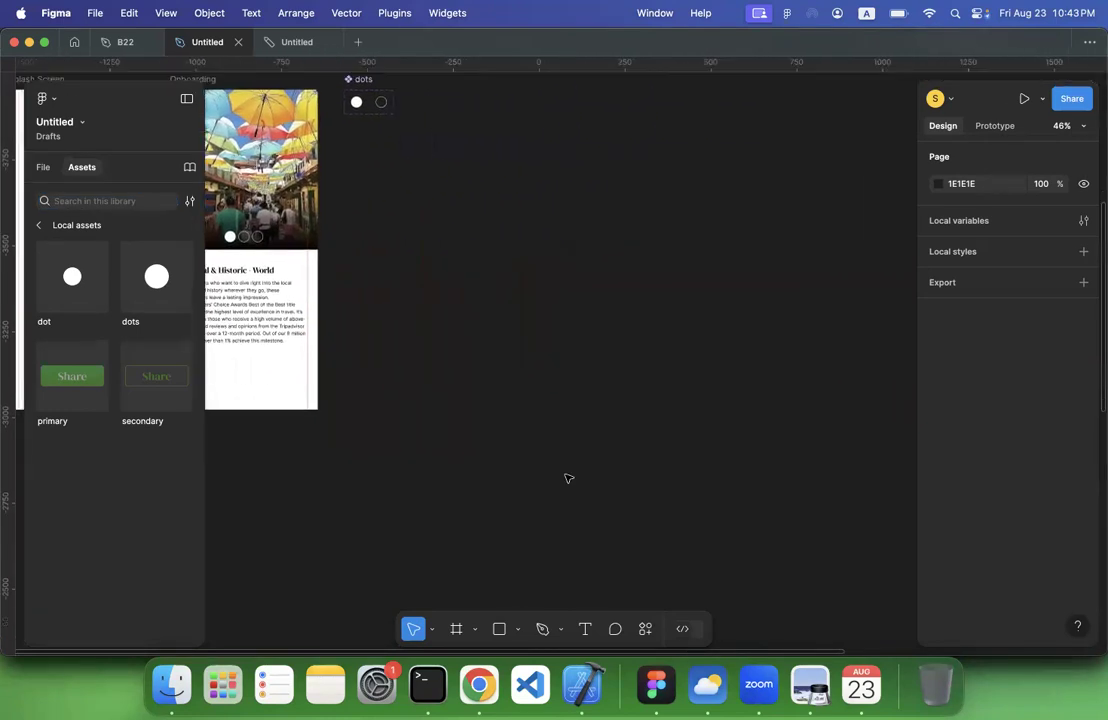
{"action": "scroll", "coordinate": [568, 479], "scroll_direction": "down", "scroll_amount": 4}
{"action": "scroll", "coordinate": [568, 479], "scroll_direction": "up", "scroll_amount": 5}
{"action": "scroll", "coordinate": [568, 479], "scroll_direction": "left", "scroll_amount": 3}
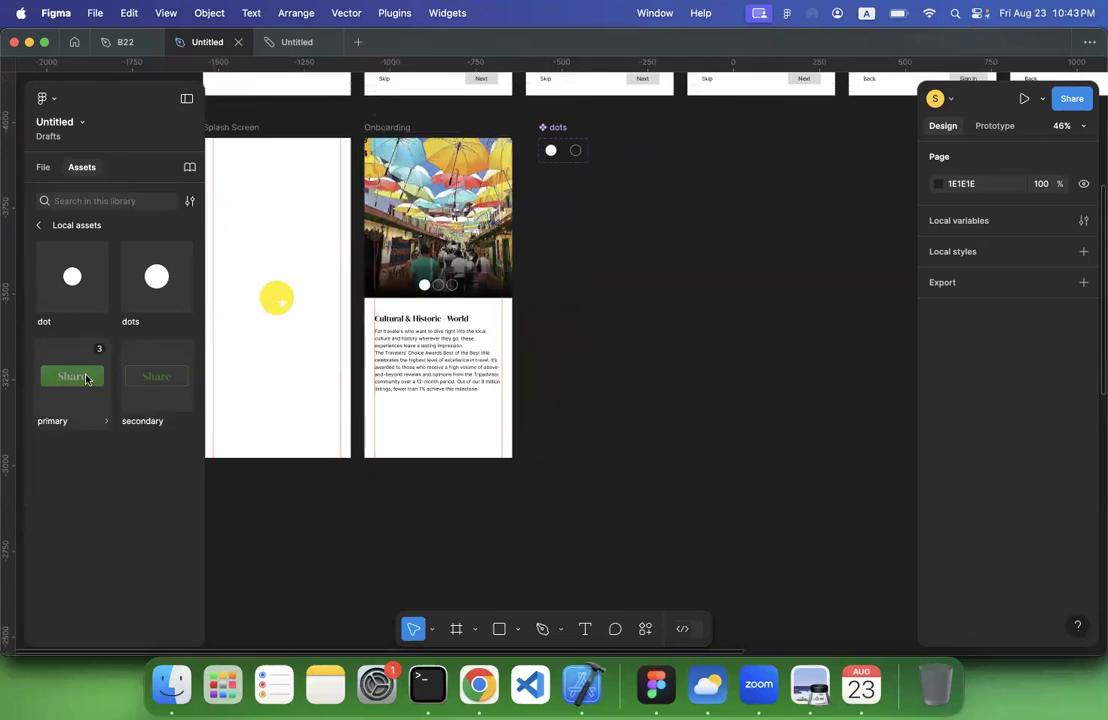
{"action": "left_click_drag", "start_coordinate": [86, 377], "coordinate": [413, 423]}
Place an instance of the local secondary Share button beside the primary one, against the right margin guide
{"action": "scroll", "coordinate": [408, 428], "scroll_direction": "up", "scroll_amount": 5}
{"action": "scroll", "coordinate": [408, 427], "scroll_direction": "up", "scroll_amount": 2}
{"action": "left_click_drag", "start_coordinate": [156, 376], "coordinate": [680, 428]}
{"action": "left_click", "coordinate": [596, 429]}
Check the width sizing options of the primary button instance on the onboarding screen
{"action": "left_click", "coordinate": [420, 425]}
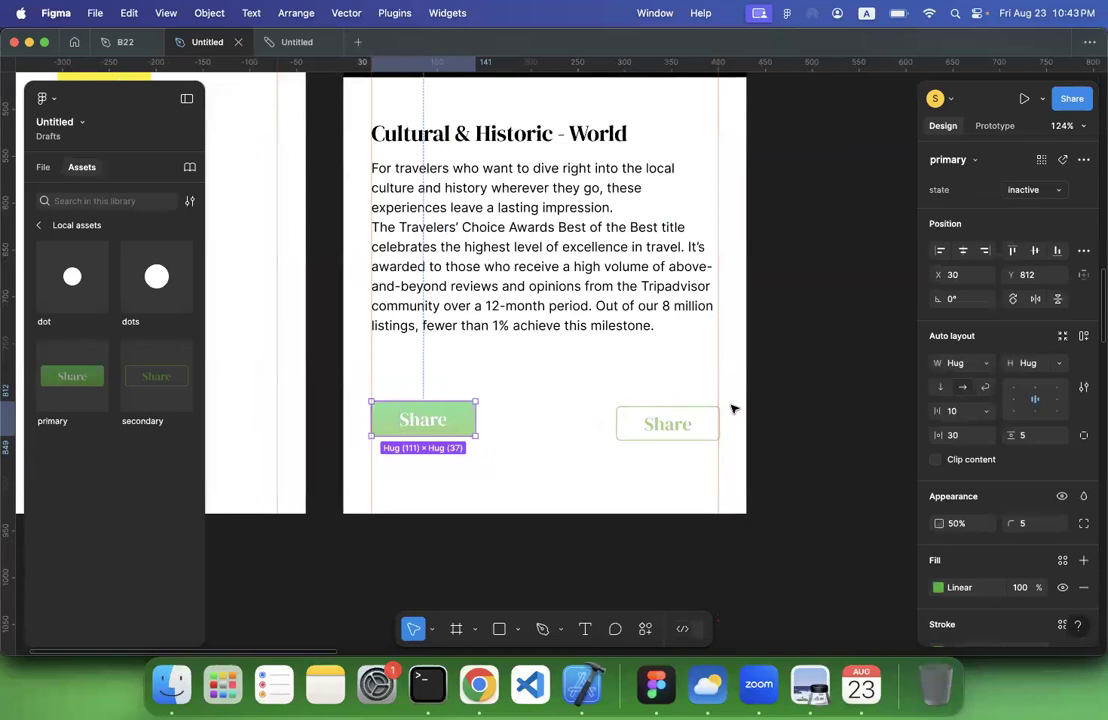
{"action": "scroll", "coordinate": [734, 409], "scroll_direction": "down", "scroll_amount": 5}
{"action": "scroll", "coordinate": [734, 409], "scroll_direction": "right", "scroll_amount": 2}
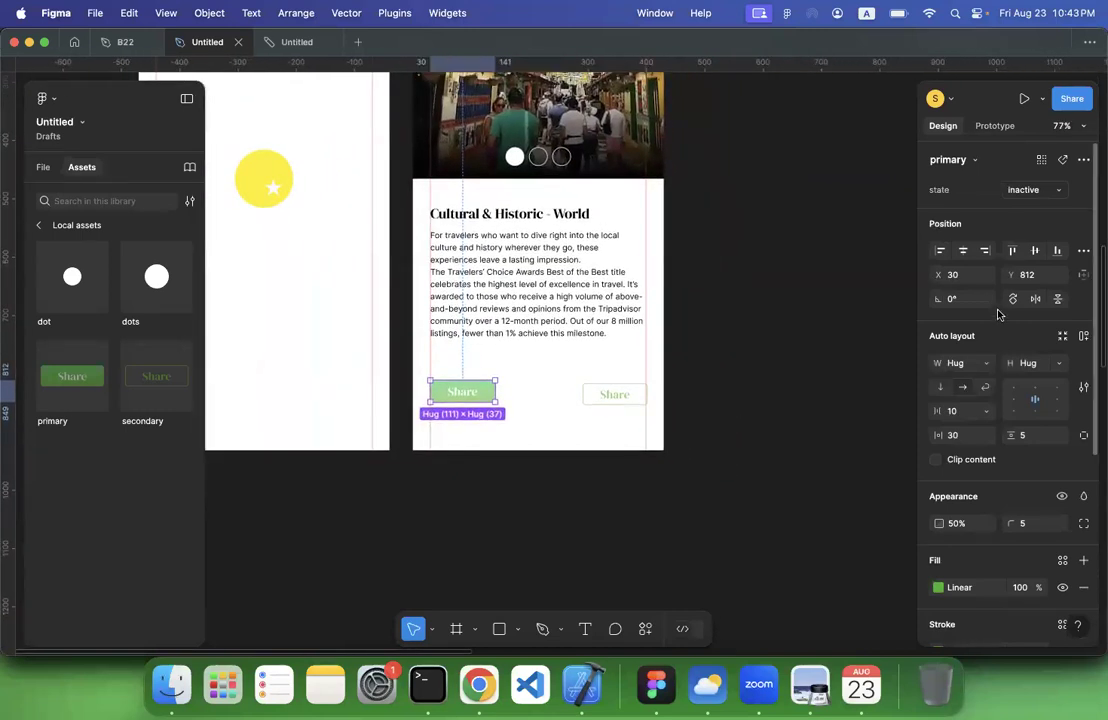
{"action": "left_click", "coordinate": [987, 364]}
{"action": "left_click", "coordinate": [798, 396]}
{"action": "scroll", "coordinate": [794, 397], "scroll_direction": "right", "scroll_amount": 3}
{"action": "scroll", "coordinate": [794, 397], "scroll_direction": "up", "scroll_amount": 1}
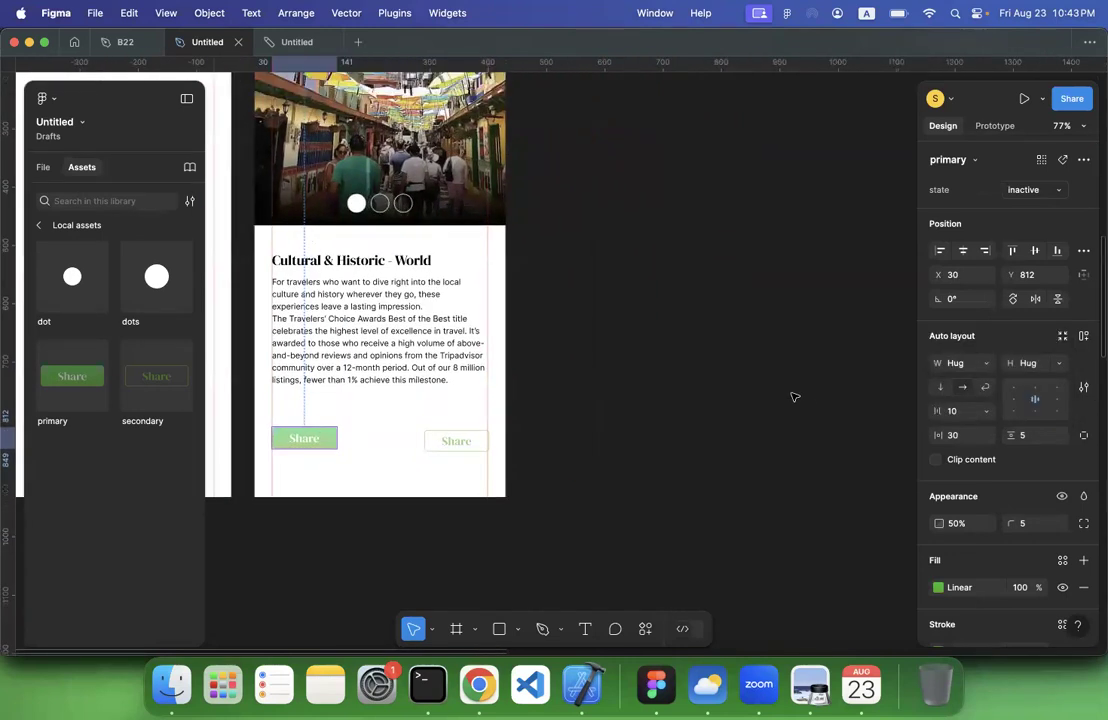
Examine the width sizing options of the inactive variant in the primary button's main component set
{"action": "scroll", "coordinate": [795, 397], "scroll_direction": "right", "scroll_amount": 6}
{"action": "scroll", "coordinate": [795, 397], "scroll_direction": "down", "scroll_amount": 10}
{"action": "scroll", "coordinate": [795, 397], "scroll_direction": "right", "scroll_amount": 5}
{"action": "scroll", "coordinate": [795, 397], "scroll_direction": "up", "scroll_amount": 3}
{"action": "scroll", "coordinate": [794, 397], "scroll_direction": "down", "scroll_amount": 5}
{"action": "scroll", "coordinate": [794, 397], "scroll_direction": "up", "scroll_amount": 4}
{"action": "scroll", "coordinate": [794, 397], "scroll_direction": "down", "scroll_amount": 3}
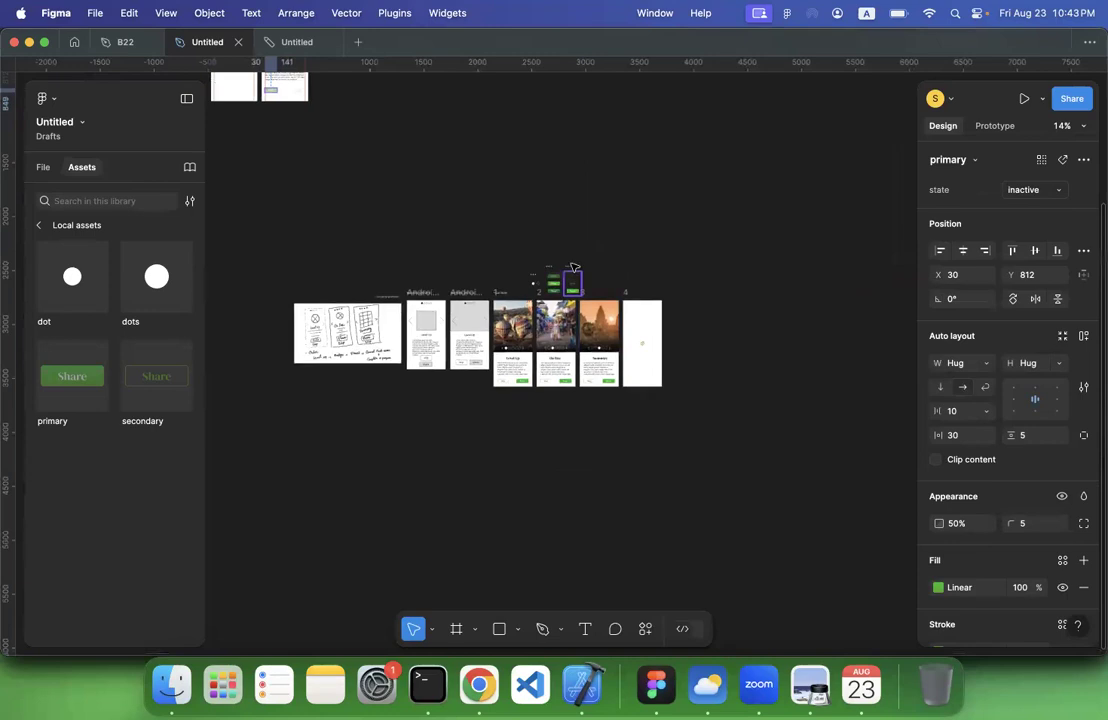
{"action": "scroll", "coordinate": [573, 265], "scroll_direction": "up", "scroll_amount": 10}
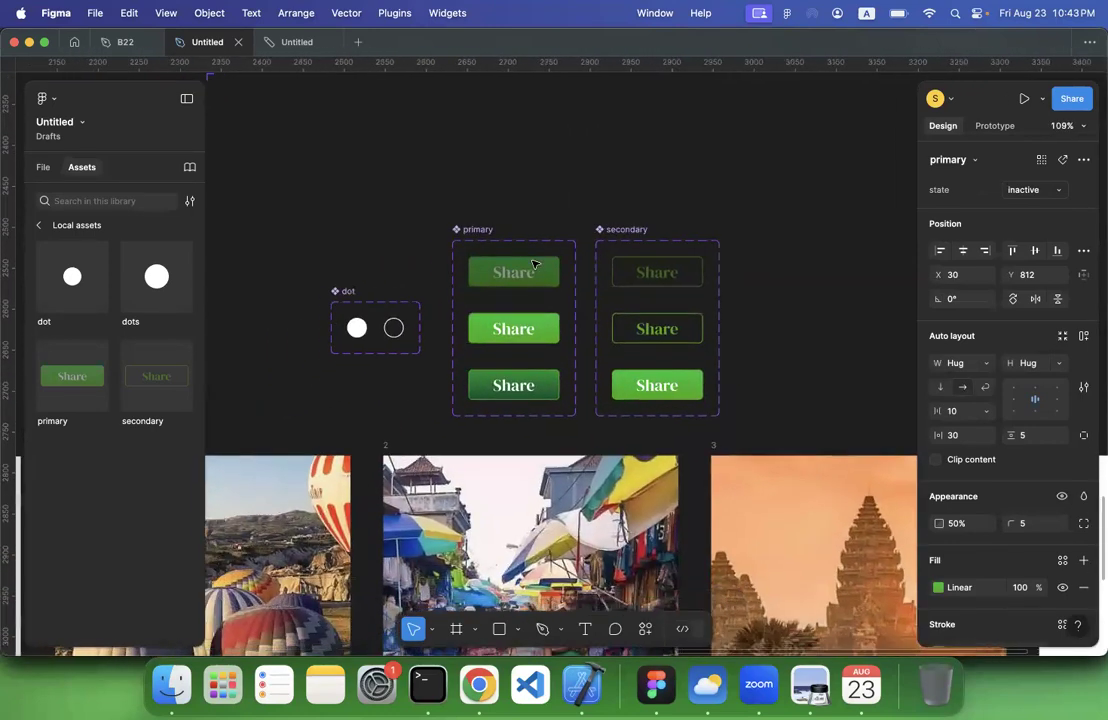
{"action": "left_click", "coordinate": [533, 263]}
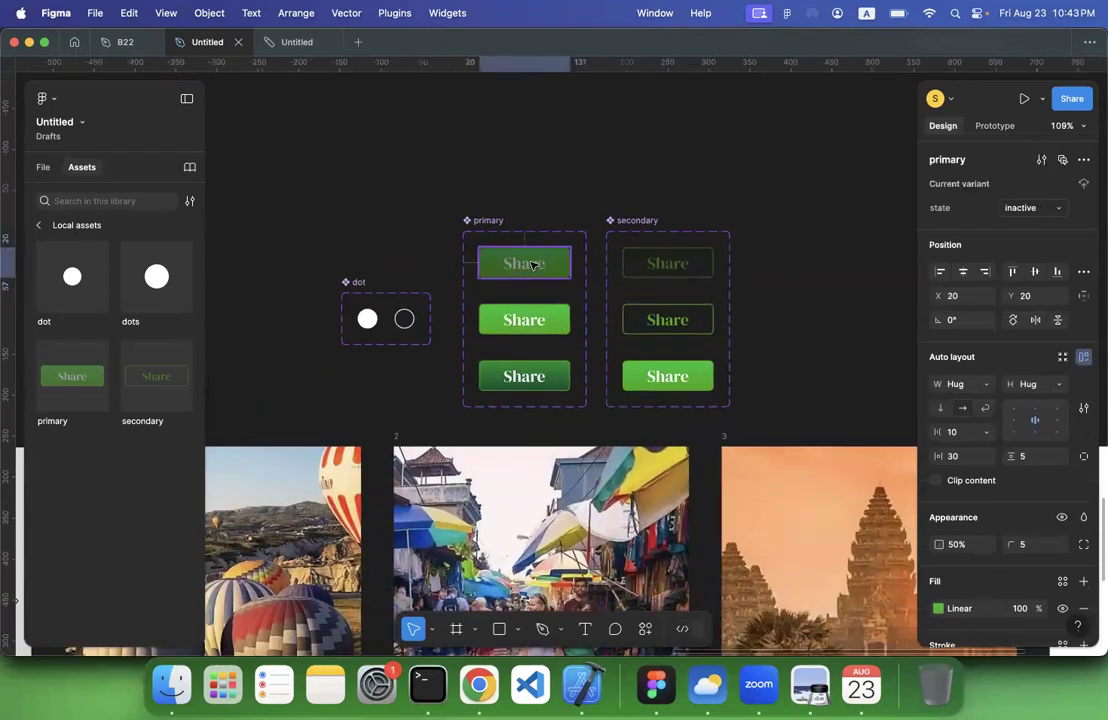
{"action": "left_click", "coordinate": [985, 386]}
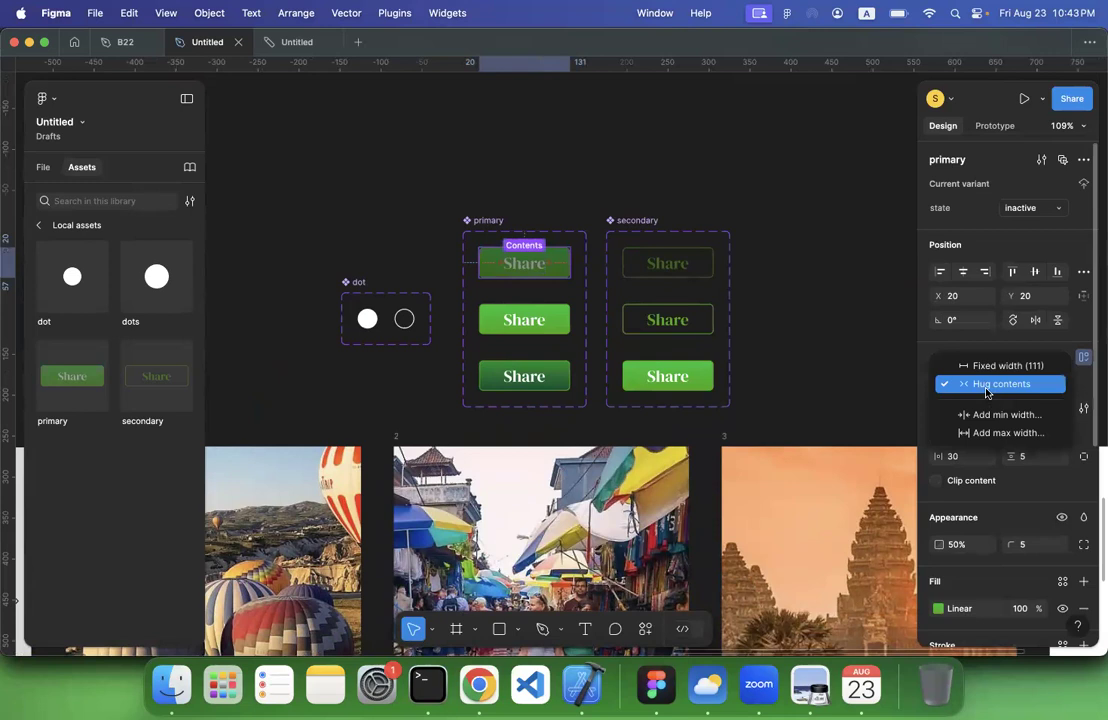
{"action": "left_click", "coordinate": [505, 163]}
{"action": "scroll", "coordinate": [507, 162], "scroll_direction": "up", "scroll_amount": 10}
{"action": "scroll", "coordinate": [510, 158], "scroll_direction": "down", "scroll_amount": 5}
{"action": "scroll", "coordinate": [511, 158], "scroll_direction": "up", "scroll_amount": 4}
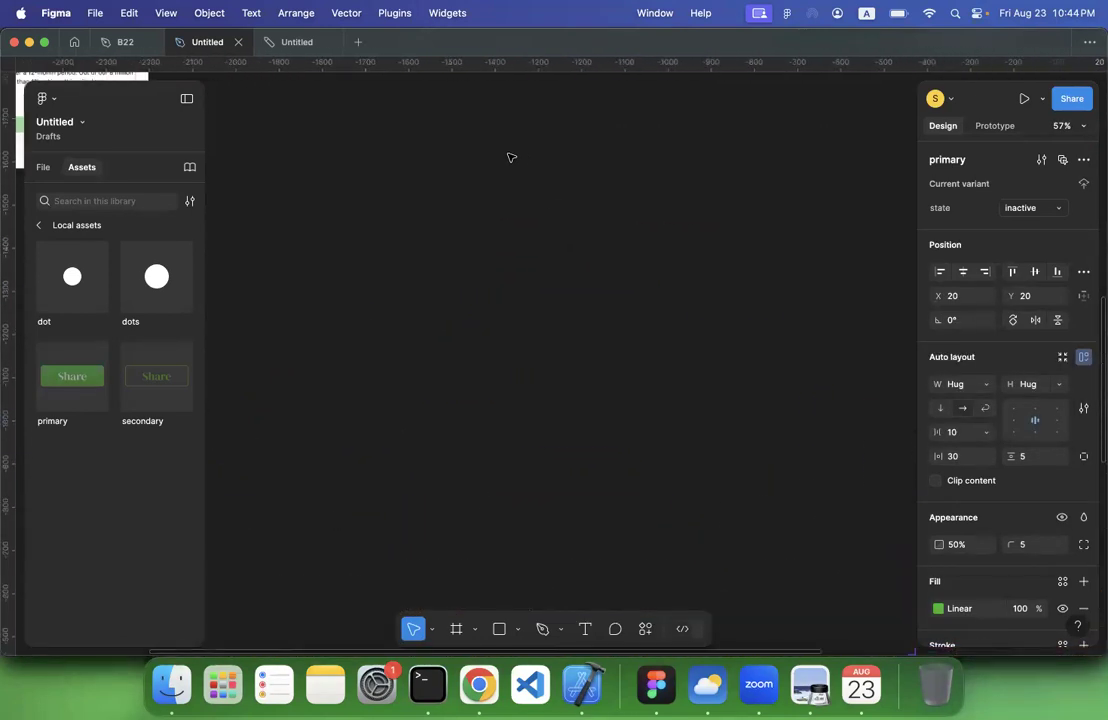
Delete the secondary Share button from the onboarding screen
{"action": "scroll", "coordinate": [509, 158], "scroll_direction": "left", "scroll_amount": 10}
{"action": "scroll", "coordinate": [509, 158], "scroll_direction": "down", "scroll_amount": 2}
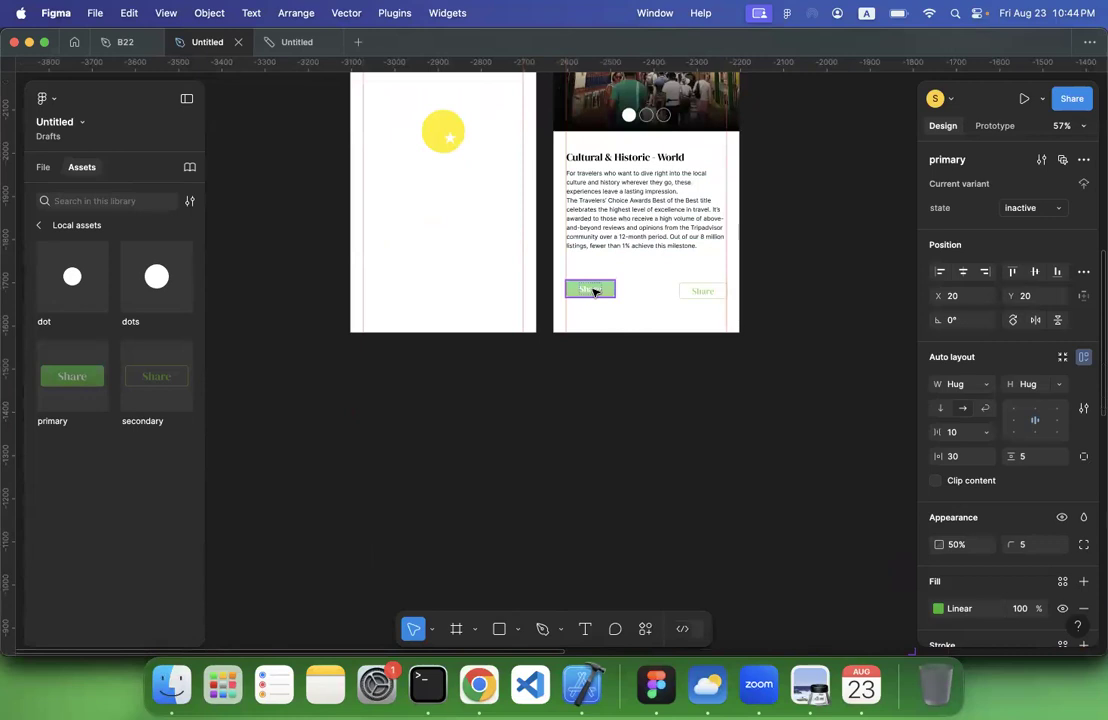
{"action": "left_click", "coordinate": [712, 289]}
{"action": "key", "text": "Delete"}
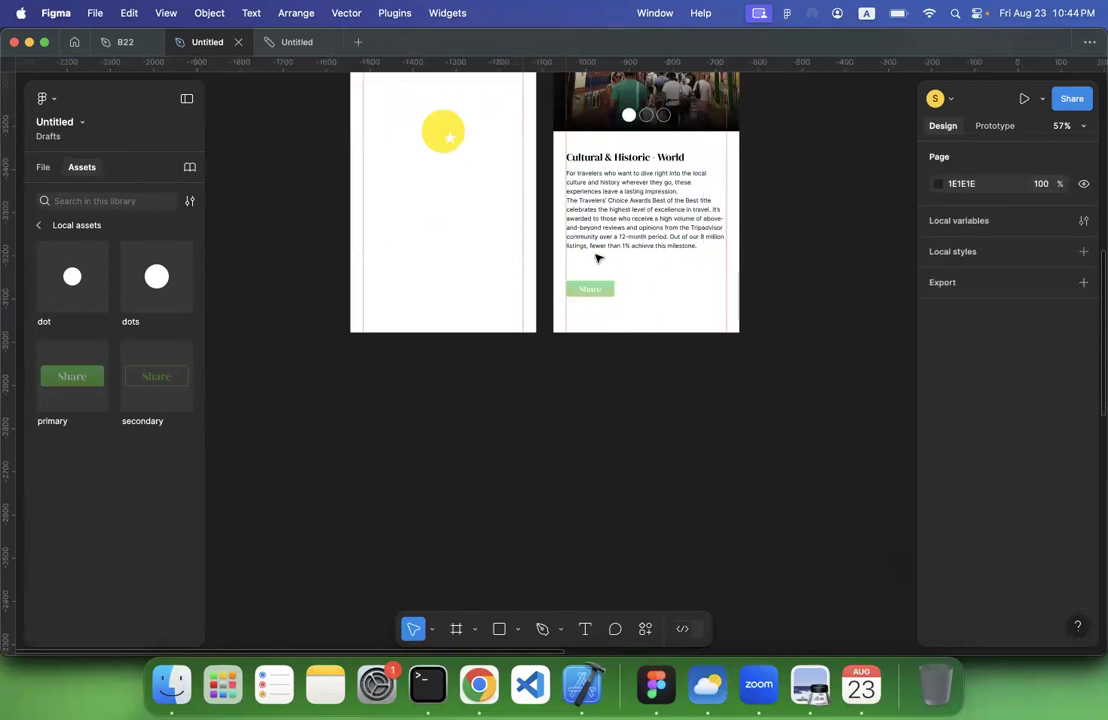
Set the state of the primary Share button on the onboarding screen to default
{"action": "scroll", "coordinate": [596, 258], "scroll_direction": "up", "scroll_amount": 6}
{"action": "left_click", "coordinate": [563, 370]}
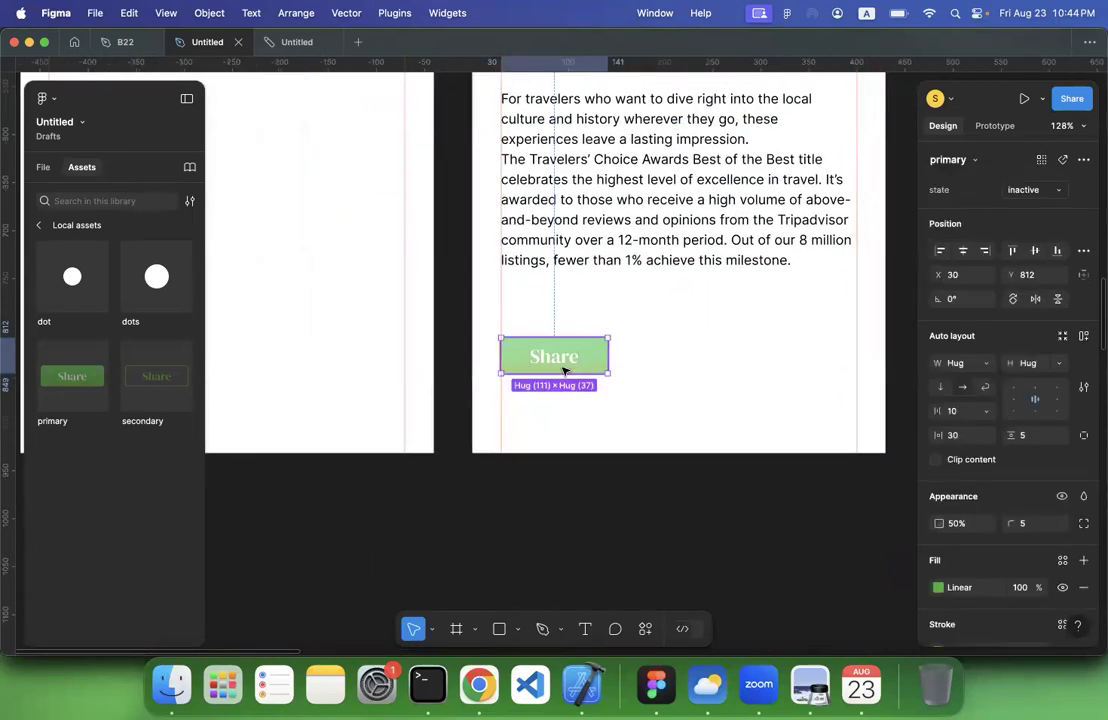
{"action": "left_click", "coordinate": [1055, 192]}
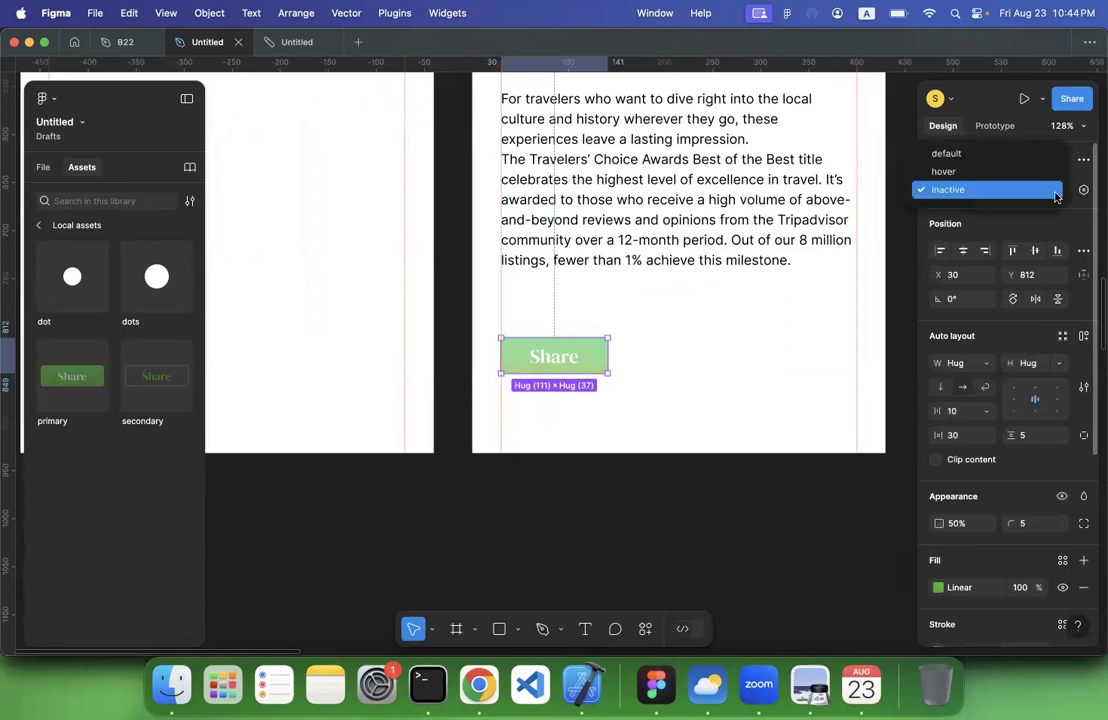
{"action": "left_click", "coordinate": [994, 155]}
{"action": "left_click", "coordinate": [692, 346]}
{"action": "left_click", "coordinate": [566, 349]}
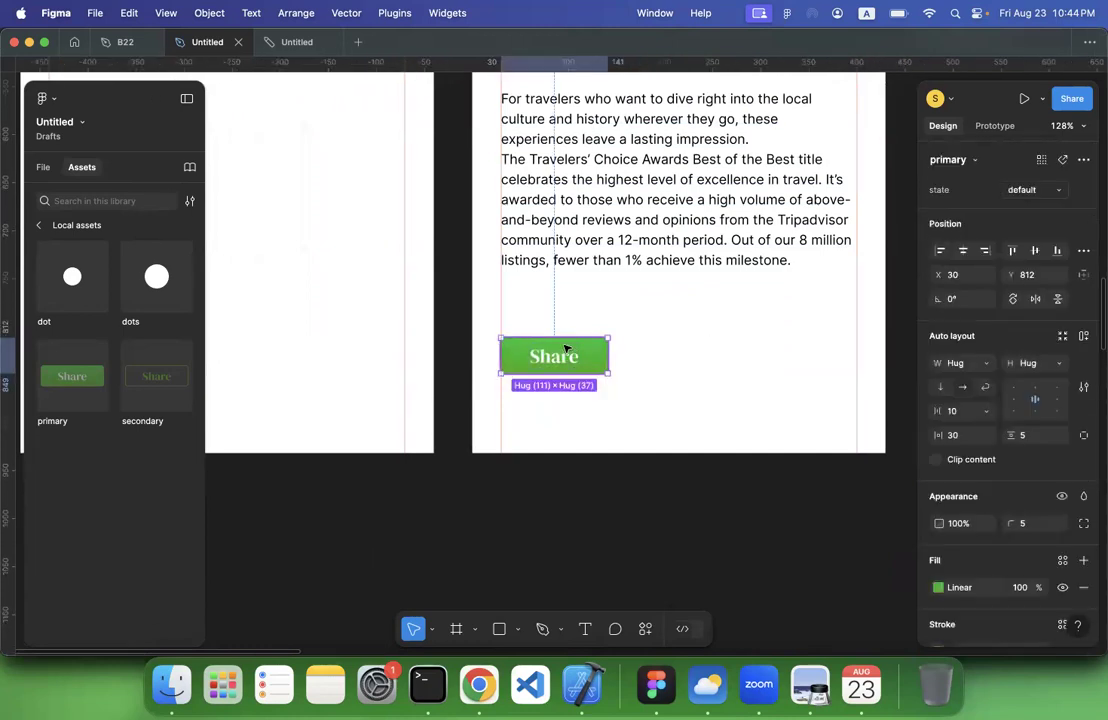
Wrap the primary Share button in a frame and rename that frame call_to_action
{"action": "left_click", "coordinate": [41, 166]}
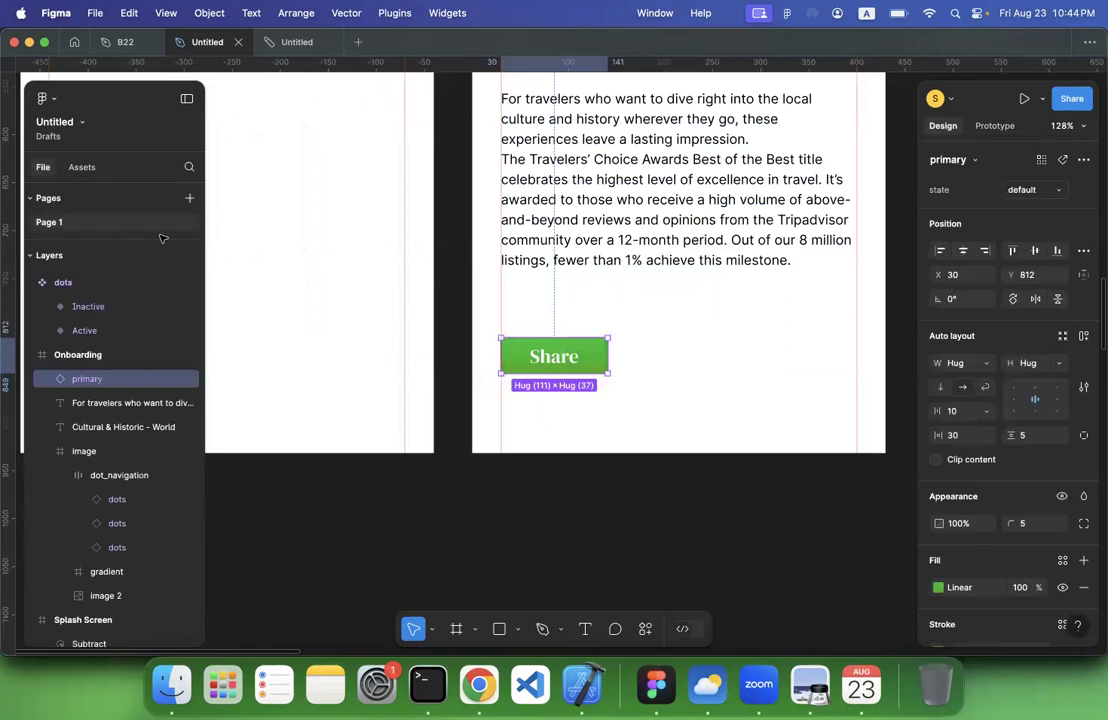
{"action": "right_click", "coordinate": [572, 375]}
{"action": "left_click", "coordinate": [627, 296]}
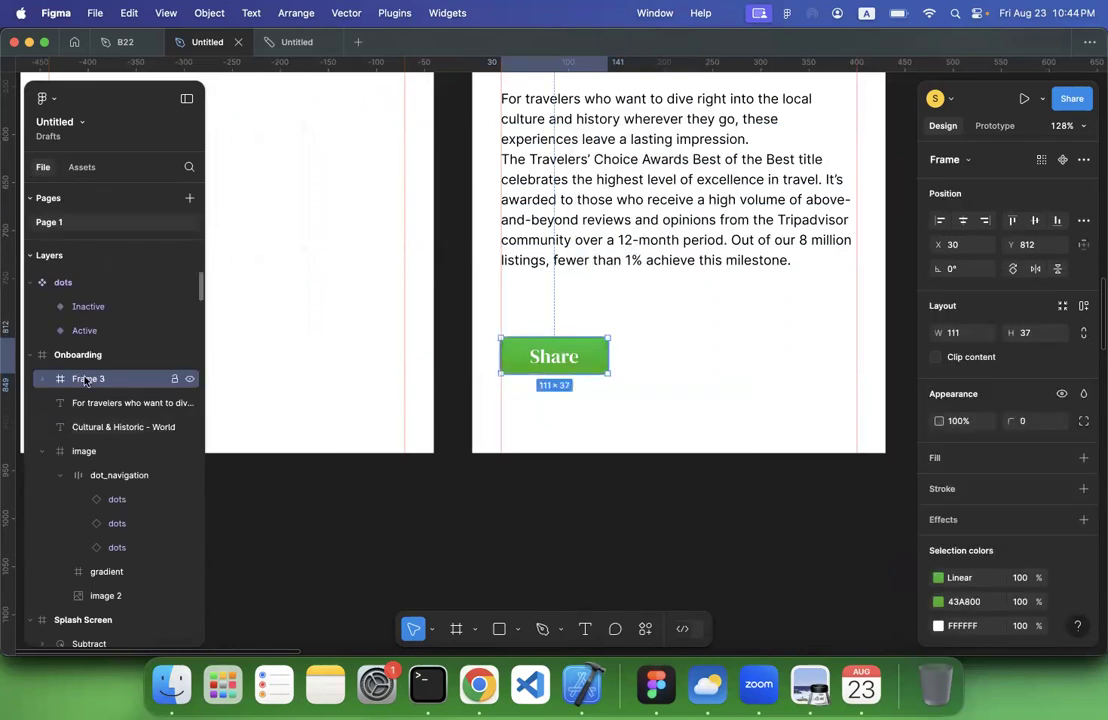
{"action": "double_click", "coordinate": [86, 379]}
{"action": "type", "text": "call_to_ac"}
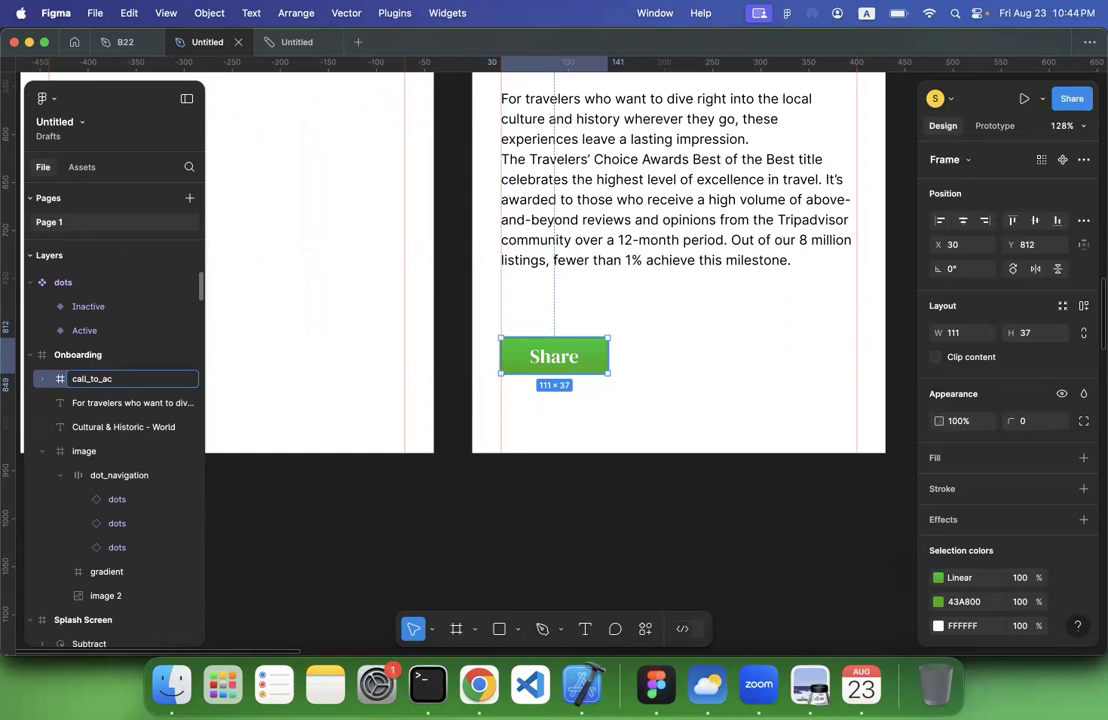
{"action": "key", "text": "Return"}
{"action": "left_click", "coordinate": [472, 497]}
Add vertical auto layout to the call_to_action frame, with a fixed width and a height that hugs its contents
{"action": "left_click", "coordinate": [581, 349]}
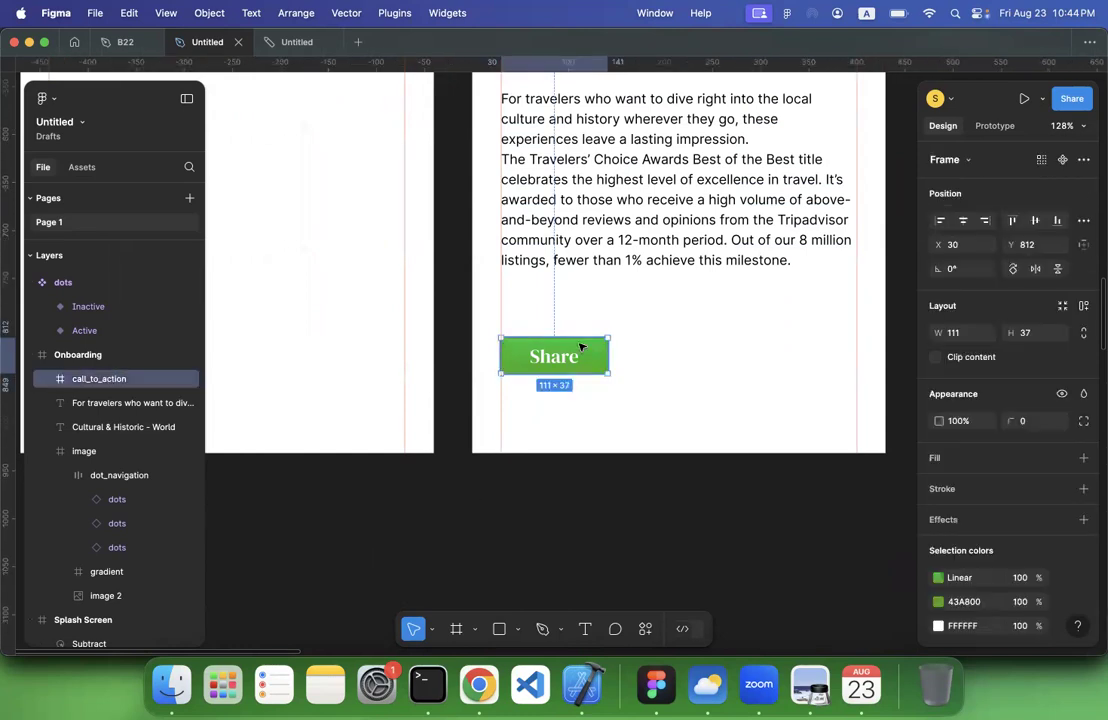
{"action": "left_click", "coordinate": [1062, 306]}
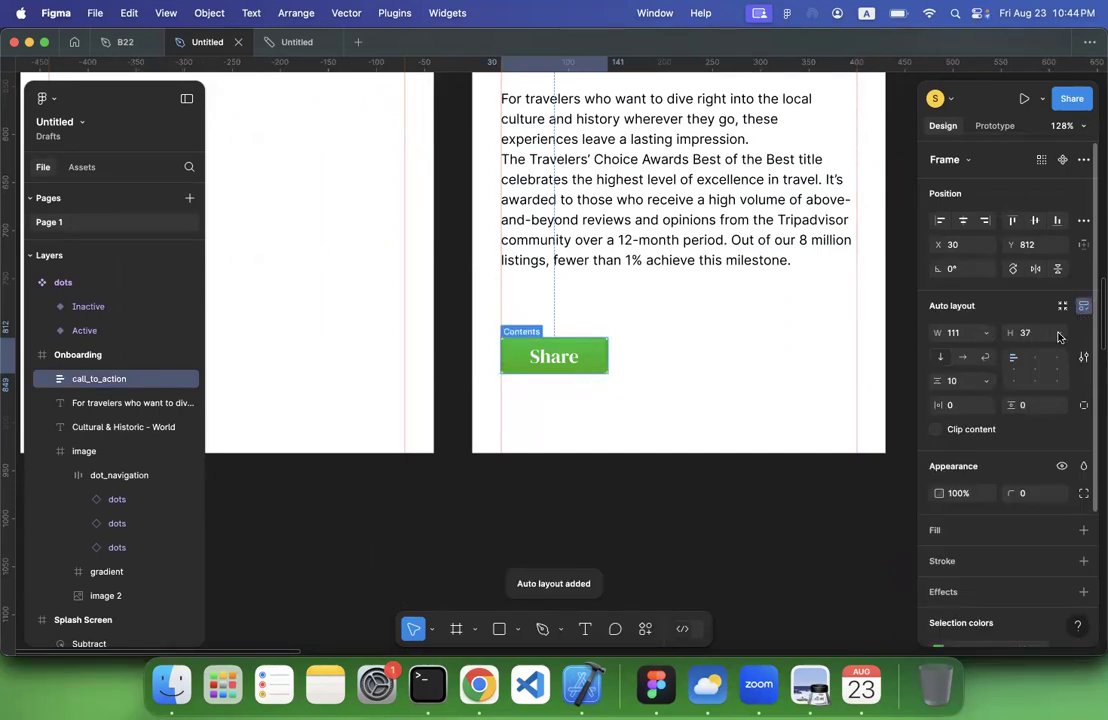
{"action": "left_click", "coordinate": [988, 333]}
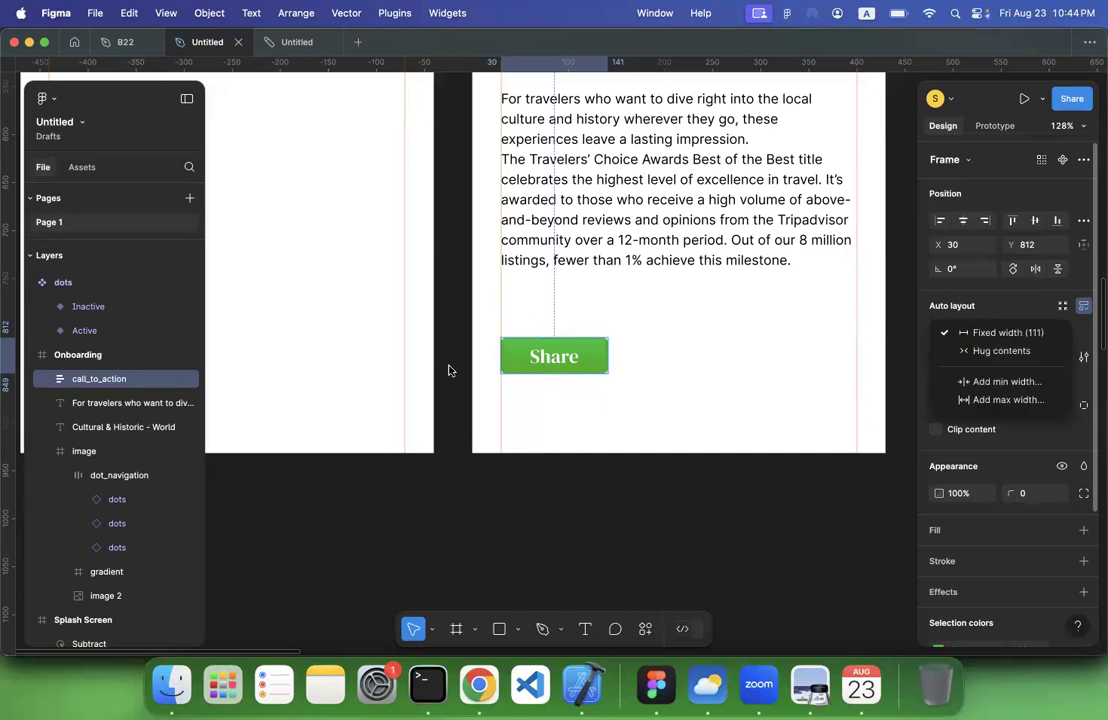
{"action": "left_click", "coordinate": [555, 349]}
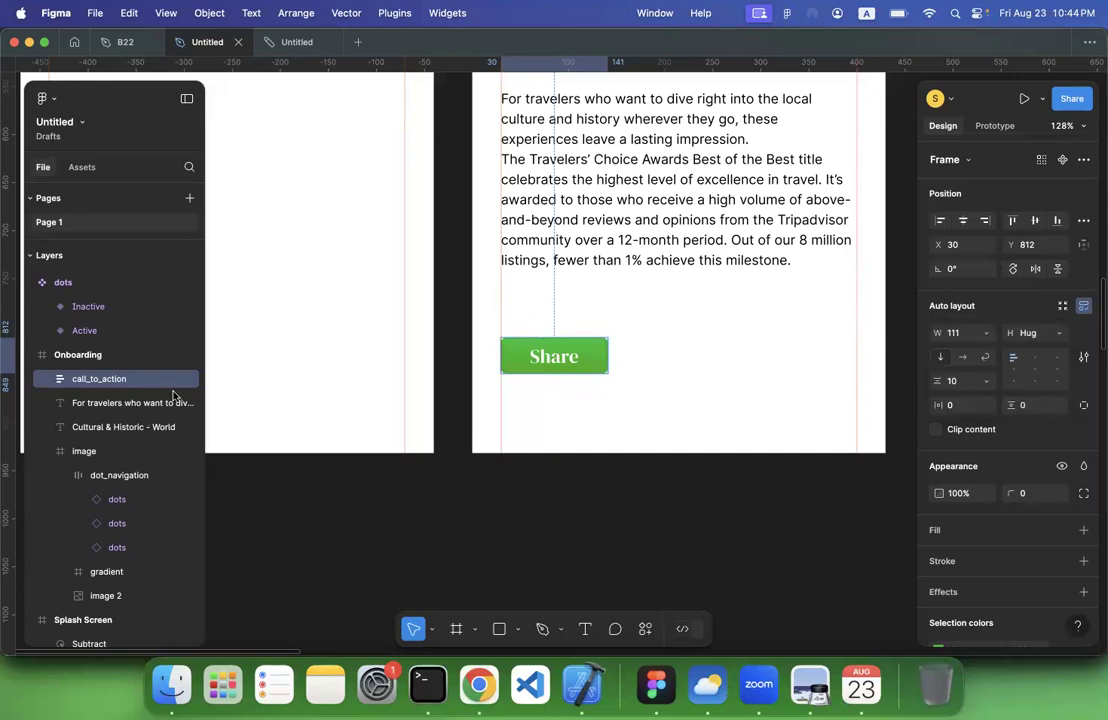
{"action": "left_click", "coordinate": [44, 379]}
{"action": "left_click", "coordinate": [100, 403]}
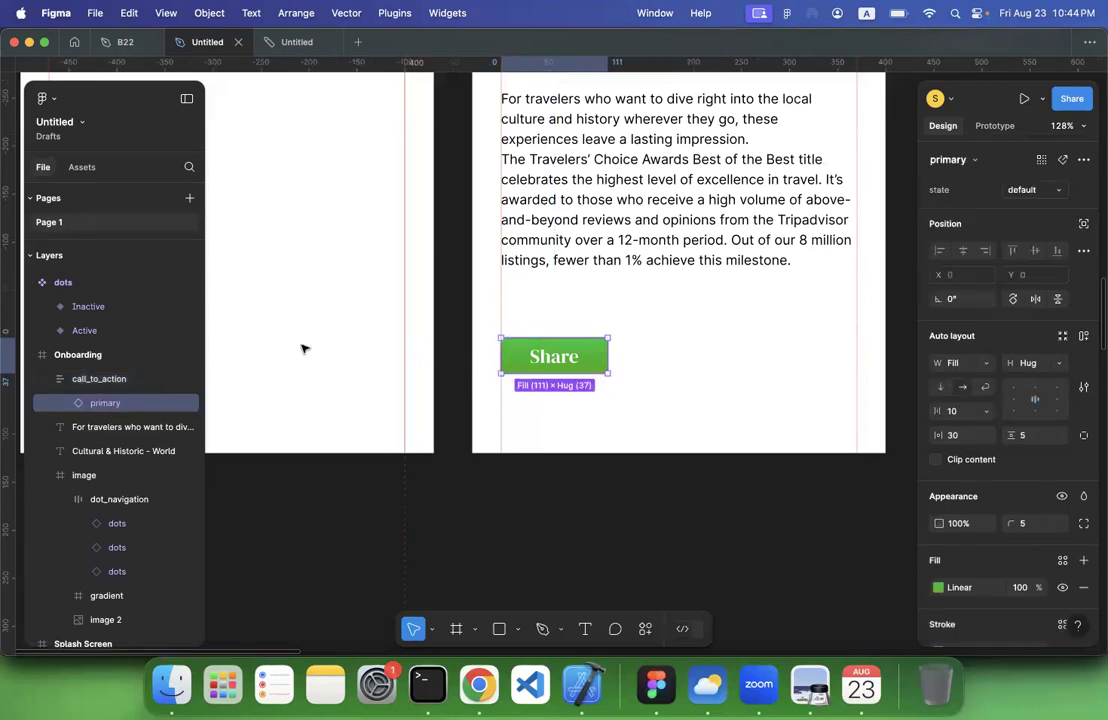
{"action": "left_click", "coordinate": [126, 379]}
{"action": "left_click_drag", "start_coordinate": [610, 359], "coordinate": [855, 350]}
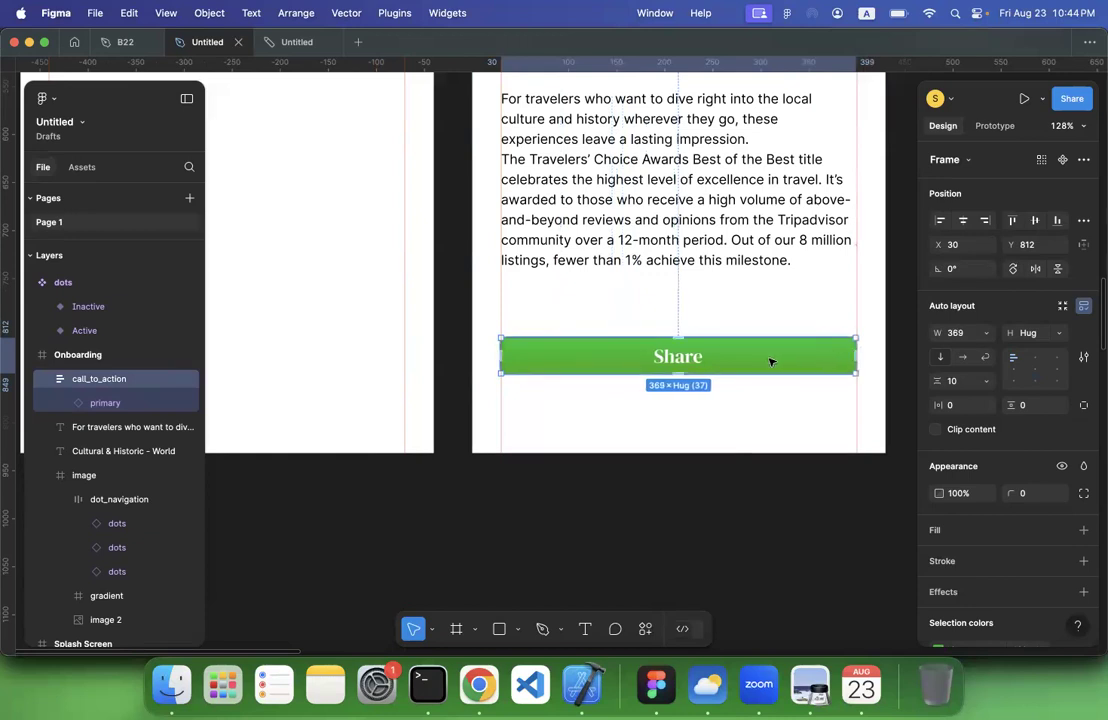
{"action": "left_click_drag", "start_coordinate": [767, 354], "coordinate": [767, 323]}
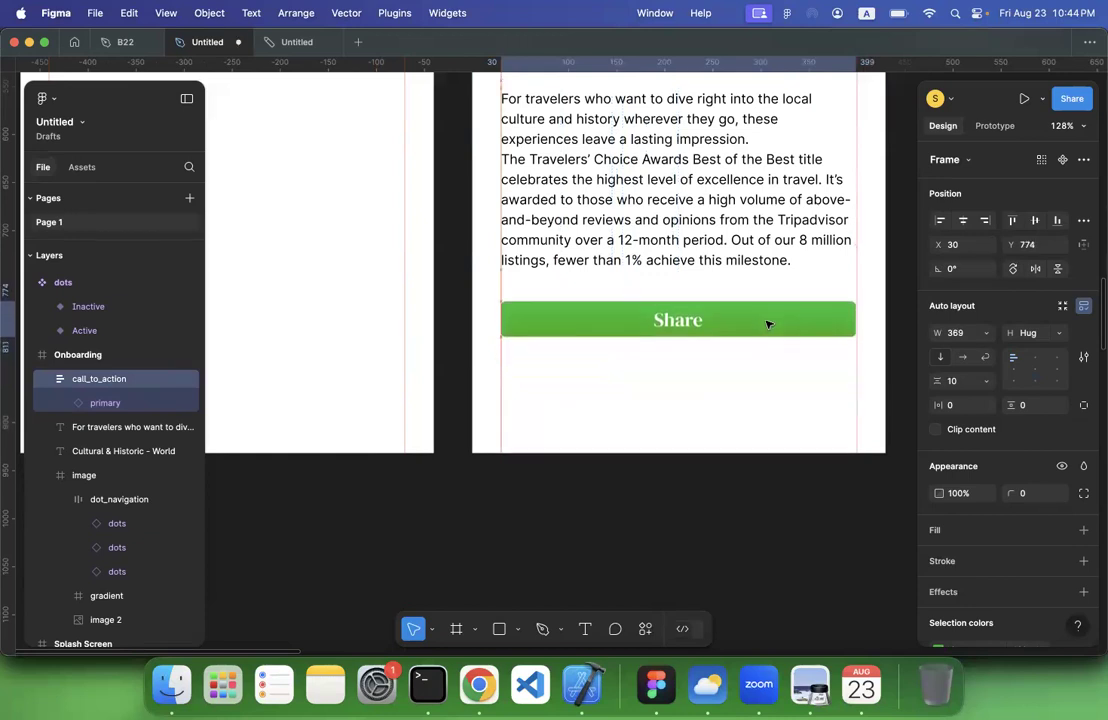
{"action": "key", "text": "super+z"}
{"action": "key", "text": "super+z"}
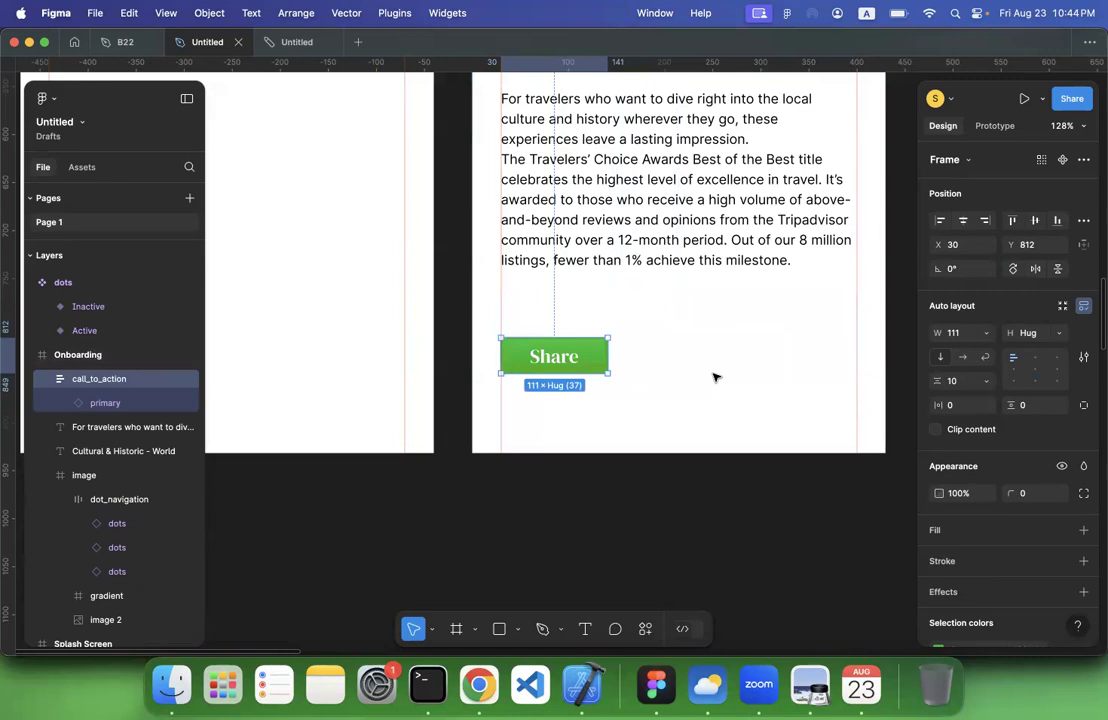
{"action": "left_click", "coordinate": [669, 395]}
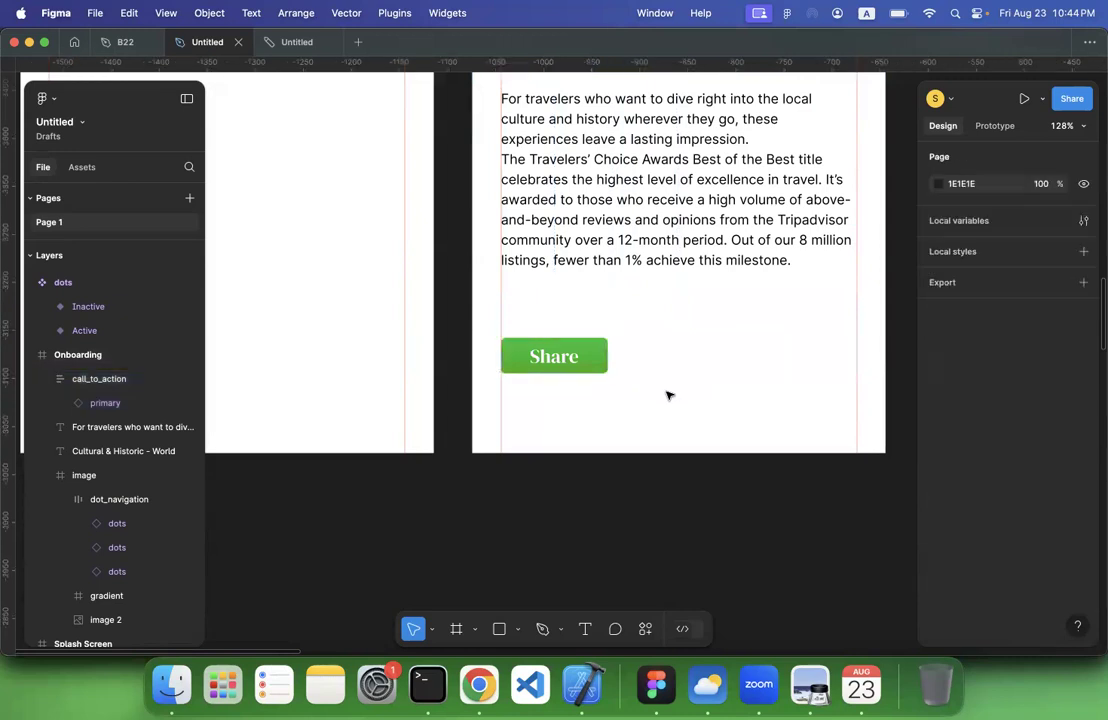
{"action": "left_click", "coordinate": [591, 362]}
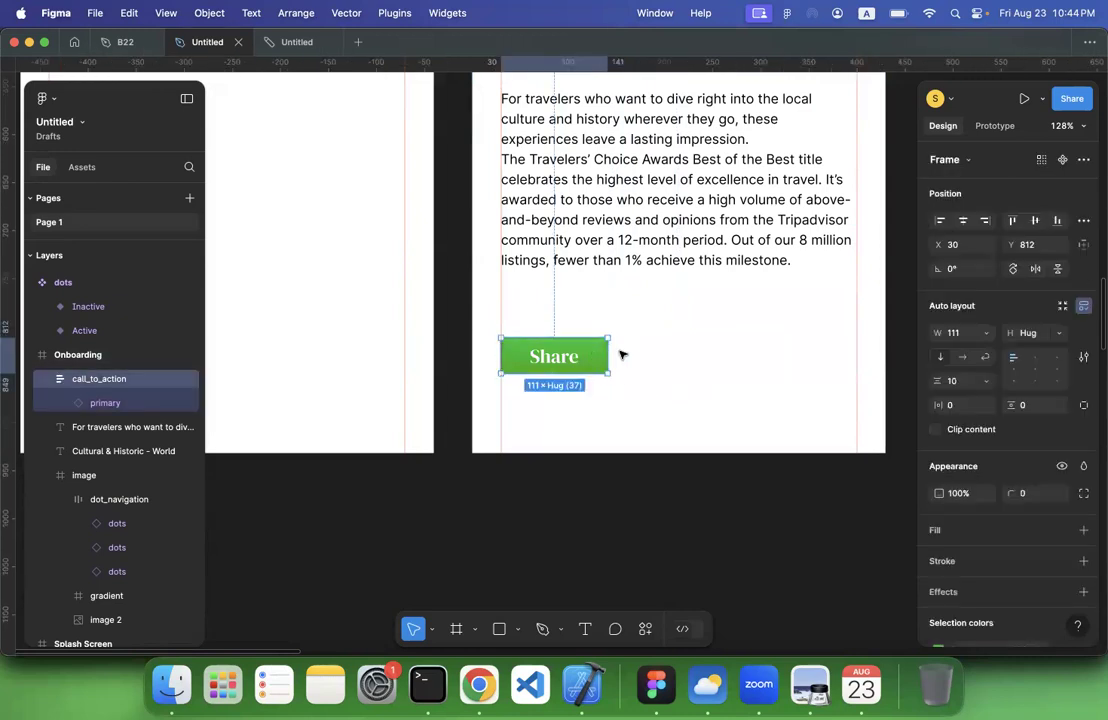
{"action": "left_click_drag", "start_coordinate": [612, 351], "coordinate": [743, 352]}
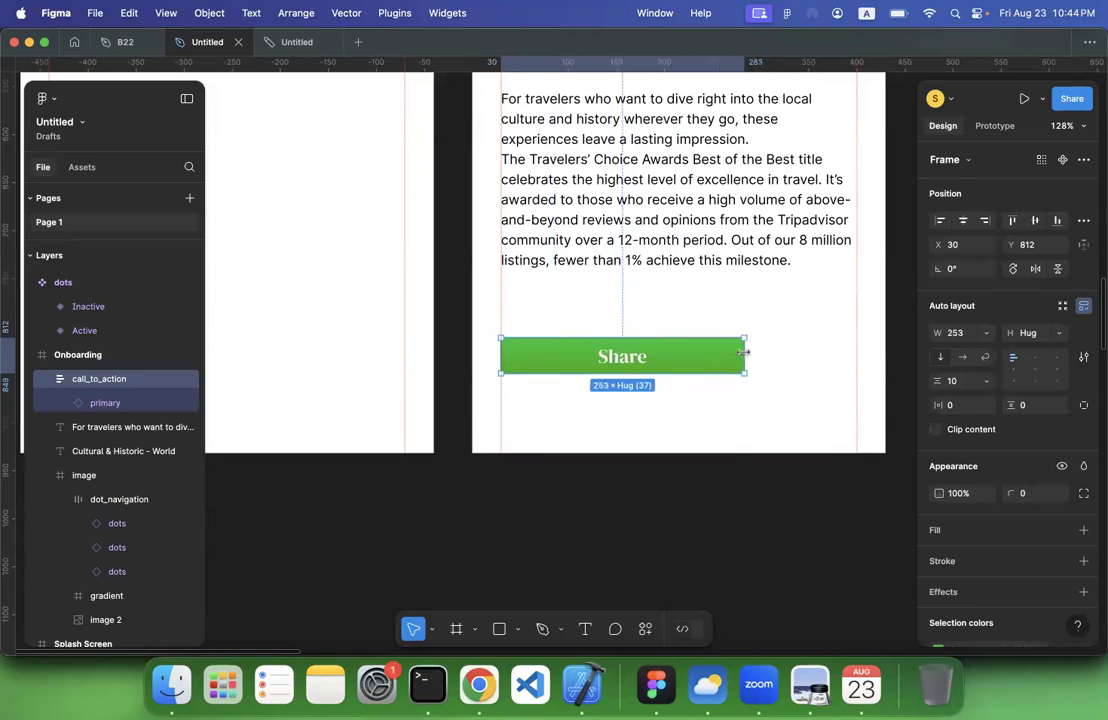
{"action": "key", "text": "super+z"}
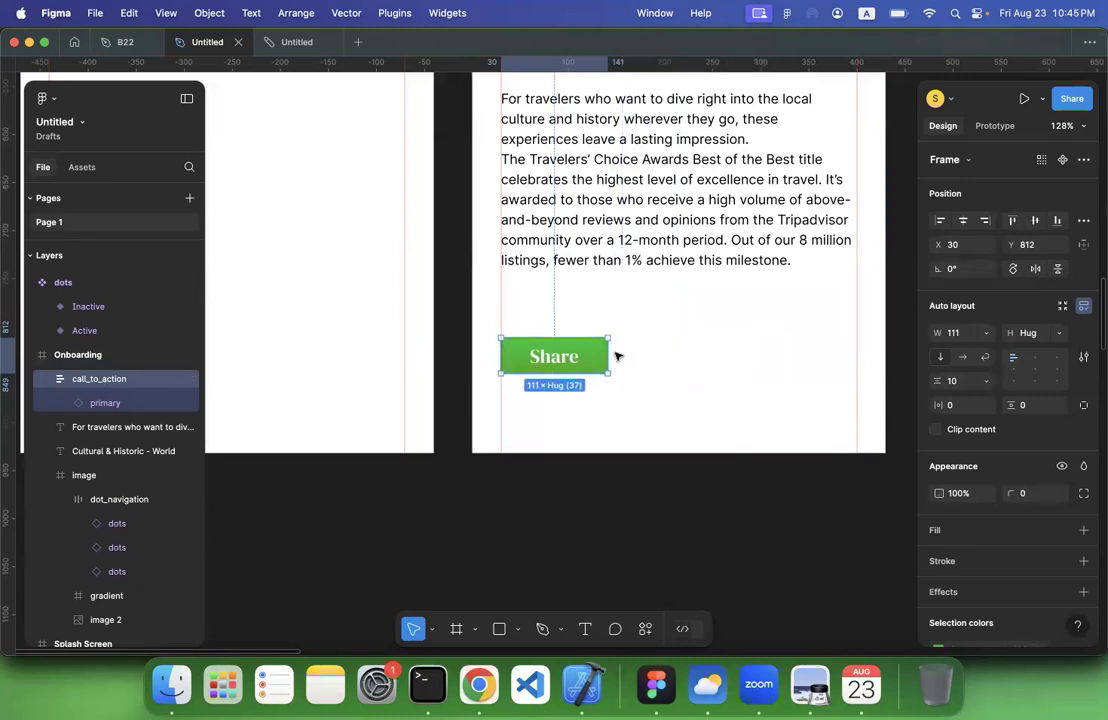
Stretch the call_to_action frame to the right margin guide, making it 370 wide
{"action": "left_click_drag", "start_coordinate": [636, 352], "coordinate": [857, 357]}
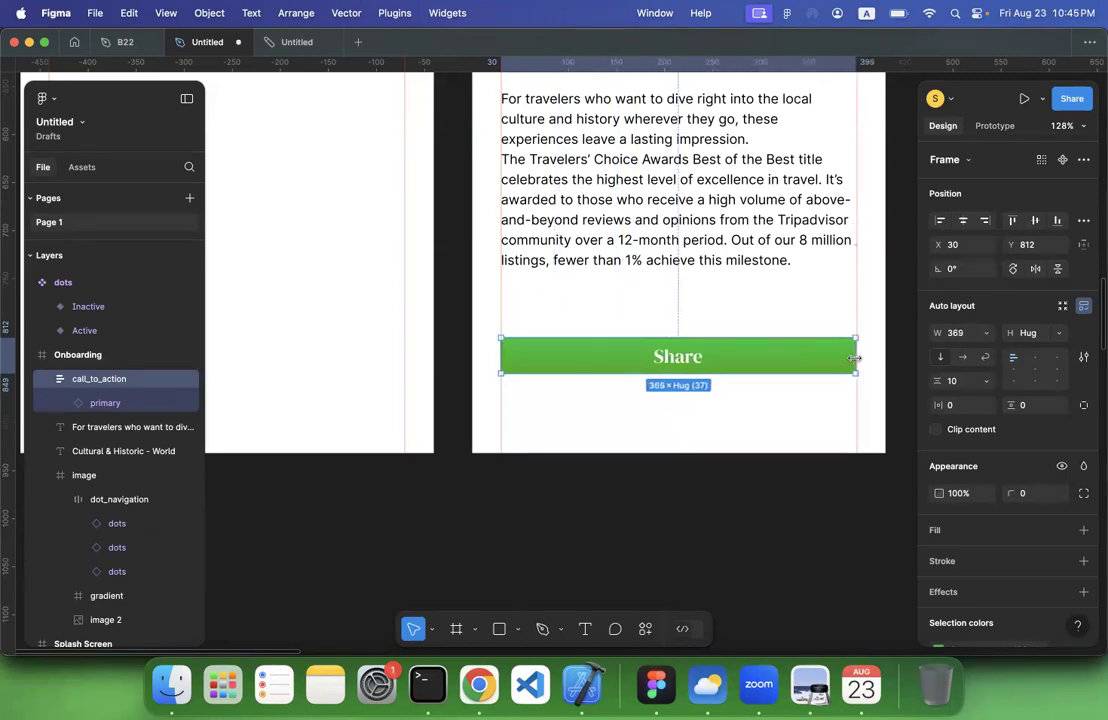
{"action": "left_click", "coordinate": [736, 407]}
{"action": "scroll", "coordinate": [734, 406], "scroll_direction": "up", "scroll_amount": 3}
{"action": "scroll", "coordinate": [734, 406], "scroll_direction": "right", "scroll_amount": 3}
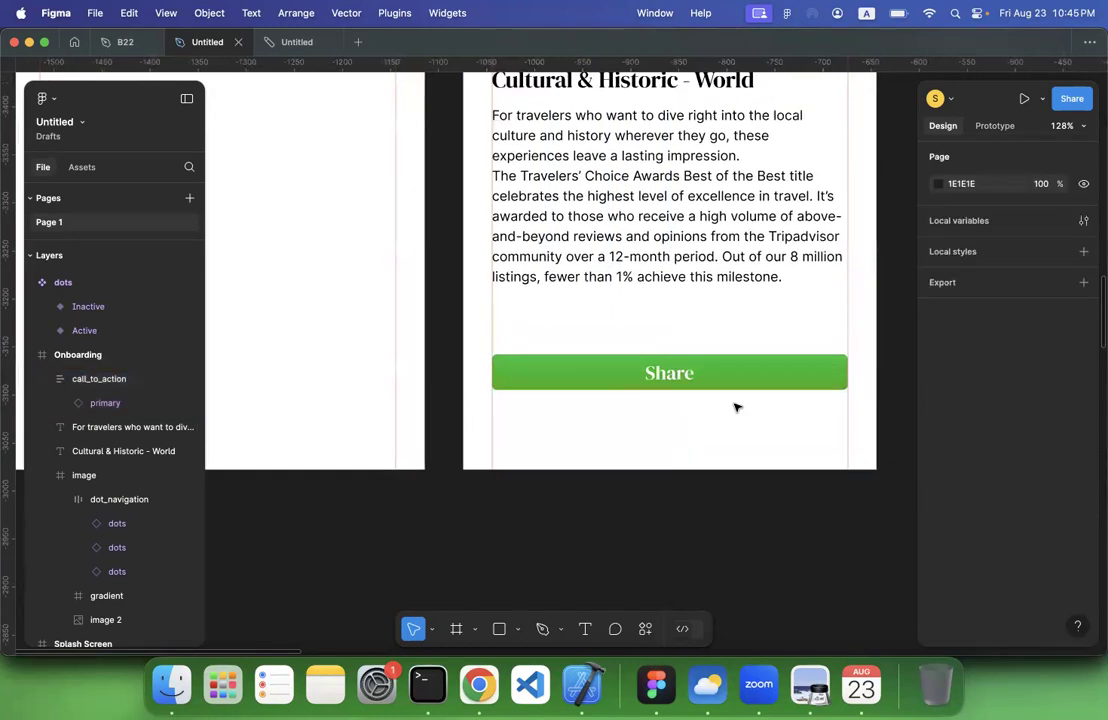
{"action": "left_click", "coordinate": [621, 449]}
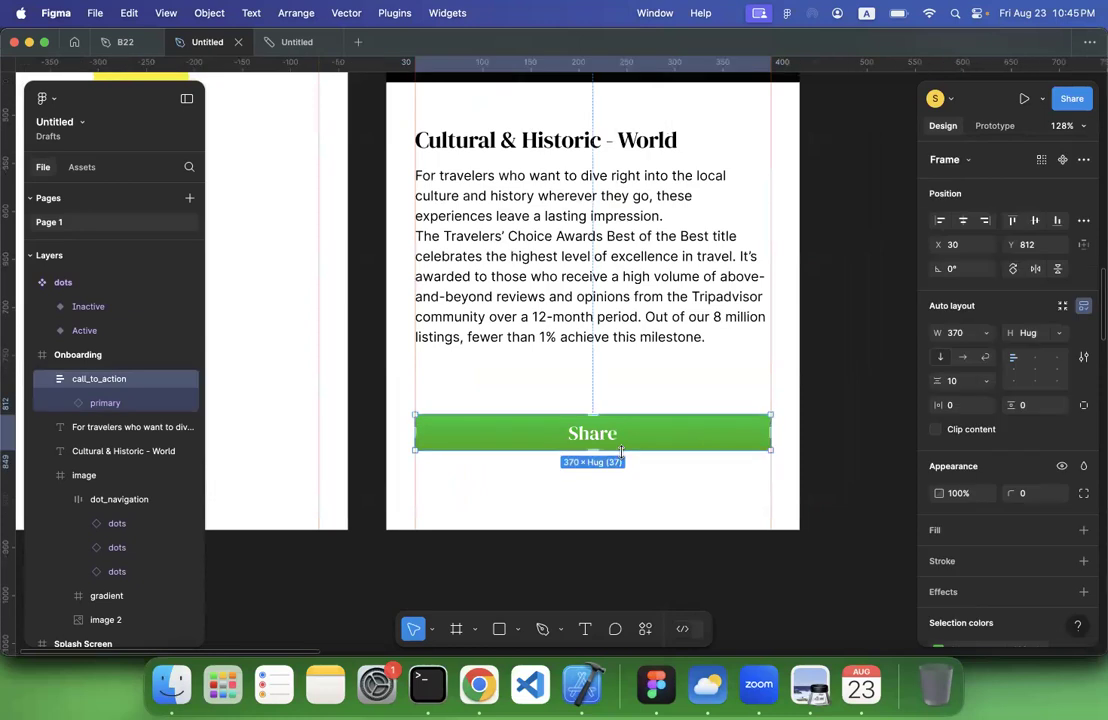
Move the call_to_action frame up closer to the description, to Y 792
{"action": "left_click_drag", "start_coordinate": [595, 449], "coordinate": [595, 467]}
{"action": "double_click", "coordinate": [595, 466]}
{"action": "scroll", "coordinate": [647, 546], "scroll_direction": "down", "scroll_amount": 5}
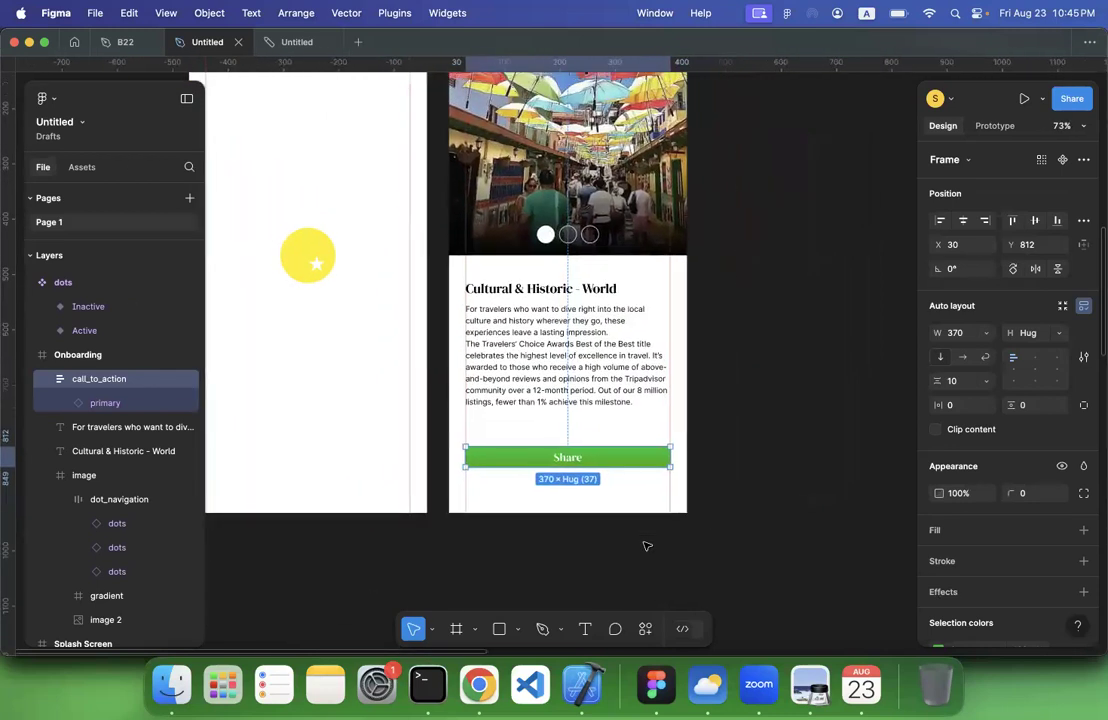
{"action": "left_click", "coordinate": [695, 512]}
{"action": "mouse_move", "coordinate": [624, 456]}
{"action": "left_mouse_down"}
{"action": "mouse_move", "coordinate": [622, 486]}
{"action": "mouse_move", "coordinate": [622, 447]}
{"action": "left_mouse_up"}
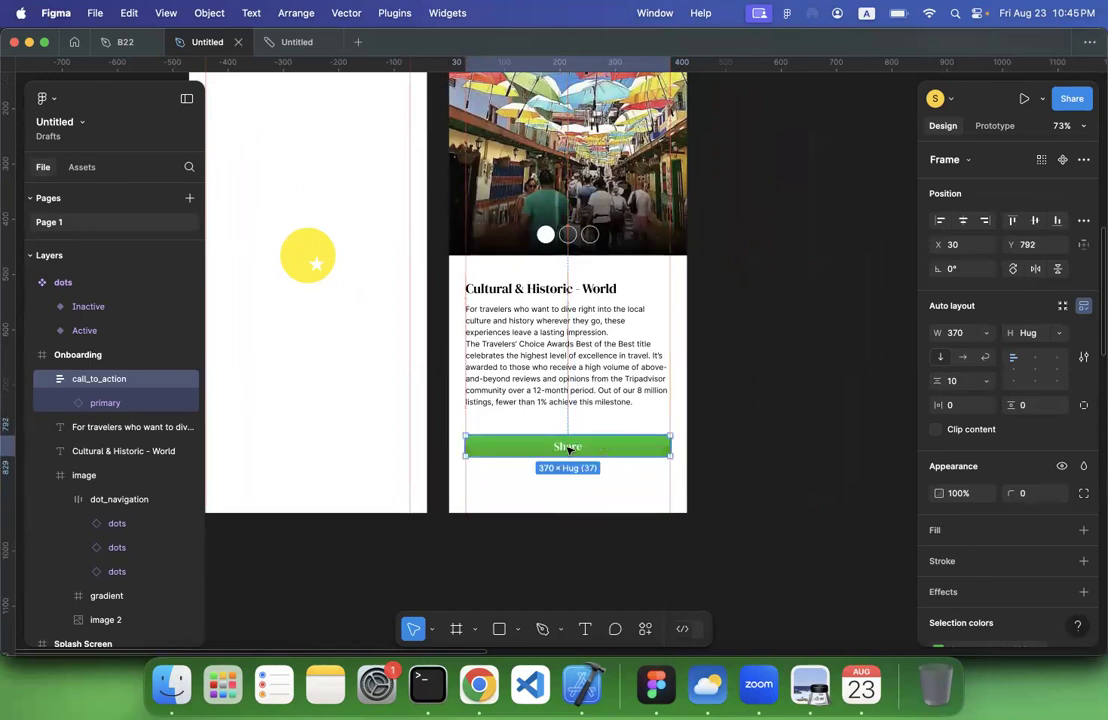
Change the primary button's label to Next and duplicate the call_to_action frame directly below at Y 842
{"action": "double_click", "coordinate": [568, 449]}
{"action": "type", "text": "Ne"}
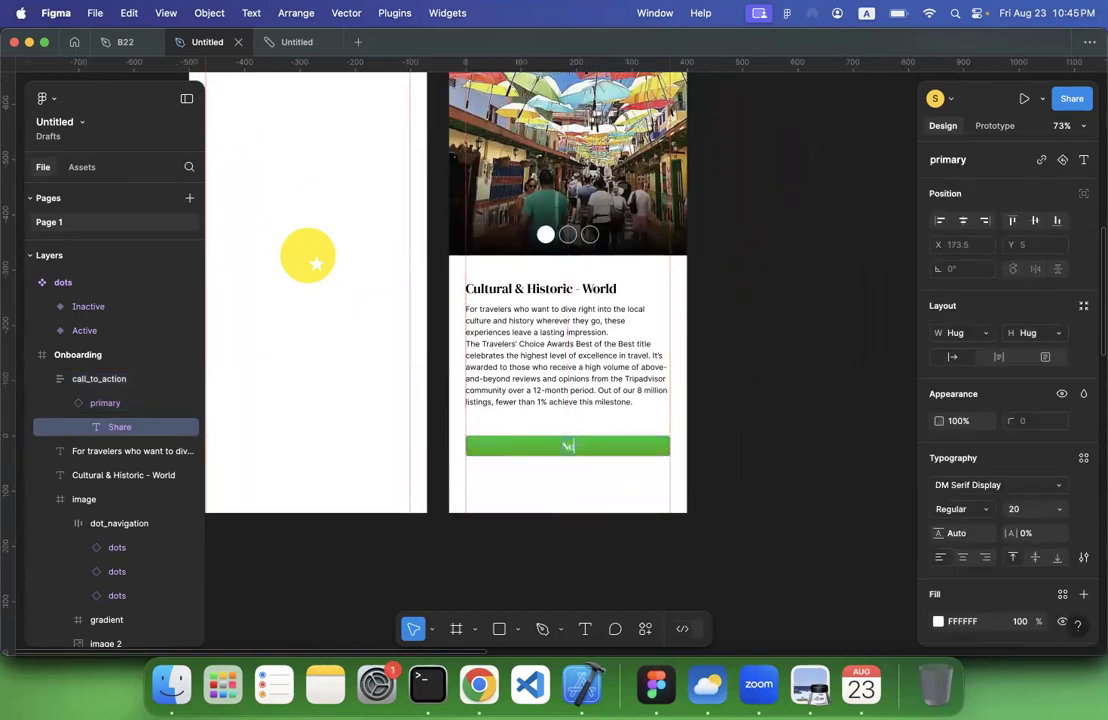
{"action": "key", "text": "Escape"}
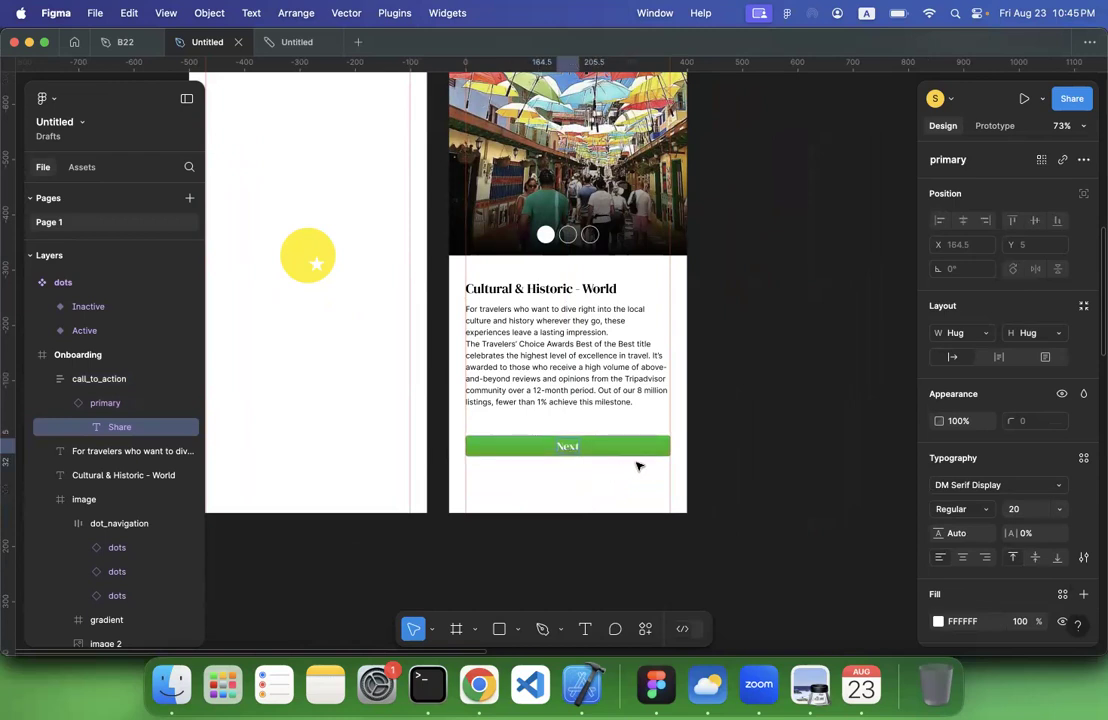
{"action": "key", "text": "Escape"}
{"action": "left_click", "coordinate": [115, 380]}
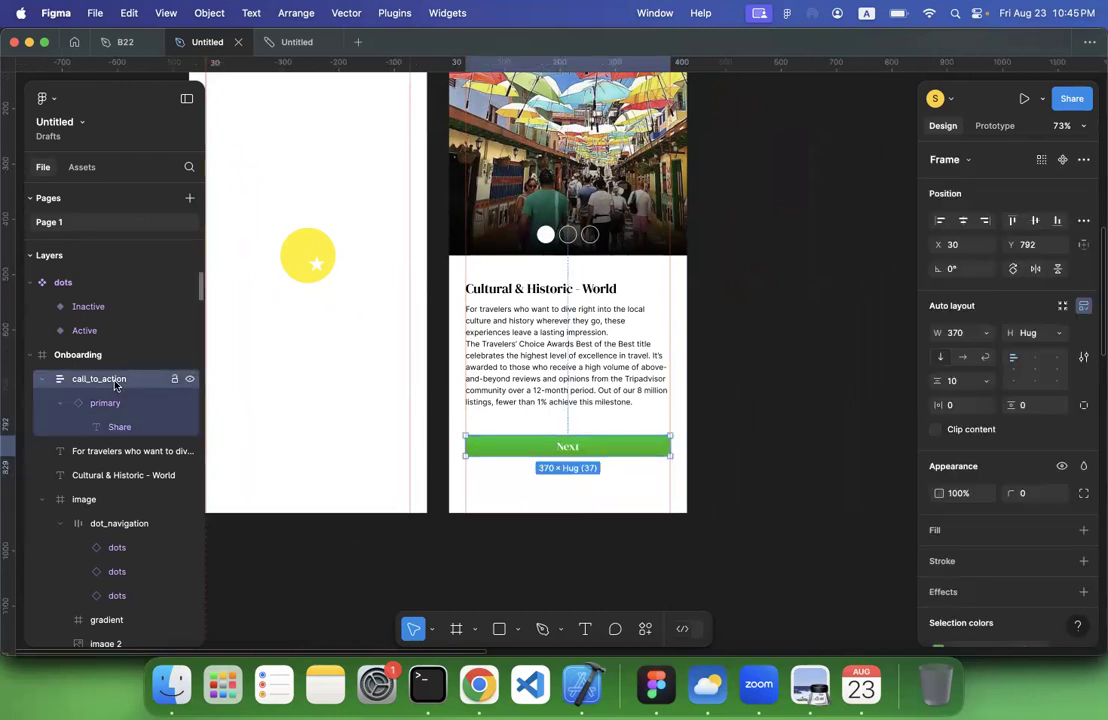
{"action": "key", "text": "super+d"}
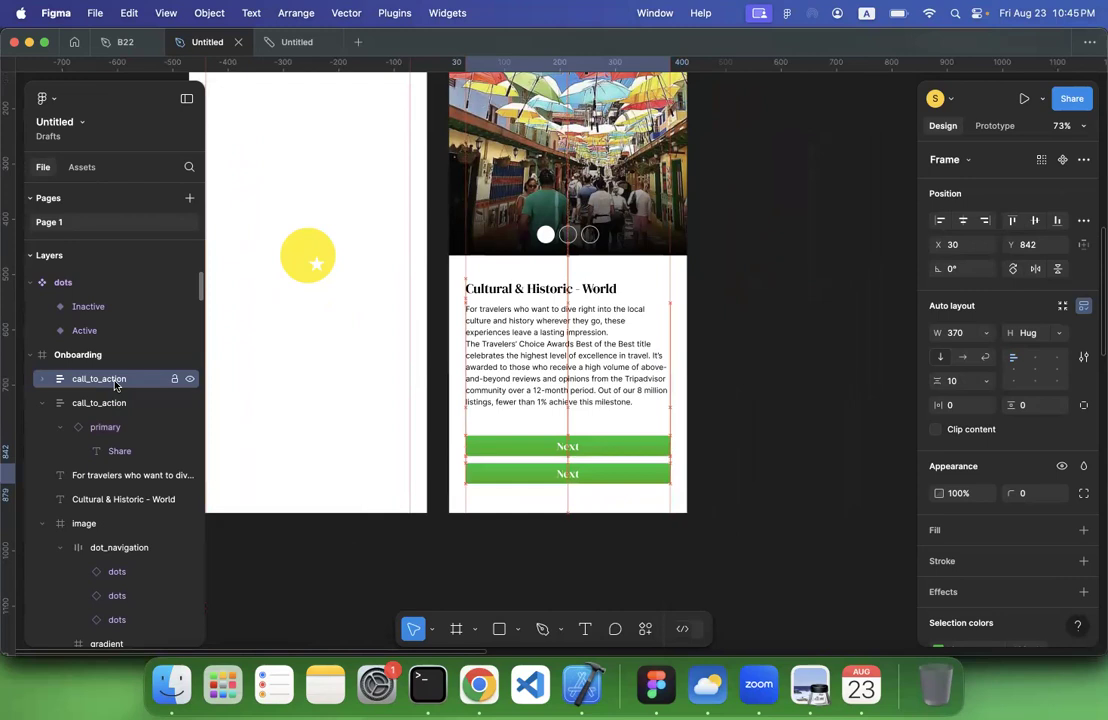
Try to swap the primary instance in the upper call_to_action frame for the secondary component
{"action": "left_click", "coordinate": [107, 428]}
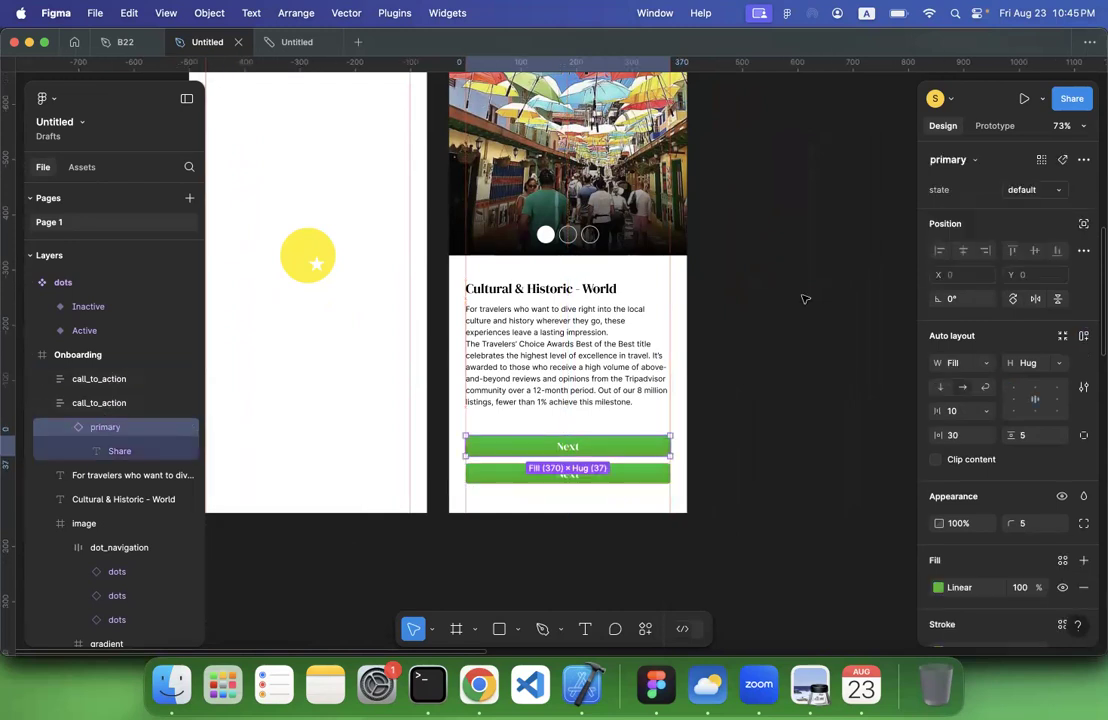
{"action": "left_click", "coordinate": [1046, 191]}
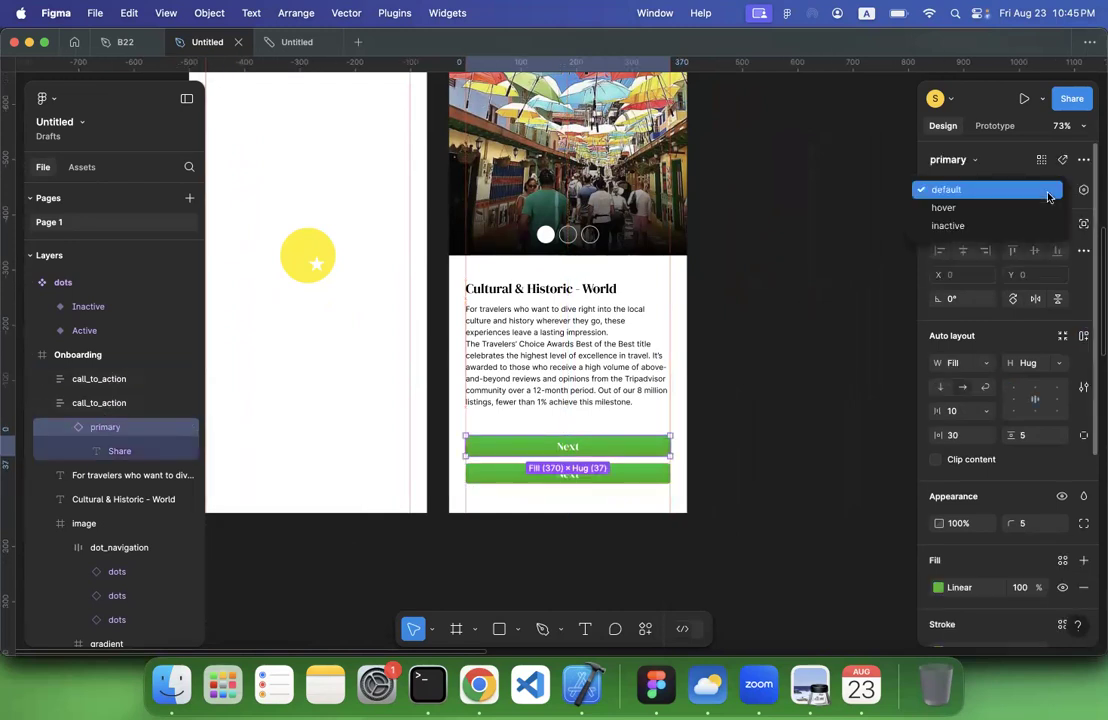
{"action": "left_click", "coordinate": [736, 296]}
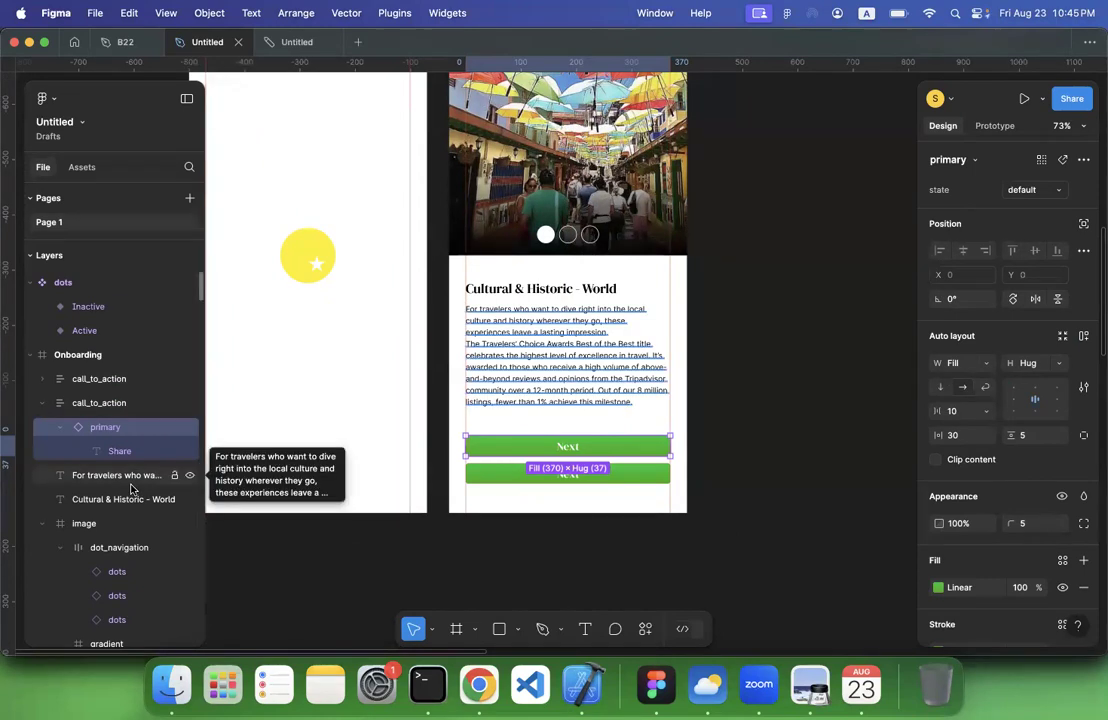
{"action": "double_click", "coordinate": [103, 427]}
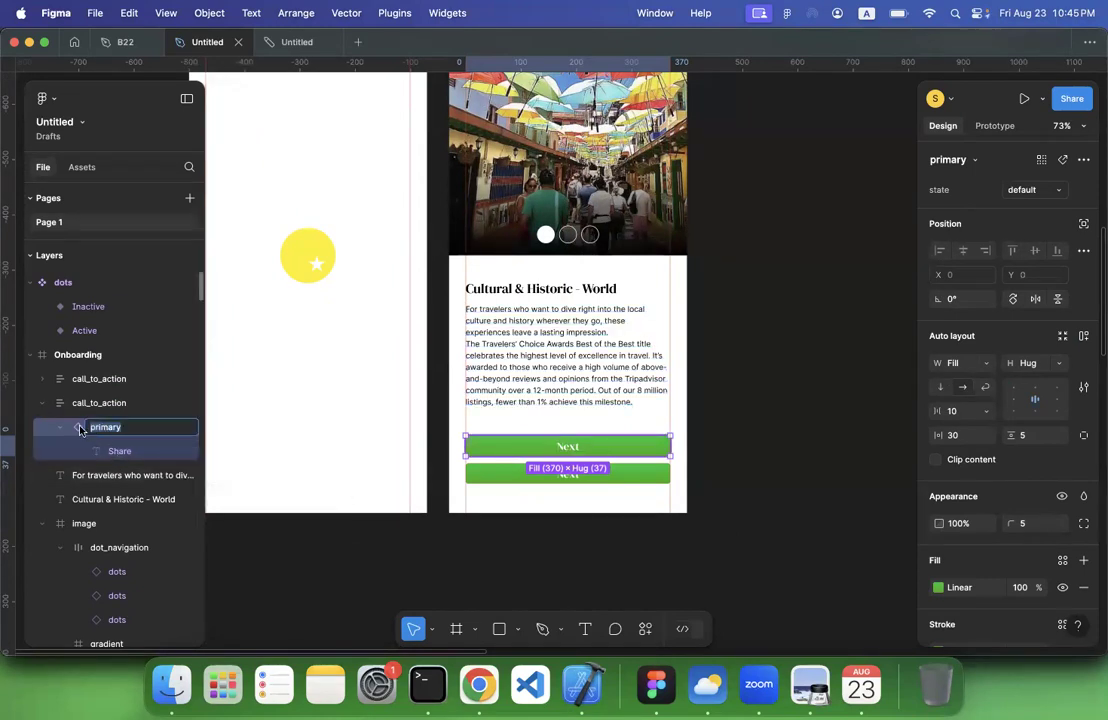
{"action": "key", "text": "Return"}
{"action": "key", "text": "shift+2"}
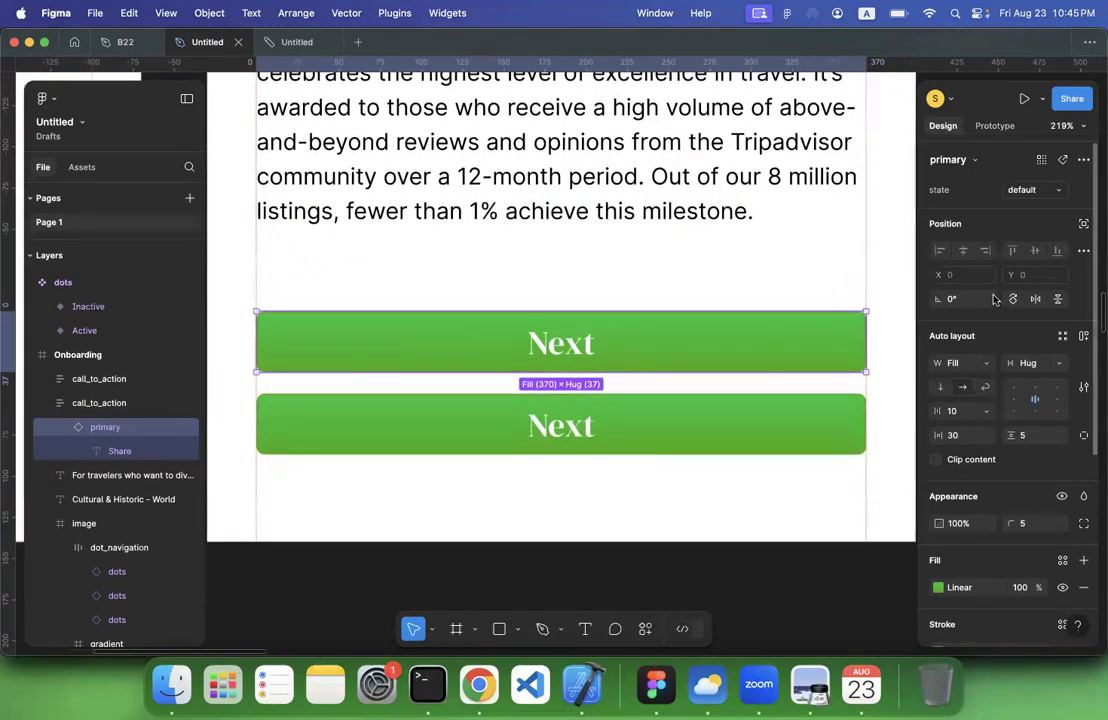
{"action": "left_click", "coordinate": [975, 163]}
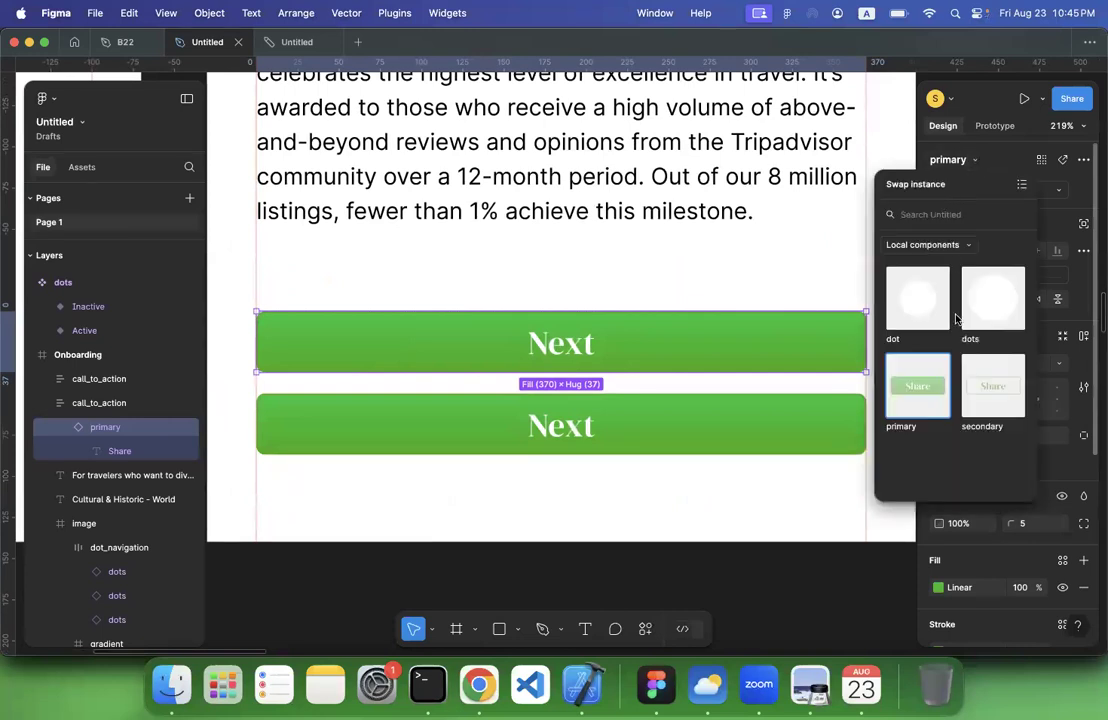
{"action": "left_click", "coordinate": [990, 392]}
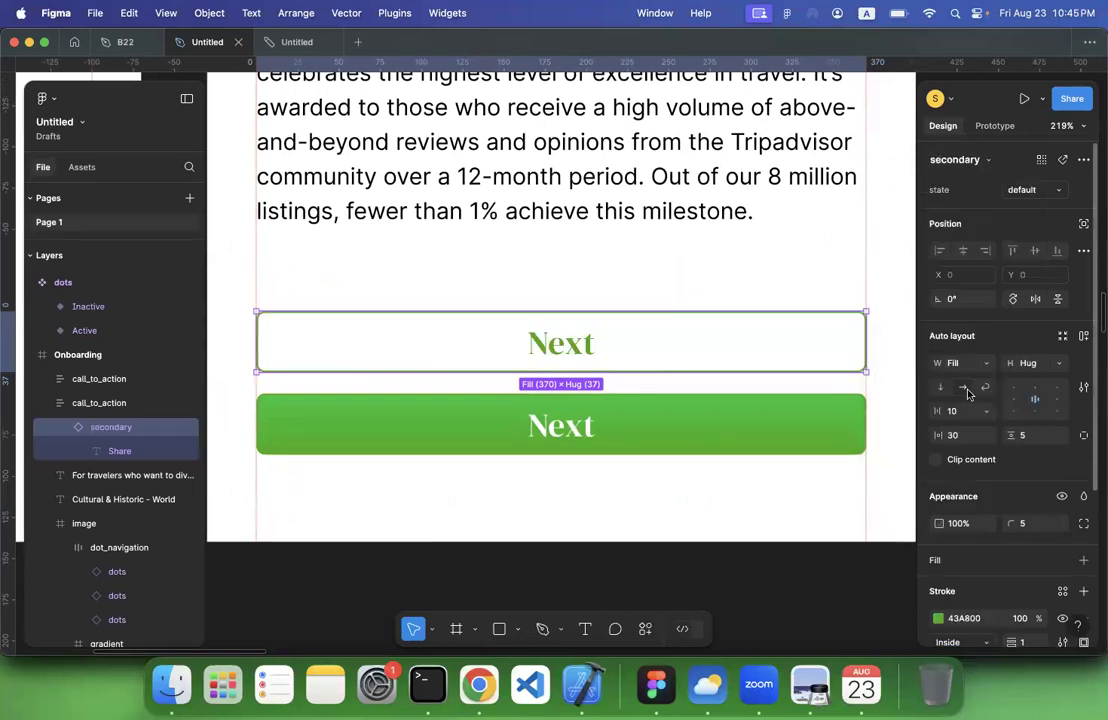
{"action": "key", "text": "cmd+z"}
Swap the lower Next button for the secondary component and change its label to Skip
{"action": "left_click", "coordinate": [717, 428]}
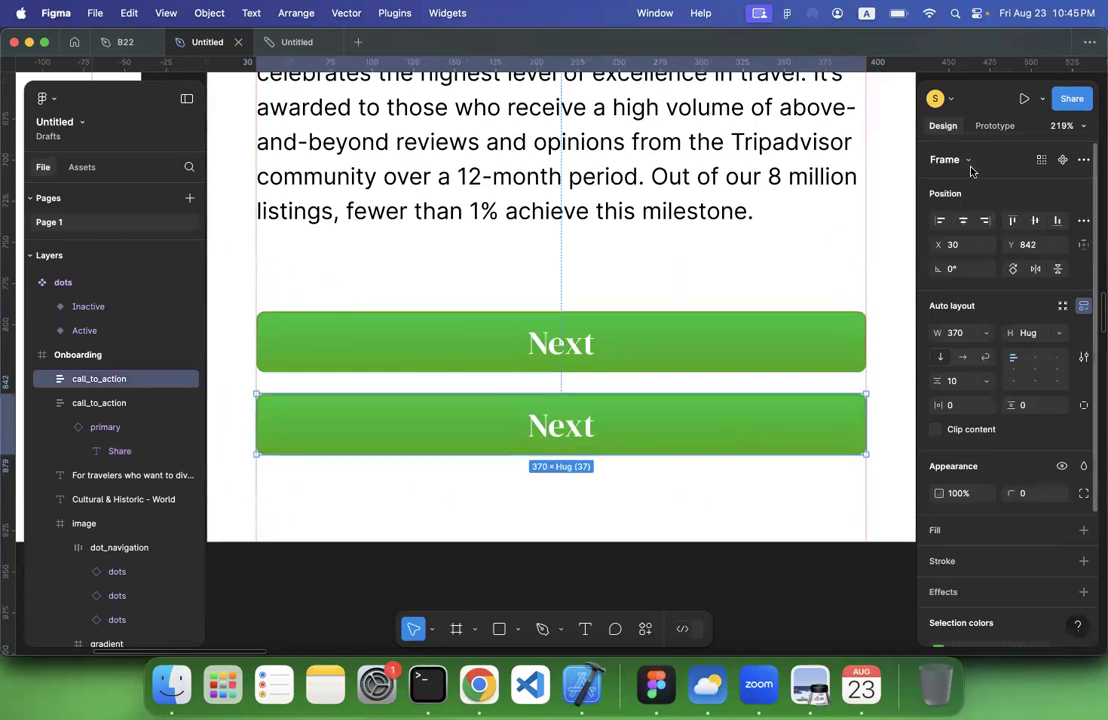
{"action": "left_click", "coordinate": [680, 425]}
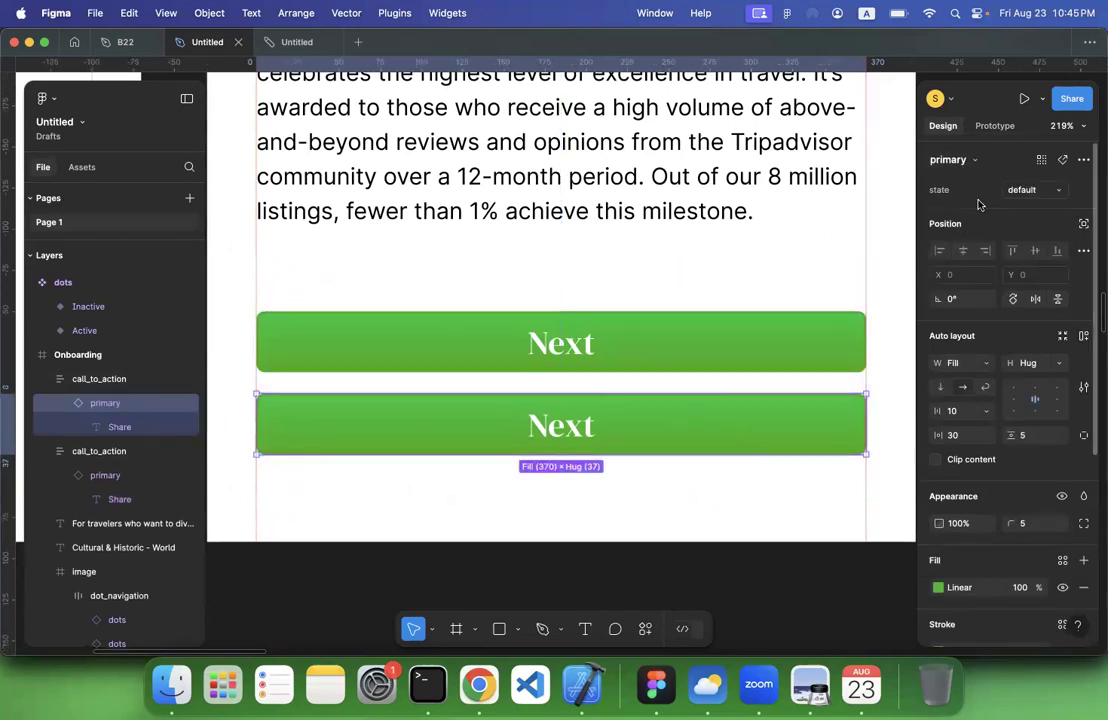
{"action": "left_click", "coordinate": [950, 160]}
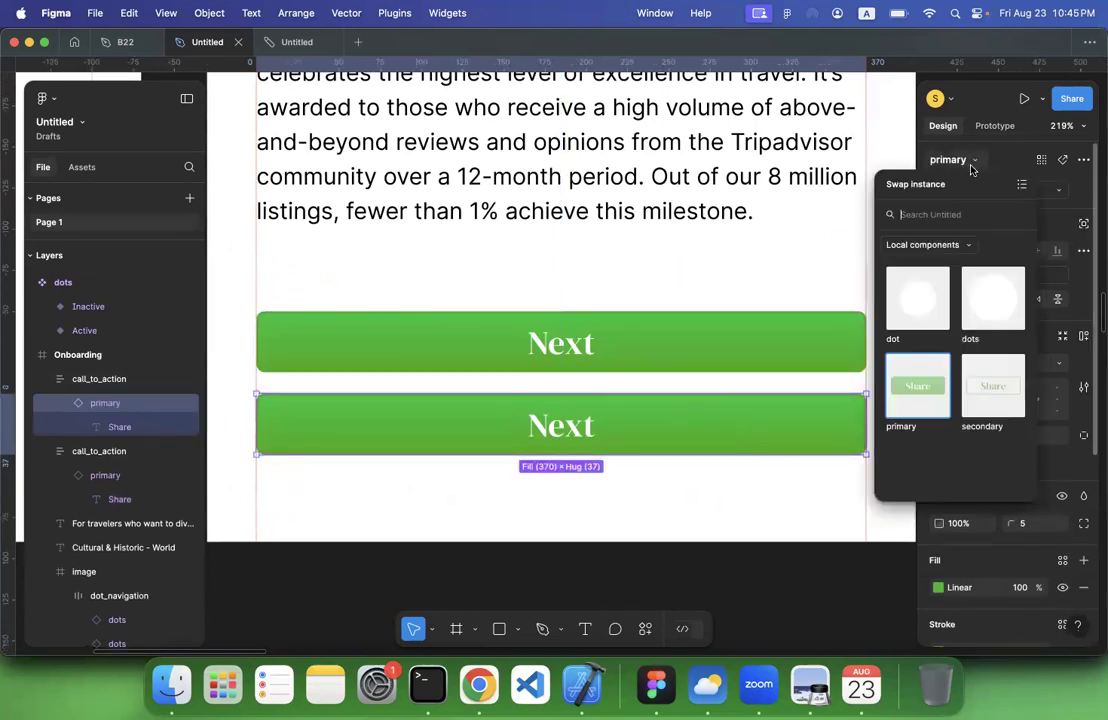
{"action": "left_click", "coordinate": [995, 388]}
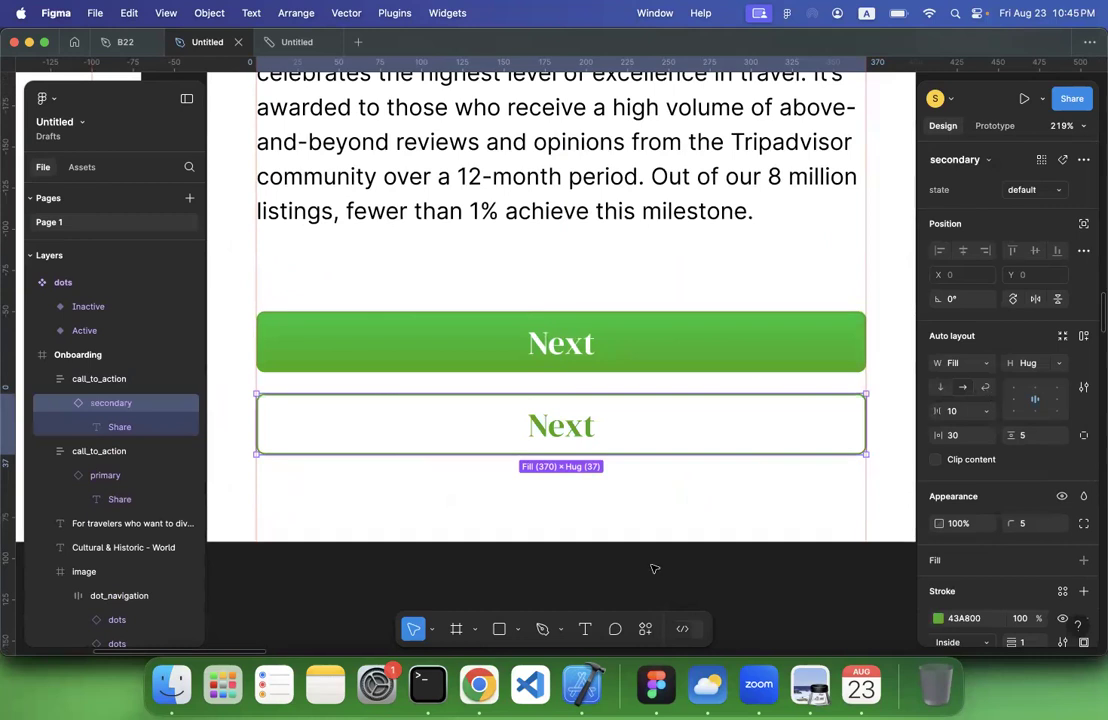
{"action": "double_click", "coordinate": [565, 438]}
{"action": "type", "text": "Skip"}
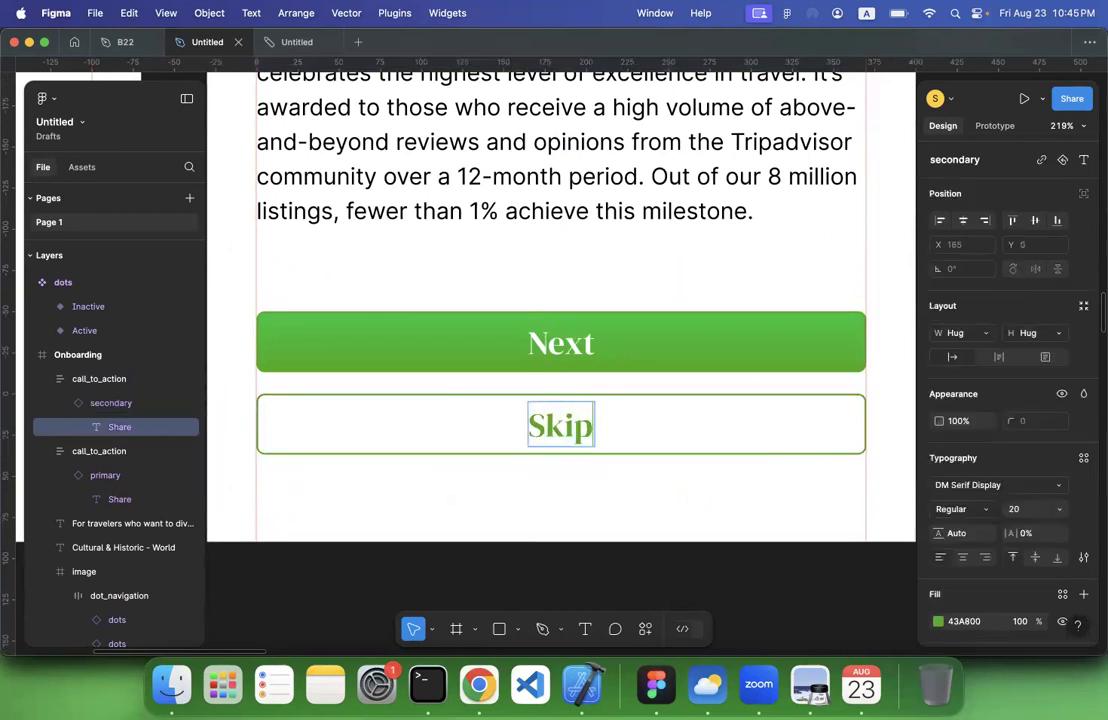
{"action": "left_click", "coordinate": [509, 587]}
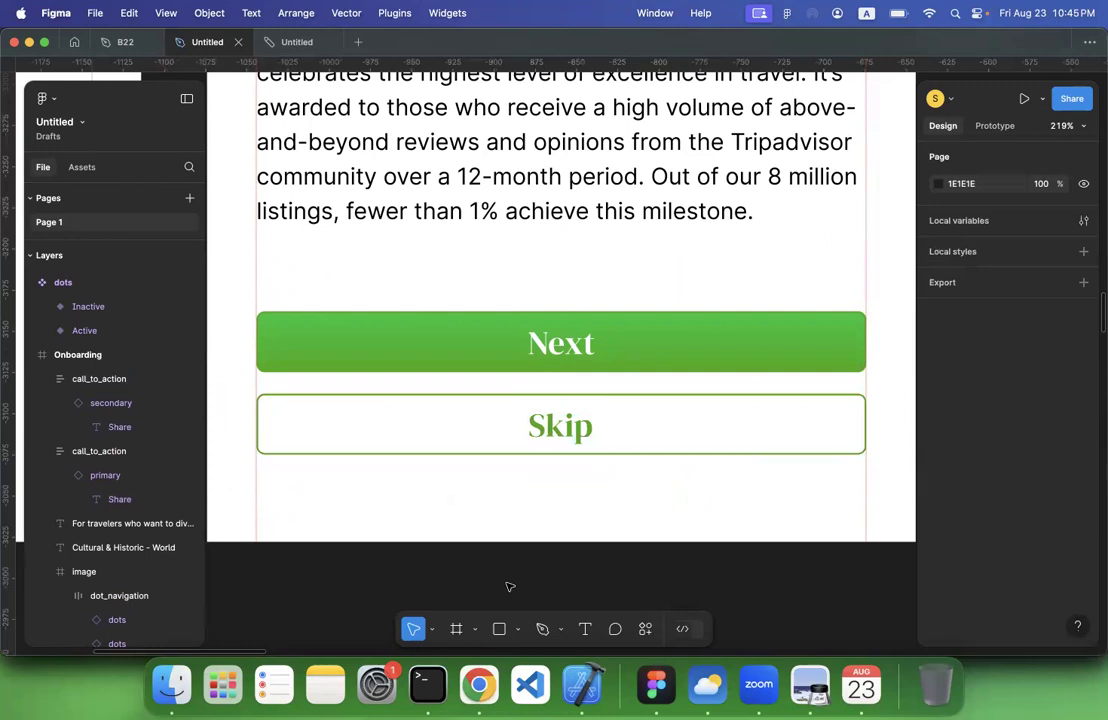
Set the vertical padding of all three variants in the primary button component set to 10
{"action": "scroll", "coordinate": [509, 587], "scroll_direction": "down", "scroll_amount": 10}
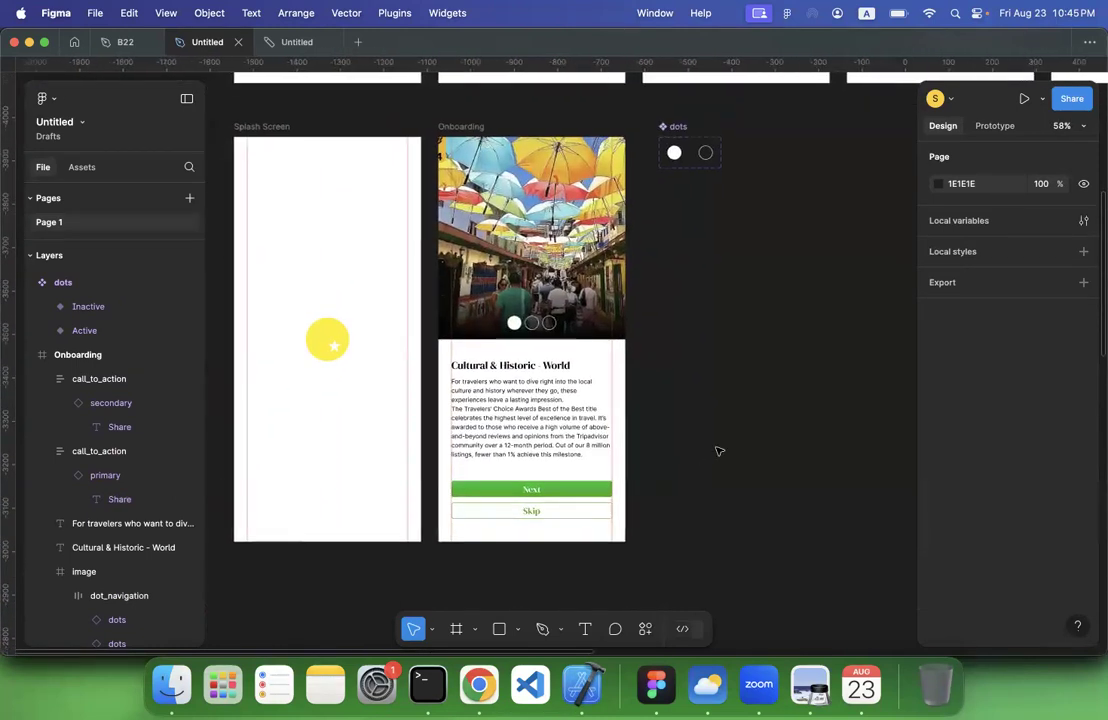
{"action": "scroll", "coordinate": [594, 490], "scroll_direction": "down", "scroll_amount": 4}
{"action": "scroll", "coordinate": [594, 490], "scroll_direction": "right", "scroll_amount": 5}
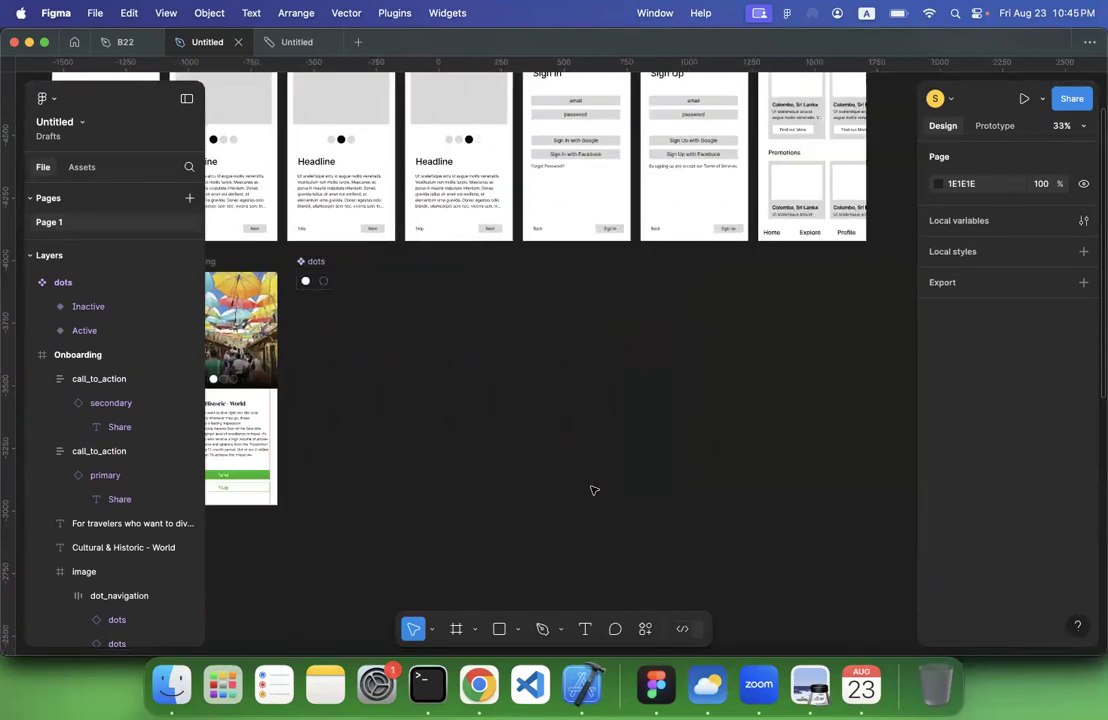
{"action": "scroll", "coordinate": [594, 490], "scroll_direction": "down", "scroll_amount": 2}
{"action": "scroll", "coordinate": [594, 490], "scroll_direction": "down", "scroll_amount": 4}
{"action": "scroll", "coordinate": [594, 490], "scroll_direction": "up", "scroll_amount": 5}
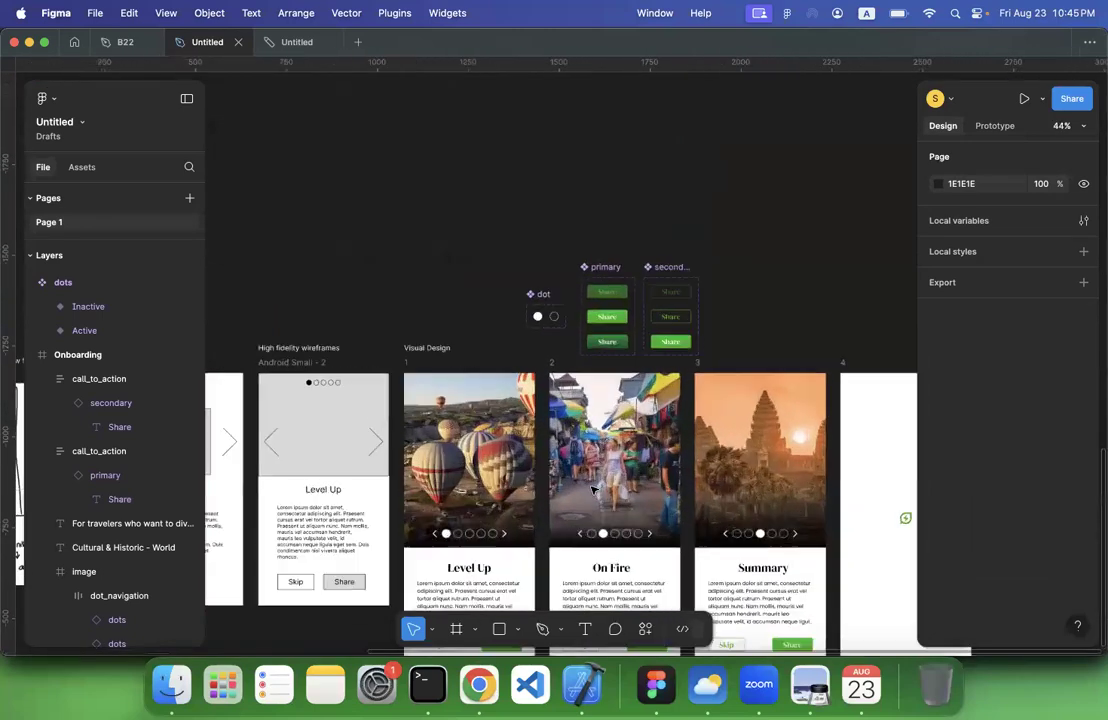
{"action": "scroll", "coordinate": [594, 490], "scroll_direction": "up", "scroll_amount": 4}
{"action": "scroll", "coordinate": [594, 490], "scroll_direction": "up", "scroll_amount": 6}
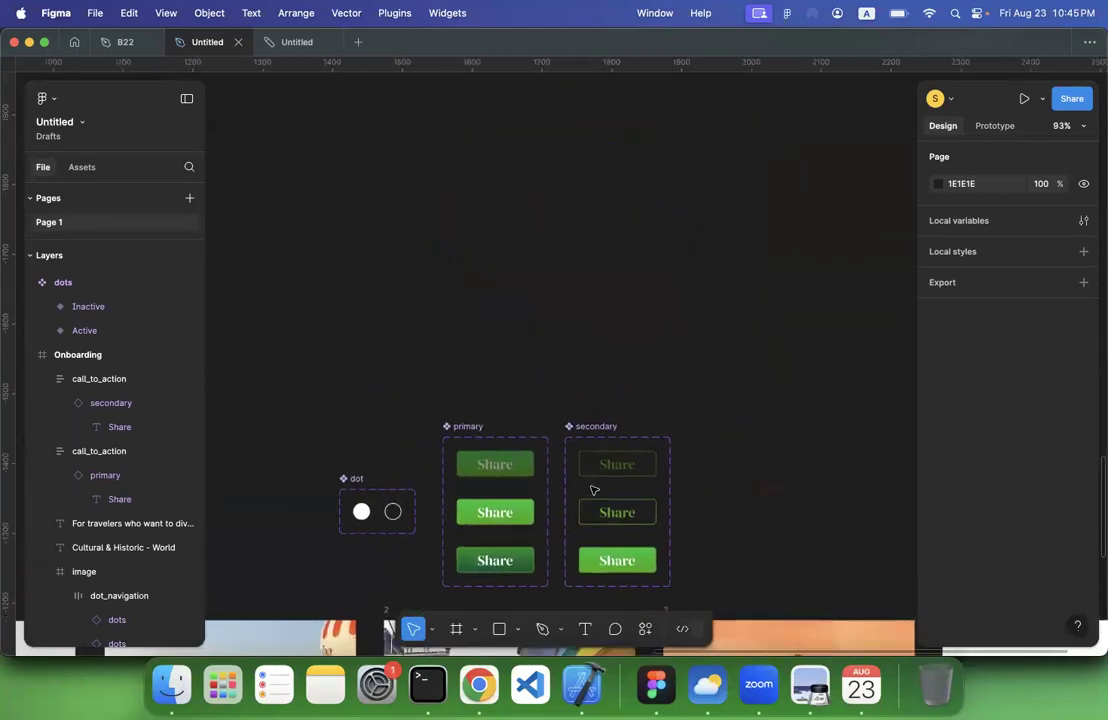
{"action": "scroll", "coordinate": [518, 264], "scroll_direction": "up", "scroll_amount": 5}
{"action": "left_click", "coordinate": [492, 180]}
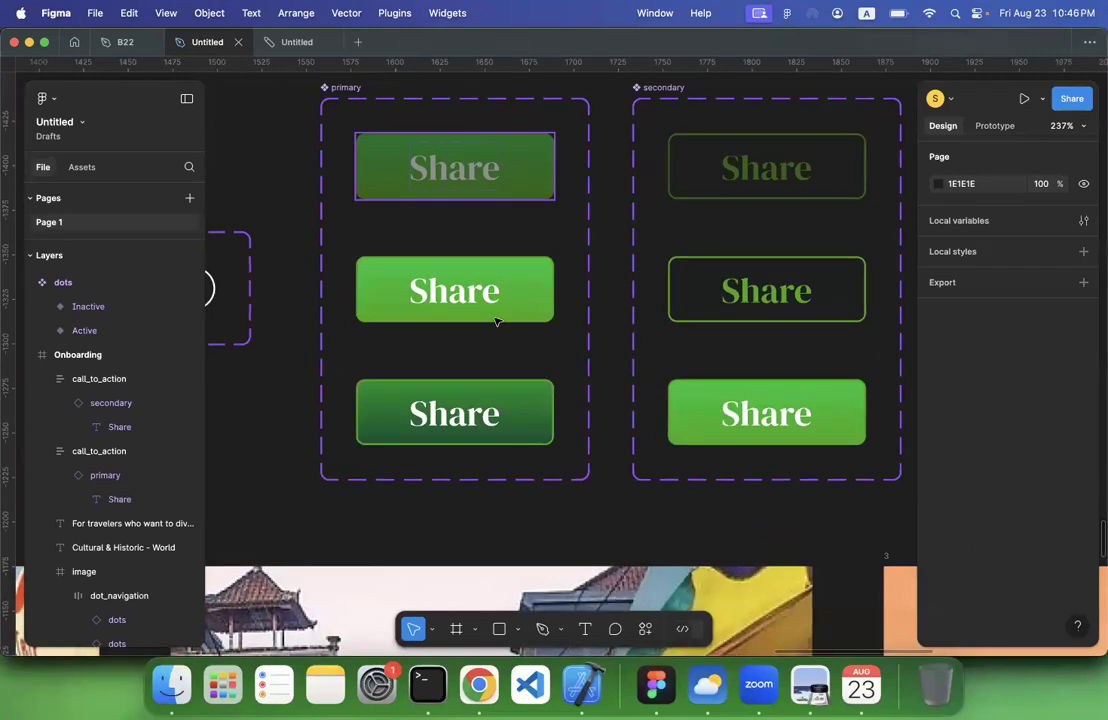
{"action": "left_click", "coordinate": [496, 305], "text": "shift"}
{"action": "left_click", "coordinate": [470, 405], "text": "shift"}
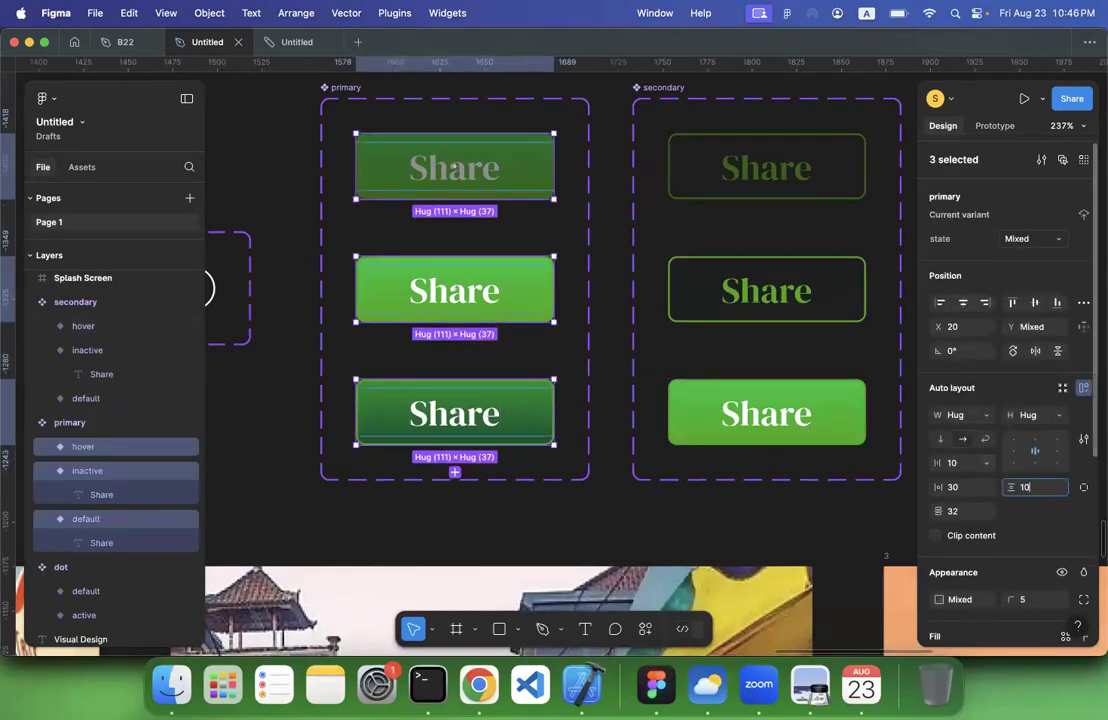
{"action": "key", "text": "Return"}
Set the vertical padding of all three variants in the secondary button component set to 10
{"action": "left_click", "coordinate": [799, 415]}
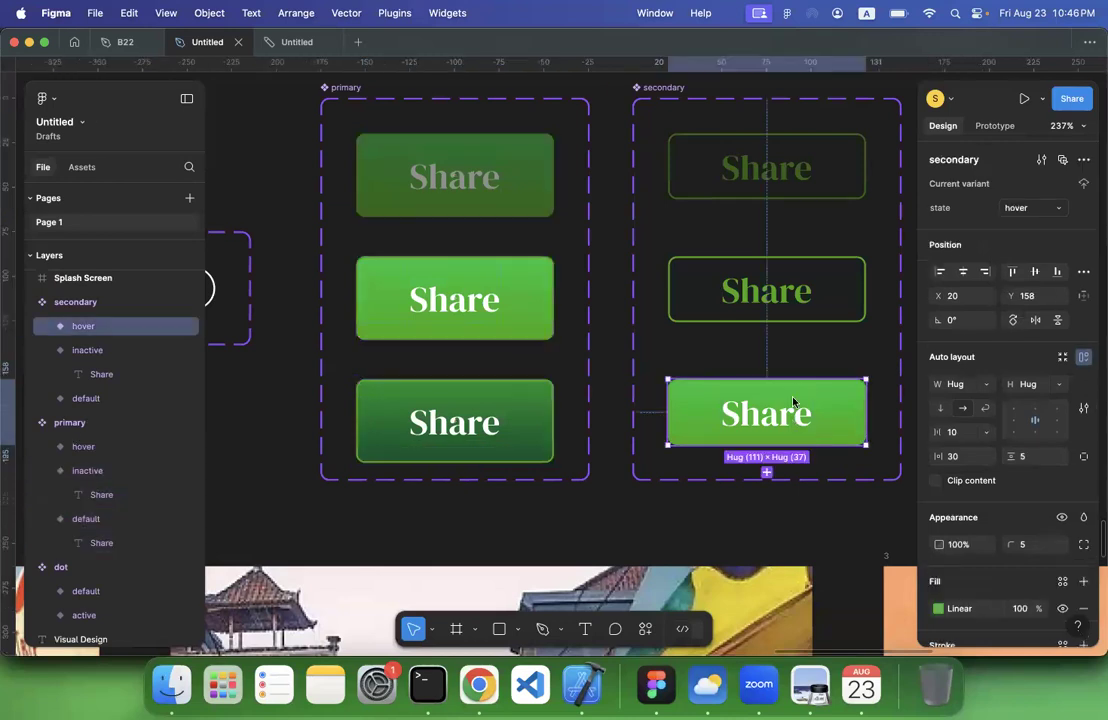
{"action": "left_click", "coordinate": [800, 290], "text": "shift"}
{"action": "left_click", "coordinate": [806, 185], "text": "shift"}
{"action": "left_click", "coordinate": [1034, 487]}
{"action": "type", "text": "1"}
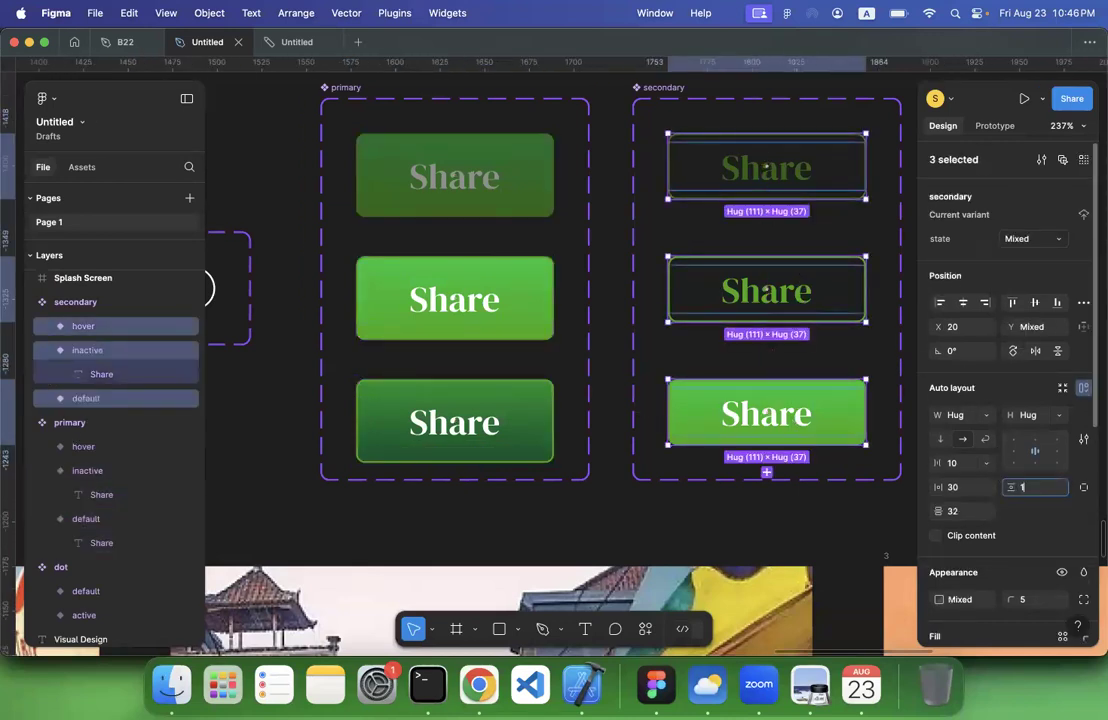
{"action": "type", "text": "0"}
{"action": "key", "text": "Return"}
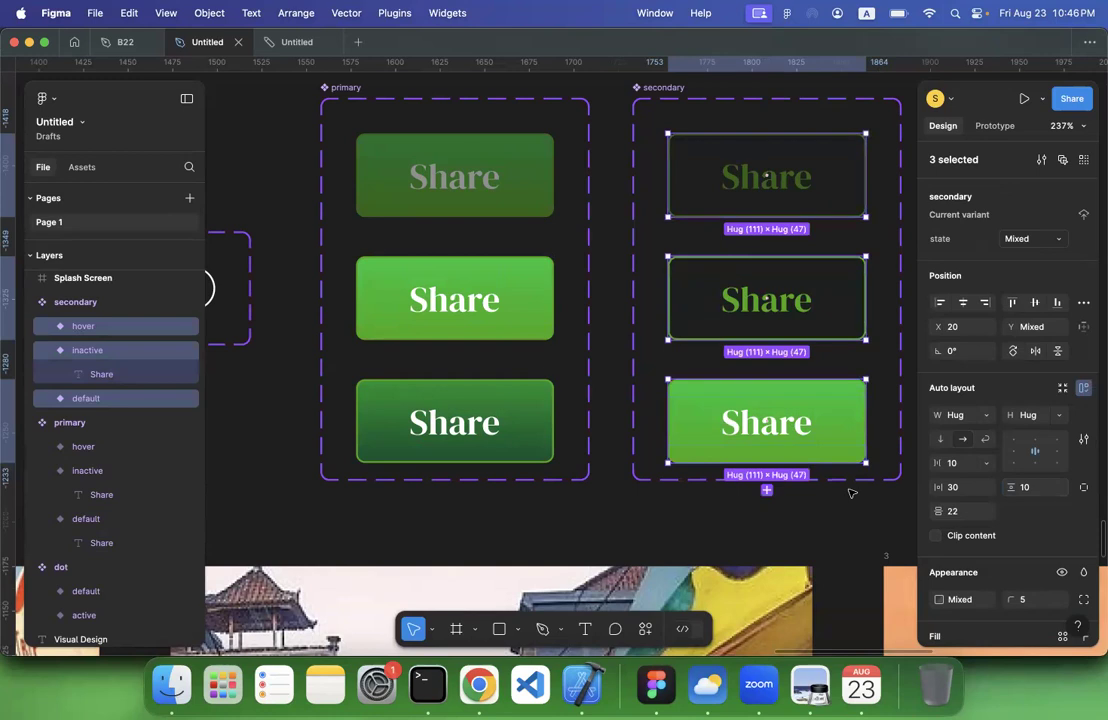
{"action": "left_click", "coordinate": [611, 511]}
Move the Next button's call_to_action frame on the onboarding screen up slightly to widen the gap above Skip
{"action": "scroll", "coordinate": [611, 511], "scroll_direction": "left", "scroll_amount": 5}
{"action": "scroll", "coordinate": [611, 511], "scroll_direction": "up", "scroll_amount": 10}
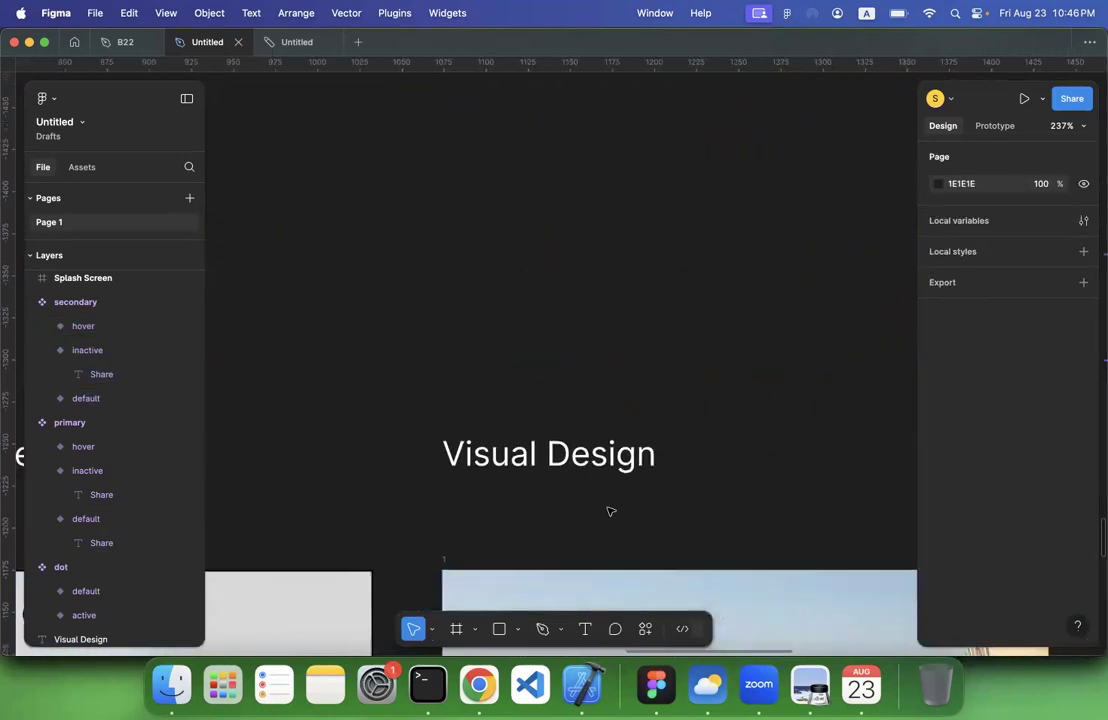
{"action": "scroll", "coordinate": [611, 511], "scroll_direction": "down", "scroll_amount": 5}
{"action": "scroll", "coordinate": [611, 511], "scroll_direction": "down", "scroll_amount": 5}
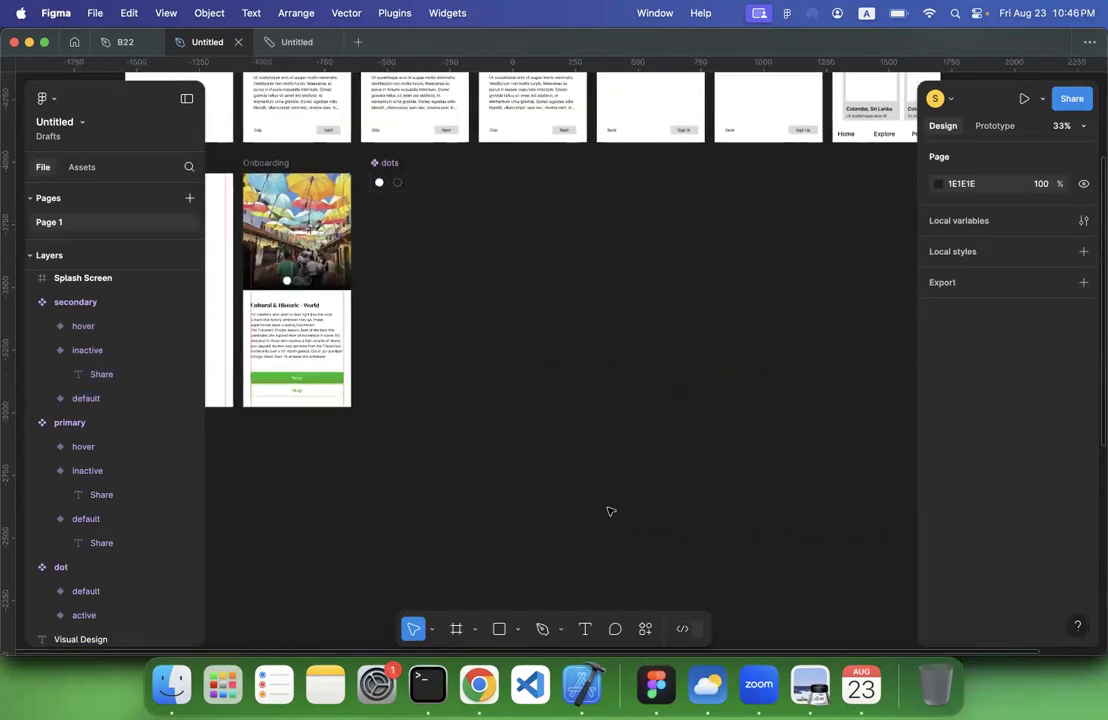
{"action": "scroll", "coordinate": [453, 378], "scroll_direction": "up", "scroll_amount": 5}
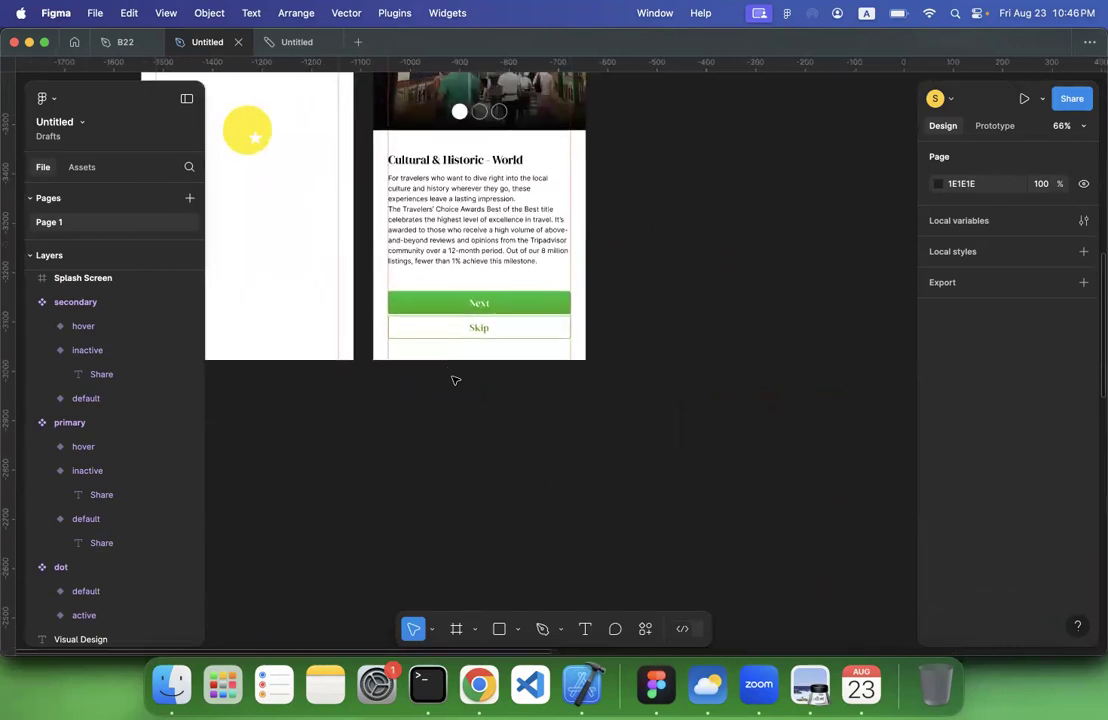
{"action": "scroll", "coordinate": [453, 378], "scroll_direction": "up", "scroll_amount": 5}
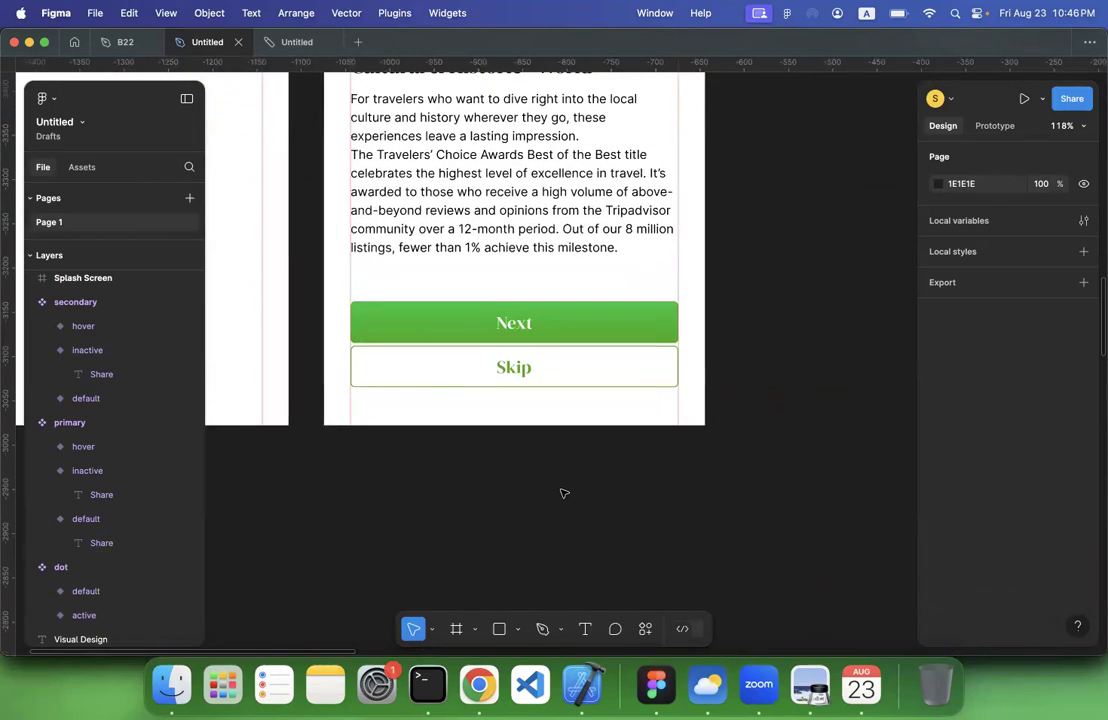
{"action": "scroll", "coordinate": [564, 493], "scroll_direction": "up", "scroll_amount": 3}
{"action": "left_click", "coordinate": [384, 452]}
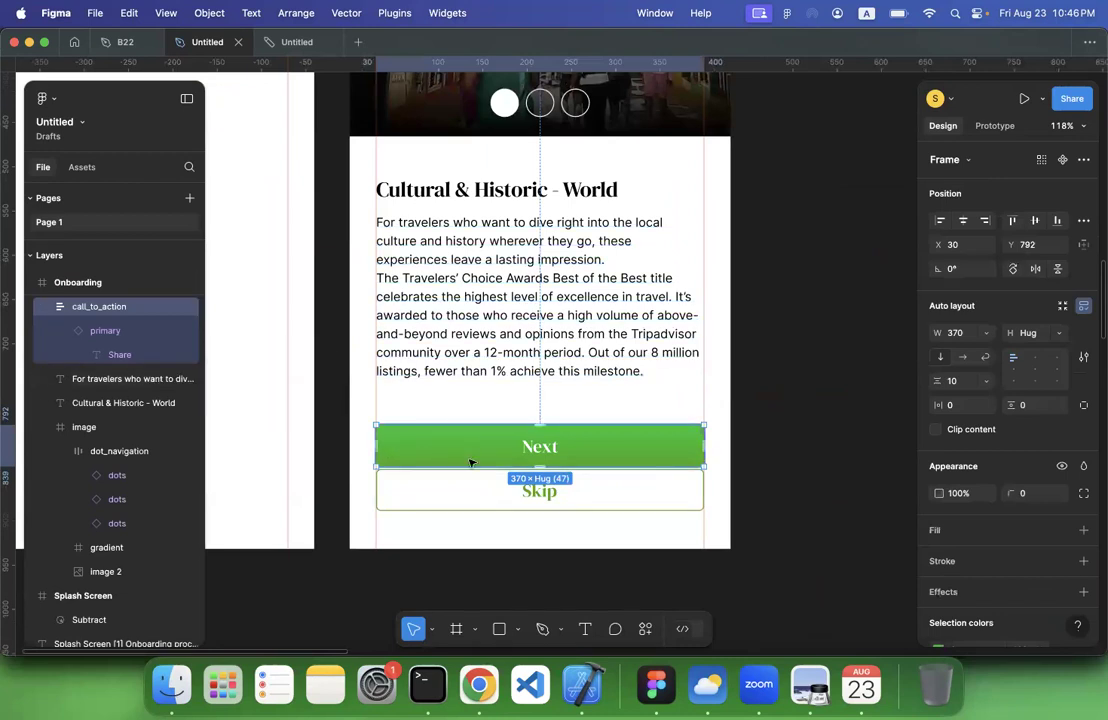
{"action": "left_click_drag", "start_coordinate": [470, 462], "coordinate": [467, 460]}
{"action": "left_click", "coordinate": [874, 418]}
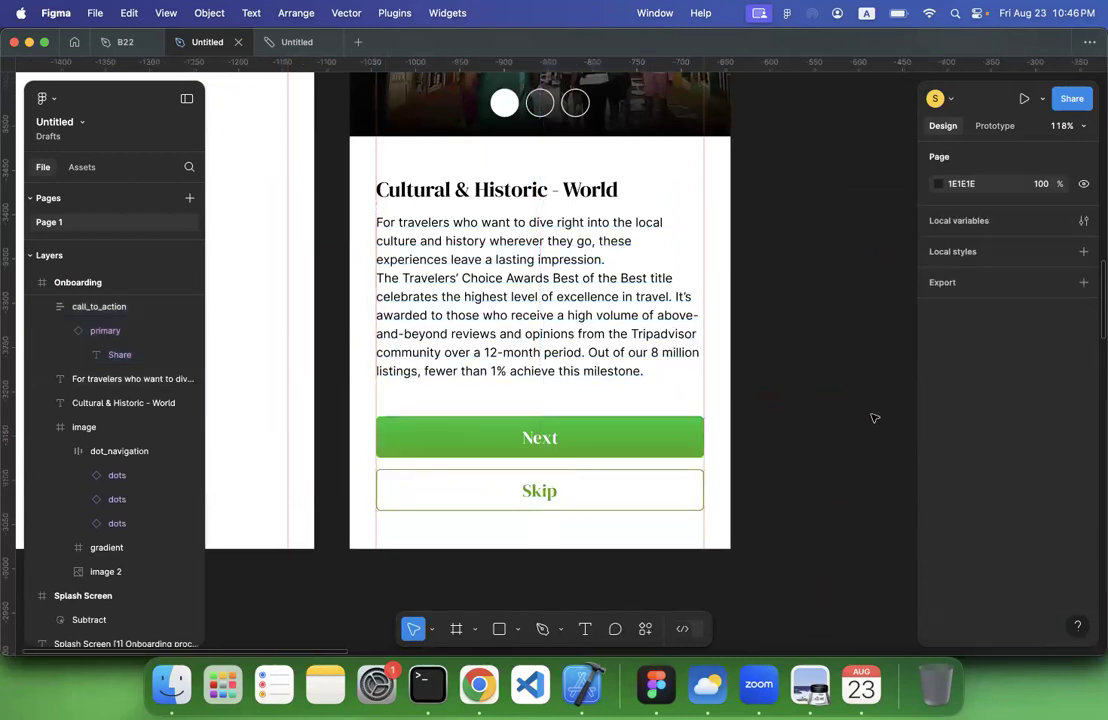
Compare the coloured onboarding screen with the wireframes and look over the Sign In, Sign Up and Dashboard screens
{"action": "scroll", "coordinate": [874, 418], "scroll_direction": "down", "scroll_amount": 5}
{"action": "scroll", "coordinate": [874, 418], "scroll_direction": "right", "scroll_amount": 3}
{"action": "scroll", "coordinate": [874, 418], "scroll_direction": "down", "scroll_amount": 3}
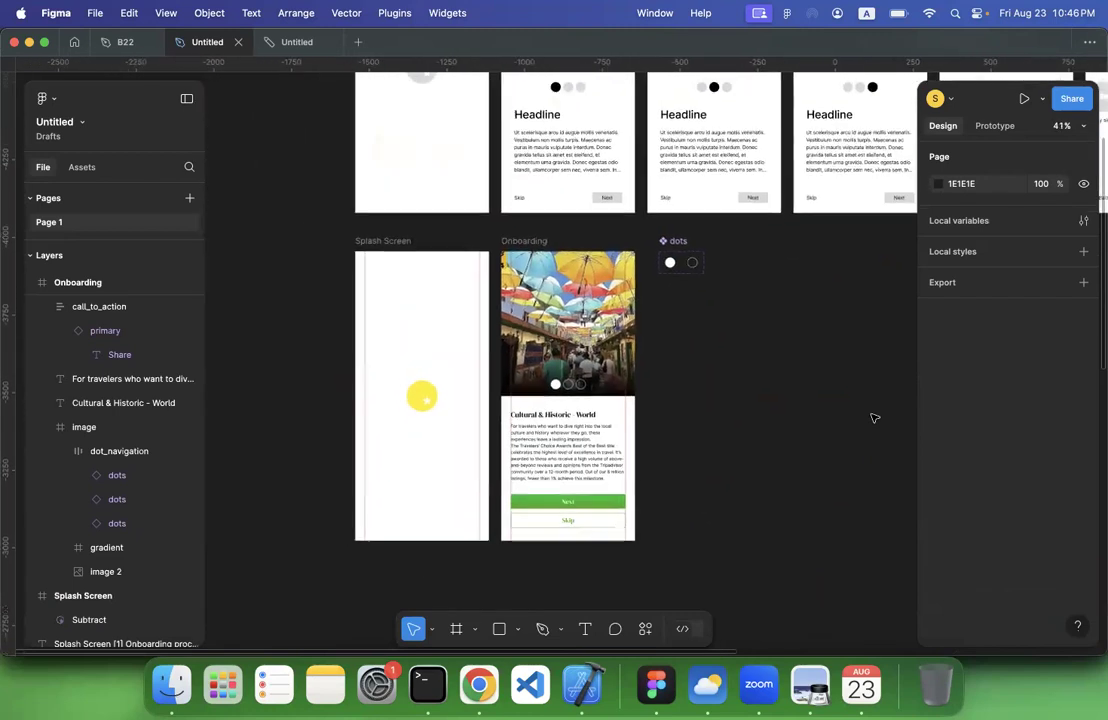
{"action": "scroll", "coordinate": [574, 344], "scroll_direction": "right", "scroll_amount": 3}
{"action": "scroll", "coordinate": [574, 344], "scroll_direction": "up", "scroll_amount": 1}
{"action": "scroll", "coordinate": [630, 235], "scroll_direction": "up", "scroll_amount": 2}
{"action": "scroll", "coordinate": [630, 235], "scroll_direction": "right", "scroll_amount": 2}
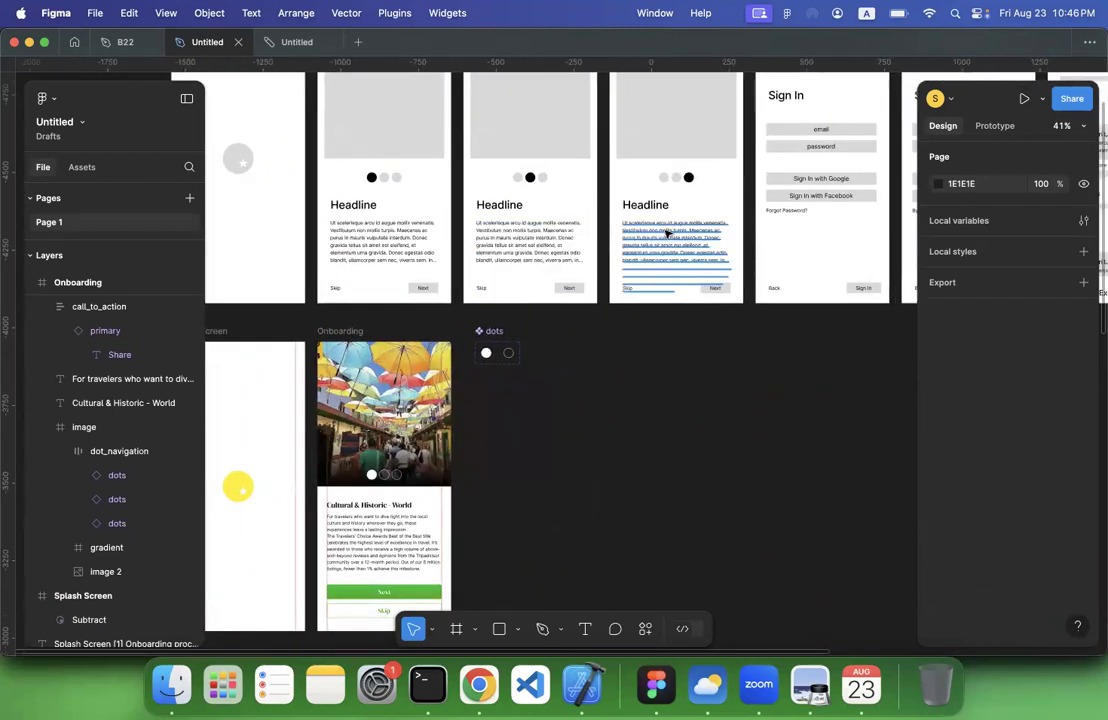
{"action": "scroll", "coordinate": [663, 235], "scroll_direction": "right", "scroll_amount": 3}
{"action": "scroll", "coordinate": [515, 265], "scroll_direction": "down", "scroll_amount": 2}
{"action": "scroll", "coordinate": [601, 292], "scroll_direction": "left", "scroll_amount": 5}
{"action": "scroll", "coordinate": [601, 292], "scroll_direction": "down", "scroll_amount": 3}
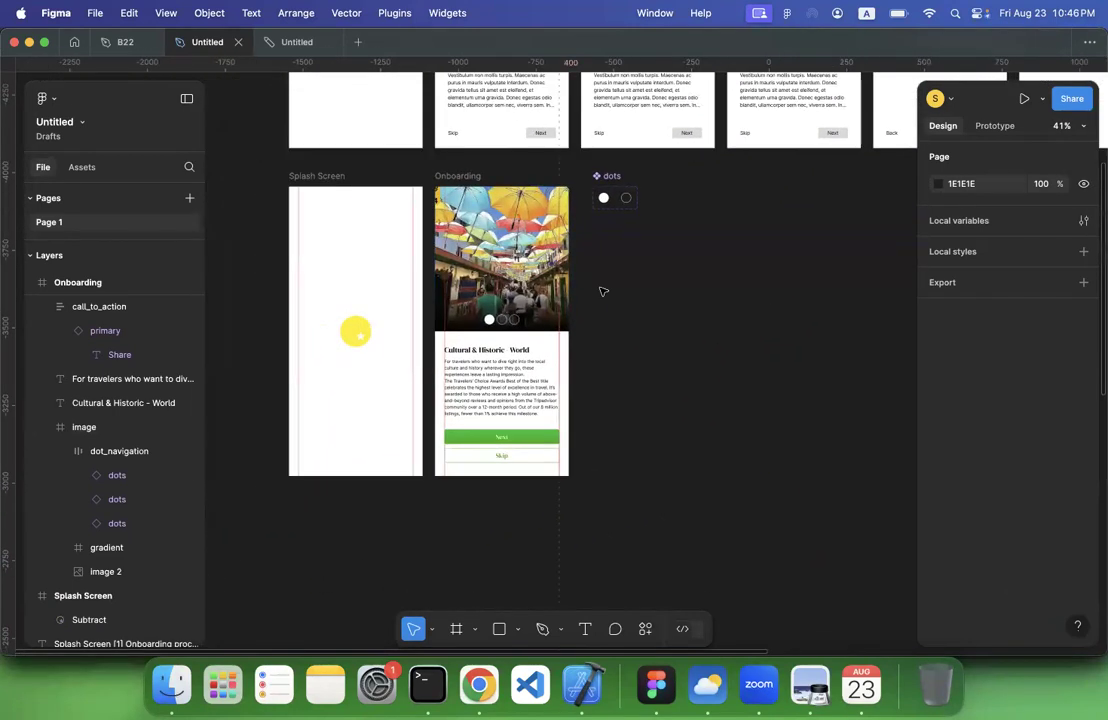
{"action": "scroll", "coordinate": [603, 291], "scroll_direction": "up", "scroll_amount": 2}
{"action": "scroll", "coordinate": [603, 291], "scroll_direction": "right", "scroll_amount": 3}
{"action": "scroll", "coordinate": [603, 291], "scroll_direction": "up", "scroll_amount": 1}
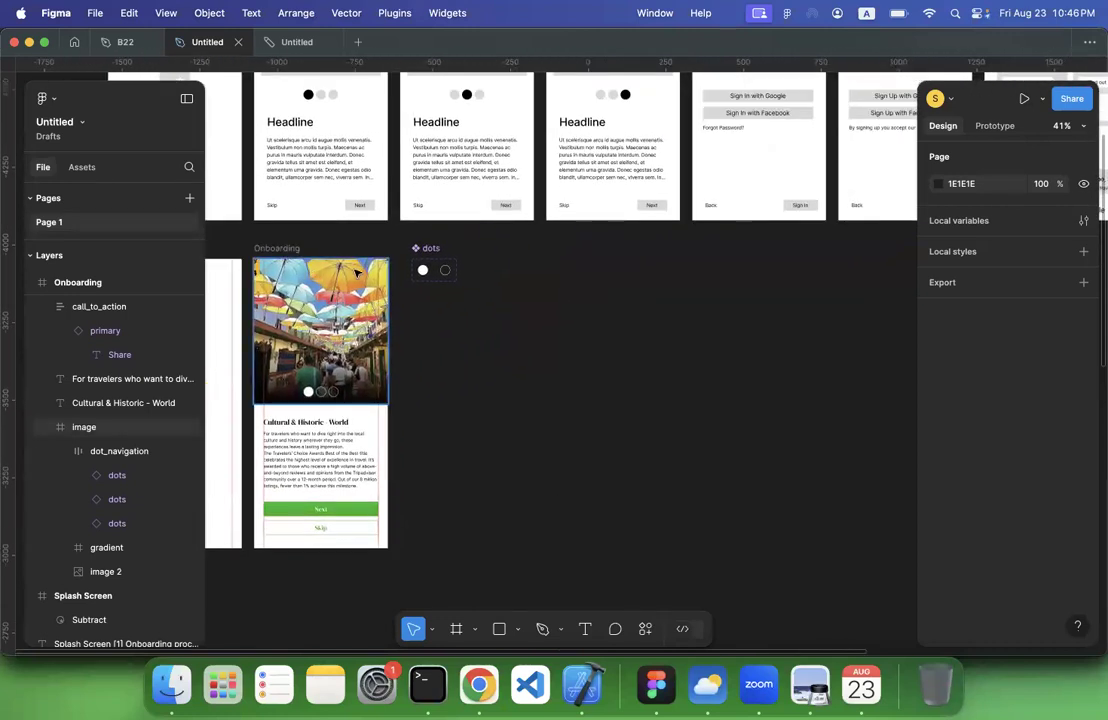
{"action": "scroll", "coordinate": [757, 299], "scroll_direction": "up", "scroll_amount": 3}
{"action": "scroll", "coordinate": [757, 299], "scroll_direction": "left", "scroll_amount": 2}
{"action": "scroll", "coordinate": [640, 322], "scroll_direction": "right", "scroll_amount": 4}
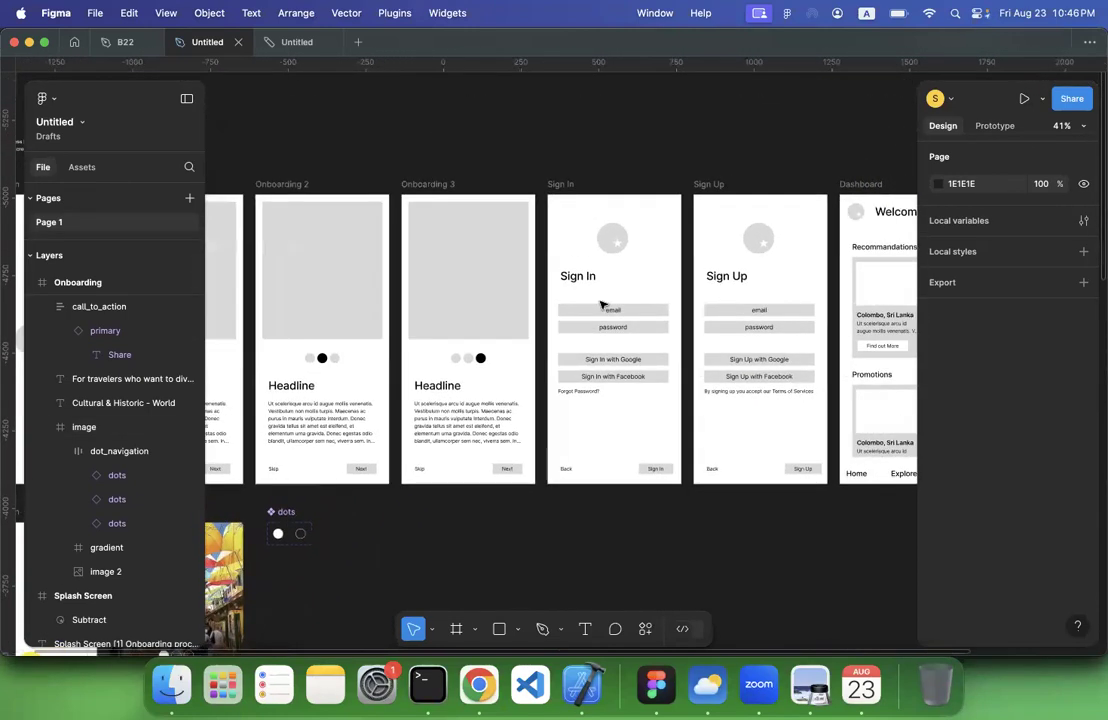
{"action": "scroll", "coordinate": [640, 322], "scroll_direction": "up", "scroll_amount": 1}
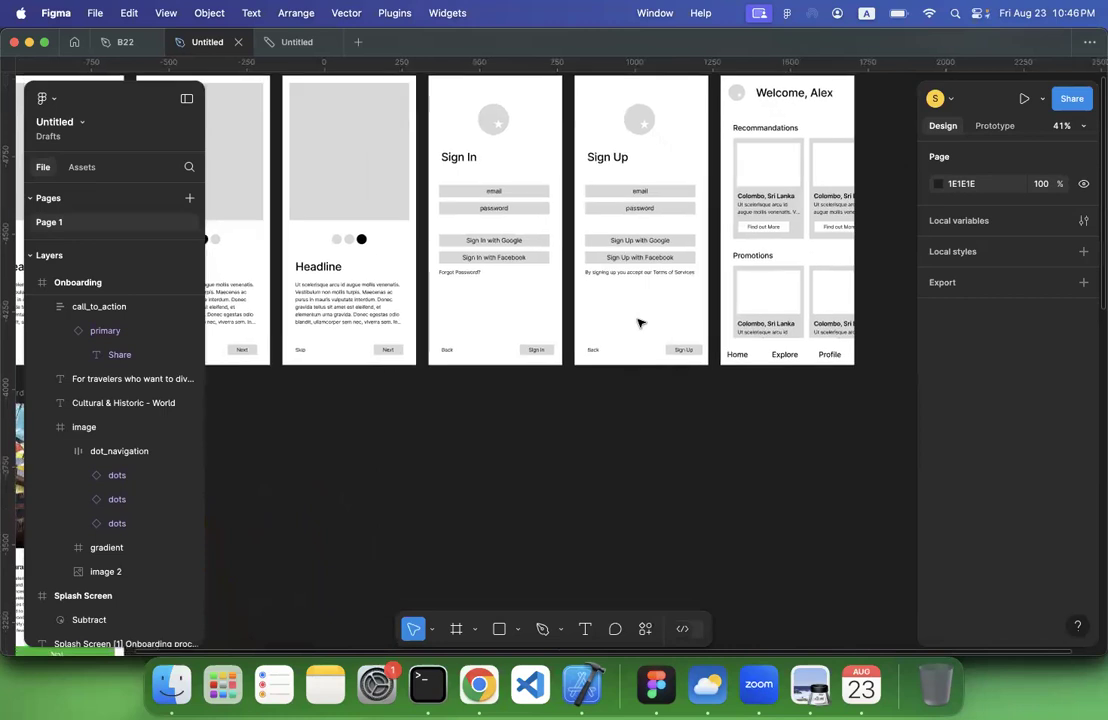
Add an iPhone 14 & 15 Pro Max frame named Sign In and place it below the Sign In wireframe
{"action": "left_click", "coordinate": [462, 628]}
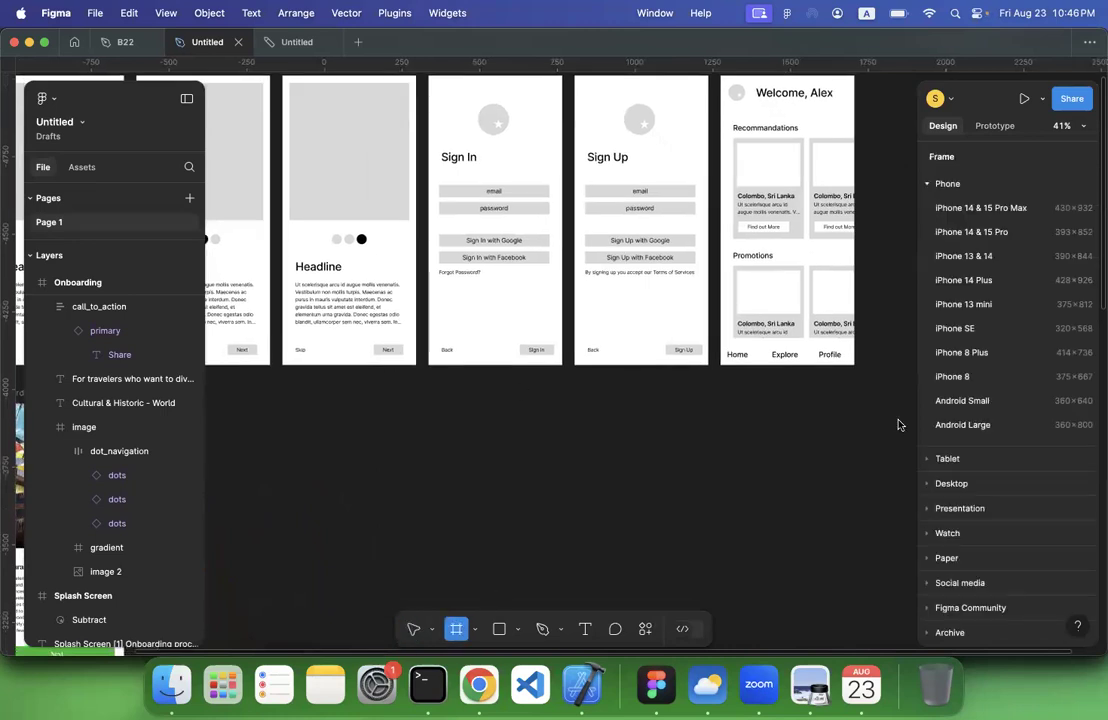
{"action": "left_click", "coordinate": [987, 209]}
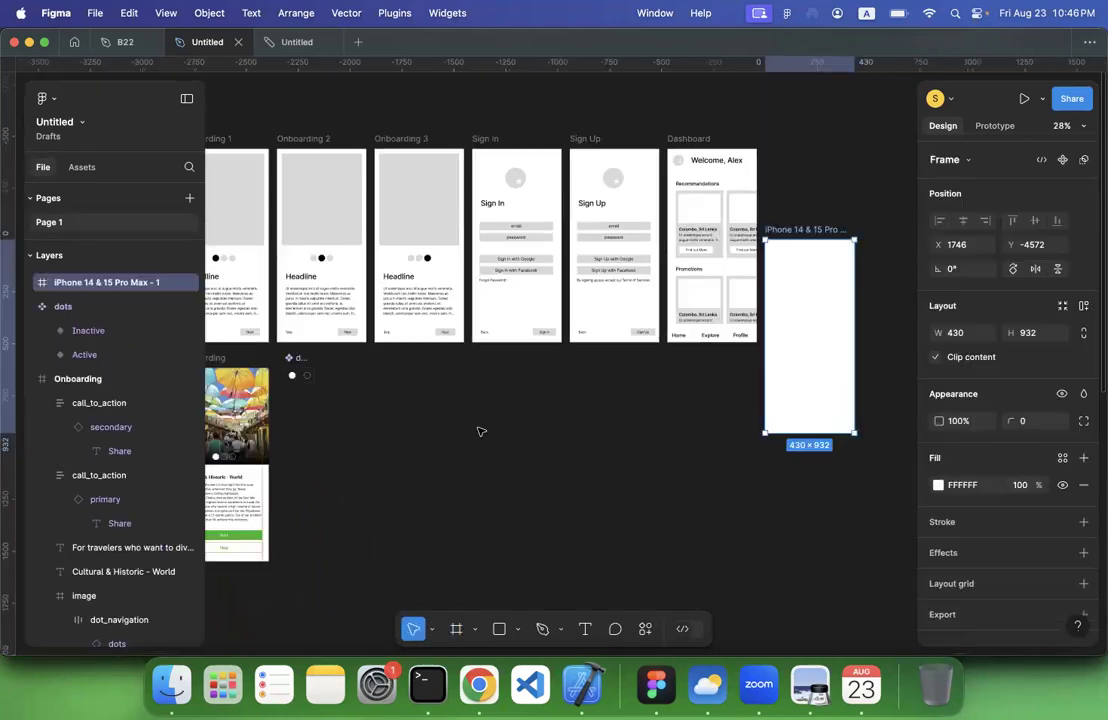
{"action": "double_click", "coordinate": [787, 229]}
{"action": "type", "text": "S"}
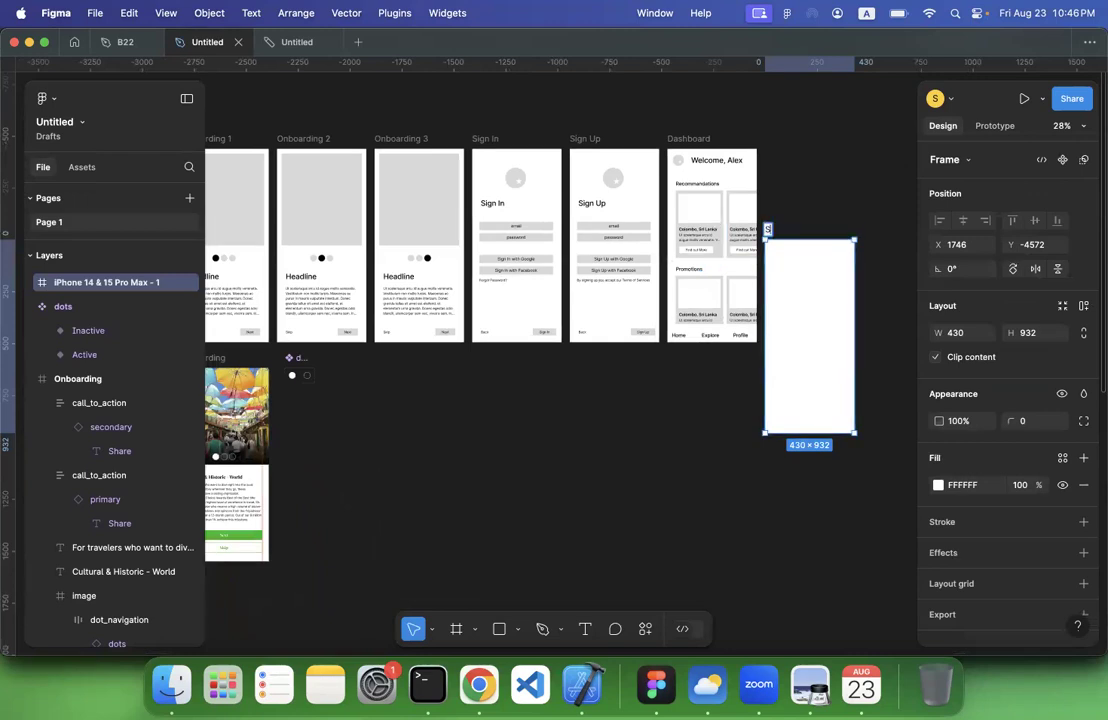
{"action": "type", "text": "ign In"}
{"action": "key", "text": "Return"}
{"action": "left_click_drag", "start_coordinate": [781, 226], "coordinate": [494, 358]}
Copy the yellow star logo from the Splash Screen into the new Sign In frame and move it to the upper part
{"action": "scroll", "coordinate": [494, 358], "scroll_direction": "up", "scroll_amount": 3}
{"action": "scroll", "coordinate": [494, 359], "scroll_direction": "left", "scroll_amount": 5}
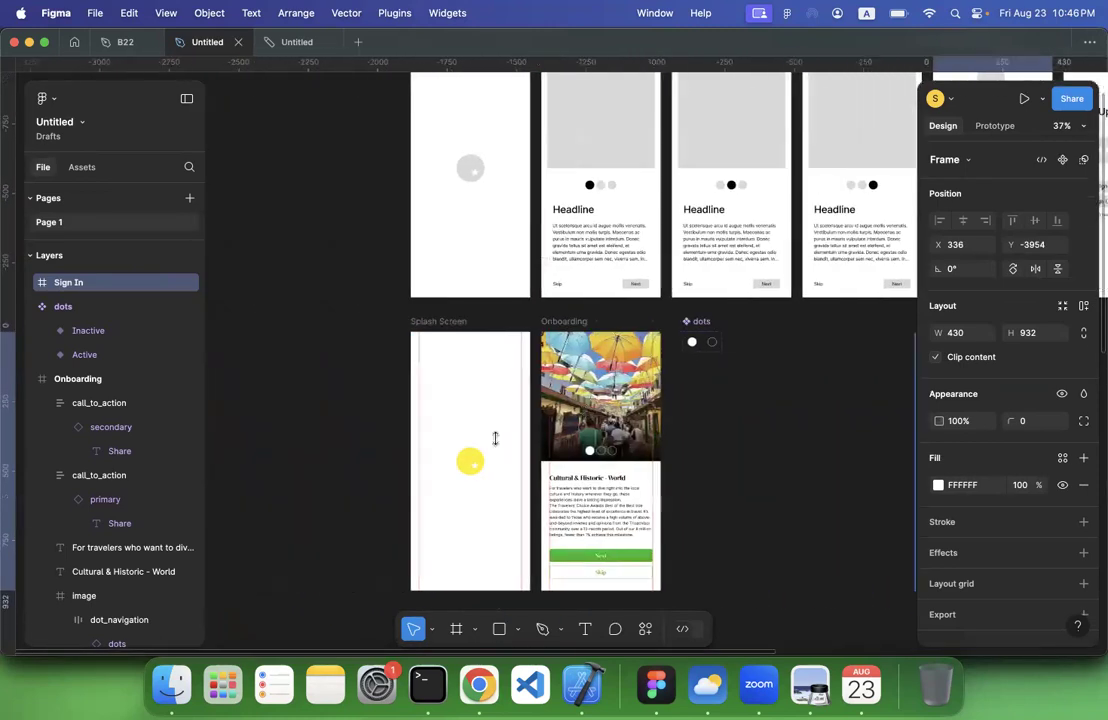
{"action": "left_click", "coordinate": [498, 462]}
{"action": "key", "text": "super+c"}
{"action": "scroll", "coordinate": [569, 420], "scroll_direction": "right", "scroll_amount": 5}
{"action": "left_click", "coordinate": [571, 418]}
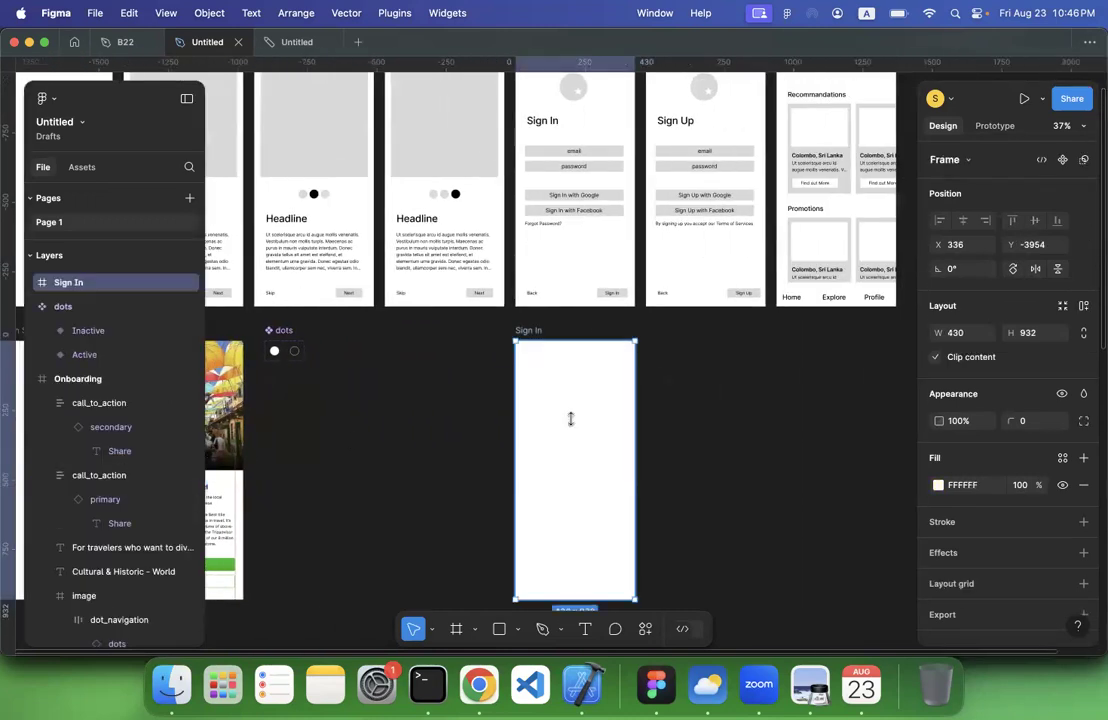
{"action": "key", "text": "super+v"}
{"action": "left_click_drag", "start_coordinate": [576, 470], "coordinate": [576, 380]}
{"action": "left_click", "coordinate": [680, 398]}
Copy the Cultural & Historic - World heading from the Onboarding screen into the new Sign In frame, placing it below the logo
{"action": "scroll", "coordinate": [680, 398], "scroll_direction": "left", "scroll_amount": 8}
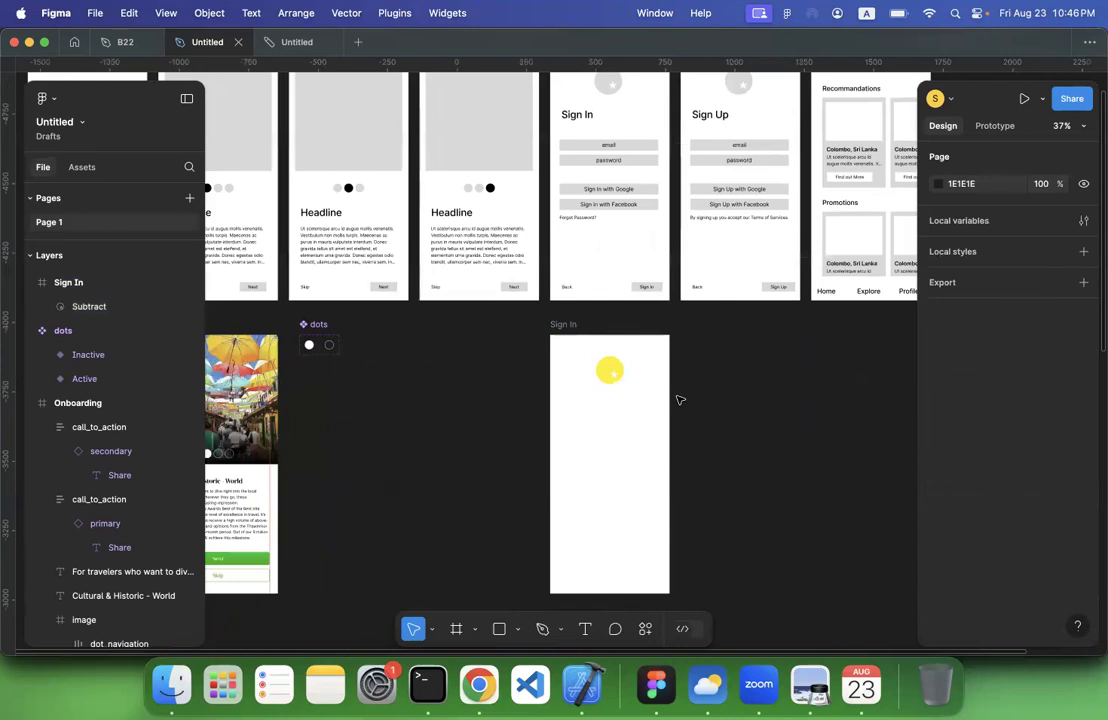
{"action": "left_click", "coordinate": [491, 478]}
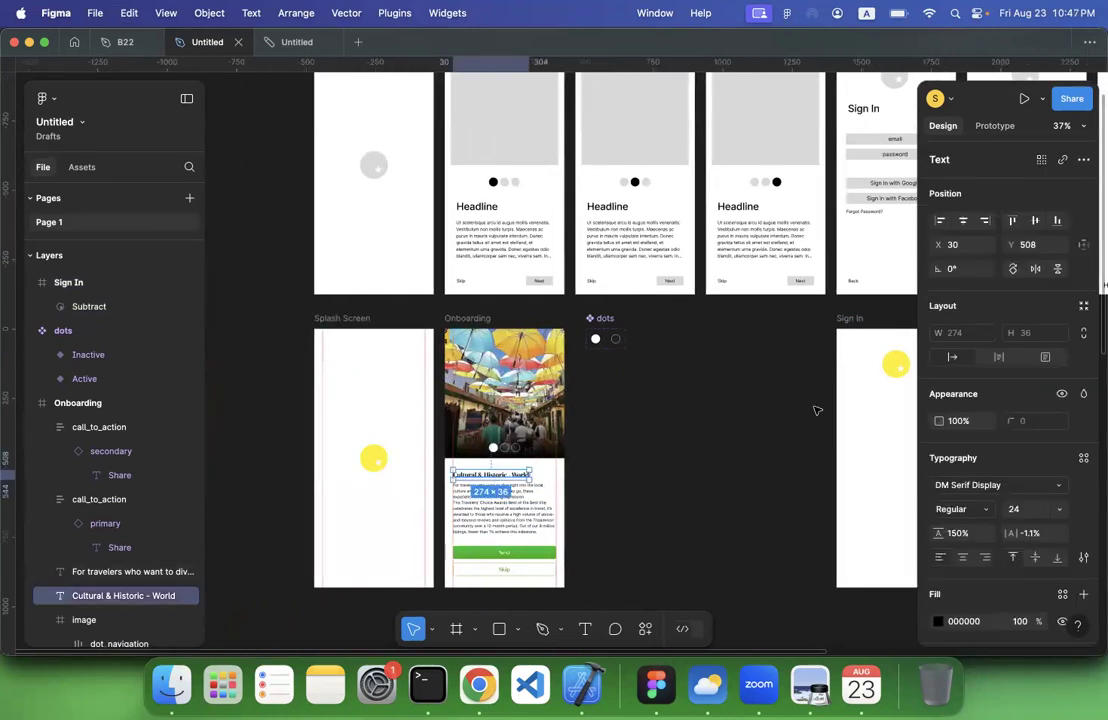
{"action": "scroll", "coordinate": [816, 410], "scroll_direction": "right", "scroll_amount": 6}
{"action": "left_click", "coordinate": [590, 316]}
{"action": "key", "text": "super+v"}
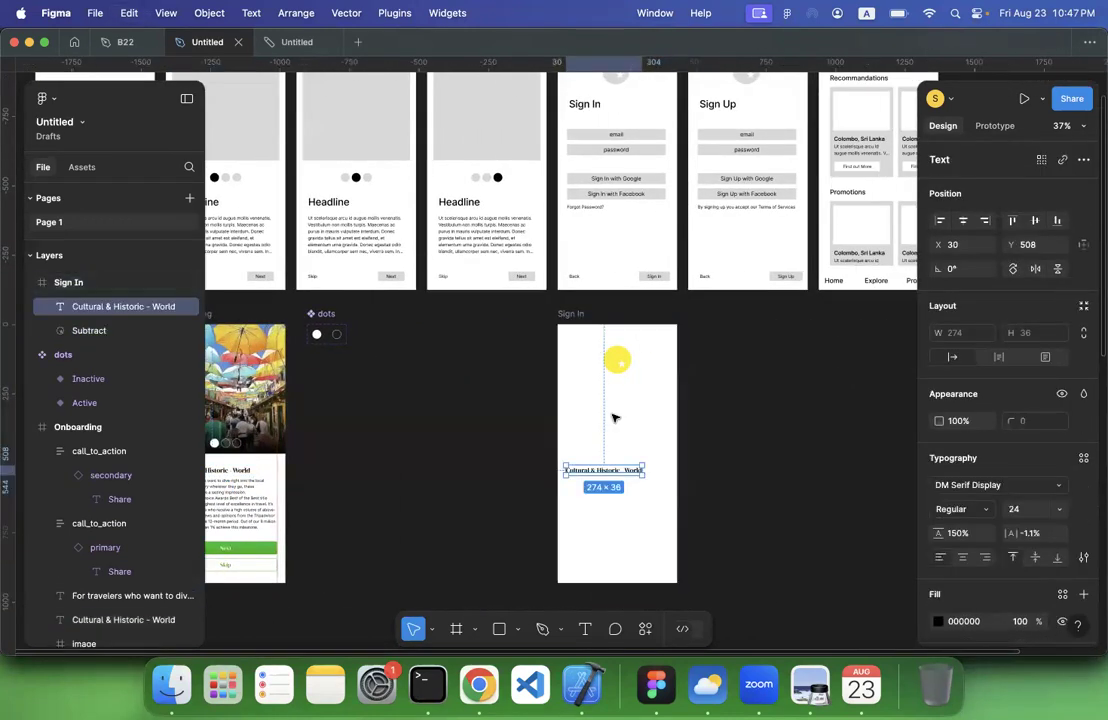
{"action": "left_click_drag", "start_coordinate": [600, 474], "coordinate": [597, 398]}
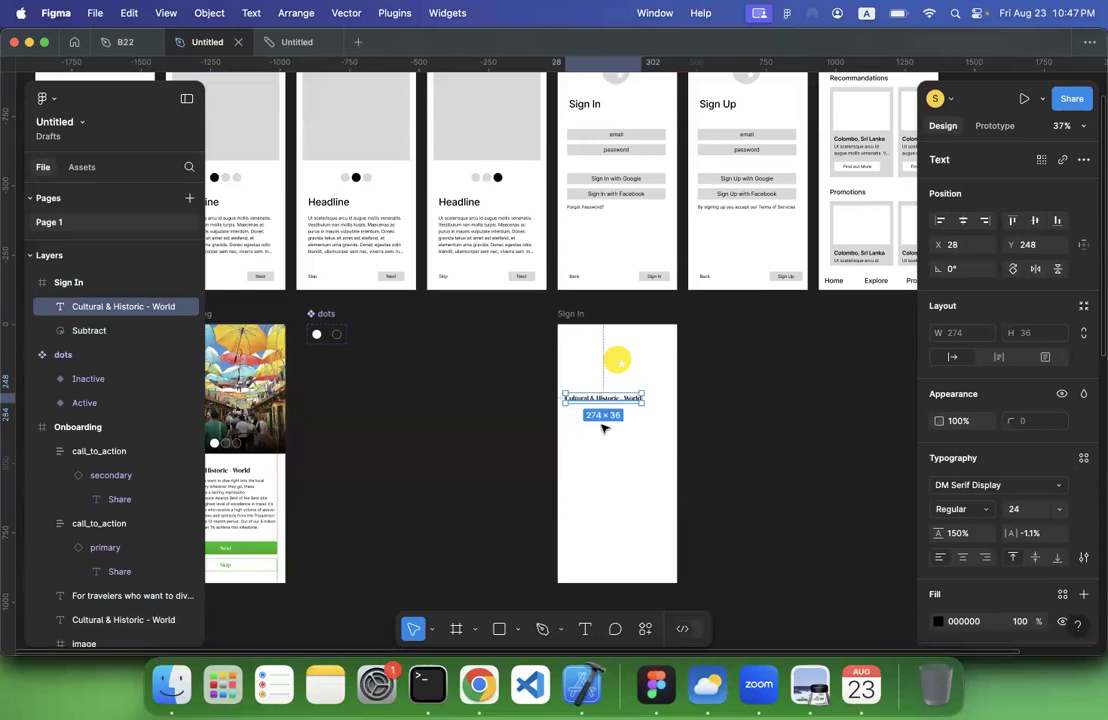
Make layout grids visible and add a column layout grid to the new Sign In frame
{"action": "left_click", "coordinate": [168, 14]}
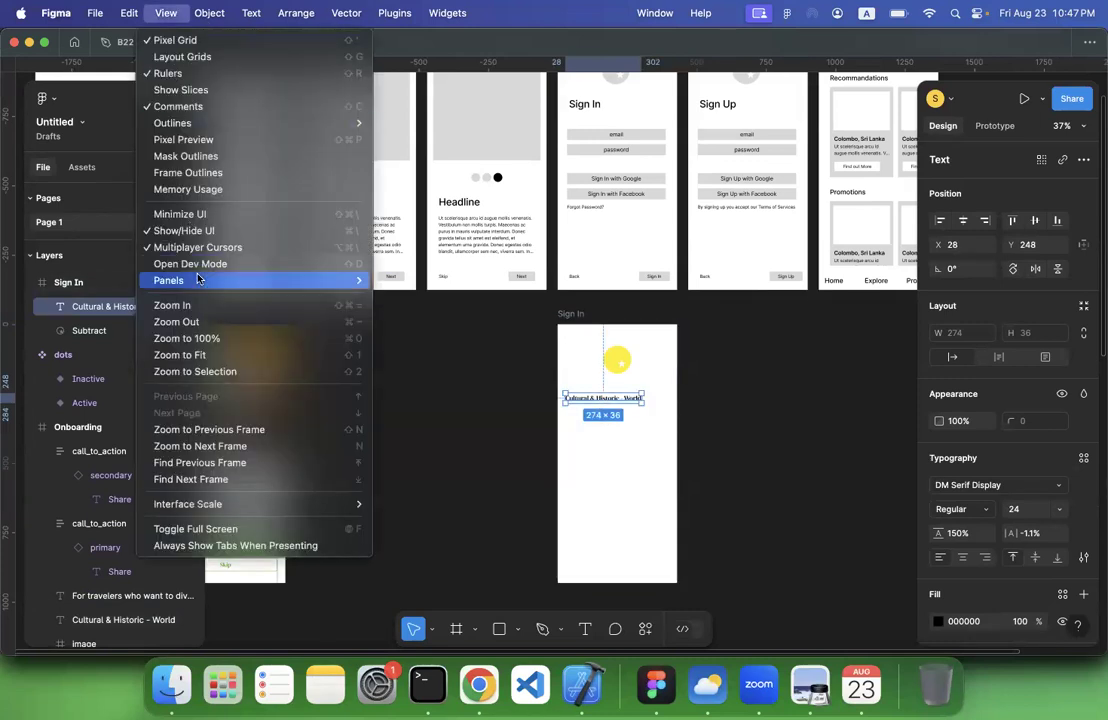
{"action": "left_click", "coordinate": [182, 57]}
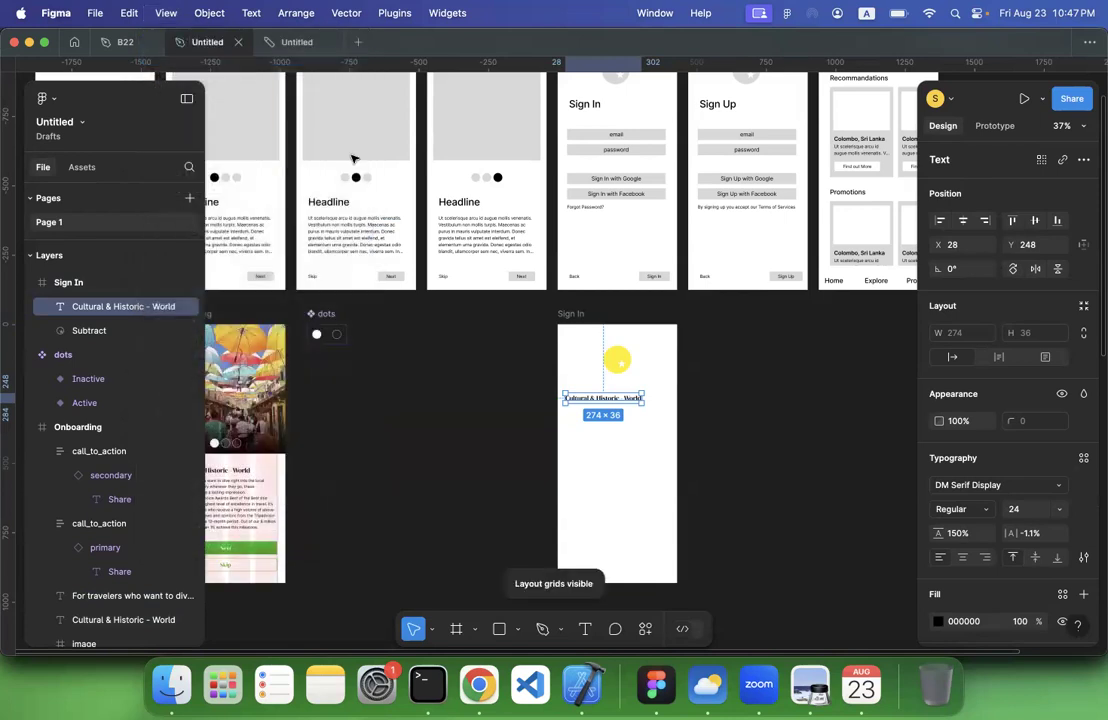
{"action": "left_click", "coordinate": [579, 313]}
{"action": "scroll", "coordinate": [1032, 490], "scroll_direction": "down", "scroll_amount": 5}
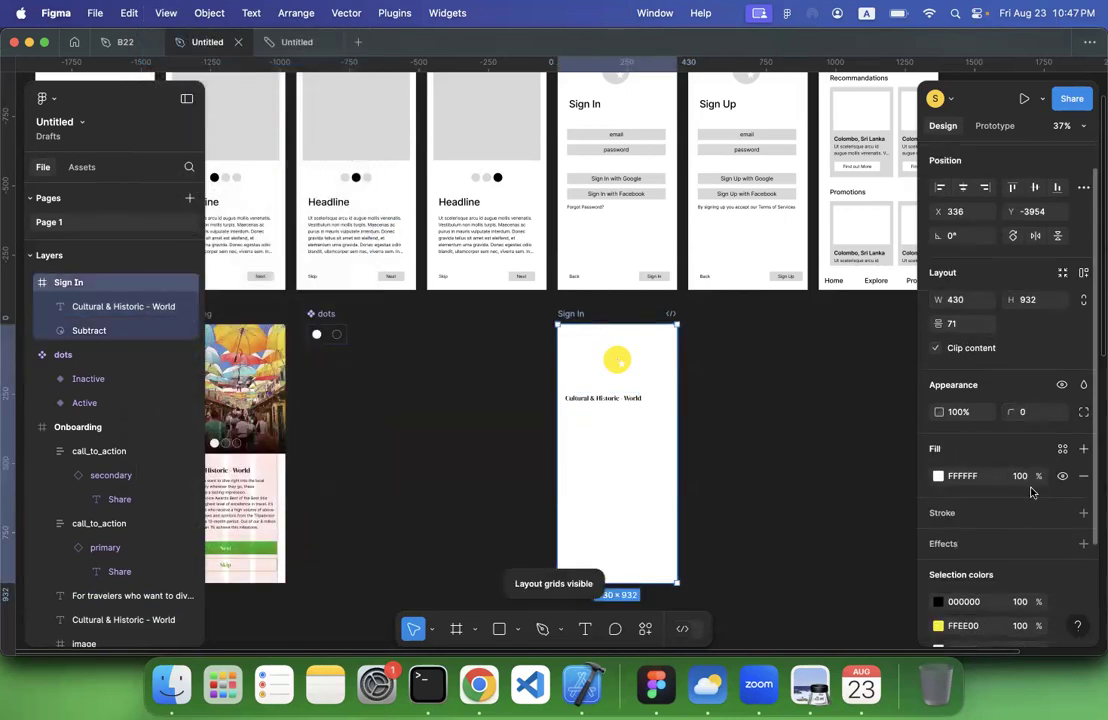
{"action": "left_click", "coordinate": [1082, 563]}
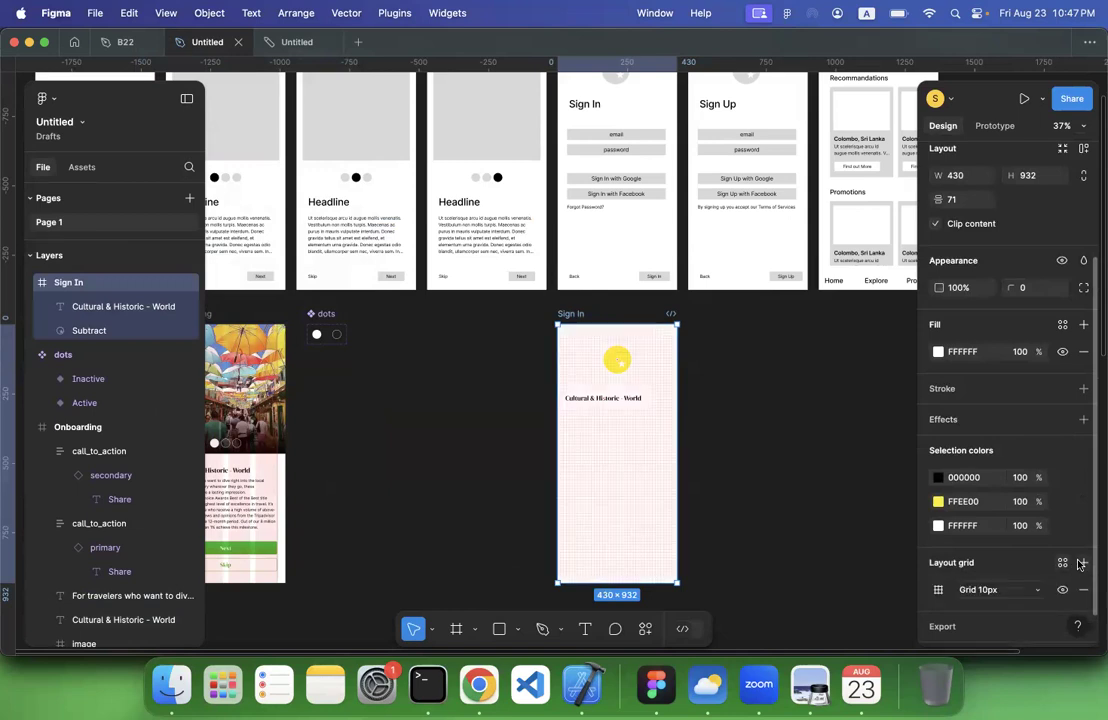
{"action": "left_click", "coordinate": [983, 591]}
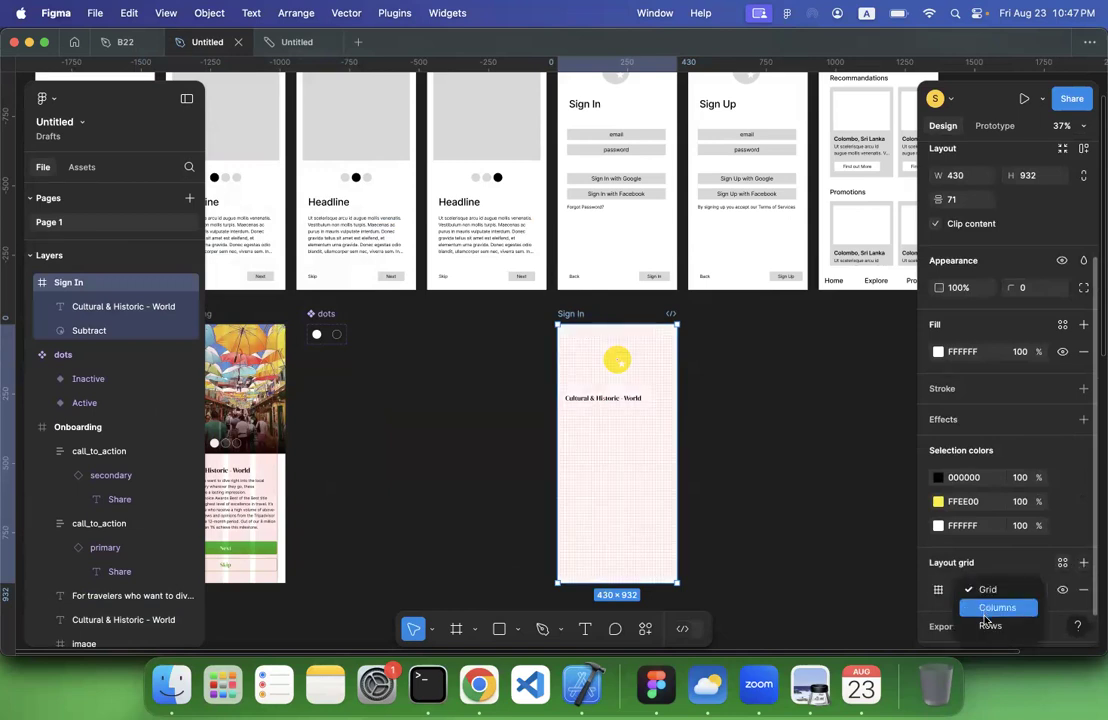
{"action": "left_click", "coordinate": [986, 610]}
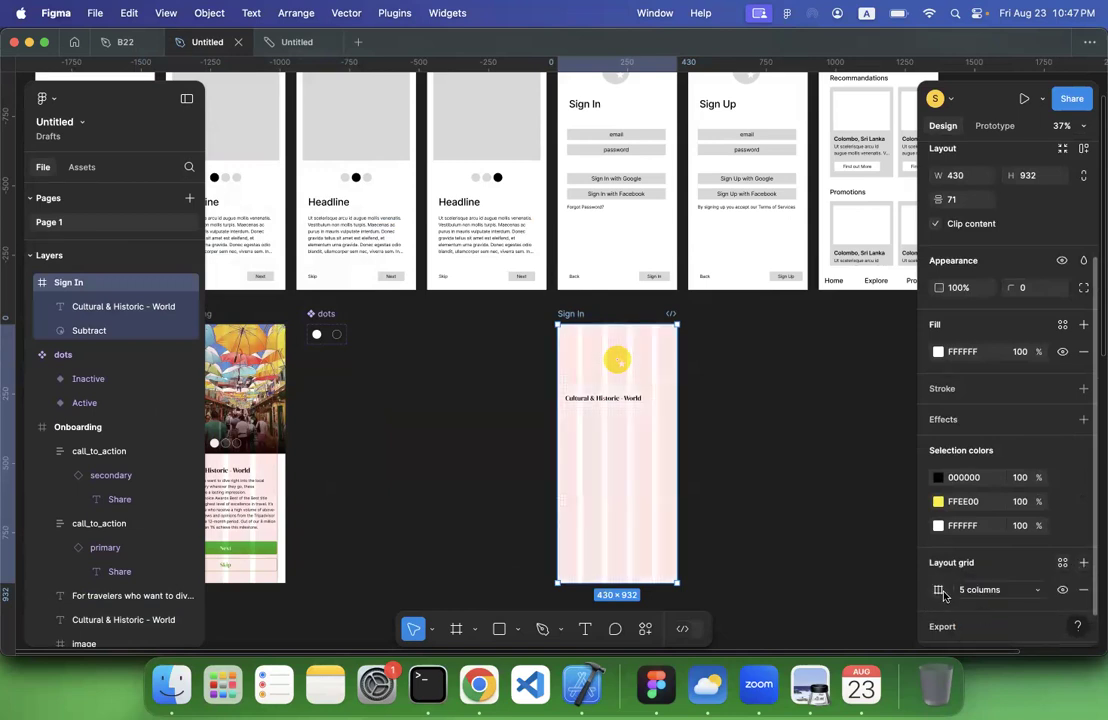
Set the Sign In frame's column grid to 4 columns with a margin of 30
{"action": "left_click", "coordinate": [940, 591]}
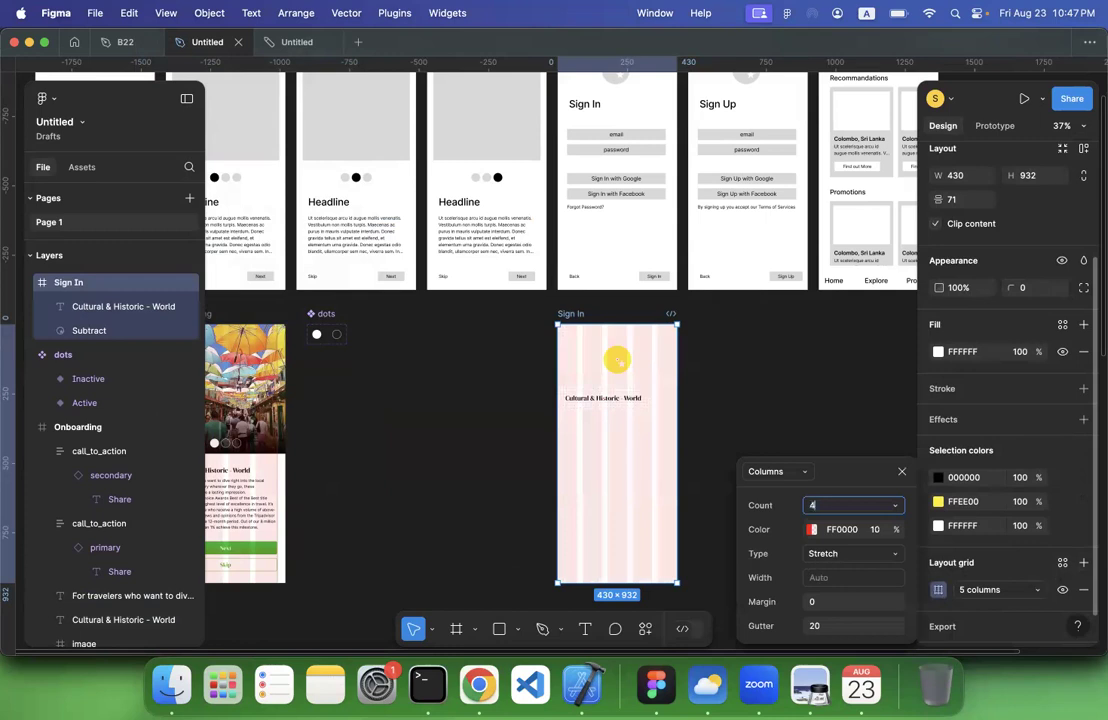
{"action": "left_click", "coordinate": [826, 604]}
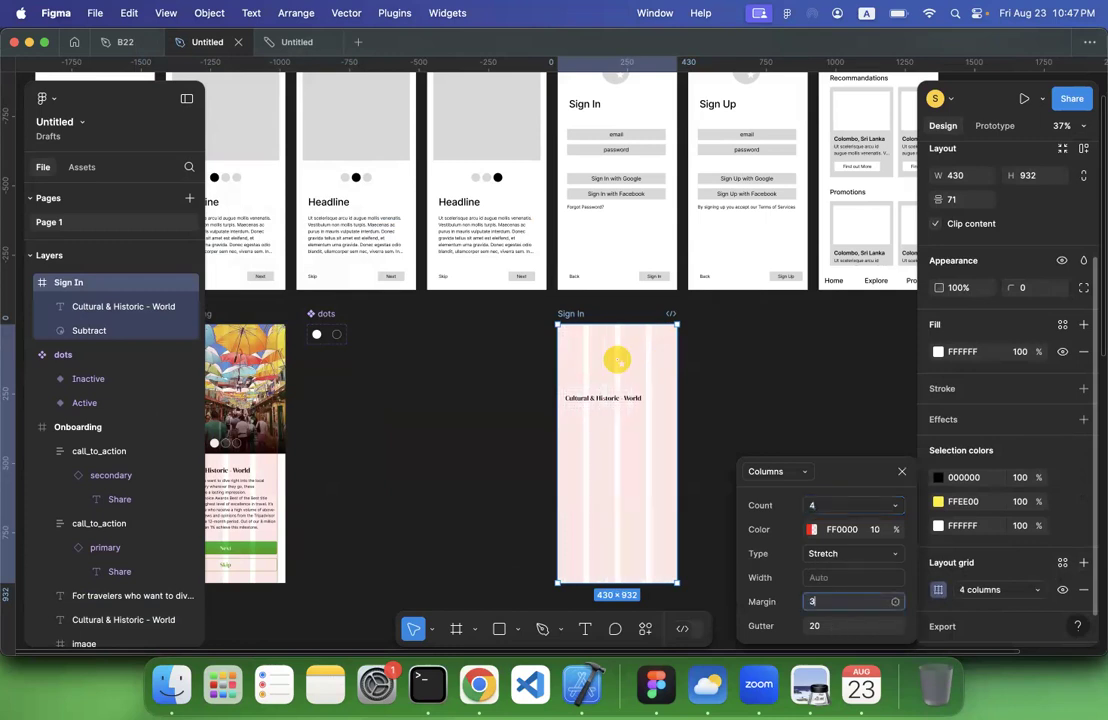
{"action": "key", "text": "Return"}
{"action": "left_click", "coordinate": [492, 499]}
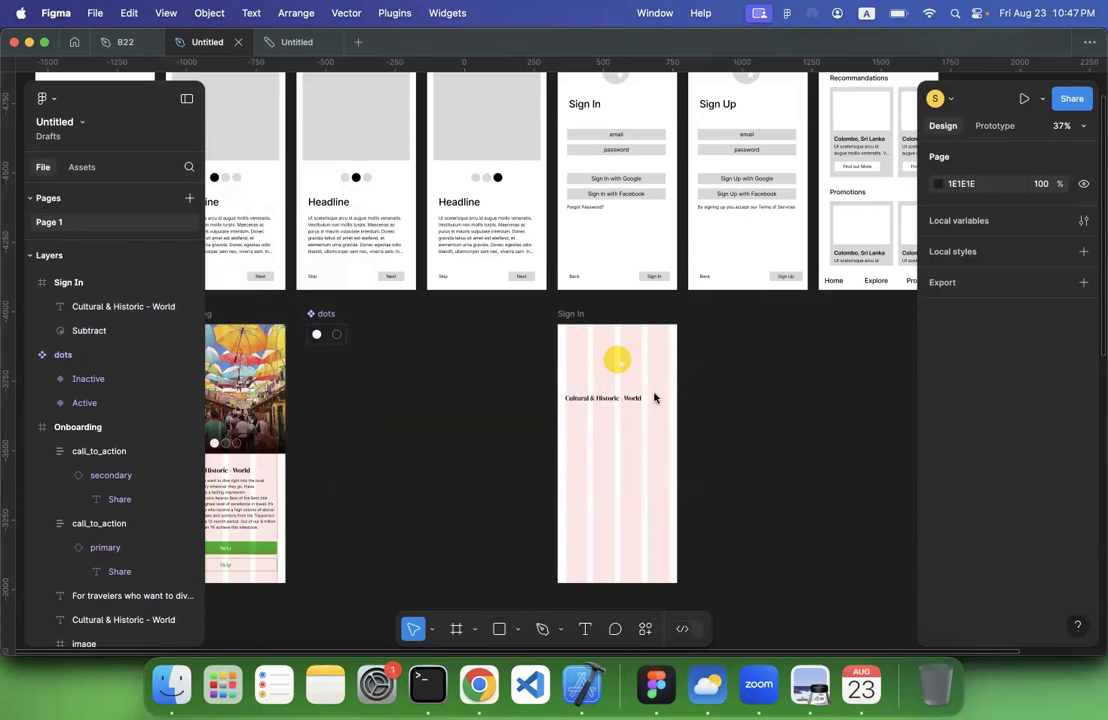
Align the copied heading with the first grid column at X 30 and change its text to Sign In
{"action": "scroll", "coordinate": [655, 397], "scroll_direction": "up", "scroll_amount": 5}
{"action": "scroll", "coordinate": [620, 399], "scroll_direction": "left", "scroll_amount": 3}
{"action": "left_click", "coordinate": [584, 397]}
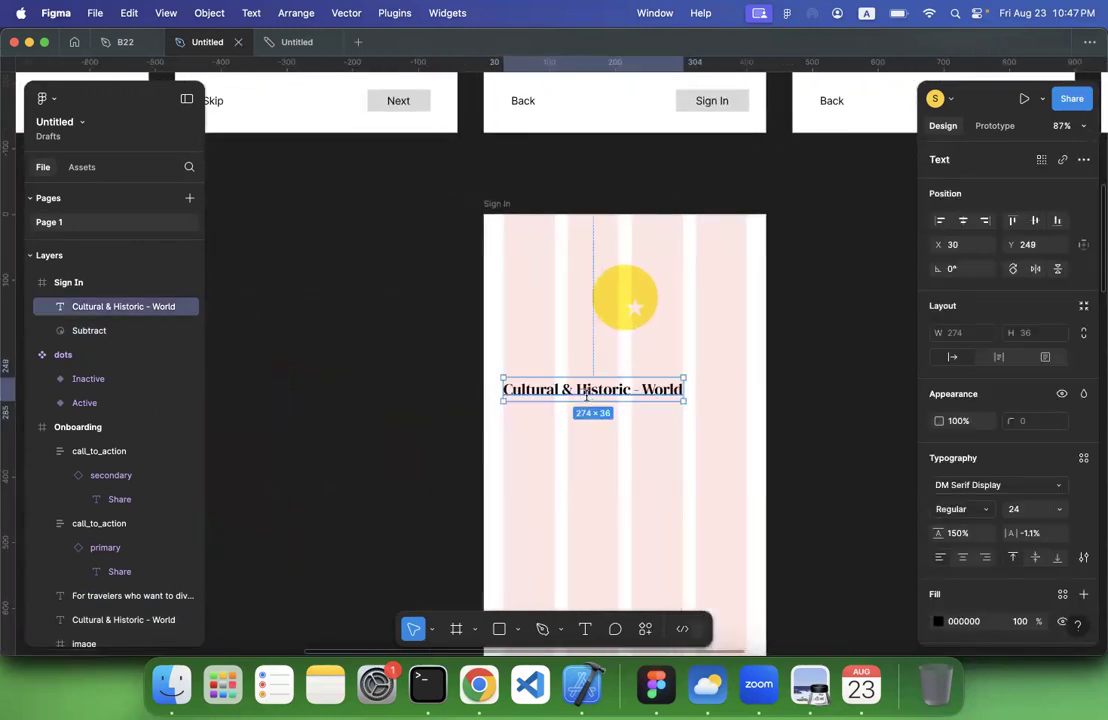
{"action": "double_click", "coordinate": [586, 396]}
{"action": "type", "text": "Sign In"}
{"action": "left_click", "coordinate": [318, 458]}
Add a placeholder e-mail address as a text element on the empty canvas beside the new Sign In frame
{"action": "scroll", "coordinate": [318, 458], "scroll_direction": "up", "scroll_amount": 10}
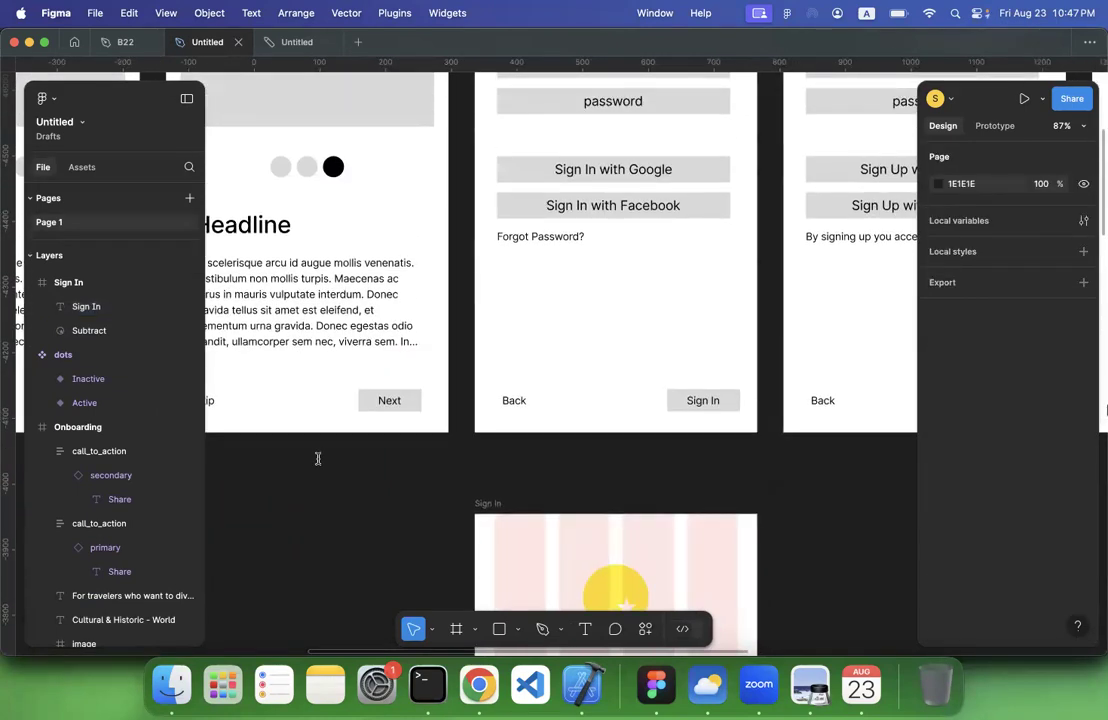
{"action": "scroll", "coordinate": [318, 458], "scroll_direction": "down", "scroll_amount": 5}
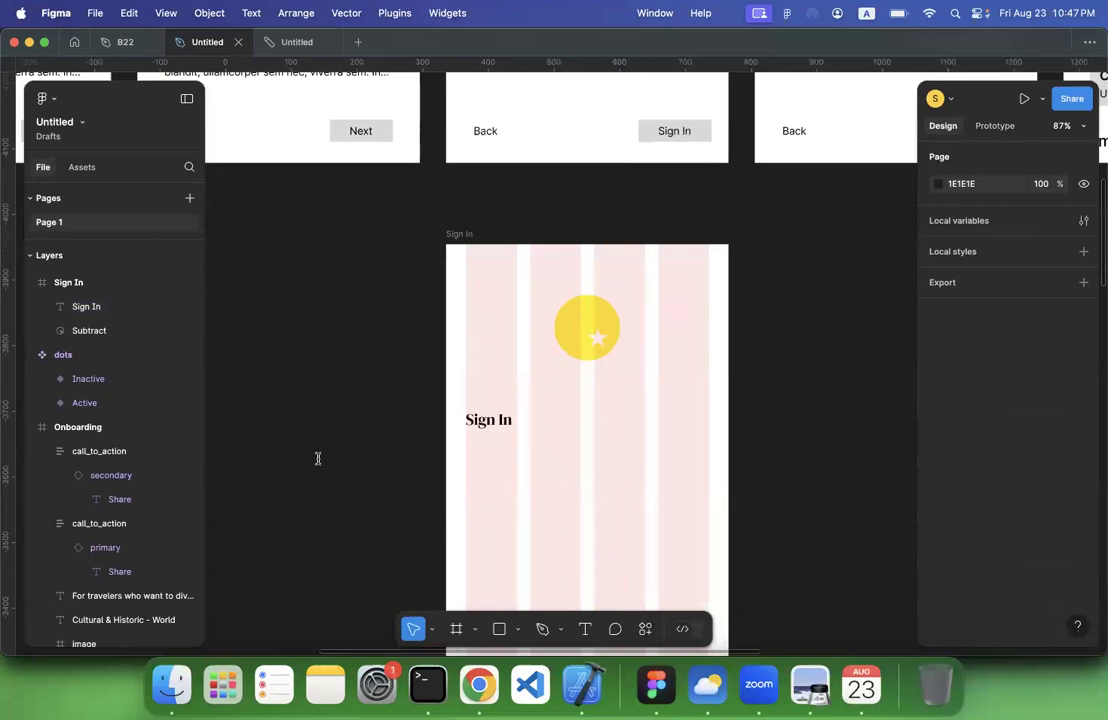
{"action": "scroll", "coordinate": [318, 458], "scroll_direction": "up", "scroll_amount": 5}
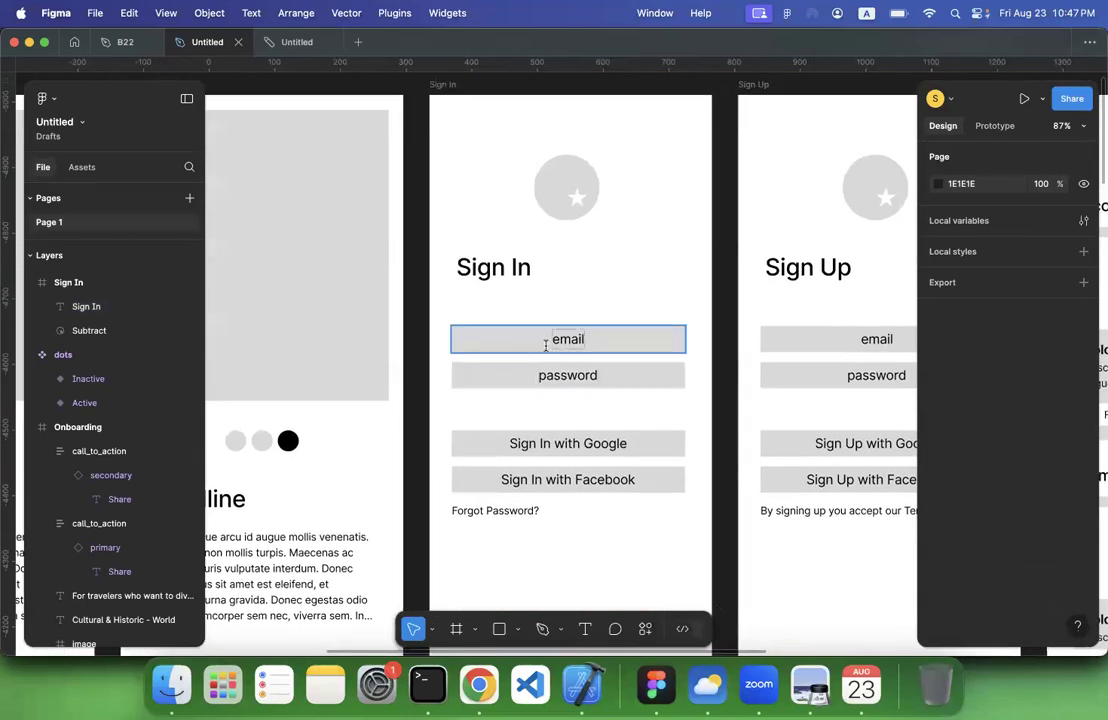
{"action": "scroll", "coordinate": [541, 375], "scroll_direction": "down", "scroll_amount": 5}
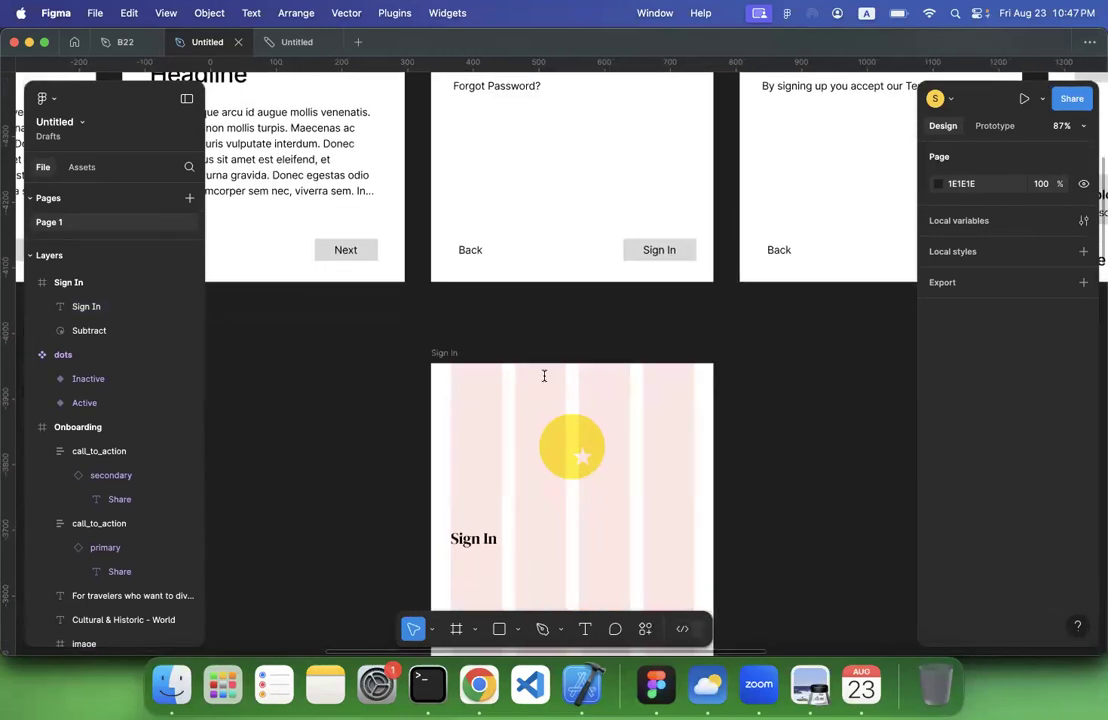
{"action": "scroll", "coordinate": [812, 391], "scroll_direction": "down", "scroll_amount": 2}
{"action": "scroll", "coordinate": [812, 391], "scroll_direction": "right", "scroll_amount": 3}
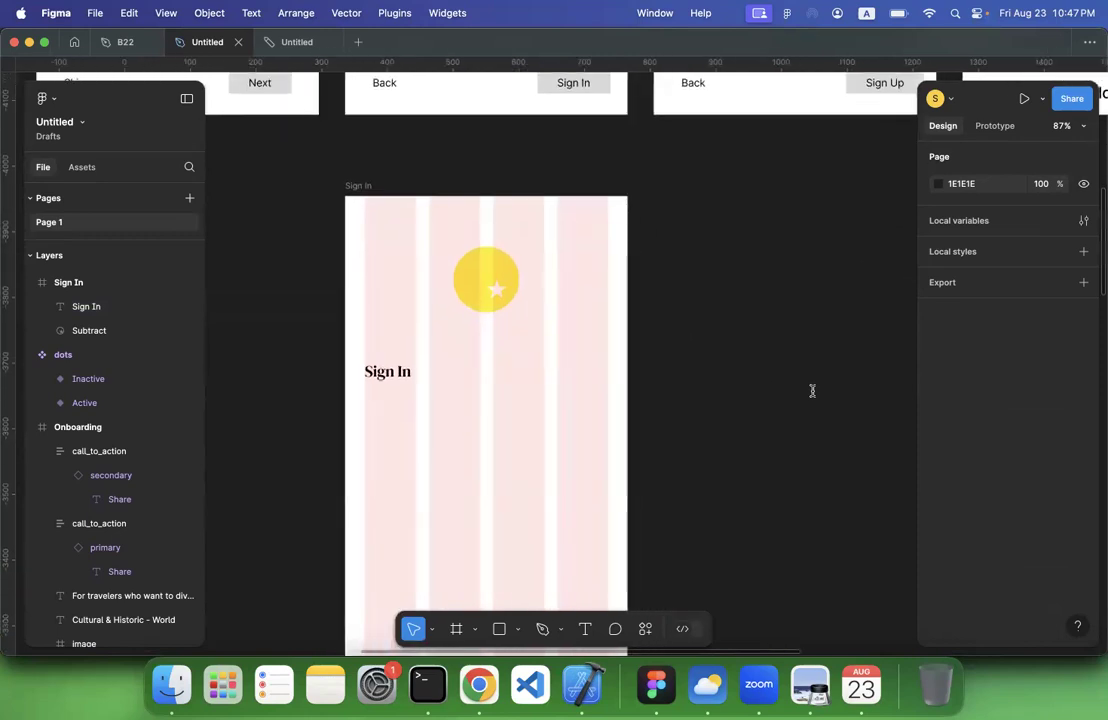
{"action": "left_click", "coordinate": [584, 628]}
{"action": "scroll", "coordinate": [737, 344], "scroll_direction": "right", "scroll_amount": 2}
{"action": "scroll", "coordinate": [737, 344], "scroll_direction": "up", "scroll_amount": 3}
{"action": "left_click", "coordinate": [694, 344]}
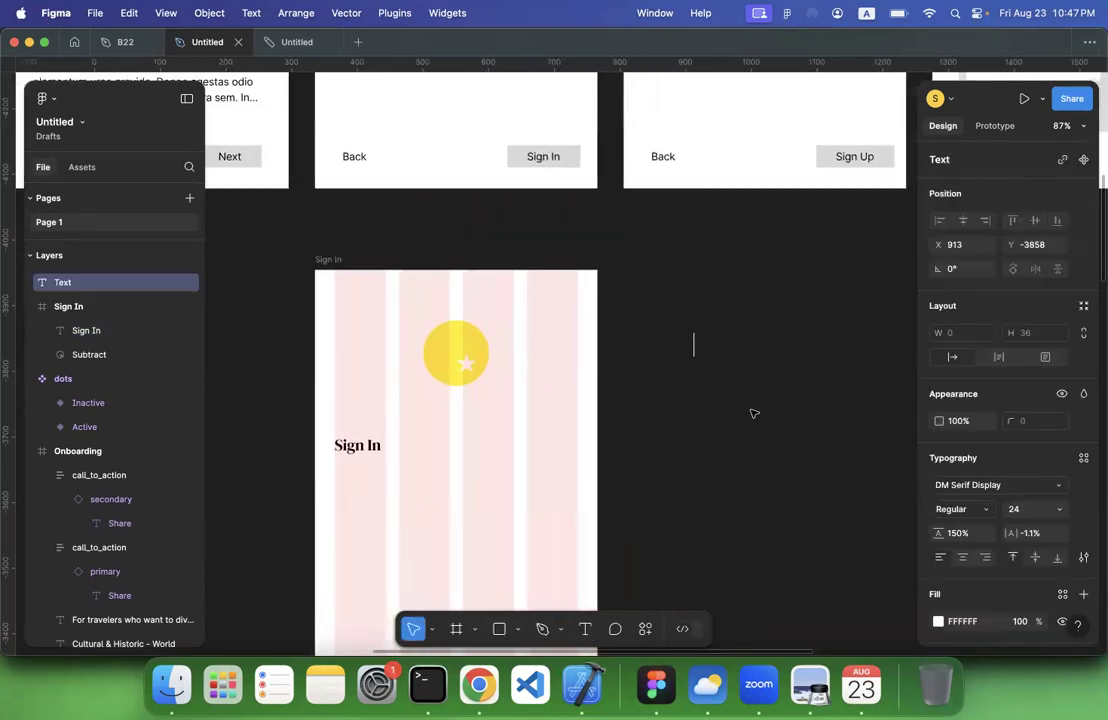
{"action": "type", "text": "you@W"}
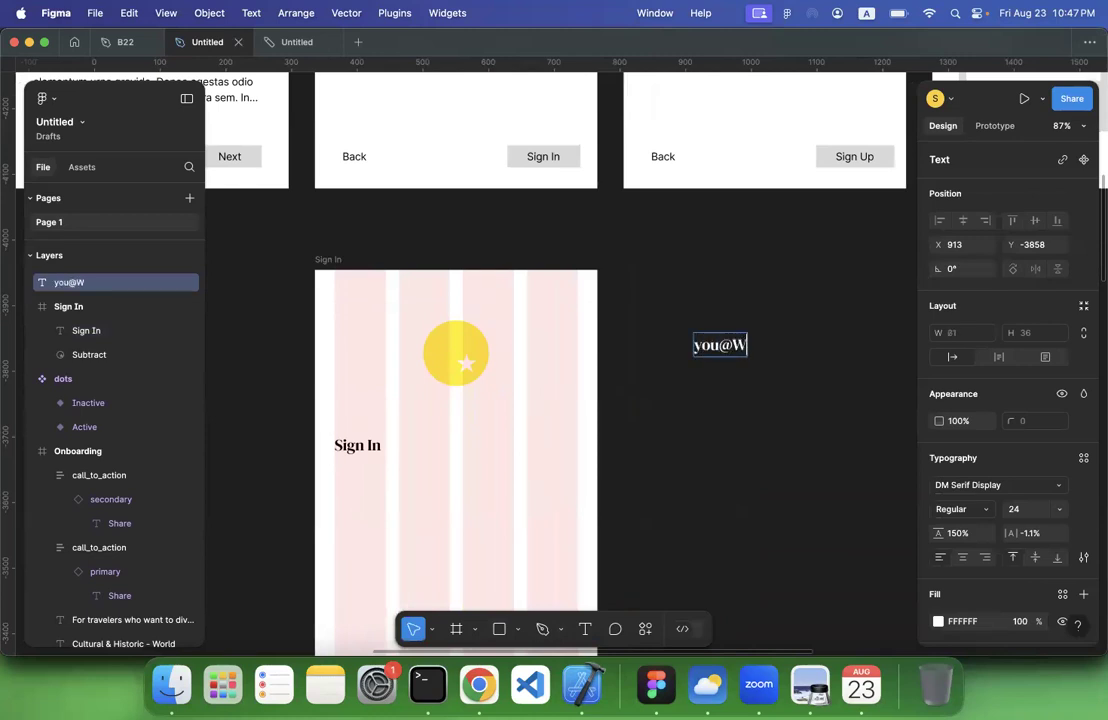
{"action": "key", "text": "BackSpace"}
{"action": "key", "text": "BackSpace"}
{"action": "type", "text": "@rma"}
{"action": "key", "text": "BackSpace"}
{"action": "key", "text": "BackSpace"}
{"action": "key", "text": "BackSpace"}
{"action": "type", "text": "email.com"}
{"action": "key", "text": "Escape"}
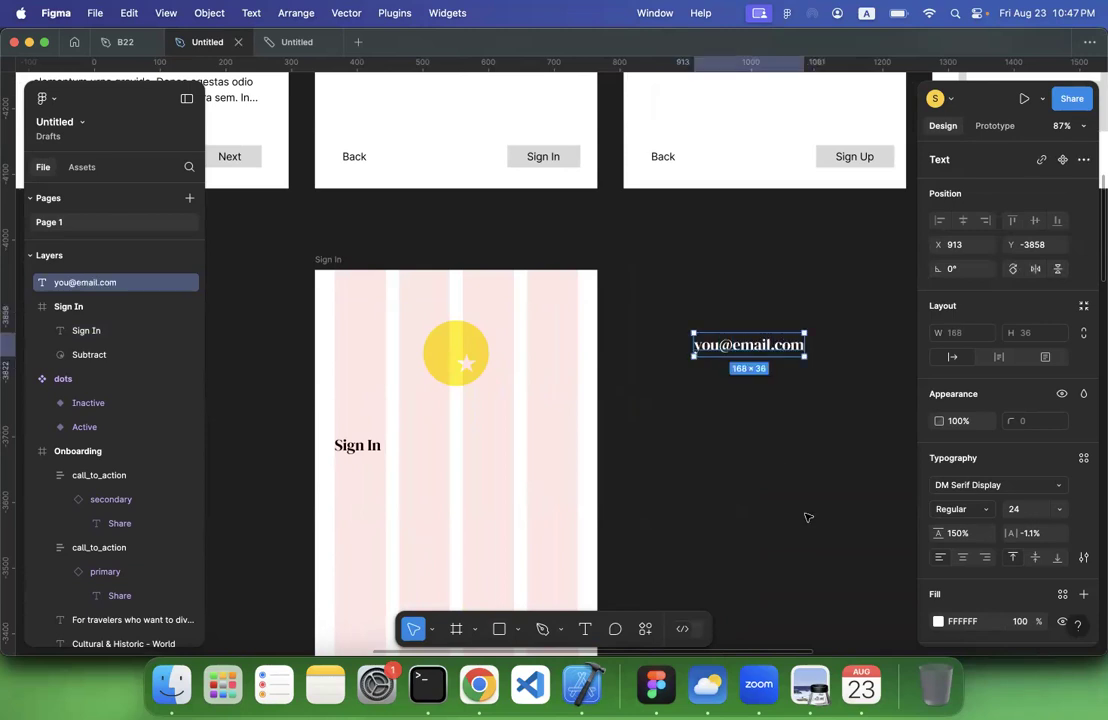
{"action": "key", "text": "Escape"}
Wrap the placeholder e-mail text in a frame and rename that frame input
{"action": "scroll", "coordinate": [749, 427], "scroll_direction": "down", "scroll_amount": 1}
{"action": "scroll", "coordinate": [749, 427], "scroll_direction": "right", "scroll_amount": 2}
{"action": "scroll", "coordinate": [749, 427], "scroll_direction": "down", "scroll_amount": 1}
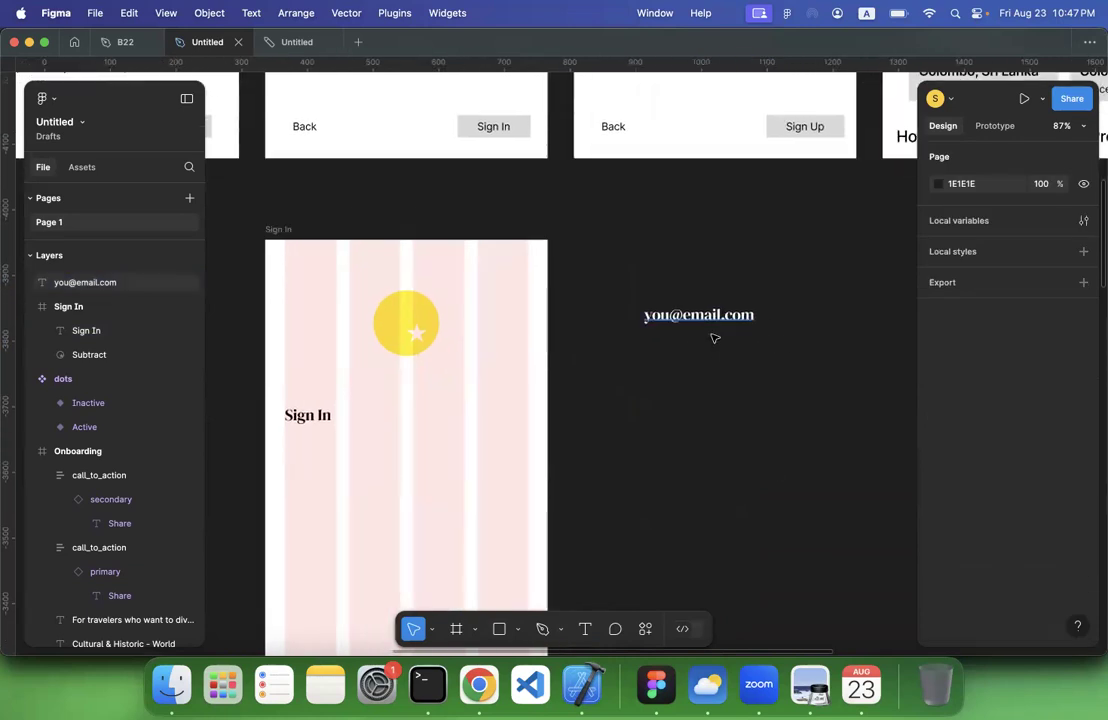
{"action": "left_click", "coordinate": [712, 318]}
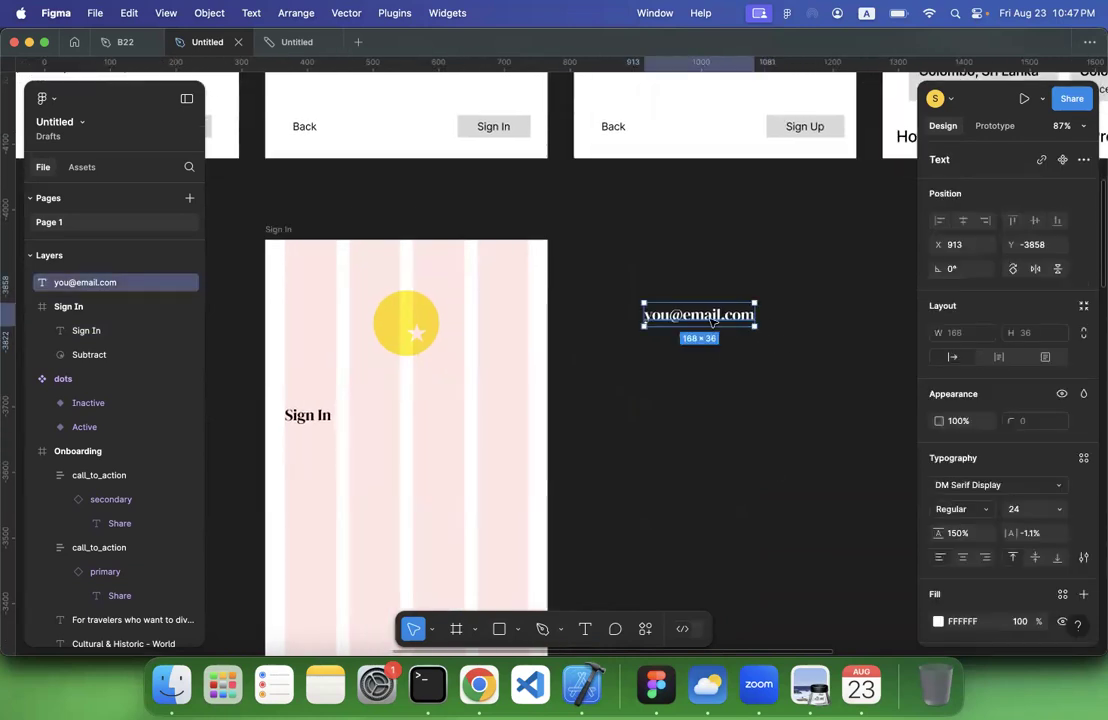
{"action": "right_click", "coordinate": [712, 318]}
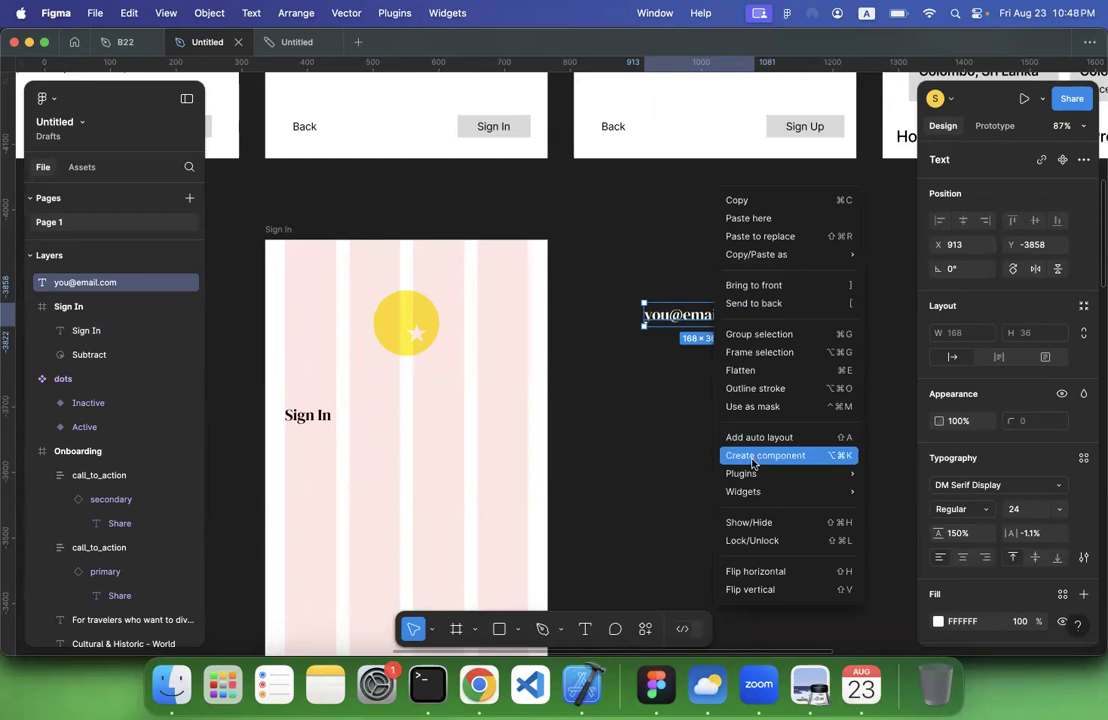
{"action": "left_click", "coordinate": [740, 353]}
{"action": "double_click", "coordinate": [71, 284]}
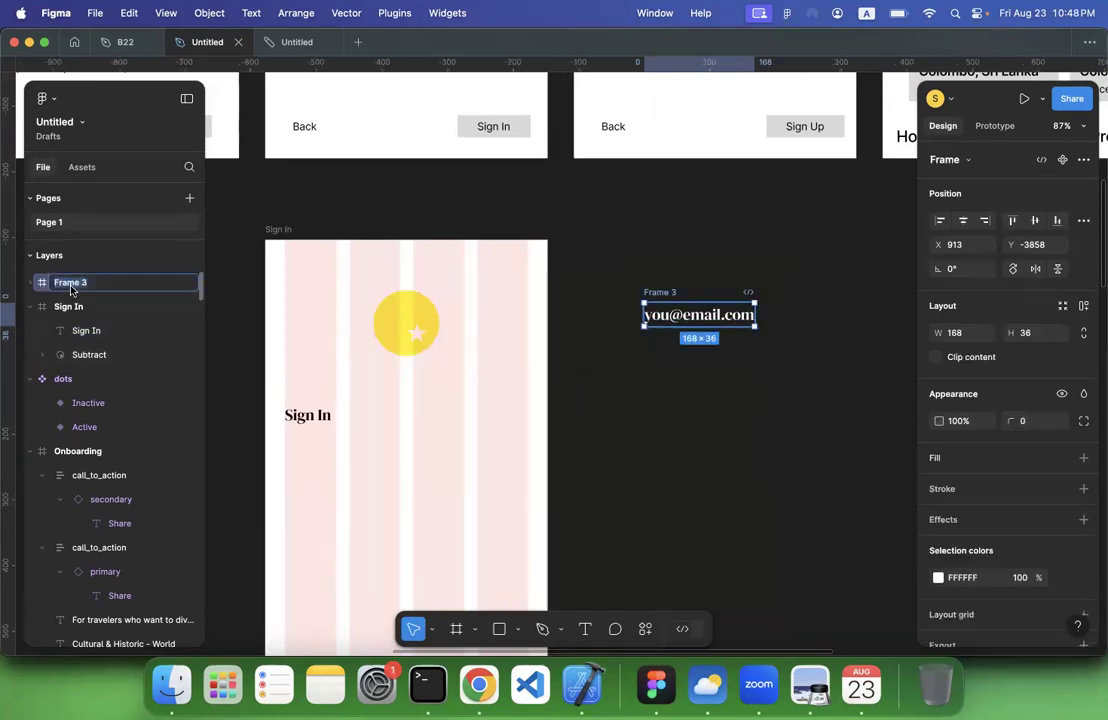
{"action": "type", "text": "in"}
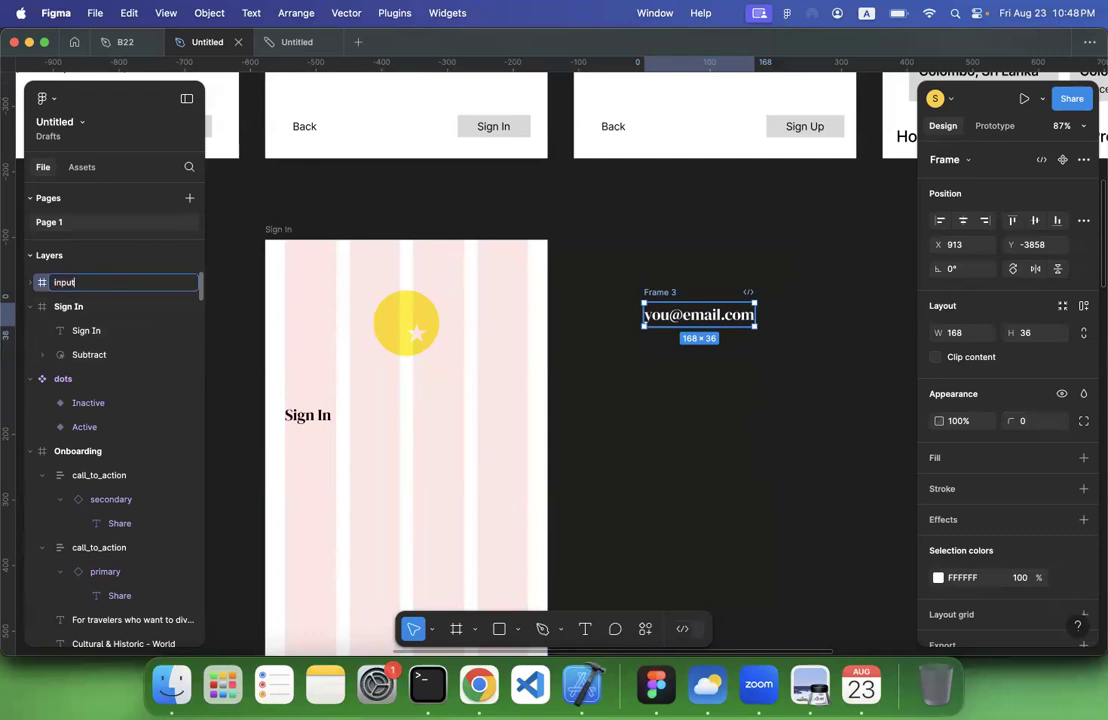
{"action": "key", "text": "Return"}
Add a white FFFFFF fill to the input frame
{"action": "scroll", "coordinate": [618, 376], "scroll_direction": "up", "scroll_amount": 6}
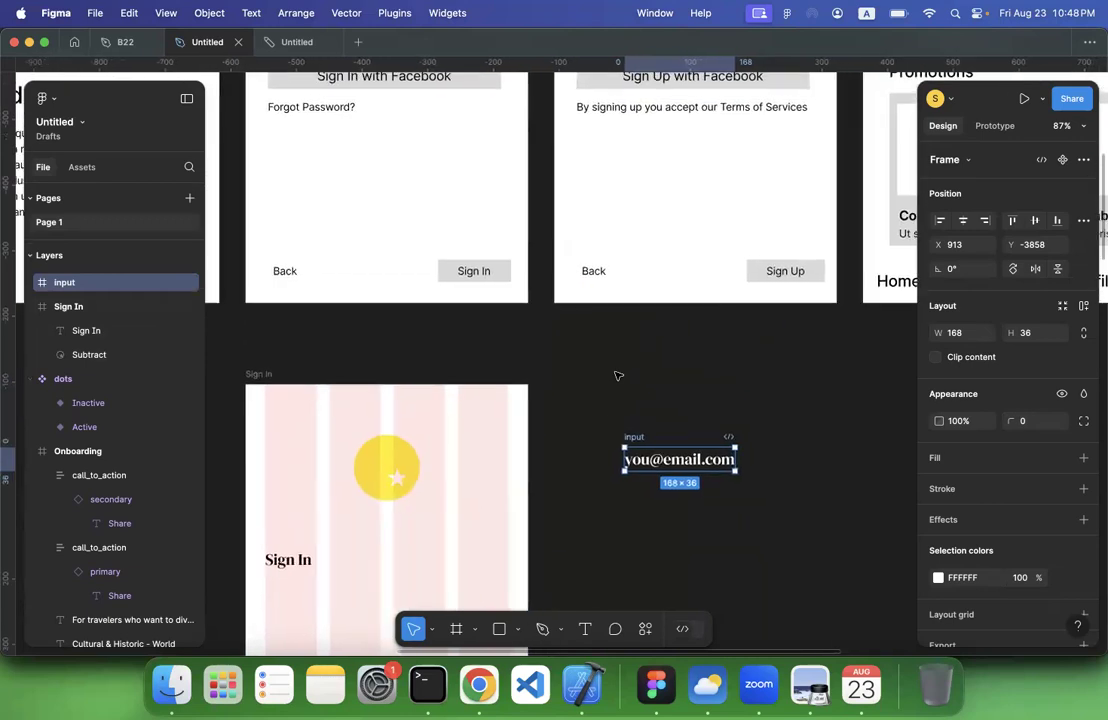
{"action": "scroll", "coordinate": [658, 390], "scroll_direction": "down", "scroll_amount": 3}
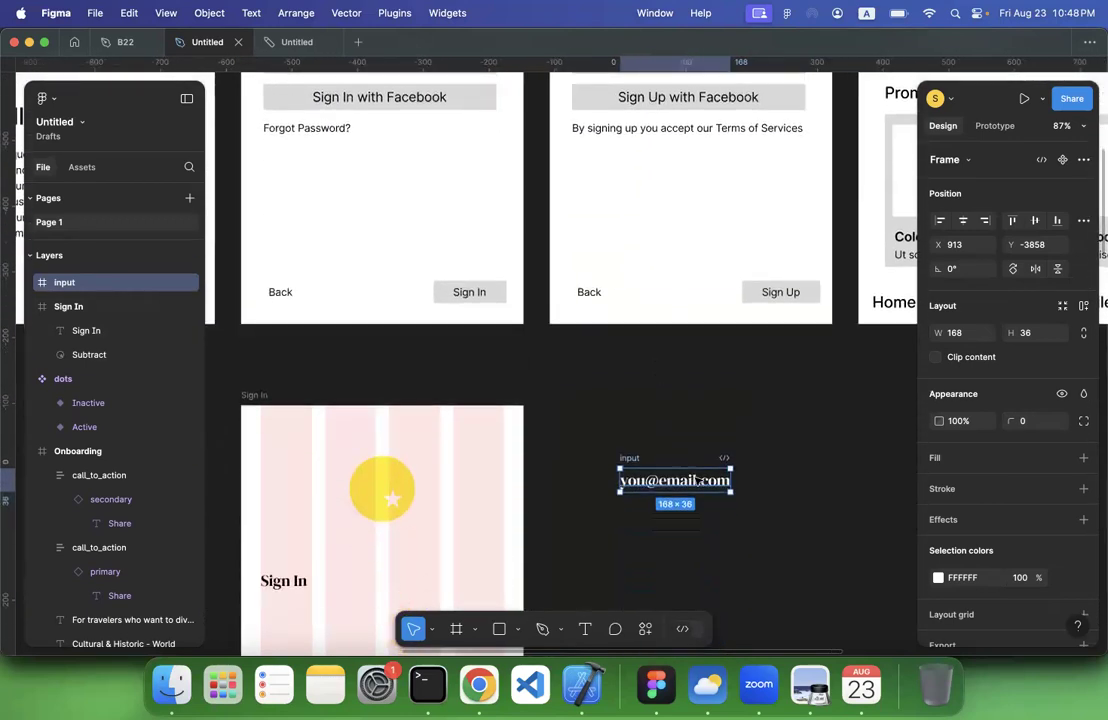
{"action": "left_click", "coordinate": [1084, 458]}
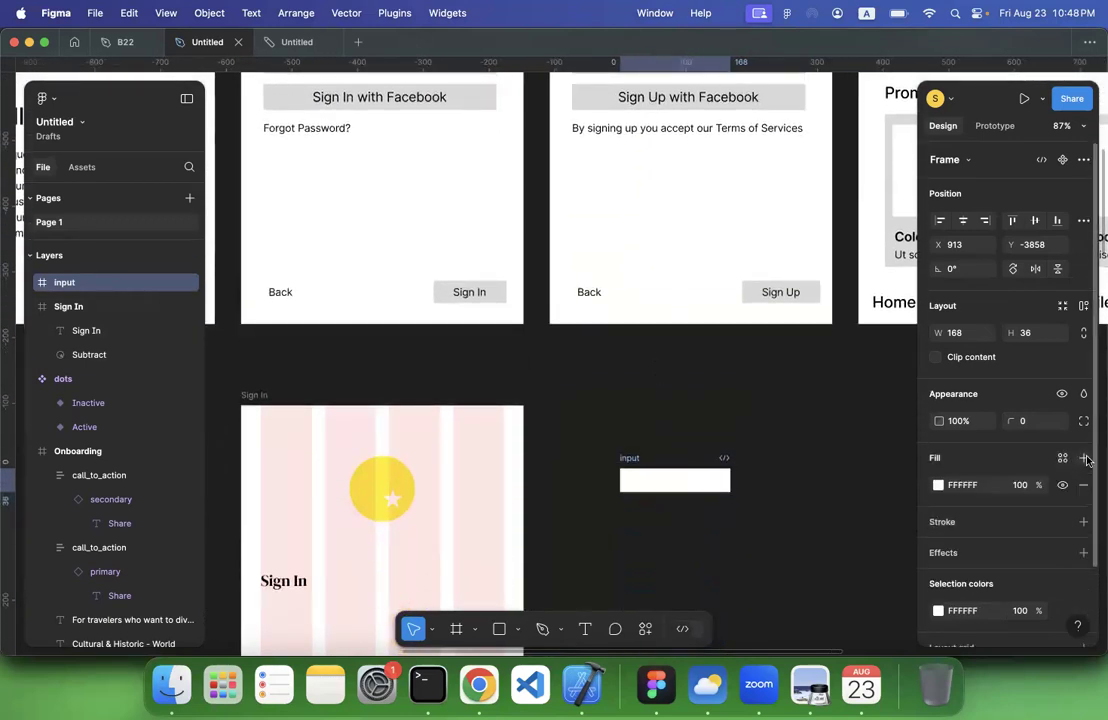
Change the fill colour of the placeholder e-mail text inside the input frame to black 000000
{"action": "left_click", "coordinate": [938, 486]}
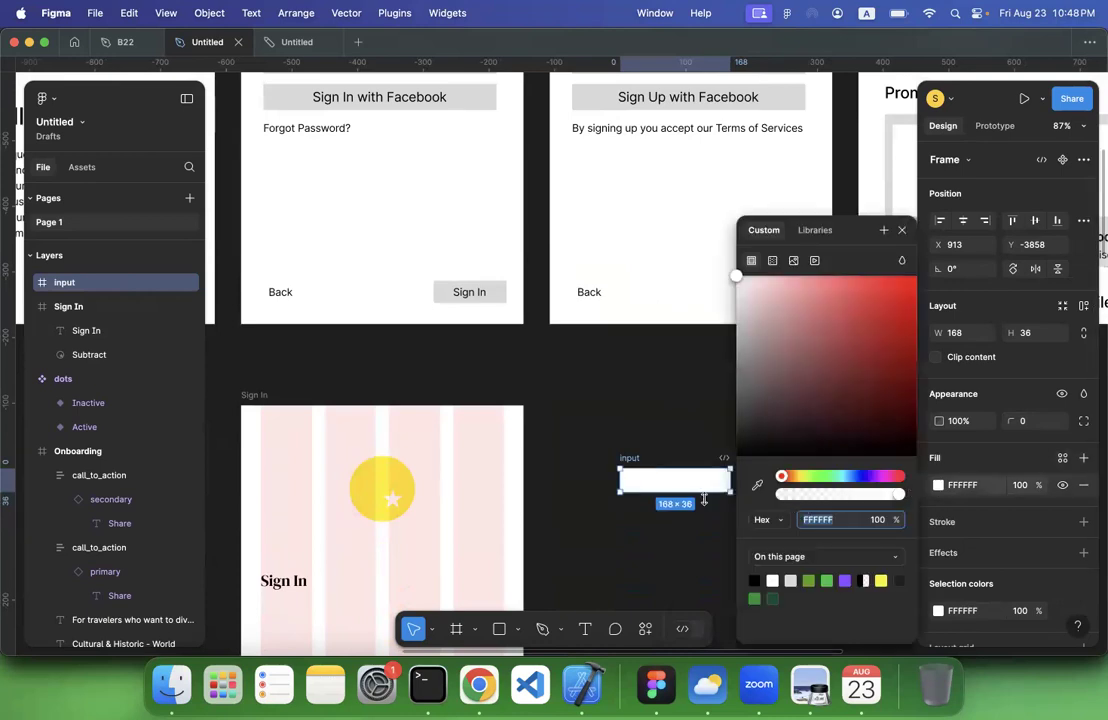
{"action": "left_click", "coordinate": [664, 480]}
{"action": "scroll", "coordinate": [971, 477], "scroll_direction": "down", "scroll_amount": 3}
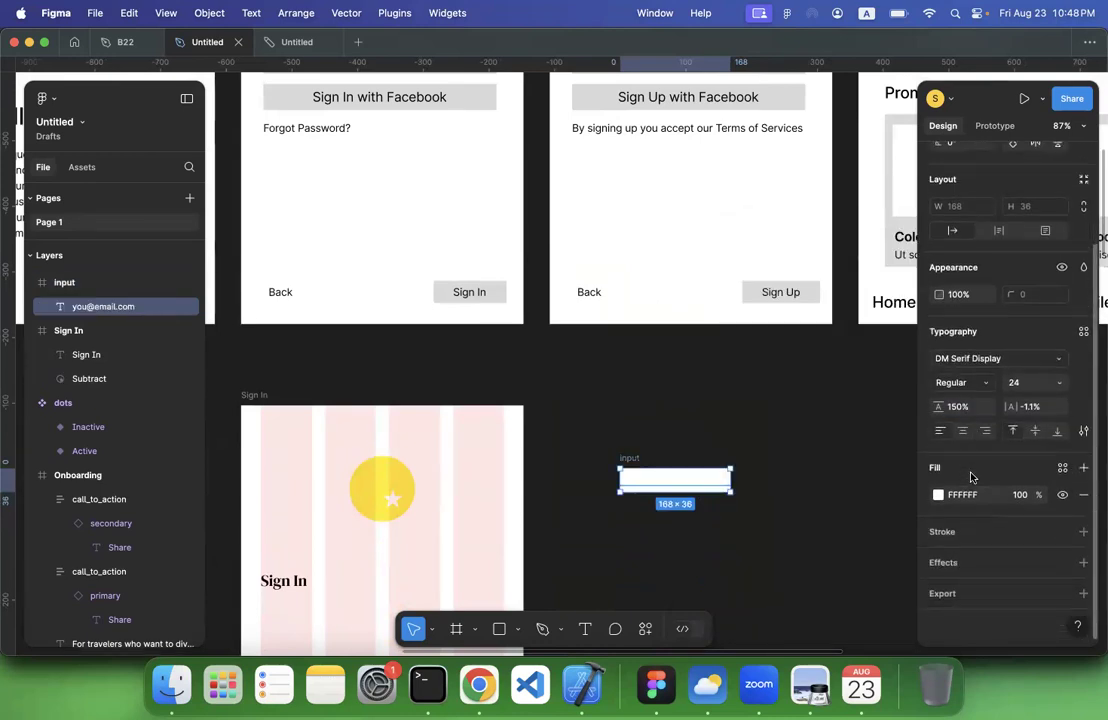
{"action": "left_click", "coordinate": [937, 496]}
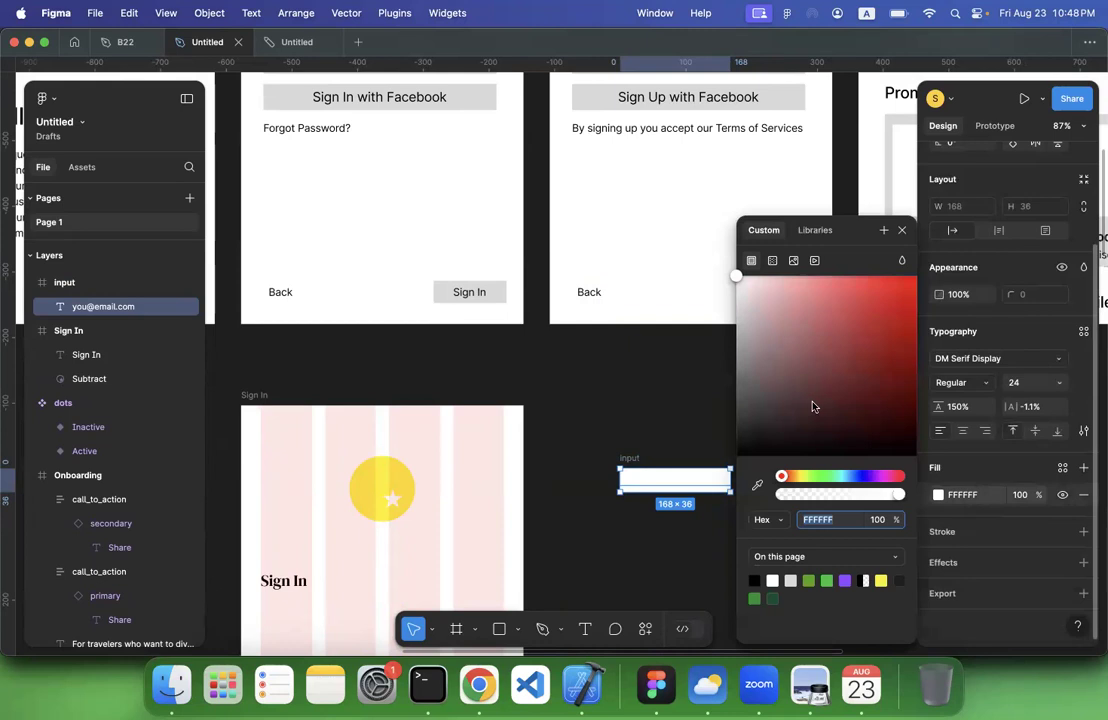
{"action": "left_click_drag", "start_coordinate": [814, 403], "coordinate": [953, 497]}
{"action": "left_click", "coordinate": [654, 420]}
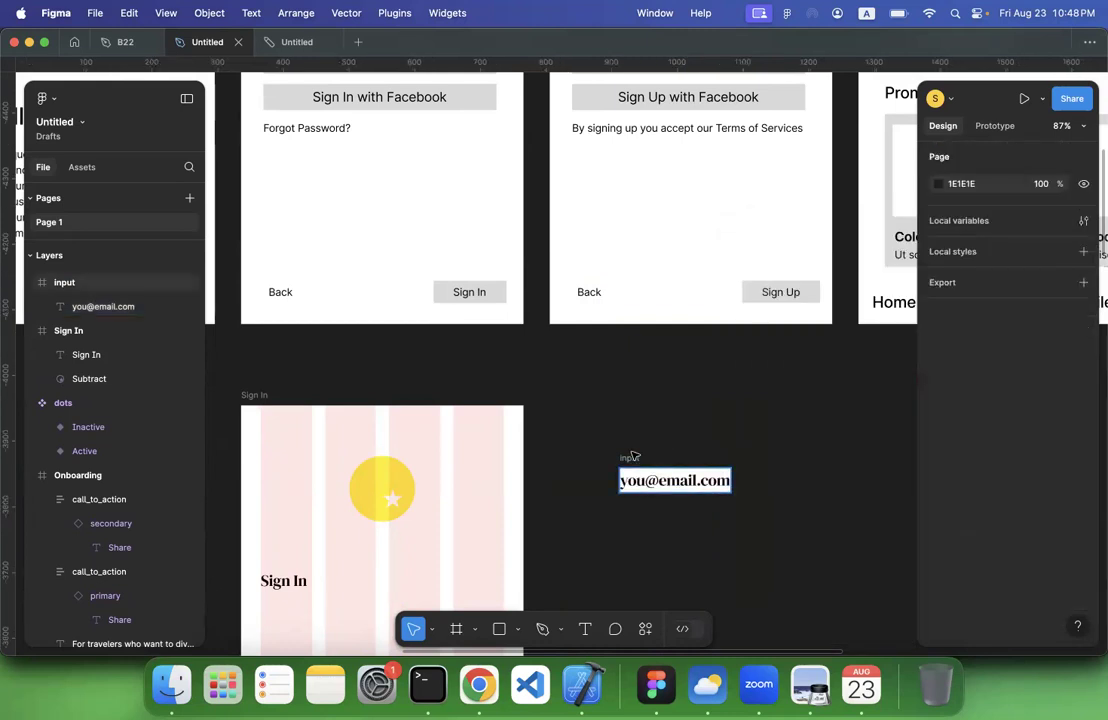
Apply auto layout to the input frame with a horizontal padding of 30 and a vertical padding of 10
{"action": "left_click", "coordinate": [631, 457]}
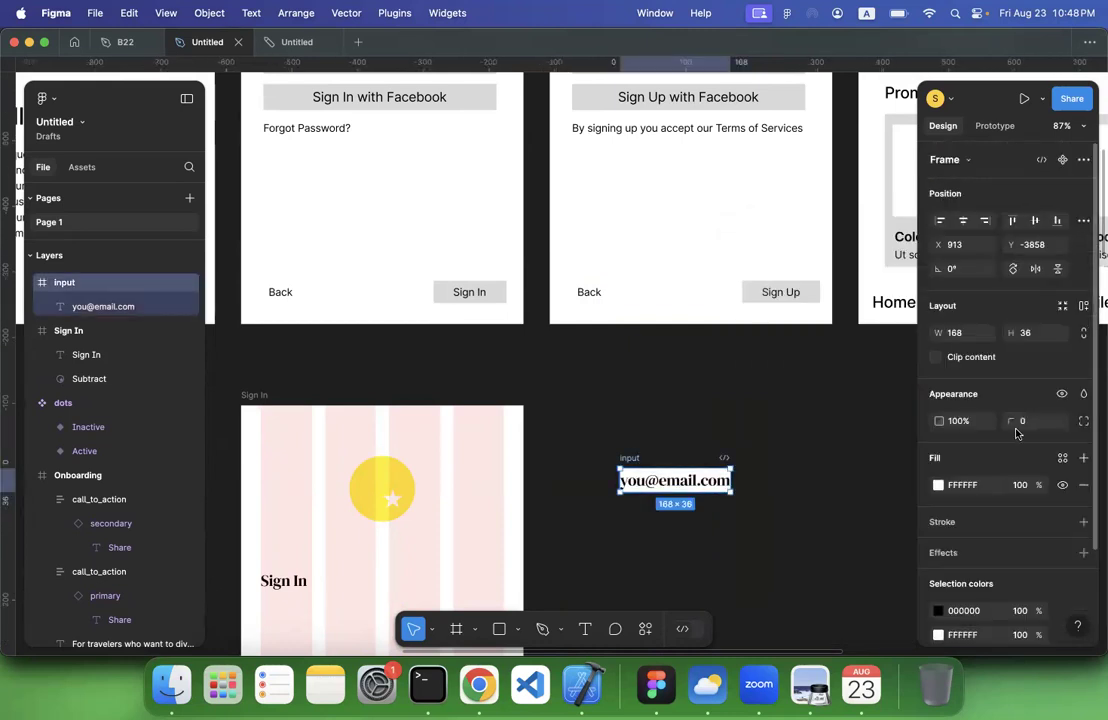
{"action": "left_click", "coordinate": [1082, 309]}
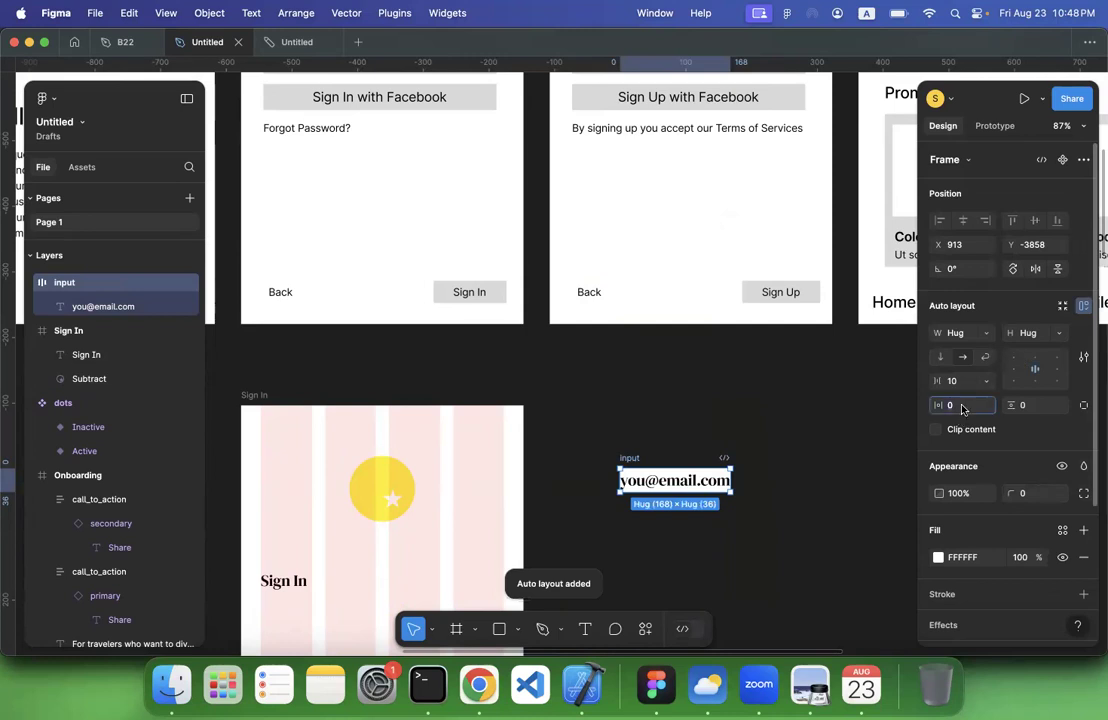
{"action": "type", "text": "30"}
{"action": "key", "text": "Return"}
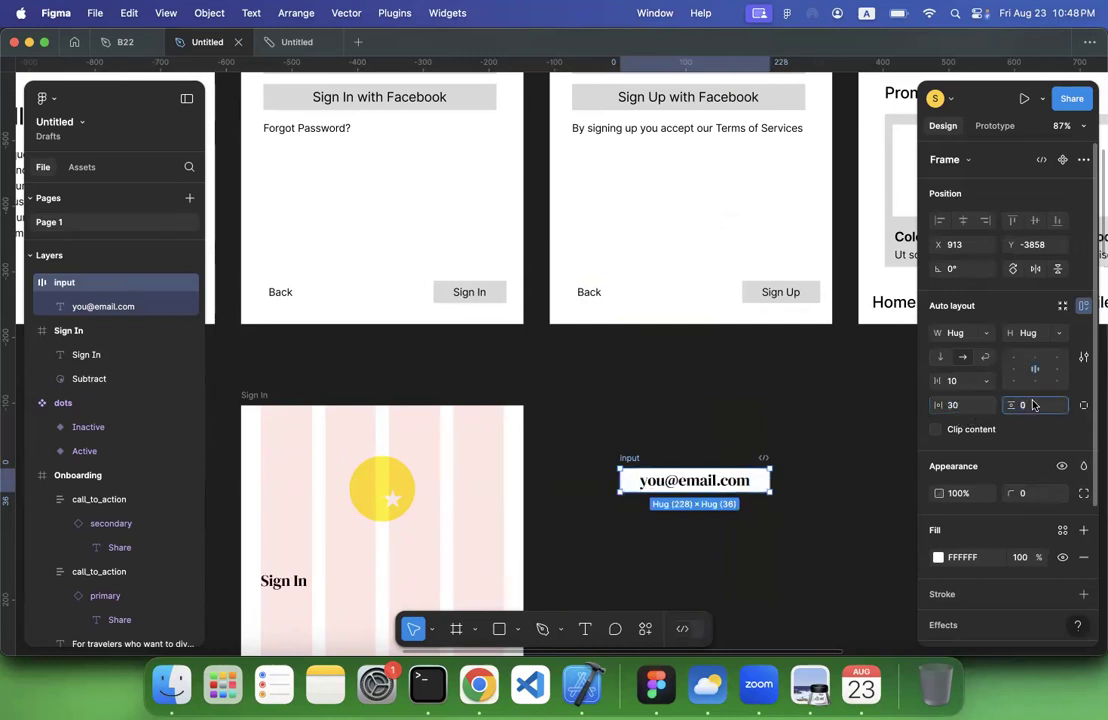
{"action": "type", "text": "5"}
{"action": "key", "text": "Return"}
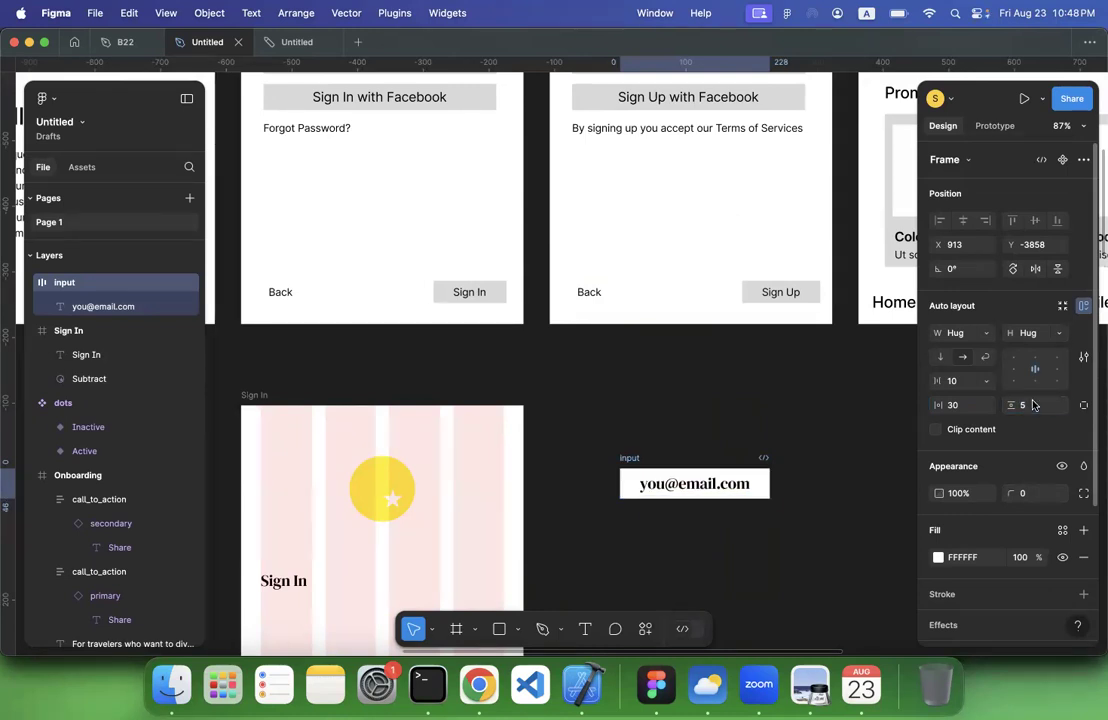
{"action": "left_click", "coordinate": [1034, 405]}
{"action": "key", "text": "Return"}
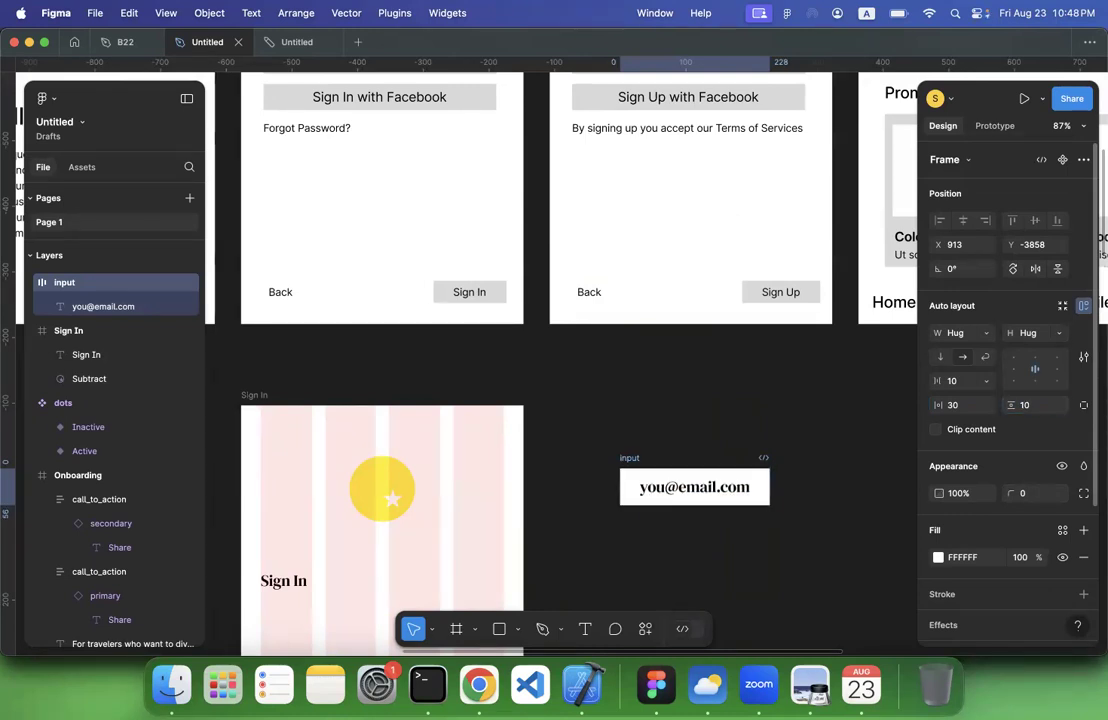
Shift the input frame slightly closer to the Sign In frame and set its corner radius to 5
{"action": "left_click", "coordinate": [880, 440]}
{"action": "left_click_drag", "start_coordinate": [631, 460], "coordinate": [624, 440]}
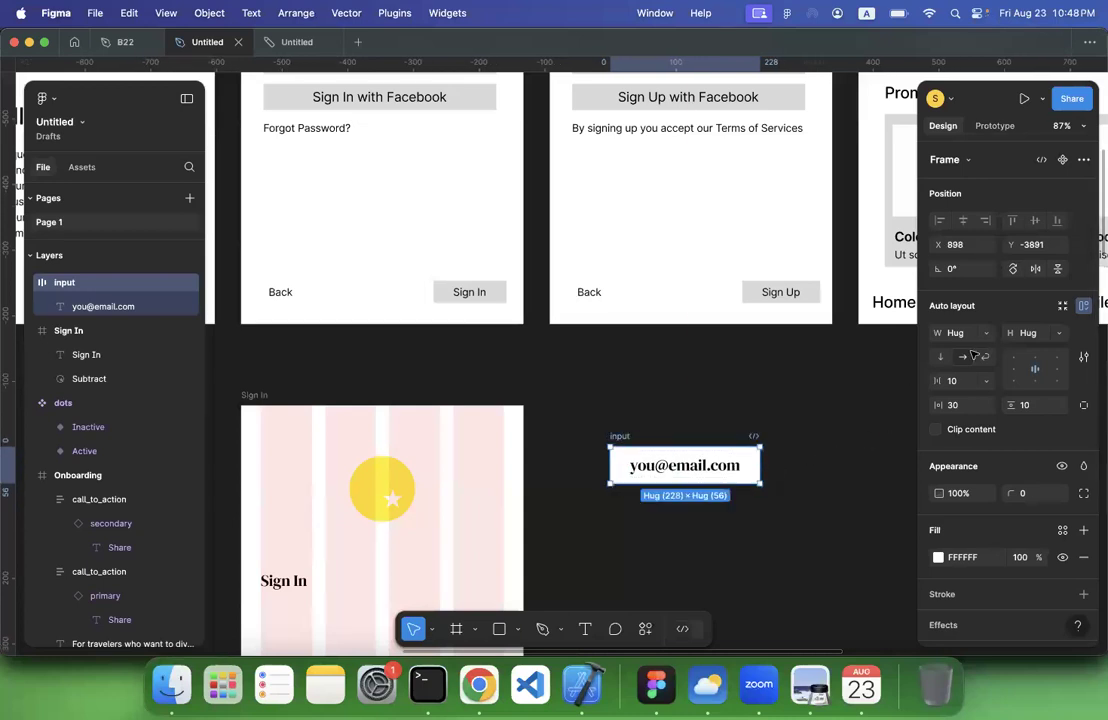
{"action": "left_click", "coordinate": [862, 412]}
{"action": "scroll", "coordinate": [722, 467], "scroll_direction": "up", "scroll_amount": 2}
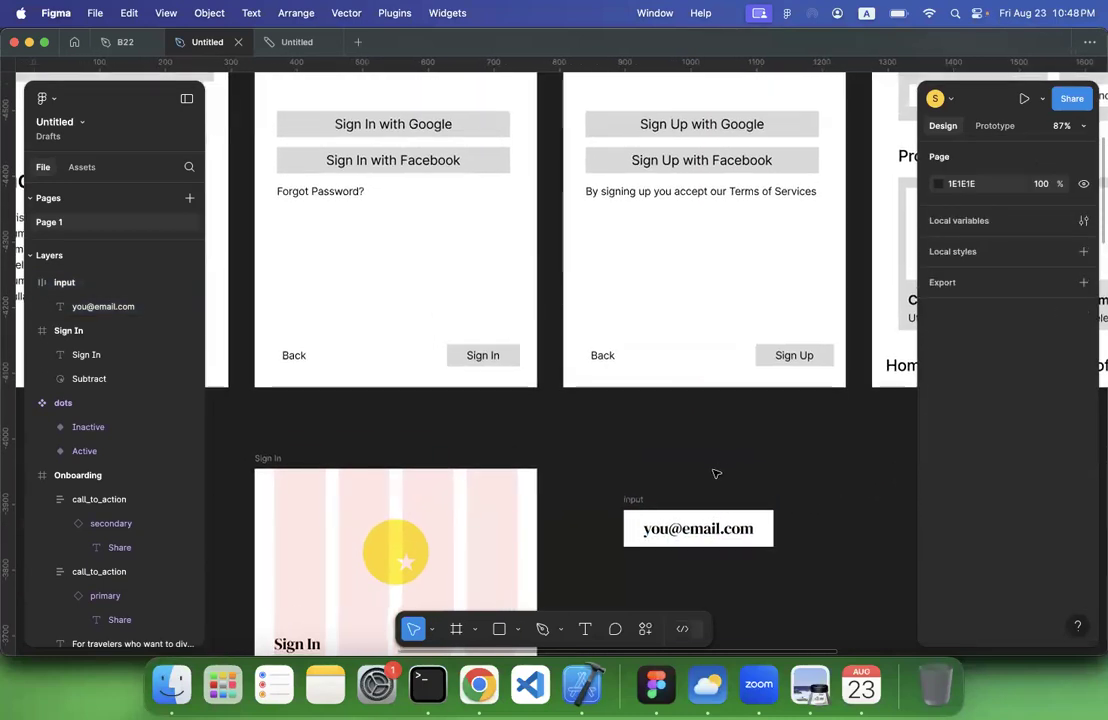
{"action": "left_click", "coordinate": [628, 505]}
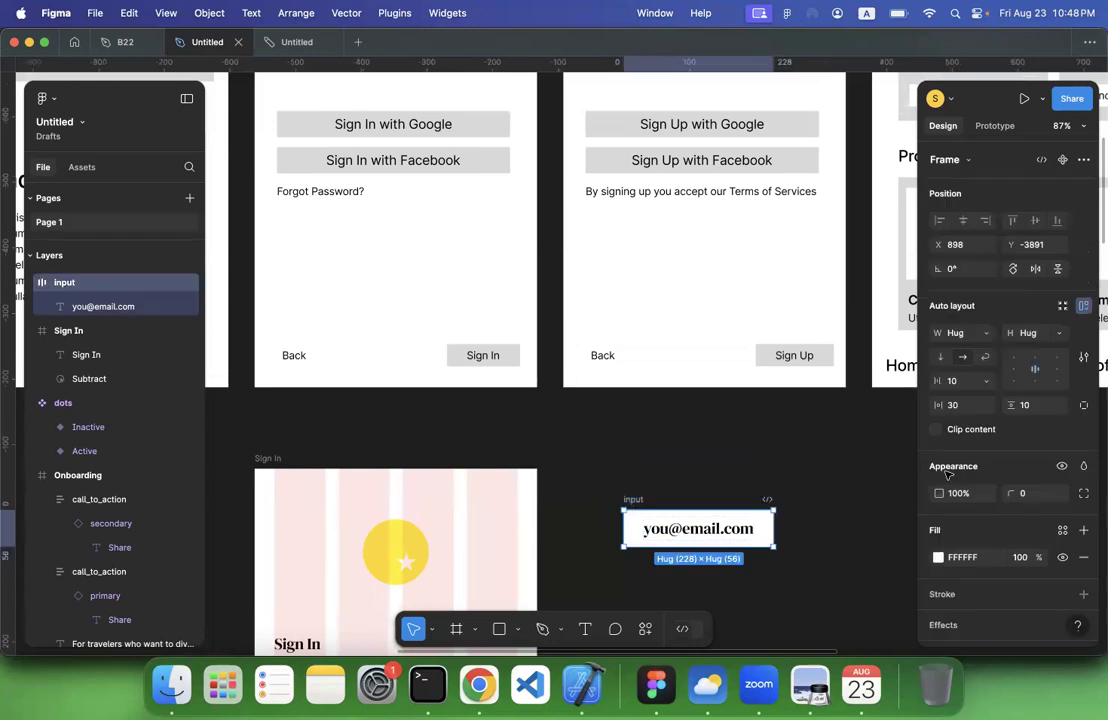
{"action": "left_click", "coordinate": [1036, 494]}
{"action": "type", "text": "5"}
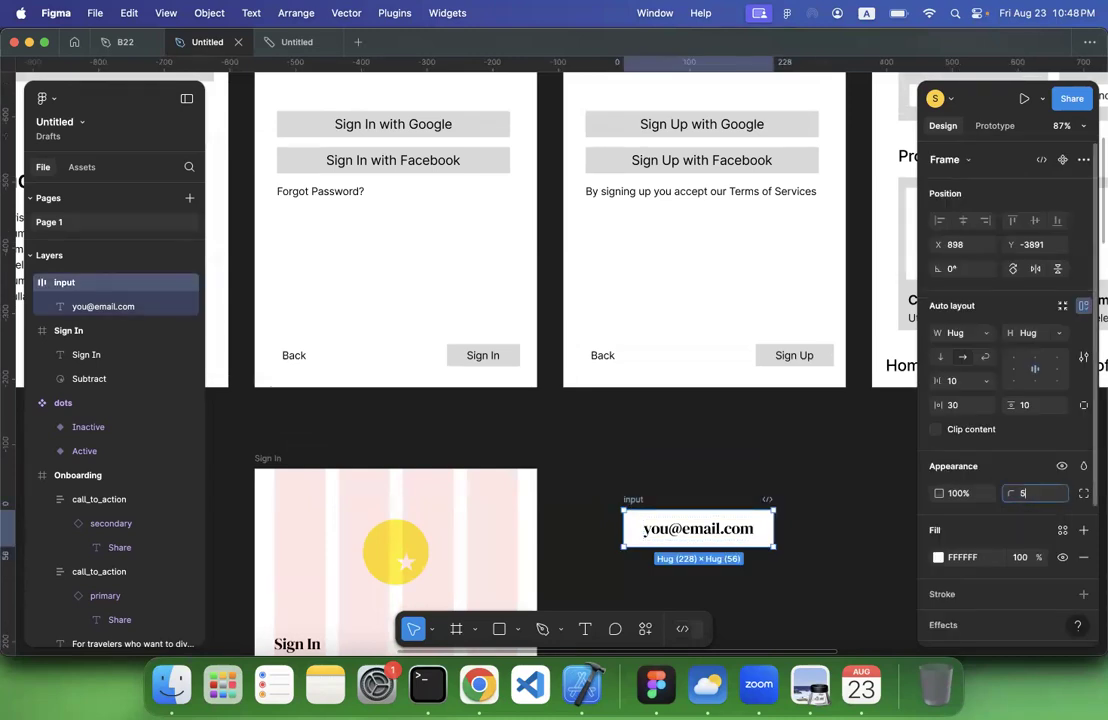
{"action": "left_click", "coordinate": [886, 496]}
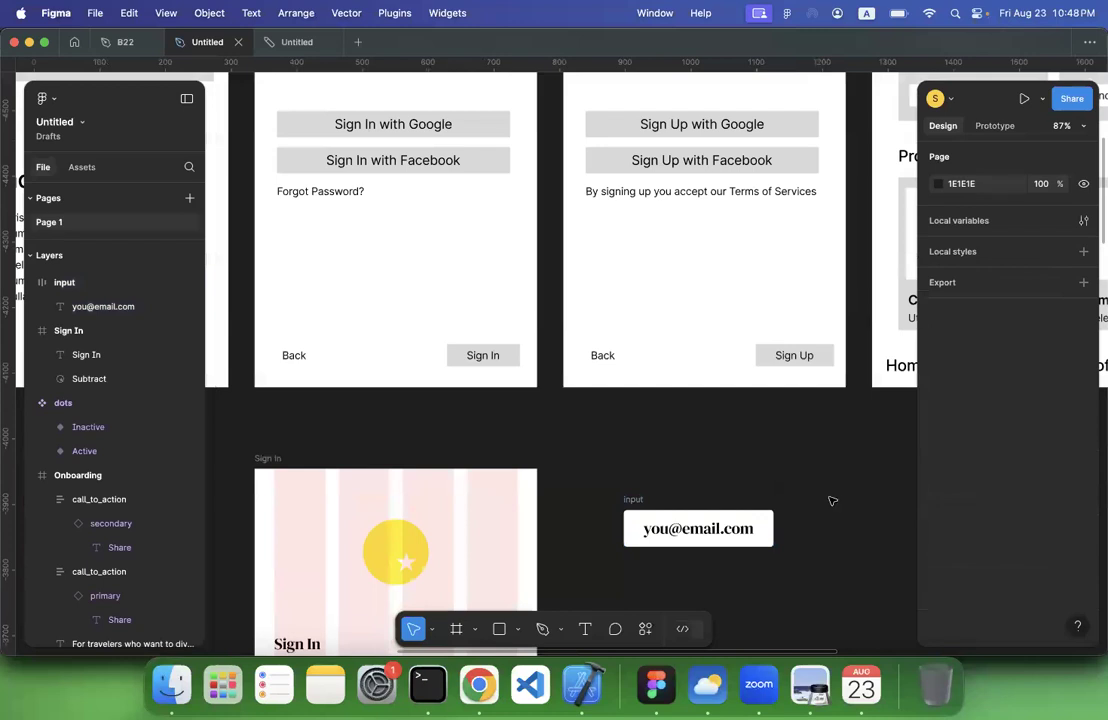
Move the input frame up beside the upper edge of the Sign In frame and select its placeholder text
{"action": "scroll", "coordinate": [831, 500], "scroll_direction": "down", "scroll_amount": 2}
{"action": "left_click_drag", "start_coordinate": [617, 466], "coordinate": [593, 426]}
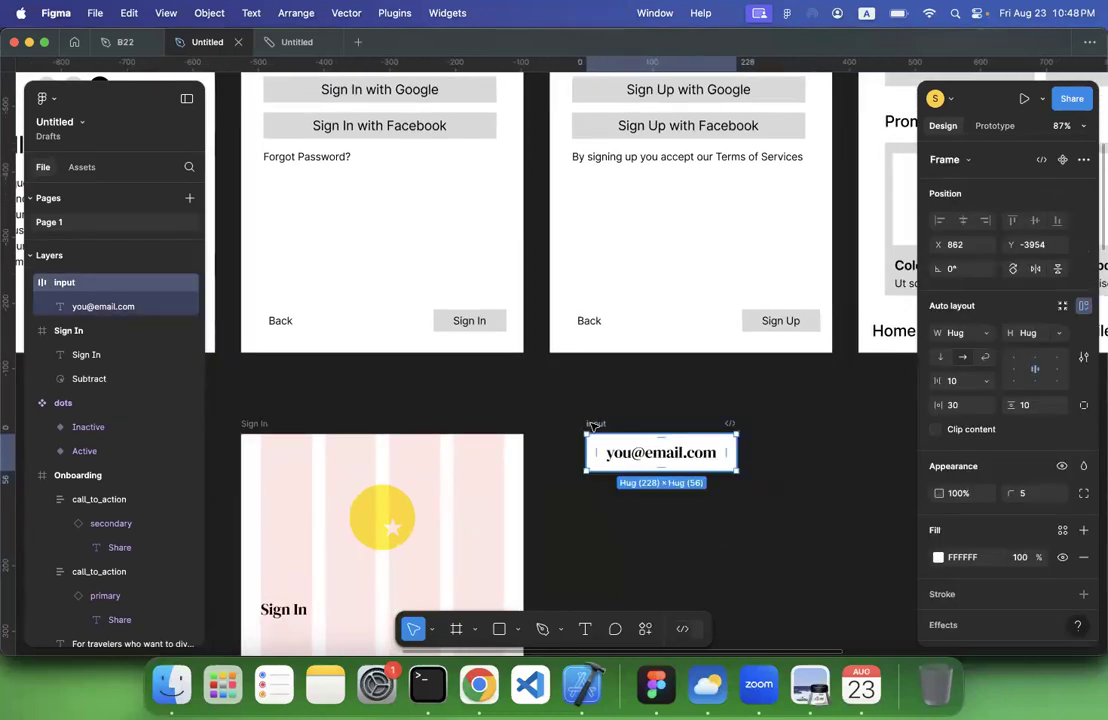
{"action": "left_click", "coordinate": [632, 461]}
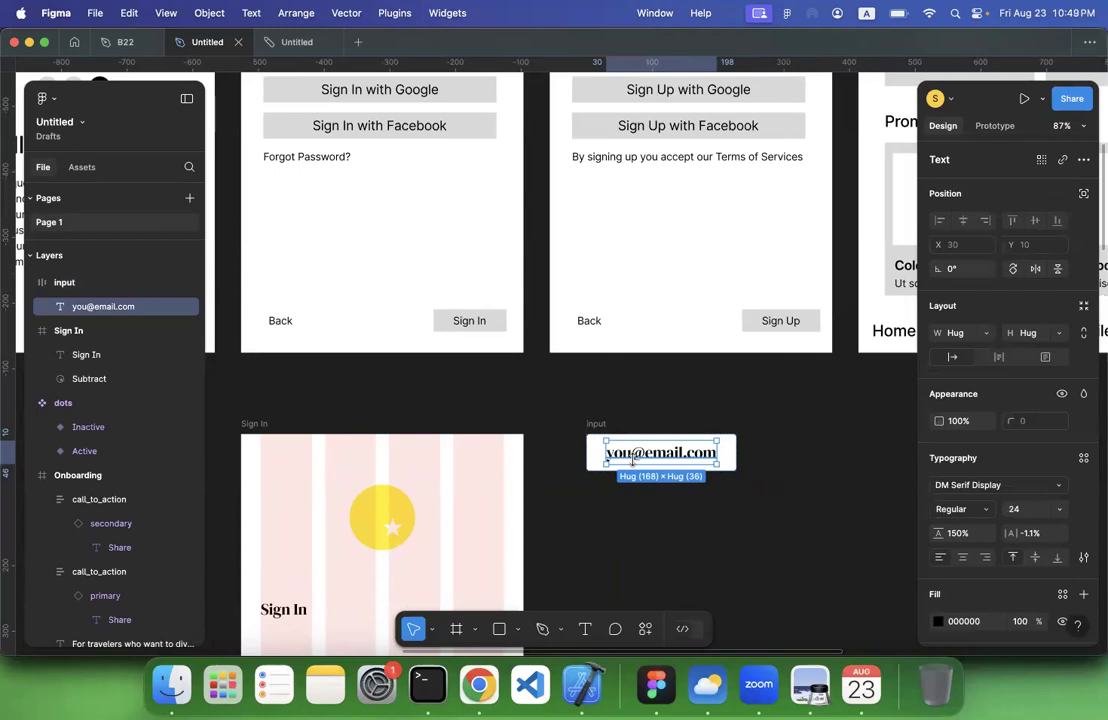
Rename the input frame containing the e-mail placeholder as default
{"action": "left_click", "coordinate": [596, 424]}
{"action": "type", "text": "default"}
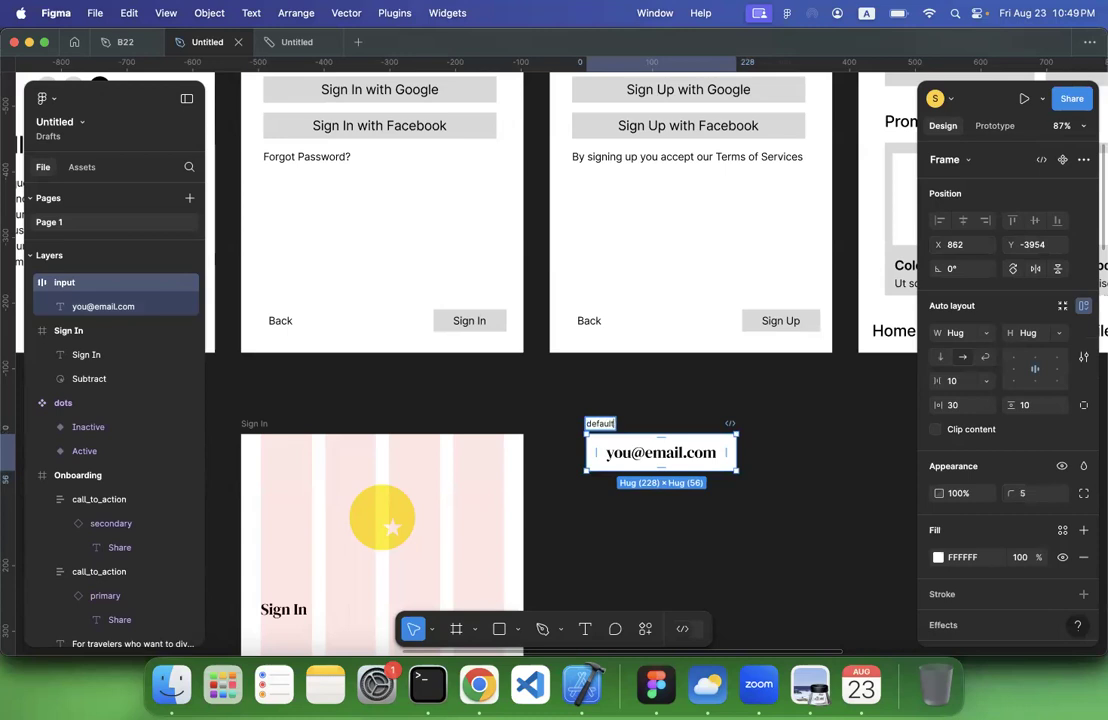
{"action": "left_click", "coordinate": [649, 542]}
Set the fill of the default field's placeholder text to grey A5A5A5
{"action": "left_click", "coordinate": [673, 447]}
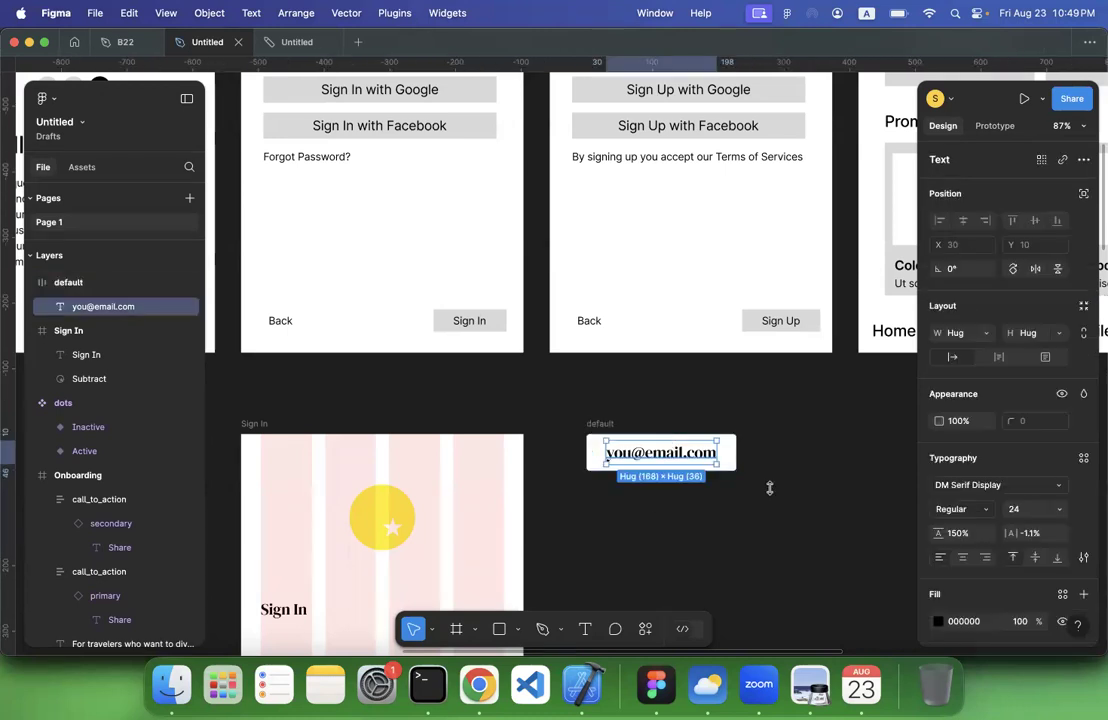
{"action": "left_click", "coordinate": [938, 621]}
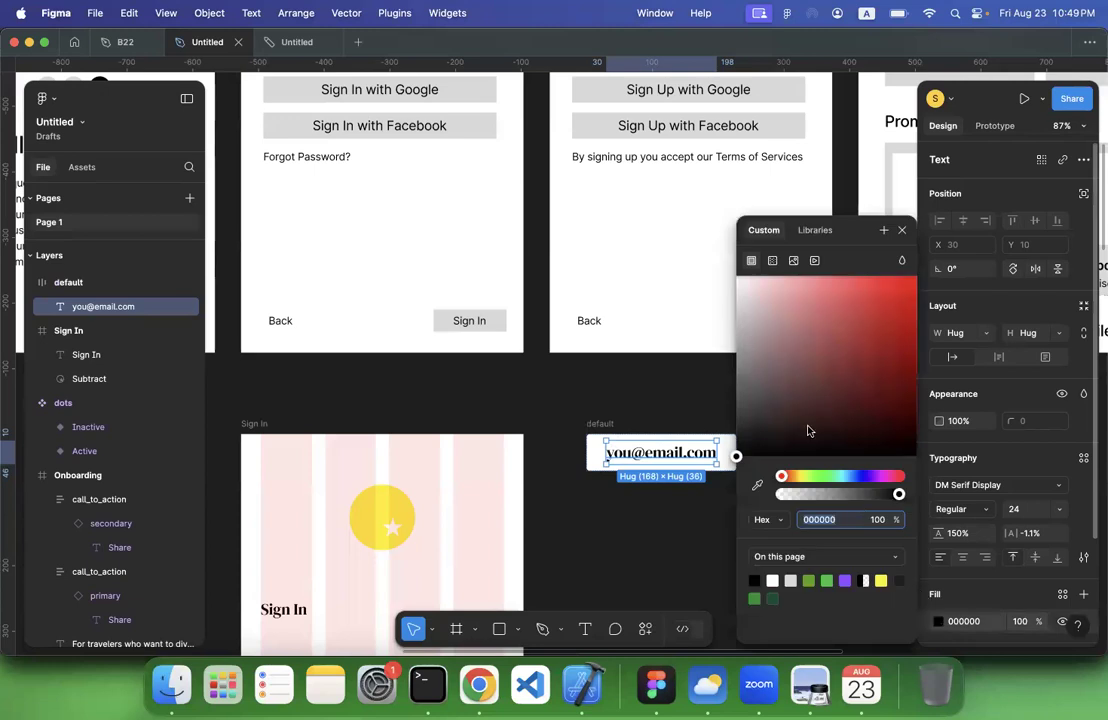
{"action": "left_click_drag", "start_coordinate": [758, 349], "coordinate": [706, 350]}
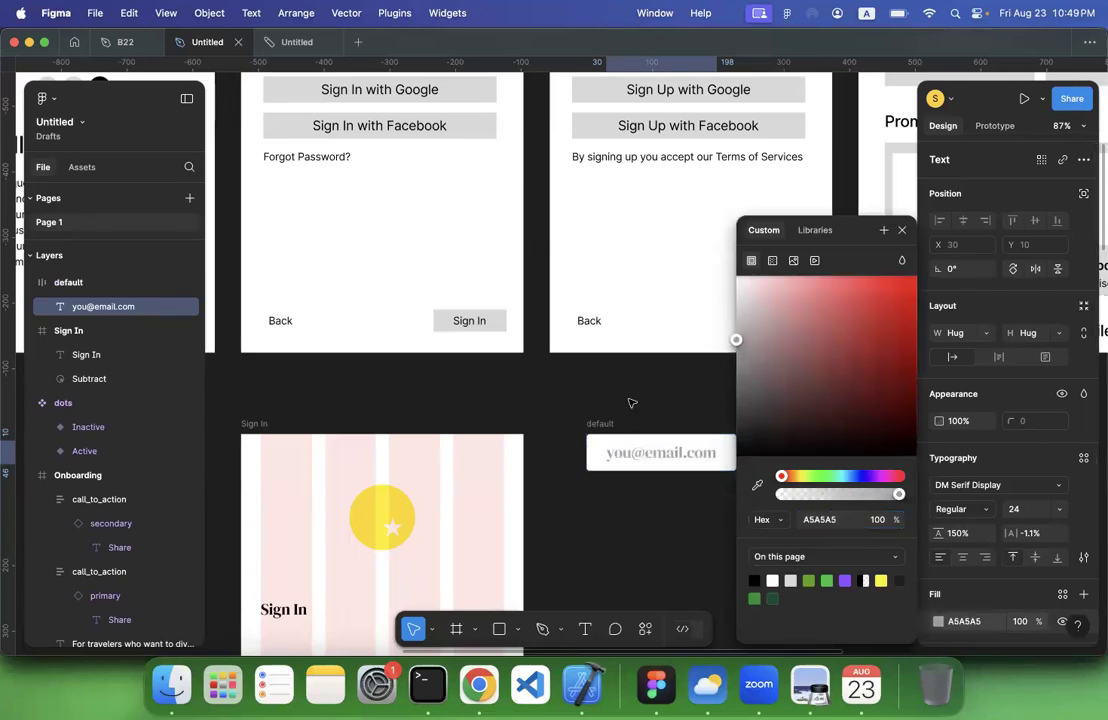
{"action": "left_click", "coordinate": [605, 418]}
Add an inside stroke of weight 1 to the default frame, sampling its colour A5A5A5 from the placeholder text
{"action": "left_click", "coordinate": [598, 428]}
{"action": "scroll", "coordinate": [575, 410], "scroll_direction": "right", "scroll_amount": 3}
{"action": "scroll", "coordinate": [575, 410], "scroll_direction": "down", "scroll_amount": 1}
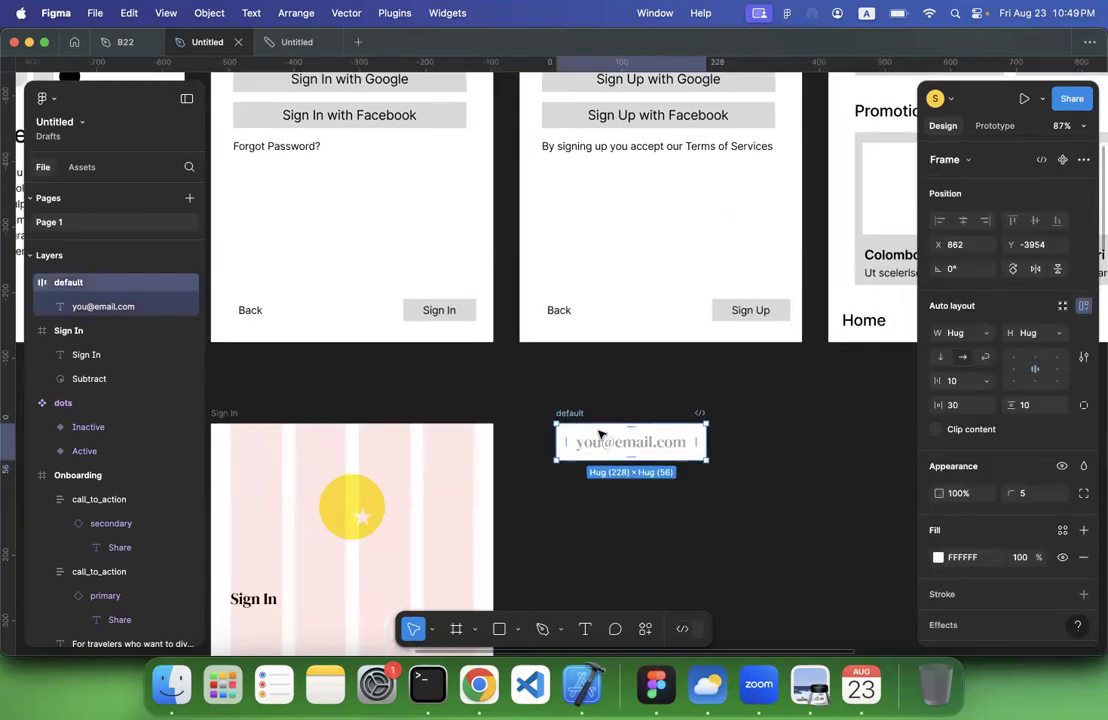
{"action": "scroll", "coordinate": [1068, 524], "scroll_direction": "down", "scroll_amount": 4}
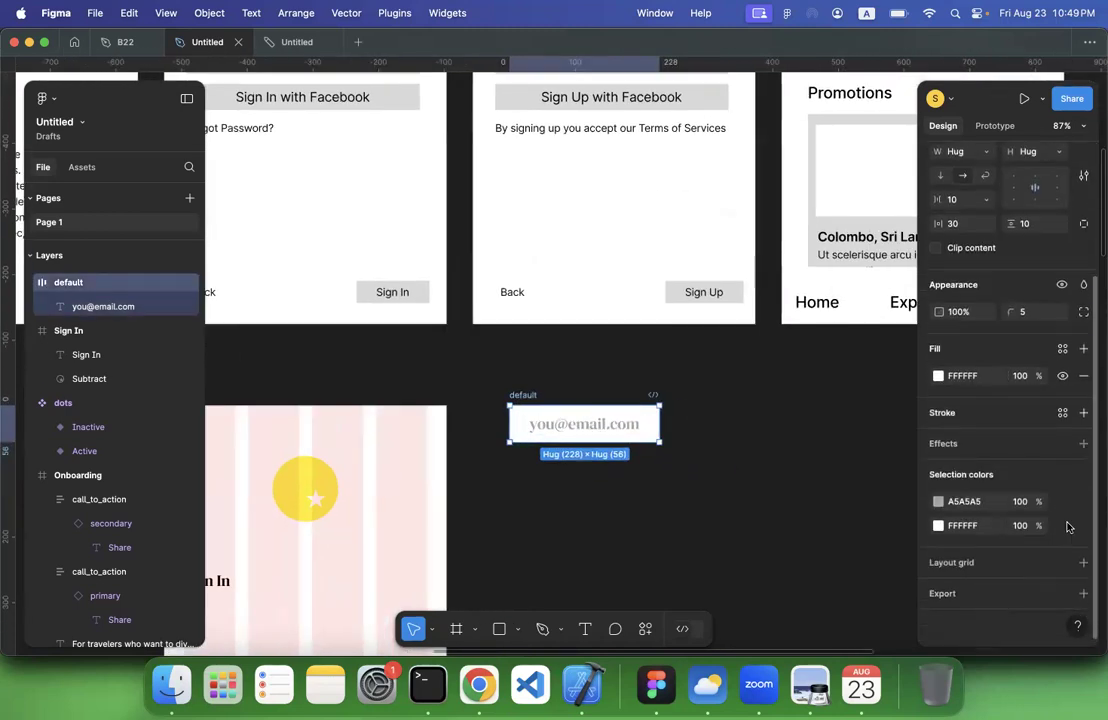
{"action": "left_click", "coordinate": [1083, 413]}
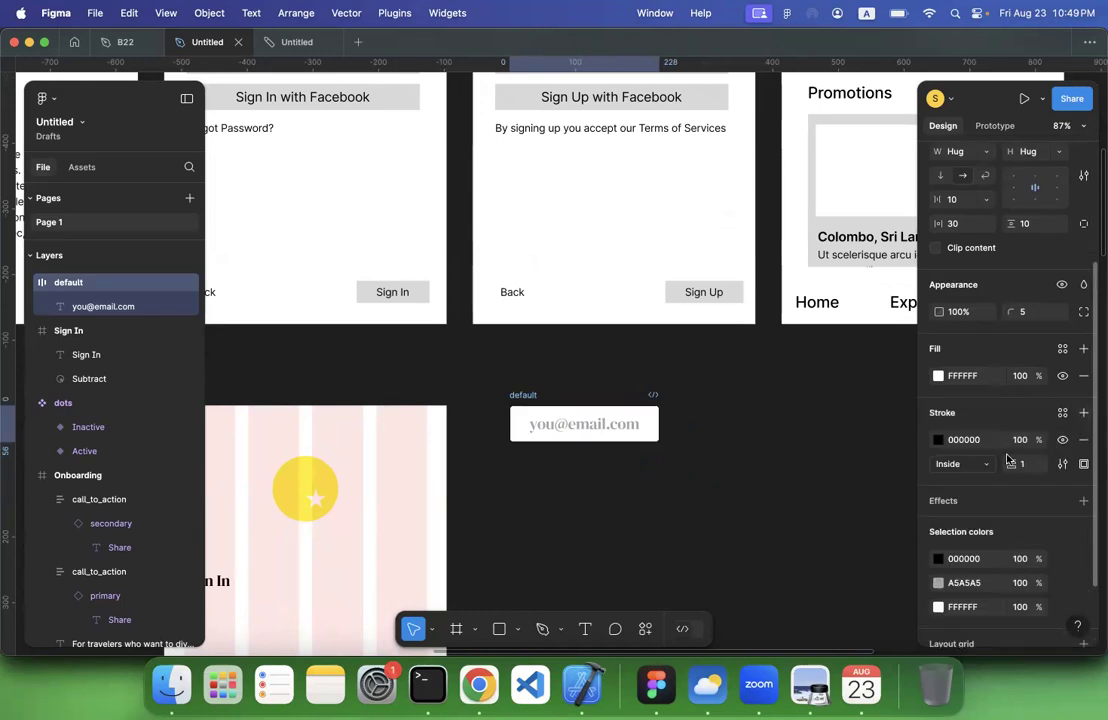
{"action": "left_click", "coordinate": [938, 440]}
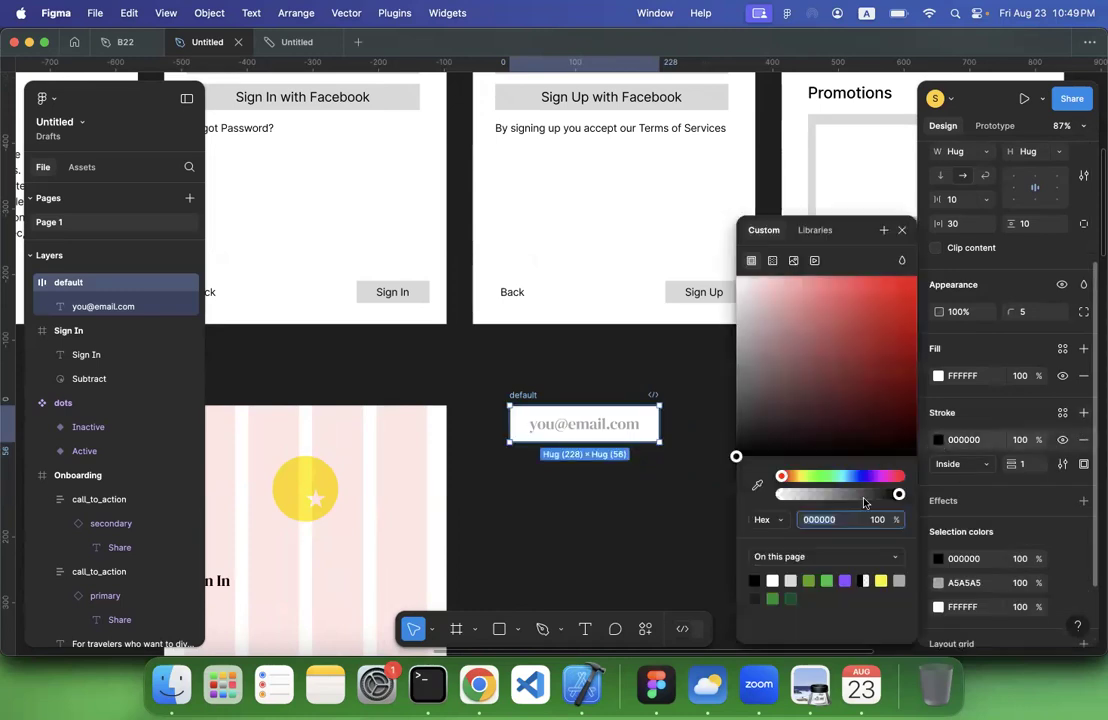
{"action": "left_click", "coordinate": [758, 486]}
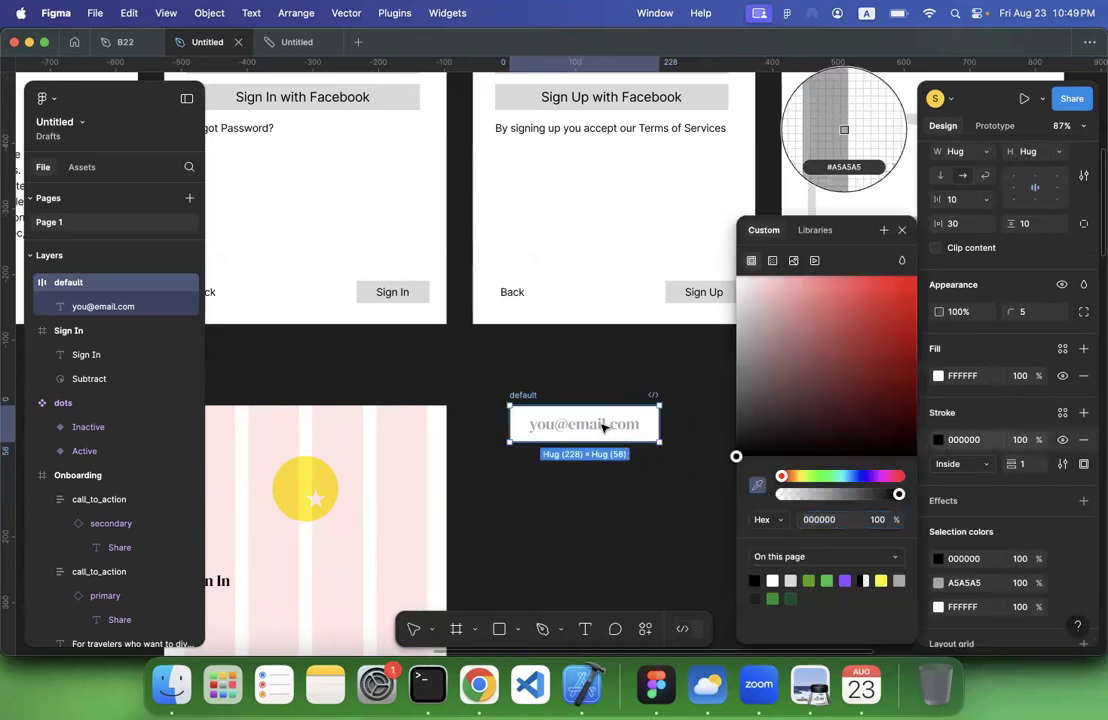
{"action": "left_click", "coordinate": [604, 428]}
{"action": "left_click", "coordinate": [611, 541]}
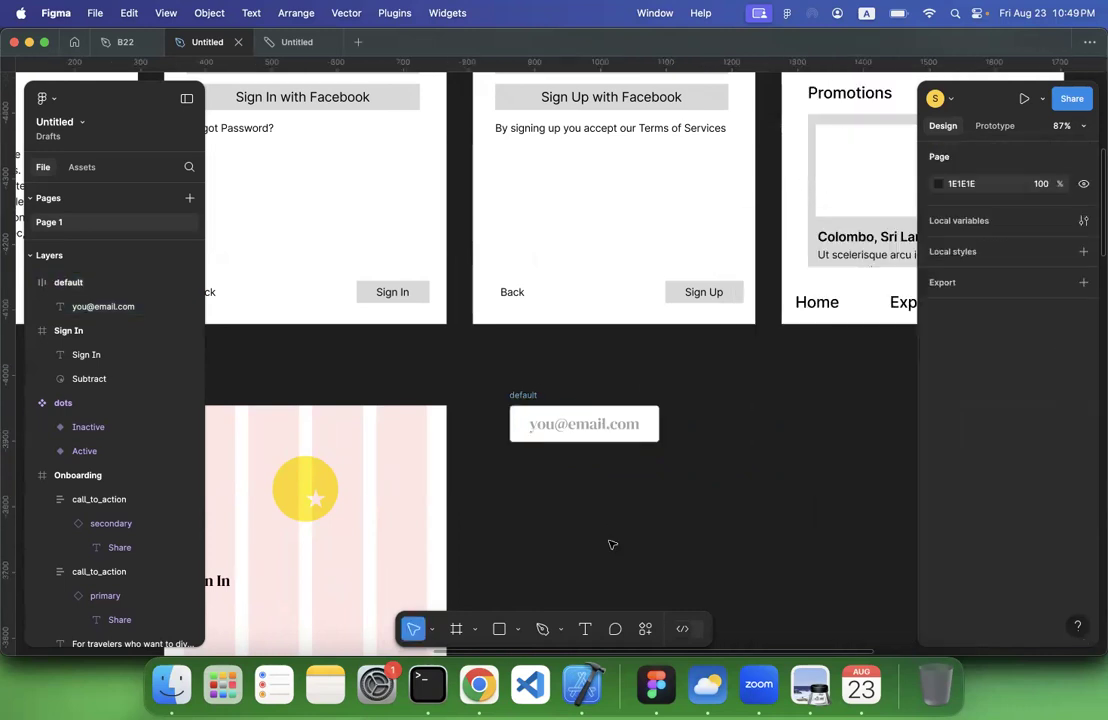
Duplicate the default frame directly to its right and rename the copy as active
{"action": "left_click", "coordinate": [523, 397]}
{"action": "left_click_drag", "start_coordinate": [523, 397], "coordinate": [697, 397]}
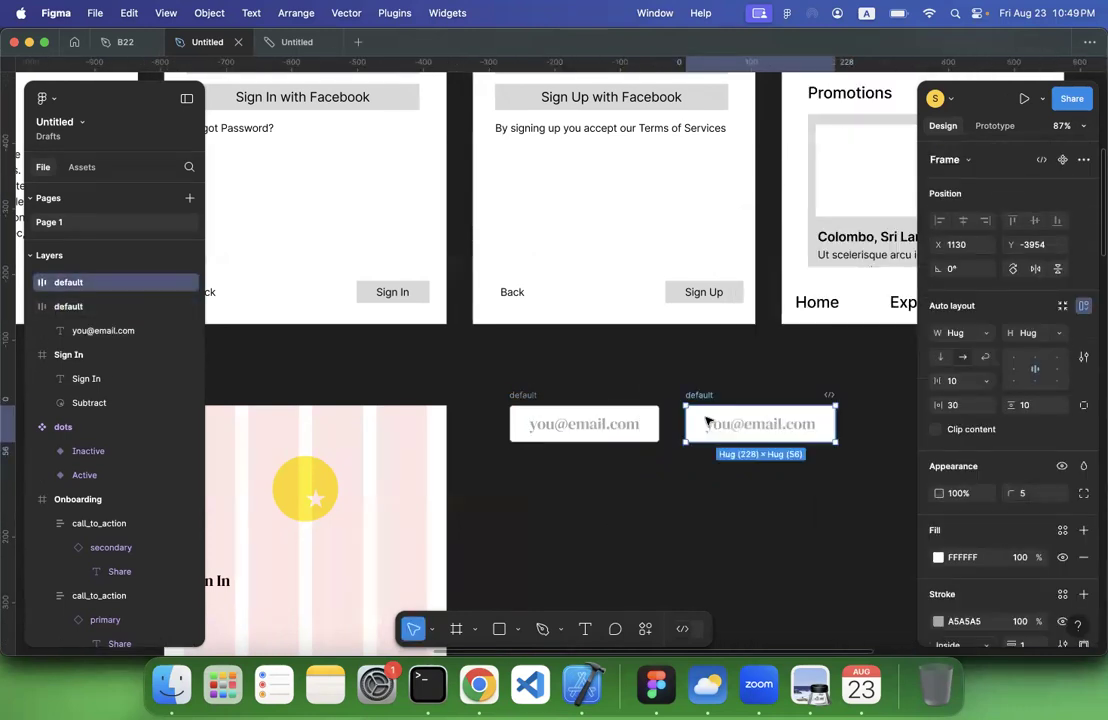
{"action": "double_click", "coordinate": [697, 398]}
{"action": "type", "text": "active"}
{"action": "left_click", "coordinate": [668, 549]}
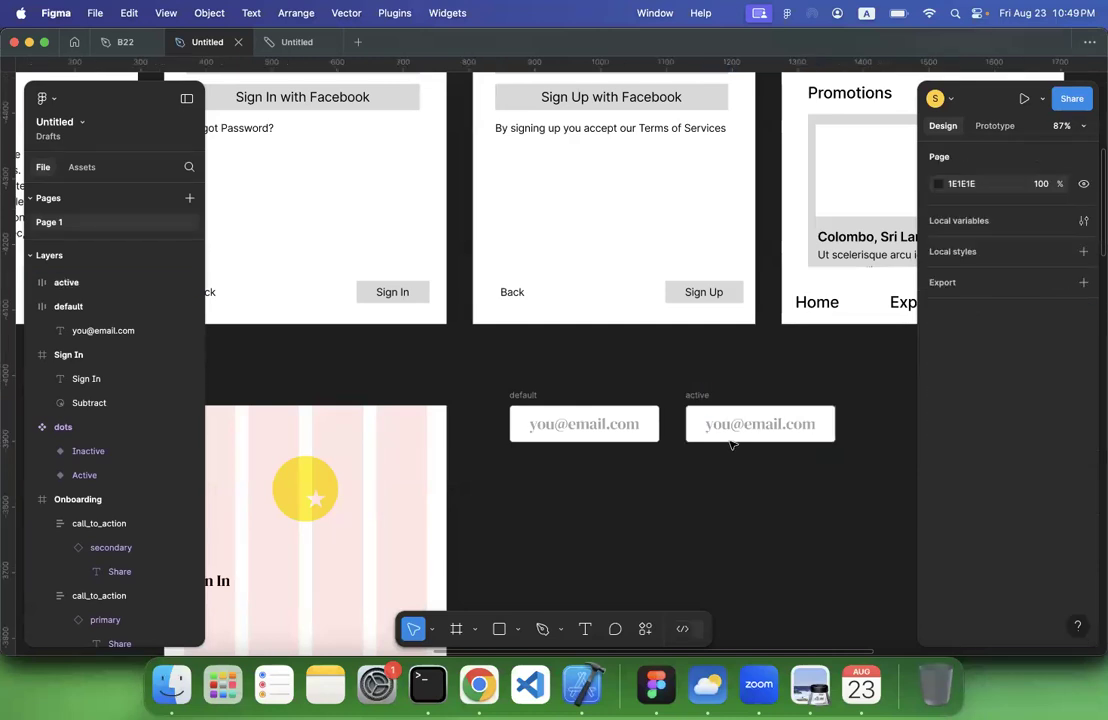
Replace the placeholder text in the active frame with a sample user's e-mail address
{"action": "double_click", "coordinate": [730, 425]}
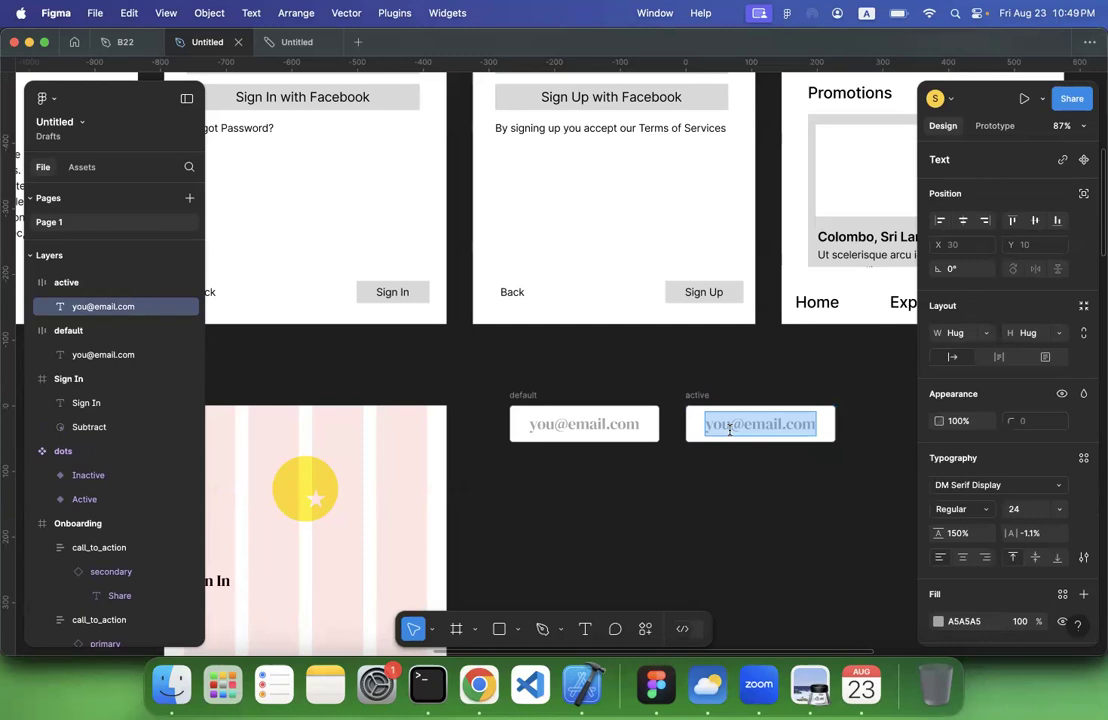
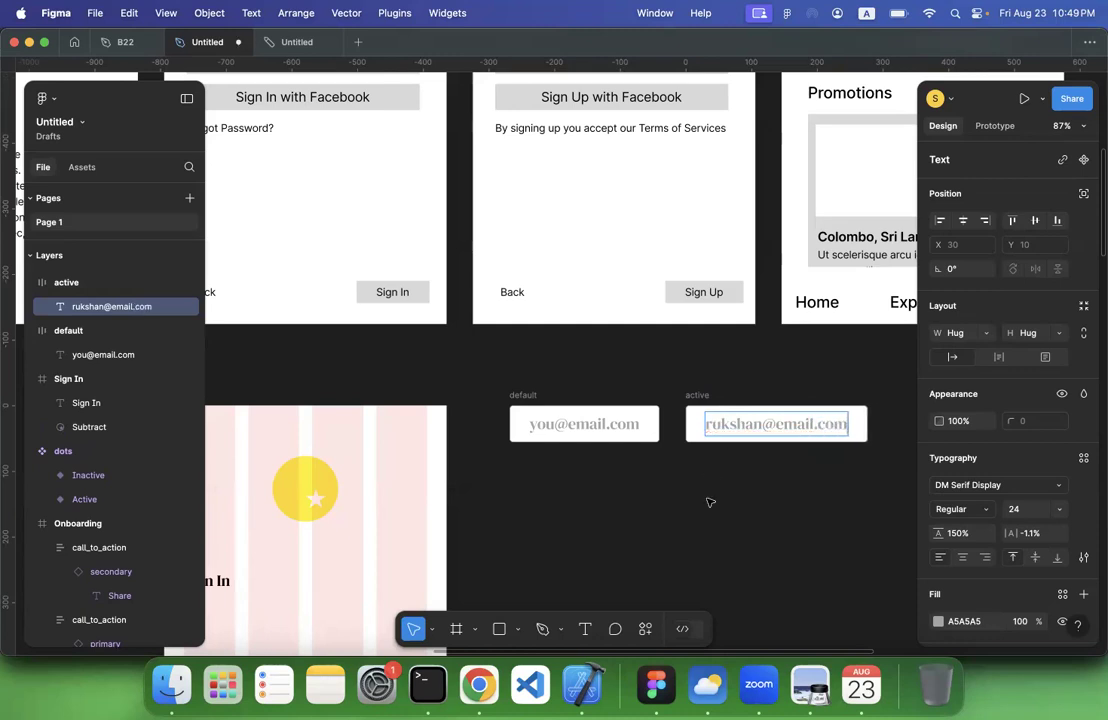
{"action": "key", "text": "Escape"}
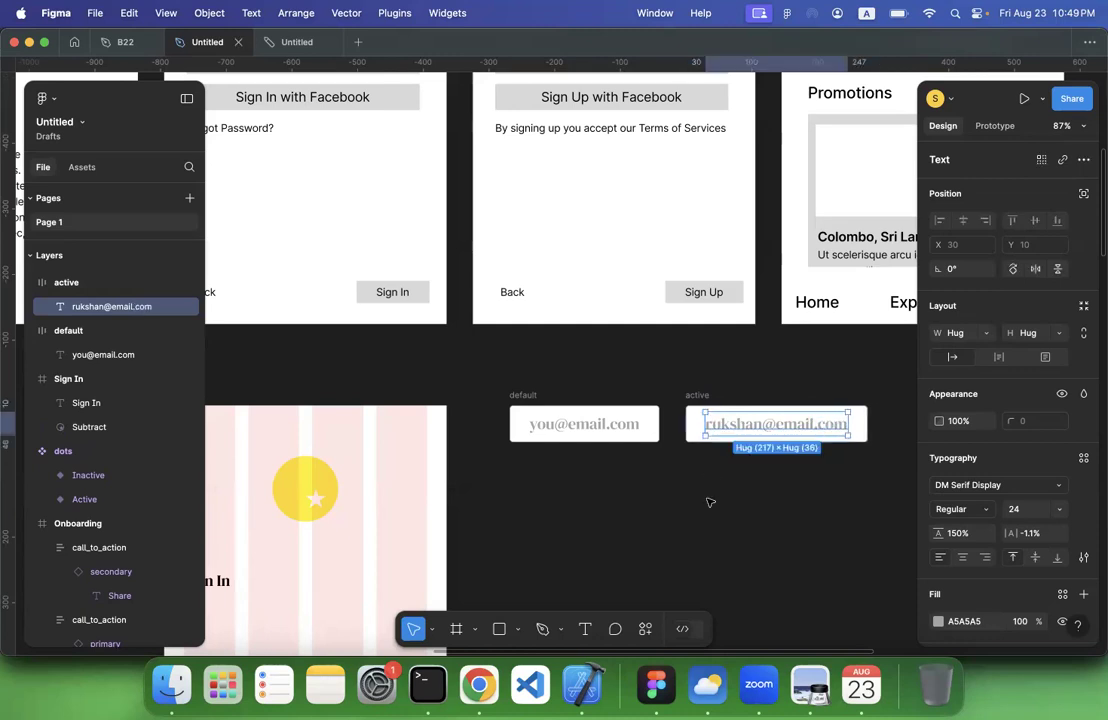
Set the fill of the active frame's e-mail text to black 000000
{"action": "left_click", "coordinate": [939, 623]}
{"action": "left_click_drag", "start_coordinate": [800, 400], "coordinate": [917, 455]}
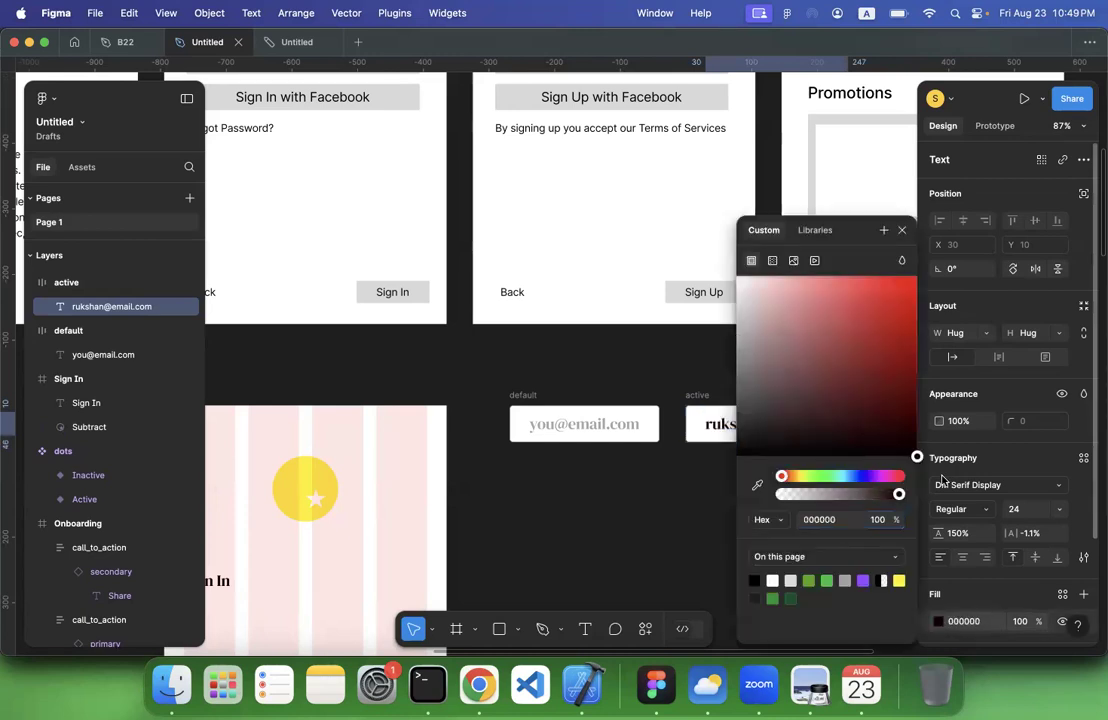
{"action": "scroll", "coordinate": [616, 460], "scroll_direction": "right", "scroll_amount": 3}
{"action": "left_click", "coordinate": [616, 460]}
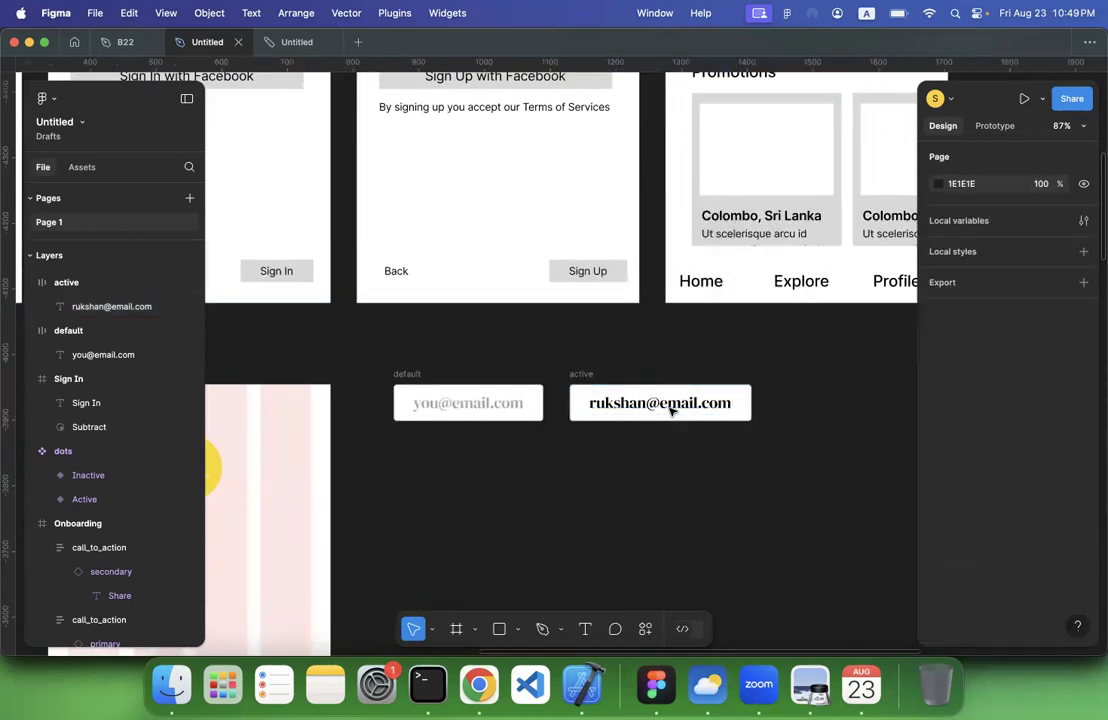
Change the active frame's stroke colour to the green 43A800 already used on the page
{"action": "double_click", "coordinate": [703, 412]}
{"action": "left_click", "coordinate": [580, 457]}
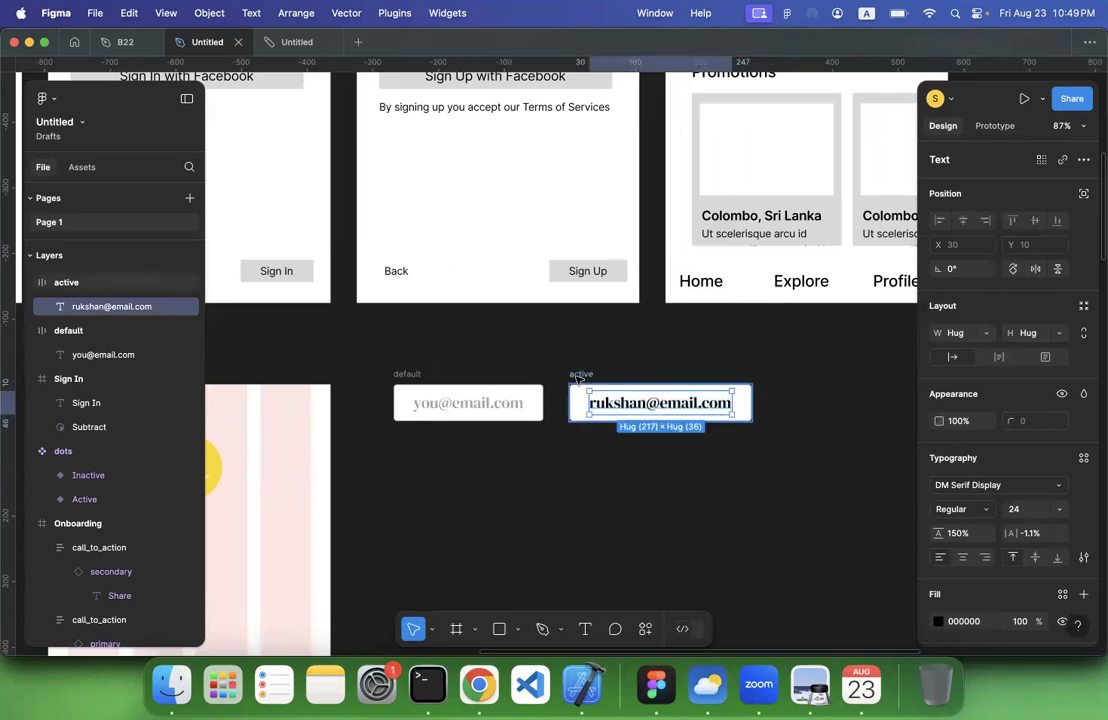
{"action": "left_click", "coordinate": [581, 375]}
{"action": "scroll", "coordinate": [977, 561], "scroll_direction": "down", "scroll_amount": 5}
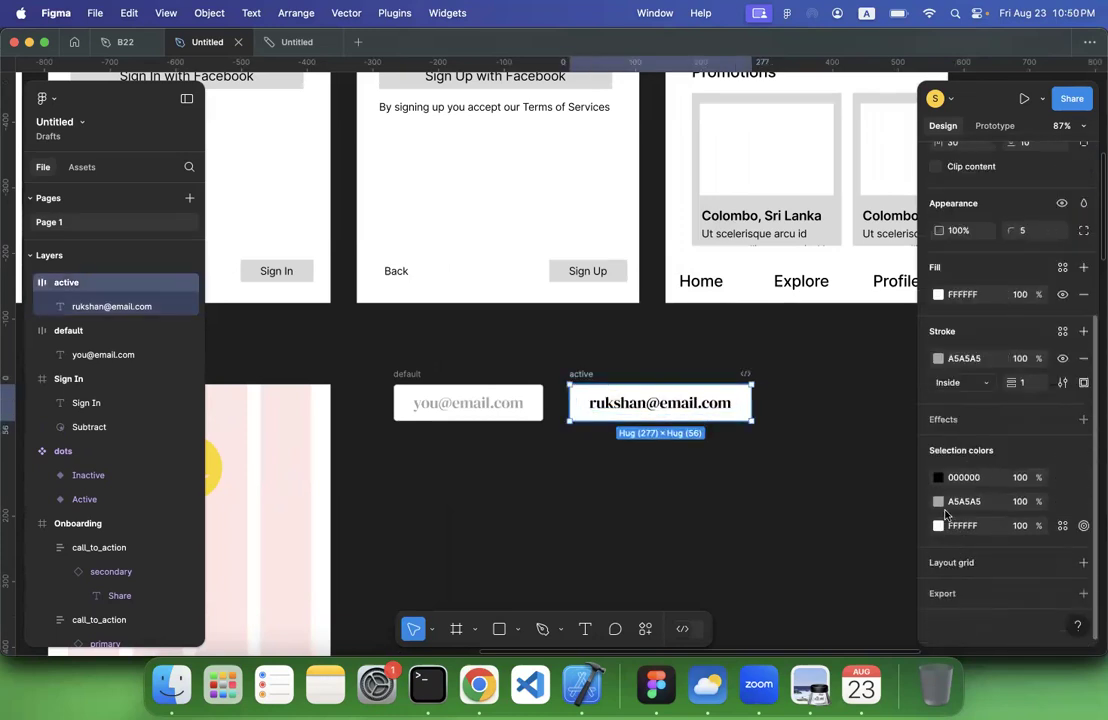
{"action": "left_click", "coordinate": [938, 359]}
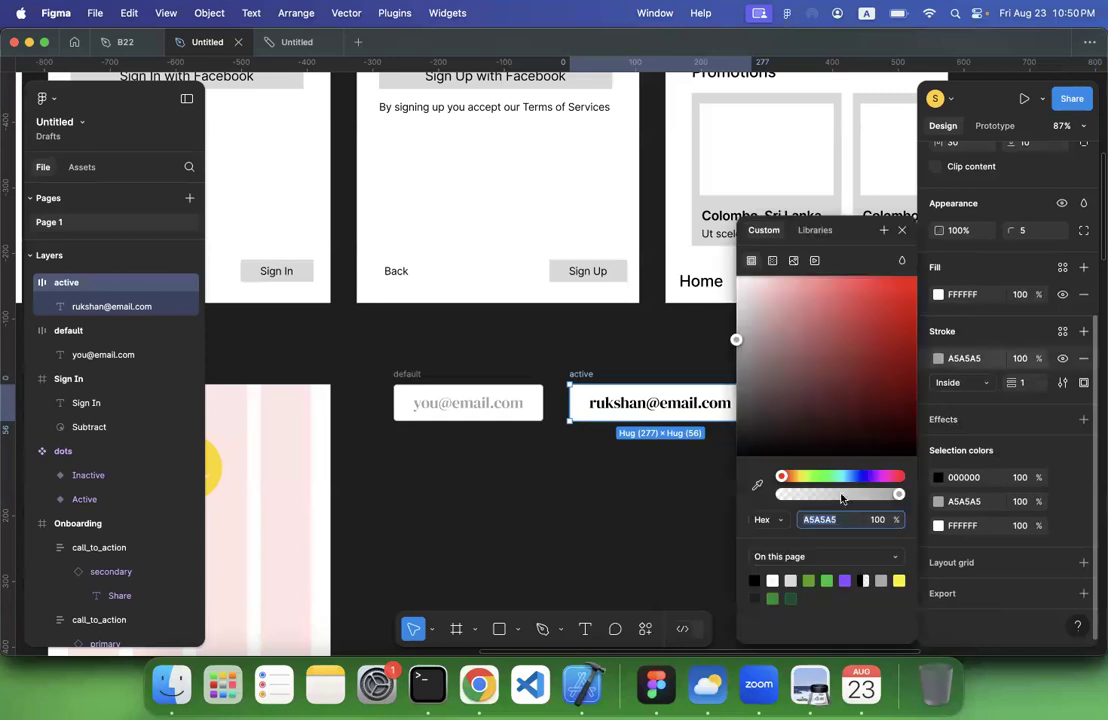
{"action": "left_click", "coordinate": [809, 580]}
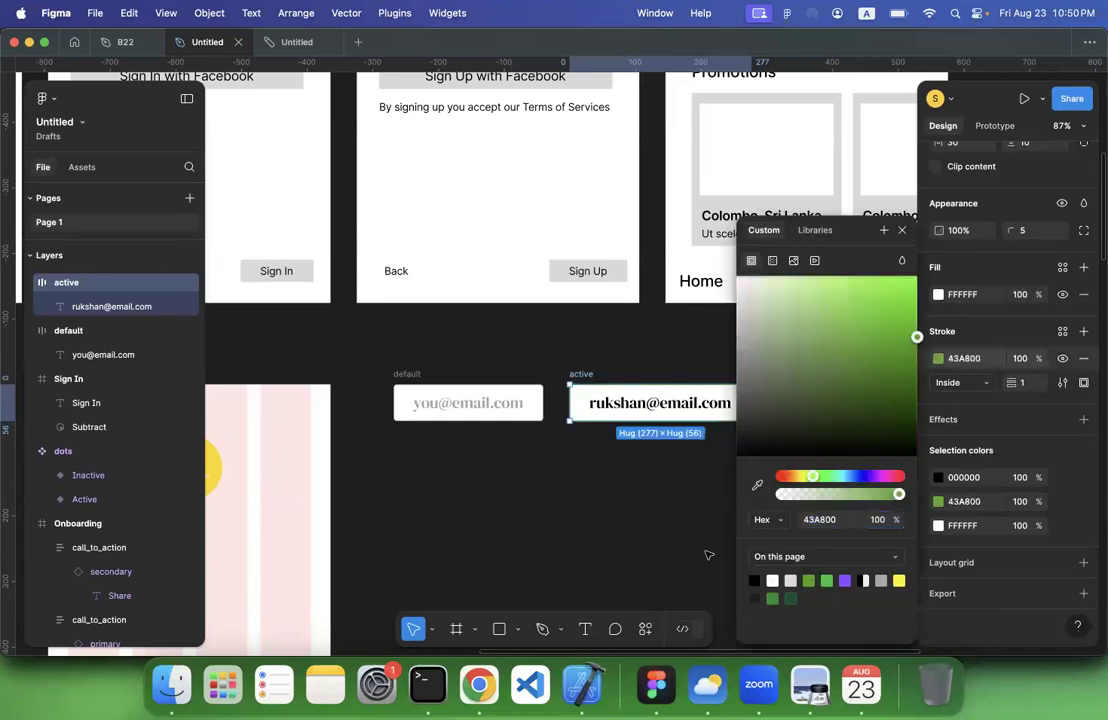
{"action": "left_click", "coordinate": [702, 548]}
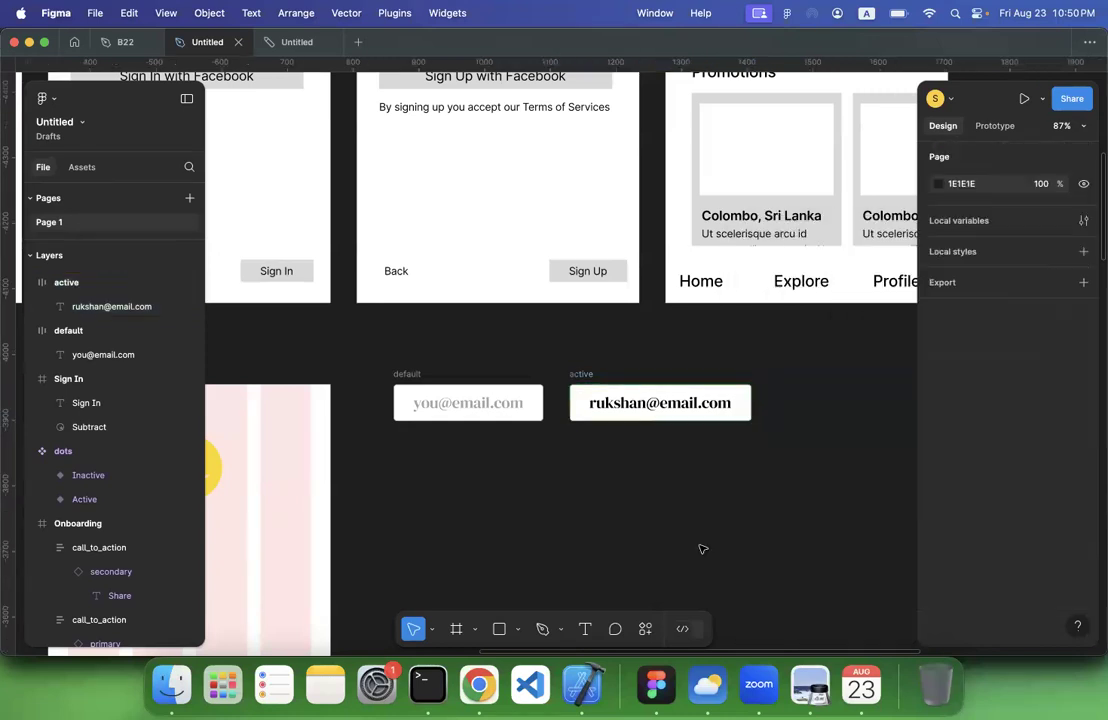
Duplicate the default frame to the right of the active one and set the copy's opacity to 50%
{"action": "left_click", "coordinate": [590, 375]}
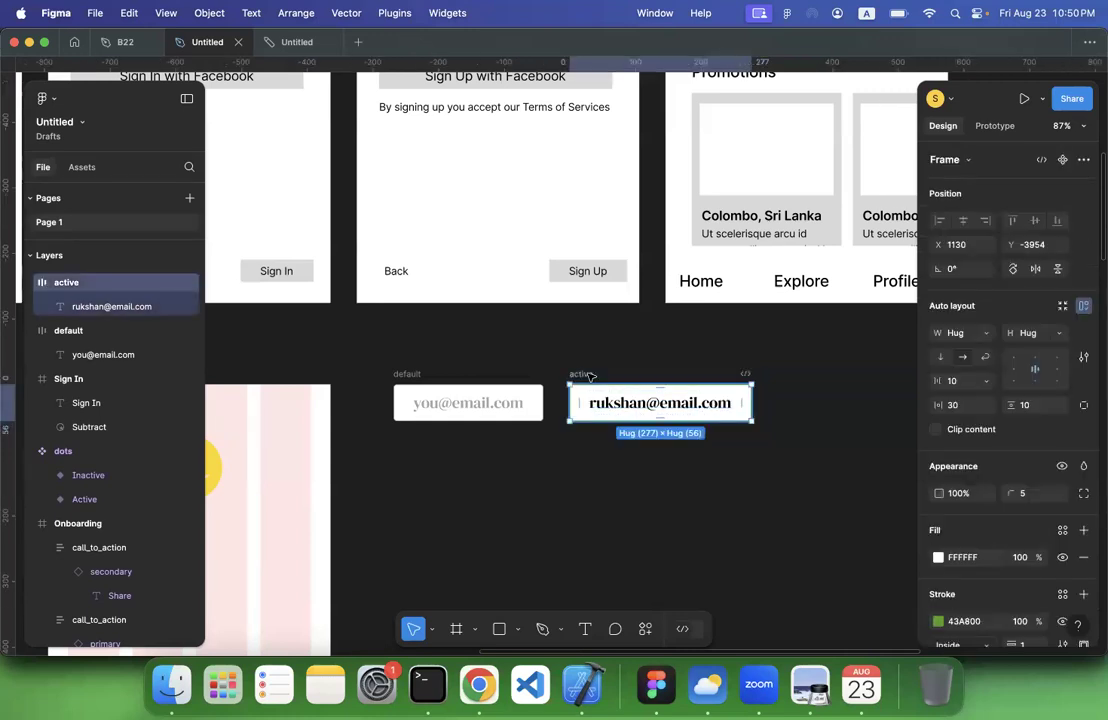
{"action": "left_click", "coordinate": [405, 376]}
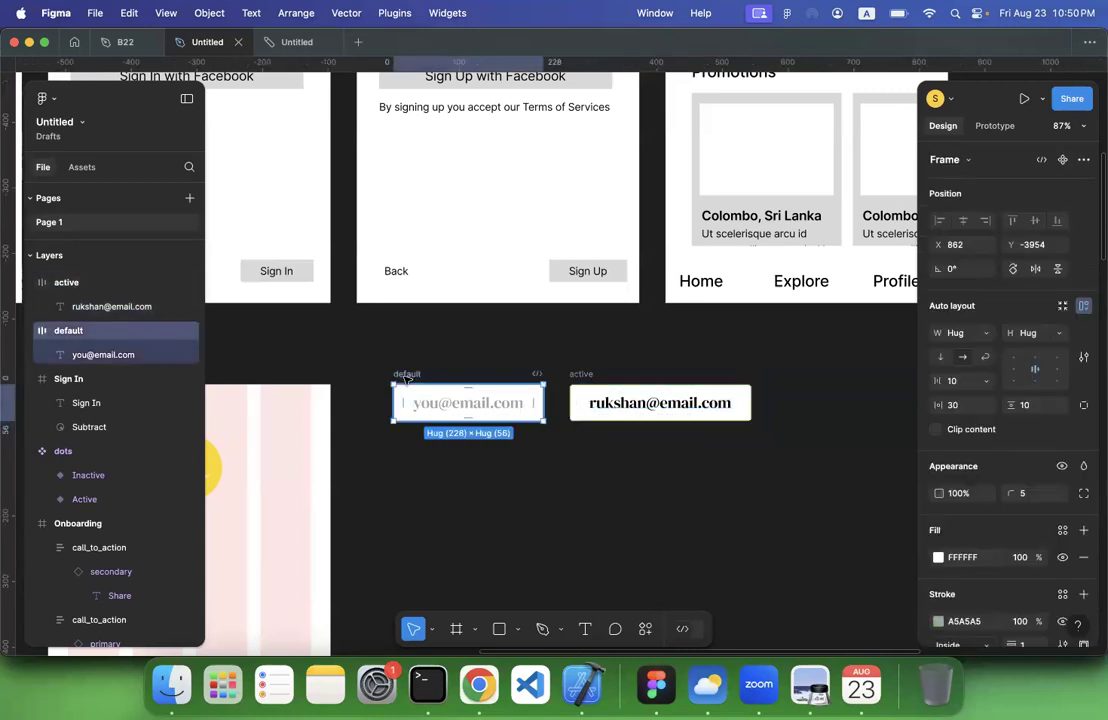
{"action": "left_click_drag", "start_coordinate": [405, 378], "coordinate": [798, 383], "text": "alt"}
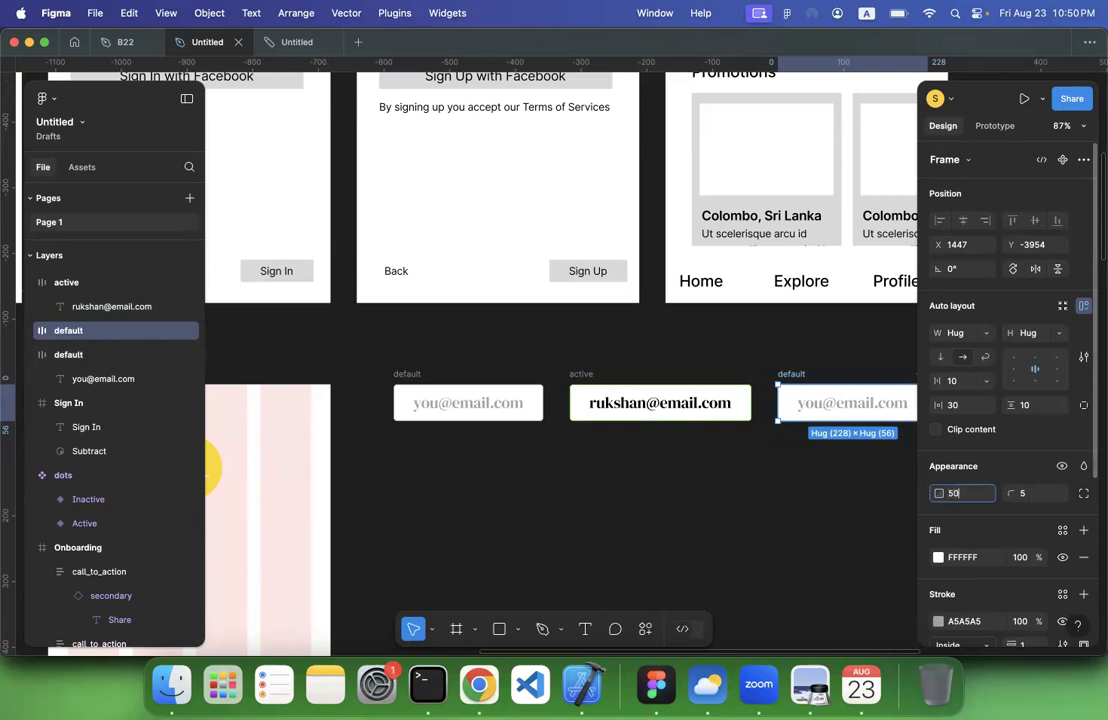
{"action": "left_click", "coordinate": [734, 524]}
{"action": "scroll", "coordinate": [734, 524], "scroll_direction": "left", "scroll_amount": 1}
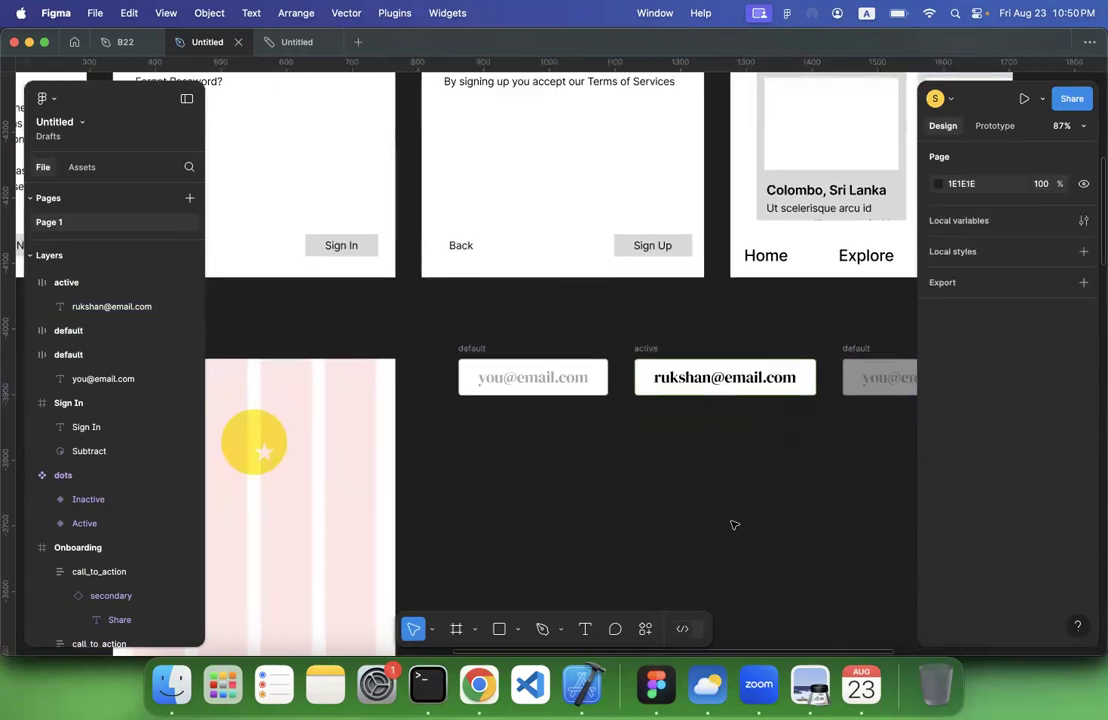
{"action": "scroll", "coordinate": [734, 524], "scroll_direction": "right", "scroll_amount": 2}
{"action": "scroll", "coordinate": [734, 524], "scroll_direction": "down", "scroll_amount": 1}
{"action": "scroll", "coordinate": [734, 524], "scroll_direction": "left", "scroll_amount": 1}
{"action": "scroll", "coordinate": [734, 524], "scroll_direction": "left", "scroll_amount": 1}
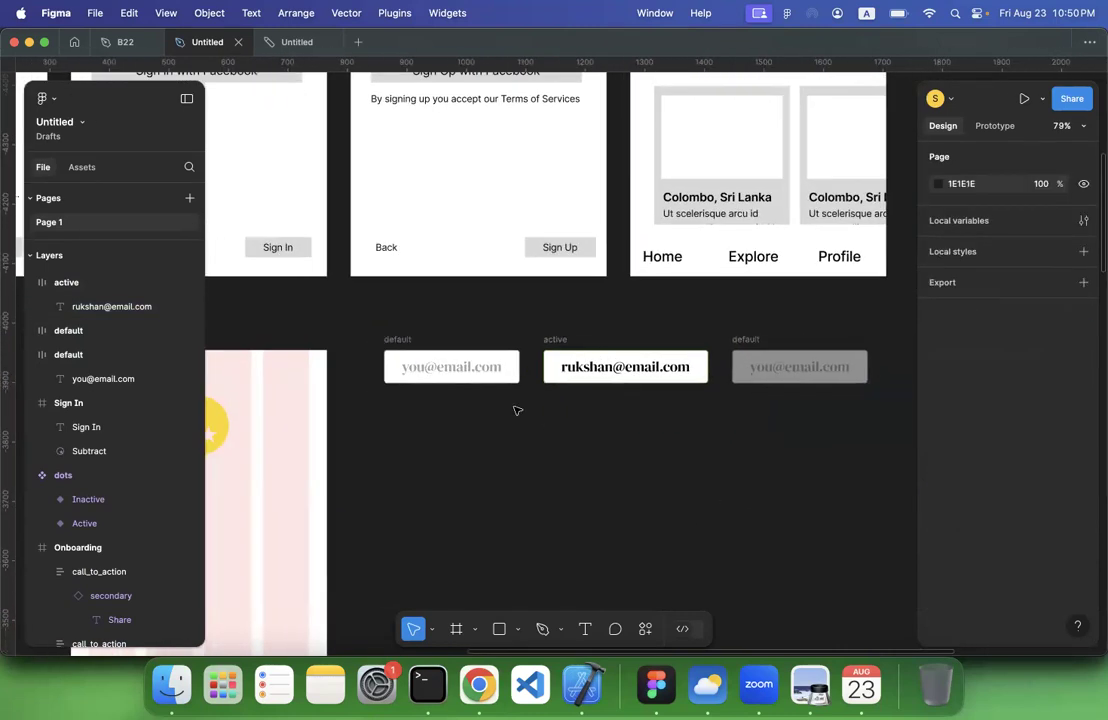
Combine the three input frames into one component set with three variants
{"action": "left_click_drag", "start_coordinate": [371, 322], "coordinate": [890, 420]}
{"action": "right_click", "coordinate": [545, 340]}
{"action": "left_click", "coordinate": [532, 398]}
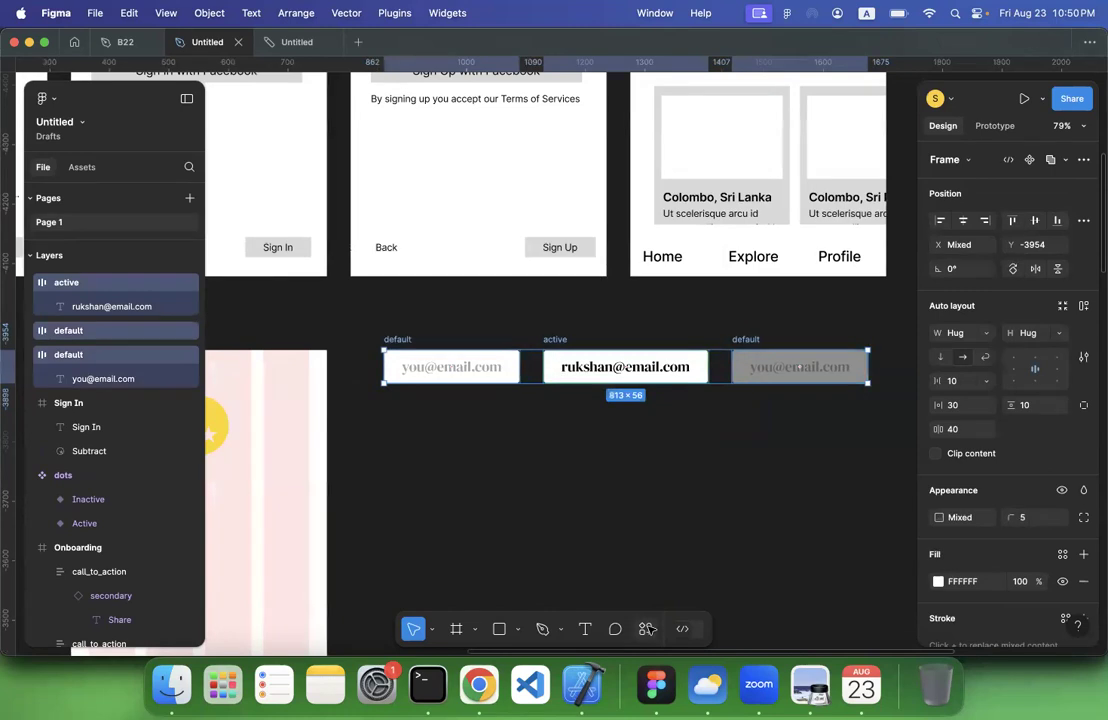
{"action": "key", "text": "super+k"}
{"action": "left_click", "coordinate": [508, 429]}
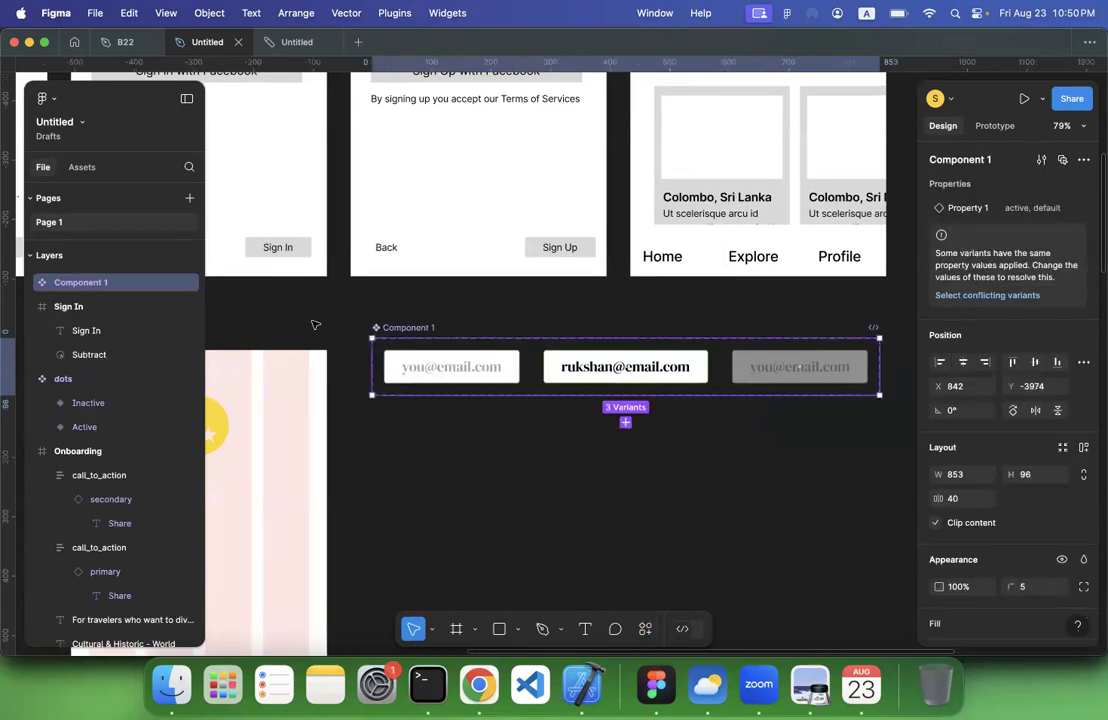
Rename the new component set as input
{"action": "double_click", "coordinate": [392, 326]}
{"action": "type", "text": "input"}
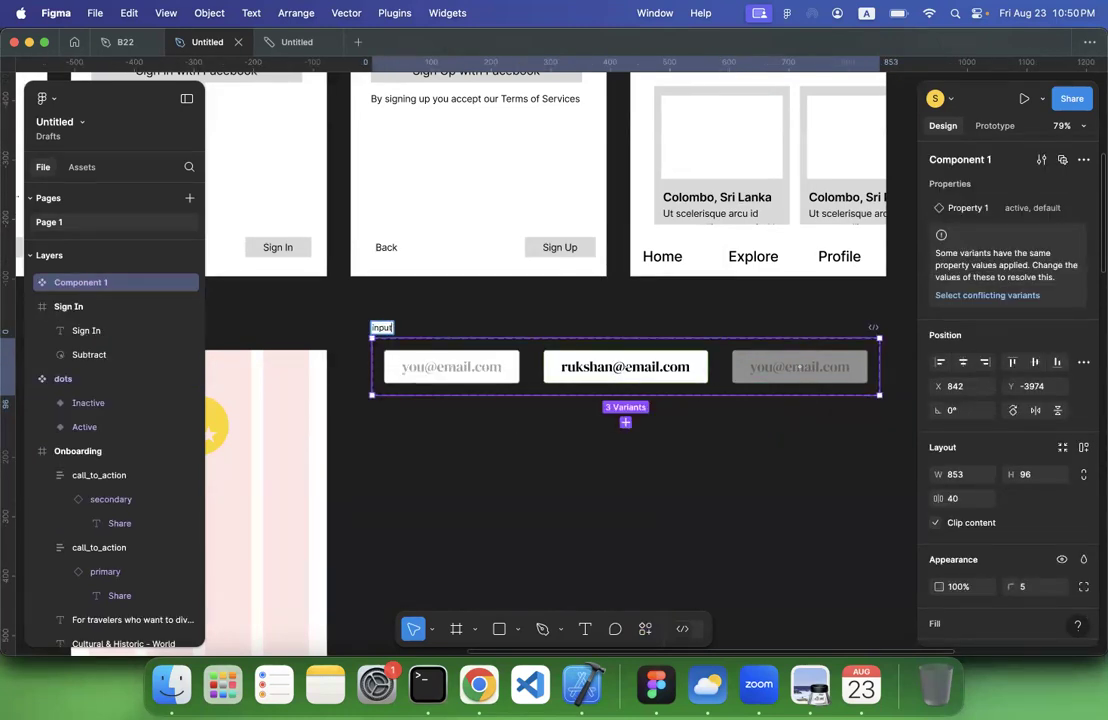
{"action": "key", "text": "Return"}
{"action": "left_click", "coordinate": [430, 477]}
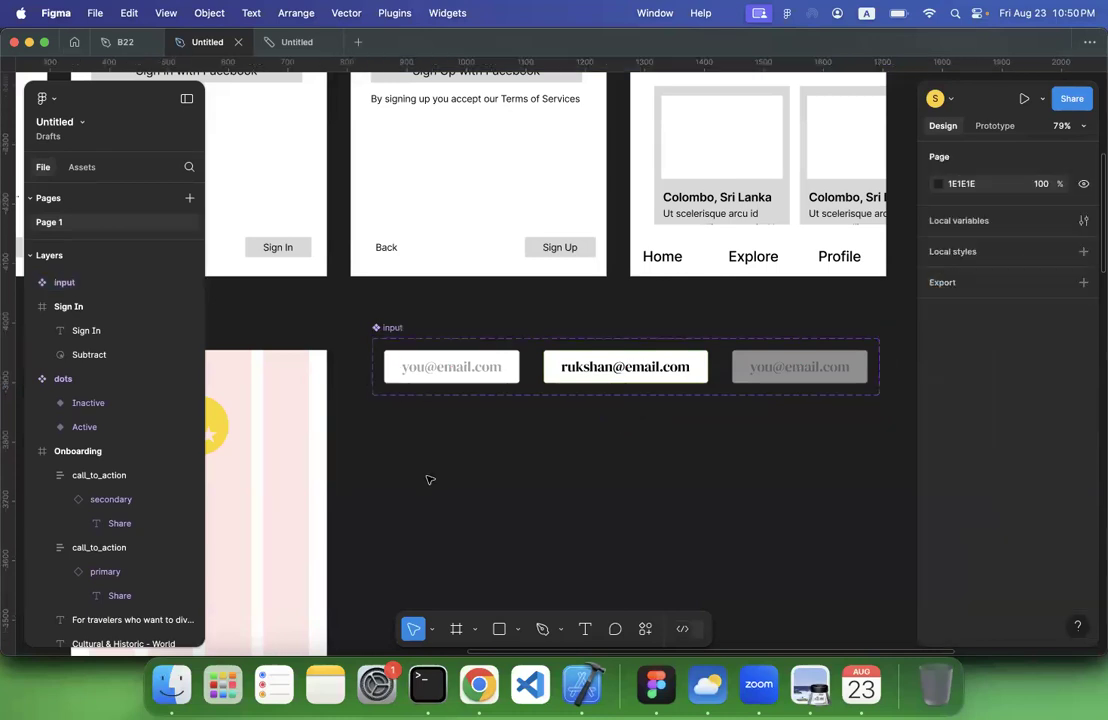
Rename the input component set's variant property to state
{"action": "left_click", "coordinate": [497, 369]}
{"action": "left_click", "coordinate": [390, 329]}
{"action": "left_click", "coordinate": [419, 362]}
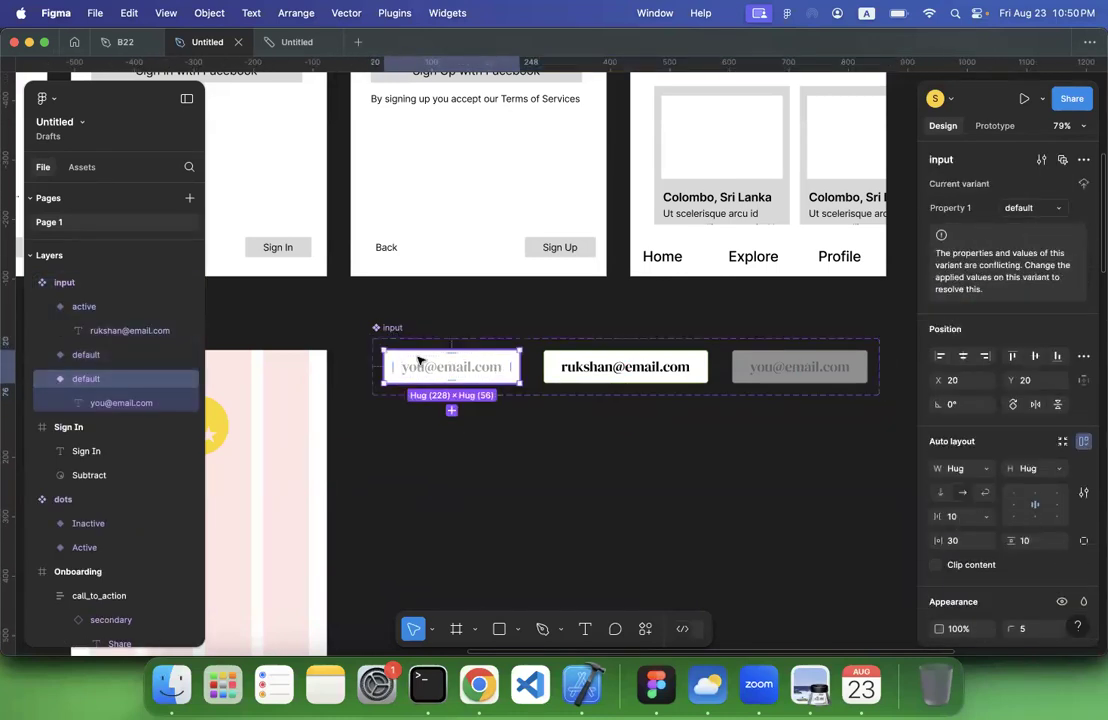
{"action": "left_click", "coordinate": [392, 328]}
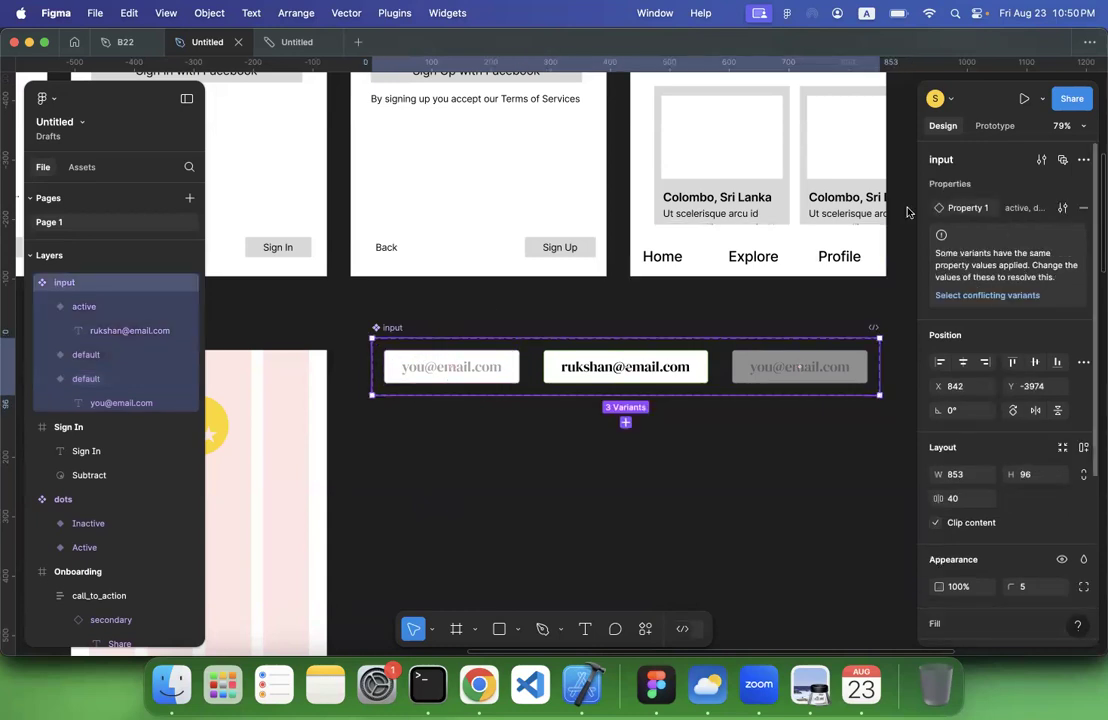
{"action": "double_click", "coordinate": [966, 207]}
{"action": "type", "text": "state"}
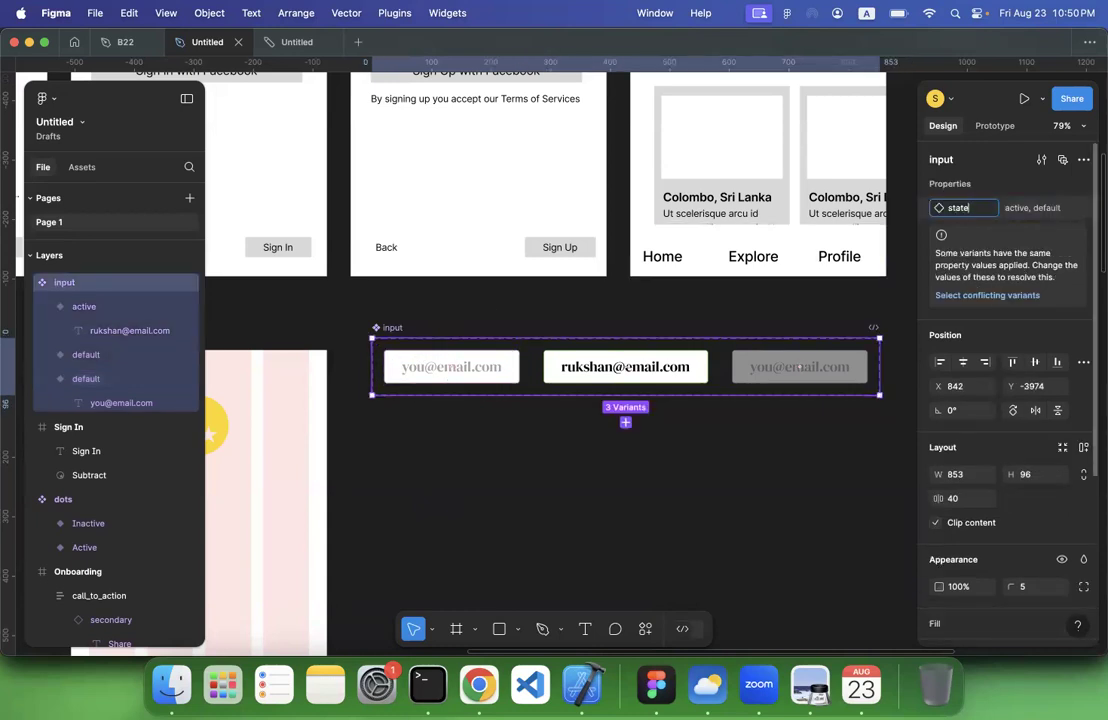
Set the state value of the dimmed input variant to inactive
{"action": "left_click", "coordinate": [503, 367]}
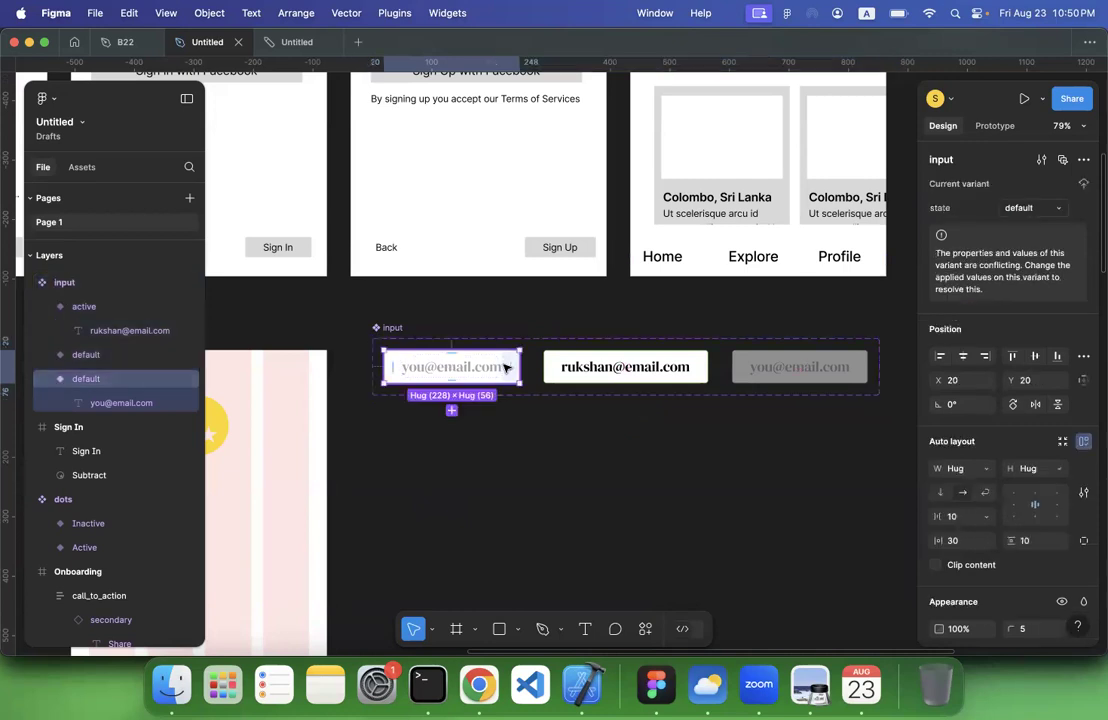
{"action": "left_click", "coordinate": [611, 368]}
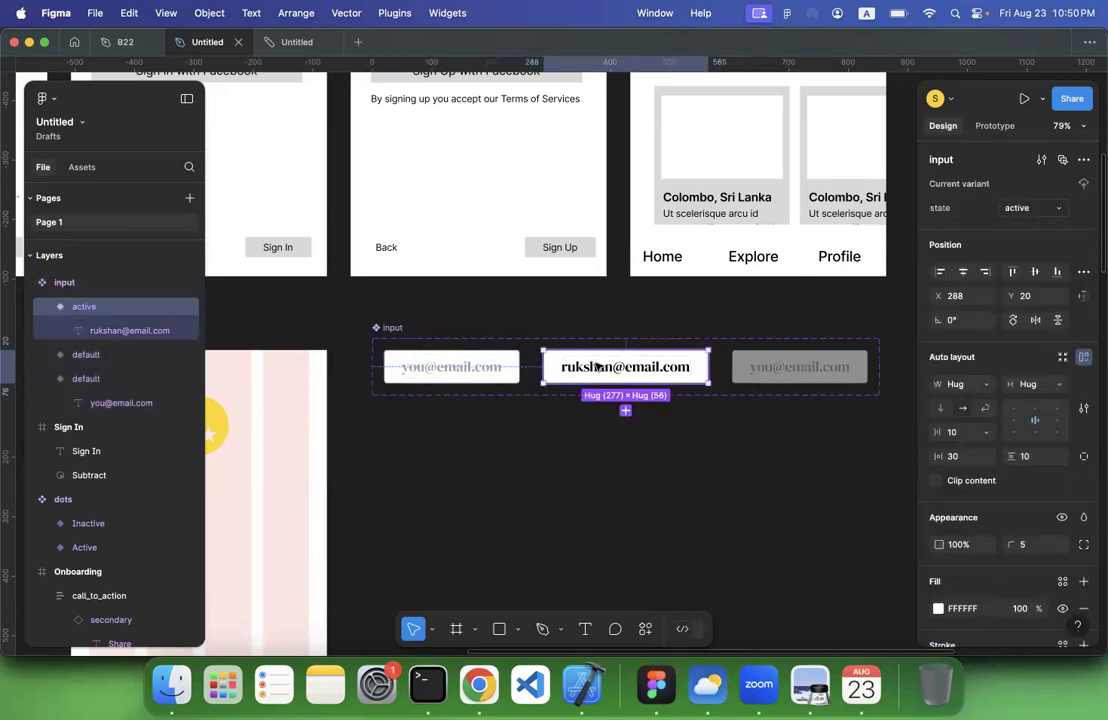
{"action": "left_click", "coordinate": [787, 366]}
{"action": "left_click", "coordinate": [1025, 211]}
{"action": "type", "text": "ina"}
{"action": "key", "text": "Return"}
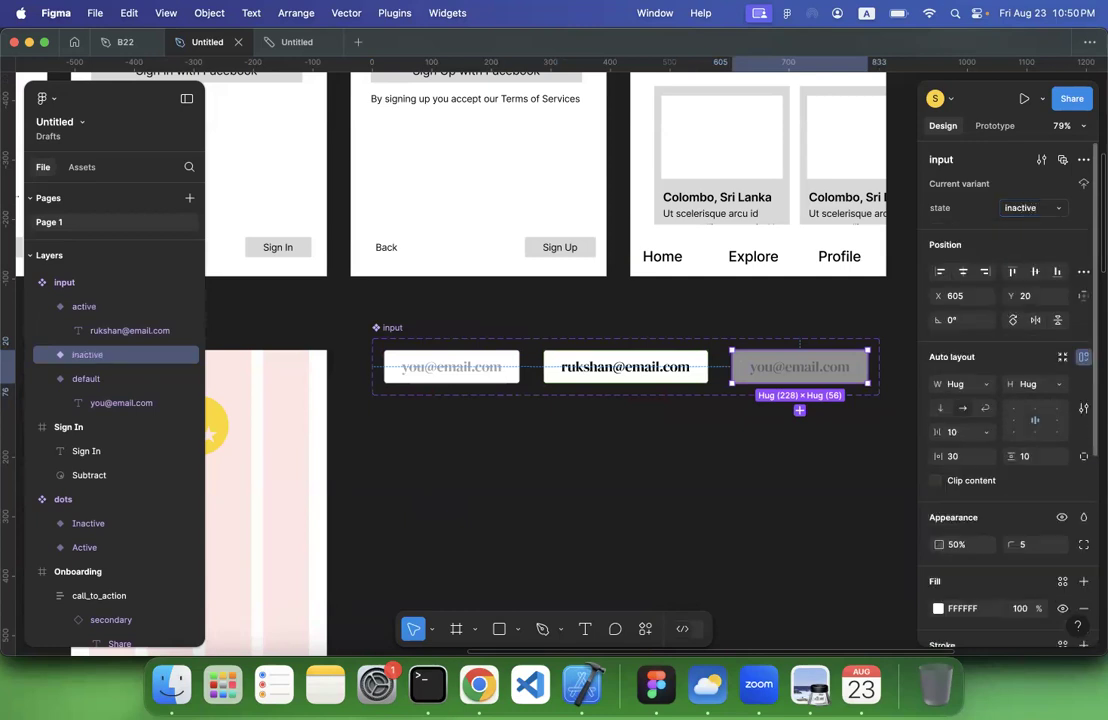
{"action": "left_click", "coordinate": [651, 321]}
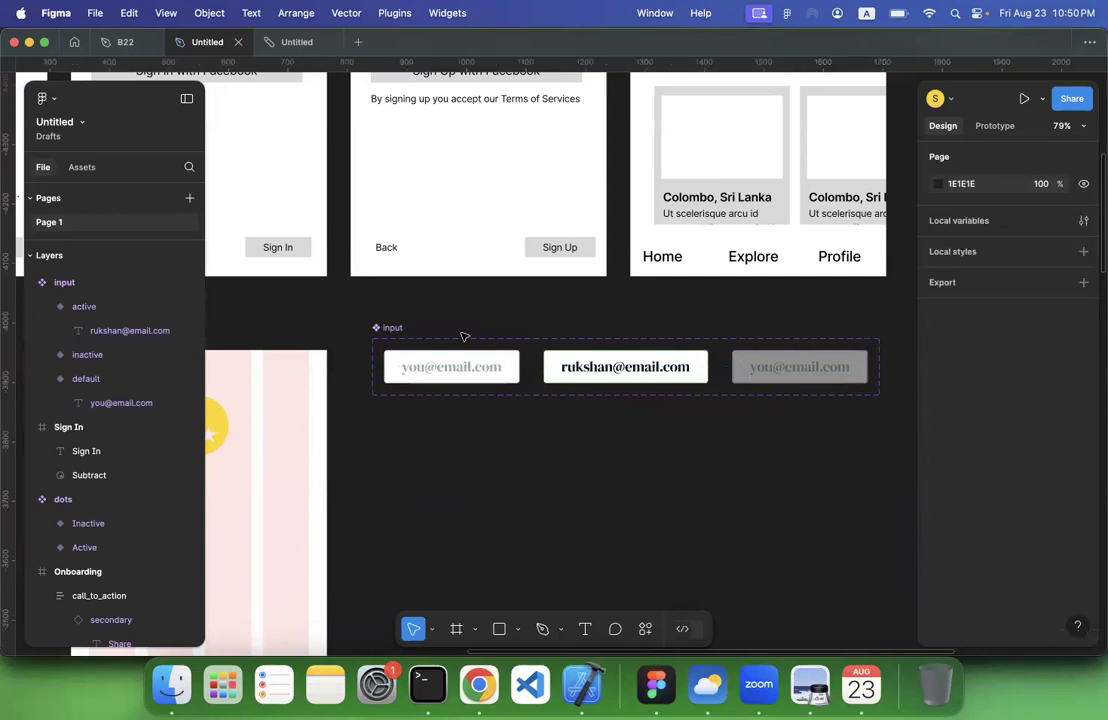
Add a prototype interaction that changes the default input variant to the active one on tap, with Smart animate, Ease out and 300ms
{"action": "left_click", "coordinate": [388, 328]}
{"action": "scroll", "coordinate": [396, 333], "scroll_direction": "left", "scroll_amount": 5}
{"action": "scroll", "coordinate": [396, 333], "scroll_direction": "down", "scroll_amount": 3}
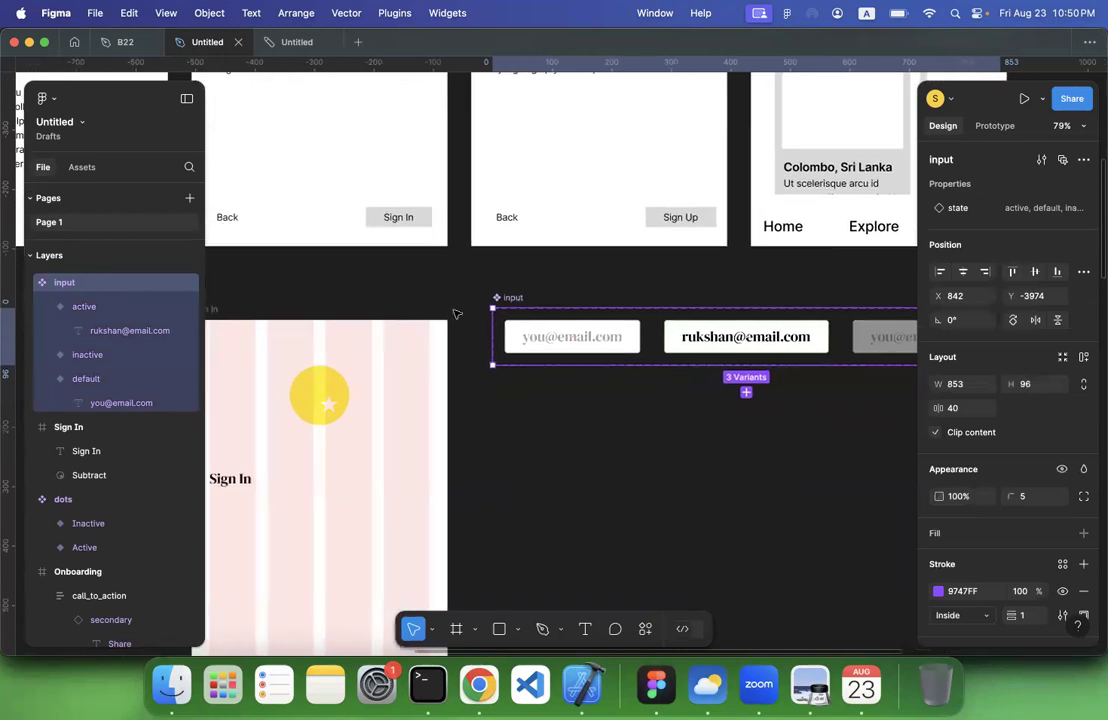
{"action": "mouse_move", "coordinate": [553, 241]}
{"action": "left_mouse_down"}
{"action": "mouse_move", "coordinate": [520, 242]}
{"action": "mouse_move", "coordinate": [563, 251]}
{"action": "left_mouse_up"}
{"action": "left_click", "coordinate": [995, 125]}
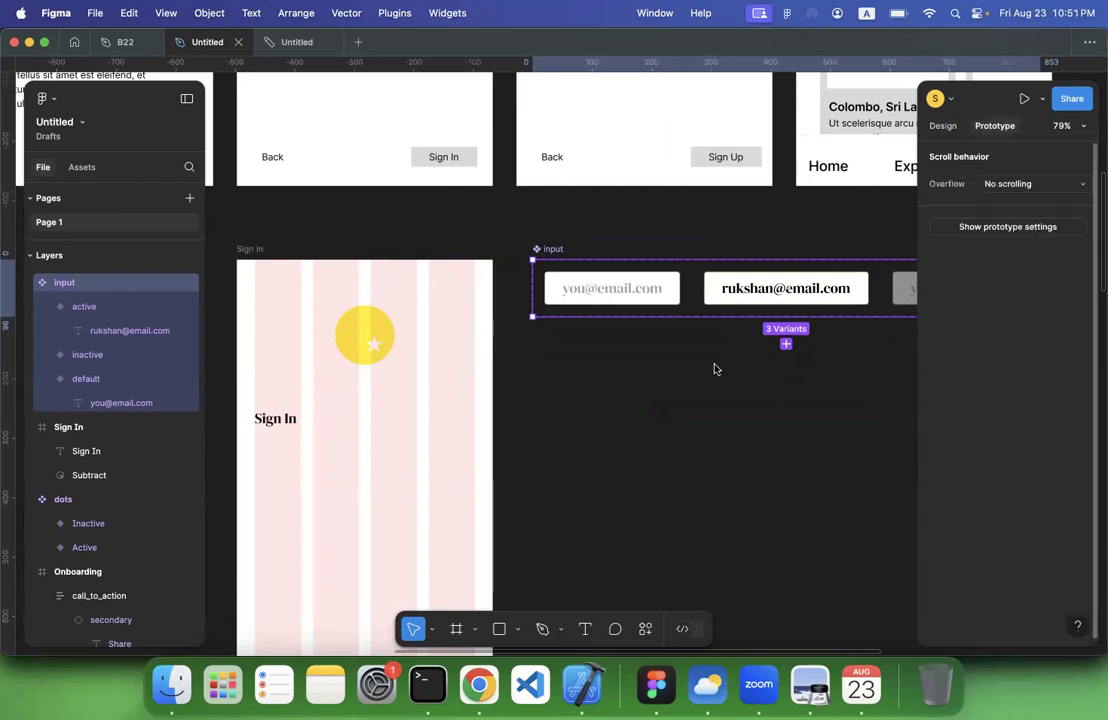
{"action": "scroll", "coordinate": [714, 369], "scroll_direction": "right", "scroll_amount": 5}
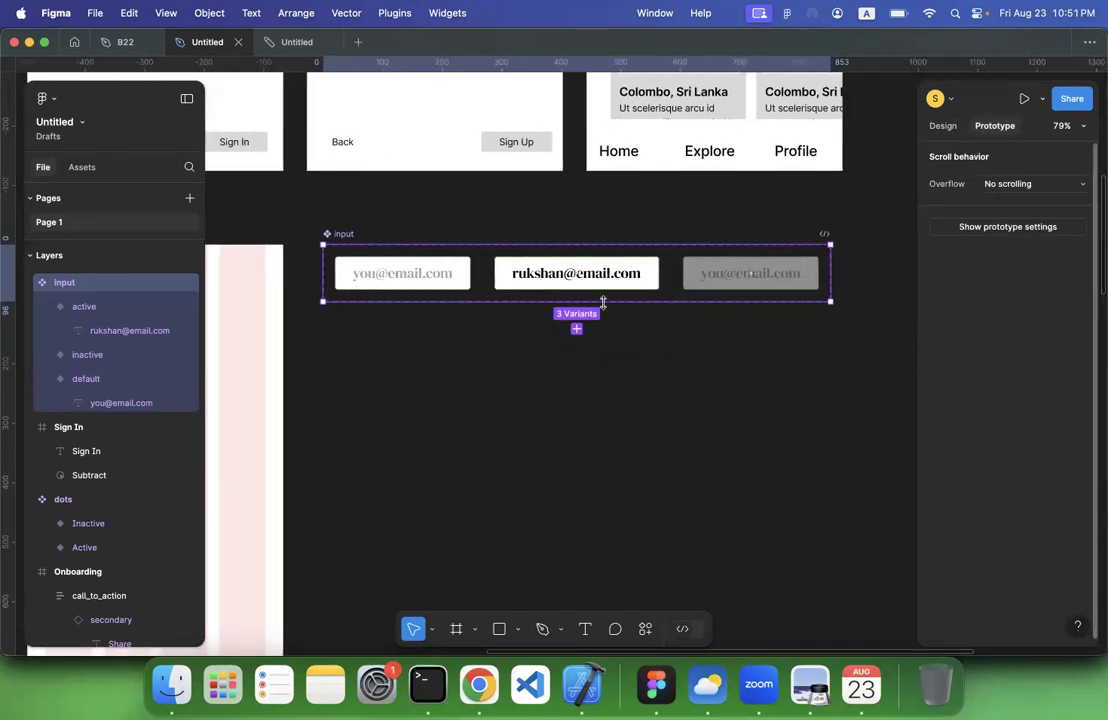
{"action": "left_click", "coordinate": [467, 279]}
{"action": "left_click_drag", "start_coordinate": [470, 273], "coordinate": [527, 273]}
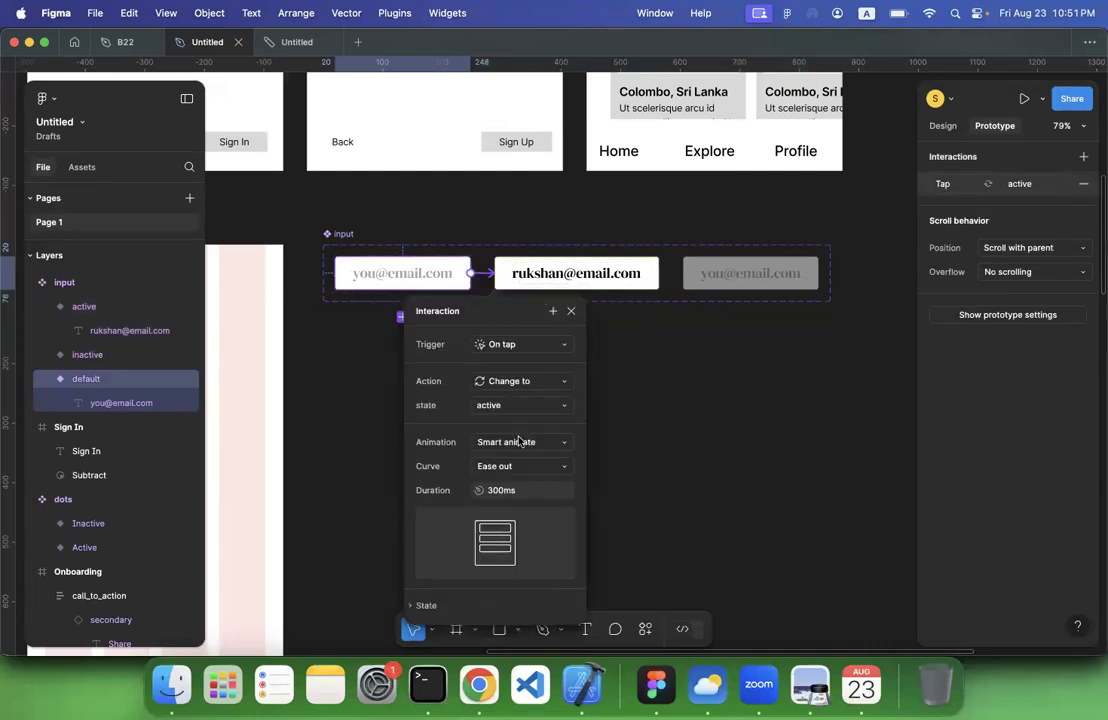
{"action": "left_click", "coordinate": [731, 424]}
Place an instance of the input component below the Sign In heading and widen it to 372 across the column grid
{"action": "scroll", "coordinate": [527, 401], "scroll_direction": "left", "scroll_amount": 8}
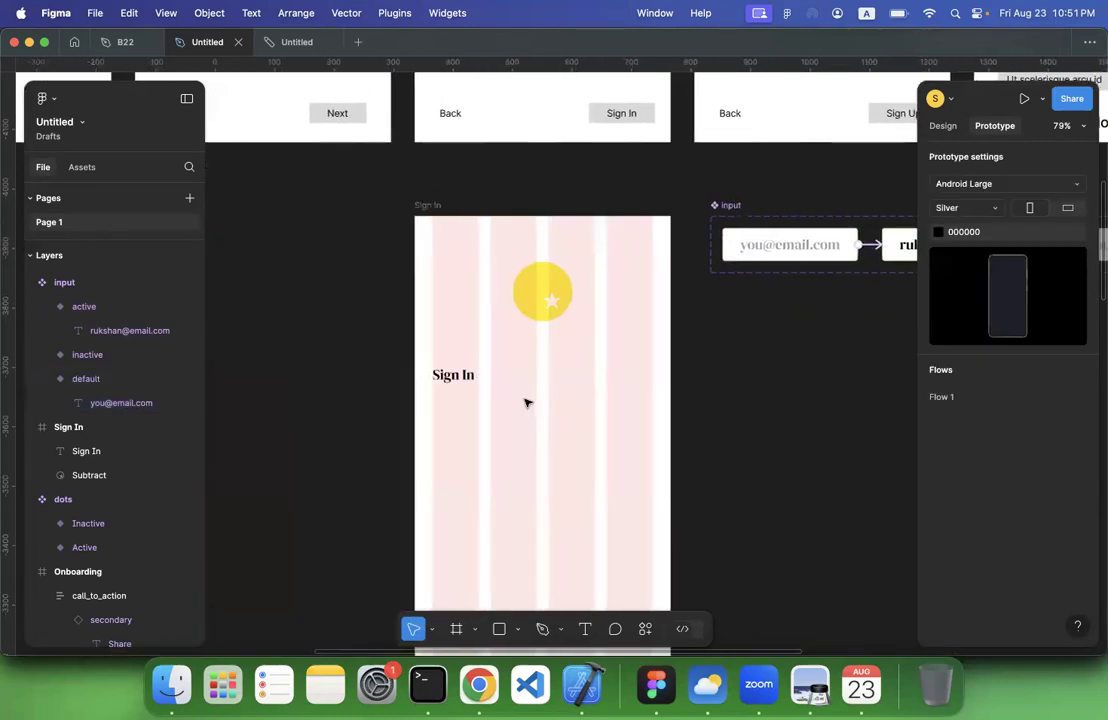
{"action": "left_click", "coordinate": [82, 169]}
{"action": "left_click_drag", "start_coordinate": [70, 397], "coordinate": [490, 386]}
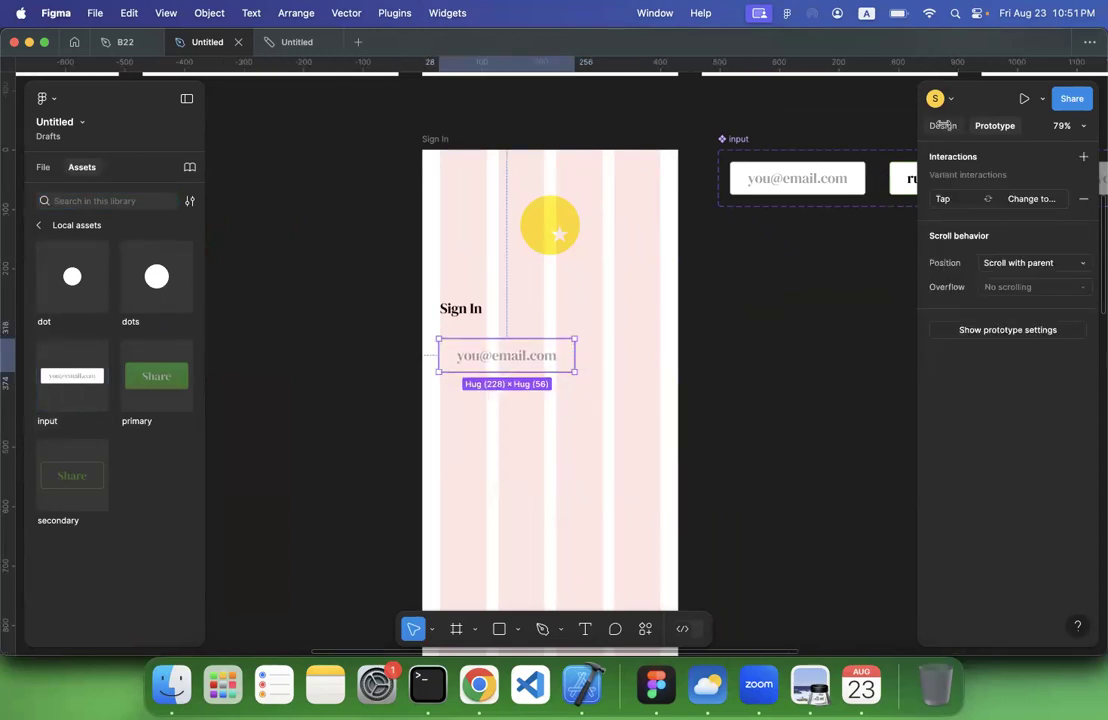
{"action": "key", "text": "shift+e"}
{"action": "left_click_drag", "start_coordinate": [575, 355], "coordinate": [660, 357]}
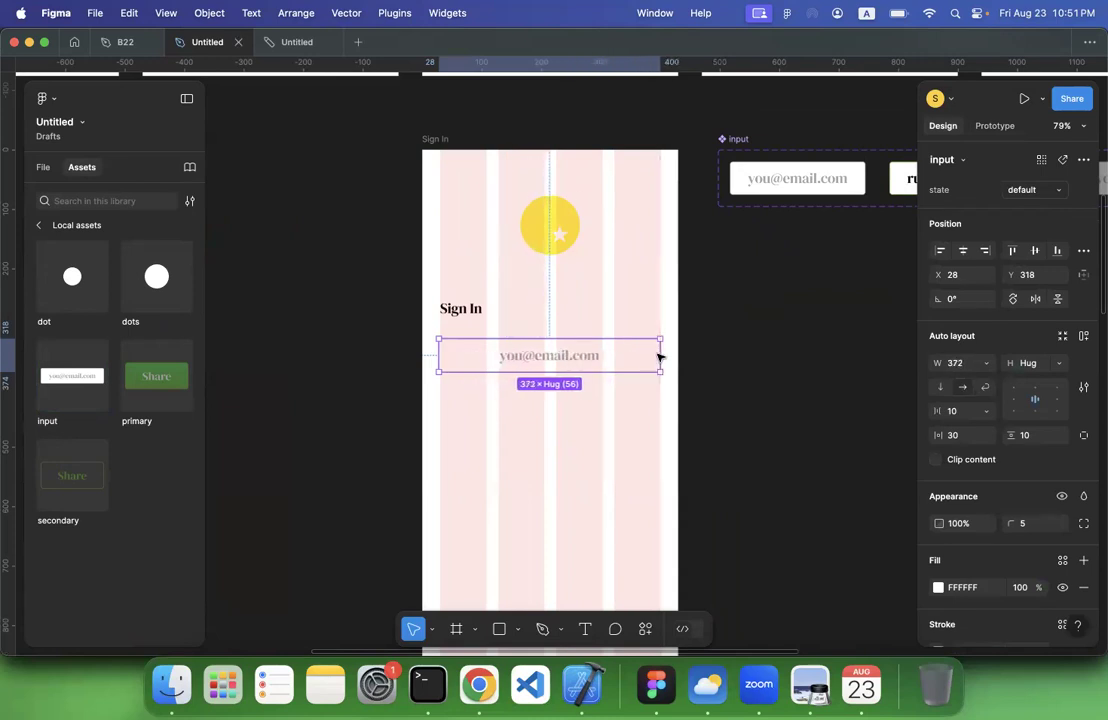
{"action": "left_click", "coordinate": [824, 361]}
Duplicate the input field directly below the first one on the Sign In screen, at Y 390
{"action": "left_click", "coordinate": [566, 362]}
{"action": "scroll", "coordinate": [566, 361], "scroll_direction": "right", "scroll_amount": 5}
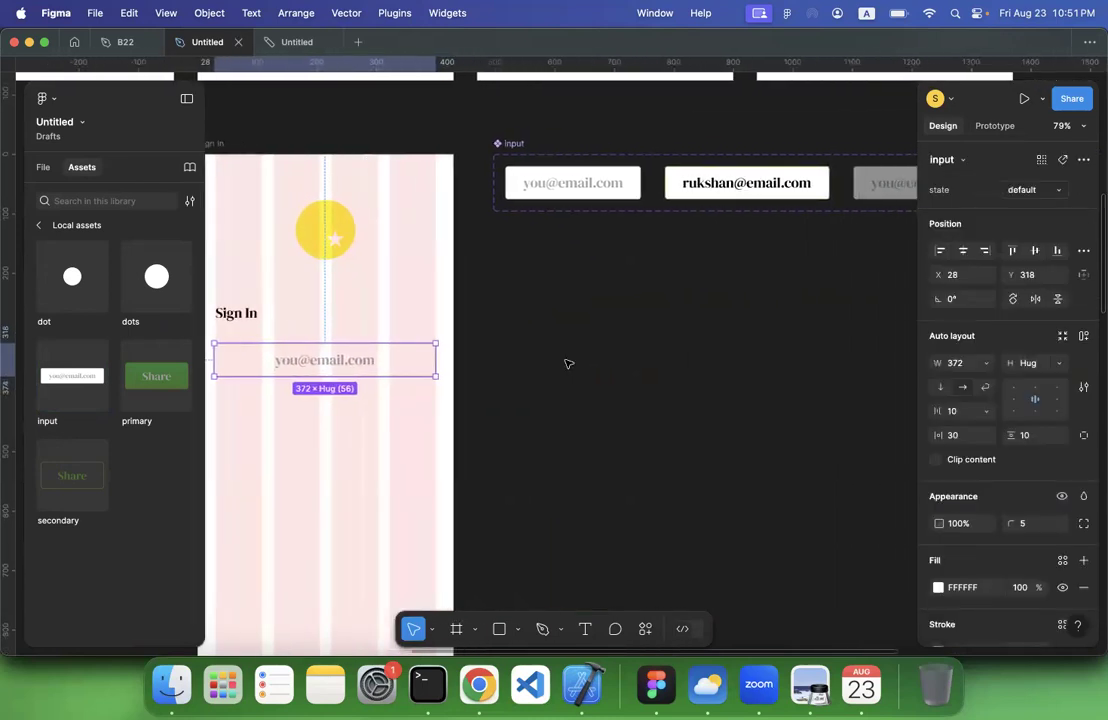
{"action": "scroll", "coordinate": [567, 363], "scroll_direction": "down", "scroll_amount": 5}
{"action": "scroll", "coordinate": [567, 363], "scroll_direction": "down", "scroll_amount": 2}
{"action": "scroll", "coordinate": [567, 363], "scroll_direction": "left", "scroll_amount": 1}
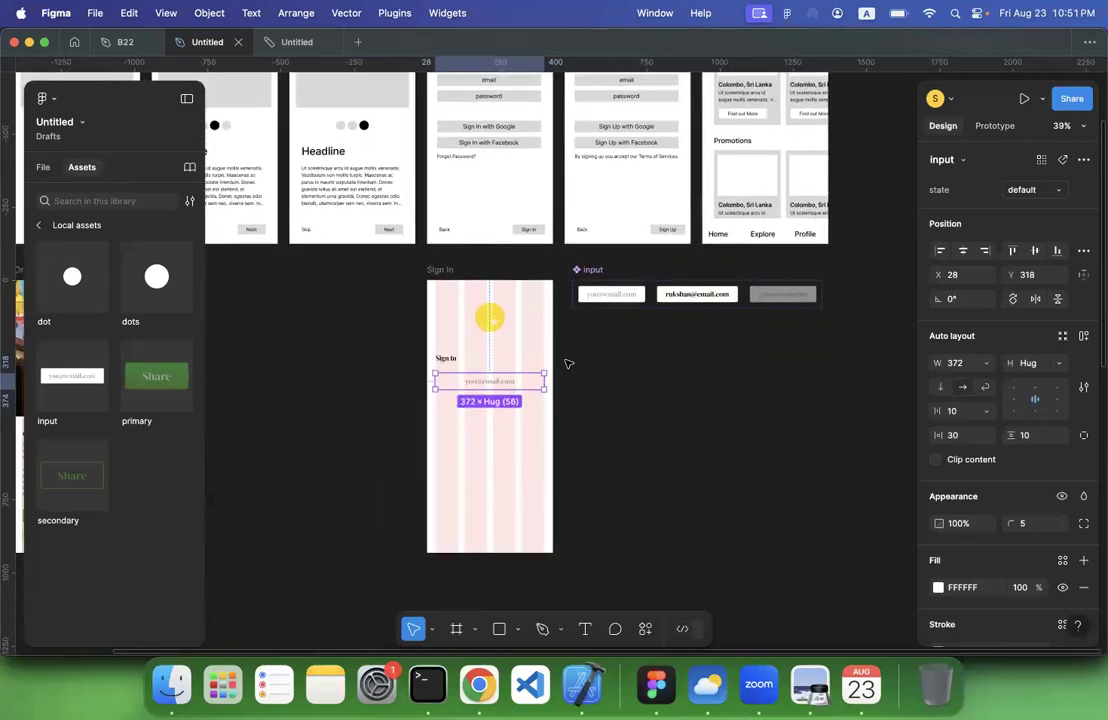
{"action": "mouse_move", "coordinate": [492, 386]}
{"action": "left_mouse_down"}
{"action": "mouse_move", "coordinate": [492, 415]}
{"action": "mouse_move", "coordinate": [491, 406]}
{"action": "left_mouse_up"}
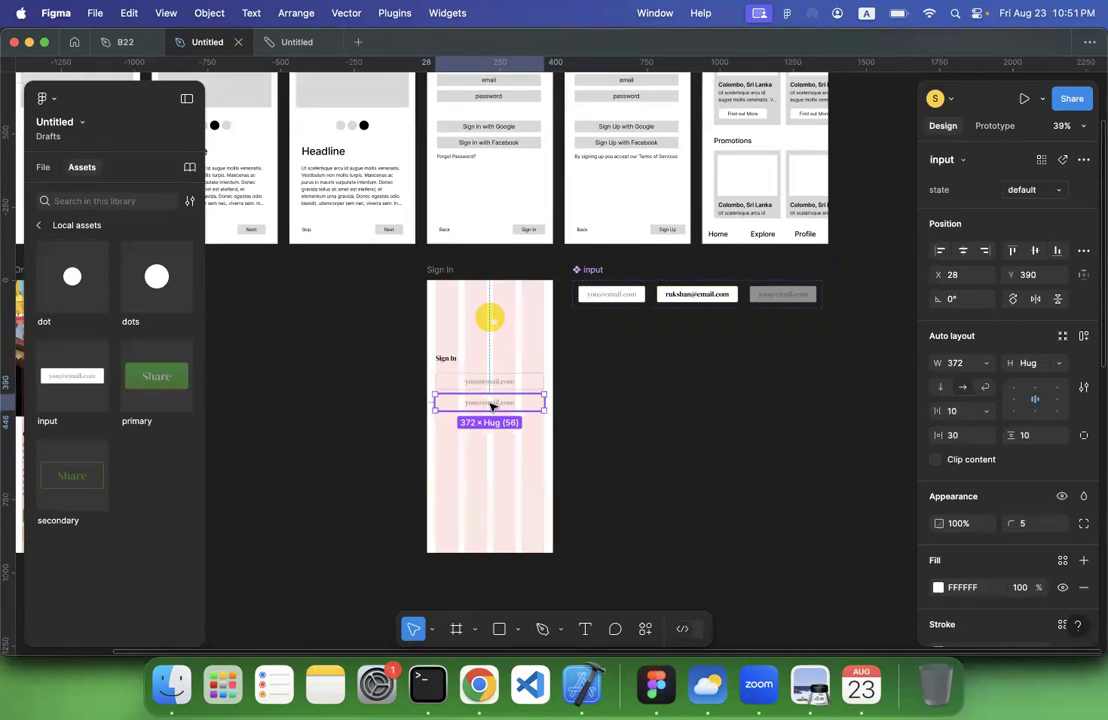
Open the placeholder text of the lower input field for editing
{"action": "scroll", "coordinate": [491, 406], "scroll_direction": "up", "scroll_amount": 5}
{"action": "double_click", "coordinate": [476, 404]}
{"action": "double_click", "coordinate": [473, 405]}
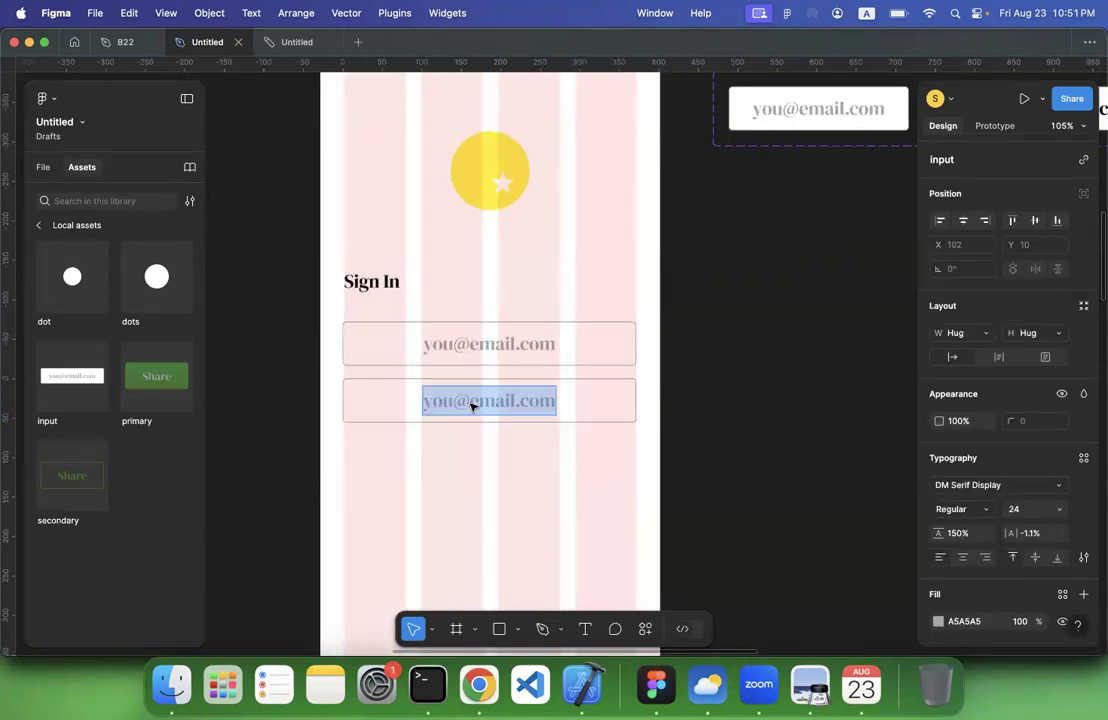
Switch to Chrome, search the web for "ascii dot" in a new tab and open the SymbolSpy dot symbols page
{"action": "left_click", "coordinate": [487, 690]}
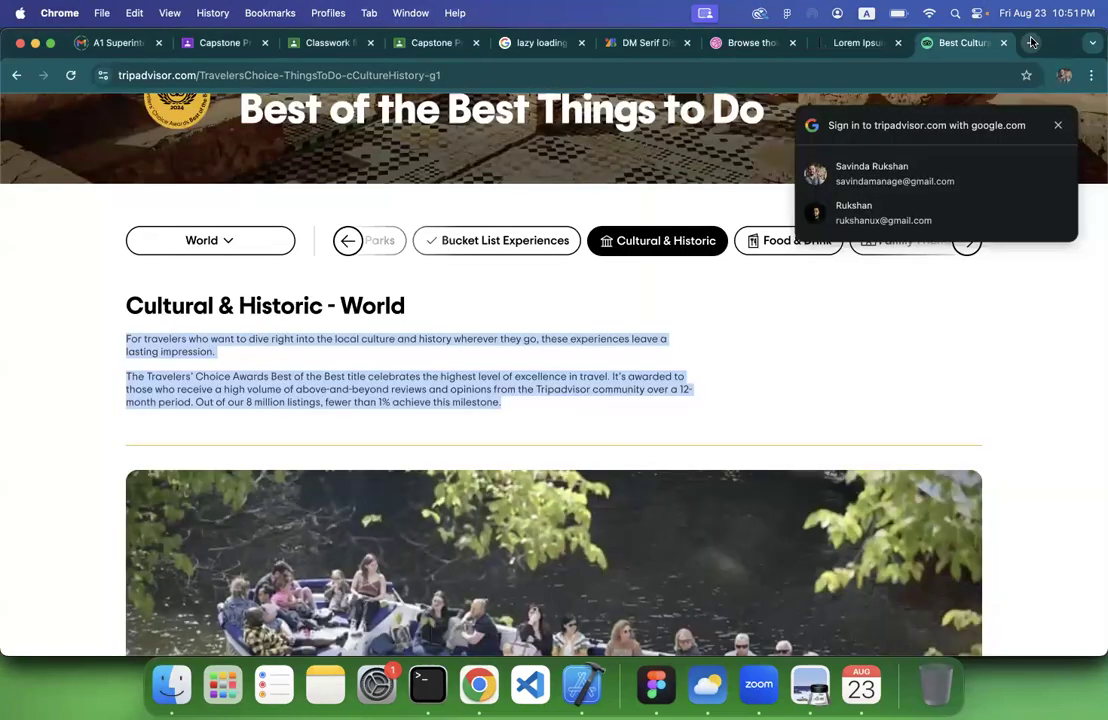
{"action": "left_click", "coordinate": [1031, 42]}
{"action": "key", "text": "BackSpace"}
{"action": "type", "text": "ascii"}
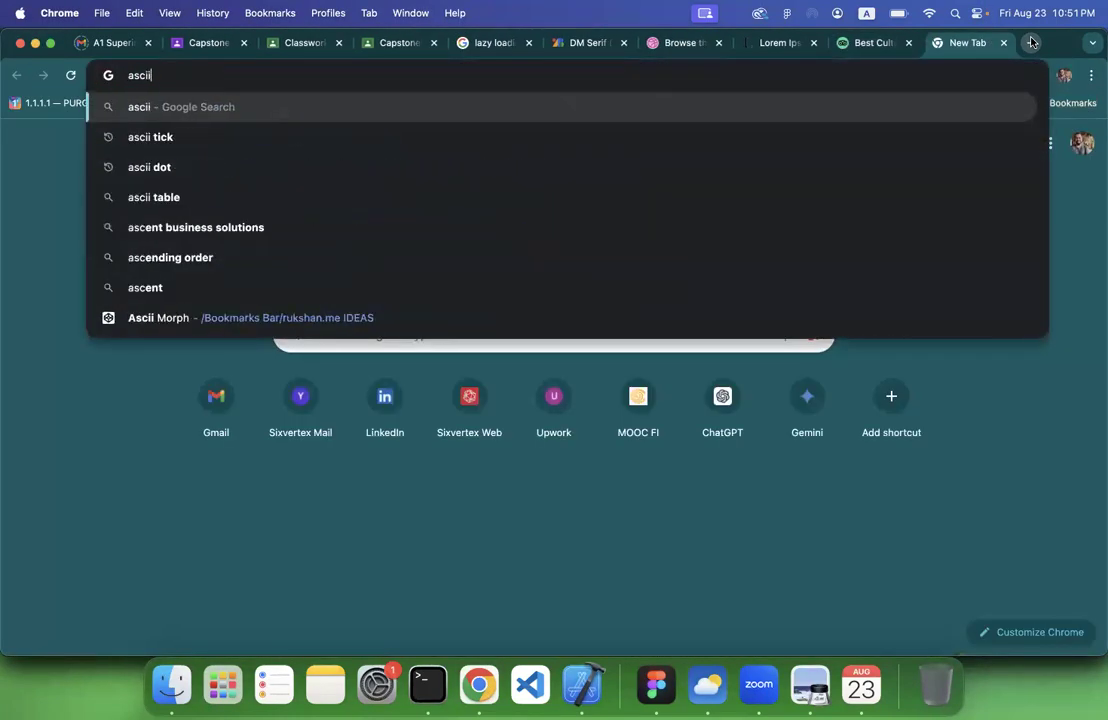
{"action": "type", "text": " dot"}
{"action": "key", "text": "Return"}
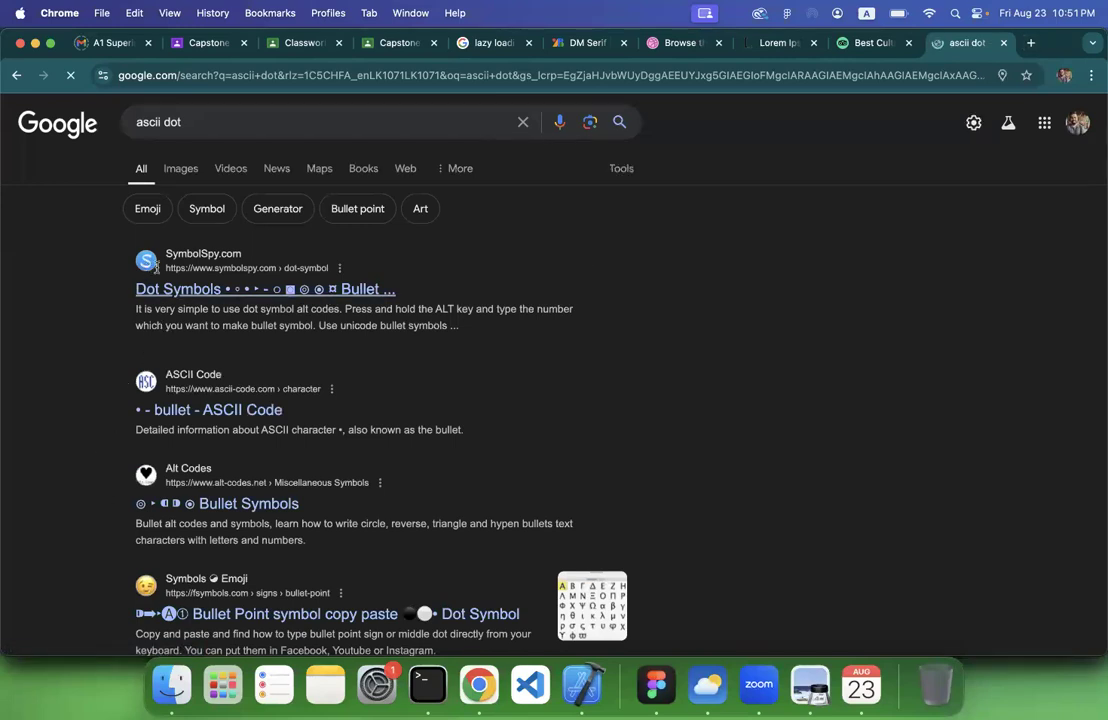
{"action": "left_click", "coordinate": [156, 289]}
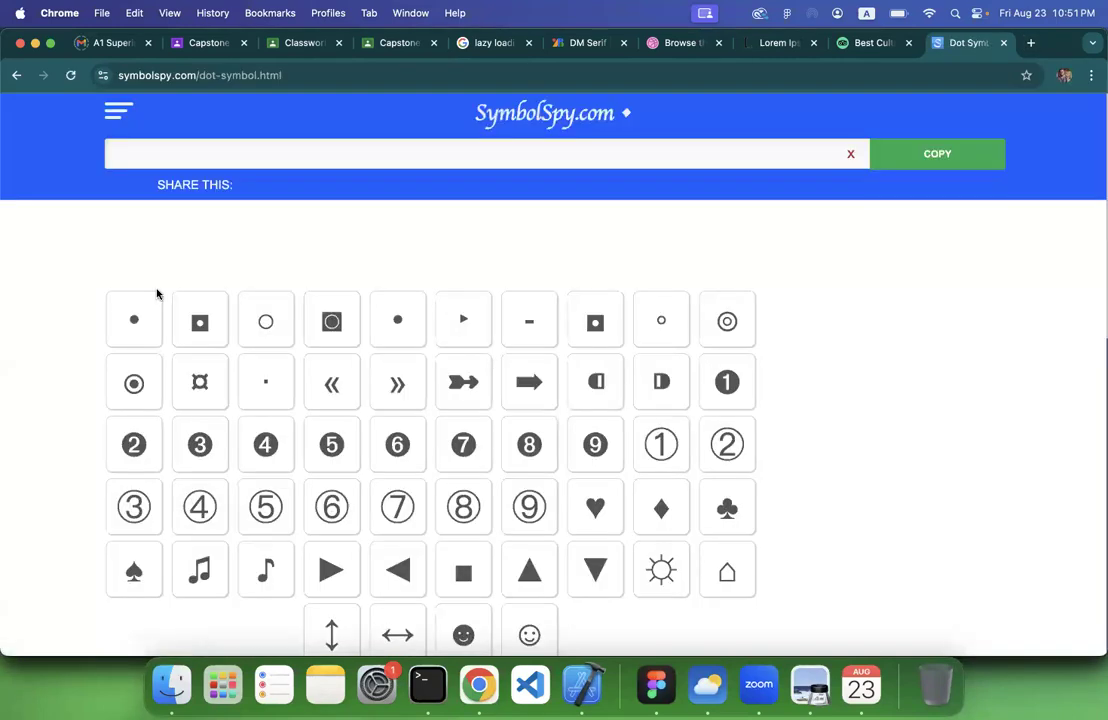
Look through the dot symbols and copy the solid bullet dot in the first row's fifth cell
{"action": "scroll", "coordinate": [596, 406], "scroll_direction": "down", "scroll_amount": 2}
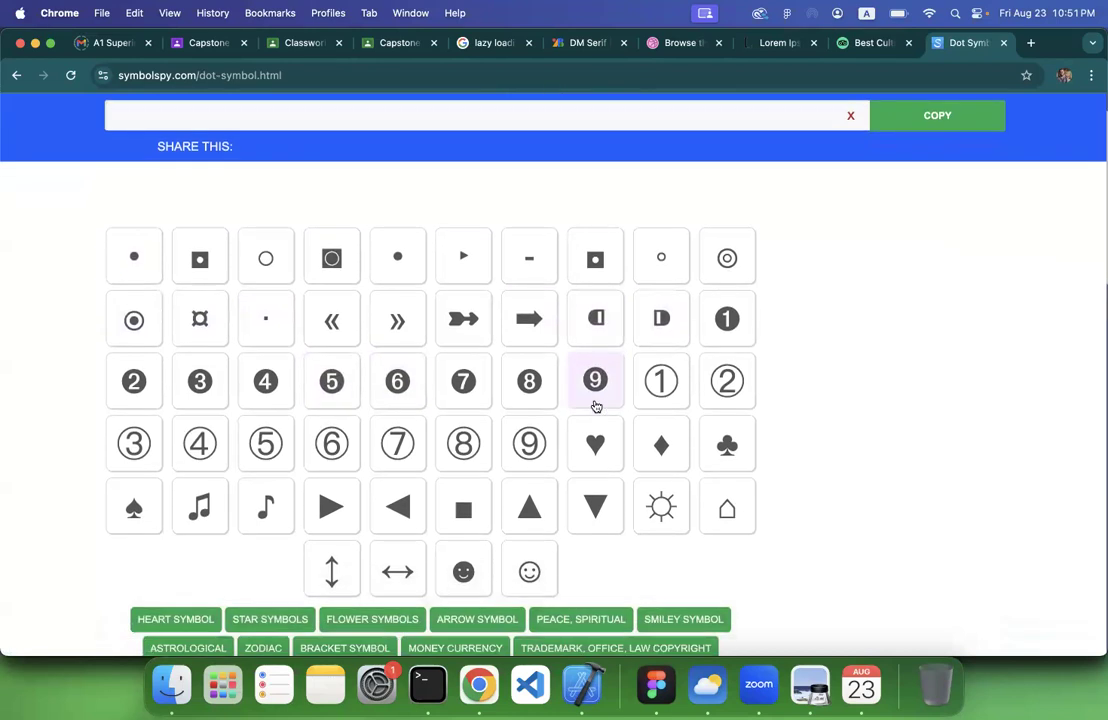
{"action": "scroll", "coordinate": [527, 467], "scroll_direction": "up", "scroll_amount": 1}
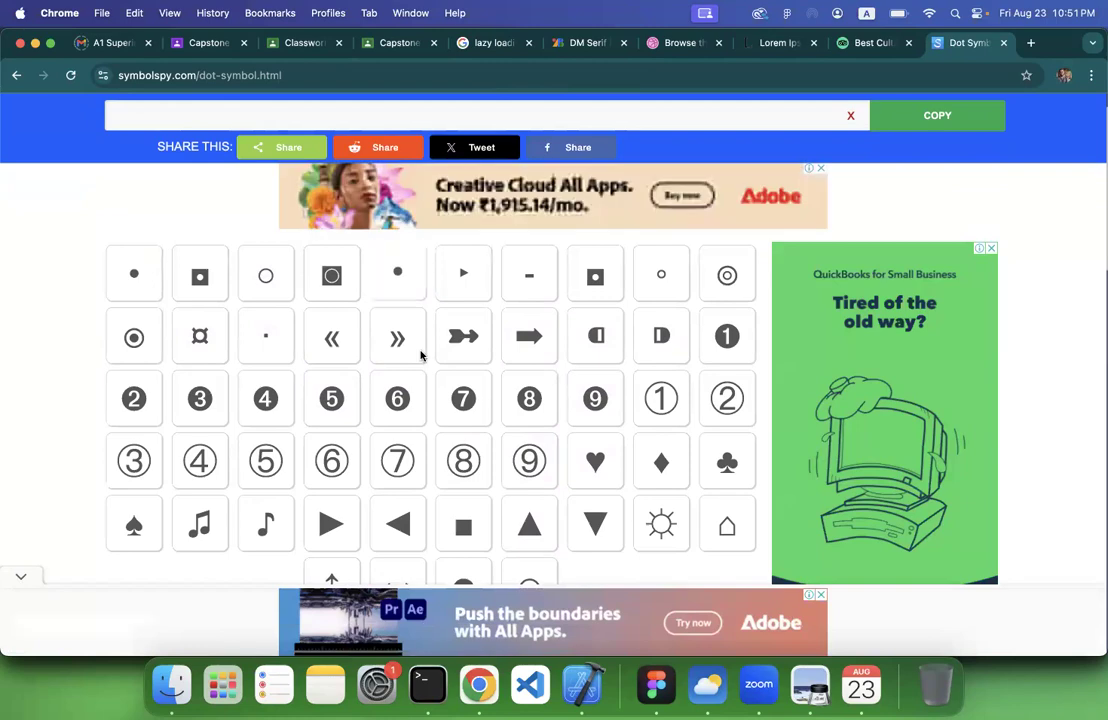
{"action": "scroll", "coordinate": [420, 355], "scroll_direction": "down", "scroll_amount": 10}
{"action": "scroll", "coordinate": [423, 375], "scroll_direction": "up", "scroll_amount": 10}
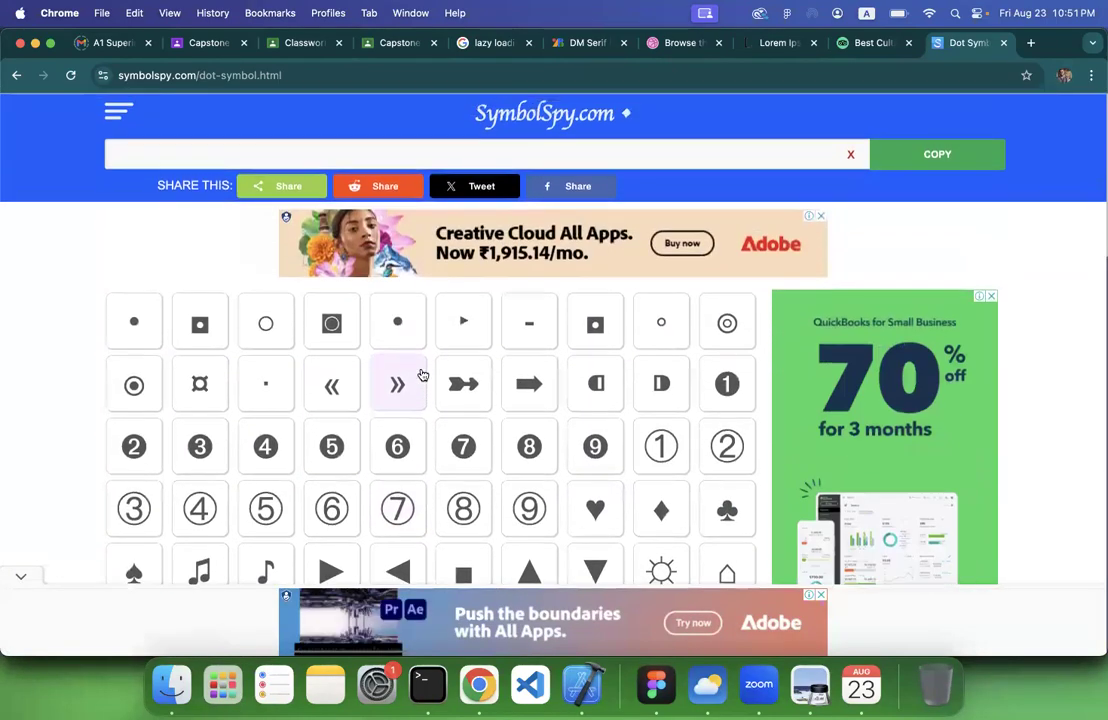
{"action": "scroll", "coordinate": [420, 375], "scroll_direction": "down", "scroll_amount": 1}
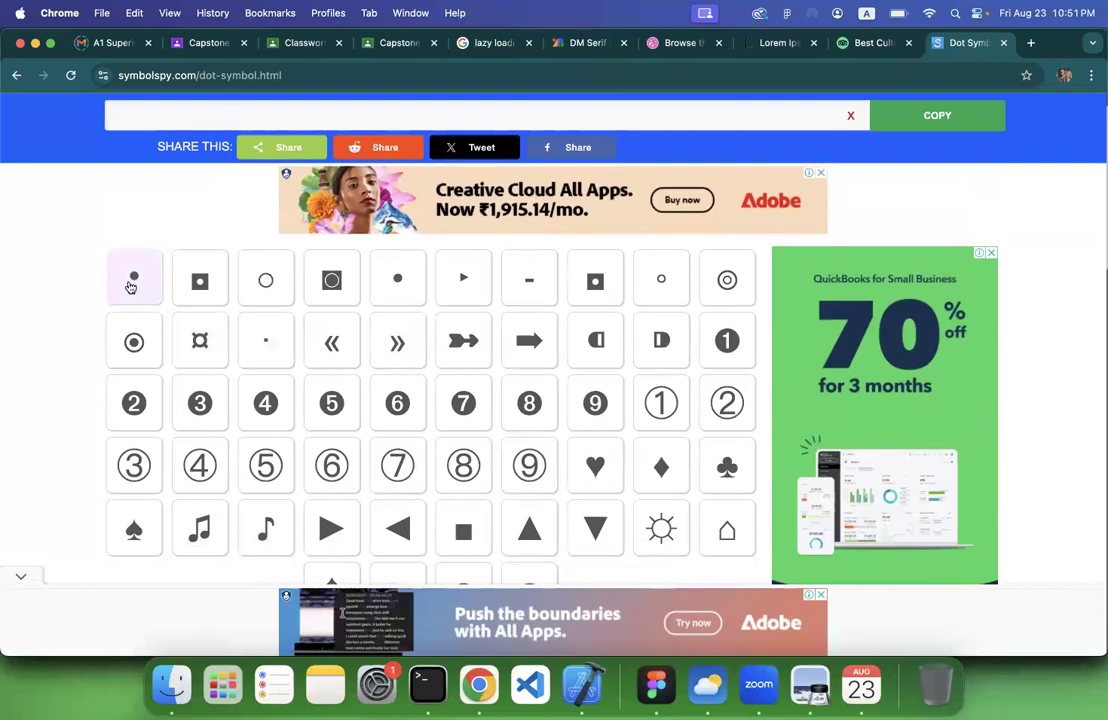
{"action": "scroll", "coordinate": [130, 287], "scroll_direction": "down", "scroll_amount": 2}
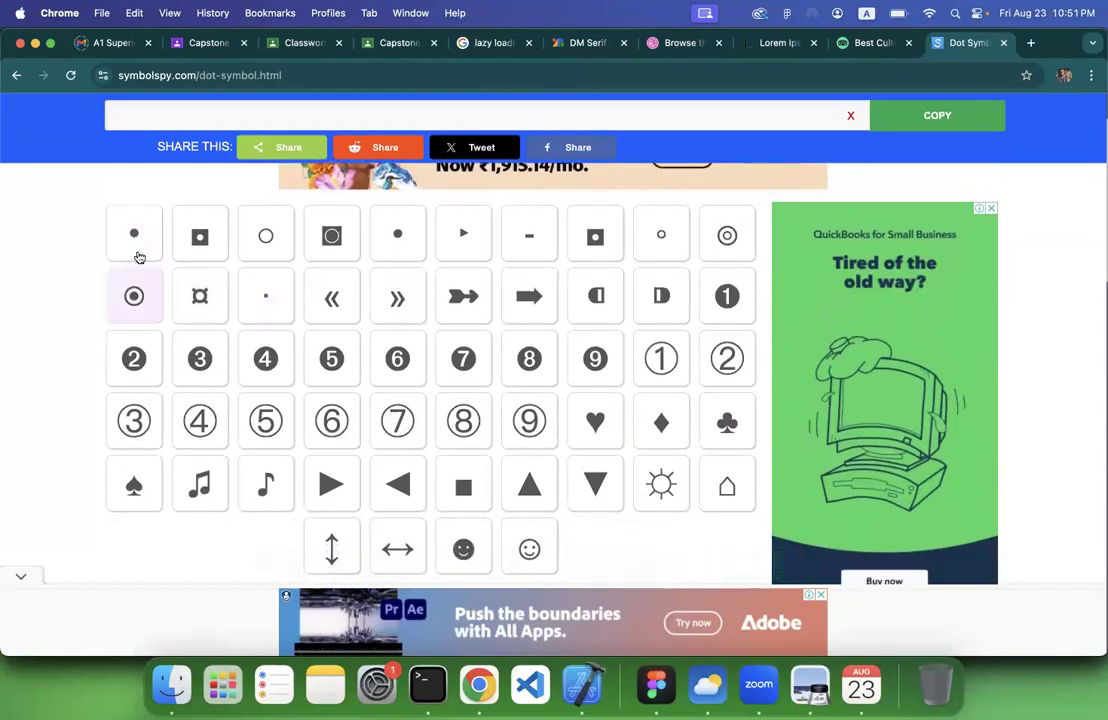
{"action": "left_click", "coordinate": [394, 246]}
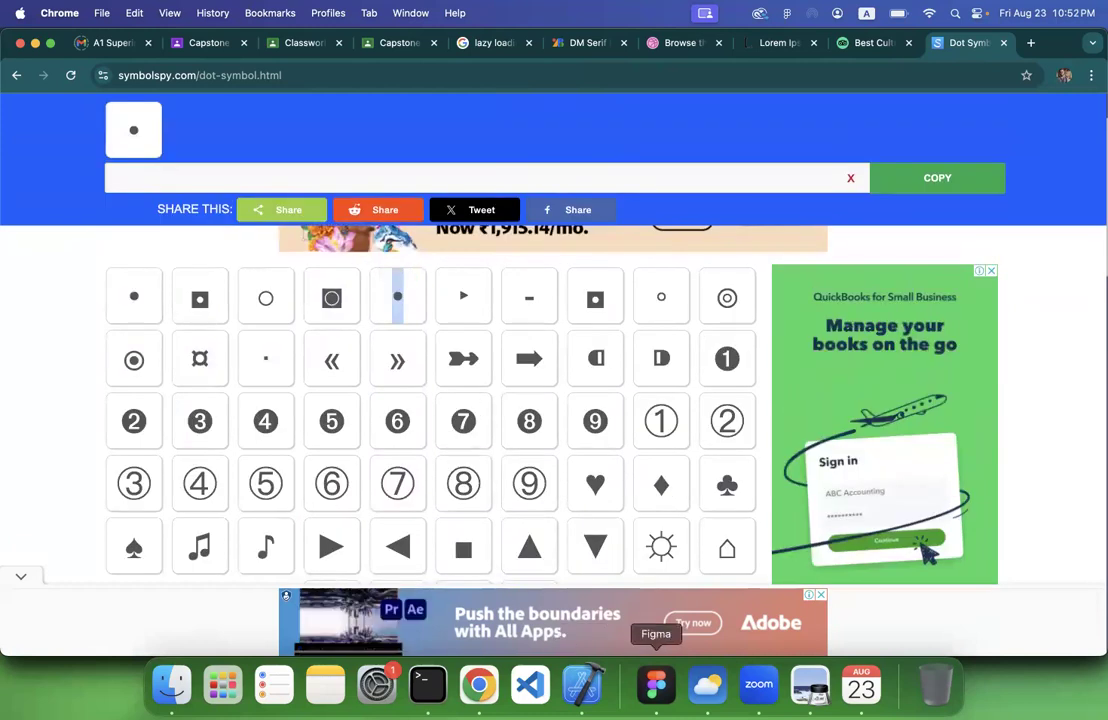
Switch back to Figma and replace the lower input field's placeholder with six bullet dots
{"action": "left_click", "coordinate": [656, 684]}
{"action": "type", "text": "•••"}
{"action": "key", "text": "super+v"}
{"action": "key", "text": "super+v"}
{"action": "key", "text": "super+v"}
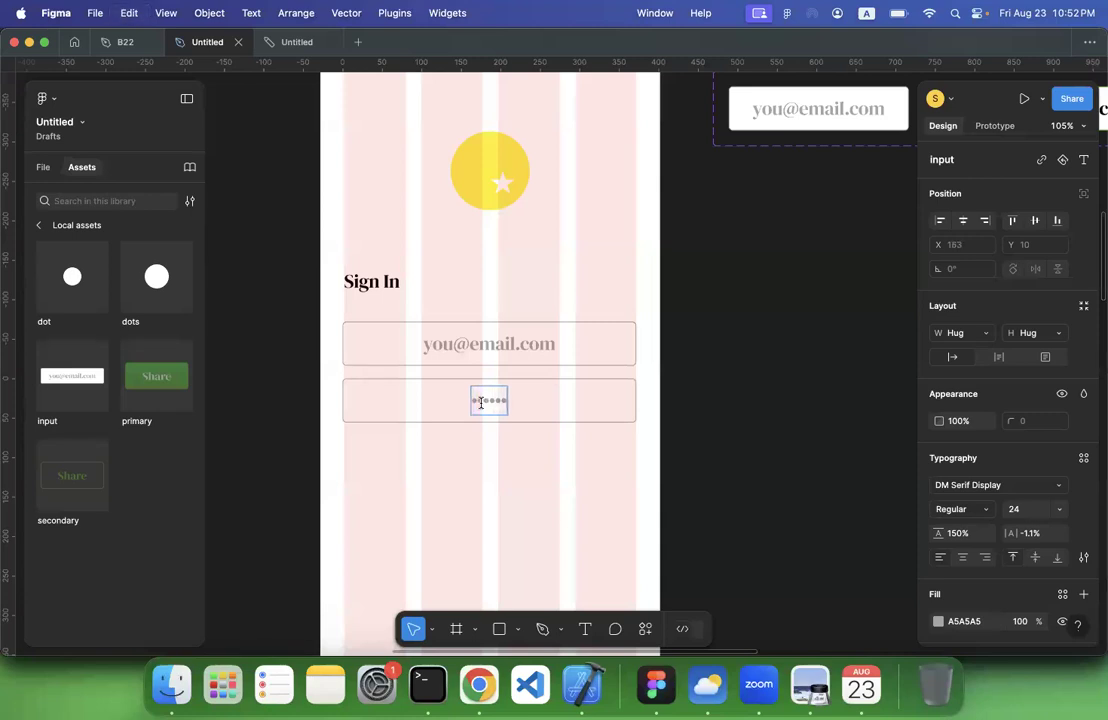
{"action": "left_click", "coordinate": [759, 424]}
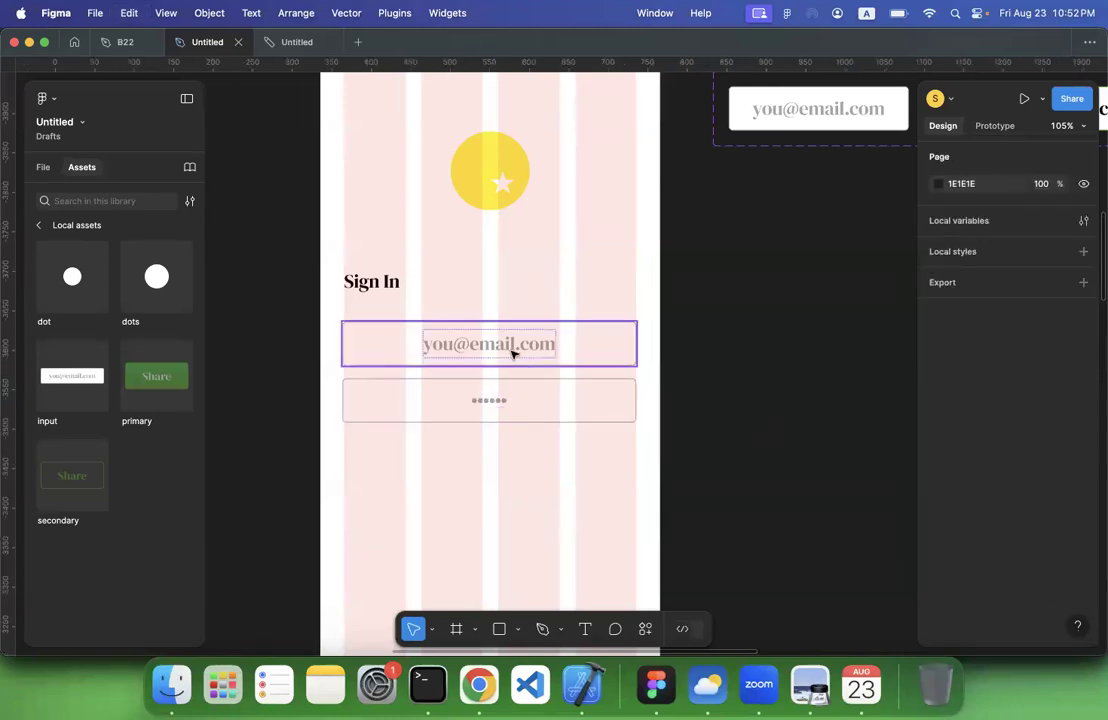
{"action": "left_click", "coordinate": [514, 354]}
{"action": "left_click", "coordinate": [501, 403]}
{"action": "key", "text": "Escape"}
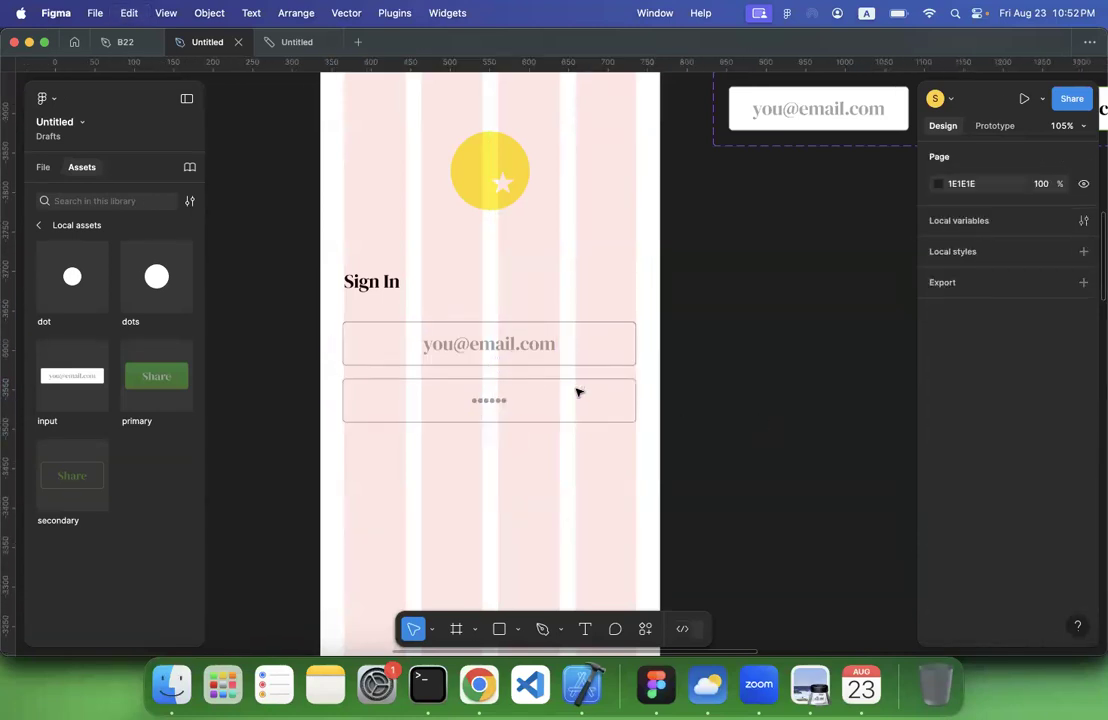
Hide the layout grids to show the Sign In screen without its columns
{"action": "scroll", "coordinate": [777, 391], "scroll_direction": "down", "scroll_amount": 5}
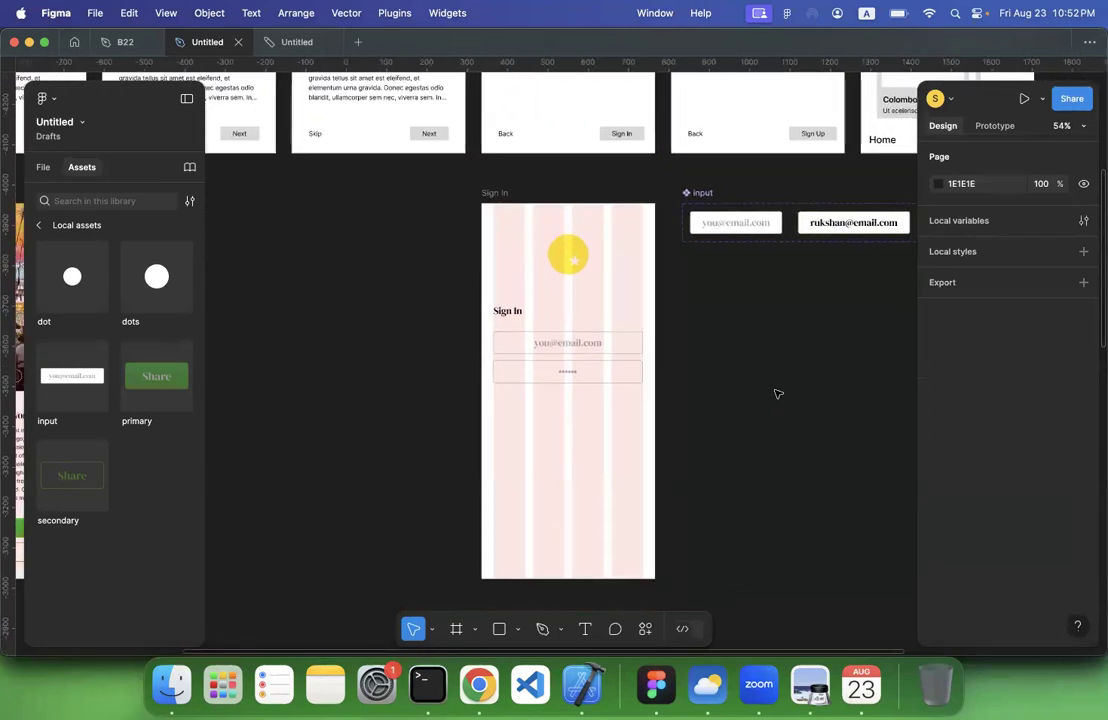
{"action": "left_click", "coordinate": [505, 194]}
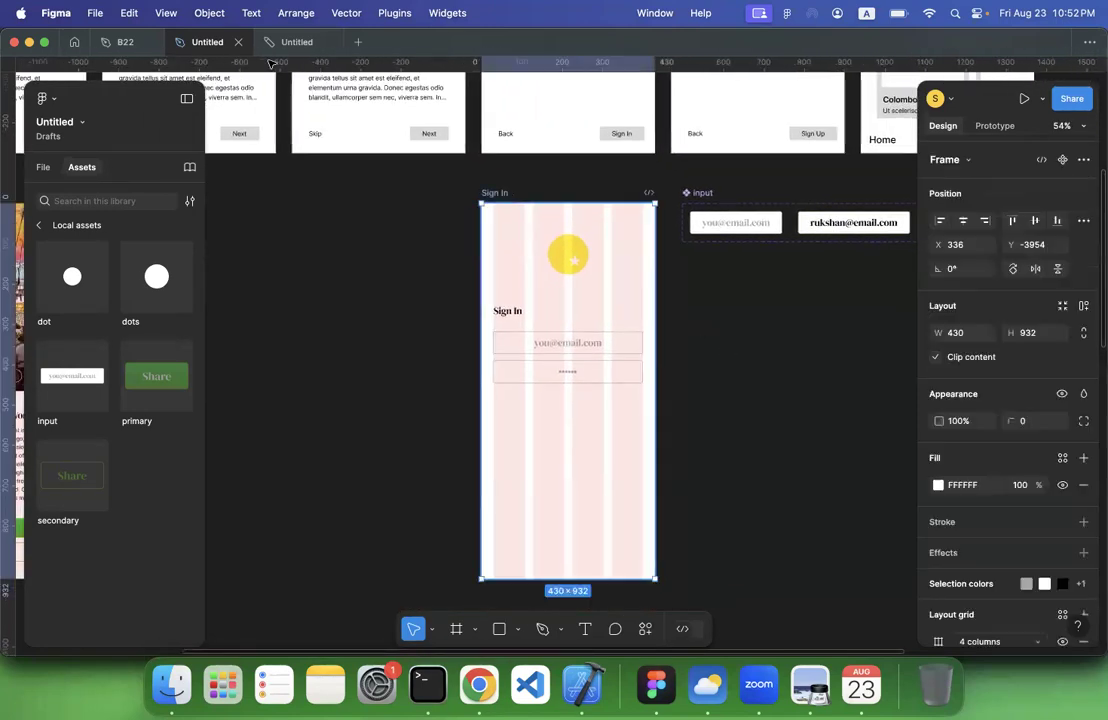
{"action": "left_click", "coordinate": [166, 12]}
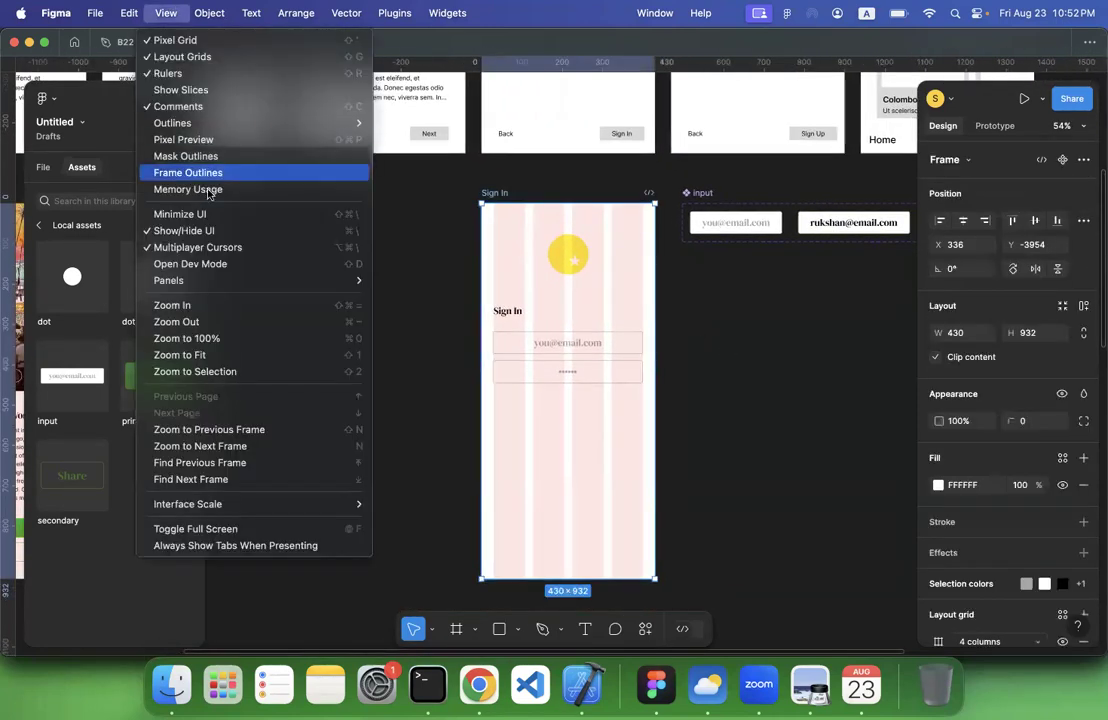
{"action": "left_click", "coordinate": [181, 56]}
{"action": "left_click", "coordinate": [603, 364]}
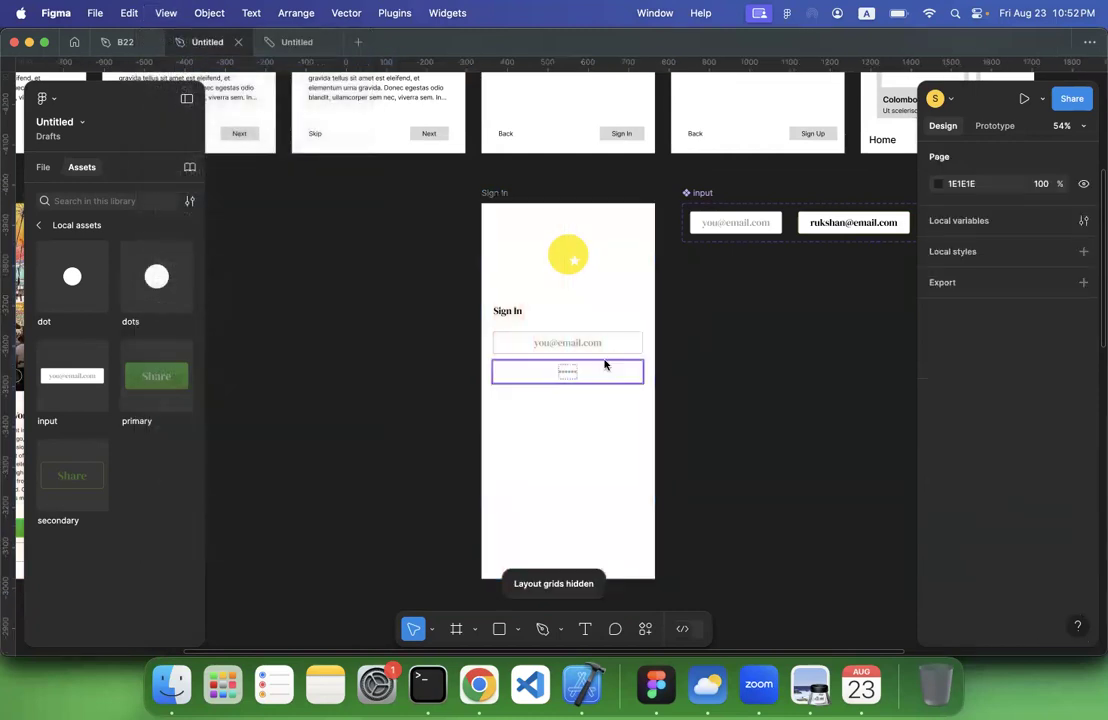
Compare the new Sign In screen and its input fields with the Sign In and Sign Up wireframes above
{"action": "scroll", "coordinate": [641, 430], "scroll_direction": "up", "scroll_amount": 6}
{"action": "scroll", "coordinate": [641, 430], "scroll_direction": "down", "scroll_amount": 7}
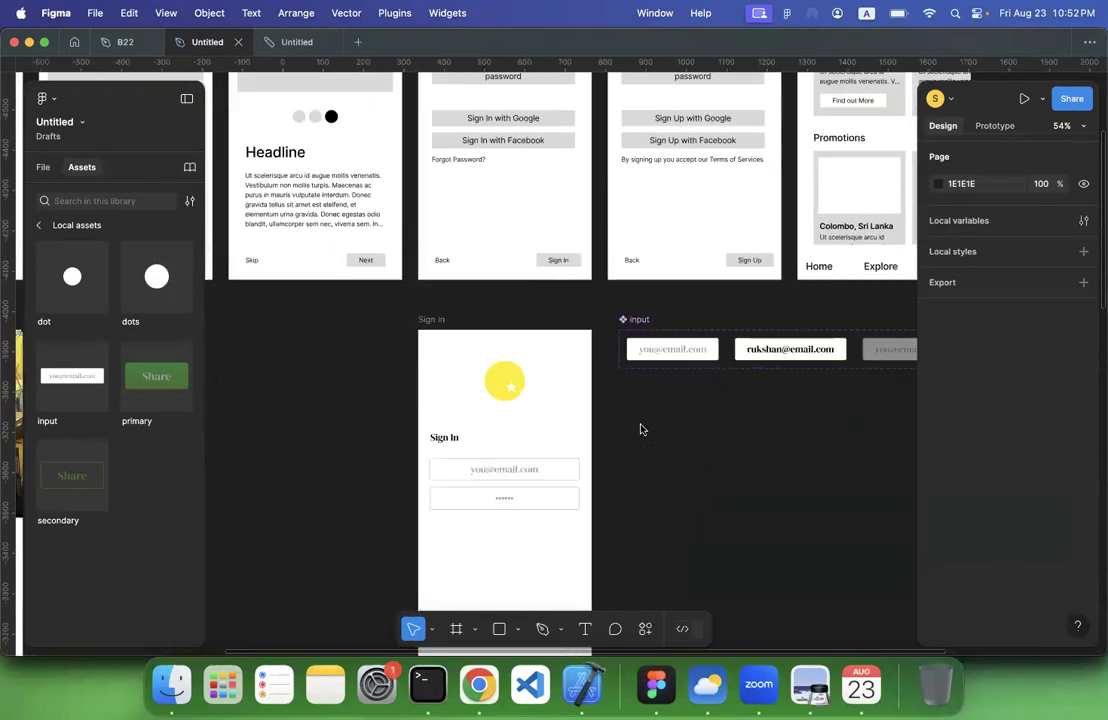
{"action": "scroll", "coordinate": [519, 324], "scroll_direction": "up", "scroll_amount": 5}
{"action": "scroll", "coordinate": [519, 324], "scroll_direction": "right", "scroll_amount": 2}
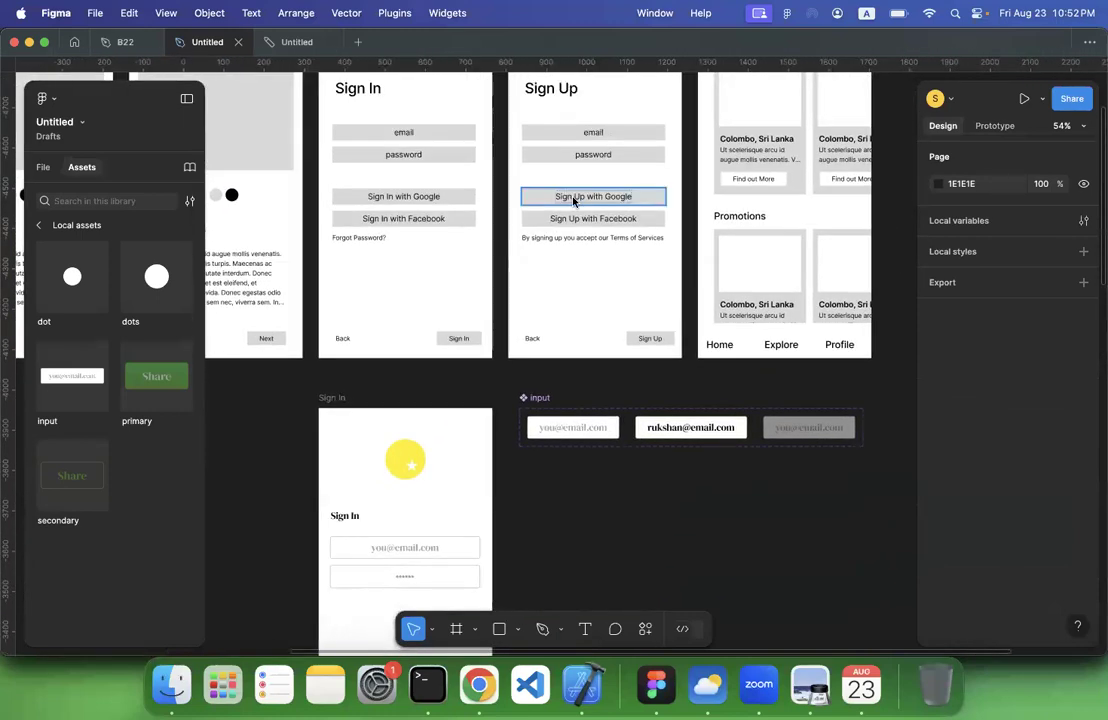
{"action": "scroll", "coordinate": [565, 206], "scroll_direction": "down", "scroll_amount": 4}
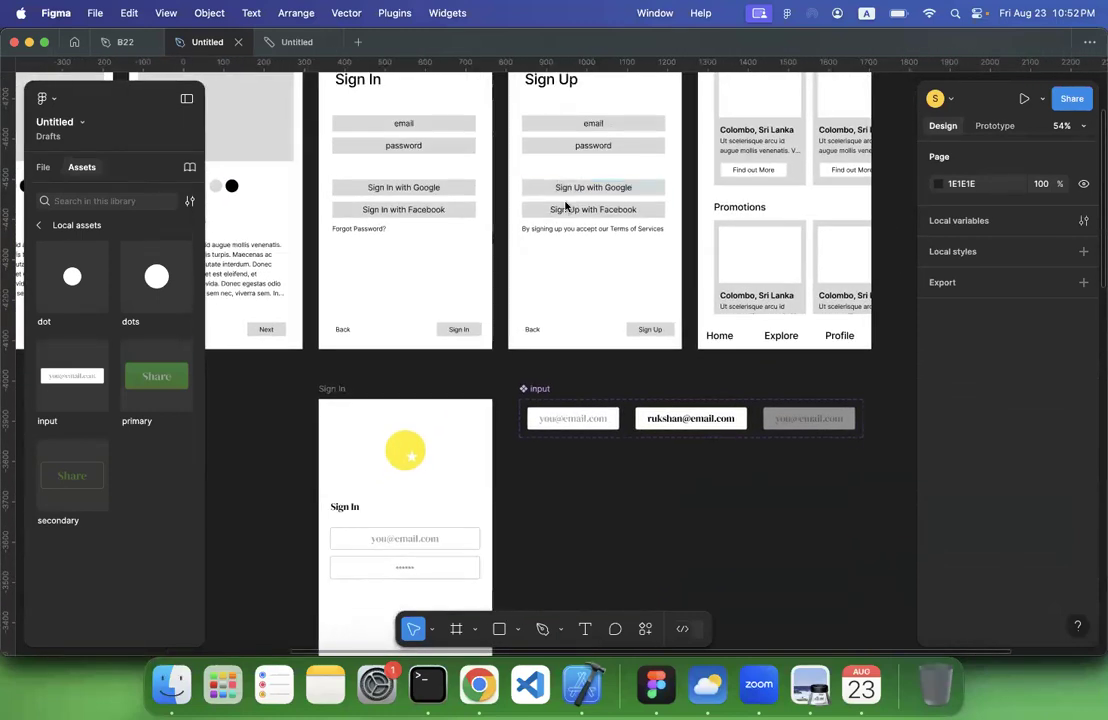
{"action": "scroll", "coordinate": [565, 206], "scroll_direction": "down", "scroll_amount": 3}
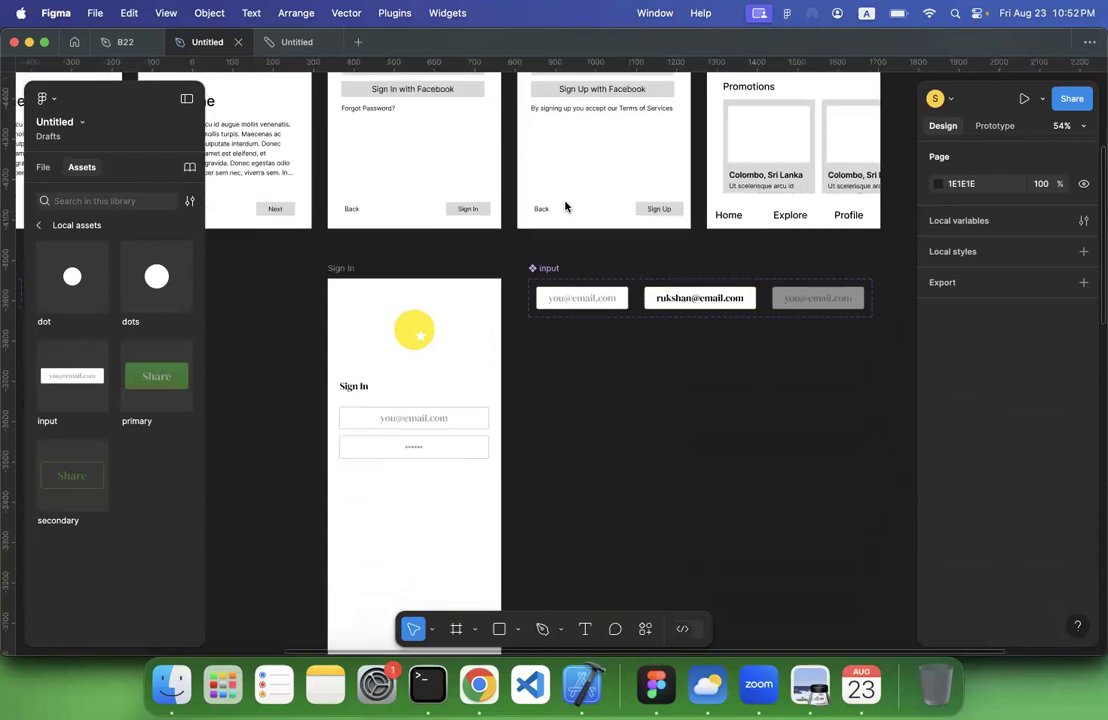
{"action": "left_click", "coordinate": [451, 390]}
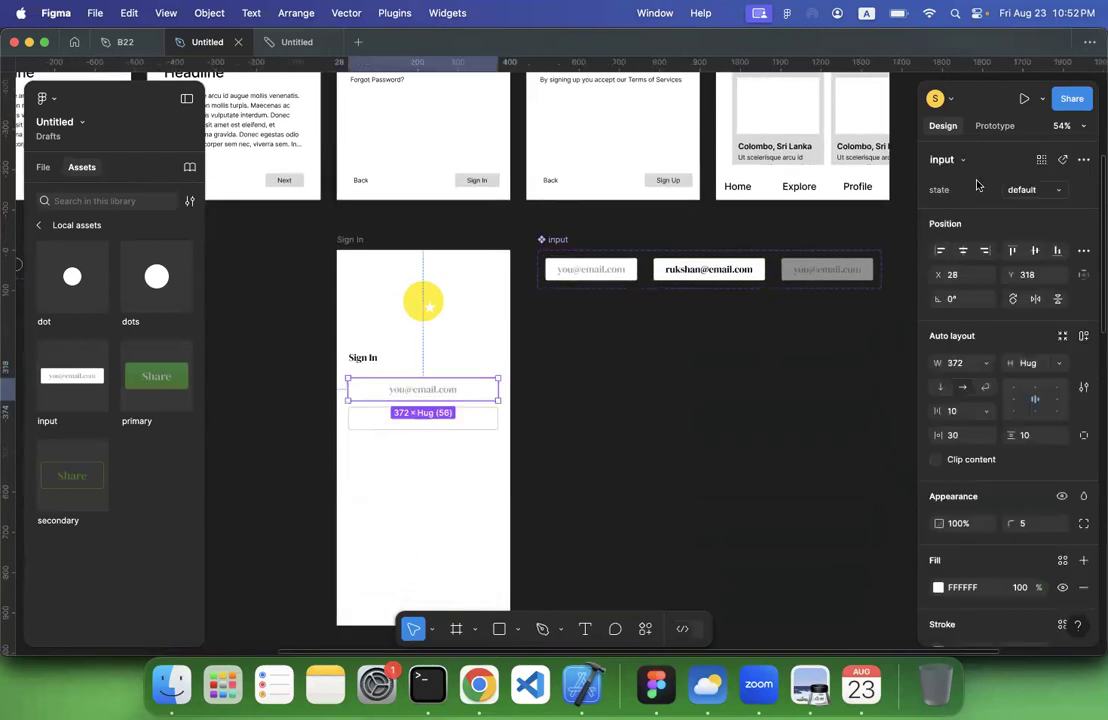
{"action": "scroll", "coordinate": [705, 349], "scroll_direction": "down", "scroll_amount": 3}
{"action": "scroll", "coordinate": [705, 349], "scroll_direction": "down", "scroll_amount": 4}
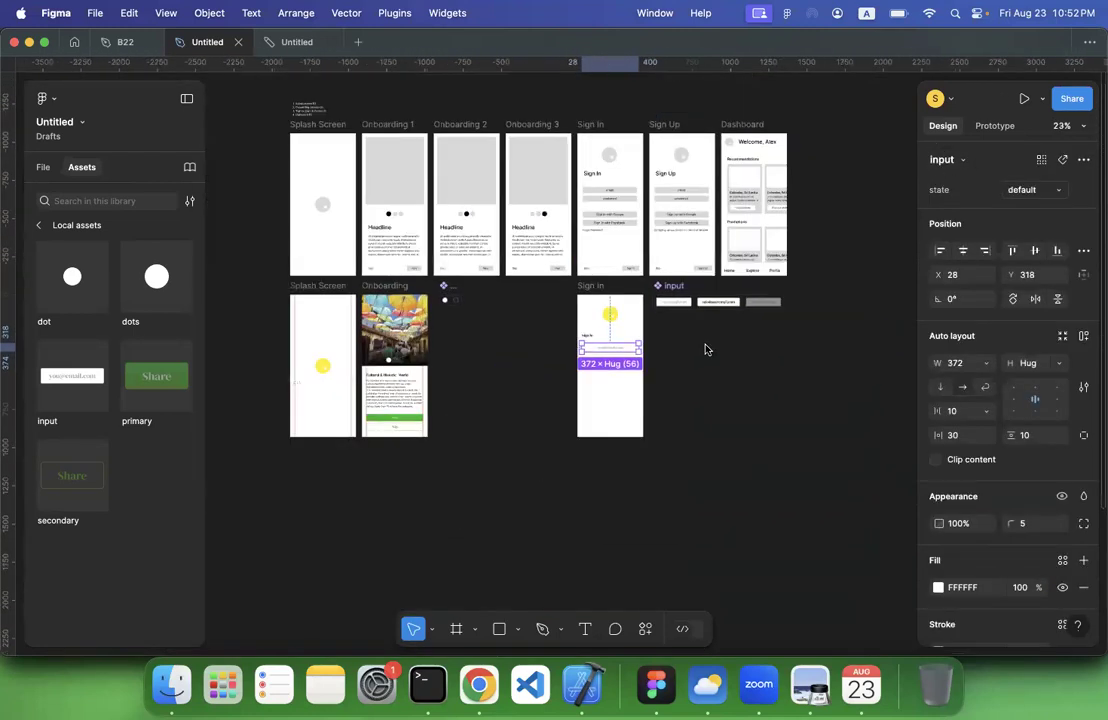
Preview the new Sign In frame as a prototype, try its input fields and close the preview
{"action": "left_click", "coordinate": [620, 268]}
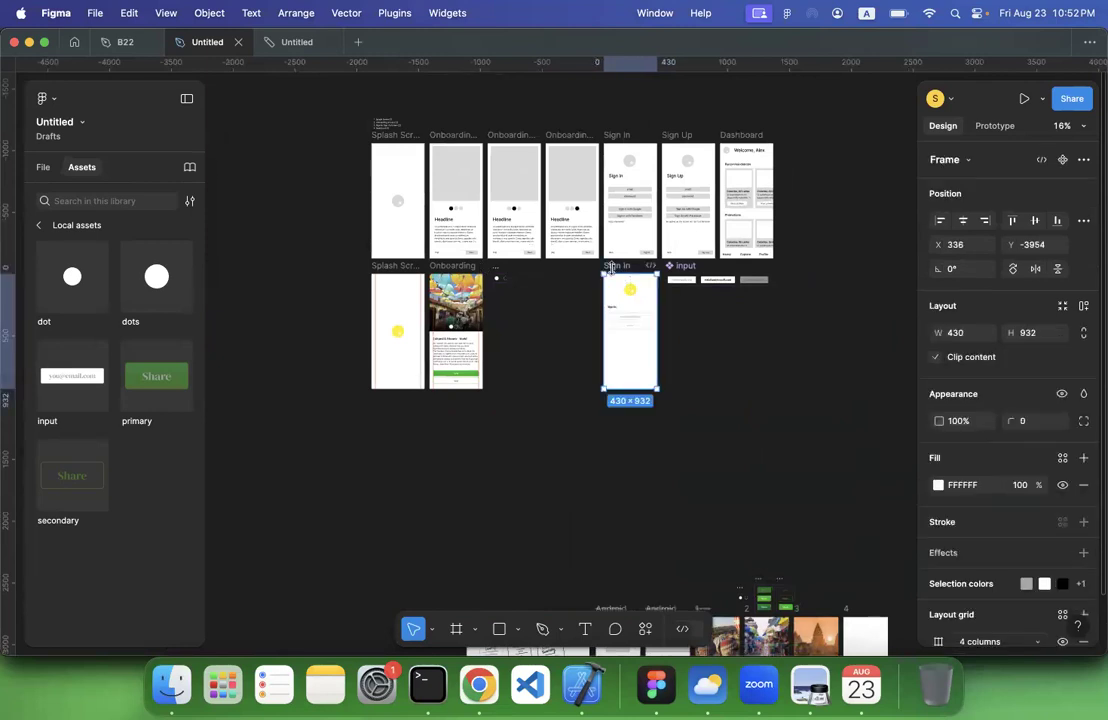
{"action": "left_click", "coordinate": [1018, 99]}
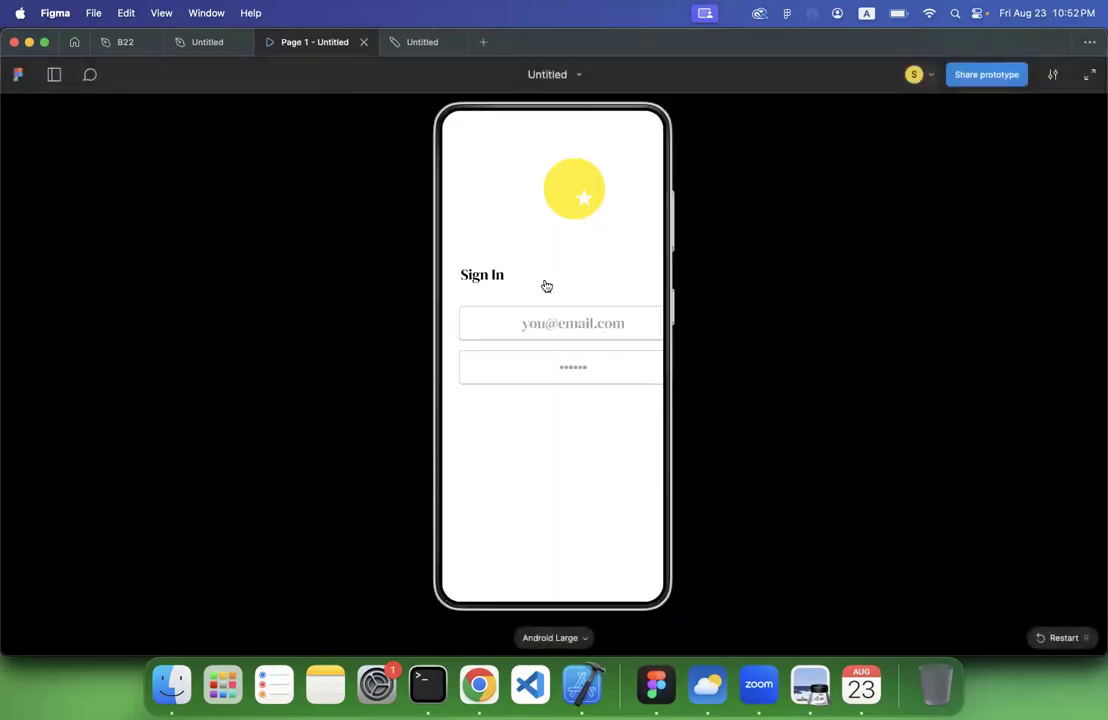
{"action": "left_click", "coordinate": [545, 323]}
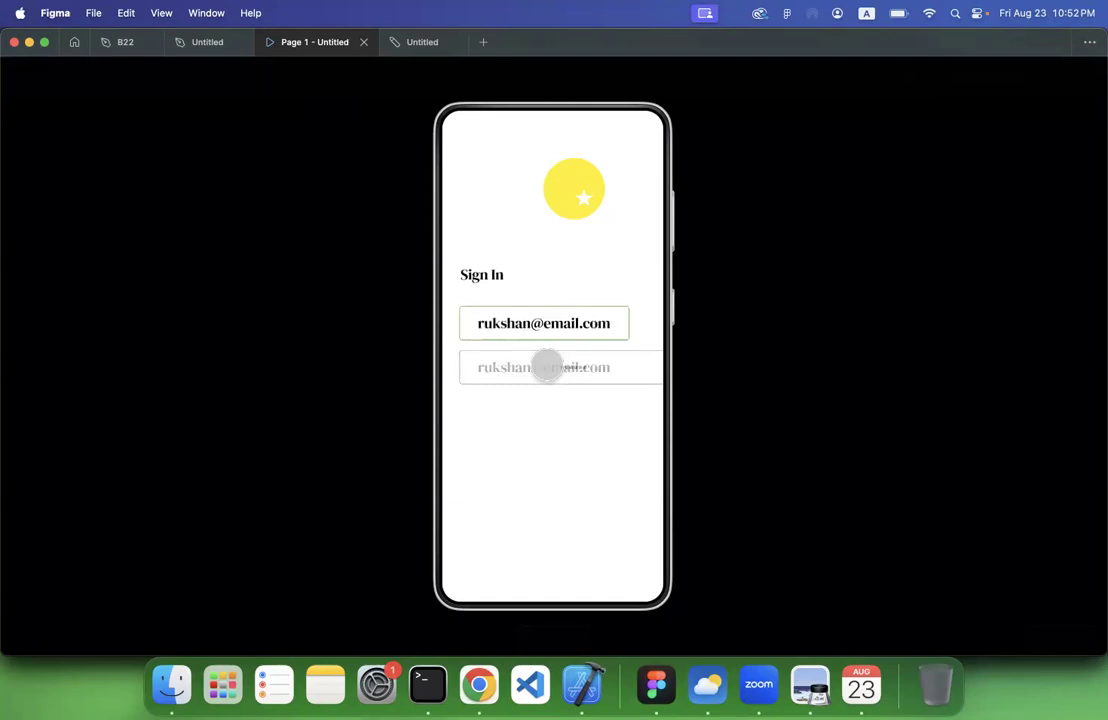
{"action": "left_click", "coordinate": [363, 42]}
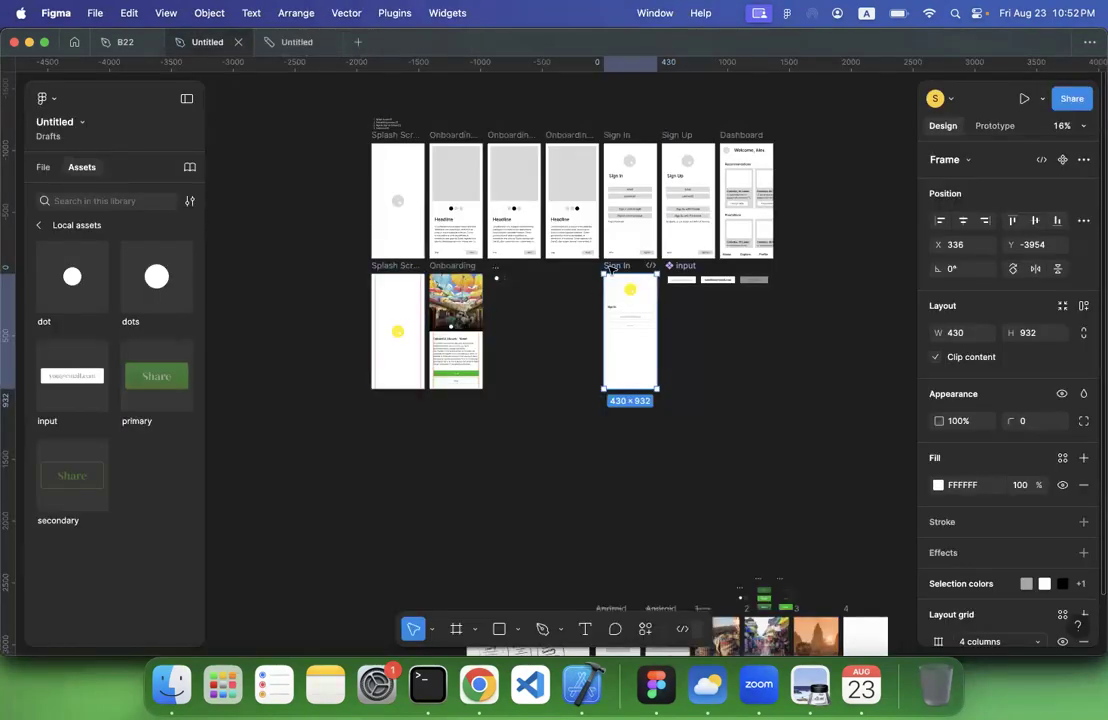
{"action": "left_click", "coordinate": [400, 300]}
{"action": "left_click", "coordinate": [994, 126]}
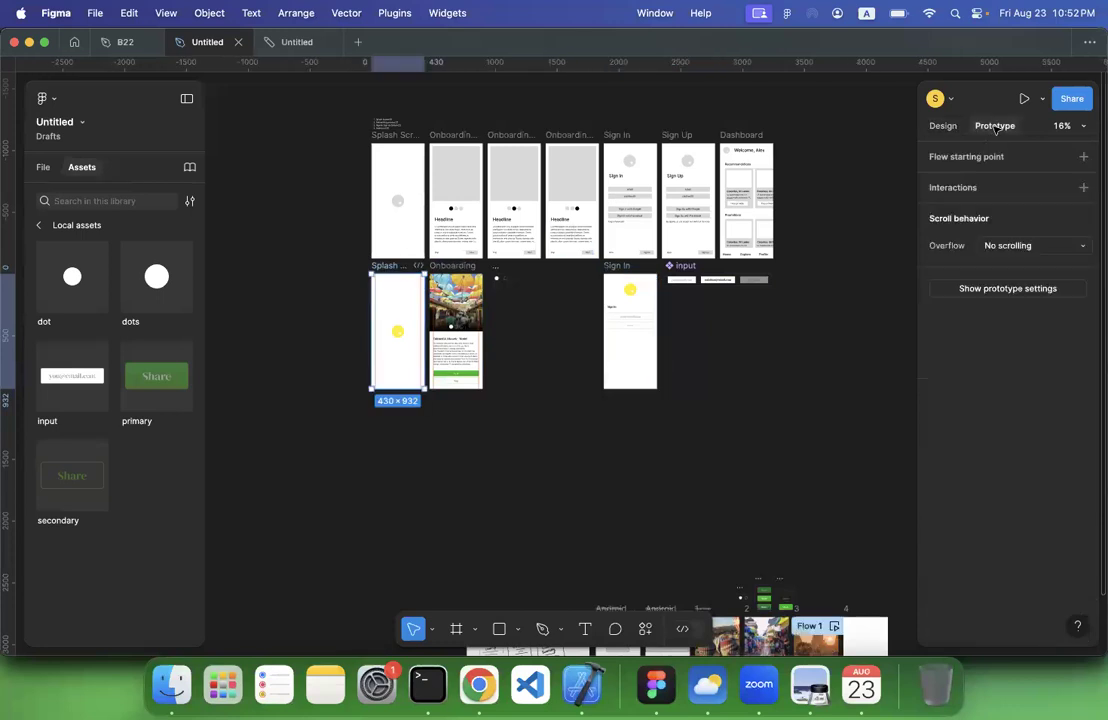
{"action": "left_click", "coordinate": [1008, 289]}
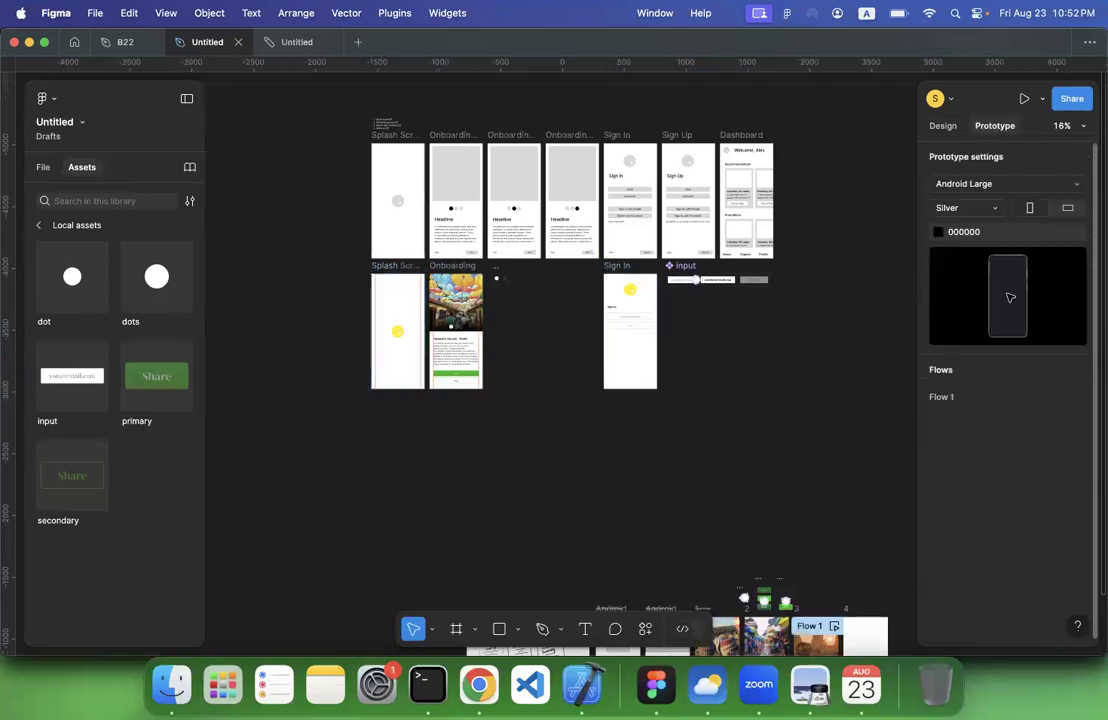
{"action": "left_click", "coordinate": [987, 190]}
{"action": "scroll", "coordinate": [989, 200], "scroll_direction": "up", "scroll_amount": 5}
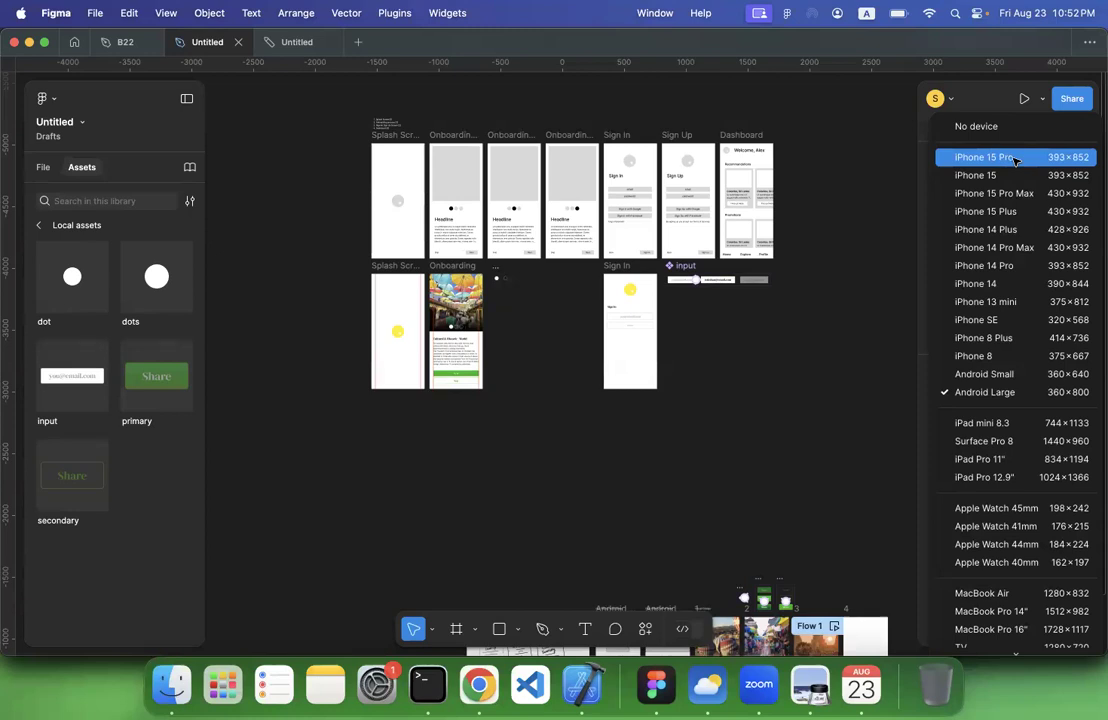
{"action": "left_click", "coordinate": [718, 332]}
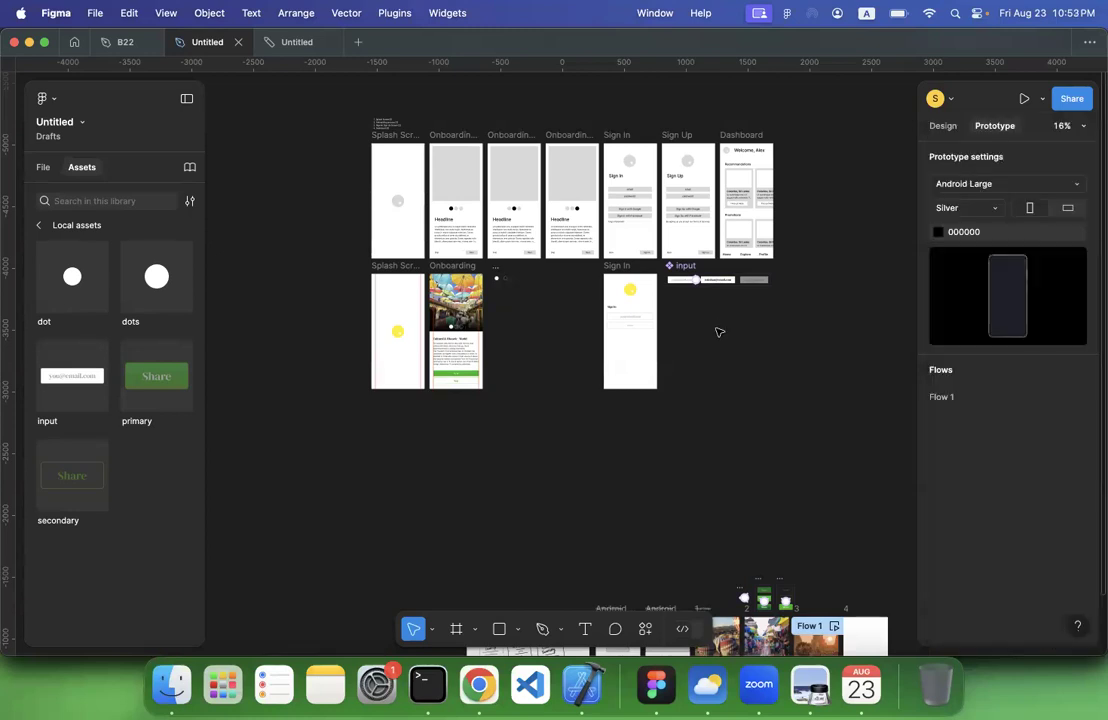
Show the file's layers and check the phone frame presets to identify the device matching the screens' size
{"action": "left_click", "coordinate": [44, 168]}
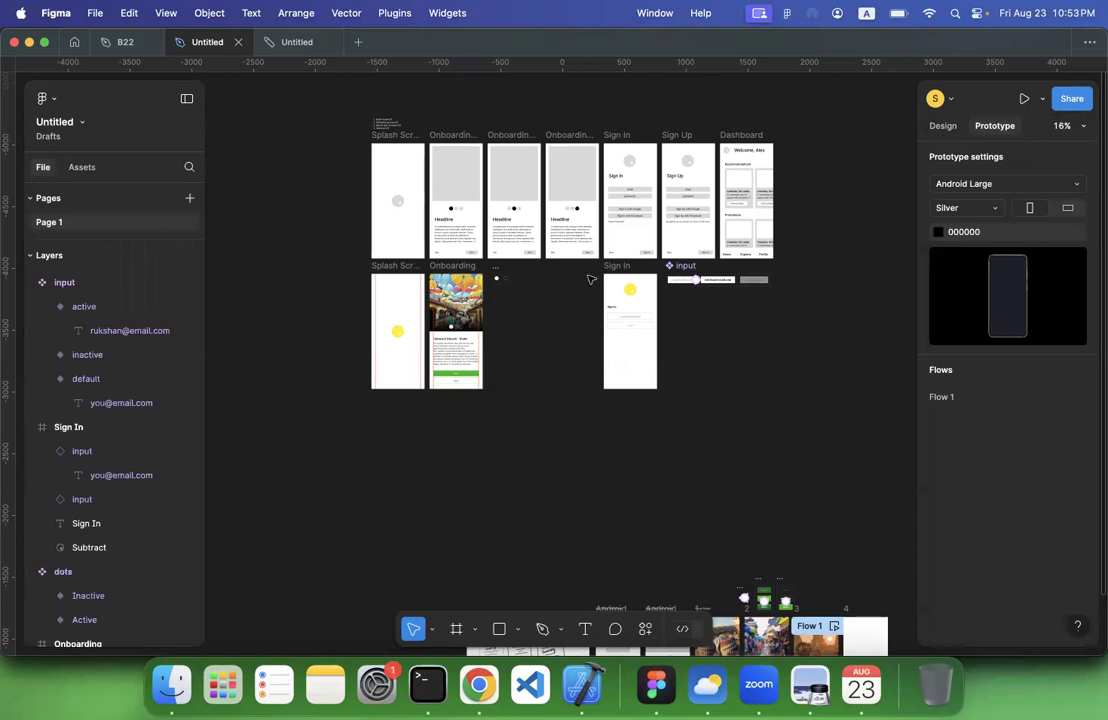
{"action": "left_click", "coordinate": [945, 128]}
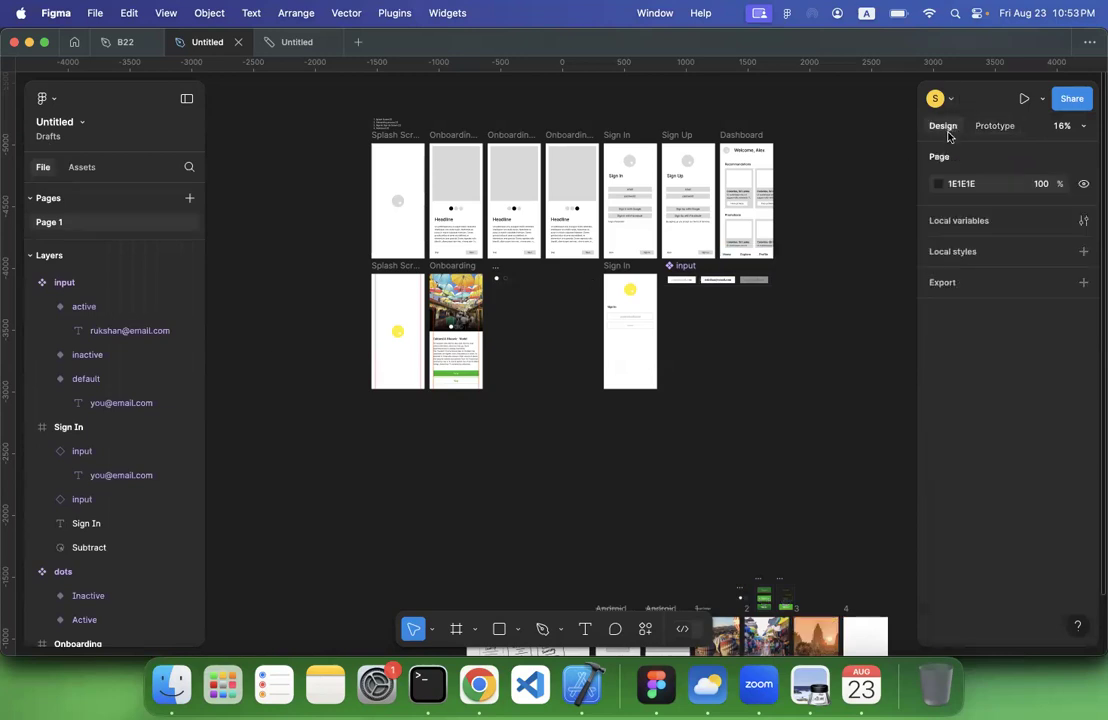
{"action": "left_click", "coordinate": [456, 630]}
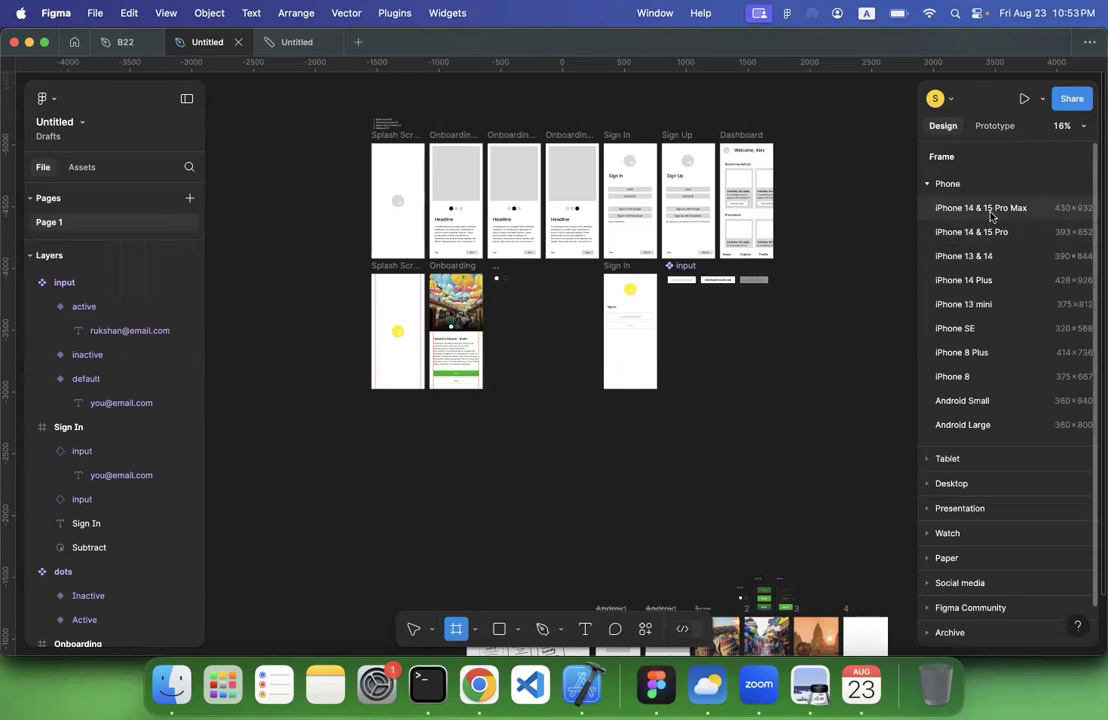
{"action": "key", "text": "Escape"}
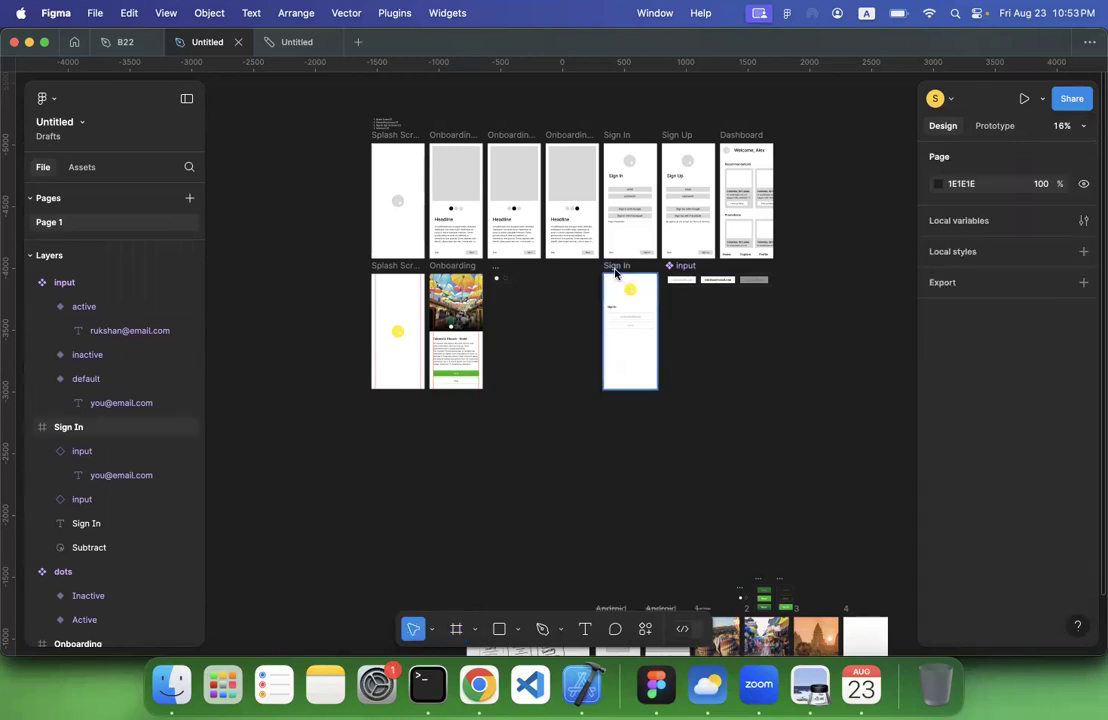
Set the prototype preview device to iPhone 15 Pro Max
{"action": "left_click", "coordinate": [618, 266]}
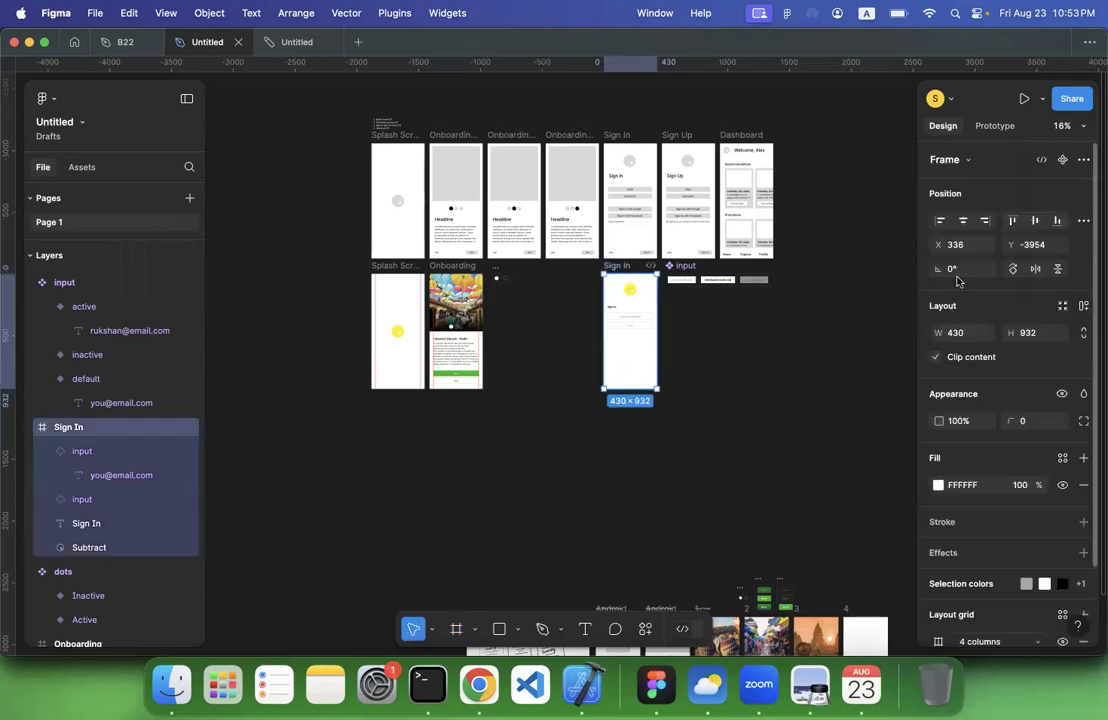
{"action": "left_click", "coordinate": [997, 130]}
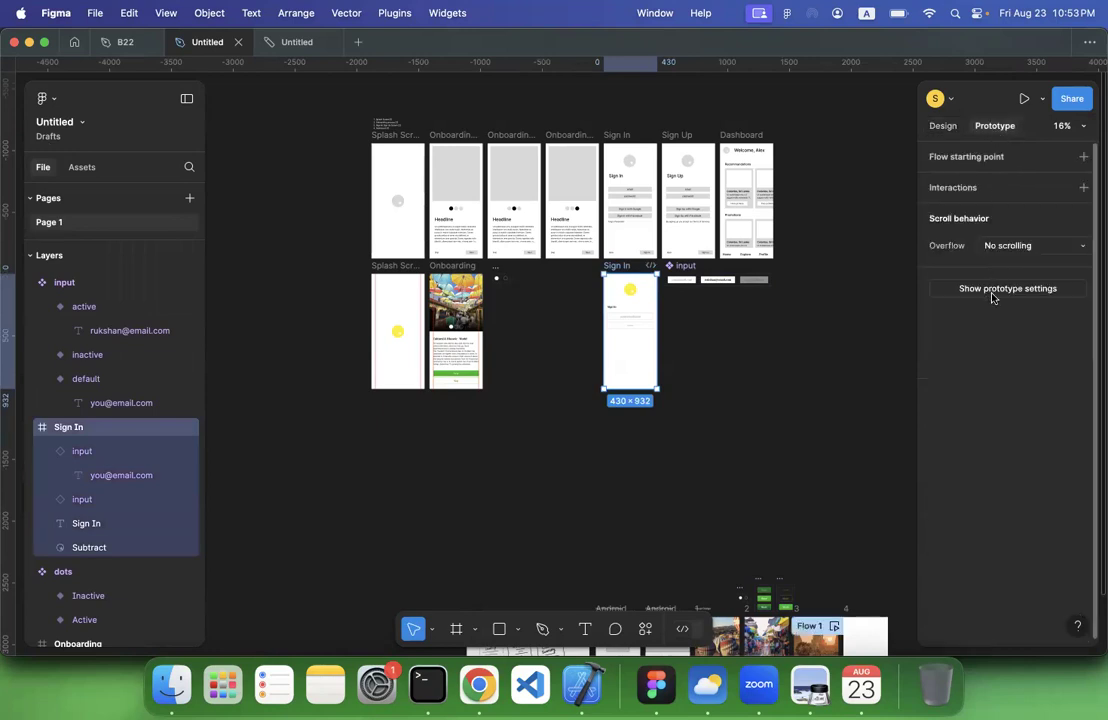
{"action": "left_click", "coordinate": [992, 296]}
{"action": "left_click", "coordinate": [982, 185]}
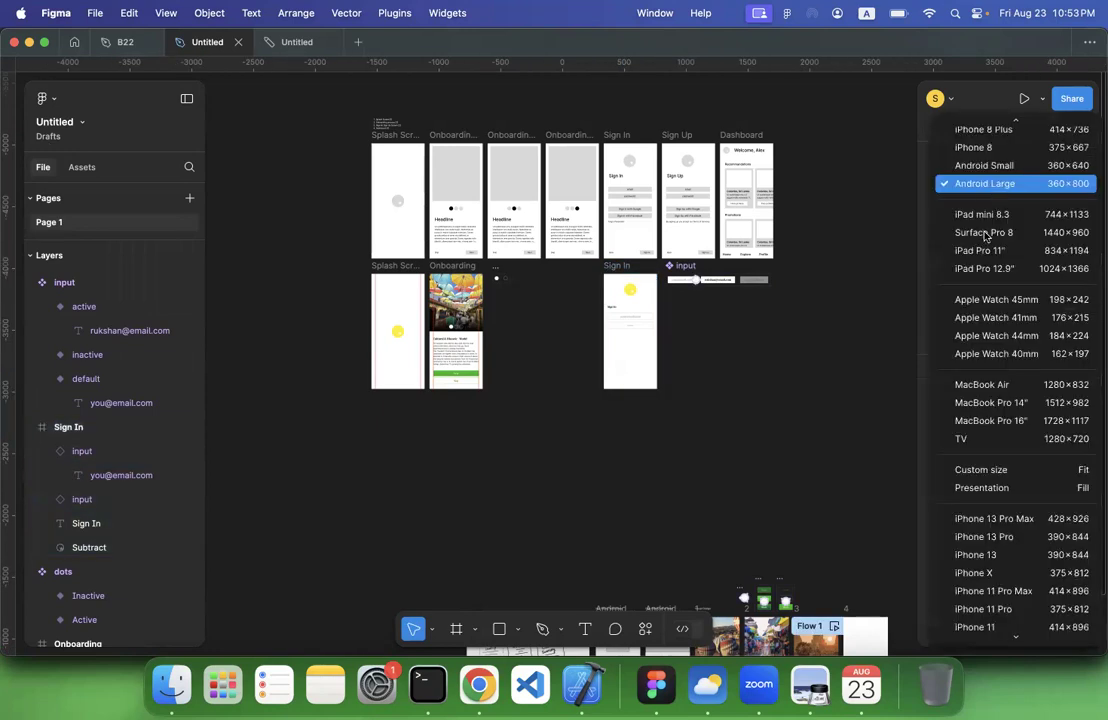
{"action": "scroll", "coordinate": [976, 300], "scroll_direction": "down", "scroll_amount": 1}
{"action": "scroll", "coordinate": [972, 357], "scroll_direction": "up", "scroll_amount": 5}
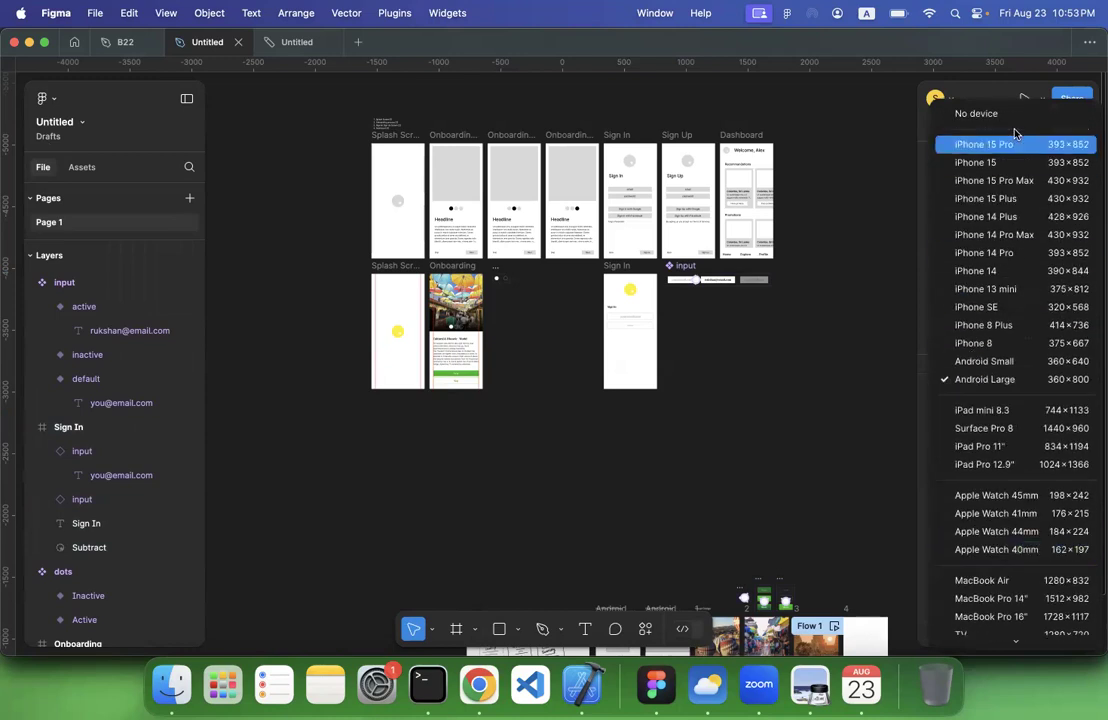
{"action": "left_click", "coordinate": [1000, 180]}
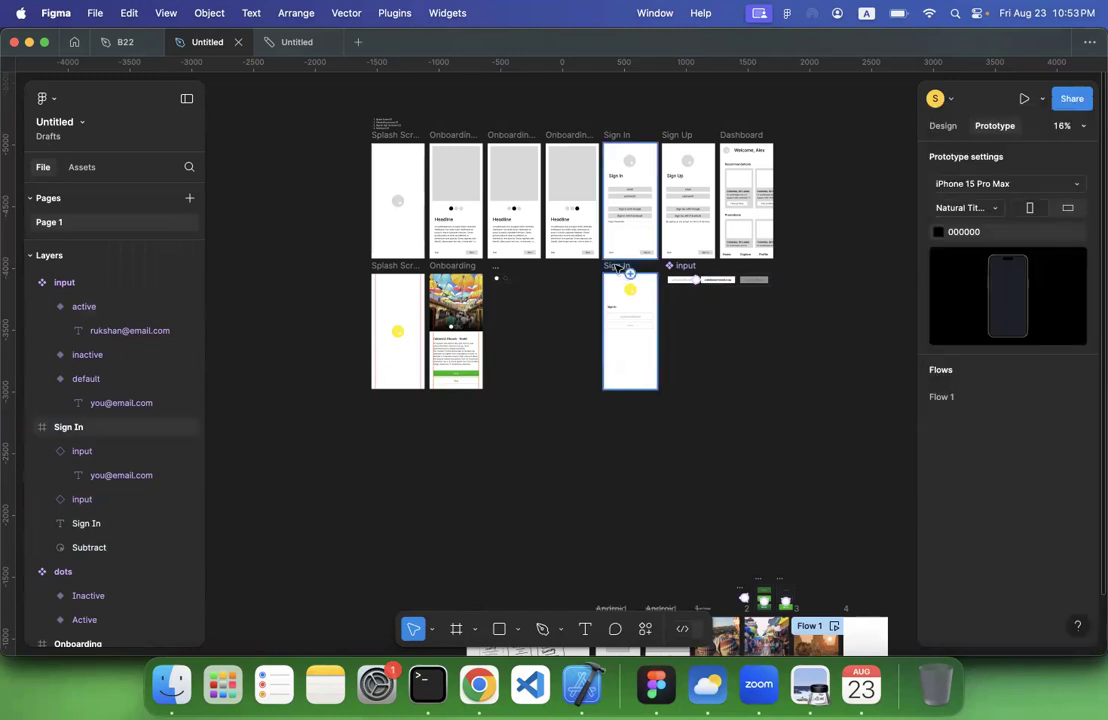
Preview the new Sign In frame on the new device, activate both the email and password fields and return to the design file
{"action": "left_click", "coordinate": [618, 266]}
{"action": "left_click", "coordinate": [1023, 100]}
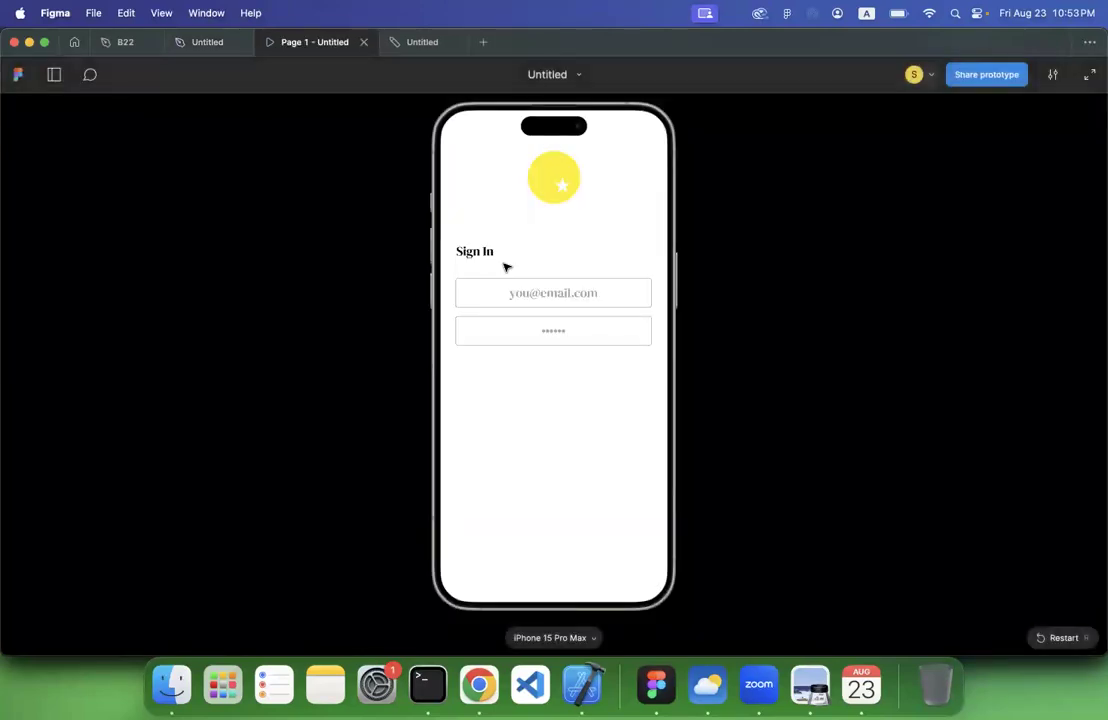
{"action": "left_click", "coordinate": [519, 295]}
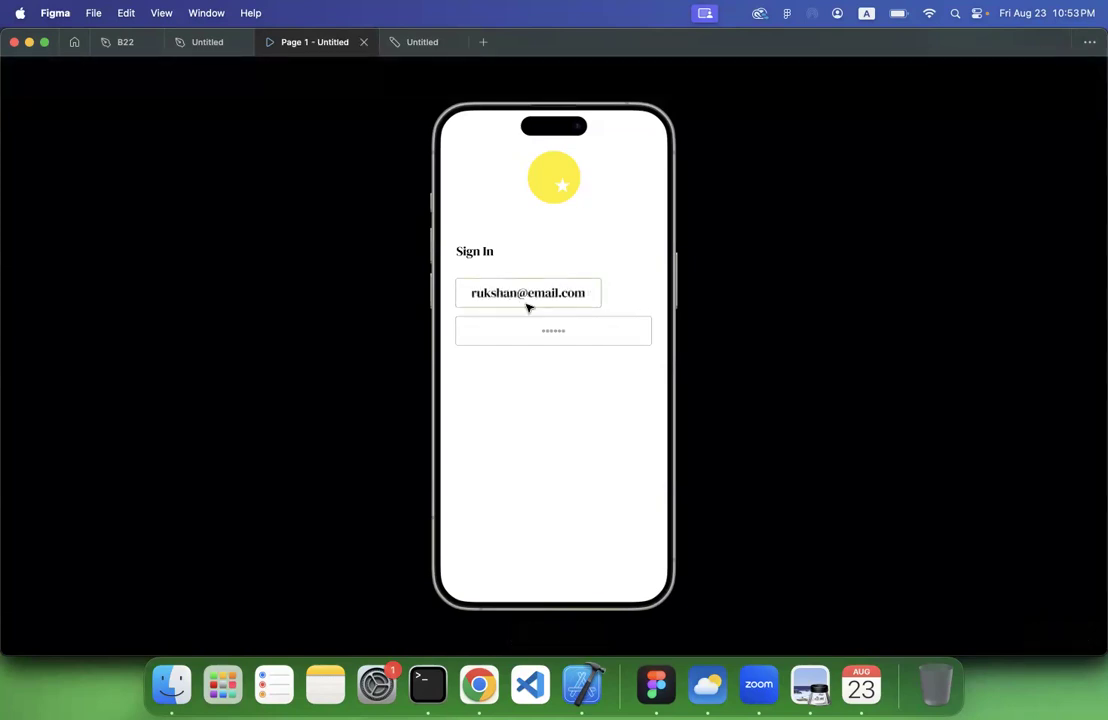
{"action": "left_click", "coordinate": [529, 331]}
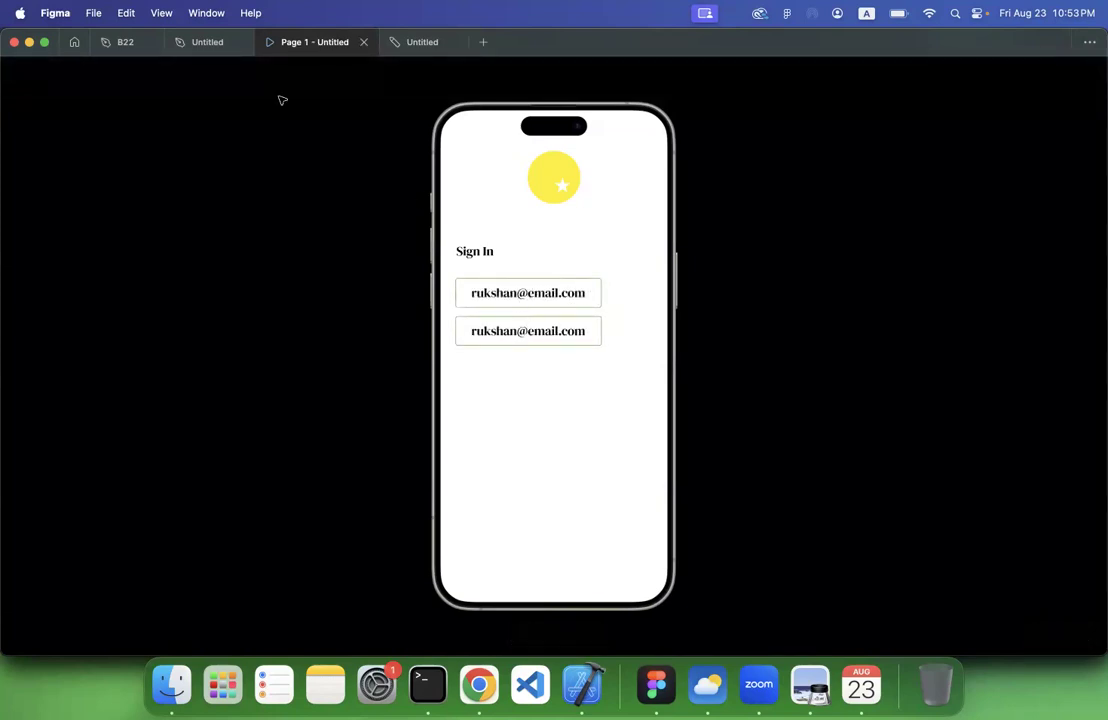
{"action": "left_click", "coordinate": [192, 44]}
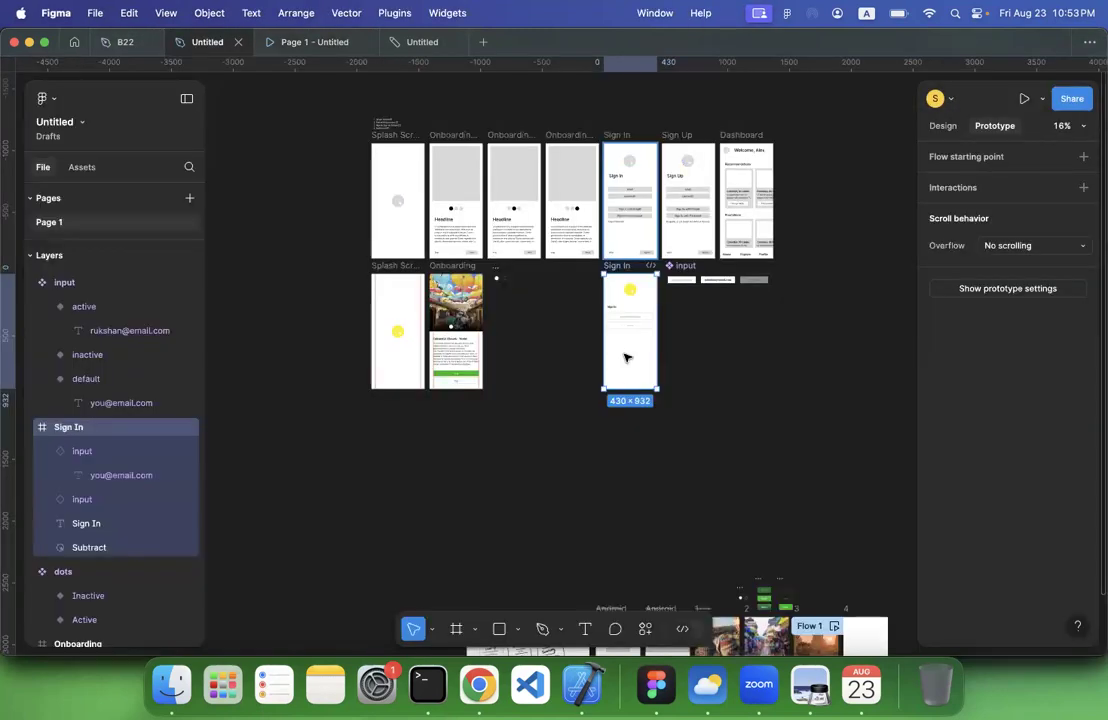
Inspect the input component's variants next to the new Sign In screen
{"action": "scroll", "coordinate": [627, 358], "scroll_direction": "up", "scroll_amount": 8}
{"action": "scroll", "coordinate": [627, 358], "scroll_direction": "up", "scroll_amount": 3}
{"action": "scroll", "coordinate": [627, 358], "scroll_direction": "right", "scroll_amount": 4}
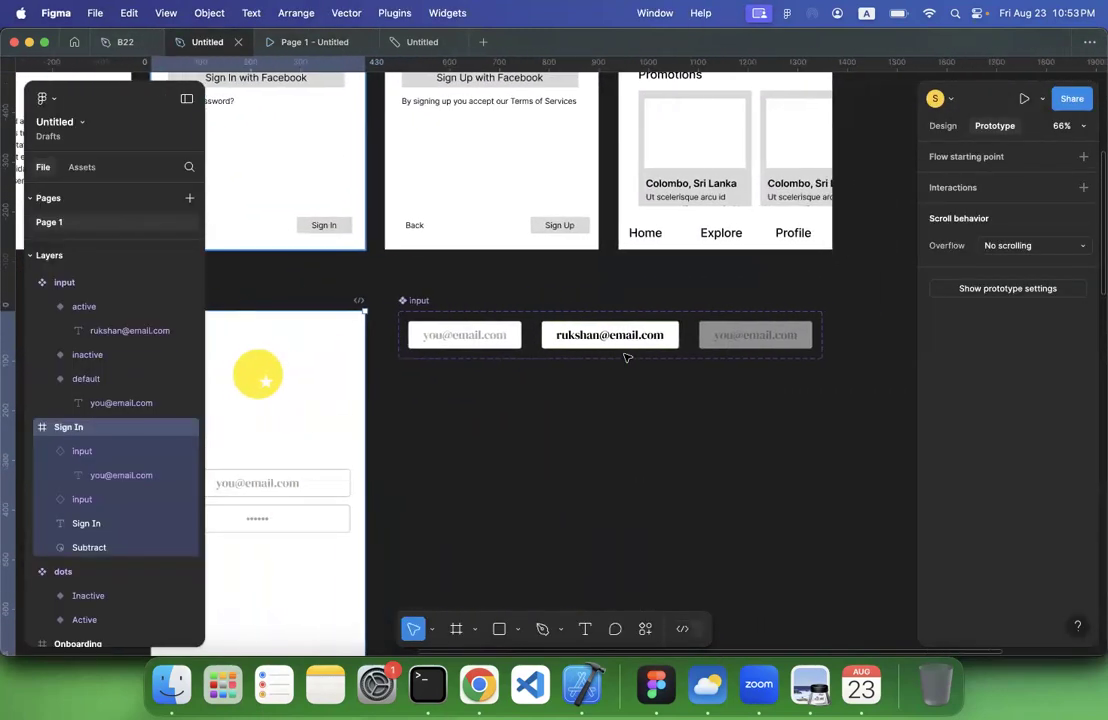
{"action": "scroll", "coordinate": [627, 358], "scroll_direction": "down", "scroll_amount": 5}
{"action": "scroll", "coordinate": [627, 358], "scroll_direction": "right", "scroll_amount": 5}
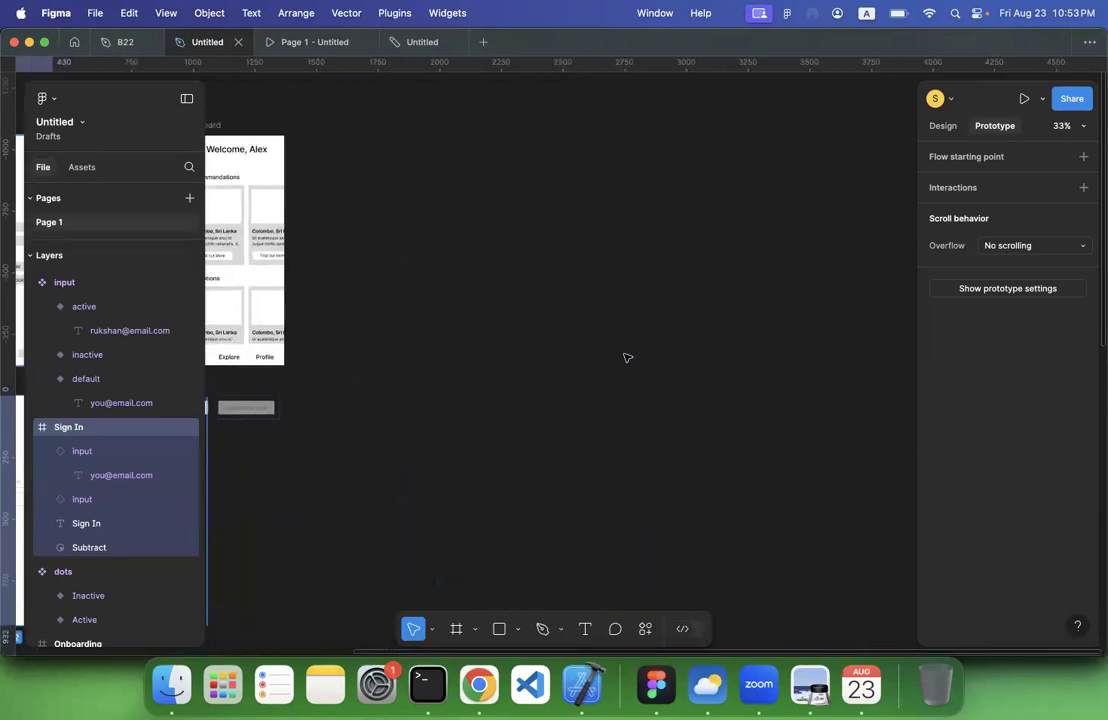
{"action": "scroll", "coordinate": [627, 358], "scroll_direction": "down", "scroll_amount": 3}
{"action": "scroll", "coordinate": [627, 358], "scroll_direction": "left", "scroll_amount": 10}
{"action": "scroll", "coordinate": [571, 344], "scroll_direction": "up", "scroll_amount": 3}
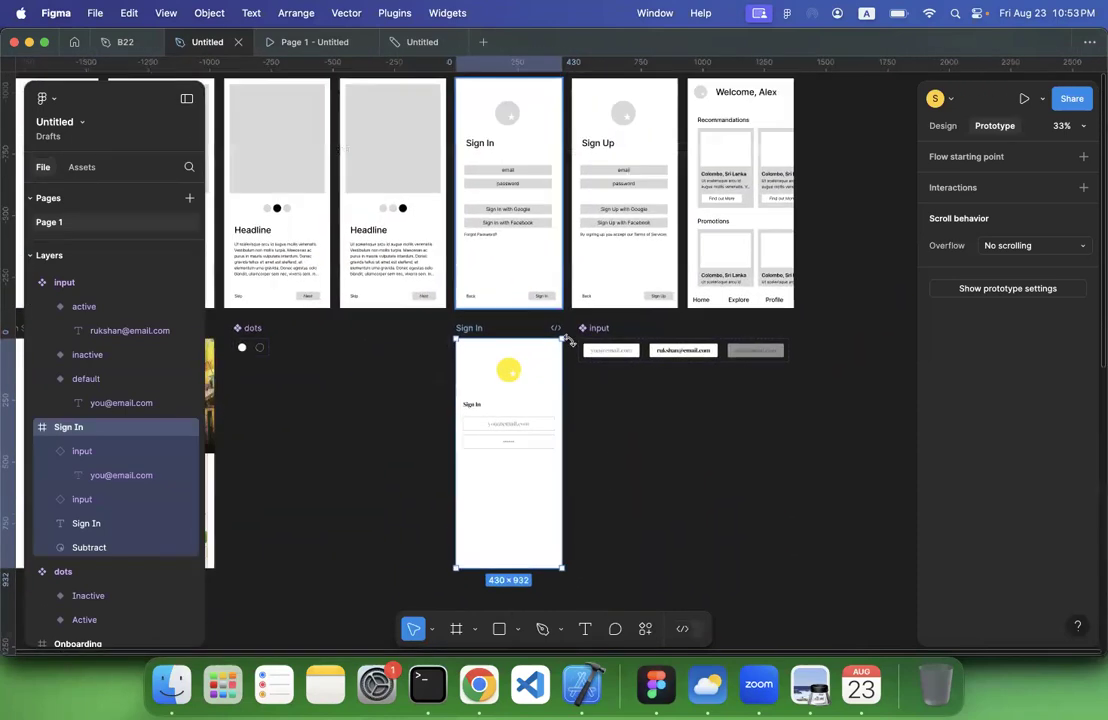
Examine the Sign In and Sign Up wireframes, including their fields, Google and Facebook buttons and text links
{"action": "scroll", "coordinate": [571, 340], "scroll_direction": "up", "scroll_amount": 4}
{"action": "scroll", "coordinate": [500, 180], "scroll_direction": "up", "scroll_amount": 3}
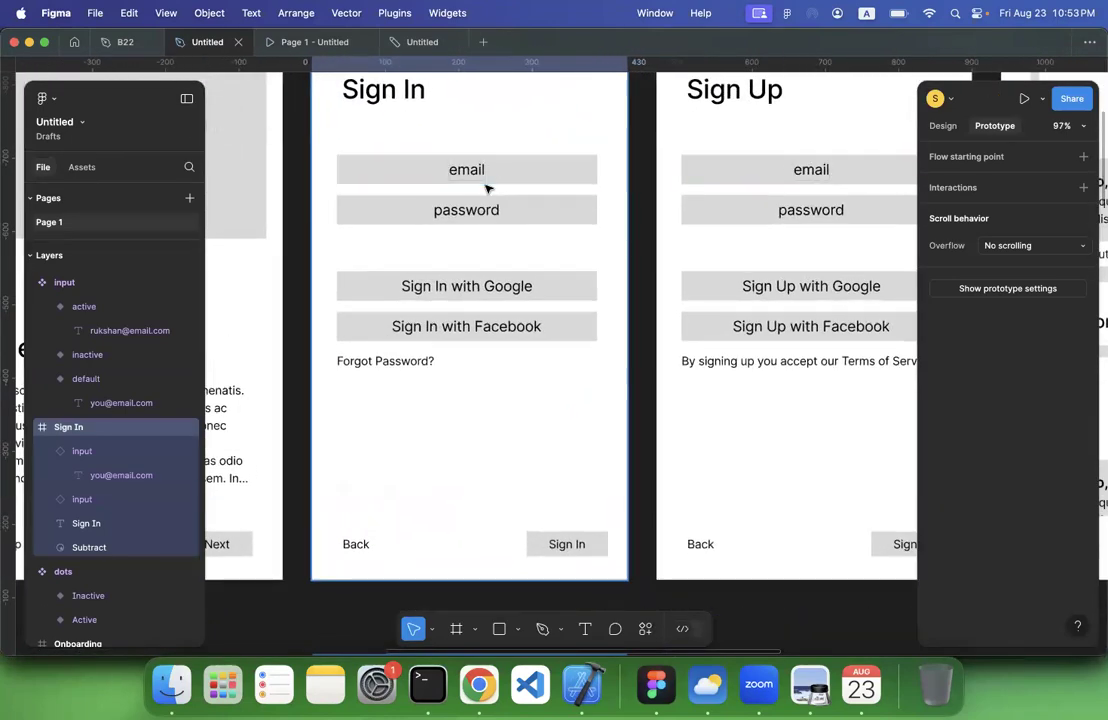
{"action": "scroll", "coordinate": [767, 175], "scroll_direction": "up", "scroll_amount": 3}
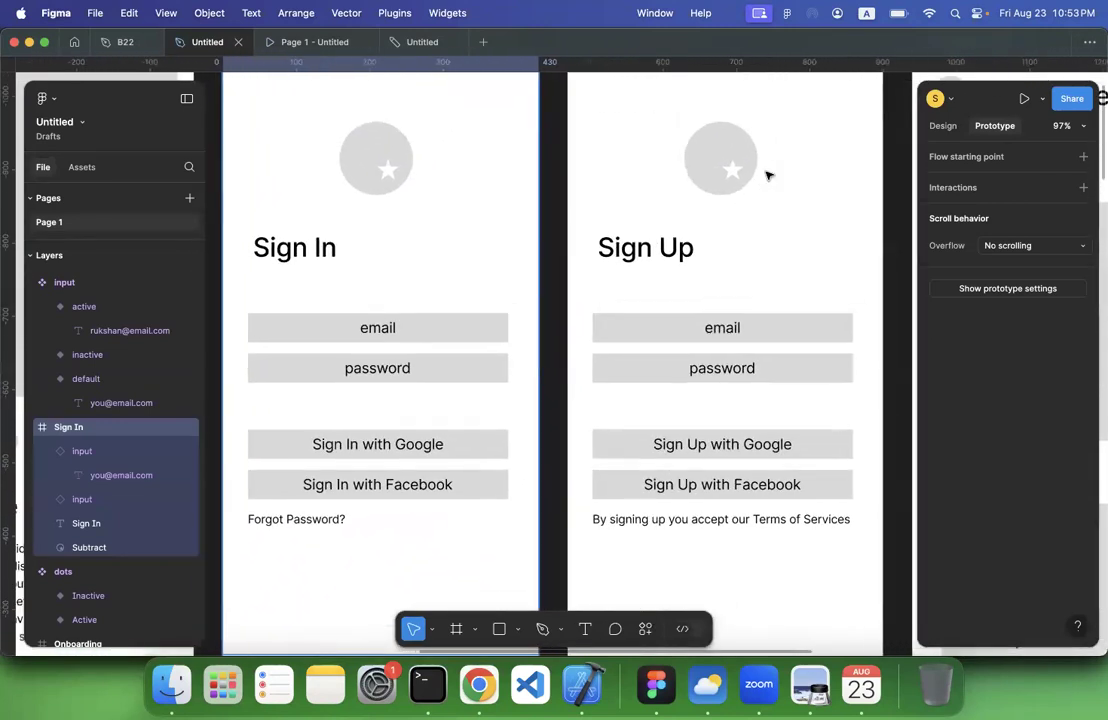
{"action": "scroll", "coordinate": [767, 175], "scroll_direction": "right", "scroll_amount": 2}
{"action": "scroll", "coordinate": [767, 175], "scroll_direction": "down", "scroll_amount": 4}
{"action": "scroll", "coordinate": [740, 150], "scroll_direction": "down", "scroll_amount": 3}
{"action": "scroll", "coordinate": [690, 135], "scroll_direction": "up", "scroll_amount": 1}
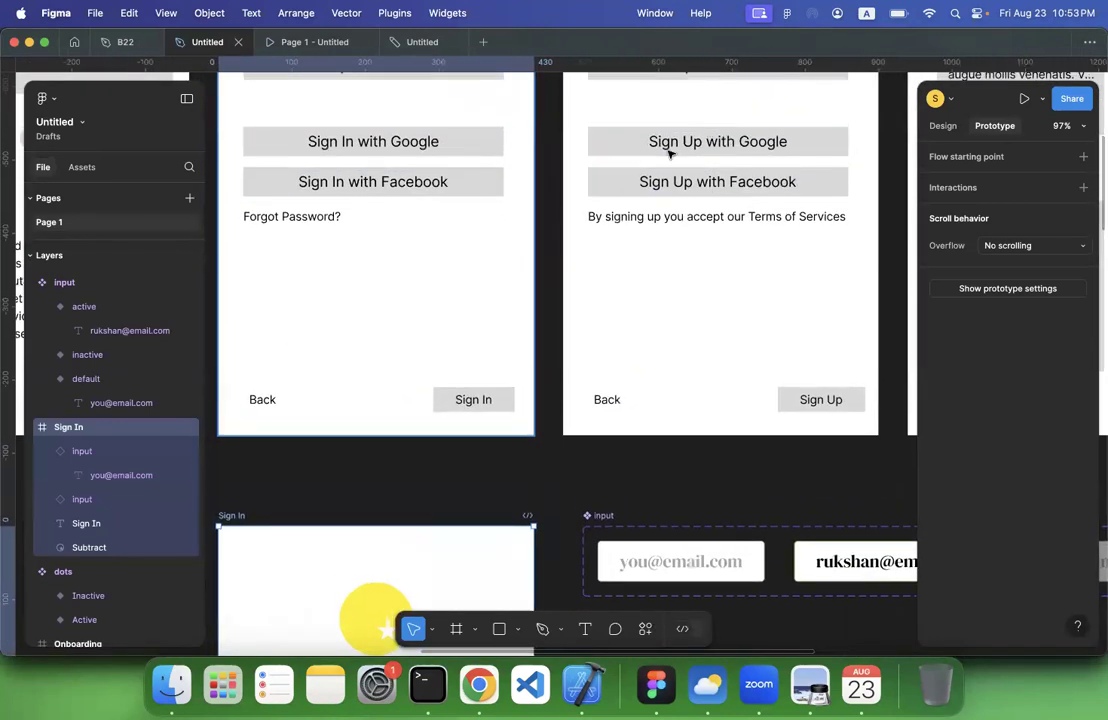
{"action": "scroll", "coordinate": [435, 175], "scroll_direction": "down", "scroll_amount": 6}
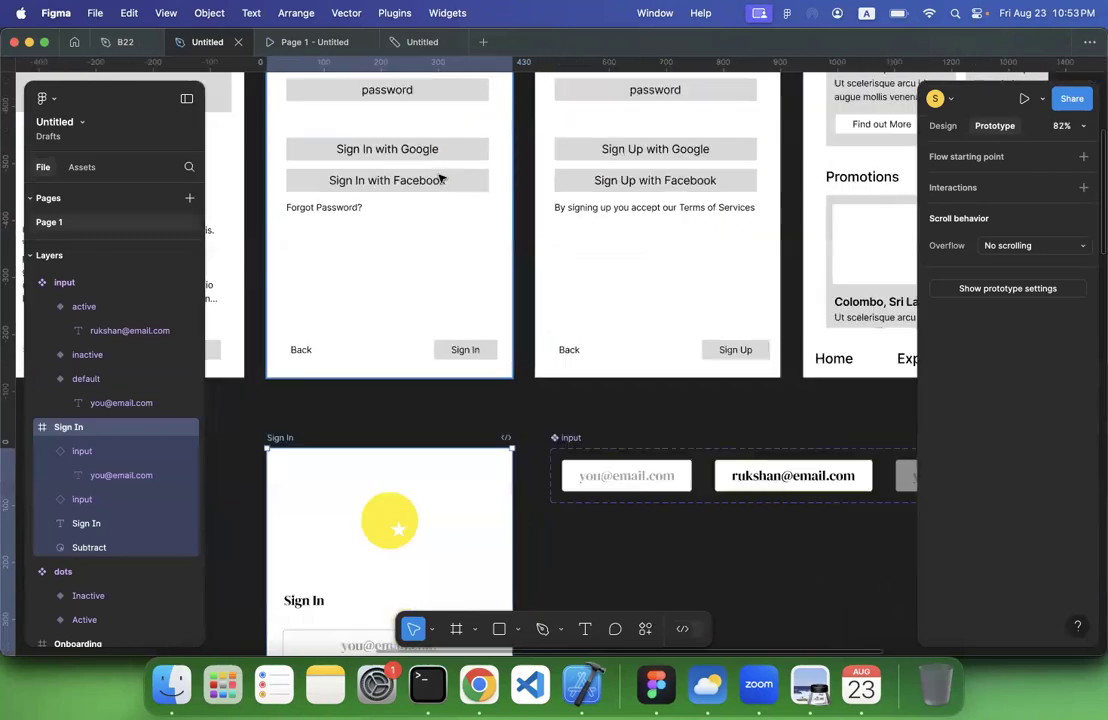
{"action": "scroll", "coordinate": [413, 166], "scroll_direction": "up", "scroll_amount": 5}
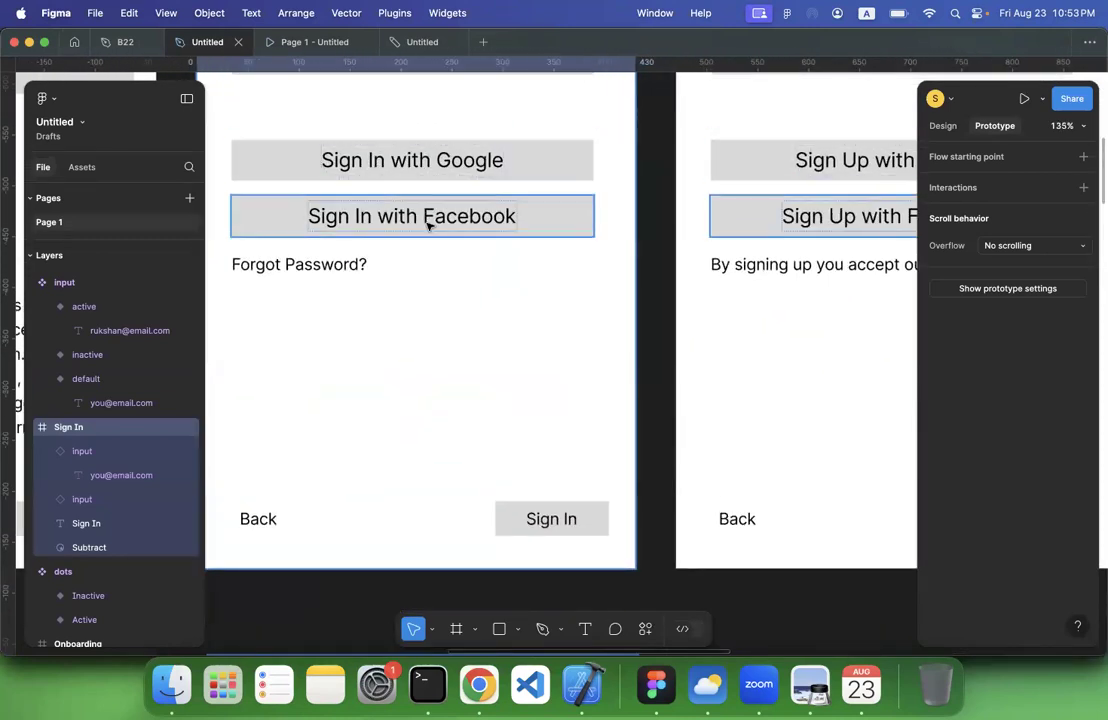
Add an iPhone 14 & 15 Pro Max frame and align its top with the Dashboard wireframe, just beside it
{"action": "scroll", "coordinate": [425, 218], "scroll_direction": "right", "scroll_amount": 5}
{"action": "scroll", "coordinate": [508, 233], "scroll_direction": "down", "scroll_amount": 8}
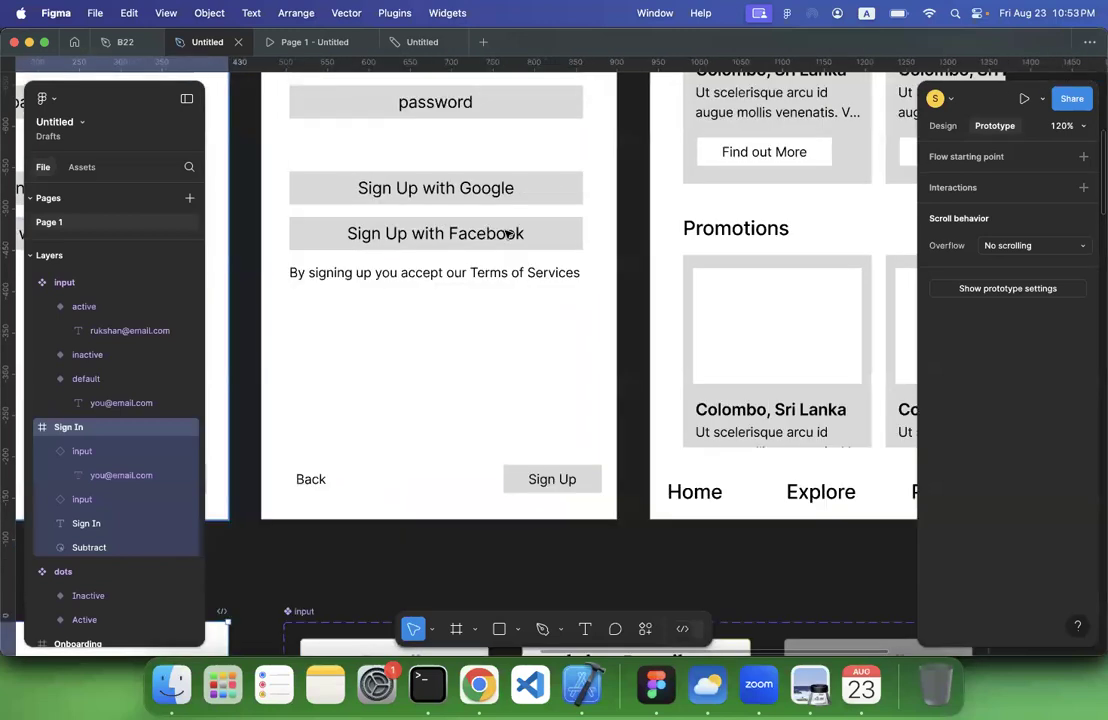
{"action": "scroll", "coordinate": [508, 233], "scroll_direction": "down", "scroll_amount": 2}
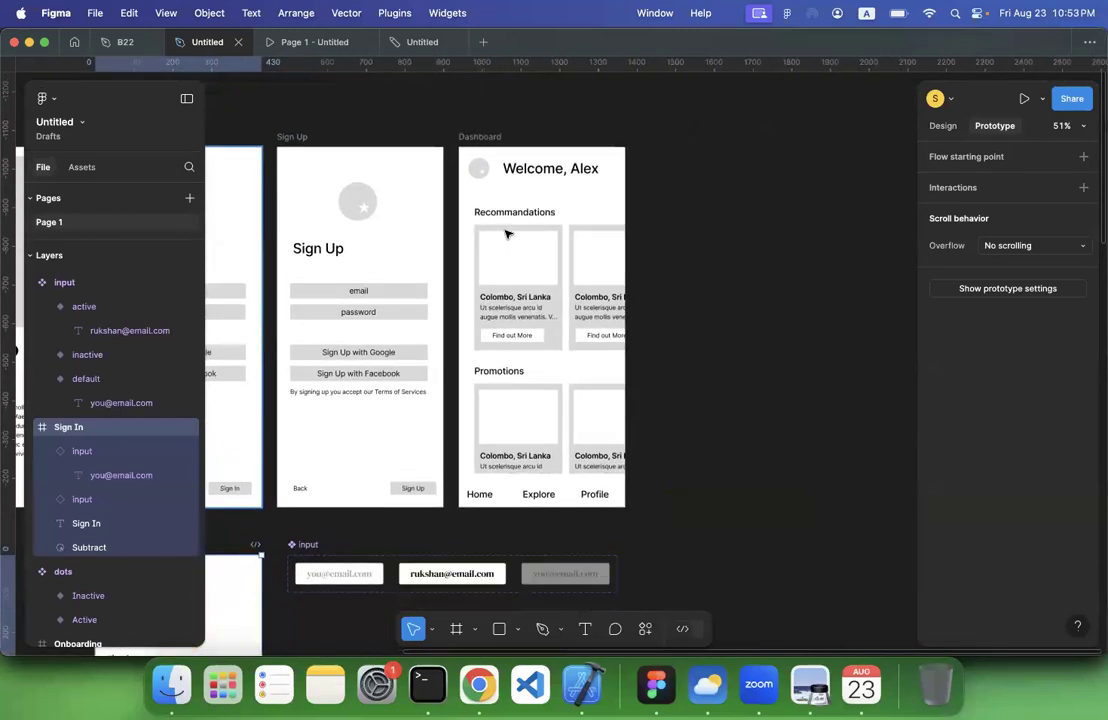
{"action": "scroll", "coordinate": [506, 234], "scroll_direction": "down", "scroll_amount": 2}
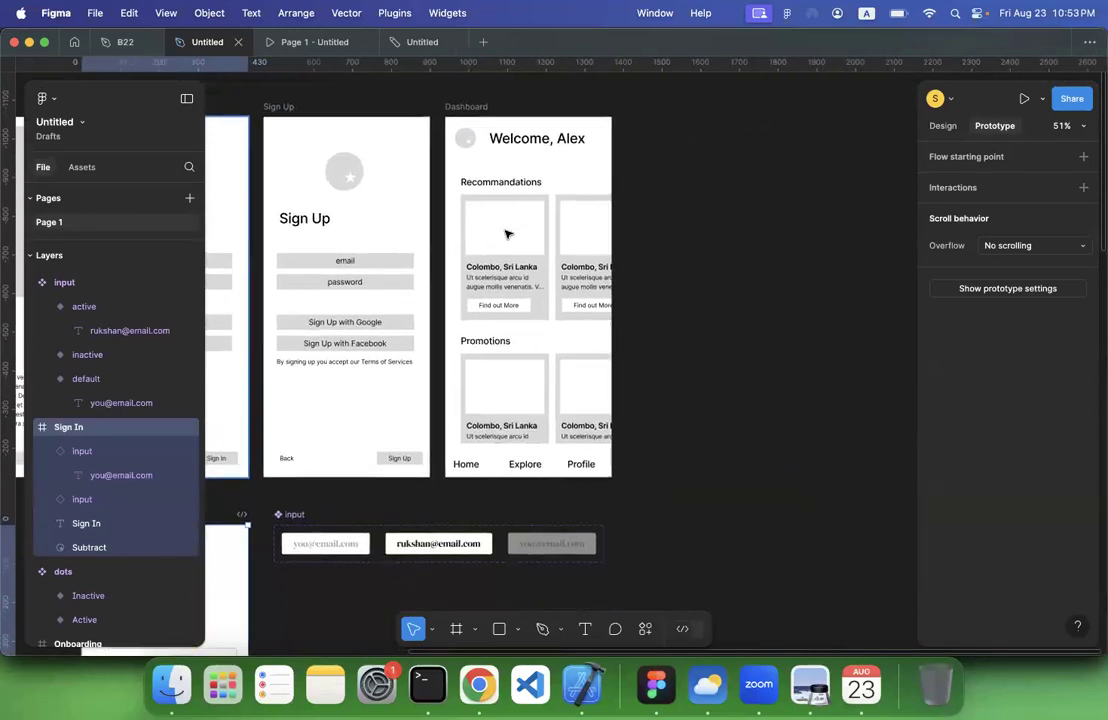
{"action": "left_click", "coordinate": [766, 215]}
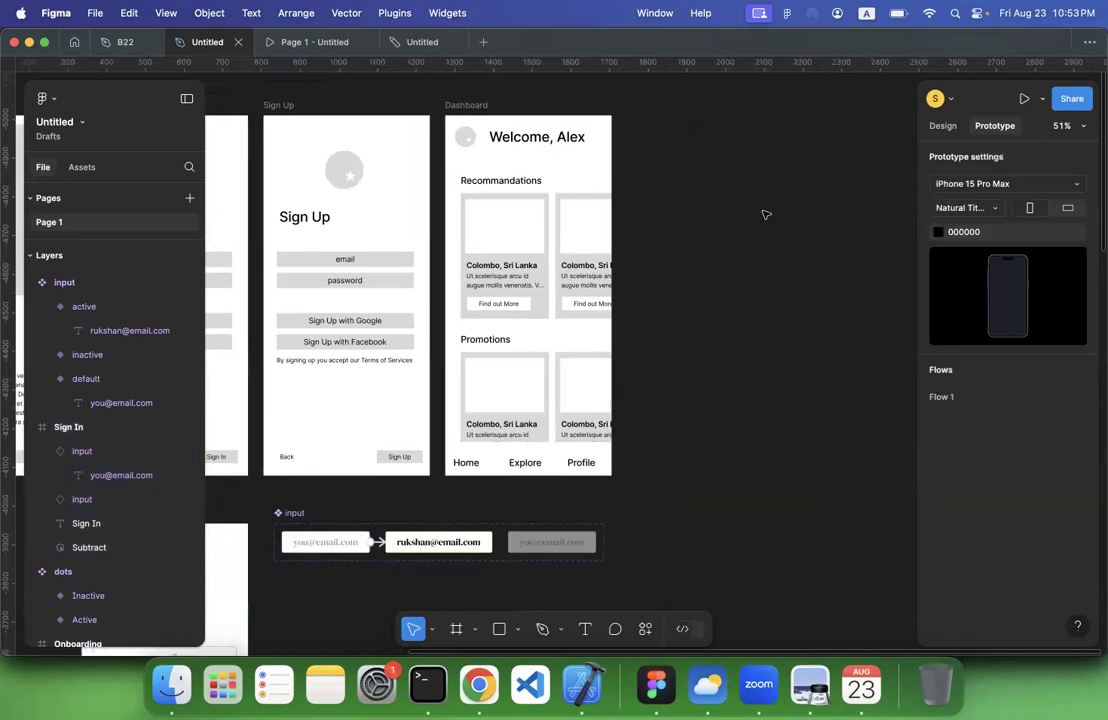
{"action": "left_click", "coordinate": [457, 632]}
{"action": "left_click", "coordinate": [985, 208]}
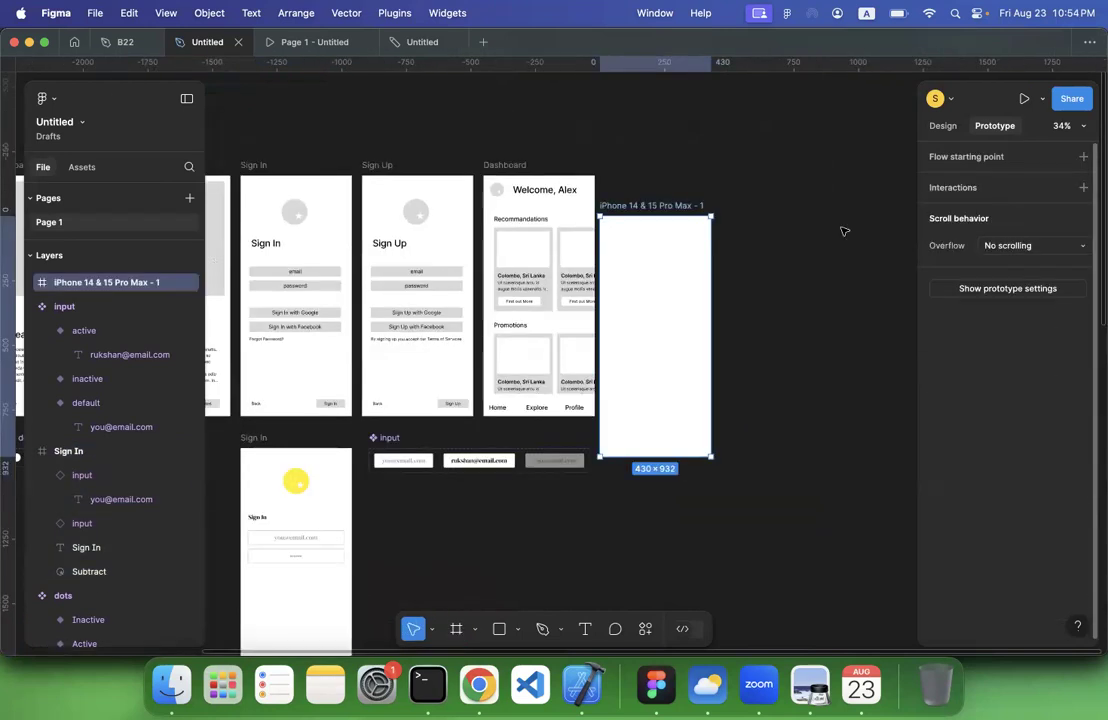
{"action": "scroll", "coordinate": [638, 207], "scroll_direction": "up", "scroll_amount": 5}
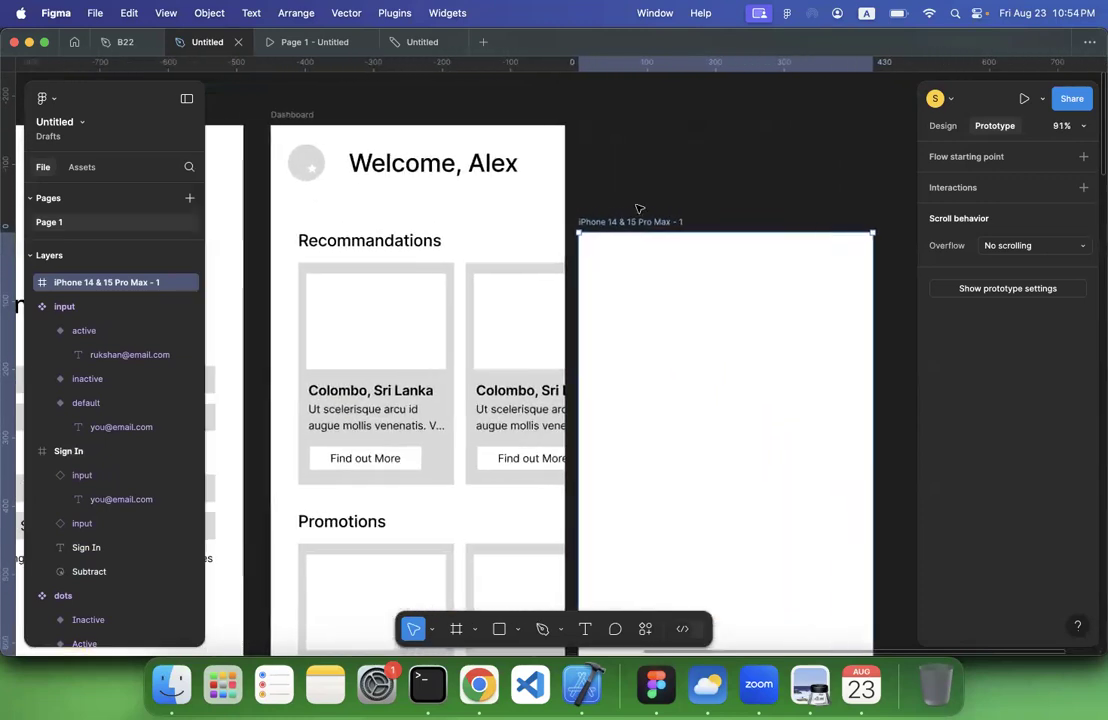
{"action": "left_click_drag", "start_coordinate": [647, 141], "coordinate": [643, 118]}
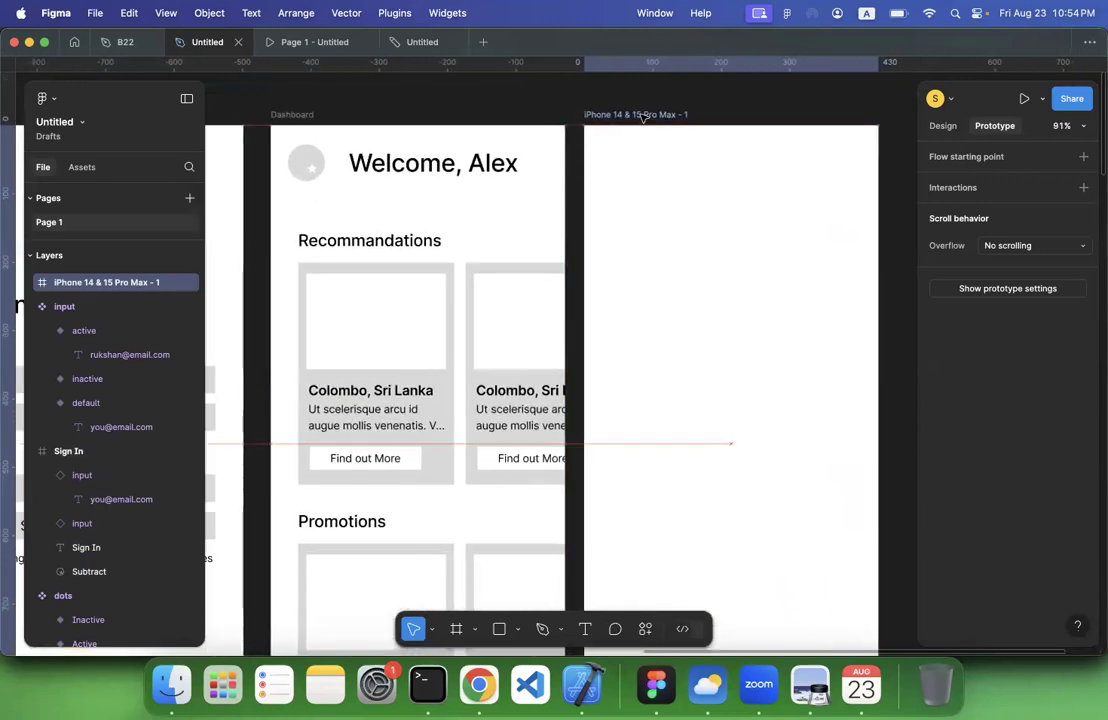
Copy the Sign In heading from the designed Sign In screen into the new frame beside the Dashboard wireframe
{"action": "scroll", "coordinate": [587, 231], "scroll_direction": "down", "scroll_amount": 3}
{"action": "scroll", "coordinate": [587, 235], "scroll_direction": "left", "scroll_amount": 10}
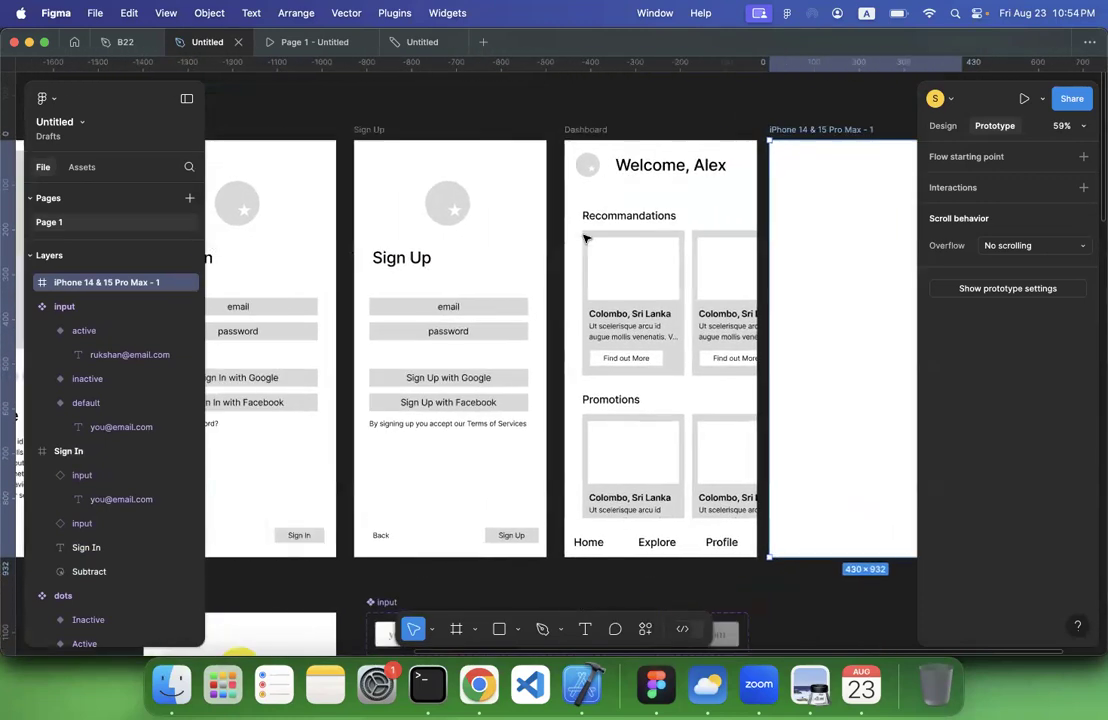
{"action": "scroll", "coordinate": [587, 238], "scroll_direction": "down", "scroll_amount": 3}
{"action": "scroll", "coordinate": [587, 238], "scroll_direction": "left", "scroll_amount": 10}
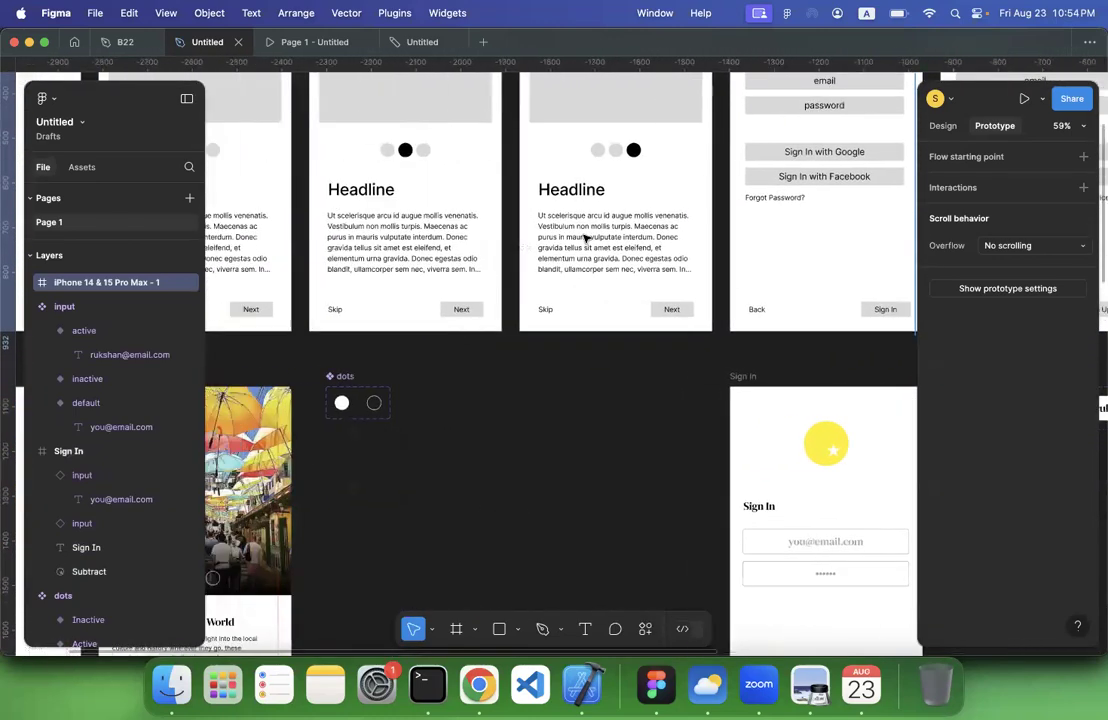
{"action": "scroll", "coordinate": [537, 511], "scroll_direction": "left", "scroll_amount": 6}
{"action": "scroll", "coordinate": [537, 511], "scroll_direction": "down", "scroll_amount": 2}
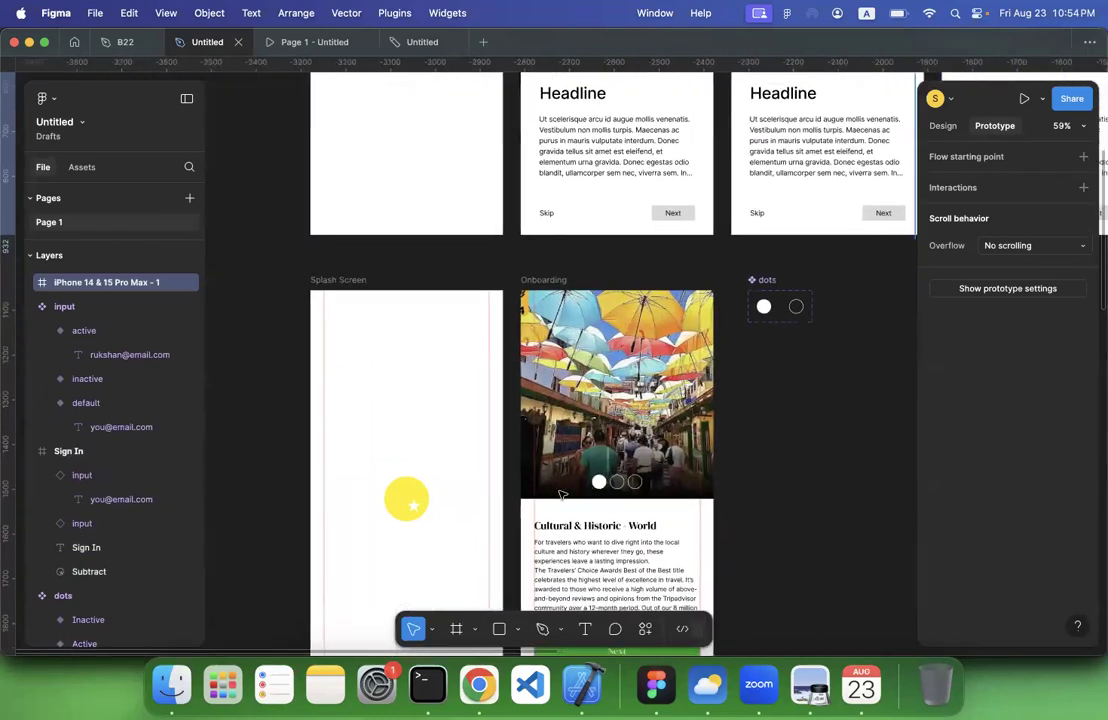
{"action": "left_click", "coordinate": [600, 494]}
{"action": "scroll", "coordinate": [686, 474], "scroll_direction": "right", "scroll_amount": 20}
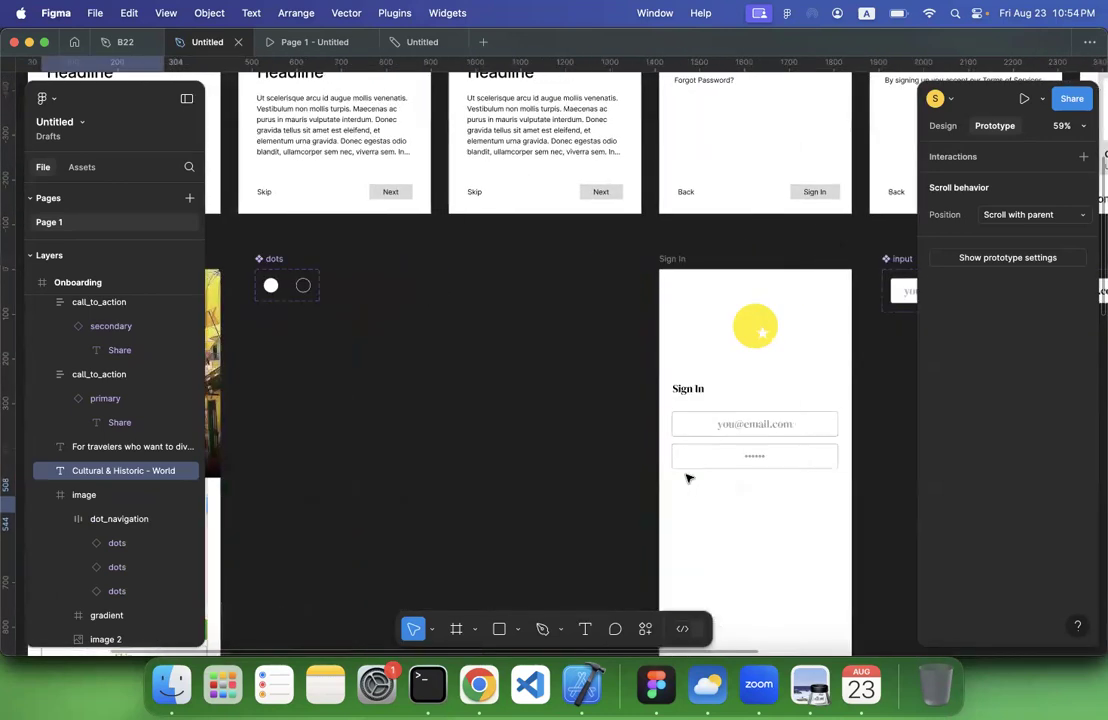
{"action": "scroll", "coordinate": [420, 390], "scroll_direction": "left", "scroll_amount": 3}
{"action": "left_click", "coordinate": [391, 376]}
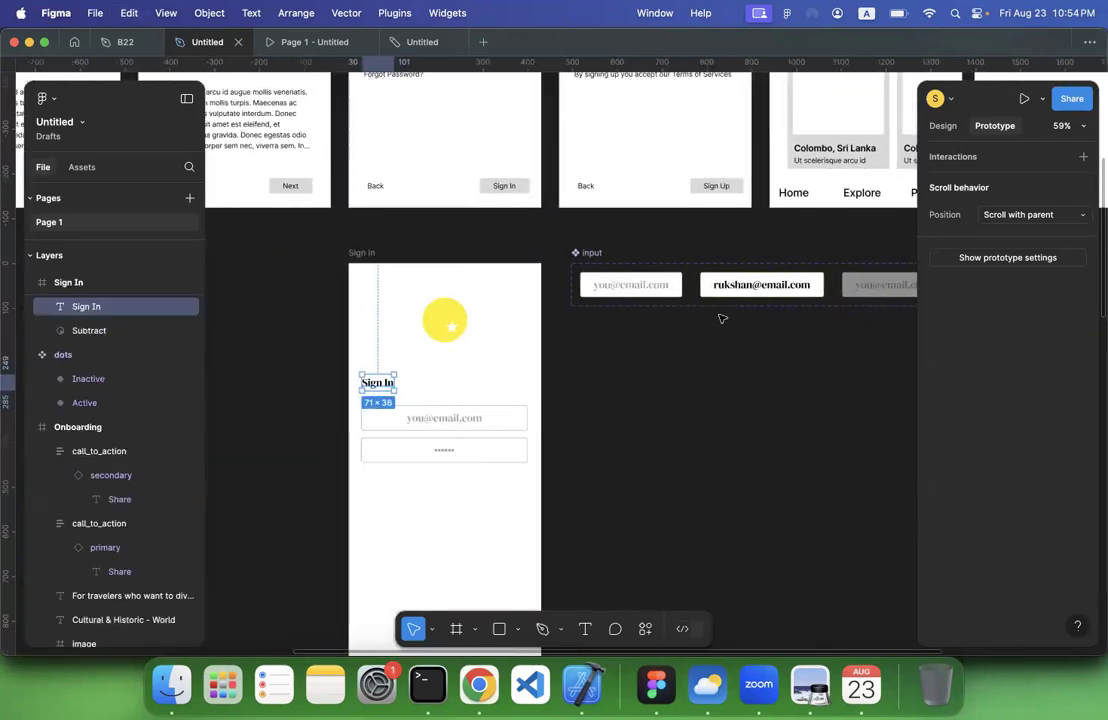
{"action": "scroll", "coordinate": [720, 317], "scroll_direction": "up", "scroll_amount": 8}
{"action": "scroll", "coordinate": [720, 317], "scroll_direction": "left", "scroll_amount": 8}
{"action": "left_click", "coordinate": [577, 173]}
{"action": "key", "text": "super+v"}
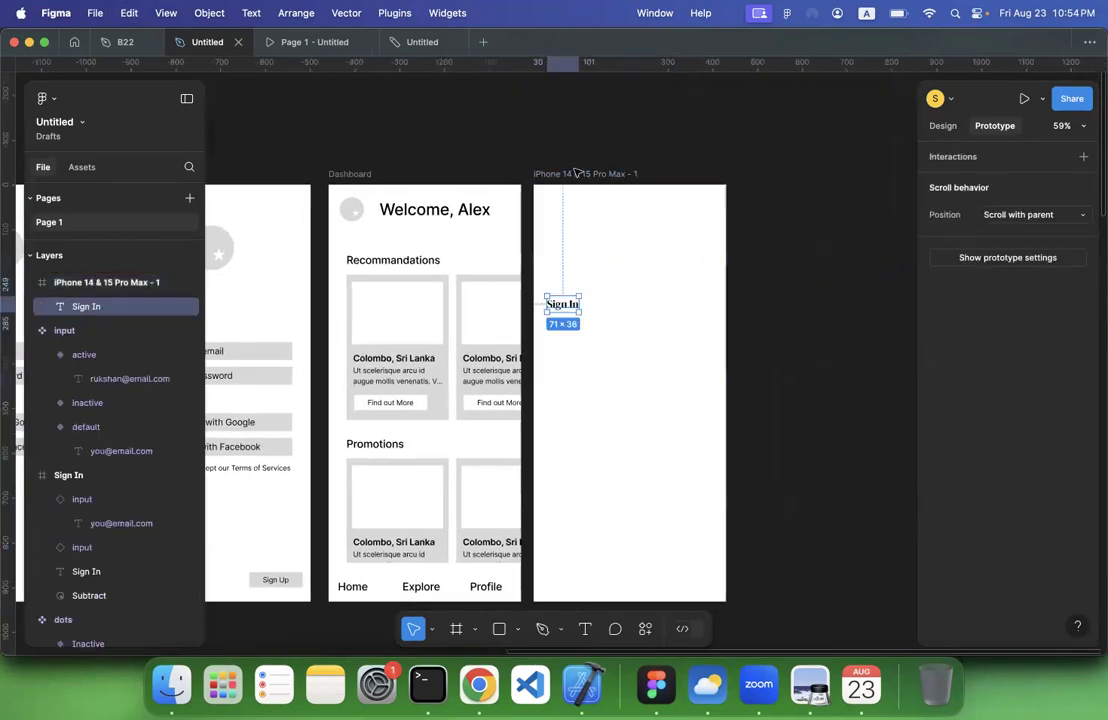
Rewrite the pasted heading as the Dashboard wireframe's welcome greeting and place it near the upper centre of the frame
{"action": "left_click", "coordinate": [942, 126]}
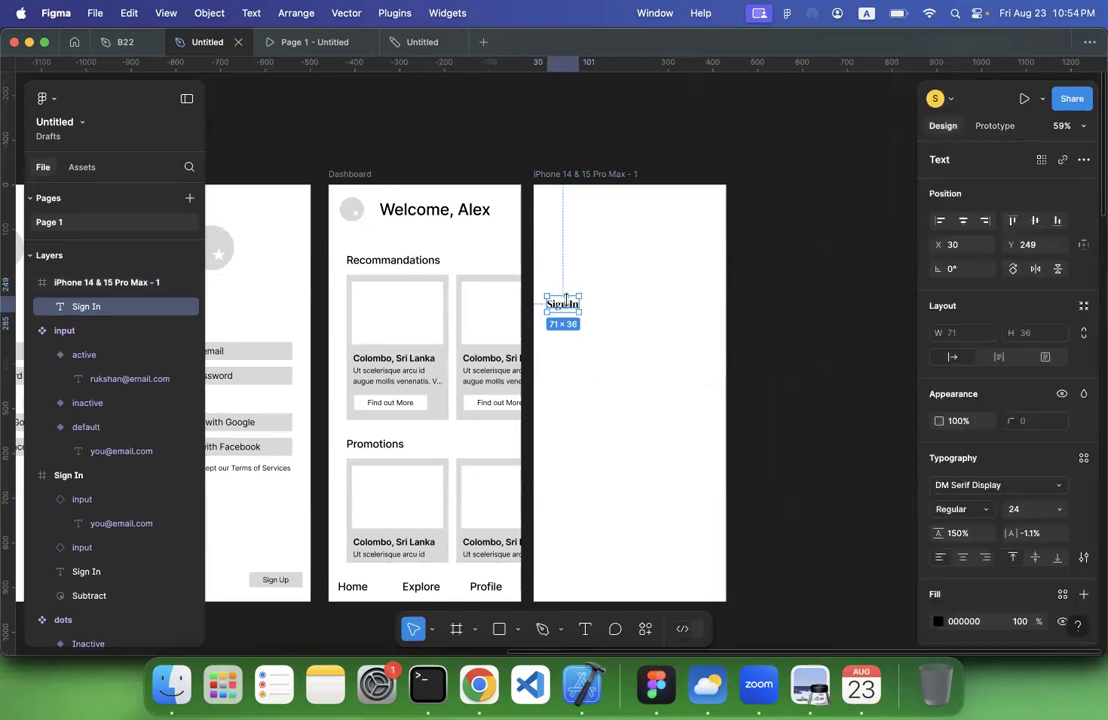
{"action": "left_click_drag", "start_coordinate": [573, 235], "coordinate": [568, 212]}
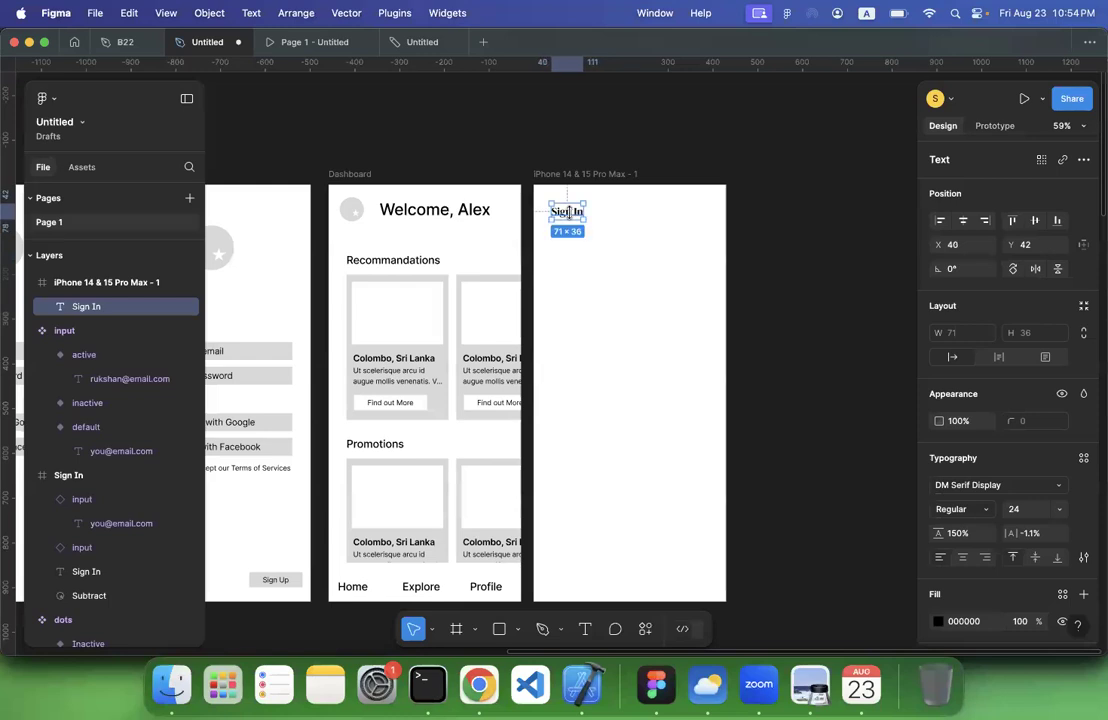
{"action": "double_click", "coordinate": [568, 212]}
{"action": "type", "text": "Welcome, Alex"}
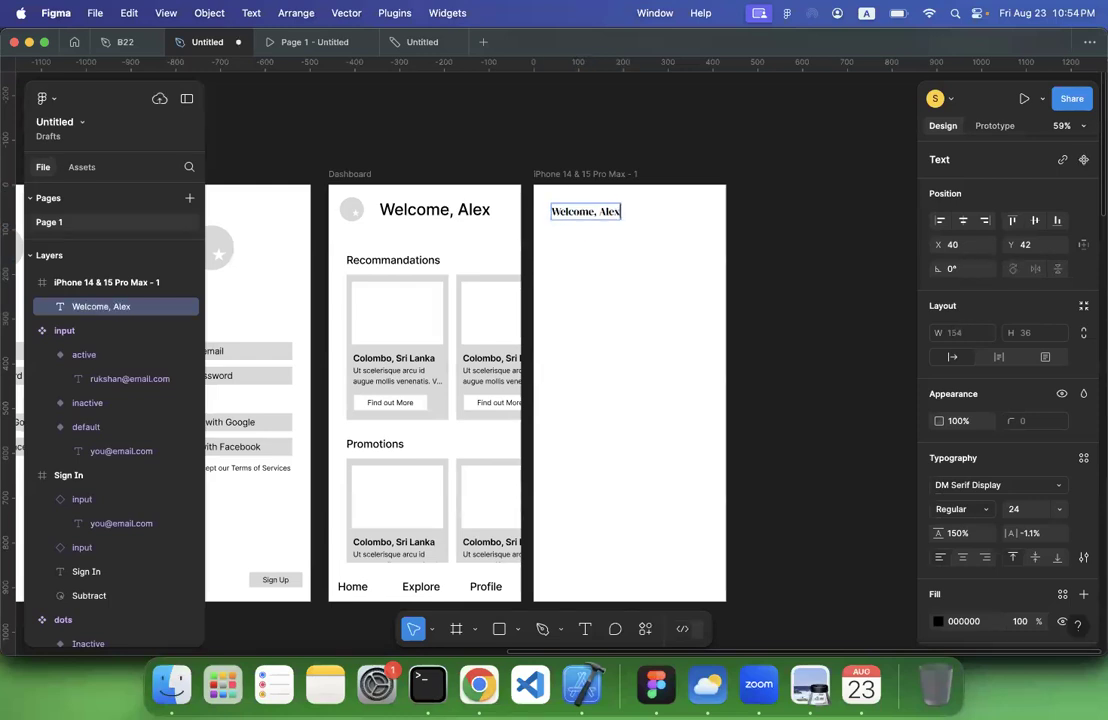
{"action": "left_click", "coordinate": [800, 243]}
{"action": "left_click_drag", "start_coordinate": [591, 218], "coordinate": [630, 222]}
{"action": "left_click", "coordinate": [758, 234]}
Duplicate the greeting, place the copy below it at about X 44, Y 125, and change its text to "Recommondations"
{"action": "scroll", "coordinate": [663, 180], "scroll_direction": "down", "scroll_amount": 2}
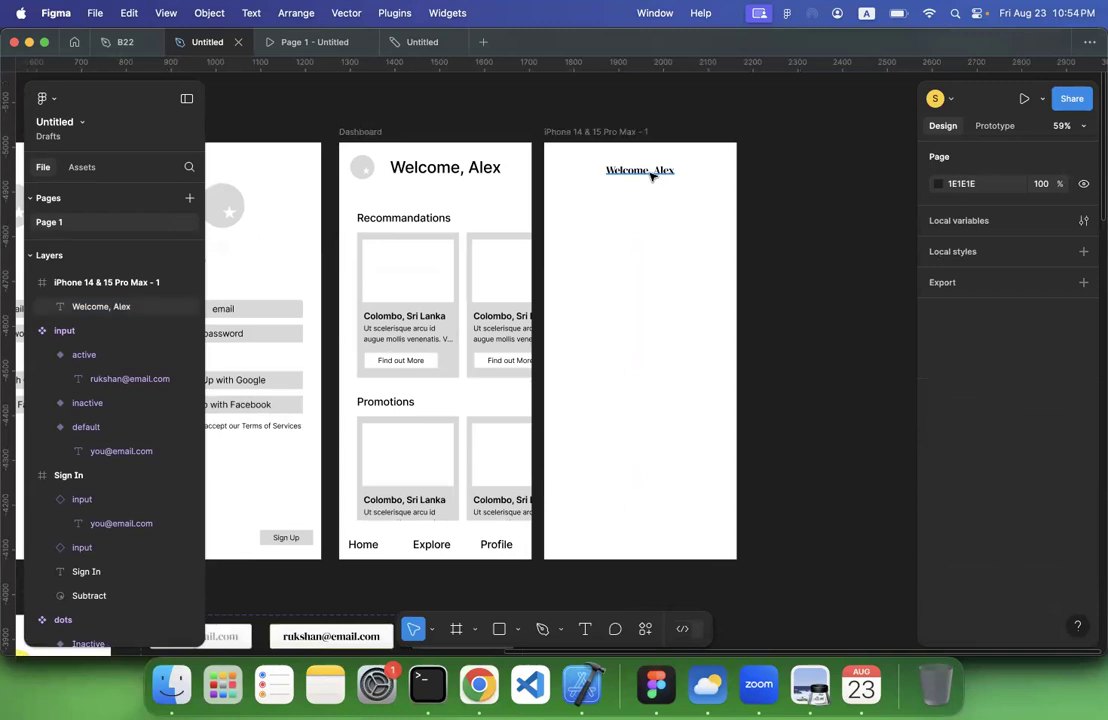
{"action": "left_click", "coordinate": [651, 176]}
{"action": "key", "text": "super+d"}
{"action": "left_click_drag", "start_coordinate": [637, 190], "coordinate": [598, 210]}
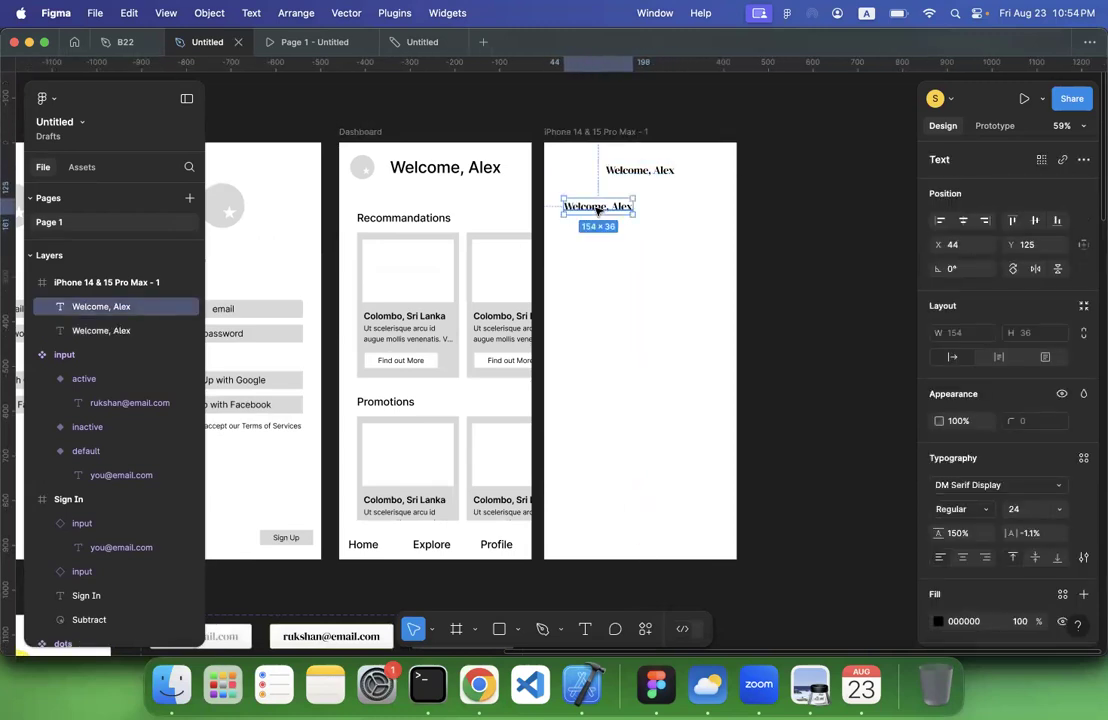
{"action": "double_click", "coordinate": [598, 207]}
{"action": "type", "text": "Recommo"}
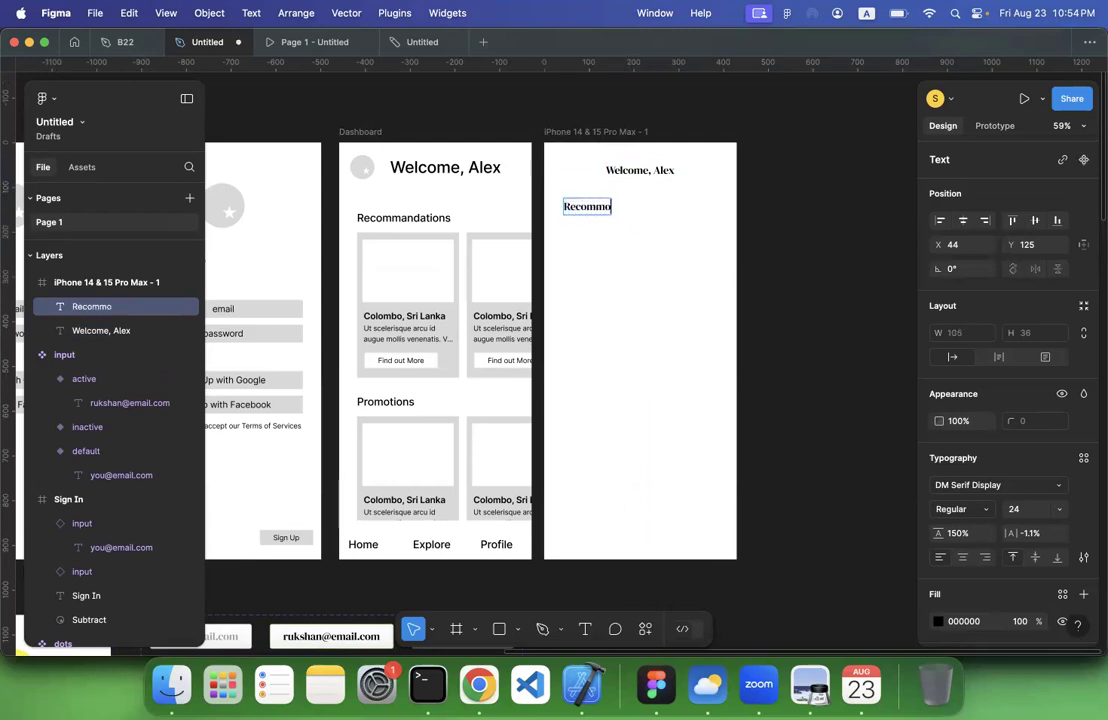
{"action": "key", "text": "Escape"}
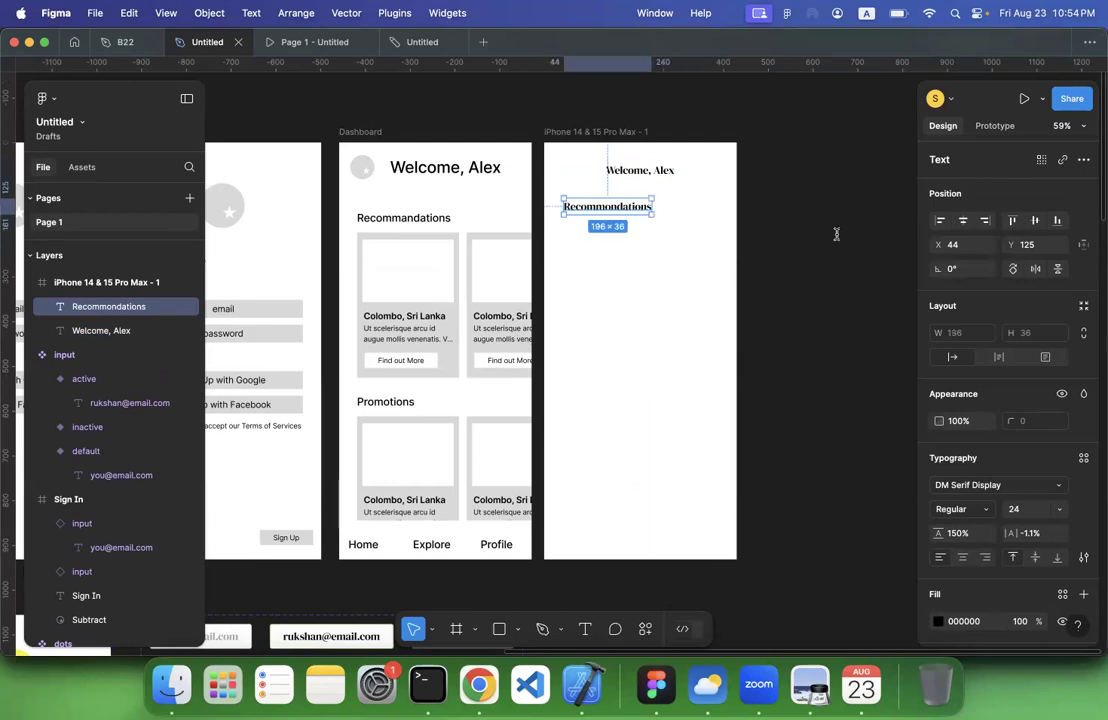
Correct the section heading's spelling to "Recommendations" with the suggested spelling
{"action": "left_click", "coordinate": [836, 235]}
{"action": "double_click", "coordinate": [597, 210]}
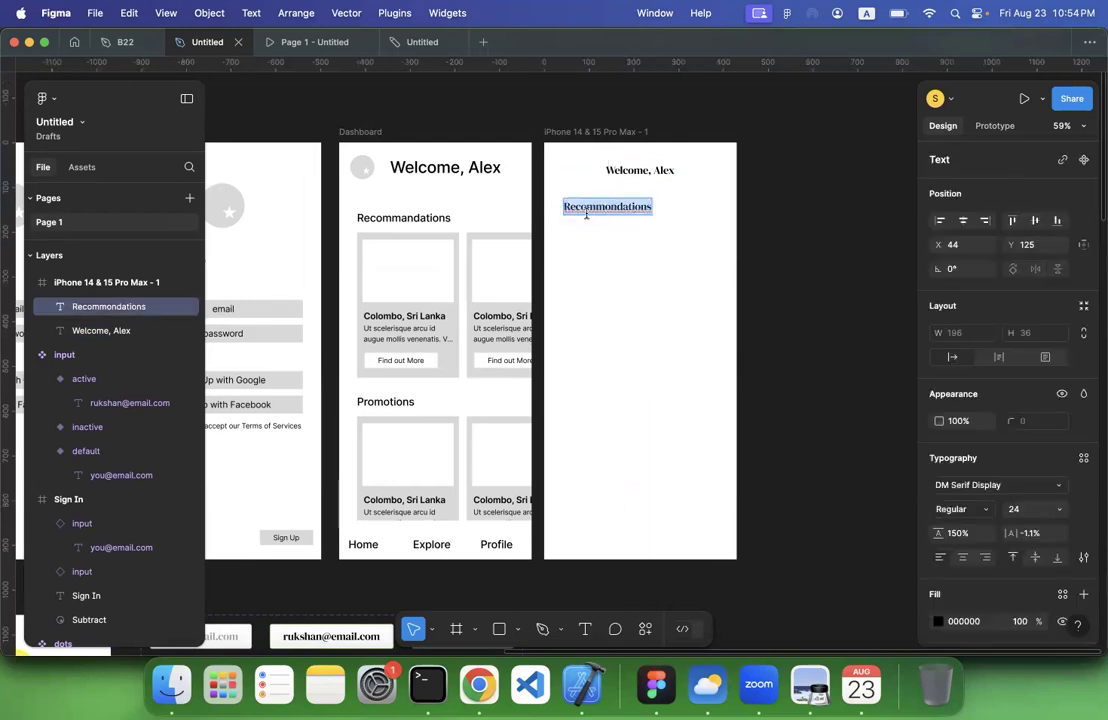
{"action": "right_click", "coordinate": [587, 214]}
{"action": "left_click", "coordinate": [620, 223]}
{"action": "key", "text": "Escape"}
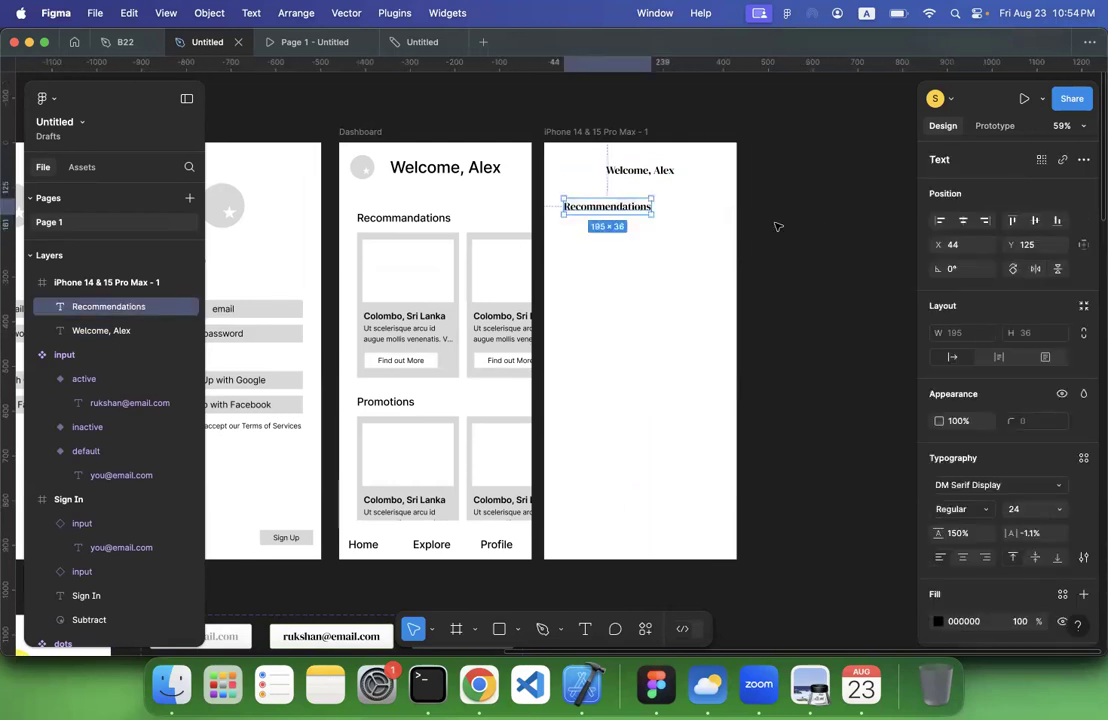
{"action": "left_click", "coordinate": [778, 227]}
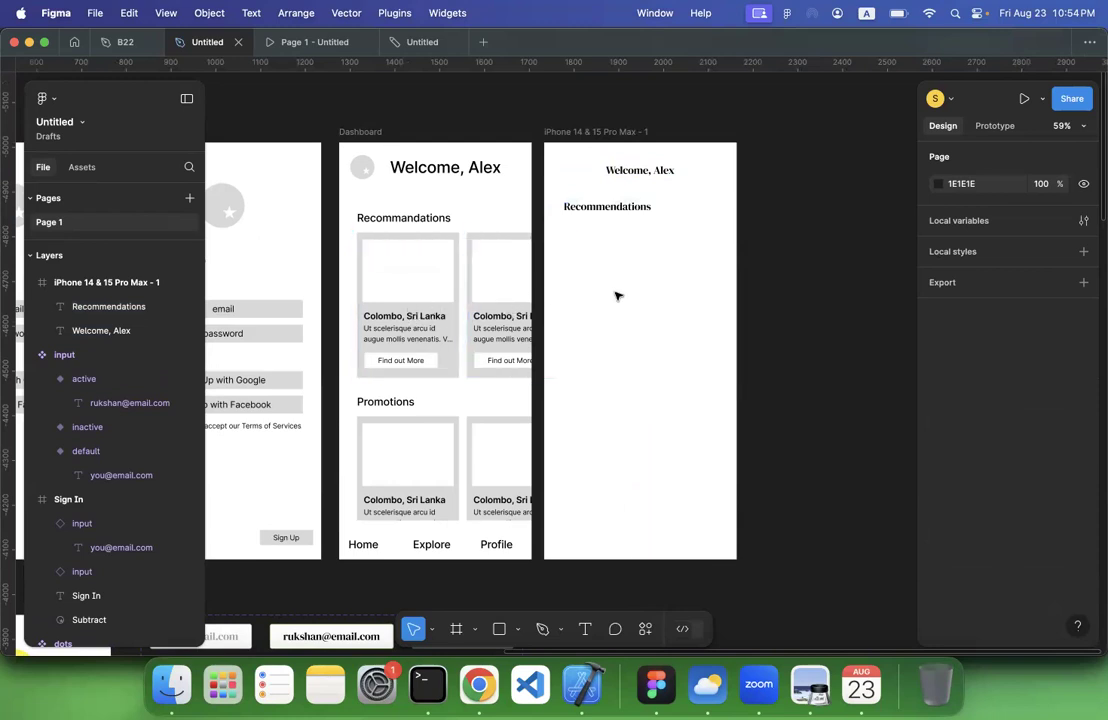
Draw a frame of about 177 × 144 below the Recommendations heading for the first card's image
{"action": "scroll", "coordinate": [617, 296], "scroll_direction": "up", "scroll_amount": 3}
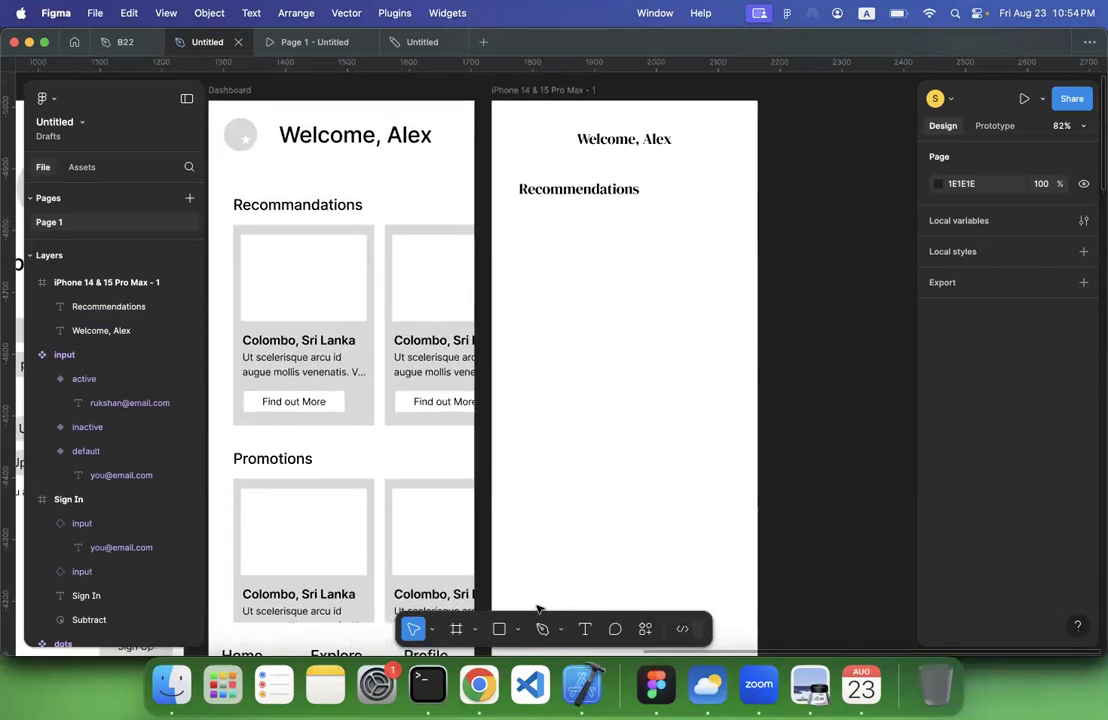
{"action": "left_click", "coordinate": [455, 630]}
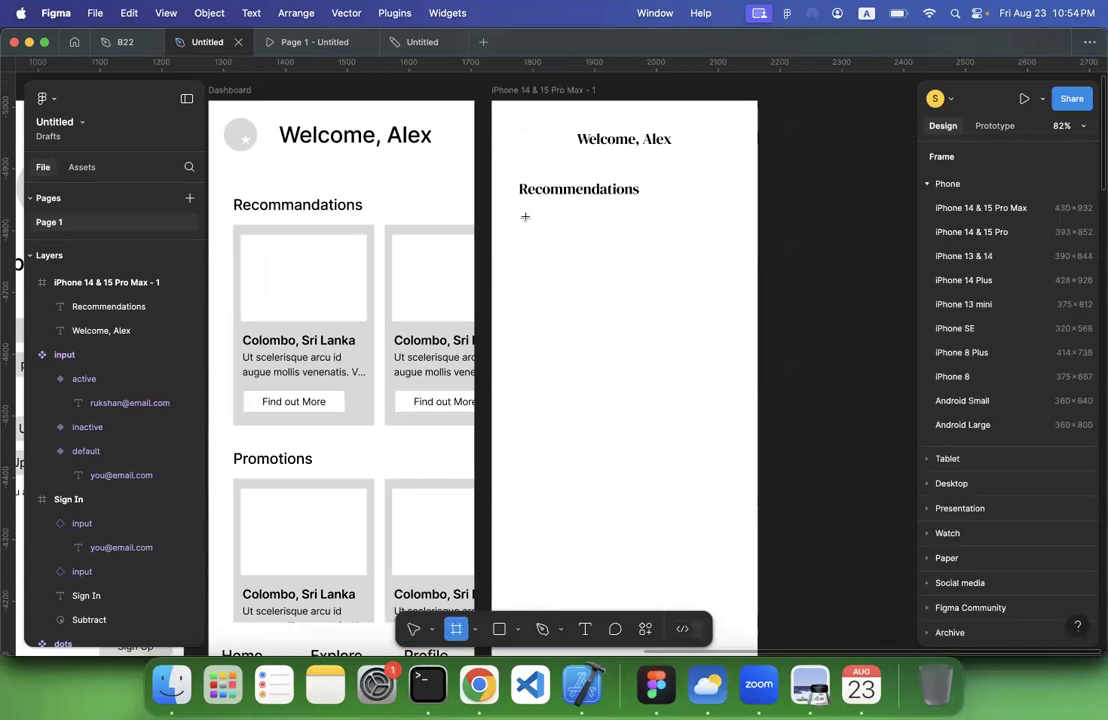
{"action": "left_click_drag", "start_coordinate": [519, 227], "coordinate": [628, 315]}
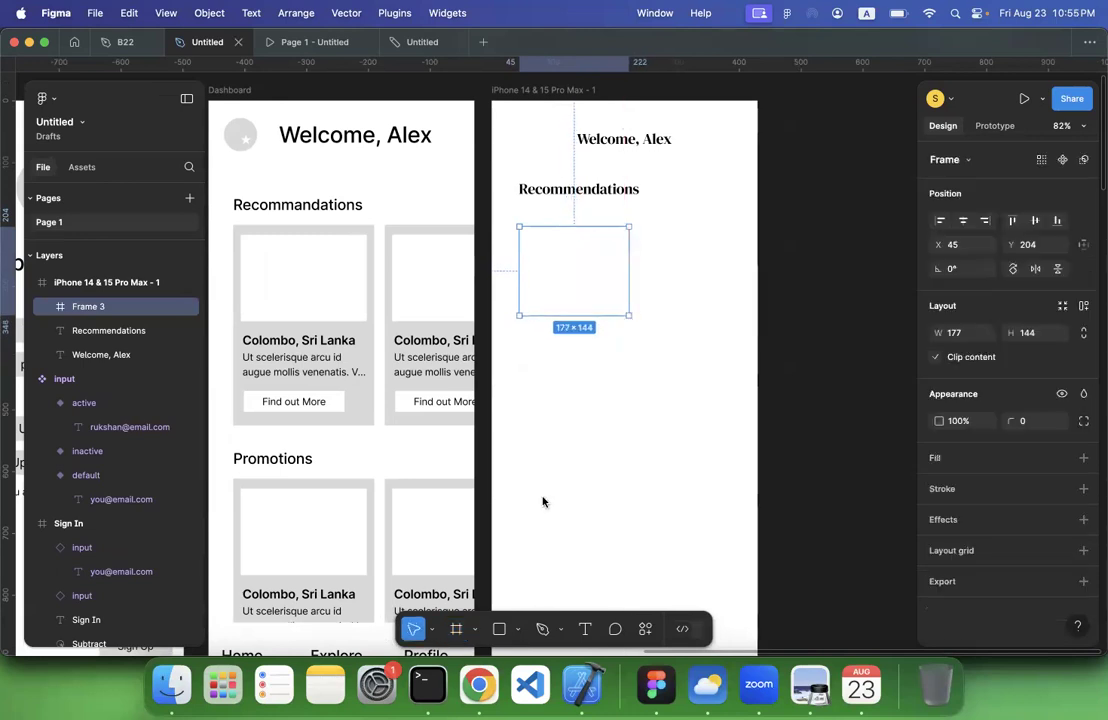
Switch to Chrome, go to the Tripadvisor home page and browse it for a travel photo
{"action": "left_click", "coordinate": [479, 685]}
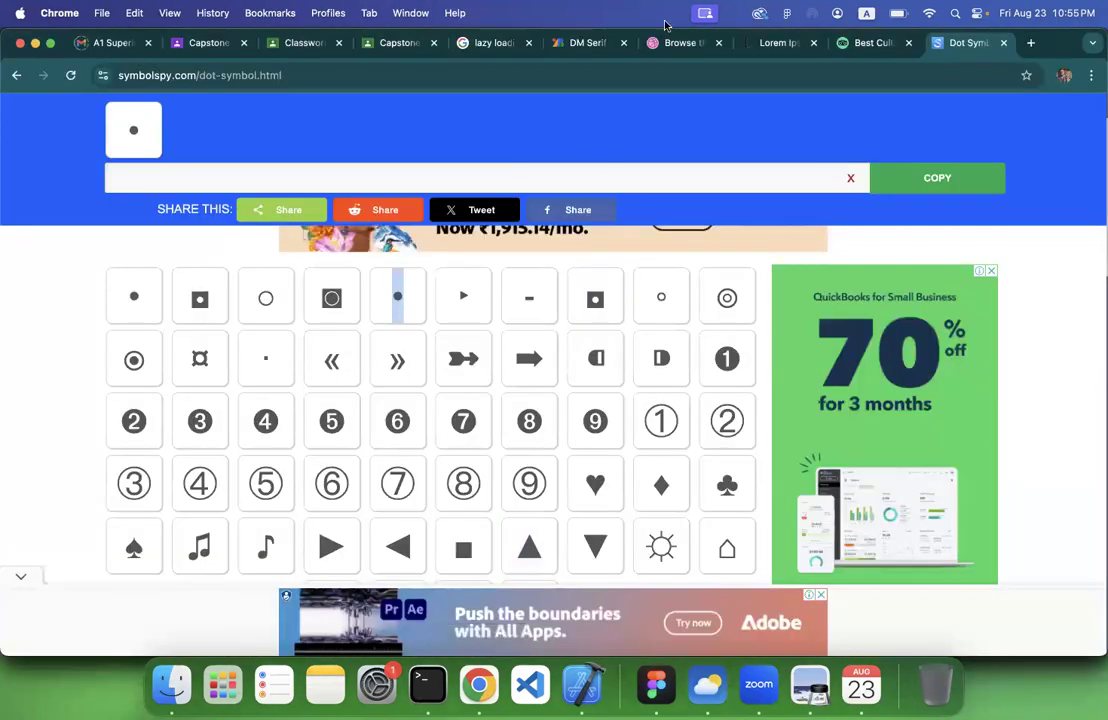
{"action": "left_click", "coordinate": [866, 43]}
{"action": "scroll", "coordinate": [588, 410], "scroll_direction": "down", "scroll_amount": 2}
{"action": "scroll", "coordinate": [588, 410], "scroll_direction": "down", "scroll_amount": 6}
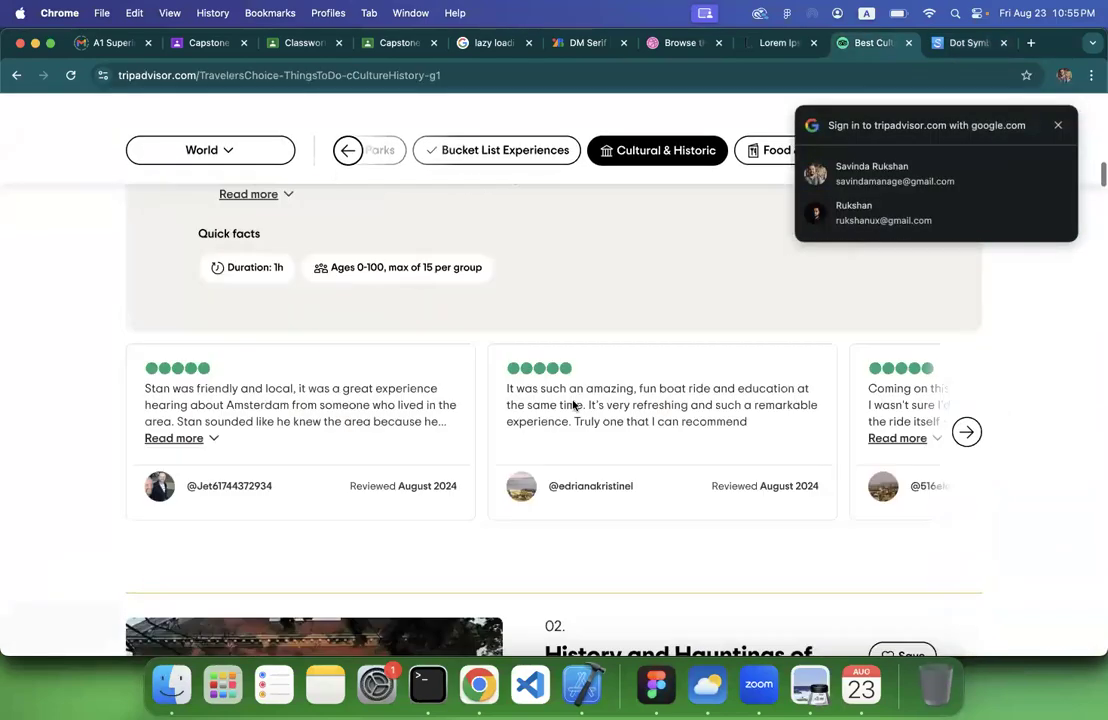
{"action": "scroll", "coordinate": [82, 307], "scroll_direction": "up", "scroll_amount": 5}
{"action": "scroll", "coordinate": [82, 307], "scroll_direction": "up", "scroll_amount": 10}
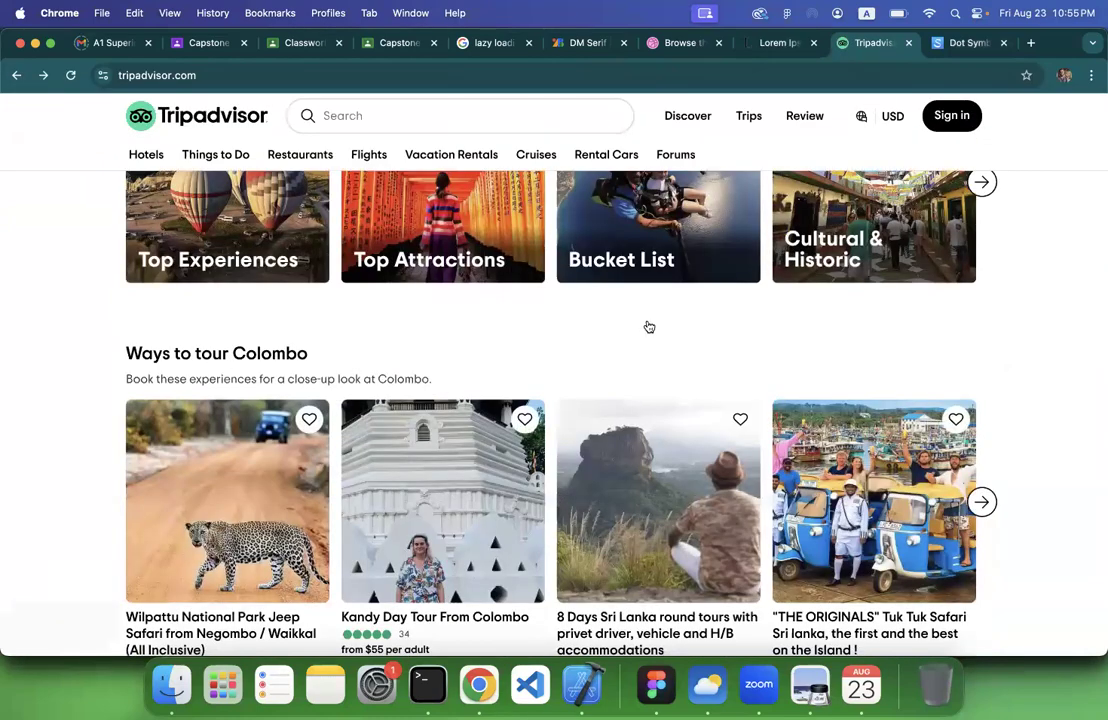
{"action": "scroll", "coordinate": [690, 305], "scroll_direction": "down", "scroll_amount": 3}
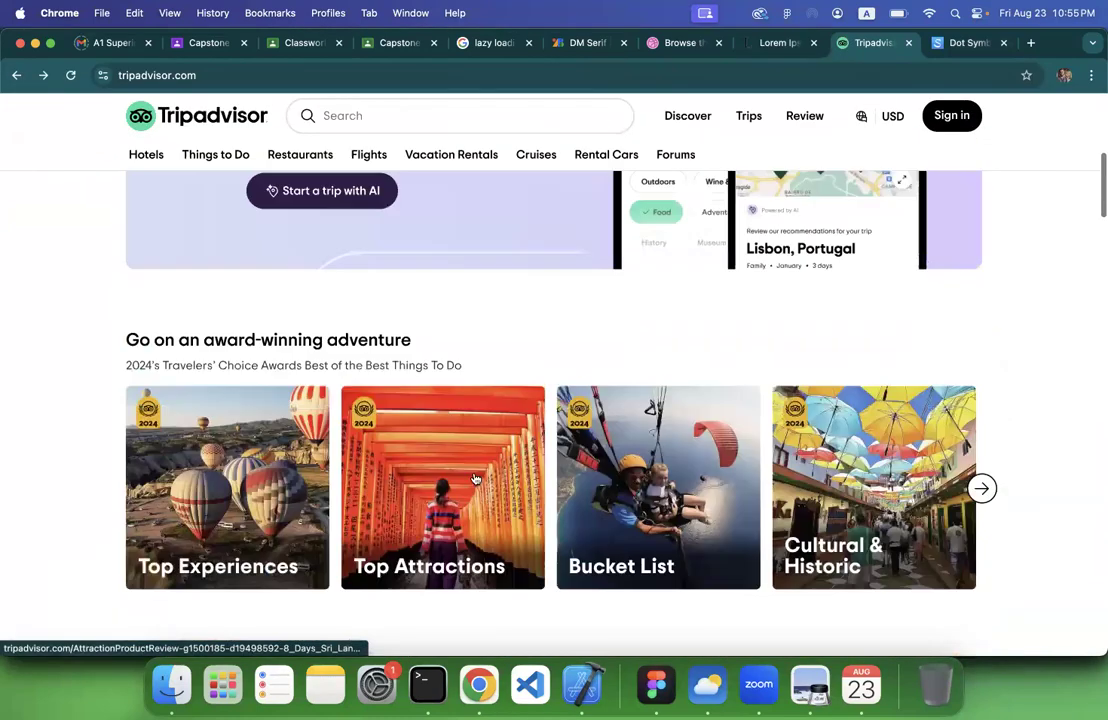
{"action": "scroll", "coordinate": [472, 477], "scroll_direction": "up", "scroll_amount": 3}
{"action": "scroll", "coordinate": [420, 477], "scroll_direction": "down", "scroll_amount": 3}
Copy the Top Attractions image from the "Go on an award-winning adventure" section
{"action": "right_click", "coordinate": [437, 490]}
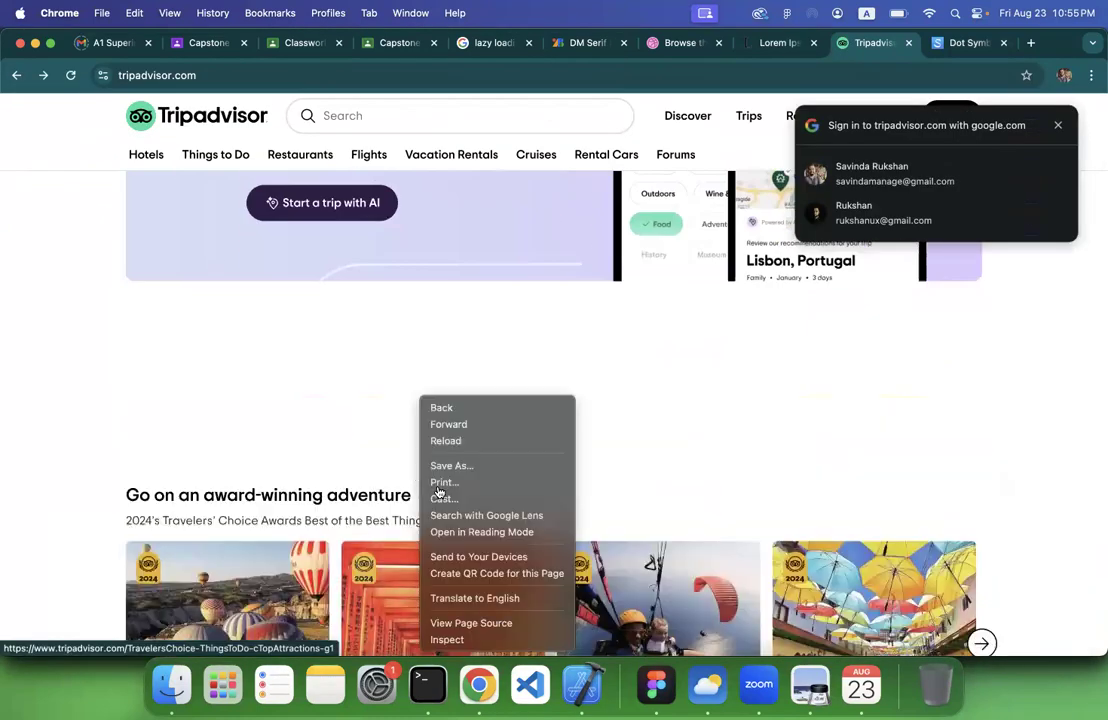
{"action": "left_click", "coordinate": [314, 440]}
{"action": "scroll", "coordinate": [448, 426], "scroll_direction": "down", "scroll_amount": 3}
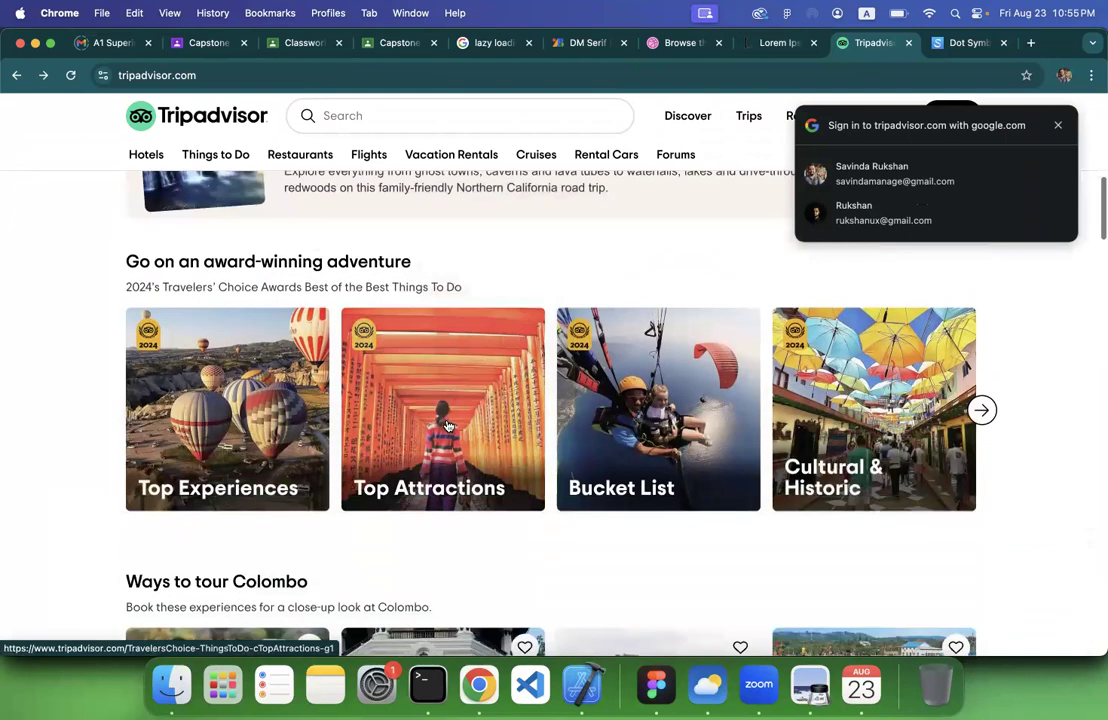
{"action": "right_click", "coordinate": [448, 426]}
{"action": "left_click", "coordinate": [510, 585]}
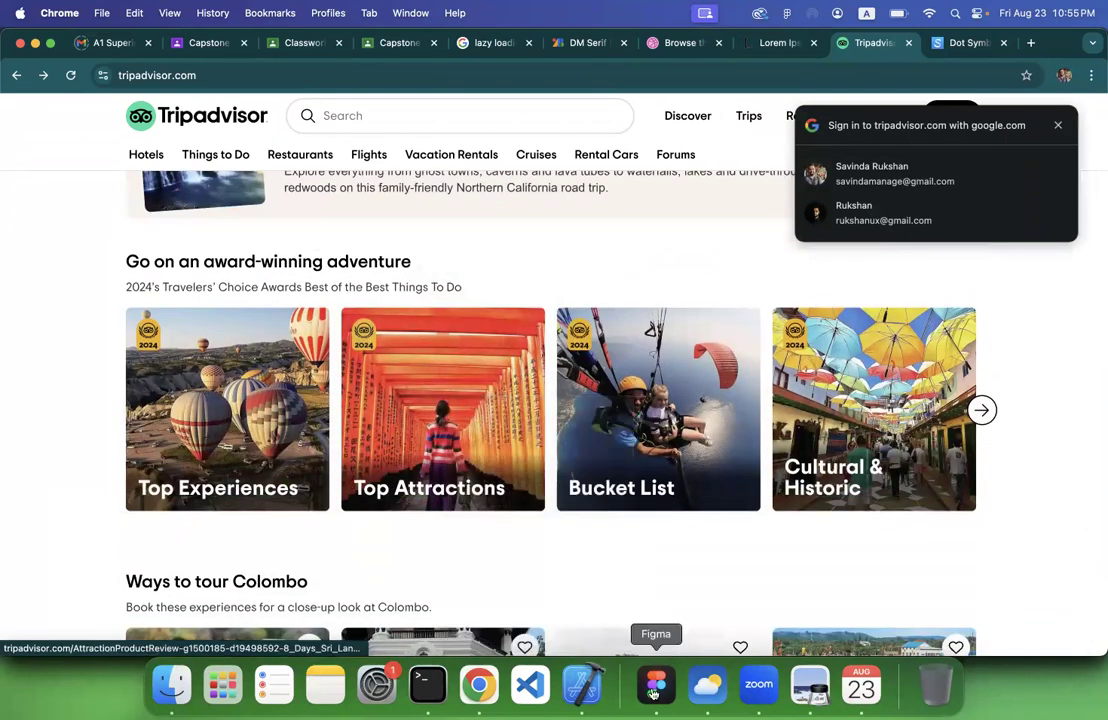
Switch to Figma, paste the copied photo into the card's image frame, scale it down to fit, and move the frame slightly up
{"action": "left_click", "coordinate": [656, 685]}
{"action": "key", "text": "super+v"}
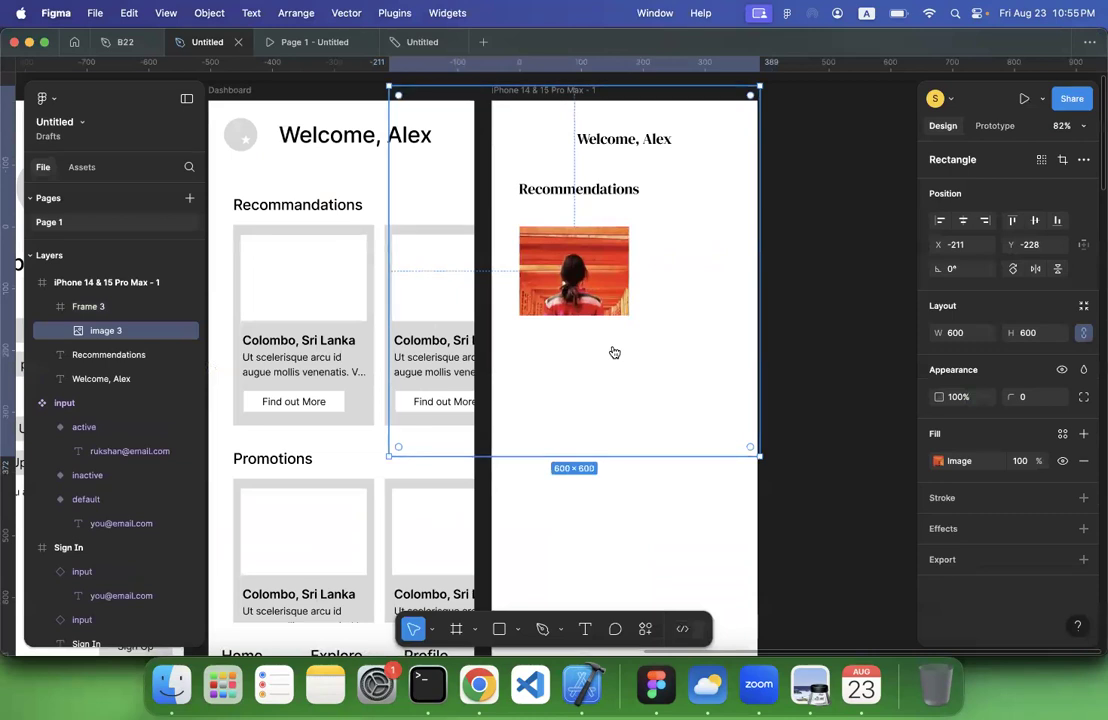
{"action": "left_click_drag", "start_coordinate": [760, 456], "coordinate": [621, 333]}
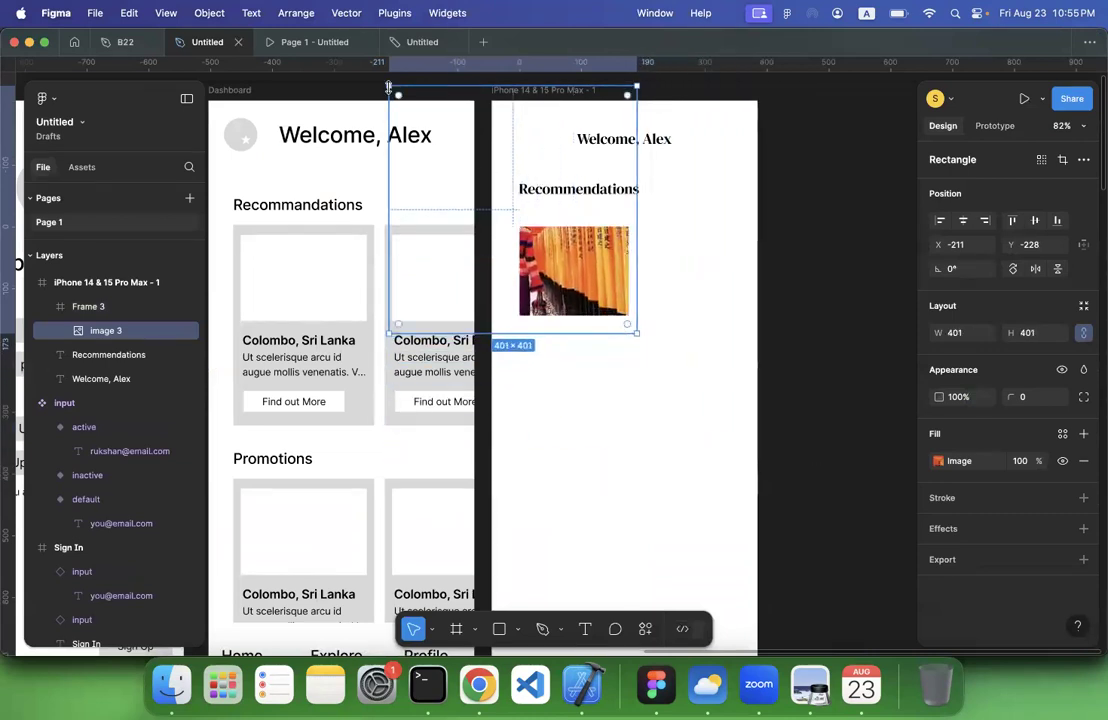
{"action": "left_click_drag", "start_coordinate": [389, 88], "coordinate": [500, 201]}
{"action": "left_click", "coordinate": [636, 424]}
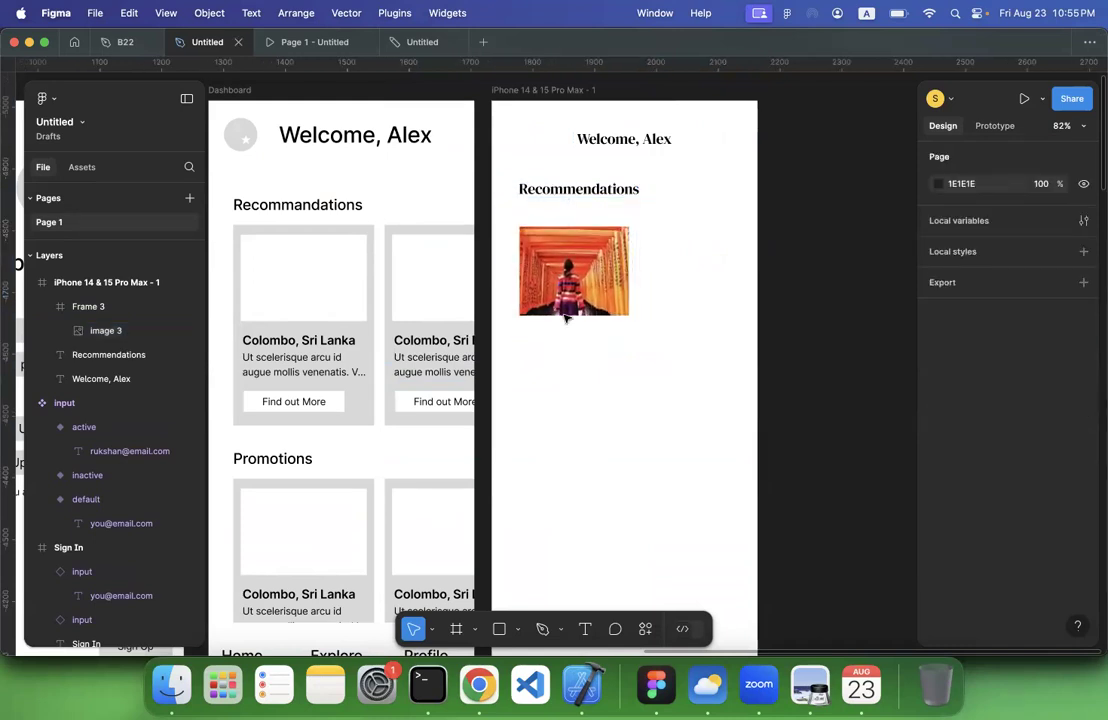
{"action": "left_click_drag", "start_coordinate": [566, 317], "coordinate": [571, 300]}
{"action": "left_click", "coordinate": [608, 388]}
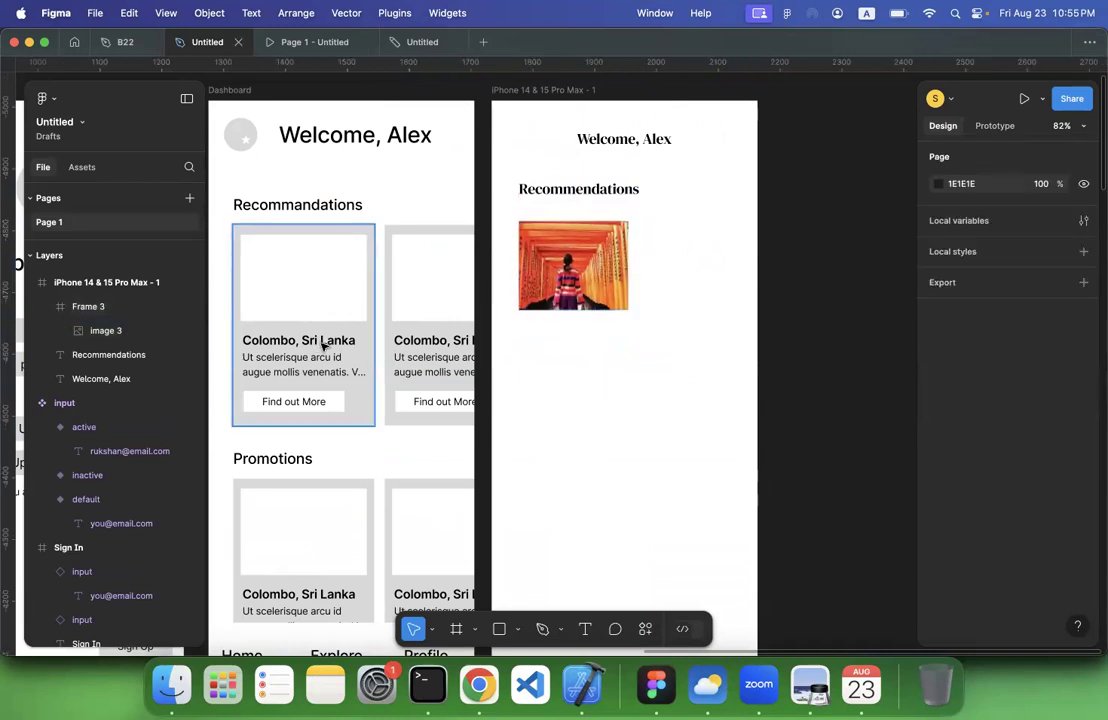
Duplicate the Recommendations heading, place the copy just below the card's image, and set its font size to 20
{"action": "left_click", "coordinate": [586, 194]}
{"action": "key", "text": "super+d"}
{"action": "left_click_drag", "start_coordinate": [585, 194], "coordinate": [586, 325]}
{"action": "double_click", "coordinate": [588, 331]}
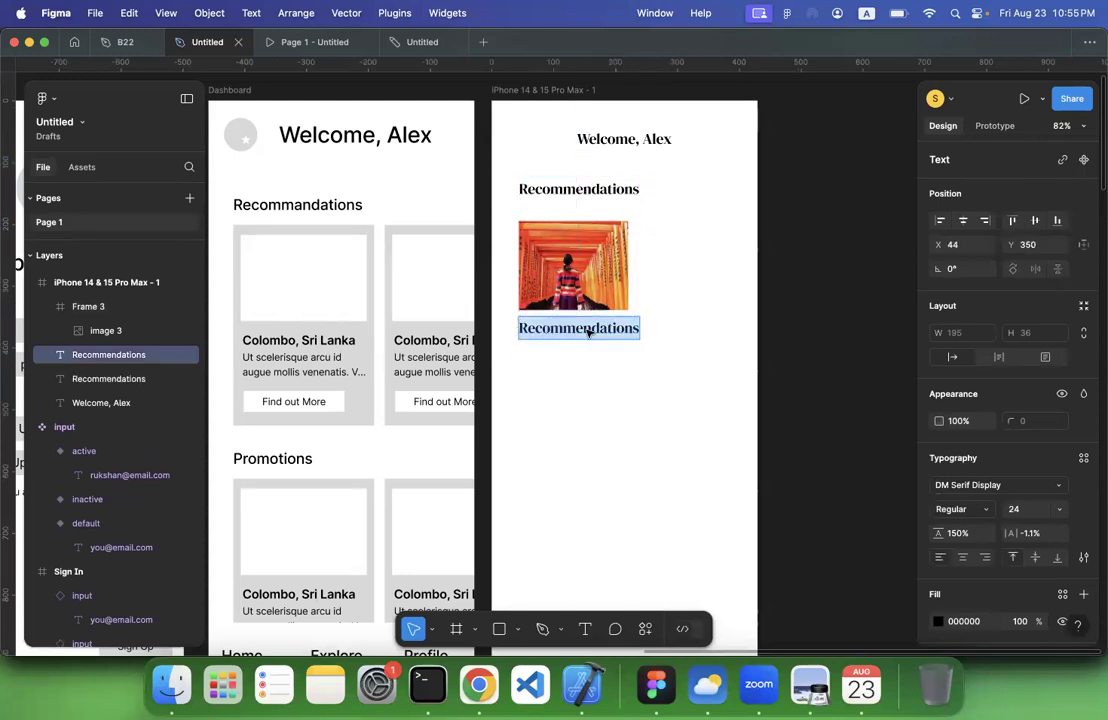
{"action": "left_click", "coordinate": [1059, 509]}
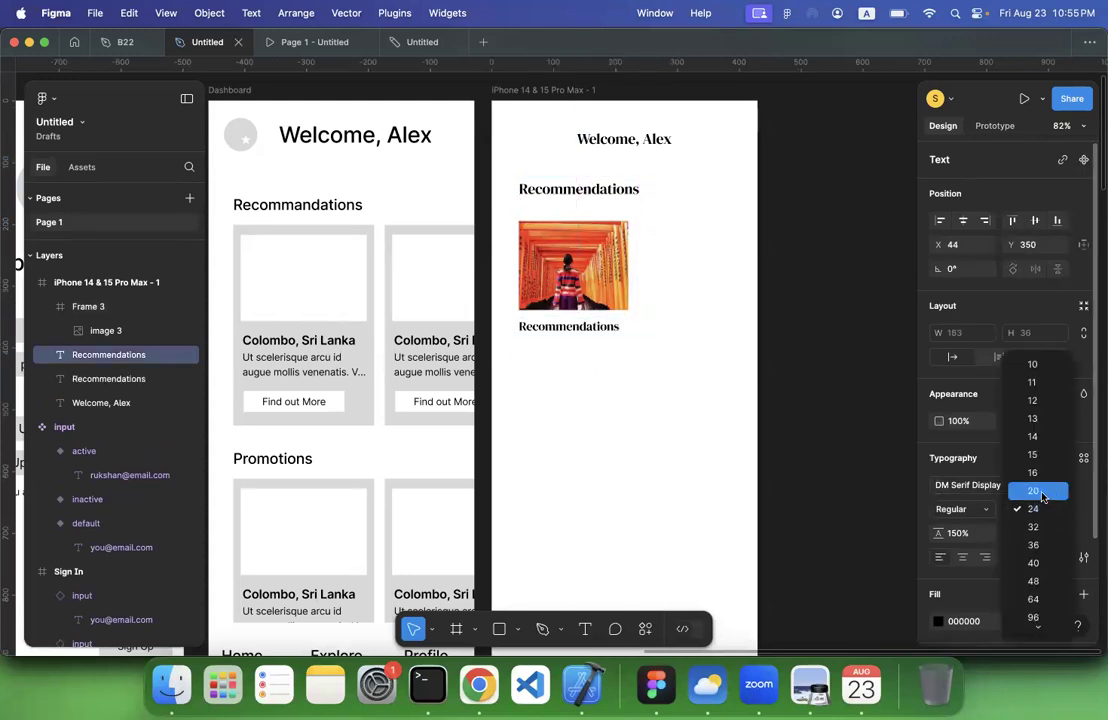
{"action": "left_click", "coordinate": [1041, 496]}
Replace the copied heading's text with "Where to travel in September", copied from Tripadvisor's "More to explore" section in Chrome
{"action": "double_click", "coordinate": [596, 326]}
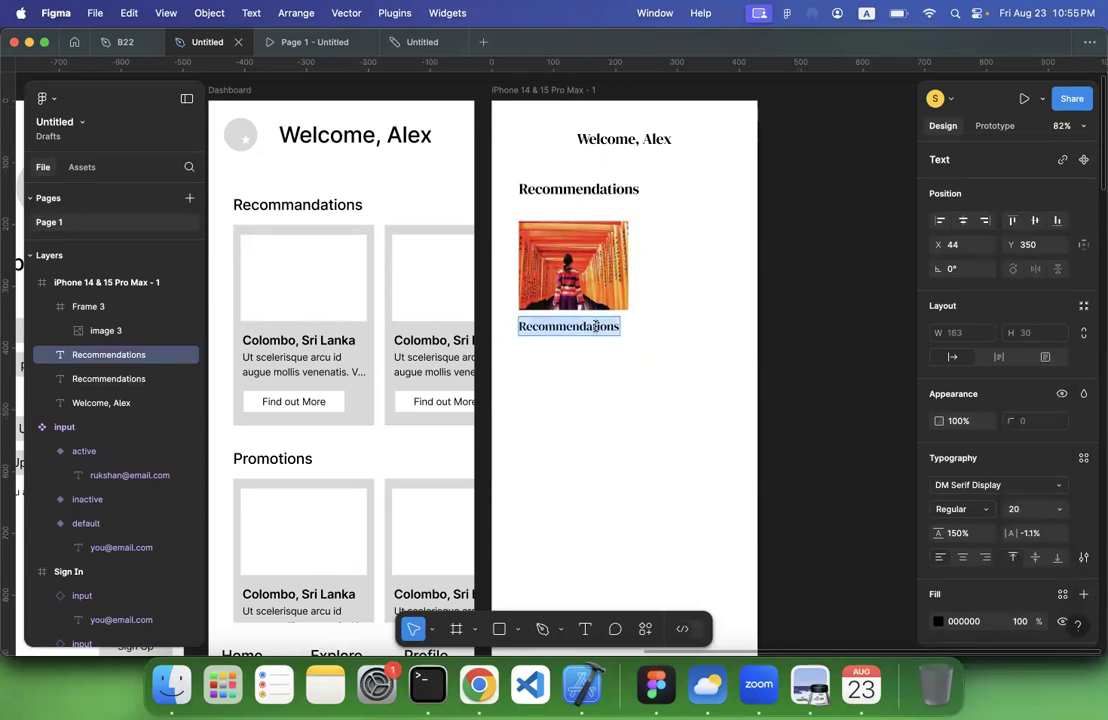
{"action": "left_click", "coordinate": [479, 685]}
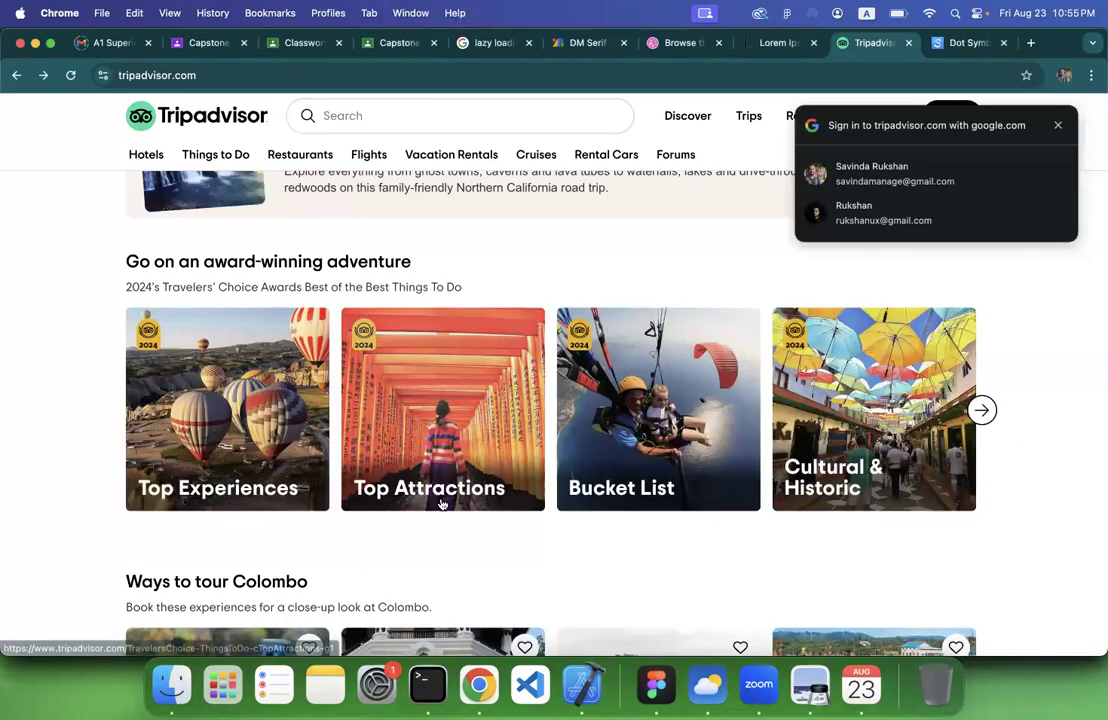
{"action": "scroll", "coordinate": [420, 583], "scroll_direction": "down", "scroll_amount": 5}
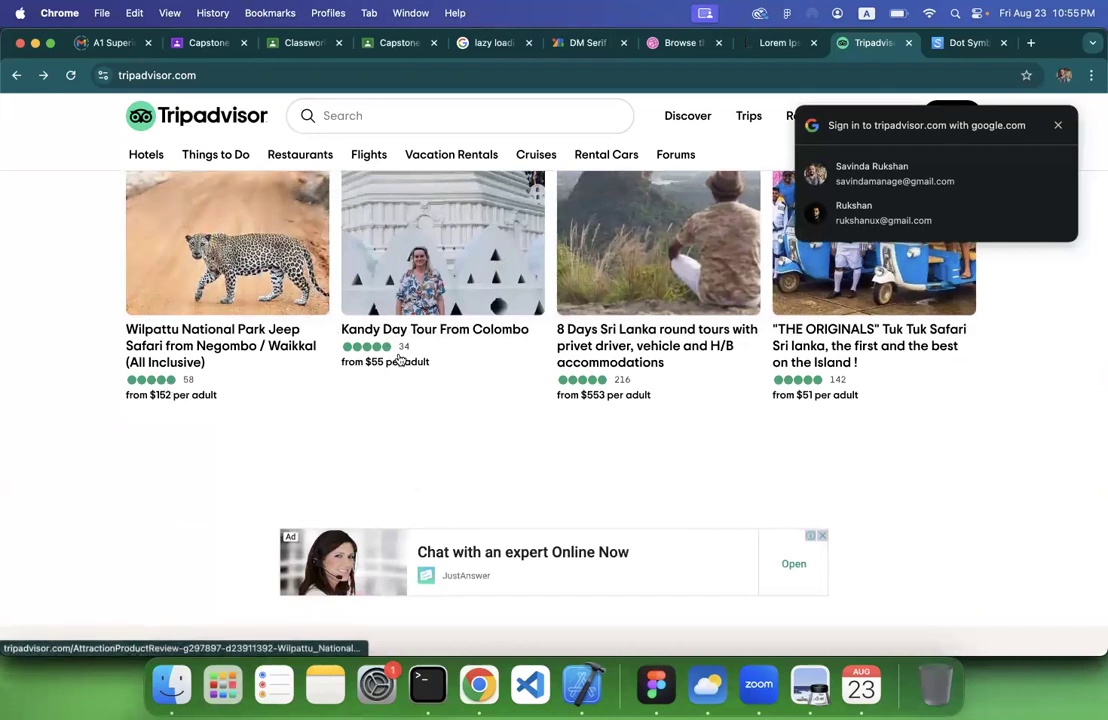
{"action": "scroll", "coordinate": [386, 552], "scroll_direction": "down", "scroll_amount": 8}
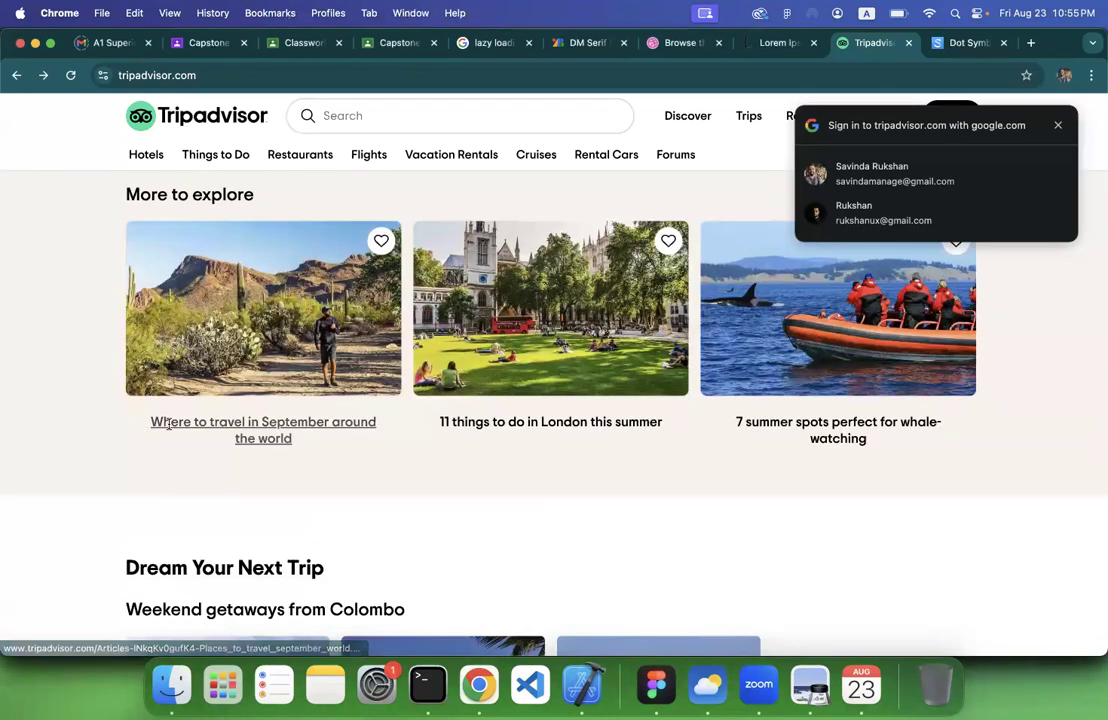
{"action": "left_click_drag", "start_coordinate": [151, 422], "coordinate": [333, 424]}
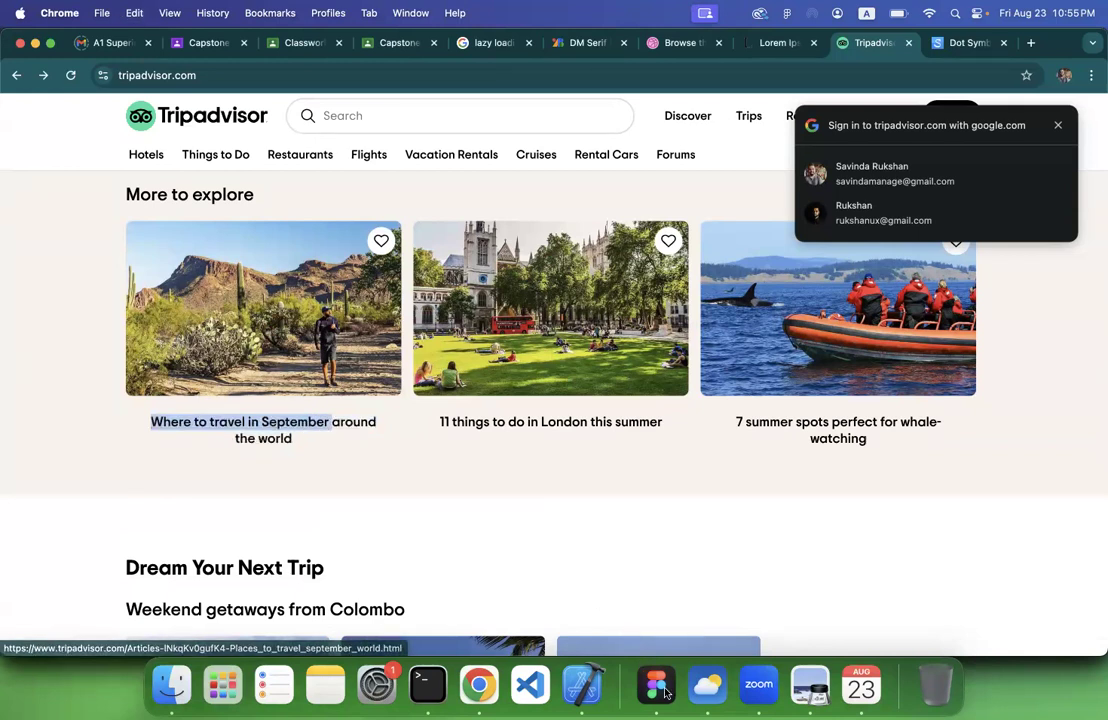
{"action": "key", "text": "super+Tab"}
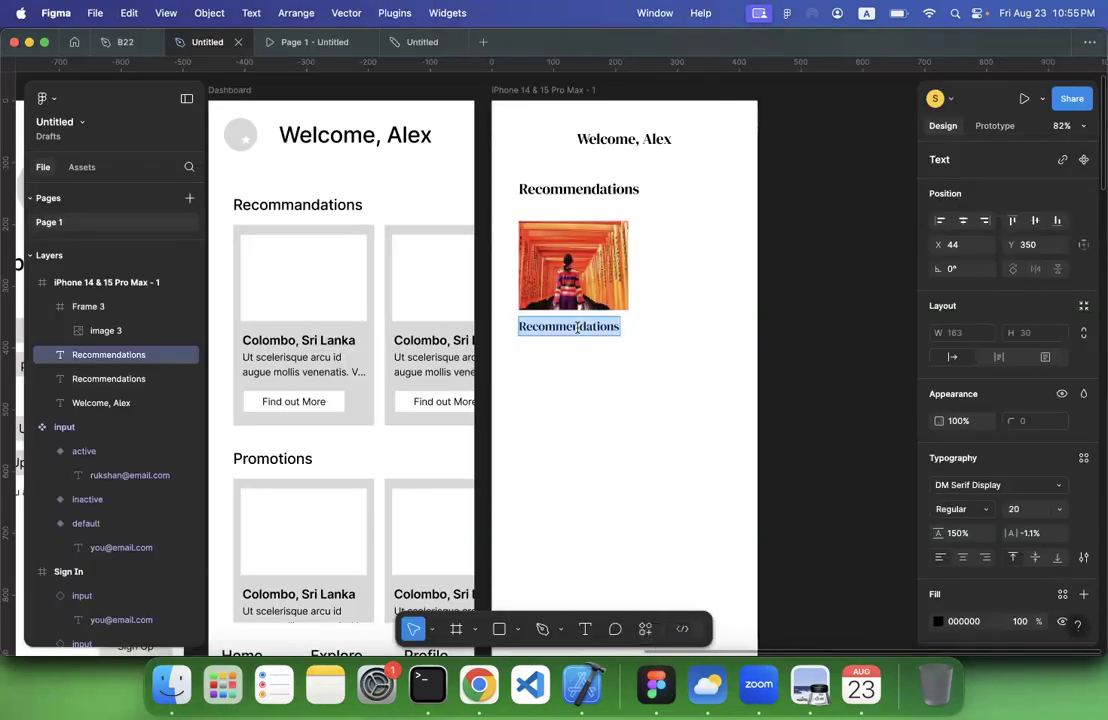
{"action": "key", "text": "super+v"}
{"action": "key", "text": "Return"}
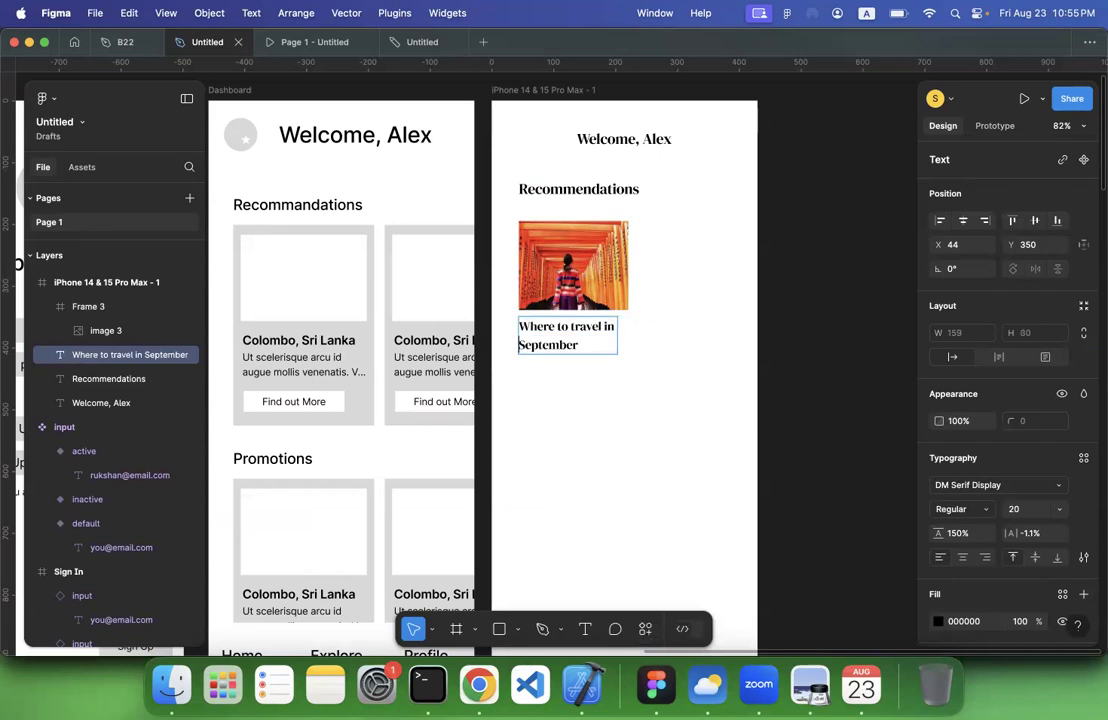
{"action": "left_click", "coordinate": [660, 429]}
Move the card title slightly closer to the image and shorten its text to "Where to travel"
{"action": "left_click_drag", "start_coordinate": [586, 330], "coordinate": [588, 328]}
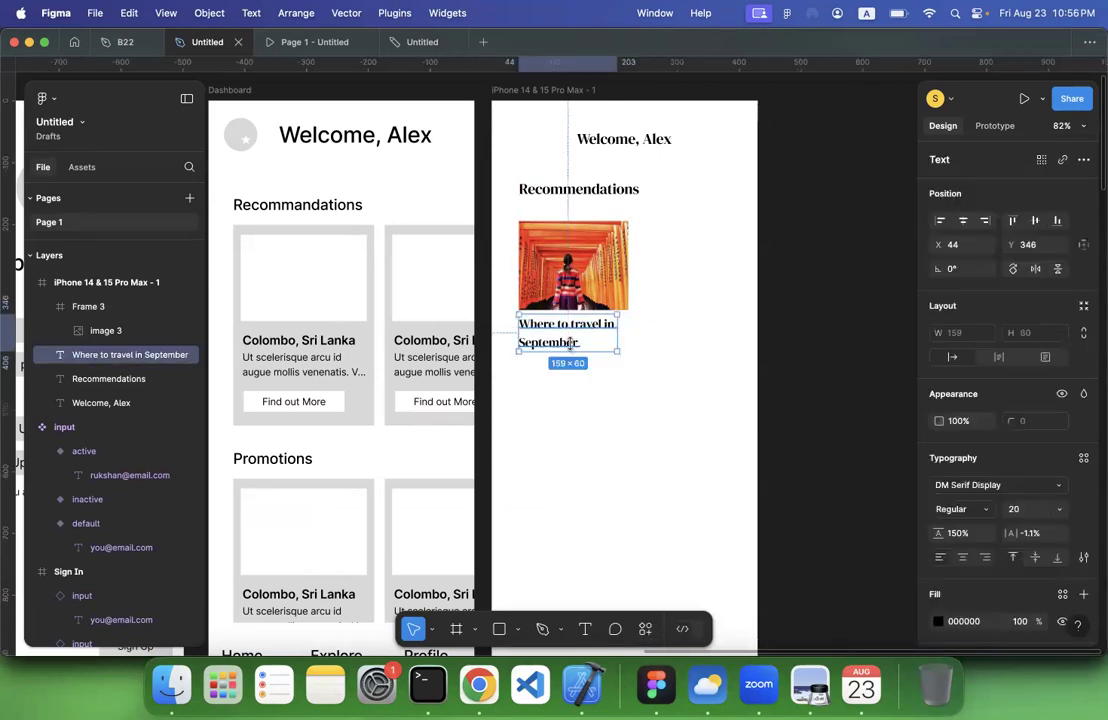
{"action": "left_click", "coordinate": [566, 391]}
{"action": "left_click", "coordinate": [551, 340]}
{"action": "double_click", "coordinate": [547, 343]}
{"action": "double_click", "coordinate": [547, 343]}
{"action": "key", "text": "BackSpace"}
{"action": "key", "text": "BackSpace"}
{"action": "left_click", "coordinate": [550, 410]}
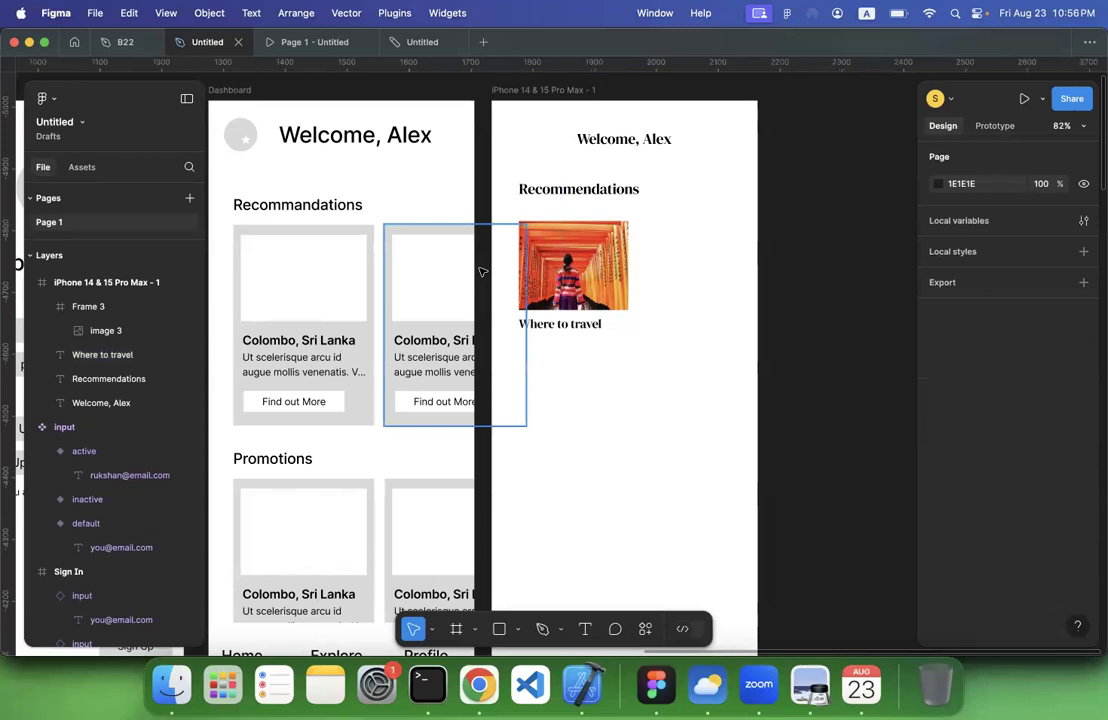
Draw a text box of about 154 × 42 below the title and paste Tripadvisor's "We think you'd enjoy these homes for a quick trip out of town"
{"action": "left_click", "coordinate": [585, 629]}
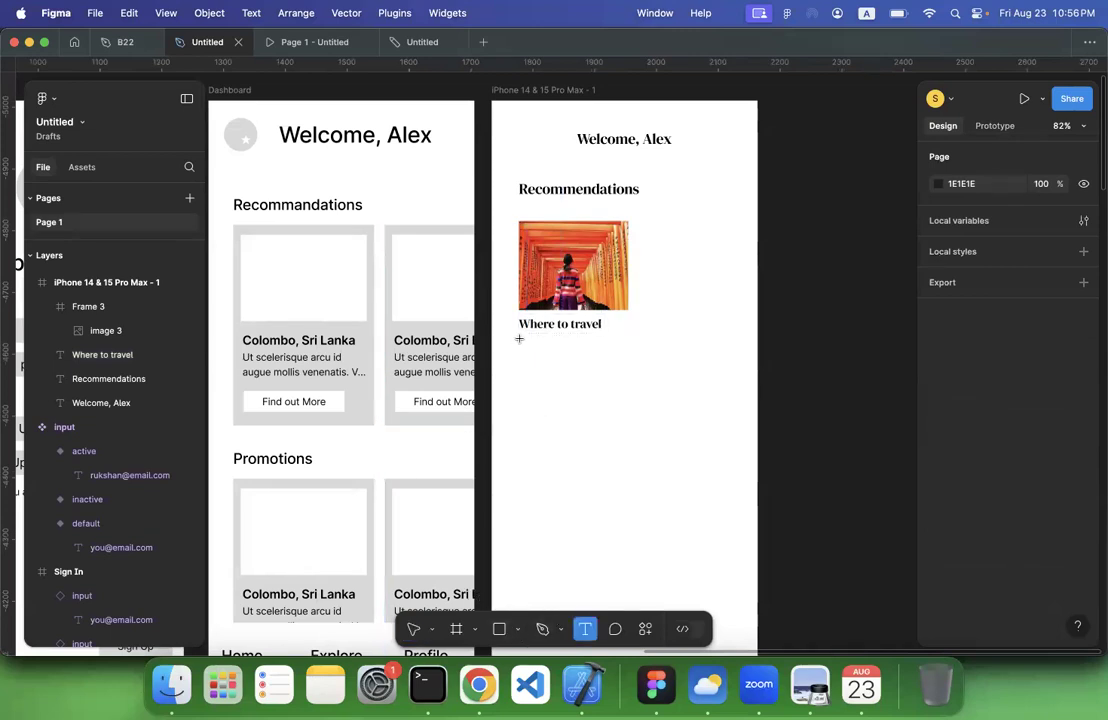
{"action": "left_click_drag", "start_coordinate": [520, 341], "coordinate": [615, 365]}
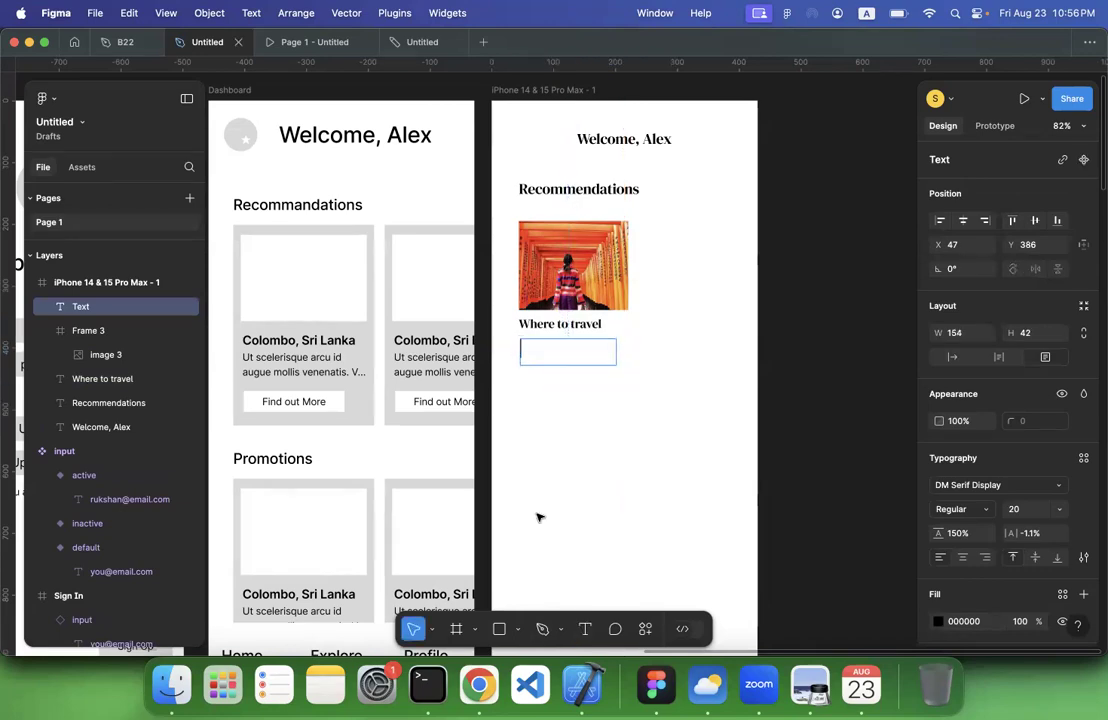
{"action": "left_click", "coordinate": [480, 684]}
{"action": "scroll", "coordinate": [505, 467], "scroll_direction": "down", "scroll_amount": 10}
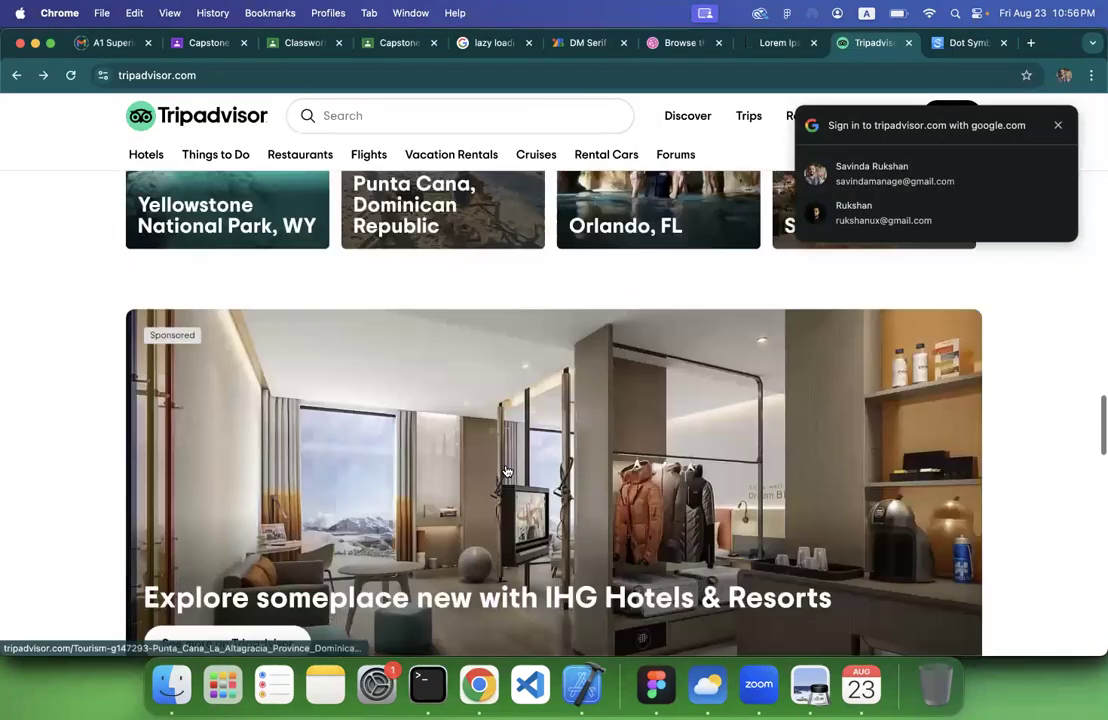
{"action": "scroll", "coordinate": [495, 470], "scroll_direction": "down", "scroll_amount": 10}
{"action": "scroll", "coordinate": [195, 319], "scroll_direction": "up", "scroll_amount": 2}
{"action": "triple_click", "coordinate": [244, 298]}
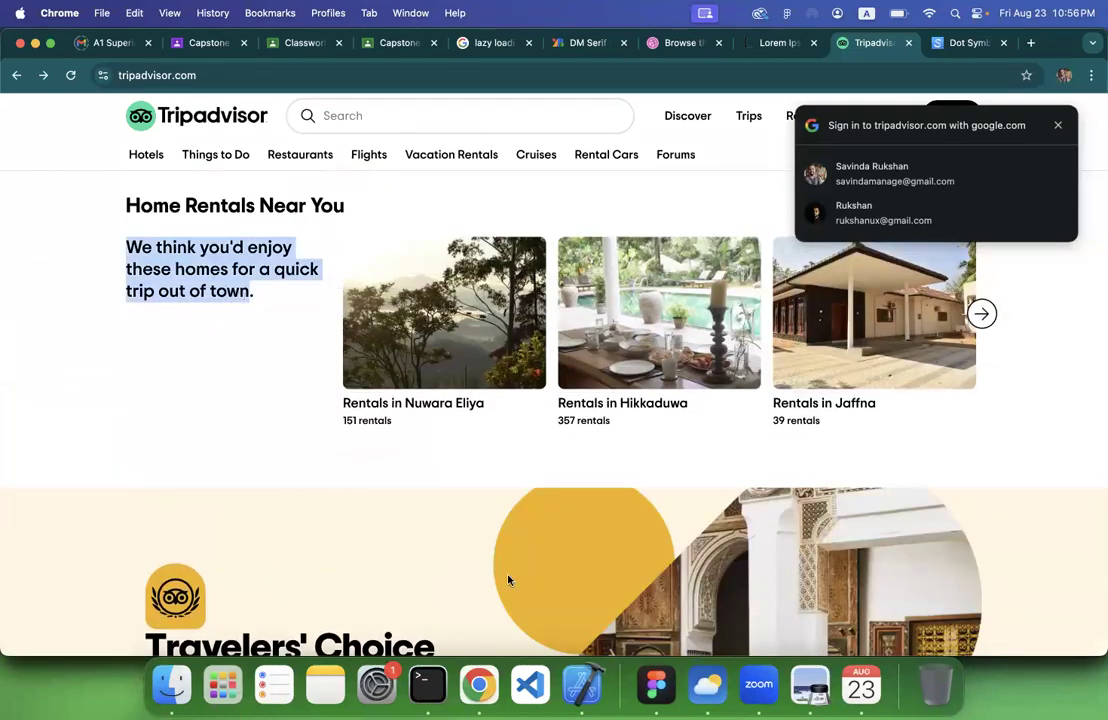
{"action": "left_click", "coordinate": [707, 686]}
{"action": "left_click", "coordinate": [657, 686]}
{"action": "key", "text": "super+v"}
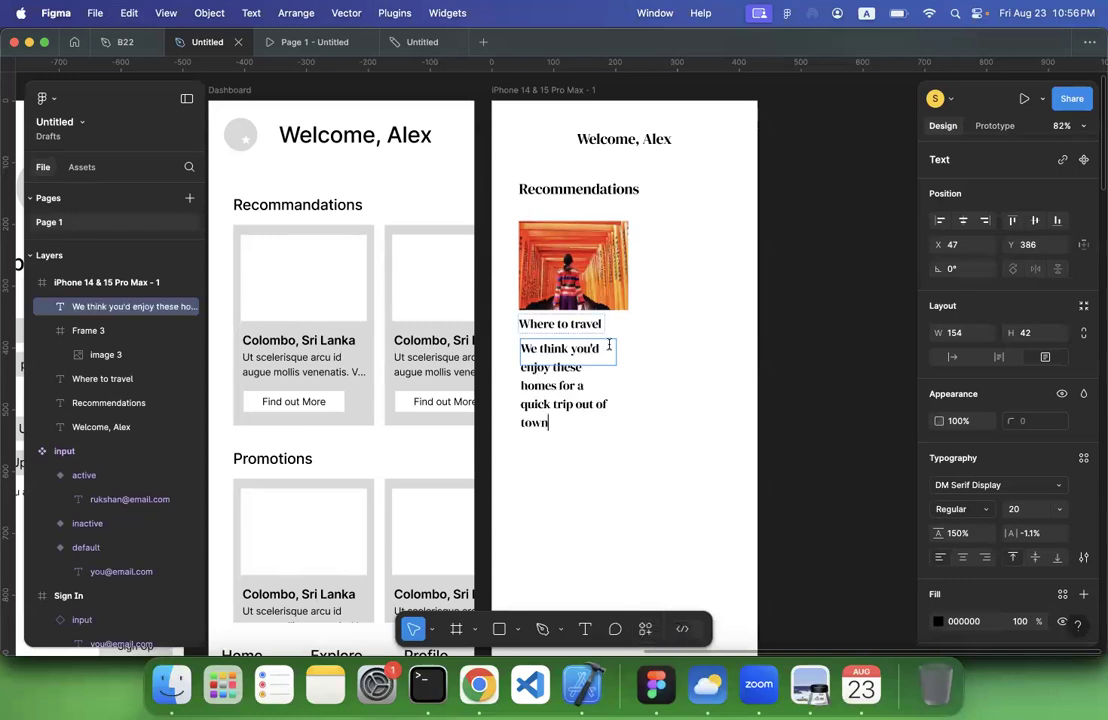
Set the card description's font to Inter at size 14
{"action": "key", "text": "super+a"}
{"action": "left_click", "coordinate": [979, 485]}
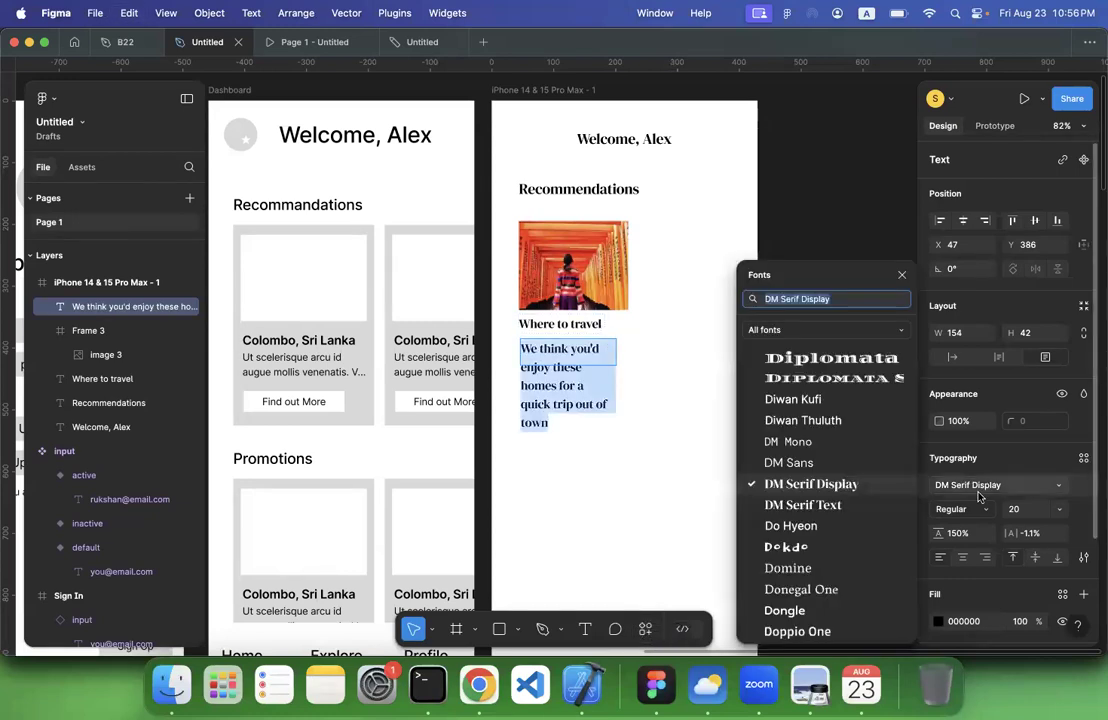
{"action": "type", "text": "inter"}
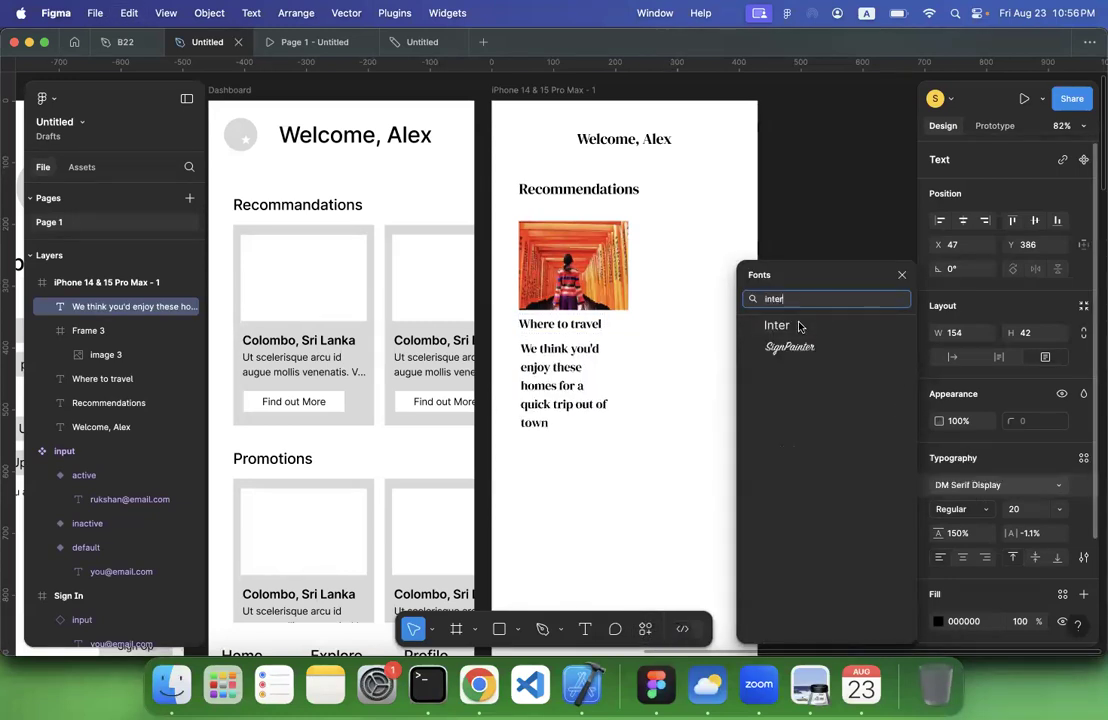
{"action": "left_click", "coordinate": [799, 326]}
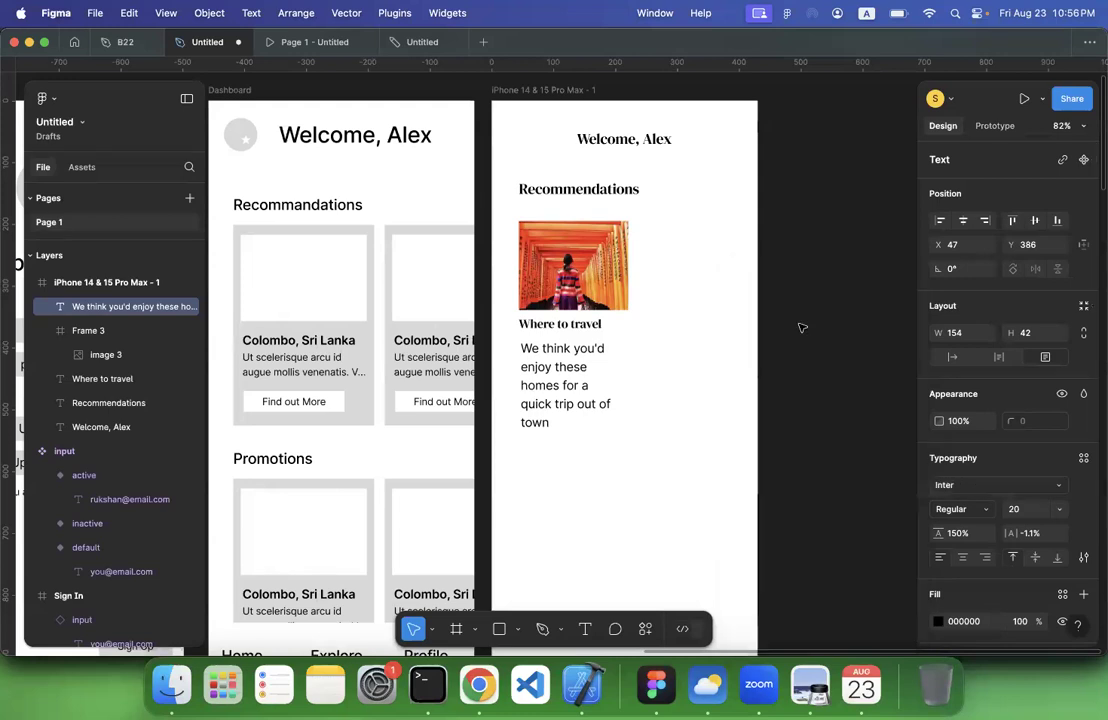
{"action": "left_click", "coordinate": [1058, 513]}
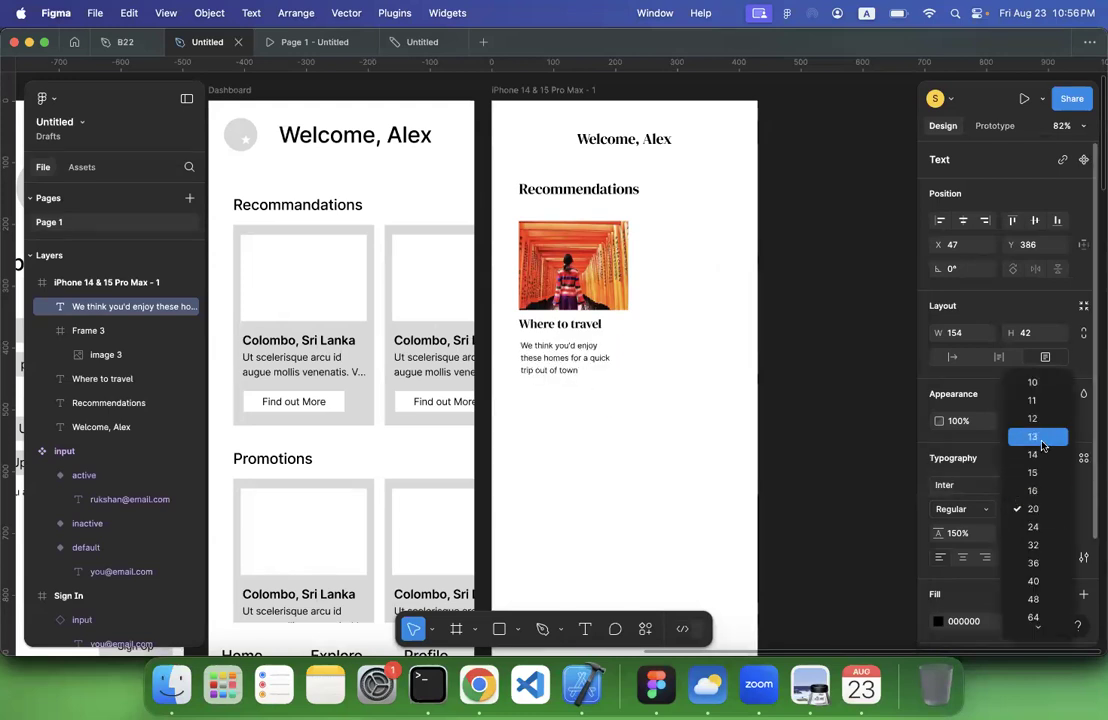
{"action": "left_click", "coordinate": [1040, 455]}
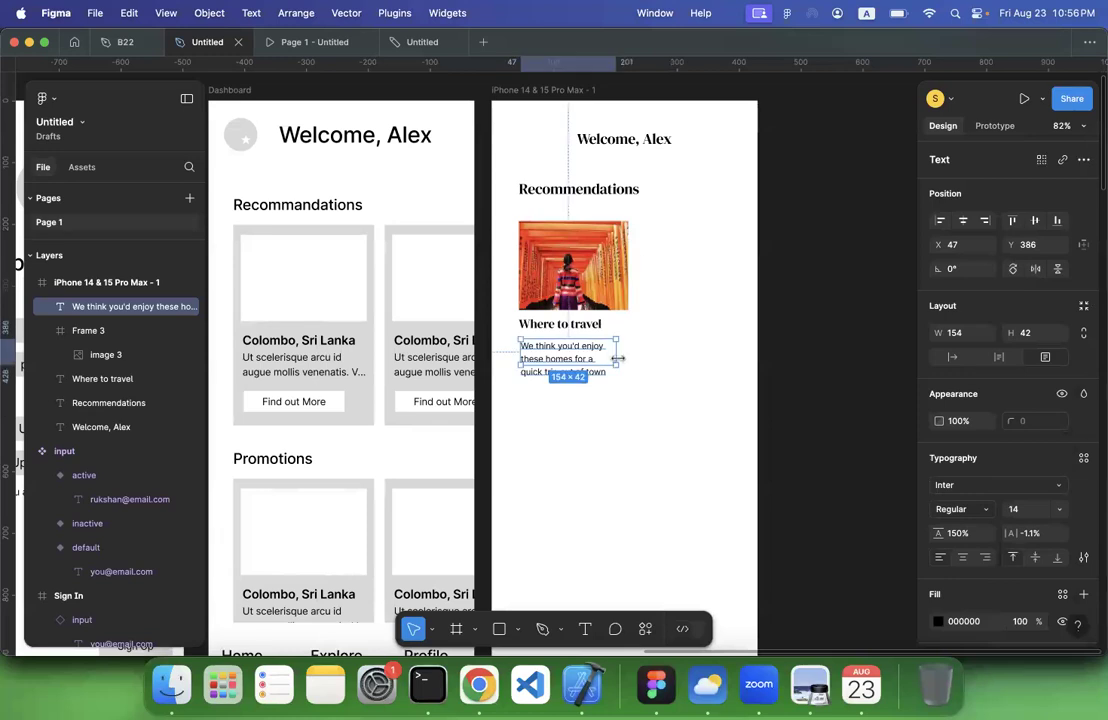
Resize the description's text box so the text wraps in three lines, and align it with the title's left edge
{"action": "left_click_drag", "start_coordinate": [616, 352], "coordinate": [571, 357]}
{"action": "left_click", "coordinate": [645, 410]}
{"action": "left_click", "coordinate": [558, 421]}
{"action": "left_click", "coordinate": [565, 366]}
{"action": "left_click", "coordinate": [544, 437]}
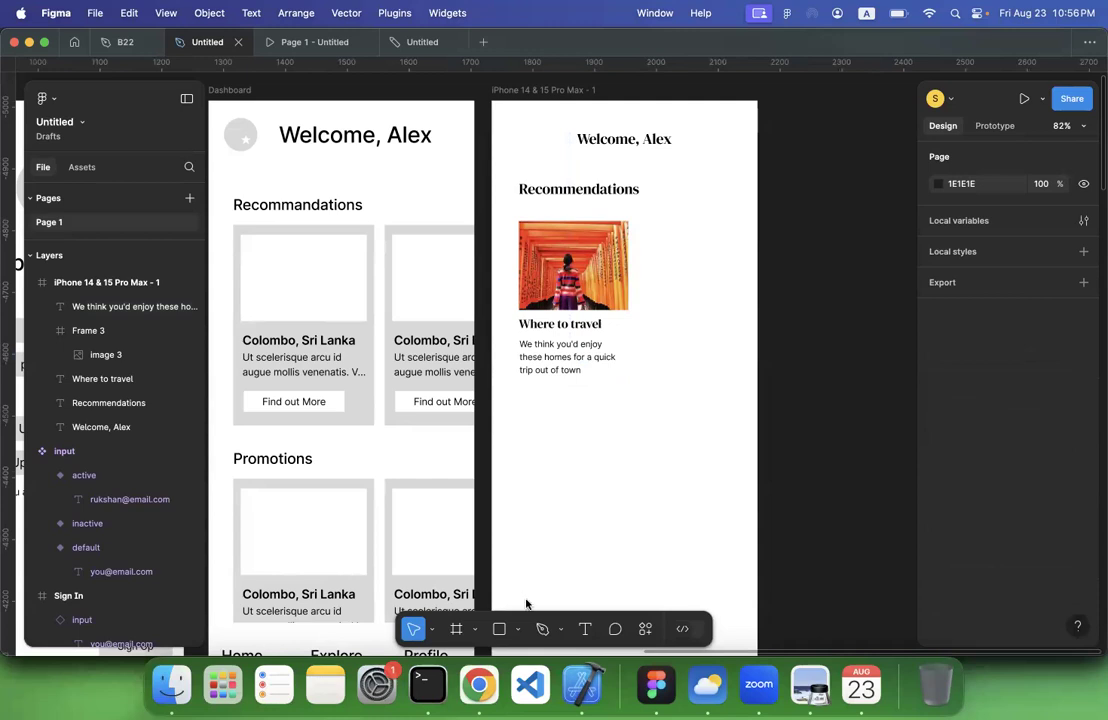
Insert the primary button component below the description, set its state to default, and fit it to the text's left edge and width
{"action": "left_click", "coordinate": [82, 168]}
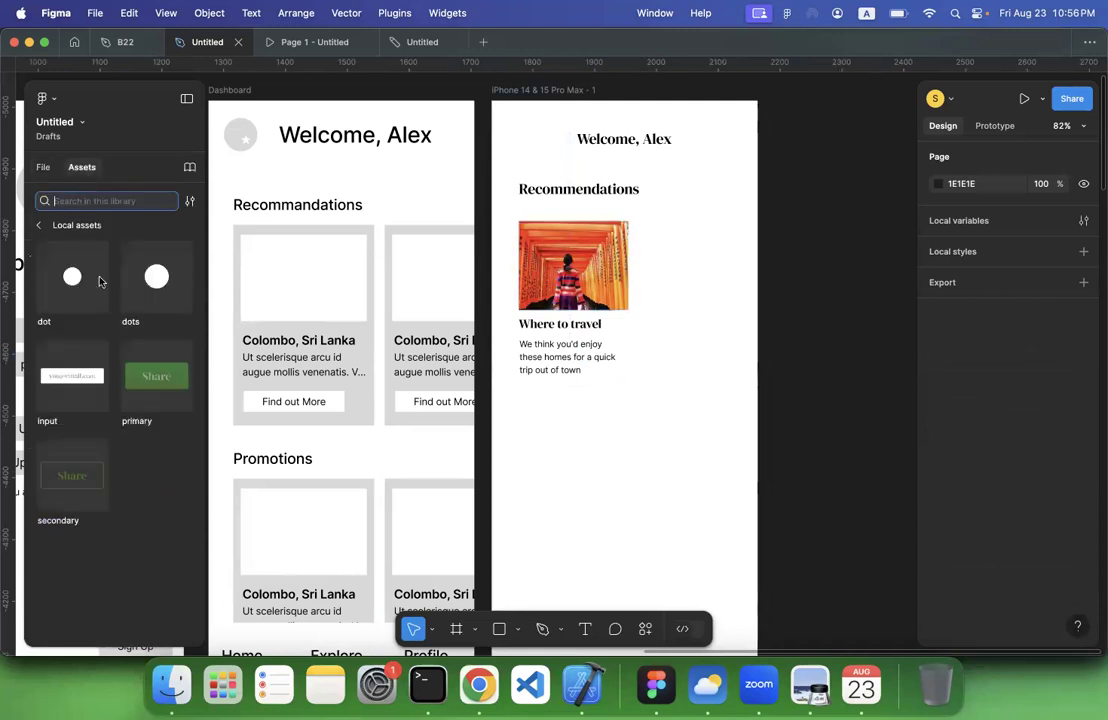
{"action": "left_click_drag", "start_coordinate": [160, 395], "coordinate": [585, 406]}
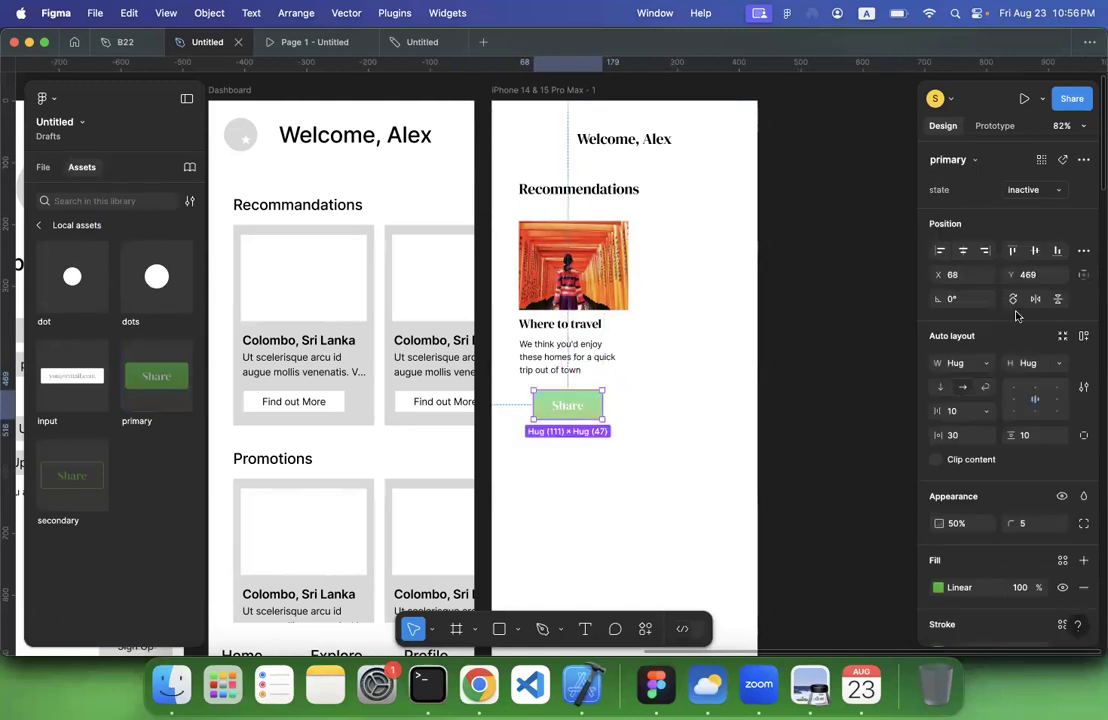
{"action": "left_click", "coordinate": [1037, 191]}
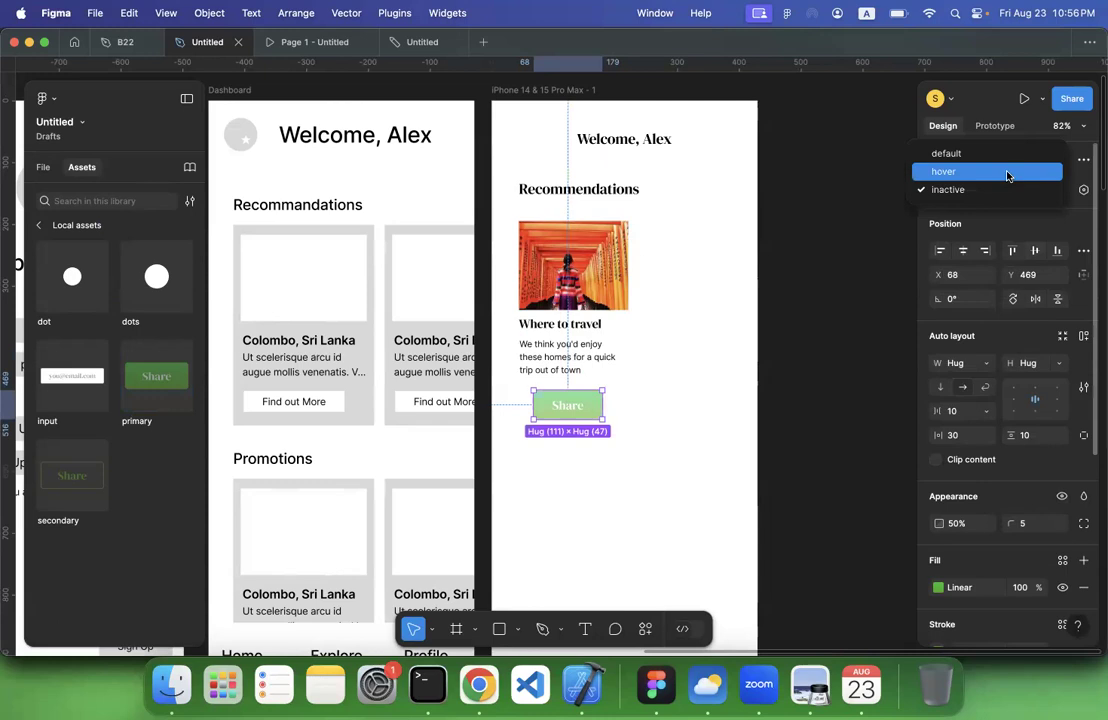
{"action": "left_click", "coordinate": [1000, 156]}
{"action": "left_click", "coordinate": [828, 320]}
{"action": "left_click_drag", "start_coordinate": [574, 403], "coordinate": [524, 453]}
Wrap the image, title, description and button in one frame and rename that frame "card"
{"action": "left_click", "coordinate": [650, 408]}
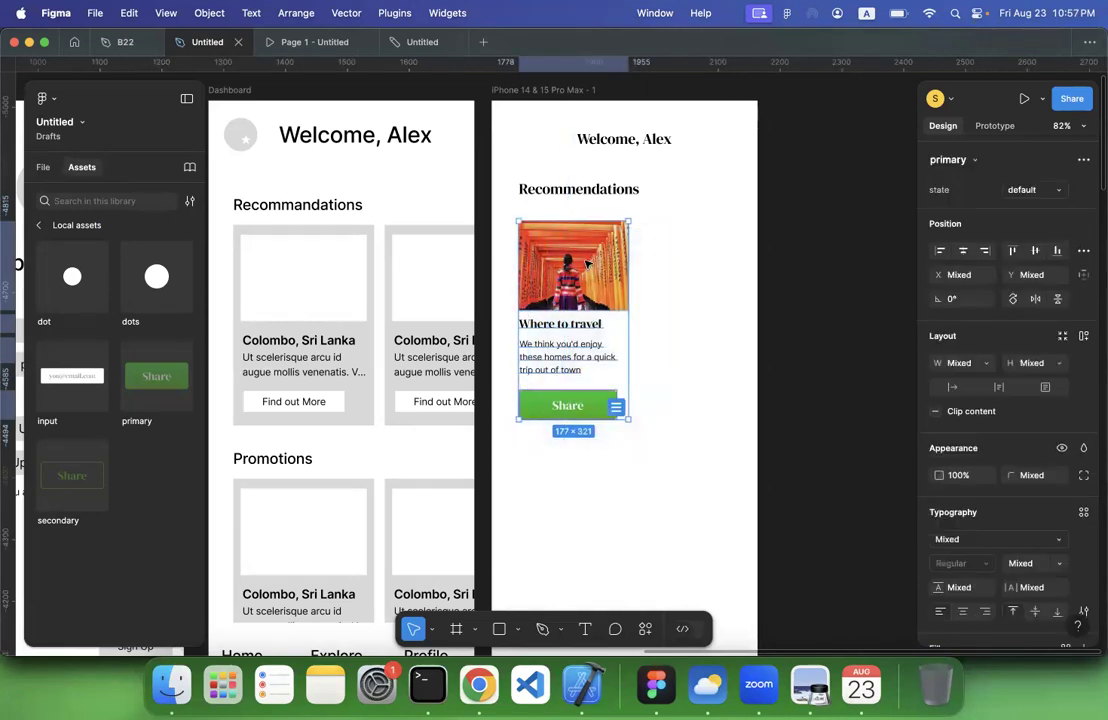
{"action": "right_click", "coordinate": [588, 263]}
{"action": "left_click", "coordinate": [645, 298]}
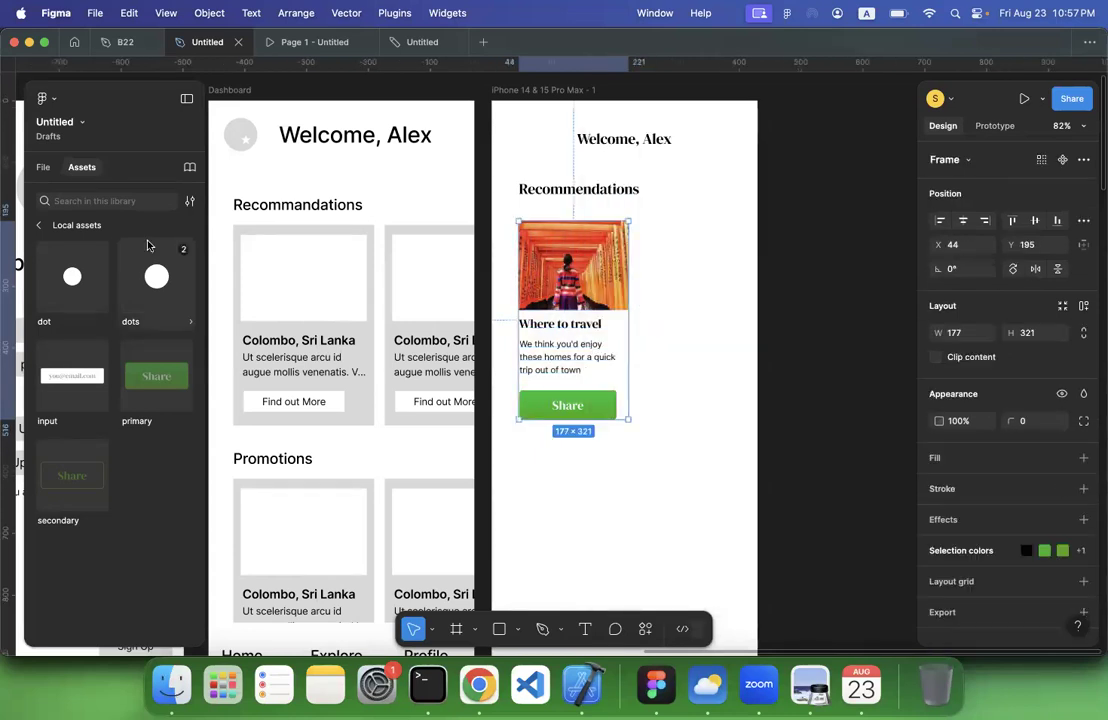
{"action": "left_click", "coordinate": [43, 167]}
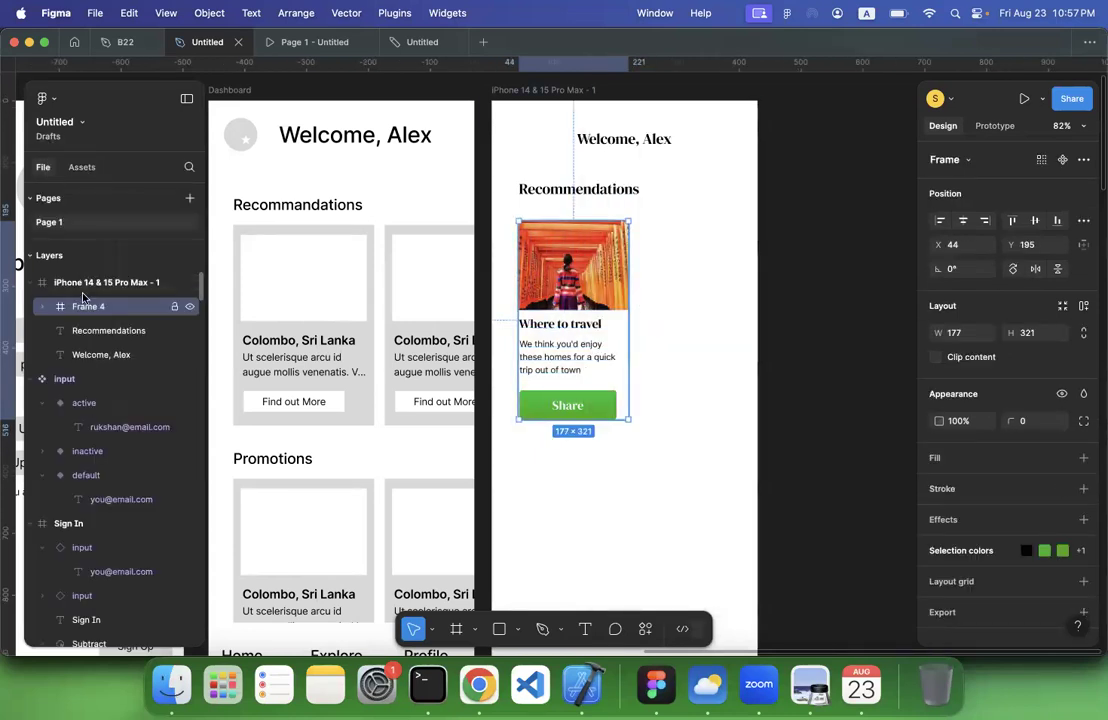
{"action": "double_click", "coordinate": [87, 305]}
{"action": "type", "text": "card"}
{"action": "key", "text": "Return"}
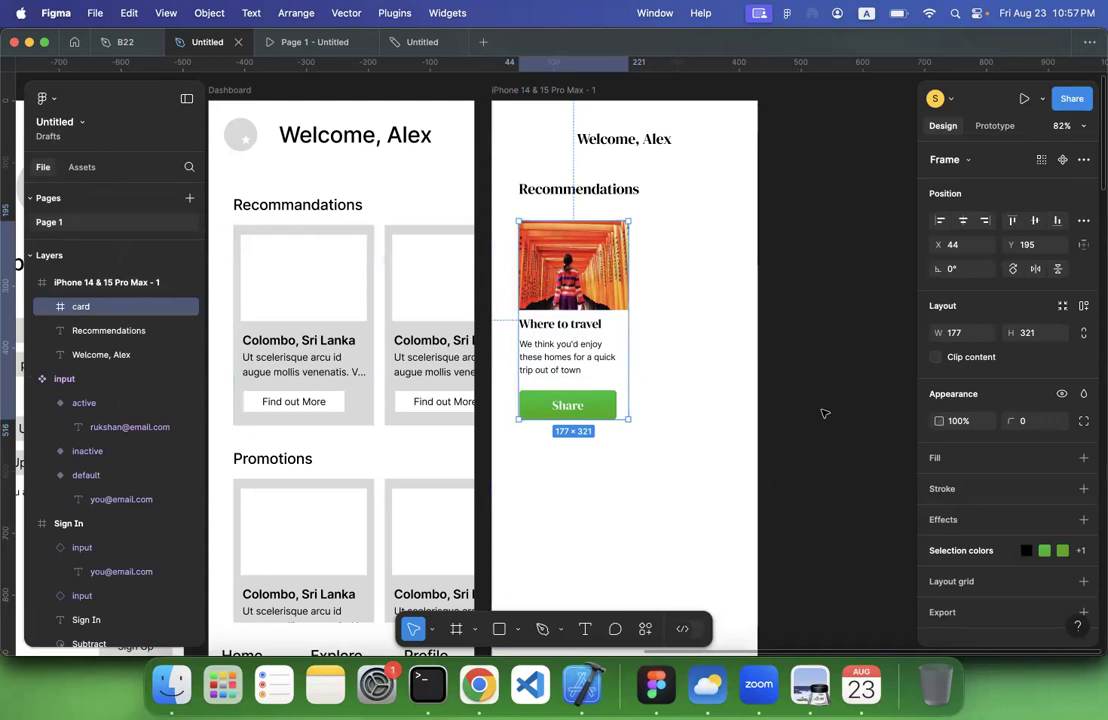
Add auto layout to the card frame and set its vertical gap to 12
{"action": "scroll", "coordinate": [1036, 484], "scroll_direction": "down", "scroll_amount": 1}
{"action": "scroll", "coordinate": [1036, 484], "scroll_direction": "down", "scroll_amount": 1}
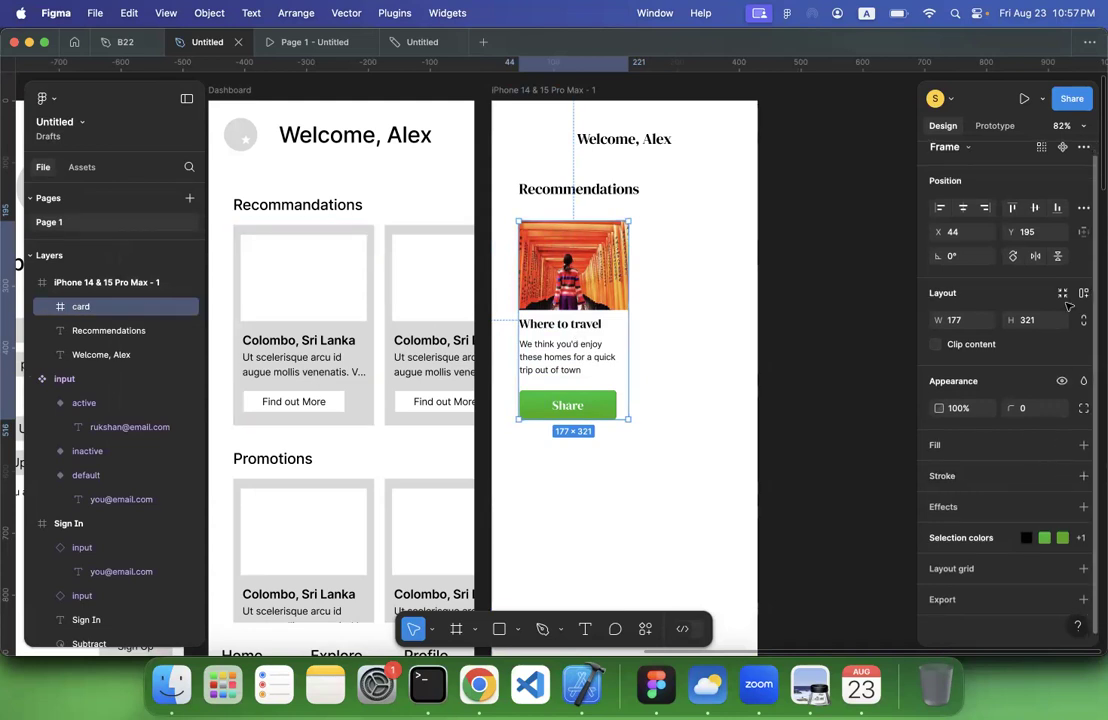
{"action": "key", "text": "shift+a"}
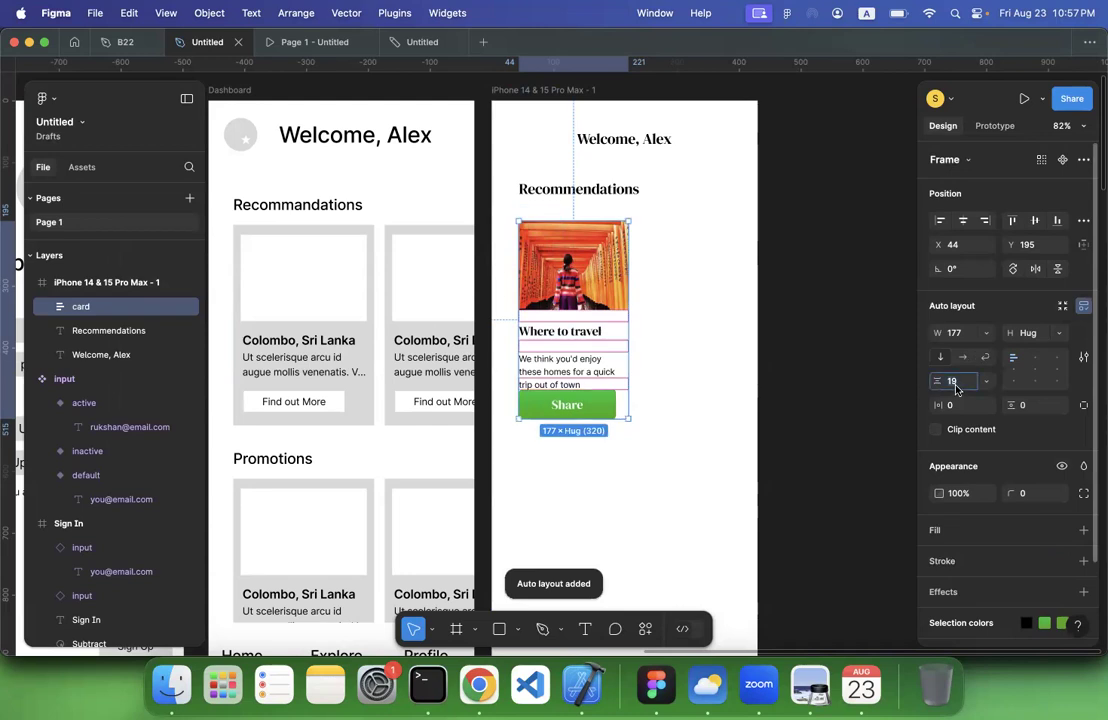
{"action": "type", "text": "1"}
{"action": "key", "text": "Return"}
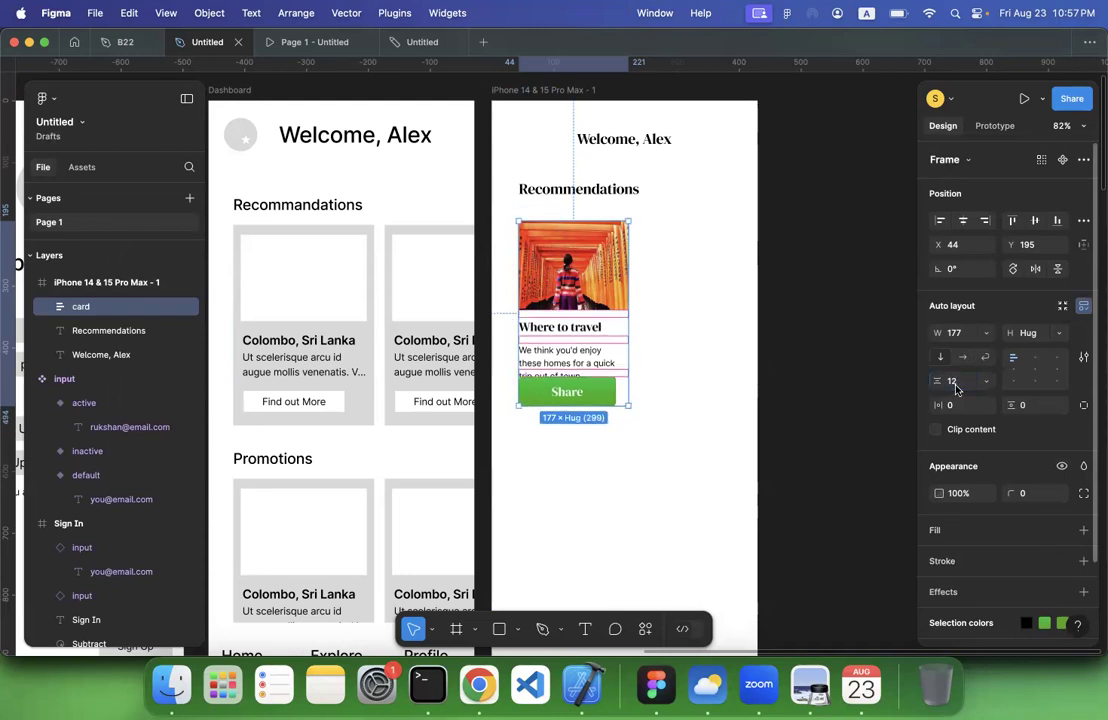
Increase the height of the card's description text box to 64 so all three lines of text fit
{"action": "left_click", "coordinate": [616, 444]}
{"action": "left_click", "coordinate": [574, 364]}
{"action": "left_click", "coordinate": [574, 364]}
{"action": "left_click_drag", "start_coordinate": [580, 368], "coordinate": [580, 382]}
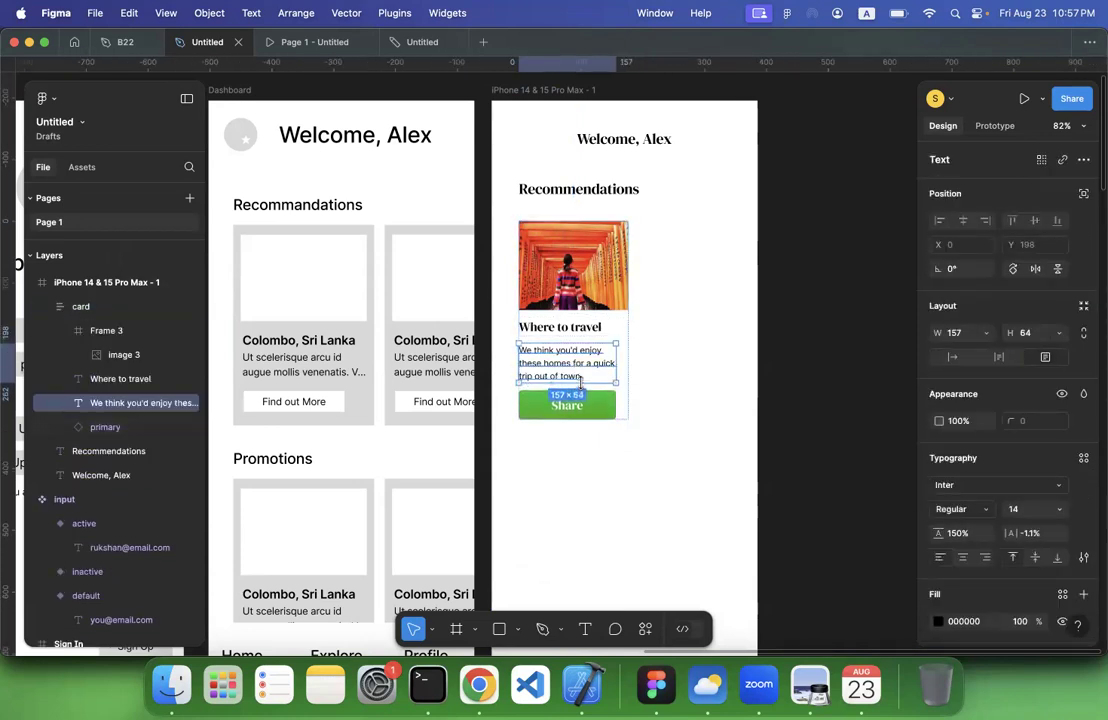
{"action": "left_click", "coordinate": [597, 469]}
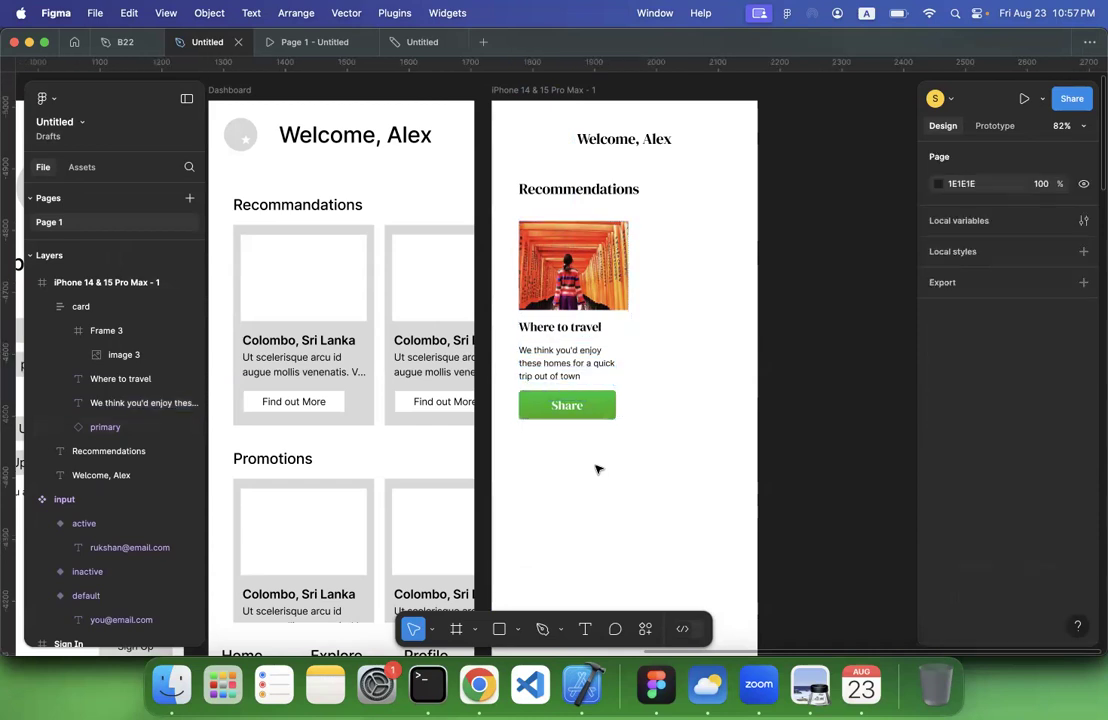
Set the card's vertical and horizontal auto layout padding to 10
{"action": "left_click", "coordinate": [628, 407]}
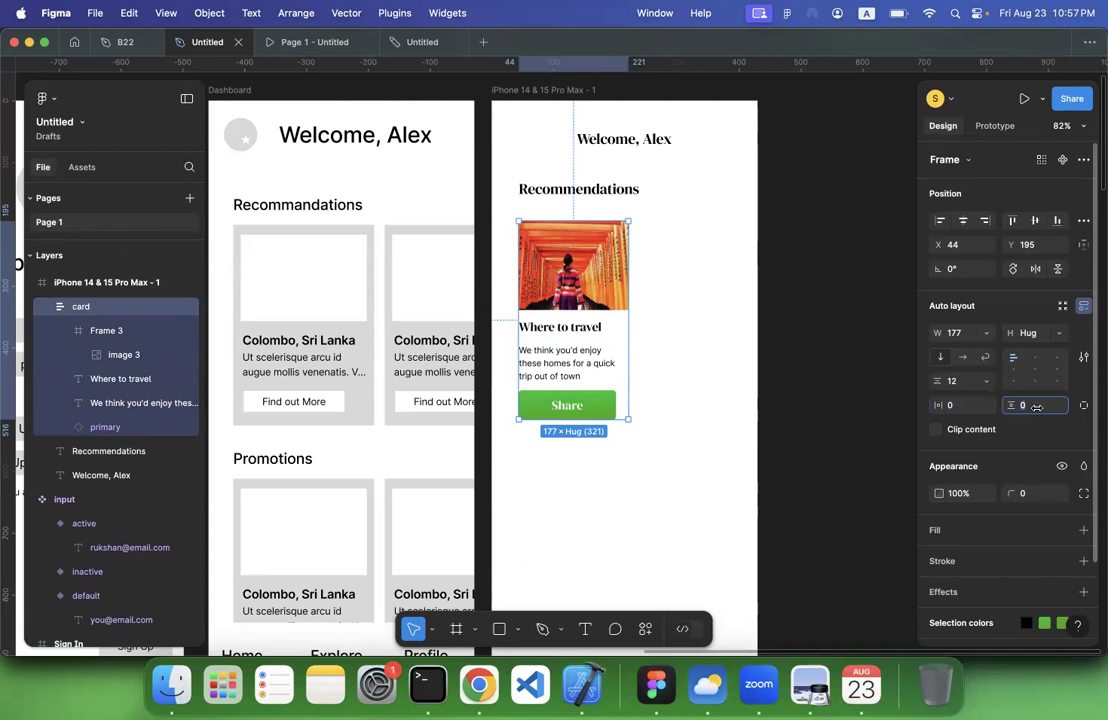
{"action": "key", "text": "Return"}
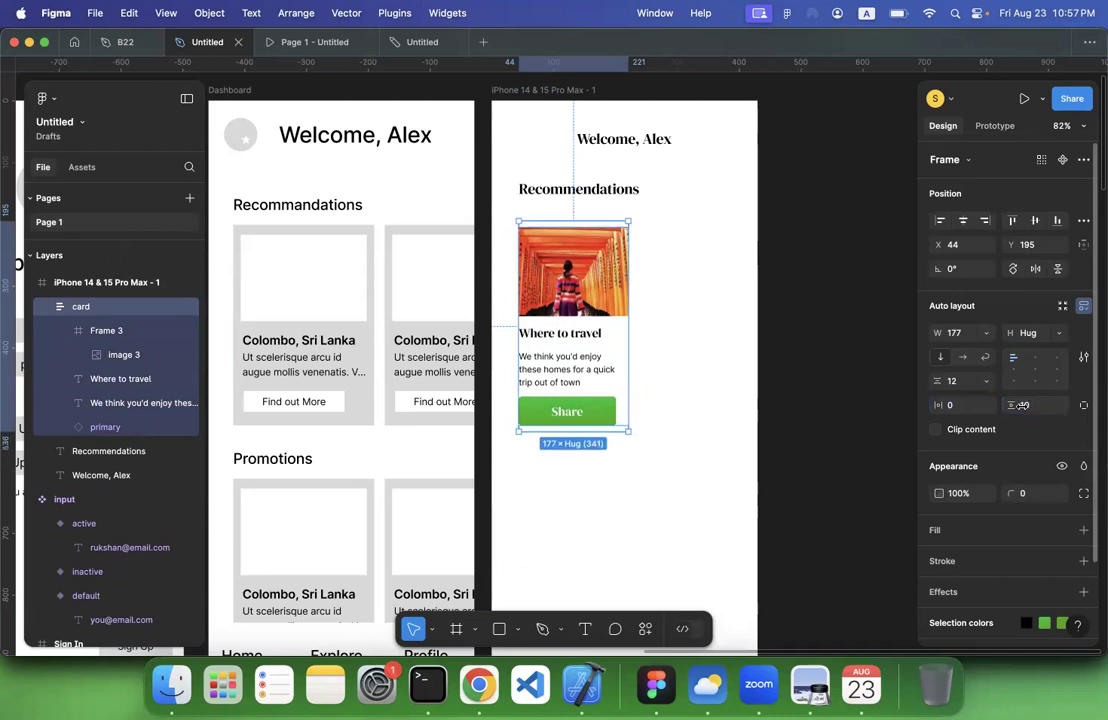
{"action": "key", "text": "Return"}
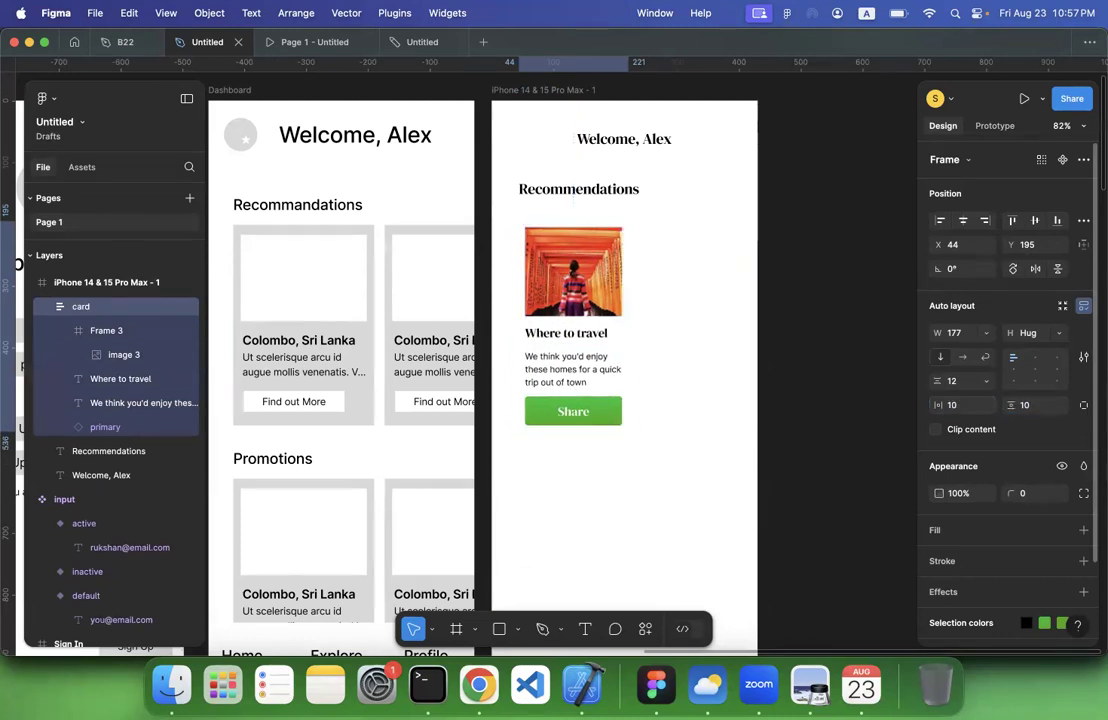
{"action": "left_click", "coordinate": [713, 405]}
Give the card a white FFFFFF fill and a drop shadow effect
{"action": "left_click", "coordinate": [591, 346]}
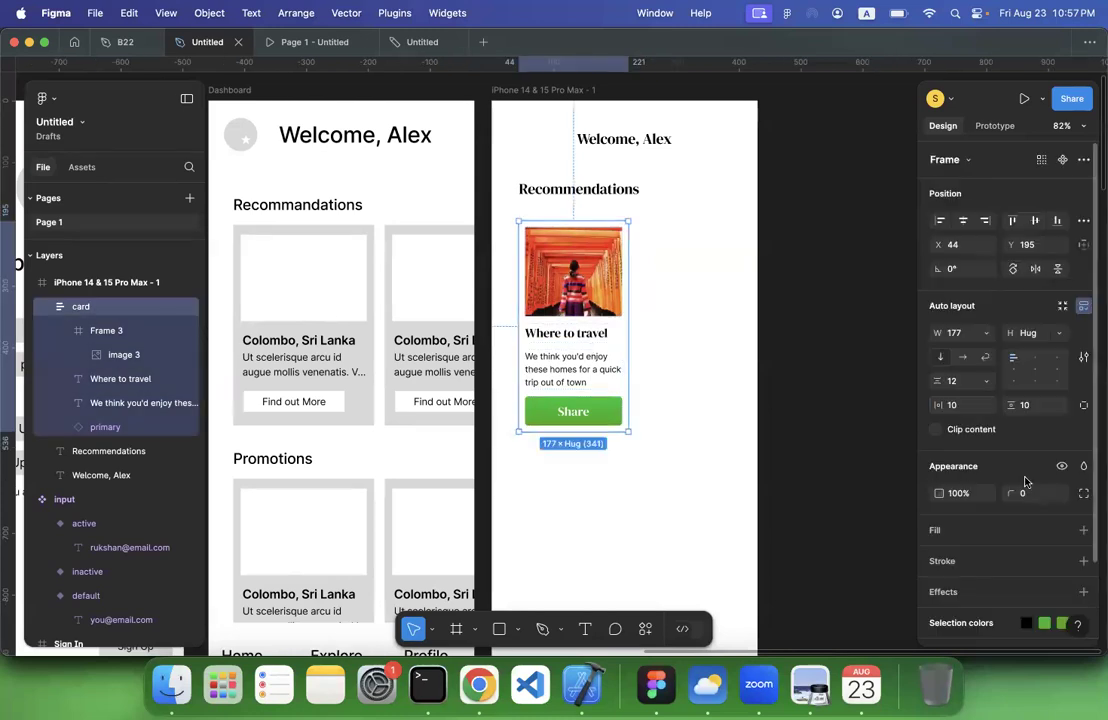
{"action": "scroll", "coordinate": [1026, 482], "scroll_direction": "down", "scroll_amount": 2}
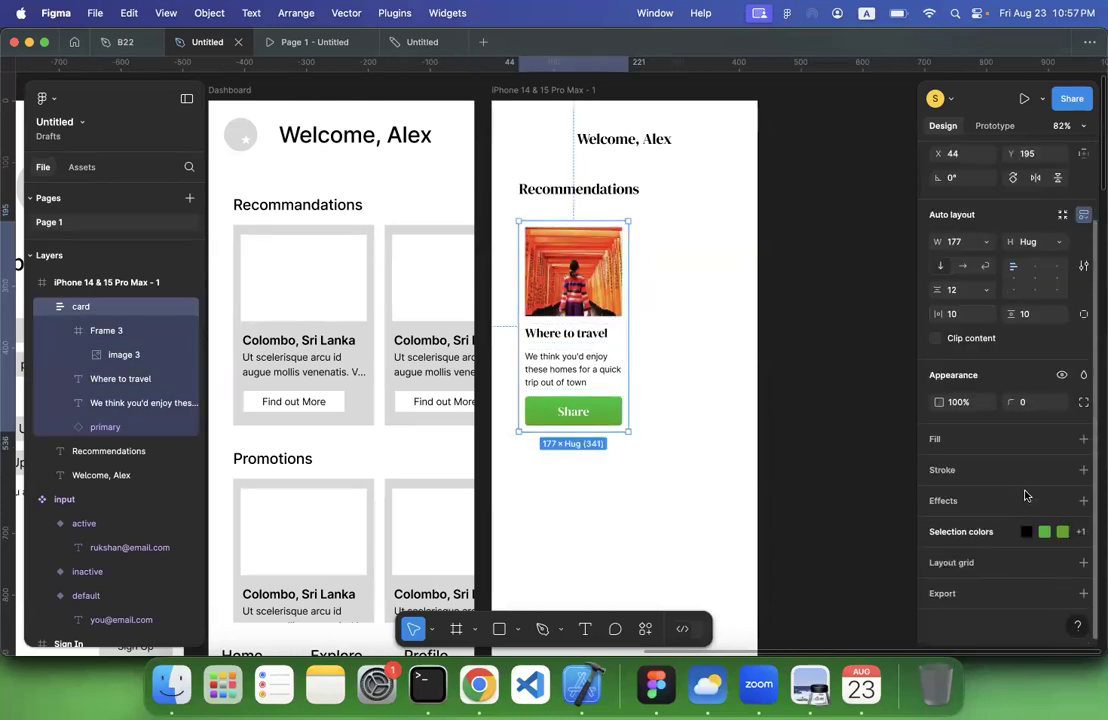
{"action": "left_click", "coordinate": [1083, 500]}
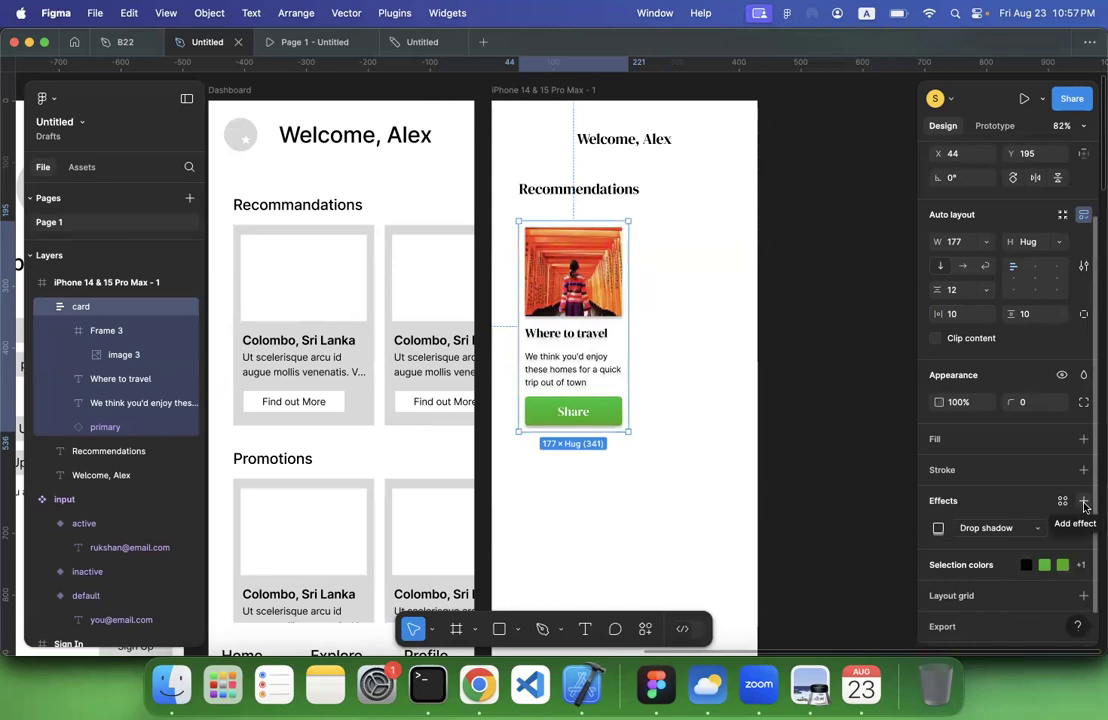
{"action": "key", "text": "super+z"}
{"action": "left_click", "coordinate": [1083, 439]}
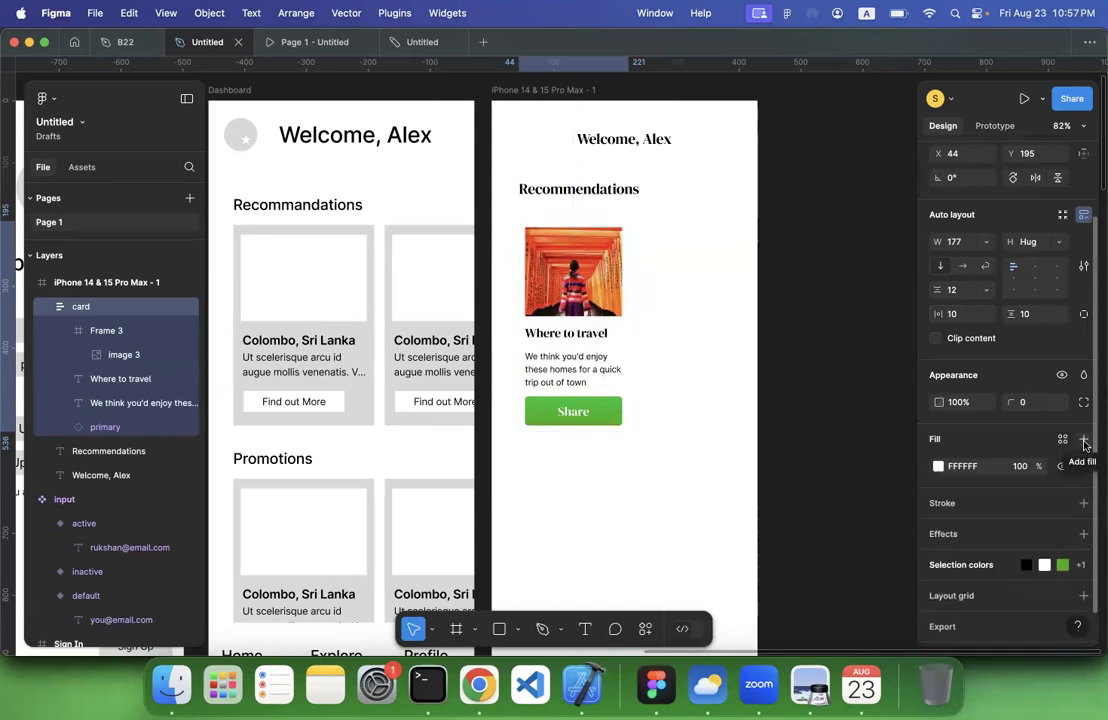
{"action": "left_click", "coordinate": [1083, 538]}
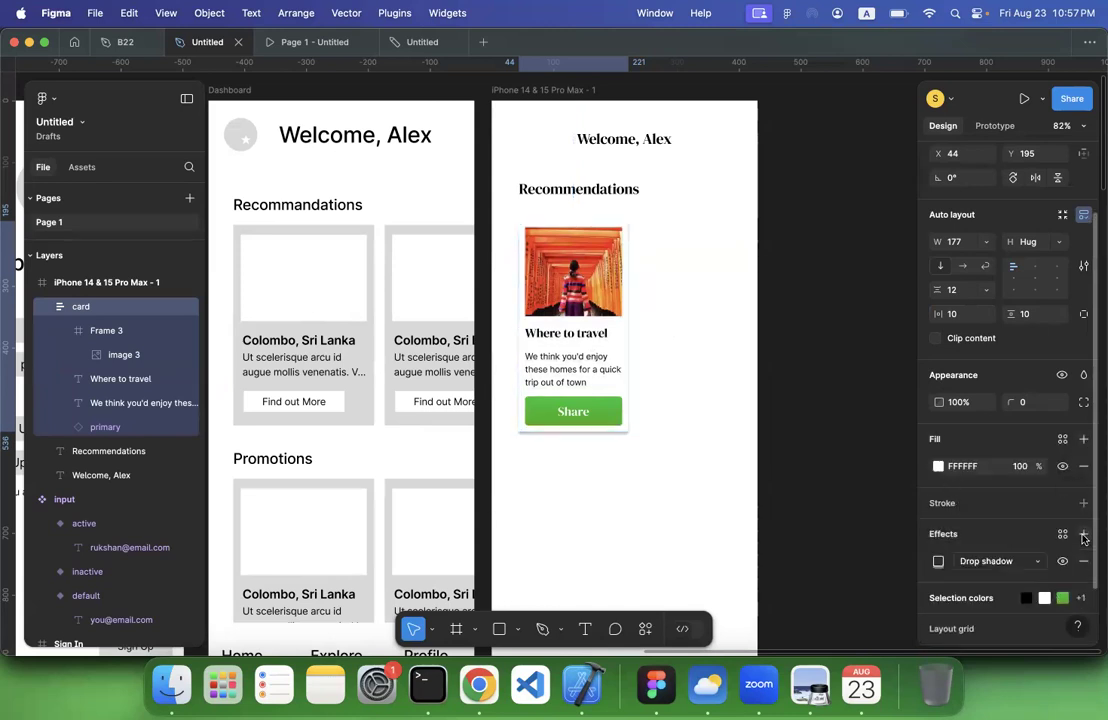
Set the card's corner radius to 15 and shift the card slightly up and left to X 38, Y 191
{"action": "left_click", "coordinate": [795, 445]}
{"action": "left_click", "coordinate": [612, 340]}
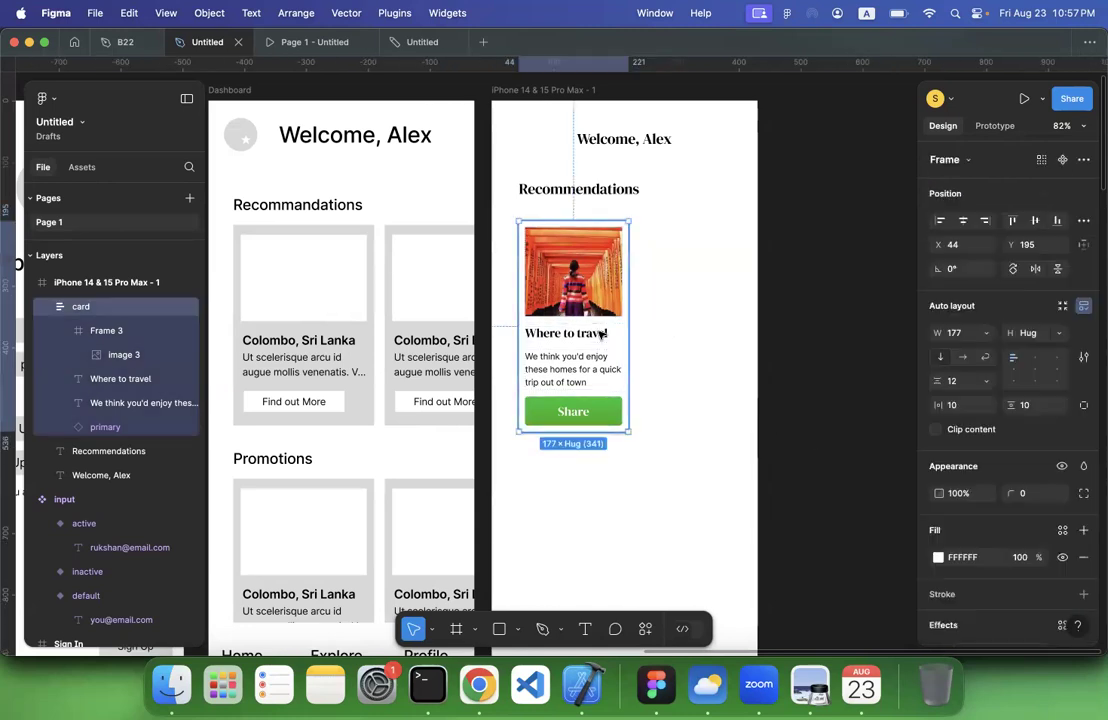
{"action": "left_click", "coordinate": [1035, 501]}
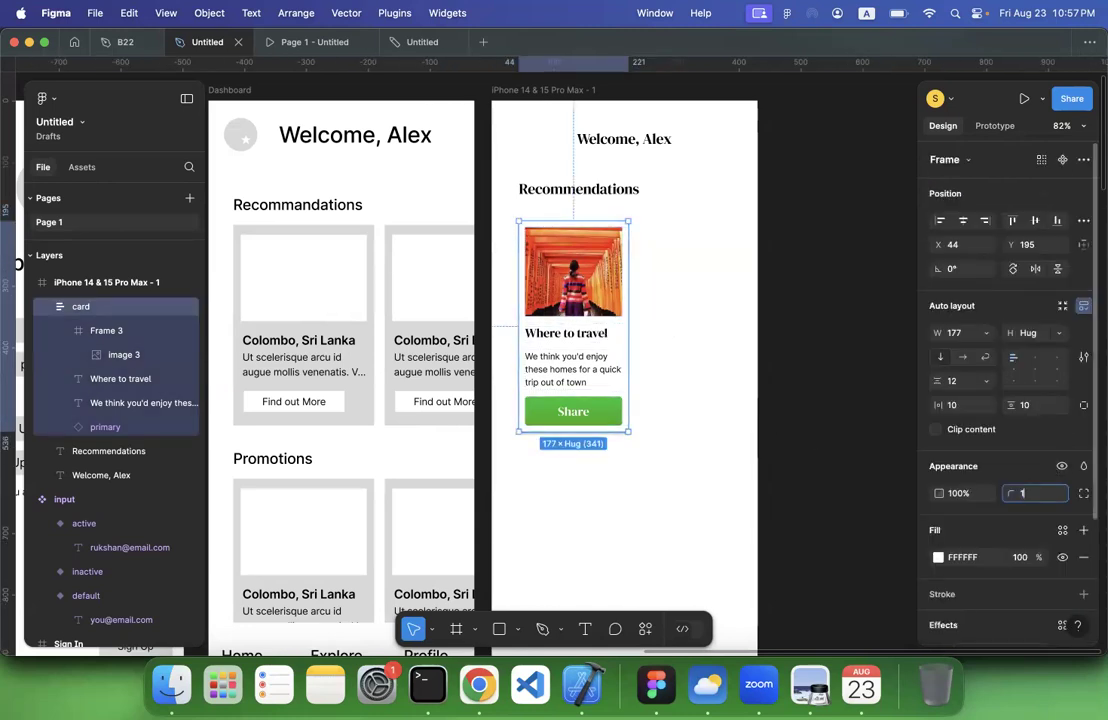
{"action": "left_click", "coordinate": [774, 428]}
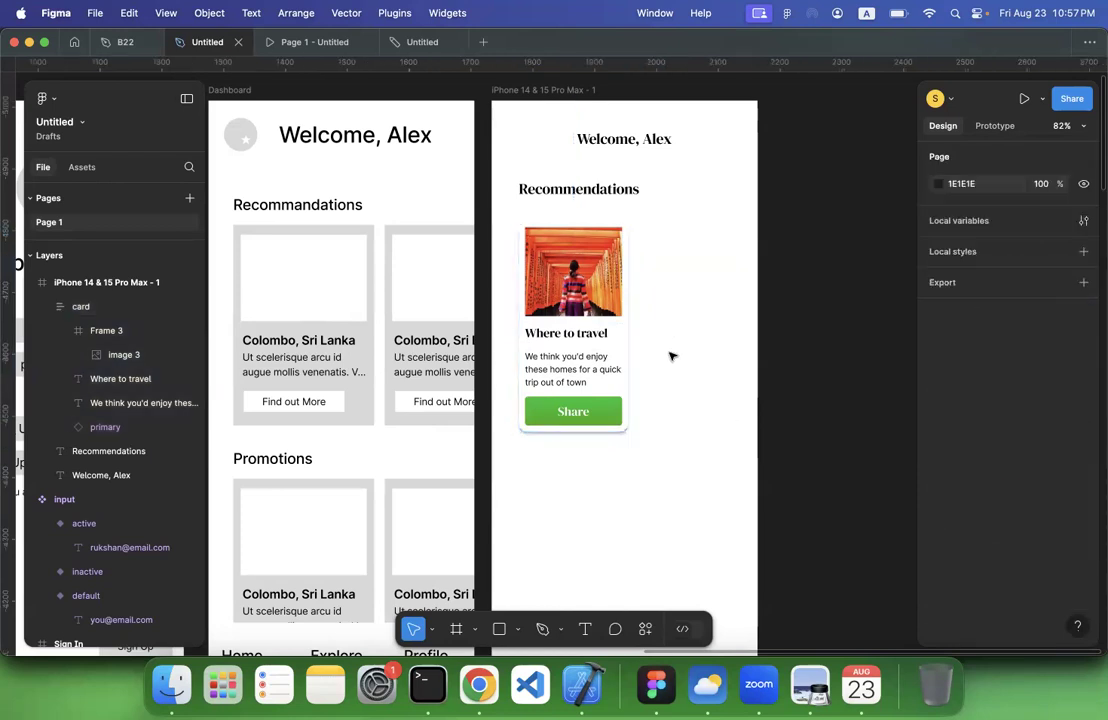
{"action": "left_click_drag", "start_coordinate": [590, 345], "coordinate": [587, 342]}
{"action": "left_click", "coordinate": [652, 355]}
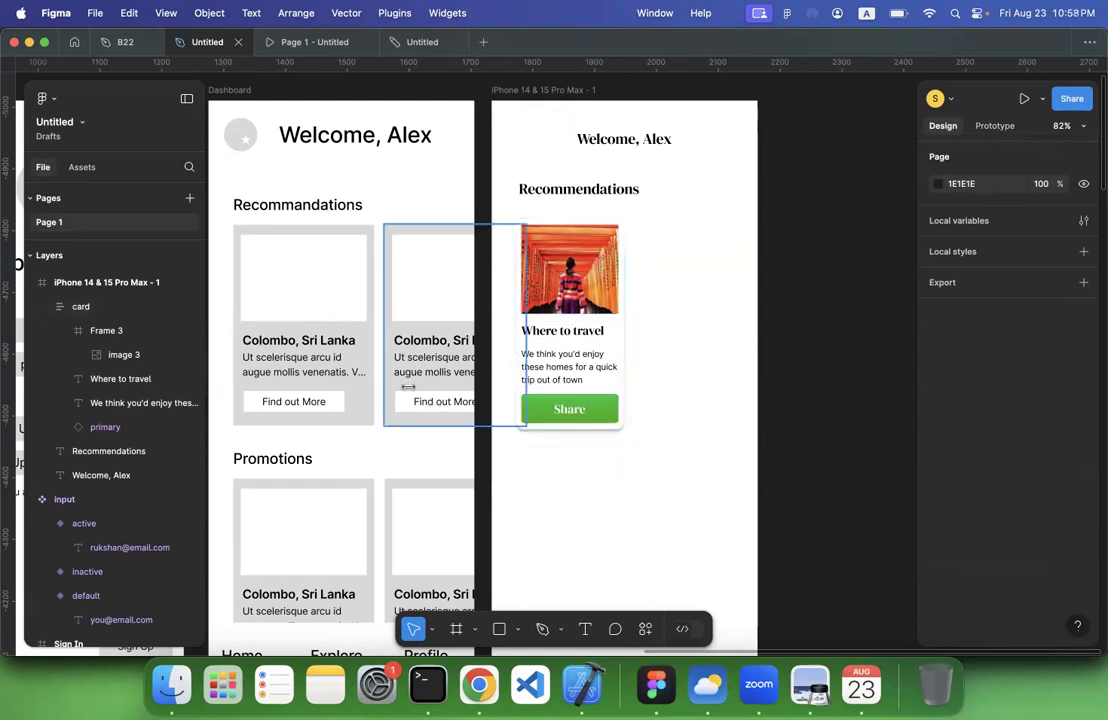
Duplicate the card into an evenly spaced horizontal row of six that runs past the screen frame's right edge
{"action": "scroll", "coordinate": [408, 387], "scroll_direction": "down", "scroll_amount": 3}
{"action": "scroll", "coordinate": [408, 387], "scroll_direction": "right", "scroll_amount": 1}
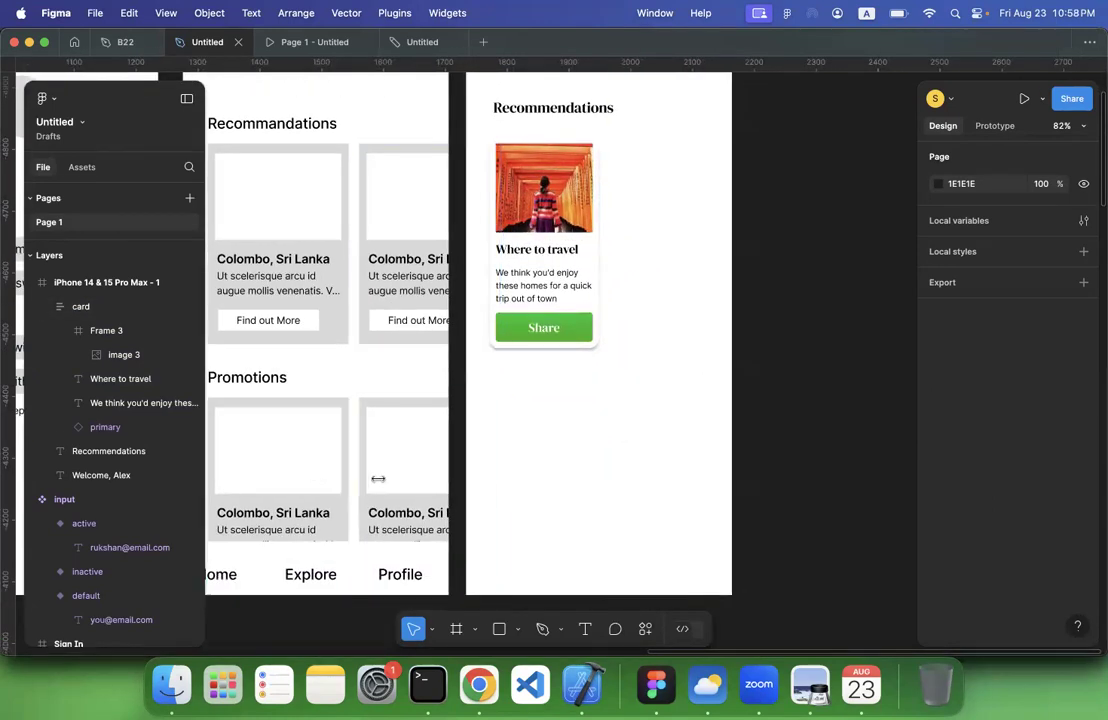
{"action": "scroll", "coordinate": [591, 408], "scroll_direction": "up", "scroll_amount": 3}
{"action": "left_click", "coordinate": [588, 326]}
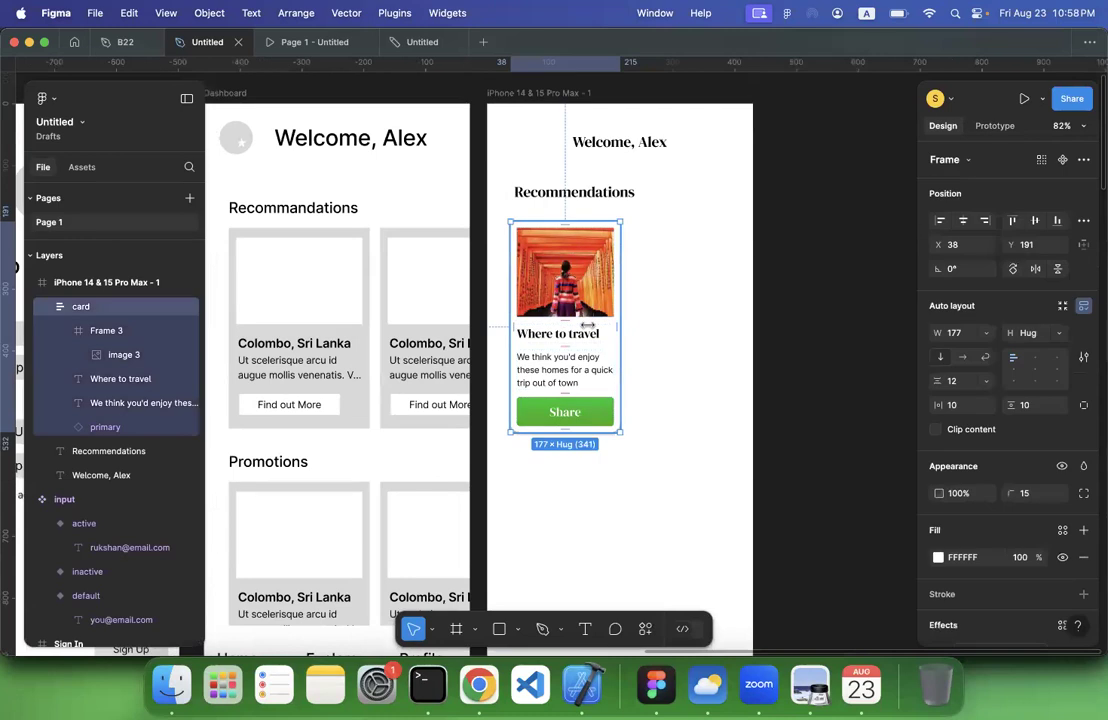
{"action": "key", "text": "super+d"}
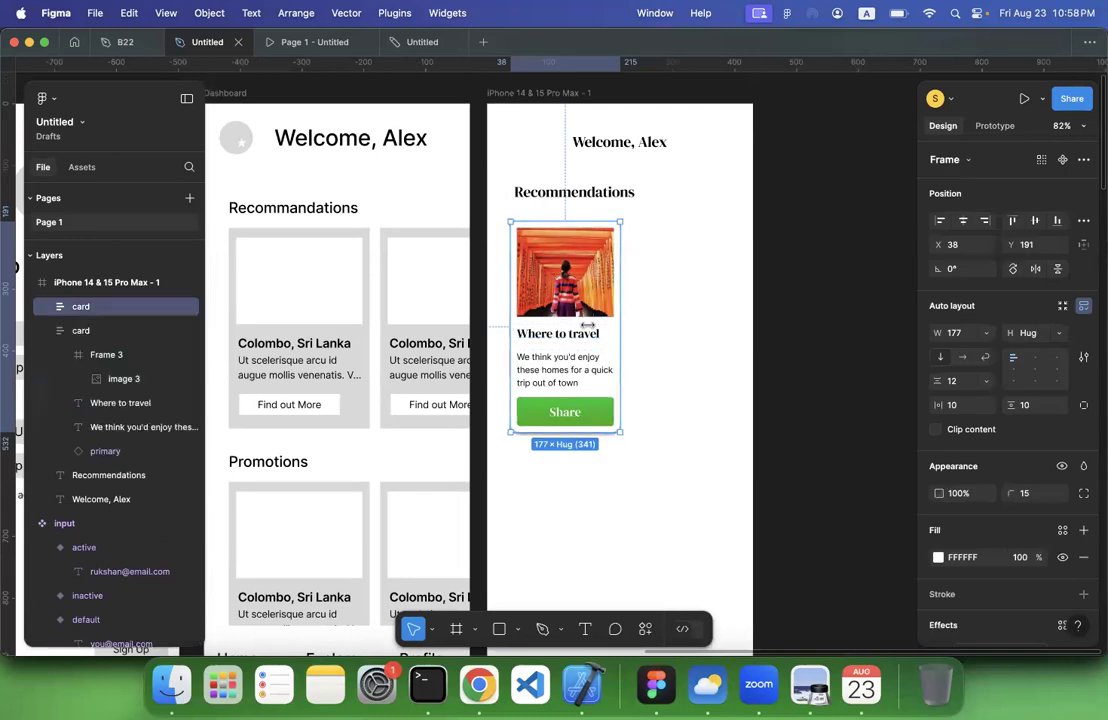
{"action": "left_click_drag", "start_coordinate": [588, 325], "coordinate": [858, 335]}
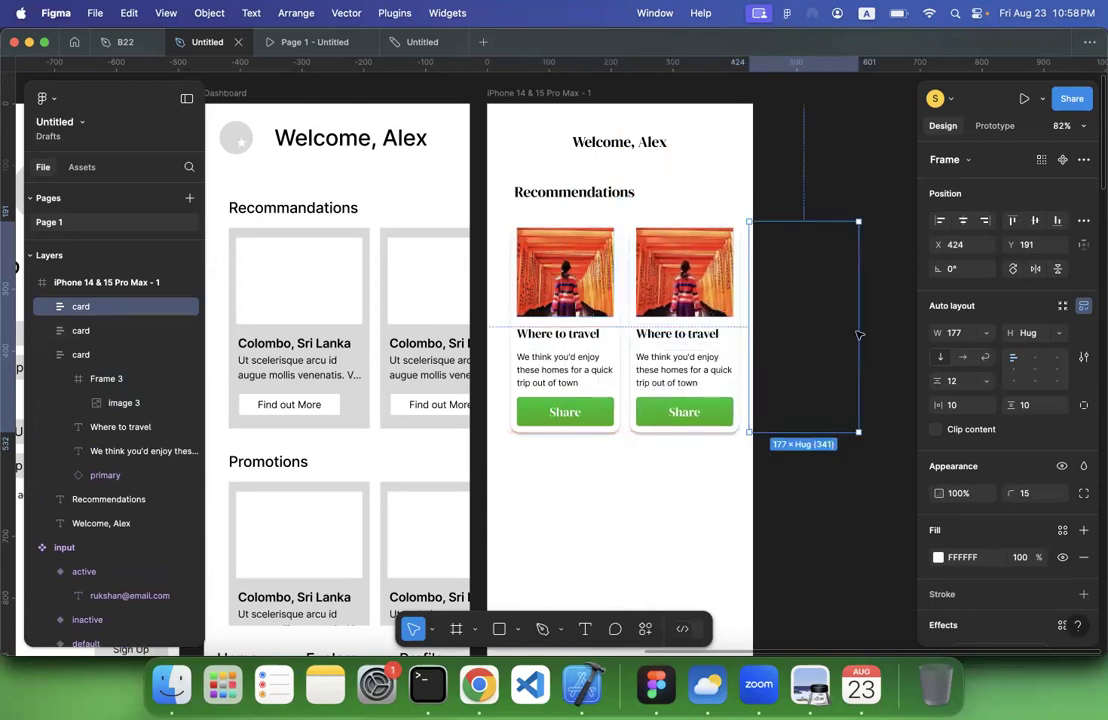
{"action": "key", "text": "super+d"}
{"action": "key", "text": "super+d"}
{"action": "key", "text": "super+d"}
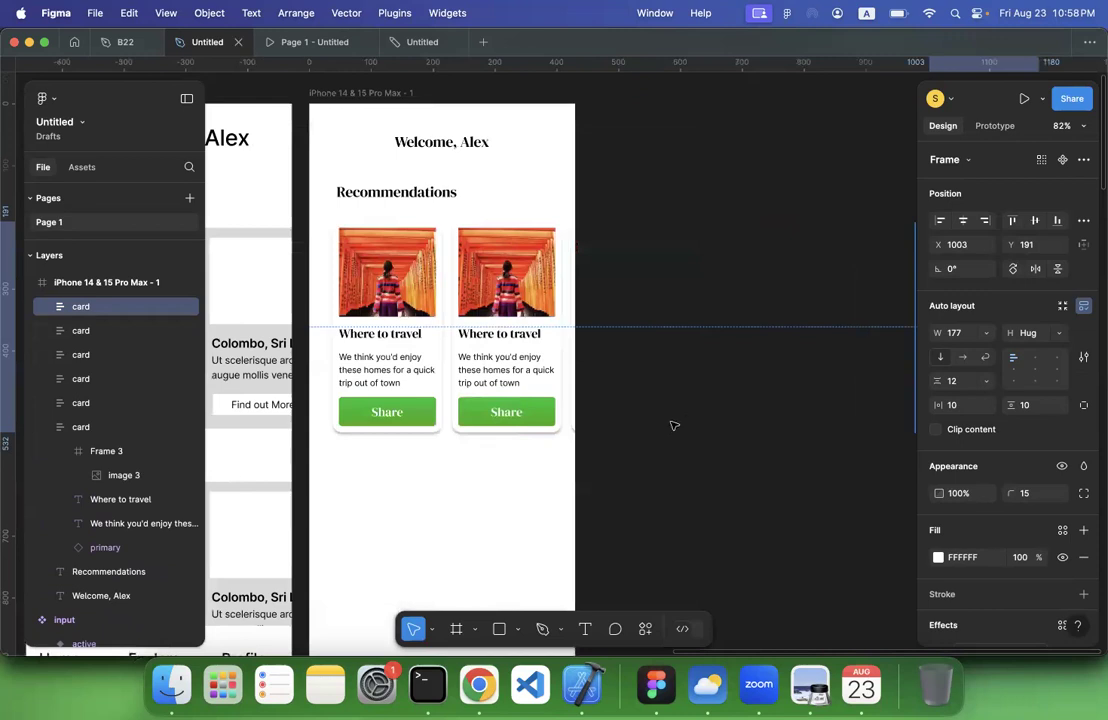
{"action": "left_click", "coordinate": [672, 427]}
Rename the iPhone 14 & 15 Pro Max - 1 frame as "Dashboard"
{"action": "scroll", "coordinate": [672, 427], "scroll_direction": "down", "scroll_amount": 5}
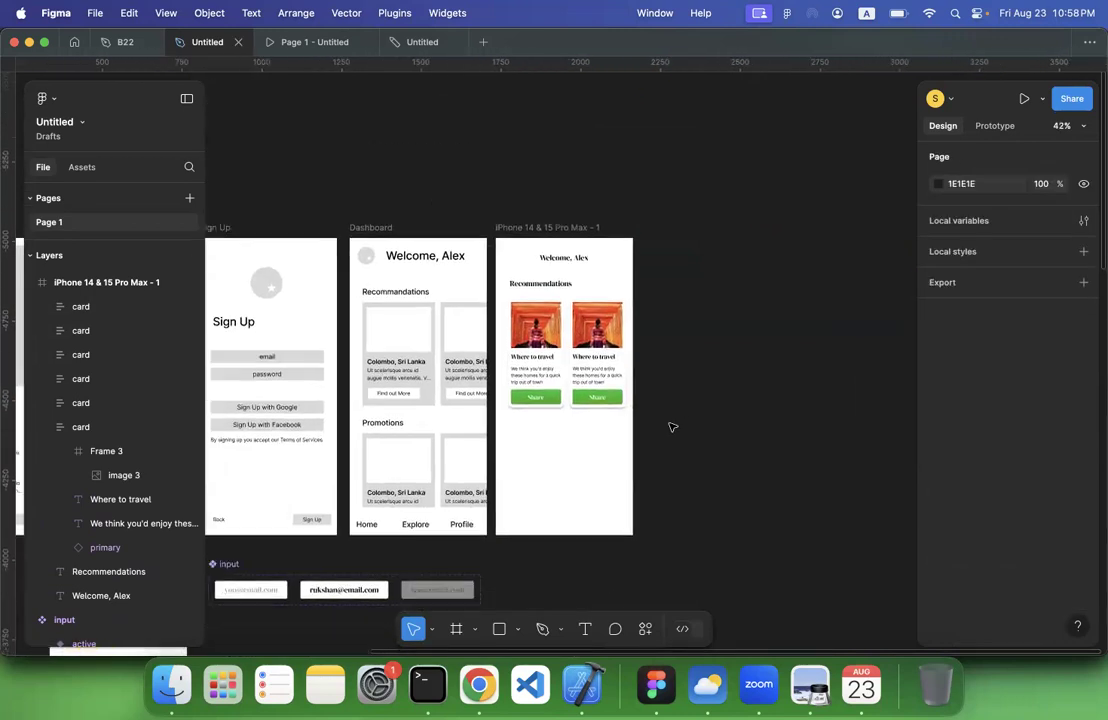
{"action": "left_click", "coordinate": [561, 356]}
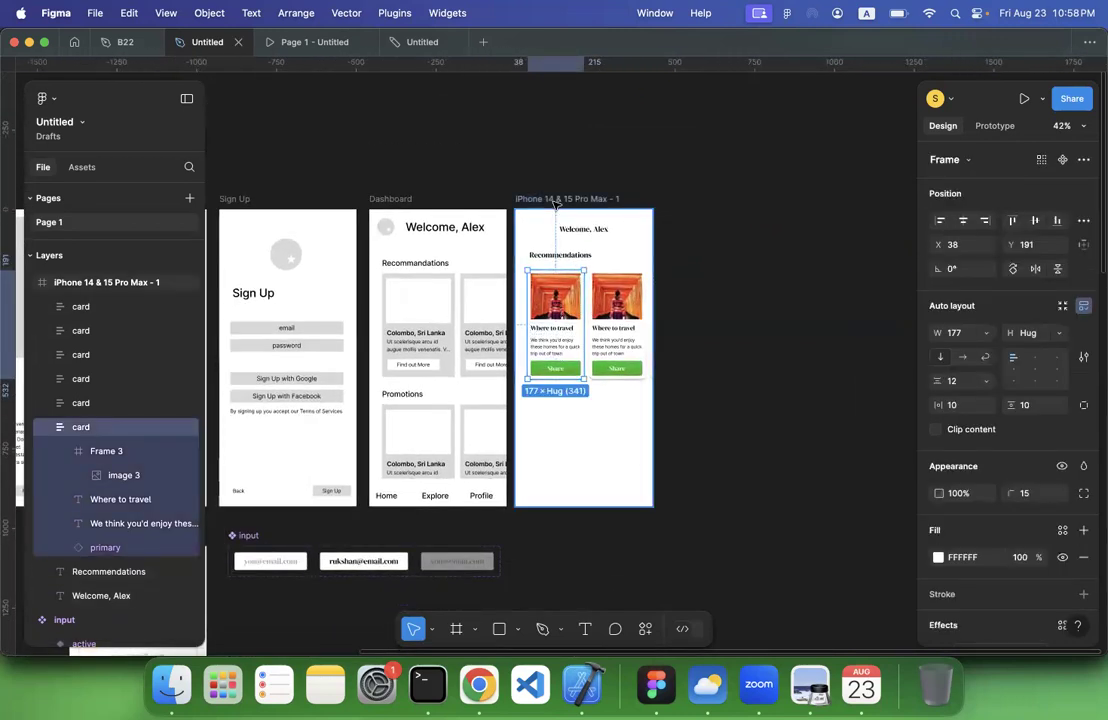
{"action": "left_click", "coordinate": [556, 201]}
{"action": "type", "text": "Dashboard"}
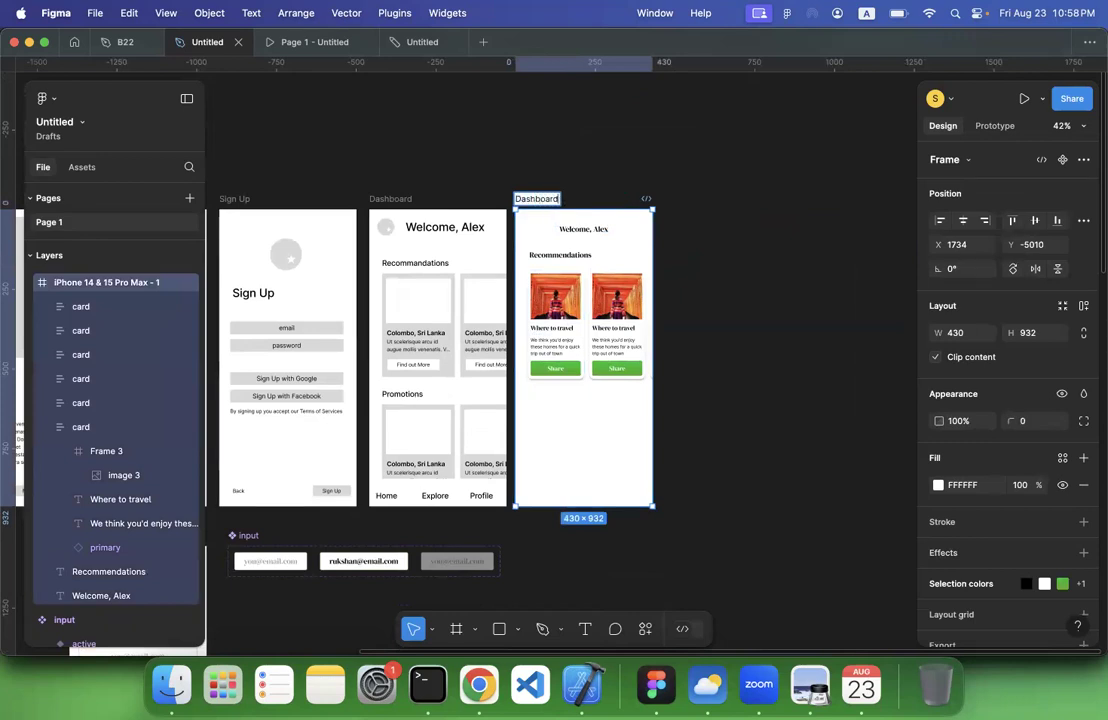
{"action": "key", "text": "Return"}
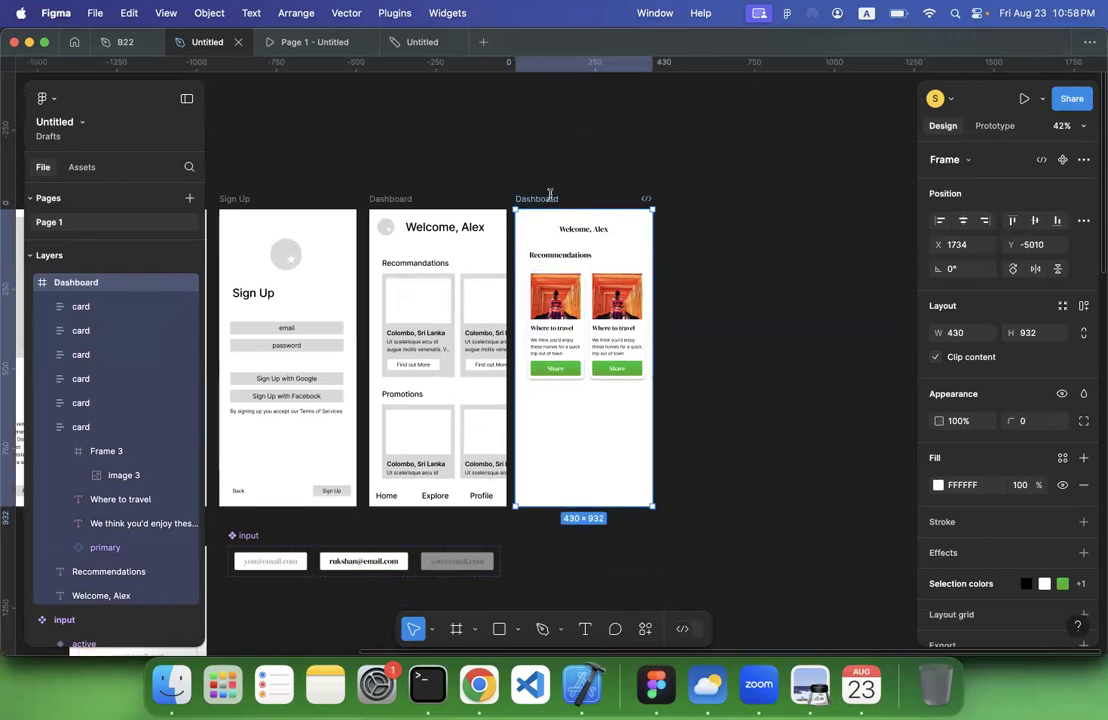
Make the new Dashboard frame a flow starting point, open its preview, and move the preview clear of the layers and screens
{"action": "left_click", "coordinate": [986, 126]}
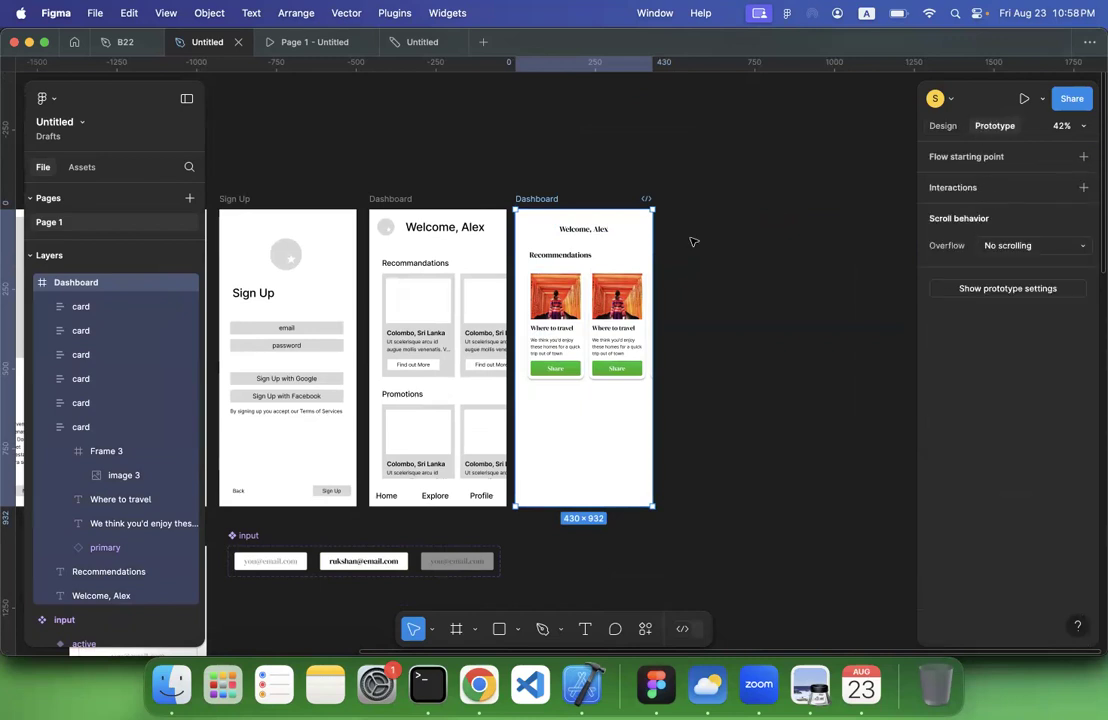
{"action": "left_click", "coordinate": [1083, 156]}
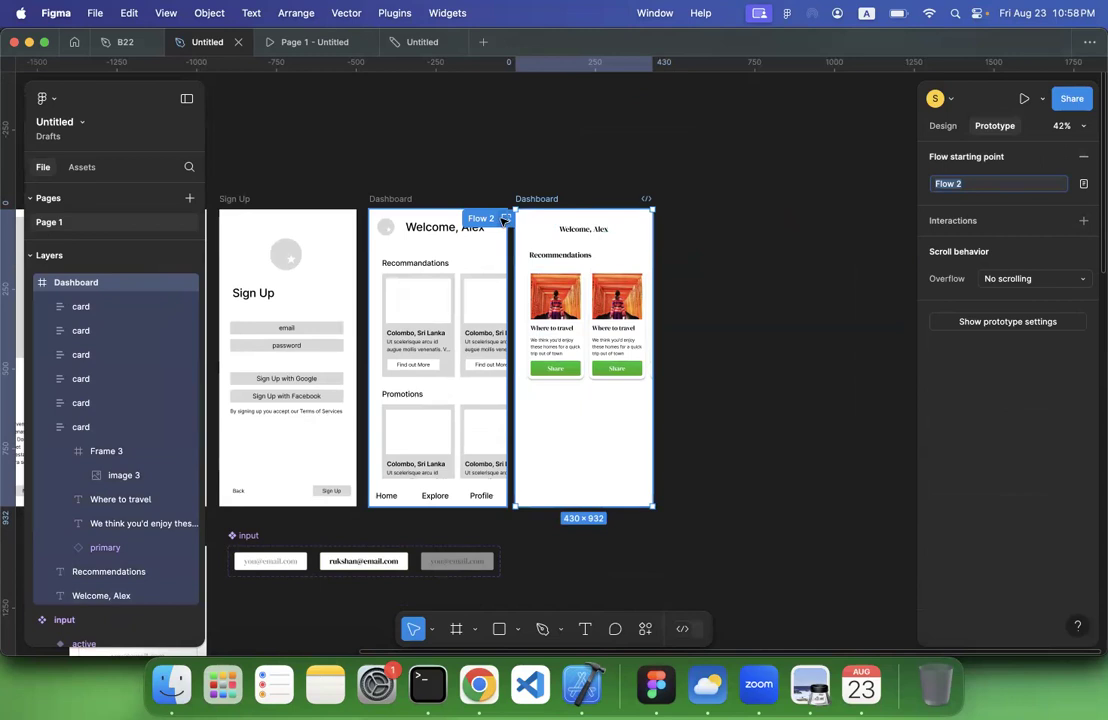
{"action": "left_click", "coordinate": [505, 219]}
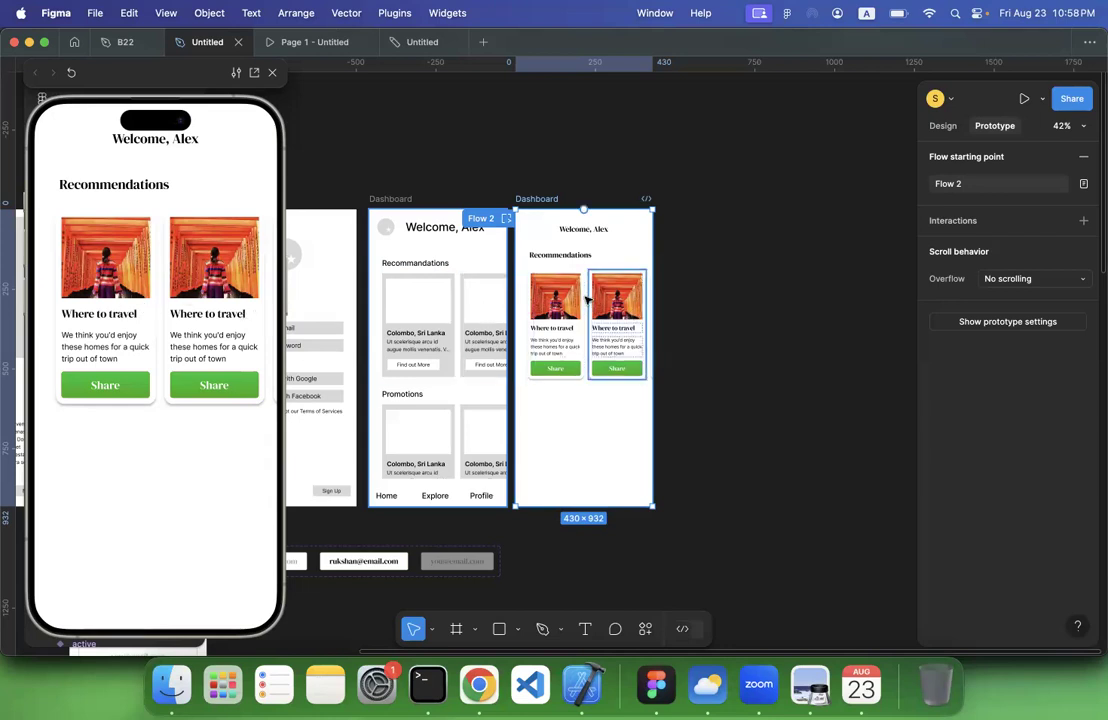
{"action": "left_click", "coordinate": [796, 317]}
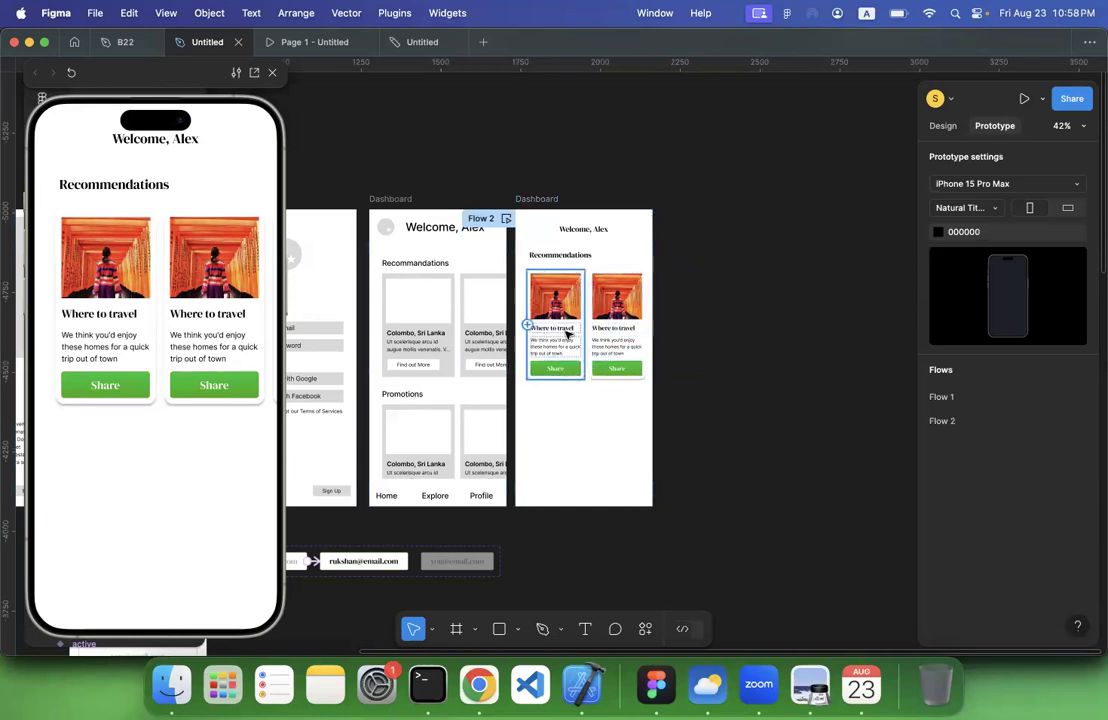
{"action": "scroll", "coordinate": [568, 333], "scroll_direction": "left", "scroll_amount": 3}
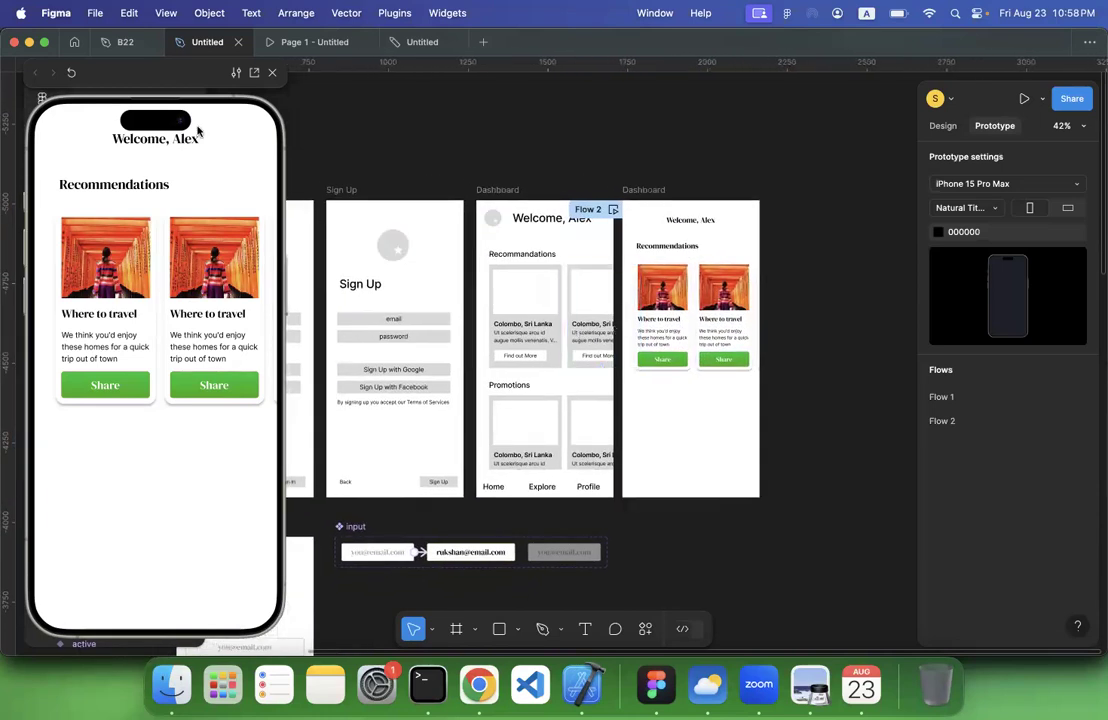
{"action": "left_click_drag", "start_coordinate": [110, 72], "coordinate": [931, 240]}
{"action": "left_click", "coordinate": [944, 126]}
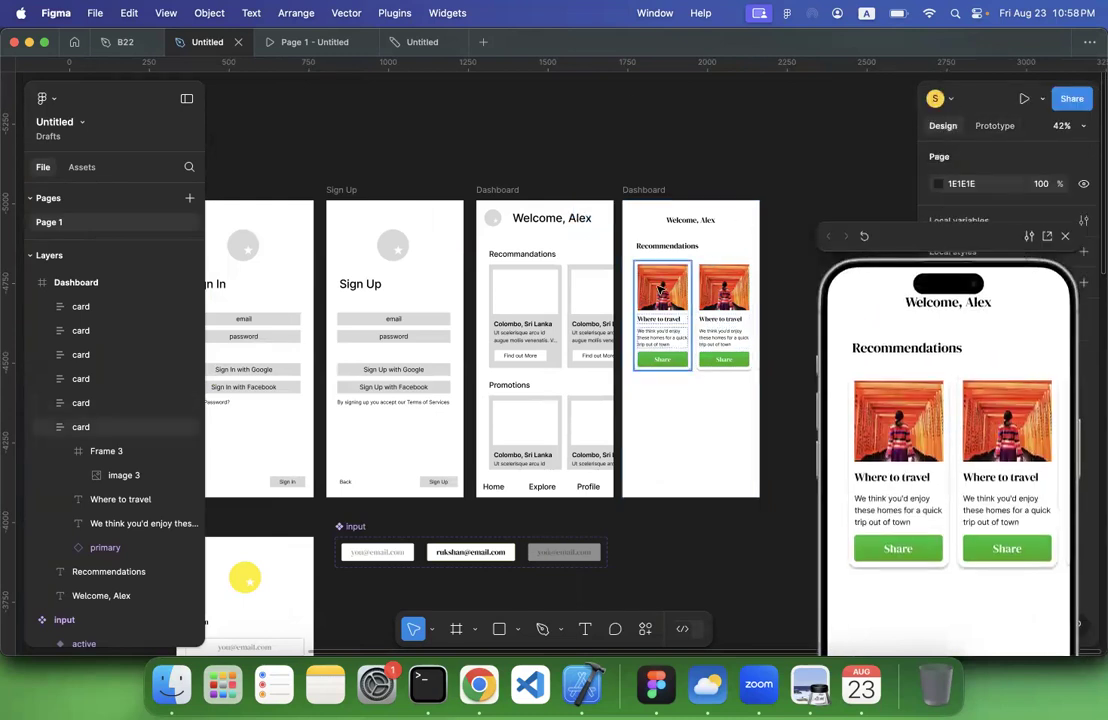
Wrap all six recommendation cards in one frame and rename that frame "scroller"
{"action": "left_click", "coordinate": [665, 320]}
{"action": "left_click", "coordinate": [705, 330]}
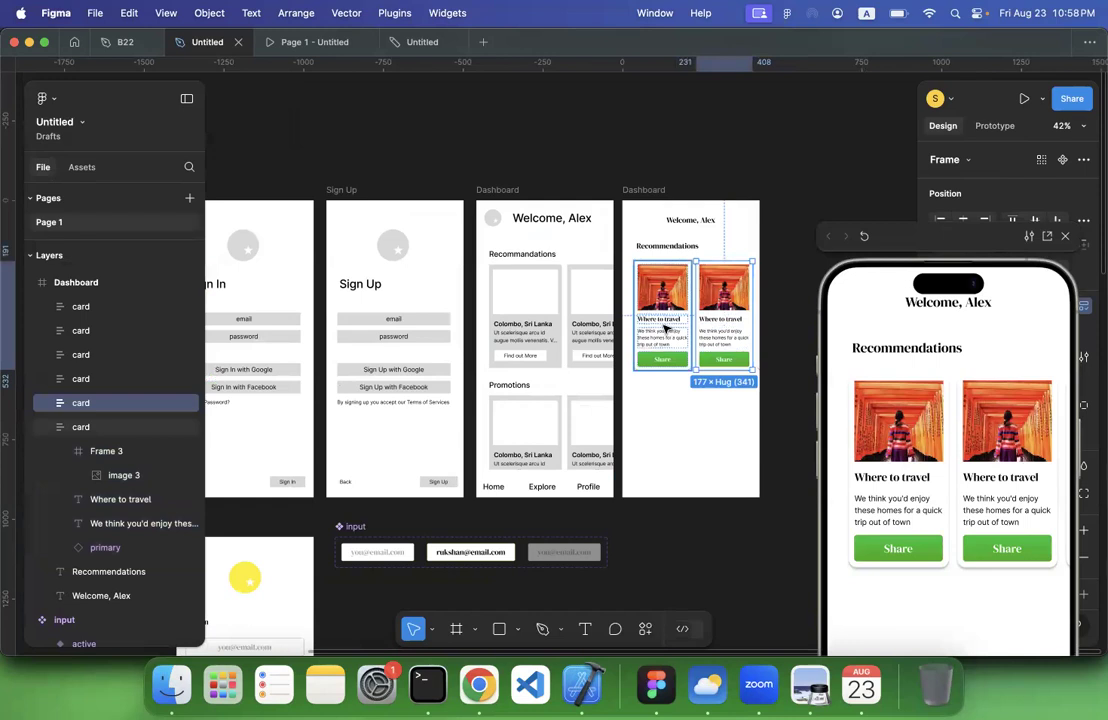
{"action": "left_click", "coordinate": [42, 428]}
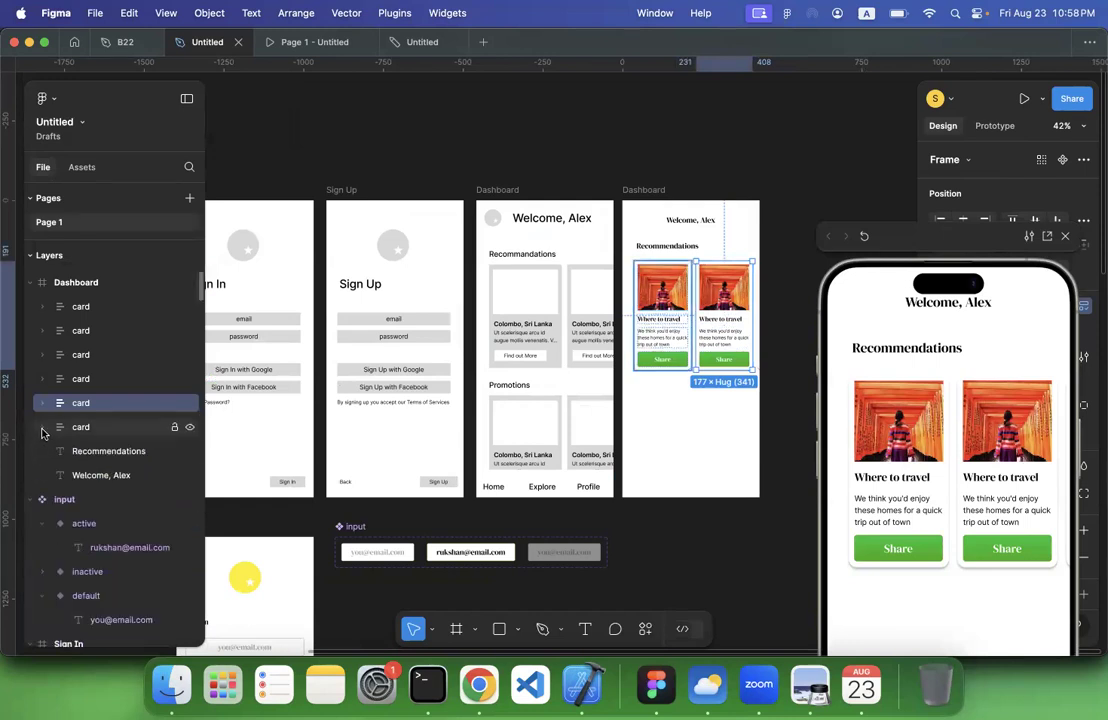
{"action": "left_click", "coordinate": [75, 307]}
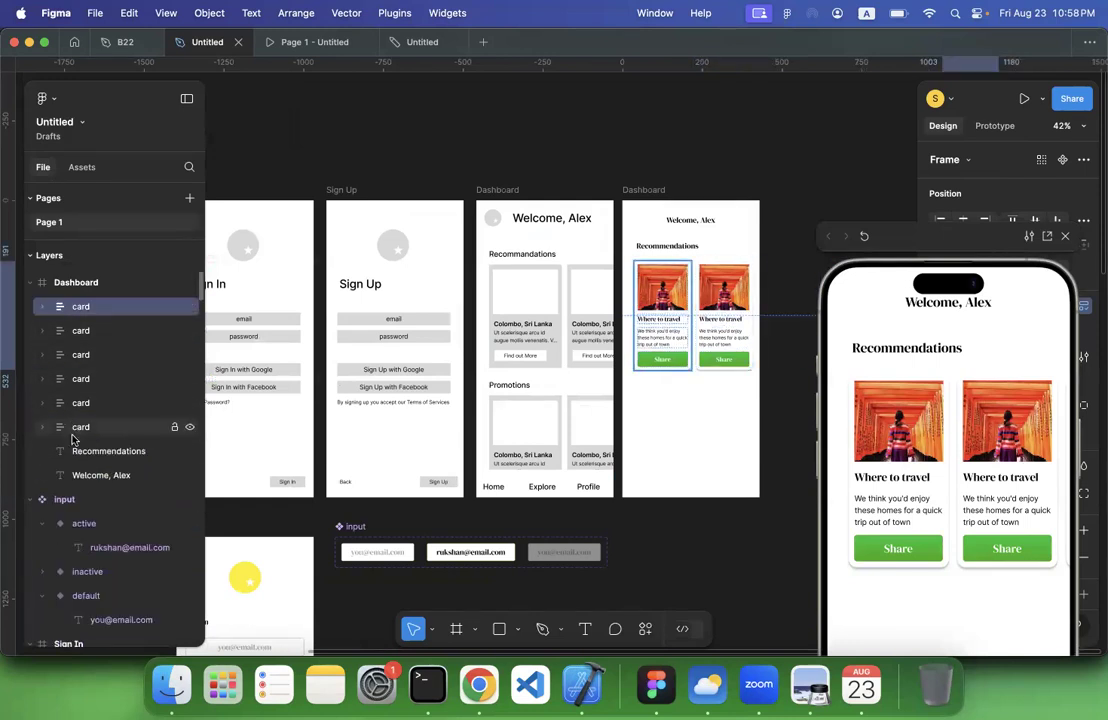
{"action": "left_click", "coordinate": [86, 430], "text": "shift"}
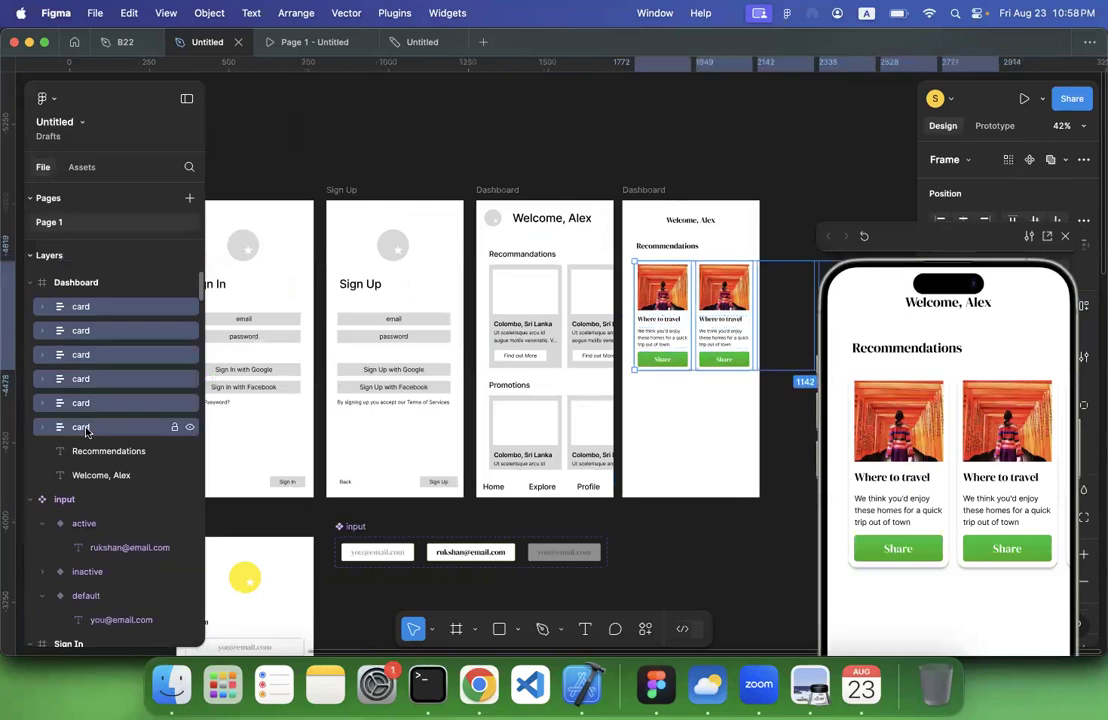
{"action": "right_click", "coordinate": [86, 430]}
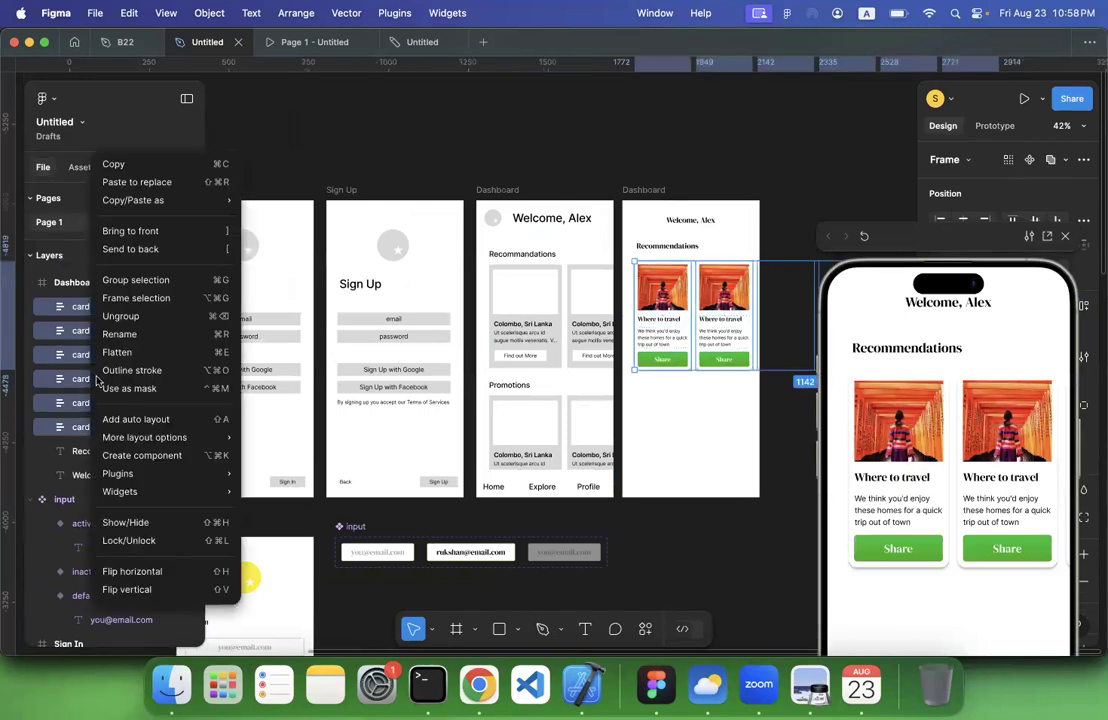
{"action": "left_click", "coordinate": [127, 300]}
{"action": "double_click", "coordinate": [106, 308]}
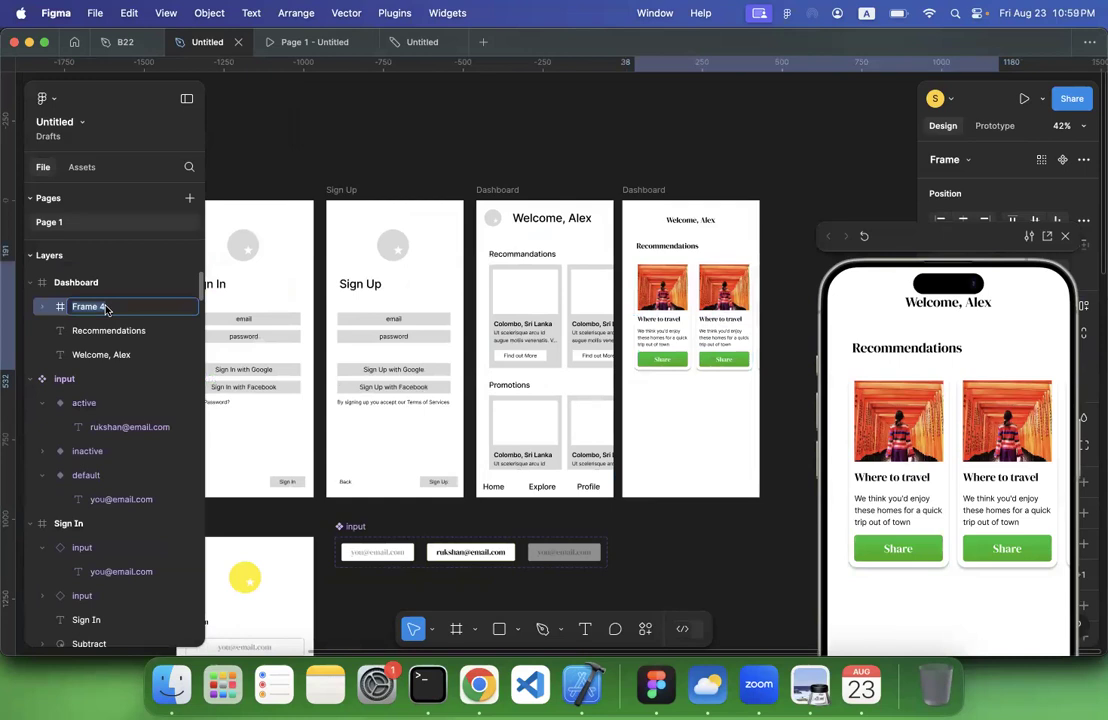
{"action": "type", "text": "scroller"}
{"action": "key", "text": "Return"}
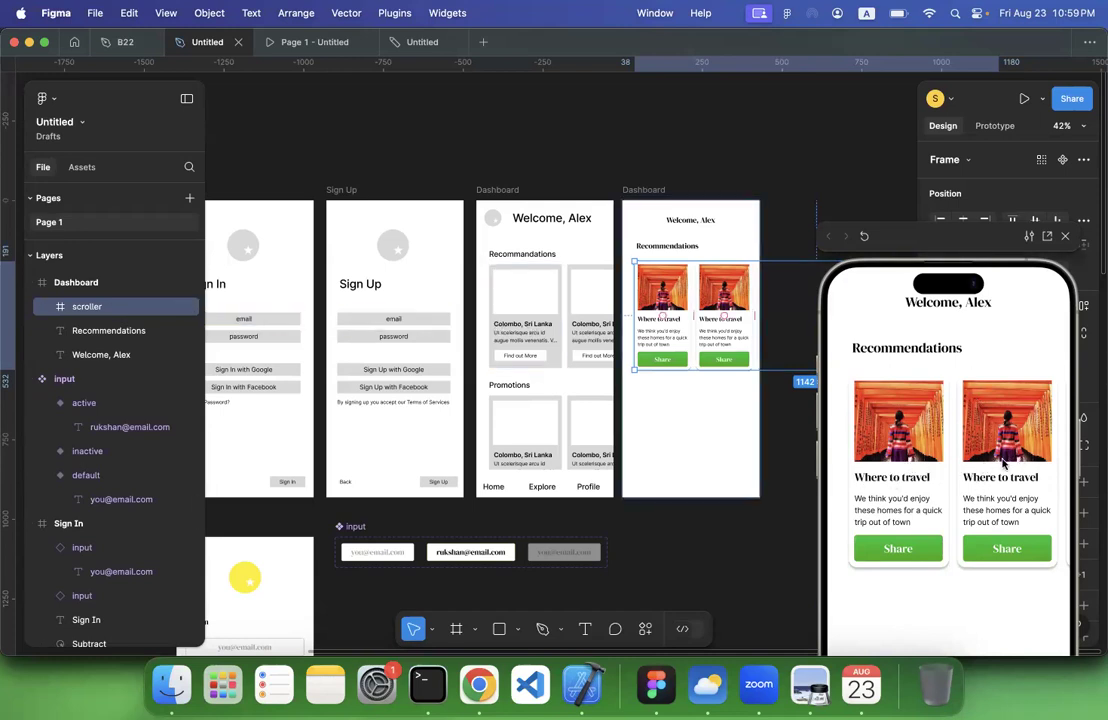
Set the scroller frame's overflow to Horizontal scrolling, moving the preview clear of the prototype settings
{"action": "scroll", "coordinate": [650, 380], "scroll_direction": "right", "scroll_amount": 5}
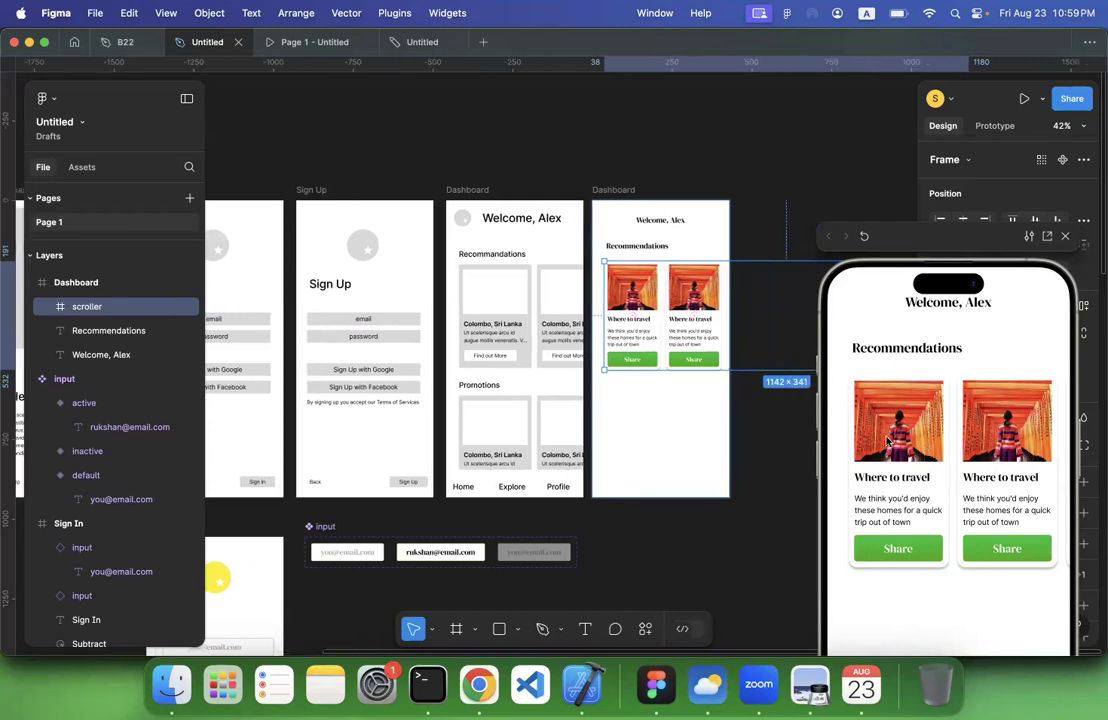
{"action": "scroll", "coordinate": [592, 319], "scroll_direction": "right", "scroll_amount": 2}
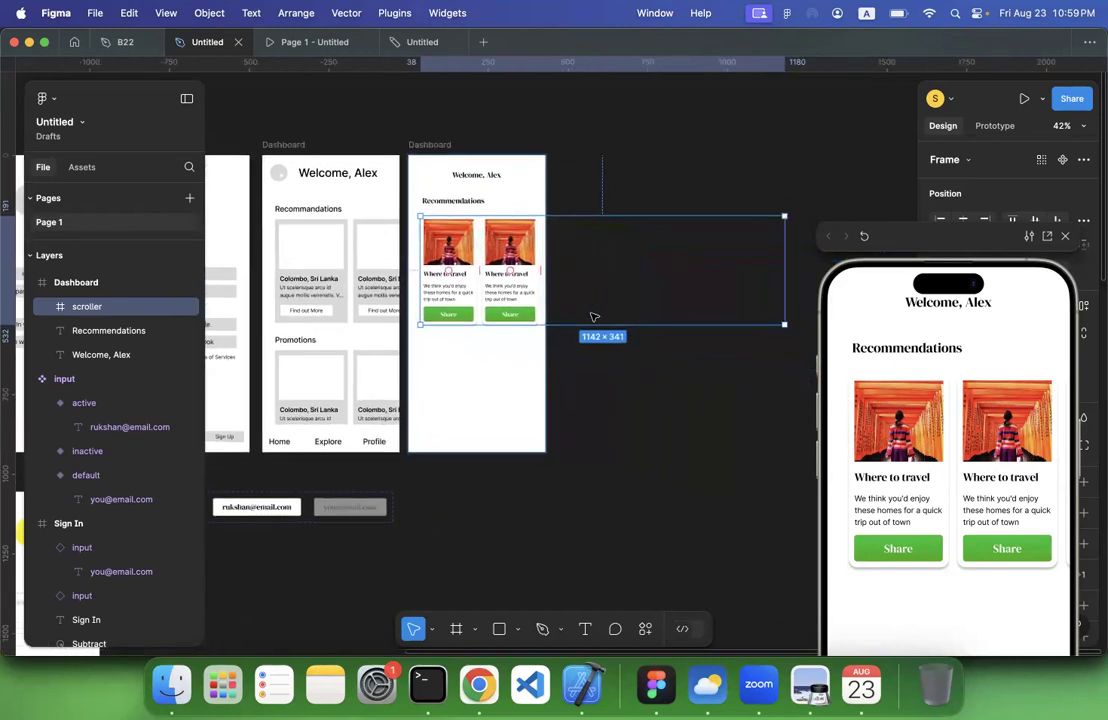
{"action": "left_click_drag", "start_coordinate": [962, 250], "coordinate": [868, 414]}
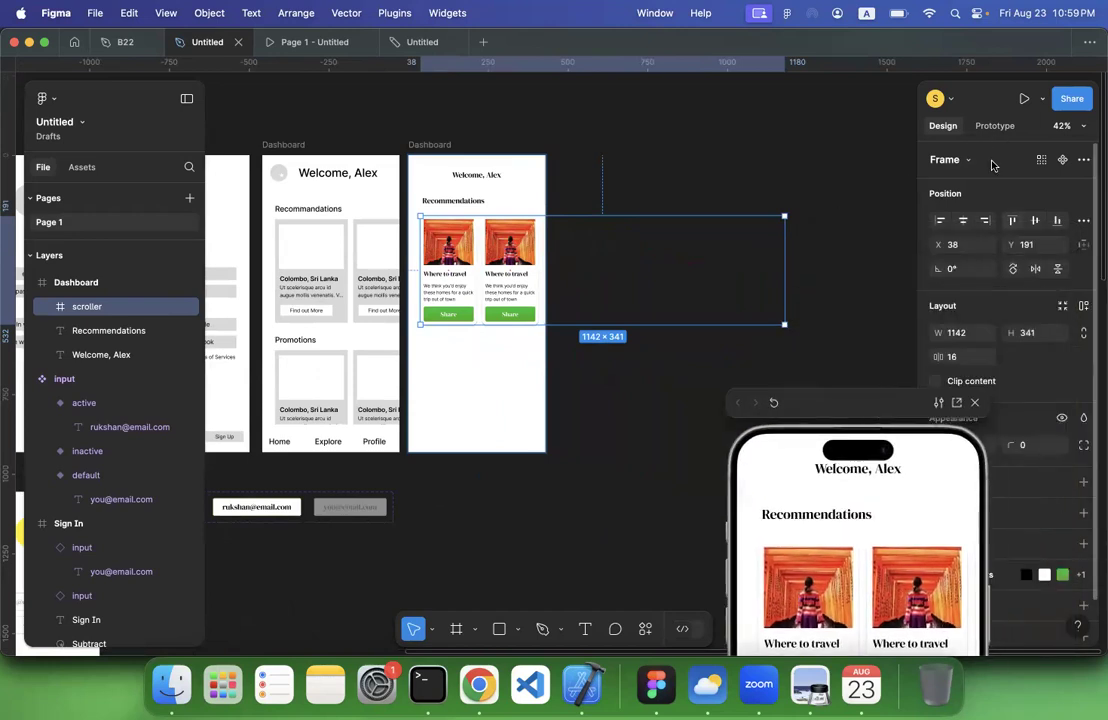
{"action": "left_click", "coordinate": [996, 128]}
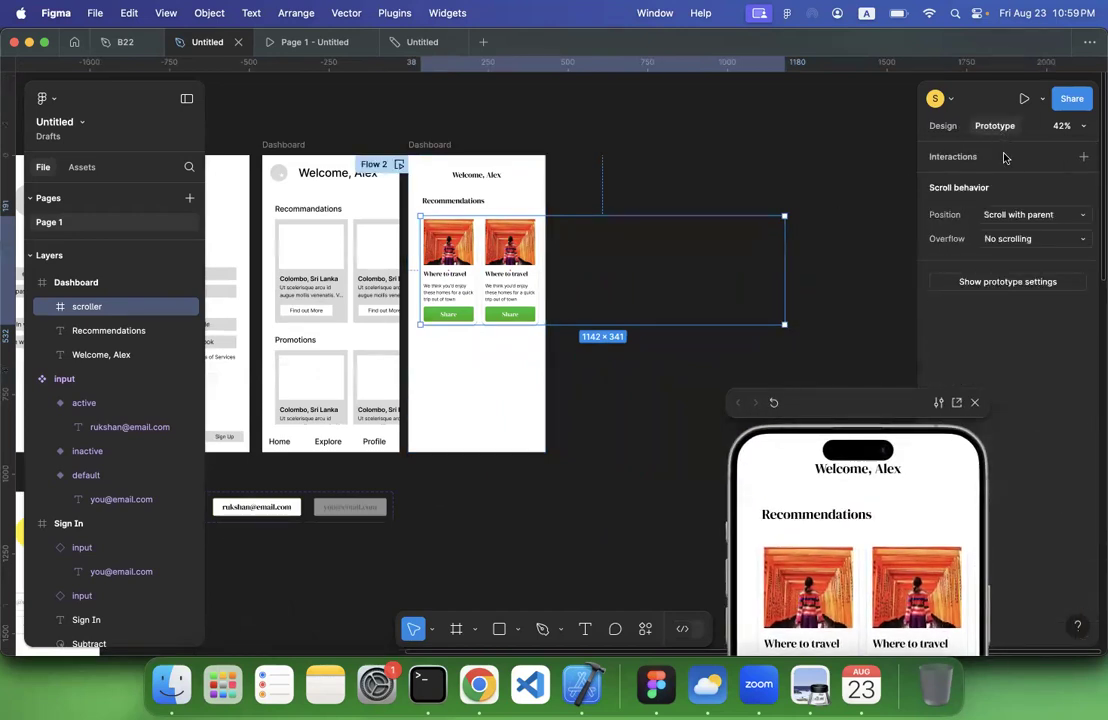
{"action": "left_click", "coordinate": [1010, 242]}
{"action": "left_click", "coordinate": [1014, 258]}
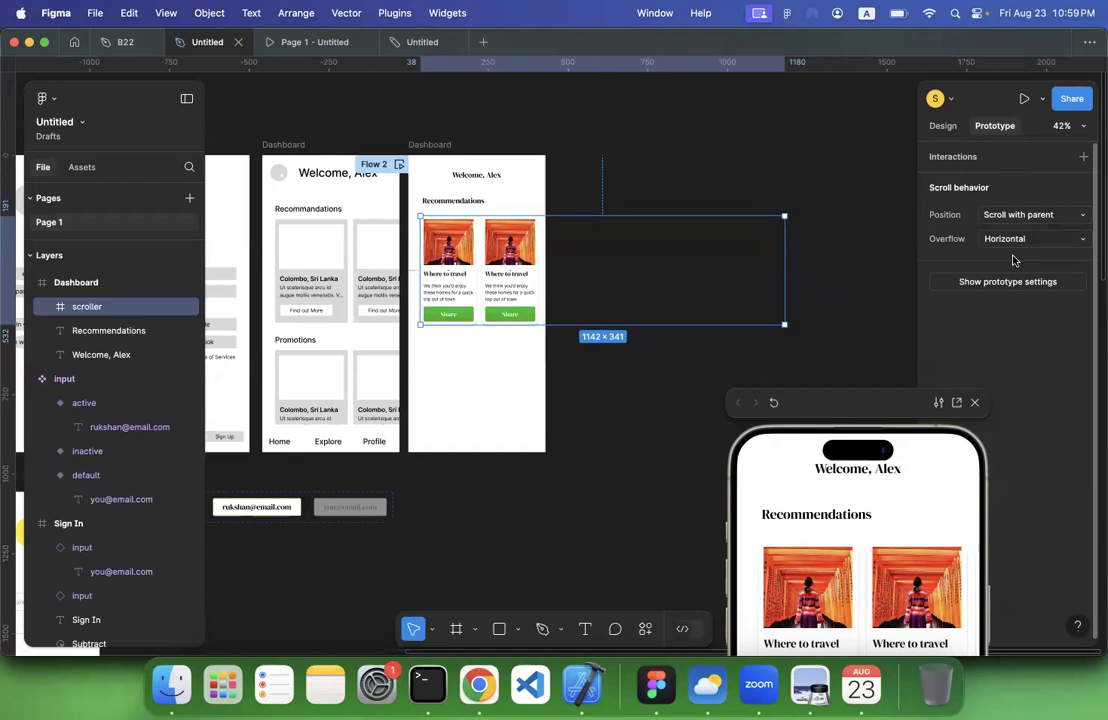
Reposition the preview beside the Dashboard and test sideways scrolling of the recommendation cards in it
{"action": "left_click_drag", "start_coordinate": [887, 408], "coordinate": [867, 234]}
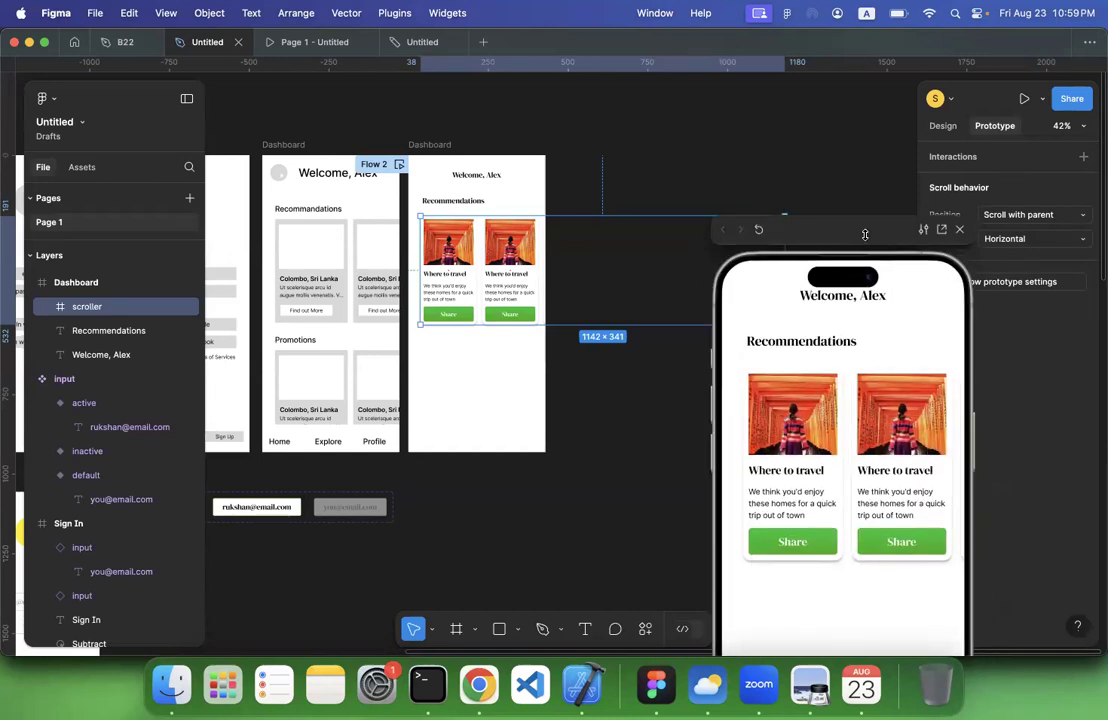
{"action": "mouse_move", "coordinate": [878, 425]}
{"action": "left_mouse_down"}
{"action": "mouse_move", "coordinate": [736, 470]}
{"action": "mouse_move", "coordinate": [924, 456]}
{"action": "mouse_move", "coordinate": [576, 517]}
{"action": "mouse_move", "coordinate": [948, 434]}
{"action": "mouse_move", "coordinate": [655, 468]}
{"action": "mouse_move", "coordinate": [946, 430]}
{"action": "mouse_move", "coordinate": [623, 448]}
{"action": "mouse_move", "coordinate": [895, 441]}
{"action": "left_mouse_up"}
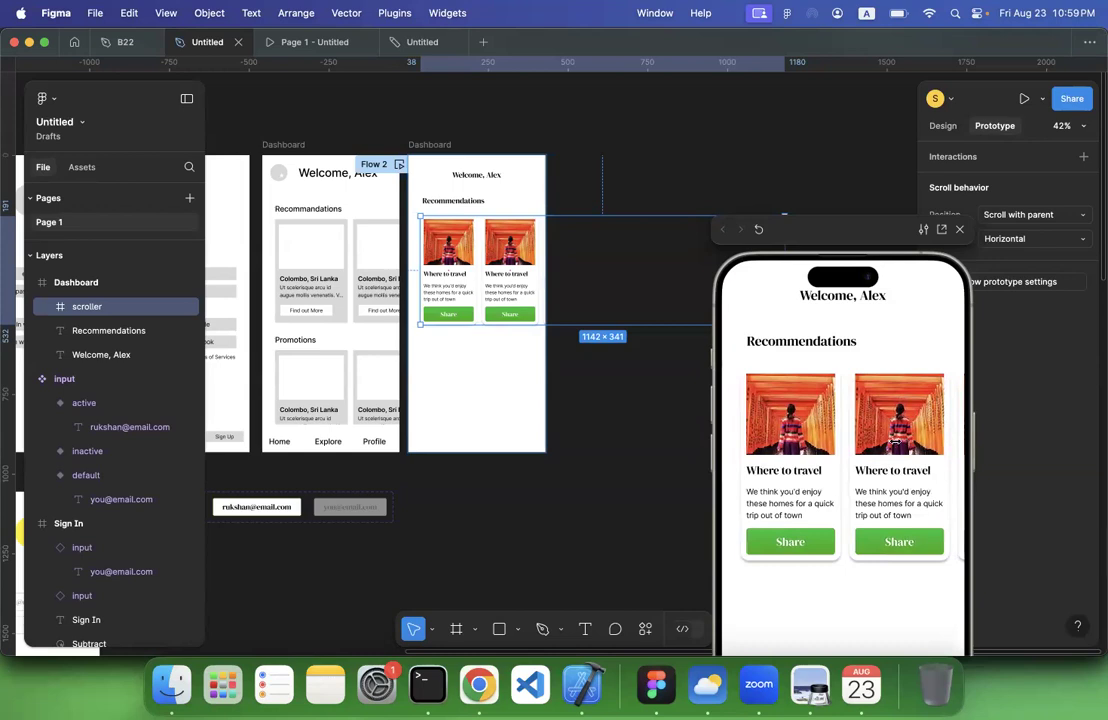
{"action": "left_click", "coordinate": [627, 190]}
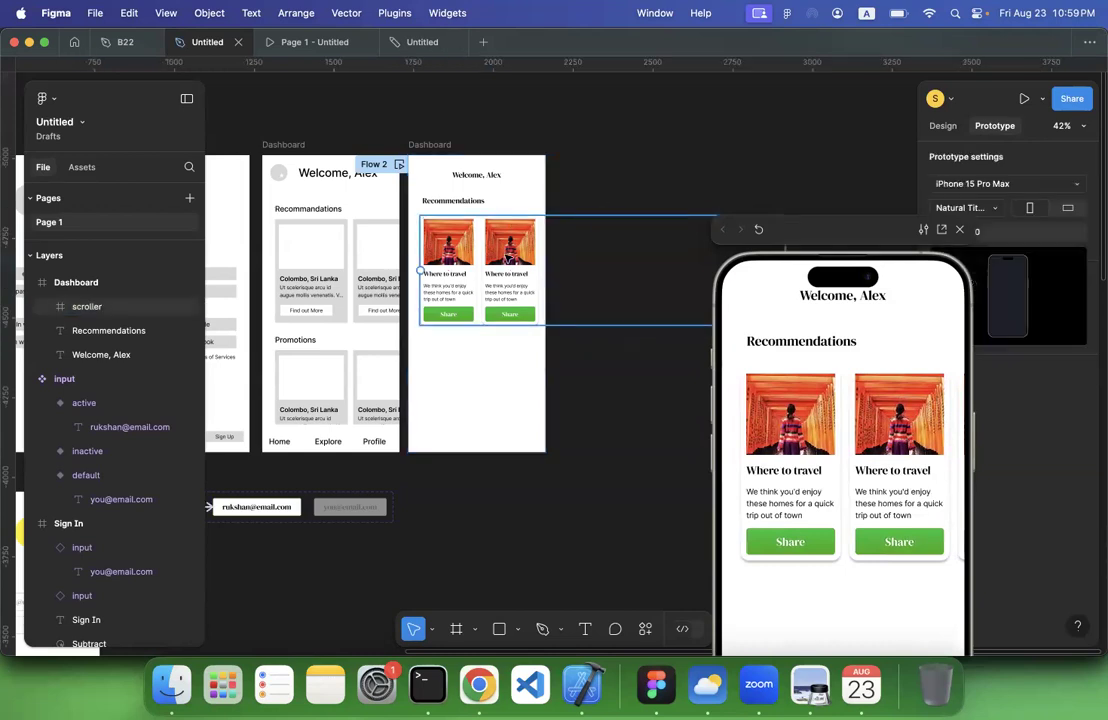
Narrow the scroller frame to 392 wide so that its right edge meets the Dashboard frame's right edge
{"action": "left_click", "coordinate": [508, 258]}
{"action": "scroll", "coordinate": [508, 258], "scroll_direction": "right", "scroll_amount": 2}
{"action": "scroll", "coordinate": [508, 258], "scroll_direction": "right", "scroll_amount": 2}
{"action": "scroll", "coordinate": [508, 258], "scroll_direction": "down", "scroll_amount": 2}
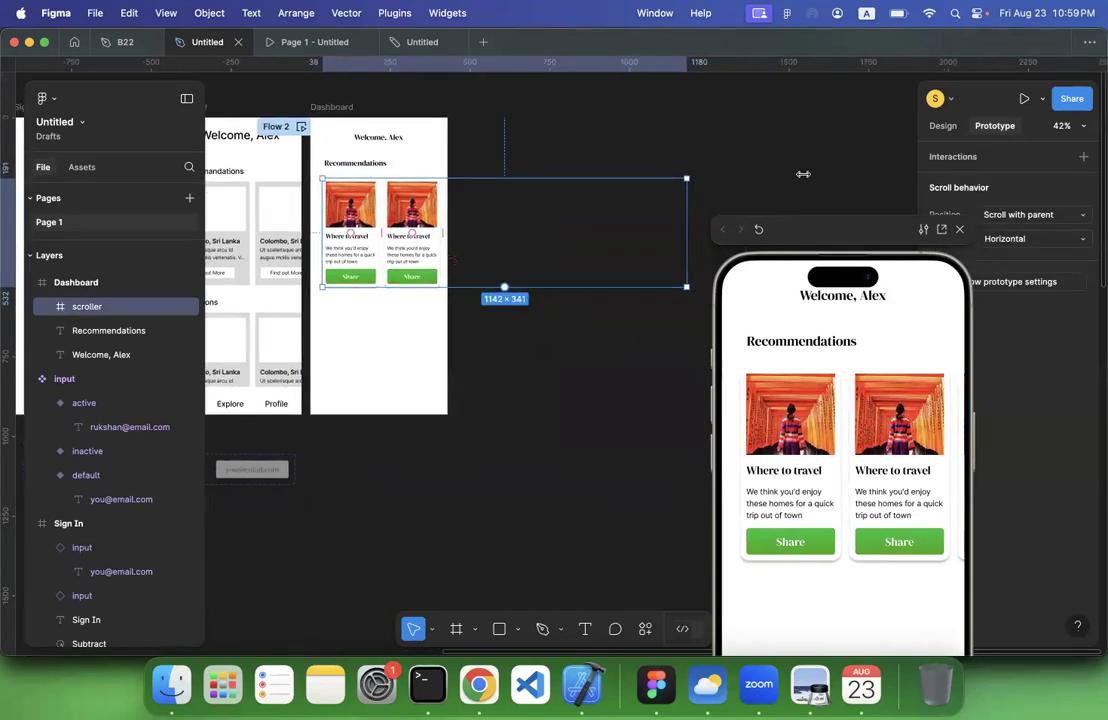
{"action": "left_click", "coordinate": [945, 127]}
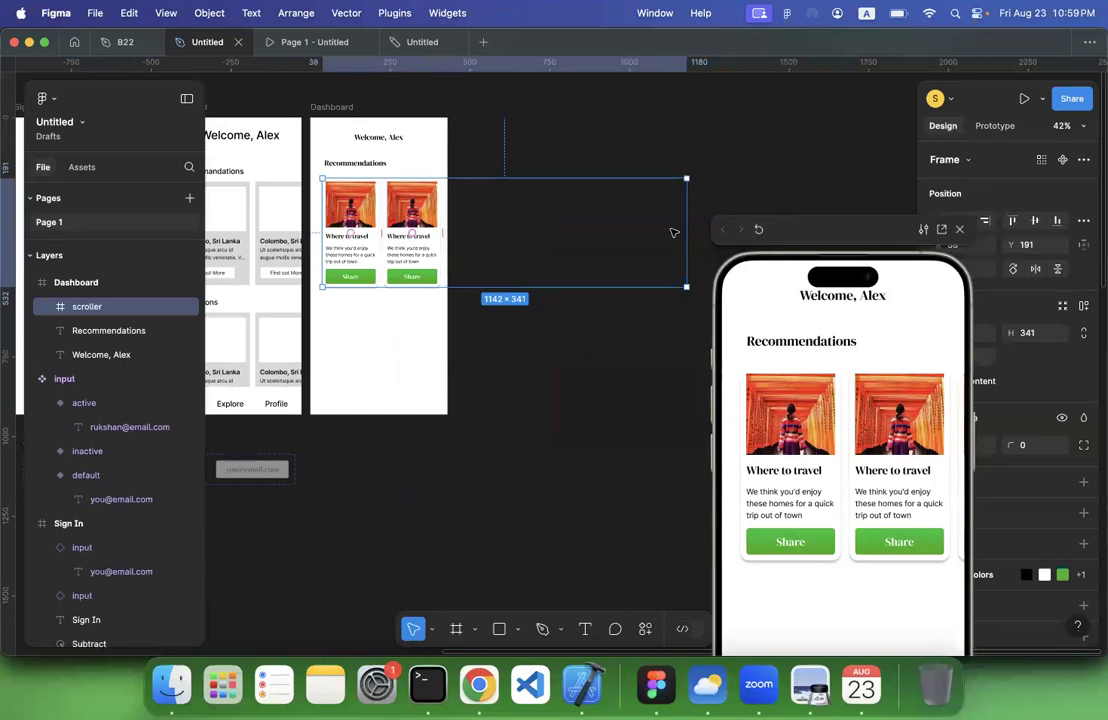
{"action": "scroll", "coordinate": [695, 230], "scroll_direction": "up", "scroll_amount": 5}
{"action": "left_click_drag", "start_coordinate": [676, 223], "coordinate": [479, 239]}
{"action": "scroll", "coordinate": [417, 238], "scroll_direction": "left", "scroll_amount": 5}
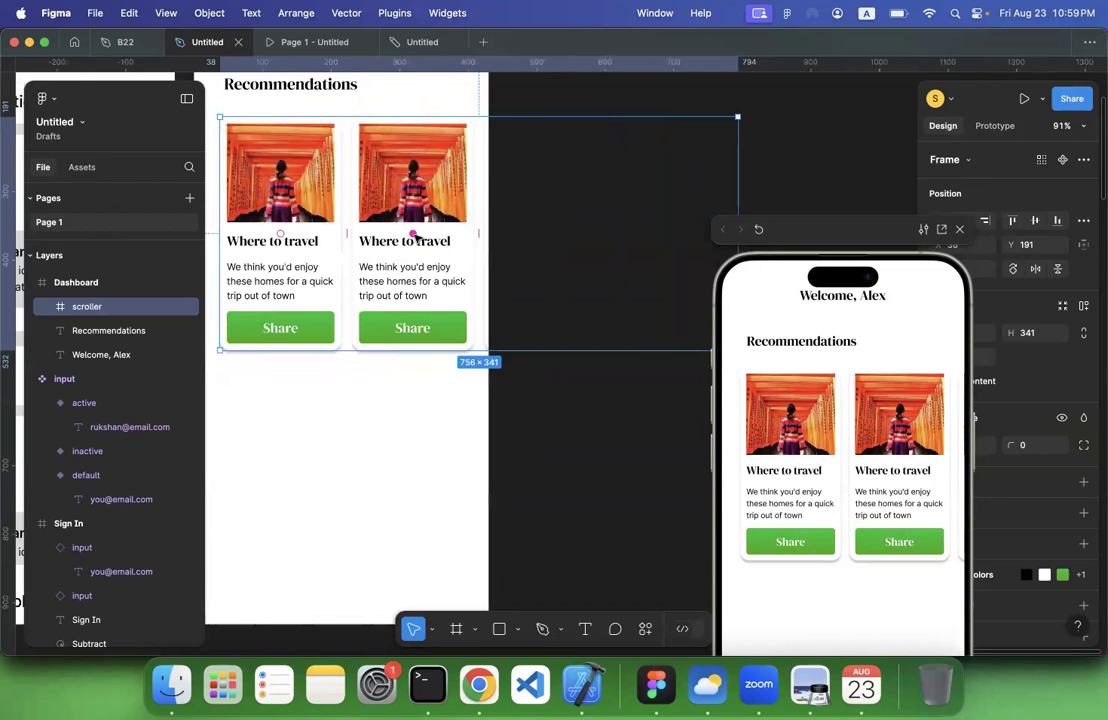
{"action": "scroll", "coordinate": [416, 239], "scroll_direction": "right", "scroll_amount": 1}
{"action": "left_click", "coordinate": [690, 150]}
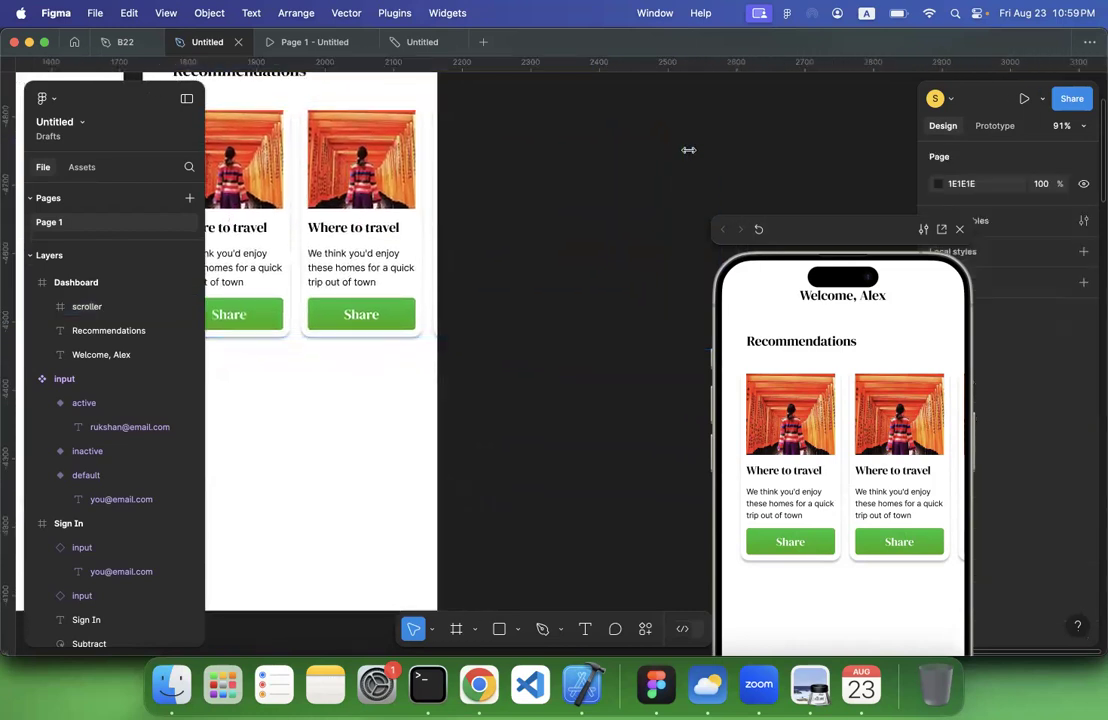
{"action": "left_click", "coordinate": [417, 215]}
{"action": "left_click_drag", "start_coordinate": [691, 184], "coordinate": [438, 212]}
{"action": "scroll", "coordinate": [438, 220], "scroll_direction": "up", "scroll_amount": 5}
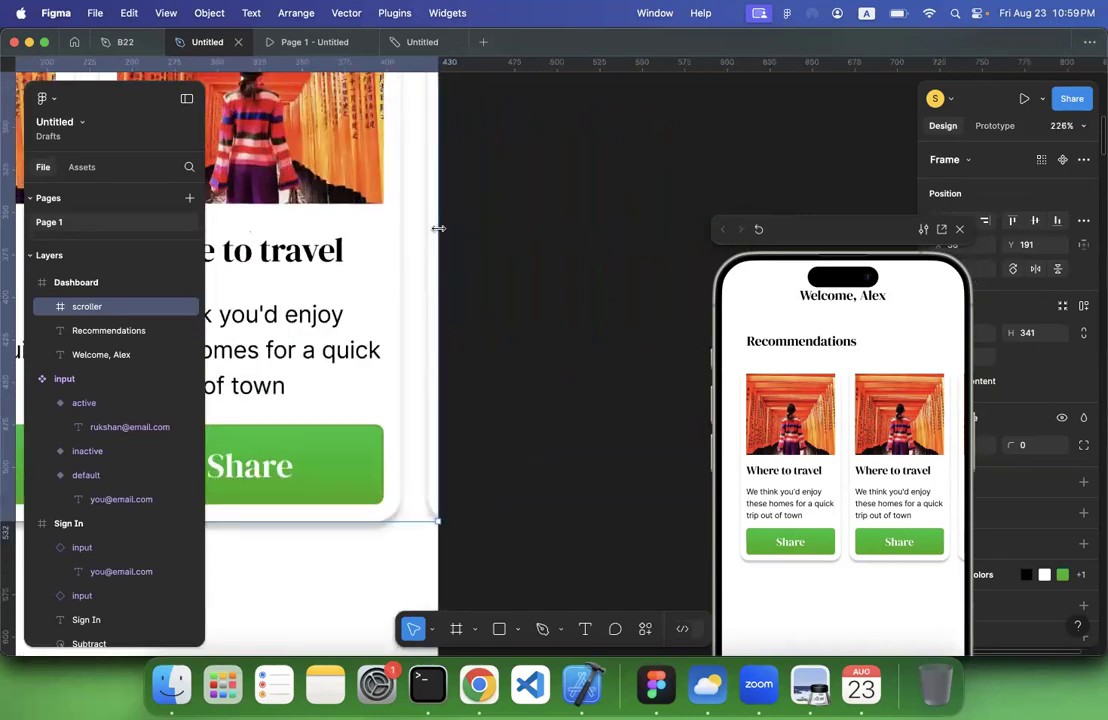
{"action": "scroll", "coordinate": [438, 228], "scroll_direction": "up", "scroll_amount": 8}
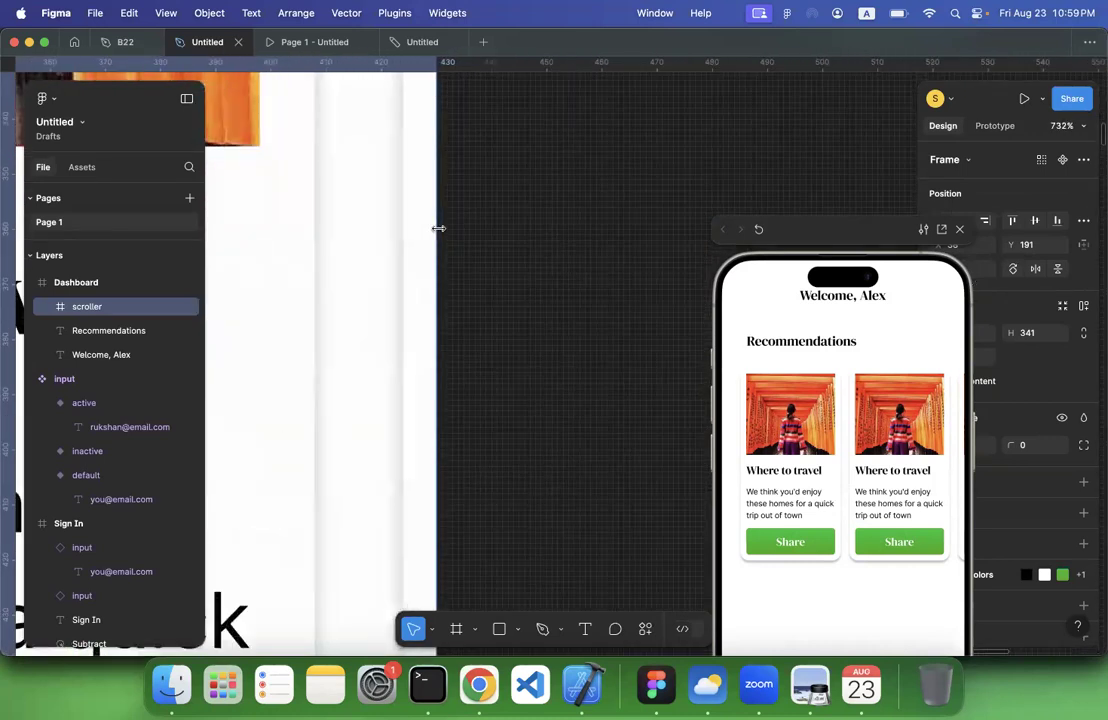
{"action": "scroll", "coordinate": [440, 232], "scroll_direction": "down", "scroll_amount": 12}
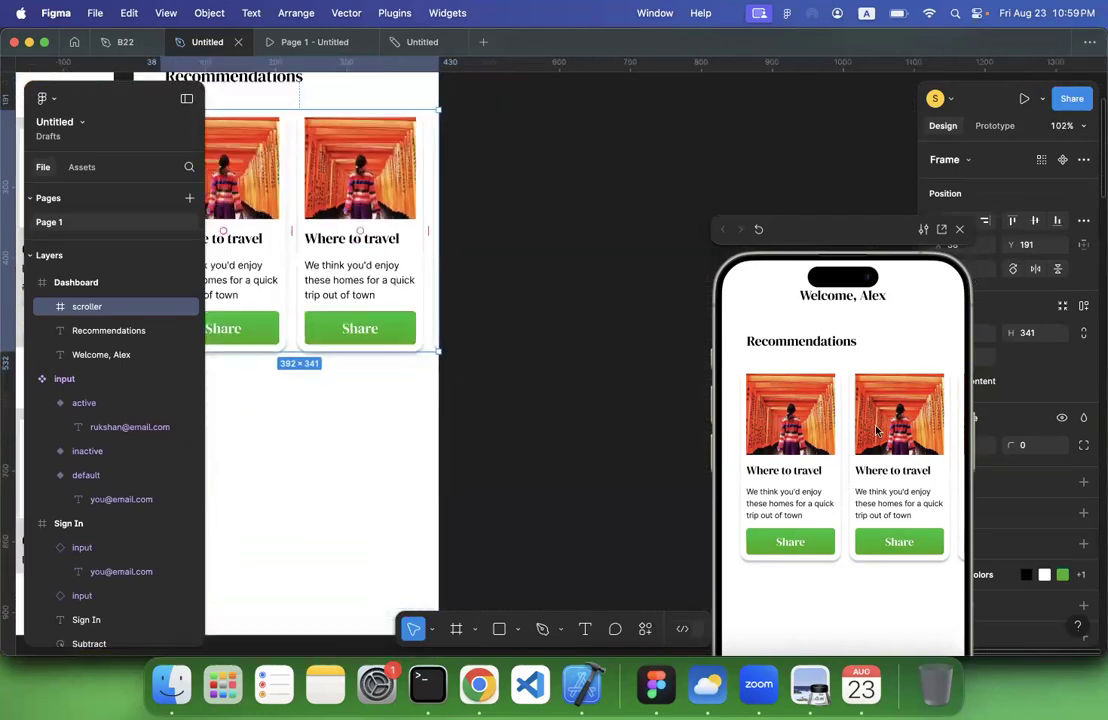
Test the resized card row in the preview by scrolling it forward and back to its start
{"action": "scroll", "coordinate": [760, 430], "scroll_direction": "right", "scroll_amount": 3}
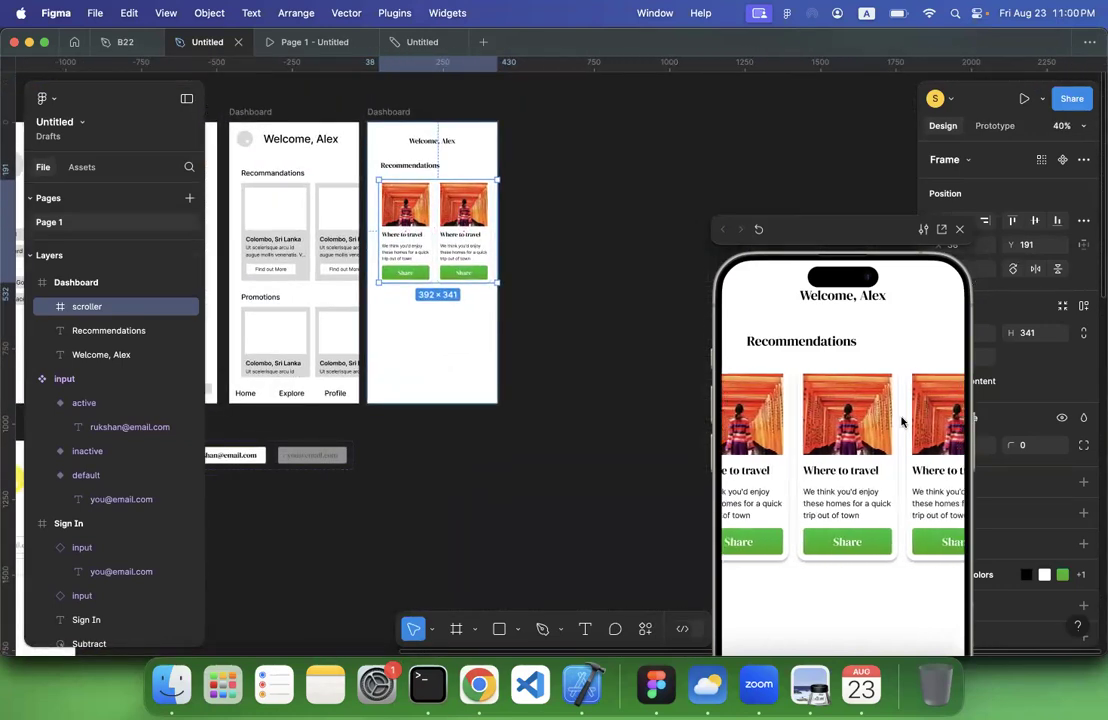
{"action": "scroll", "coordinate": [793, 434], "scroll_direction": "left", "scroll_amount": 2}
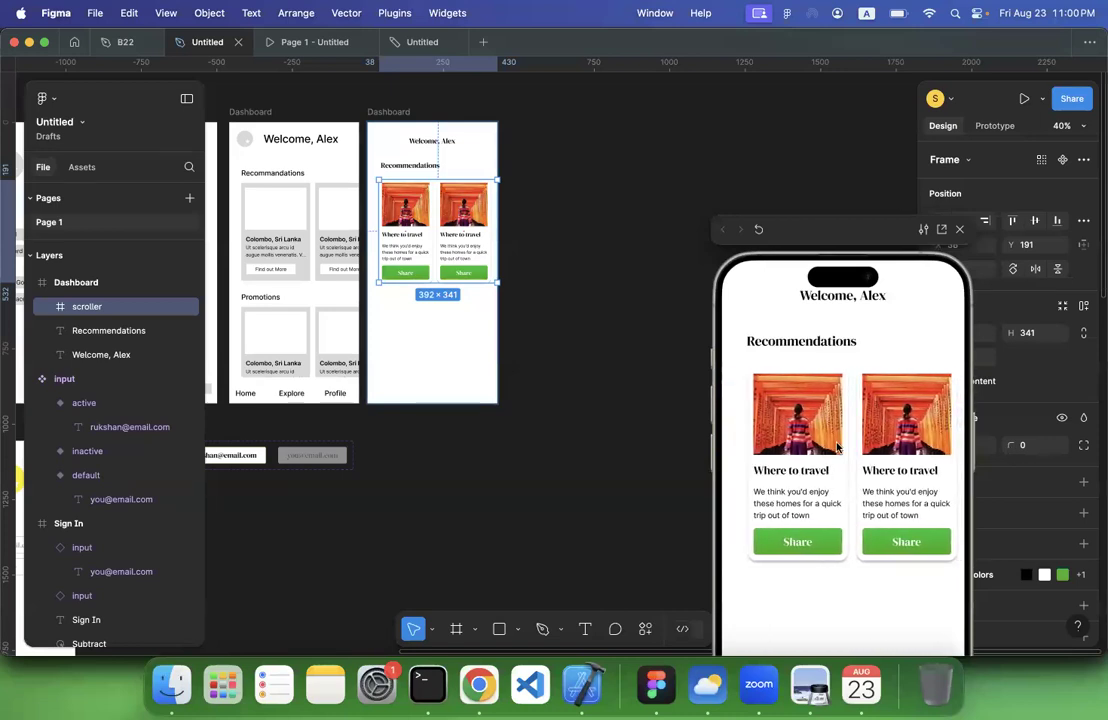
{"action": "left_click_drag", "start_coordinate": [787, 469], "coordinate": [742, 467]}
{"action": "left_click_drag", "start_coordinate": [872, 460], "coordinate": [941, 453]}
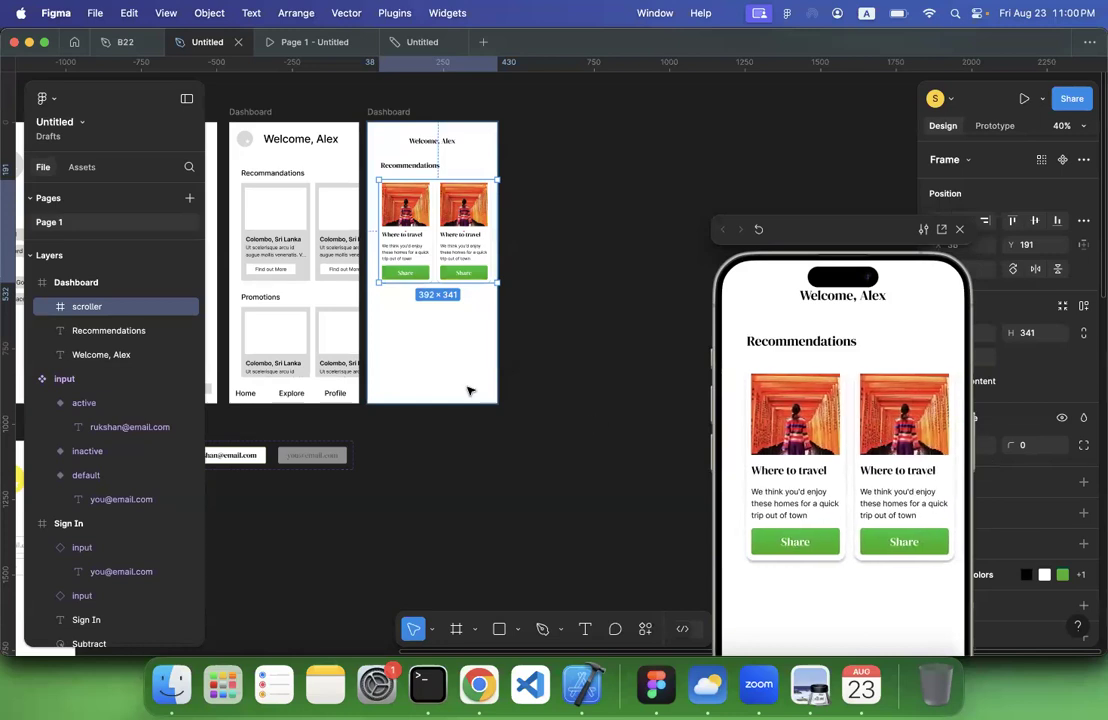
Examine the Home, Explore and Profile navigation labels along the bottom of the wireframe Dashboard
{"action": "scroll", "coordinate": [469, 391], "scroll_direction": "left", "scroll_amount": 3}
{"action": "scroll", "coordinate": [469, 391], "scroll_direction": "up", "scroll_amount": 1}
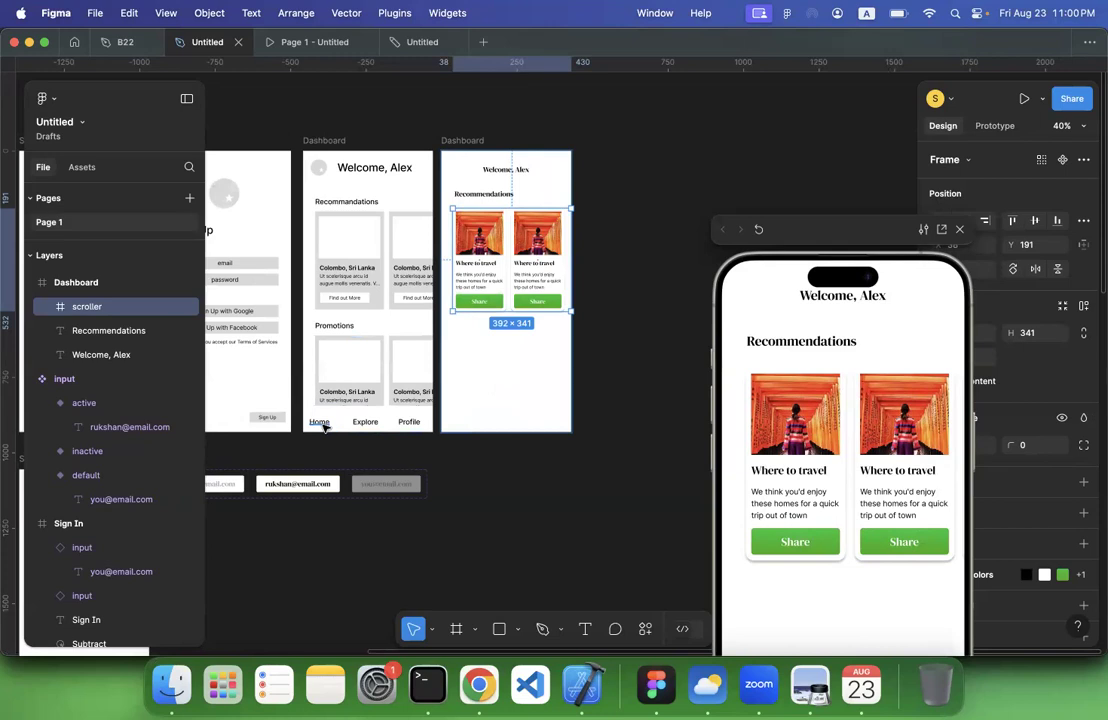
{"action": "scroll", "coordinate": [323, 425], "scroll_direction": "up", "scroll_amount": 5}
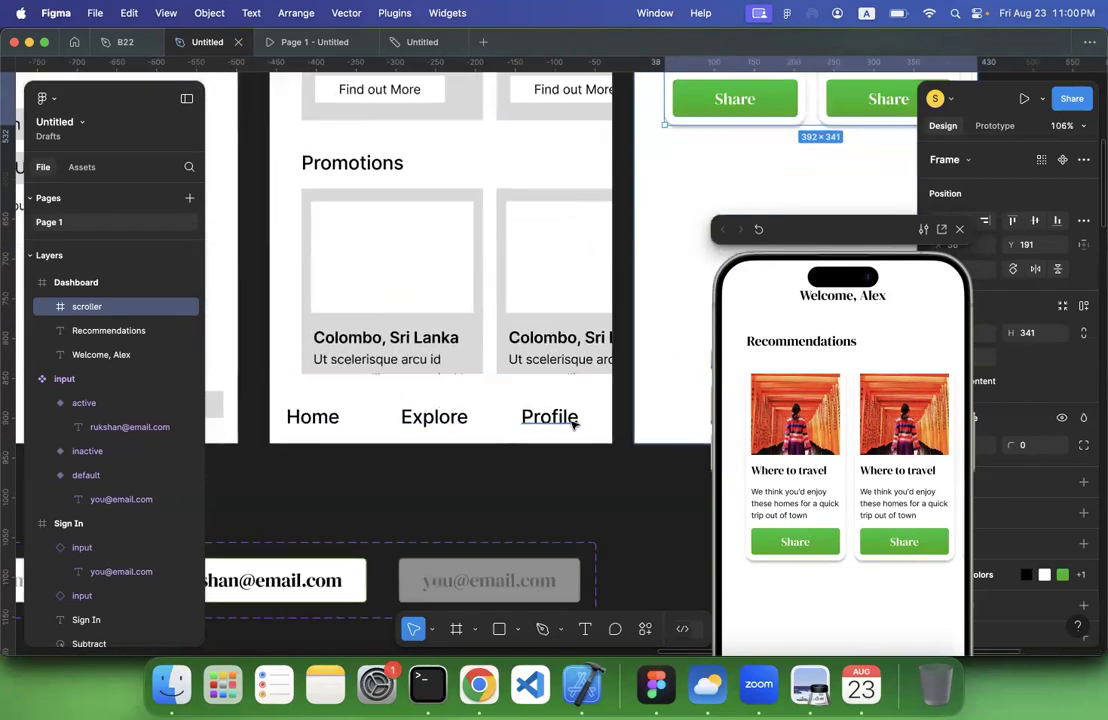
{"action": "scroll", "coordinate": [502, 451], "scroll_direction": "left", "scroll_amount": 5}
{"action": "scroll", "coordinate": [502, 451], "scroll_direction": "down", "scroll_amount": 3}
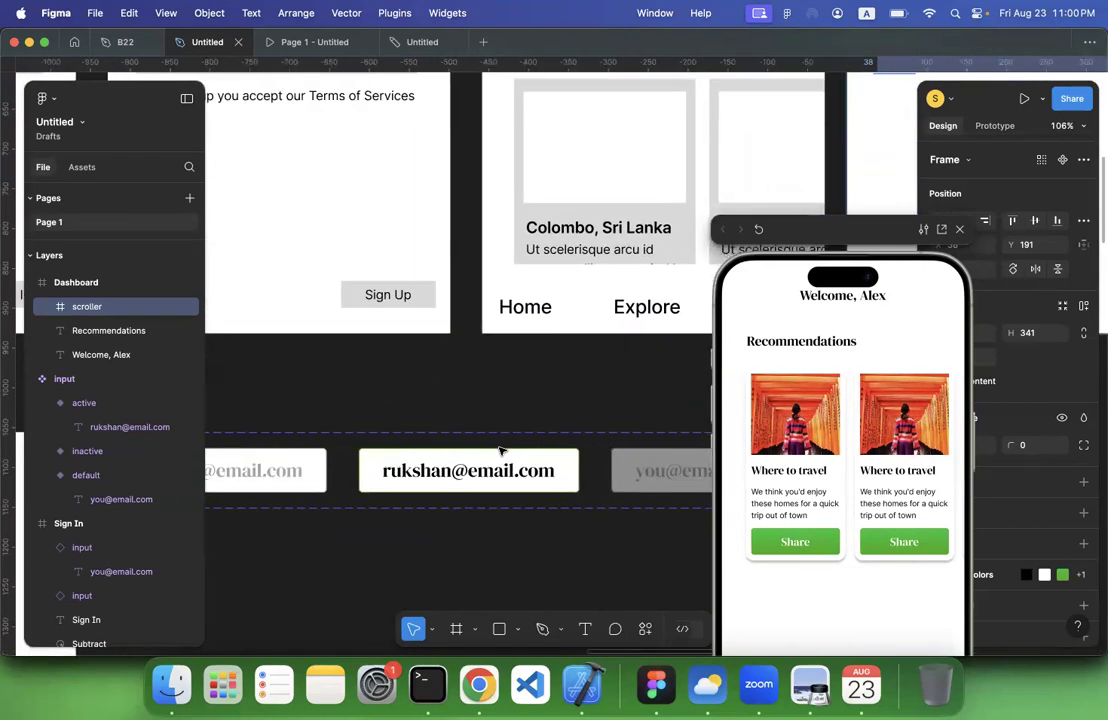
{"action": "scroll", "coordinate": [502, 451], "scroll_direction": "up", "scroll_amount": 2}
{"action": "scroll", "coordinate": [502, 451], "scroll_direction": "right", "scroll_amount": 1}
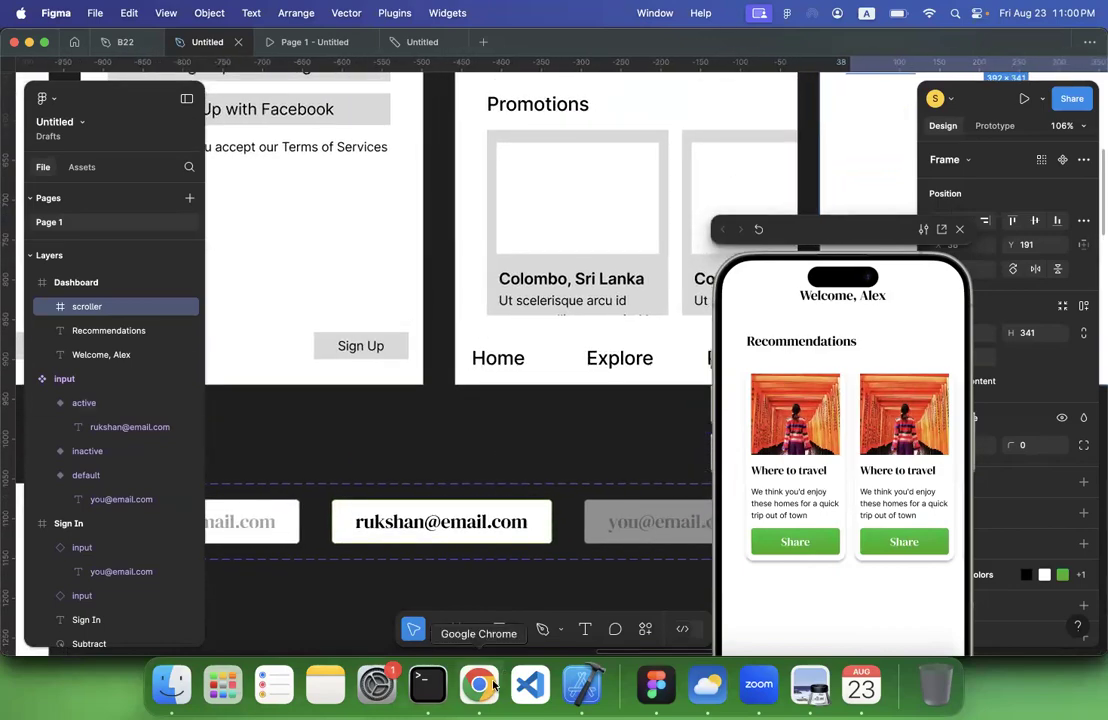
Switch to Chrome, open the Travel Mobile App shot from the Dribbble travel-app results, and examine its bottom navigation bar
{"action": "left_click", "coordinate": [493, 686]}
{"action": "left_click", "coordinate": [693, 42]}
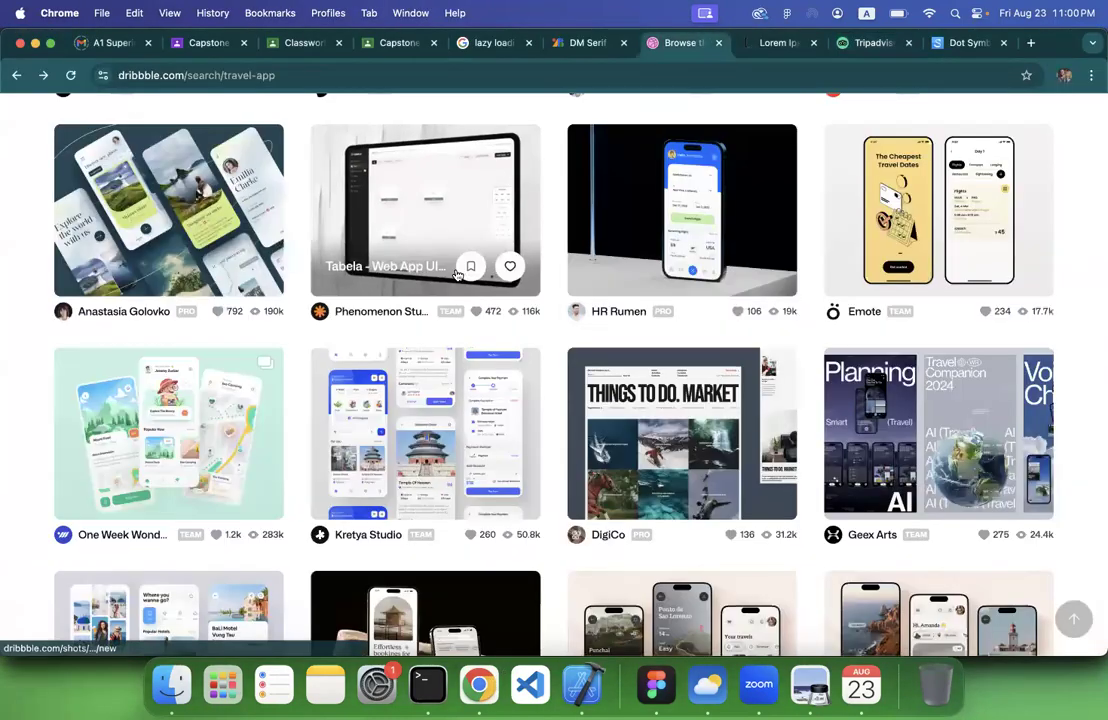
{"action": "scroll", "coordinate": [456, 275], "scroll_direction": "up", "scroll_amount": 10}
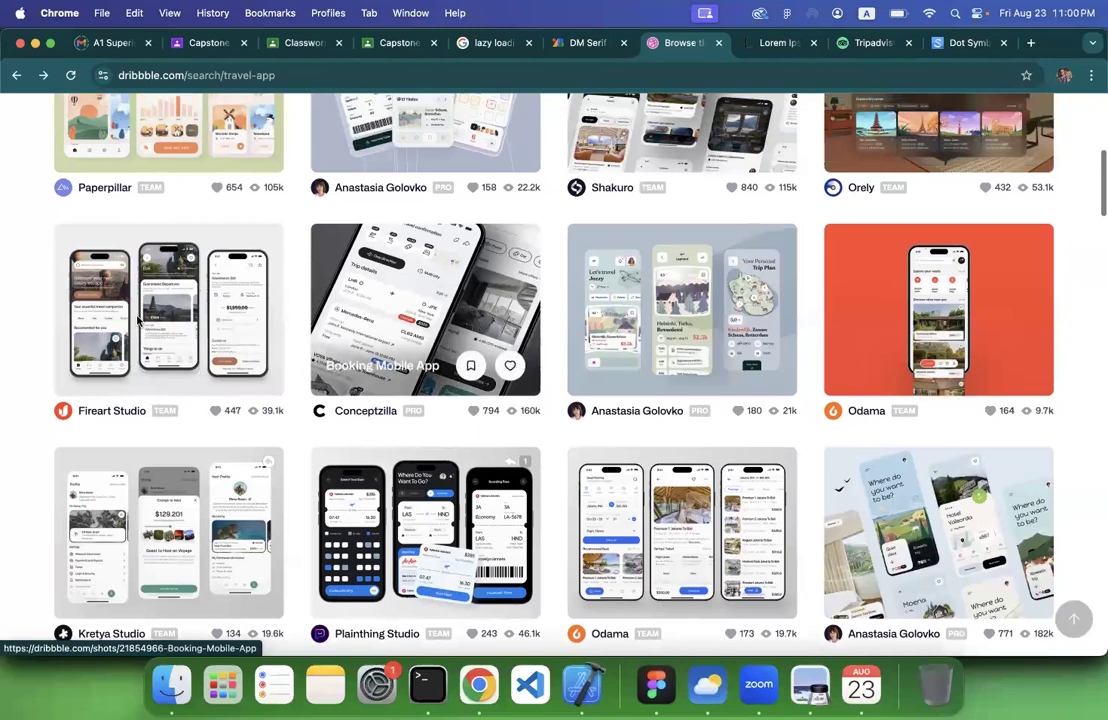
{"action": "left_click", "coordinate": [258, 329]}
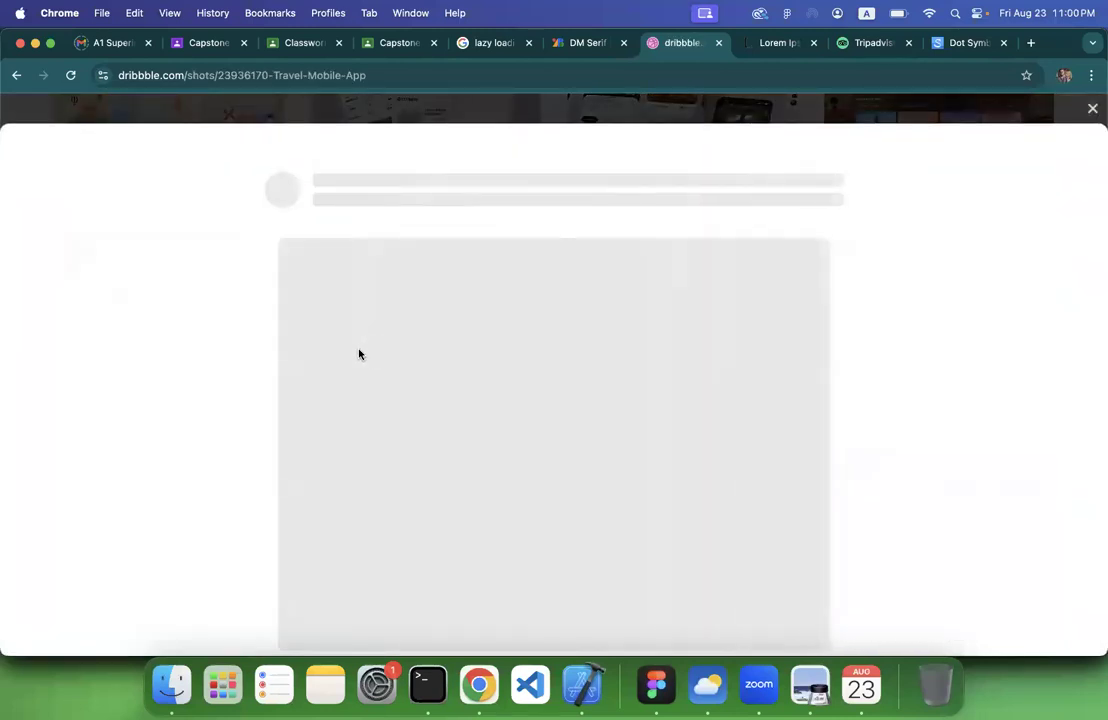
{"action": "scroll", "coordinate": [359, 355], "scroll_direction": "down", "scroll_amount": 10}
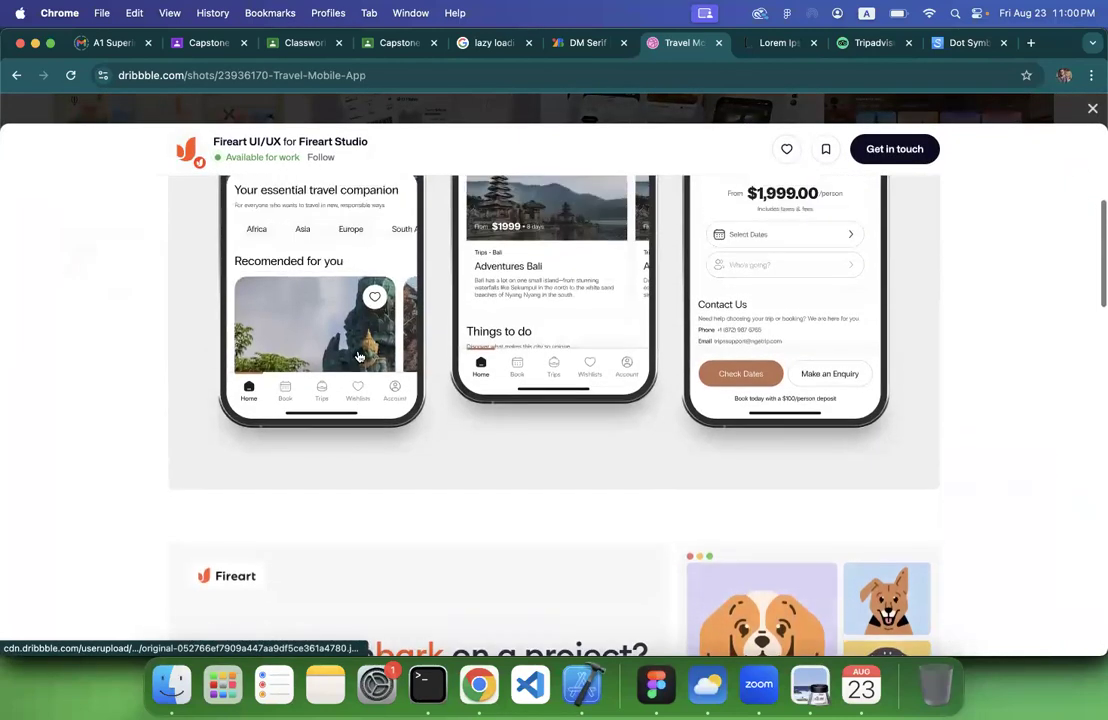
{"action": "scroll", "coordinate": [359, 357], "scroll_direction": "up", "scroll_amount": 1}
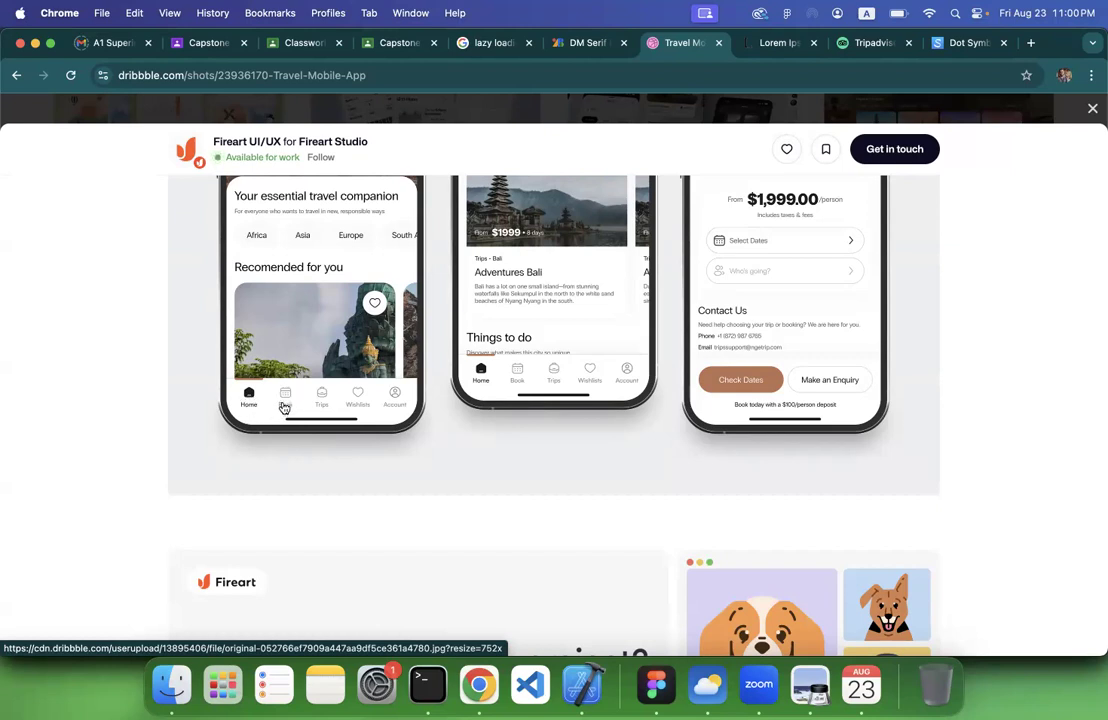
{"action": "scroll", "coordinate": [300, 402], "scroll_direction": "up", "scroll_amount": 5}
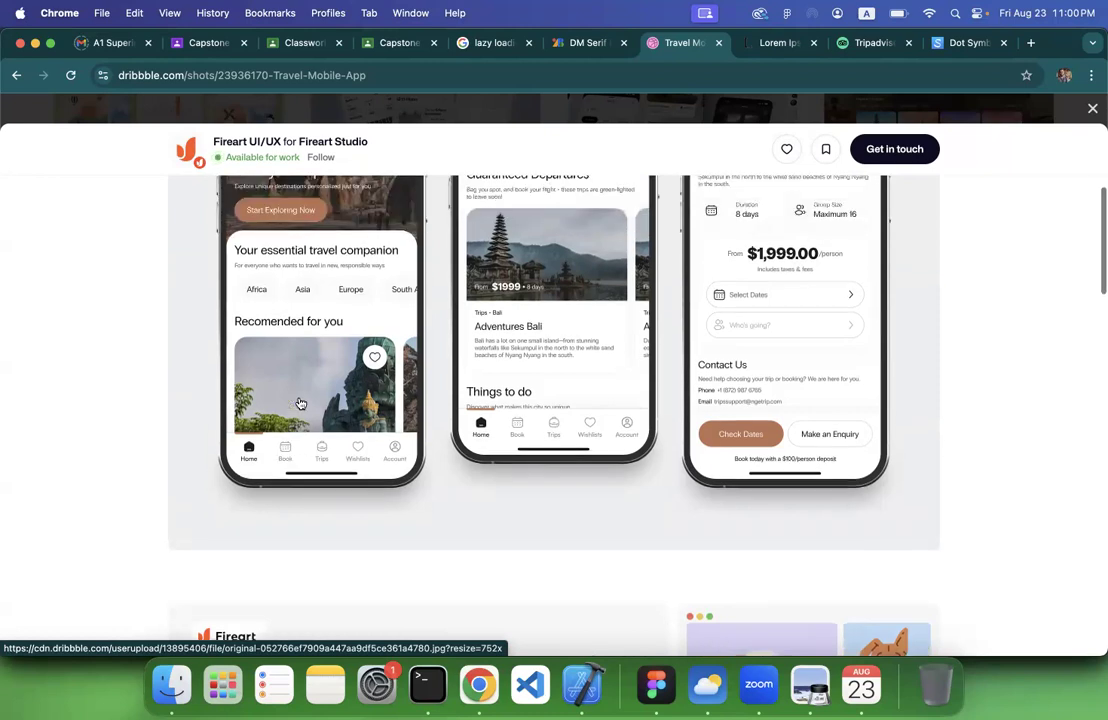
{"action": "scroll", "coordinate": [300, 402], "scroll_direction": "down", "scroll_amount": 15}
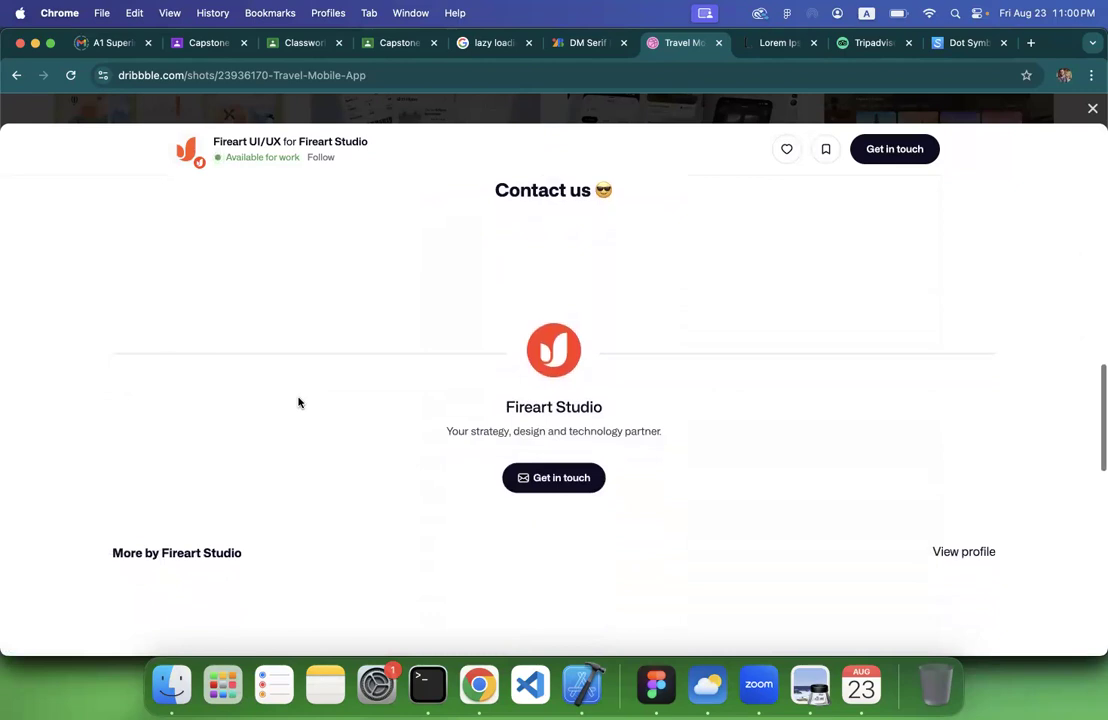
Switch back to Figma and review the wireframes and designed screens together in one overview
{"action": "left_click", "coordinate": [646, 683]}
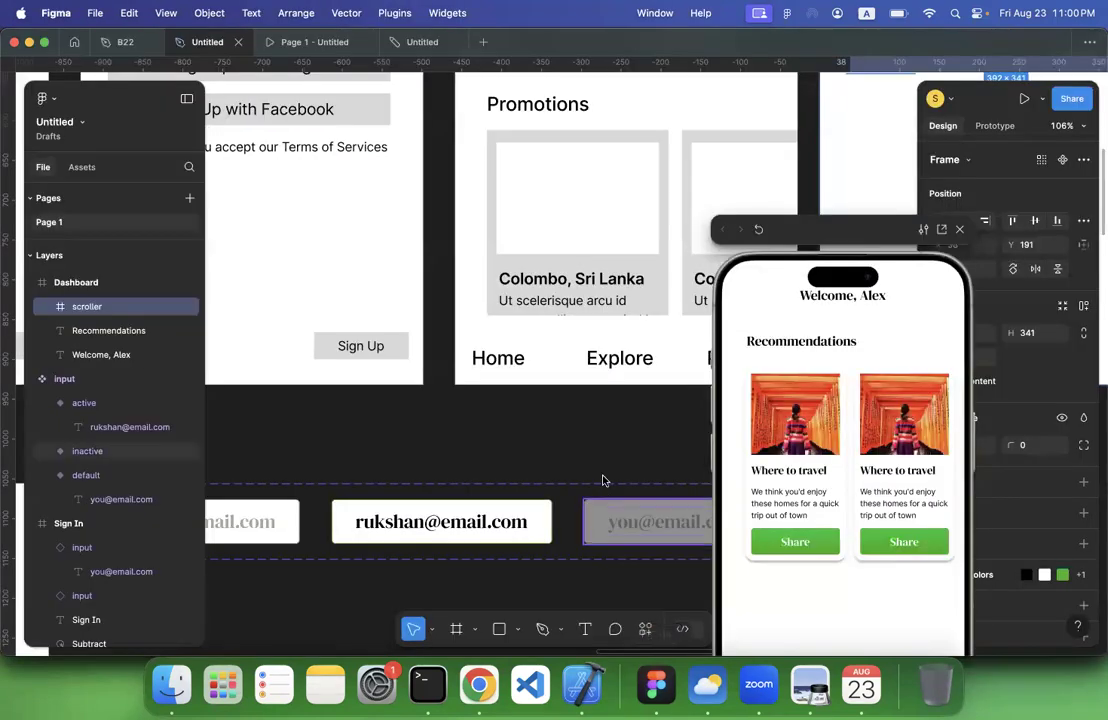
{"action": "scroll", "coordinate": [603, 480], "scroll_direction": "down", "scroll_amount": 5}
{"action": "scroll", "coordinate": [603, 480], "scroll_direction": "down", "scroll_amount": 3}
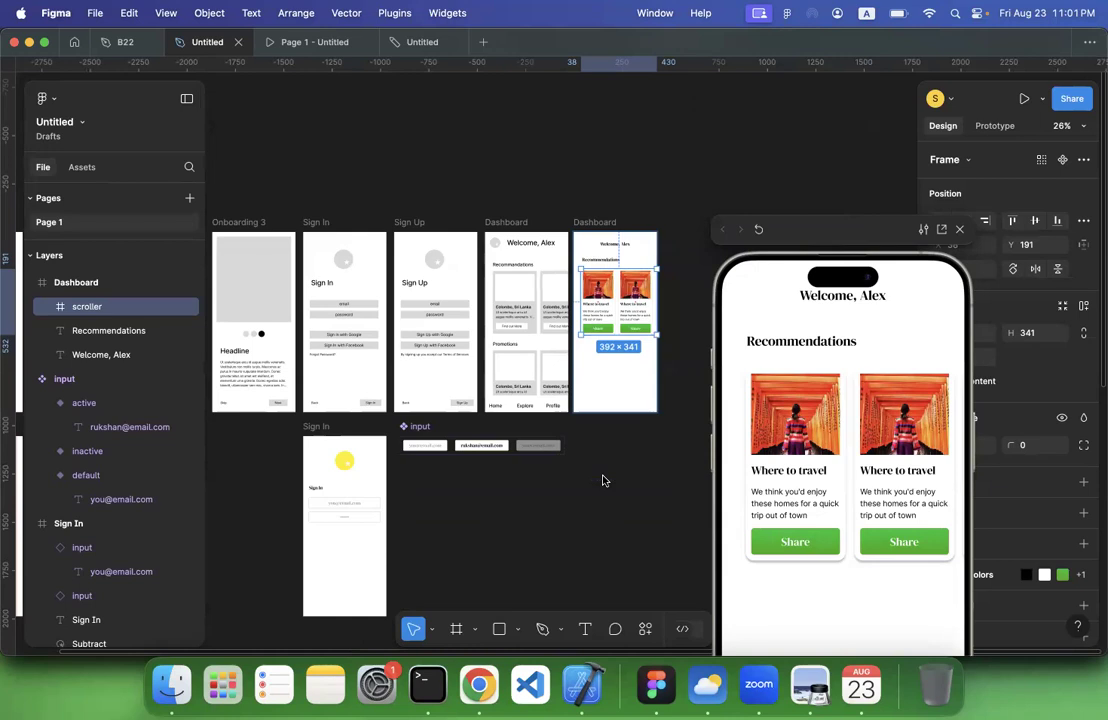
Return to the Dribbble Travel Mobile App shot in Chrome and raise the system volume
{"action": "left_click", "coordinate": [479, 685]}
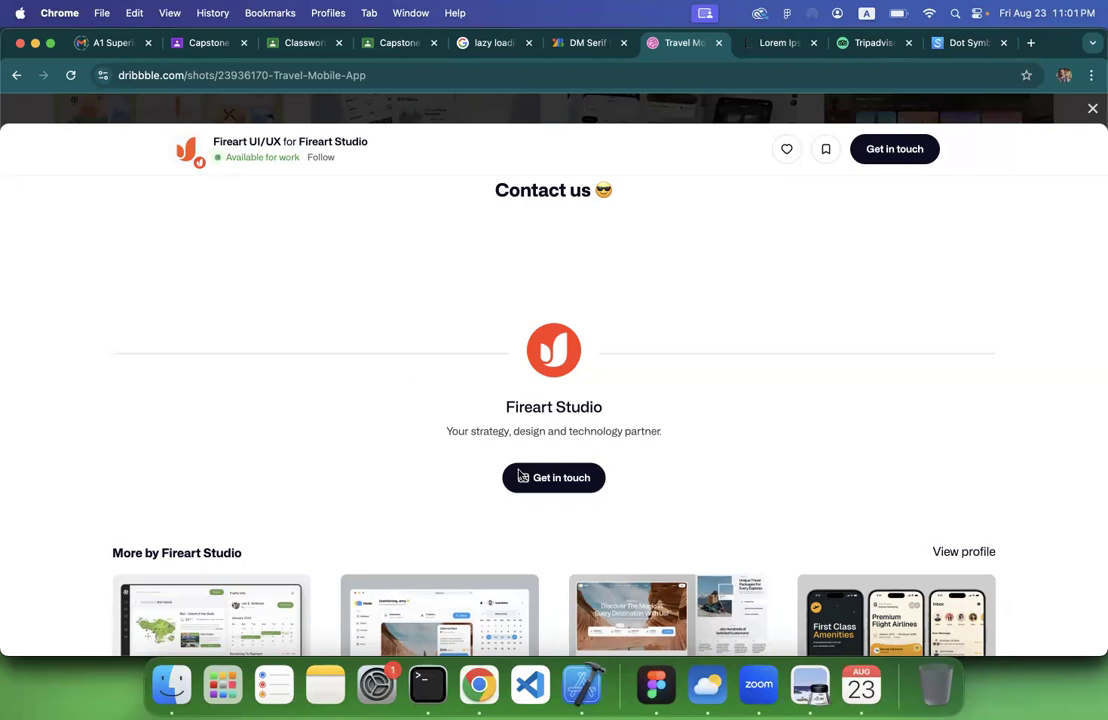
{"action": "key", "text": "XF86AudioRaiseVolume"}
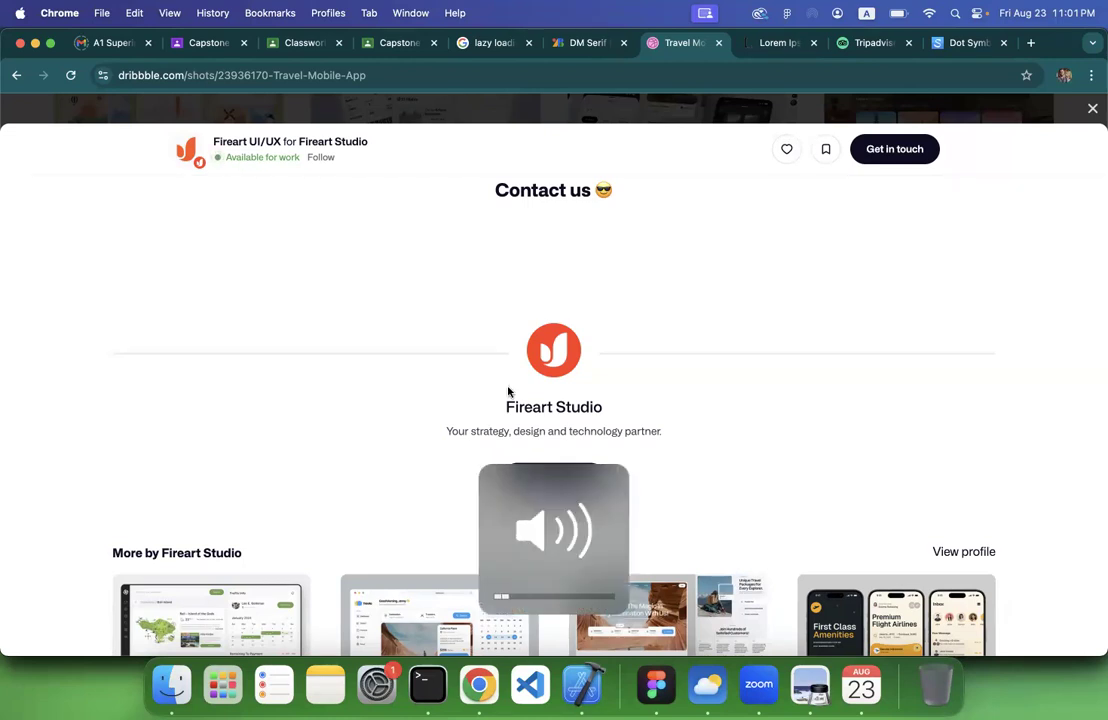